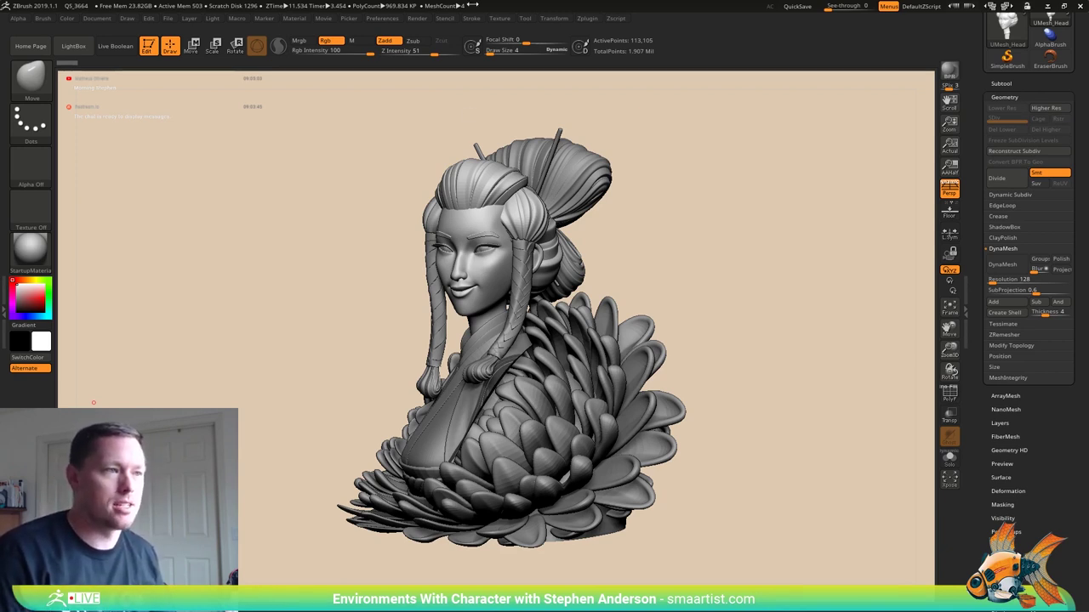
mouse_move(263, 389)
left_mouse_down()
mouse_move(320, 391)
mouse_move(239, 391)
mouse_move(349, 381)
left_mouse_up()
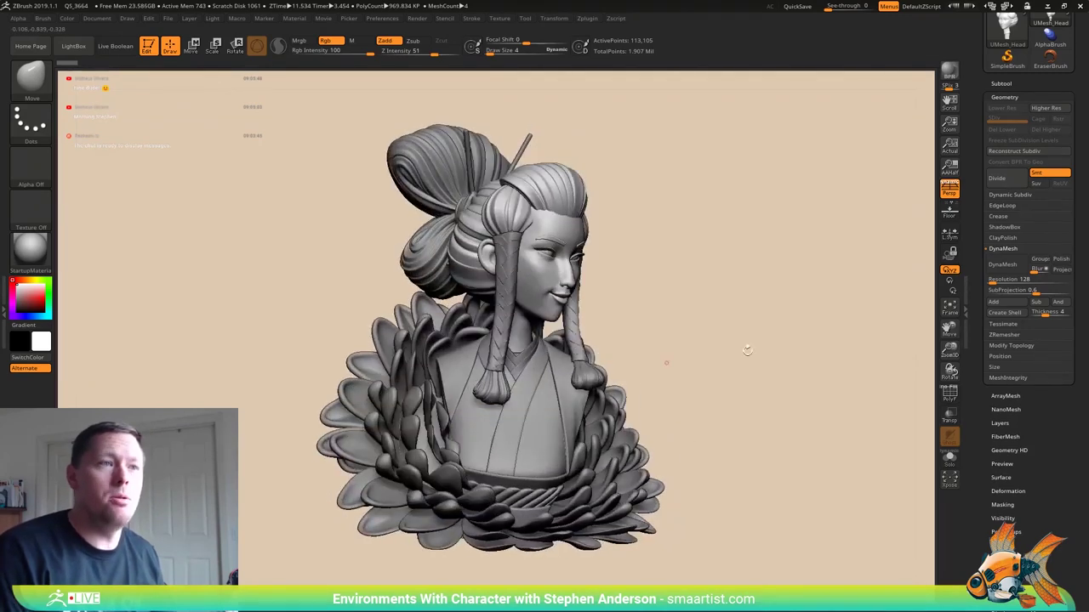
mouse_move(736, 333)
left_mouse_down()
mouse_move(774, 333)
mouse_move(715, 335)
left_mouse_up()
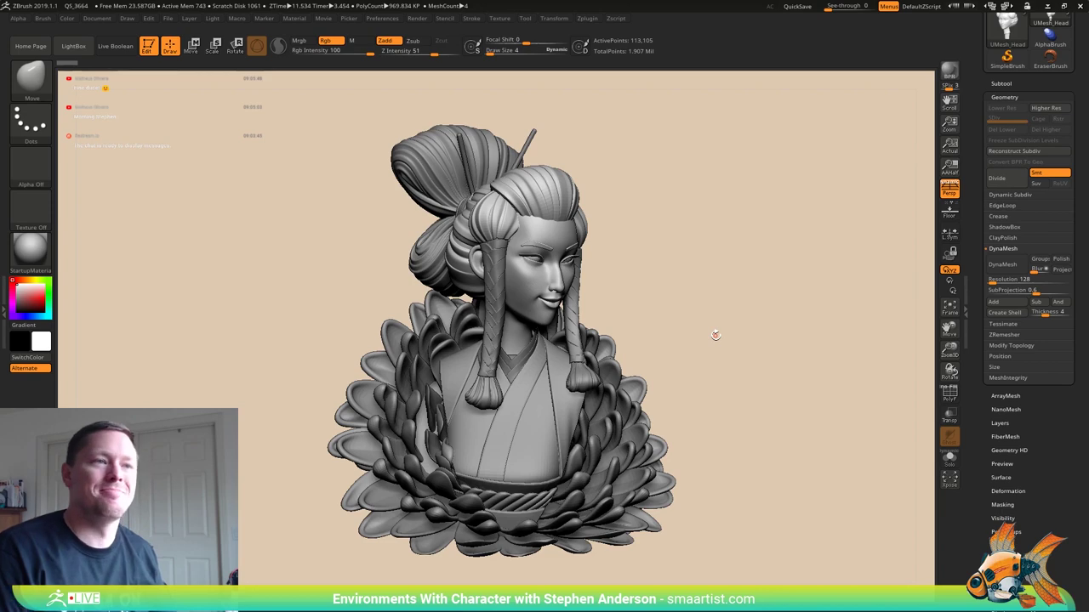
mouse_move(715, 335)
left_mouse_down()
mouse_move(719, 325)
mouse_move(683, 322)
mouse_move(753, 268)
mouse_move(793, 272)
left_mouse_up()
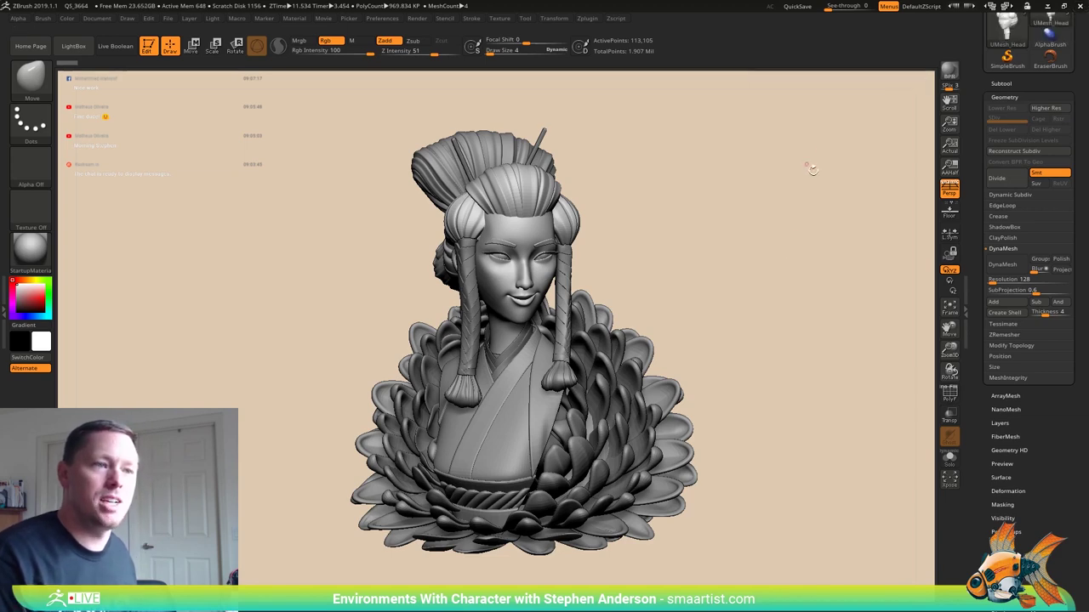
mouse_move(754, 272)
left_mouse_down()
mouse_move(737, 267)
mouse_move(746, 268)
left_mouse_up()
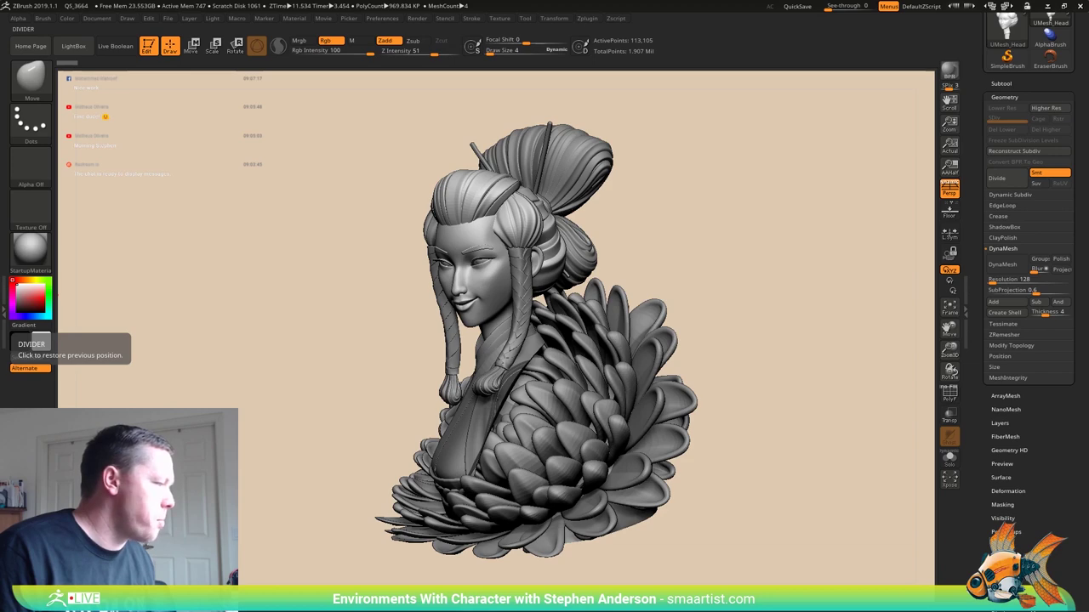
- Bring up the August 2019 theme image, switch to the browser and review the No Spare Time Design Challenge posts down to the rocket turtle
left_click_drag(0, 17, 347, 62)
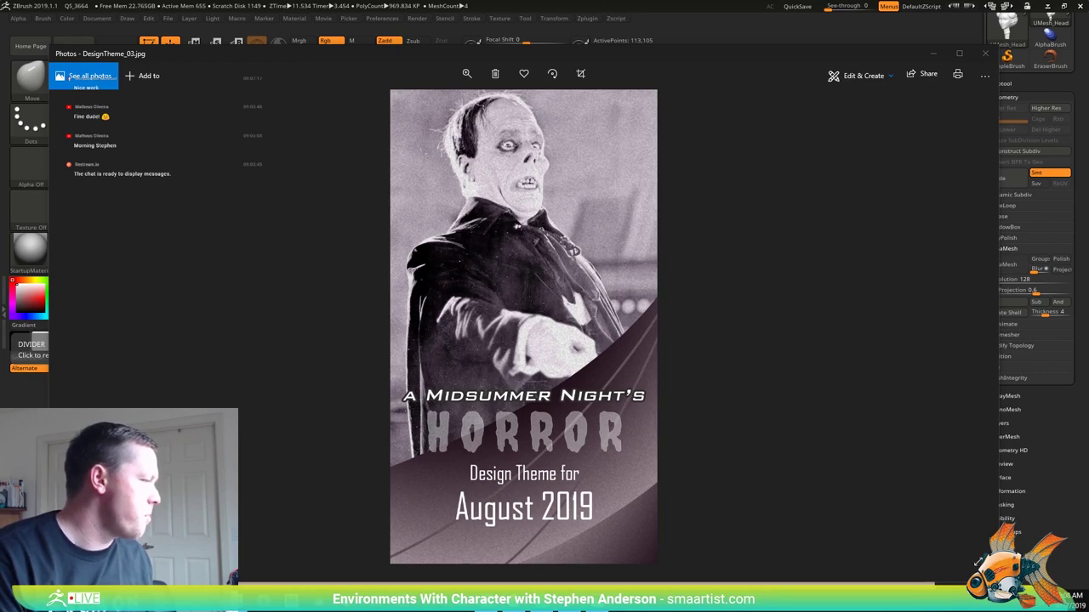
left_click_drag(1088, 11, 291, 29)
double_click(456, 26)
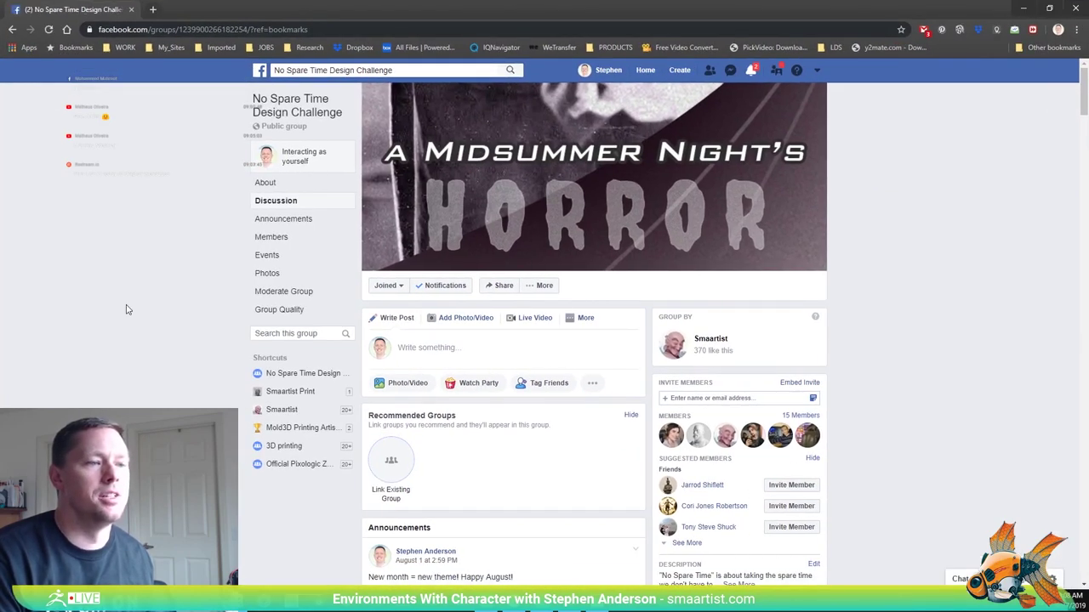
scroll(126, 309, "down", 10)
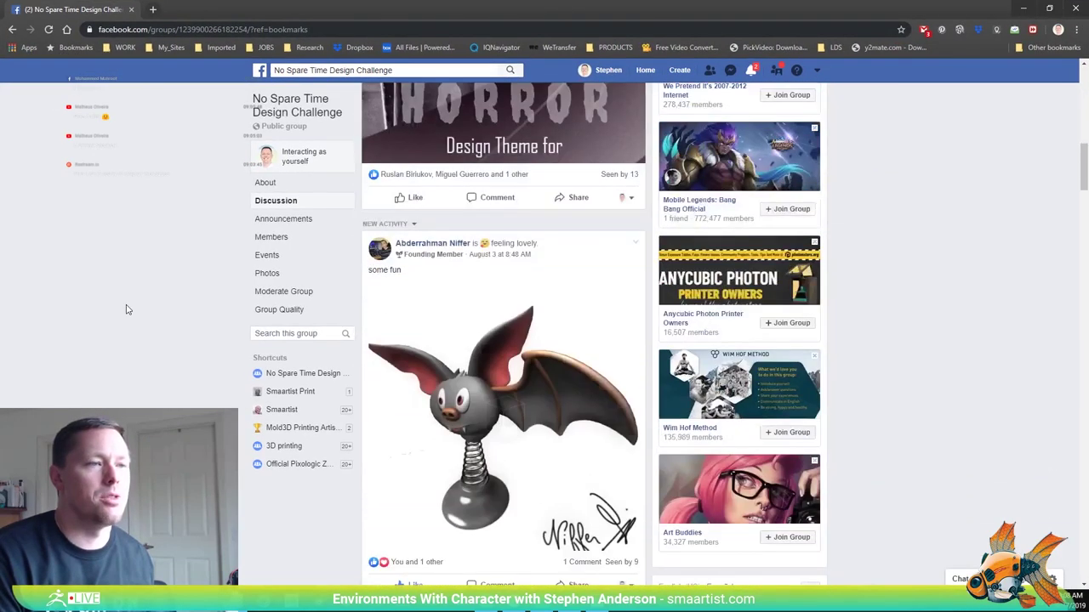
scroll(126, 310, "down", 12)
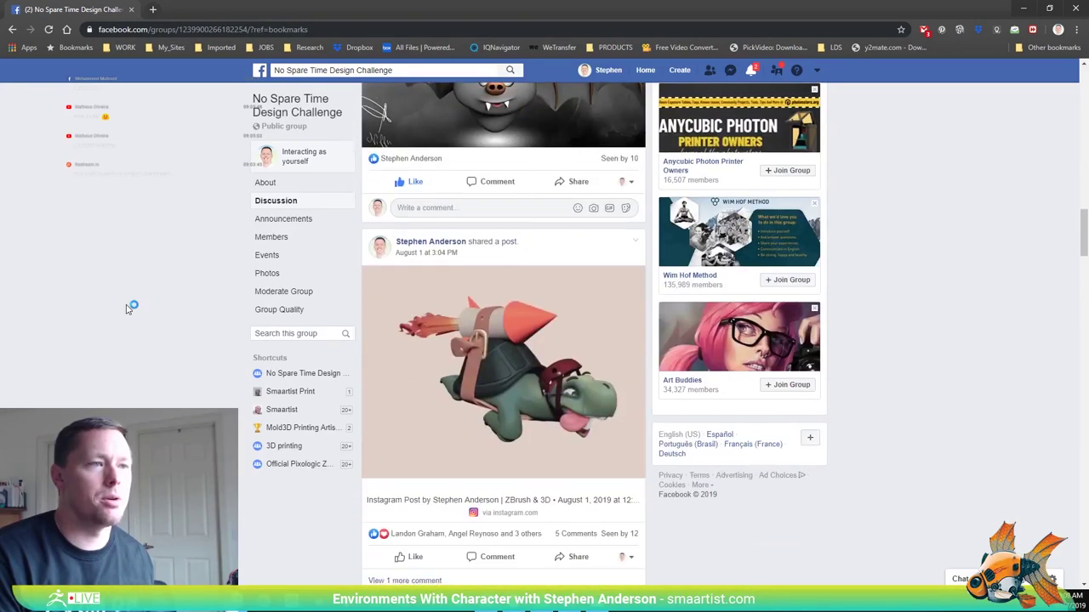
scroll(126, 310, "down", 3)
scroll(126, 310, "down", 1)
scroll(126, 310, "up", 4)
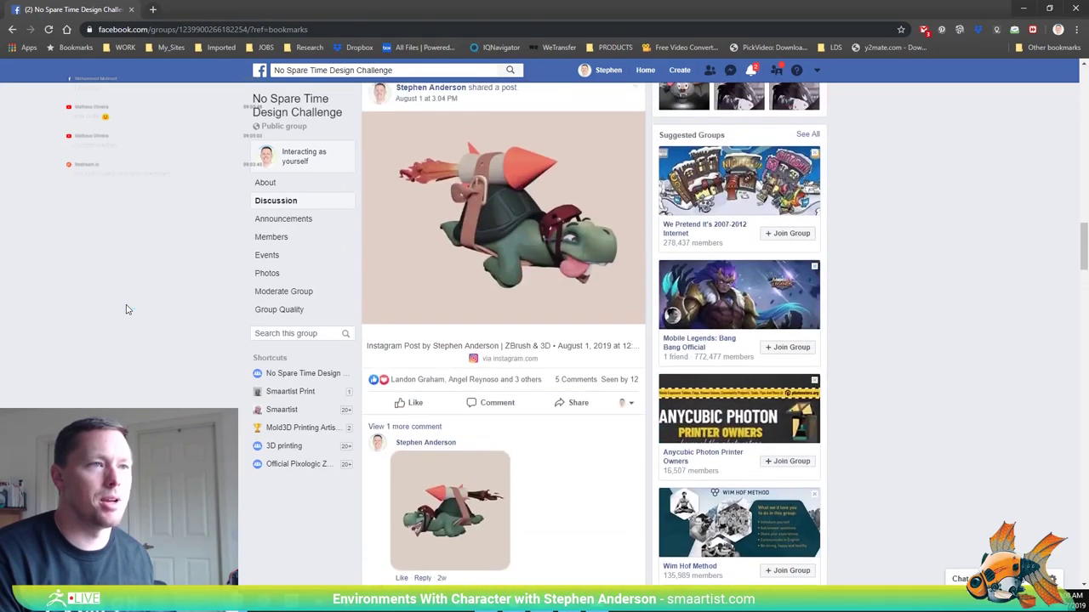
- View the images in the rocket turtle's Instagram post and return to the design challenge group
left_click(455, 336)
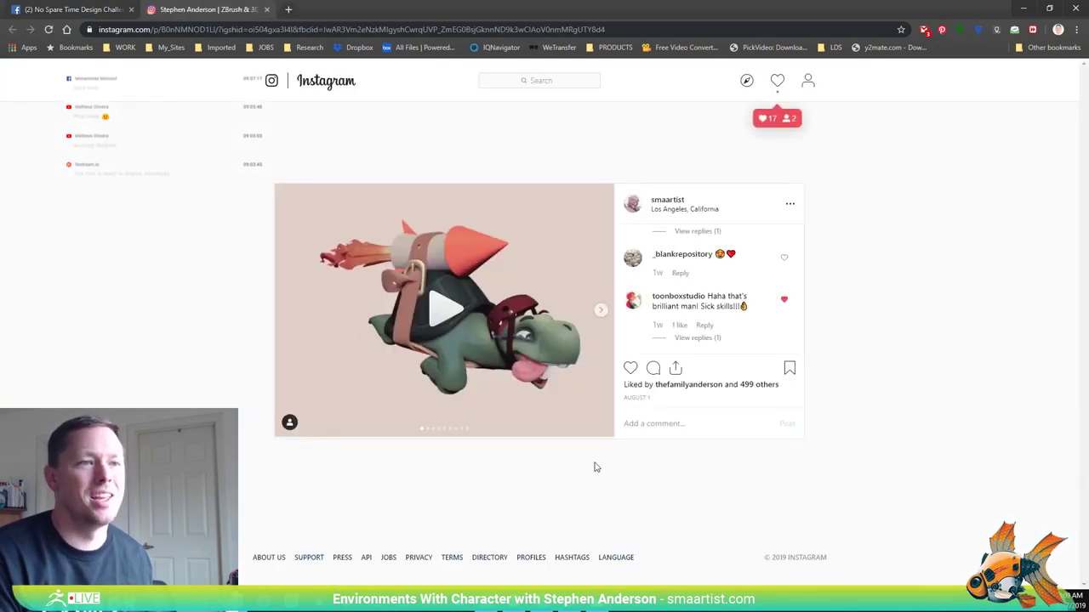
left_click(602, 314)
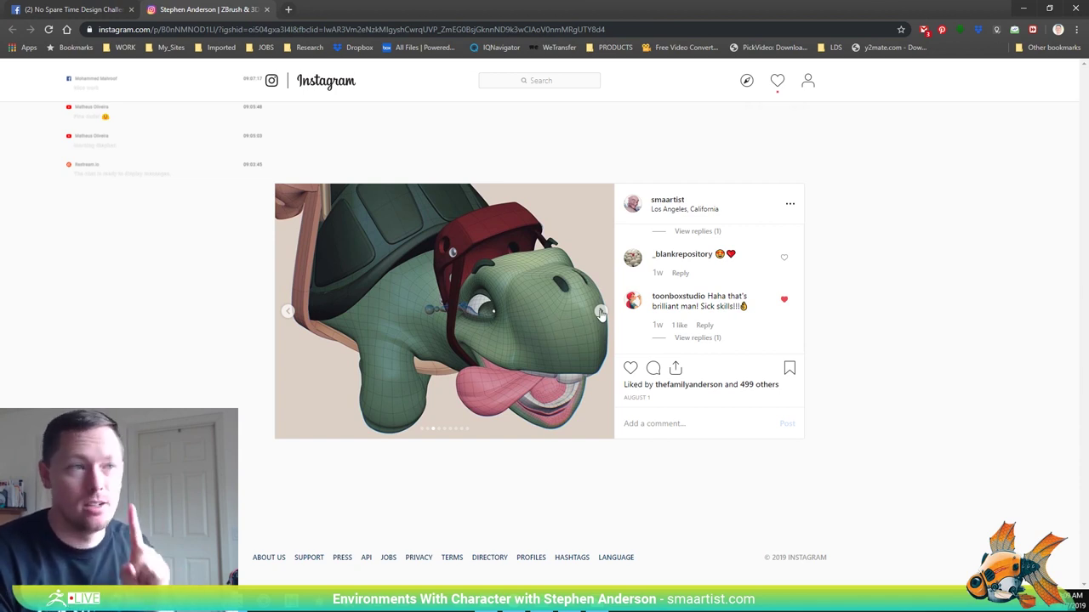
left_click(600, 313)
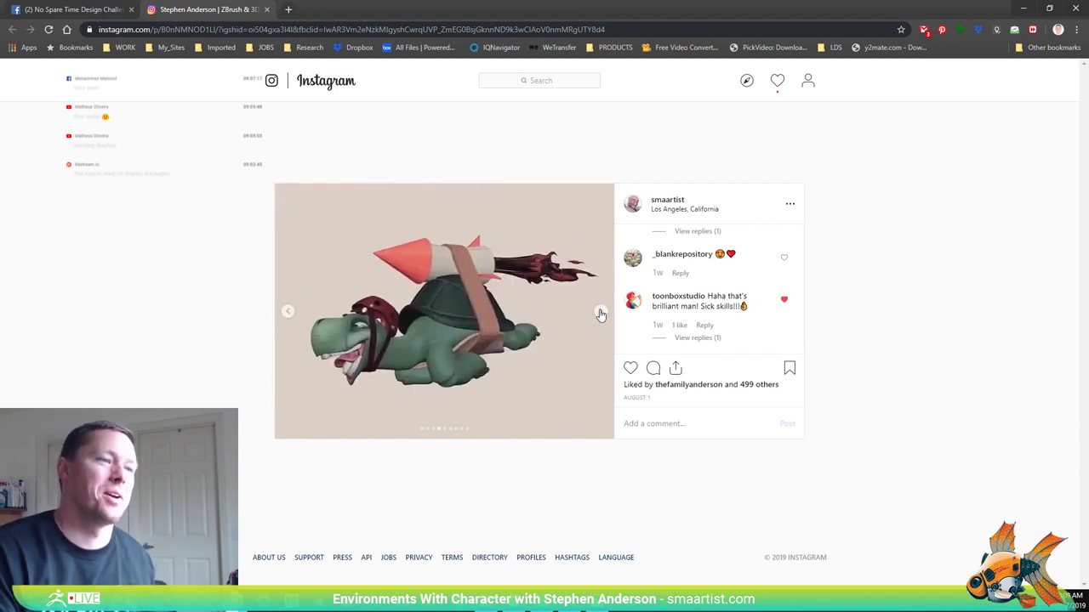
left_click(601, 313)
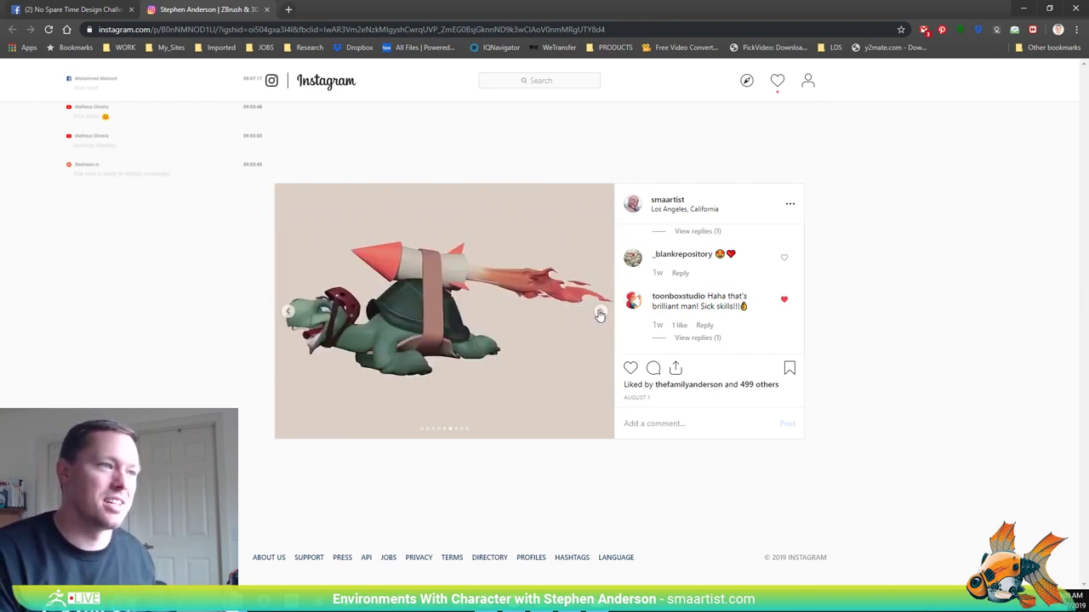
left_click(601, 313)
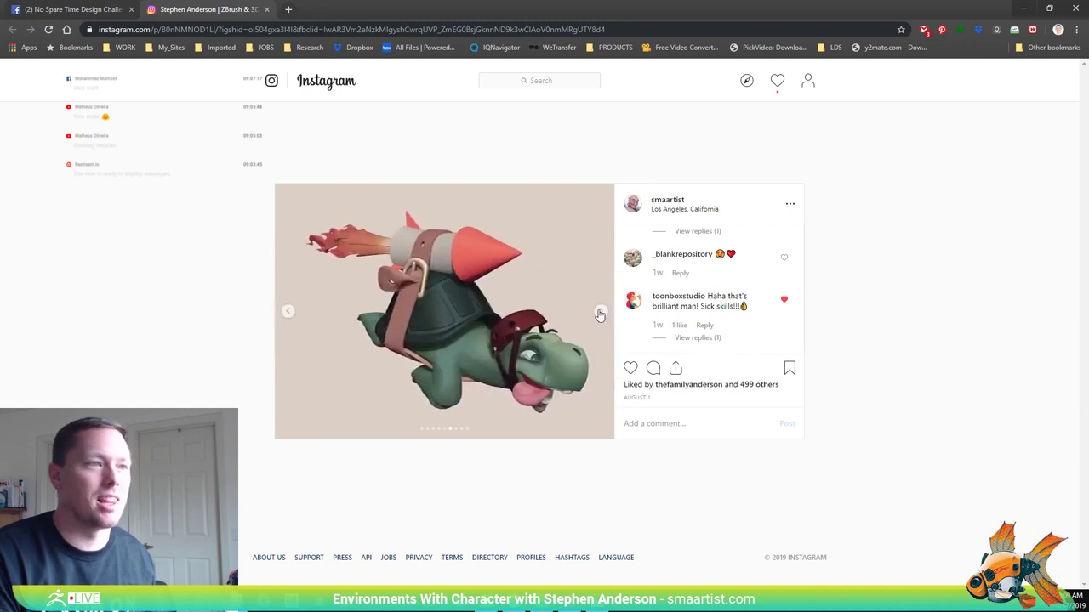
left_click(600, 313)
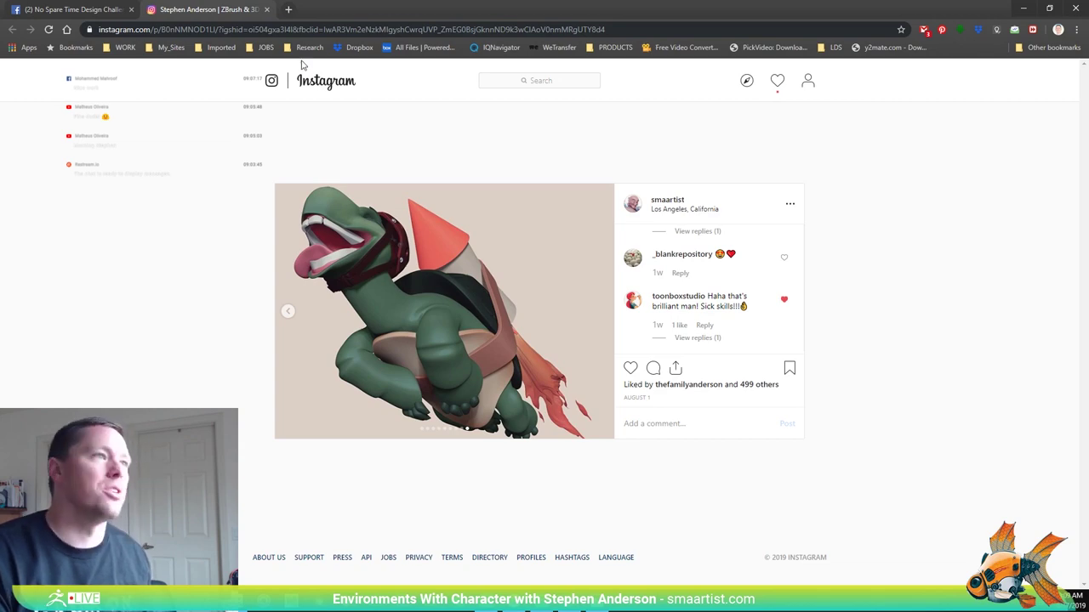
left_click(267, 10)
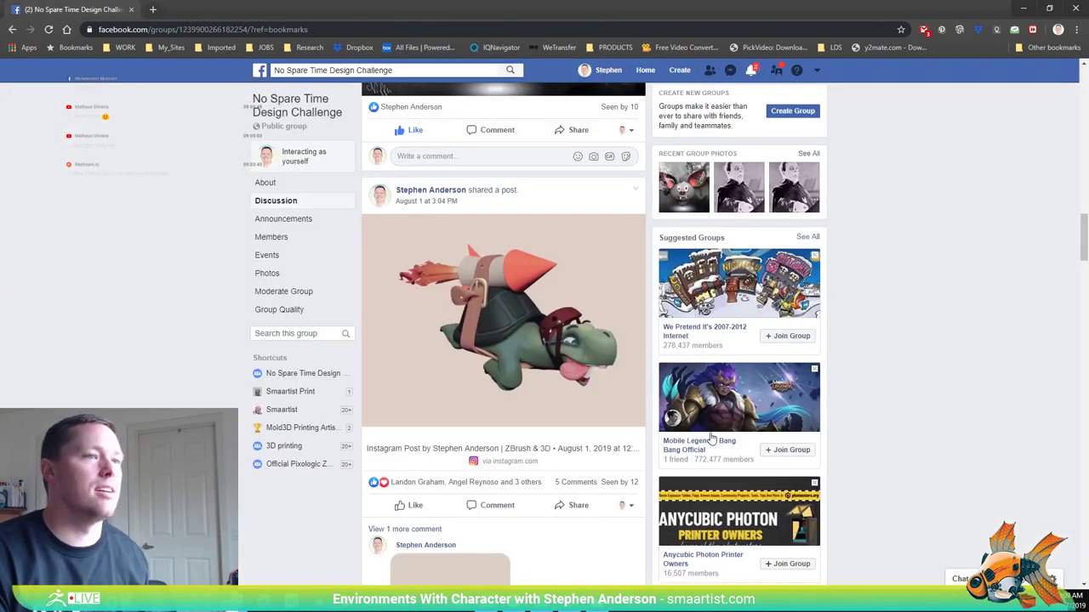
- Examine the group's older posts down to the Speed design theme, and return to ZBrush with the browser and theme image out of the way
scroll(579, 371, "down", 8)
scroll(578, 372, "down", 2)
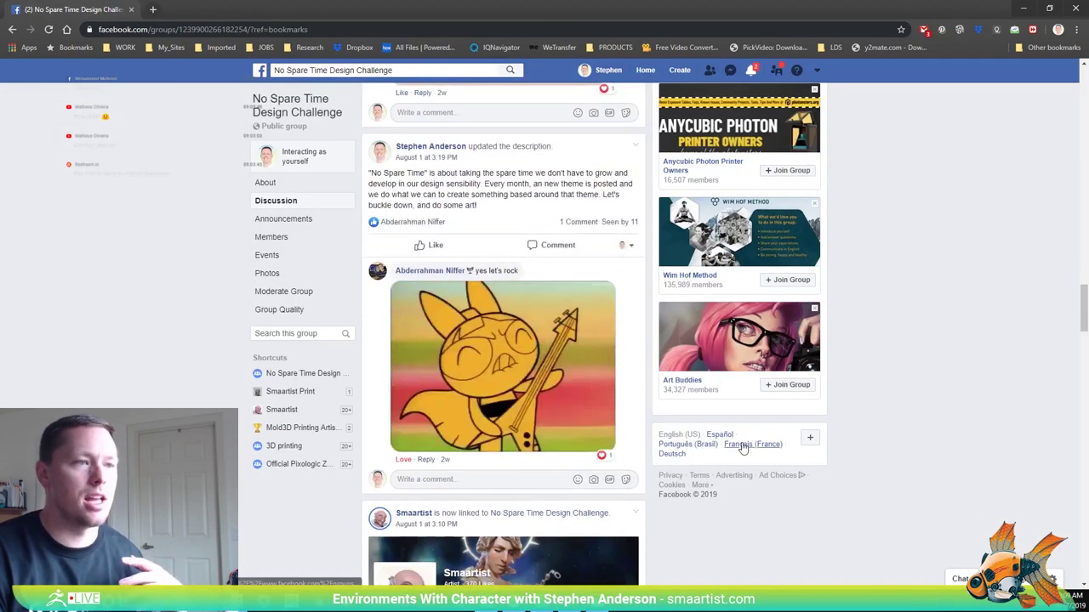
scroll(953, 403, "down", 5)
scroll(953, 401, "down", 10)
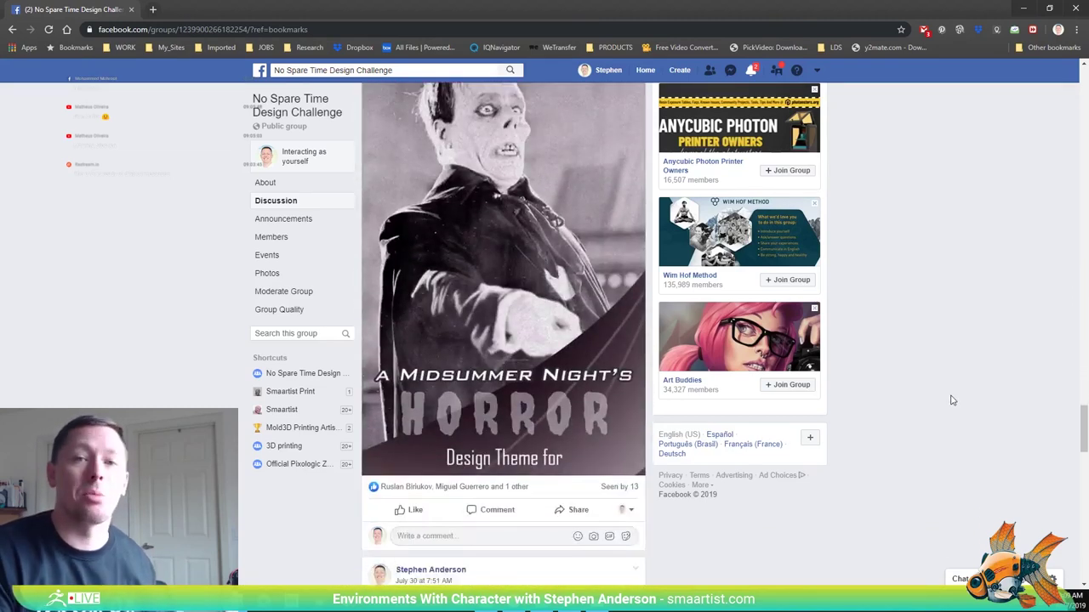
scroll(956, 393, "down", 3)
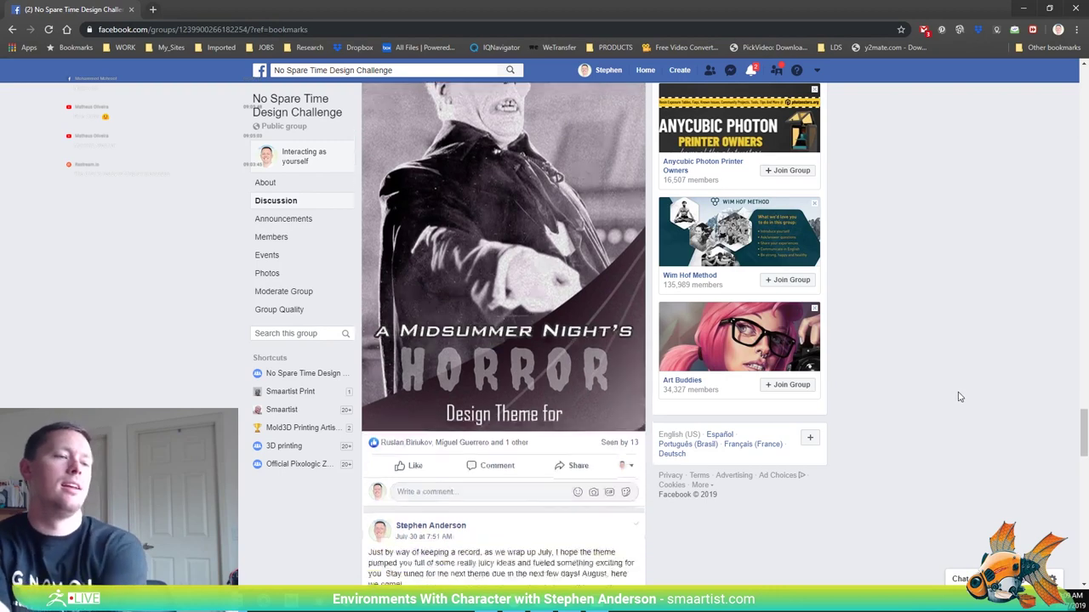
scroll(959, 391, "down", 3)
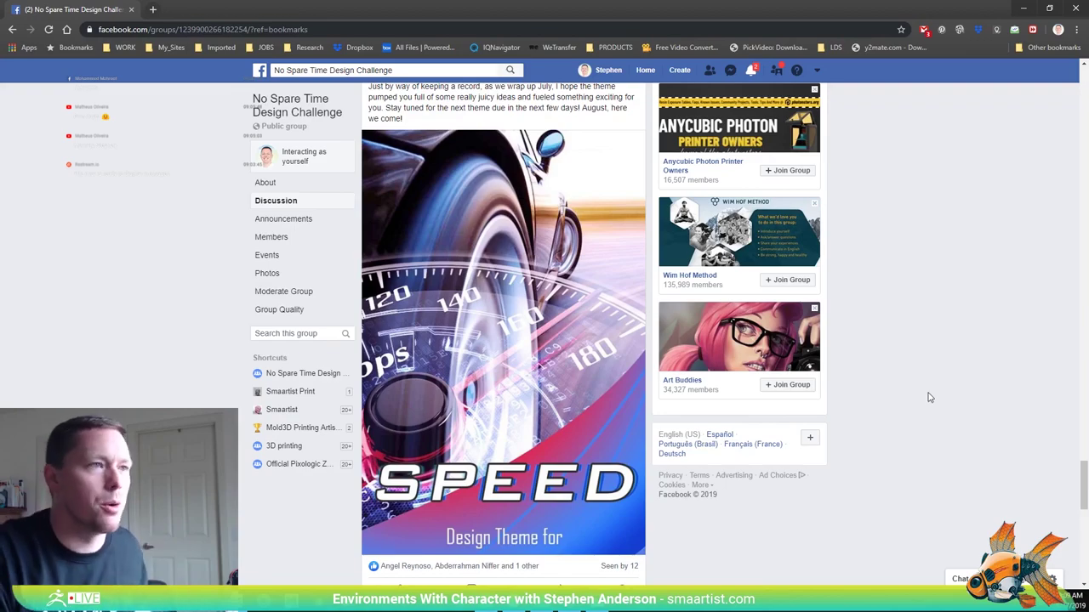
scroll(929, 397, "down", 10)
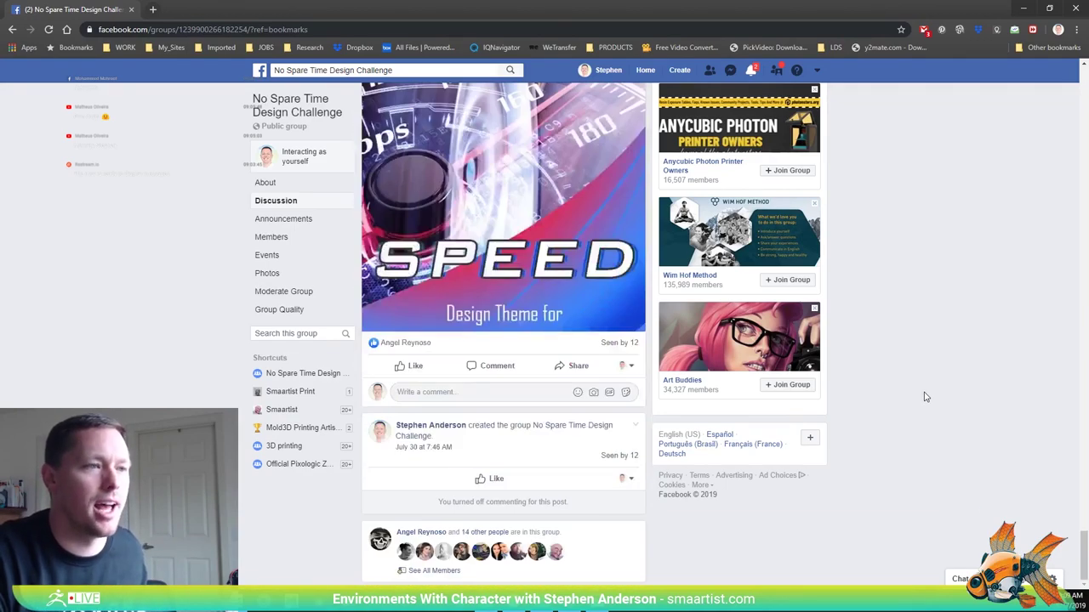
scroll(925, 397, "down", 10)
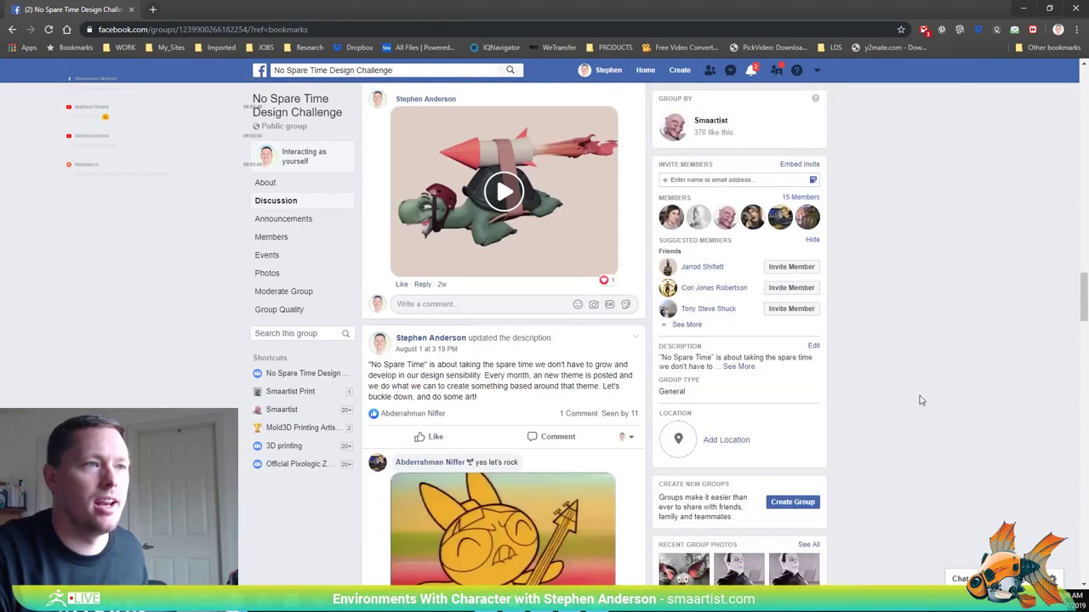
scroll(920, 400, "down", 10)
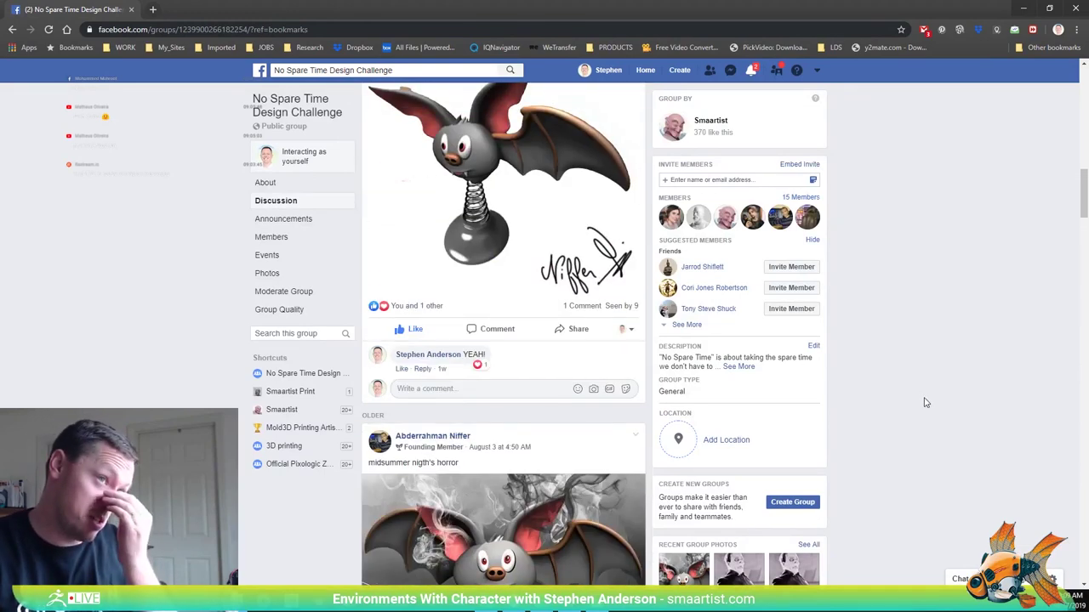
scroll(925, 402, "up", 15)
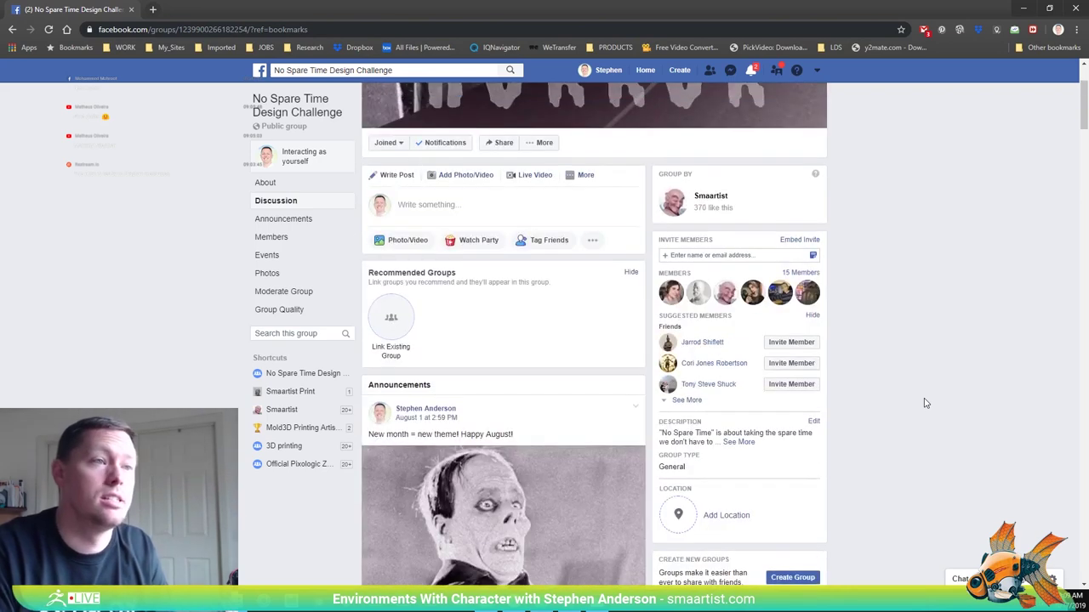
scroll(926, 403, "up", 2)
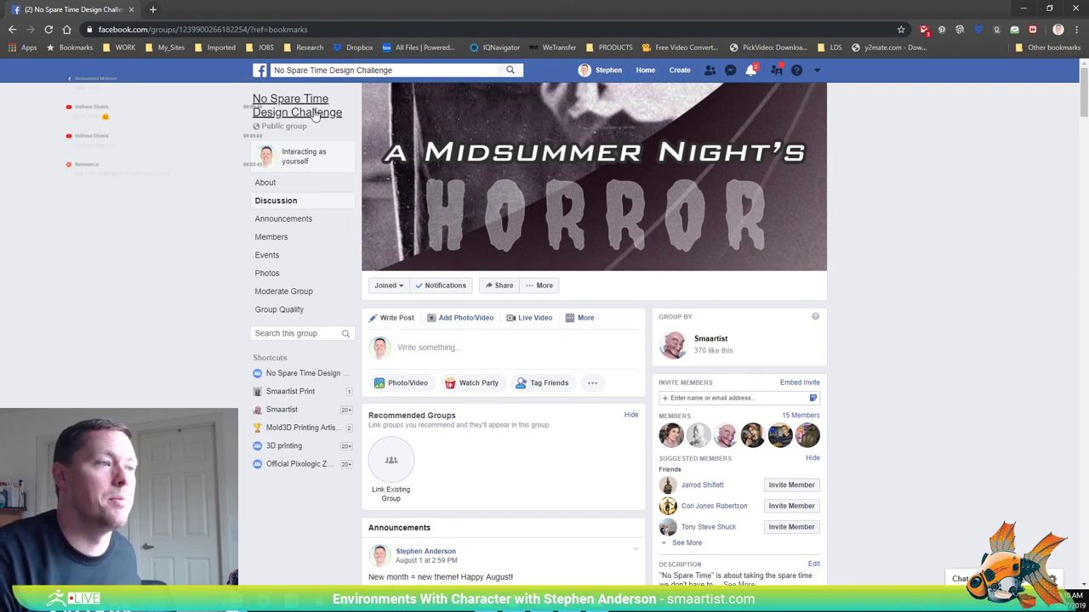
left_click(131, 10)
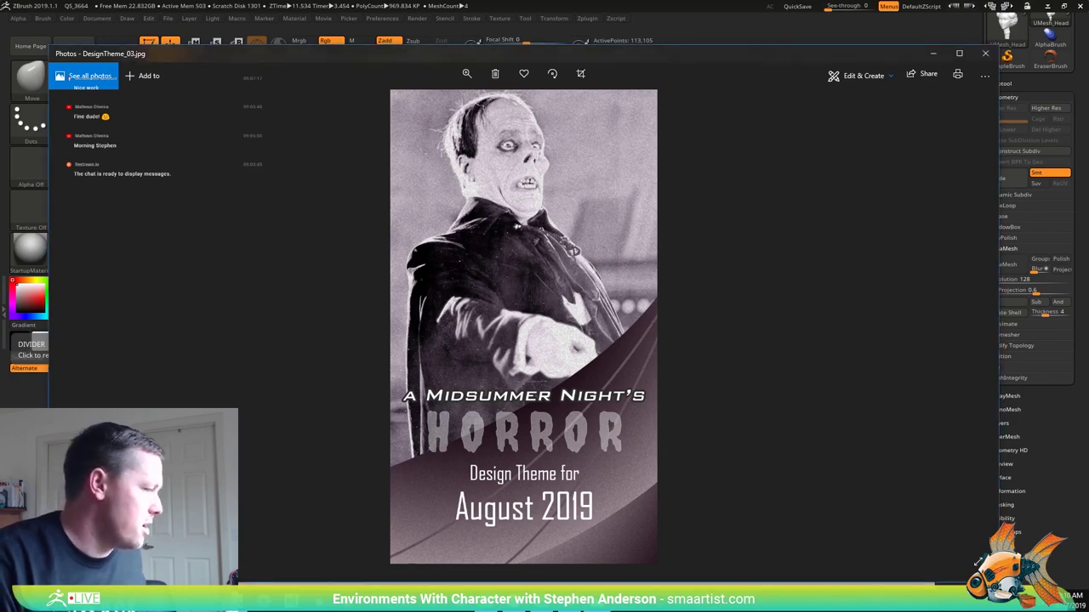
left_click(935, 53)
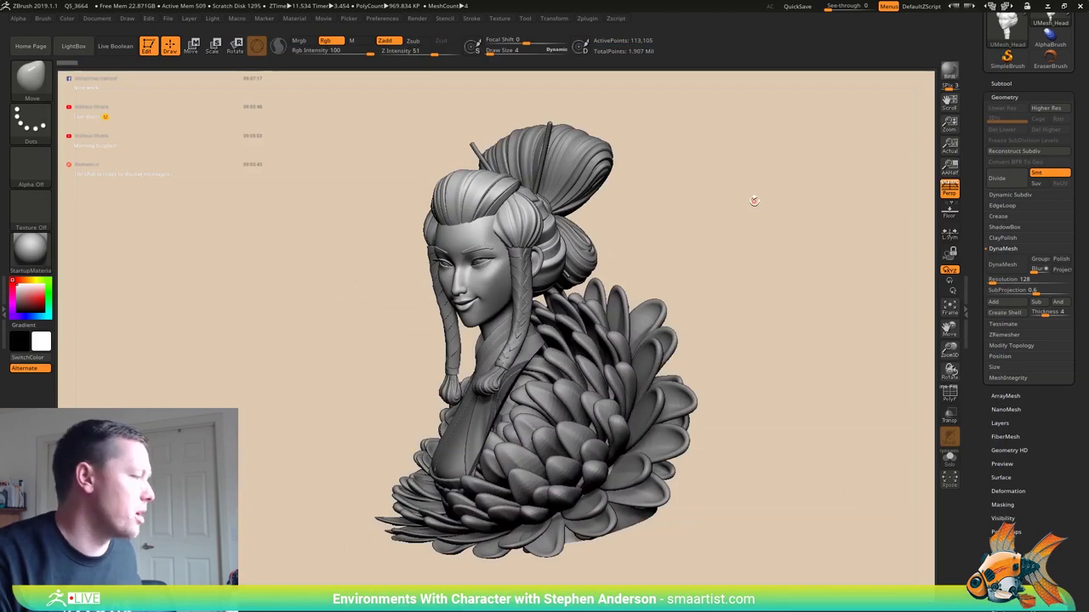
- Replace the bust on the canvas with a Sphere3D primitive, fitted comfortably in view
scroll(1077, 86, "up", 5)
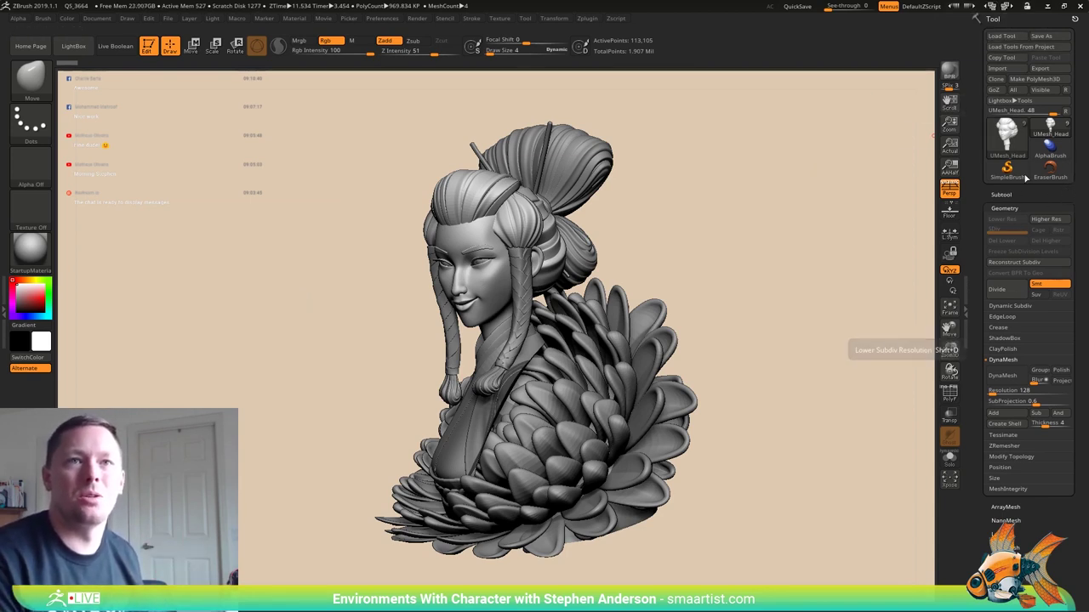
left_click(1022, 145)
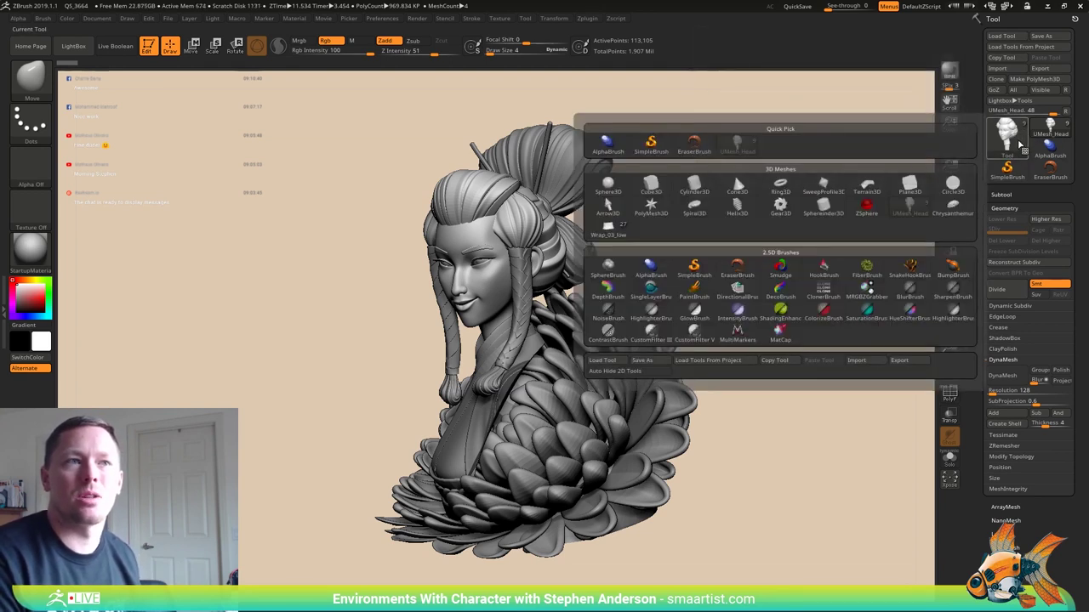
left_click(608, 184)
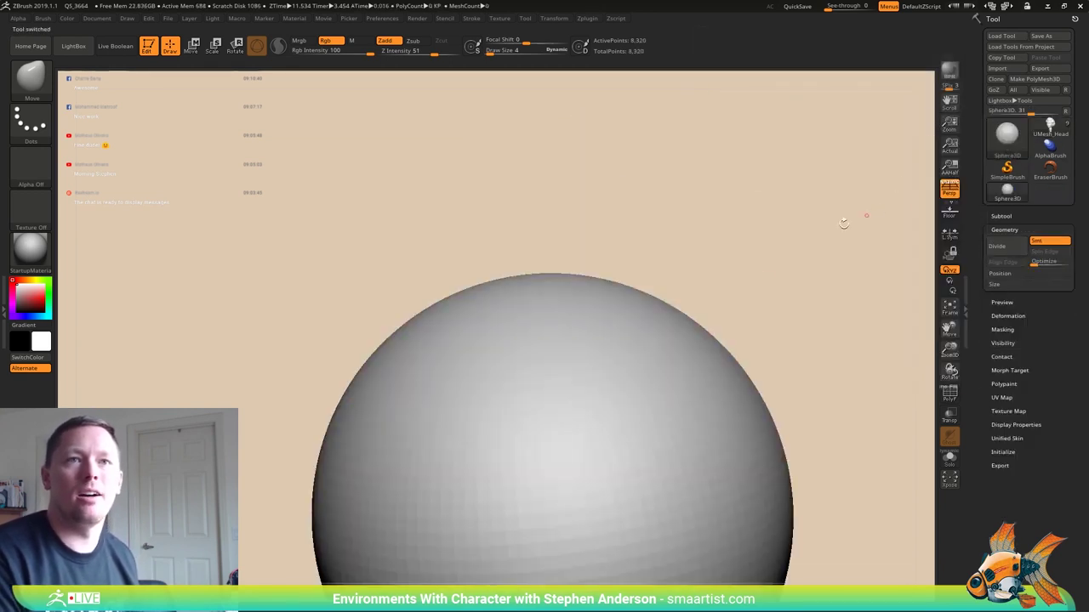
mouse_move(751, 327)
right_mouse_down("ctrl")
mouse_move(700, 253)
mouse_move(705, 310)
right_mouse_up("ctrl")
right_click_drag(705, 311, 642, 268, "alt")
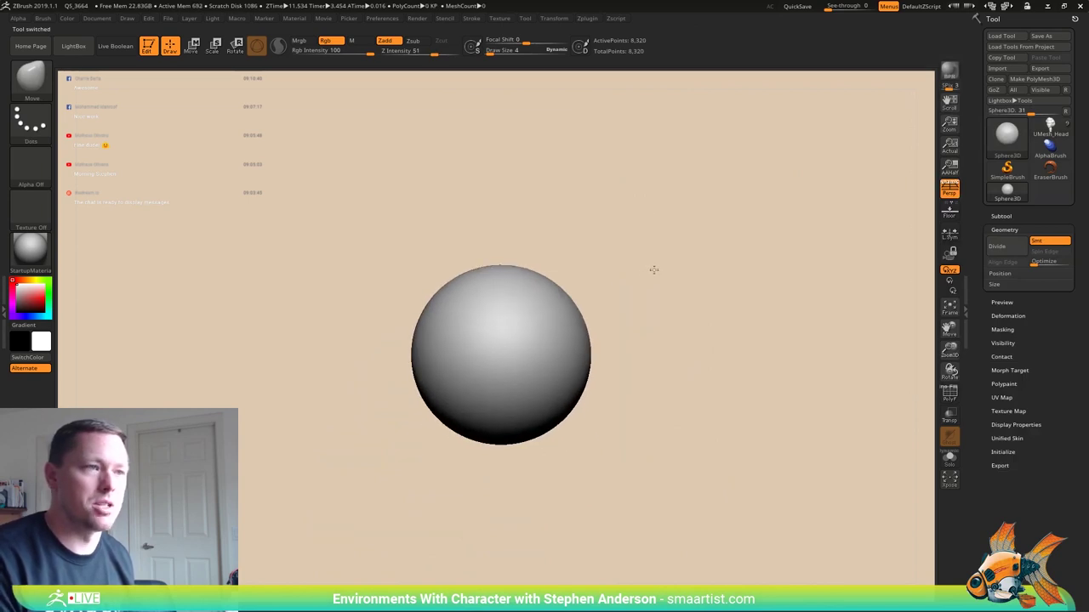
key("ctrl+shift+c")
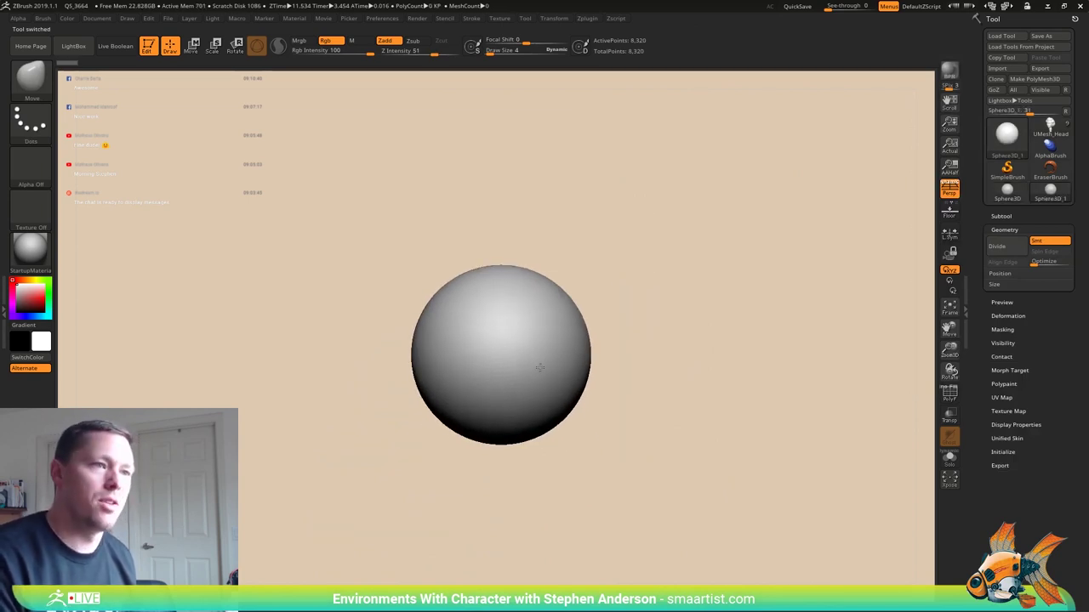
- Display the sphere's wireframe and set both its horizontal and vertical subdivision counts to 8
key("shift+f")
right_click_drag(570, 323, 732, 394, "ctrl")
left_click(1010, 451)
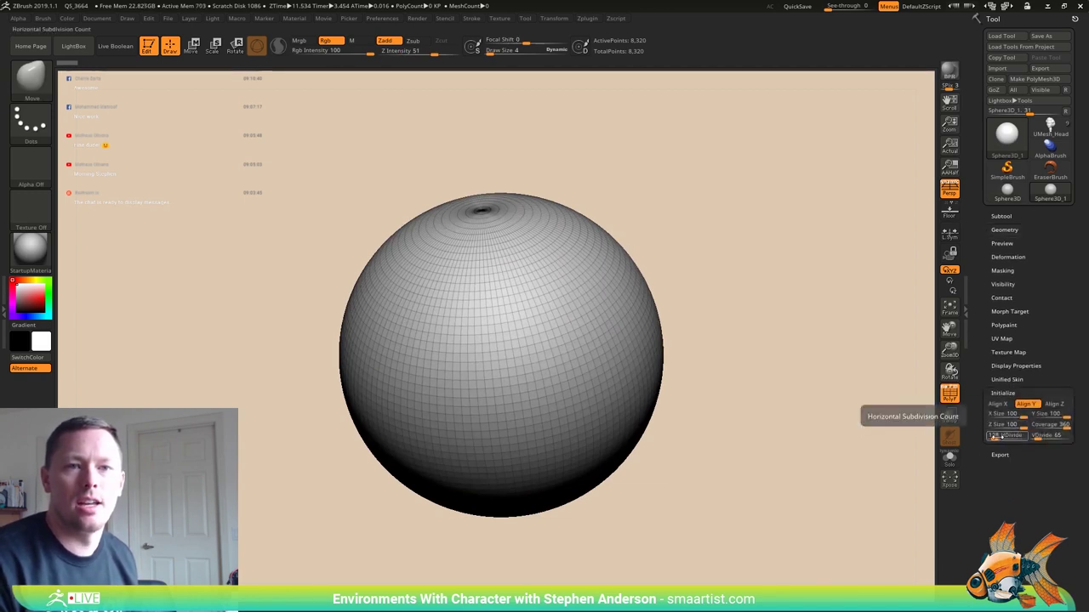
type("8")
key("Return")
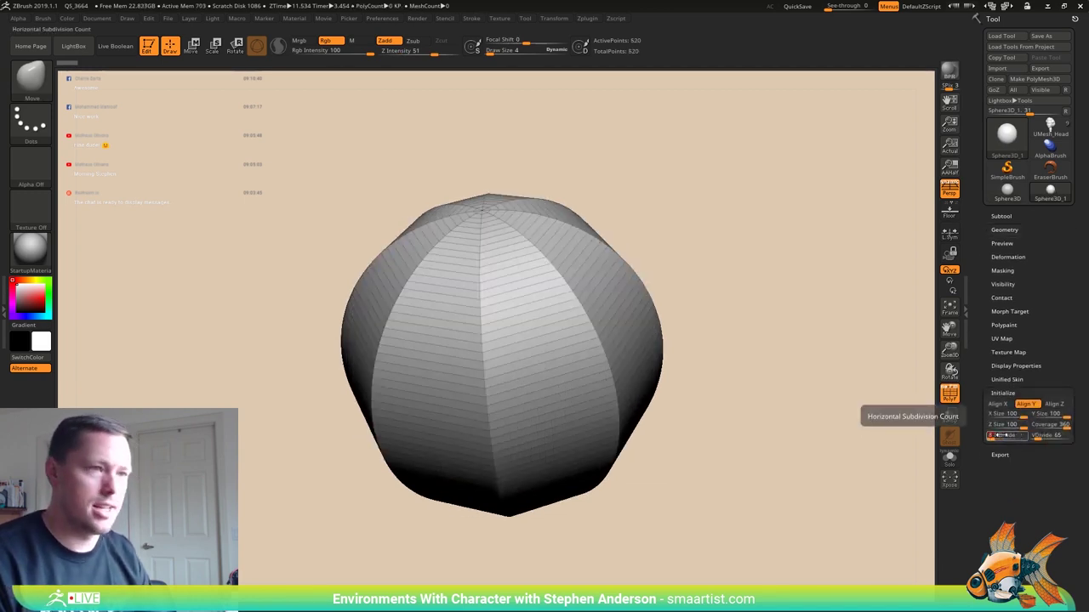
left_click(1047, 438)
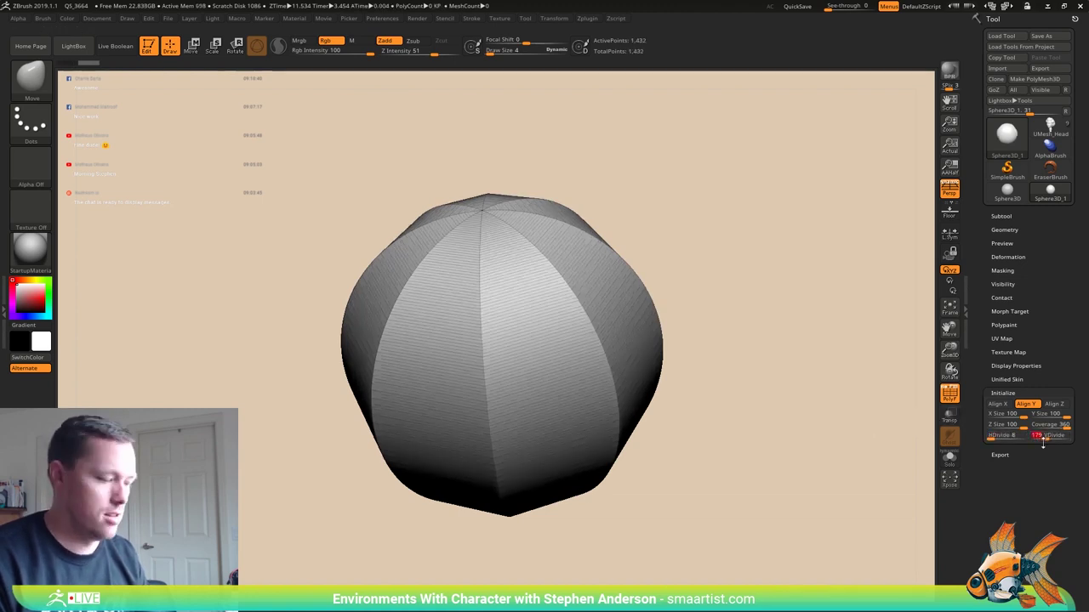
type("8")
key("Return")
left_click_drag(796, 404, 770, 400)
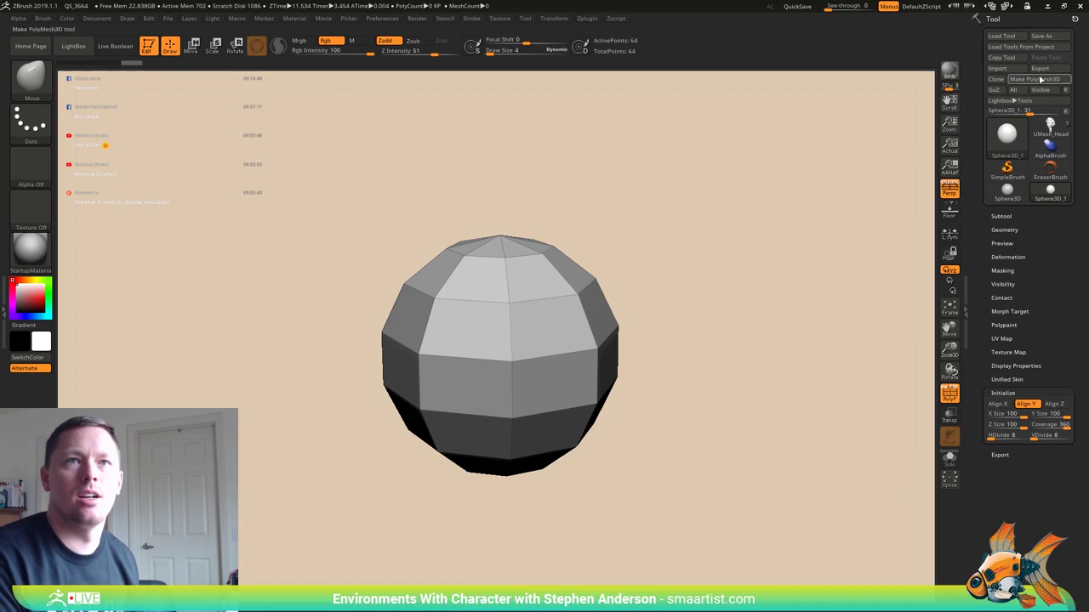
- Convert the low-poly sphere into a PolyMesh3D, check its shape and hide the wireframe
left_click(1034, 78)
mouse_move(1065, 129)
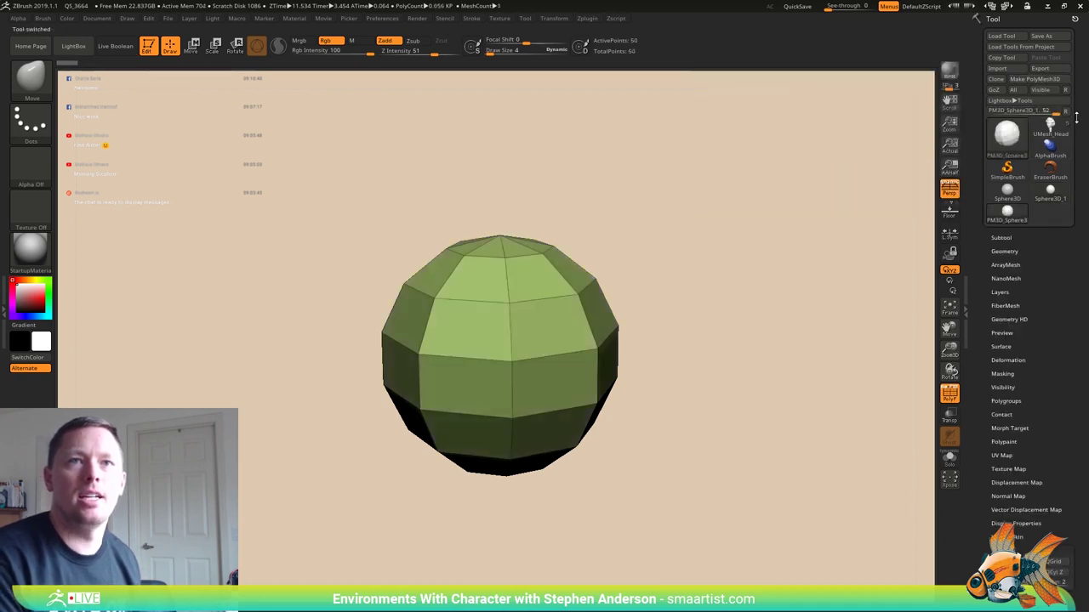
left_click_drag(738, 335, 728, 314)
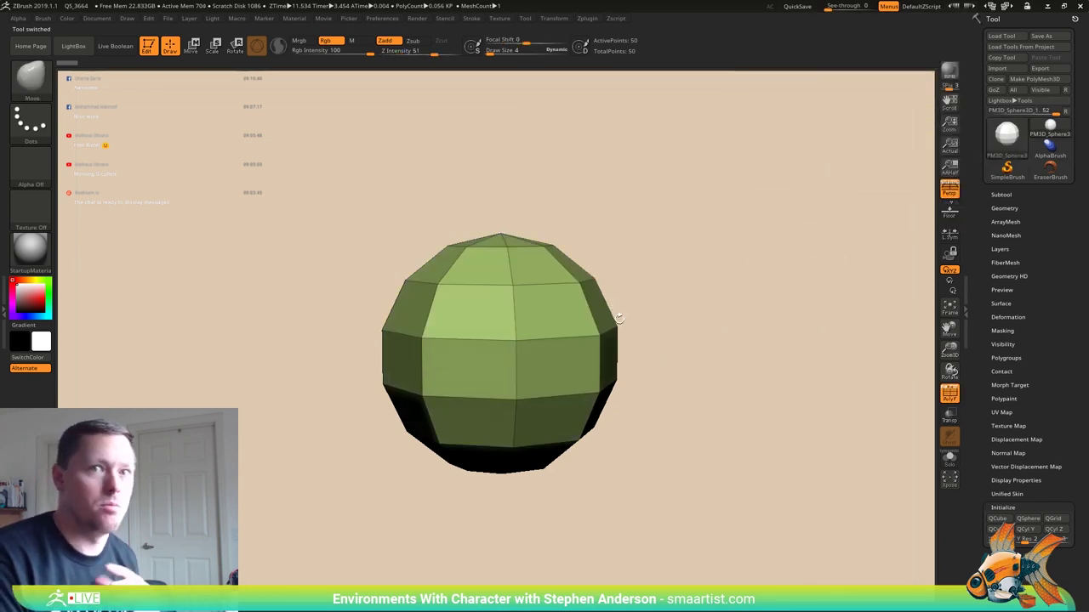
mouse_move(658, 315)
left_mouse_down()
mouse_move(652, 300)
mouse_move(649, 312)
mouse_move(557, 348)
mouse_move(570, 367)
mouse_move(600, 365)
left_mouse_up()
key("shift")
key("shift+f")
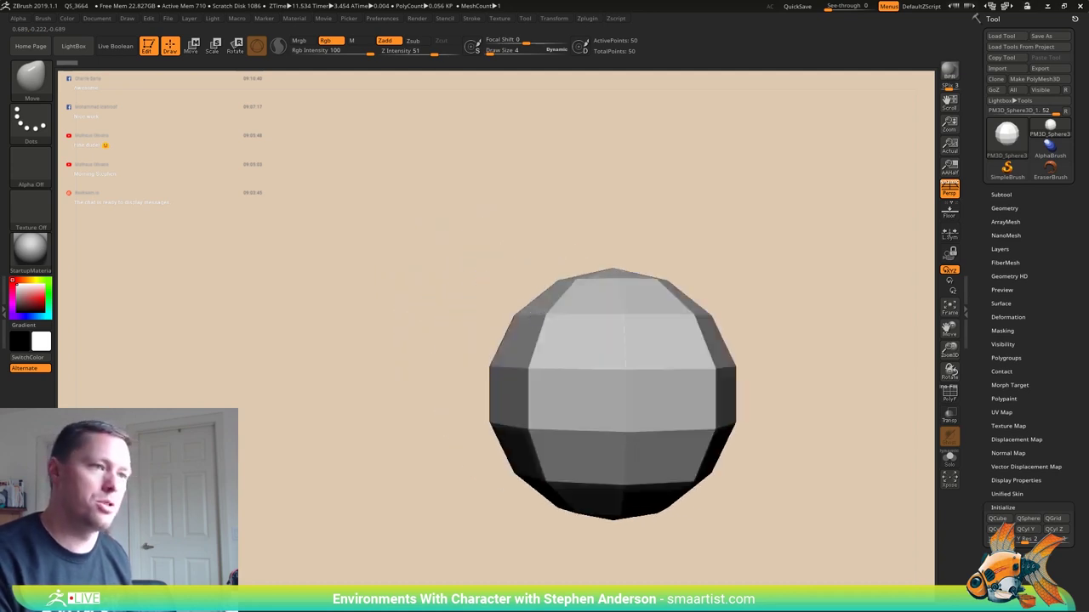
- With perspective off and the Move brush at draw size 346, pull the sphere's lower front down and forward into a jaw
key("b")
key("m")
key("v")
key("s")
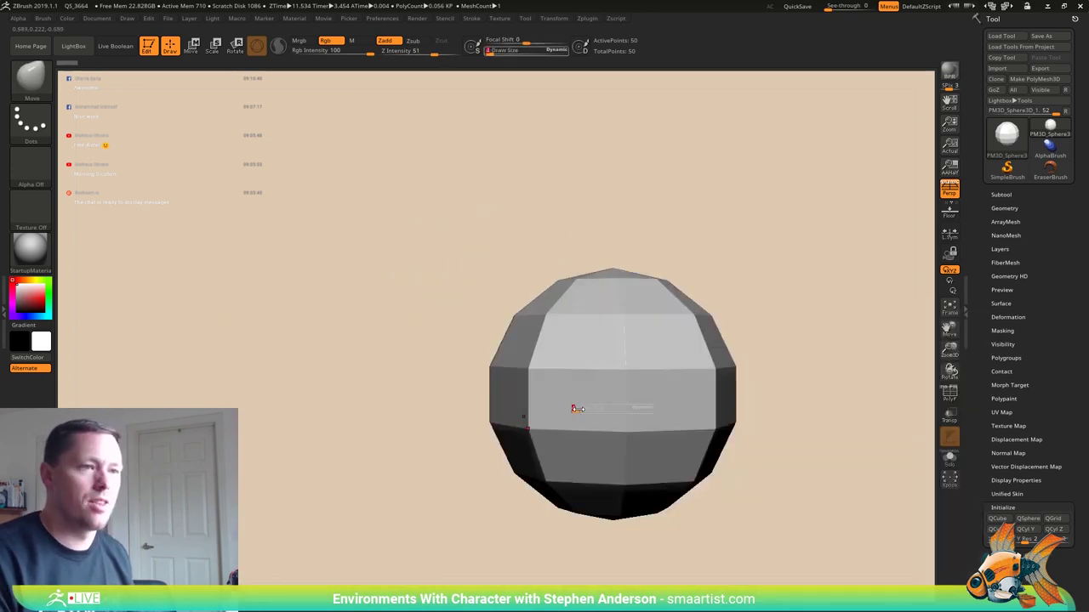
left_click_drag(573, 409, 591, 412)
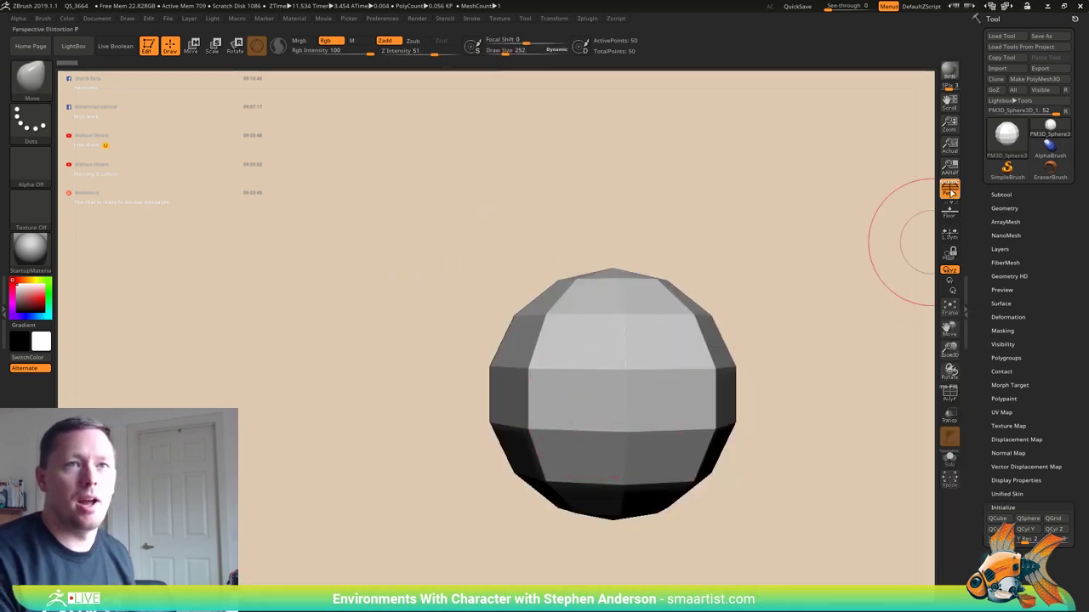
key("p")
key("s")
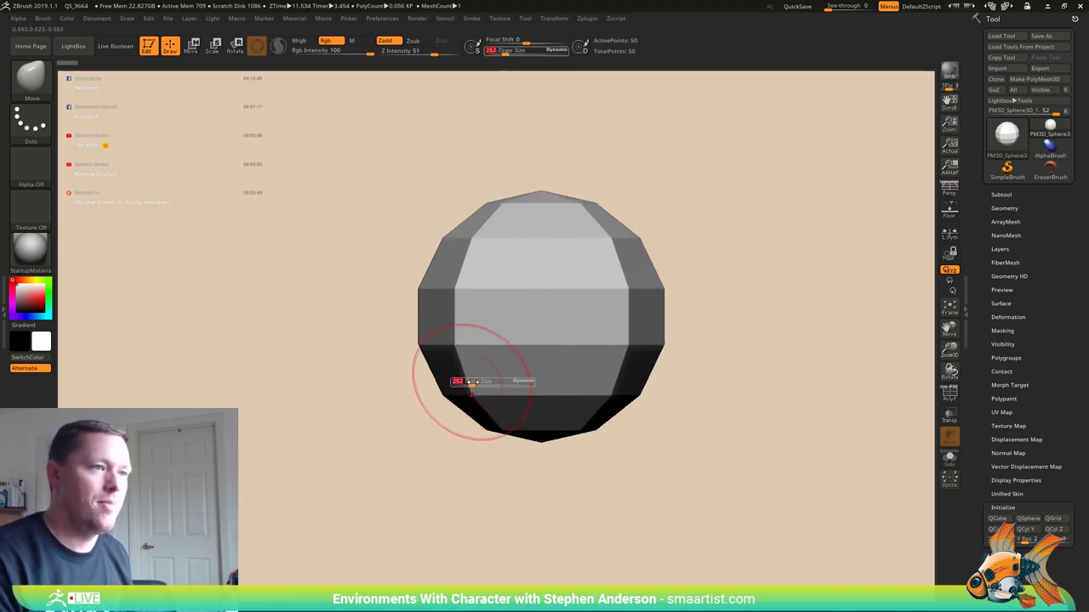
mouse_move(470, 383)
left_mouse_down()
mouse_move(552, 385)
mouse_move(455, 433)
mouse_move(393, 434)
left_mouse_up()
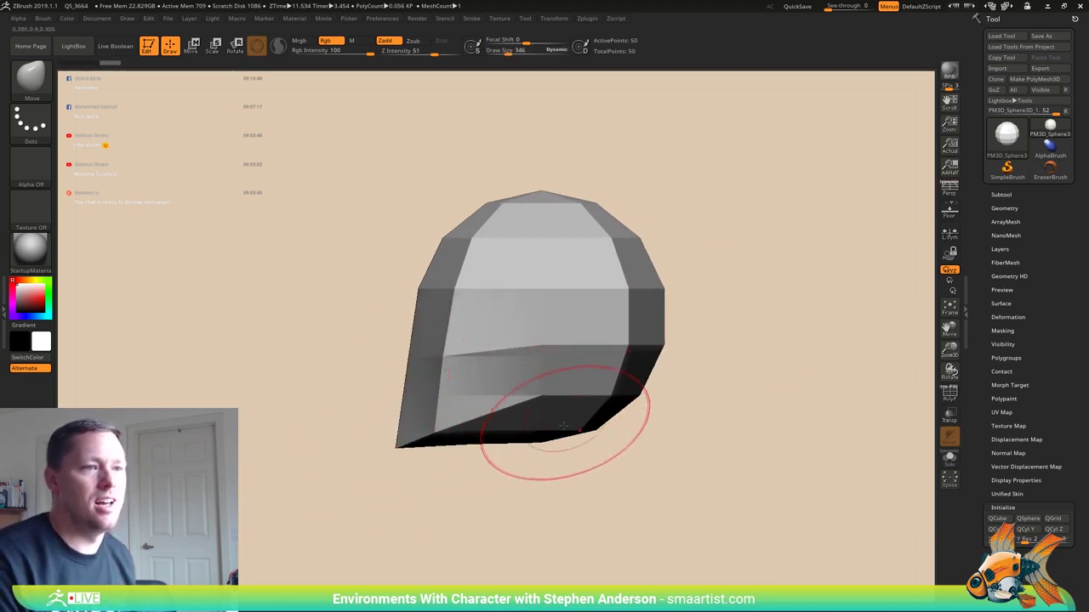
- Narrow the sides of the head symmetrically with the Move brush, from the skull down to the jaw
left_click_drag(558, 433, 585, 393)
key("ctrl+z")
key("ctrl+z")
key("ctrl+z")
key("ctrl+z")
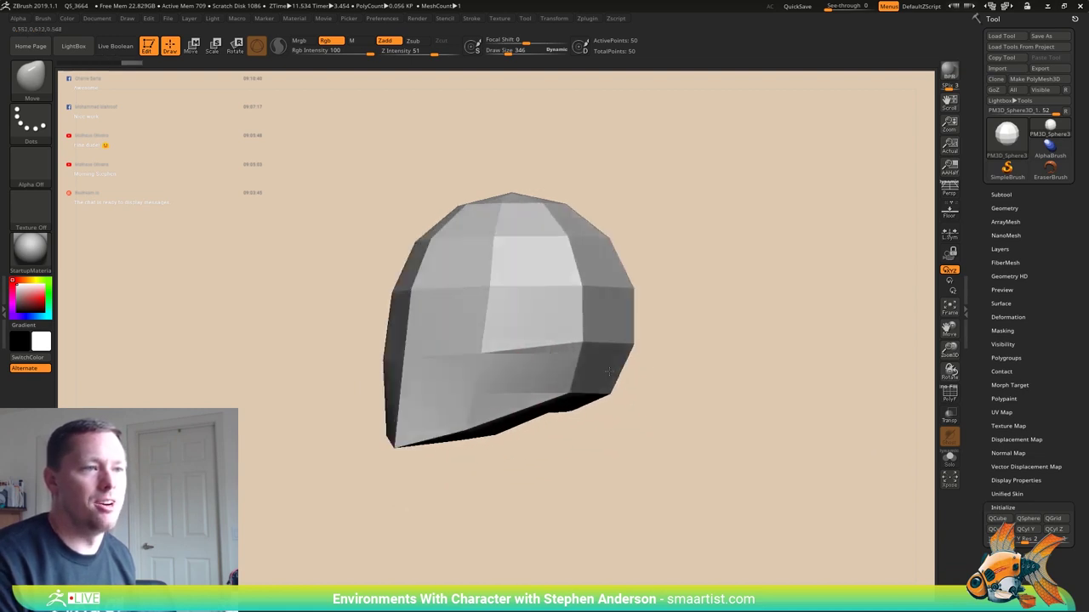
key("ctrl+z")
key("ctrl+z")
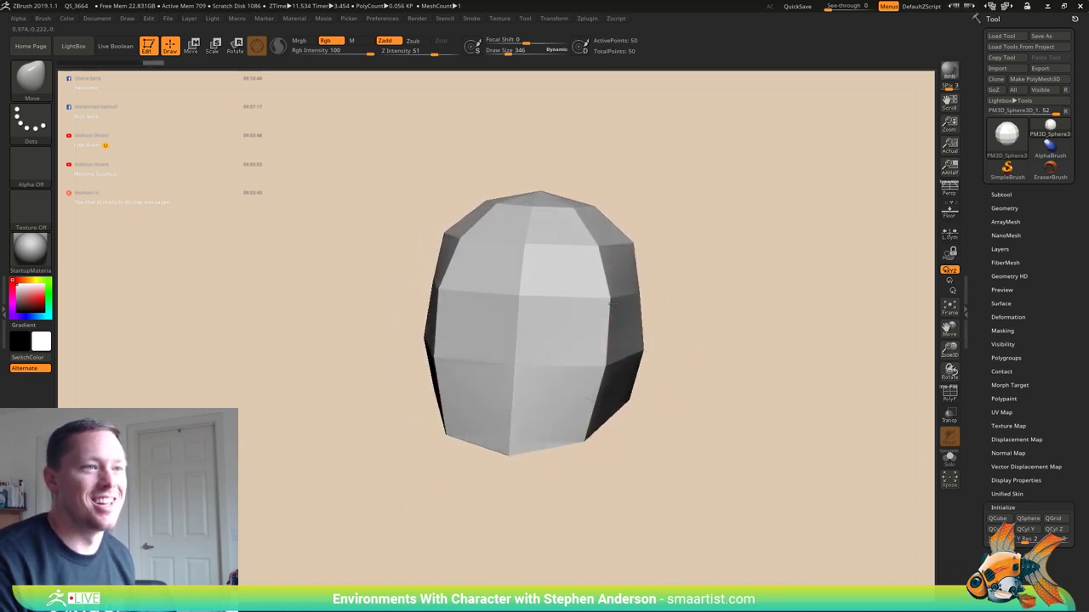
- Push the cheeks inward below the temples and slim the sides of the jaw
left_click_drag(604, 365, 571, 372)
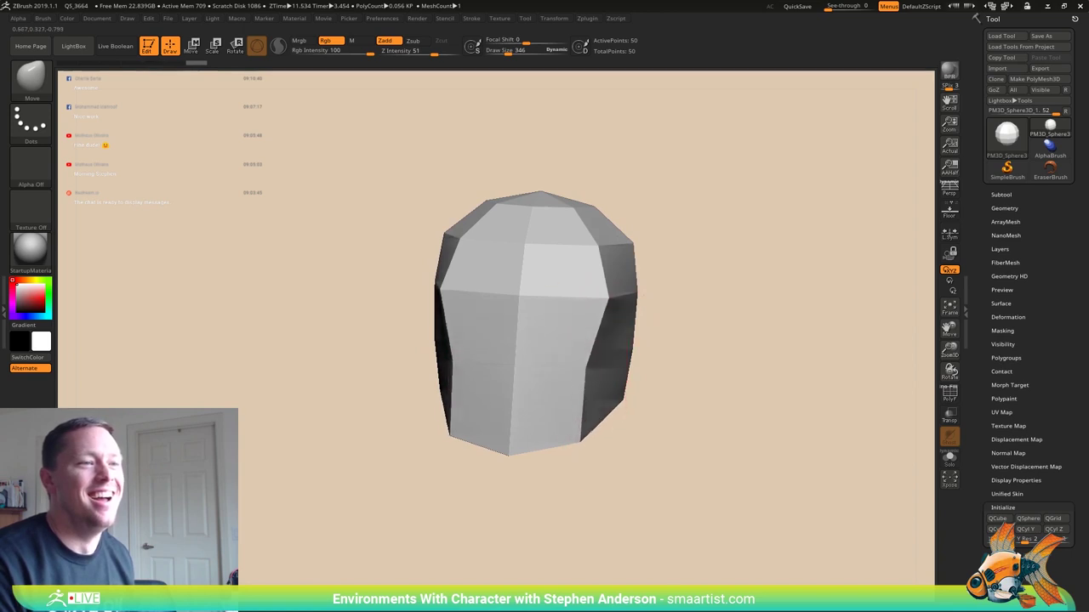
left_click_drag(581, 419, 566, 420)
right_click_drag(568, 420, 543, 406)
key("ctrl+z")
key("ctrl+z")
key("ctrl+z")
key("ctrl+z")
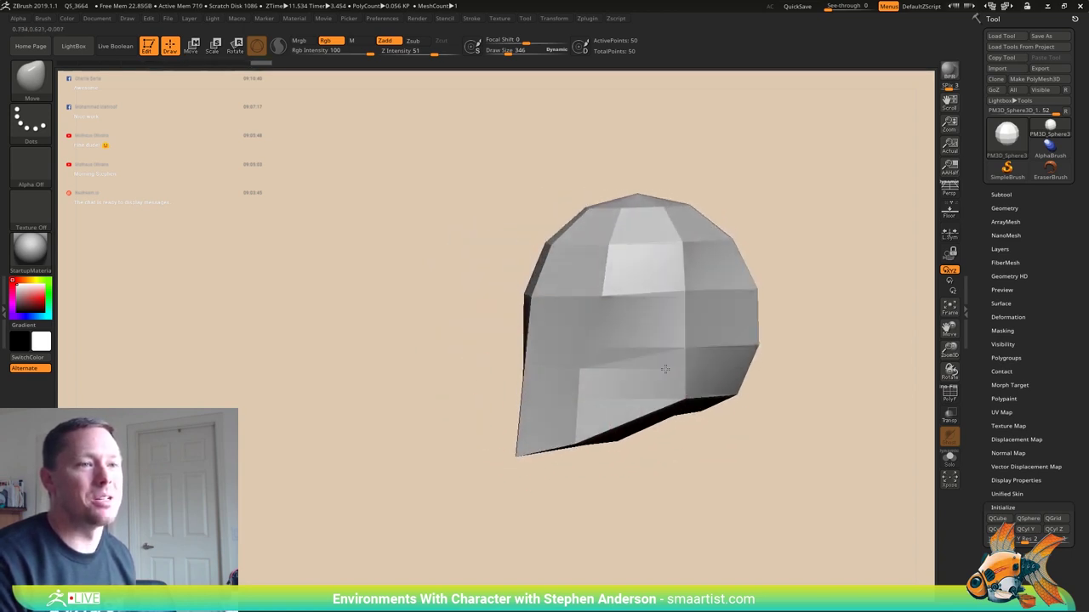
- Raise and tuck in the rear underside of the head to form the base of the skull
key("ctrl+z")
key("ctrl+z")
key("ctrl+z")
key("ctrl+z")
key("ctrl+z")
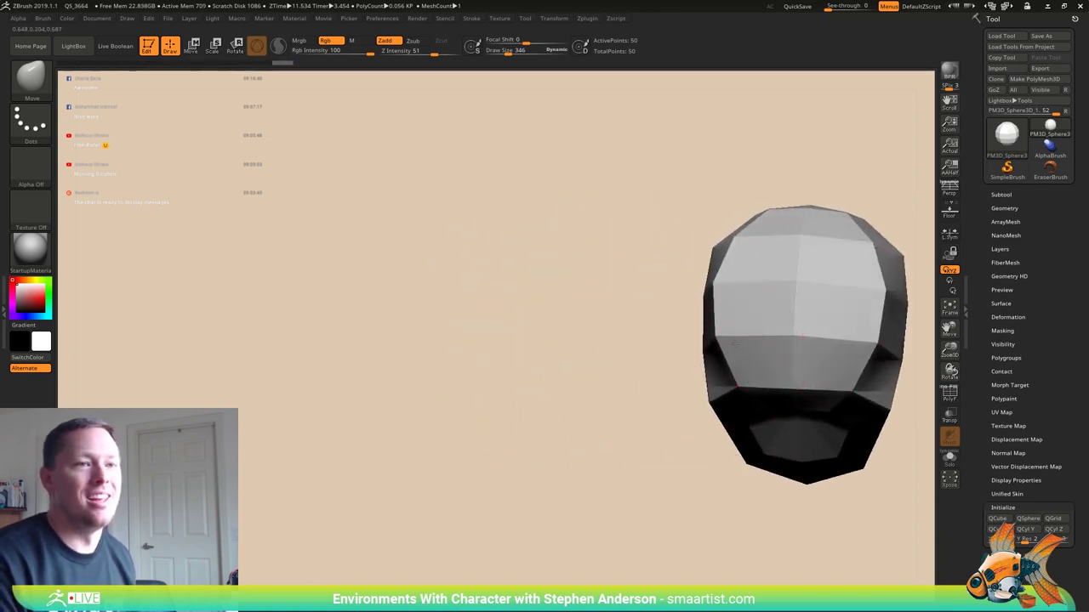
key("ctrl+z")
key("ctrl+z")
key("ctrl+z")
key("ctrl+z")
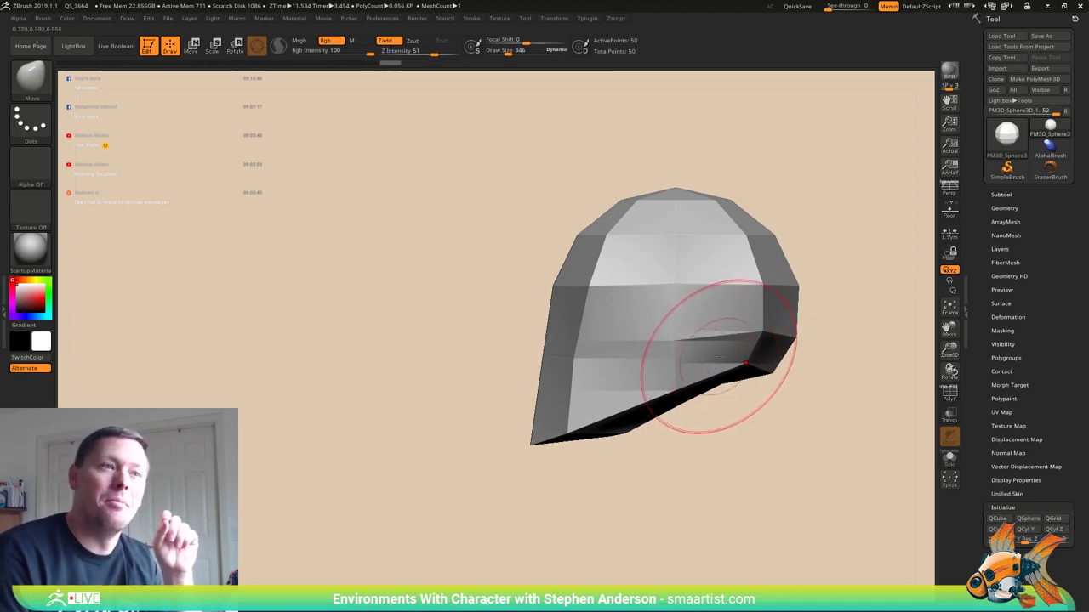
right_click_drag(716, 360, 728, 364)
left_click_drag(728, 364, 719, 353)
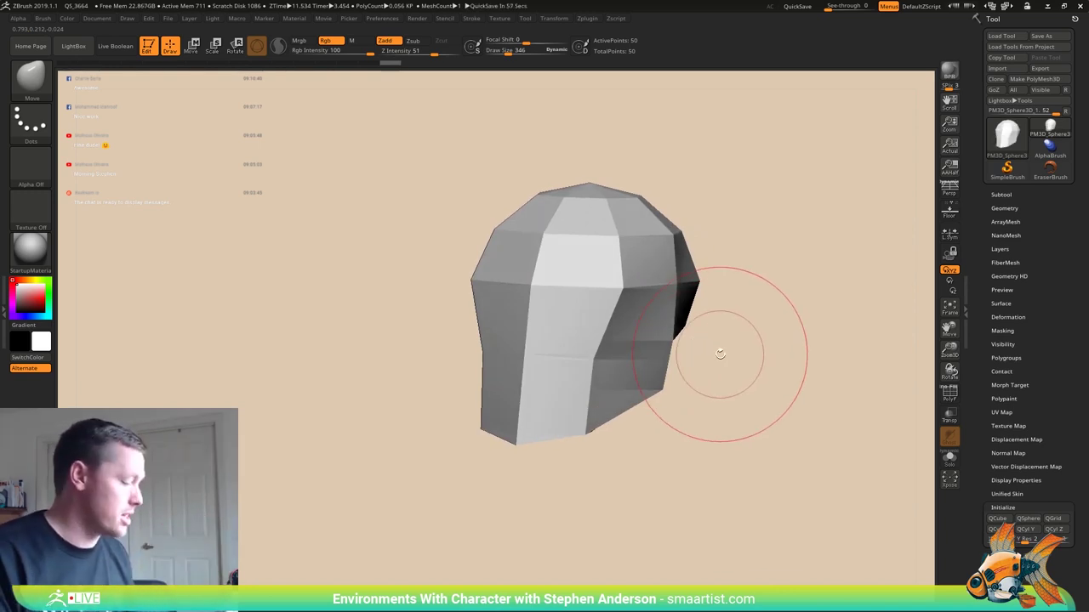
mouse_move(719, 354)
left_mouse_down()
mouse_move(646, 284)
mouse_move(558, 332)
left_mouse_up()
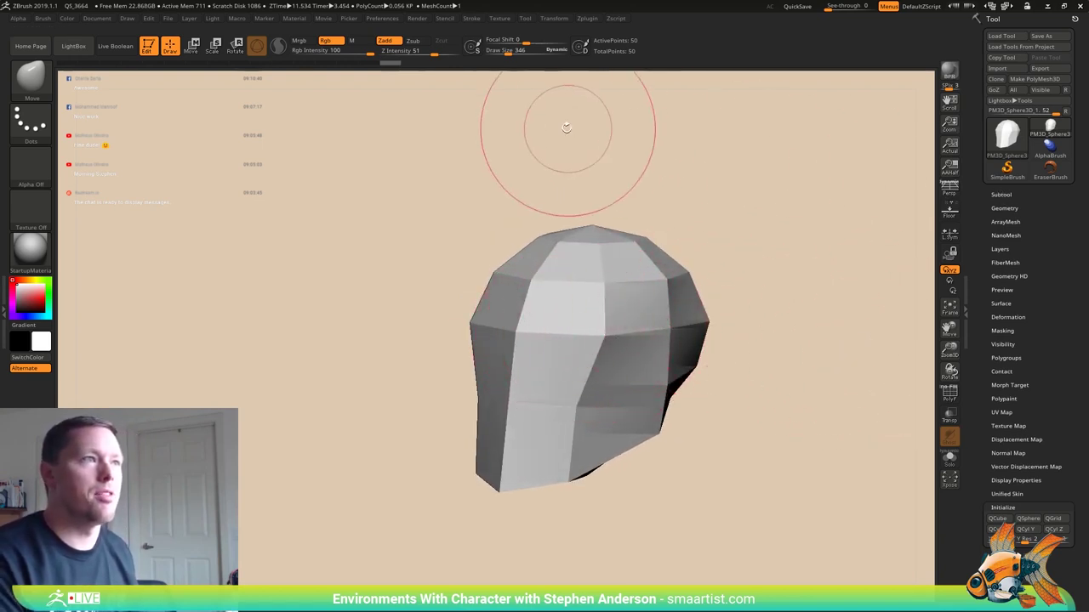
- Examine the low-poly head's polygon layout from above with the wireframe shown and the ZModeler brush active
key("shift+f")
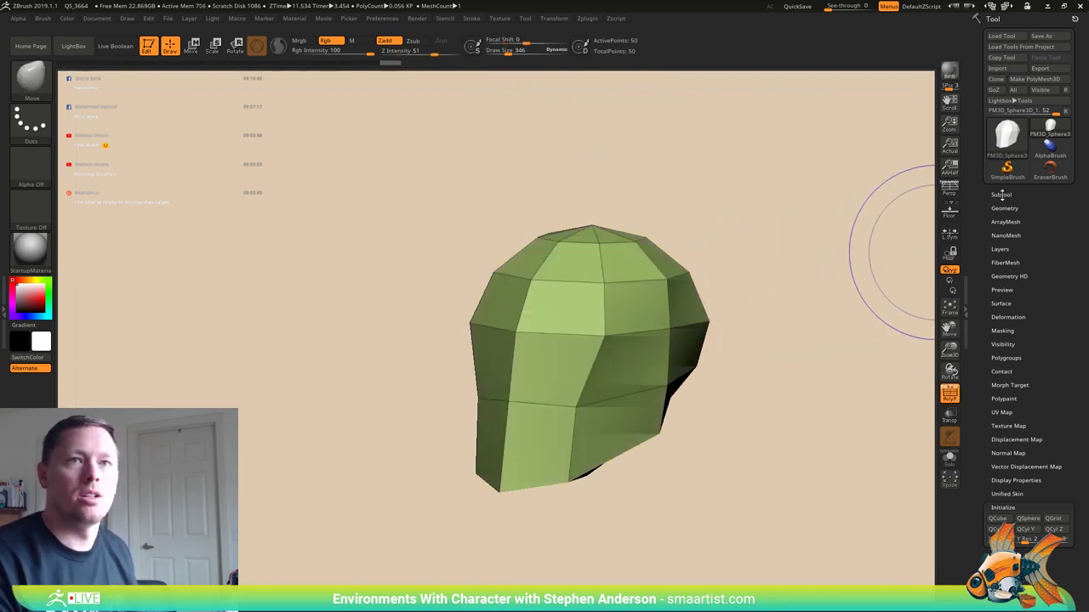
left_click(1001, 195)
left_click_drag(867, 318, 822, 377)
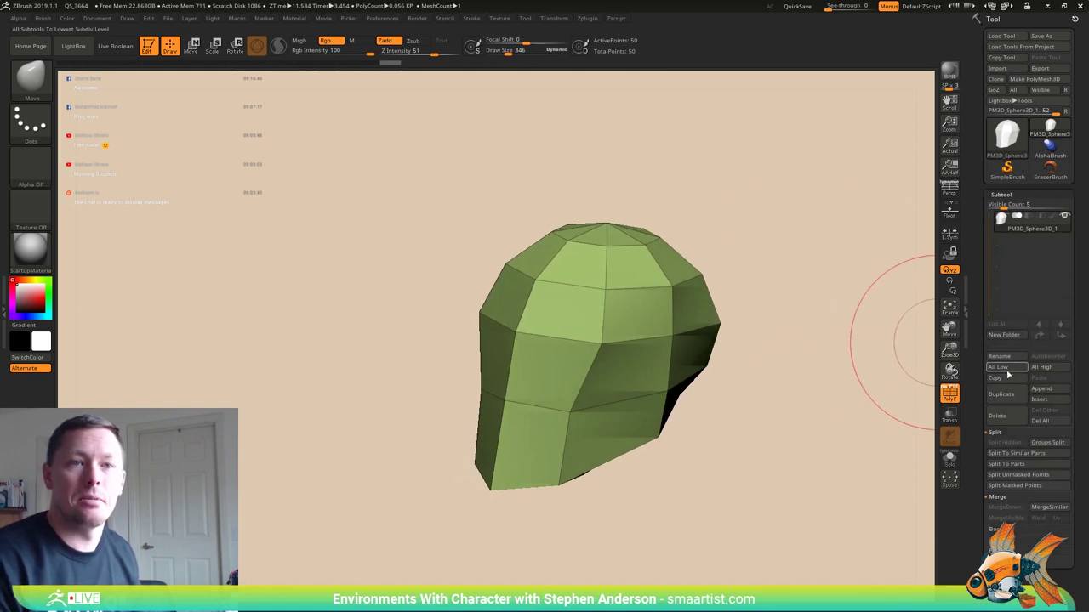
mouse_move(896, 347)
left_mouse_down()
mouse_move(804, 304)
mouse_move(805, 354)
left_mouse_up()
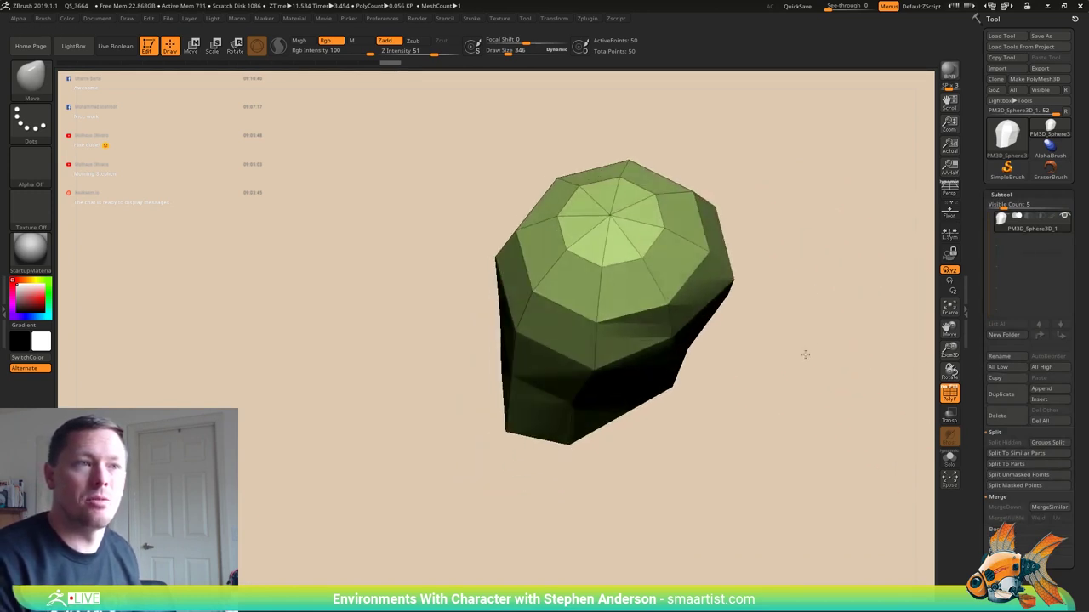
key("b")
key("z")
key("m")
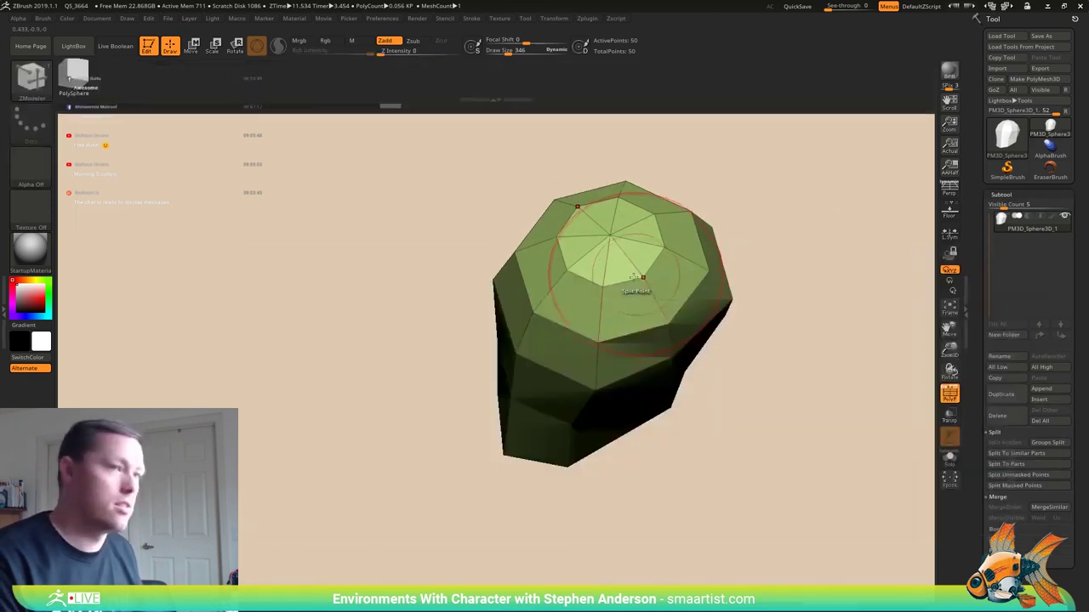
key("shift+f")
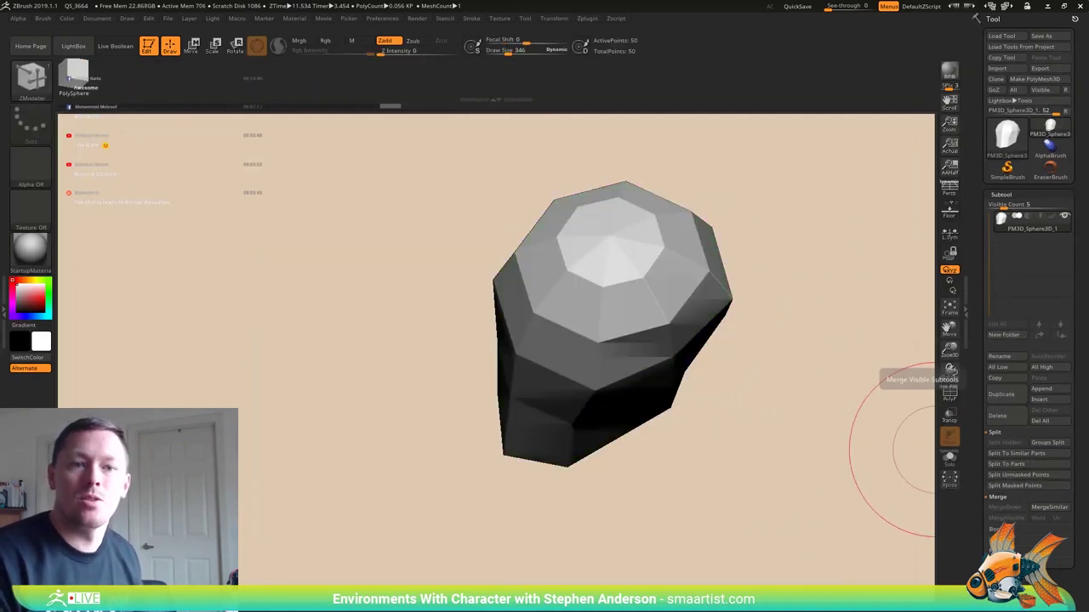
- Subdivide the head twice with subdivision smoothing (Smt) off, and delete the lower subdivision levels
left_click(1023, 580)
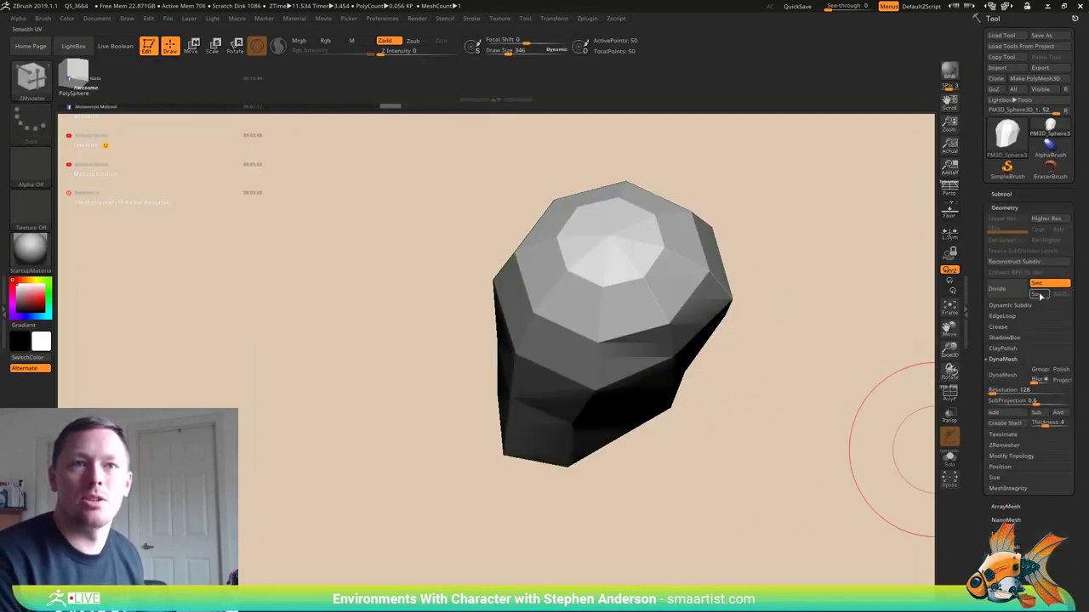
key("ctrl+d")
key("shift+f")
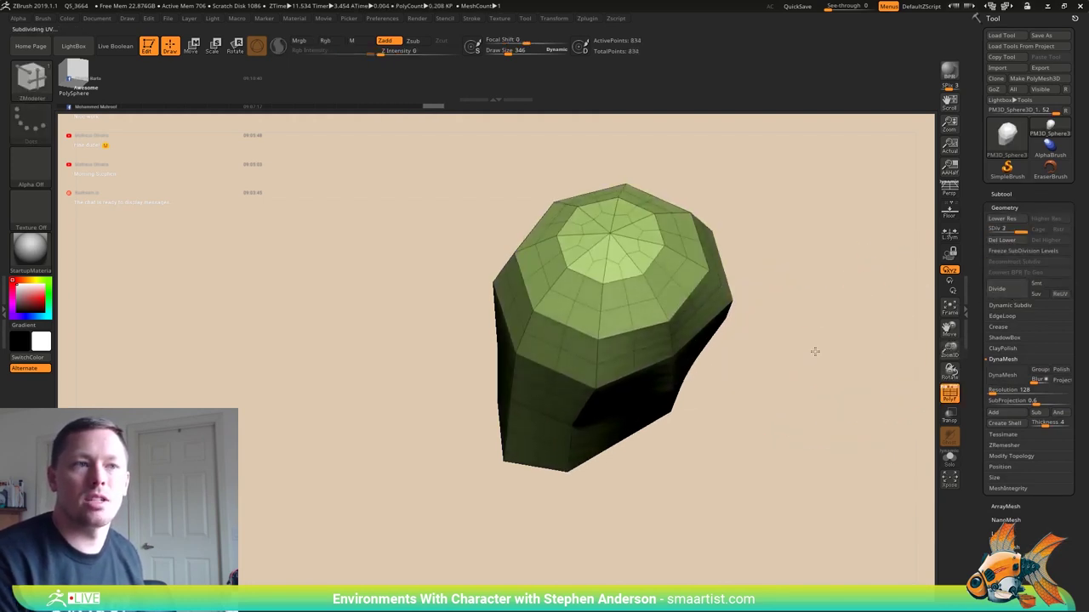
key("ctrl+d")
left_click(1016, 241)
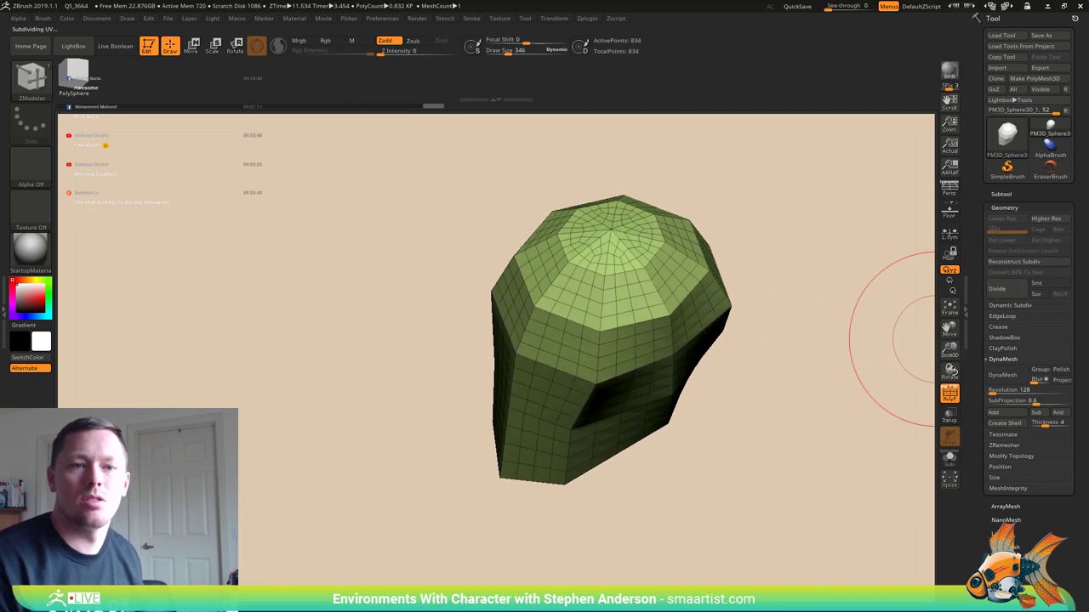
- Round off the head's hard facets with a strong Polish deformation
left_click(1004, 207)
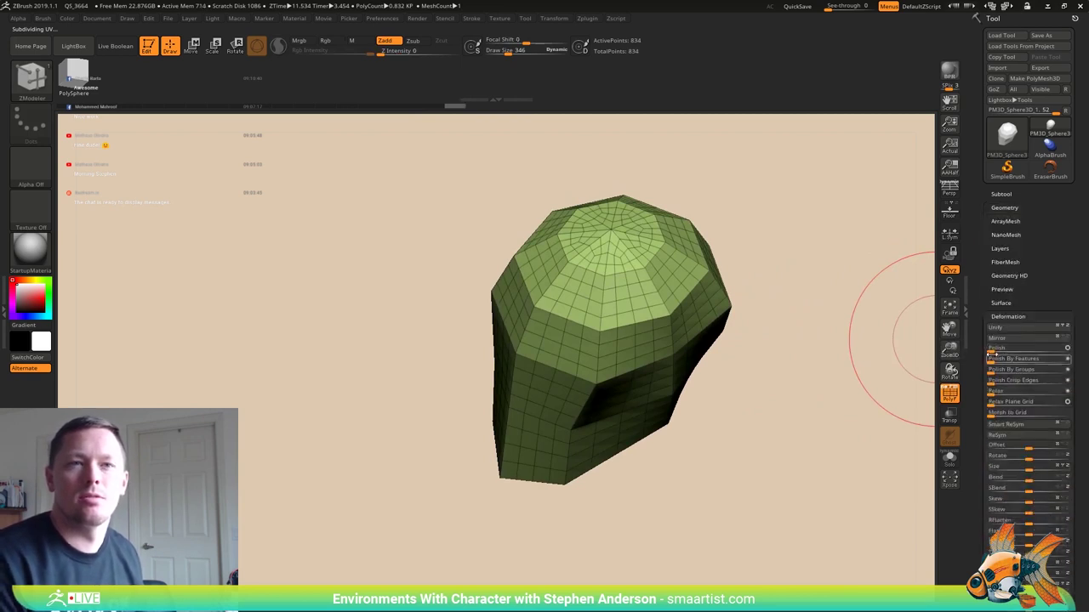
left_click_drag(988, 349, 1046, 348)
mouse_move(802, 394)
left_mouse_down()
mouse_move(817, 340)
mouse_move(776, 400)
mouse_move(785, 413)
left_mouse_up()
- Switch to the Pinch brush at draw size 124 and tighten the edges along the side of the face
key("b")
key("p")
key("i")
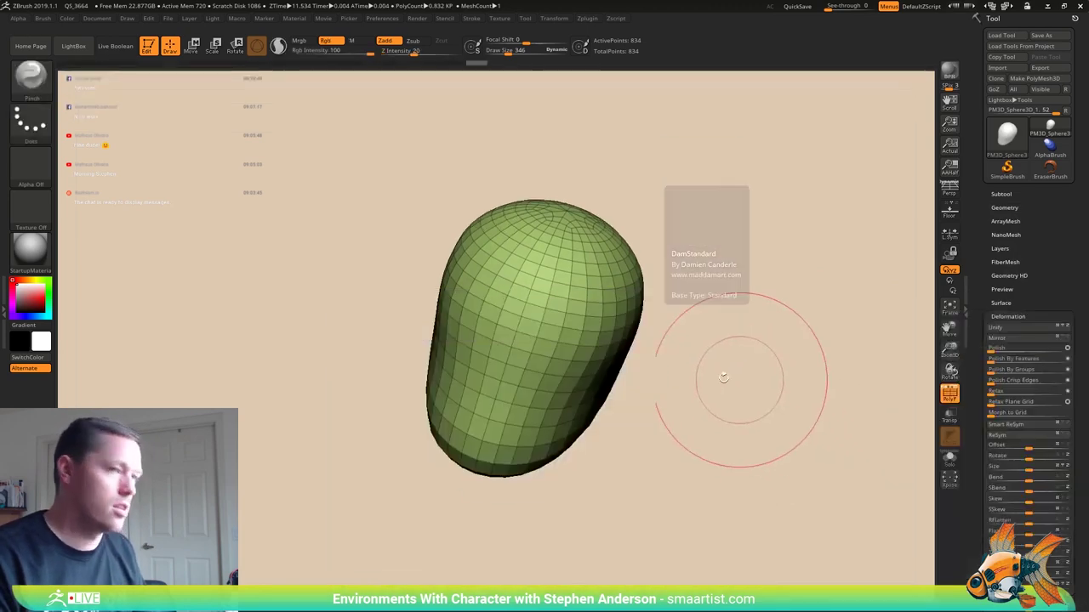
left_click_drag(729, 384, 562, 396)
key("s")
mouse_move(413, 386)
left_mouse_down()
mouse_move(596, 397)
mouse_move(514, 495)
mouse_move(522, 502)
mouse_move(540, 478)
left_mouse_up()
key("ctrl+z")
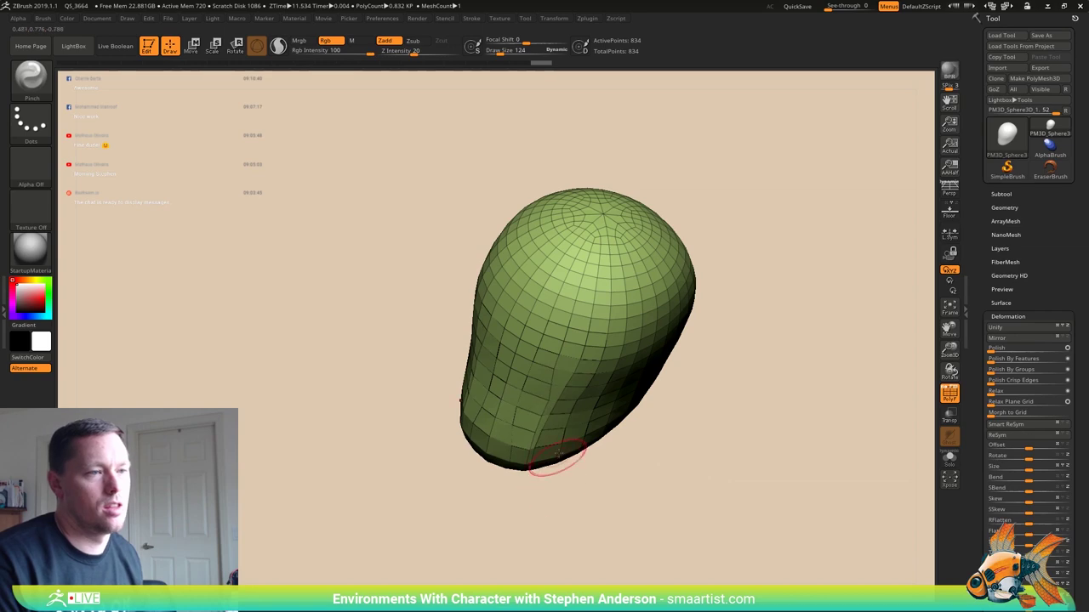
- Pinch a crease under the cheekbones to hollow the cheeks, checking the head from several angles
mouse_move(557, 455)
left_mouse_down()
mouse_move(585, 387)
mouse_move(632, 359)
left_mouse_up()
mouse_move(571, 406)
left_mouse_down()
mouse_move(623, 358)
mouse_move(577, 405)
left_mouse_up()
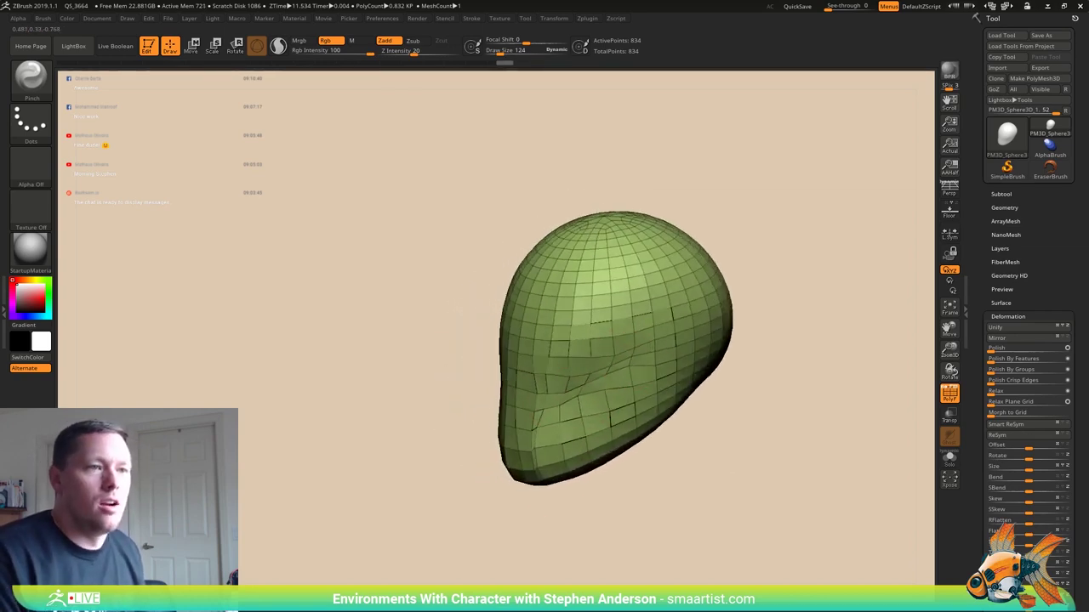
right_click_drag(577, 400, 627, 406)
left_click_drag(628, 406, 716, 411)
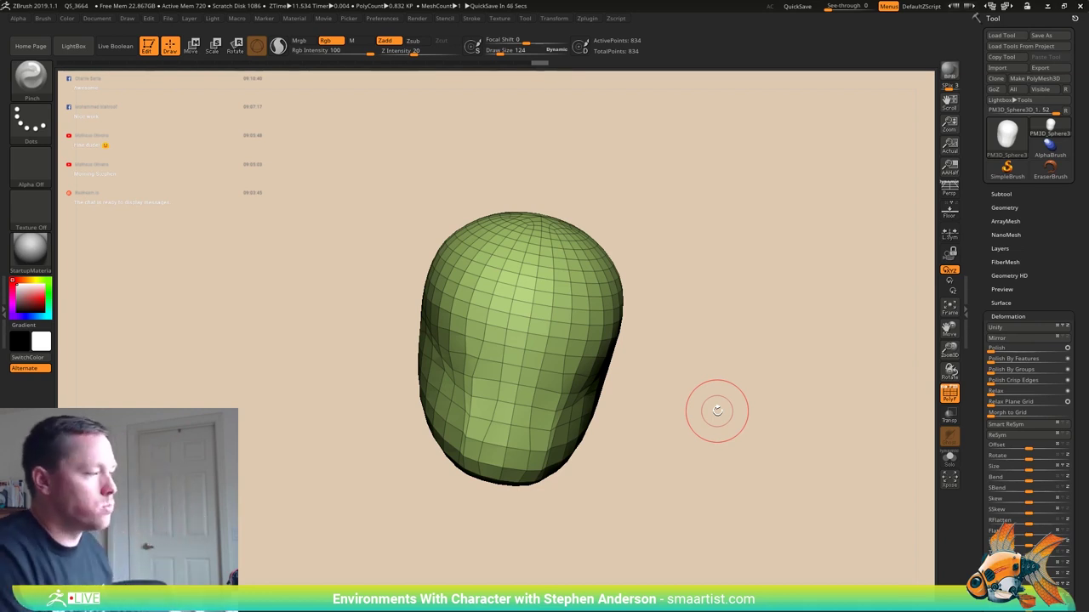
mouse_move(654, 408)
left_mouse_down()
mouse_move(606, 418)
mouse_move(630, 419)
mouse_move(643, 414)
mouse_move(567, 406)
mouse_move(552, 432)
left_mouse_up()
- Carve and smooth the hollow under the cheekbones with the ClayBuildup brush at draw size 124, with the wireframe display off
key("b")
key("c")
key("b")
key("shift+f")
mouse_move(636, 389)
left_mouse_down()
mouse_move(569, 451)
mouse_move(556, 436)
left_mouse_up()
right_click_drag(556, 436, 649, 413)
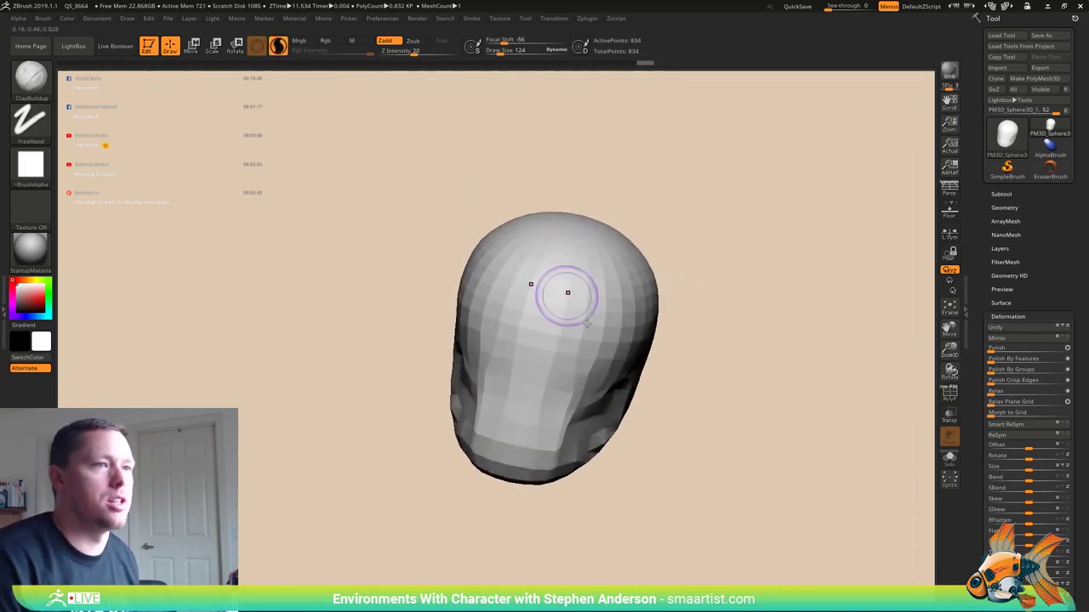
right_click_drag(564, 292, 590, 389)
key("shift")
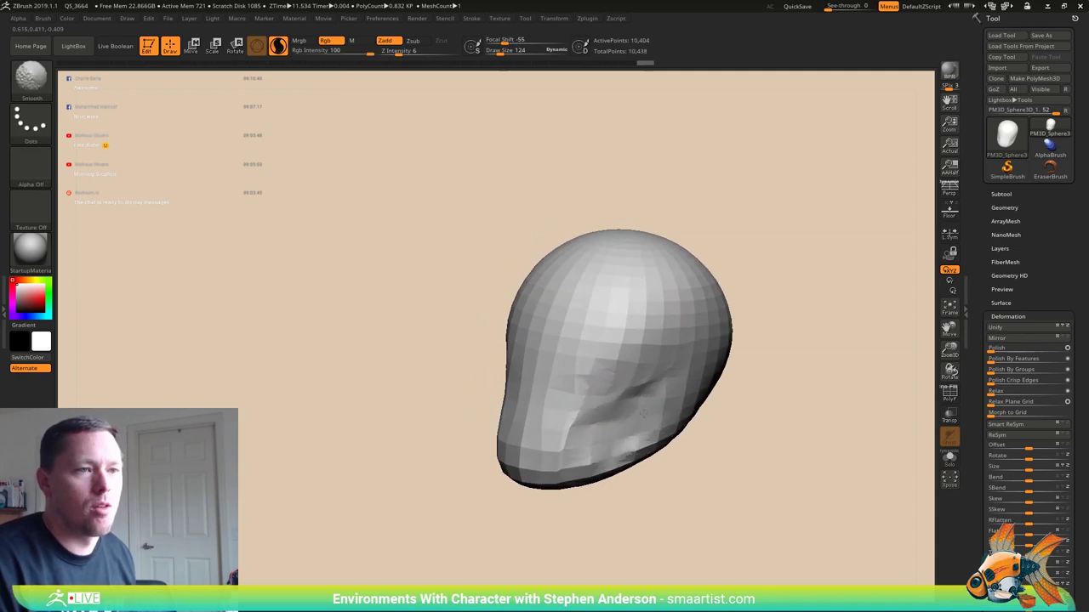
left_click_drag(649, 422, 649, 408, "shift")
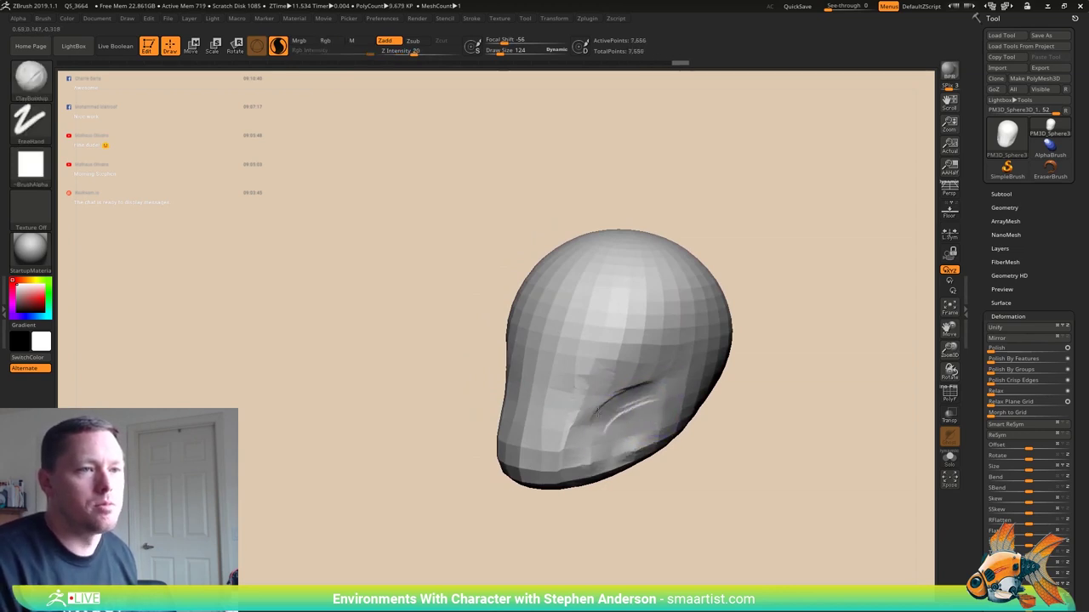
right_click_drag(637, 408, 577, 390)
key("shift")
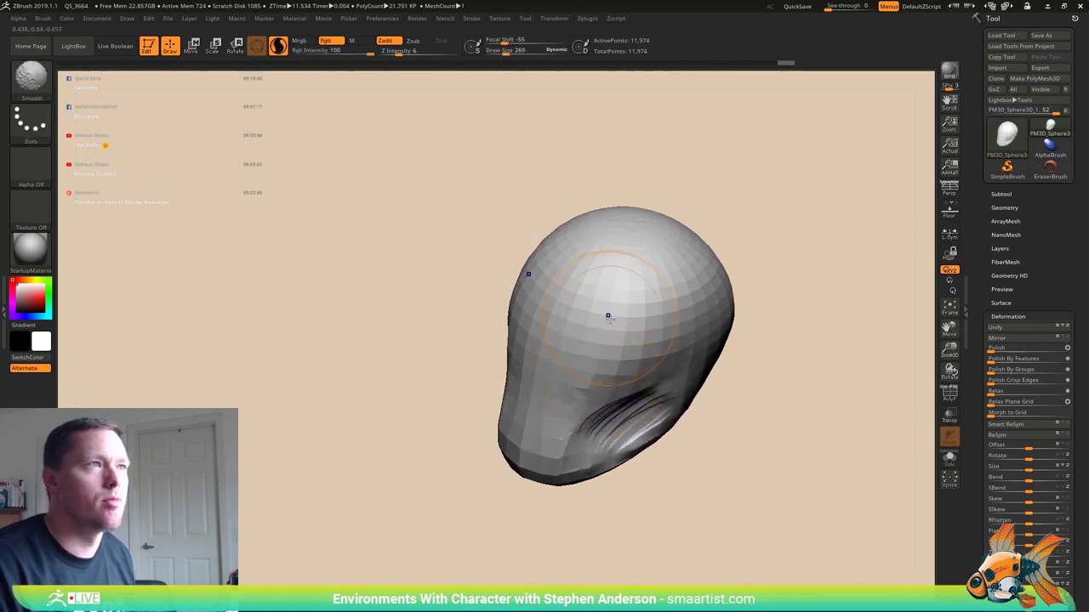
- Smooth the whole head at draw size 269 with the wireframe shown, evening out its low-poly facets, and hide the wireframe again
key("shift+f")
mouse_move(625, 331)
left_mouse_down("shift")
mouse_move(608, 285)
mouse_move(642, 268)
mouse_move(613, 341)
mouse_move(503, 462)
mouse_move(528, 451)
left_mouse_up("shift")
right_click_drag(527, 451, 640, 348)
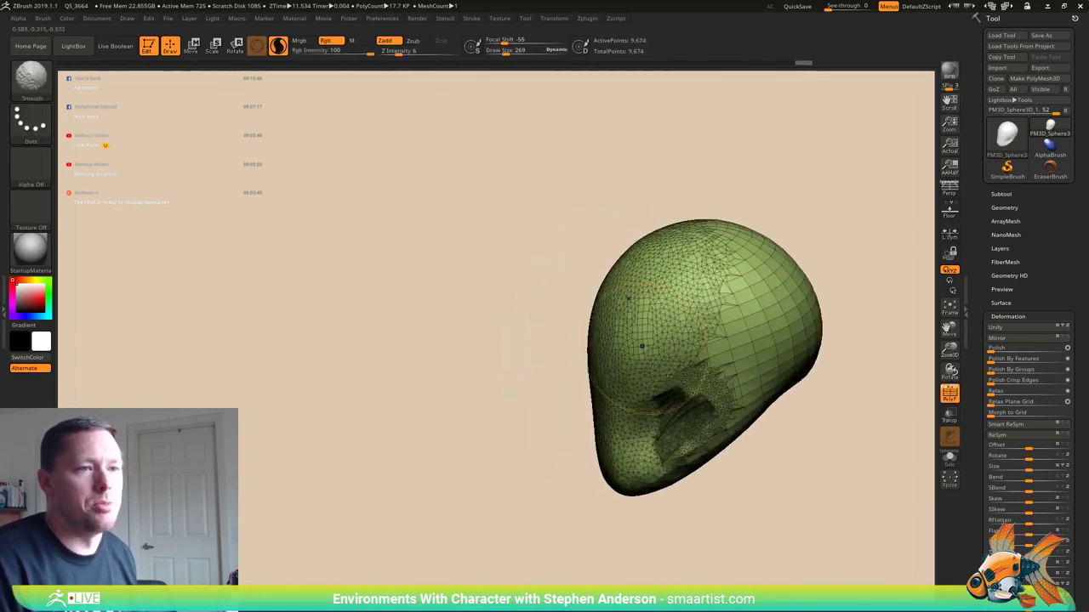
mouse_move(640, 348)
left_mouse_down("shift")
mouse_move(688, 417)
mouse_move(757, 289)
left_mouse_up("shift")
right_click_drag(754, 372, 810, 438)
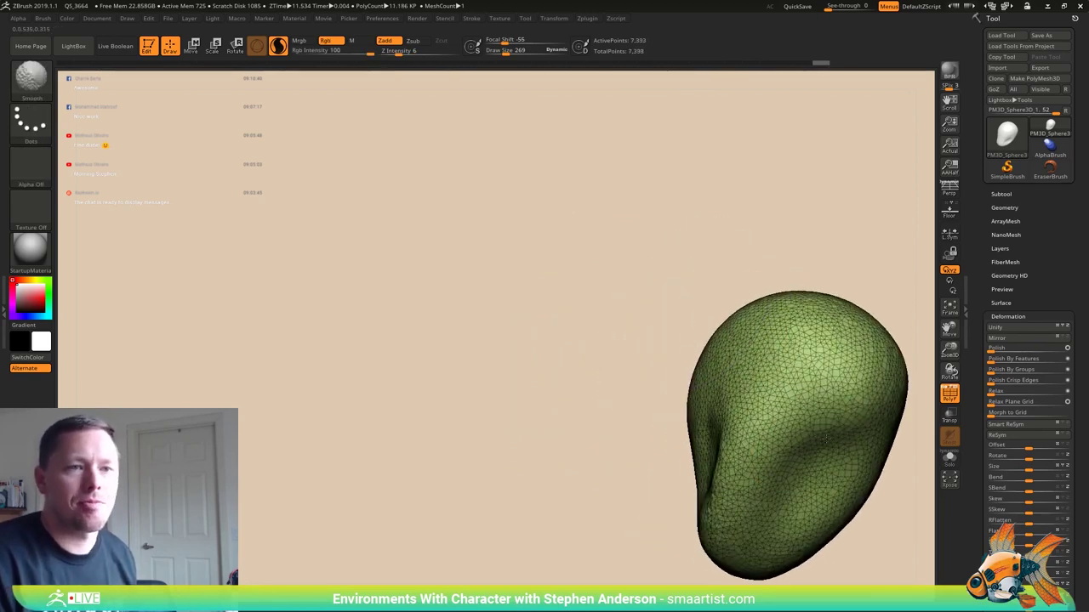
left_click_drag(826, 439, 816, 375, "shift")
mouse_move(918, 434)
left_mouse_down()
mouse_move(782, 392)
mouse_move(838, 459)
left_mouse_up()
key("shift+f")
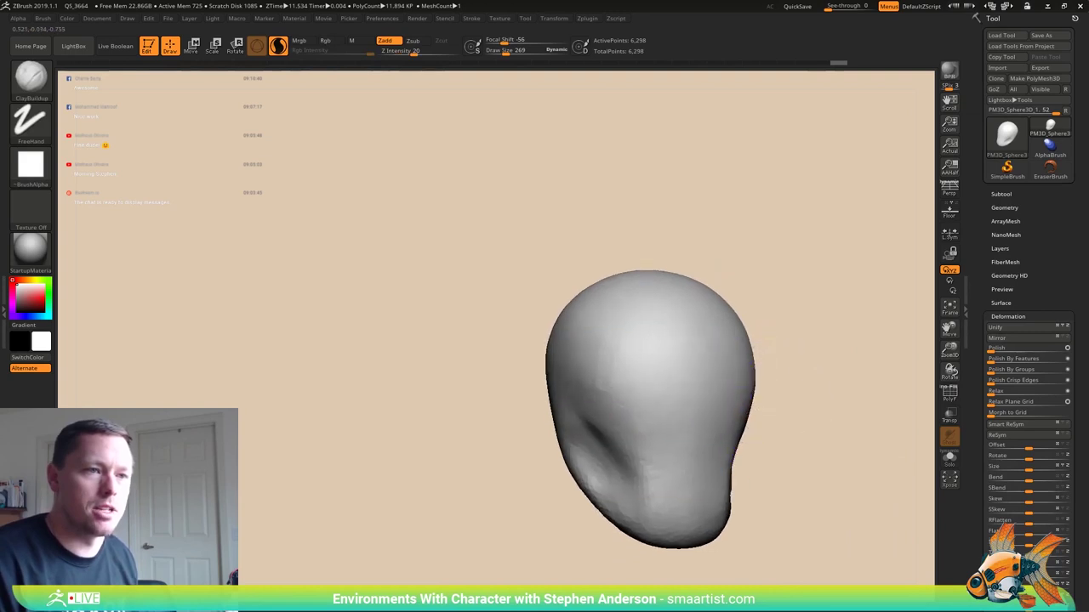
- Flatten the eye areas on both sides of the face with the TrimDynamic brush
mouse_move(732, 495)
right_mouse_down()
mouse_move(593, 371)
mouse_move(493, 372)
right_mouse_up()
key("b")
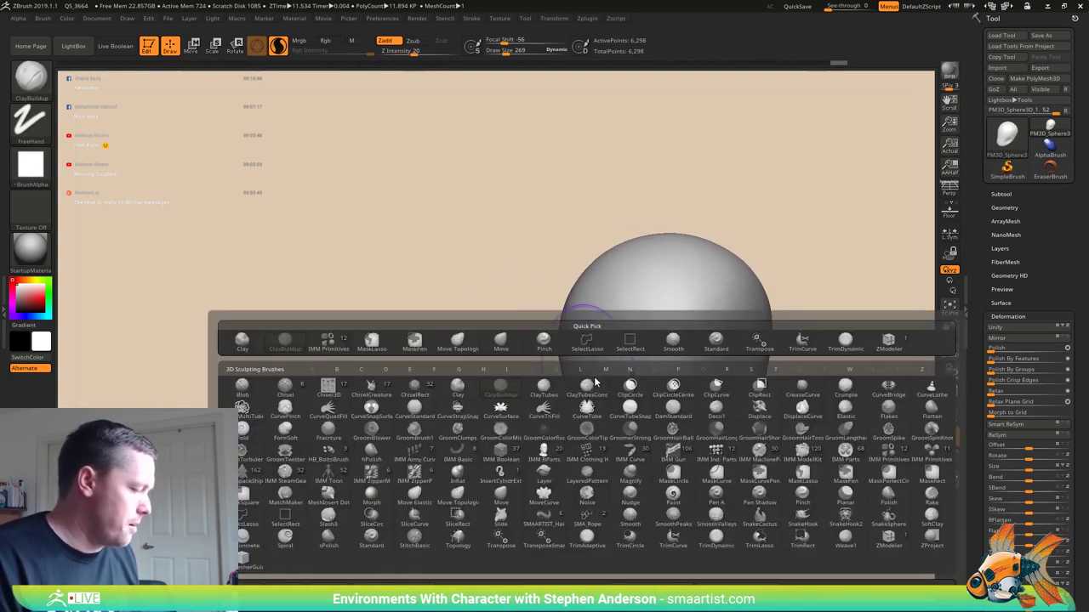
key("t")
key("d")
mouse_move(619, 372)
right_mouse_down()
mouse_move(668, 374)
mouse_move(652, 361)
right_mouse_up()
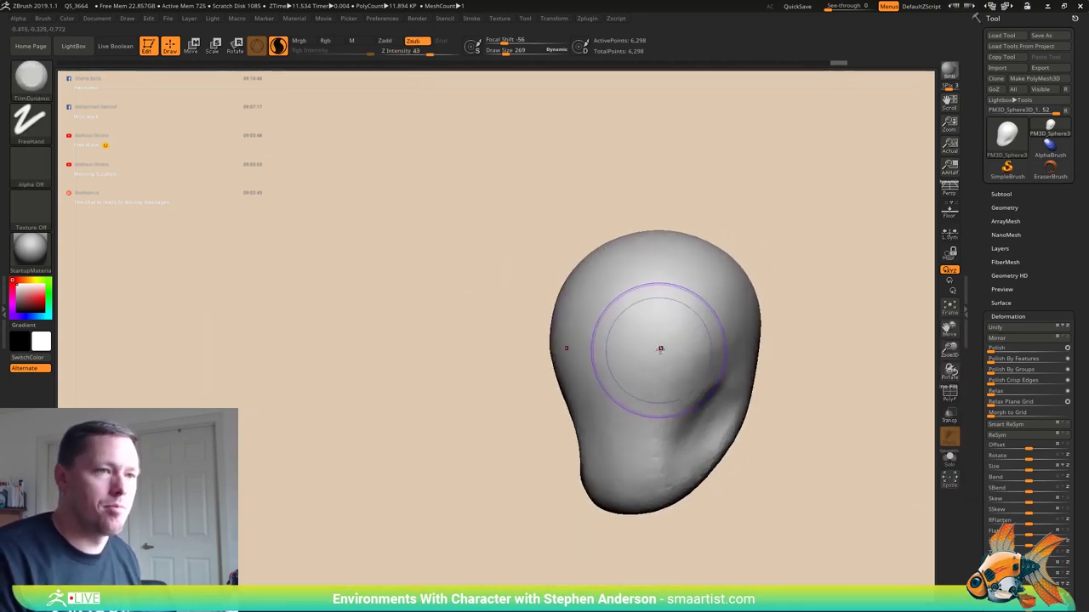
left_click_drag(648, 376, 655, 368)
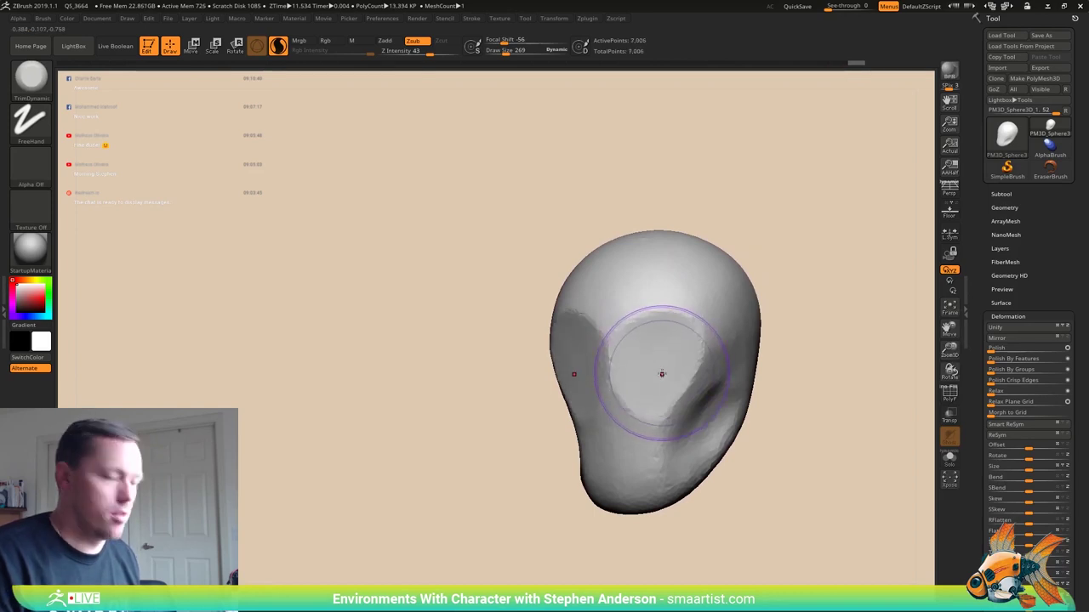
- Carve deep eye sockets under the brow with the ClayBuildup brush at draw size 161
key("b")
key("c")
key("b")
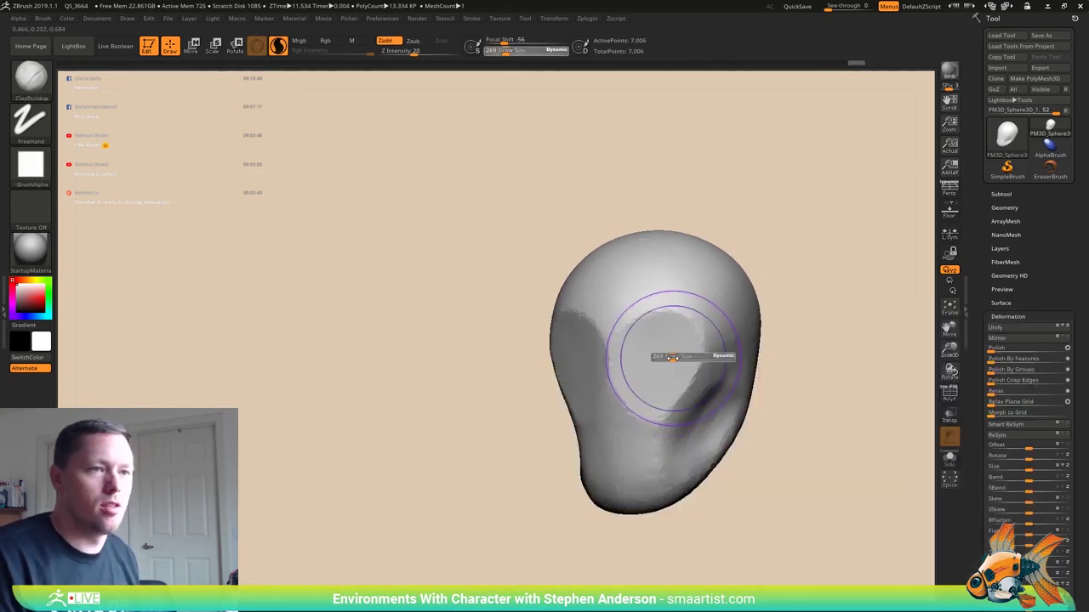
left_click_drag(640, 352, 665, 339, "alt")
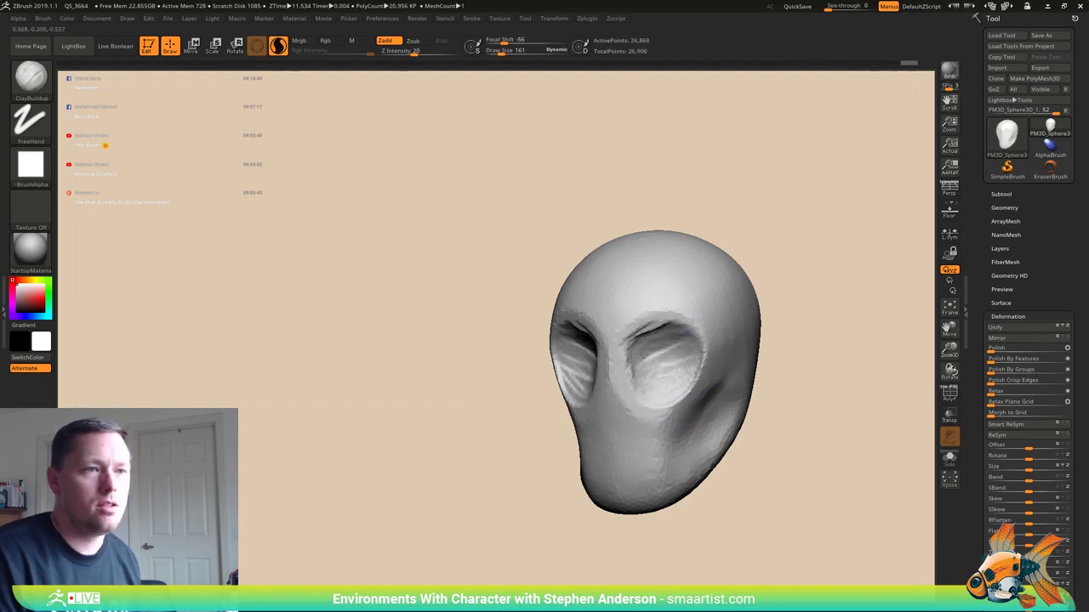
mouse_move(666, 358)
right_mouse_down()
mouse_move(675, 330)
mouse_move(655, 337)
mouse_move(666, 331)
right_mouse_up()
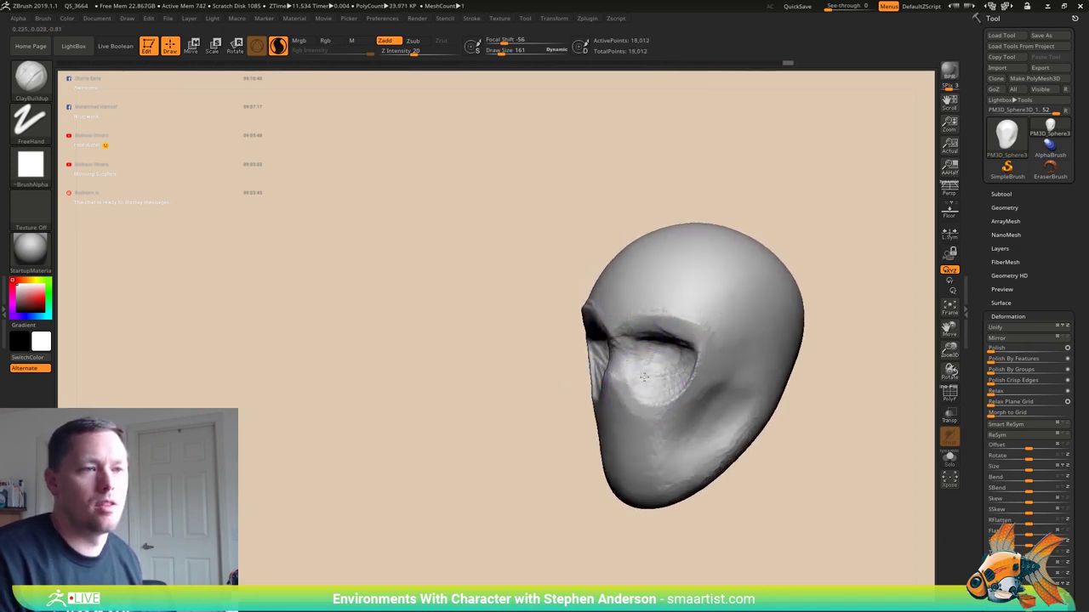
- Build up the cheekbones and the lower rim around the eye sockets with clay strokes
right_click_drag(644, 377, 614, 405)
mouse_move(613, 406)
left_mouse_down()
mouse_move(637, 415)
mouse_move(634, 402)
left_mouse_up()
left_click_drag(698, 382, 656, 416)
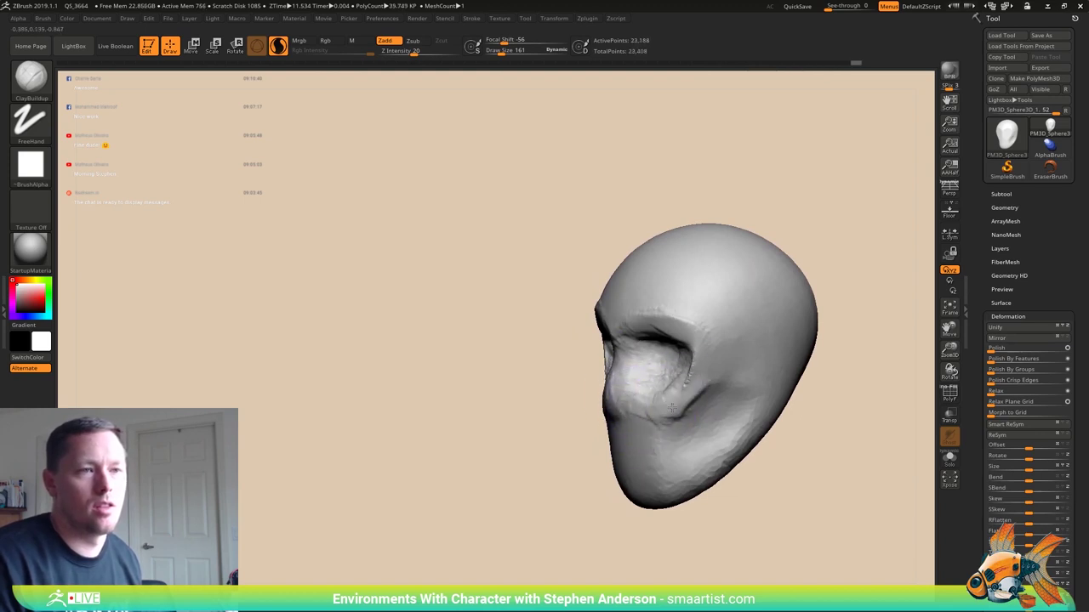
- Sculpt recessed temples on the sides of the skull behind the brow
mouse_move(696, 387)
right_mouse_down()
mouse_move(680, 395)
mouse_move(741, 391)
mouse_move(474, 345)
mouse_move(553, 365)
mouse_move(519, 327)
mouse_move(536, 304)
right_mouse_up()
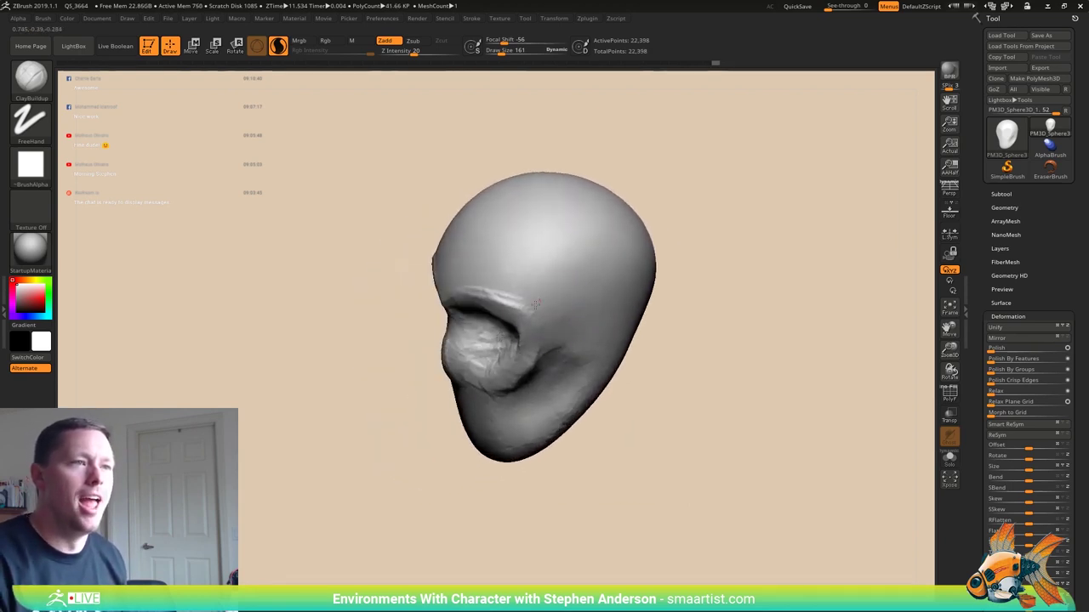
mouse_move(571, 294)
left_mouse_down("shift")
mouse_move(554, 281)
mouse_move(561, 289)
left_mouse_up("shift")
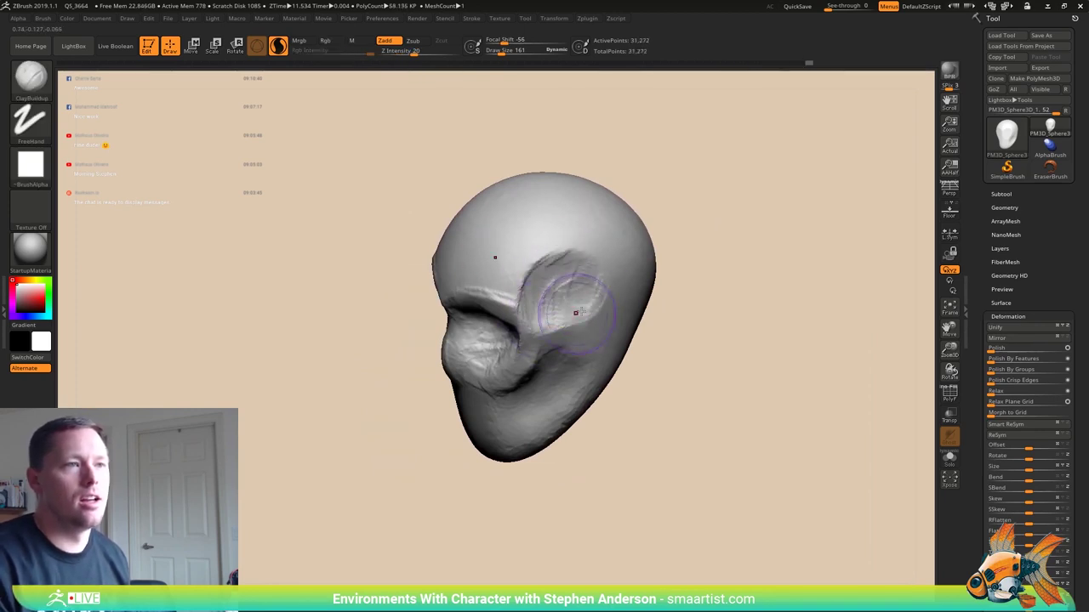
mouse_move(576, 313)
right_mouse_down()
mouse_move(620, 267)
mouse_move(542, 274)
mouse_move(559, 269)
right_mouse_up()
- Reshape the upper sides of the skull with the Move brush at draw size 323 and adjust the outline from several angles
key("b")
key("m")
key("v")
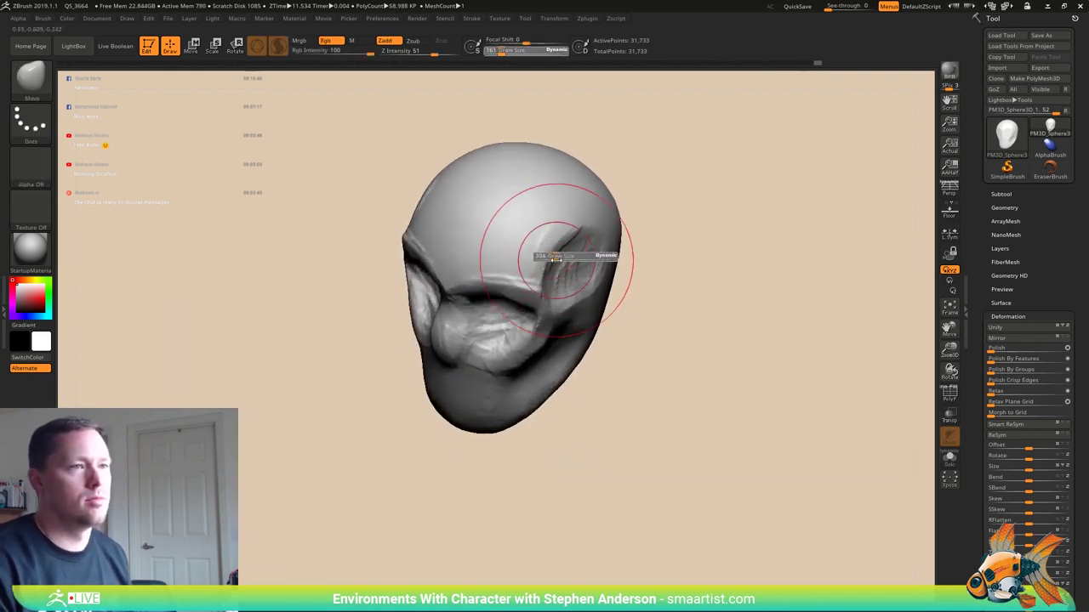
left_click_drag(553, 257, 554, 257)
mouse_move(508, 257)
right_mouse_down()
mouse_move(553, 253)
mouse_move(563, 228)
right_mouse_up()
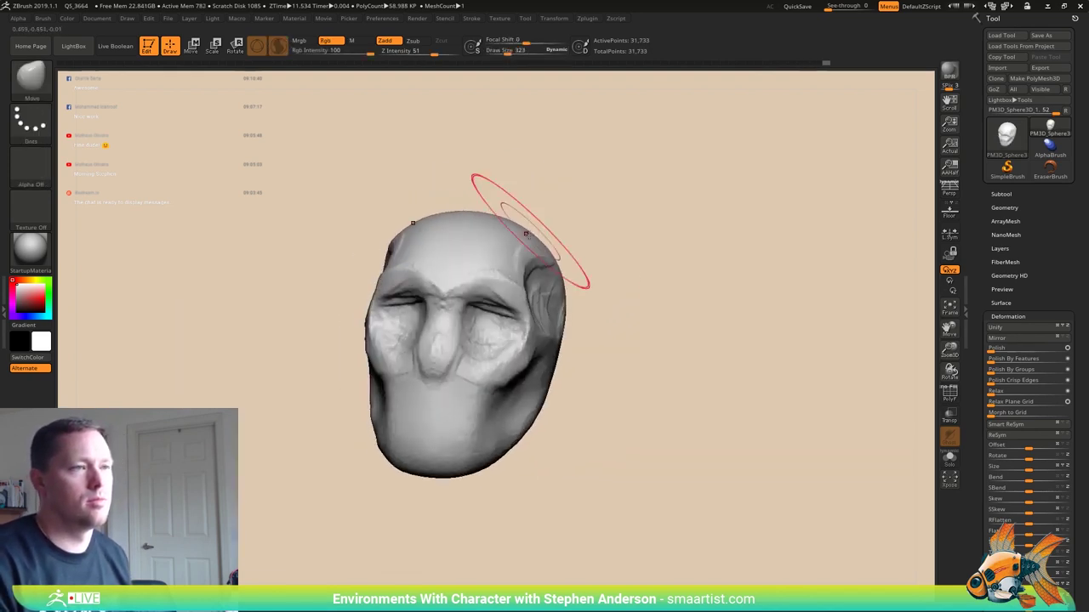
left_click_drag(531, 233, 526, 241)
mouse_move(557, 265)
right_mouse_down()
mouse_move(508, 280)
mouse_move(593, 231)
right_mouse_up()
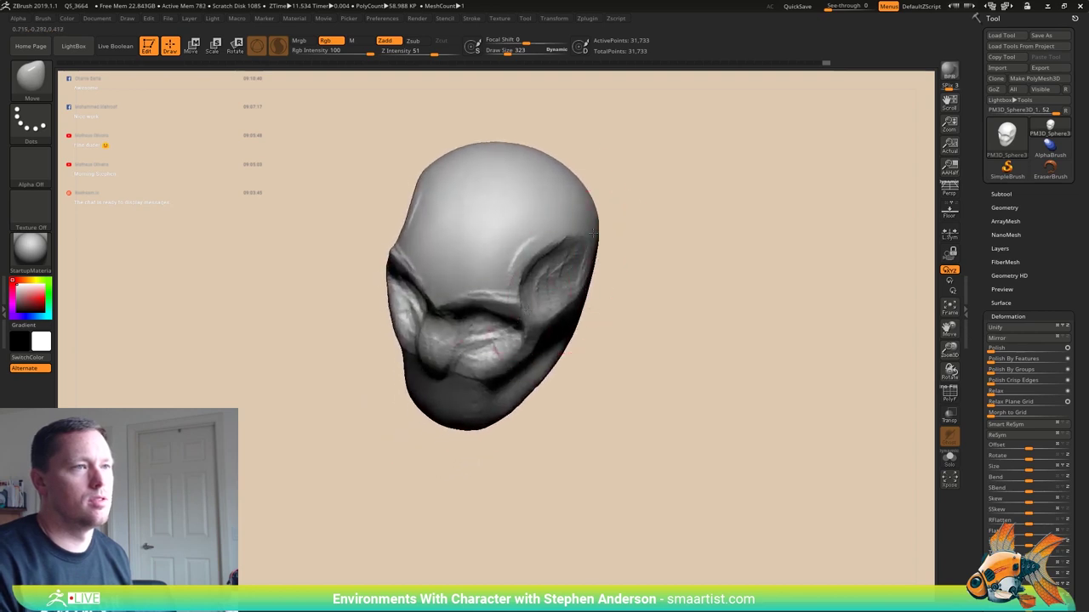
mouse_move(550, 273)
right_mouse_down()
mouse_move(559, 243)
mouse_move(505, 462)
mouse_move(522, 365)
mouse_move(541, 351)
mouse_move(524, 352)
right_mouse_up()
key("s")
left_click_drag(523, 344, 515, 343)
mouse_move(525, 342)
right_mouse_down()
mouse_move(497, 408)
mouse_move(515, 292)
mouse_move(486, 281)
mouse_move(474, 345)
mouse_move(472, 336)
mouse_move(451, 357)
mouse_move(438, 340)
mouse_move(382, 410)
mouse_move(454, 316)
mouse_move(479, 334)
mouse_move(427, 311)
mouse_move(366, 341)
mouse_move(383, 359)
mouse_move(337, 282)
mouse_move(486, 292)
mouse_move(489, 269)
mouse_move(505, 312)
right_mouse_up()
- Sculpt behind the cheekbone and carve the underside of the jaw with the ClayBuildup brush at draw size 141
key("b")
key("c")
key("b")
key("s")
mouse_move(505, 312)
left_mouse_down()
mouse_move(440, 320)
mouse_move(532, 331)
left_mouse_up()
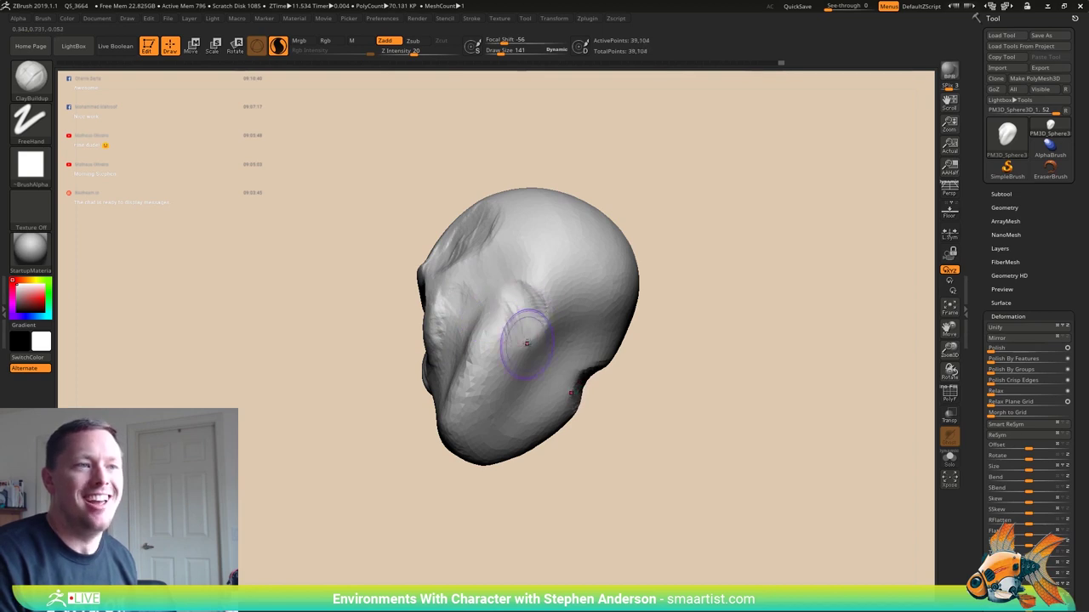
mouse_move(527, 343)
right_mouse_down()
mouse_move(502, 358)
mouse_move(511, 344)
right_mouse_up()
left_click_drag(508, 304, 548, 367, "alt")
mouse_move(549, 367)
left_mouse_down("alt")
mouse_move(588, 383)
mouse_move(570, 387)
left_mouse_up("alt")
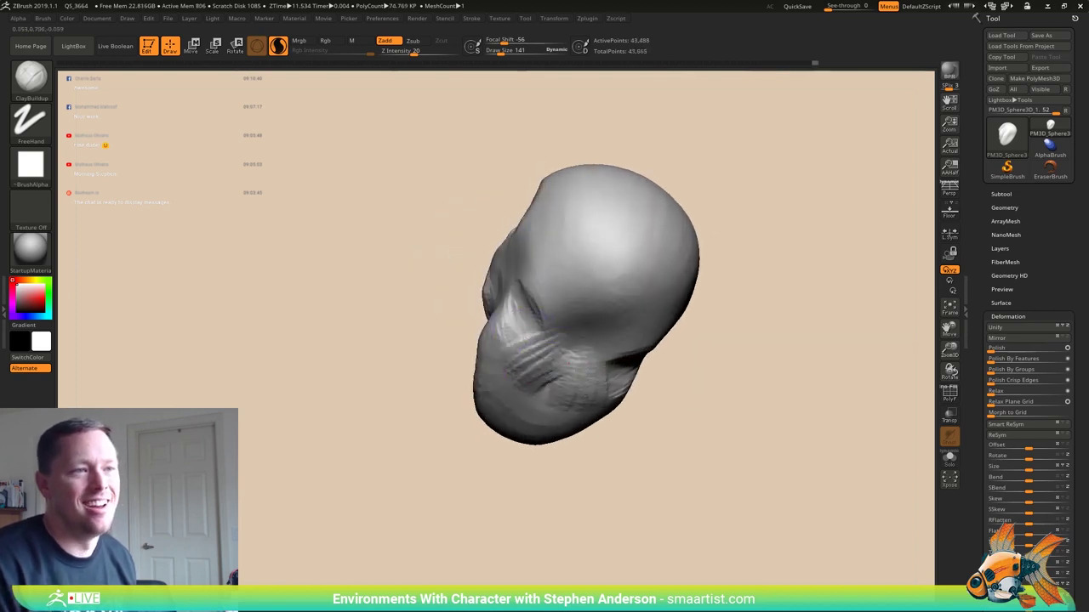
- Build up the jaw corners and the muscle planes running from the cheekbones down to the jaw
mouse_move(541, 377)
right_mouse_down()
mouse_move(600, 403)
mouse_move(564, 369)
mouse_move(576, 358)
mouse_move(585, 365)
mouse_move(542, 334)
right_mouse_up()
left_click_drag(512, 372, 529, 346)
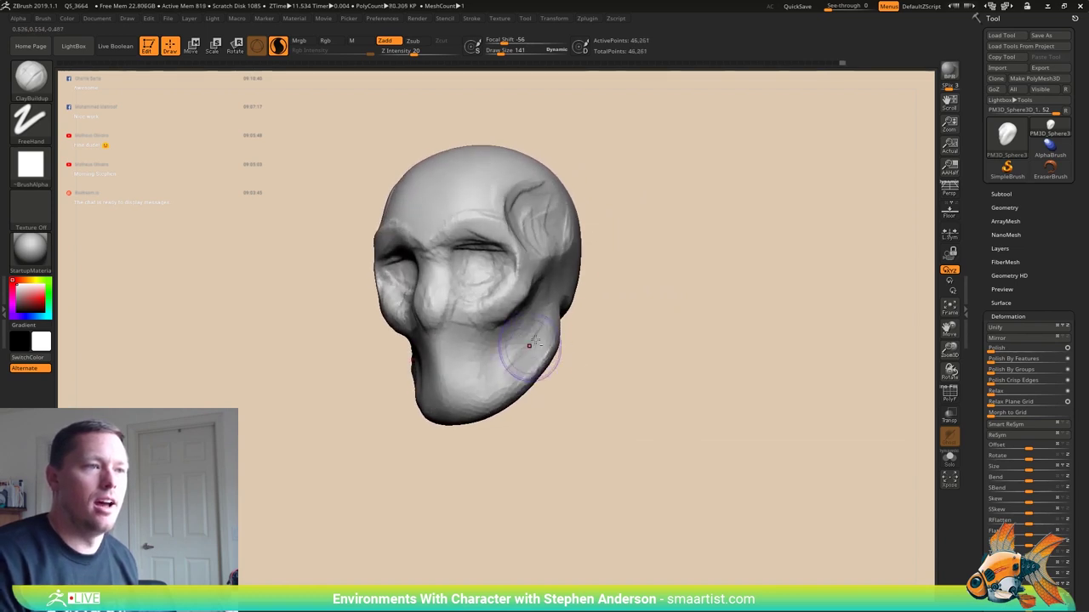
right_click_drag(544, 362, 597, 356)
left_click_drag(510, 323, 518, 354)
right_click_drag(517, 355, 461, 361)
left_click_drag(520, 328, 495, 357)
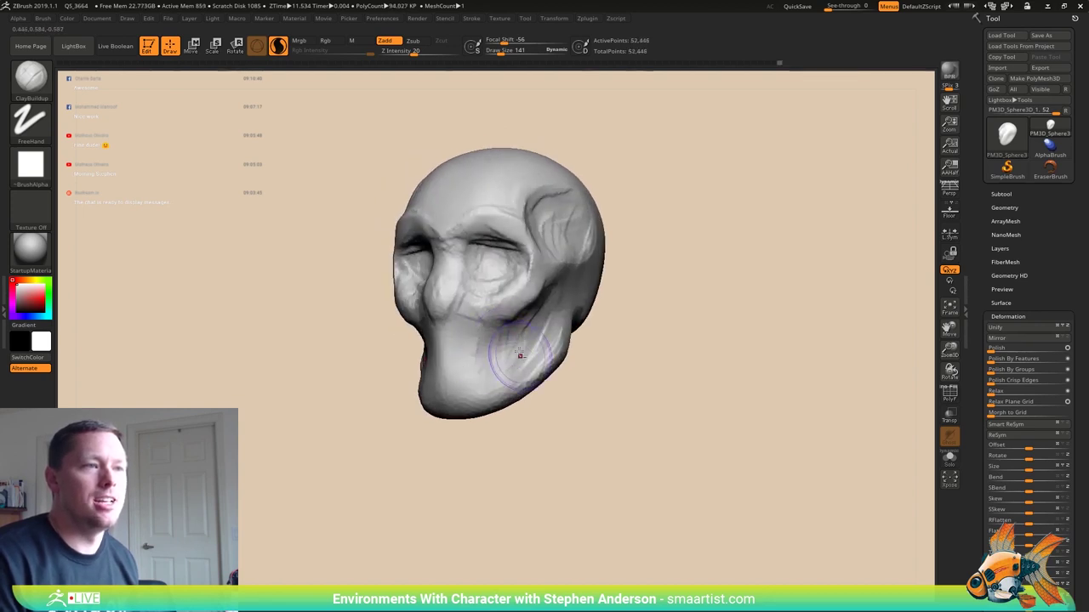
right_click_drag(520, 356, 527, 345)
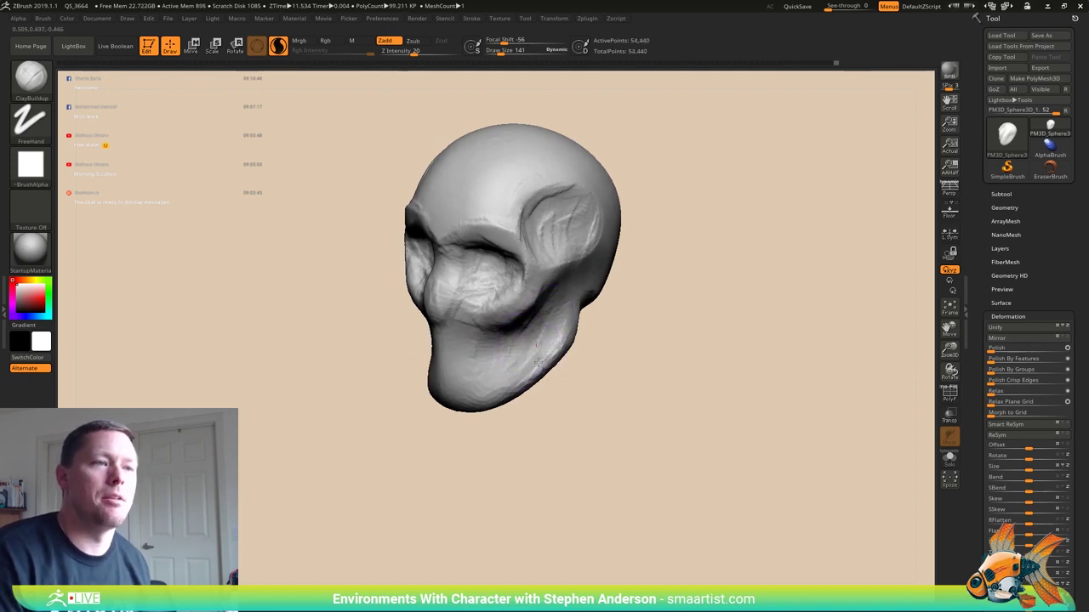
right_click_drag(537, 363, 575, 333)
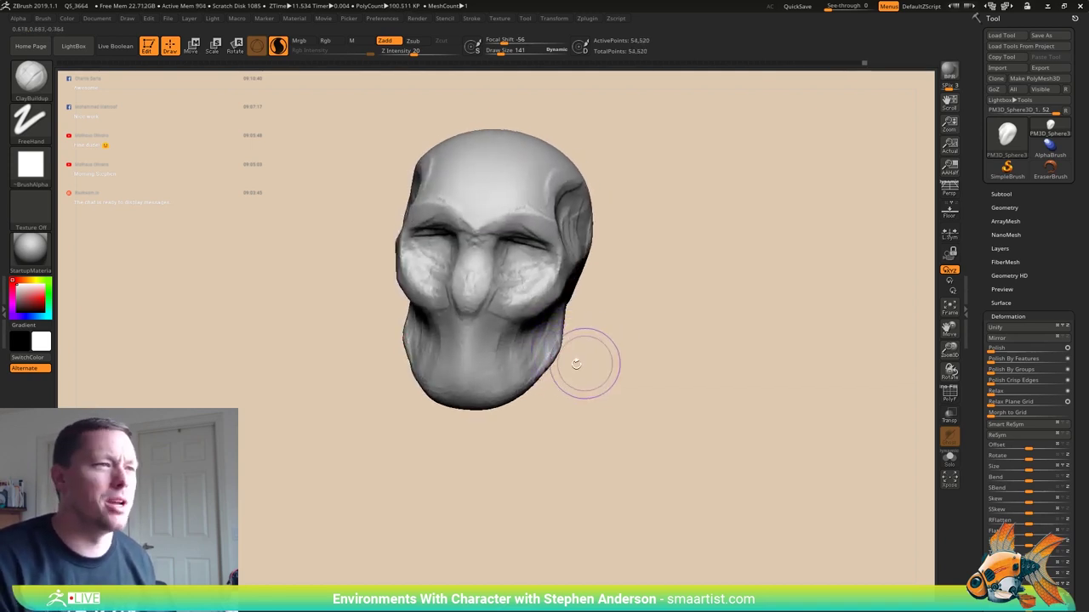
- Add clay volume beneath the brows and beside the nose, working from the front
right_click_drag(576, 364, 575, 387)
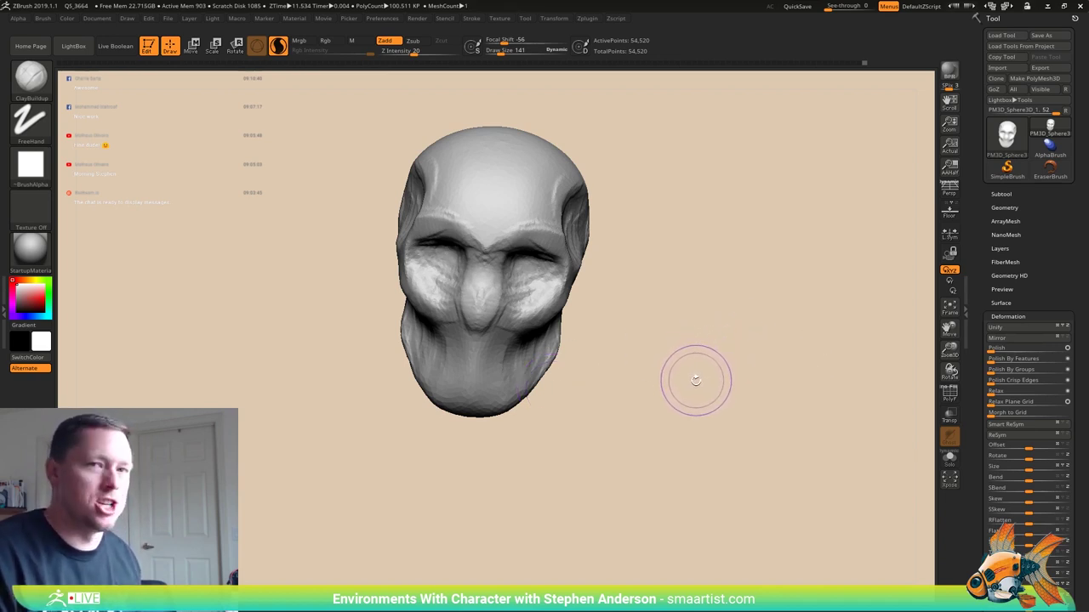
mouse_move(687, 401)
left_mouse_down()
mouse_move(674, 317)
mouse_move(655, 318)
mouse_move(634, 397)
mouse_move(643, 358)
mouse_move(658, 357)
left_mouse_up()
mouse_move(471, 344)
left_mouse_down()
mouse_move(462, 365)
mouse_move(461, 340)
mouse_move(454, 377)
mouse_move(479, 326)
mouse_move(468, 348)
mouse_move(505, 376)
left_mouse_up()
mouse_move(664, 365)
left_mouse_down()
mouse_move(486, 376)
mouse_move(617, 366)
mouse_move(611, 376)
left_mouse_up()
left_click_drag(482, 359, 502, 364)
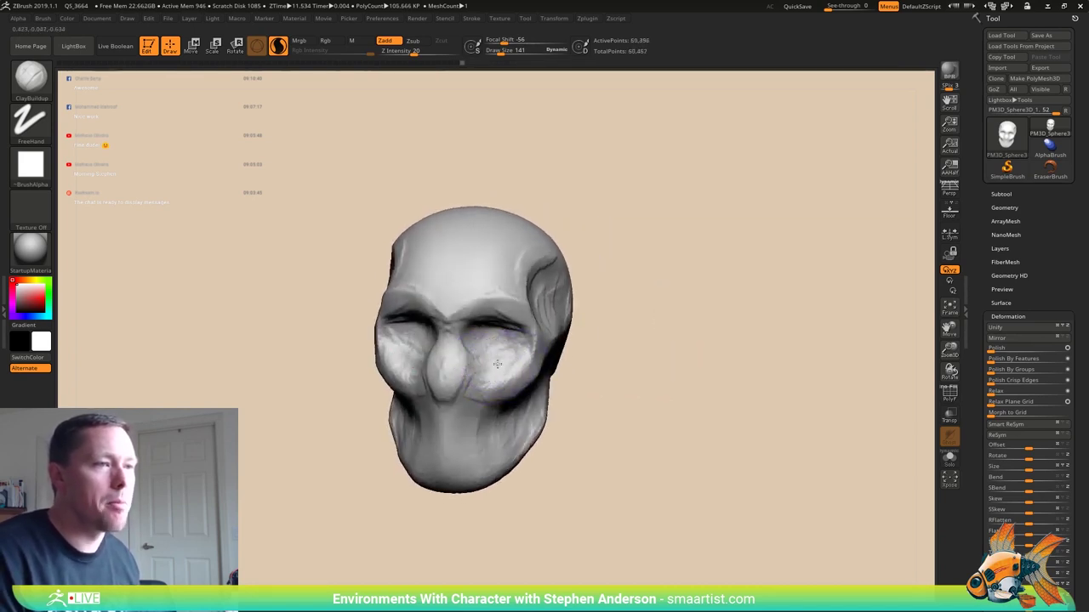
right_click_drag(525, 384, 516, 344)
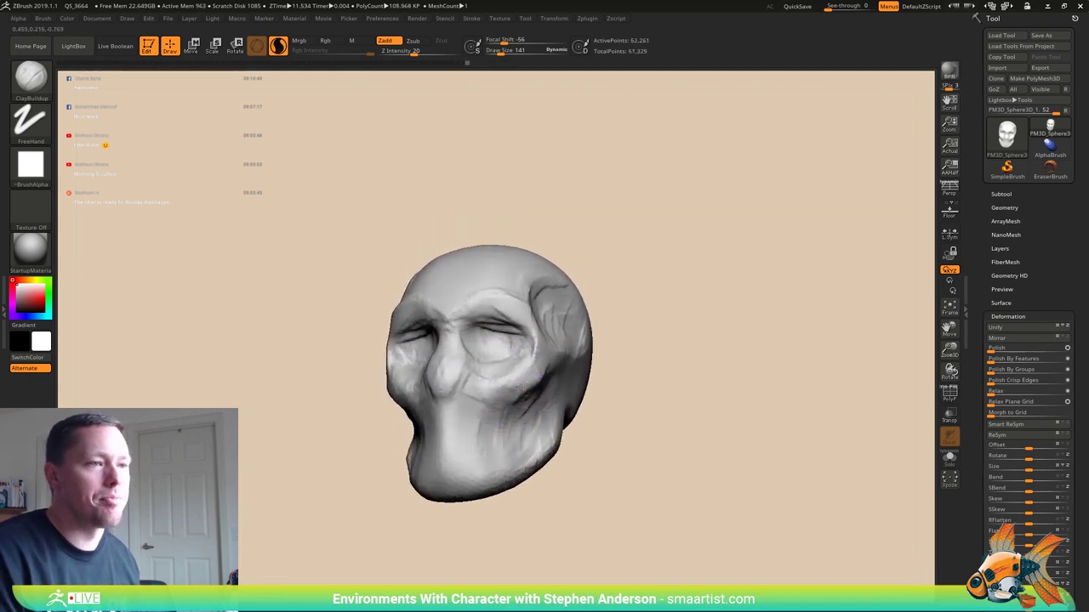
- Refine the cheekbones and outer corners of the eye sockets with clay strokes and smooth the side of the face
left_click_drag(527, 399, 538, 384)
mouse_move(553, 378)
right_mouse_down()
mouse_move(555, 393)
mouse_move(529, 382)
right_mouse_up()
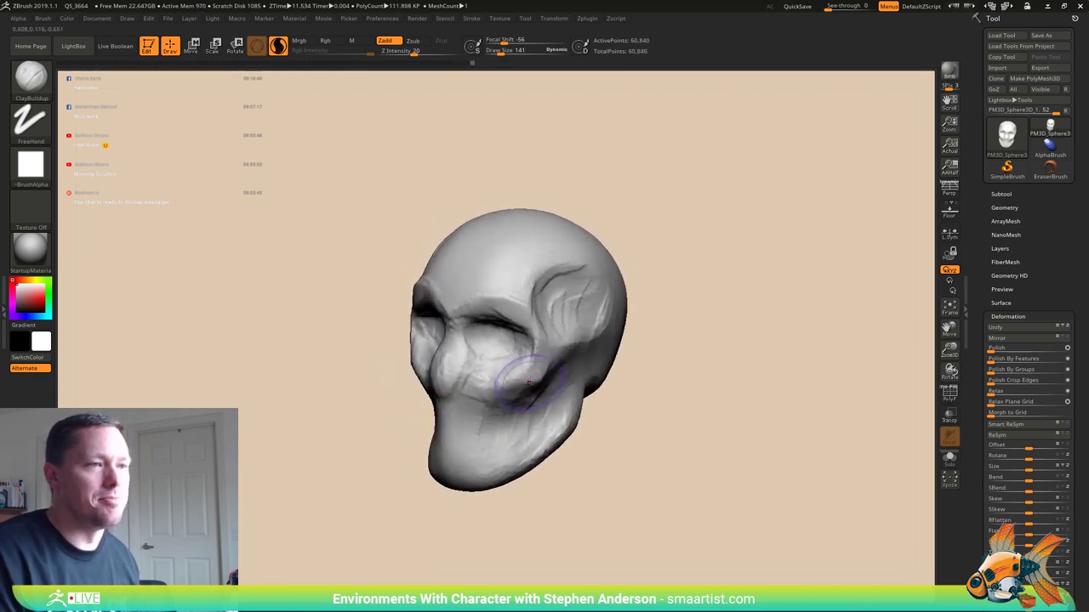
left_click_drag(535, 347, 540, 337)
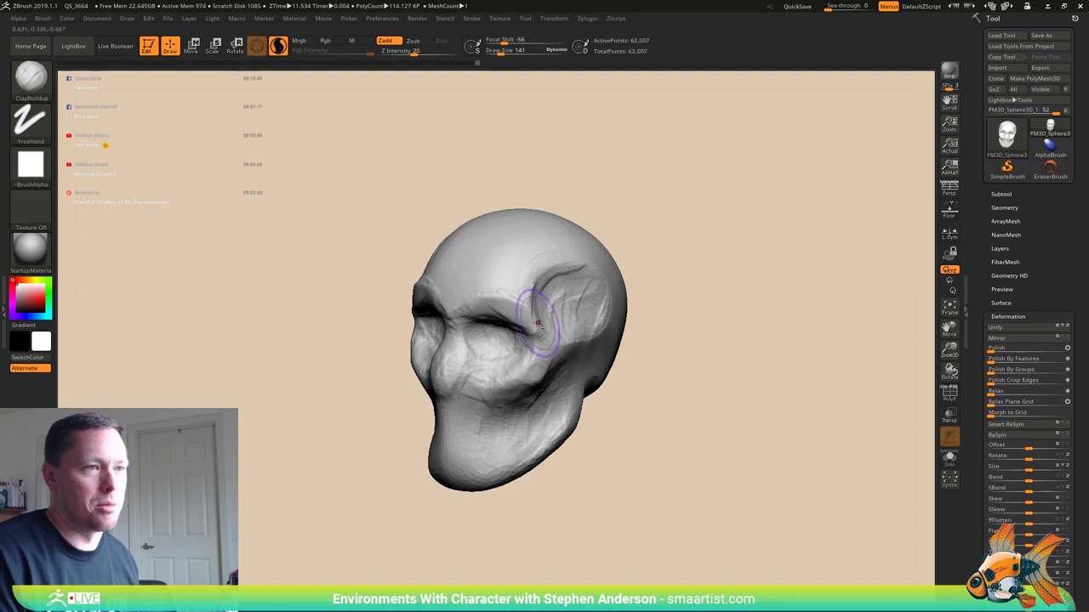
mouse_move(525, 337)
right_mouse_down()
mouse_move(568, 342)
mouse_move(512, 340)
mouse_move(509, 327)
right_mouse_up()
key("shift")
left_click_drag(540, 352, 537, 395, "shift")
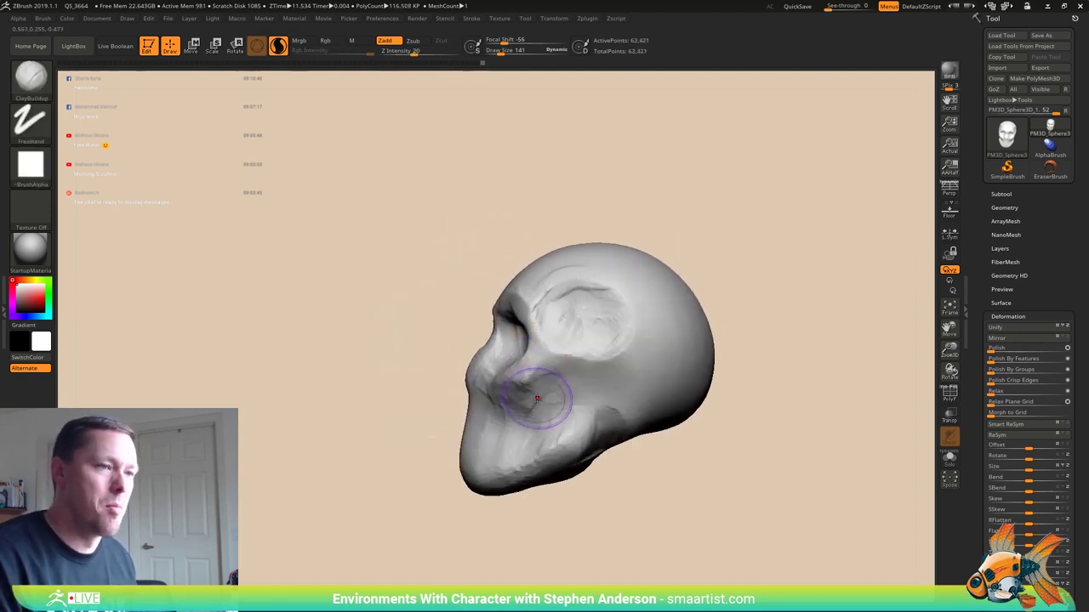
- Push in the mouth area and reshape the chin with the Move brush at draw size 304
key("b")
key("m")
key("v")
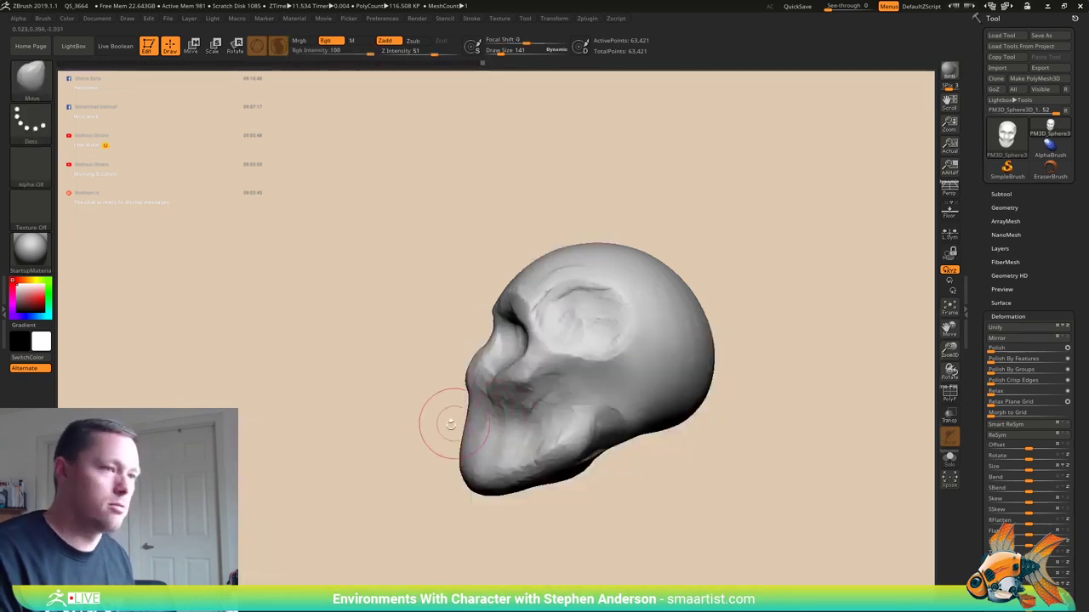
key("s")
left_click_drag(474, 437, 476, 436)
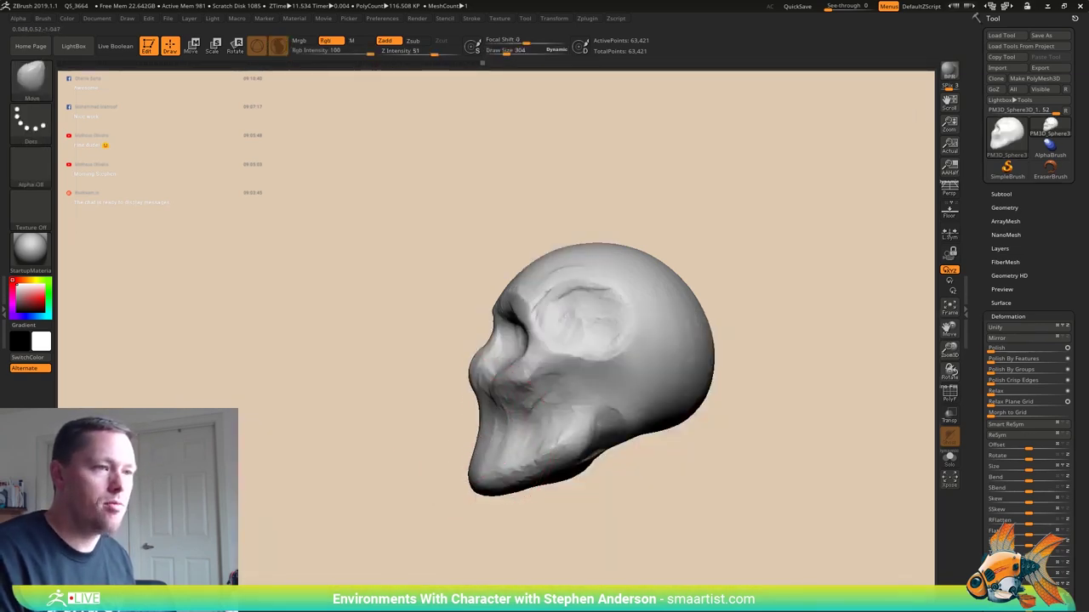
mouse_move(493, 461)
right_mouse_down()
mouse_move(551, 469)
mouse_move(477, 474)
right_mouse_up()
left_click_drag(474, 486, 487, 482)
mouse_move(487, 481)
right_mouse_down()
mouse_move(520, 481)
mouse_move(498, 472)
right_mouse_up()
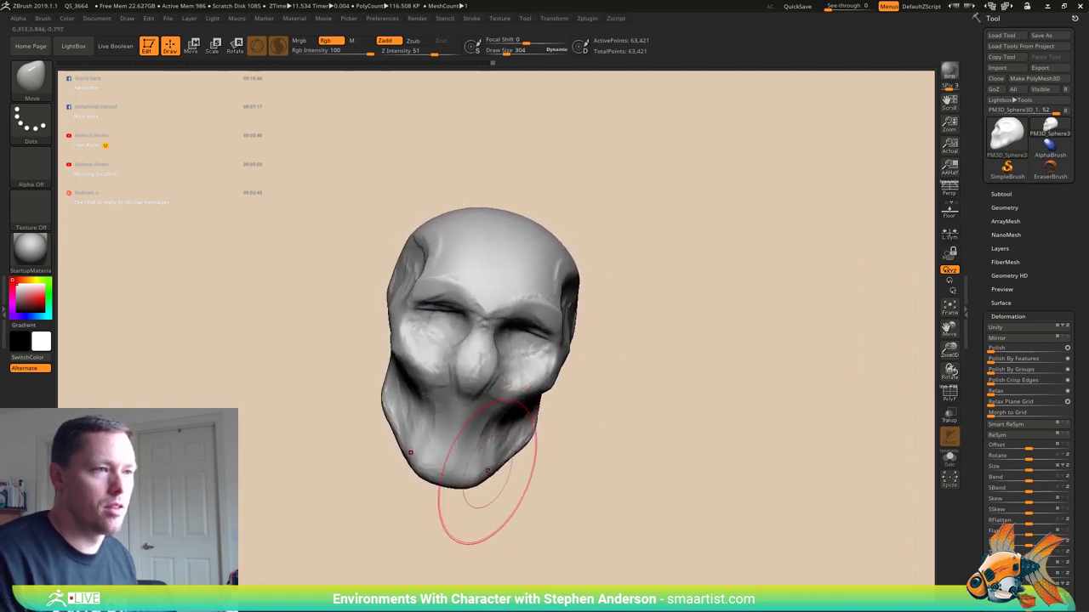
mouse_move(474, 477)
right_mouse_down()
mouse_move(485, 426)
mouse_move(645, 427)
mouse_move(519, 400)
right_mouse_up()
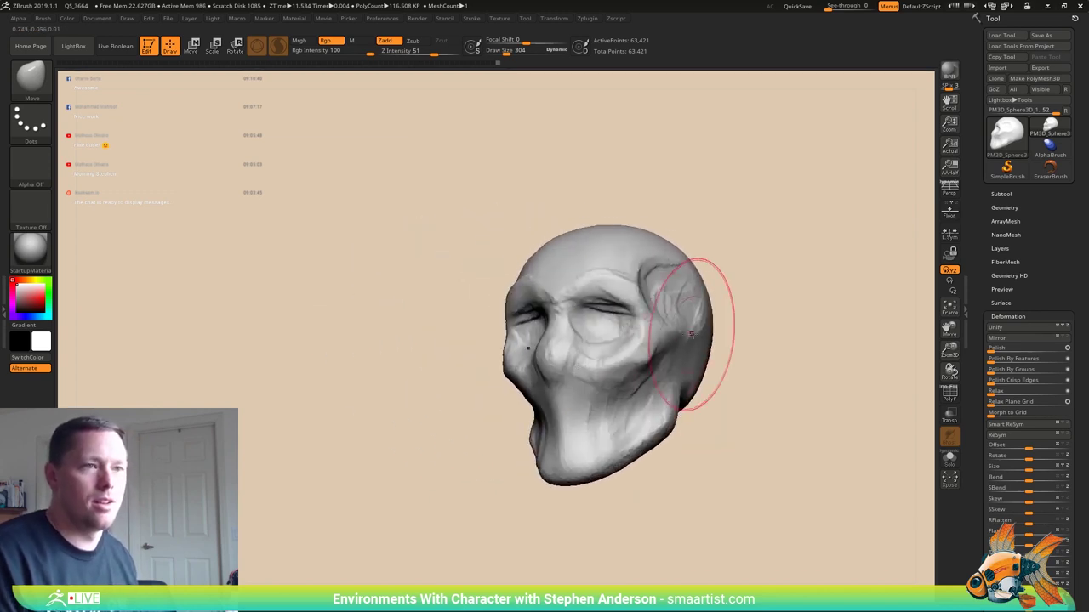
- Flatten the jaw's side planes and the area beside the chin with the TrimDynamic brush at draw size 161
mouse_move(698, 333)
right_mouse_down()
mouse_move(681, 374)
mouse_move(666, 367)
mouse_move(696, 328)
mouse_move(568, 317)
mouse_move(526, 369)
mouse_move(519, 364)
mouse_move(530, 360)
right_mouse_up()
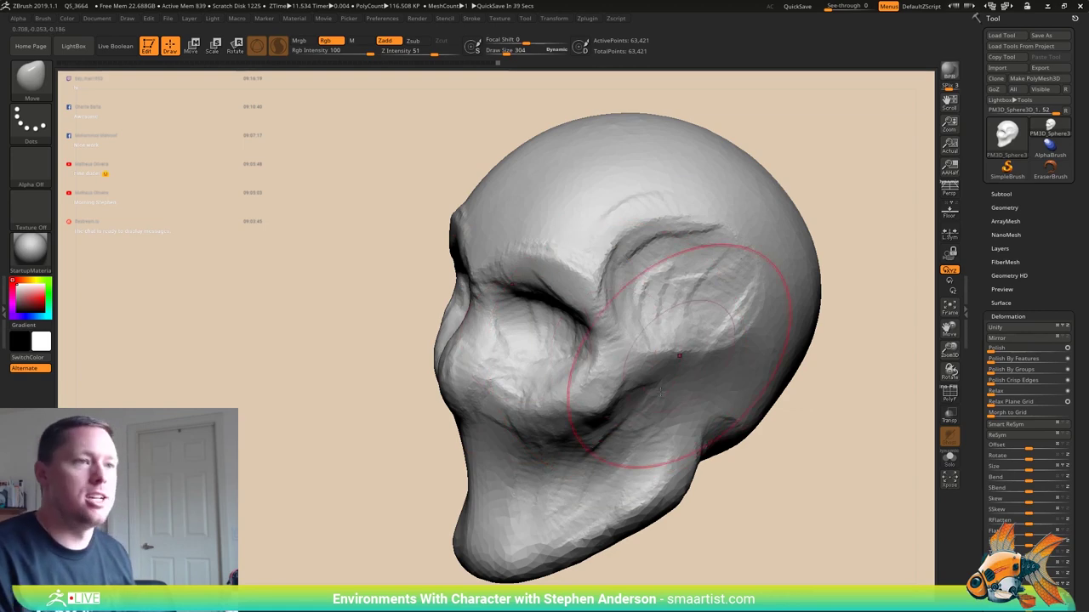
mouse_move(578, 455)
right_mouse_down()
mouse_move(594, 437)
mouse_move(603, 446)
right_mouse_up()
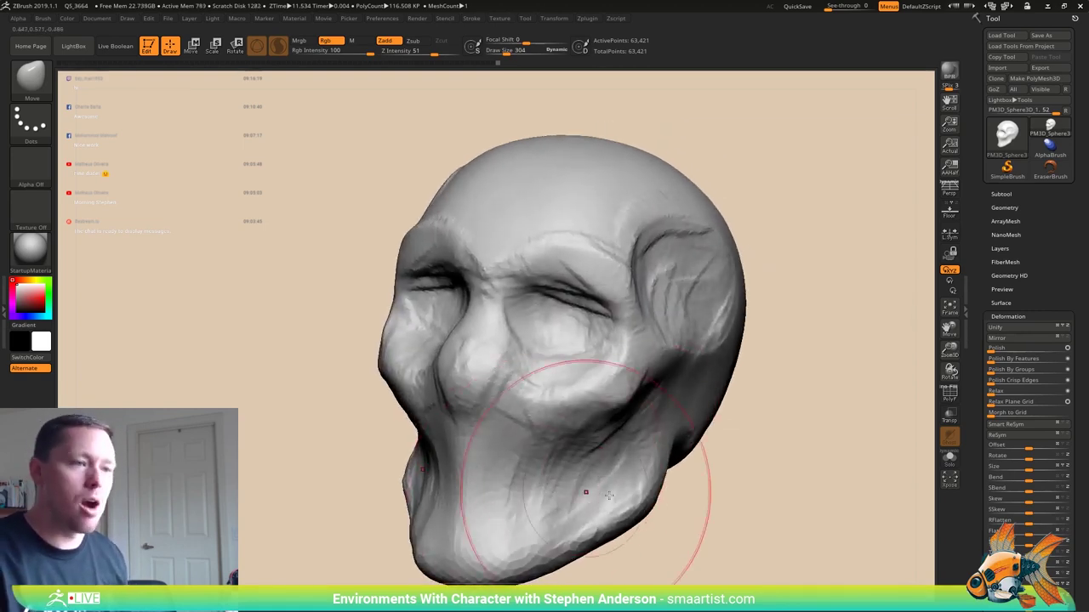
right_click_drag(628, 505, 635, 515)
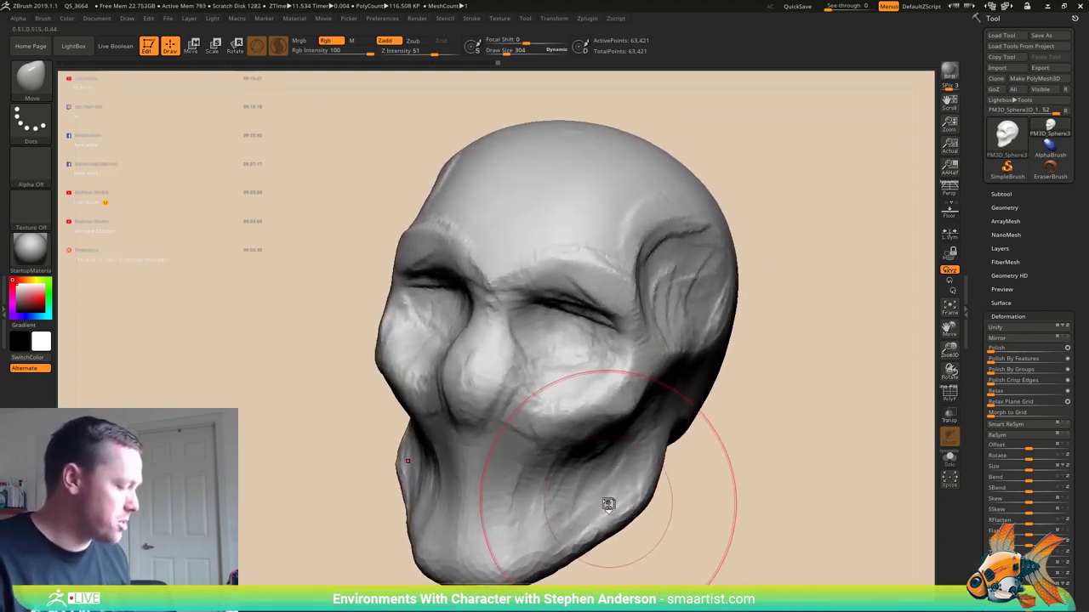
key("b")
key("t")
key("d")
key("s")
left_click_drag(611, 498, 598, 497)
right_click_drag(608, 498, 547, 420)
mouse_move(585, 458)
left_mouse_down()
mouse_move(571, 463)
mouse_move(623, 394)
left_mouse_up()
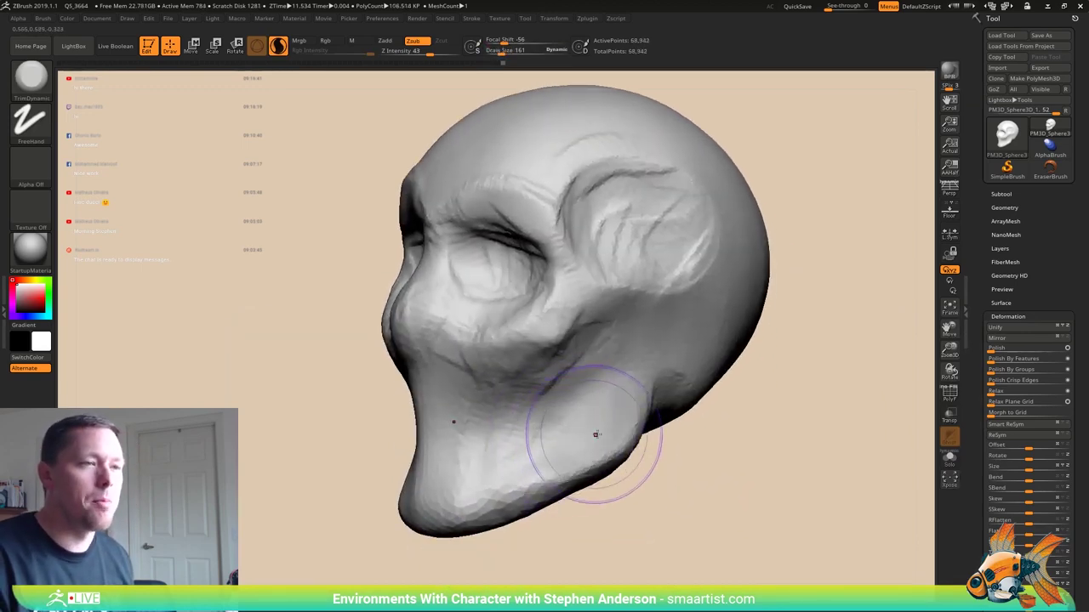
mouse_move(596, 434)
right_mouse_down()
mouse_move(627, 443)
mouse_move(615, 449)
right_mouse_up()
left_click_drag(595, 456, 625, 415)
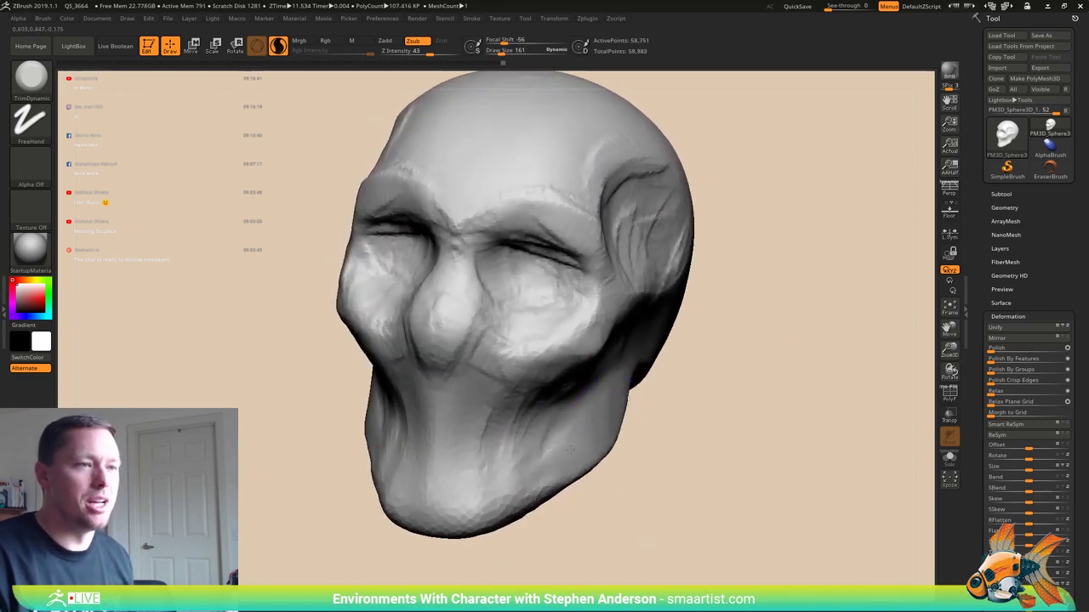
right_click_drag(578, 443, 535, 486)
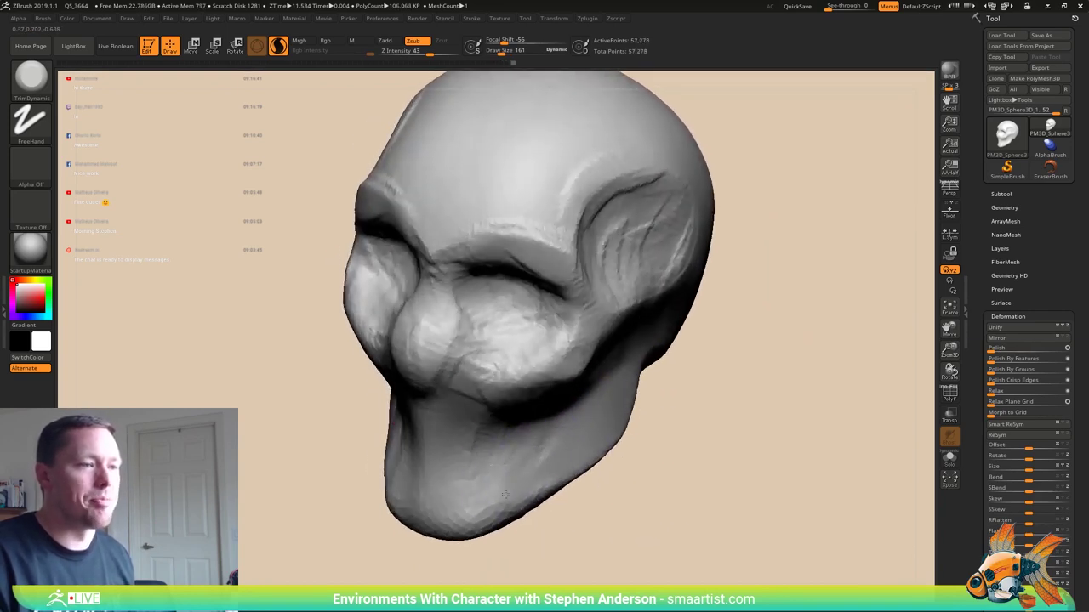
mouse_move(514, 483)
left_mouse_down()
mouse_move(539, 473)
mouse_move(519, 461)
mouse_move(501, 489)
left_mouse_up()
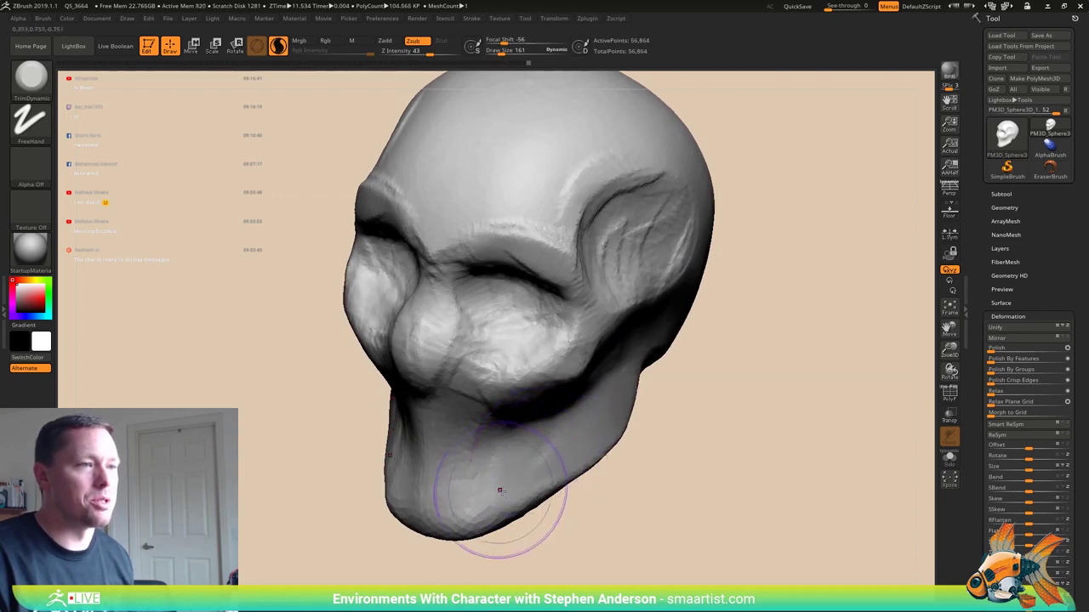
- Build up the upper lip, the folds beside the nose and the underside of the cheekbone with ClayBuildup at draw size 72
mouse_move(504, 491)
right_mouse_down()
mouse_move(531, 431)
mouse_move(499, 432)
right_mouse_up()
key("b")
key("c")
key("b")
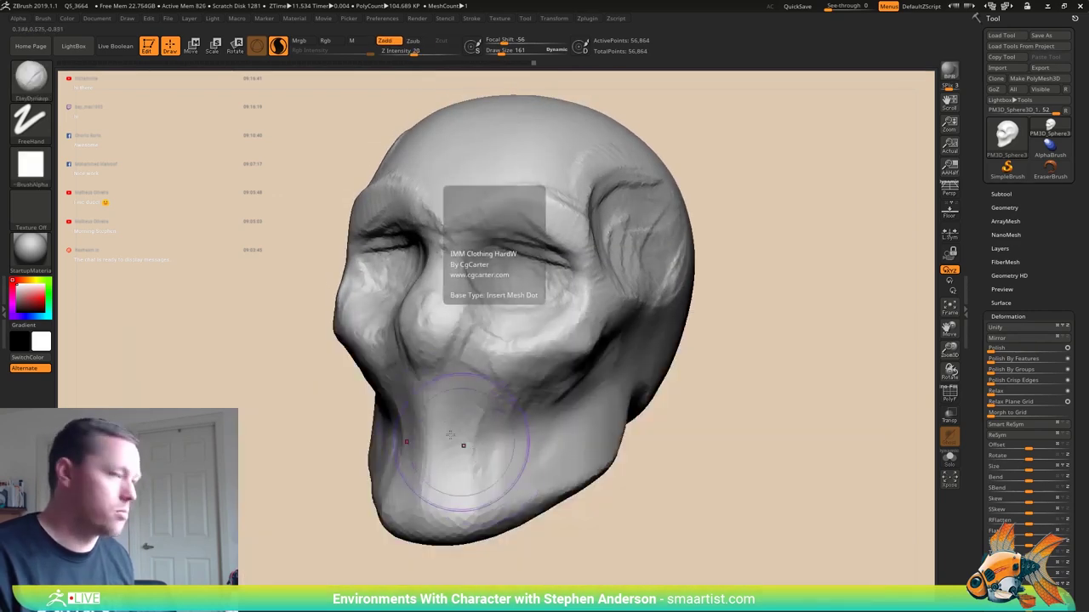
key("s")
mouse_move(444, 408)
left_mouse_down()
mouse_move(434, 417)
mouse_move(454, 397)
mouse_move(473, 419)
left_mouse_up()
right_click_drag(500, 390, 488, 410)
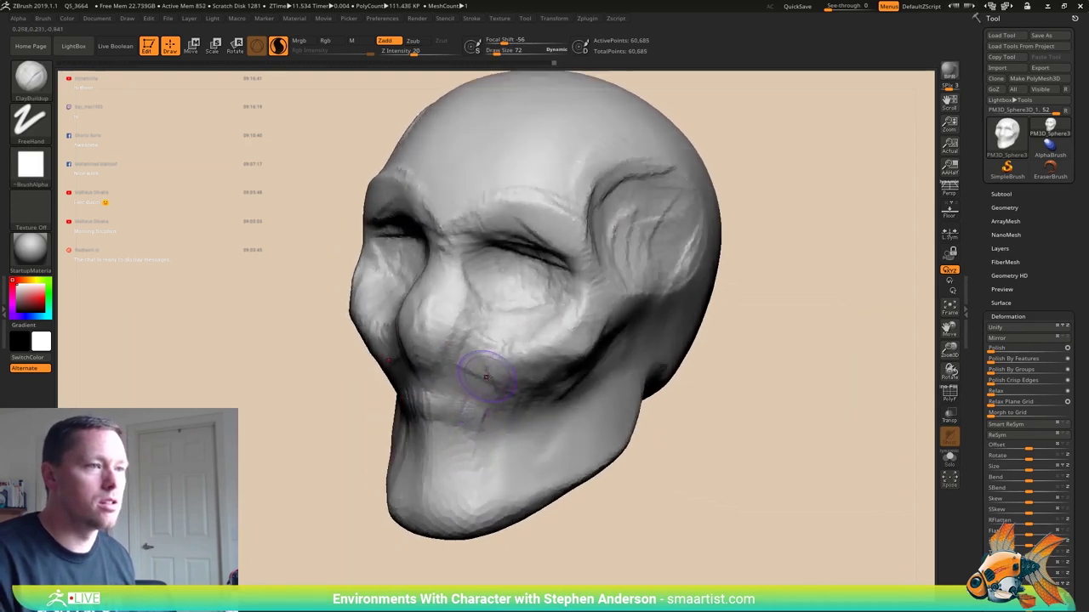
left_click_drag(478, 372, 528, 407)
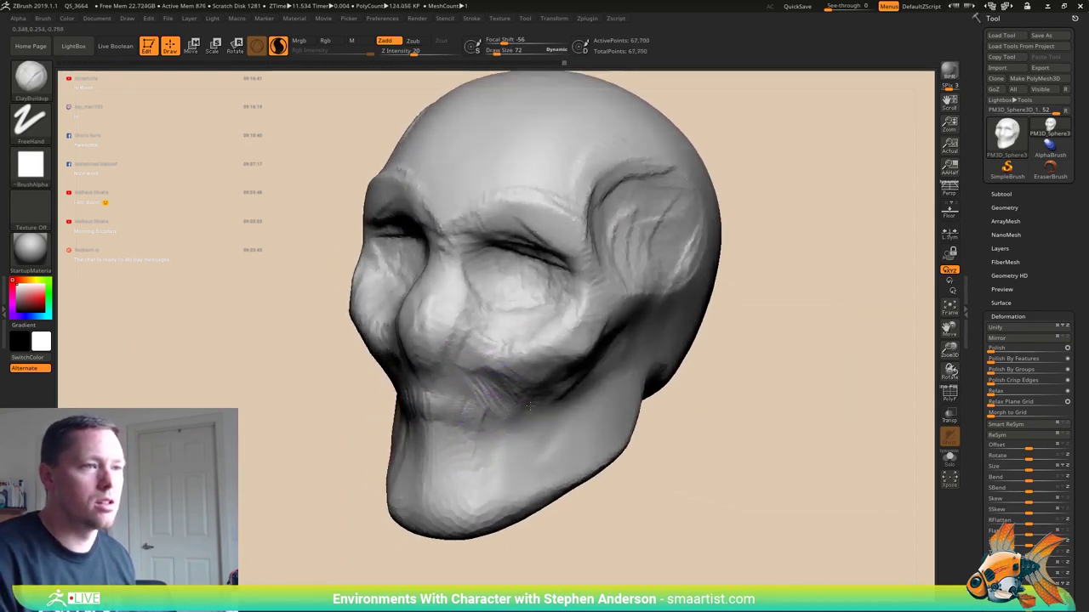
mouse_move(476, 364)
left_mouse_down()
mouse_move(451, 387)
mouse_move(483, 356)
mouse_move(545, 370)
left_mouse_up()
mouse_move(544, 371)
right_mouse_down()
mouse_move(650, 382)
mouse_move(553, 359)
right_mouse_up()
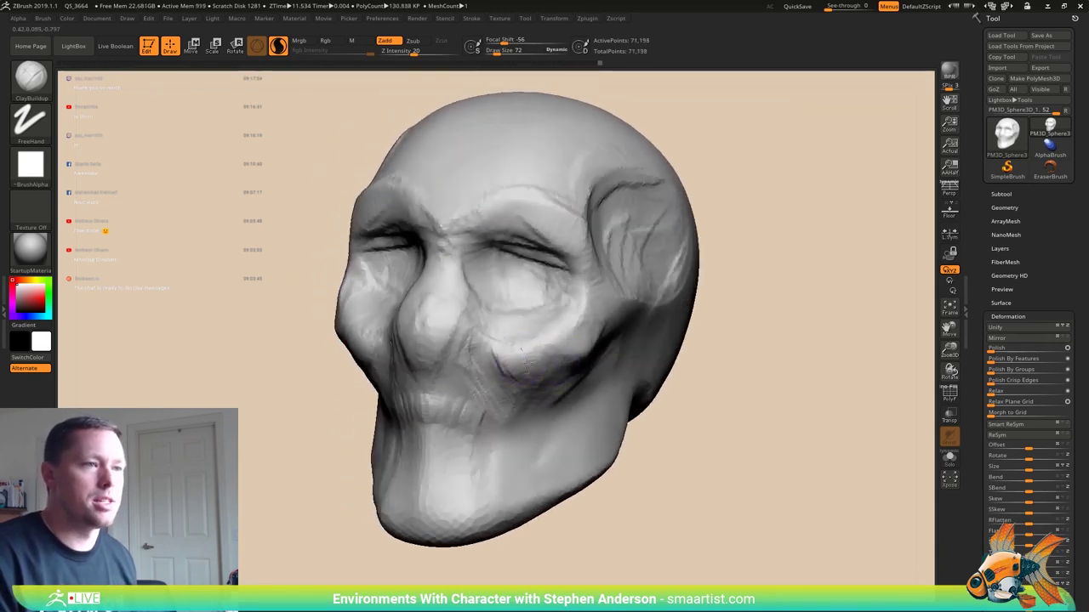
mouse_move(526, 364)
left_mouse_down()
mouse_move(564, 345)
mouse_move(525, 388)
left_mouse_up()
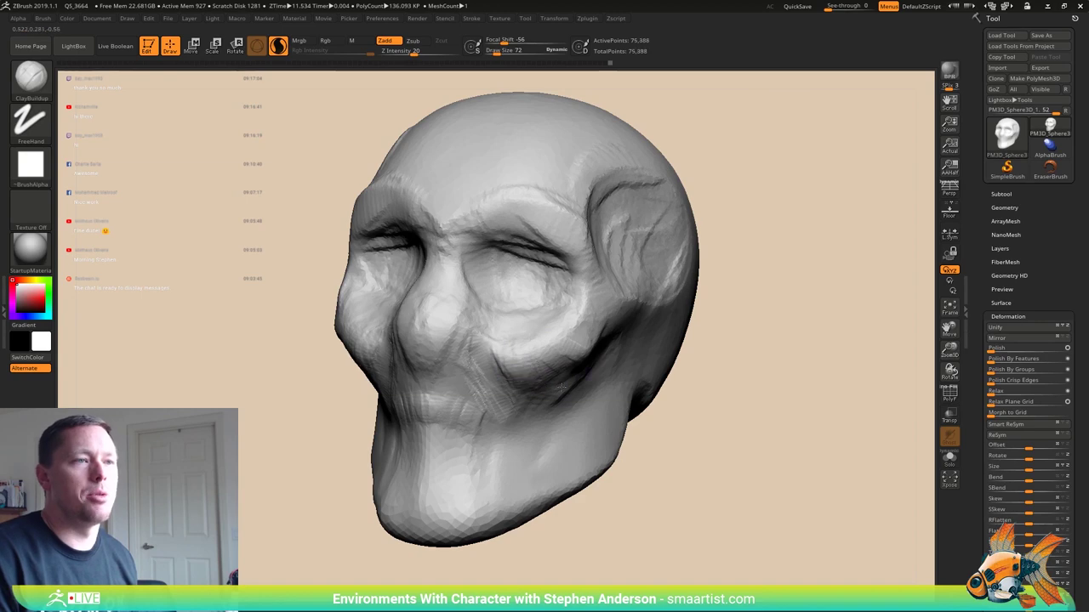
- Carve the mouth line and add clay volume for the lower lip and the corner of the mouth
mouse_move(561, 386)
right_mouse_down()
mouse_move(569, 401)
mouse_move(593, 367)
mouse_move(521, 374)
mouse_move(491, 435)
right_mouse_up()
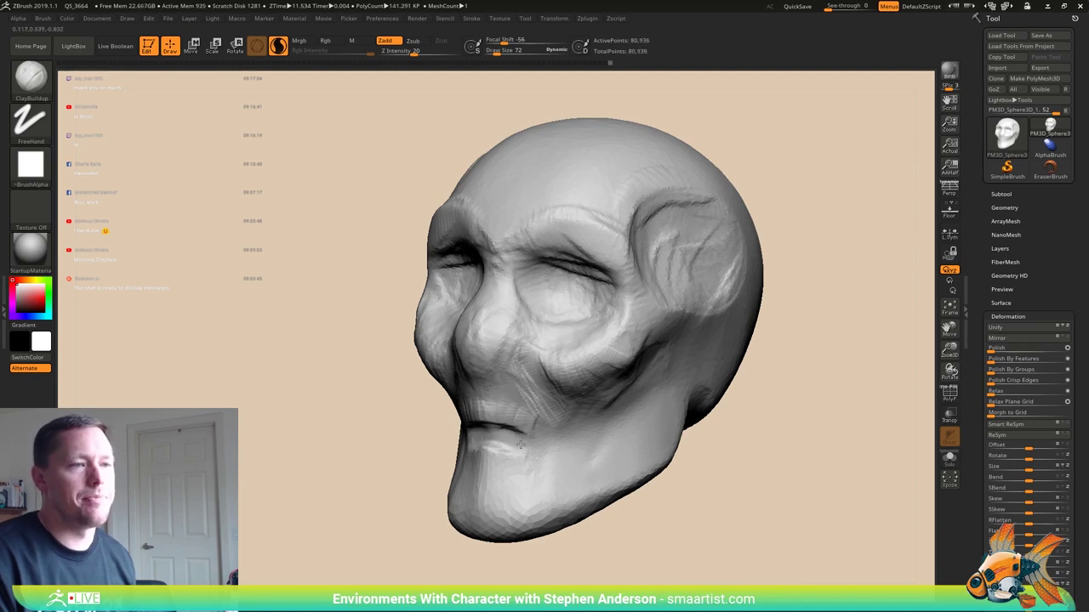
left_click_drag(521, 444, 523, 446)
mouse_move(524, 446)
right_mouse_down()
mouse_move(509, 446)
mouse_move(515, 454)
right_mouse_up()
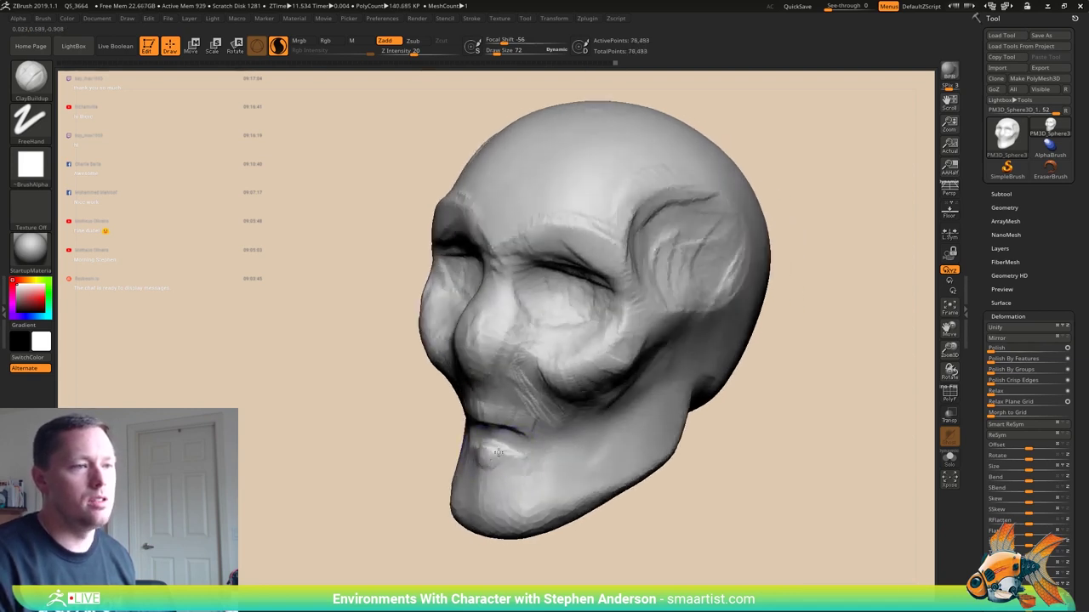
left_click_drag(538, 463, 533, 423)
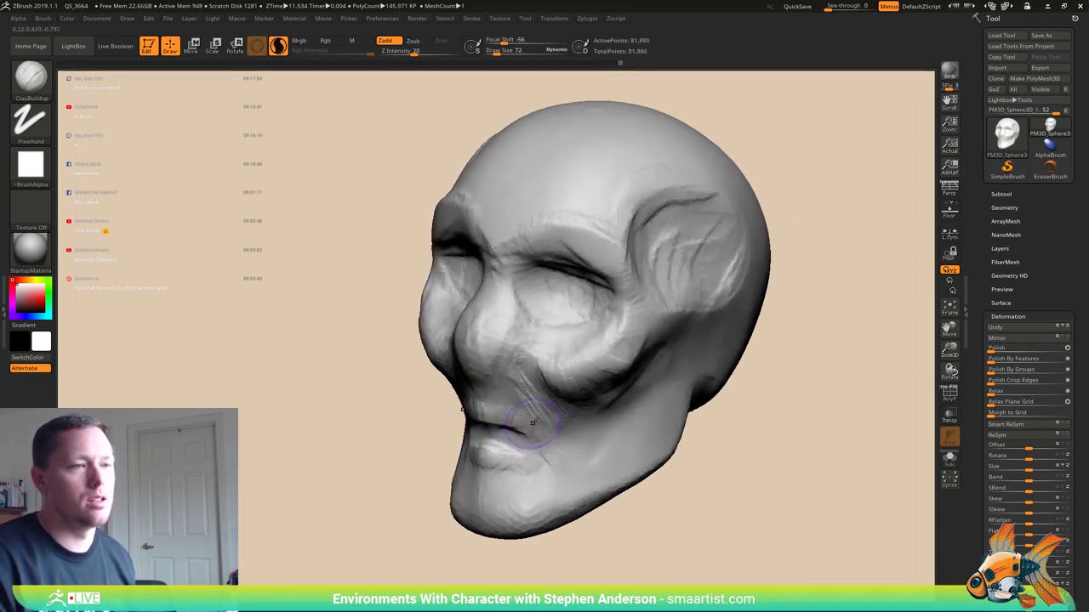
- Lasso-mask the mouth between the lips and invert the mask so only the mouth area stays editable
right_click_drag(538, 461, 400, 437)
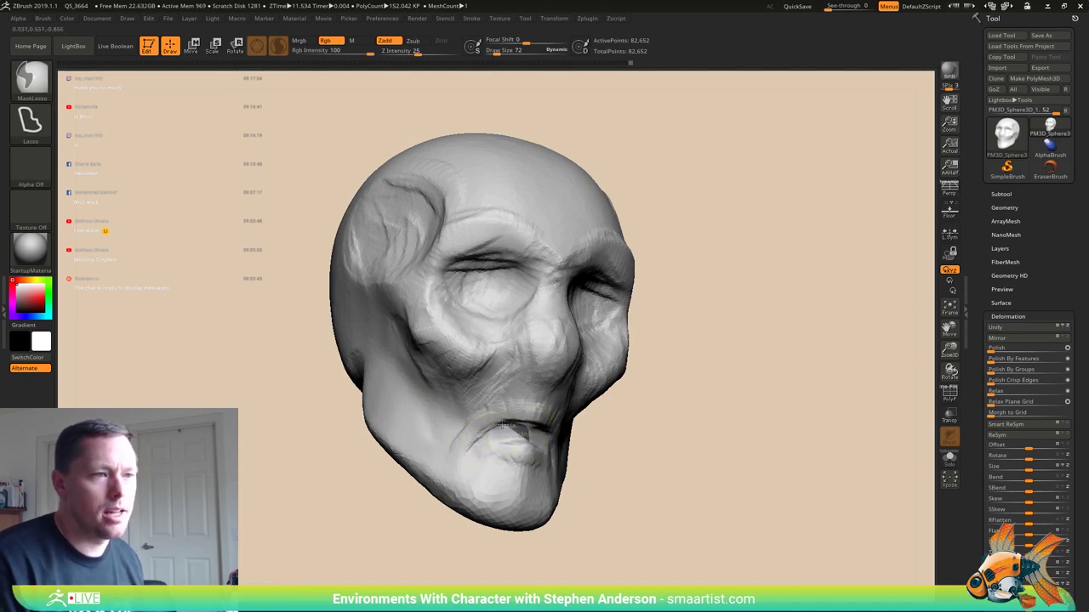
left_click_drag(468, 448, 525, 449, "ctrl")
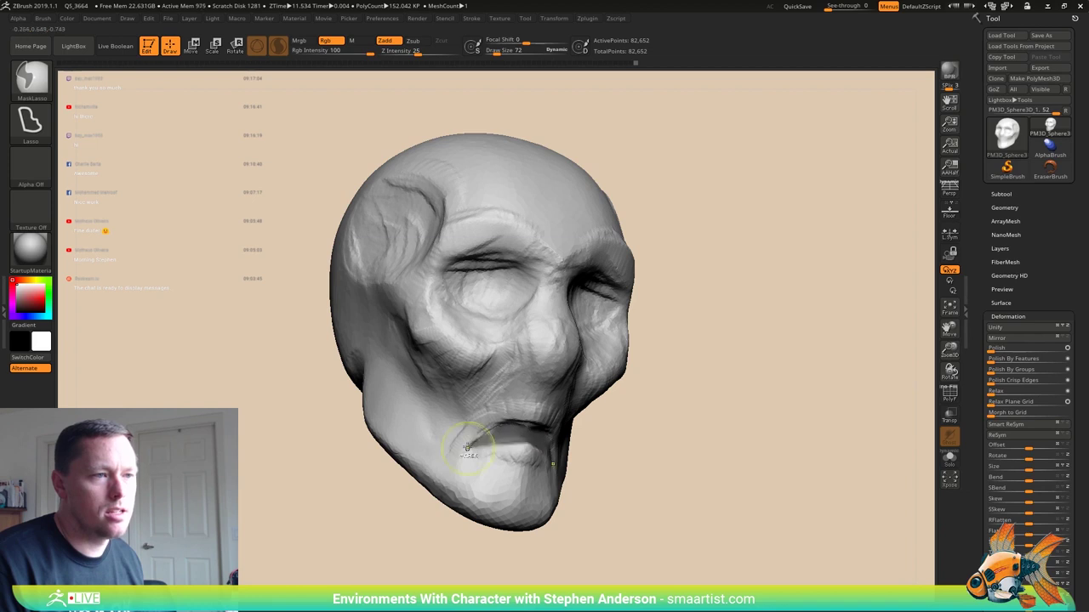
left_click(640, 446, "ctrl")
right_click_drag(438, 445, 528, 451)
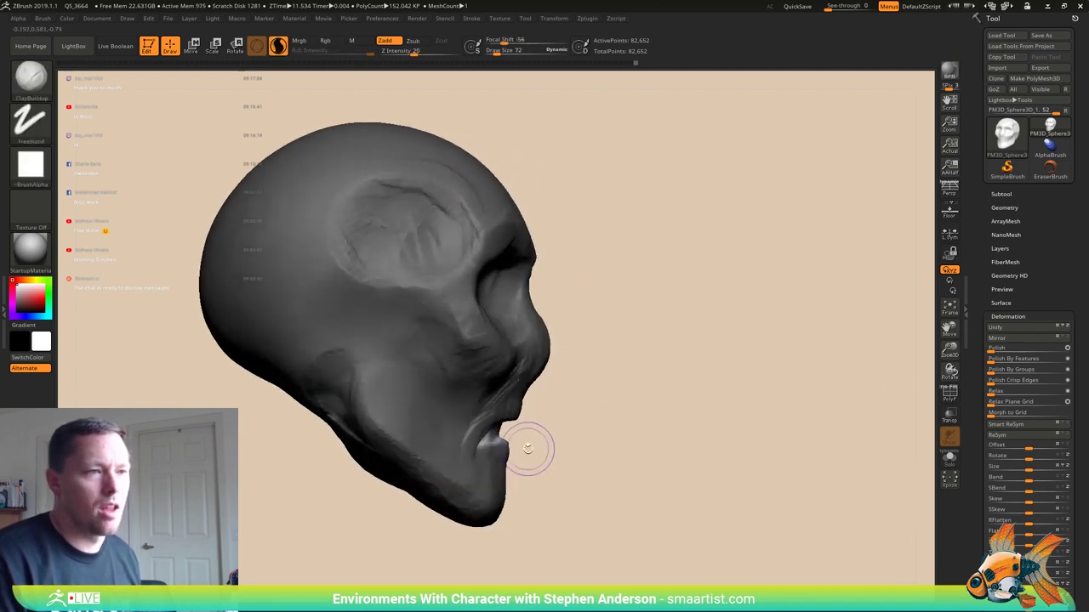
- Push the unmasked mouth area into the head with the Move gizmo and centre the gizmo on the unmasked mesh
key("w")
right_click_drag(571, 323, 536, 302, "shift")
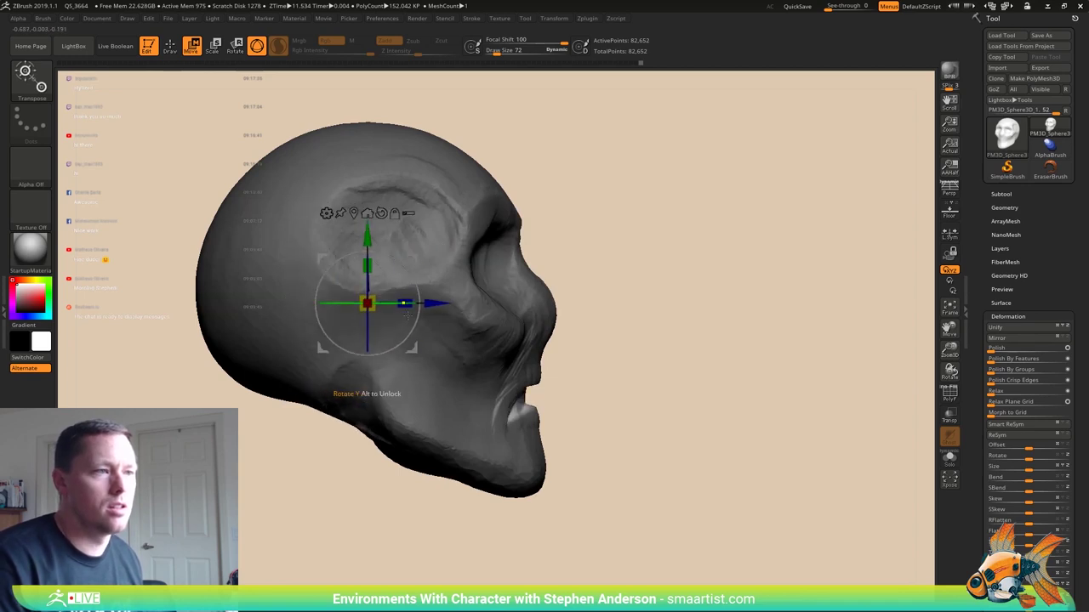
key("ctrl")
mouse_move(432, 499)
left_mouse_down("ctrl")
mouse_move(406, 272)
mouse_move(463, 267)
mouse_move(360, 254)
left_mouse_up("ctrl")
left_click_drag(559, 294, 383, 281)
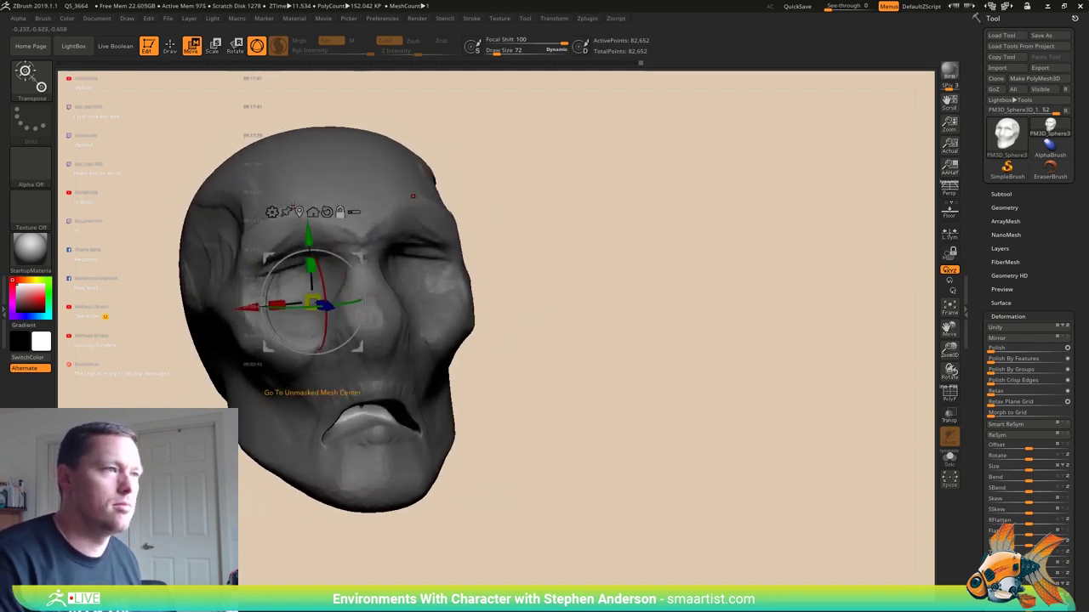
left_click(312, 211)
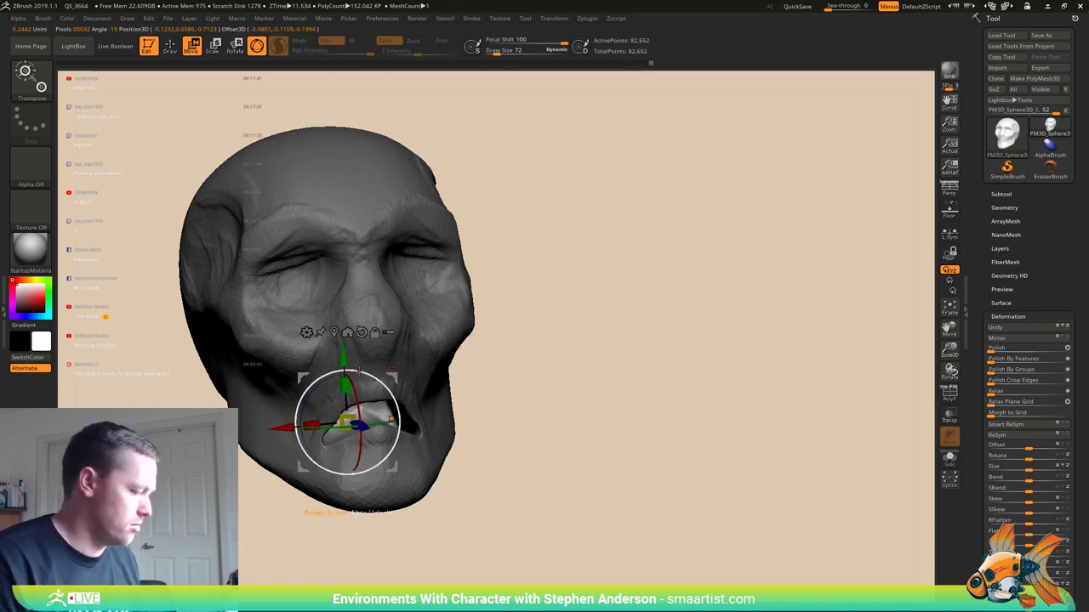
- Reshape the mouth opening with the Move brush at draw size 72 and smooth its inner edges and corners
key("b")
key("m")
key("v")
right_click_drag(405, 409, 416, 427)
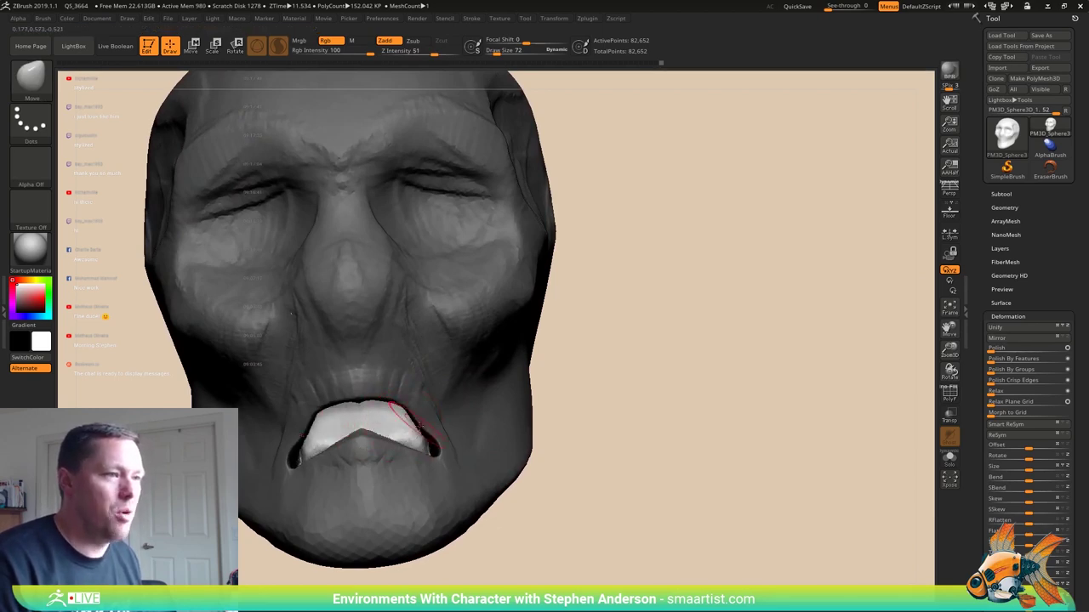
mouse_move(426, 411)
right_mouse_down()
mouse_move(399, 266)
mouse_move(539, 404)
mouse_move(363, 426)
right_mouse_up()
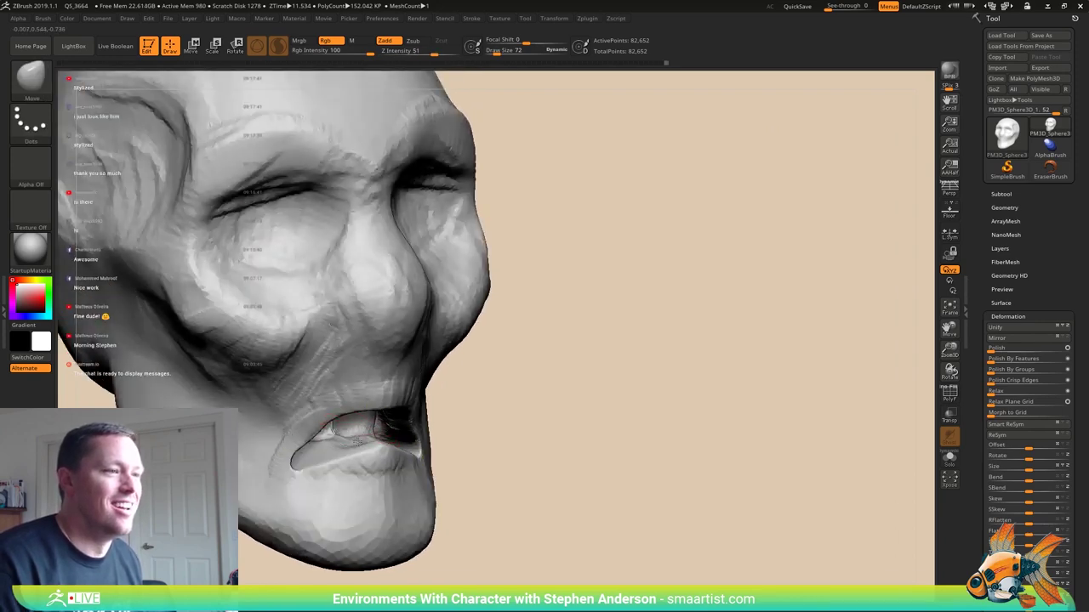
mouse_move(327, 438)
right_mouse_down()
mouse_move(304, 396)
mouse_move(347, 393)
mouse_move(339, 366)
right_mouse_up()
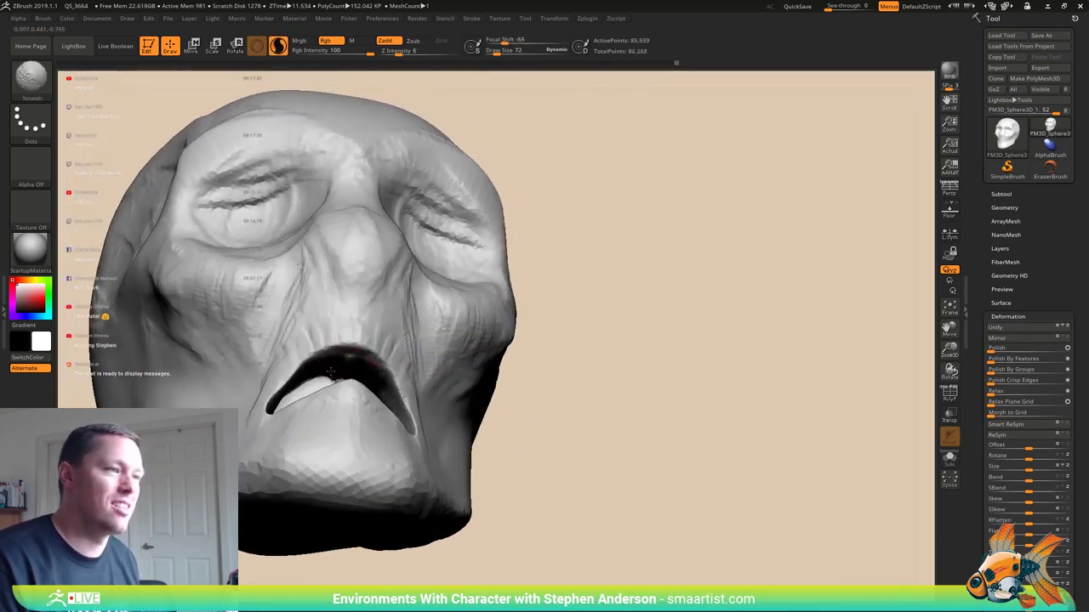
left_click_drag(331, 373, 326, 372, "shift")
left_click_drag(270, 398, 274, 395, "shift")
- Carve a hollow nasal cavity into the nose and refine its rim with the ClayBuildup brush
mouse_move(290, 391)
right_mouse_down()
mouse_move(351, 381)
mouse_move(282, 377)
mouse_move(303, 389)
mouse_move(285, 415)
mouse_move(559, 383)
mouse_move(490, 397)
mouse_move(557, 381)
mouse_move(512, 342)
mouse_move(541, 311)
mouse_move(553, 327)
right_mouse_up()
key("b")
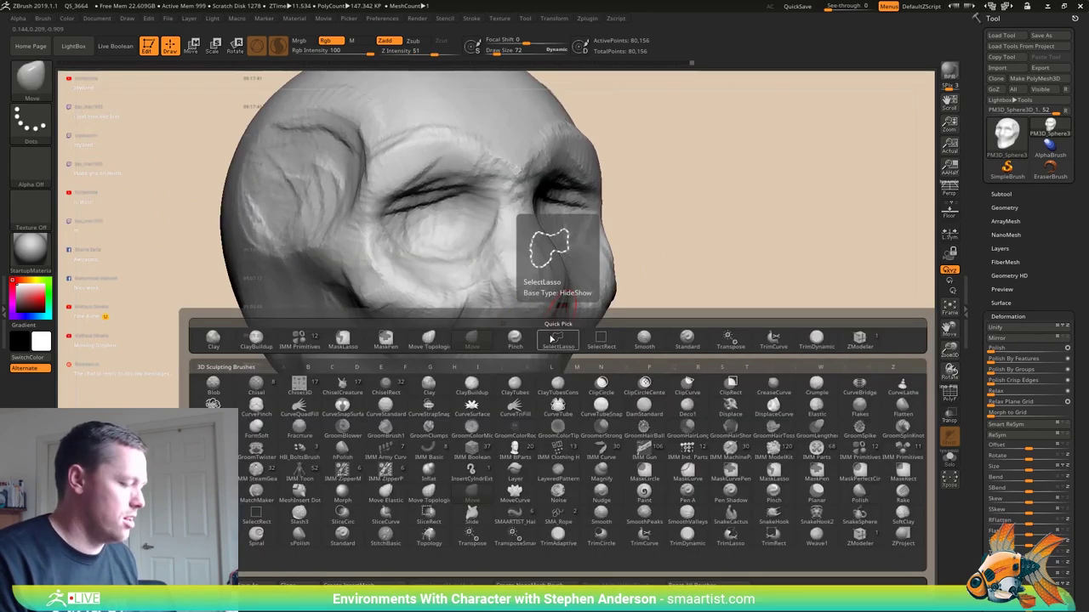
key("c")
key("b")
right_click_drag(551, 339, 411, 342)
mouse_move(533, 291)
left_mouse_down()
mouse_move(536, 265)
mouse_move(551, 303)
mouse_move(520, 294)
mouse_move(529, 314)
mouse_move(538, 290)
left_mouse_up()
mouse_move(464, 342)
right_mouse_down()
mouse_move(580, 341)
mouse_move(469, 348)
right_mouse_up()
left_click_drag(468, 351, 463, 368)
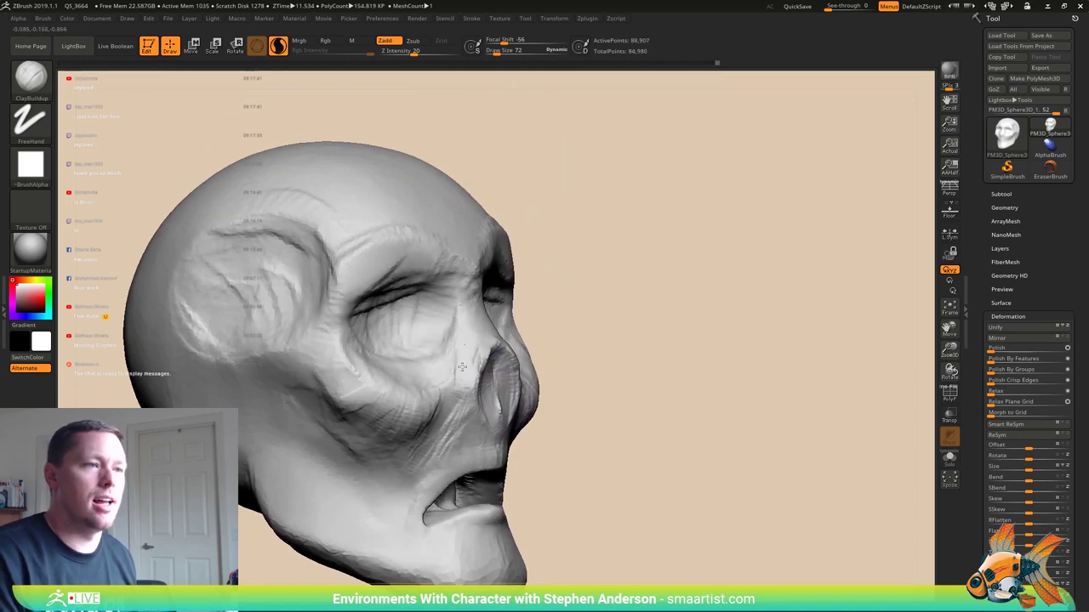
right_click_drag(453, 364, 460, 394)
- Adjust the shape of the brows and the lower lip with the Move brush at draw size 161
mouse_move(486, 326)
right_mouse_down()
mouse_move(468, 318)
mouse_move(426, 328)
mouse_move(429, 311)
right_mouse_up()
key("m")
key("v")
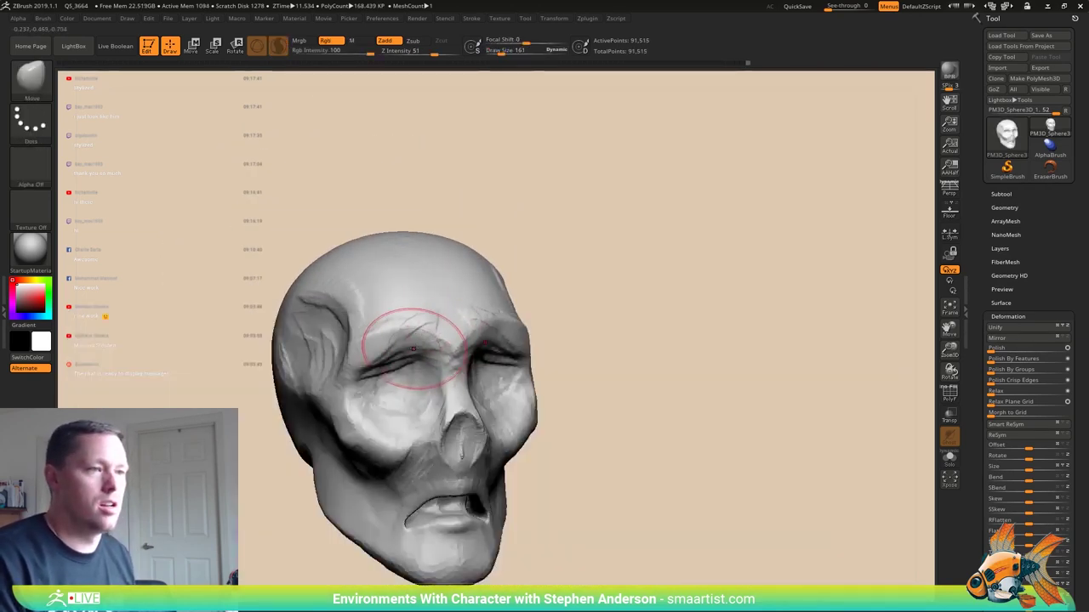
right_click_drag(414, 349, 362, 302)
right_click_drag(586, 319, 440, 392)
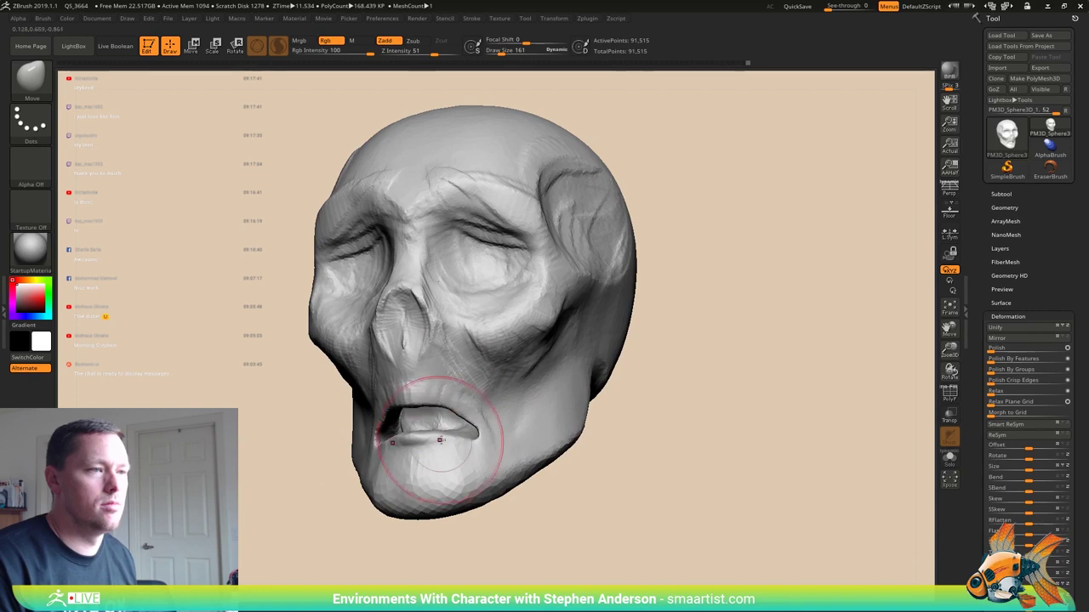
left_click_drag(444, 438, 444, 435)
- Lasso-mask the eye and nose region from the side view and invert the mask to leave that region editable
mouse_move(444, 435)
right_mouse_down()
mouse_move(387, 431)
mouse_move(445, 378)
mouse_move(520, 398)
mouse_move(475, 393)
right_mouse_up()
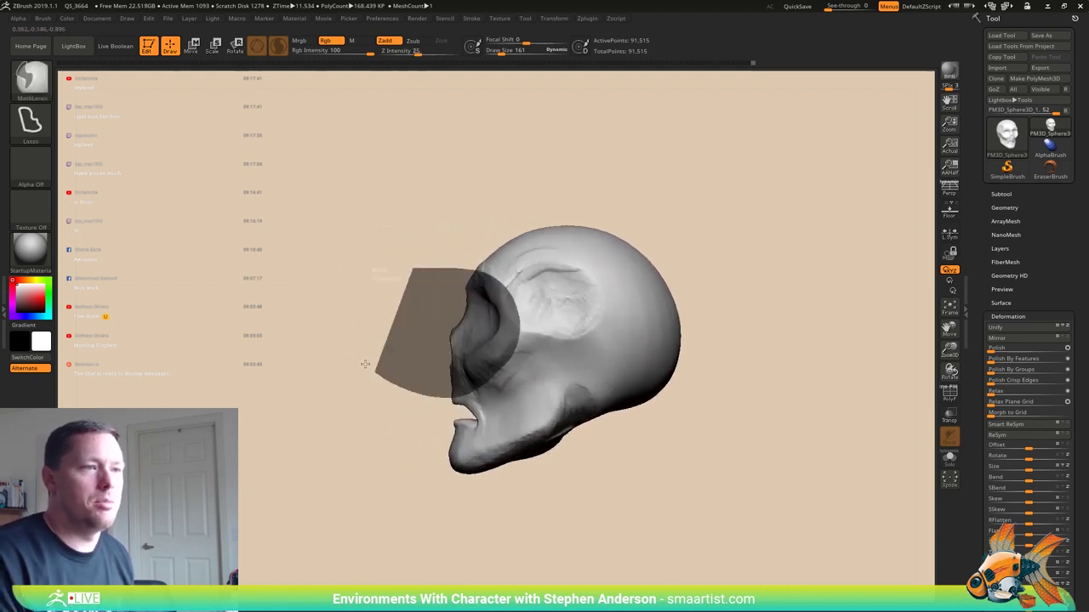
left_click_drag(365, 365, 368, 361, "ctrl")
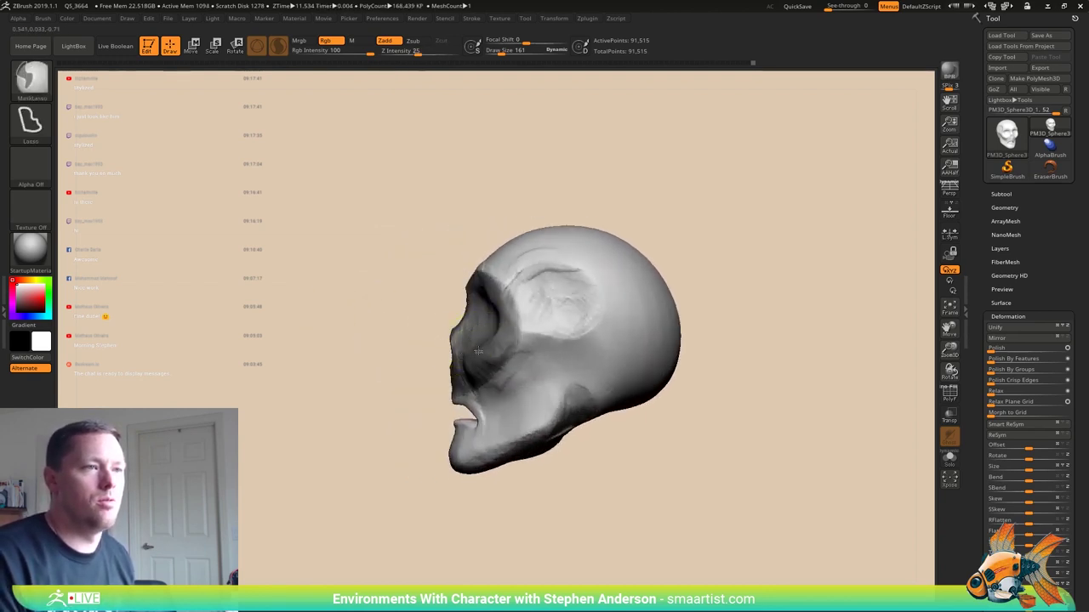
key("ctrl+i")
left_click_drag(372, 349, 376, 352, "ctrl")
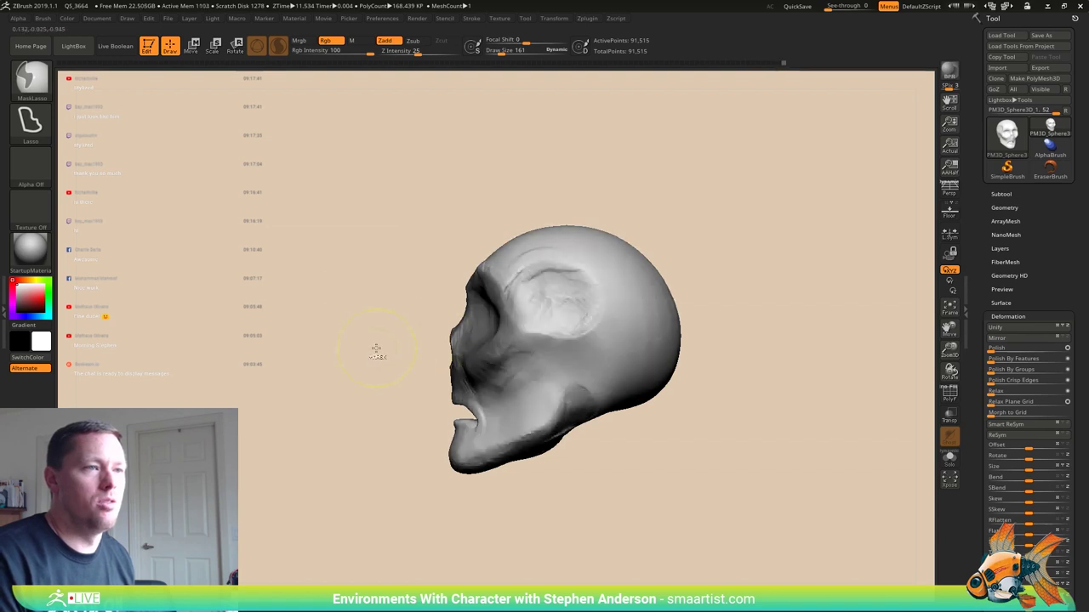
key("ctrl+z")
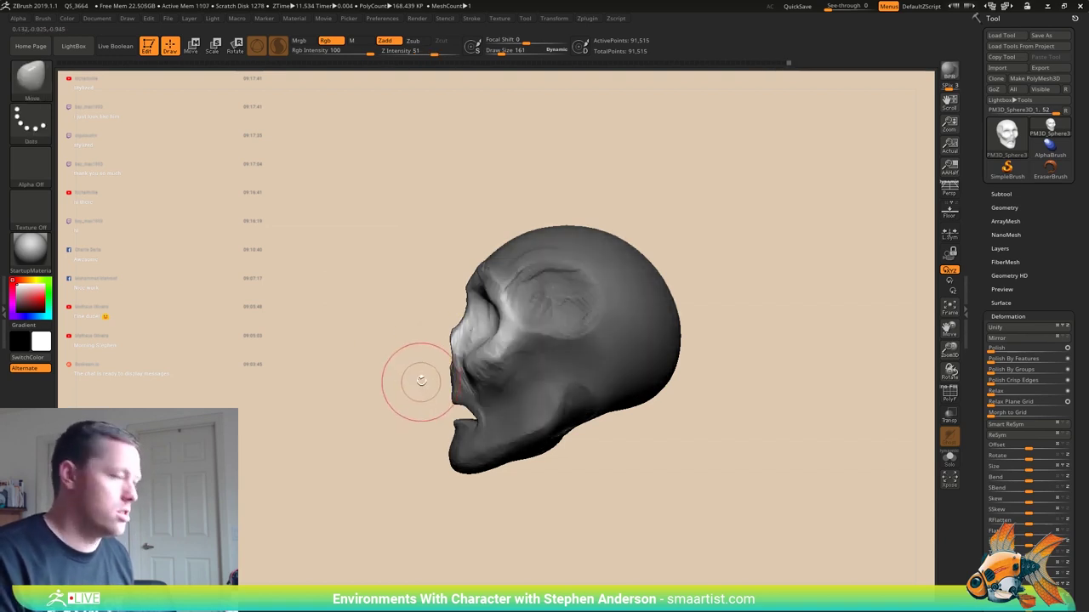
- Shift the unmasked eye and nose region of the face slightly upward with the Move gizmo
key("w")
mouse_move(526, 366)
left_mouse_down("alt")
mouse_move(511, 255)
mouse_move(523, 258)
left_mouse_up("alt")
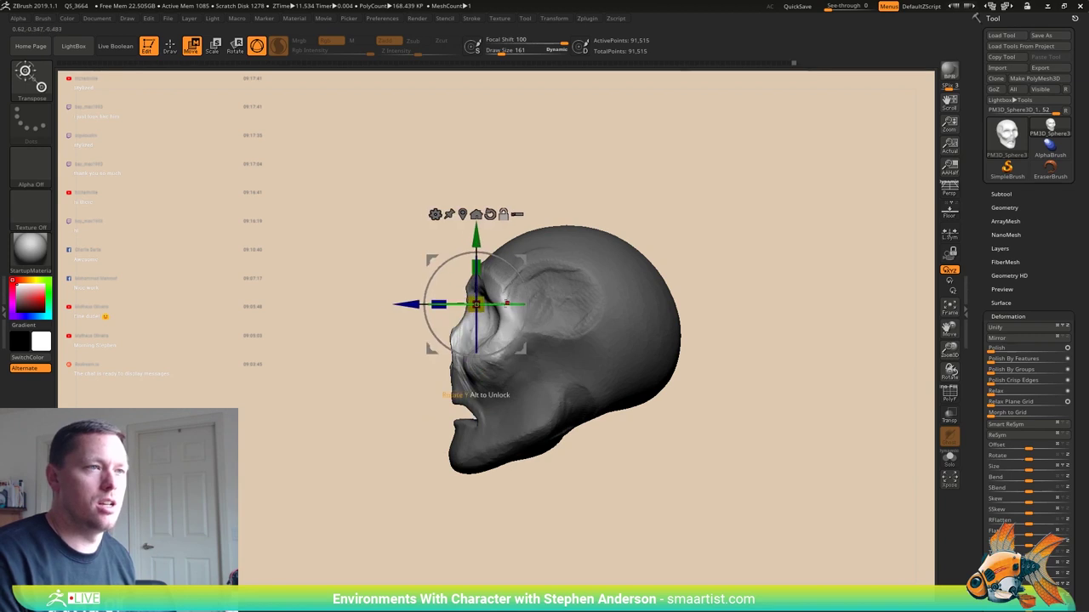
left_click_drag(482, 300, 469, 300)
left_click_drag(393, 308, 560, 311)
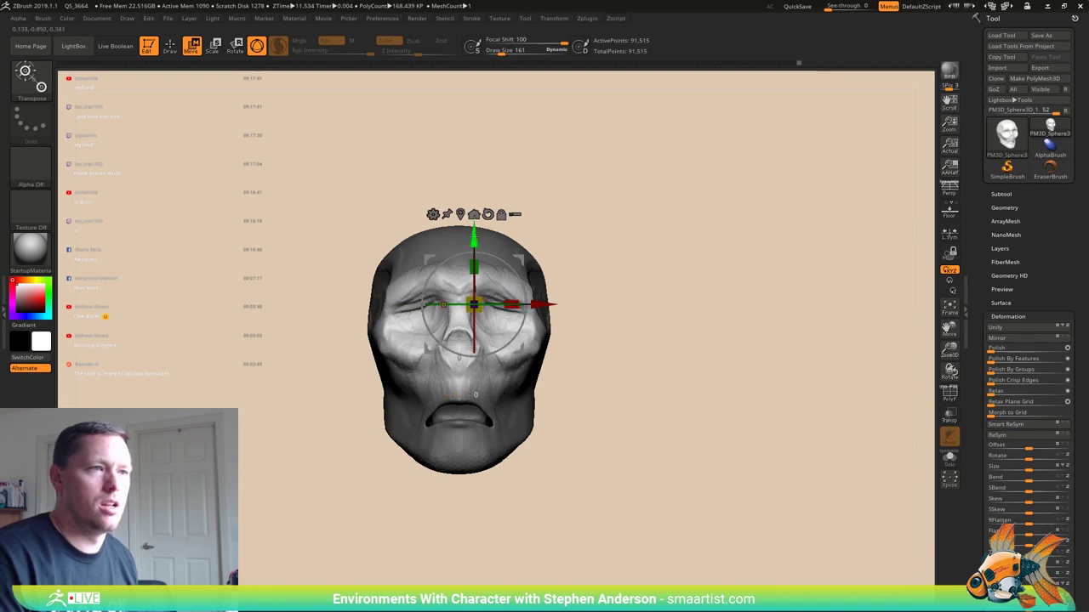
left_click_drag(478, 236, 479, 219)
mouse_move(569, 232)
left_mouse_down()
mouse_move(624, 235)
mouse_move(620, 246)
mouse_move(555, 243)
left_mouse_up()
right_click_drag(555, 244, 556, 266, "ctrl")
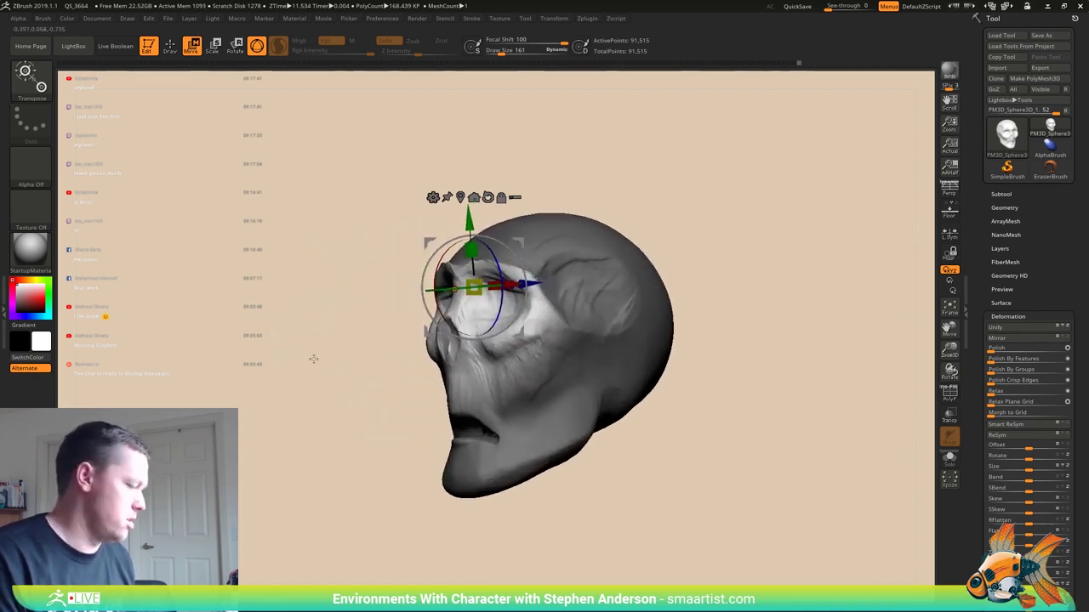
- Return to sculpting mode and clear the mask from the head
key("q")
left_click_drag(273, 366, 365, 369, "ctrl")
right_click_drag(511, 340, 587, 340)
right_click_drag(587, 340, 460, 306, "alt")
- Build up the brow ridges above the eye sockets with the ClayBuildup brush at draw size 64
key("b")
key("c")
key("b")
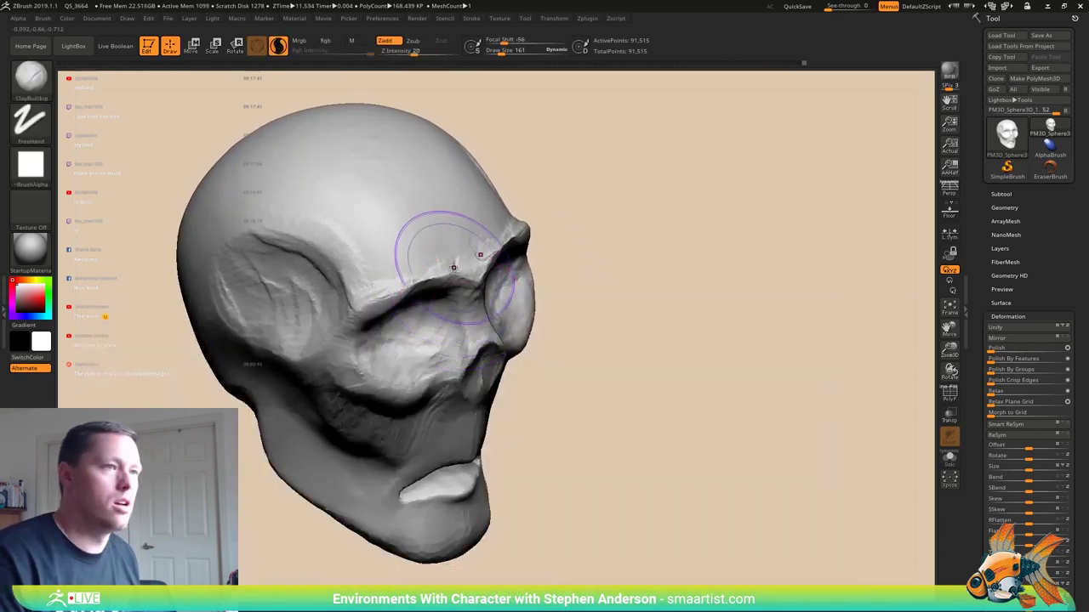
key("s")
left_click_drag(442, 266, 366, 298)
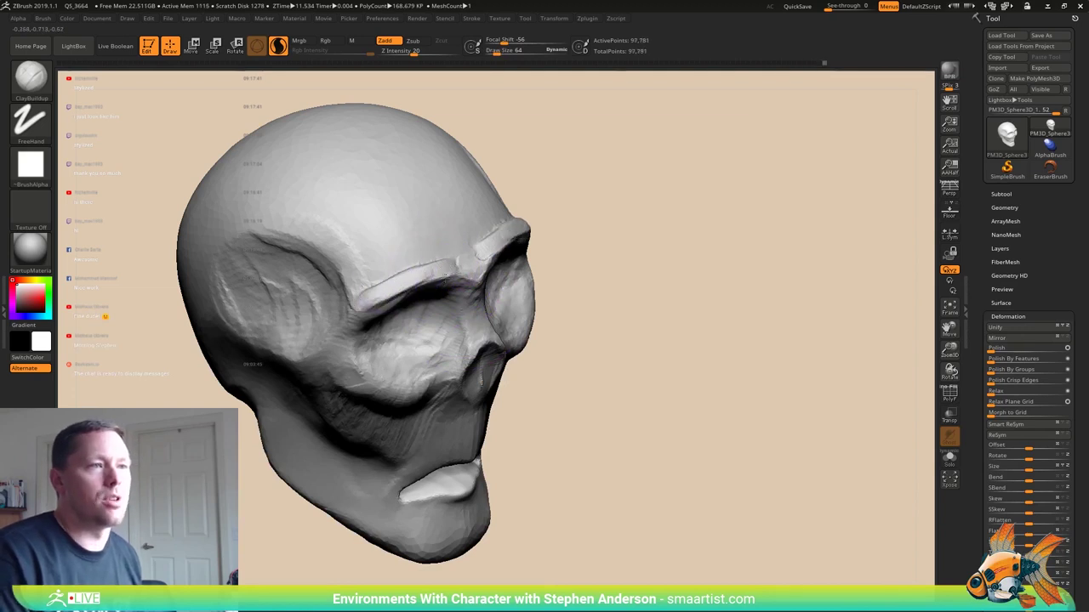
left_click_drag(450, 251, 431, 265)
right_click_drag(433, 264, 426, 187)
mouse_move(433, 277)
left_mouse_down()
mouse_move(374, 320)
mouse_move(355, 357)
left_mouse_up()
- Sculpt clay strokes into the hollow below the cheekbone with the ClayBuildup brush at draw size 64
mouse_move(353, 362)
right_mouse_down()
mouse_move(364, 416)
mouse_move(391, 419)
mouse_move(418, 457)
right_mouse_up()
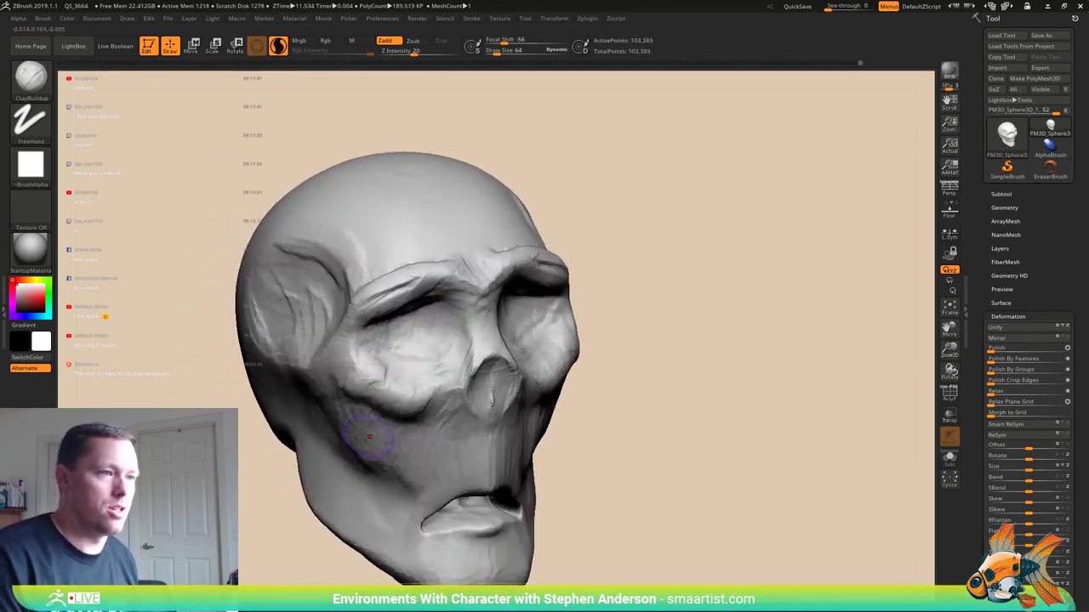
mouse_move(368, 436)
left_mouse_down()
mouse_move(351, 430)
mouse_move(398, 466)
left_mouse_up()
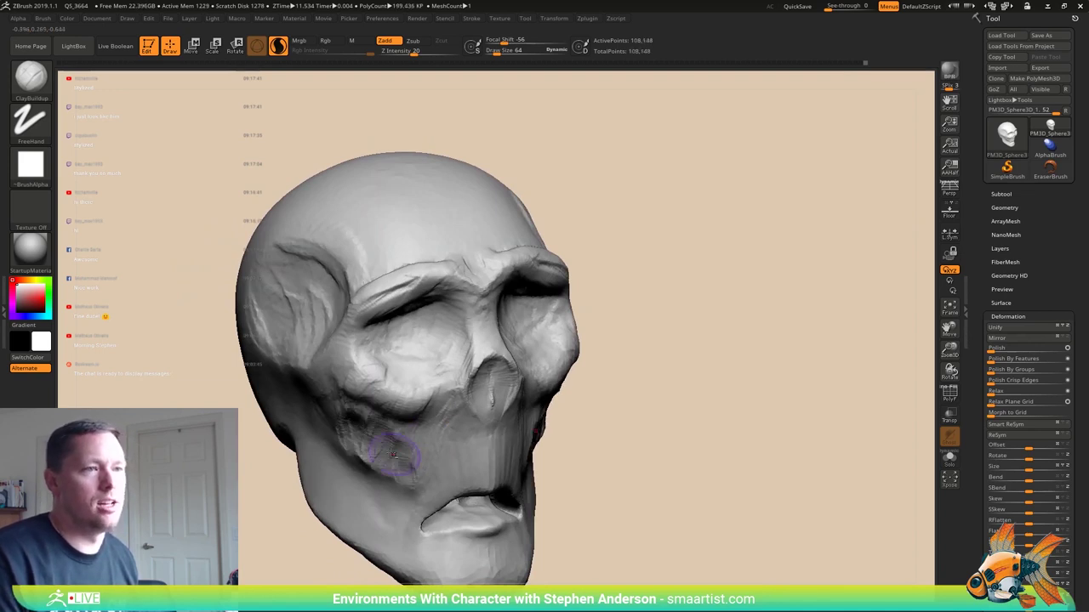
right_click_drag(393, 455, 463, 460)
left_click_drag(374, 426, 401, 419)
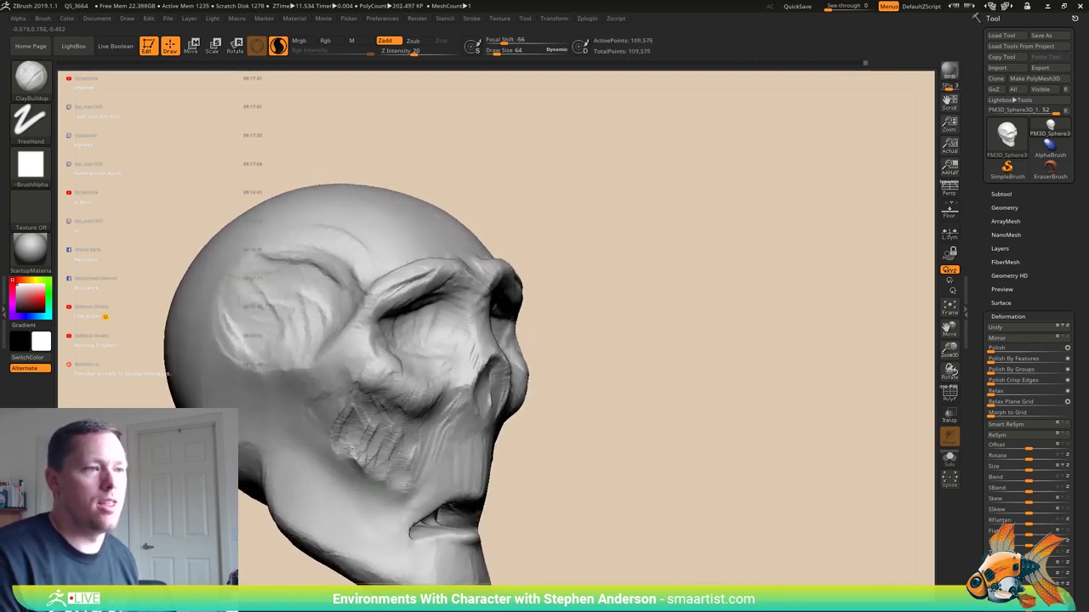
left_click_drag(349, 447, 403, 500)
left_click_drag(387, 459, 357, 424)
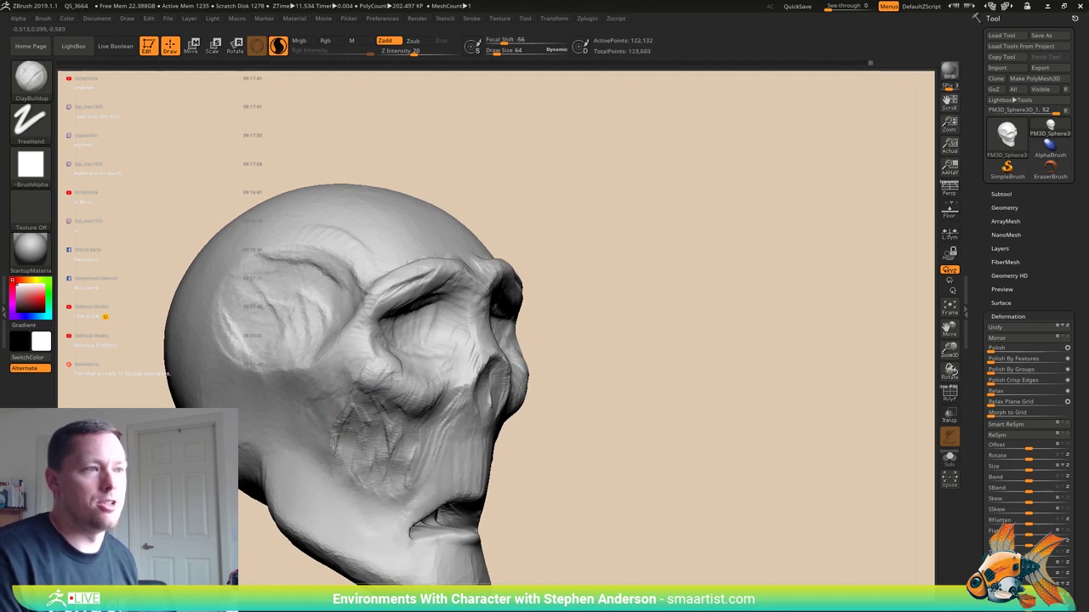
- Smooth the rough strokes in the cheek hollow with the brush at draw size 160
key("s")
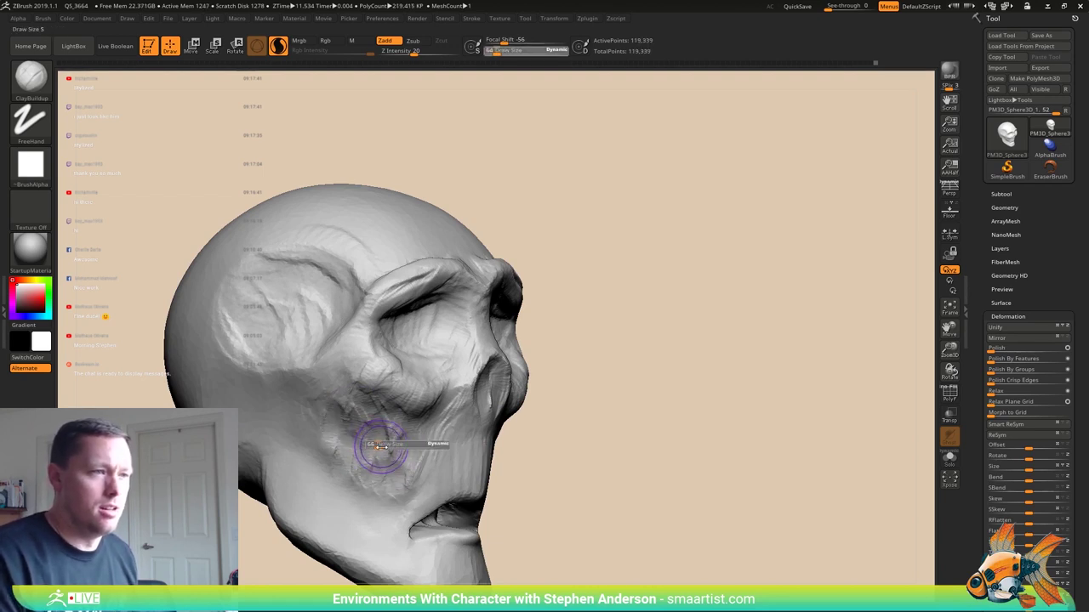
mouse_move(380, 449)
left_mouse_down()
mouse_move(508, 446)
mouse_move(352, 455)
left_mouse_up()
right_click_drag(395, 418, 319, 433)
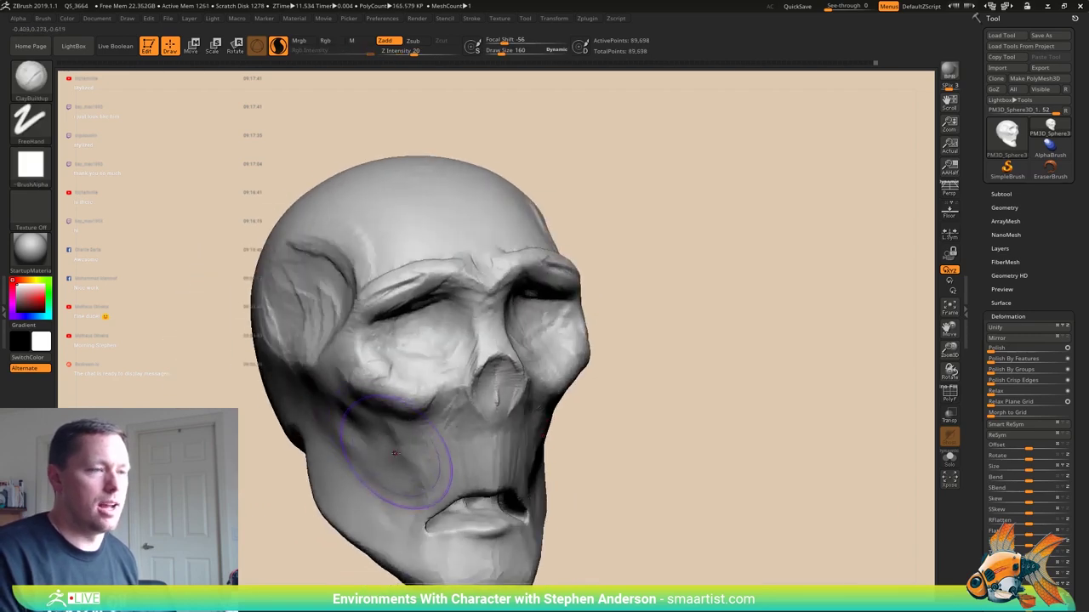
left_click_drag(393, 446, 371, 449, "shift")
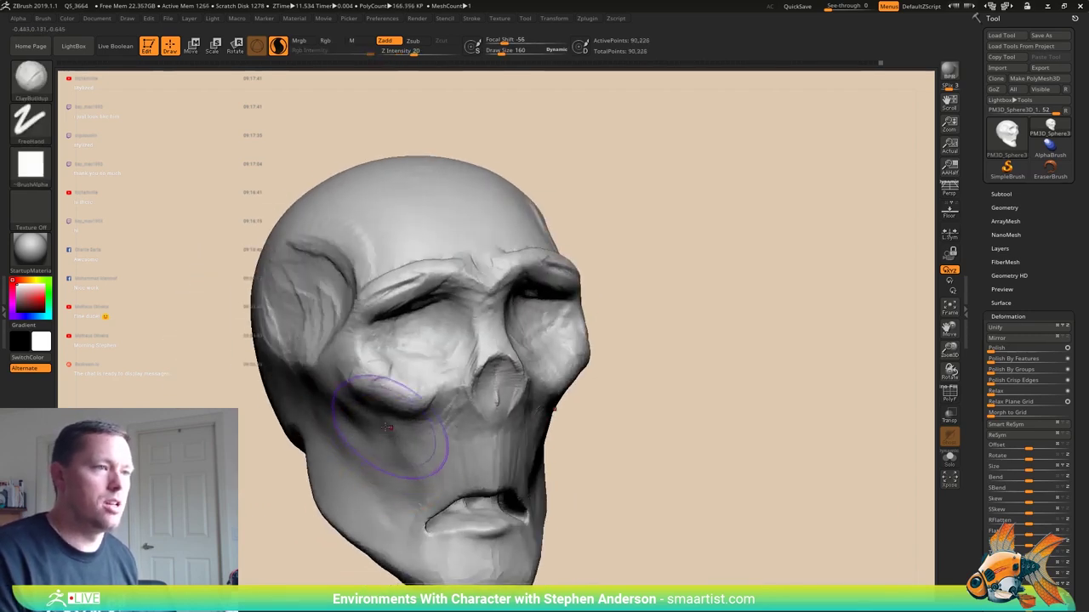
mouse_move(394, 423)
right_mouse_down()
mouse_move(336, 435)
mouse_move(407, 383)
mouse_move(392, 385)
right_mouse_up()
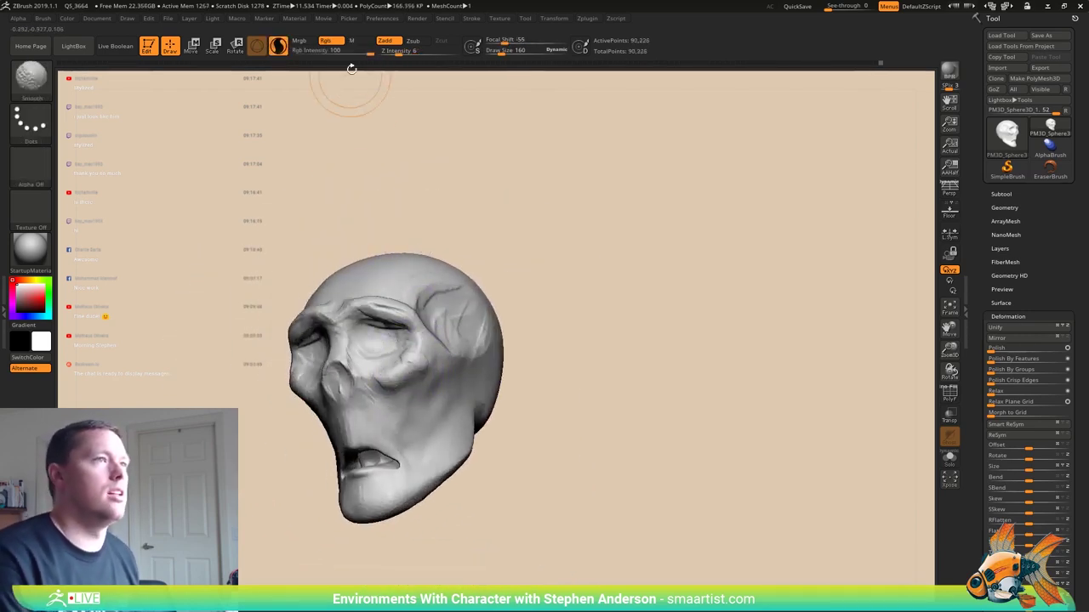
- Set the Smooth brush's Z Intensity to 21 and soften the cheek on the other side of the face
left_click_drag(402, 53, 413, 51, "shift")
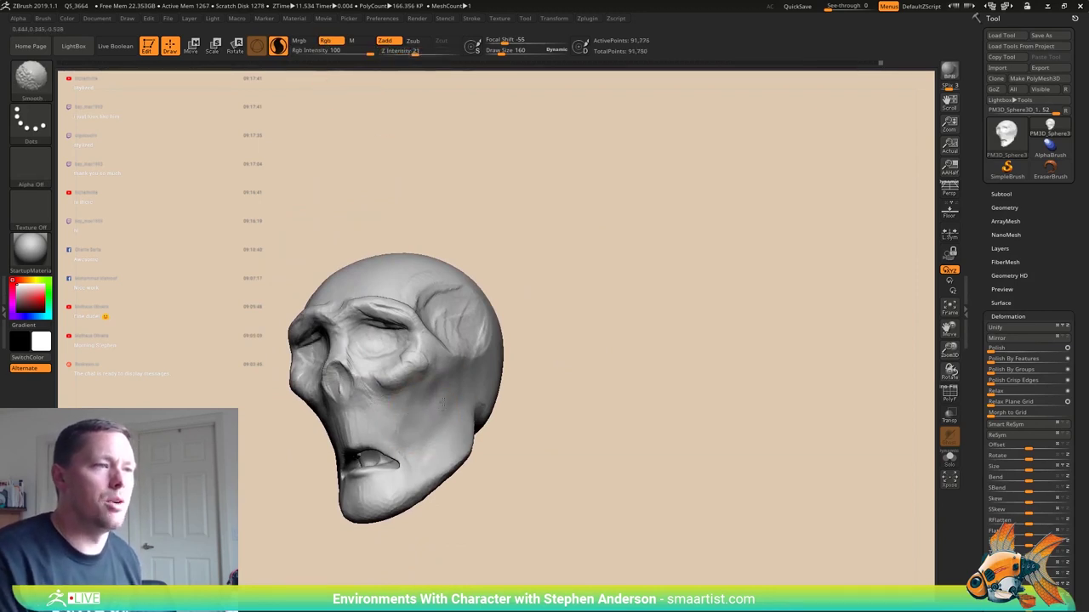
left_click_drag(408, 408, 417, 425, "shift")
right_click_drag(381, 403, 417, 420)
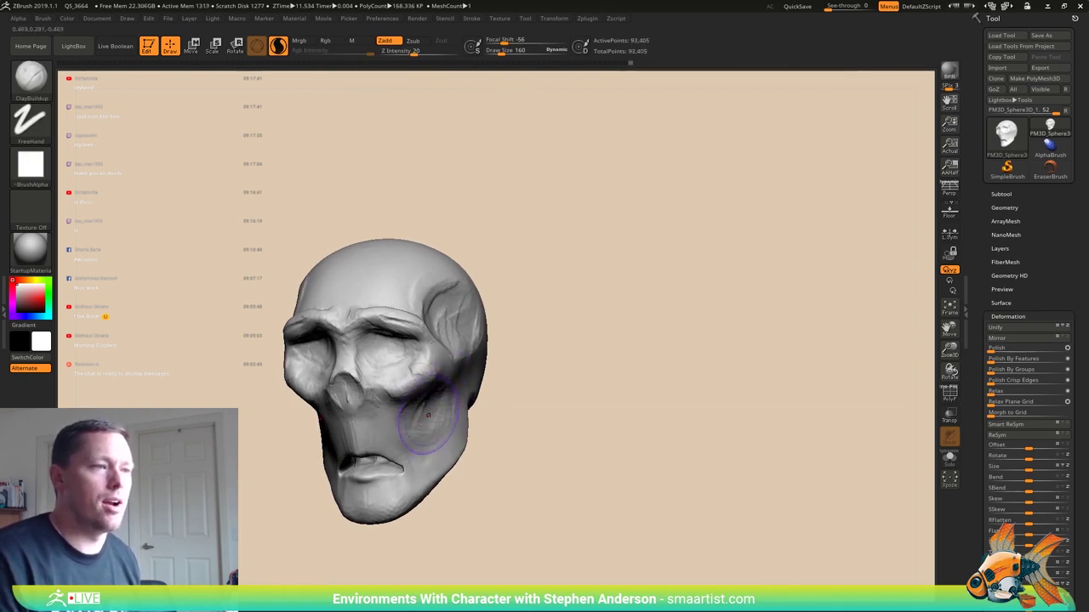
- Add broad ClayBuildup strokes across the cheek toward the back of the jaw at draw size 160
mouse_move(429, 415)
right_mouse_down()
mouse_move(455, 424)
mouse_move(443, 423)
right_mouse_up()
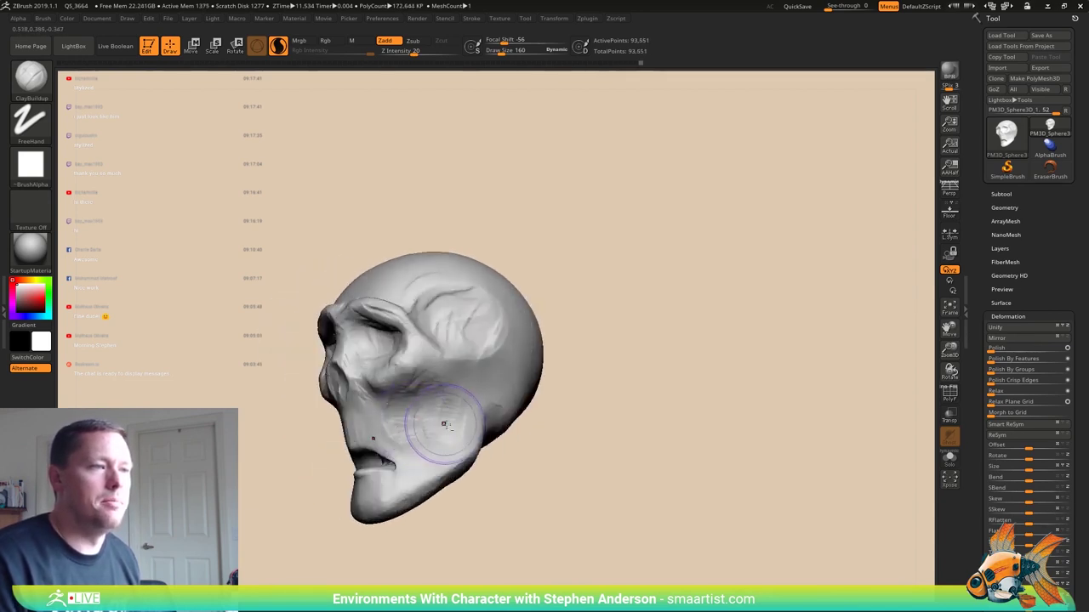
left_click_drag(451, 399, 444, 404)
right_click_drag(444, 403, 515, 398)
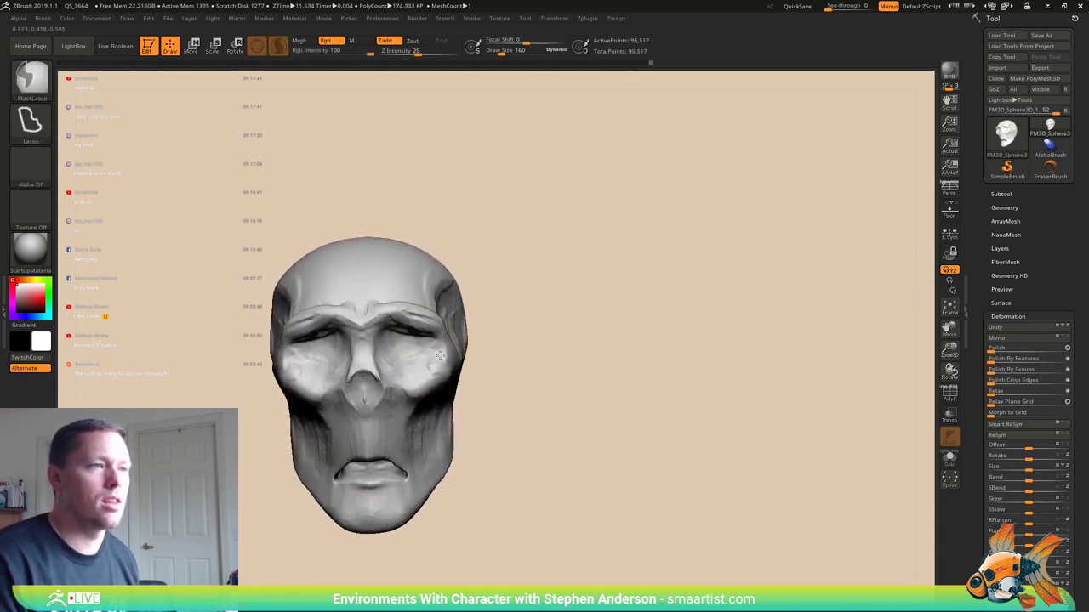
- Refine the area directly beneath the cheekbone with the ClayBuildup brush at draw size 81
mouse_move(383, 426)
right_mouse_down("ctrl")
mouse_move(376, 360)
mouse_move(488, 321)
right_mouse_up("ctrl")
right_click_drag(488, 322, 464, 417, "ctrl")
mouse_move(463, 417)
right_mouse_down()
mouse_move(514, 396)
mouse_move(489, 367)
mouse_move(494, 333)
right_mouse_up()
key("s")
left_click_drag(502, 422, 495, 421)
right_click_drag(495, 421, 447, 434)
left_click_drag(494, 440, 508, 417)
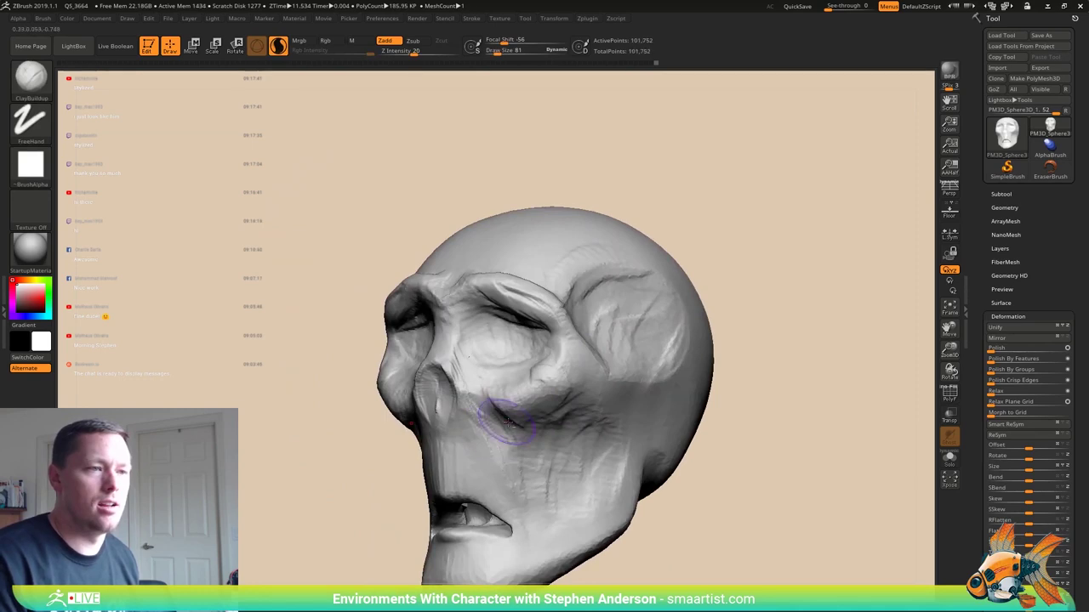
- Reshape the outer cheekbones and eye socket edges with the Move brush at draw size 161
mouse_move(520, 489)
right_mouse_down()
mouse_move(545, 451)
mouse_move(520, 477)
mouse_move(467, 375)
mouse_move(461, 387)
mouse_move(518, 340)
mouse_move(527, 382)
mouse_move(537, 362)
right_mouse_up()
key("b")
key("m")
key("v")
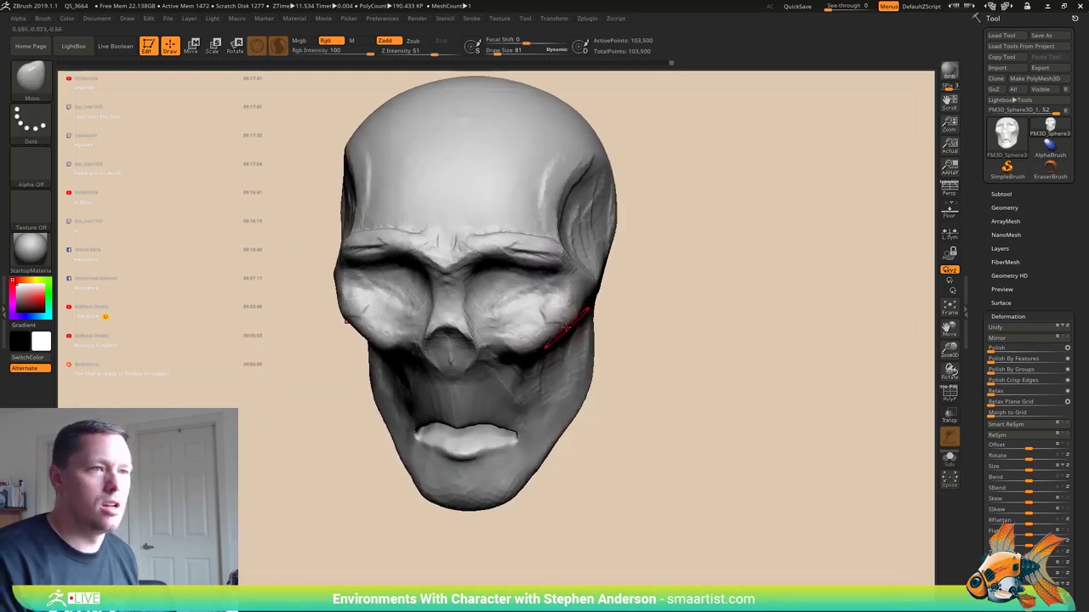
key("s")
left_click_drag(561, 320, 576, 353)
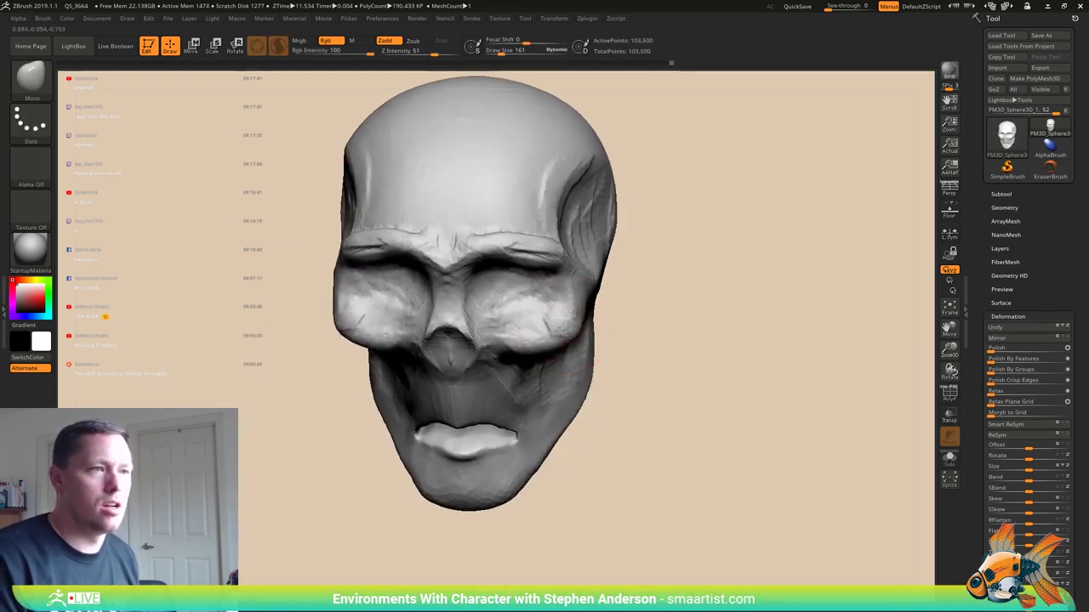
mouse_move(559, 328)
right_mouse_down()
mouse_move(595, 291)
mouse_move(542, 314)
mouse_move(520, 308)
right_mouse_up()
left_click_drag(590, 297, 599, 316)
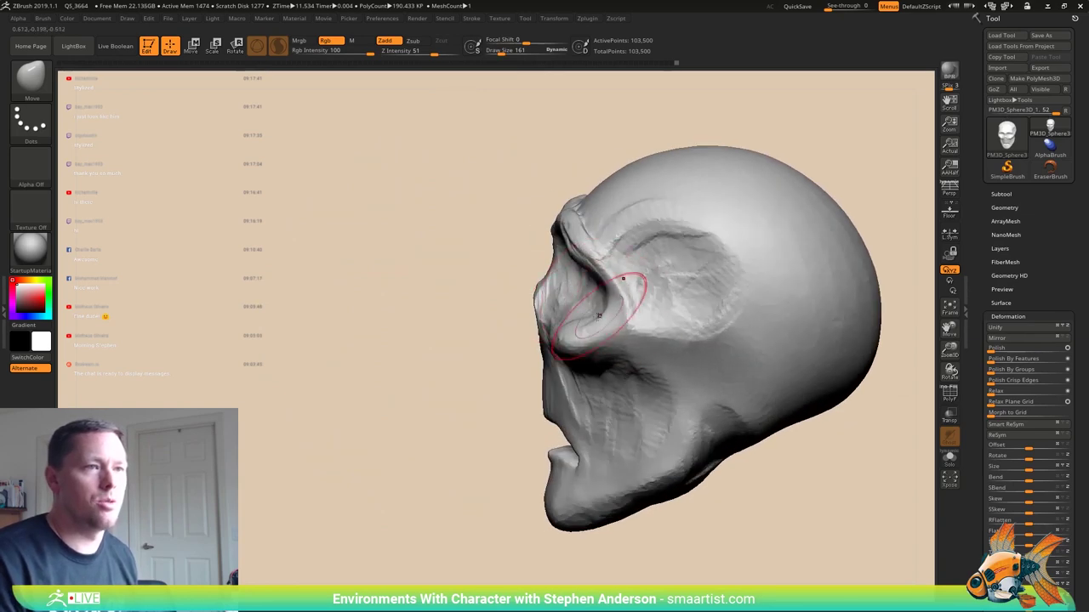
right_click_drag(599, 316, 634, 324)
left_click_drag(606, 304, 600, 303)
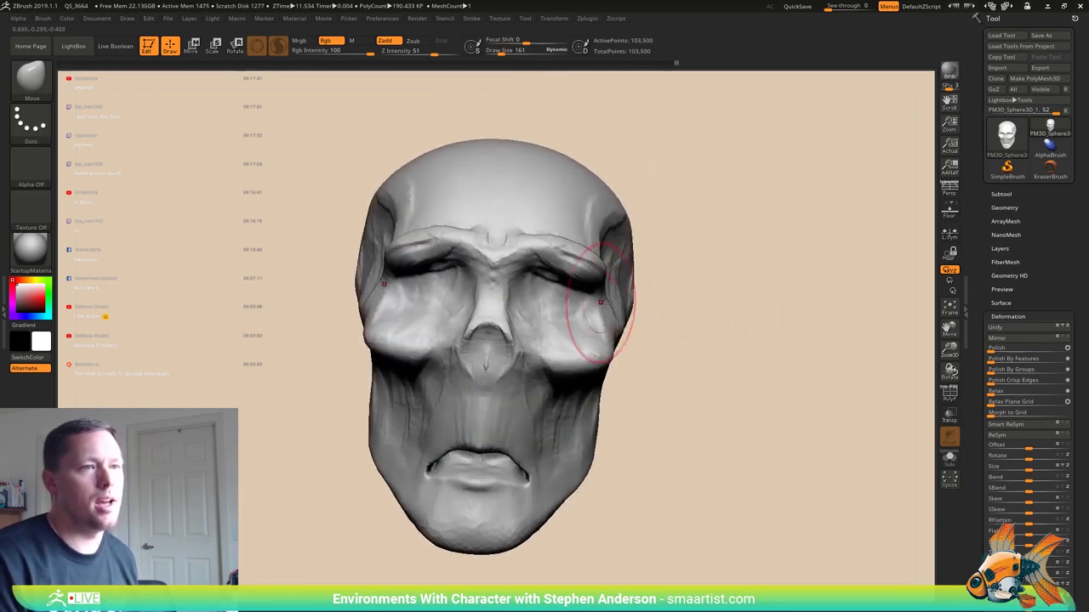
mouse_move(626, 336)
right_mouse_down()
mouse_move(549, 312)
mouse_move(599, 336)
right_mouse_up()
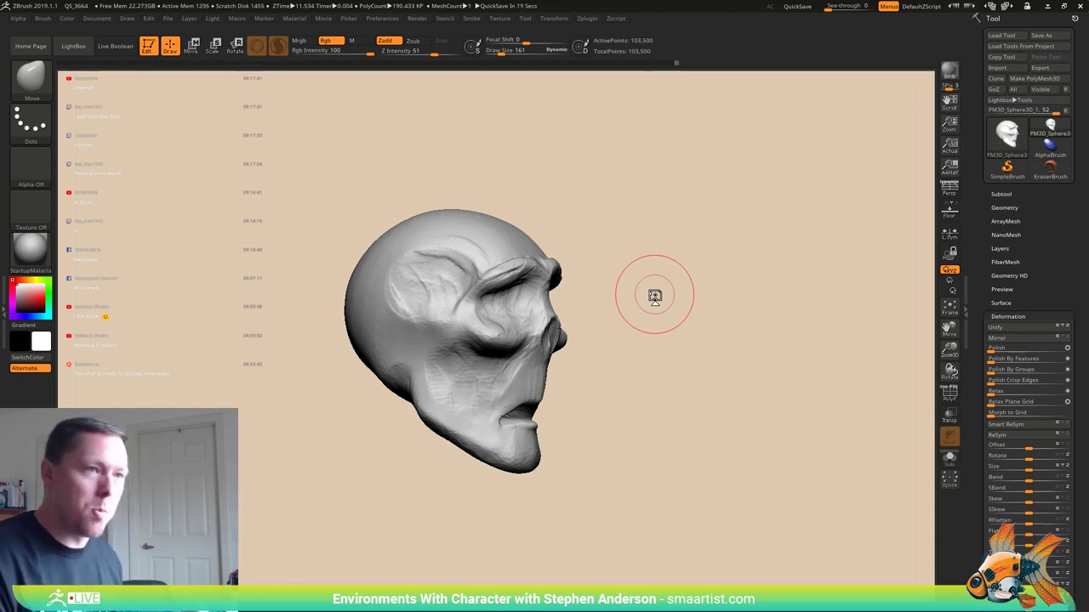
- Flatten the temples and forehead into clean planes with the TrimDynamic brush at draw size 161
left_click_drag(651, 406, 570, 411)
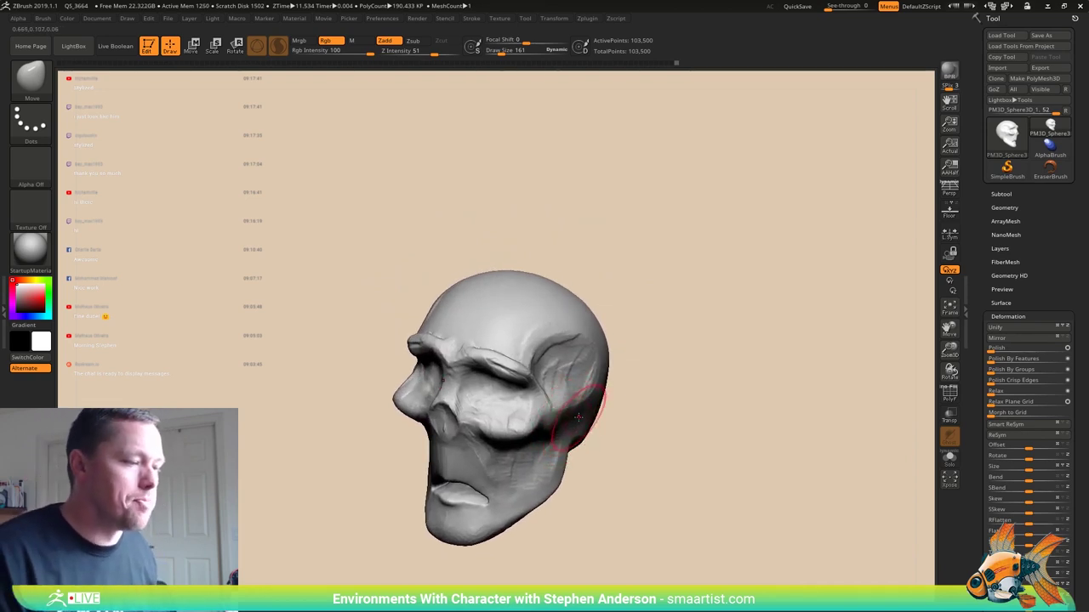
mouse_move(576, 415)
right_mouse_down()
mouse_move(588, 414)
mouse_move(571, 411)
mouse_move(556, 437)
mouse_move(534, 434)
mouse_move(549, 409)
mouse_move(516, 441)
mouse_move(512, 487)
mouse_move(528, 430)
mouse_move(466, 433)
mouse_move(462, 413)
mouse_move(539, 377)
mouse_move(502, 442)
mouse_move(452, 479)
mouse_move(535, 382)
mouse_move(486, 315)
mouse_move(443, 419)
right_mouse_up()
key("b")
key("t")
key("d")
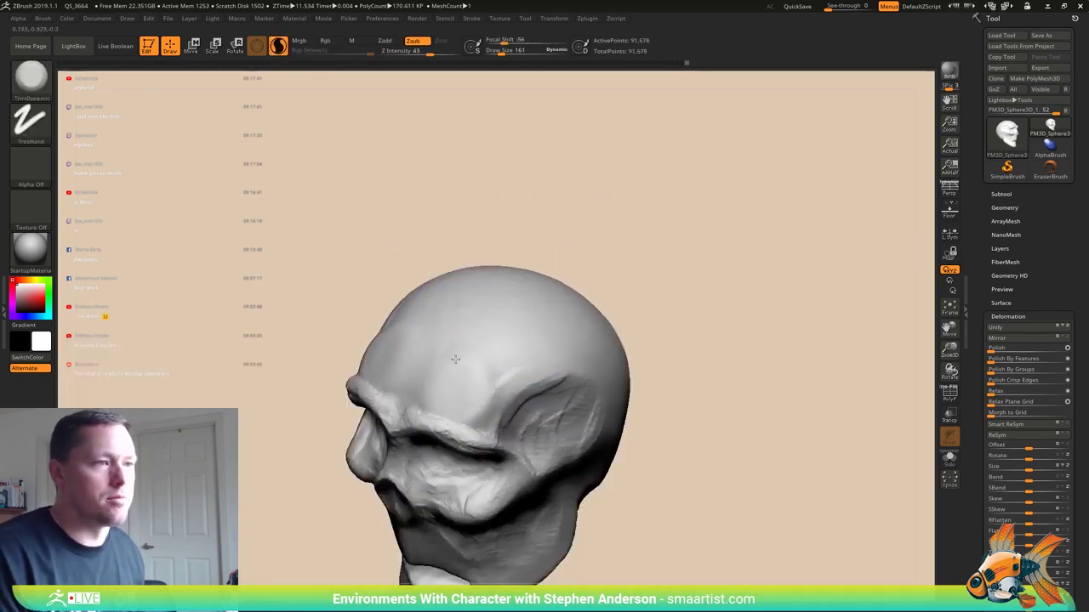
right_click_drag(455, 359, 479, 387)
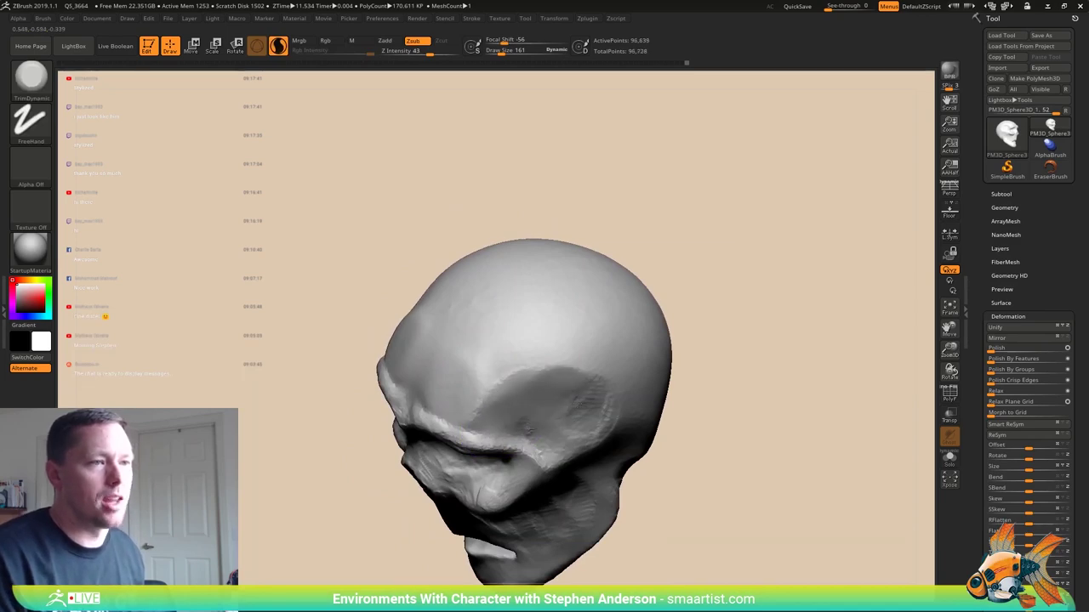
left_click_drag(559, 415, 611, 369)
mouse_move(611, 369)
right_mouse_down()
mouse_move(647, 327)
mouse_move(510, 378)
mouse_move(553, 378)
mouse_move(544, 357)
mouse_move(566, 298)
mouse_move(508, 336)
right_mouse_up()
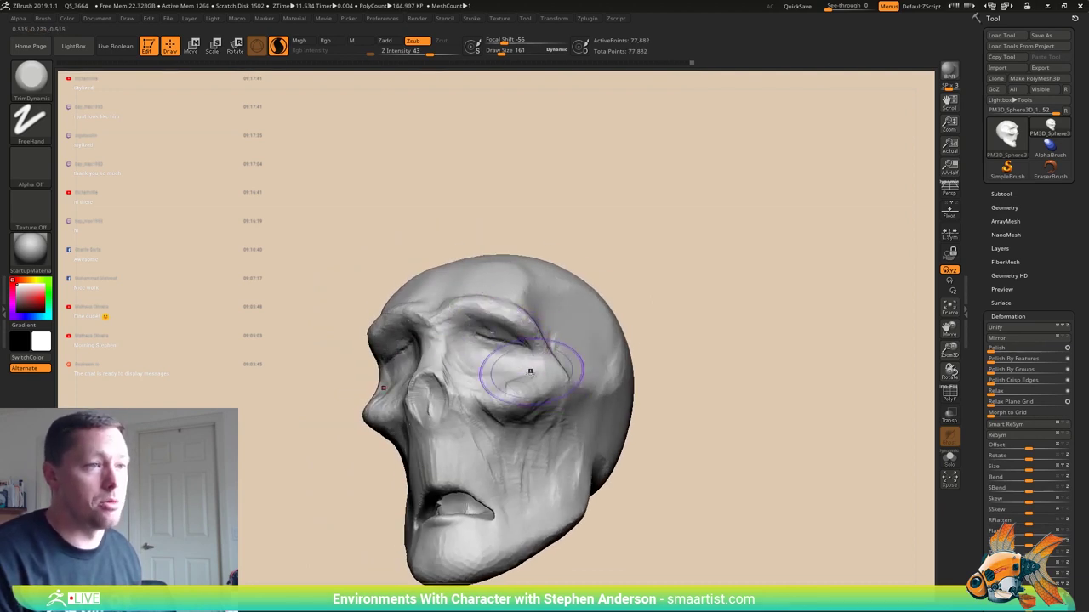
right_click_drag(530, 372, 488, 376)
- Flatten the cheekbones and lower eye sockets with the TrimDynamic brush, reducing the draw size to 124 and 81
key("s")
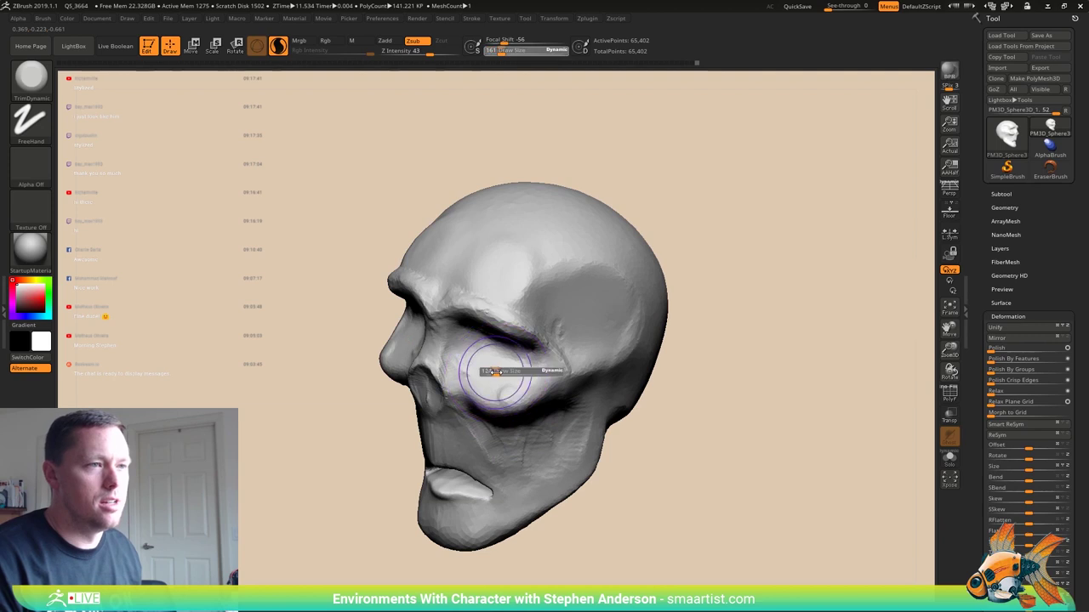
left_click_drag(497, 372, 498, 377)
mouse_move(510, 374)
right_mouse_down()
mouse_move(519, 344)
mouse_move(502, 357)
right_mouse_up()
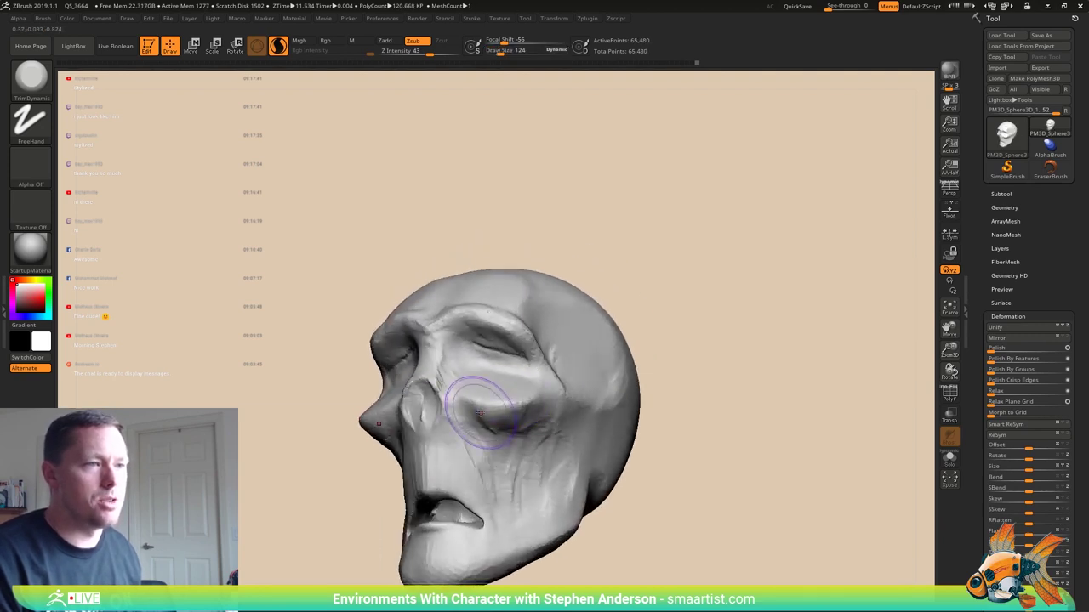
key("s")
left_click_drag(473, 409, 549, 400)
mouse_move(549, 395)
right_mouse_down()
mouse_move(535, 429)
mouse_move(509, 387)
mouse_move(457, 365)
right_mouse_up()
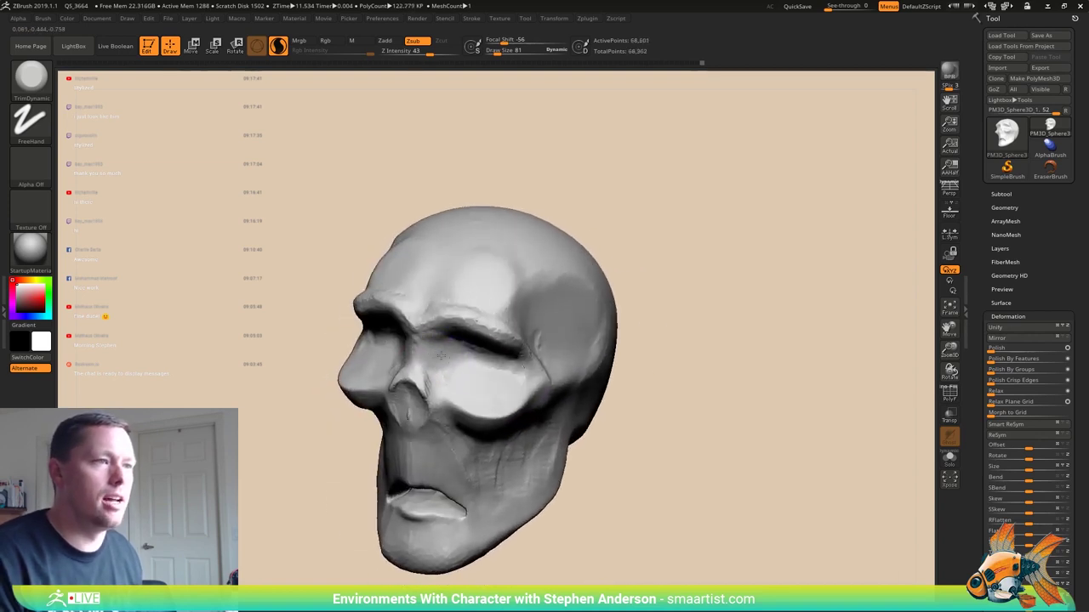
- Carve subtle creases from beside the nose down the cheek with the DamStandard brush at Z Intensity 13
key("b")
key("d")
key("s")
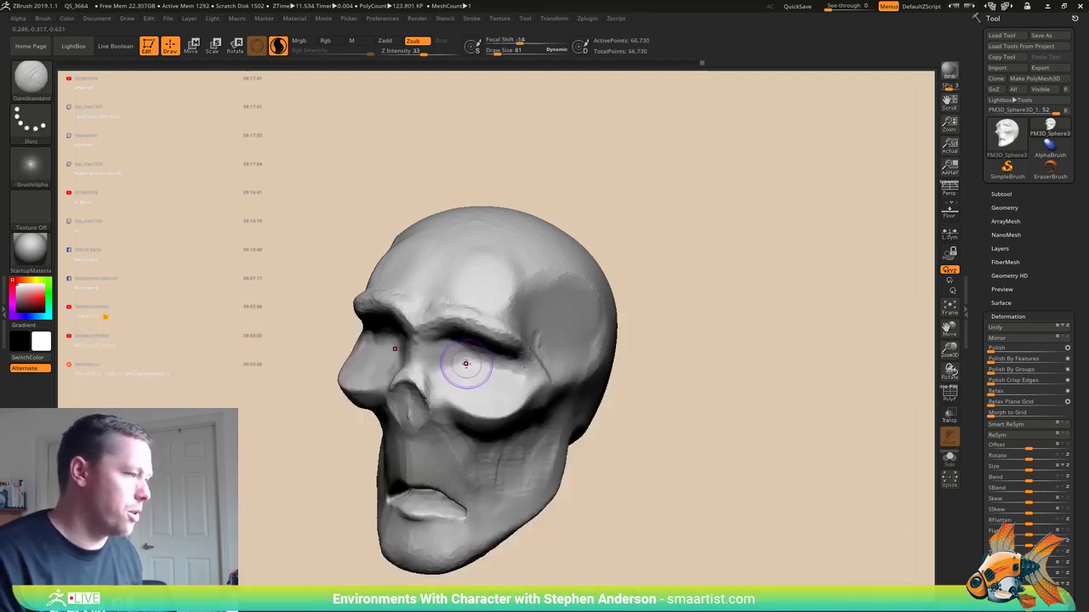
left_click_drag(421, 51, 387, 51)
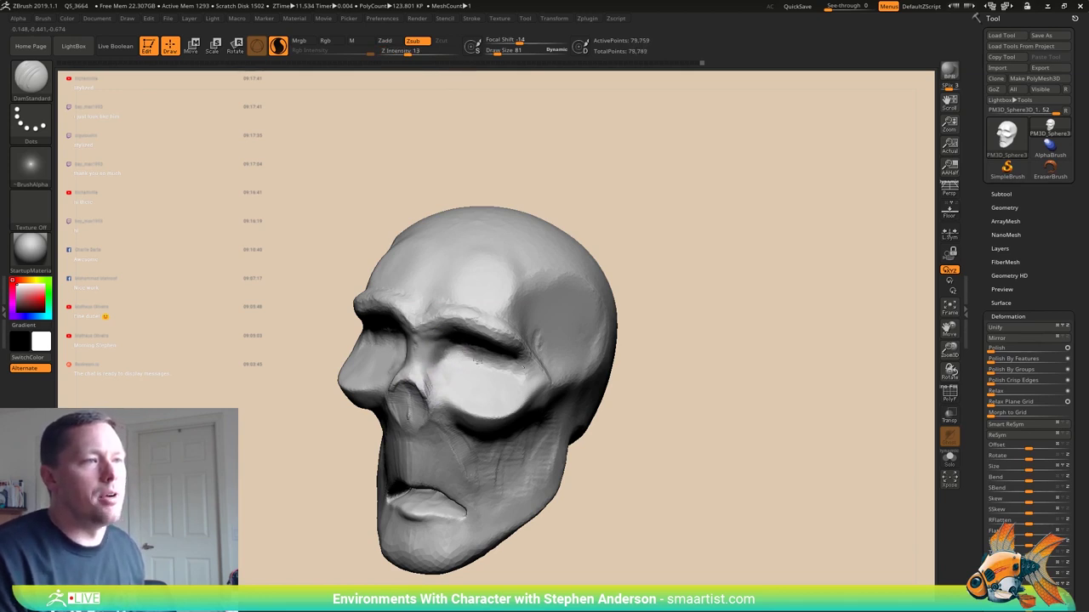
mouse_move(493, 377)
right_mouse_down()
mouse_move(532, 376)
mouse_move(487, 365)
mouse_move(523, 375)
right_mouse_up()
right_click_drag(486, 418, 450, 415)
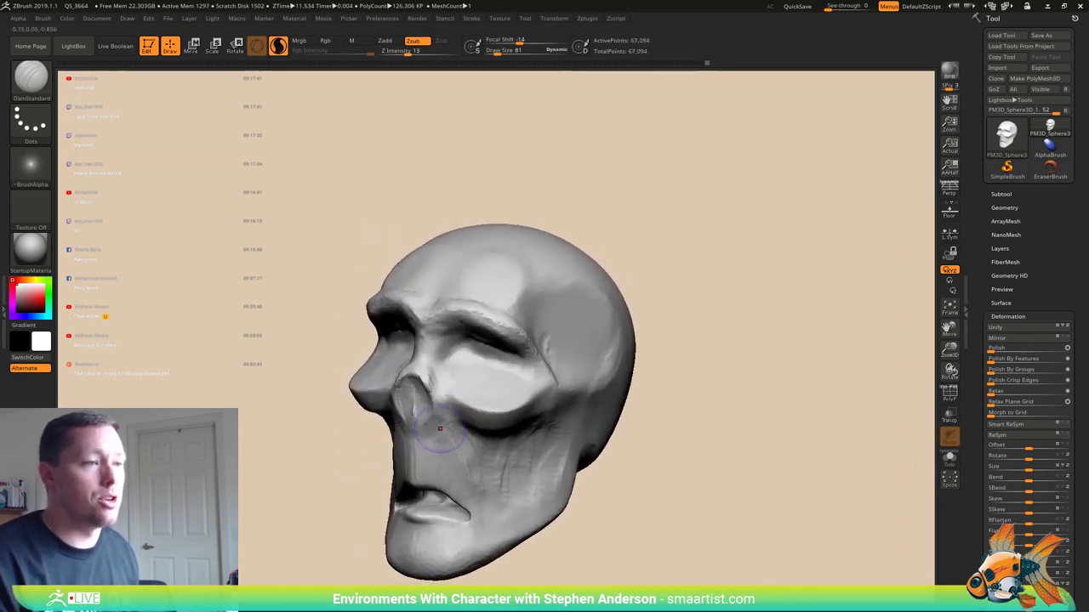
mouse_move(440, 428)
left_mouse_down()
mouse_move(434, 437)
mouse_move(491, 466)
left_mouse_up()
right_click_drag(455, 450, 506, 425)
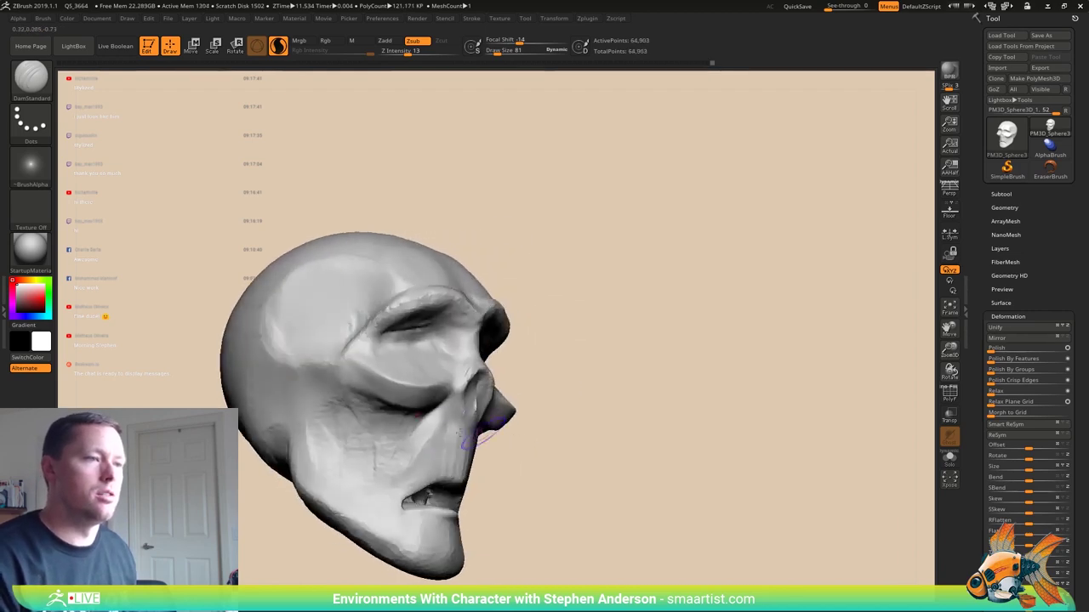
- Smooth the fold running from the nose past the corner of the mouth
mouse_move(429, 426)
right_mouse_down()
mouse_move(426, 438)
mouse_move(442, 429)
right_mouse_up()
mouse_move(443, 413)
left_mouse_down("shift")
mouse_move(403, 438)
mouse_move(406, 454)
left_mouse_up("shift")
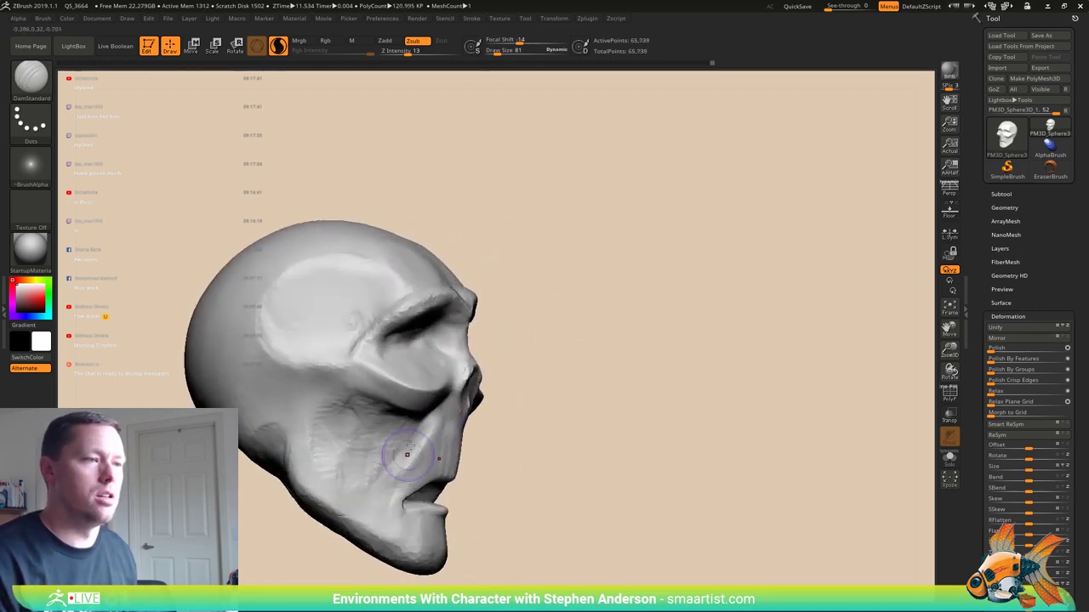
right_click_drag(405, 468, 374, 492)
left_click_drag(377, 500, 376, 495, "shift")
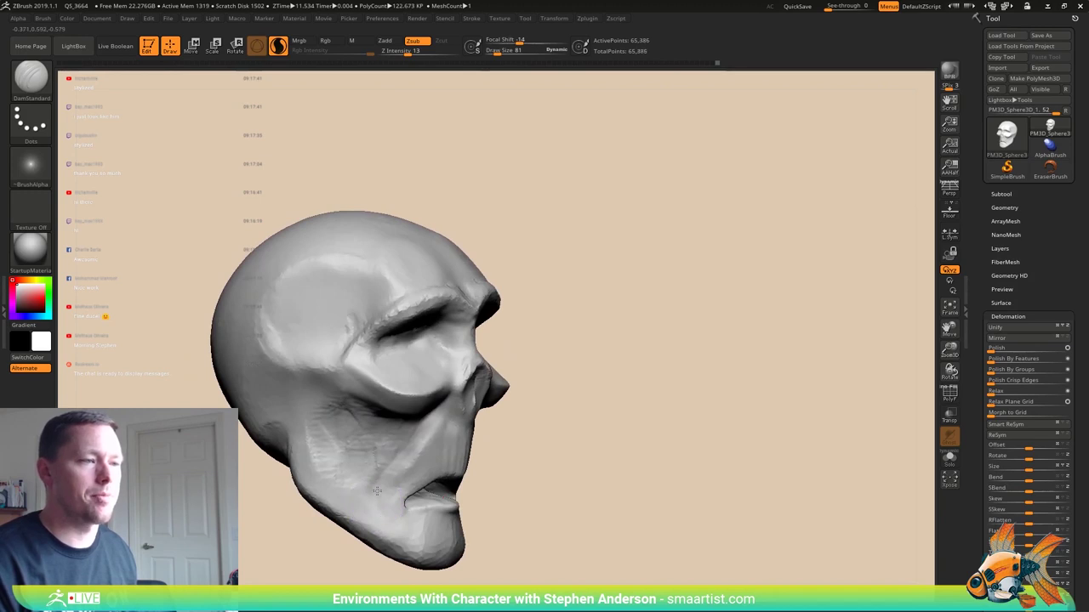
right_click_drag(426, 444, 398, 474)
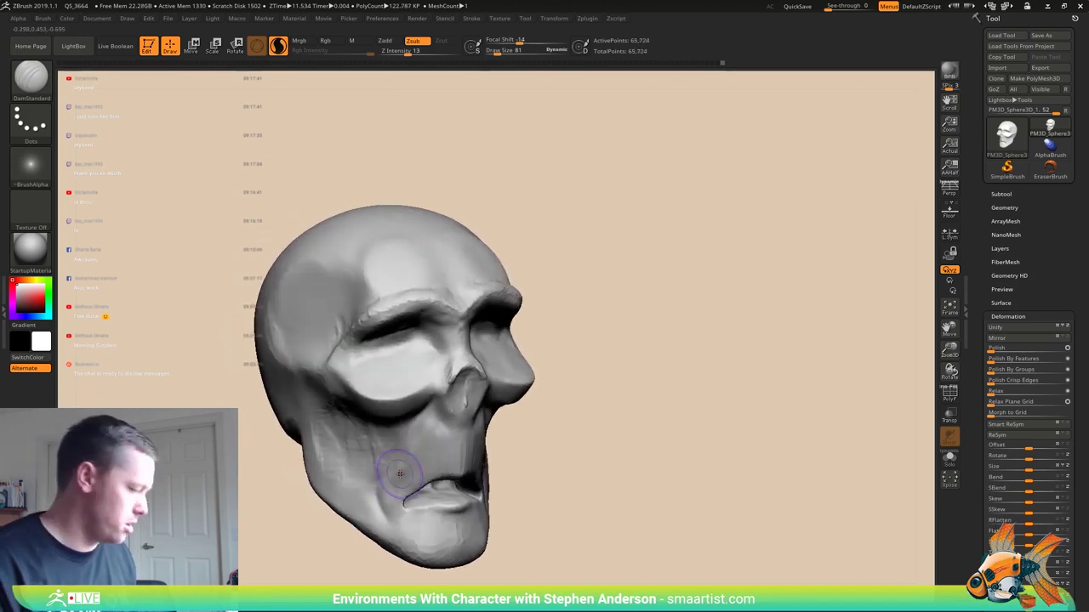
- Build up the fold around the corner of the mouth with the ClayBuildup brush at draw size 81
key("b")
key("c")
key("b")
mouse_move(411, 503)
left_mouse_down()
mouse_move(391, 507)
mouse_move(392, 488)
mouse_move(389, 515)
mouse_move(381, 496)
mouse_move(398, 484)
left_mouse_up()
right_click_drag(381, 486, 379, 466)
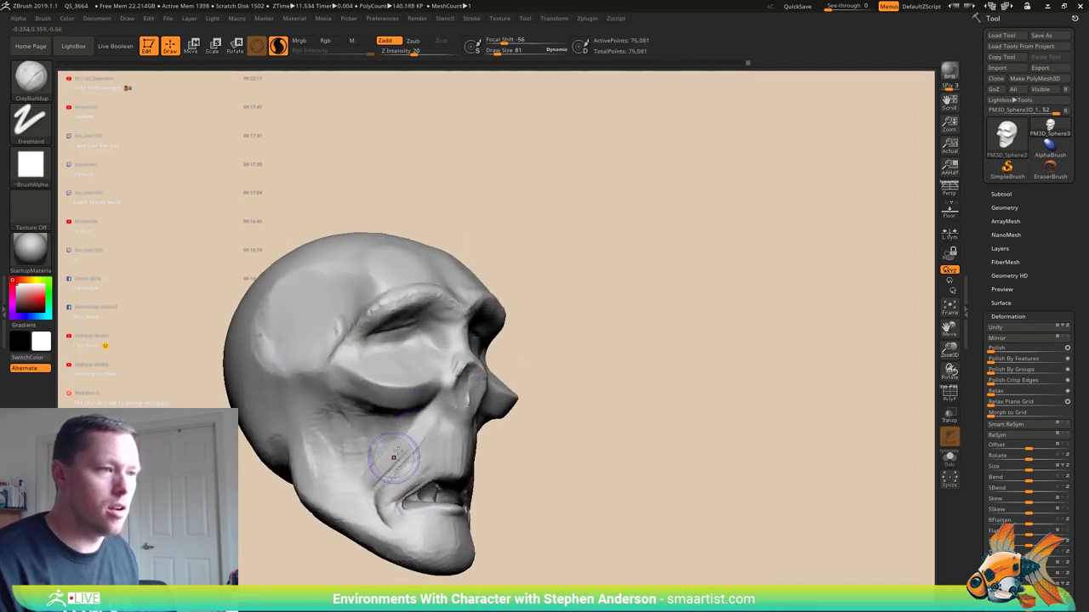
- Build up stringy diagonal folds down the hollow of the cheek with the ClayBuildup brush and smooth around the mouth corner
left_click_drag(394, 456, 365, 488)
mouse_move(374, 436)
left_mouse_down()
mouse_move(361, 465)
mouse_move(352, 440)
mouse_move(341, 460)
mouse_move(323, 444)
mouse_move(327, 479)
mouse_move(340, 417)
mouse_move(340, 470)
left_mouse_up()
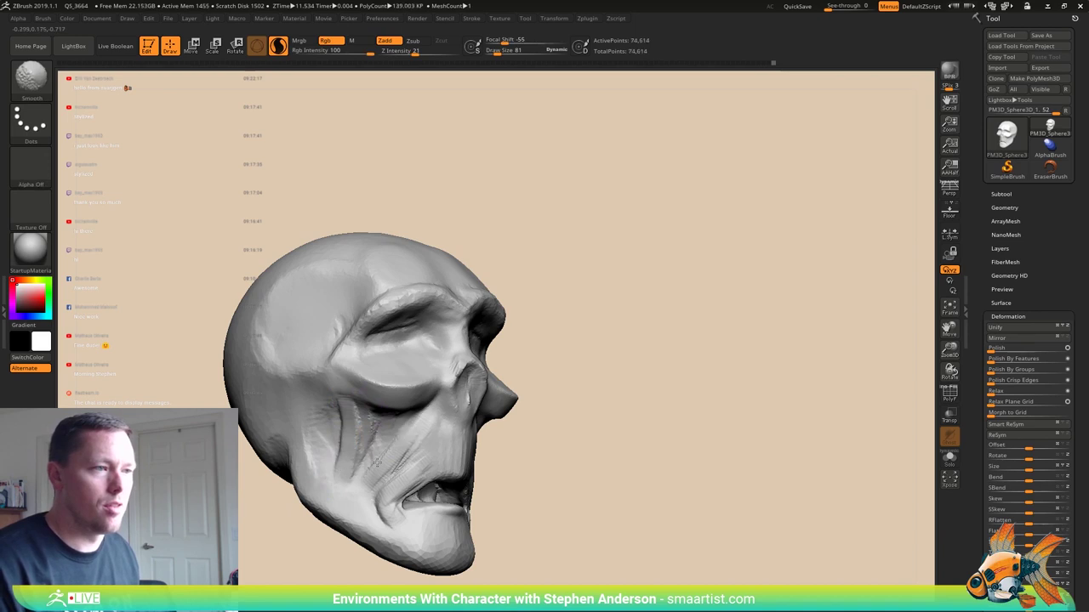
left_click_drag(413, 536, 436, 514, "shift")
right_click_drag(579, 493, 388, 446)
left_click_drag(389, 444, 386, 455)
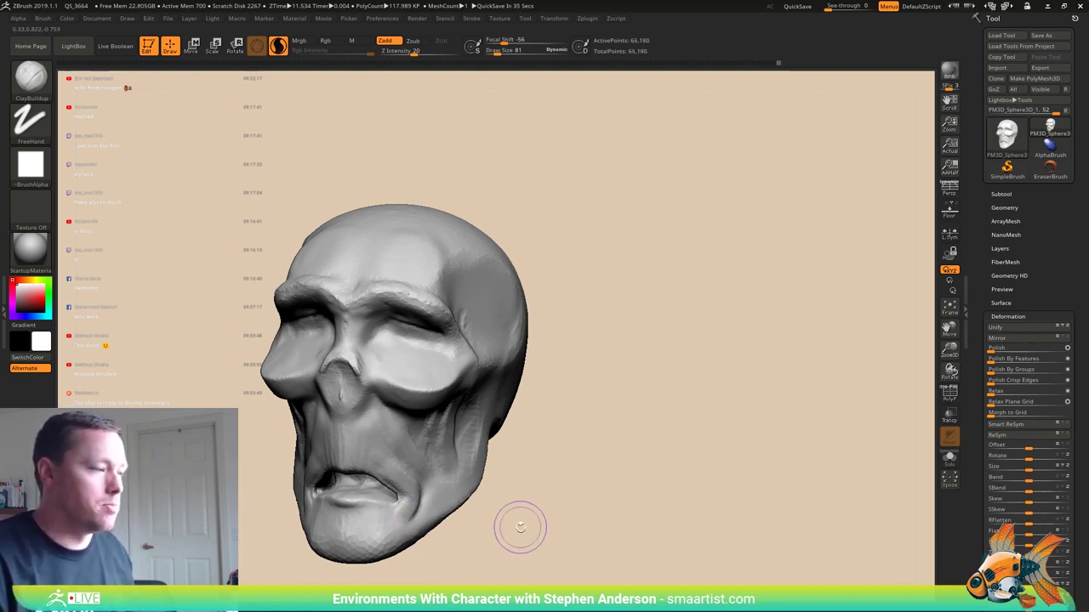
- Select the Move brush and set its draw size to 102
mouse_move(520, 528)
left_mouse_down("alt")
mouse_move(648, 460)
mouse_move(671, 478)
mouse_move(680, 470)
left_mouse_up("alt")
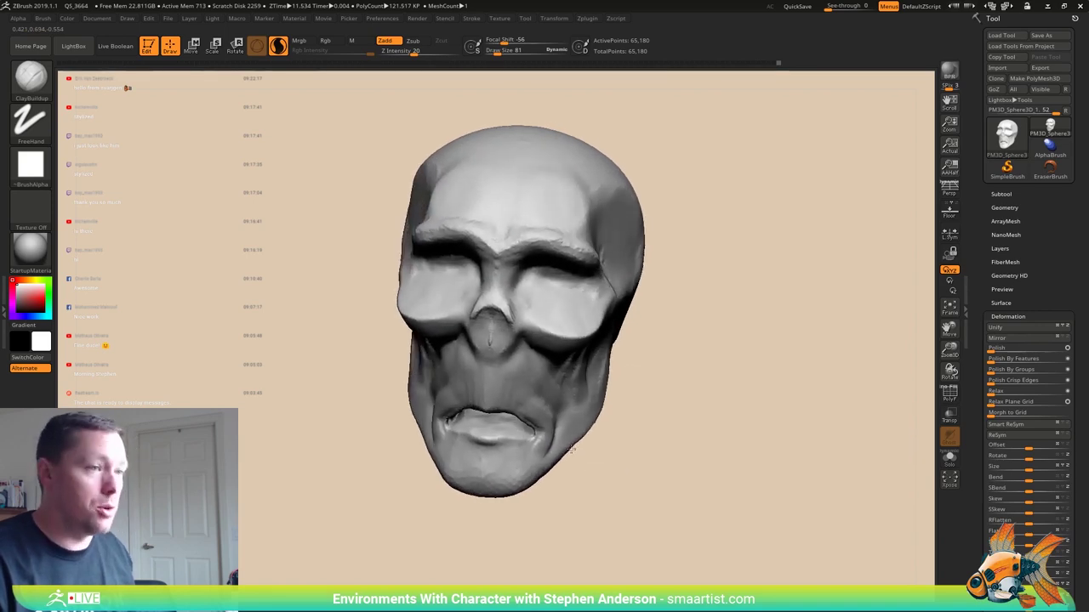
key("b")
key("m")
key("v")
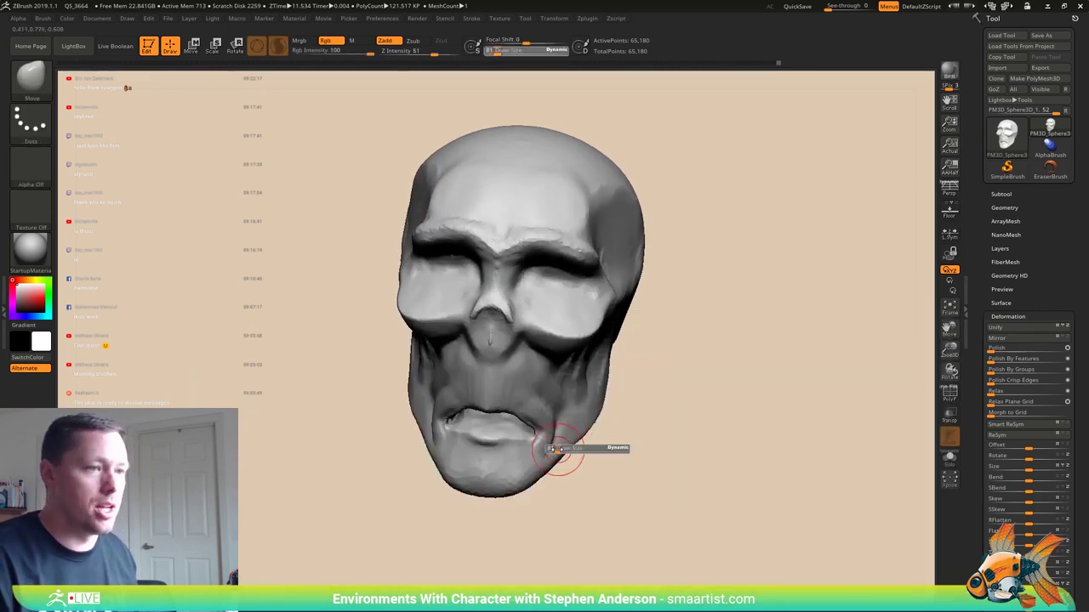
left_click_drag(559, 450, 563, 451)
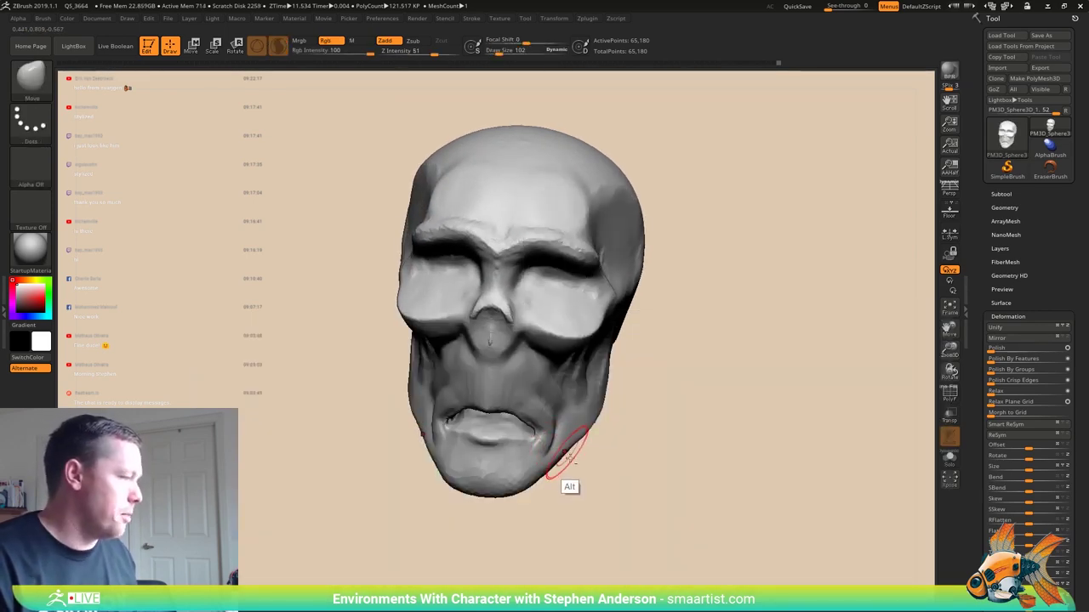
- Check the August 2019 design theme image in Photos, return to ZBrush and examine the head's mouth and profile from several sides
key("alt+Tab")
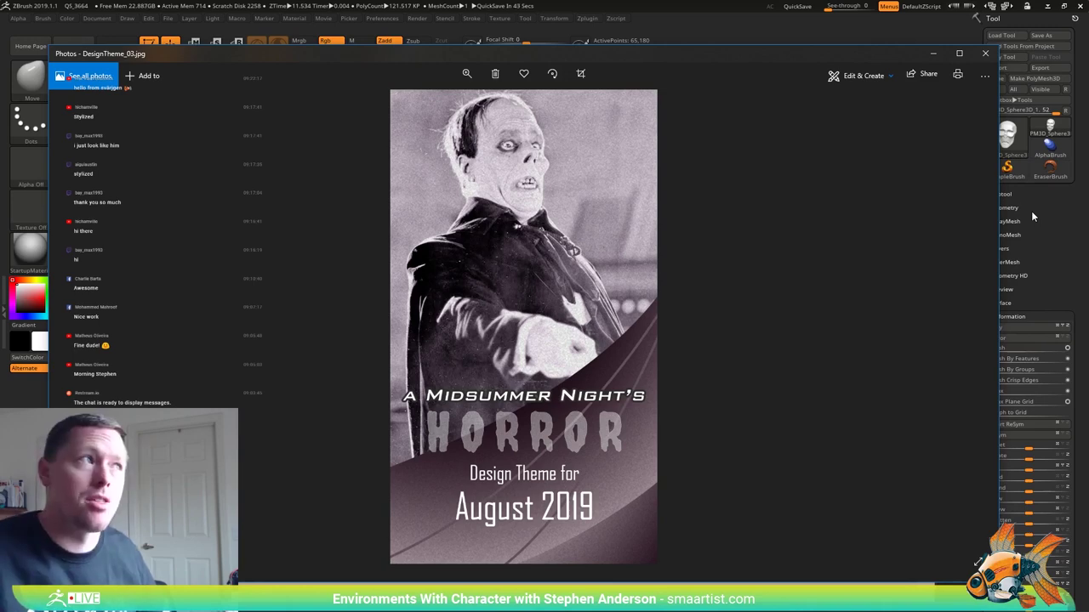
left_click(1031, 211)
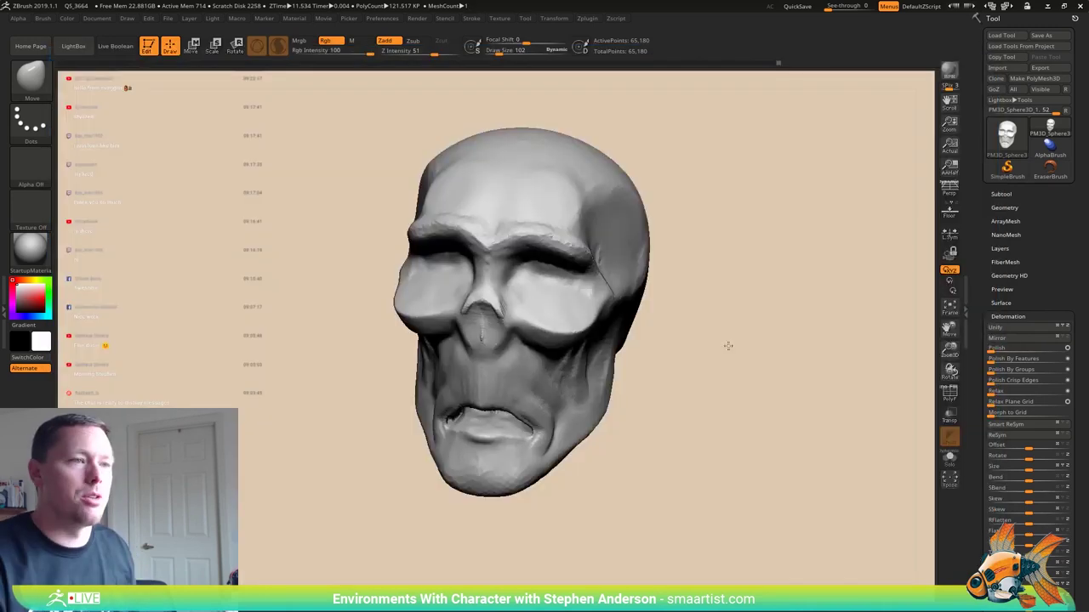
right_click_drag(728, 346, 723, 307)
key("b")
key("m")
key("v")
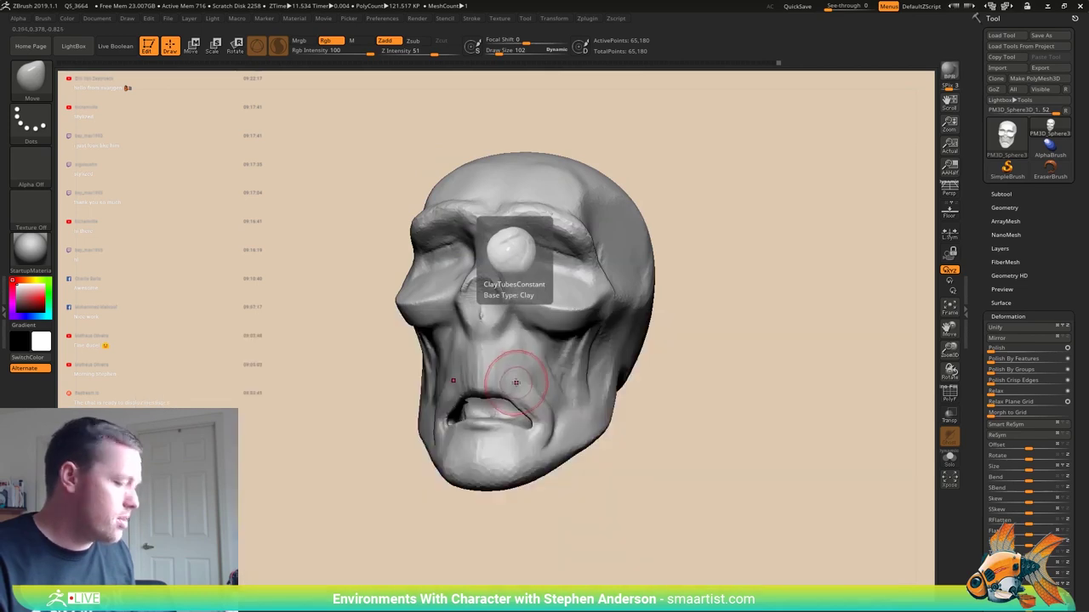
mouse_move(517, 380)
right_mouse_down()
mouse_move(483, 371)
mouse_move(511, 400)
right_mouse_up()
right_click_drag(510, 400, 477, 389)
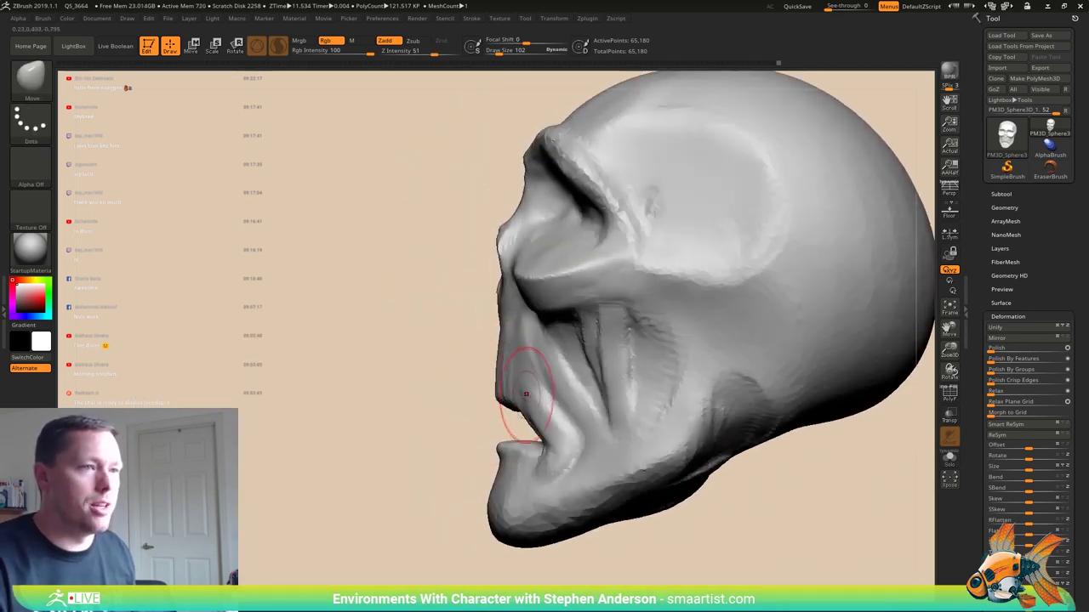
right_click_drag(528, 461, 486, 462)
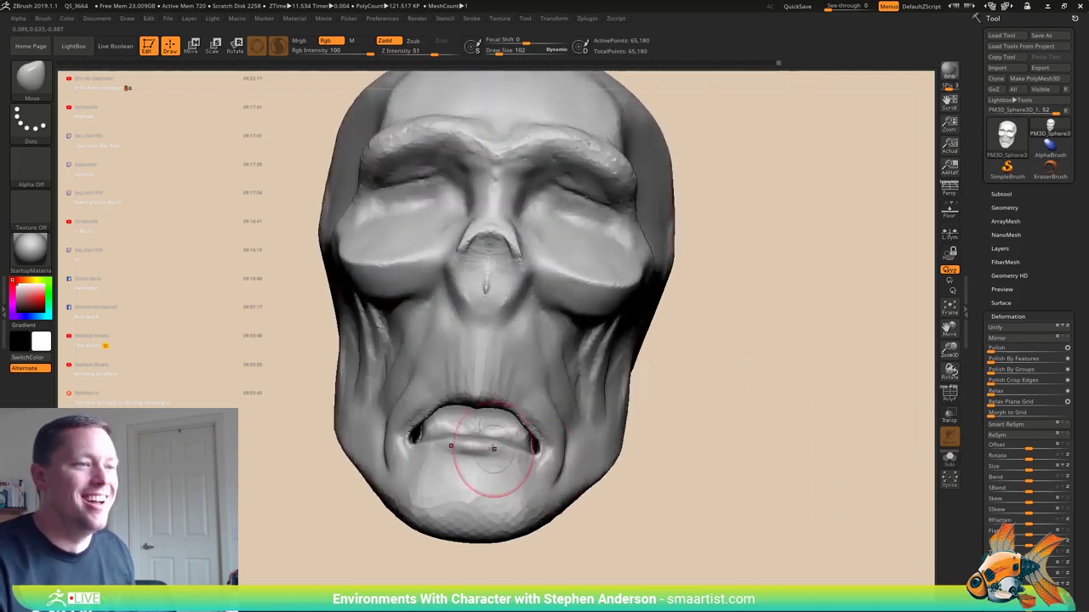
- Build up the lower lip and the front of the chin with the ClayBuildup brush at draw size 64
key("b")
key("b")
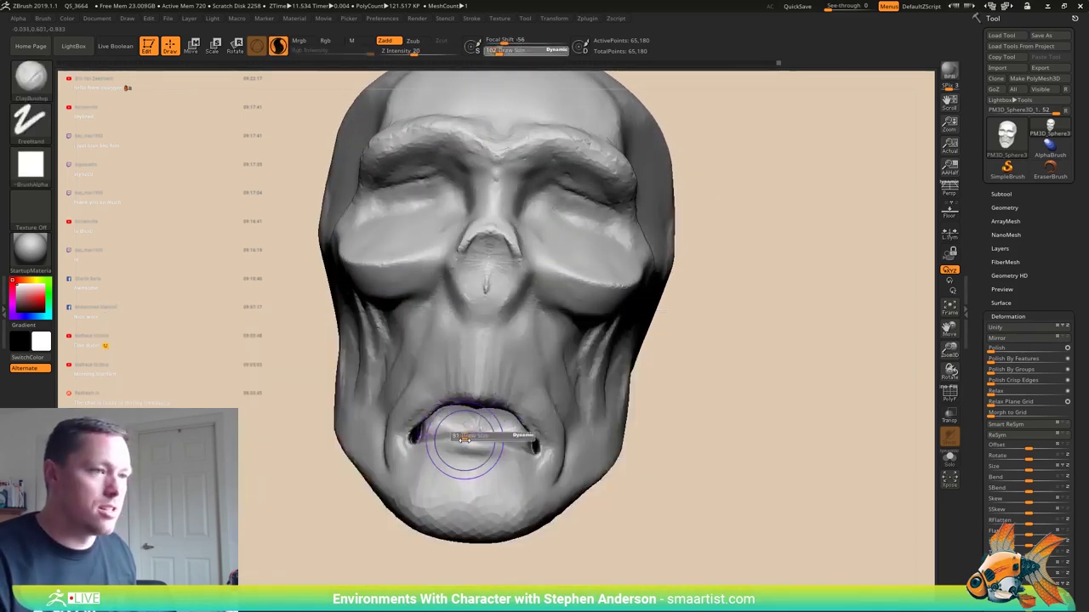
right_click_drag(457, 437, 461, 438)
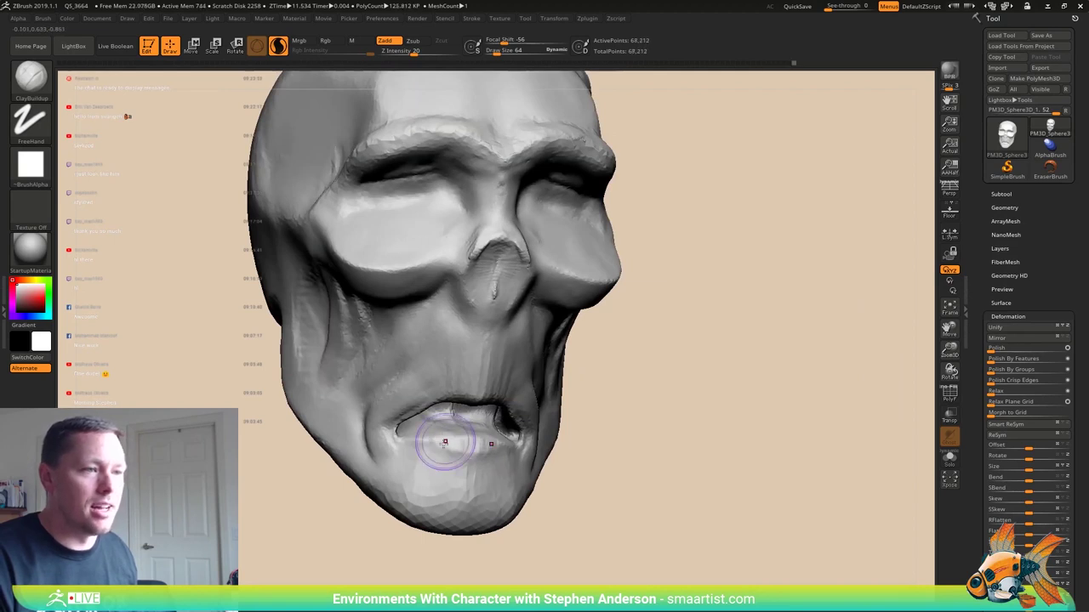
mouse_move(425, 445)
right_mouse_down()
mouse_move(426, 462)
mouse_move(455, 461)
mouse_move(395, 444)
right_mouse_up()
right_click_drag(513, 426, 492, 476)
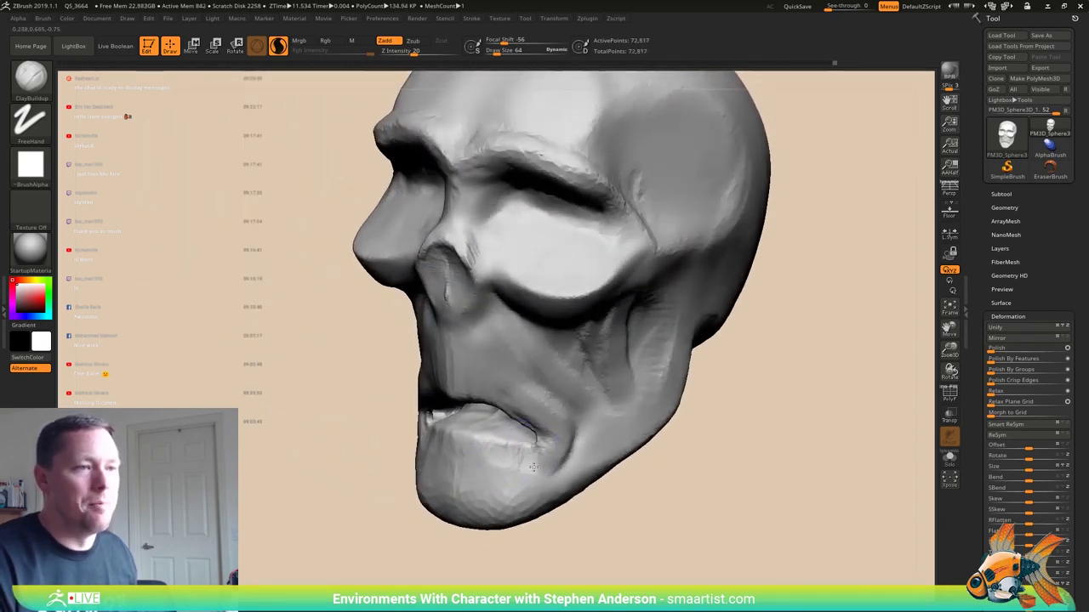
right_click_drag(488, 443, 507, 455)
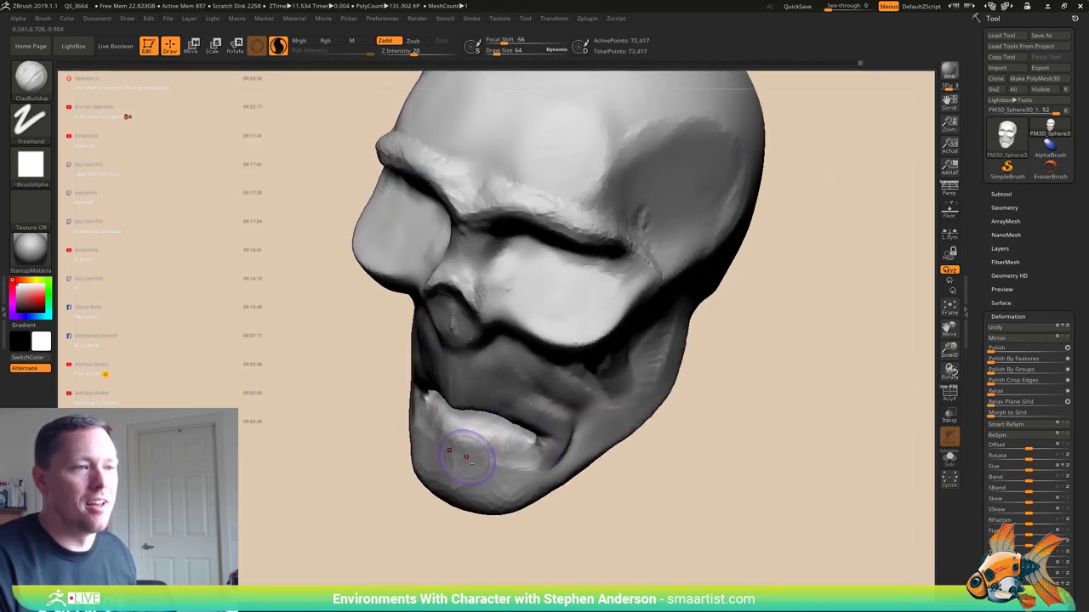
right_click_drag(466, 457, 506, 481)
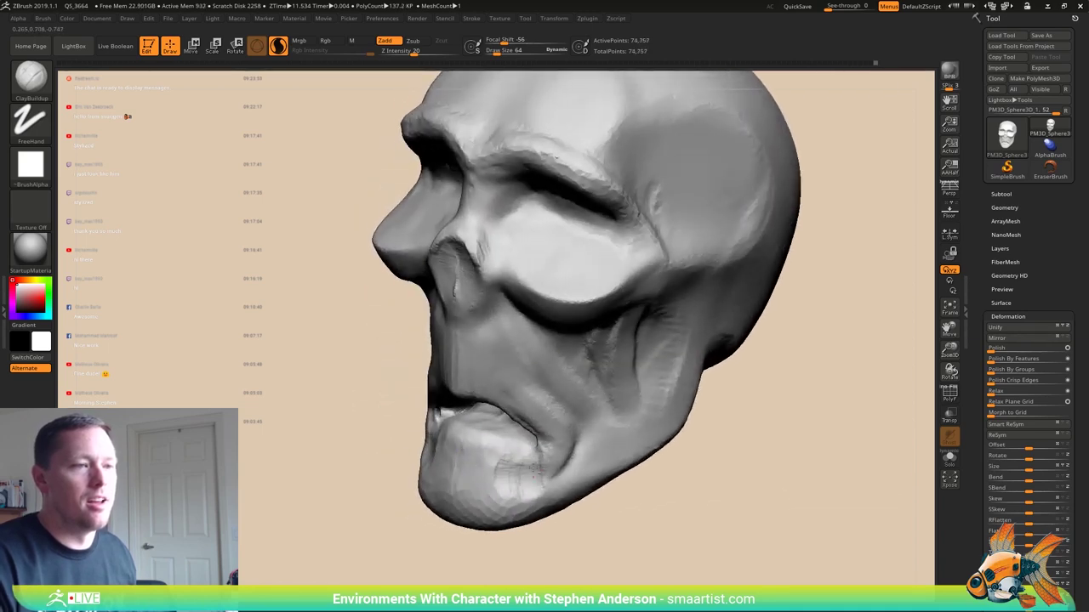
- Sculpt the fold running from the mouth corner down beside the chin, and expand the Subtool list
mouse_move(548, 460)
left_mouse_down()
mouse_move(576, 444)
mouse_move(563, 469)
mouse_move(551, 453)
mouse_move(538, 494)
left_mouse_up()
mouse_move(532, 484)
right_mouse_down()
mouse_move(572, 489)
mouse_move(536, 490)
right_mouse_up()
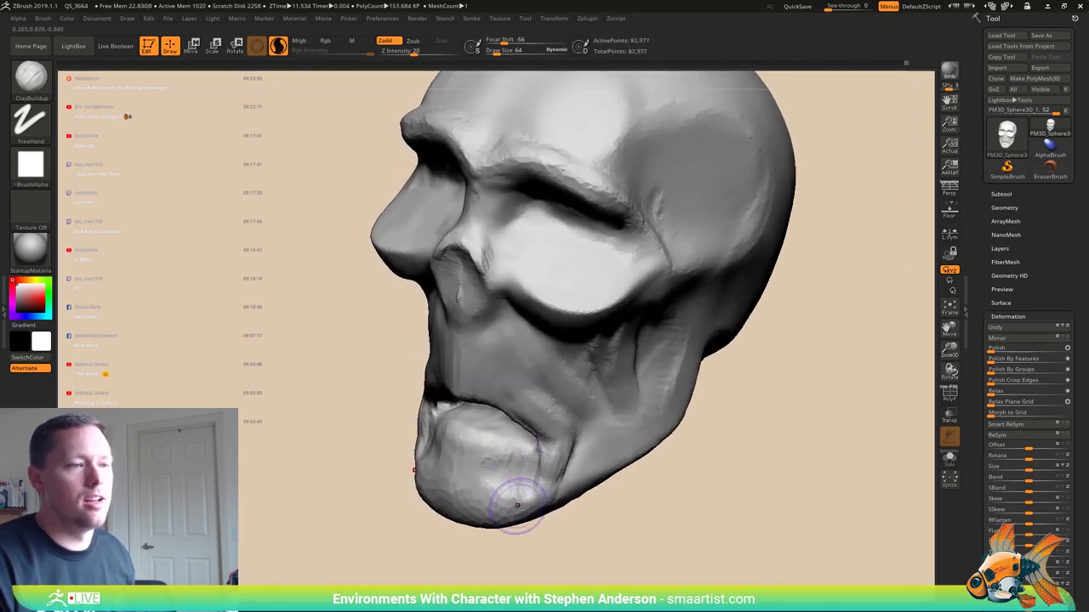
mouse_move(519, 504)
right_mouse_down("ctrl")
mouse_move(527, 487)
mouse_move(573, 467)
mouse_move(495, 467)
mouse_move(527, 469)
right_mouse_up("ctrl")
right_click_drag(527, 470, 530, 521, "ctrl")
right_click_drag(525, 348, 676, 286)
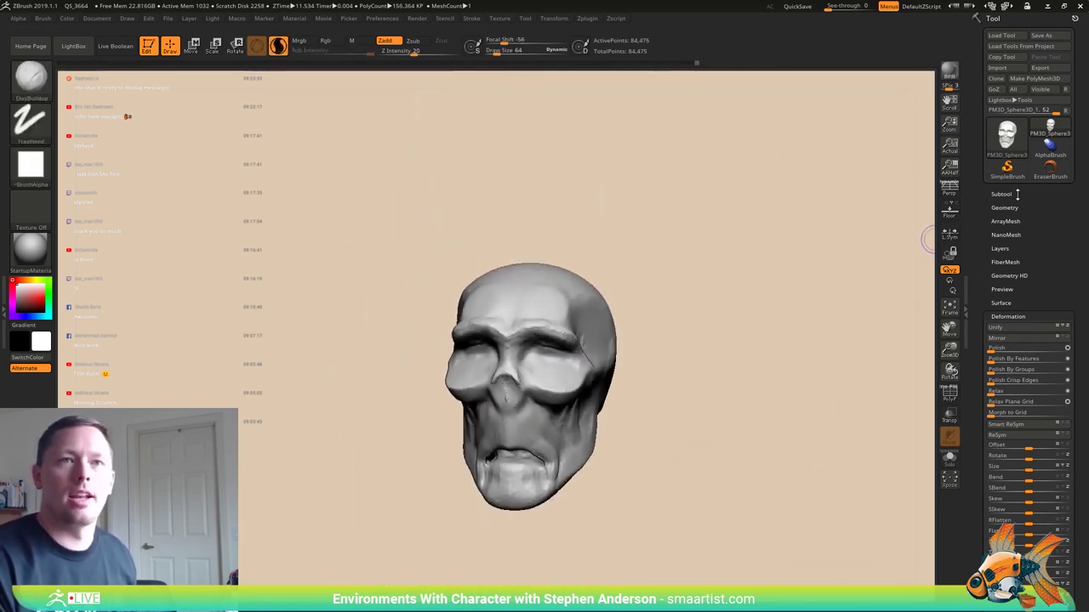
left_click(1001, 194)
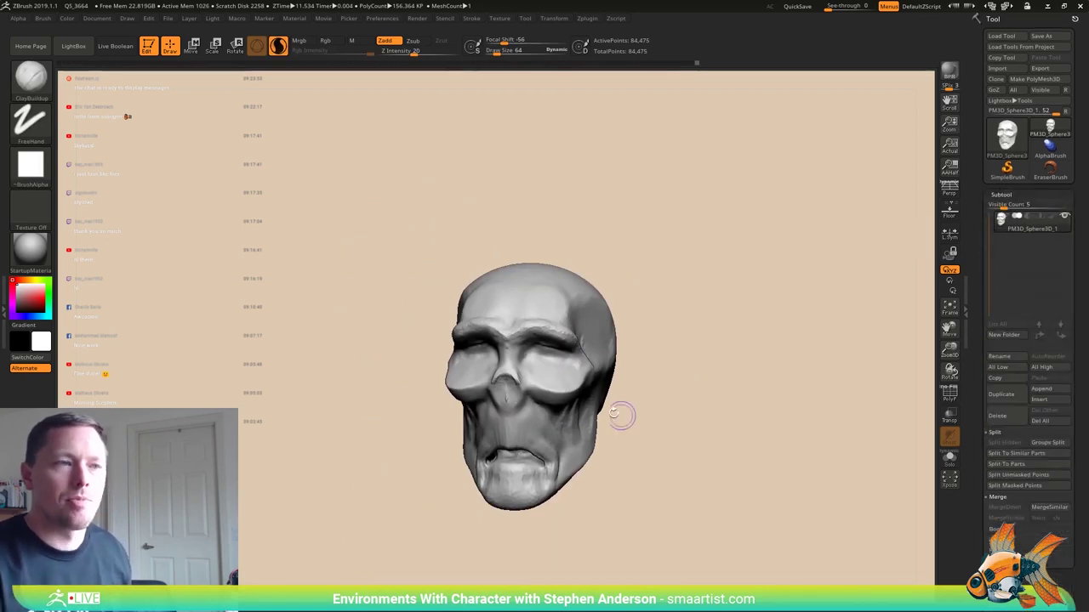
- Reshape the nose with the Move brush at draw size 64, forming a sharp ledge over the nasal opening
mouse_move(621, 415)
right_mouse_down()
mouse_move(632, 379)
mouse_move(651, 376)
mouse_move(618, 405)
mouse_move(614, 467)
right_mouse_up()
key("shift")
right_click_drag(381, 216, 388, 253)
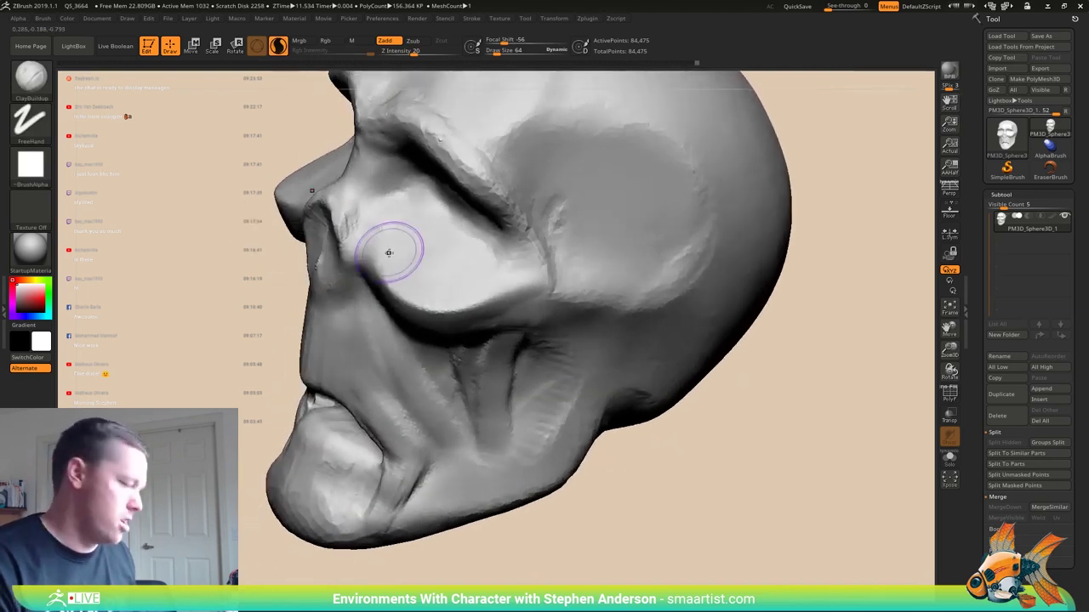
key("b")
key("v")
right_click_drag(323, 218, 342, 237)
key("v")
key("b")
key("m")
key("v")
mouse_move(342, 203)
left_mouse_down()
mouse_move(292, 216)
mouse_move(341, 297)
mouse_move(360, 271)
left_mouse_up()
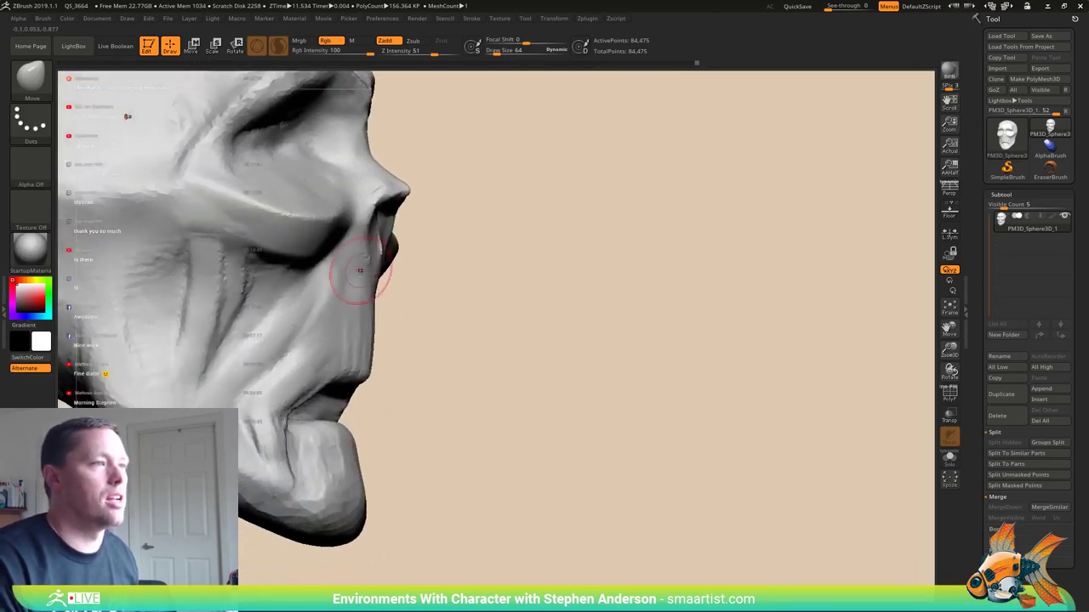
right_click_drag(360, 271, 377, 285)
right_click_drag(464, 280, 415, 288)
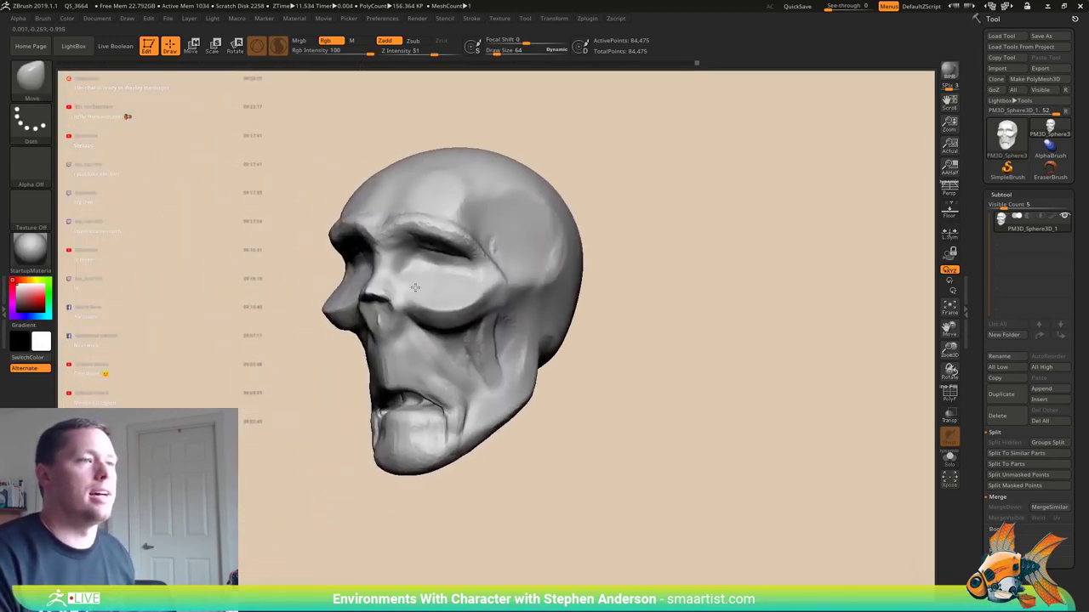
left_click_drag(415, 287, 445, 297)
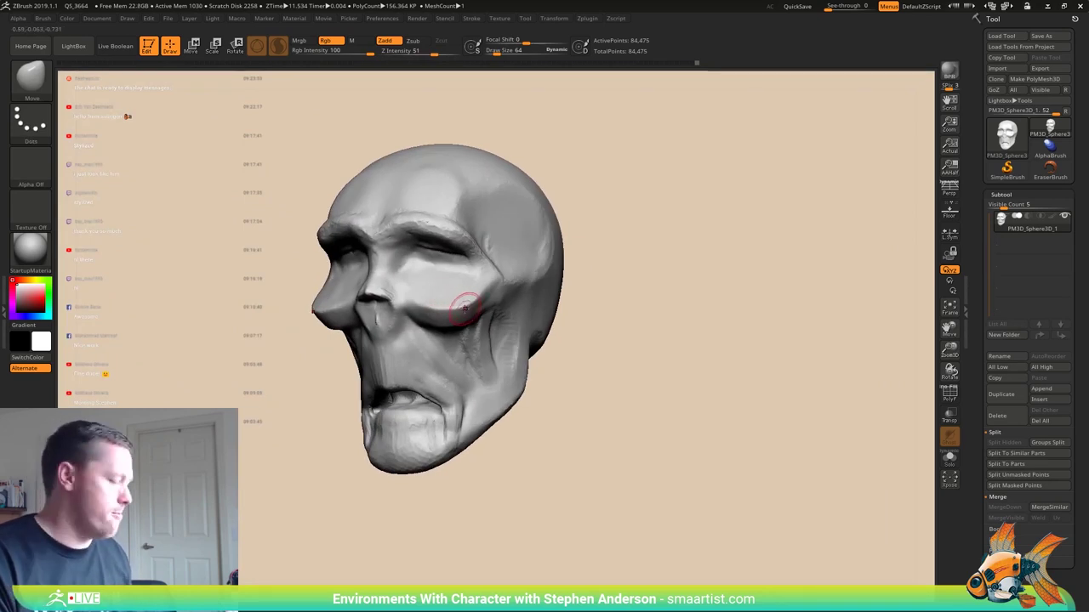
key("v")
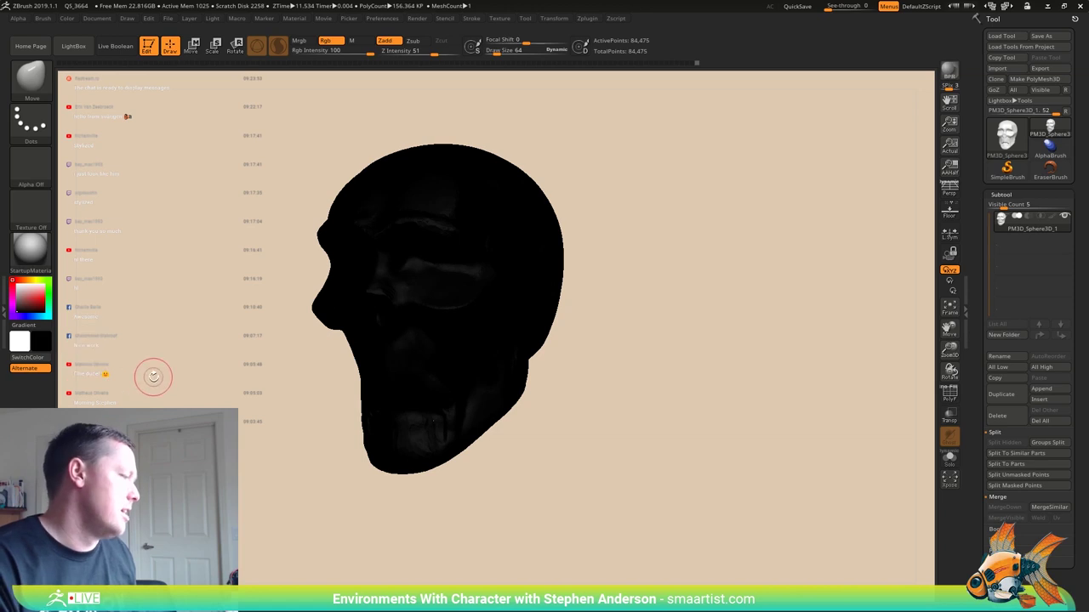
key("v")
key("v")
key("v")
key("v")
key("v")
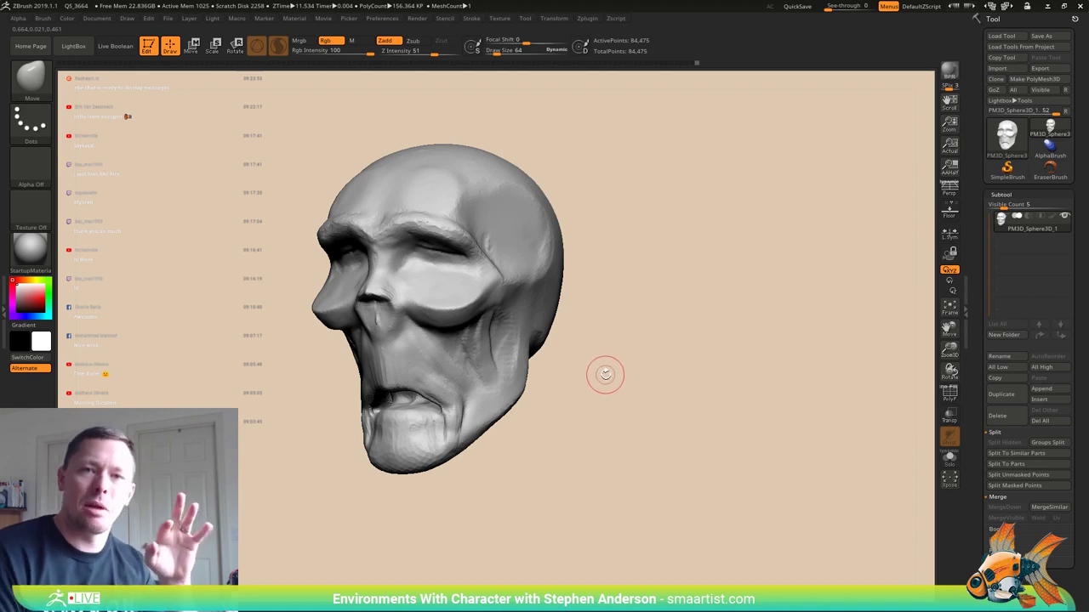
- Adjust the sides of the nose and the adjoining inner cheeks with the Move brush
left_click_drag(554, 372, 409, 332)
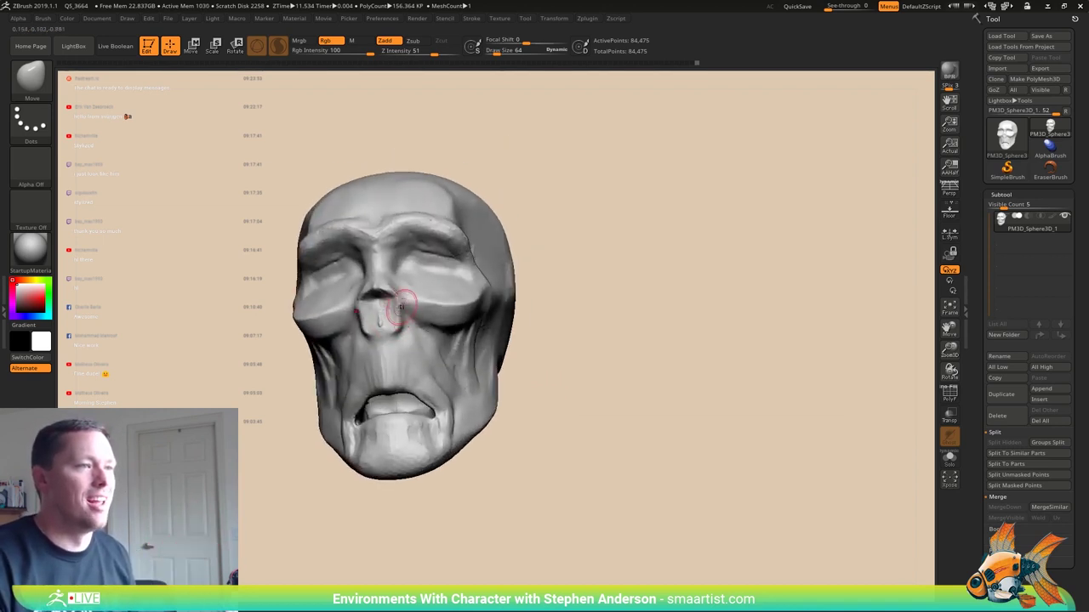
mouse_move(393, 308)
right_mouse_down()
mouse_move(391, 330)
mouse_move(439, 334)
mouse_move(393, 334)
mouse_move(390, 316)
right_mouse_up()
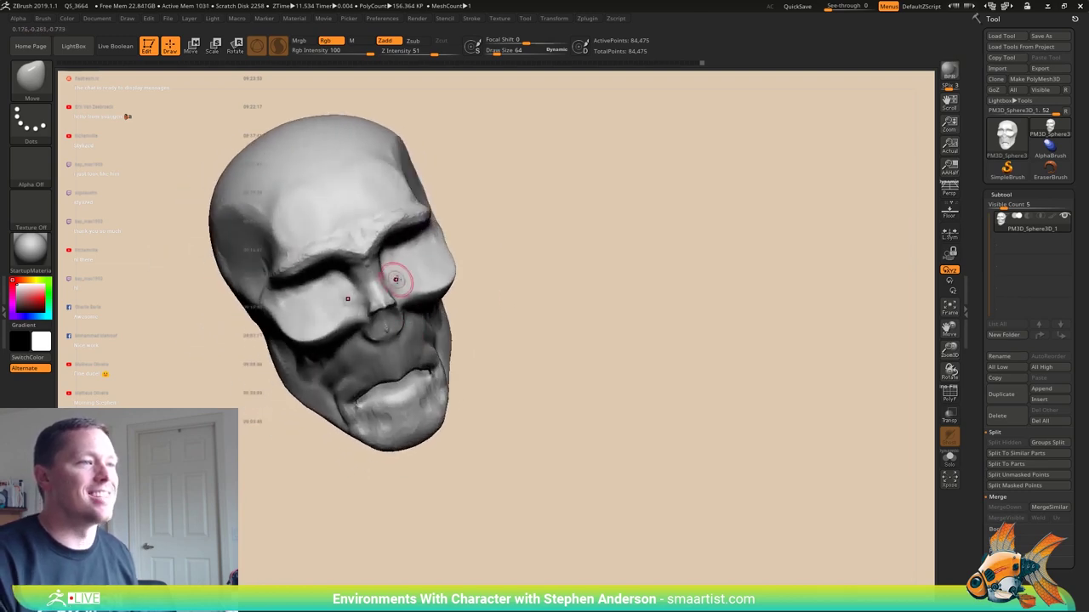
right_click_drag(397, 279, 379, 265)
left_click_drag(377, 261, 373, 260)
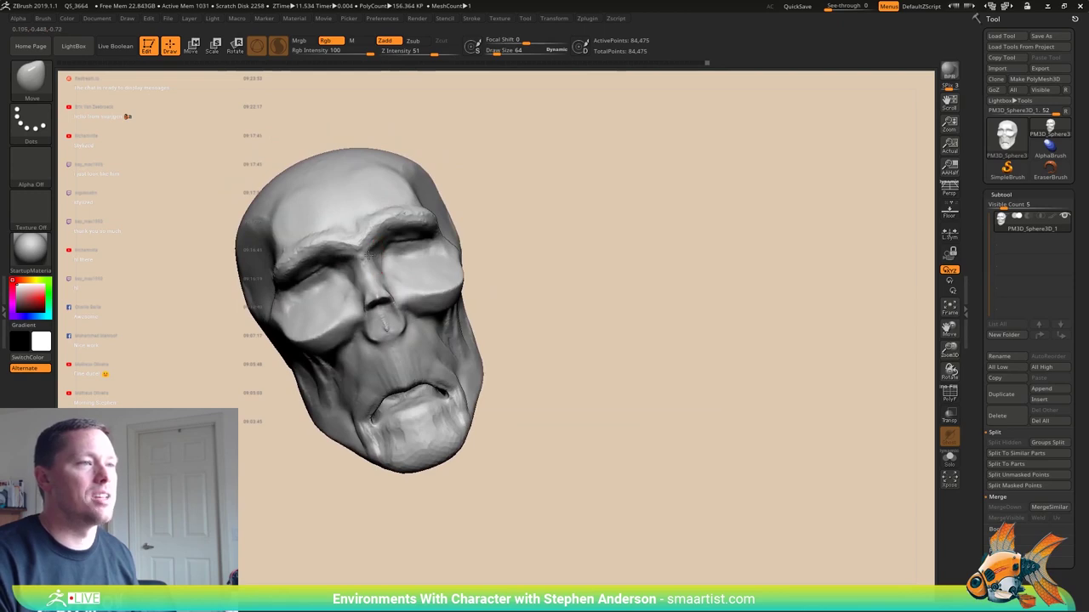
mouse_move(375, 262)
right_mouse_down()
mouse_move(410, 277)
mouse_move(376, 286)
mouse_move(381, 297)
right_mouse_up()
mouse_move(381, 297)
right_mouse_down("ctrl")
mouse_move(426, 352)
mouse_move(416, 316)
mouse_move(446, 322)
right_mouse_up("ctrl")
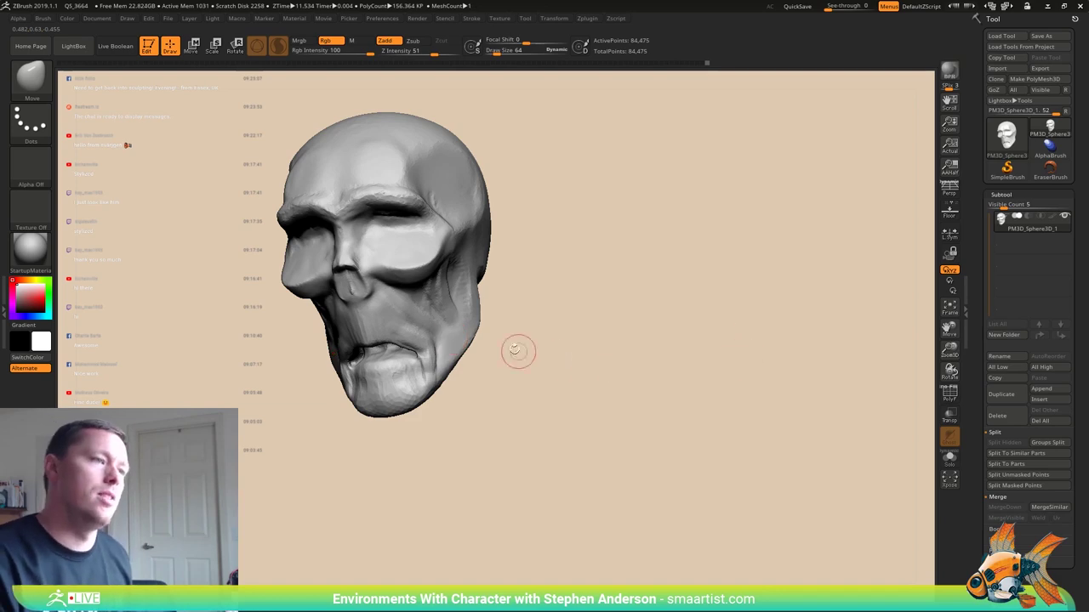
- Add muscle-like strands from under the cheekbone down toward the jaw with the ClayBuildup brush at draw size 64
mouse_move(580, 368)
left_mouse_down()
mouse_move(450, 301)
mouse_move(446, 366)
mouse_move(383, 315)
mouse_move(374, 281)
mouse_move(412, 298)
mouse_move(406, 304)
mouse_move(432, 294)
mouse_move(400, 271)
left_mouse_up()
key("b")
key("c")
key("b")
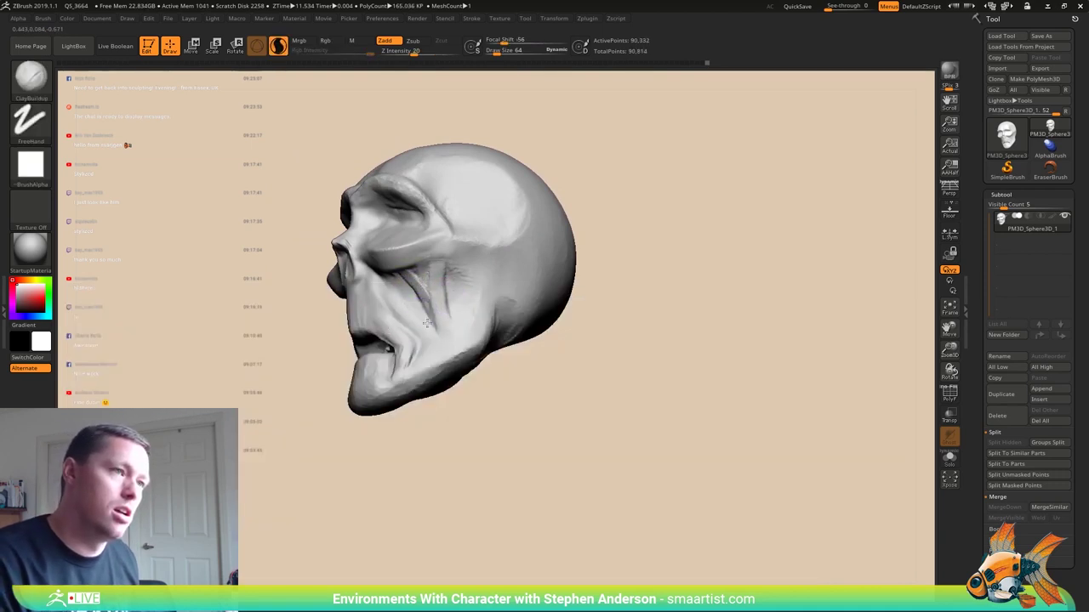
mouse_move(424, 277)
left_mouse_down()
mouse_move(433, 315)
mouse_move(440, 289)
mouse_move(444, 325)
mouse_move(382, 292)
mouse_move(445, 345)
left_mouse_up()
left_click_drag(398, 310, 424, 328)
mouse_move(423, 329)
right_mouse_down()
mouse_move(493, 334)
mouse_move(399, 328)
right_mouse_up()
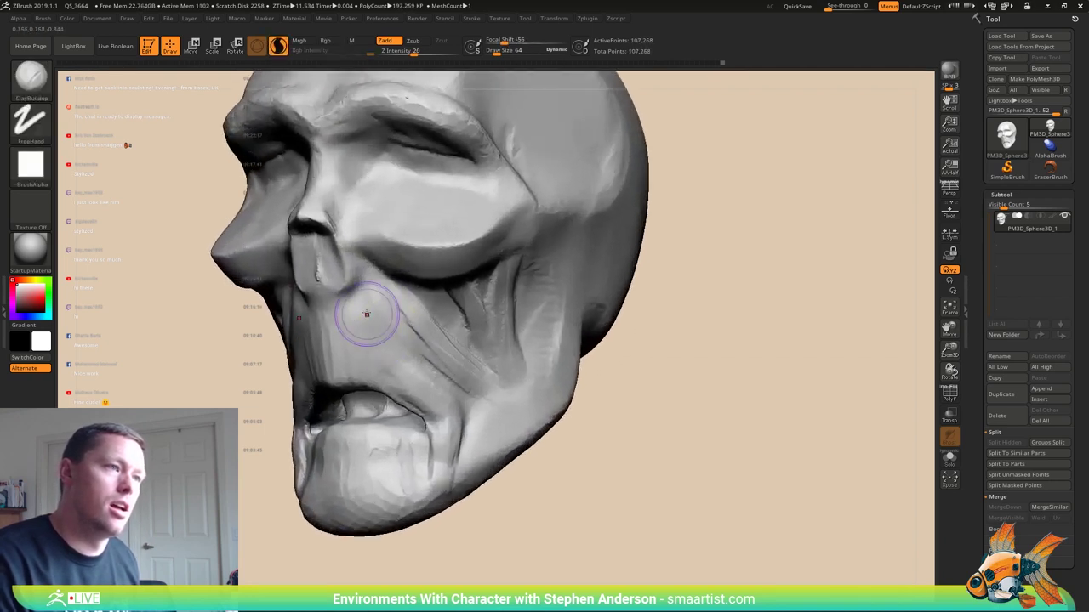
- Sculpt diagonal muscle strands from beside the nose down to the upper lip and mouth corner
mouse_move(364, 311)
left_mouse_down()
mouse_move(411, 378)
mouse_move(340, 313)
mouse_move(363, 387)
mouse_move(353, 348)
mouse_move(362, 379)
mouse_move(407, 401)
left_mouse_up()
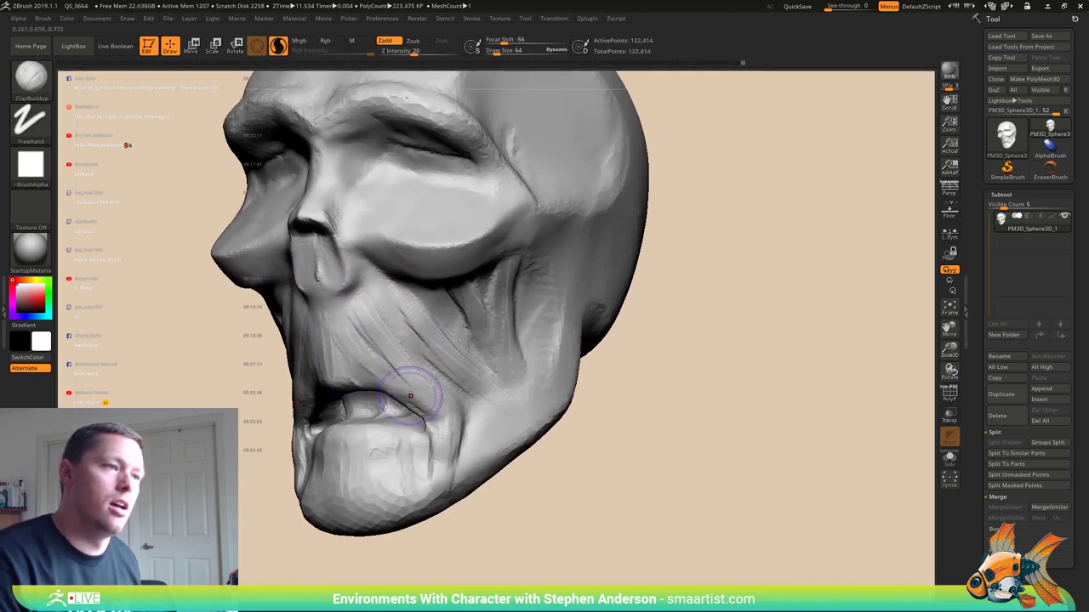
right_click_drag(404, 390, 480, 382)
mouse_move(351, 363)
left_mouse_down()
mouse_move(357, 379)
mouse_move(349, 374)
mouse_move(393, 387)
left_mouse_up()
right_click_drag(368, 361, 319, 310)
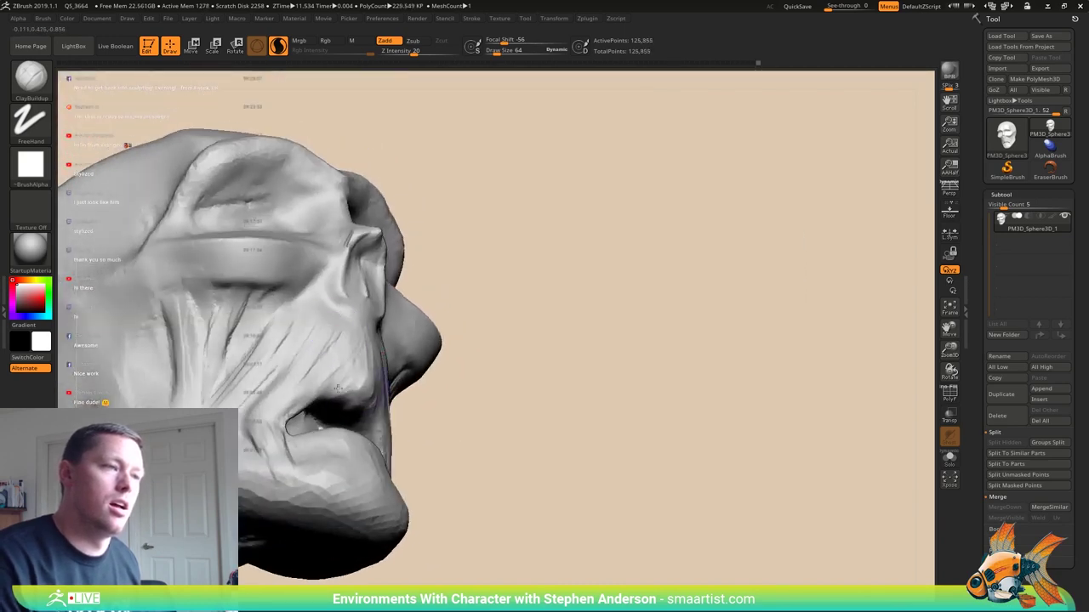
- Build up the edges of the upper and lower lips around the mouth opening with the ClayBuildup brush
left_click_drag(345, 409, 358, 421)
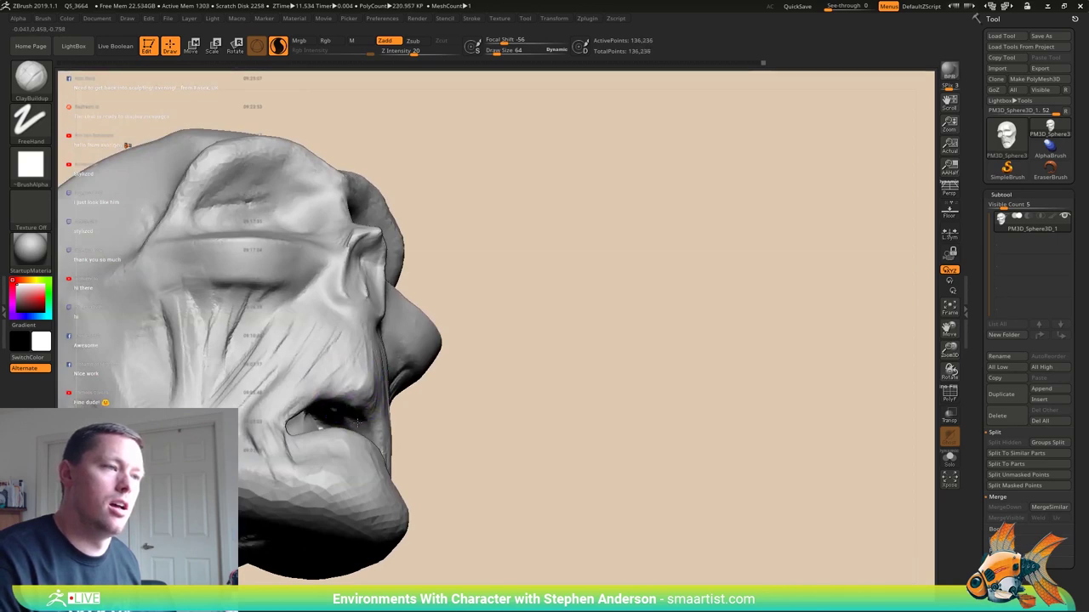
right_click_drag(349, 422, 397, 440)
left_click_drag(380, 441, 360, 445)
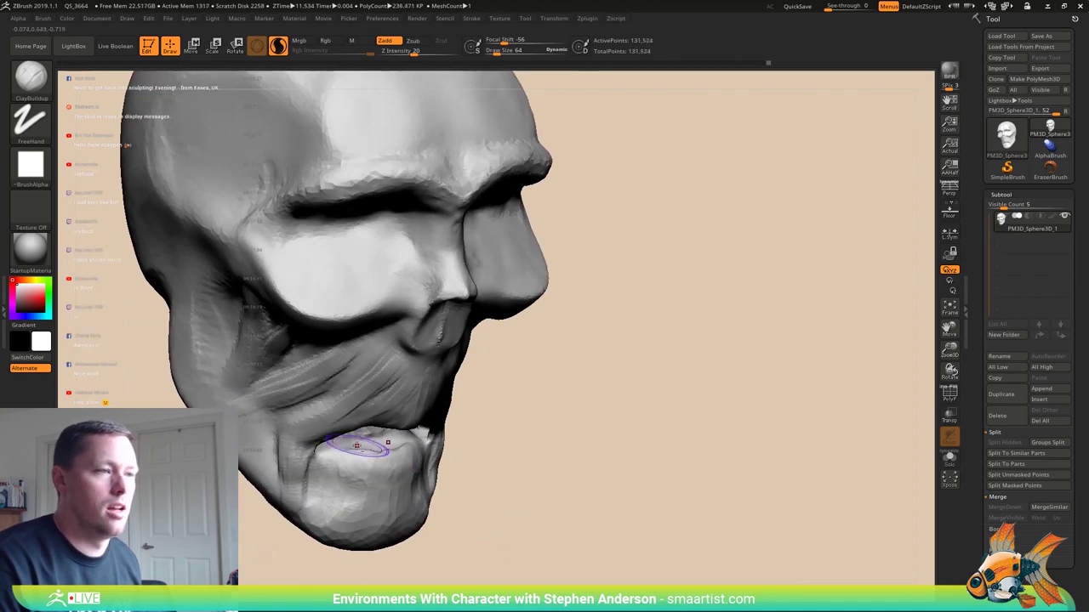
mouse_move(384, 444)
right_mouse_down()
mouse_move(352, 437)
mouse_move(425, 423)
right_mouse_up()
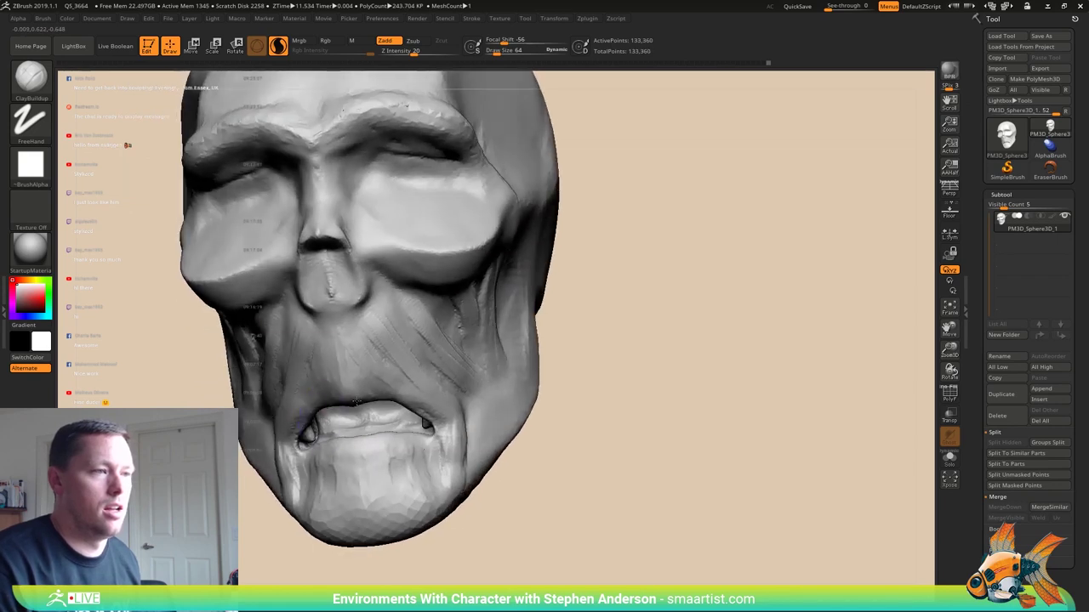
- Smooth the mouth corner and build up muscle form beside the chin with the ClayBuildup brush at draw size 64
mouse_move(312, 432)
right_mouse_down()
mouse_move(299, 429)
mouse_move(312, 435)
right_mouse_up()
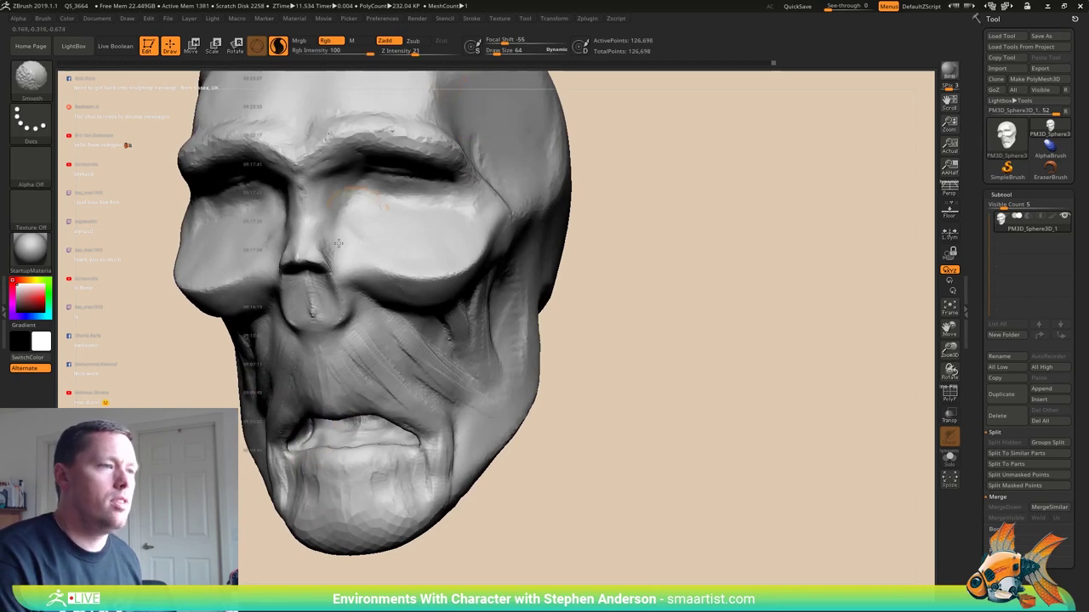
left_click_drag(116, 151, 138, 138)
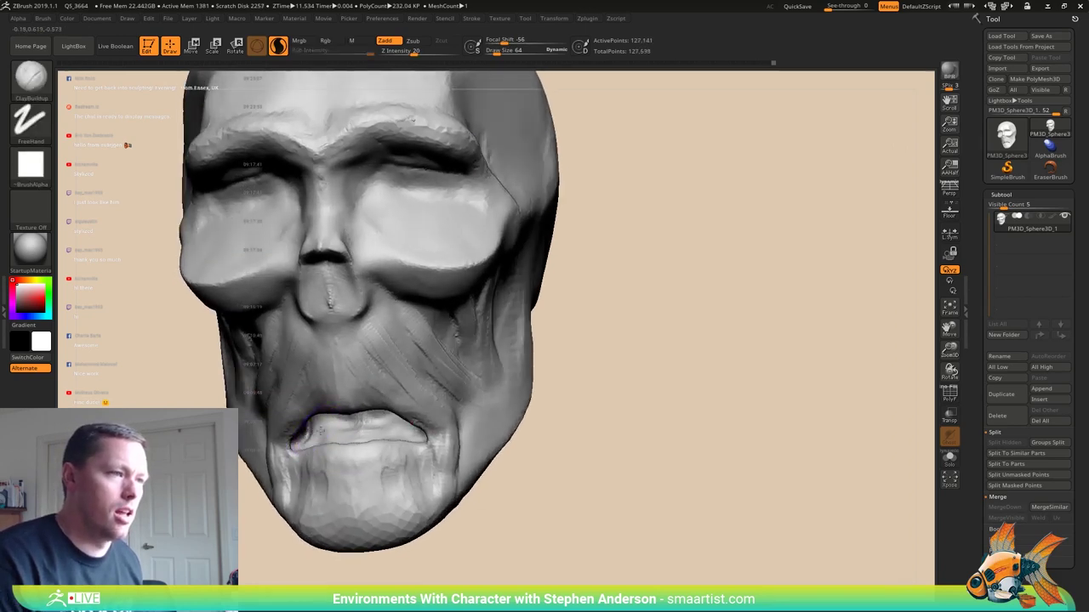
mouse_move(371, 437)
right_mouse_down()
mouse_move(332, 418)
mouse_move(345, 421)
mouse_move(334, 437)
right_mouse_up()
mouse_move(415, 408)
right_mouse_down("ctrl")
mouse_move(400, 415)
mouse_move(437, 394)
mouse_move(425, 426)
mouse_move(443, 432)
mouse_move(486, 418)
mouse_move(437, 505)
mouse_move(366, 446)
mouse_move(374, 467)
mouse_move(355, 478)
right_mouse_up("ctrl")
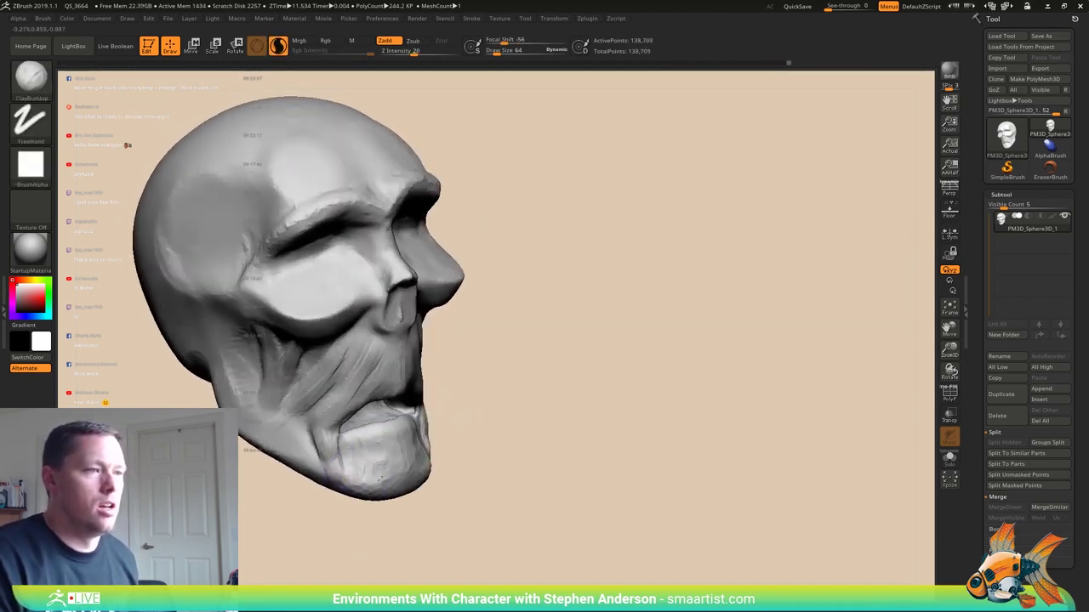
left_click_drag(380, 479, 326, 443)
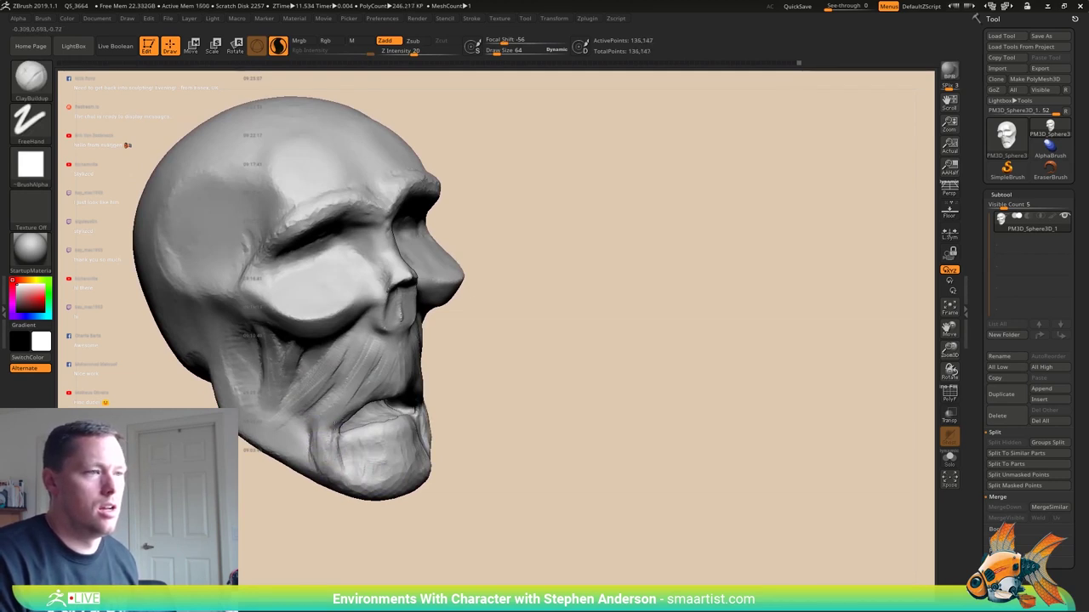
- Deepen the muscle strands running from the cheek past the mouth corner to the jaw, and smooth them lightly
right_click_drag(336, 433, 349, 397)
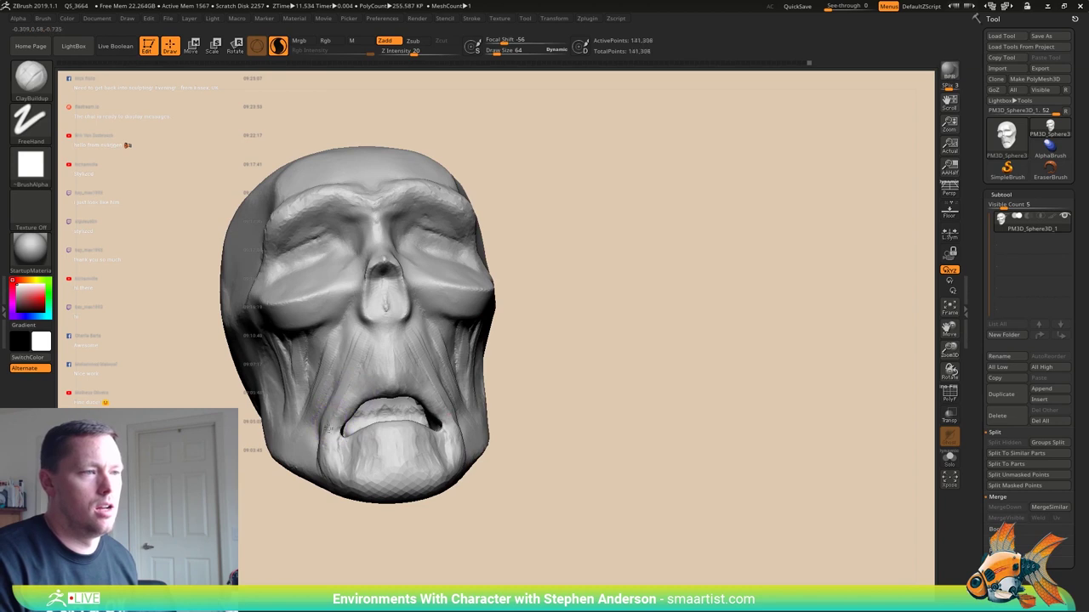
mouse_move(356, 422)
right_mouse_down()
mouse_move(361, 454)
mouse_move(350, 460)
right_mouse_up()
left_click_drag(331, 441, 345, 423)
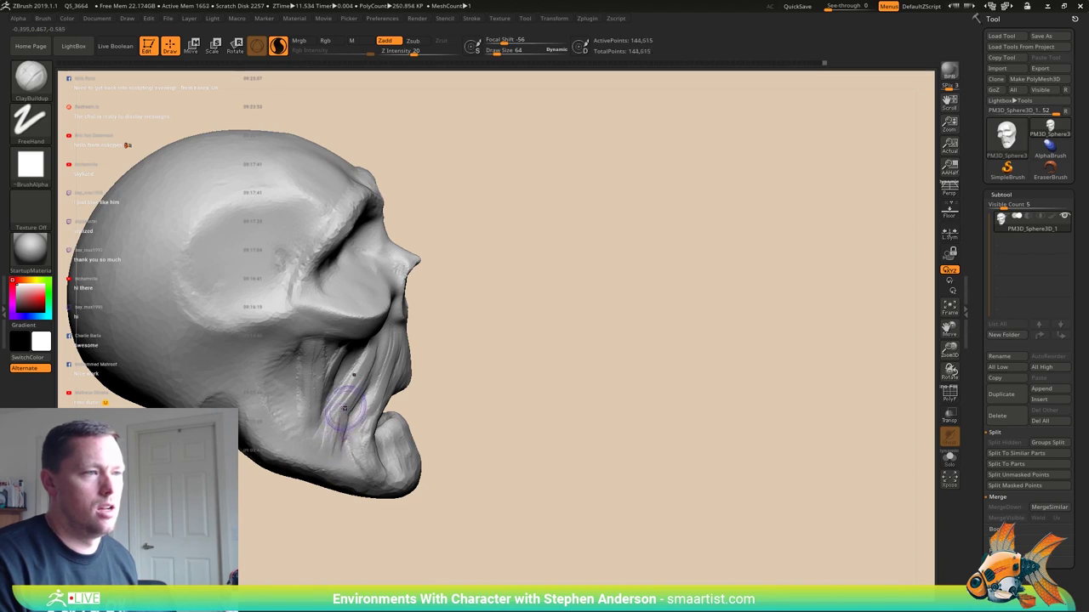
left_click_drag(360, 390, 335, 455)
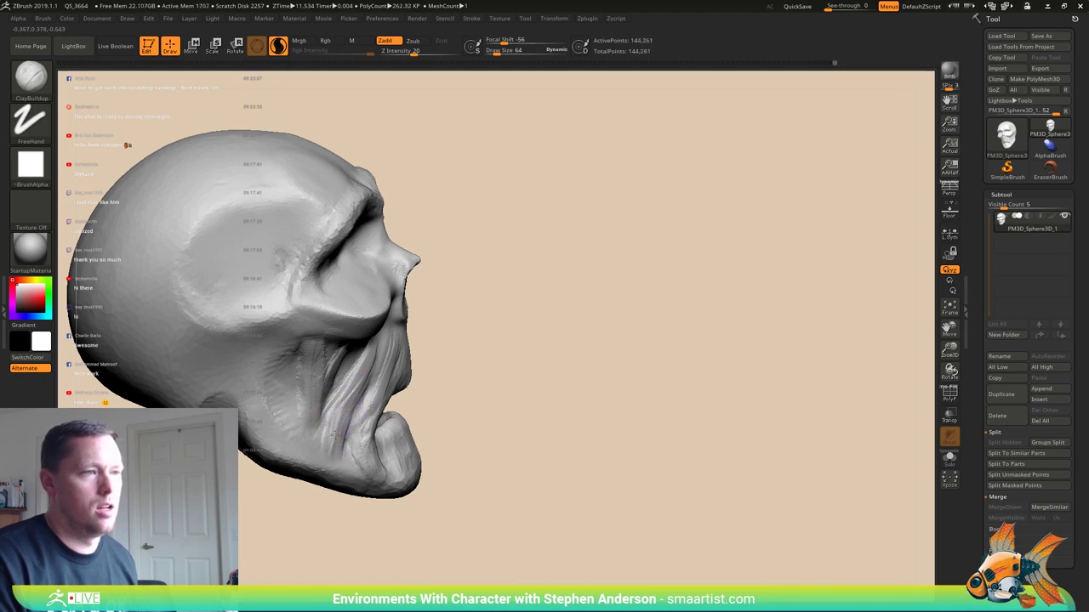
key("shift")
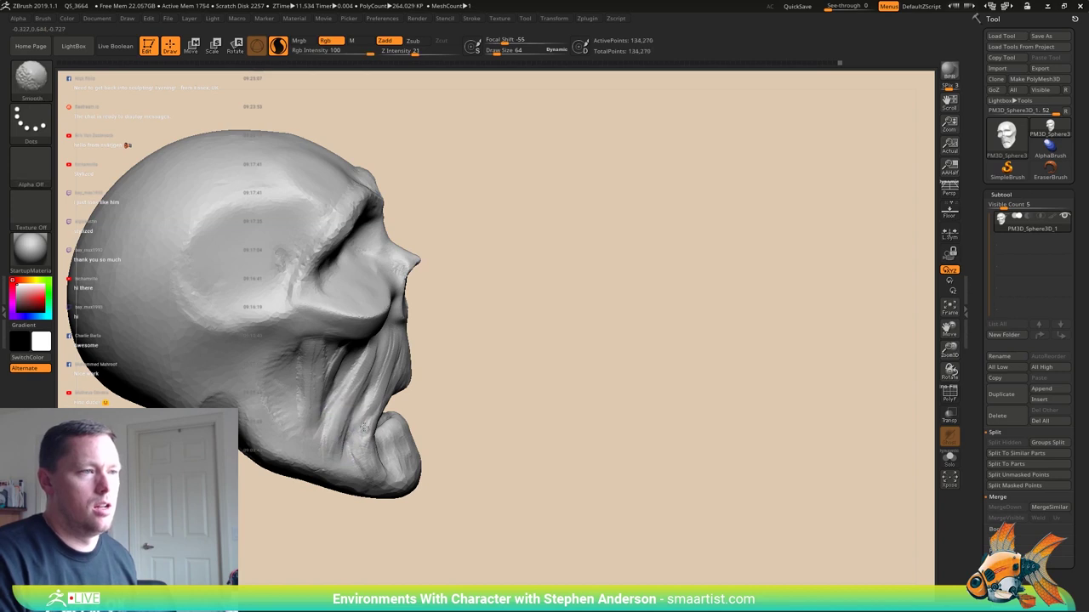
- Append a Sphere3D as a new subtool to the head and make it the active subtool
right_click_drag(528, 408, 409, 400)
right_click_drag(476, 442, 468, 366, "ctrl")
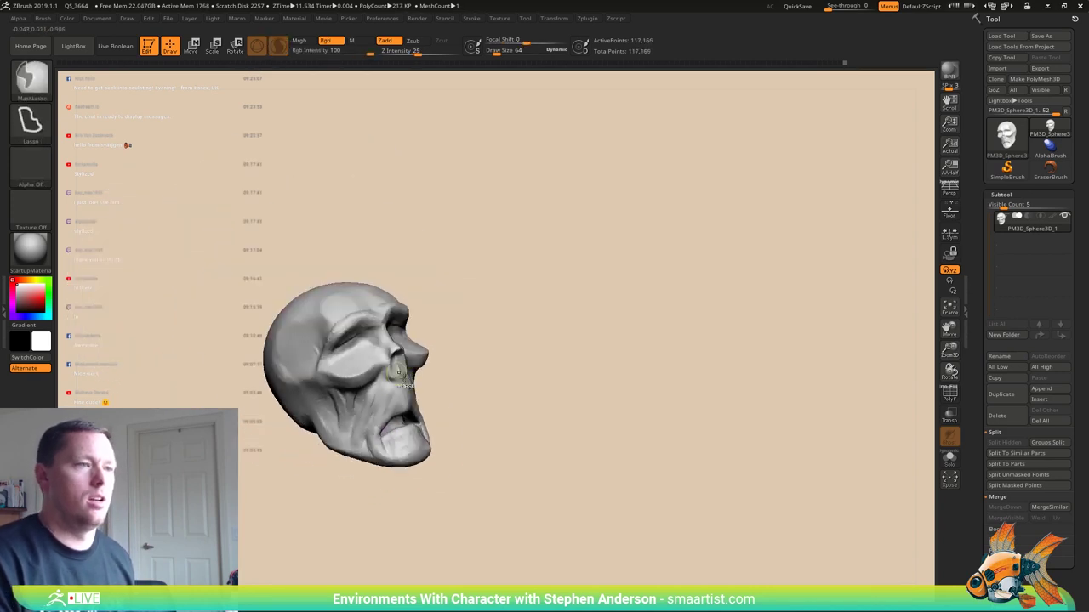
mouse_move(510, 425)
right_mouse_down()
mouse_move(373, 432)
mouse_move(374, 400)
right_mouse_up()
mouse_move(496, 375)
right_mouse_down()
mouse_move(435, 379)
mouse_move(449, 378)
right_mouse_up()
key("ctrl")
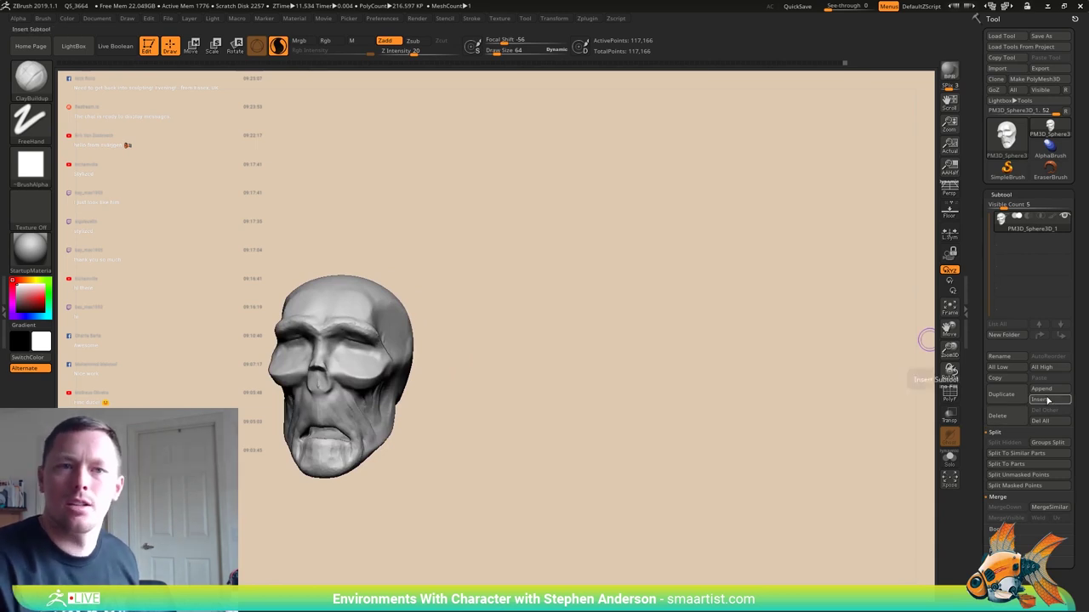
left_click(1041, 389)
left_click(1042, 388)
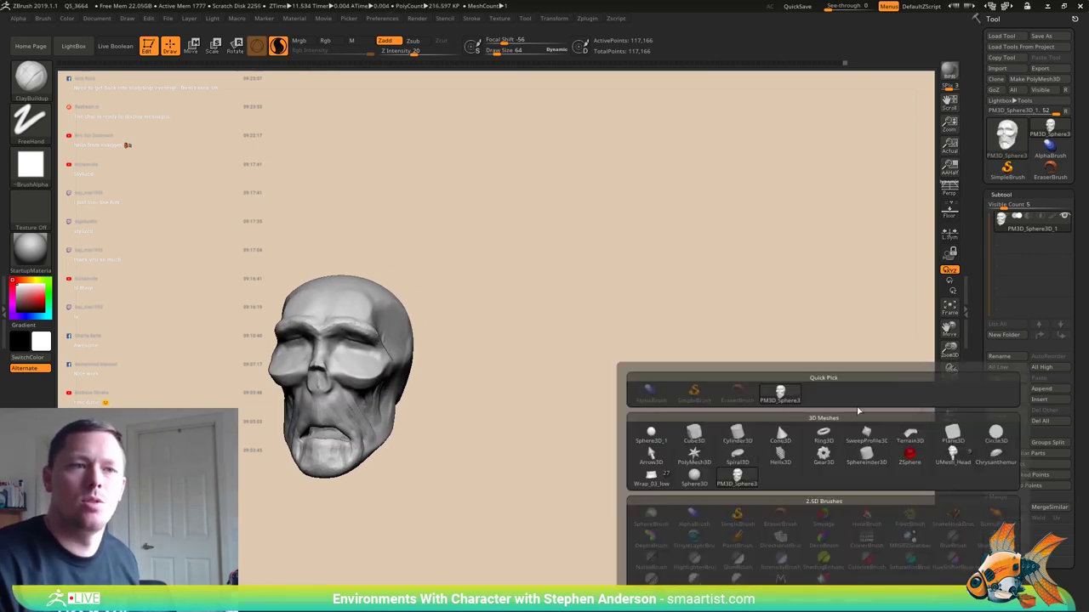
left_click(652, 433)
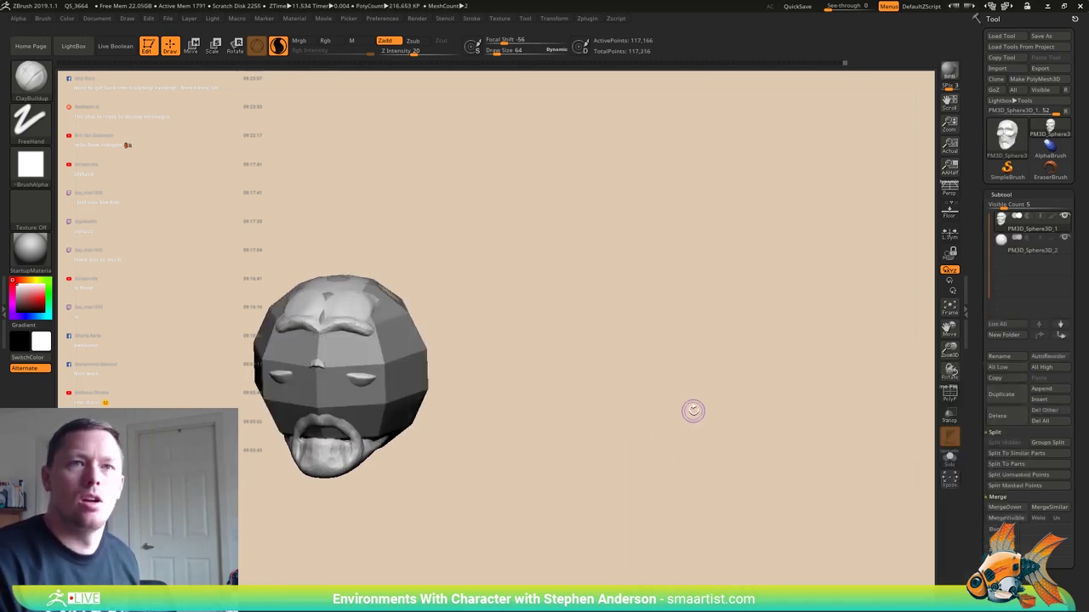
left_click_drag(693, 411, 675, 409)
left_click(1014, 248)
left_click_drag(625, 330, 604, 332)
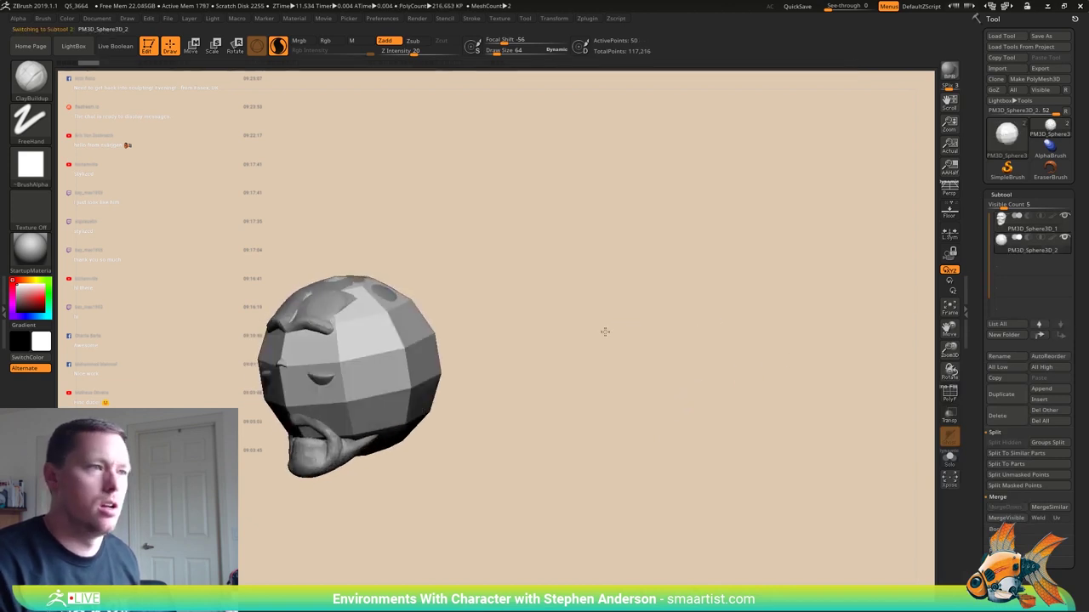
- Show the sphere's polyframe, scale the sphere down and place it in front of the face at eye level
key("shift+f")
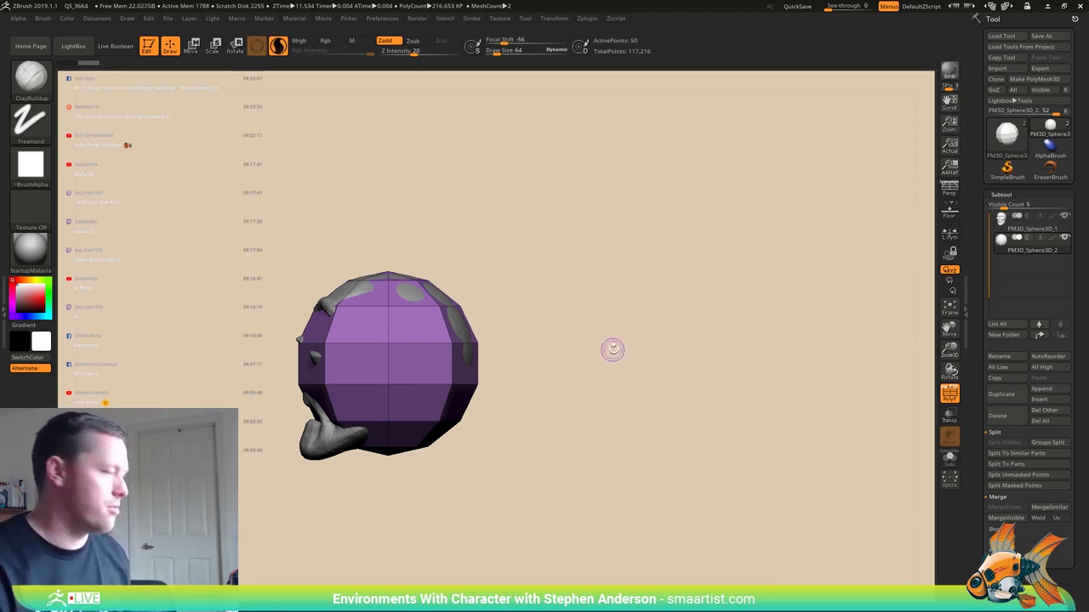
right_click_drag(516, 377, 553, 393, "ctrl")
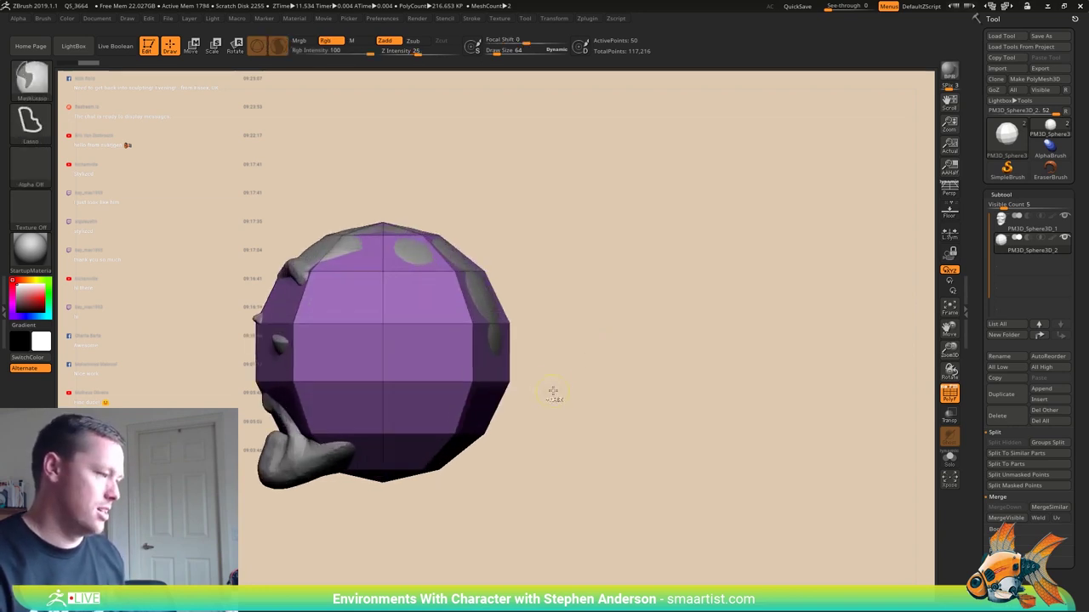
key("e")
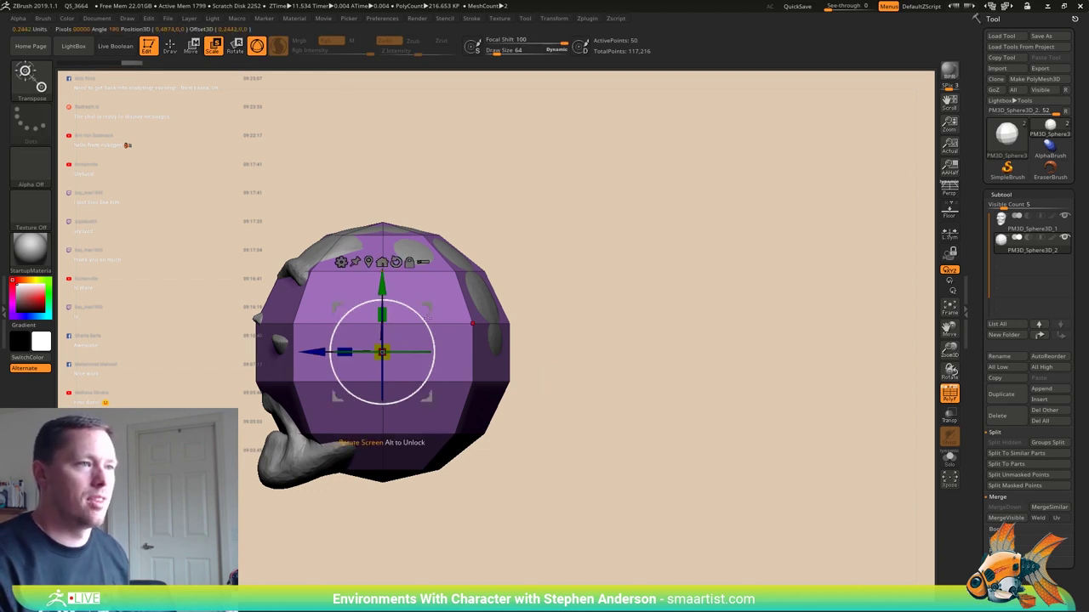
left_click_drag(416, 316, 239, 305)
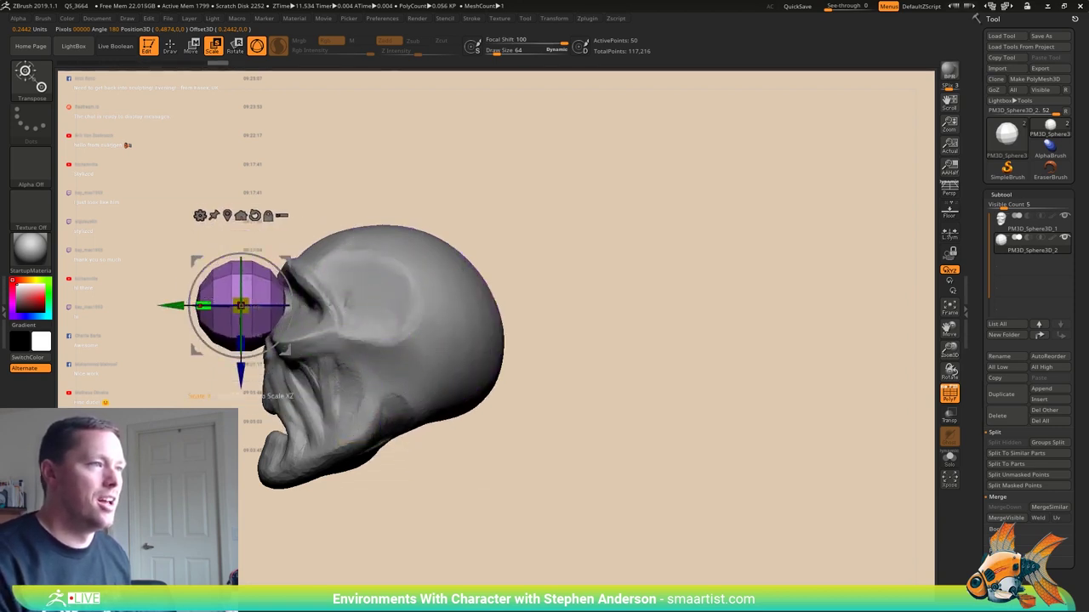
right_click_drag(434, 247, 404, 232)
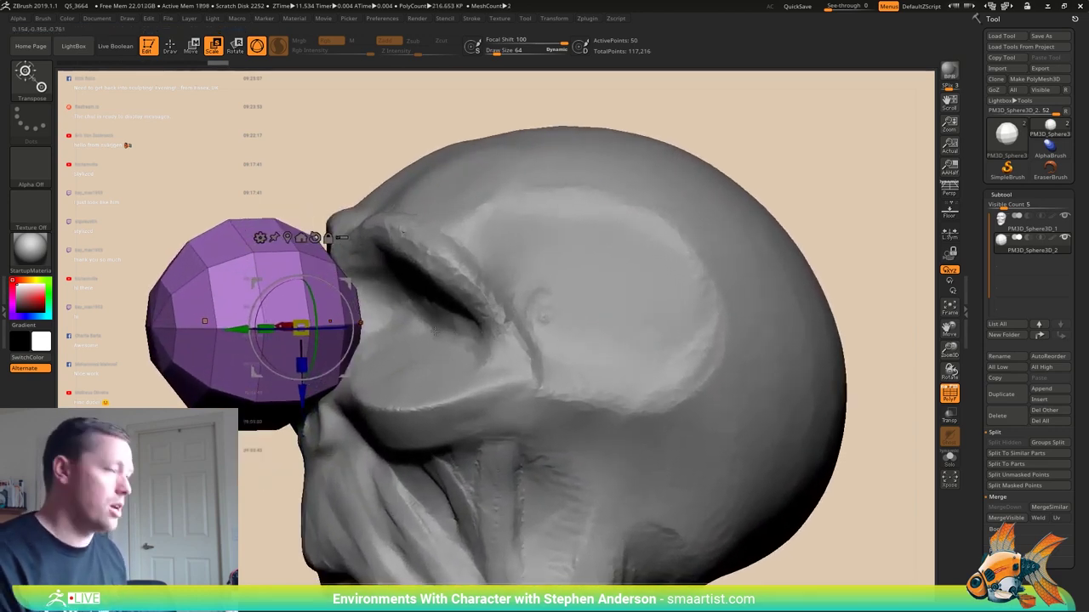
right_click_drag(435, 331, 531, 354, "alt")
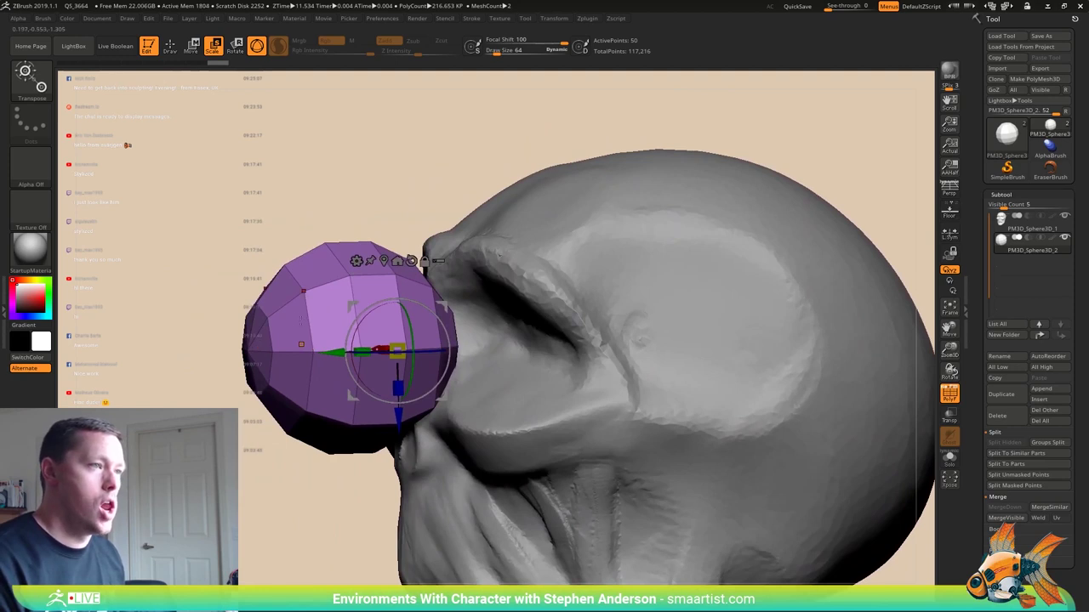
- Insert an edge loop around the front pole of the sphere using the ZModeler brush
key("q")
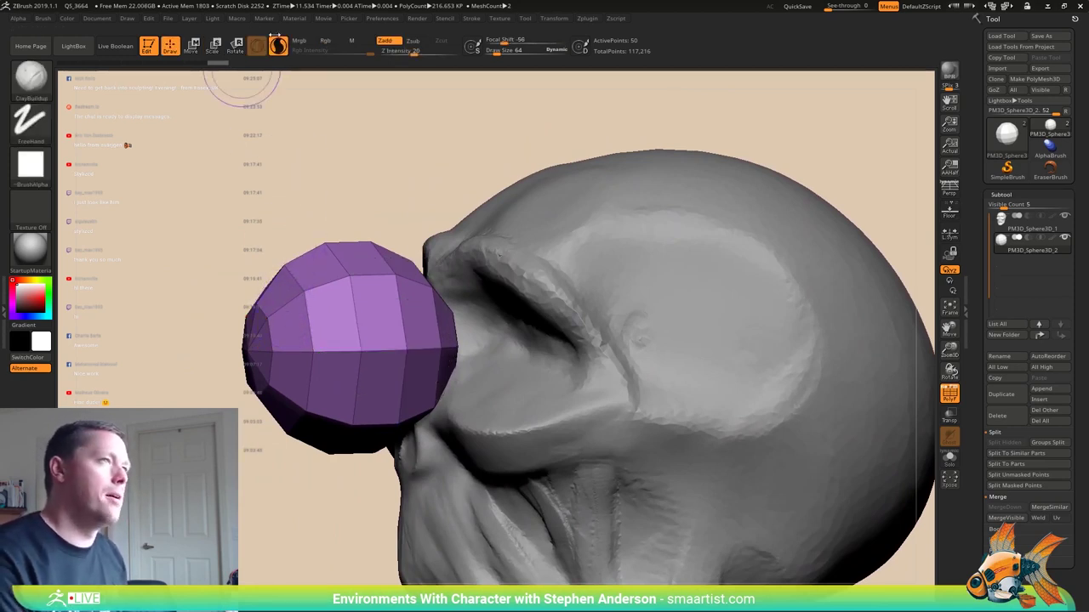
key("b")
key("z")
key("m")
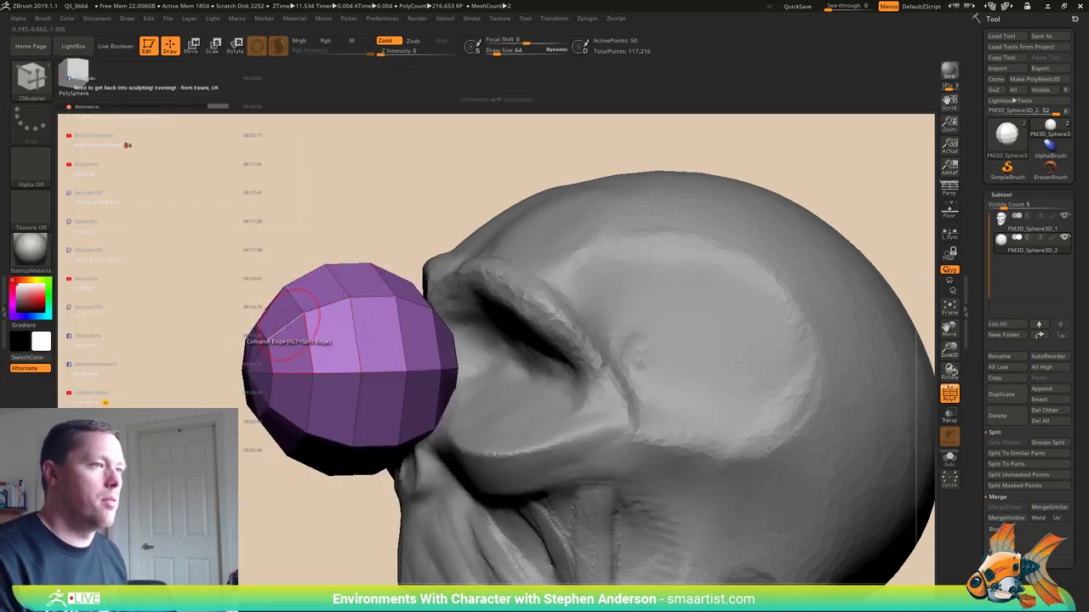
key("space")
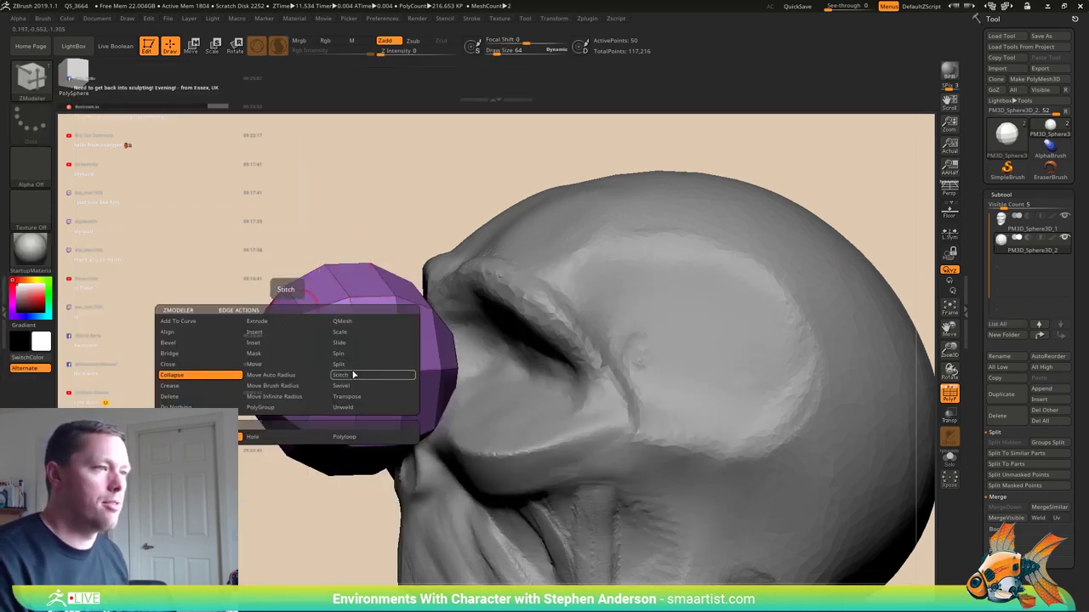
left_click(277, 330)
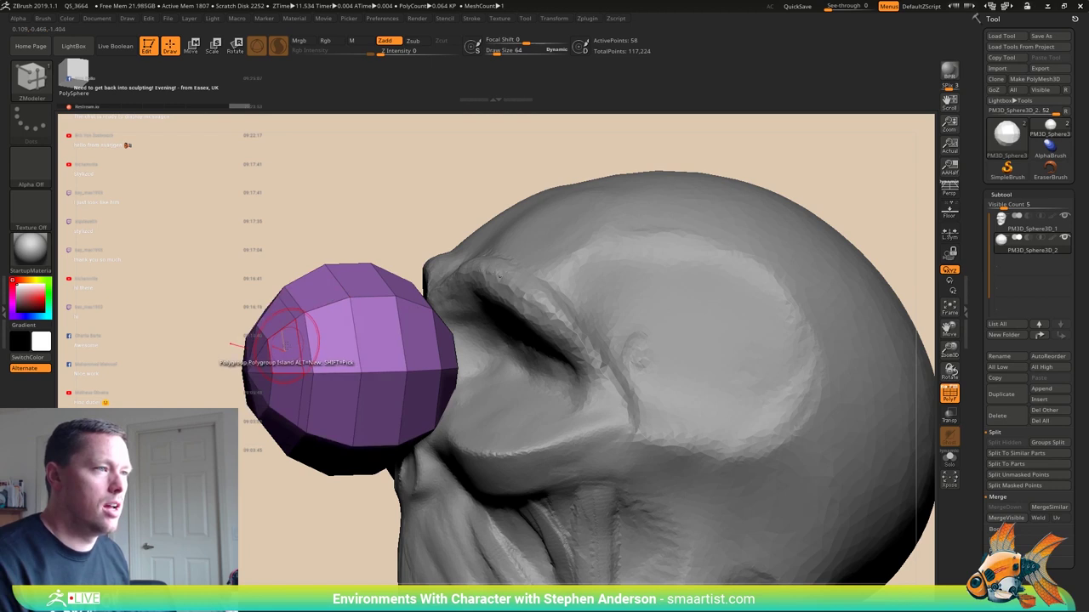
- Assign the face loops around the sphere's front pole to a separate polygroup with the ZModeler Polyloop target
key("space")
left_click(371, 390)
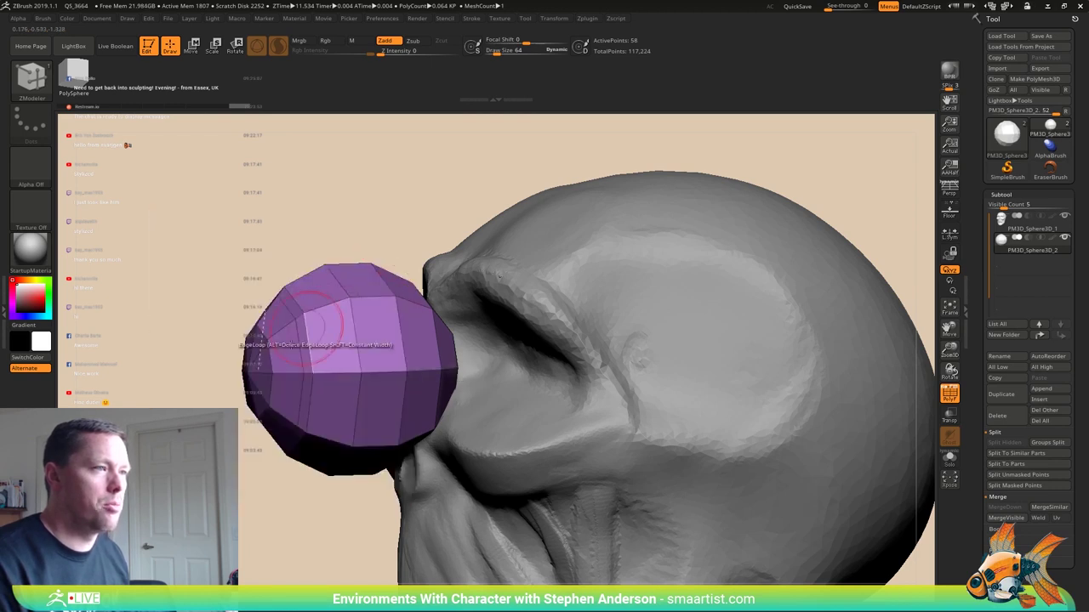
left_click(278, 350)
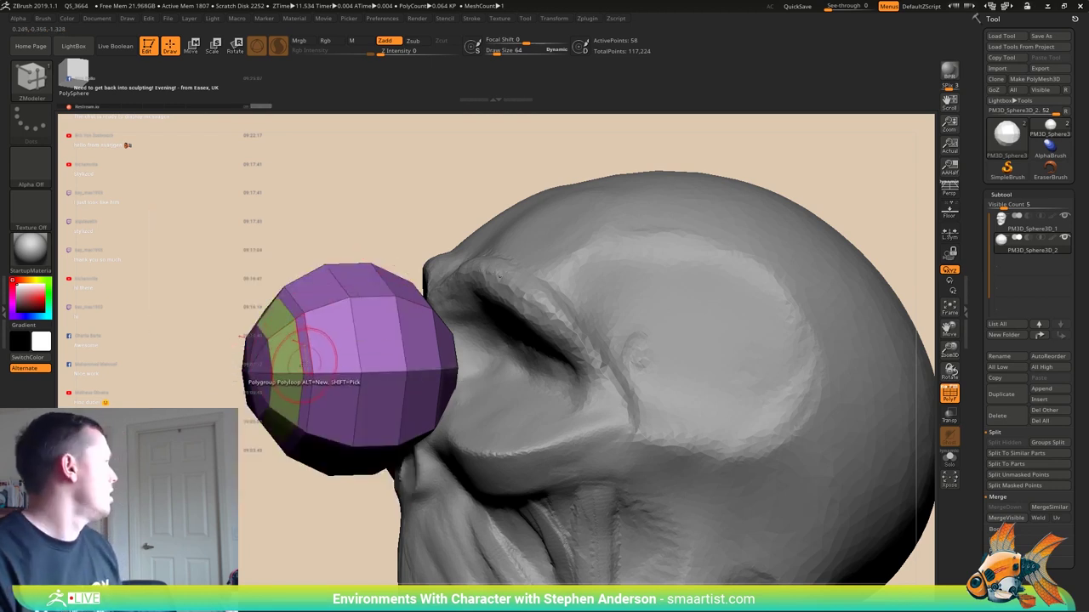
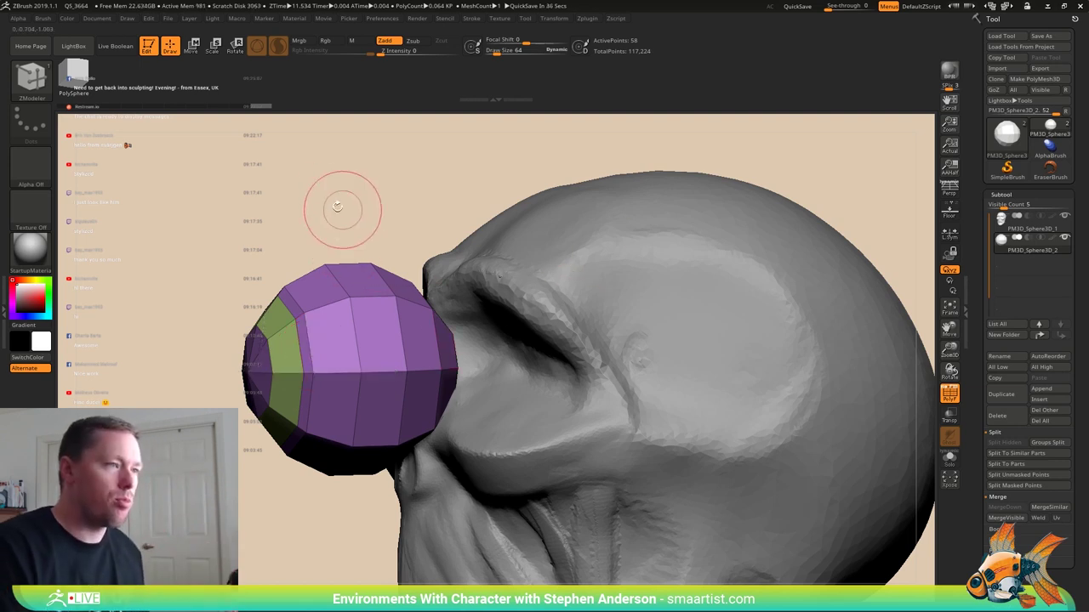
left_click_drag(315, 210, 335, 202)
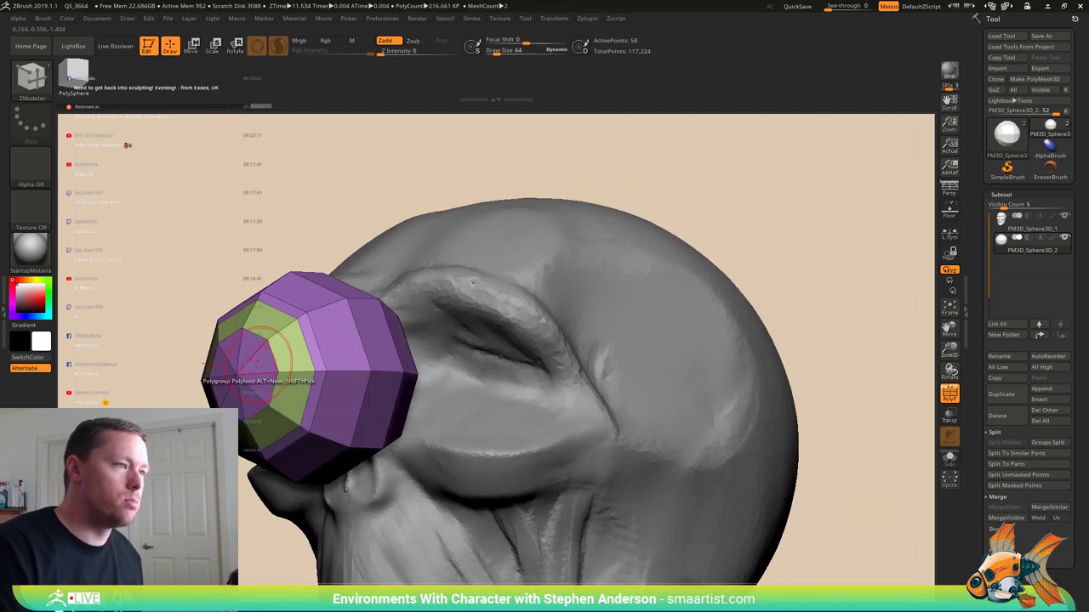
left_click(258, 364)
- Mask everything except the sphere's front polygroup, align the gizmo to it and pull the front outward slightly as a cornea
right_click_drag(289, 341, 263, 342, "shift")
key("w")
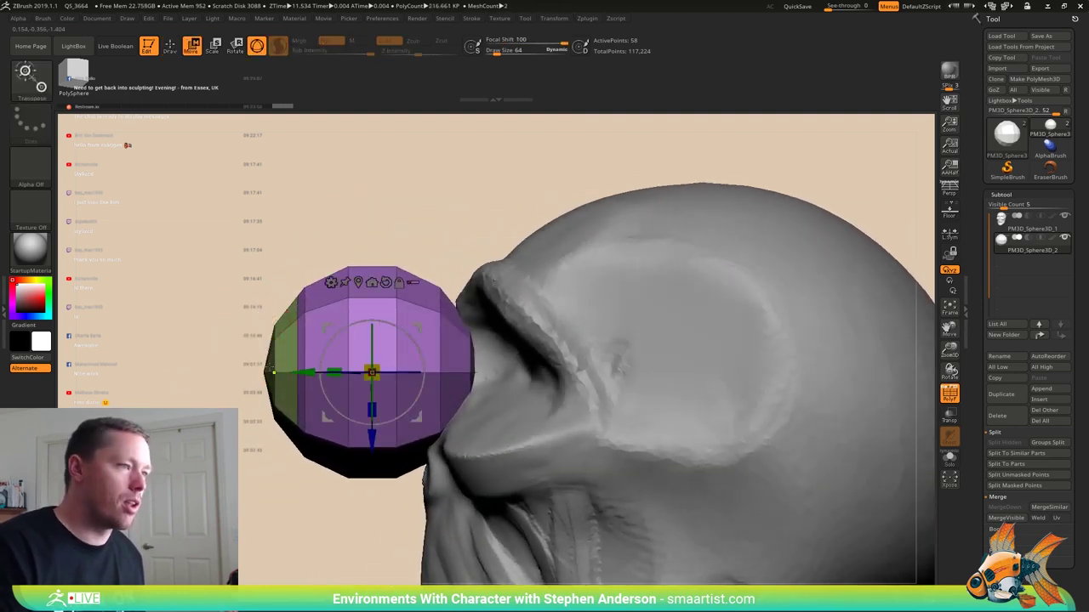
left_click(274, 372, "alt")
left_click_drag(314, 322, 346, 327, "alt")
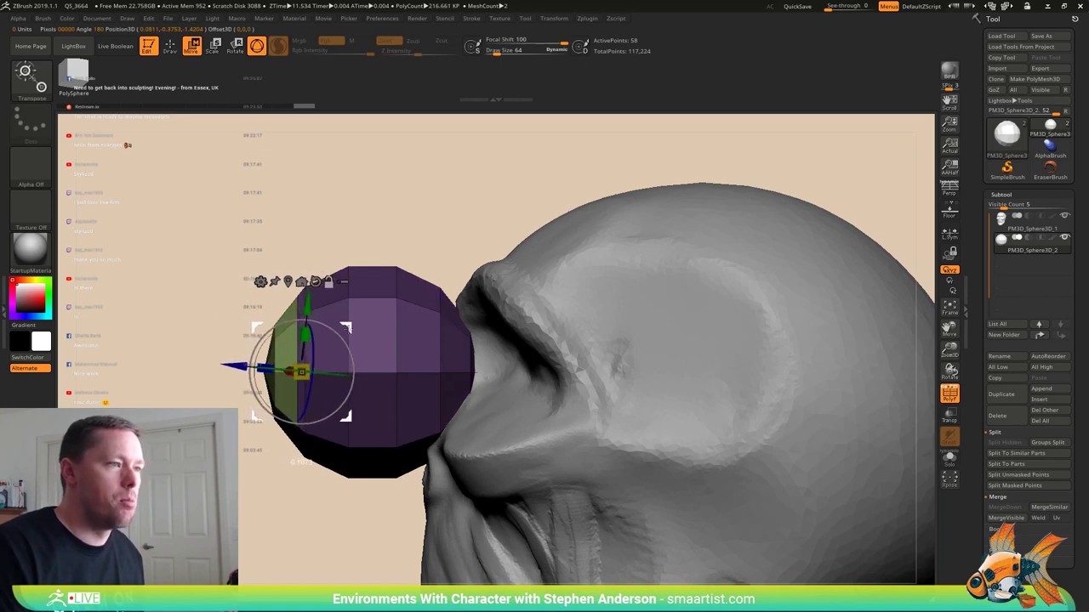
left_click(316, 283, "alt")
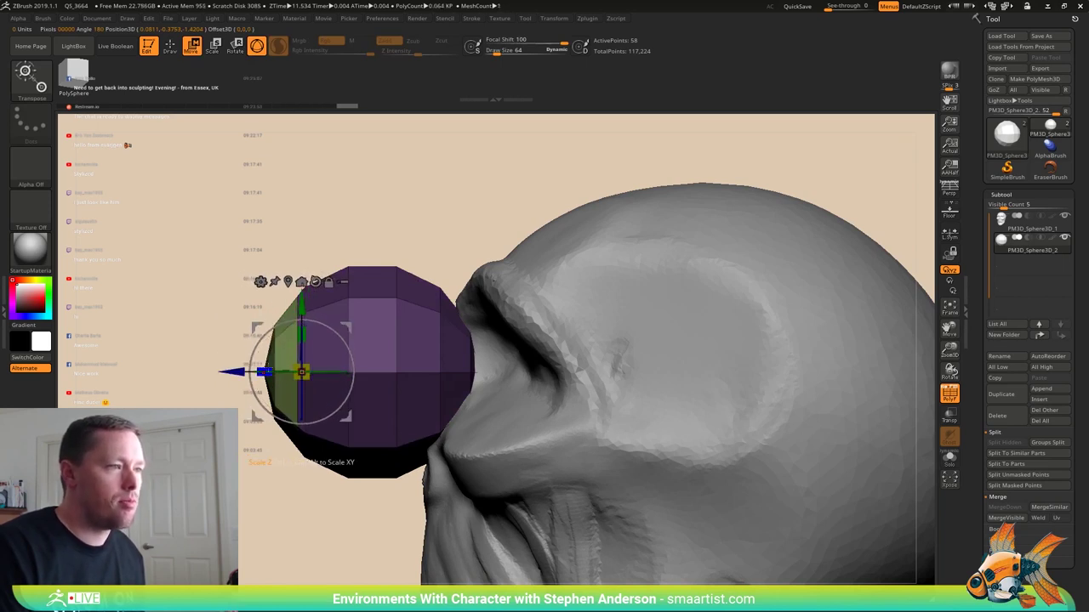
left_click_drag(264, 372, 236, 366)
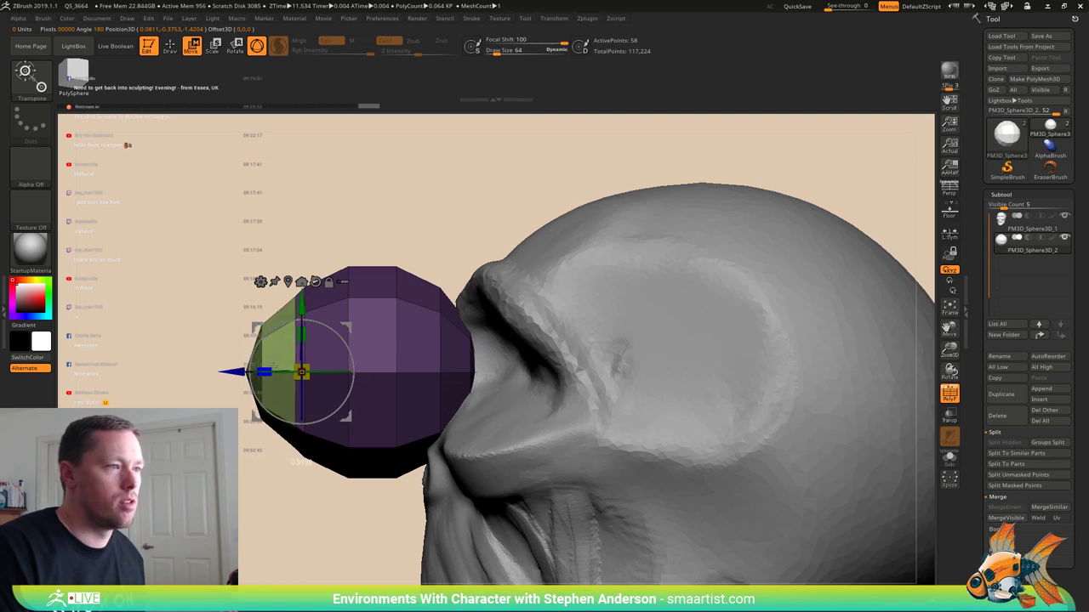
left_click_drag(238, 366, 226, 366)
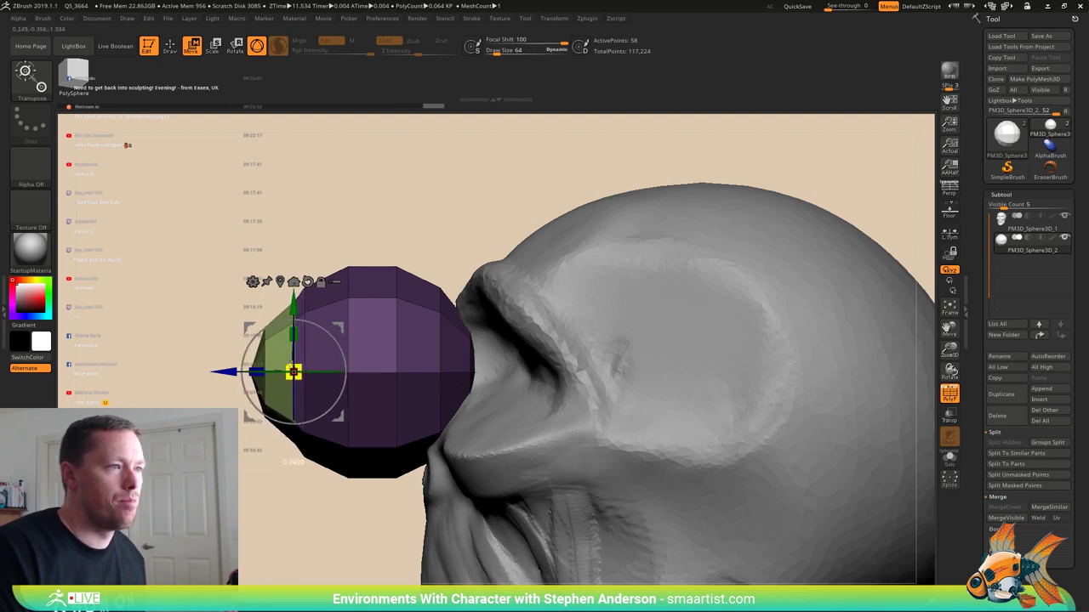
mouse_move(230, 372)
left_mouse_down()
mouse_move(345, 417)
mouse_move(277, 423)
left_mouse_up()
key("q")
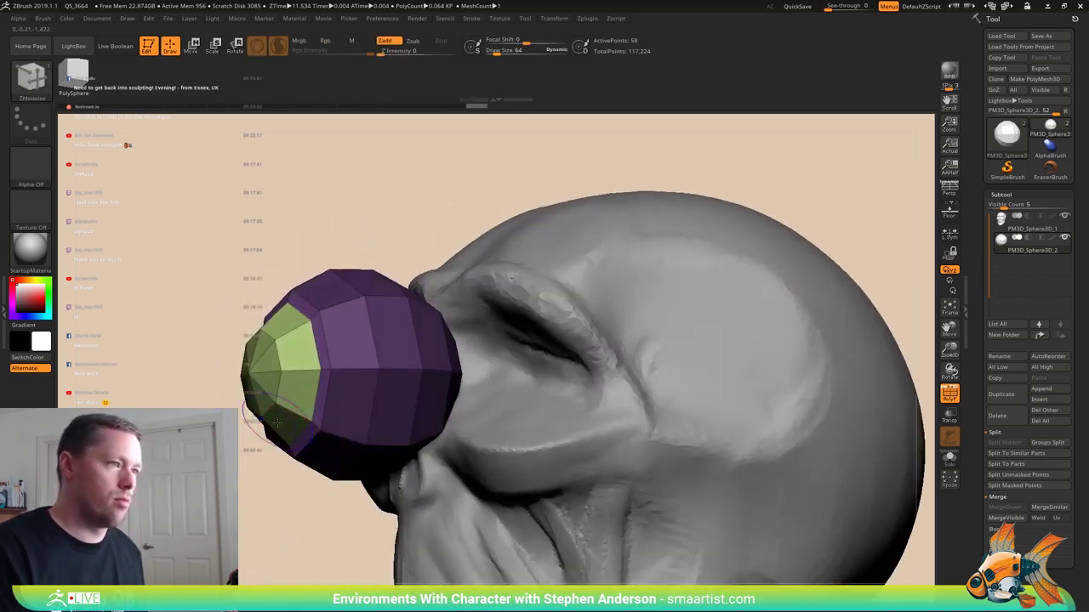
- Clear the mask, hide the polyframe and activate Dynamic Subdiv on the eyeball, choosing Always YES
key("shift+f")
left_click_drag(287, 467, 294, 357, "alt")
key("d")
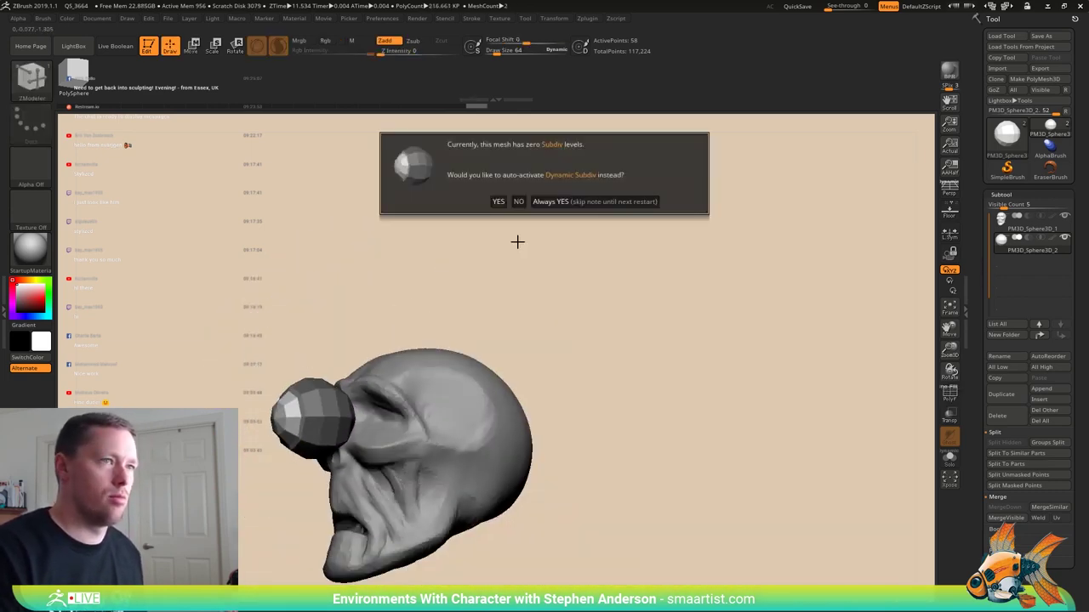
left_click(545, 203)
left_click_drag(480, 322, 502, 320)
key("shift+f")
left_click_drag(430, 382, 397, 413)
key("shift+f")
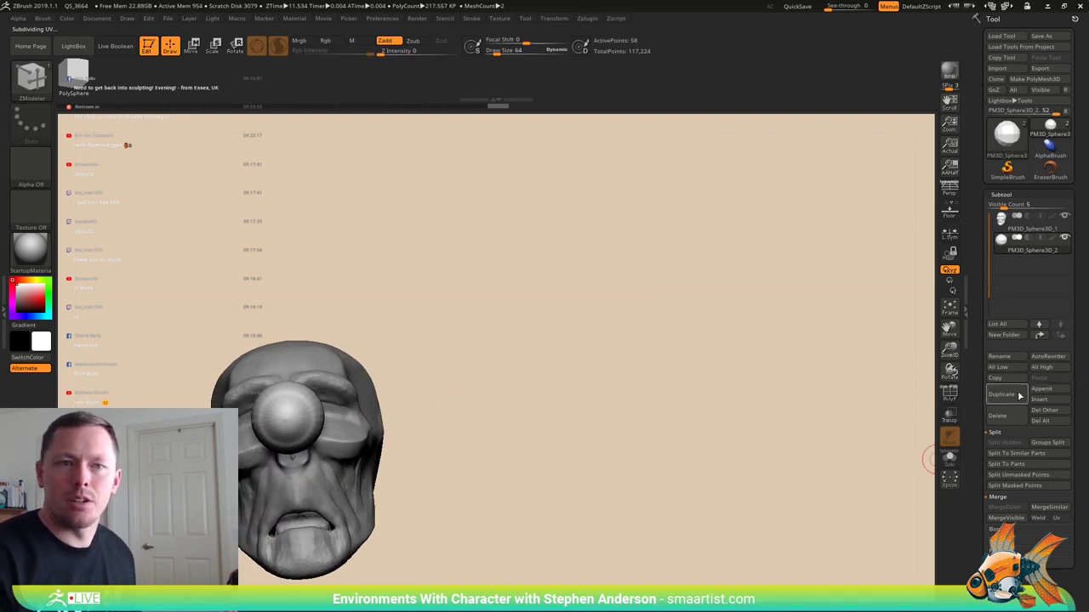
- Delete the existing eyeball subtool and append a fresh Sphere3D to the head
left_click(997, 416)
left_click(899, 437)
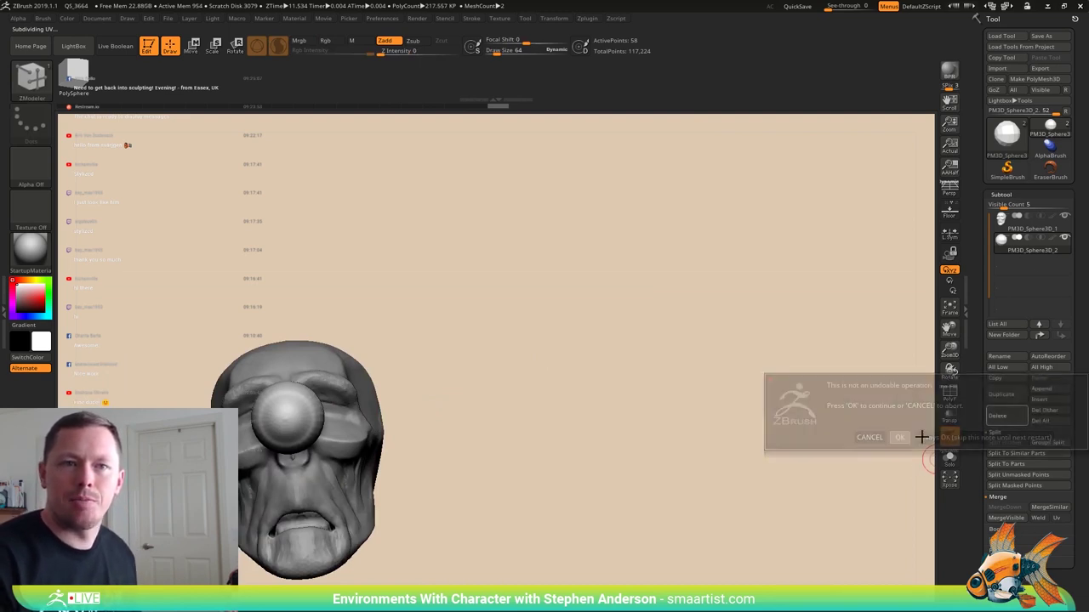
left_click(1046, 391)
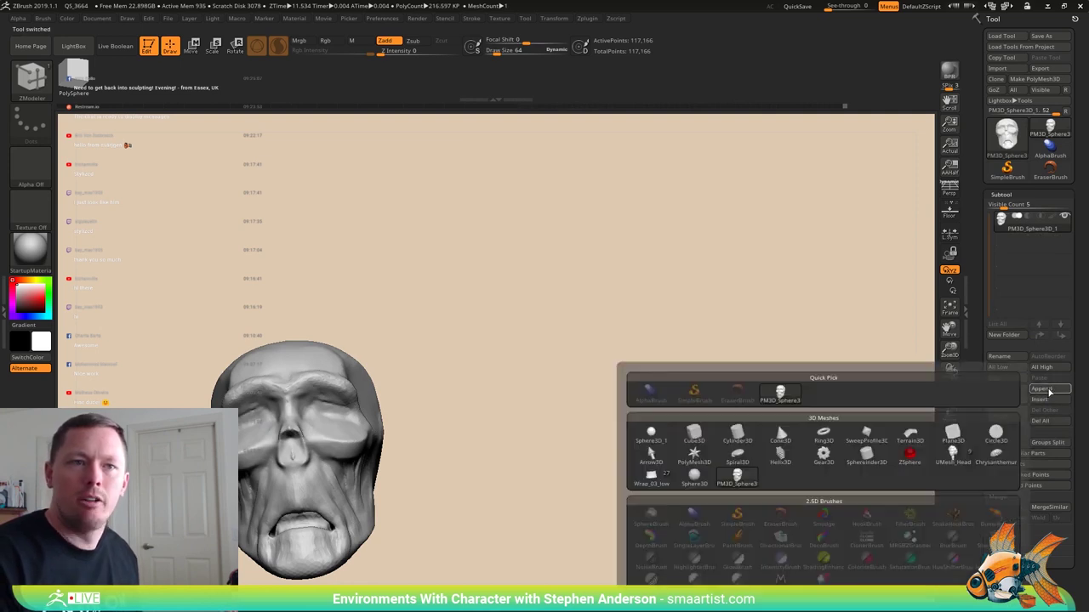
mouse_move(655, 437)
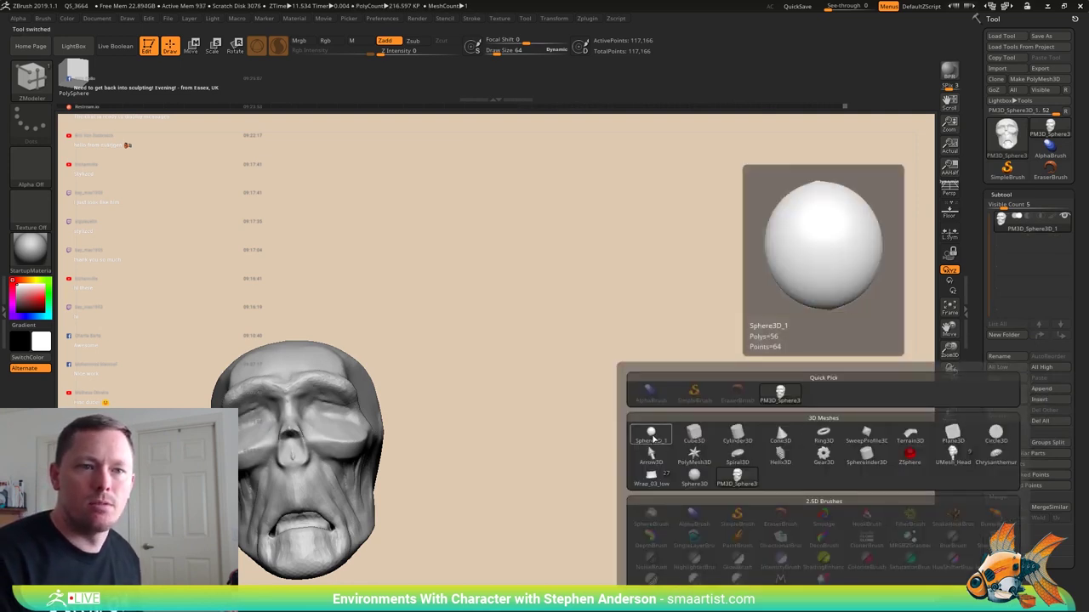
left_click(653, 437)
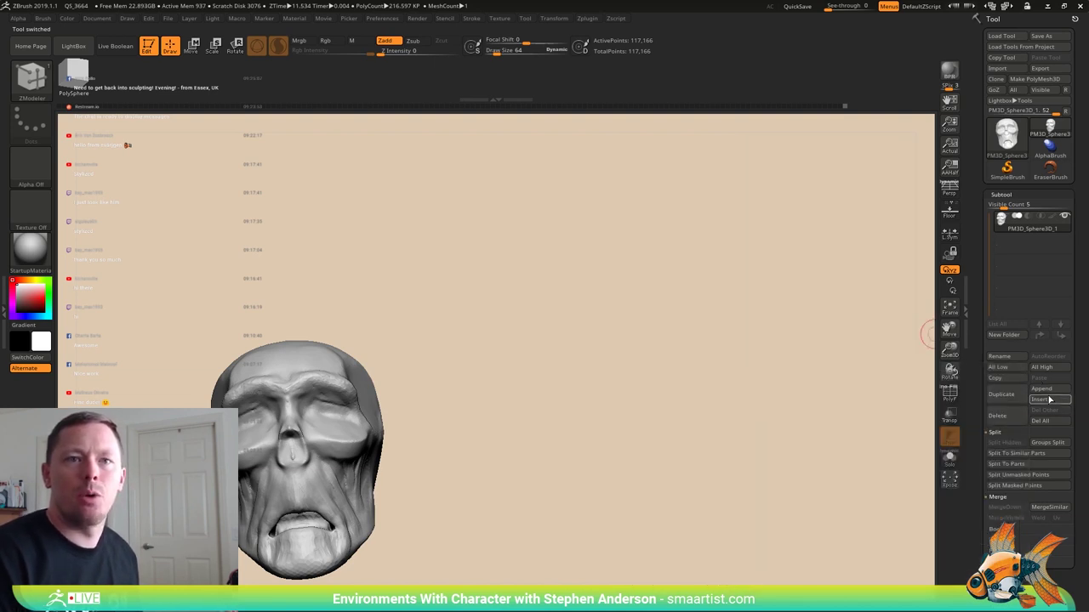
left_click(1046, 390)
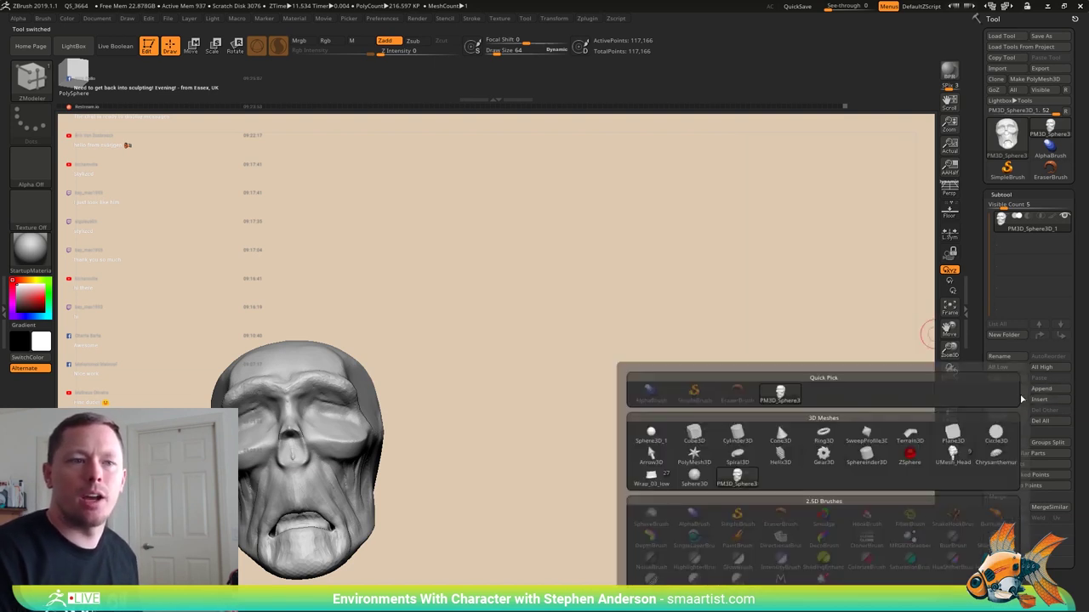
left_click(694, 481)
left_click_drag(692, 473, 656, 472)
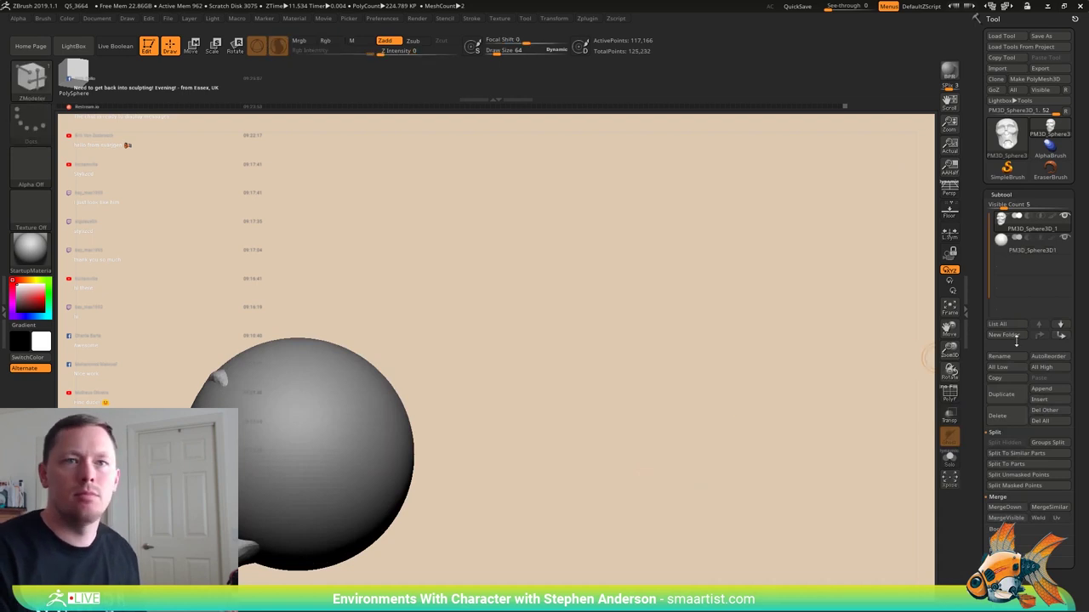
- Select the new sphere subtool, isolate it from the head and show its polyframe
left_click(1021, 250)
left_click_drag(465, 384, 639, 330, "alt")
key("e")
left_click_drag(506, 367, 434, 362, "shift")
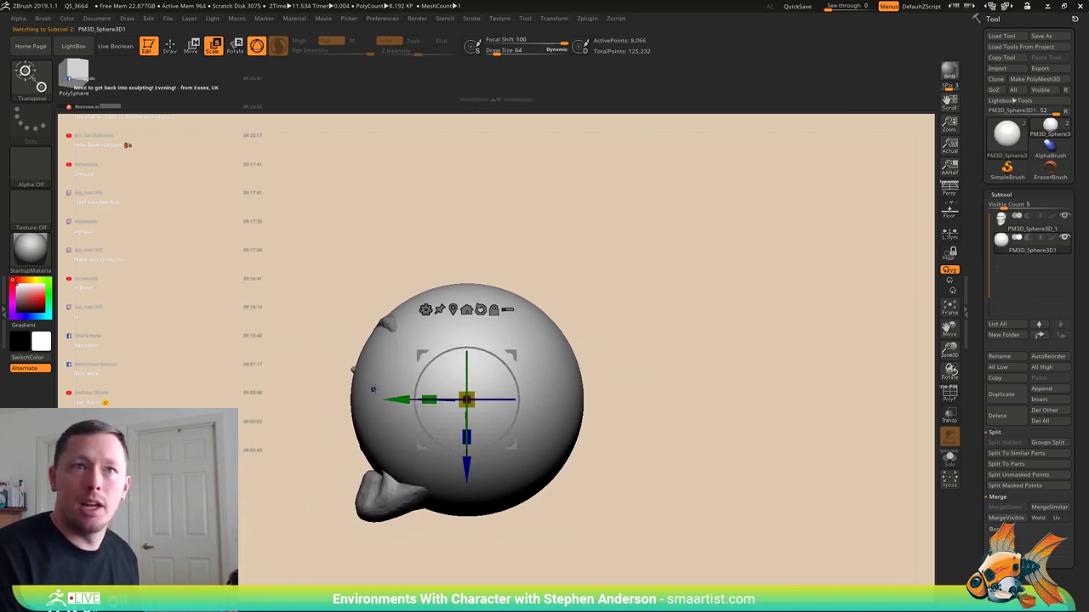
key("q")
left_click(949, 458)
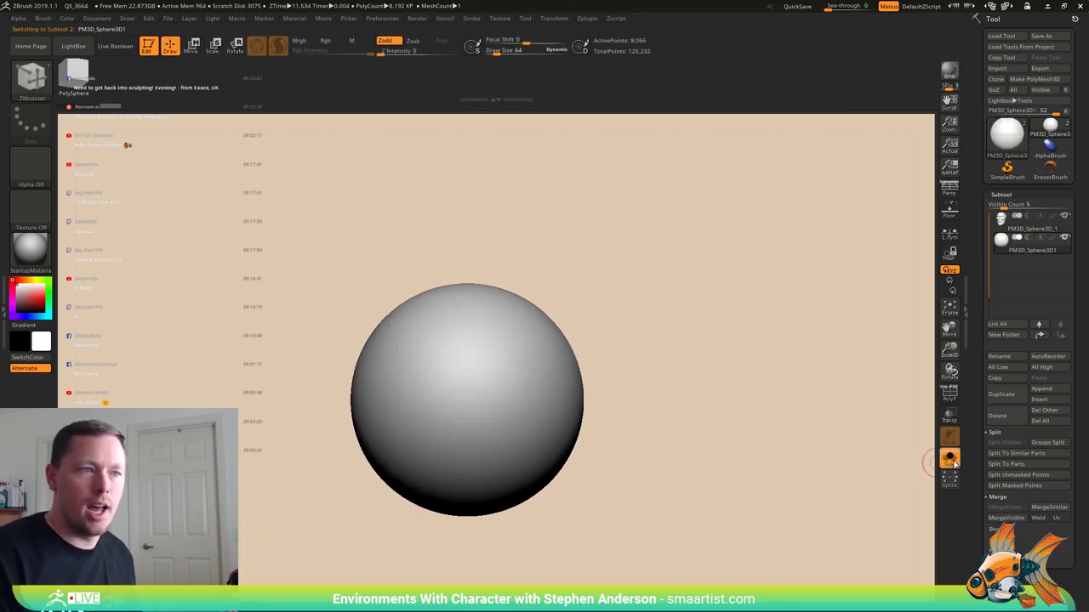
key("shift+f")
right_click_drag(372, 367, 352, 376, "ctrl")
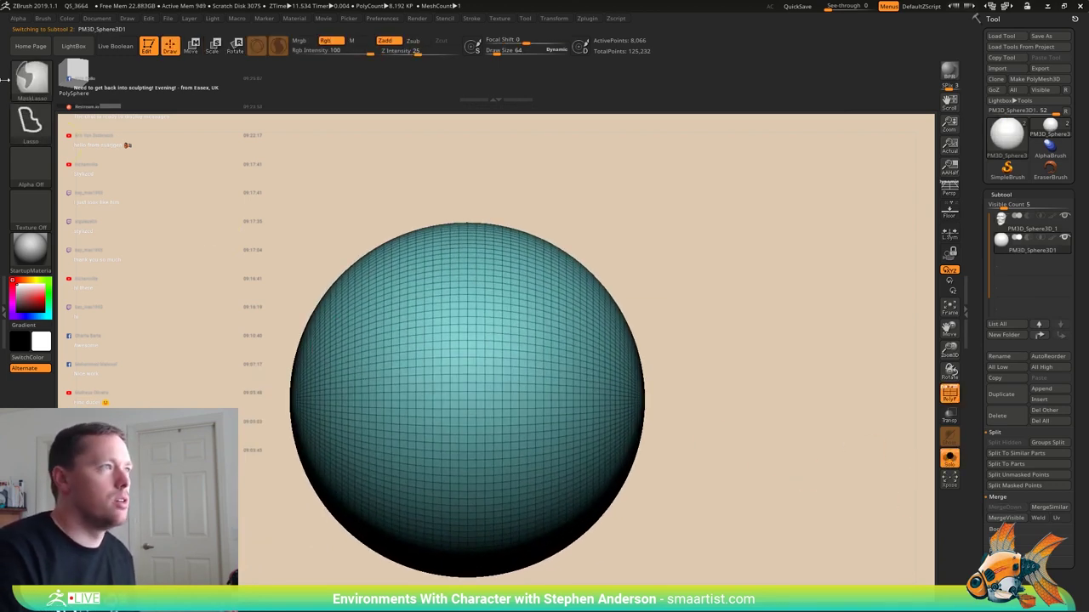
- Switch the masking brush from lasso to MaskPen and try a box mask over the sphere's front edge
left_click(31, 76)
left_click(132, 92)
mouse_move(205, 221)
left_mouse_down("ctrl")
mouse_move(224, 332)
mouse_move(259, 403)
mouse_move(323, 464)
mouse_move(311, 461)
left_mouse_up("ctrl")
key("ctrl+z")
right_click_drag(311, 462, 285, 459, "shift")
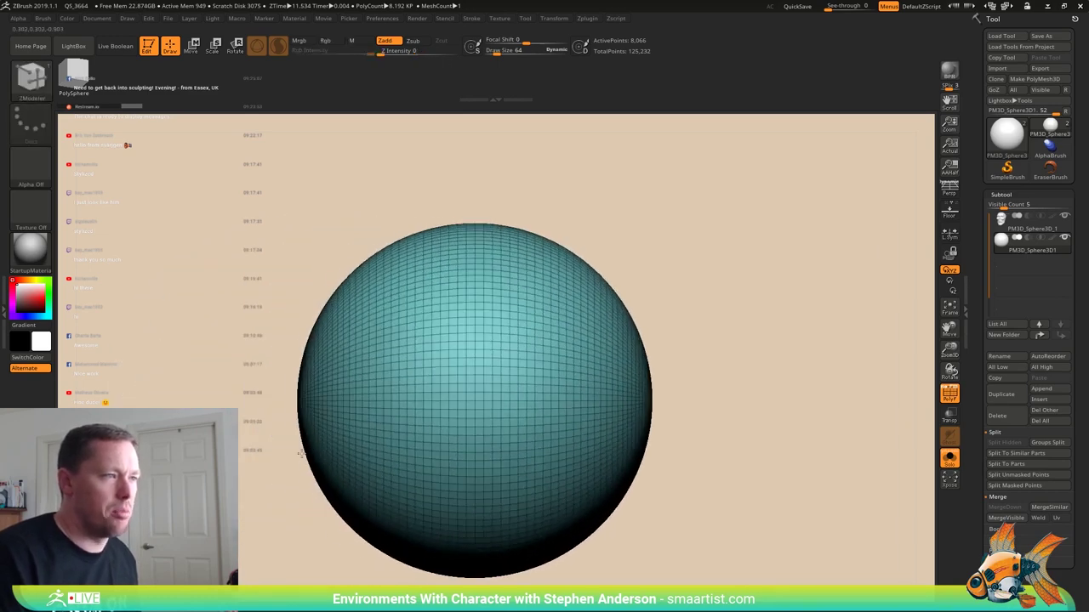
- Mask a circular area around the sphere's front pole and assign it to its own polygroup
left_click_drag(213, 211, 316, 520, "ctrl")
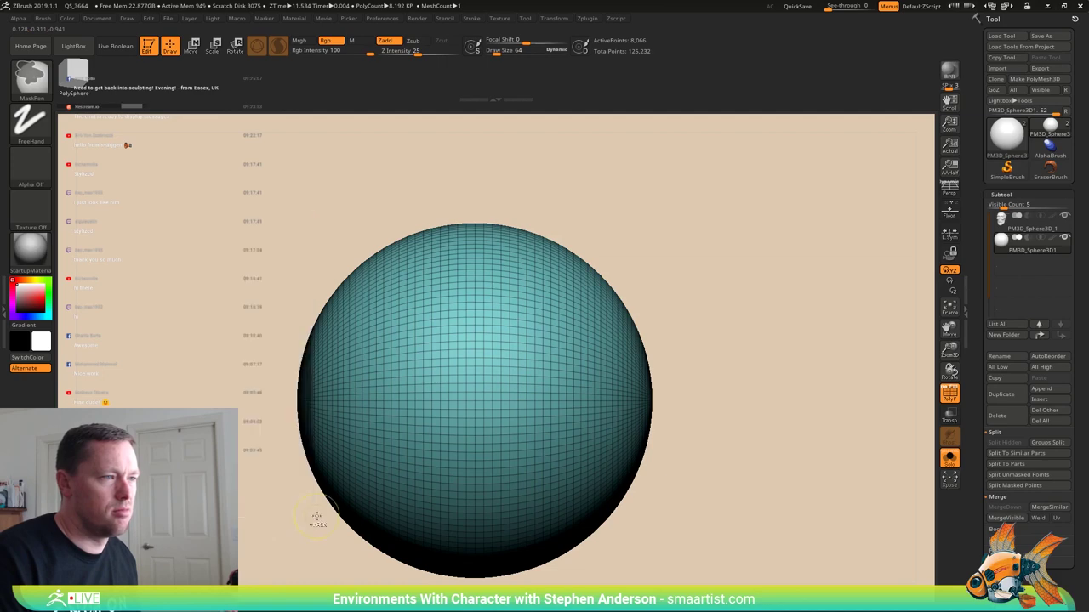
key("b")
key("z")
key("m")
left_click_drag(270, 468, 311, 472)
key("ctrl+z")
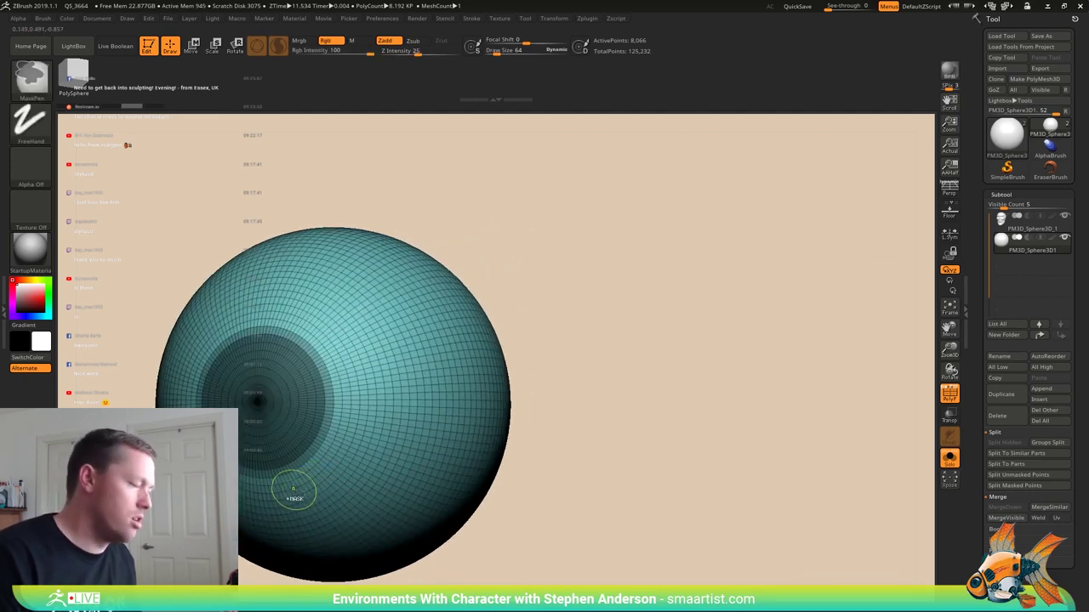
key("ctrl+w")
right_click_drag(486, 399, 445, 403)
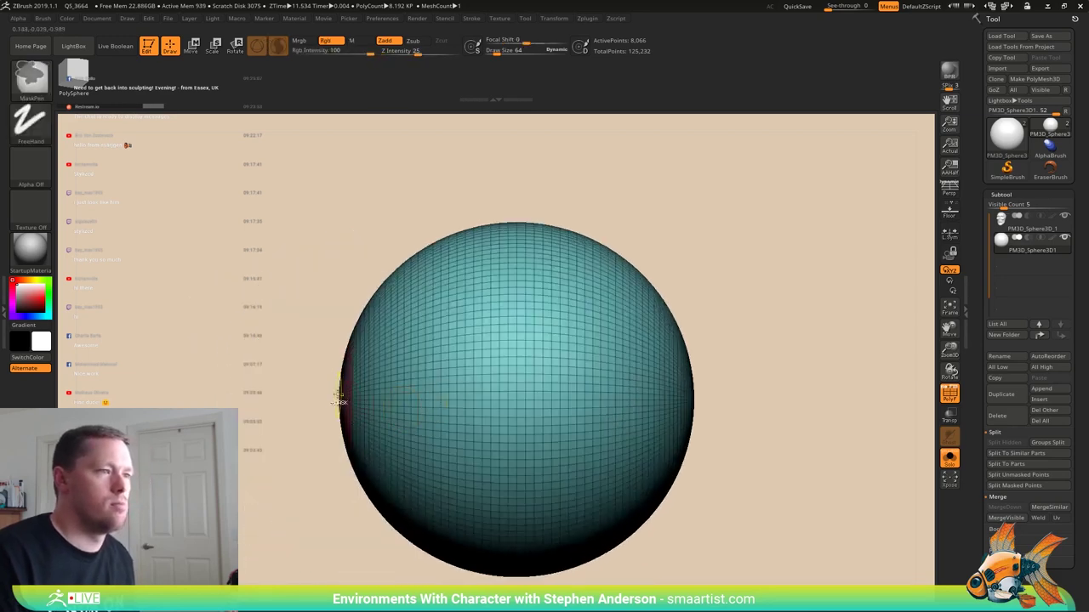
- Mask everything except the front polygroup, align the gizmo to it and pull it outward as a cornea bulge
right_click_drag(340, 396, 319, 370, "ctrl")
key("w")
left_click(333, 422, "ctrl")
right_click_drag(333, 423, 300, 449, "shift")
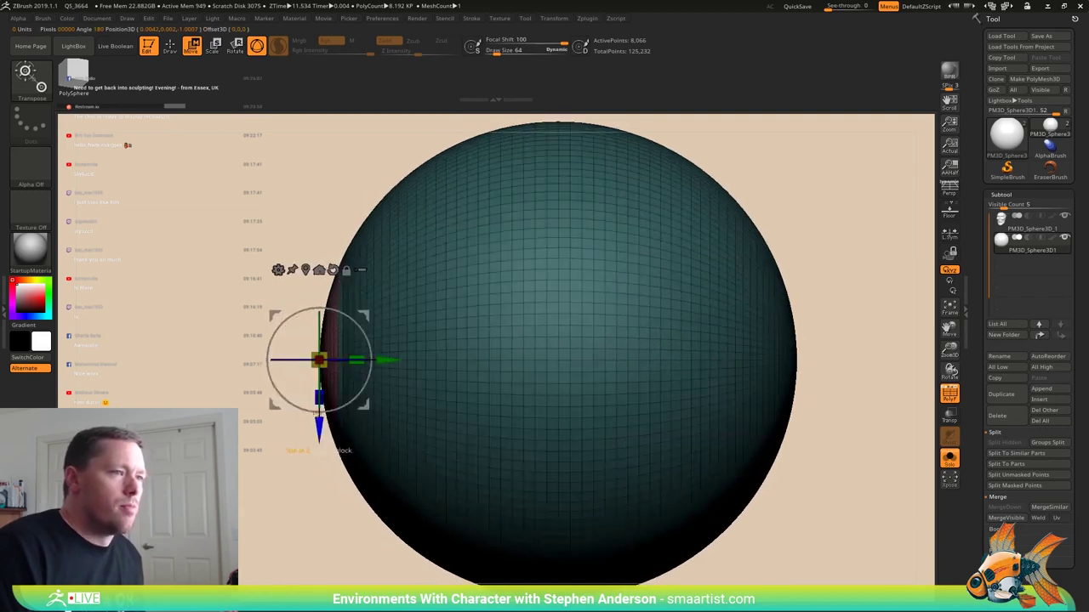
right_click_drag(405, 316, 368, 382, "ctrl")
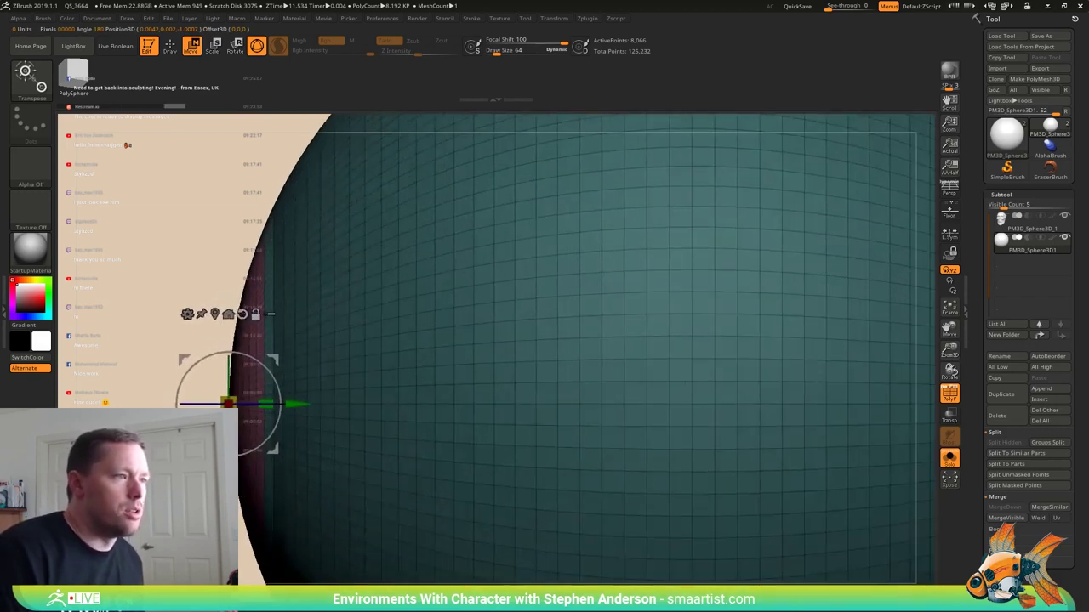
left_click(243, 315, "alt")
mouse_move(162, 403)
left_mouse_down("alt")
mouse_move(199, 403)
mouse_move(98, 397)
left_mouse_up("alt")
right_click_drag(99, 397, 194, 257, "ctrl")
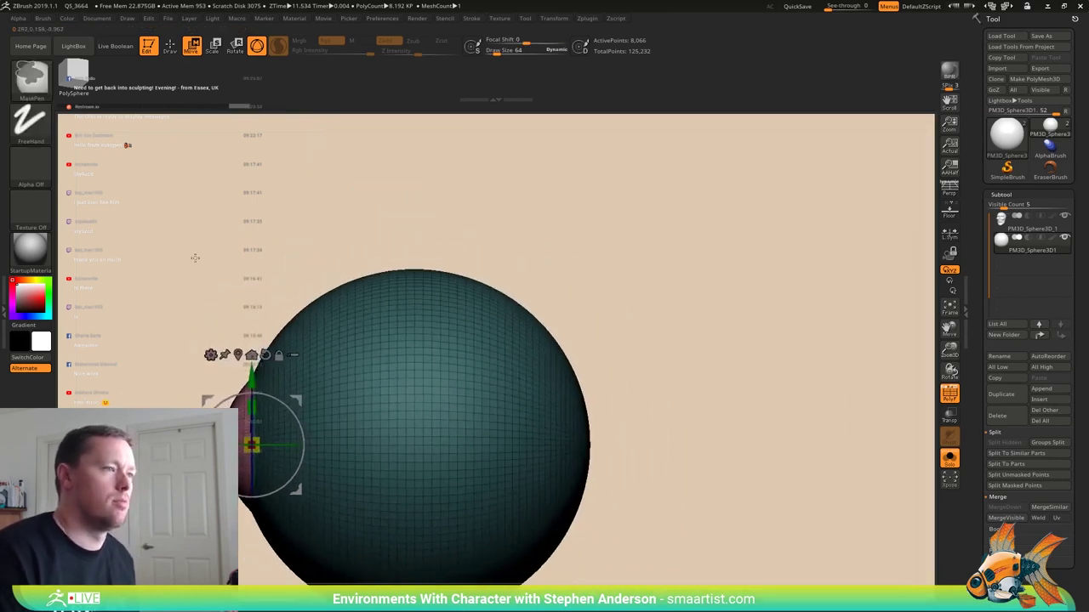
- Clear the mask and hide the polyframe to check the cornea bulge on the eyeball
left_click_drag(192, 254, 231, 289, "ctrl")
key("q")
mouse_move(235, 328)
right_mouse_down()
mouse_move(507, 348)
mouse_move(569, 405)
mouse_move(641, 357)
right_mouse_up()
key("shift+f")
right_click_drag(641, 357, 650, 374)
left_click_drag(649, 374, 617, 368, "alt")
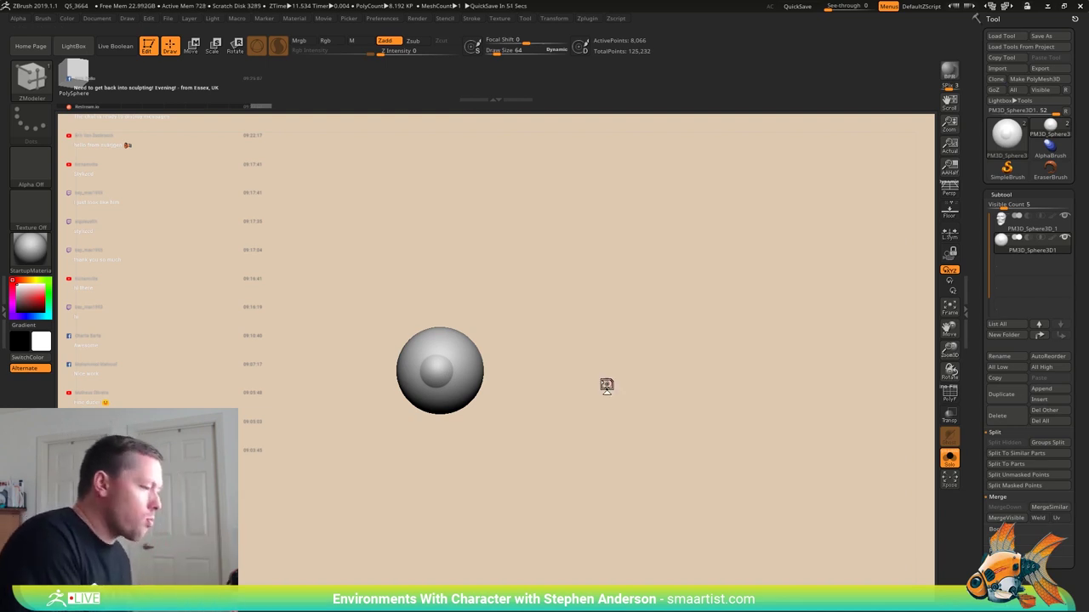
right_click_drag(398, 285, 399, 372)
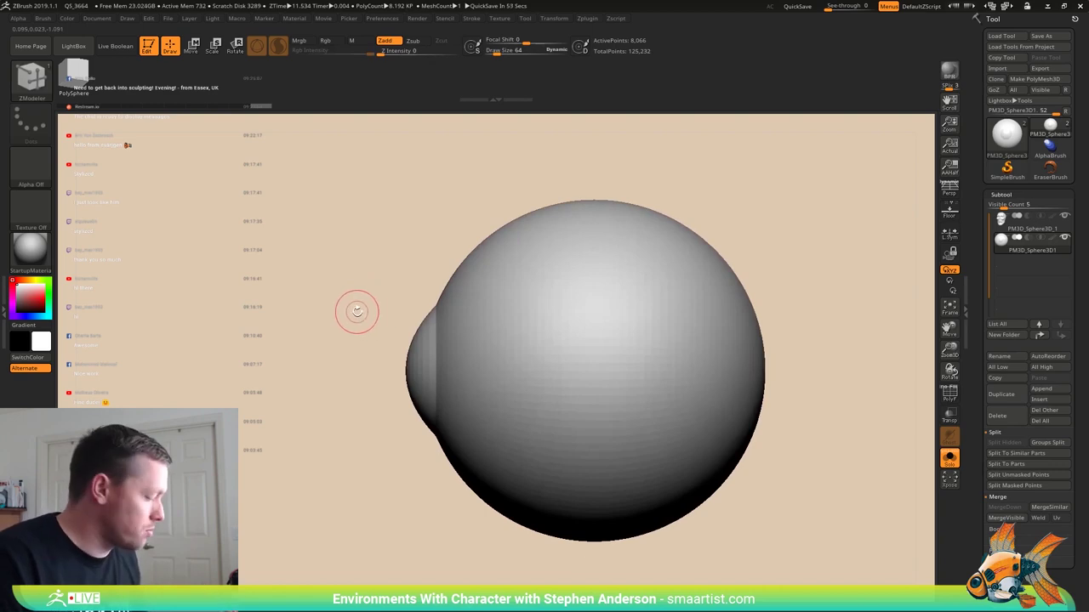
- Show the polyframe, mask the tip of the cornea and assign it to its own polygroup
key("shift+f")
right_click_drag(369, 308, 300, 276, "ctrl")
mouse_move(300, 265)
left_mouse_down("ctrl")
mouse_move(361, 461)
mouse_move(402, 478)
left_mouse_up("ctrl")
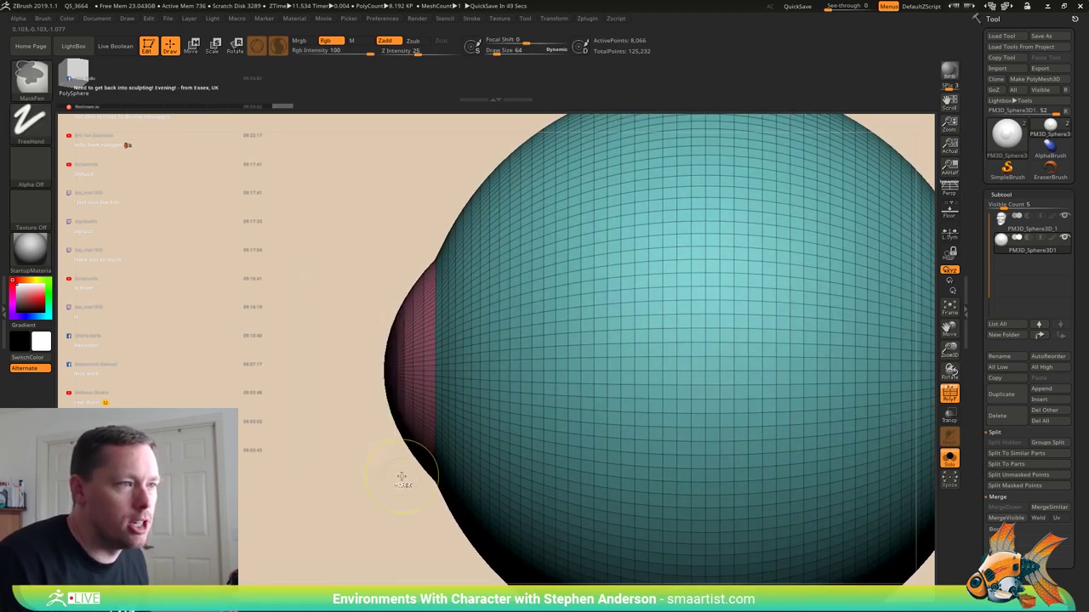
key("ctrl+w")
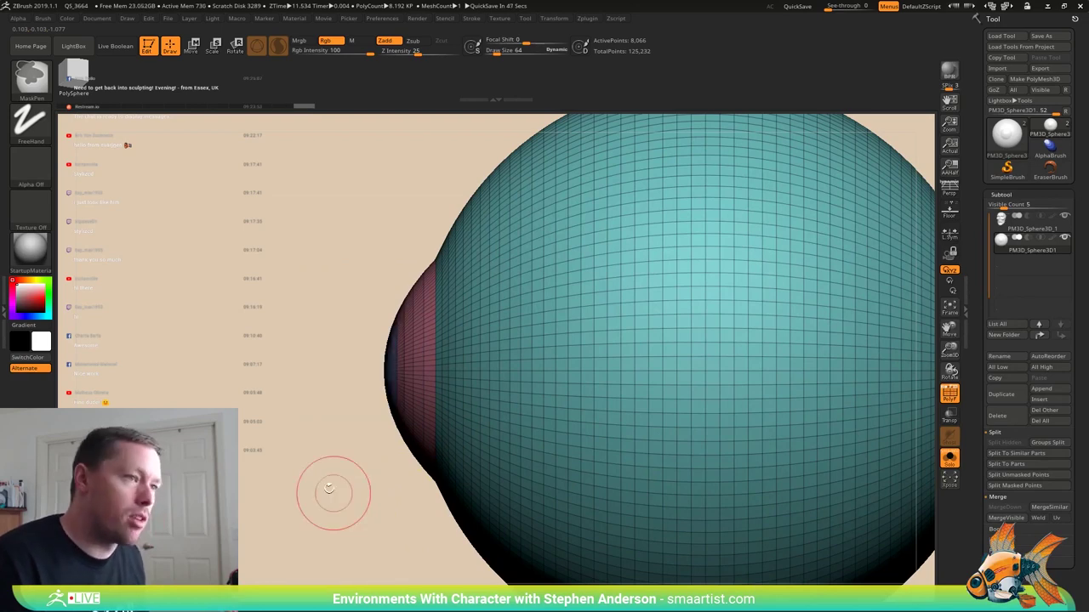
mouse_move(333, 494)
right_mouse_down()
mouse_move(435, 492)
mouse_move(335, 489)
right_mouse_up()
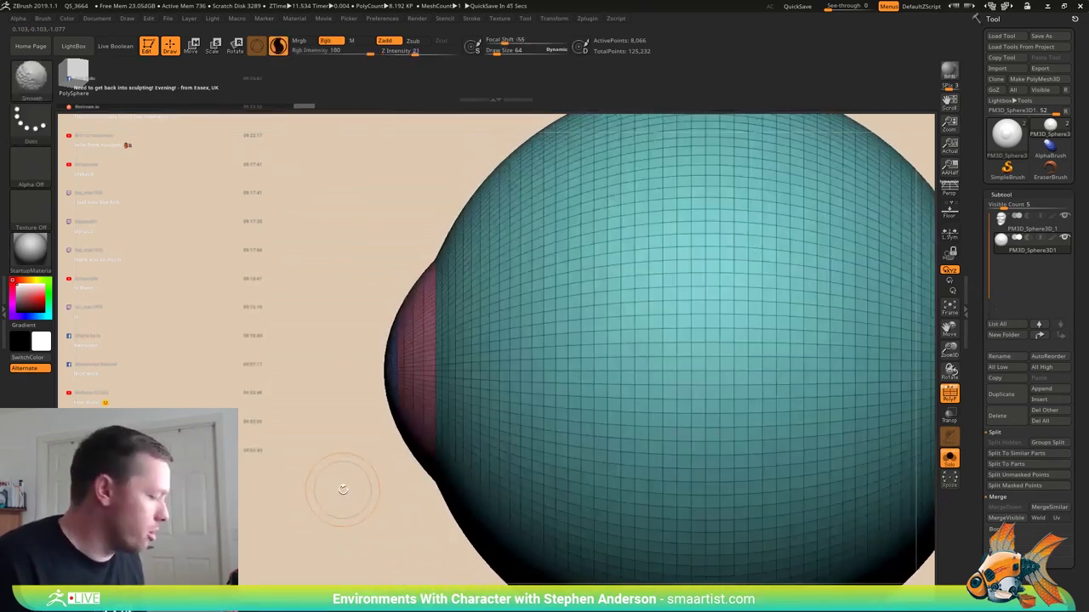
- Mask everything except the cornea's tip polygroup and push the tip inward along the eyeball's axis
key("w")
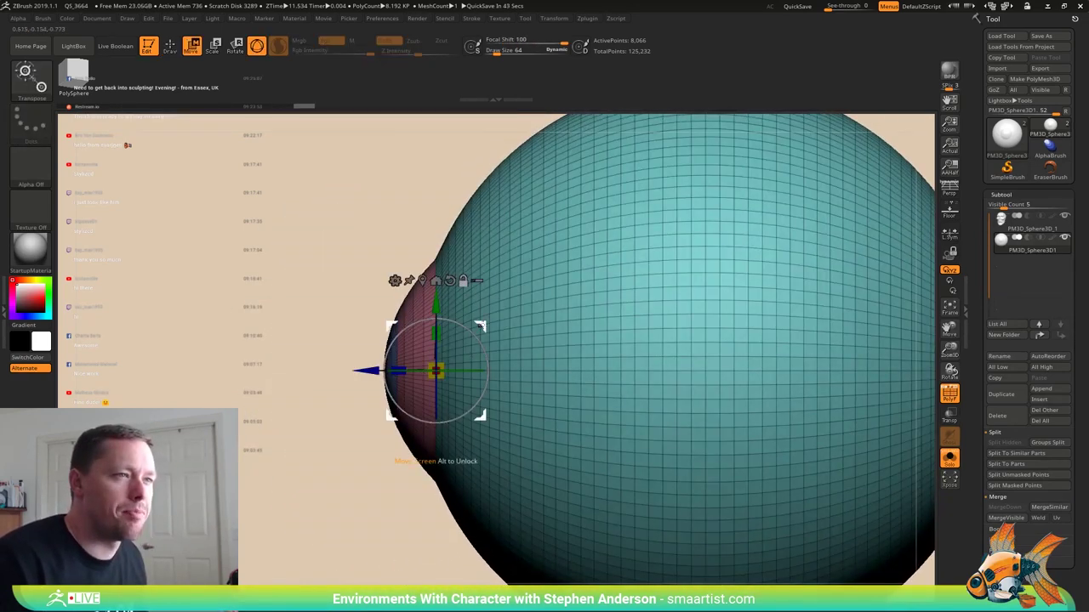
left_click_drag(479, 415, 394, 307, "alt")
left_click(386, 371, "ctrl")
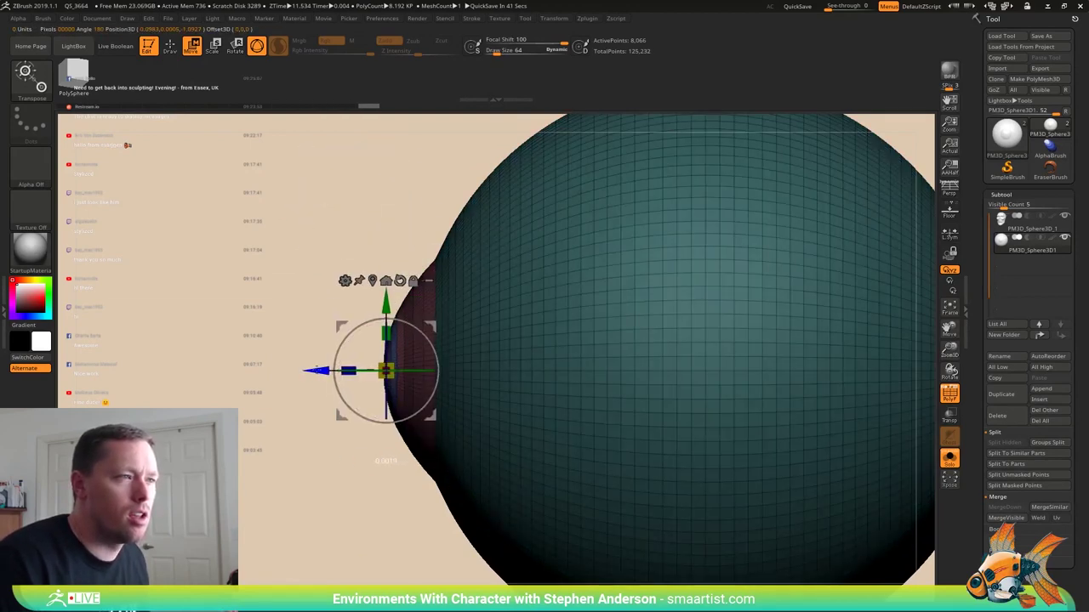
left_click_drag(319, 371, 399, 372)
left_click_drag(255, 413, 323, 286)
- Clear the eyeball's mask and polyframe, and show the head together with it again from the front
key("shift+f")
left_click_drag(545, 366, 329, 505, "ctrl")
left_click(605, 400, "ctrl")
key("q")
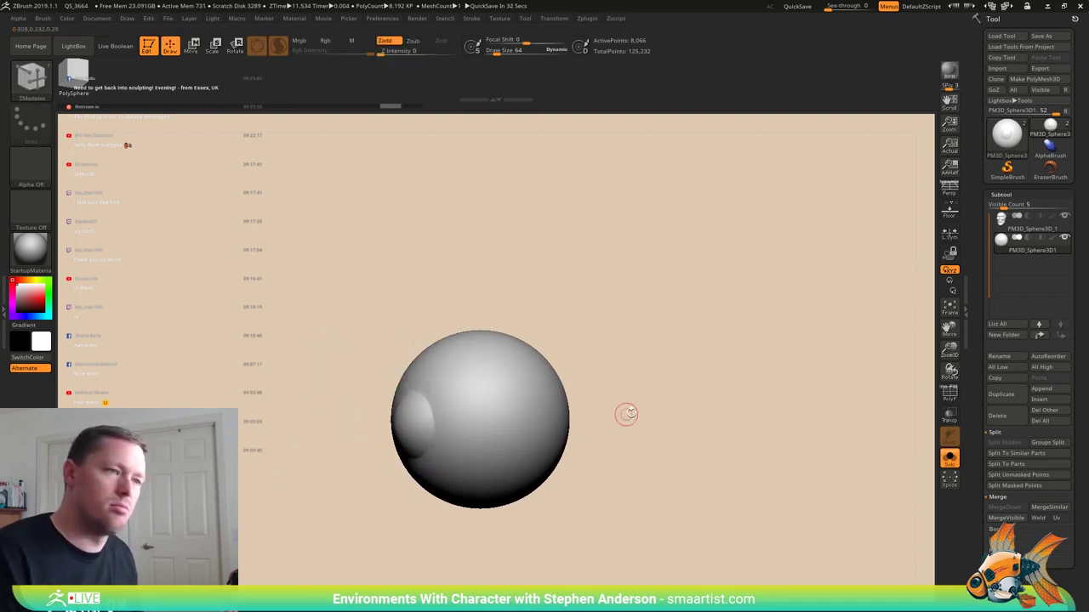
left_click(947, 464)
right_click_drag(706, 404, 695, 359, "ctrl")
right_click_drag(546, 389, 569, 442, "shift")
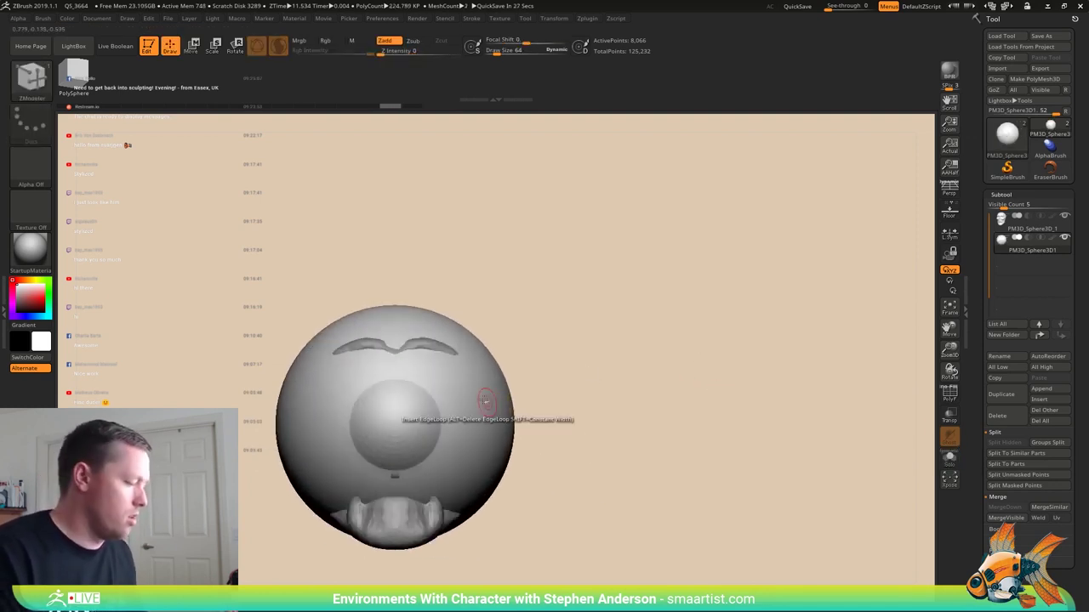
- Scale the eyeball down and place it inside the character's left eye socket
key("r")
left_click_drag(408, 423, 289, 437)
left_click_drag(408, 515, 642, 339)
right_click_drag(652, 336, 673, 450, "ctrl")
mouse_move(673, 451)
right_mouse_down()
mouse_move(638, 425)
mouse_move(668, 474)
right_mouse_up()
left_click_drag(623, 448, 637, 397)
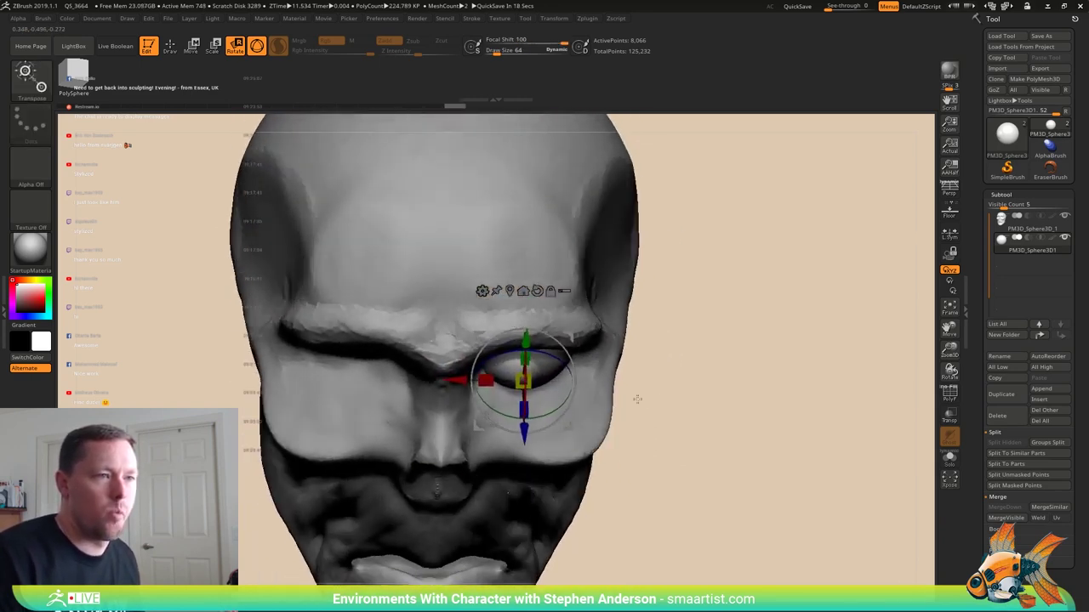
- Center the gizmo on the eyeball and rotate it slightly within the socket
mouse_move(547, 411)
left_mouse_down()
mouse_move(582, 388)
mouse_move(554, 412)
left_mouse_up()
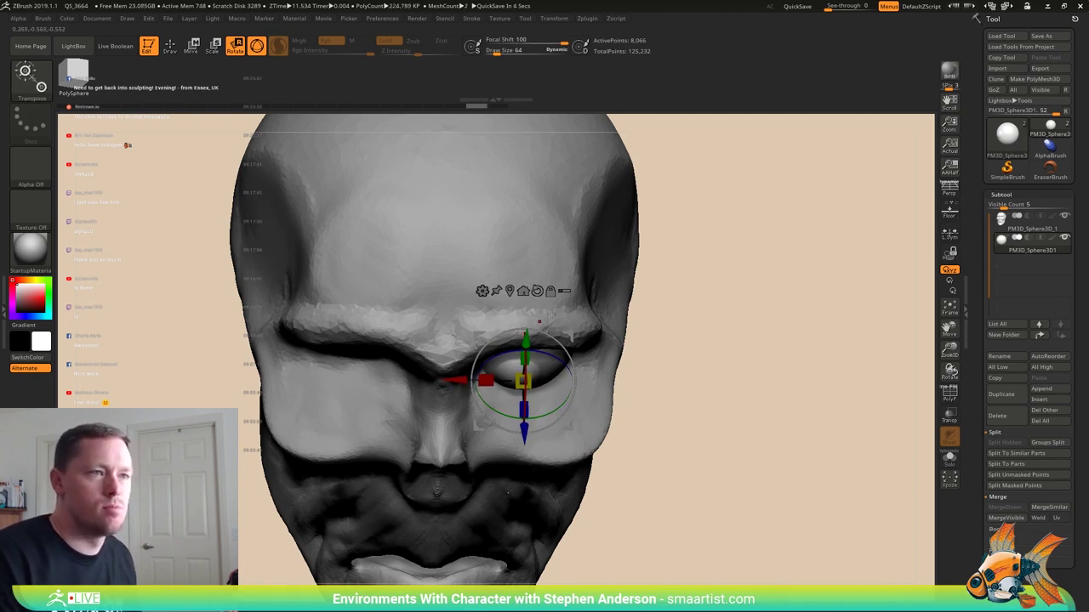
left_click(510, 291)
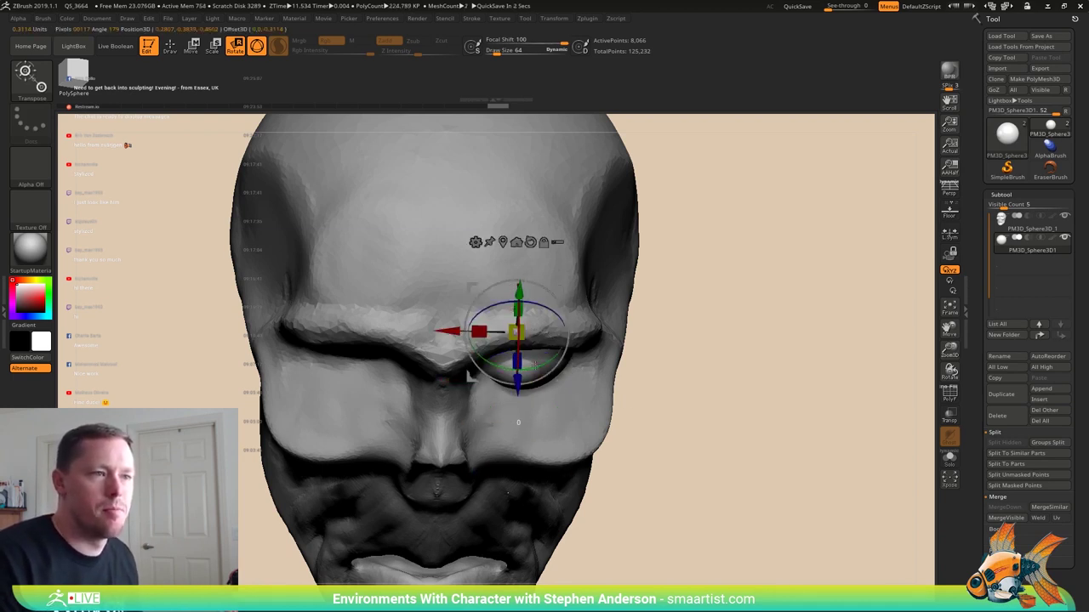
left_click_drag(535, 365, 537, 363)
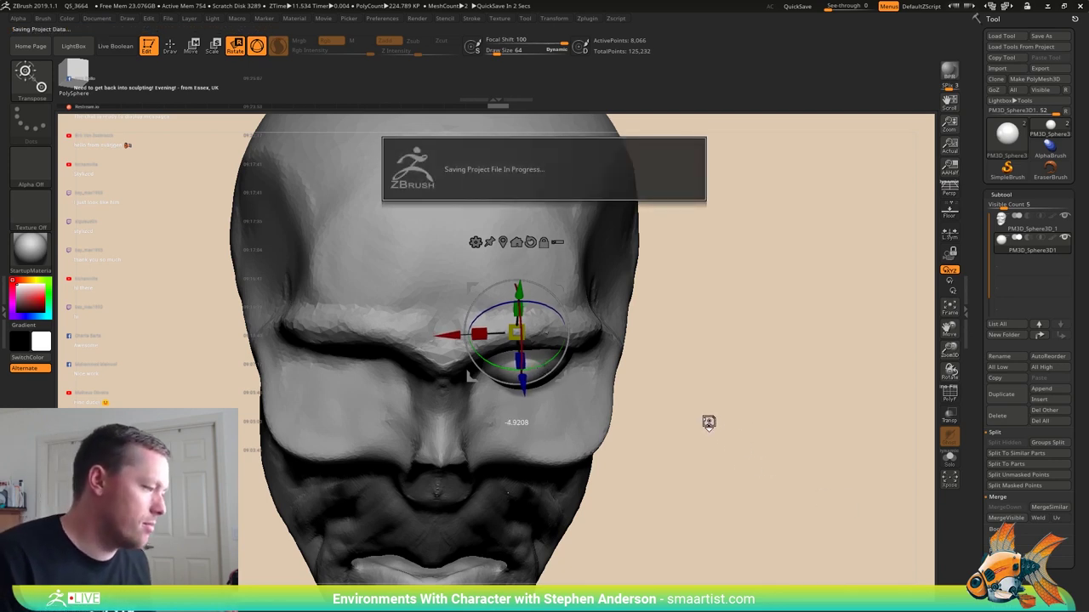
left_click_drag(709, 423, 729, 485)
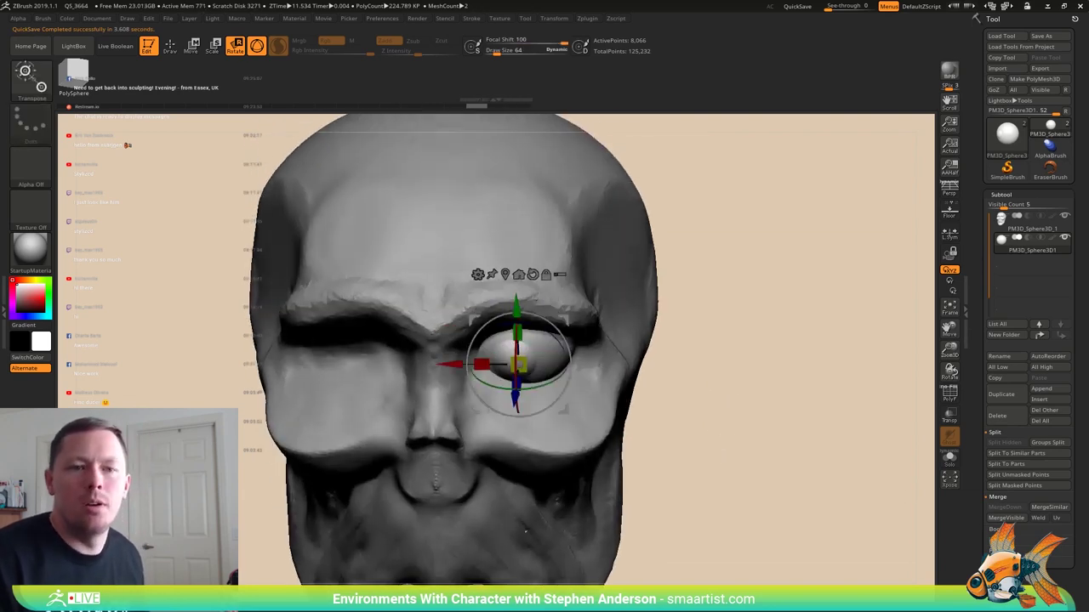
- Turn the eyeball slightly toward the temple with the Deformation Rotate setting on the Y axis, undoing the excessive attempts
scroll(1055, 412, "down", 5)
left_click(1009, 463)
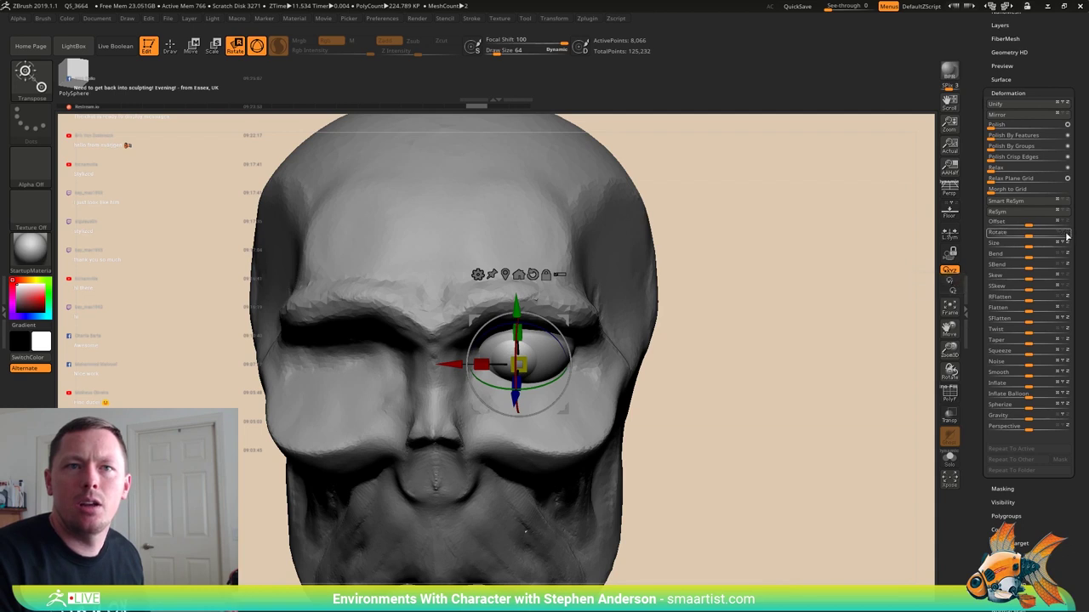
left_click_drag(997, 231, 1006, 232)
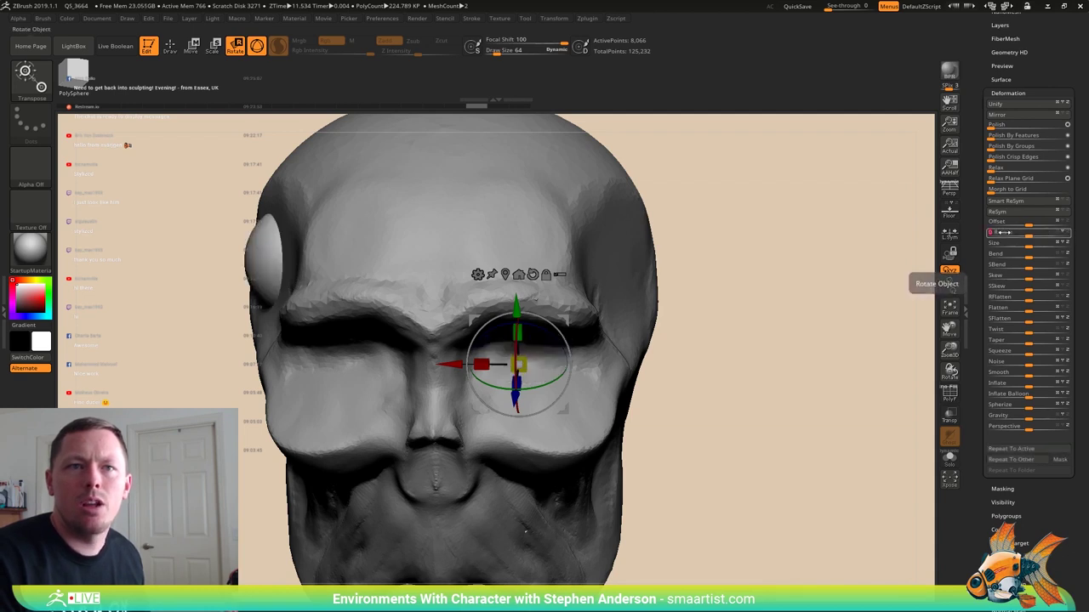
key("ctrl+z")
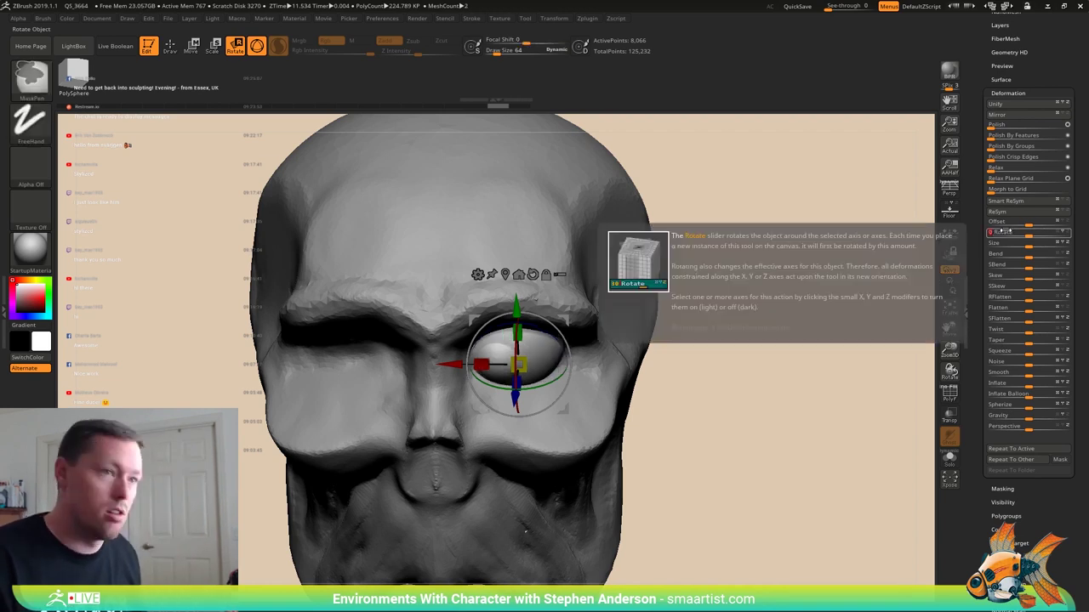
key("ctrl+z")
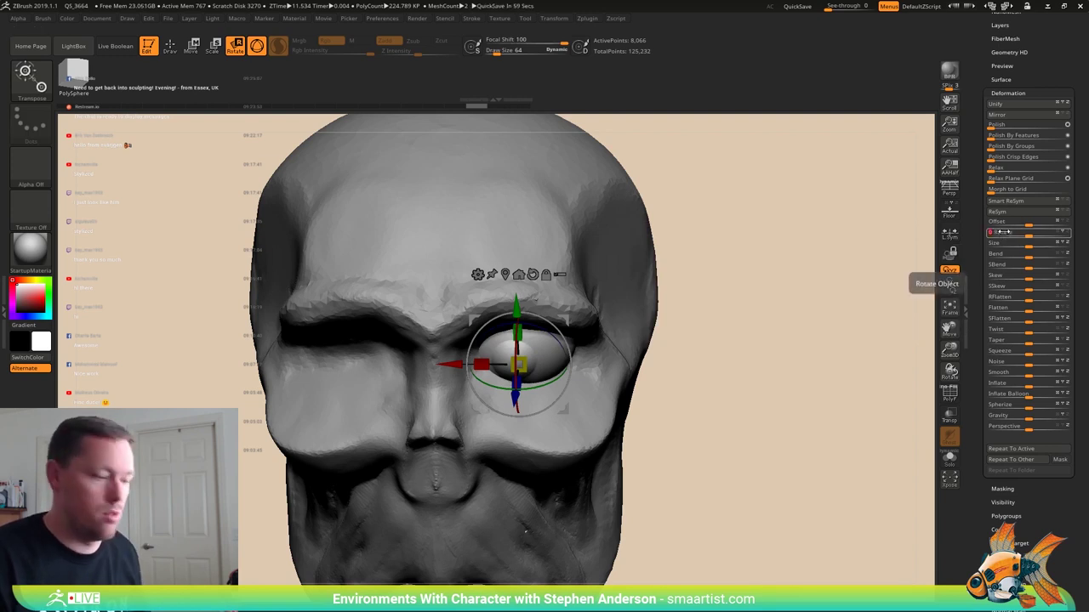
key("Return")
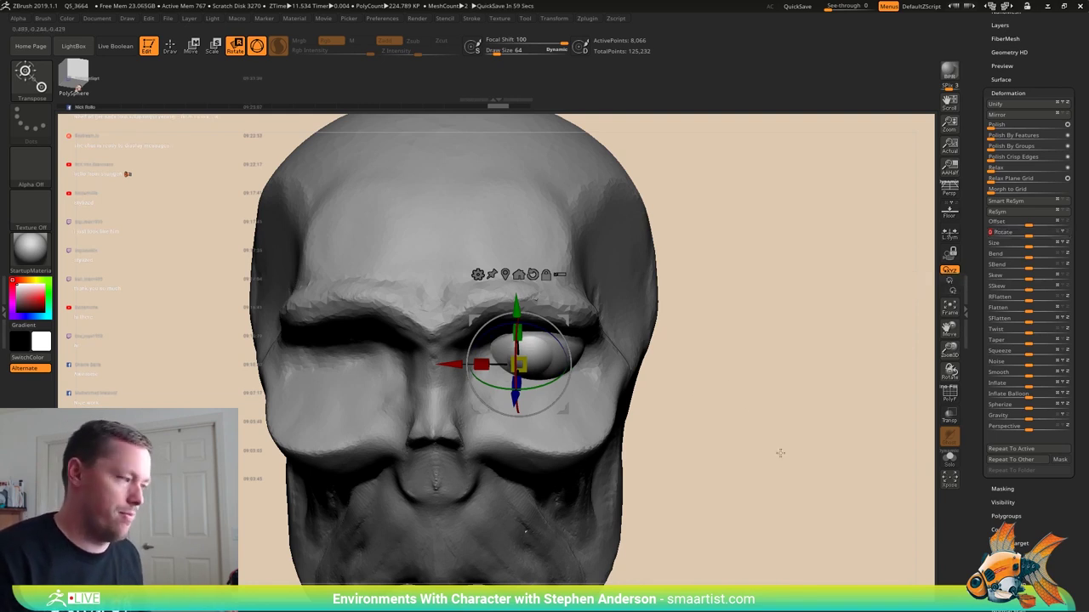
- Isolate the eyeball, center the gizmo on it, and show the head again
left_click(950, 460)
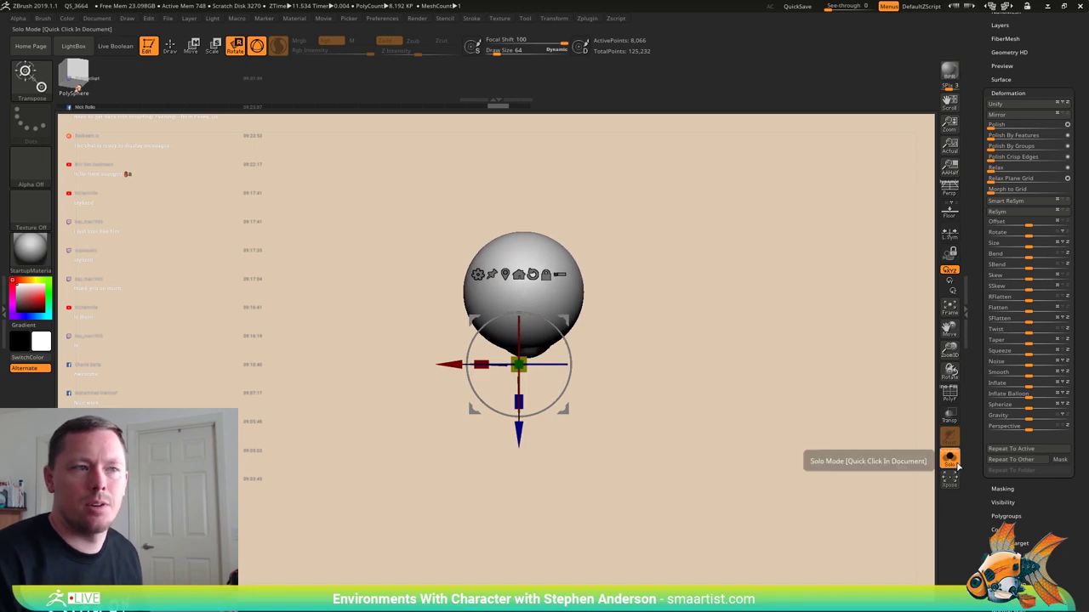
left_click(508, 273)
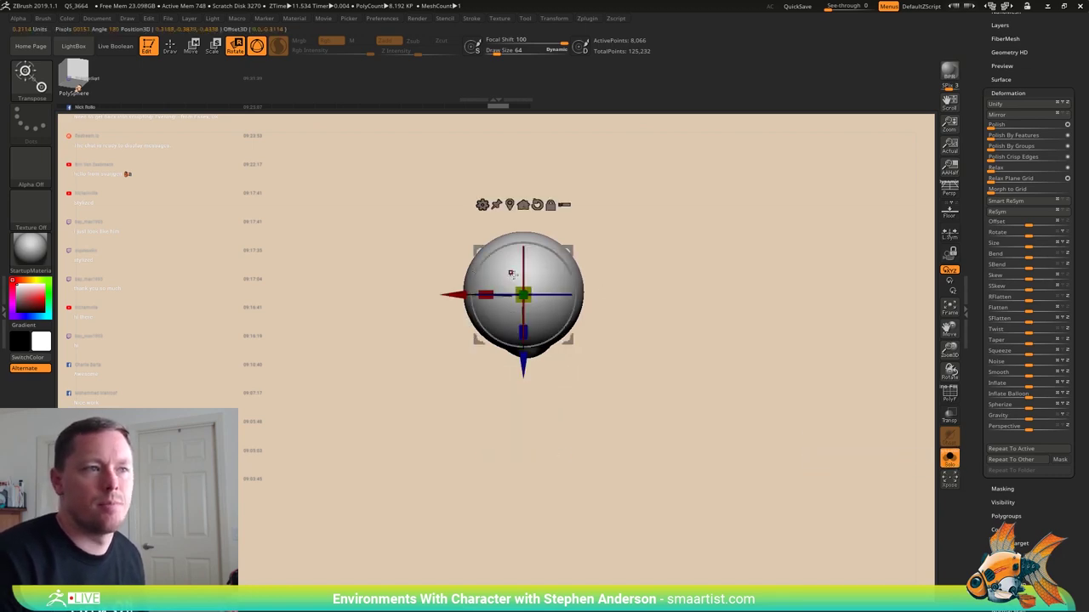
left_click(948, 458)
- Reposition the eyeball within the character's left eye socket, working from three-quarter and side views
left_click_drag(697, 302, 743, 232)
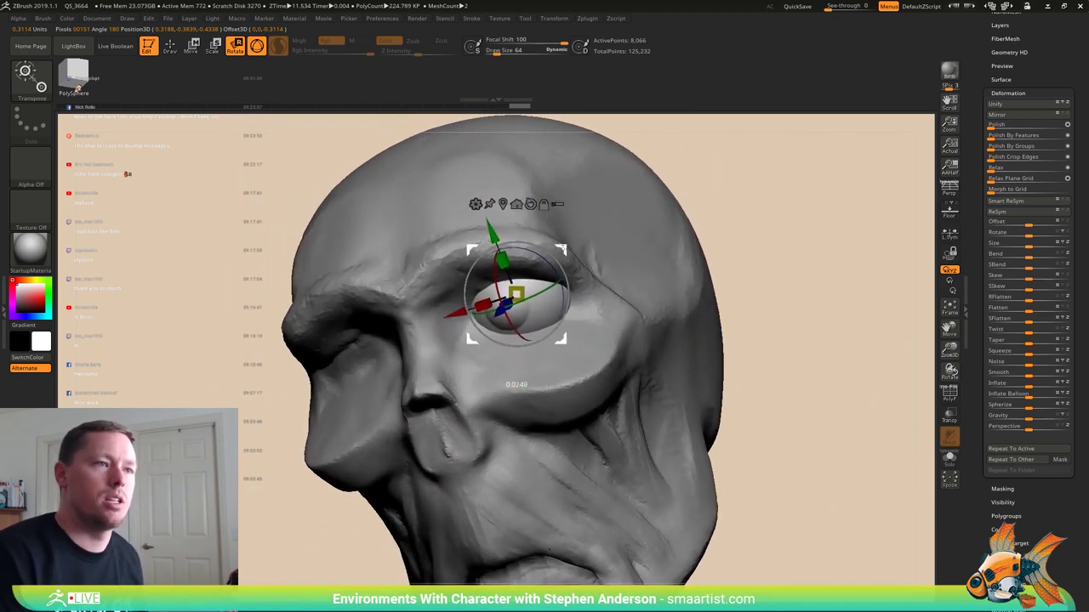
left_click_drag(562, 249, 550, 253)
left_click_drag(504, 297, 483, 307)
left_click_drag(749, 255, 542, 269)
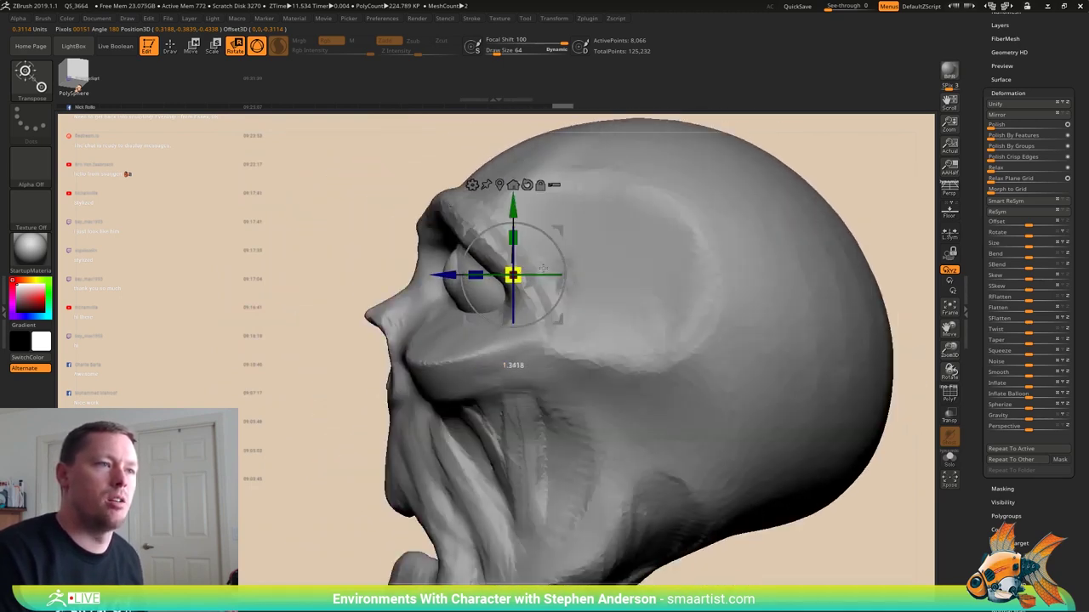
mouse_move(688, 240)
left_mouse_down()
mouse_move(680, 250)
mouse_move(664, 234)
mouse_move(651, 331)
left_mouse_up()
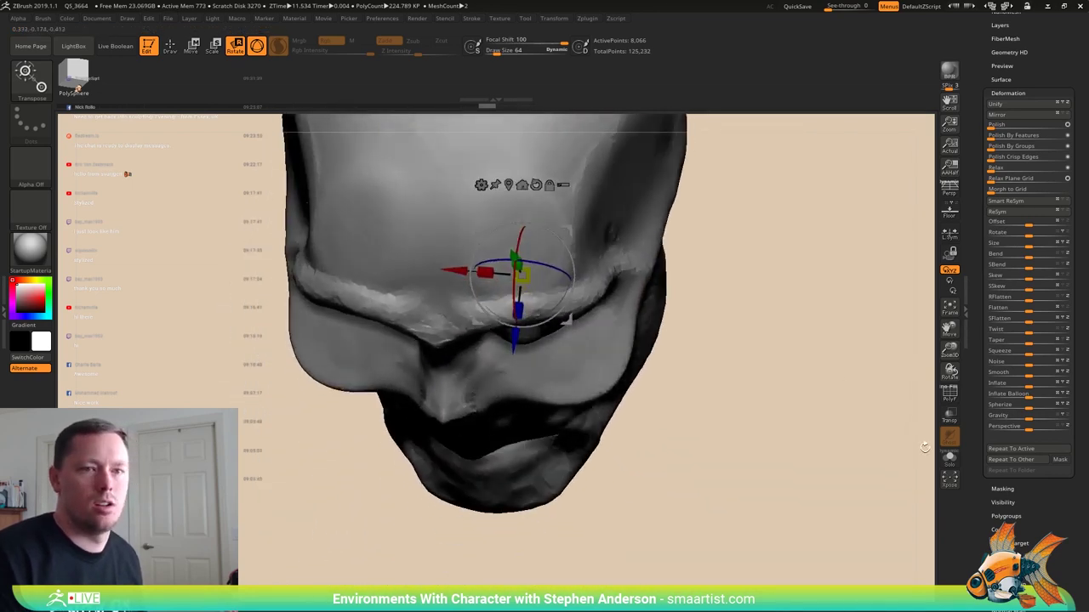
- Make the head transparent and nudge the eyeball in its socket, judging the fit from above and from the front
left_click(951, 417)
left_click_drag(753, 294, 752, 328)
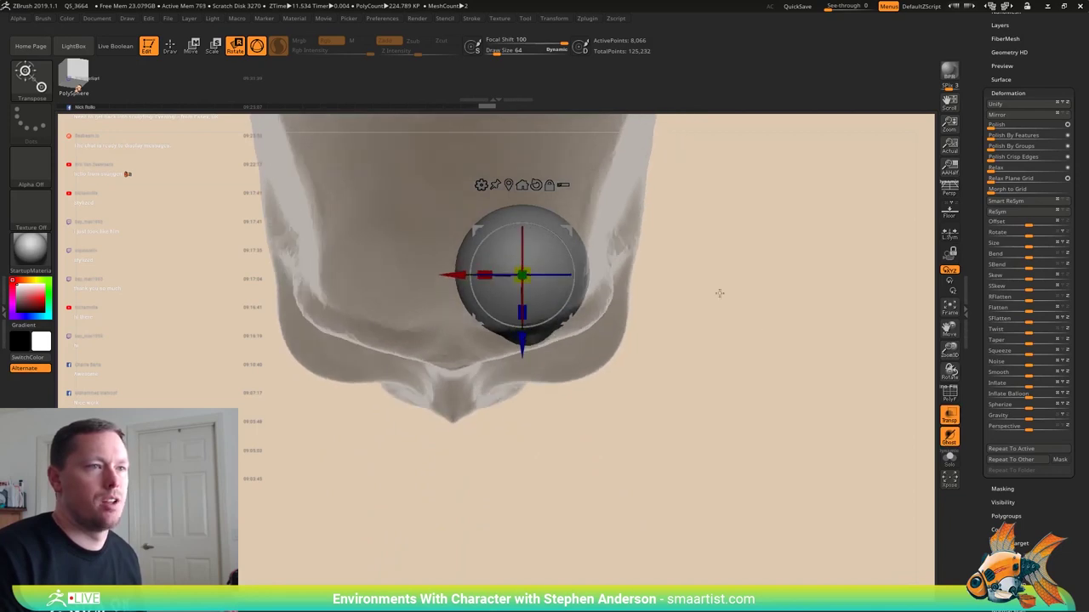
left_click_drag(568, 231, 570, 232)
left_click_drag(691, 280, 736, 213)
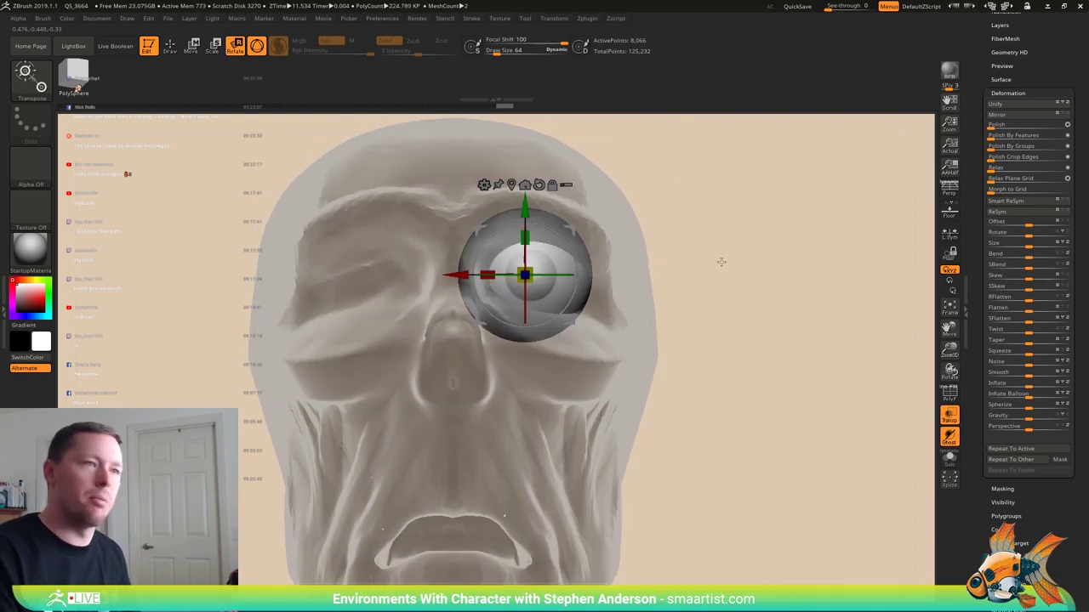
mouse_move(716, 257)
left_mouse_down("alt")
mouse_move(728, 281)
mouse_move(783, 253)
left_mouse_up("alt")
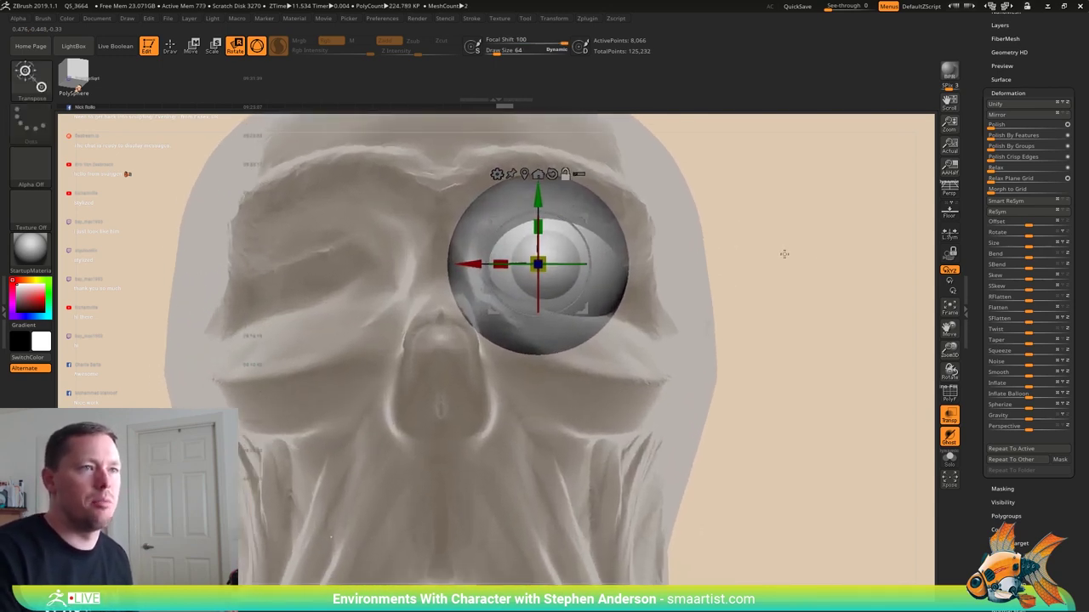
- Return to drawing mode with the ZModeler brush and turn off the head's transparency
key("q")
key("shift+f")
key("shift+f")
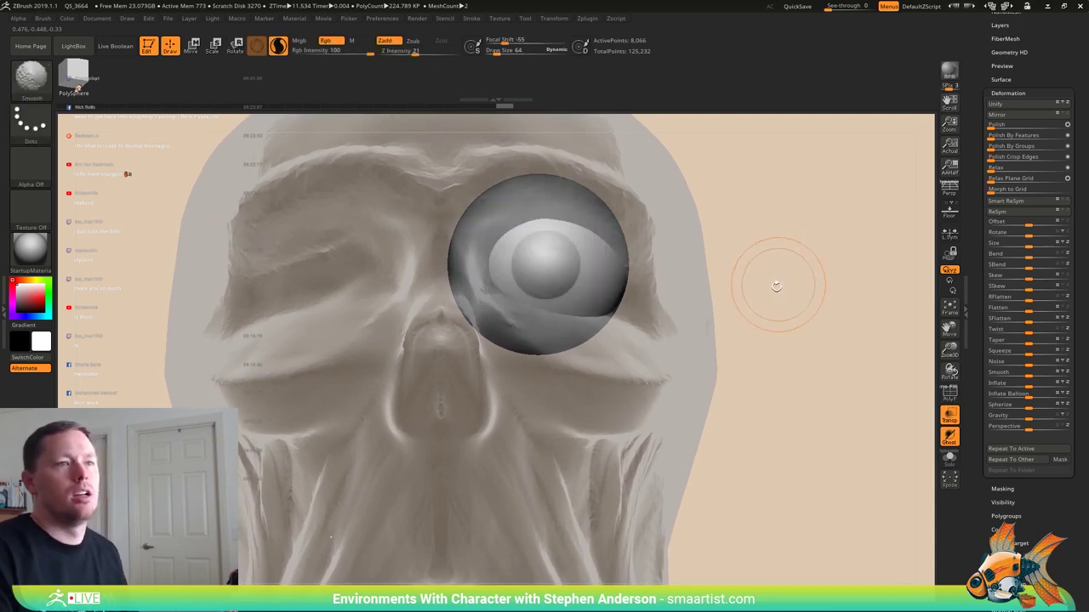
key("b")
key("z")
key("m")
left_click(950, 421)
right_click_drag(756, 432, 739, 359, "ctrl")
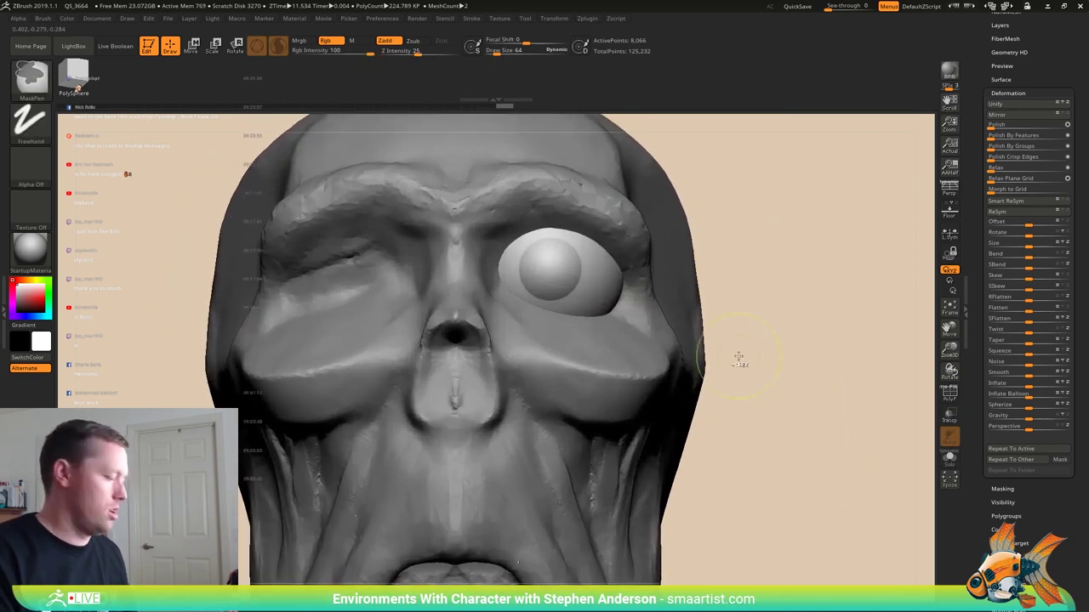
- Move the eyeball inward toward the nose so it sits better in the eye socket
key("w")
left_click_drag(505, 269, 492, 269)
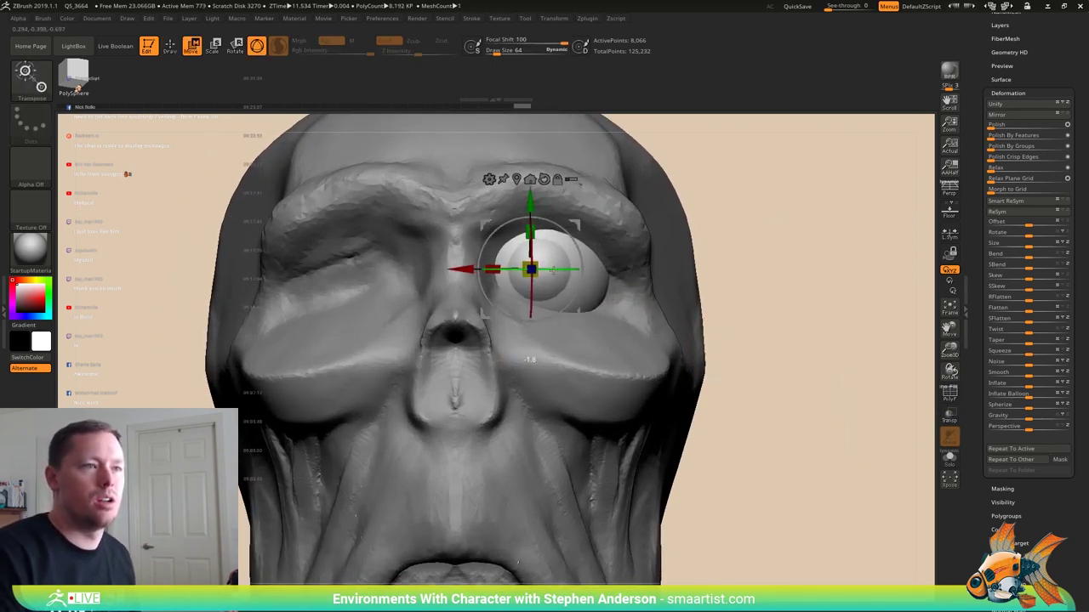
left_click_drag(575, 228, 569, 227)
right_click_drag(640, 234, 581, 255)
left_click_drag(668, 222, 724, 266)
- Duplicate the eyeball and mirror the copy across the X axis into the opposite eye socket
key("ctrl+shift+d")
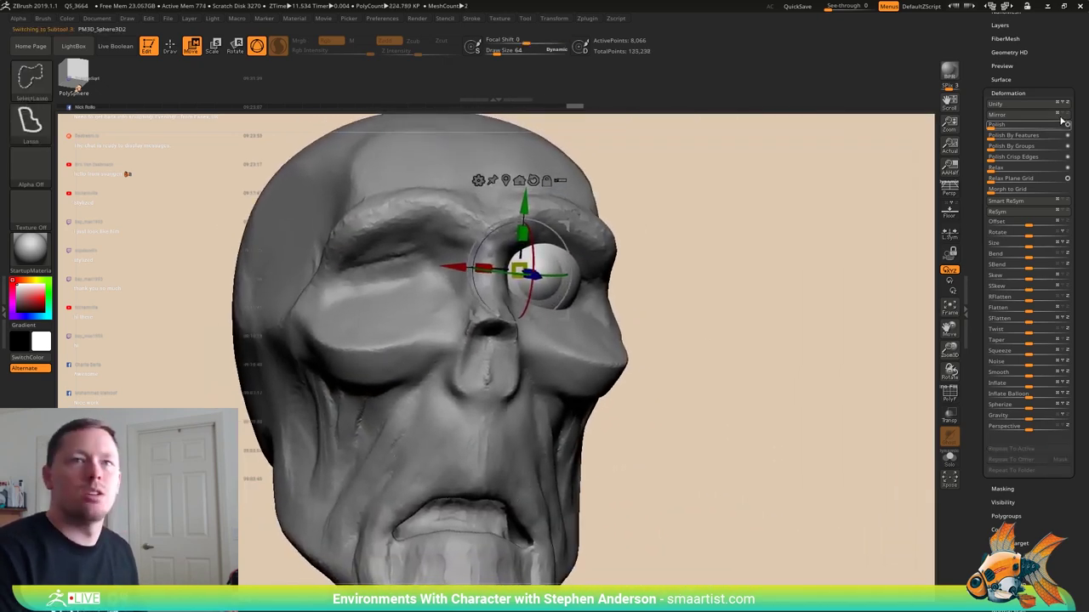
mouse_move(754, 212)
left_mouse_down()
mouse_move(737, 219)
mouse_move(750, 222)
left_mouse_up()
key("q")
mouse_move(763, 233)
right_mouse_down()
mouse_move(768, 243)
mouse_move(705, 242)
mouse_move(649, 280)
mouse_move(668, 273)
right_mouse_up()
left_click_drag(668, 273, 703, 285)
mouse_move(703, 287)
right_mouse_down("ctrl")
mouse_move(728, 311)
mouse_move(740, 307)
right_mouse_up("ctrl")
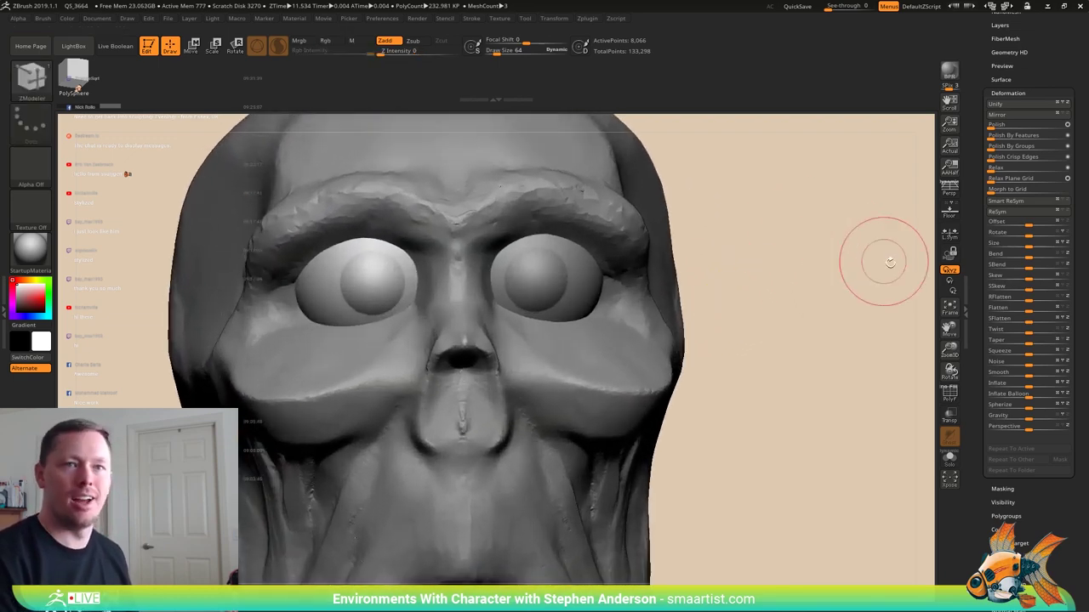
- Merge the two eyeballs into a single subtool
left_click_drag(1029, 41, 1018, 119)
left_click(1002, 122)
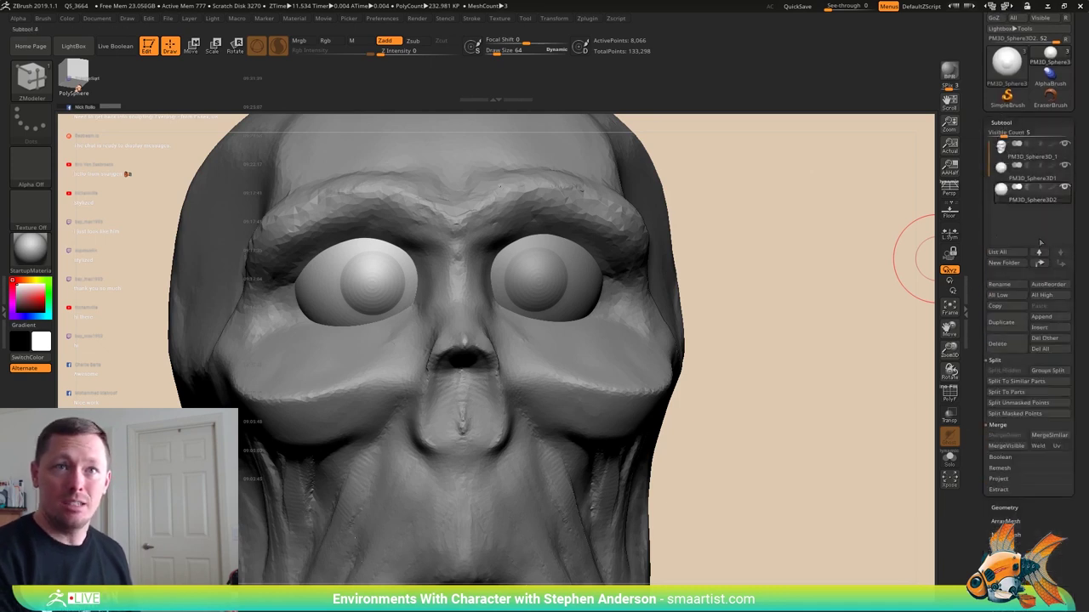
mouse_move(1015, 180)
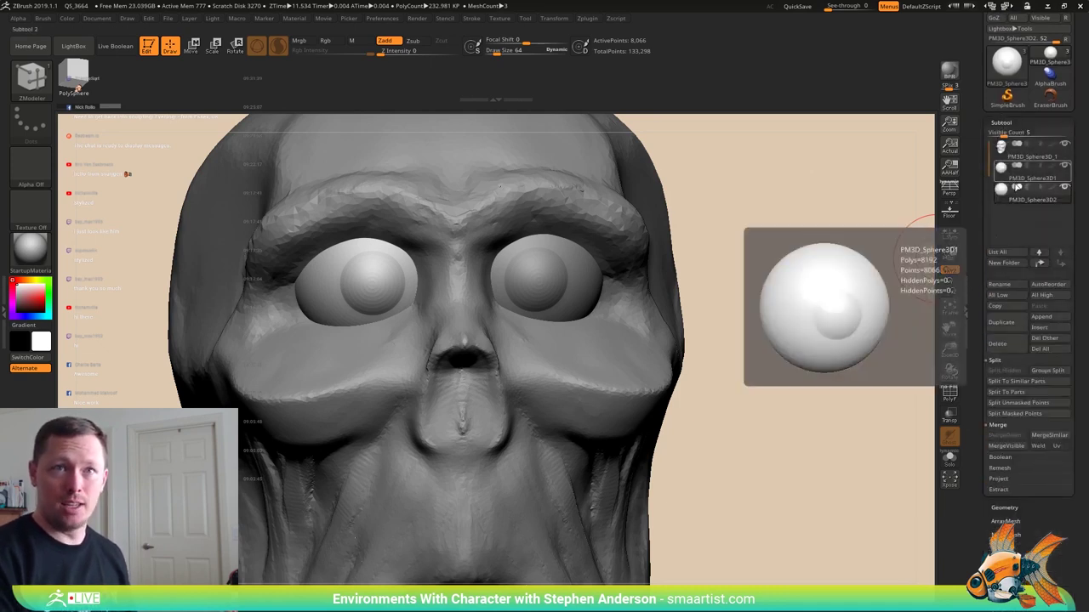
key("ctrl+e")
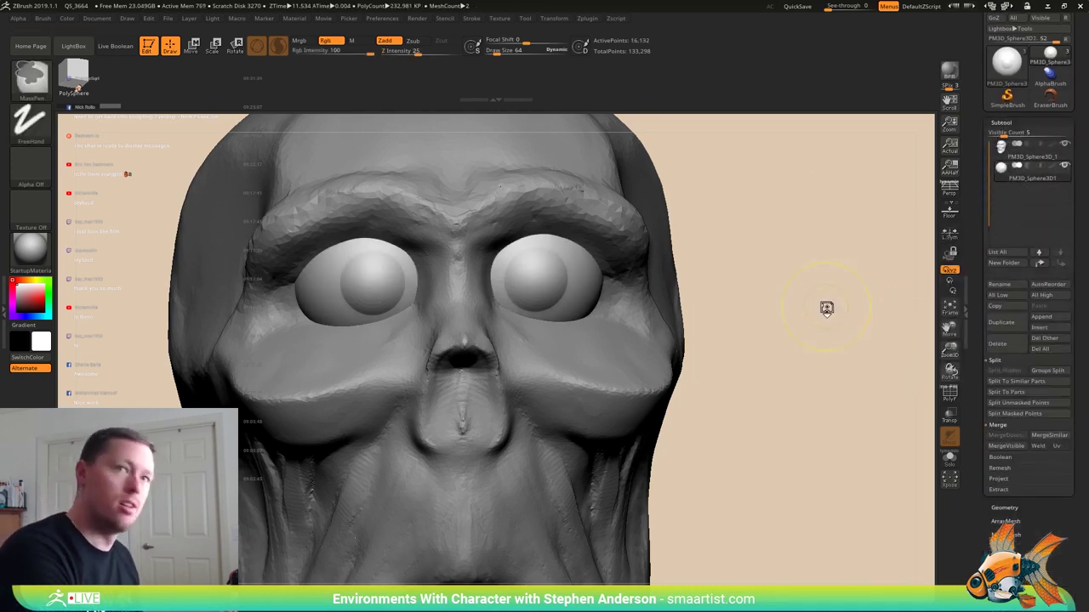
- Make the head the active subtool and choose the Move brush
left_click_drag(826, 308, 712, 328)
right_click_drag(715, 317, 736, 378, "ctrl")
left_click(604, 294, "alt")
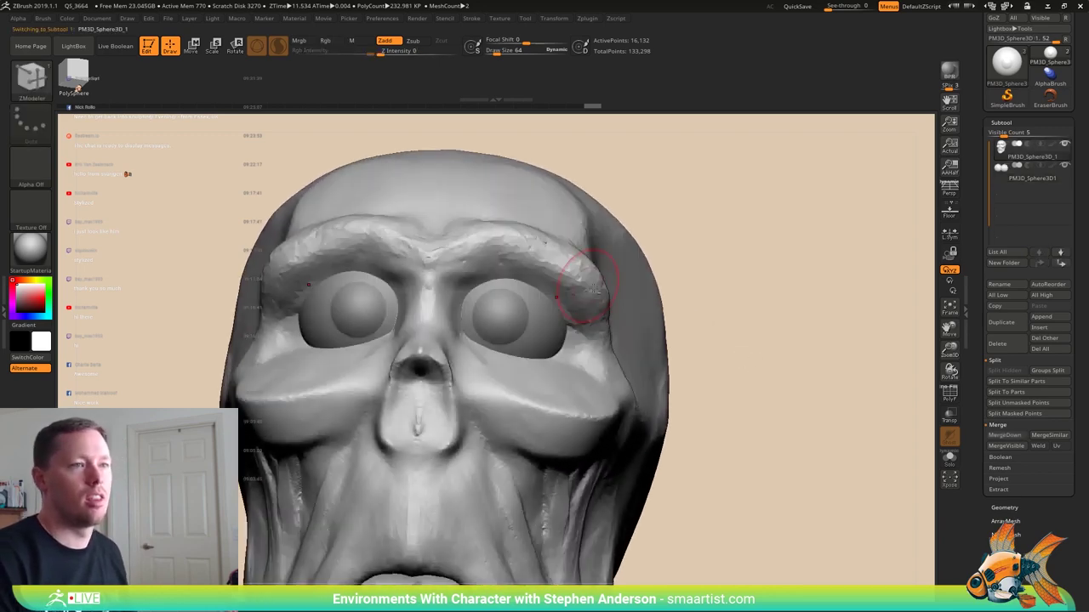
right_click_drag(596, 323, 566, 290)
key("b")
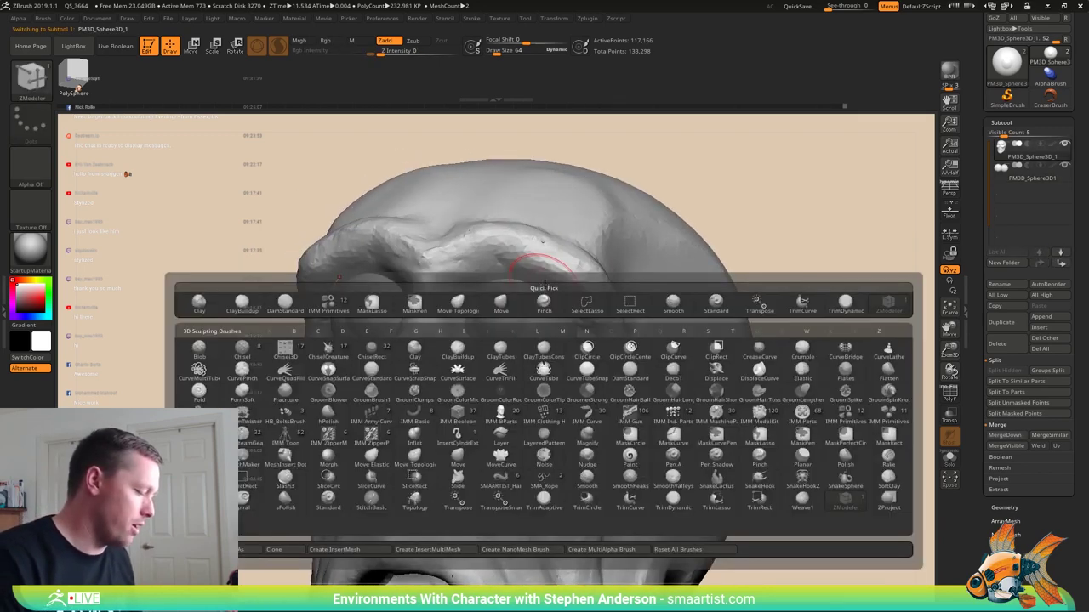
key("m")
key("v")
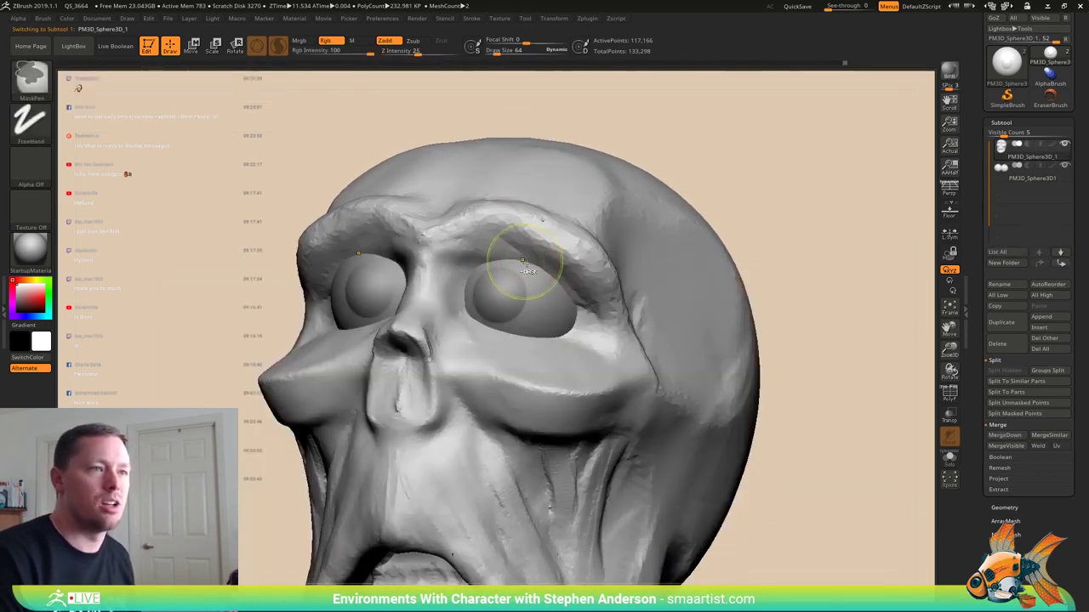
key("ctrl")
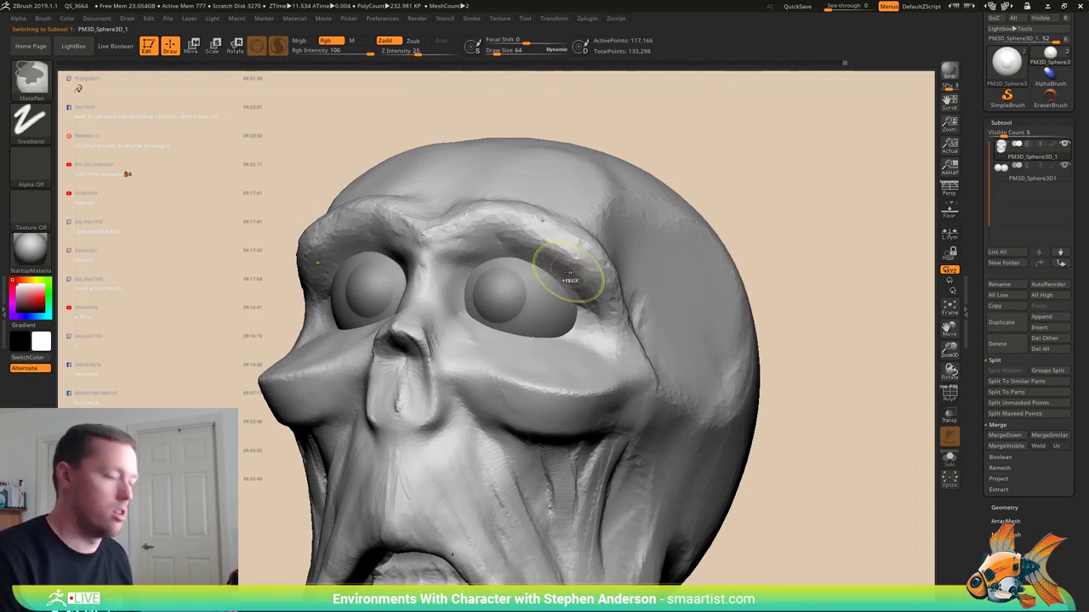
- Build up the upper eyelids beneath the brow ridge with the ClayBuildup brush, following the curve of the eyeballs
key("b")
key("c")
key("b")
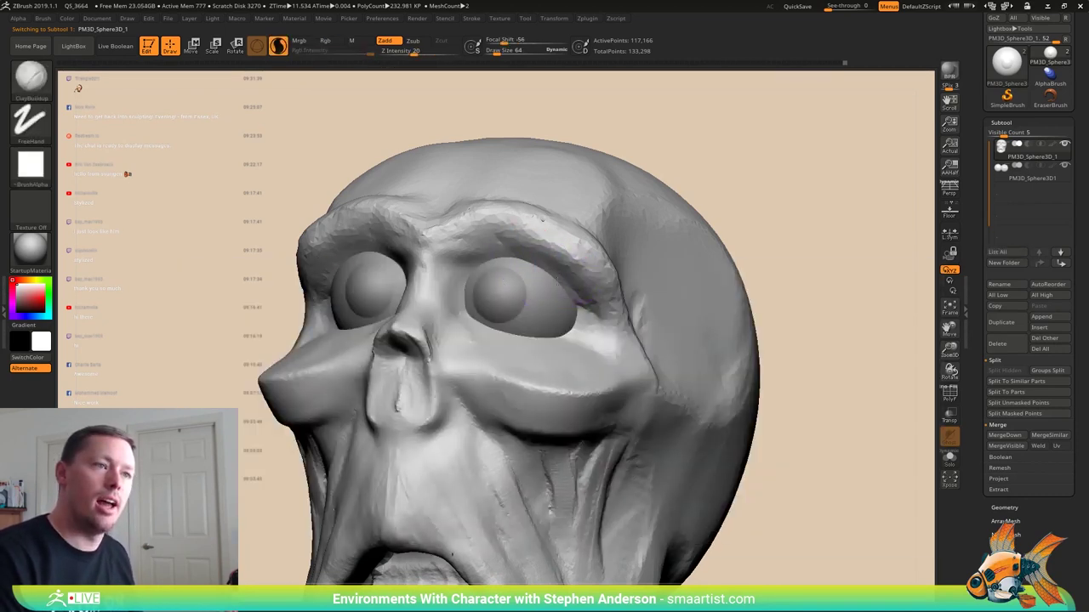
left_click_drag(542, 219, 543, 270)
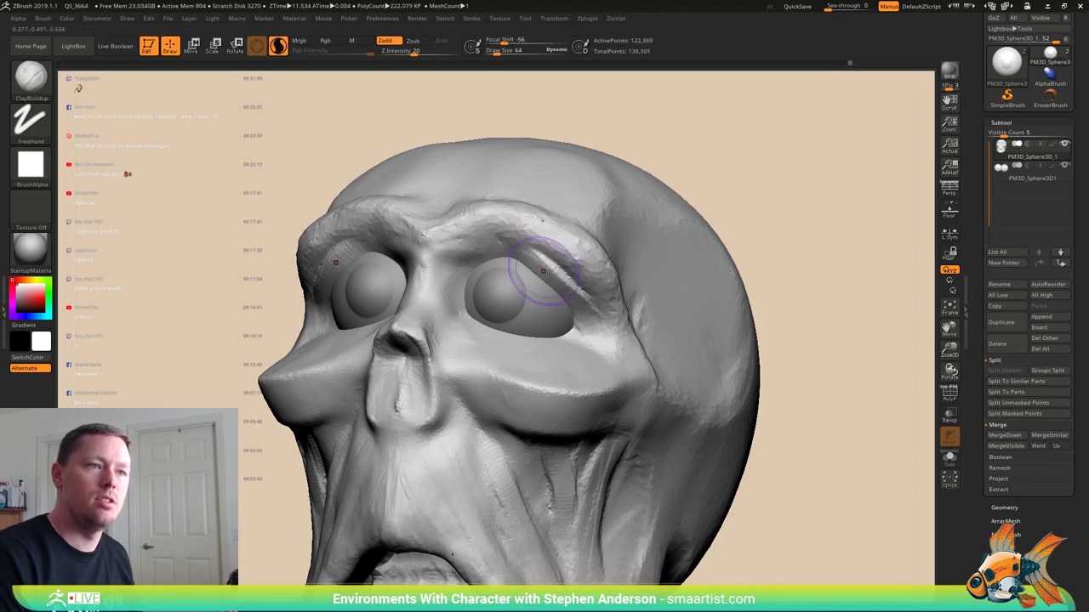
right_click_drag(538, 274, 485, 246)
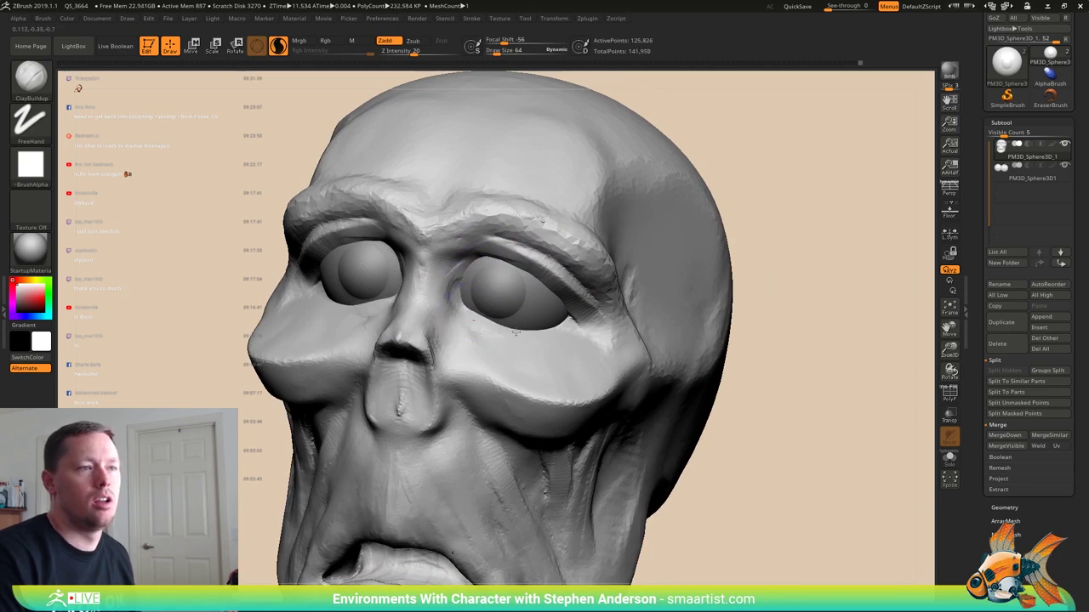
- Sculpt lower eyelids and sagging bags under both eyes with ClayBuildup
left_click_drag(486, 329, 570, 327)
mouse_move(508, 327)
right_mouse_down()
mouse_move(486, 342)
mouse_move(520, 362)
right_mouse_up()
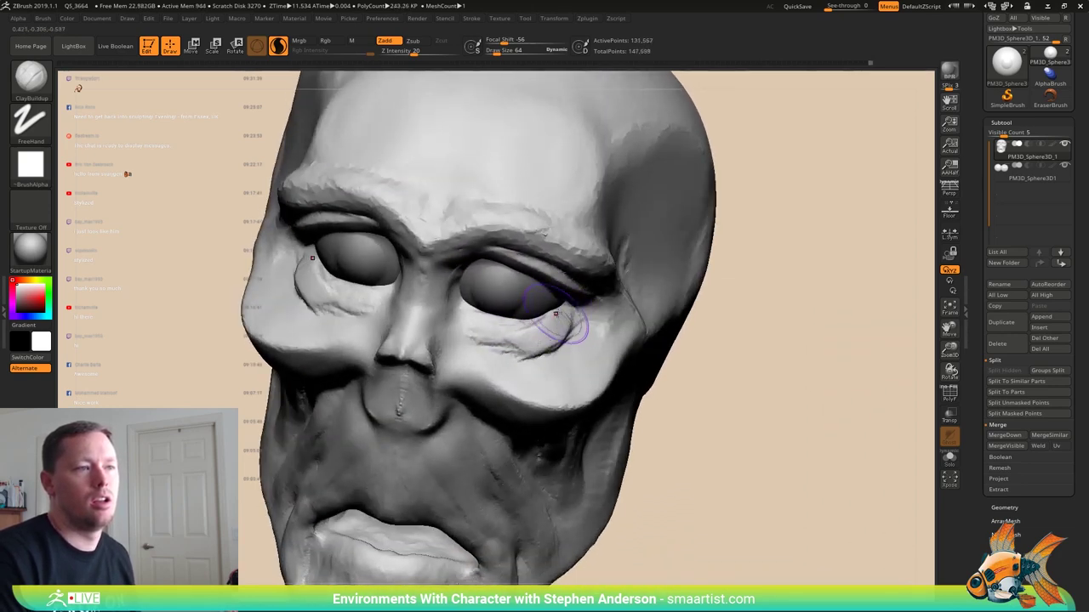
mouse_move(523, 340)
left_mouse_down()
mouse_move(511, 320)
mouse_move(537, 322)
left_mouse_up()
mouse_move(538, 322)
right_mouse_down()
mouse_move(494, 306)
mouse_move(534, 315)
right_mouse_up()
mouse_move(511, 334)
left_mouse_down()
mouse_move(534, 323)
mouse_move(488, 321)
left_mouse_up()
right_click_drag(545, 323, 494, 322)
- Refine the creases of the under-eye bags with ClayBuildup at draw size 35 and smooth them
key("s")
left_click_drag(523, 325, 517, 325)
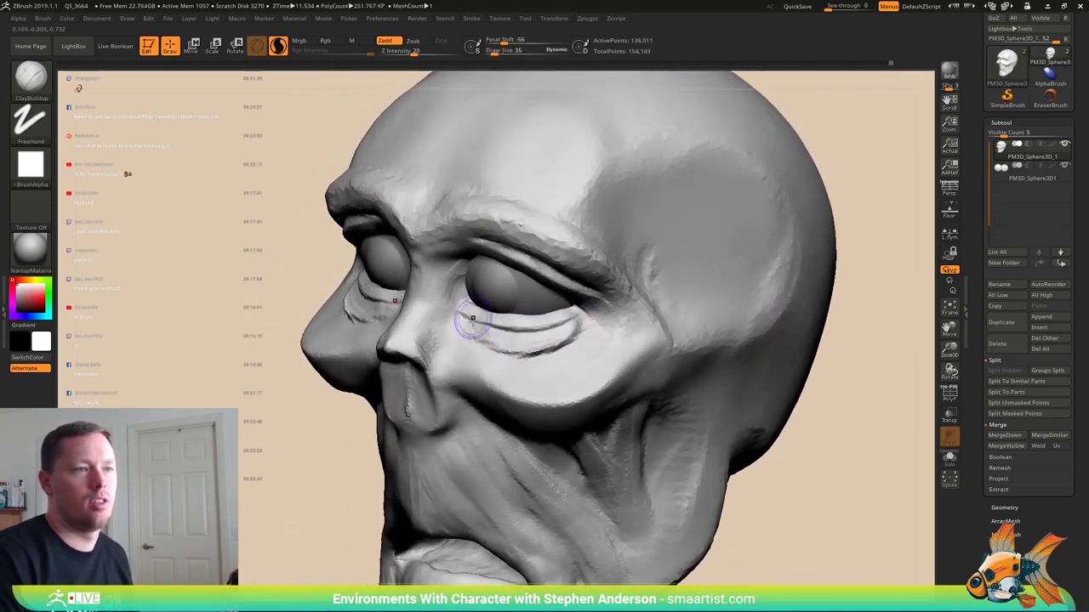
left_click_drag(516, 350, 529, 352)
right_click_drag(520, 347, 571, 341)
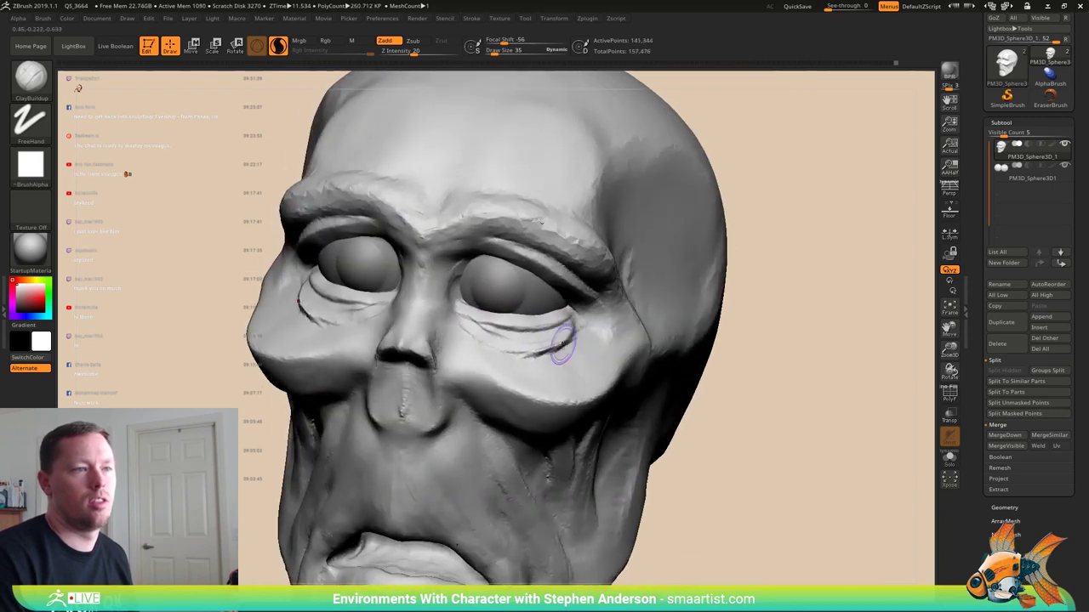
left_click_drag(529, 349, 514, 344, "shift")
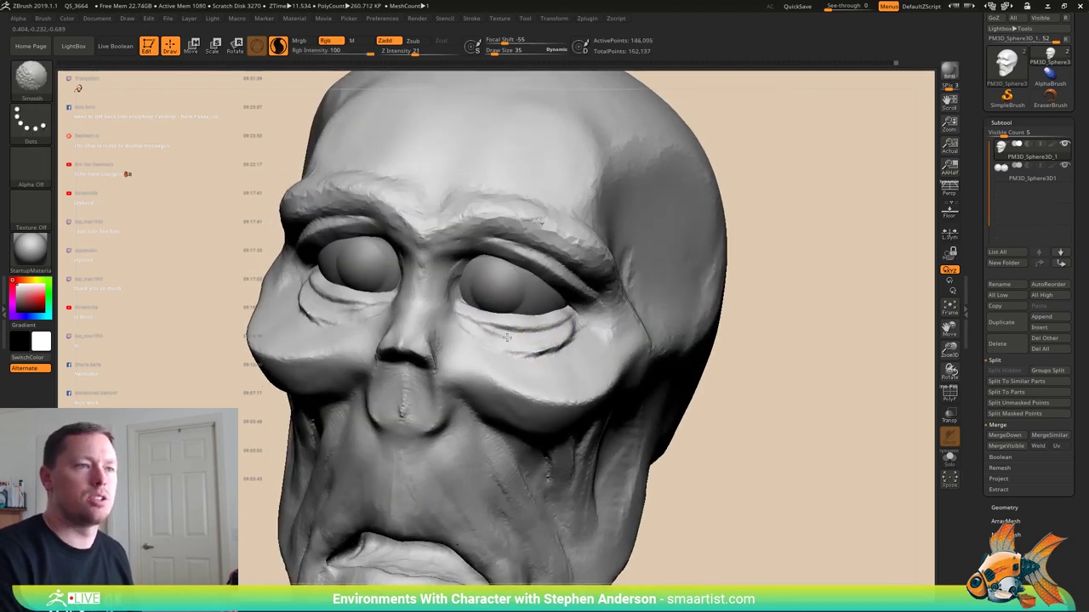
- Adjust the cheek area below the eyes with the Move brush, enlarging its draw size to 136
mouse_move(506, 338)
right_mouse_down()
mouse_move(510, 324)
mouse_move(485, 292)
mouse_move(476, 323)
mouse_move(405, 383)
mouse_move(429, 349)
right_mouse_up()
key("b")
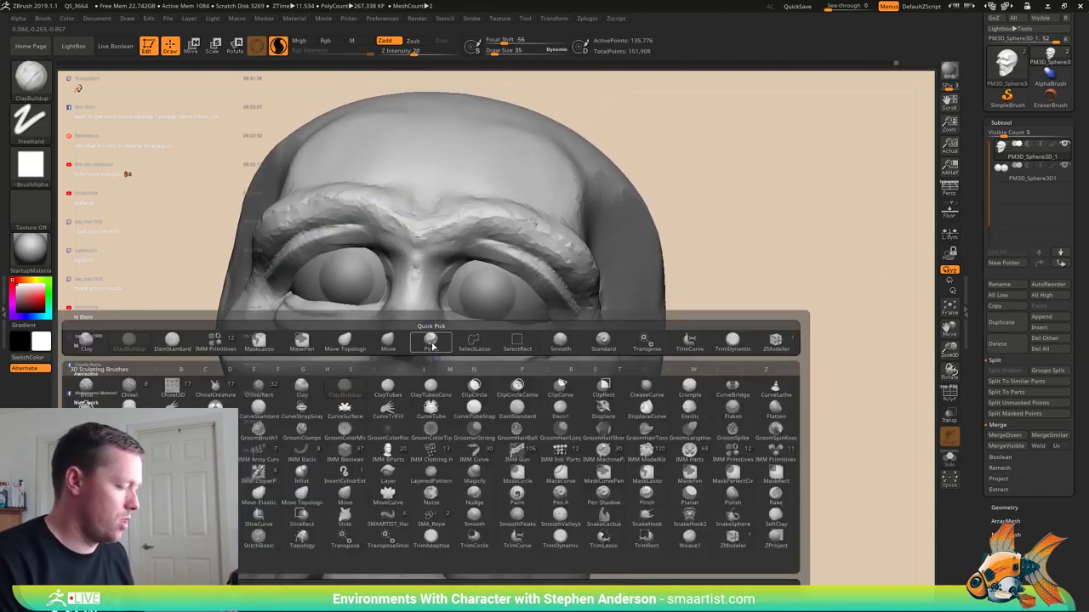
key("m")
key("v")
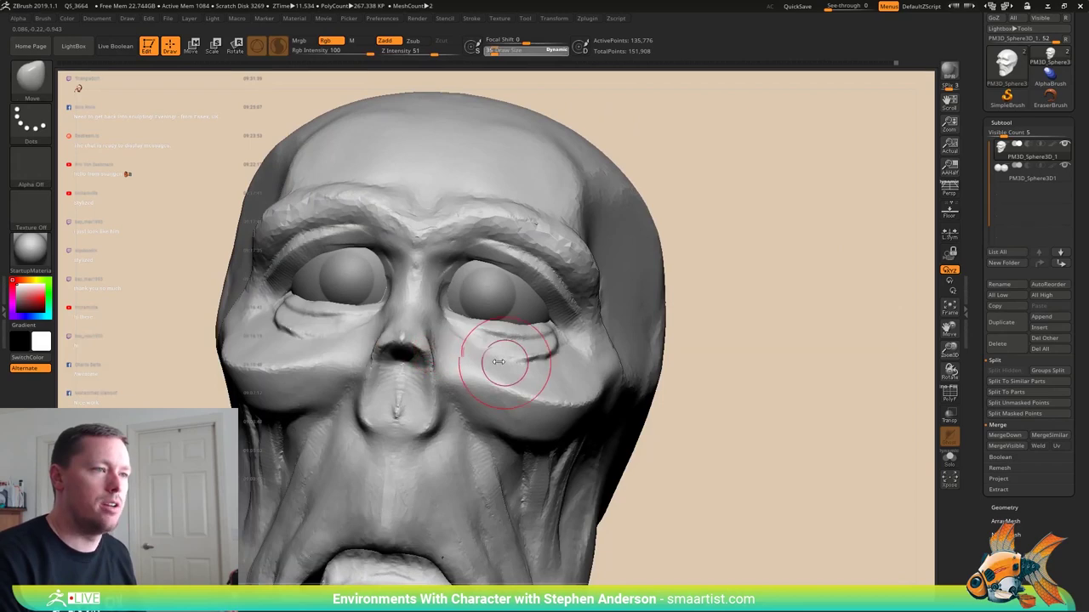
left_click_drag(499, 362, 504, 363)
mouse_move(405, 361)
right_mouse_down()
mouse_move(462, 365)
mouse_move(489, 412)
right_mouse_up()
key("s")
left_click_drag(467, 374, 472, 375)
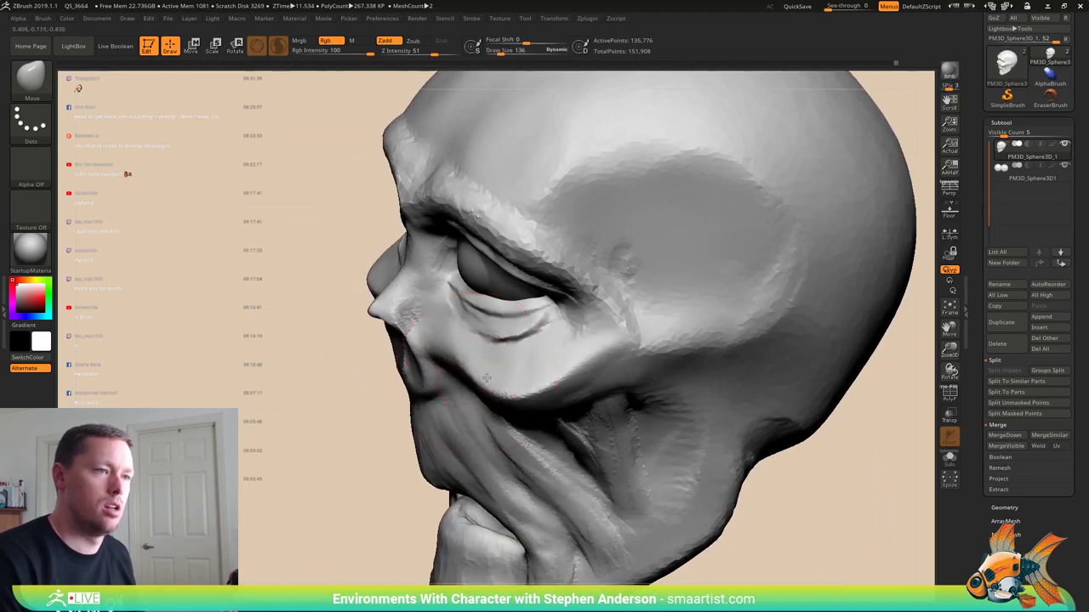
mouse_move(508, 387)
right_mouse_down()
mouse_move(472, 402)
mouse_move(592, 333)
mouse_move(580, 285)
right_mouse_up()
mouse_move(566, 349)
right_mouse_down()
mouse_move(538, 383)
mouse_move(546, 339)
mouse_move(489, 361)
mouse_move(476, 387)
mouse_move(498, 364)
right_mouse_up()
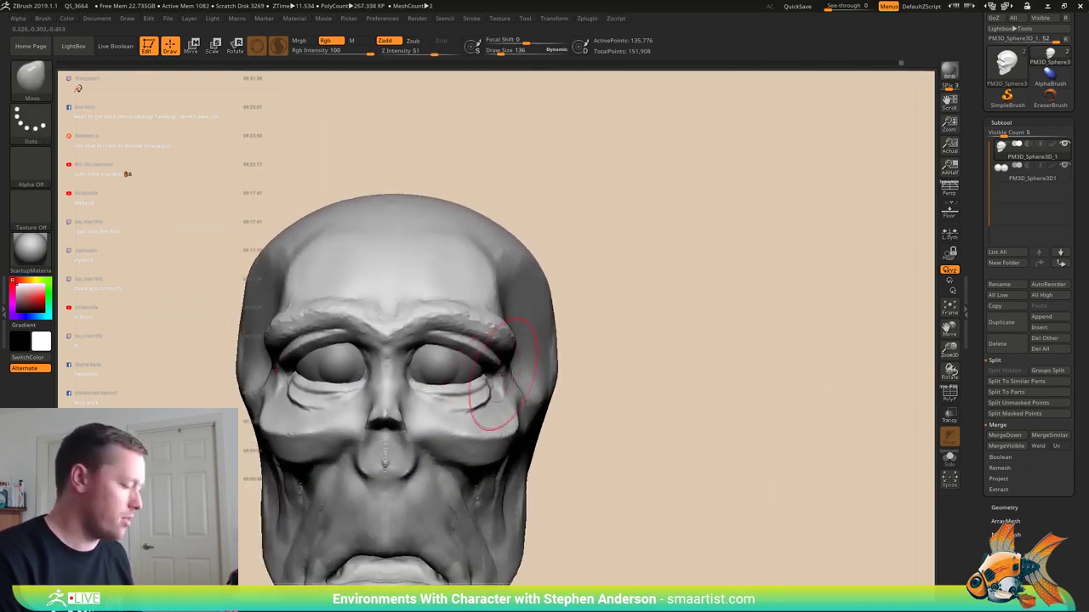
- Make the merged eyeballs the active subtool and show them through a transparent head
left_click(1004, 179)
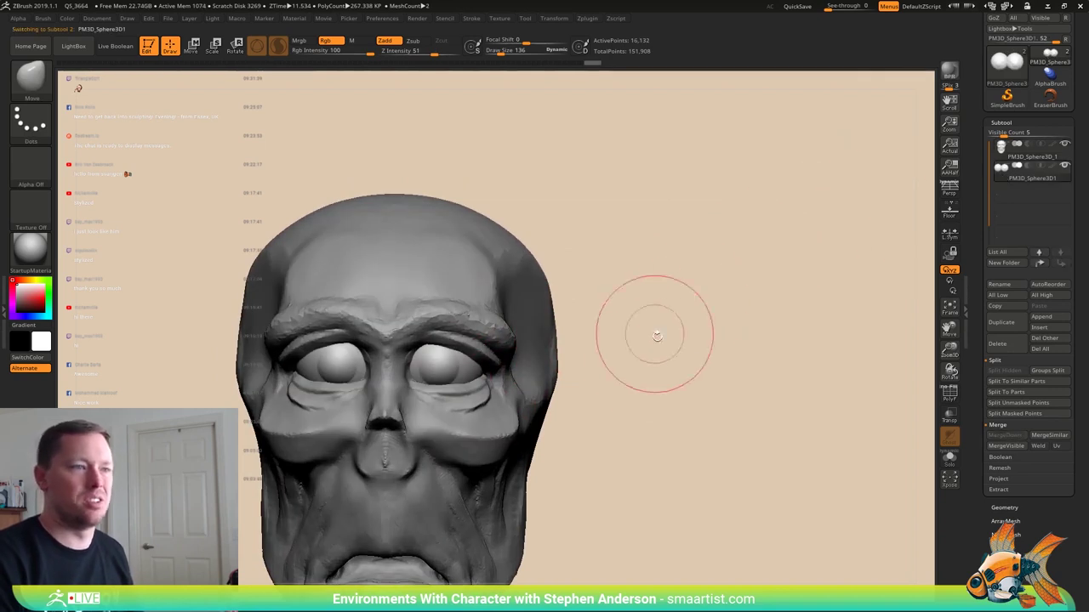
key("shift")
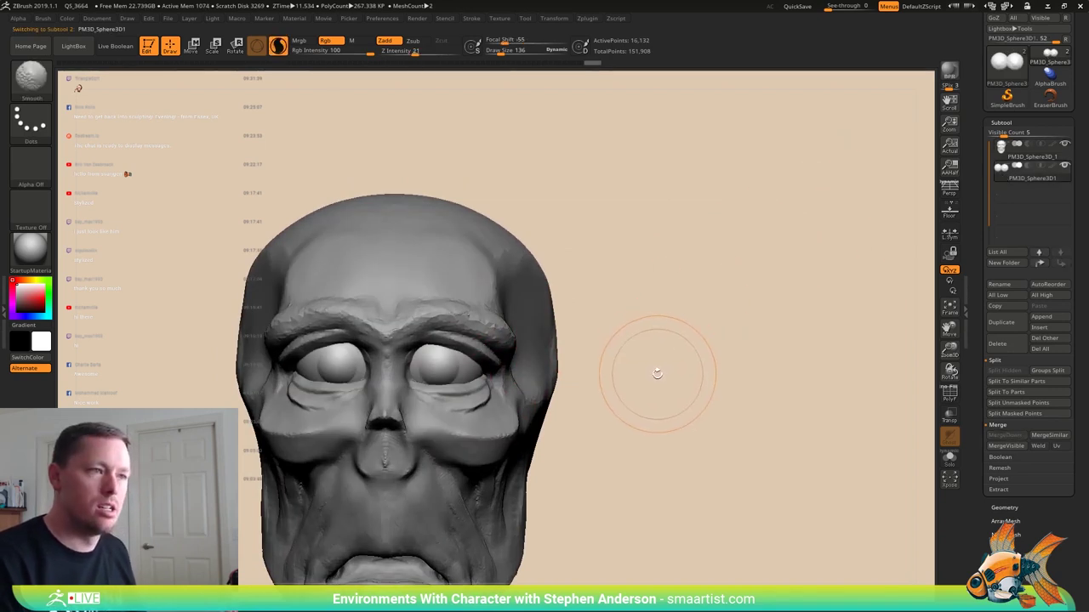
key("shift+t")
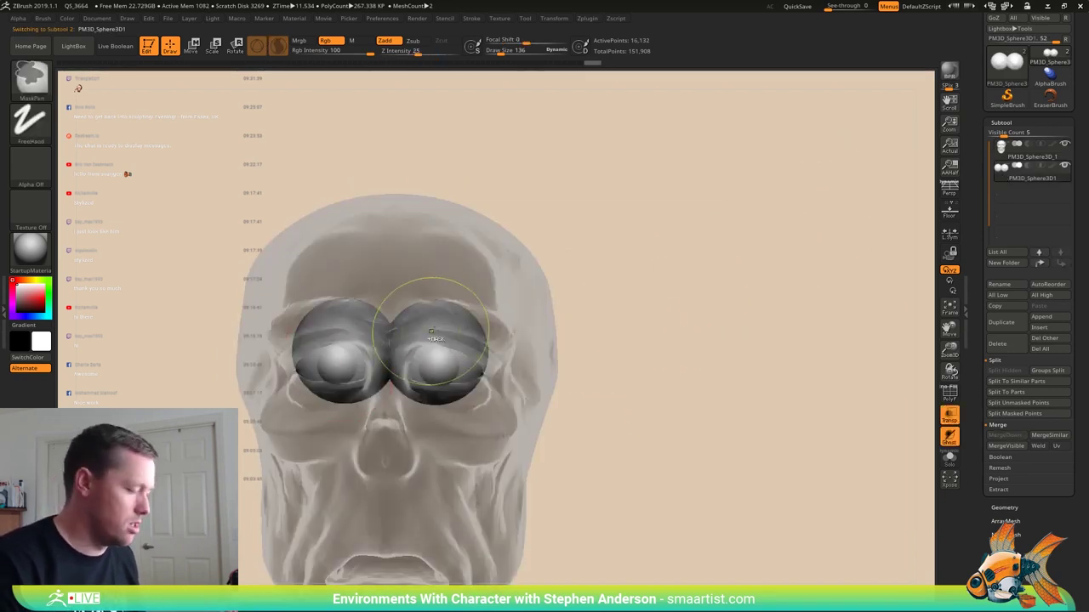
right_click_drag(431, 332, 425, 382, "ctrl")
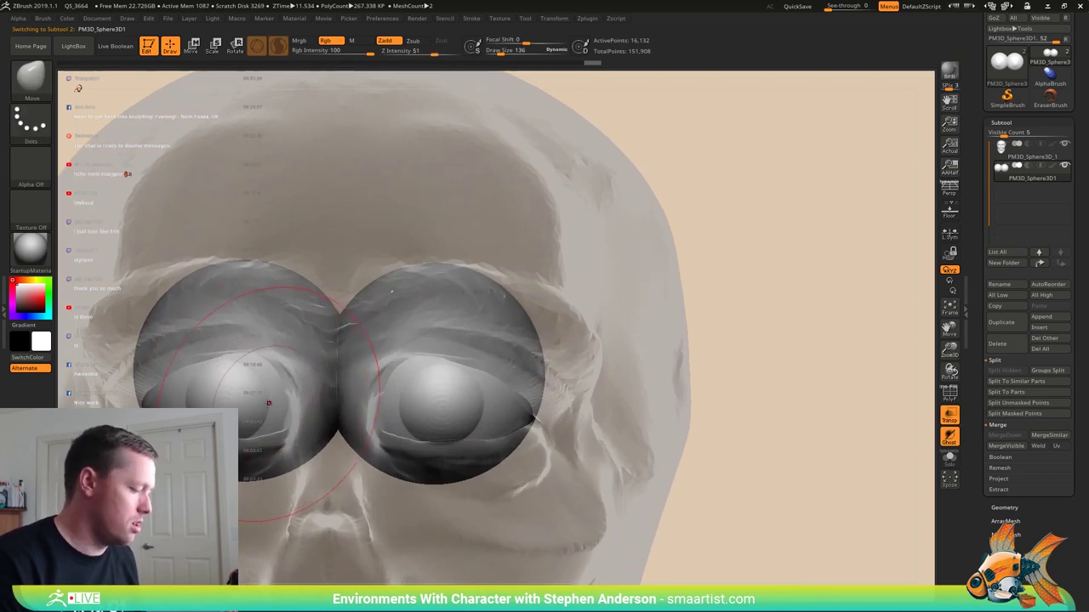
- Delete the eyeball in the character's right socket with ZModeler's Delete Island action
key("b")
key("z")
key("m")
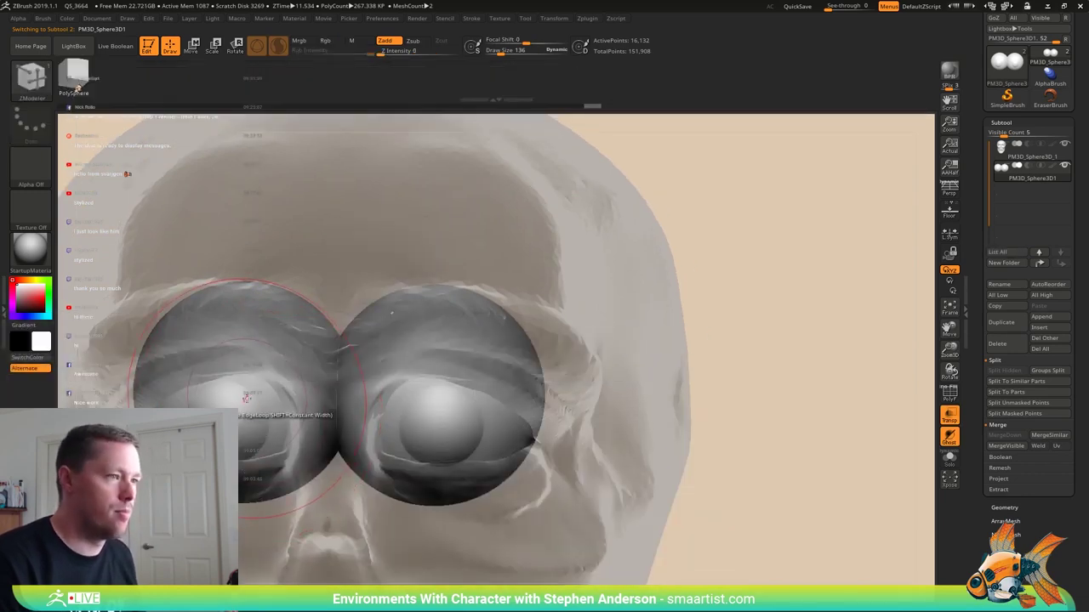
key("f")
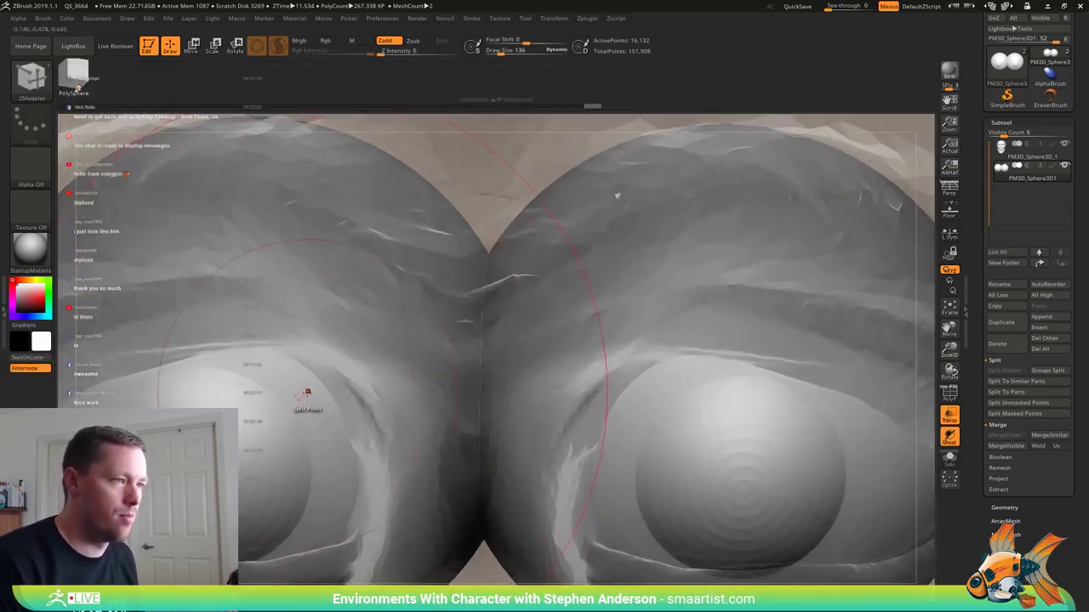
key("space")
left_click(211, 269)
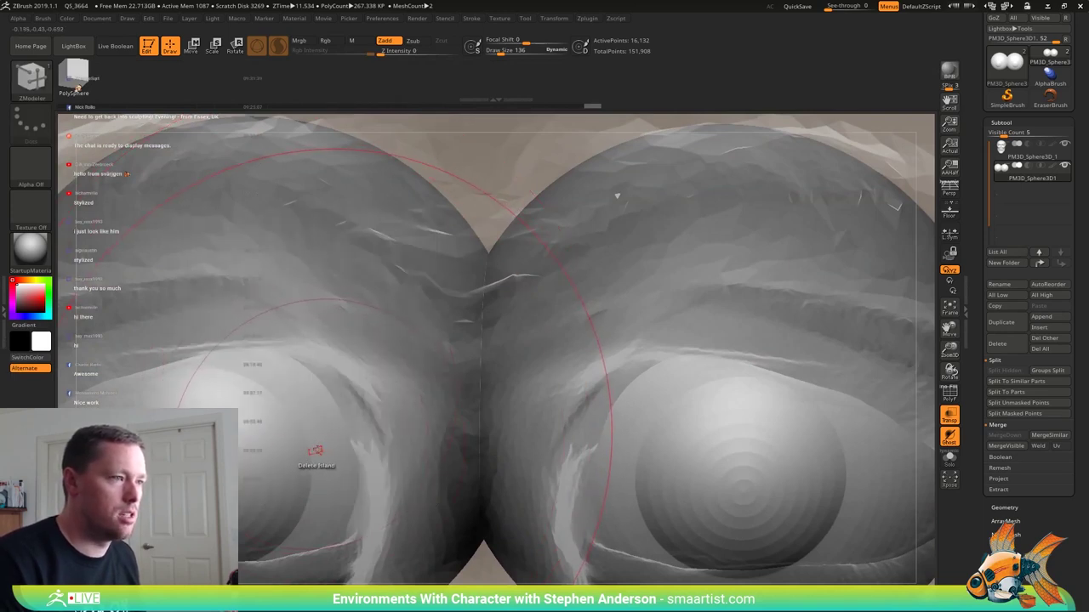
left_click(323, 450)
- Scale the remaining eyeball down to about 0.7 and reposition it inside its socket
mouse_move(323, 451)
right_mouse_down("ctrl")
mouse_move(326, 327)
mouse_move(294, 307)
mouse_move(372, 331)
right_mouse_up("ctrl")
key("r")
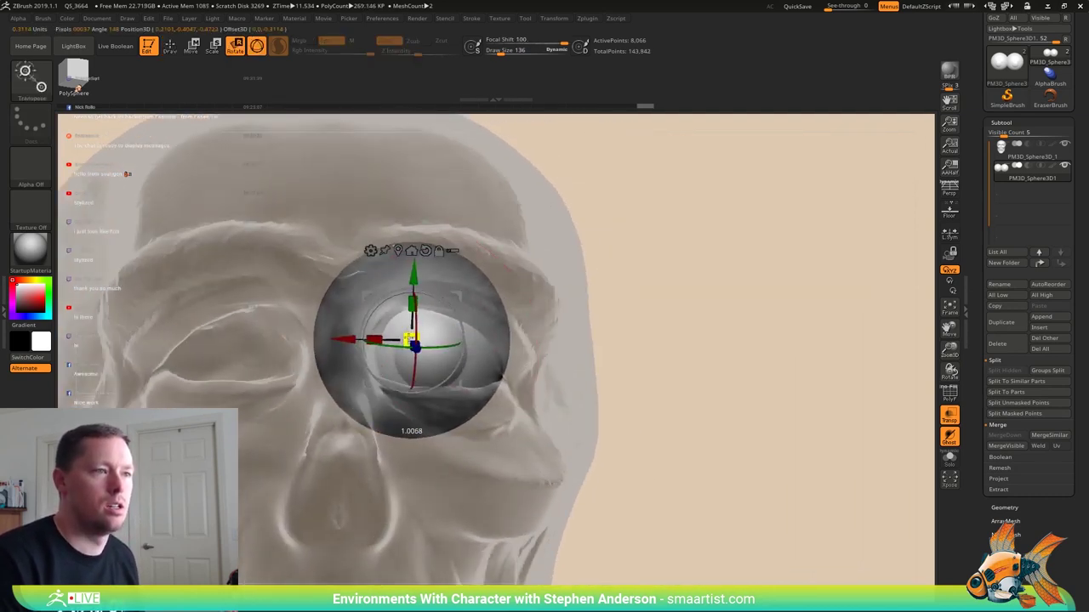
left_click_drag(408, 338, 423, 352)
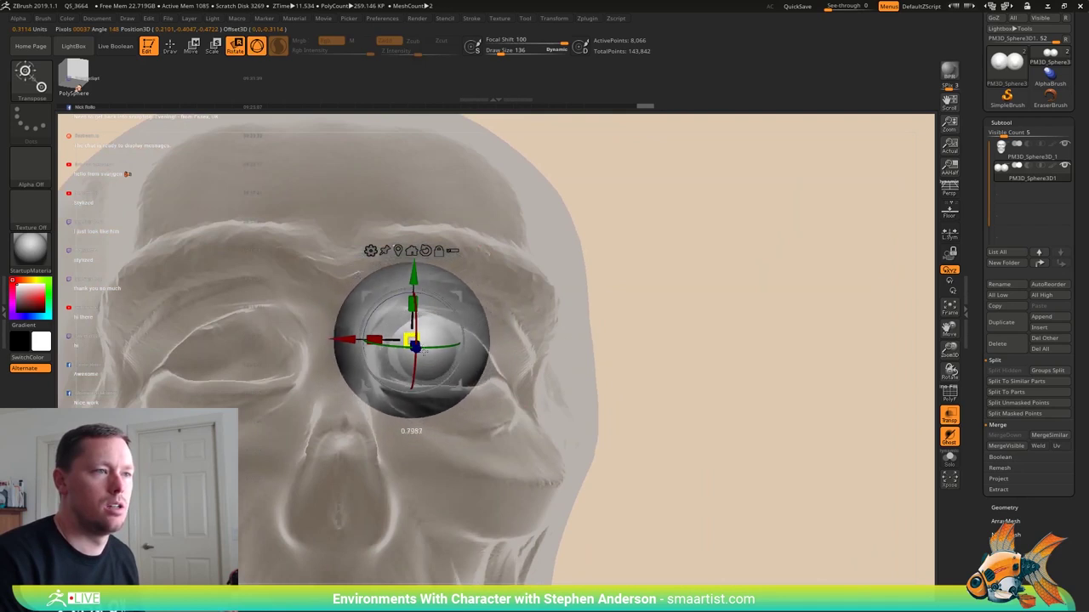
left_click(949, 459)
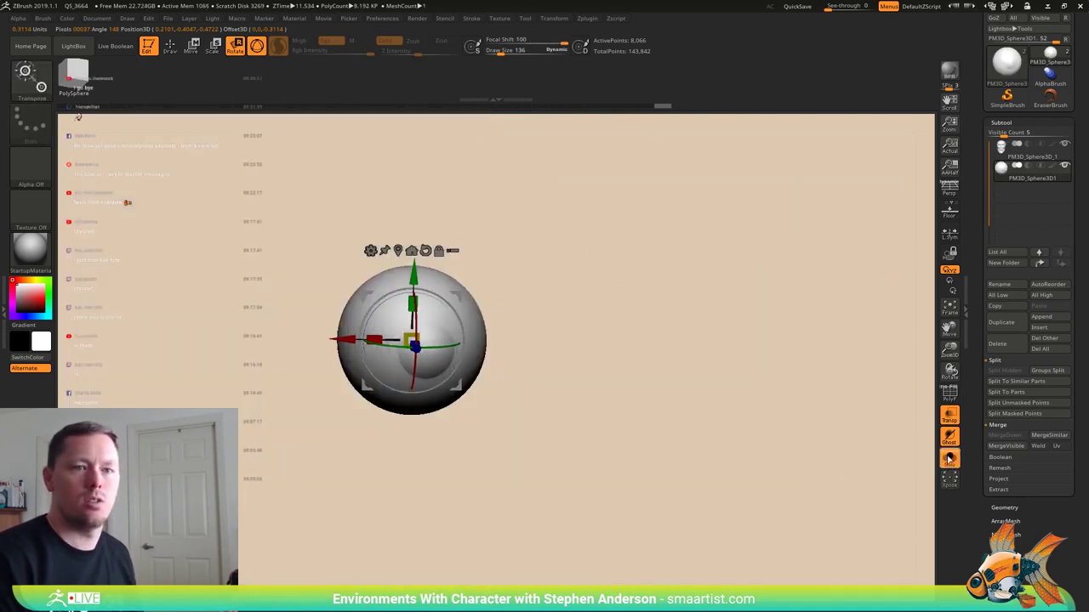
left_click(949, 460)
left_click_drag(745, 371, 529, 332)
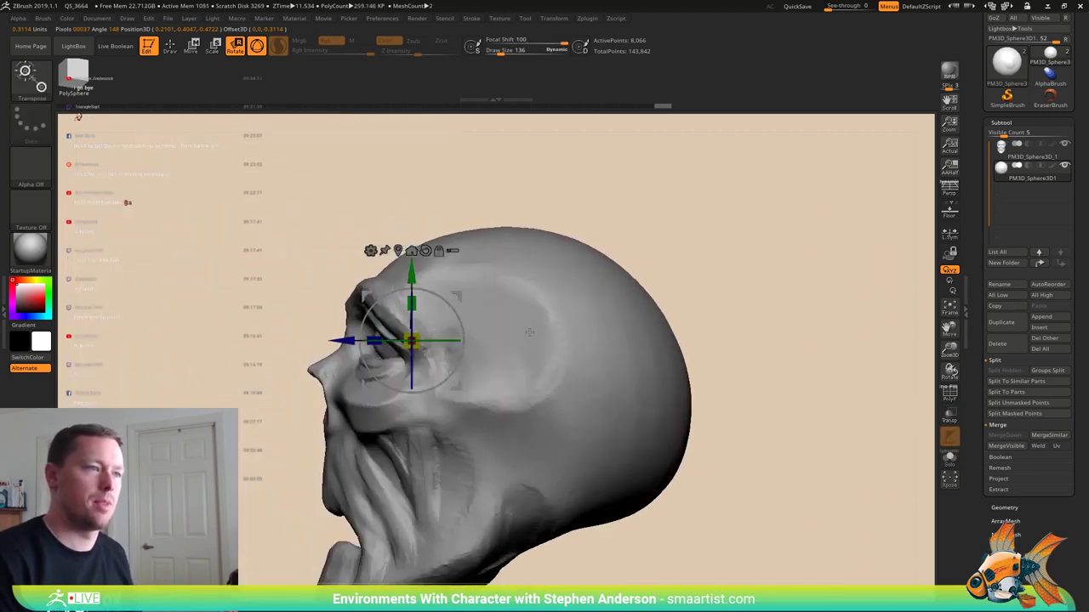
left_click_drag(448, 295, 448, 303)
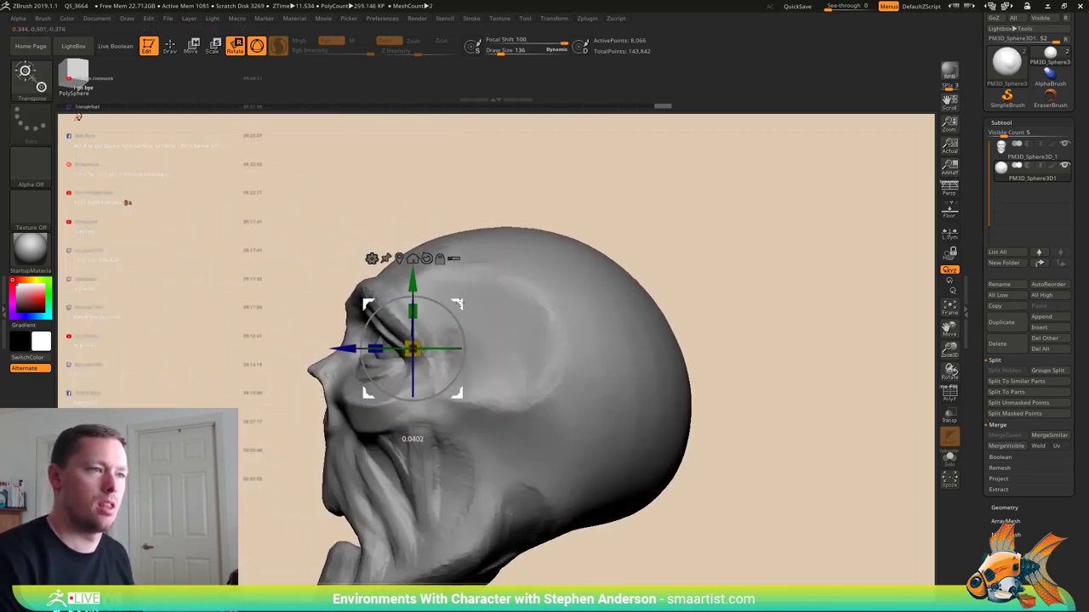
right_click_drag(507, 300, 521, 301)
mouse_move(521, 300)
left_mouse_down()
mouse_move(567, 316)
mouse_move(637, 311)
left_mouse_up()
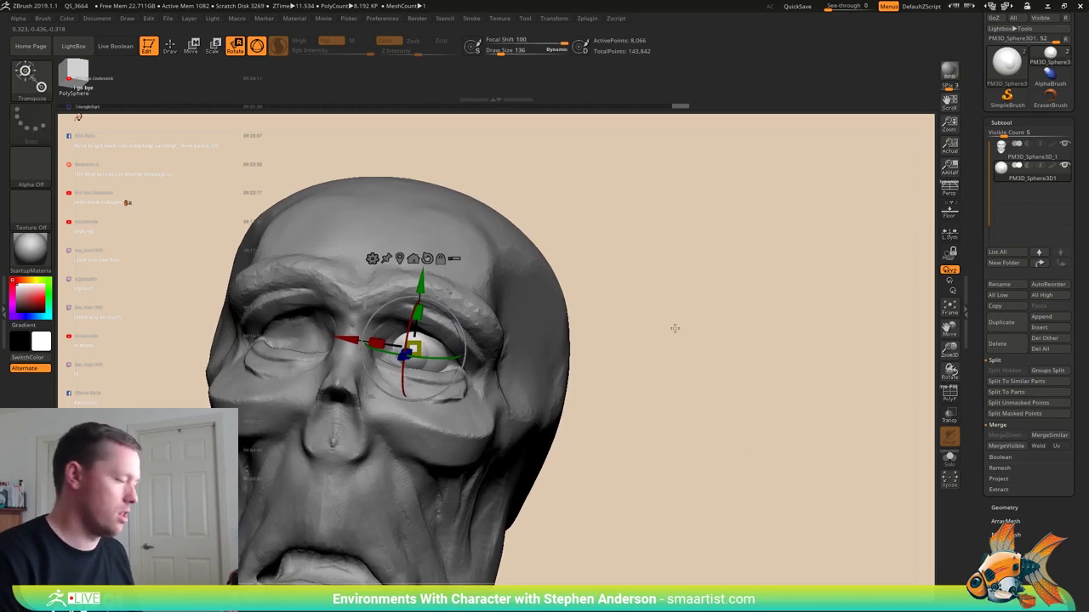
- Make the head the active subtool and choose the Move brush
key("q")
key("b")
key("z")
key("m")
left_click(469, 397, "alt")
right_click_drag(545, 364, 457, 396)
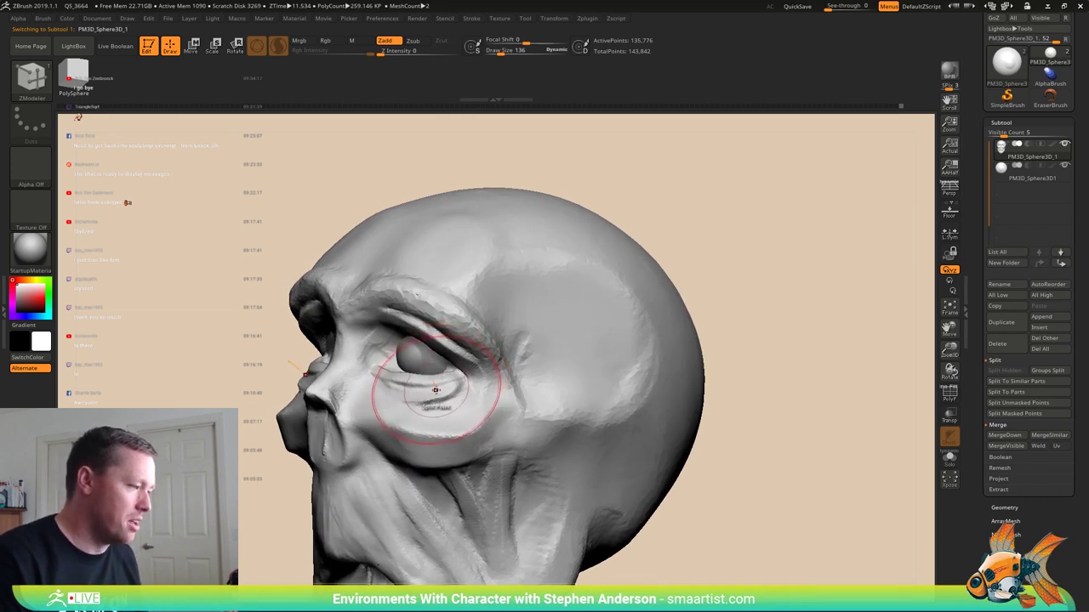
right_click_drag(444, 389, 459, 372)
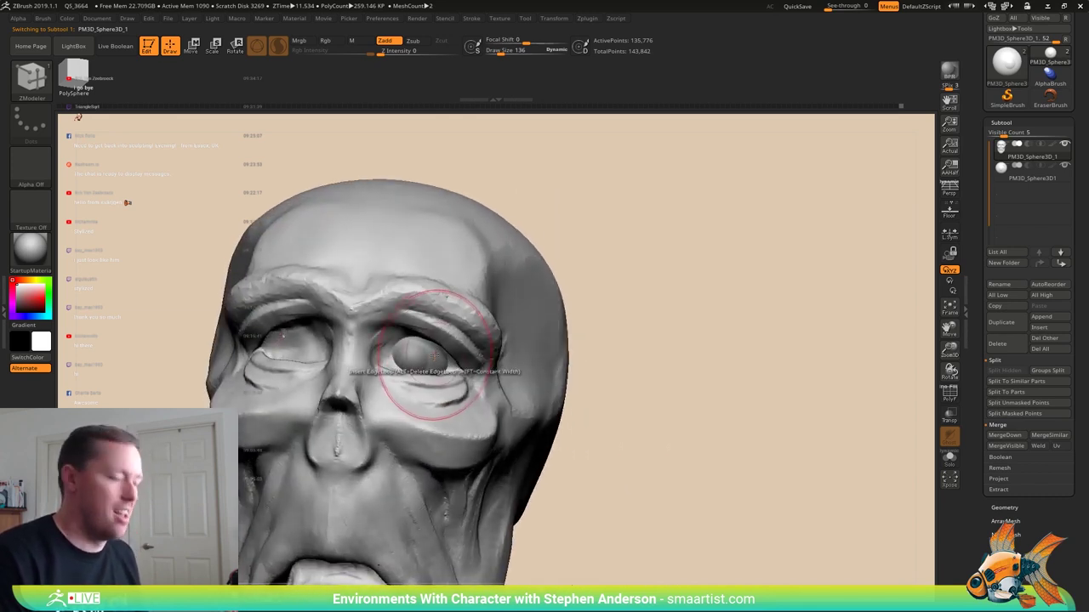
key("b")
key("m")
key("v")
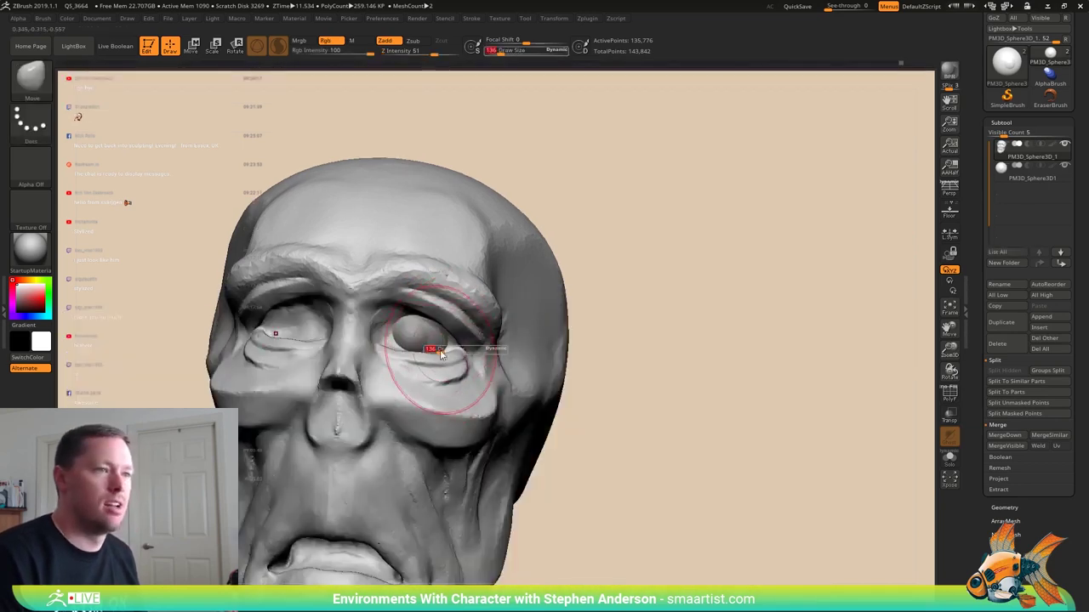
- Mask the eye sockets and under-eye bags with a small MaskPen at draw size 29 and invert the mask
key("ctrl")
mouse_move(438, 321)
left_mouse_down("ctrl")
mouse_move(394, 326)
mouse_move(406, 362)
mouse_move(465, 372)
left_mouse_up("ctrl")
mouse_move(460, 344)
right_mouse_down()
mouse_move(285, 307)
mouse_move(387, 298)
right_mouse_up()
key("s")
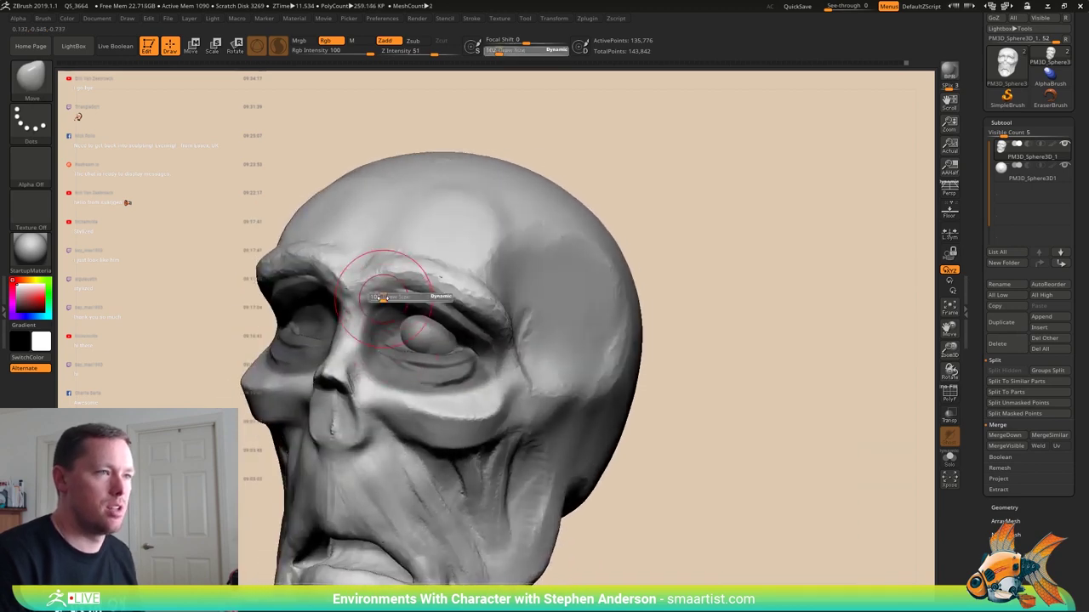
key("ctrl")
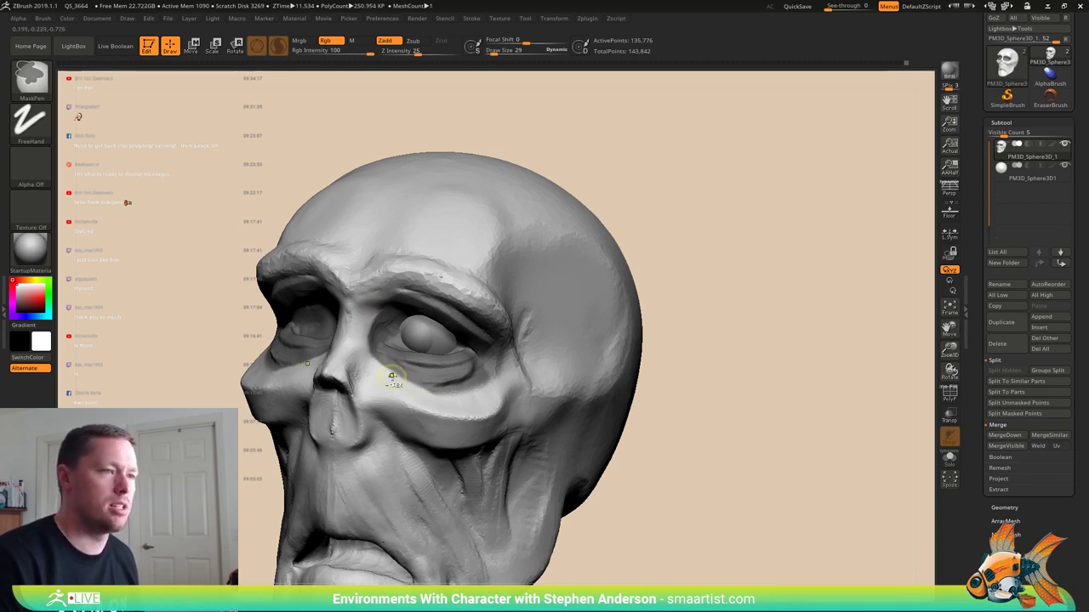
right_click_drag(398, 321, 374, 313)
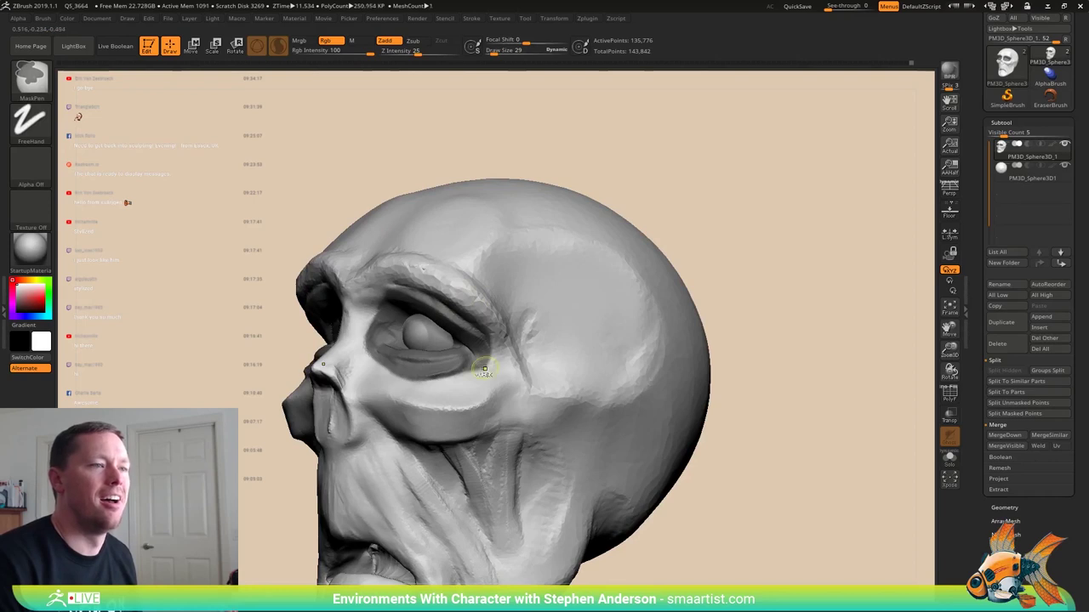
left_click(736, 290, "ctrl")
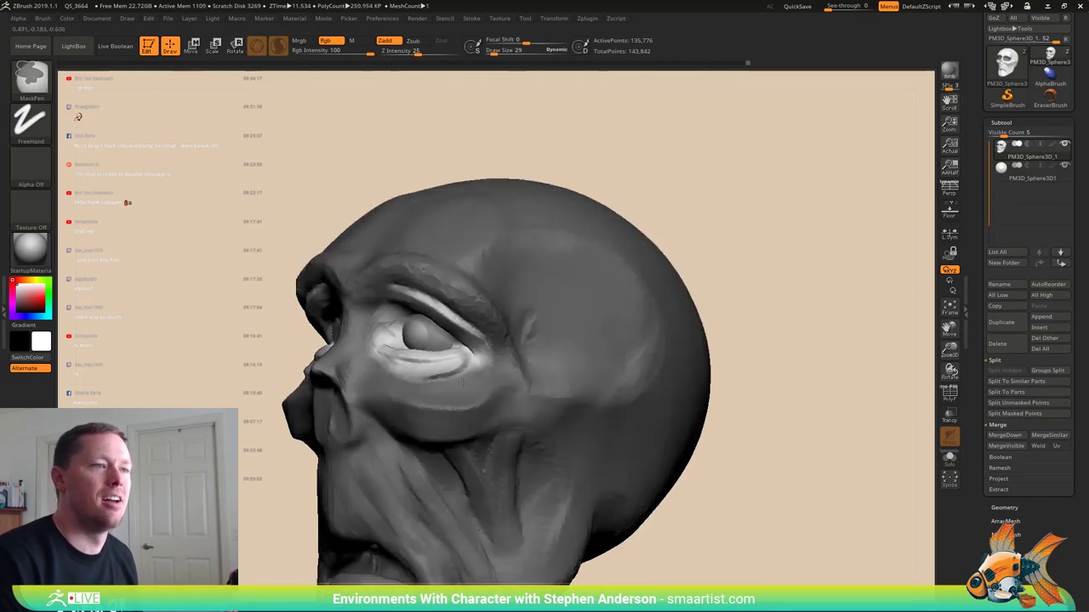
left_click(761, 267, "ctrl")
left_click_drag(489, 354, 497, 371, "ctrl")
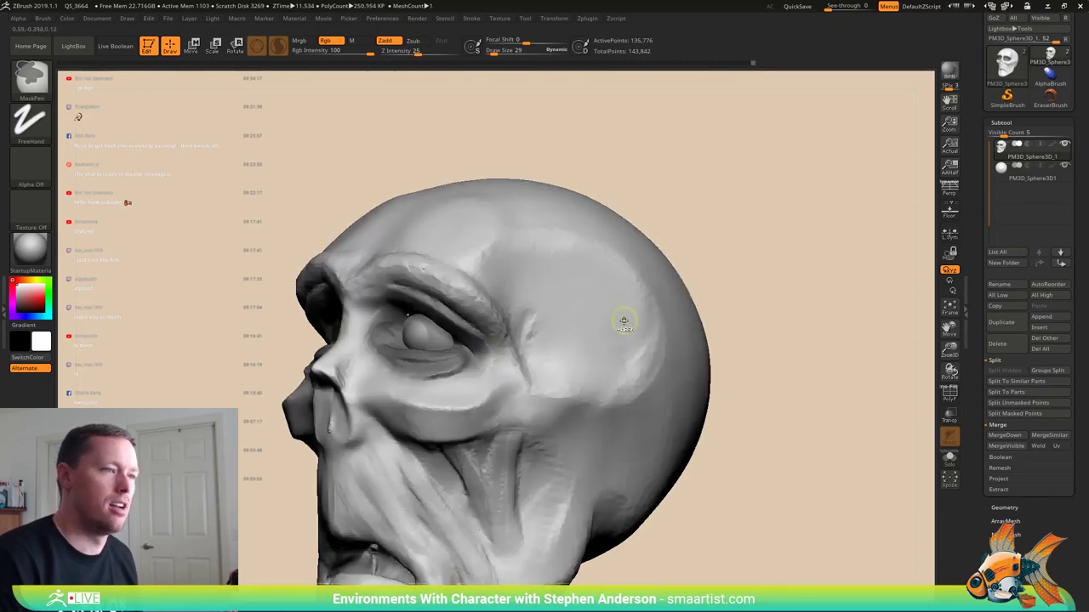
left_click(730, 286, "ctrl")
- Scale the unmasked eye areas down to about 0.87 and clear the mask
key("r")
right_click_drag(409, 309, 332, 313)
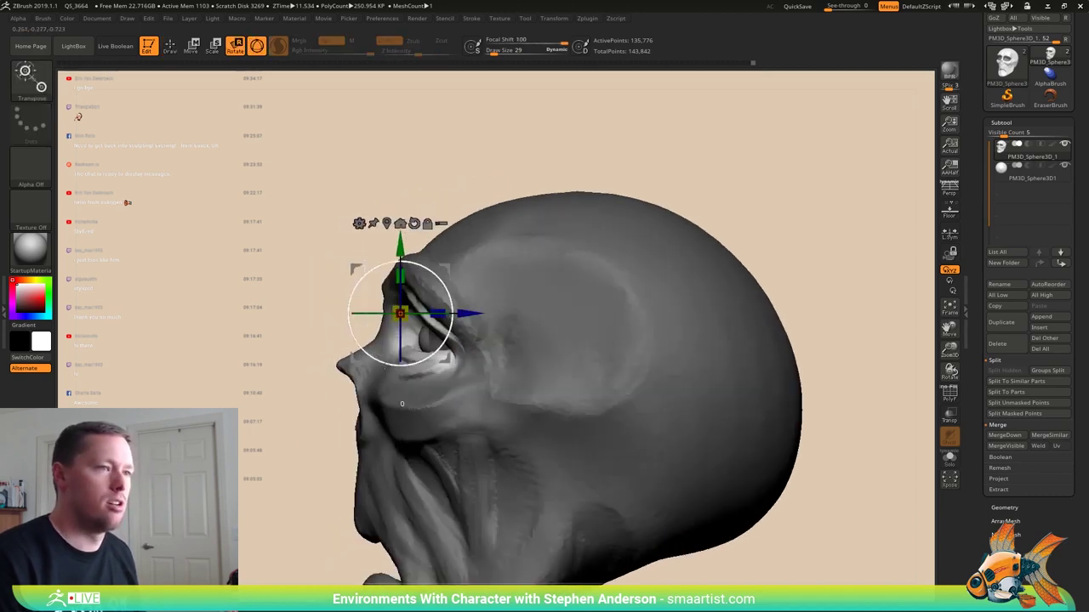
left_click_drag(408, 303, 427, 308)
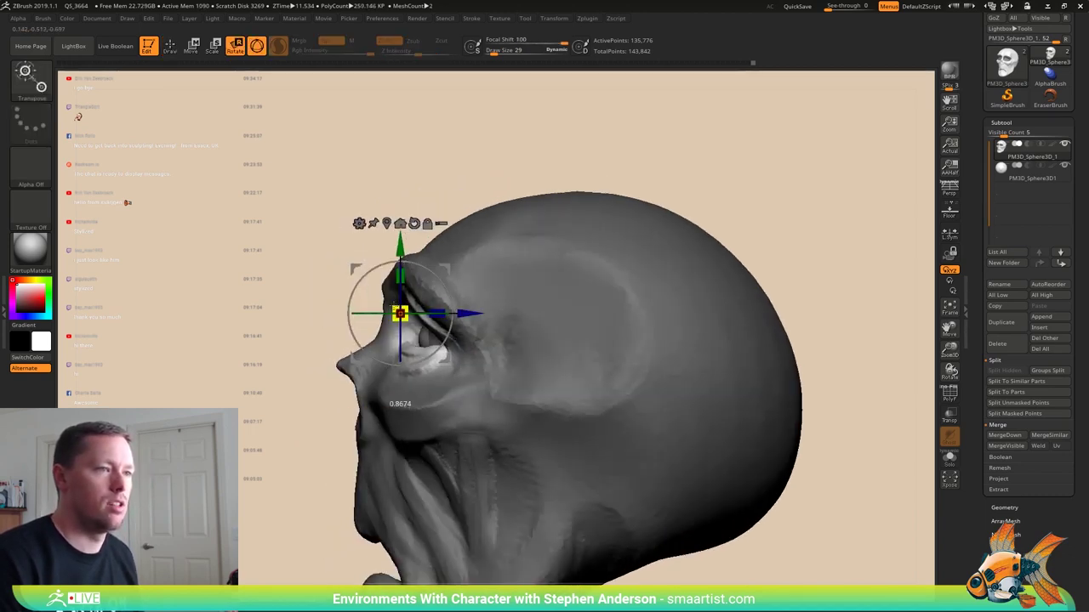
right_click_drag(427, 308, 507, 318)
mouse_move(506, 316)
left_mouse_down()
mouse_move(424, 270)
mouse_move(556, 315)
mouse_move(608, 354)
mouse_move(627, 327)
left_mouse_up()
key("q")
left_click_drag(636, 311, 657, 386, "ctrl")
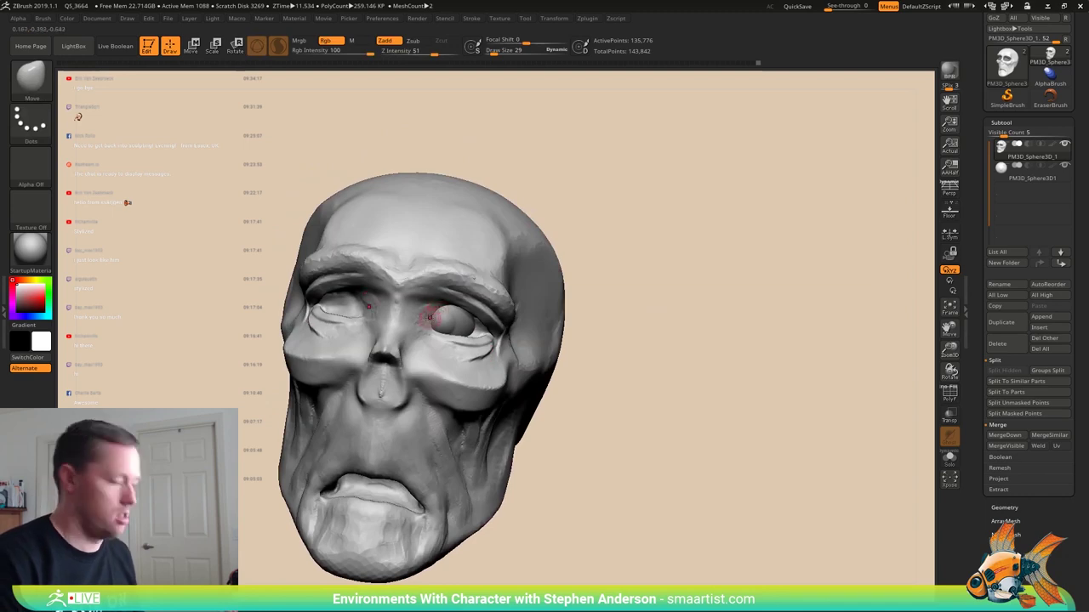
- Reshape the eyelids and eye sockets with the Move brush at draw sizes 66 and 136
key("b")
left_click(428, 345)
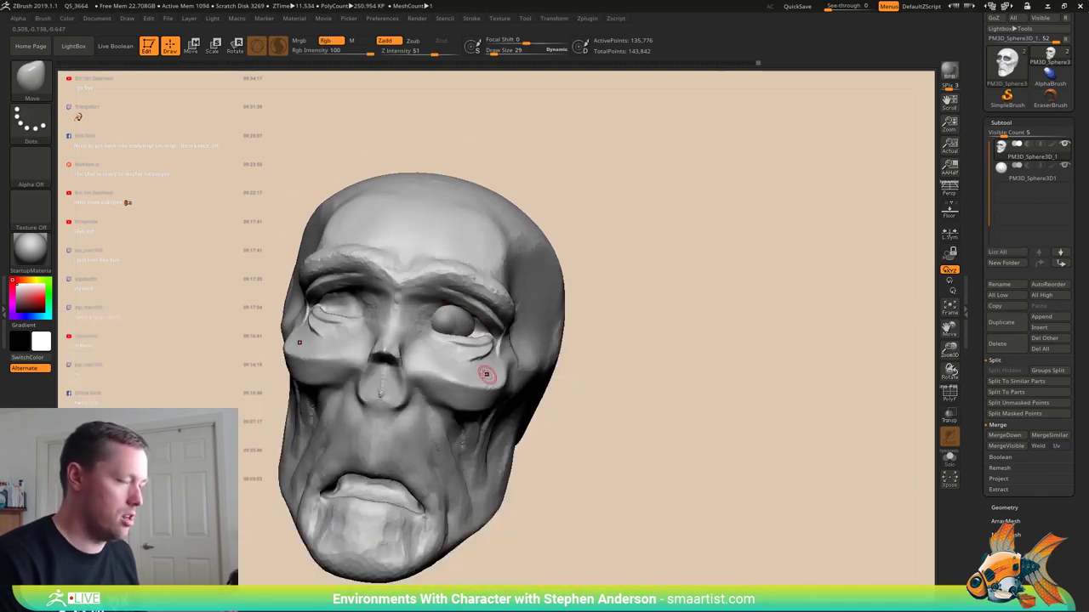
key("b")
key("m")
key("v")
right_click_drag(383, 391, 406, 399)
right_click(405, 400, "shift")
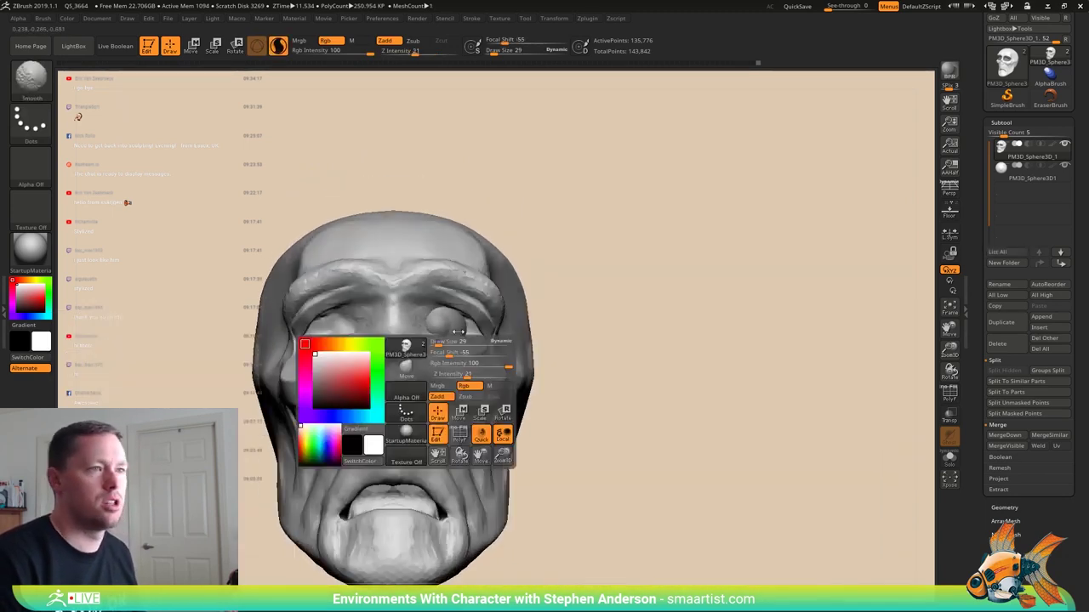
key("s")
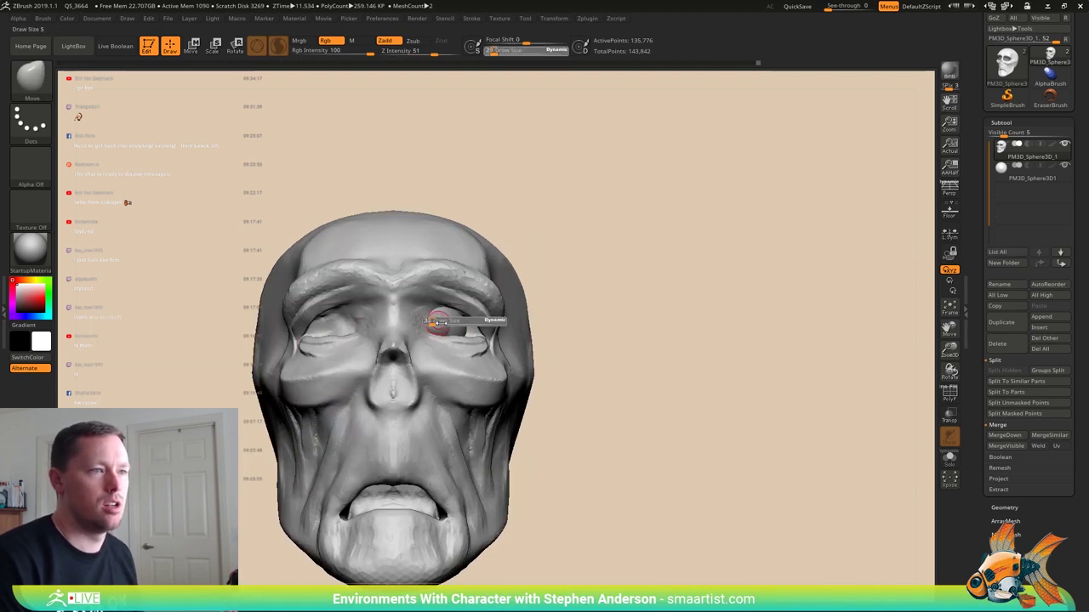
left_click_drag(508, 323, 510, 323)
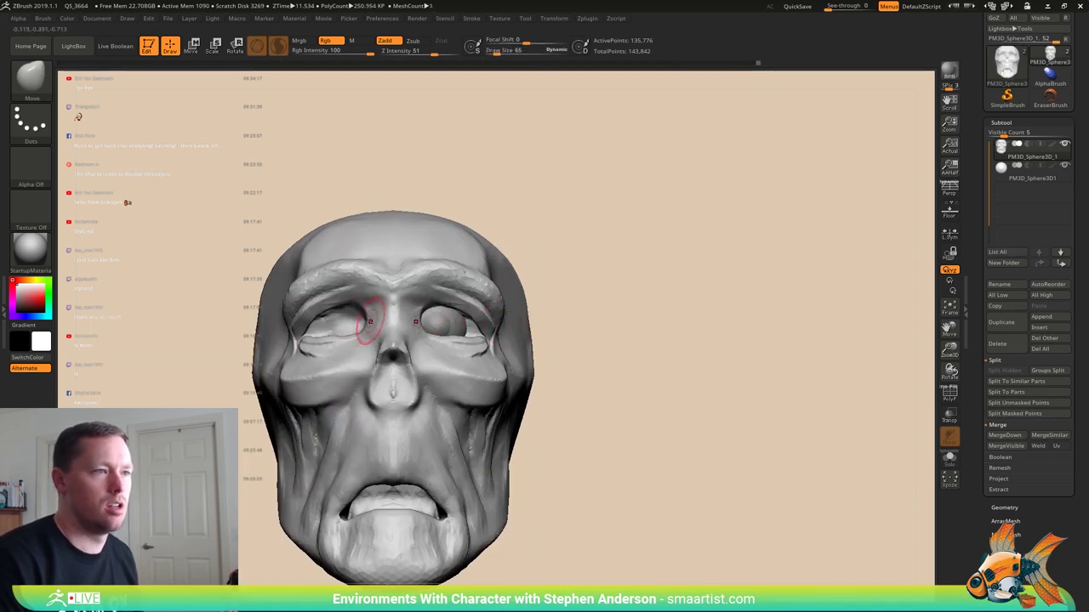
right_click_drag(323, 358, 329, 360)
left_click(321, 347)
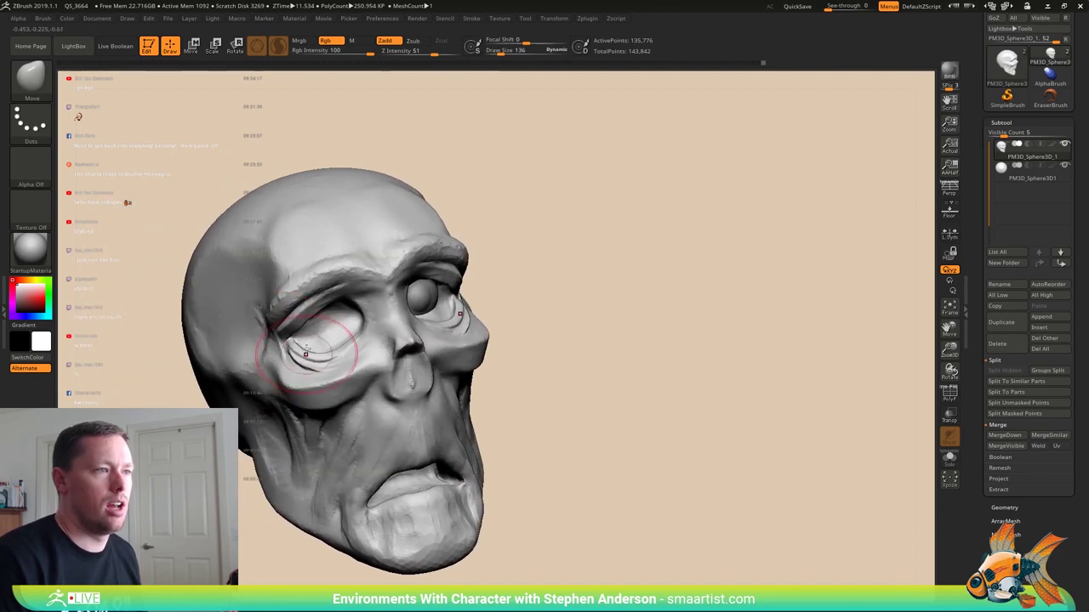
mouse_move(306, 350)
right_mouse_down()
mouse_move(285, 308)
mouse_move(347, 327)
mouse_move(357, 308)
mouse_move(374, 328)
mouse_move(421, 311)
mouse_move(365, 320)
mouse_move(357, 336)
mouse_move(416, 327)
mouse_move(398, 321)
mouse_move(486, 359)
right_mouse_up()
- Make the eyeball the active subtool and rotate it 180 degrees about its vertical axis
left_click(431, 315, "alt")
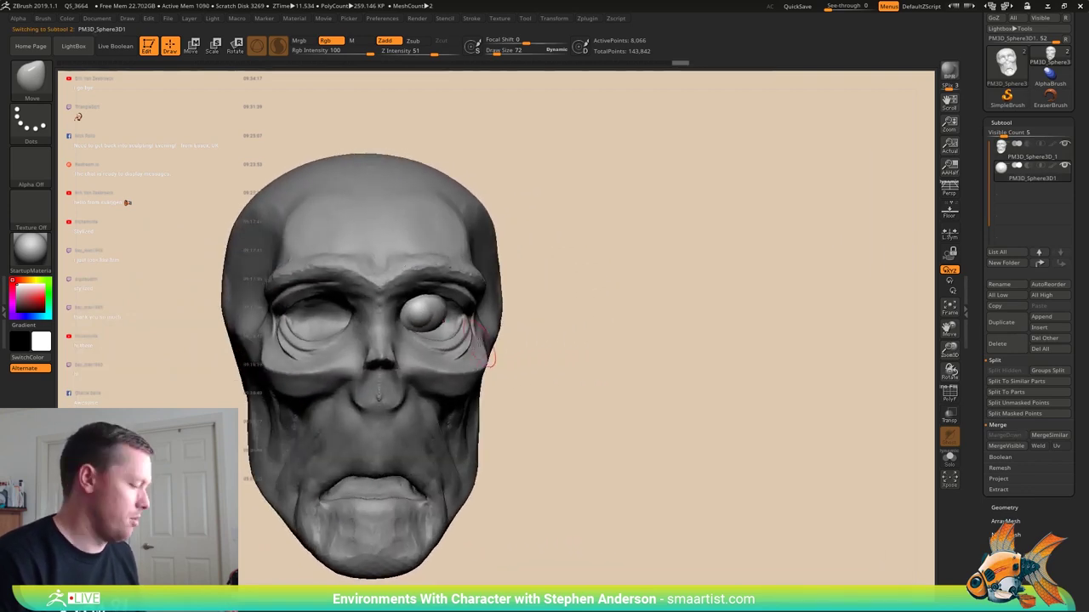
key("e")
left_click_drag(432, 320, 452, 318)
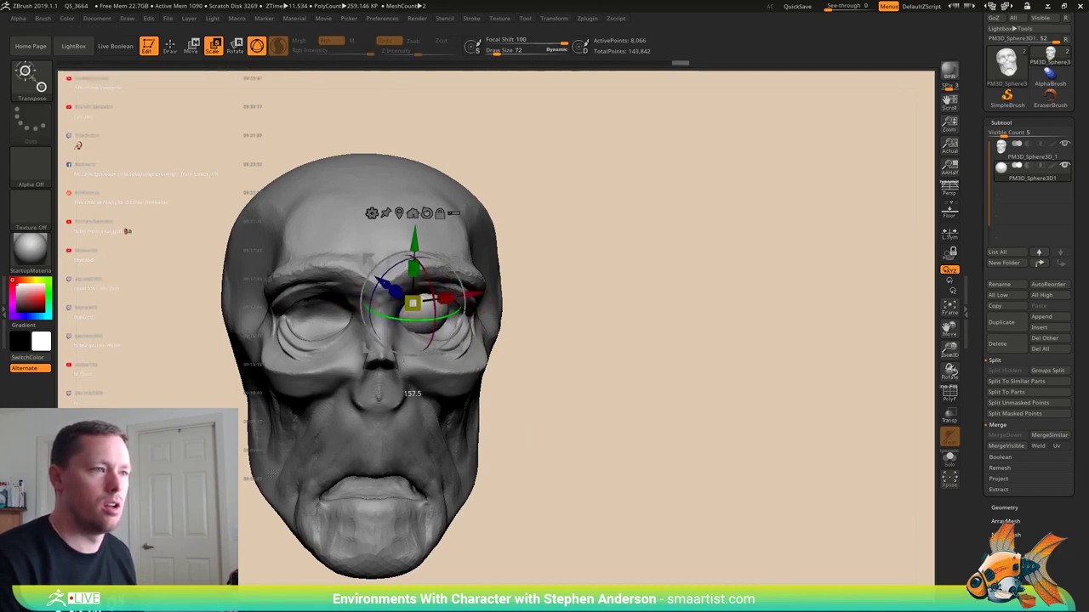
left_click(949, 458)
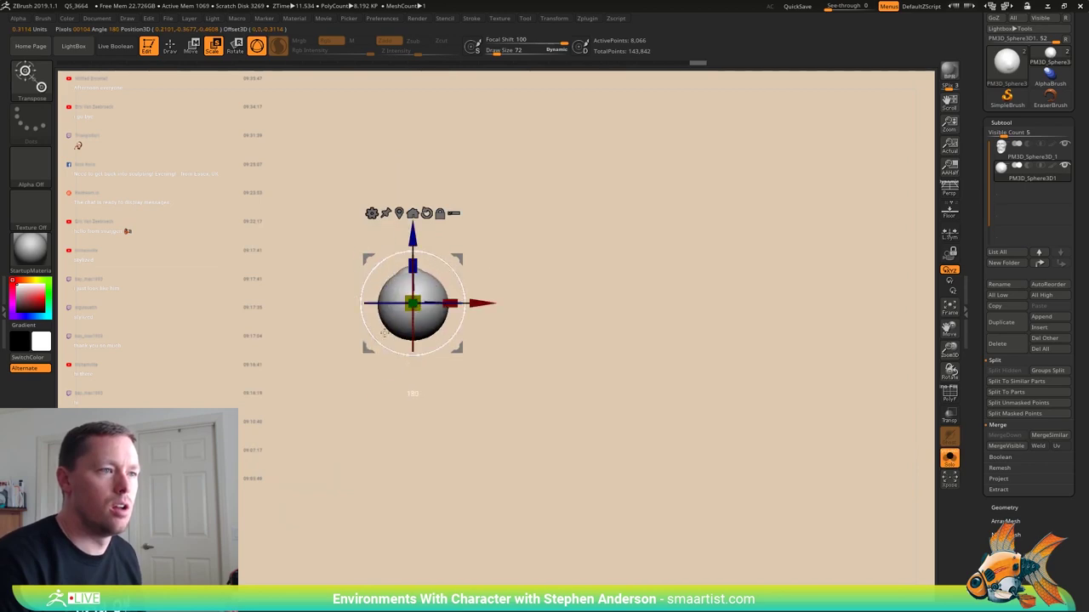
left_click(949, 464)
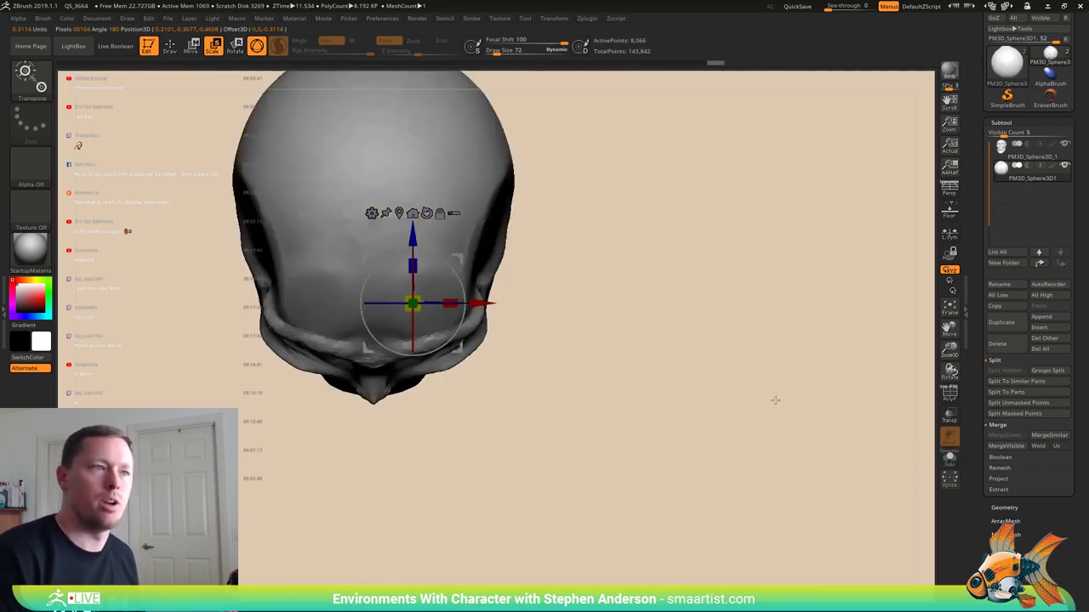
left_click_drag(775, 401, 656, 281)
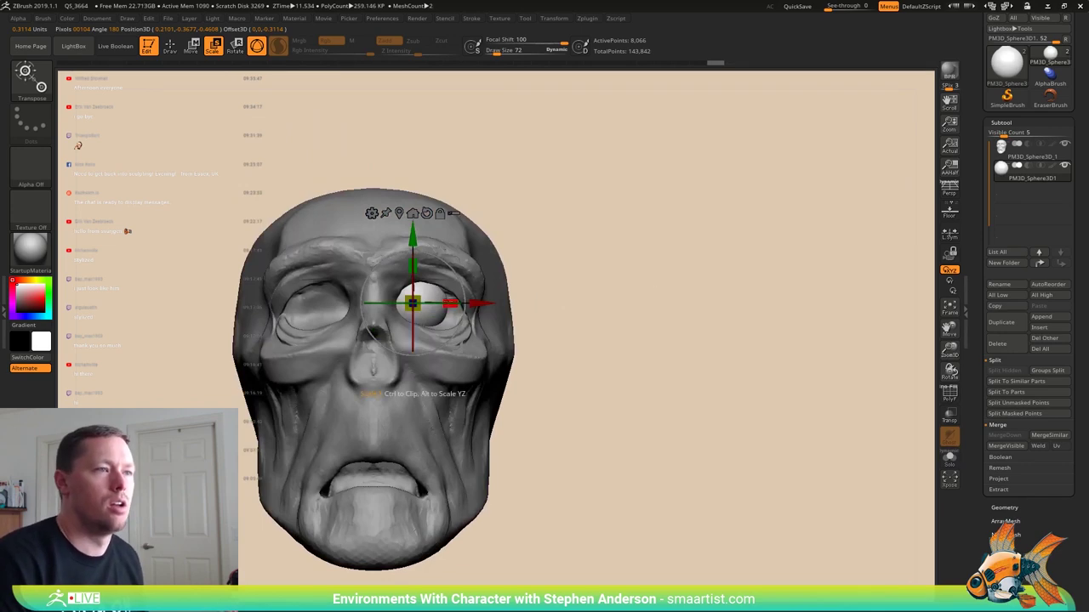
- Enlarge the eyeball to about 1.08 and shift it slightly to fit inside the eyelids
left_click_drag(544, 271, 507, 282)
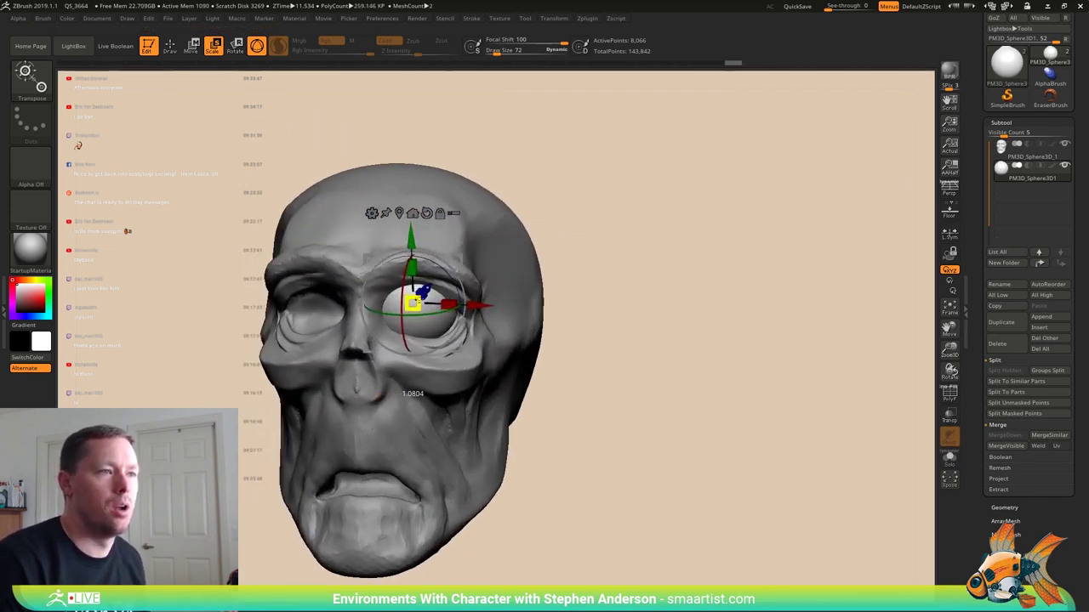
mouse_move(587, 289)
left_mouse_down()
mouse_move(506, 287)
mouse_move(587, 289)
left_mouse_up()
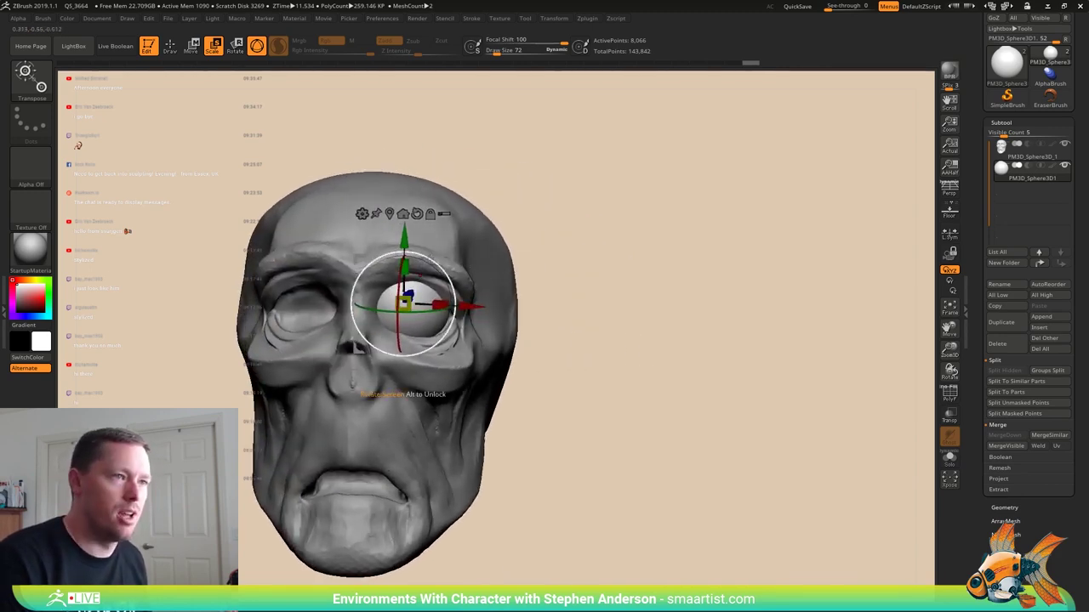
left_click_drag(448, 259, 453, 264)
left_click_drag(580, 293, 487, 302)
key("q")
mouse_move(488, 303)
right_mouse_down()
mouse_move(551, 300)
mouse_move(507, 261)
mouse_move(432, 280)
mouse_move(448, 298)
right_mouse_up()
mouse_move(447, 298)
right_mouse_down("ctrl")
mouse_move(459, 393)
mouse_move(374, 374)
right_mouse_up("ctrl")
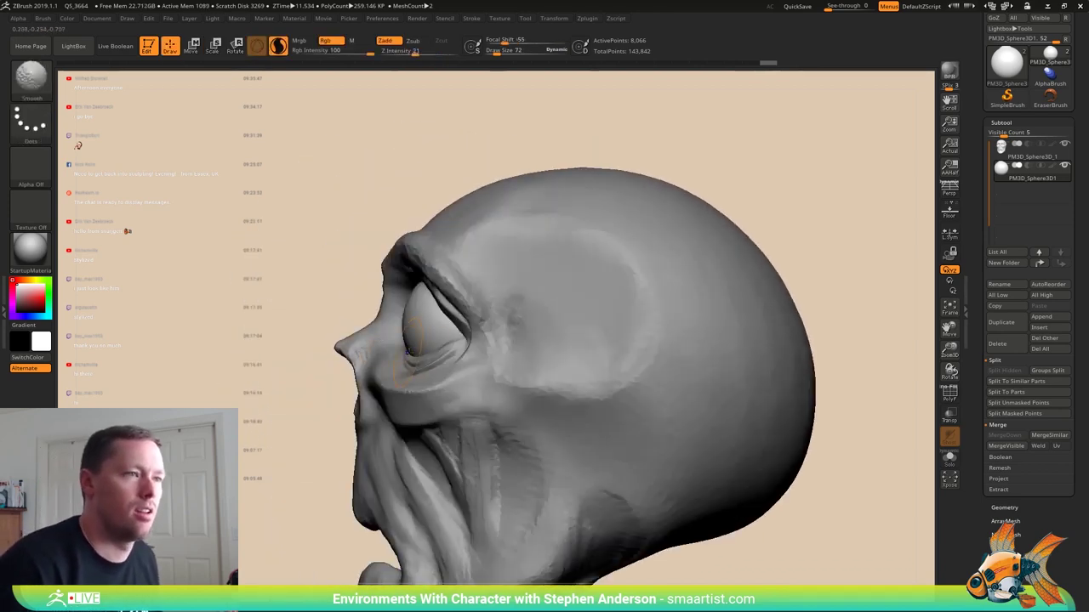
mouse_move(460, 349)
right_mouse_down("ctrl")
mouse_move(498, 347)
mouse_move(475, 337)
right_mouse_up("ctrl")
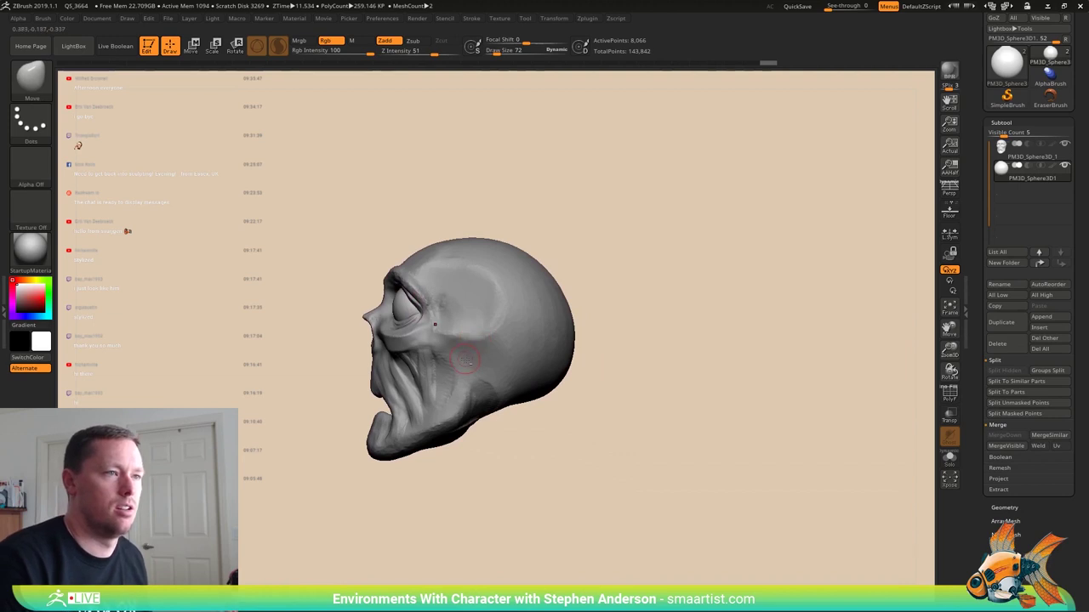
- Make the head the active subtool and rotate it about 11 degrees in side view around the eye
left_click(477, 372, "alt")
key("w")
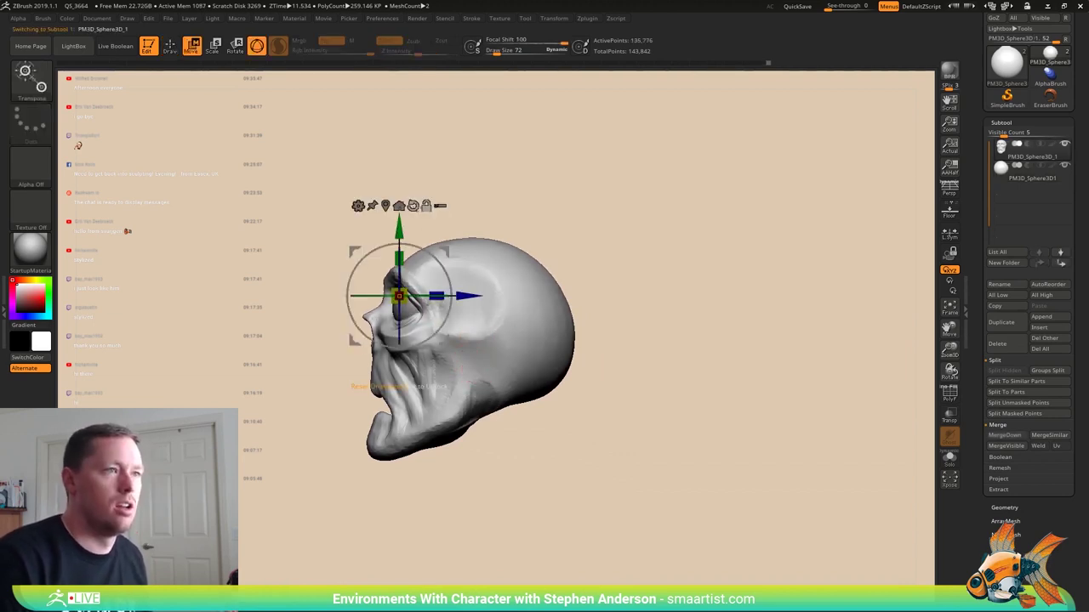
left_click_drag(424, 251, 417, 245)
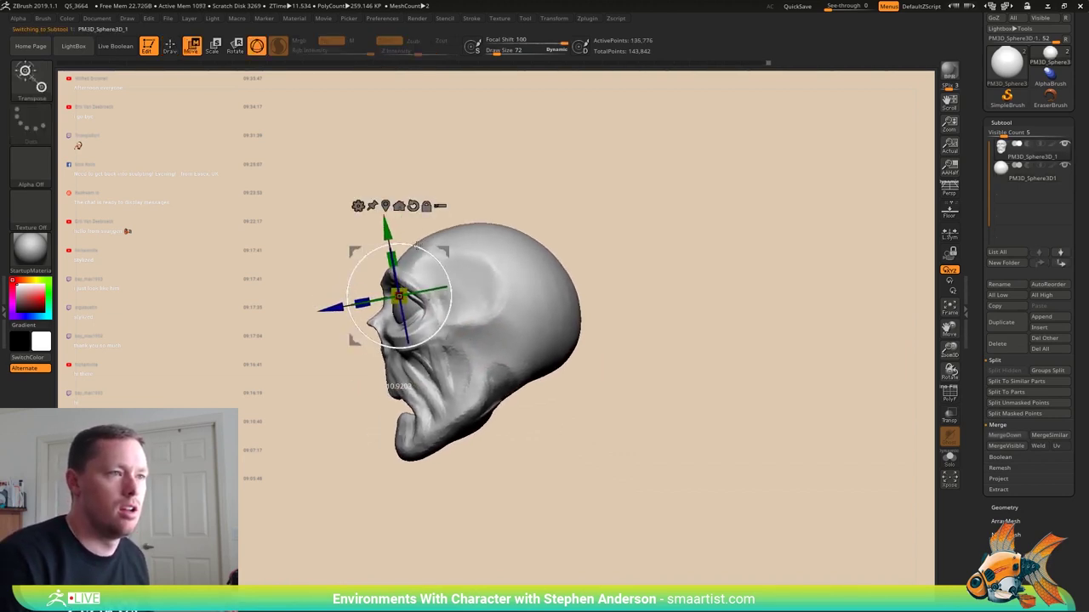
mouse_move(571, 258)
left_mouse_down()
mouse_move(521, 285)
mouse_move(555, 313)
left_mouse_up()
key("q")
- Reshape the back and crown of the skull with the Move brush at draw size 403
key("b")
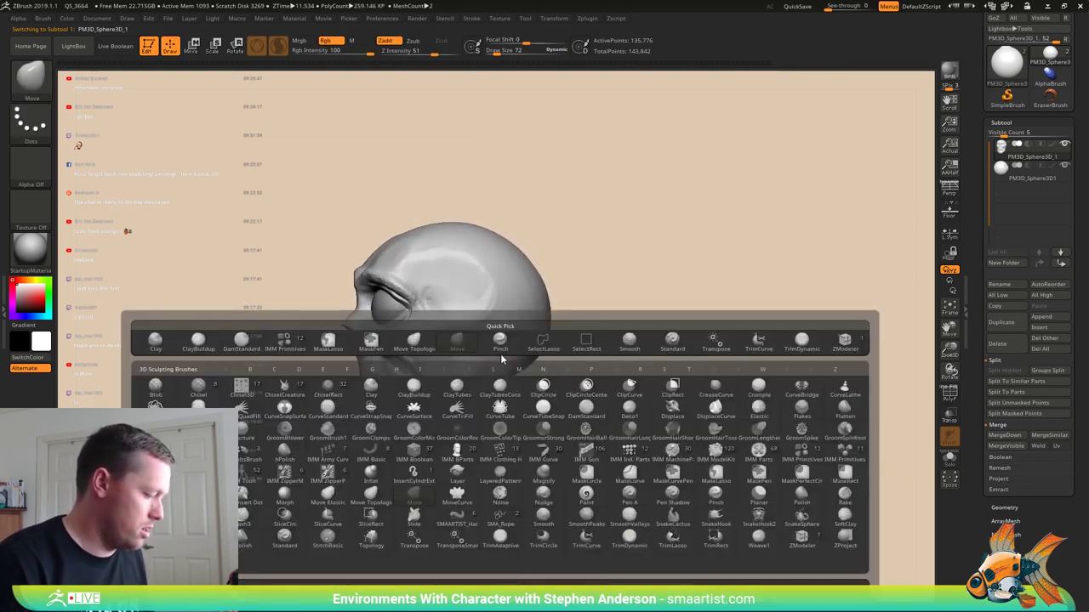
key("Escape")
key("s")
left_click_drag(498, 382, 500, 383)
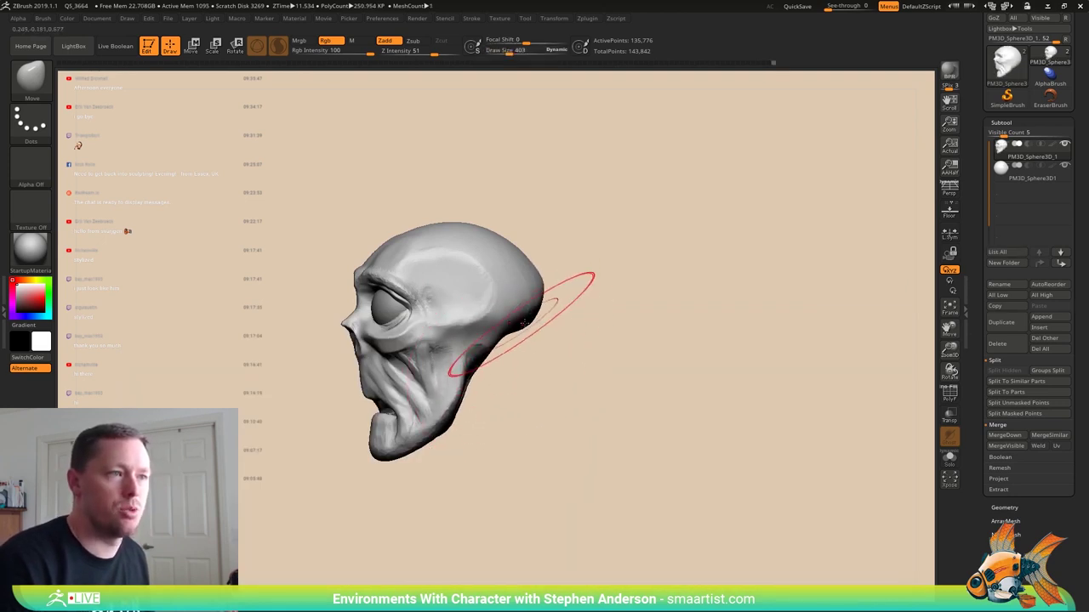
left_click_drag(526, 324, 552, 325)
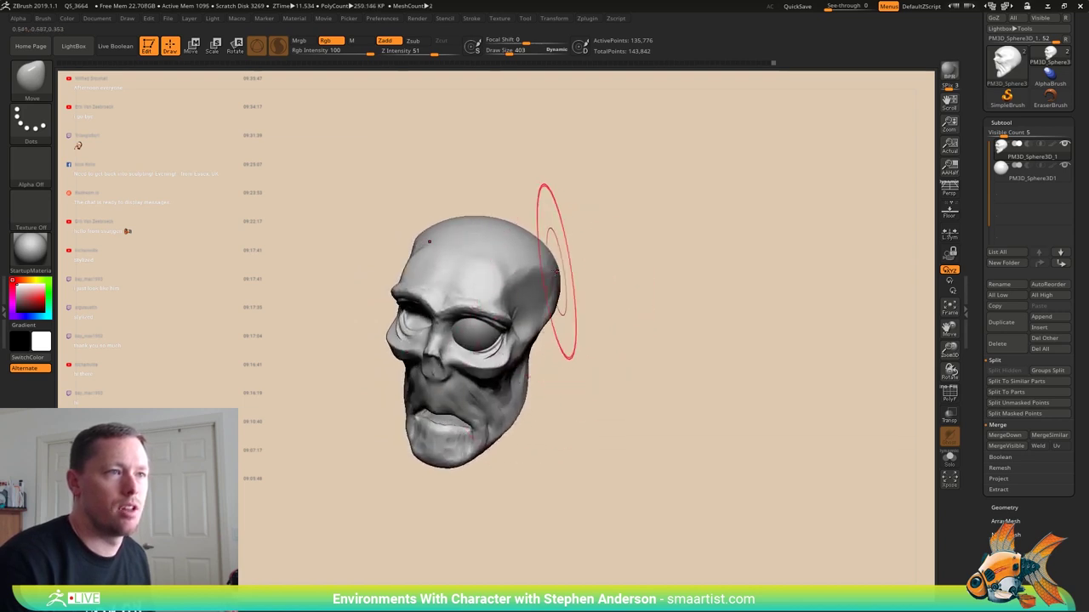
left_click_drag(563, 243, 549, 255)
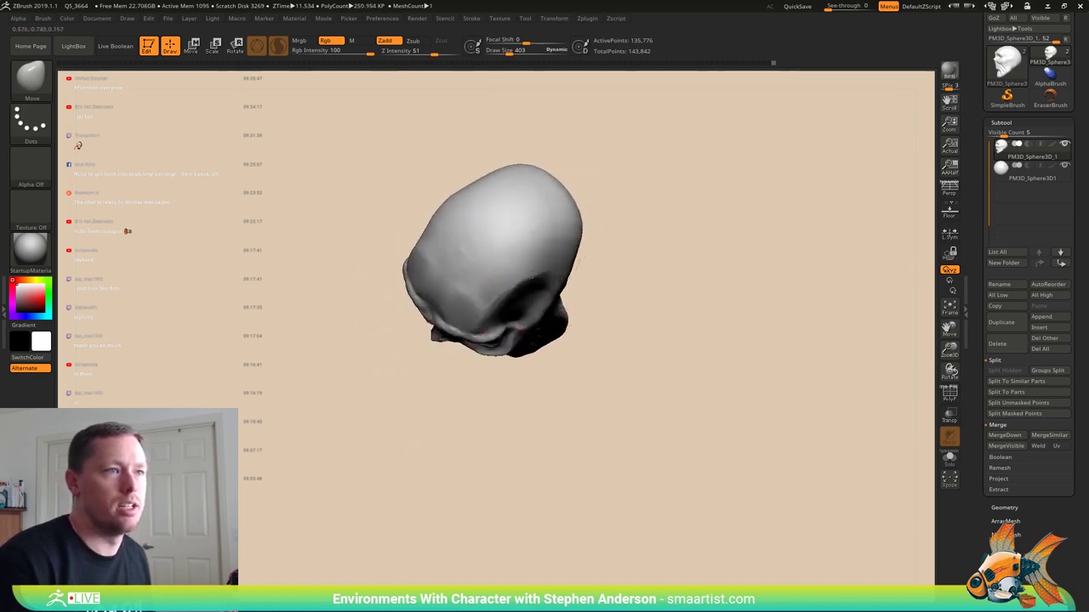
right_click_drag(533, 274, 553, 208)
right_click_drag(549, 245, 535, 264)
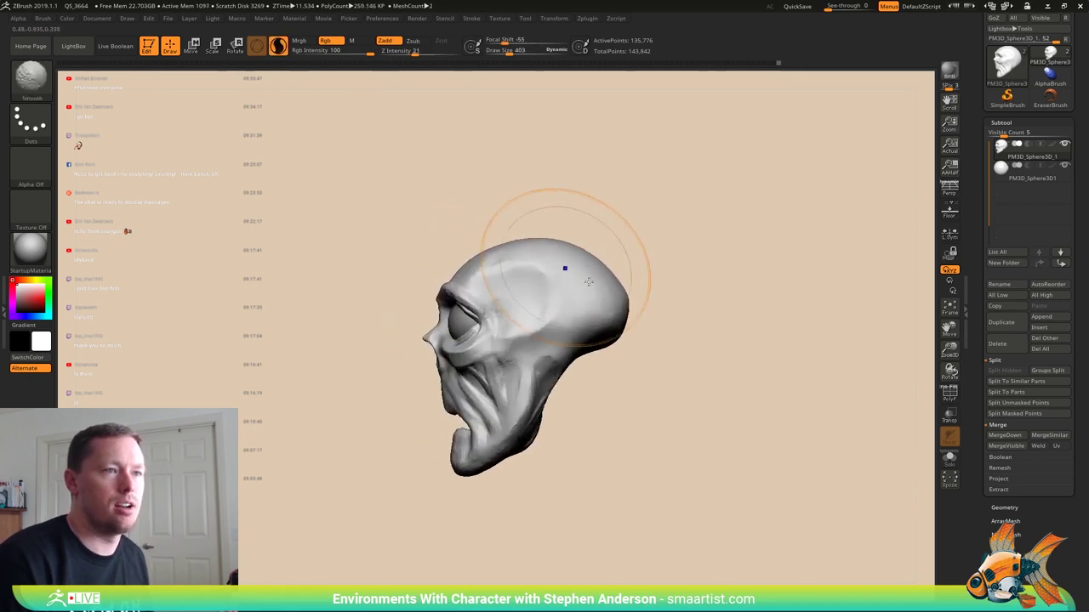
right_click_drag(588, 287, 619, 310)
- Reshape the sides of the cheeks and jaw with the Move brush, reducing the draw size to 189
mouse_move(526, 362)
right_mouse_down("ctrl")
mouse_move(531, 410)
mouse_move(546, 425)
right_mouse_up("ctrl")
key("s")
left_click_drag(545, 425, 538, 426)
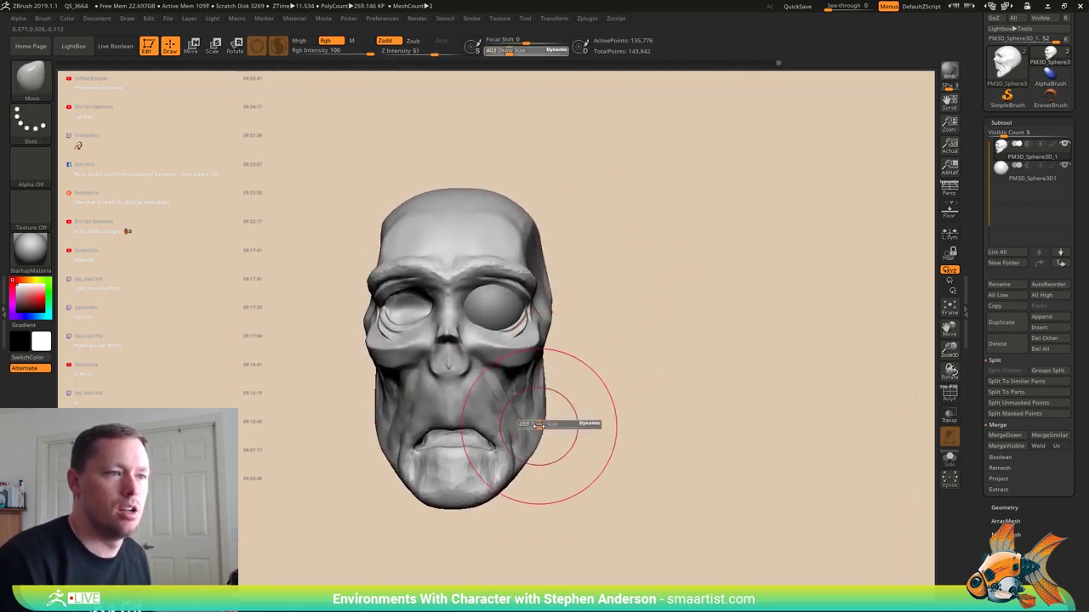
mouse_move(493, 432)
right_mouse_down()
mouse_move(432, 430)
mouse_move(498, 413)
mouse_move(558, 429)
mouse_move(472, 415)
mouse_move(545, 403)
right_mouse_up()
left_click_drag(545, 403, 531, 443)
key("s")
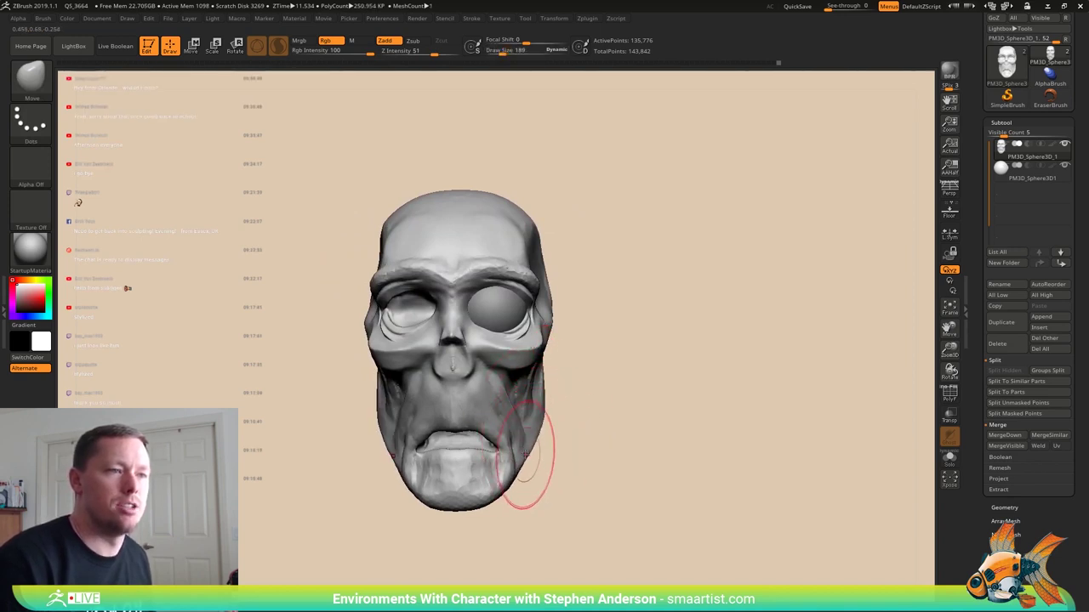
right_click_drag(506, 440, 532, 416)
- Adjust the mouth corners with the Move brush at draw size 102 and smooth the area around the chin
key("s")
left_click_drag(412, 447, 408, 446)
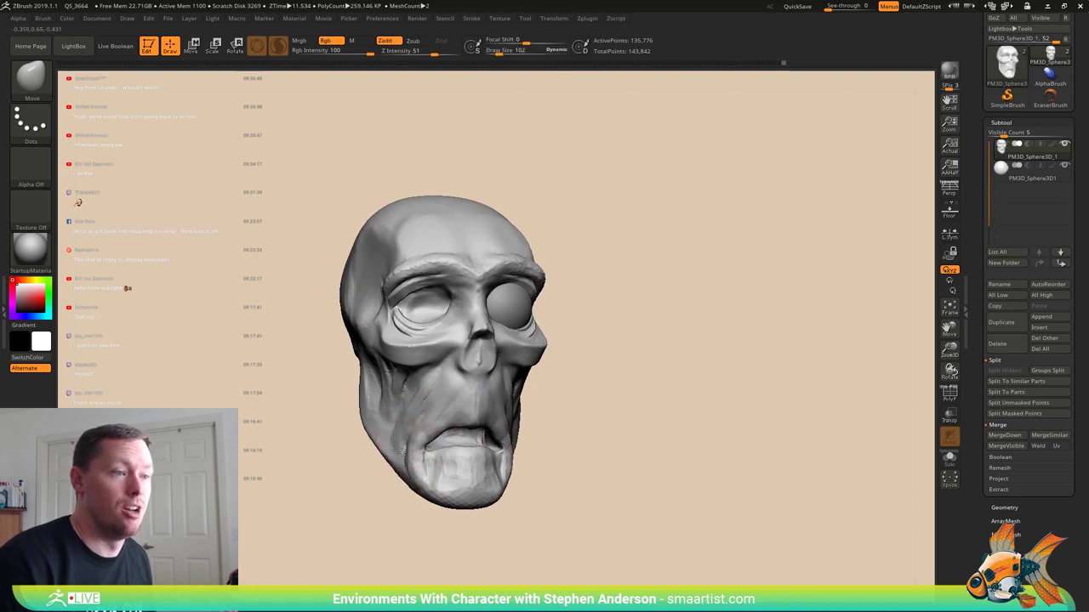
right_click_drag(417, 438, 376, 437)
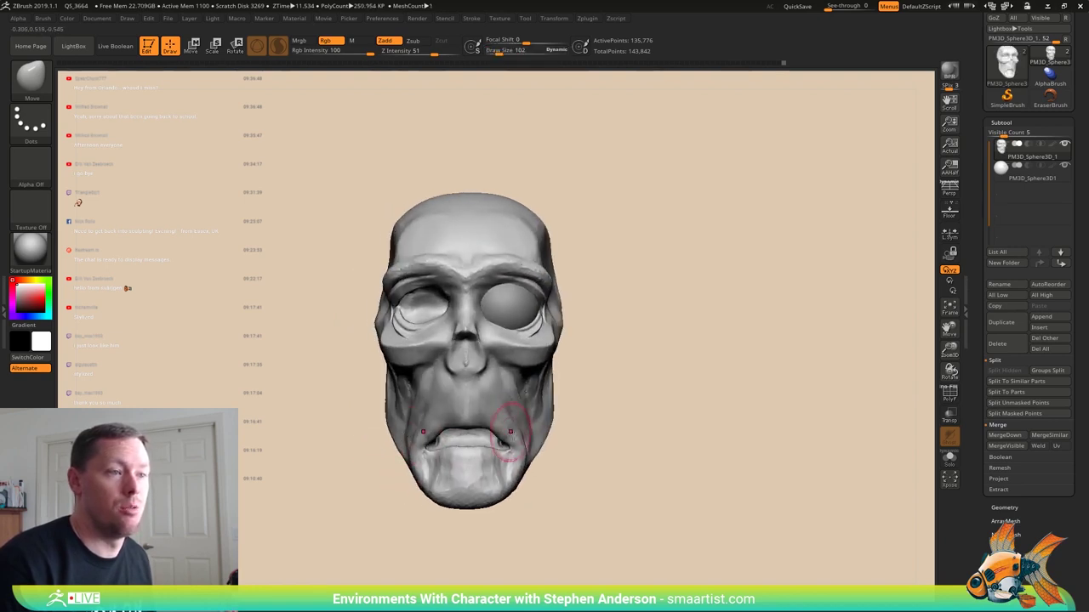
right_click_drag(507, 443, 451, 448)
mouse_move(541, 456)
right_mouse_down()
mouse_move(538, 444)
mouse_move(498, 474)
right_mouse_up()
left_click_drag(488, 478, 505, 465, "shift")
- Reshape the nose with the Move brush at draw size 102 and smooth the cheekbone below the eye at 72
mouse_move(505, 465)
right_mouse_down()
mouse_move(521, 461)
mouse_move(442, 433)
mouse_move(451, 430)
mouse_move(400, 430)
mouse_move(466, 421)
mouse_move(436, 417)
right_mouse_up()
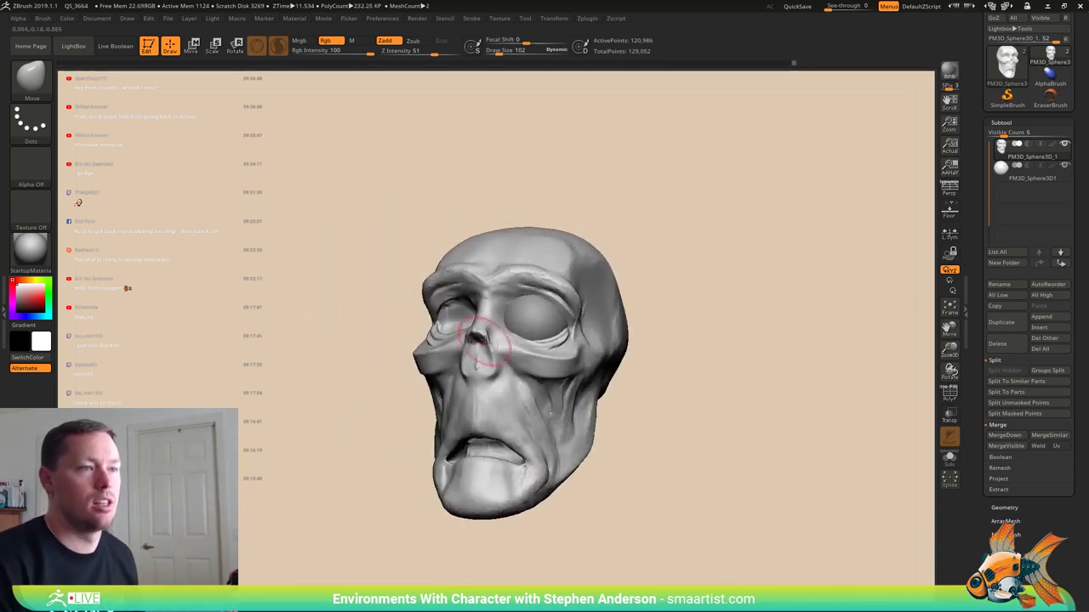
left_click_drag(485, 368, 494, 367)
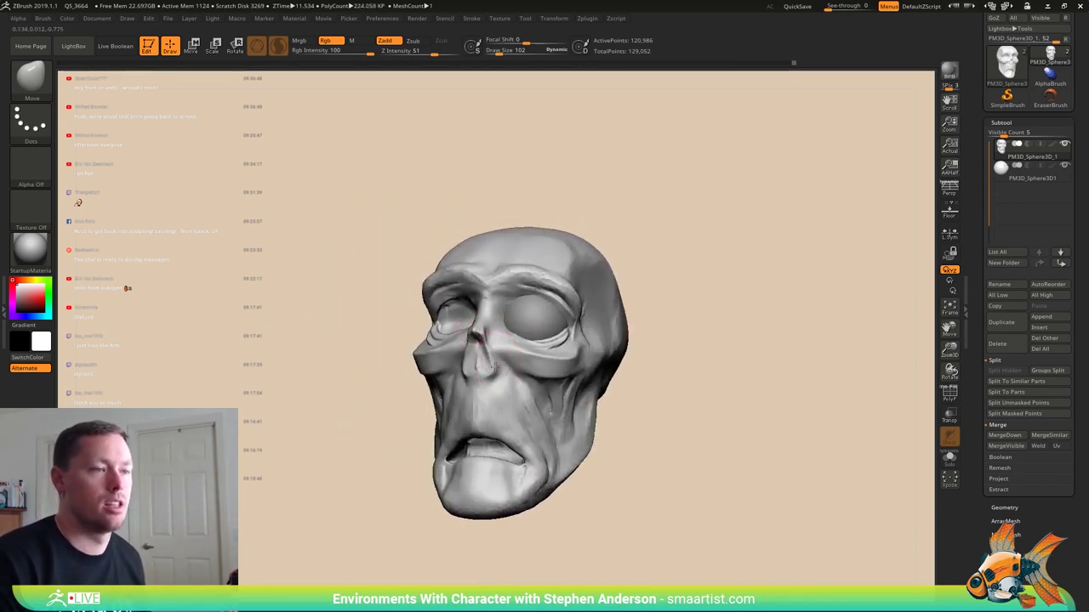
mouse_move(493, 374)
right_mouse_down()
mouse_move(519, 374)
mouse_move(466, 378)
mouse_move(533, 376)
mouse_move(525, 364)
mouse_move(509, 390)
mouse_move(515, 336)
mouse_move(539, 378)
mouse_move(510, 355)
right_mouse_up()
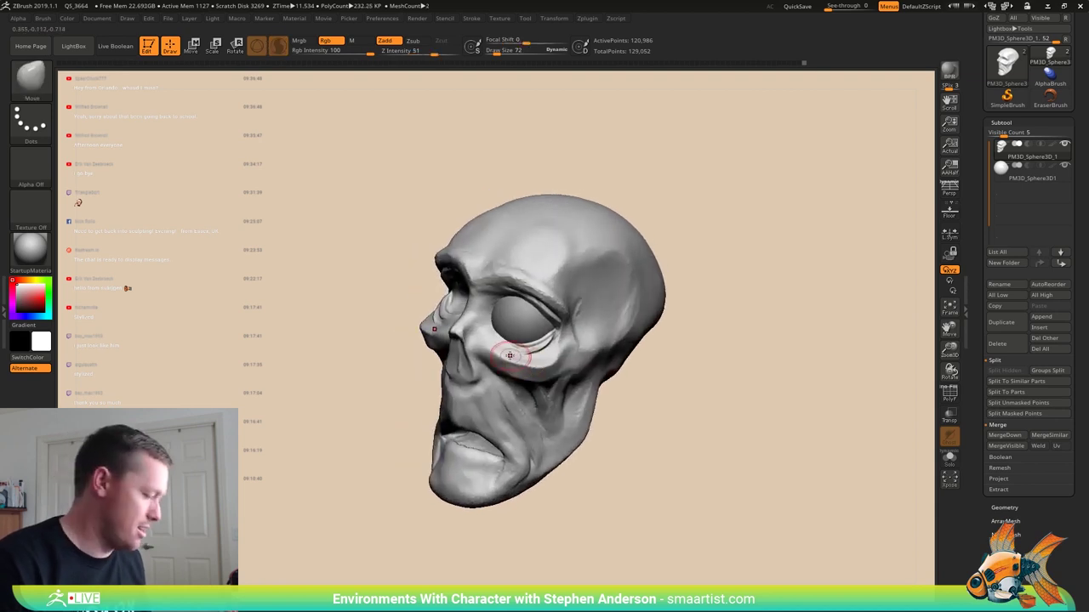
key("shift")
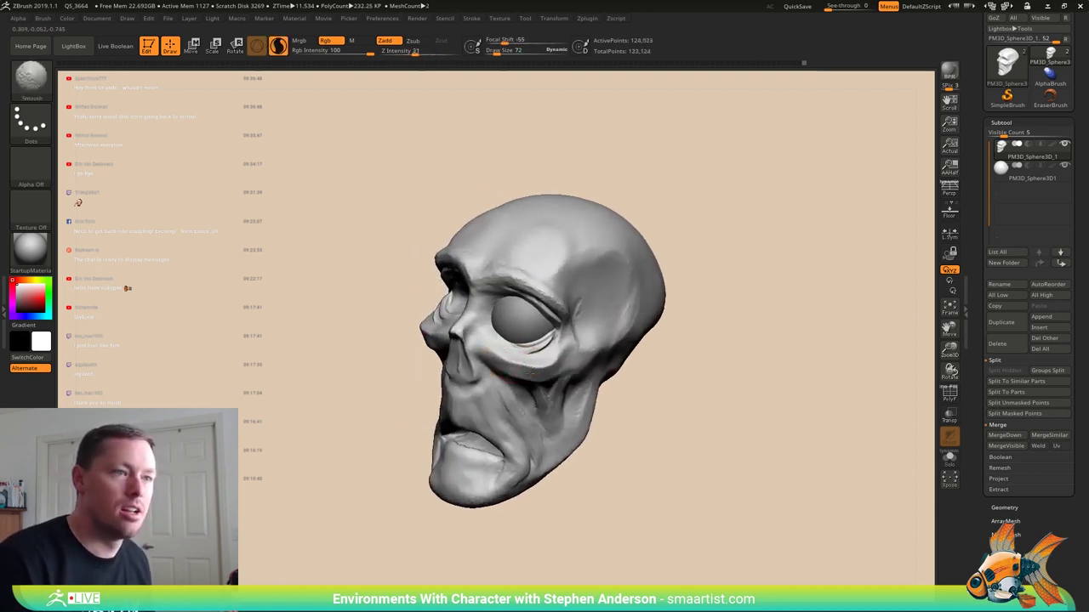
- Flatten the brow ridges and the edge of the temple with the TrimDynamic brush at draw size 72
mouse_move(557, 366)
right_mouse_down()
mouse_move(577, 344)
mouse_move(546, 333)
right_mouse_up()
right_click_drag(546, 333, 493, 284, "ctrl")
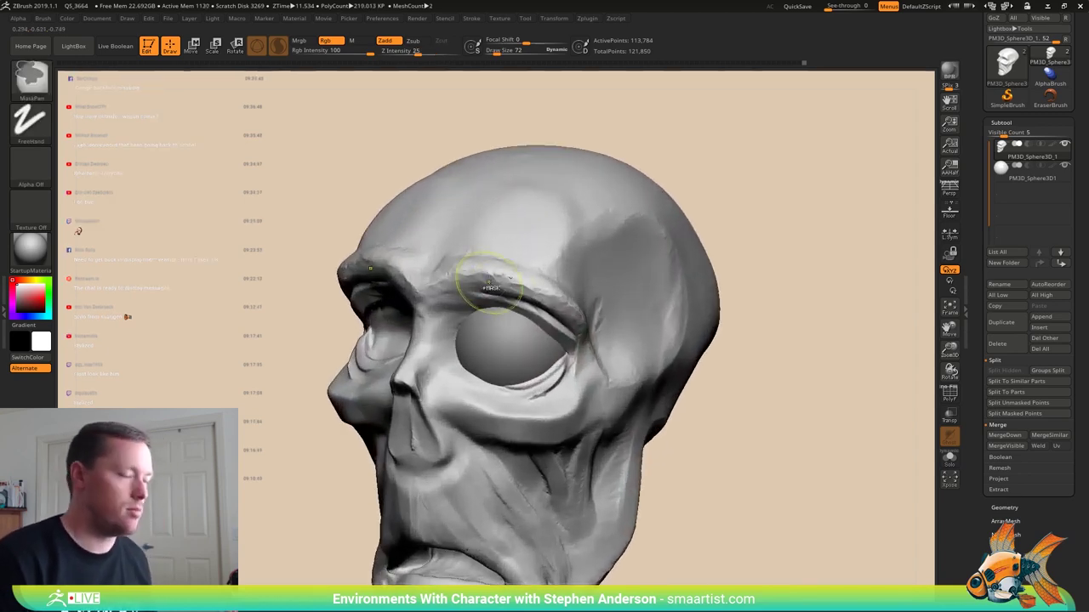
key("b")
key("t")
key("d")
mouse_move(482, 250)
left_mouse_down()
mouse_move(452, 270)
mouse_move(532, 281)
mouse_move(370, 265)
mouse_move(348, 278)
left_mouse_up()
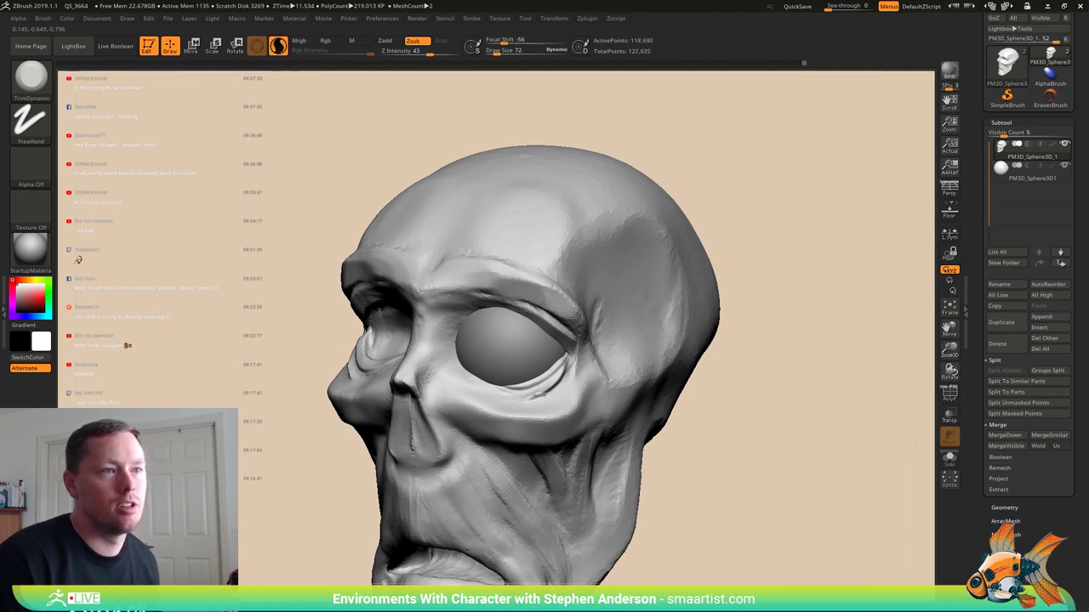
right_click_drag(572, 309, 561, 307)
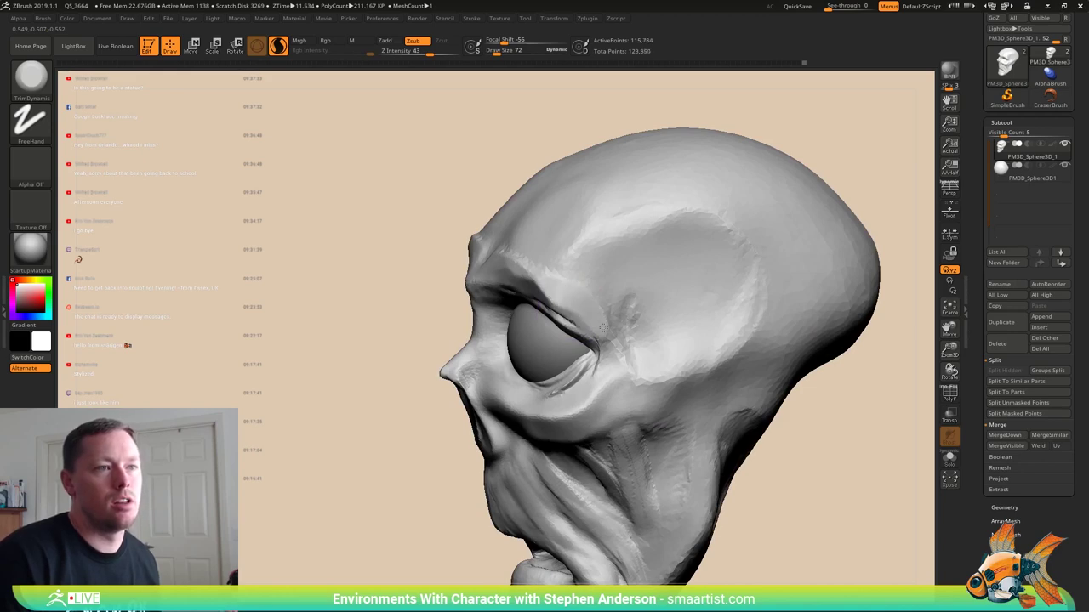
left_click_drag(603, 327, 623, 267)
right_click_drag(623, 267, 685, 276)
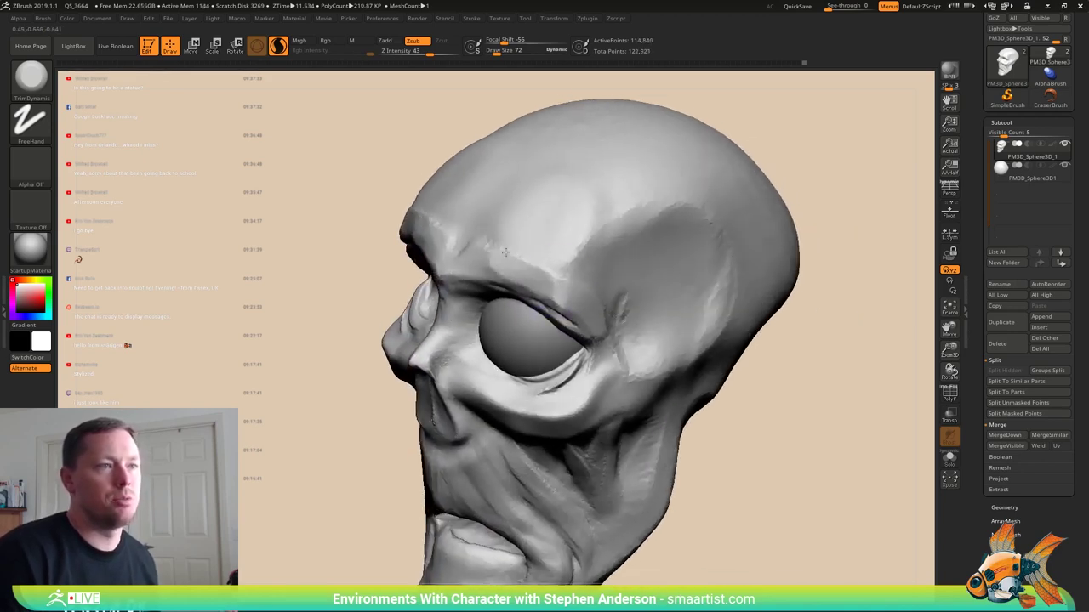
- Build up the brow and the creases between the eyebrows with the ClayBuildup brush at draw size 36
mouse_move(471, 261)
right_mouse_down()
mouse_move(559, 279)
mouse_move(491, 278)
right_mouse_up()
key("b")
key("c")
key("b")
key("s")
mouse_move(496, 276)
left_mouse_down()
mouse_move(450, 271)
mouse_move(454, 279)
left_mouse_up()
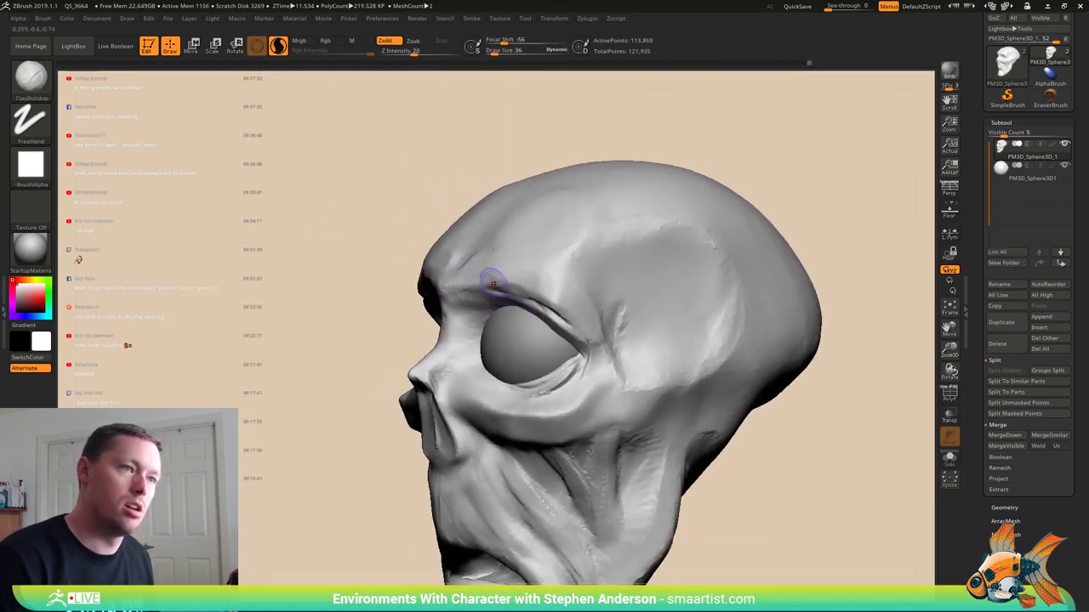
right_click_drag(489, 332, 498, 234)
right_click_drag(498, 234, 519, 330)
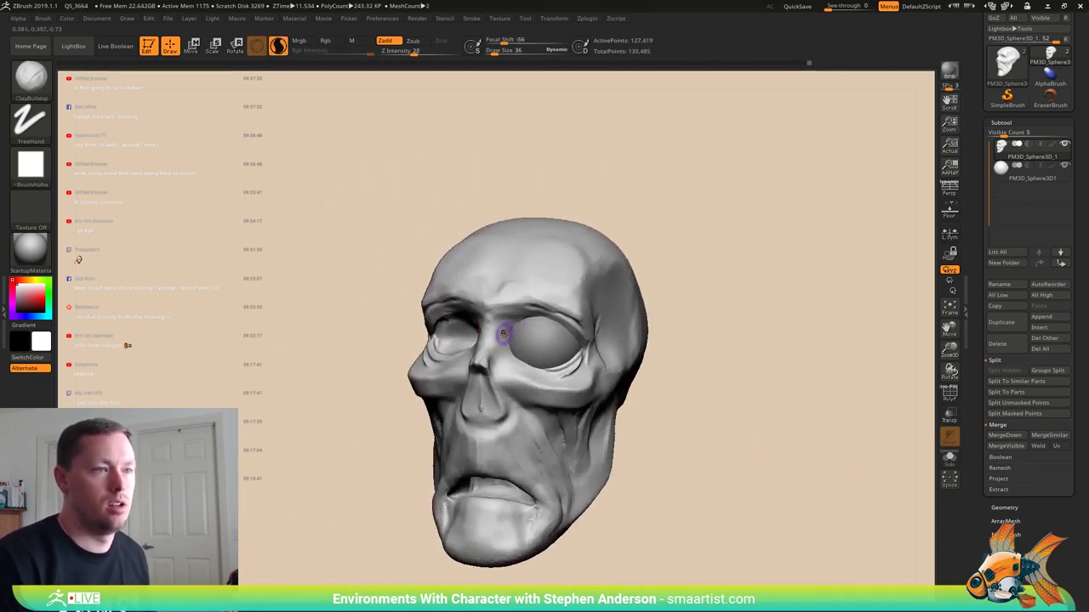
- Adjust the inner eye corners with the Move brush at draw size 109 and set its focal shift to 24
key("s")
left_click_drag(541, 339, 630, 352)
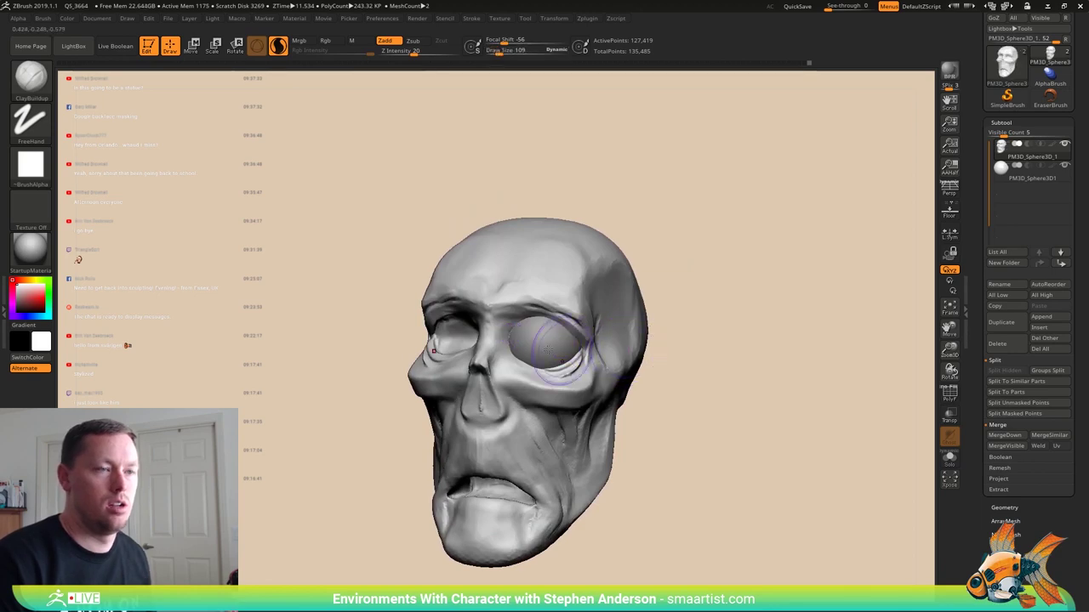
mouse_move(555, 338)
right_mouse_down()
mouse_move(544, 370)
mouse_move(553, 355)
mouse_move(515, 348)
right_mouse_up()
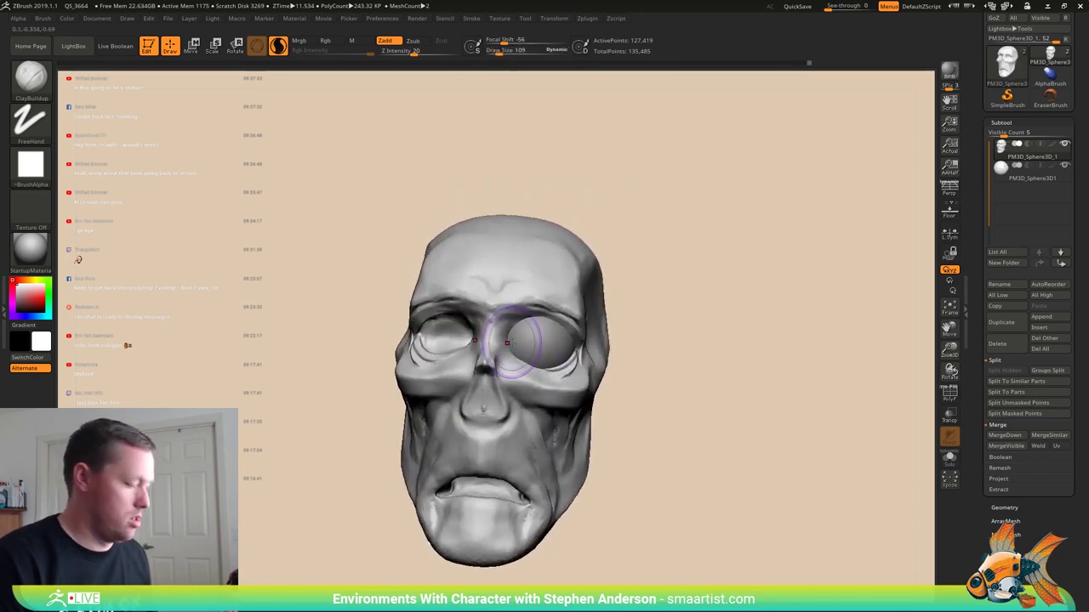
key("b")
key("m")
key("v")
left_click_drag(517, 349, 507, 347)
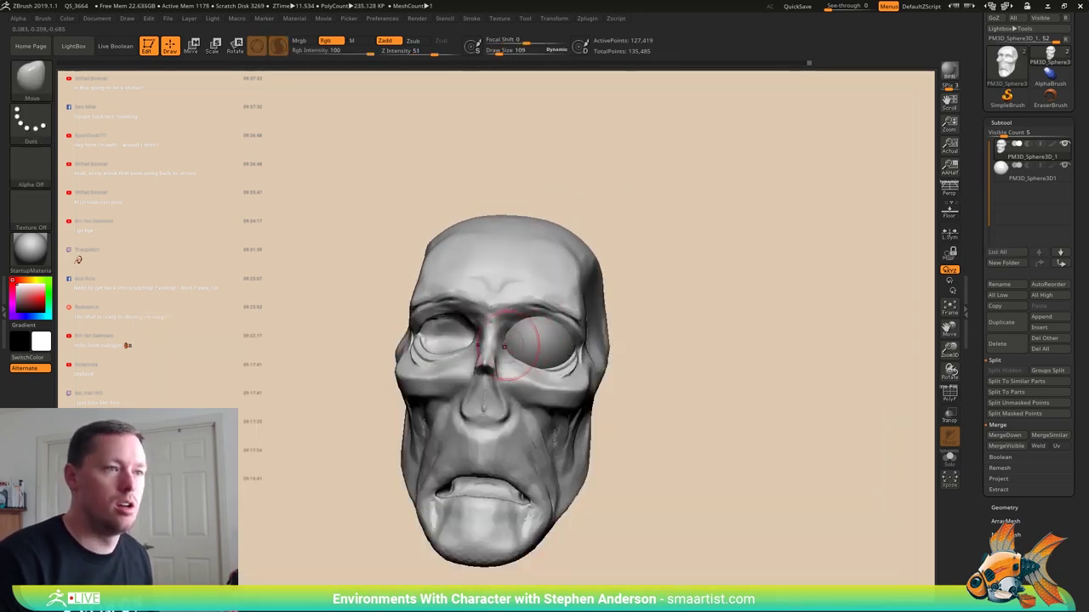
left_click_drag(535, 40, 545, 40)
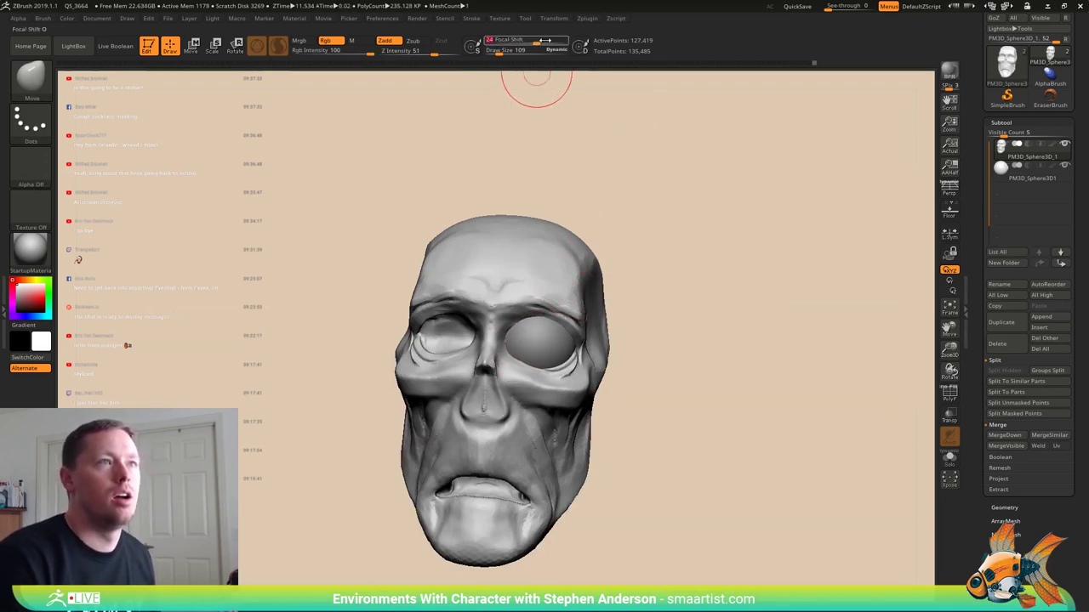
right_click_drag(553, 339, 521, 366)
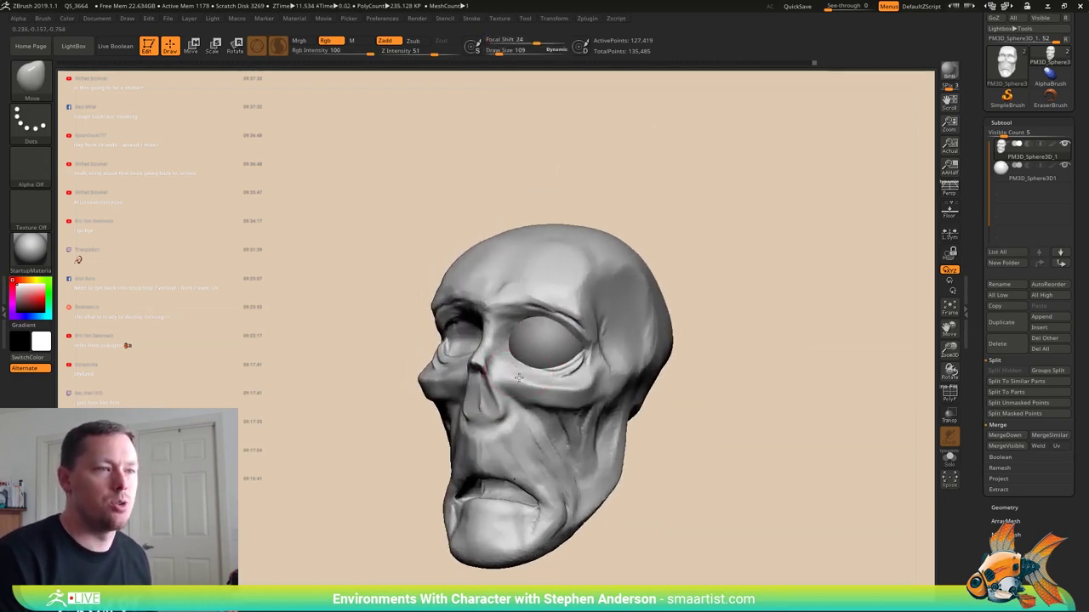
- Reshape the underside of the cheekbones with the Move brush at draw size 72
key("s")
mouse_move(554, 396)
left_mouse_down()
mouse_move(557, 416)
mouse_move(573, 422)
left_mouse_up()
key("s")
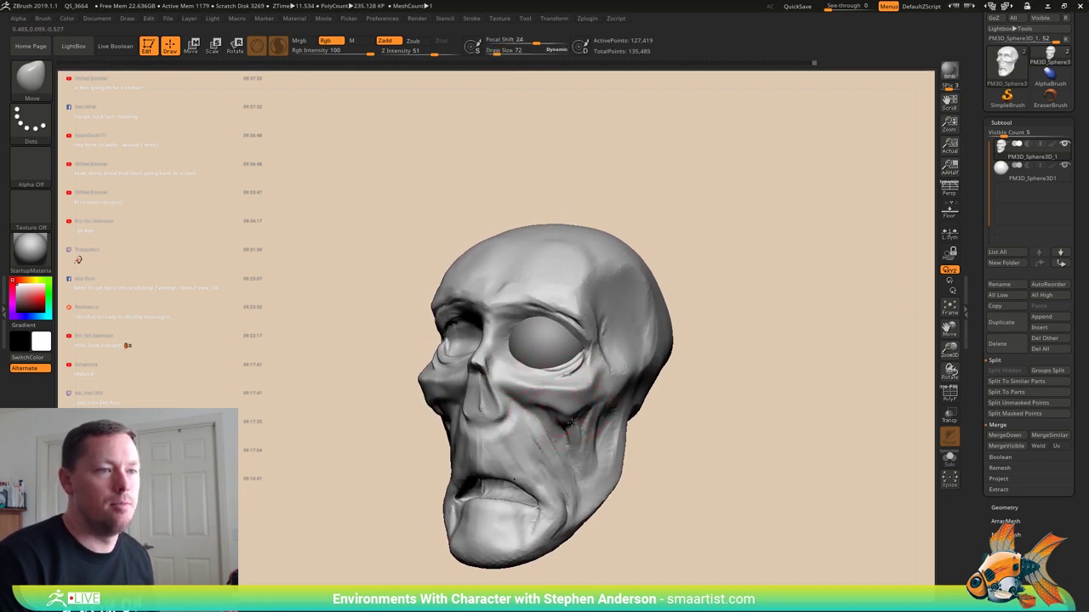
mouse_move(574, 431)
right_mouse_down()
mouse_move(596, 429)
mouse_move(565, 429)
right_mouse_up()
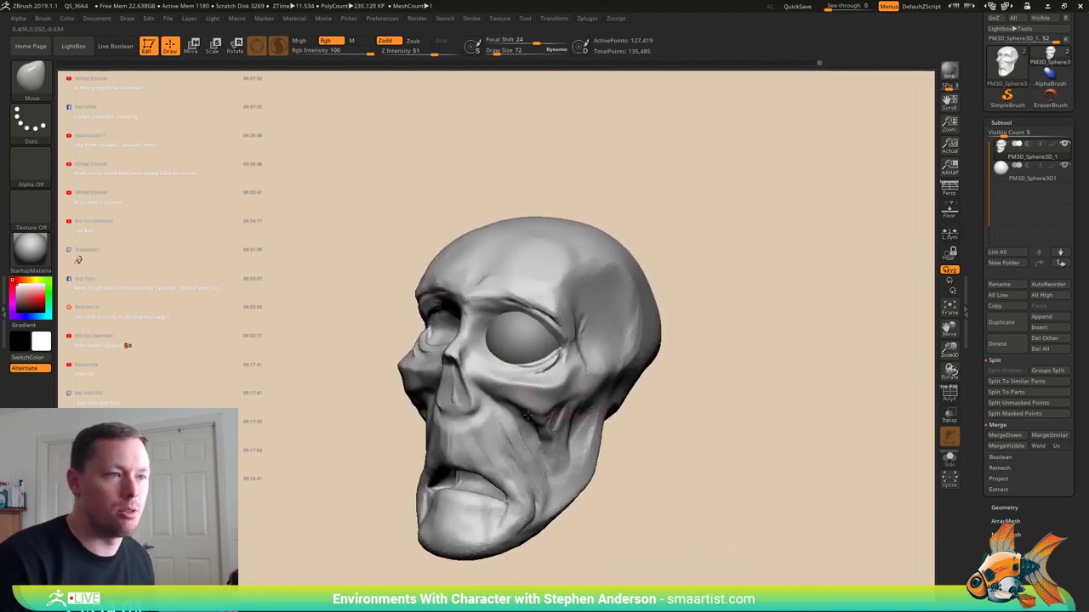
right_click_drag(509, 393, 503, 450)
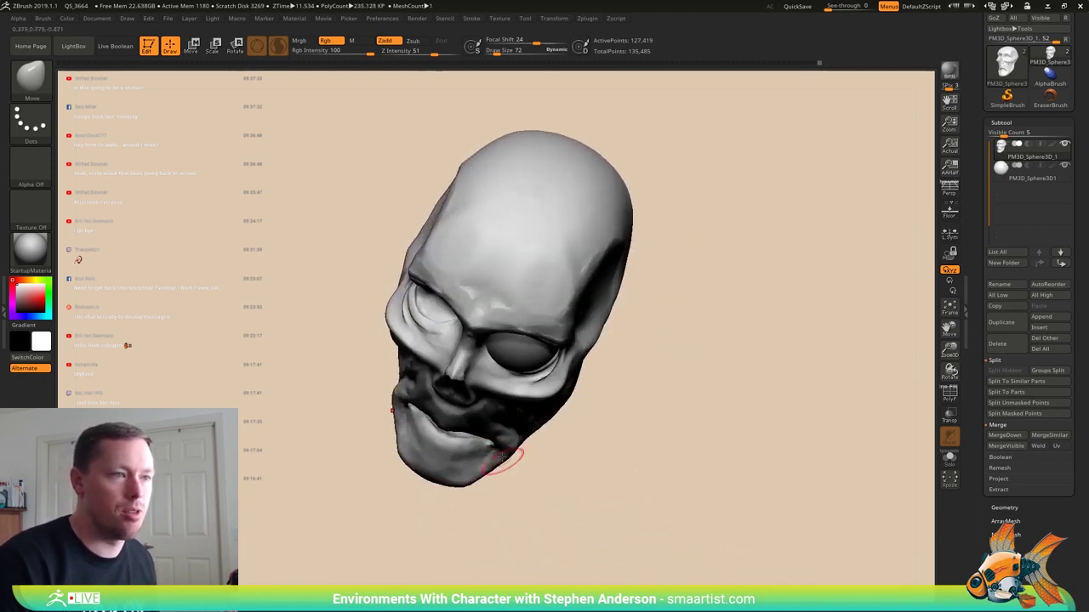
mouse_move(514, 395)
right_mouse_down()
mouse_move(488, 372)
mouse_move(537, 404)
right_mouse_up()
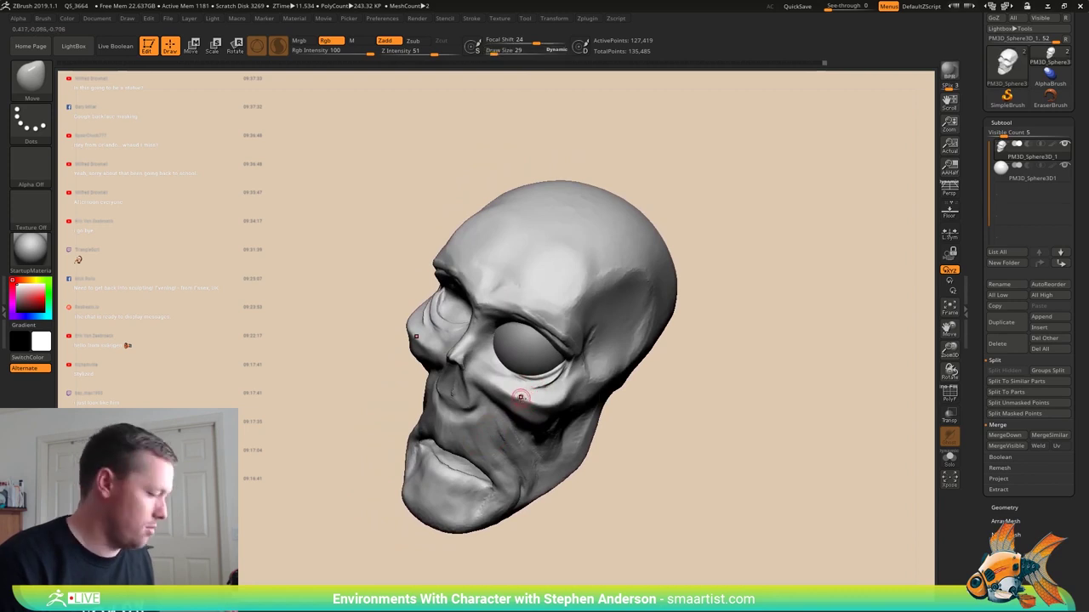
- Flatten the planes of the cheekbones, cheeks and jaw with the TrimDynamic brush at draw size 81
key("b")
key("t")
key("d")
key("s")
left_click_drag(490, 383, 495, 383)
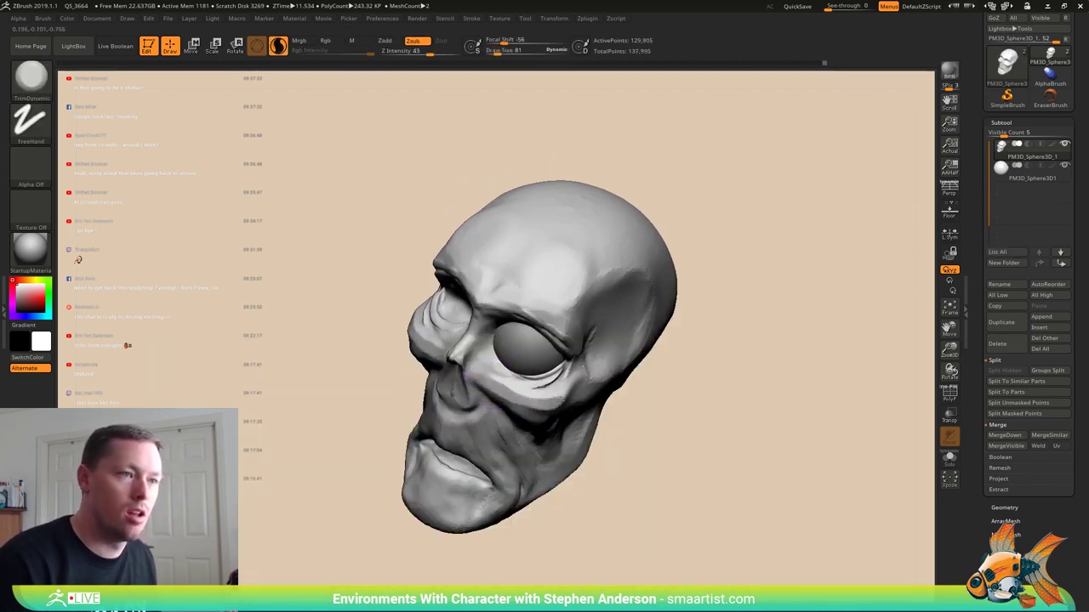
right_click_drag(532, 378, 564, 403)
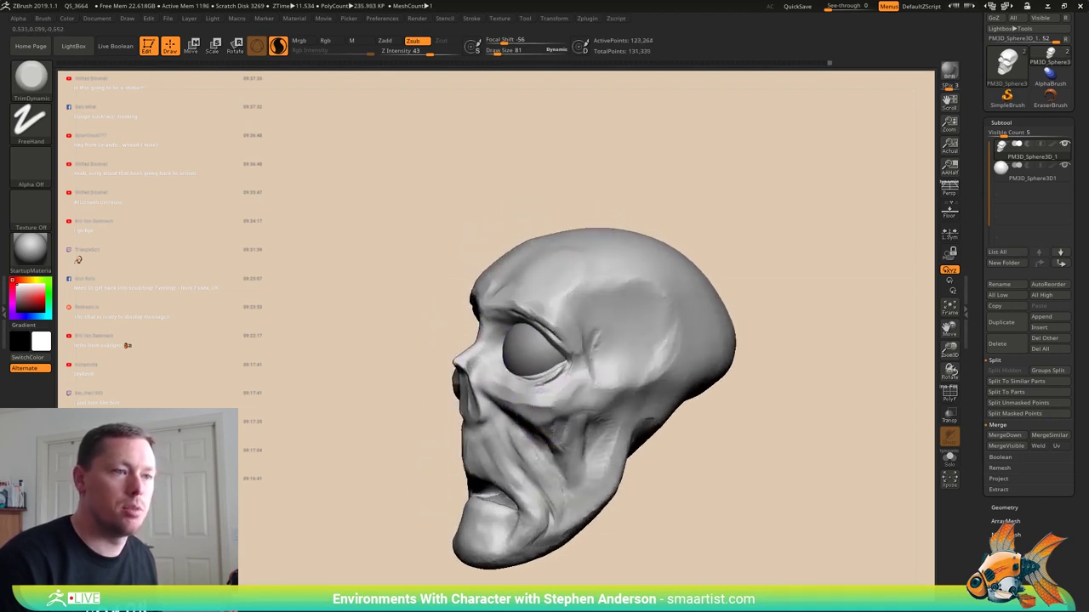
right_click_drag(554, 447, 545, 387)
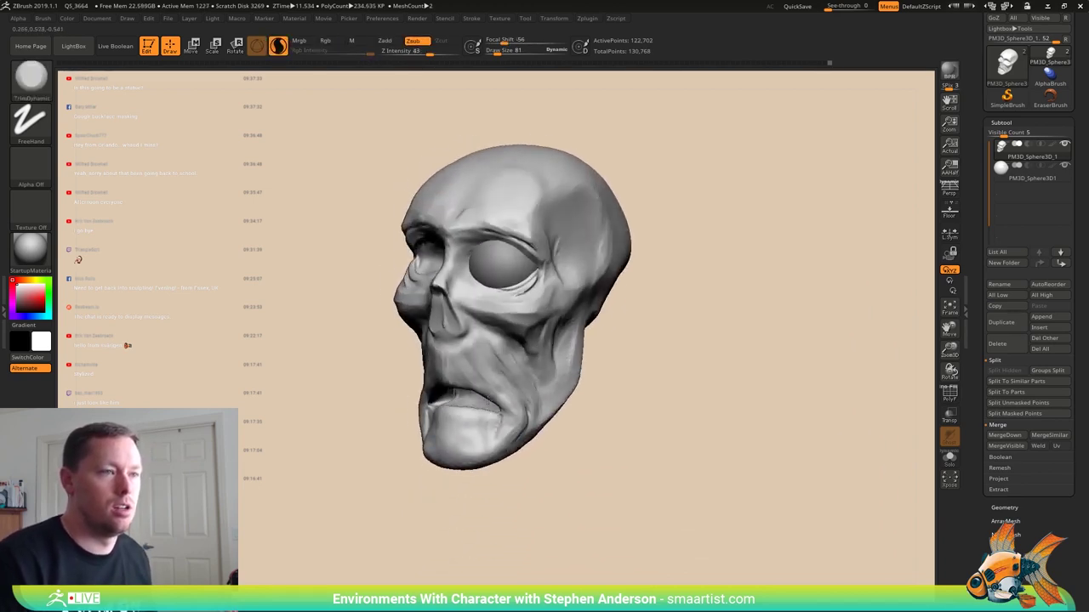
- Build up the muscle strands between cheekbone and jaw with the ClayBuildup brush at draw size 81
mouse_move(586, 314)
right_mouse_down()
mouse_move(511, 385)
mouse_move(489, 382)
mouse_move(549, 413)
mouse_move(497, 416)
mouse_move(548, 355)
mouse_move(532, 349)
mouse_move(520, 317)
mouse_move(519, 338)
mouse_move(532, 330)
right_mouse_up()
key("b")
key("c")
key("b")
mouse_move(571, 360)
right_mouse_down()
mouse_move(607, 377)
mouse_move(552, 455)
right_mouse_up()
mouse_move(552, 455)
right_mouse_down("ctrl")
mouse_move(528, 348)
mouse_move(536, 372)
right_mouse_up("ctrl")
left_click_drag(520, 337, 524, 352)
mouse_move(524, 352)
right_mouse_down("shift")
mouse_move(507, 342)
mouse_move(495, 394)
mouse_move(510, 380)
mouse_move(517, 319)
right_mouse_up("shift")
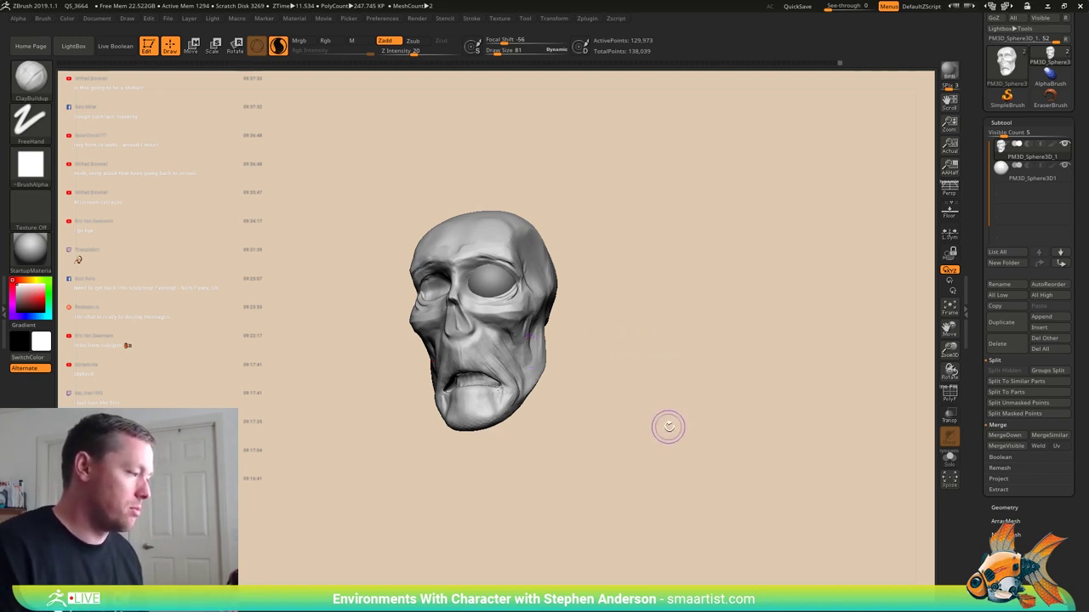
- Insert a PolySphere at the underside of the skull as a neck base with the IMM Primitives brush
mouse_move(669, 418)
left_mouse_down()
mouse_move(647, 425)
mouse_move(671, 437)
mouse_move(664, 423)
mouse_move(690, 428)
mouse_move(621, 423)
mouse_move(637, 408)
mouse_move(660, 428)
mouse_move(632, 377)
mouse_move(622, 380)
mouse_move(705, 393)
mouse_move(654, 358)
left_mouse_up()
key("b")
key("i")
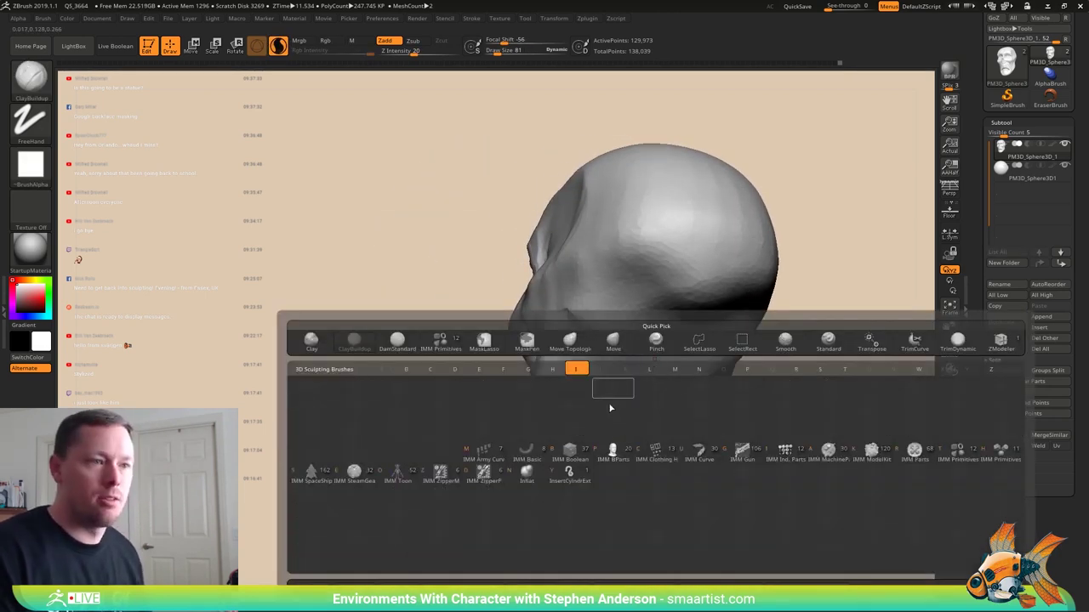
left_click(958, 456)
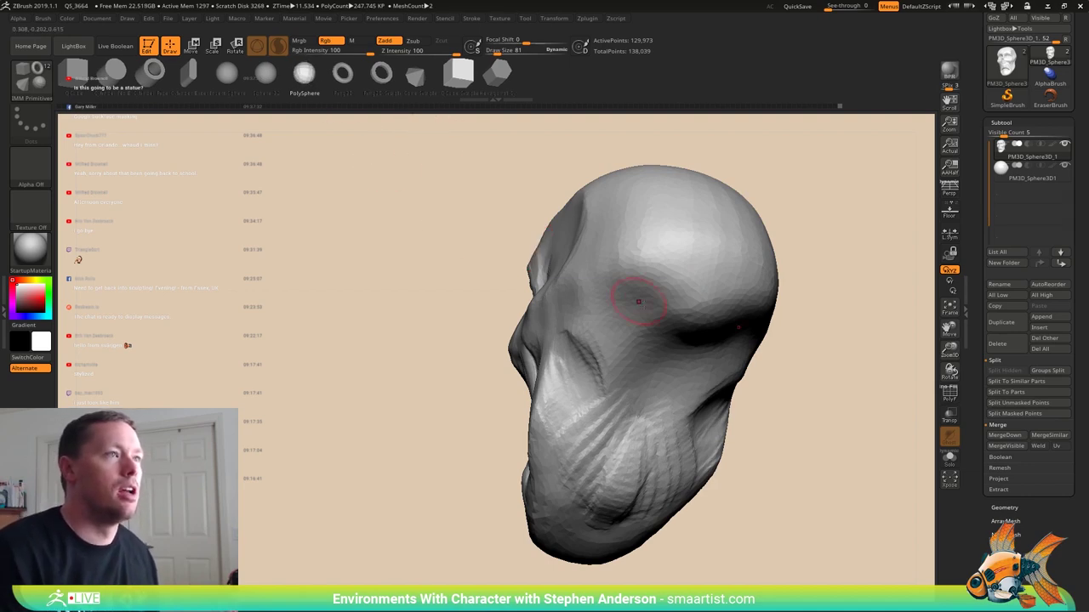
mouse_move(772, 375)
left_mouse_down()
mouse_move(754, 345)
mouse_move(773, 333)
left_mouse_up()
left_click_drag(753, 391, 757, 319)
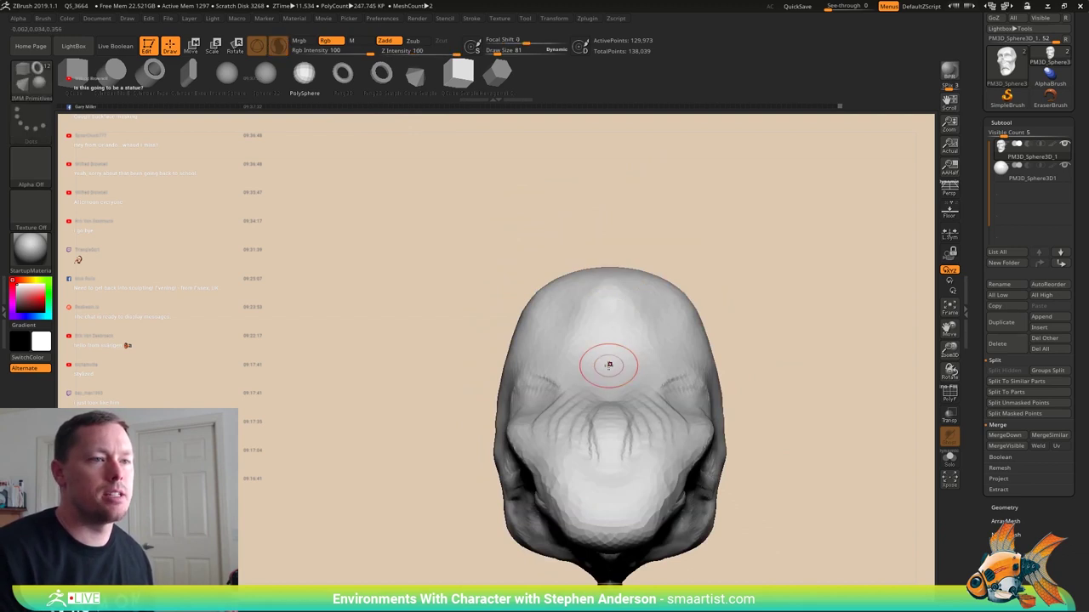
left_click_drag(611, 382, 637, 392)
- Stretch the inserted sphere downward and backward from the skull base into a neck stub with the Extender deformer and accept the result
key("w")
right_click_drag(552, 432, 648, 437)
left_click(553, 274)
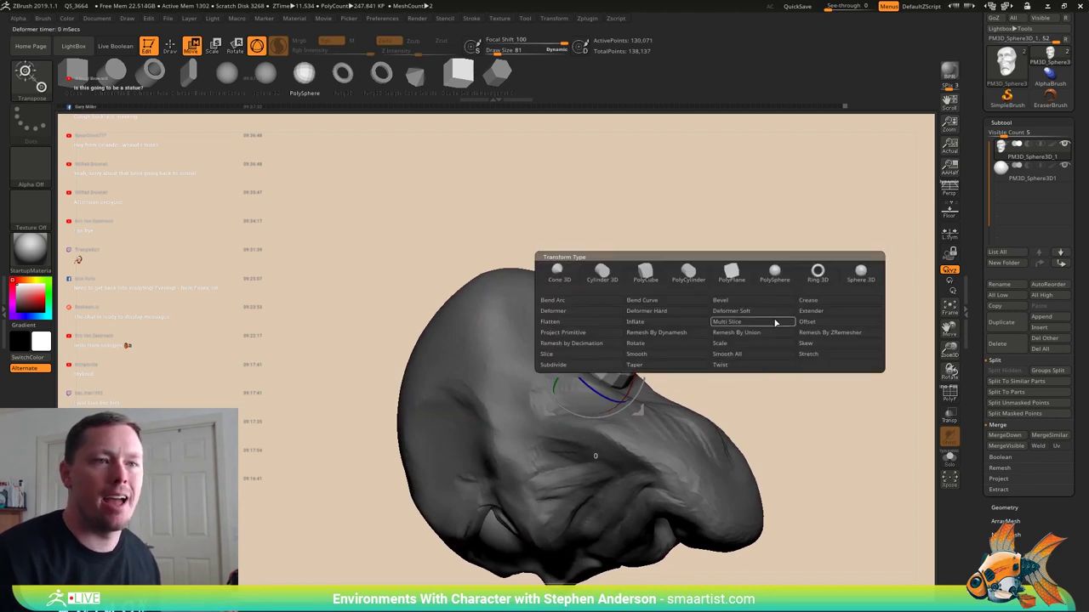
left_click(829, 313)
left_click_drag(766, 331, 711, 287)
key("shift+f")
left_click_drag(662, 311, 679, 301)
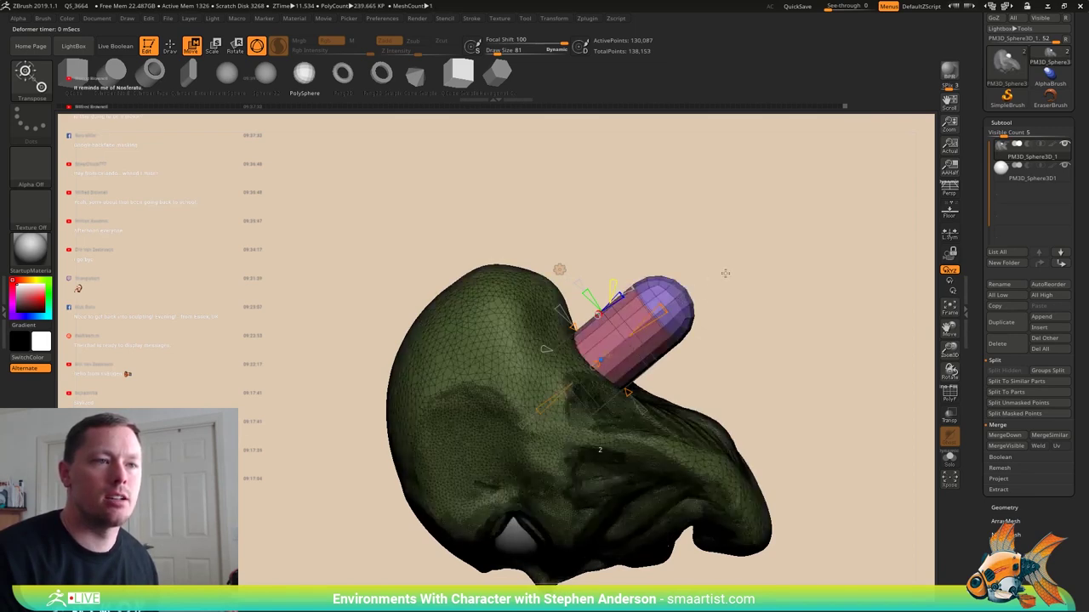
left_click_drag(725, 274, 677, 434)
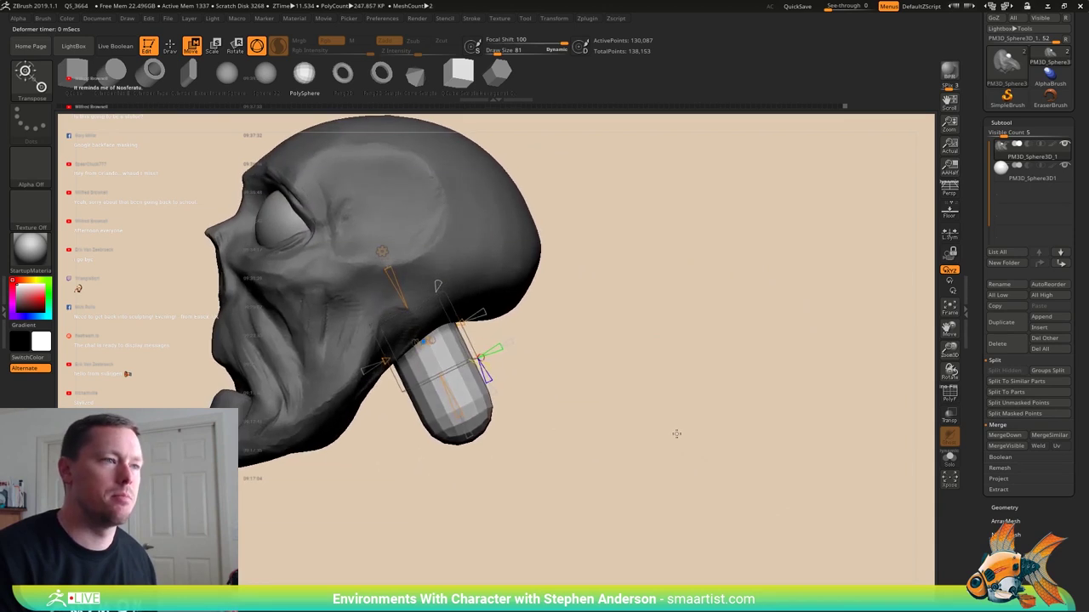
left_click(383, 252)
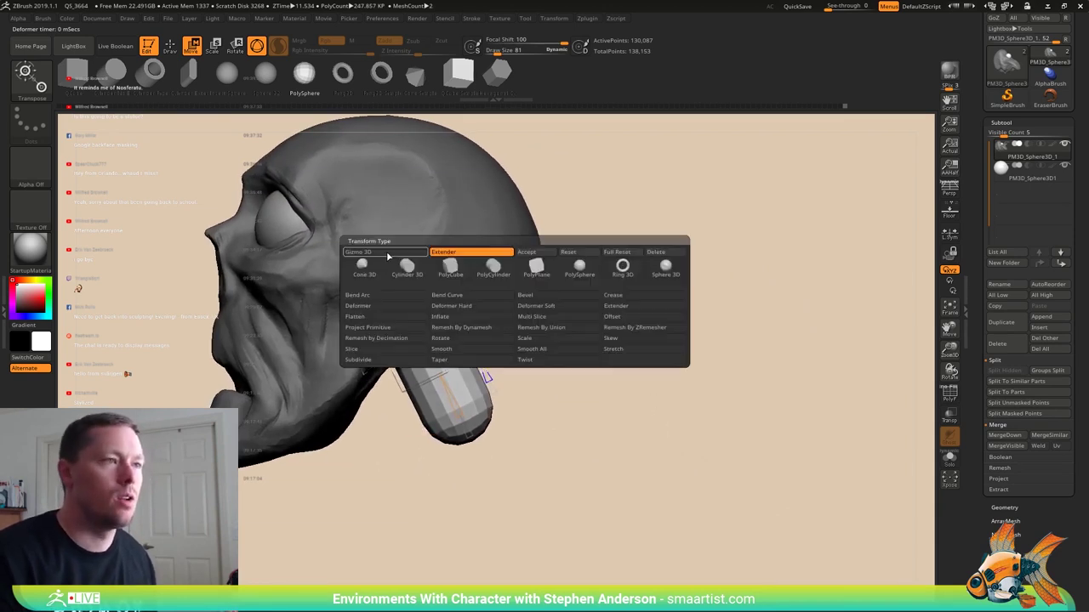
left_click(528, 253)
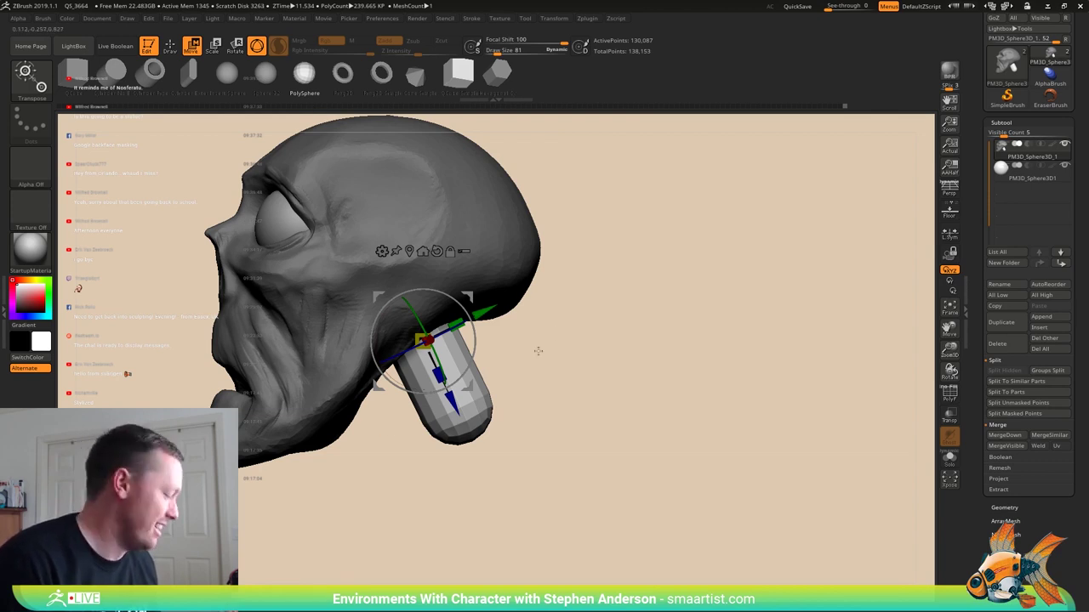
- Lengthen the neck cylinder beneath the back of the skull with the transform gizmo
key("q")
left_click_drag(535, 358, 818, 459)
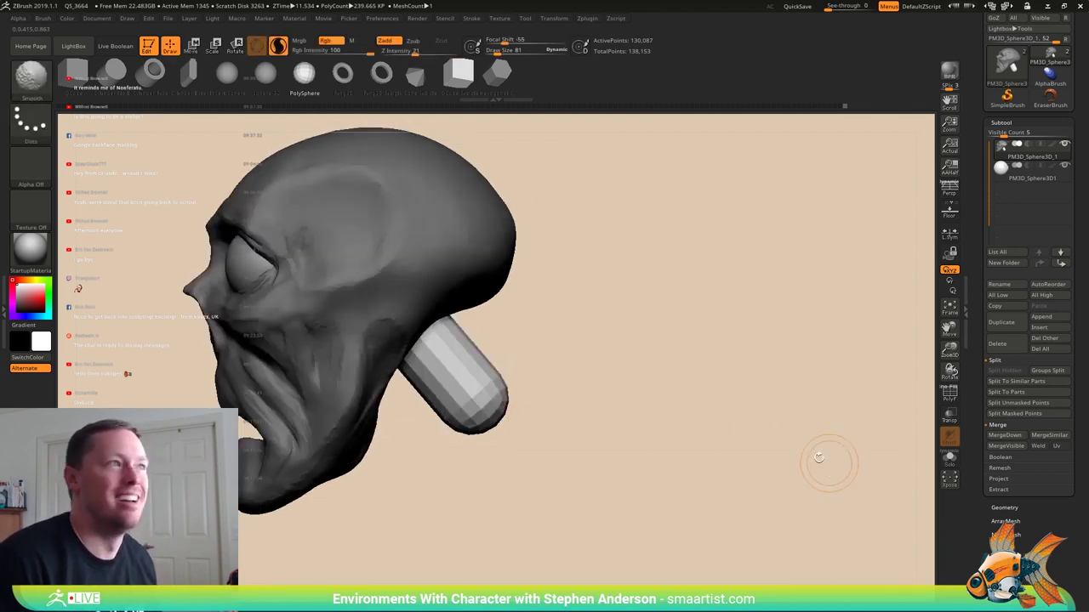
key("w")
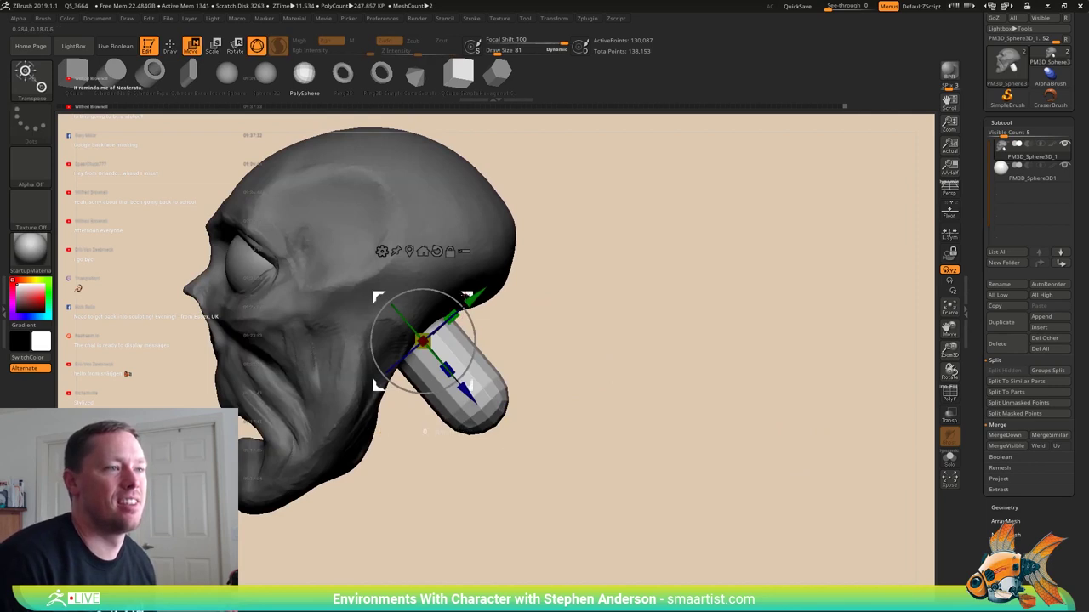
mouse_move(479, 325)
left_mouse_down()
mouse_move(533, 366)
mouse_move(424, 275)
mouse_move(434, 270)
mouse_move(434, 291)
left_mouse_up()
left_click_drag(502, 362, 449, 314, "alt")
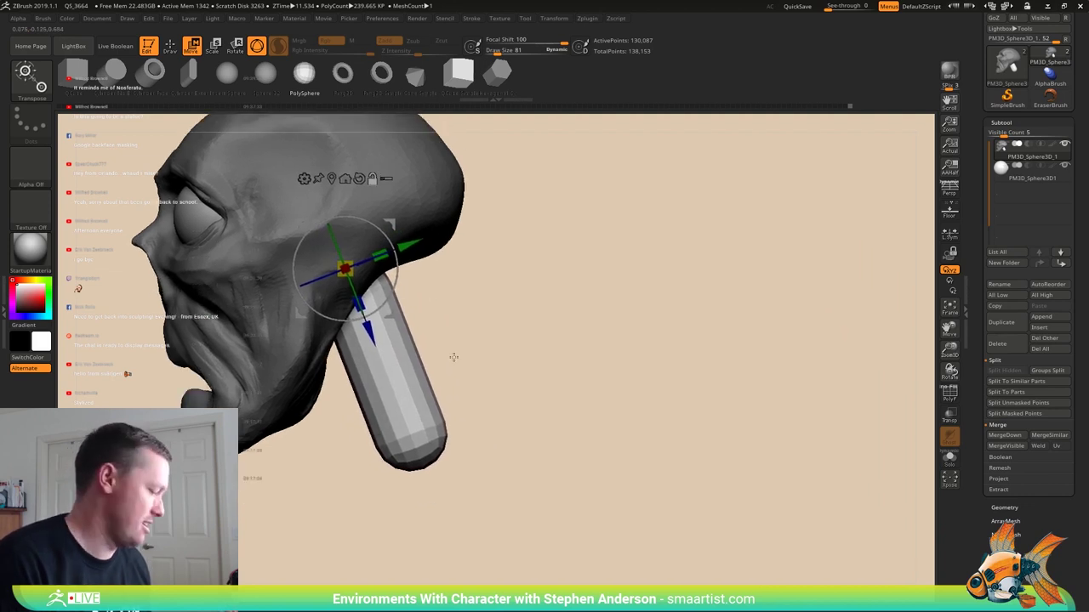
- Insert an edge loop around the middle of the neck cylinder with the ZModeler brush and display the polygroup wireframe
key("b")
key("z")
key("m")
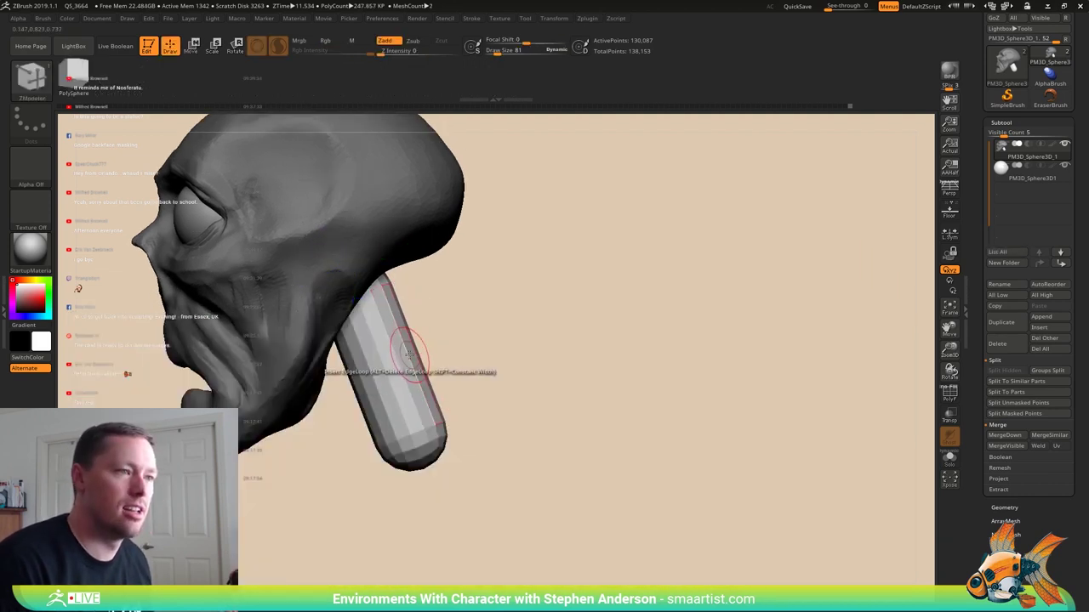
left_click(408, 356)
key("shift+f")
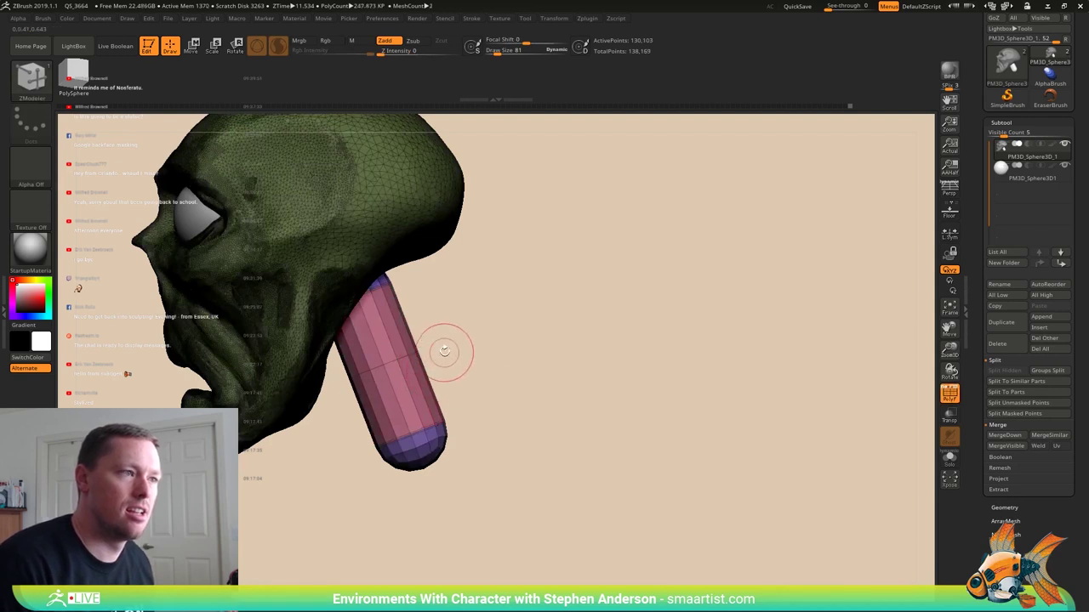
left_click_drag(486, 326, 605, 352)
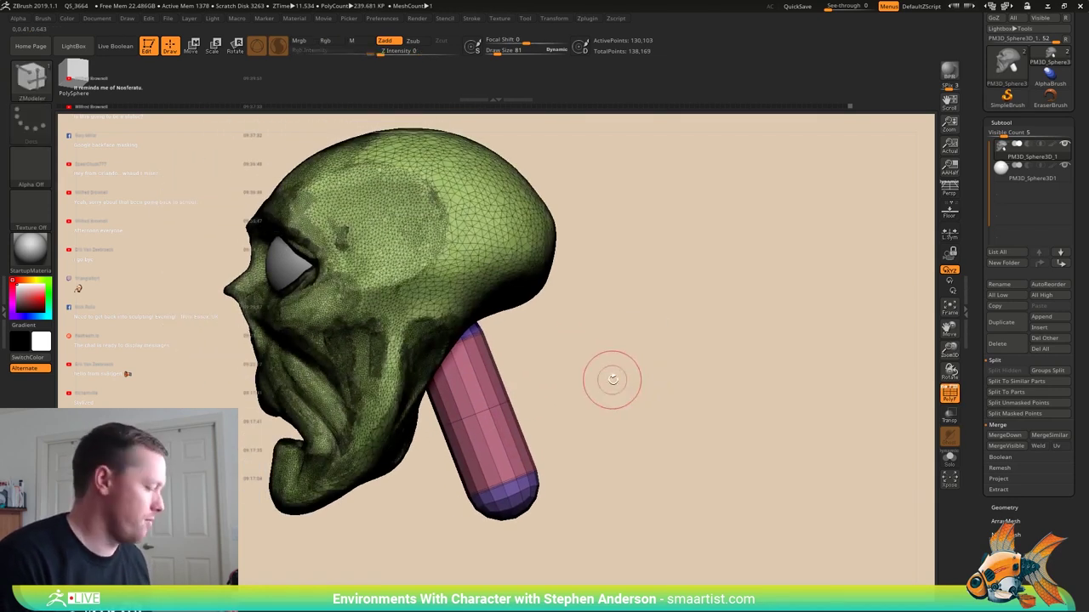
- Mask the head, jaw and upper half of the neck using the MaskLasso brush, leaving the lower half of the neck free
key("w")
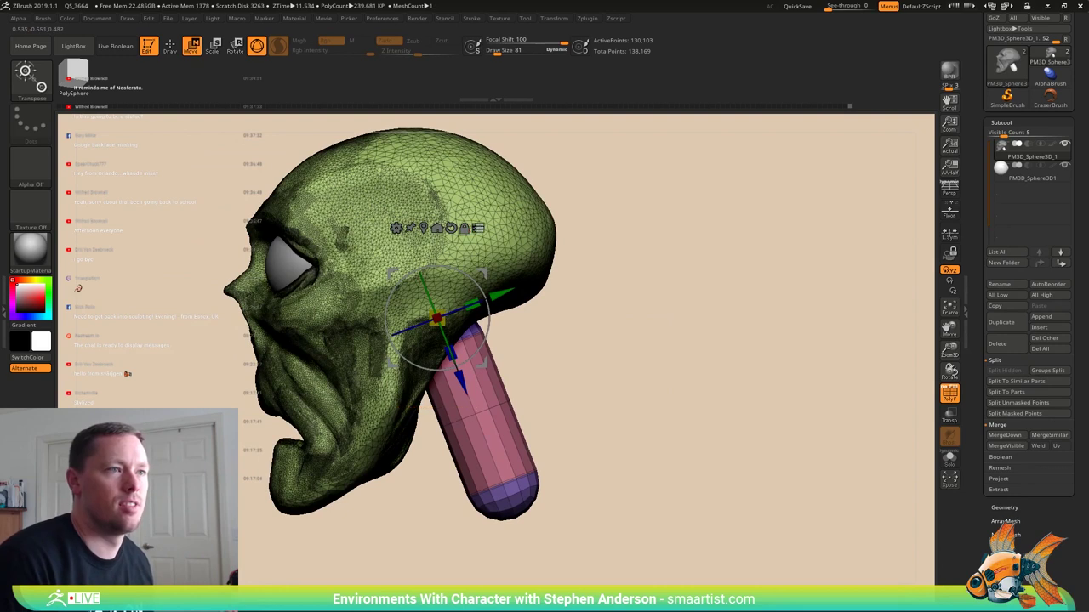
left_click_drag(483, 294, 487, 301)
mouse_move(518, 376)
left_mouse_down("ctrl")
mouse_move(644, 244)
mouse_move(444, 109)
mouse_move(265, 111)
left_mouse_up("ctrl")
left_click(32, 79, "ctrl")
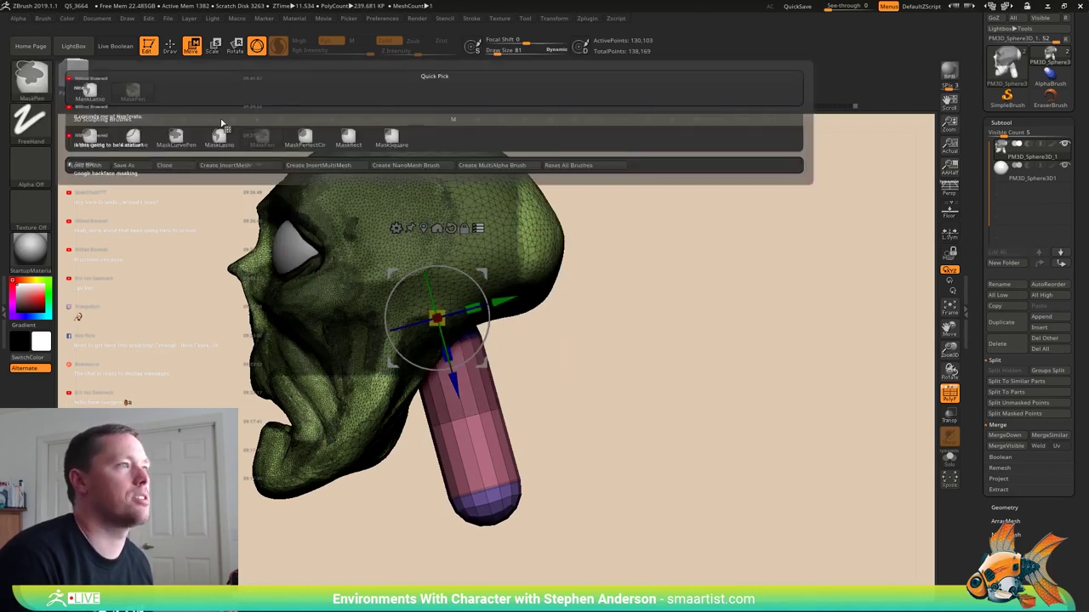
left_click(84, 93, "ctrl")
left_click_drag(615, 284, 608, 338, "alt")
mouse_move(532, 404)
left_mouse_down("ctrl")
mouse_move(586, 163)
mouse_move(127, 278)
mouse_move(255, 502)
left_mouse_up("ctrl")
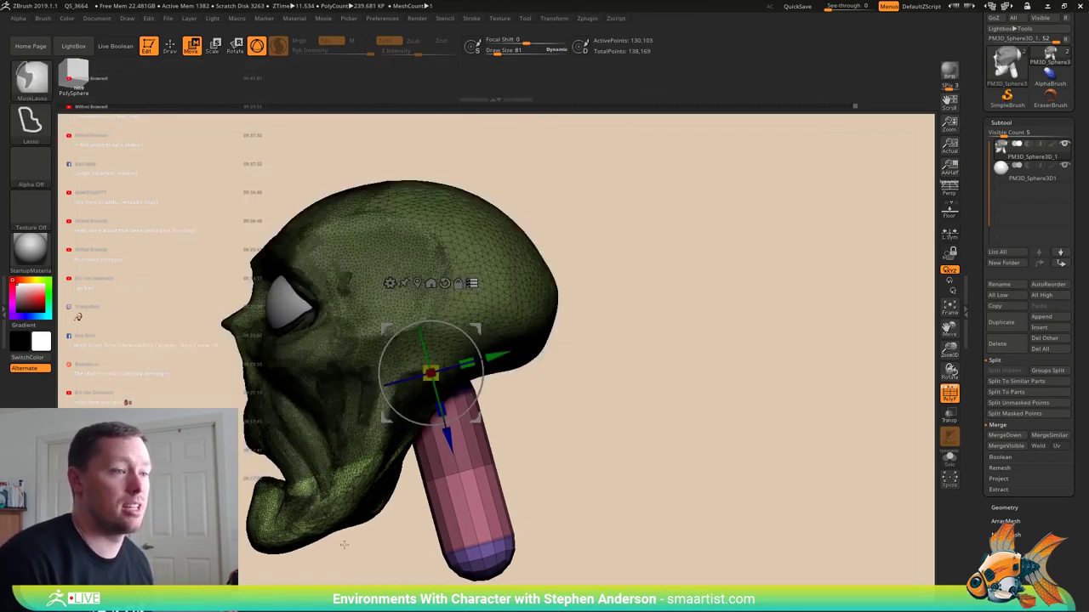
mouse_move(332, 583)
left_mouse_down("ctrl")
mouse_move(199, 374)
mouse_move(474, 250)
left_mouse_up("ctrl")
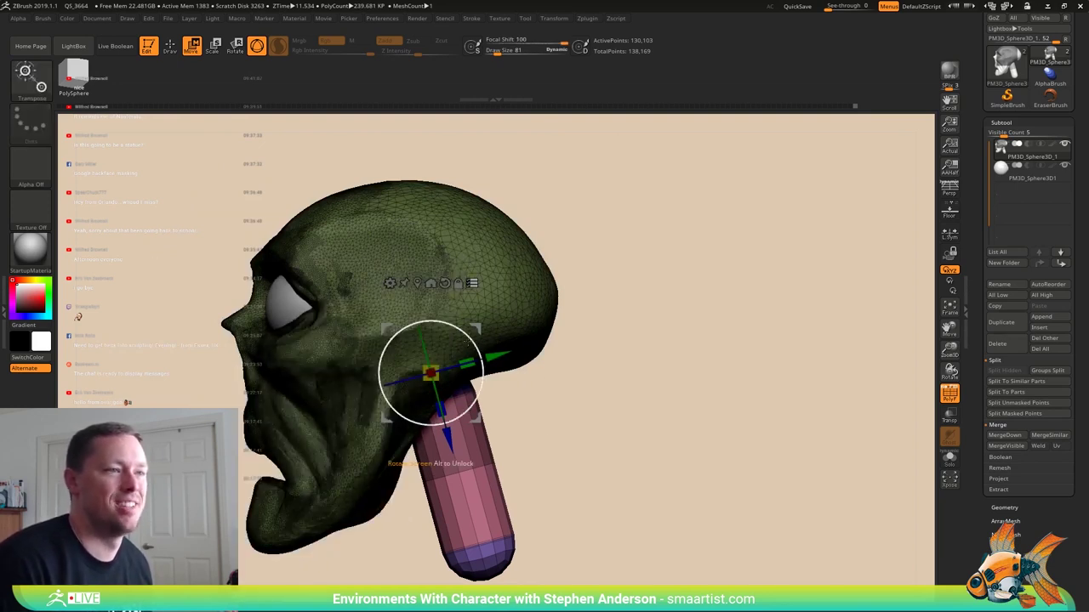
- Place the gizmo at the middle of the neck and rotate the unmasked lower half backward to bend it
mouse_move(473, 330)
left_mouse_down("alt")
mouse_move(494, 423)
mouse_move(449, 412)
left_mouse_up("alt")
key("ctrl+z")
left_click_drag(569, 387, 555, 344, "alt")
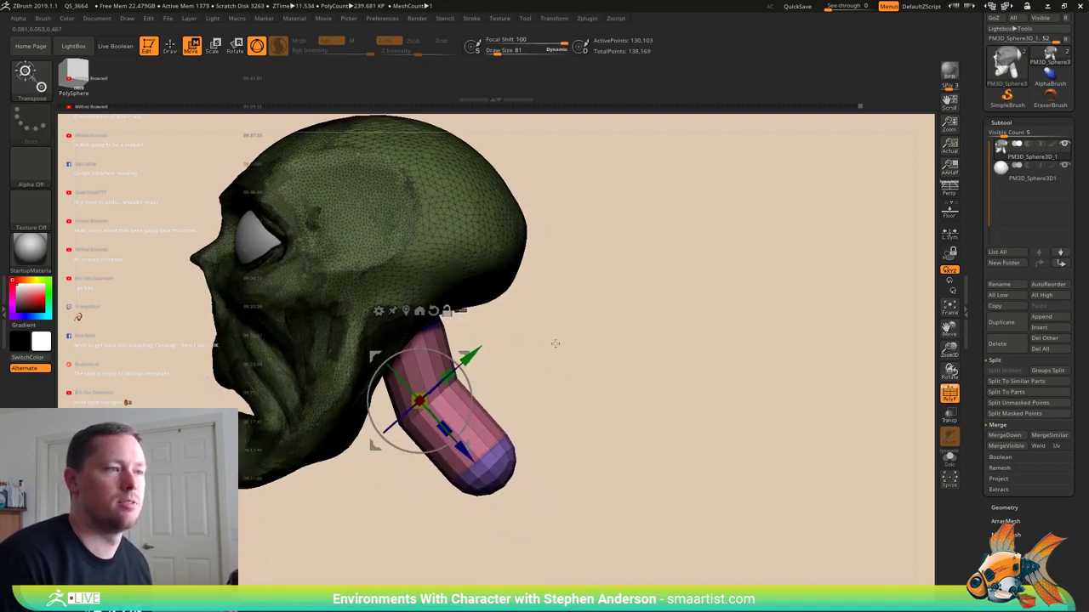
- Unmask the upper half of the neck and thicken the whole neck with the Inflate deformation at its maximum
key("q")
left_click(443, 402, "ctrl")
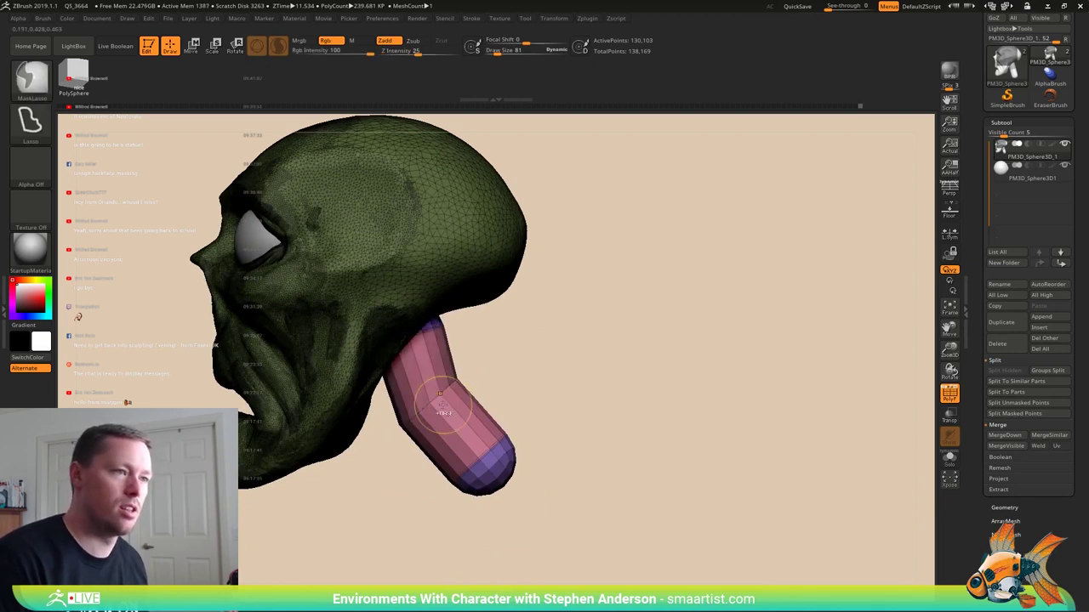
left_click_drag(1031, 542, 1030, 451)
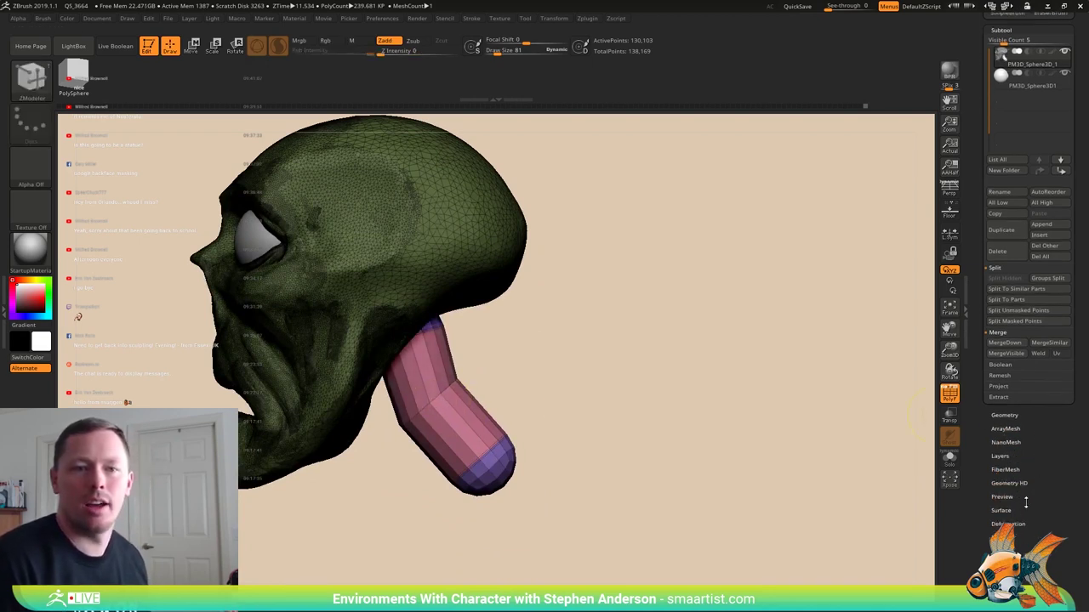
left_click(1014, 524)
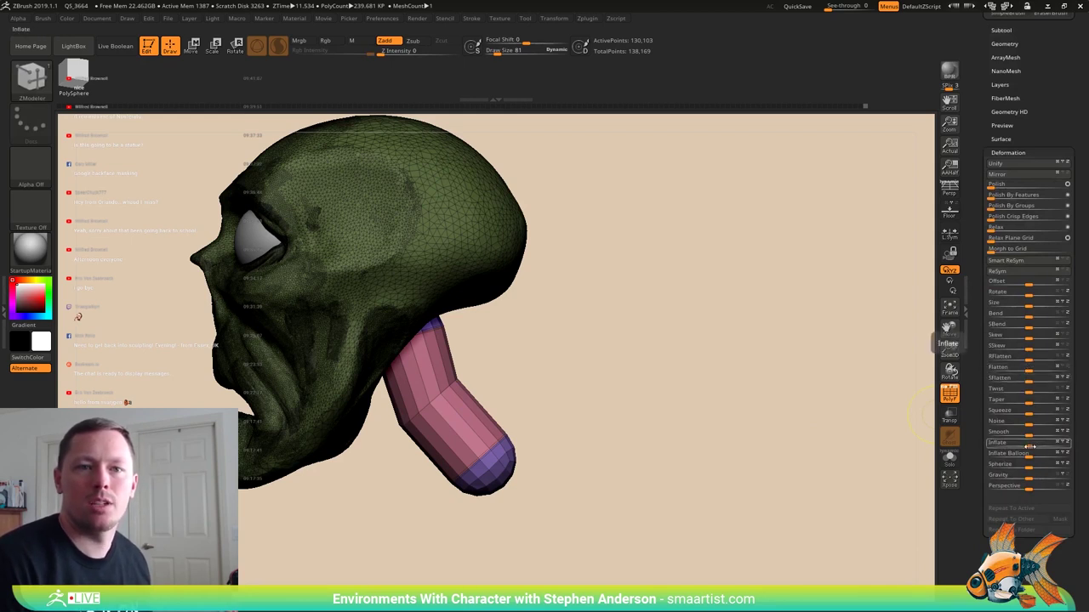
left_click_drag(1029, 445, 1073, 439)
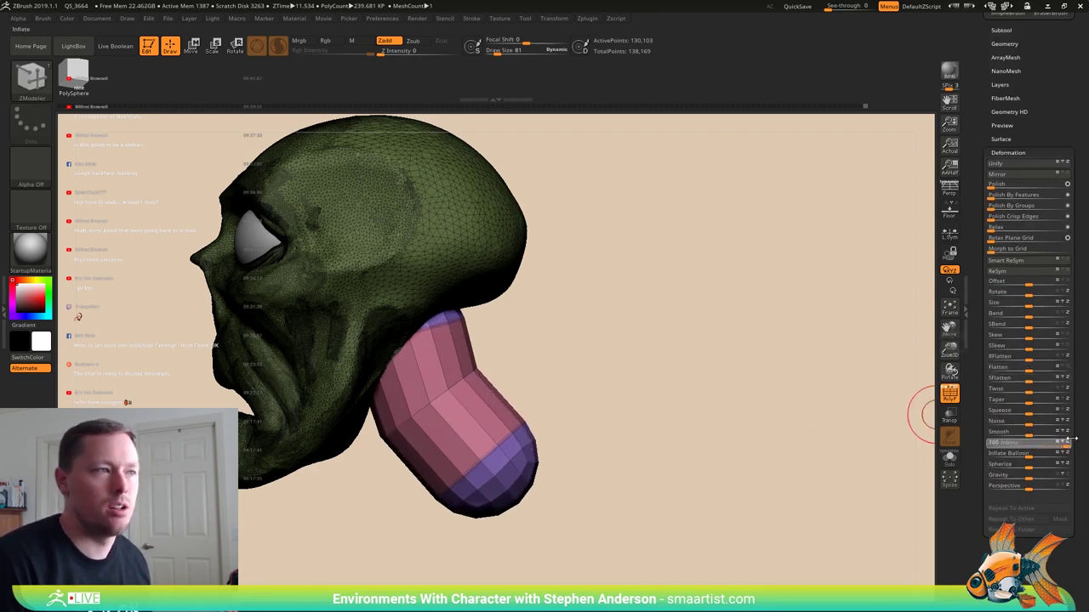
- Reshape the neck with the Move brush at draw size 201, widening its base and pushing its top into the skull
mouse_move(603, 382)
left_mouse_down()
mouse_move(646, 372)
mouse_move(591, 338)
mouse_move(555, 358)
mouse_move(578, 418)
mouse_move(523, 297)
mouse_move(527, 459)
mouse_move(511, 473)
mouse_move(631, 473)
left_mouse_up()
key("b")
key("m")
key("v")
key("s")
mouse_move(488, 465)
left_mouse_down()
mouse_move(533, 465)
mouse_move(509, 464)
left_mouse_up()
key("ctrl+z")
mouse_move(697, 468)
left_mouse_down()
mouse_move(562, 460)
mouse_move(574, 451)
mouse_move(553, 391)
mouse_move(578, 430)
left_mouse_up()
mouse_move(676, 432)
right_mouse_down()
mouse_move(553, 413)
mouse_move(566, 433)
right_mouse_up()
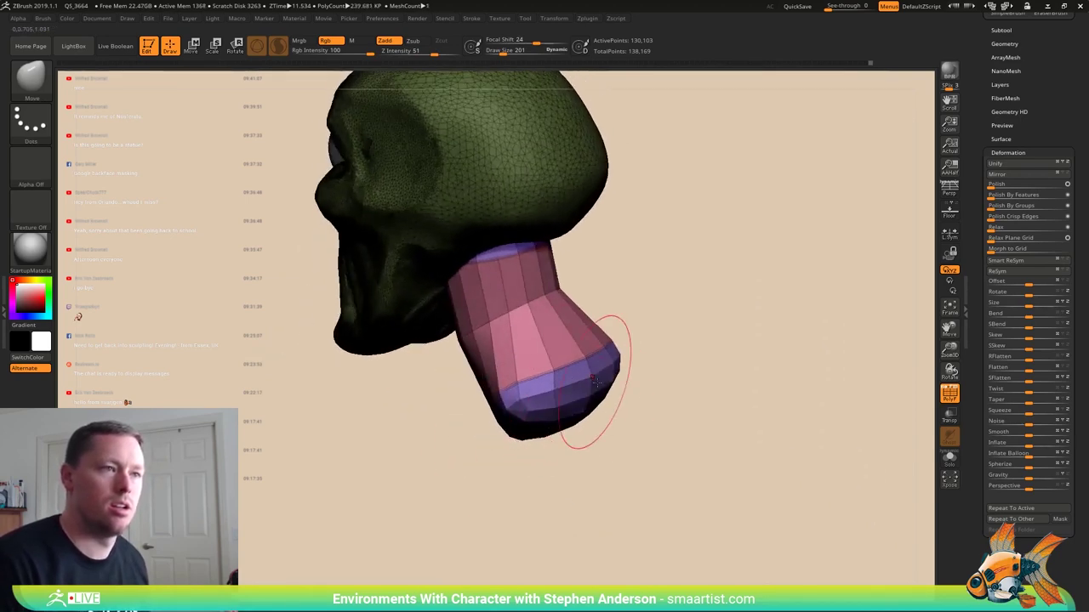
mouse_move(584, 377)
right_mouse_down()
mouse_move(648, 370)
mouse_move(620, 352)
right_mouse_up()
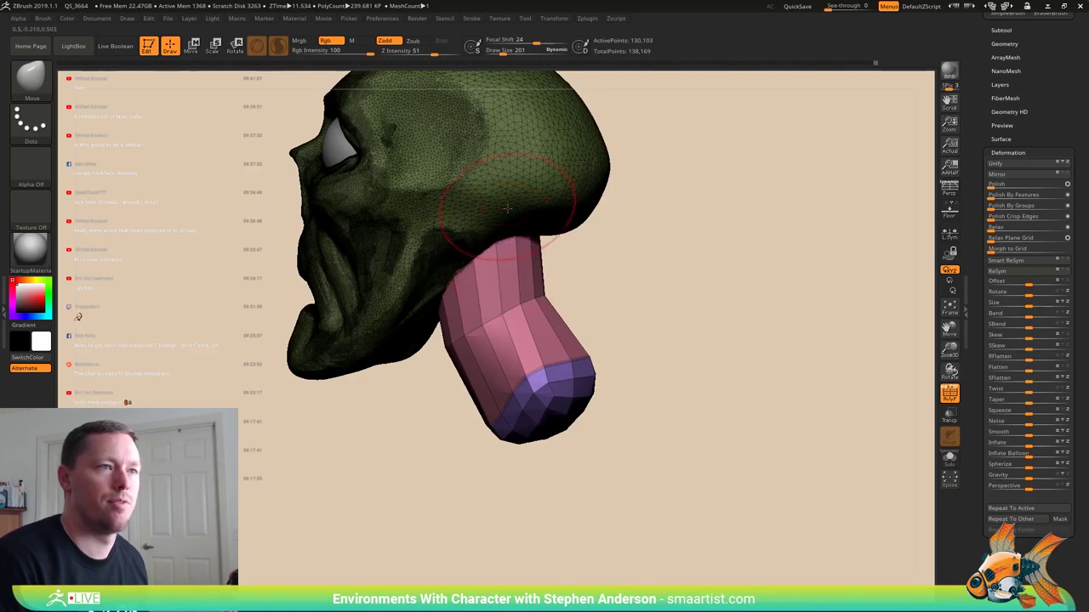
right_click_drag(559, 232, 549, 239)
- Hide the wireframe and pull the lower front of the neck into shape with the Move brush at draw size 72
key("shift+f")
mouse_move(693, 359)
right_mouse_down()
mouse_move(643, 335)
mouse_move(551, 407)
mouse_move(576, 454)
mouse_move(564, 414)
mouse_move(478, 467)
mouse_move(566, 449)
mouse_move(514, 447)
right_mouse_up()
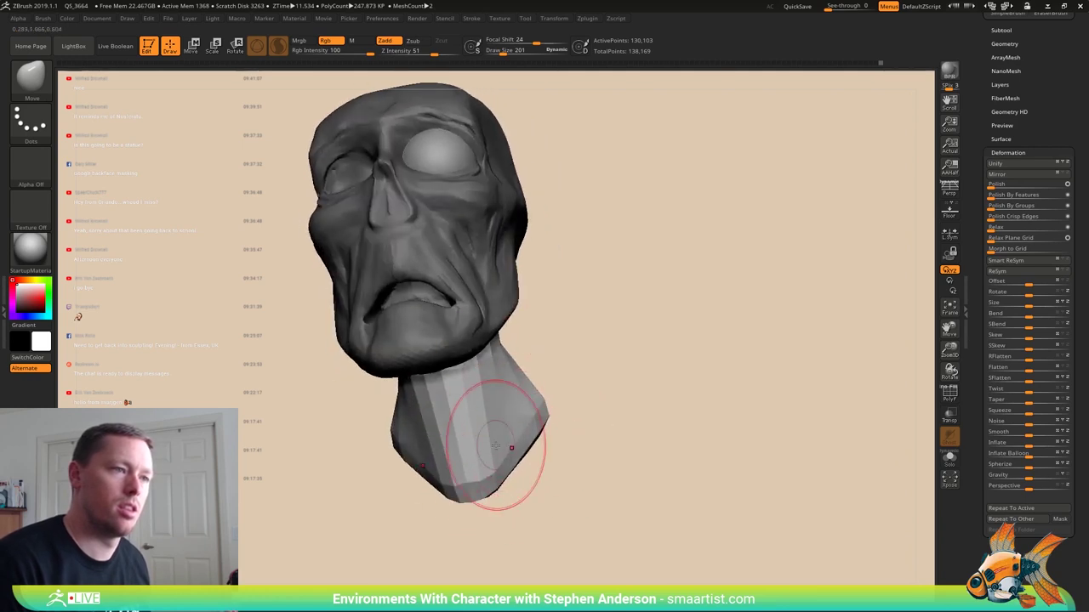
left_click_drag(478, 481, 466, 482)
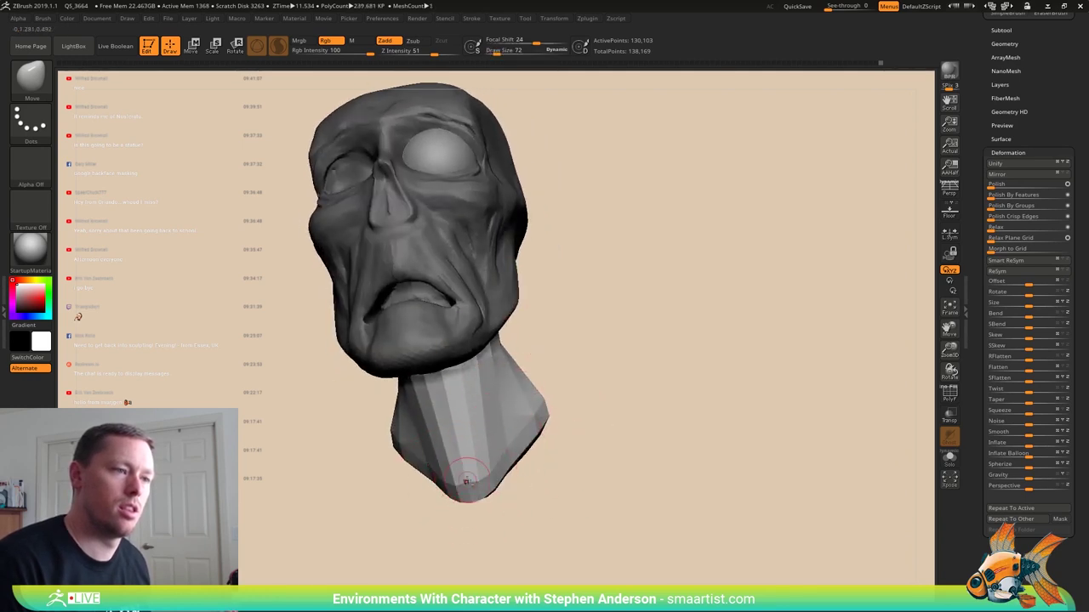
right_click_drag(455, 481, 480, 493)
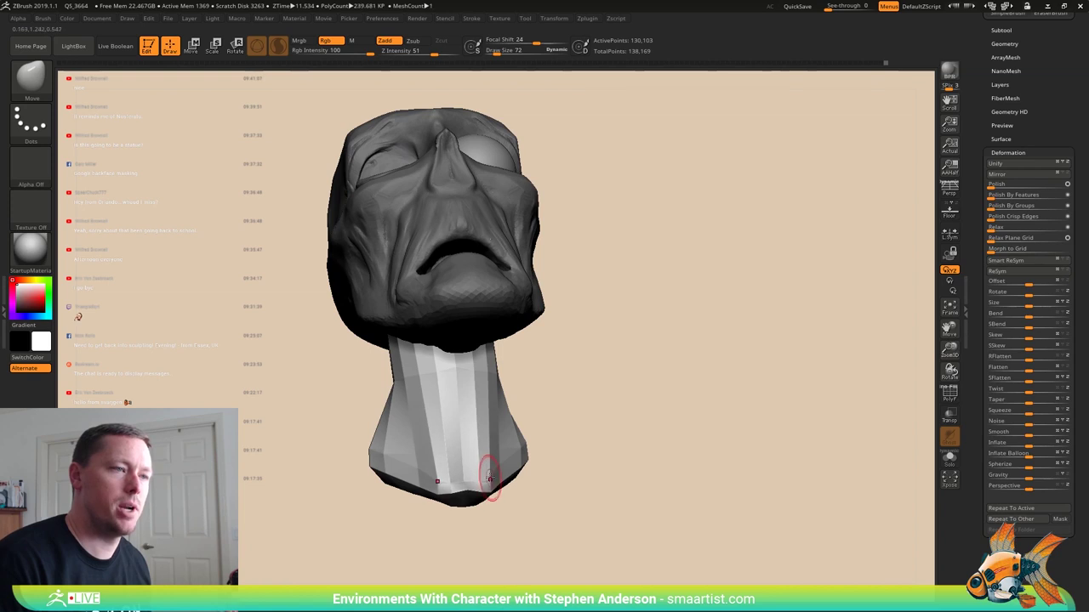
mouse_move(490, 478)
left_mouse_down()
mouse_move(498, 391)
mouse_move(457, 371)
left_mouse_up()
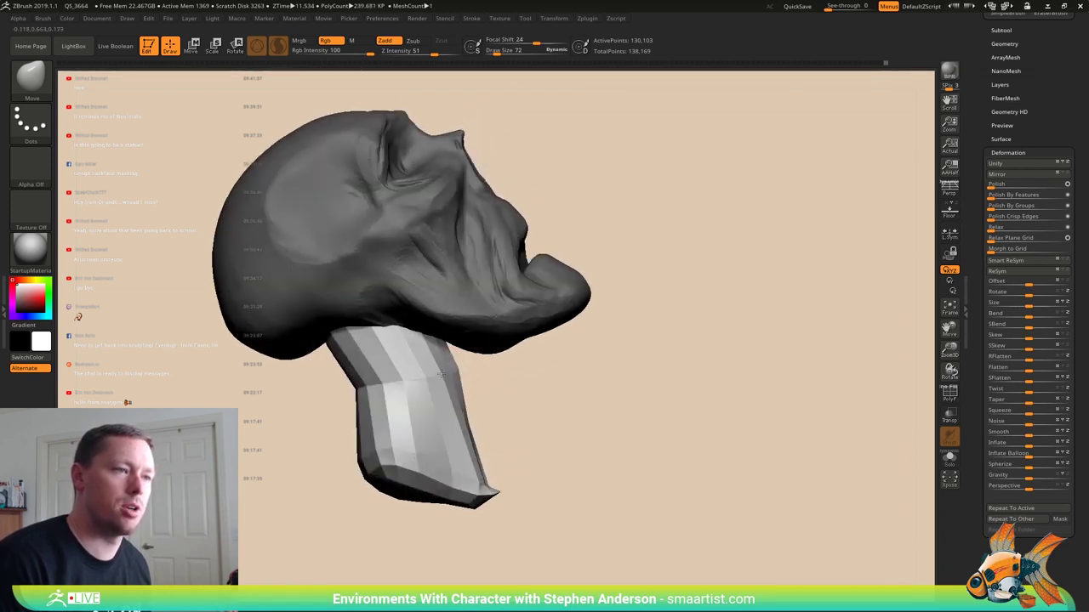
right_click_drag(448, 373, 408, 383)
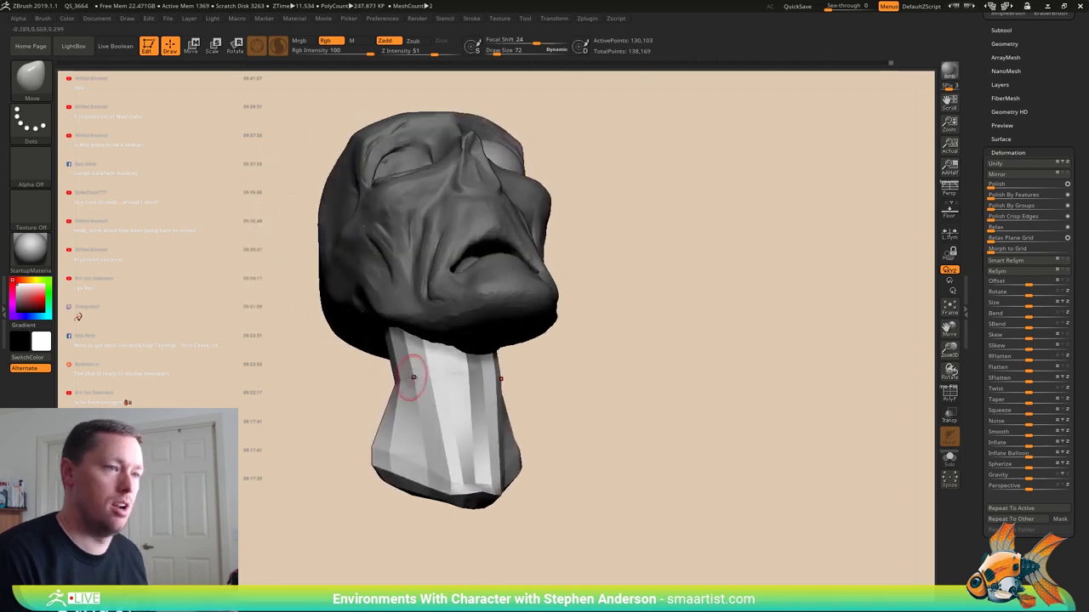
right_click_drag(483, 393, 460, 407)
left_click_drag(459, 406, 493, 413)
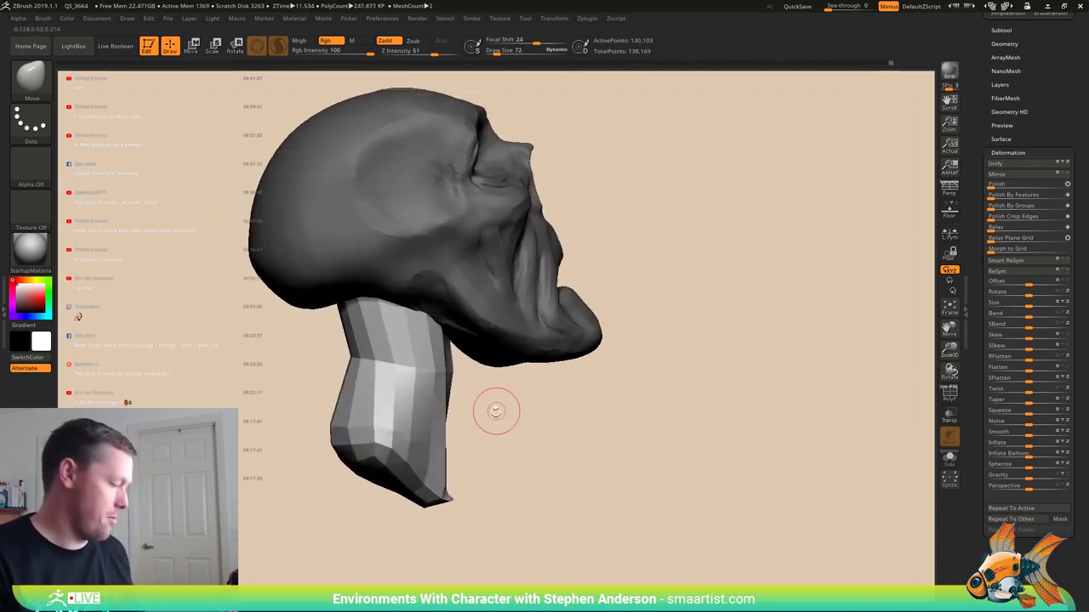
- Subdivide the unmasked neck geometry and smooth it with the Polish deformation
key("ctrl")
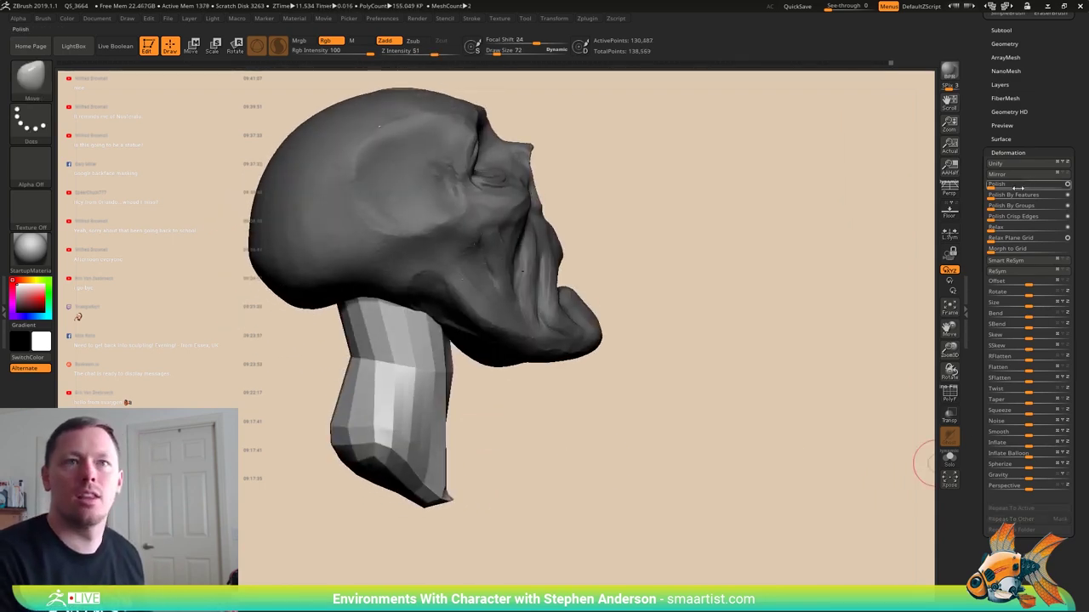
left_click(996, 184)
mouse_move(734, 369)
left_mouse_down()
mouse_move(686, 377)
mouse_move(612, 413)
left_mouse_up()
- Refine the neck's tip, sides and front profile with the Move brush, enlarging the draw size to 165 and 168
right_click_drag(417, 462, 467, 460)
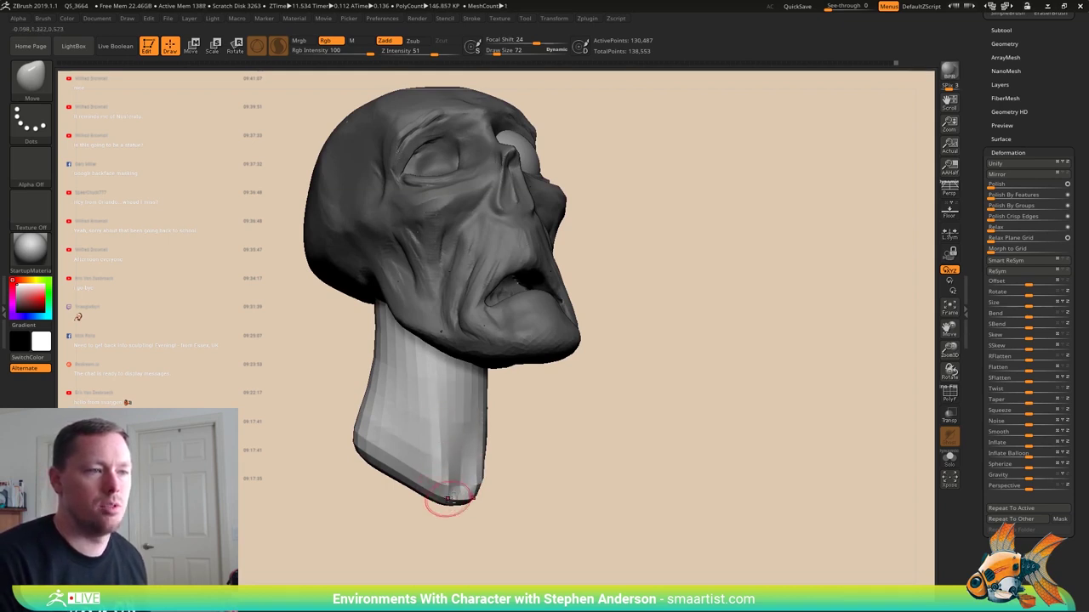
mouse_move(455, 498)
left_mouse_down()
mouse_move(519, 527)
mouse_move(471, 525)
mouse_move(446, 460)
mouse_move(442, 510)
mouse_move(384, 438)
mouse_move(498, 445)
left_mouse_up()
key("s")
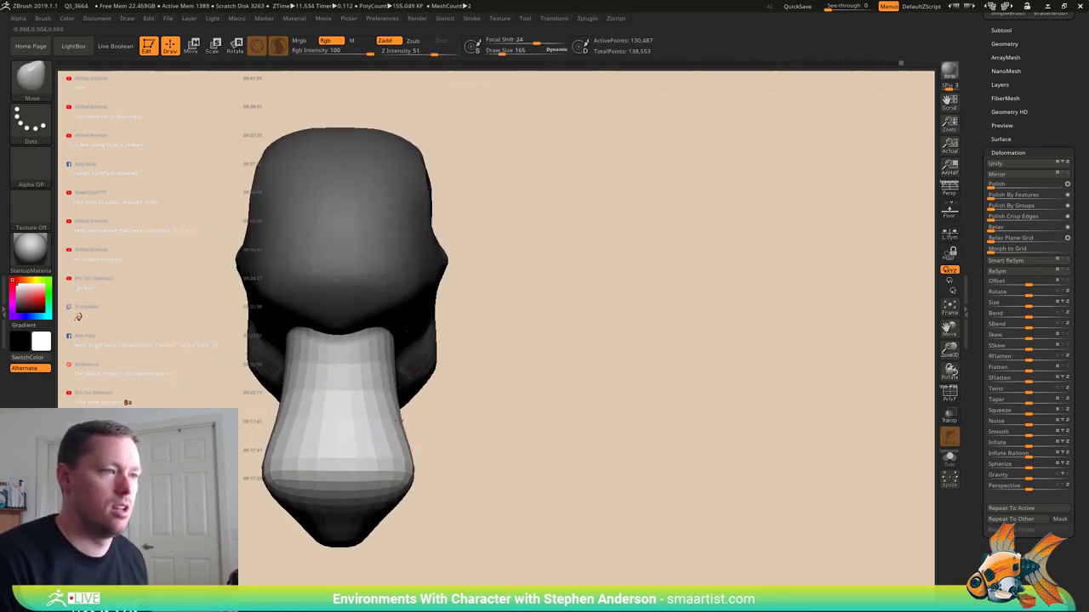
mouse_move(388, 370)
left_mouse_down()
mouse_move(457, 432)
mouse_move(386, 397)
left_mouse_up()
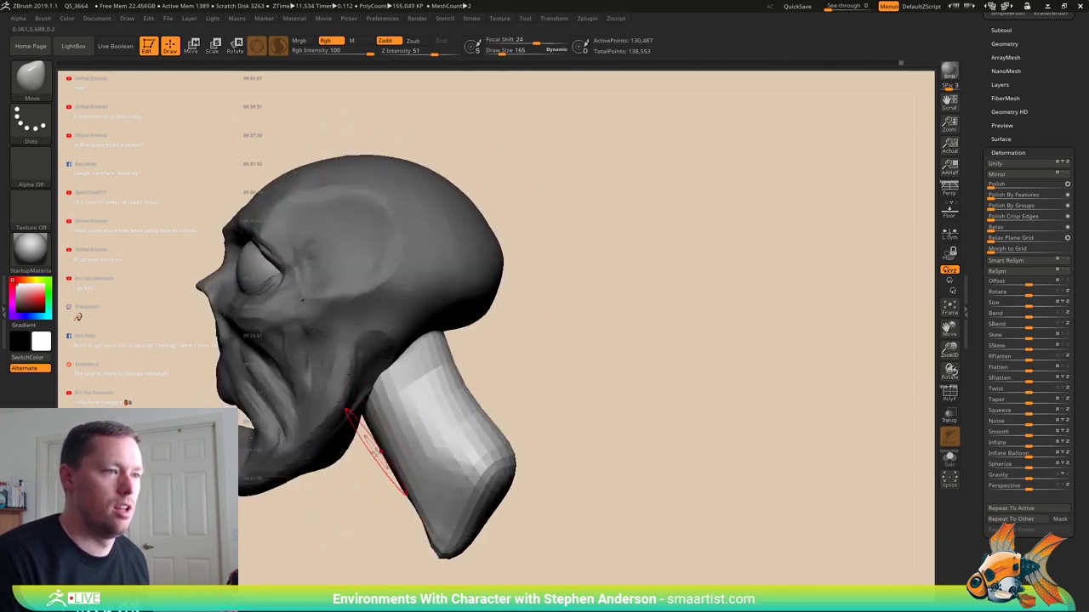
key("s")
left_click_drag(395, 451, 385, 443)
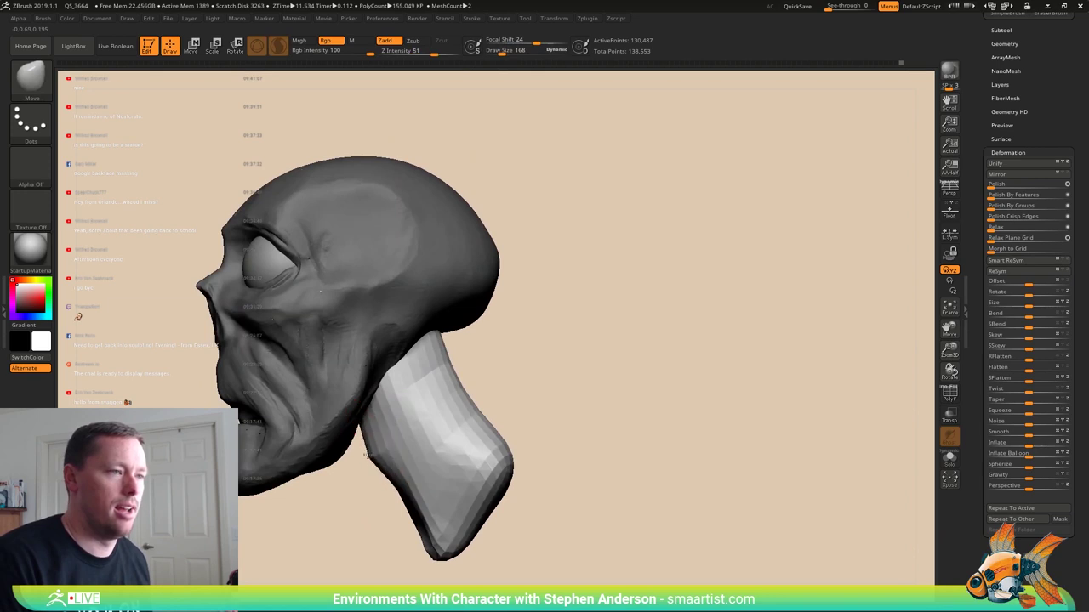
mouse_move(420, 473)
right_mouse_down("alt")
mouse_move(350, 453)
mouse_move(381, 419)
right_mouse_up("alt")
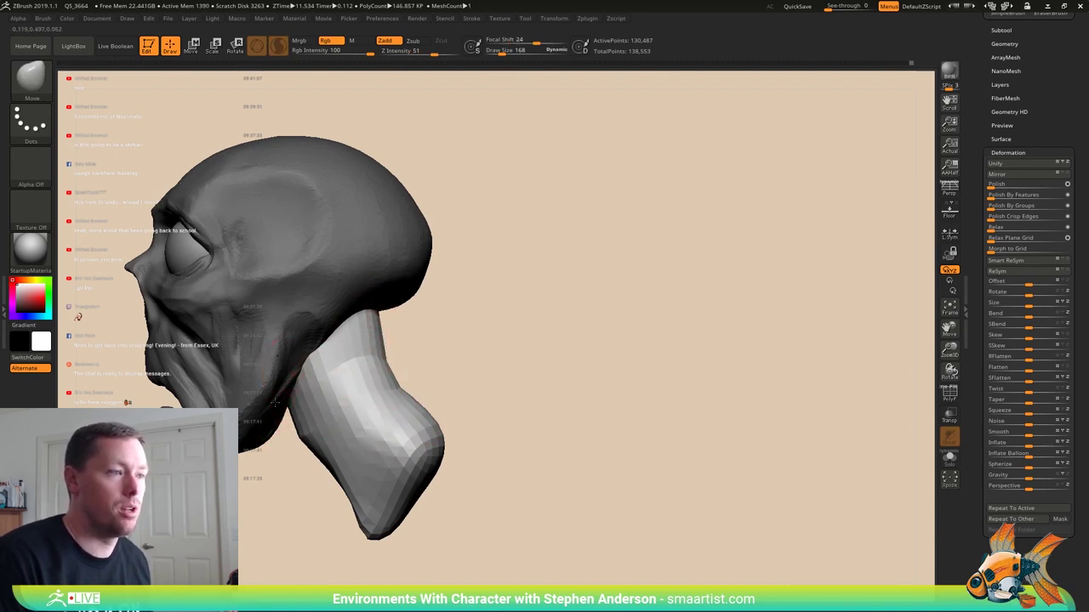
mouse_move(374, 366)
right_mouse_down()
mouse_move(365, 423)
mouse_move(383, 378)
right_mouse_up()
mouse_move(383, 379)
right_mouse_down("ctrl")
mouse_move(454, 386)
mouse_move(489, 420)
right_mouse_up("ctrl")
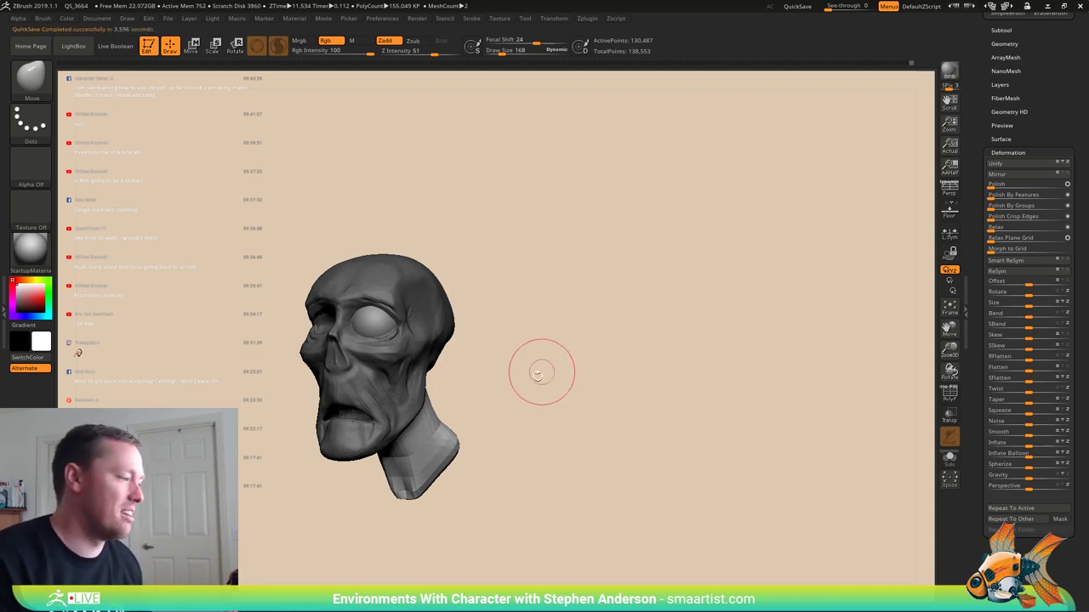
- Clear the mask from the head
mouse_move(539, 382)
left_mouse_down()
mouse_move(552, 384)
mouse_move(540, 382)
left_mouse_up()
right_click_drag(539, 382, 536, 381)
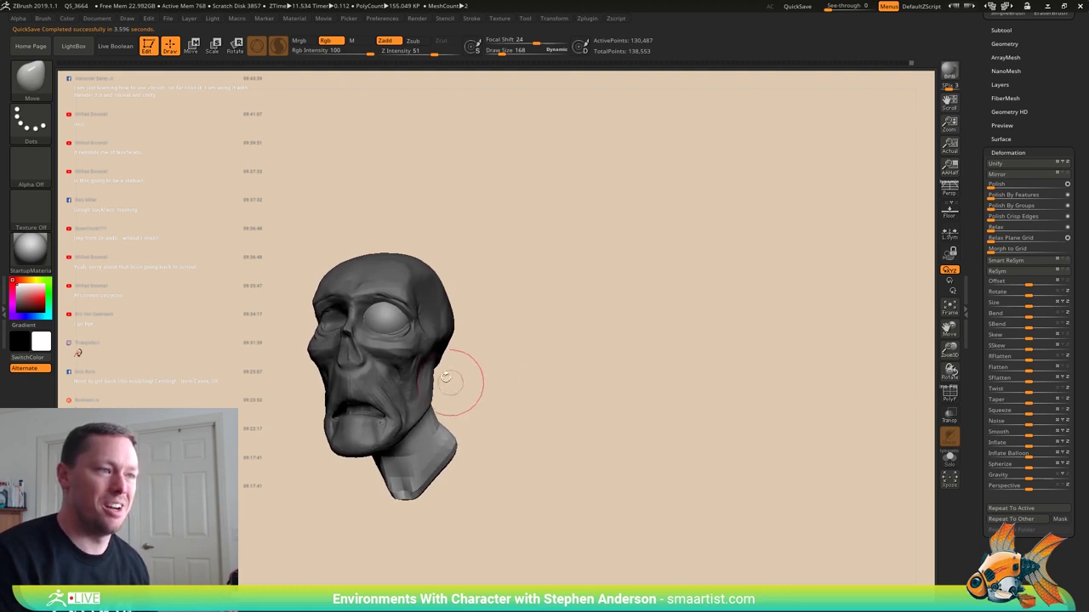
mouse_move(462, 384)
right_mouse_down("ctrl")
mouse_move(486, 403)
mouse_move(434, 391)
mouse_move(541, 398)
right_mouse_up("ctrl")
mouse_move(541, 397)
left_mouse_down()
mouse_move(607, 352)
mouse_move(612, 364)
left_mouse_up()
right_click_drag(431, 364, 446, 367)
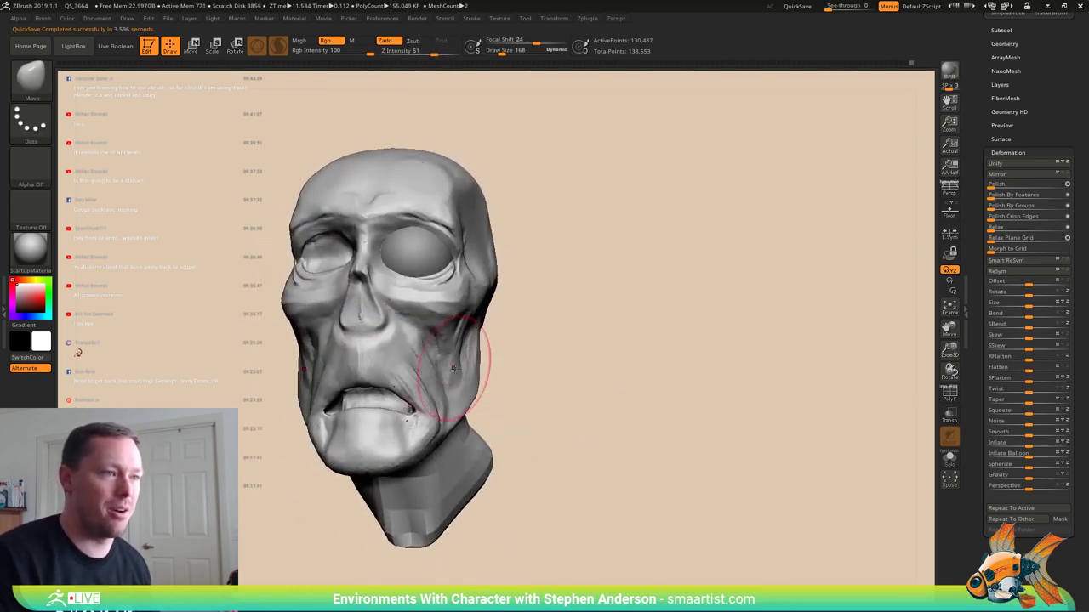
- Adjust the sides of the jaw and lower cheeks with the Move brush at draw sizes 72 and 124
key("s")
left_click_drag(463, 372, 458, 372)
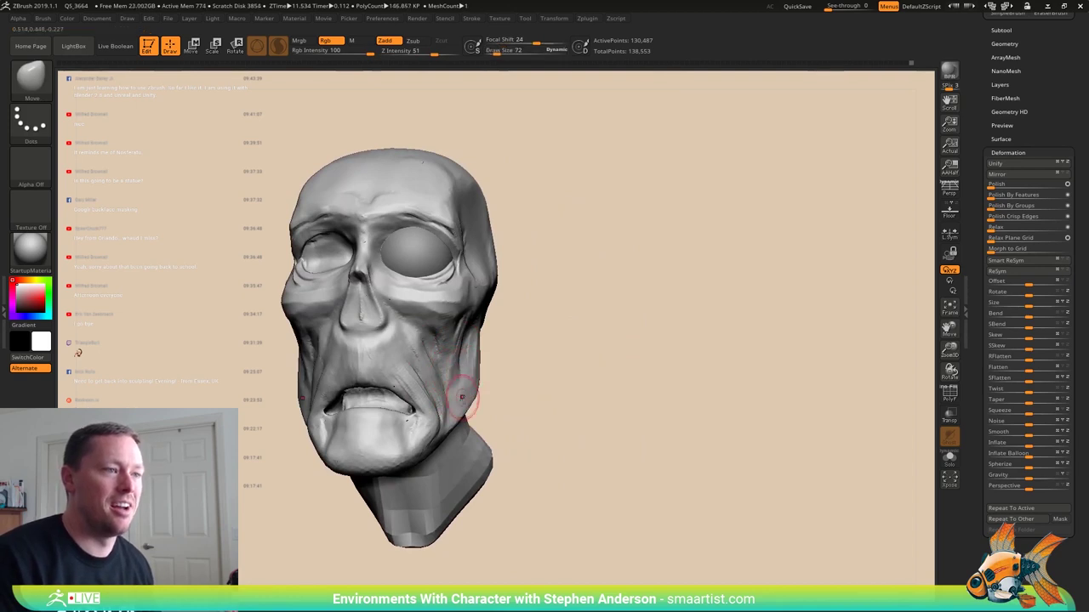
key("s")
left_click_drag(480, 367, 487, 368)
mouse_move(454, 418)
right_mouse_down()
mouse_move(410, 424)
mouse_move(471, 421)
mouse_move(470, 434)
mouse_move(393, 464)
mouse_move(382, 387)
mouse_move(418, 402)
mouse_move(412, 391)
right_mouse_up()
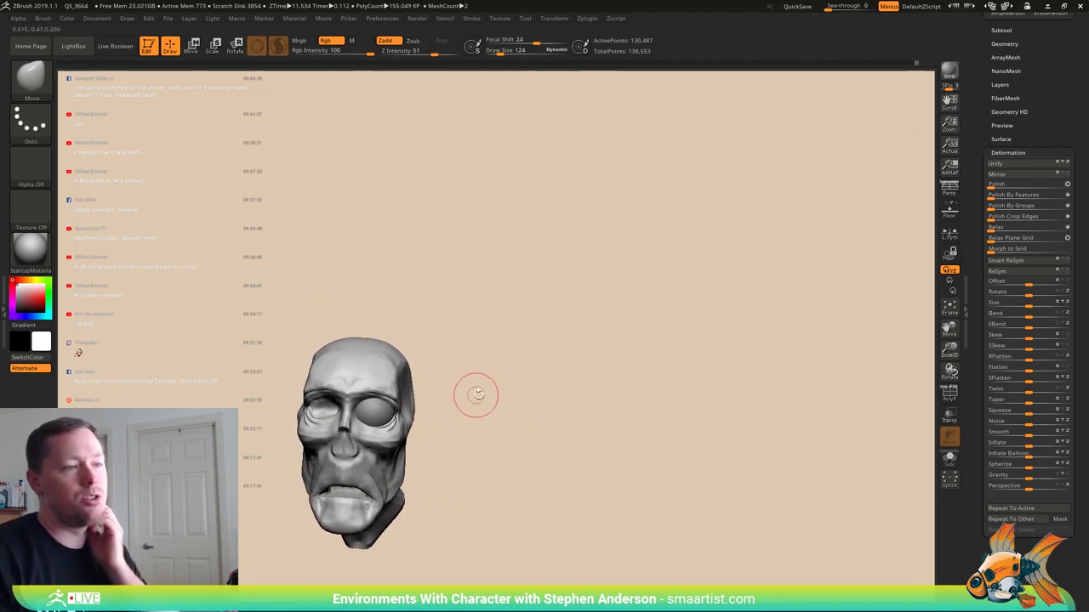
mouse_move(476, 391)
left_mouse_down()
mouse_move(411, 390)
mouse_move(410, 425)
left_mouse_up()
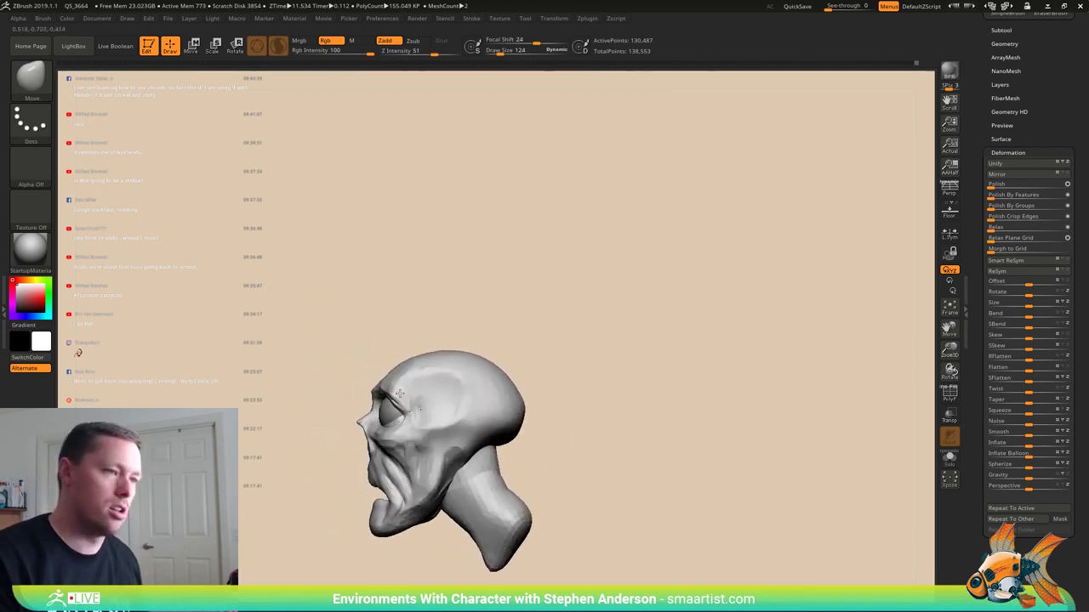
- Lasso-mask the mouth and lower cheeks, then invert and soften the mask so only that area stays editable
right_click_drag(405, 511, 397, 374, "ctrl")
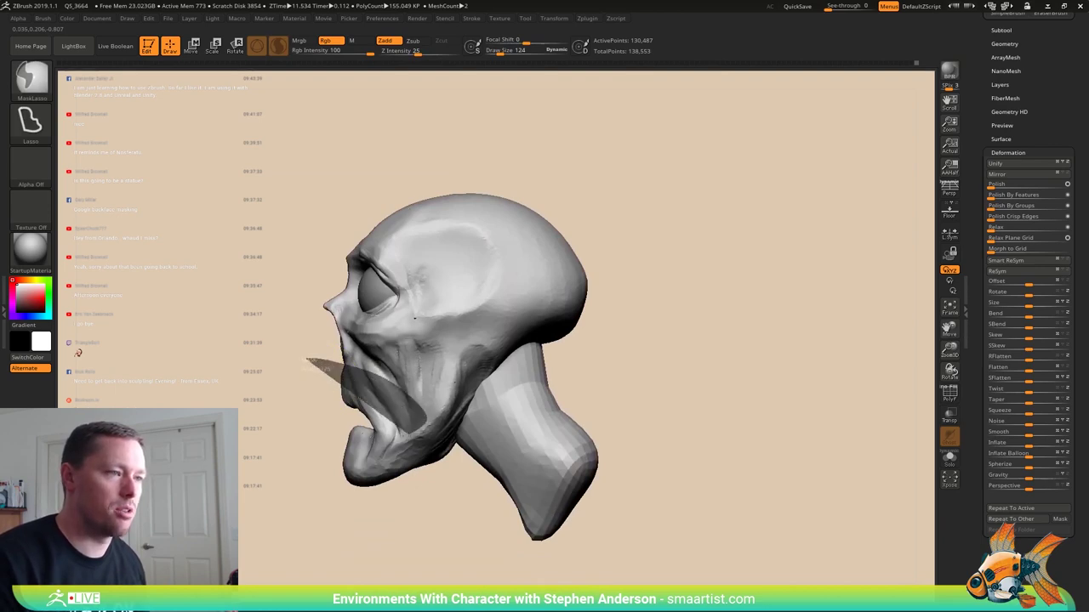
left_click_drag(306, 359, 297, 453, "ctrl")
mouse_move(298, 451)
left_mouse_down()
mouse_move(414, 440)
mouse_move(389, 387)
left_mouse_up()
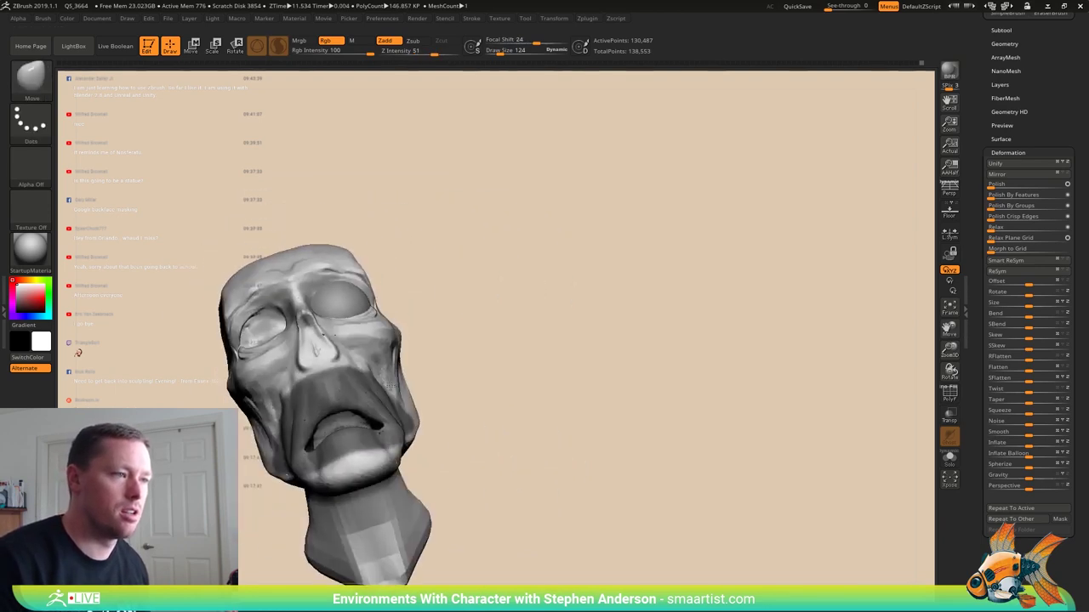
mouse_move(390, 386)
right_mouse_down()
mouse_move(399, 359)
mouse_move(390, 410)
mouse_move(280, 474)
right_mouse_up()
left_click(303, 466, "ctrl")
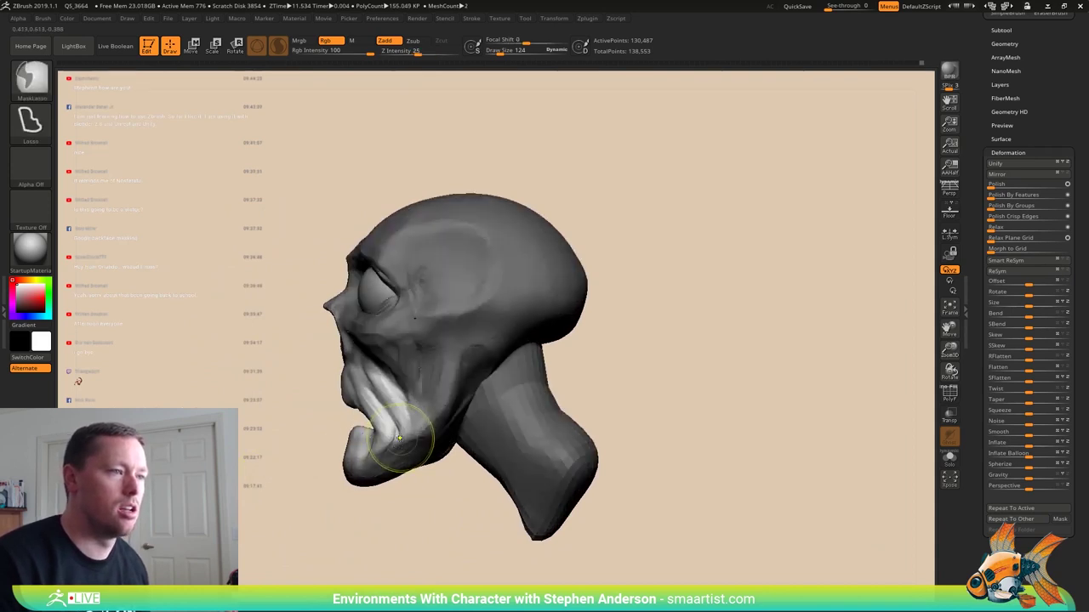
left_click_drag(289, 479, 314, 470, "ctrl")
left_click(363, 510, "ctrl")
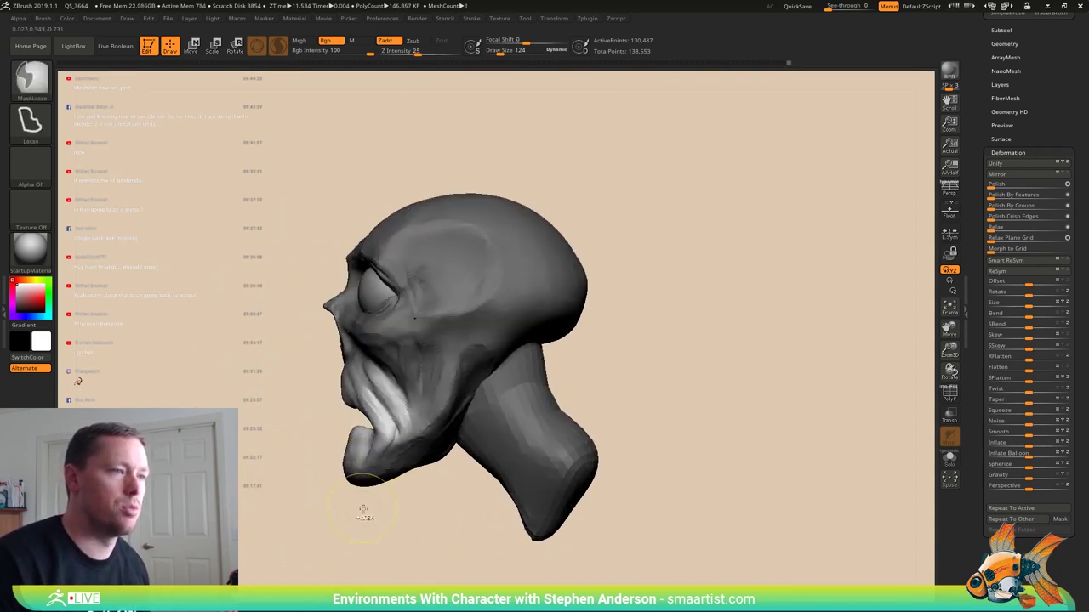
- Try to reposition the unmasked mouth area with the Move gizmo, then return to brush mode and clear the mask
key("w")
mouse_move(554, 369)
left_mouse_down()
mouse_move(547, 343)
mouse_move(731, 332)
mouse_move(495, 375)
mouse_move(559, 357)
mouse_move(519, 355)
mouse_move(663, 387)
left_mouse_up()
key("q")
left_click_drag(568, 369, 459, 361)
mouse_move(460, 361)
left_mouse_down()
mouse_move(435, 358)
mouse_move(302, 257)
left_mouse_up()
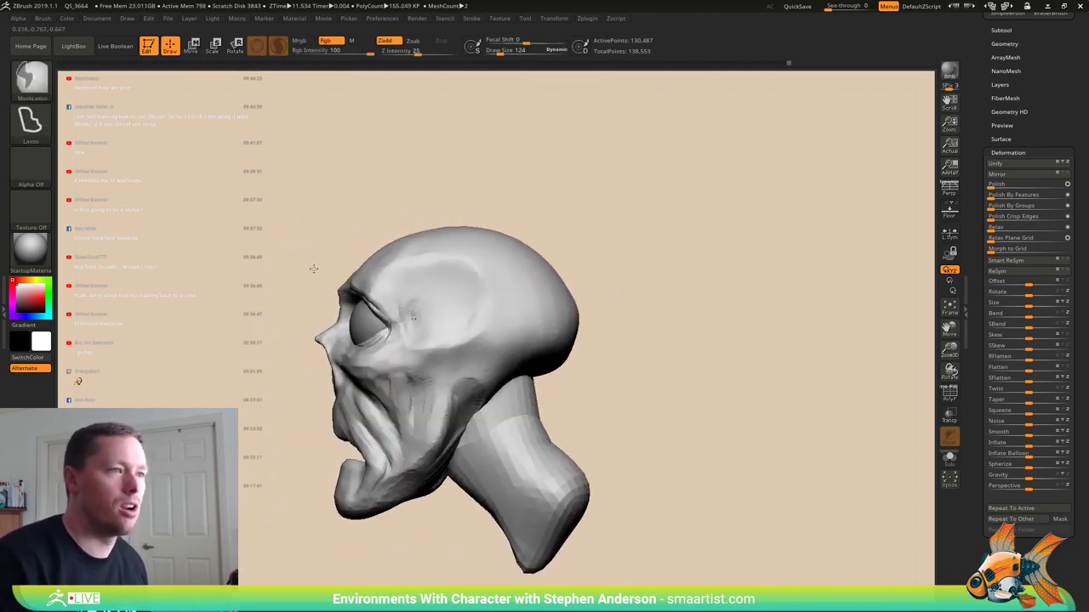
- Mask the face and neck, leaving the cranium free, and lay a transpose line from the temple over the skull
mouse_move(387, 291)
left_mouse_down("ctrl")
mouse_move(594, 199)
mouse_move(302, 185)
mouse_move(357, 250)
left_mouse_up("ctrl")
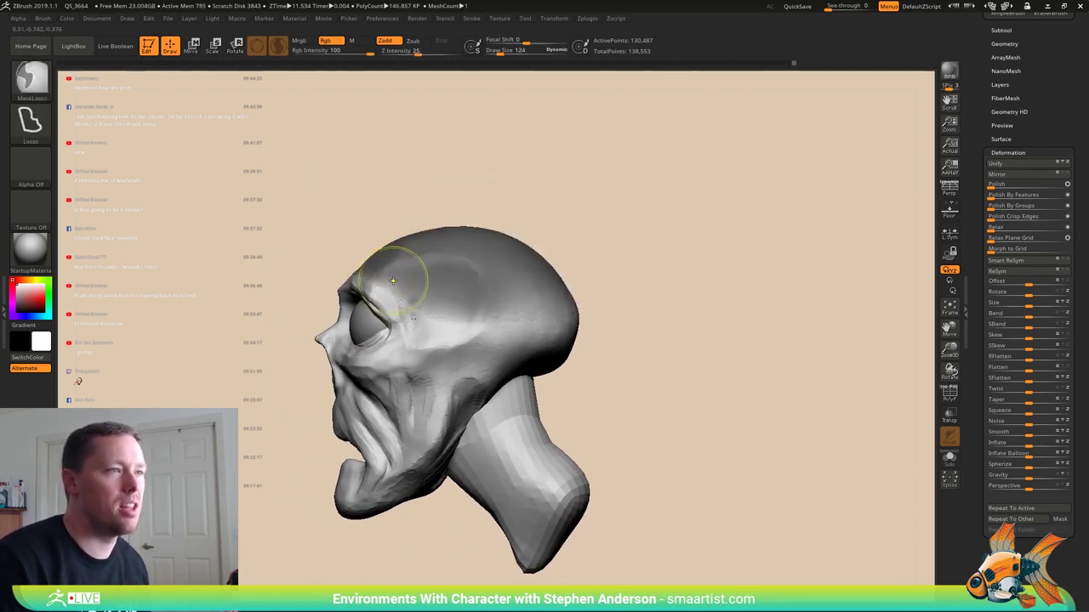
left_click(444, 182, "ctrl")
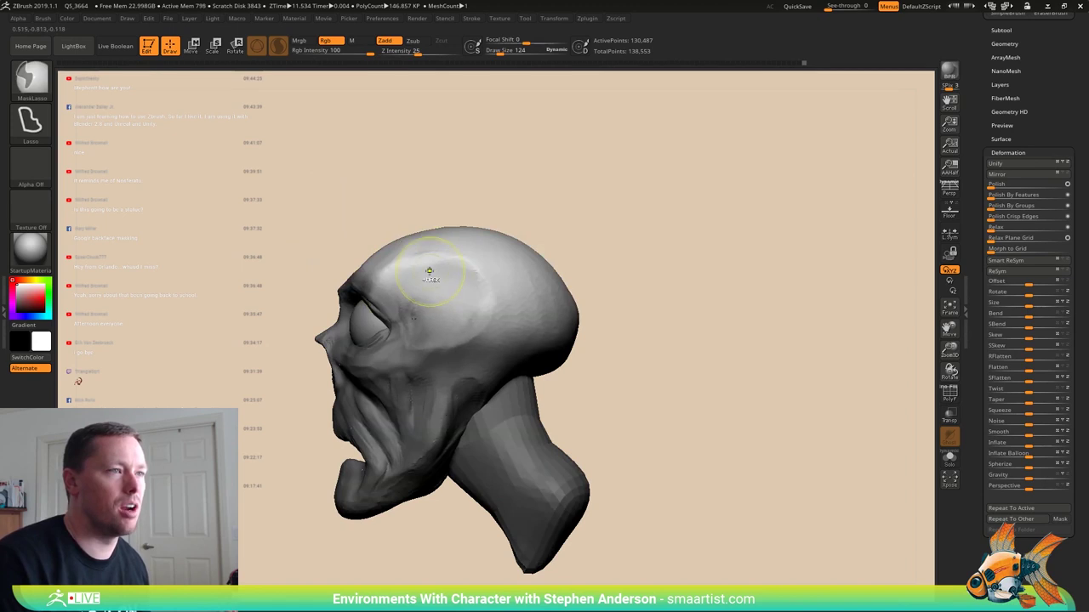
key("w")
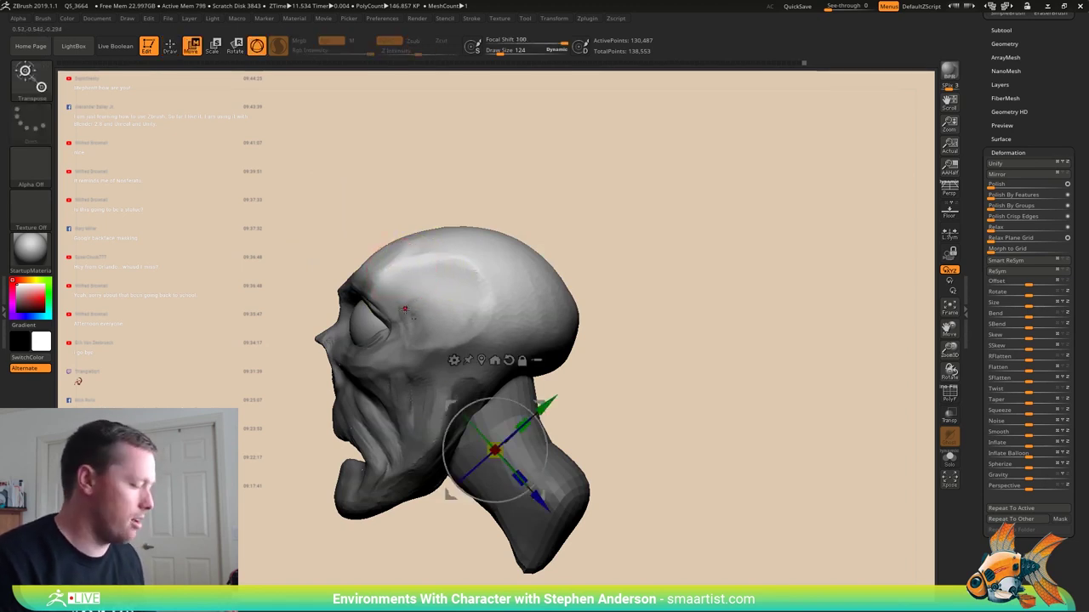
key("y")
left_click_drag(412, 316, 448, 282)
mouse_move(487, 183)
left_mouse_down()
mouse_move(414, 163)
mouse_move(544, 204)
mouse_move(538, 213)
mouse_move(598, 274)
left_mouse_up()
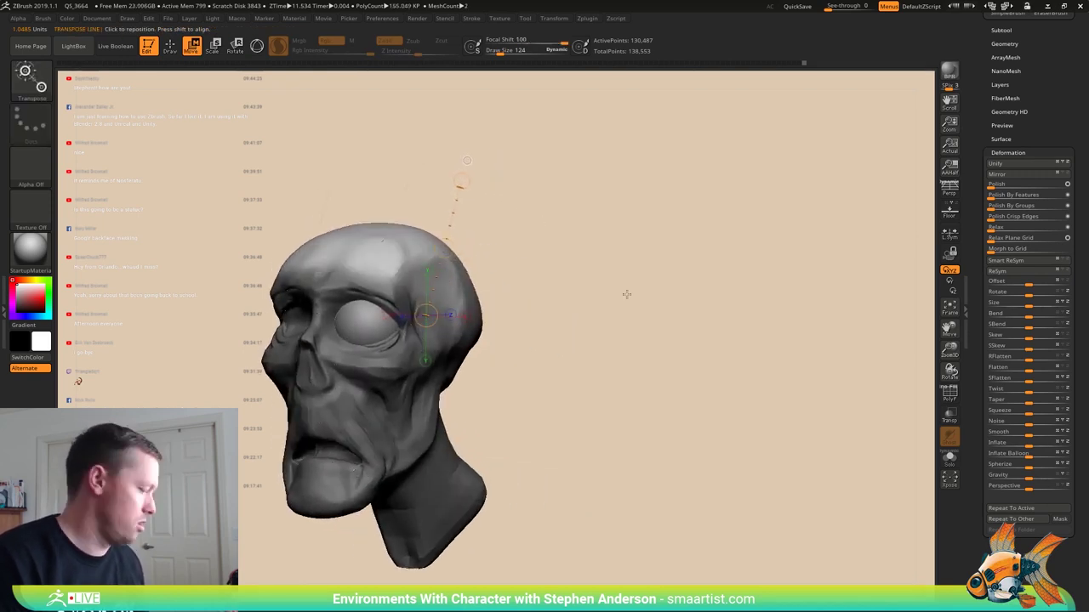
key("q")
- Try pulling the nose tip forward and up with the Move brush at draw size 124, then undo it
left_click_drag(532, 335, 391, 337)
mouse_move(391, 337)
right_mouse_down()
mouse_move(382, 333)
mouse_move(396, 369)
mouse_move(631, 265)
mouse_move(489, 311)
right_mouse_up()
key("s")
left_click_drag(512, 300, 500, 294)
mouse_move(501, 293)
right_mouse_down()
mouse_move(459, 295)
mouse_move(586, 340)
mouse_move(298, 340)
mouse_move(428, 362)
right_mouse_up()
right_click_drag(518, 272, 443, 306)
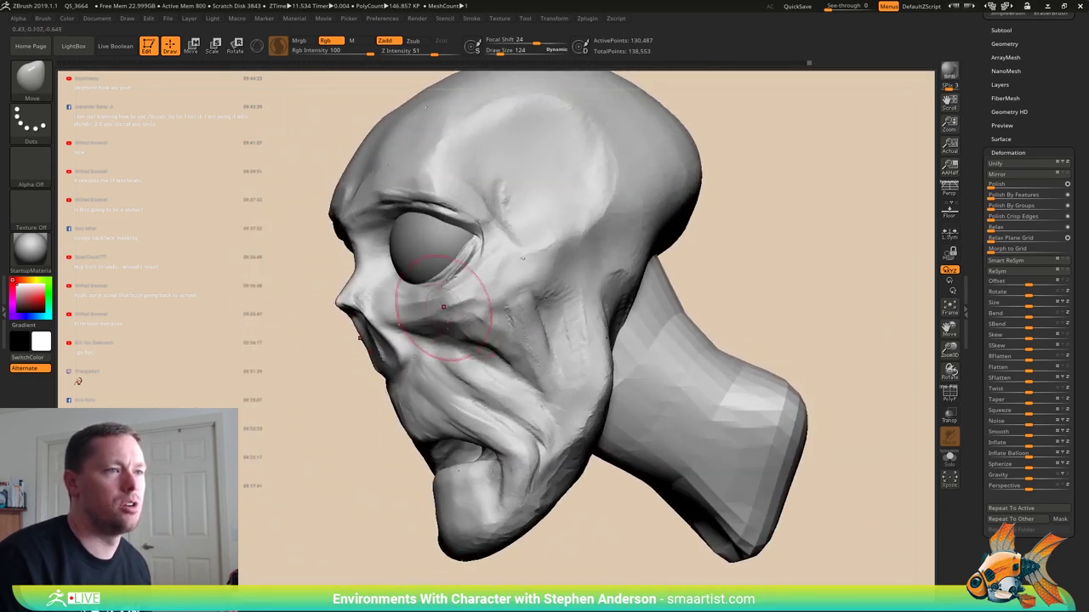
mouse_move(491, 351)
right_mouse_down()
mouse_move(487, 340)
mouse_move(513, 375)
mouse_move(566, 367)
mouse_move(427, 316)
mouse_move(484, 327)
mouse_move(541, 358)
mouse_move(493, 340)
mouse_move(456, 378)
mouse_move(429, 328)
mouse_move(410, 352)
mouse_move(413, 344)
right_mouse_up()
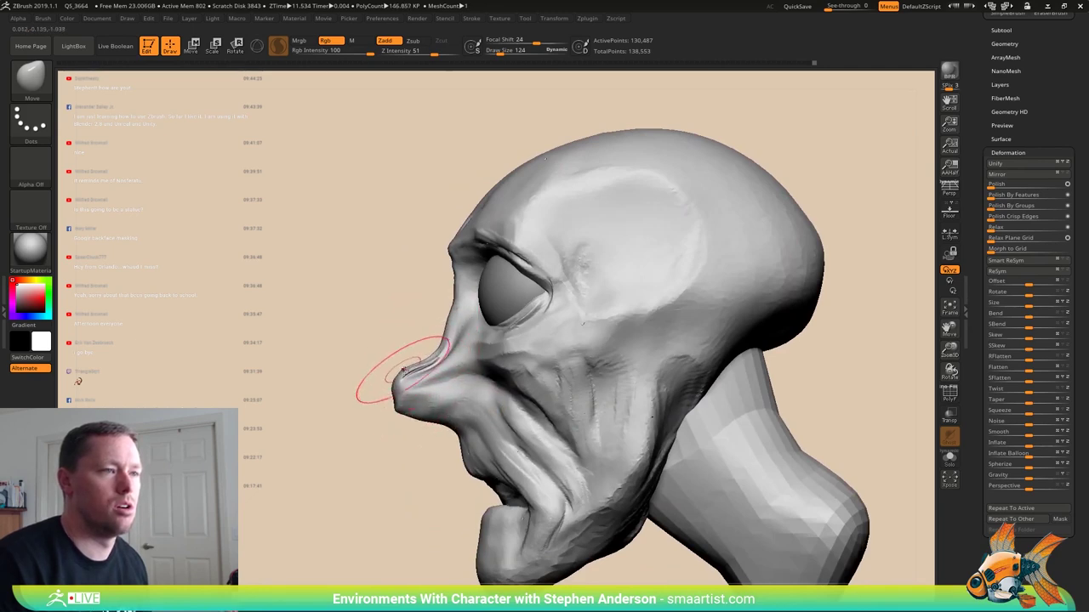
mouse_move(404, 371)
right_mouse_down()
mouse_move(515, 378)
mouse_move(400, 395)
mouse_move(375, 387)
mouse_move(459, 399)
right_mouse_up()
left_click_drag(477, 385, 507, 388)
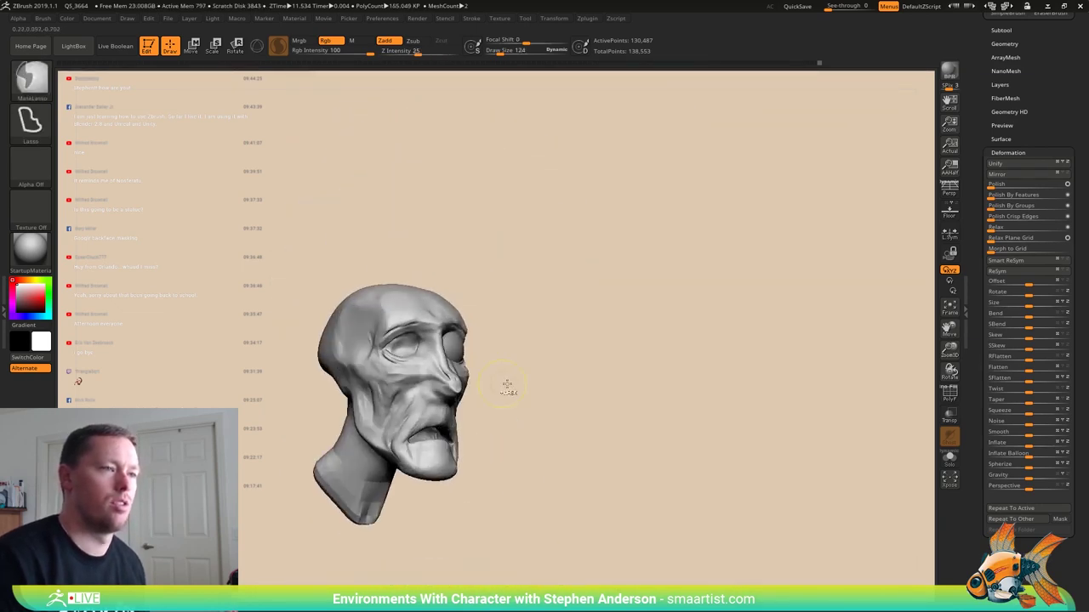
left_click_drag(587, 415, 387, 406)
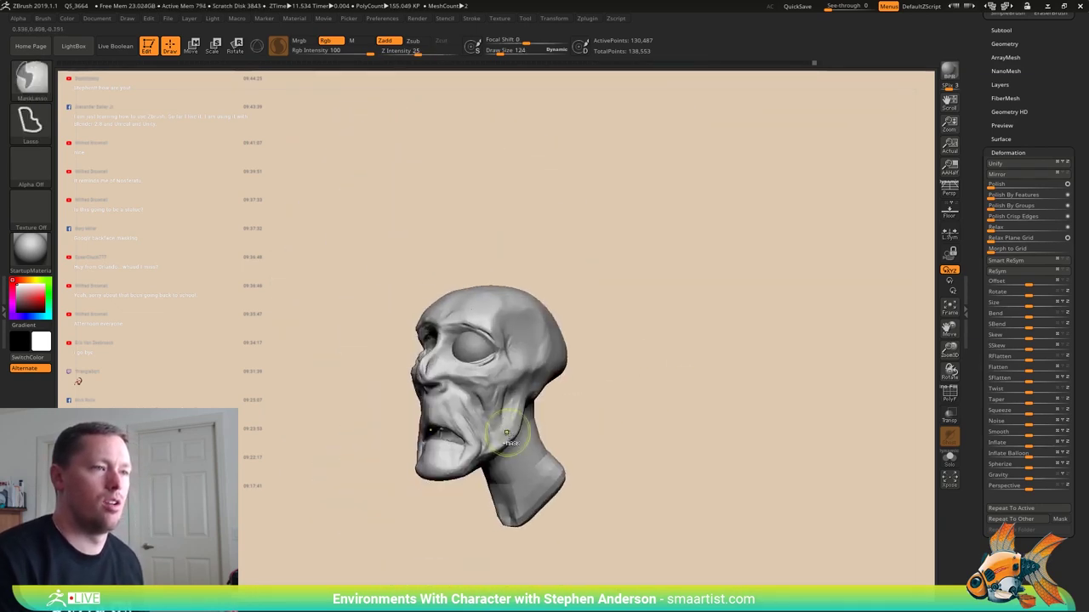
mouse_move(622, 417)
right_mouse_down()
mouse_move(584, 429)
mouse_move(515, 387)
mouse_move(575, 263)
mouse_move(481, 417)
mouse_move(529, 476)
right_mouse_up()
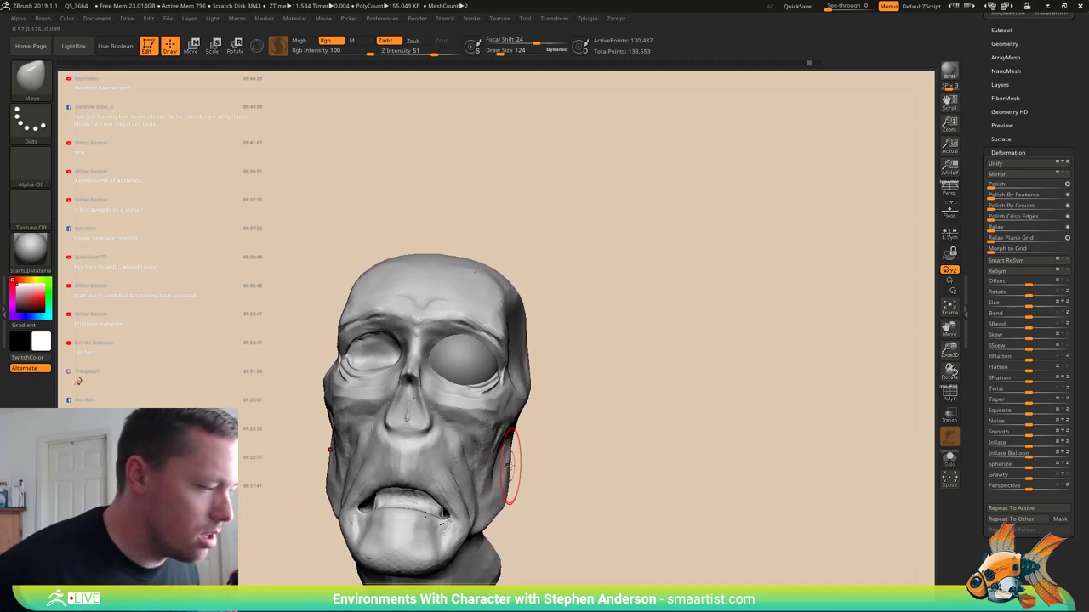
- Reshape the brow and the area around the eye socket with the Move brush at draw size 204
mouse_move(497, 317)
right_mouse_down()
mouse_move(473, 365)
mouse_move(481, 330)
right_mouse_up()
key("s")
left_click_drag(462, 342, 469, 342)
right_click_drag(470, 342, 358, 341)
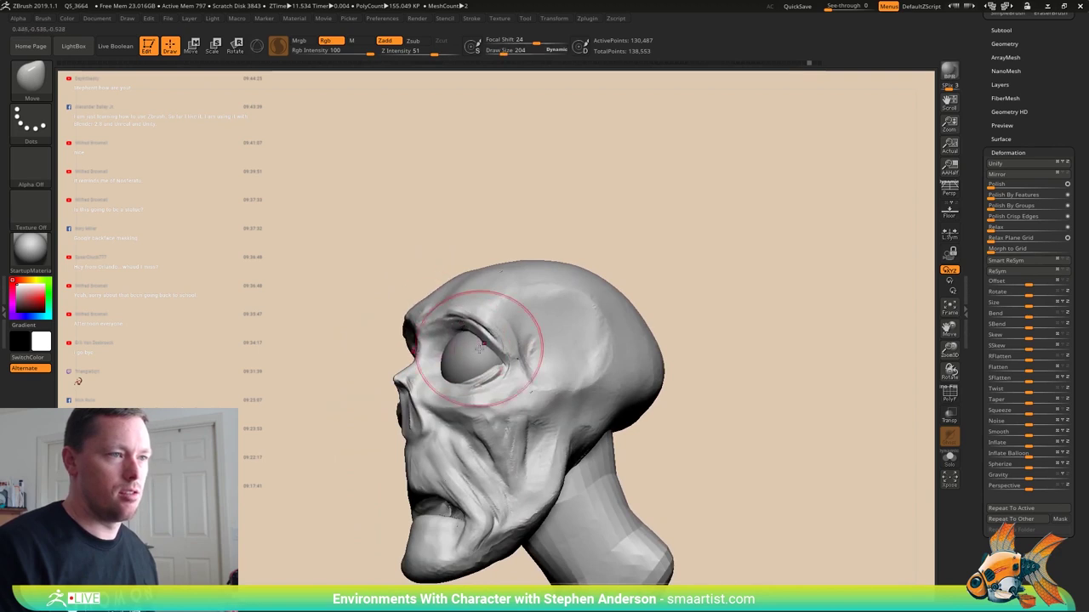
left_click_drag(478, 346, 457, 284)
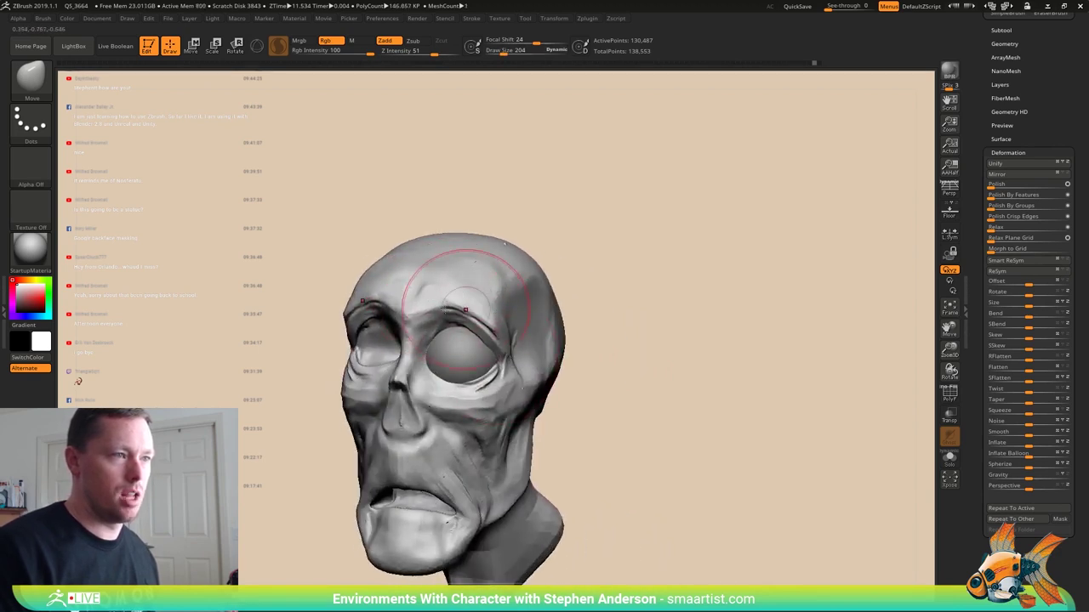
- Refine the inner brow and eye socket rims with the Move brush at draw size 102
right_click_drag(426, 317, 444, 332)
key("s")
left_click_drag(445, 330, 424, 329)
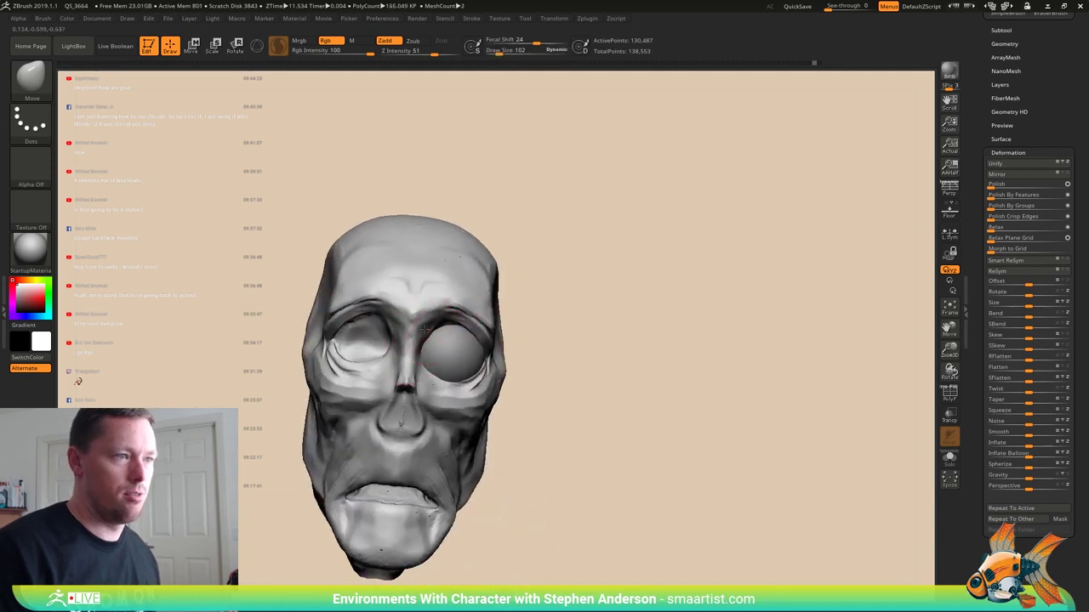
right_click_drag(418, 330, 443, 374)
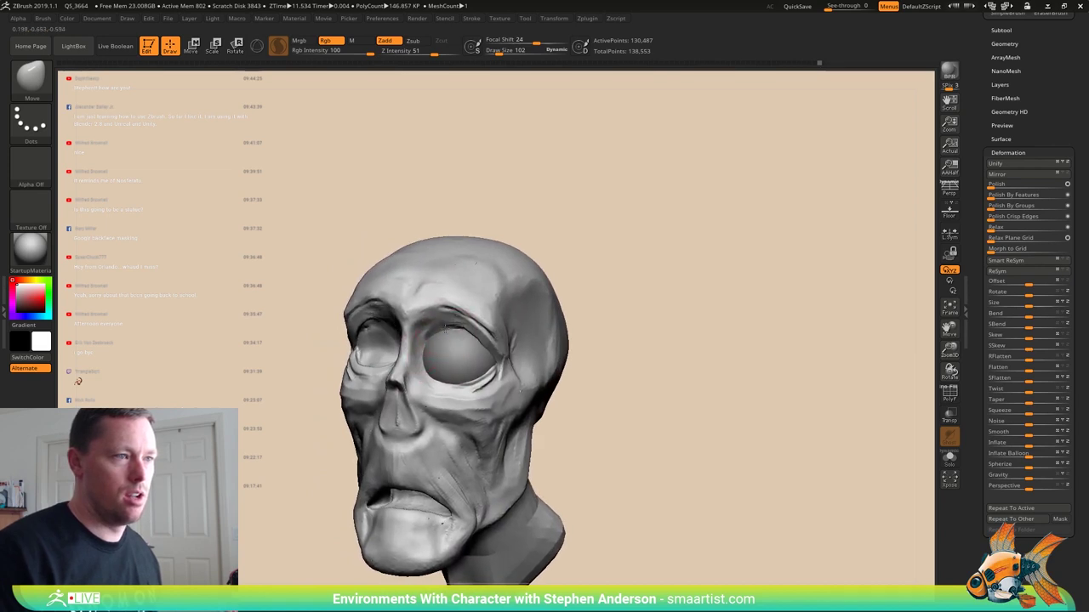
right_click_drag(478, 337, 478, 352)
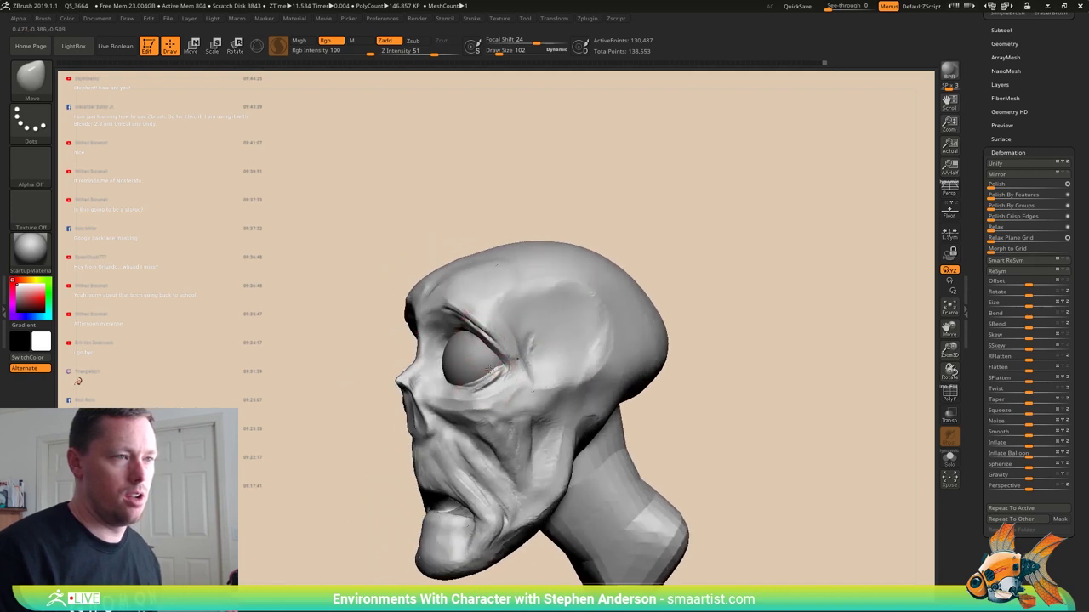
- Adjust the cheekbone below the eye with the Move brush at draw size 189
key("s")
left_click_drag(458, 390, 489, 407)
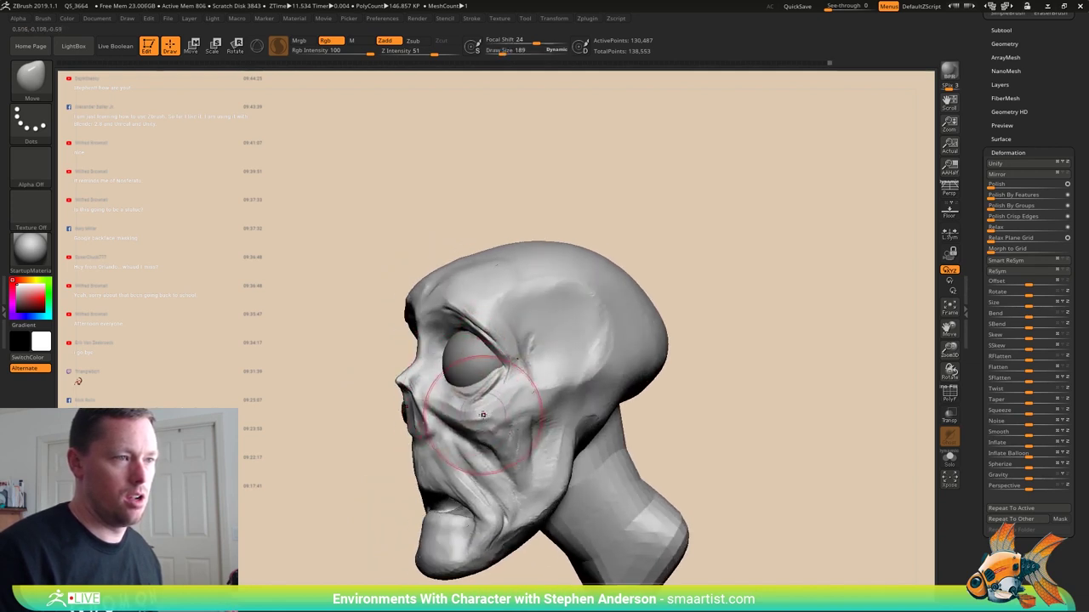
mouse_move(483, 415)
right_mouse_down()
mouse_move(520, 414)
mouse_move(493, 398)
mouse_move(539, 416)
mouse_move(469, 417)
right_mouse_up()
mouse_move(470, 417)
right_mouse_down("ctrl")
mouse_move(499, 464)
mouse_move(454, 384)
mouse_move(478, 378)
mouse_move(404, 375)
right_mouse_up("ctrl")
- Build up muscle strands across the cheek and side of the jaw with the ClayBuildup brush at draw size 81
key("b")
key("c")
key("b")
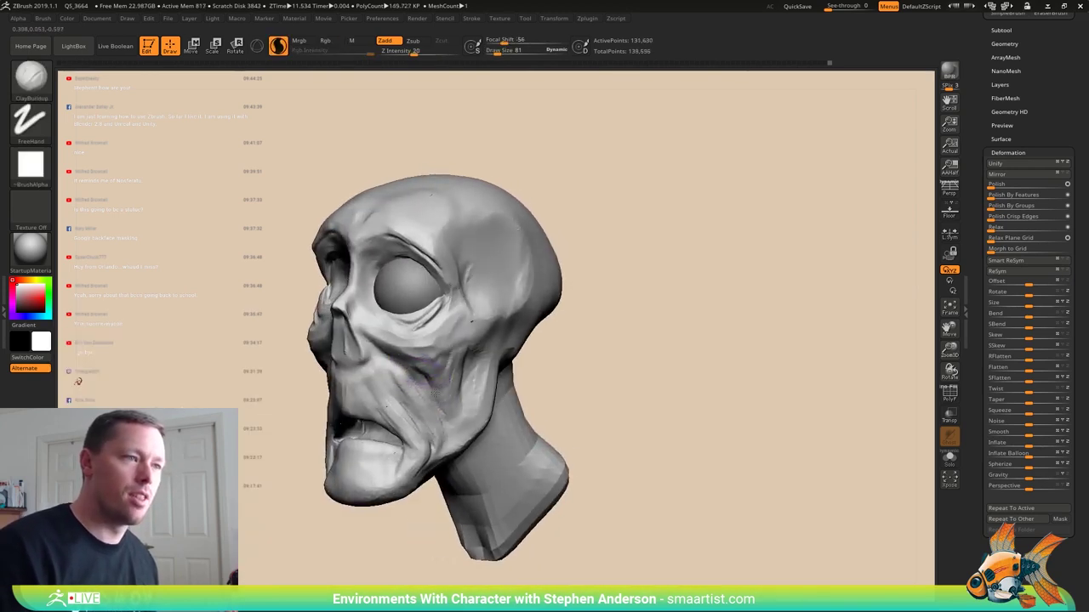
left_click_drag(389, 351, 425, 399)
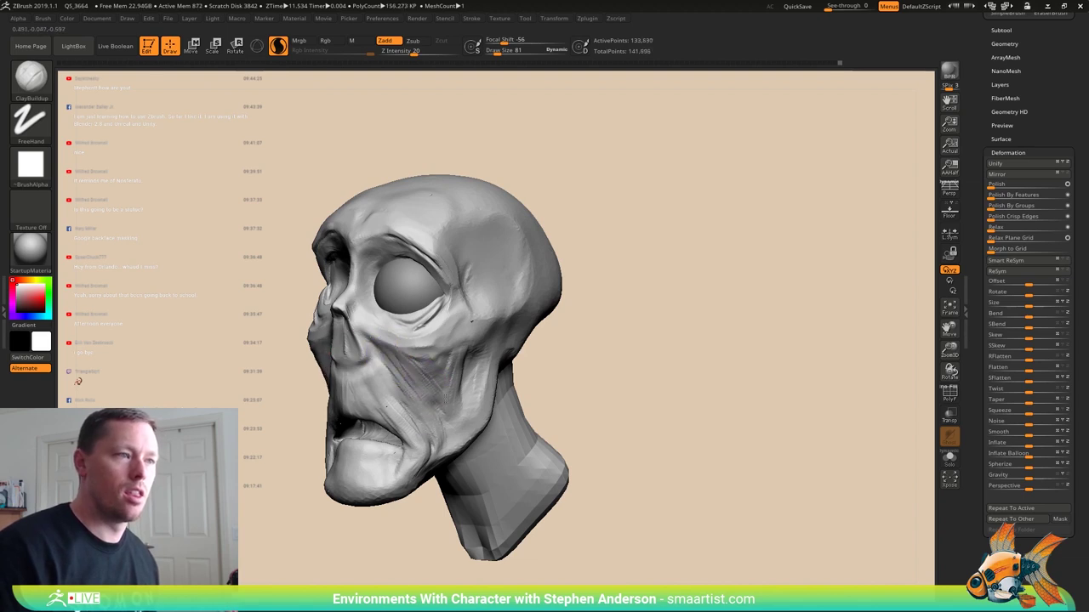
right_click_drag(452, 417, 412, 400)
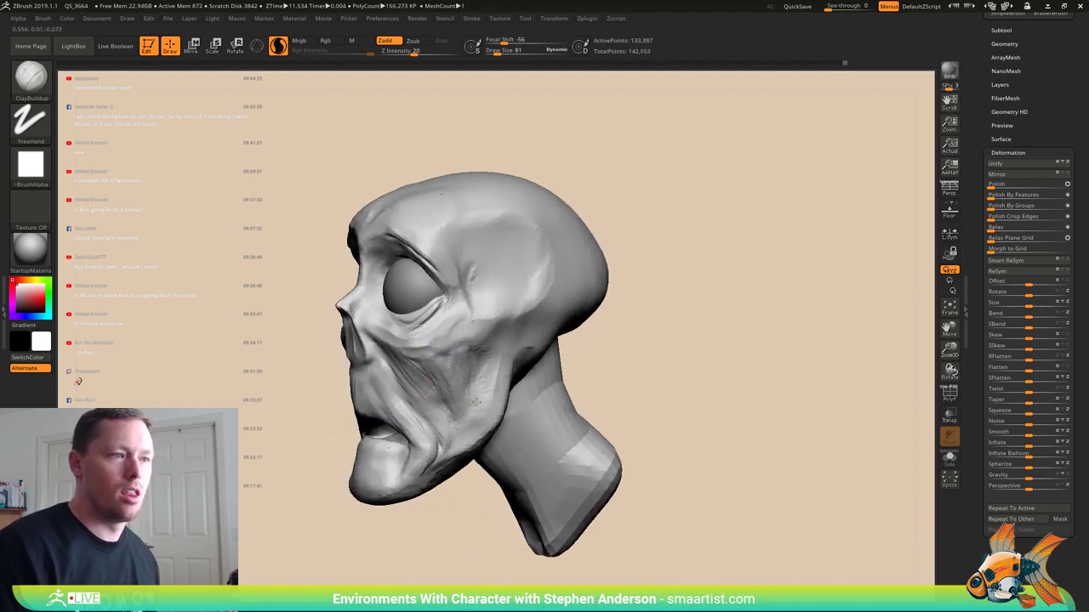
left_click_drag(494, 377, 483, 353)
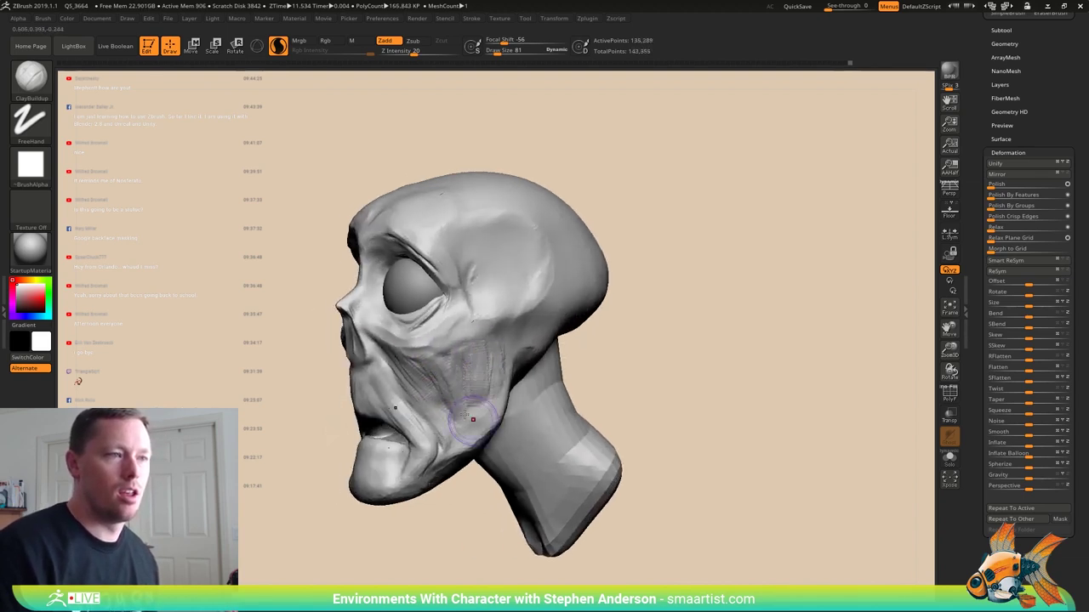
right_click_drag(472, 419, 466, 383)
- Set the draw size to 124 and switch from ClayBuildup to the Move brush
key("s")
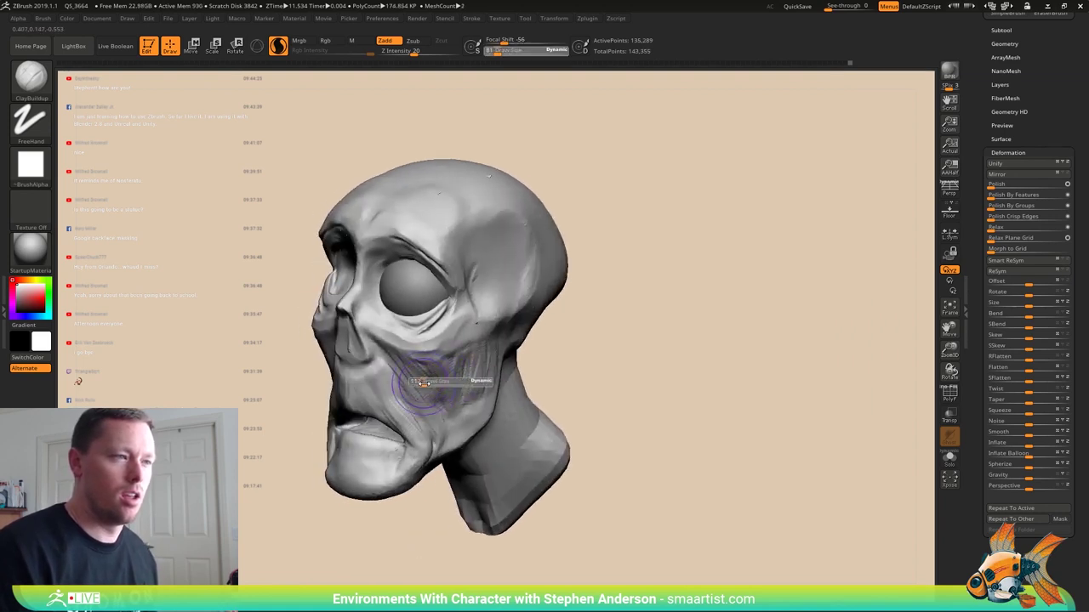
left_click_drag(430, 378, 435, 379)
mouse_move(422, 388)
right_mouse_down("alt")
mouse_move(491, 356)
mouse_move(529, 304)
mouse_move(502, 319)
right_mouse_up("alt")
mouse_move(436, 374)
right_mouse_down()
mouse_move(429, 358)
mouse_move(435, 420)
right_mouse_up()
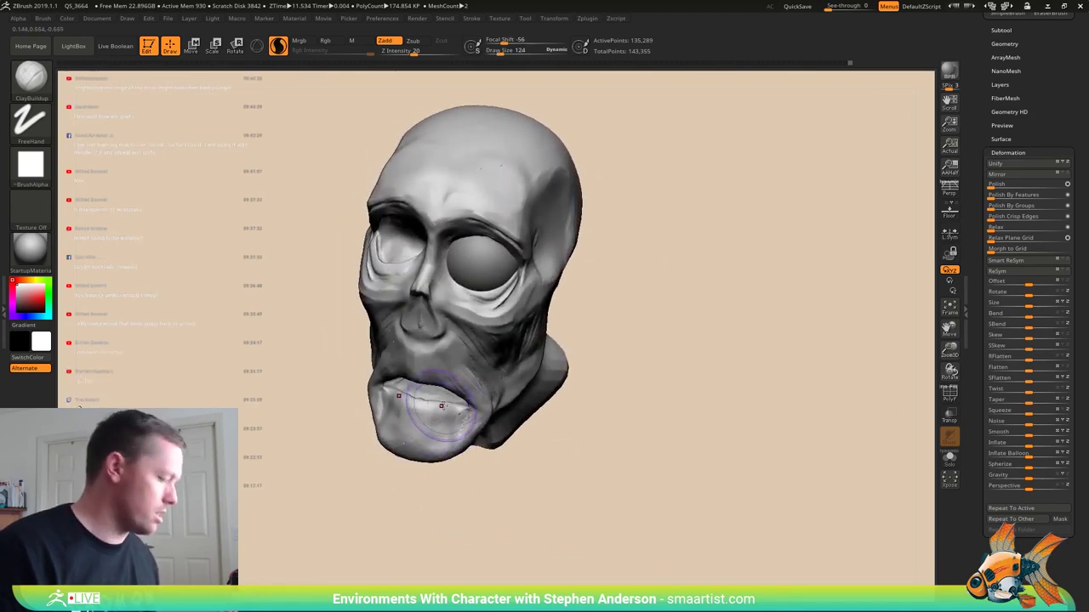
key("b")
key("m")
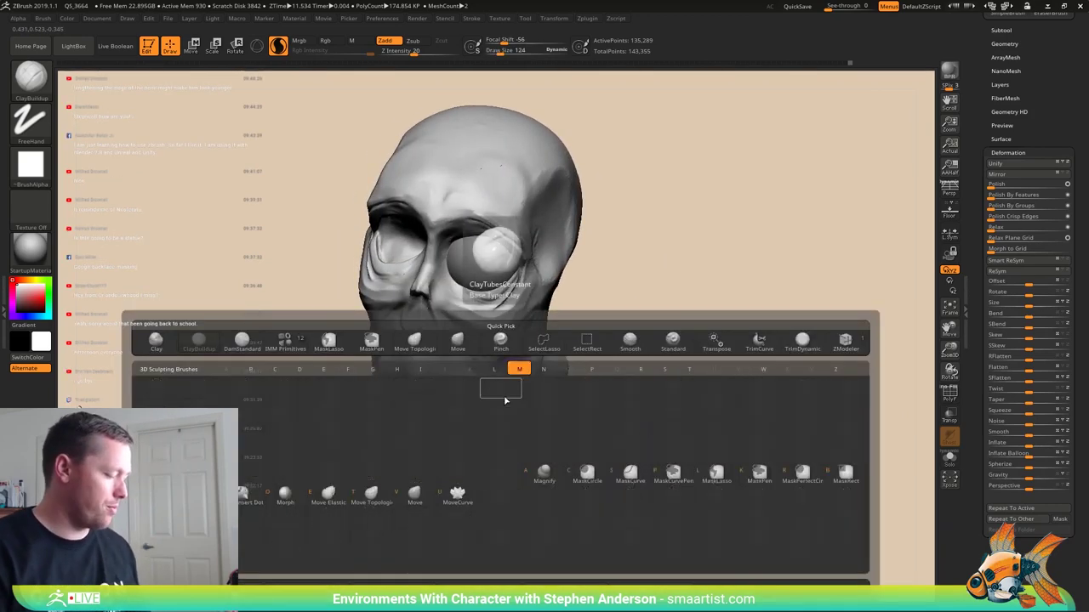
key("v")
right_click_drag(502, 396, 485, 353)
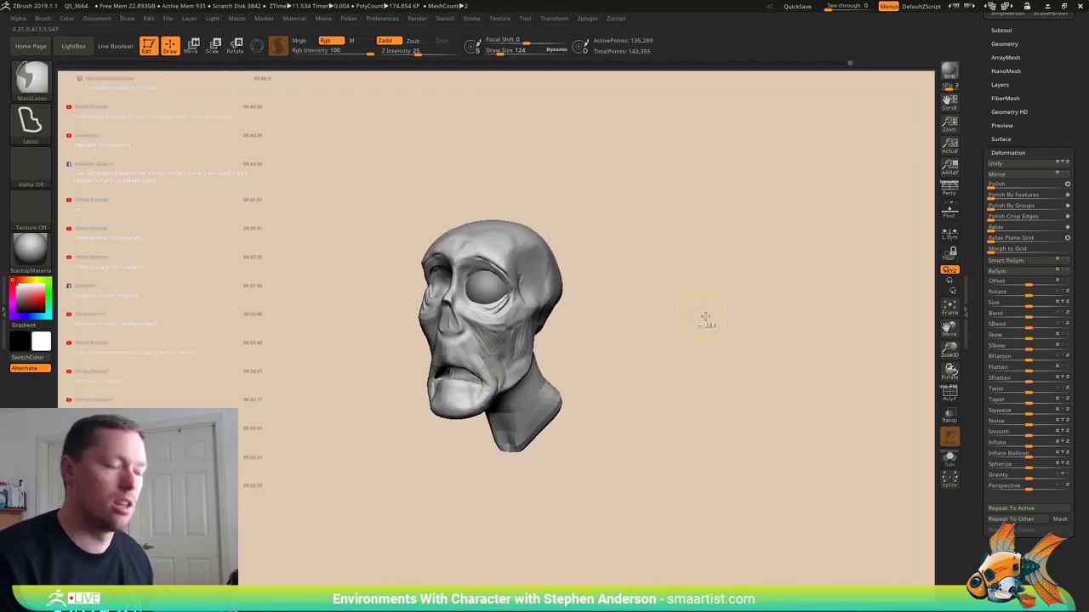
- Duplicate the head subtool and display the subtool list
key("ctrl+shift+d")
left_click_drag(1050, 61, 1051, 141)
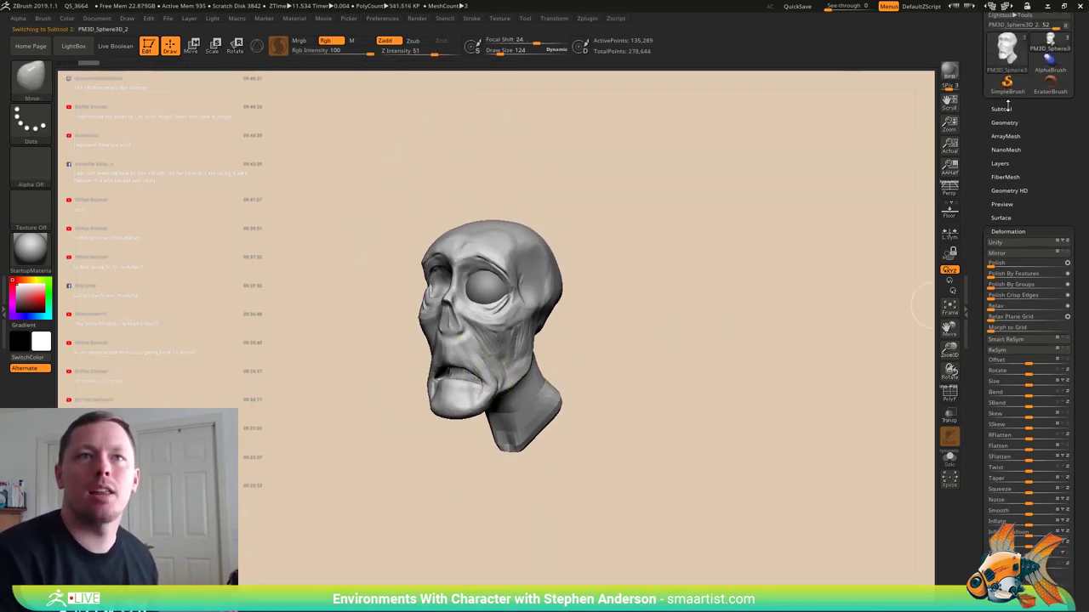
left_click(1007, 109)
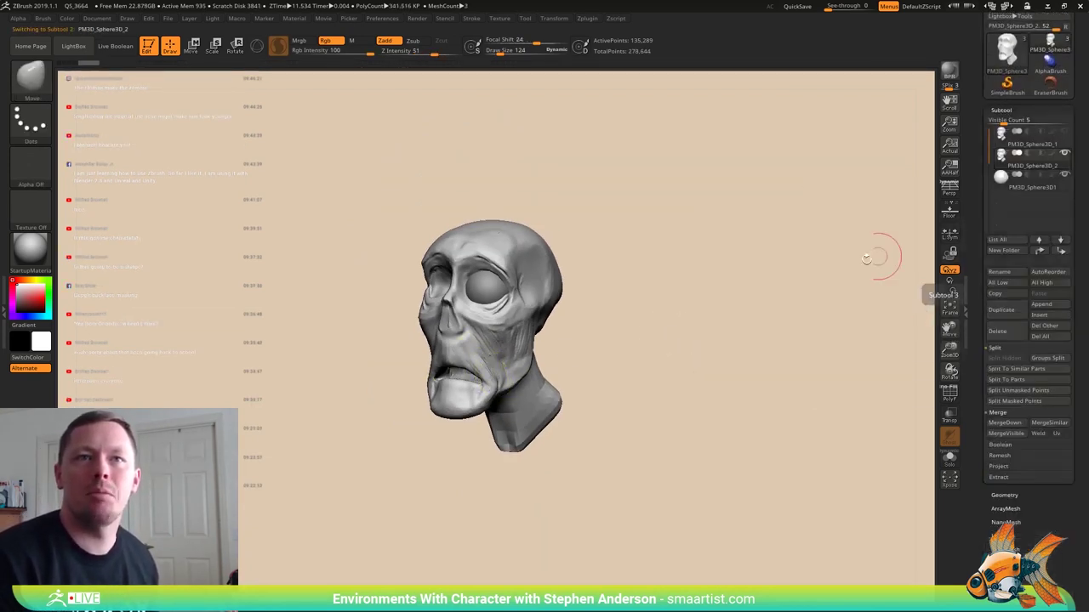
mouse_move(612, 304)
left_mouse_down()
mouse_move(624, 291)
mouse_move(627, 303)
left_mouse_up()
- Start saving the tool and browse to the _Sculpts folder inside _ZBRUSH > _DesignThemes
key("ctrl+s")
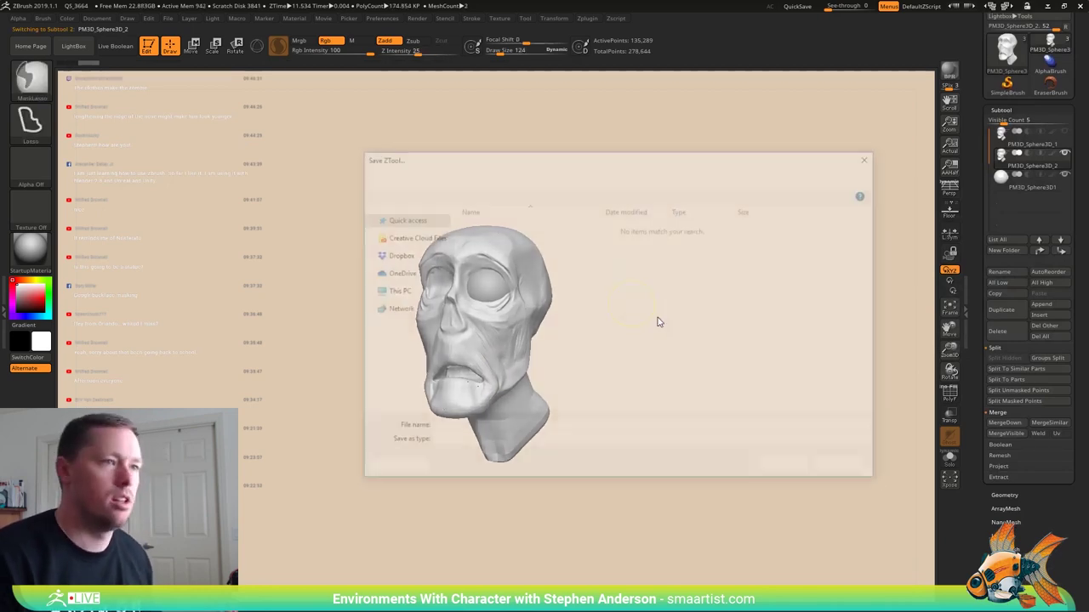
left_click(403, 314)
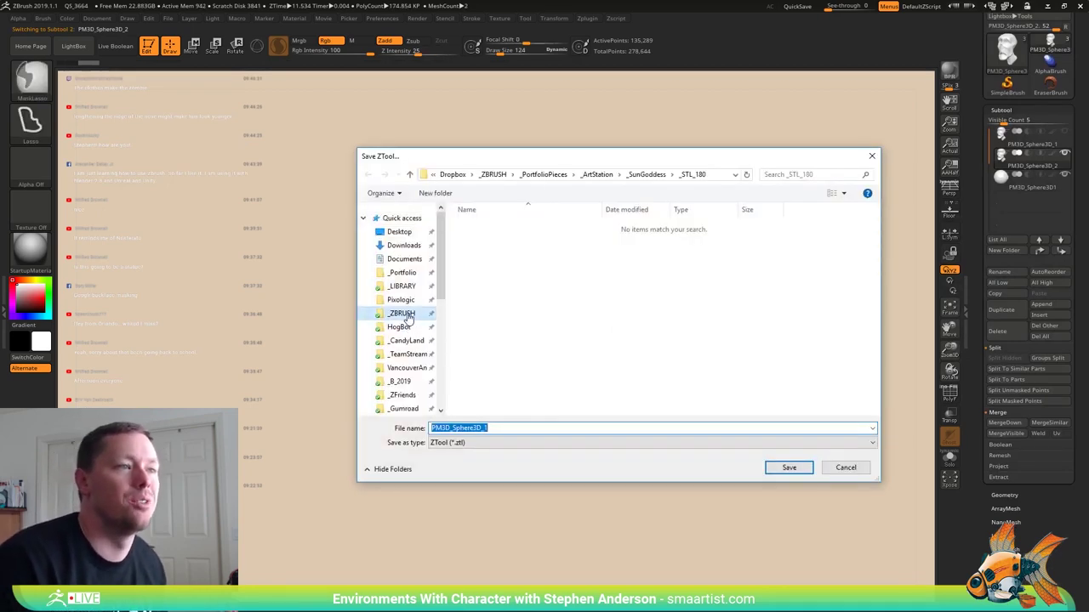
left_click(828, 235)
double_click(827, 235)
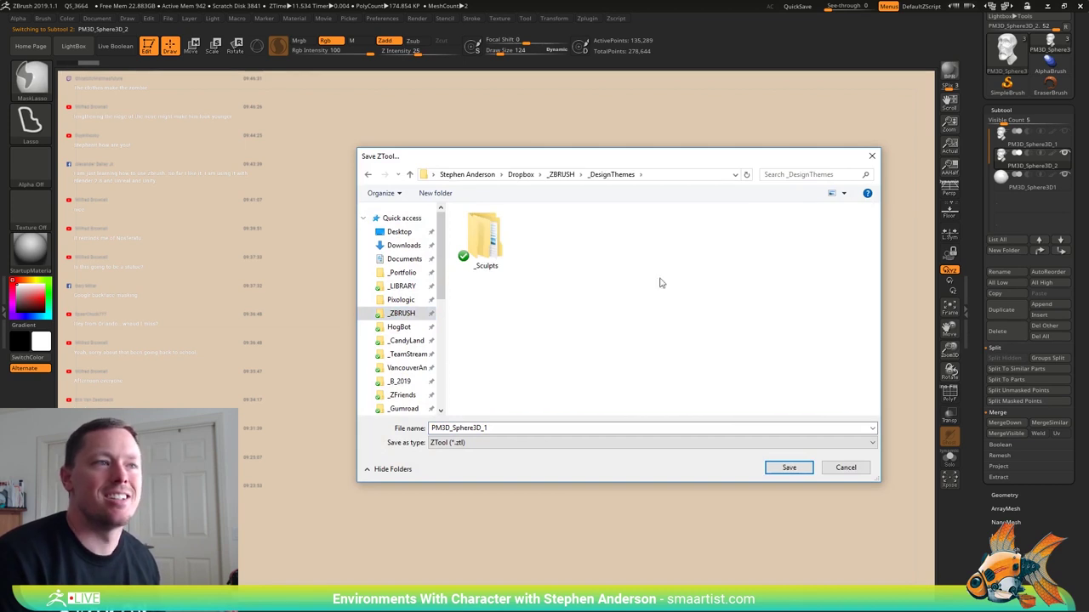
double_click(486, 237)
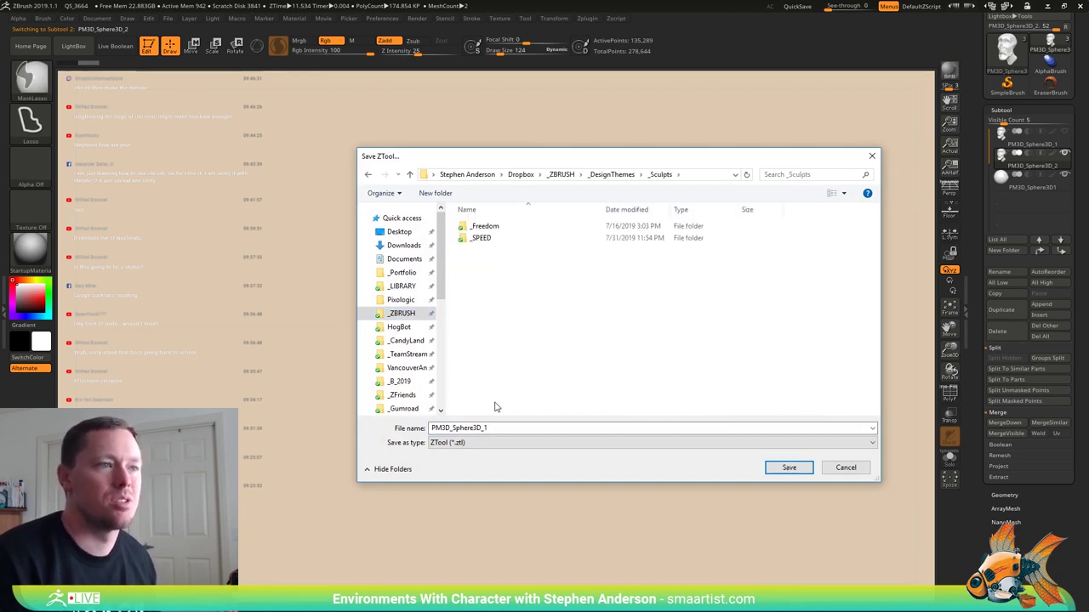
- Create a new folder named _03Horror inside the _Sculpts folder
left_click(436, 193)
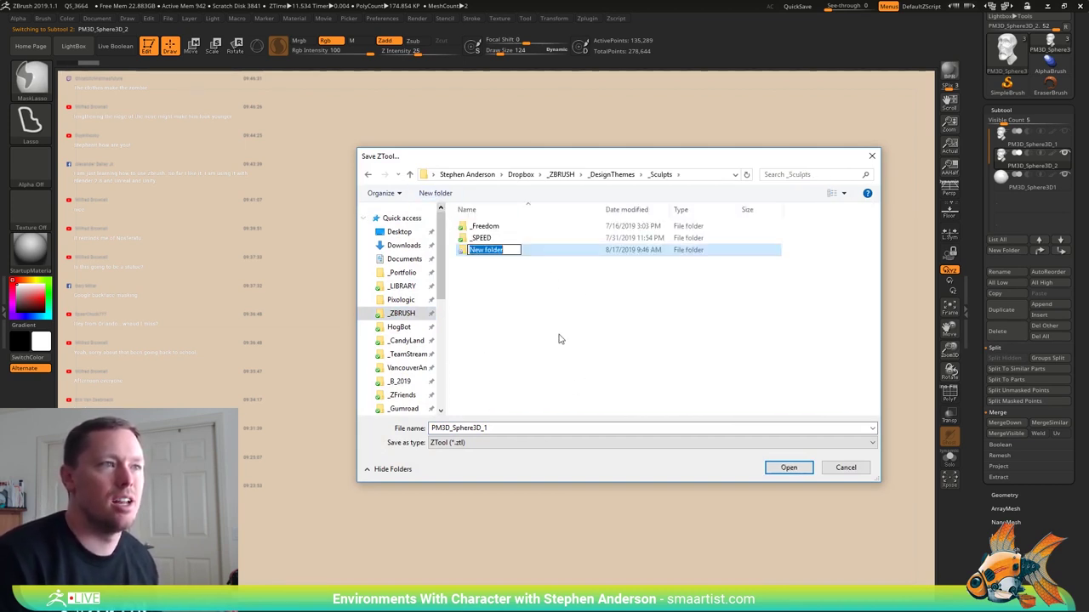
type("_")
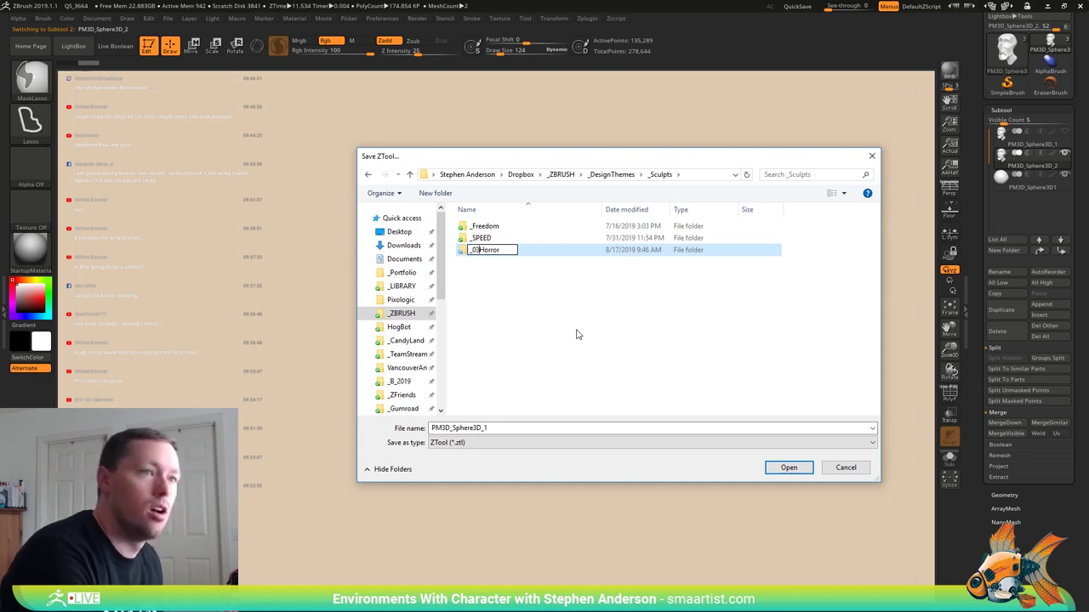
type("03Horror")
key("Return")
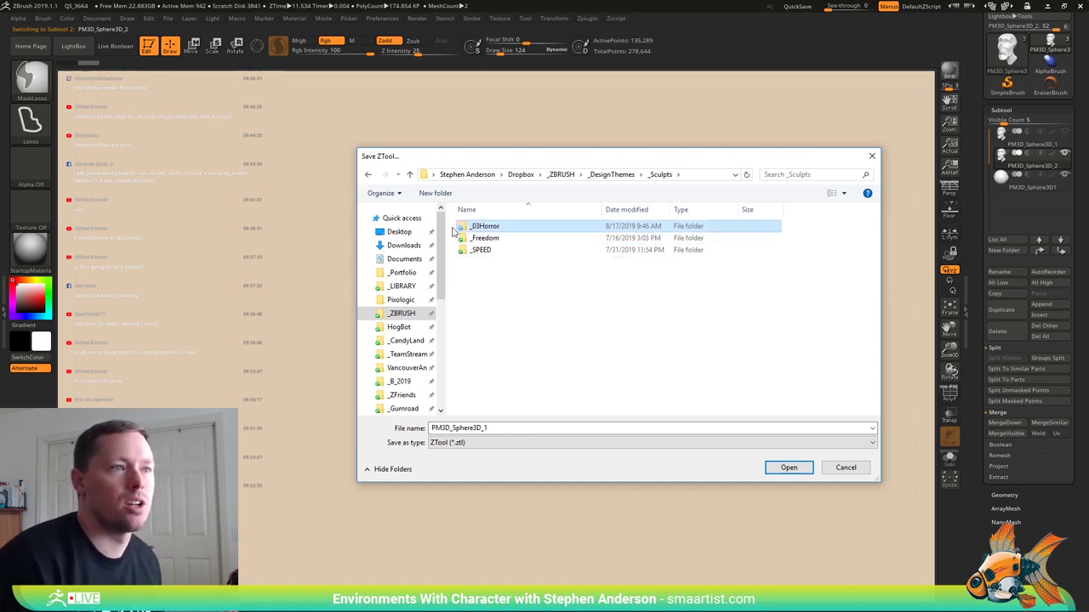
- Rename the _Freedom folder as _01Freedom
left_click(477, 240)
key("F2")
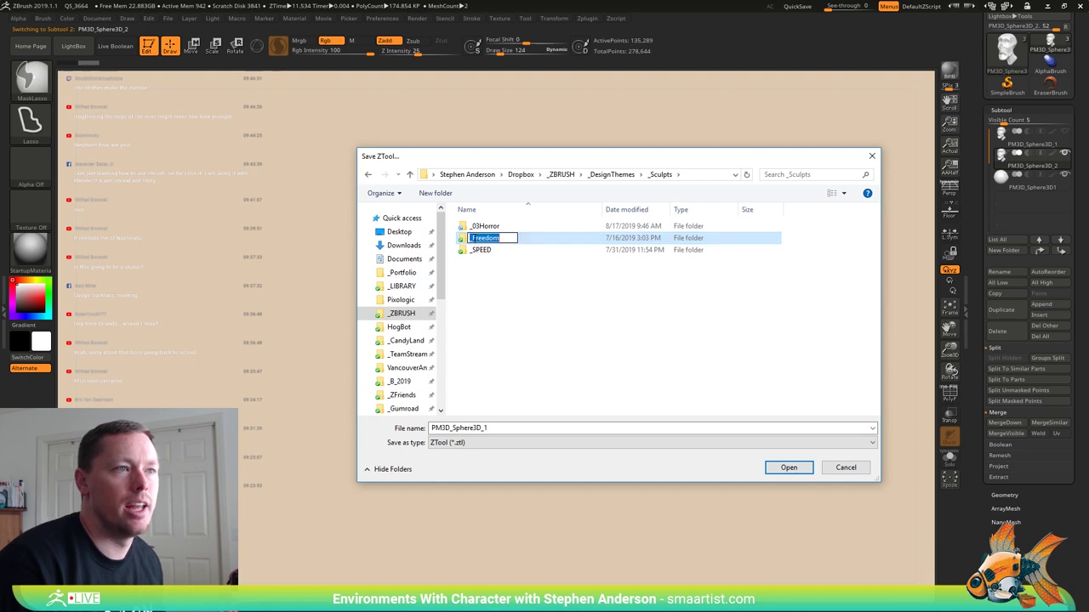
type("01")
key("Return")
- Rename the _SPEED folder as _02SPEED
left_click(481, 249)
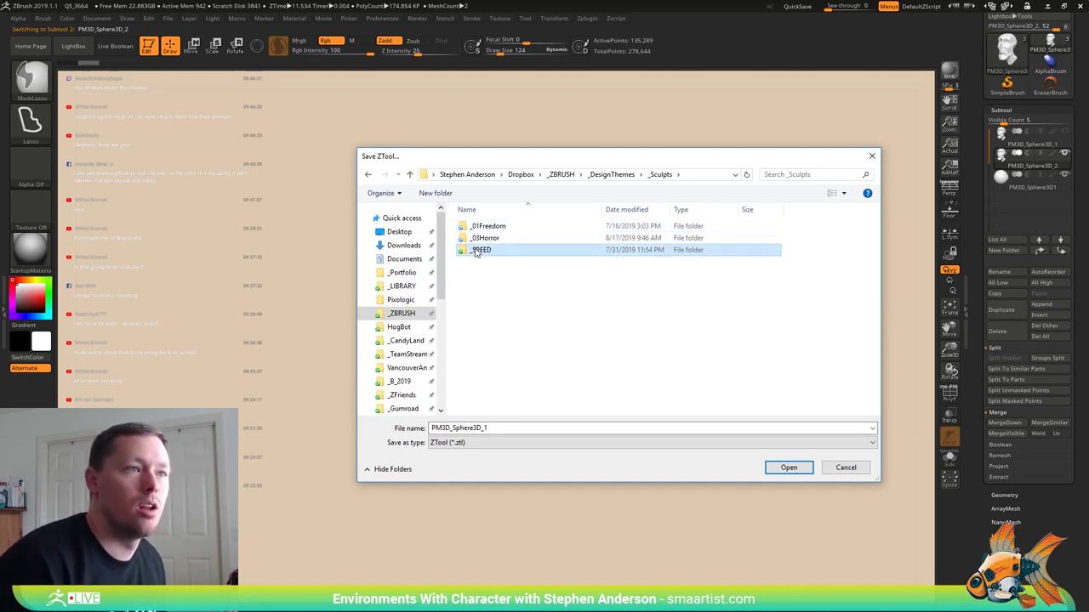
double_click(480, 250)
left_click(479, 255)
left_click(659, 175)
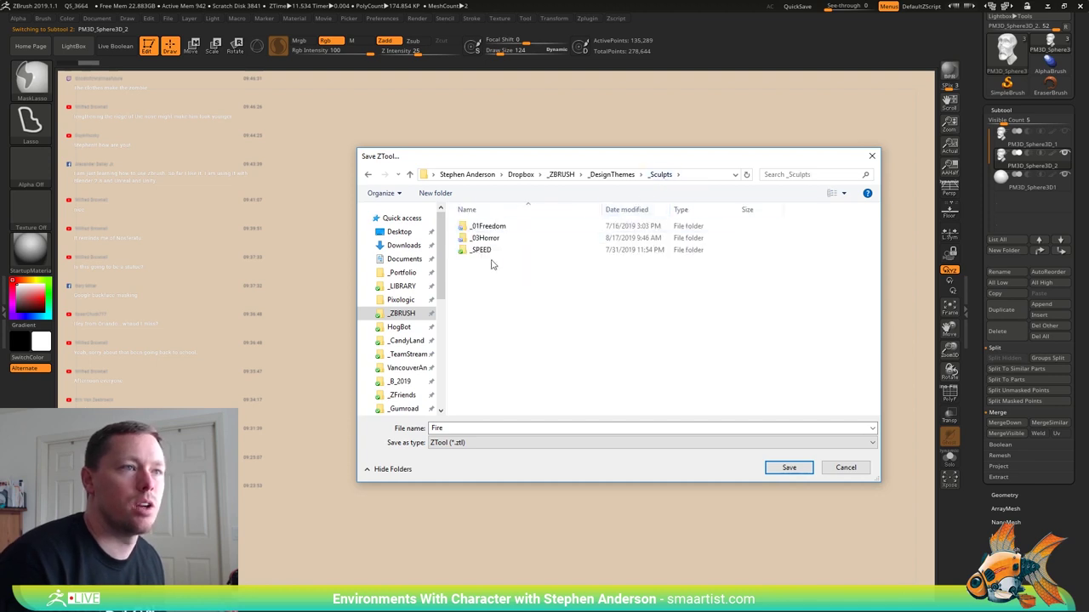
left_click(478, 250)
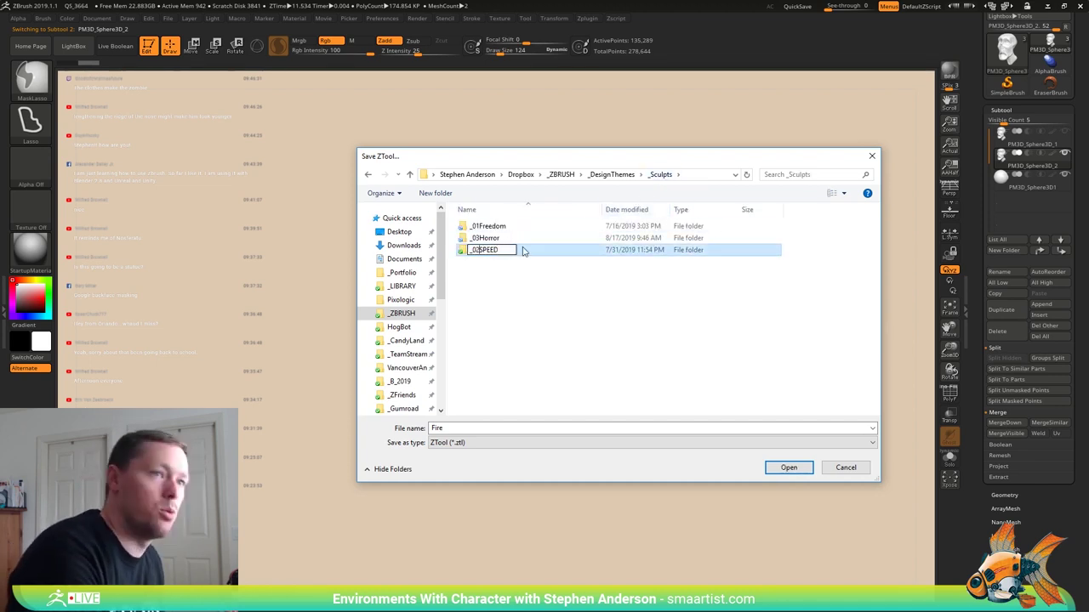
key("Return")
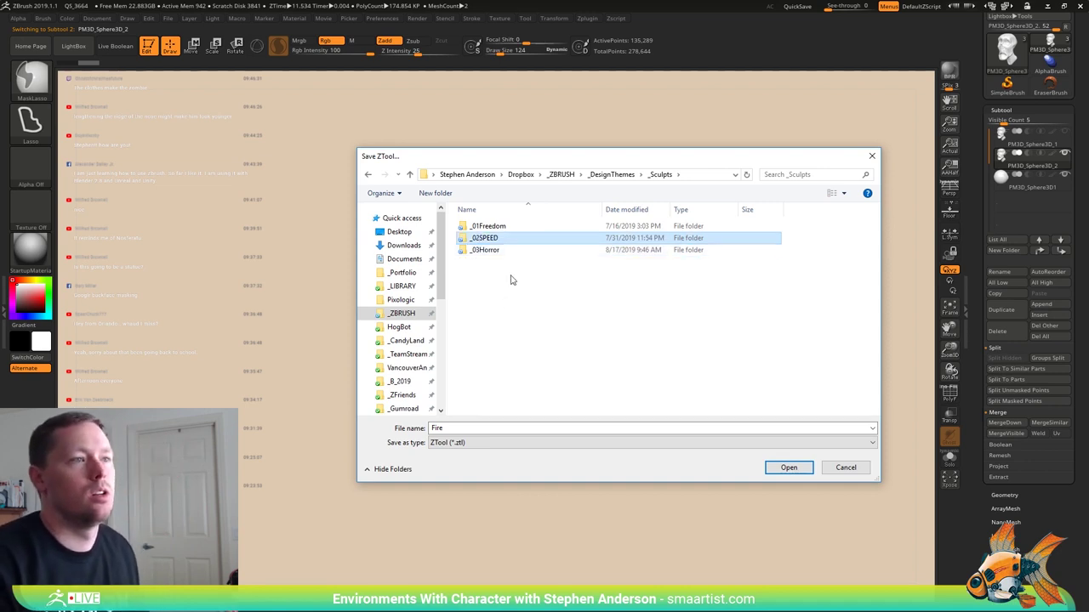
- Save the tool as Horror_01 in ZTool format inside the _03Horror folder
double_click(498, 251)
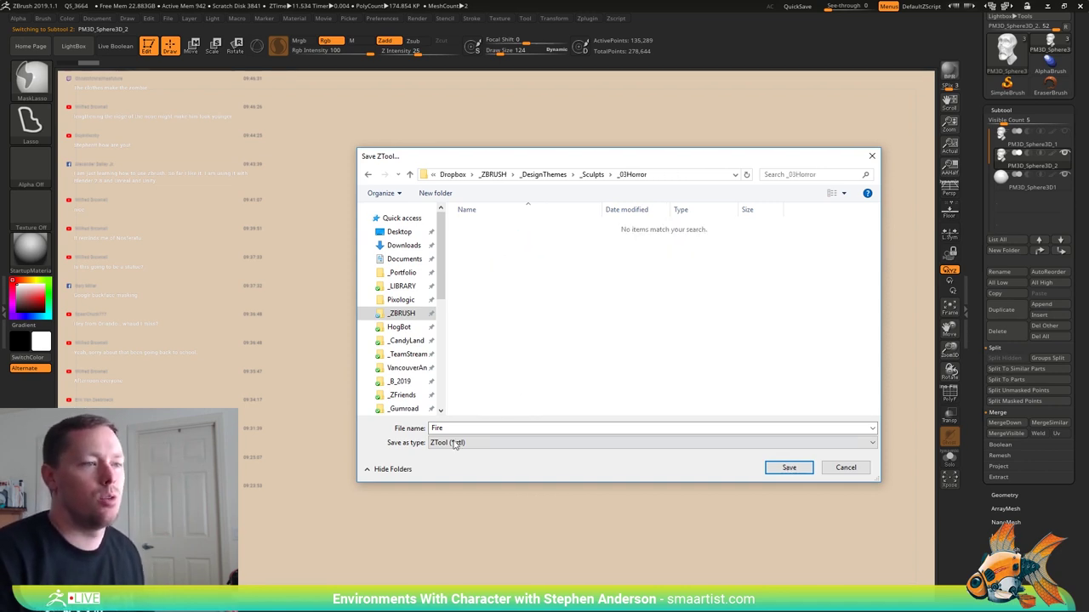
double_click(478, 430)
type("_H")
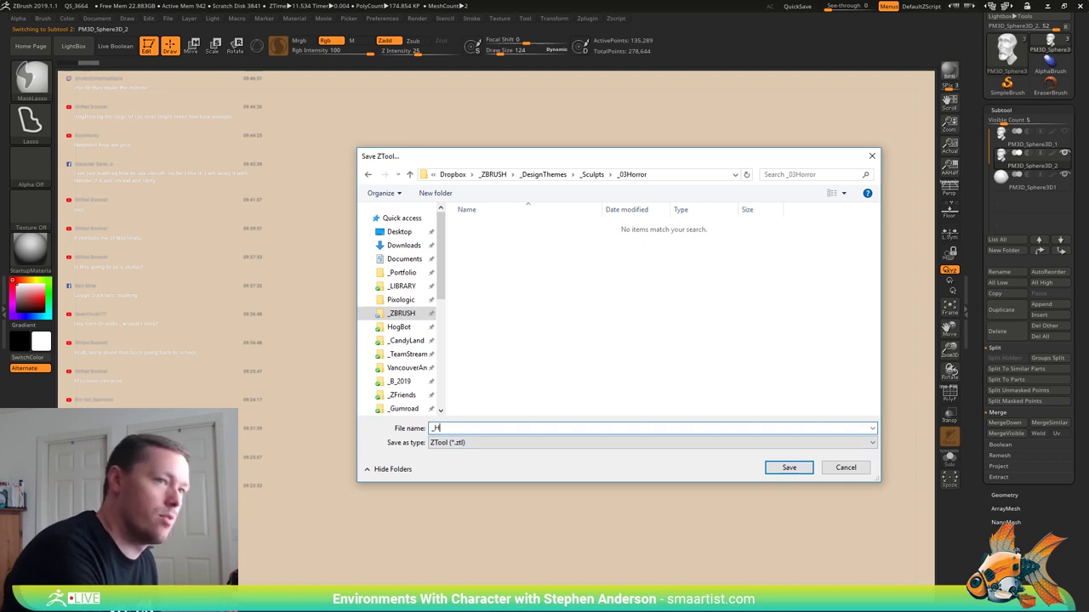
type("orror")
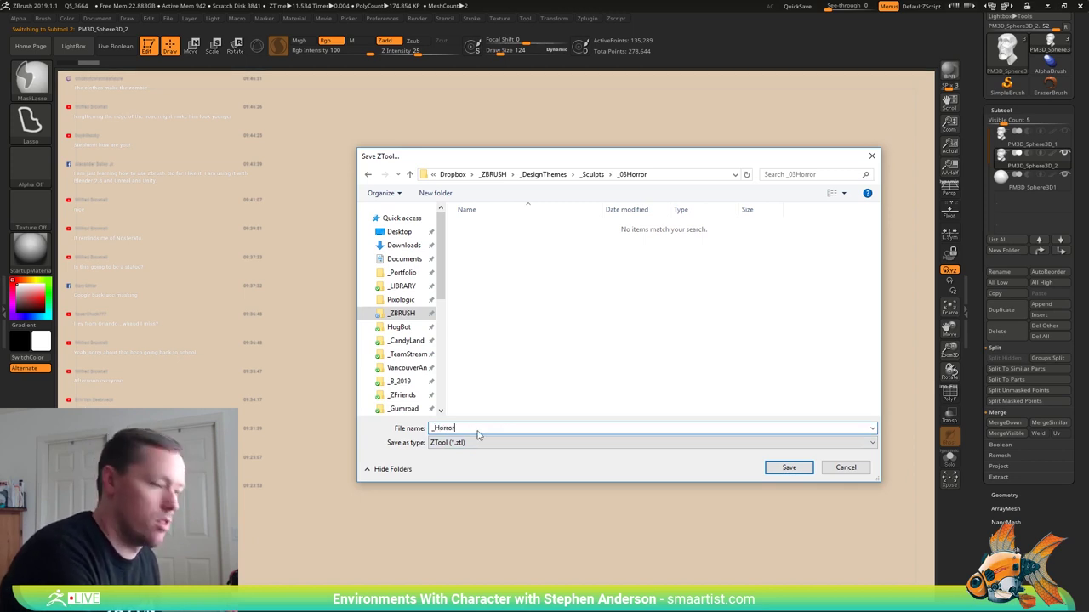
type("_01")
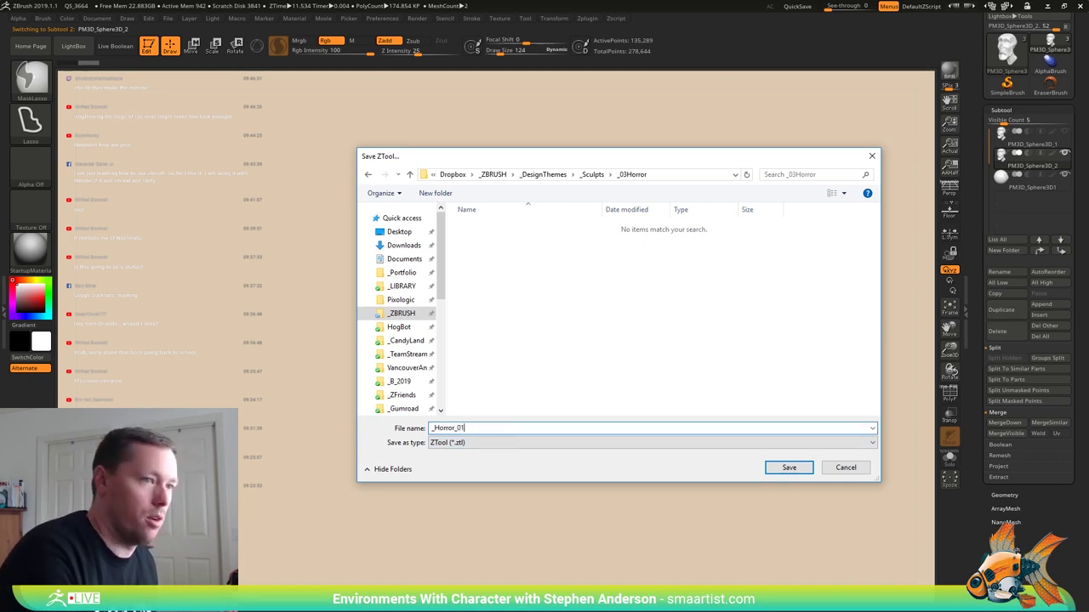
key("Home")
key("Delete")
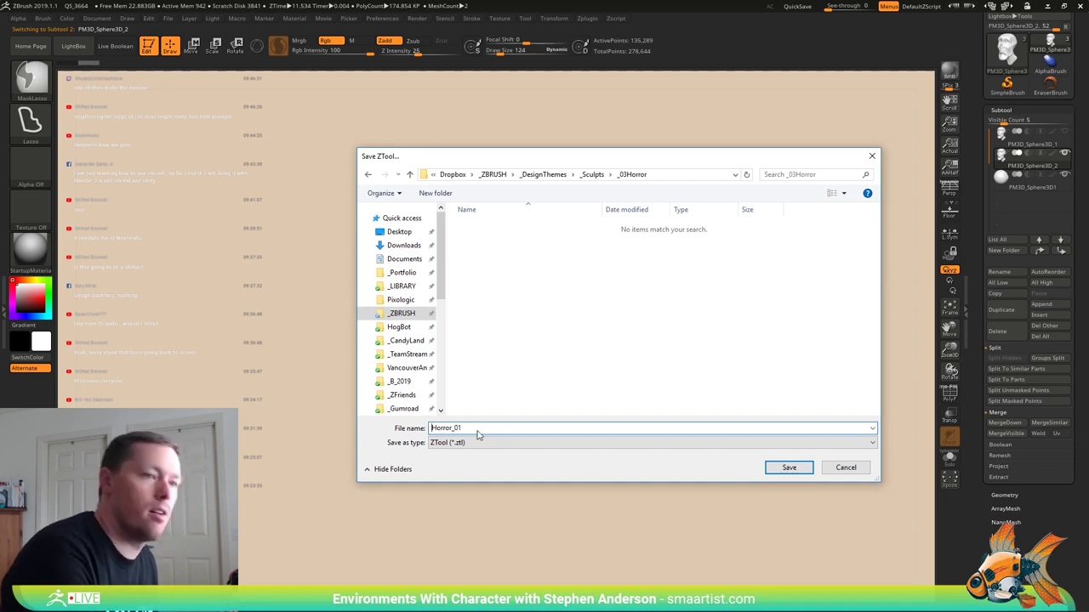
key("Return")
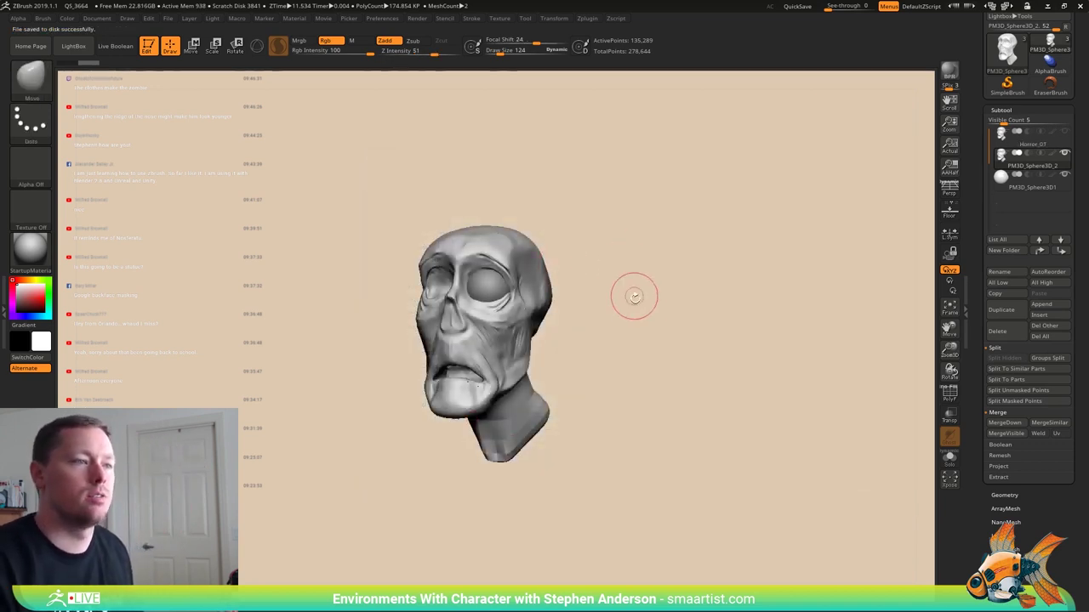
- Smooth the muscle strands on the cheek and jaw, plus the brow area, at draw size 102 and Smooth intensity 36
left_click_drag(635, 296, 681, 315)
right_click_drag(680, 315, 644, 318, "ctrl")
left_click_drag(643, 318, 576, 312)
key("s")
left_click_drag(487, 309, 484, 309)
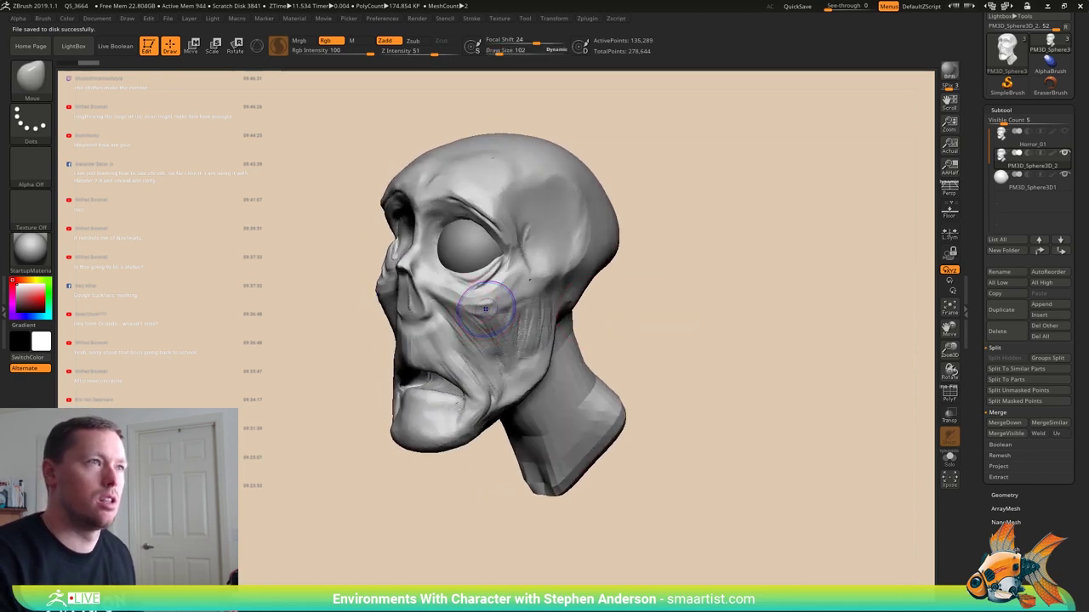
left_click(426, 53, "shift")
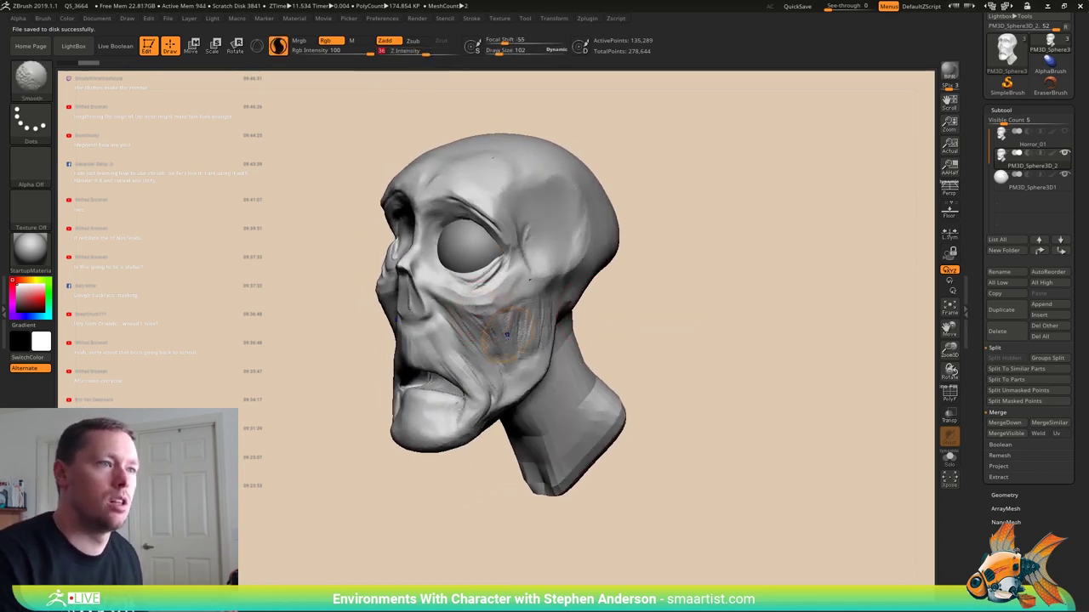
left_click_drag(446, 301, 481, 328, "shift")
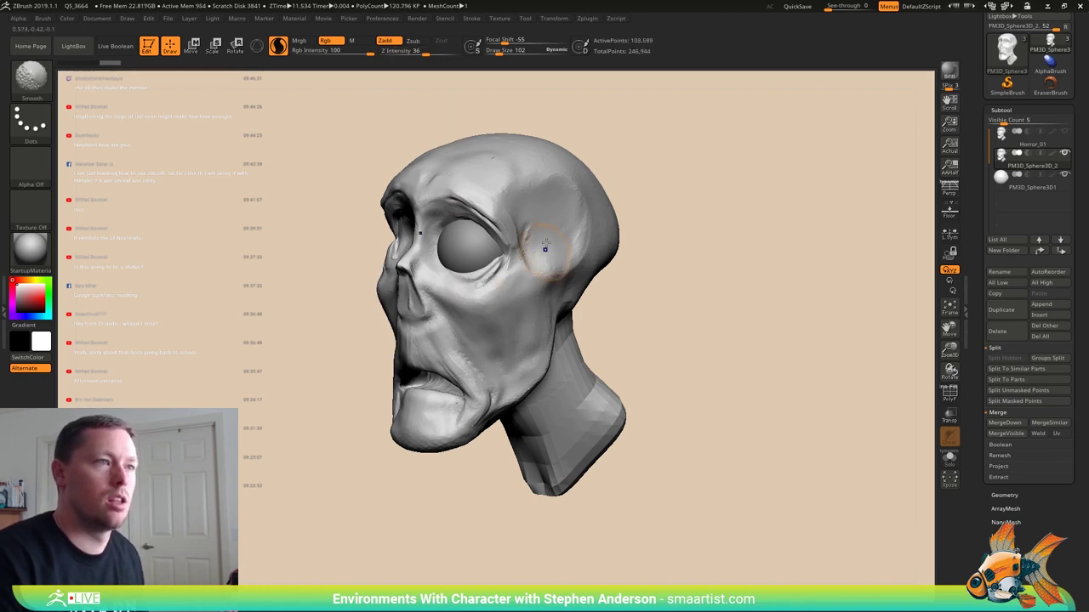
mouse_move(473, 187)
left_mouse_down("shift")
mouse_move(499, 206)
mouse_move(483, 201)
left_mouse_up("shift")
left_click_drag(608, 323, 705, 332)
left_click_drag(493, 225, 468, 218, "shift")
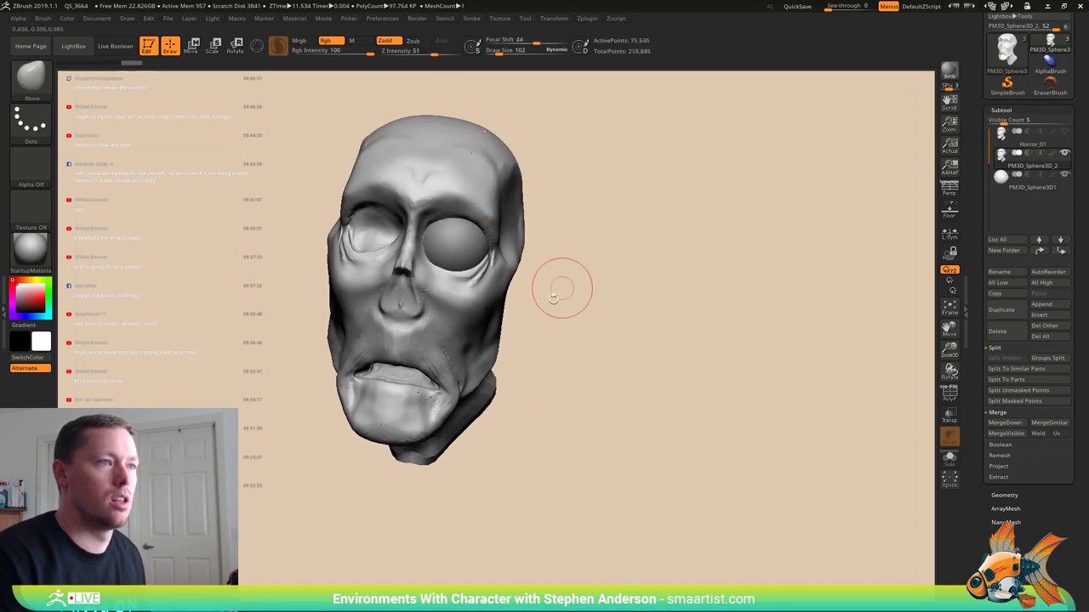
- Reshape the cheeks, jaw and chin into broader forms with the Move brush at draw size 250
mouse_move(562, 289)
right_mouse_down()
mouse_move(542, 264)
mouse_move(542, 287)
mouse_move(496, 266)
mouse_move(493, 323)
mouse_move(521, 362)
mouse_move(479, 371)
right_mouse_up()
key("b")
key("m")
key("v")
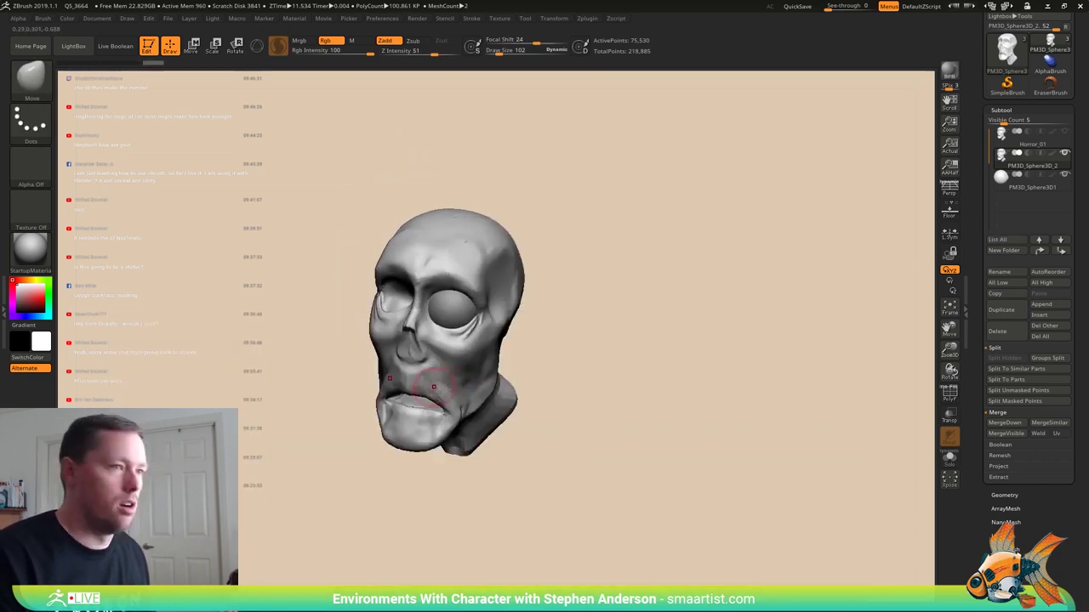
key("s")
left_click_drag(467, 411, 473, 411)
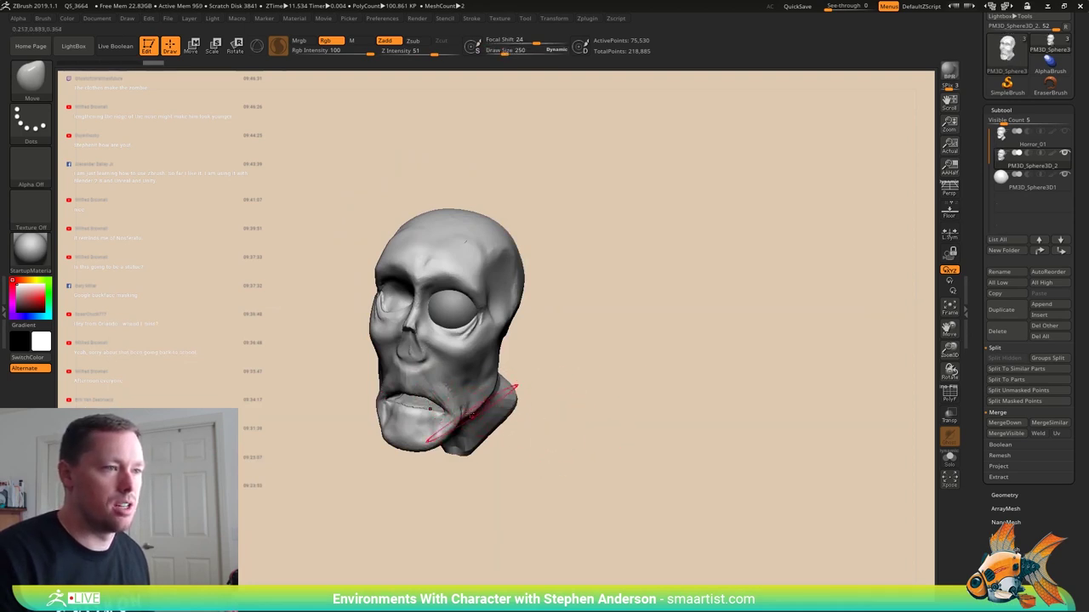
mouse_move(488, 421)
right_mouse_down()
mouse_move(473, 452)
mouse_move(485, 462)
right_mouse_up()
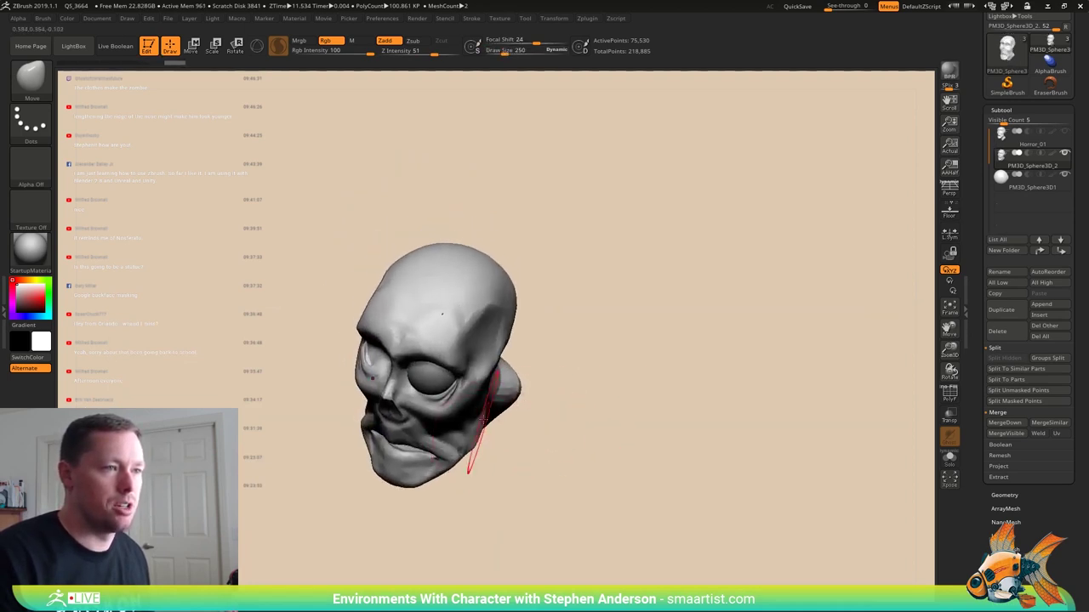
mouse_move(505, 427)
left_mouse_down()
mouse_move(522, 369)
mouse_move(481, 379)
mouse_move(472, 405)
mouse_move(435, 398)
left_mouse_up()
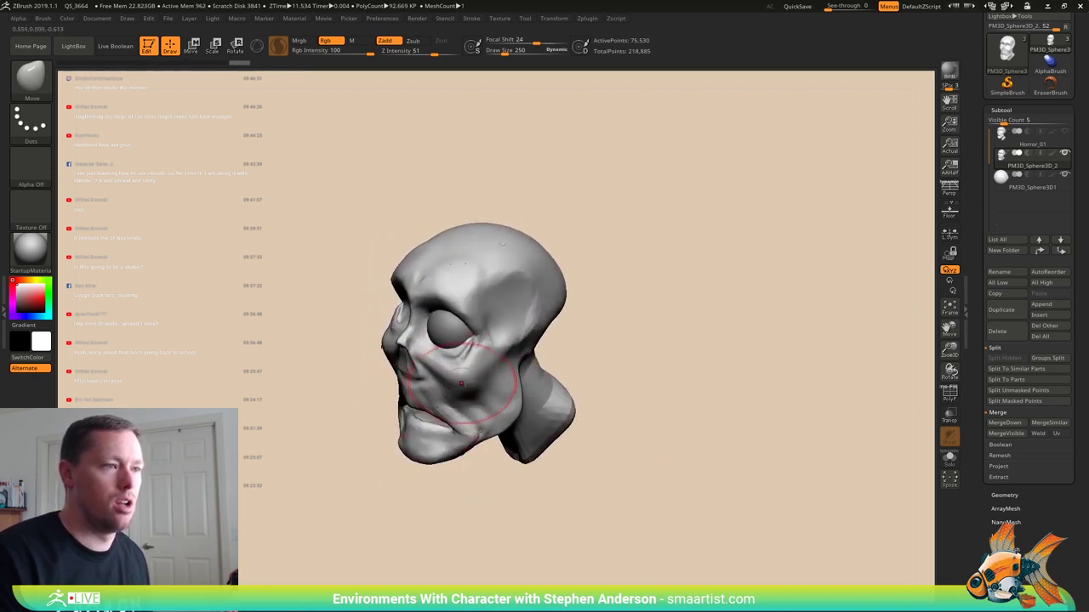
mouse_move(466, 404)
right_mouse_down()
mouse_move(473, 443)
mouse_move(440, 460)
right_mouse_up()
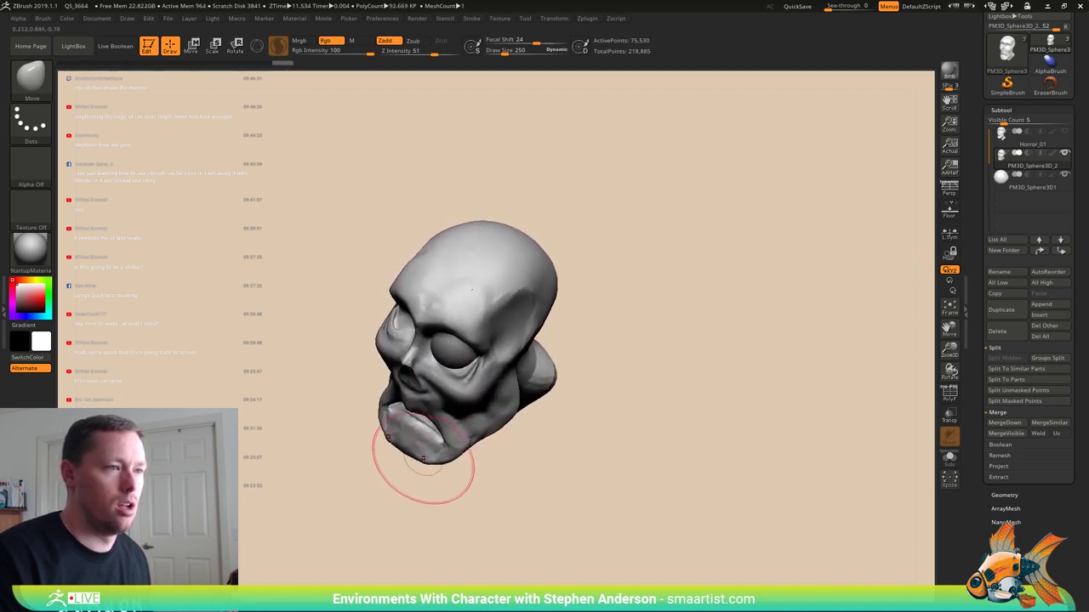
mouse_move(423, 459)
left_mouse_down()
mouse_move(469, 432)
mouse_move(451, 428)
mouse_move(444, 404)
left_mouse_up()
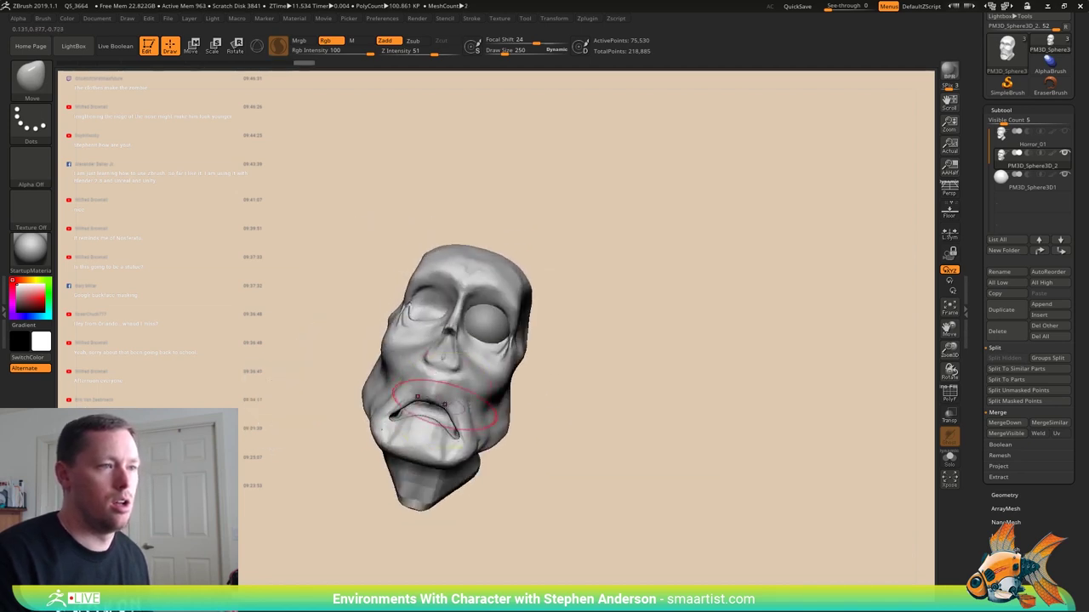
- Pull the lips and mouth corners into shape with the Move brush at draw sizes 112 and 78
right_click_drag(445, 404, 454, 460, "ctrl")
key("s")
left_click_drag(452, 460, 446, 459)
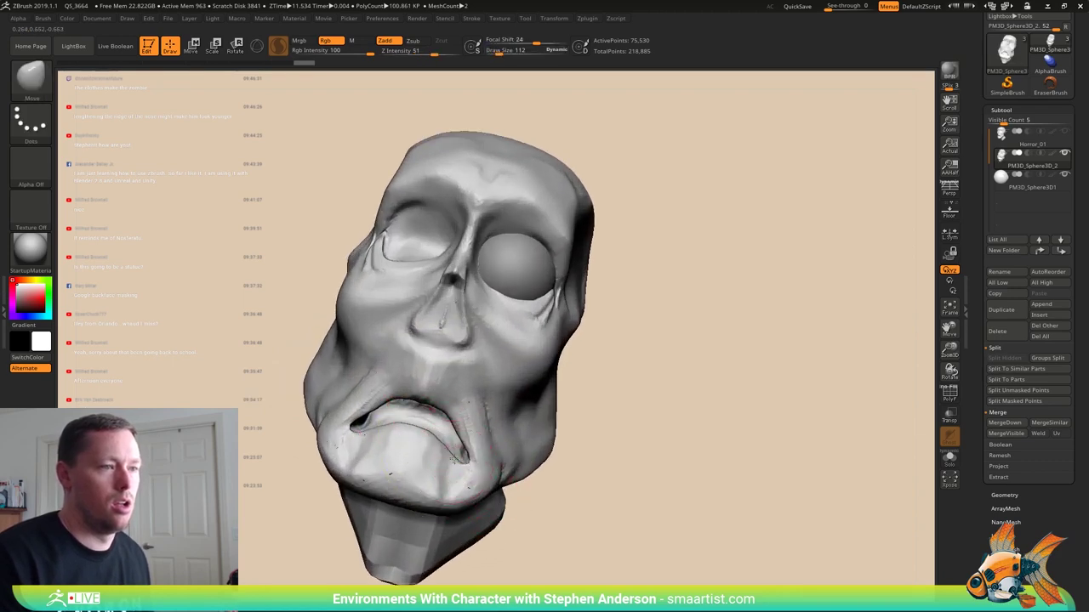
mouse_move(471, 420)
left_mouse_down()
mouse_move(485, 401)
mouse_move(408, 456)
left_mouse_up()
key("s")
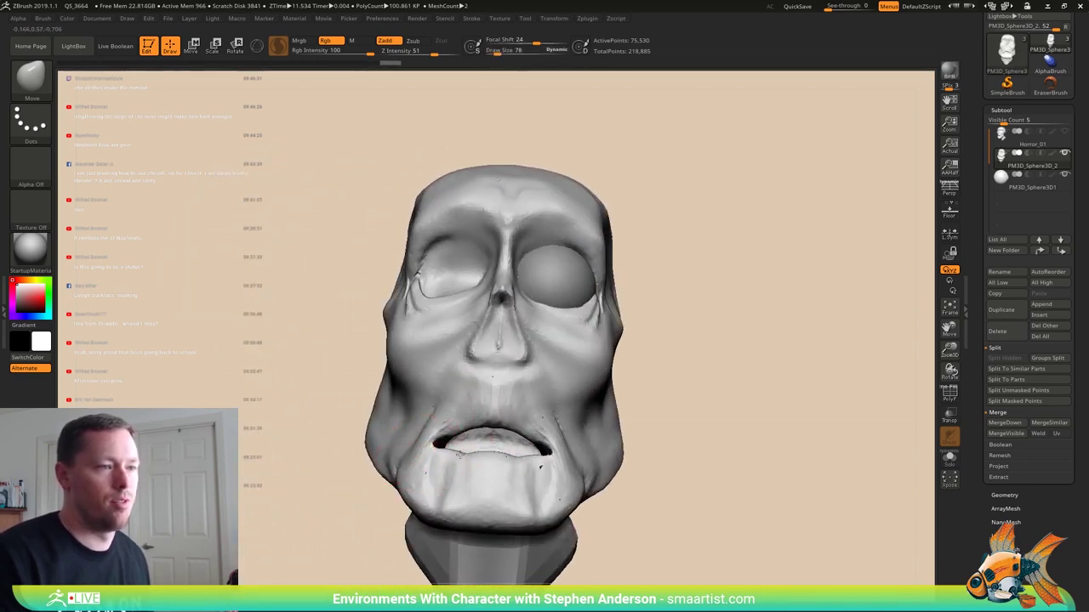
mouse_move(462, 443)
right_mouse_down()
mouse_move(490, 448)
mouse_move(483, 454)
mouse_move(493, 460)
right_mouse_up()
- Adjust the mouth and jaw profile with the Move brush at draw size 175, then refine the lips with the Move Topological brush
key("s")
left_click_drag(494, 459, 530, 456)
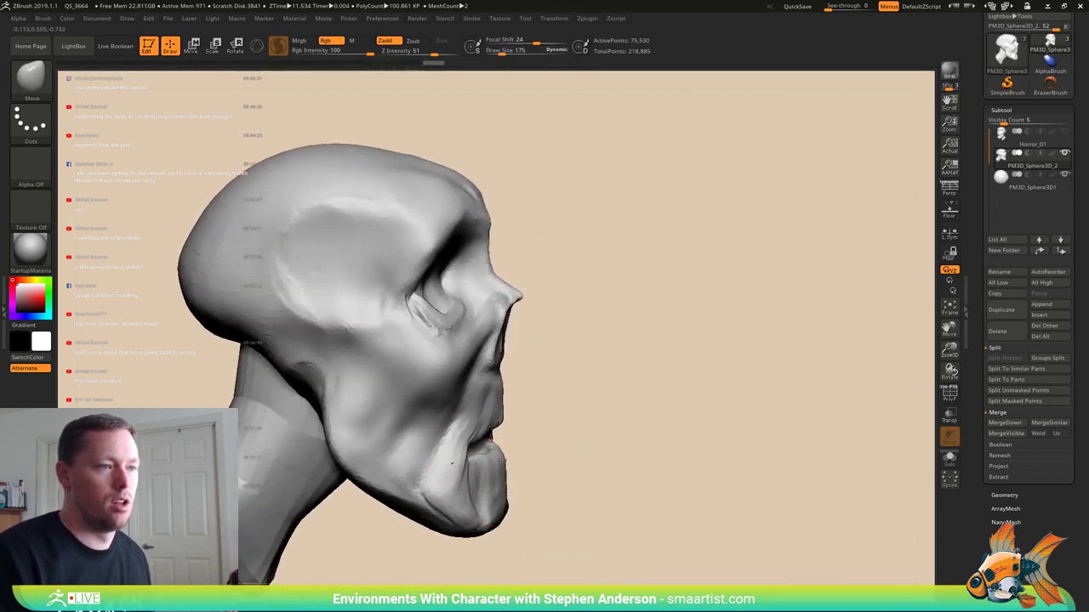
mouse_move(498, 426)
right_mouse_down()
mouse_move(477, 430)
mouse_move(503, 413)
right_mouse_up()
key("s")
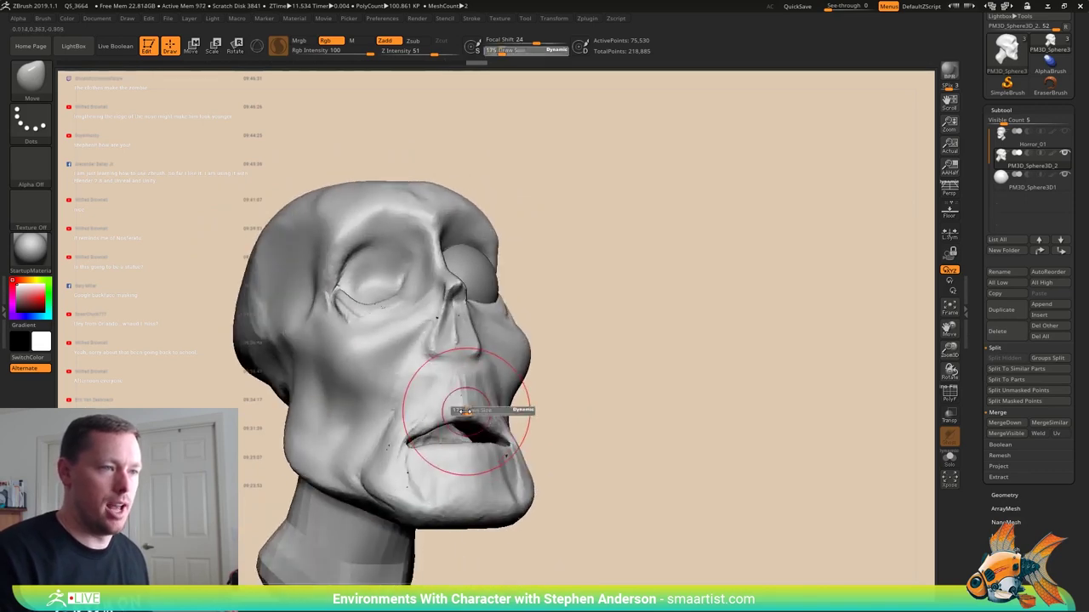
mouse_move(460, 411)
left_mouse_down()
mouse_move(446, 412)
mouse_move(469, 428)
left_mouse_up()
key("b")
key("m")
key("t")
mouse_move(467, 425)
right_mouse_down()
mouse_move(417, 437)
mouse_move(463, 394)
mouse_move(384, 381)
mouse_move(432, 377)
mouse_move(450, 425)
right_mouse_up()
right_click_drag(462, 348, 457, 381)
- Build up wrinkled folds beneath the eyes with the ClayBuildup brush, reducing the draw size from 56 to 36
key("b")
key("c")
key("b")
key("s")
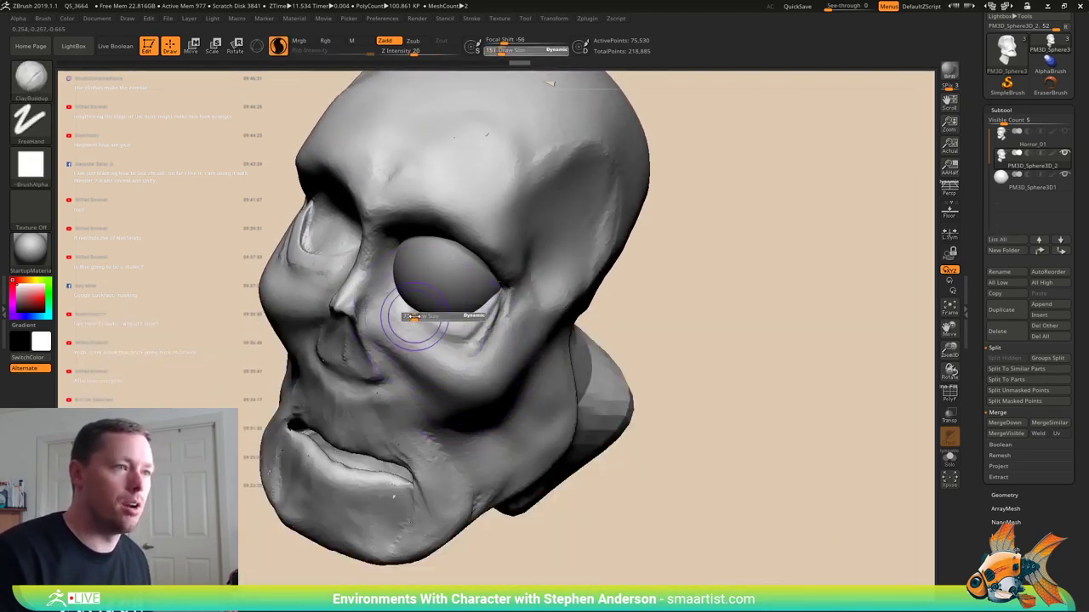
mouse_move(412, 316)
left_mouse_down()
mouse_move(404, 302)
mouse_move(481, 315)
mouse_move(429, 315)
left_mouse_up()
mouse_move(418, 317)
right_mouse_down()
mouse_move(387, 276)
mouse_move(426, 247)
mouse_move(400, 293)
mouse_move(411, 292)
mouse_move(431, 330)
right_mouse_up()
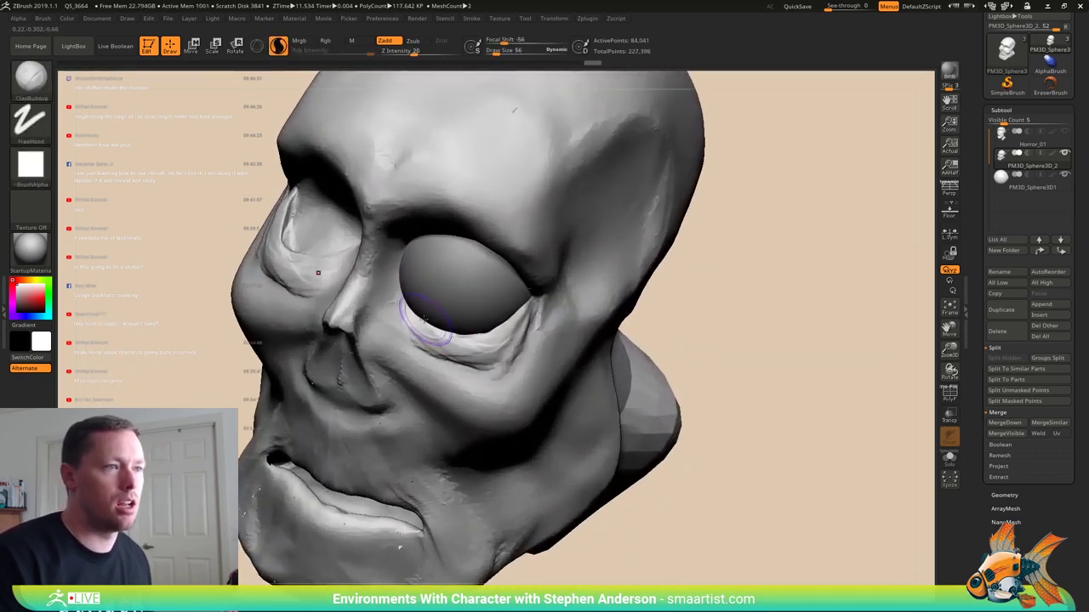
key("s")
left_click_drag(423, 318, 416, 319)
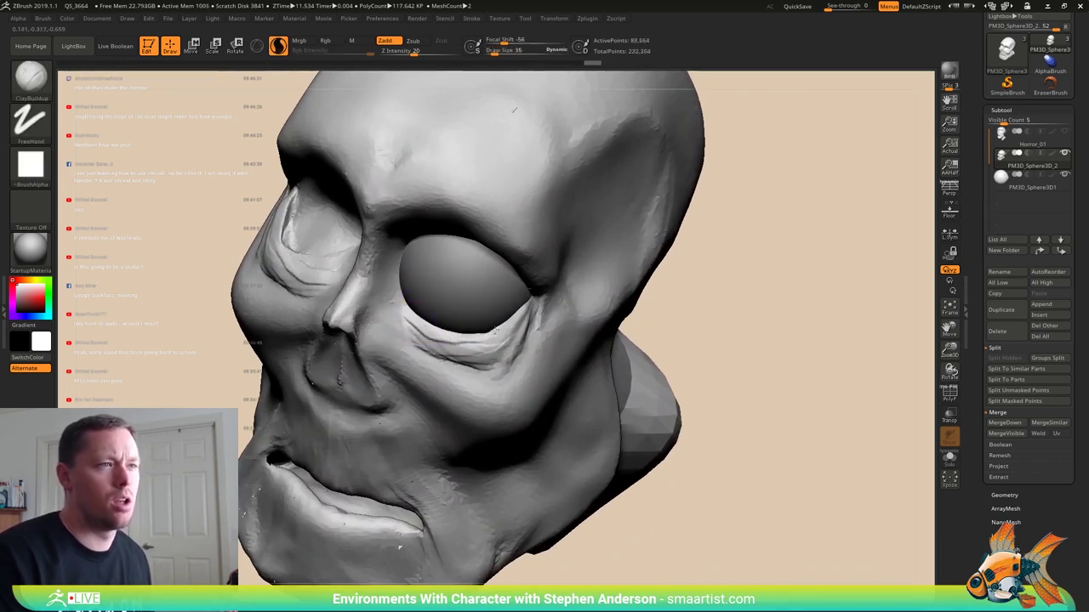
- Deepen the wrinkled folds beneath the eyes with the ClayBuildup brush at draw size 35
left_click_drag(522, 316, 516, 344)
right_click_drag(522, 335, 526, 293)
left_click_drag(528, 328, 421, 337)
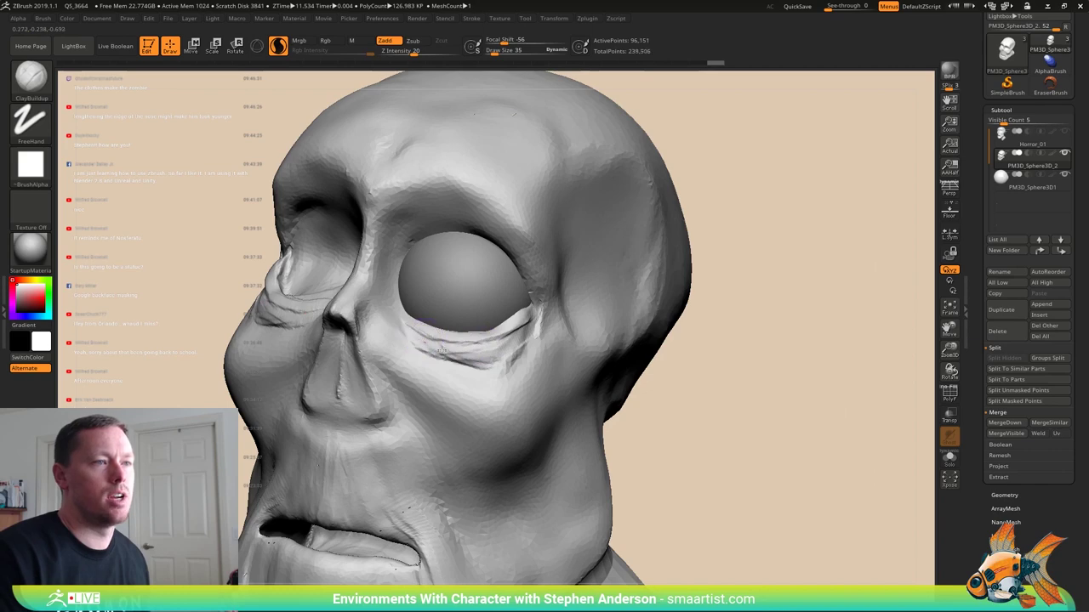
- Nudge the folds below the eyes and beside the nose into shape with the Move brush at draw size 72
key("b")
key("m")
key("v")
right_click_drag(557, 313, 512, 310)
key("s")
left_click_drag(512, 309, 536, 292)
mouse_move(535, 294)
right_mouse_down()
mouse_move(580, 304)
mouse_move(561, 323)
mouse_move(522, 311)
right_mouse_up()
left_click_drag(520, 304, 517, 298)
mouse_move(517, 298)
right_mouse_down()
mouse_move(538, 321)
mouse_move(470, 286)
mouse_move(483, 318)
right_mouse_up()
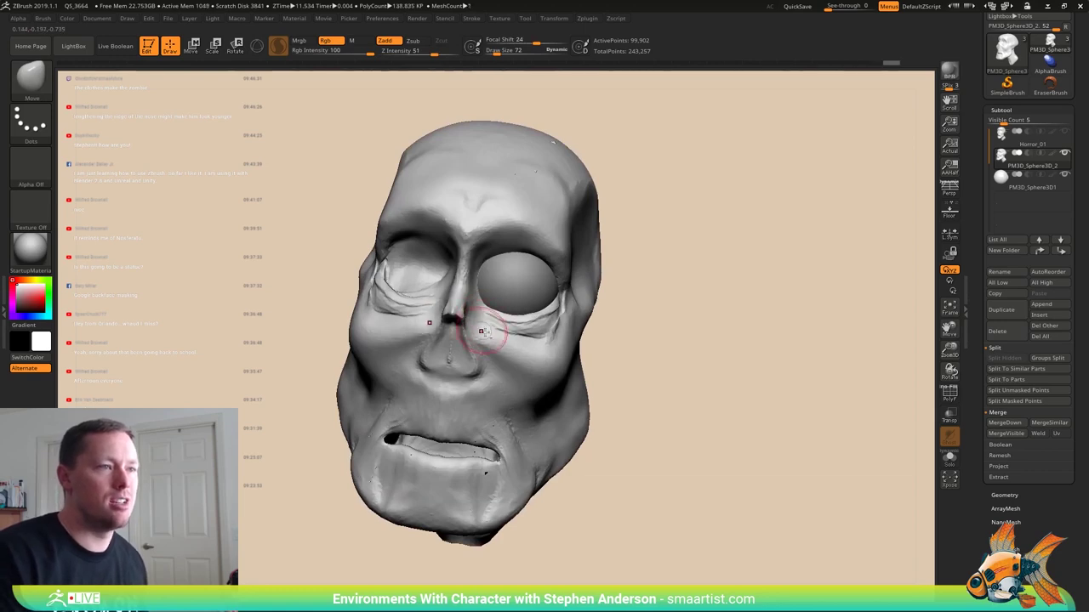
right_click_drag(497, 349, 483, 313)
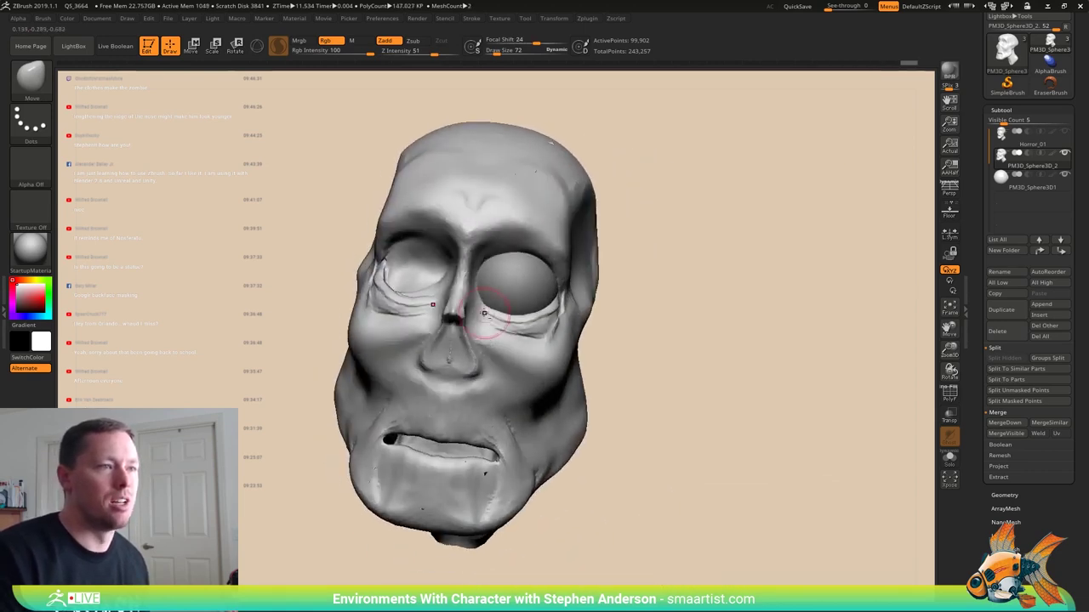
- Adjust the jaw, cheeks and mouth area from several angles with the Move brush at draw size 102
right_click_drag(529, 297, 591, 313)
right_click_drag(415, 345, 527, 357, "alt")
right_click_drag(527, 358, 375, 299)
right_click_drag(366, 374, 379, 423)
right_click_drag(363, 374, 370, 369)
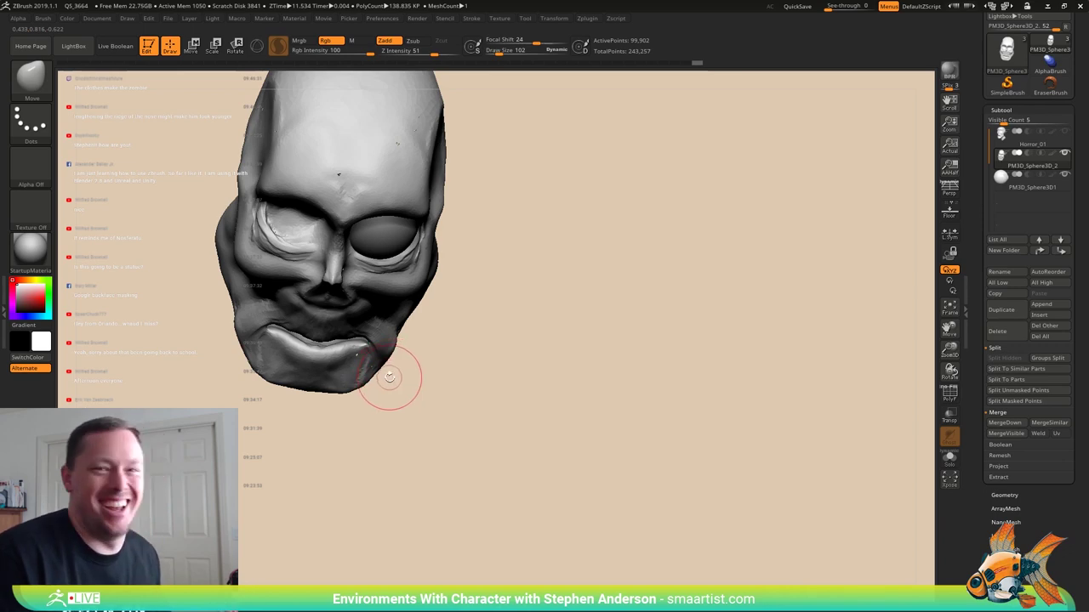
mouse_move(315, 344)
right_mouse_down()
mouse_move(304, 323)
mouse_move(251, 308)
right_mouse_up()
right_click_drag(393, 306, 408, 256)
mouse_move(367, 358)
right_mouse_down()
mouse_move(414, 312)
mouse_move(411, 297)
mouse_move(416, 330)
mouse_move(389, 334)
mouse_move(393, 351)
mouse_move(324, 367)
right_mouse_up()
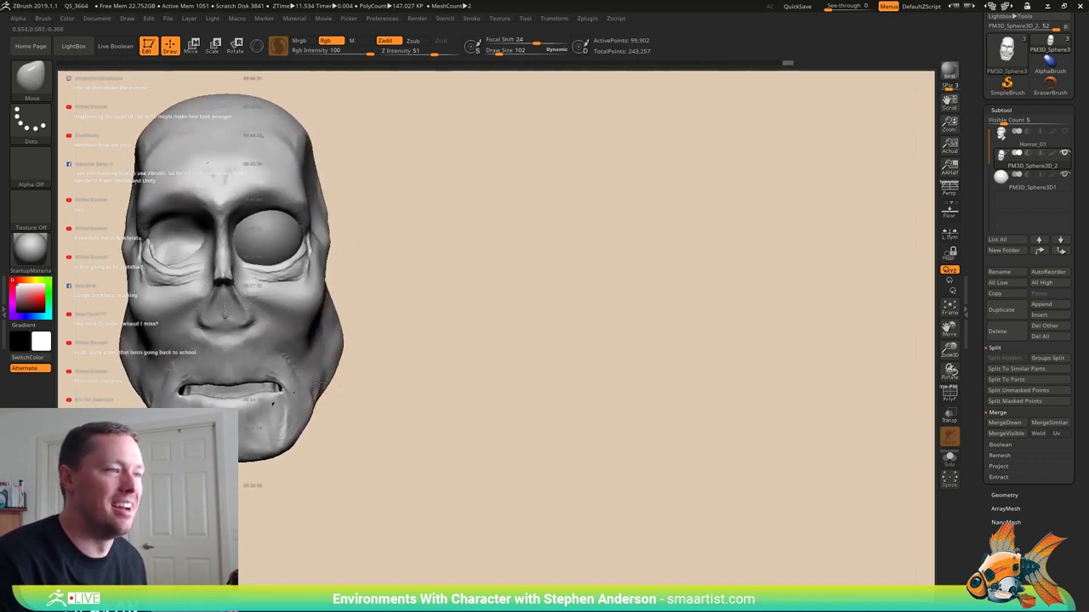
mouse_move(343, 348)
right_mouse_down()
mouse_move(339, 334)
mouse_move(297, 321)
mouse_move(320, 279)
mouse_move(352, 273)
mouse_move(380, 333)
mouse_move(399, 287)
mouse_move(394, 319)
mouse_move(434, 321)
right_mouse_up()
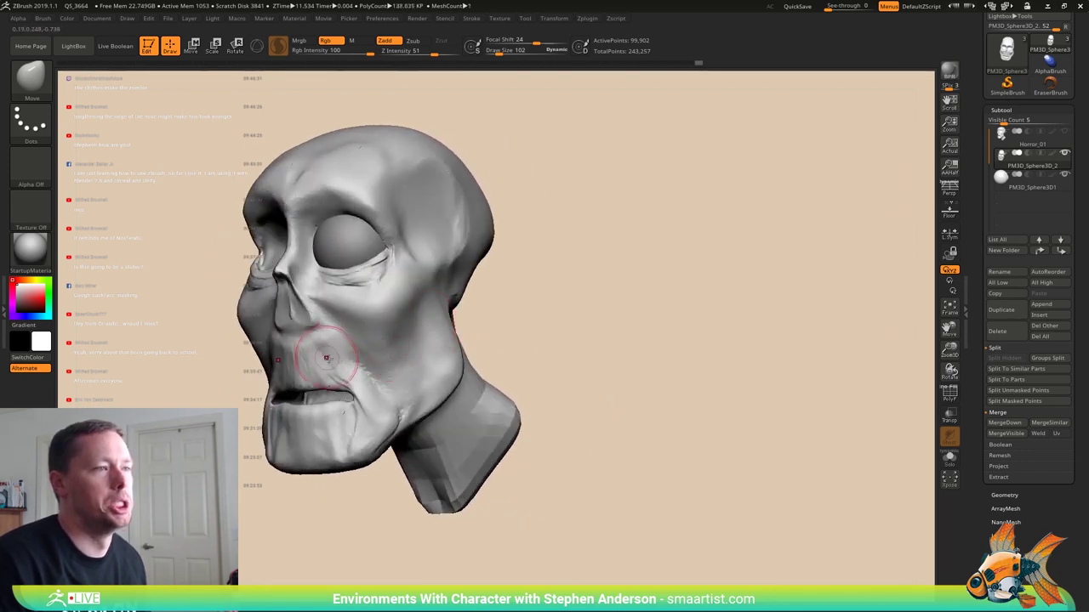
- Try to mask everything except the neck by picking its polygroup with the Transpose tool
mouse_move(327, 358)
right_mouse_down()
mouse_move(343, 380)
mouse_move(354, 374)
mouse_move(345, 333)
mouse_move(304, 338)
mouse_move(366, 322)
mouse_move(408, 358)
mouse_move(340, 292)
right_mouse_up()
right_click_drag(340, 292, 322, 281)
key("w")
left_click(342, 336, "ctrl")
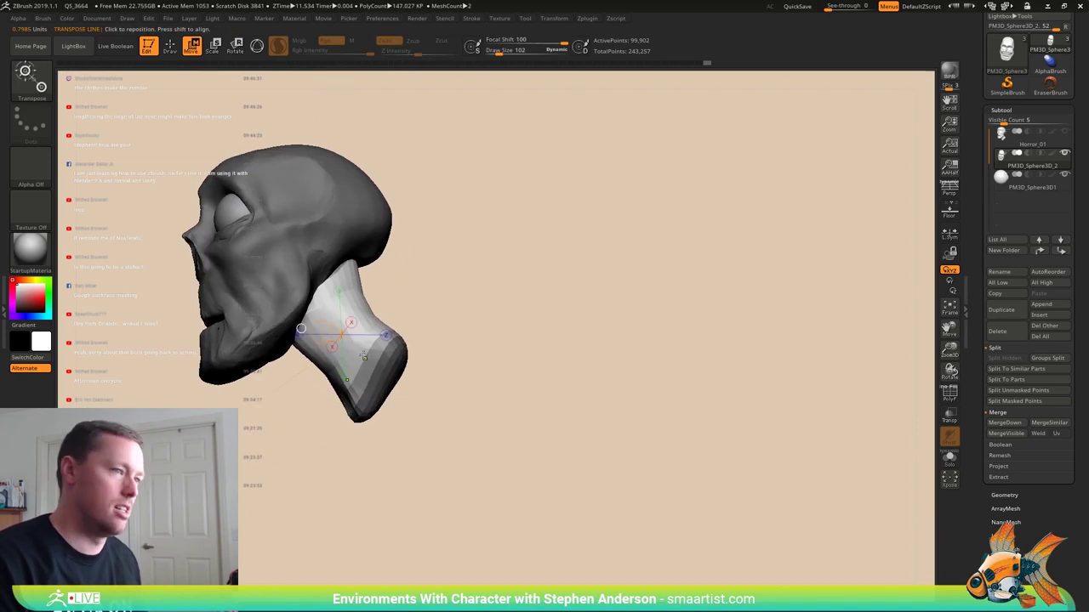
left_click_drag(464, 316, 481, 333, "ctrl")
left_click(392, 344, "ctrl")
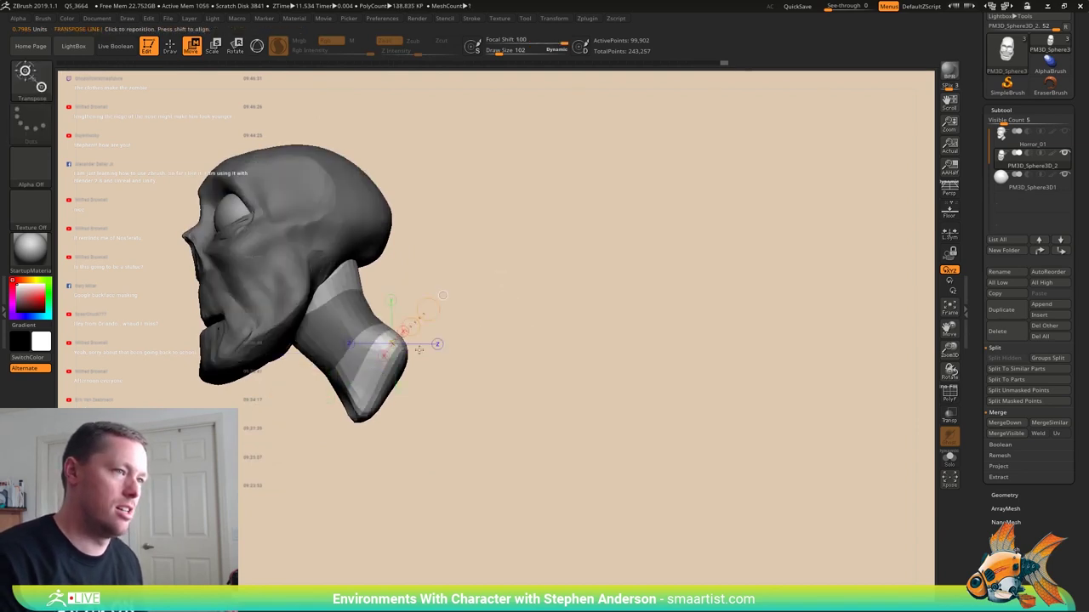
- Display the polyframe, clear the mask, isolate the neck and merge its polygroups into one before showing the whole head again
key("q")
key("shift+f")
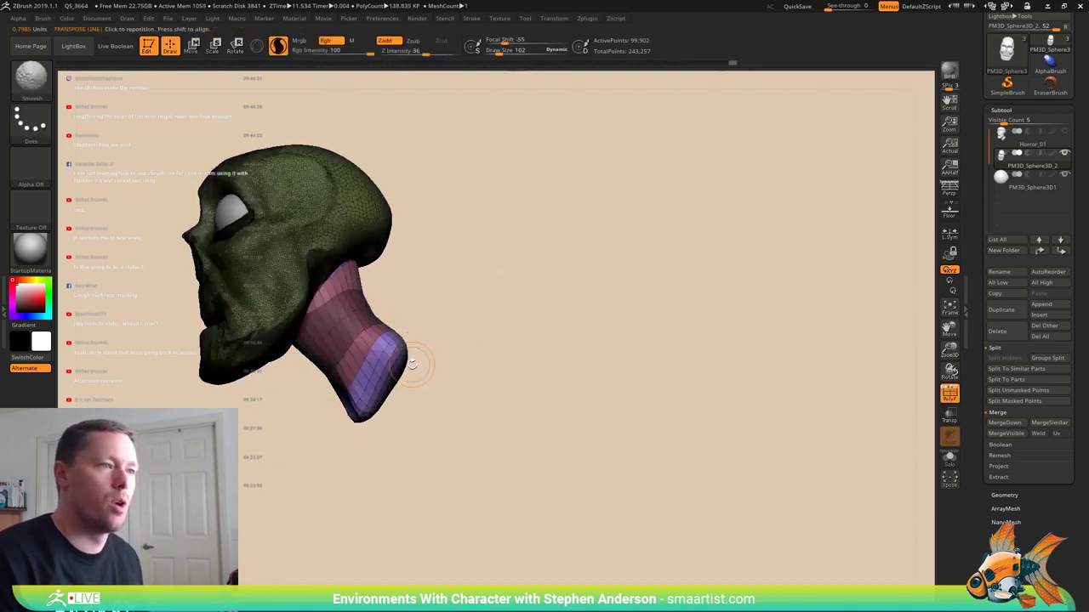
left_click_drag(442, 290, 455, 304, "ctrl")
left_click(375, 336, "ctrl+shift")
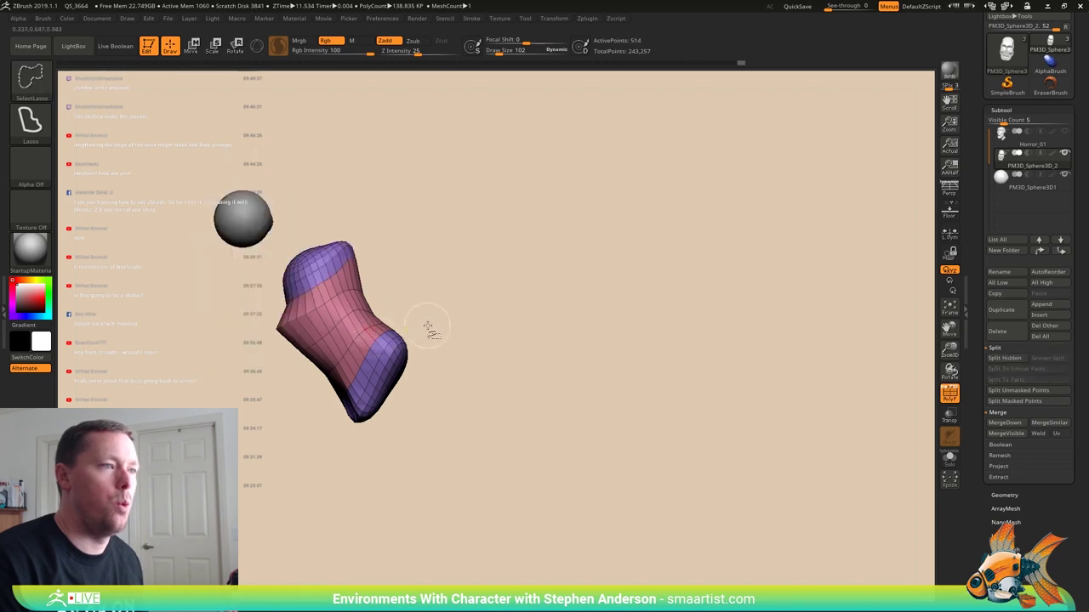
left_click(449, 326, "ctrl+shift")
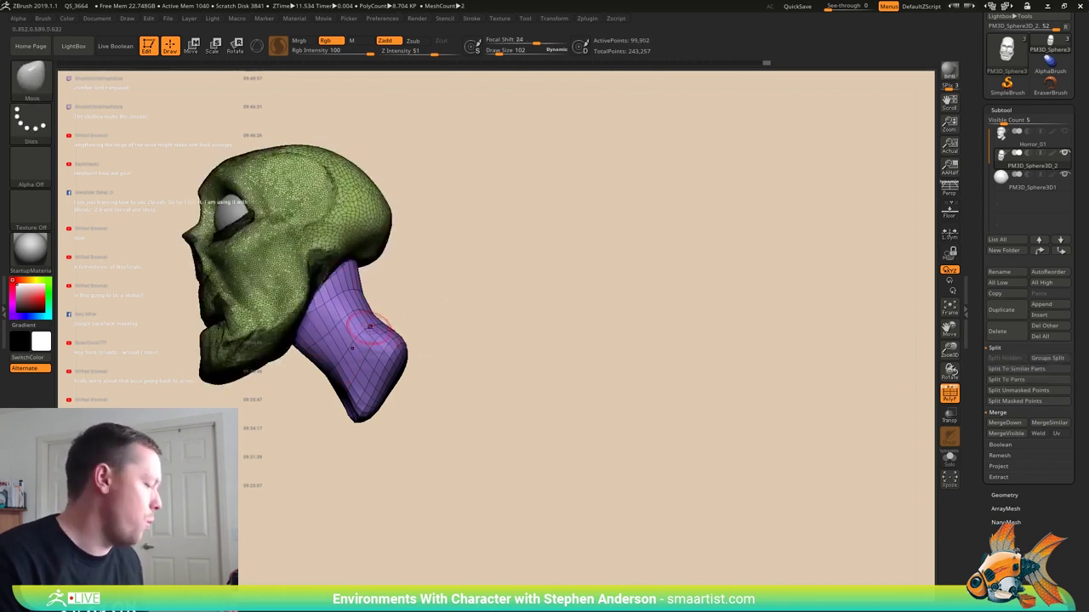
- Mask the head by picking the neck's polygroup, switch to the Gizmo and hide the polyframe
key("w")
left_click(406, 370, "ctrl")
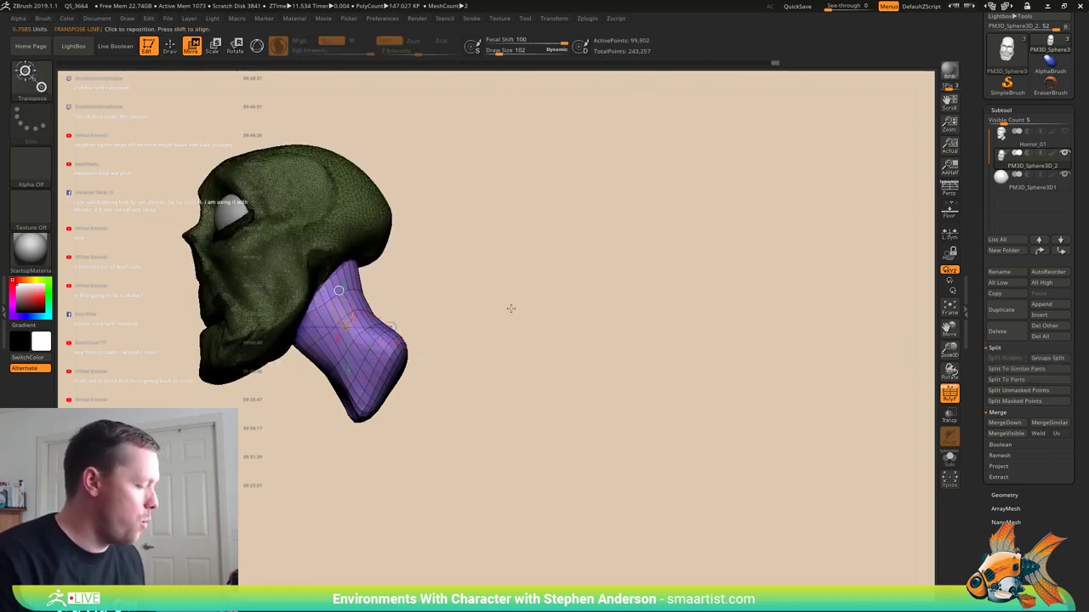
key("y")
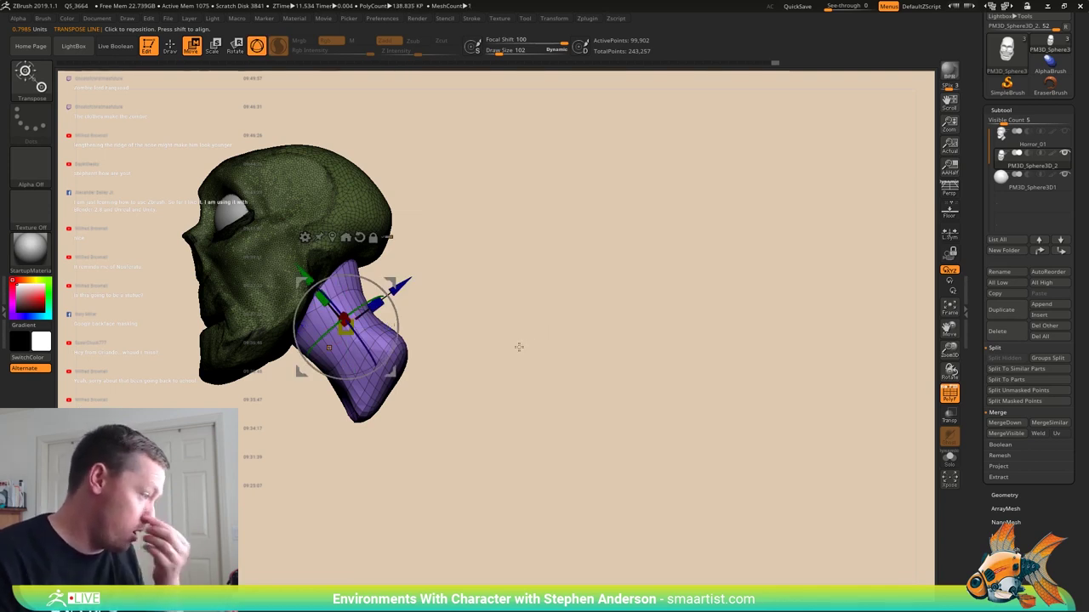
mouse_move(541, 328)
left_mouse_down()
mouse_move(564, 348)
mouse_move(549, 338)
mouse_move(629, 365)
left_mouse_up()
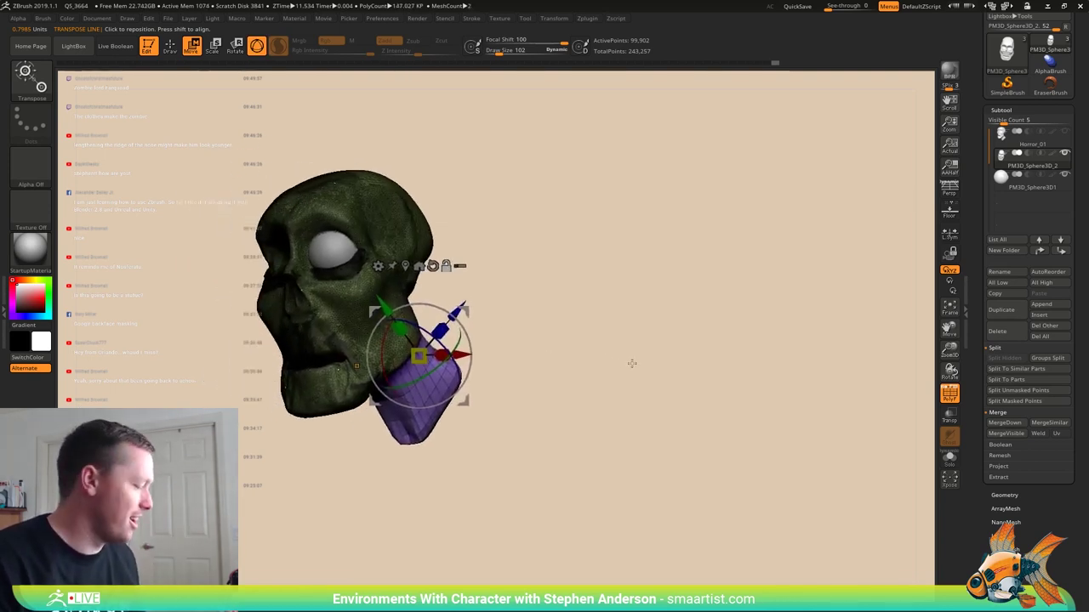
key("shift+f")
- Lengthen the neck and flare its base with the Move brush at draw size 669
mouse_move(671, 396)
left_mouse_down()
mouse_move(493, 316)
mouse_move(711, 320)
mouse_move(636, 321)
mouse_move(667, 321)
mouse_move(609, 351)
left_mouse_up()
key("b")
key("m")
key("v")
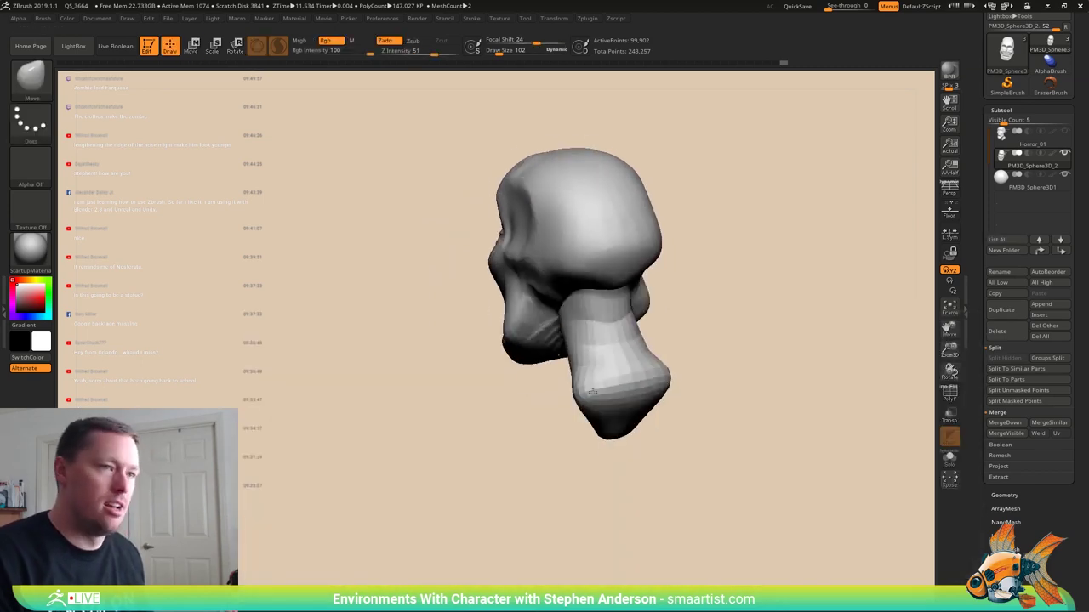
mouse_move(595, 390)
left_mouse_down()
mouse_move(518, 431)
mouse_move(621, 369)
mouse_move(589, 379)
mouse_move(623, 383)
left_mouse_up()
left_click_drag(526, 397, 545, 398)
right_click_drag(544, 398, 586, 392)
left_click_drag(520, 429, 466, 457)
right_click_drag(627, 412, 595, 432)
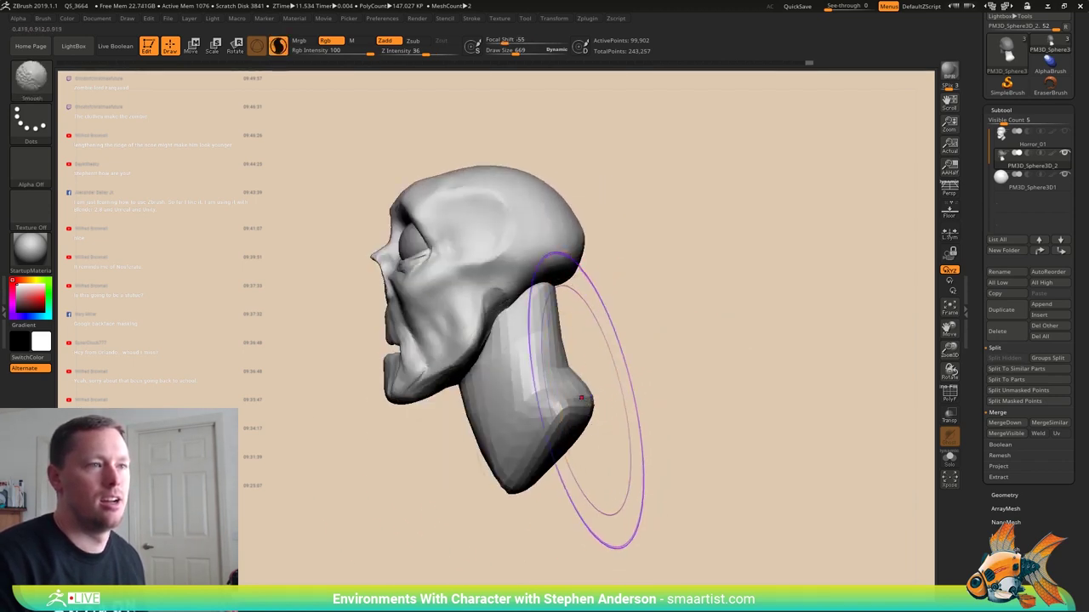
left_click_drag(589, 401, 609, 397)
right_click_drag(618, 392, 632, 390)
mouse_move(632, 390)
left_mouse_down()
mouse_move(666, 387)
mouse_move(584, 406)
mouse_move(591, 413)
mouse_move(593, 394)
mouse_move(616, 421)
mouse_move(603, 423)
left_mouse_up()
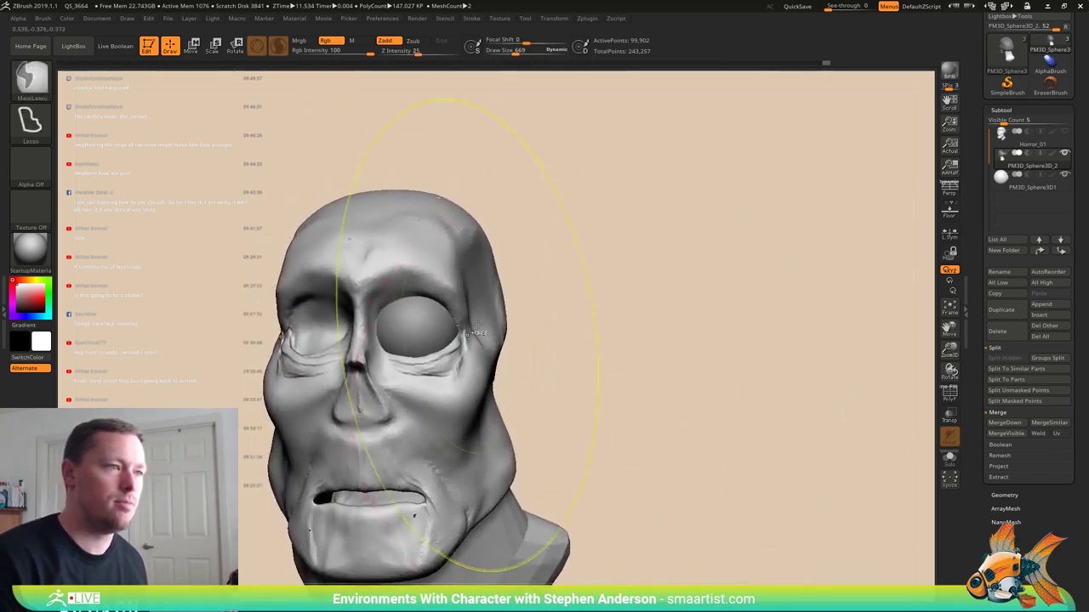
- Reduce the Move brush to draw size 102 and adjust the brow and outer eye-socket area
key("s")
left_click_drag(379, 310, 368, 310)
left_click_drag(587, 399, 609, 400)
key("space")
left_click_drag(407, 310, 403, 310)
left_click_drag(571, 387, 597, 389)
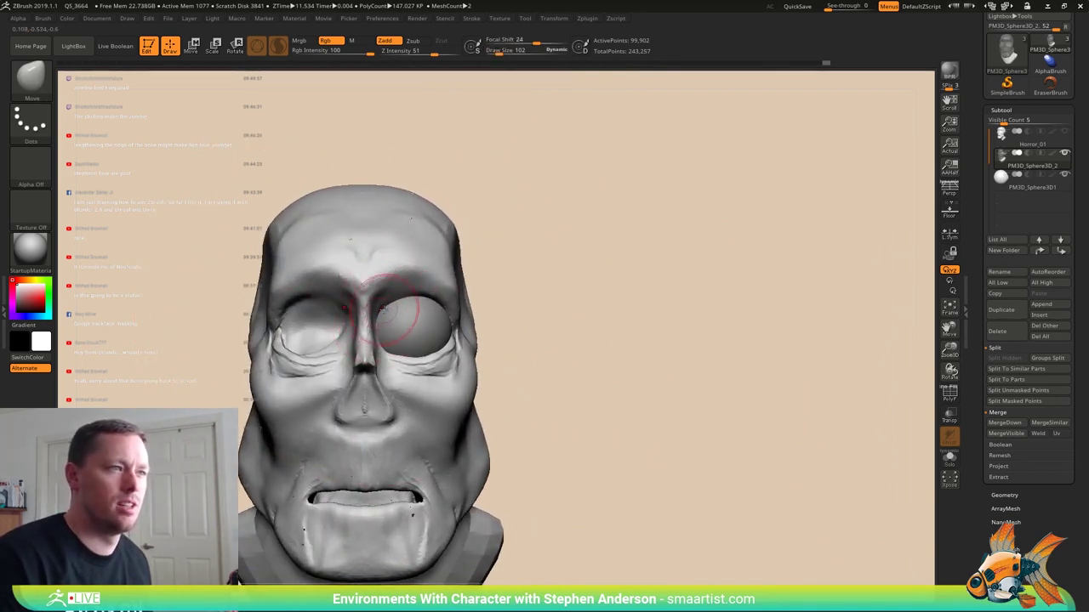
mouse_move(383, 310)
right_mouse_down()
mouse_move(393, 317)
mouse_move(438, 299)
mouse_move(453, 308)
right_mouse_up()
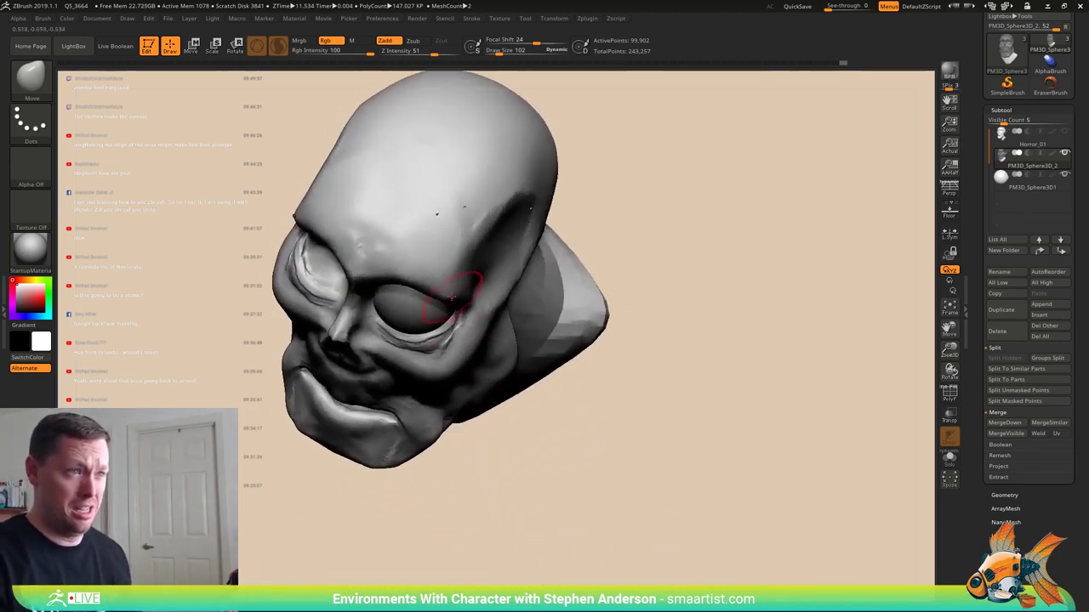
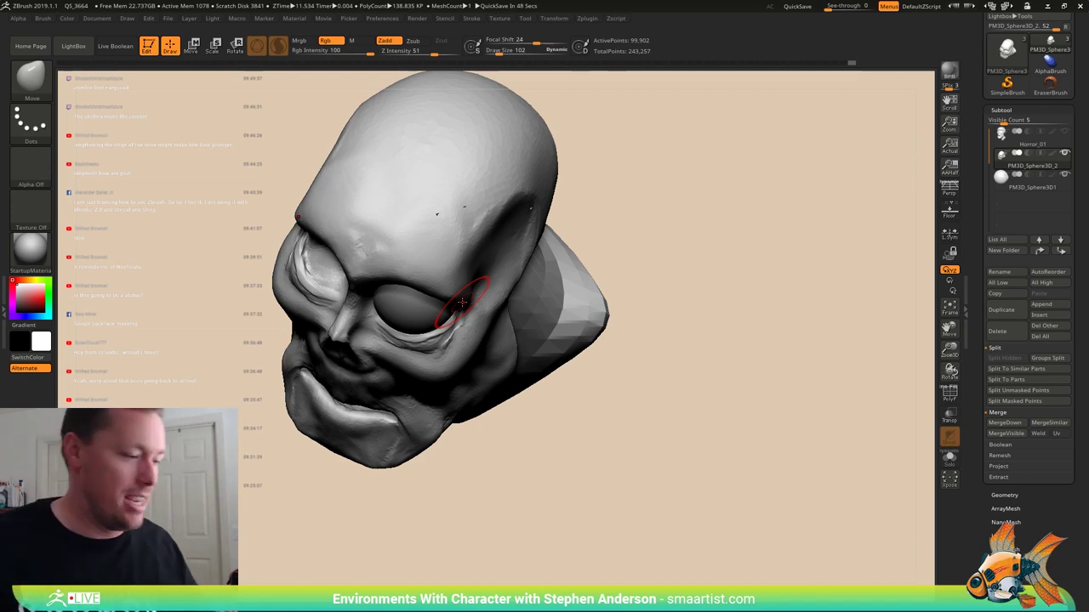
mouse_move(852, 365)
left_mouse_down()
mouse_move(635, 372)
mouse_move(553, 321)
left_mouse_up()
right_click_drag(405, 247, 411, 230)
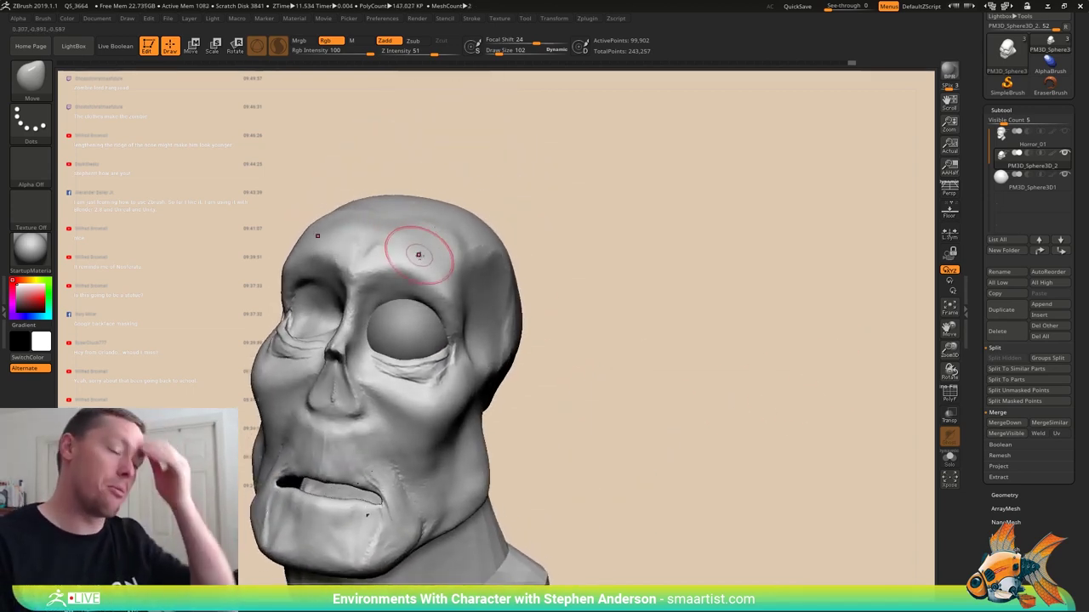
left_click_drag(419, 255, 481, 369)
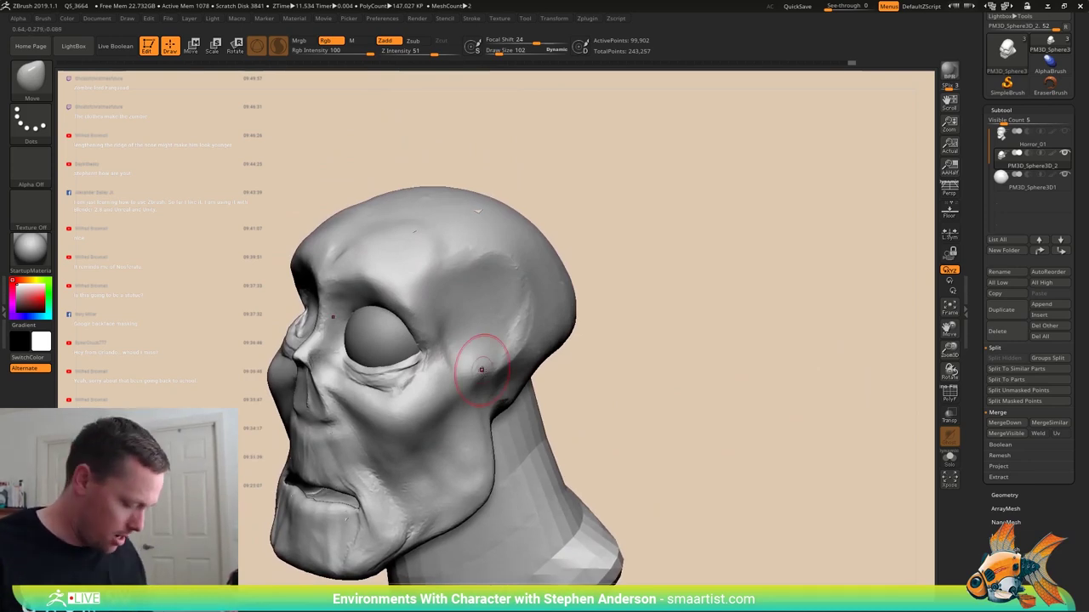
left_click_drag(560, 377, 453, 368)
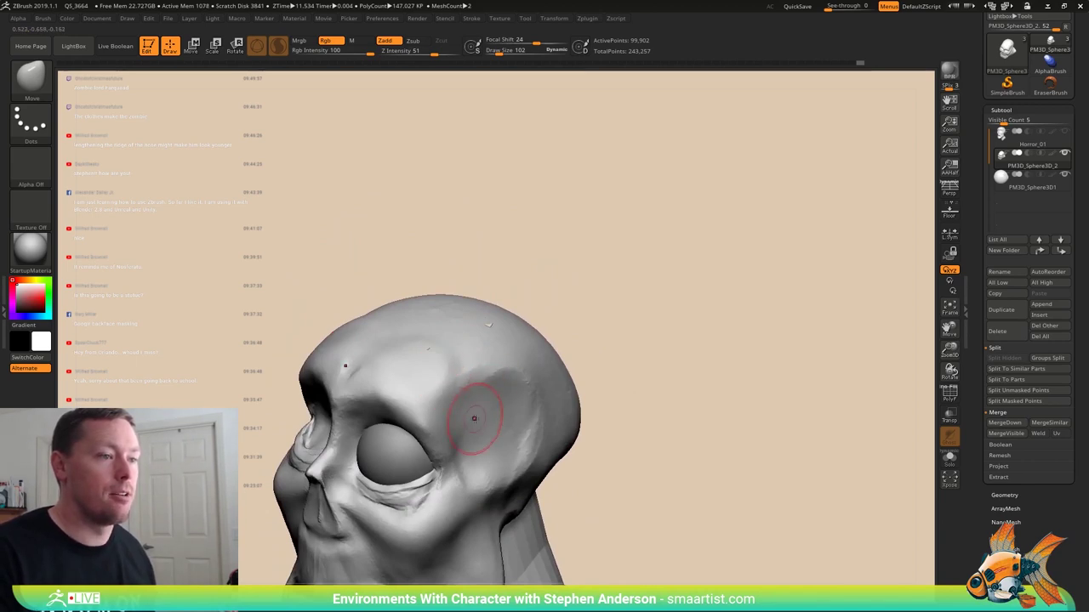
left_click_drag(474, 417, 441, 335)
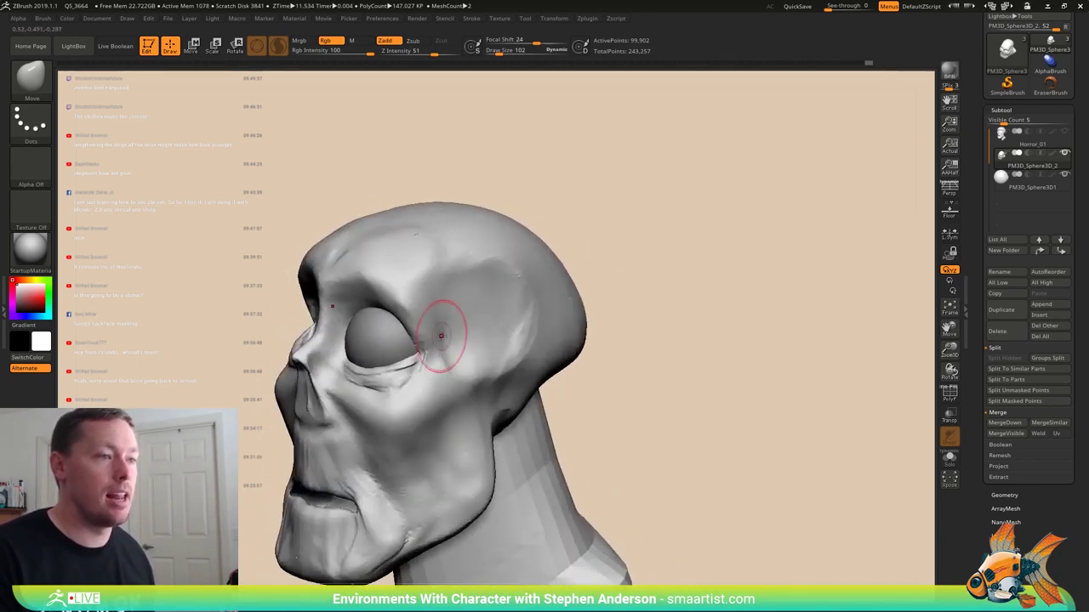
- Build up the cheekbone and the outer rim of the eye socket with the ClayBuildup brush at draw size 64
key("b")
key("c")
key("b")
right_click_drag(462, 349, 448, 358)
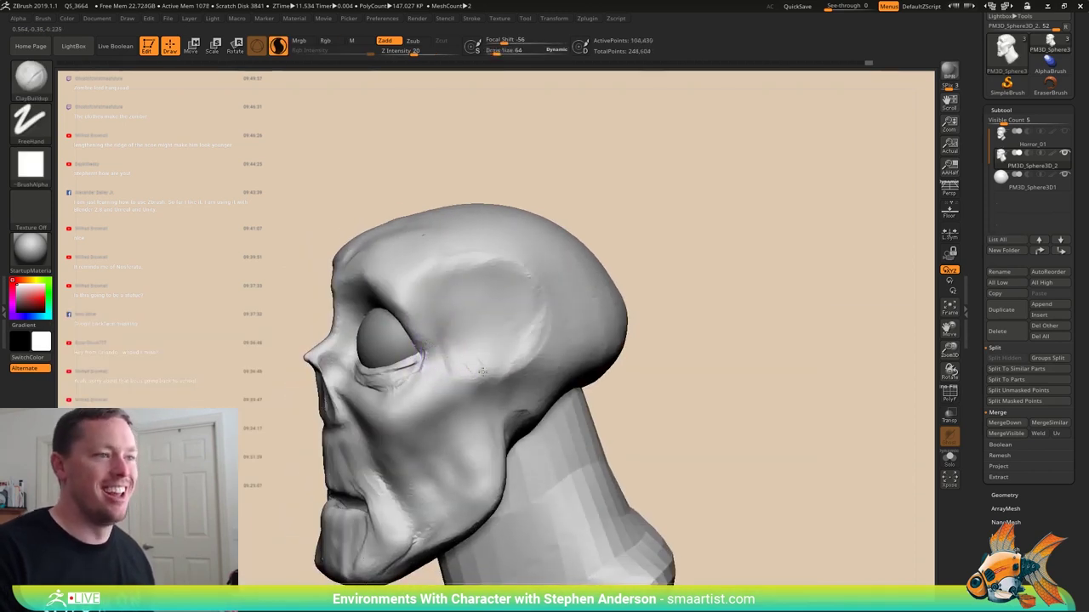
left_click_drag(449, 379, 412, 303)
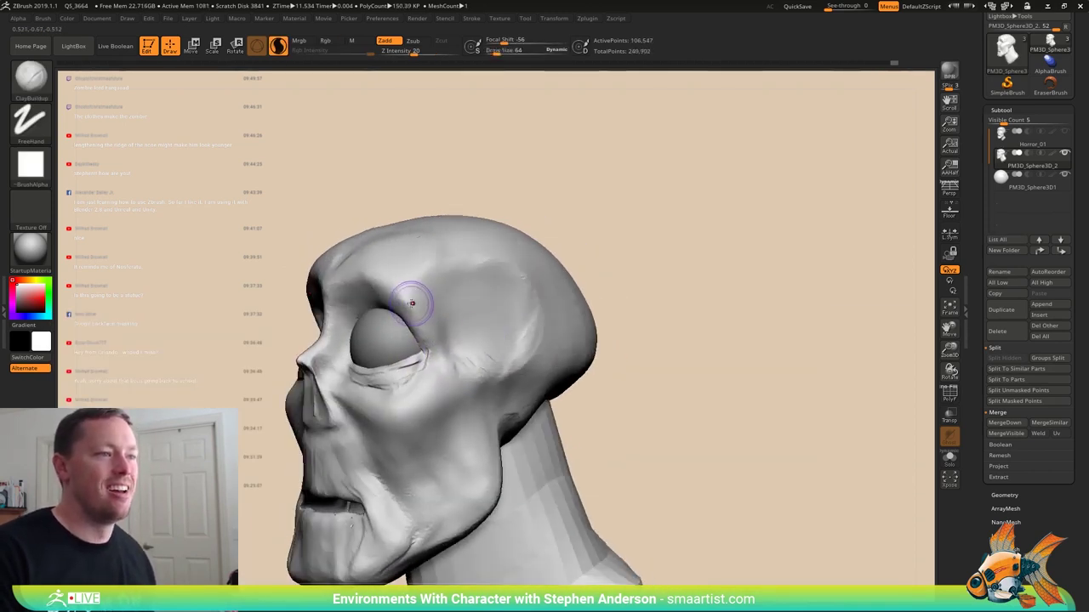
mouse_move(460, 330)
left_mouse_down()
mouse_move(355, 263)
mouse_move(398, 327)
left_mouse_up()
mouse_move(397, 327)
right_mouse_down("alt")
mouse_move(405, 255)
mouse_move(370, 299)
right_mouse_up("alt")
mouse_move(370, 300)
right_mouse_down("ctrl")
mouse_move(387, 277)
mouse_move(346, 272)
mouse_move(412, 343)
mouse_move(369, 333)
mouse_move(403, 374)
mouse_move(430, 336)
right_mouse_up("ctrl")
- Reshape the sides and back of the neck with the Move brush at draw size 269
key("space")
right_click_drag(581, 479, 580, 456)
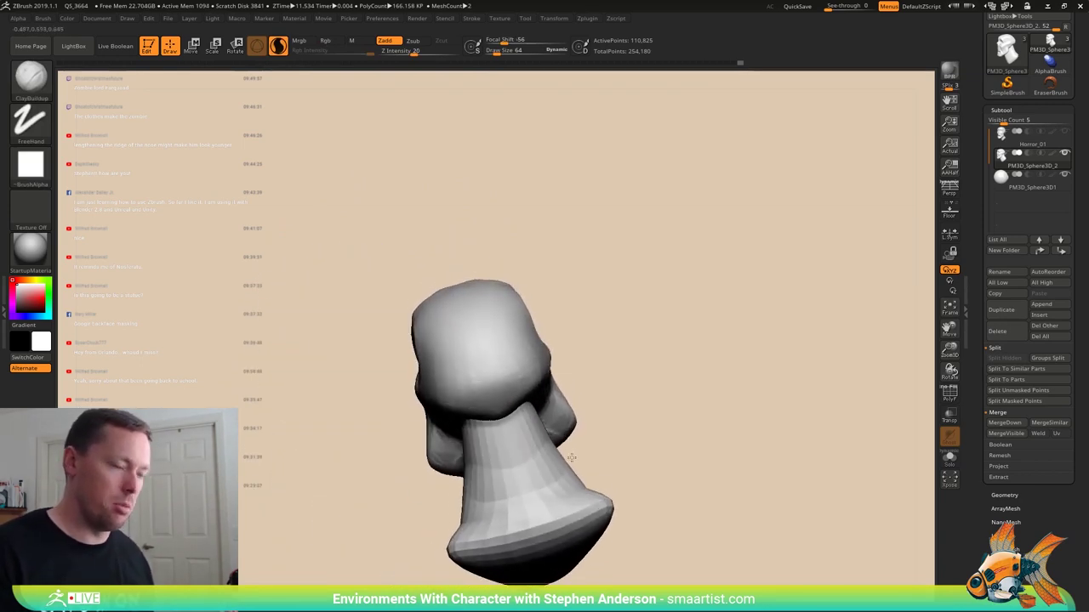
key("b")
key("m")
key("v")
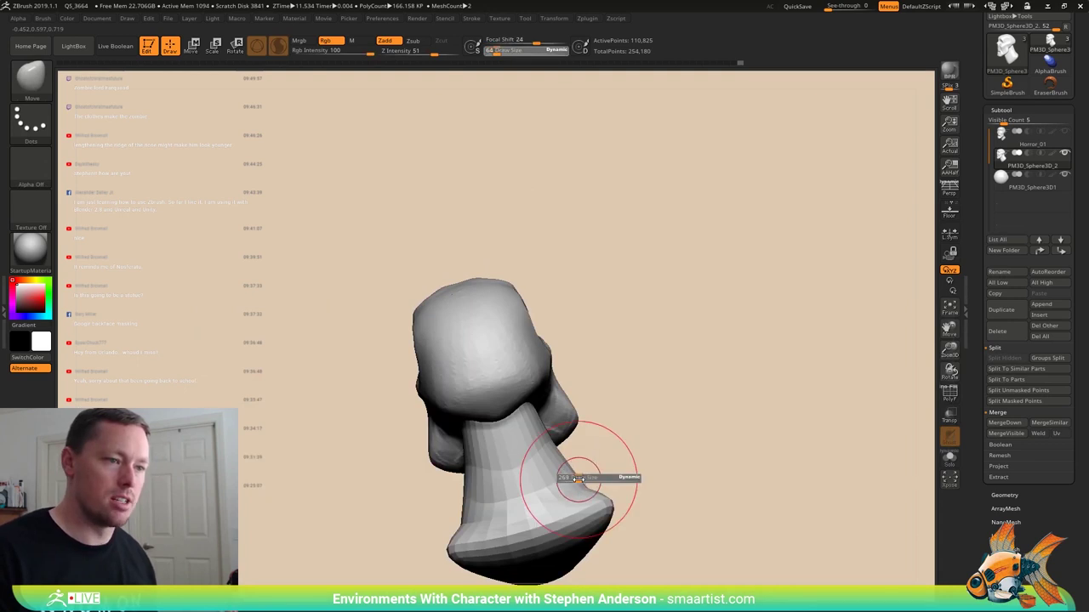
right_click_drag(562, 476, 634, 429)
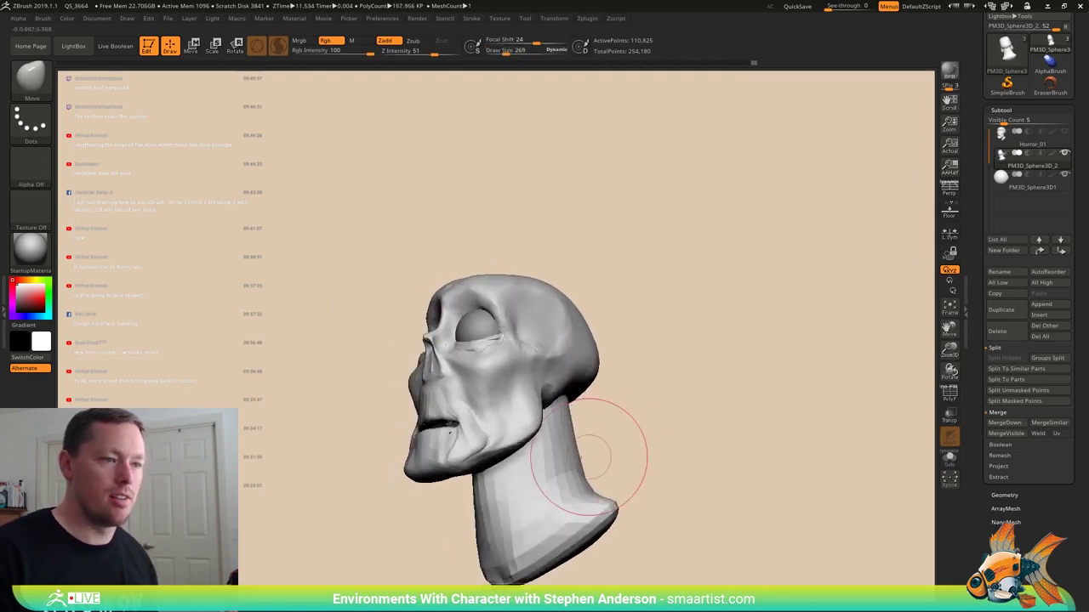
left_click_drag(591, 454, 606, 449)
right_click_drag(621, 450, 588, 384)
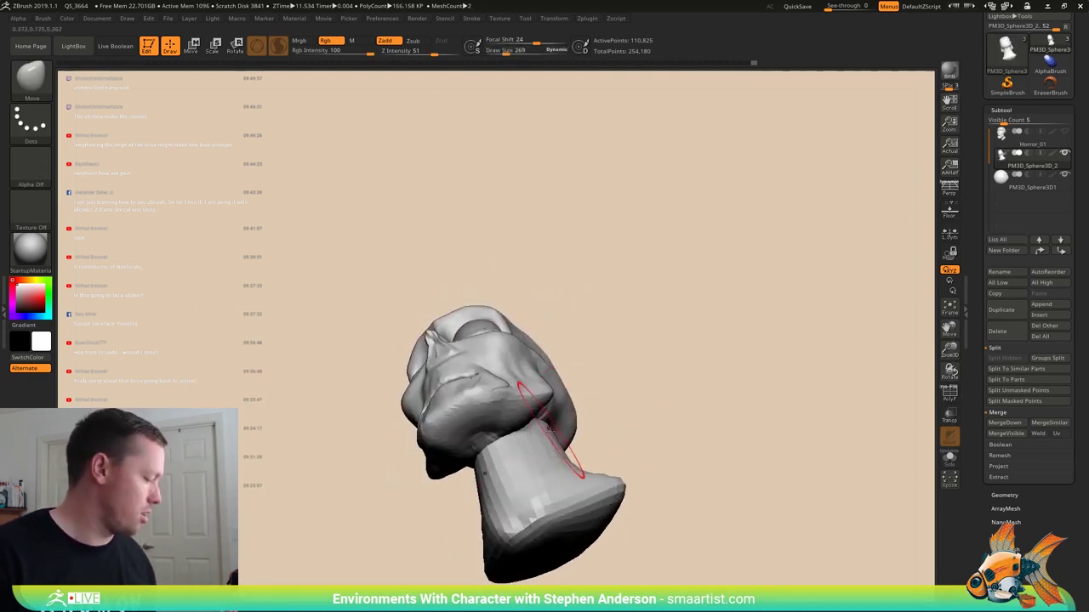
- Mask the head so that only the neck stays editable, and return to the Move brush
key("w")
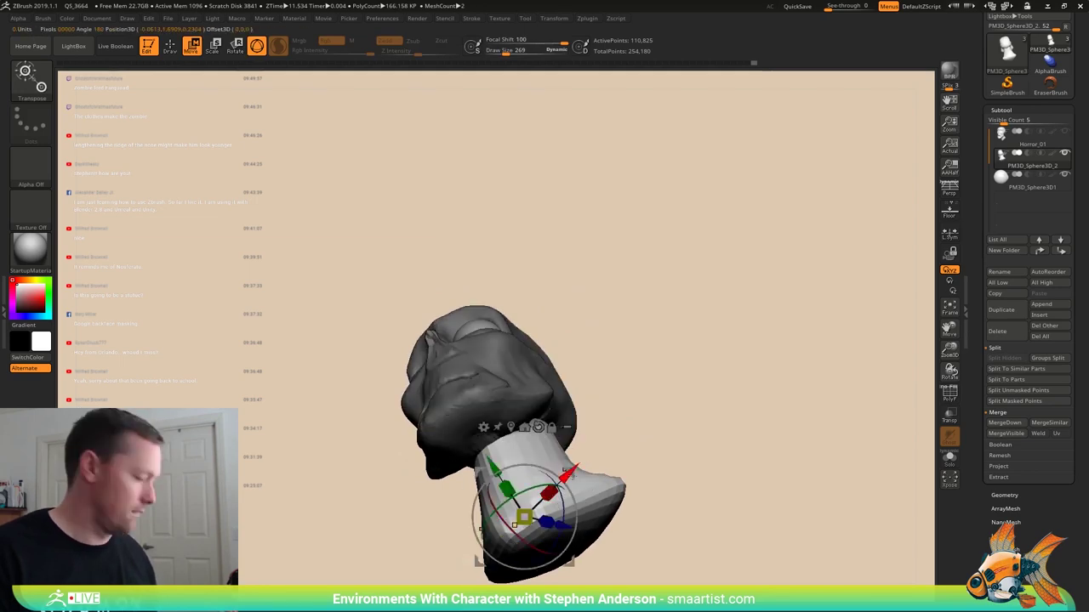
key("b")
key("m")
key("v")
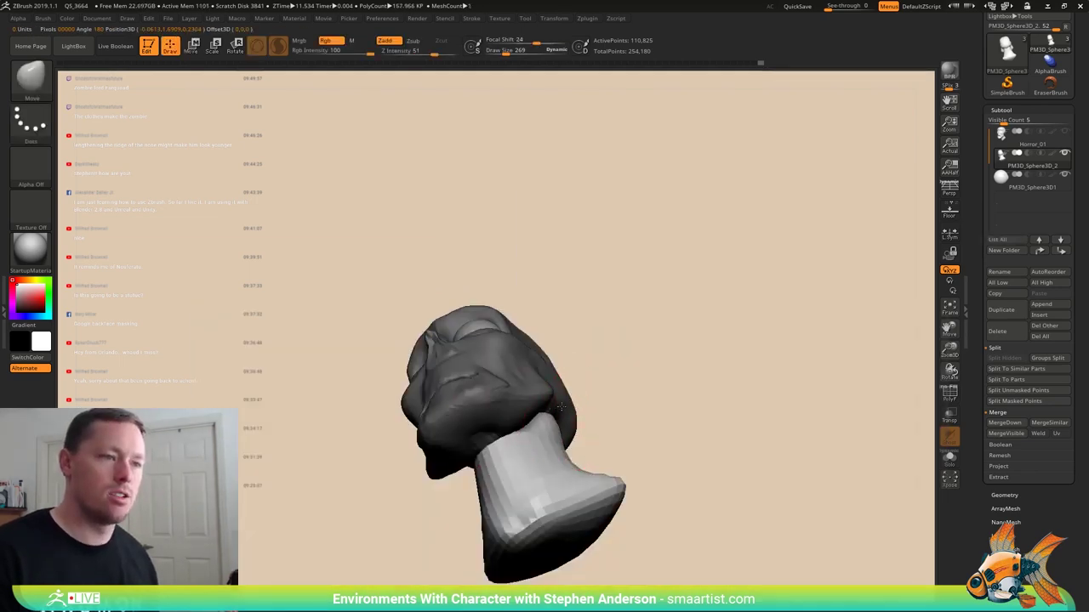
- Pull the upper neck into shape beneath the skull with the Move brush at draw size 269, and clear the mask
mouse_move(560, 407)
left_mouse_down()
mouse_move(603, 389)
mouse_move(578, 482)
mouse_move(564, 456)
mouse_move(534, 468)
left_mouse_up()
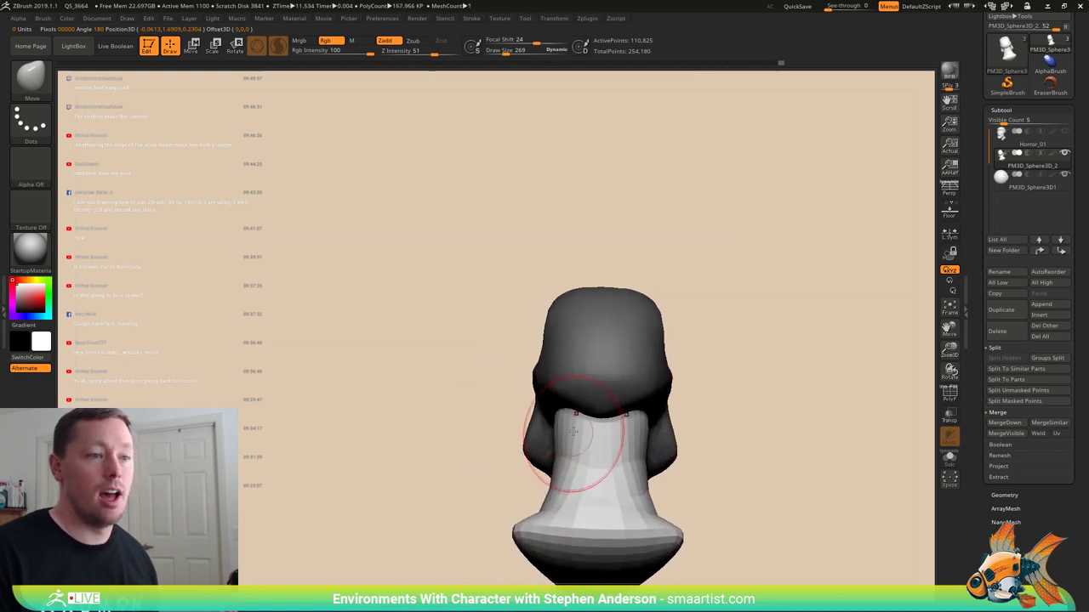
mouse_move(583, 428)
left_mouse_down()
mouse_move(630, 452)
mouse_move(547, 450)
mouse_move(535, 474)
mouse_move(640, 490)
left_mouse_up()
key("ctrl")
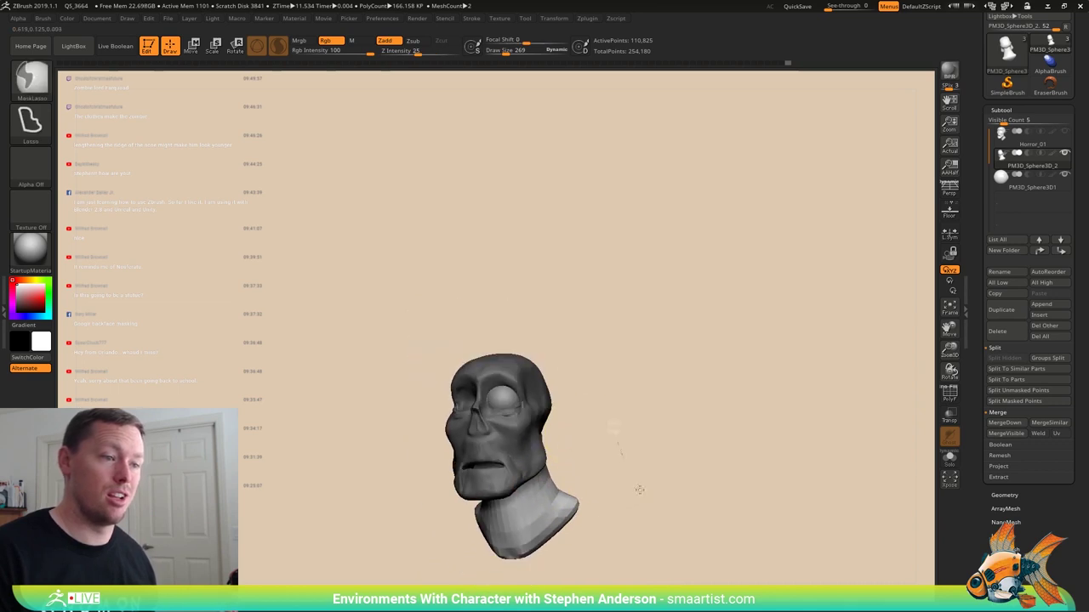
mouse_move(562, 492)
left_mouse_down()
mouse_move(579, 469)
mouse_move(569, 501)
left_mouse_up()
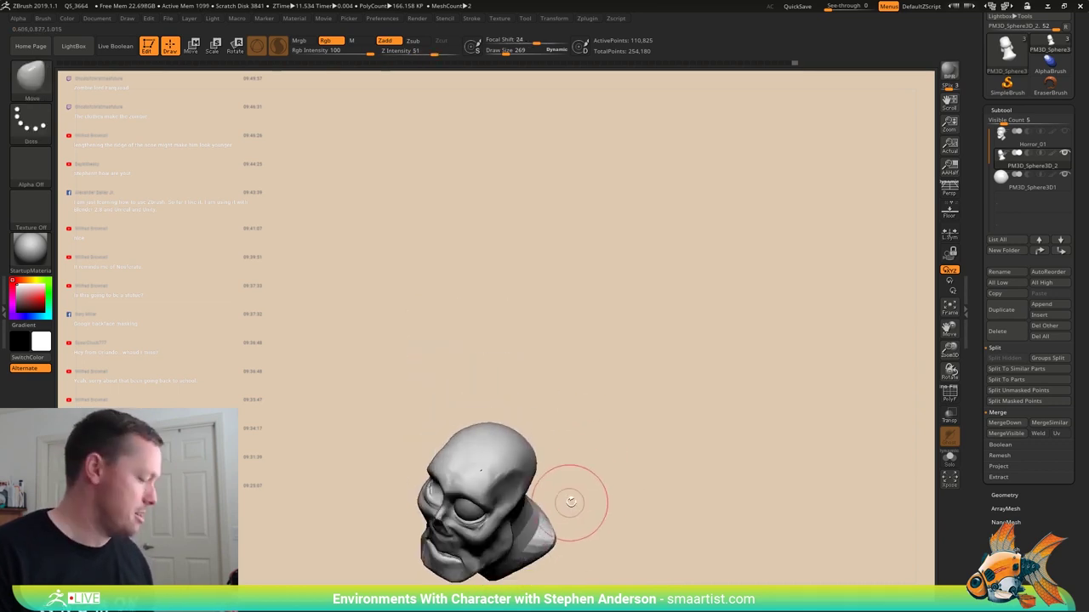
- Insert a PolySphere on top of the skull with the IMM Primitives brush
key("b")
left_click(360, 340)
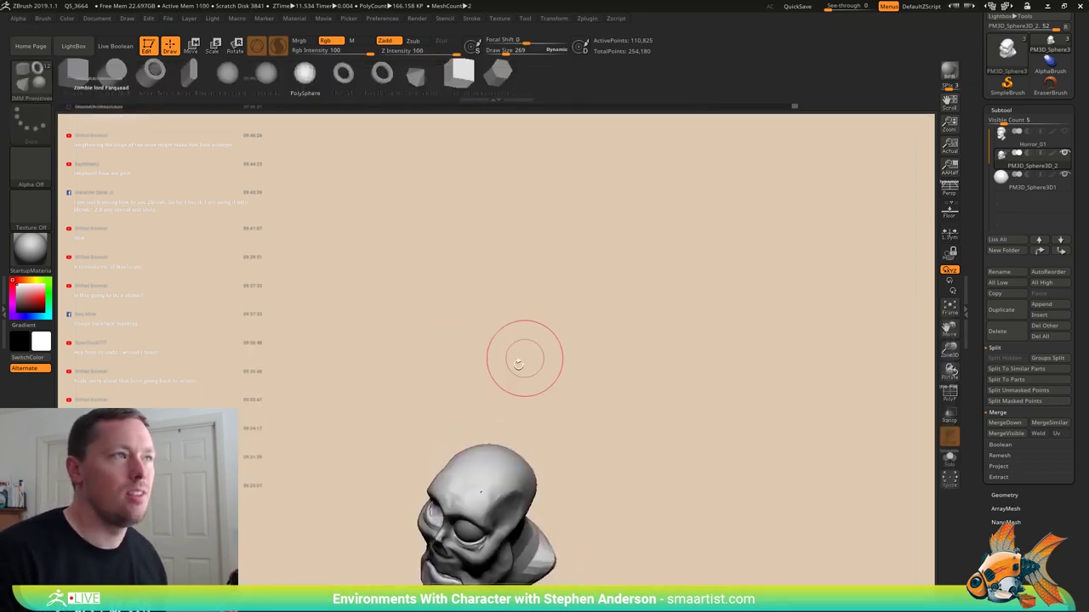
left_click_drag(516, 437, 525, 223, "alt")
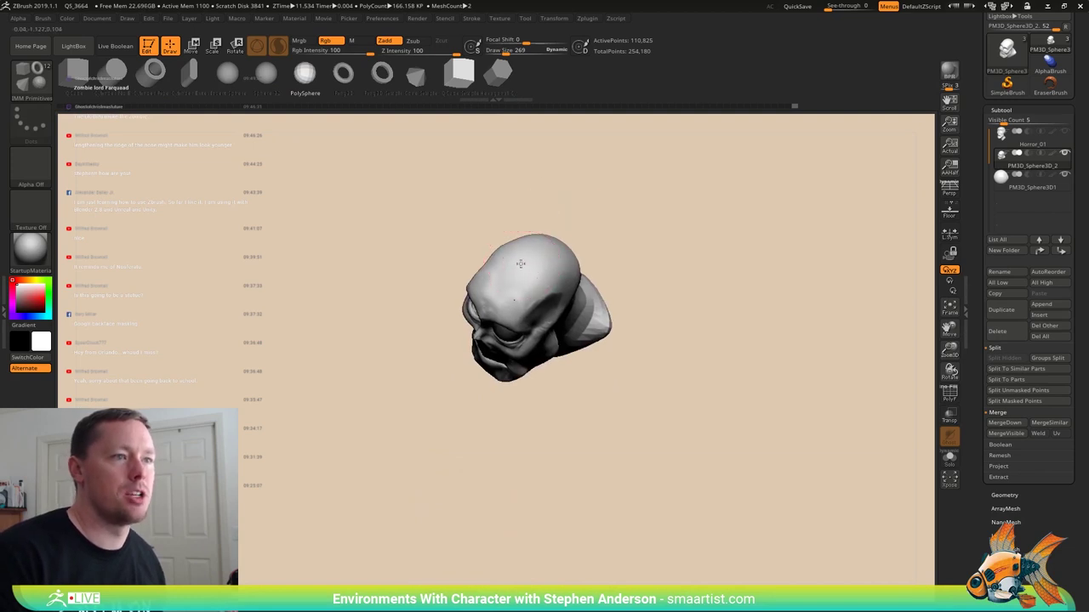
mouse_move(544, 279)
left_mouse_down()
mouse_move(673, 268)
mouse_move(644, 282)
mouse_move(604, 367)
left_mouse_up()
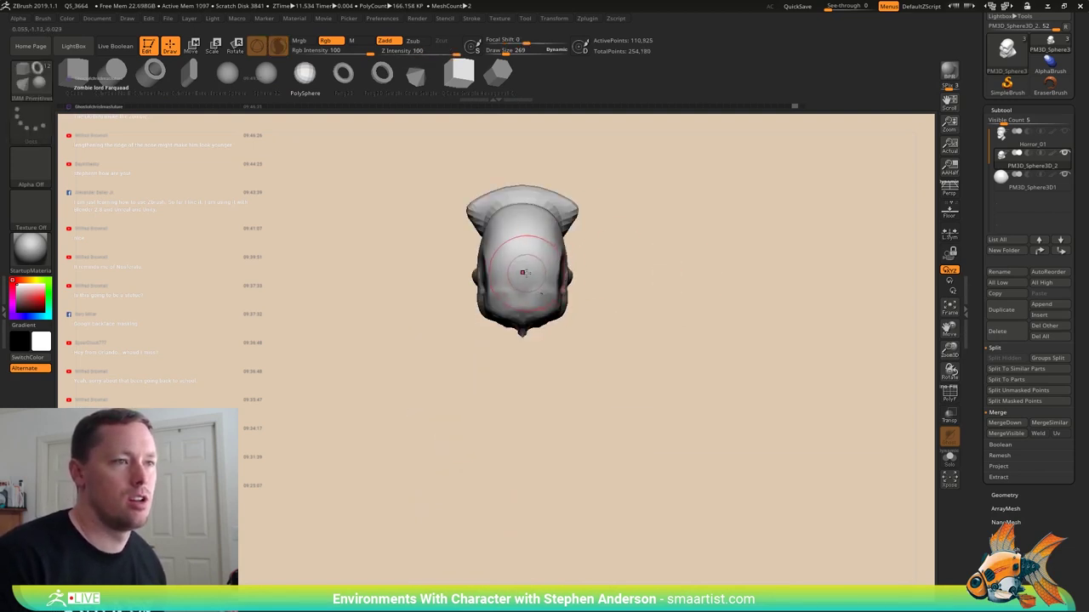
left_click_drag(520, 297, 521, 299)
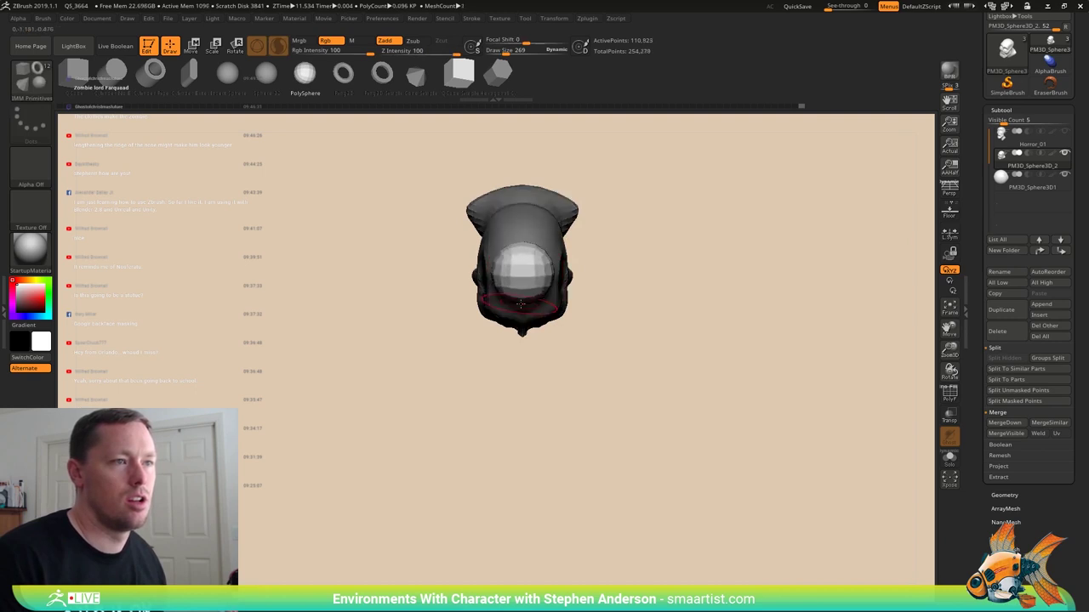
- Stretch the inserted sphere front to back into a cap over the skull with the Move brush at draw size 813
left_click_drag(644, 398, 533, 374)
mouse_move(534, 373)
right_mouse_down()
mouse_move(513, 360)
mouse_move(538, 366)
right_mouse_up()
mouse_move(537, 365)
right_mouse_down("ctrl")
mouse_move(576, 374)
mouse_move(548, 367)
right_mouse_up("ctrl")
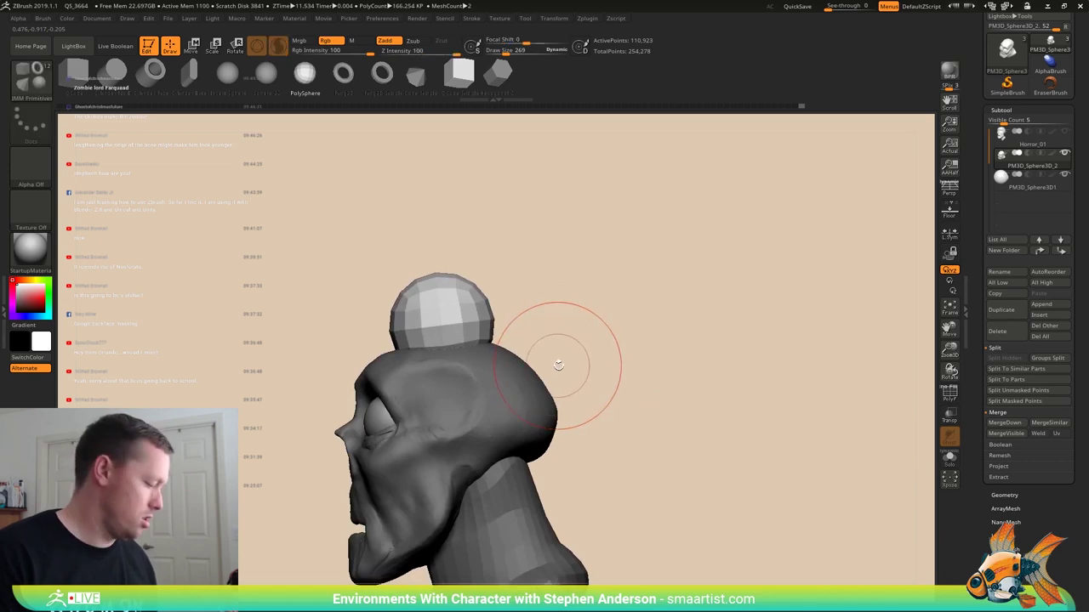
key("b")
key("m")
key("v")
key("s")
left_click_drag(488, 305, 557, 329)
left_click_drag(441, 318, 369, 313)
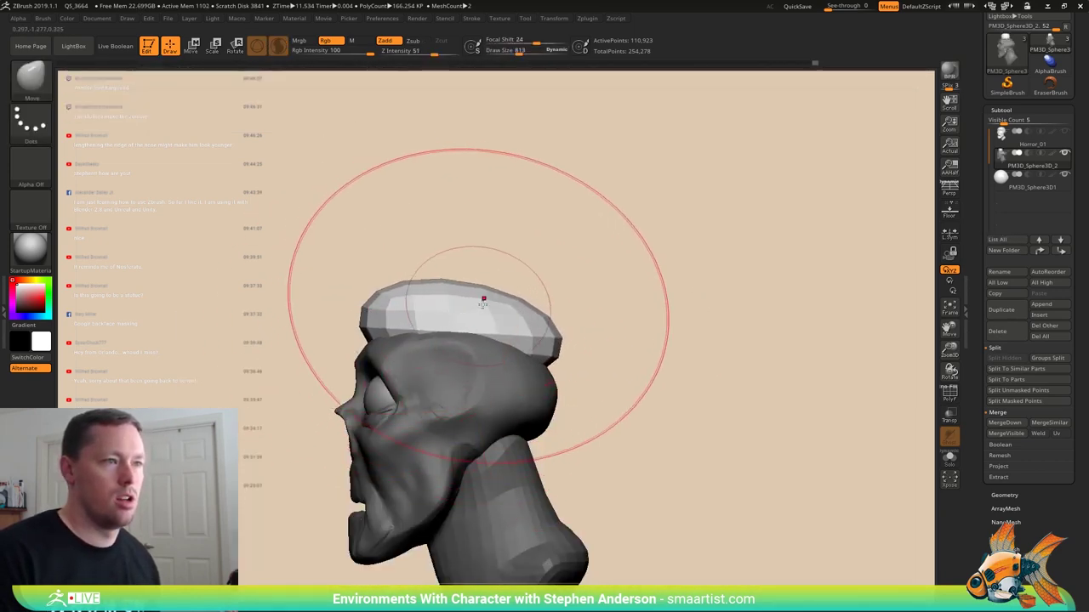
right_click_drag(481, 300, 555, 324)
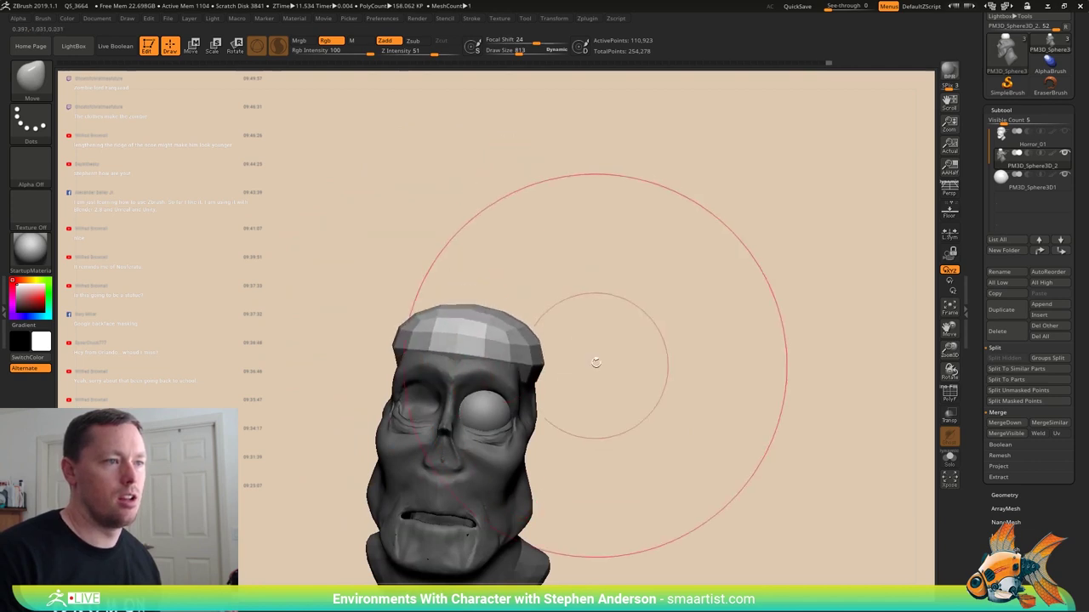
left_click_drag(595, 364, 617, 324)
left_click_drag(524, 311, 517, 291)
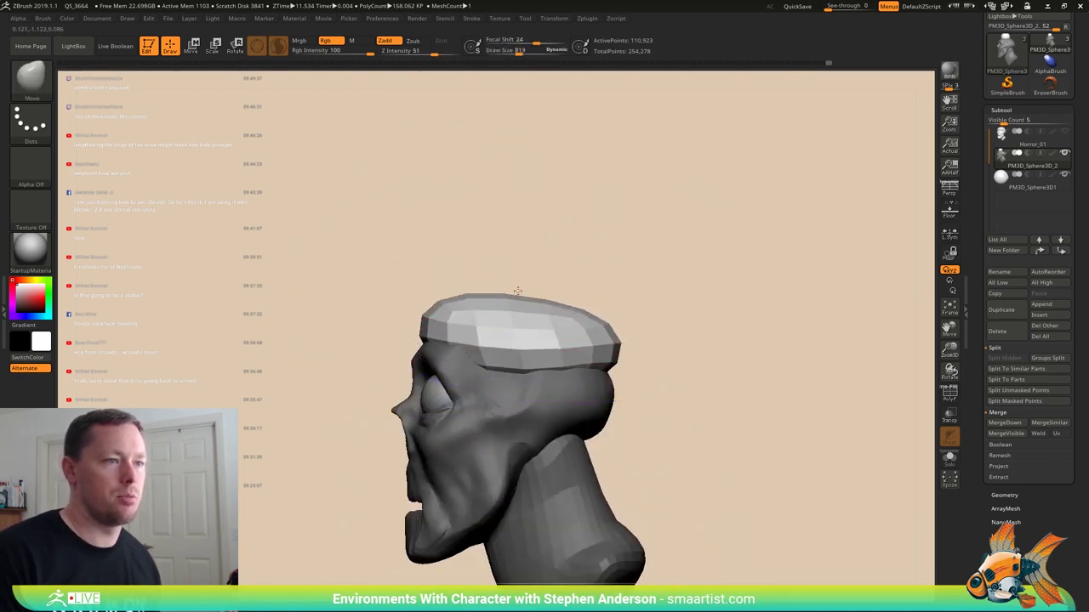
- Widen the cap's sides as seen from above with the Move brush at draw size 403
mouse_move(723, 289)
left_mouse_down()
mouse_move(595, 315)
mouse_move(586, 389)
left_mouse_up()
key("s")
left_click_drag(591, 286, 571, 286)
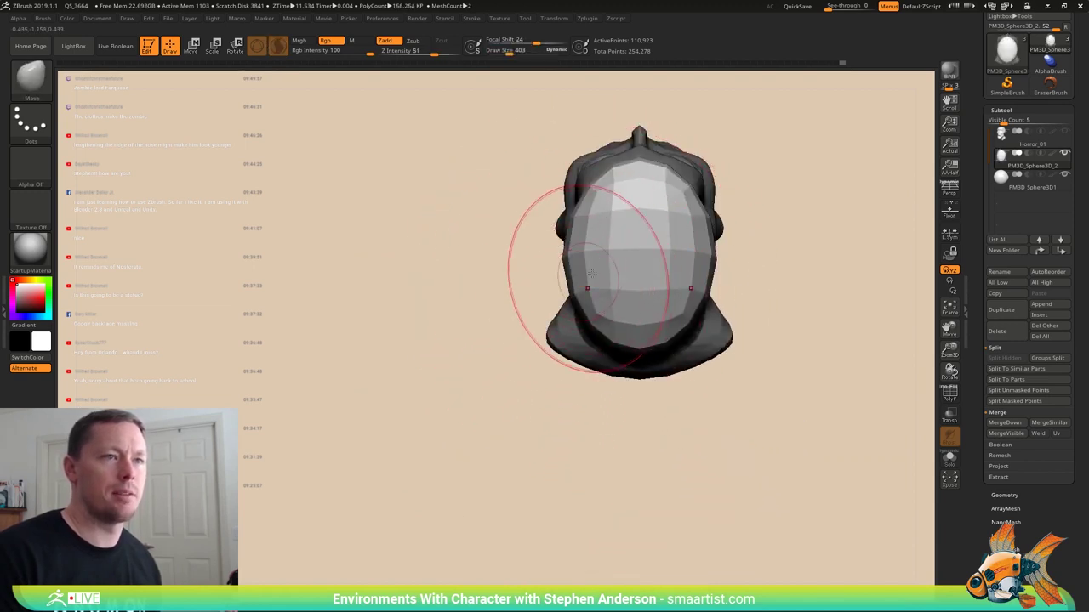
mouse_move(590, 218)
left_mouse_down()
mouse_move(554, 218)
mouse_move(577, 213)
left_mouse_up()
mouse_move(502, 285)
left_mouse_down()
mouse_move(556, 260)
mouse_move(581, 304)
mouse_move(583, 339)
mouse_move(590, 292)
mouse_move(651, 286)
mouse_move(677, 321)
mouse_move(647, 318)
left_mouse_up()
mouse_move(753, 271)
left_mouse_down()
mouse_move(686, 289)
mouse_move(718, 291)
left_mouse_up()
mouse_move(494, 255)
left_mouse_down()
mouse_move(540, 292)
mouse_move(588, 284)
left_mouse_up()
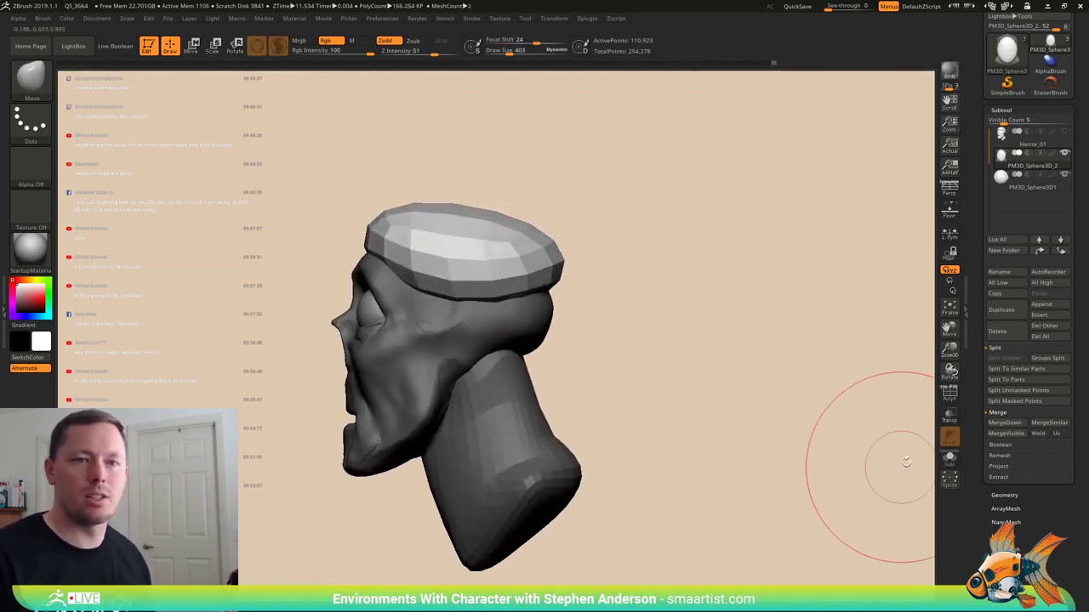
- Show the polyframe, split the unmasked cap into its own subtool and name it Hair
key("ctrl")
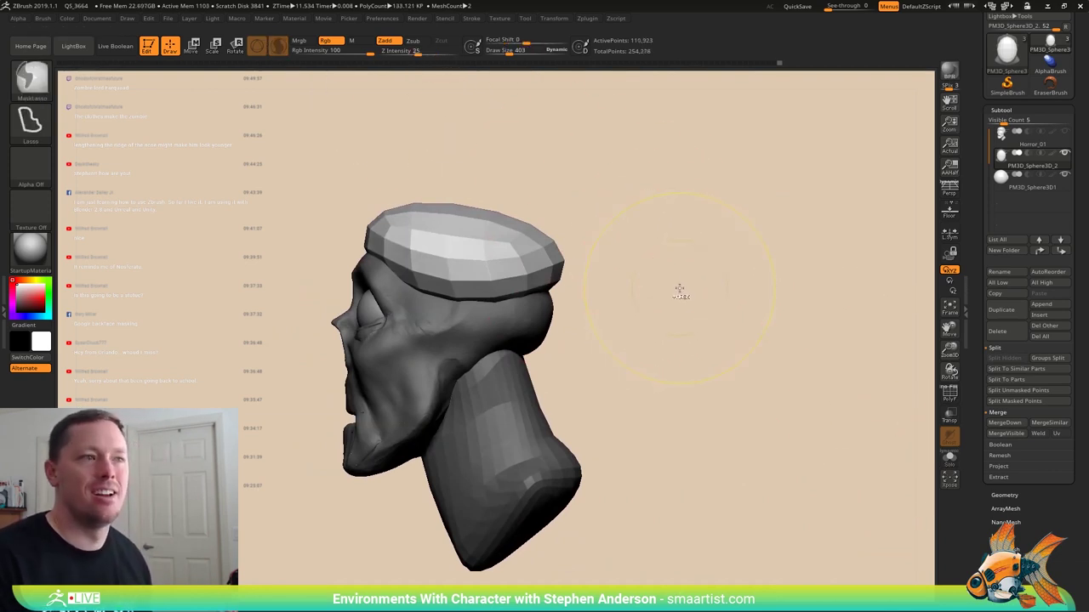
key("shift+f")
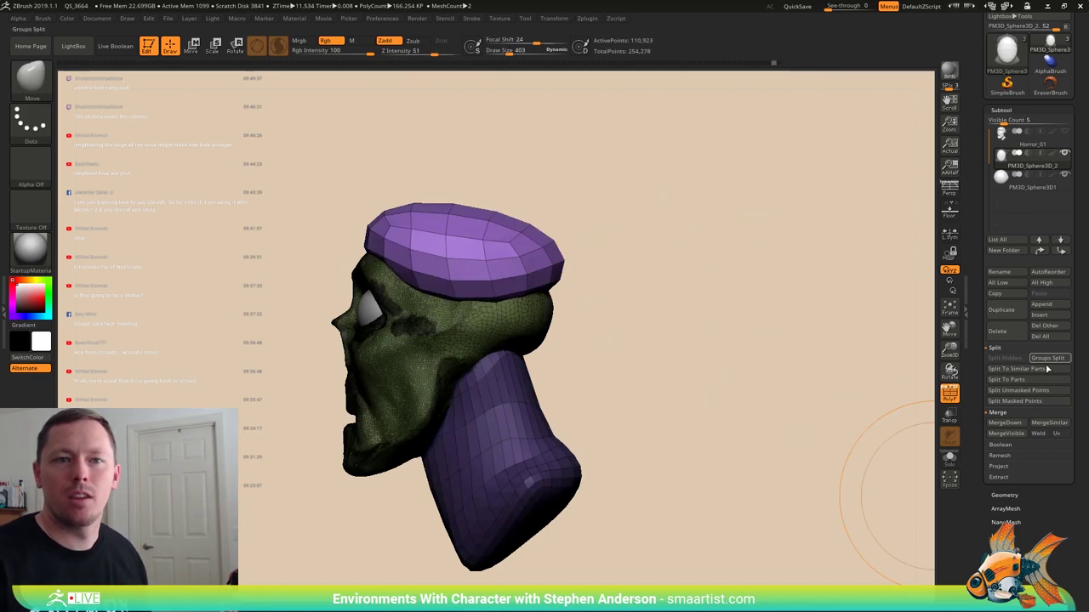
left_click(1046, 390)
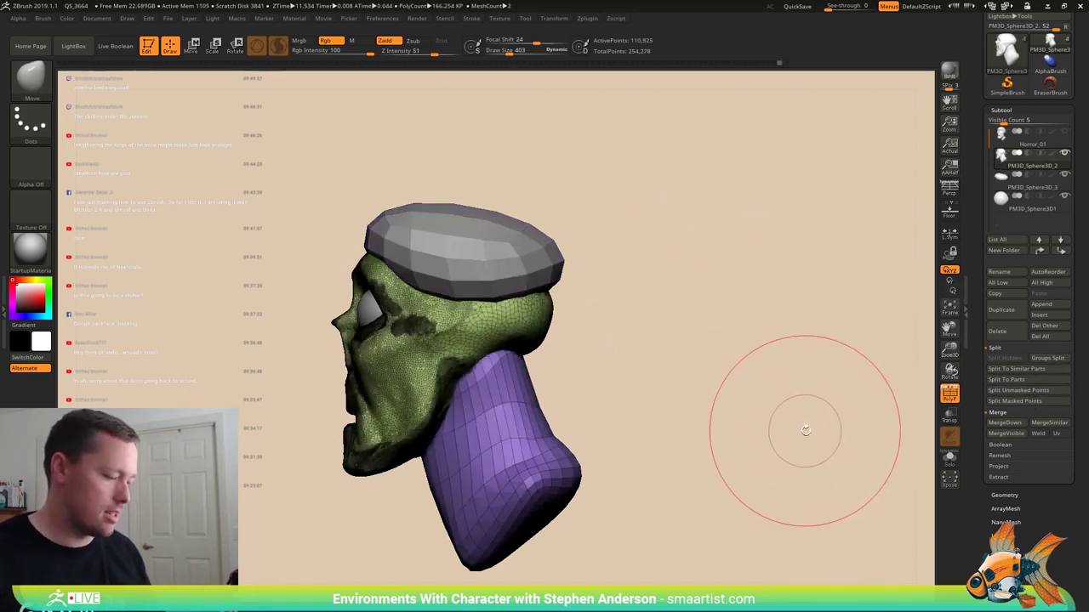
left_click(1013, 270)
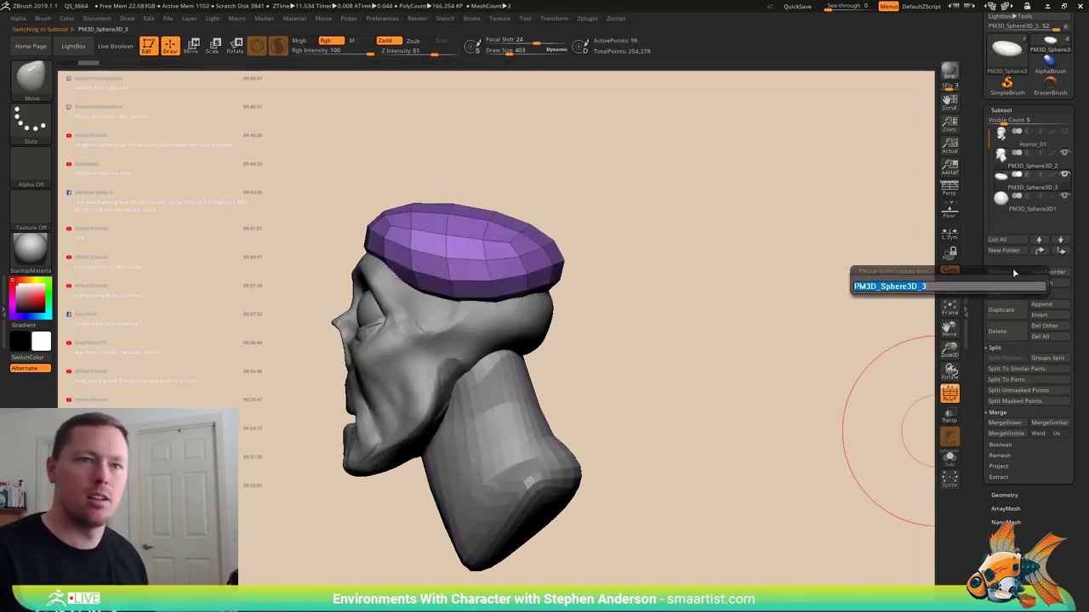
type("Hair")
key("Return")
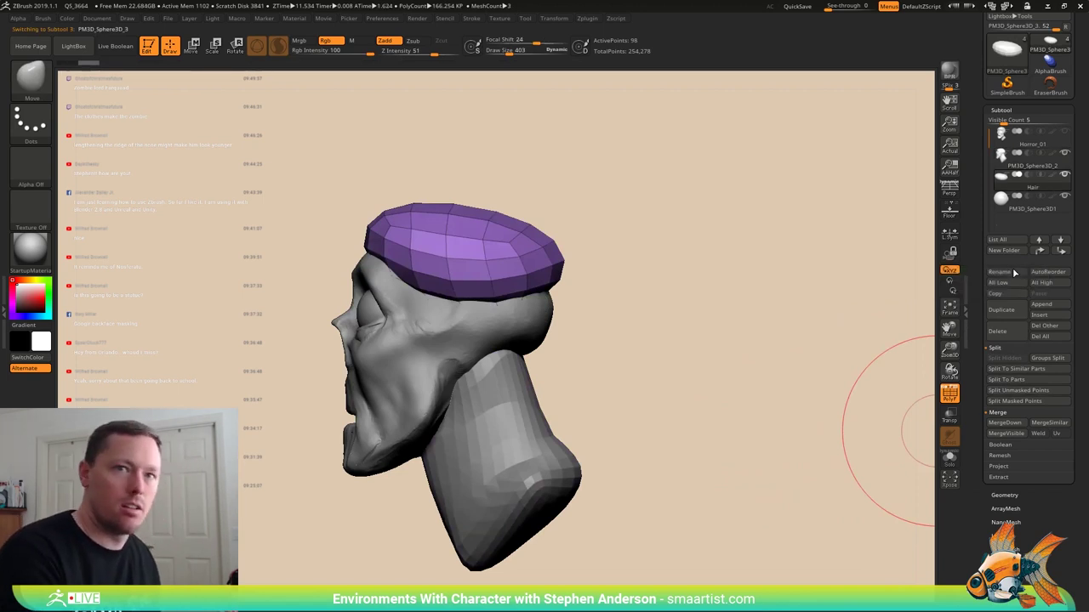
- Rename the eyeball subtool as EyeL
key("Down")
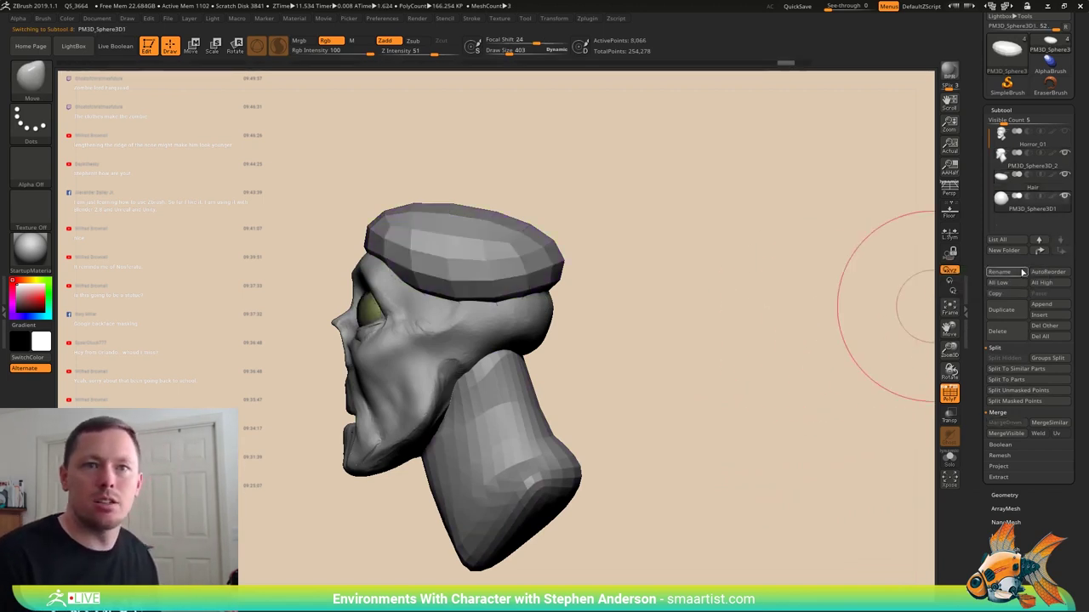
left_click(1007, 270)
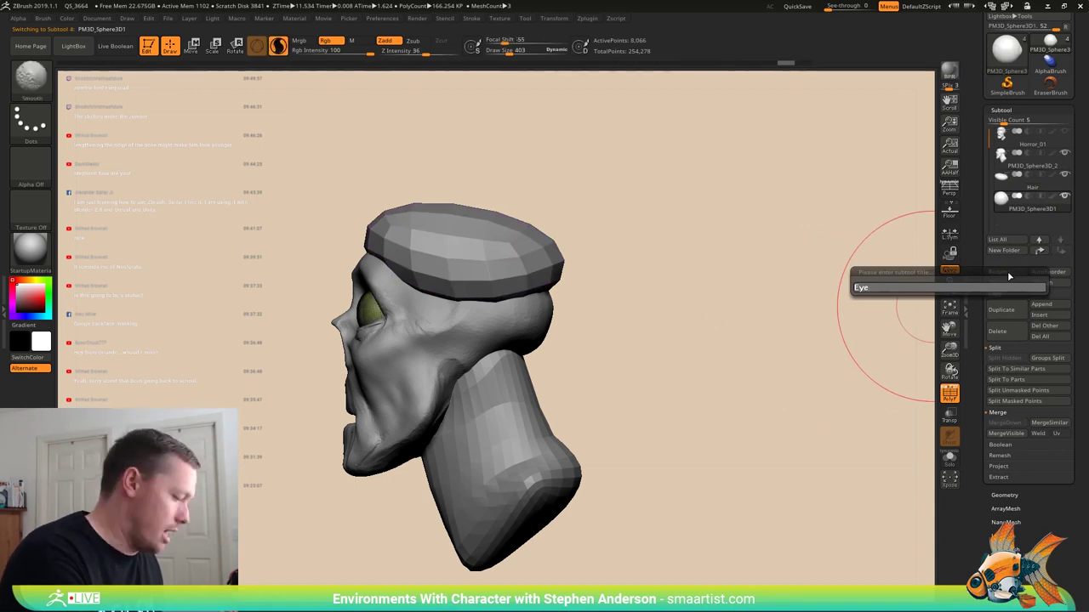
type("EyeL")
key("Return")
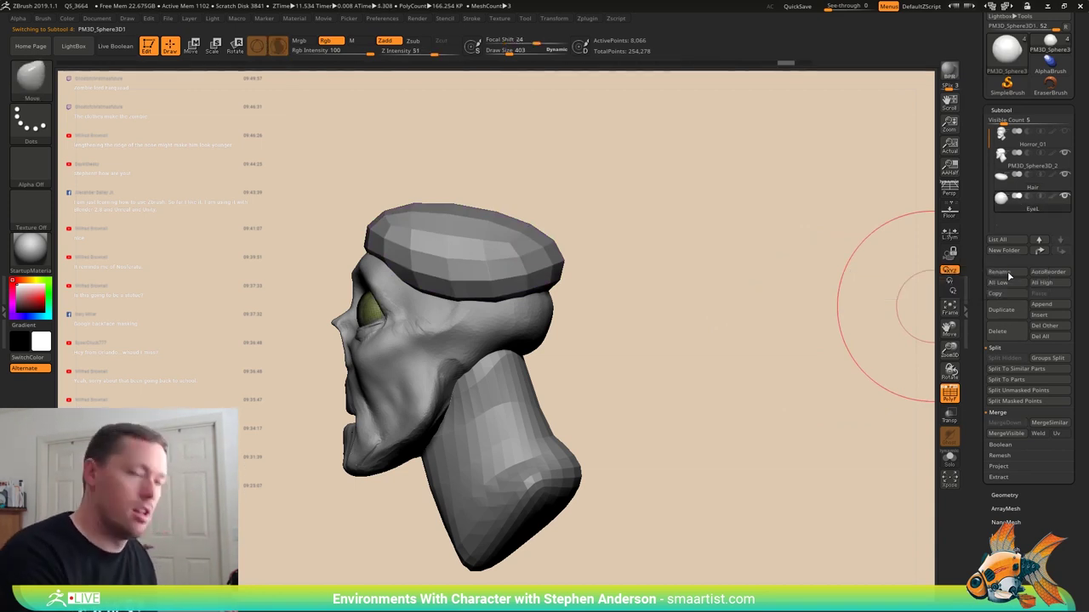
- Rename the head-and-neck subtool as Head and return to the Hair subtool
key("Up")
key("Up")
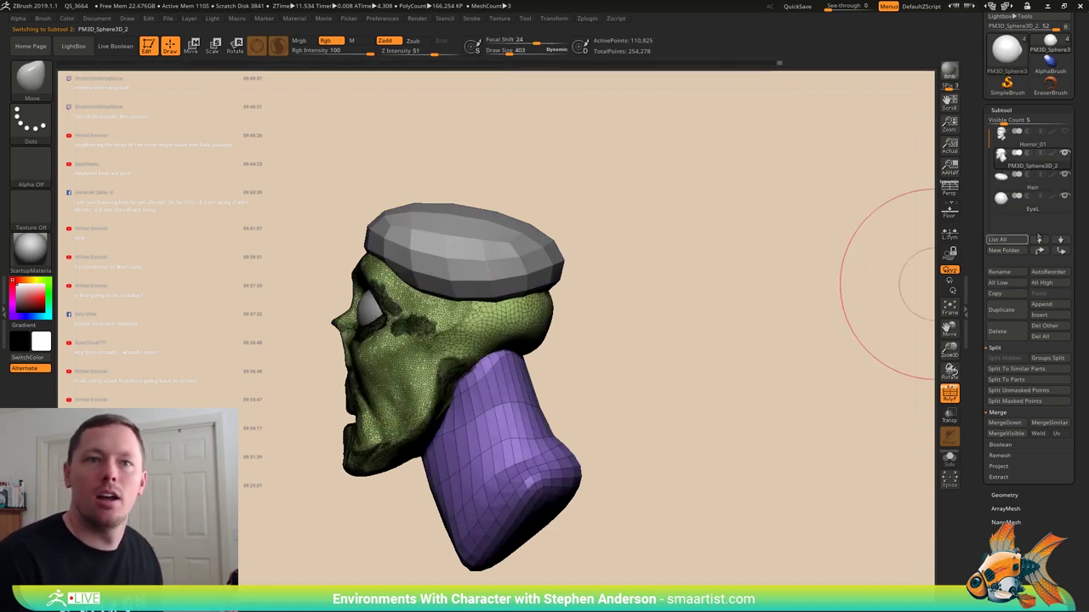
left_click(999, 272)
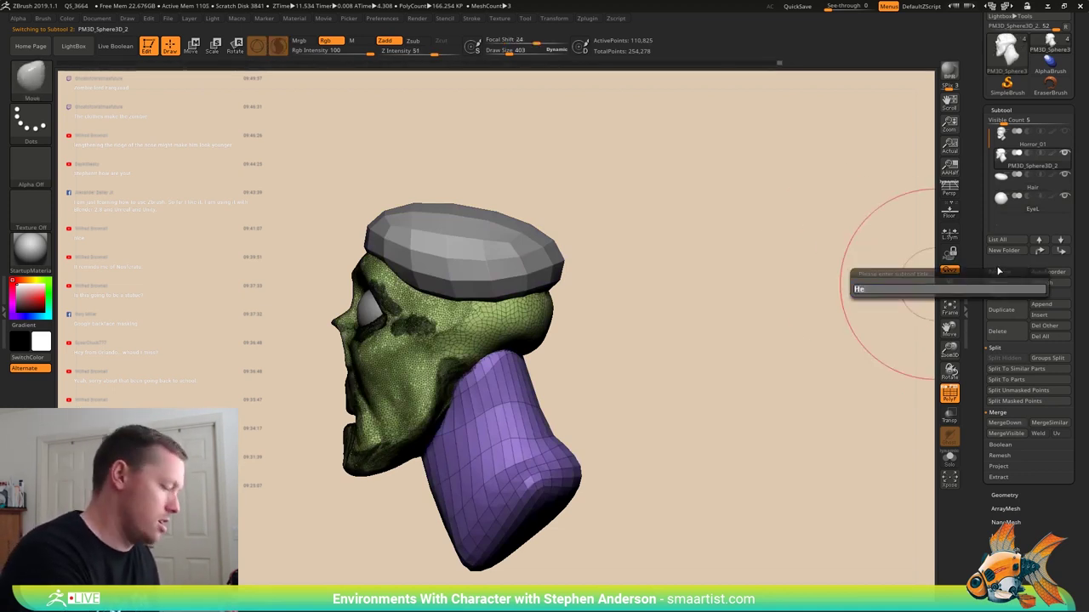
key("Return")
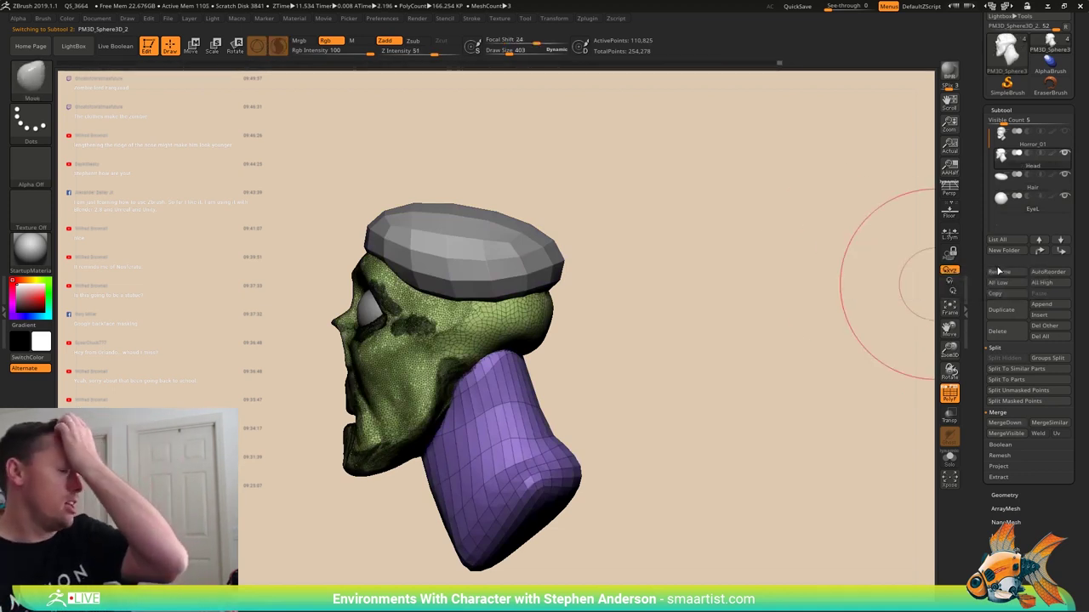
key("Down")
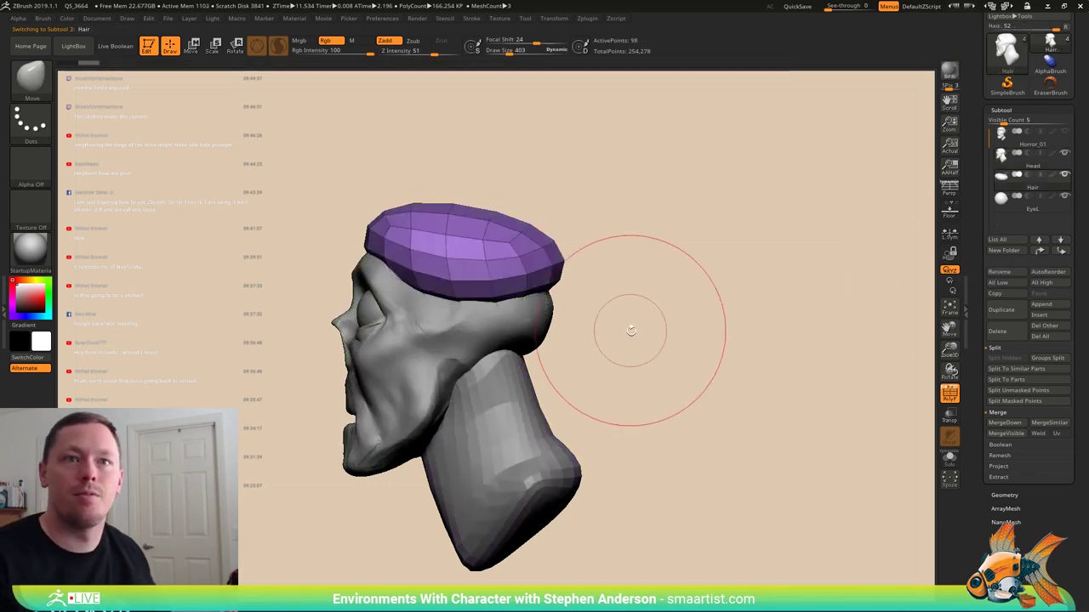
- Subdivide the Hair mesh once and compare its lower and higher subdivision levels
left_click_drag(671, 311, 613, 304)
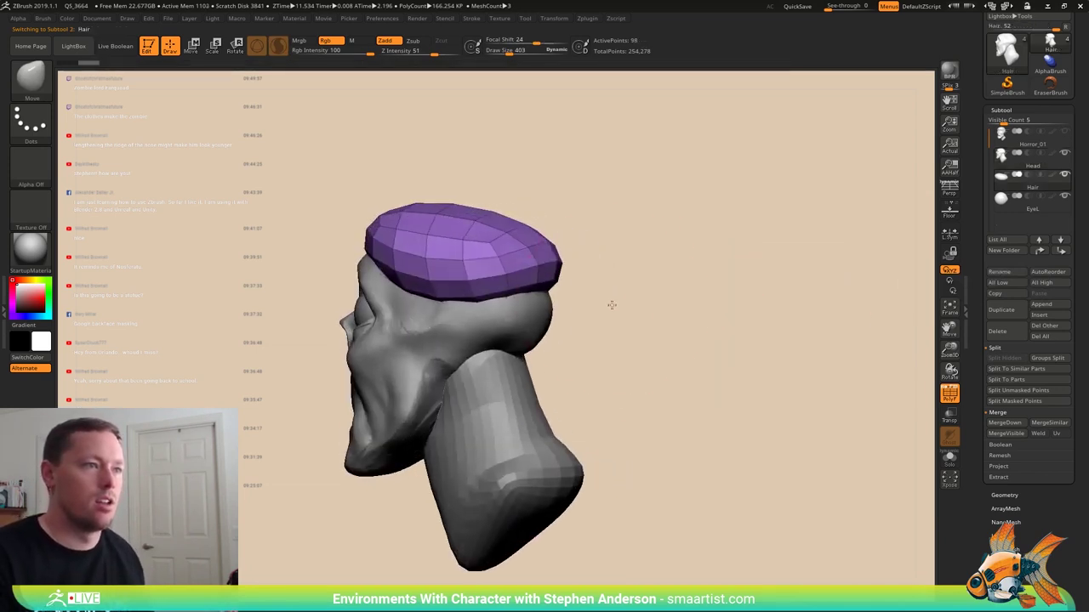
key("ctrl")
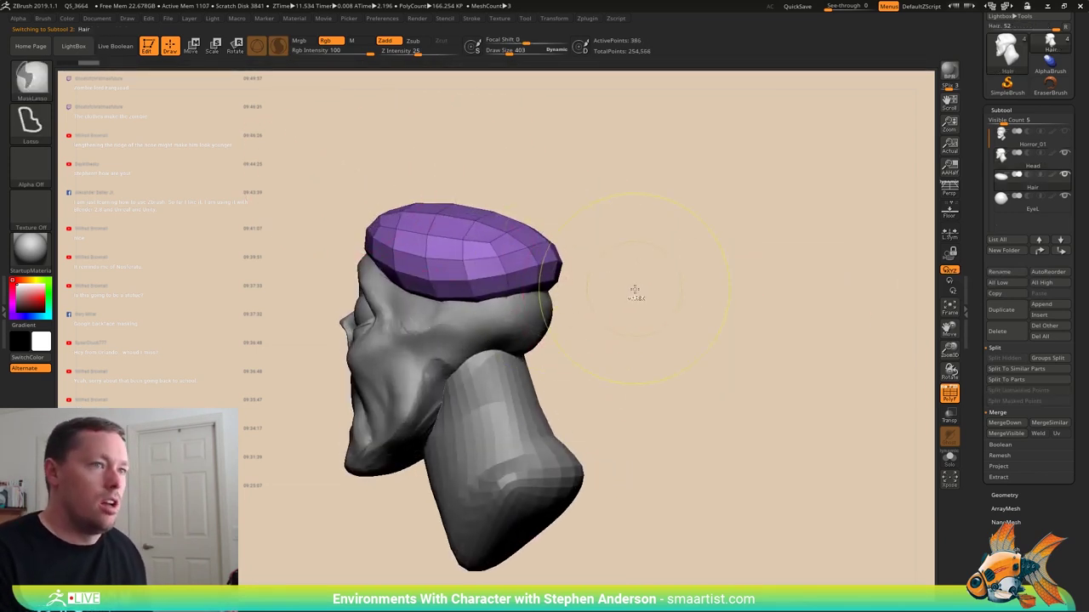
left_click(1003, 495)
left_click_drag(693, 309, 706, 323)
key("shift+d")
key("d")
- Replace the Hair mesh's higher subdivision level with a new one divided with Smt smoothing turned on
key("shift")
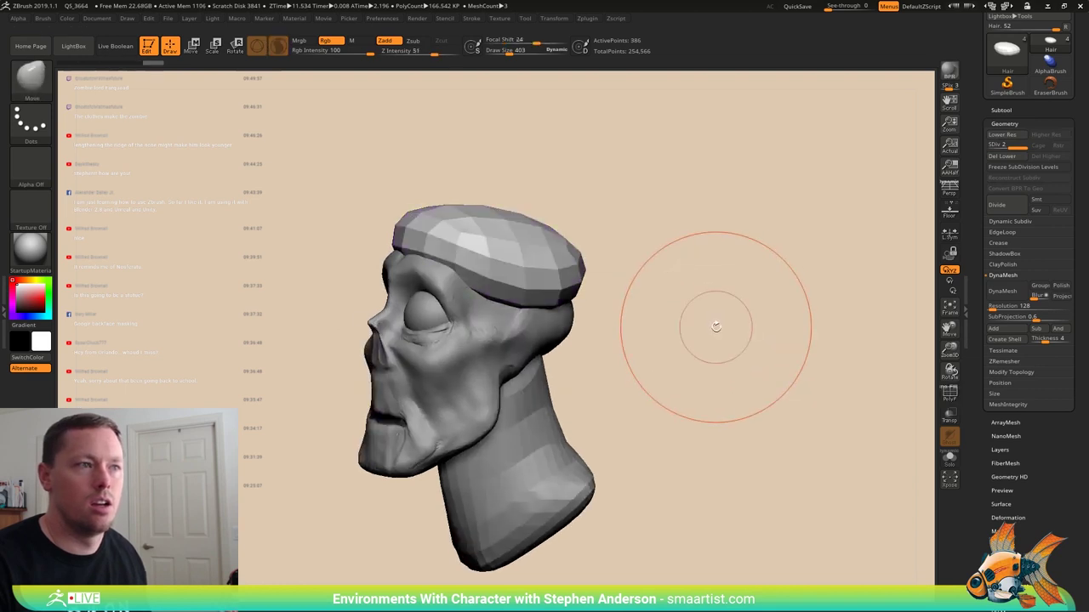
key("ctrl")
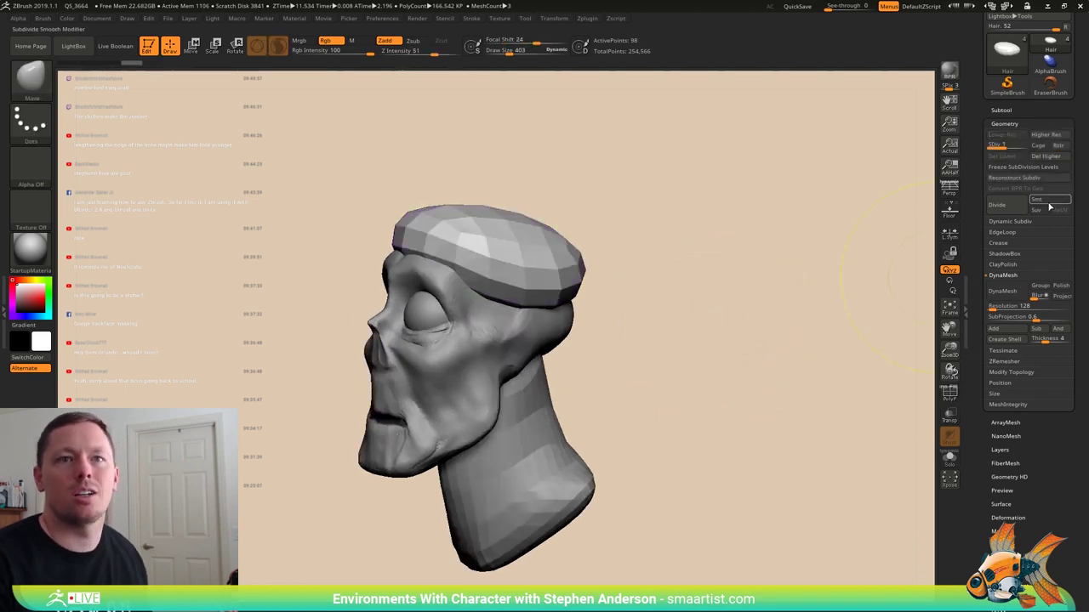
left_click(1047, 200)
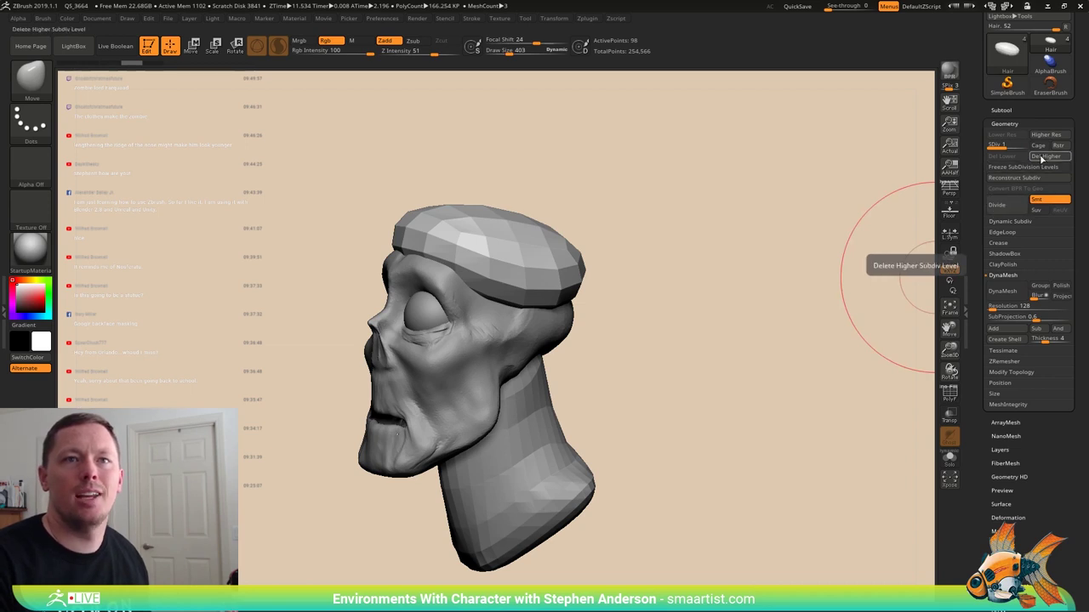
left_click(1046, 158)
left_click(1011, 205)
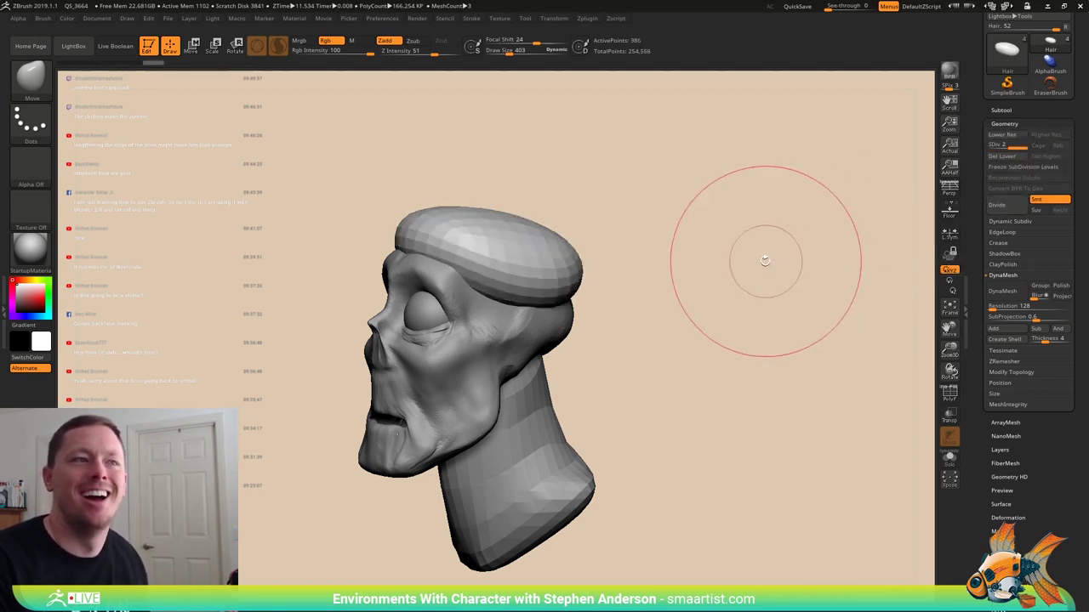
- Show the Hair mesh's polyframe and undo its subdivision
left_click_drag(764, 261, 720, 258)
left_click_drag(581, 246, 493, 401)
key("b")
key("i")
key("n")
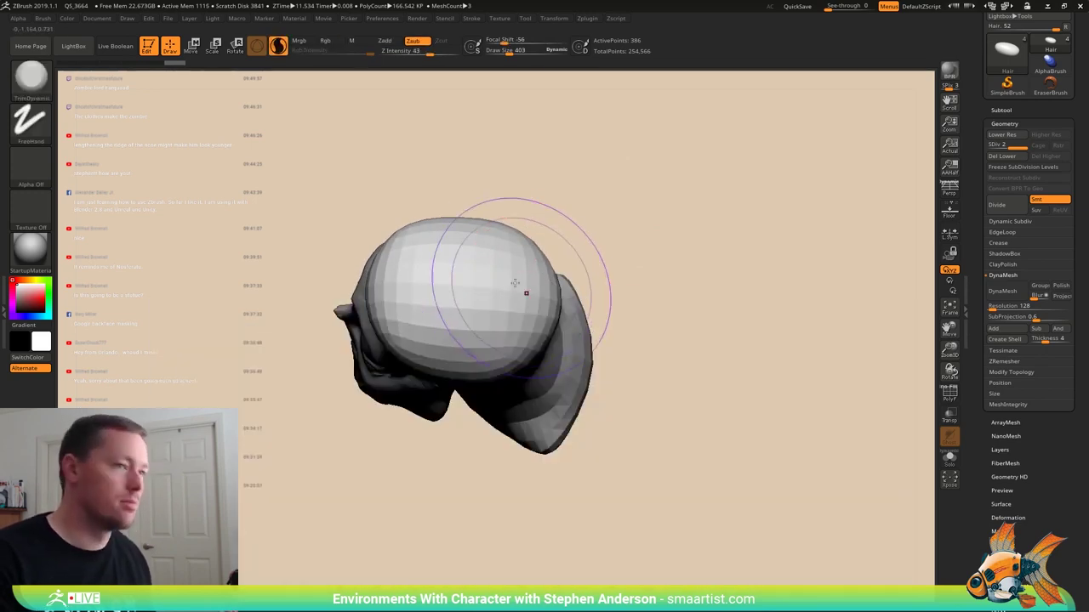
key("shift+f")
key("ctrl+z")
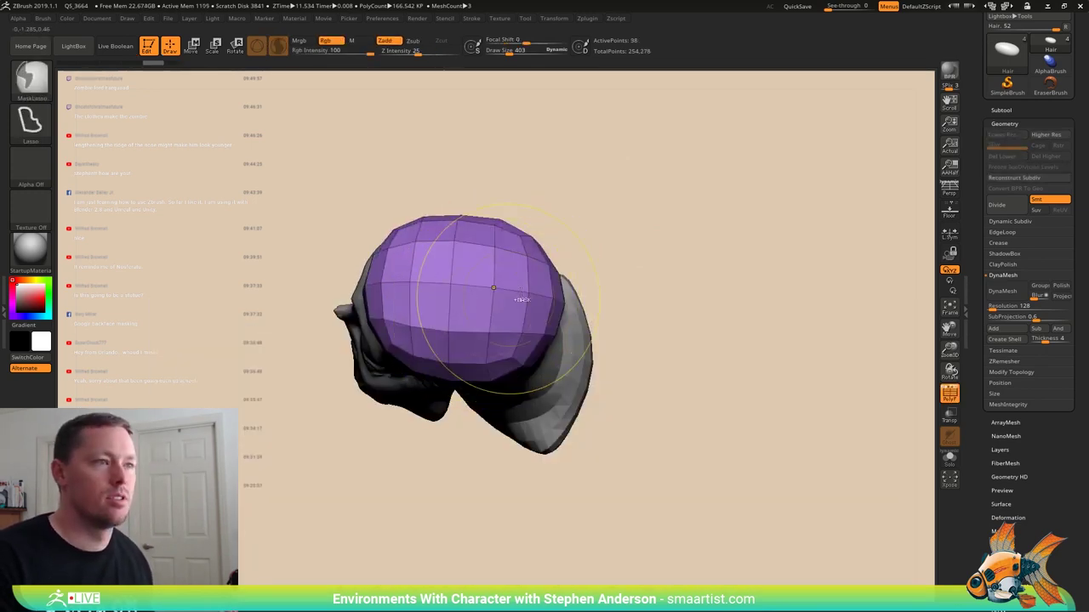
- Lasso-mask the top faces of the Hair mesh and invert the mask so only the top stays editable
mouse_move(539, 287)
right_mouse_down()
mouse_move(525, 213)
mouse_move(554, 276)
right_mouse_up()
key("ctrl")
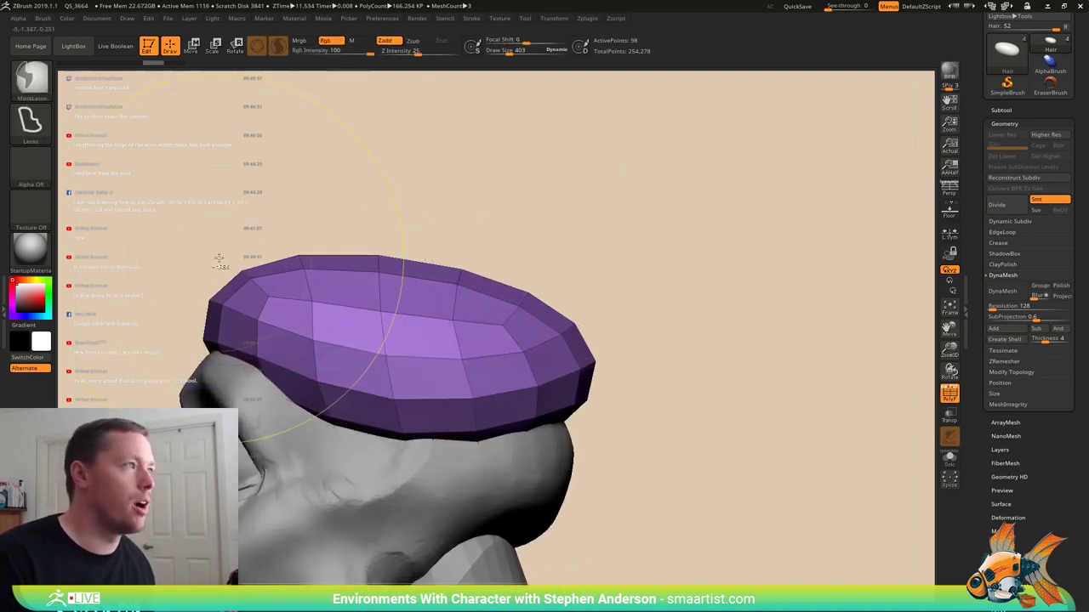
left_click_drag(332, 319, 442, 330, "ctrl")
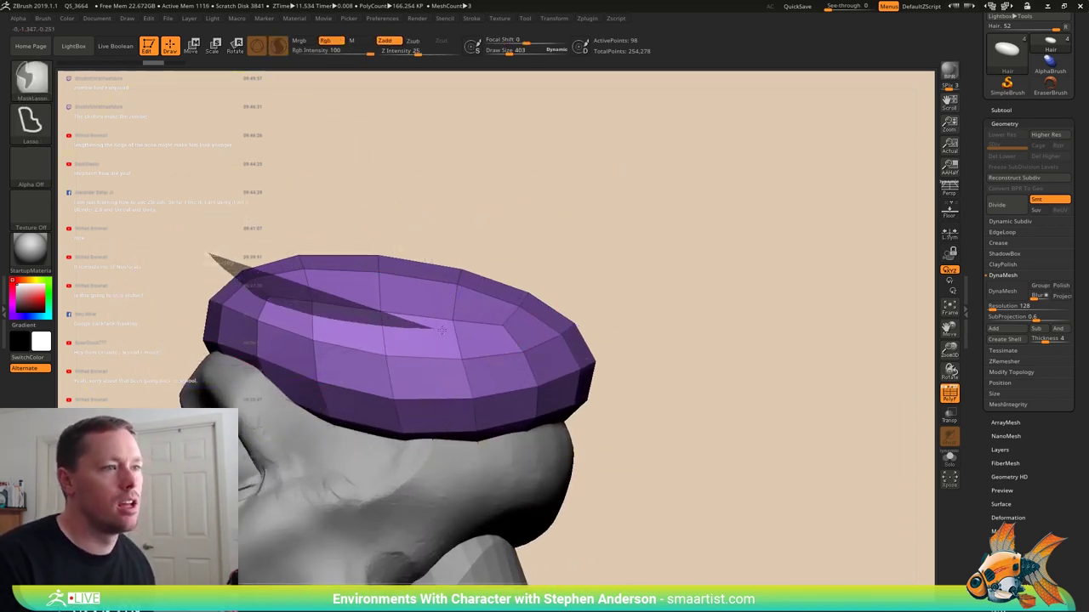
mouse_move(513, 330)
left_mouse_down("ctrl")
mouse_move(583, 238)
mouse_move(426, 194)
left_mouse_up("ctrl")
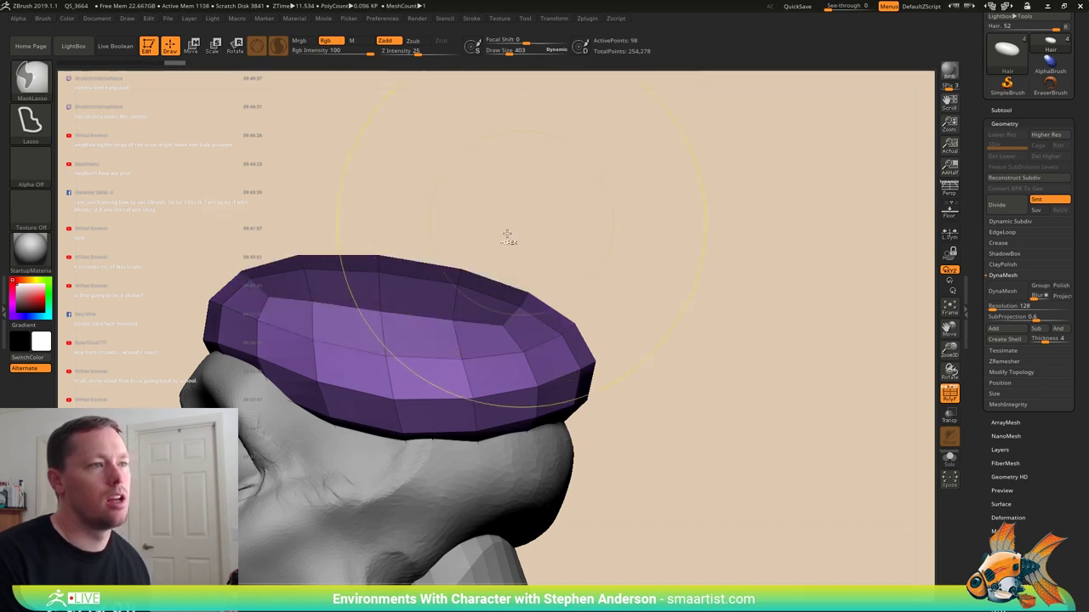
left_click(553, 281, "ctrl")
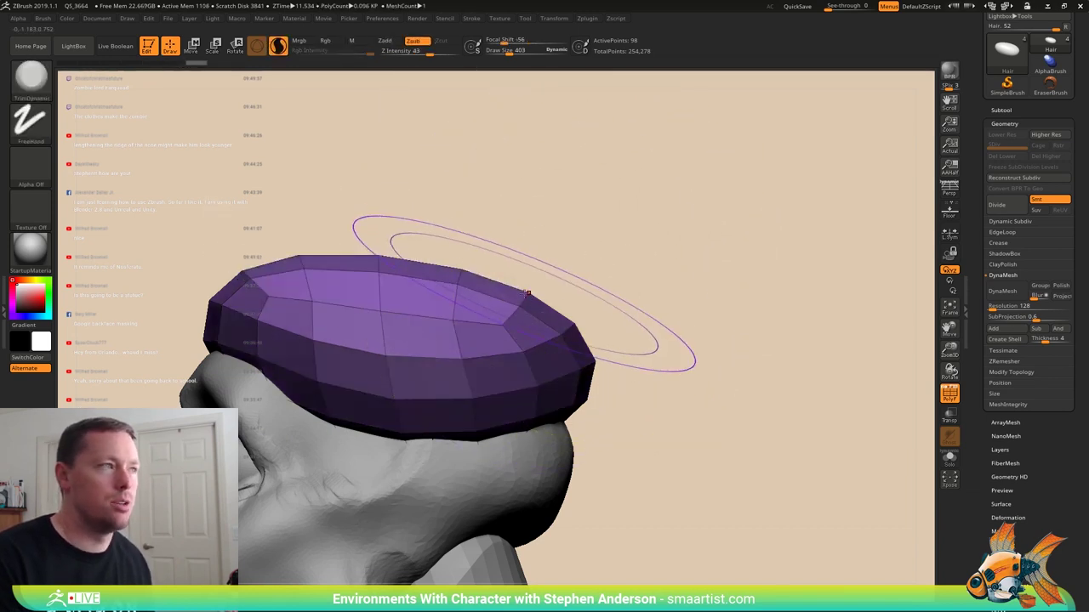
- Pull the unmasked top rim of the Hair mesh outward at the back and front with the Move brush
key("b")
key("m")
key("v")
mouse_move(521, 295)
left_mouse_down()
mouse_move(562, 319)
mouse_move(527, 331)
mouse_move(564, 310)
left_mouse_up()
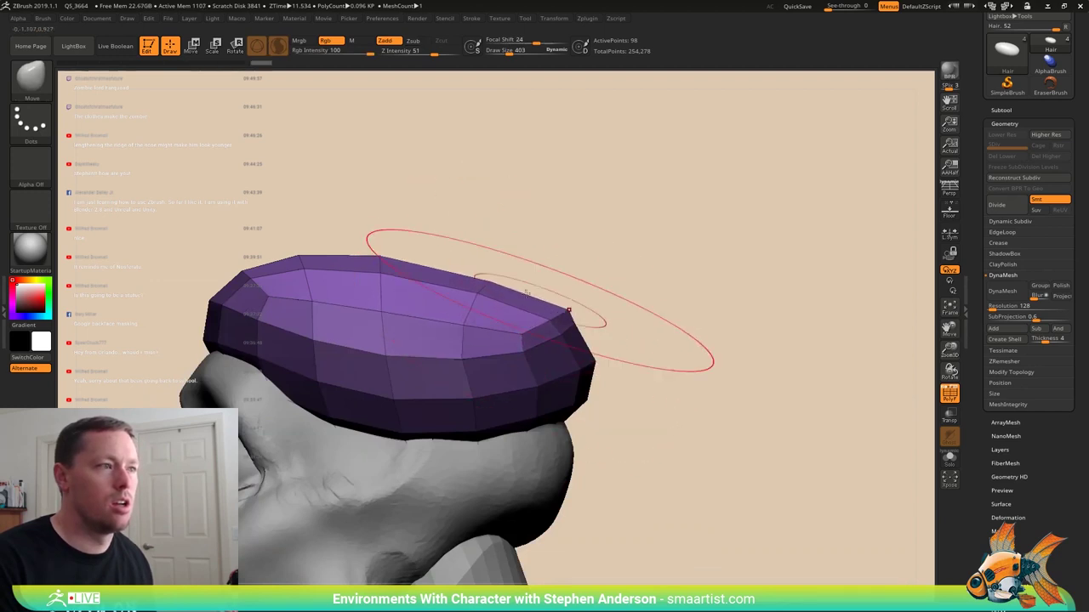
left_click_drag(244, 273, 211, 271)
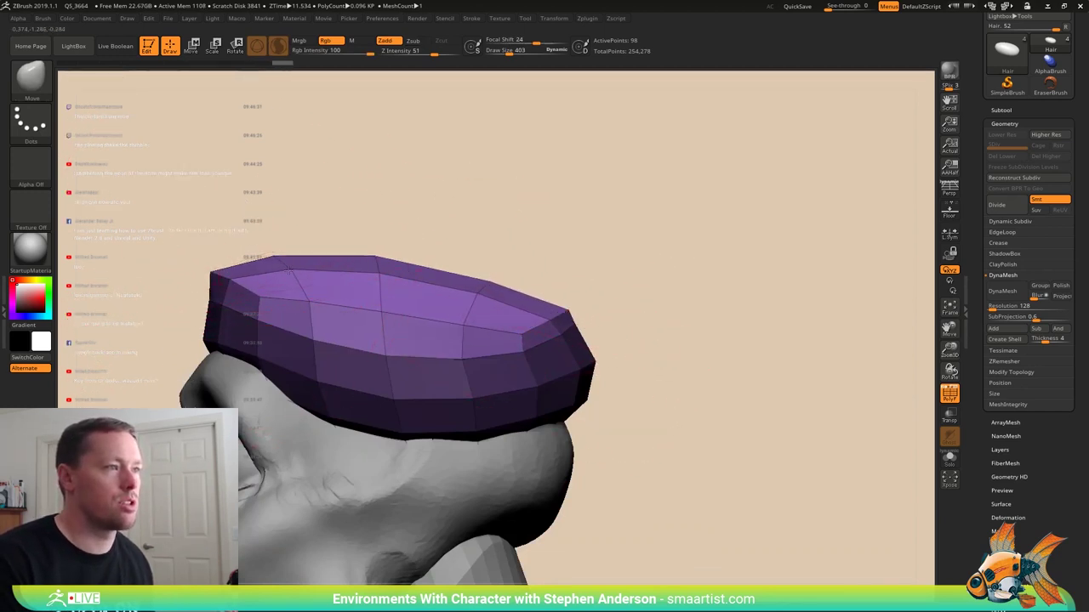
right_click_drag(280, 293, 415, 280)
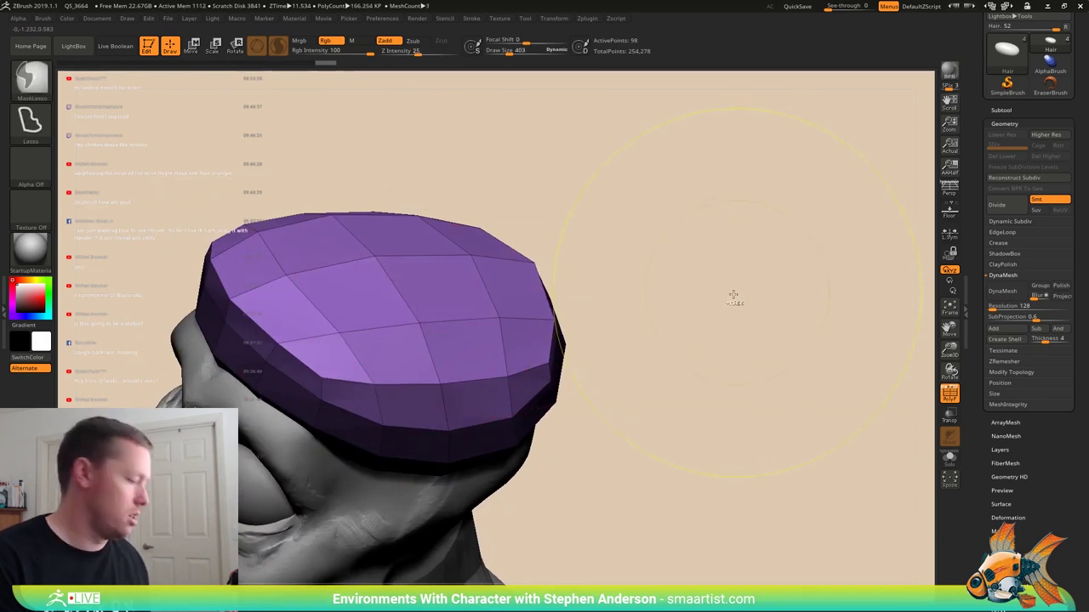
- Give the top faces of the Hair mesh their own polygroup and clear the mask
mouse_move(743, 294)
left_mouse_down()
mouse_move(728, 309)
mouse_move(710, 286)
mouse_move(649, 298)
left_mouse_up()
right_click_drag(650, 298, 698, 229)
right_click_drag(697, 230, 666, 258, "ctrl")
right_click_drag(666, 258, 691, 312)
mouse_move(692, 311)
left_mouse_down()
mouse_move(712, 303)
mouse_move(683, 307)
left_mouse_up()
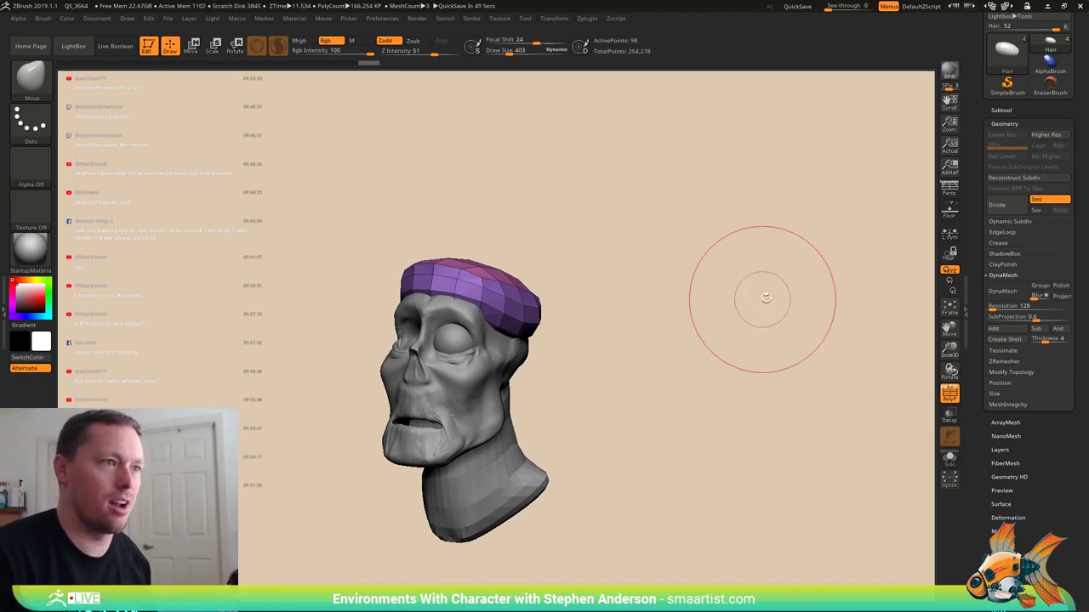
left_click_drag(661, 319, 585, 335)
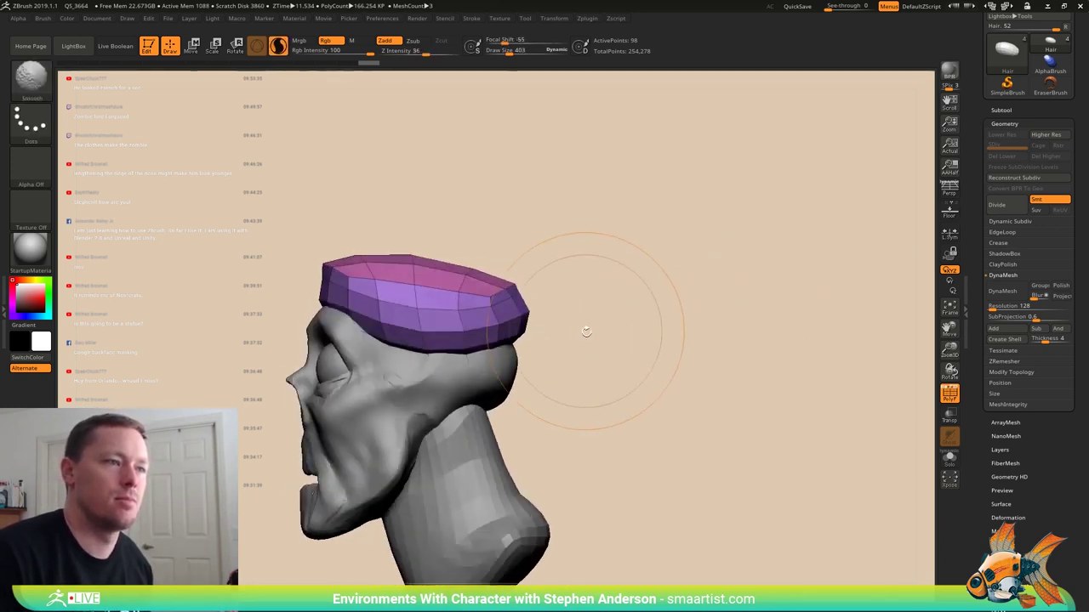
- Isolate the Hair mesh with its polyframe shown and switch the material to Flat Color
key("shift+f")
key("shift+f")
left_click(950, 457)
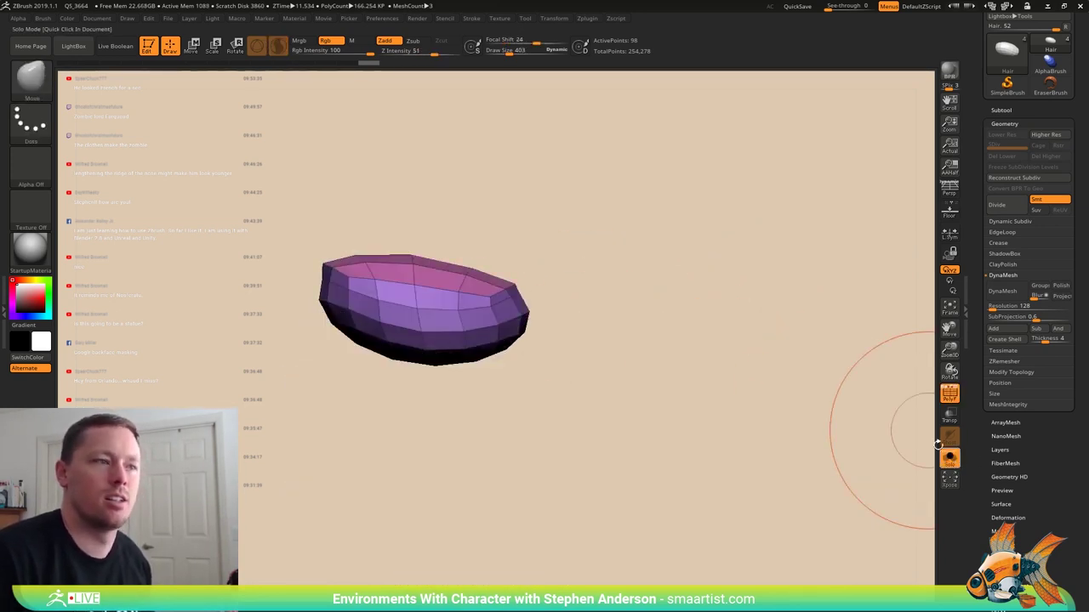
mouse_move(522, 369)
left_mouse_down()
mouse_move(493, 243)
mouse_move(523, 316)
mouse_move(527, 373)
left_mouse_up()
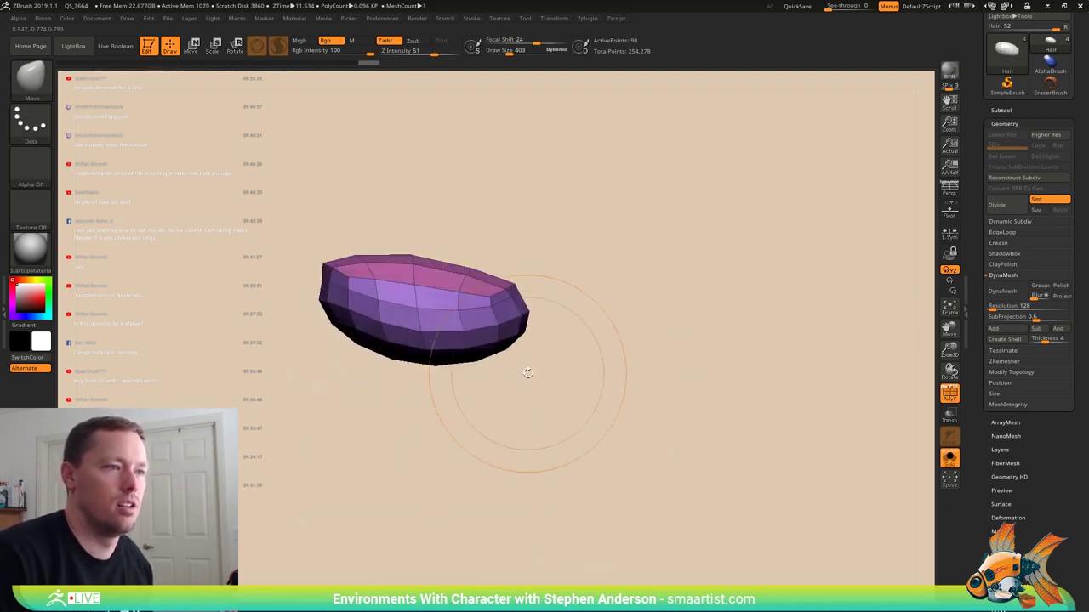
right_click_drag(527, 373, 607, 439, "ctrl")
left_click(24, 261)
left_click(156, 369)
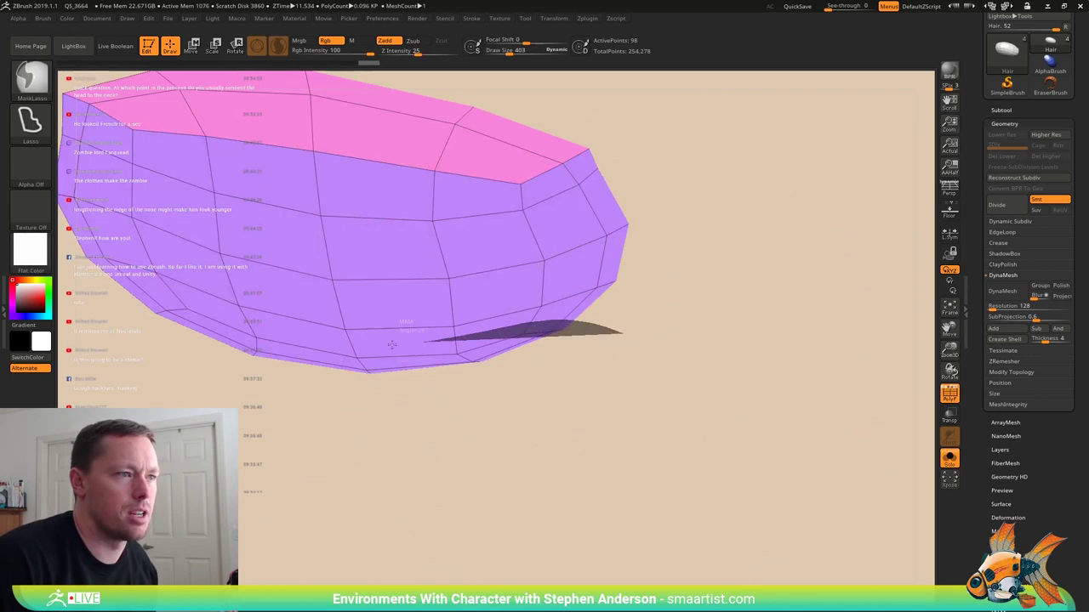
- Lasso-mask the Hair mesh's underside into its own polygroup, then mask everything except that bottom group
mouse_move(292, 337)
left_mouse_down("ctrl")
mouse_move(179, 304)
mouse_move(85, 355)
mouse_move(668, 544)
left_mouse_up("ctrl")
key("ctrl+w")
left_click_drag(584, 417, 760, 454)
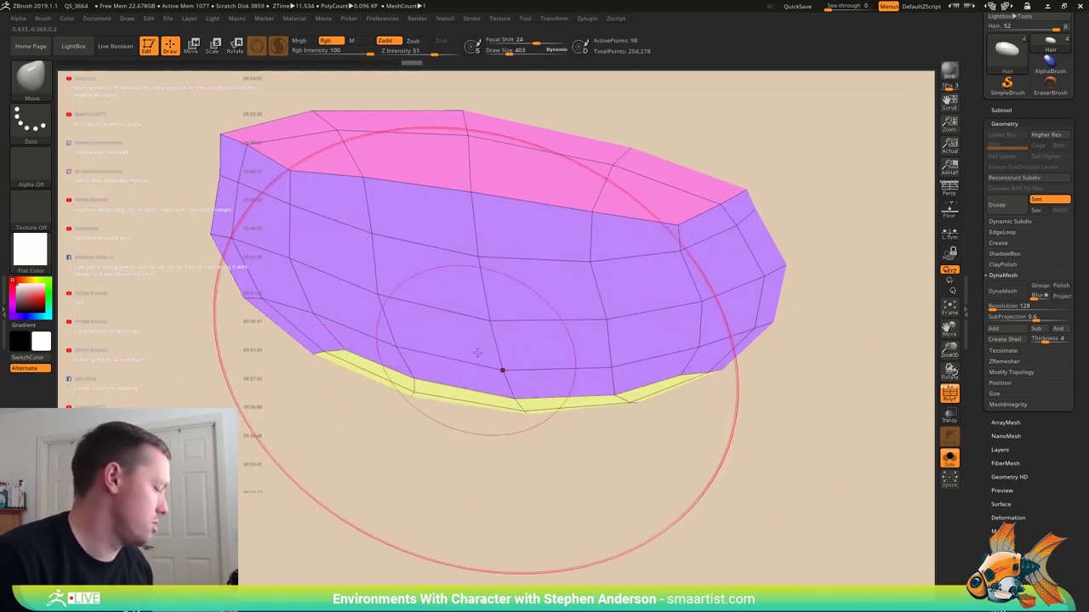
key("w")
left_click(523, 406, "ctrl")
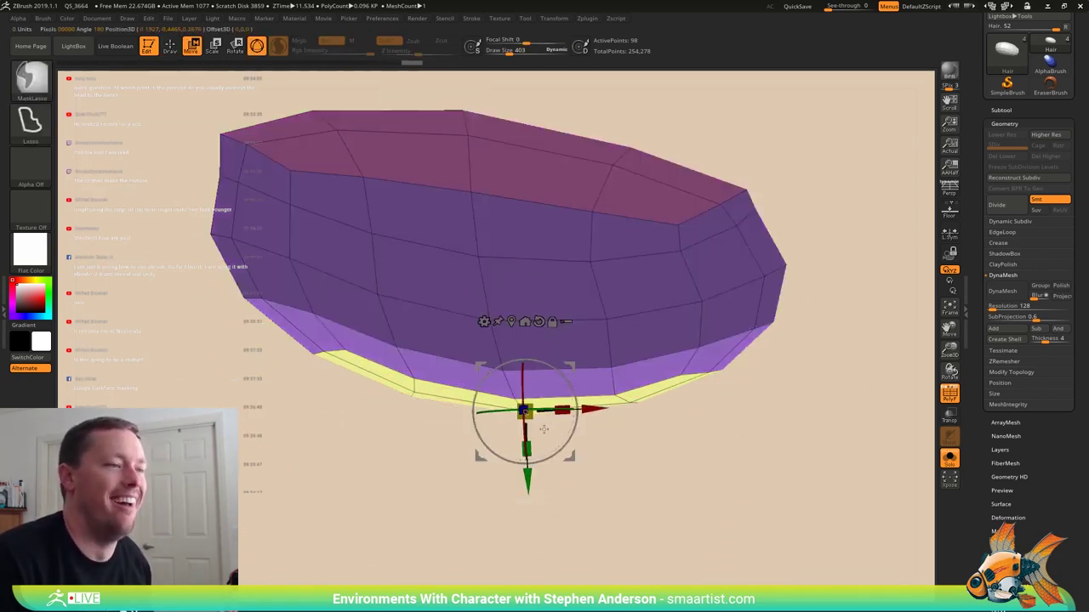
- Pull the unmasked rear bottom edge of the Hair mesh down and backward with the Move brush
key("b")
key("m")
key("v")
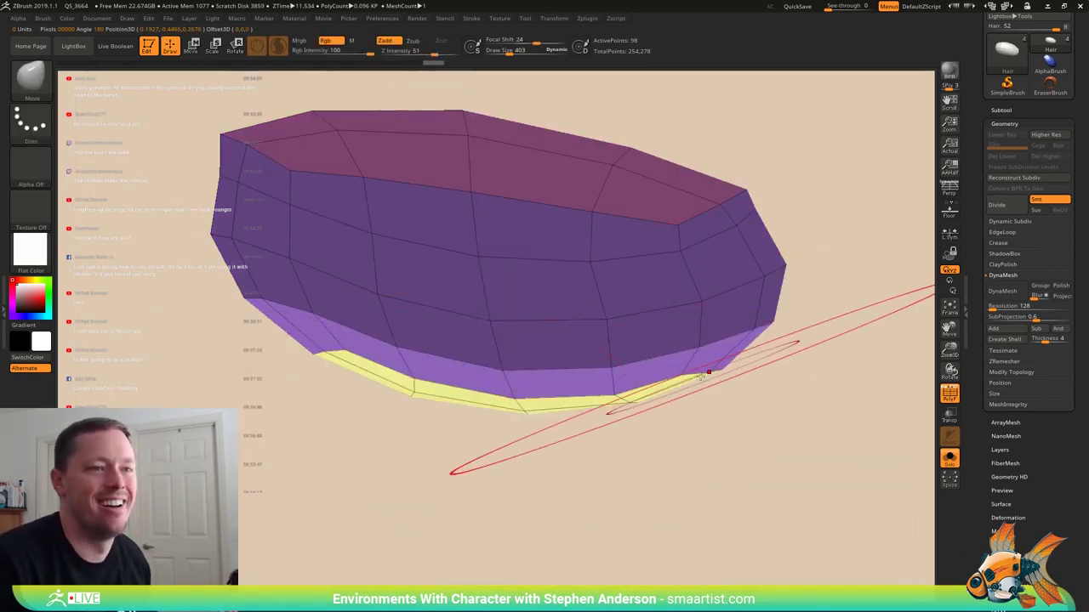
mouse_move(707, 373)
left_mouse_down()
mouse_move(772, 394)
mouse_move(808, 451)
left_mouse_up()
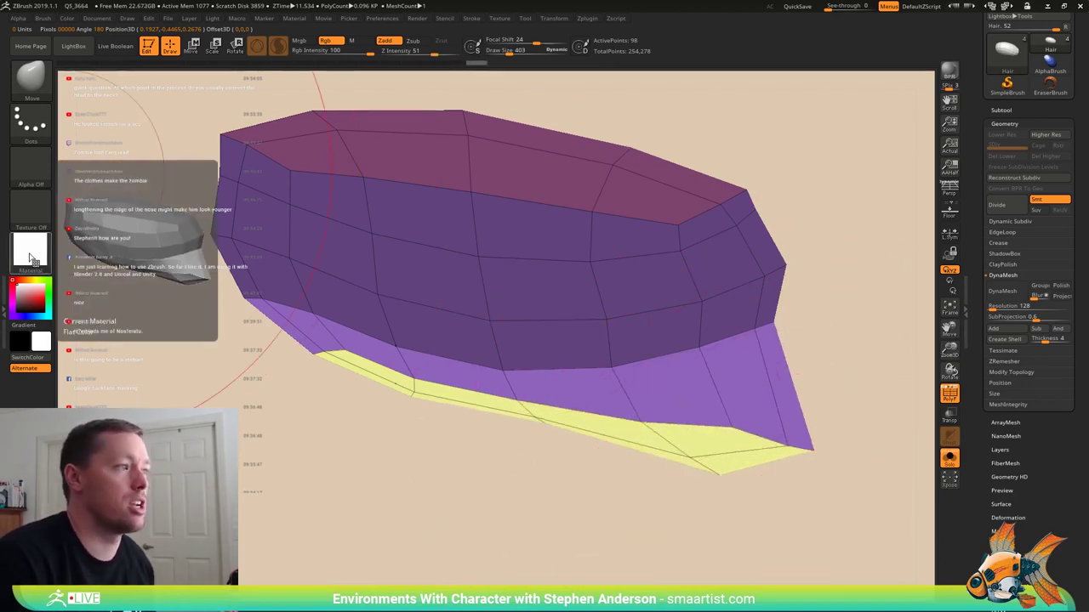
- Hide the polyframe and clear the mask on the Hair mesh
left_click_drag(34, 263, 142, 332)
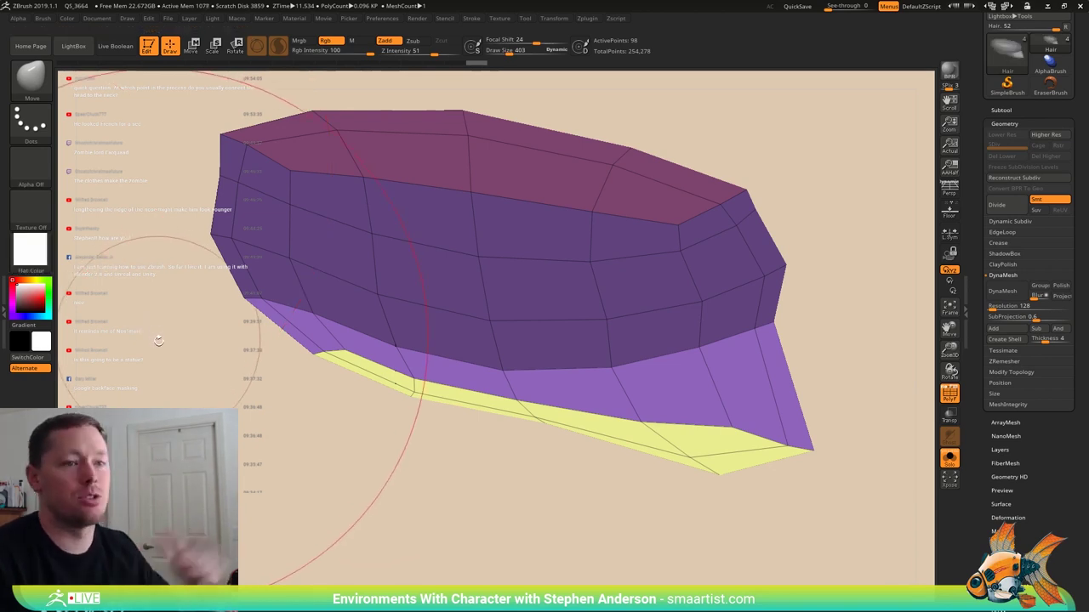
key("shift+f")
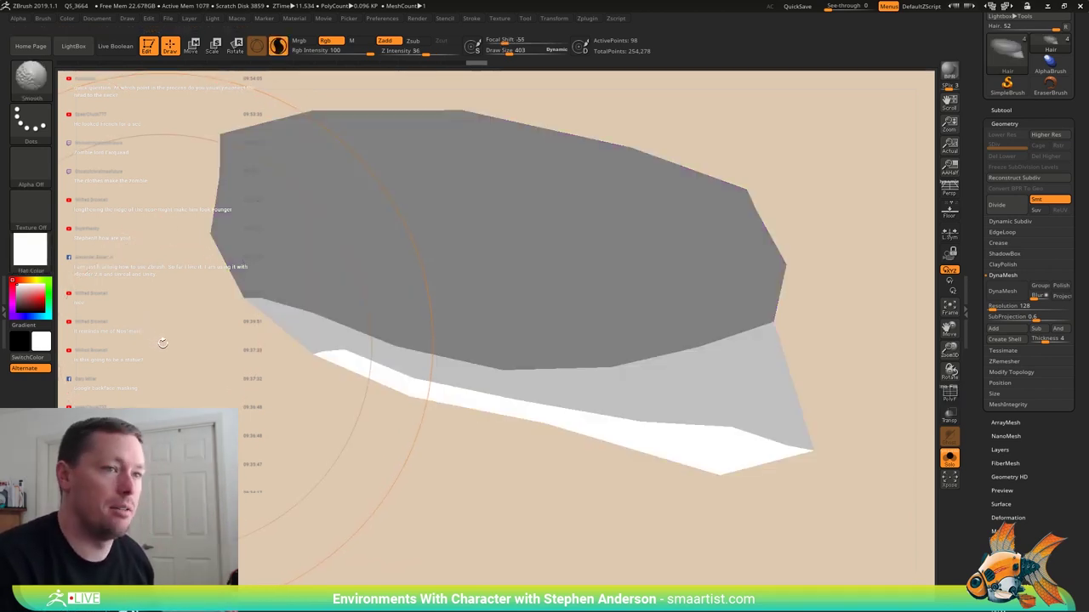
mouse_move(332, 458)
left_mouse_down("ctrl")
mouse_move(470, 510)
mouse_move(476, 474)
left_mouse_up("ctrl")
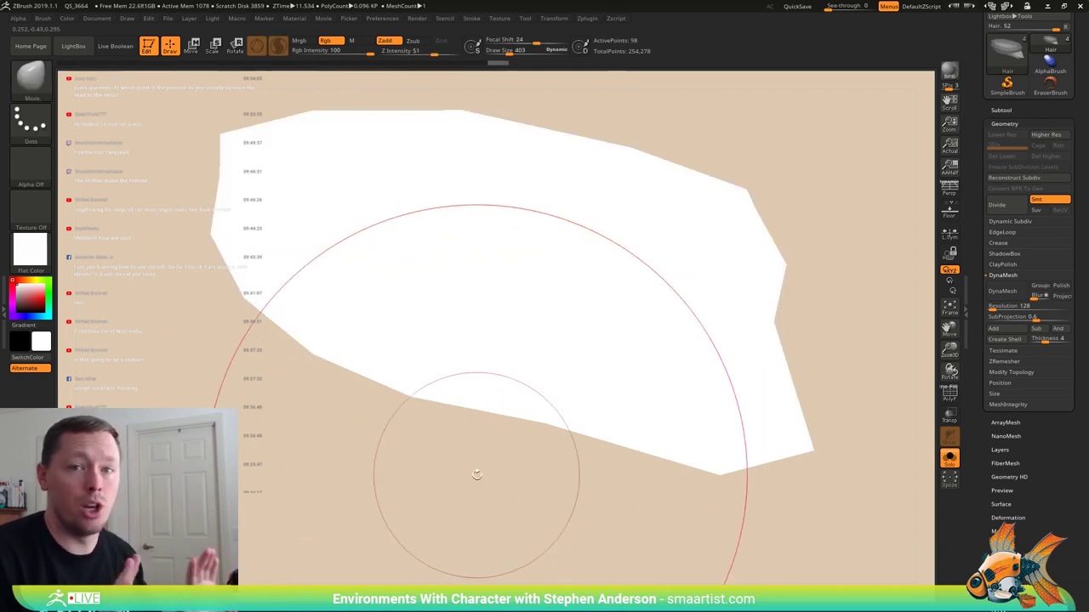
mouse_move(717, 155)
left_mouse_down()
mouse_move(683, 170)
mouse_move(591, 277)
mouse_move(571, 206)
mouse_move(567, 219)
left_mouse_up()
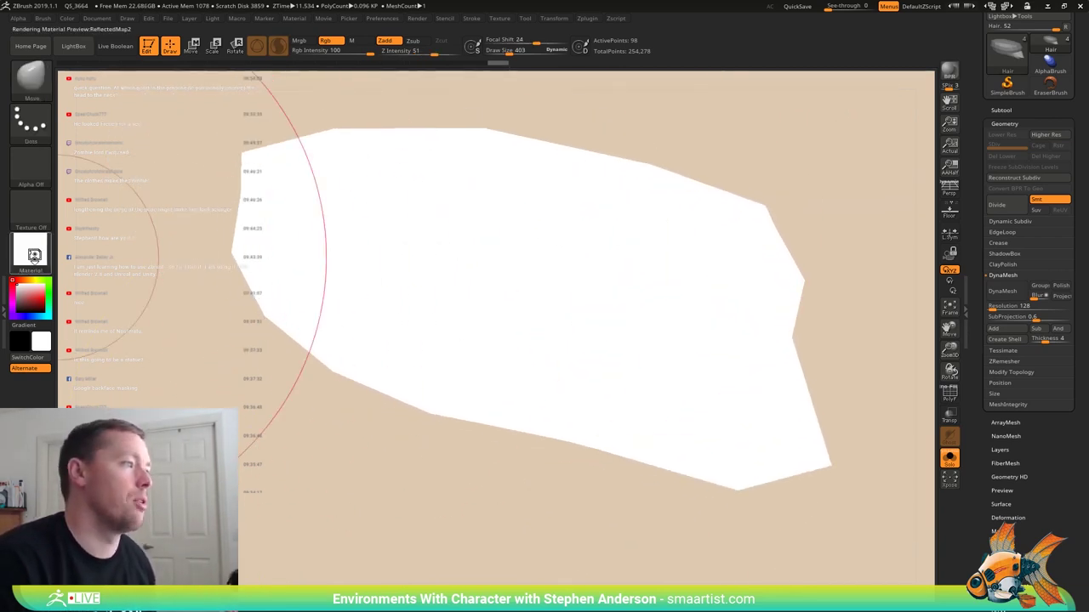
- Switch the Hair mesh's material back to StartupMaterial
left_click(34, 256)
left_click(135, 268)
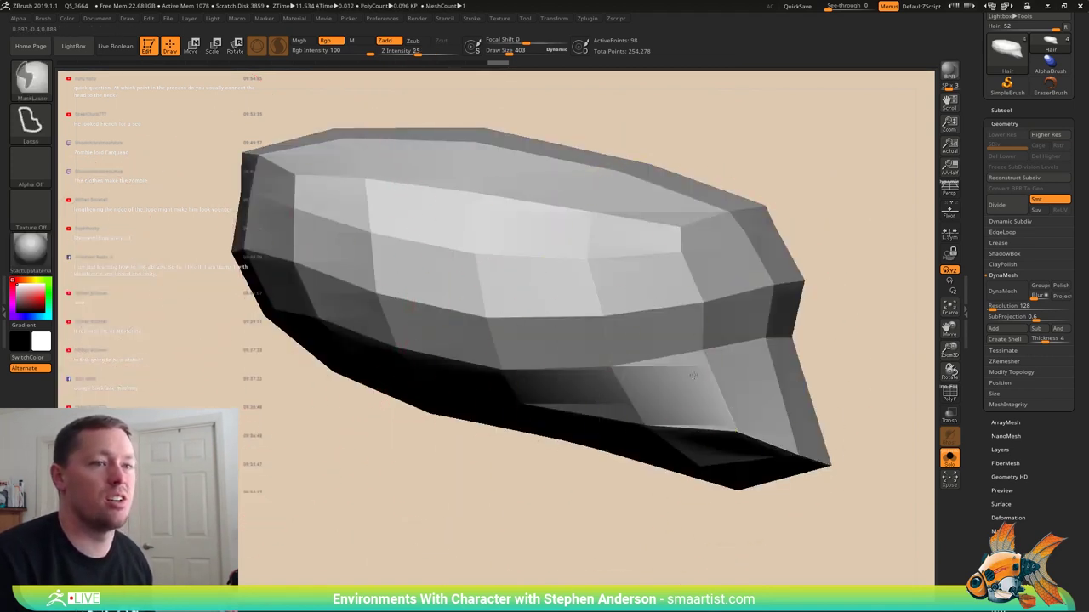
mouse_move(694, 376)
right_mouse_down("ctrl")
mouse_move(422, 333)
mouse_move(574, 370)
right_mouse_up("ctrl")
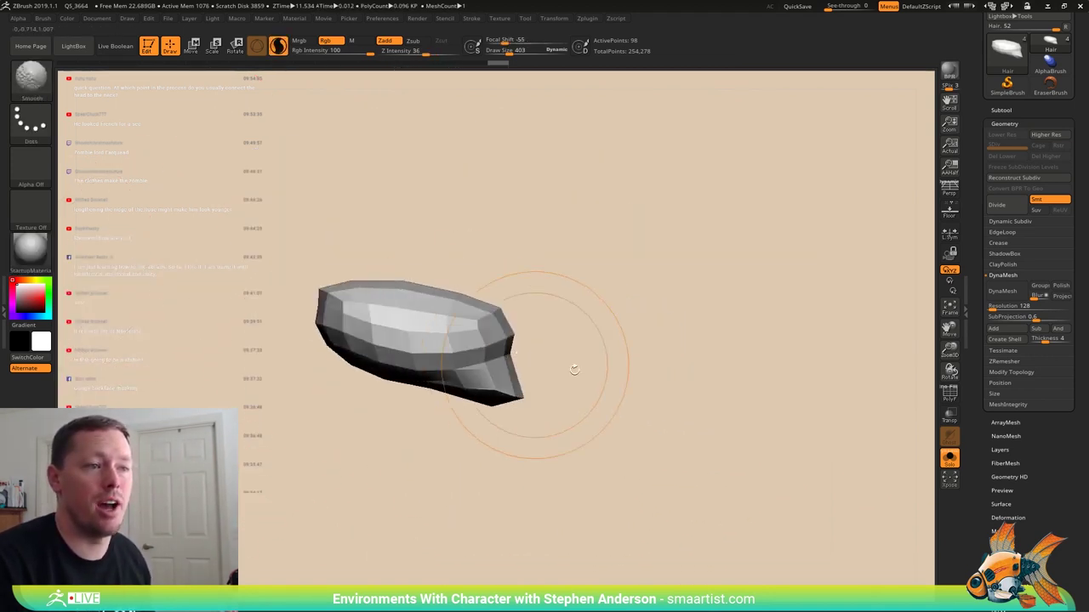
- Restore the mask on the upper part of the Hair mesh and show the whole head again
left_click(811, 435, "ctrl")
key("b")
key("m")
key("v")
left_click(949, 459)
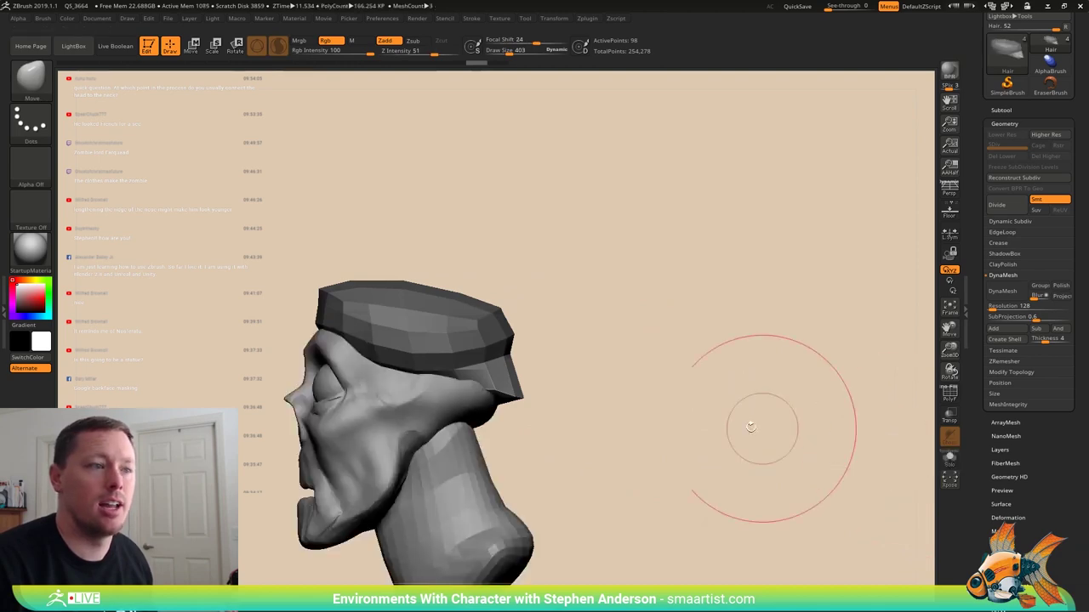
- Extend the unmasked back of the Hair mesh down to the nape with the Move brush, keeping the upper part masked
right_click(522, 363)
key("b")
key("m")
key("v")
right_click_drag(557, 350, 349, 341)
left_click_drag(615, 445, 537, 402)
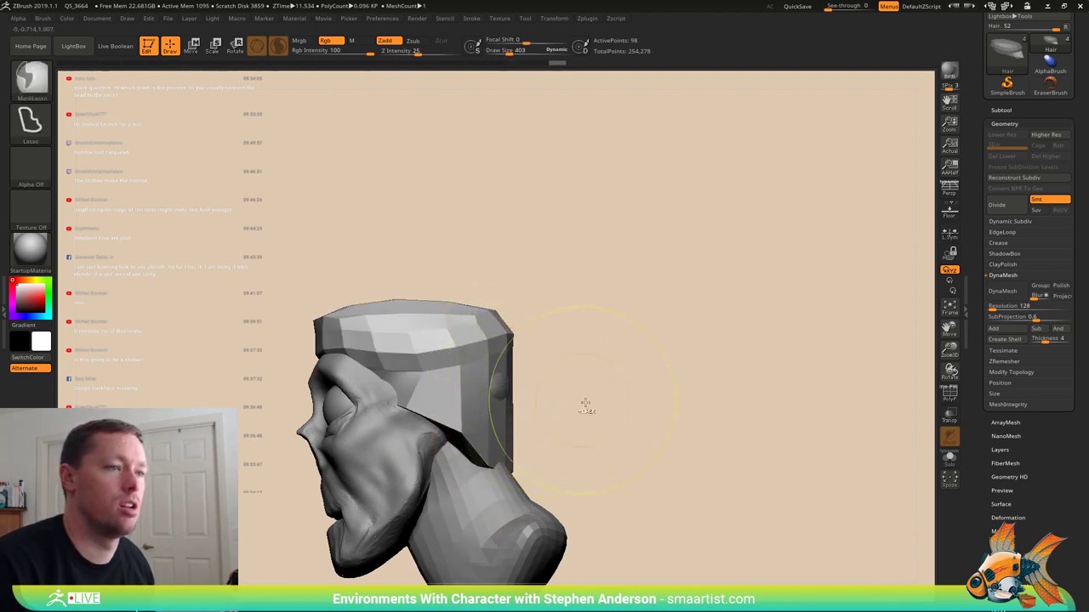
key("ctrl")
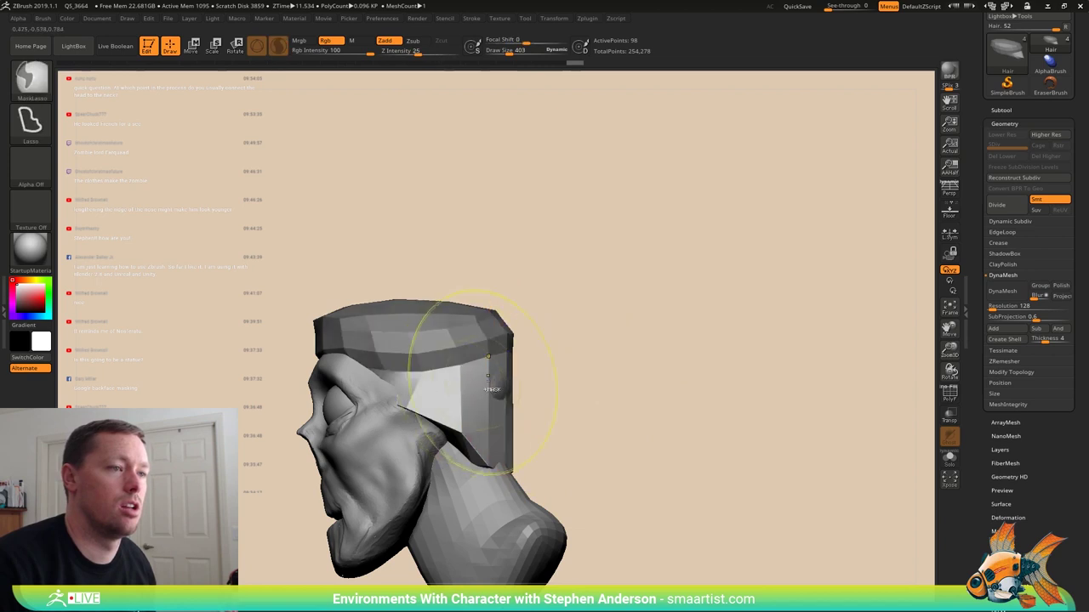
key("ctrl+z")
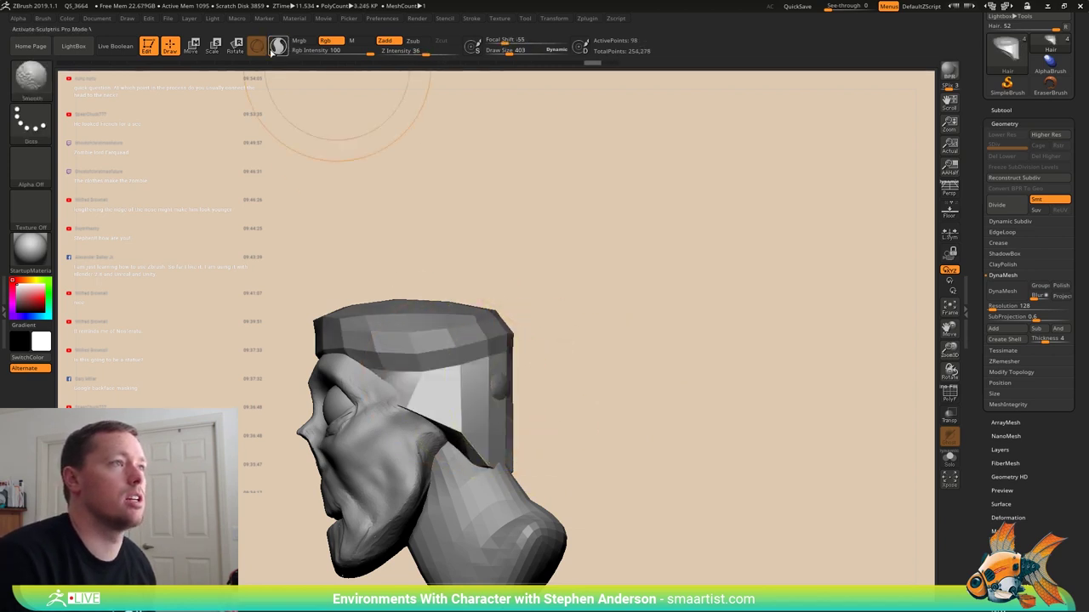
- Shape the back of the Hair mesh to cover the skull and upper neck, using the Move brush at Draw Size 234
right_click_drag(509, 374, 448, 377)
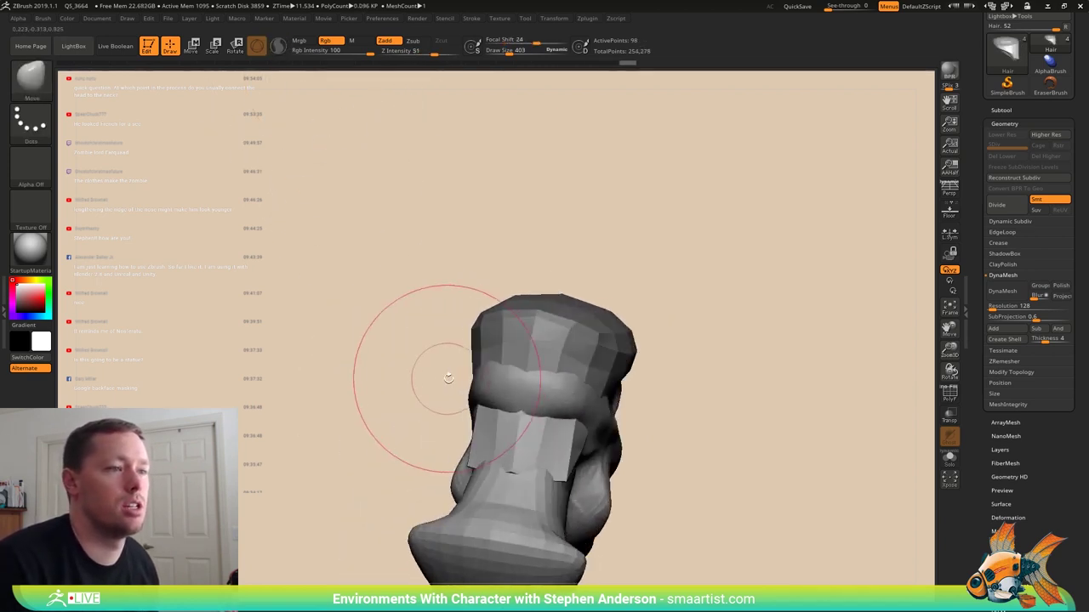
mouse_move(490, 375)
left_mouse_down()
mouse_move(549, 394)
mouse_move(506, 391)
mouse_move(536, 382)
mouse_move(610, 474)
mouse_move(508, 466)
left_mouse_up()
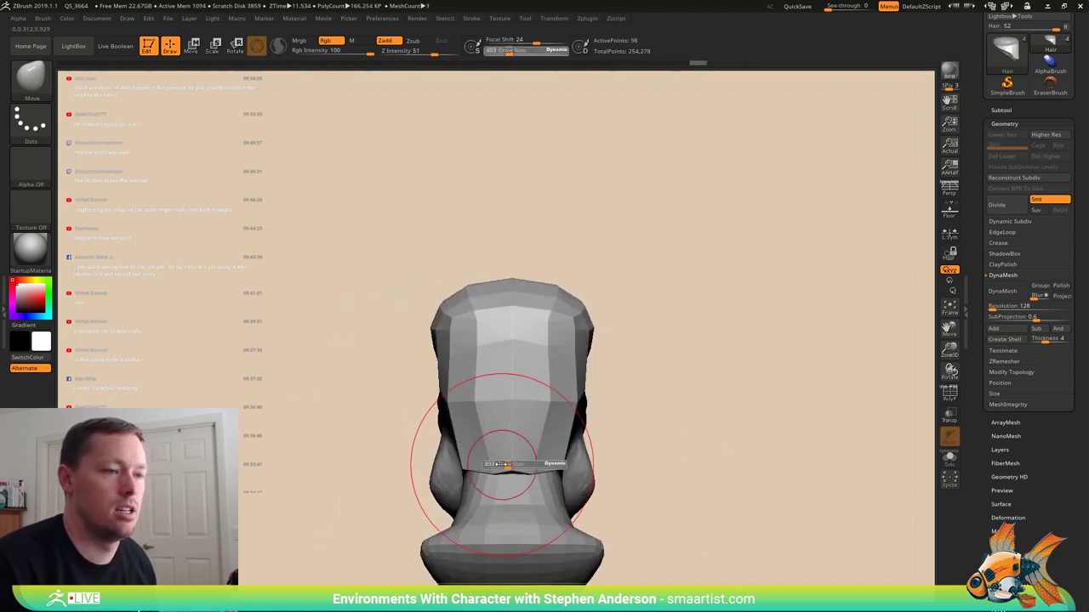
left_click_drag(380, 454, 369, 455)
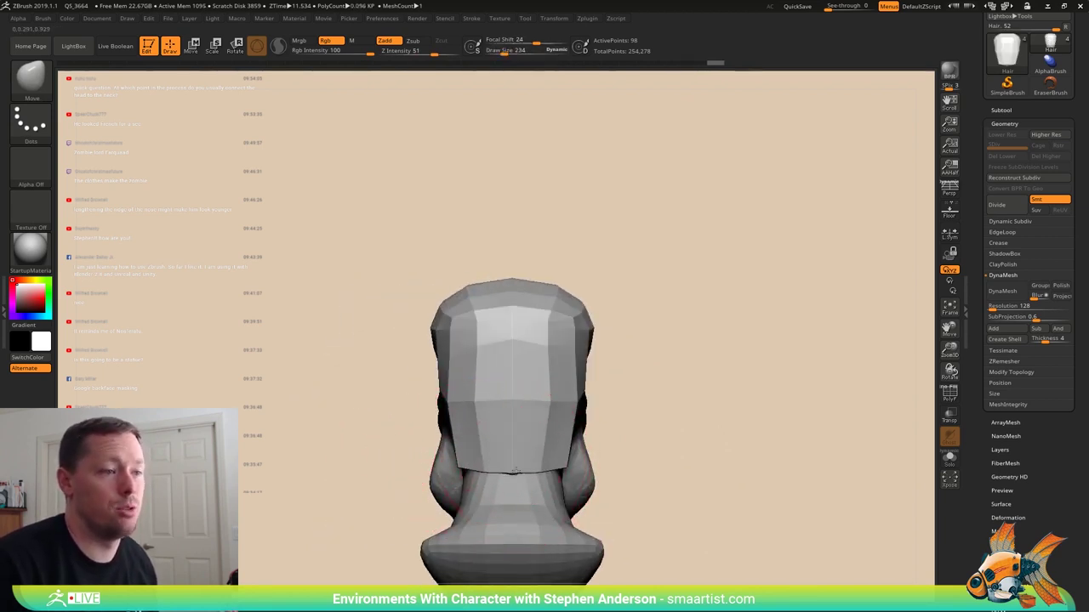
left_click_drag(485, 465, 486, 470)
right_click_drag(485, 469, 557, 465)
left_click_drag(474, 462, 469, 460)
mouse_move(469, 461)
right_mouse_down()
mouse_move(495, 454)
mouse_move(461, 425)
mouse_move(542, 395)
right_mouse_up()
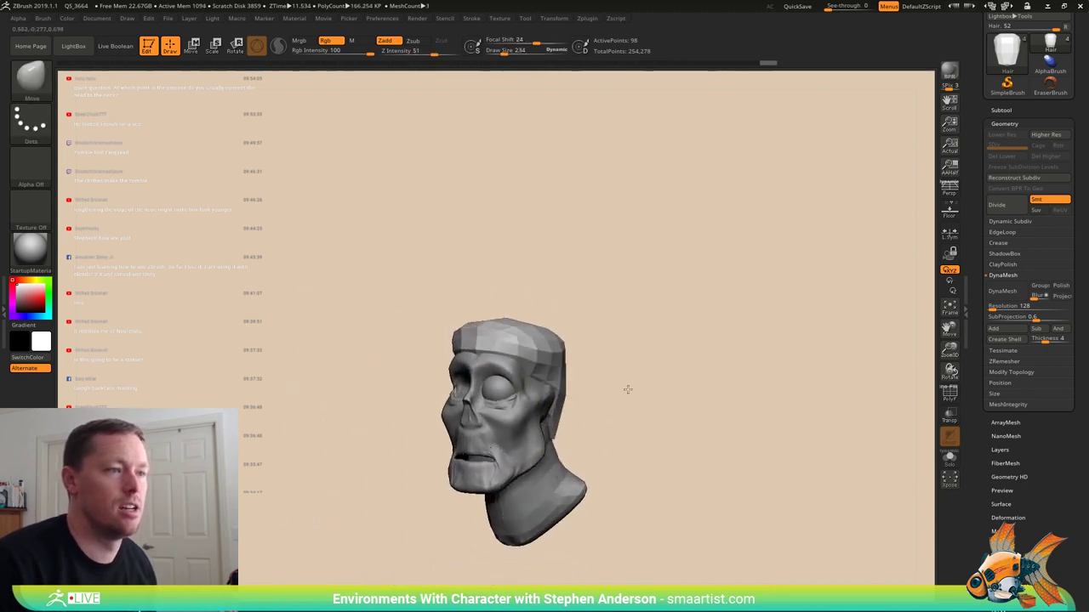
- Insert an IMM Primitives PolySphere into the Head subtool at the ear position on the side of the skull
right_click_drag(626, 389, 599, 373)
right_click_drag(600, 372, 627, 412, "ctrl")
mouse_move(627, 412)
right_mouse_down("alt")
mouse_move(584, 430)
mouse_move(583, 410)
mouse_move(584, 423)
mouse_move(546, 388)
right_mouse_up("alt")
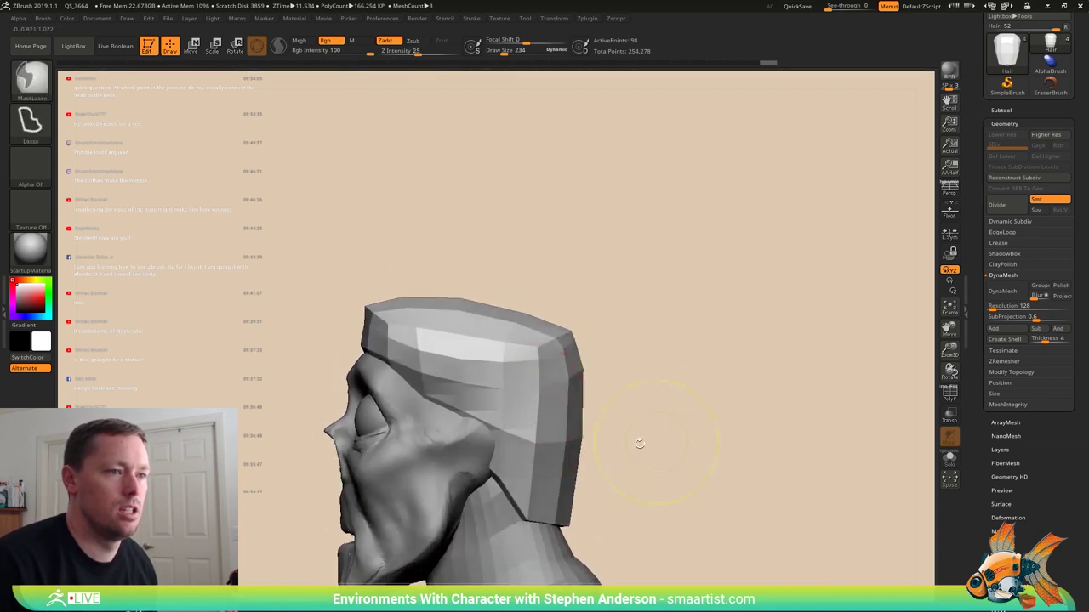
mouse_move(637, 442)
right_mouse_down()
mouse_move(529, 354)
mouse_move(379, 361)
right_mouse_up()
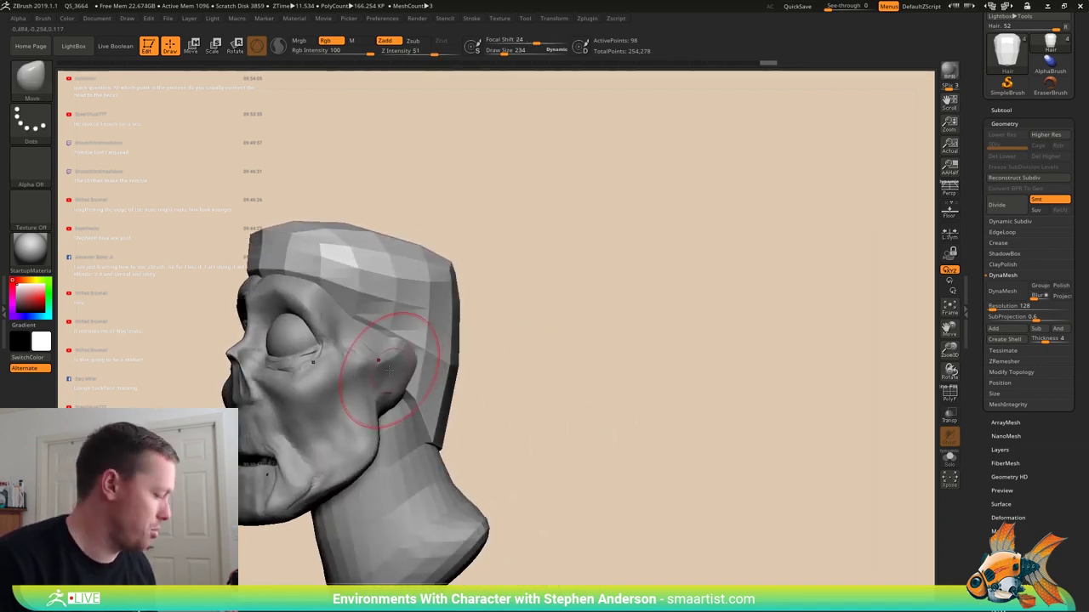
key("b")
left_click(184, 344)
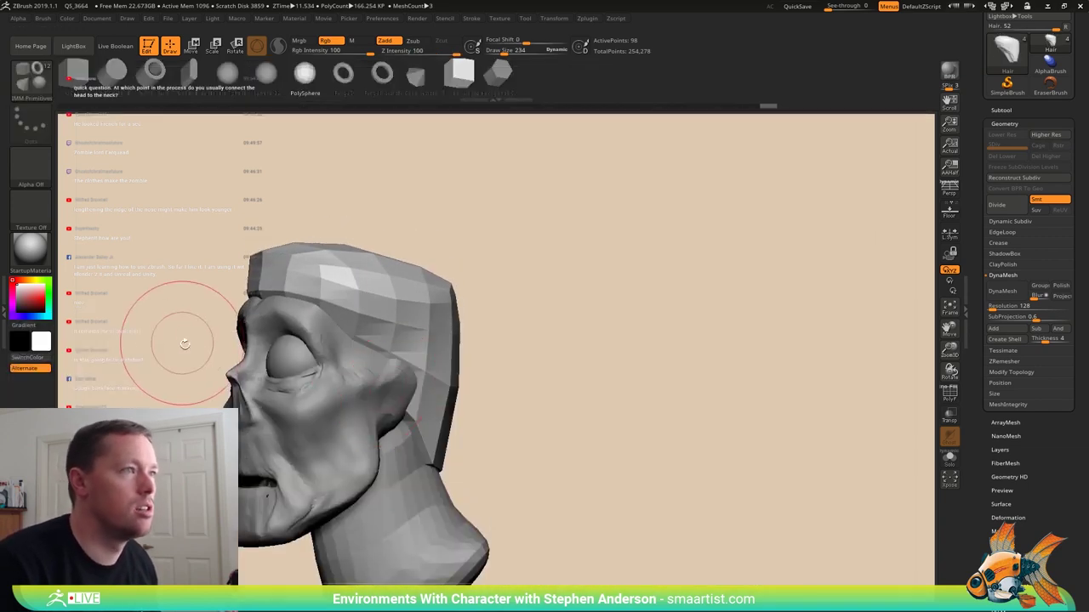
left_click(307, 83)
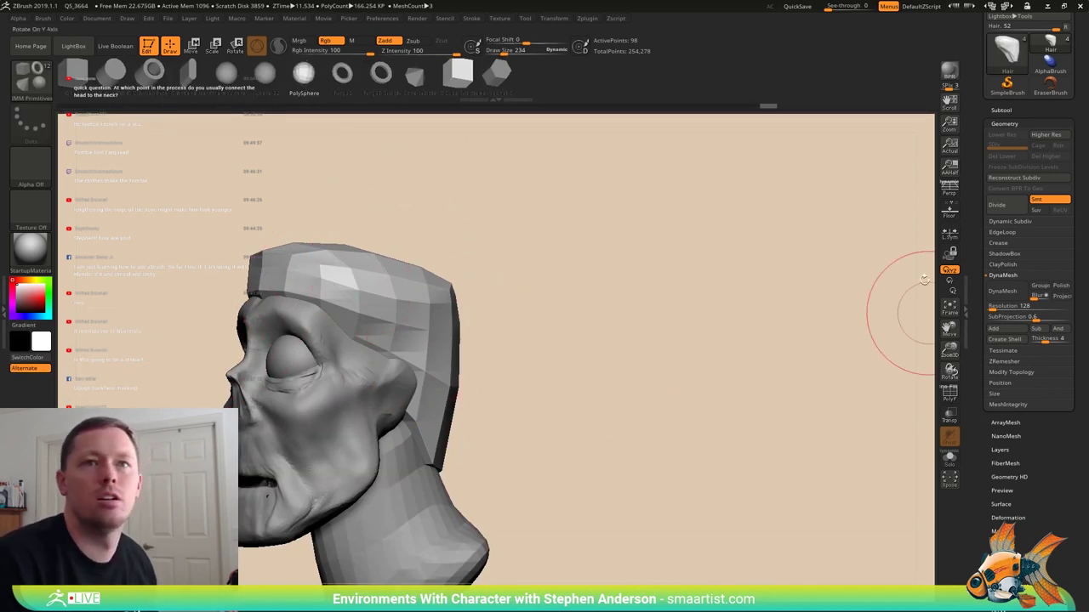
left_click(322, 435, "alt")
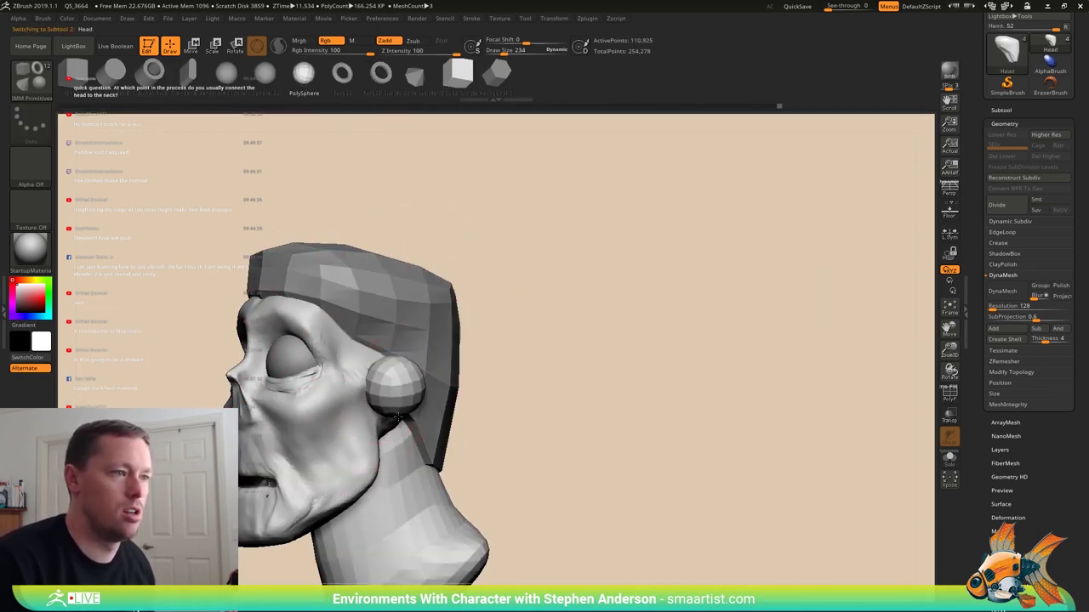
left_click_drag(398, 417, 399, 420)
- Flatten the inserted sphere into a thin oval ear against the side of the skull with the Move brush
left_click_drag(542, 387, 589, 384)
key("b")
key("m")
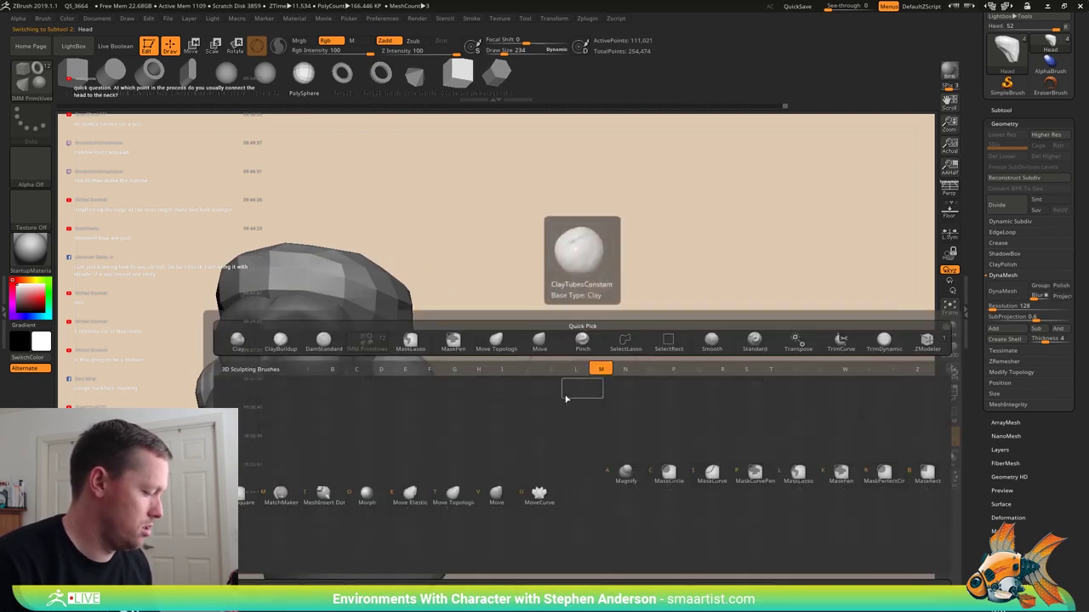
key("v")
mouse_move(408, 389)
right_mouse_down()
mouse_move(327, 381)
mouse_move(423, 370)
mouse_move(402, 363)
mouse_move(437, 400)
mouse_move(365, 358)
mouse_move(400, 364)
mouse_move(361, 372)
right_mouse_up()
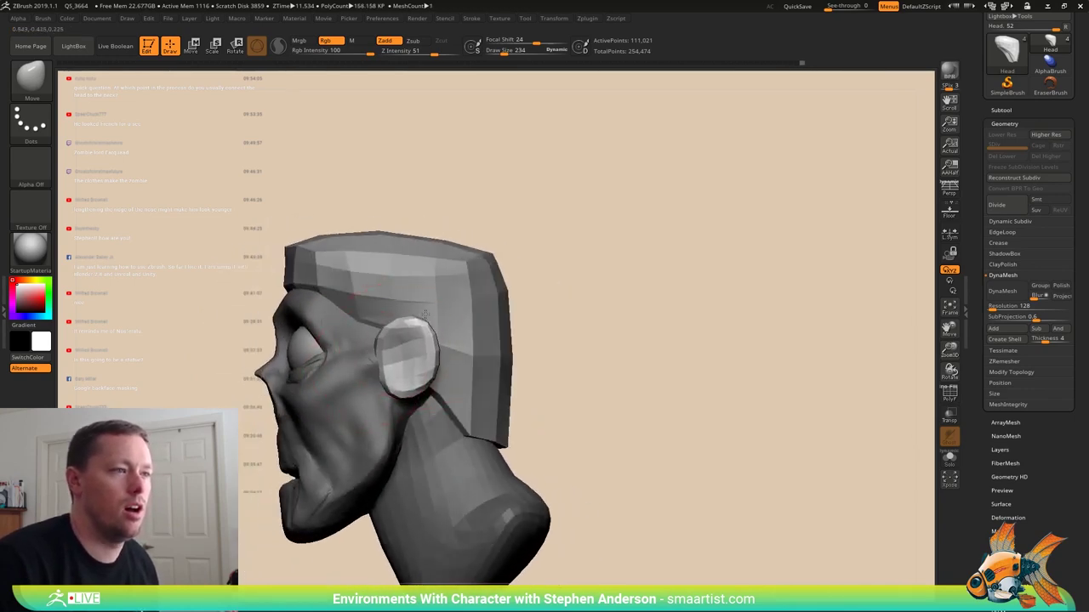
mouse_move(398, 379)
right_mouse_down()
mouse_move(442, 367)
mouse_move(404, 356)
mouse_move(414, 389)
mouse_move(366, 444)
mouse_move(425, 287)
right_mouse_up()
- Isolate the Head subtool and shape the ear's rim and back with the Move brush, reducing Draw Size from 112 to 23
left_click(950, 459)
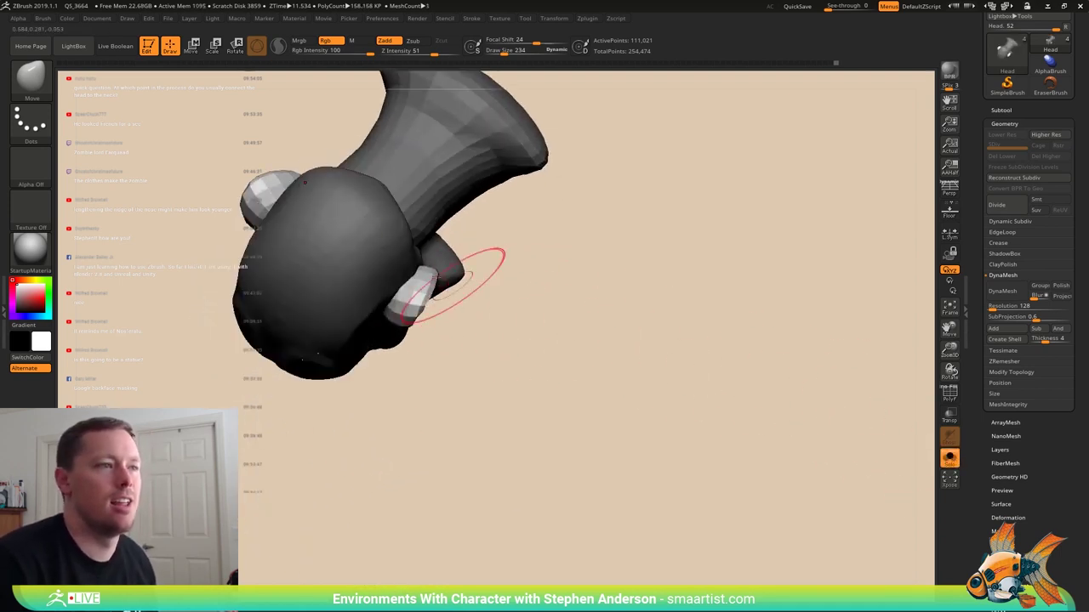
right_click_drag(486, 255, 398, 274)
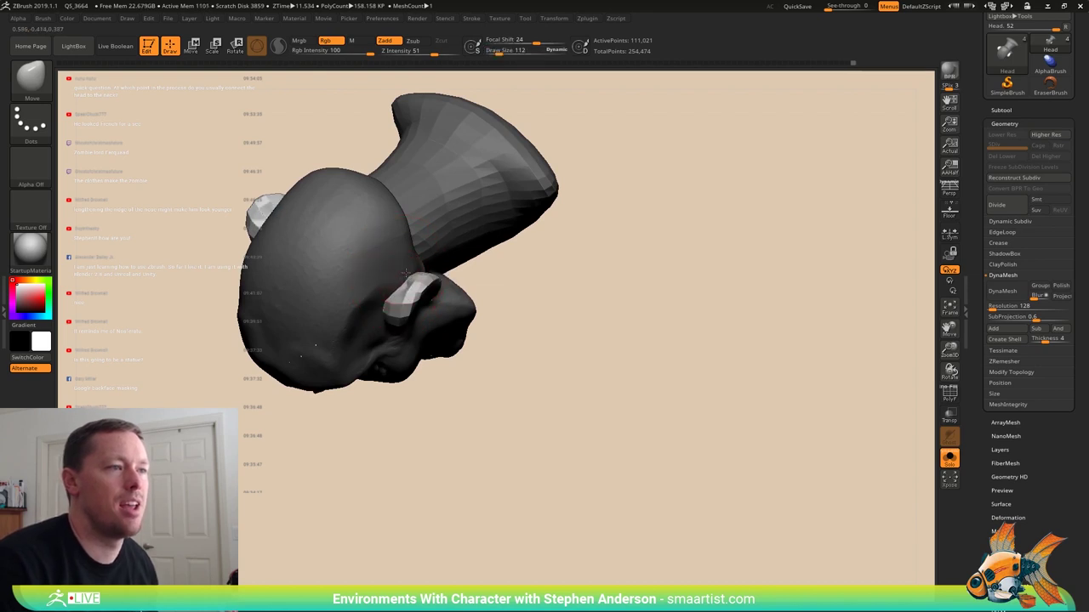
mouse_move(385, 297)
right_mouse_down()
mouse_move(396, 221)
mouse_move(385, 310)
mouse_move(372, 272)
mouse_move(409, 316)
mouse_move(462, 342)
mouse_move(461, 401)
right_mouse_up()
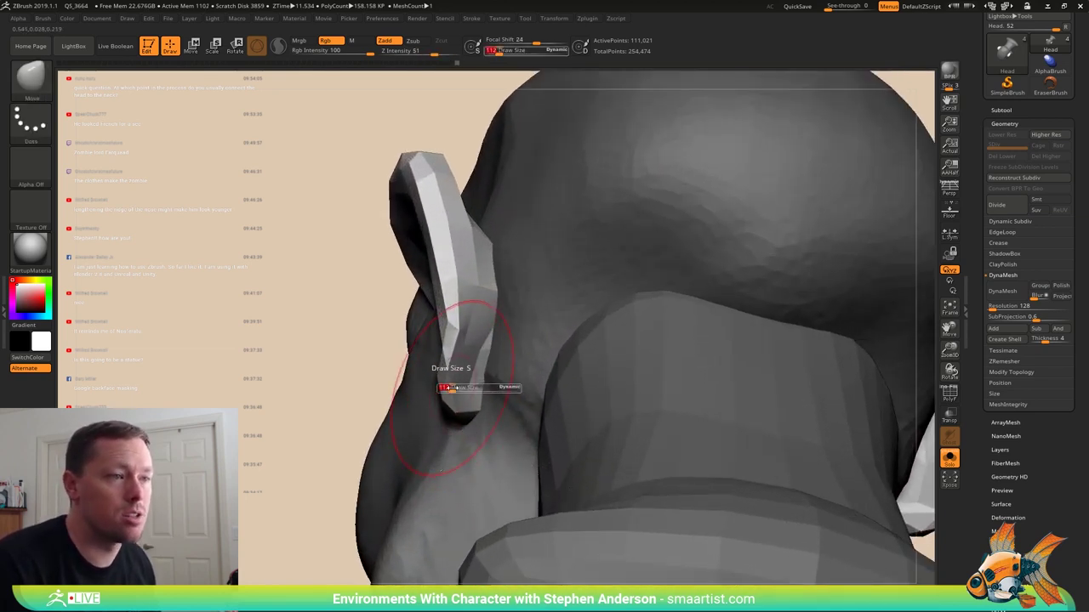
left_click_drag(449, 388, 346, 380)
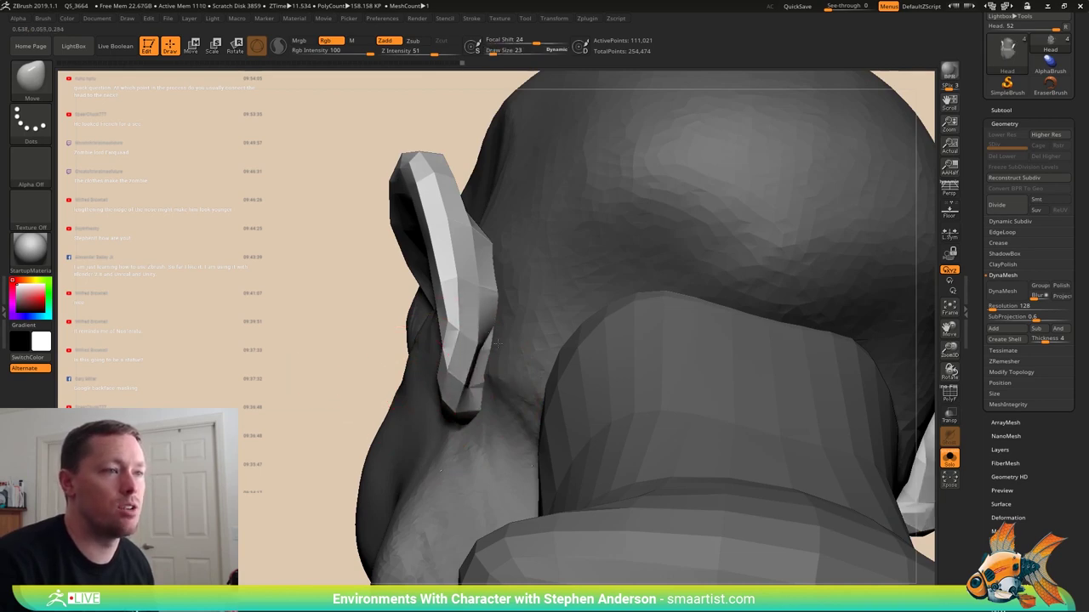
mouse_move(473, 379)
right_mouse_down()
mouse_move(476, 410)
mouse_move(448, 396)
mouse_move(467, 401)
mouse_move(505, 383)
mouse_move(501, 301)
mouse_move(478, 341)
right_mouse_up()
- Refine the ear's outer silhouette with the Move brush at Draw Size 269, clear the mask and show all subtools again
key("s")
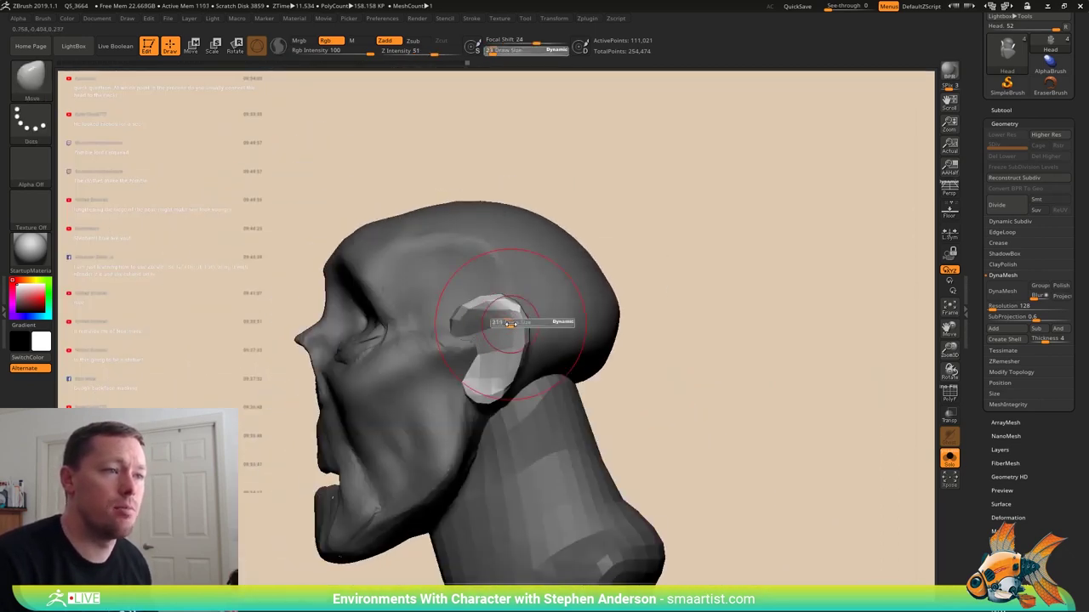
left_click_drag(510, 323, 514, 323)
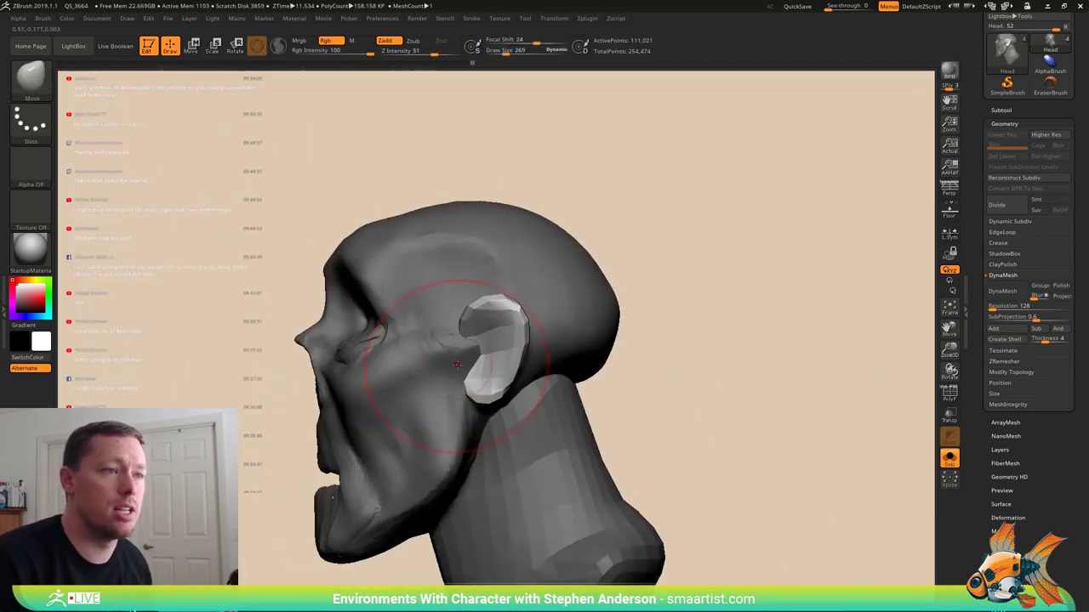
key("shift+f")
right_click_drag(457, 365, 510, 357)
key("shift+f")
left_click_drag(729, 287, 680, 310, "ctrl")
mouse_move(595, 297)
right_mouse_down("ctrl")
mouse_move(572, 358)
mouse_move(506, 369)
mouse_move(510, 348)
mouse_move(491, 371)
mouse_move(498, 391)
mouse_move(493, 346)
mouse_move(559, 325)
mouse_move(563, 297)
right_mouse_up("ctrl")
right_click_drag(563, 298, 565, 324)
left_click(949, 459)
right_click_drag(680, 365, 611, 375)
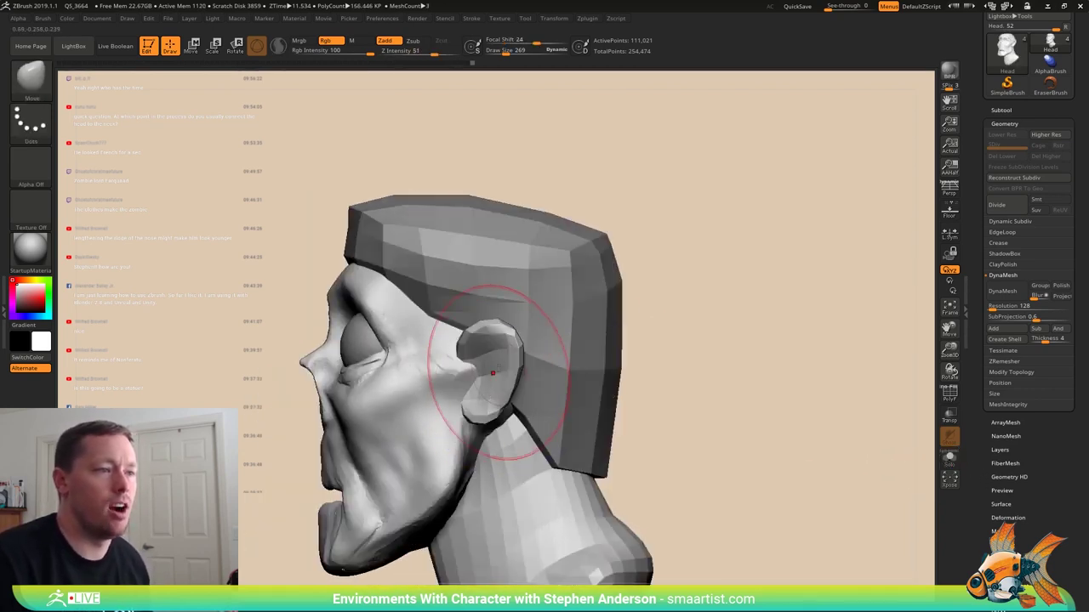
- Mask everything in the Head subtool except the ear and adjust the ear's placement on the skull with the gizmo
key("w")
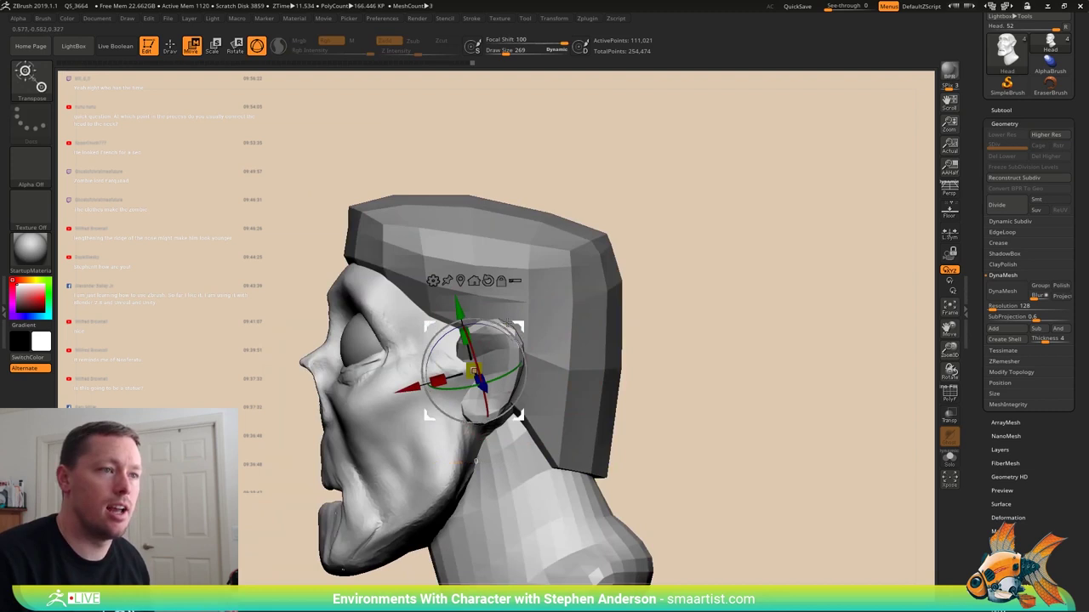
left_click_drag(534, 316, 814, 212, "alt")
left_click(491, 374, "ctrl")
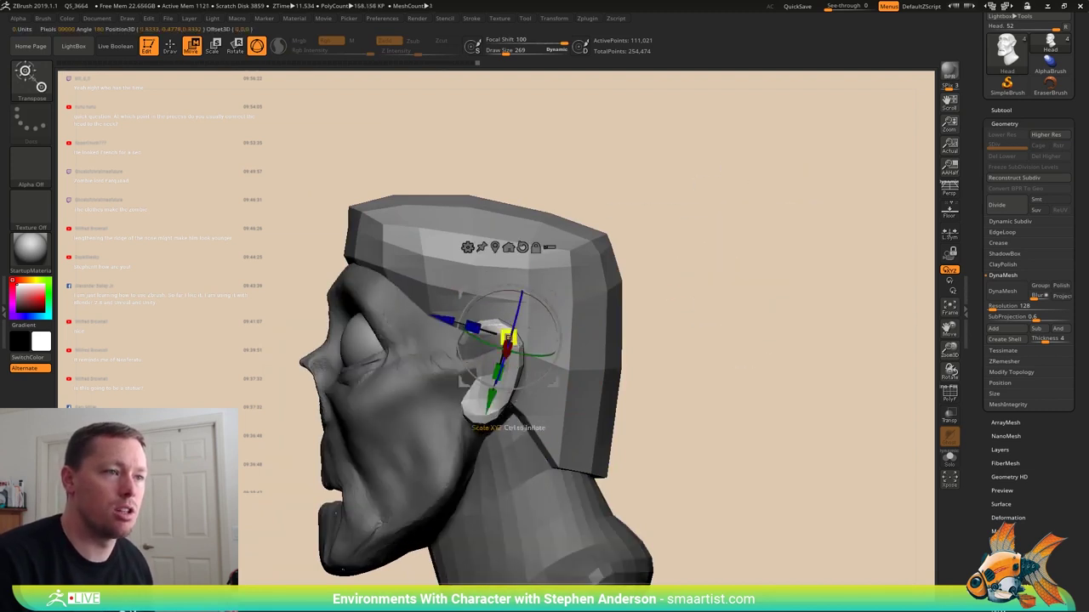
right_click_drag(629, 320, 681, 260, "alt")
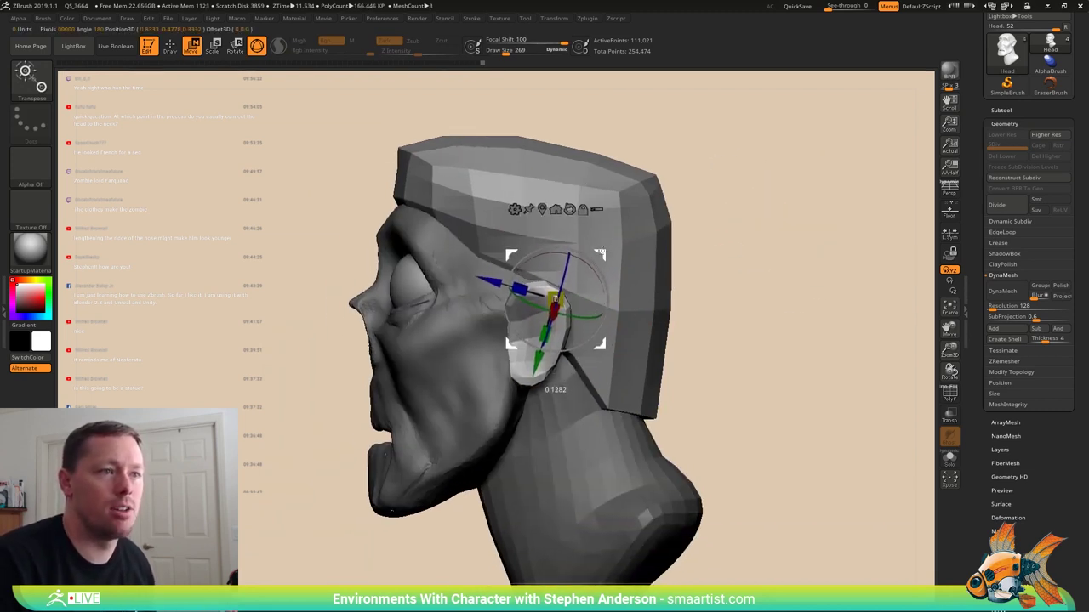
right_click_drag(596, 245, 735, 252)
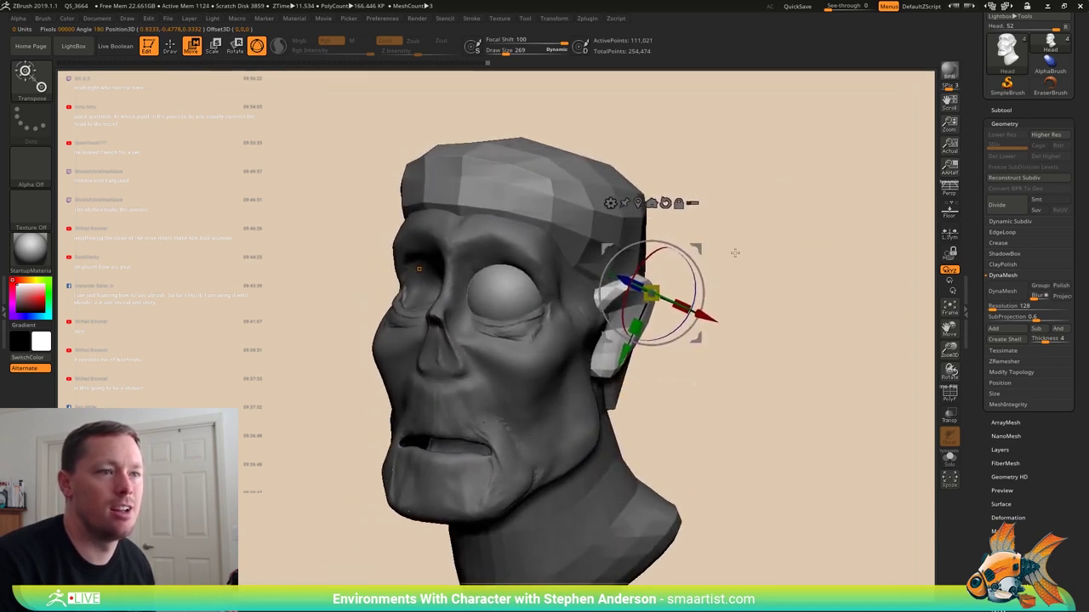
- Return to the Move brush, clear the mask on the head and check the ears from the front
key("q")
mouse_move(748, 408)
right_mouse_down("ctrl")
mouse_move(654, 323)
mouse_move(629, 327)
right_mouse_up("ctrl")
right_click_drag(630, 327, 615, 375, "alt")
mouse_move(659, 335)
left_mouse_down("ctrl")
mouse_move(675, 355)
mouse_move(657, 386)
left_mouse_up("ctrl")
right_click_drag(597, 388, 640, 366)
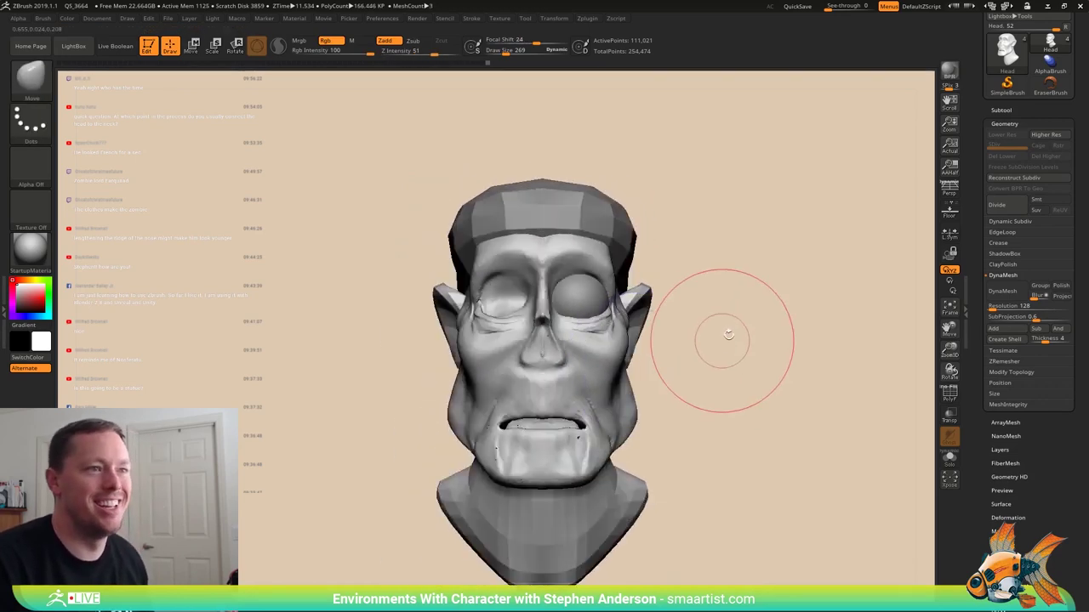
right_click_drag(725, 339, 714, 324)
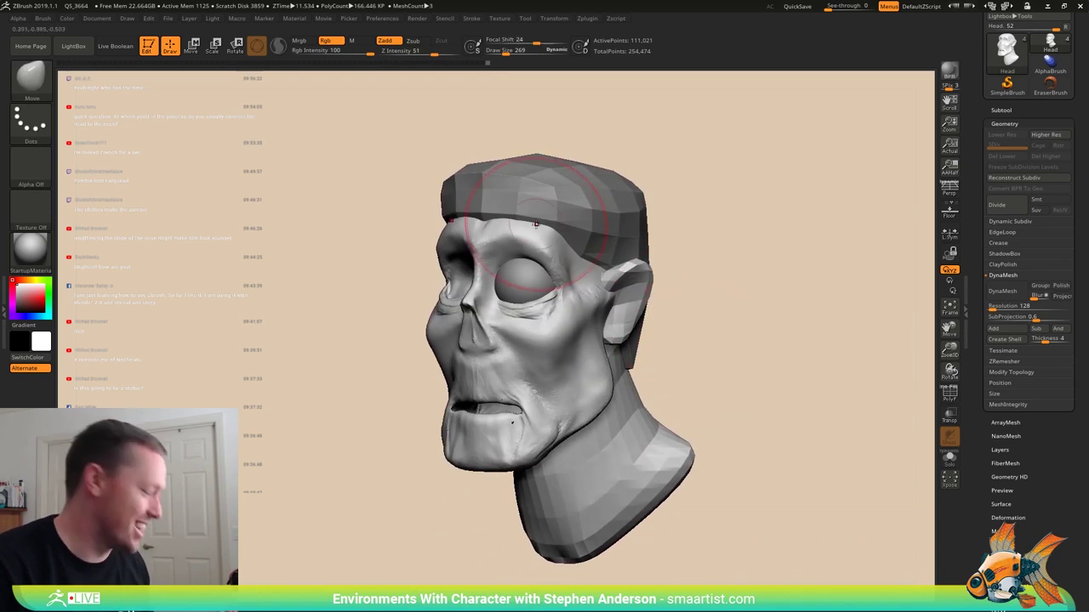
- Make the Hair subtool active and set up the SMARTIST hair insert brush with the TripleStrand mesh at Draw Size 64
key("b")
left_click(490, 422)
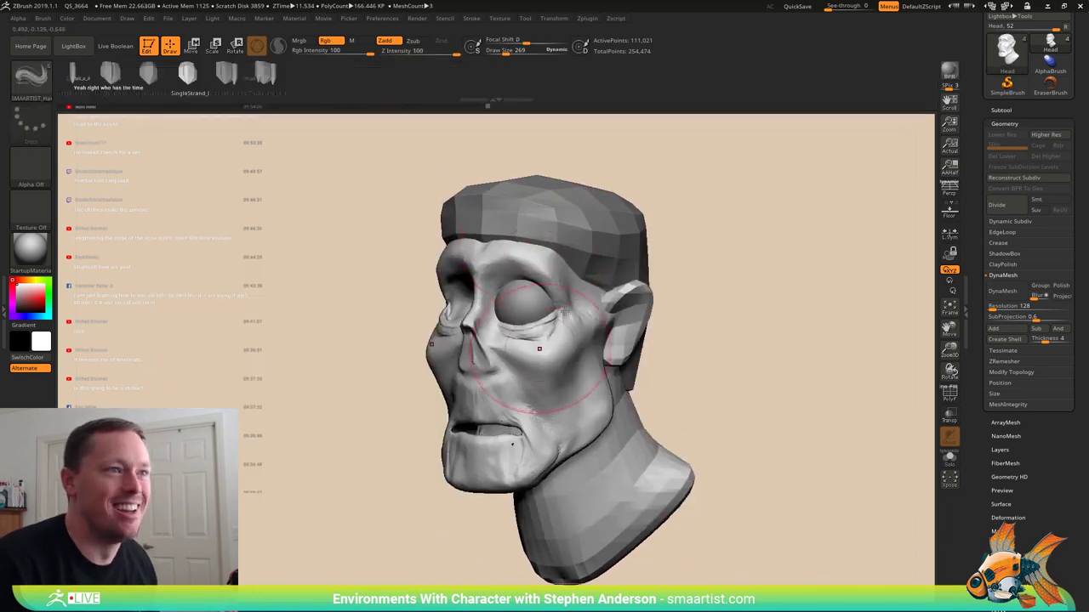
left_click(557, 220, "alt")
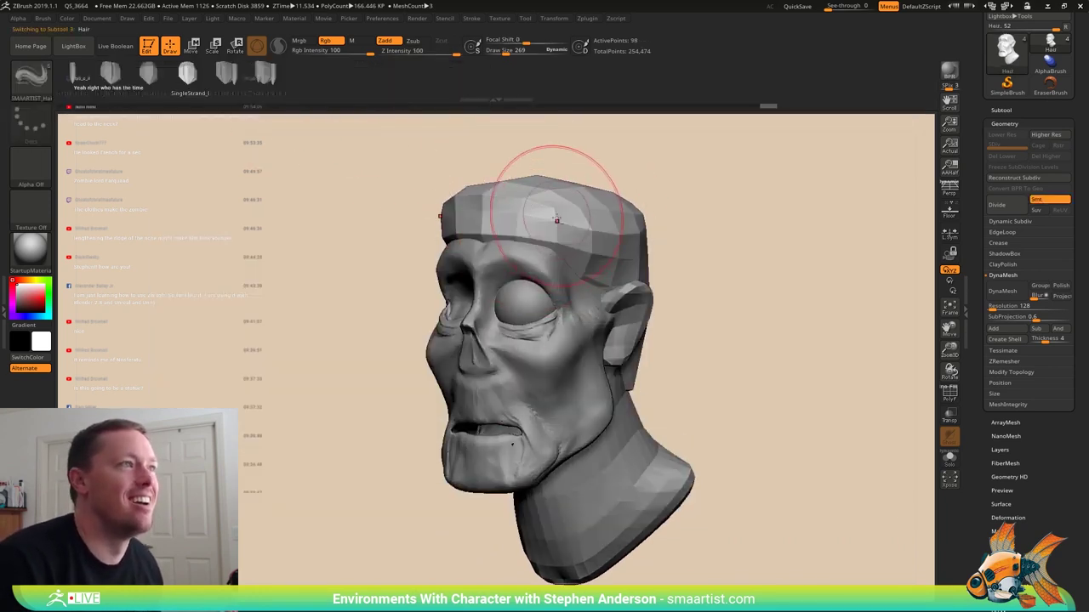
left_click(261, 79)
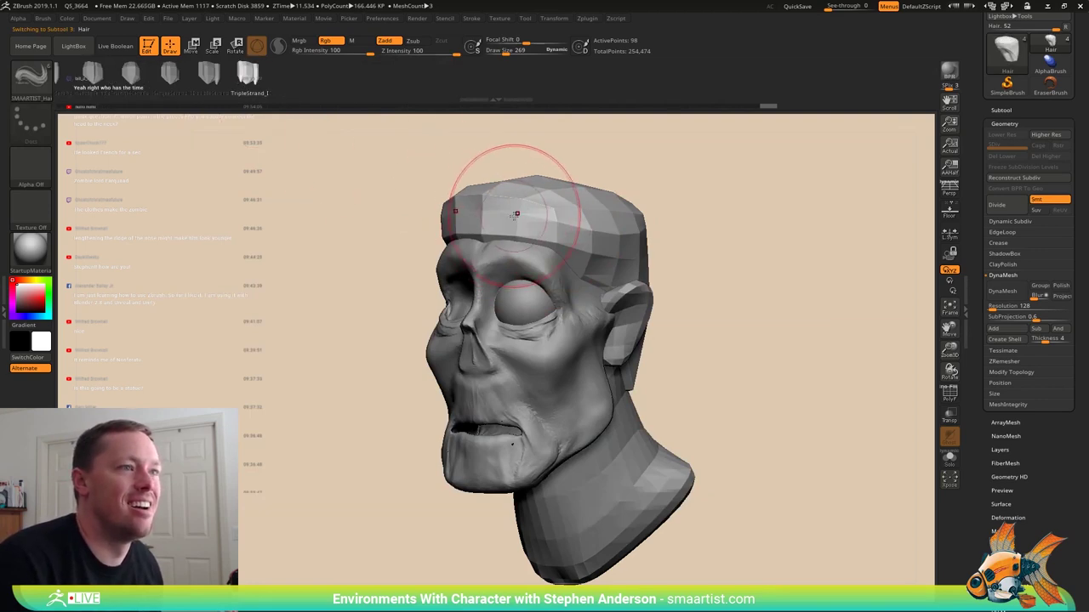
key("s")
left_click_drag(514, 216, 507, 219)
right_click_drag(506, 222, 538, 256)
- Draw a triple hair strand from the front hairline across the forehead to the ear and adjust its curve from several angles
mouse_move(454, 195)
left_mouse_down()
mouse_move(625, 336)
mouse_move(652, 309)
mouse_move(571, 329)
left_mouse_up()
left_click(484, 272)
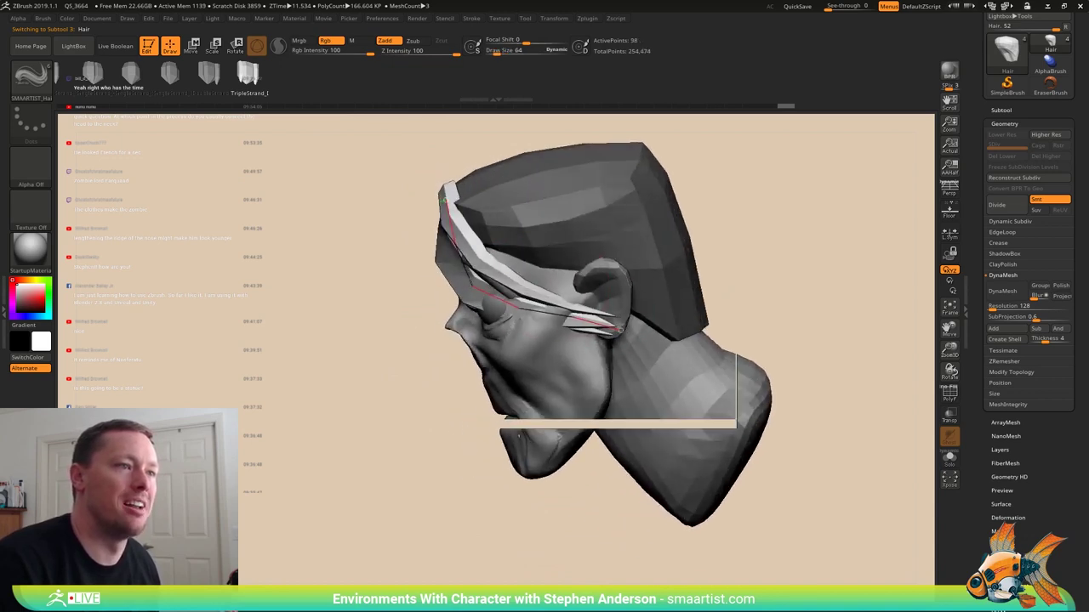
left_click_drag(440, 290, 435, 294)
right_click_drag(444, 264, 586, 248)
mouse_move(417, 200)
right_mouse_down()
mouse_move(466, 262)
mouse_move(364, 276)
right_mouse_up()
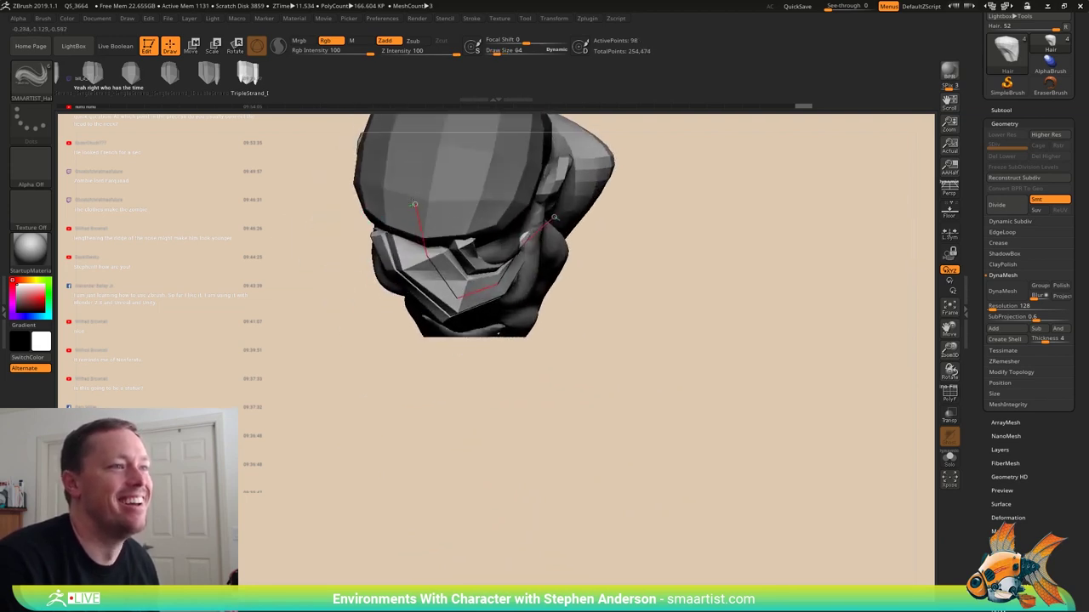
left_click_drag(416, 185, 416, 183)
mouse_move(419, 277)
right_mouse_down()
mouse_move(443, 200)
mouse_move(537, 245)
mouse_move(557, 362)
right_mouse_up()
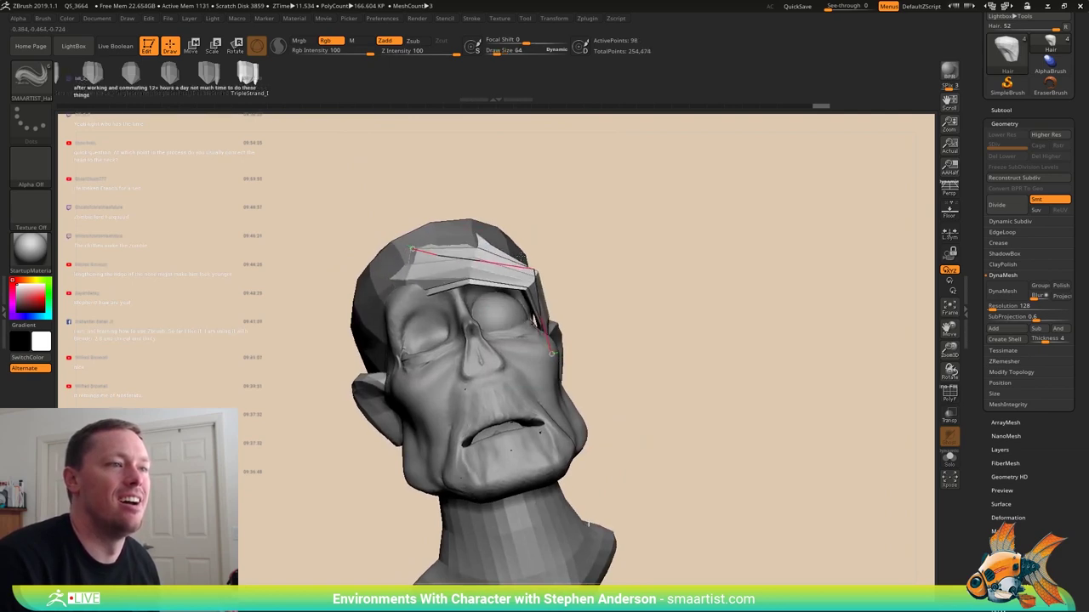
- Pull the strand's curve in against the forehead and temple and adjust its lower end at the ear
right_click_drag(505, 228, 532, 225)
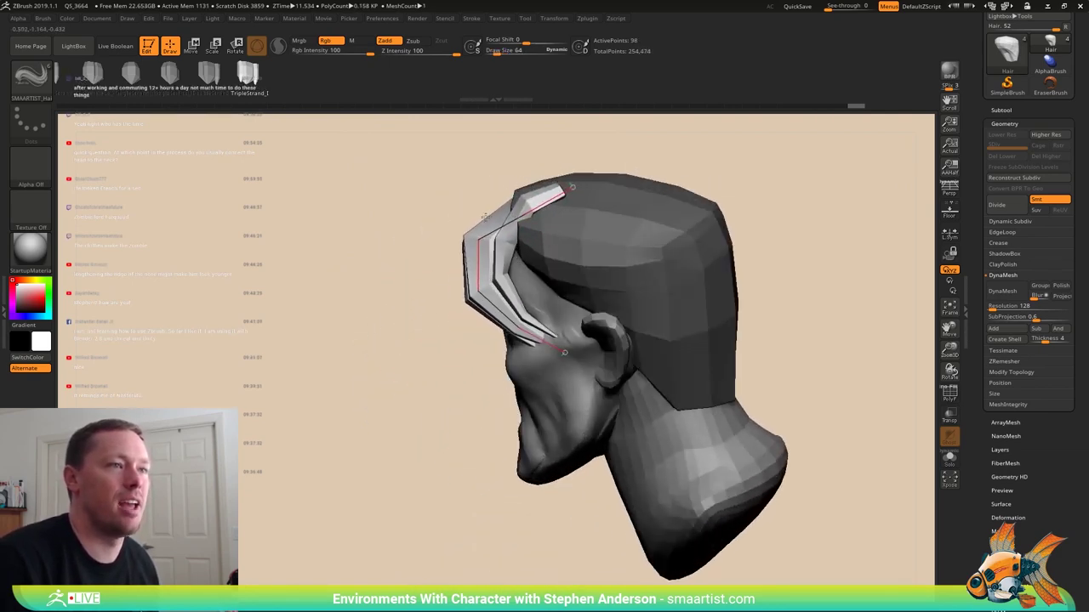
left_click_drag(484, 219, 485, 219)
right_click_drag(464, 223, 551, 272)
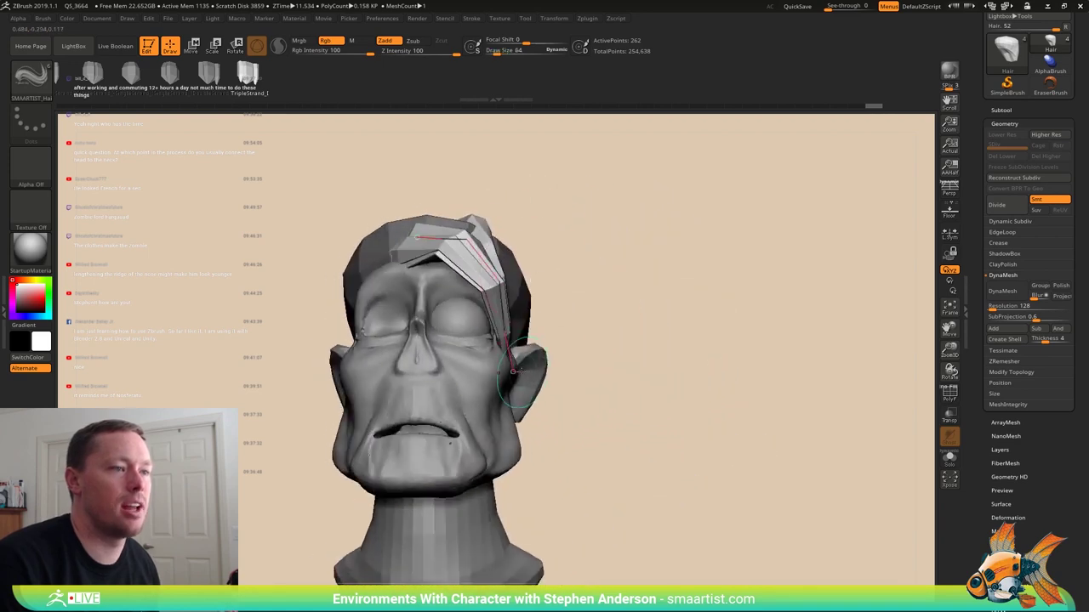
left_click_drag(532, 368, 533, 368)
- Reshape the upper end of the strand's curve over the front of the hair mass, undoing and redoing to compare versions
mouse_move(425, 247)
right_mouse_down()
mouse_move(427, 265)
mouse_move(370, 289)
mouse_move(427, 269)
right_mouse_up()
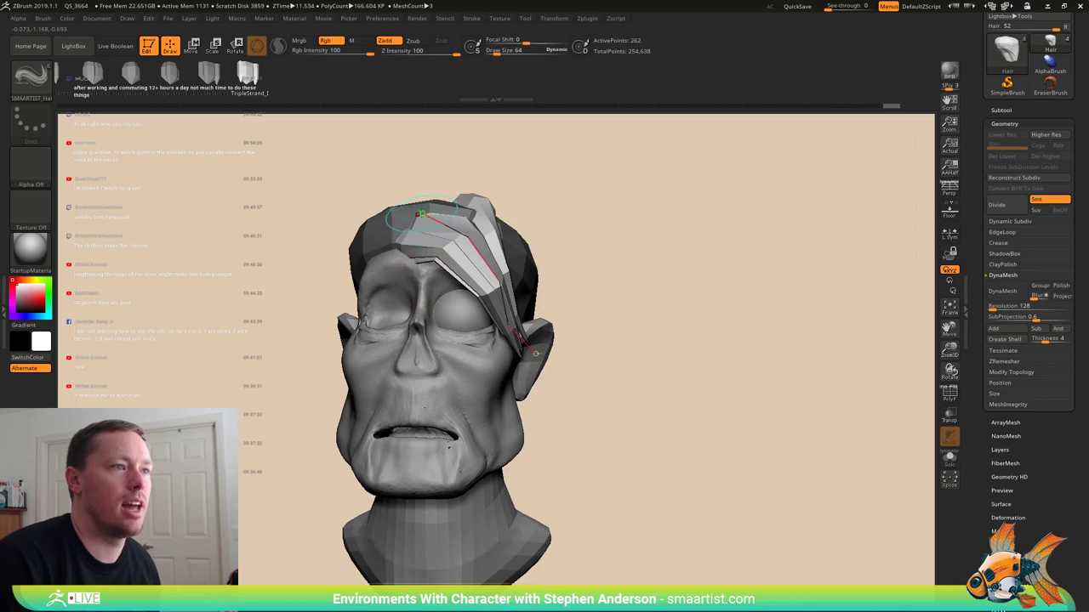
left_click_drag(441, 218, 462, 244)
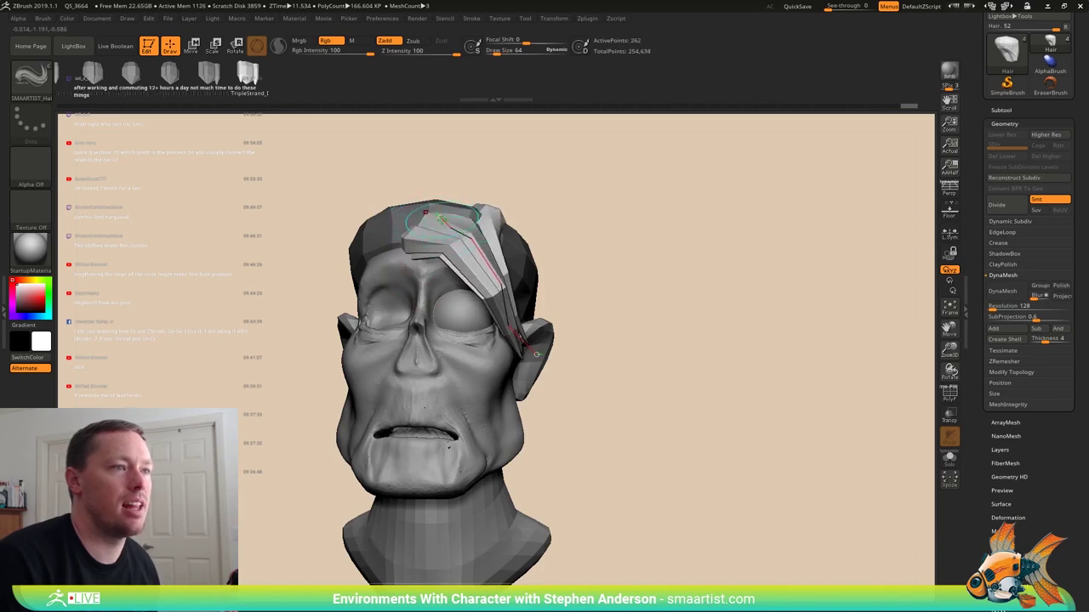
left_click(440, 218)
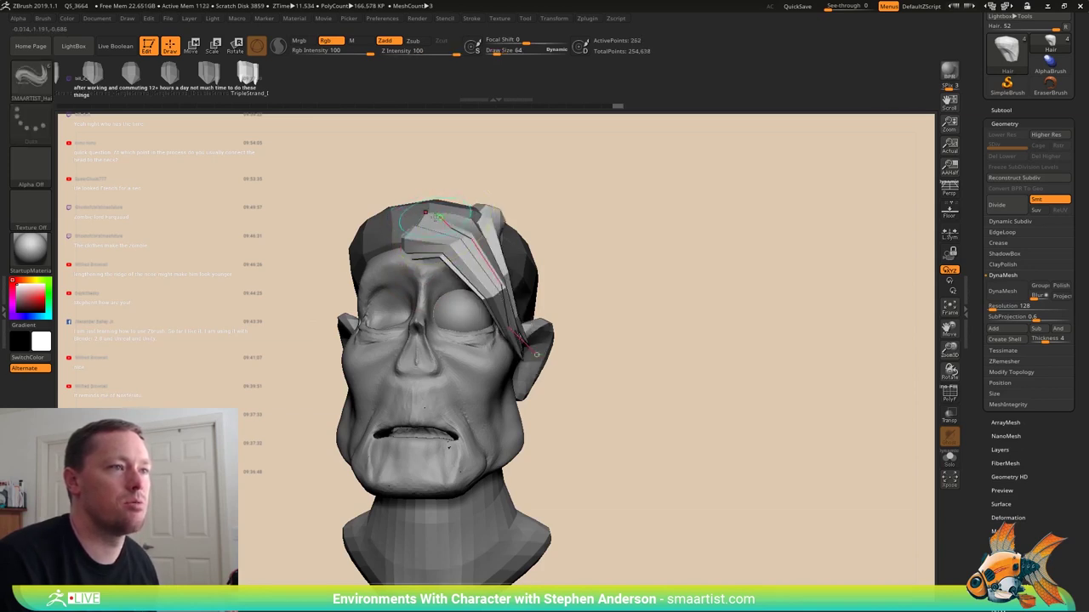
key("ctrl+z")
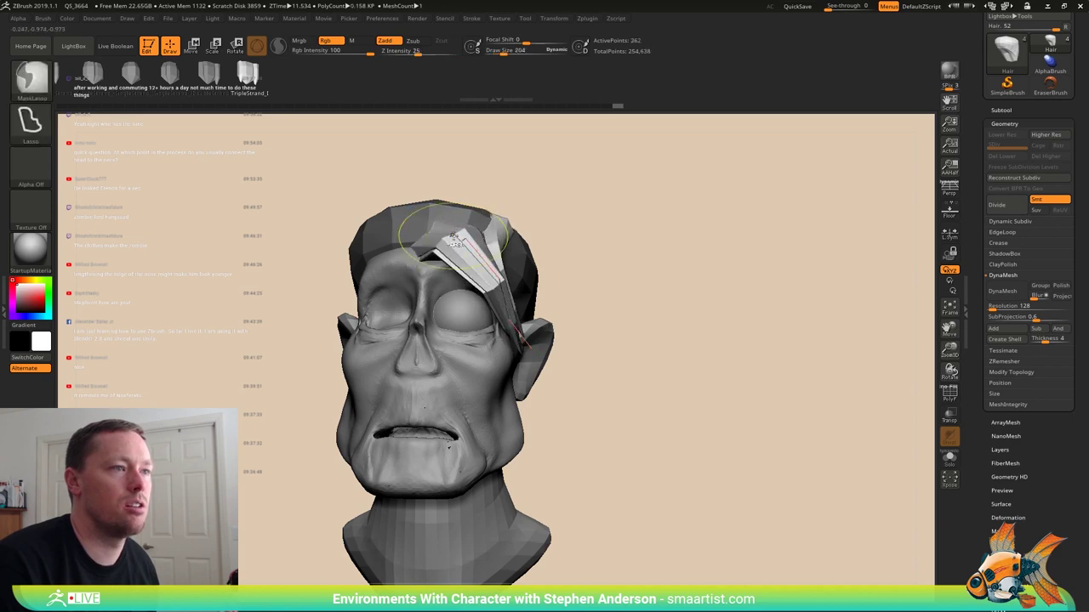
left_click(438, 217)
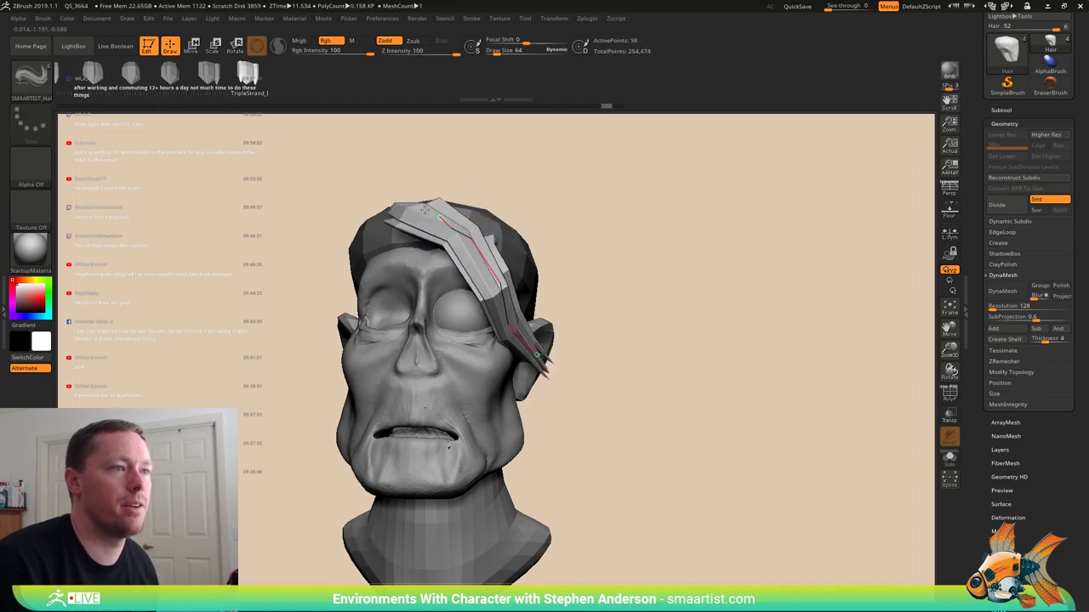
key("ctrl+shift+z")
- Shape the hair strands over the forehead and temple with the Move Topological brush at Draw Size 204
right_click_drag(489, 238, 434, 226)
right_click_drag(460, 438, 439, 425)
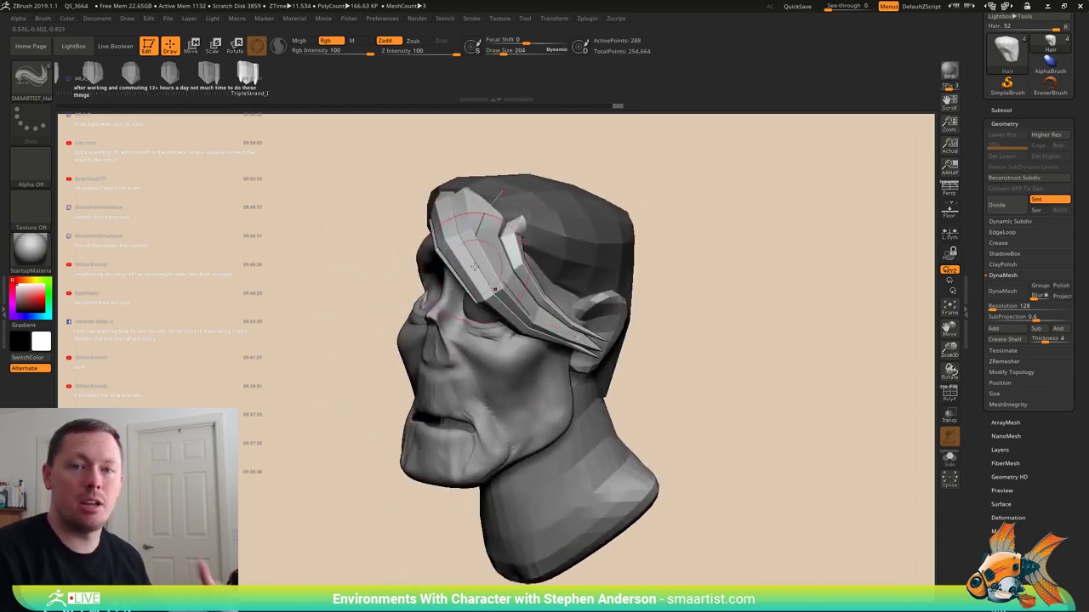
mouse_move(513, 271)
right_mouse_down()
mouse_move(551, 275)
mouse_move(525, 254)
mouse_move(486, 265)
right_mouse_up()
left_click_drag(511, 272, 575, 256)
mouse_move(526, 210)
right_mouse_down("alt")
mouse_move(458, 312)
mouse_move(520, 310)
mouse_move(495, 275)
right_mouse_up("alt")
left_click_drag(494, 274, 486, 255)
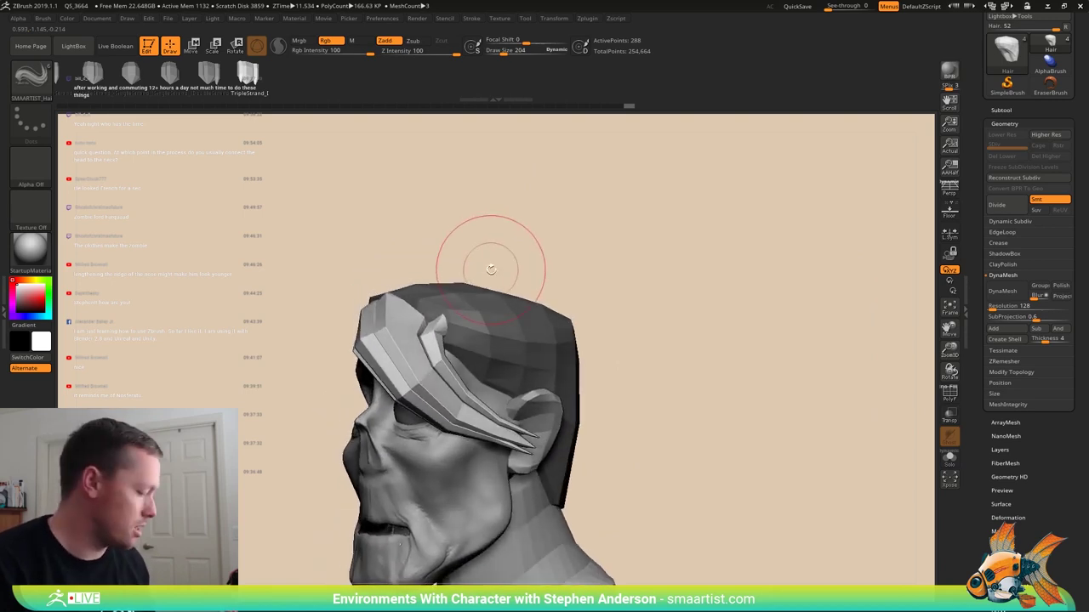
key("b")
key("m")
key("t")
right_click_drag(466, 299, 427, 317)
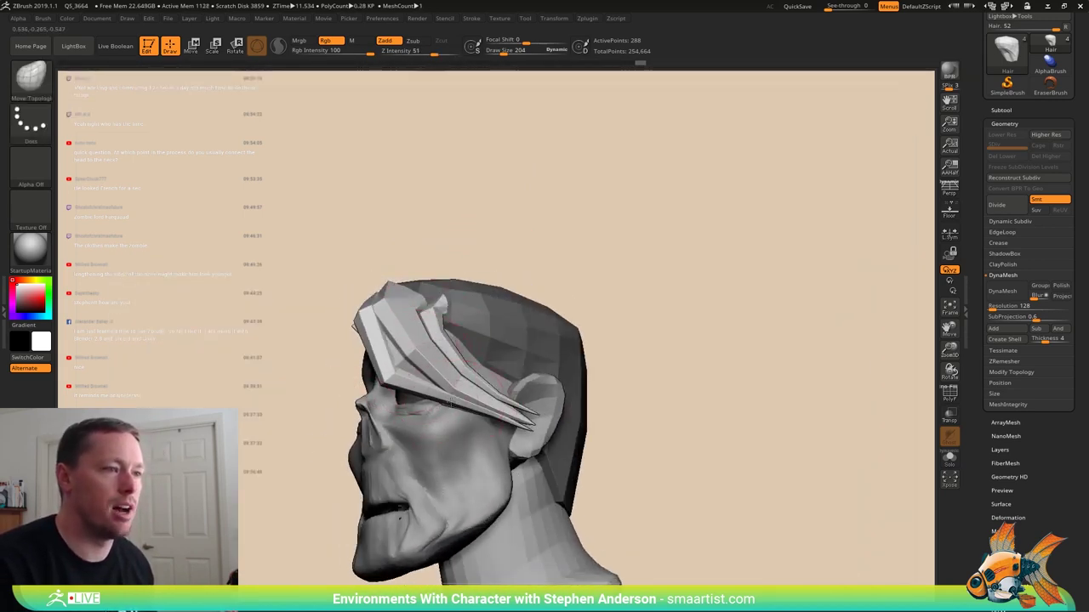
left_click_drag(476, 428, 444, 419)
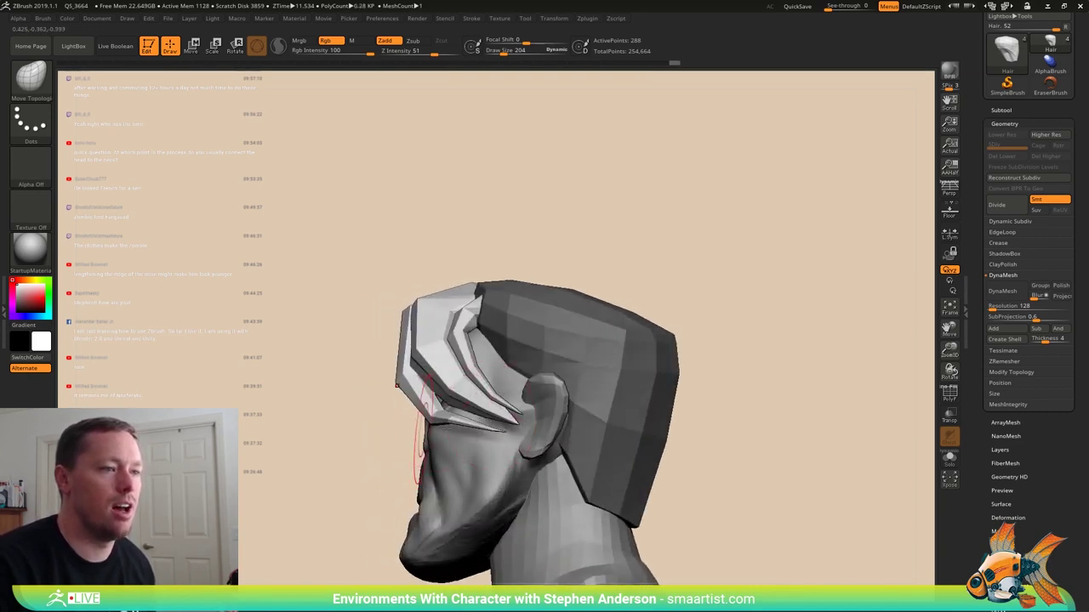
left_click_drag(397, 385, 429, 392)
- Turn on PolyFrame display and pull the lowest strand down over the brow with Move Topological at Draw Size 323
key("s")
left_click_drag(522, 427, 528, 428)
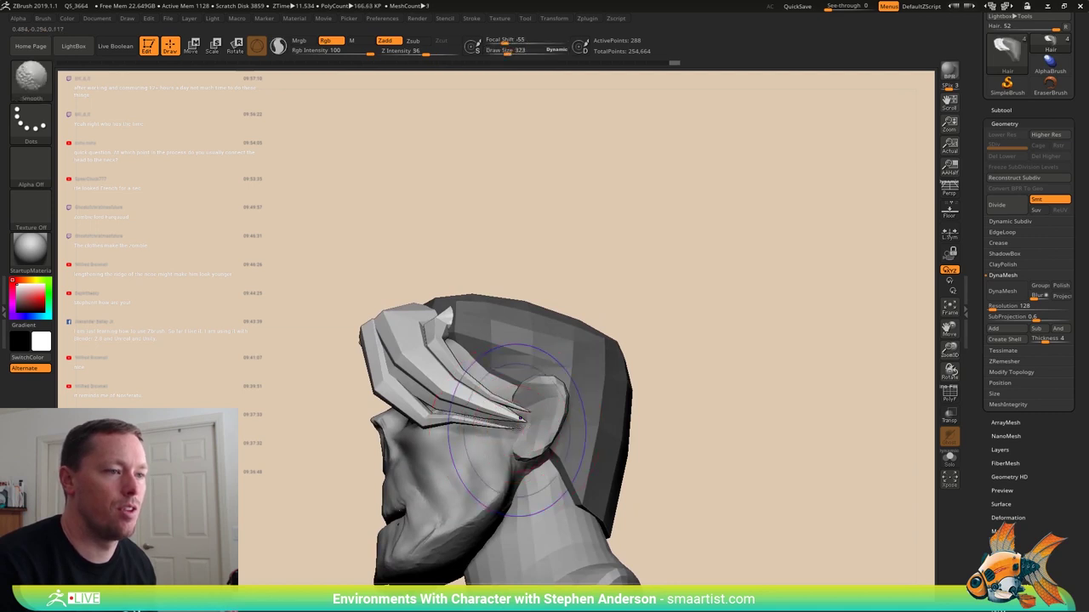
key("shift+f")
right_click_drag(481, 422, 510, 427)
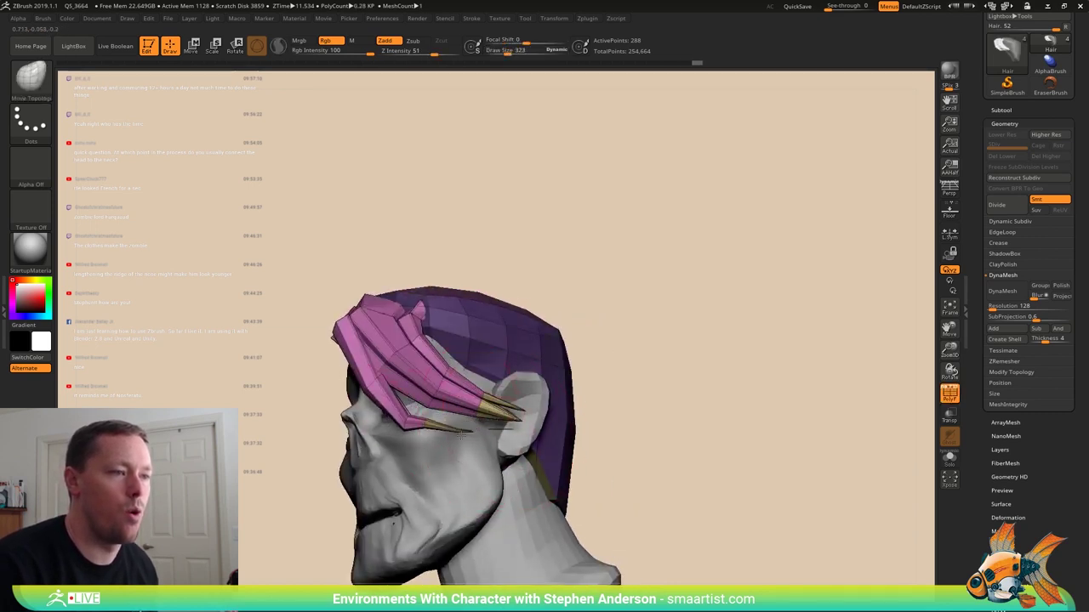
right_click_drag(411, 439, 415, 404)
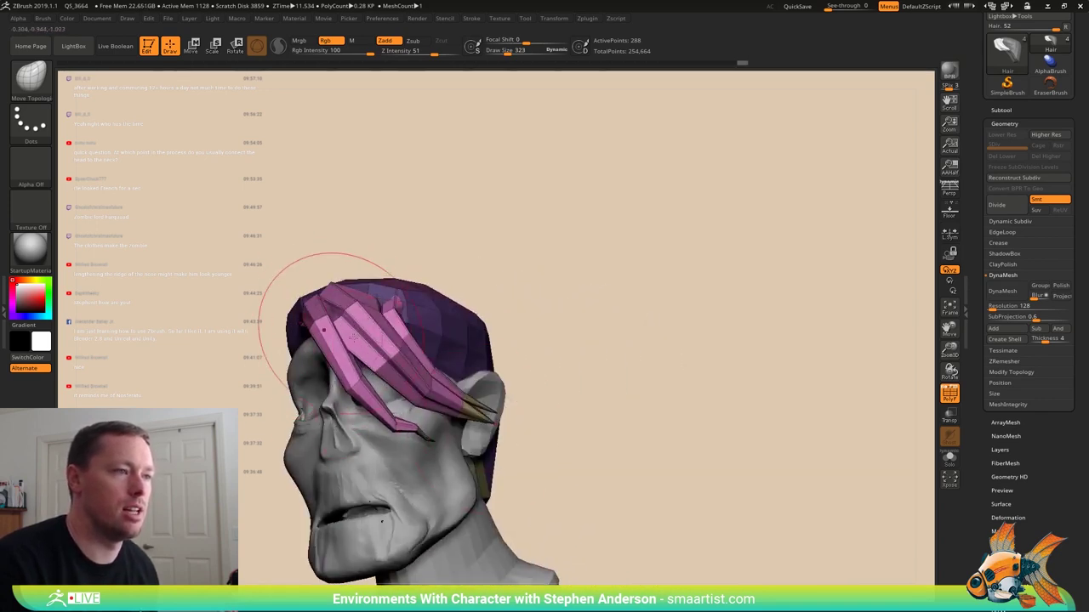
- Reshape the hair strands over the forehead and temple with the Move Topological brush at Draw Size 323, with PolyFrame display off at the end
right_click_drag(351, 337, 429, 359)
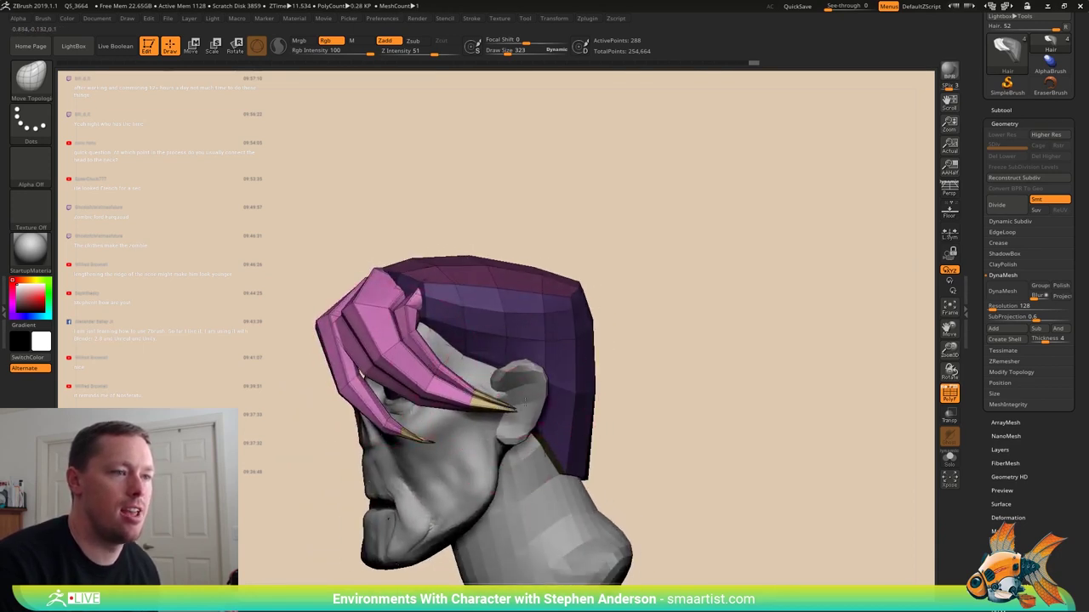
right_click_drag(529, 394, 499, 390)
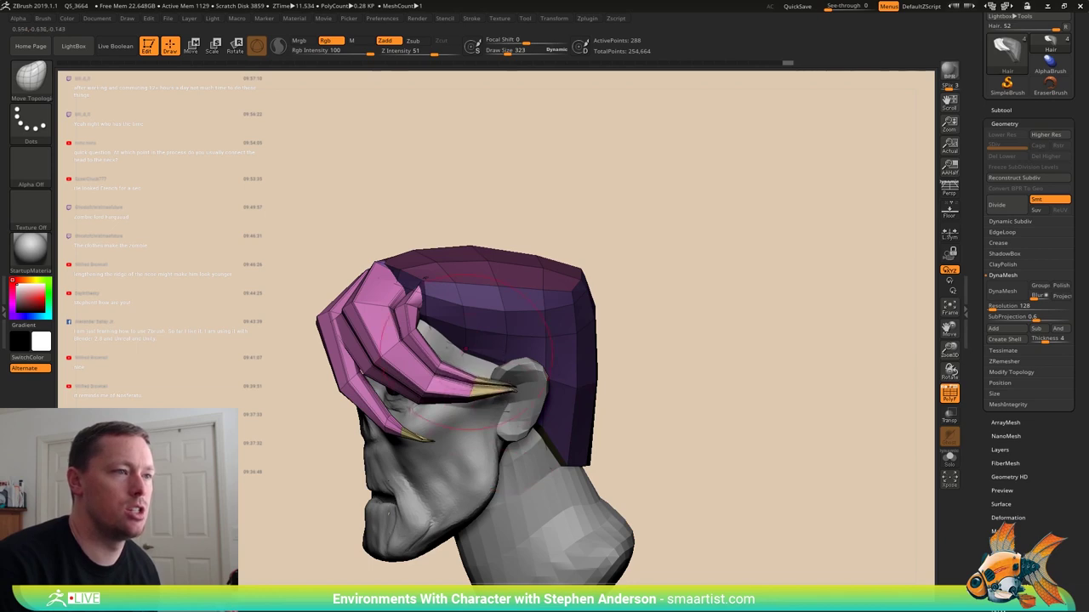
right_click_drag(466, 348, 486, 350)
left_click_drag(417, 322, 435, 329)
mouse_move(437, 330)
right_mouse_down()
mouse_move(472, 299)
mouse_move(504, 308)
right_mouse_up()
left_click_drag(393, 361, 404, 354)
left_click_drag(425, 309, 427, 293)
mouse_move(421, 280)
right_mouse_down()
mouse_move(390, 294)
mouse_move(401, 244)
right_mouse_up()
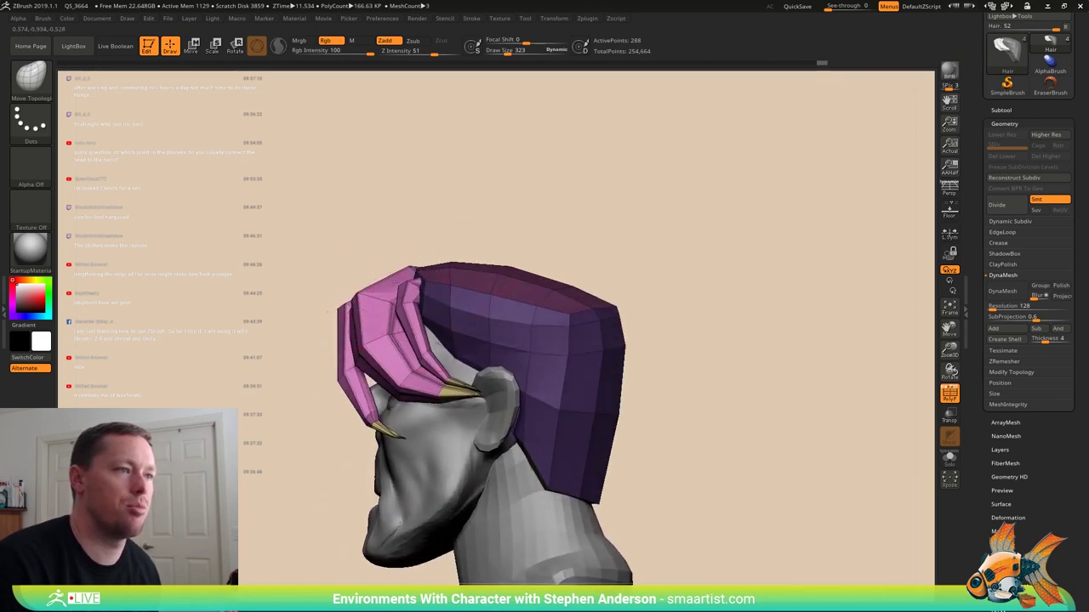
right_click_drag(360, 284, 485, 304)
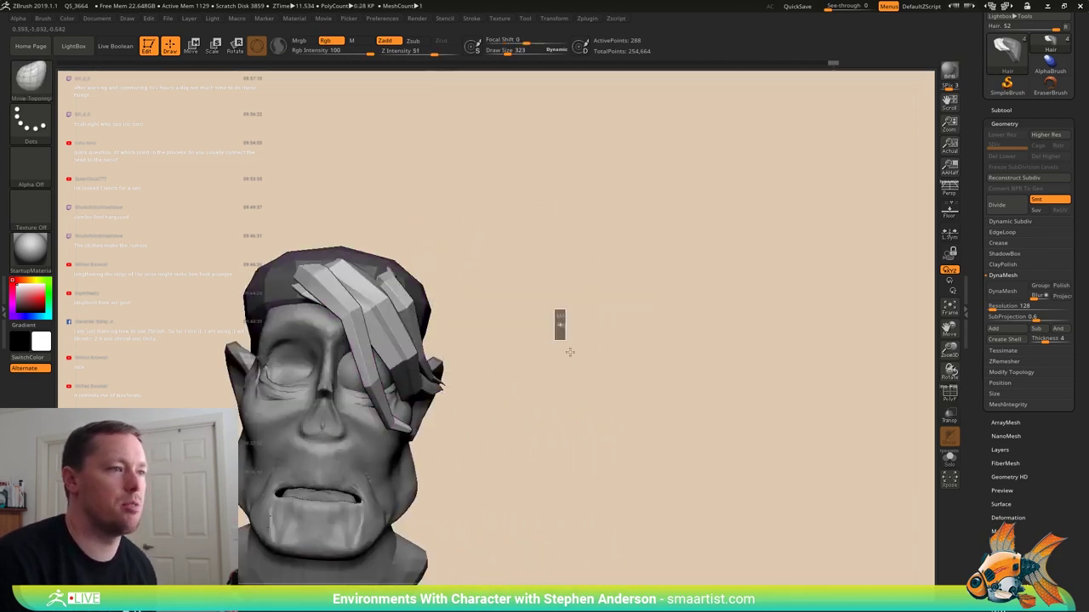
mouse_move(570, 352)
right_mouse_down()
mouse_move(576, 369)
mouse_move(664, 362)
mouse_move(649, 401)
mouse_move(711, 383)
mouse_move(655, 403)
mouse_move(654, 367)
right_mouse_up()
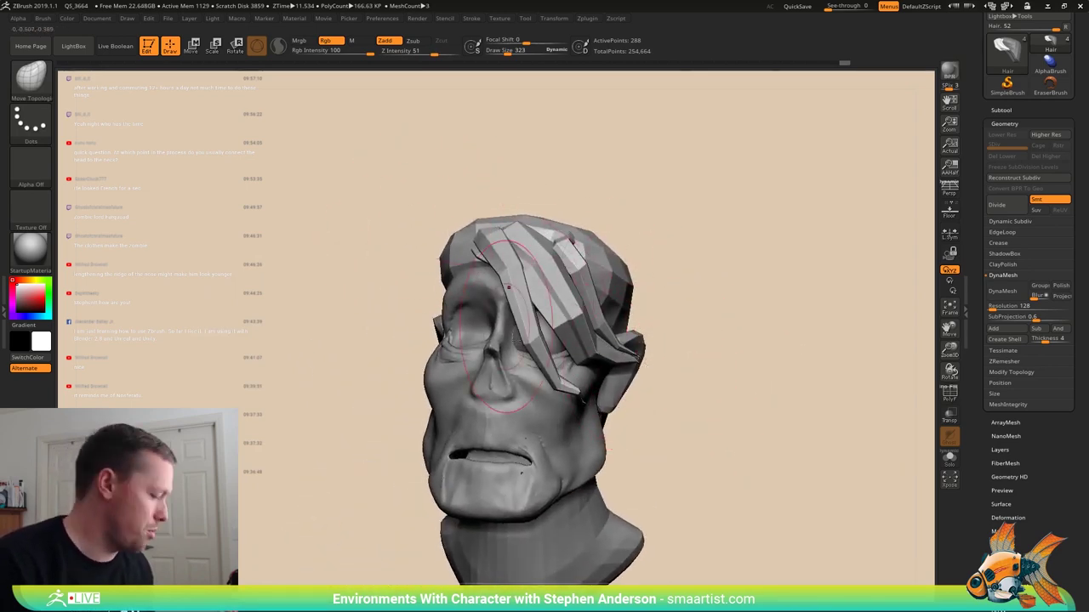
- Choose the SMAARTIST hair brush's single strand and insert one at Draw Size 148 along the front of the hair mass
key("b")
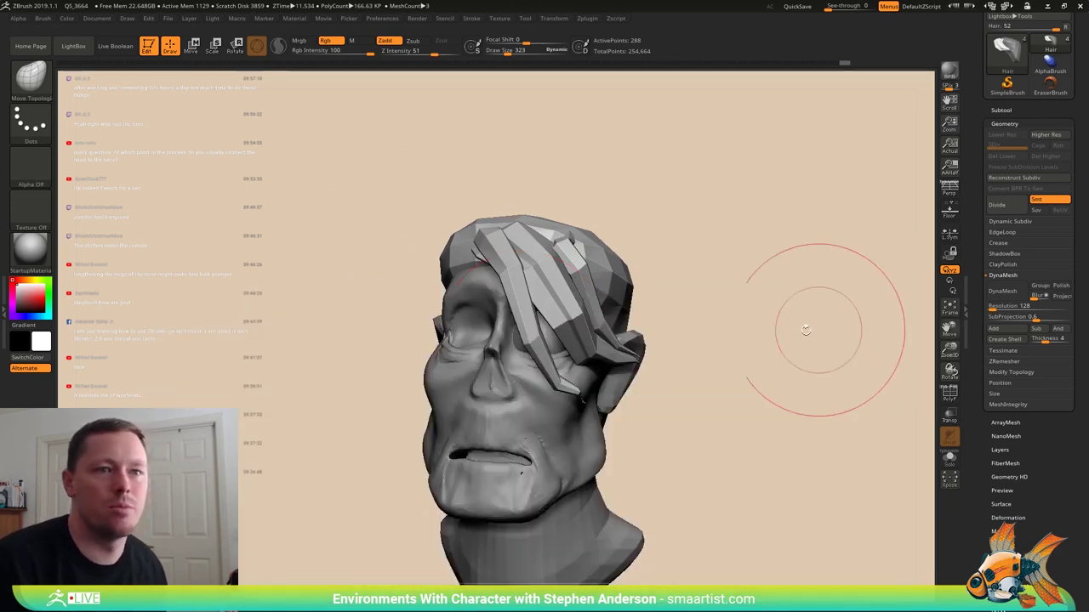
key("b")
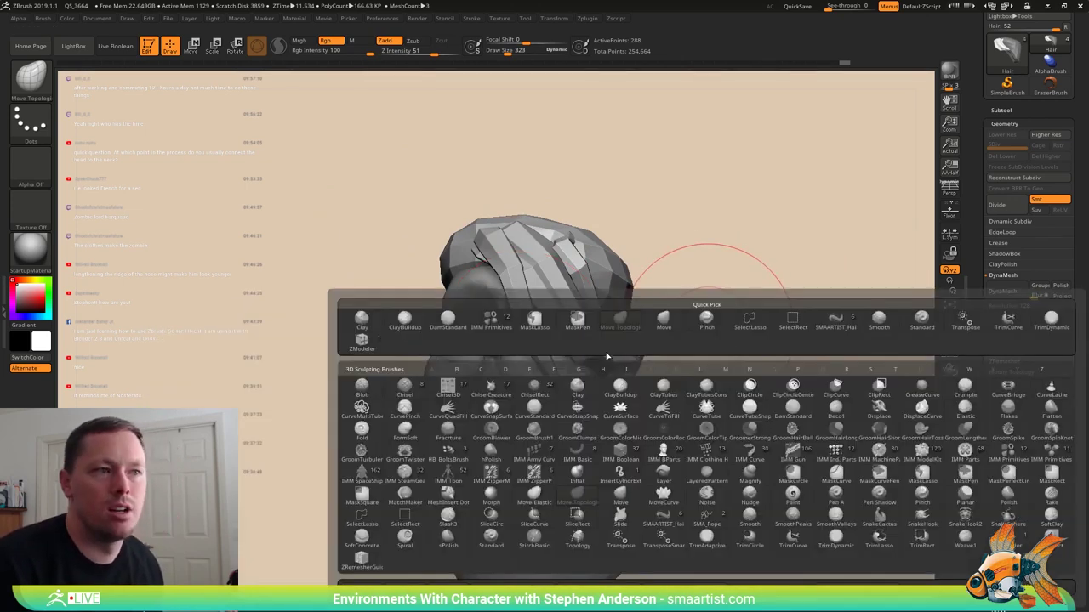
left_click(840, 321)
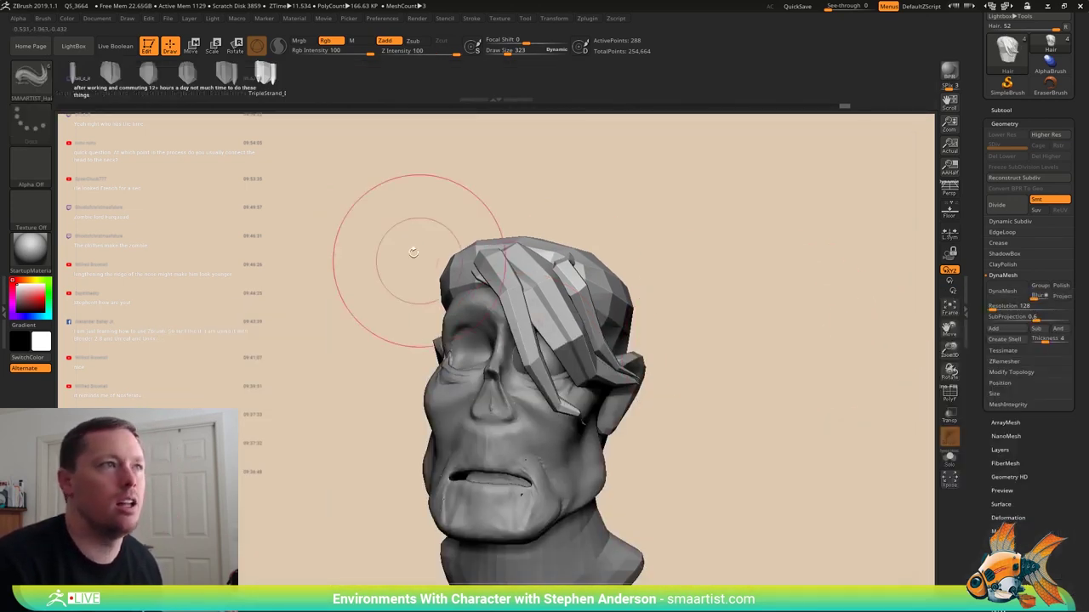
right_click_drag(415, 256, 520, 259)
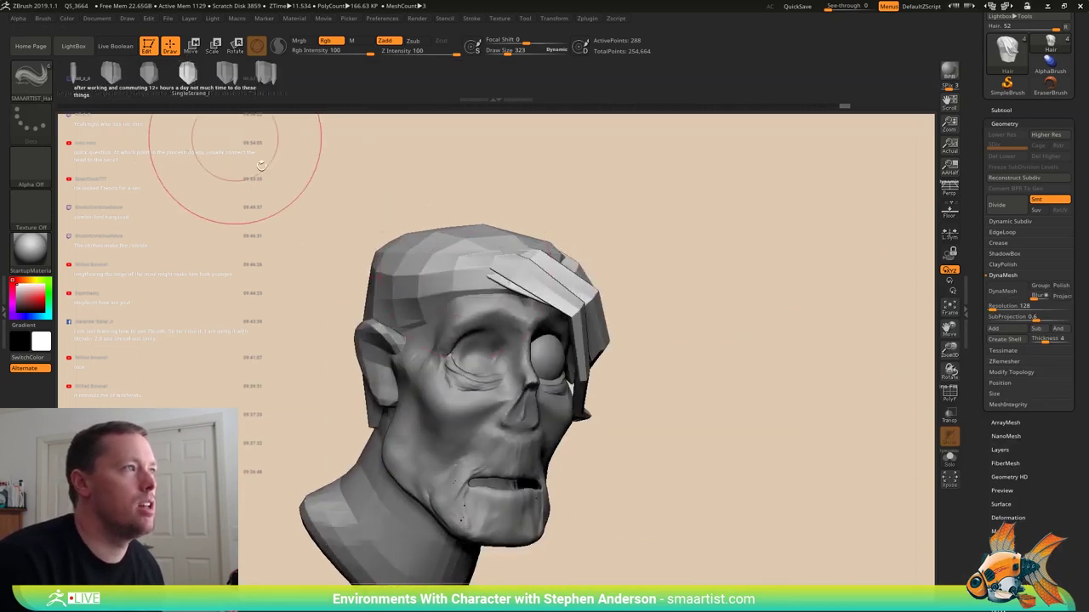
mouse_move(231, 145)
right_mouse_down()
mouse_move(462, 244)
mouse_move(495, 276)
mouse_move(480, 277)
right_mouse_up()
key("s")
left_click_drag(569, 312, 606, 437)
mouse_move(719, 409)
right_mouse_down()
mouse_move(643, 367)
mouse_move(631, 261)
right_mouse_up()
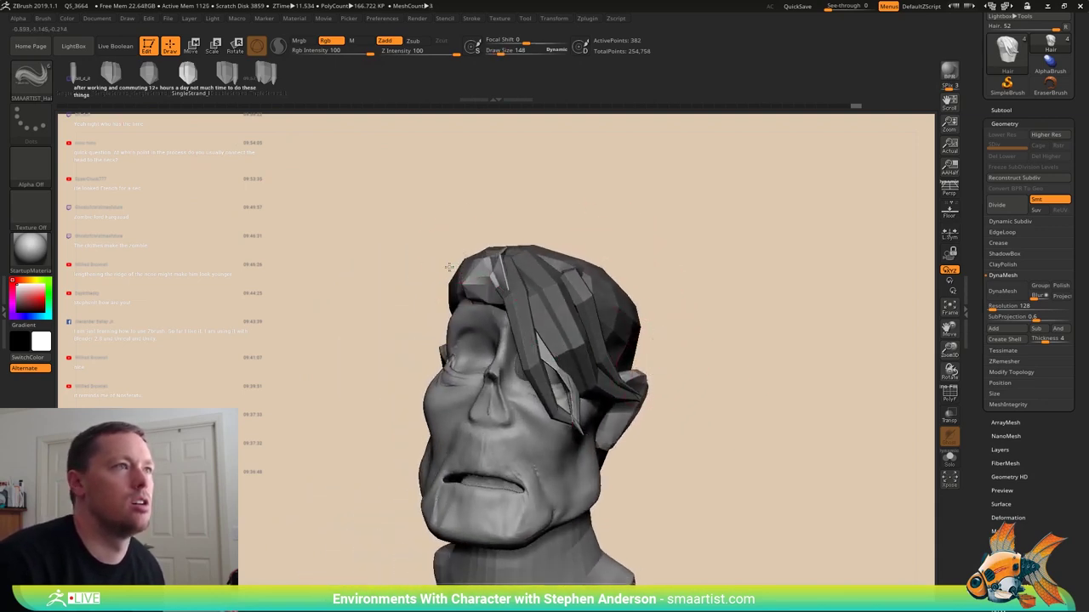
- Bend the new strand's curve out over the forehead at Draw Size 64, undoing the first adjustment
right_click_drag(449, 267, 445, 258)
mouse_move(491, 282)
left_mouse_down()
mouse_move(399, 284)
mouse_move(441, 295)
left_mouse_up()
key("ctrl+z")
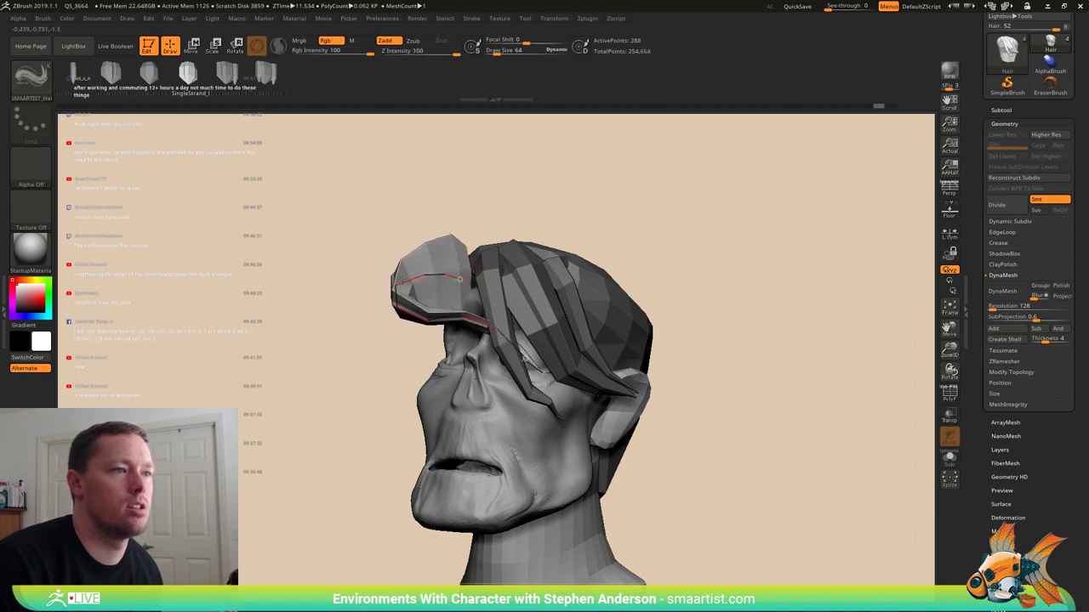
mouse_move(417, 279)
left_mouse_down()
mouse_move(360, 287)
mouse_move(403, 272)
mouse_move(459, 278)
mouse_move(443, 276)
left_mouse_up()
left_click_drag(376, 279, 573, 297)
left_click_drag(456, 281, 434, 274)
right_click_drag(451, 276, 357, 272)
- Set the Draw Size to 235 and sweep the strand's curve across the forehead toward the temple
key("s")
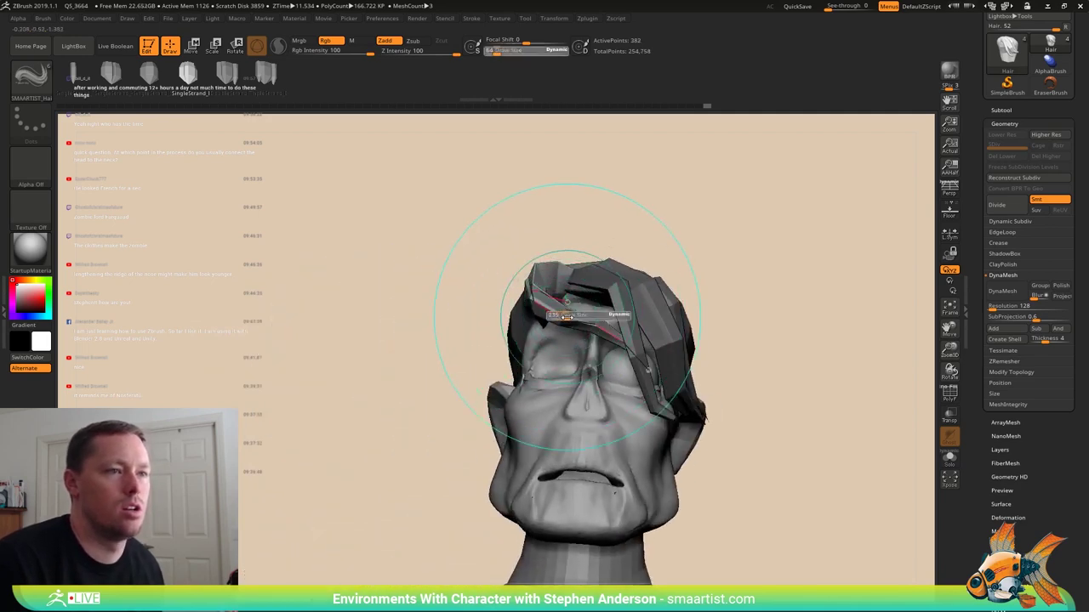
left_click(560, 316)
left_click_drag(559, 318, 536, 314)
mouse_move(633, 331)
right_mouse_down()
mouse_move(600, 364)
mouse_move(576, 361)
mouse_move(582, 342)
right_mouse_up()
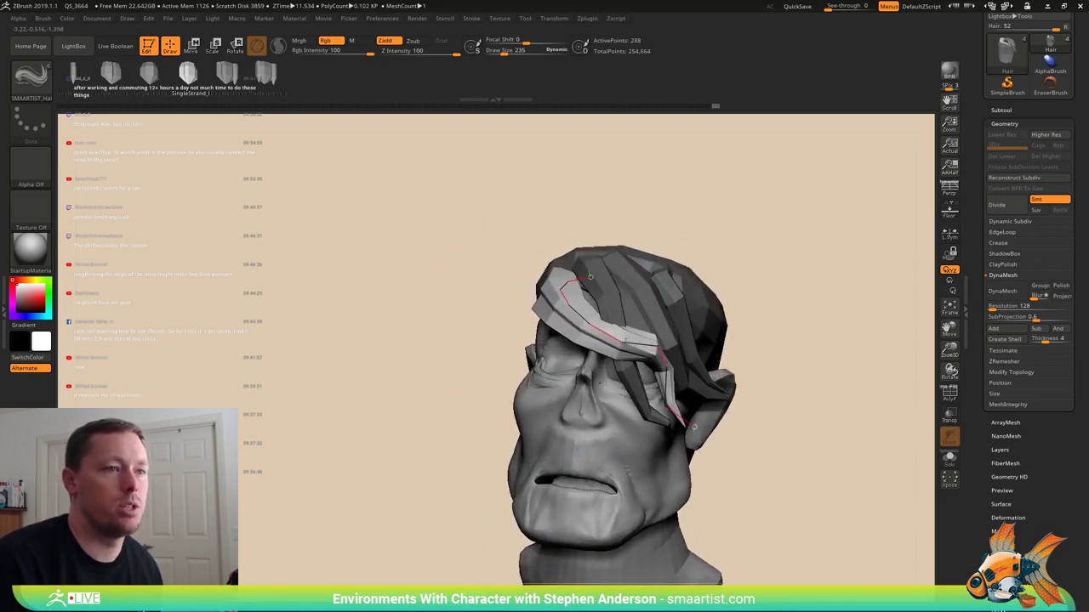
left_click_drag(642, 351, 657, 352)
mouse_move(657, 352)
right_mouse_down()
mouse_move(656, 319)
mouse_move(606, 330)
right_mouse_up()
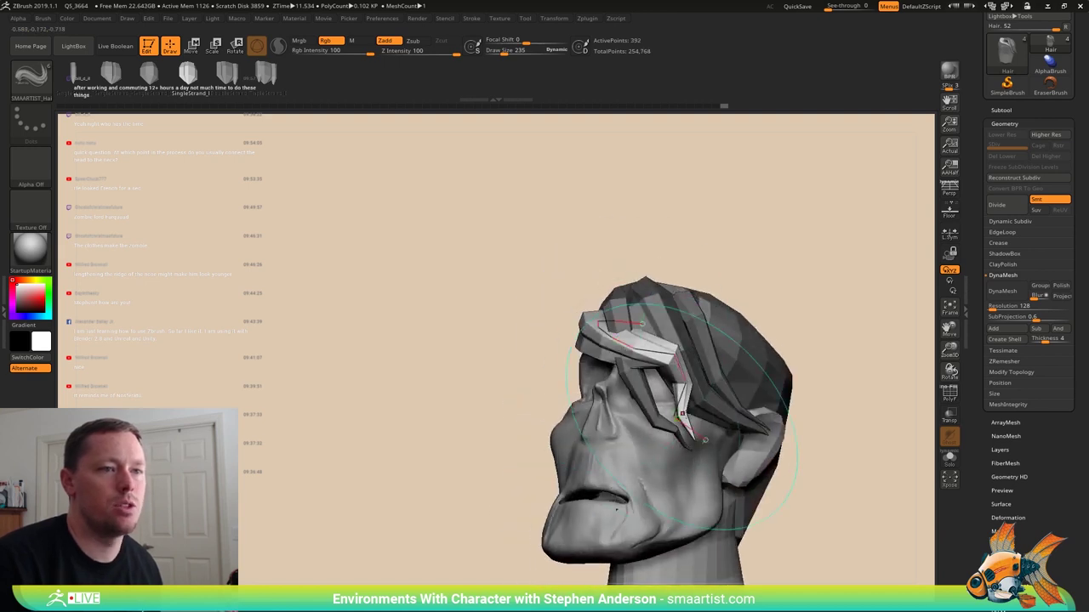
- Undo the last curve change and pull the middle of the strand in against the brow and front hairline
left_click_drag(676, 379, 677, 378)
mouse_move(677, 379)
right_mouse_down()
mouse_move(699, 384)
mouse_move(699, 361)
right_mouse_up()
key("ctrl+z")
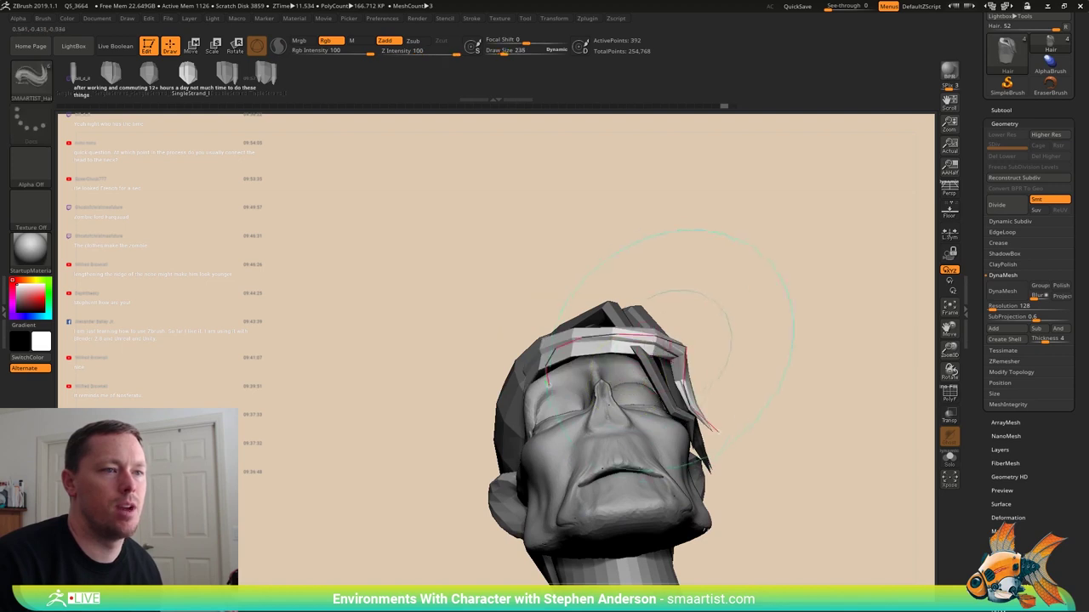
left_click_drag(685, 351, 688, 352)
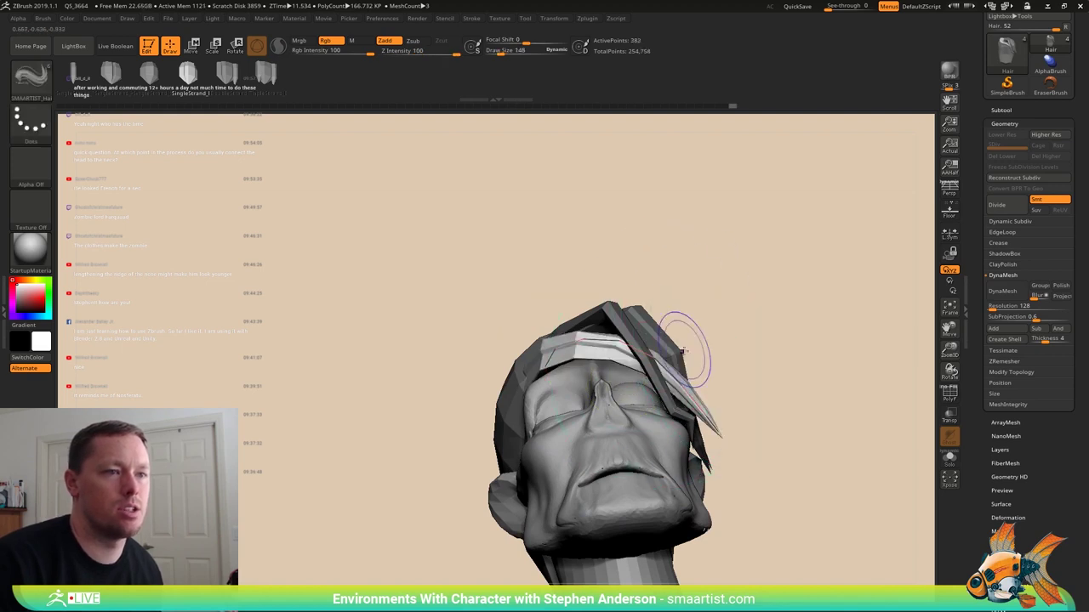
mouse_move(688, 352)
right_mouse_down()
mouse_move(668, 342)
mouse_move(659, 357)
right_mouse_up()
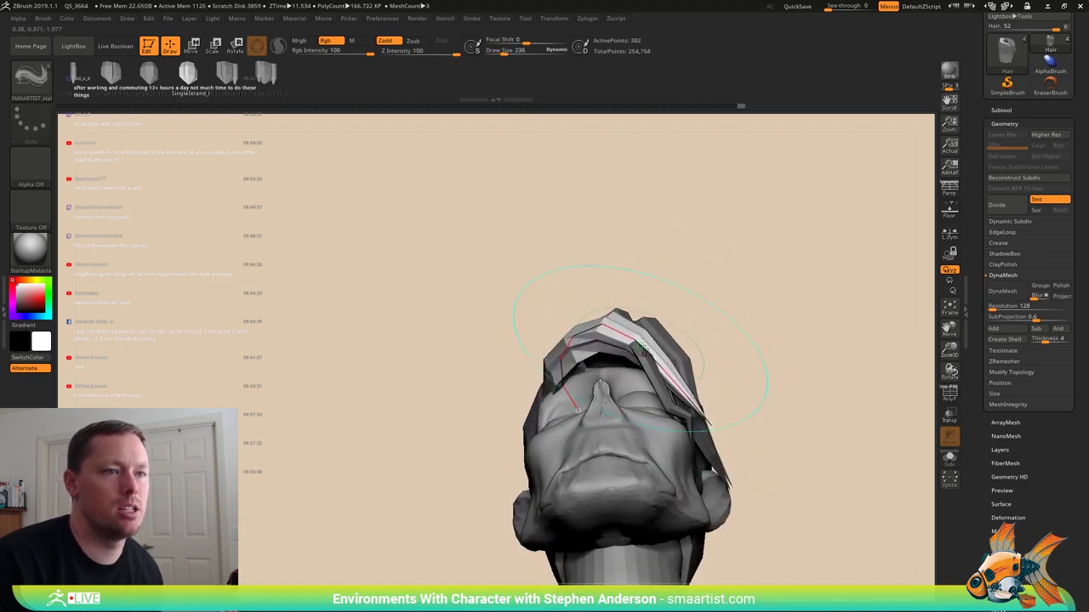
left_click_drag(644, 348, 685, 296)
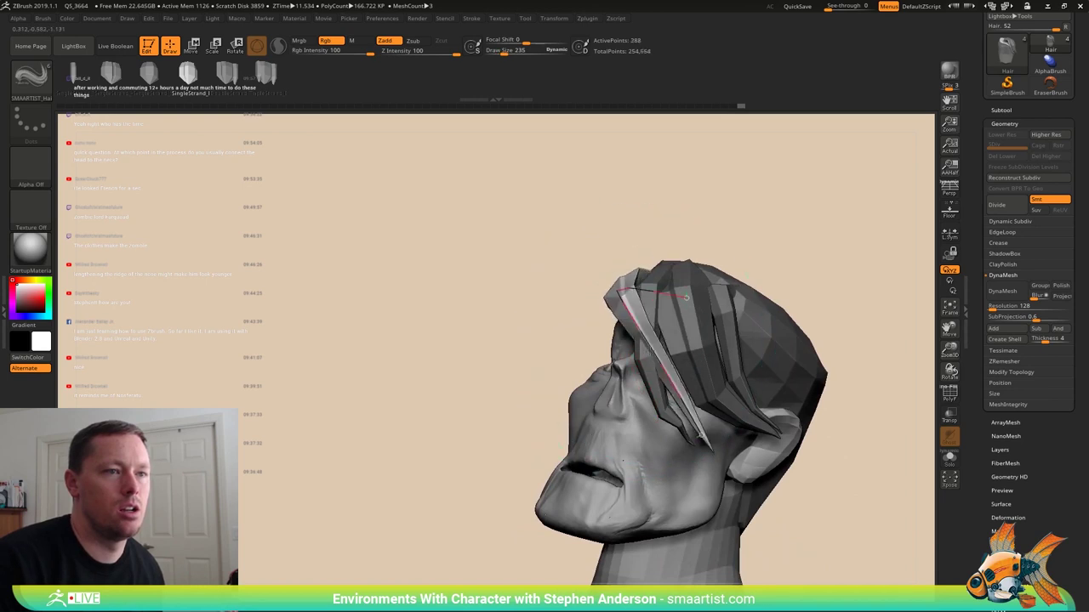
- Compare versions of the strand's curve with undo and redo, and pull its lower end up toward the temple
key("ctrl+shift+z")
mouse_move(686, 297)
right_mouse_down()
mouse_move(753, 299)
mouse_move(714, 308)
right_mouse_up()
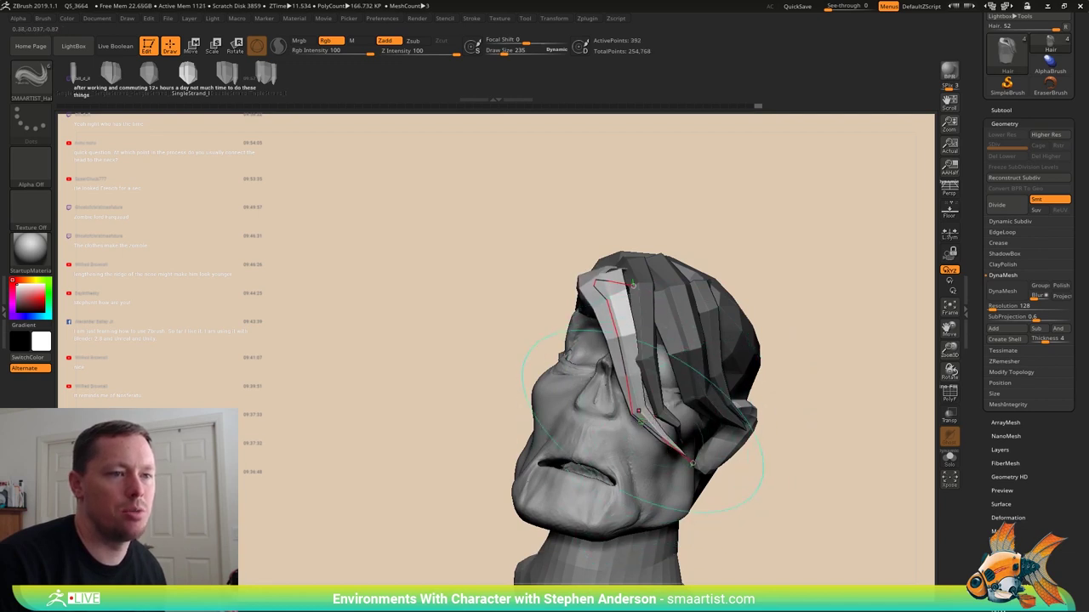
key("ctrl+z")
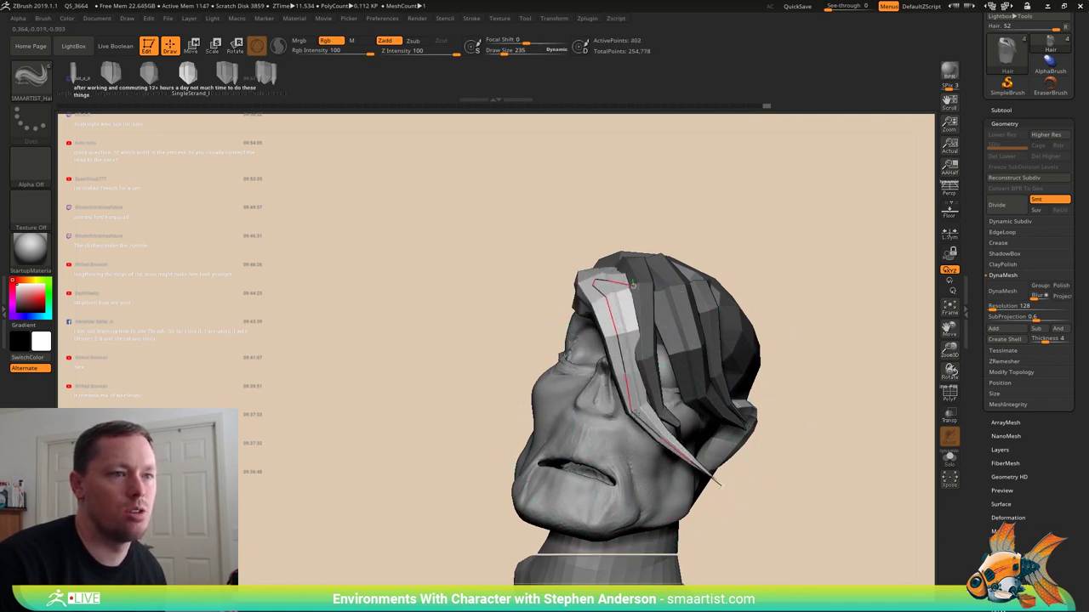
key("ctrl+shift+z")
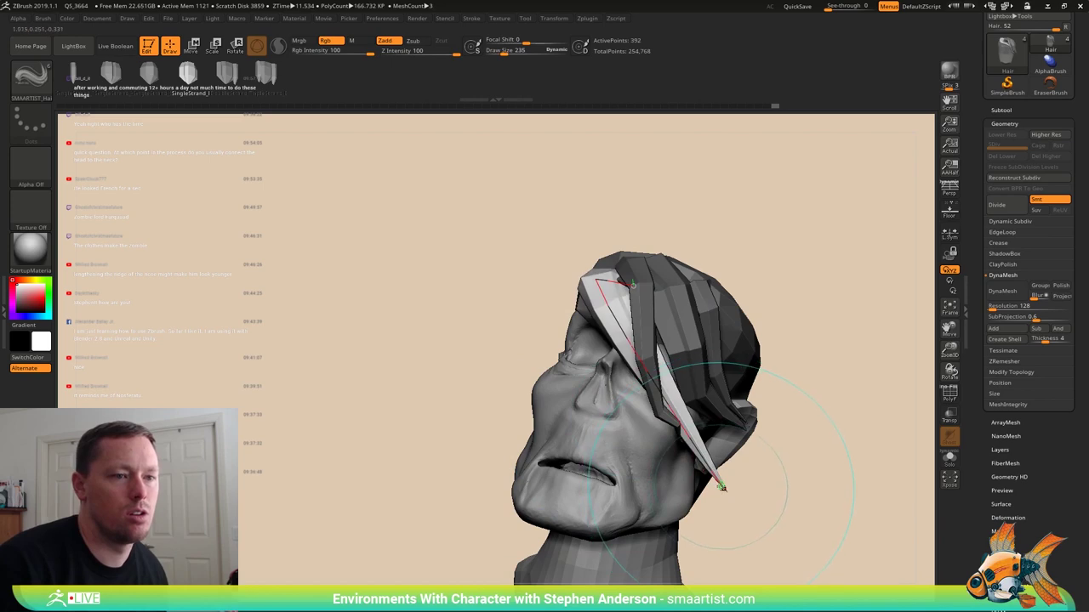
left_click_drag(721, 487, 697, 442)
key("ctrl+shift+z")
mouse_move(673, 391)
right_mouse_down()
mouse_move(670, 404)
mouse_move(587, 434)
mouse_move(671, 390)
mouse_move(643, 351)
right_mouse_up()
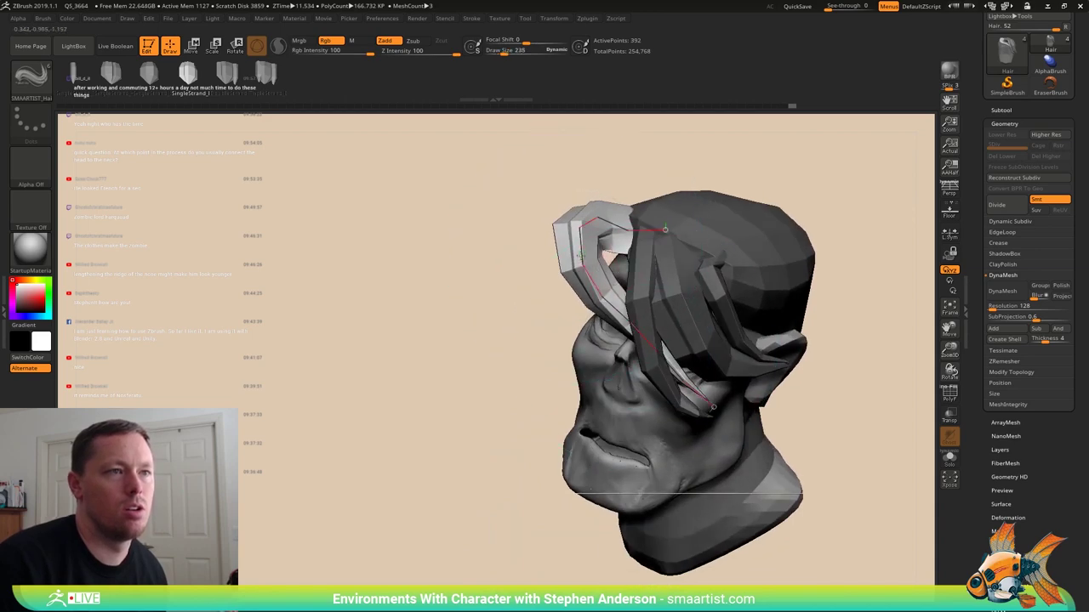
- Pull the protruding upper bend of the strand's curve back against the front of the hair mass
left_click_drag(581, 255, 619, 270)
right_click_drag(584, 260, 610, 265)
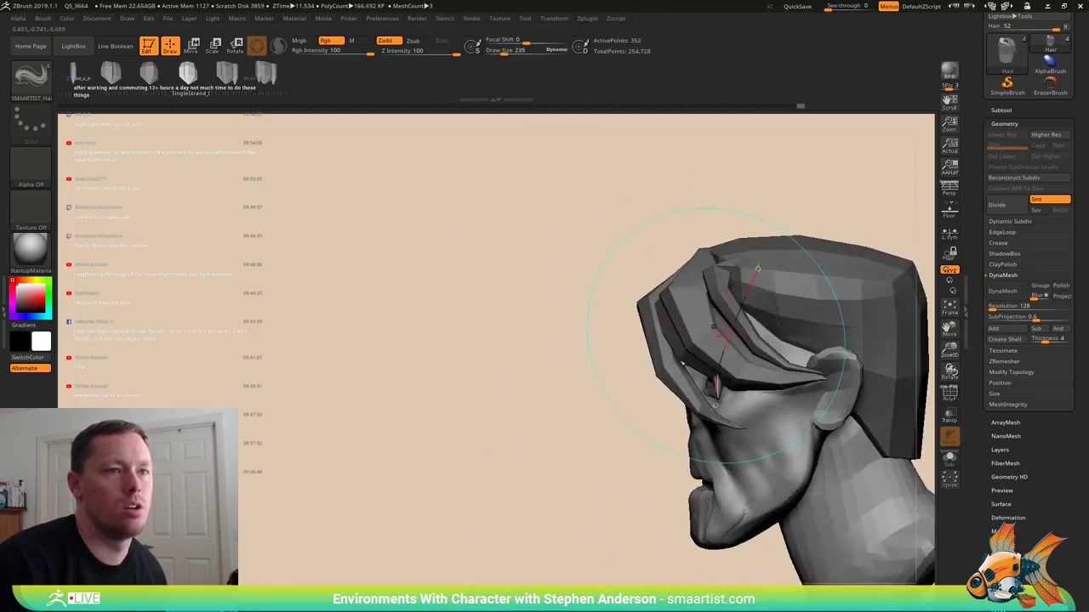
right_click_drag(714, 332, 626, 272)
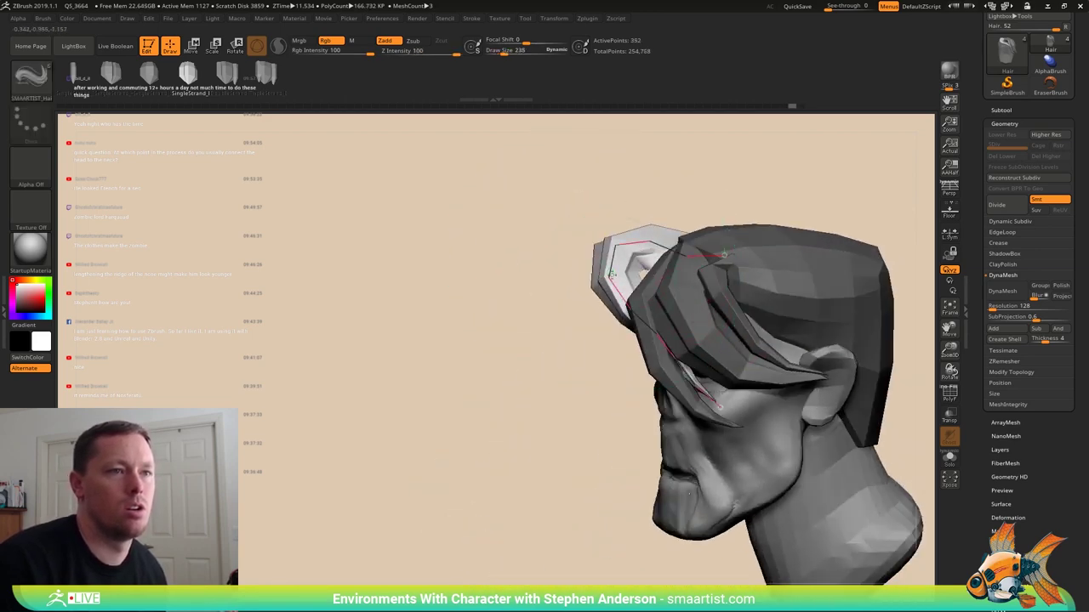
mouse_move(701, 323)
right_mouse_down()
mouse_move(659, 302)
mouse_move(668, 310)
right_mouse_up()
left_click_drag(653, 313, 587, 287)
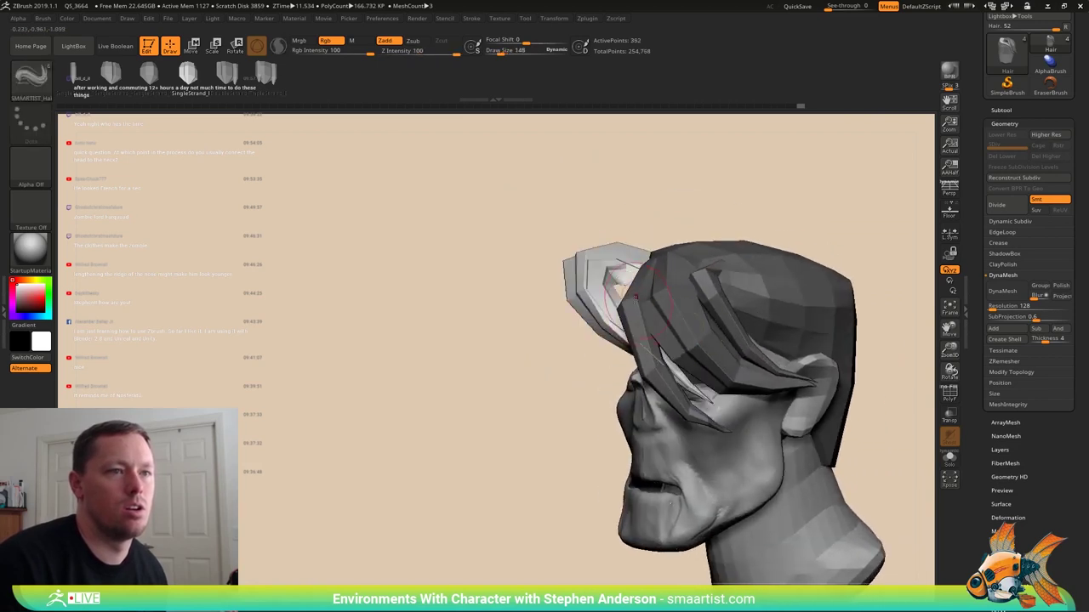
right_click_drag(593, 282, 583, 287)
right_click(584, 286)
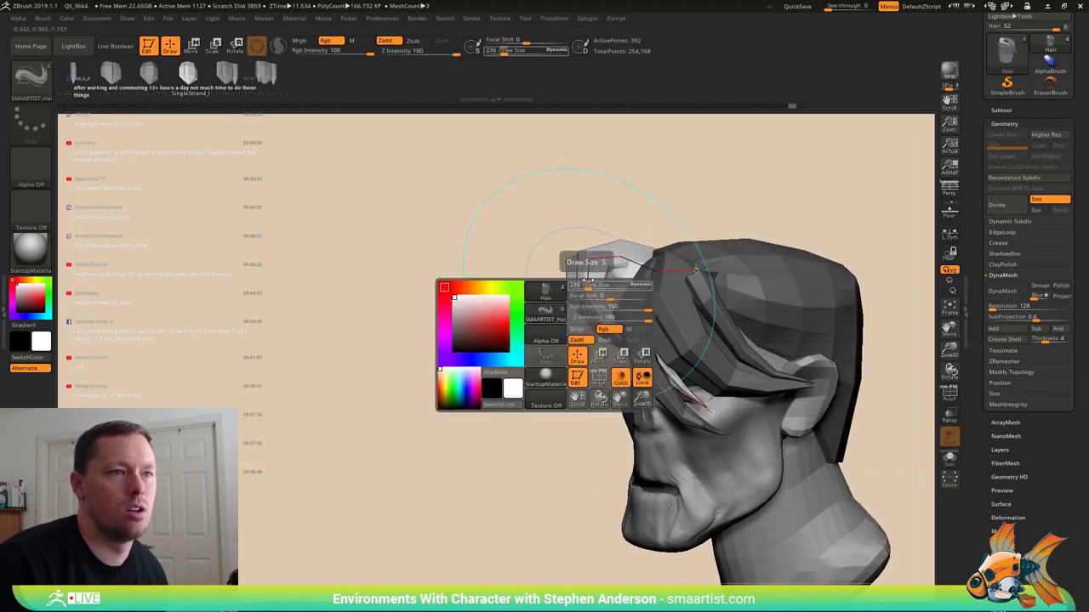
left_click_drag(584, 287, 621, 291)
right_click_drag(621, 293, 693, 320)
right_click_drag(593, 340, 660, 325)
left_click_drag(606, 339, 629, 328)
mouse_move(629, 330)
right_mouse_down()
mouse_move(586, 341)
mouse_move(607, 384)
right_mouse_up()
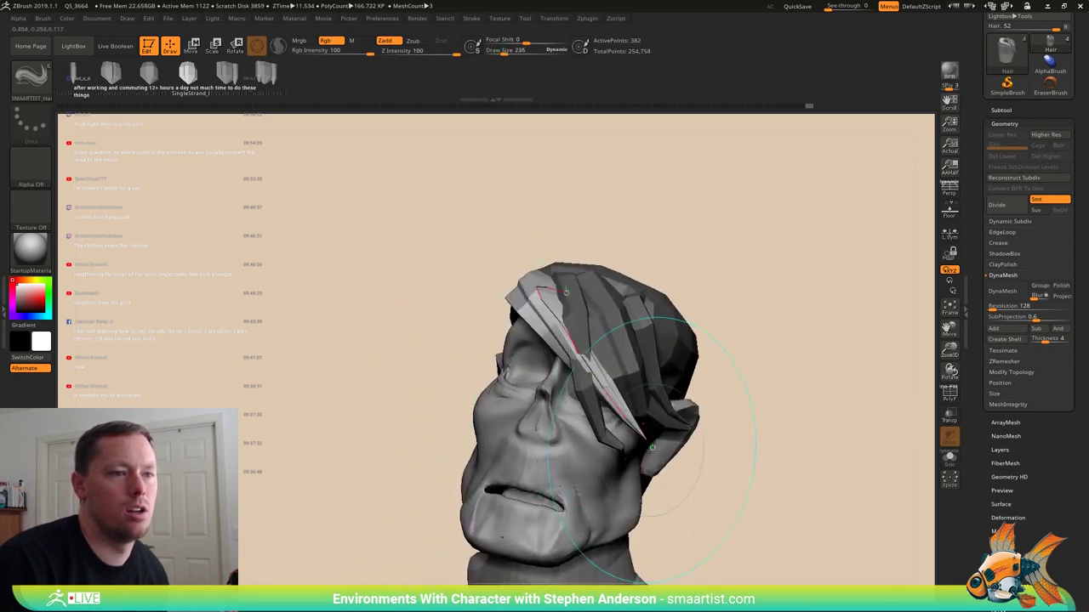
- Move the strand's lower end in toward the cheek and clear the mask from the rest of the hair
left_click_drag(651, 447, 595, 417)
mouse_move(598, 398)
right_mouse_down()
mouse_move(668, 417)
mouse_move(568, 371)
mouse_move(575, 361)
right_mouse_up()
left_click_drag(612, 235, 628, 249, "ctrl")
right_click_drag(571, 328, 572, 293)
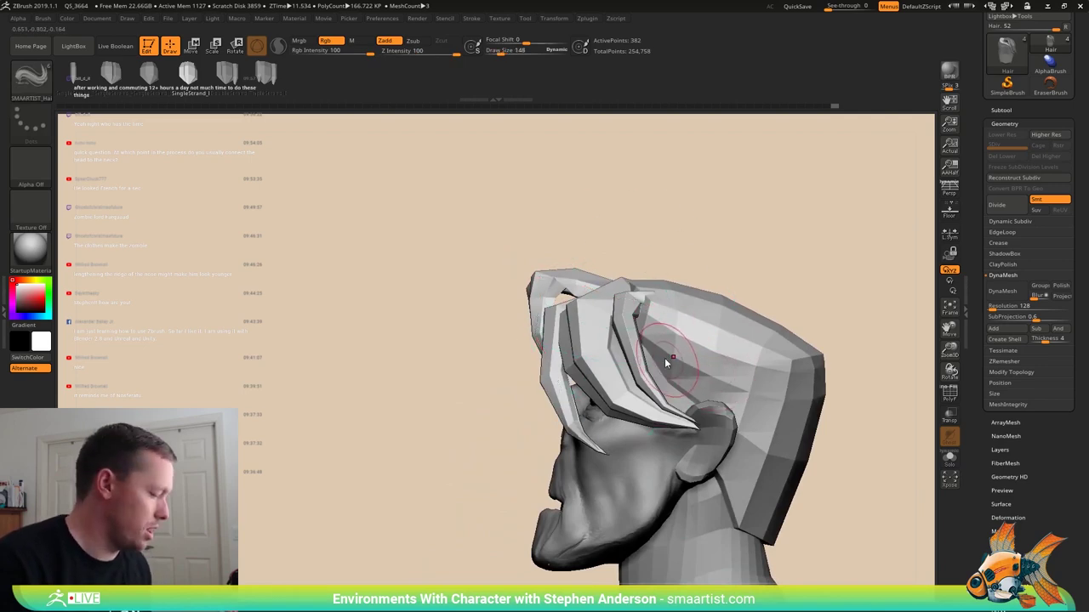
- Pull the front of the hair strands up and forward over the forehead with the Move brush at Draw Size 323
key("b")
key("m")
key("v")
key("s")
mouse_move(541, 287)
left_mouse_down()
mouse_move(556, 287)
mouse_move(541, 251)
left_mouse_up()
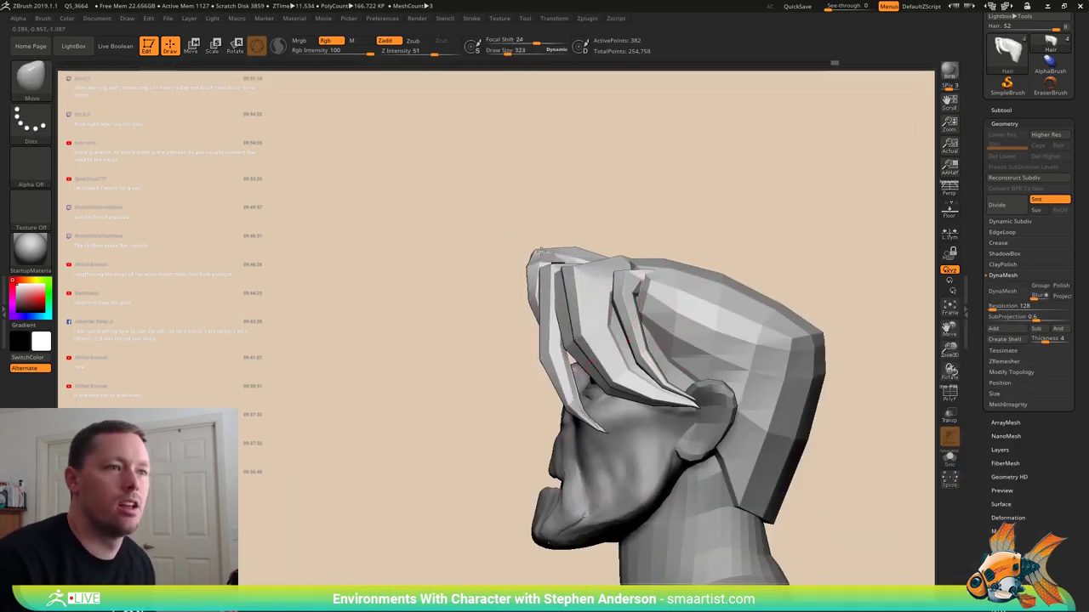
mouse_move(574, 266)
right_mouse_down()
mouse_move(602, 321)
mouse_move(519, 304)
mouse_move(505, 282)
mouse_move(529, 283)
mouse_move(453, 238)
mouse_move(504, 263)
mouse_move(476, 271)
mouse_move(494, 273)
mouse_move(523, 417)
right_mouse_up()
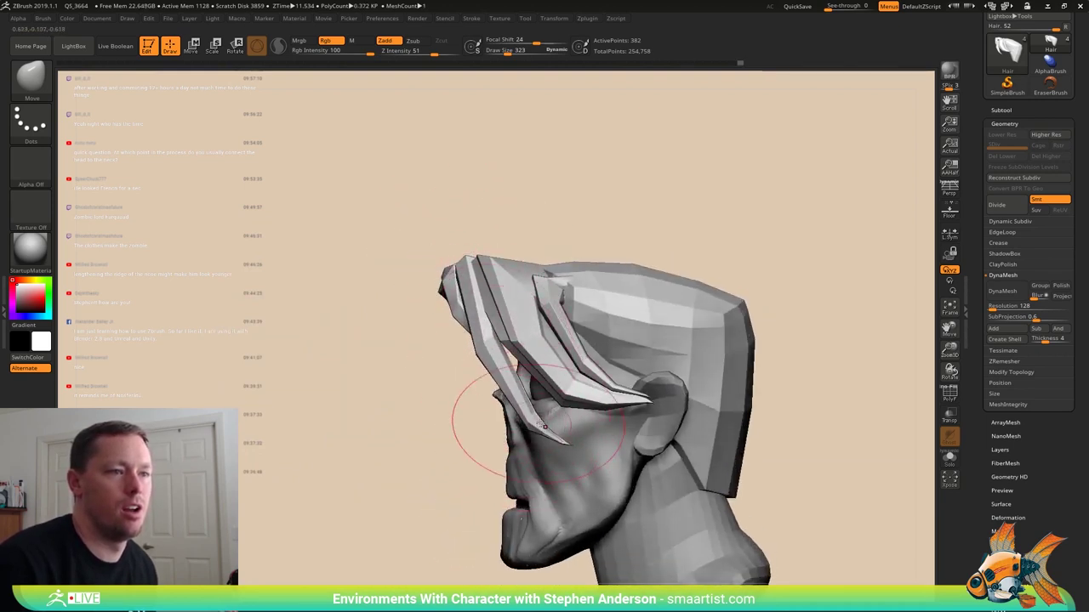
mouse_move(474, 414)
right_mouse_down()
mouse_move(615, 414)
mouse_move(569, 340)
mouse_move(476, 353)
mouse_move(534, 364)
right_mouse_up()
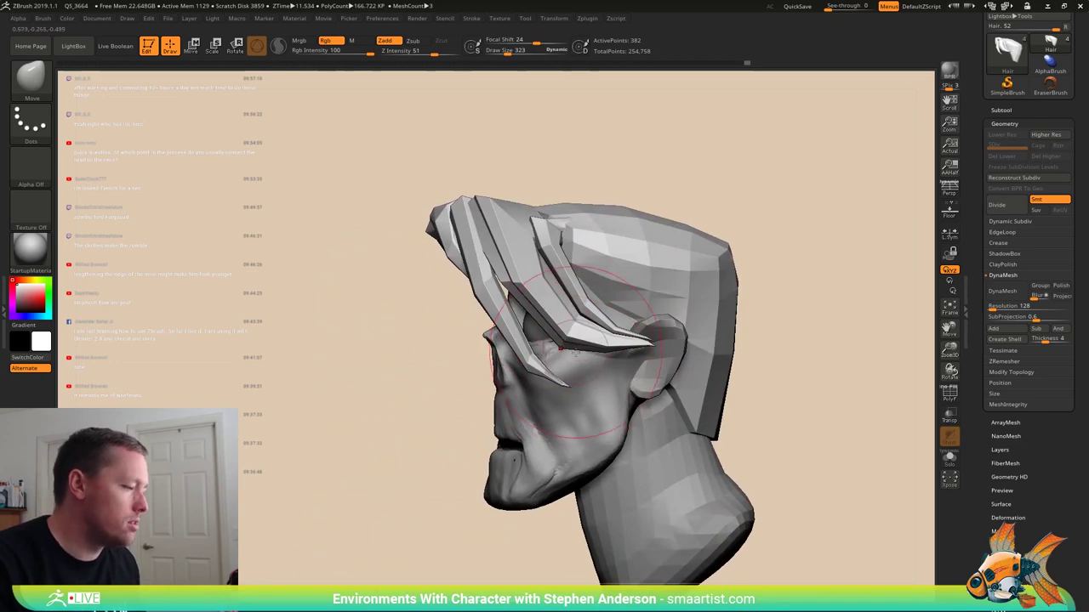
mouse_move(574, 344)
right_mouse_down()
mouse_move(629, 335)
mouse_move(651, 353)
right_mouse_up()
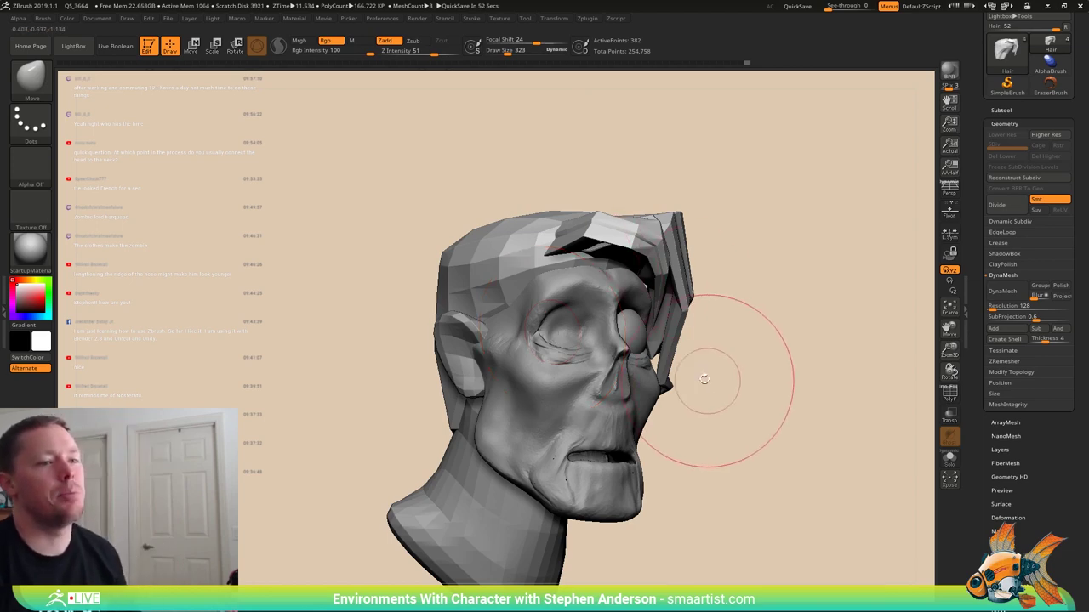
mouse_move(705, 365)
left_mouse_down()
mouse_move(757, 377)
mouse_move(700, 365)
mouse_move(724, 369)
mouse_move(678, 378)
left_mouse_up()
right_click_drag(678, 378, 664, 374, "ctrl")
mouse_move(664, 375)
left_mouse_down()
mouse_move(662, 385)
mouse_move(689, 389)
left_mouse_up()
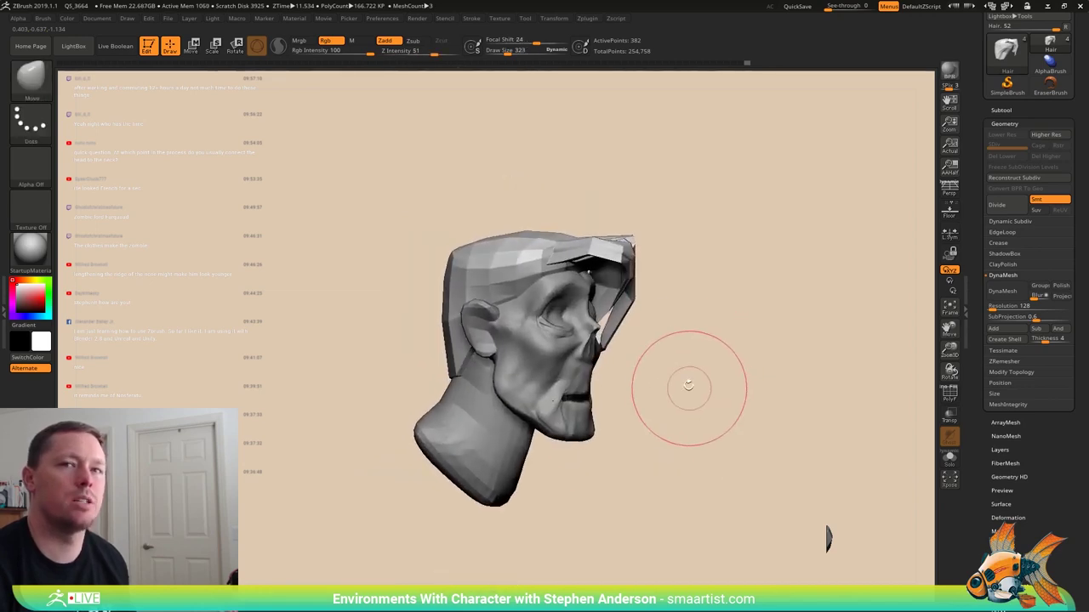
- Insert a TripleStrand_1 hair strand on the temple above the ear with the SMAARTIST hair brush at Draw Size 101
right_click_drag(690, 389, 694, 447, "ctrl")
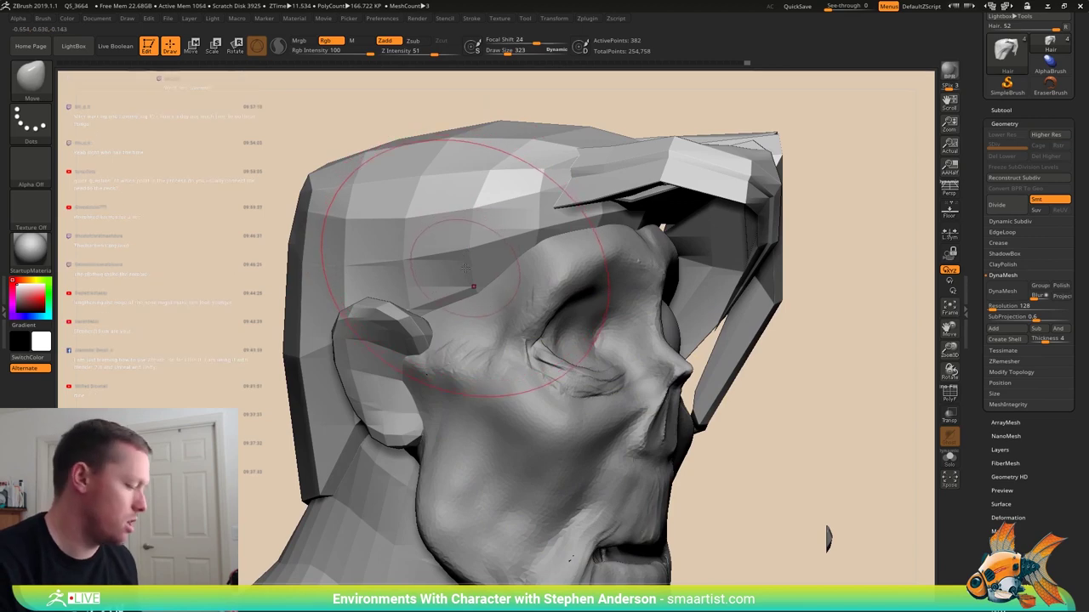
key("b")
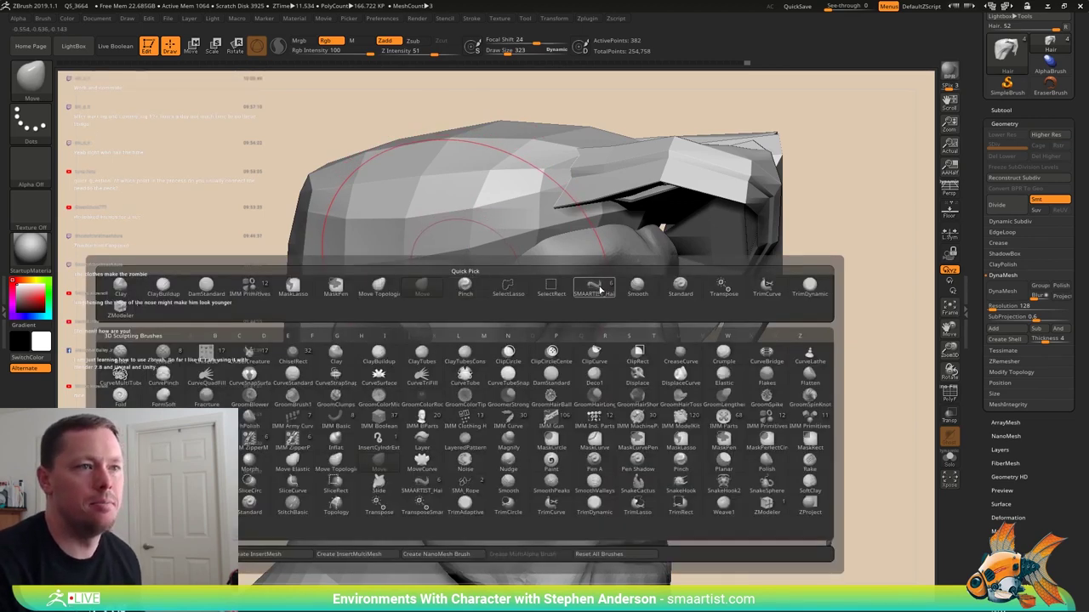
left_click(599, 290)
left_click(267, 77)
right_click_drag(440, 273, 475, 296)
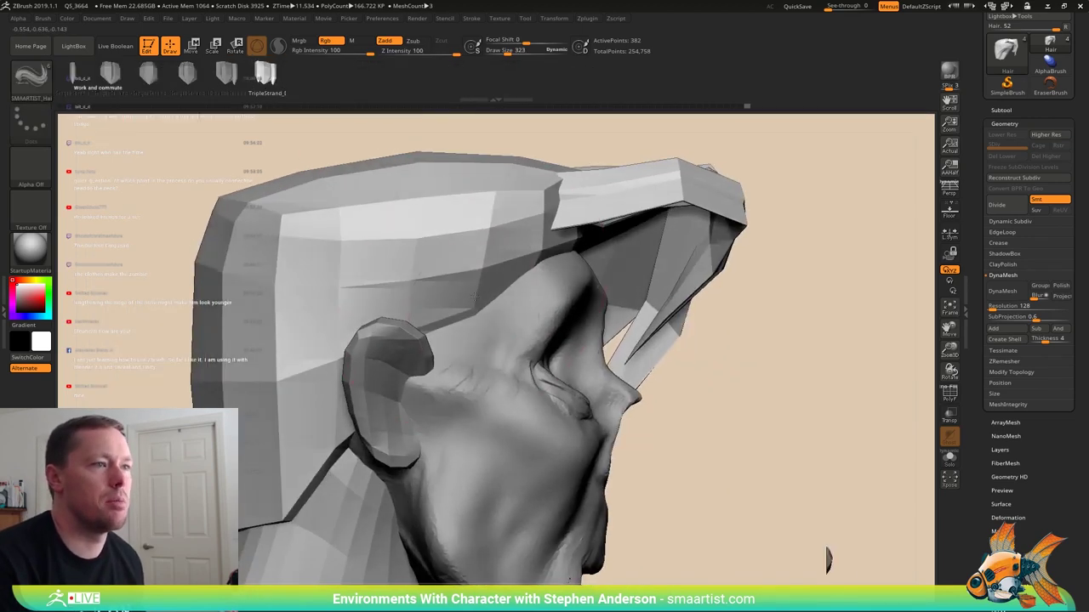
key("s")
left_click_drag(476, 297, 260, 289)
right_click_drag(476, 299, 407, 321)
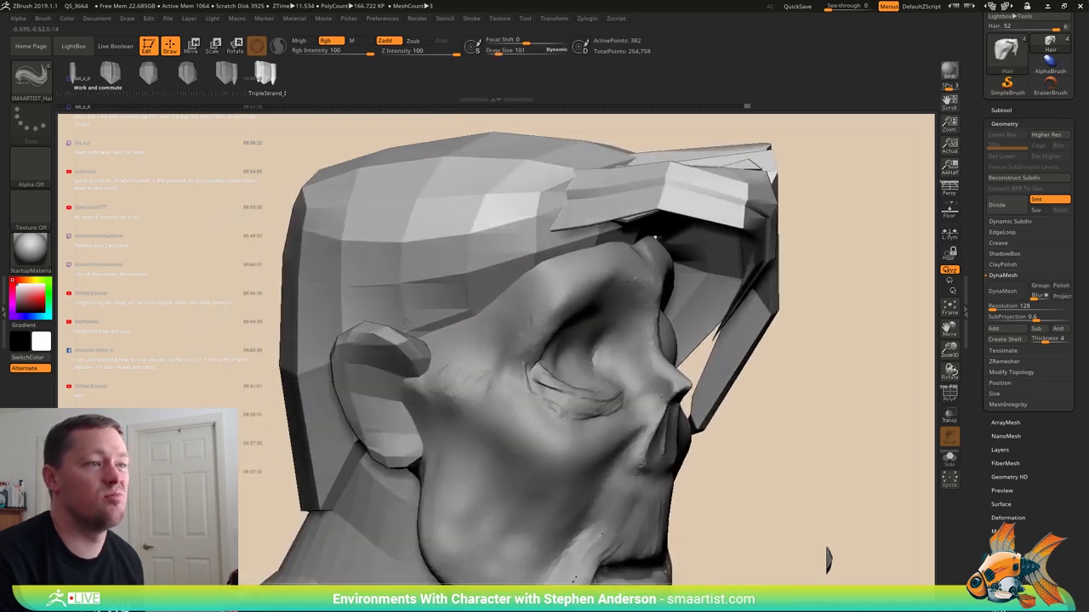
left_click_drag(492, 288, 388, 322)
right_click_drag(408, 333, 480, 365)
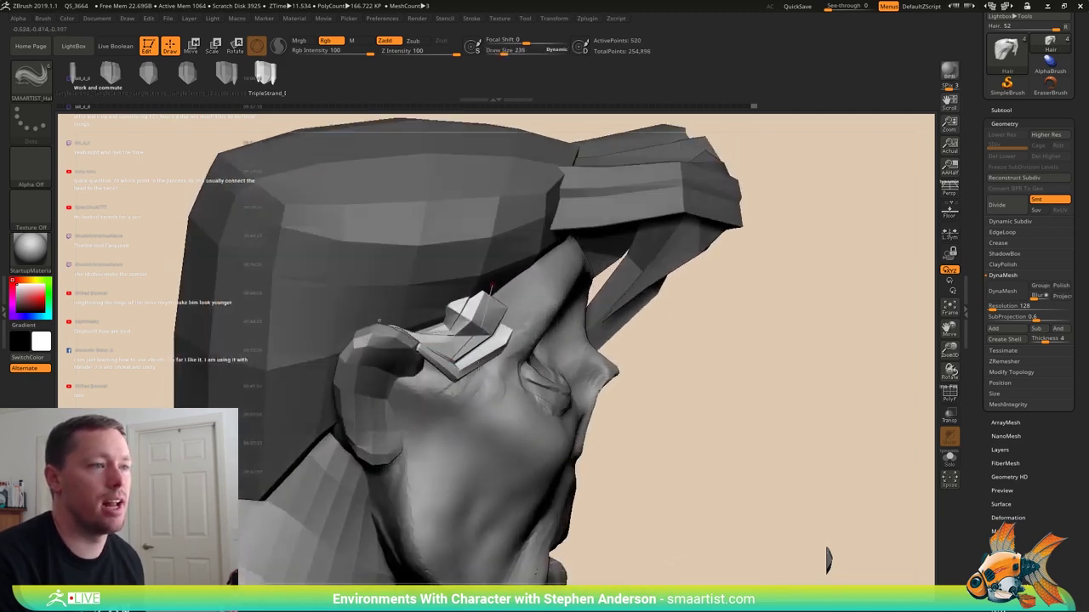
- Pull the front end of the new strand's curve up into the hair above the temple
mouse_move(379, 321)
left_mouse_down()
mouse_move(492, 285)
mouse_move(486, 250)
left_mouse_up()
mouse_move(409, 254)
right_mouse_down()
mouse_move(310, 255)
mouse_move(409, 256)
mouse_move(361, 260)
right_mouse_up()
key("ctrl+z")
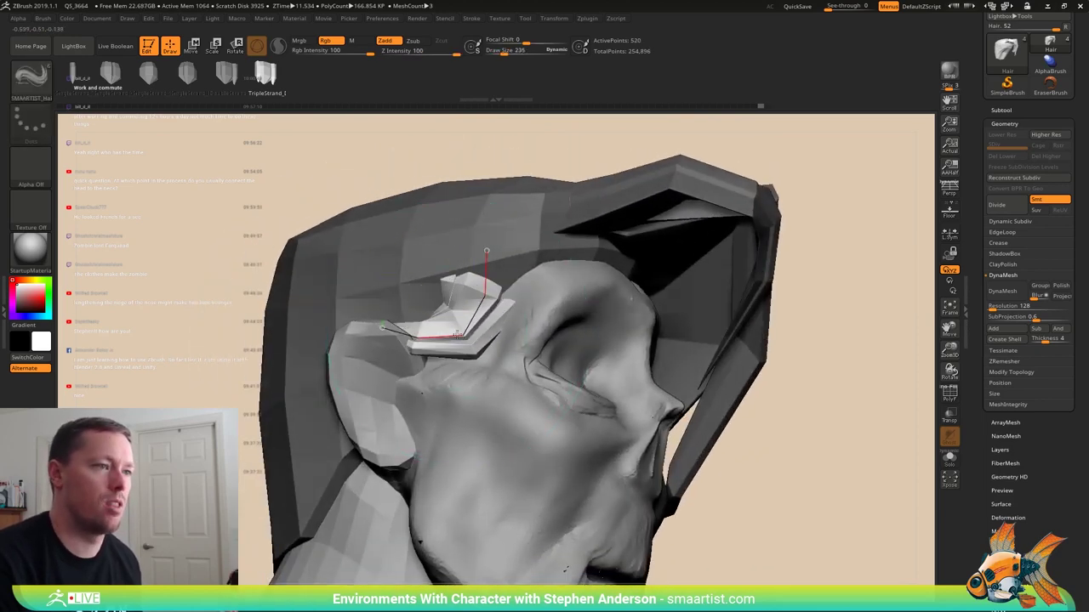
left_click(444, 337)
right_click_drag(451, 323, 340, 311)
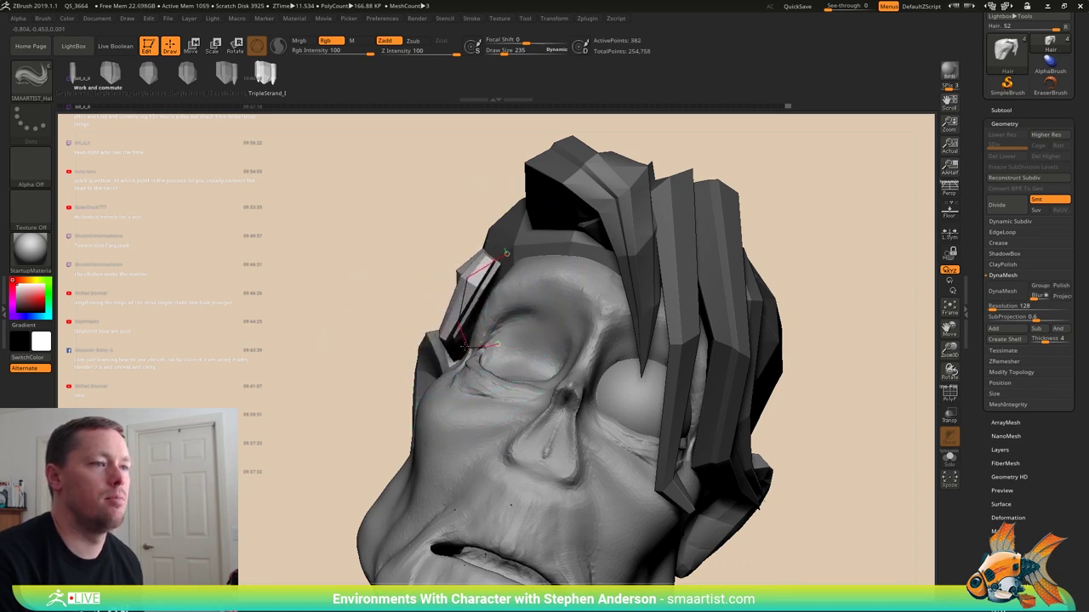
- Undo the last reshaping of the temple strand and nudge its curve just above the ear
right_click_drag(469, 337, 544, 351)
right_click_drag(426, 349, 385, 348)
key("ctrl+z")
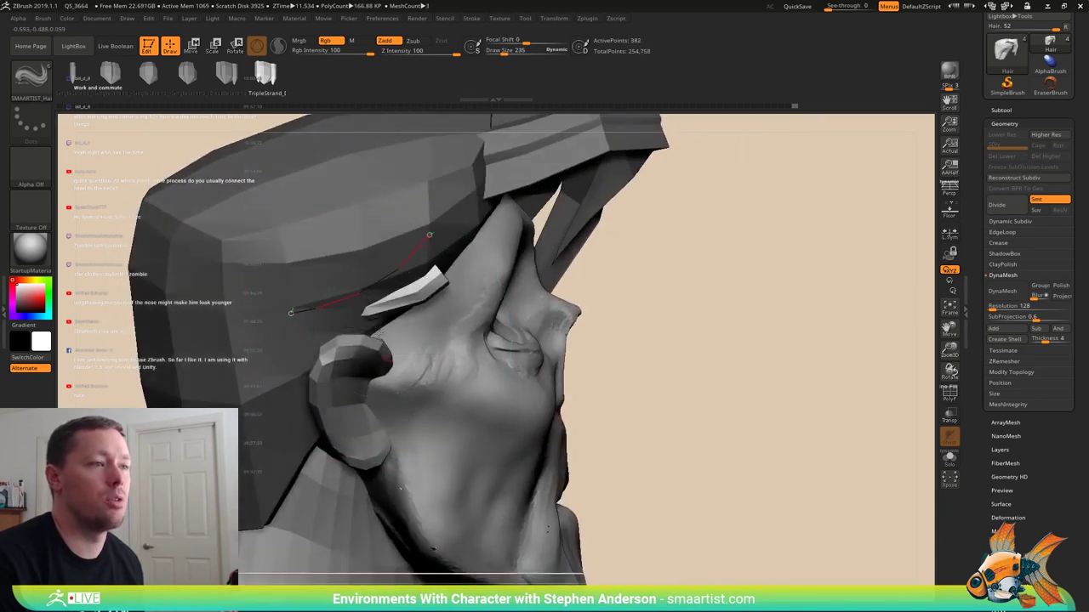
key("ctrl+z")
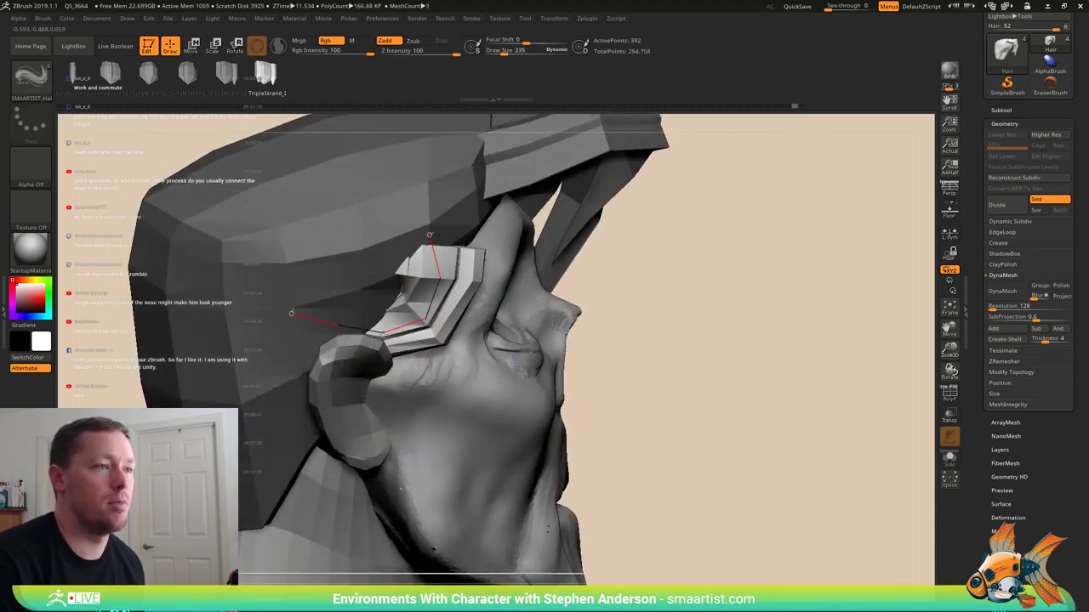
left_click_drag(359, 330, 355, 331)
right_click_drag(469, 327, 384, 302)
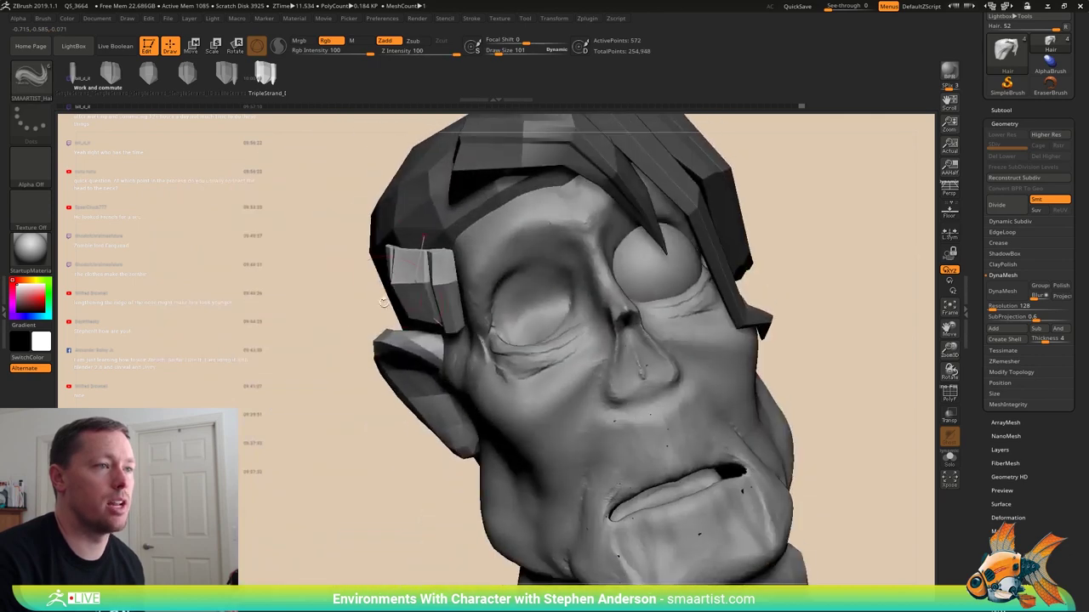
- Extend the upper end of the strand's curve farther up the hair and refine its lower part above the ear
left_click_drag(421, 236, 436, 207)
right_click_drag(429, 223, 502, 247)
right_click_drag(366, 290, 417, 348)
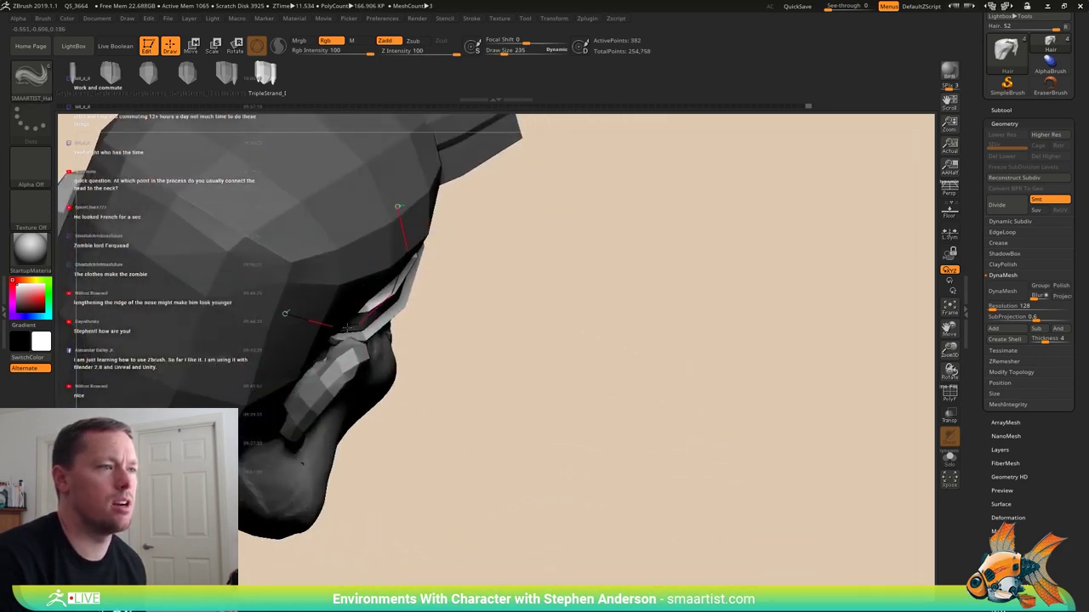
left_click_drag(316, 326, 316, 324)
mouse_move(327, 327)
right_mouse_down()
mouse_move(256, 255)
mouse_move(266, 262)
right_mouse_up()
- Bring the strand's rear end forward, pull its middle bend back toward the ear, and release the curve
left_click_drag(265, 322, 298, 320)
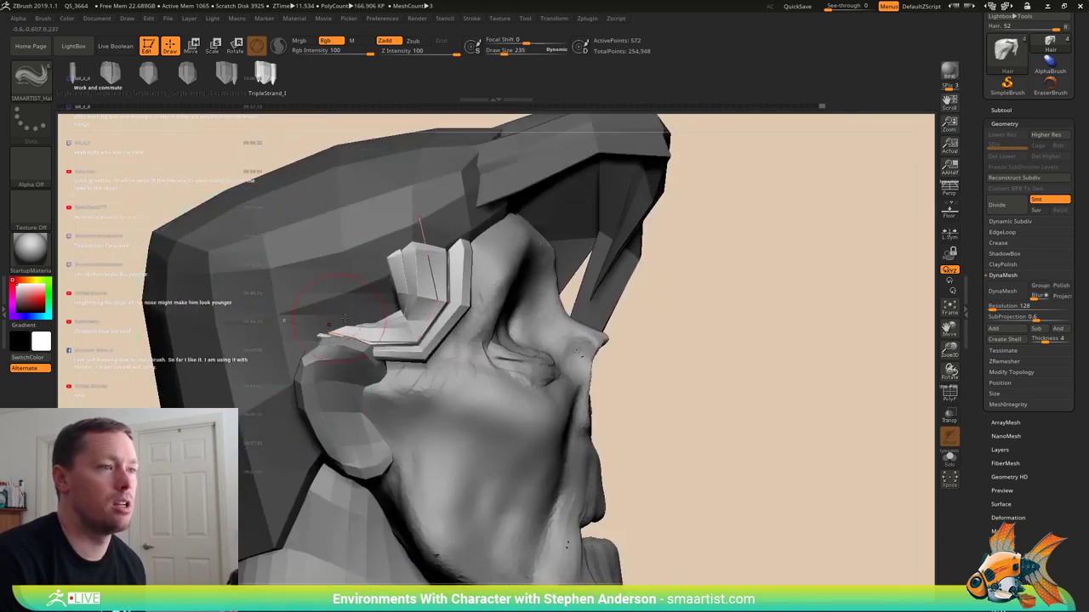
mouse_move(297, 319)
right_mouse_down()
mouse_move(342, 298)
mouse_move(330, 295)
right_mouse_up()
left_click_drag(412, 333, 398, 321)
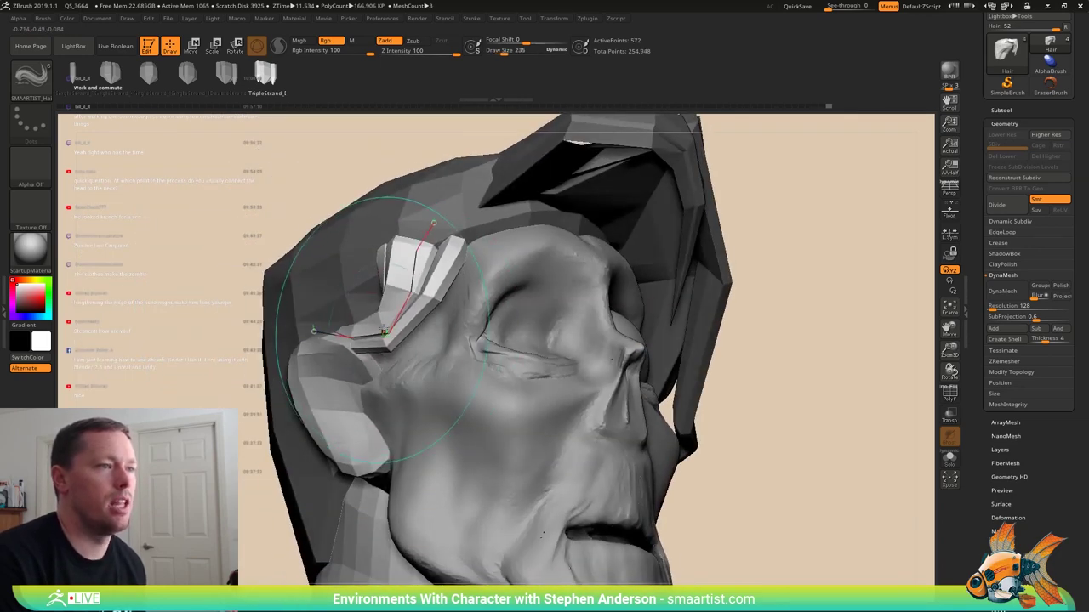
left_click(324, 237)
- Pull the lower end of the temple strand in toward the top of the ear with the Move brush
mouse_move(330, 242)
right_mouse_down()
mouse_move(299, 247)
mouse_move(392, 279)
mouse_move(397, 266)
mouse_move(397, 288)
right_mouse_up()
key("b")
key("m")
key("v")
mouse_move(397, 289)
left_mouse_down()
mouse_move(351, 267)
mouse_move(378, 291)
mouse_move(372, 323)
left_mouse_up()
- Reshape the temple strand's separate locks with the Move Topological brush at Draw Size 216
key("b")
key("m")
key("t")
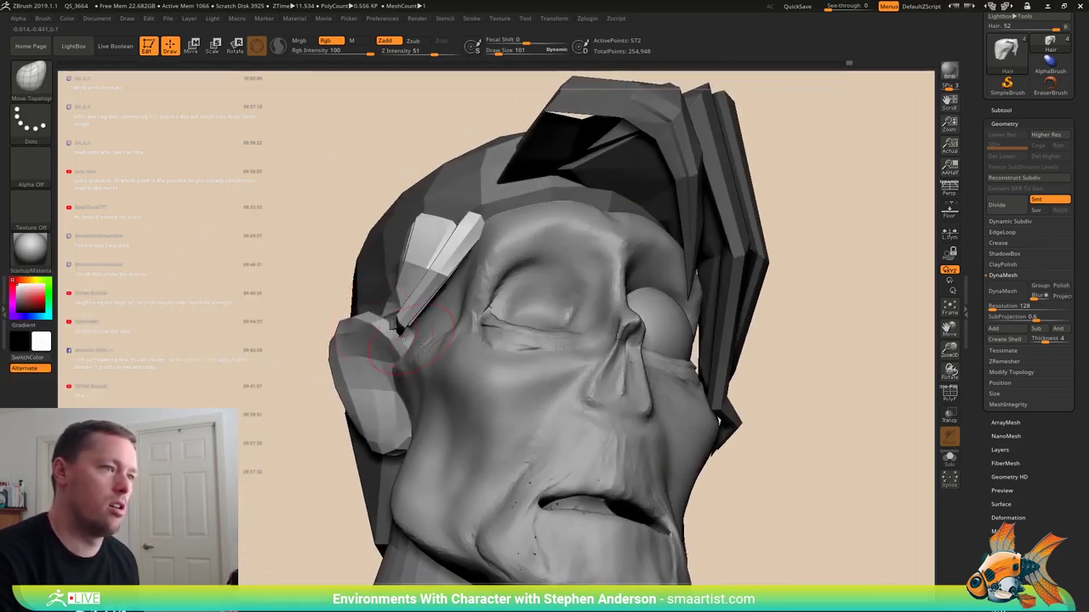
right_click_drag(424, 343, 405, 310)
key("s")
left_click_drag(413, 312, 533, 315)
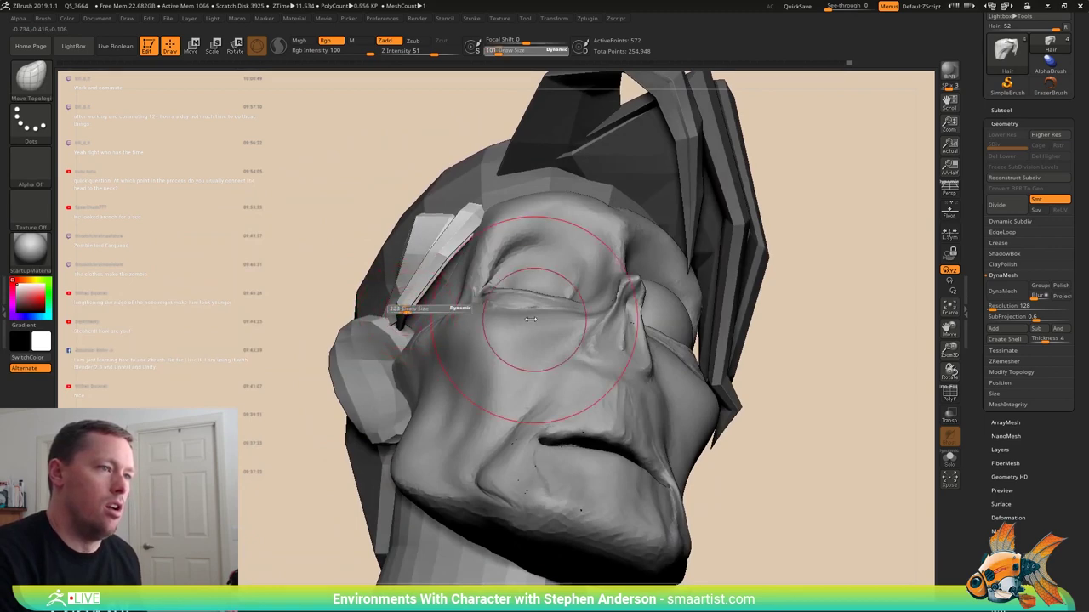
mouse_move(402, 321)
left_mouse_down()
mouse_move(446, 329)
mouse_move(423, 272)
mouse_move(459, 251)
mouse_move(396, 224)
mouse_move(427, 230)
left_mouse_up()
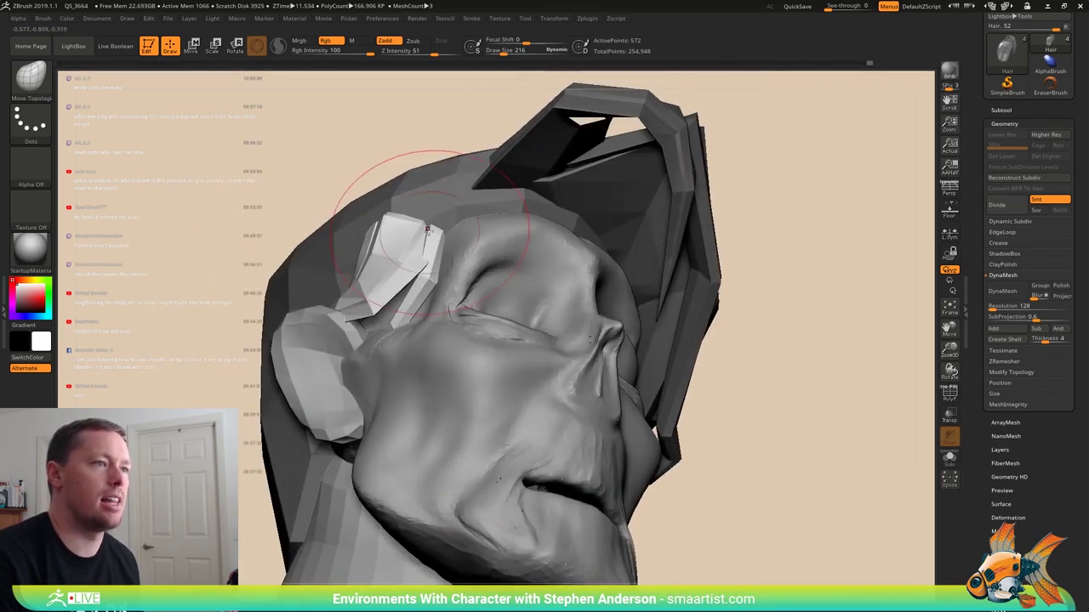
- Adjust the lower tips of the temple locks so they settle against the head in front of the ear
right_click_drag(439, 257, 447, 251)
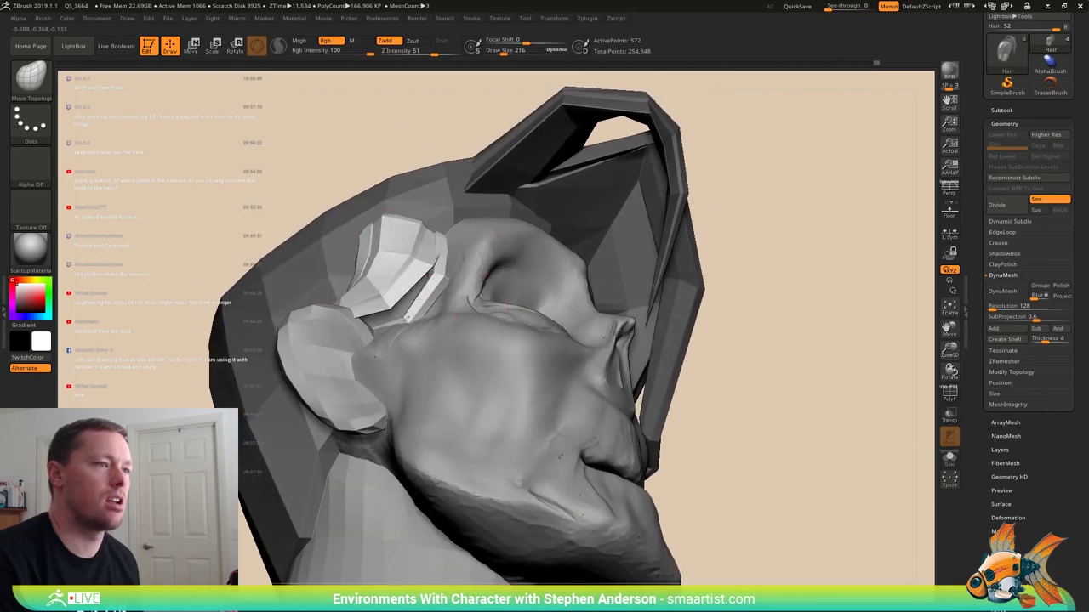
left_click_drag(412, 293, 406, 297)
right_click_drag(406, 299, 418, 305)
left_click_drag(414, 302, 367, 313)
mouse_move(340, 311)
right_mouse_down()
mouse_move(338, 325)
mouse_move(357, 321)
right_mouse_up()
mouse_move(350, 316)
left_mouse_down()
mouse_move(330, 317)
mouse_move(408, 319)
mouse_move(357, 313)
left_mouse_up()
mouse_move(358, 303)
right_mouse_down()
mouse_move(300, 284)
mouse_move(343, 289)
mouse_move(320, 288)
right_mouse_up()
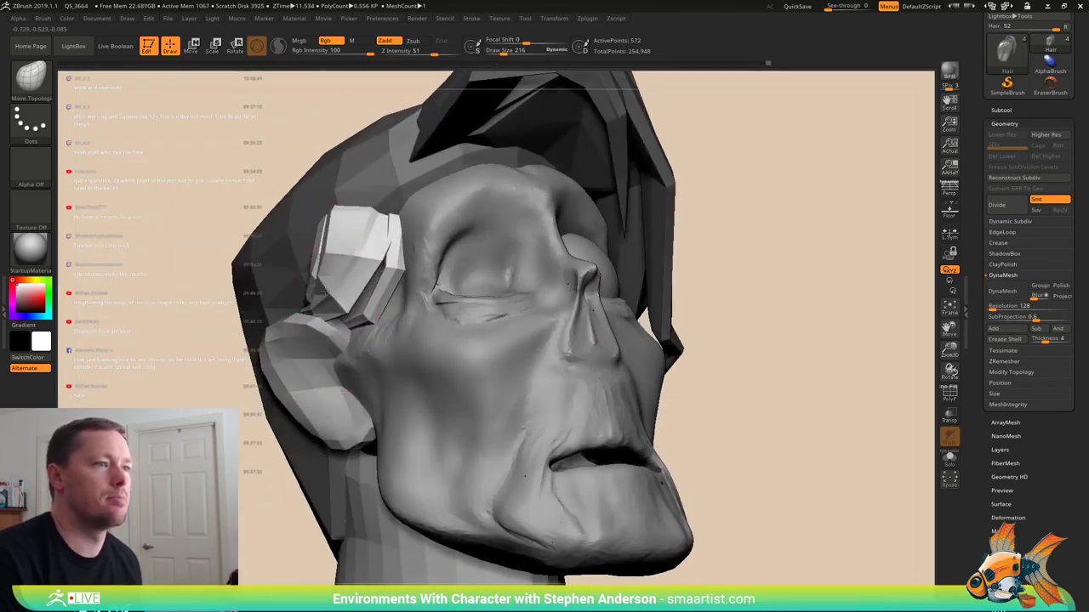
left_click_drag(319, 315, 306, 306)
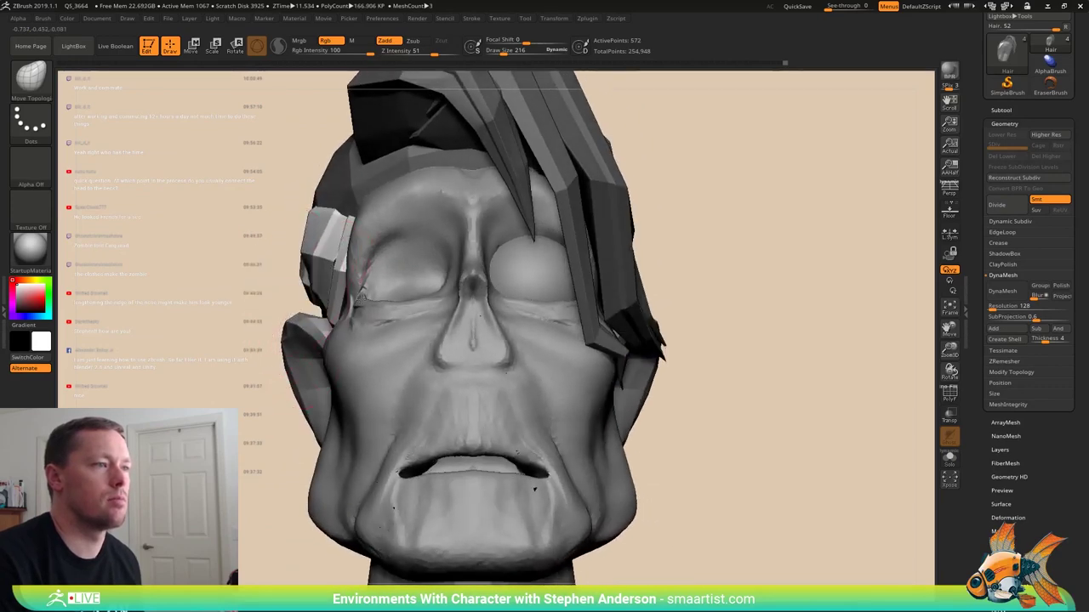
mouse_move(358, 302)
right_mouse_down()
mouse_move(454, 304)
mouse_move(598, 252)
mouse_move(555, 321)
right_mouse_up()
left_click_drag(556, 321, 570, 312)
- Duplicate the existing eyeball subtool and mirror the copy into the empty eye socket
mouse_move(560, 365)
right_mouse_down()
mouse_move(625, 367)
mouse_move(536, 361)
mouse_move(488, 392)
mouse_move(470, 338)
mouse_move(481, 359)
mouse_move(445, 335)
mouse_move(627, 335)
mouse_move(562, 324)
right_mouse_up()
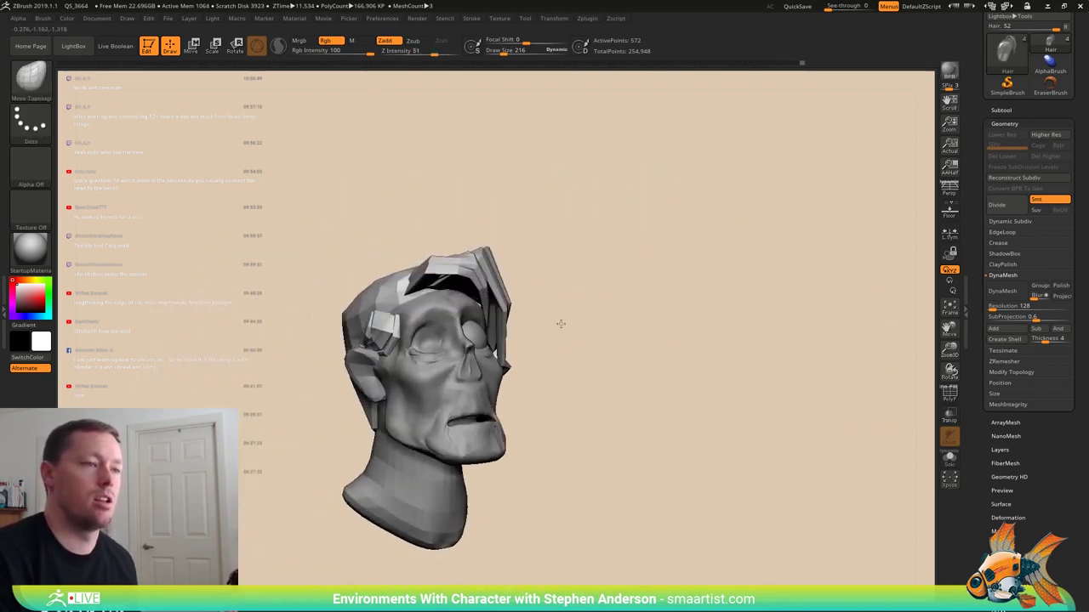
left_click_drag(560, 324, 600, 358)
left_click(467, 357, "alt")
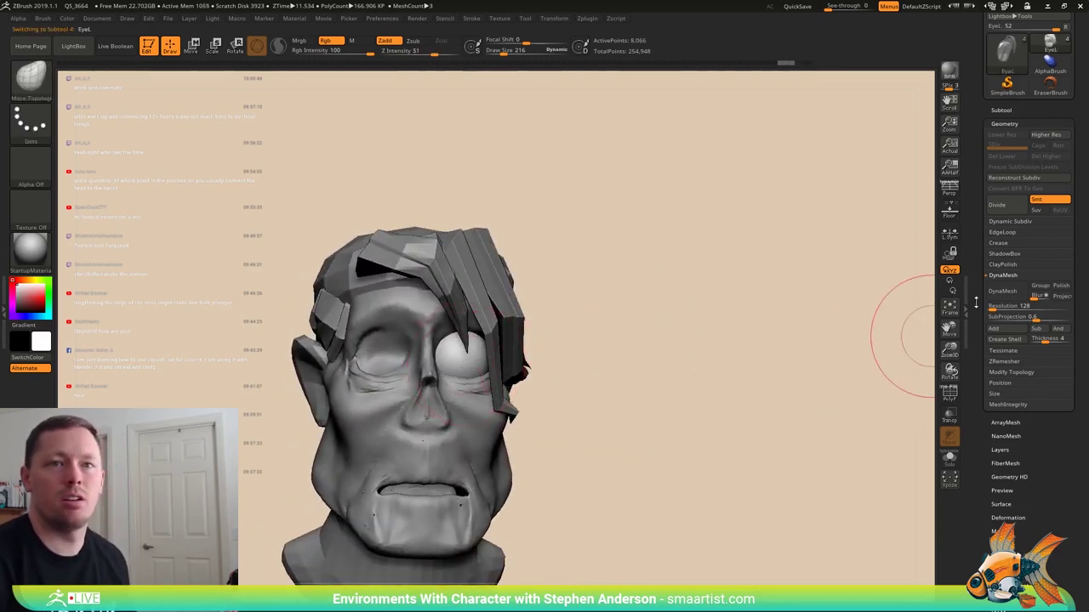
key("ctrl+shift")
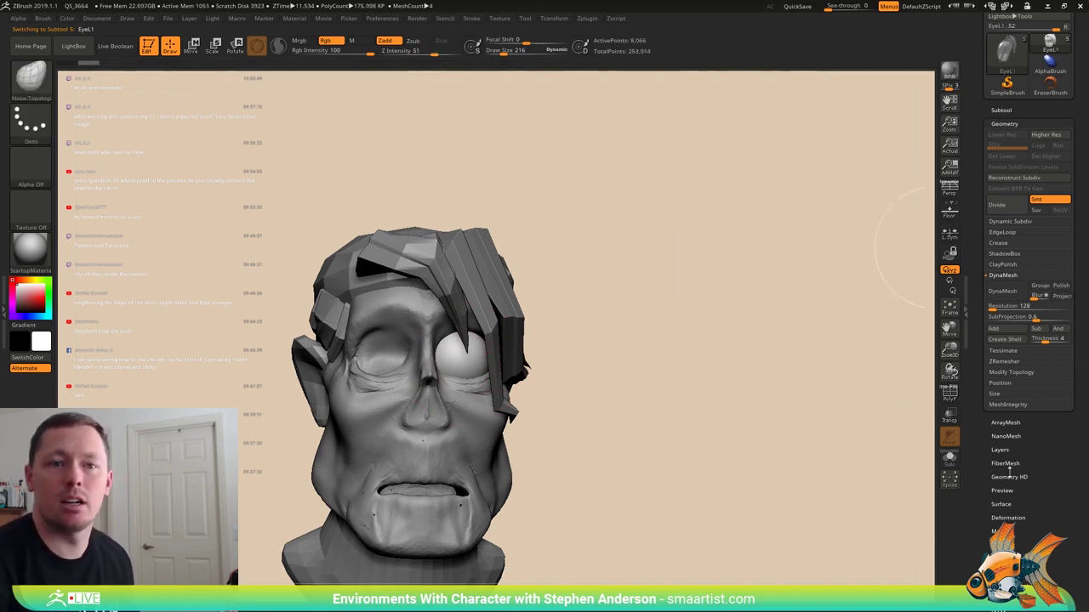
left_click(1009, 518)
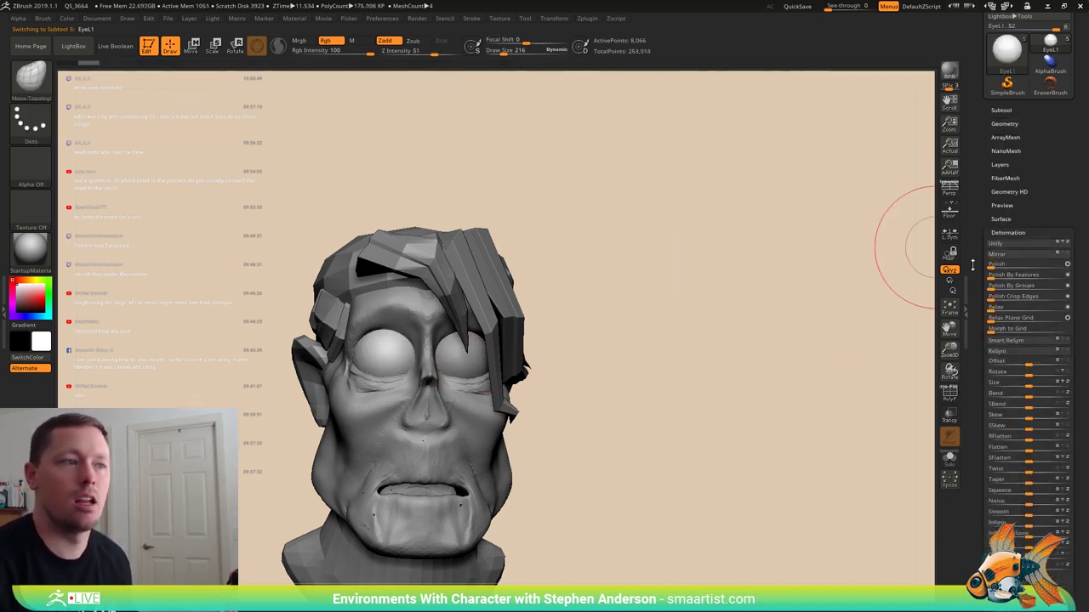
left_click_drag(650, 322, 630, 362)
- Make the Head subtool active and display its polyframe around the base of the neck
left_click(536, 366, "alt")
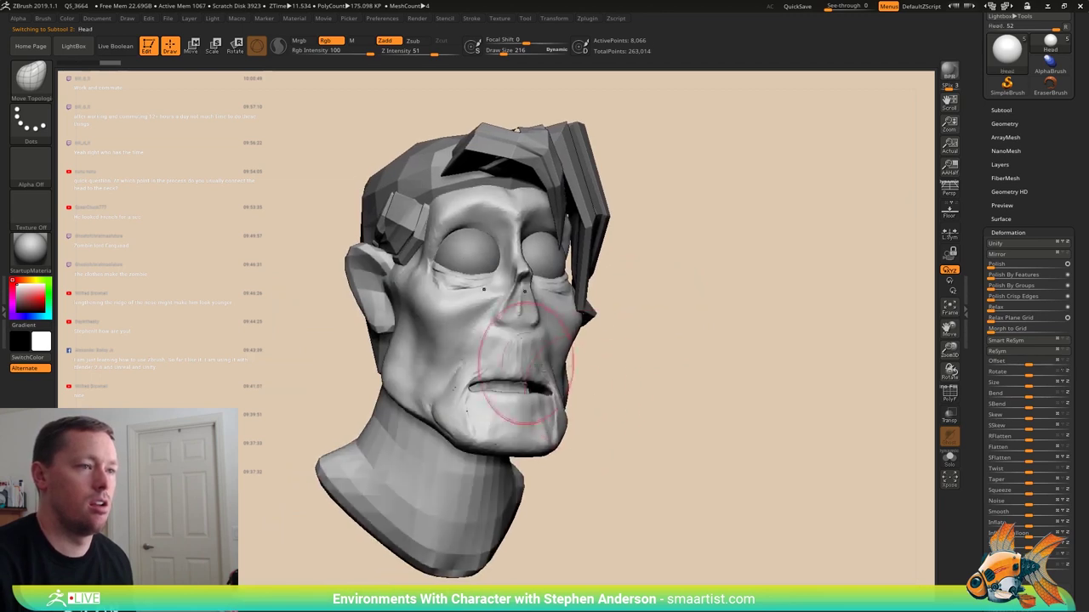
right_click_drag(539, 367, 570, 336, "ctrl")
left_click_drag(626, 318, 566, 359, "alt")
left_click_drag(650, 344, 630, 408)
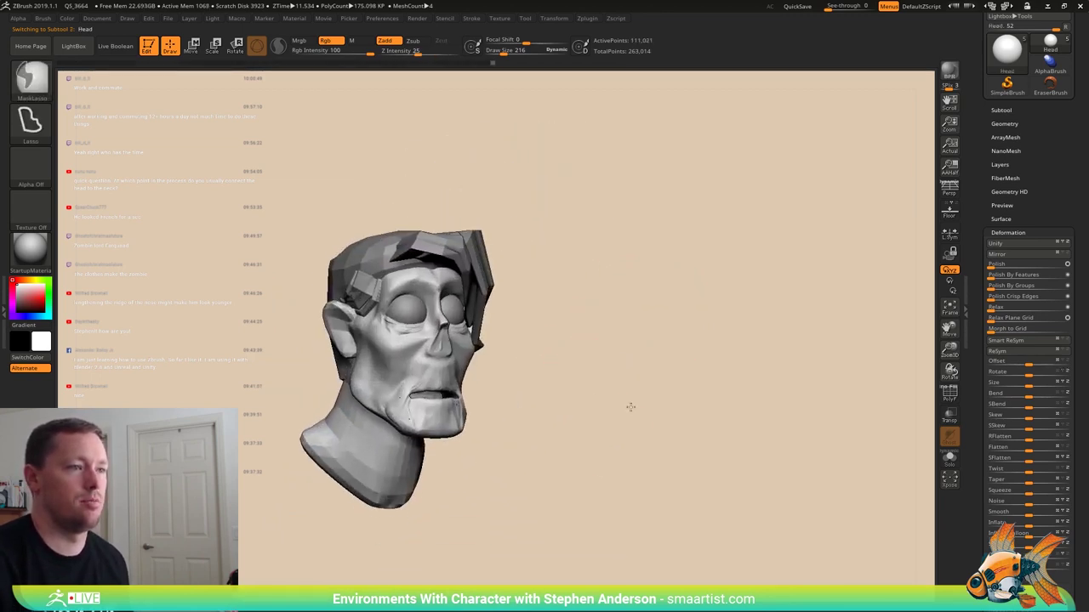
right_click_drag(630, 407, 628, 420, "ctrl")
left_click_drag(589, 455, 613, 350, "alt")
left_click_drag(468, 425, 473, 362)
key("shift+f")
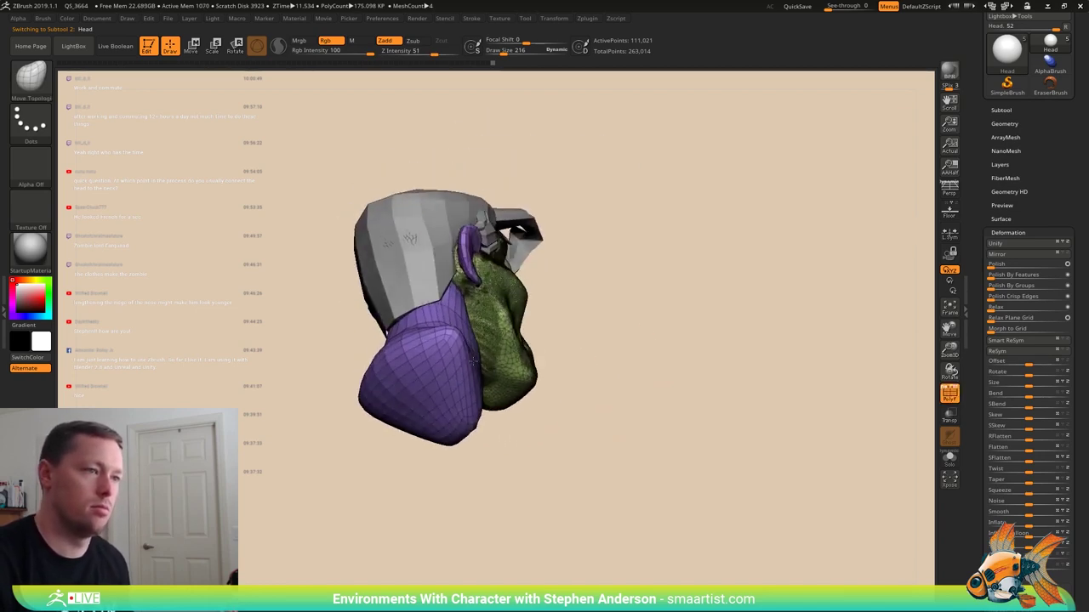
mouse_move(474, 362)
right_mouse_down()
mouse_move(454, 367)
mouse_move(501, 440)
right_mouse_up()
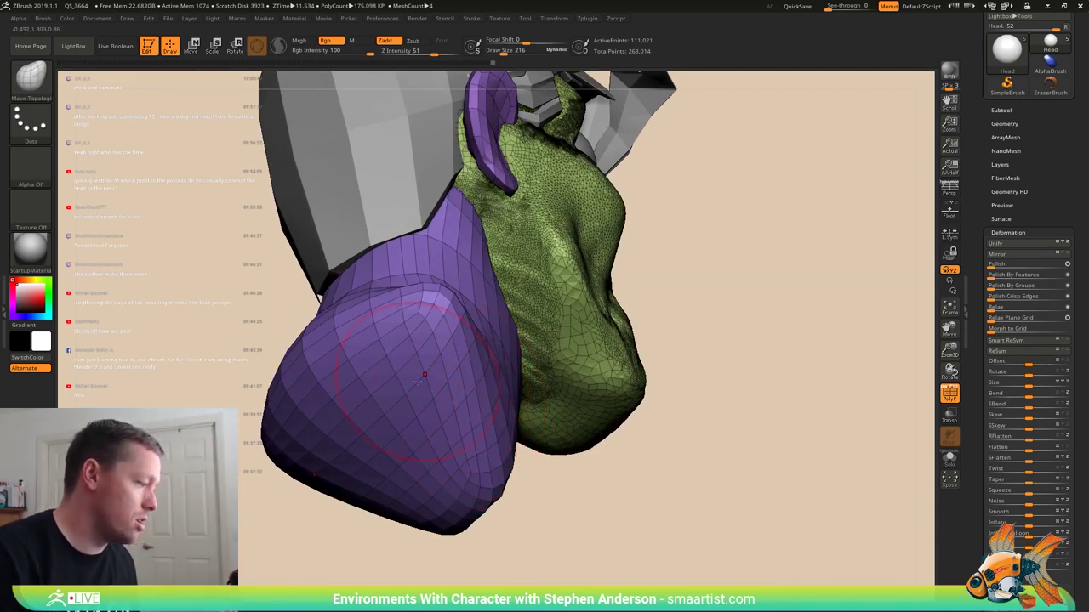
mouse_move(424, 374)
right_mouse_down()
mouse_move(400, 379)
mouse_move(440, 353)
right_mouse_up()
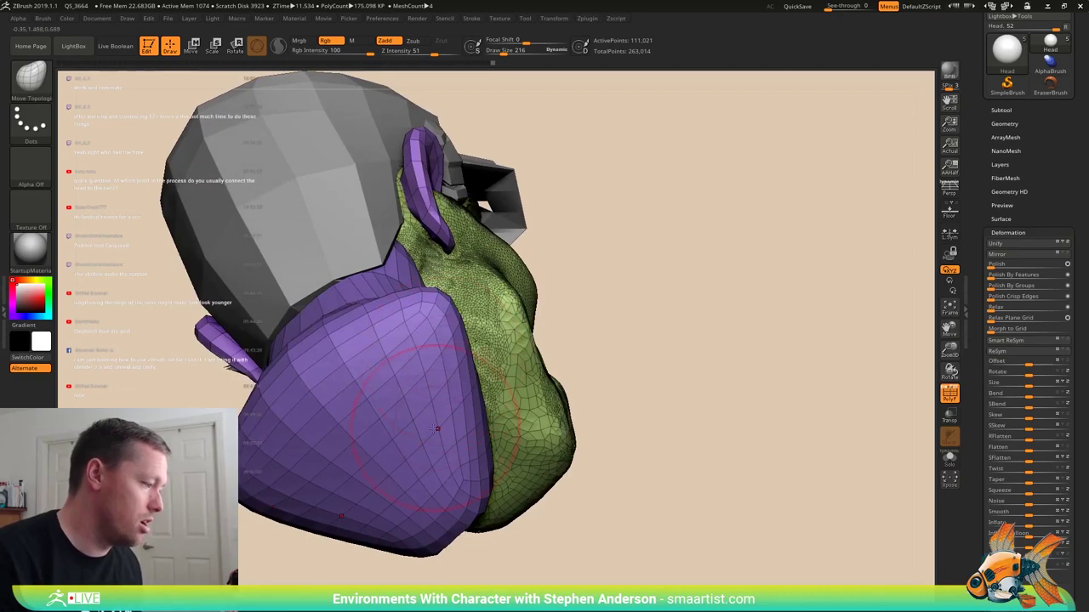
right_click_drag(434, 428, 448, 411)
key("b")
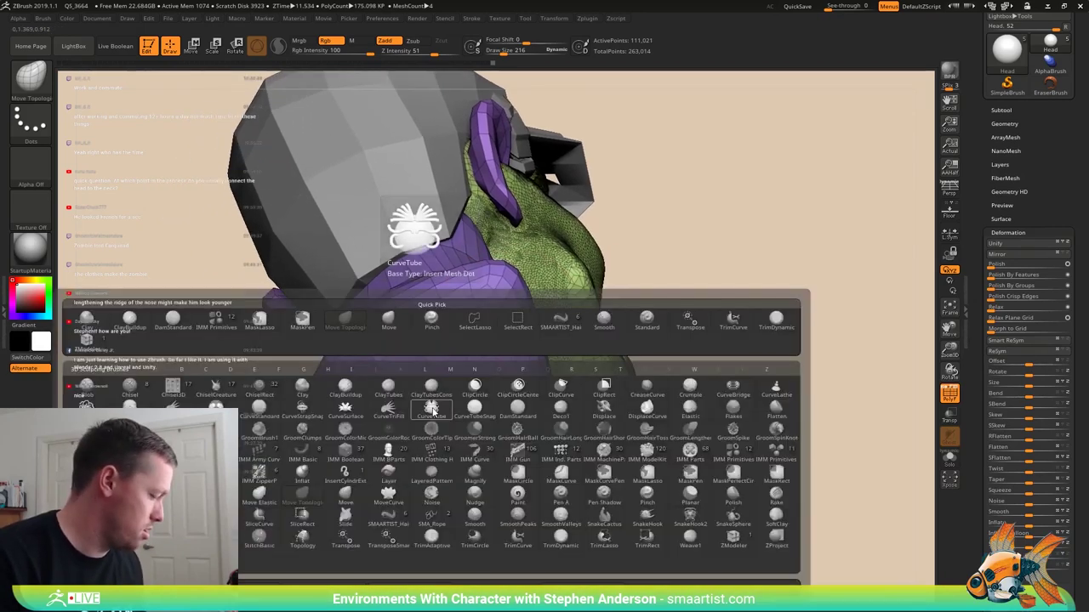
key("z")
key("m")
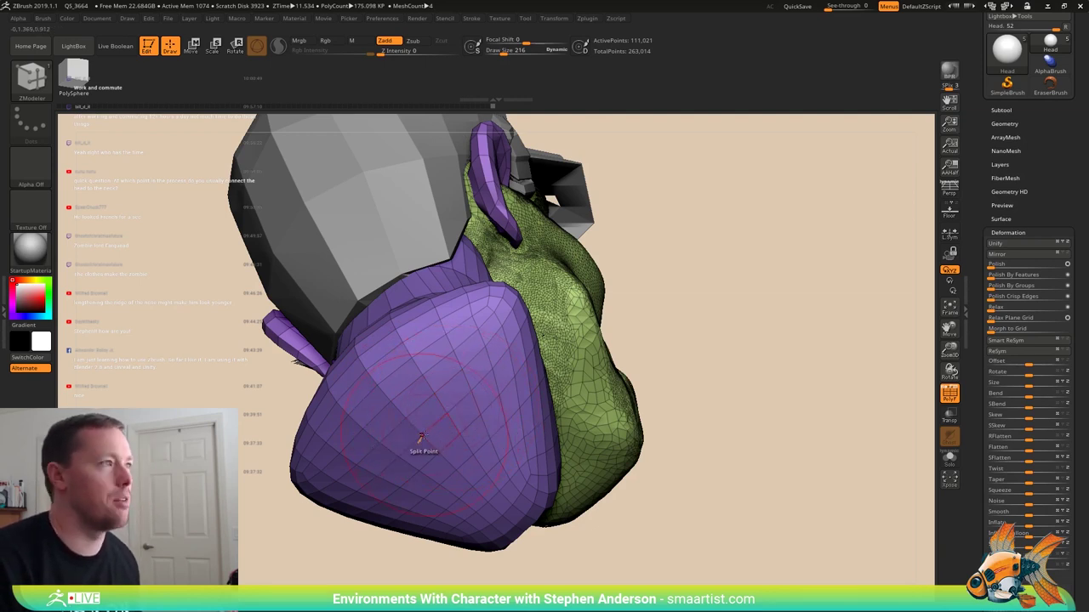
- Insert a PolySphere at the base of the neck with the IMM Primitives brush
key("b")
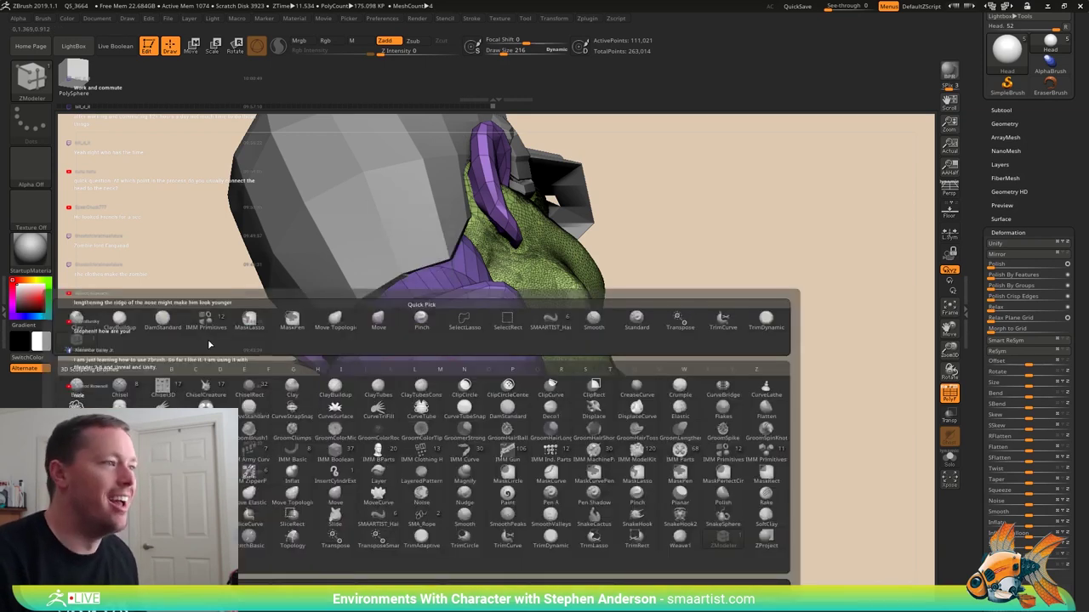
left_click(208, 330)
mouse_move(410, 440)
right_mouse_down()
mouse_move(432, 435)
mouse_move(460, 342)
right_mouse_up()
left_click_drag(443, 324, 522, 340)
mouse_move(522, 341)
right_mouse_down()
mouse_move(556, 420)
mouse_move(552, 364)
mouse_move(497, 379)
right_mouse_up()
key("shift")
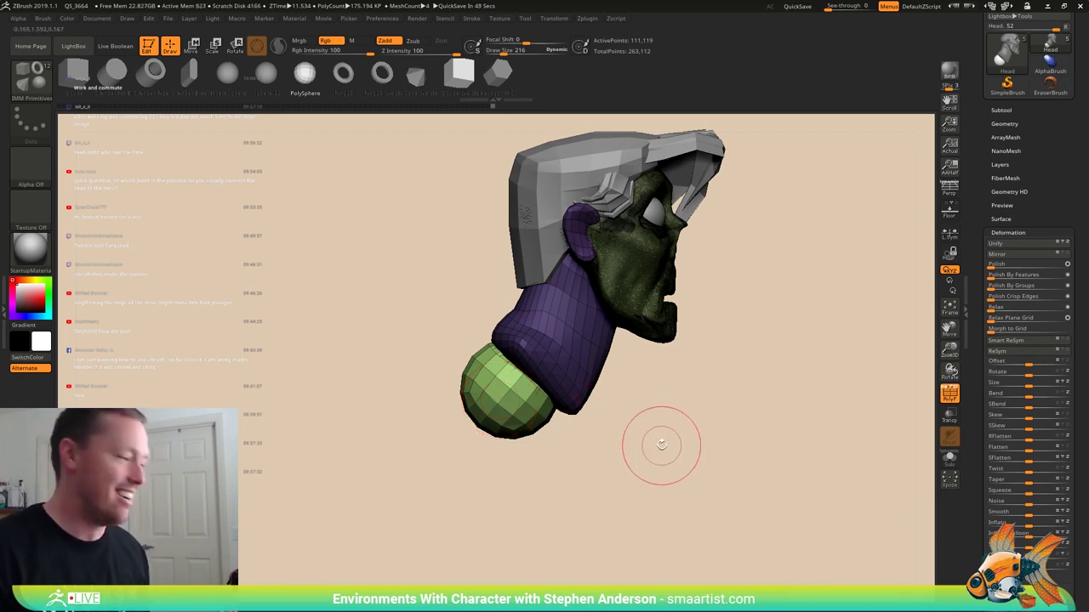
left_click_drag(660, 444, 620, 462)
- Stretch the PolySphere sideways and front-to-back with the Extender deformer into a rounded shoulder block, and accept the deformation
key("w")
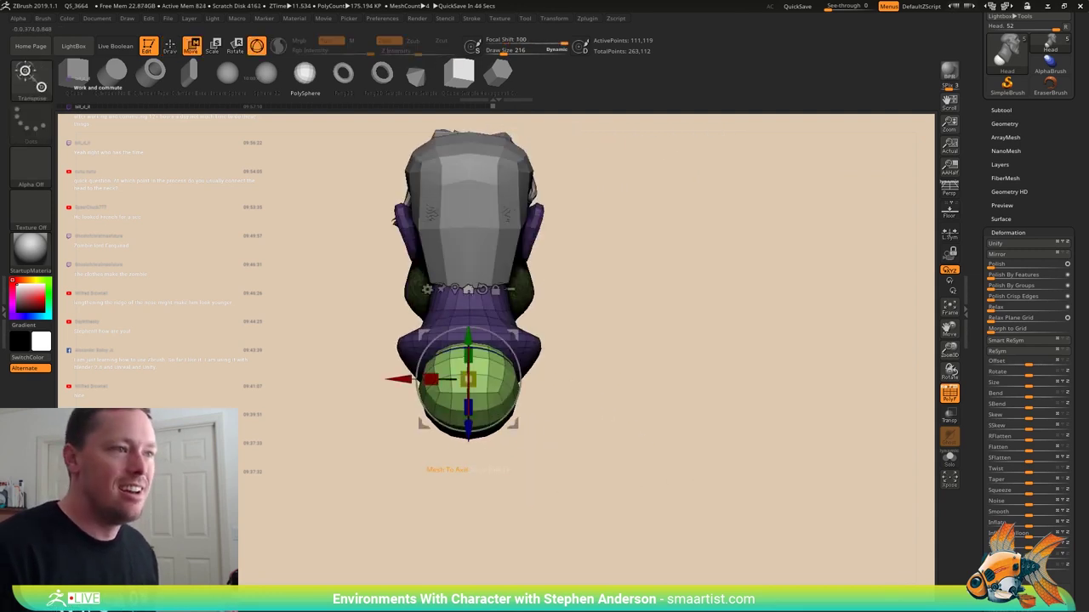
left_click(427, 290)
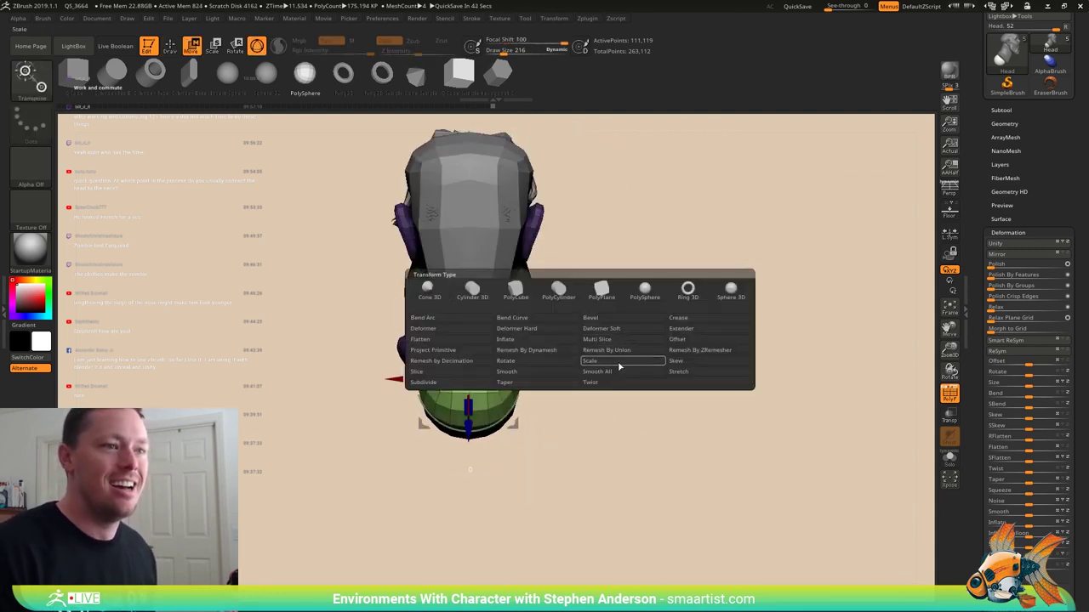
left_click(680, 330)
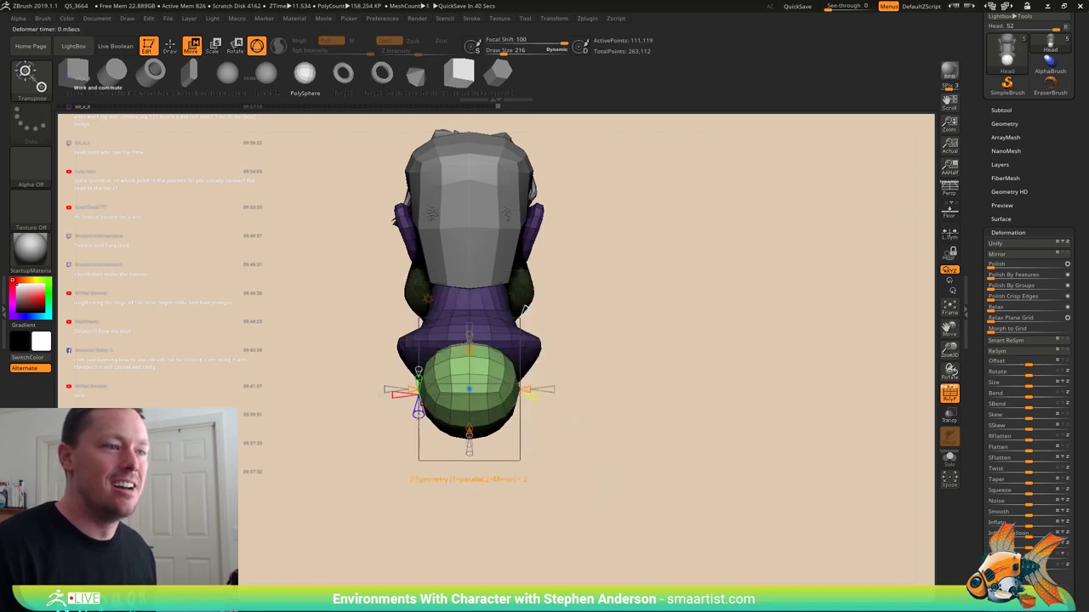
left_click_drag(556, 416, 580, 389)
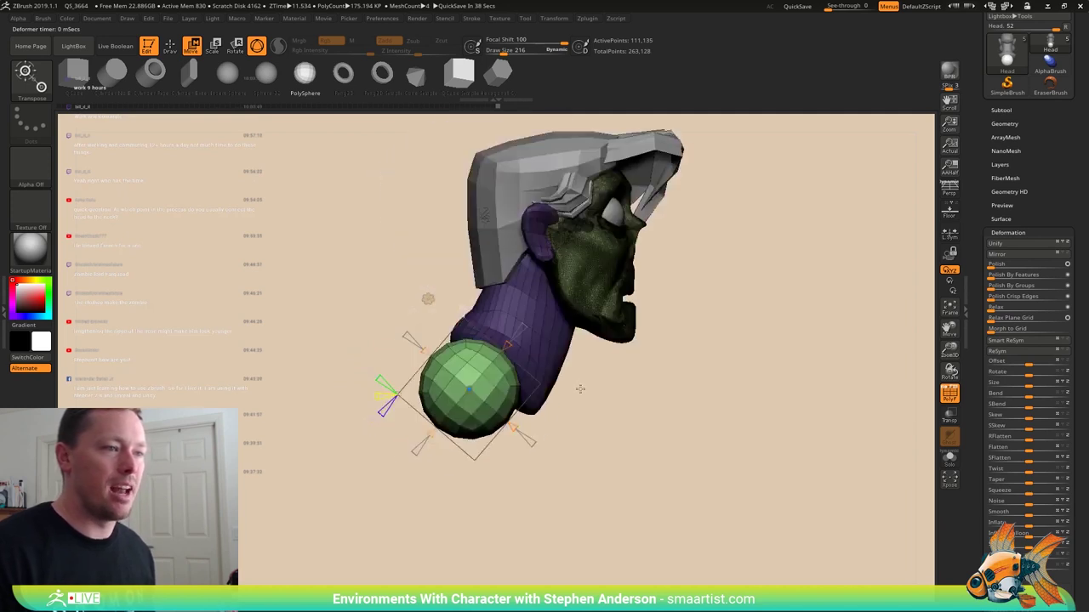
left_click_drag(514, 428, 524, 436)
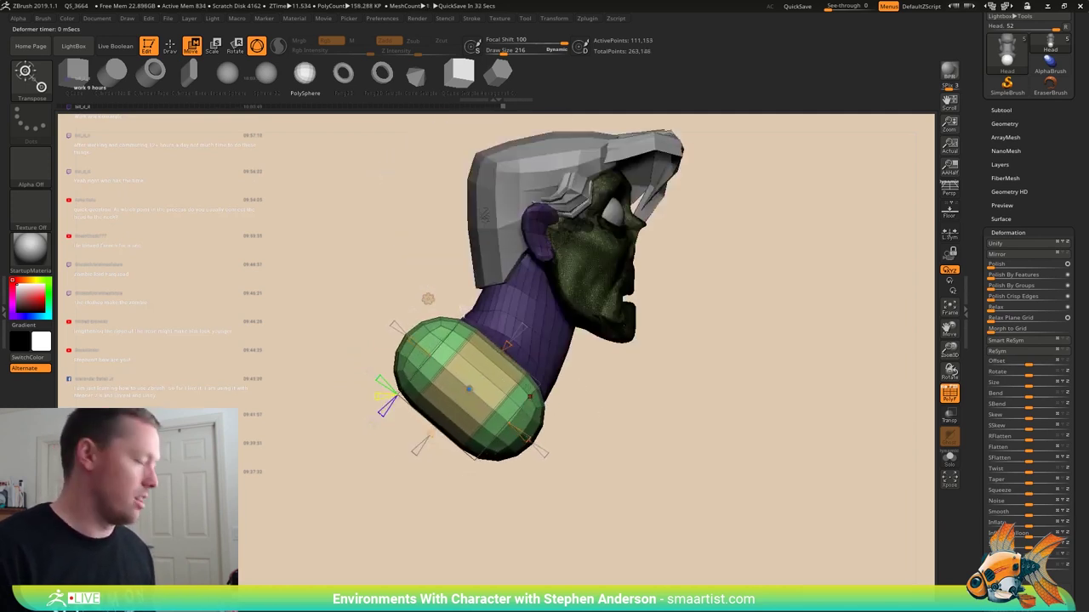
left_click(427, 299)
left_click(583, 303)
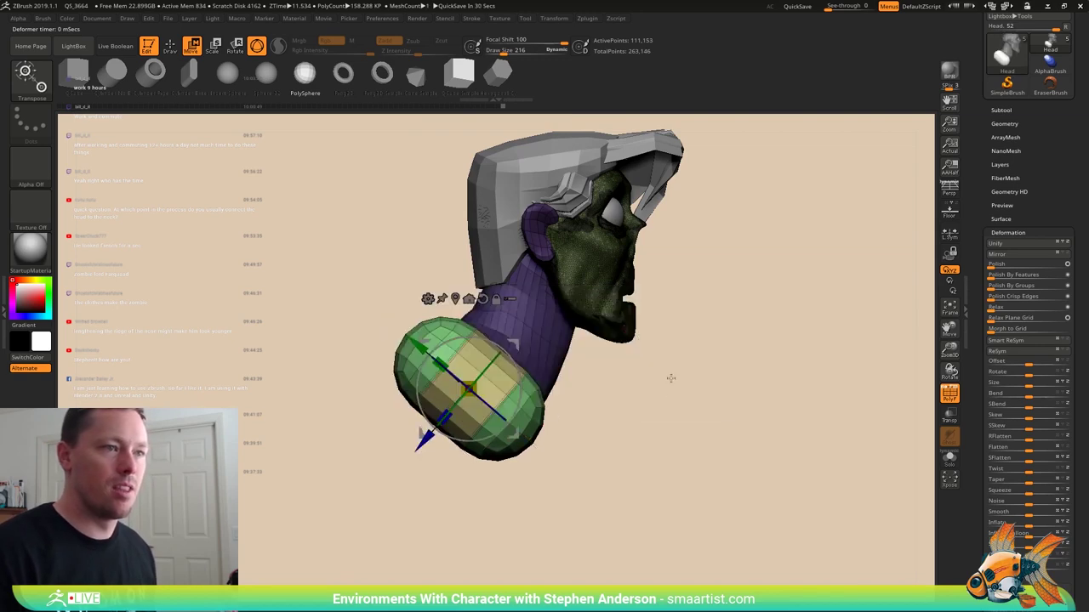
- Move the extended block into place beneath the neck as a shoulder base, and hide the polyframe
left_click_drag(417, 346, 435, 361)
left_click_drag(676, 364, 670, 391)
key("shift+f")
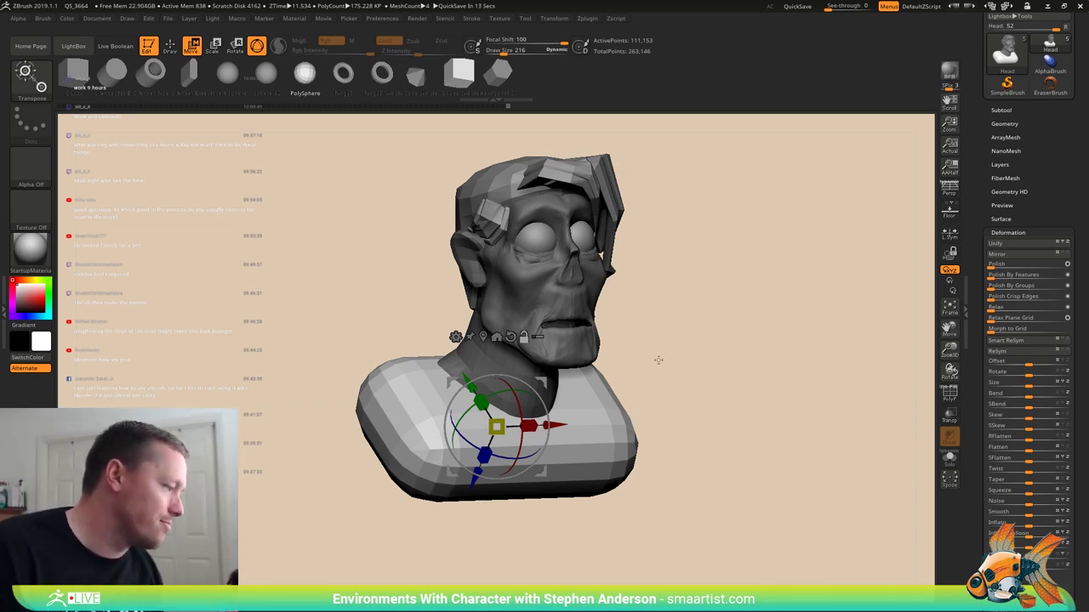
left_click_drag(766, 336, 587, 408)
key("q")
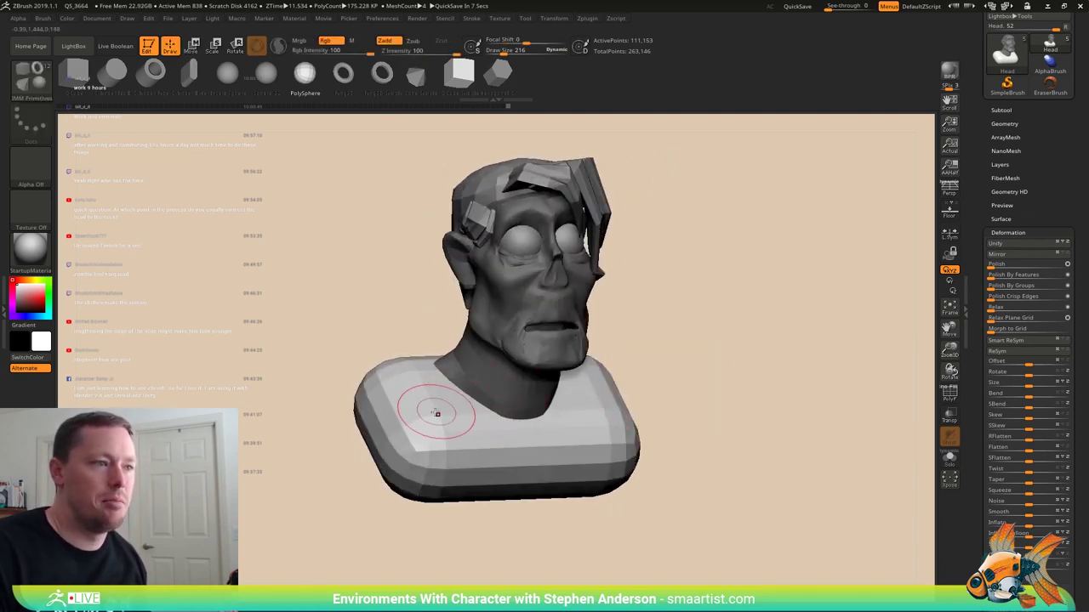
- Activate Sculptris Pro mode and set the brush's draw size to 446
key("s")
left_click(433, 416)
key("shift")
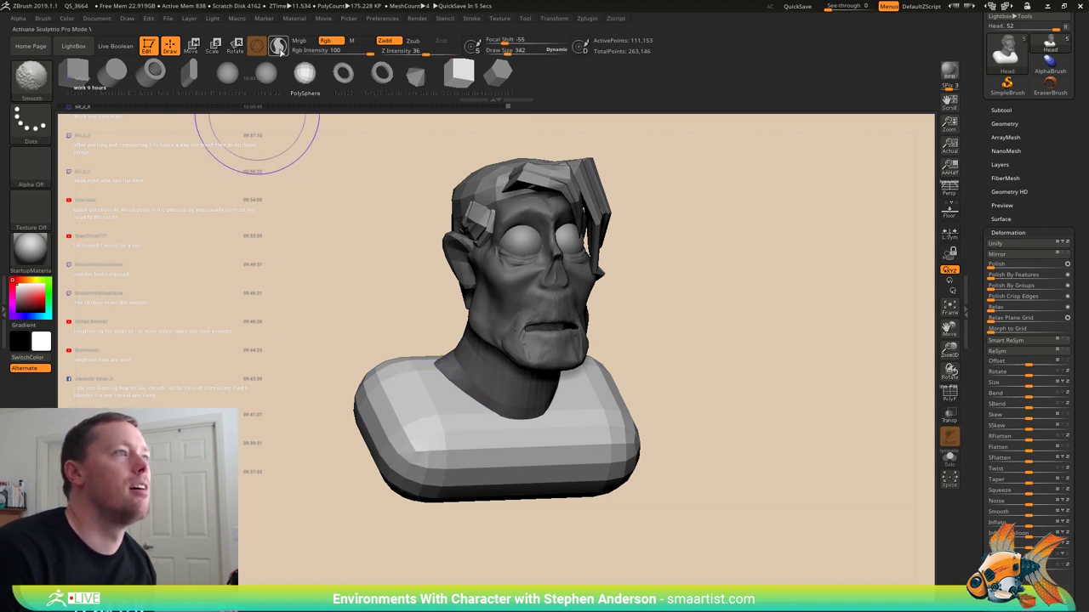
key("s")
left_click_drag(438, 417, 446, 418)
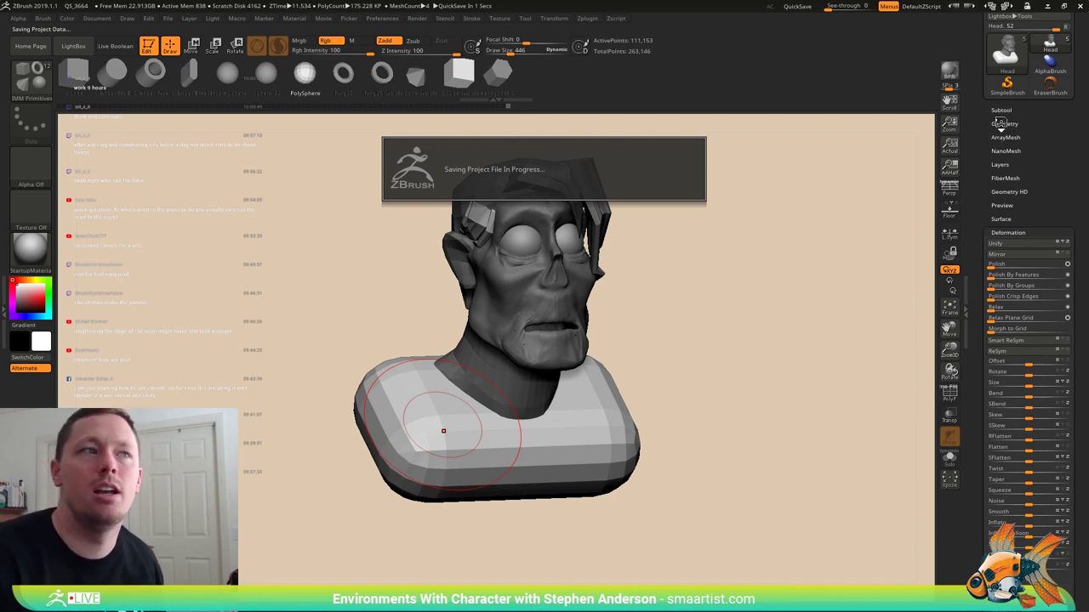
- Display the polyframe again and remove all creases from the mesh, including the shoulder block's edges
left_click(1004, 123)
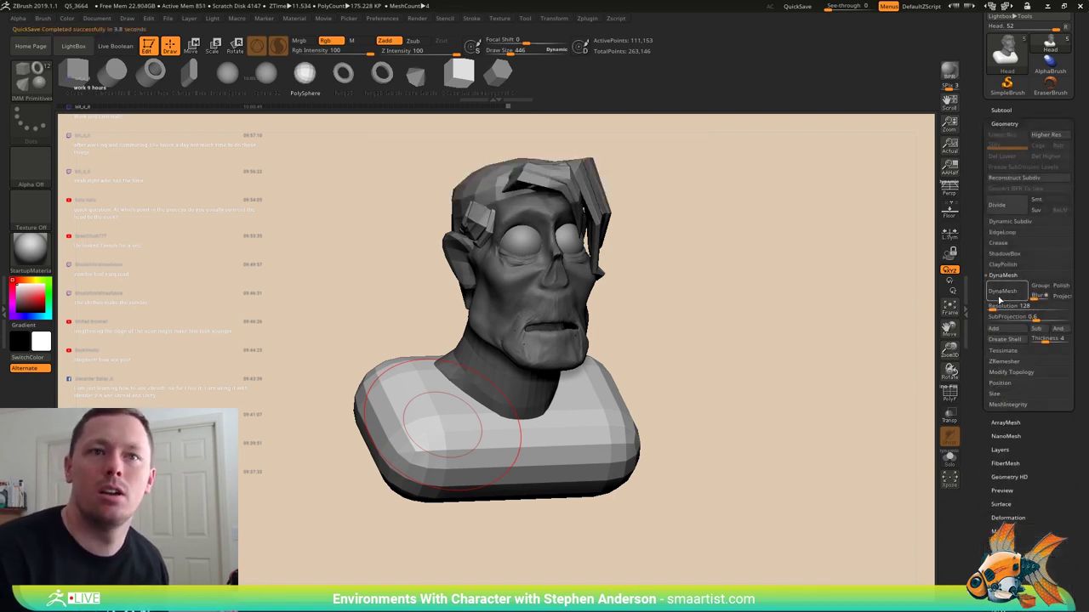
left_click(998, 243)
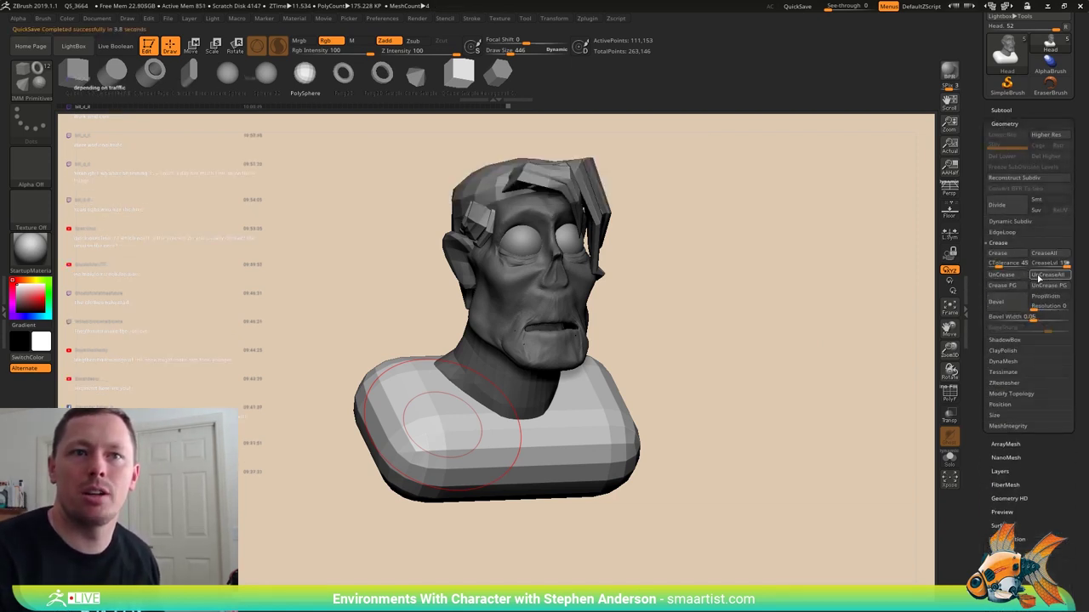
key("shift+f")
right_click_drag(426, 421, 477, 459)
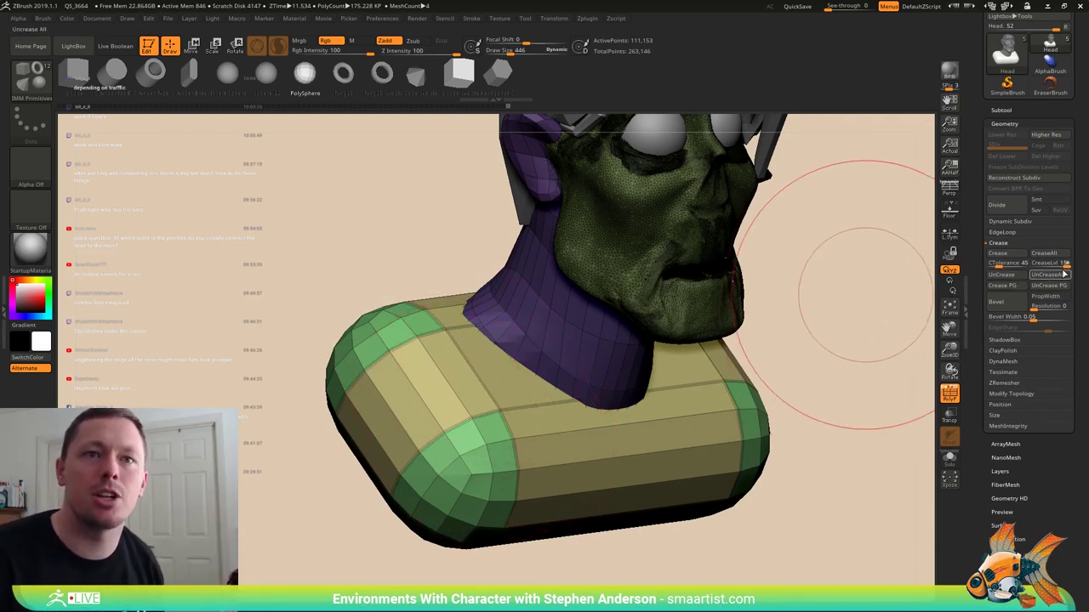
left_click(1050, 279)
- Invert the mask so it covers the shoulder block, and assign the block its own single polygroup
mouse_move(867, 361)
left_mouse_down()
mouse_move(816, 361)
mouse_move(765, 281)
left_mouse_up()
left_click_drag(757, 259, 770, 417, "ctrl+shift")
mouse_move(817, 357)
left_mouse_down("alt")
mouse_move(647, 373)
mouse_move(715, 388)
left_mouse_up("alt")
key("ctrl")
left_click(721, 389, "ctrl")
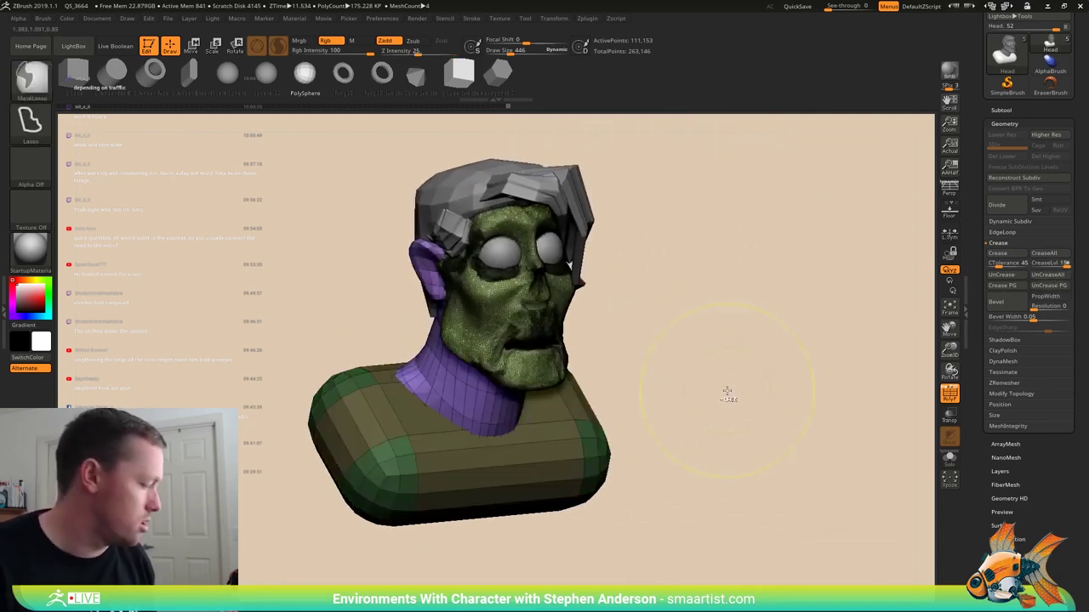
key("ctrl+w")
- Mask everything except the shoulder block's polygroup and return to drawing mode
key("w")
left_click(572, 435, "ctrl")
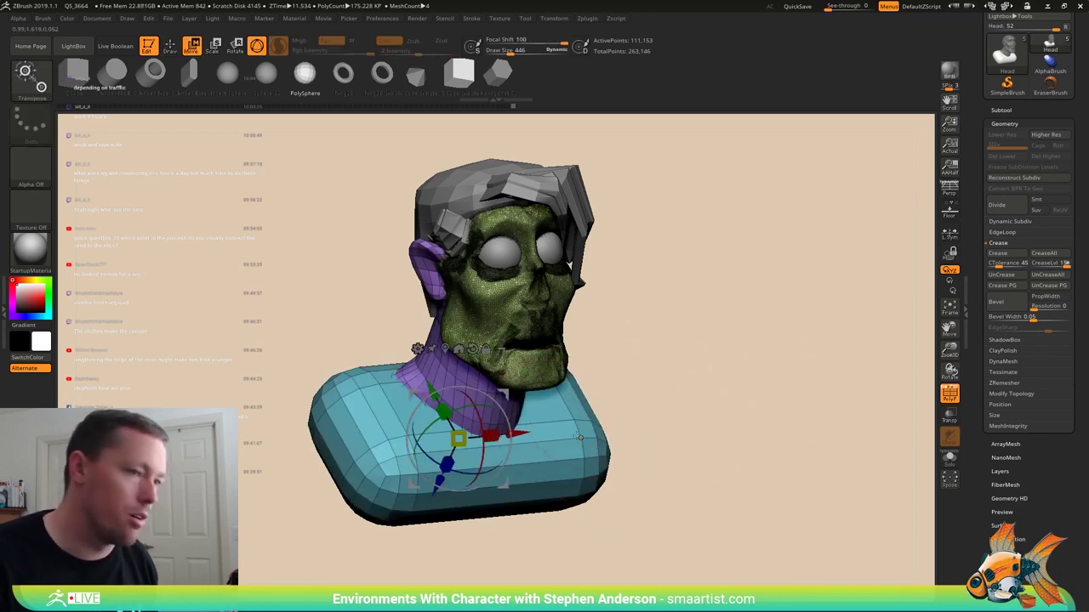
key("q")
left_click_drag(687, 418, 698, 418)
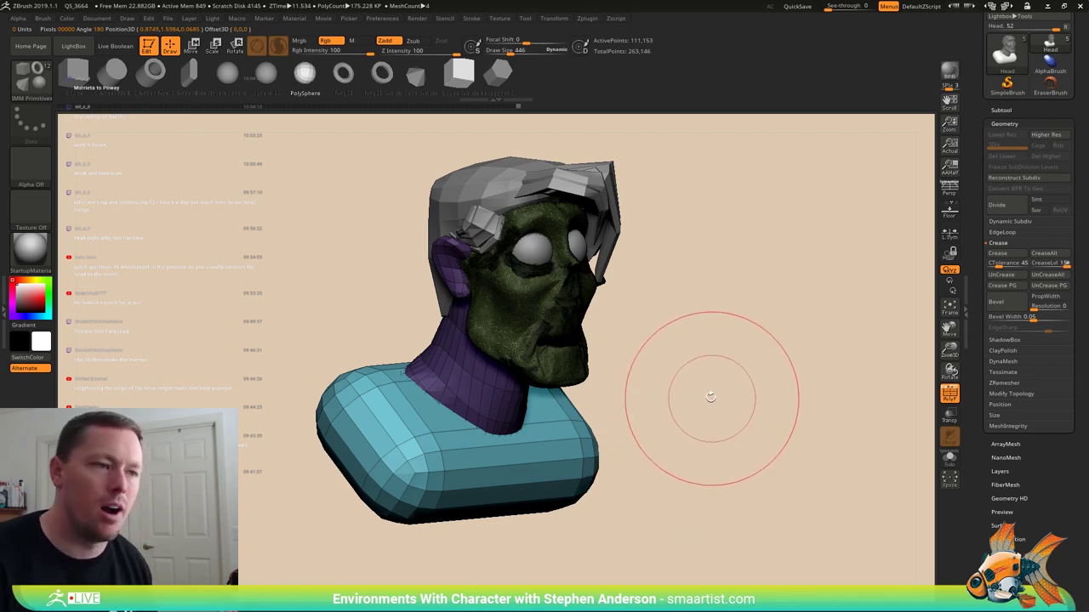
mouse_move(702, 396)
left_mouse_down()
mouse_move(680, 388)
mouse_move(704, 397)
left_mouse_up()
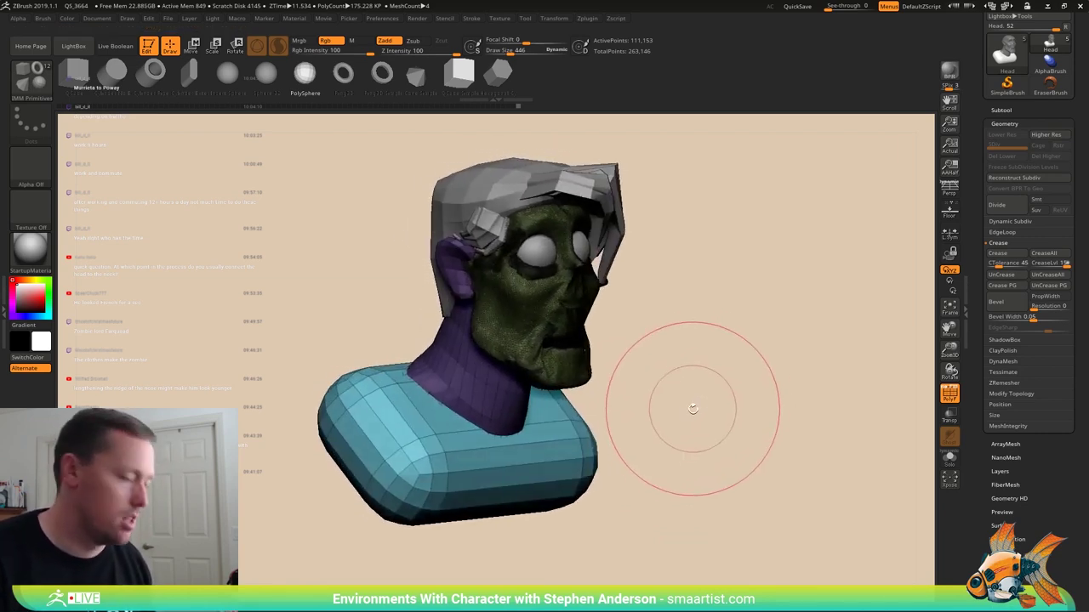
- Reshape the front corners and sides of the shoulder block with the Move brush
key("b")
key("m")
key("v")
left_click_drag(569, 448, 588, 438)
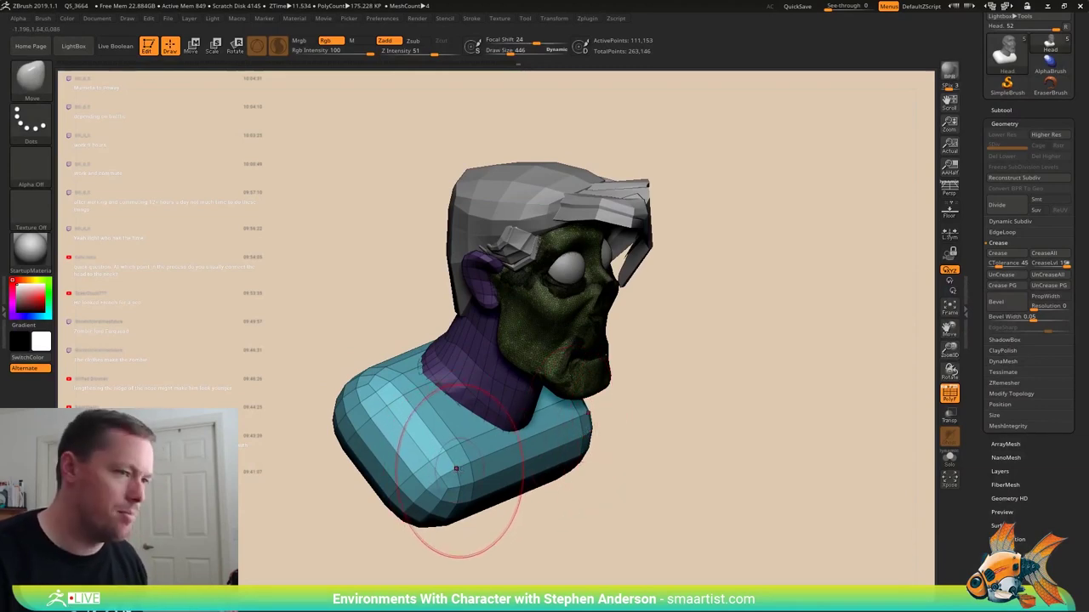
mouse_move(517, 520)
left_mouse_down()
mouse_move(549, 510)
mouse_move(533, 490)
mouse_move(557, 488)
left_mouse_up()
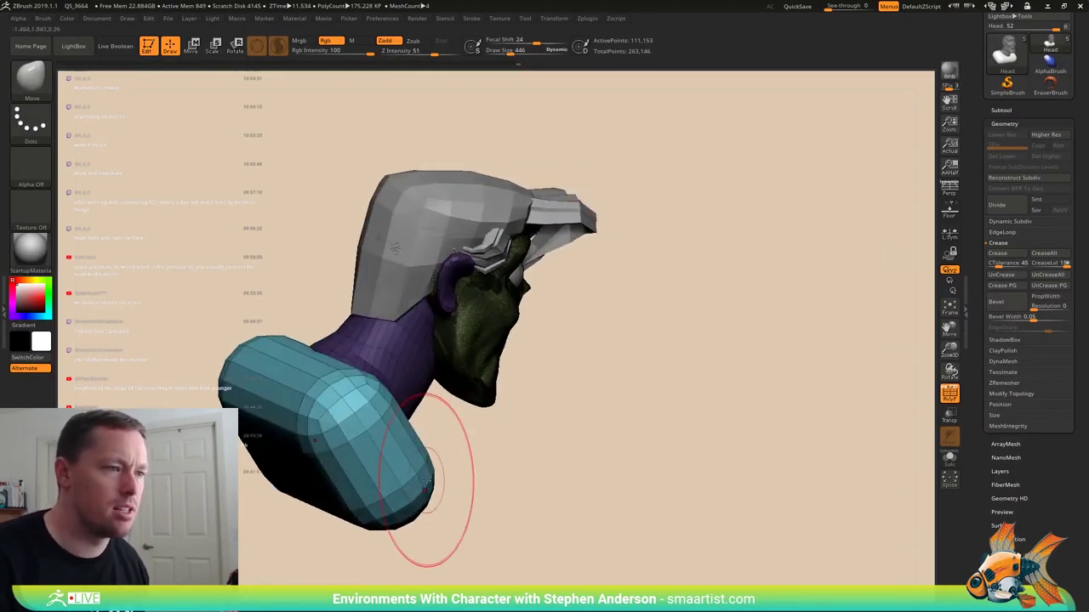
mouse_move(420, 478)
left_mouse_down()
mouse_move(426, 468)
mouse_move(406, 472)
left_mouse_up()
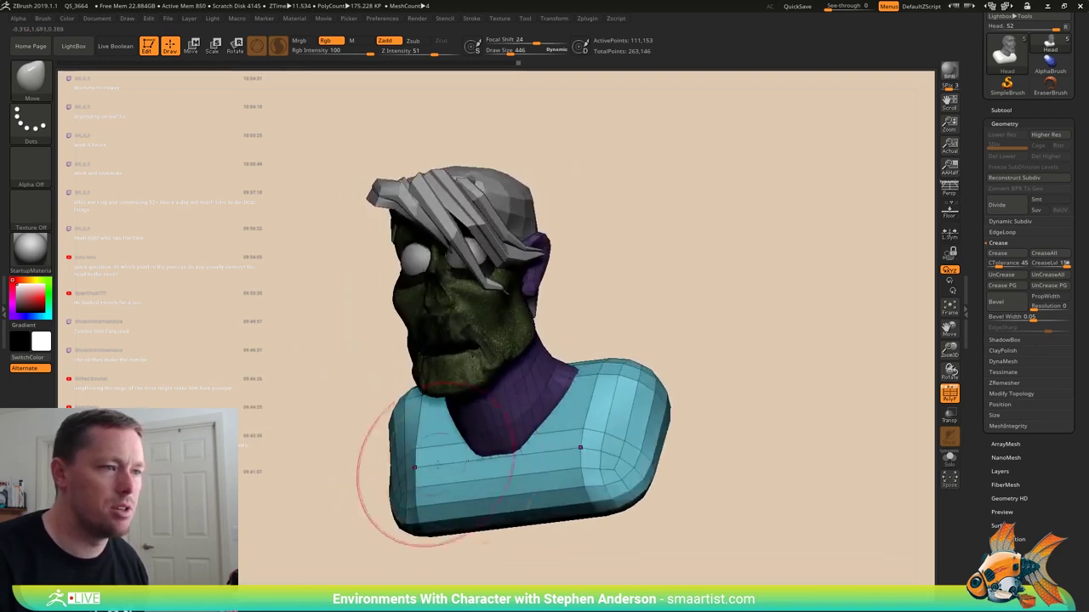
- Hide the polyframe, pull the shoulder slopes toward the neck, and smooth the block's faceted surface
key("shift+f")
mouse_move(544, 449)
left_mouse_down()
mouse_move(598, 451)
mouse_move(563, 456)
mouse_move(536, 485)
mouse_move(397, 479)
mouse_move(462, 462)
mouse_move(423, 447)
mouse_move(426, 466)
left_mouse_up()
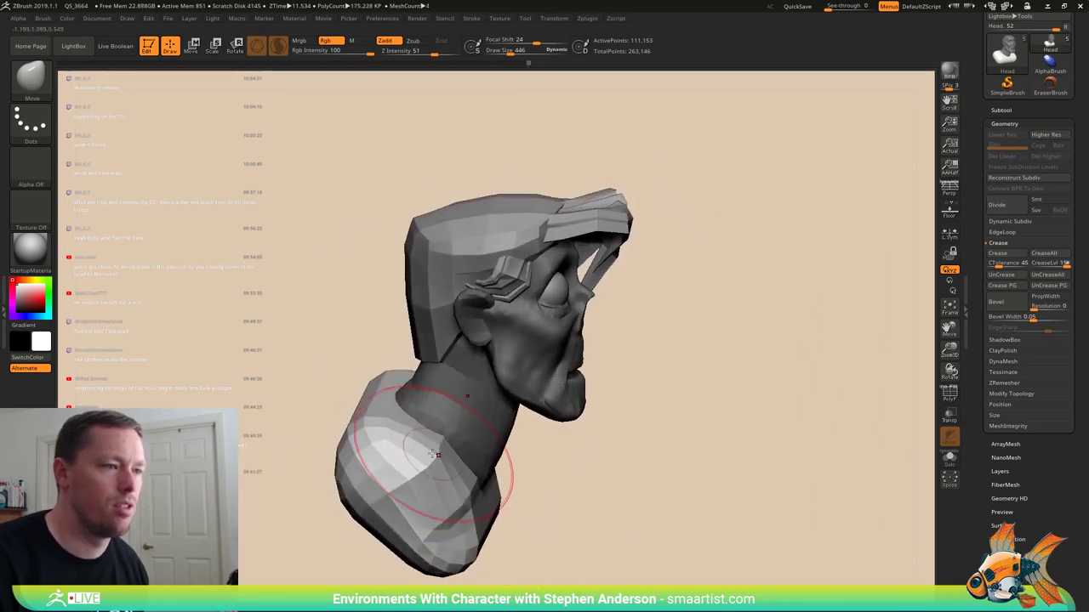
left_click_drag(472, 495, 455, 491)
key("shift")
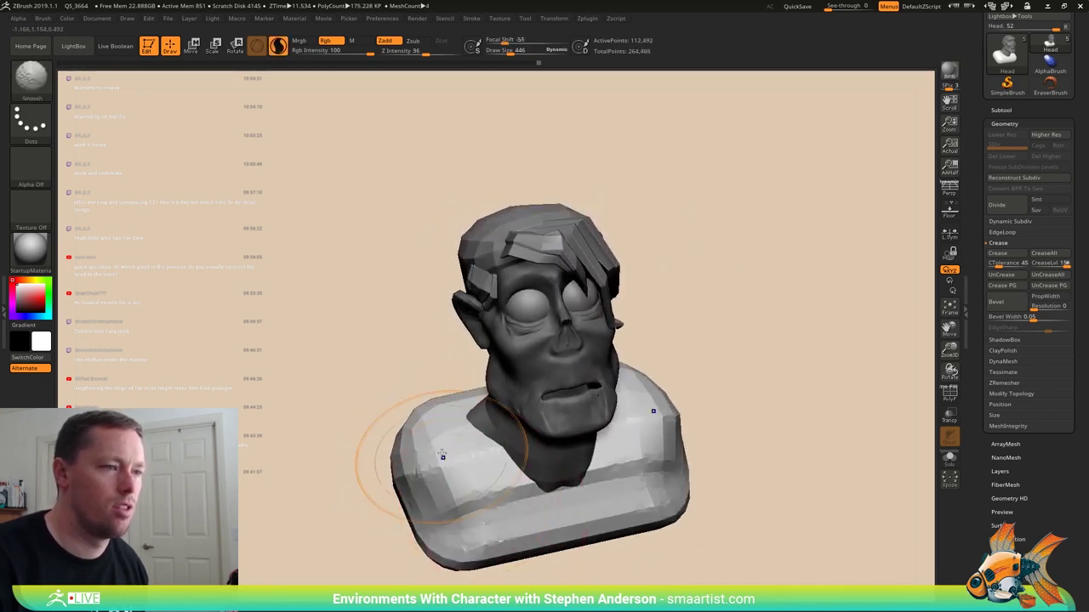
mouse_move(442, 455)
left_mouse_down("shift")
mouse_move(433, 481)
mouse_move(477, 519)
mouse_move(387, 470)
left_mouse_up("shift")
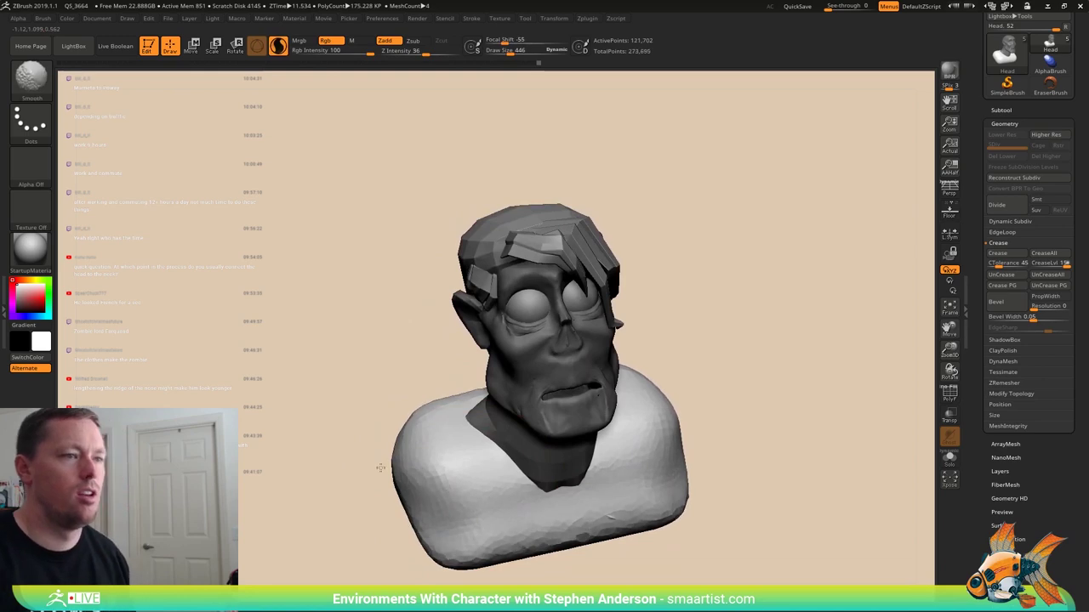
- Shape the upper back behind the neck and soften its flat, faceted planes
right_click_drag(482, 454, 533, 478)
right_click_drag(450, 493, 481, 484)
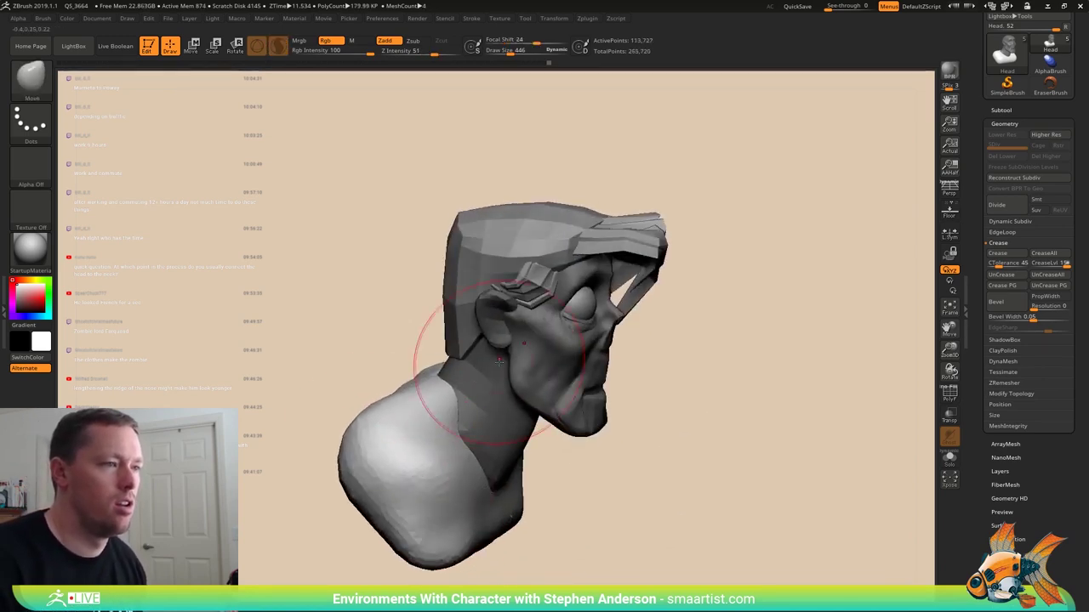
mouse_move(499, 362)
right_mouse_down()
mouse_move(571, 364)
mouse_move(561, 400)
right_mouse_up()
left_click_drag(348, 399, 345, 405)
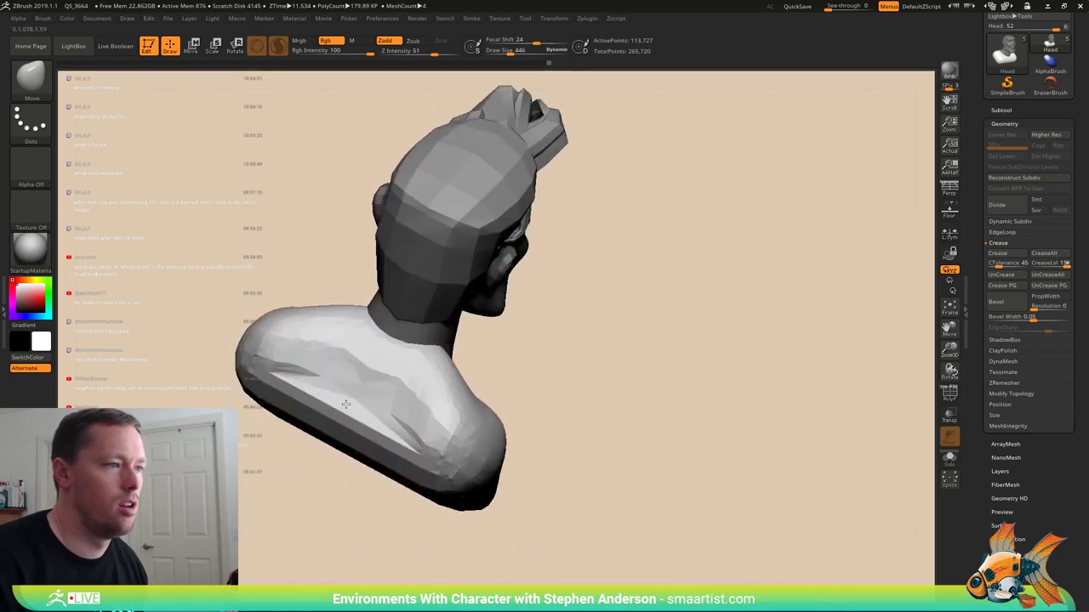
left_click_drag(408, 383, 409, 394)
left_click_drag(536, 425, 561, 447, "ctrl")
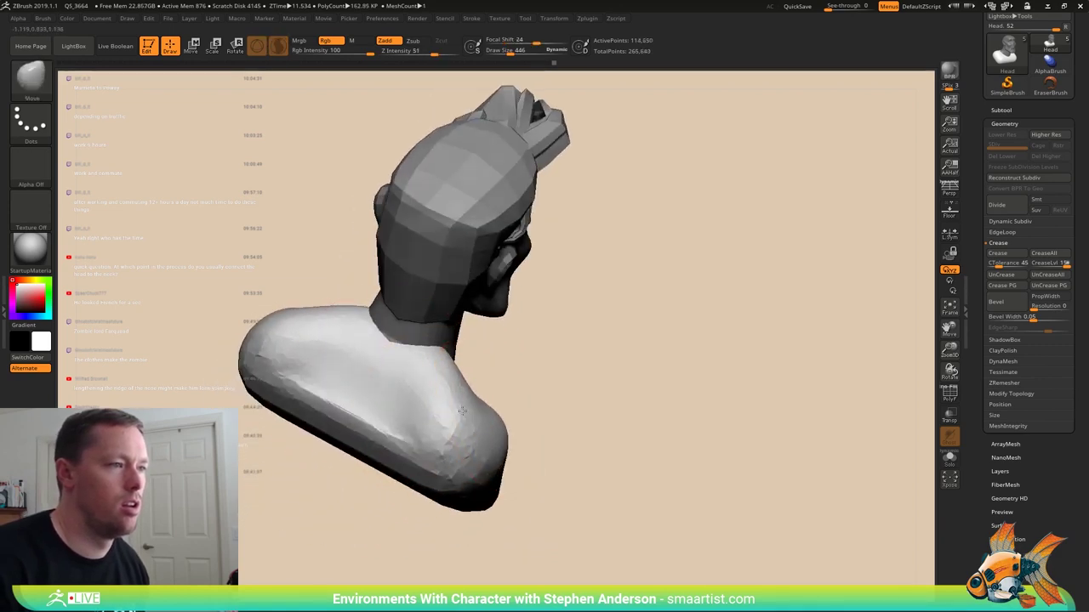
- Reduce the Move brush's draw size to 323 and refine the shoulder's side profile and upper chest
mouse_move(561, 438)
right_mouse_down()
mouse_move(519, 425)
mouse_move(574, 415)
right_mouse_up()
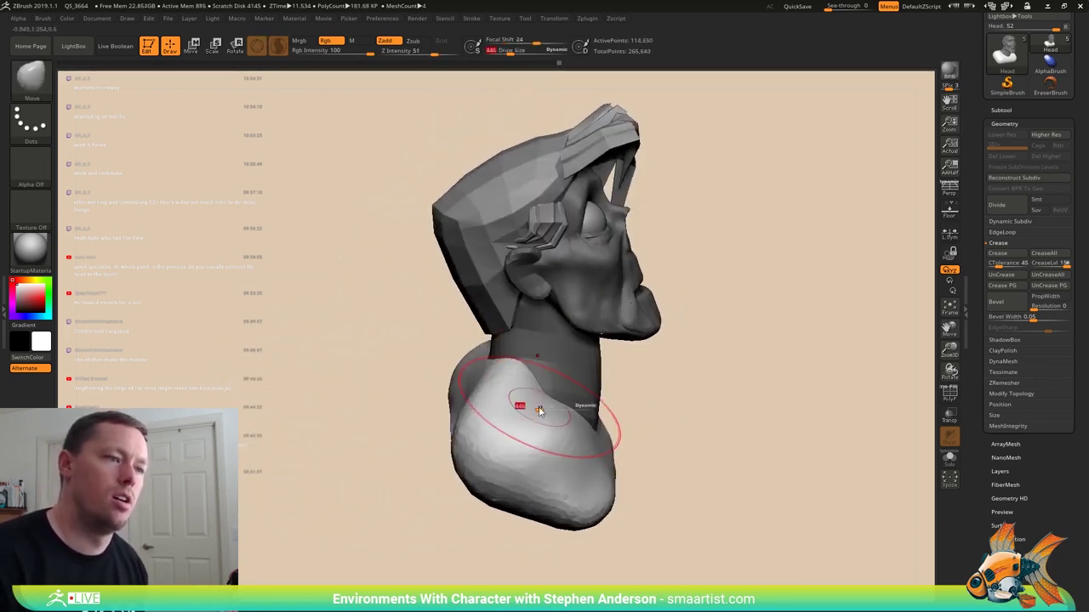
key("s")
mouse_move(539, 411)
left_mouse_down()
mouse_move(437, 462)
mouse_move(538, 475)
left_mouse_up()
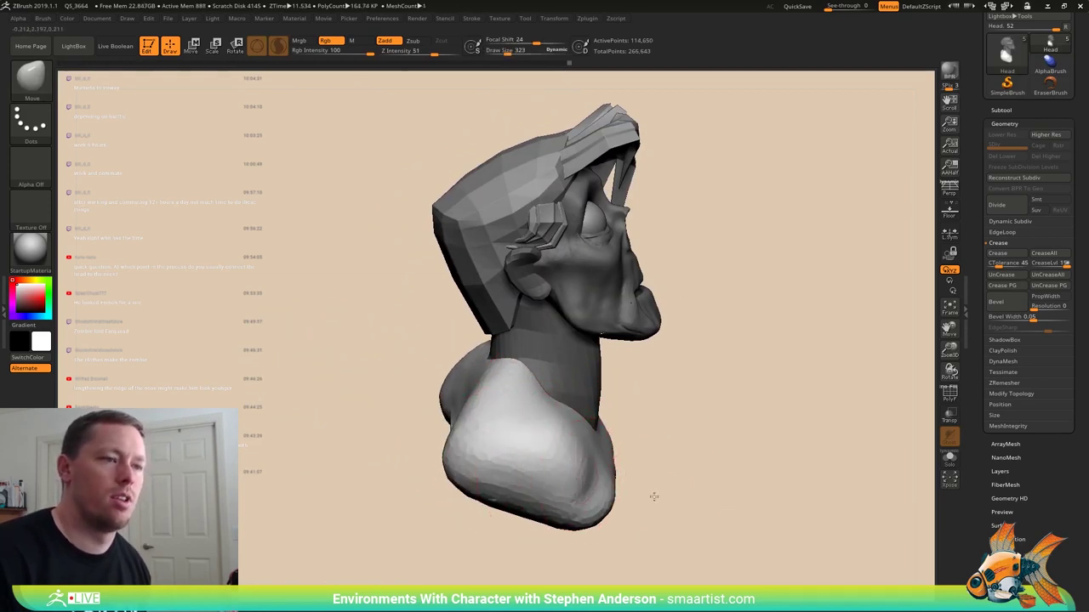
right_click_drag(651, 496, 646, 524)
right_click_drag(614, 465, 643, 438)
left_click_drag(643, 438, 645, 423)
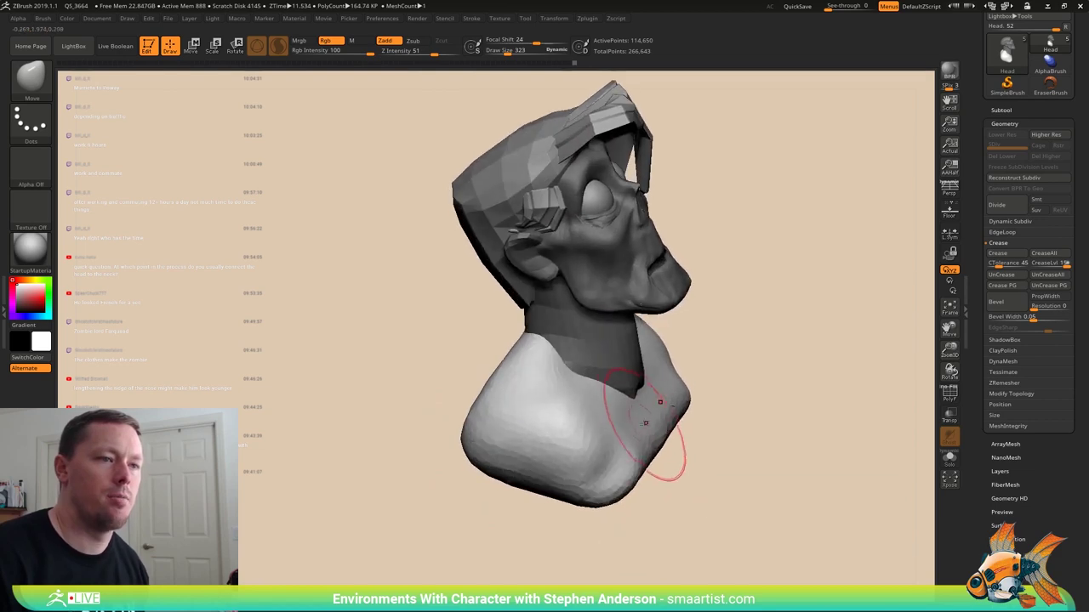
- Build up collarbone and upper-chest forms around the neck's base with the ClayBuildup brush at draw size 175
key("b")
key("c")
key("b")
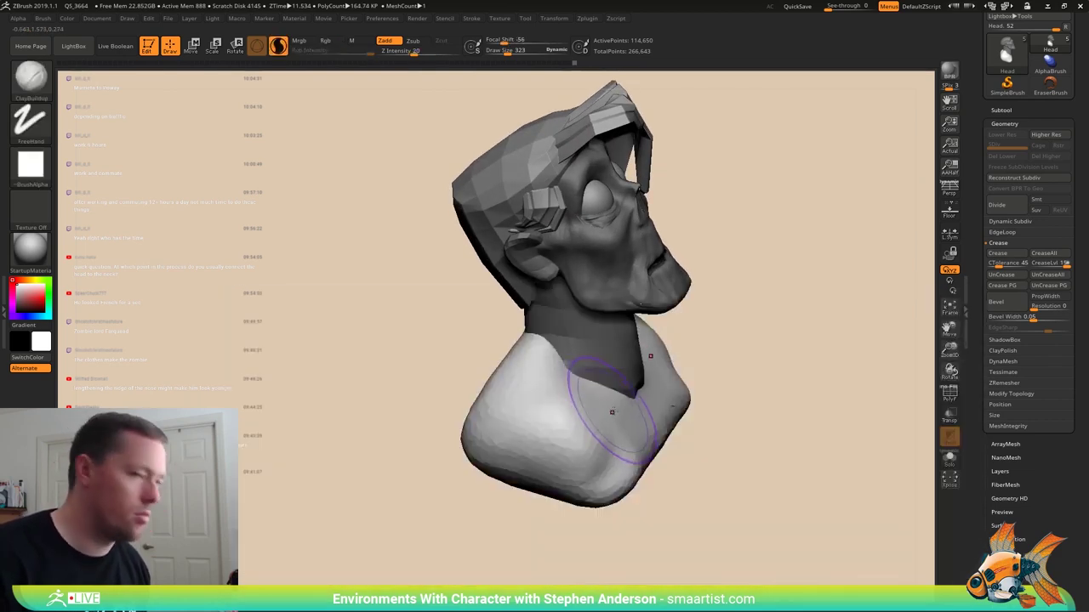
right_click_drag(620, 413, 641, 425)
key("s")
left_click_drag(638, 414, 634, 414)
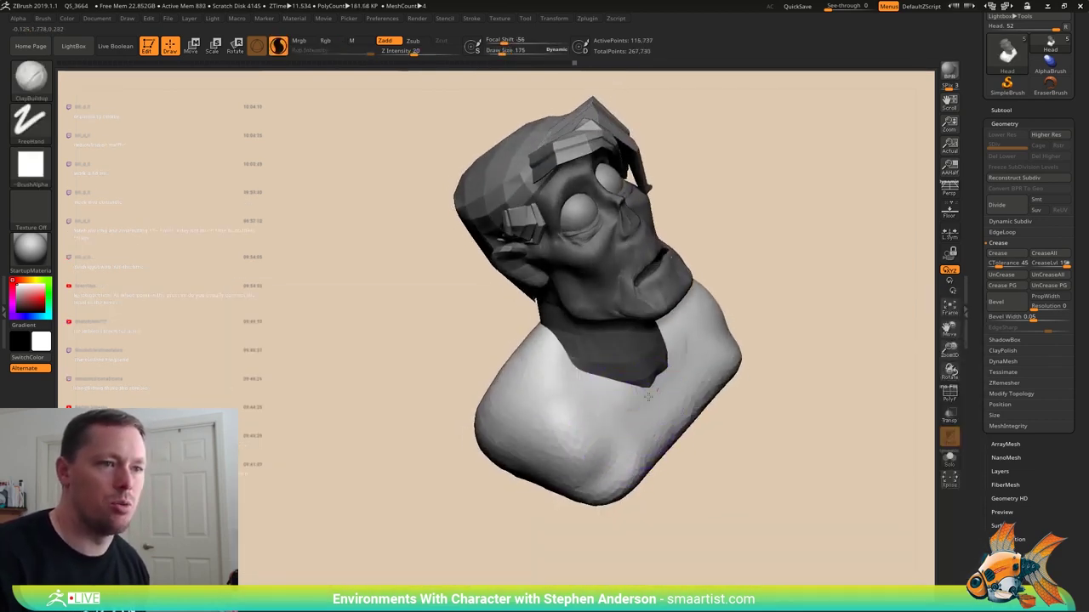
left_click_drag(682, 323, 627, 413)
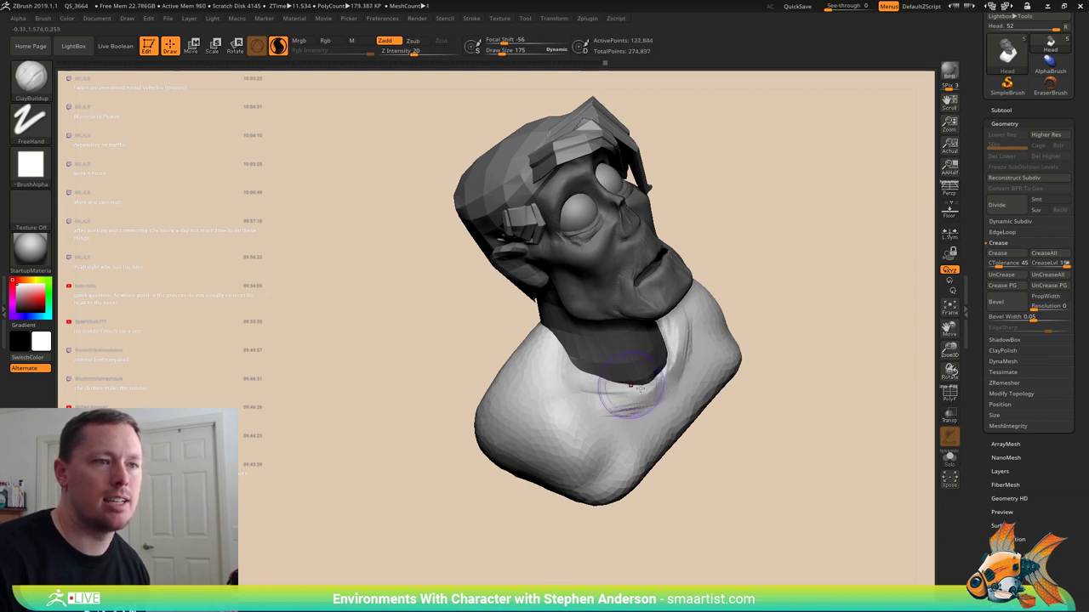
mouse_move(630, 387)
right_mouse_down()
mouse_move(681, 408)
mouse_move(659, 348)
mouse_move(642, 387)
right_mouse_up()
mouse_move(589, 392)
left_mouse_down()
mouse_move(629, 395)
mouse_move(634, 409)
left_mouse_up()
mouse_move(625, 454)
right_mouse_down()
mouse_move(667, 430)
mouse_move(653, 383)
mouse_move(638, 392)
mouse_move(625, 481)
right_mouse_up()
- Switch to the Move brush at draw size 252 and adjust the shoulders' overall shape around the neck
key("b")
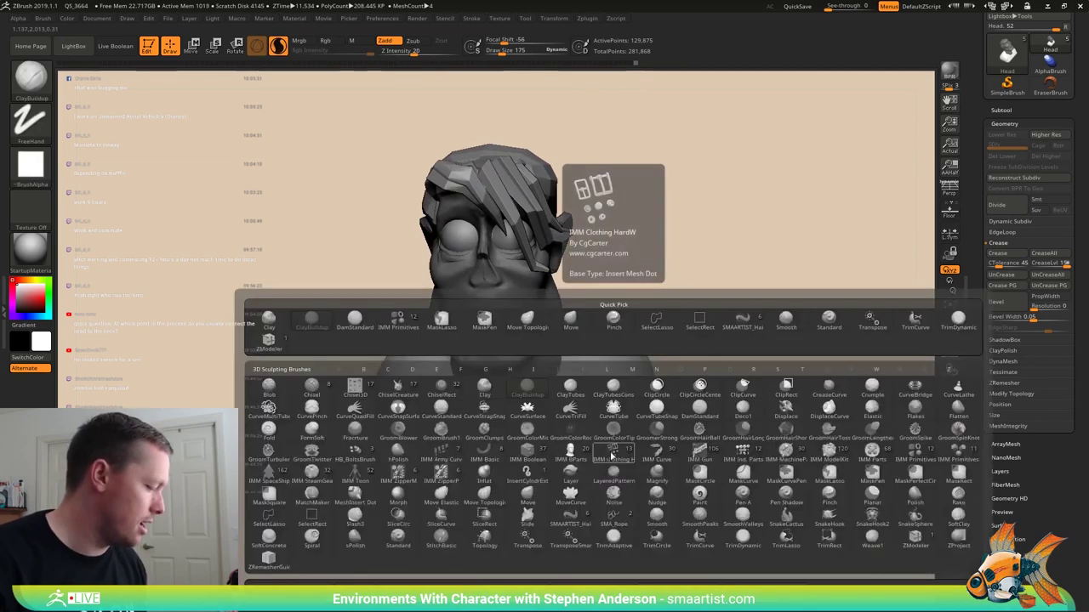
key("m")
key("v")
right_click_drag(681, 437, 627, 462)
key("s")
mouse_move(609, 446)
left_mouse_down()
mouse_move(590, 431)
mouse_move(612, 448)
left_mouse_up()
mouse_move(595, 447)
right_mouse_down()
mouse_move(619, 445)
mouse_move(596, 440)
mouse_move(621, 429)
mouse_move(647, 390)
mouse_move(661, 415)
right_mouse_up()
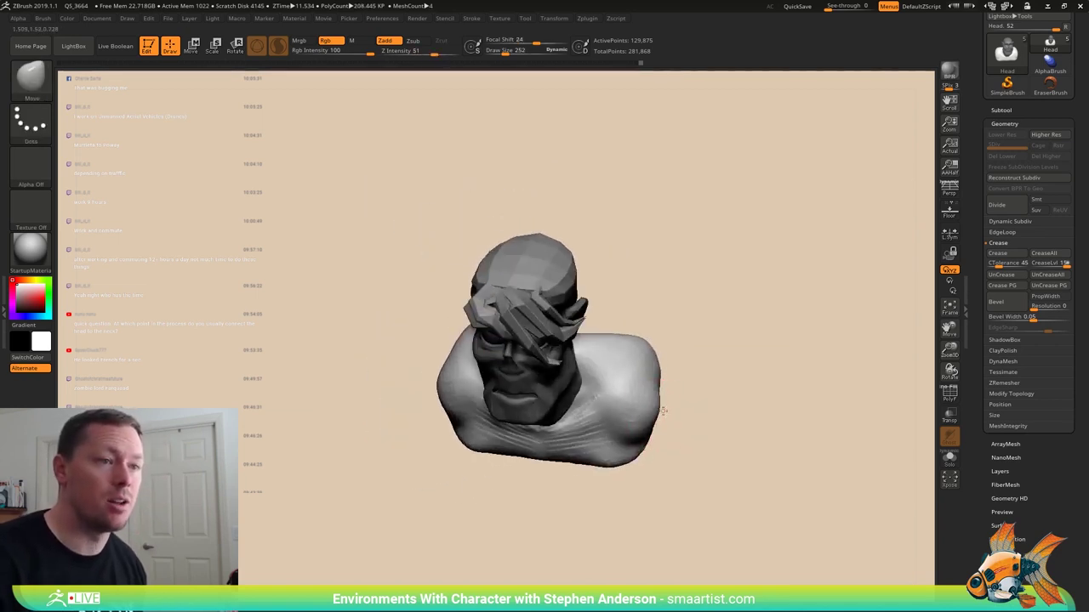
right_click_drag(660, 361, 658, 396)
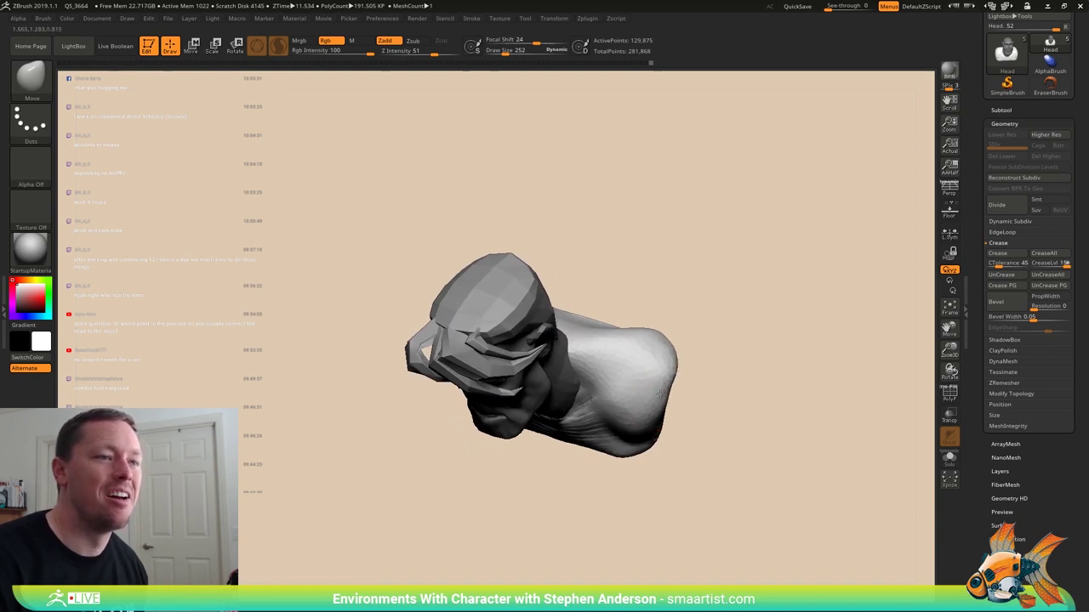
mouse_move(660, 414)
right_mouse_down()
mouse_move(688, 397)
mouse_move(609, 340)
mouse_move(646, 323)
mouse_move(630, 413)
right_mouse_up()
- Carve the crease running from the neck base up over the shoulder with the DamStandard brush at draw size 136
key("shift")
key("s")
left_click_drag(624, 379, 617, 383)
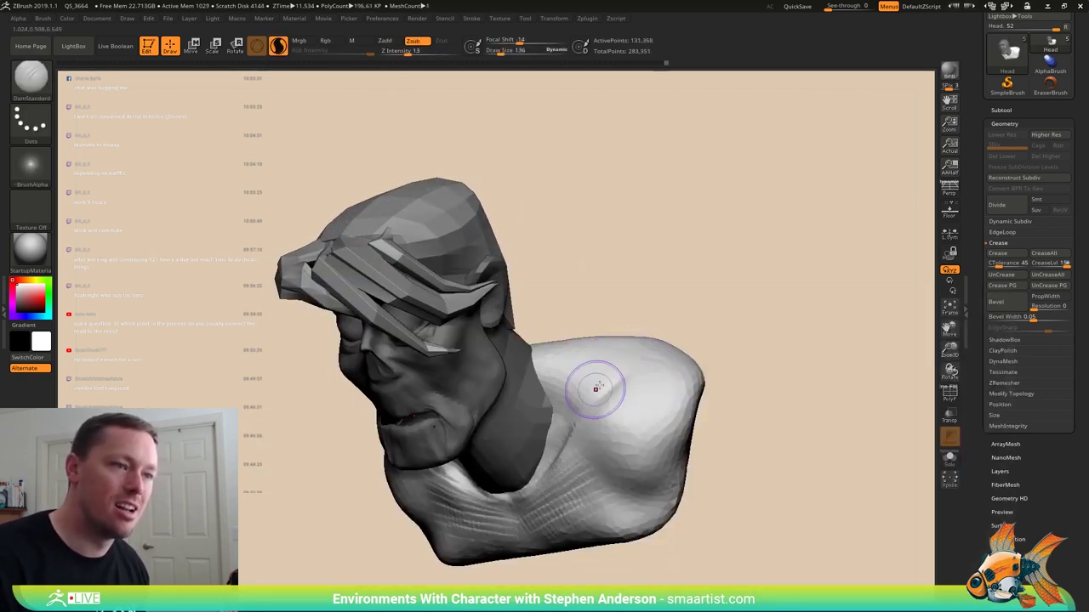
right_click_drag(598, 422, 554, 427)
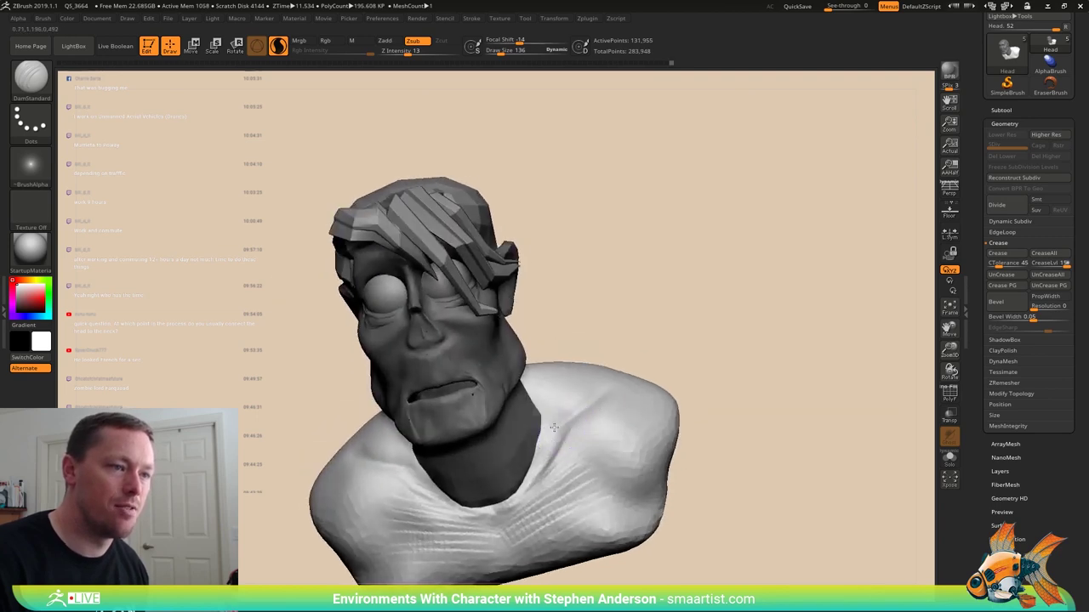
mouse_move(537, 465)
right_mouse_down()
mouse_move(570, 469)
mouse_move(625, 388)
mouse_move(687, 391)
mouse_move(664, 369)
mouse_move(683, 362)
mouse_move(673, 447)
mouse_move(518, 413)
right_mouse_up()
- Pull the lower edge of the chest downward into a longer bust with the Move Topological brush at draw size 403
key("b")
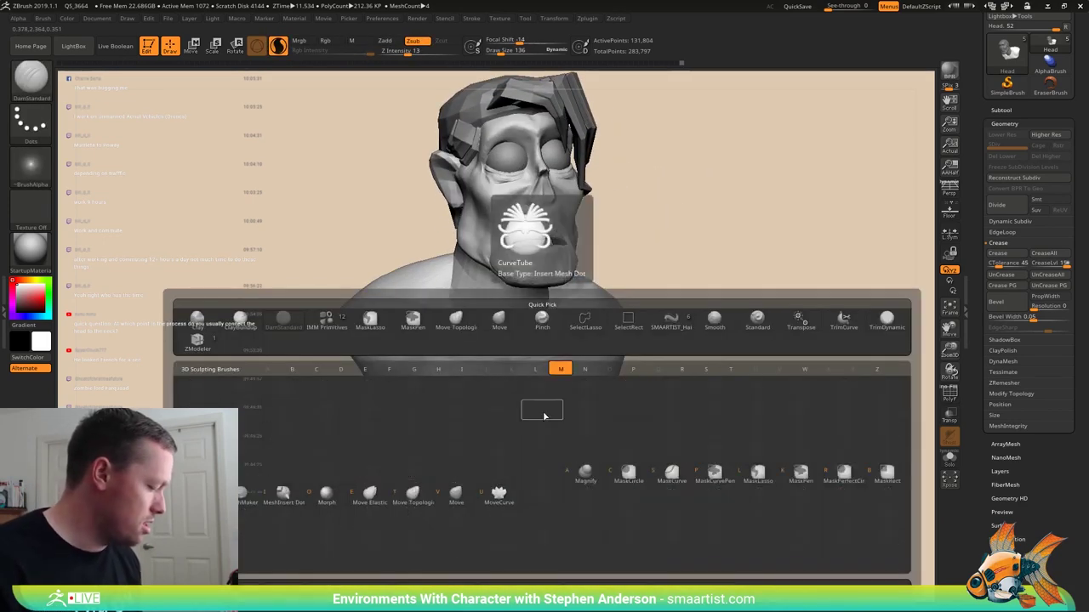
key("m")
key("v")
key("b")
key("m")
key("t")
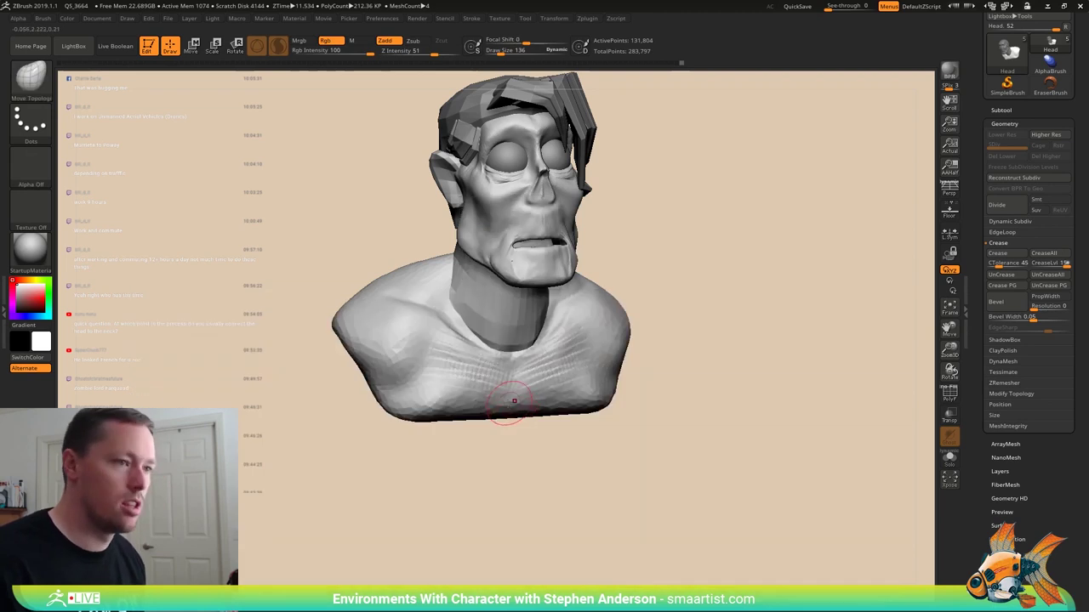
right_click_drag(512, 408, 515, 414)
key("s")
left_click(492, 409)
left_click_drag(492, 410, 499, 488)
left_click_drag(430, 437, 434, 494)
left_click_drag(508, 465, 512, 498)
mouse_move(512, 498)
right_mouse_down()
mouse_move(451, 477)
mouse_move(513, 460)
right_mouse_up()
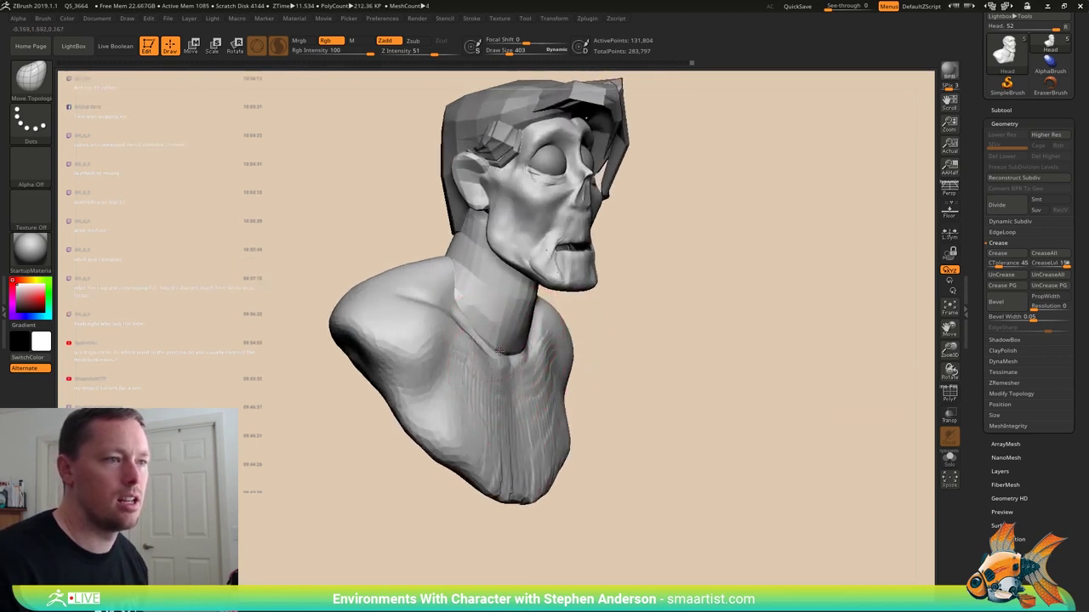
mouse_move(508, 355)
right_mouse_down()
mouse_move(489, 360)
mouse_move(499, 363)
right_mouse_up()
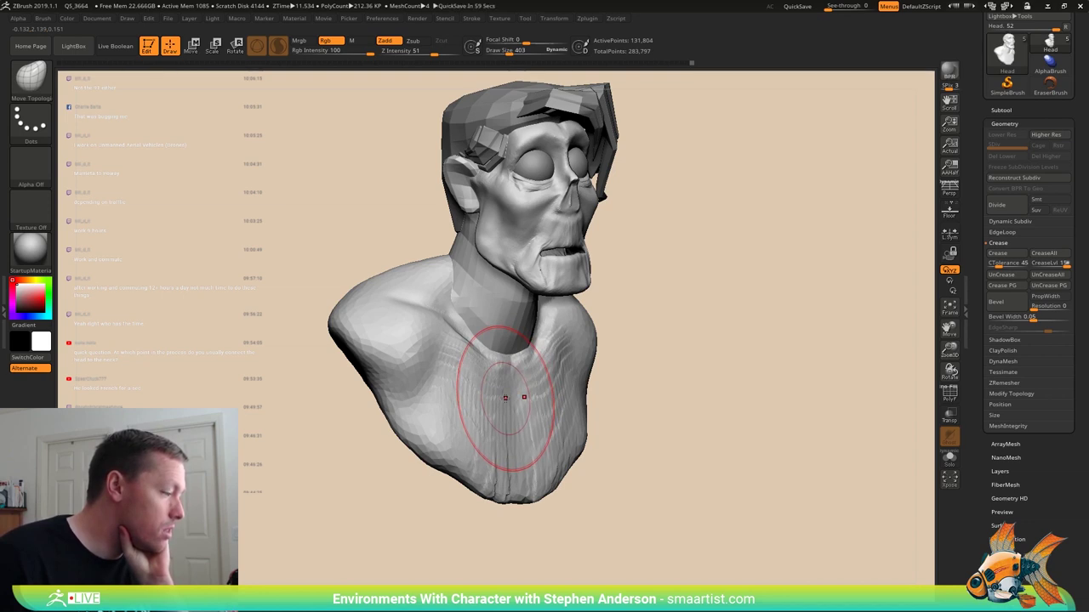
- Build up the upper back and shoulder-blade masses with the ClayBuildup brush at draw size 214
mouse_move(558, 379)
right_mouse_down()
mouse_move(478, 395)
mouse_move(557, 397)
mouse_move(466, 293)
mouse_move(481, 335)
mouse_move(404, 277)
right_mouse_up()
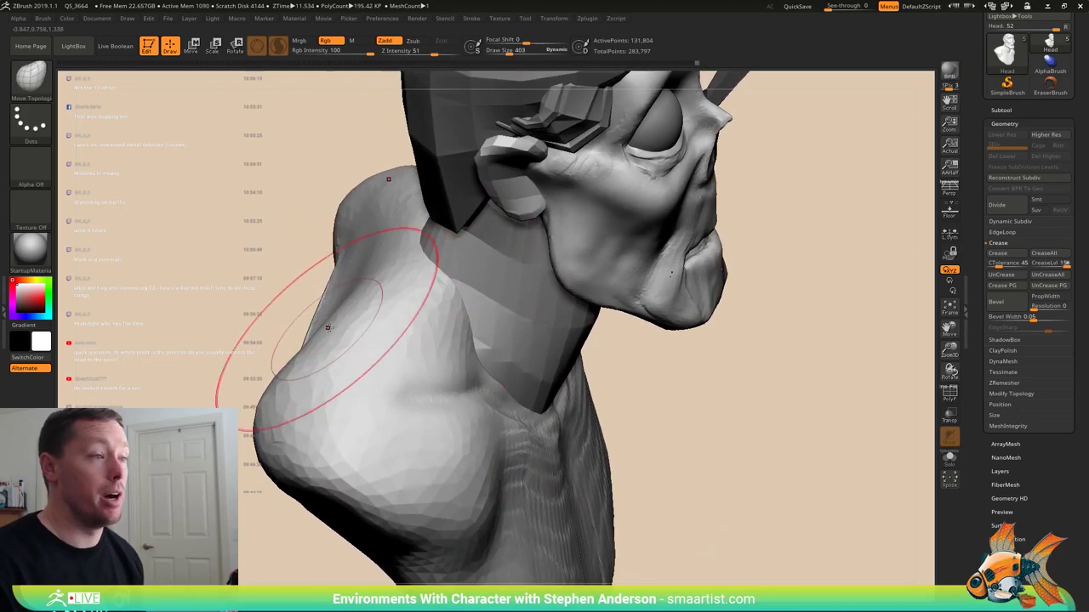
mouse_move(328, 329)
right_mouse_down()
mouse_move(294, 319)
mouse_move(301, 309)
right_mouse_up()
key("b")
key("c")
key("b")
key("s")
mouse_move(302, 310)
left_mouse_down()
mouse_move(316, 275)
mouse_move(283, 326)
mouse_move(276, 342)
mouse_move(286, 347)
left_mouse_up()
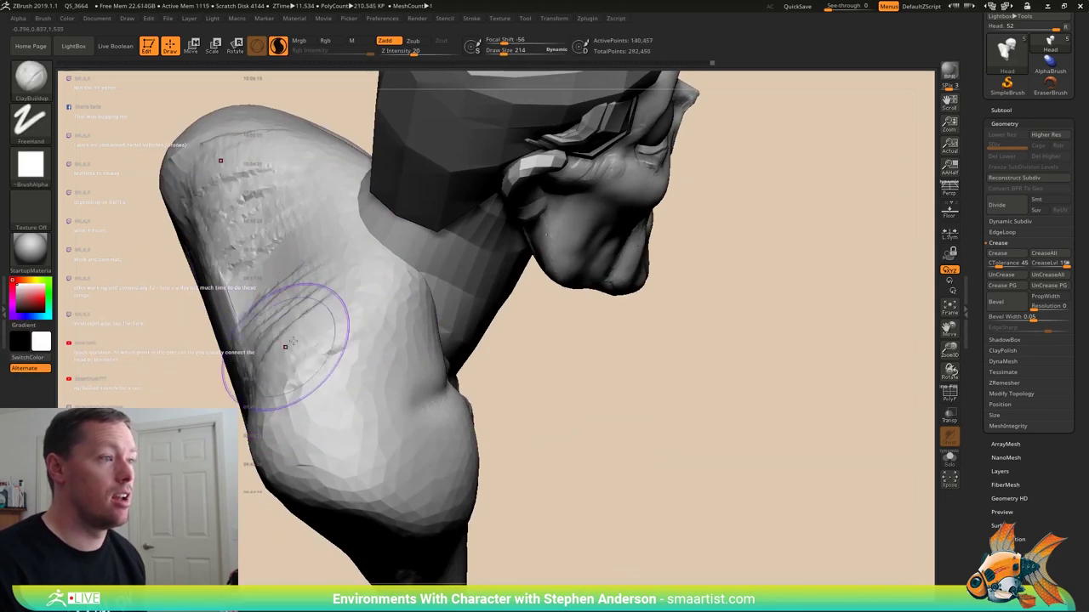
right_click_drag(287, 347, 292, 323)
mouse_move(292, 324)
left_mouse_down()
mouse_move(183, 298)
mouse_move(221, 302)
left_mouse_up()
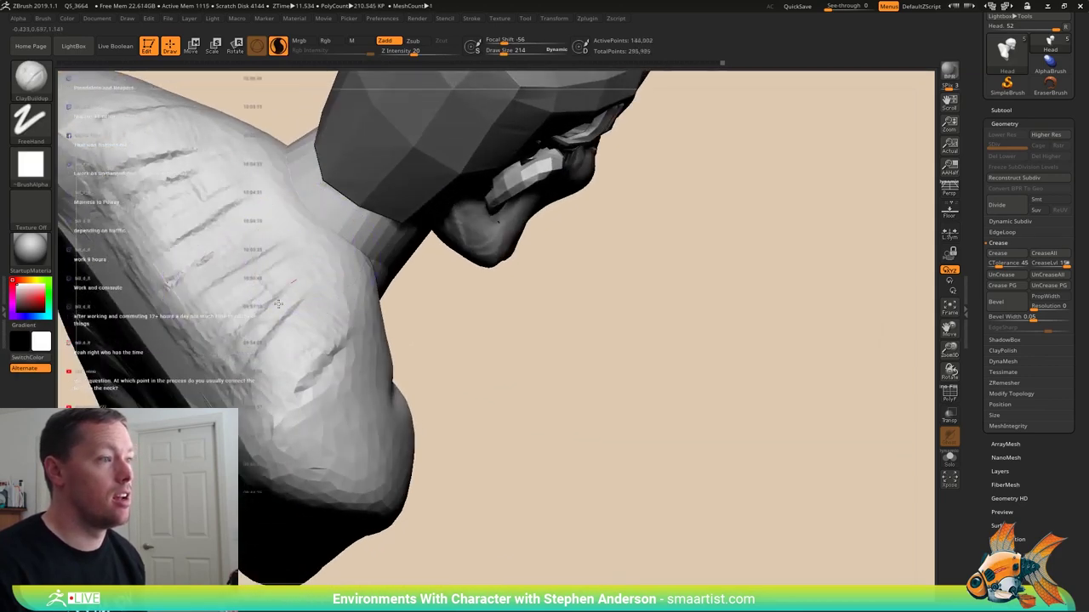
mouse_move(258, 354)
left_mouse_down()
mouse_move(327, 315)
mouse_move(340, 340)
mouse_move(298, 399)
left_mouse_up()
right_click_drag(298, 400, 328, 315)
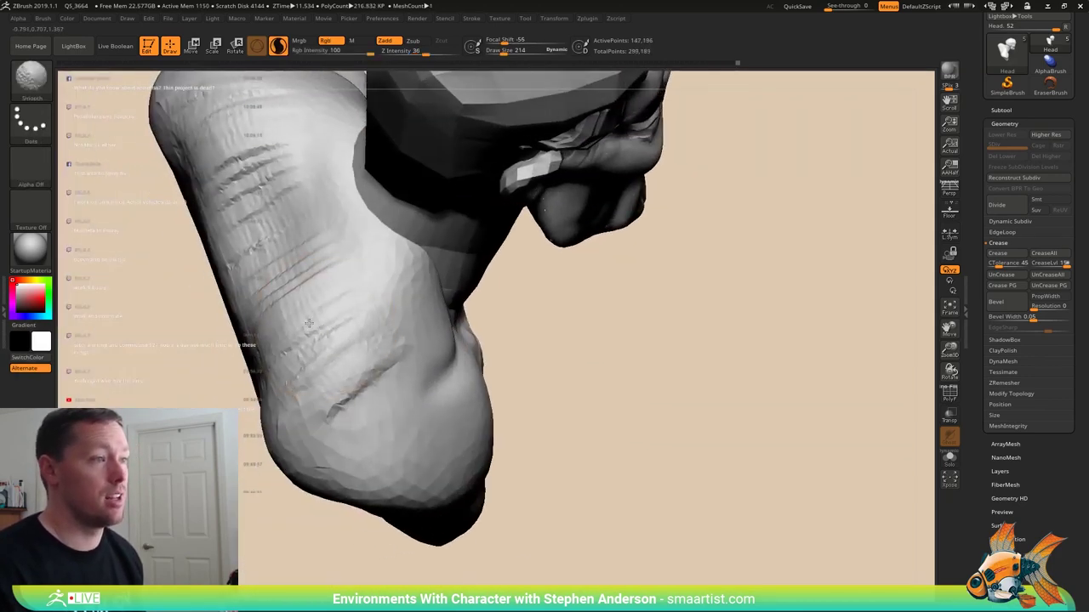
- Smooth the clay ridges across the upper back and layer in more volume between the shoulder and neck
left_click_drag(255, 170, 351, 396, "shift")
left_click_drag(331, 296, 307, 338, "shift")
right_click_drag(308, 338, 296, 255)
left_click_drag(332, 273, 281, 238)
left_click_drag(293, 183, 255, 225)
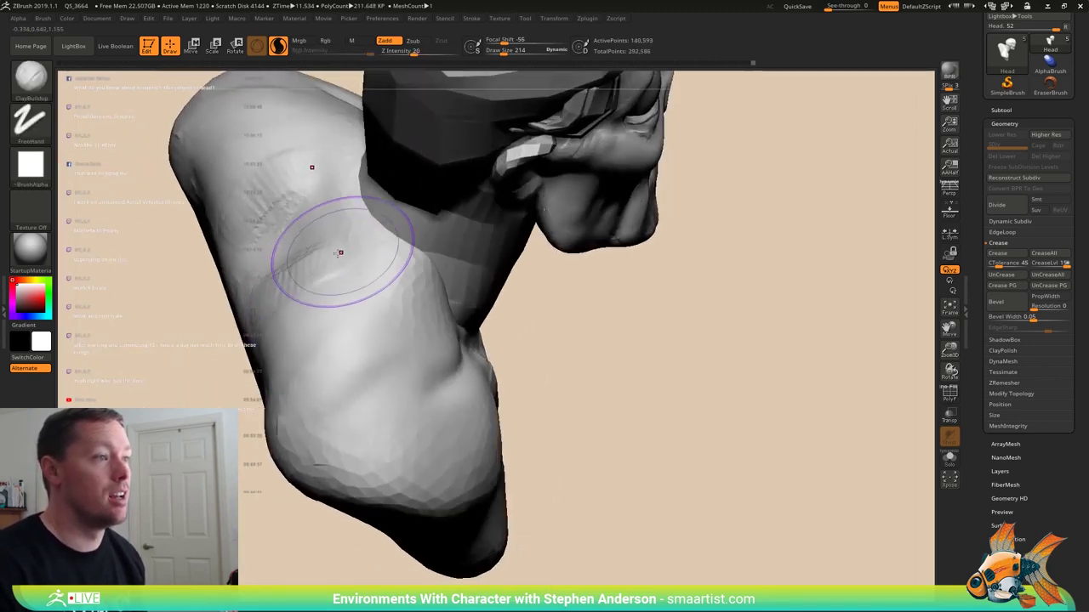
mouse_move(338, 254)
left_mouse_down()
mouse_move(264, 285)
mouse_move(270, 298)
left_mouse_up()
left_click_drag(342, 294, 294, 323)
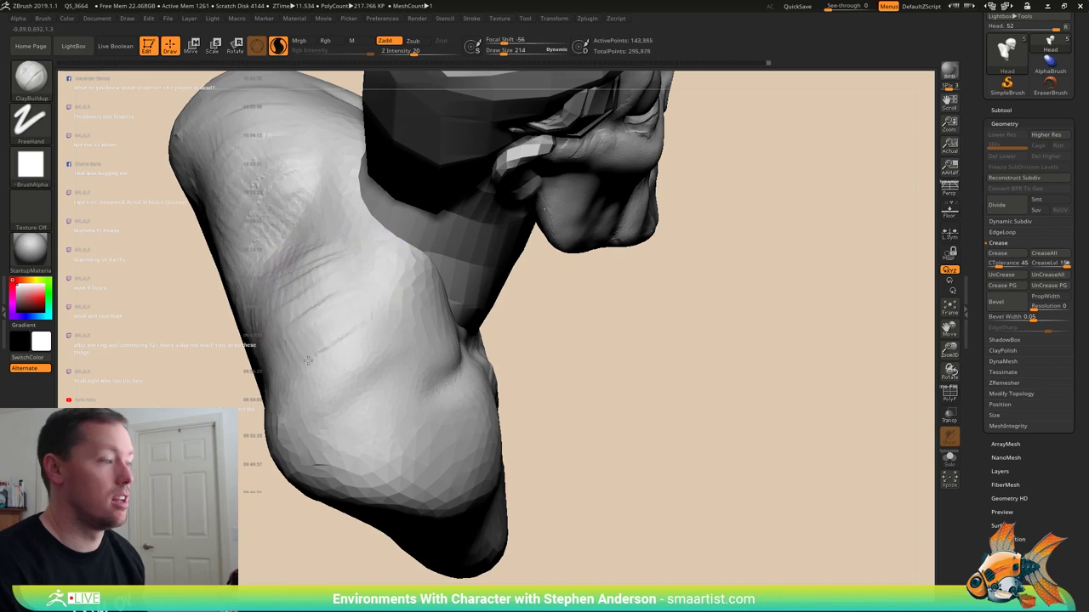
mouse_move(361, 342)
left_mouse_down()
mouse_move(318, 362)
mouse_move(307, 318)
mouse_move(342, 361)
left_mouse_up()
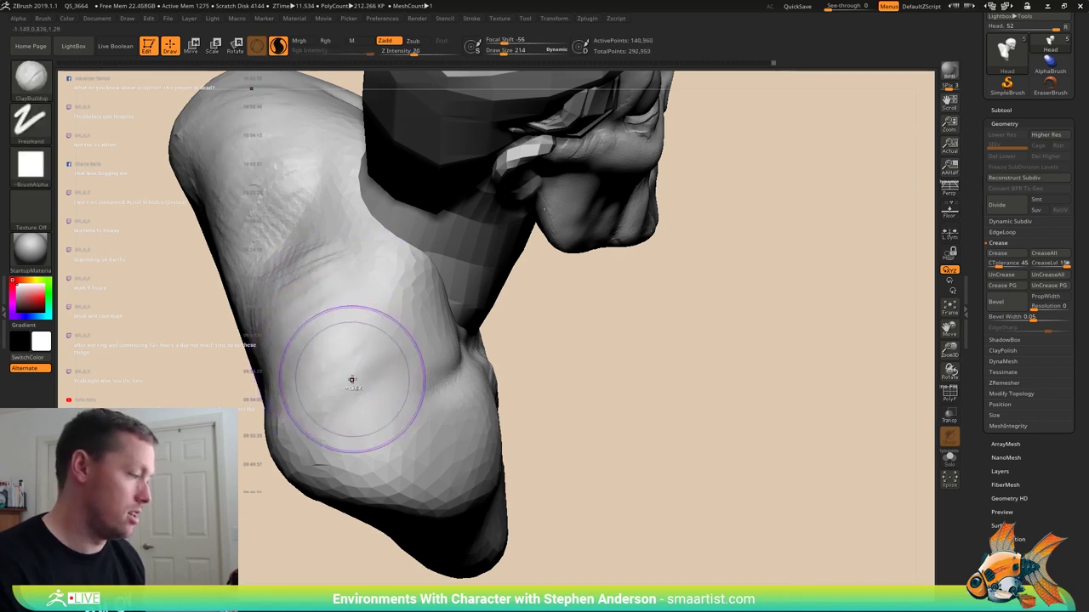
- Show the polyframe and mask everything except the neck piece, ready to sculpt with ClayBuildup
mouse_move(350, 379)
right_mouse_down("ctrl")
mouse_move(347, 343)
mouse_move(349, 390)
mouse_move(462, 346)
right_mouse_up("ctrl")
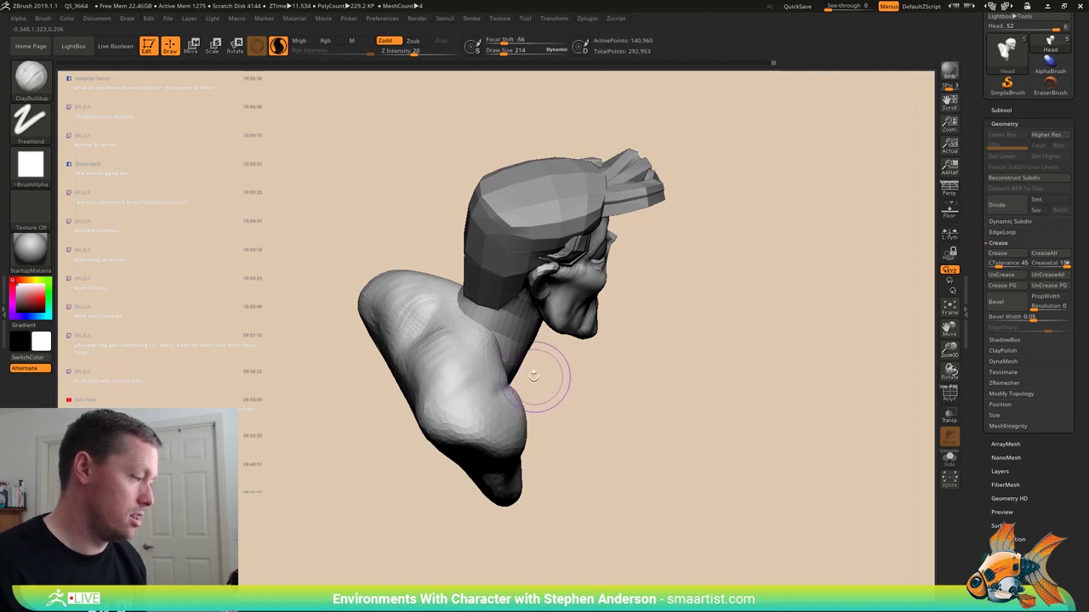
mouse_move(535, 379)
right_mouse_down()
mouse_move(455, 385)
mouse_move(531, 382)
mouse_move(514, 378)
mouse_move(537, 361)
mouse_move(591, 369)
mouse_move(458, 364)
mouse_move(512, 377)
mouse_move(551, 365)
mouse_move(481, 340)
mouse_move(461, 360)
mouse_move(507, 368)
mouse_move(442, 339)
right_mouse_up()
key("shift+f")
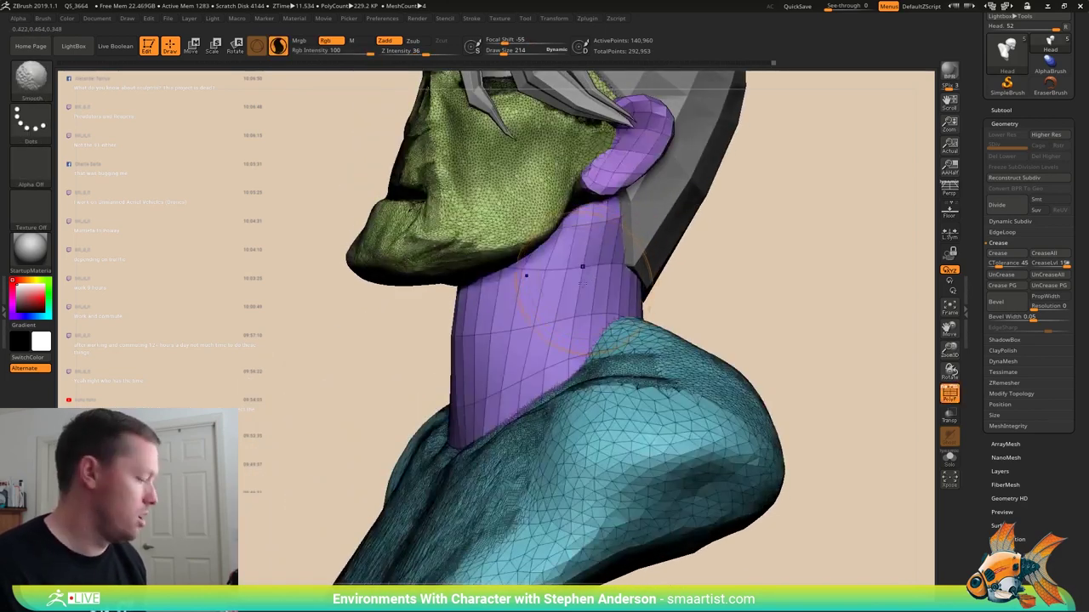
key("w")
left_click(523, 290, "ctrl")
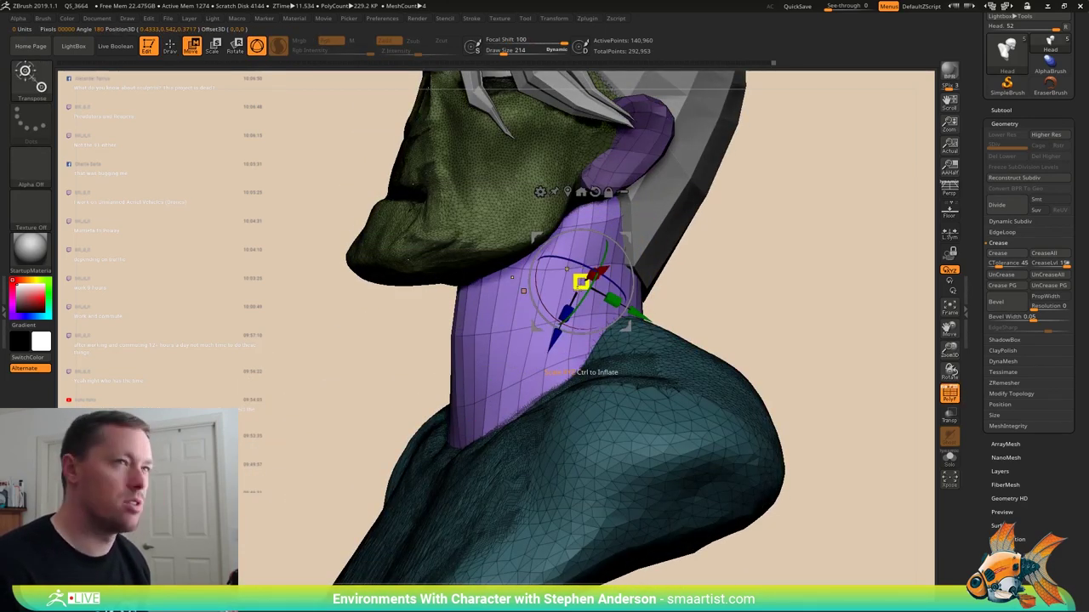
key("q")
right_click_drag(554, 319, 555, 321)
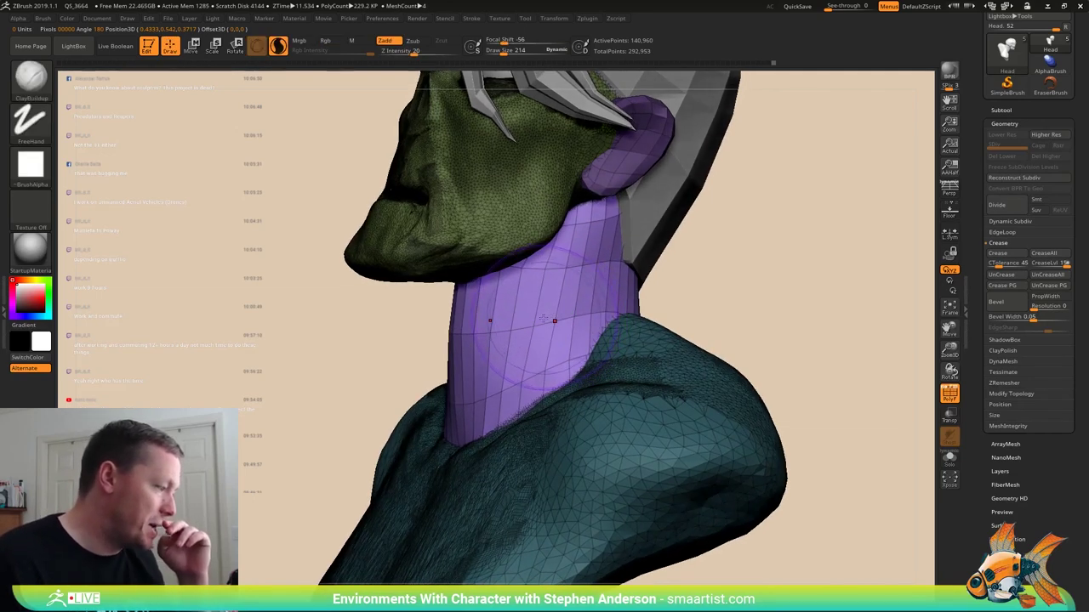
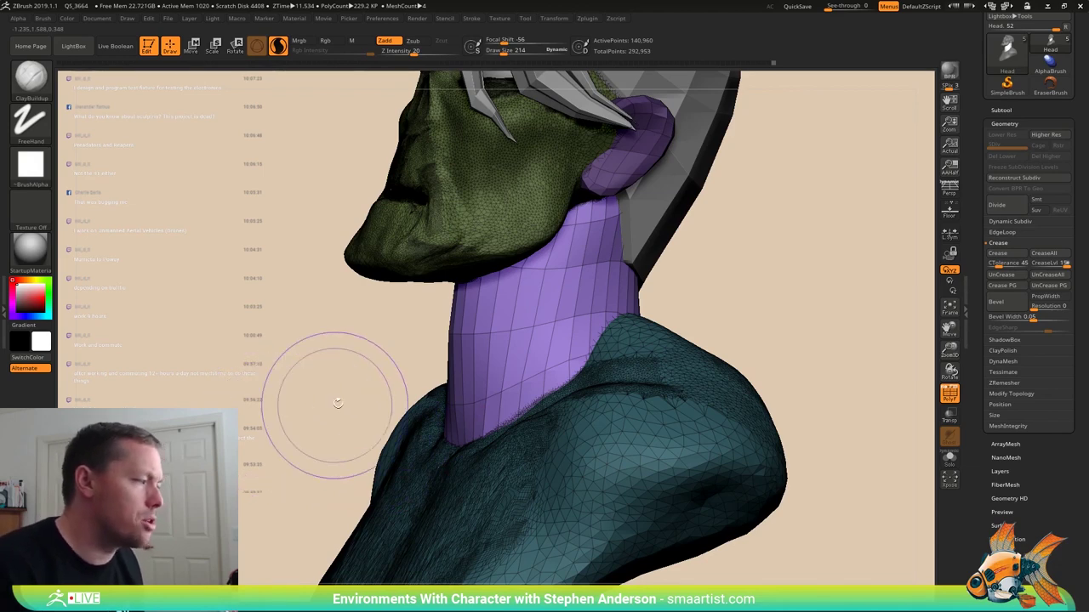
- Smooth out the neck's hard facets and hide the polyframe
mouse_move(560, 336)
right_mouse_down()
mouse_move(542, 259)
mouse_move(520, 326)
right_mouse_up()
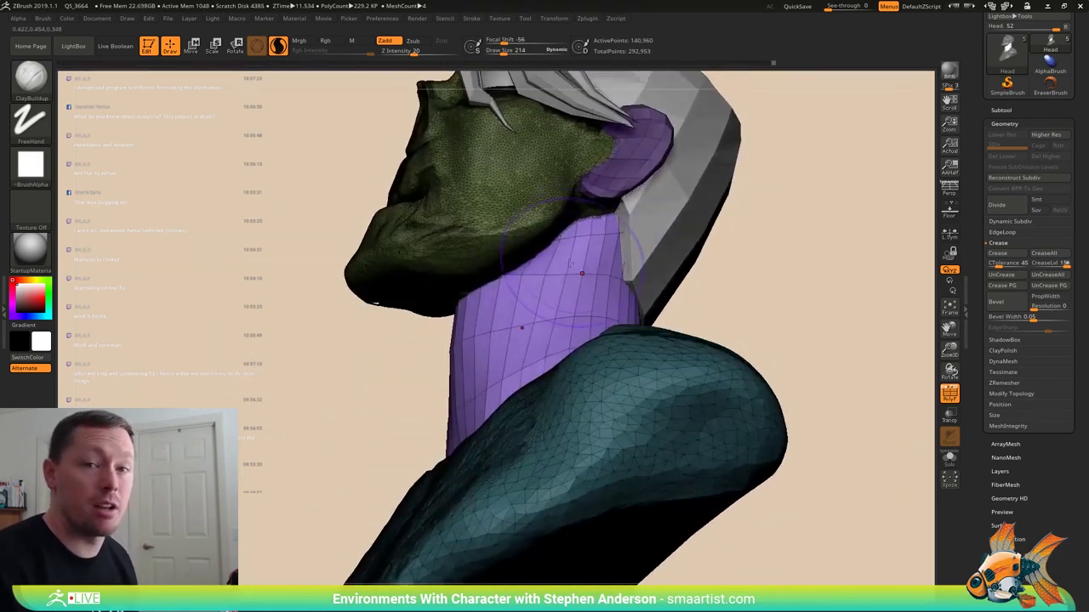
left_click_drag(591, 241, 549, 342, "shift")
key("shift+f")
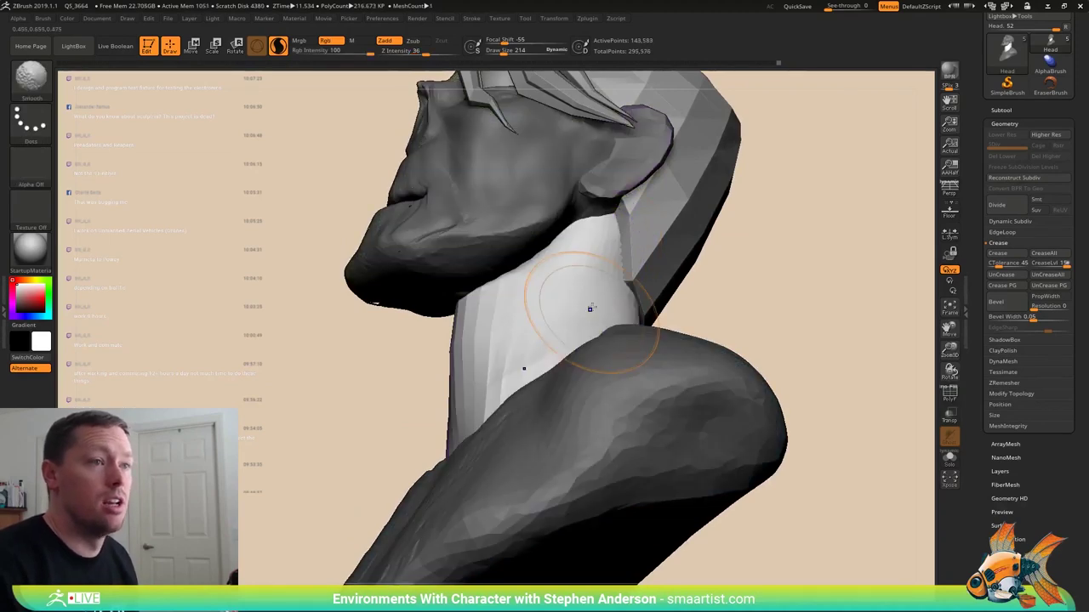
mouse_move(591, 308)
right_mouse_down()
mouse_move(569, 304)
mouse_move(572, 272)
right_mouse_up()
left_click_drag(572, 272, 510, 396, "shift")
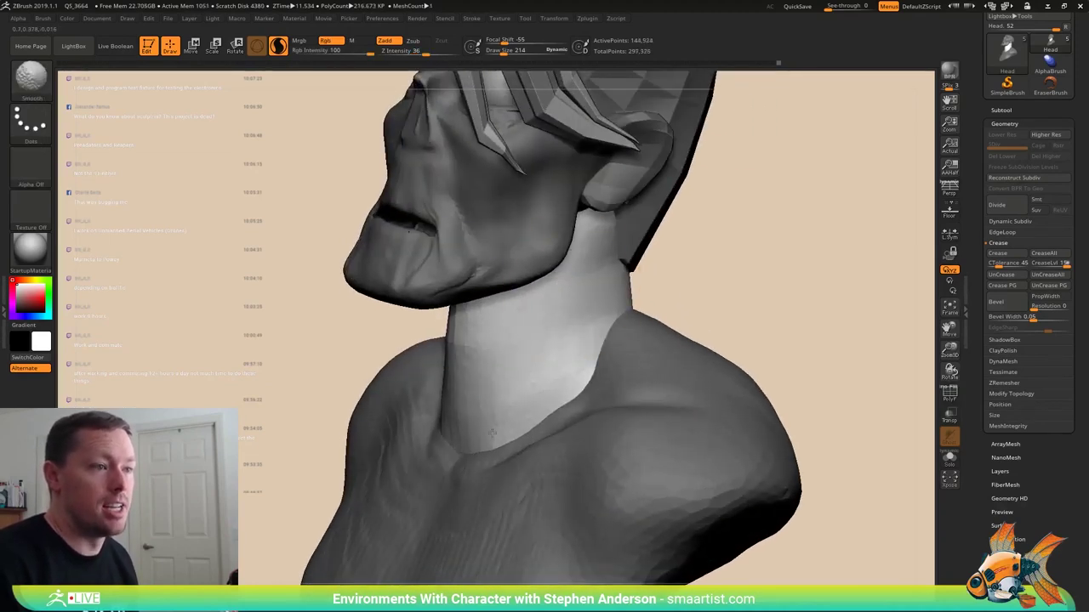
right_click_drag(617, 253, 593, 239)
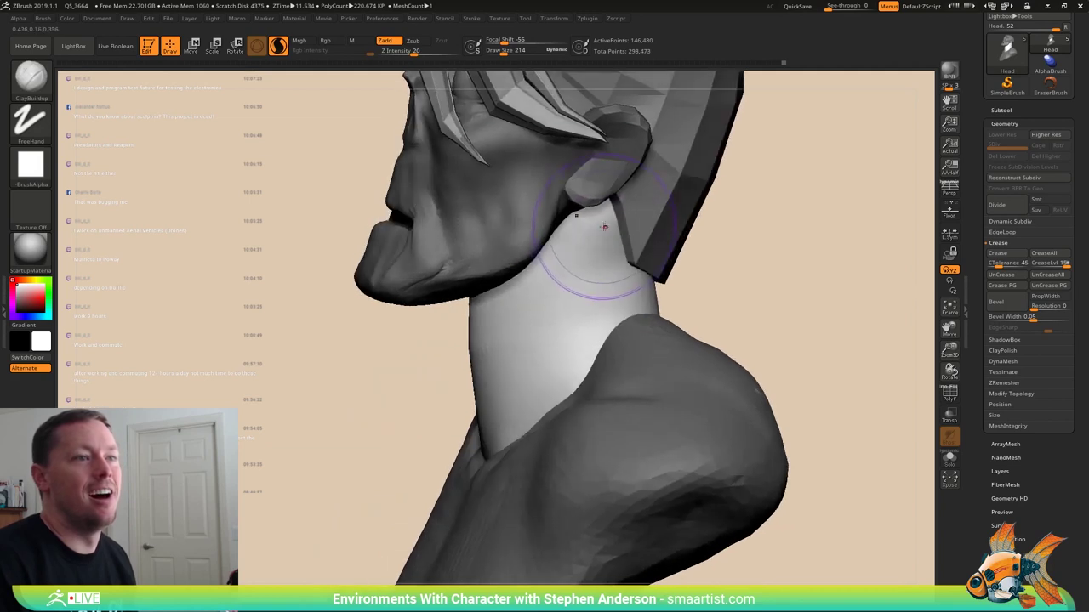
- Build up the diagonal side muscle of the neck with ClayBuildup at draw size 175 and smooth the strokes
key("s")
left_click_drag(605, 228, 597, 227)
mouse_move(521, 385)
left_mouse_down()
mouse_move(585, 240)
mouse_move(611, 223)
left_mouse_up()
left_click_drag(552, 362, 558, 329)
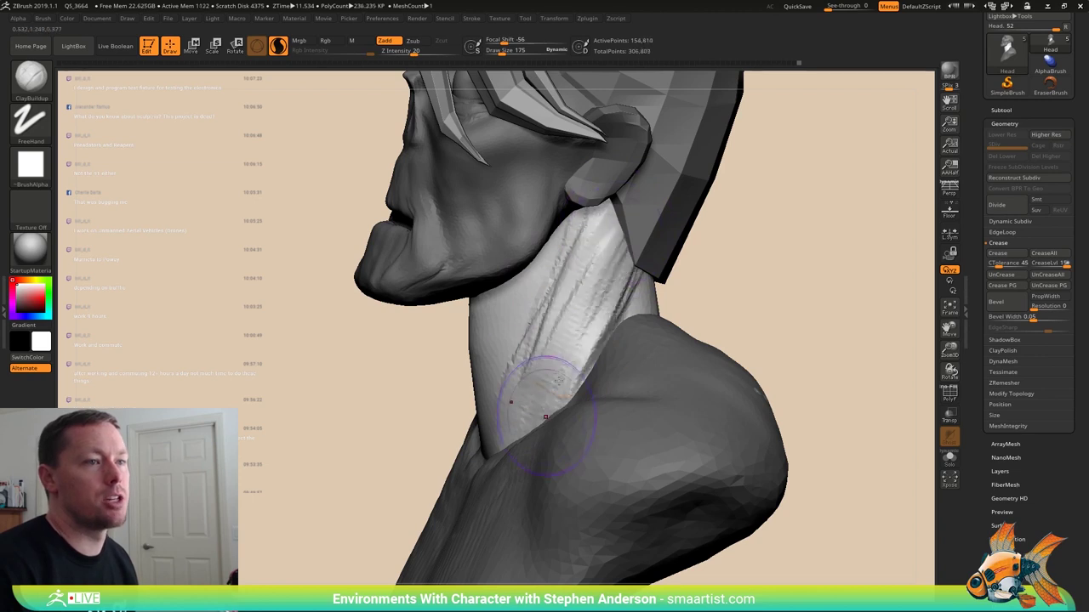
left_click_drag(545, 417, 549, 310, "shift")
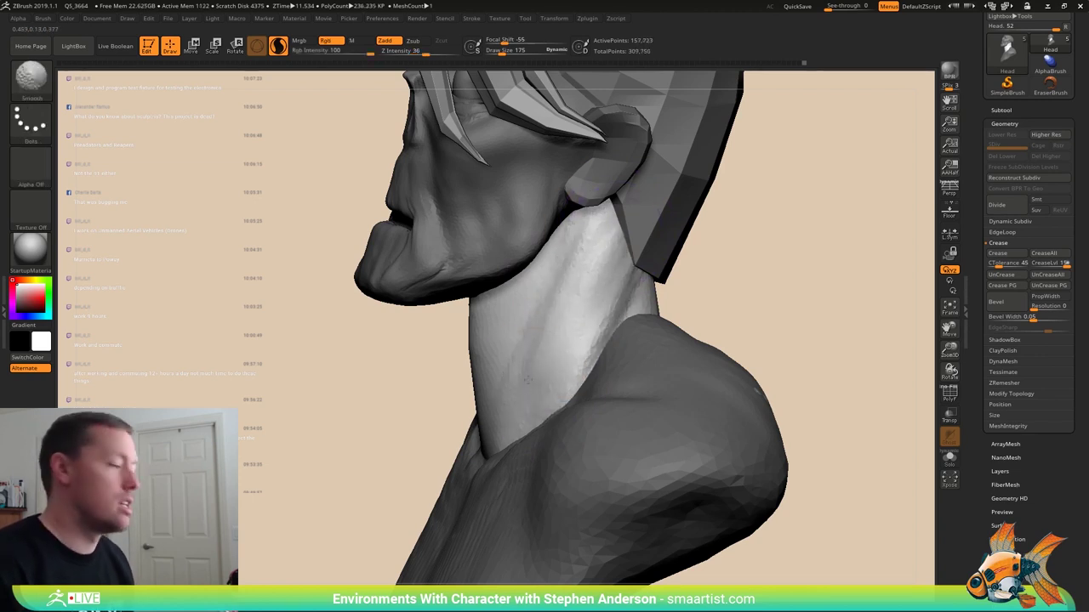
left_click_drag(561, 399, 549, 372, "shift")
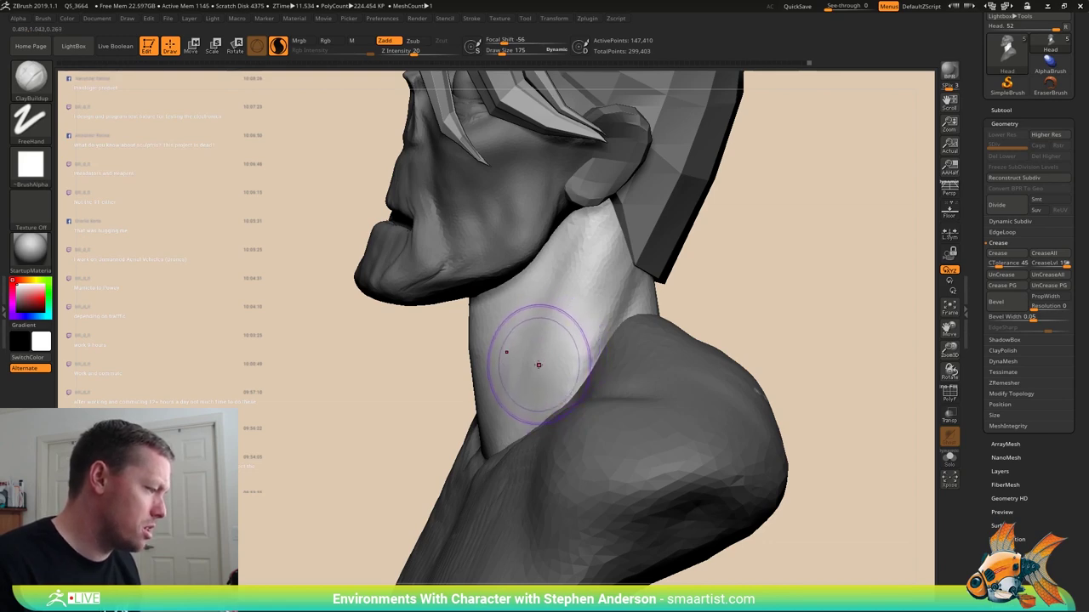
mouse_move(537, 356)
right_mouse_down()
mouse_move(611, 340)
mouse_move(576, 346)
mouse_move(591, 332)
right_mouse_up()
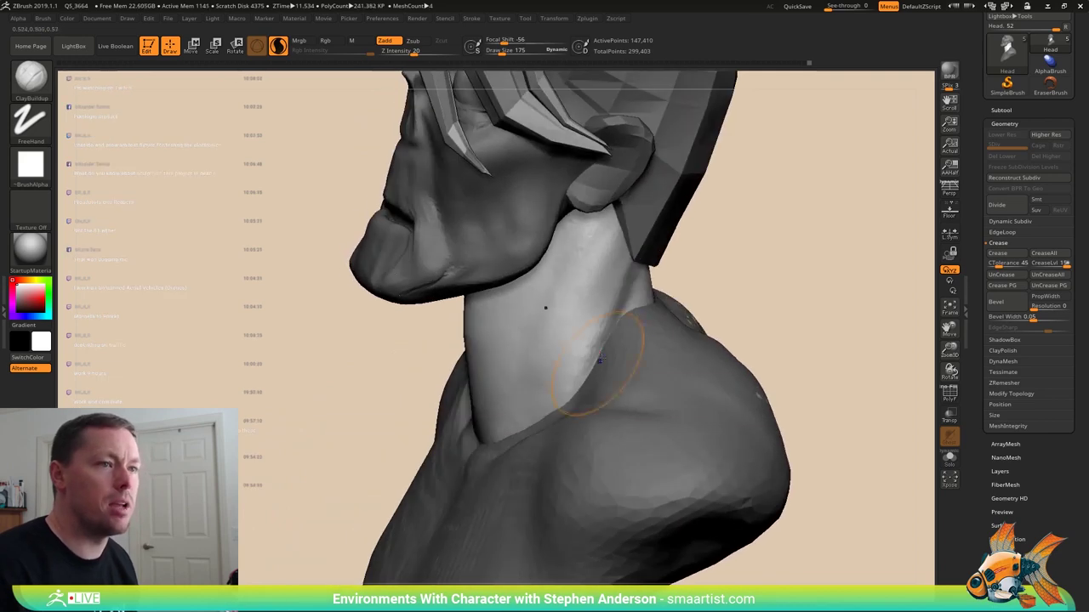
left_click_drag(584, 314, 587, 340, "shift")
- Clear the mask from the bust and regenerate its polygroups with Auto Groups
right_click_drag(646, 306, 582, 296)
mouse_move(705, 307)
right_mouse_down("ctrl")
mouse_move(691, 285)
mouse_move(778, 242)
right_mouse_up("ctrl")
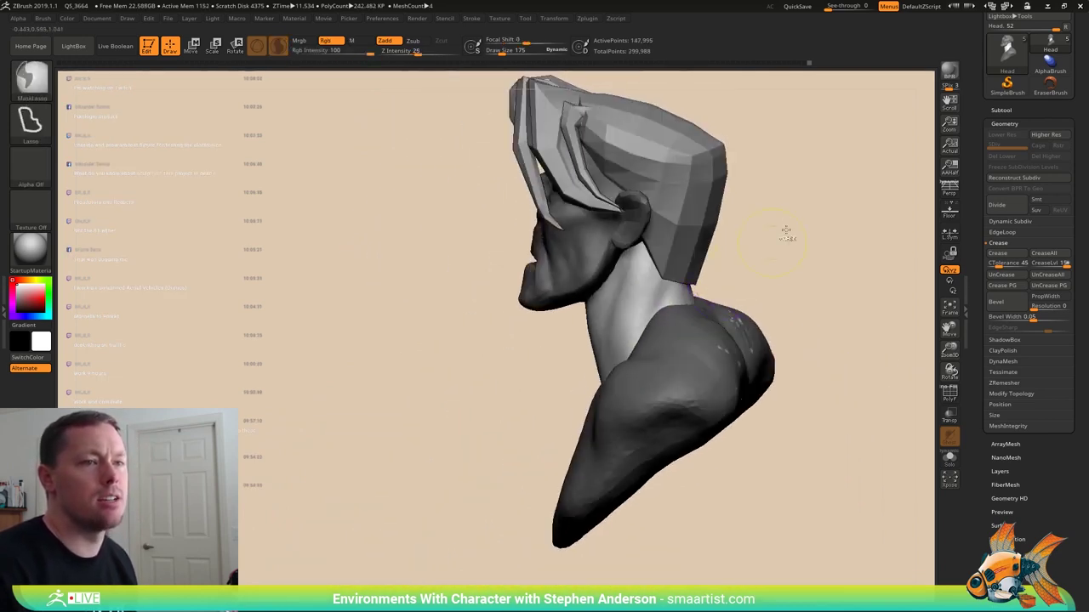
left_click_drag(786, 234, 808, 255, "ctrl")
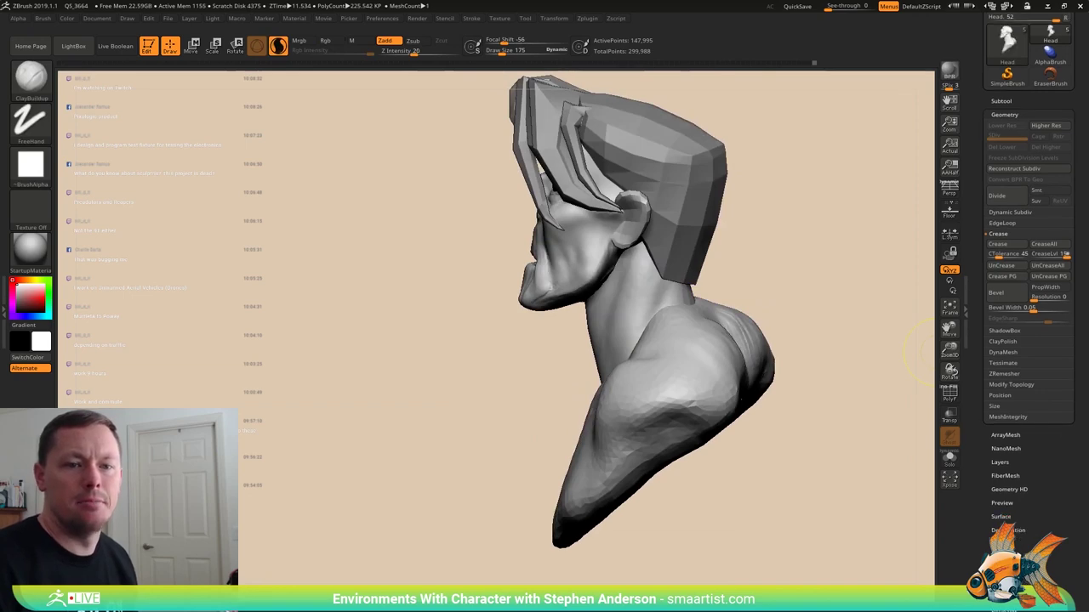
left_click(1006, 571)
left_click(1002, 278)
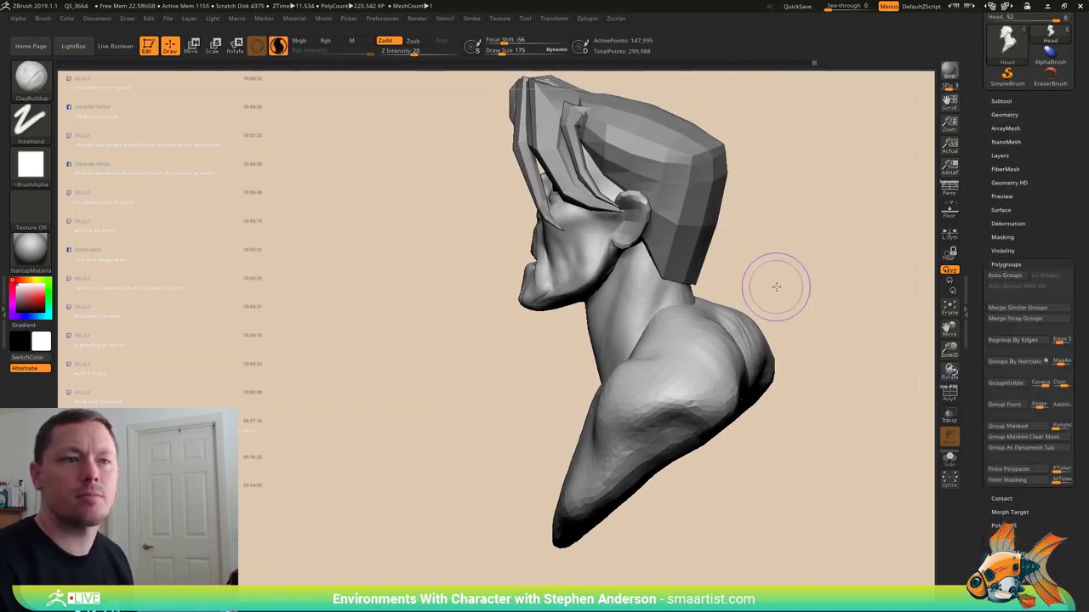
- Sculpt the front neck tendons converging on the throat pit with ClayBuildup at draw size 112
right_click_drag(776, 287, 789, 268)
mouse_move(680, 281)
right_mouse_down("ctrl")
mouse_move(581, 400)
mouse_move(600, 422)
right_mouse_up("ctrl")
key("s")
left_click_drag(614, 402, 618, 388)
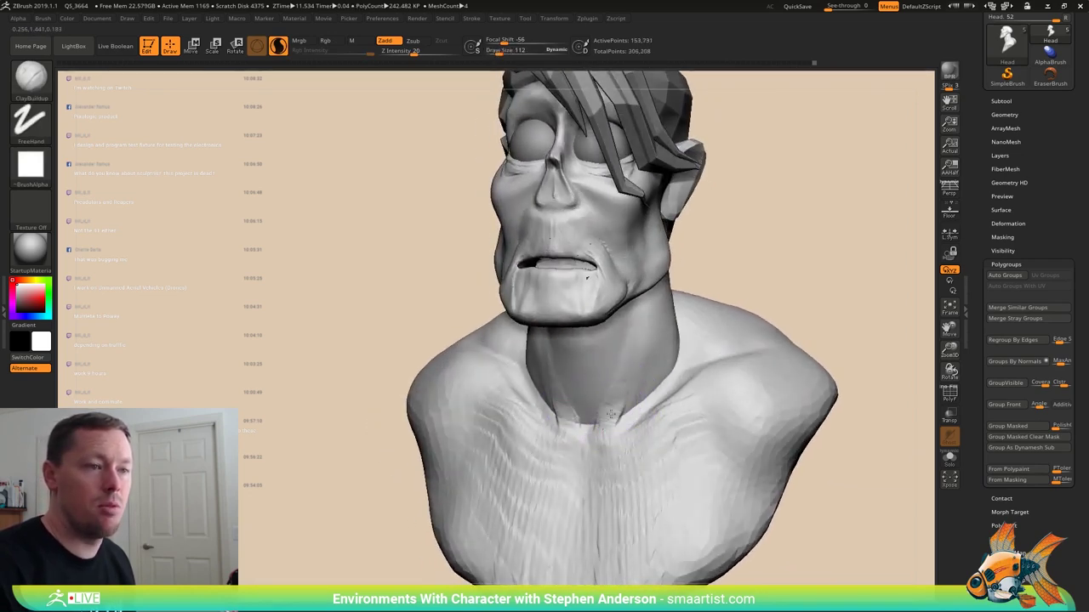
mouse_move(634, 364)
left_mouse_down()
mouse_move(627, 377)
mouse_move(627, 352)
mouse_move(630, 410)
mouse_move(587, 415)
mouse_move(586, 425)
left_mouse_up()
right_click_drag(510, 415, 589, 406)
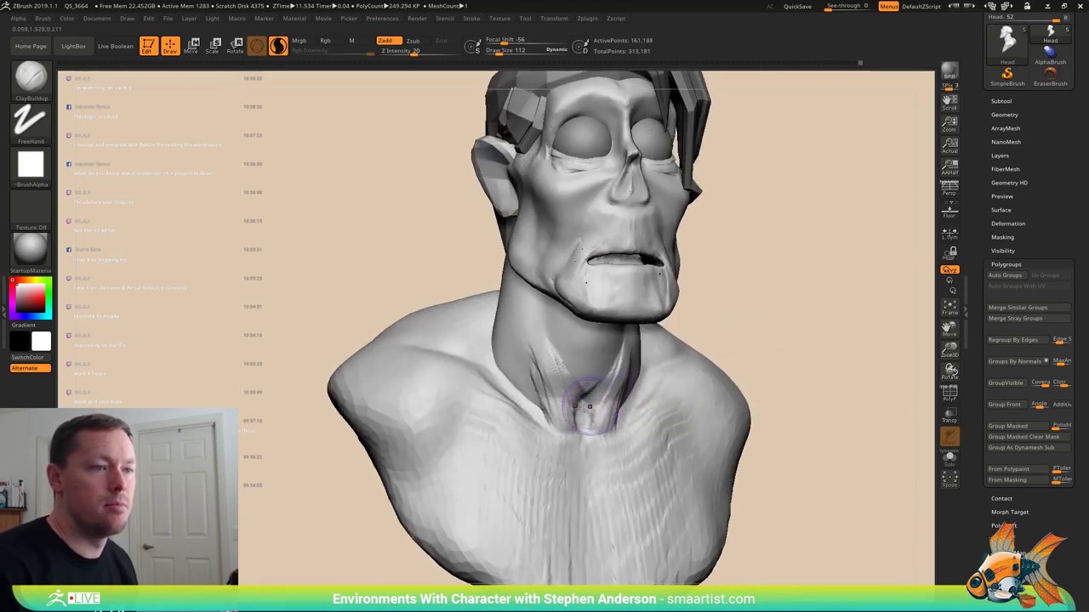
left_click_drag(519, 385, 545, 416)
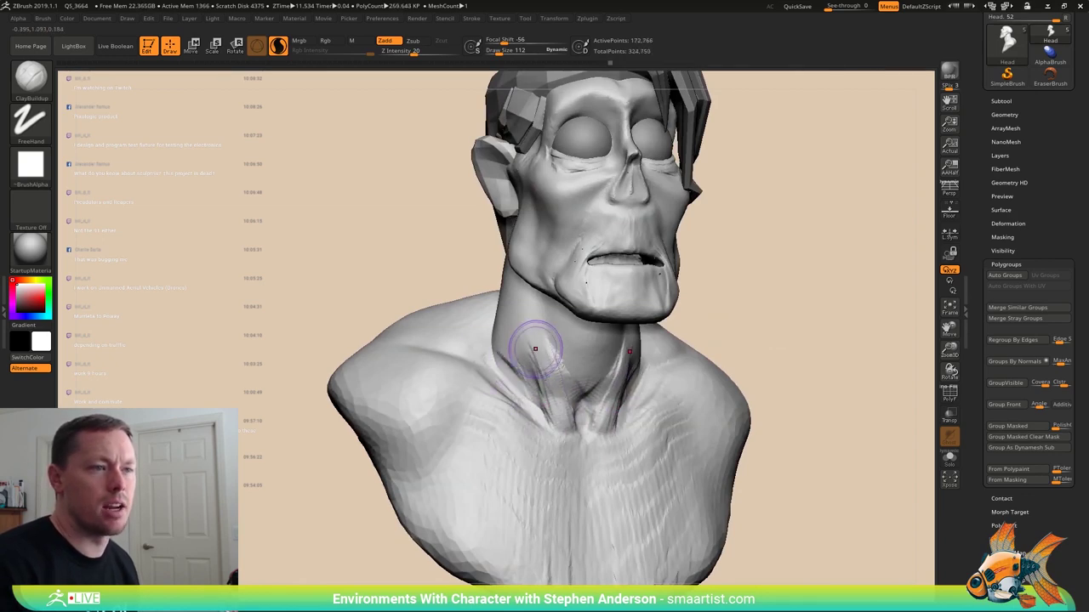
- Build up the lower side of the neck toward the throat pit with ClayBuildup at draw size 131
right_click_drag(535, 352, 588, 341)
key("s")
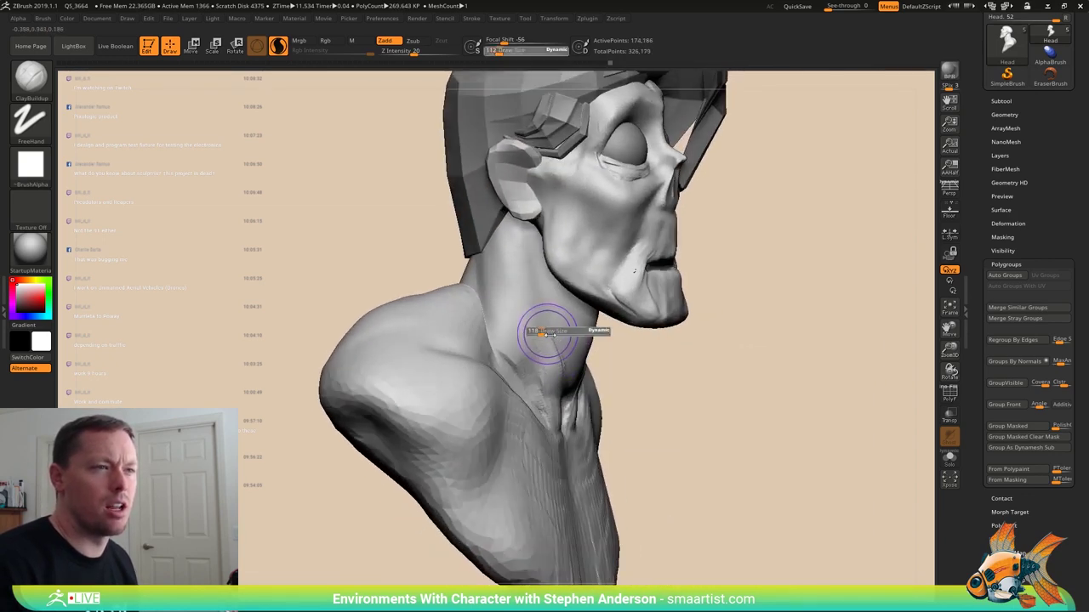
left_click_drag(550, 334, 554, 364)
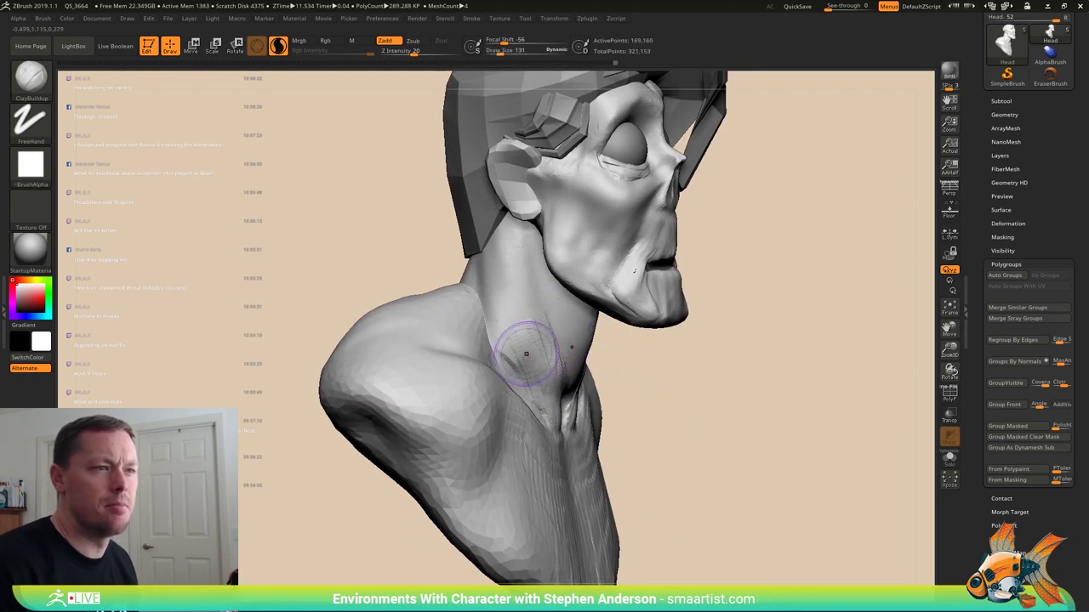
right_click_drag(538, 375, 491, 363)
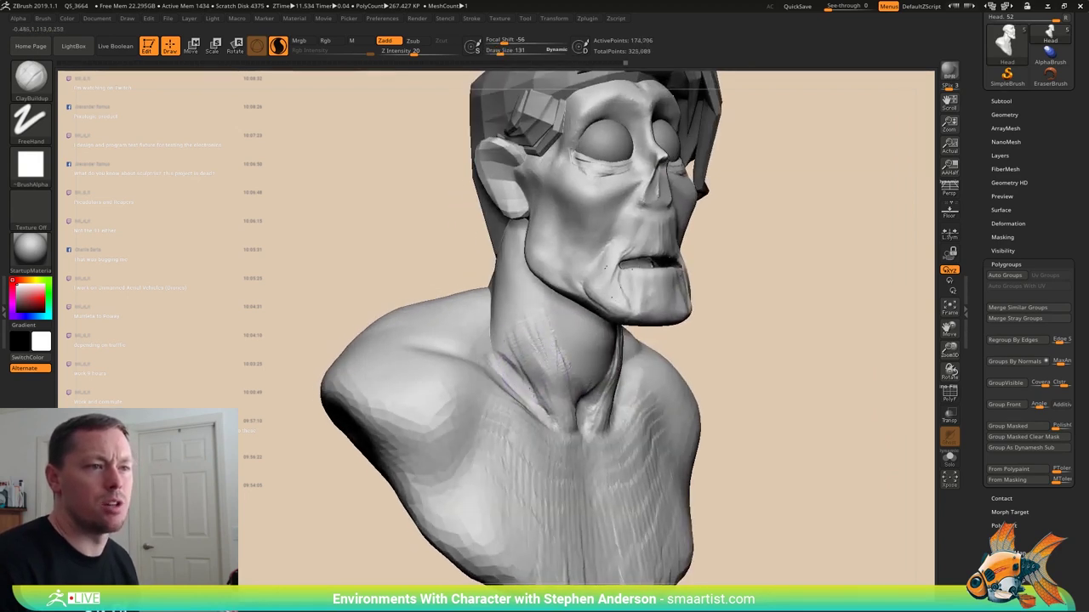
mouse_move(533, 336)
left_mouse_down()
mouse_move(523, 390)
mouse_move(518, 346)
mouse_move(585, 393)
left_mouse_up()
right_click_drag(628, 384, 593, 380)
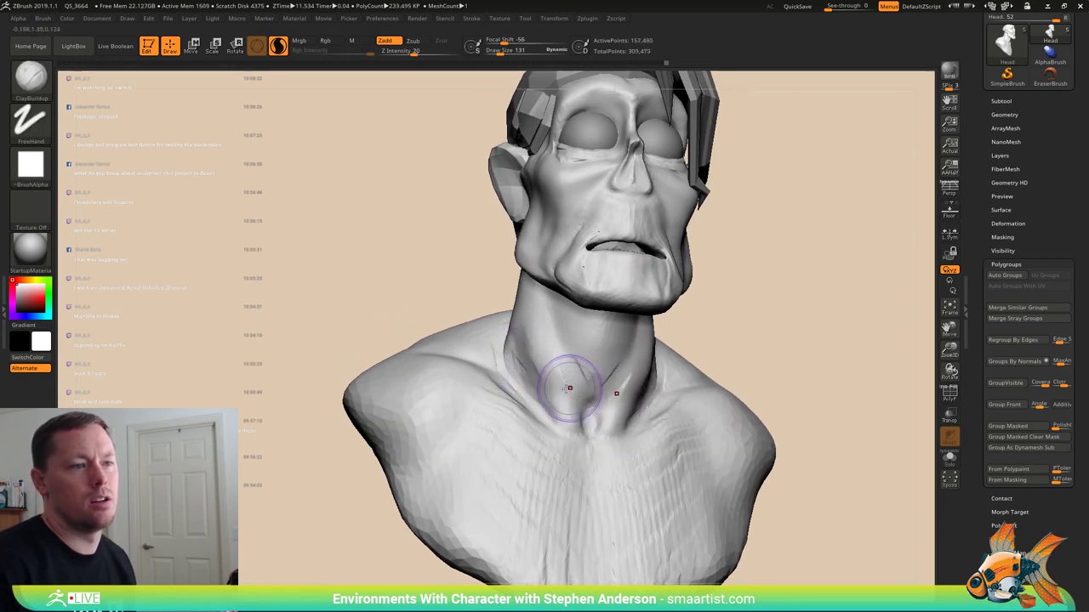
- Sculpt the neck tendons on both sides of the throat pit and smooth them into the base of the neck
right_click_drag(569, 388, 575, 371)
key("shift")
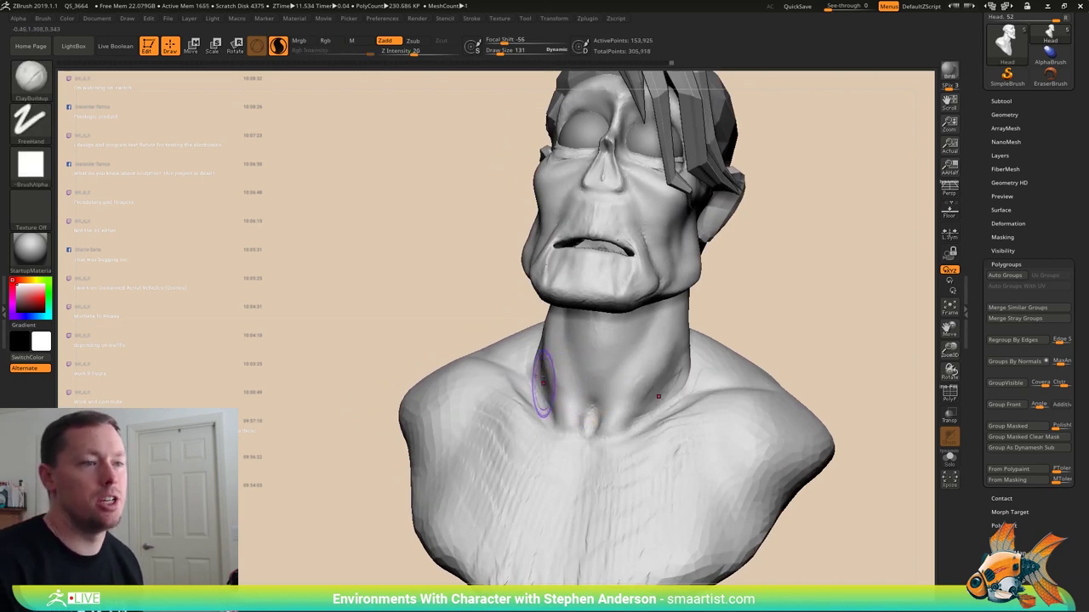
left_click_drag(543, 382, 556, 417)
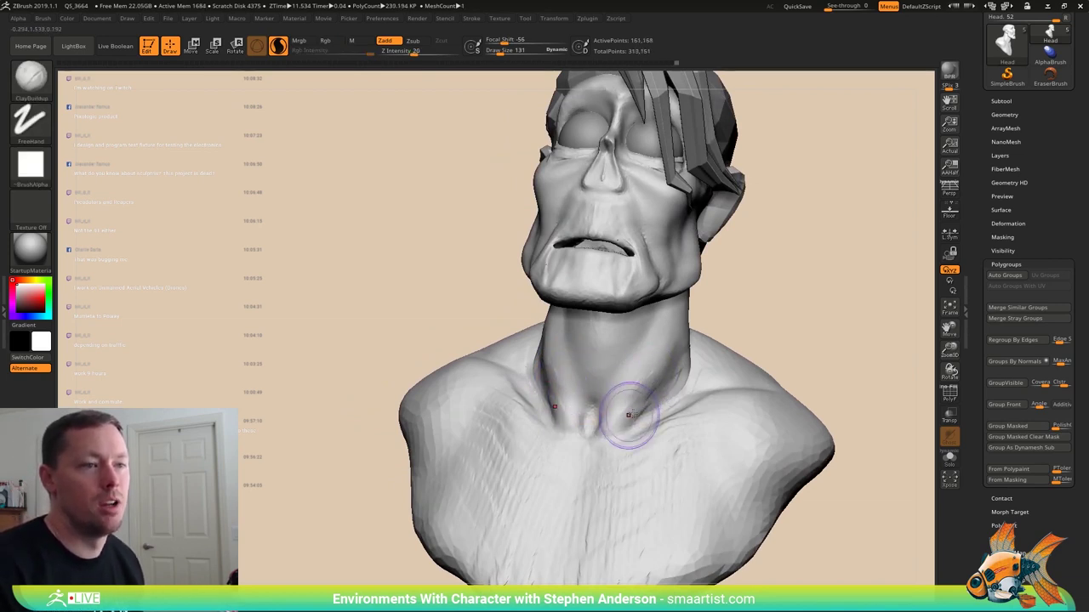
key("shift")
left_click_drag(616, 411, 625, 401, "shift")
mouse_move(706, 385)
right_mouse_down()
mouse_move(629, 382)
mouse_move(621, 421)
right_mouse_up()
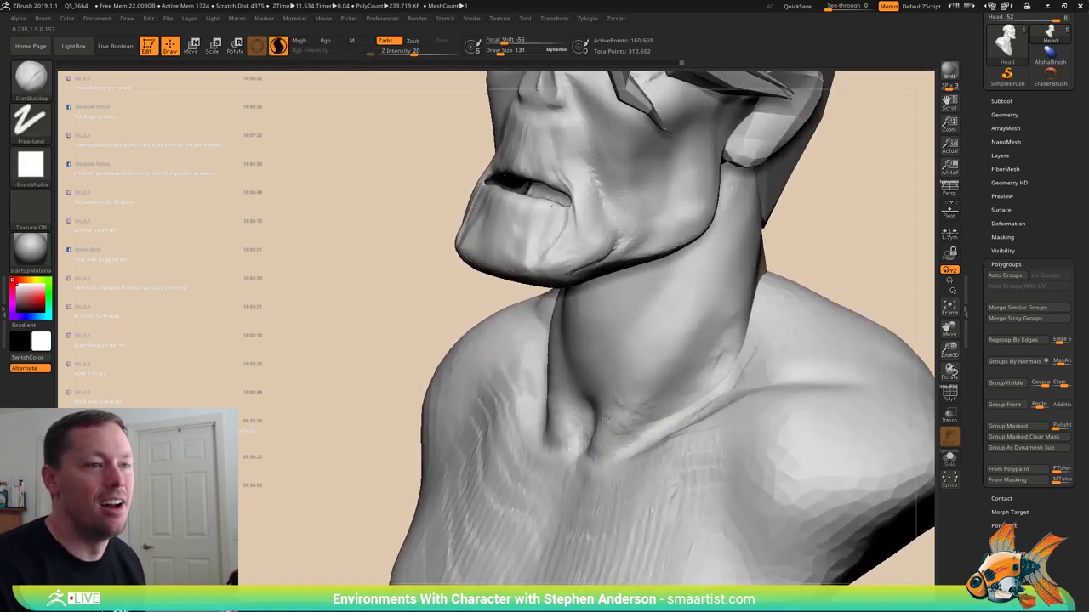
left_click_drag(671, 354, 627, 403, "shift")
- Sculpt the transition between the underside of the jaw and the upper neck with ClayBuildup strokes
right_click_drag(628, 403, 628, 374, "ctrl")
mouse_move(628, 374)
right_mouse_down()
mouse_move(703, 385)
mouse_move(713, 400)
mouse_move(699, 375)
mouse_move(705, 322)
mouse_move(738, 306)
mouse_move(723, 382)
mouse_move(617, 341)
mouse_move(582, 364)
mouse_move(658, 336)
right_mouse_up()
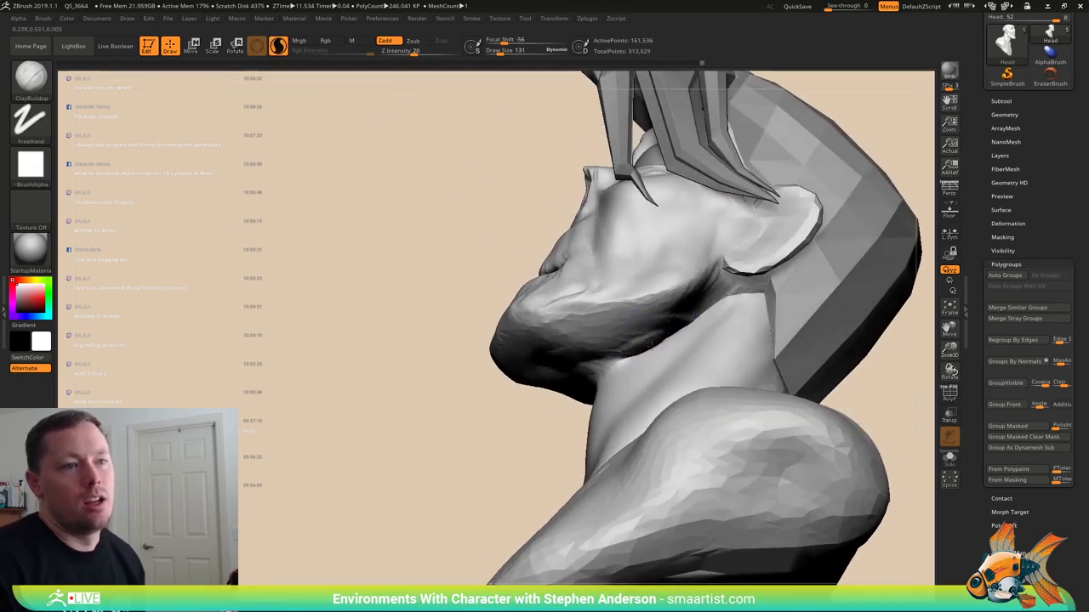
key("ctrl")
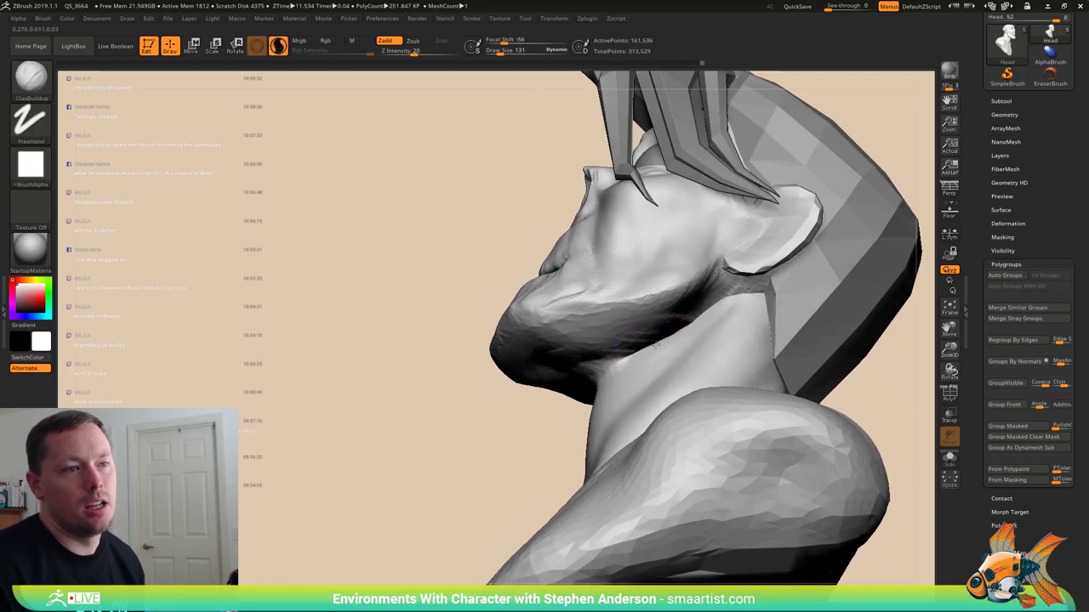
right_click_drag(637, 340, 681, 334)
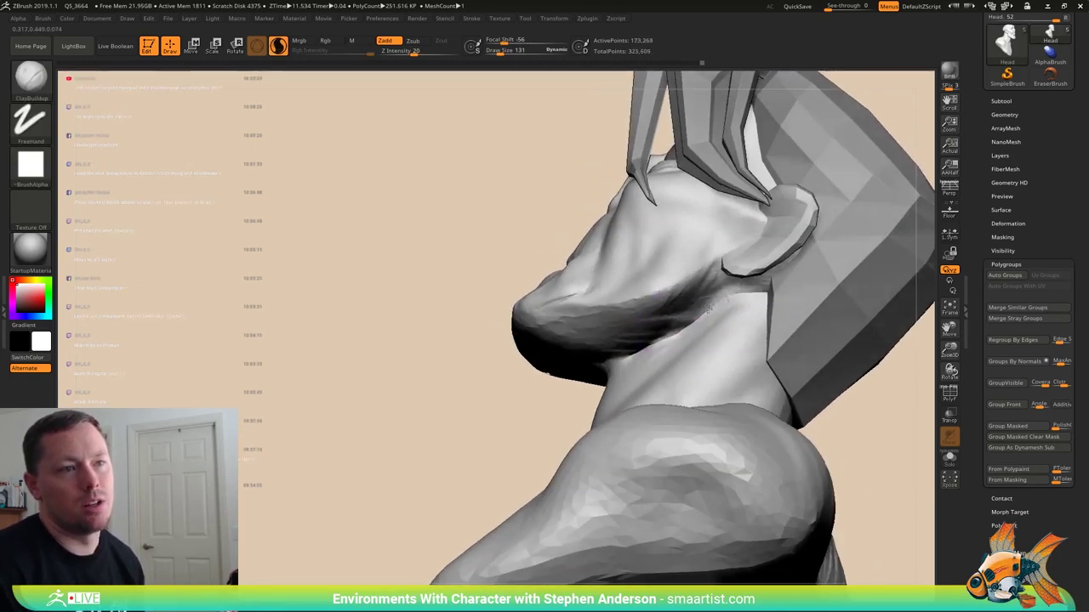
left_click_drag(709, 308, 636, 361)
right_click_drag(636, 361, 677, 331)
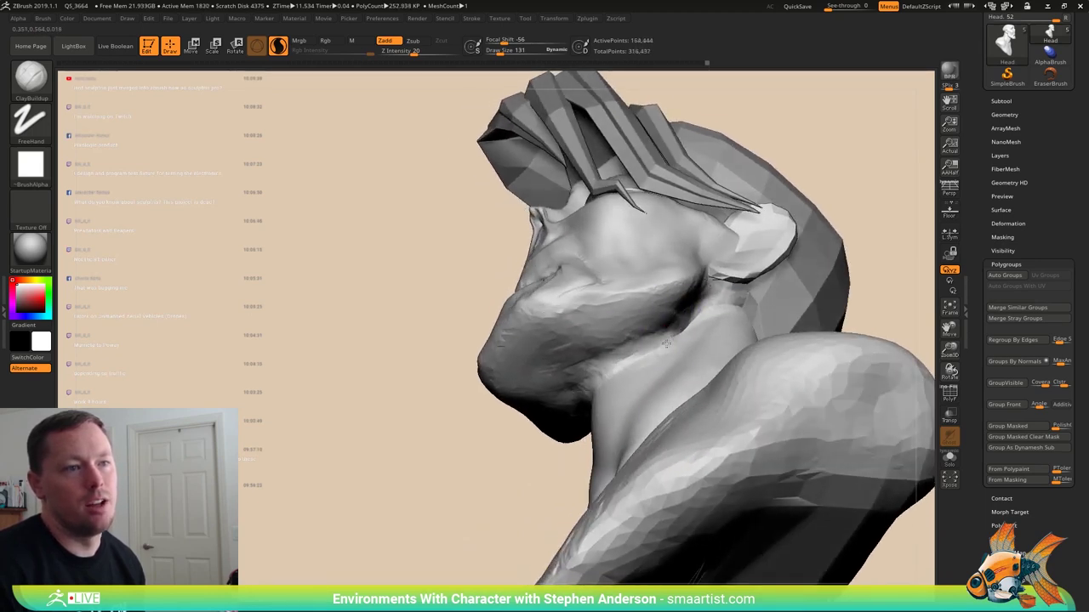
mouse_move(634, 354)
right_mouse_down()
mouse_move(687, 328)
mouse_move(700, 302)
mouse_move(680, 285)
right_mouse_up()
- Check the mesh with the polyframe and sculpt the side of the neck beneath the ear and behind the jaw
key("shift+f")
right_click_drag(680, 286, 664, 374, "ctrl")
mouse_move(604, 352)
right_mouse_down("ctrl")
mouse_move(626, 371)
mouse_move(672, 373)
mouse_move(831, 341)
mouse_move(757, 352)
right_mouse_up("ctrl")
key("shift+f")
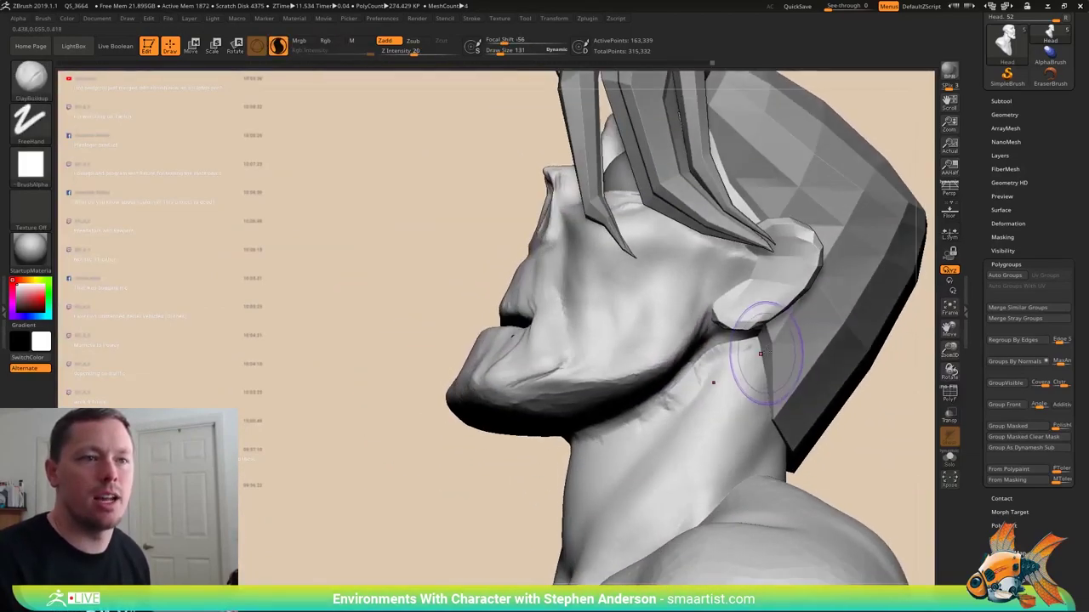
left_click_drag(747, 336, 685, 398)
- Sculpt the side base of the neck where it meets the shoulder and smooth the strokes
mouse_move(686, 398)
right_mouse_down()
mouse_move(760, 383)
mouse_move(680, 327)
mouse_move(730, 311)
mouse_move(688, 315)
mouse_move(499, 389)
mouse_move(495, 431)
mouse_move(474, 342)
right_mouse_up()
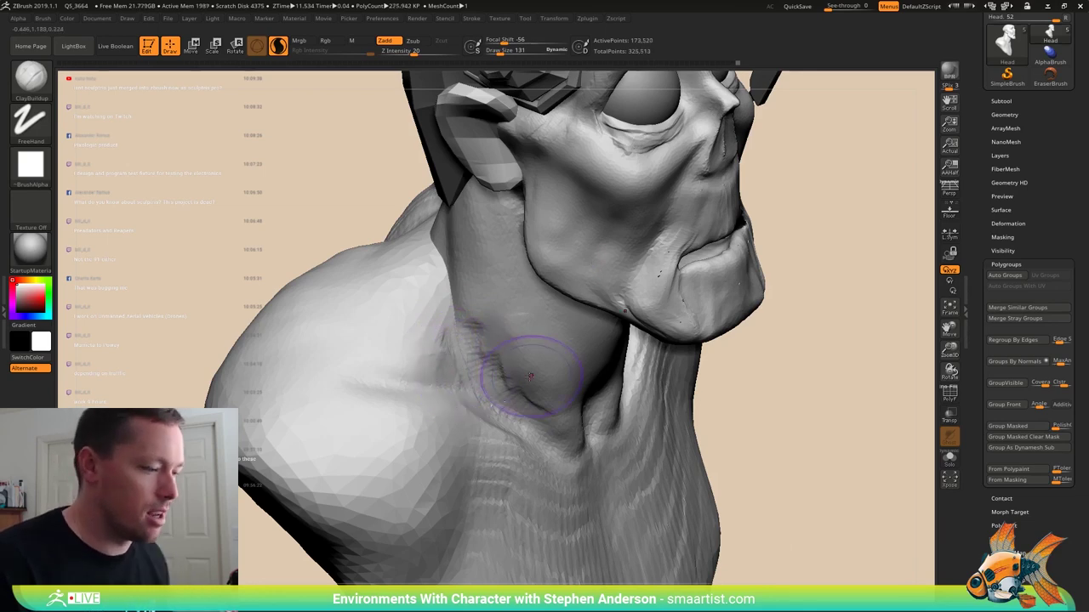
right_click_drag(522, 377, 492, 361)
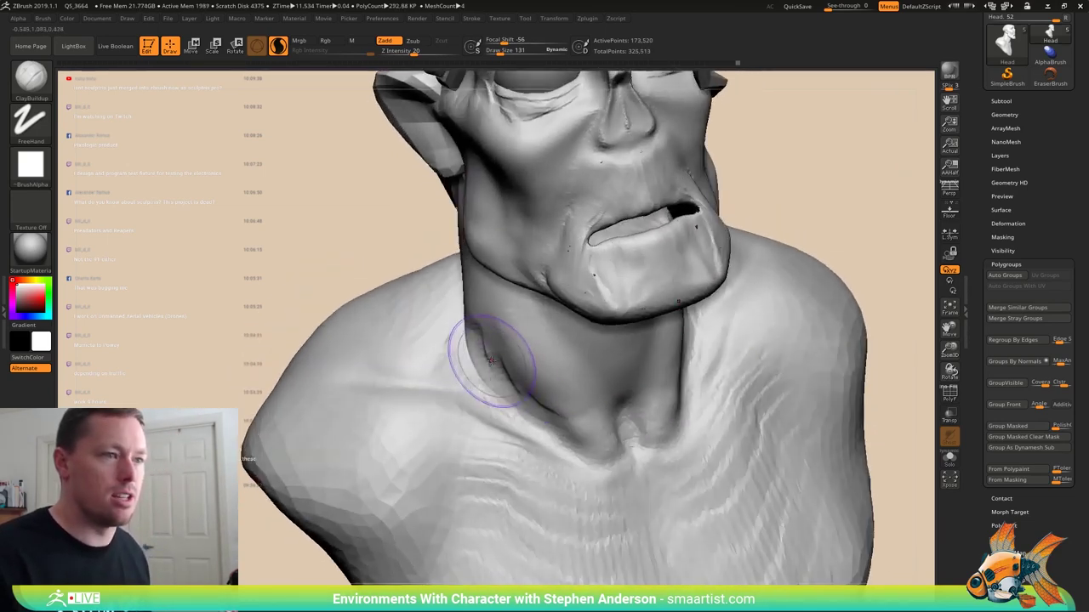
key("shift")
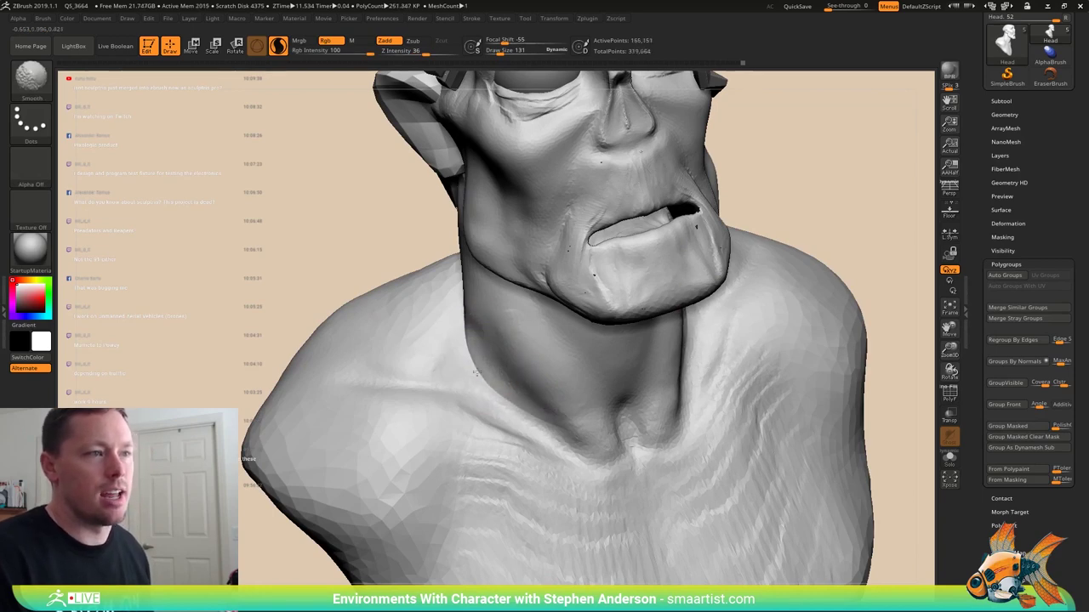
- Smooth the rough vertical stroke marks on the chest with the Smooth brush at draw size 253
mouse_move(476, 372)
right_mouse_down("ctrl")
mouse_move(596, 411)
mouse_move(544, 388)
mouse_move(485, 399)
mouse_move(624, 412)
mouse_move(612, 324)
mouse_move(595, 361)
mouse_move(551, 370)
mouse_move(523, 433)
right_mouse_up("ctrl")
key("shift")
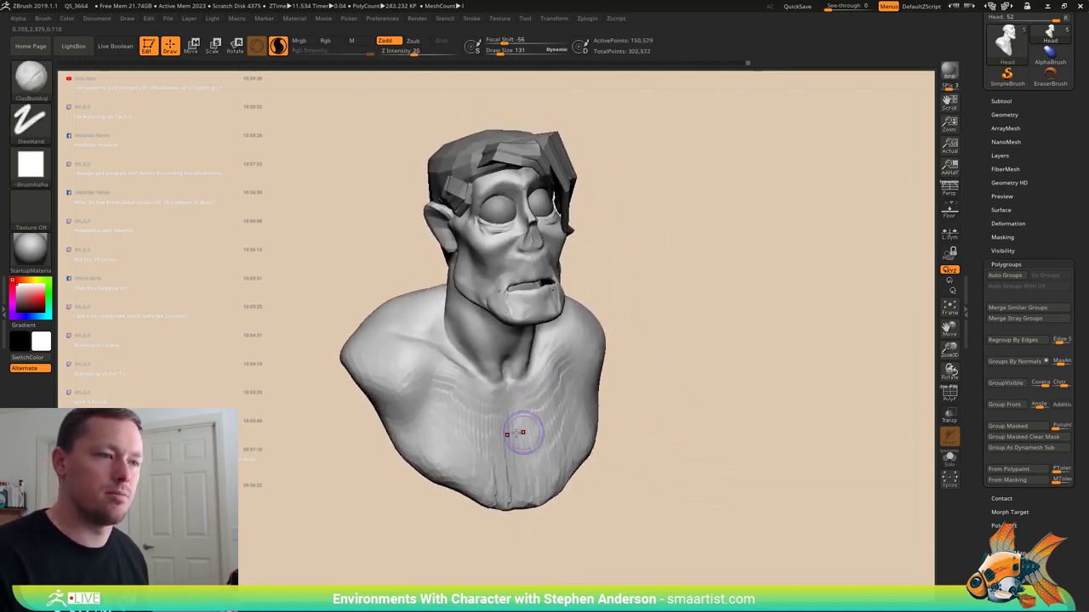
key("shift")
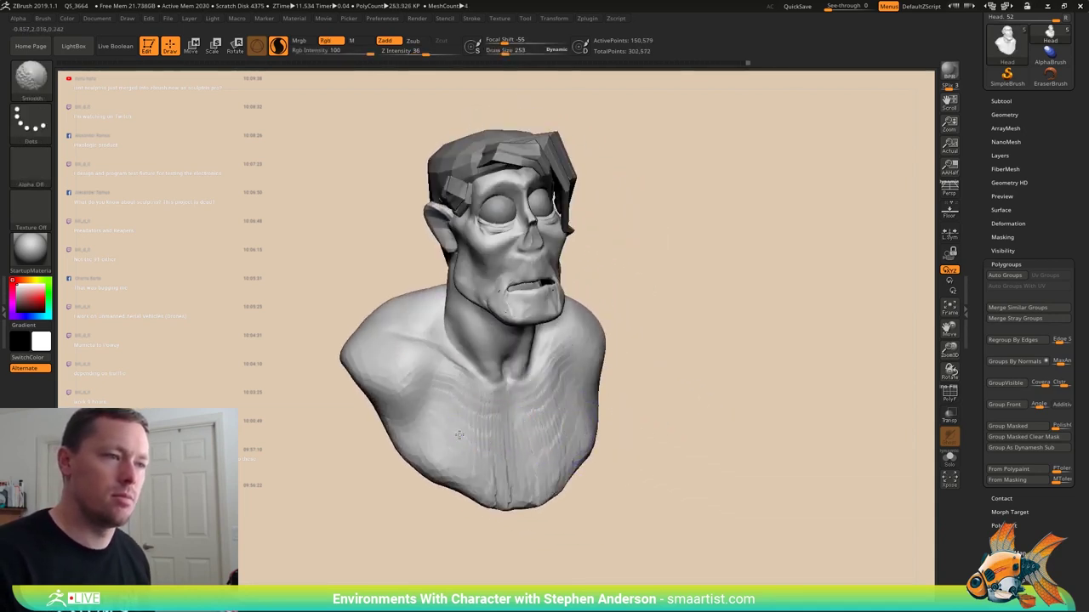
- Select the Move brush and check the horror bust's torso, neck and jaw from the front and side
mouse_move(543, 482)
right_mouse_down("alt")
mouse_move(566, 567)
mouse_move(625, 553)
mouse_move(563, 549)
mouse_move(535, 519)
right_mouse_up("alt")
mouse_move(491, 458)
right_mouse_down()
mouse_move(510, 485)
mouse_move(498, 389)
mouse_move(448, 341)
mouse_move(403, 374)
mouse_move(408, 412)
mouse_move(464, 425)
mouse_move(410, 434)
right_mouse_up()
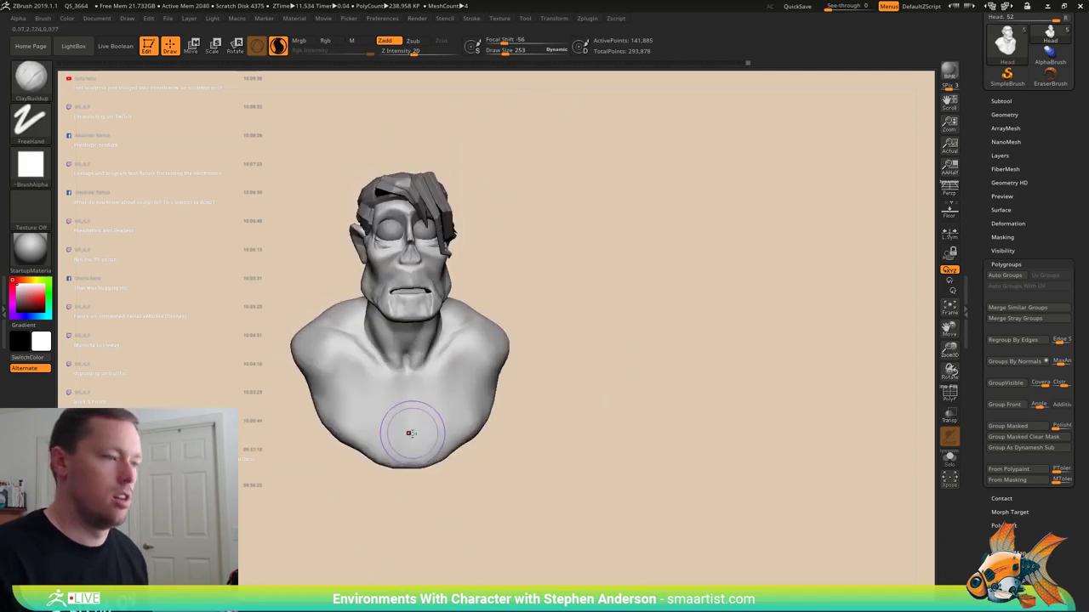
key("b")
key("m")
key("v")
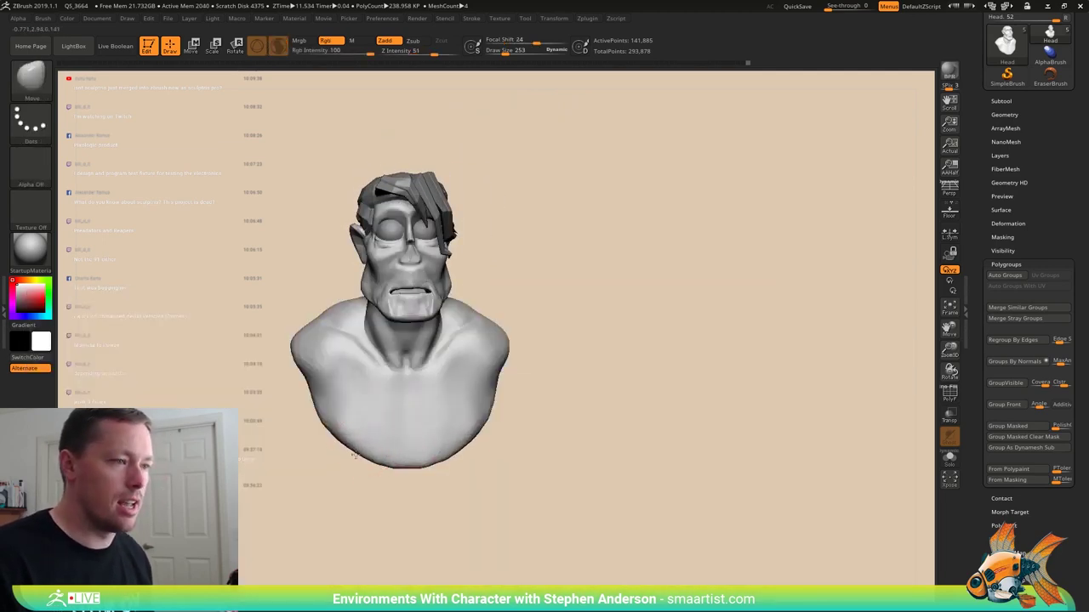
mouse_move(357, 432)
right_mouse_down()
mouse_move(389, 418)
mouse_move(418, 450)
mouse_move(408, 443)
mouse_move(502, 464)
mouse_move(378, 361)
mouse_move(410, 379)
mouse_move(429, 372)
mouse_move(418, 364)
mouse_move(412, 386)
mouse_move(434, 390)
right_mouse_up()
right_click_drag(434, 389, 428, 385, "ctrl")
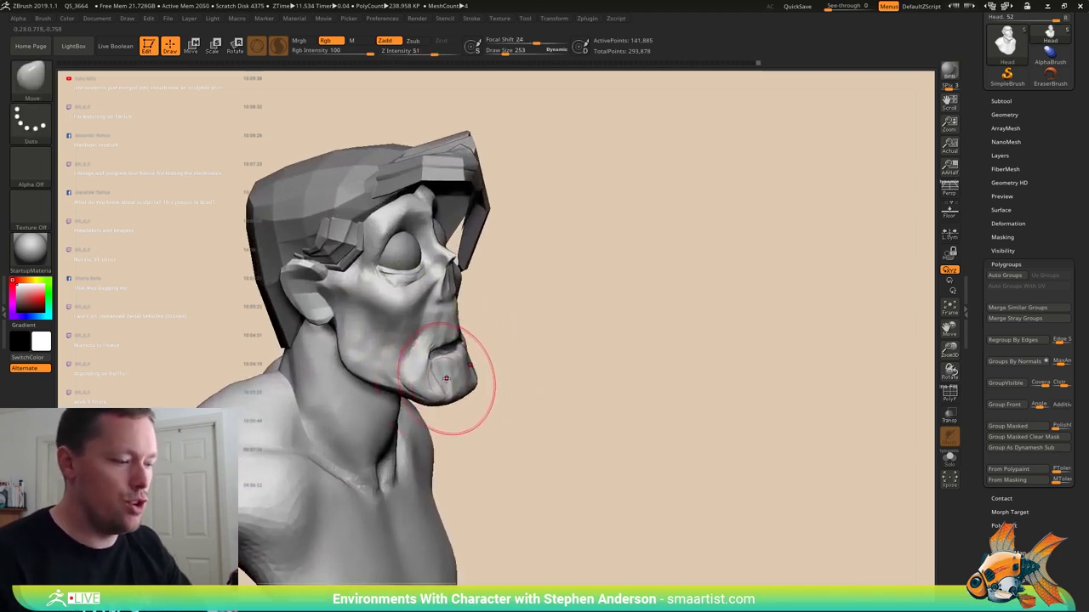
right_click_drag(512, 364, 591, 374)
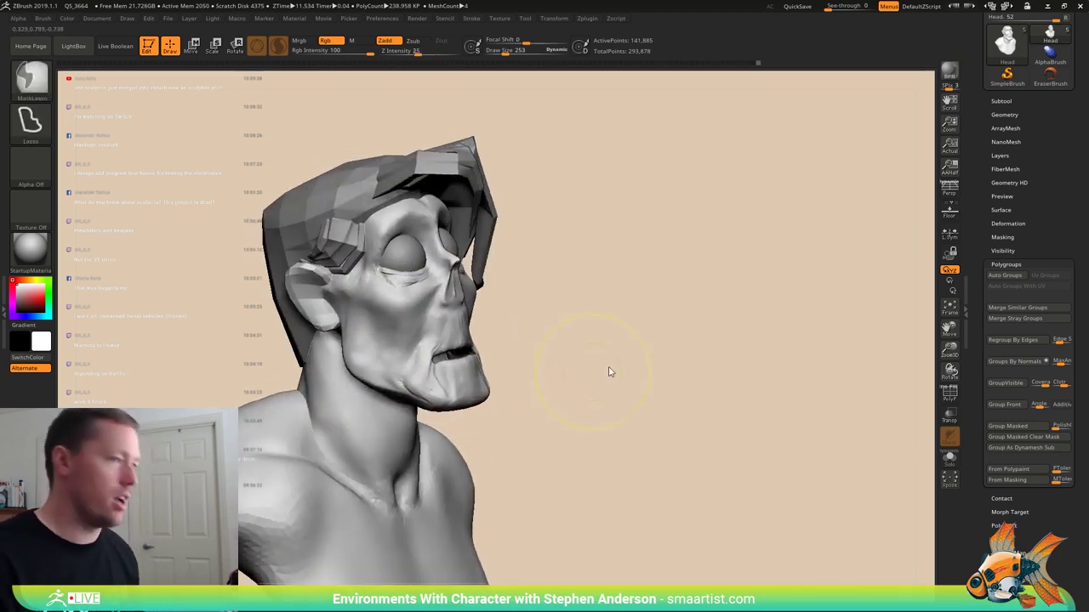
- Save the bust over the existing Horror_01 ZTool in the _03Horror folder
key("ctrl+s")
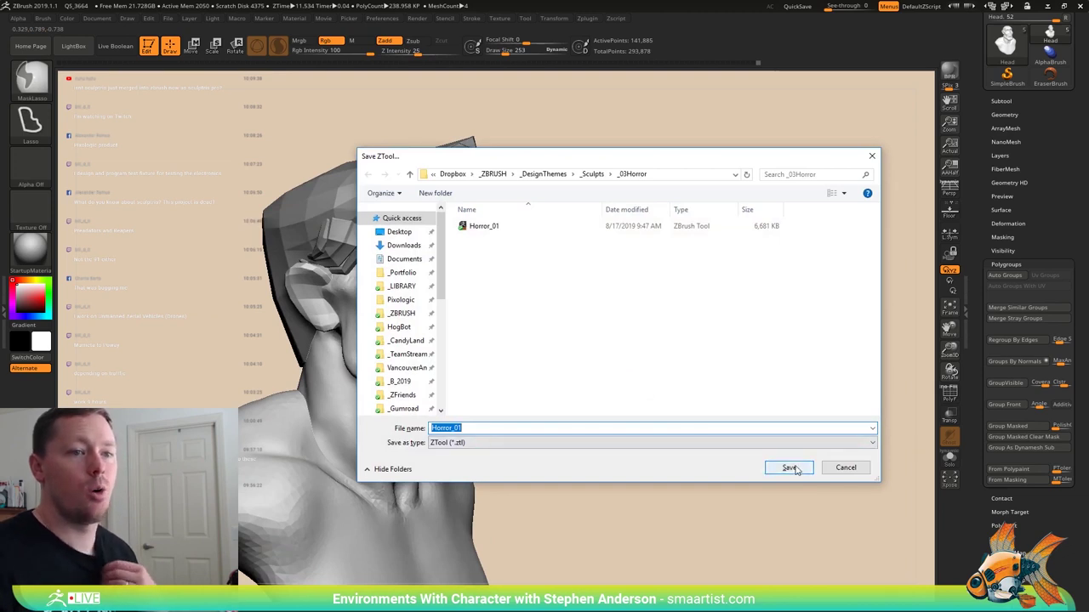
left_click(791, 468)
left_click(585, 307)
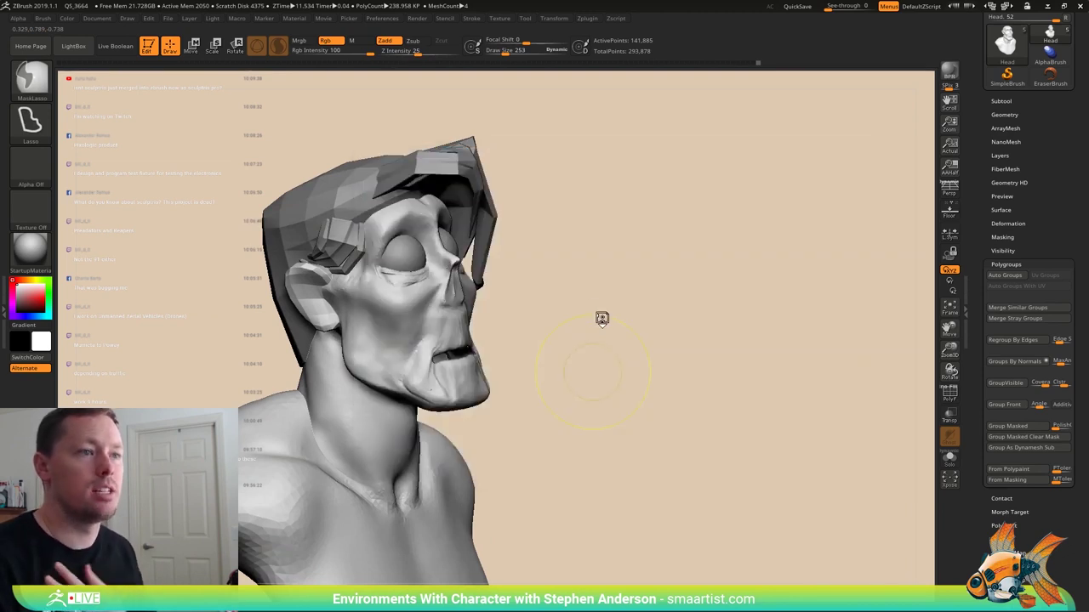
- Load the Candyland_20 tool from the _CandyLand folder
right_click_drag(597, 393, 608, 345, "ctrl")
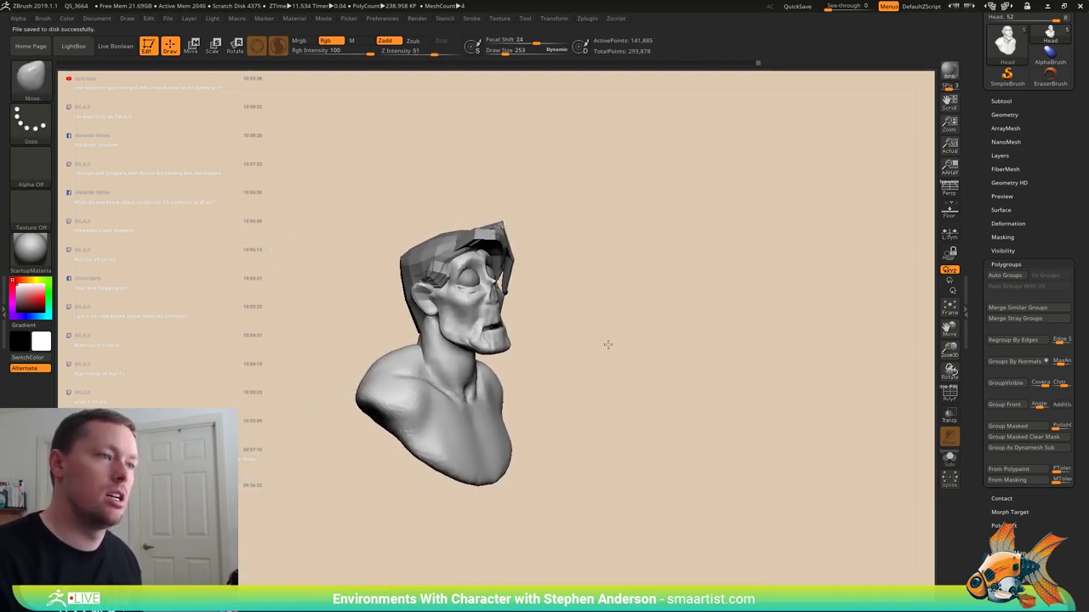
left_click_drag(607, 344, 923, 316)
left_click_drag(1050, 142, 1065, 195)
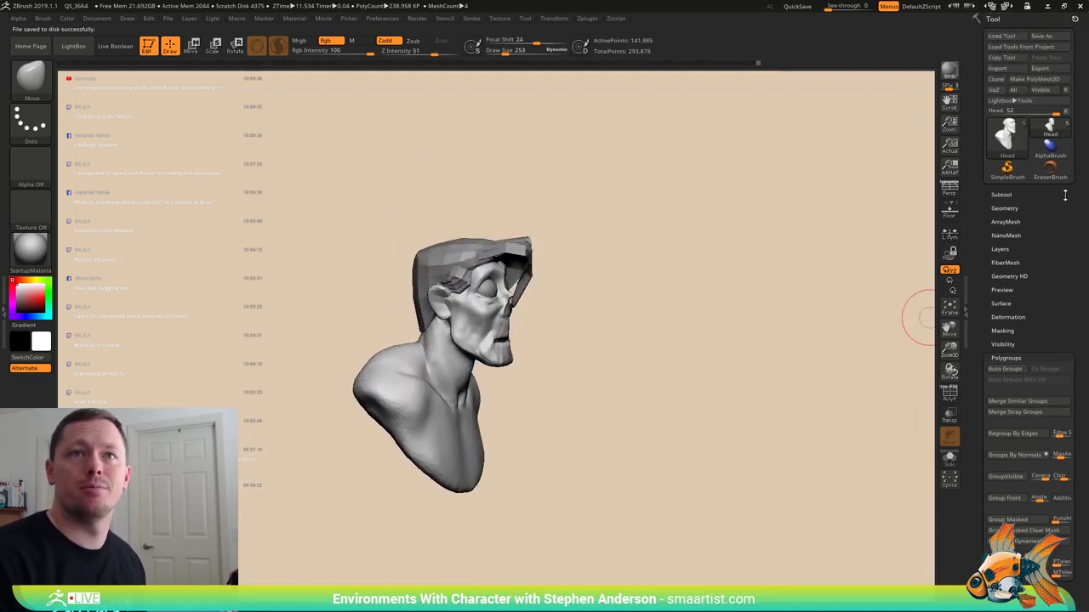
left_click(1002, 37)
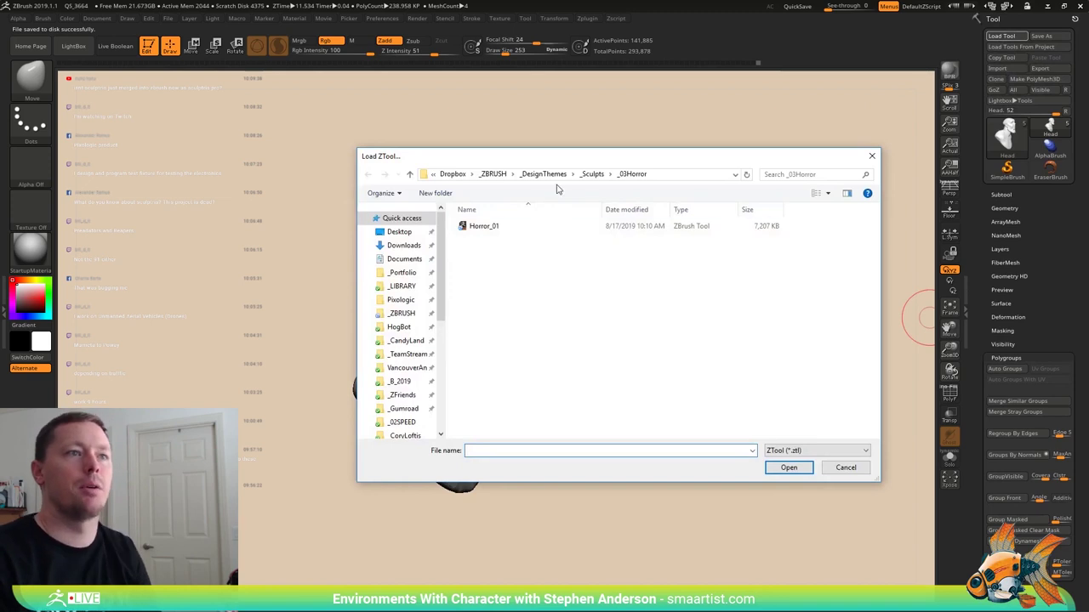
left_click(405, 340)
scroll(883, 277, "down", 1)
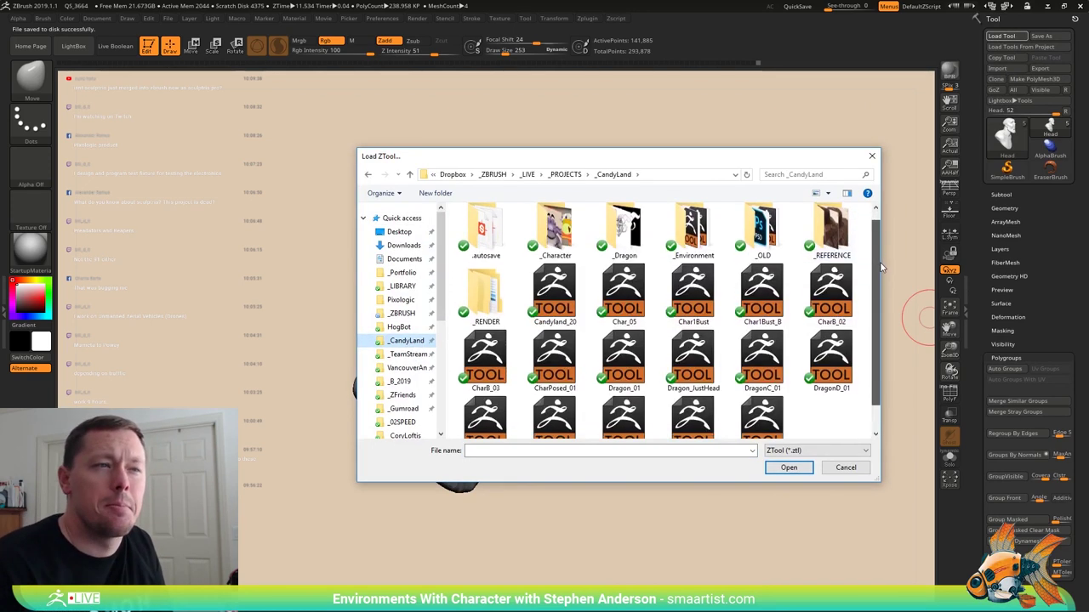
double_click(554, 287)
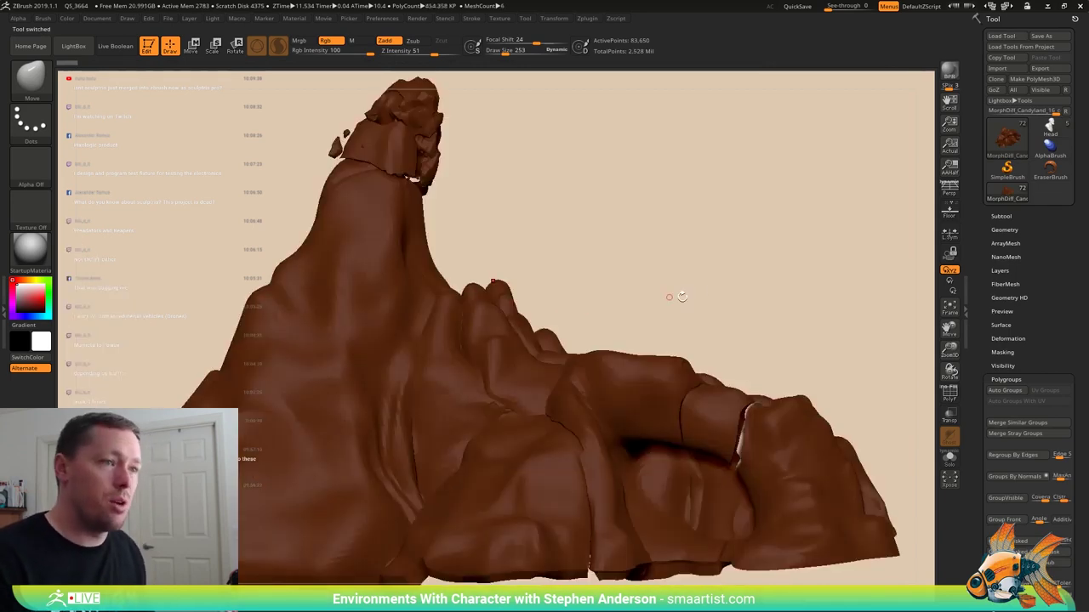
- Examine the chocolate mountain's cracks, underside and polygroups with the polyframe on and off
mouse_move(675, 290)
left_mouse_down()
mouse_move(632, 286)
mouse_move(536, 357)
left_mouse_up()
key("shift+f")
mouse_move(500, 364)
right_mouse_down("ctrl")
mouse_move(503, 434)
mouse_move(524, 452)
mouse_move(502, 458)
right_mouse_up("ctrl")
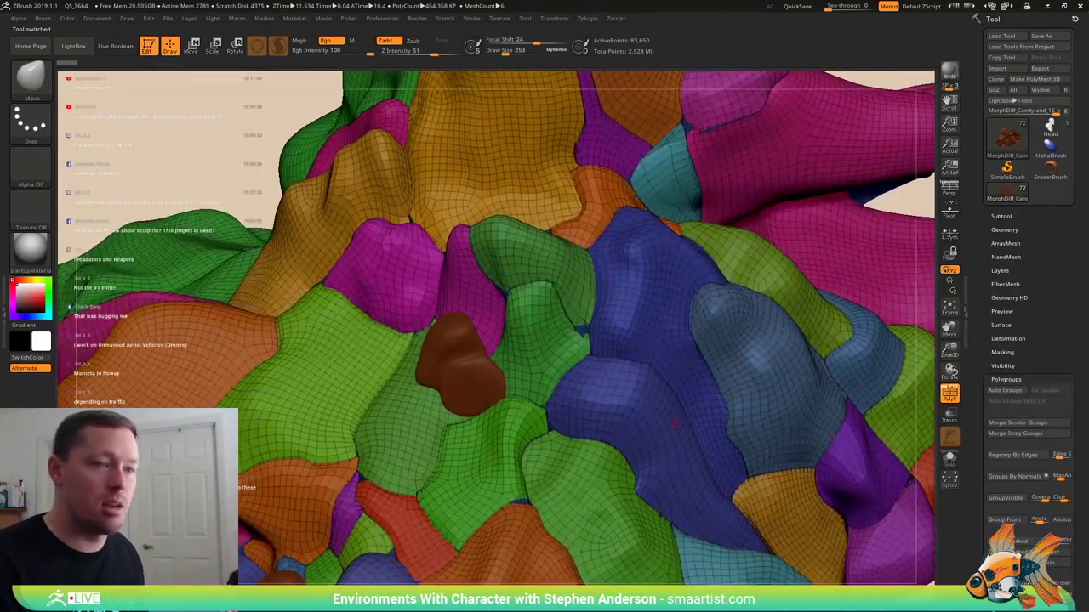
mouse_move(706, 535)
right_mouse_down("alt")
mouse_move(698, 292)
mouse_move(524, 190)
mouse_move(580, 362)
right_mouse_up("alt")
left_click_drag(580, 360, 535, 240)
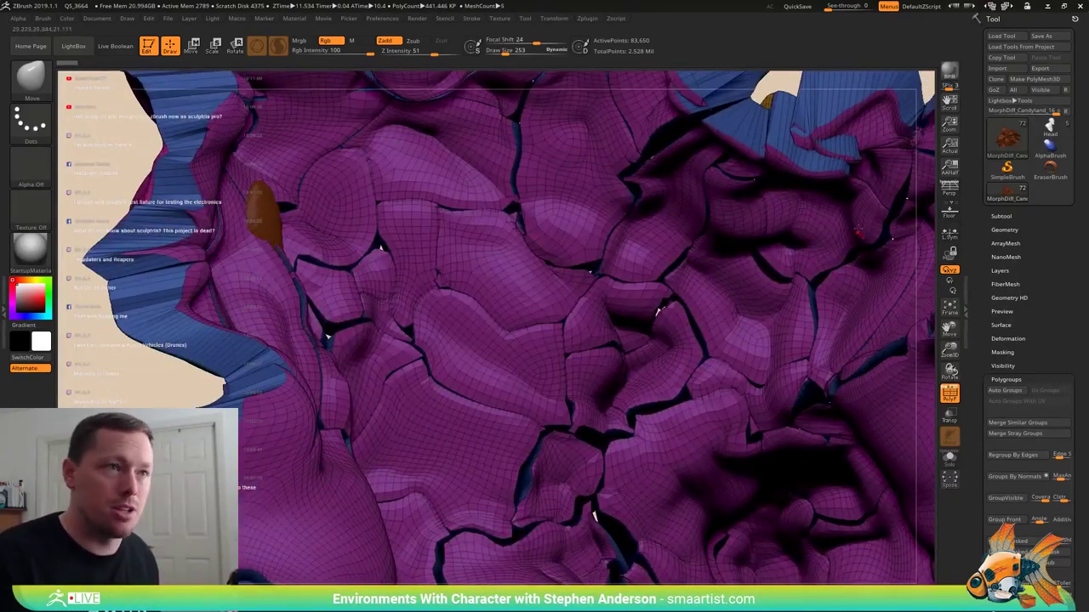
mouse_move(636, 203)
right_mouse_down()
mouse_move(625, 485)
mouse_move(614, 340)
mouse_move(633, 293)
mouse_move(597, 302)
right_mouse_up()
key("shift+f")
right_click_drag(597, 302, 596, 402, "ctrl")
mouse_move(595, 402)
left_mouse_down()
mouse_move(568, 385)
mouse_move(594, 408)
left_mouse_up()
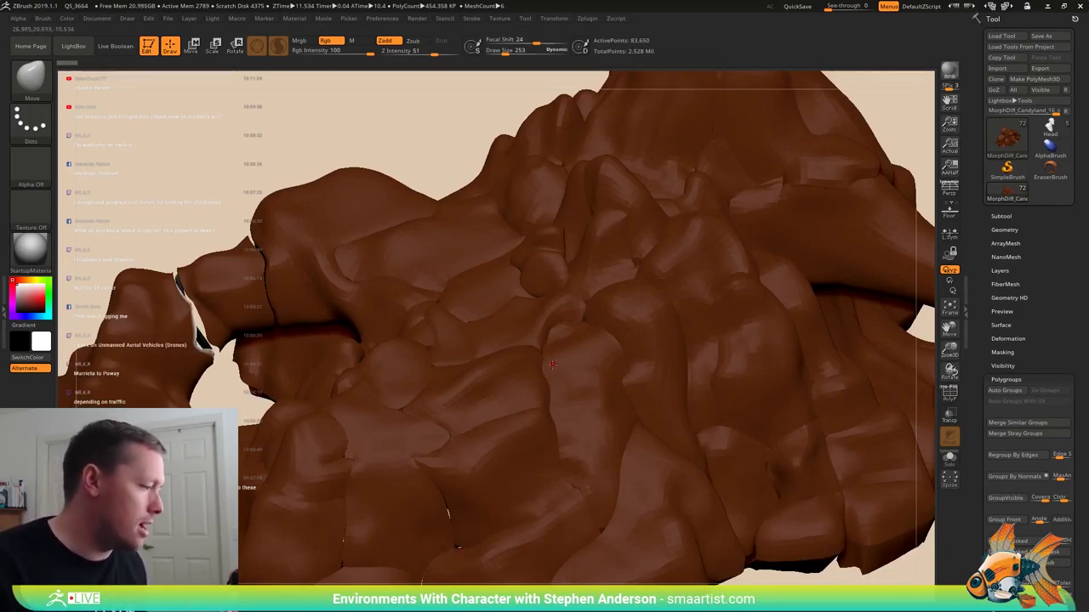
mouse_move(576, 343)
left_mouse_down()
mouse_move(594, 338)
mouse_move(573, 390)
left_mouse_up()
- Display the mountain's polyframe and regenerate its polygroups with Auto Groups
key("shift+f")
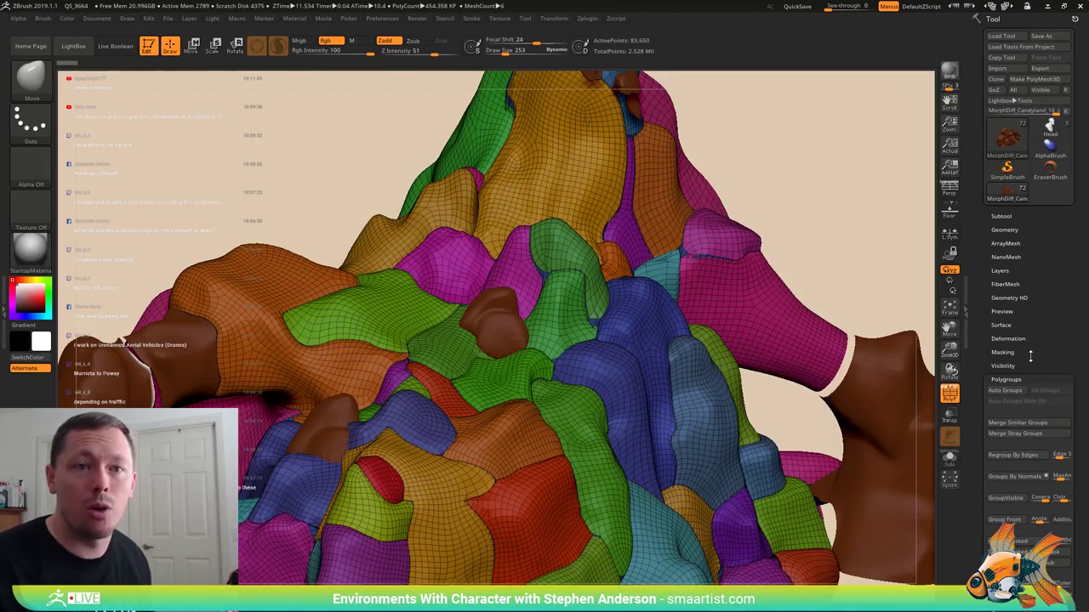
left_click(1004, 390)
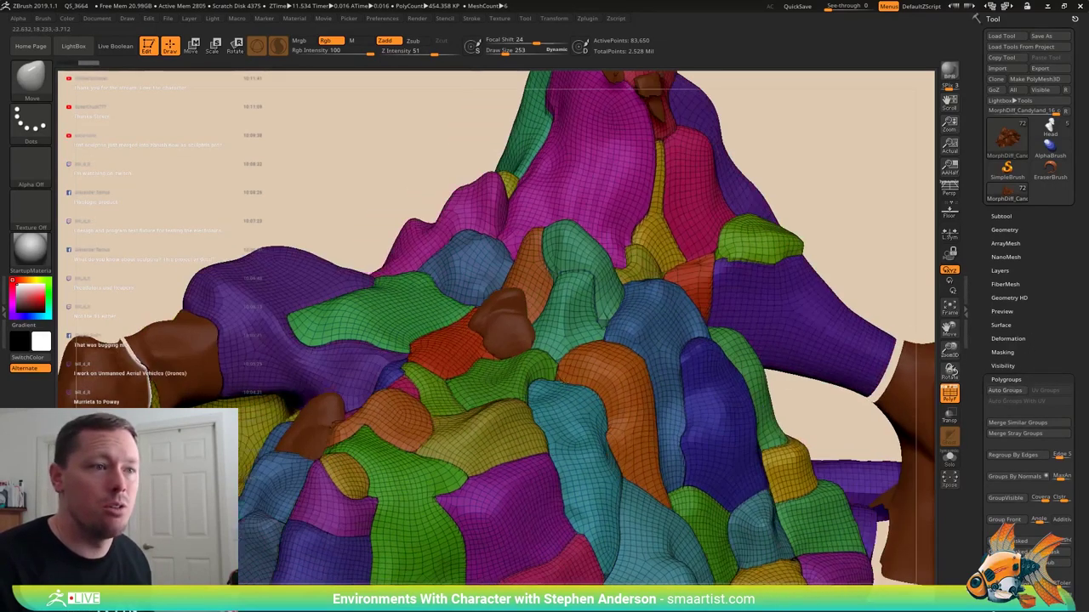
mouse_move(558, 367)
right_mouse_down()
mouse_move(586, 328)
mouse_move(571, 270)
mouse_move(535, 470)
mouse_move(525, 381)
right_mouse_up()
- Try topology masking on one rock piece in Move mode, return to Draw mode and inspect the mountain with and without its polyframe
key("w")
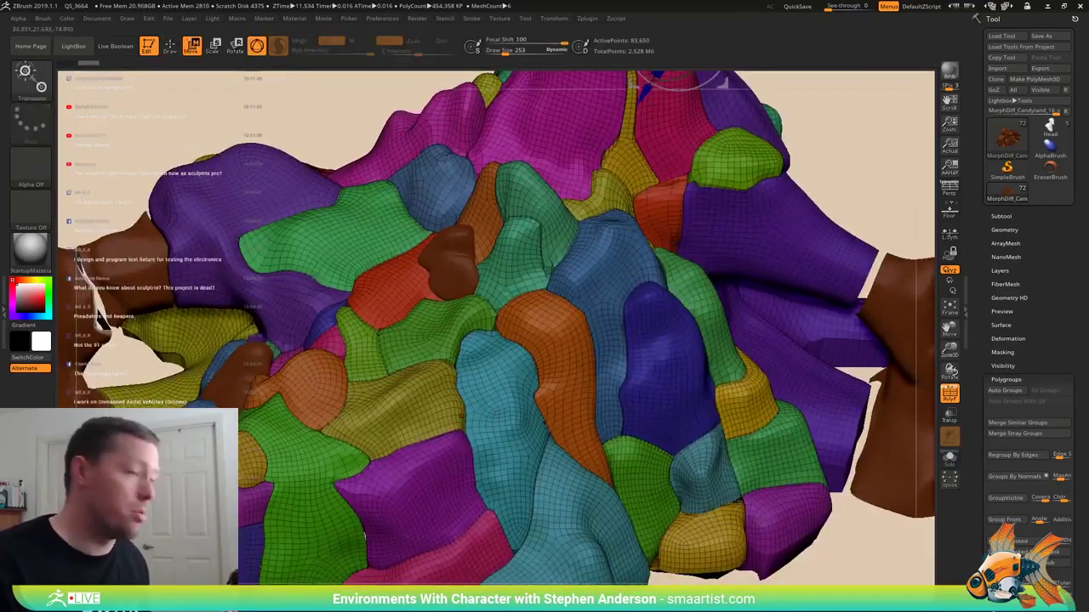
left_click(406, 409, "ctrl")
mouse_move(409, 409)
right_mouse_down("ctrl")
mouse_move(514, 448)
mouse_move(509, 377)
right_mouse_up("ctrl")
key("q")
mouse_move(587, 497)
right_mouse_down("ctrl")
mouse_move(594, 457)
mouse_move(540, 340)
right_mouse_up("ctrl")
key("shift+f")
mouse_move(680, 445)
right_mouse_down("ctrl")
mouse_move(698, 506)
mouse_move(739, 551)
mouse_move(803, 557)
right_mouse_up("ctrl")
key("shift+f")
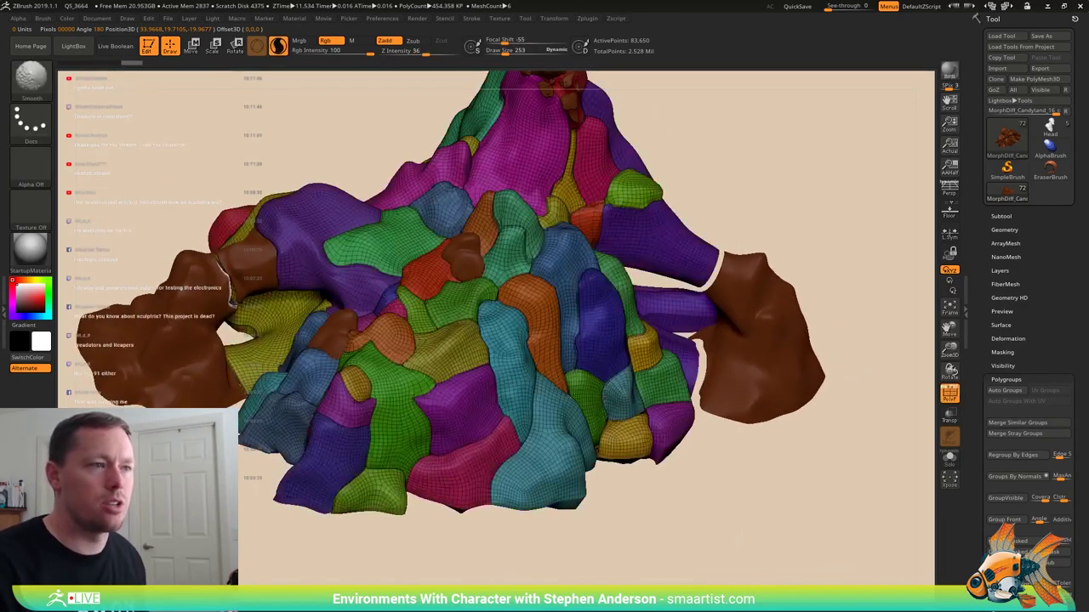
key("shift+f")
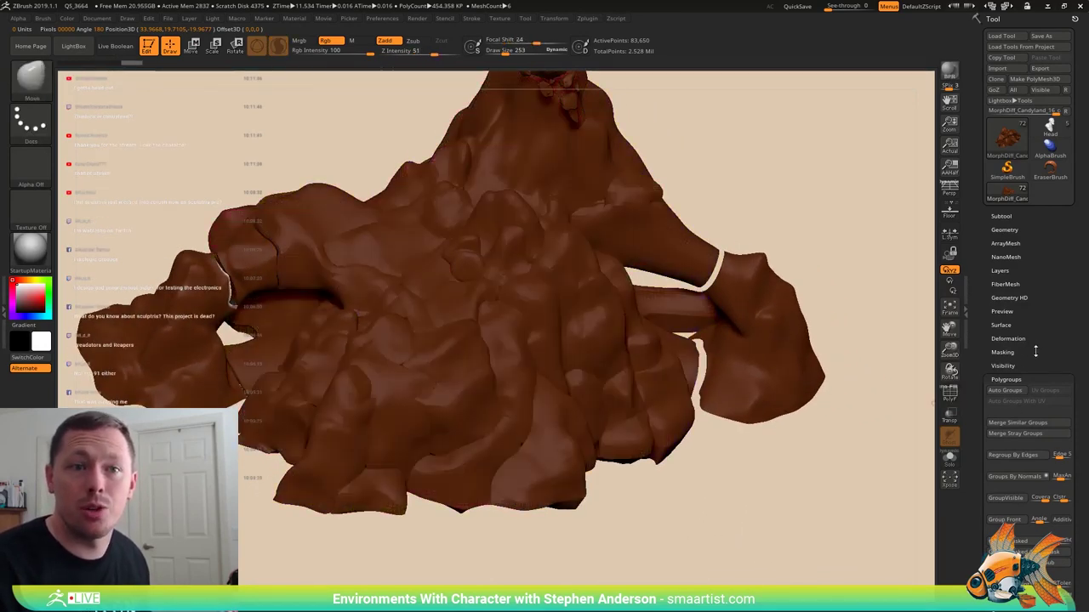
- Look through the mountain's Geometry and Deformation settings and expand the ClayPolish options
left_click(1005, 230)
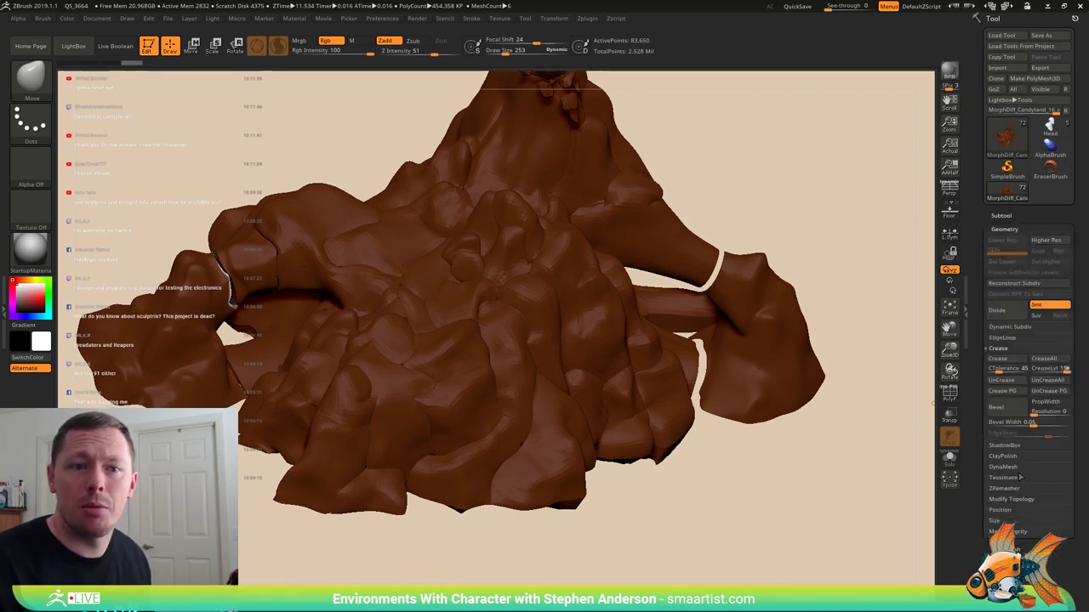
scroll(1015, 541, "down", 5)
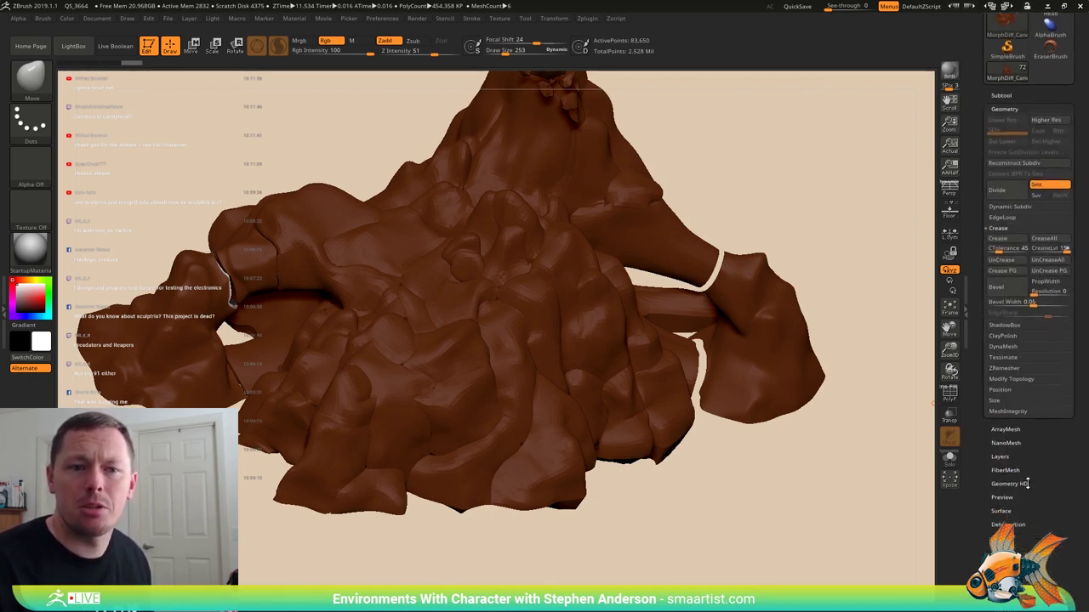
scroll(1057, 506, "down", 10)
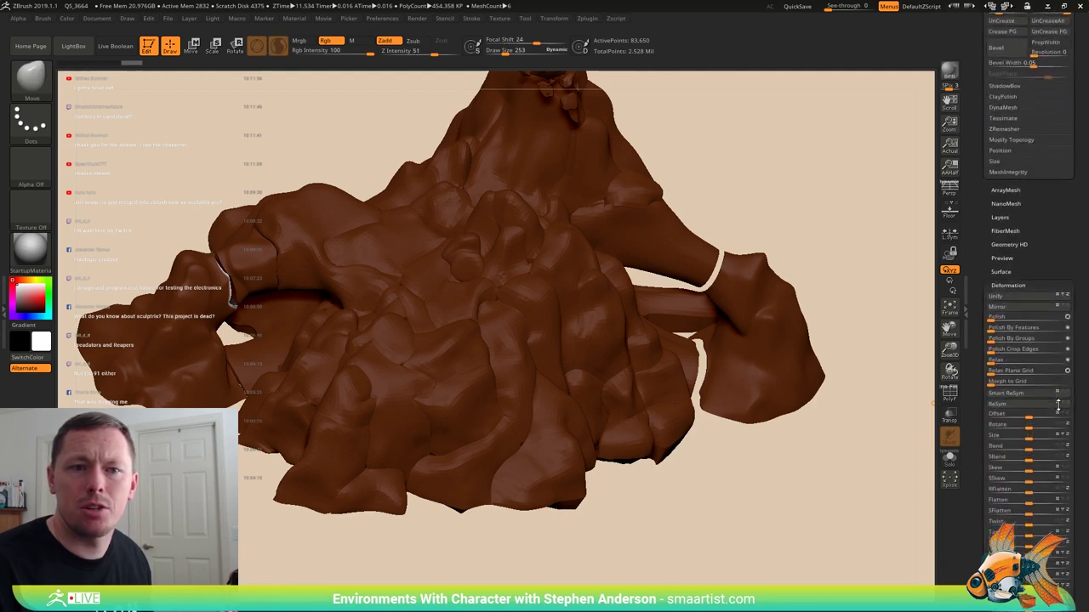
left_click_drag(1058, 463, 1056, 466)
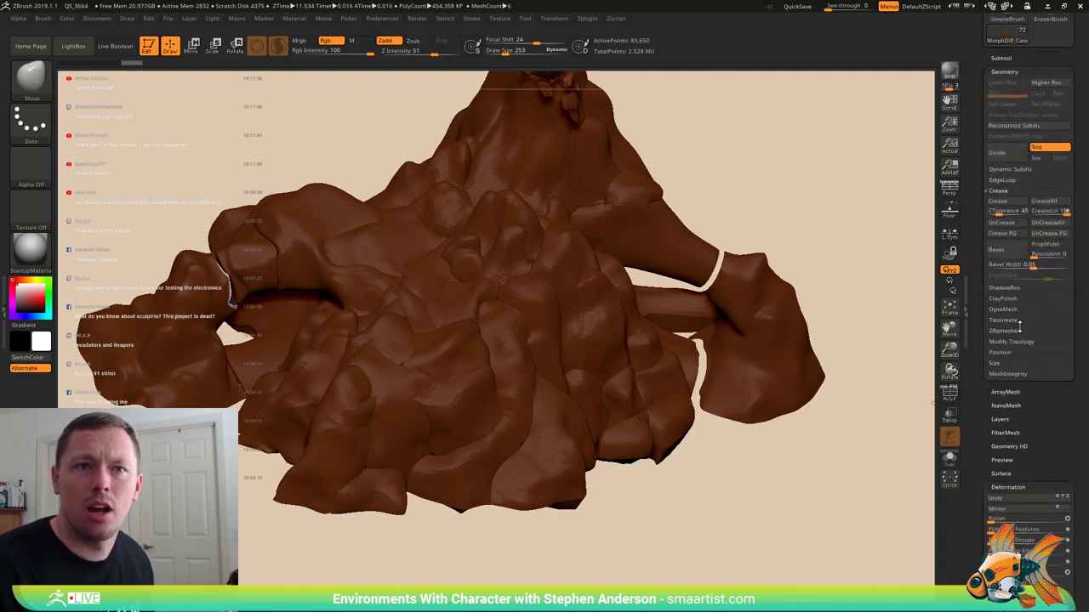
left_click(1012, 299)
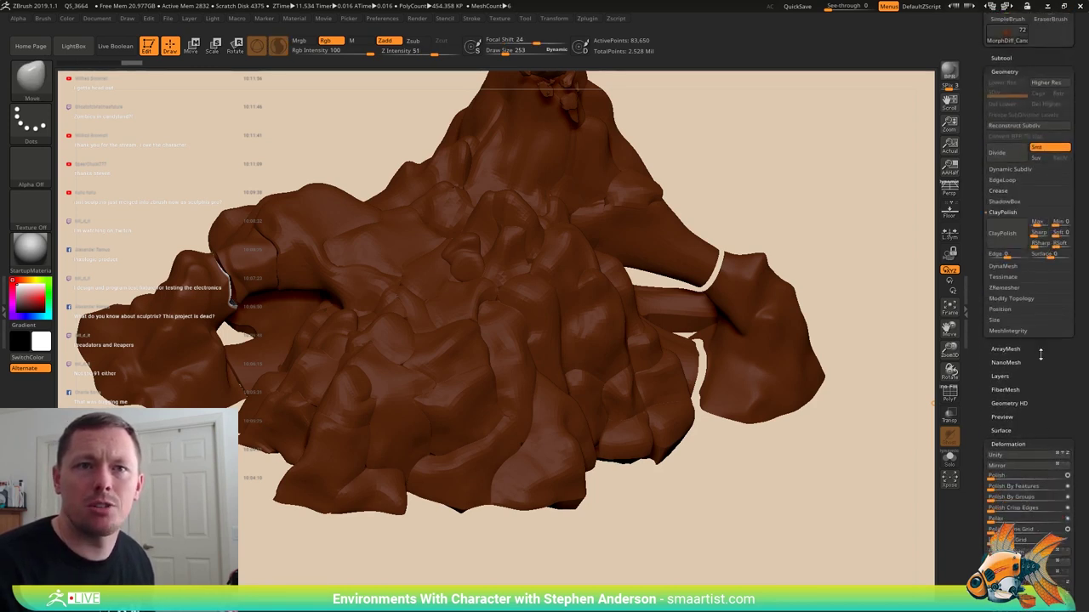
scroll(1012, 298, "up", 3)
mouse_move(649, 383)
right_mouse_down("alt")
mouse_move(695, 453)
mouse_move(668, 463)
mouse_move(650, 432)
mouse_move(604, 412)
mouse_move(634, 422)
right_mouse_up("alt")
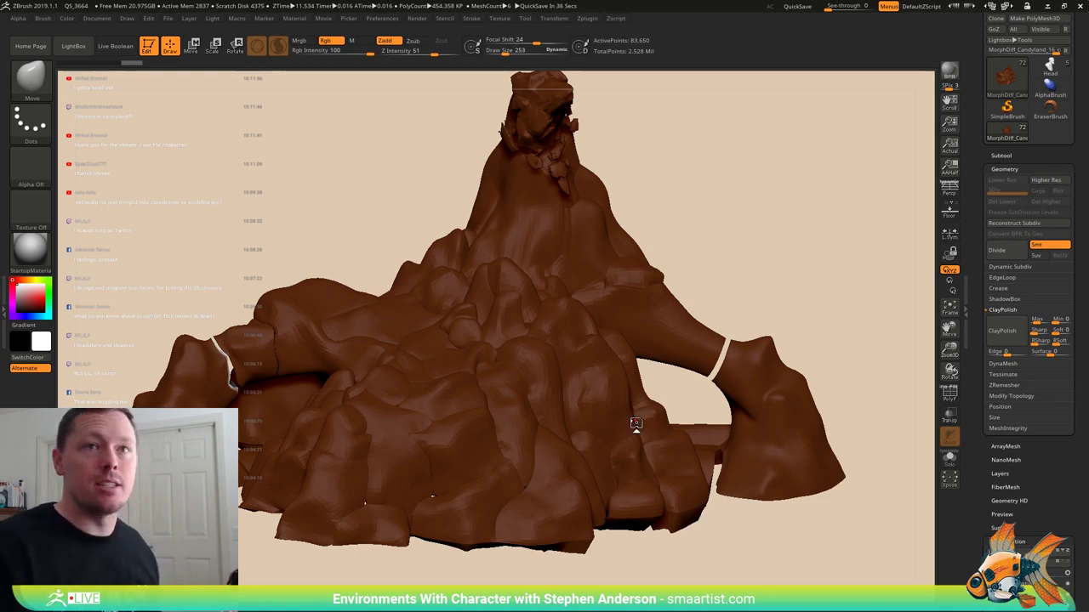
- Find the Character folder among the subtools and toggle its visibility on and off to preview the figure on the mountain
left_click(1001, 155)
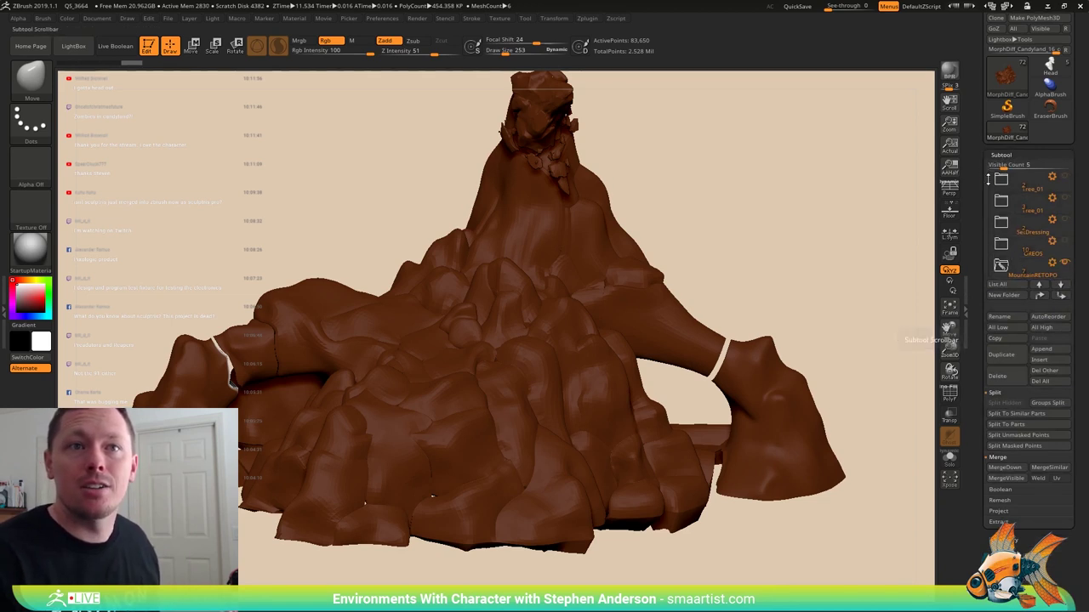
left_click_drag(987, 178, 979, 249)
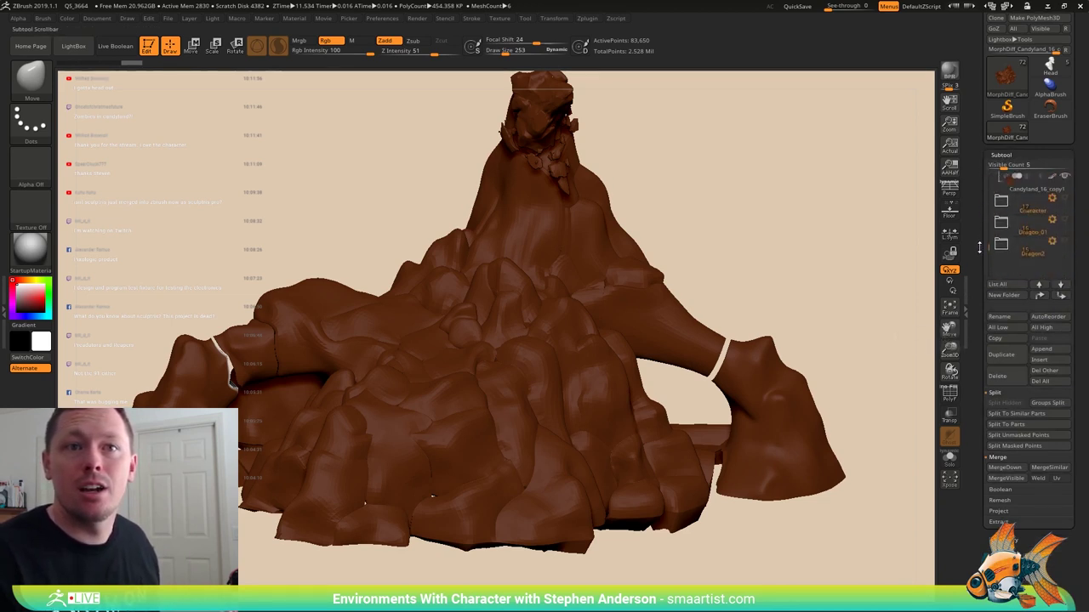
left_click(1063, 197)
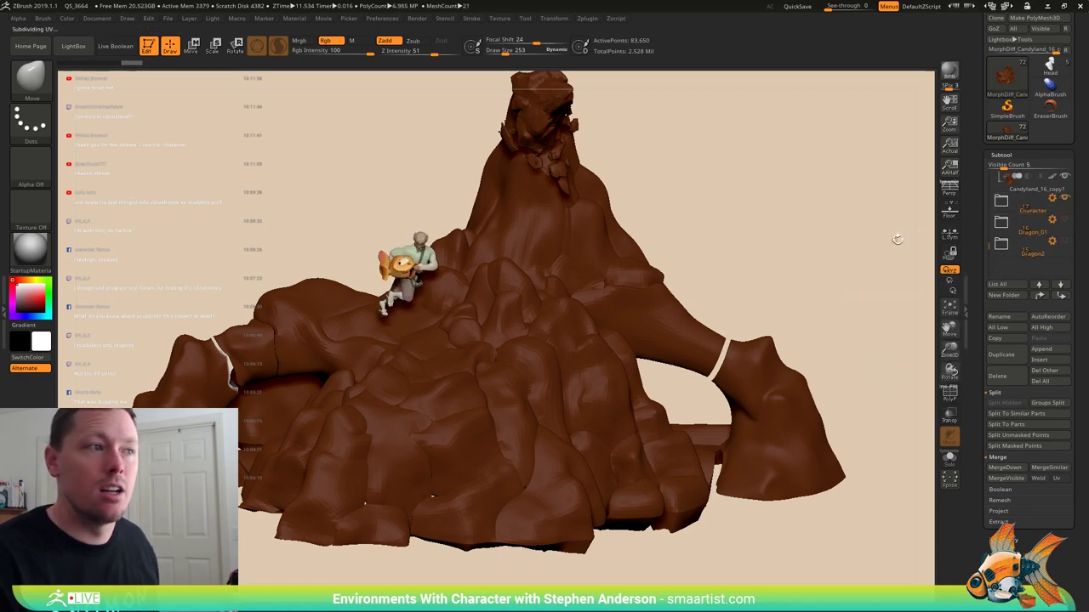
left_click(1064, 198)
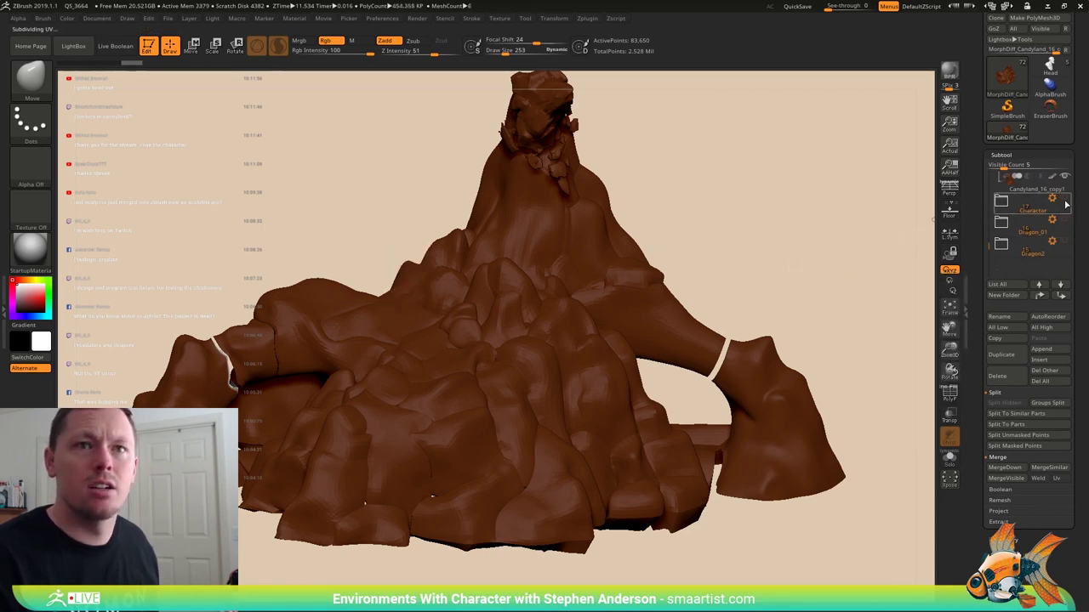
left_click(1064, 202)
left_click(1065, 202)
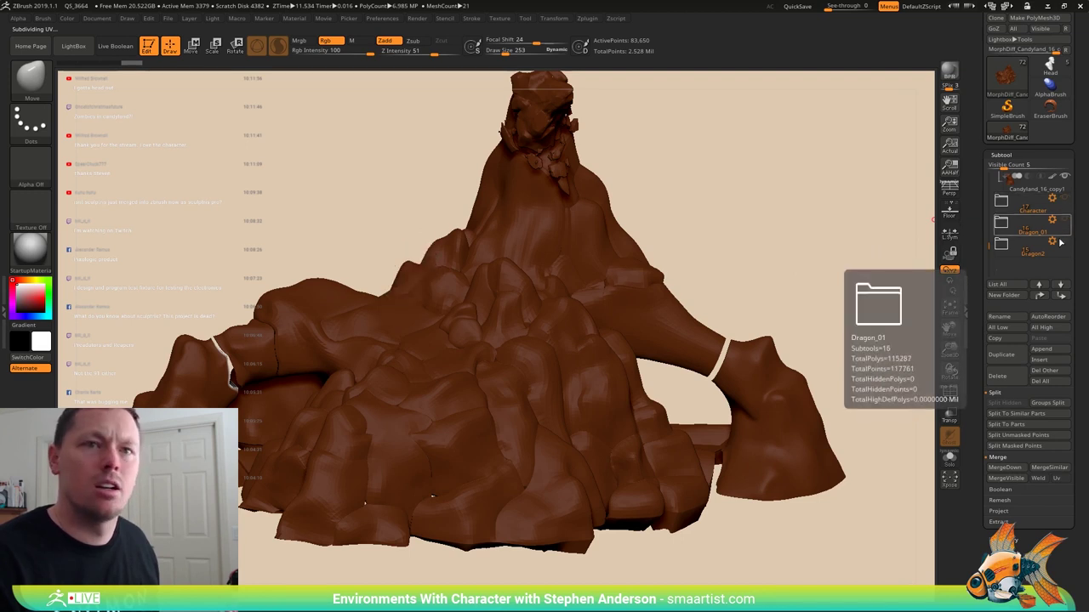
- Preview the Dragon2 and Dragon_01 folders on the mountain one at a time, hiding each again after viewing
left_click(1067, 243)
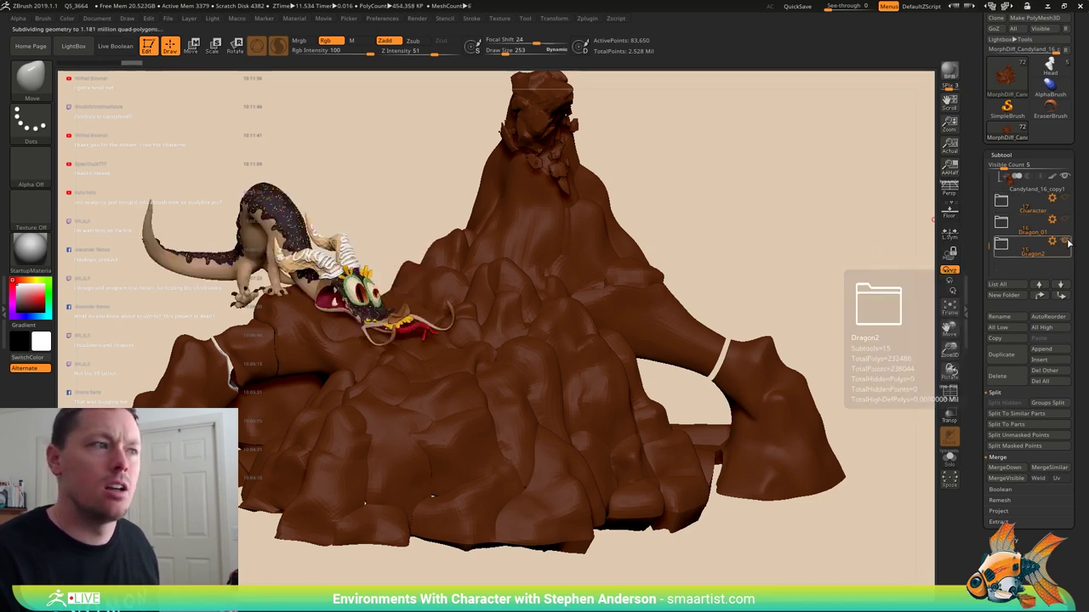
left_click(1068, 242)
left_click(1065, 221)
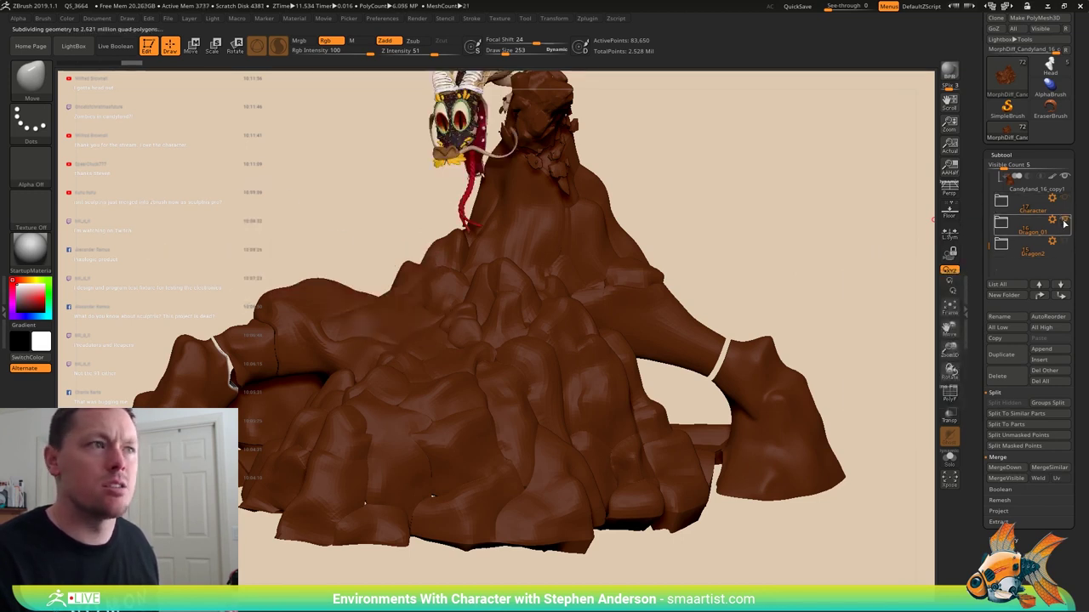
left_click_drag(756, 208, 756, 359)
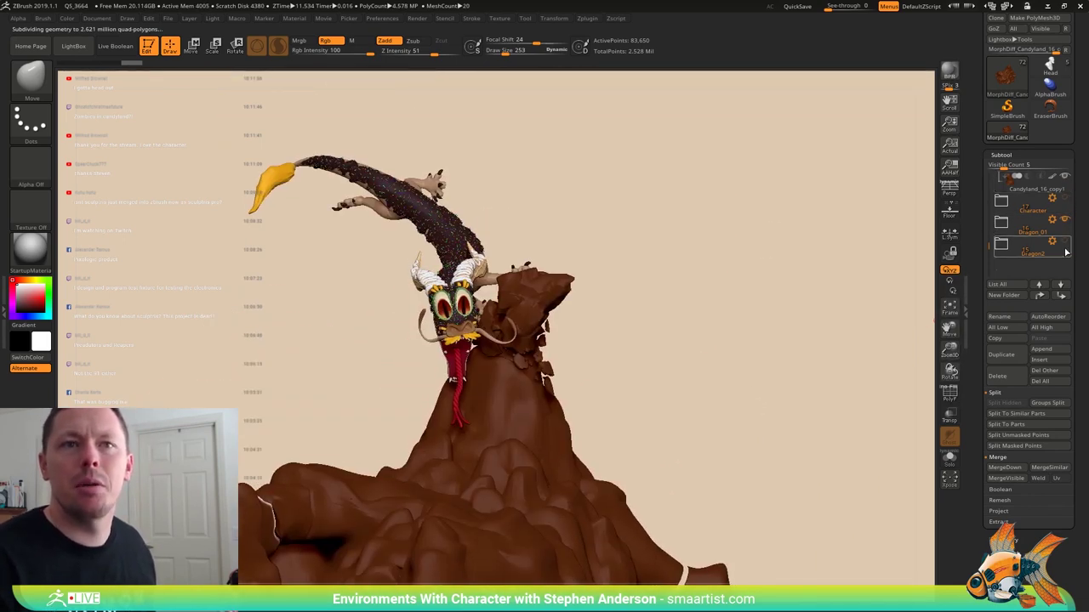
left_click(1065, 220)
- Load the CharB_03 tool from the _CandyLand project folder and examine the whole character from the front and at an angle
left_click_drag(988, 241, 989, 199)
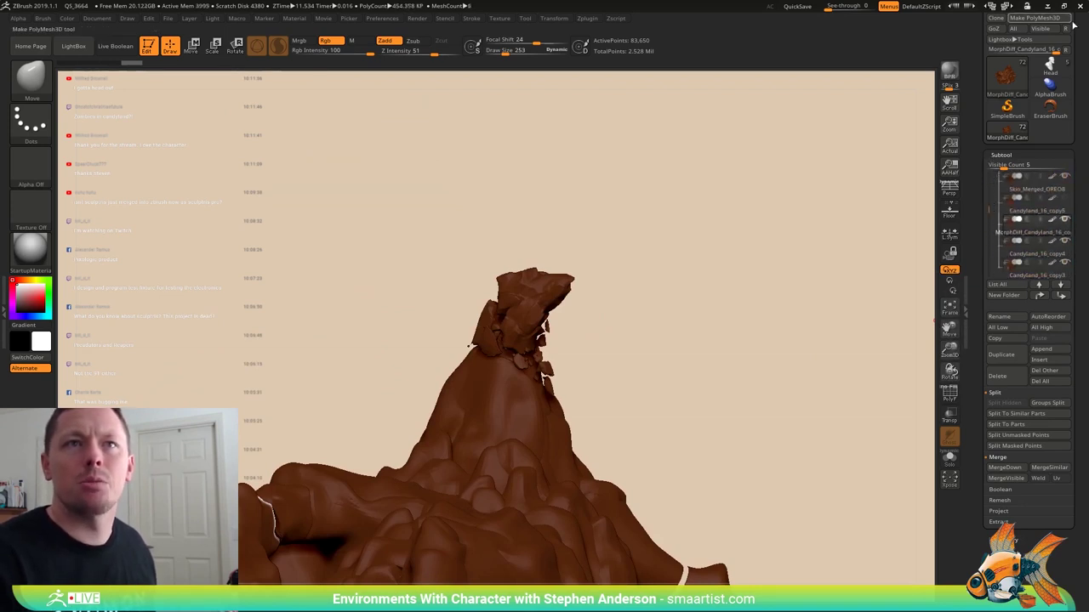
left_click_drag(1075, 24, 1075, 87)
left_click(1001, 35)
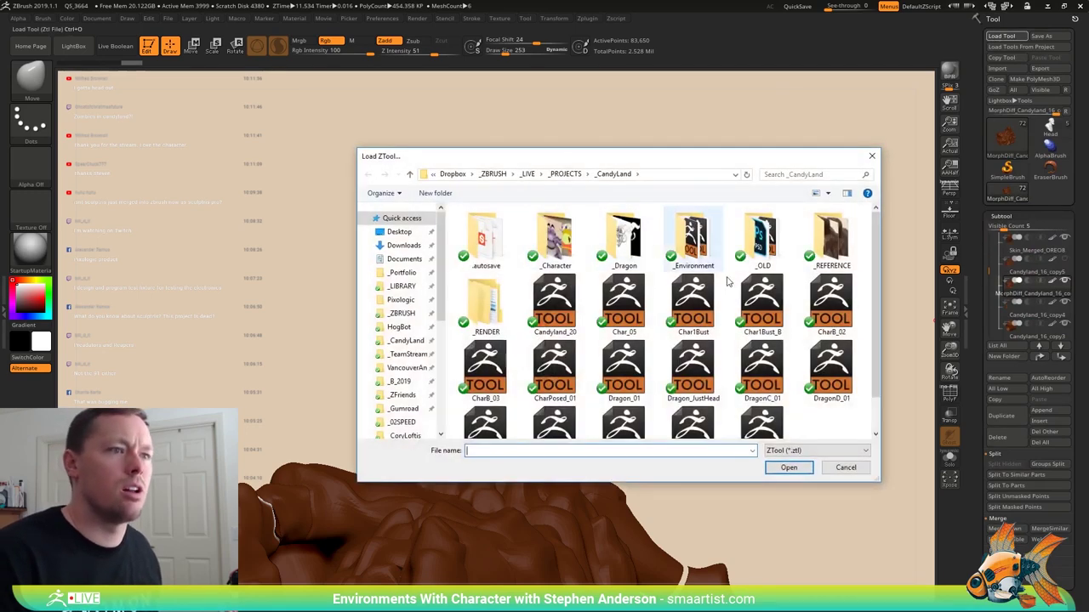
scroll(873, 324, "down", 1)
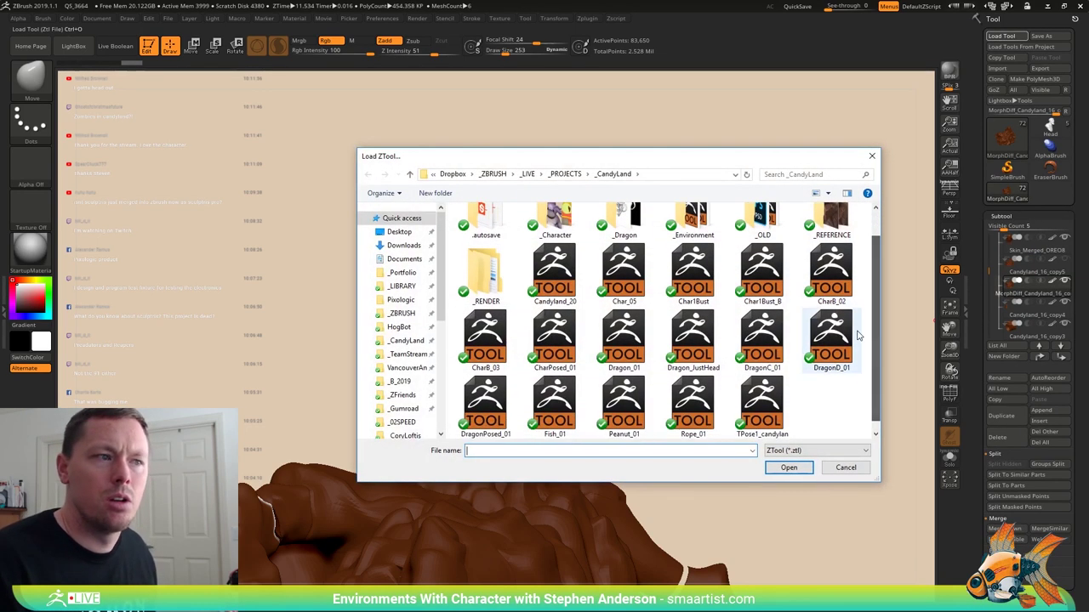
double_click(488, 344)
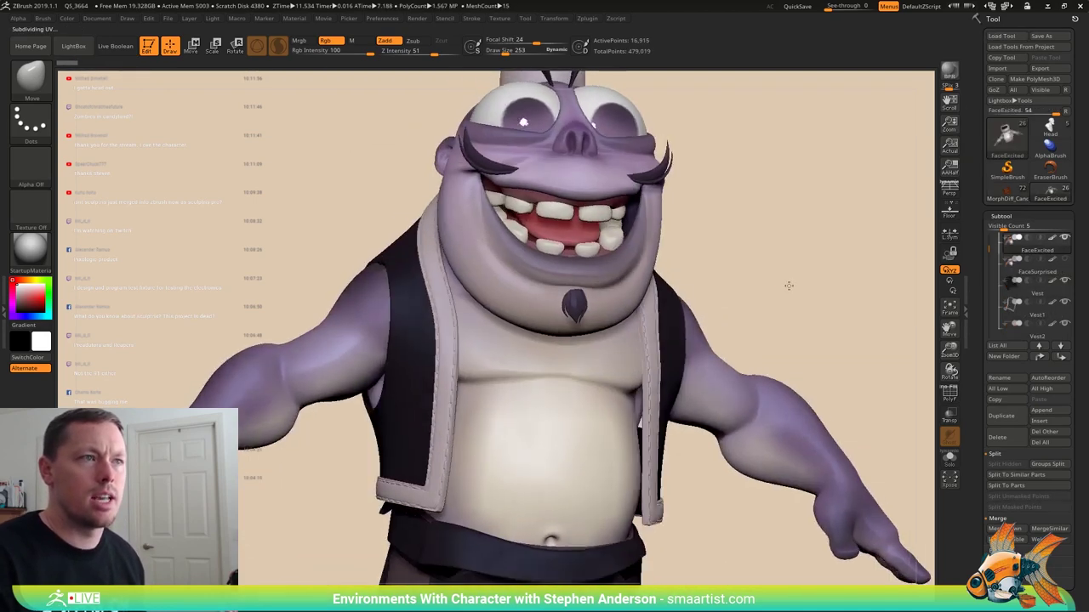
mouse_move(788, 285)
right_mouse_down()
mouse_move(748, 261)
mouse_move(648, 252)
mouse_move(652, 312)
mouse_move(656, 292)
right_mouse_up()
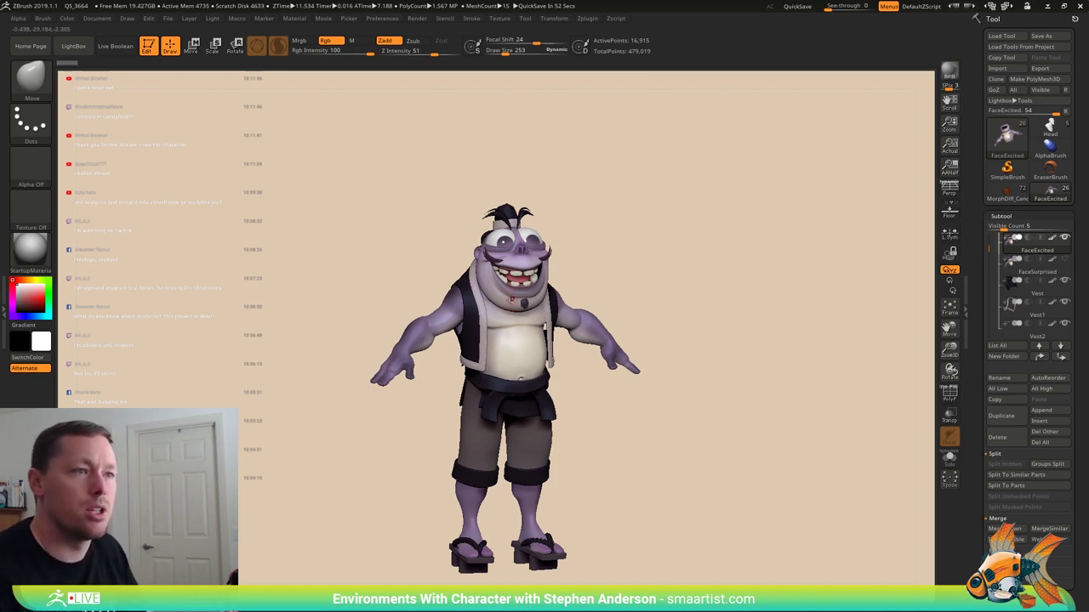
mouse_move(425, 290)
left_mouse_down()
mouse_move(552, 300)
mouse_move(429, 296)
left_mouse_up()
left_click_drag(505, 293, 508, 288)
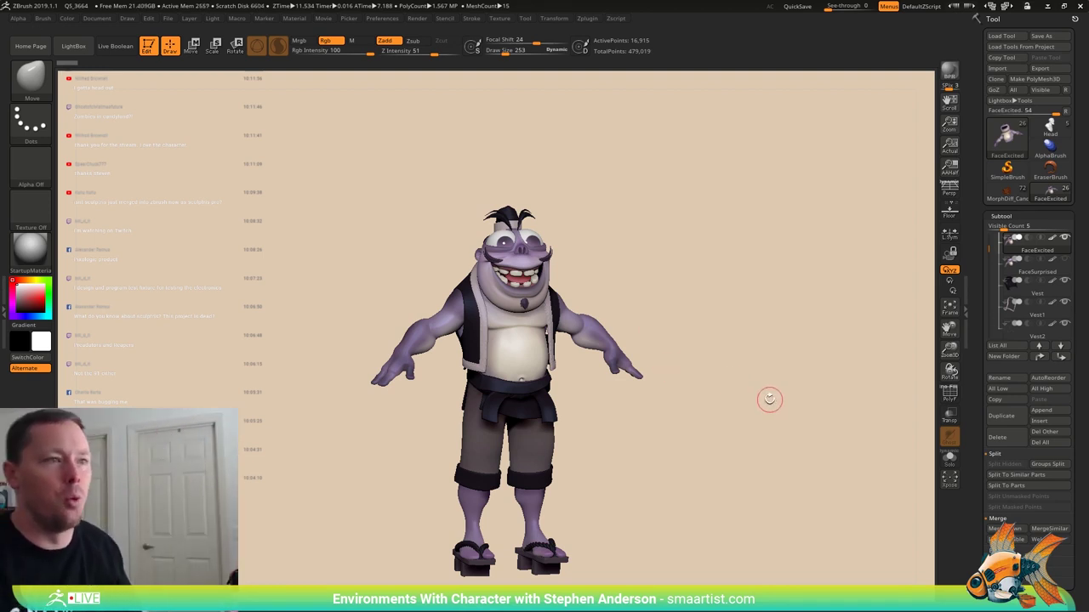
mouse_move(769, 399)
left_mouse_down()
mouse_move(740, 400)
mouse_move(773, 401)
mouse_move(745, 389)
mouse_move(755, 383)
left_mouse_up()
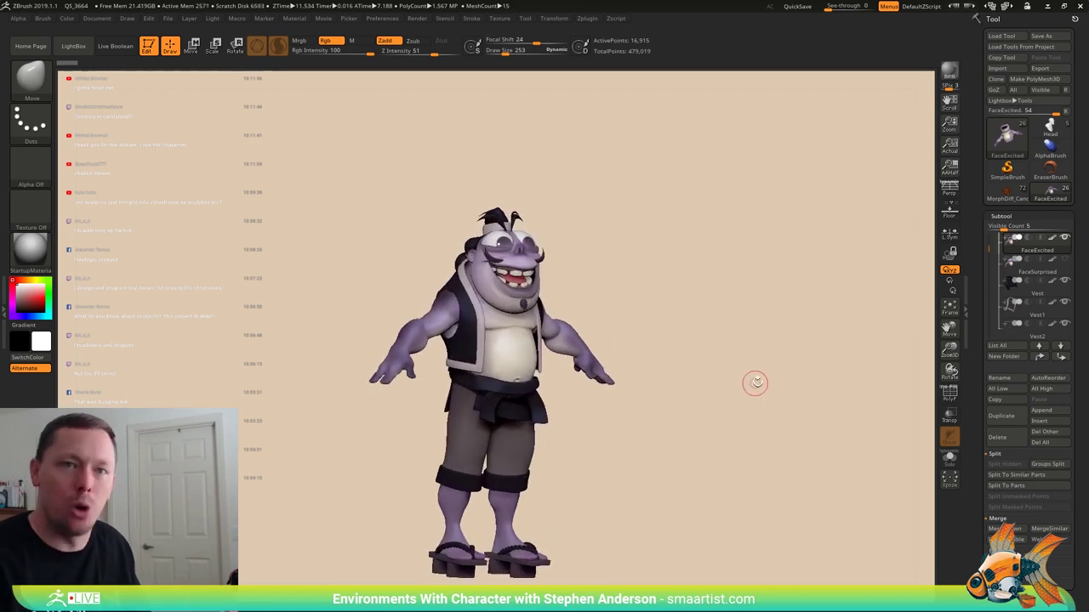
- Switch back to the Candyland mountain tool, frame it whole and turn on the polyframe to show its polygroups
left_click(1008, 191)
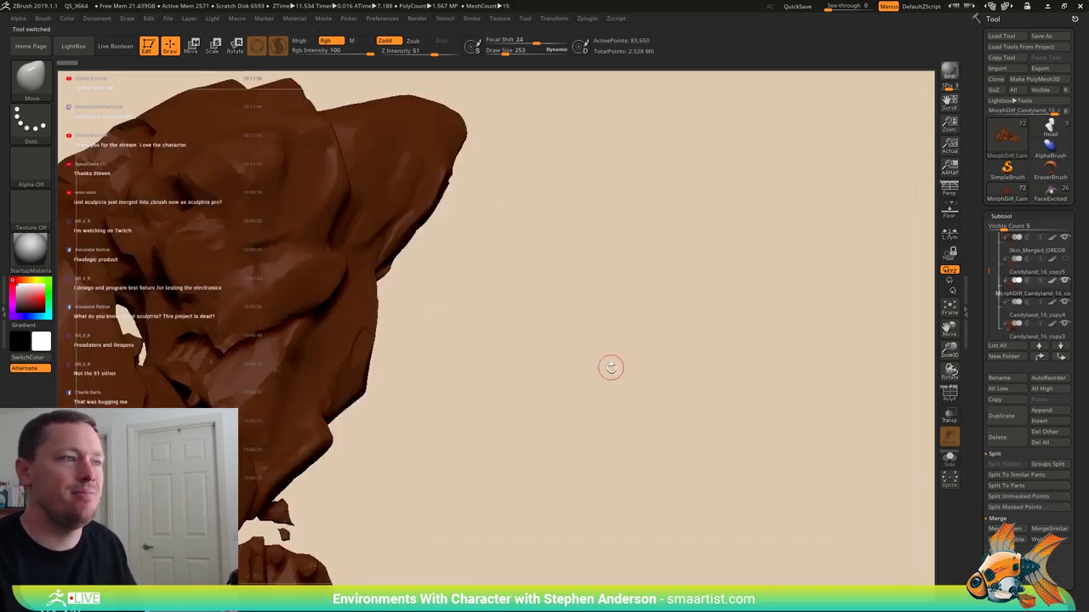
left_click_drag(611, 368, 566, 383)
key("f")
right_click_drag(574, 399, 595, 408)
key("shift+f")
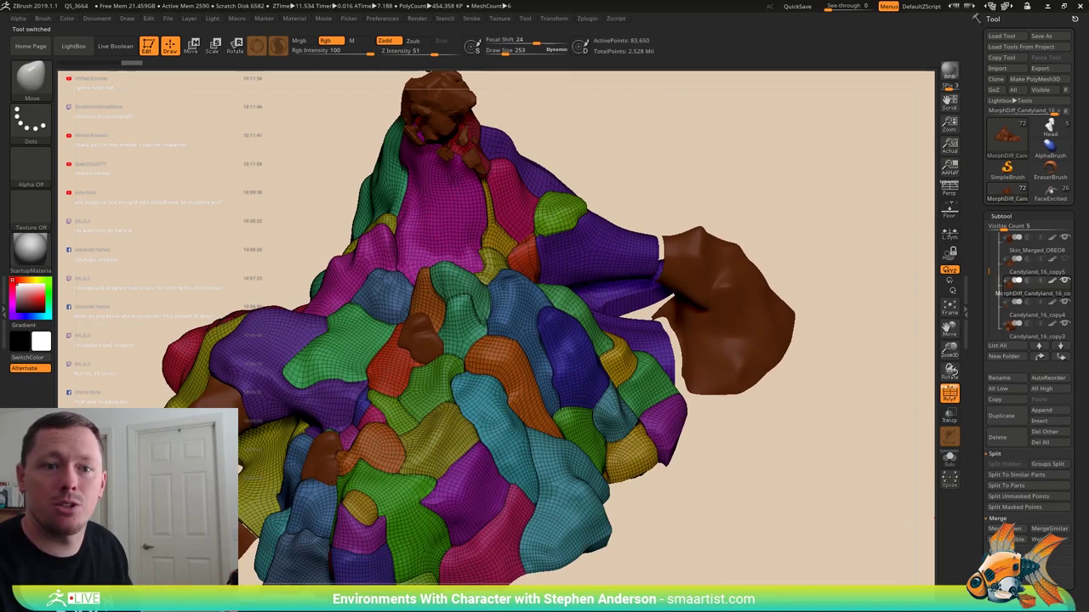
- Apply ClayPolish to the mountain several times to separate and sharpen the polygroup pieces, checking them with and without the polyframe
left_click(1005, 575)
key("shift+f")
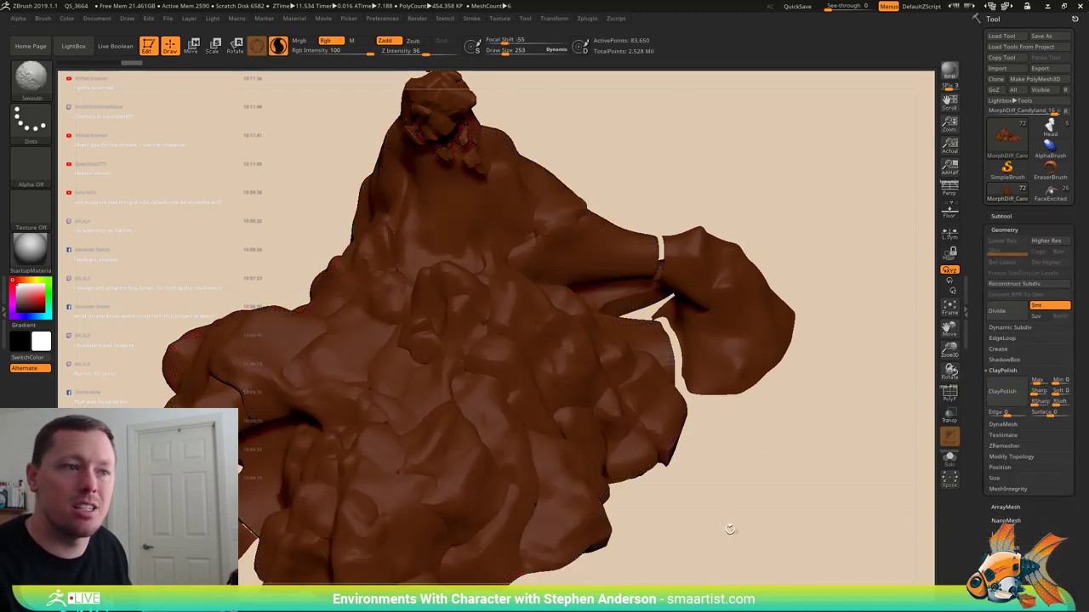
right_click_drag(684, 526, 835, 467)
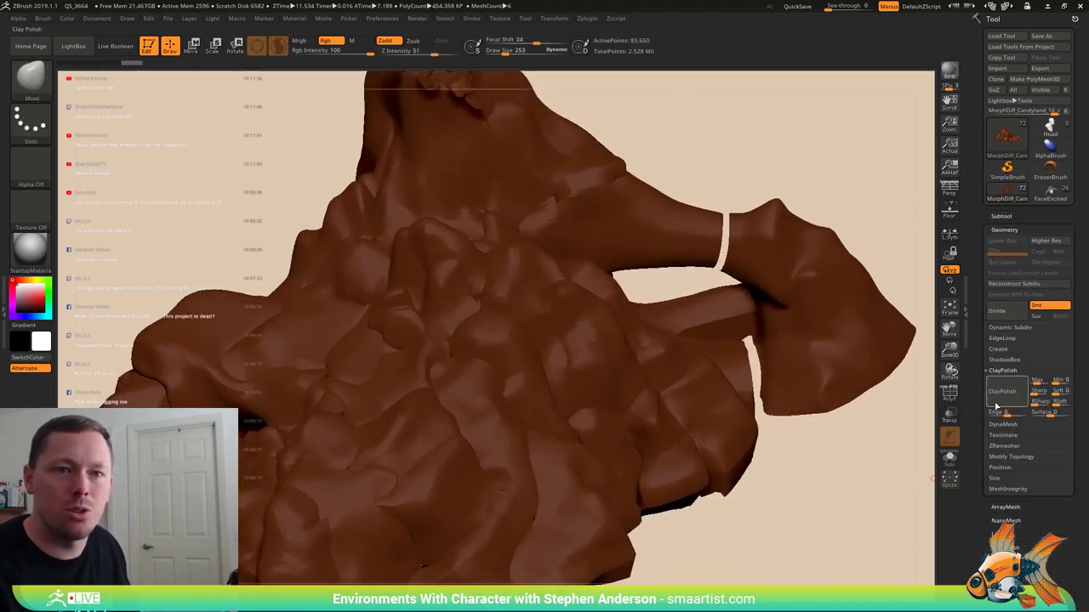
left_click(1004, 393)
right_click_drag(894, 437, 478, 418)
key("shift+f")
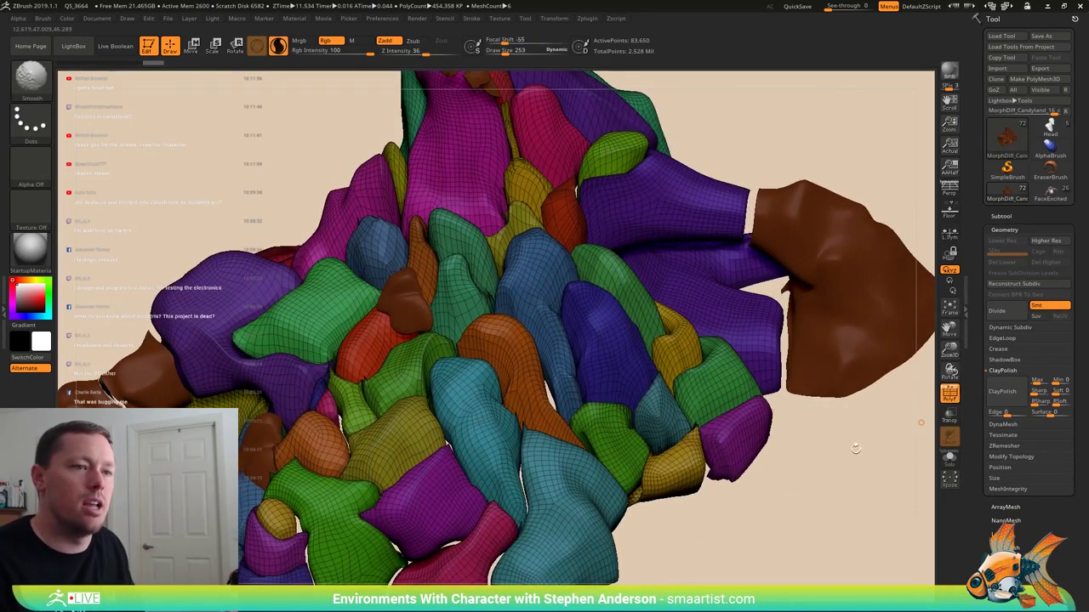
key("shift+f")
left_click(1001, 394)
left_click(1003, 396)
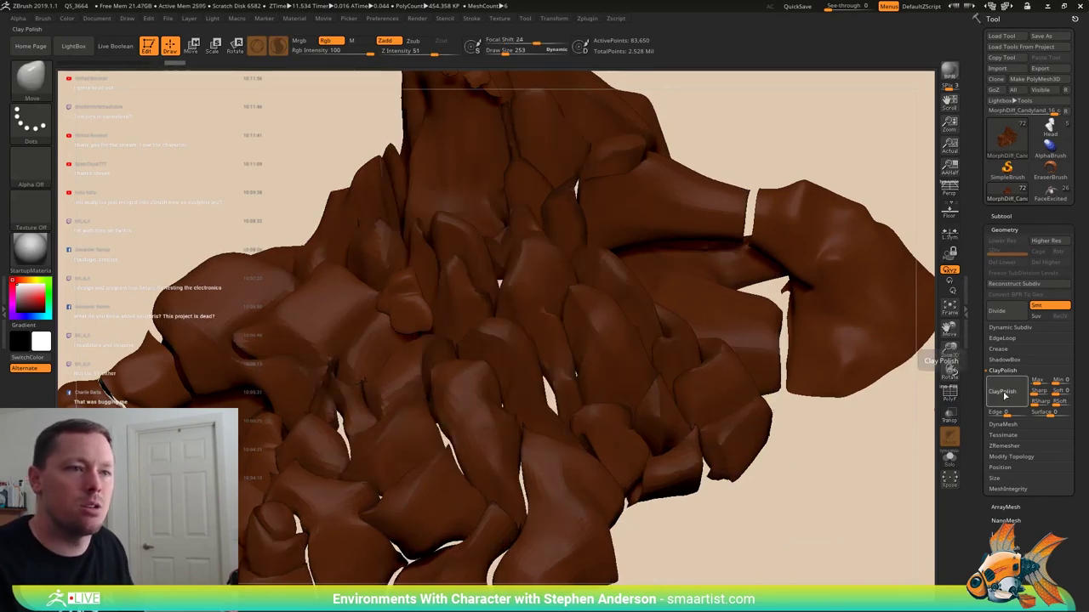
left_click(1004, 397)
mouse_move(755, 514)
right_mouse_down()
mouse_move(768, 498)
mouse_move(759, 517)
mouse_move(442, 416)
mouse_move(514, 417)
right_mouse_up()
- Inflate the mountain's rock pieces with the Inflate deformation and reapply it repeatedly to close the gaps between them
left_click_drag(1045, 593, 1045, 488)
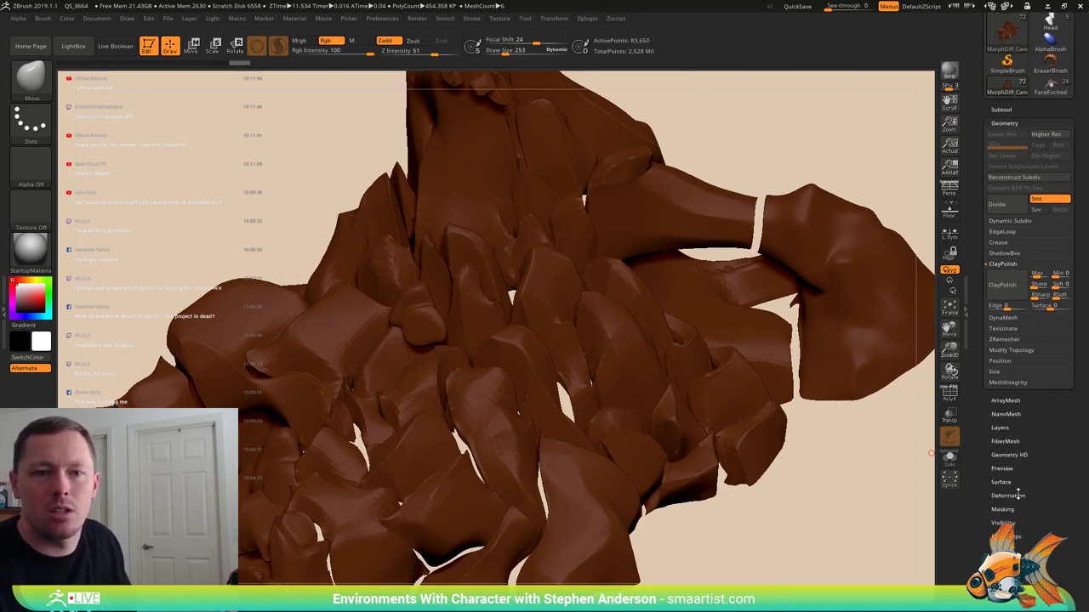
left_click(1029, 497)
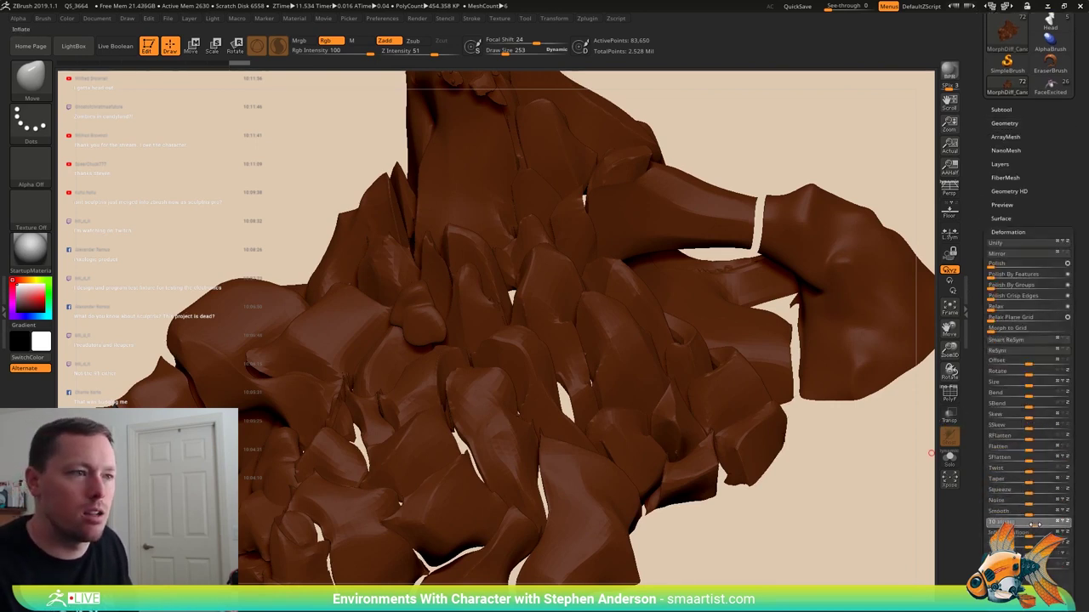
left_click_drag(1039, 524, 1041, 524)
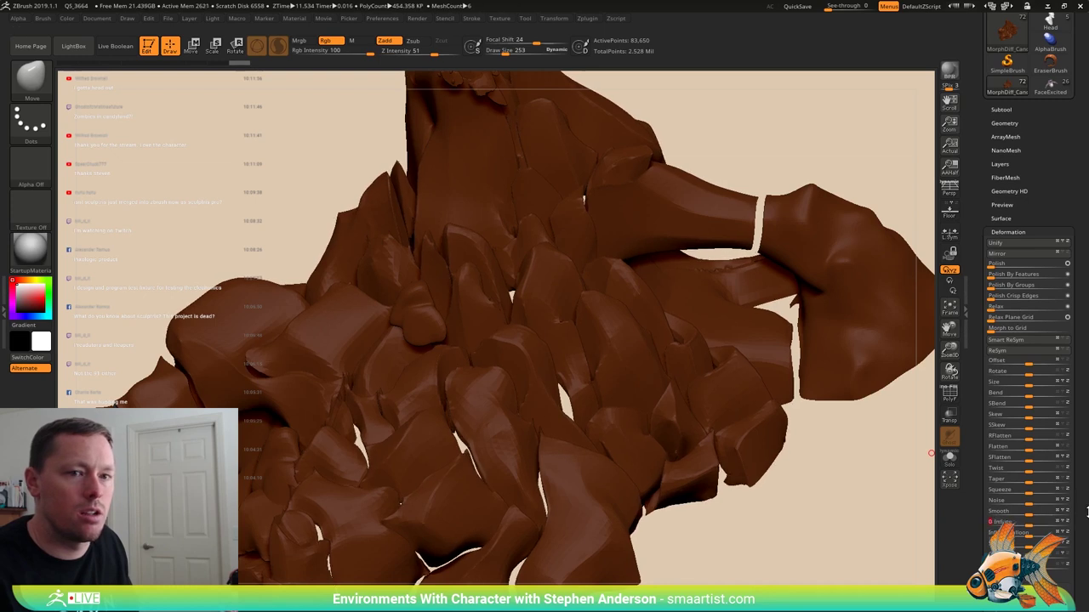
key("1")
key("1")
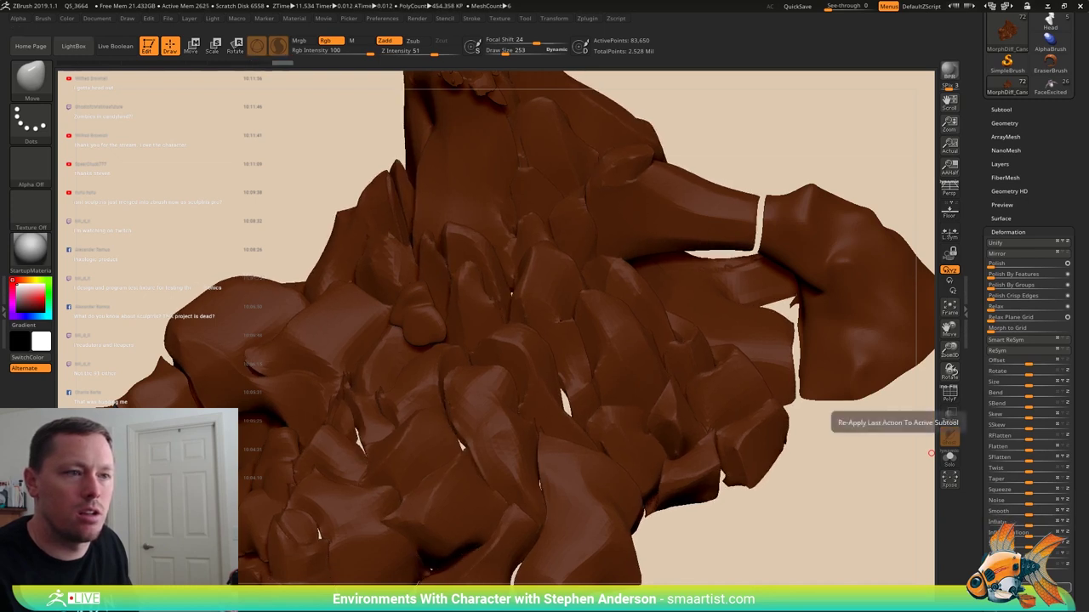
left_click(950, 435)
left_click(949, 435)
left_click(950, 435)
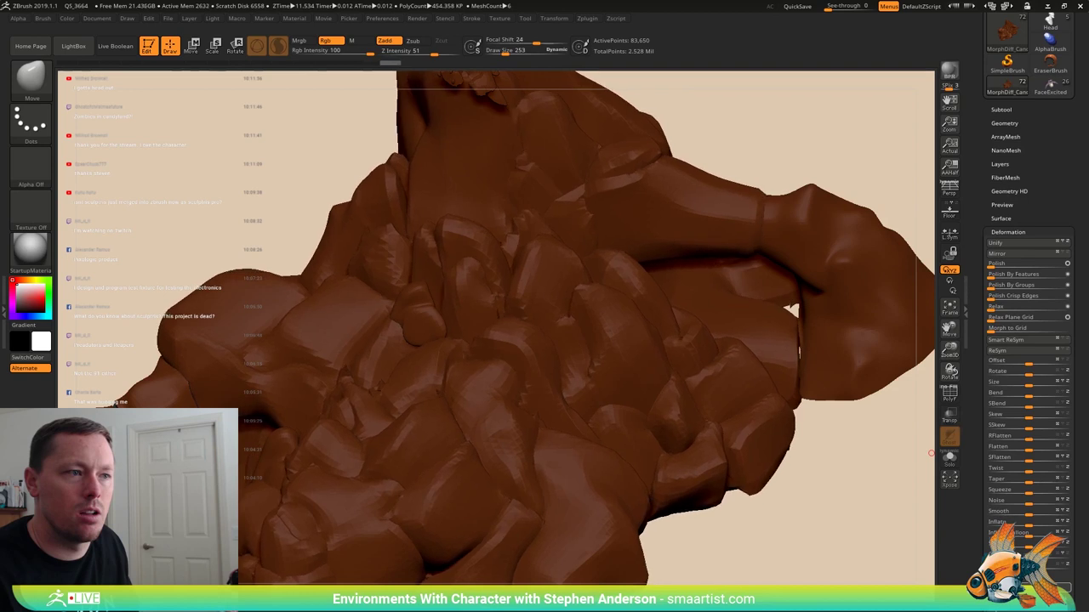
left_click(949, 435)
left_click(949, 435)
left_click(950, 435)
left_click(949, 435)
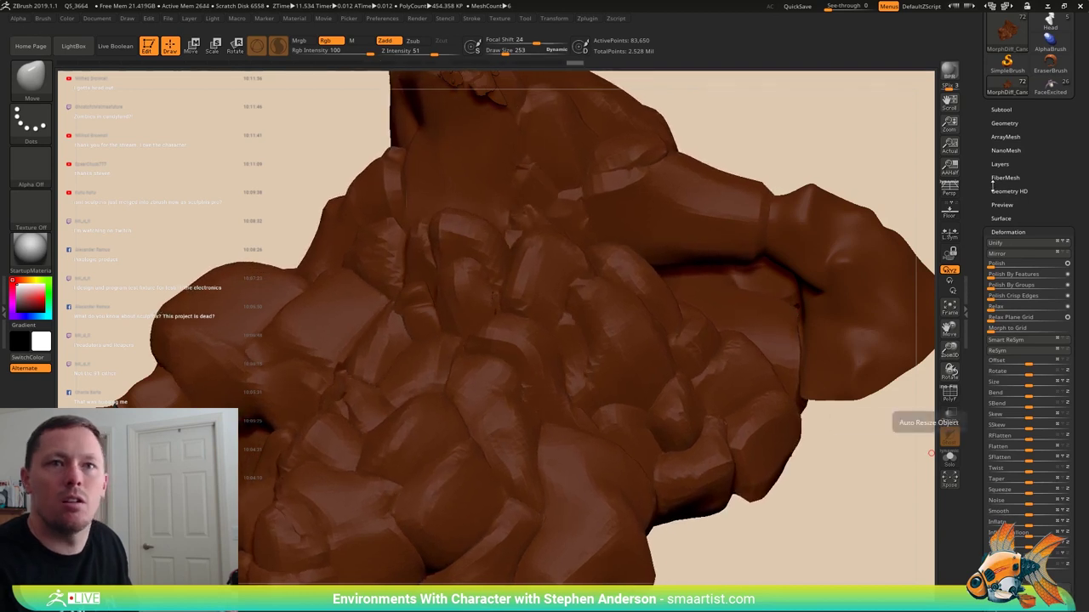
- Apply ClayPolish twice more to the inflated mountain to crisp the edges of the rock pieces
left_click(1003, 122)
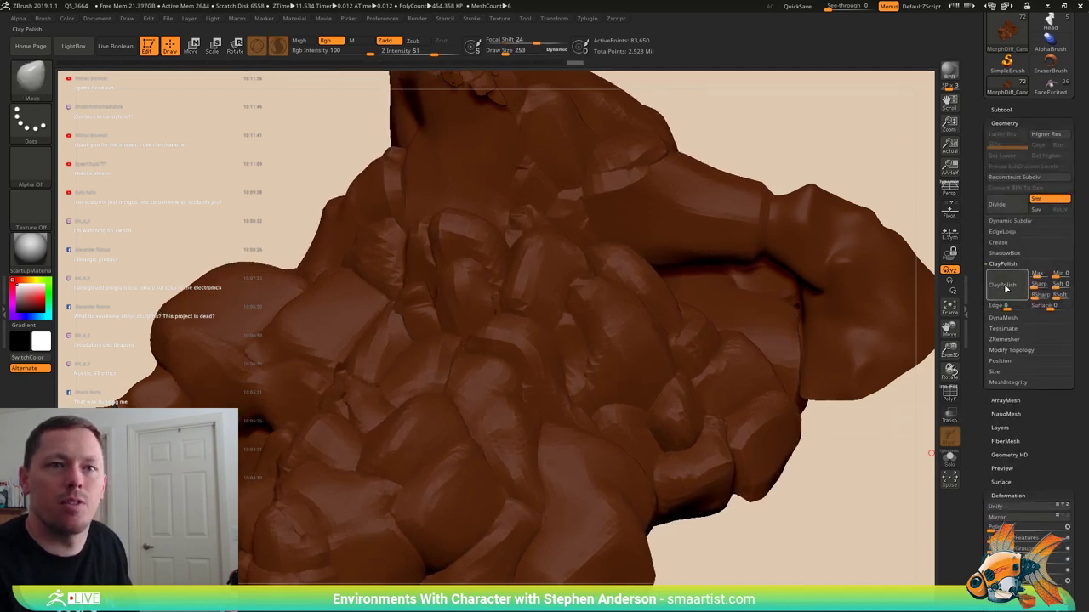
left_click(1003, 285)
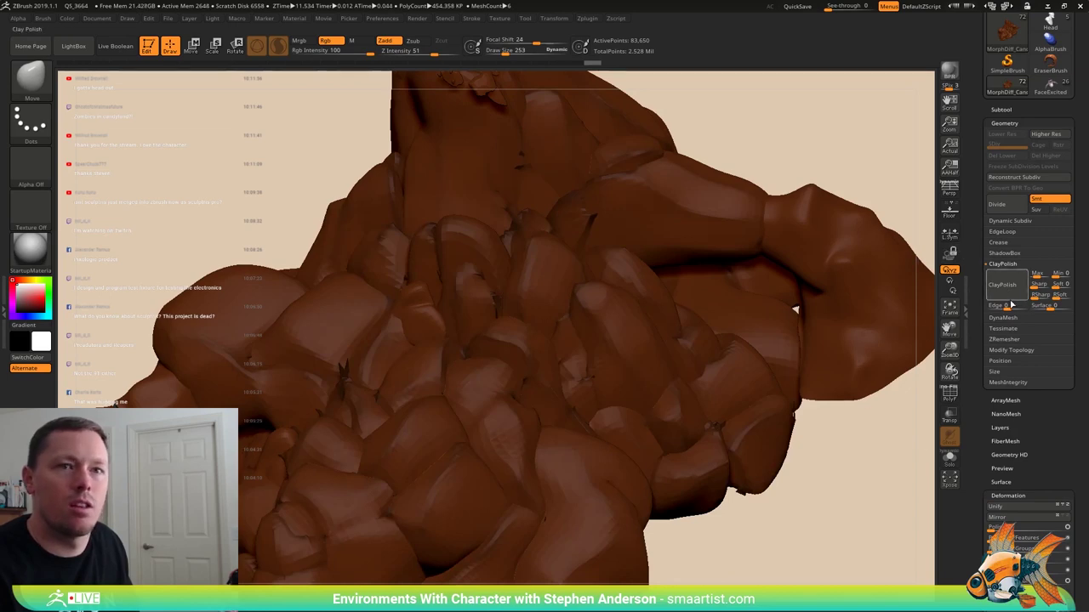
left_click(1006, 290)
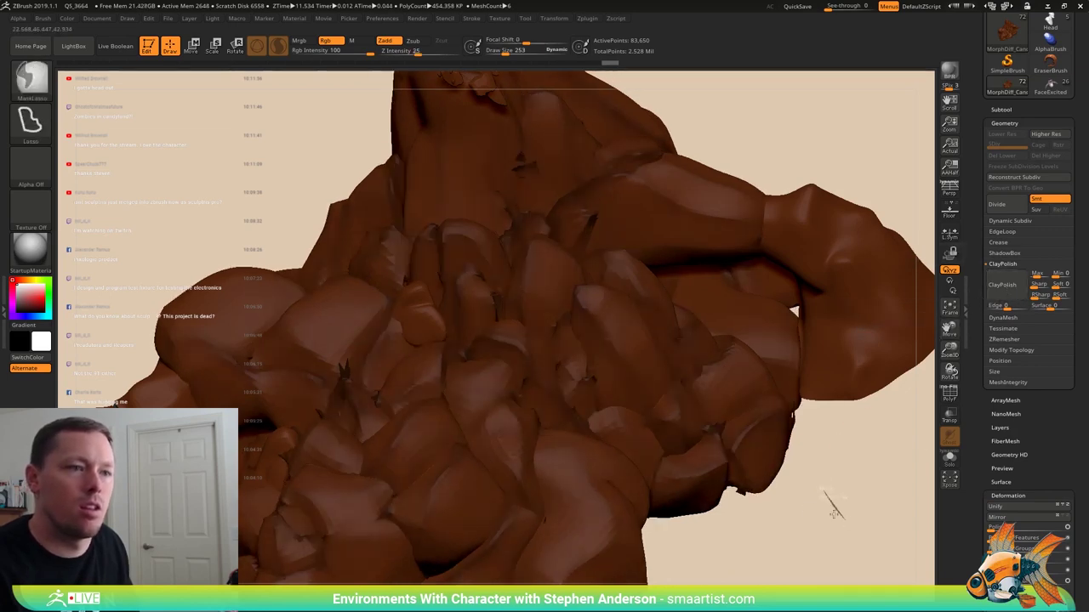
- Show the polyframe and delete the small spiky islands between the rock pieces with the ZModeler brush, then hide the polyframe
mouse_move(567, 384)
right_mouse_down()
mouse_move(581, 430)
mouse_move(541, 353)
mouse_move(500, 417)
mouse_move(544, 361)
mouse_move(529, 415)
mouse_move(601, 508)
mouse_move(590, 473)
mouse_move(586, 504)
mouse_move(580, 467)
mouse_move(575, 481)
right_mouse_up()
key("shift+f")
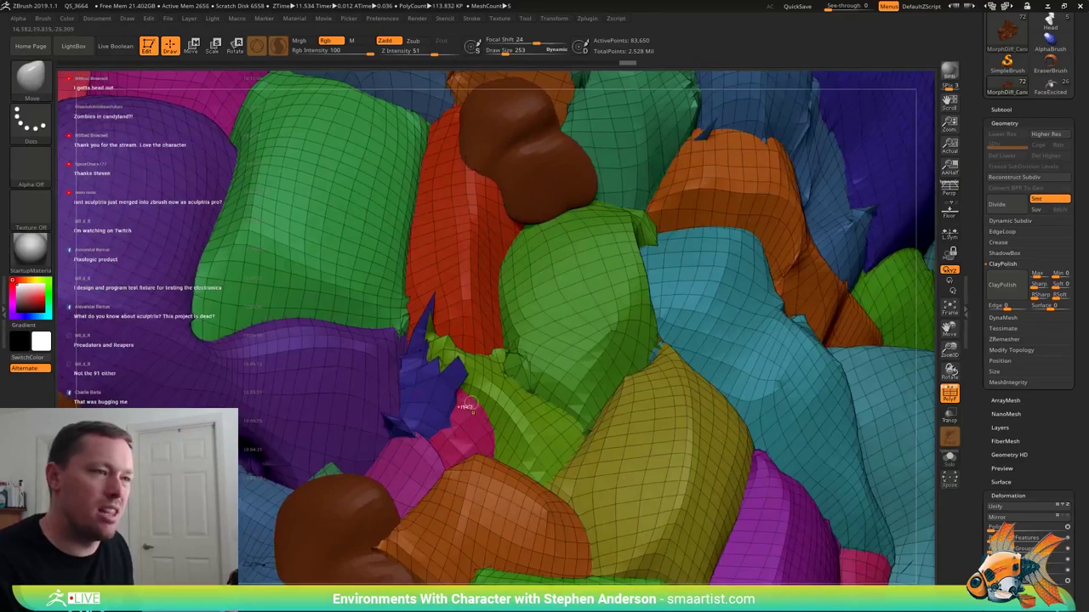
right_click_drag(448, 400, 324, 173)
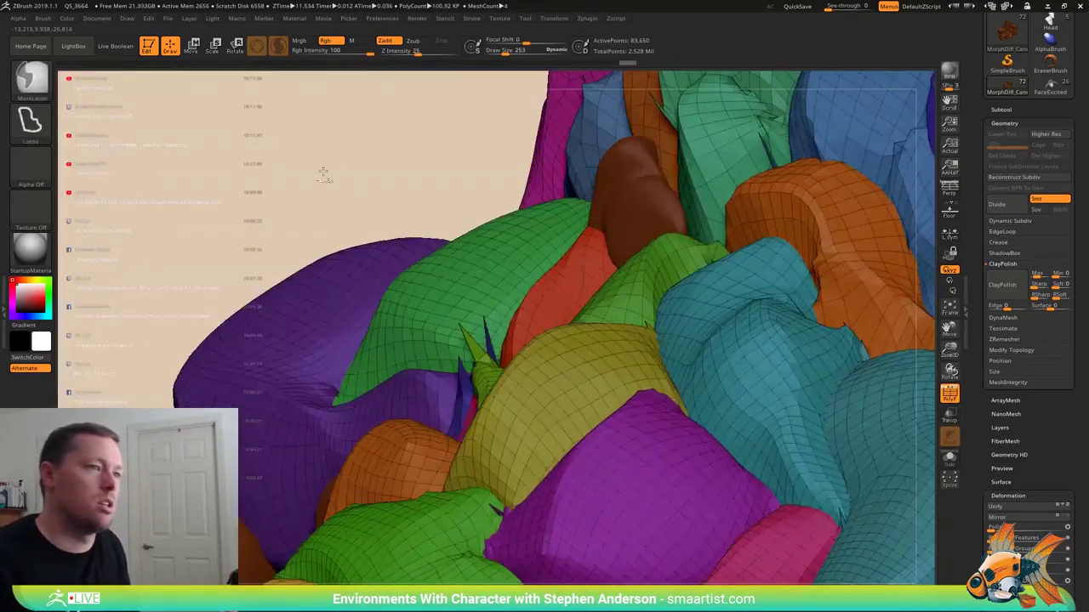
mouse_move(416, 260)
right_mouse_down()
mouse_move(379, 286)
mouse_move(290, 307)
mouse_move(317, 298)
mouse_move(354, 316)
mouse_move(373, 341)
mouse_move(402, 440)
right_mouse_up()
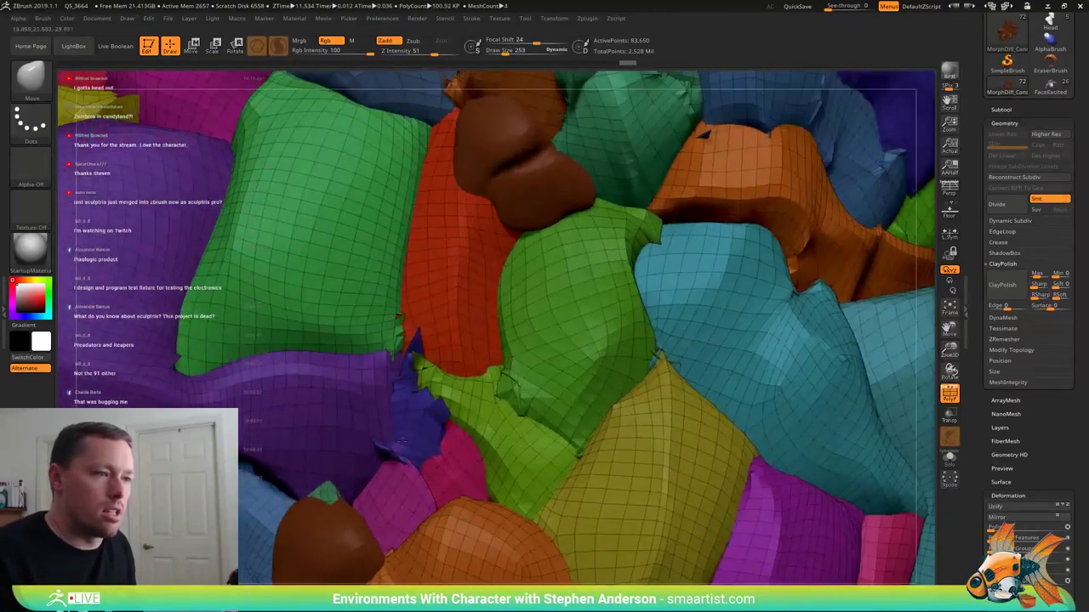
key("b")
key("z")
key("m")
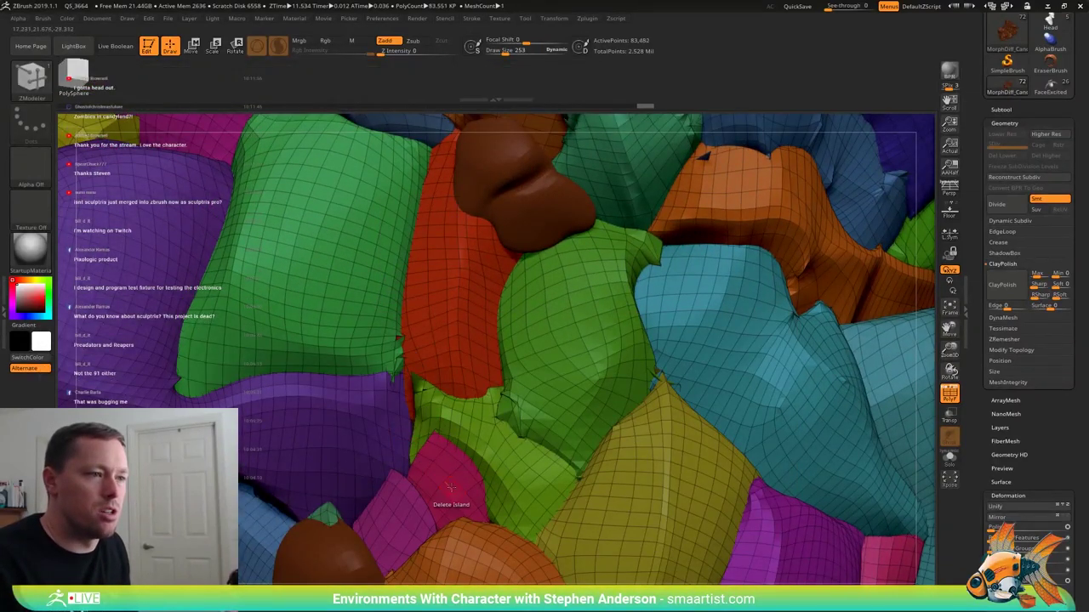
mouse_move(401, 509)
right_mouse_down()
mouse_move(416, 511)
mouse_move(414, 521)
mouse_move(444, 470)
right_mouse_up()
right_click_drag(439, 473, 516, 432)
left_click_drag(515, 433, 522, 479)
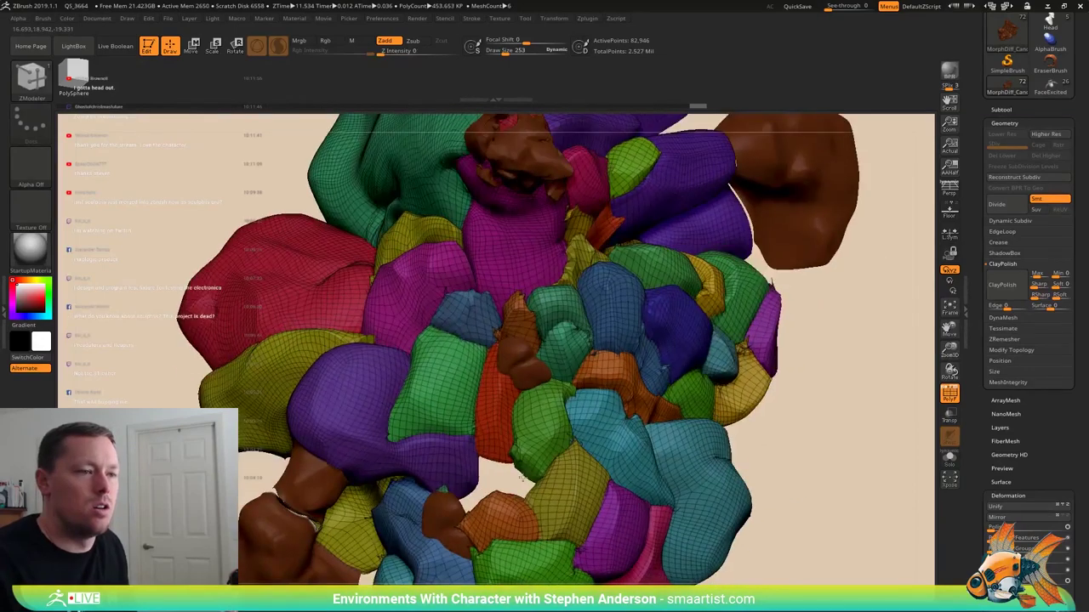
right_click_drag(521, 479, 516, 455)
key("shift+f")
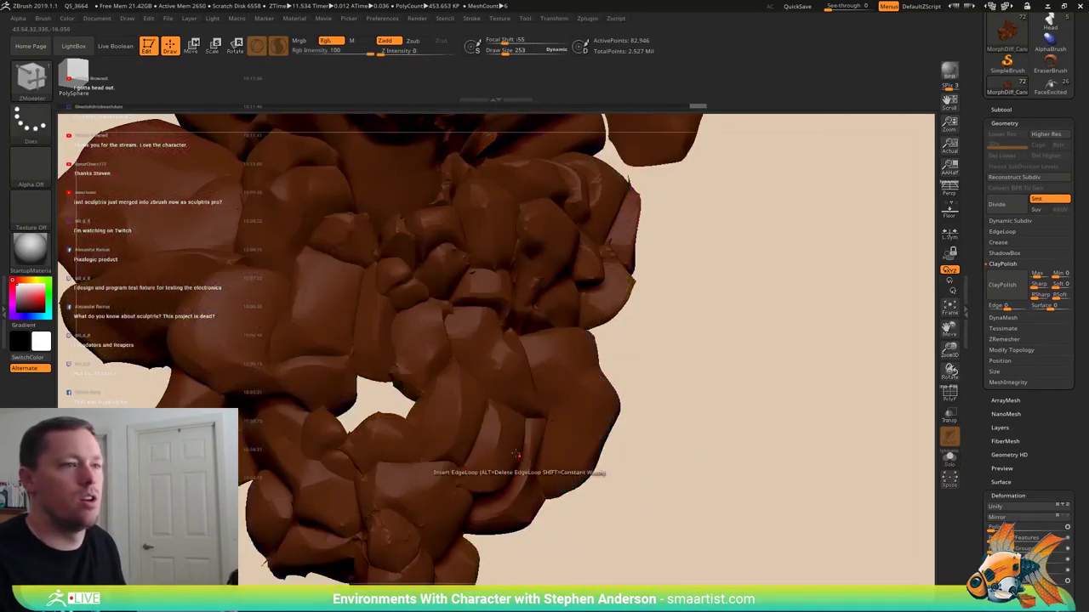
- Use topology masking in Move mode to isolate one rock piece on the mountain's slope and mask its neighbours
left_click_drag(516, 454, 516, 388)
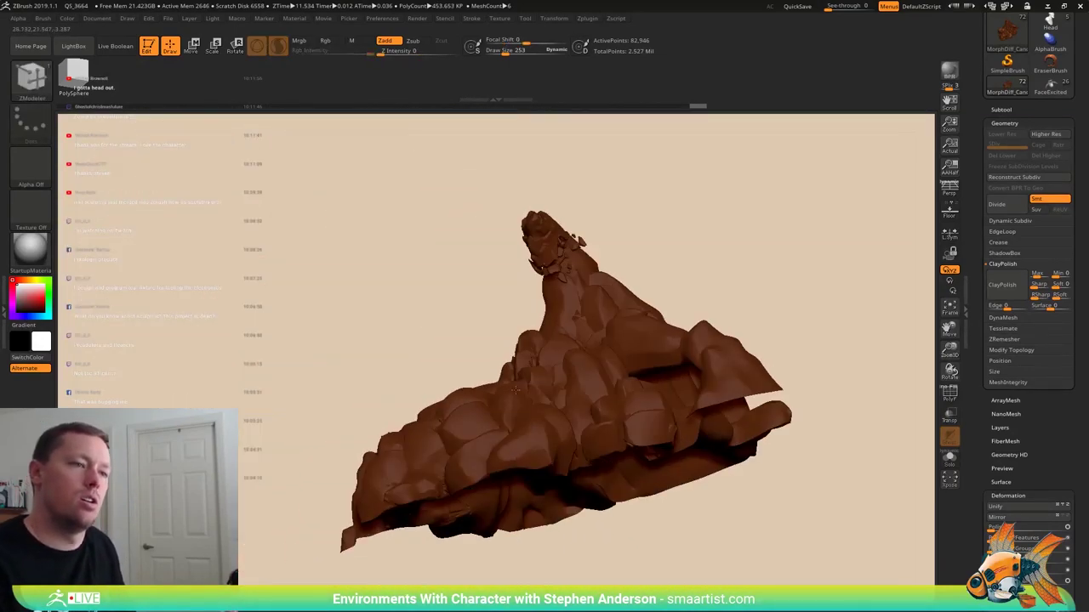
mouse_move(515, 389)
right_mouse_down()
mouse_move(512, 409)
mouse_move(566, 415)
mouse_move(578, 430)
mouse_move(575, 530)
right_mouse_up()
mouse_move(414, 440)
right_mouse_down()
mouse_move(199, 311)
mouse_move(440, 418)
mouse_move(456, 441)
right_mouse_up()
key("w")
left_click(487, 437, "ctrl")
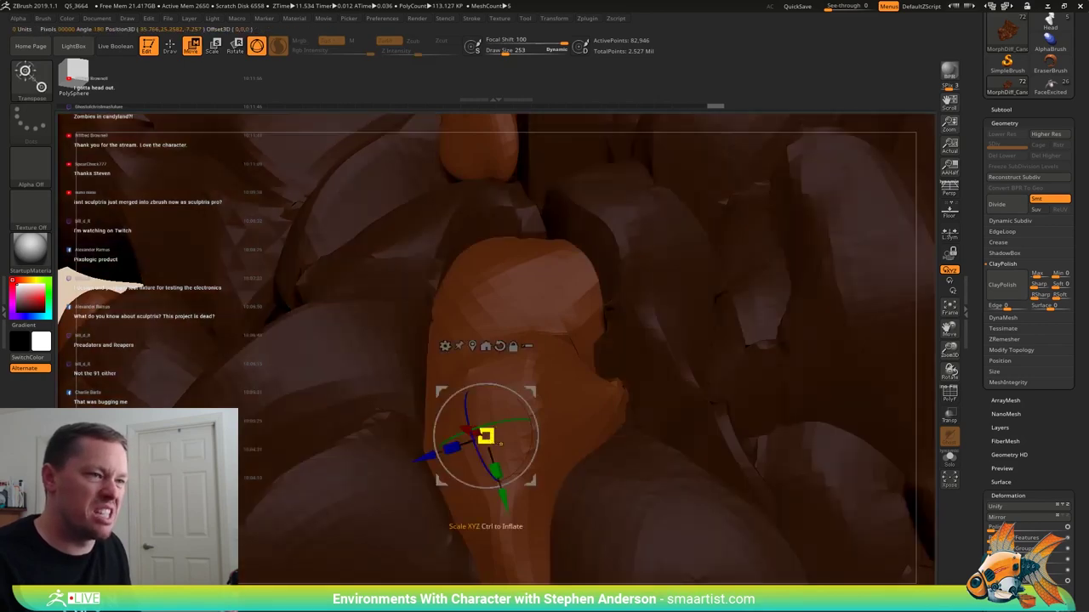
- Pull out the side of the unmasked rock piece with the Move brush at a Draw Size of 1526
key("b")
key("m")
key("v")
key("s")
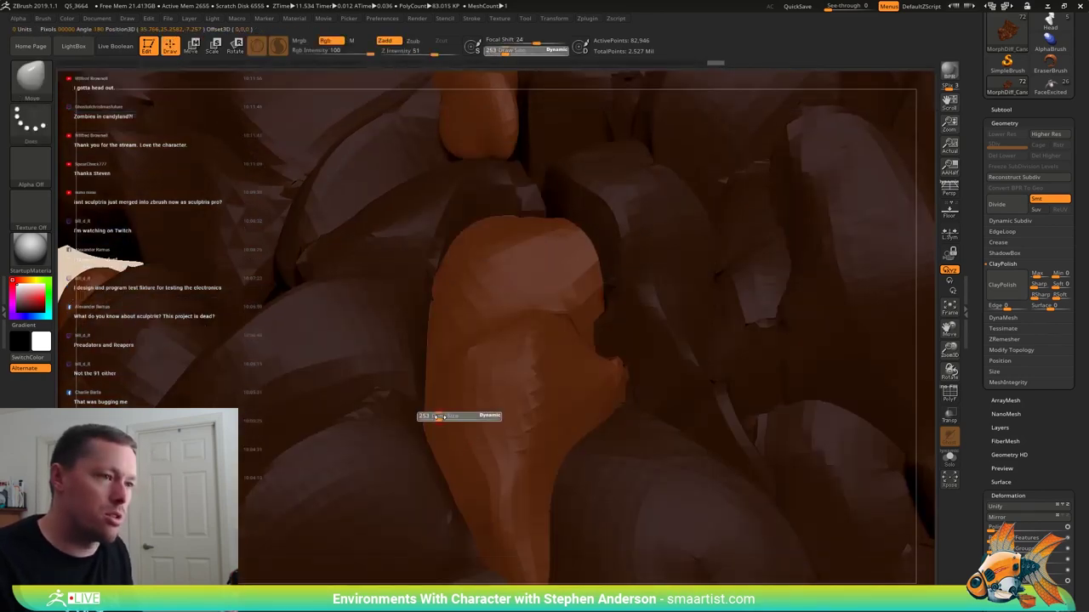
left_click_drag(463, 420, 401, 408)
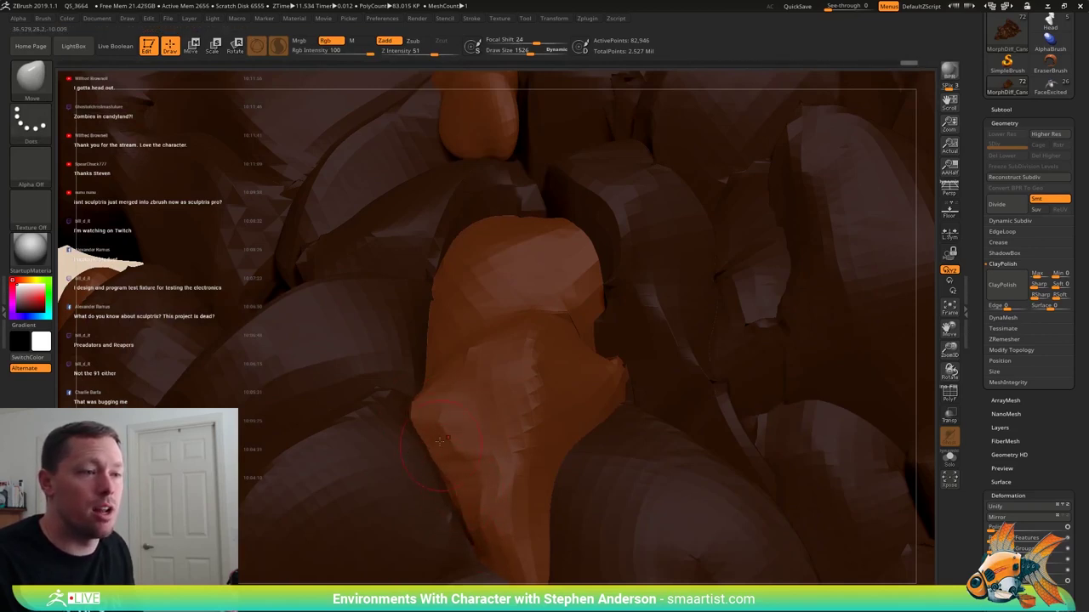
mouse_move(396, 389)
right_mouse_down()
mouse_move(416, 429)
mouse_move(409, 495)
mouse_move(430, 436)
right_mouse_up()
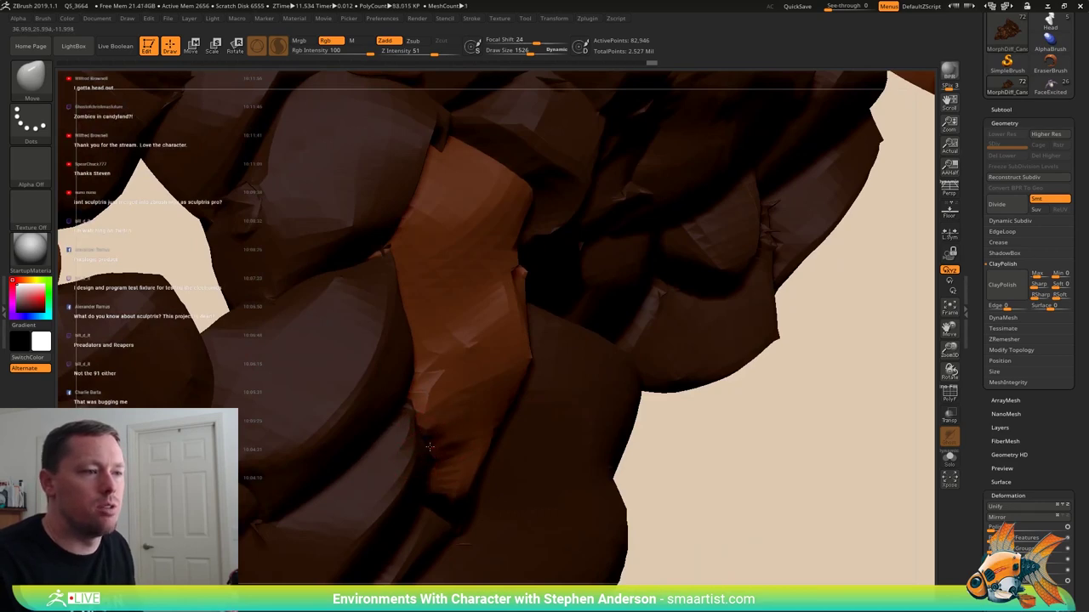
right_click_drag(437, 455, 444, 517)
- Reshape the lower end of the unmasked rock piece with the Move brush, using Draw Sizes of 2060, 1468 and 843
key("s")
left_click_drag(444, 519, 451, 522)
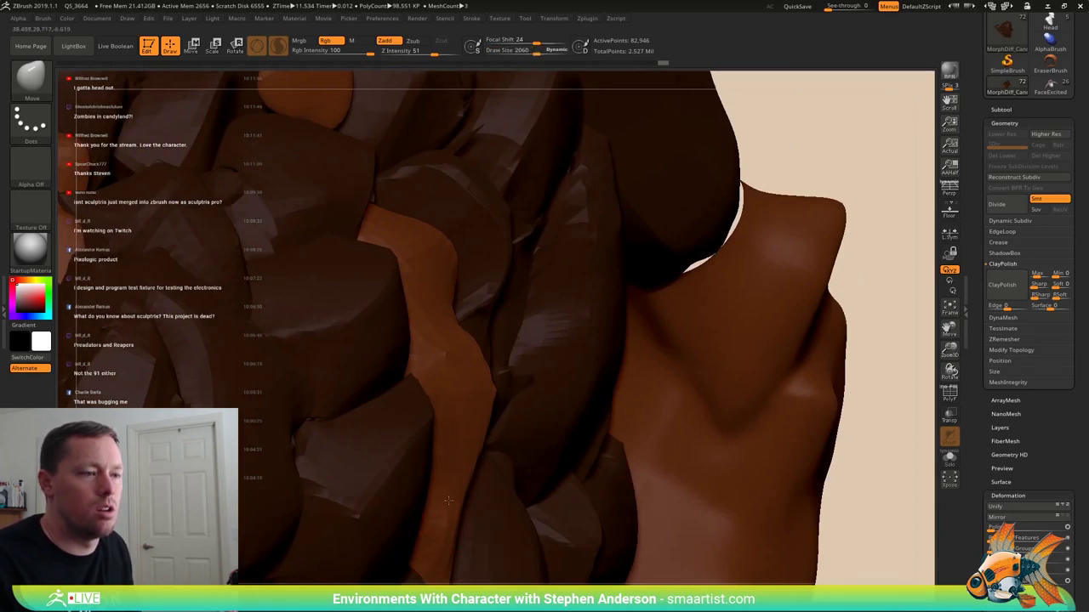
right_click_drag(440, 476, 444, 482)
key("s")
left_click_drag(450, 483, 289, 501)
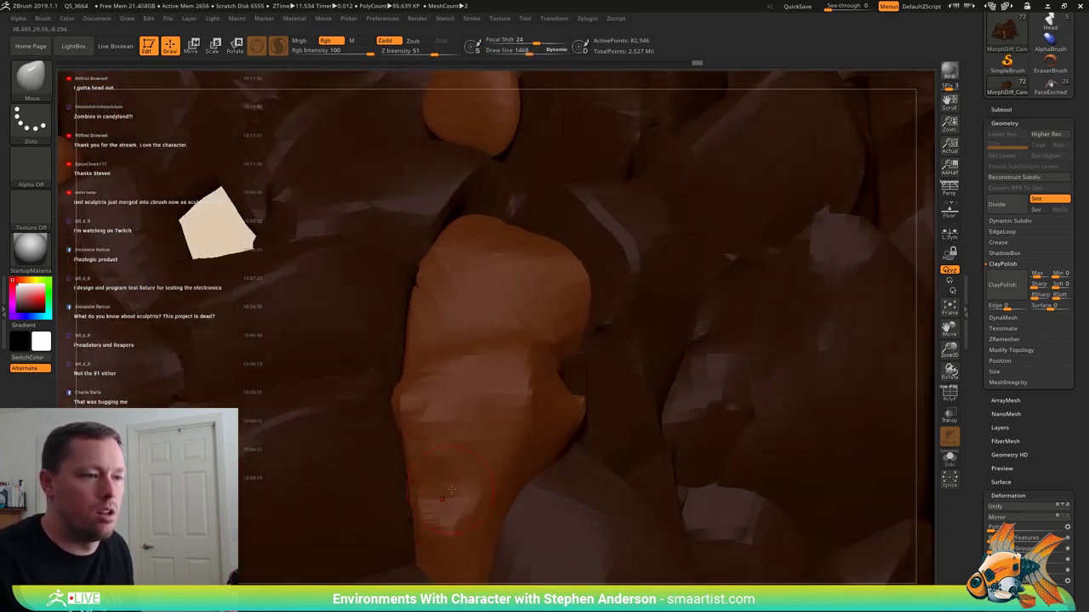
right_click_drag(451, 492, 460, 530)
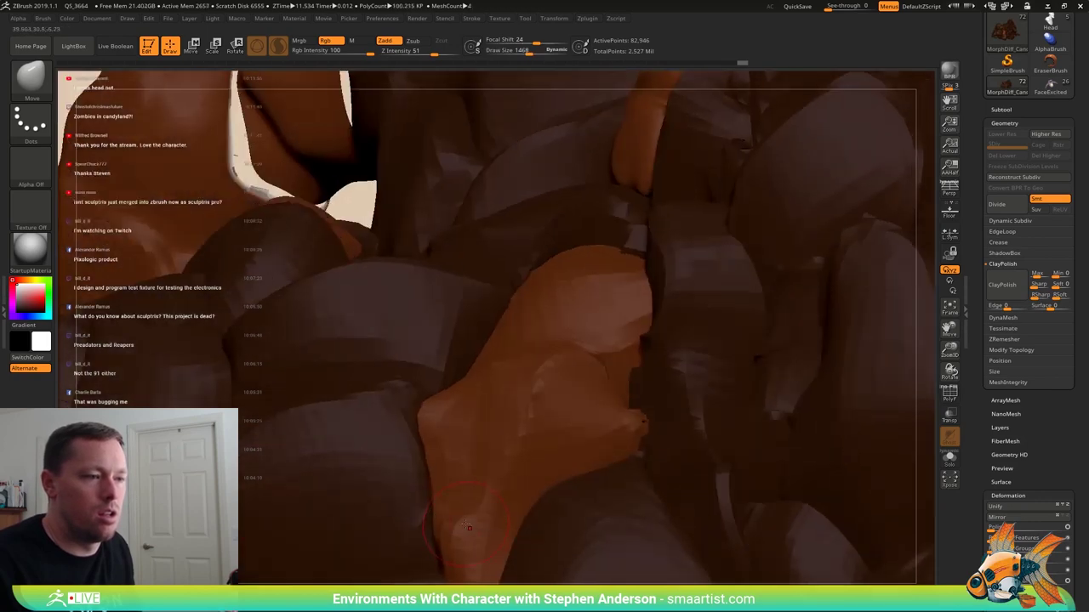
key("s")
left_click_drag(469, 520, 450, 521)
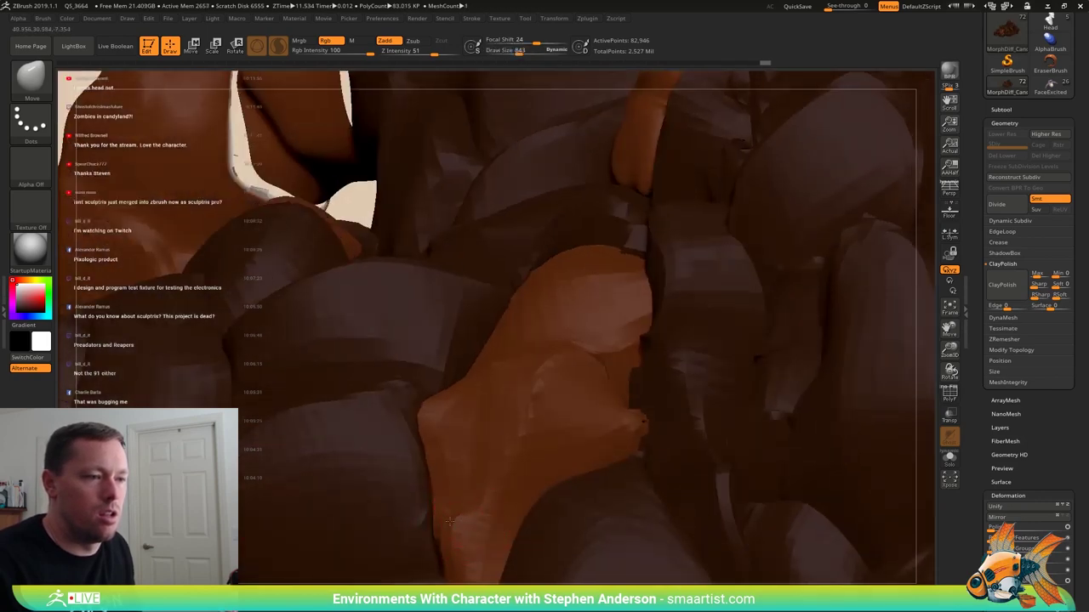
mouse_move(448, 519)
right_mouse_down()
mouse_move(454, 537)
mouse_move(439, 516)
right_mouse_up()
- Select the Pinch brush and check the isolated rock piece's topology with the polyframe shown, then hide the polyframe
key("b")
key("p")
key("i")
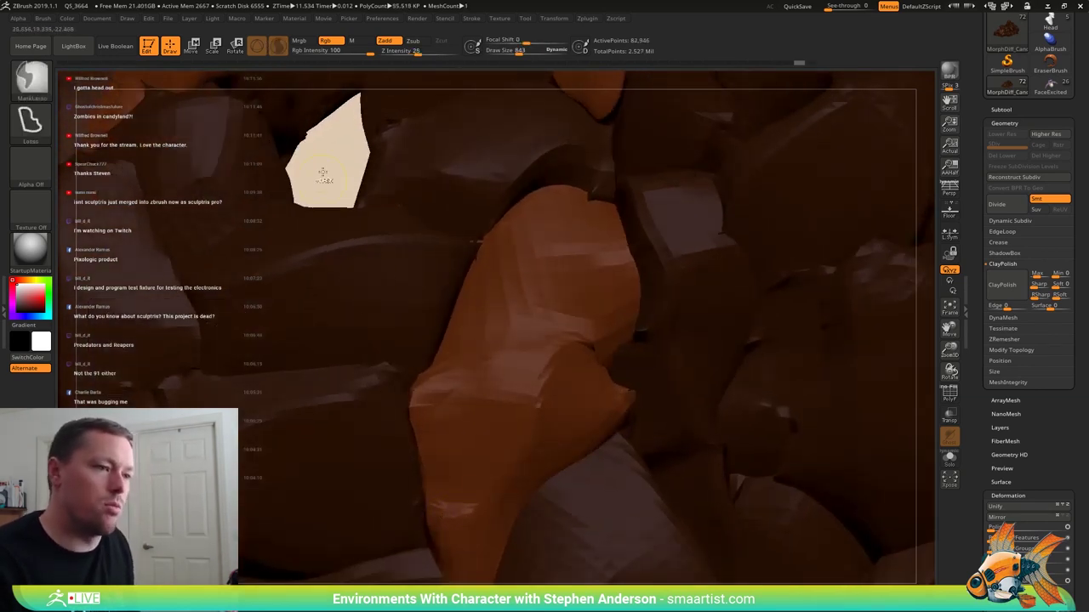
left_click_drag(321, 174, 331, 183, "ctrl")
left_click(277, 47)
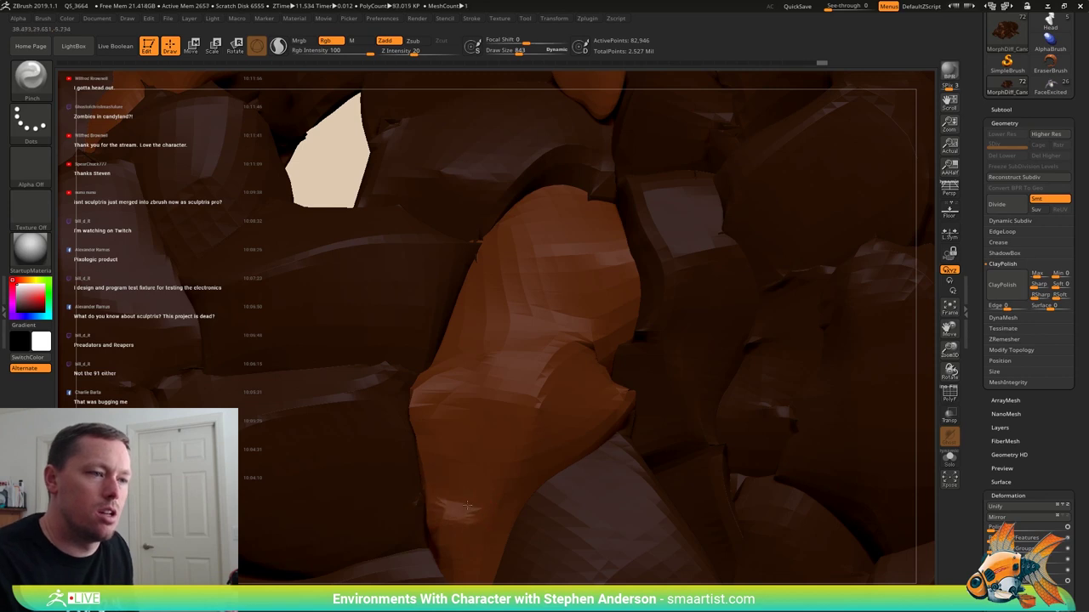
right_click_drag(458, 494, 439, 476)
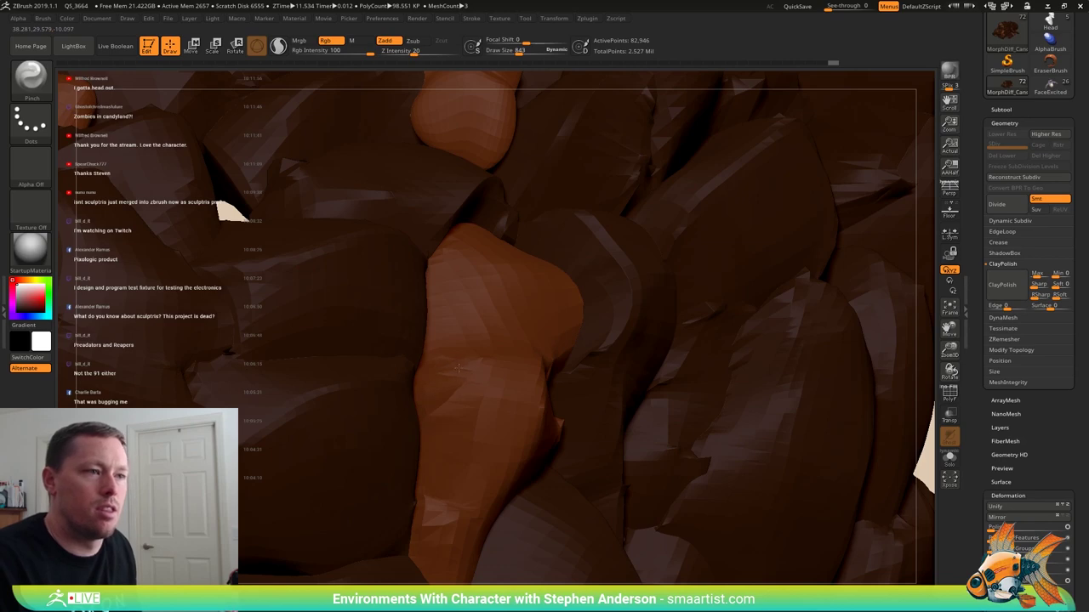
mouse_move(443, 369)
right_mouse_down()
mouse_move(487, 477)
mouse_move(489, 362)
mouse_move(552, 459)
mouse_move(561, 573)
mouse_move(499, 533)
mouse_move(532, 511)
mouse_move(522, 524)
right_mouse_up()
key("shift+f")
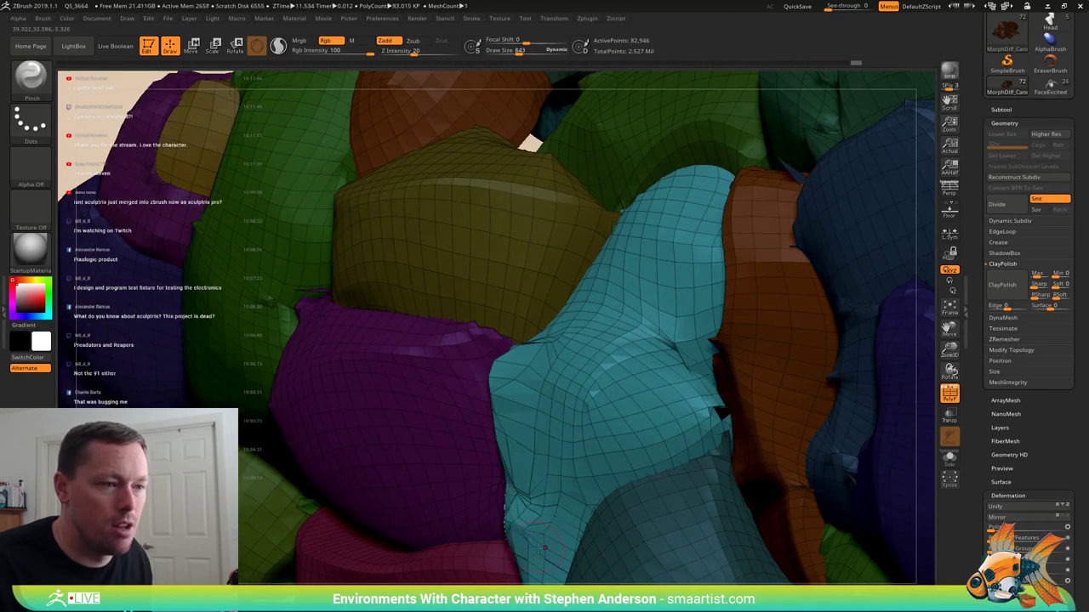
right_click_drag(541, 574, 455, 449)
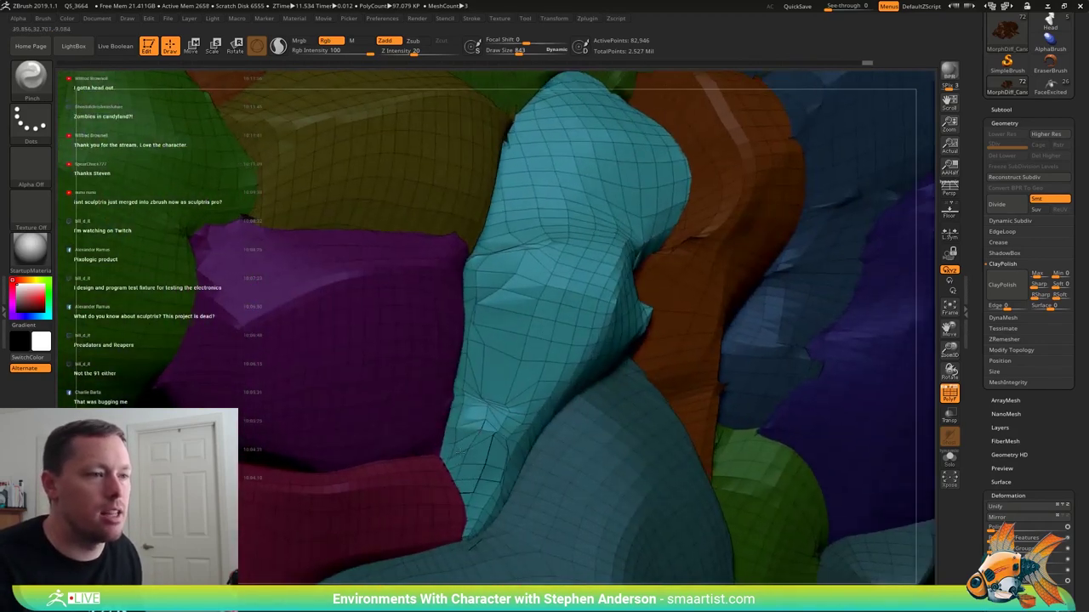
key("shift+f")
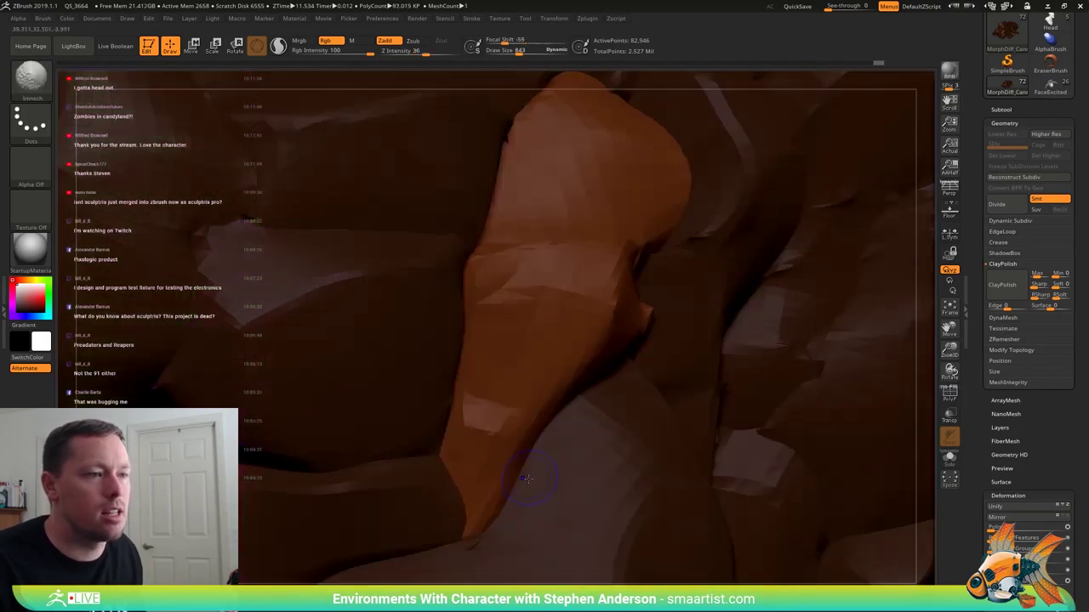
- Check the whole mountain's polygroups with the polyframe, then clear the mask from the rock pieces
right_click_drag(527, 479, 576, 243)
key("shift+f")
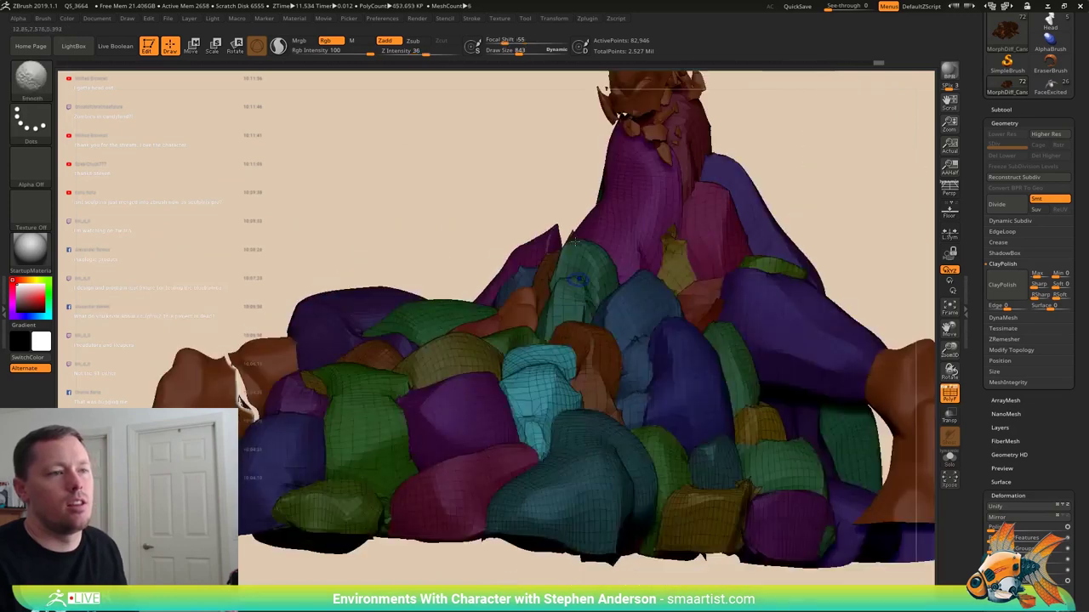
key("shift+f")
left_click_drag(432, 201, 451, 226, "ctrl")
- Pinch the seam between the reshaped rock piece and its neighbour with the Pinch brush at a Draw Size of 1783
right_click_drag(525, 346, 554, 449)
right_click_drag(524, 391, 503, 333, "ctrl")
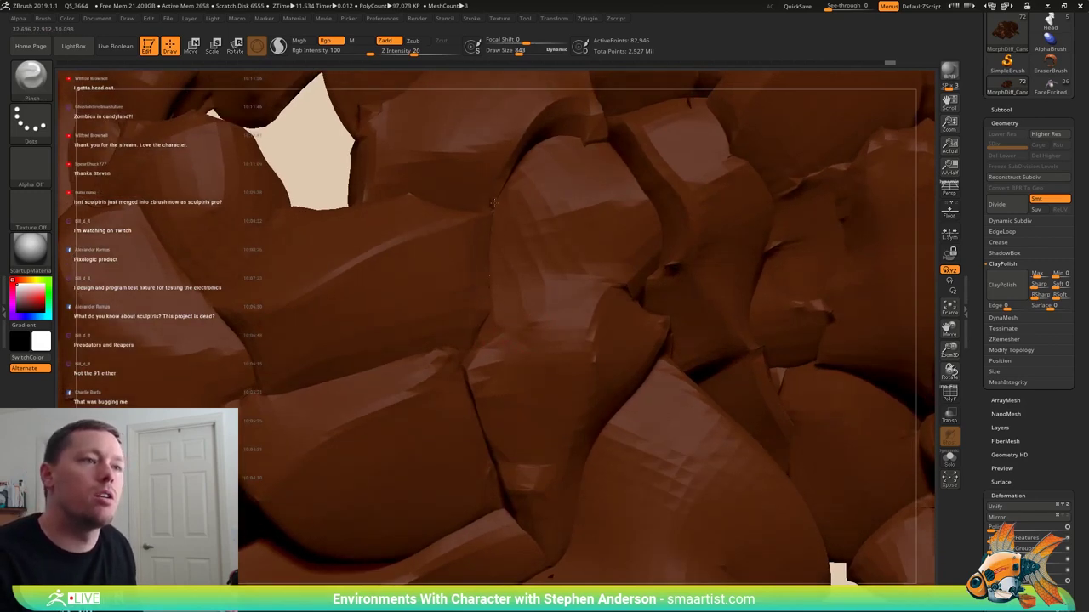
right_click_drag(493, 203, 525, 287)
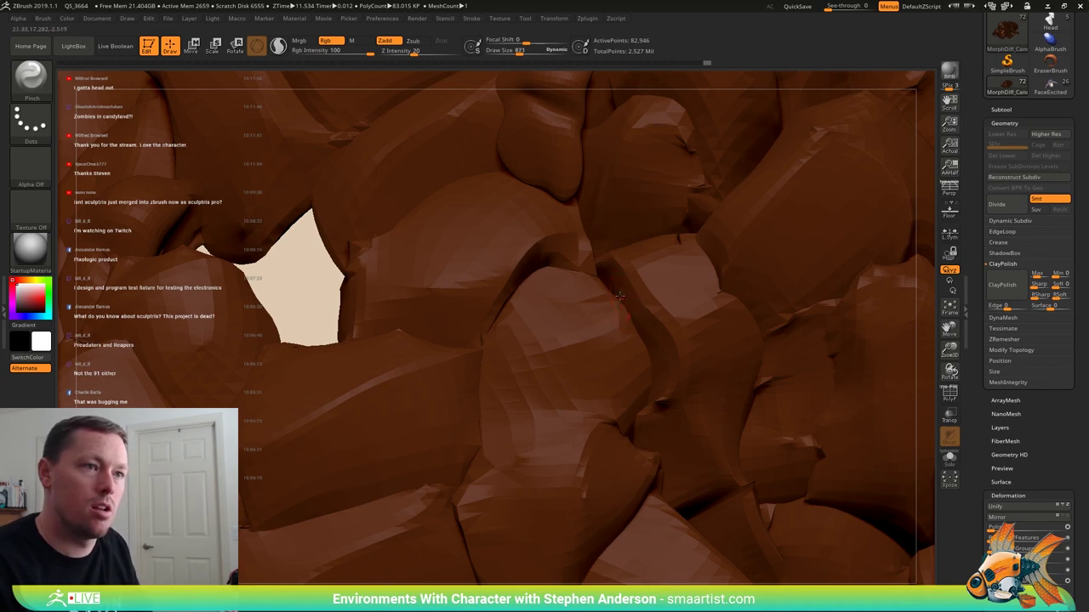
key("]")
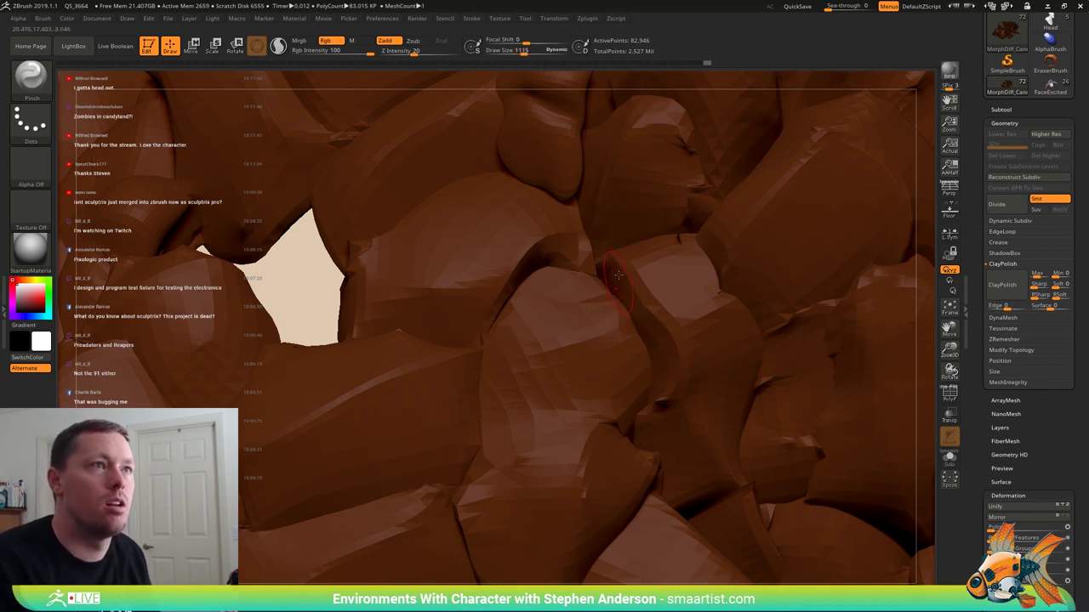
left_click_drag(526, 53, 534, 53)
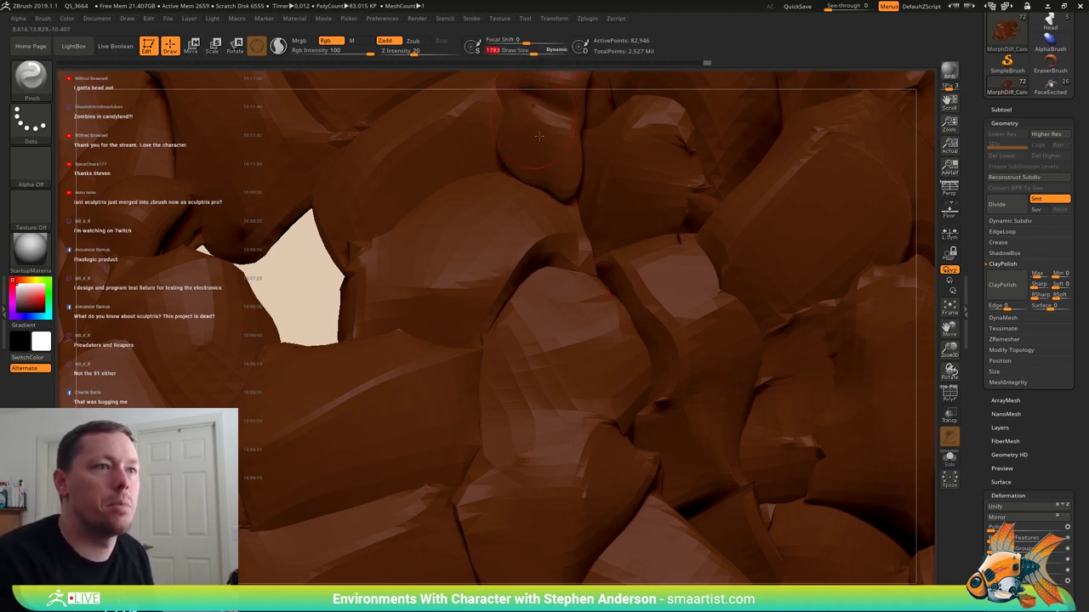
mouse_move(607, 288)
left_mouse_down()
mouse_move(653, 354)
mouse_move(660, 398)
left_mouse_up()
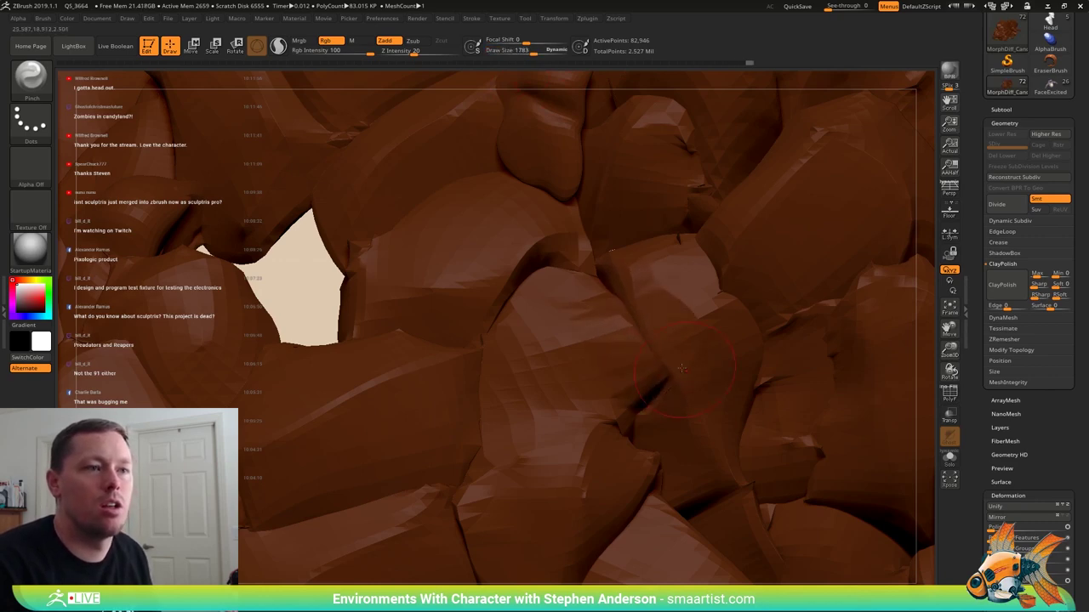
mouse_move(659, 383)
right_mouse_down()
mouse_move(672, 417)
mouse_move(655, 408)
mouse_move(638, 360)
mouse_move(648, 460)
right_mouse_up()
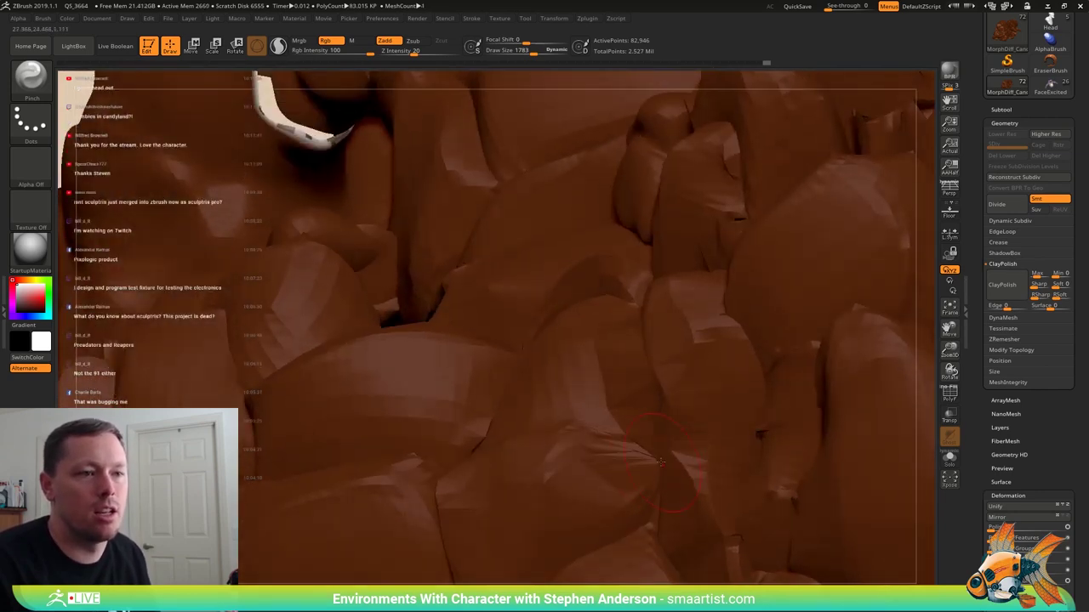
left_click_drag(617, 434, 627, 450)
right_click_drag(627, 450, 629, 449)
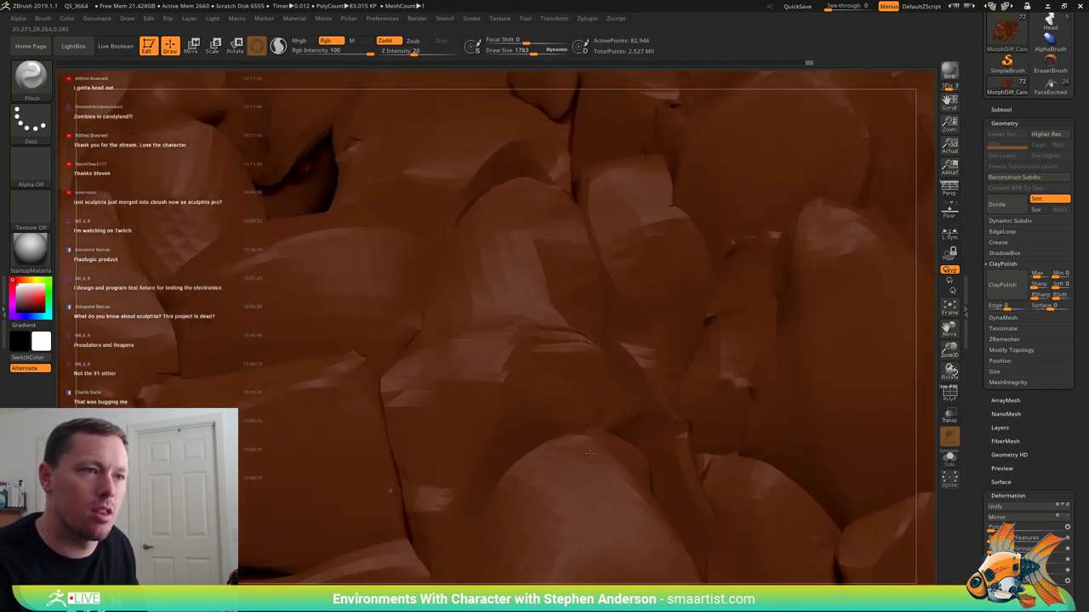
- Smooth the harsh crease on the pinched rock piece and pinch its edge again at a Draw Size of 1386
key("s")
left_click_drag(524, 333, 463, 331)
key("shift")
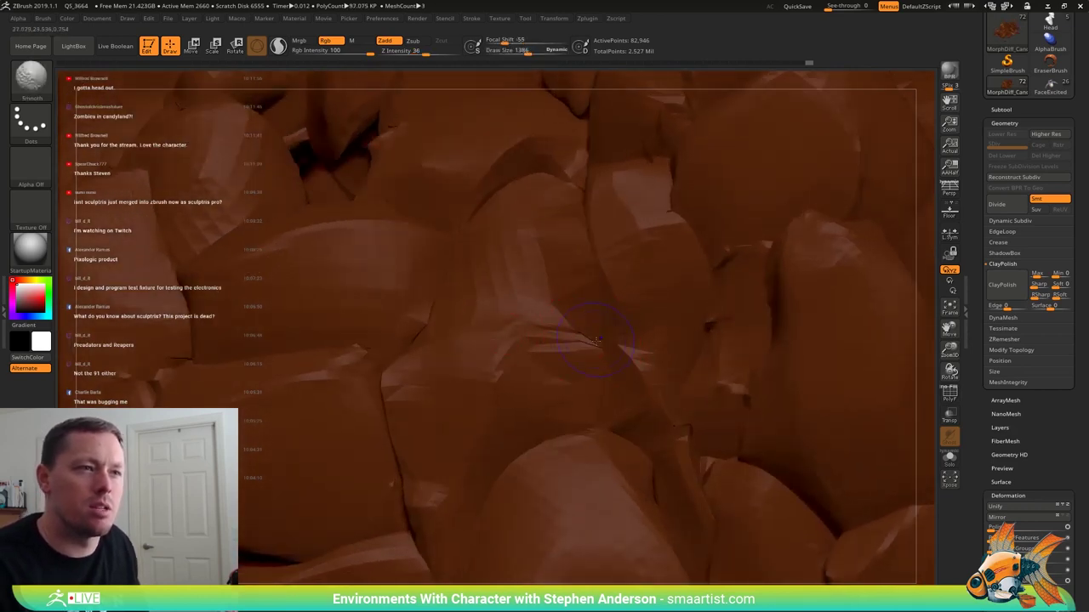
left_click_drag(582, 341, 597, 348, "shift")
right_click_drag(599, 348, 619, 340)
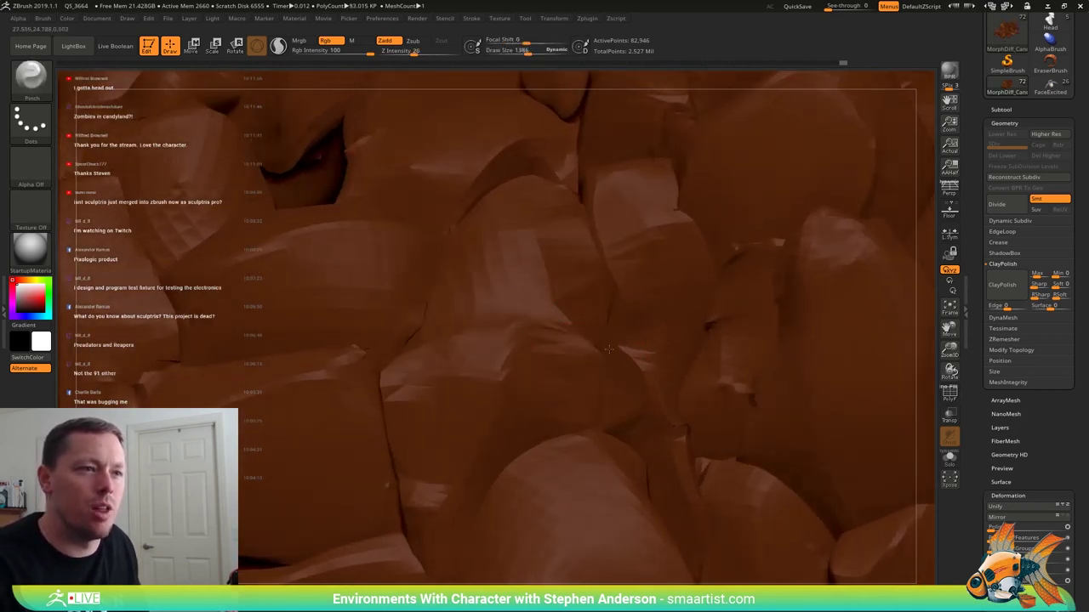
mouse_move(625, 359)
left_mouse_down()
mouse_move(597, 327)
mouse_move(583, 348)
mouse_move(592, 335)
mouse_move(633, 361)
left_mouse_up()
mouse_move(633, 361)
right_mouse_down()
mouse_move(653, 357)
mouse_move(599, 378)
right_mouse_up()
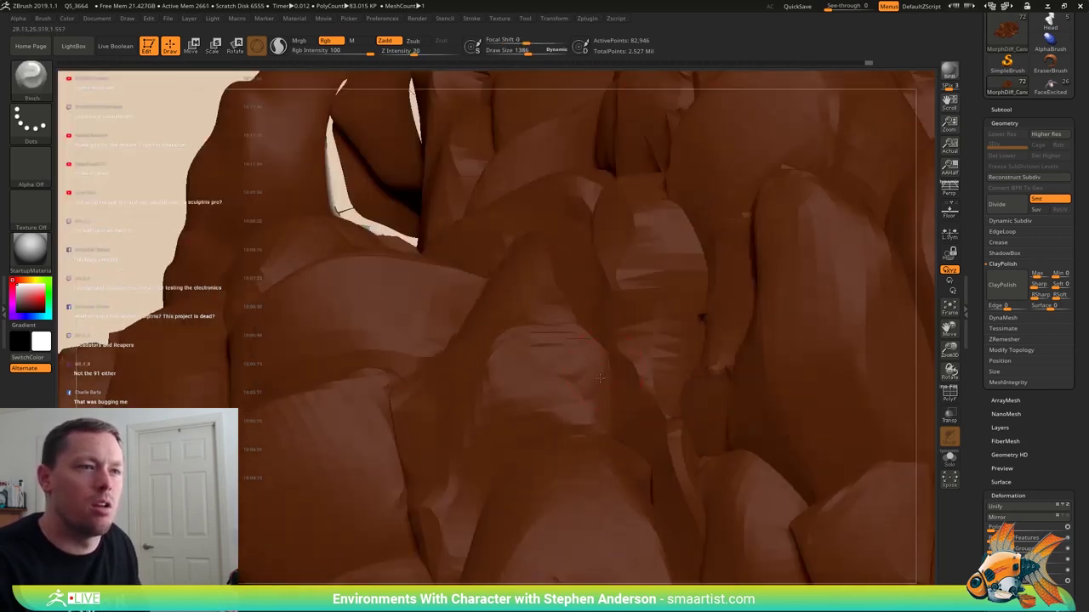
- Examine the pinched seams and surrounding rock pieces from several angles, close up and across the whole mountain
right_click_drag(587, 423, 518, 385)
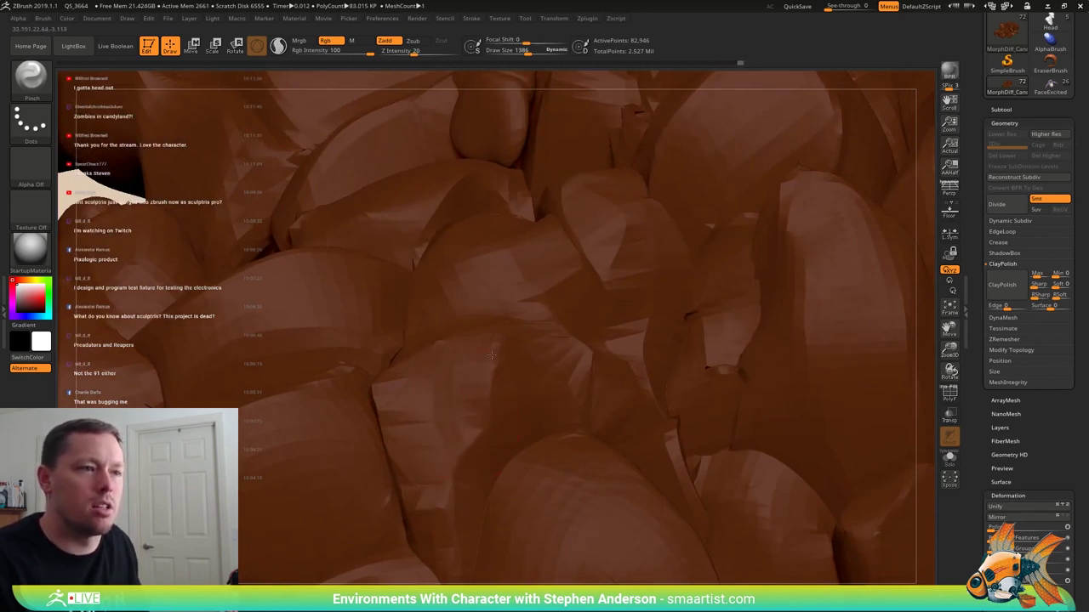
right_click_drag(466, 366, 450, 330)
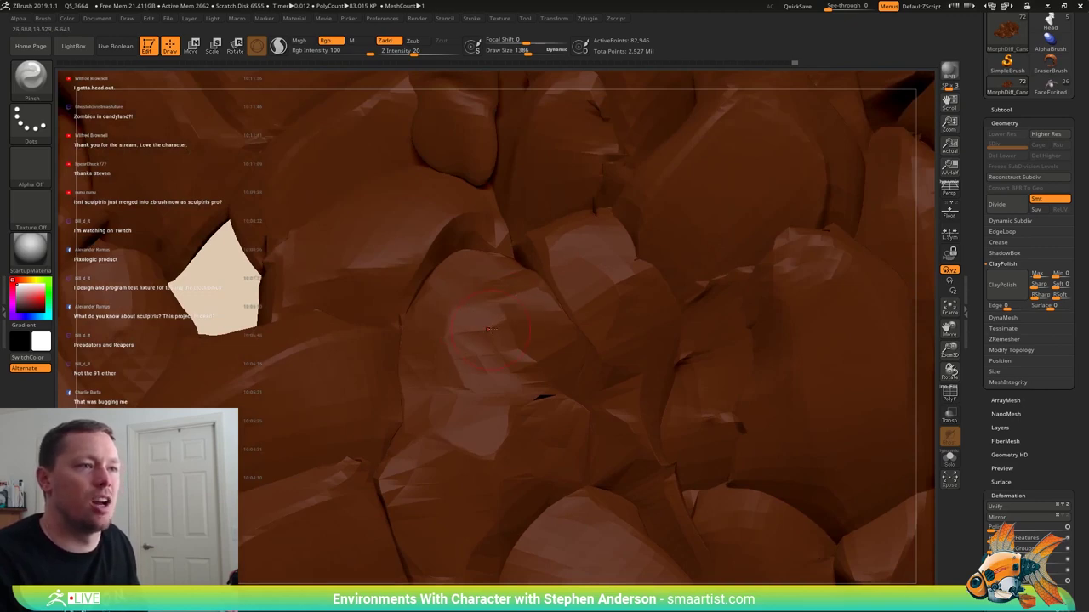
right_click_drag(491, 330, 497, 390)
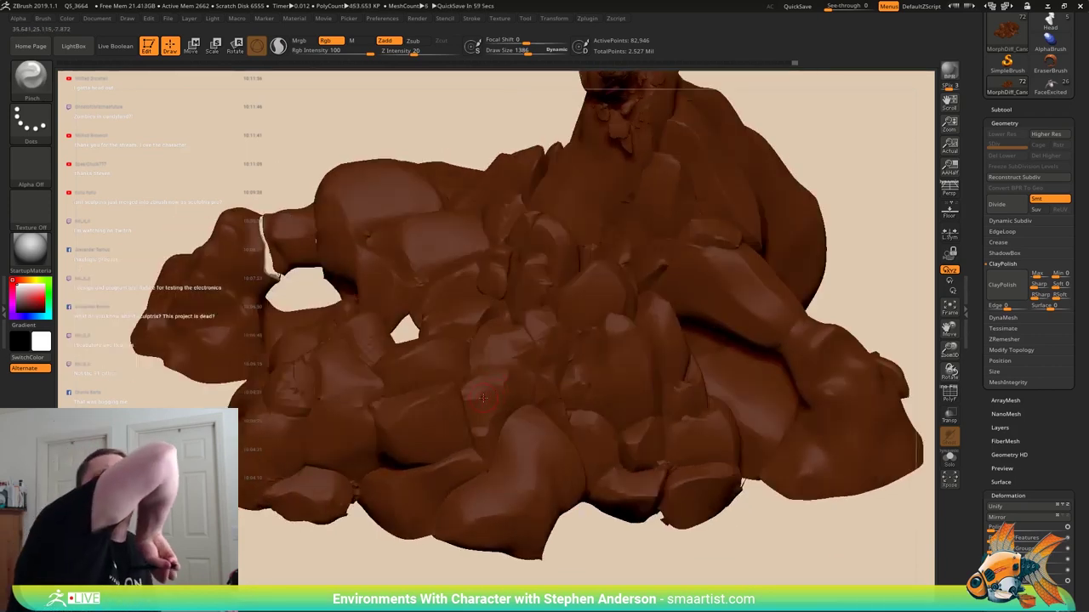
mouse_move(514, 373)
right_mouse_down()
mouse_move(651, 381)
mouse_move(483, 393)
mouse_move(437, 446)
mouse_move(395, 425)
right_mouse_up()
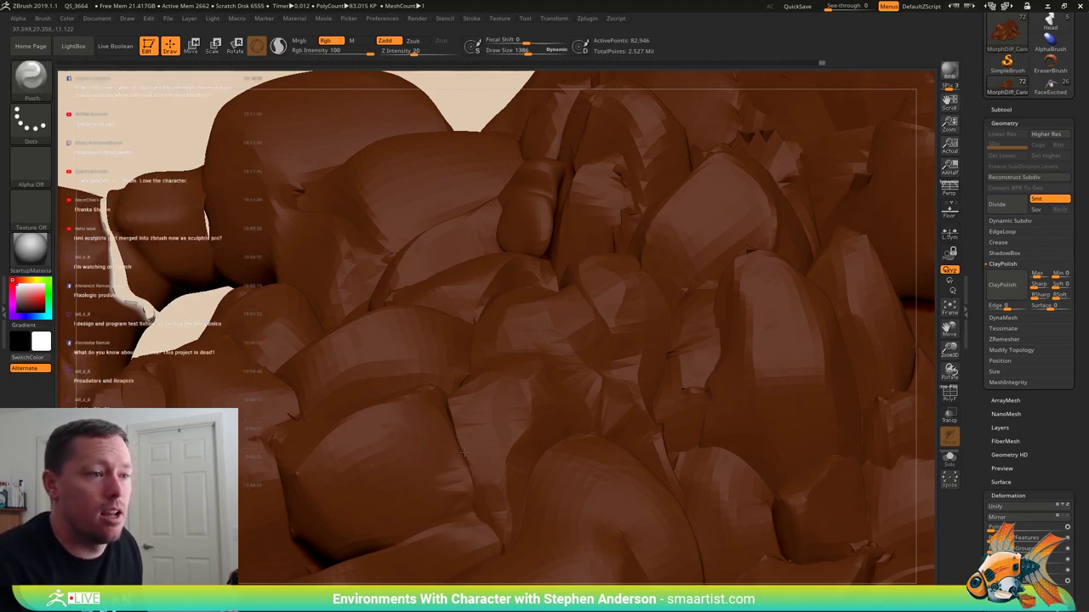
right_click_drag(445, 412, 451, 394)
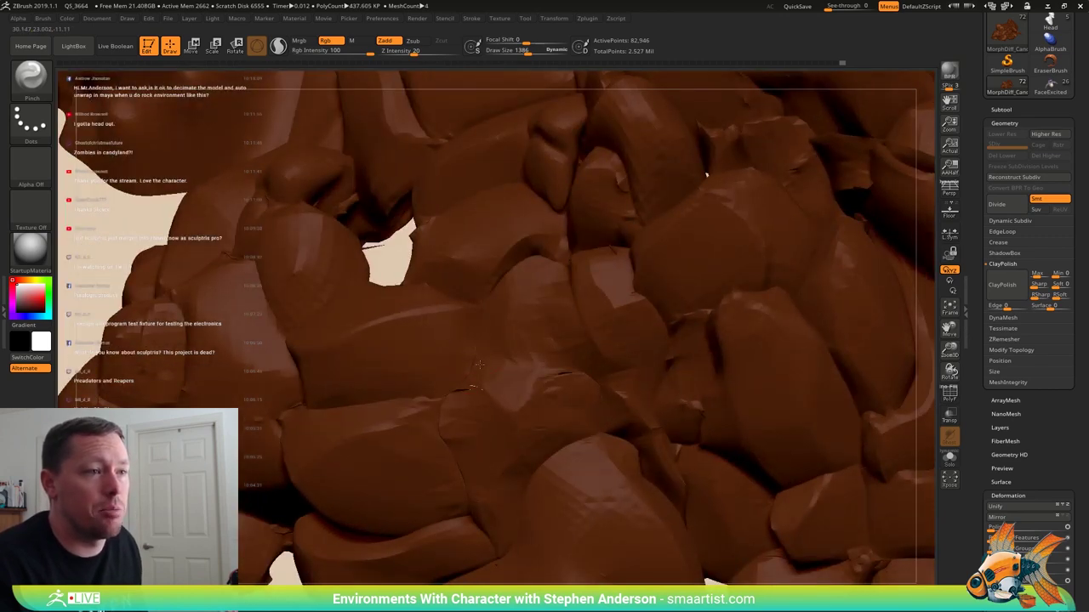
right_click_drag(480, 351, 415, 407)
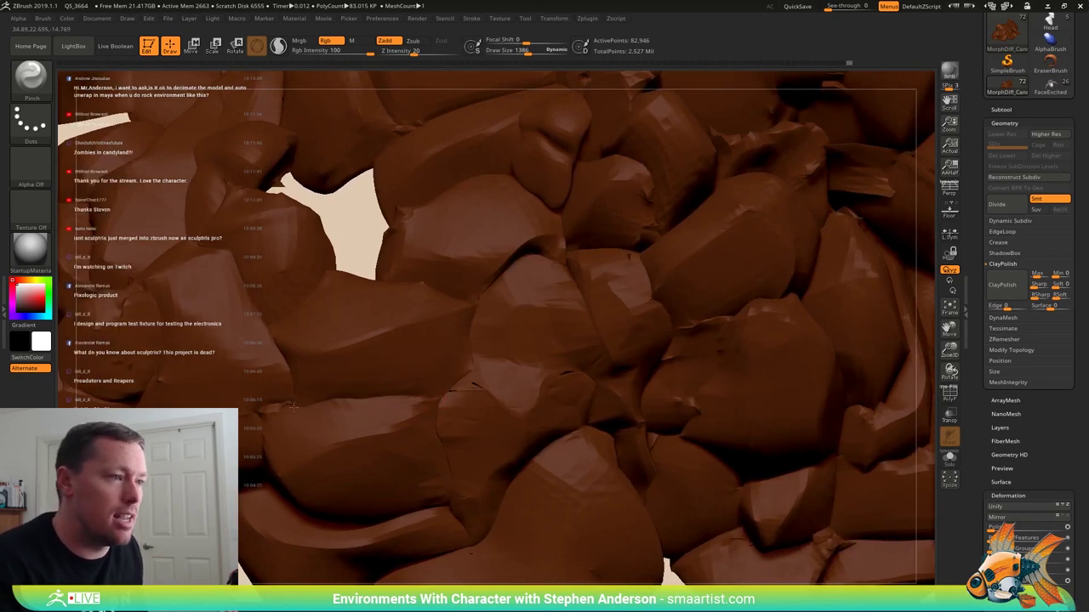
right_click_drag(293, 408, 268, 393)
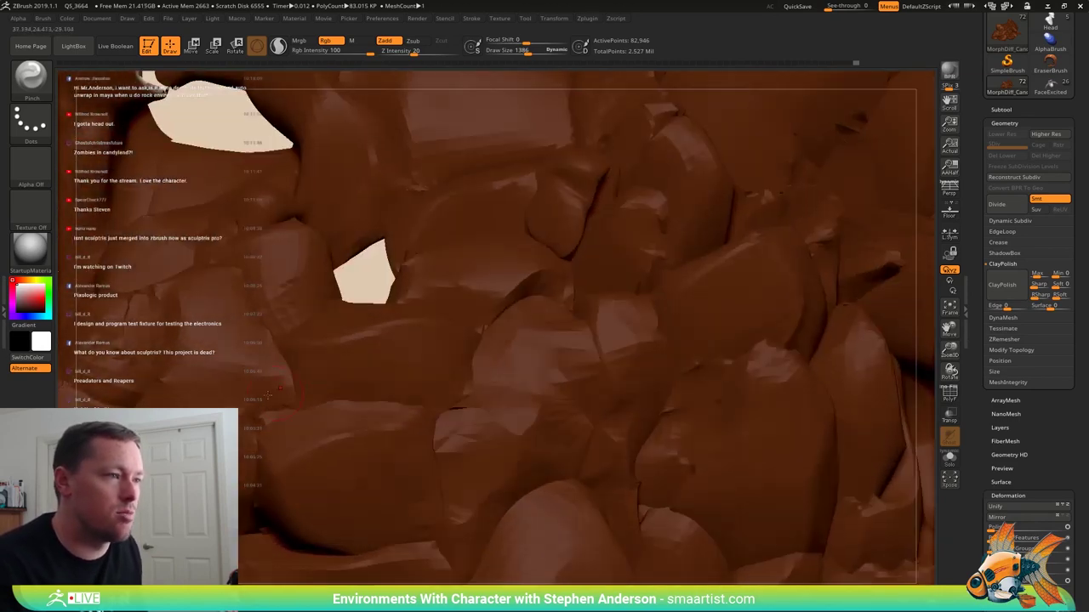
- Smooth the pointed corner of the rock piece beside the reshaped one
key("shift")
left_click_drag(279, 407, 274, 415, "shift")
mouse_move(291, 412)
right_mouse_down()
mouse_move(274, 412)
mouse_move(285, 412)
mouse_move(274, 422)
right_mouse_up()
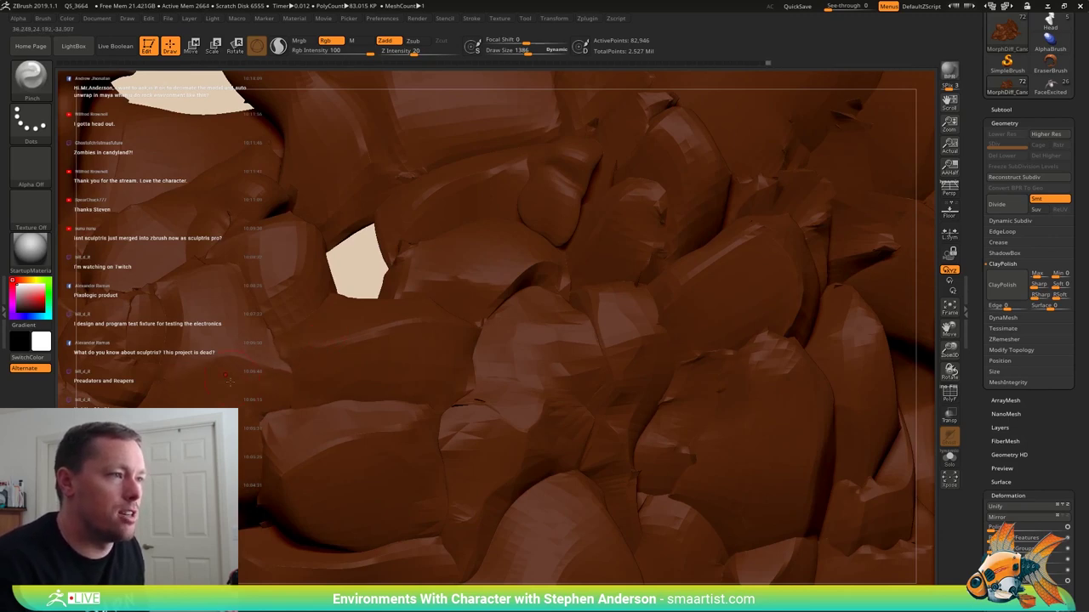
- Examine the gaps between the lower rock pieces from several angles, then show the polyframe to check their polygroups
mouse_move(230, 382)
right_mouse_down()
mouse_move(224, 467)
mouse_move(223, 438)
mouse_move(263, 442)
mouse_move(303, 422)
right_mouse_up()
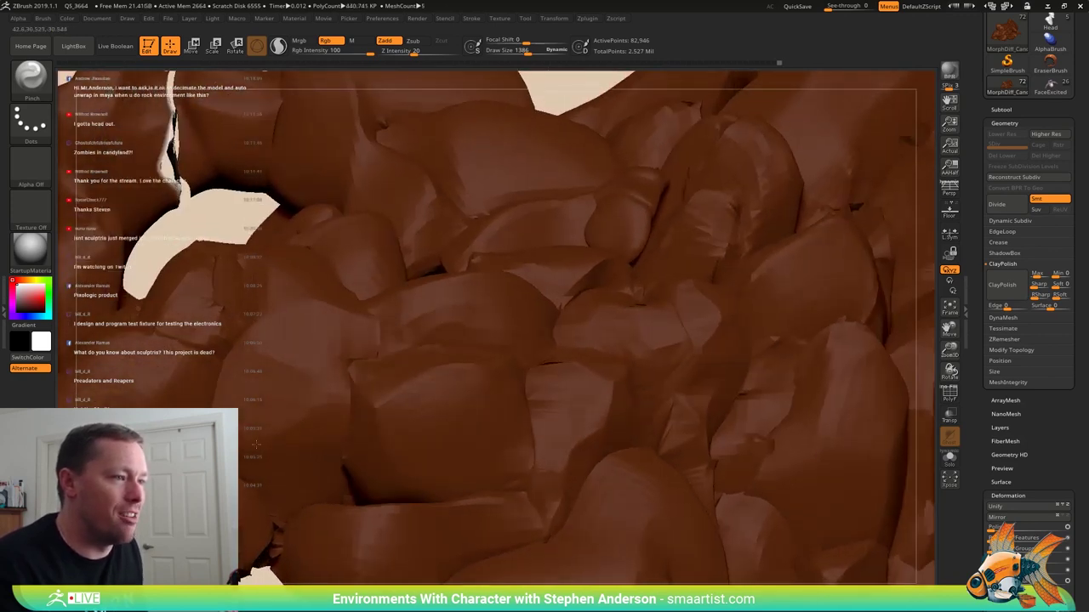
right_click_drag(339, 431, 388, 437)
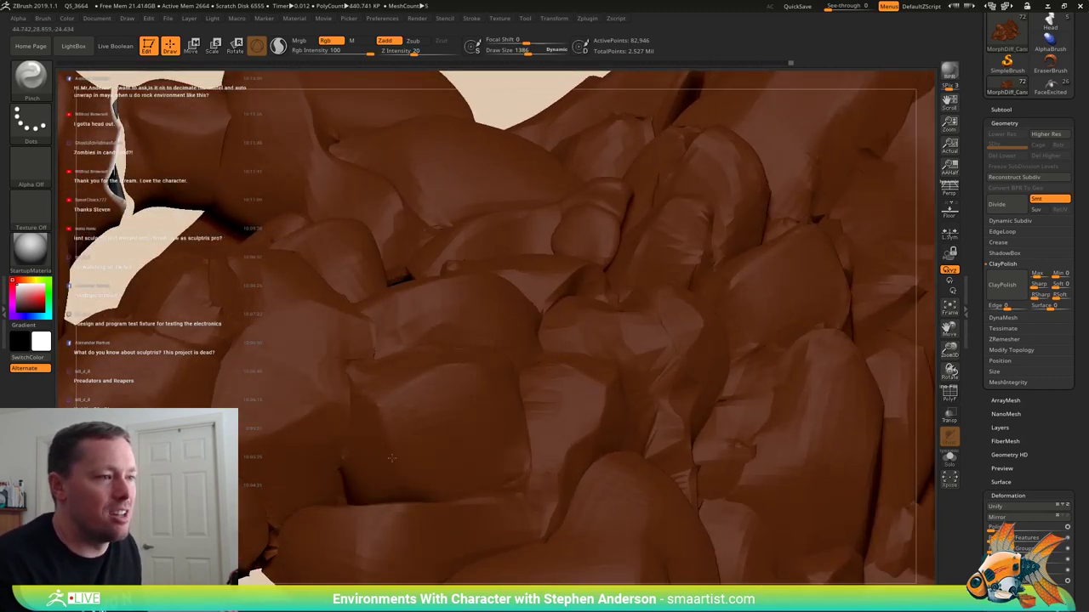
mouse_move(354, 502)
right_mouse_down()
mouse_move(340, 491)
mouse_move(347, 505)
right_mouse_up()
key("shift")
key("shift")
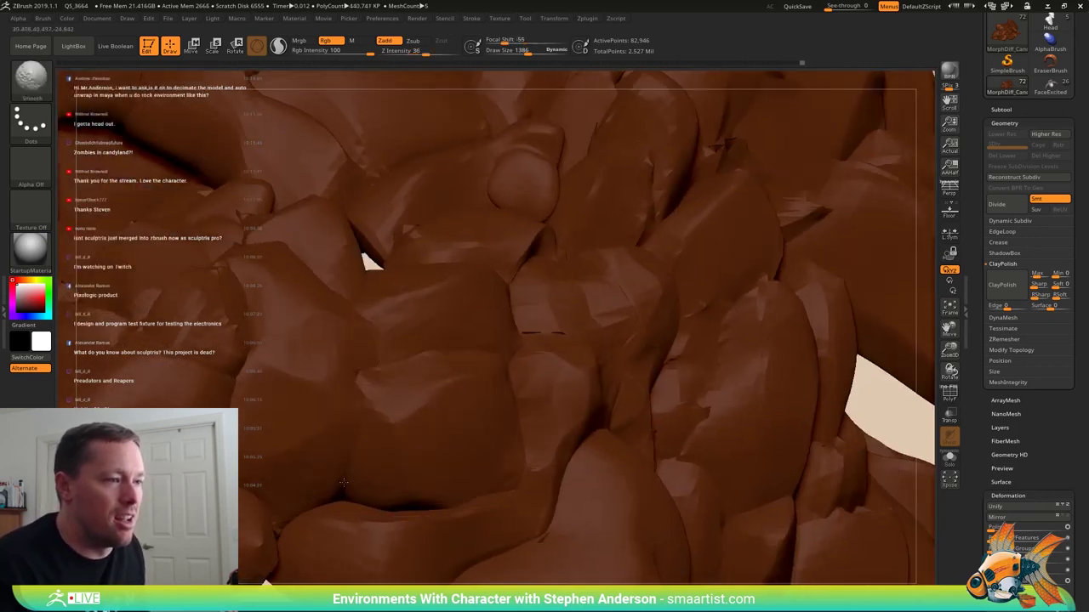
mouse_move(344, 492)
right_mouse_down("alt")
mouse_move(341, 435)
mouse_move(332, 463)
mouse_move(334, 450)
right_mouse_up("alt")
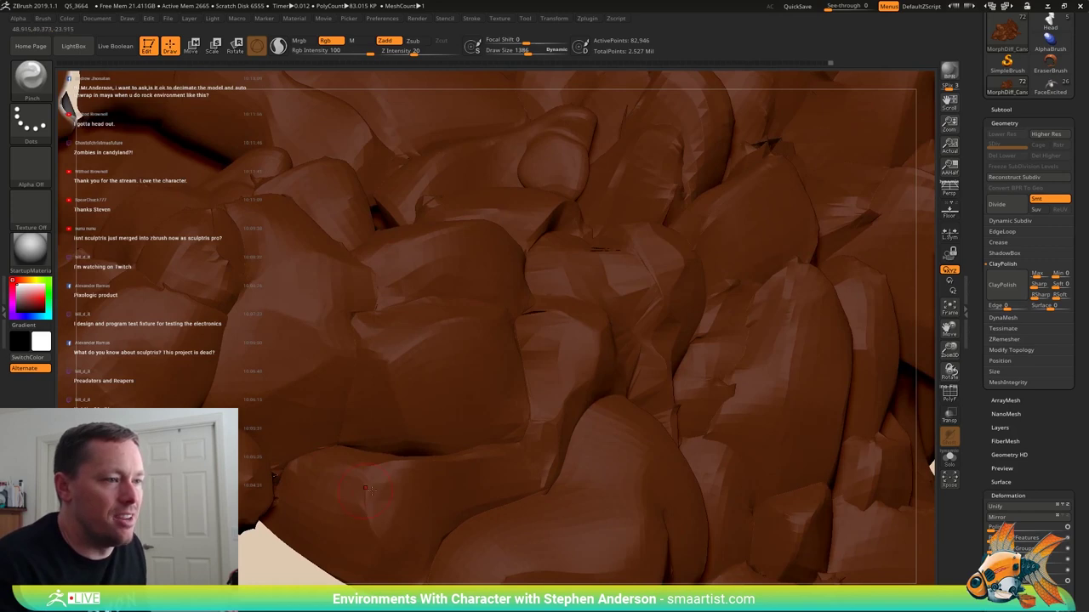
right_click_drag(386, 482, 413, 470)
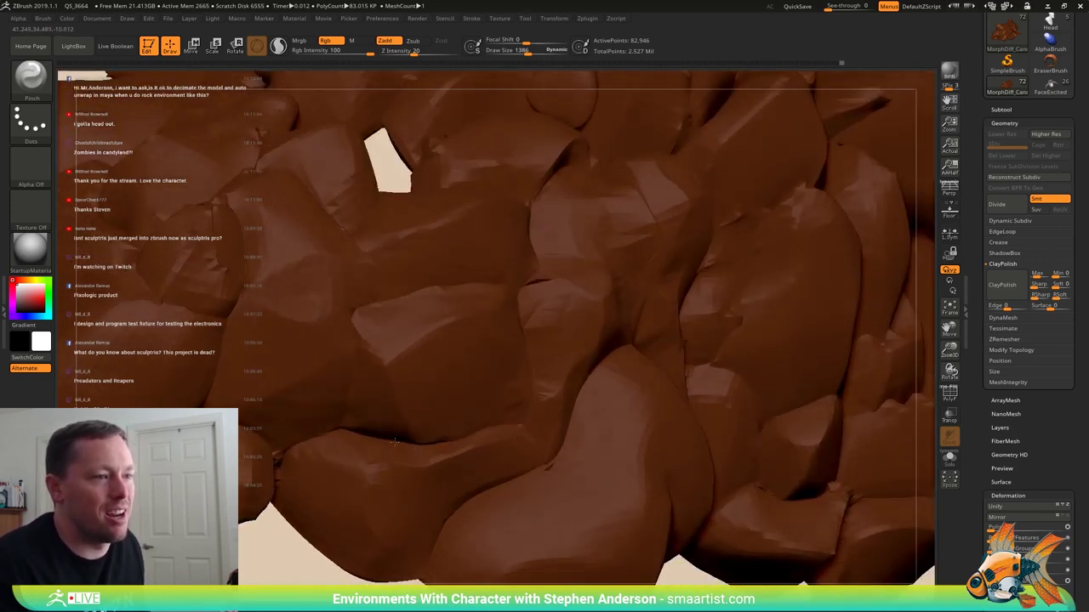
mouse_move(417, 441)
right_mouse_down()
mouse_move(409, 424)
mouse_move(375, 416)
mouse_move(514, 415)
mouse_move(425, 389)
mouse_move(436, 374)
mouse_move(491, 399)
mouse_move(534, 500)
mouse_move(528, 445)
right_mouse_up()
key("shift+f")
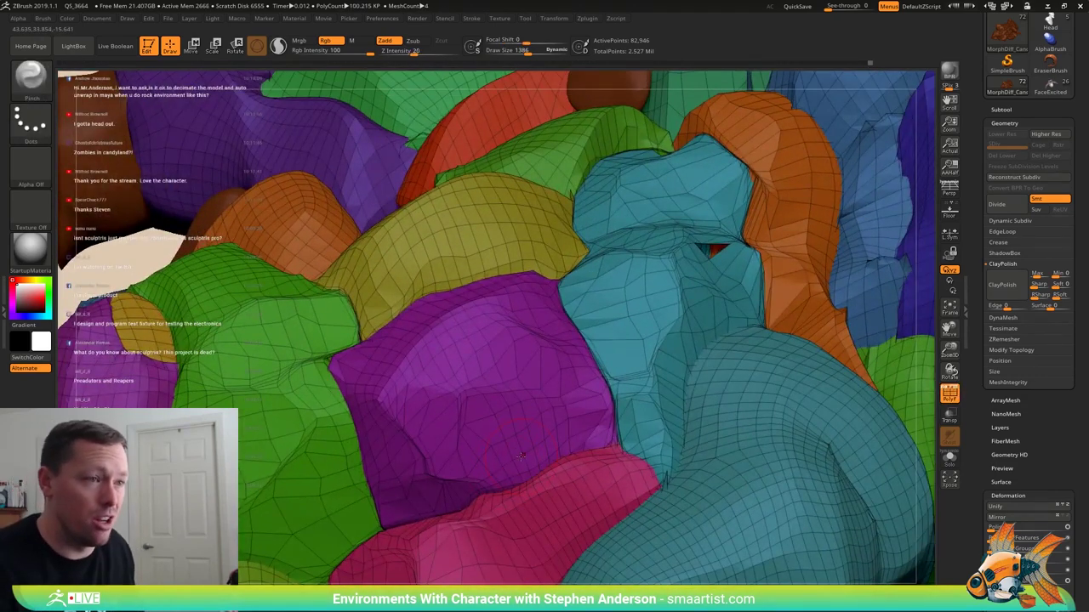
- Hide the polyframe, select the Move brush, and examine the rock pieces up close and across the whole mountain
mouse_move(523, 455)
right_mouse_down("ctrl")
mouse_move(488, 419)
mouse_move(525, 395)
mouse_move(553, 434)
mouse_move(462, 377)
right_mouse_up("ctrl")
key("shift+f")
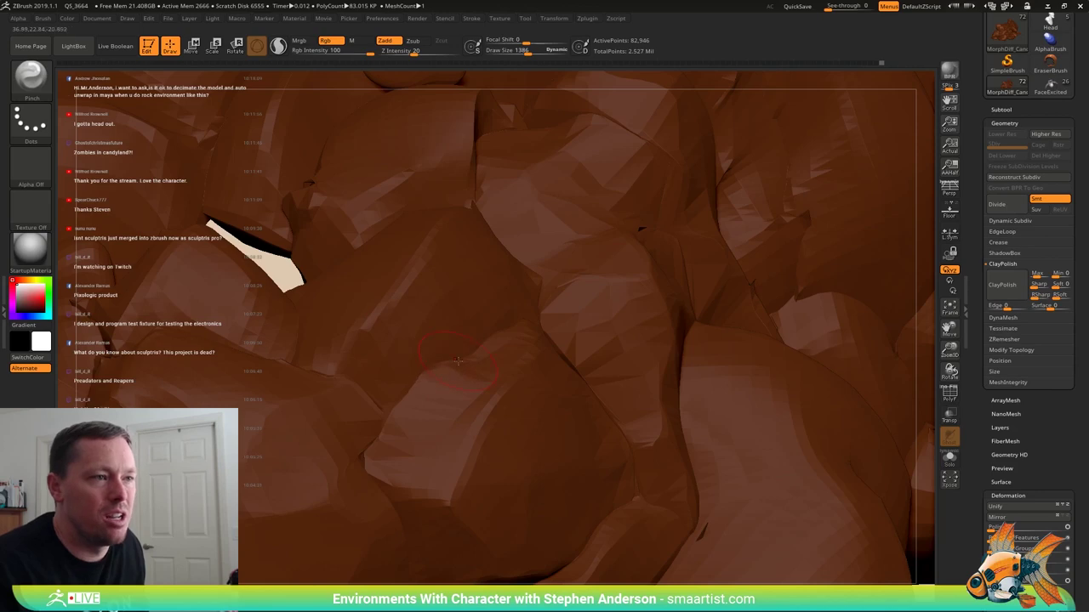
mouse_move(470, 375)
right_mouse_down()
mouse_move(429, 371)
mouse_move(502, 383)
mouse_move(521, 375)
mouse_move(525, 410)
mouse_move(451, 413)
mouse_move(486, 428)
mouse_move(553, 508)
right_mouse_up()
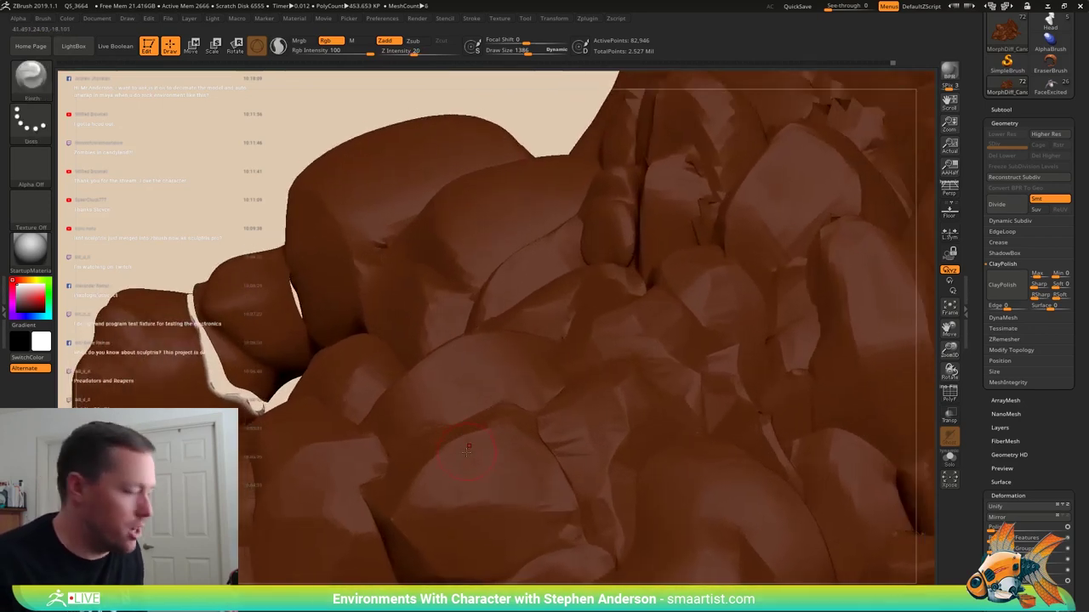
key("b")
key("m")
key("v")
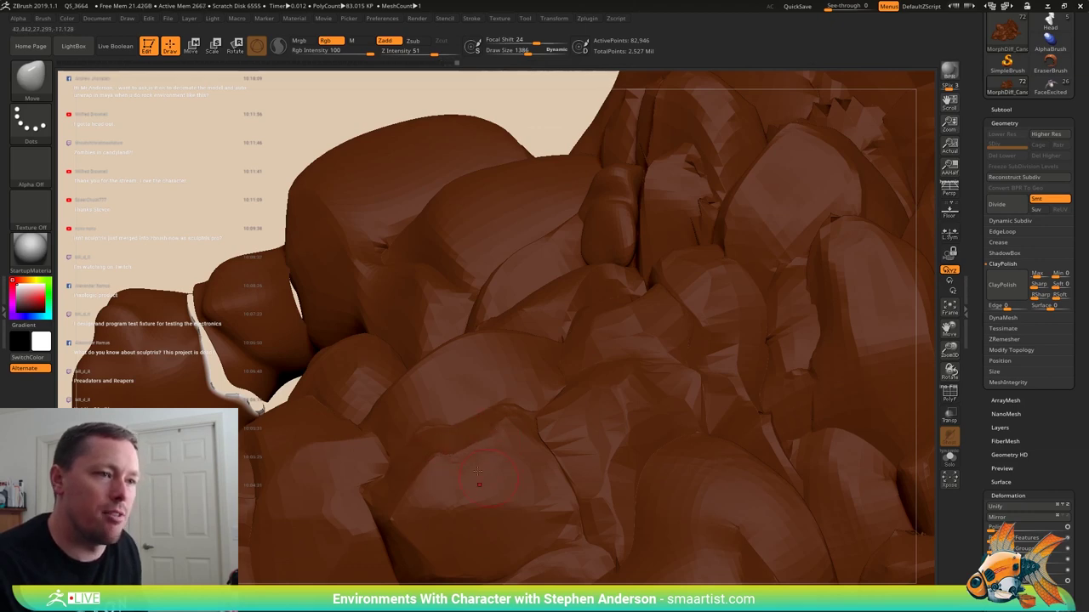
mouse_move(478, 472)
right_mouse_down("ctrl")
mouse_move(481, 425)
mouse_move(446, 476)
mouse_move(511, 495)
mouse_move(499, 361)
right_mouse_up("ctrl")
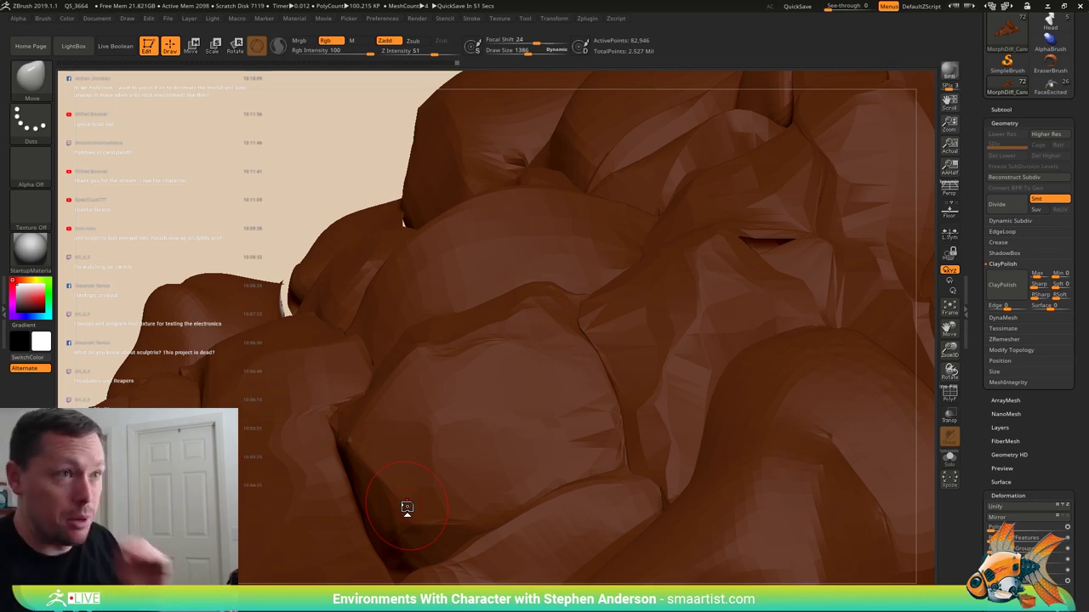
right_click_drag(458, 354, 491, 331, "ctrl")
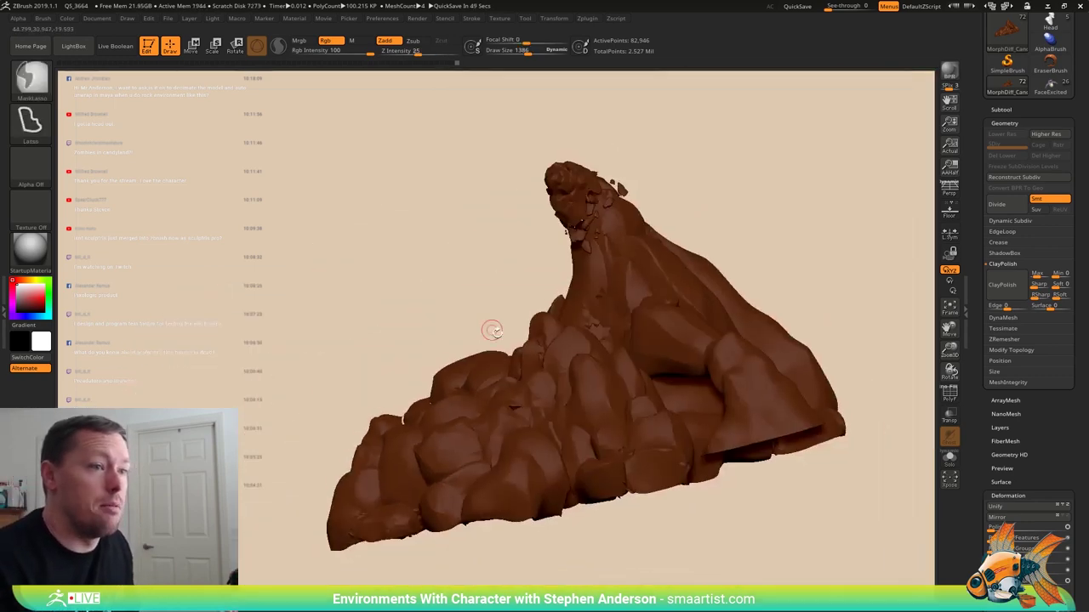
mouse_move(493, 330)
left_mouse_down()
mouse_move(431, 458)
mouse_move(409, 420)
left_mouse_up()
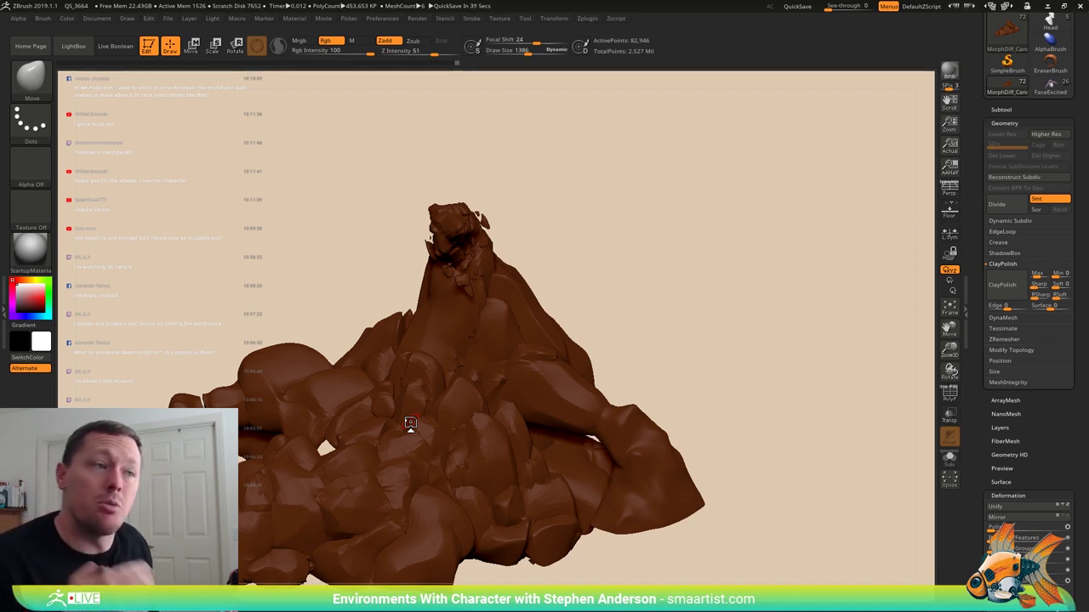
mouse_move(476, 383)
right_mouse_down()
mouse_move(425, 399)
mouse_move(467, 406)
mouse_move(462, 454)
mouse_move(438, 415)
mouse_move(456, 437)
right_mouse_up()
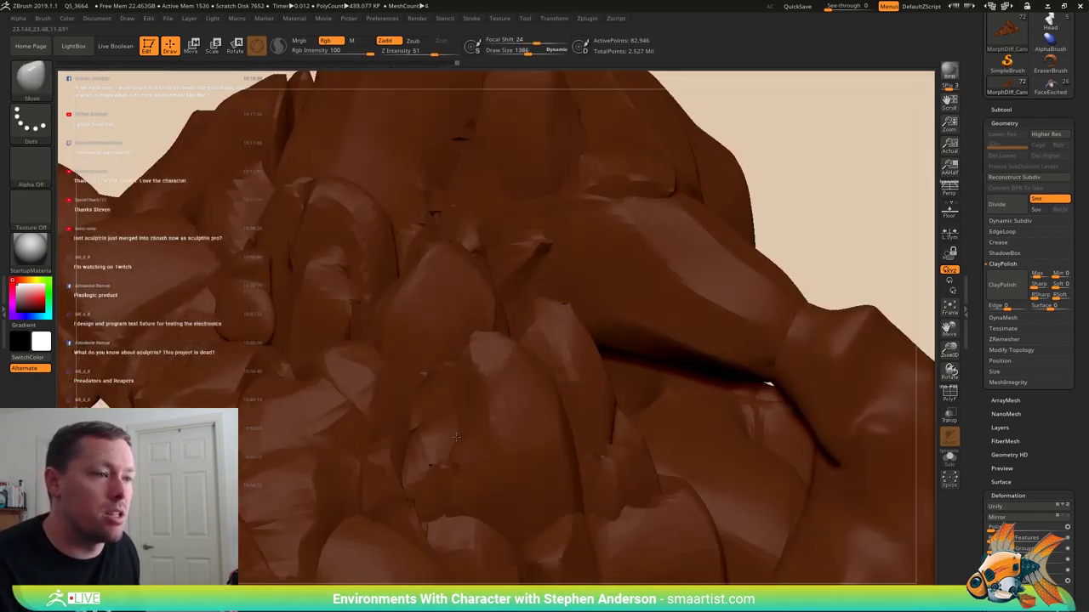
- Check the polygroups and reshape the tall indigo rock's edge beside the light blue piece with the Move brush at a Draw Size of 1926
key("shift+f")
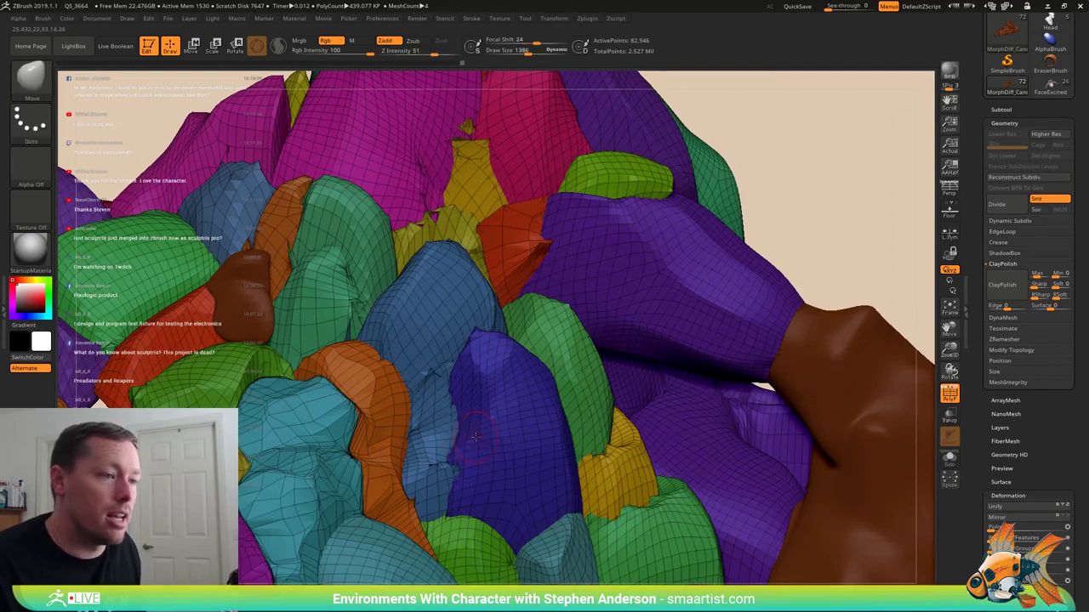
key("b")
key("Escape")
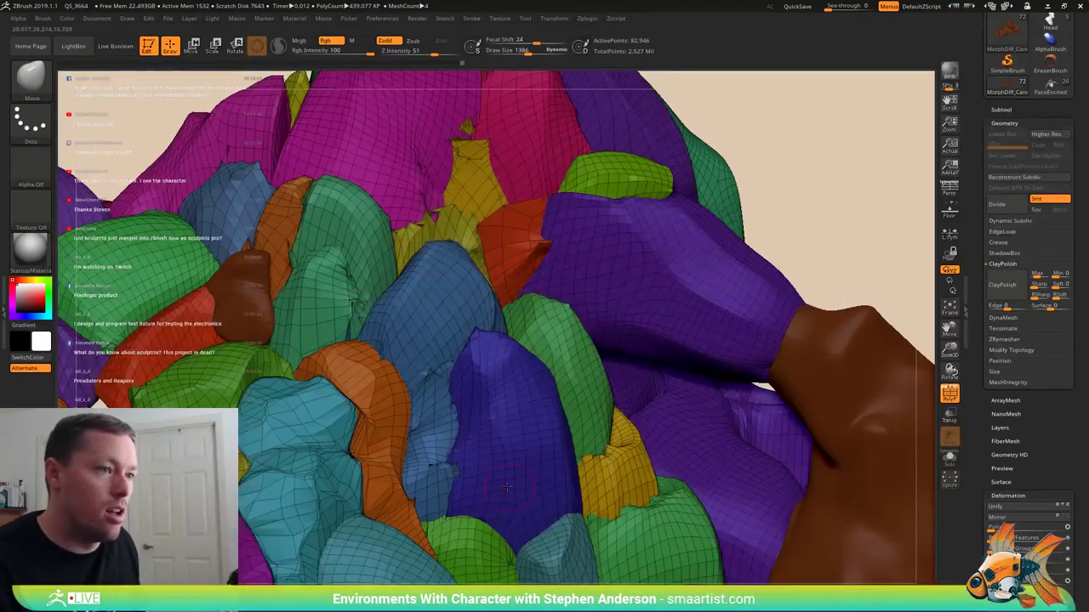
mouse_move(481, 453)
right_mouse_down()
mouse_move(466, 454)
mouse_move(453, 396)
right_mouse_up()
key("shift+f")
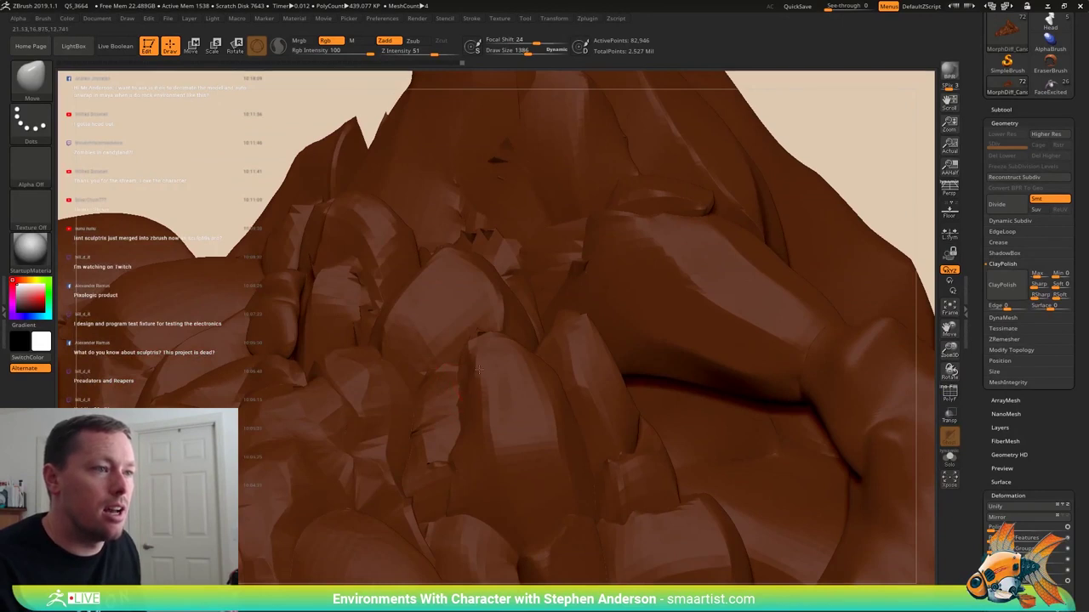
key("s")
left_click_drag(479, 351, 530, 357)
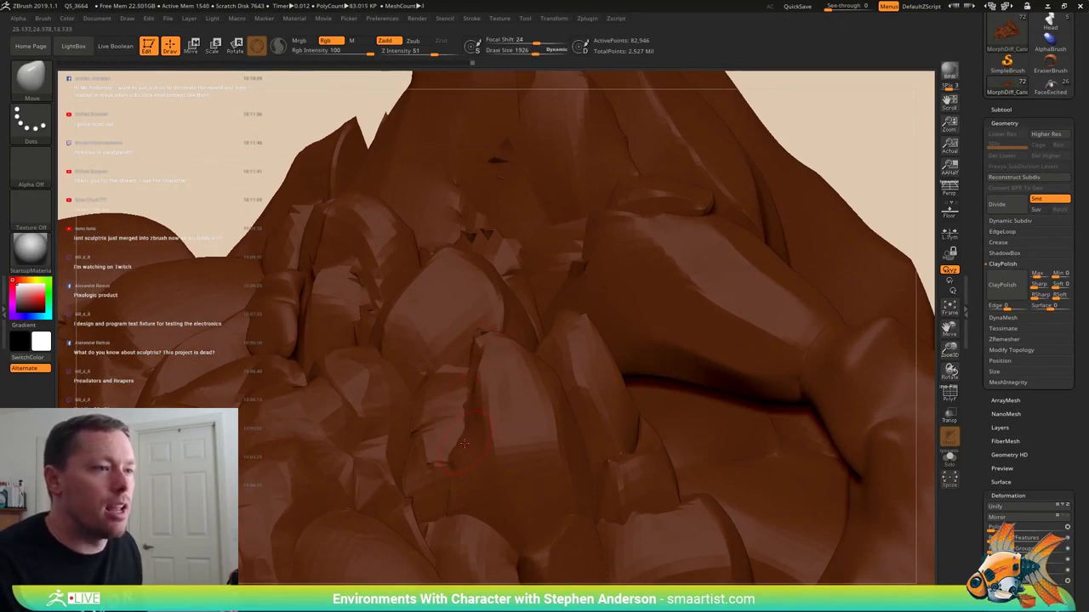
right_click_drag(463, 457, 485, 433)
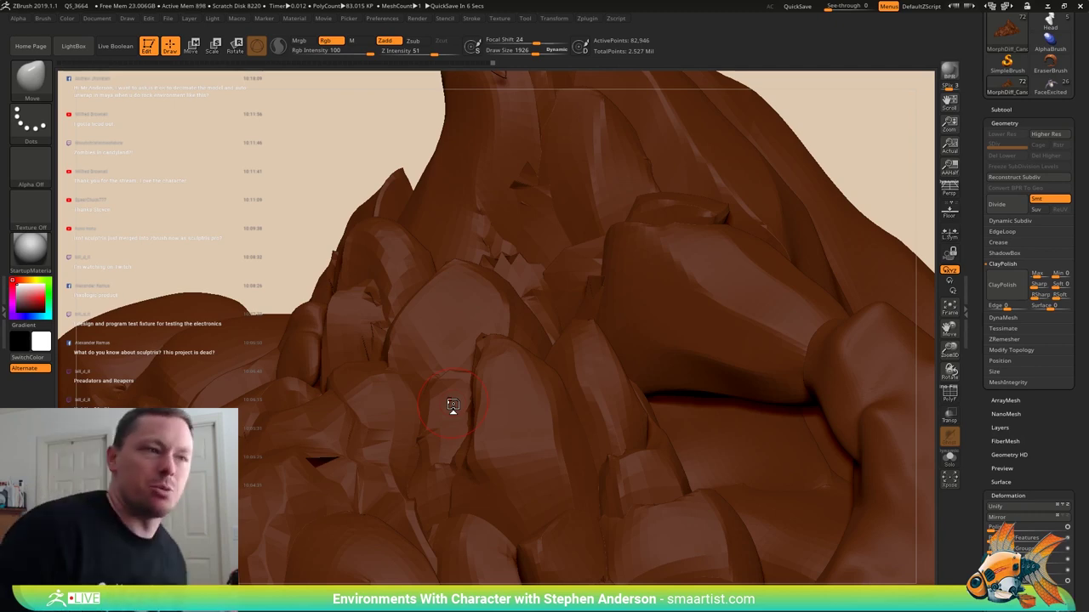
- Show the polyframe and pull the teal rock's edge toward the neighbouring orange piece with the Move brush at a Draw Size of 938
right_click_drag(409, 422, 340, 464)
key("shift+f")
key("s")
left_click_drag(346, 469, 337, 469)
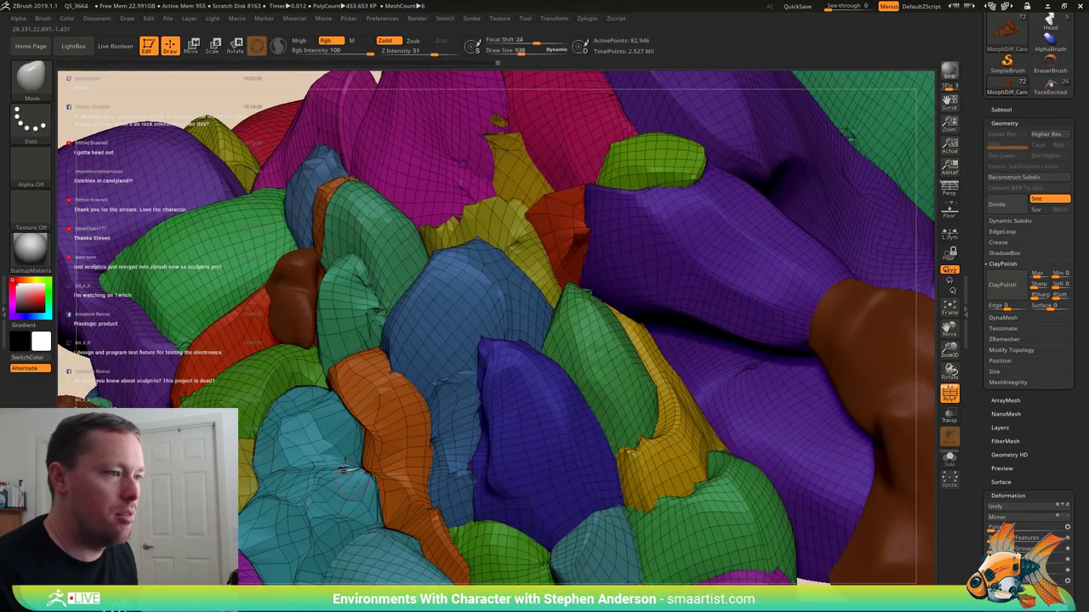
mouse_move(348, 469)
right_mouse_down()
mouse_move(383, 466)
mouse_move(344, 473)
right_mouse_up()
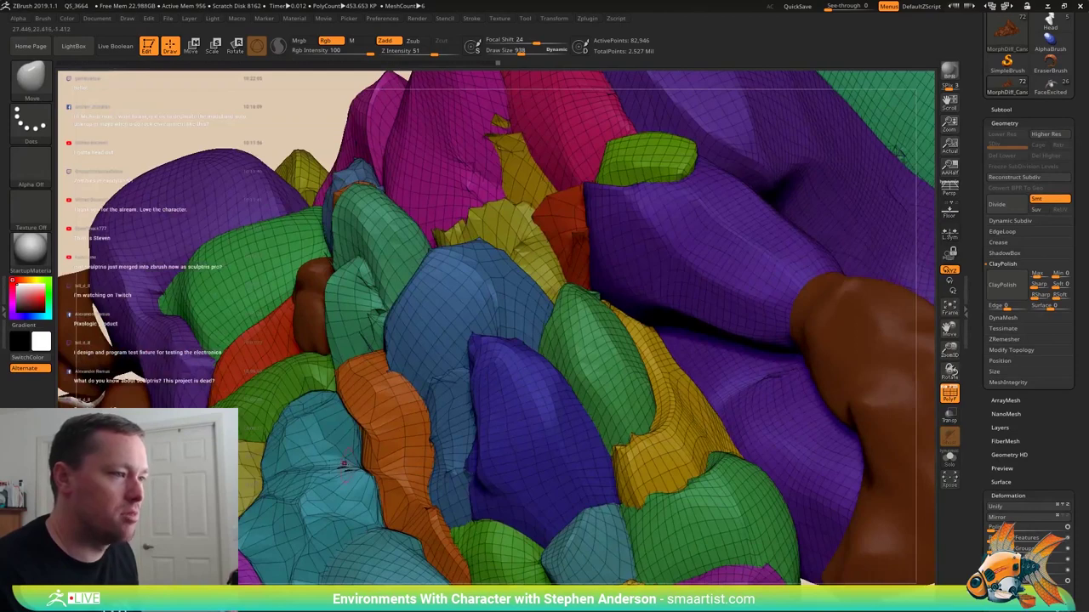
left_click_drag(343, 462, 357, 469)
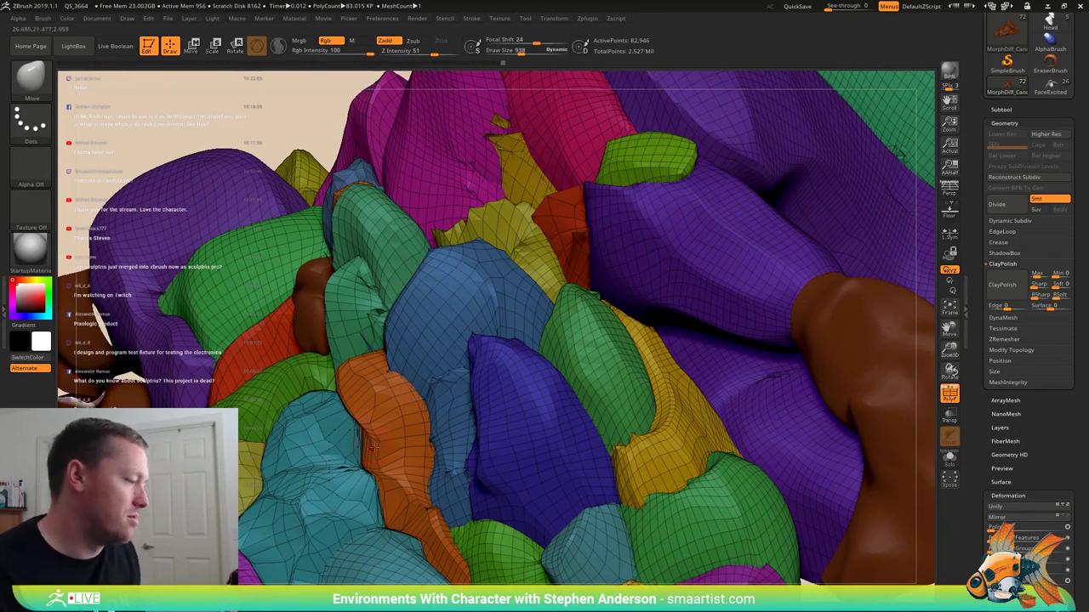
- Hide the polyframe, smooth the upper part of the small light blue rock beside the tall indigo piece, and select the Pinch brush
mouse_move(378, 441)
right_mouse_down()
mouse_move(455, 361)
mouse_move(448, 378)
right_mouse_up()
key("shift+f")
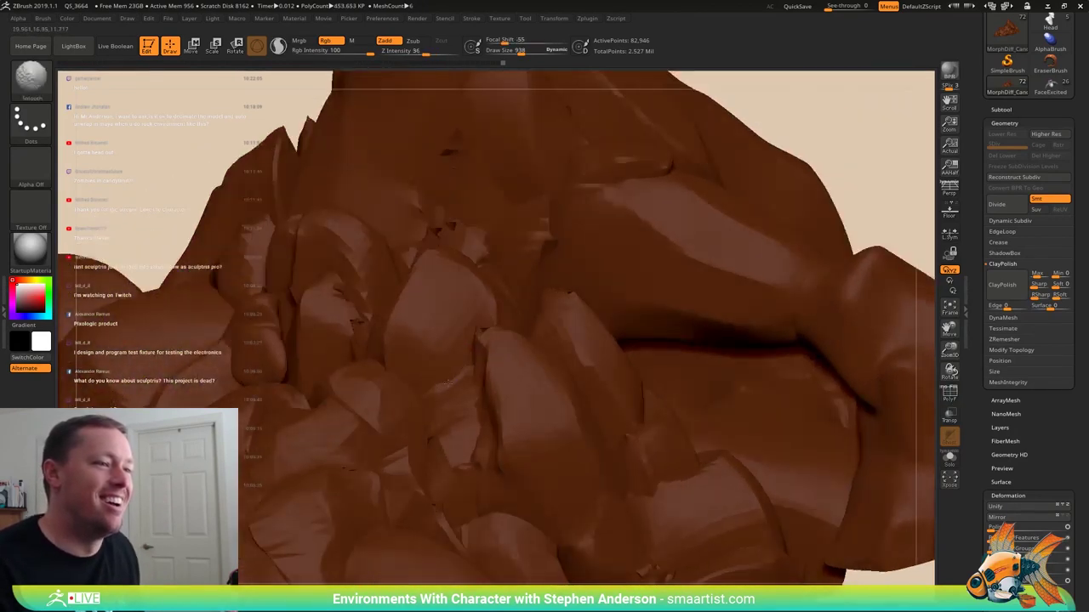
left_click_drag(463, 376, 450, 382, "shift")
right_click_drag(427, 409, 466, 398)
key("b")
key("p")
key("i")
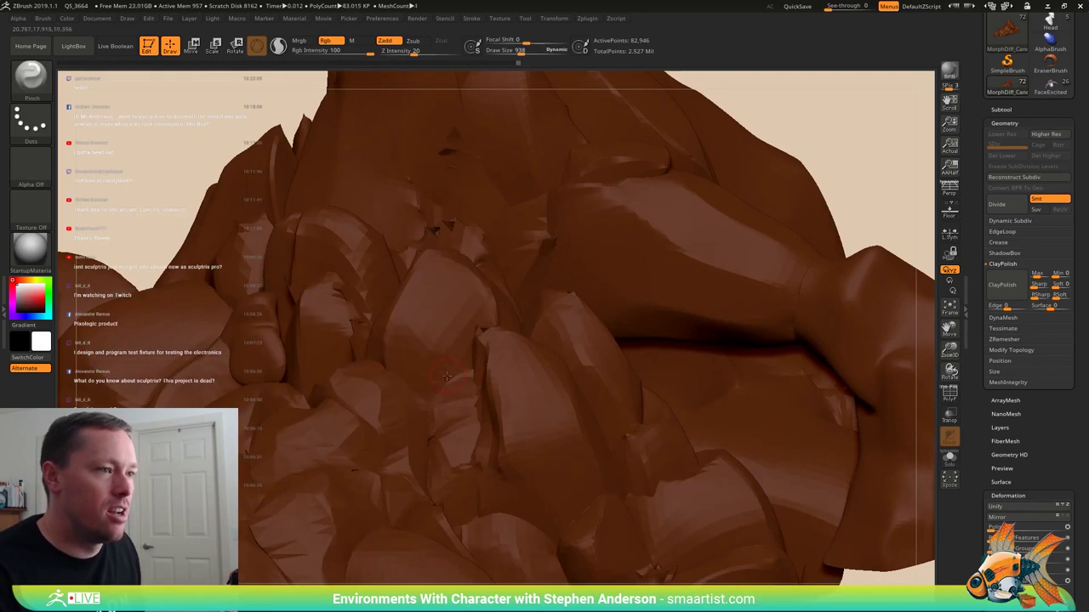
right_click_drag(462, 368, 489, 389)
- Show the polyframe and adjust the top of the small light blue rock beside the indigo piece with the Move brush
key("b")
key("m")
key("v")
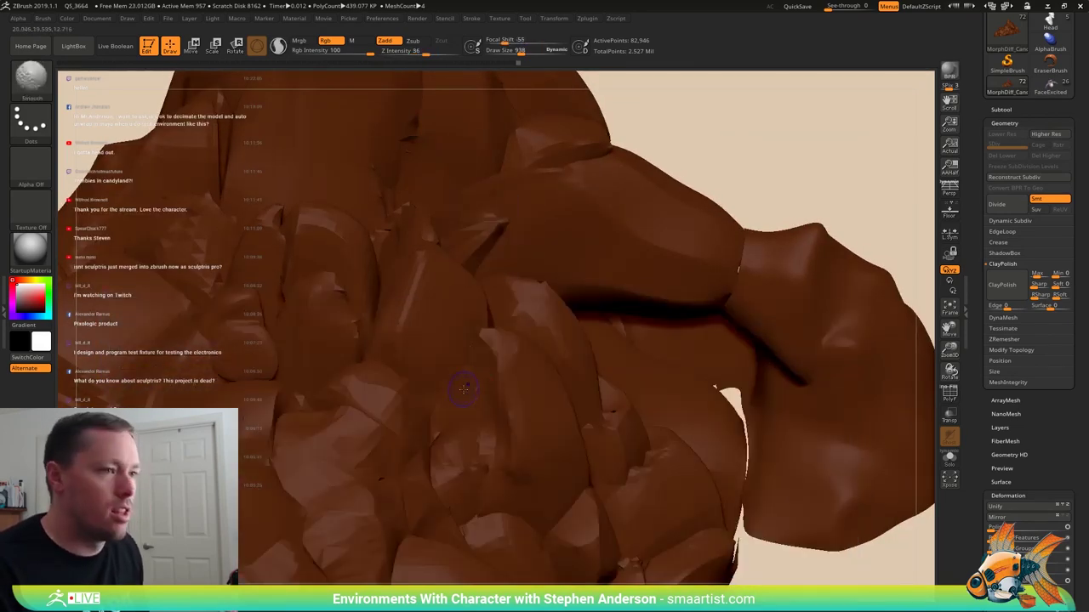
key("shift+f")
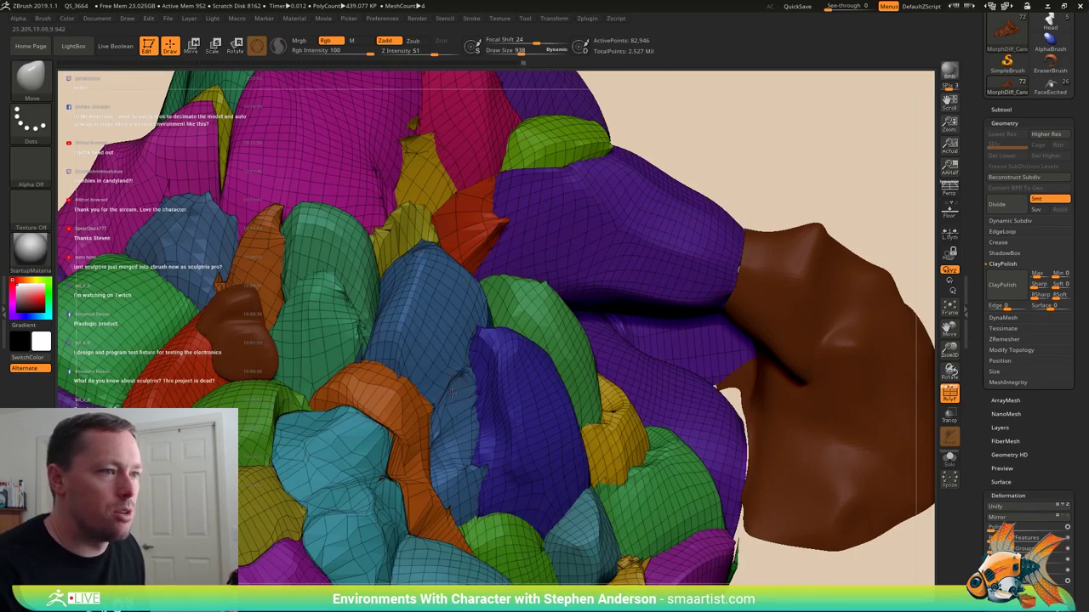
left_click_drag(469, 381, 460, 375)
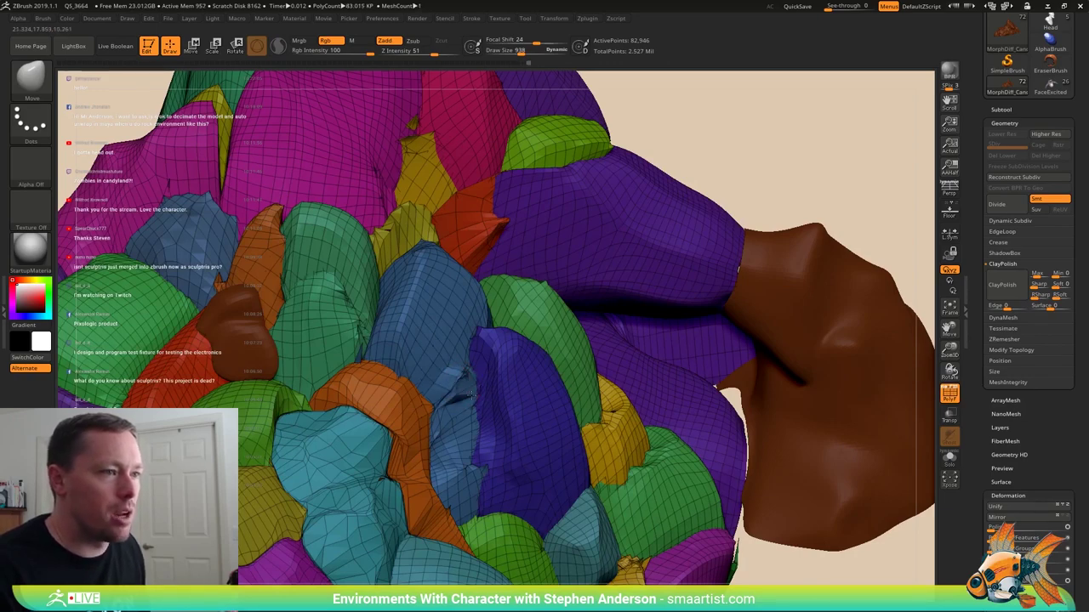
- Hide the polyframe and raise the mountain to its highest subdivision level to inspect the smoothed rocks
mouse_move(460, 375)
right_mouse_down()
mouse_move(430, 383)
mouse_move(457, 401)
mouse_move(471, 372)
mouse_move(423, 375)
right_mouse_up()
key("shift+f")
key("ctrl+d")
key("ctrl+d")
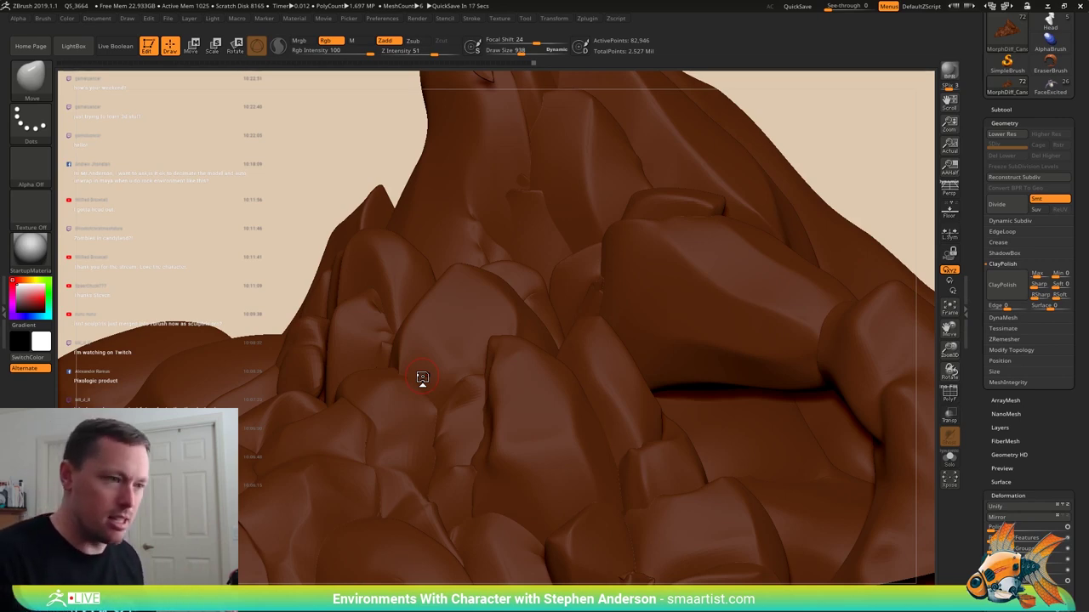
- Show the polyframe and compare the mountain's lowest and highest subdivision levels, ending on the lowest
mouse_move(503, 462)
right_mouse_down()
mouse_move(473, 460)
mouse_move(349, 293)
mouse_move(372, 316)
right_mouse_up()
key("shift+f")
key("shift+d")
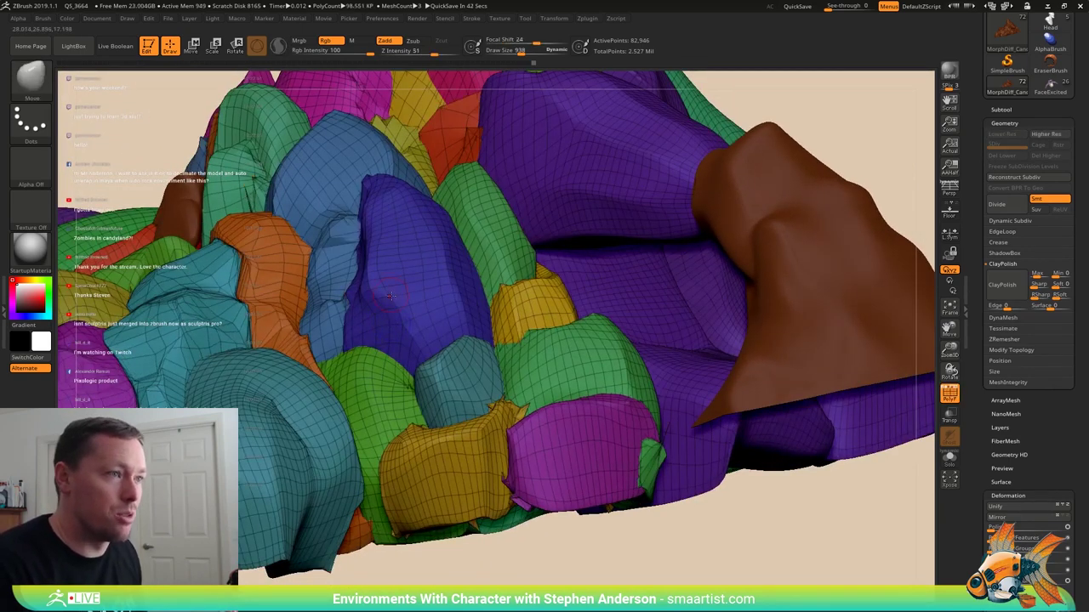
key("ctrl")
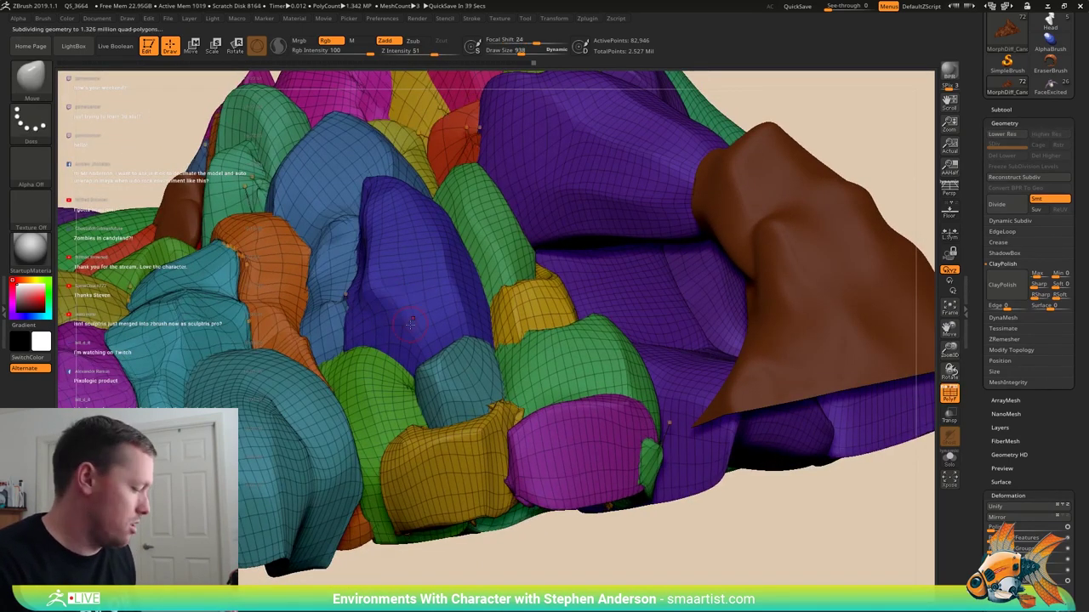
key("d")
key("shift+d")
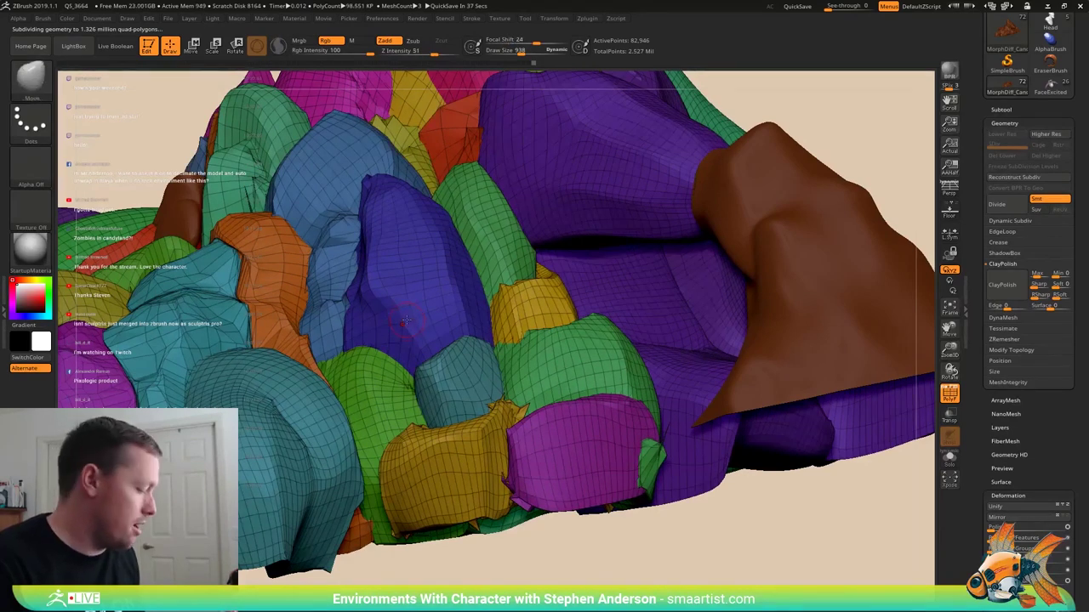
- Sharpen a ridge across the middle of the tall indigo rock with the Pinch brush at a Draw Size of 938
key("b")
key("p")
key("i")
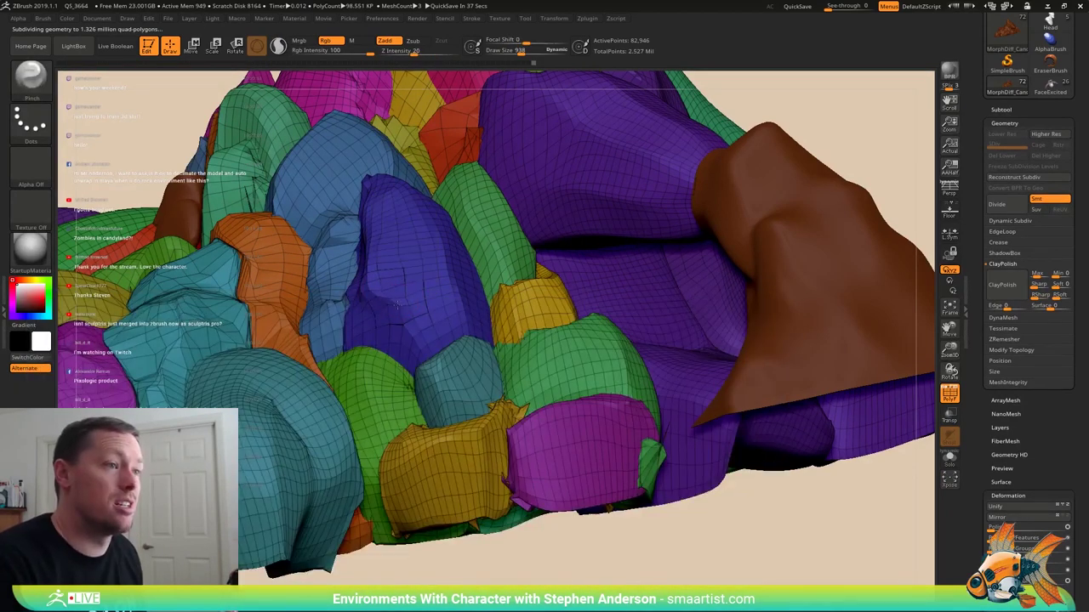
left_click_drag(365, 292, 403, 312)
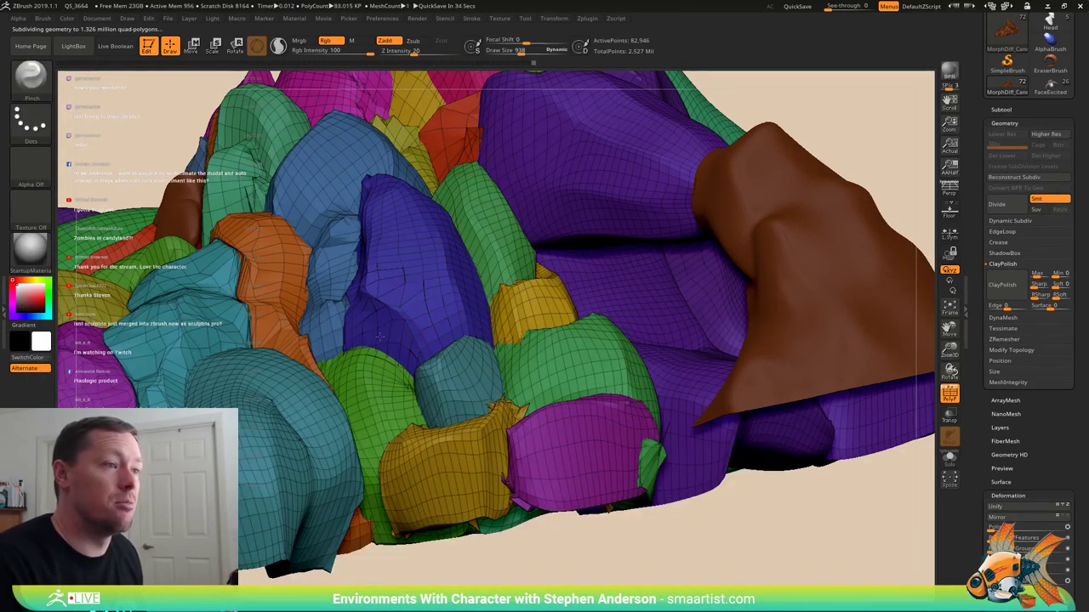
right_click_drag(379, 337, 387, 394)
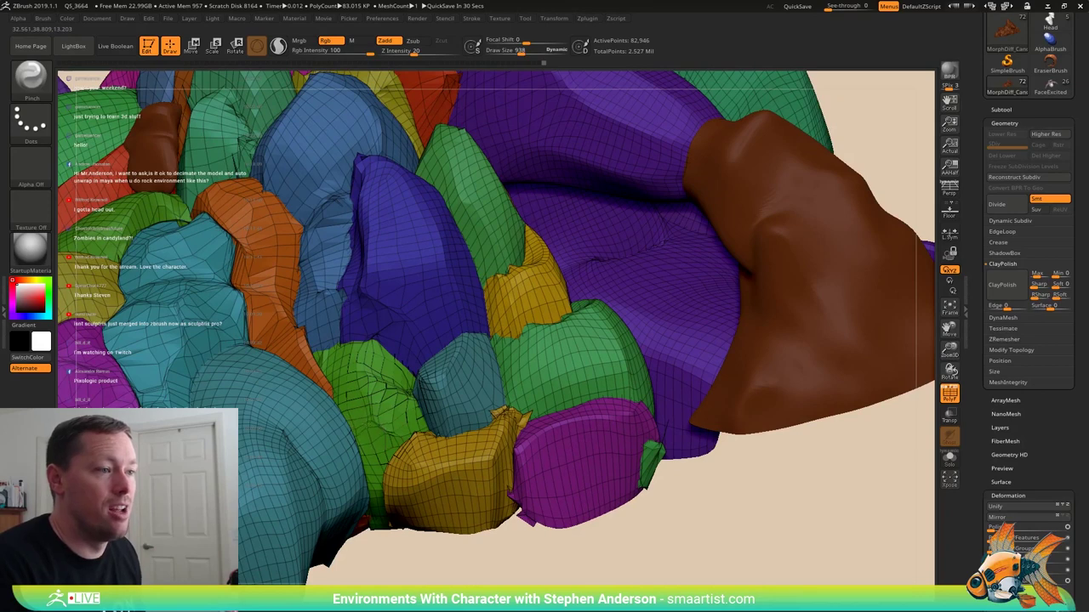
- Hide the polyframe and pull up the peak of the small rock below the tall one with the Move brush, checking it from below
key("shift+f")
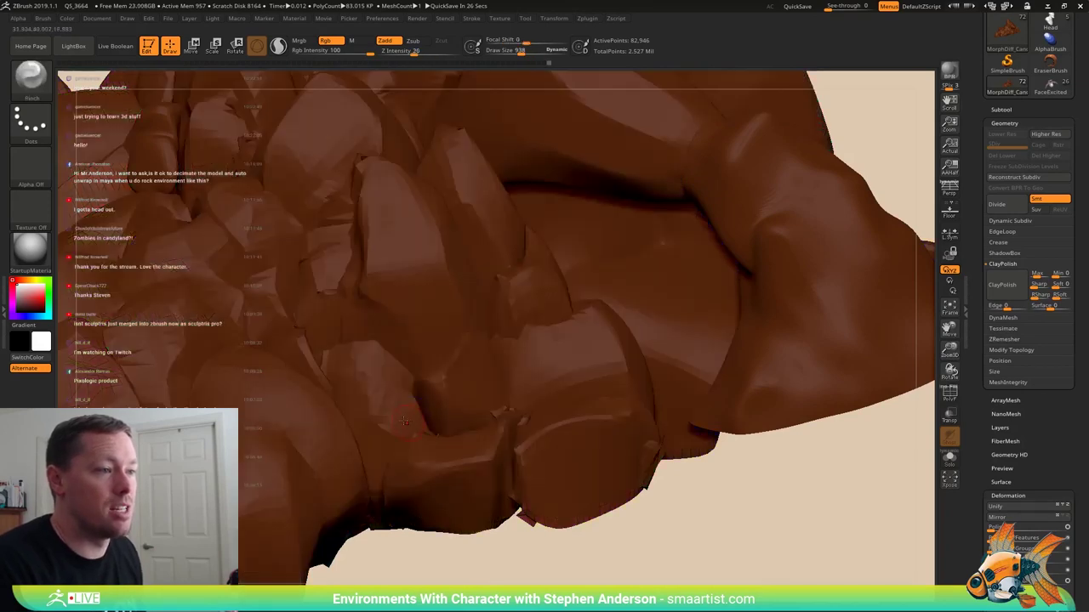
mouse_move(405, 422)
right_mouse_down()
mouse_move(519, 400)
mouse_move(544, 417)
mouse_move(395, 382)
mouse_move(377, 408)
right_mouse_up()
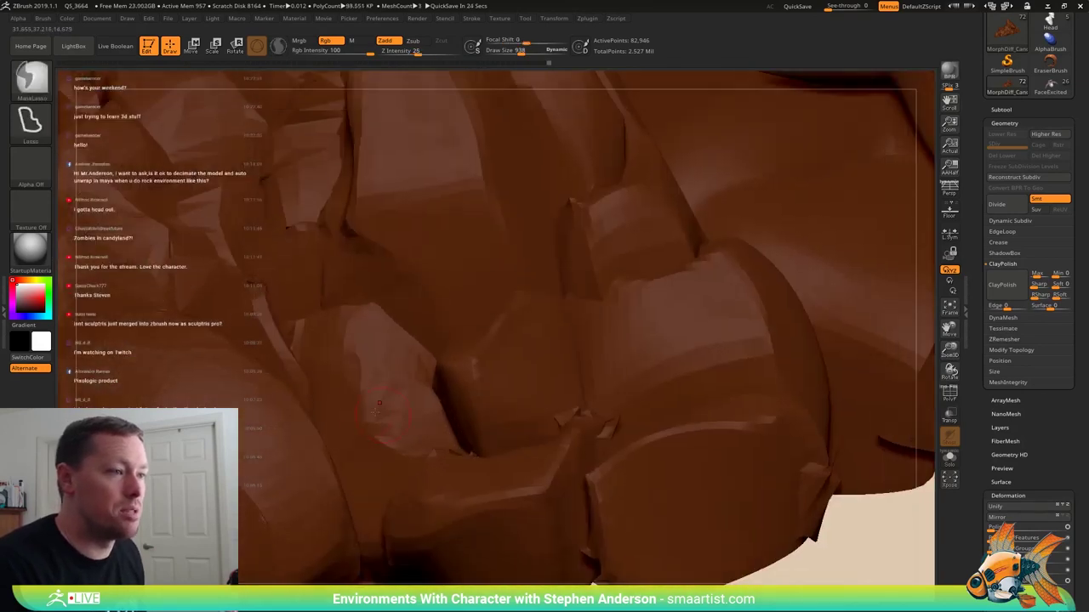
key("b")
key("m")
key("v")
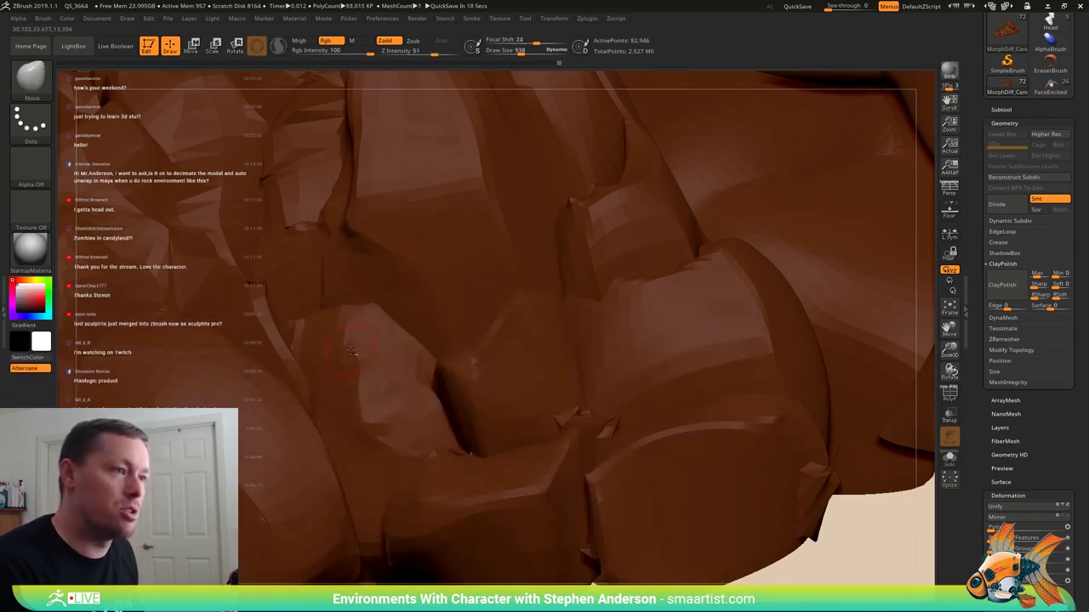
left_click_drag(352, 350, 349, 337)
mouse_move(434, 344)
right_mouse_down()
mouse_move(367, 356)
mouse_move(378, 429)
right_mouse_up()
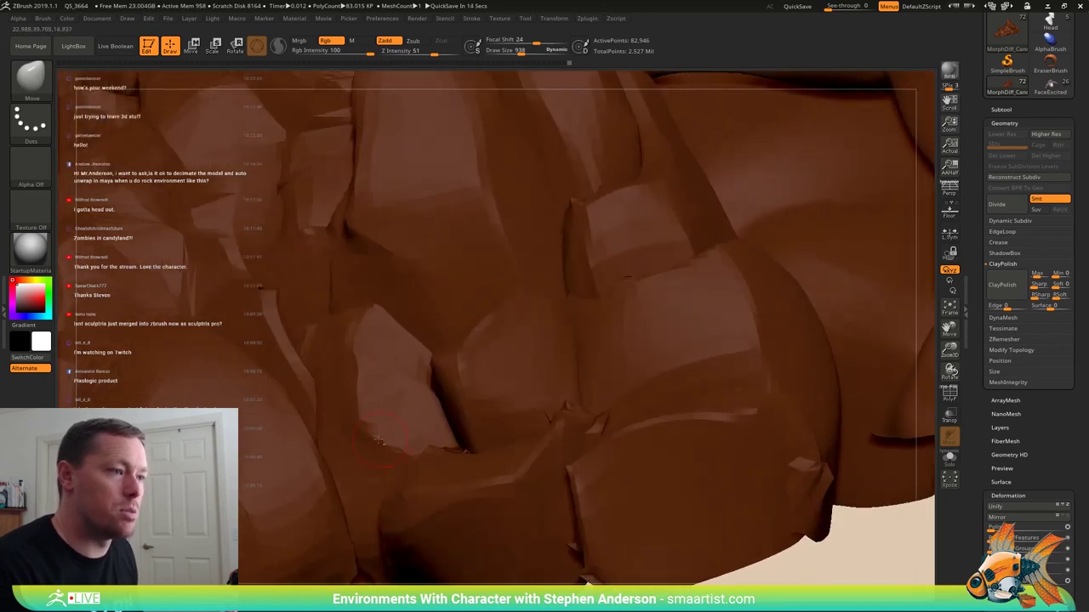
right_click_drag(362, 432, 455, 499)
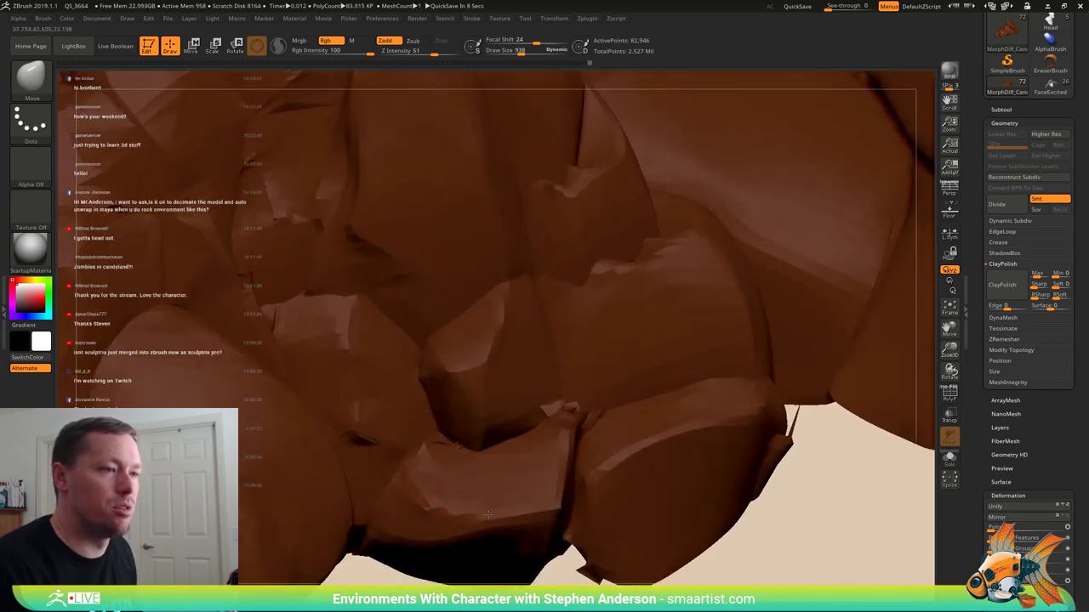
right_click_drag(479, 479, 480, 429, "ctrl")
- Pinch the ridge on the face of the tall rock with the Pinch brush at a Draw Size of 938
key("b")
key("b")
key("l")
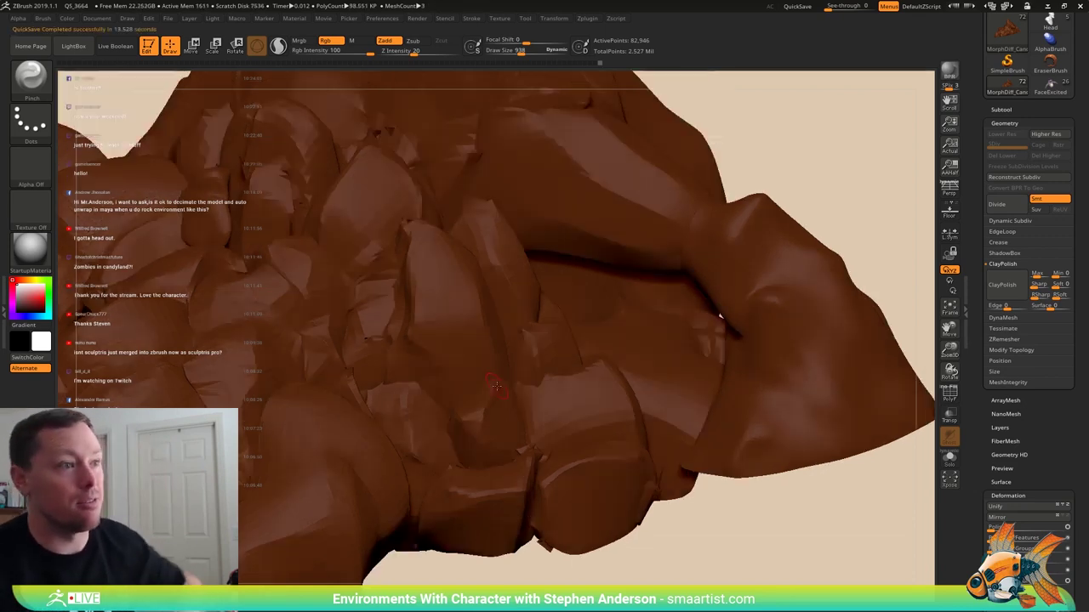
right_click_drag(497, 388, 444, 319)
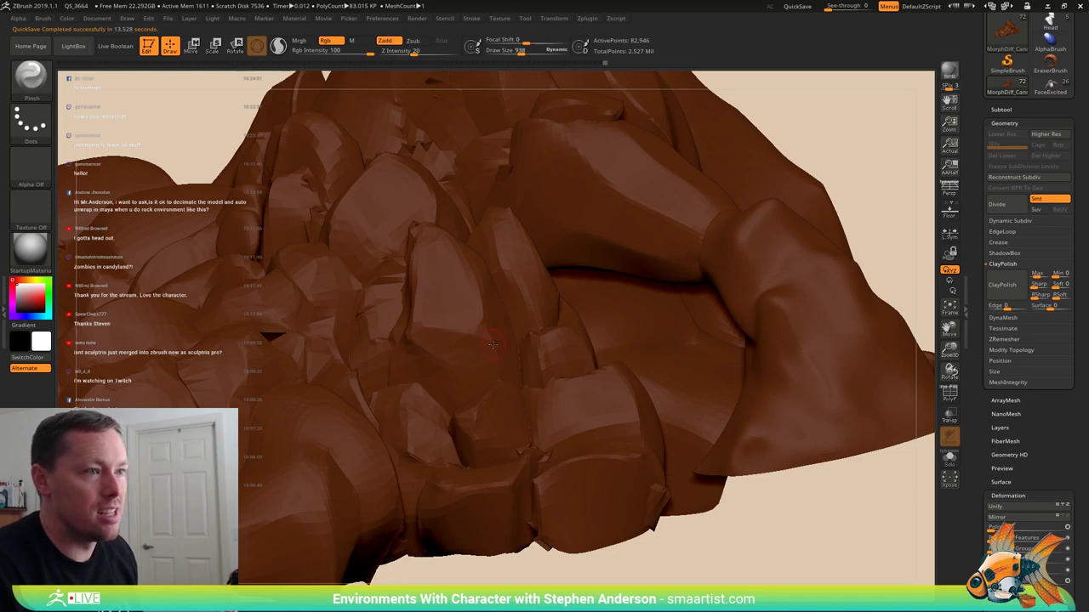
right_click_drag(493, 344, 488, 303)
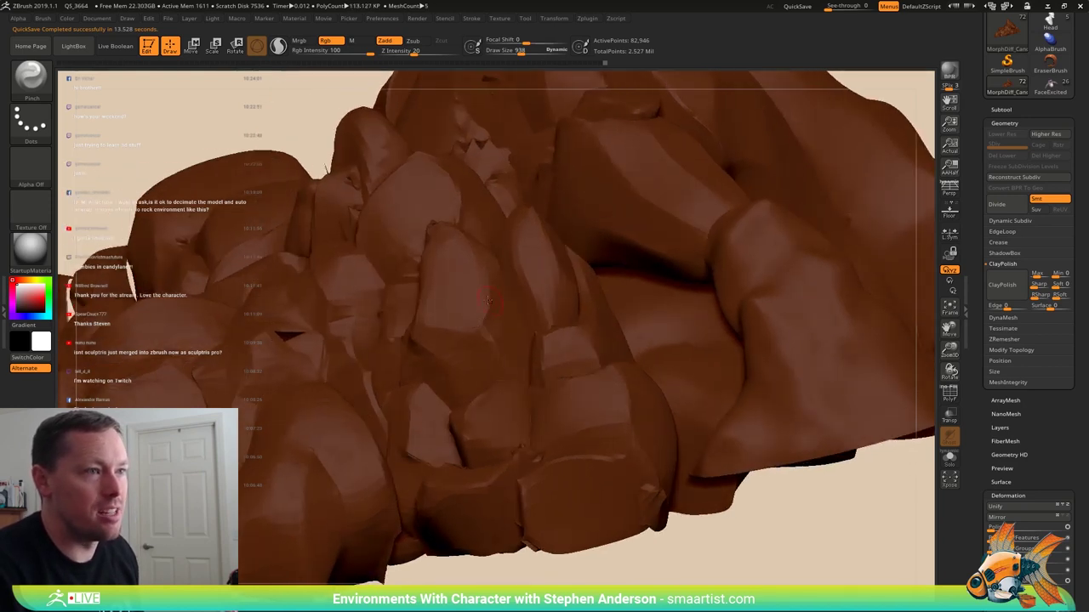
left_click_drag(485, 287, 491, 297)
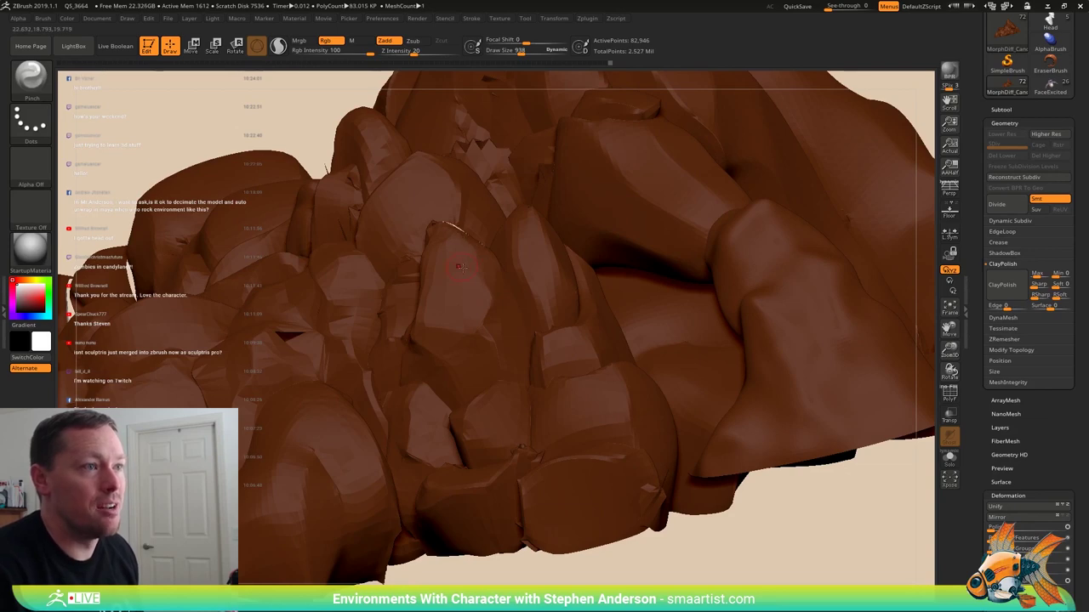
- Inspect the tall rock and its neighbours from several angles, with and without the polyframe
right_click_drag(459, 267, 425, 240)
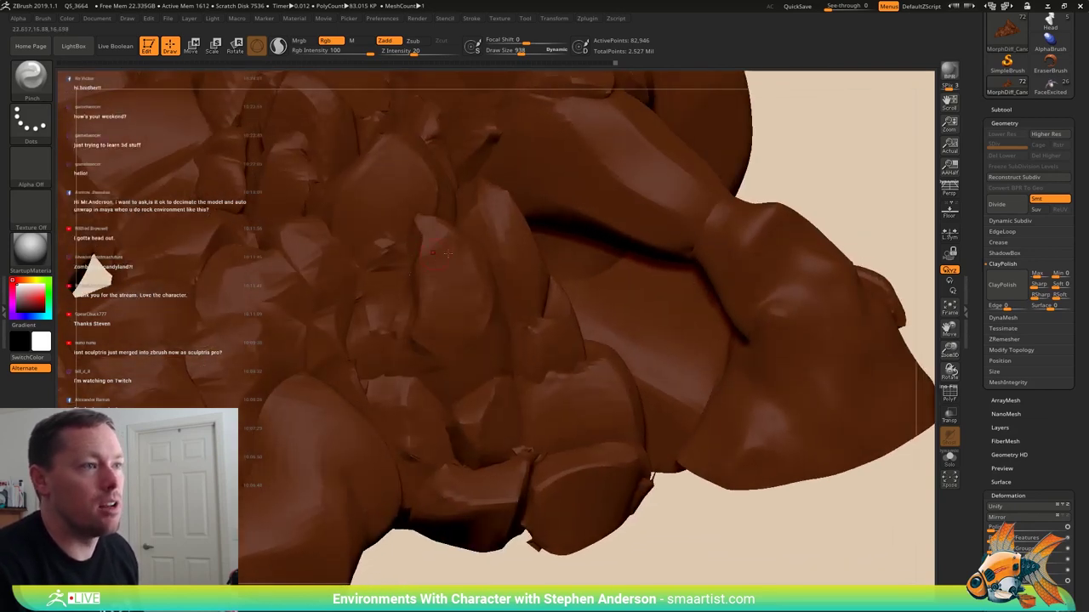
right_click_drag(450, 310, 431, 291)
key("shift+f")
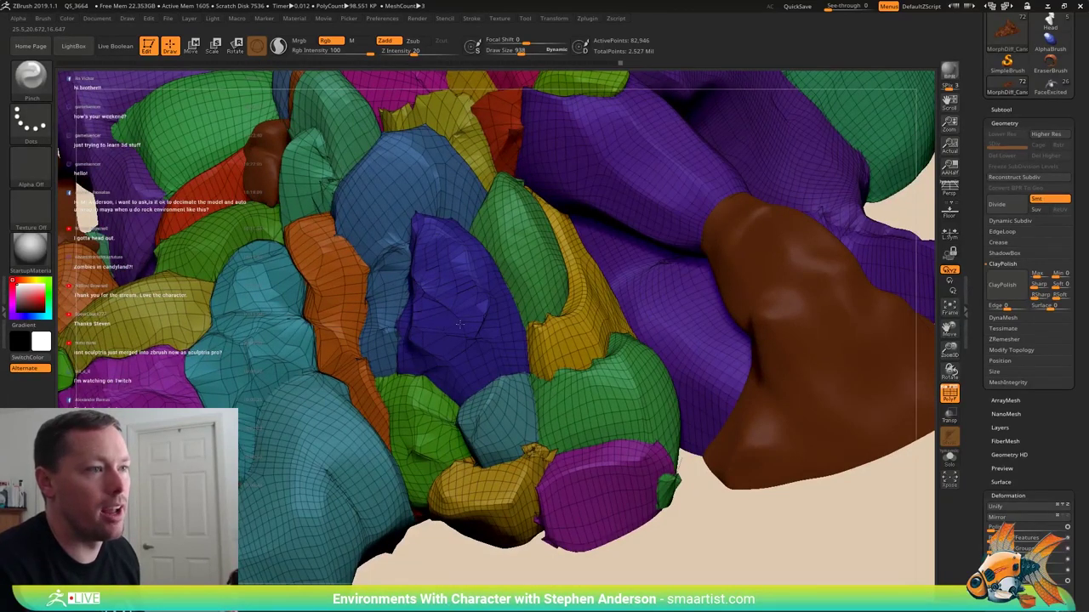
key("shift+f")
mouse_move(459, 323)
right_mouse_down()
mouse_move(489, 316)
mouse_move(466, 325)
right_mouse_up()
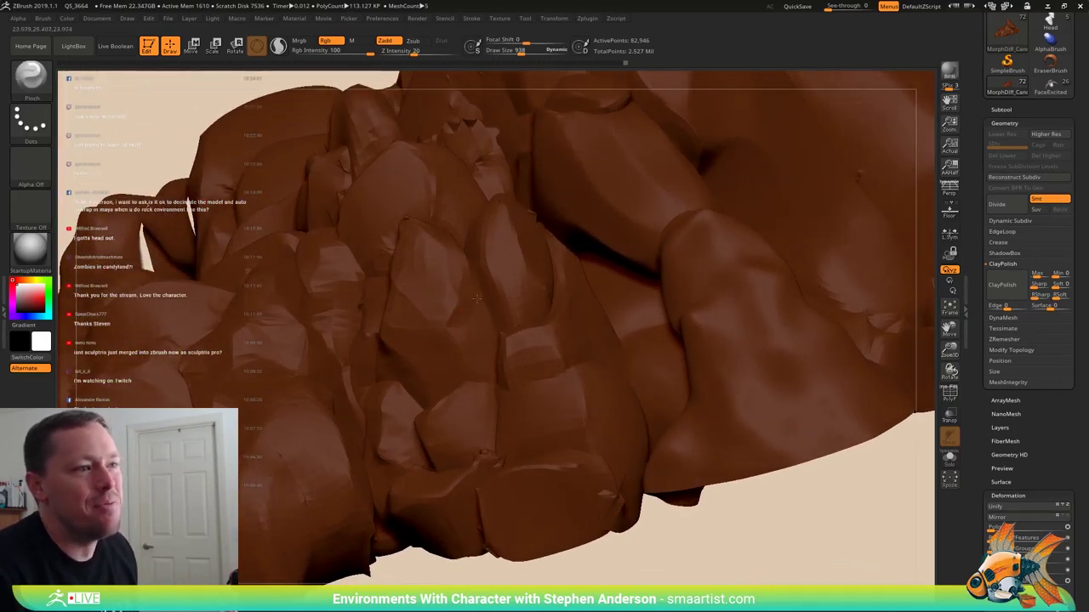
right_click_drag(466, 320, 485, 279)
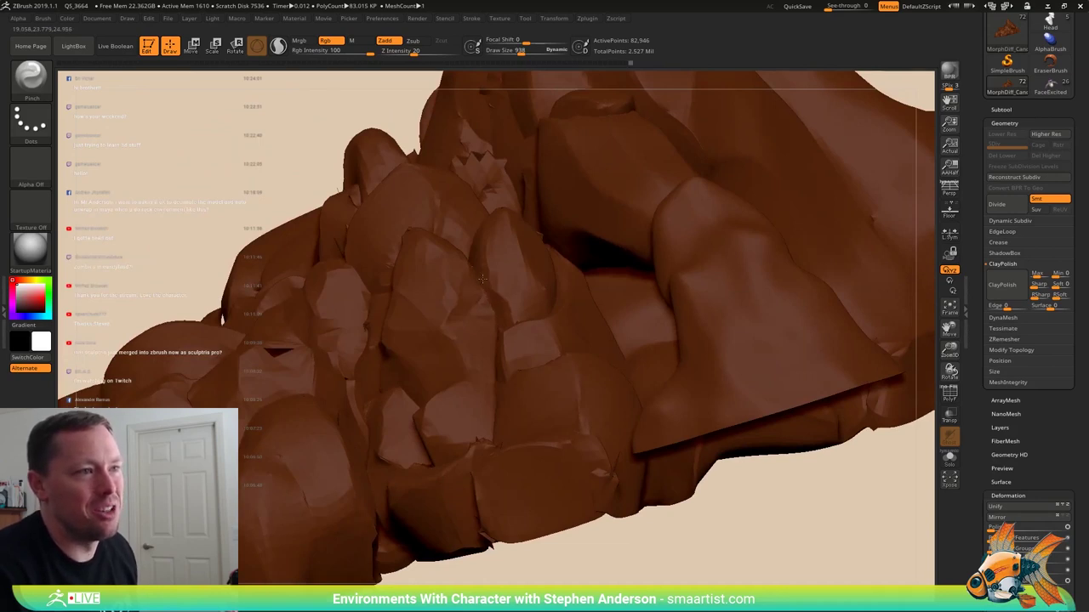
right_click_drag(482, 279, 517, 293)
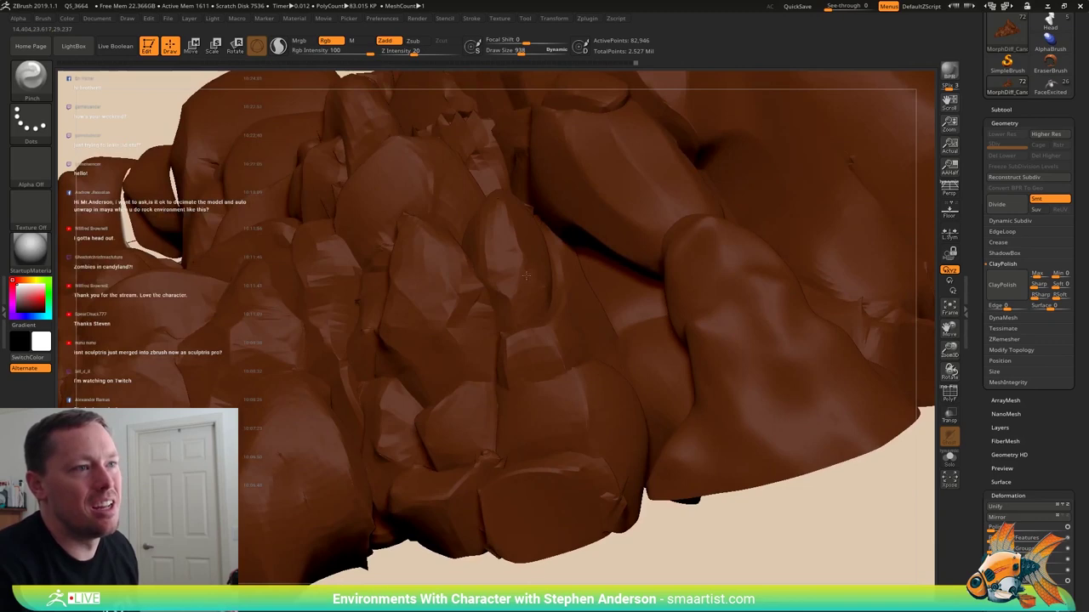
right_click_drag(526, 275, 539, 243)
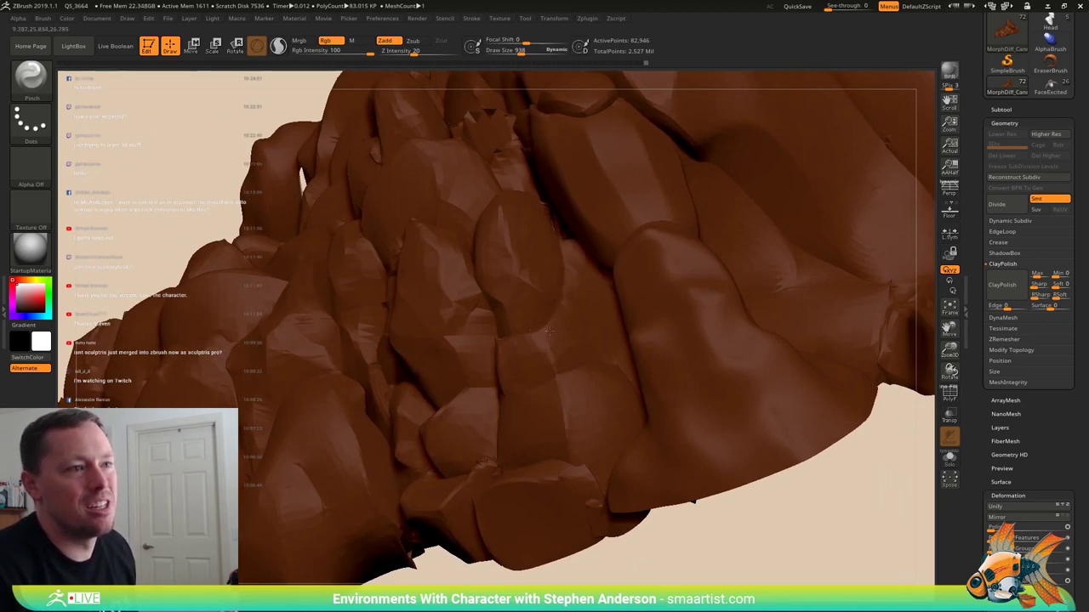
- Sharpen the upper edge of the broad rock to the lower right of the tall one with the Pinch brush
mouse_move(535, 328)
right_mouse_down()
mouse_move(491, 318)
mouse_move(529, 349)
mouse_move(518, 347)
mouse_move(546, 431)
right_mouse_up()
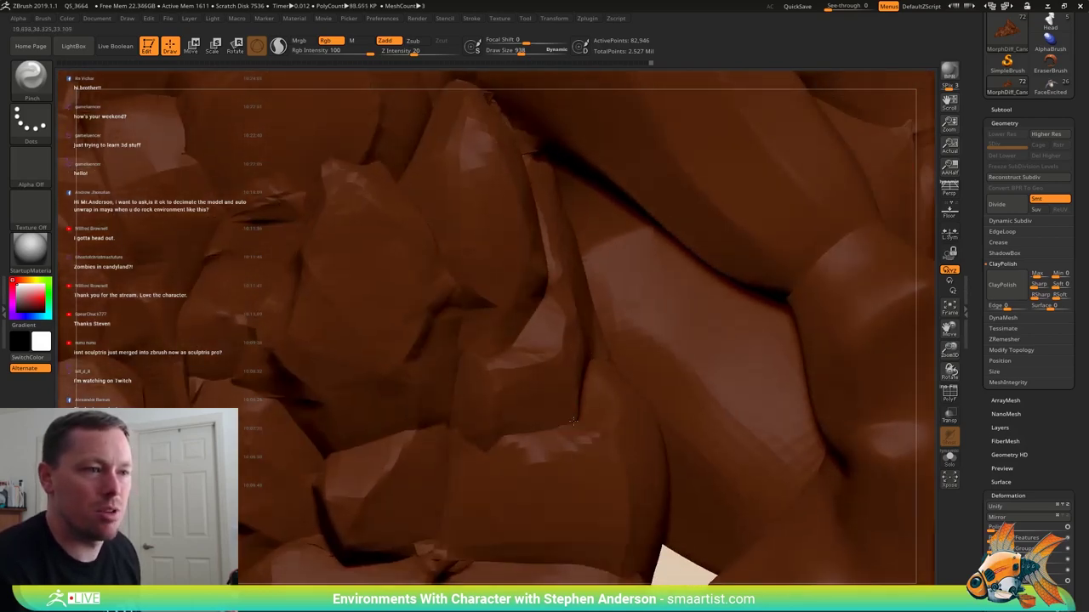
right_click_drag(511, 429, 591, 389)
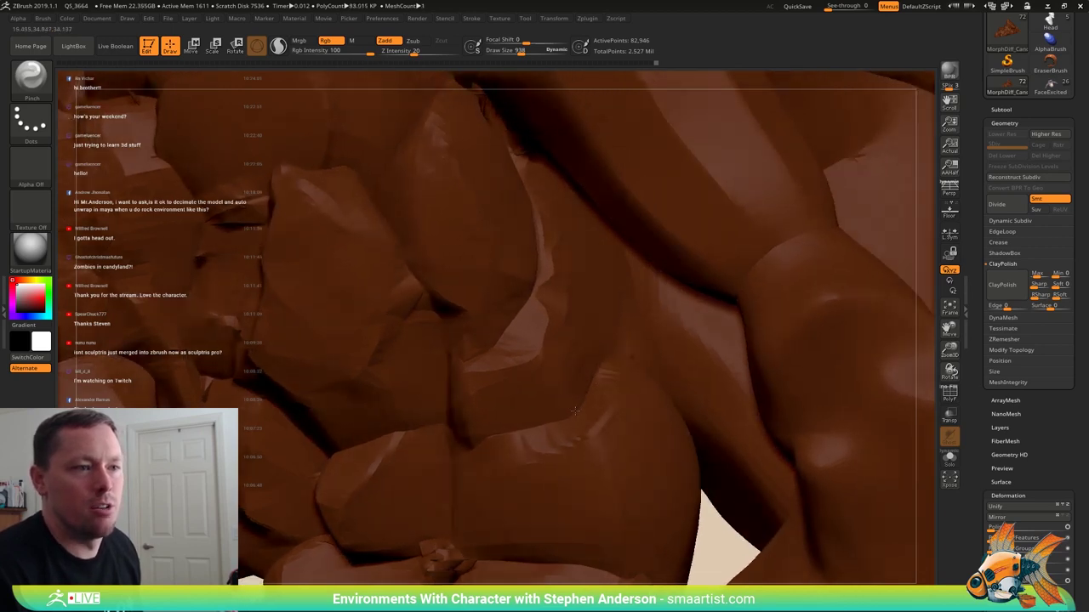
left_click_drag(594, 379, 583, 404)
right_click_drag(585, 408, 593, 436)
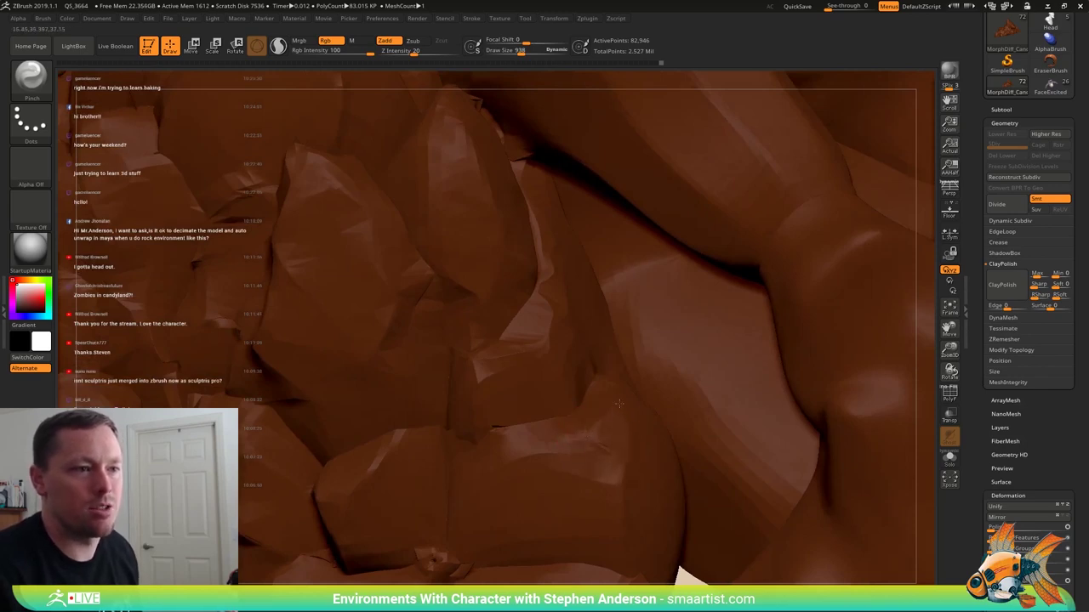
- Flatten the small rocks in the middle of the mountain with the TrimDynamic brush at a Draw Size of 4145
mouse_move(637, 462)
right_mouse_down("ctrl")
mouse_move(619, 408)
mouse_move(557, 415)
mouse_move(539, 519)
mouse_move(454, 436)
mouse_move(481, 406)
mouse_move(467, 440)
right_mouse_up("ctrl")
right_click(461, 441)
key("b")
key("t")
key("d")
key("s")
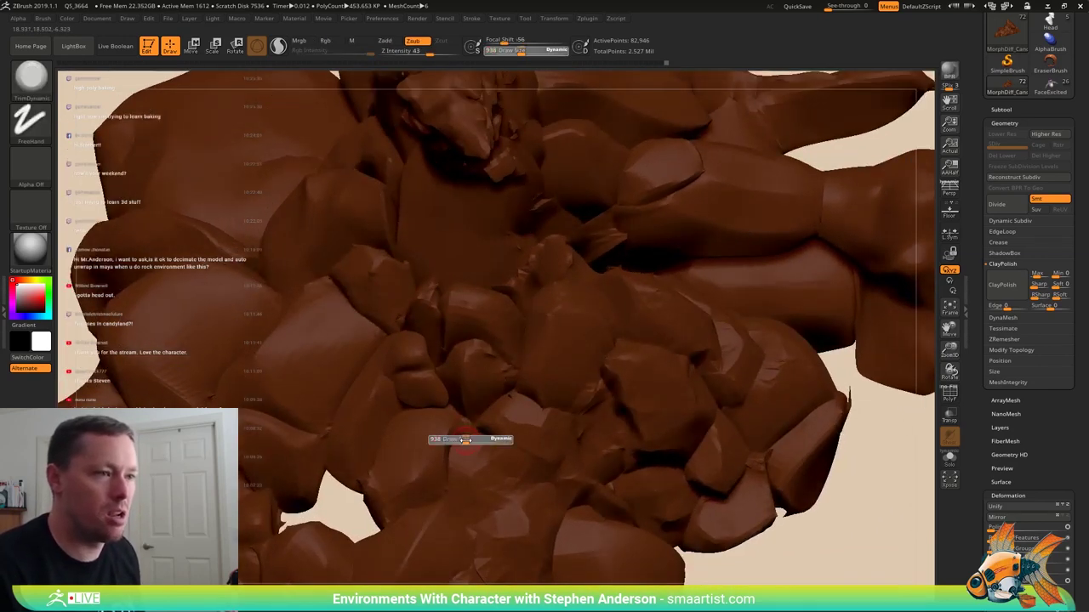
left_click_drag(501, 442, 504, 442)
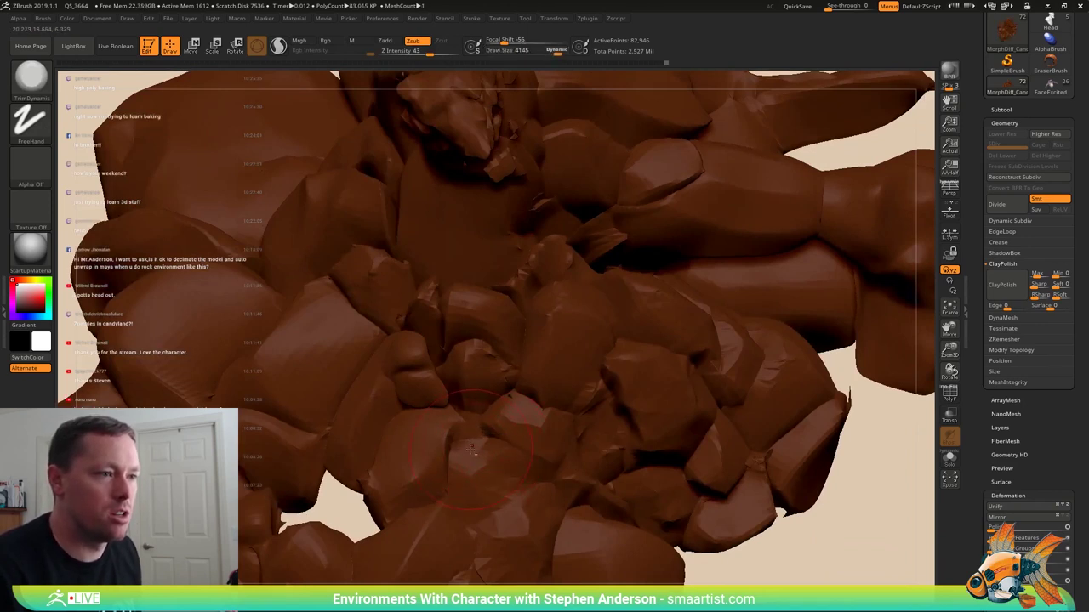
left_click_drag(470, 448, 464, 455)
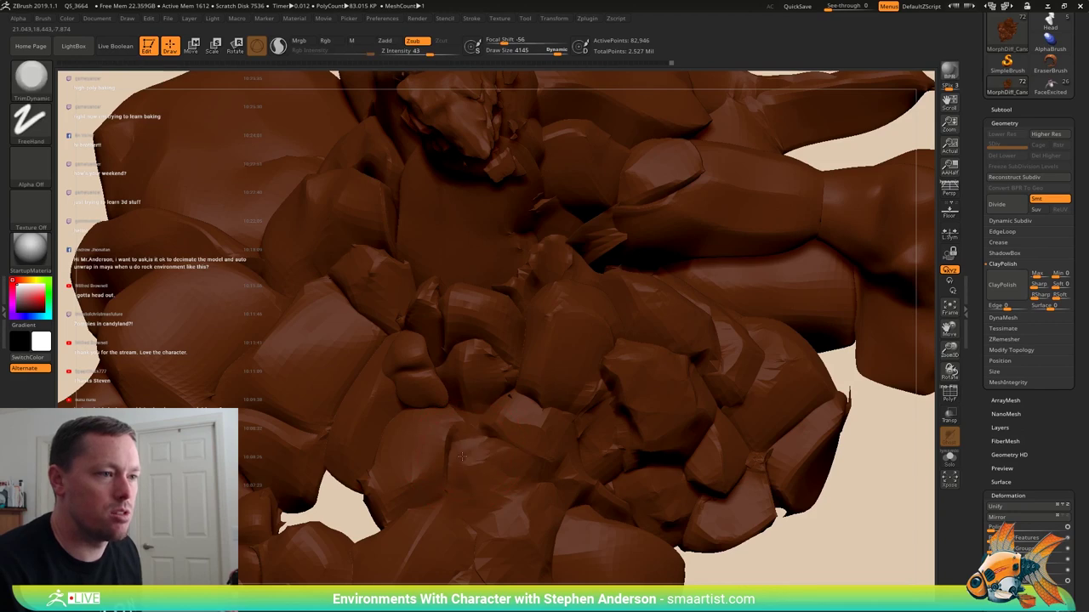
right_click_drag(466, 444, 476, 452)
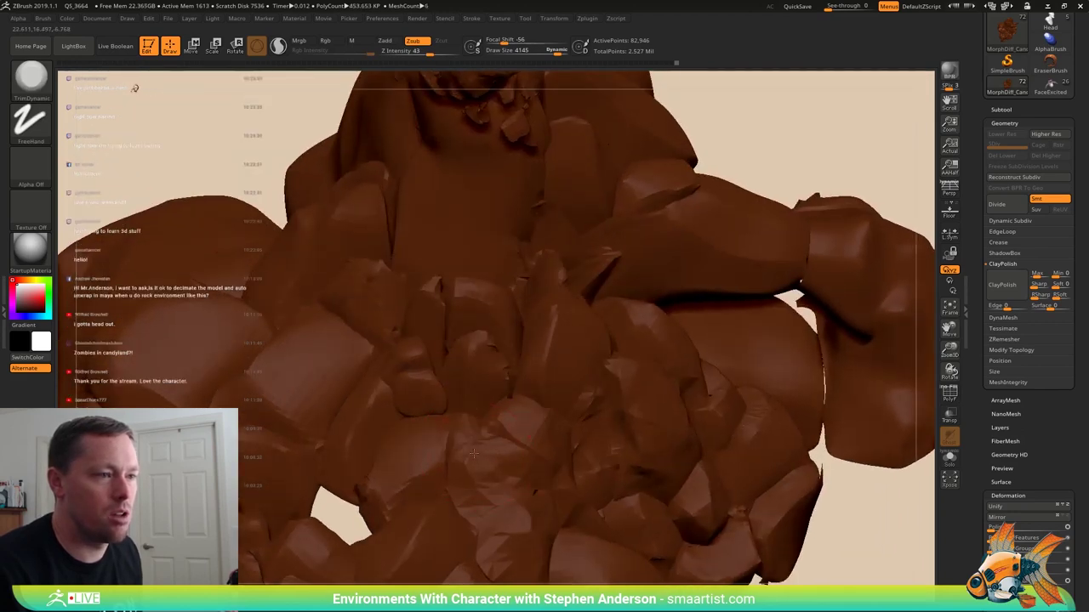
left_click_drag(475, 453, 456, 451)
mouse_move(472, 440)
right_mouse_down()
mouse_move(455, 445)
mouse_move(450, 433)
mouse_move(462, 449)
mouse_move(490, 436)
right_mouse_up()
- Mask the area where the small middle rocks meet with MaskLasso and invert the mask so only that area stays editable
key("ctrl")
key("ctrl")
key("ctrl")
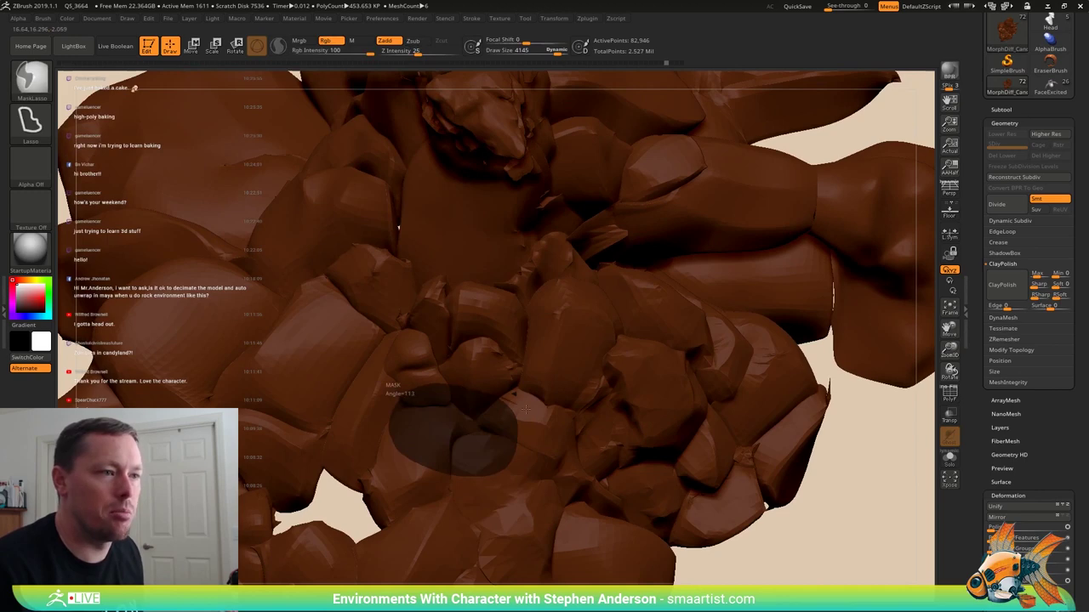
mouse_move(462, 417)
right_mouse_down()
mouse_move(462, 391)
mouse_move(486, 398)
mouse_move(477, 426)
mouse_move(510, 453)
mouse_move(442, 310)
right_mouse_up()
left_click_drag(673, 428, 685, 441, "ctrl")
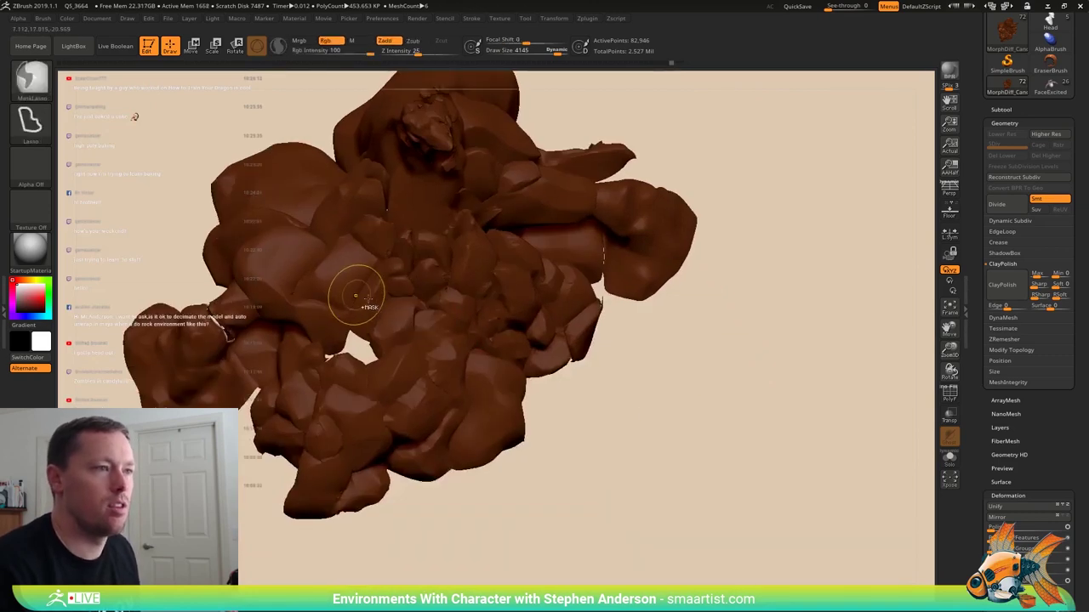
key("ctrl+z")
mouse_move(467, 372)
right_mouse_down()
mouse_move(343, 338)
mouse_move(492, 199)
mouse_move(455, 269)
mouse_move(501, 387)
right_mouse_up()
left_click(634, 437, "ctrl")
mouse_move(383, 325)
right_mouse_down()
mouse_move(351, 340)
mouse_move(382, 339)
mouse_move(438, 375)
right_mouse_up()
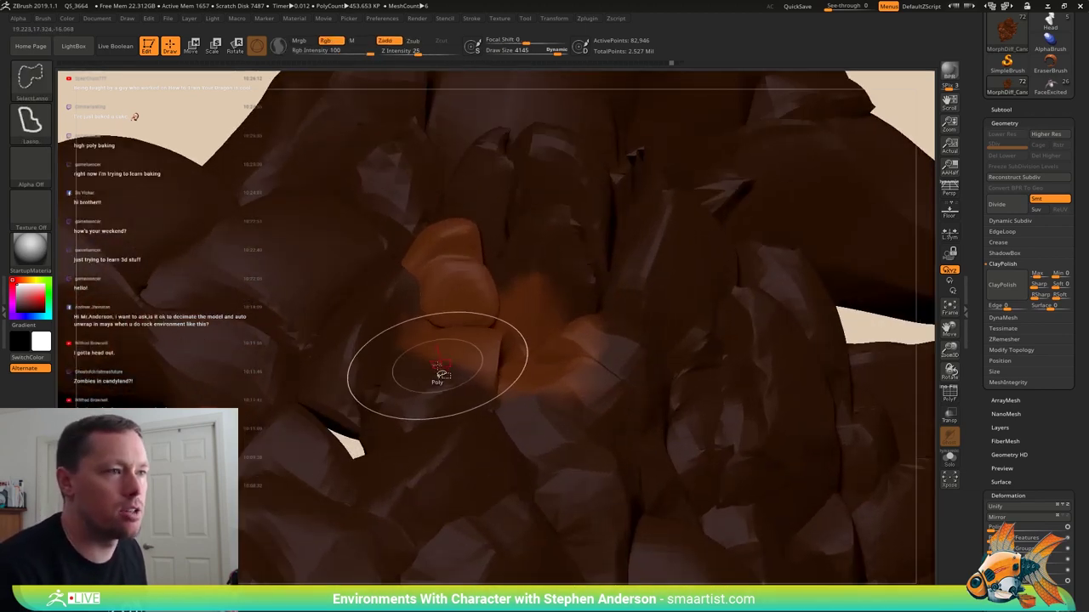
- Hide the rock pieces meeting at the unmasked area using SelectRect and invert the visibility to isolate them
left_click(439, 373, "ctrl+shift")
left_click(390, 314, "ctrl+shift")
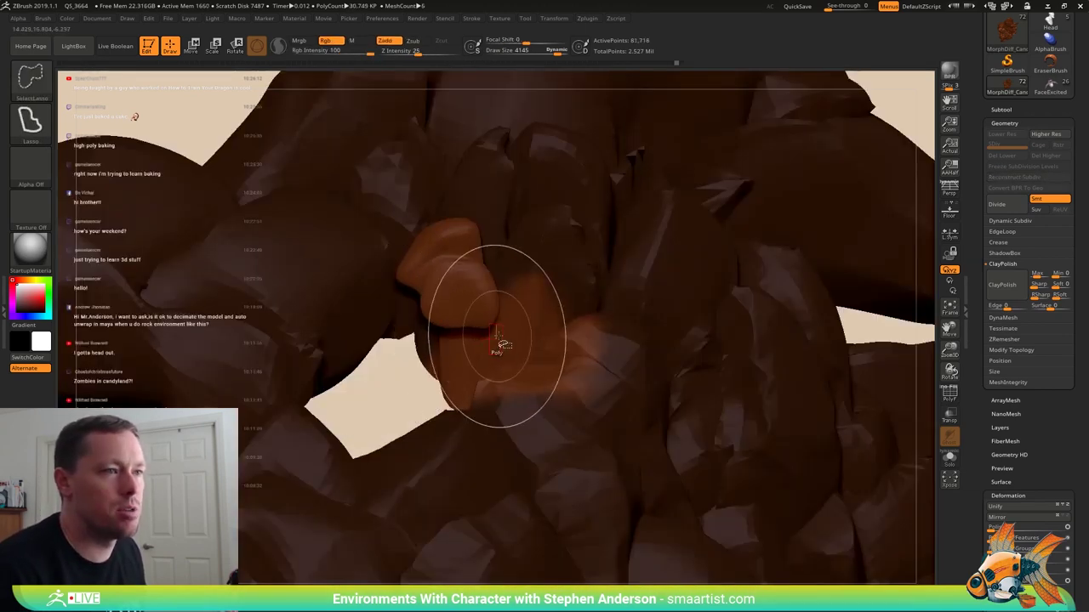
left_click(570, 369, "ctrl+shift")
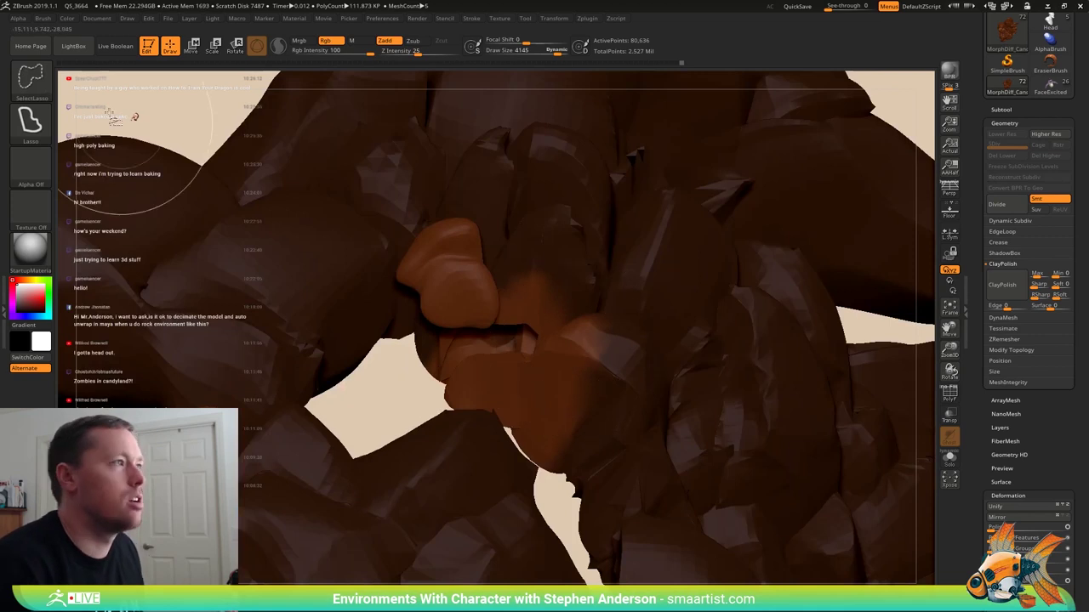
left_click(21, 85, "ctrl+shift")
left_click(148, 95)
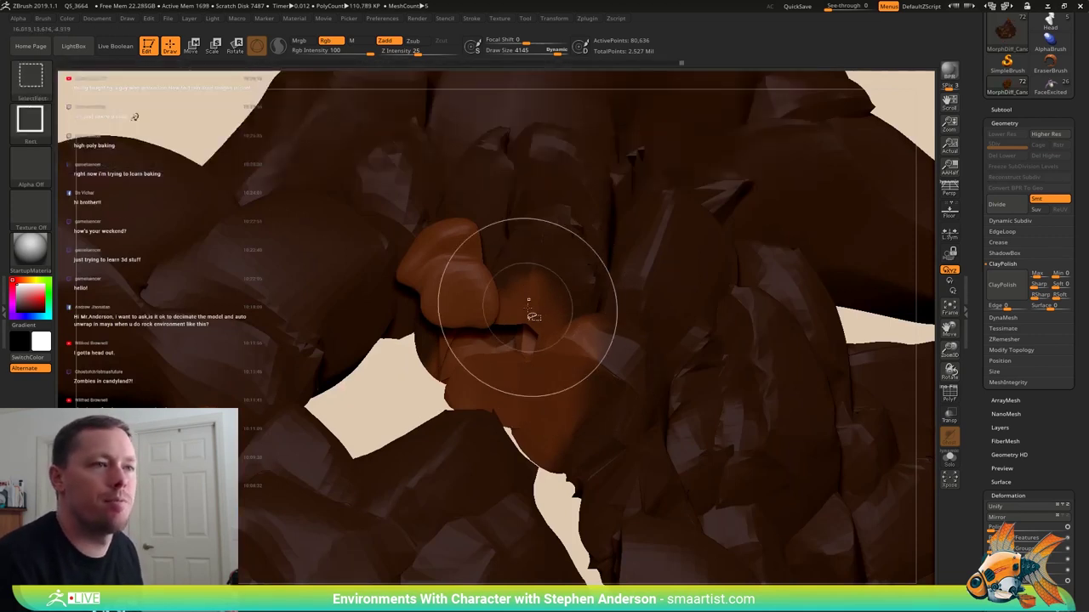
left_click(562, 340, "ctrl+alt+shift")
right_click_drag(563, 301, 534, 335)
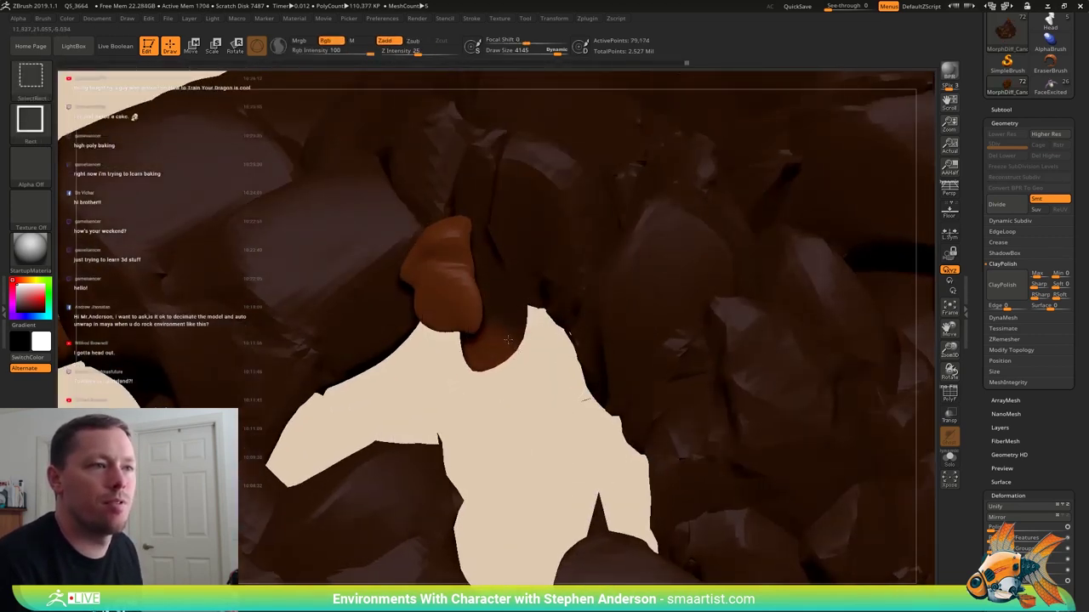
left_click(495, 354, "ctrl+shift")
left_click_drag(494, 416, 519, 438, "ctrl+shift")
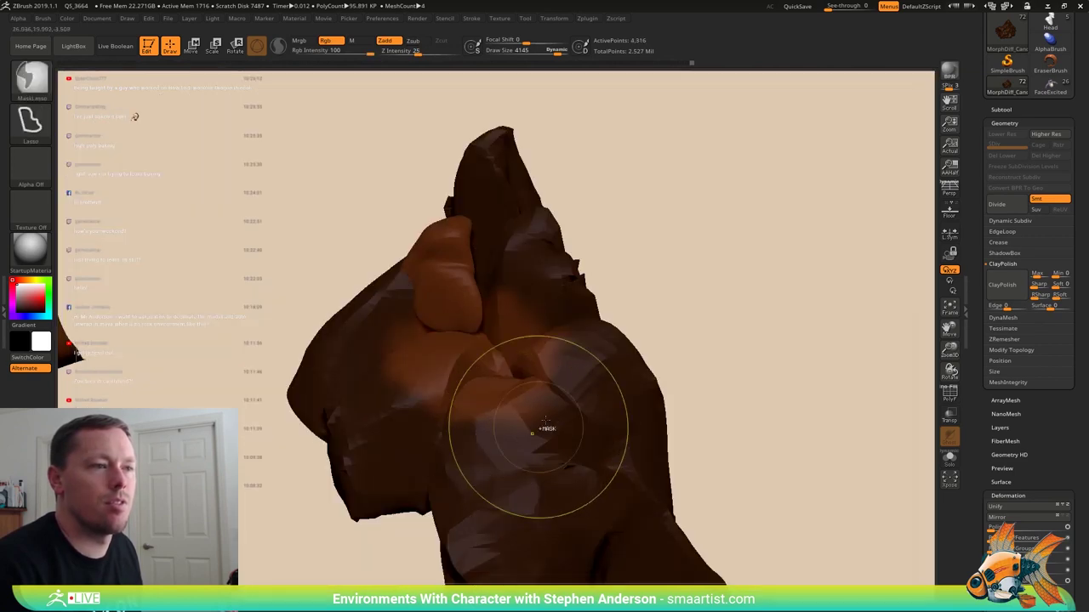
- Turn on Solo for the mountain and examine the isolated rocks from the side and front
mouse_move(692, 358)
left_mouse_down()
mouse_move(688, 331)
mouse_move(676, 330)
mouse_move(658, 364)
left_mouse_up()
left_click(949, 460)
left_click_drag(800, 374, 462, 319)
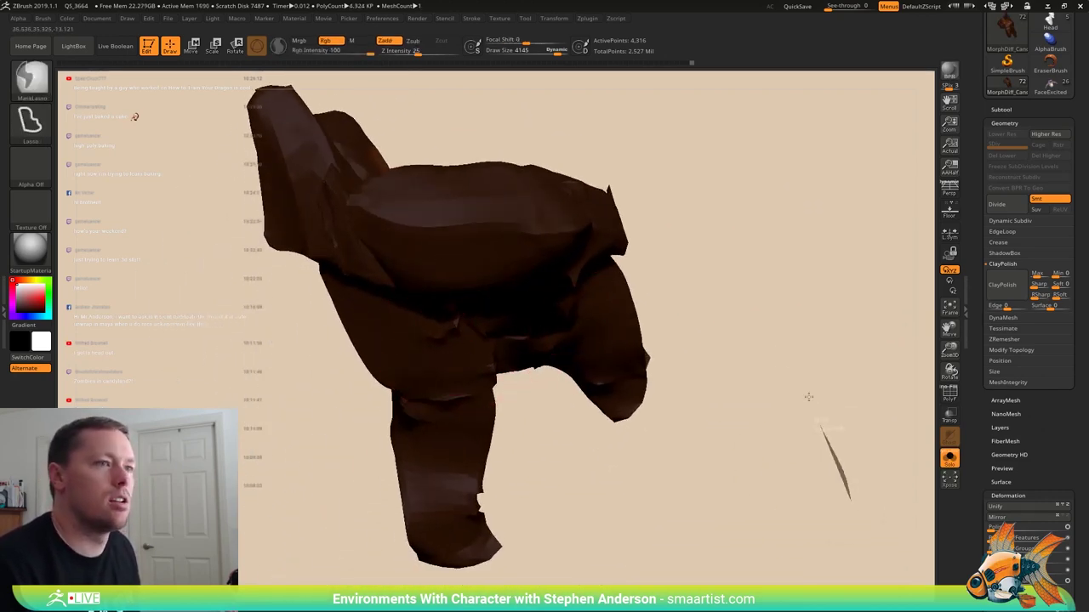
mouse_move(809, 398)
left_mouse_down("ctrl")
mouse_move(547, 242)
mouse_move(343, 462)
mouse_move(646, 532)
left_mouse_up("ctrl")
mouse_move(644, 247)
left_mouse_down()
mouse_move(567, 306)
mouse_move(565, 406)
mouse_move(559, 294)
mouse_move(555, 455)
mouse_move(561, 237)
mouse_move(532, 276)
mouse_move(515, 340)
mouse_move(533, 376)
left_mouse_up()
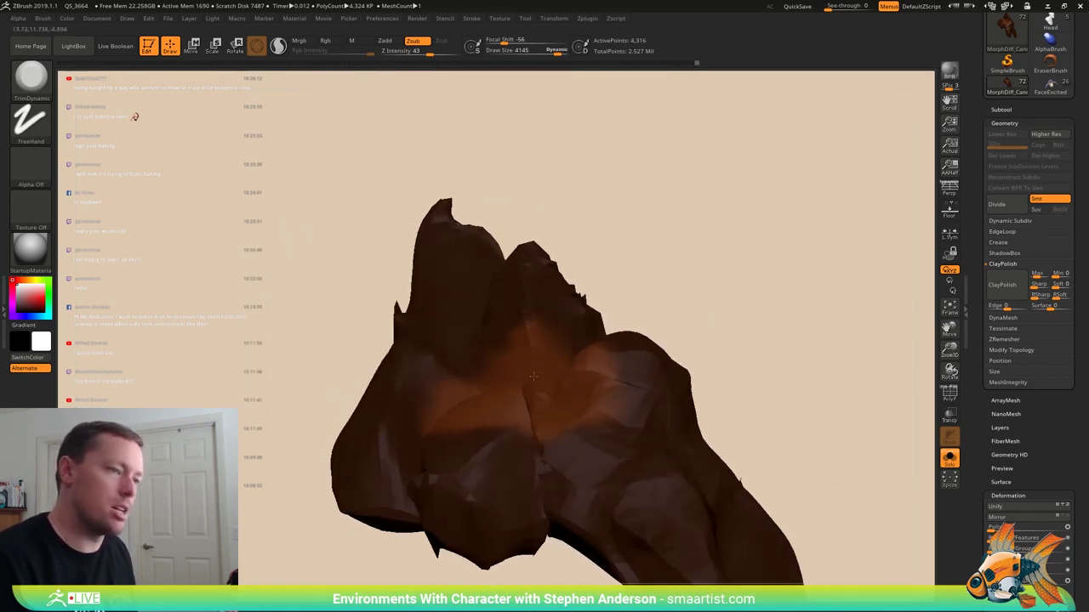
- Flatten the unmasked area where the isolated rocks meet with the transform gizmo
key("w")
left_click(519, 409)
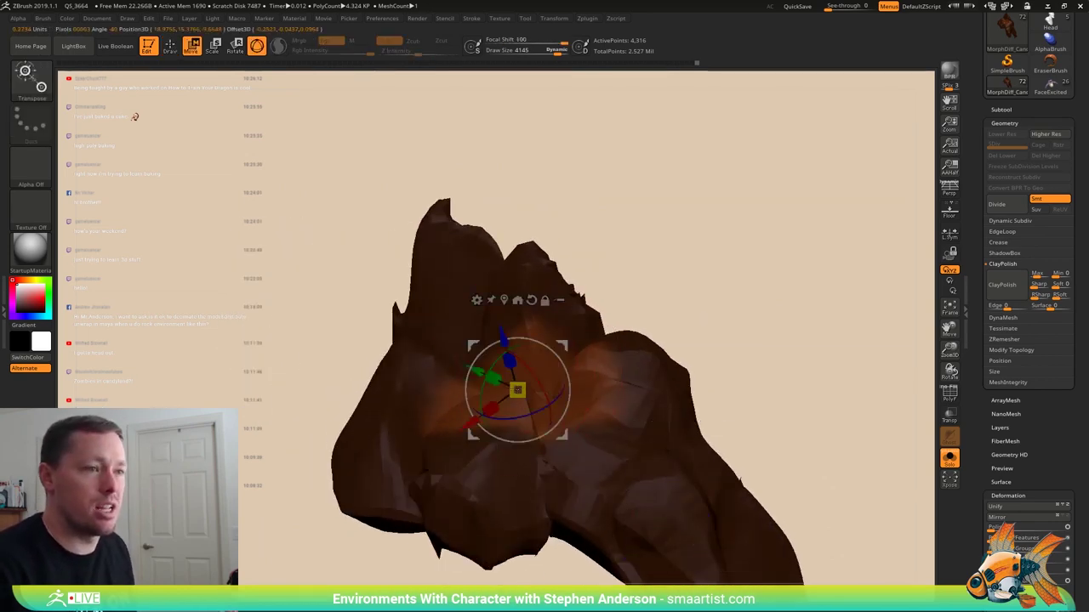
right_click_drag(570, 368, 595, 337)
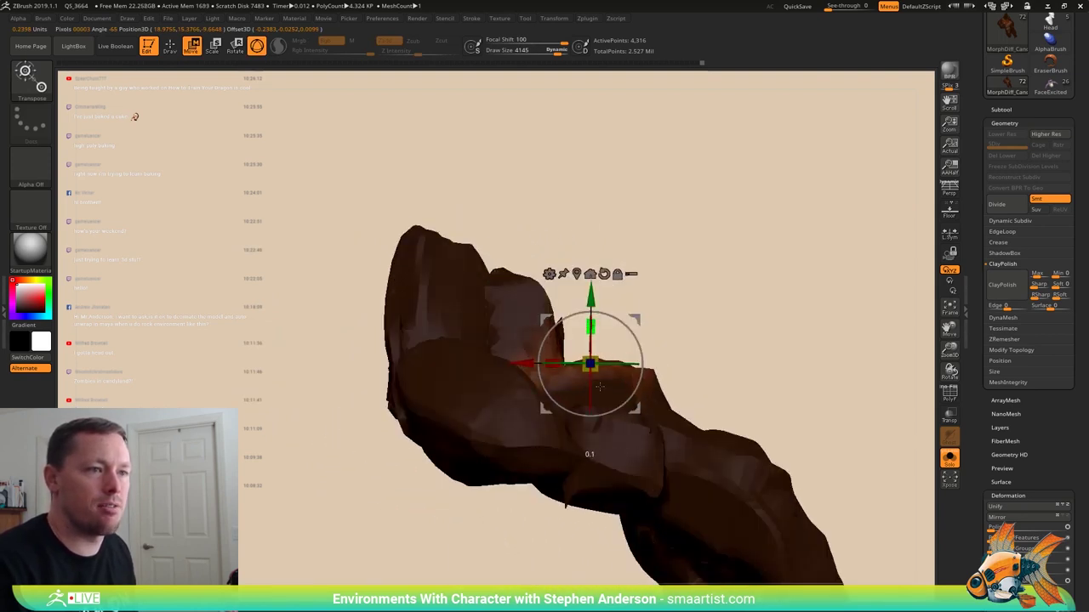
mouse_move(600, 387)
left_mouse_down()
mouse_move(651, 342)
mouse_move(680, 357)
mouse_move(663, 400)
mouse_move(571, 334)
left_mouse_up()
- Smooth the joint between the isolated rocks with the Smooth brush at a Draw Size of 3129, clearing the mask partway through
key("q")
key("s")
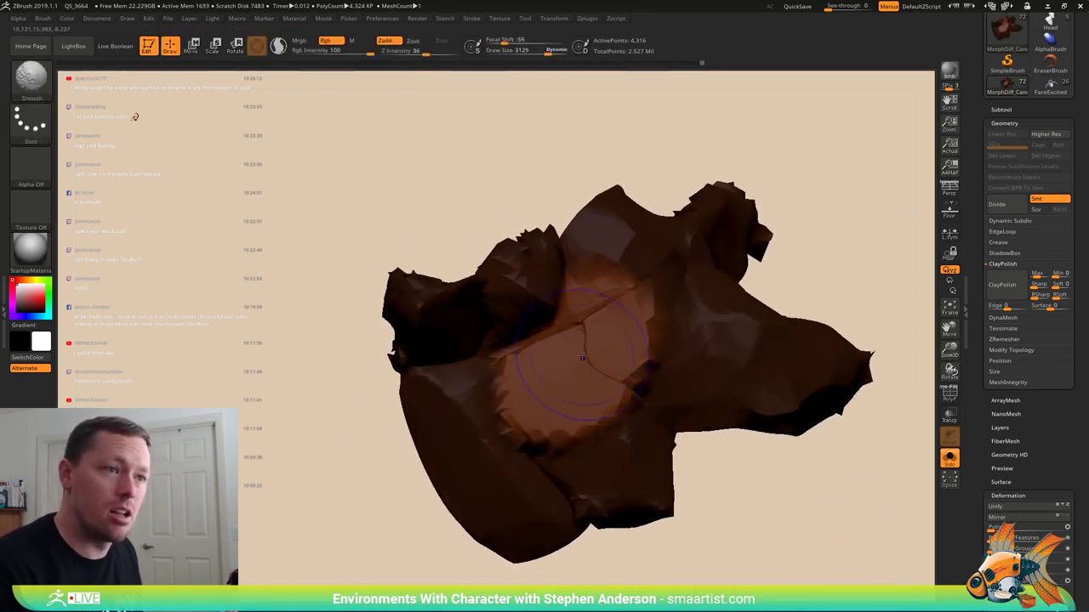
right_click_drag(587, 327, 706, 366)
left_click_drag(753, 336, 727, 373, "ctrl")
mouse_move(727, 375)
right_mouse_down()
mouse_move(749, 425)
mouse_move(684, 457)
right_mouse_up()
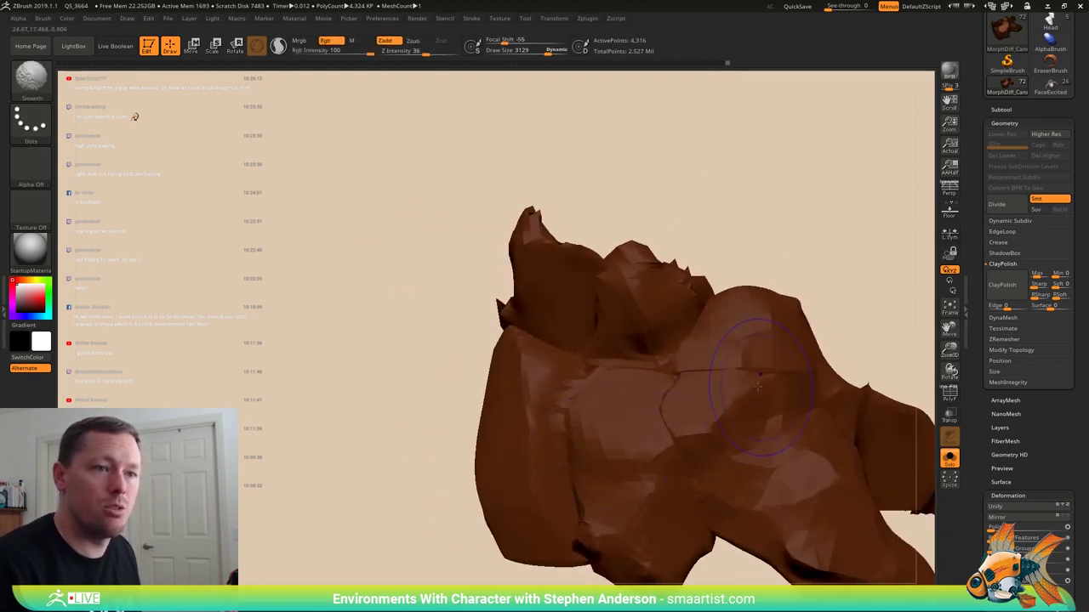
left_click_drag(758, 386, 779, 362, "shift")
- Unhide the whole mountain and check the smoothed joint among the surrounding rocks
mouse_move(744, 375)
right_mouse_down()
mouse_move(722, 379)
mouse_move(687, 333)
mouse_move(605, 285)
right_mouse_up()
right_click_drag(606, 285, 751, 266)
left_click(851, 380, "ctrl+shift")
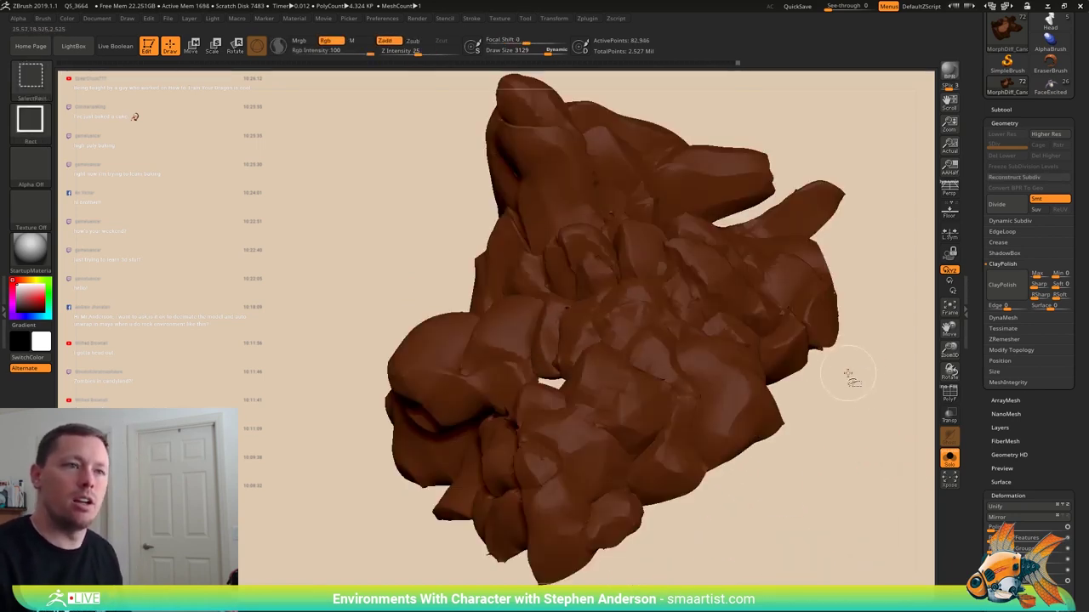
right_click_drag(681, 400, 744, 366)
mouse_move(601, 356)
right_mouse_down()
mouse_move(655, 370)
mouse_move(557, 356)
mouse_move(662, 371)
mouse_move(601, 358)
mouse_move(617, 393)
mouse_move(604, 342)
mouse_move(557, 291)
mouse_move(554, 323)
right_mouse_up()
- Switch the masking brush to MaskPen, try a mask stroke on the seam between two middle rocks, and clear the mask
left_click(32, 80, "ctrl")
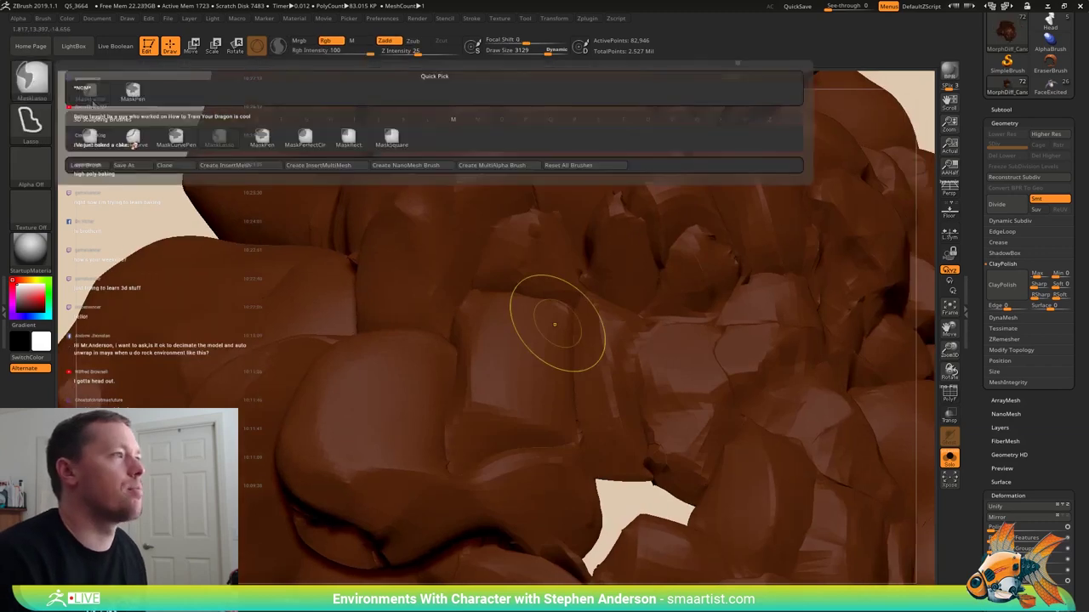
left_click(93, 100, "ctrl")
left_click(33, 80, "ctrl")
left_click(132, 93, "ctrl")
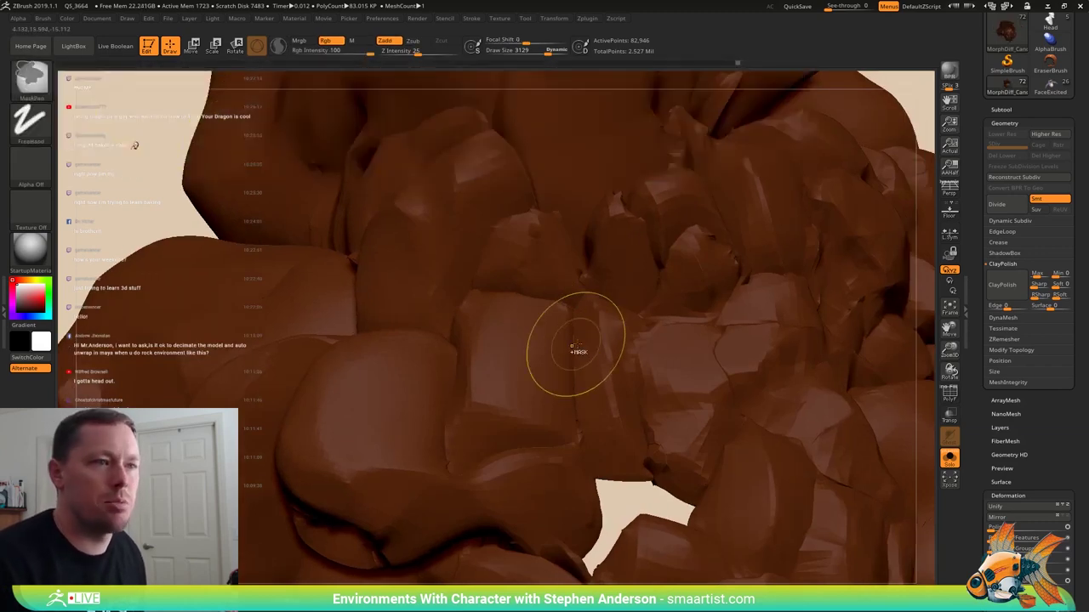
mouse_move(571, 339)
left_mouse_down("ctrl")
mouse_move(544, 358)
mouse_move(597, 395)
left_mouse_up("ctrl")
mouse_move(597, 398)
right_mouse_down()
mouse_move(578, 397)
mouse_move(603, 412)
mouse_move(425, 298)
right_mouse_up()
left_click_drag(254, 284, 286, 364, "ctrl")
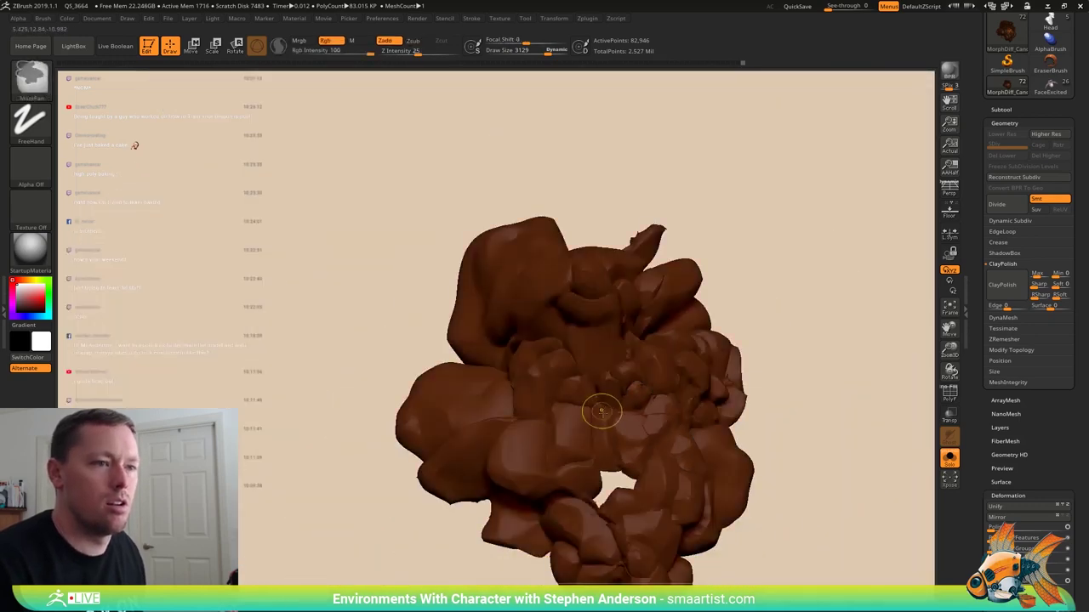
- Mask the seam between the two middle rocks and invert the mask so only that area stays editable
right_click_drag(601, 412, 606, 455, "ctrl")
mouse_move(600, 410)
left_mouse_down("ctrl")
mouse_move(593, 463)
mouse_move(567, 432)
mouse_move(598, 425)
mouse_move(610, 485)
left_mouse_up("ctrl")
mouse_move(609, 486)
right_mouse_down("ctrl")
mouse_move(681, 394)
mouse_move(614, 256)
mouse_move(770, 307)
right_mouse_up("ctrl")
left_click_drag(817, 290, 510, 302)
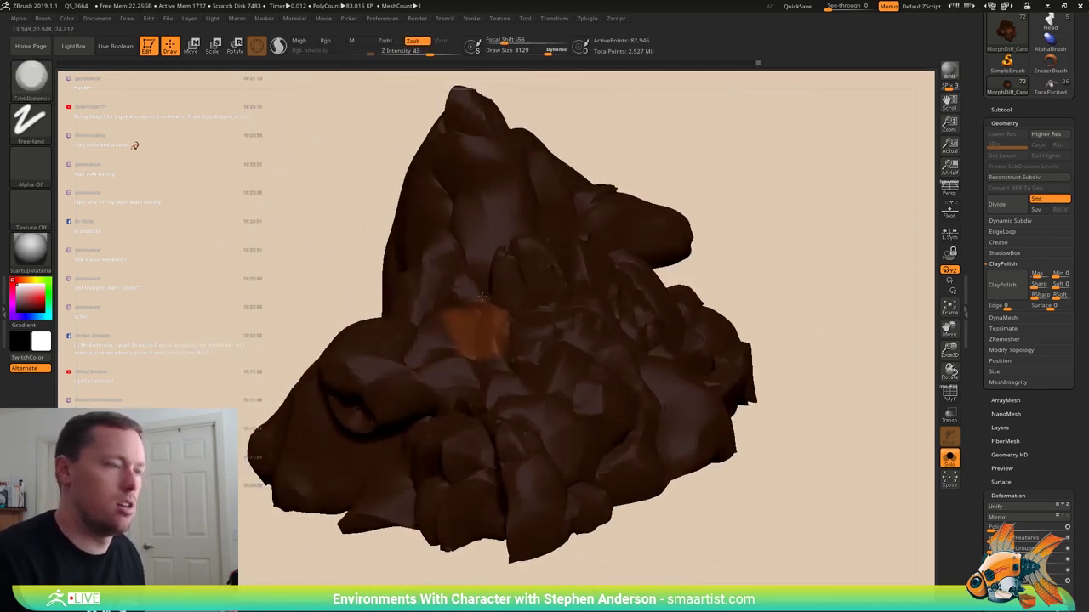
key("w")
right_click_drag(491, 301, 497, 267)
left_click(587, 227)
left_click(494, 305)
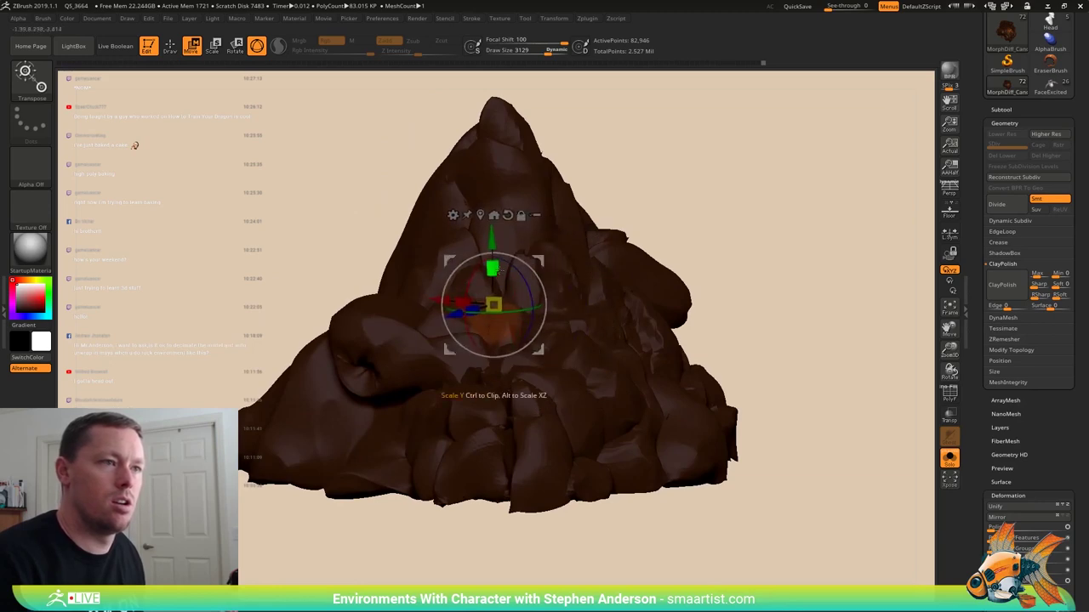
key("q")
- Reshape the unmasked seam between the middle rocks with the Move brush, setting its Draw Size to 2832
mouse_move(516, 303)
right_mouse_down()
mouse_move(490, 352)
mouse_move(475, 363)
mouse_move(464, 349)
mouse_move(475, 358)
right_mouse_up()
key("b")
key("m")
key("v")
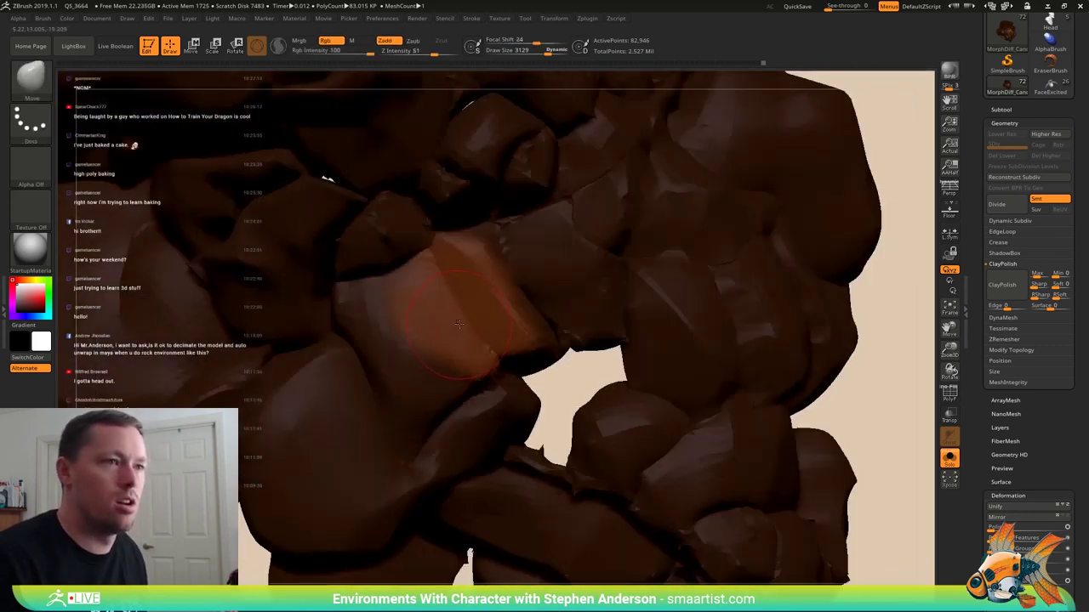
key("s")
left_click_drag(405, 336, 400, 336)
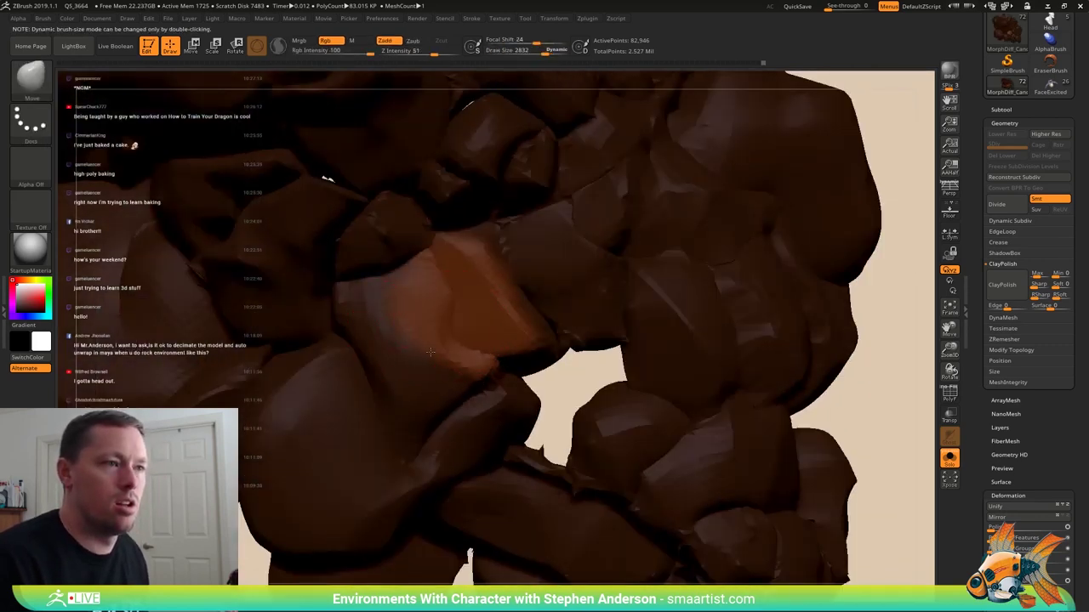
- Switch to the Pinch brush and sharpen the unmasked rock edge at a Draw Size of 999
key("b")
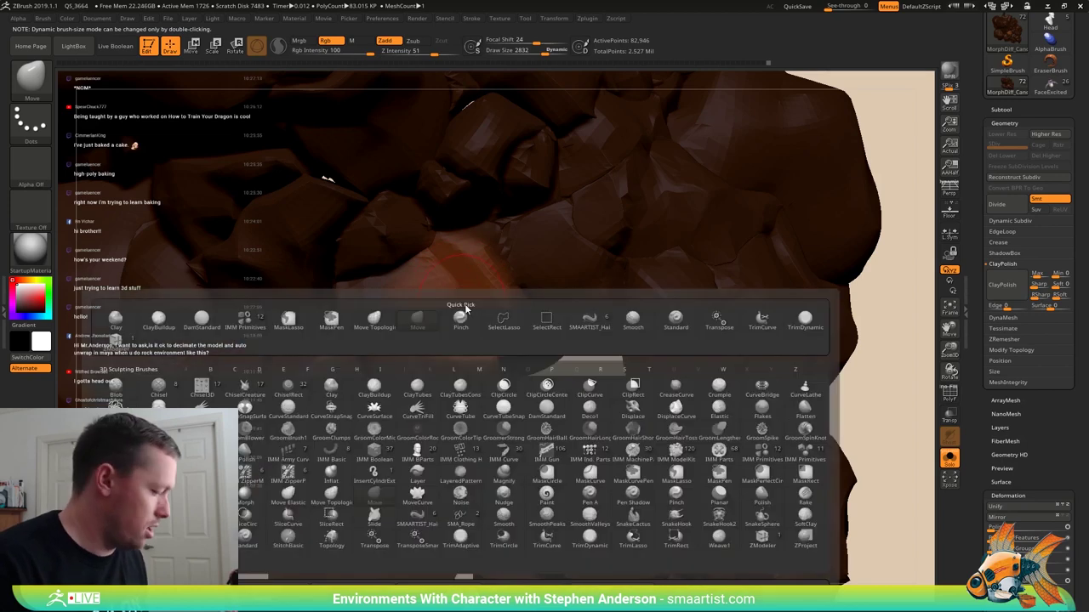
key("p")
key("i")
key("s")
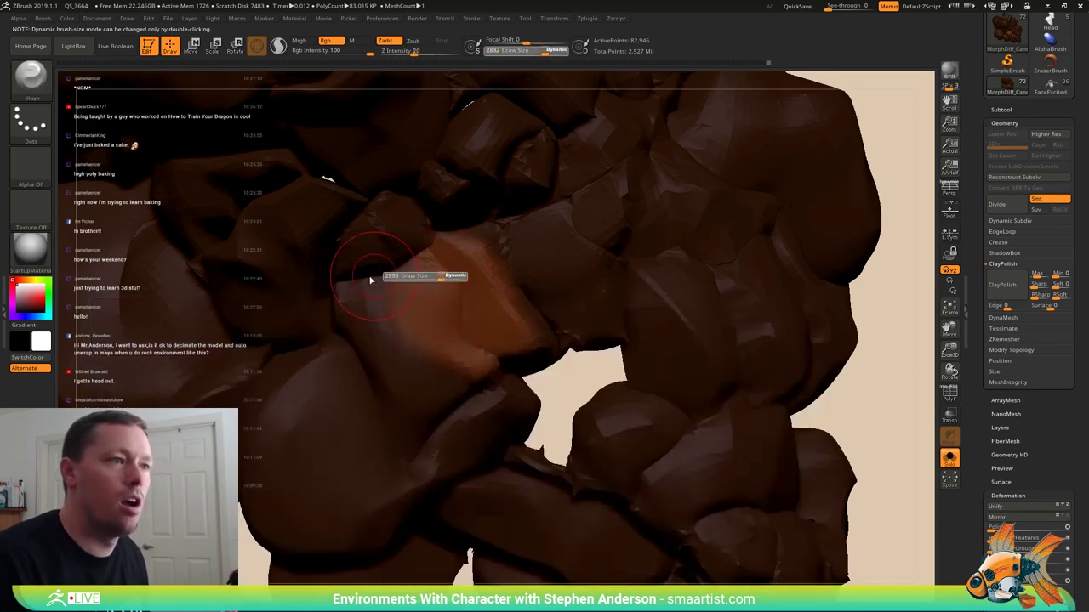
key("s")
left_click_drag(448, 274, 426, 273)
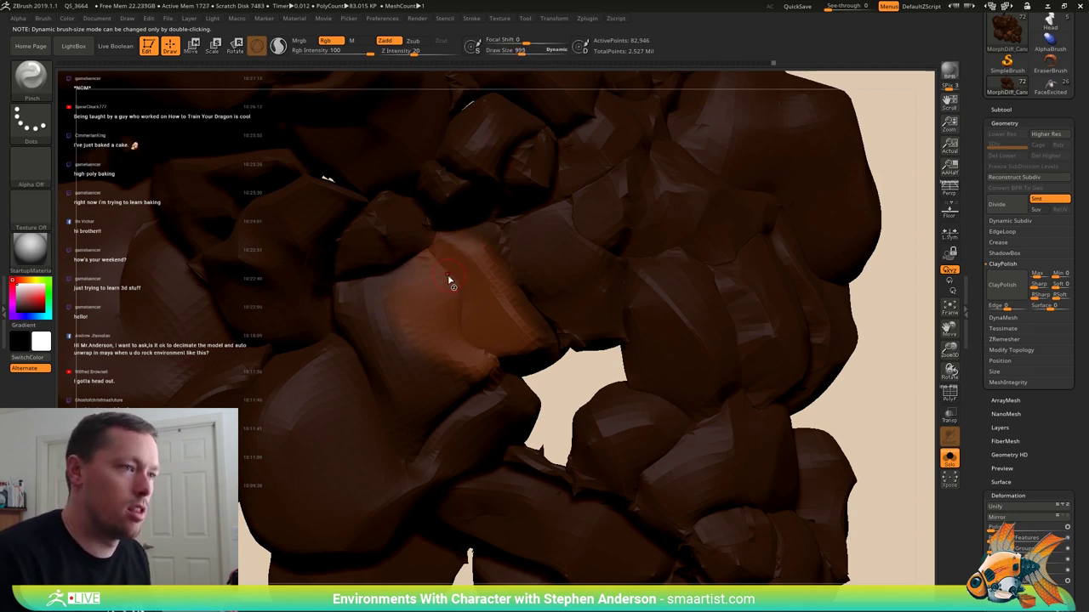
- Refine the unmasked seam with the Pinch brush at Draw Sizes of 1609 and 1322, softening it with Smooth
key("space")
left_click_drag(457, 276, 441, 274)
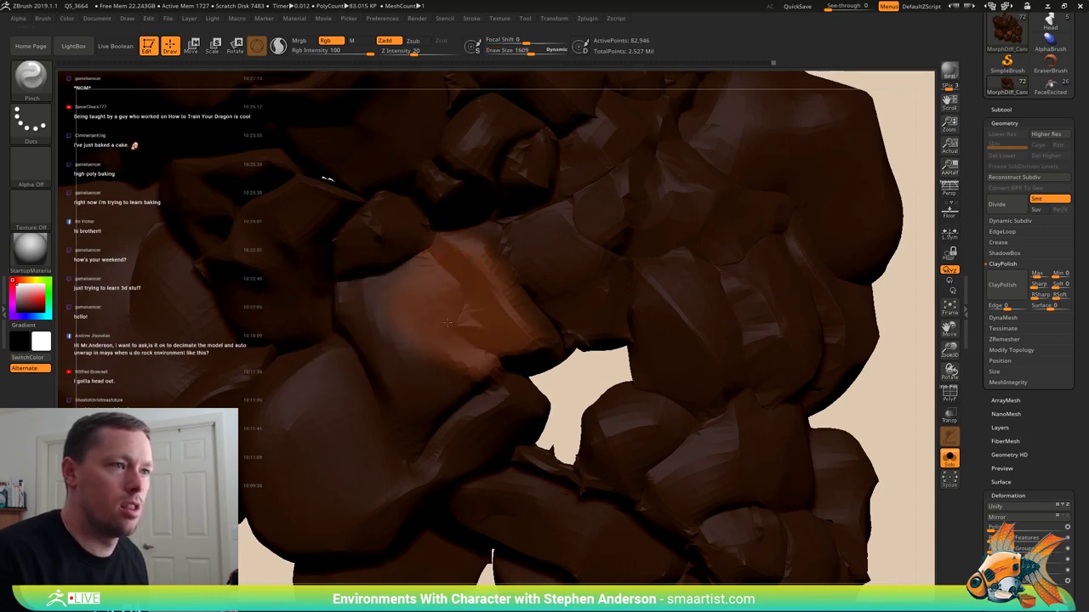
key("s")
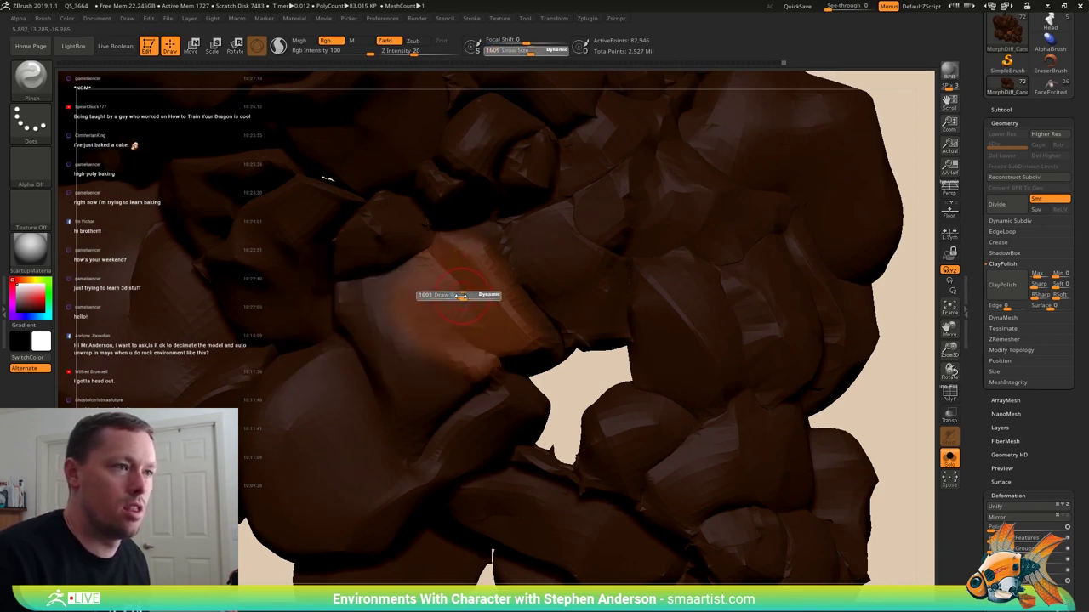
left_click_drag(375, 305, 364, 305)
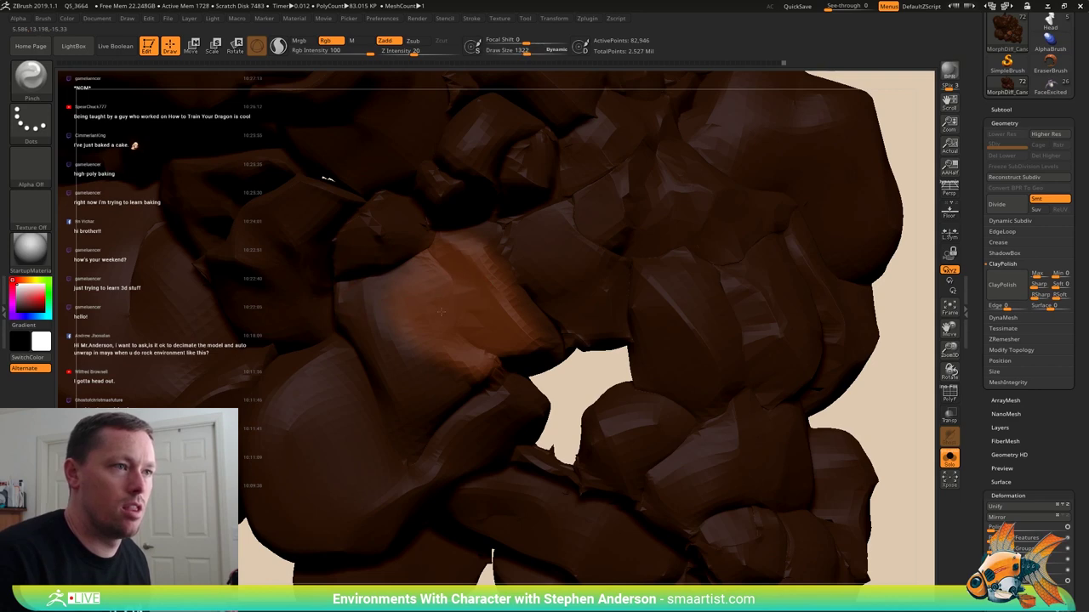
right_click_drag(491, 300, 488, 351)
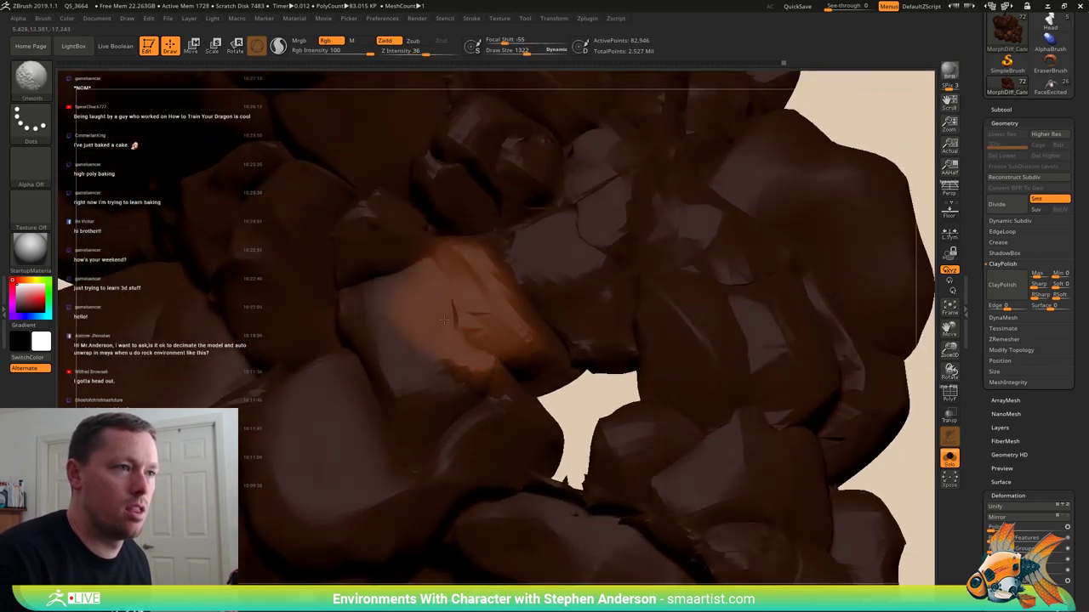
mouse_move(485, 311)
right_mouse_down("ctrl")
mouse_move(481, 289)
mouse_move(483, 304)
right_mouse_up("ctrl")
mouse_move(483, 304)
right_mouse_down()
mouse_move(514, 306)
mouse_move(493, 292)
mouse_move(504, 330)
mouse_move(459, 368)
right_mouse_up()
- Adjust the unmasked rock with the Move Topological brush, setting its Draw Size to 4926
key("b")
key("m")
key("v")
key("b")
key("m")
key("t")
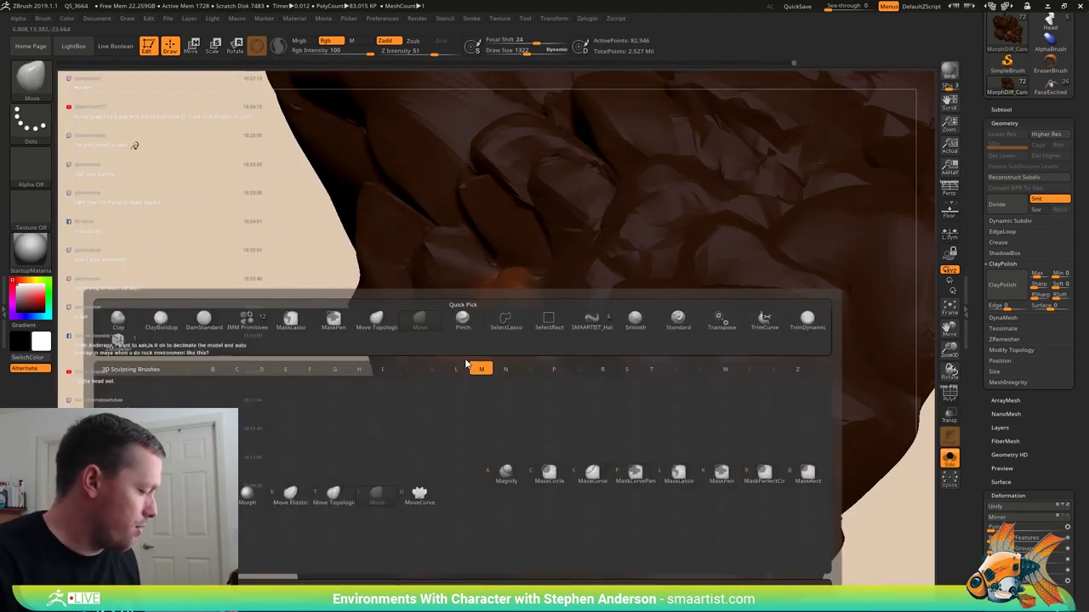
left_click_drag(459, 363, 505, 358)
key("s")
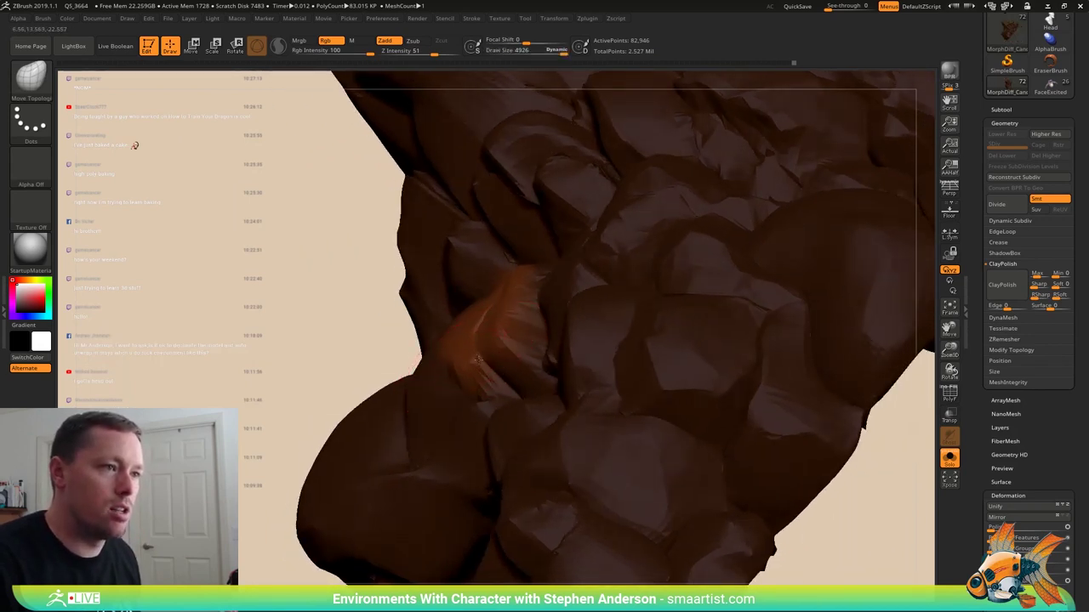
- Isolate the partly unmasked rock's polygroup and display its polyframe to examine the topology along the ridge
mouse_move(474, 357)
right_mouse_down()
mouse_move(537, 335)
mouse_move(456, 371)
right_mouse_up()
left_click(456, 371, "ctrl+shift")
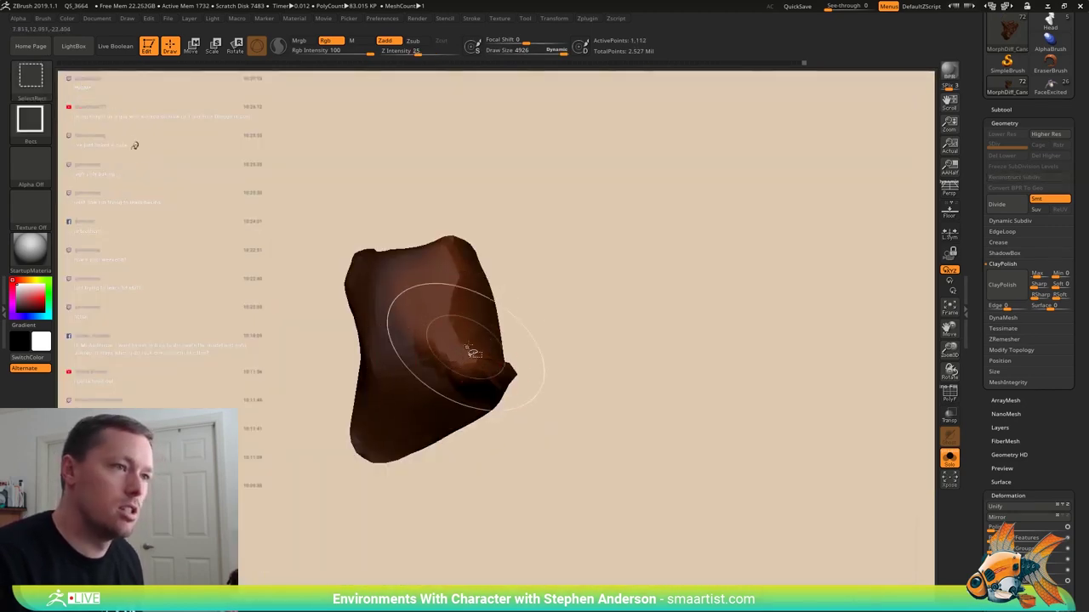
key("shift+f")
right_click_drag(468, 349, 459, 347)
right_click_drag(460, 347, 467, 363, "ctrl")
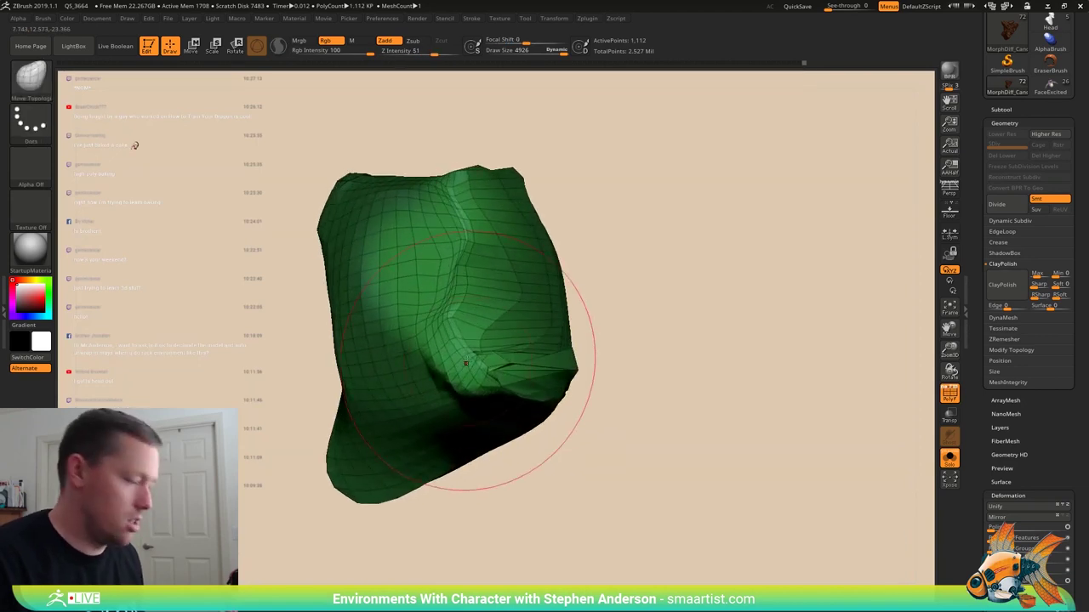
- Hide the polyframe and sharpen the isolated rock's ridge with the Pinch brush at a Draw Size of 906
key("b")
key("p")
key("i")
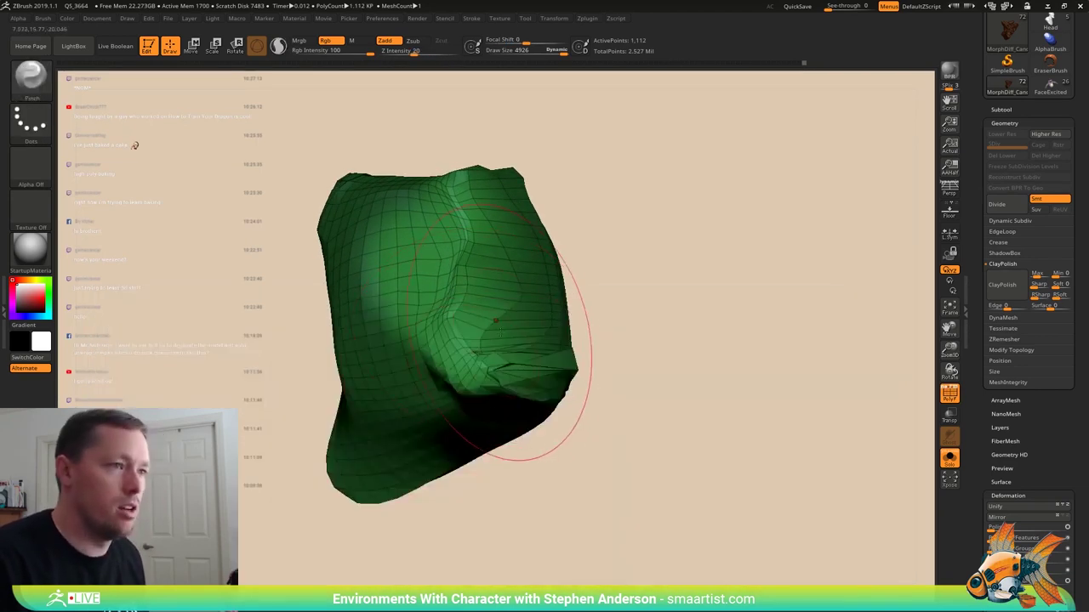
key("shift+f")
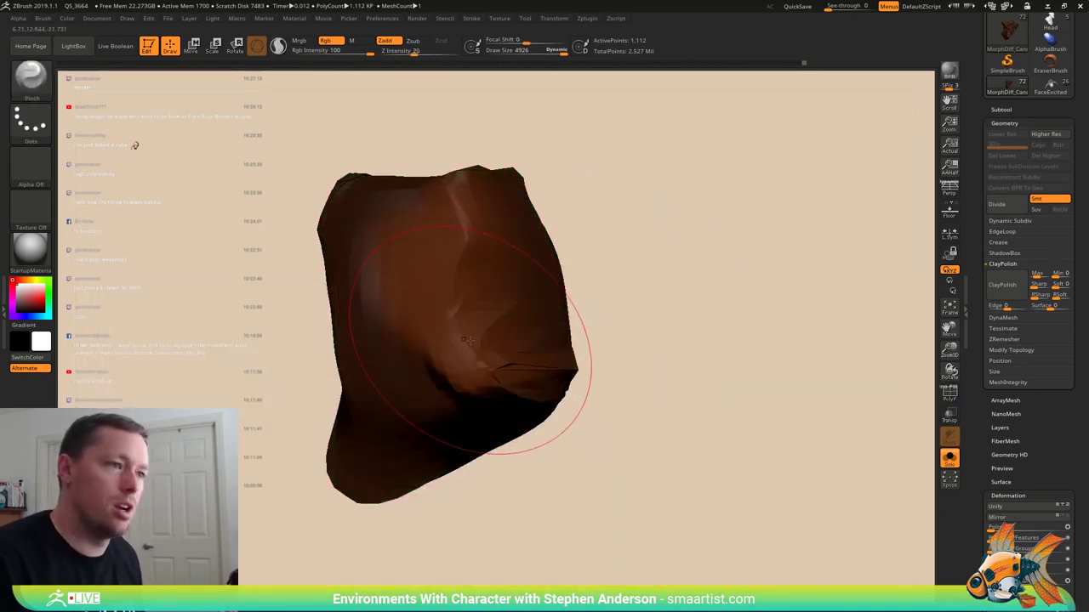
key("s")
left_click_drag(471, 345, 424, 349)
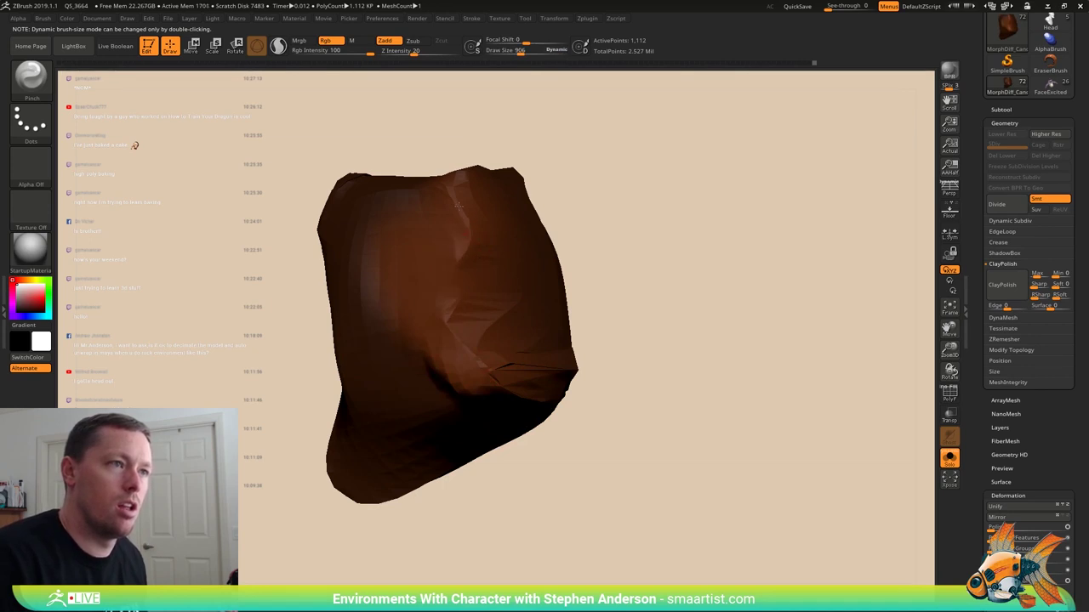
- Clear the mask on the isolated rock and unhide the whole mountain
right_click_drag(487, 267, 539, 235)
left_click_drag(677, 316, 698, 333, "ctrl")
left_click(693, 349, "ctrl+shift")
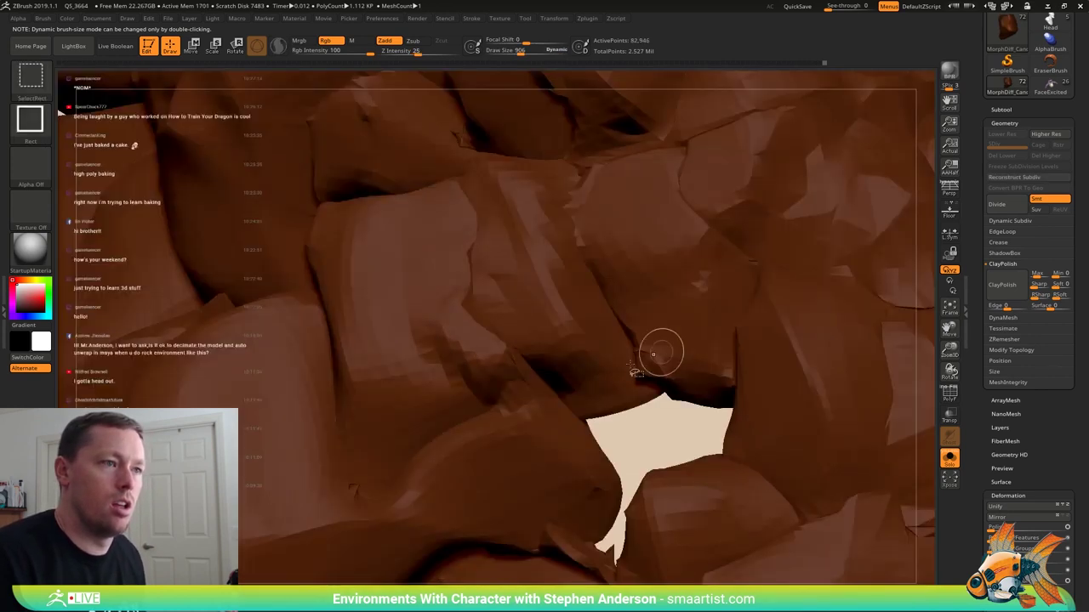
- Sharpen the edges of the middle rocks around the seam with the Pinch brush, undoing the last two strokes partway through
right_click_drag(437, 330, 493, 359)
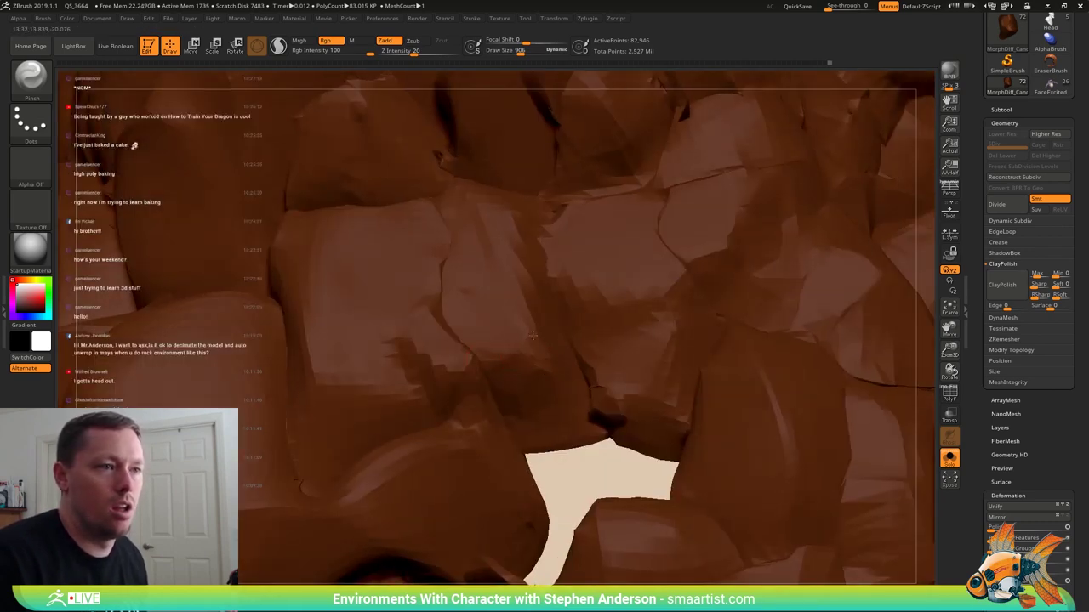
right_click_drag(476, 335, 555, 341)
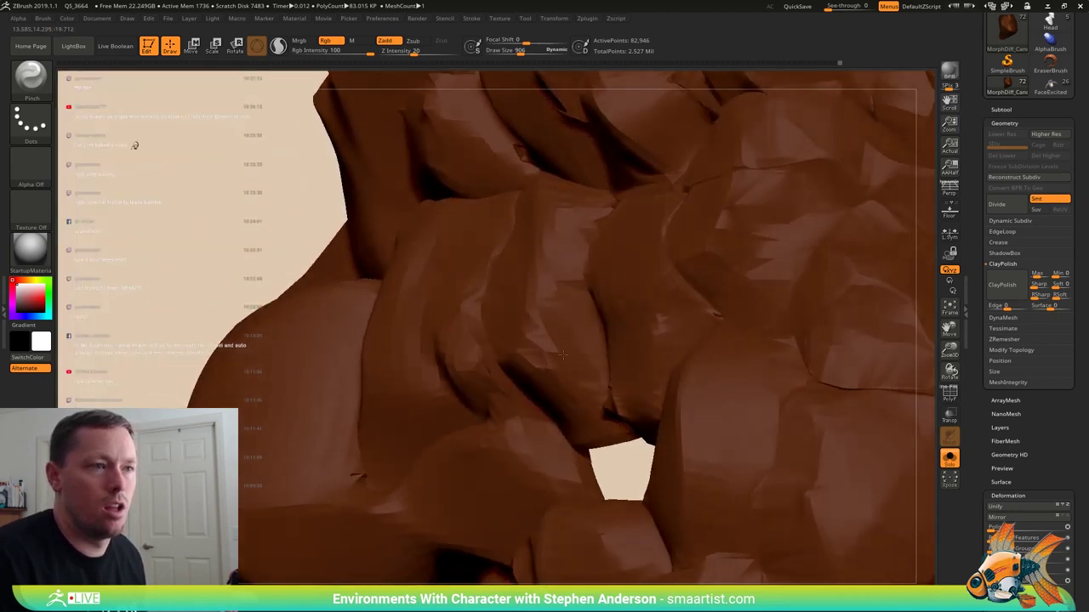
key("ctrl+z")
key("ctrl+z")
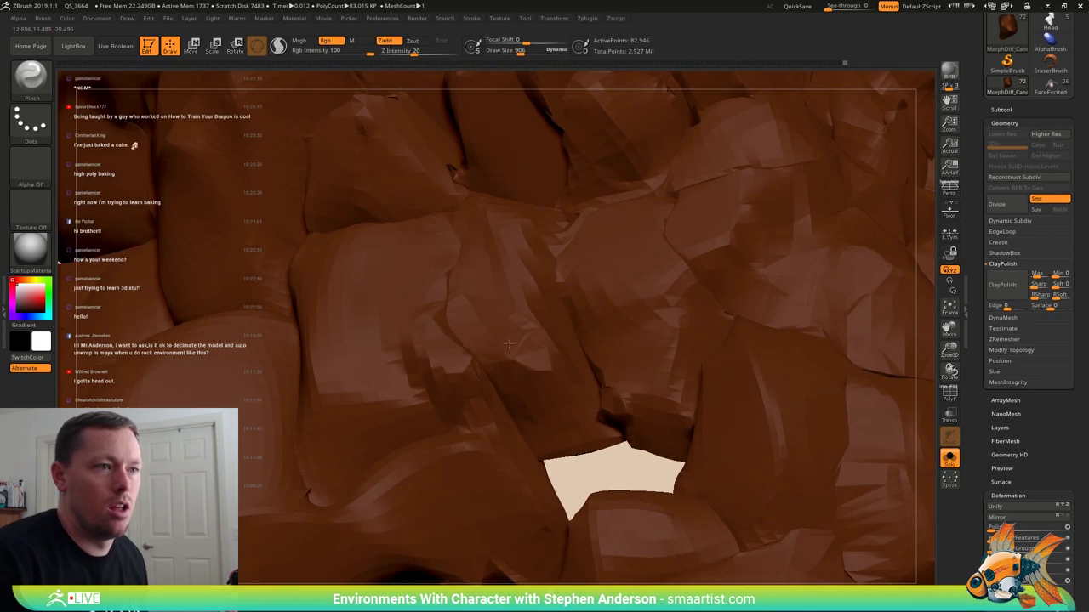
right_click_drag(542, 338, 525, 304)
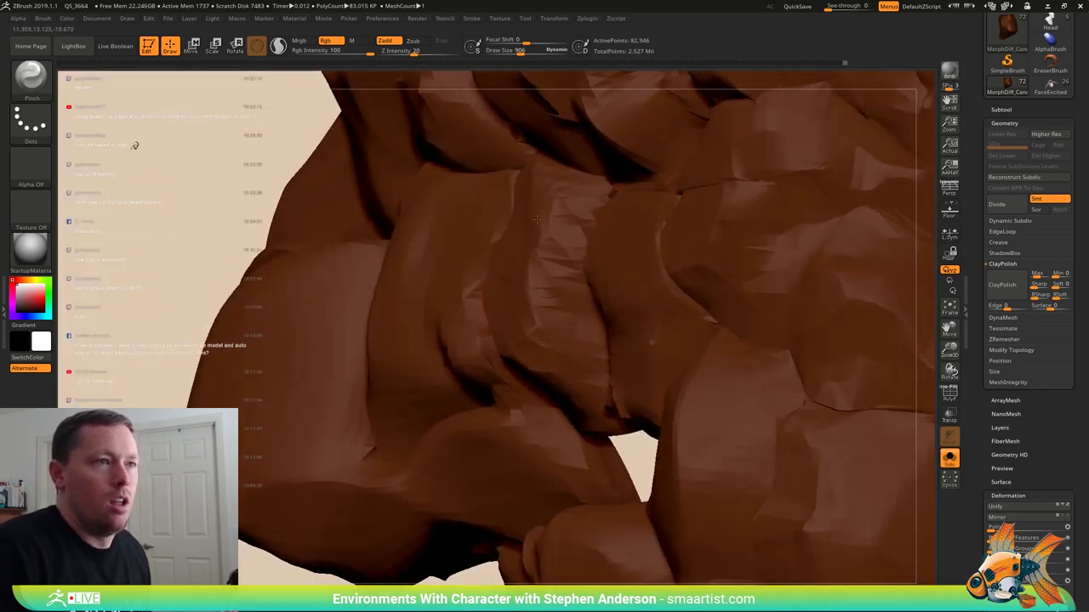
right_click_drag(547, 215, 557, 250)
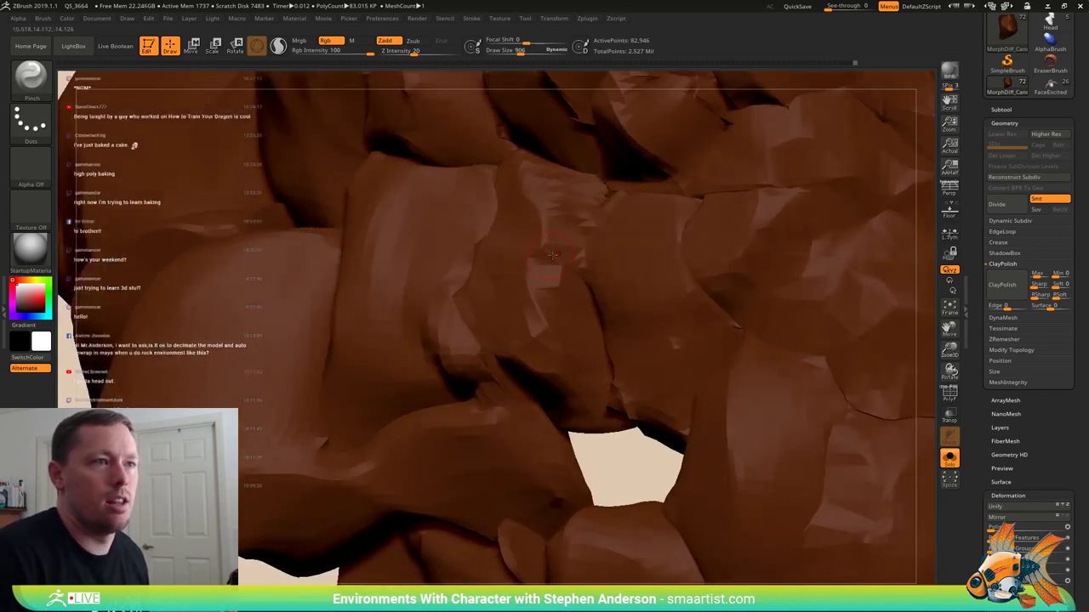
mouse_move(552, 255)
right_mouse_down()
mouse_move(561, 191)
mouse_move(581, 263)
mouse_move(548, 256)
mouse_move(521, 277)
mouse_move(573, 352)
mouse_move(558, 342)
mouse_move(576, 326)
mouse_move(563, 372)
mouse_move(571, 364)
right_mouse_up()
- Display the polyframe over the mountain and examine the wireframe and polygroups of the neighbouring rocks
key("shift+f")
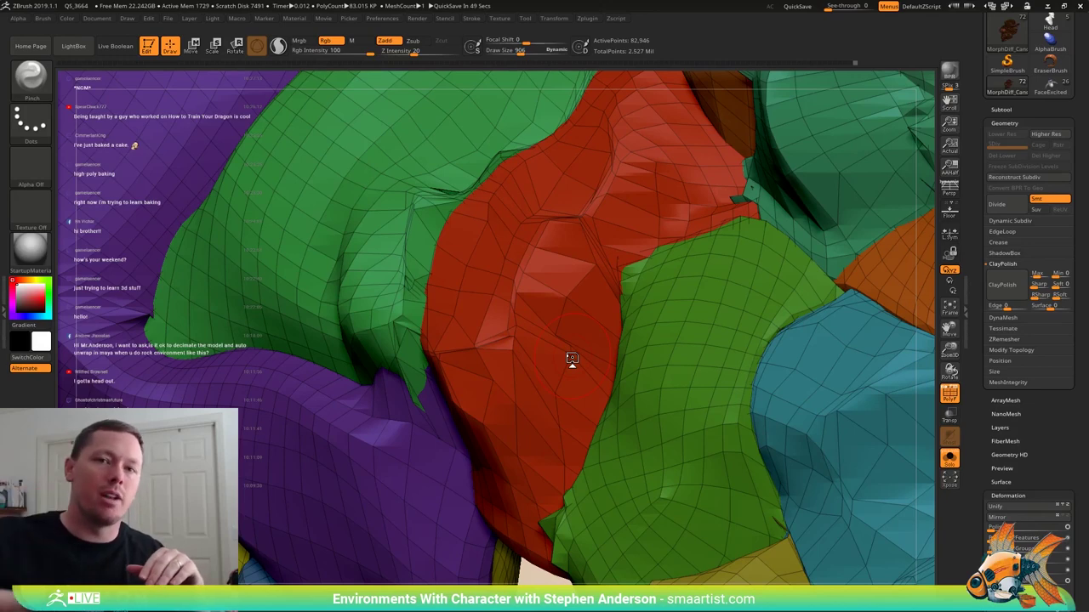
key("shift+f")
mouse_move(573, 387)
right_mouse_down("ctrl")
mouse_move(563, 321)
mouse_move(609, 355)
mouse_move(600, 313)
right_mouse_up("ctrl")
key("shift")
key("shift+f")
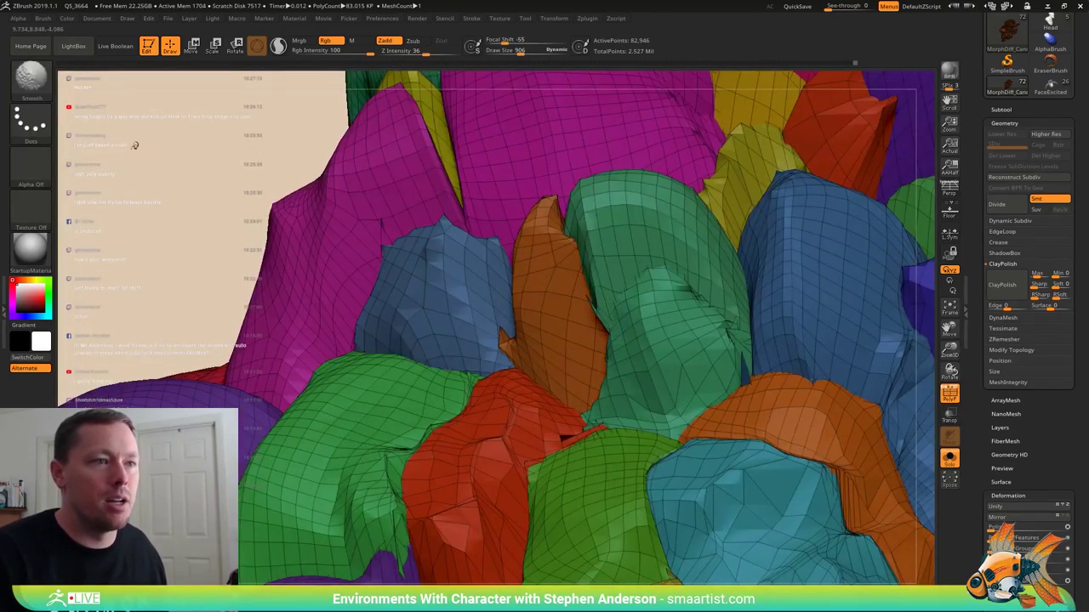
left_click_drag(199, 129, 202, 177, "ctrl")
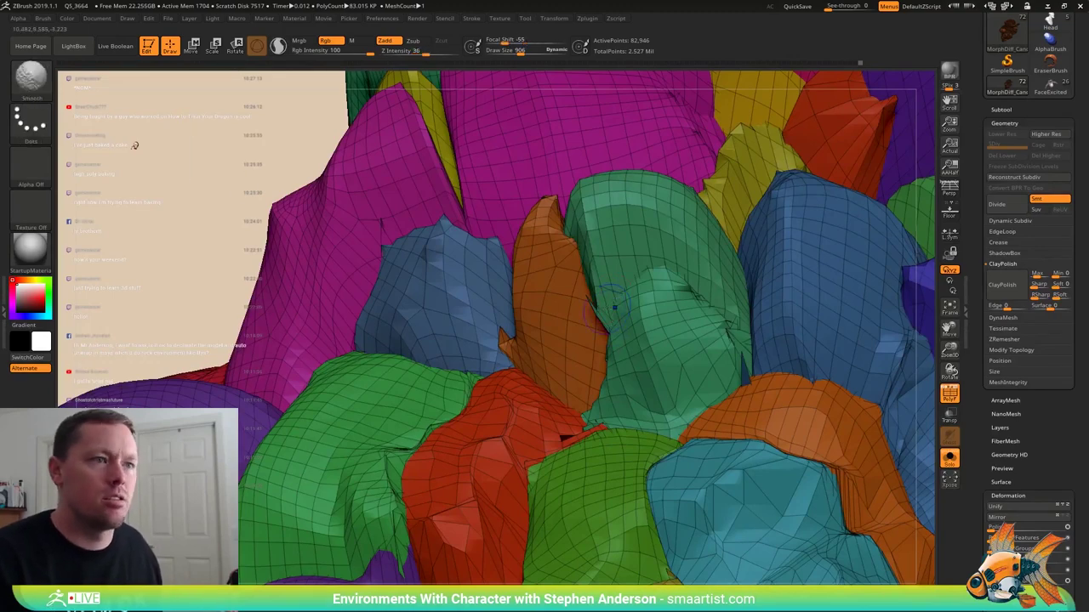
- Isolate the teal-green rock's polygroup and try to smooth the thin spike sticking out of its edge
mouse_move(628, 276)
right_mouse_down()
mouse_move(570, 263)
mouse_move(632, 255)
mouse_move(601, 275)
mouse_move(651, 253)
mouse_move(664, 266)
mouse_move(659, 349)
mouse_move(640, 379)
mouse_move(604, 395)
mouse_move(607, 226)
mouse_move(585, 361)
mouse_move(578, 273)
mouse_move(572, 286)
mouse_move(588, 386)
mouse_move(565, 262)
right_mouse_up()
left_click(633, 253, "ctrl+shift")
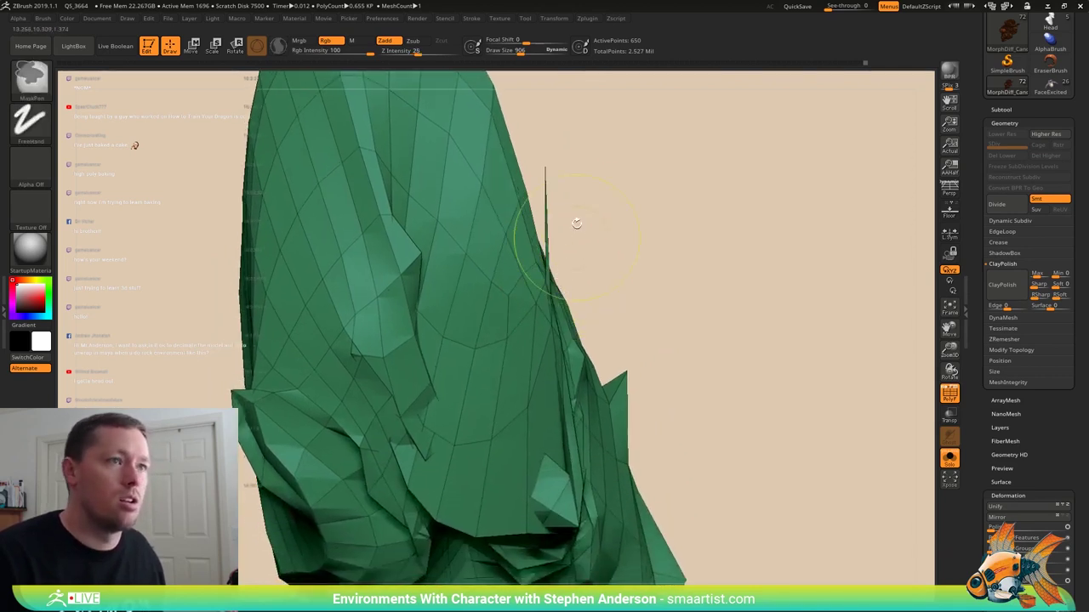
left_click_drag(546, 168, 553, 172, "shift")
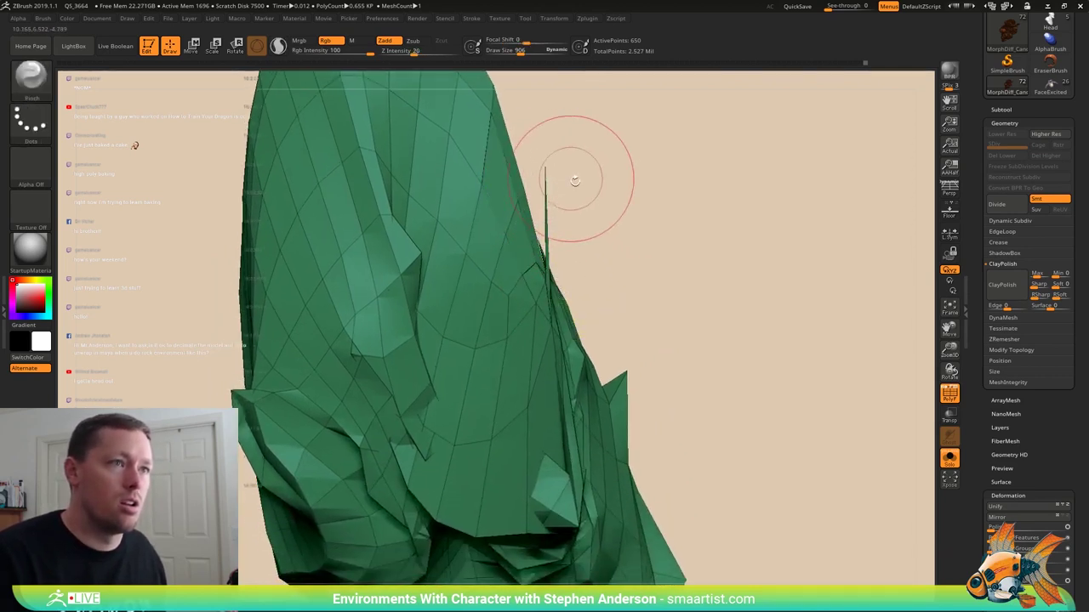
- Remove the thin spike on the isolated rock with ZModeler's Collapse edge action, and turn off Solo mode
key("b")
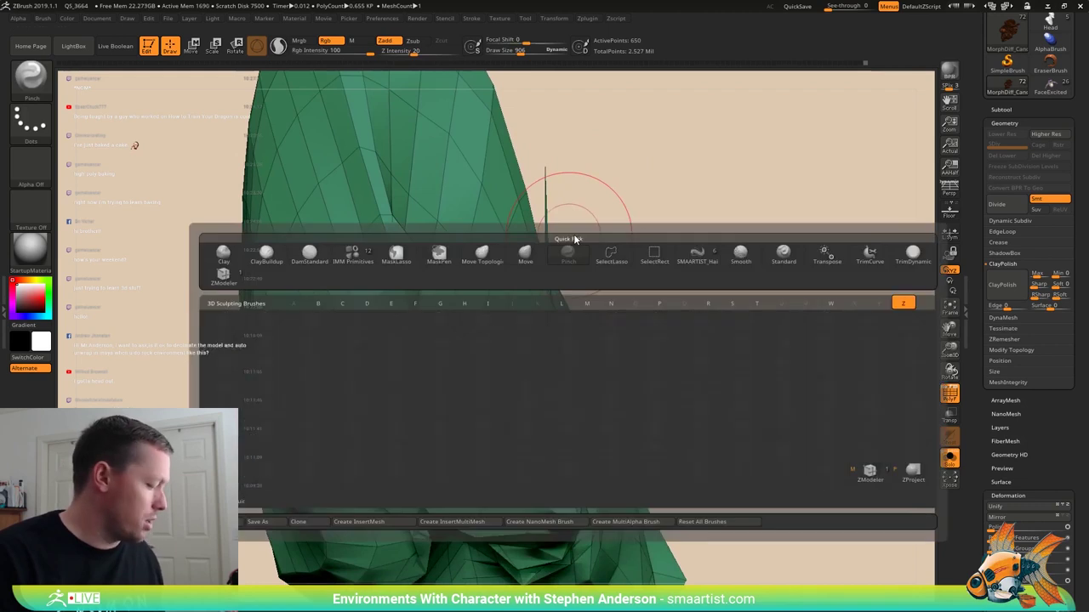
key("m")
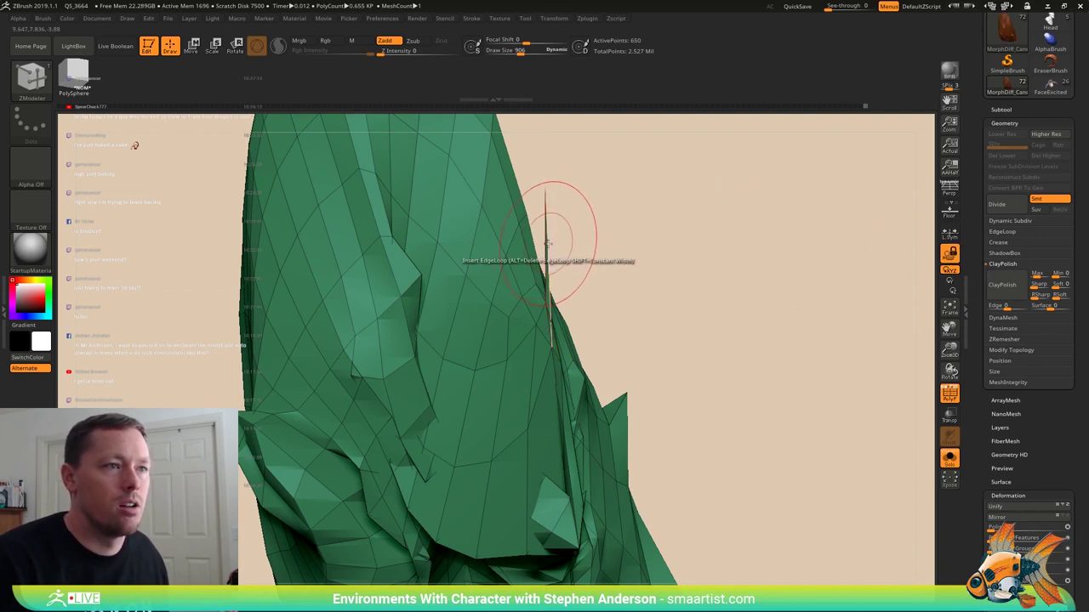
key("space")
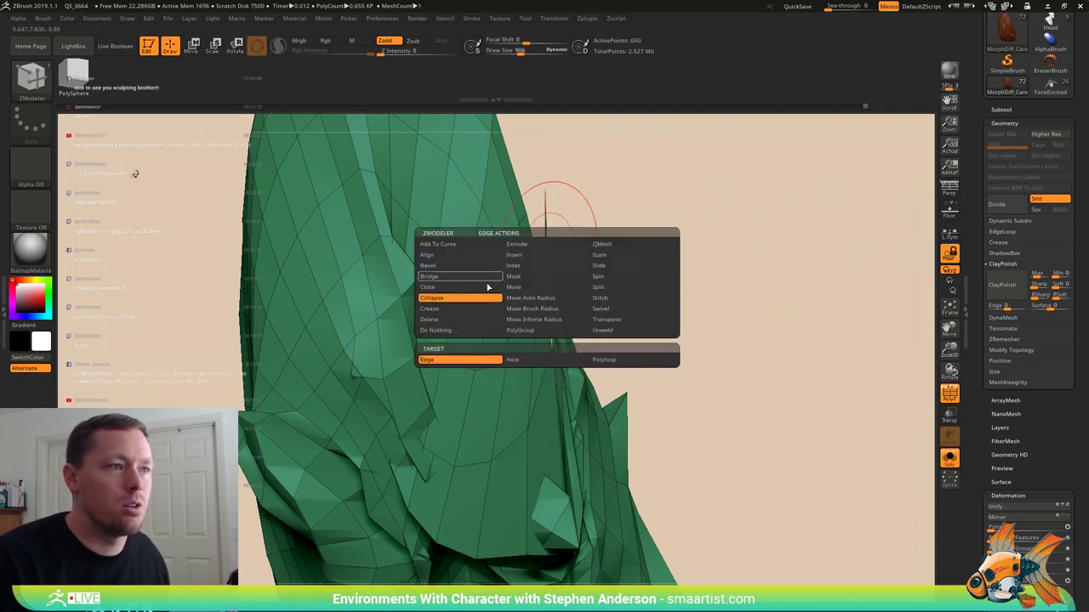
left_click(476, 298)
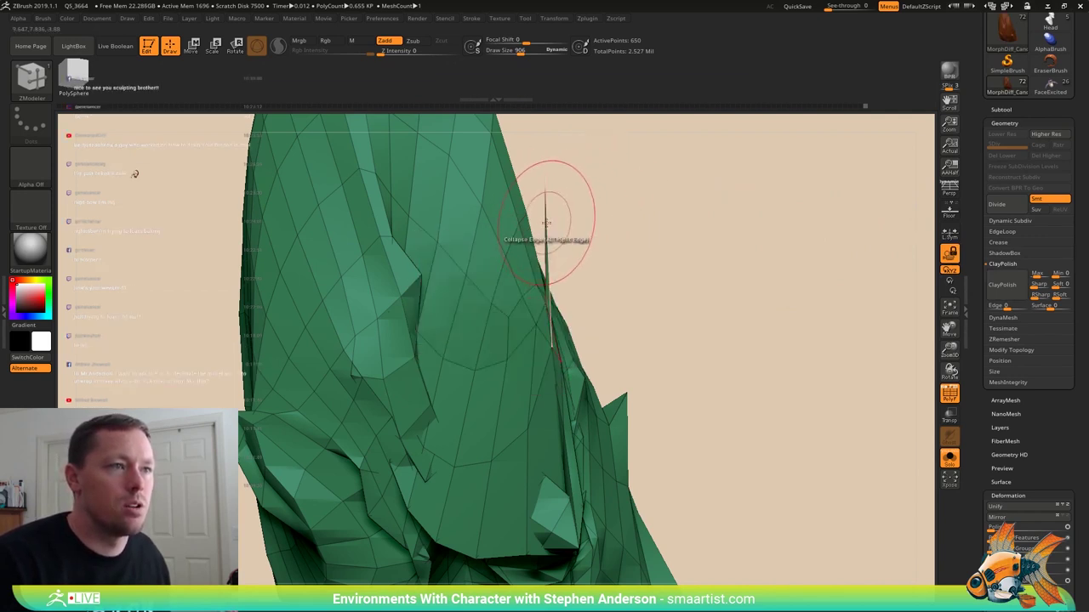
left_click(545, 223)
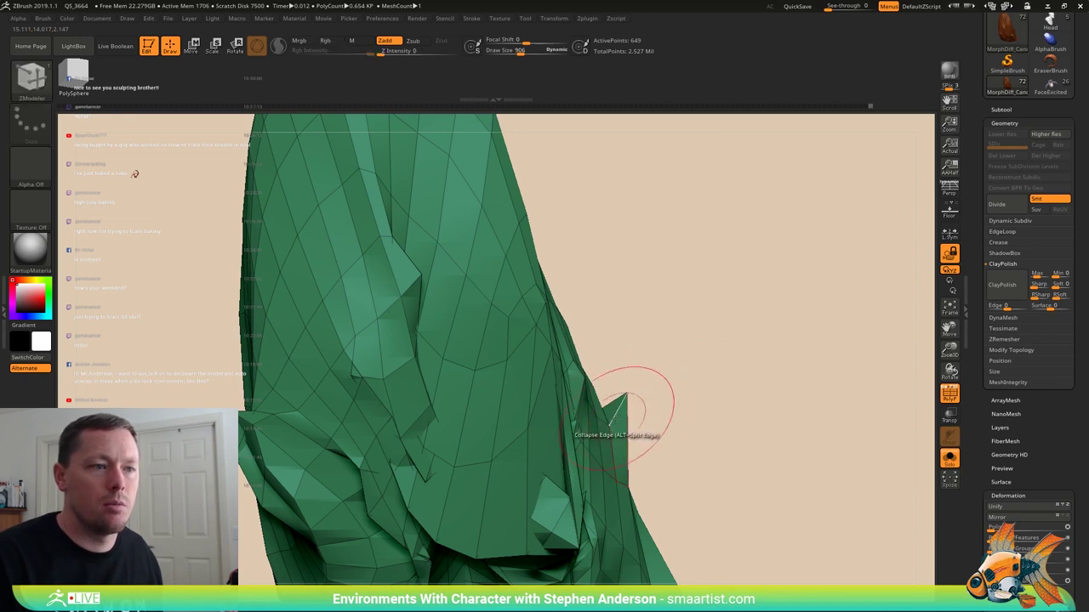
left_click(949, 462)
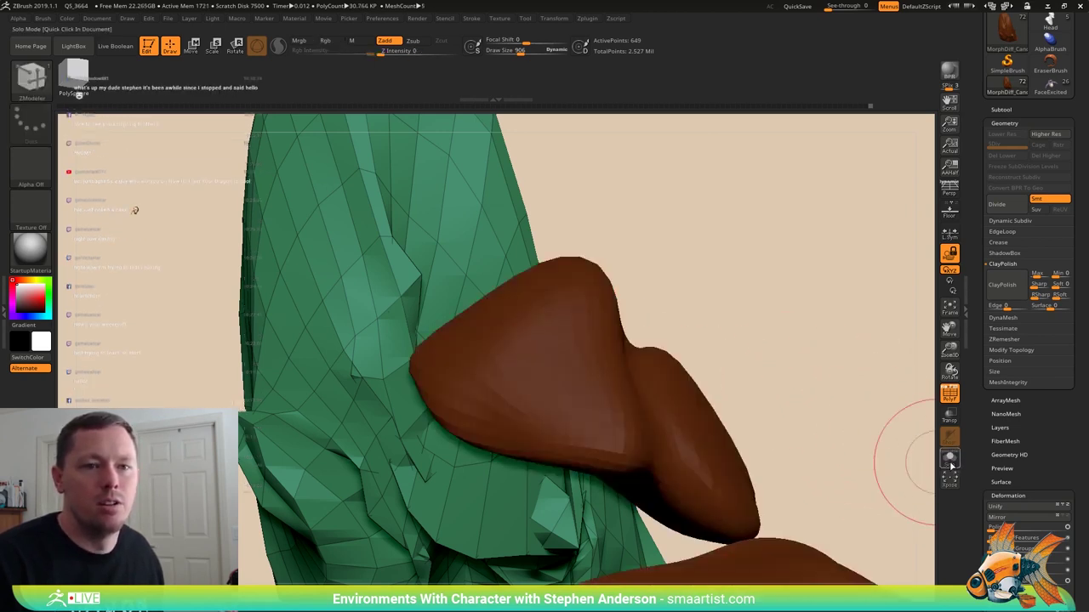
- Turn Solo mode back on with all of the mountain's polygroups visible, and unlock the camera
left_click(950, 463)
left_click(746, 406, "ctrl+shift")
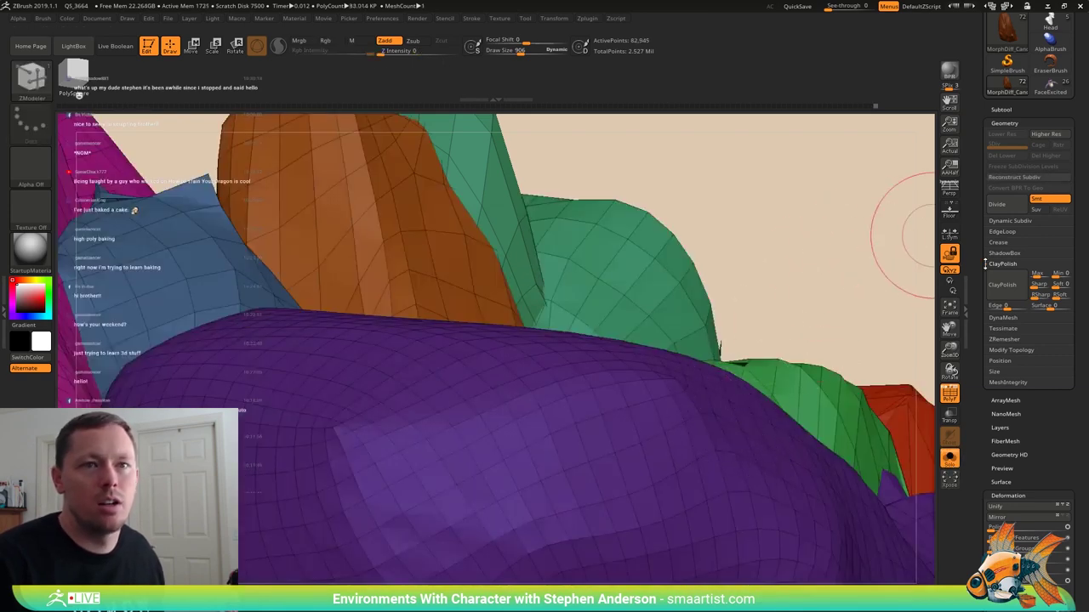
left_click(945, 259)
- Collapse the stray edges in the crease of the teal-green rock beside the blue rock with ZModeler
mouse_move(799, 260)
right_mouse_down()
mouse_move(751, 323)
mouse_move(661, 366)
mouse_move(640, 417)
mouse_move(668, 403)
mouse_move(623, 433)
mouse_move(654, 455)
mouse_move(663, 440)
mouse_move(627, 432)
mouse_move(606, 410)
mouse_move(619, 405)
mouse_move(618, 383)
right_mouse_up()
left_click(642, 443)
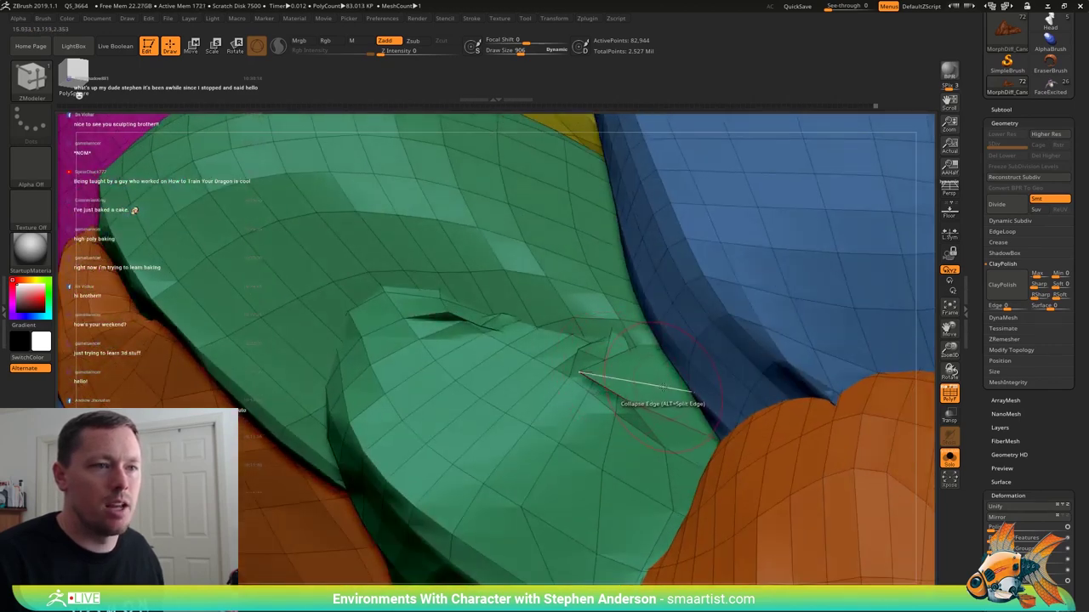
left_click(595, 375)
- Isolate the blue rock's polygroup and remove the thin spike at its edge with ZModeler's Collapse edge action
mouse_move(618, 385)
right_mouse_down()
mouse_move(642, 395)
mouse_move(625, 362)
mouse_move(595, 374)
mouse_move(454, 372)
mouse_move(466, 354)
mouse_move(450, 374)
mouse_move(458, 367)
mouse_move(486, 408)
right_mouse_up()
left_click(499, 385, "ctrl+shift")
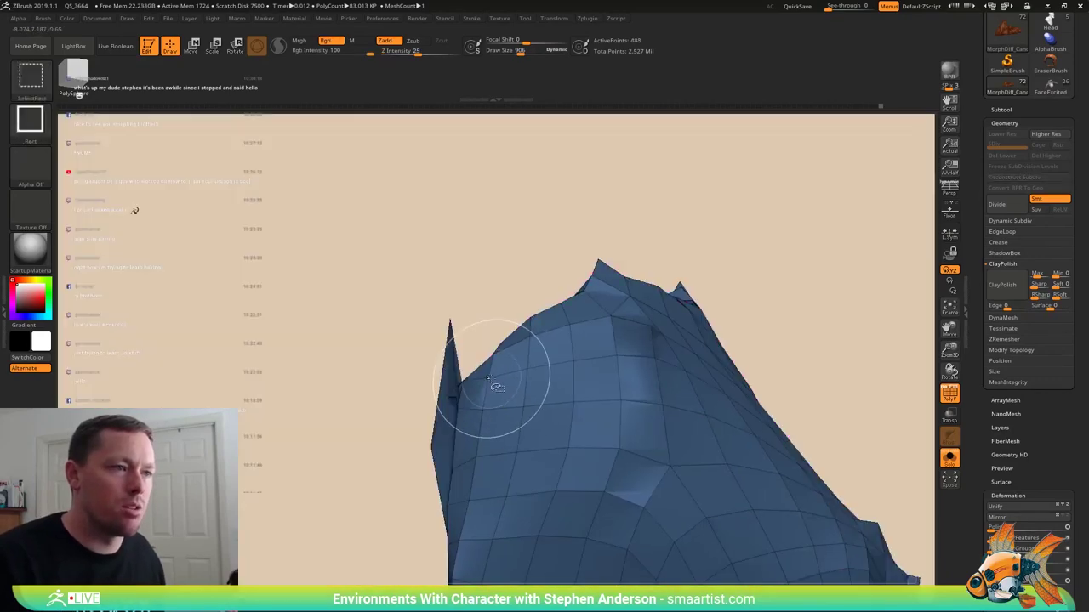
right_click_drag(453, 372, 473, 385)
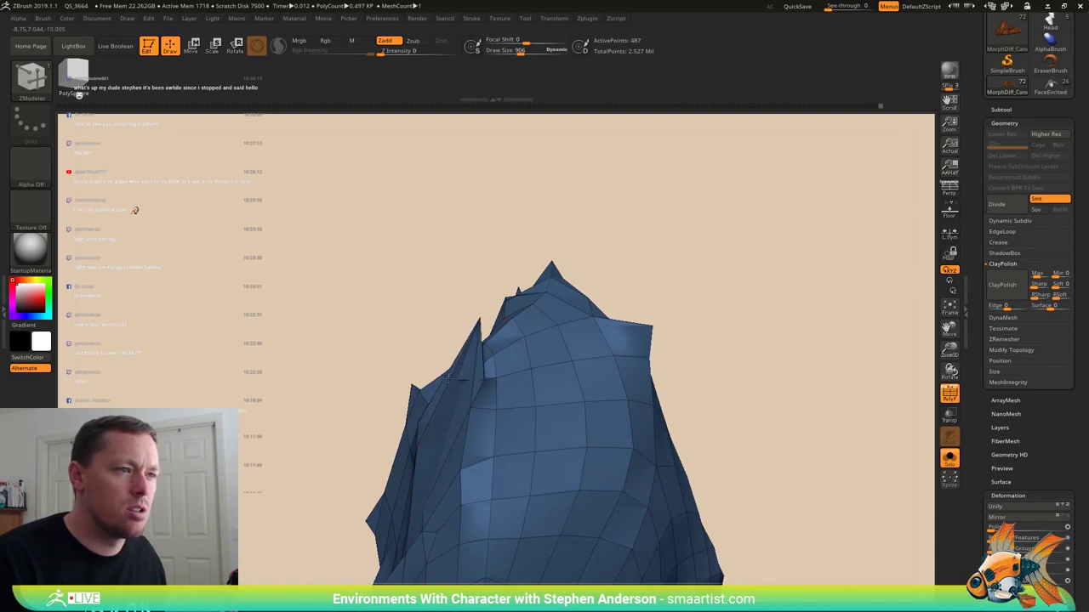
mouse_move(477, 330)
right_mouse_down()
mouse_move(435, 406)
mouse_move(510, 400)
mouse_move(595, 366)
right_mouse_up()
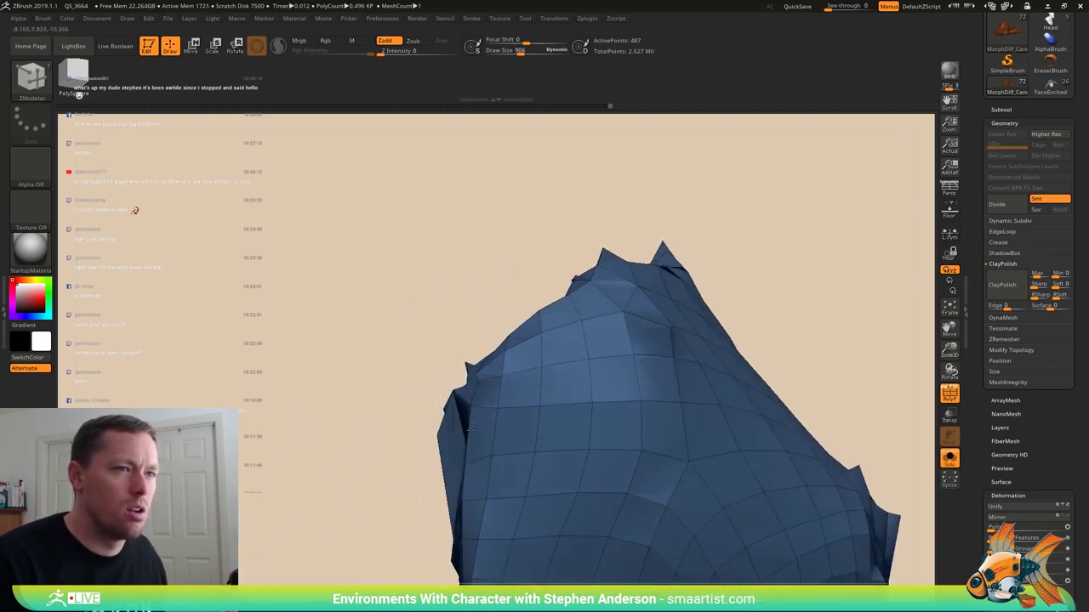
key("shift")
right_click_drag(485, 399, 621, 383)
mouse_move(402, 357)
right_mouse_down("alt")
mouse_move(406, 397)
mouse_move(458, 521)
right_mouse_up("alt")
mouse_move(507, 460)
right_mouse_down()
mouse_move(497, 374)
mouse_move(621, 357)
right_mouse_up()
key("shift")
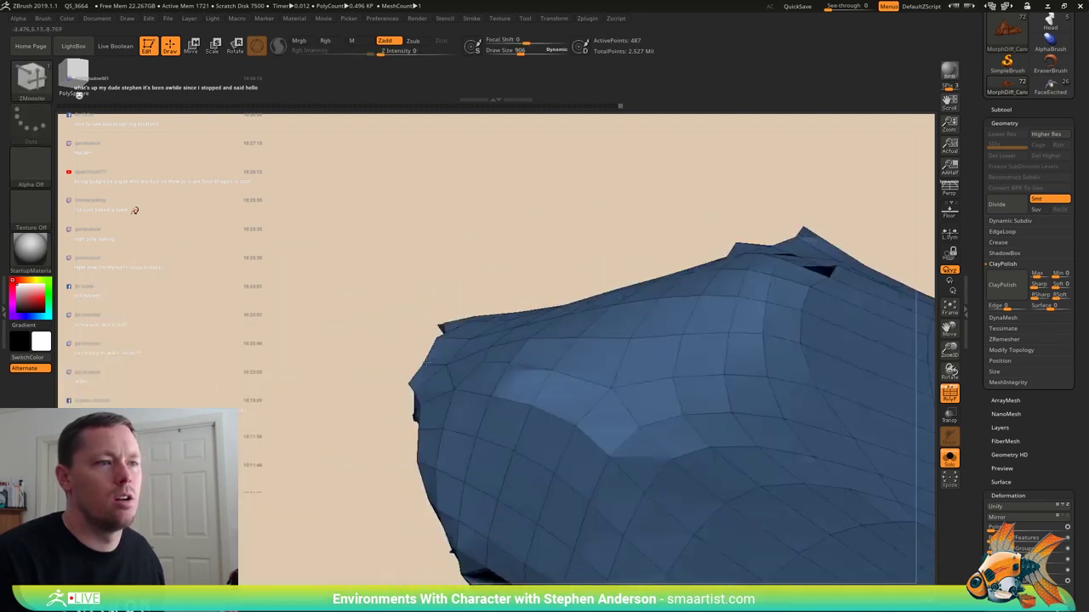
- Show all rocks again and examine the area around the small yellow rock with the polyframe off and on
right_click_drag(544, 365, 280, 243, "ctrl")
left_click(608, 365, "ctrl+shift")
mouse_move(460, 417)
right_mouse_down()
mouse_move(498, 438)
mouse_move(459, 417)
mouse_move(514, 340)
right_mouse_up()
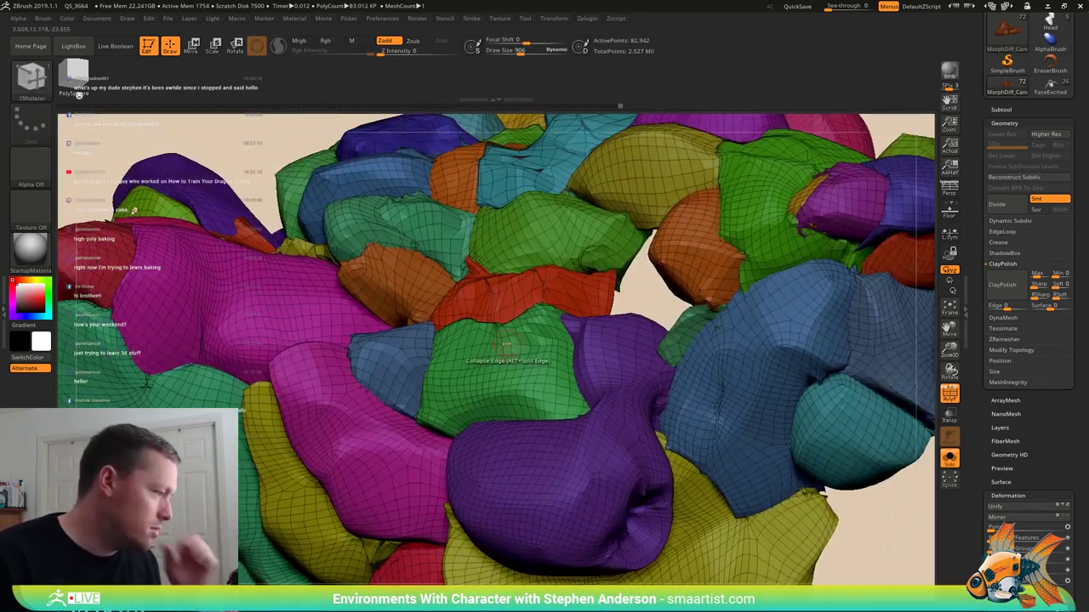
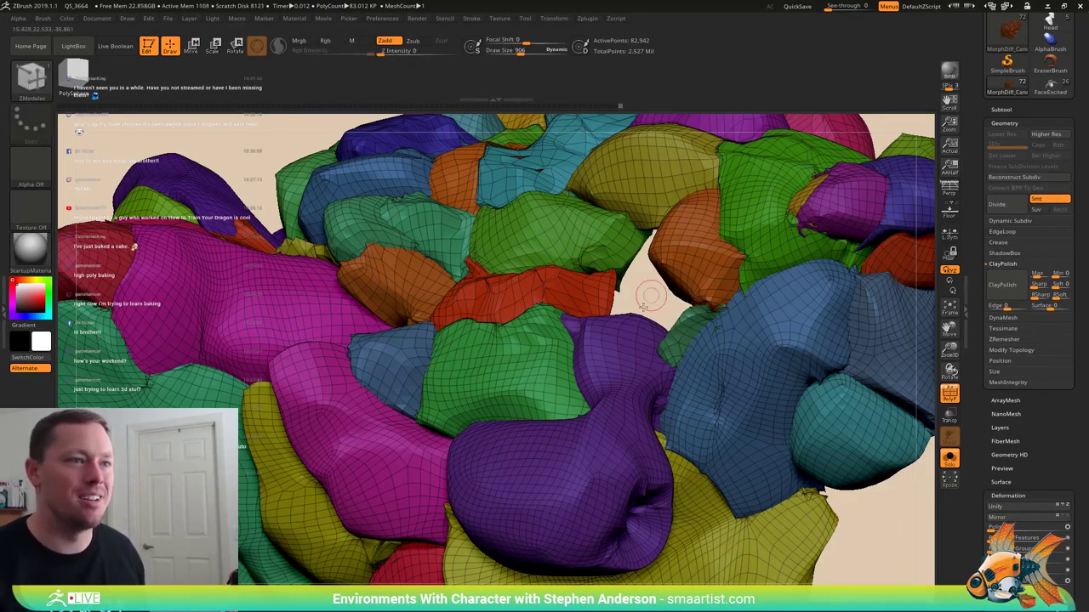
left_click_drag(651, 293, 636, 364)
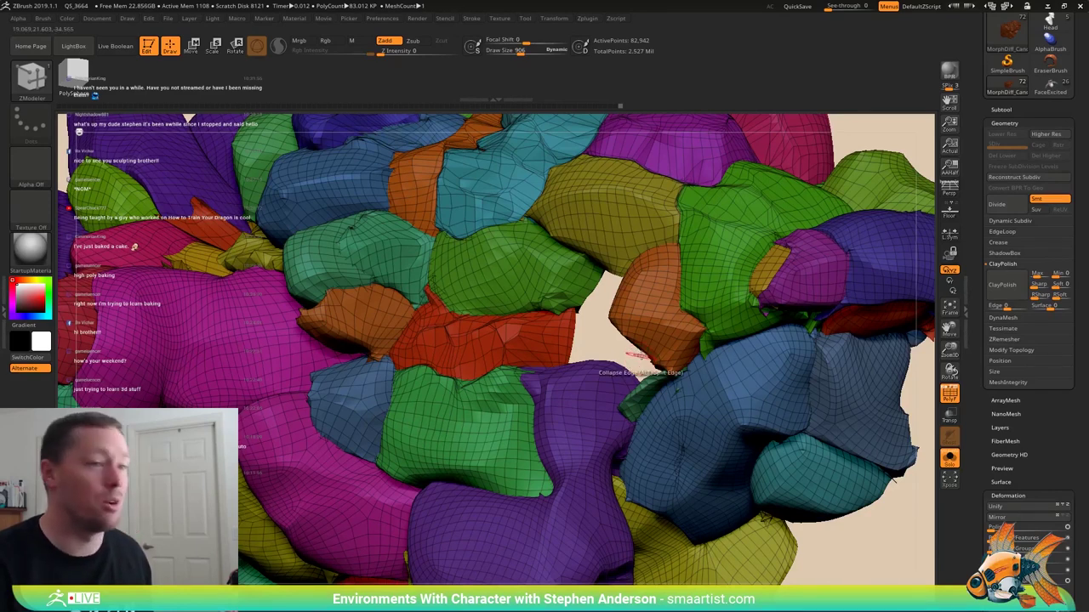
key("shift+f")
mouse_move(659, 323)
right_mouse_down()
mouse_move(625, 332)
mouse_move(660, 317)
right_mouse_up()
mouse_move(486, 400)
right_mouse_down()
mouse_move(490, 439)
mouse_move(430, 372)
mouse_move(484, 321)
mouse_move(476, 500)
mouse_move(446, 387)
mouse_move(481, 375)
mouse_move(439, 366)
mouse_move(481, 412)
mouse_move(451, 404)
right_mouse_up()
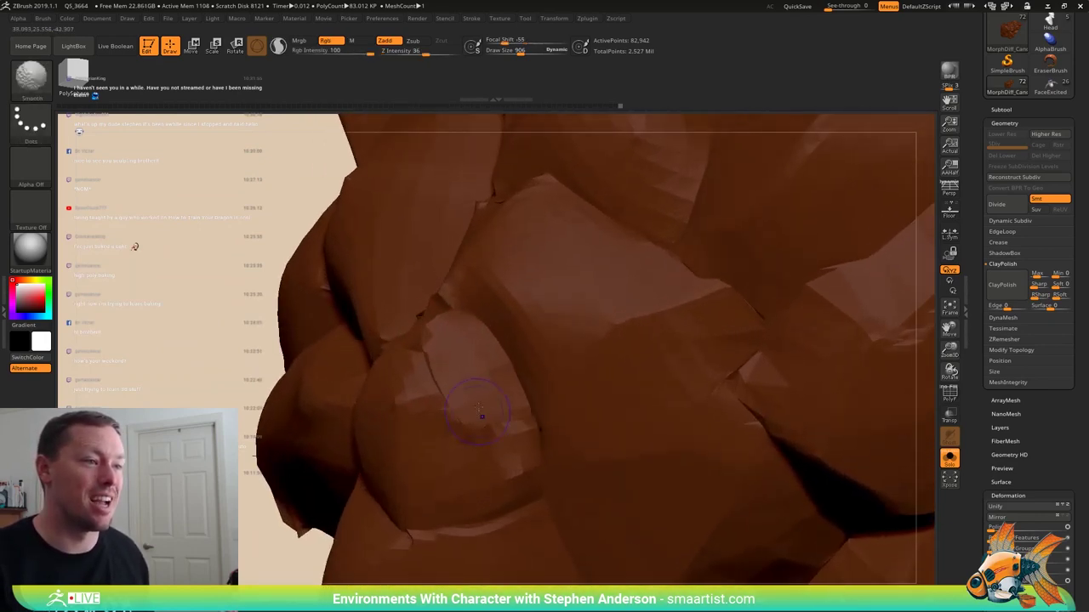
key("shift+f")
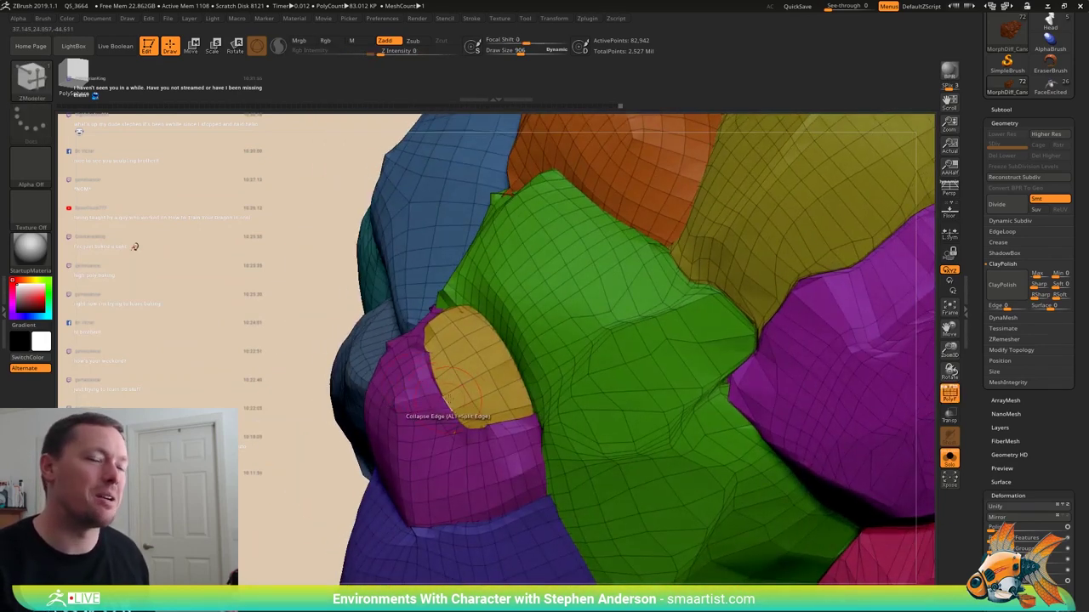
- Isolate the small yellow rock's polygroup and set up the Move brush with a draw size of 1695
left_click(465, 382, "ctrl+shift")
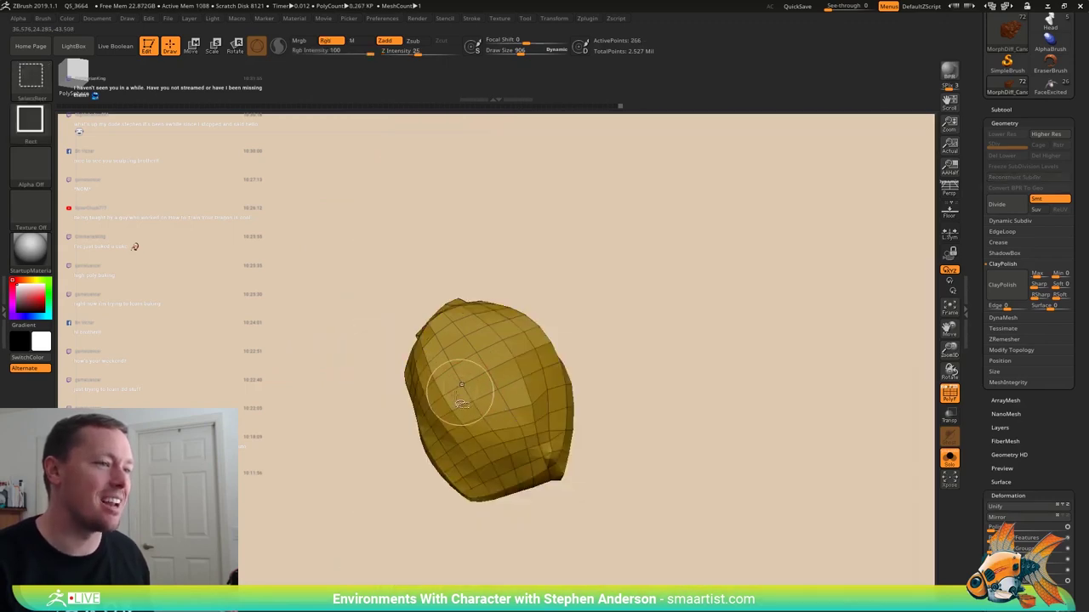
mouse_move(462, 384)
right_mouse_down()
mouse_move(449, 385)
mouse_move(458, 386)
right_mouse_up()
key("b")
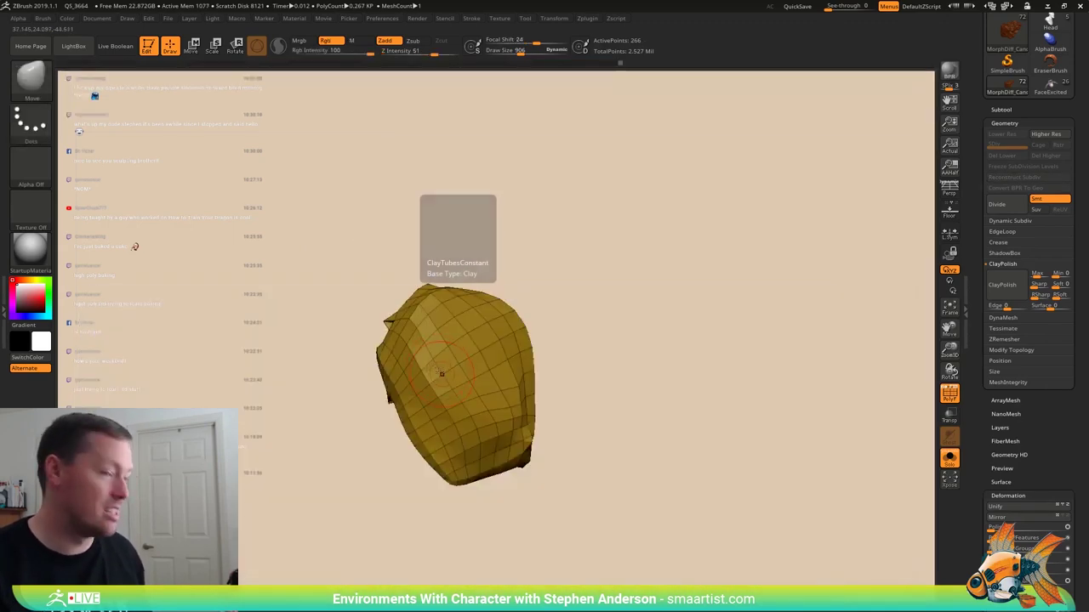
key("m")
key("v")
key("s")
left_click(420, 358)
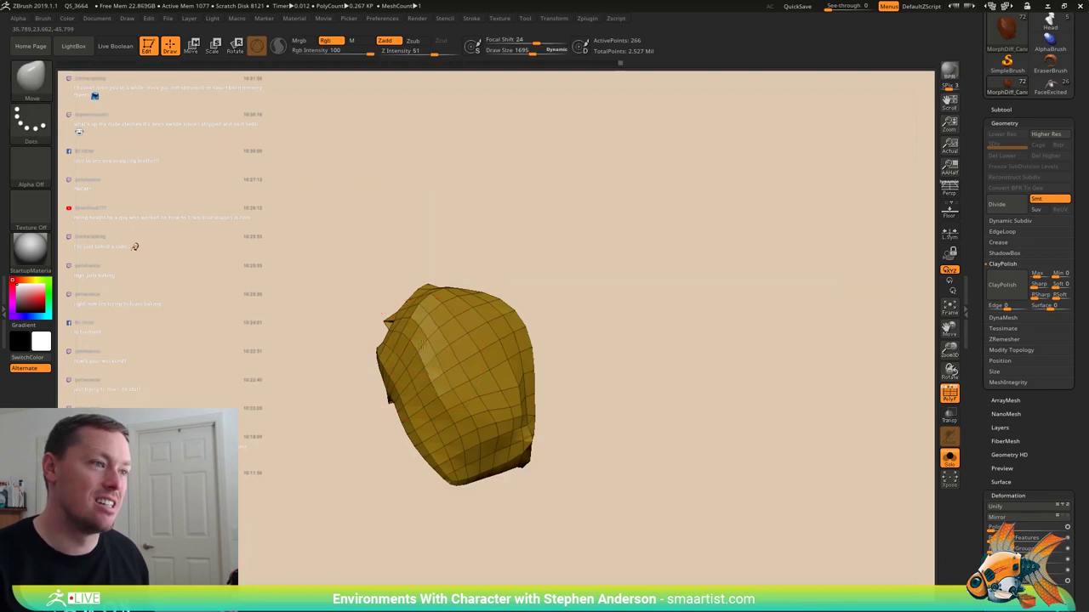
- Reshape the sides and lower end of the isolated yellow rock with the Move brush, and show all rocks again
left_click_drag(464, 414, 473, 412)
left_click_drag(397, 353, 406, 348)
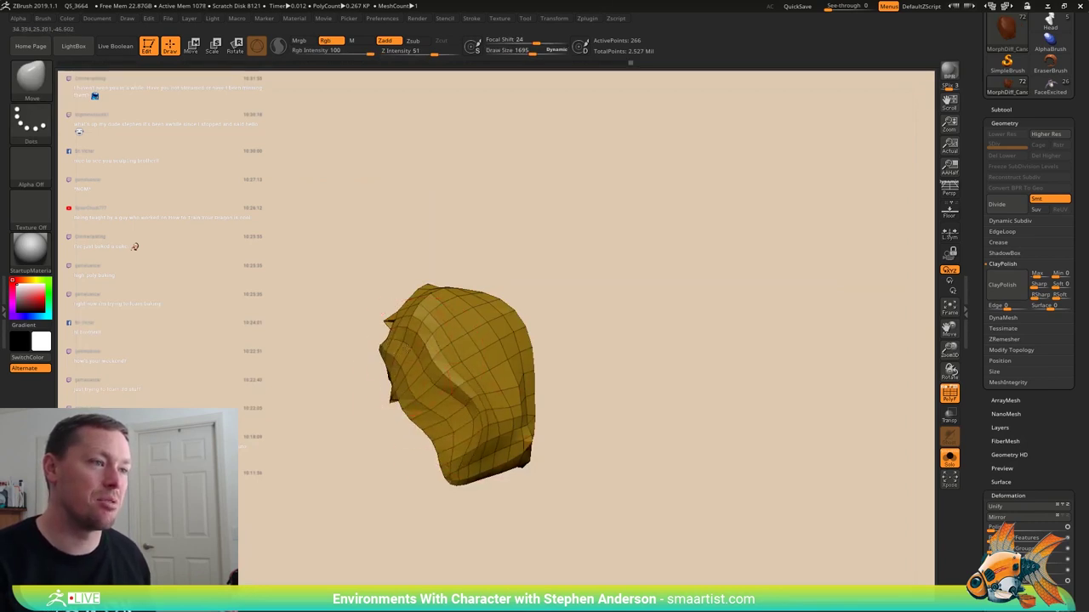
mouse_move(454, 373)
right_mouse_down()
mouse_move(547, 433)
mouse_move(579, 401)
right_mouse_up()
left_click_drag(579, 401, 558, 394)
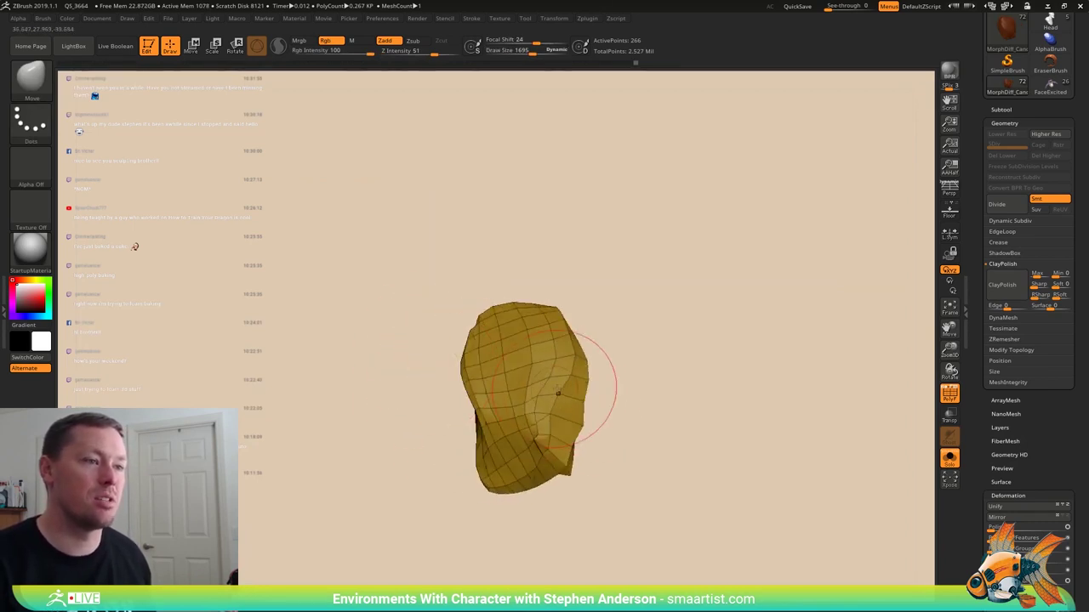
left_click_drag(537, 338, 550, 331)
right_click_drag(531, 411, 652, 445)
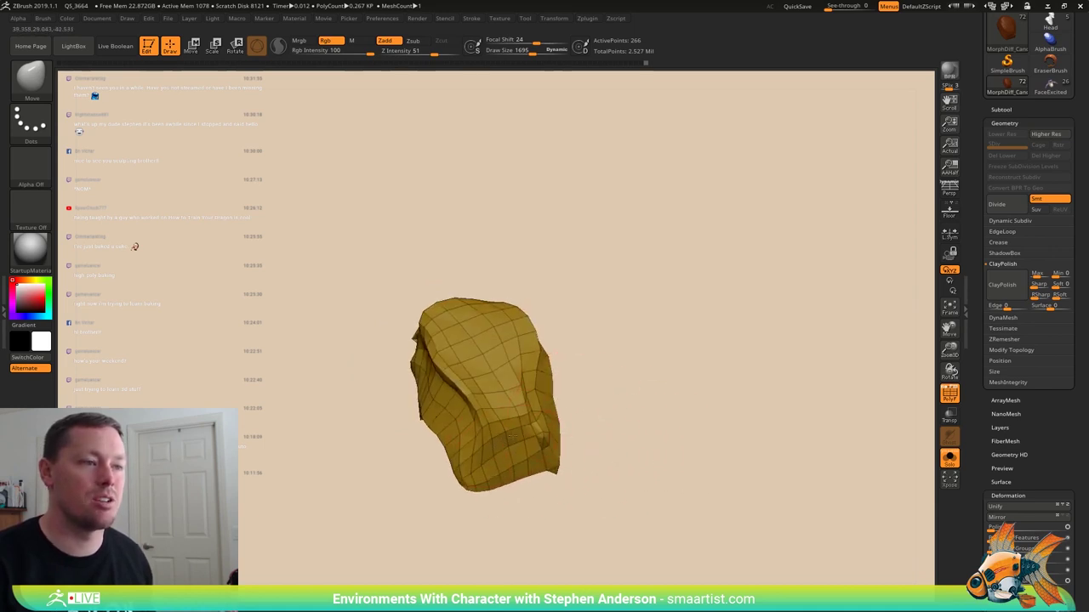
mouse_move(481, 470)
left_mouse_down()
mouse_move(536, 417)
mouse_move(530, 389)
mouse_move(629, 442)
mouse_move(755, 478)
left_mouse_up()
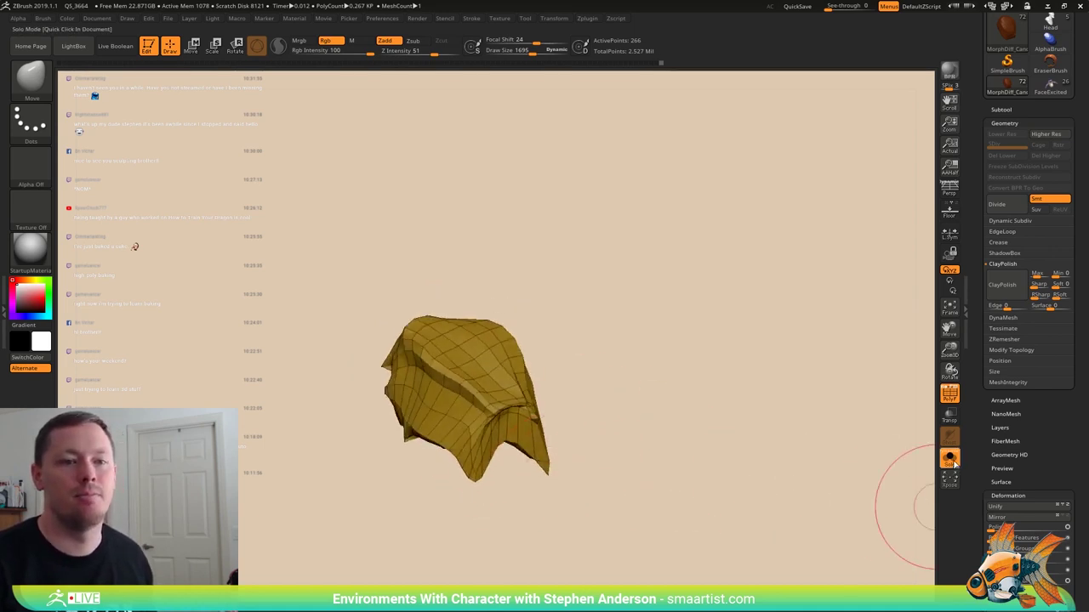
left_click(949, 457)
left_click(949, 457)
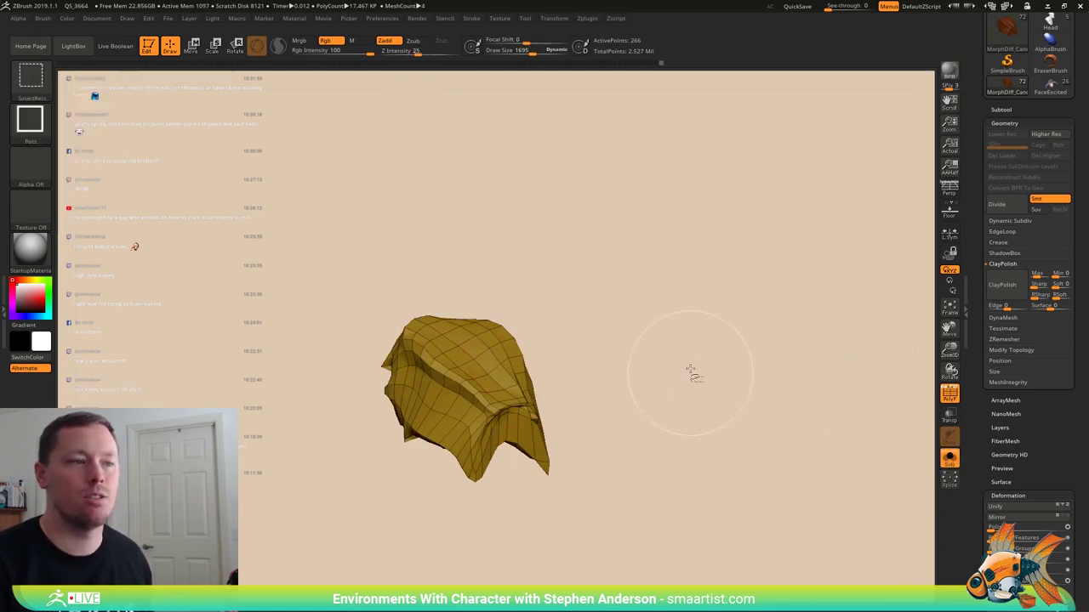
left_click(685, 364, "ctrl+shift")
- Sharpen the yellow rock's border against the magenta rock with the Pinch brush at draw size 492
right_click_drag(459, 368, 455, 386)
key("b")
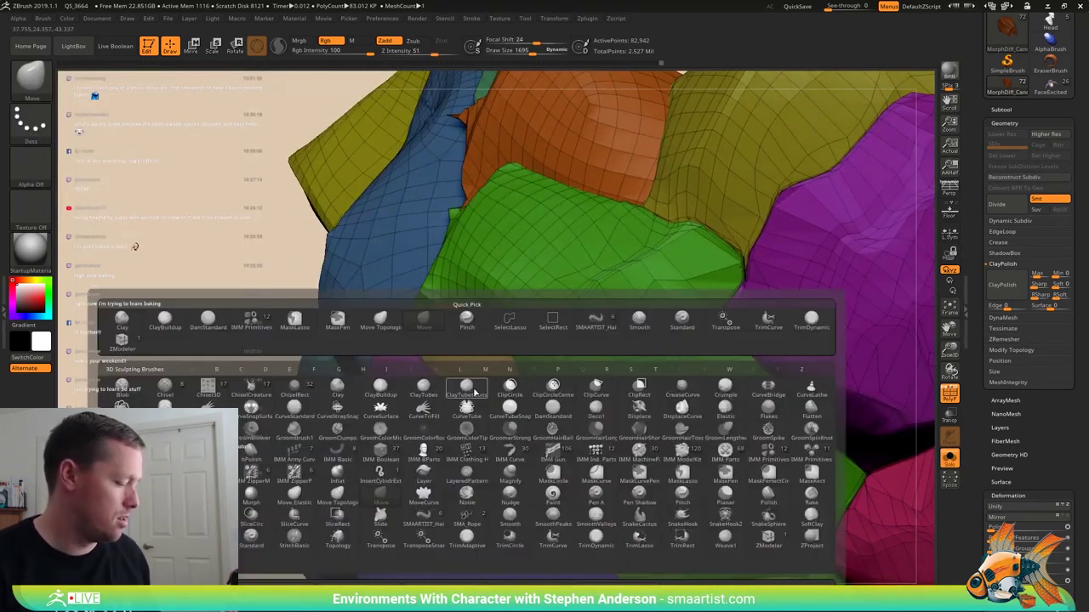
key("p")
key("i")
key("s")
mouse_move(446, 383)
left_mouse_down()
mouse_move(424, 384)
mouse_move(472, 405)
mouse_move(460, 399)
left_mouse_up()
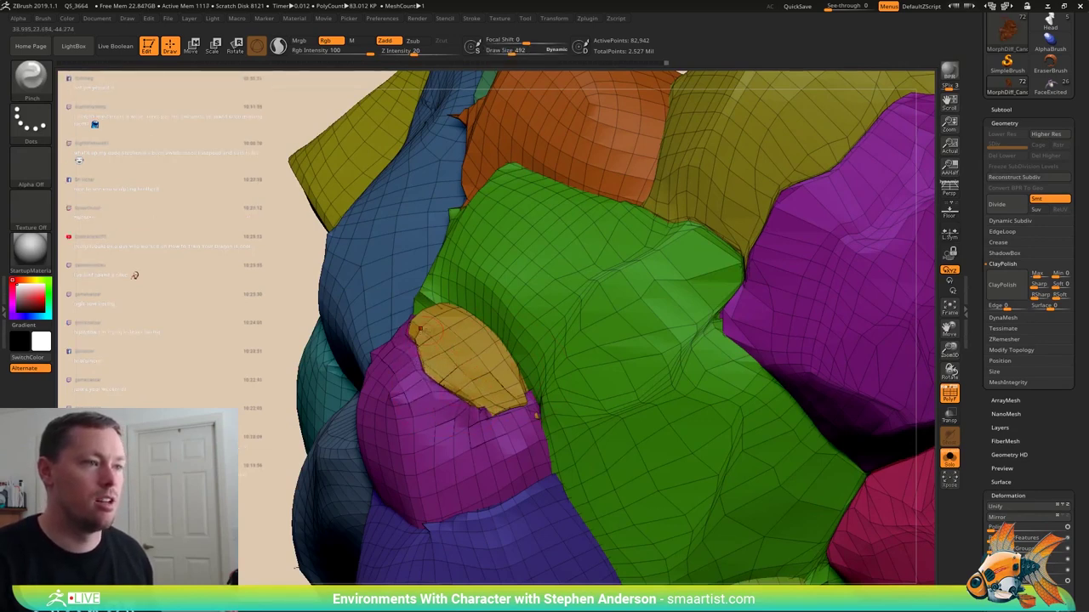
right_click_drag(424, 357, 493, 314)
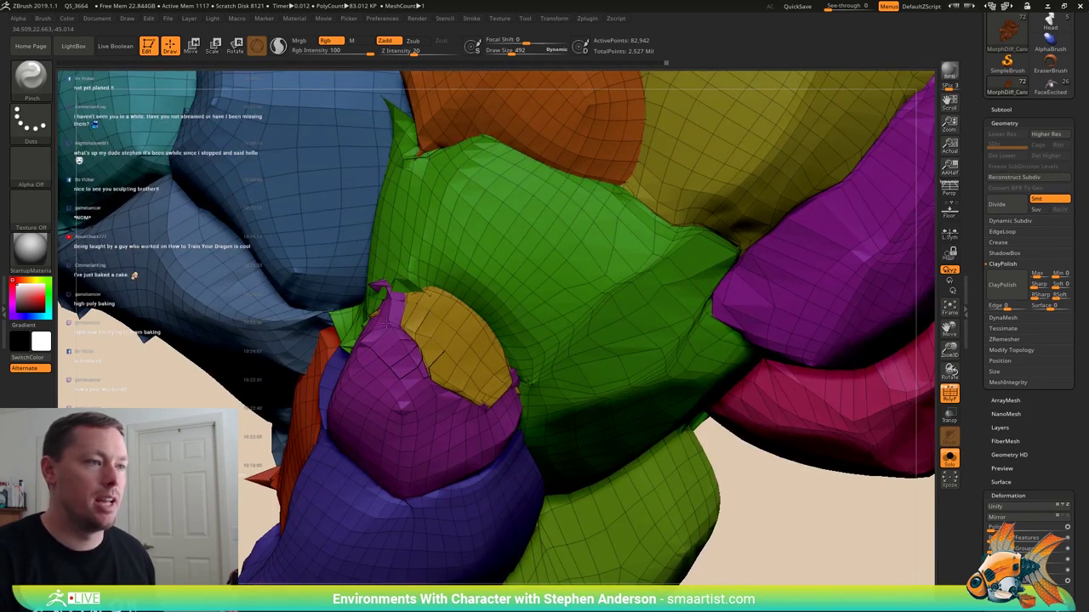
right_click_drag(429, 311, 474, 300)
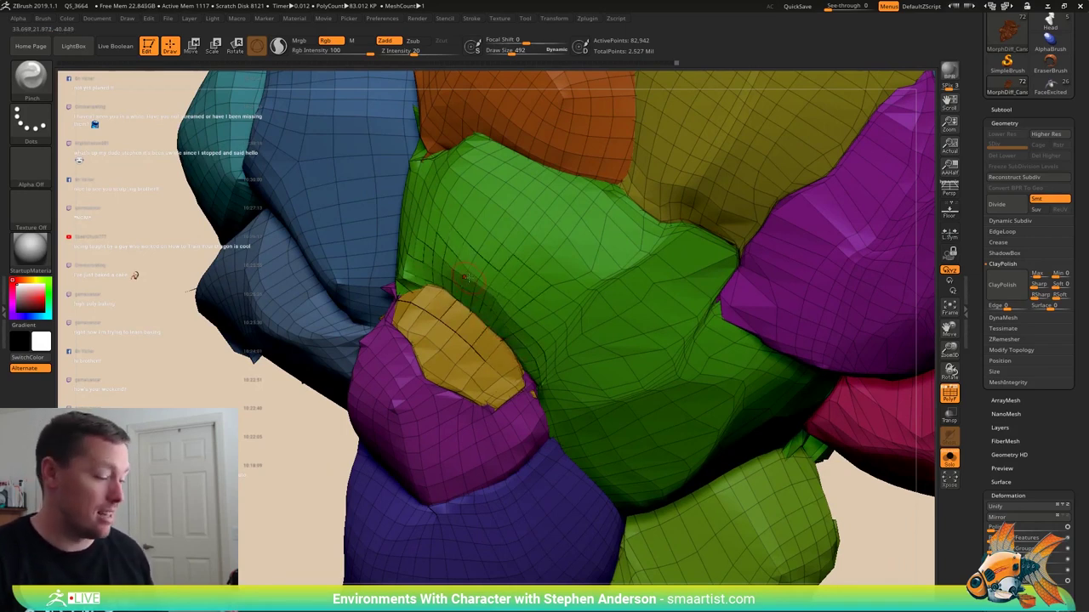
- Enlarge the Pinch brush to draw size 970, hide the polyframe and refine the edges around the small yellow rock
right_click_drag(467, 272, 473, 276)
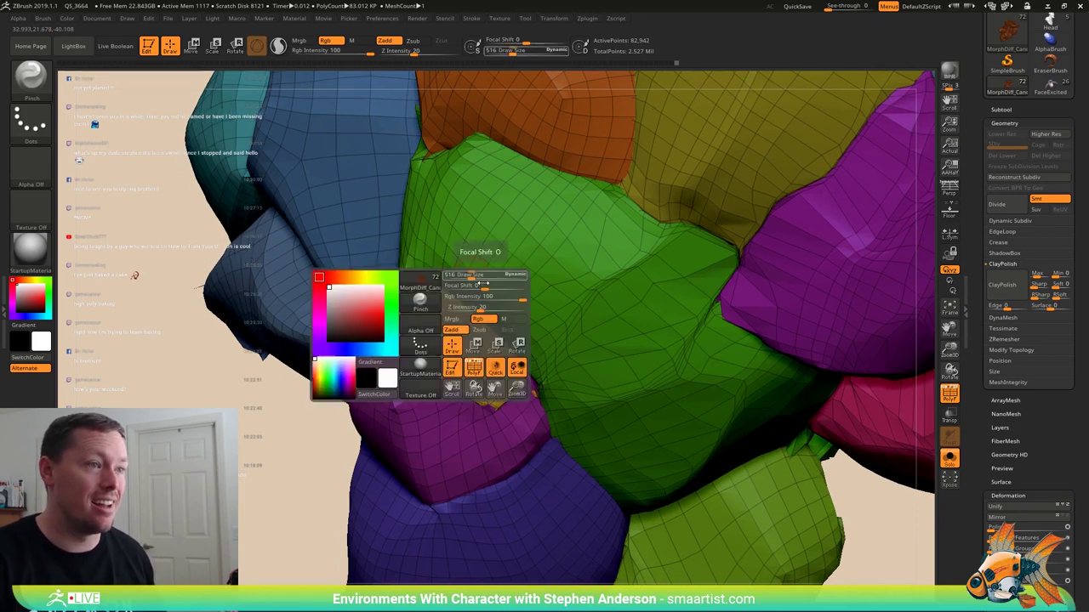
left_click_drag(471, 278, 478, 279)
right_click_drag(474, 263, 461, 260)
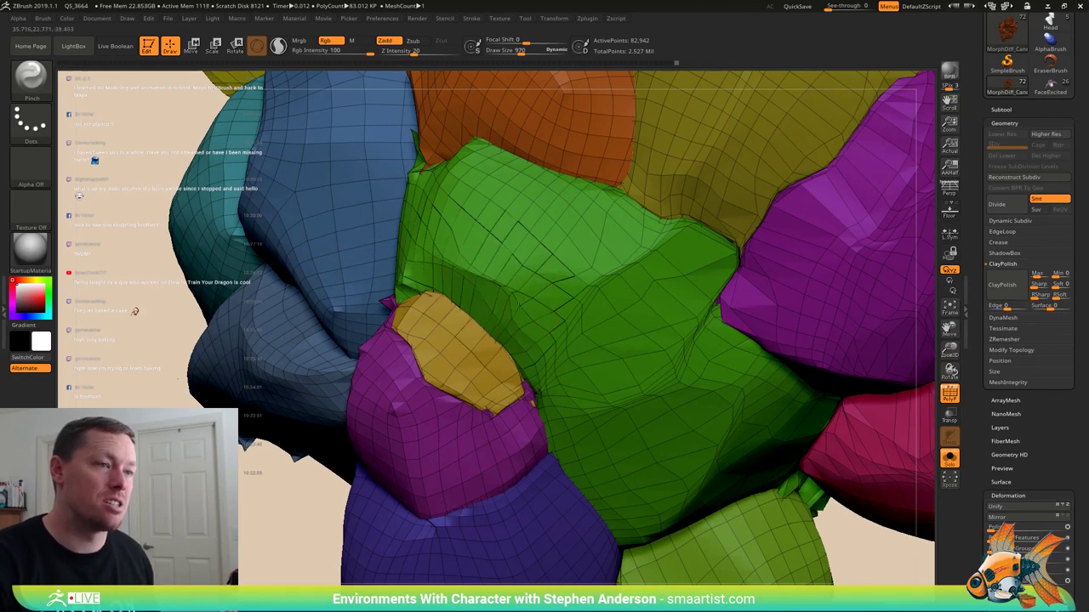
right_click_drag(556, 304, 558, 385)
key("shift+f")
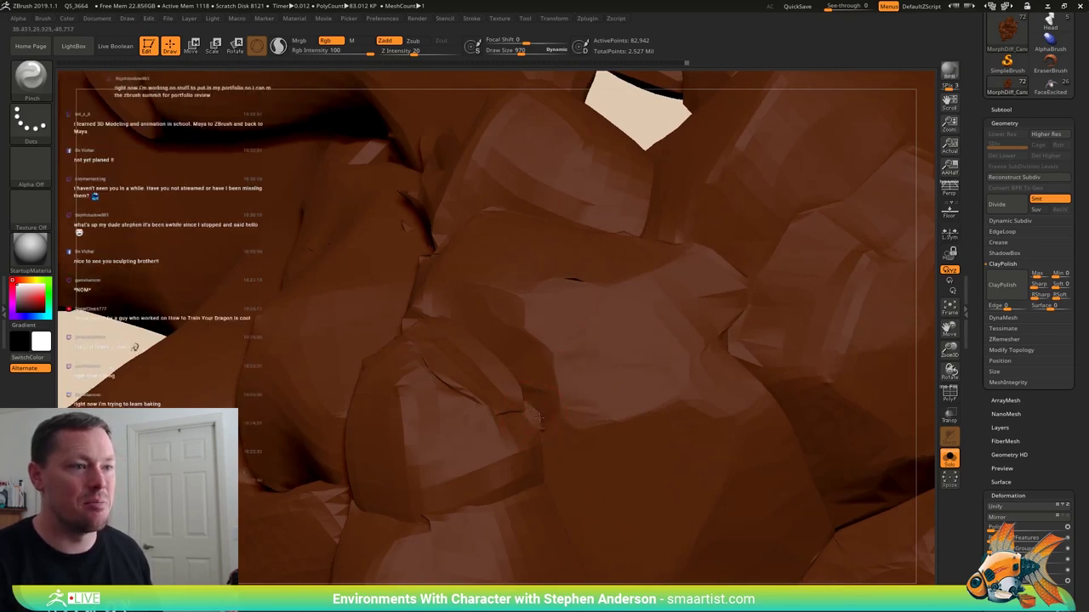
right_click_drag(528, 414, 506, 412)
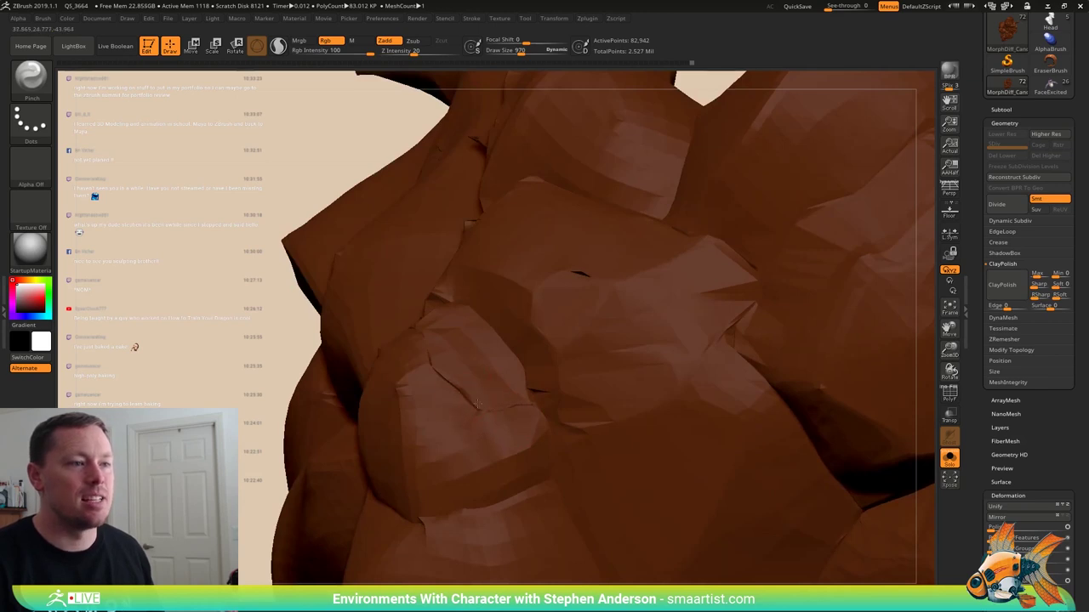
right_click_drag(485, 408, 460, 395)
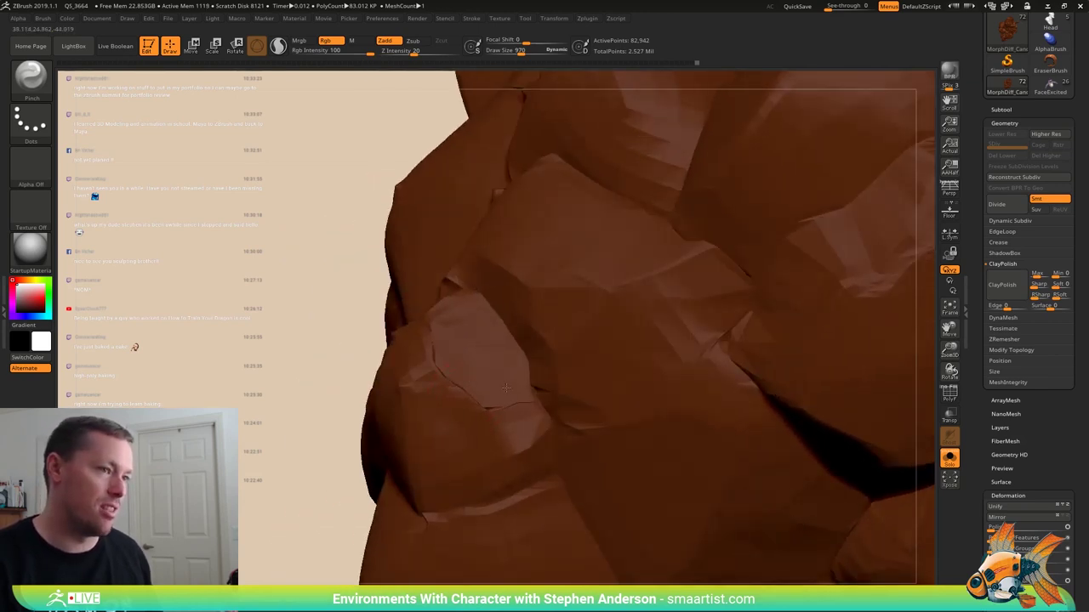
- Adjust the seam between the small yellow rock and the magenta rock with the Move brush, smoothing its upper end
key("b")
key("m")
key("v")
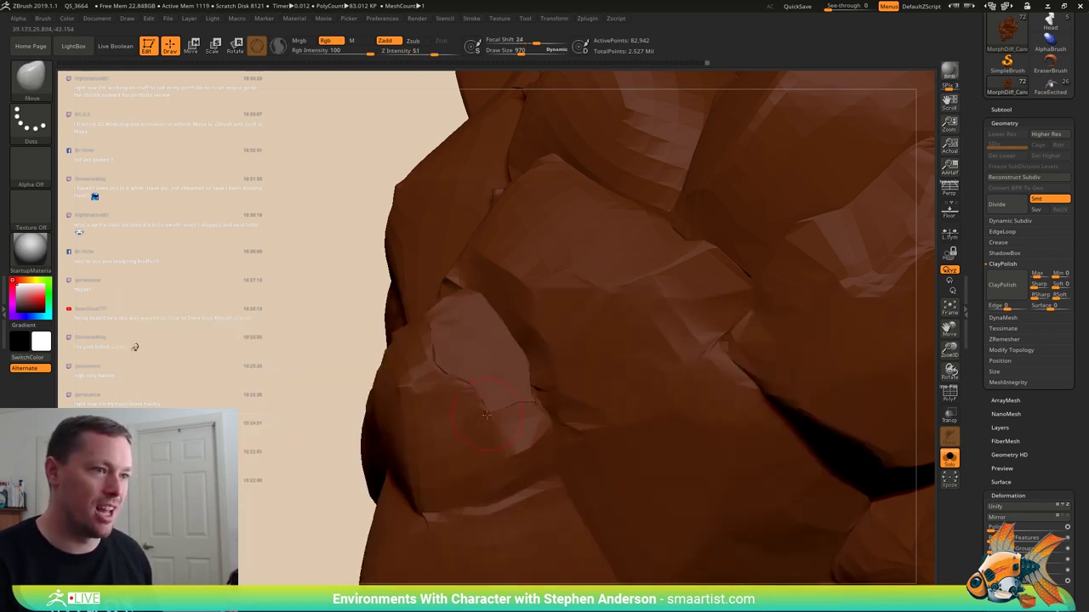
mouse_move(486, 415)
right_mouse_down()
mouse_move(542, 398)
mouse_move(526, 403)
right_mouse_up()
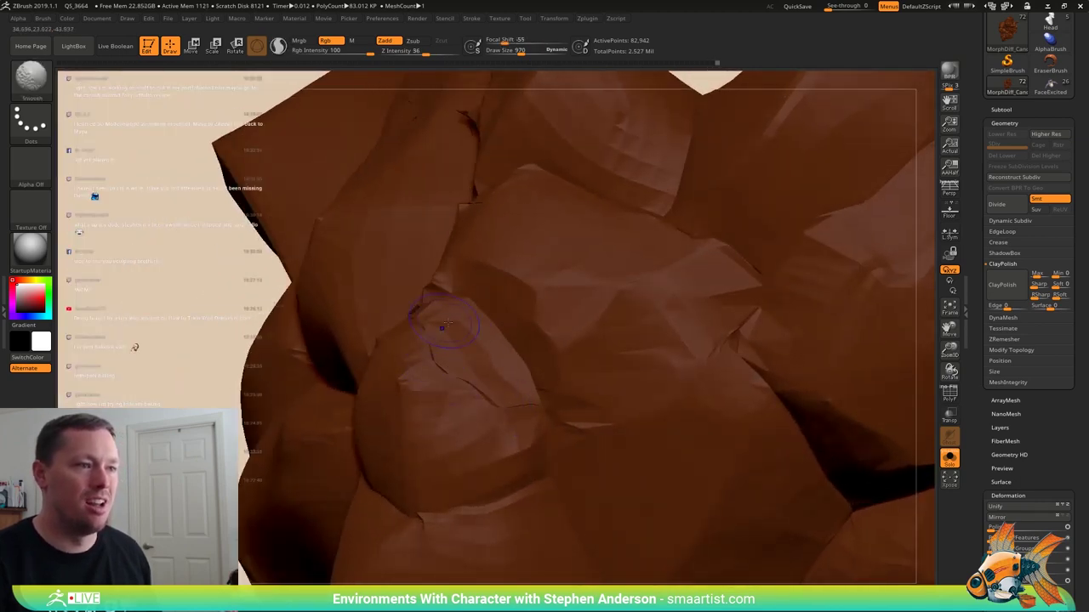
mouse_move(446, 326)
right_mouse_down("ctrl")
mouse_move(444, 264)
mouse_move(520, 349)
mouse_move(531, 446)
mouse_move(484, 349)
right_mouse_up("ctrl")
- Refine the seam between the small magenta rock and the large rock beneath it with the Pinch brush
key("b")
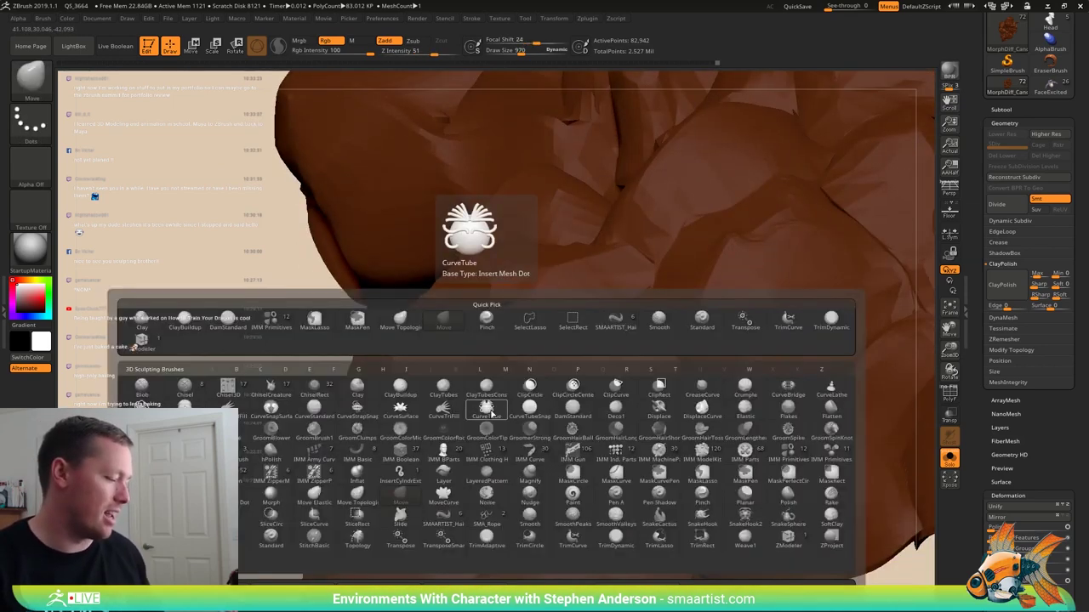
key("p")
key("i")
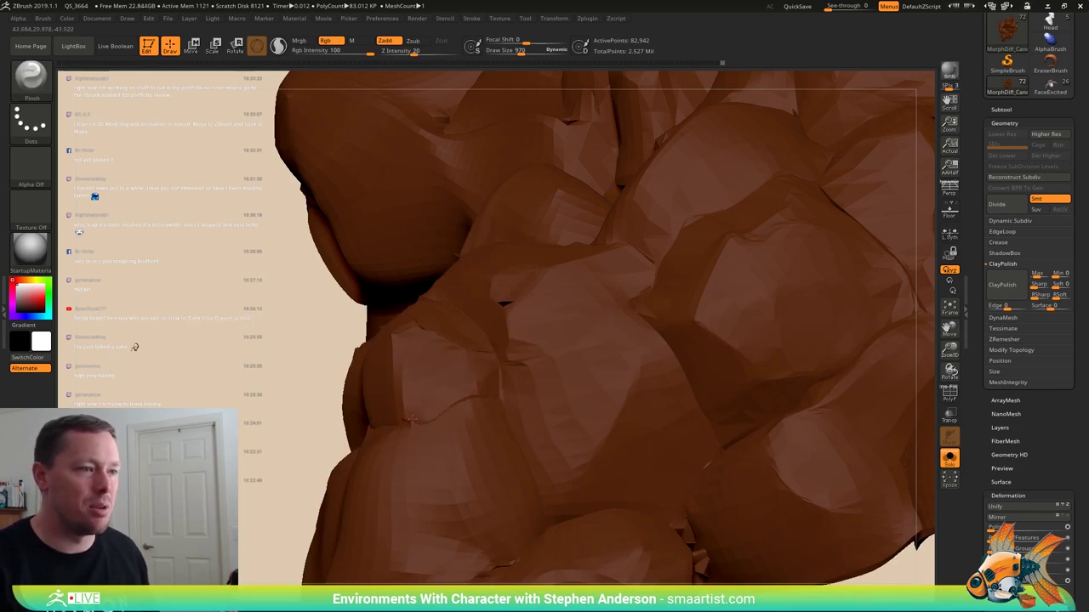
right_click_drag(456, 425, 425, 415)
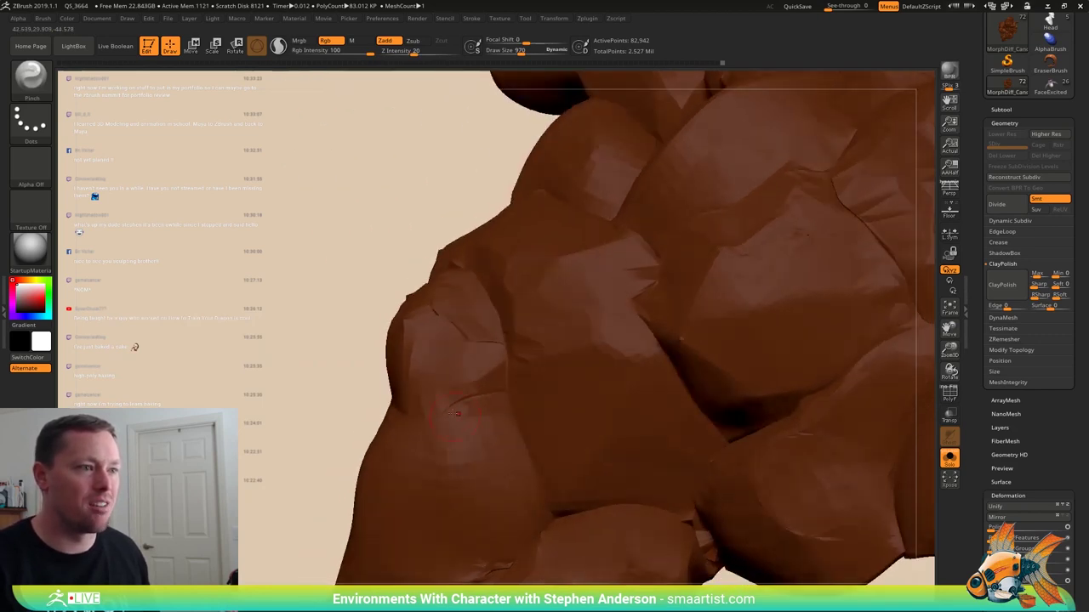
left_click_drag(430, 413, 476, 398, "shift")
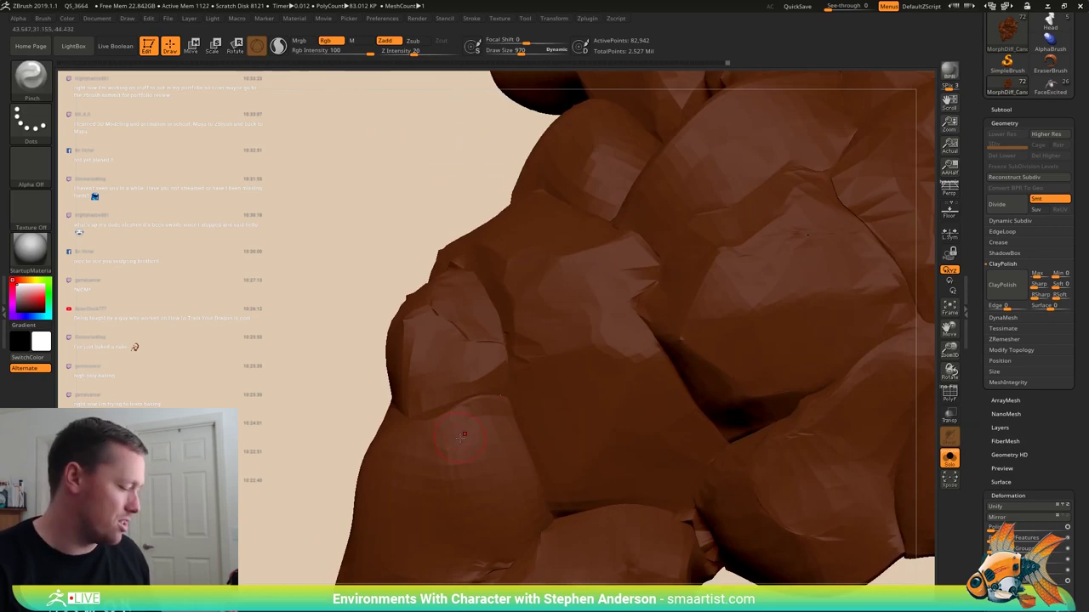
- Shift the seam beneath the small outer rock with the Move brush and tighten it with the Pinch brush
key("b")
key("m")
key("v")
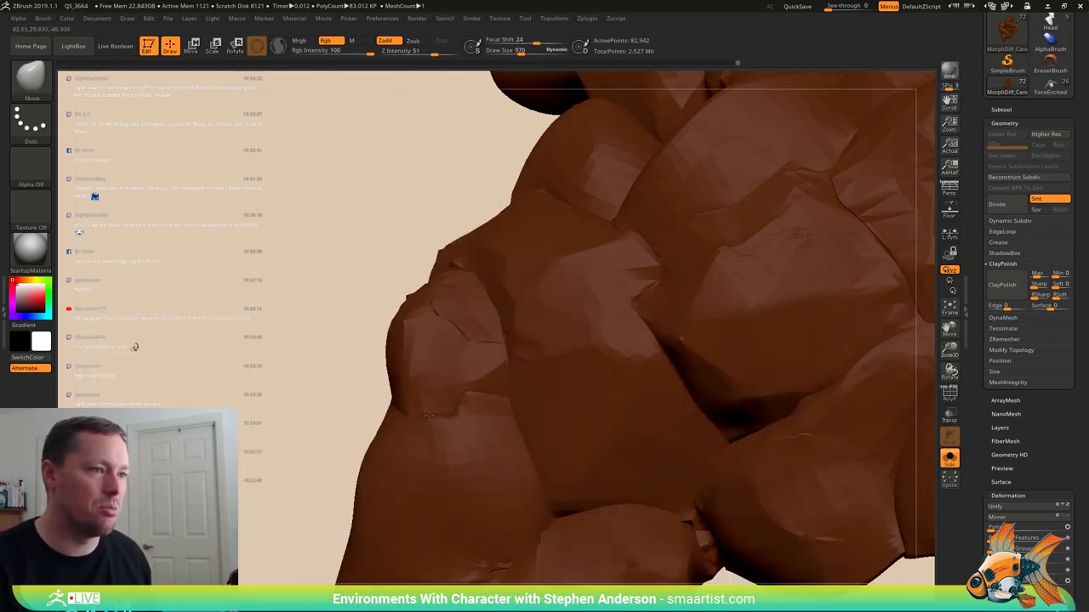
mouse_move(429, 416)
right_mouse_down()
mouse_move(510, 431)
mouse_move(508, 441)
right_mouse_up()
key("b")
key("p")
key("i")
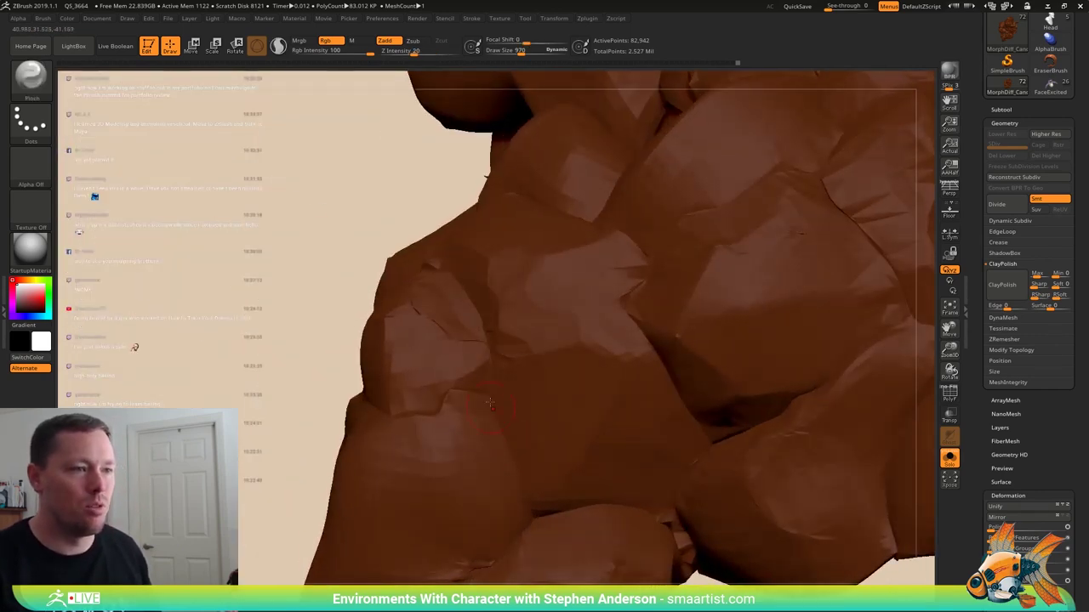
right_click_drag(483, 409, 523, 479)
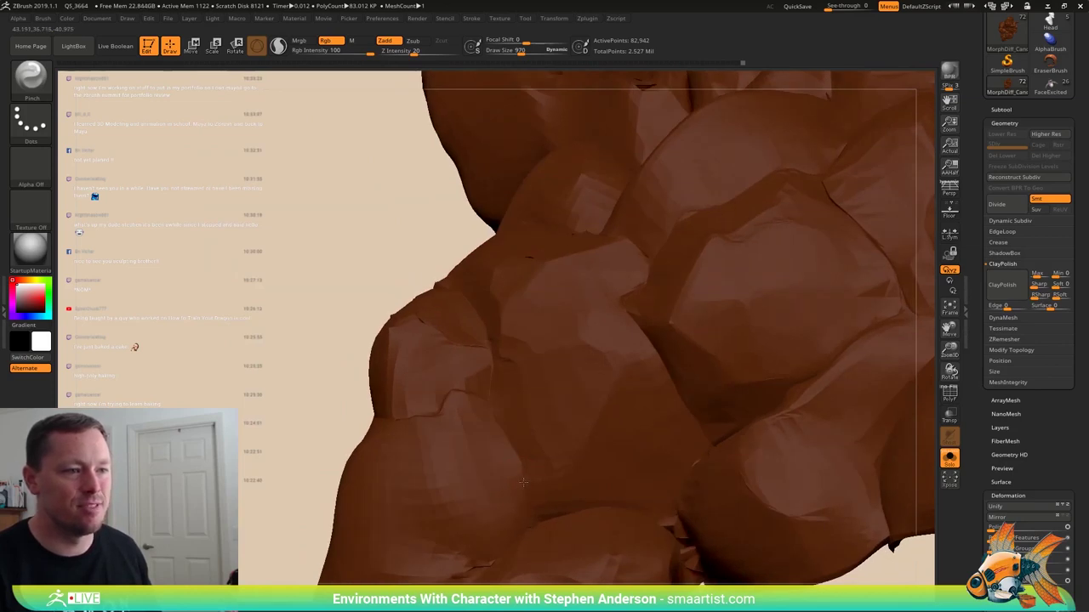
right_click_drag(517, 473, 502, 368)
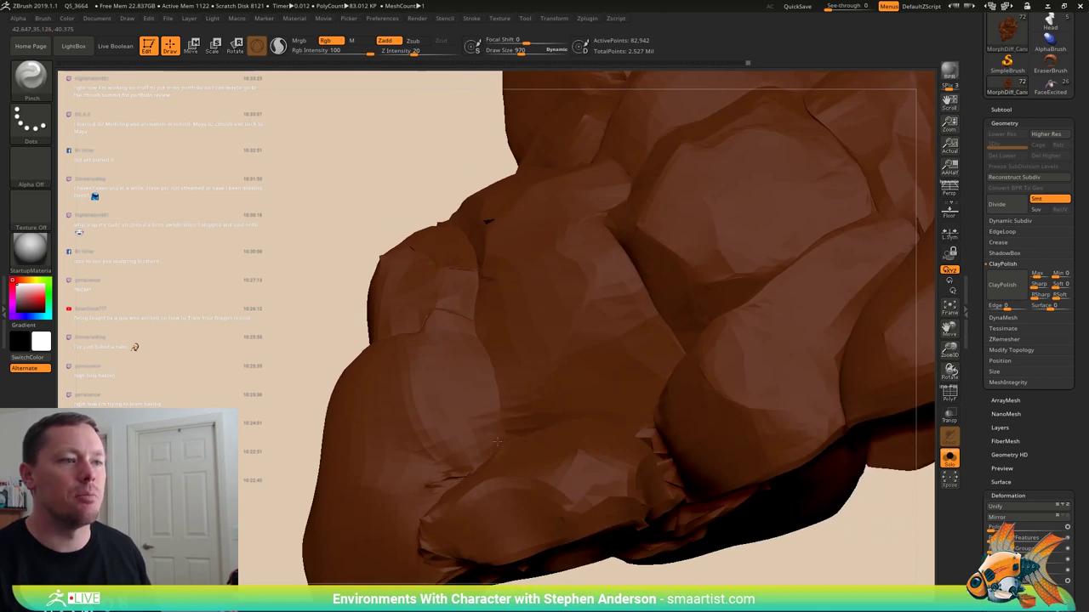
- Pinch the creases where the large outer rock meets the low rock at the mountain's base
mouse_move(497, 442)
right_mouse_down()
mouse_move(482, 356)
mouse_move(502, 371)
mouse_move(501, 397)
mouse_move(444, 397)
mouse_move(463, 392)
right_mouse_up()
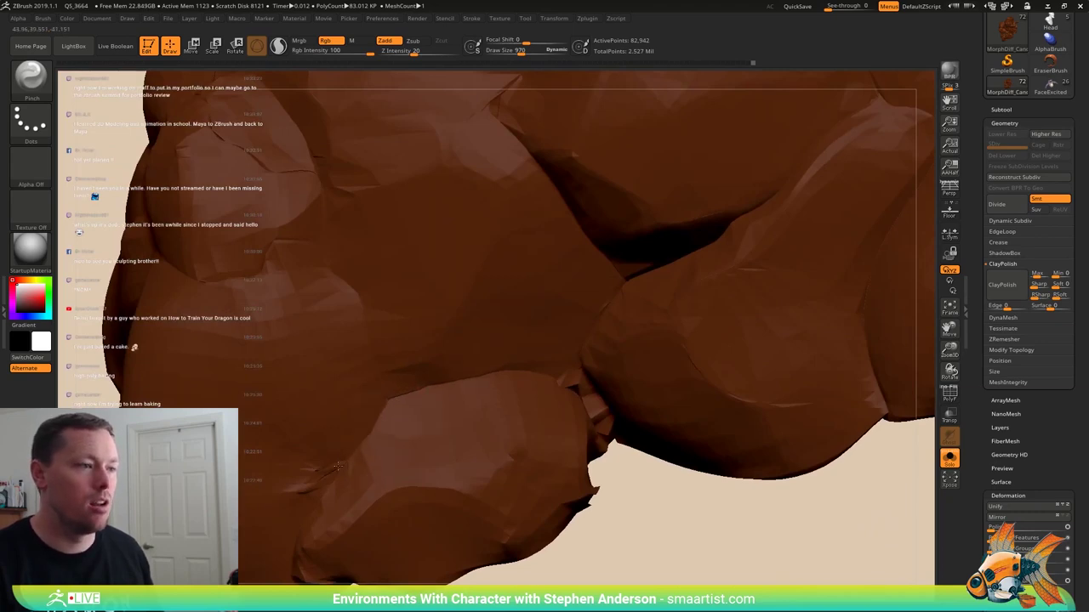
mouse_move(327, 470)
right_mouse_down()
mouse_move(300, 455)
mouse_move(318, 462)
mouse_move(354, 415)
mouse_move(350, 399)
right_mouse_up()
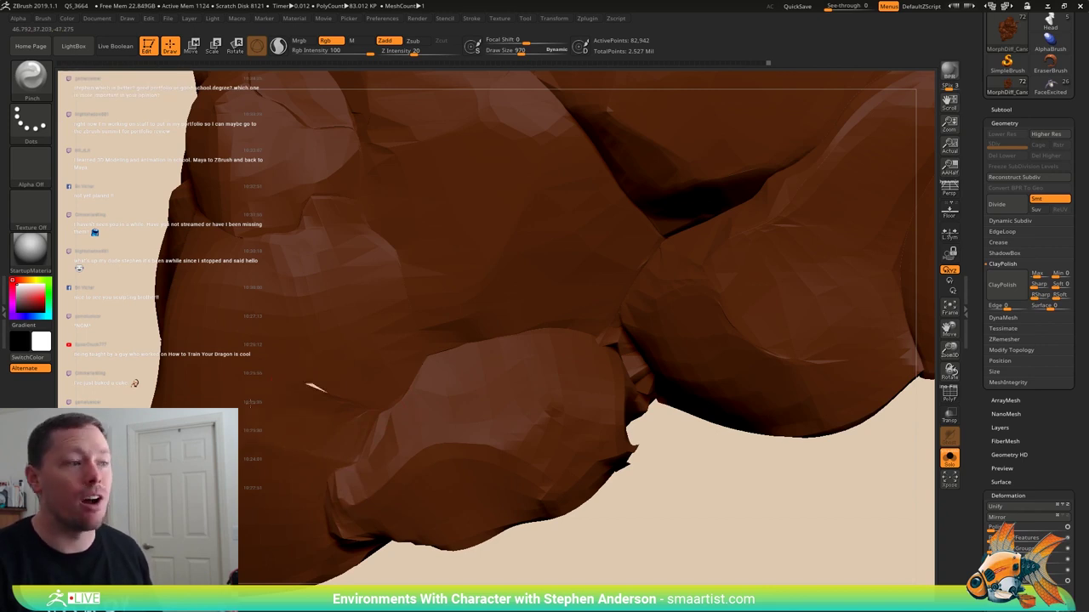
right_click_drag(313, 388, 394, 344)
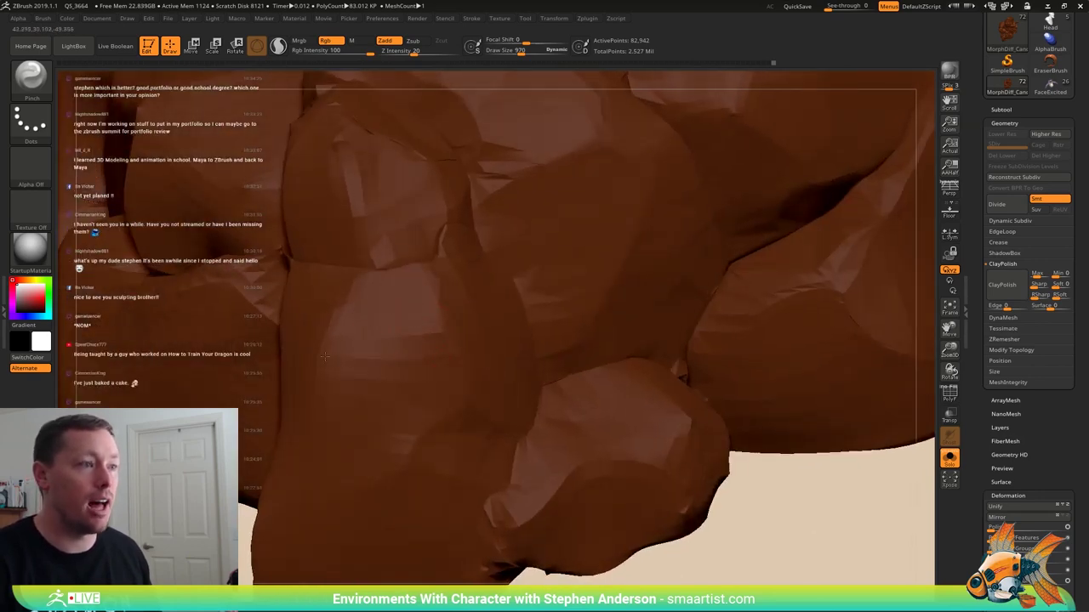
right_click_drag(344, 410, 491, 361)
right_click_drag(483, 255, 445, 348, "alt")
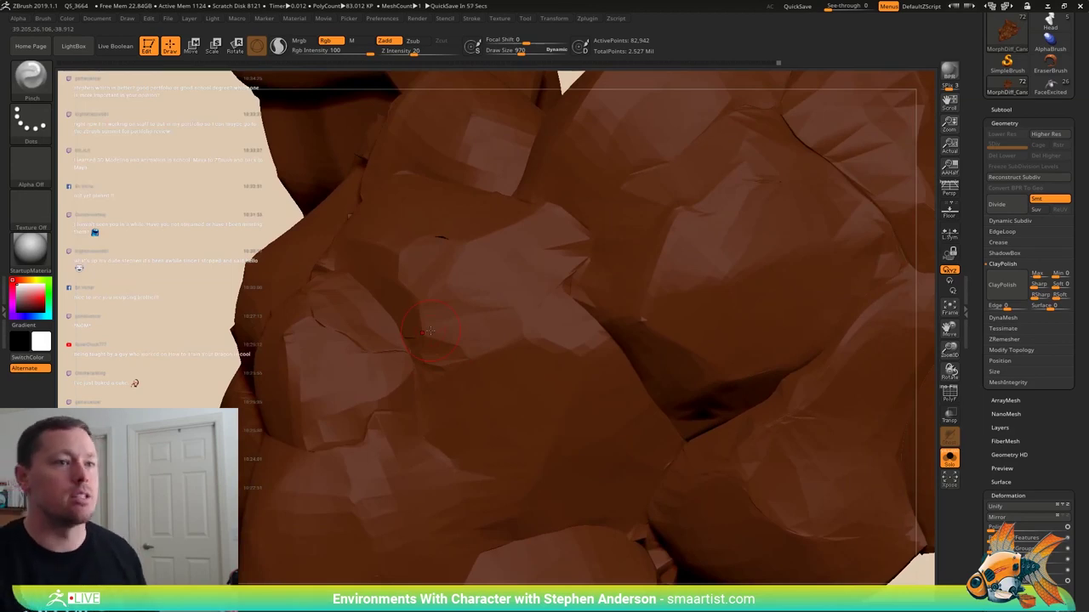
- Tighten the seams between the central rocks around and below the opening with the Pinch brush
right_click_drag(647, 371, 596, 331)
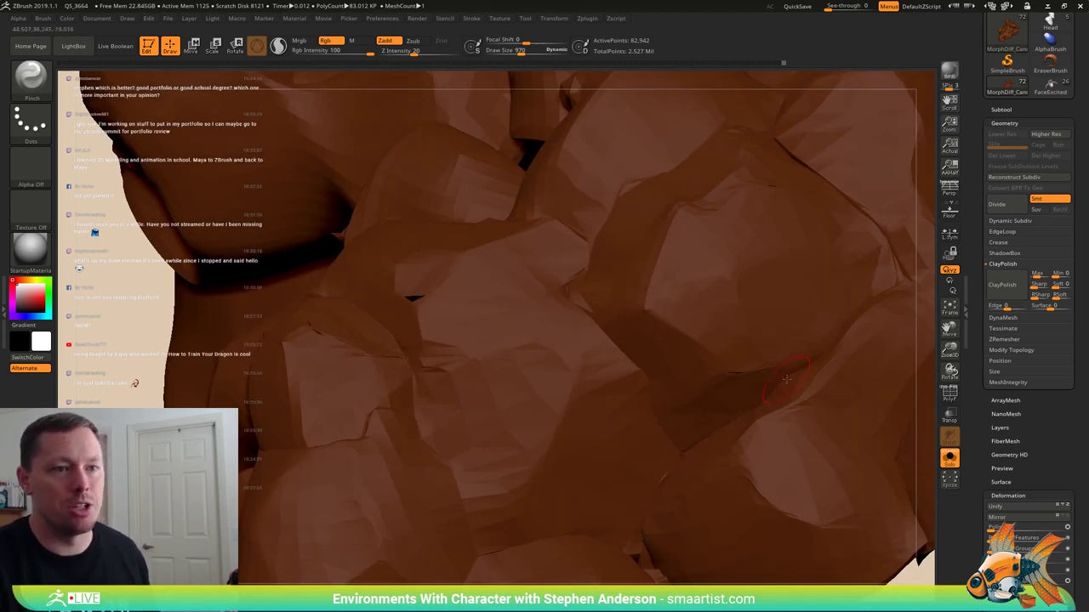
mouse_move(580, 273)
right_mouse_down()
mouse_move(602, 262)
mouse_move(587, 250)
mouse_move(532, 312)
mouse_move(513, 403)
right_mouse_up()
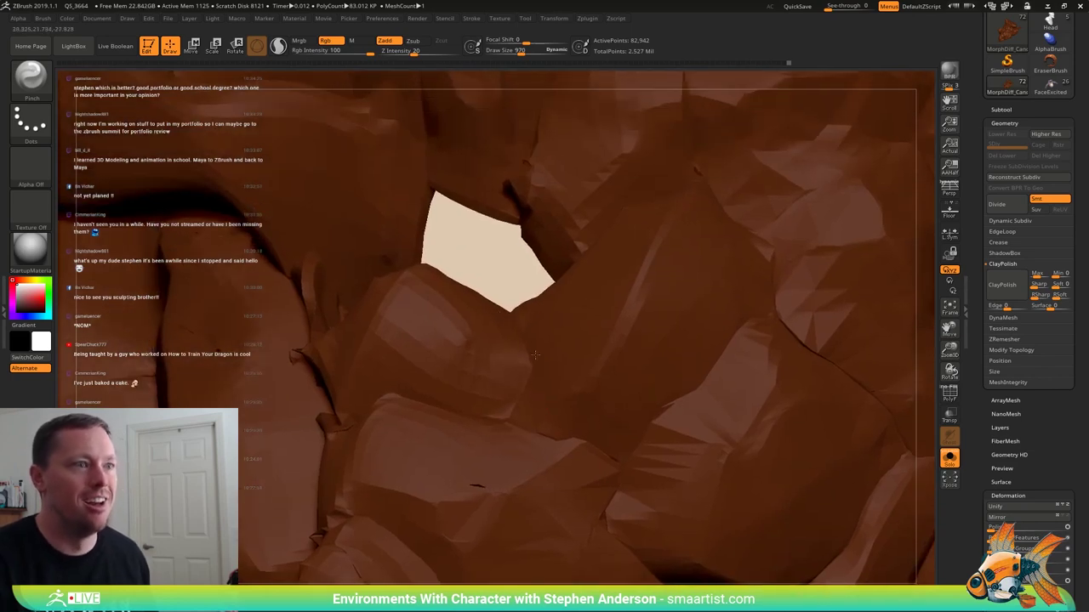
right_click_drag(514, 410, 434, 399)
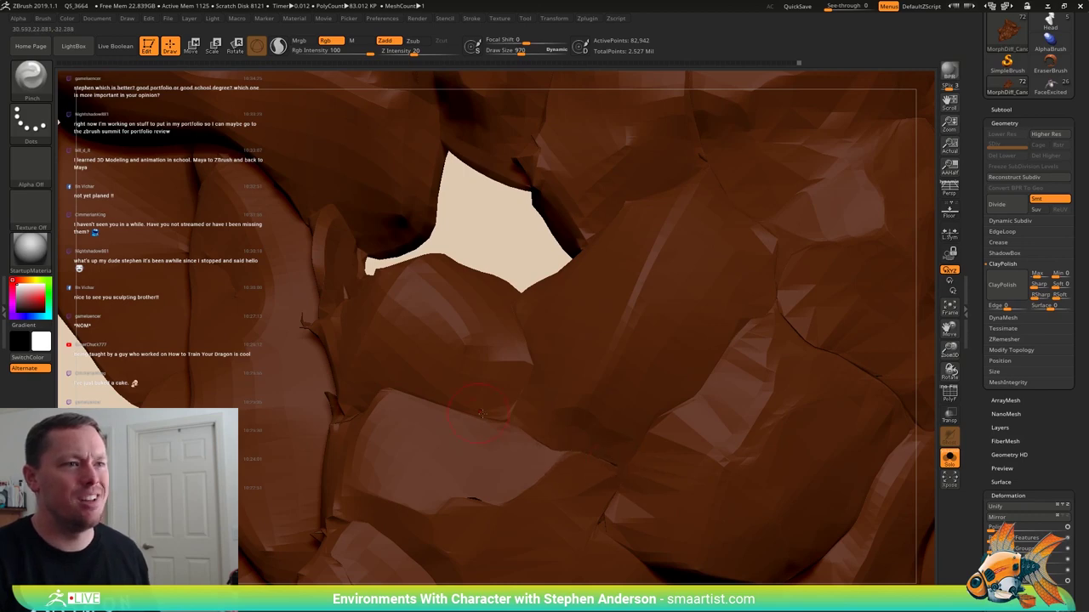
right_click_drag(480, 414, 350, 411)
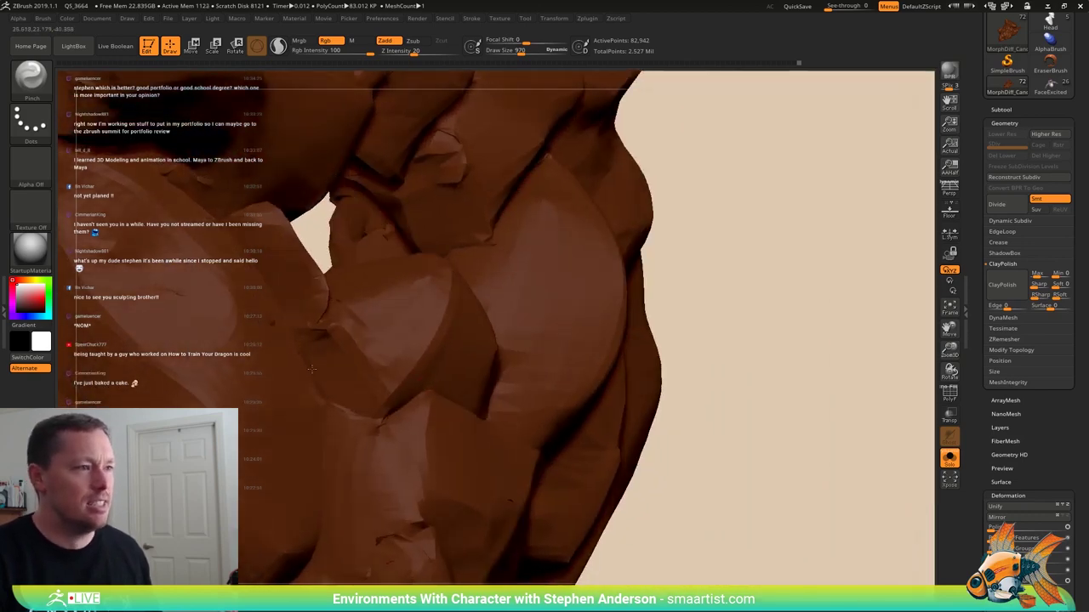
- Smooth the rock edge beside the opening and pinch the creases around the neighbouring long slanted rock
left_click_drag(323, 294, 327, 339, "shift")
right_click_drag(400, 352, 305, 345)
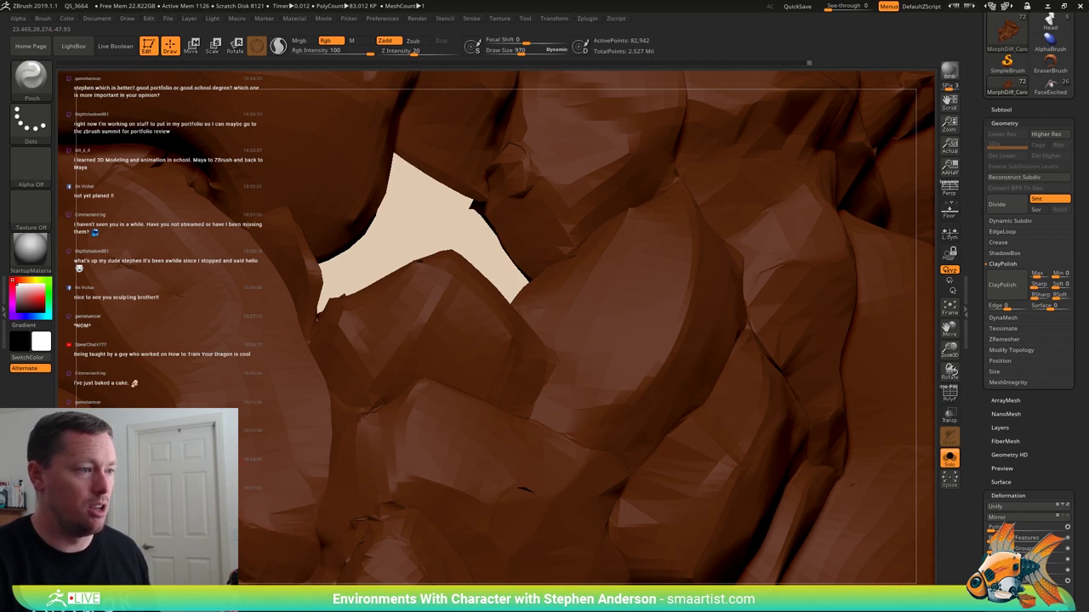
right_click_drag(251, 495, 434, 484, "alt")
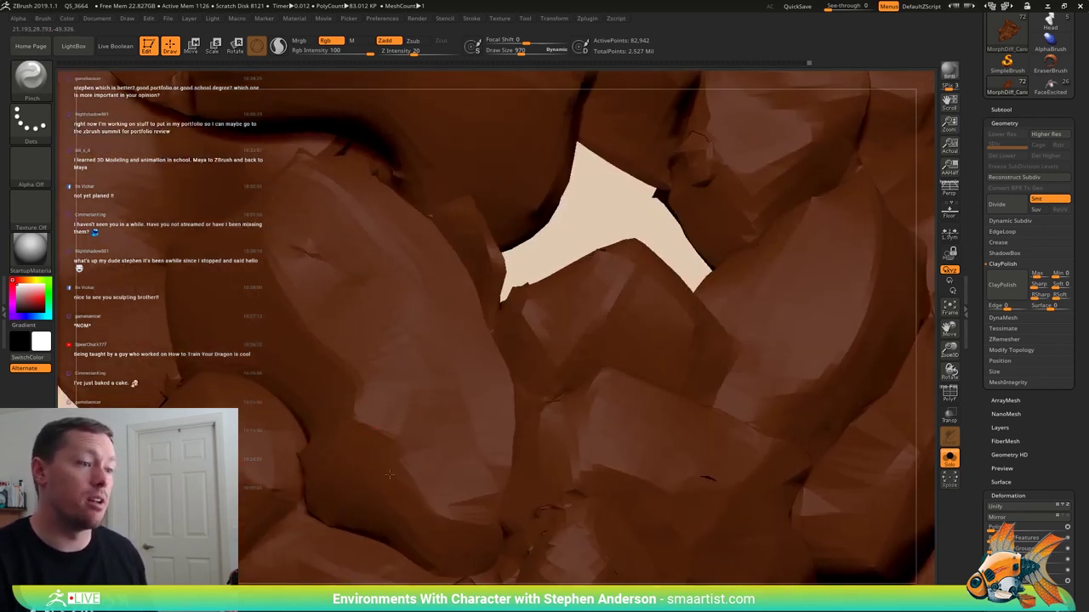
right_click_drag(387, 476, 405, 452)
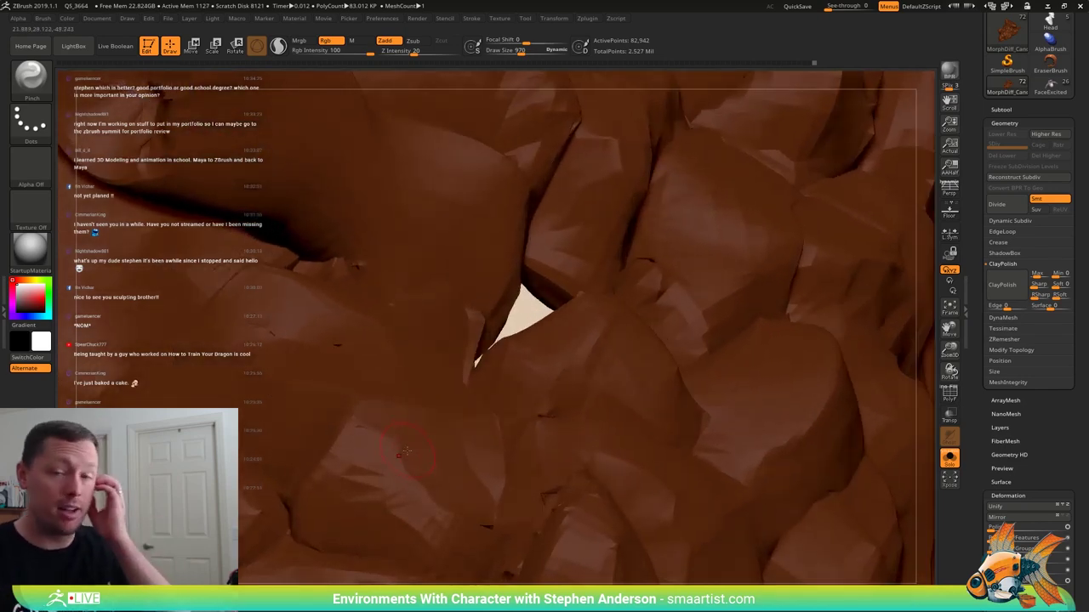
mouse_move(381, 494)
right_mouse_down()
mouse_move(413, 488)
mouse_move(453, 528)
right_mouse_up()
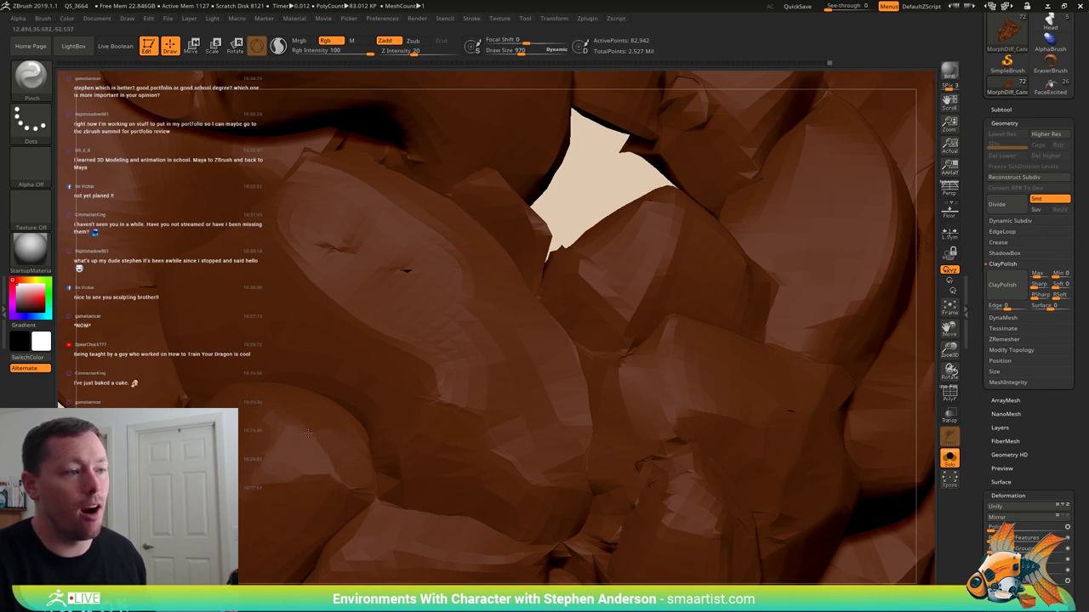
- Sharpen the border between the long slanted rock and the rounded rock beside it with the Pinch brush
right_click_drag(284, 429, 353, 423)
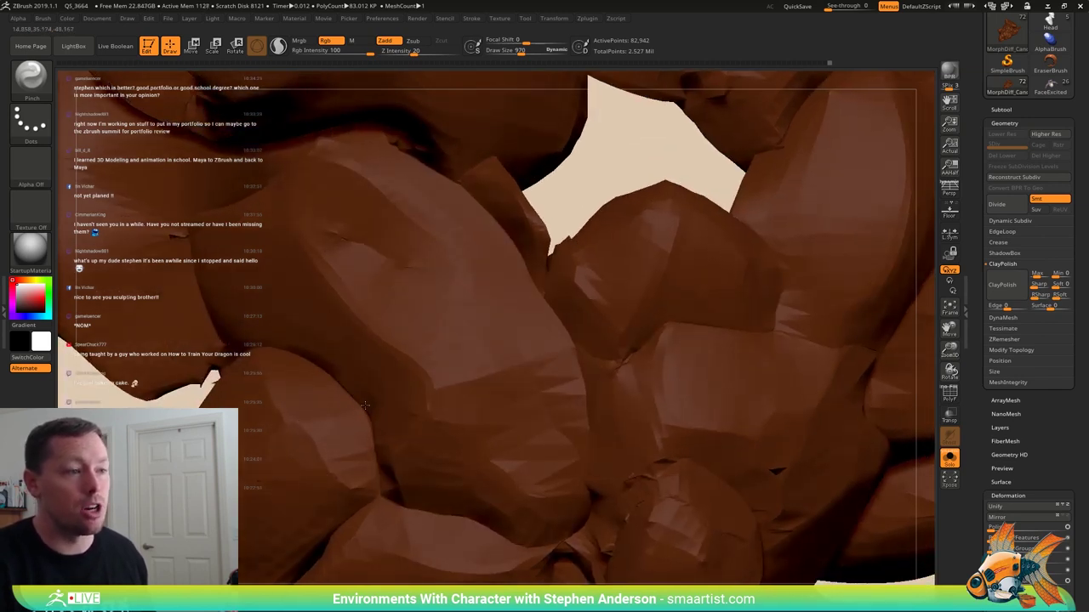
left_click_drag(292, 353, 328, 379)
right_click_drag(399, 408, 421, 364)
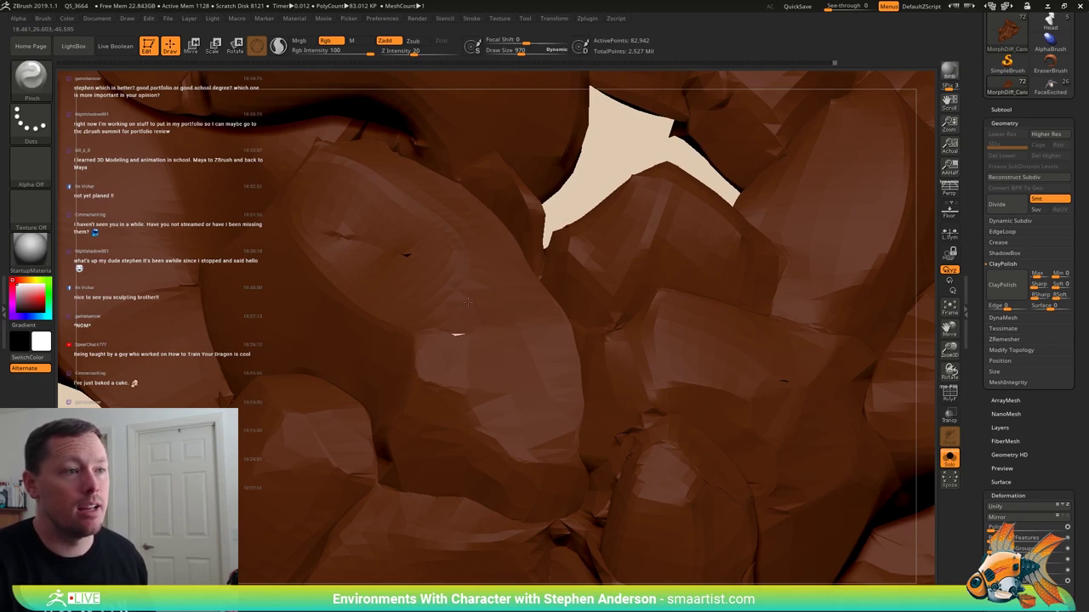
mouse_move(462, 329)
right_mouse_down()
mouse_move(393, 335)
mouse_move(520, 313)
right_mouse_up()
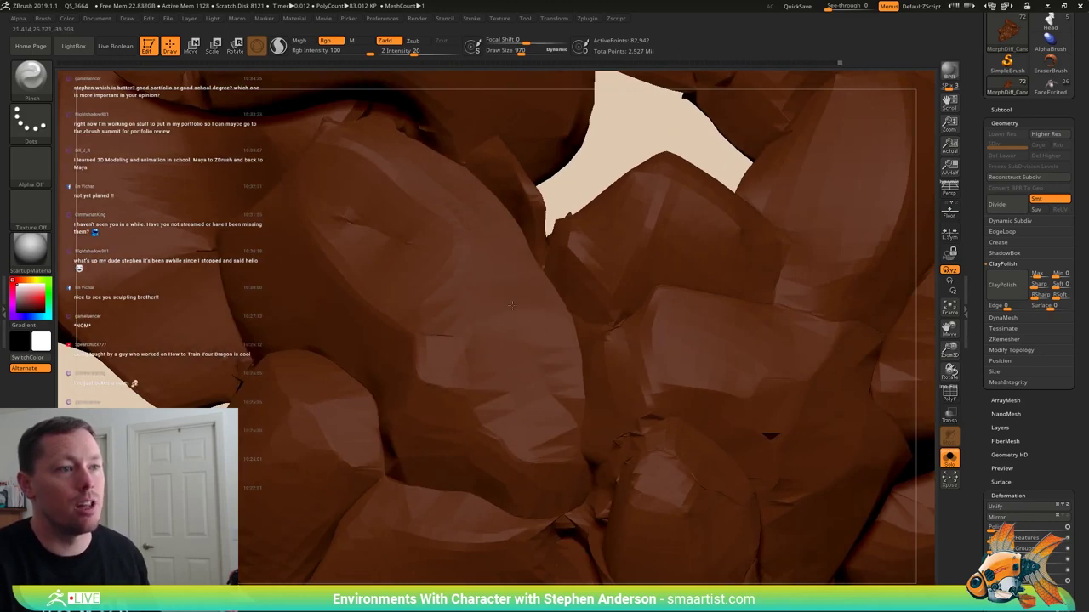
mouse_move(521, 311)
right_mouse_down()
mouse_move(571, 362)
mouse_move(501, 368)
mouse_move(460, 334)
mouse_move(441, 430)
mouse_move(455, 444)
right_mouse_up()
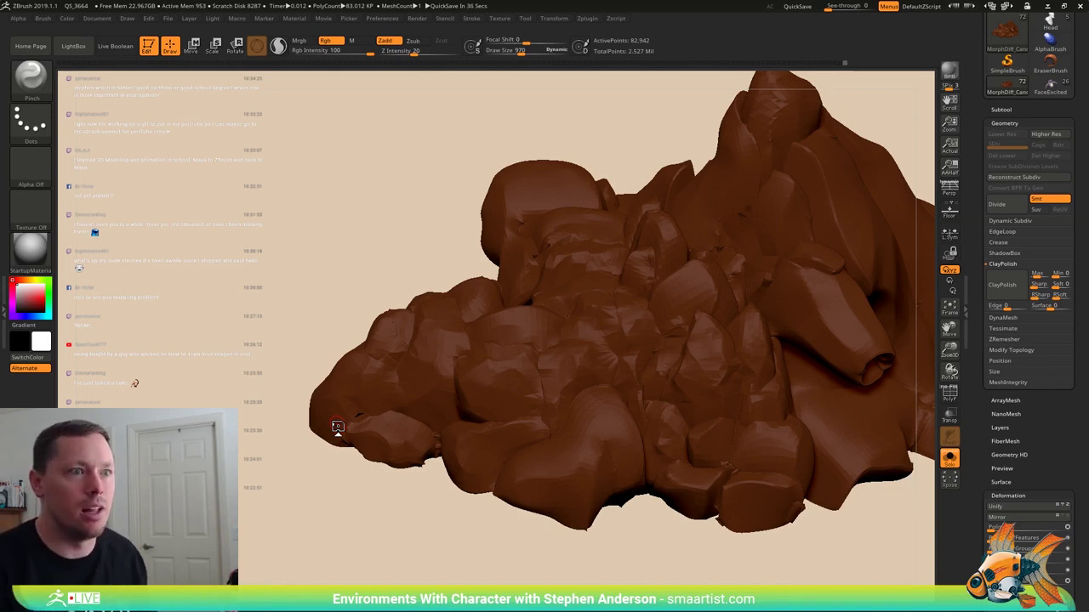
- Check the polygroups with the polyframe display, hide it again and pinch the edges of the large teal rock at the base
right_click_drag(460, 286, 624, 410)
key("shift+f")
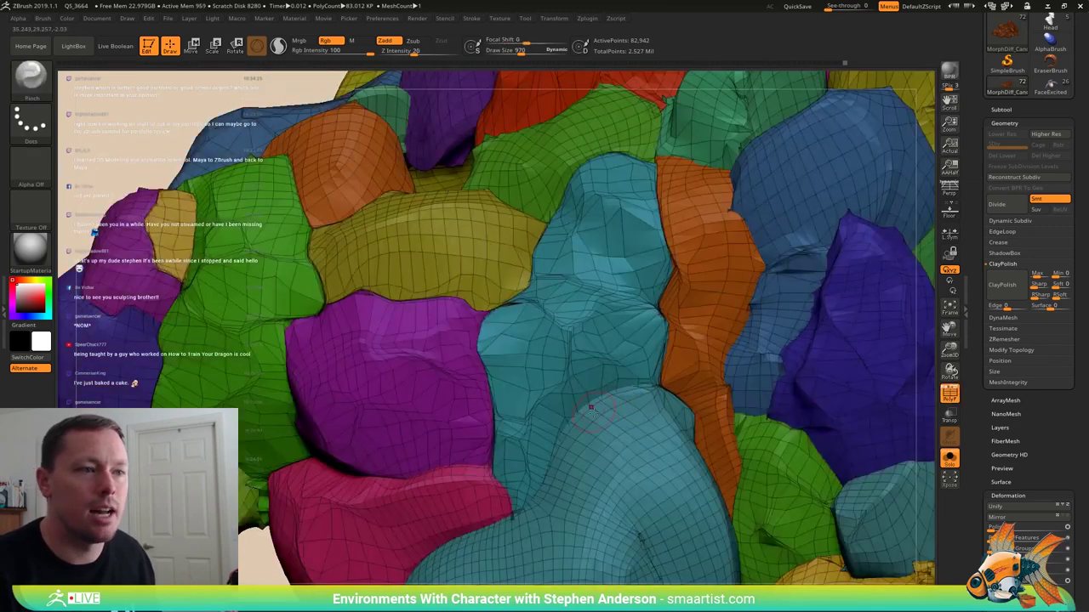
key("shift+f")
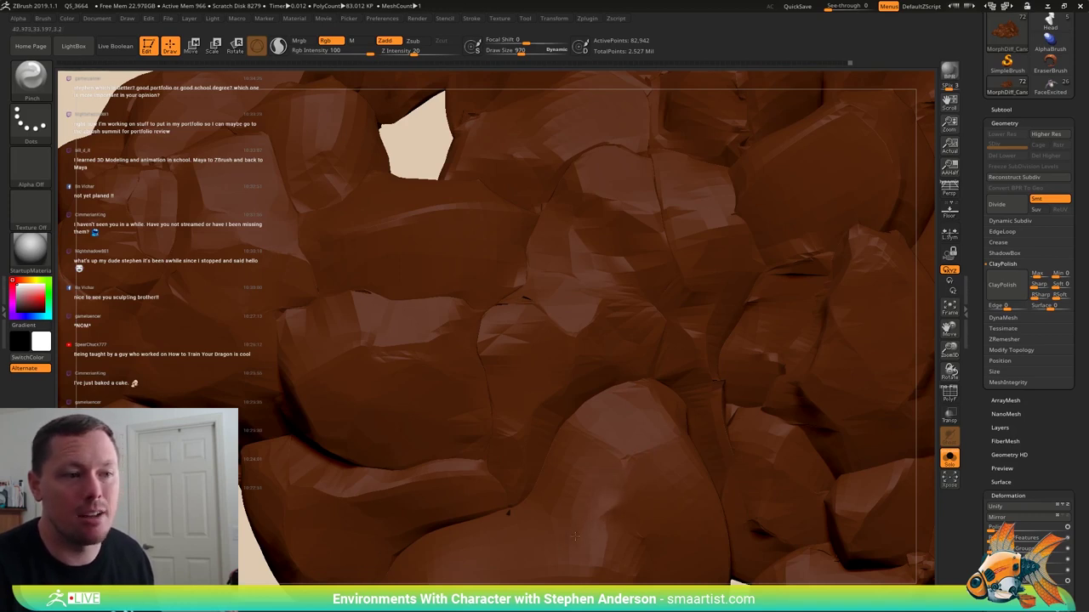
right_click_drag(603, 533, 540, 452)
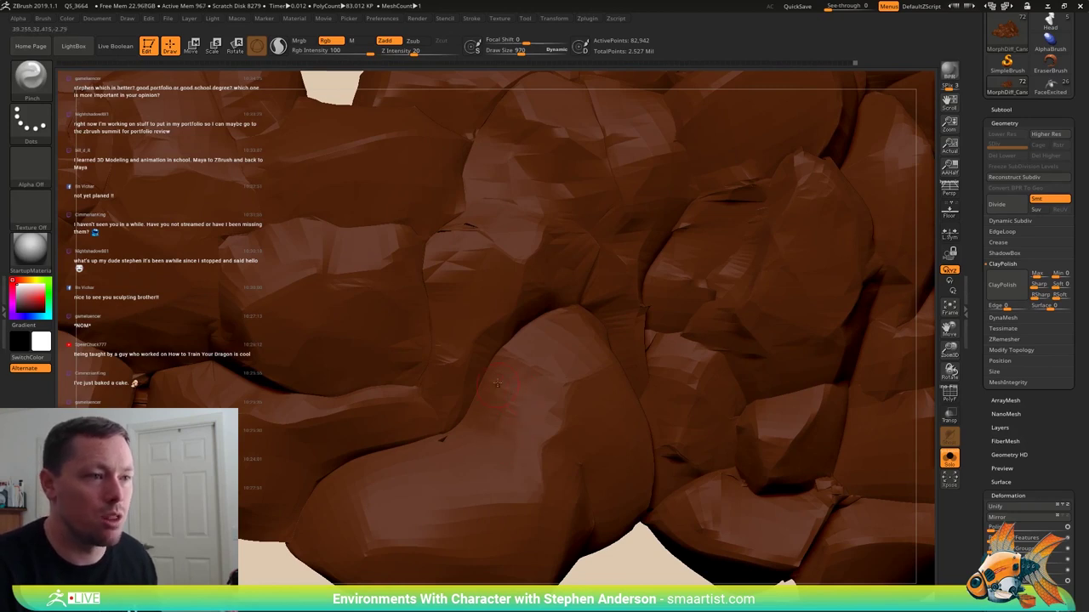
mouse_move(512, 415)
right_mouse_down()
mouse_move(531, 415)
mouse_move(514, 393)
right_mouse_up()
- Build up volume on the upper part of the large base rock with the ClayBuildup brush
key("b")
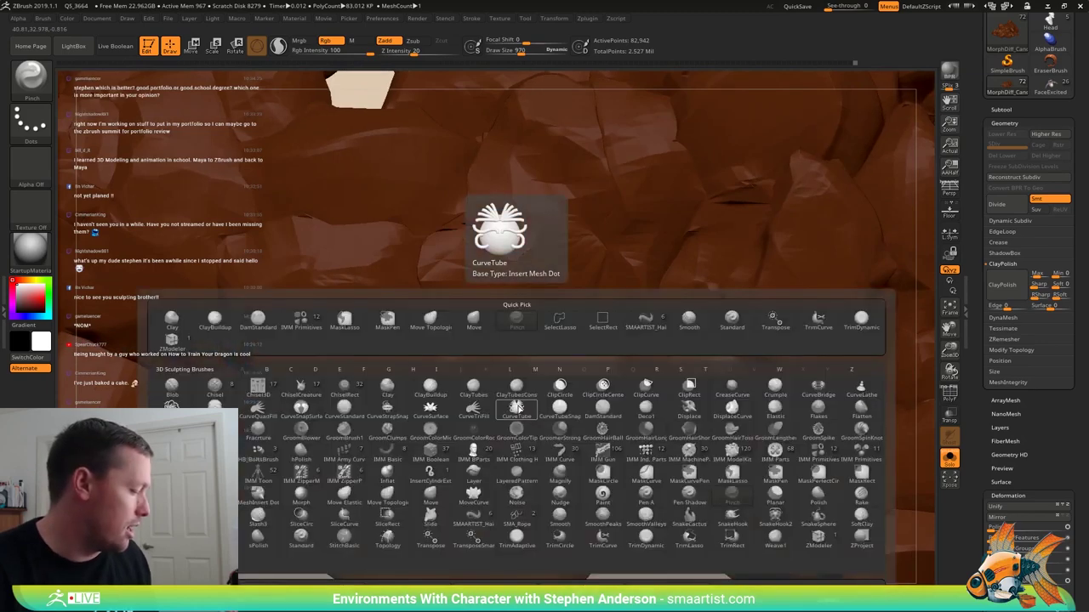
key("c")
key("b")
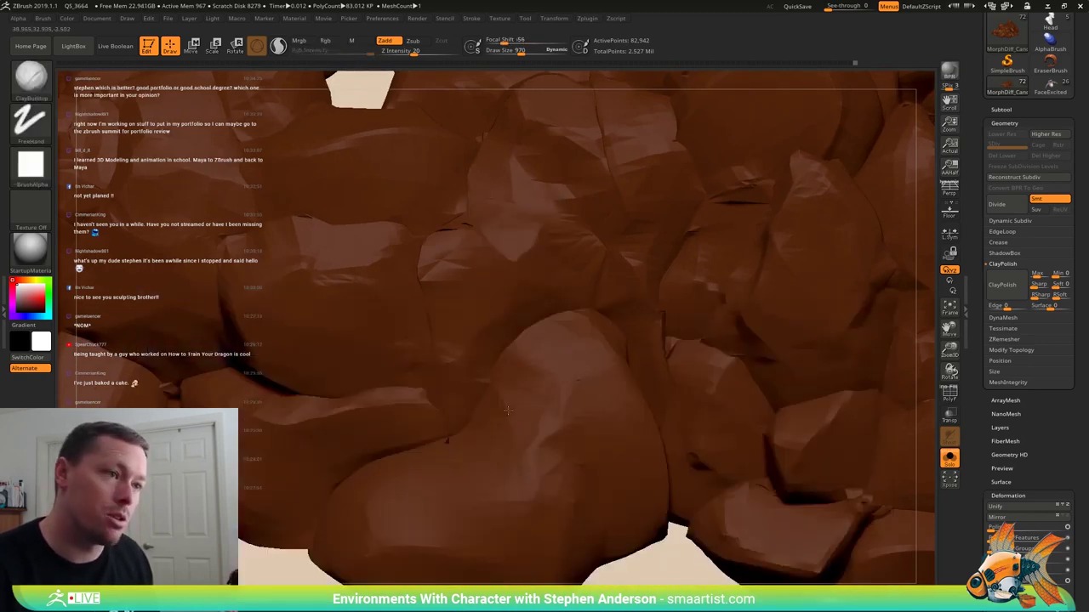
mouse_move(508, 410)
right_mouse_down()
mouse_move(563, 389)
mouse_move(589, 362)
right_mouse_up()
left_click_drag(561, 323, 605, 347)
mouse_move(602, 350)
right_mouse_down()
mouse_move(571, 387)
mouse_move(583, 399)
right_mouse_up()
- Switch back to the Pinch brush and sharpen the upper edge of the built-up base rock
key("b")
key("p")
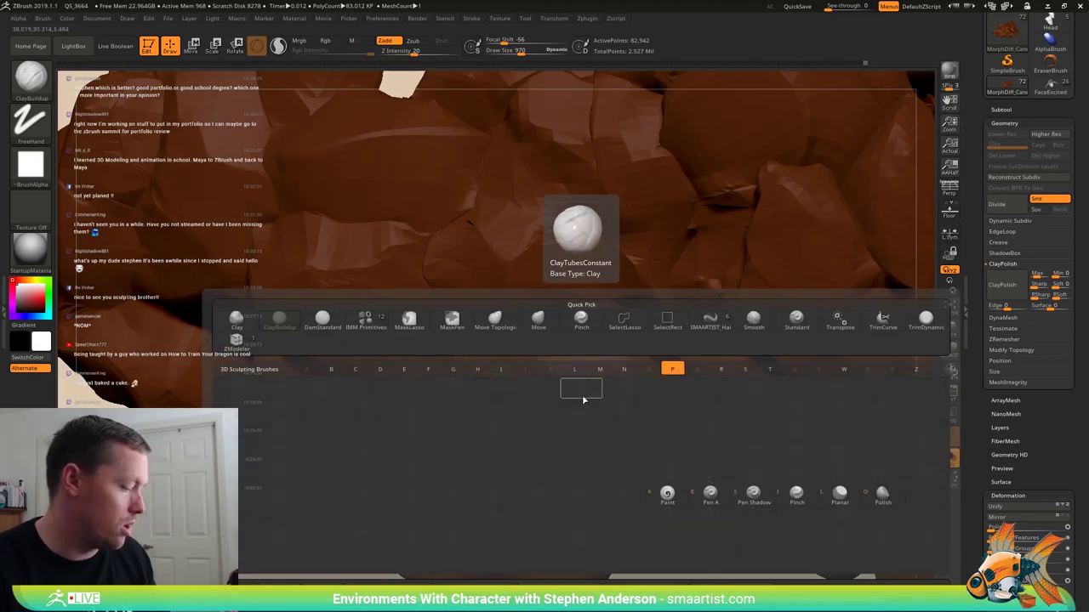
key("i")
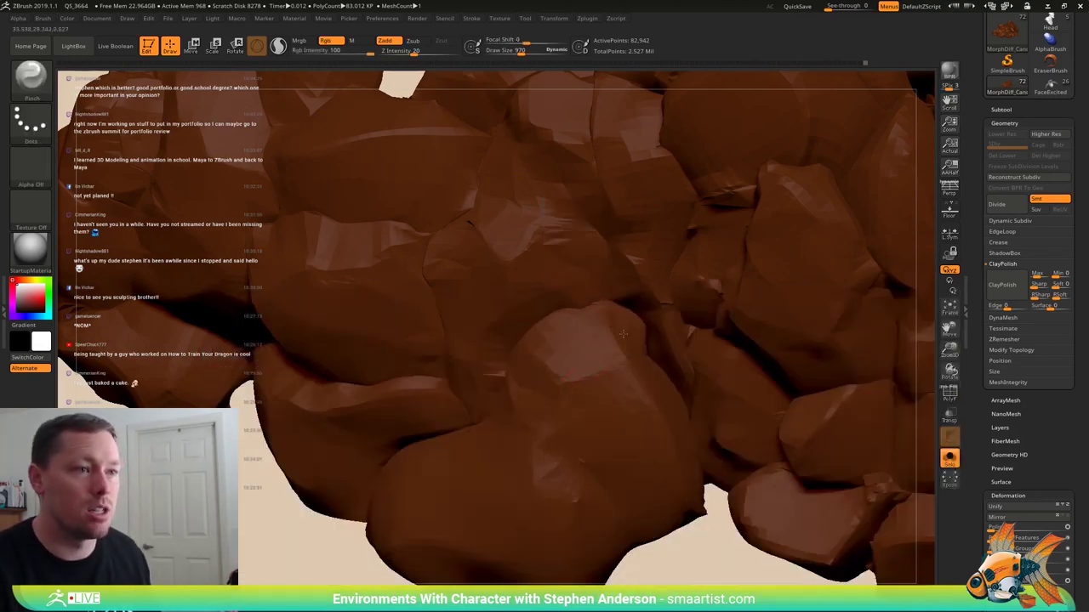
right_click_drag(538, 312, 493, 325)
right_click_drag(500, 369, 503, 369)
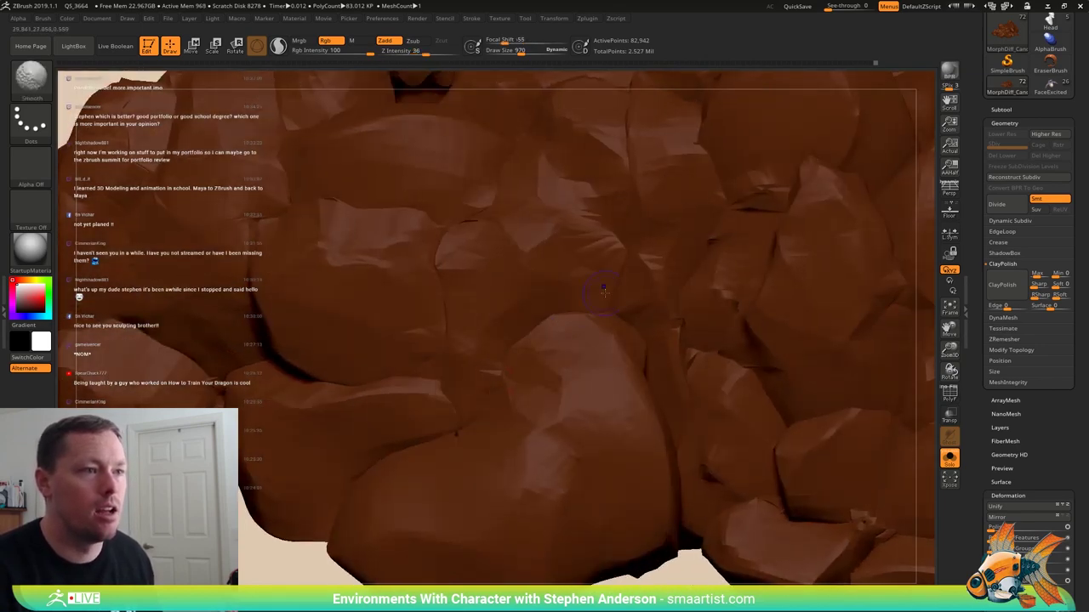
- Smooth the rock surface above the large base rock and pinch the seams around that faceted rock
left_click_drag(601, 286, 629, 328, "shift")
mouse_move(629, 323)
right_mouse_down()
mouse_move(661, 320)
mouse_move(638, 308)
right_mouse_up()
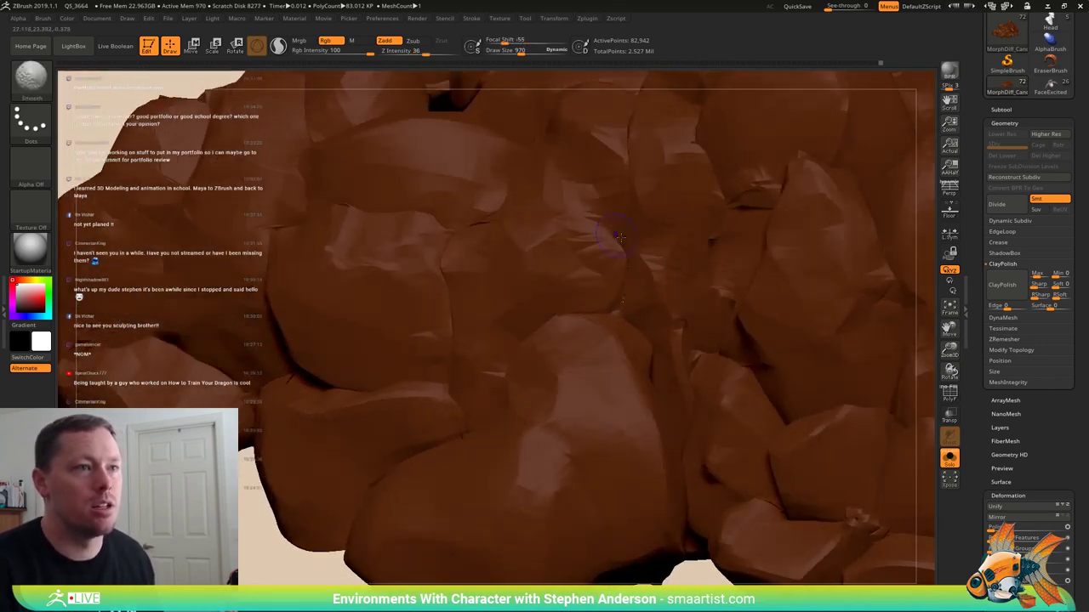
mouse_move(614, 234)
right_mouse_down()
mouse_move(612, 310)
mouse_move(593, 298)
right_mouse_up()
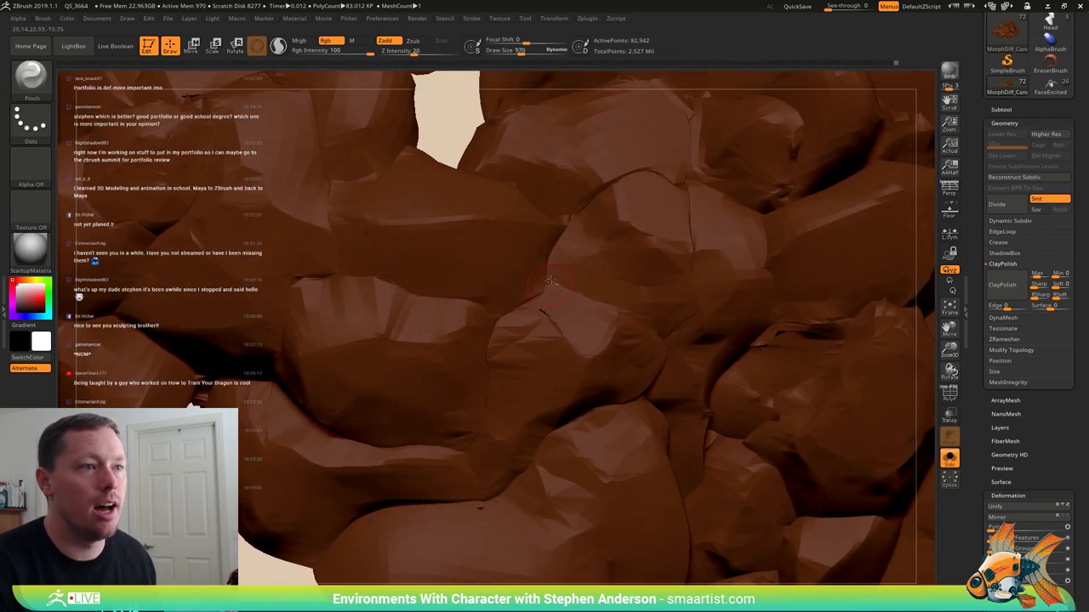
left_click_drag(512, 303, 496, 319)
mouse_move(503, 326)
right_mouse_down()
mouse_move(505, 361)
mouse_move(417, 328)
right_mouse_up()
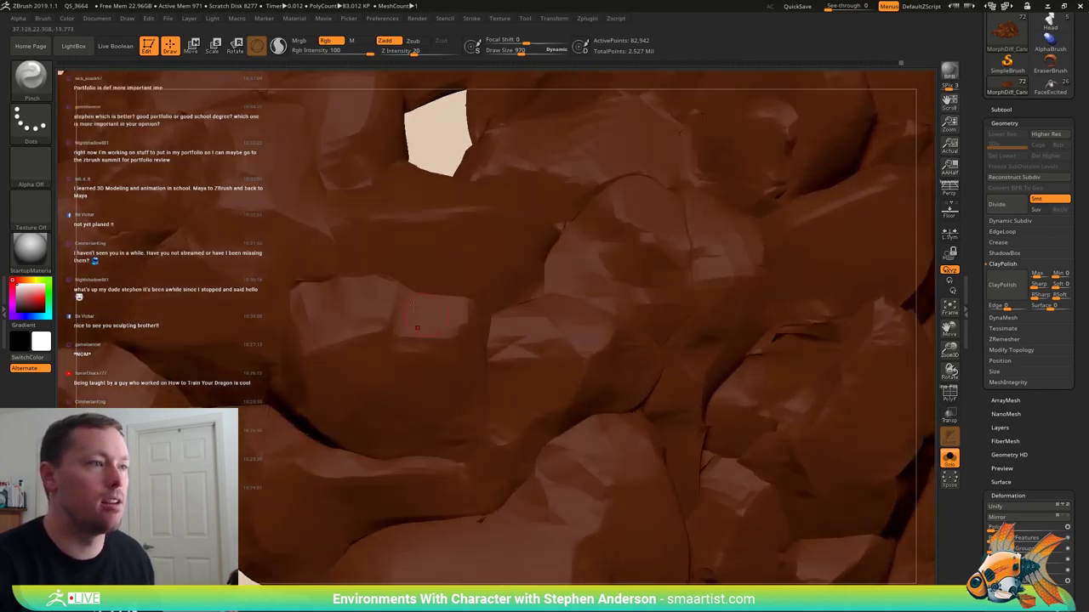
left_click_drag(613, 427, 628, 425)
- Smooth the dark gap beside the lower rock and pinch the seam along its upper edge at draw sizes 1919 and 1106
mouse_move(620, 427)
right_mouse_down("ctrl")
mouse_move(545, 366)
mouse_move(393, 298)
mouse_move(300, 354)
mouse_move(241, 360)
right_mouse_up("ctrl")
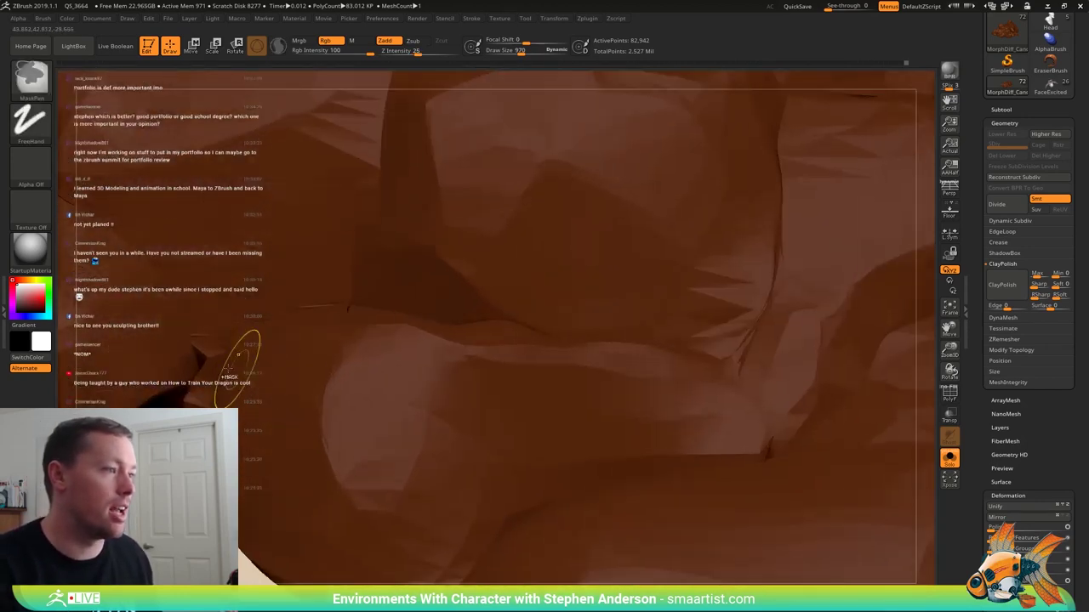
mouse_move(202, 383)
left_mouse_down("shift")
mouse_move(203, 351)
mouse_move(199, 387)
left_mouse_up("shift")
mouse_move(201, 356)
right_mouse_down("alt")
mouse_move(335, 366)
mouse_move(312, 377)
right_mouse_up("alt")
key("space")
mouse_move(312, 376)
left_mouse_down()
mouse_move(327, 380)
mouse_move(293, 419)
mouse_move(284, 444)
mouse_move(301, 459)
mouse_move(298, 447)
left_mouse_up()
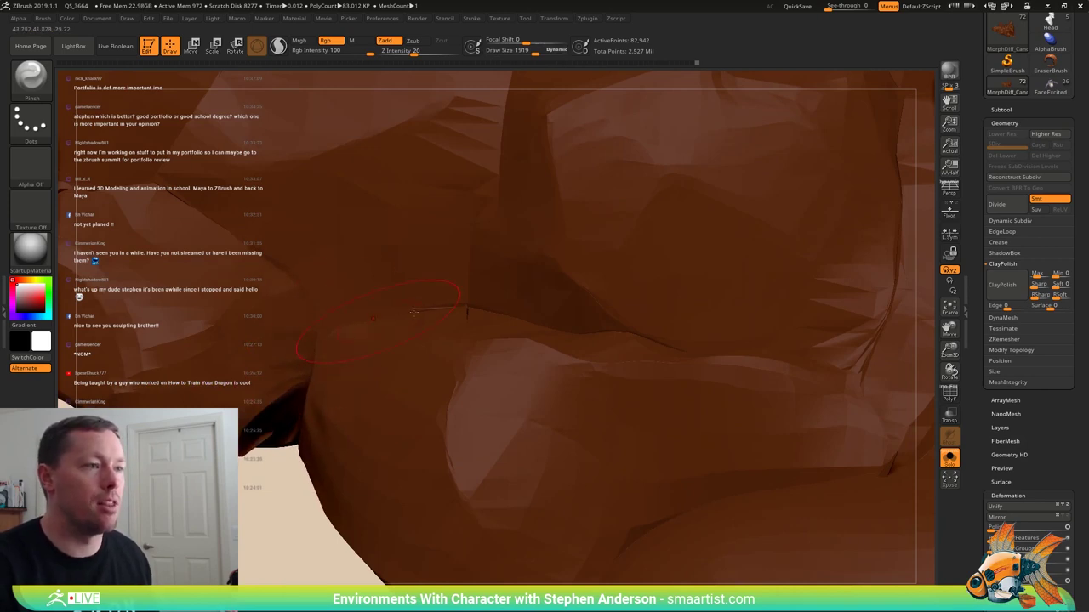
left_click_drag(462, 301, 418, 306)
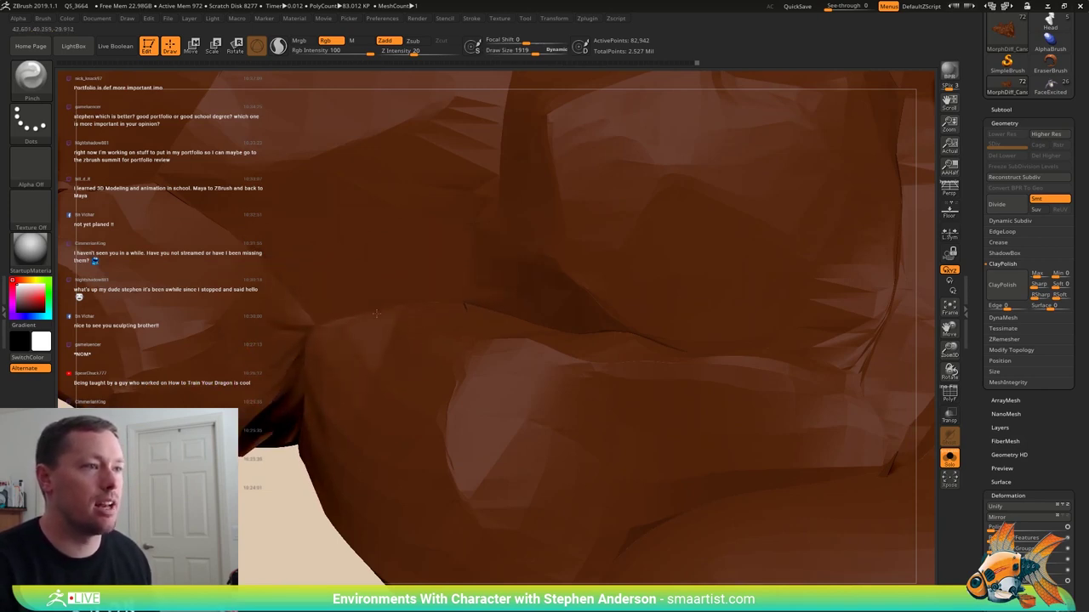
key("s")
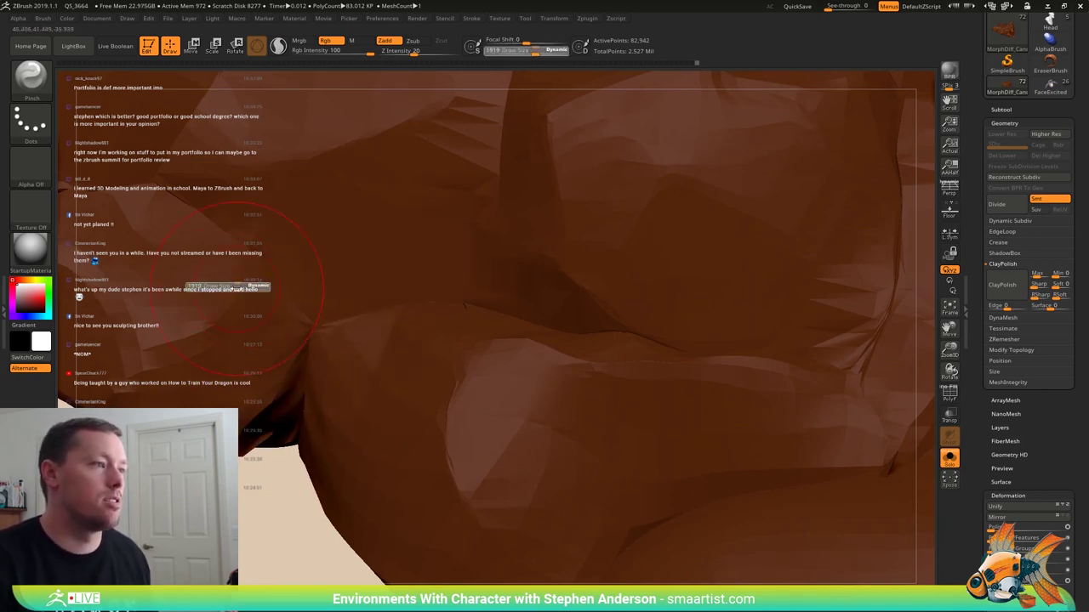
left_click_drag(236, 289, 225, 290)
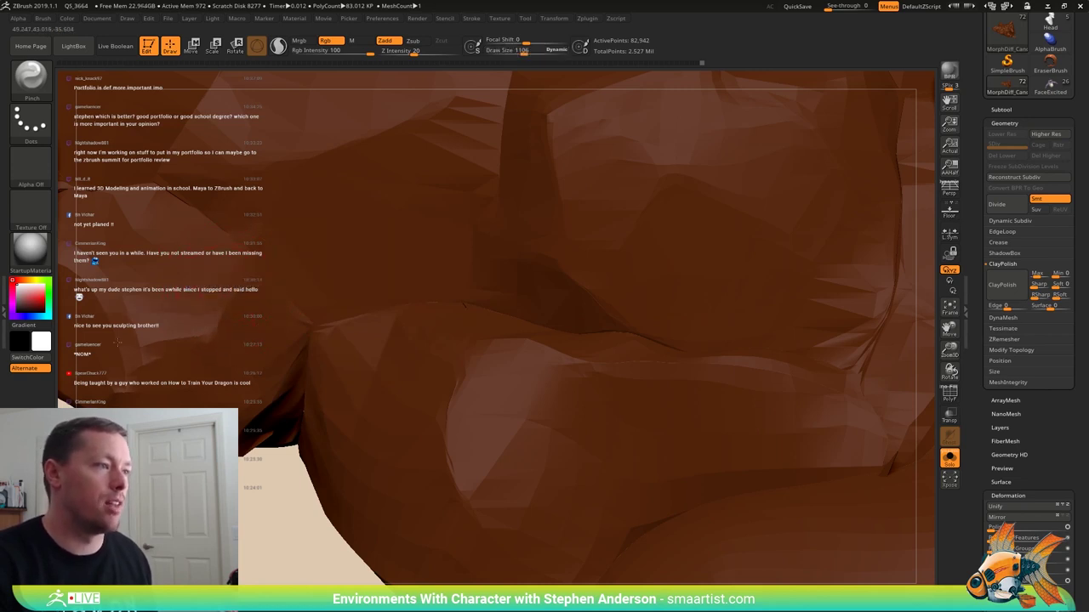
- Examine the pinched lower rocks and their surrounding seams from several angles
key("ctrl")
right_click_drag(220, 344, 170, 328, "ctrl")
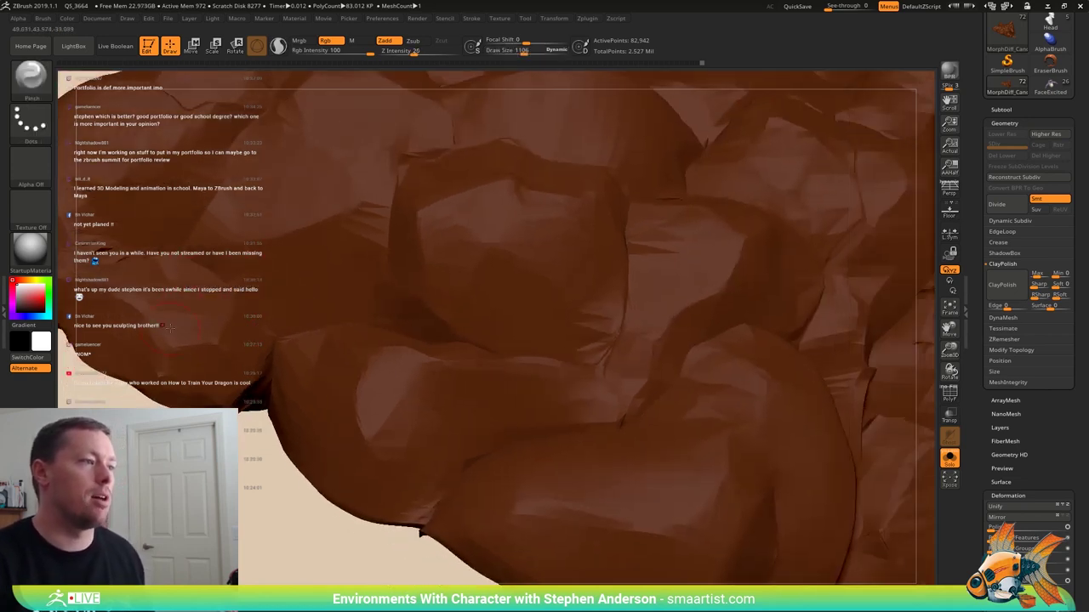
mouse_move(424, 419)
right_mouse_down("alt")
mouse_move(517, 437)
mouse_move(450, 409)
mouse_move(519, 437)
mouse_move(493, 368)
mouse_move(491, 381)
mouse_move(461, 379)
right_mouse_up("alt")
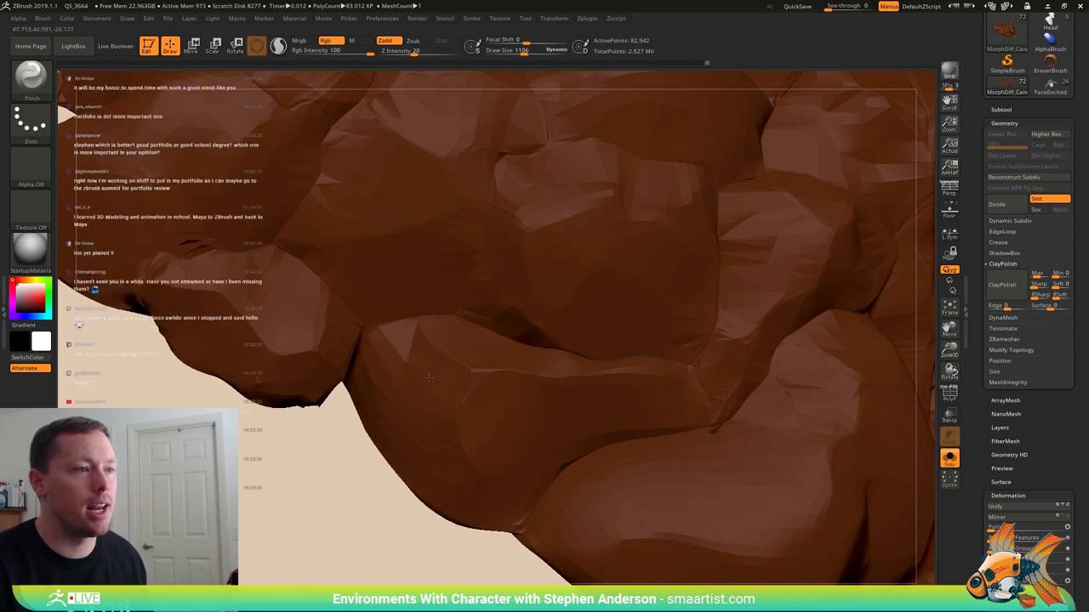
right_click_drag(493, 431, 394, 360)
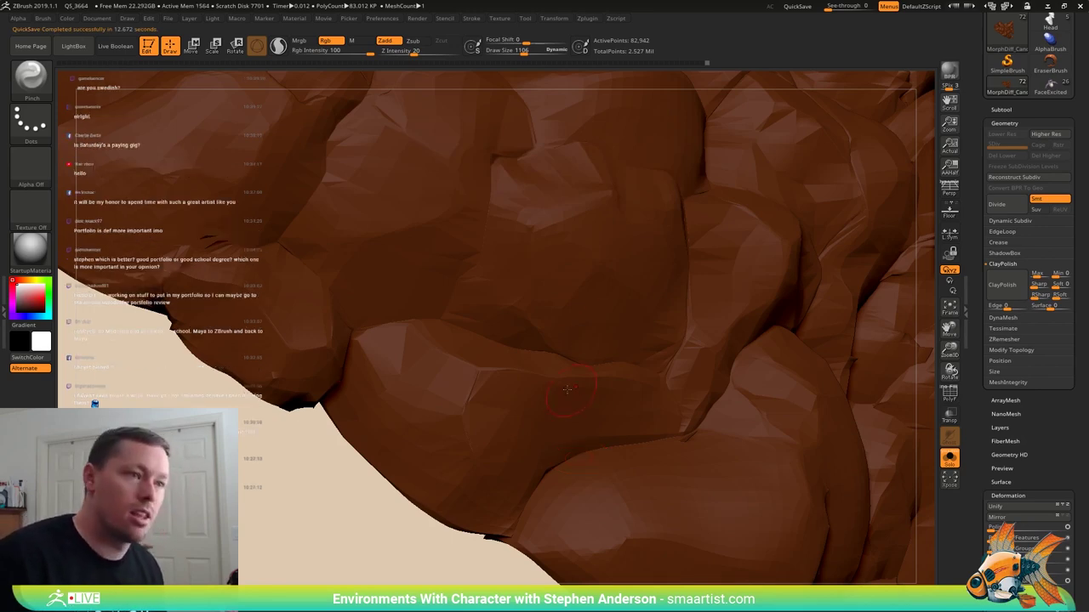
mouse_move(527, 390)
right_mouse_down()
mouse_move(577, 358)
mouse_move(549, 356)
right_mouse_up()
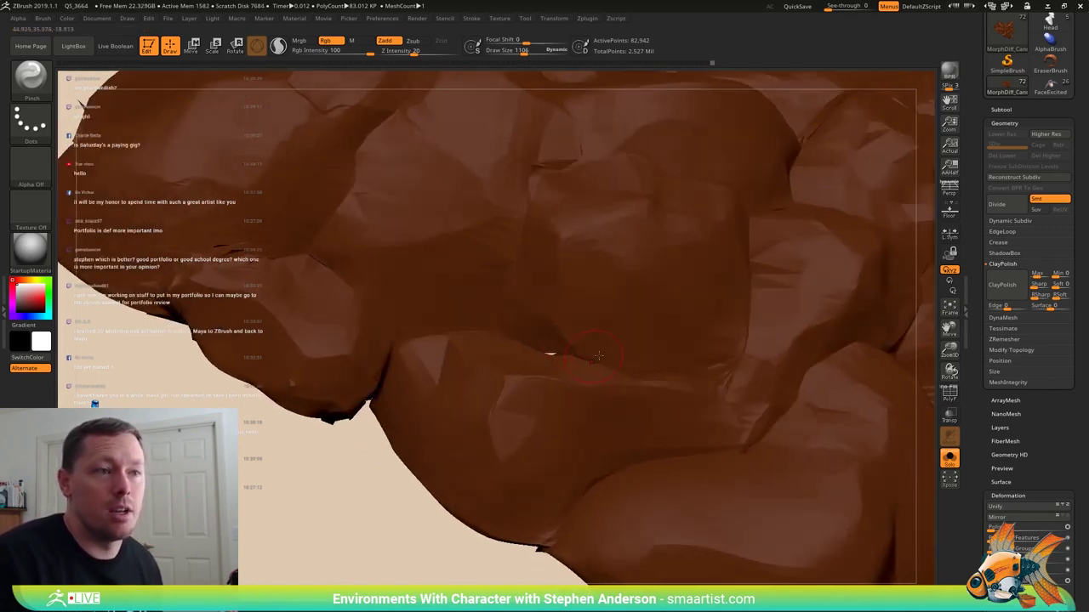
mouse_move(599, 356)
right_mouse_down()
mouse_move(576, 319)
mouse_move(644, 271)
right_mouse_up()
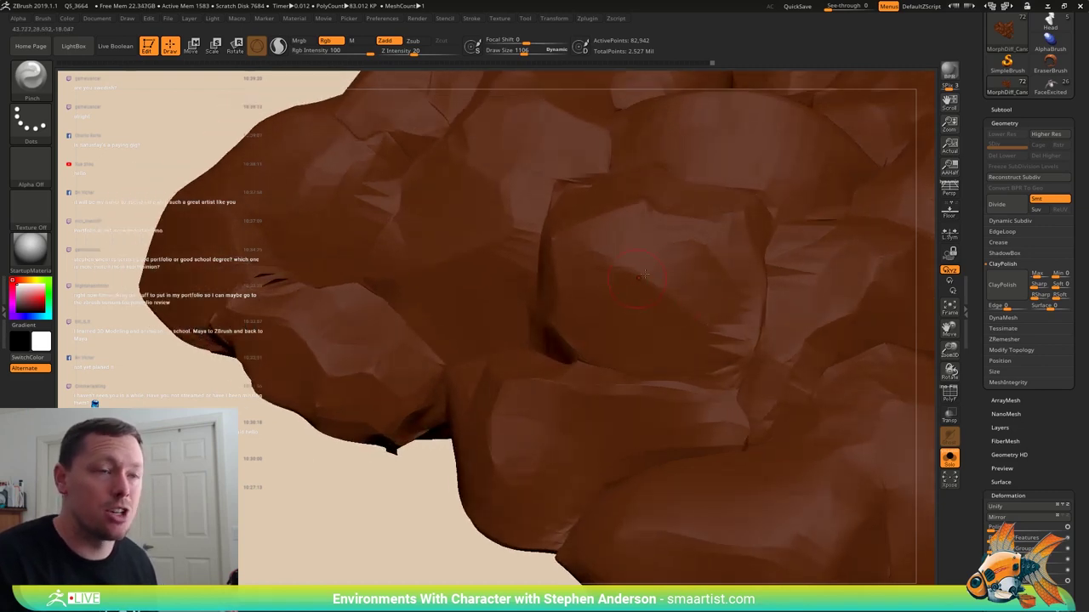
right_click_drag(606, 281, 627, 247)
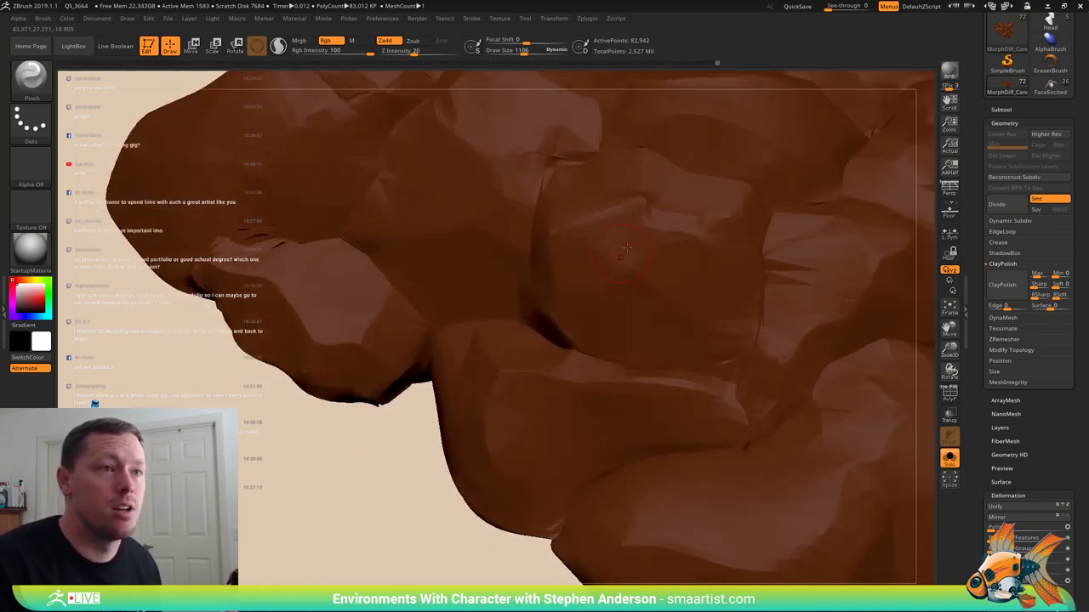
mouse_move(717, 272)
right_mouse_down()
mouse_move(598, 307)
mouse_move(574, 293)
mouse_move(630, 310)
mouse_move(672, 253)
mouse_move(565, 272)
mouse_move(551, 301)
right_mouse_up()
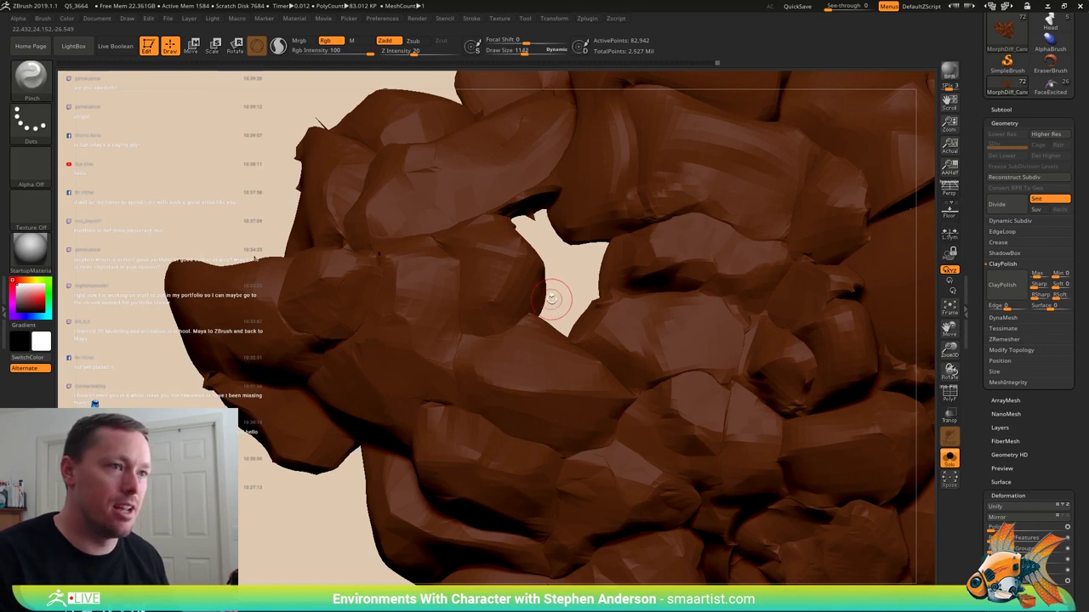
- Enlarge the Pinch brush to draw size 4562 and pinch the rock edges around the open hole
key("space")
left_click_drag(552, 300, 591, 302)
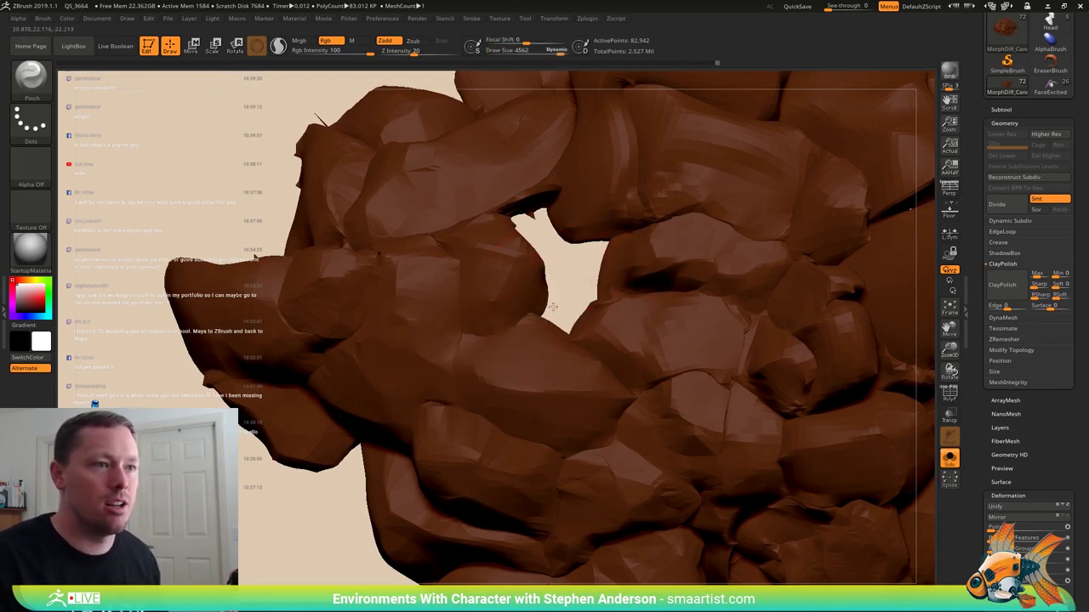
right_click_drag(553, 307, 545, 304)
mouse_move(586, 302)
left_mouse_down()
mouse_move(576, 233)
mouse_move(553, 222)
mouse_move(565, 285)
mouse_move(541, 270)
mouse_move(547, 238)
mouse_move(565, 264)
mouse_move(555, 233)
left_mouse_up()
mouse_move(555, 233)
right_mouse_down()
mouse_move(586, 216)
mouse_move(568, 287)
right_mouse_up()
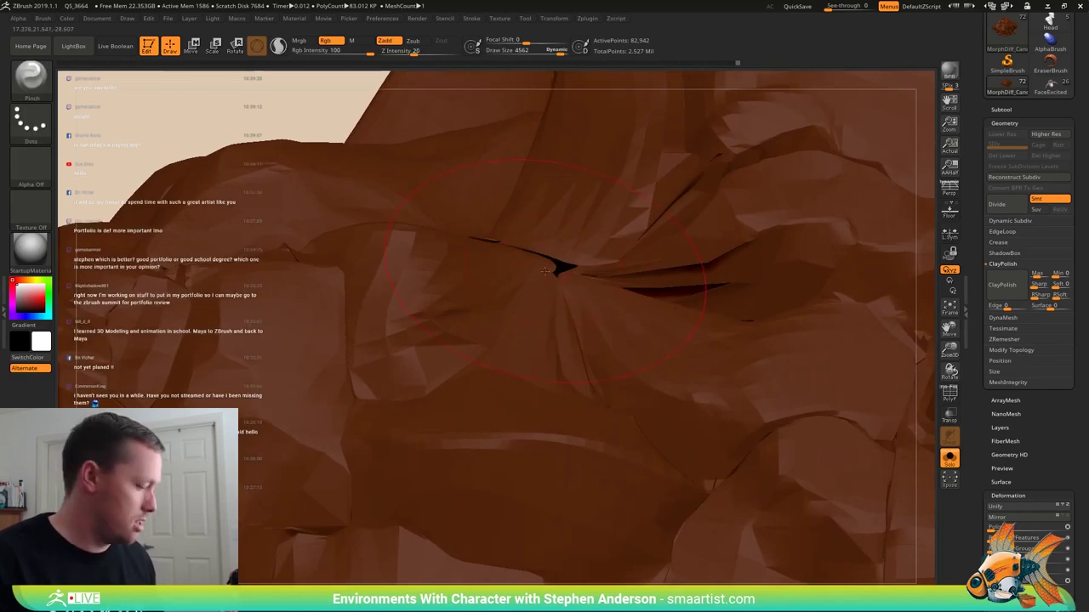
- Inflate the rocks around the dark gap and smooth the stretched folds there at draw size 3070
key("b")
key("i")
key("n")
left_click_drag(567, 280, 579, 247)
right_click_drag(578, 247, 481, 189)
mouse_move(481, 188)
left_mouse_down()
mouse_move(609, 255)
mouse_move(604, 294)
mouse_move(561, 322)
mouse_move(508, 312)
mouse_move(520, 293)
left_mouse_up()
mouse_move(543, 307)
right_mouse_down("ctrl")
mouse_move(550, 266)
mouse_move(513, 371)
mouse_move(526, 356)
mouse_move(515, 398)
right_mouse_up("ctrl")
key("s")
left_click_drag(516, 397, 503, 398)
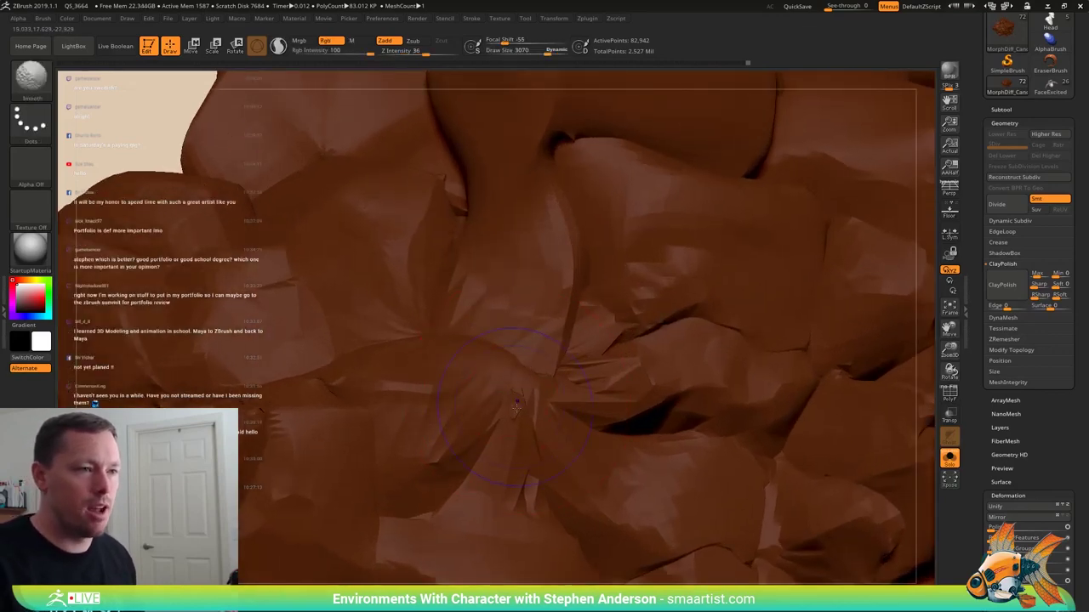
mouse_move(520, 380)
right_mouse_down()
mouse_move(505, 389)
mouse_move(548, 387)
mouse_move(566, 404)
mouse_move(561, 370)
mouse_move(552, 383)
mouse_move(466, 224)
mouse_move(370, 378)
mouse_move(495, 403)
mouse_move(502, 415)
right_mouse_up()
- Switch to the Pinch brush at draw size 1526 and tighten the seam above the small faceted rock
key("b")
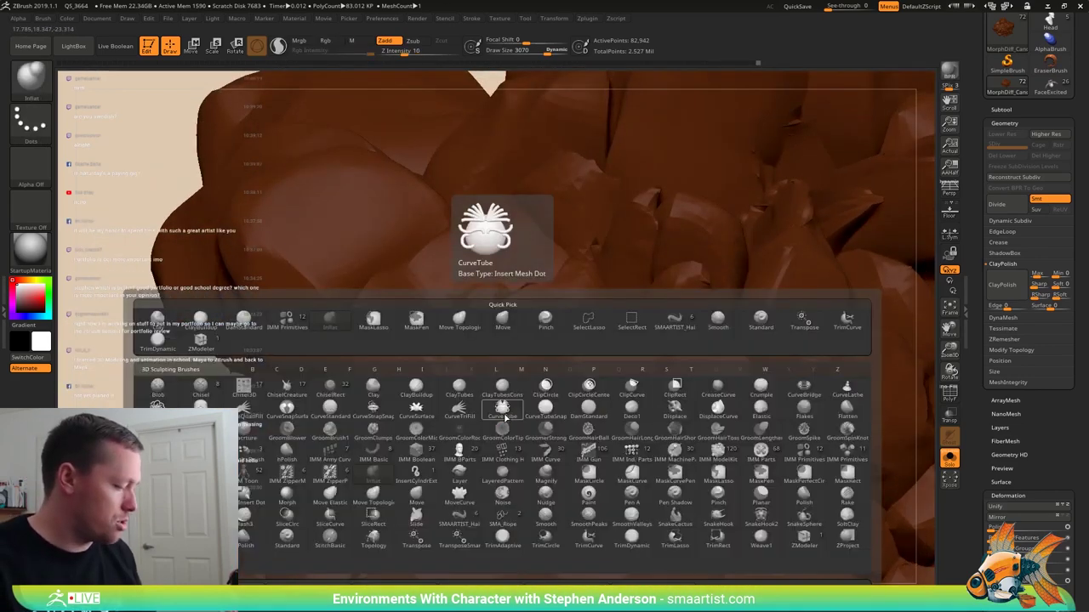
key("p")
key("i")
right_click_drag(503, 376, 512, 412, "ctrl")
key("s")
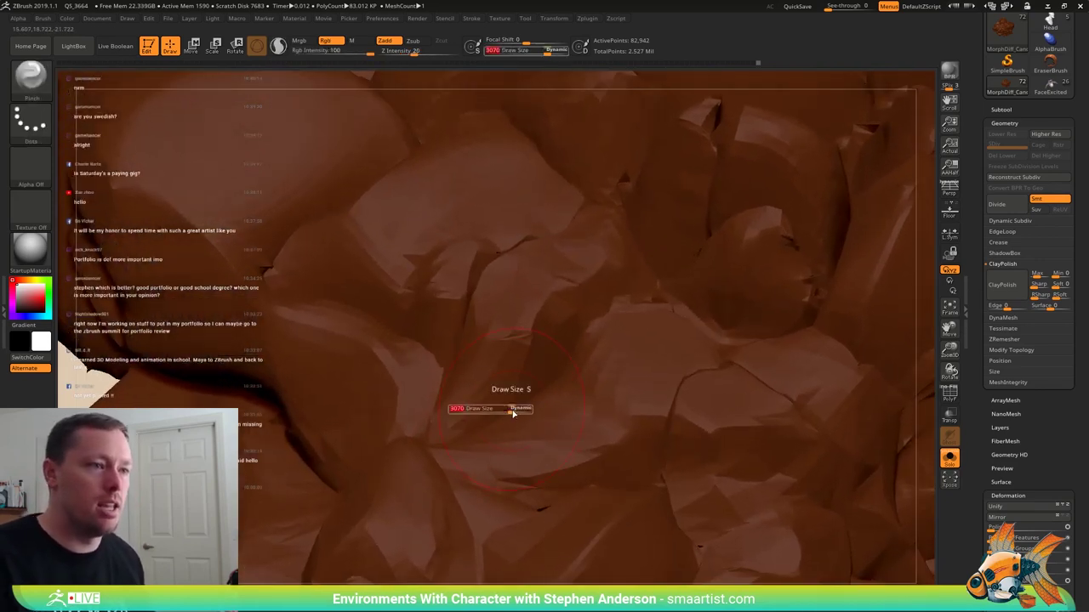
left_click_drag(512, 413, 494, 416)
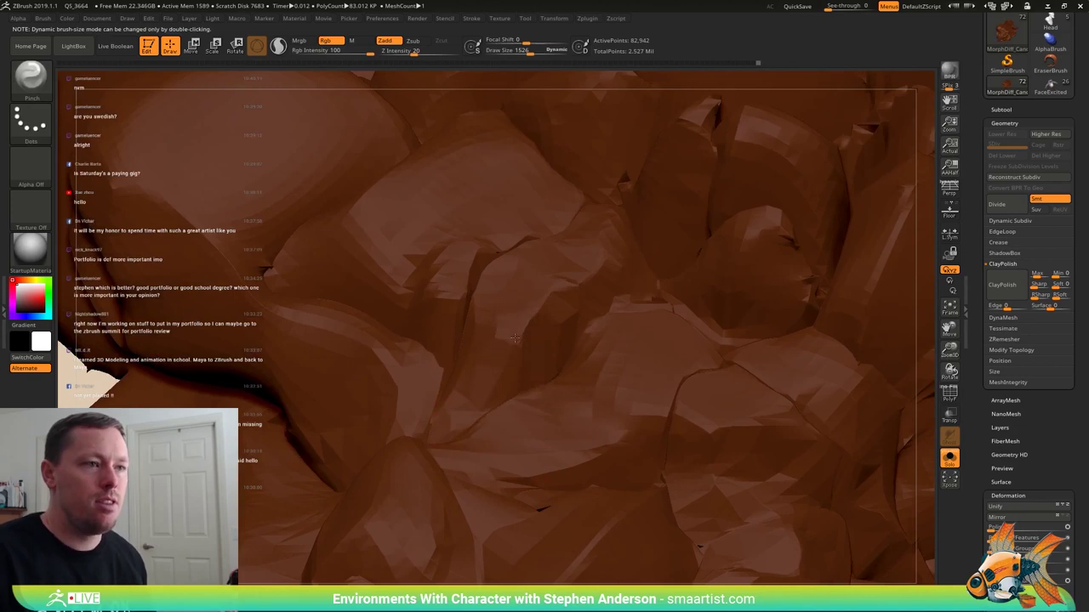
right_click_drag(515, 307, 506, 329)
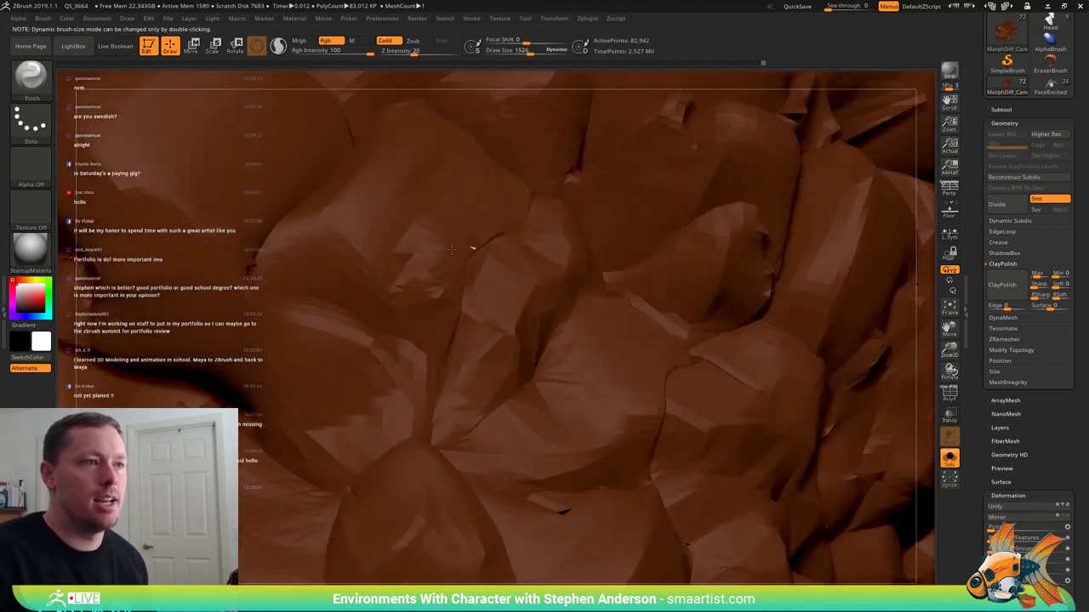
left_click_drag(451, 249, 434, 277)
right_click_drag(451, 260, 473, 247)
left_click_drag(468, 252, 522, 217)
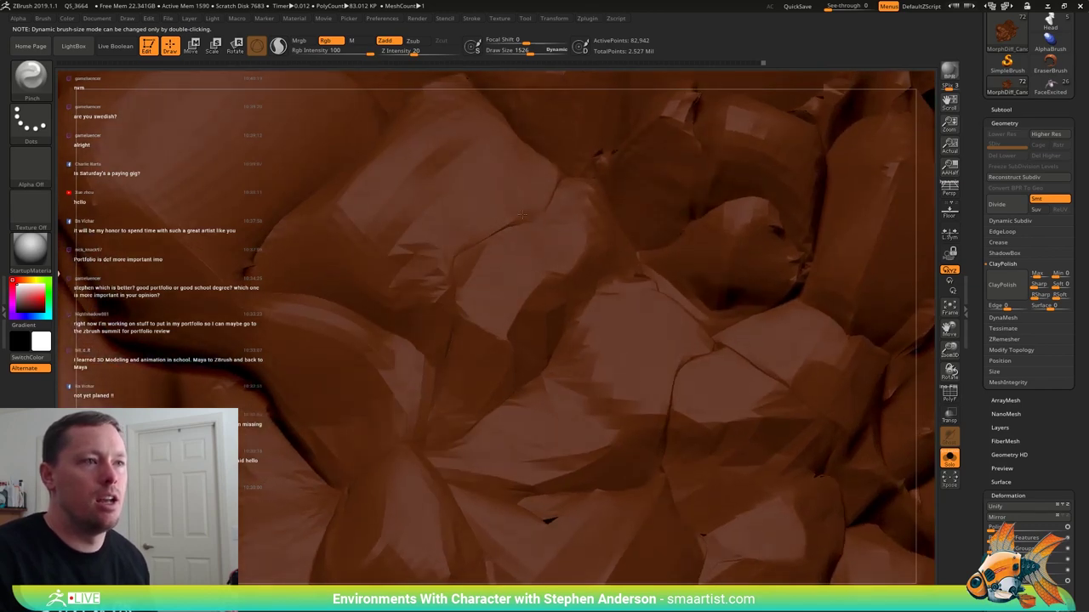
right_click_drag(521, 214, 435, 280)
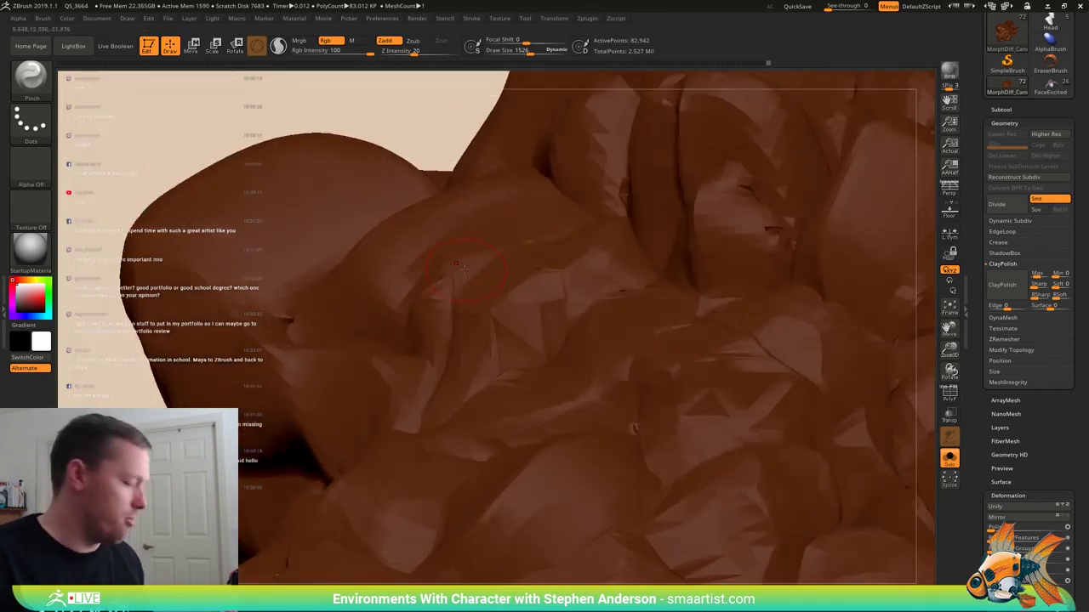
- Switch to the Move Topological brush and display the polyframe around the seam of that faceted rock
key("b")
key("m")
key("t")
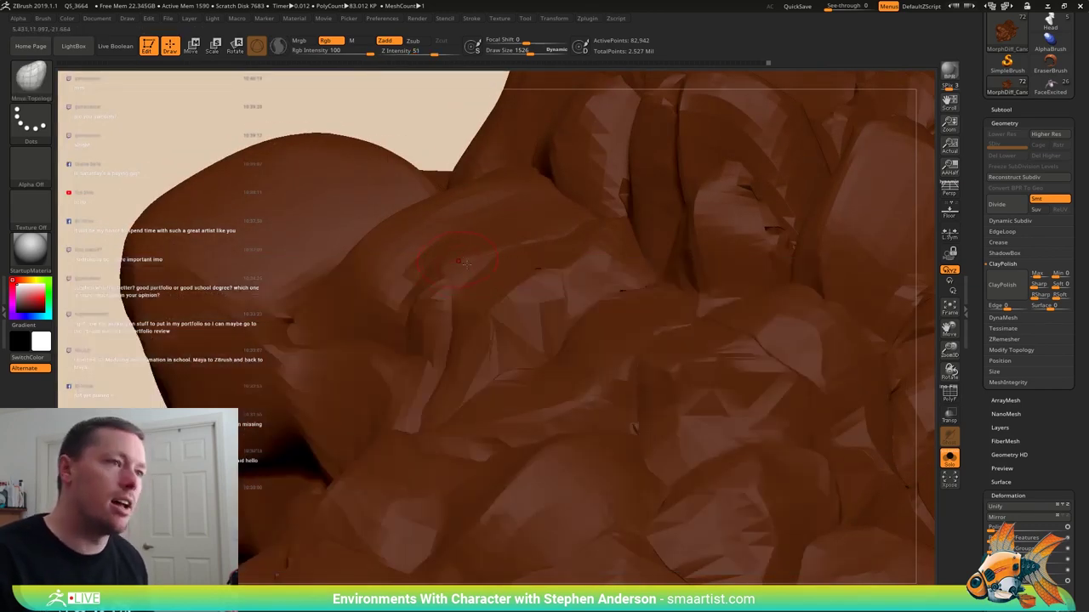
mouse_move(467, 263)
right_mouse_down()
mouse_move(472, 279)
mouse_move(468, 267)
right_mouse_up()
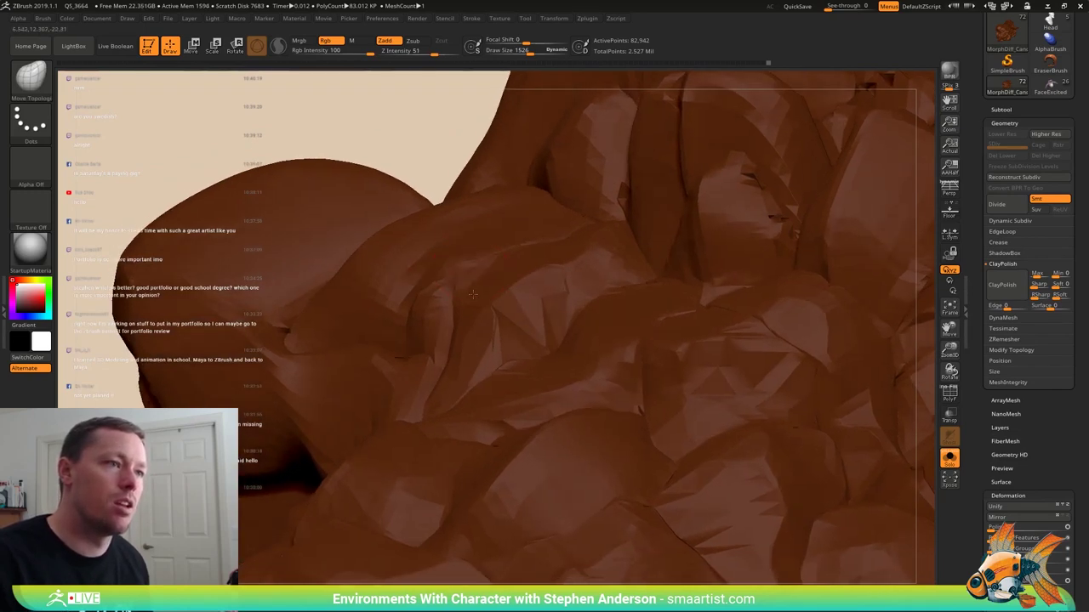
mouse_move(473, 268)
right_mouse_down("ctrl")
mouse_move(473, 292)
mouse_move(446, 271)
right_mouse_up("ctrl")
key("shift+f")
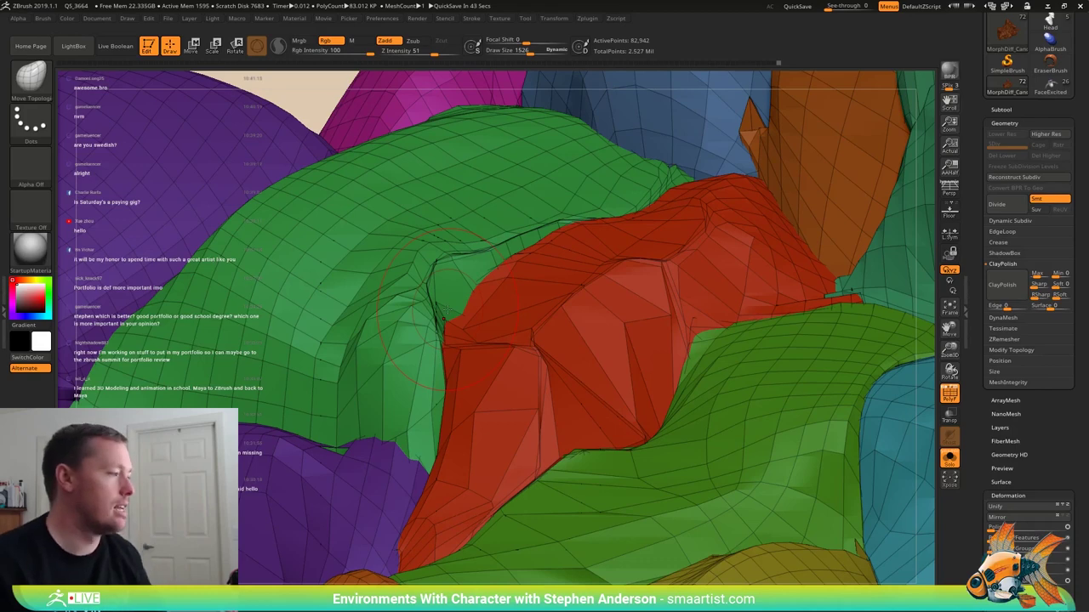
- Set the Pinch brush to draw size 836 and pinch the folds on the green rock next to the red one
right_click_drag(478, 358, 372, 357)
key("b")
key("p")
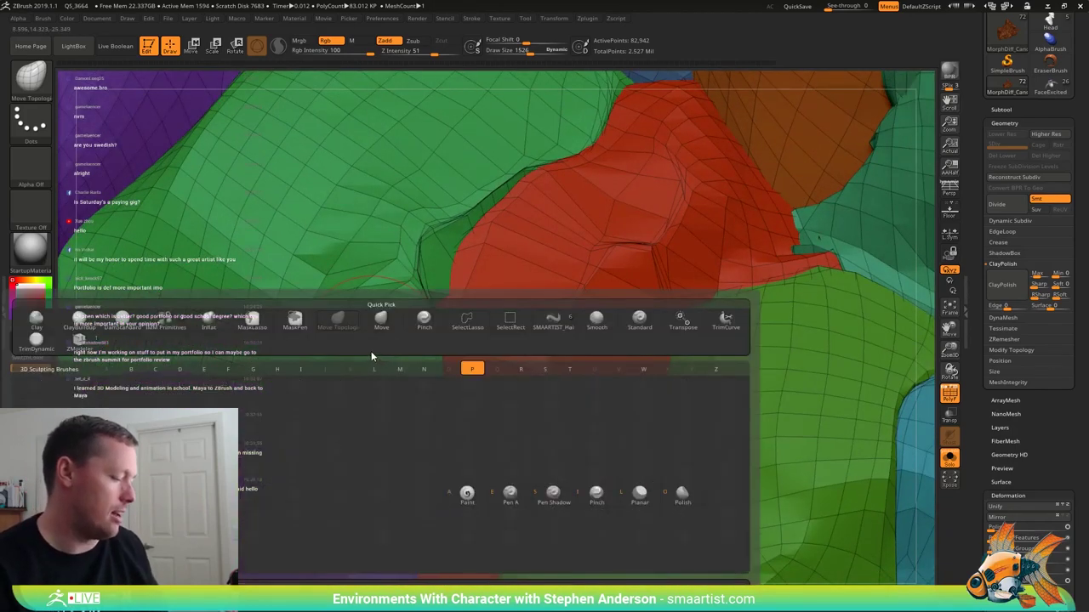
key("i")
key("s")
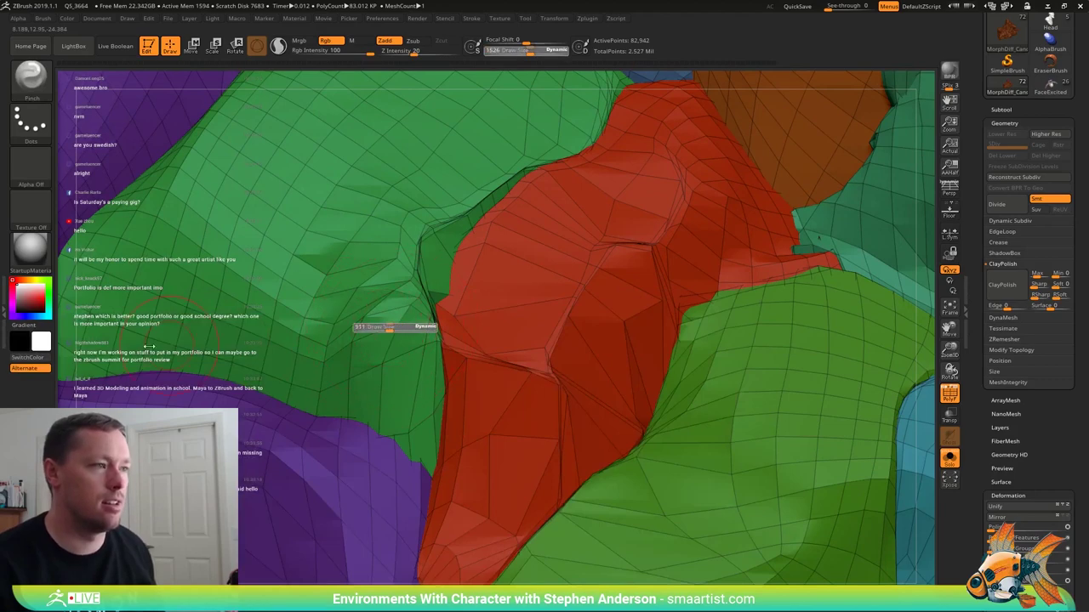
left_click_drag(393, 327, 366, 327)
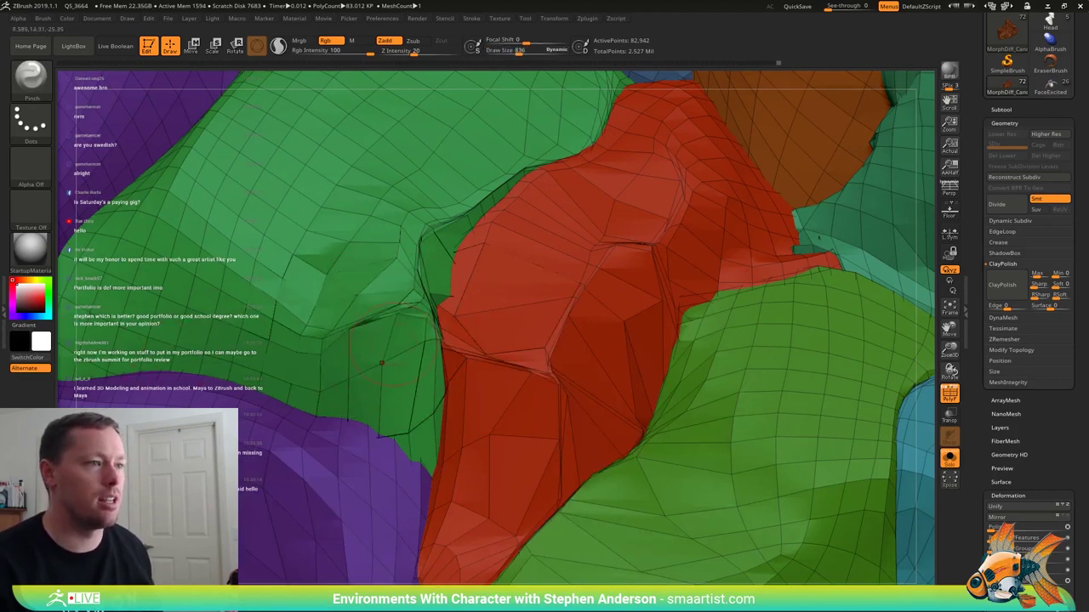
right_click_drag(411, 460, 383, 442)
left_click_drag(319, 404, 396, 437)
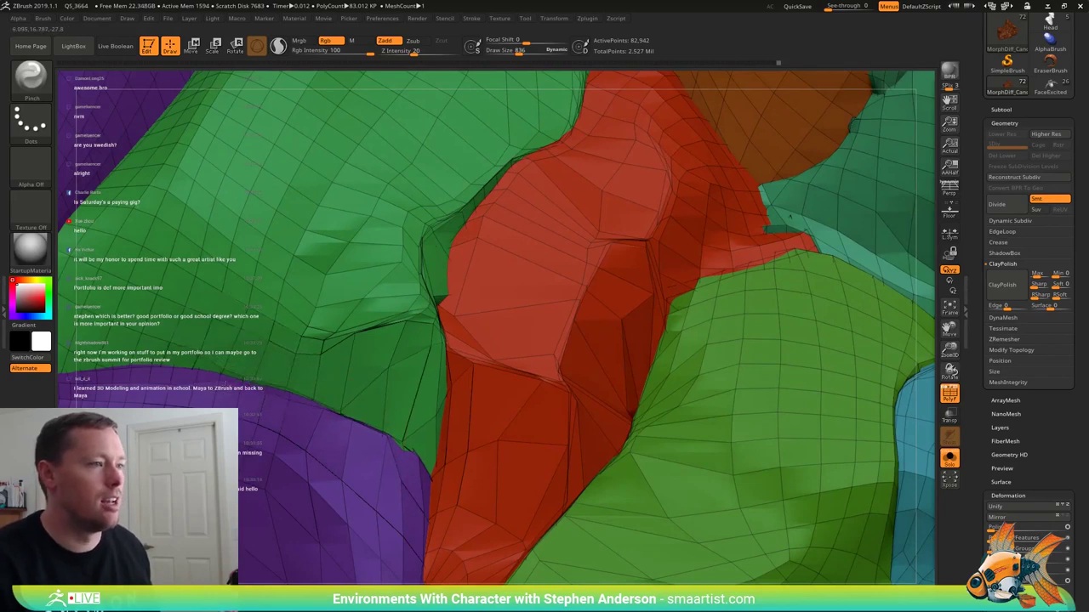
- Pinch the green rock's crease and its border with the purple rock, continuing up along its outer edge
mouse_move(408, 419)
right_mouse_down()
mouse_move(434, 412)
mouse_move(419, 415)
right_mouse_up()
mouse_move(374, 331)
left_mouse_down()
mouse_move(344, 380)
mouse_move(344, 347)
left_mouse_up()
right_click_drag(344, 347, 333, 423)
mouse_move(360, 432)
left_mouse_down()
mouse_move(335, 393)
mouse_move(357, 393)
mouse_move(382, 419)
mouse_move(393, 281)
mouse_move(366, 310)
mouse_move(460, 204)
mouse_move(493, 140)
mouse_move(502, 170)
mouse_move(519, 110)
mouse_move(380, 287)
left_mouse_up()
mouse_move(425, 238)
left_mouse_down()
mouse_move(468, 200)
mouse_move(492, 153)
mouse_move(478, 180)
left_mouse_up()
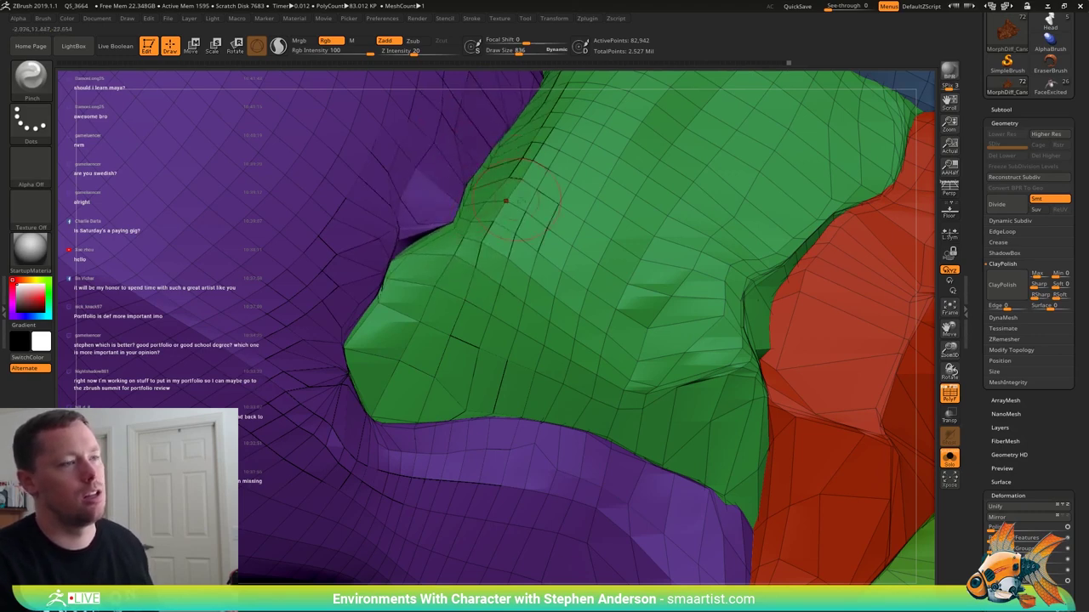
- Hide the polyframe and adjust the surface beside the green rock with the Move brush at draw size 2060
key("shift+f")
mouse_move(559, 376)
right_mouse_down("ctrl")
mouse_move(554, 299)
mouse_move(541, 383)
mouse_move(522, 382)
mouse_move(514, 357)
mouse_move(480, 406)
right_mouse_up("ctrl")
key("b")
key("m")
key("v")
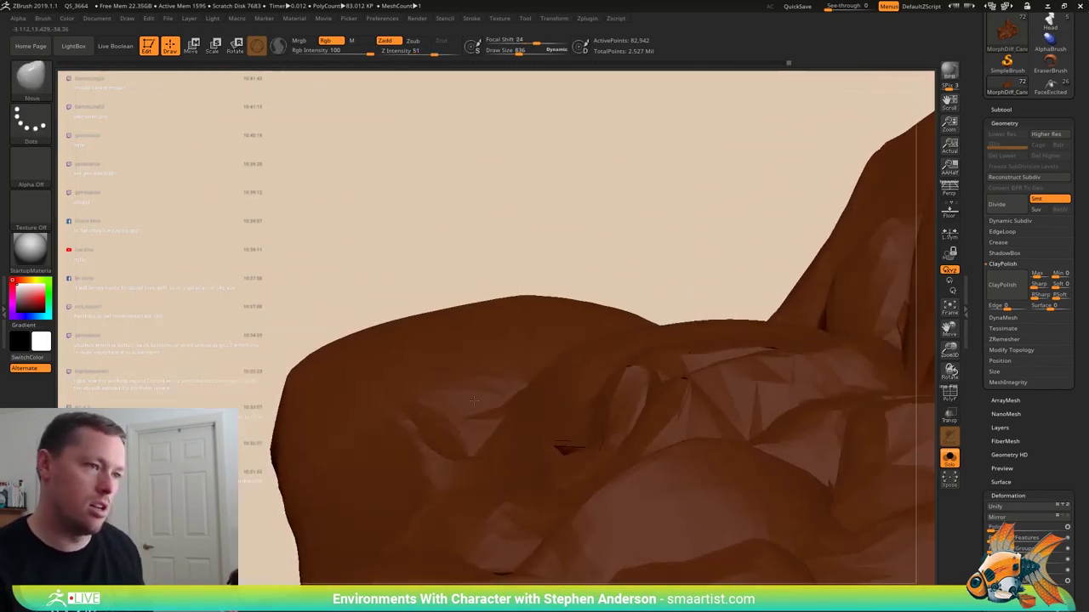
key("s")
mouse_move(475, 408)
left_mouse_down()
mouse_move(491, 410)
mouse_move(466, 430)
left_mouse_up()
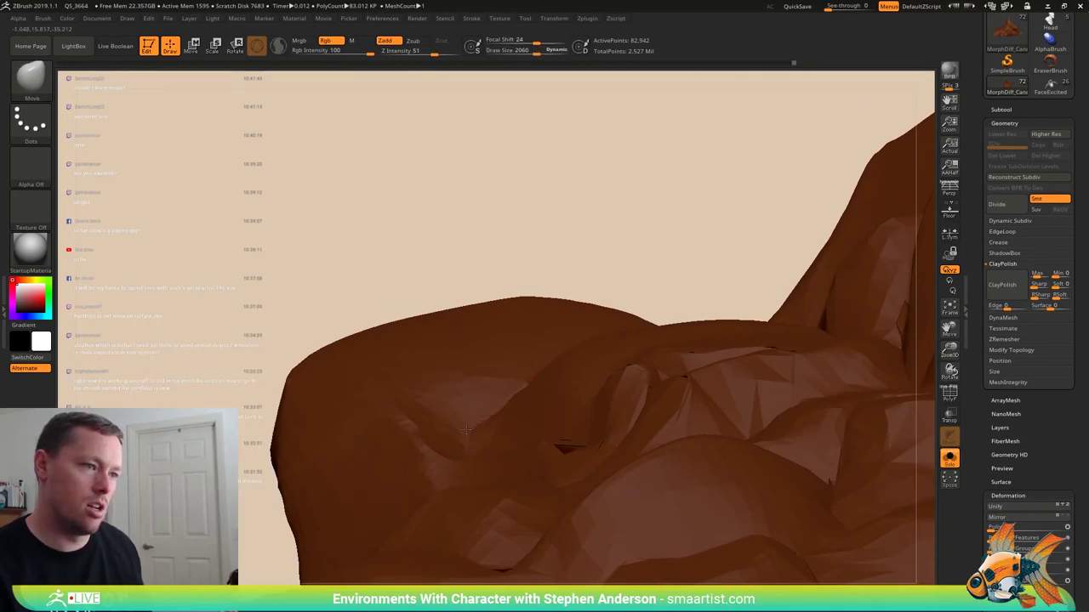
- Show the polyframe again and pinch the green rock's corner against the purple rock at draw size 783
right_click_drag(479, 416, 544, 415)
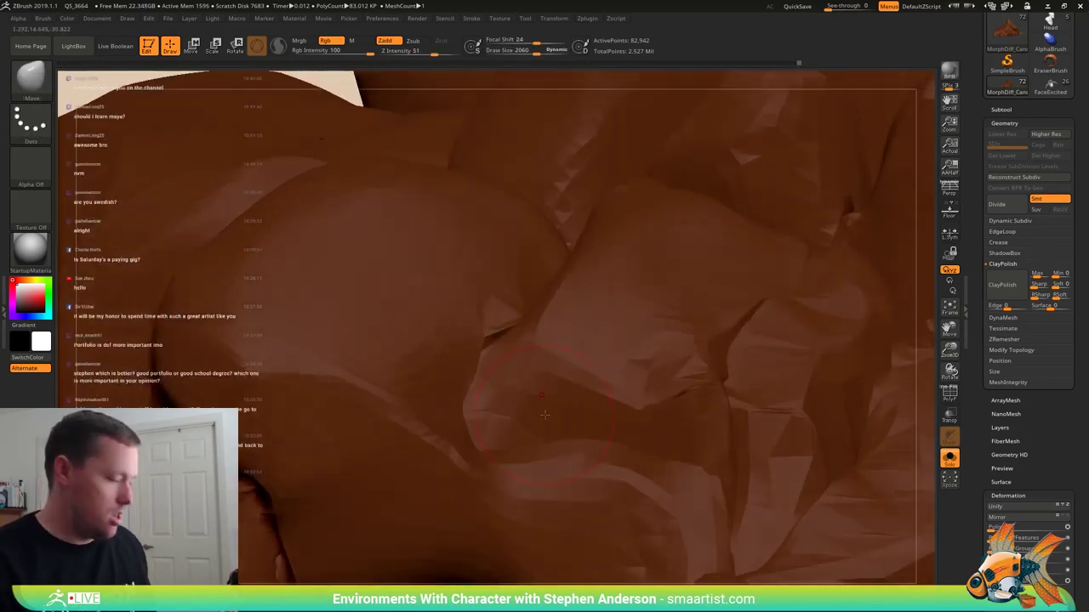
key("b")
key("p")
key("i")
key("s")
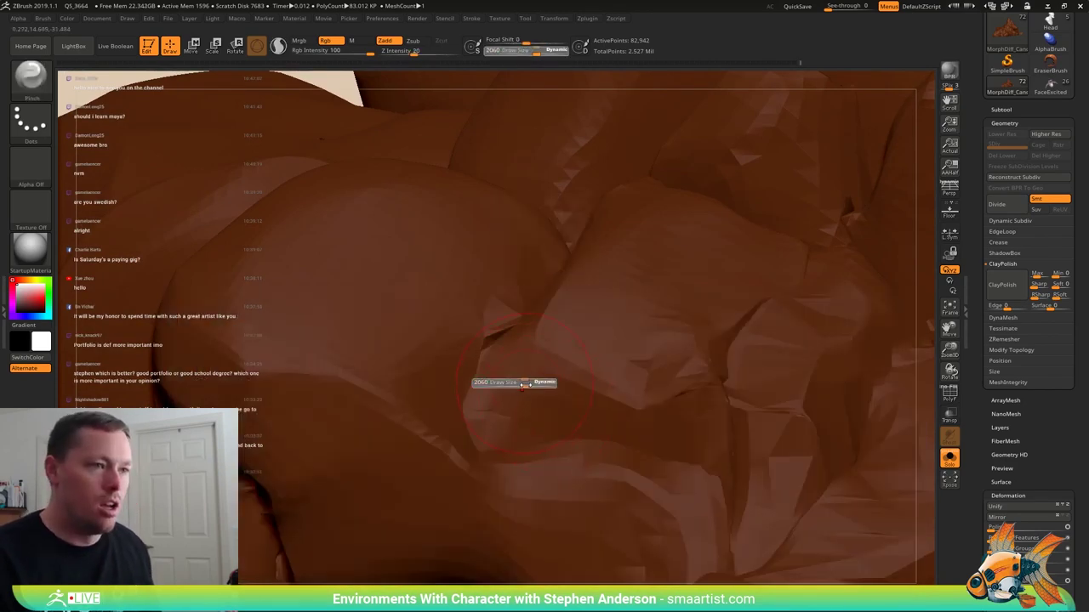
key("shift+f")
key("s")
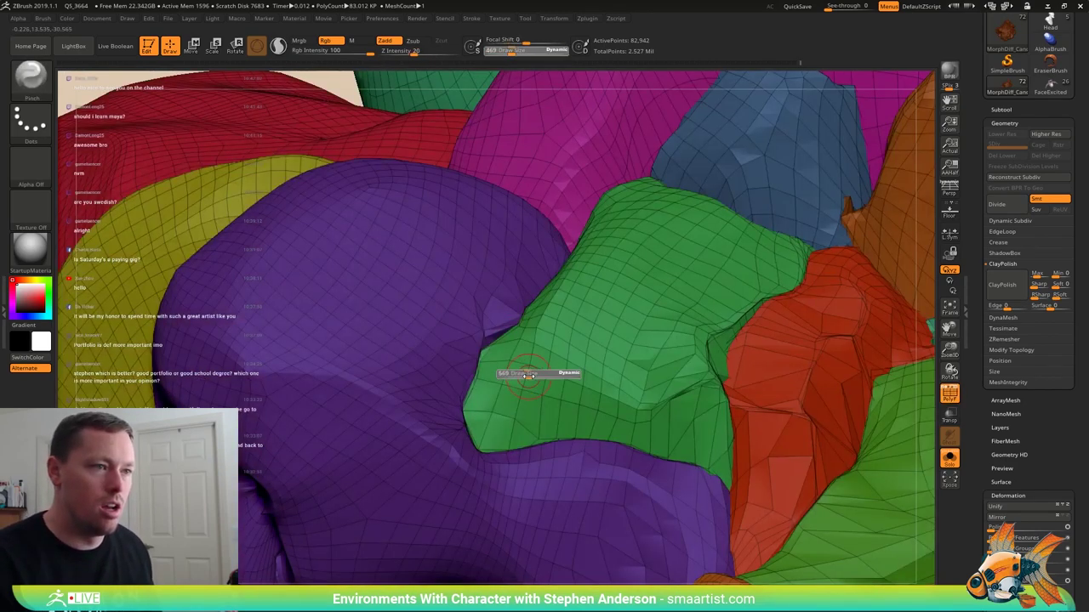
left_click_drag(529, 364, 529, 398)
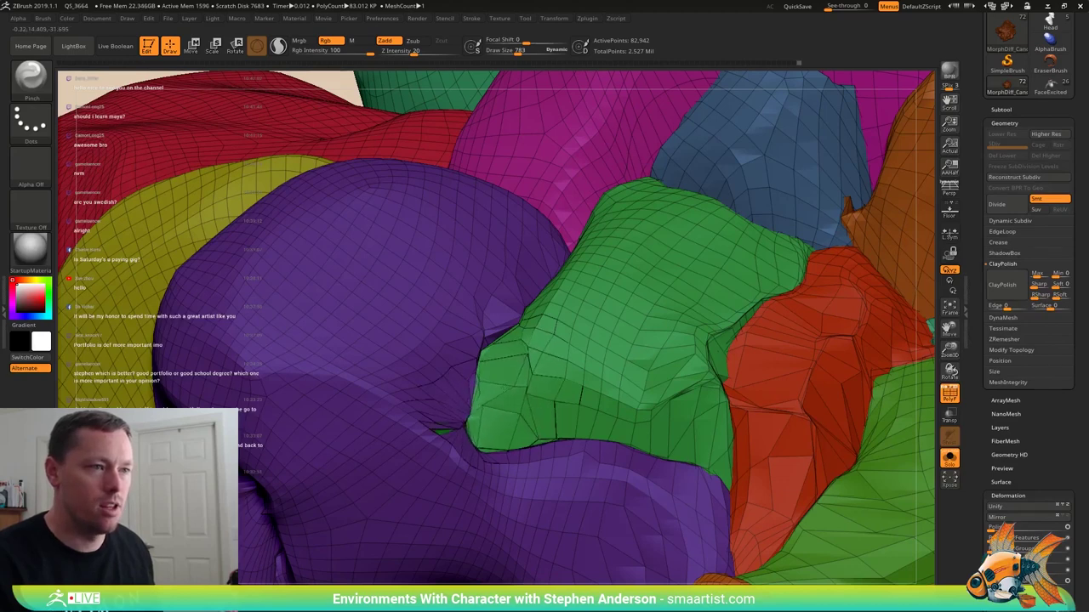
- Hide the polyframe and pinch the crease between the green and red rocks at draw size 783
right_click_drag(511, 383, 554, 358)
key("shift+f")
left_click_drag(554, 358, 574, 344)
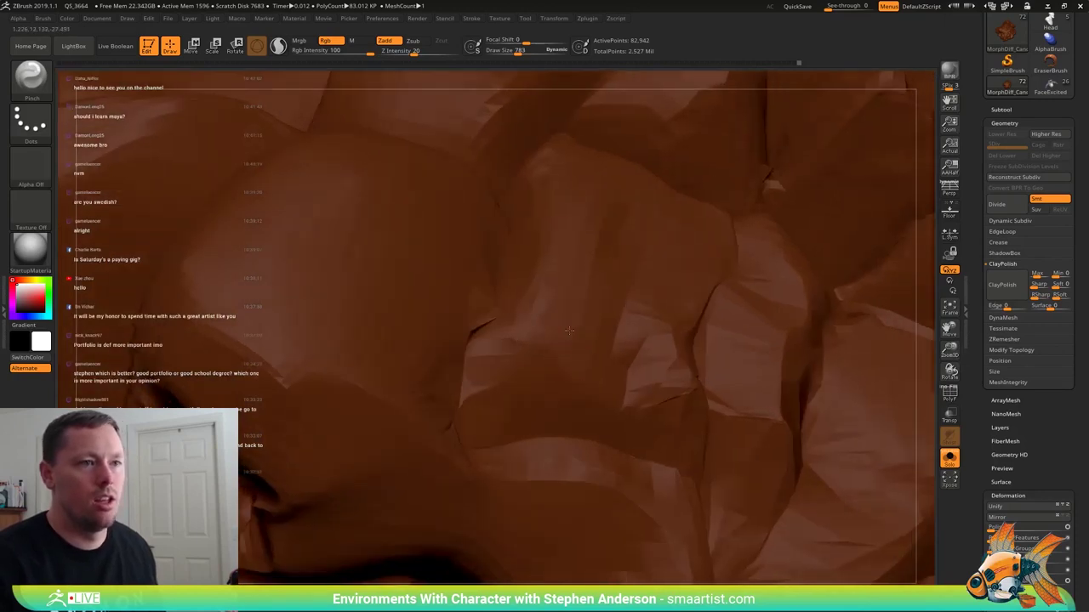
left_click_drag(569, 330, 586, 321)
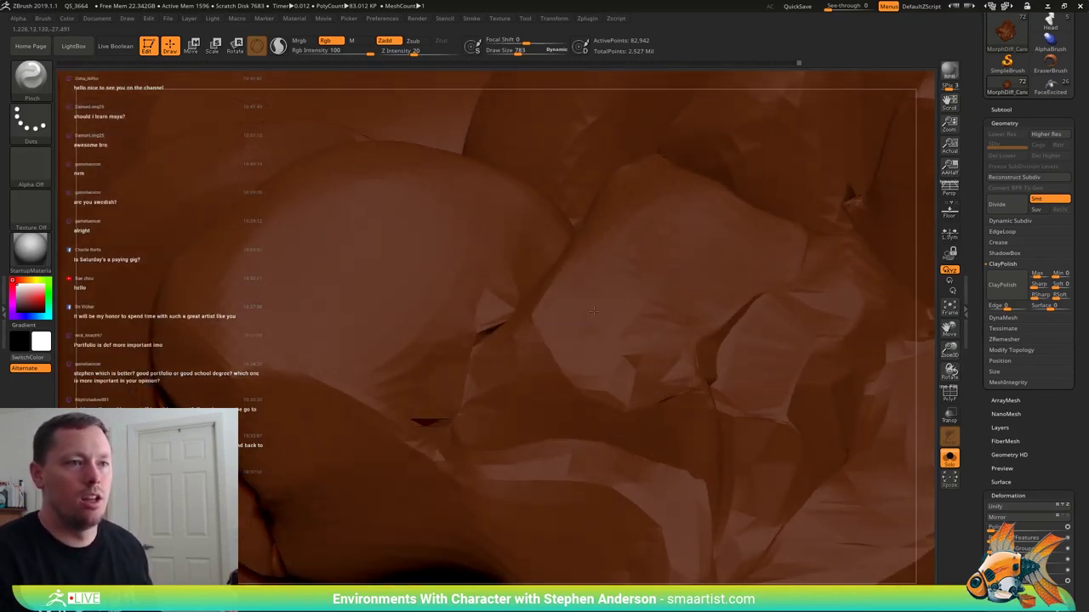
left_click_drag(648, 343, 679, 329)
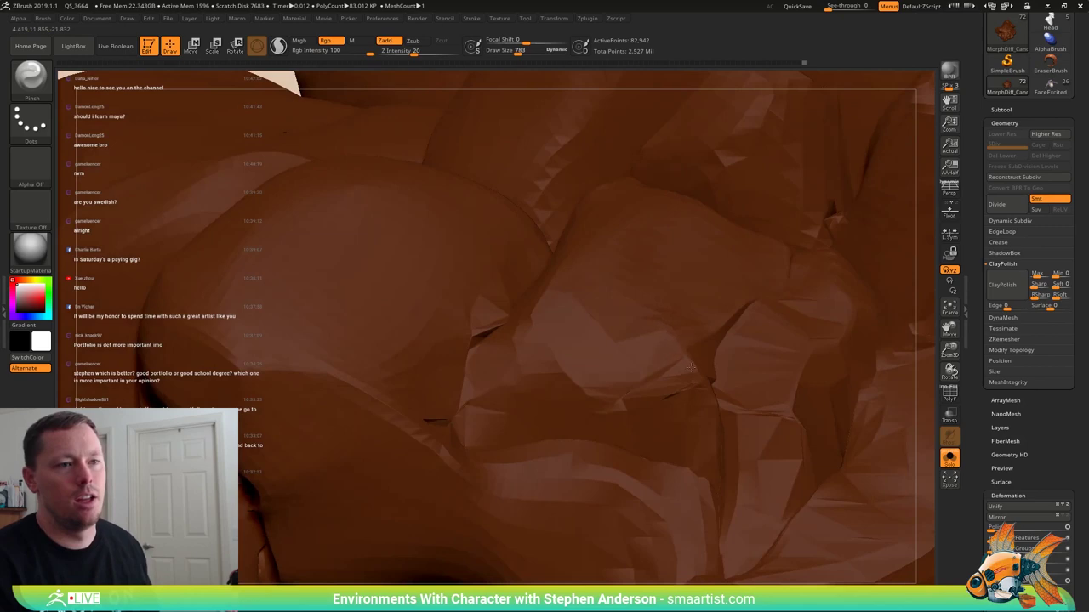
left_click_drag(659, 400, 668, 398)
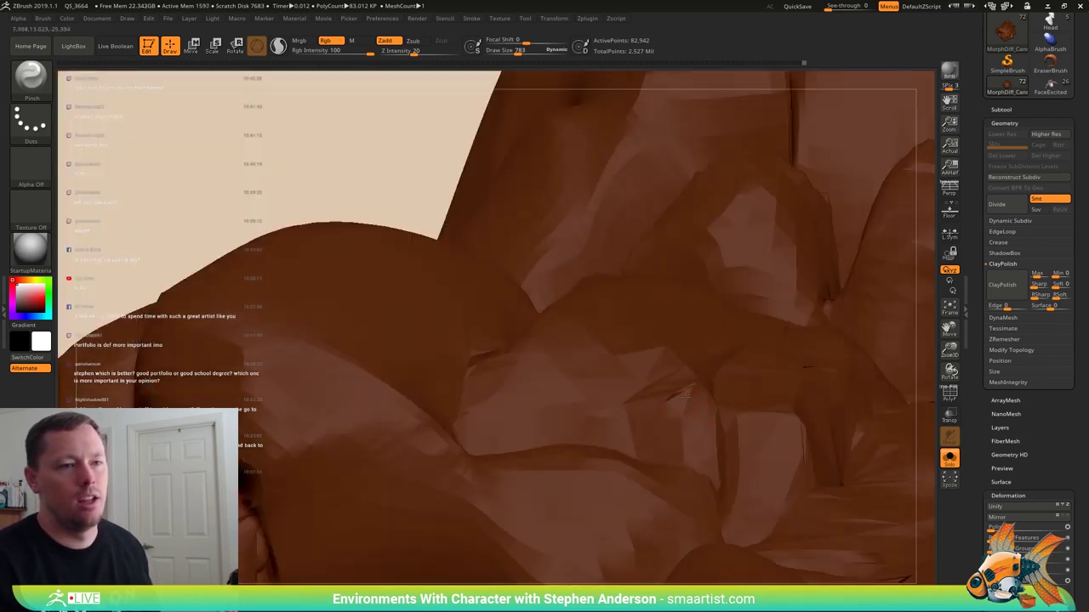
- Pull the surface along the gap between the purple and green rocks with the Move brush at draw size 1288
right_click_drag(682, 401, 668, 432)
key("b")
key("m")
key("v")
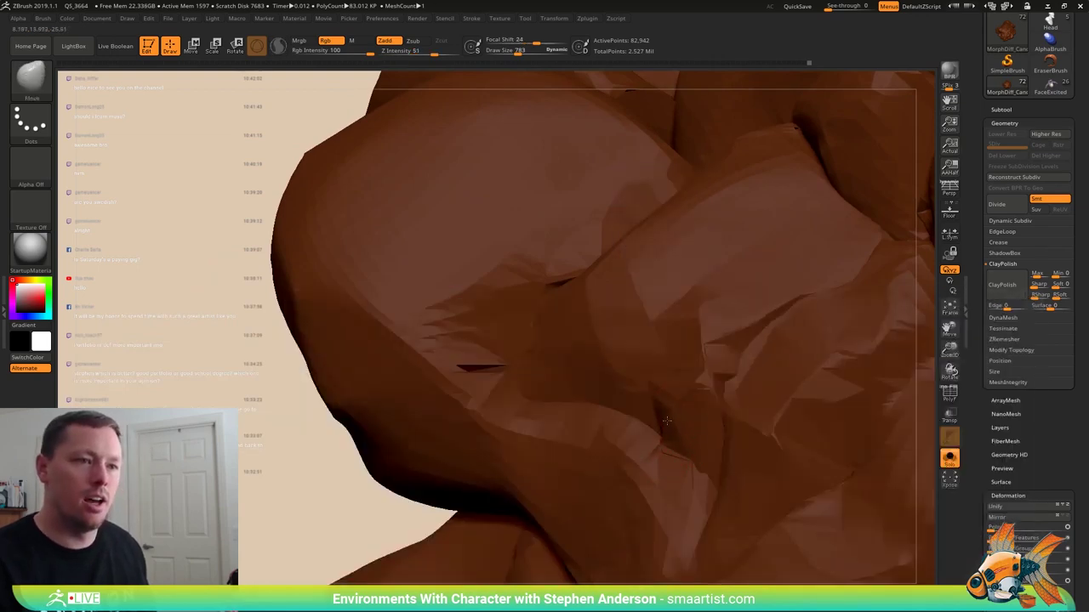
right_click_drag(680, 421, 649, 368)
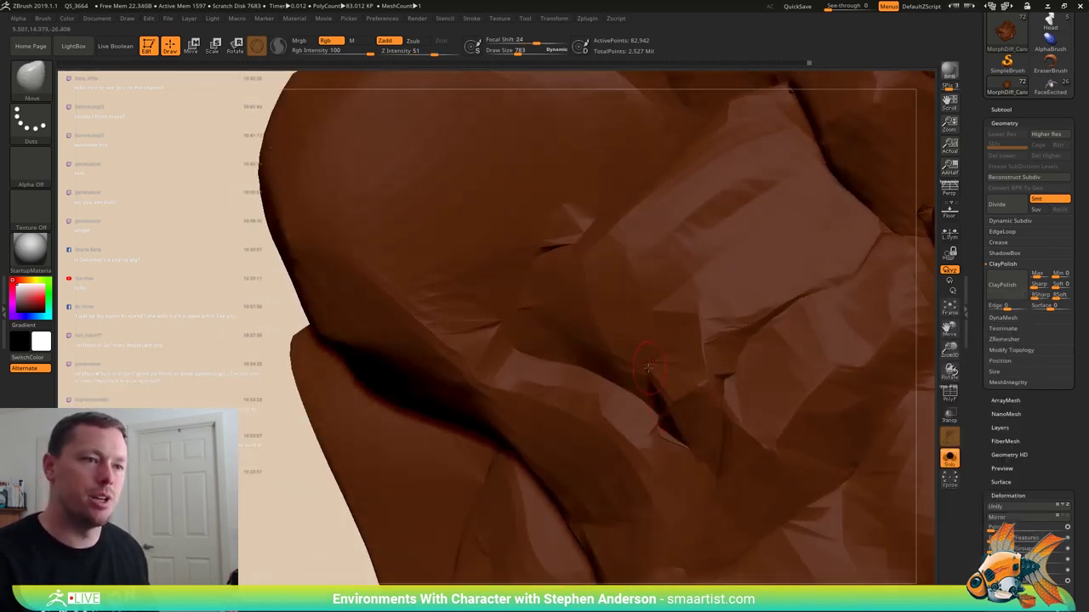
left_click_drag(657, 363, 591, 367)
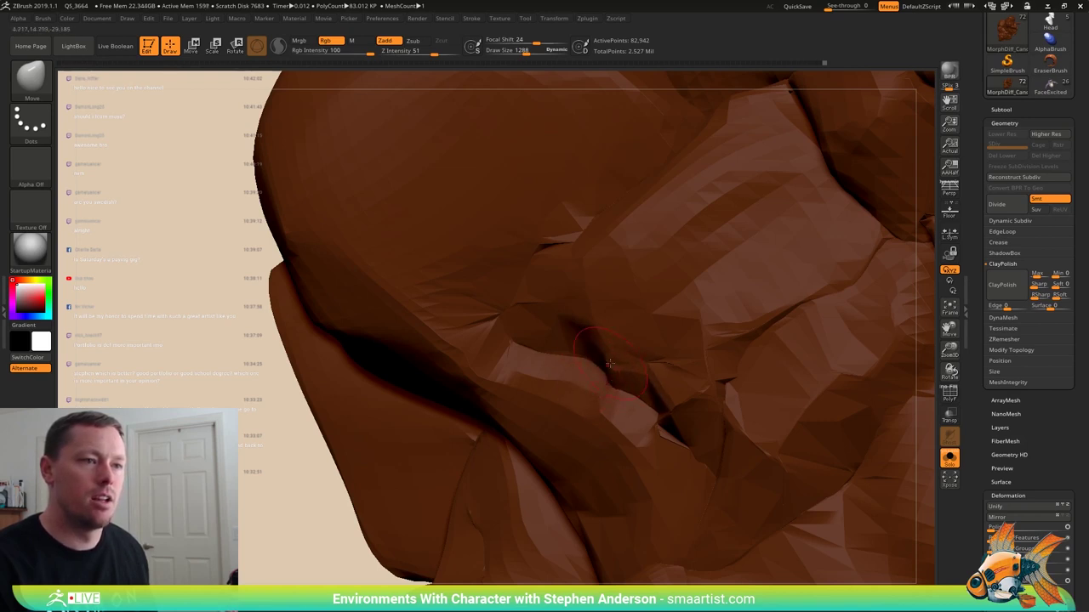
- Switch to the Pinch brush at draw size 642 and pinch the seam beneath the green rock
mouse_move(632, 362)
right_mouse_down()
mouse_move(706, 375)
mouse_move(719, 361)
mouse_move(565, 427)
mouse_move(599, 388)
right_mouse_up()
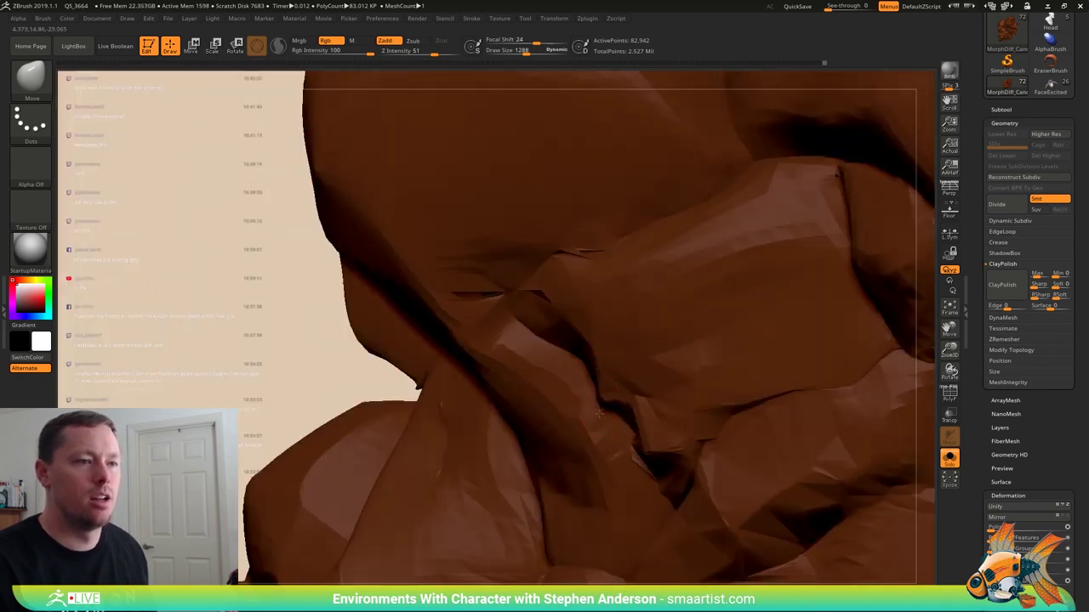
right_click_drag(623, 418, 565, 404)
key("b")
key("p")
key("i")
key("s")
left_click_drag(555, 407, 553, 407)
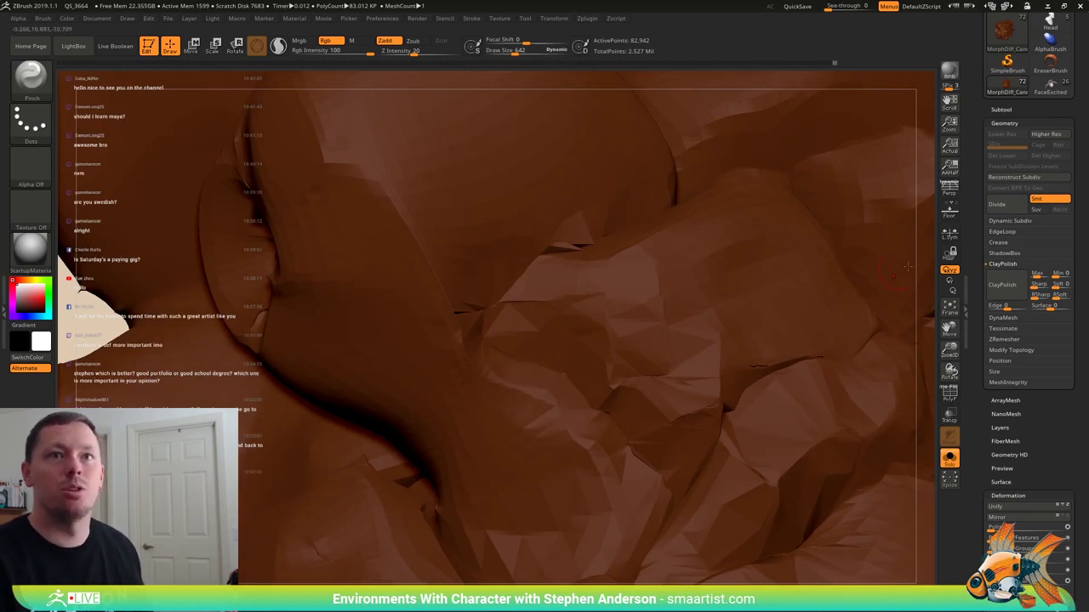
- Load the tool AS_JapaneseSunGoddess_BUST_04 from the _SunGoddess folder
left_click_drag(1064, 106, 1053, 155)
left_click(1003, 36)
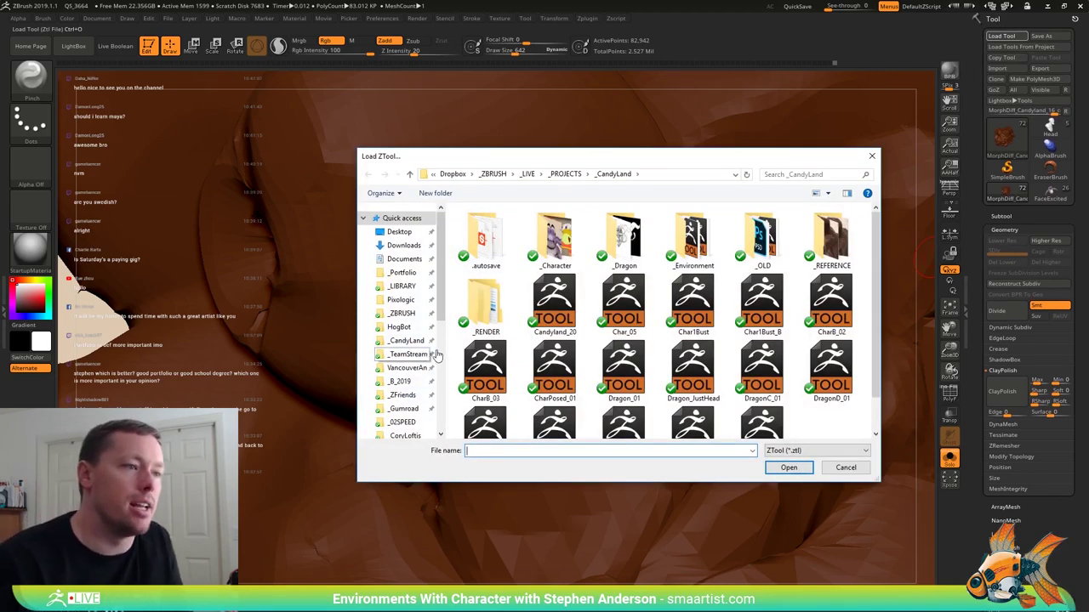
left_click_drag(440, 315, 445, 351)
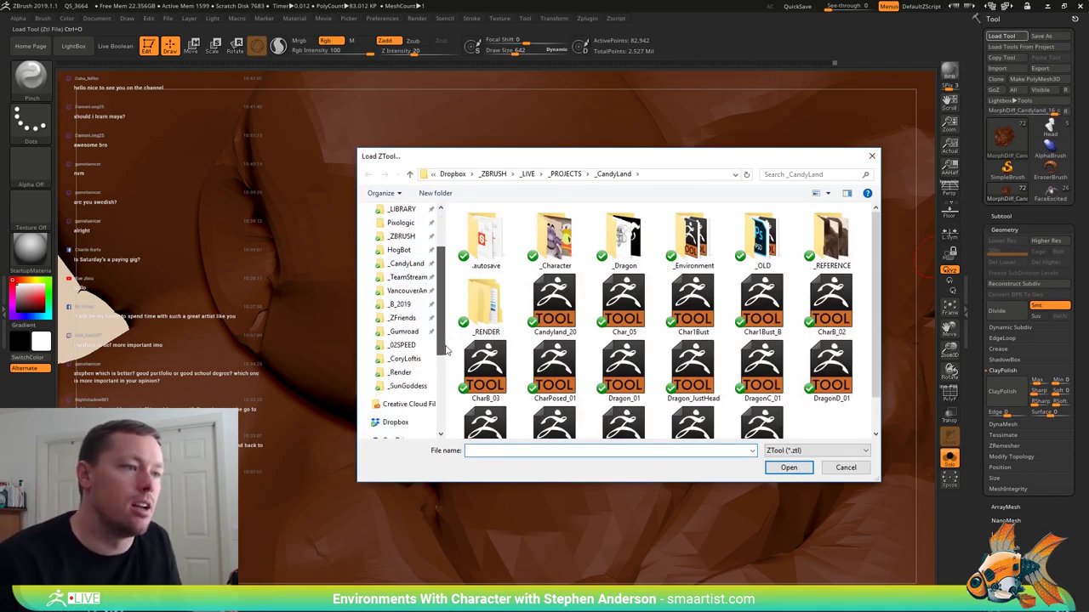
left_click(410, 387)
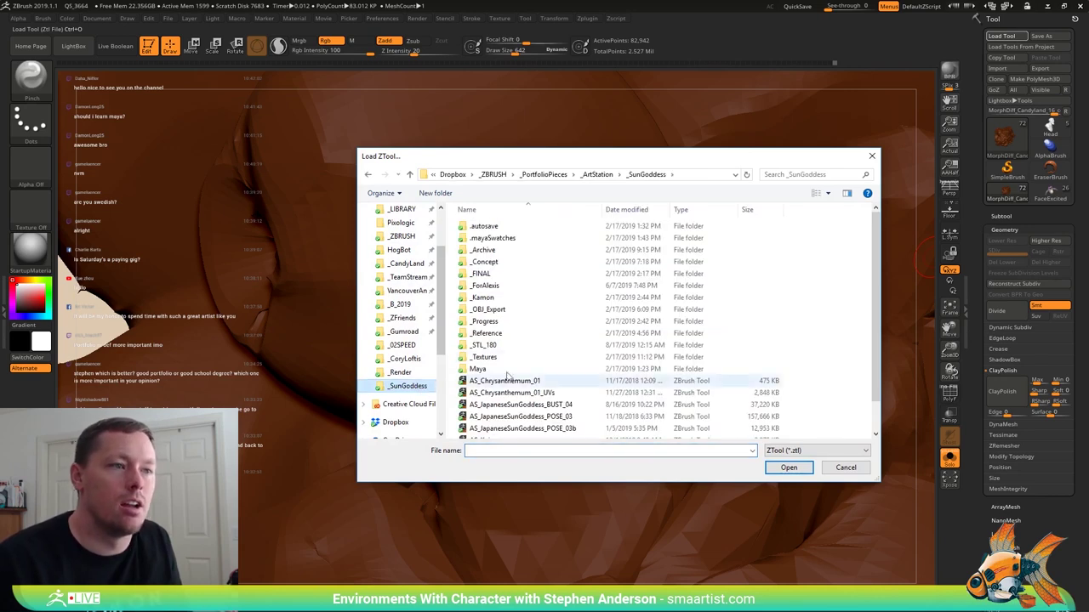
double_click(565, 406)
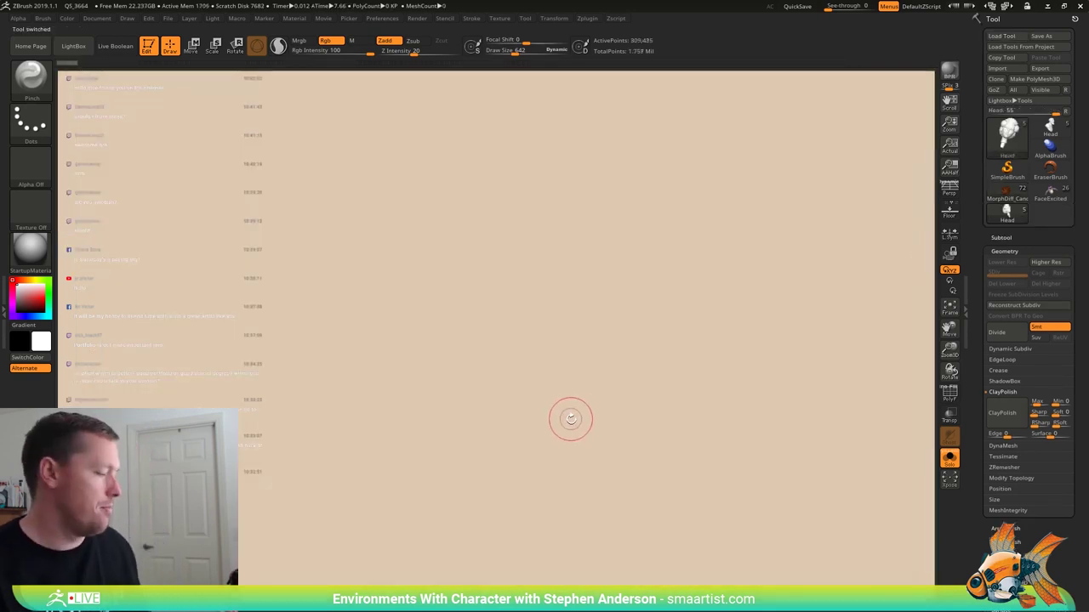
- Turn off Solo and examine the complete Sun Goddess bust from several angles
left_click_drag(807, 389, 906, 437)
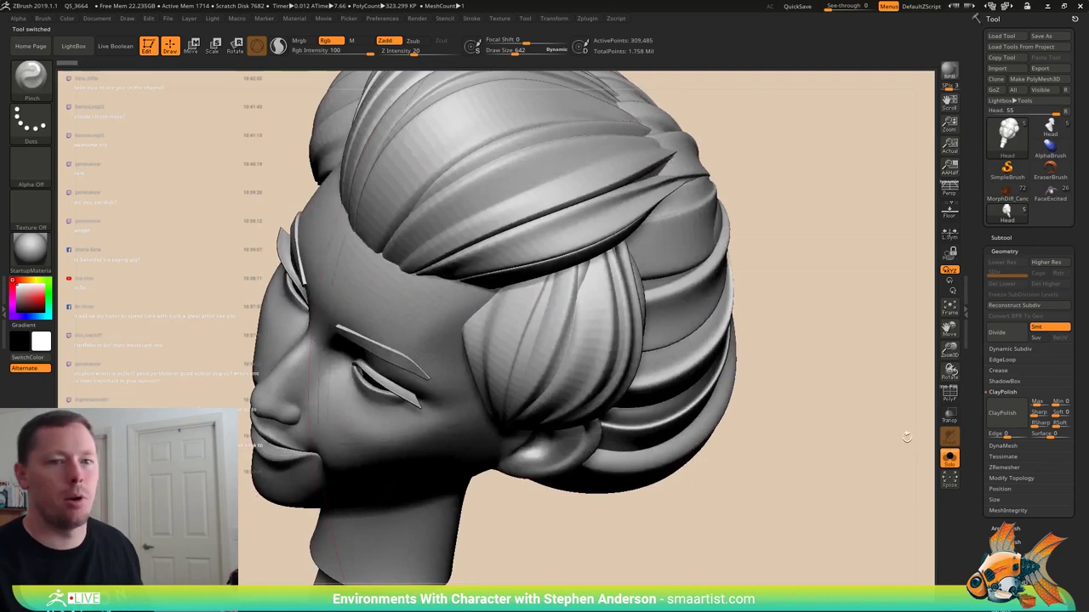
left_click(949, 460)
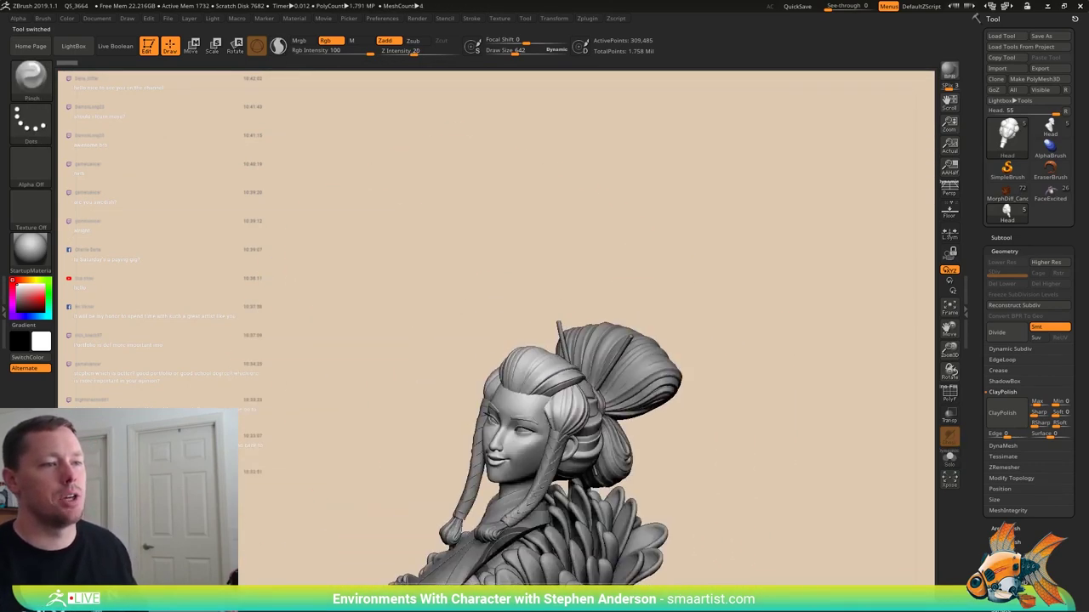
left_click_drag(442, 441, 423, 323)
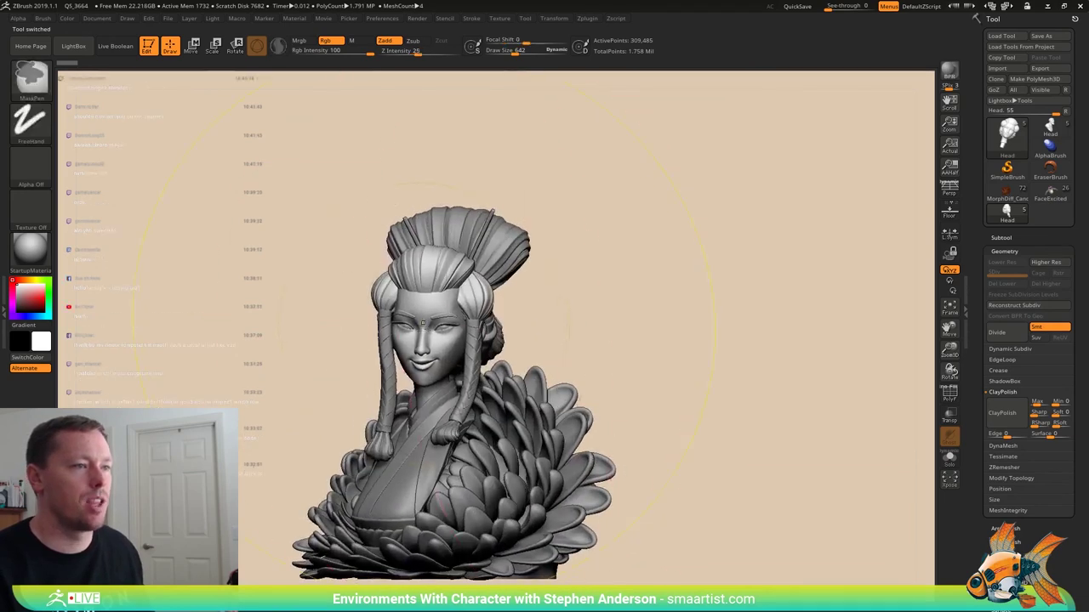
right_click_drag(423, 323, 432, 400, "ctrl")
mouse_move(685, 352)
left_mouse_down()
mouse_move(587, 349)
mouse_move(688, 356)
left_mouse_up()
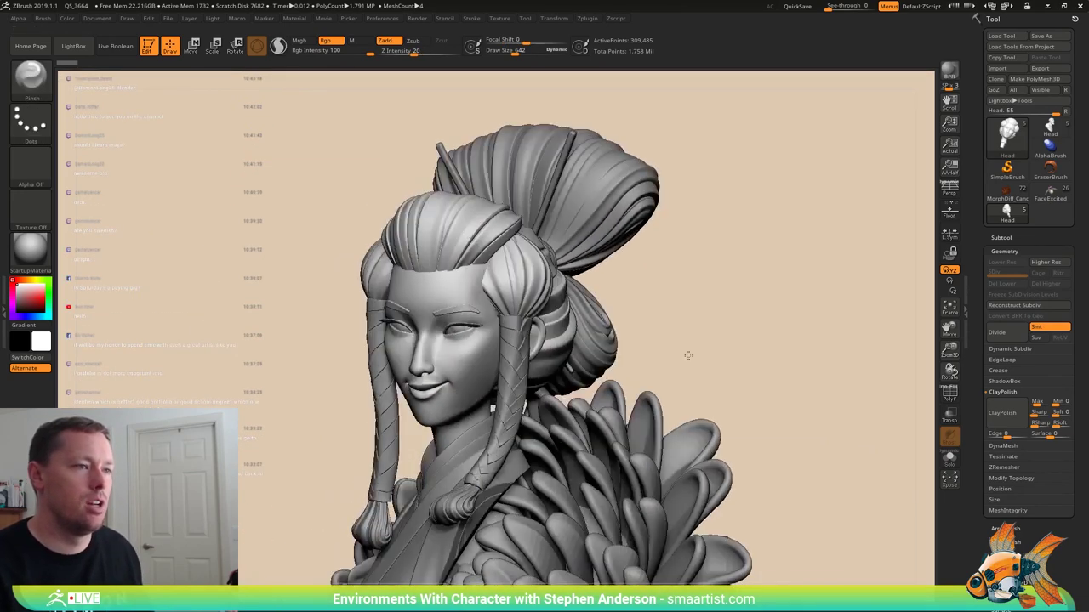
mouse_move(688, 356)
right_mouse_down()
mouse_move(722, 360)
mouse_move(705, 342)
mouse_move(761, 338)
mouse_move(668, 344)
mouse_move(695, 337)
right_mouse_up()
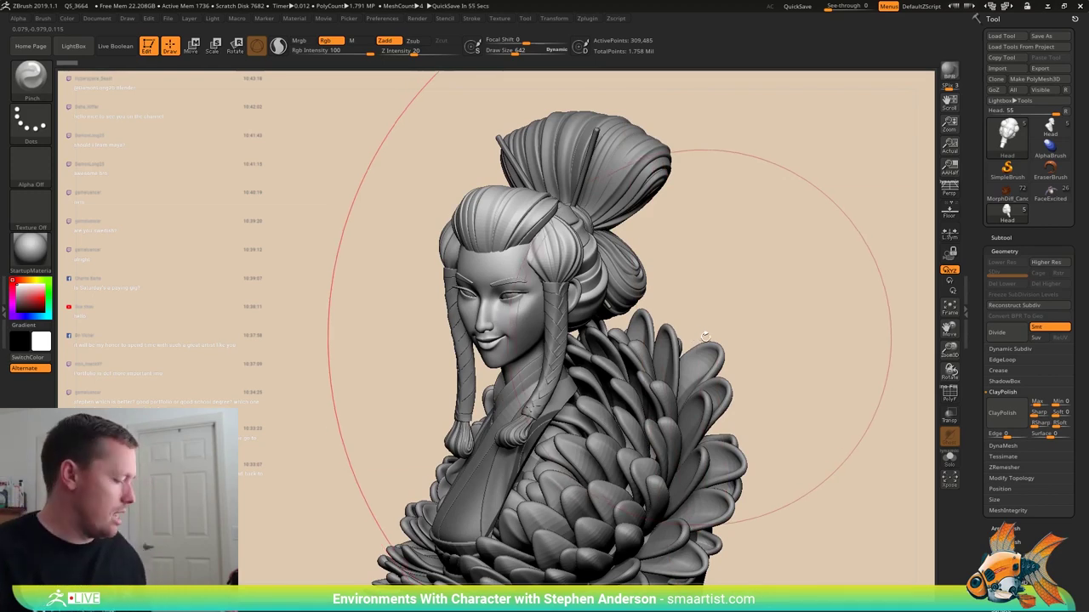
mouse_move(696, 292)
right_mouse_down()
mouse_move(763, 281)
mouse_move(709, 298)
mouse_move(751, 298)
mouse_move(689, 301)
right_mouse_up()
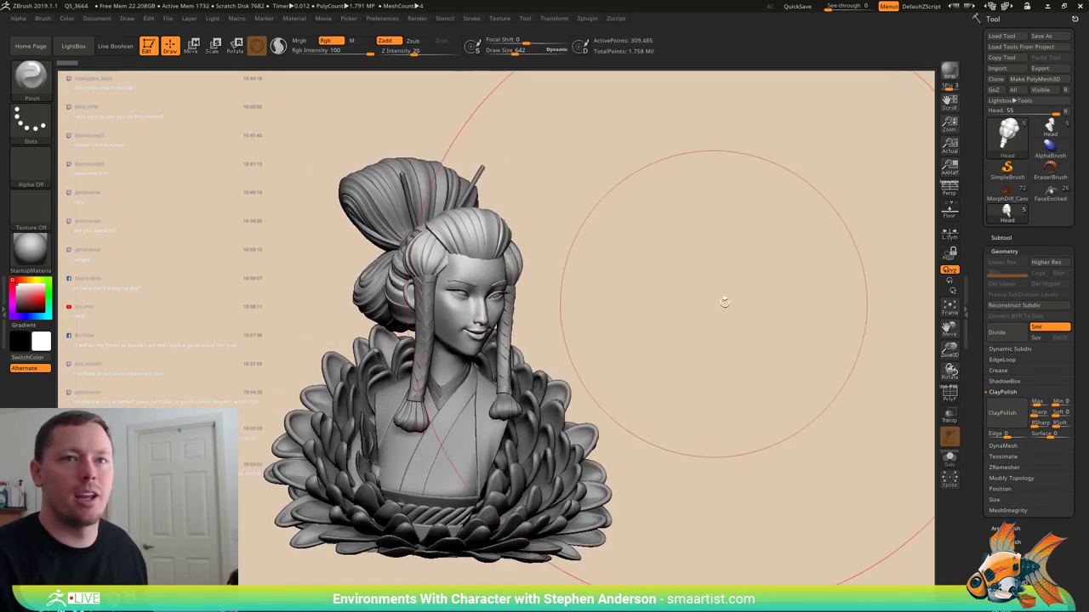
- Isolate the Head with Solo, show the subtool list and step through the hair pieces and back to the Head
left_click(949, 457)
right_click_drag(528, 312, 706, 280)
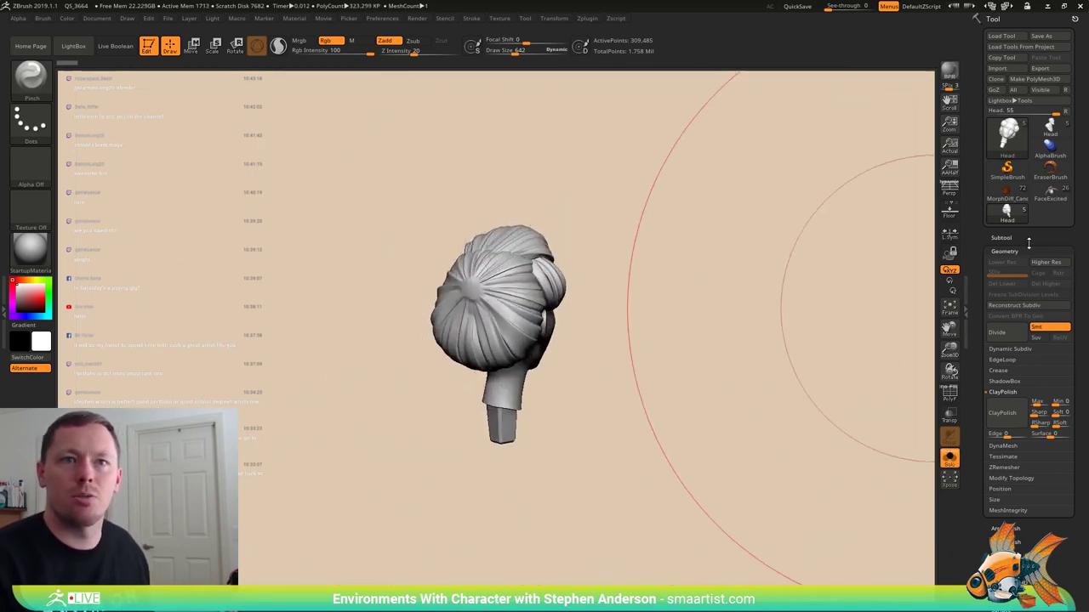
left_click(1001, 237)
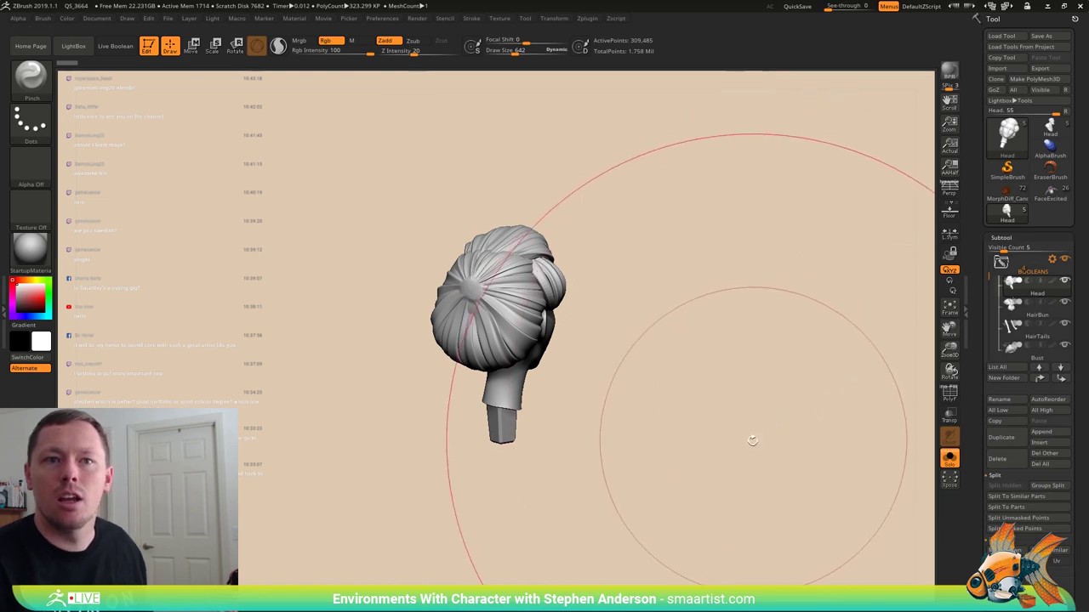
key("Down")
key("Down")
key("Down")
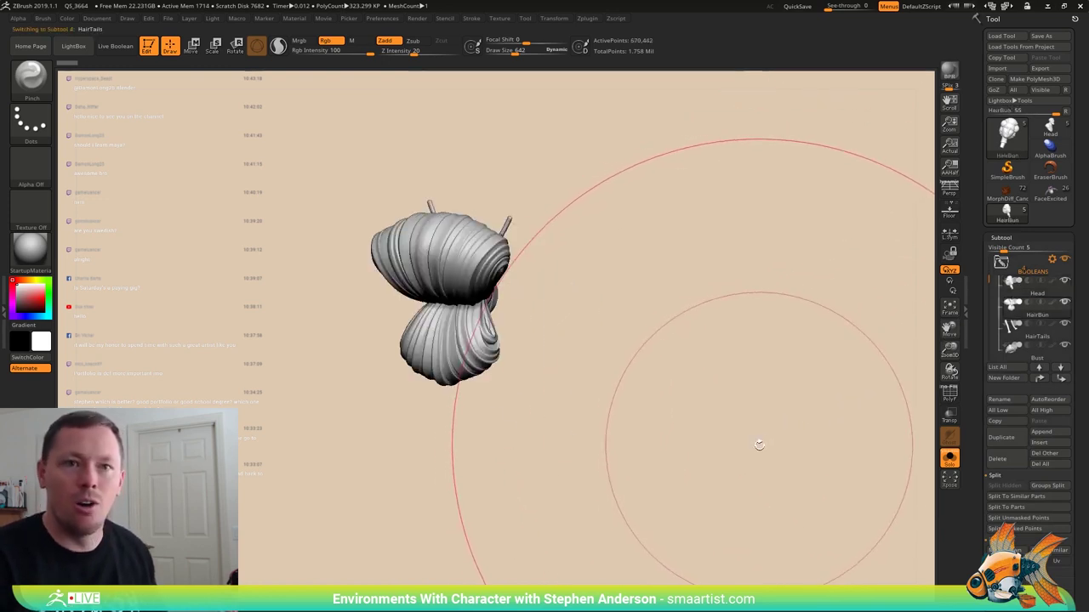
key("Up")
key("Up")
key("Up")
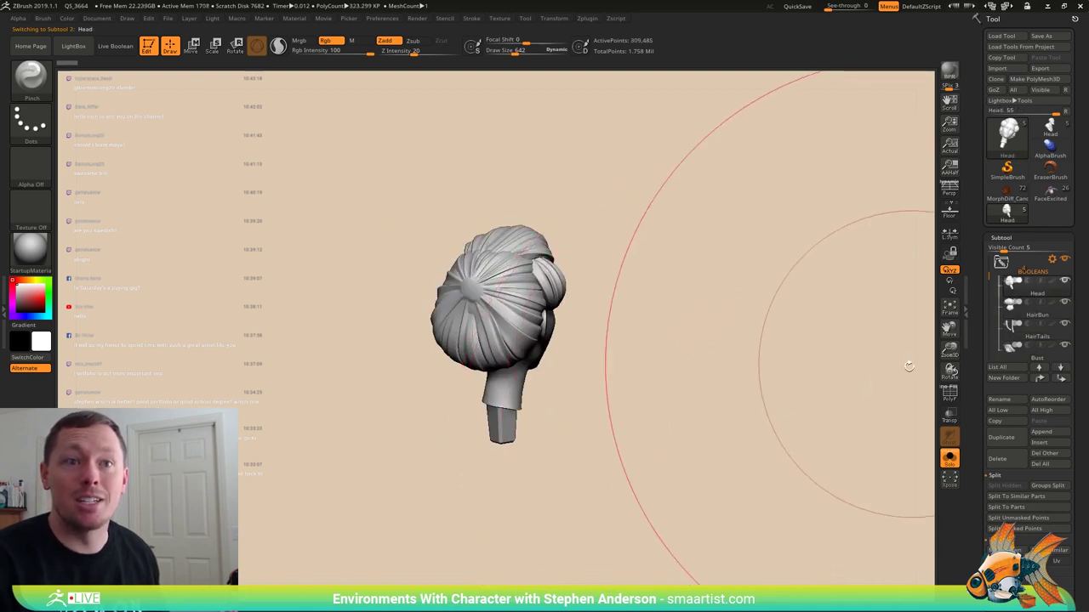
- Examine the isolated HairBun subtool up close, followed by the Bust subtool from several angles
key("Down")
left_click_drag(739, 382, 672, 383)
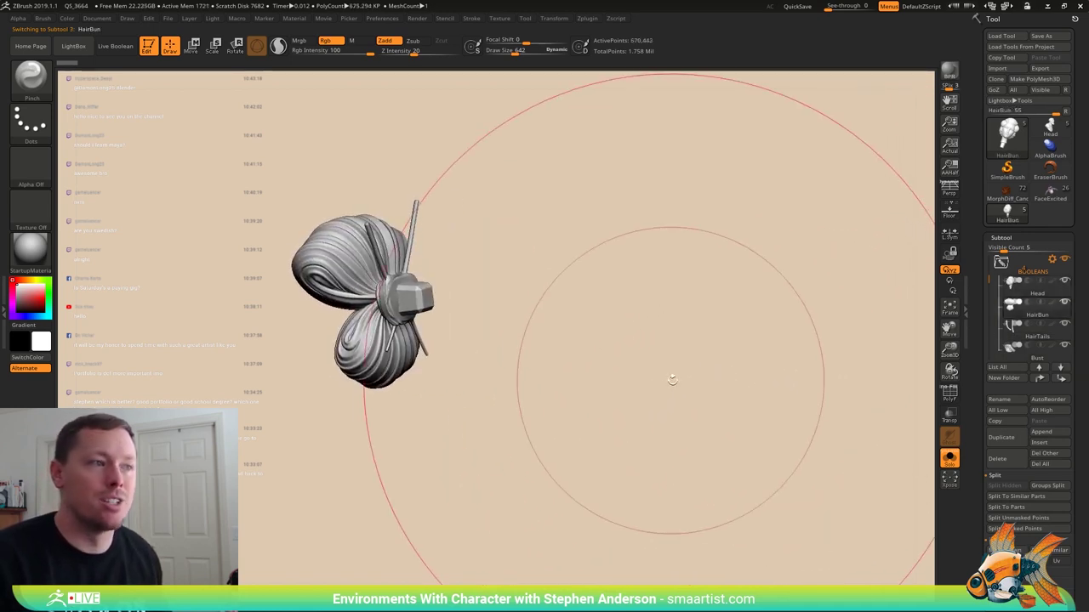
mouse_move(432, 335)
right_mouse_down("ctrl")
mouse_move(751, 409)
mouse_move(791, 407)
right_mouse_up("ctrl")
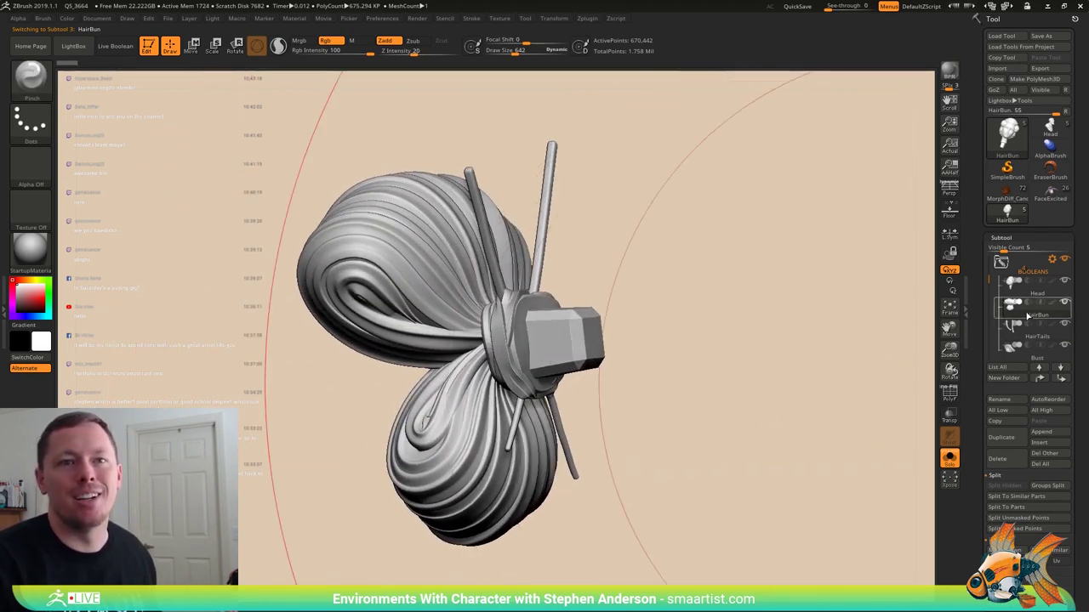
left_click(1012, 356)
right_click_drag(814, 434, 534, 317)
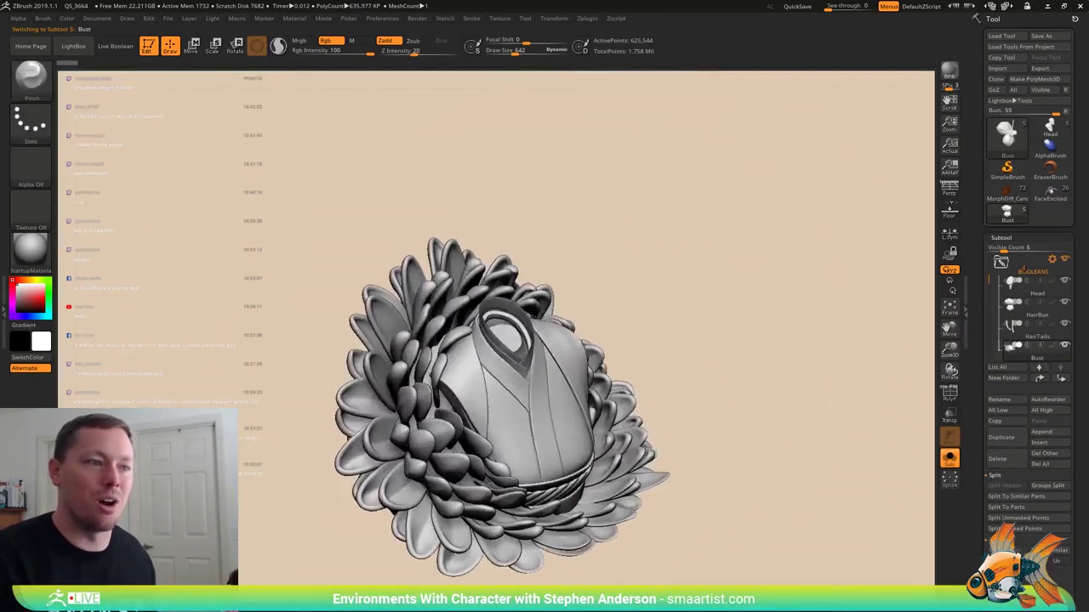
mouse_move(560, 274)
left_mouse_down()
mouse_move(651, 267)
mouse_move(643, 301)
mouse_move(697, 275)
mouse_move(741, 284)
mouse_move(773, 204)
mouse_move(719, 291)
mouse_move(721, 345)
mouse_move(729, 301)
mouse_move(661, 127)
left_mouse_up()
left_click(587, 18)
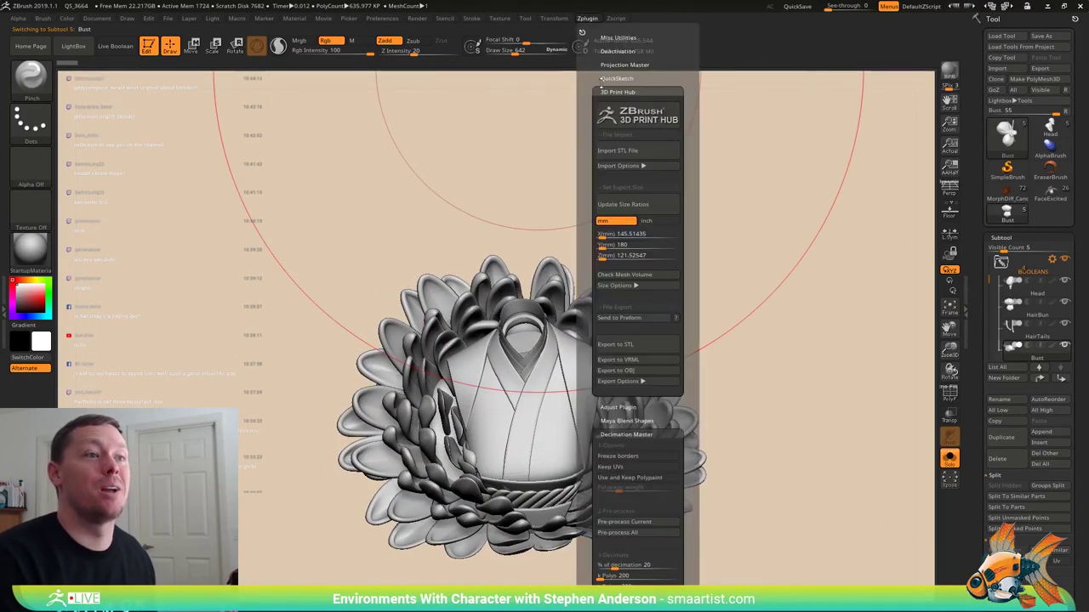
left_click(632, 151)
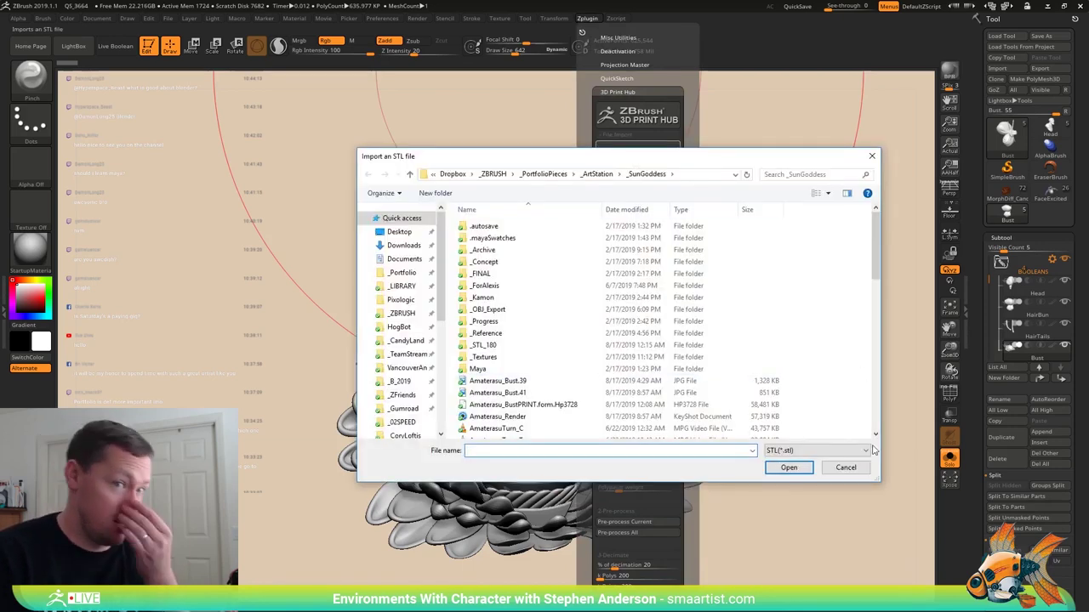
left_click(846, 468)
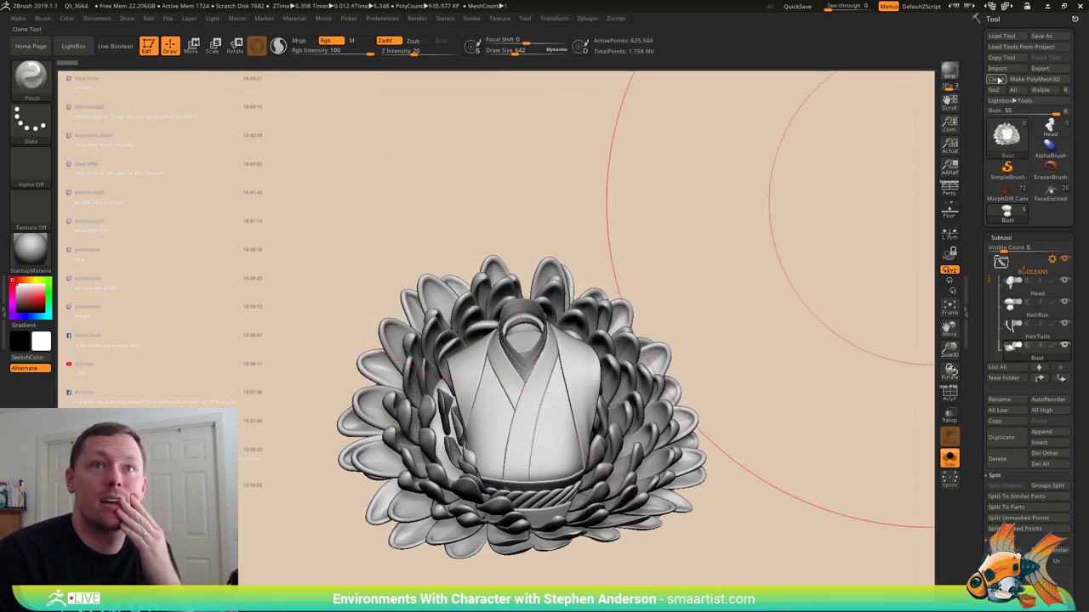
- Switch to the cloned Bust tool, import the STL file UMesh_Bust from the _STL_180 folder and frame it
left_click(1008, 214)
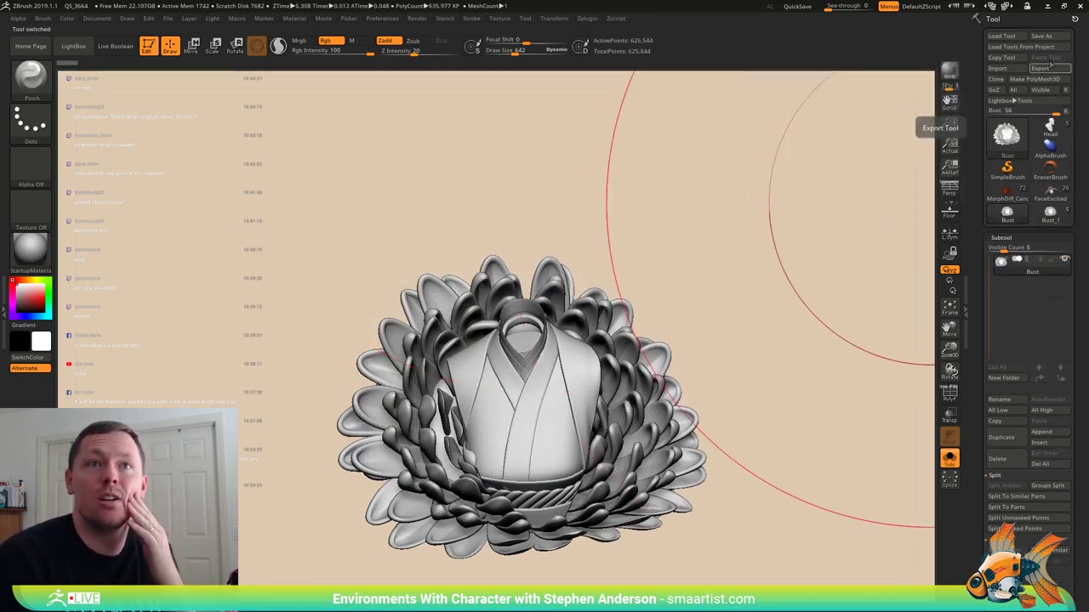
left_click(587, 18)
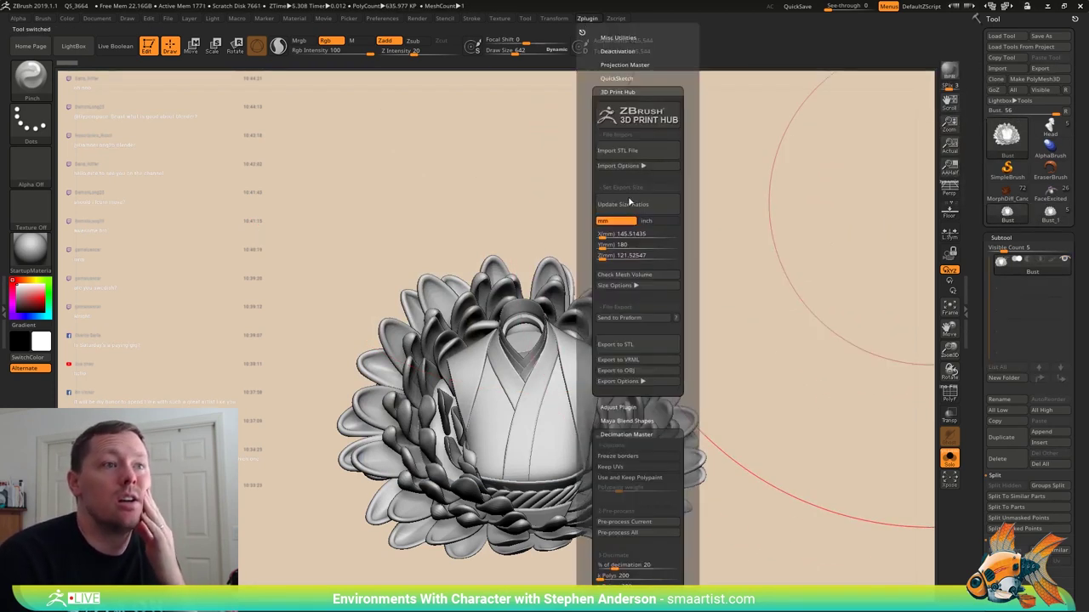
left_click(626, 150)
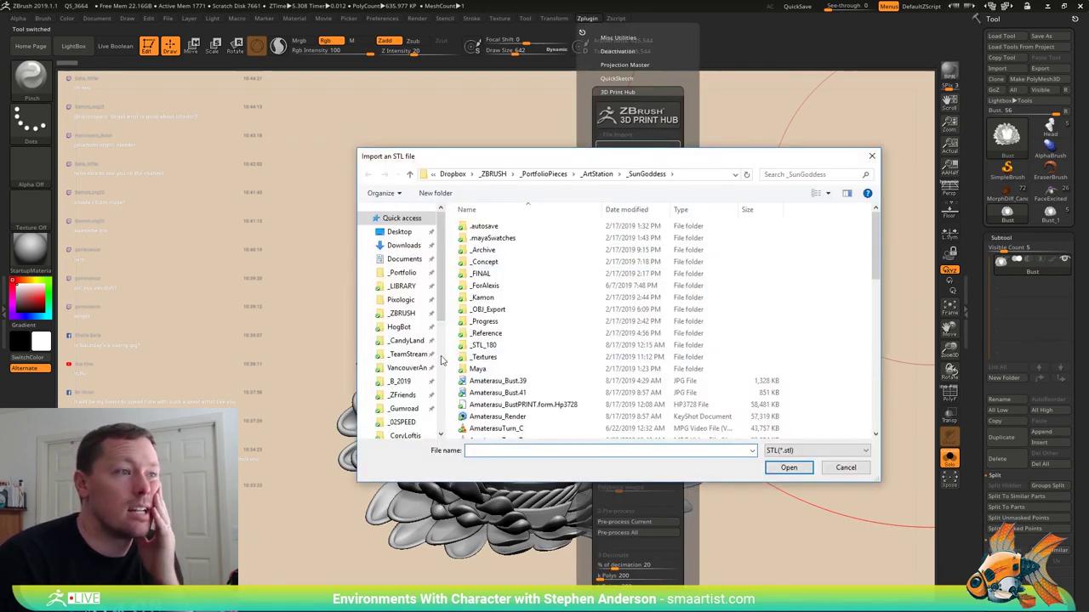
double_click(494, 345)
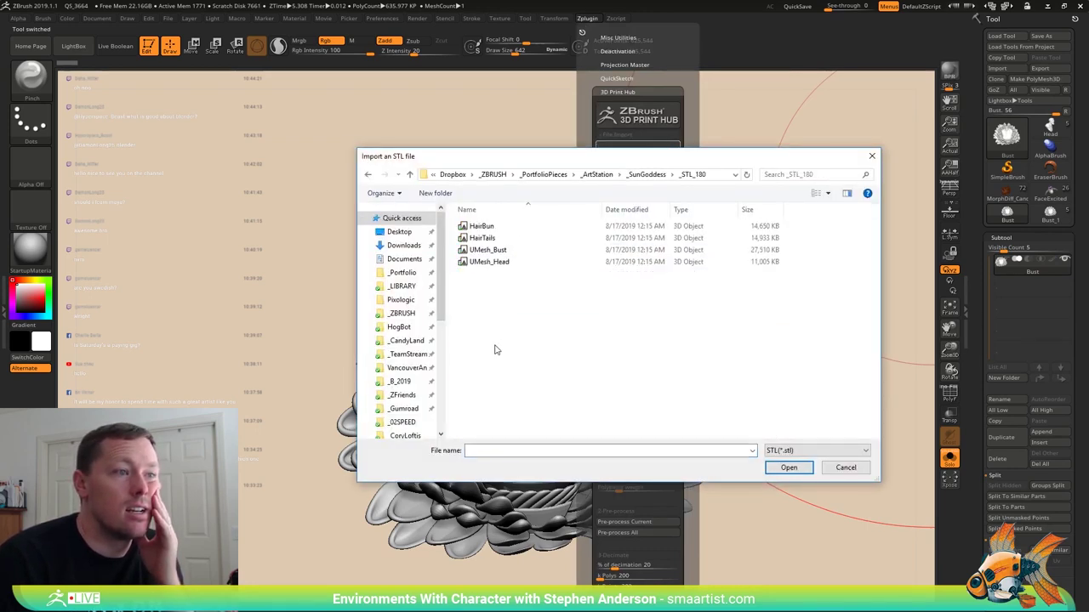
double_click(508, 251)
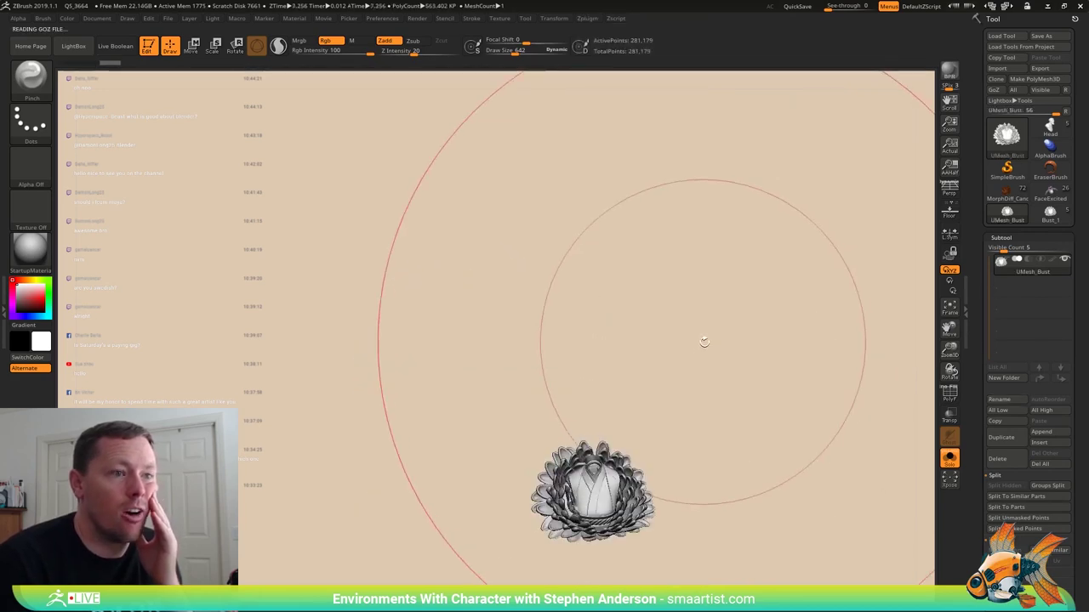
left_click_drag(702, 343, 694, 416)
key("f")
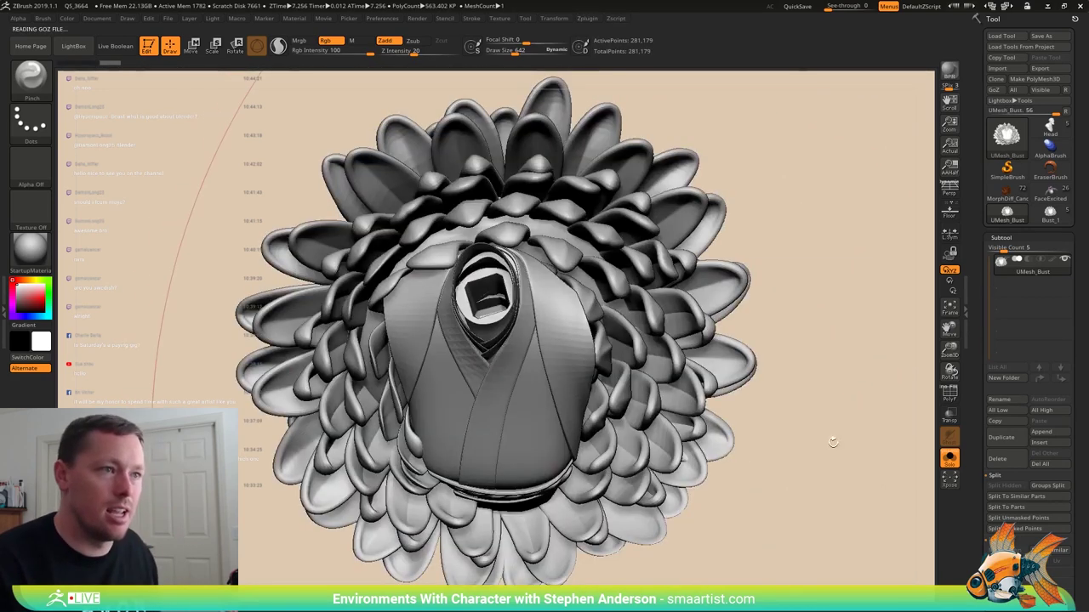
- Duplicate the UMesh_Bust subtool and import the STL file UMesh_Head from the _STL_180 folder into the copy
left_click_drag(831, 445, 783, 474)
key("ctrl")
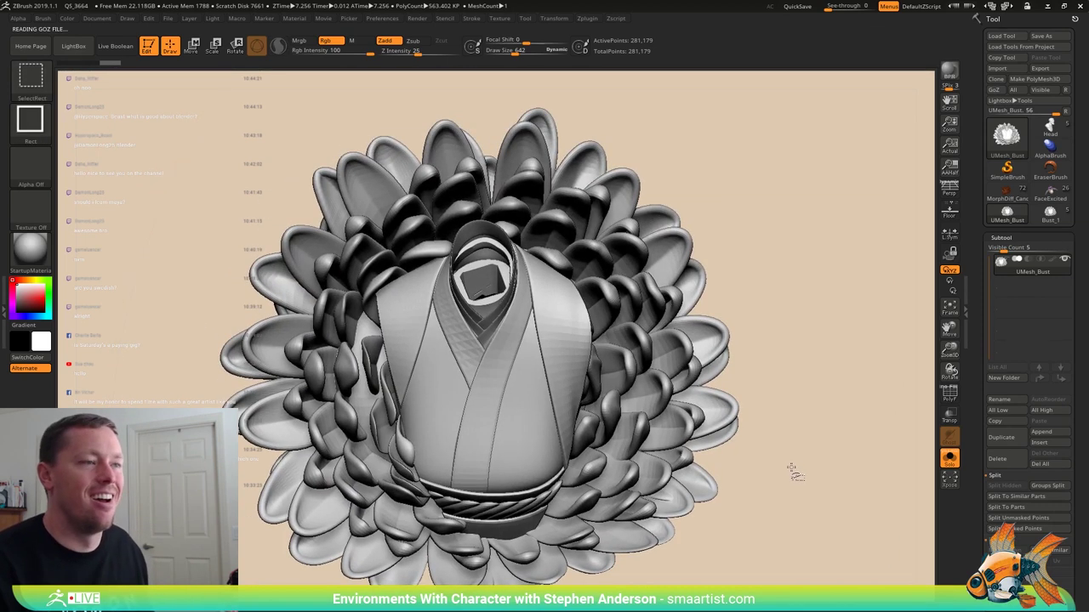
key("ctrl")
key("ctrl")
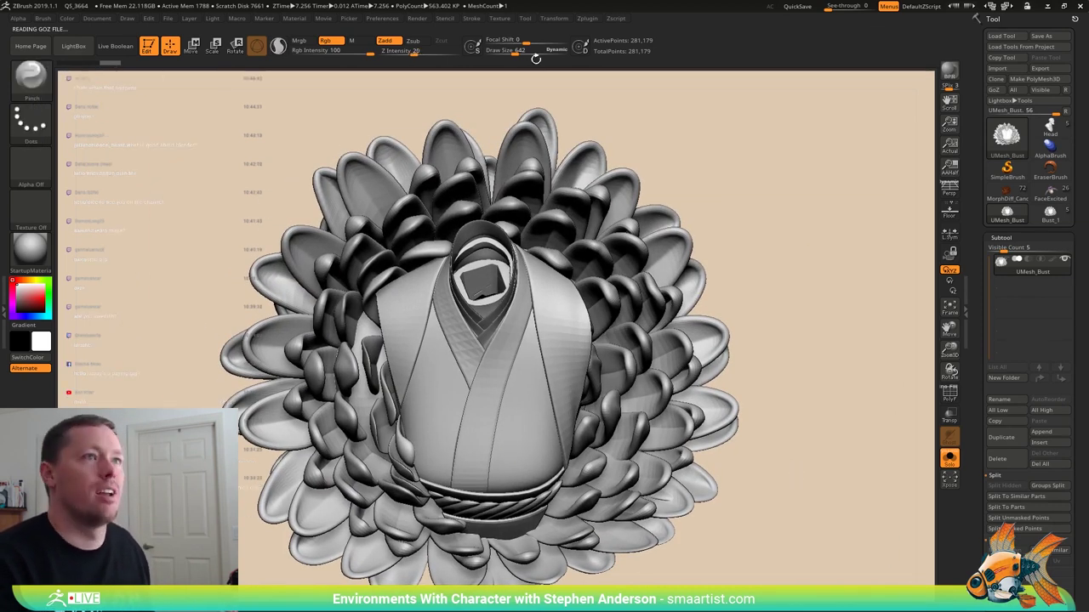
left_click(587, 21)
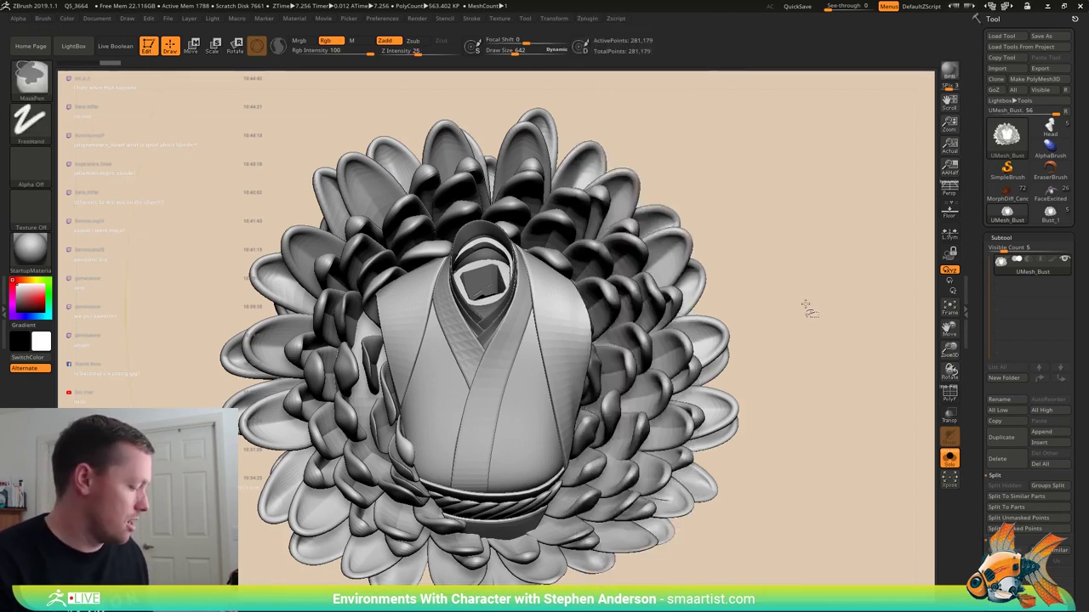
key("ctrl+shift+d")
left_click(587, 18)
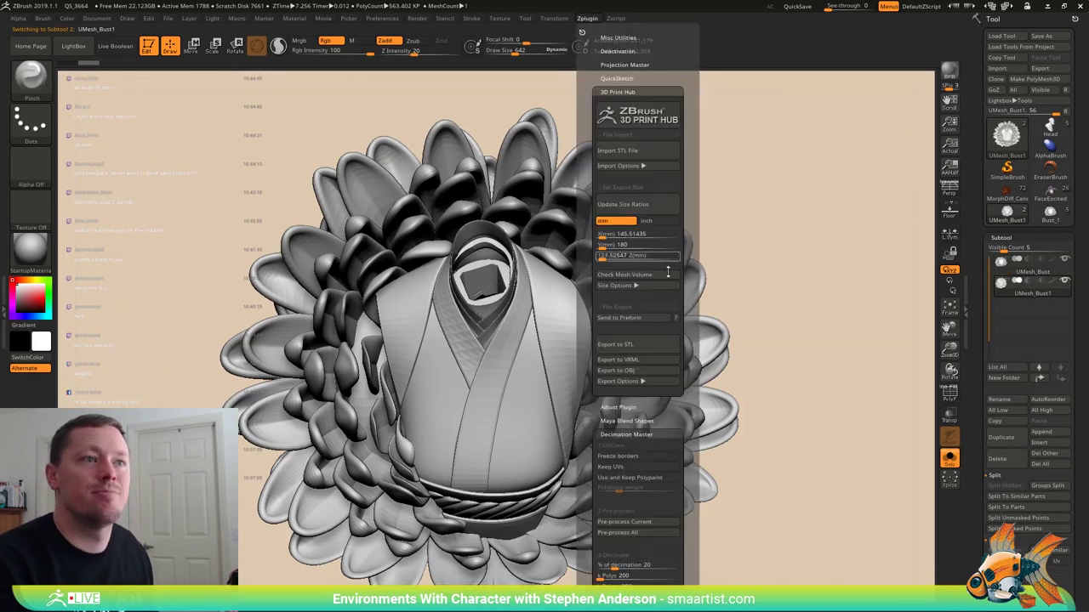
left_click(618, 152)
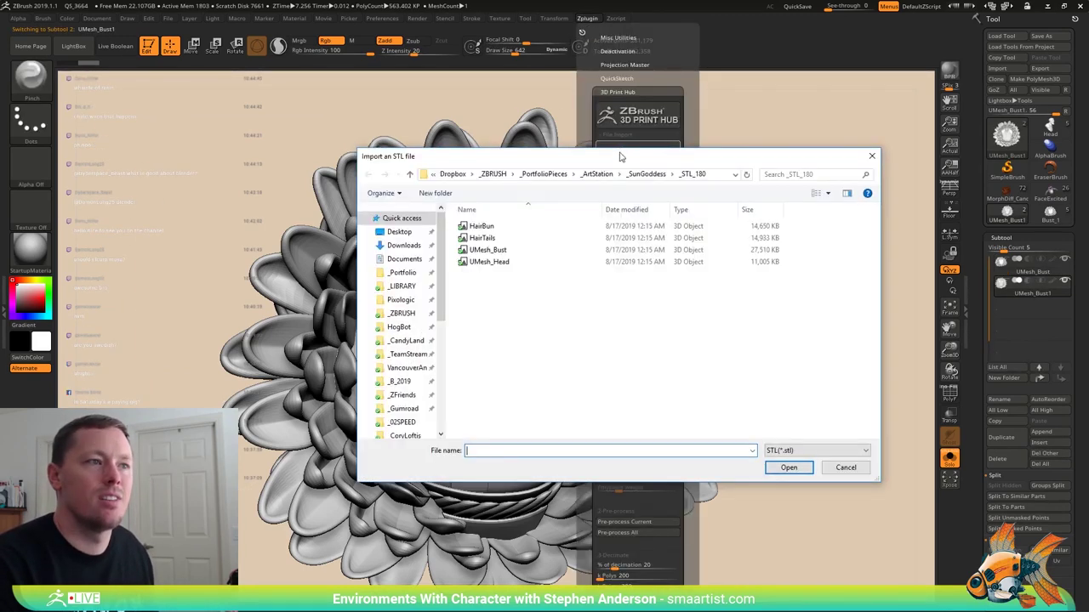
left_click(510, 262)
double_click(513, 262)
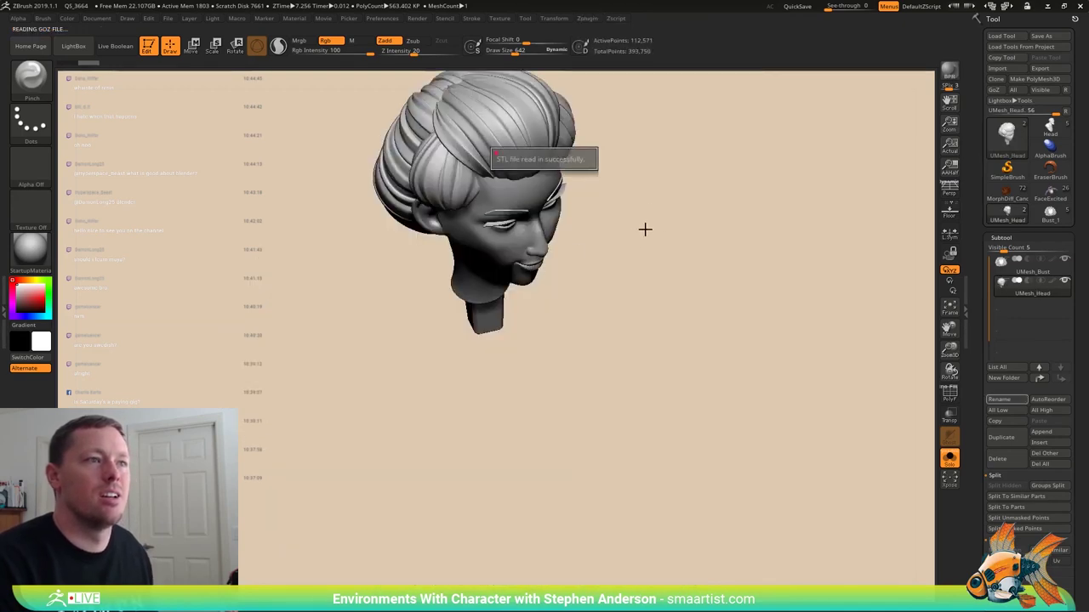
- Inspect the imported head, duplicate its subtool and import the STL file HairTails into the copy
left_click_drag(644, 228, 468, 326)
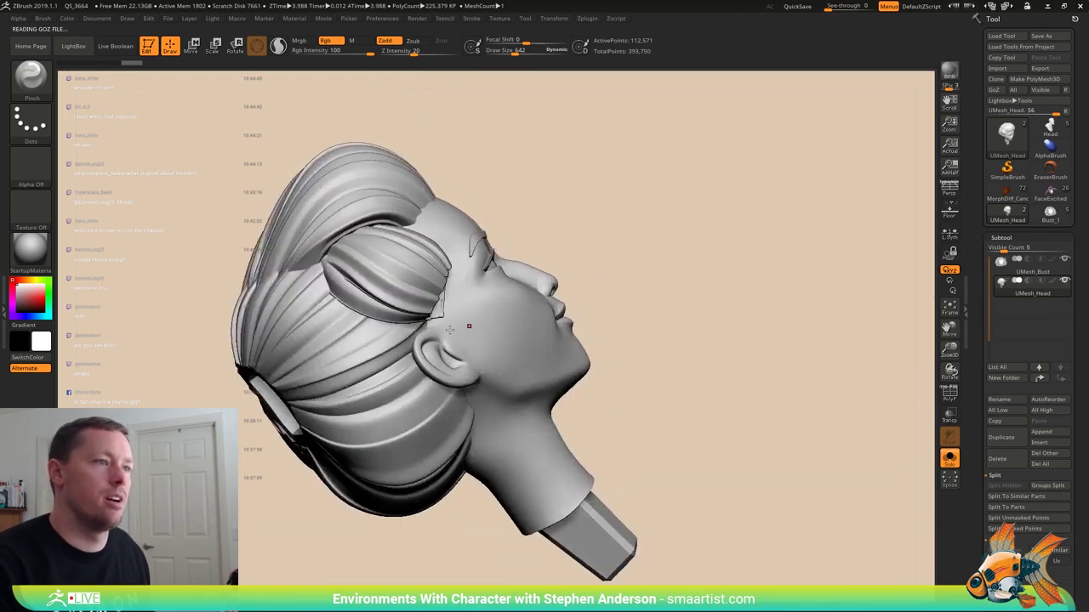
mouse_move(450, 330)
right_mouse_down()
mouse_move(519, 316)
mouse_move(488, 303)
mouse_move(552, 187)
mouse_move(551, 330)
right_mouse_up()
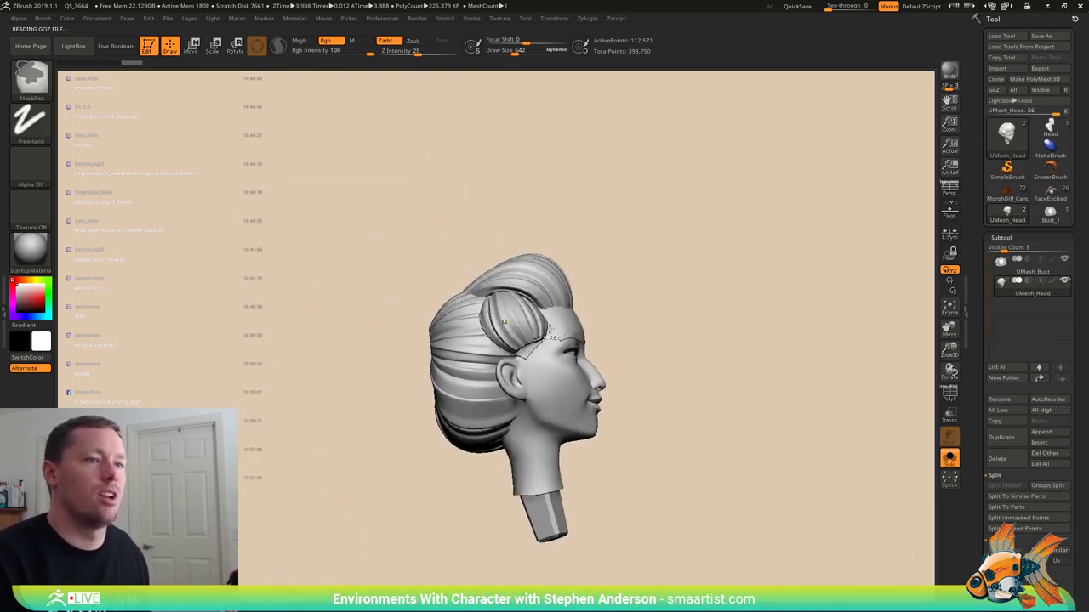
left_click_drag(505, 322, 694, 323)
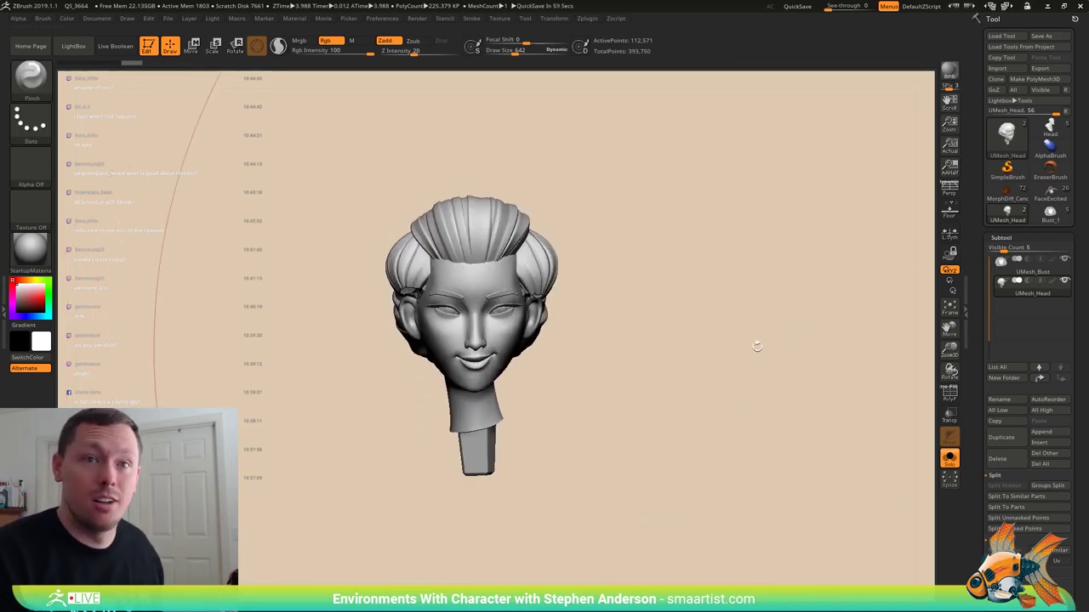
key("ctrl+shift+d")
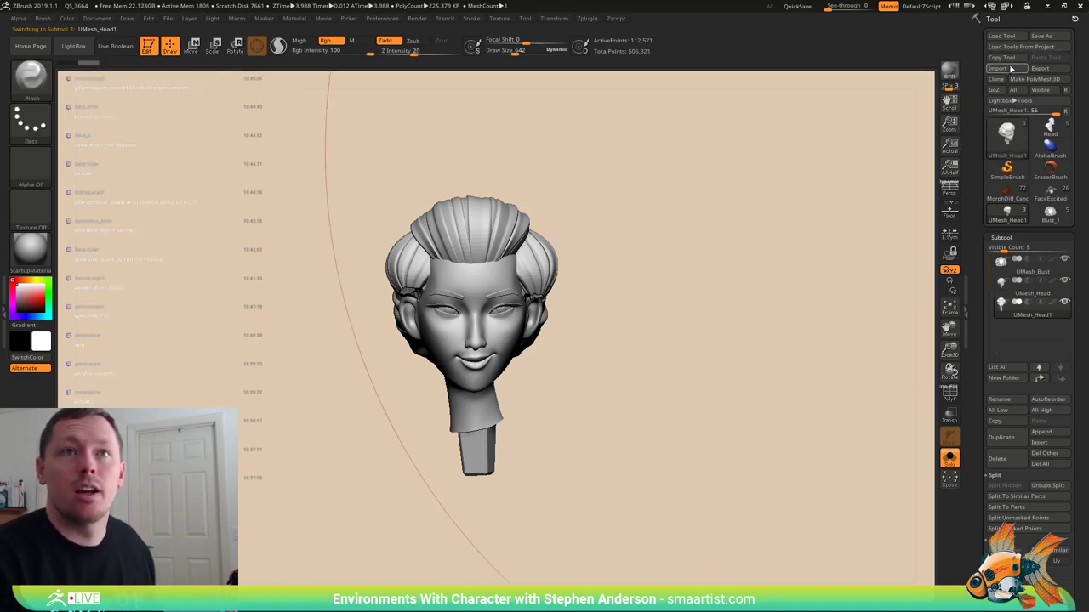
left_click(587, 18)
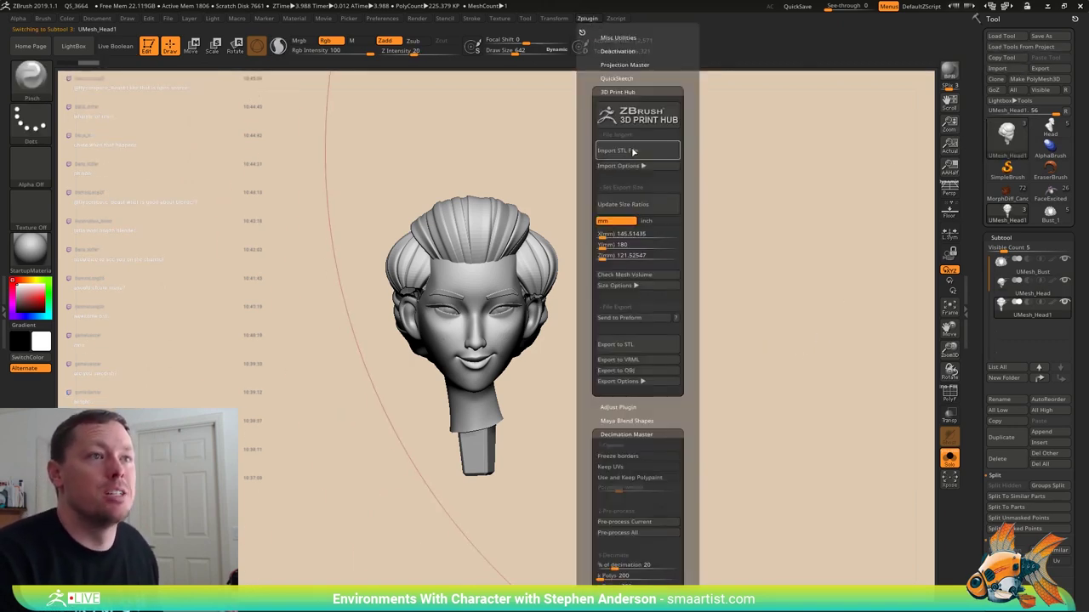
left_click(629, 151)
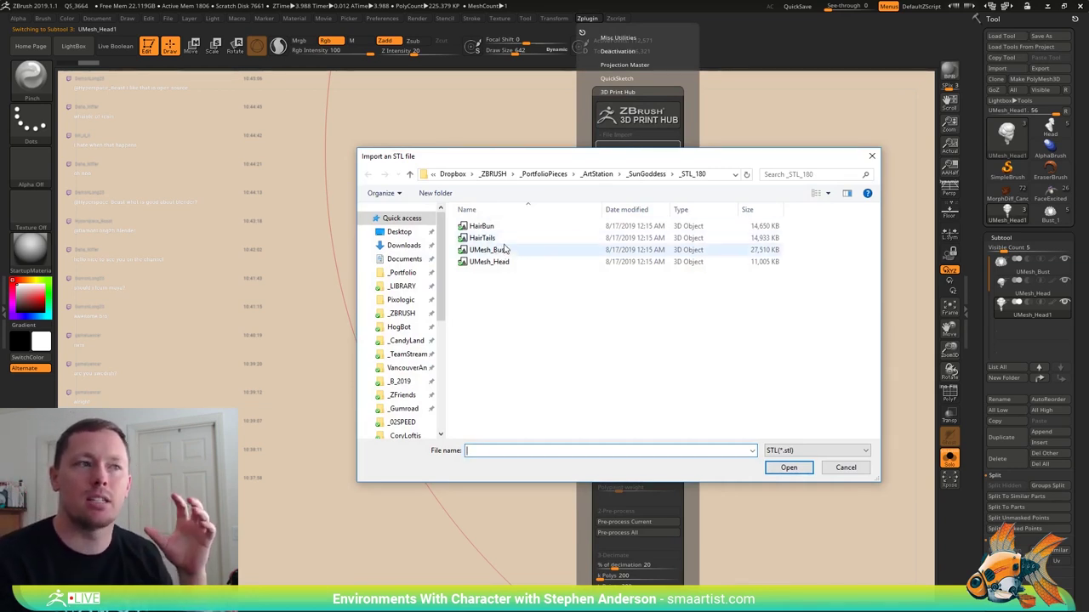
double_click(501, 239)
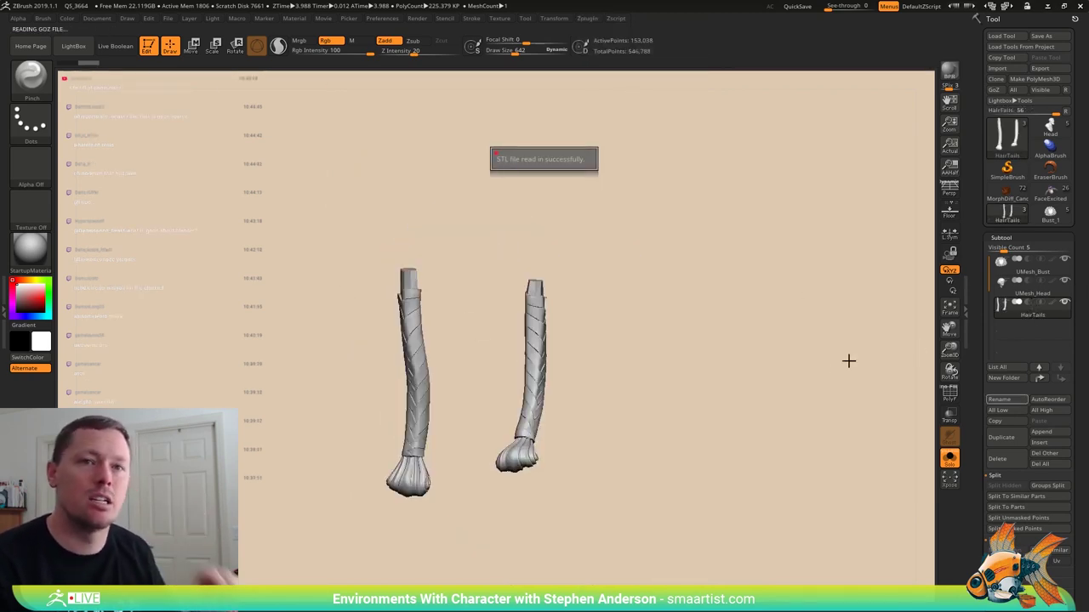
left_click_drag(728, 390, 754, 418)
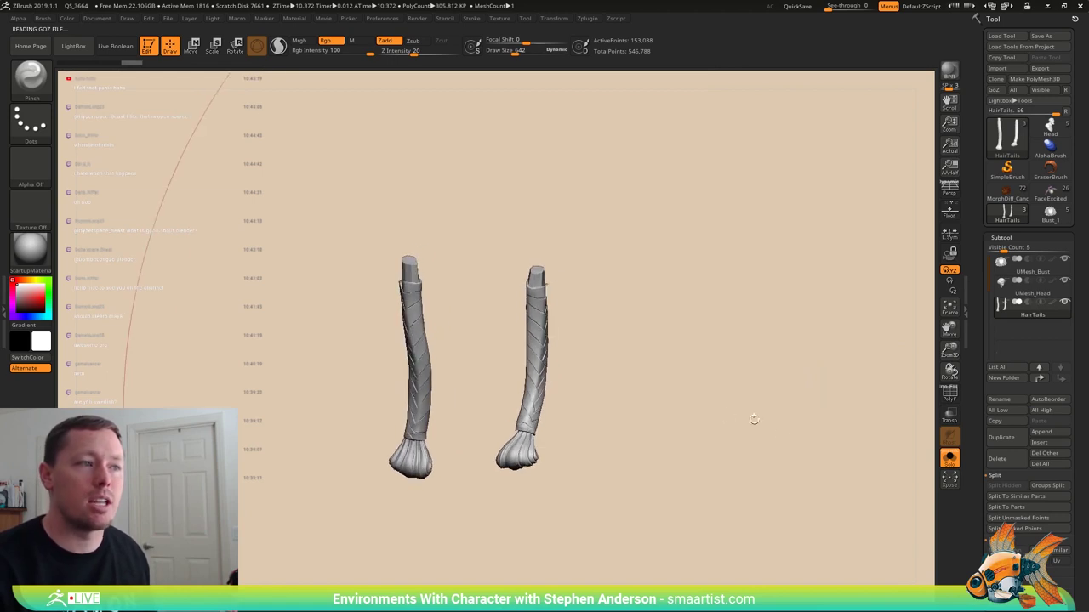
- Duplicate the HairTails subtool and import the STL file HairBun into the copy
key("ctrl+shift")
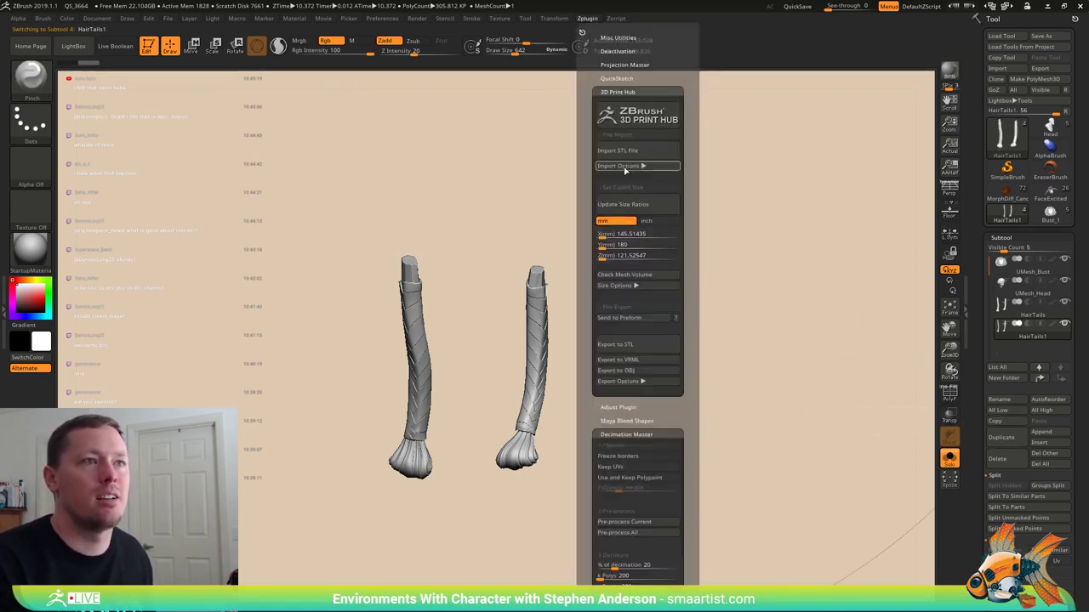
left_click(628, 152)
double_click(519, 225)
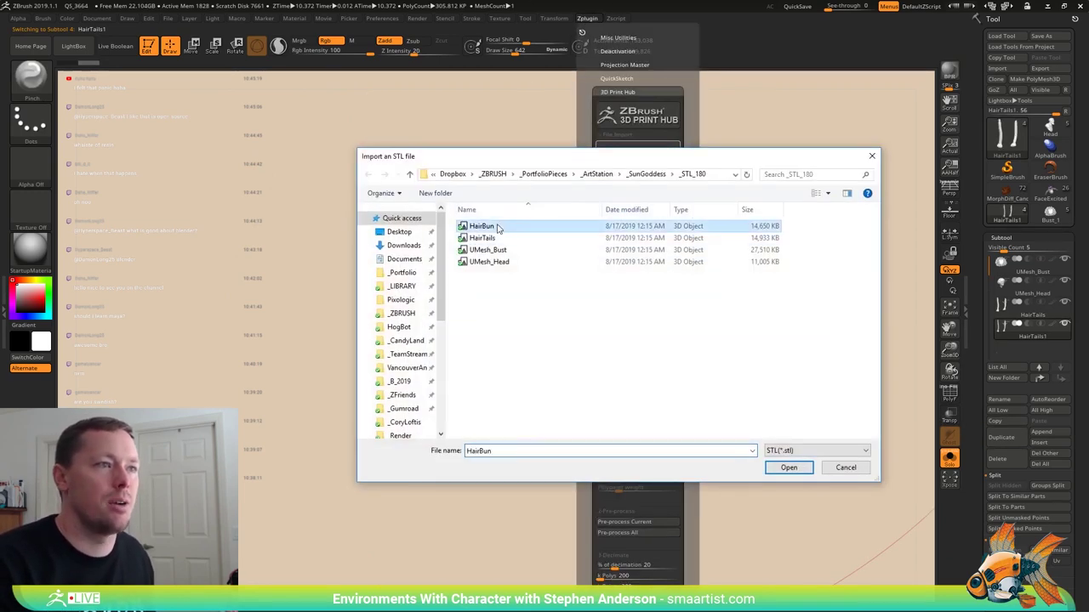
left_click_drag(646, 244, 913, 432)
- Turn off Solo to show the four imported STL pieces together and examine the assembled bust
left_click(950, 459)
right_click_drag(624, 299, 570, 287)
left_click_drag(570, 291, 683, 253)
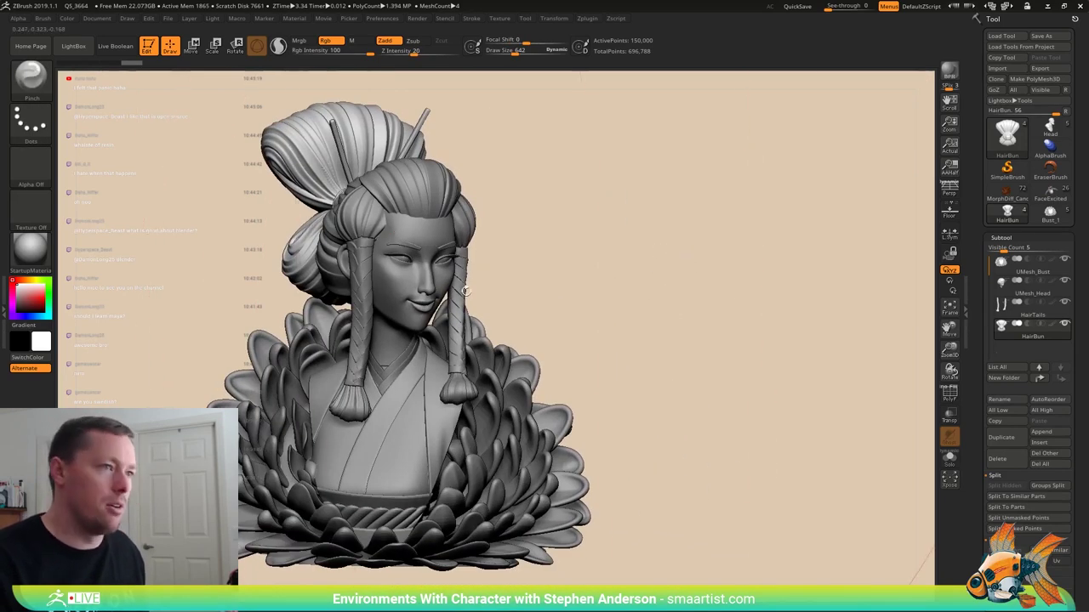
- Save the assembled tool as AS_JapaneseSunGoddess_BUST_04 in the _SunGoddess folder, replacing the existing file
key("ctrl+s")
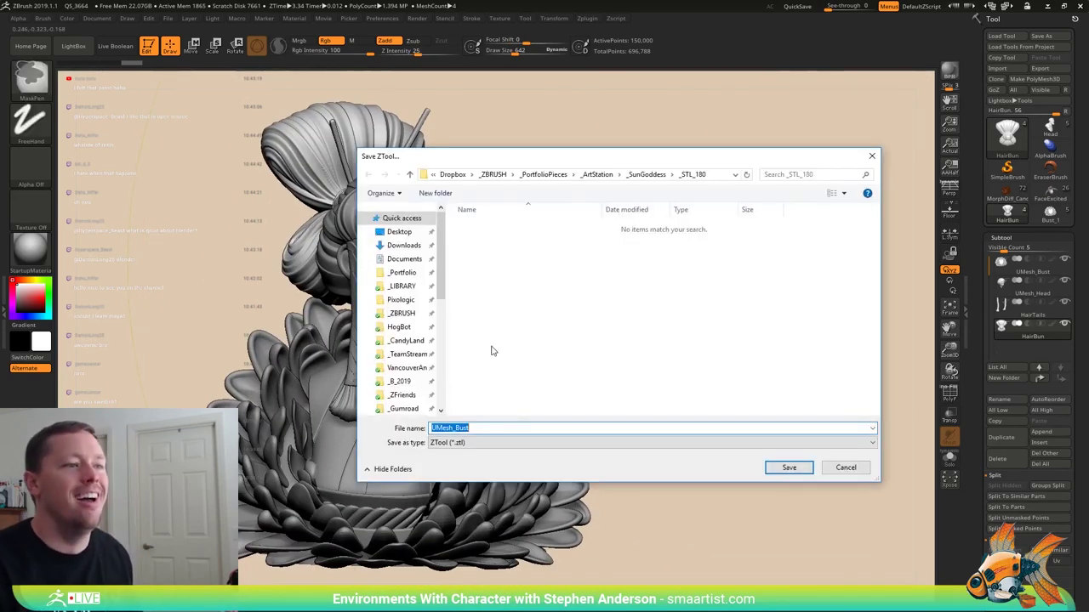
left_click(646, 175)
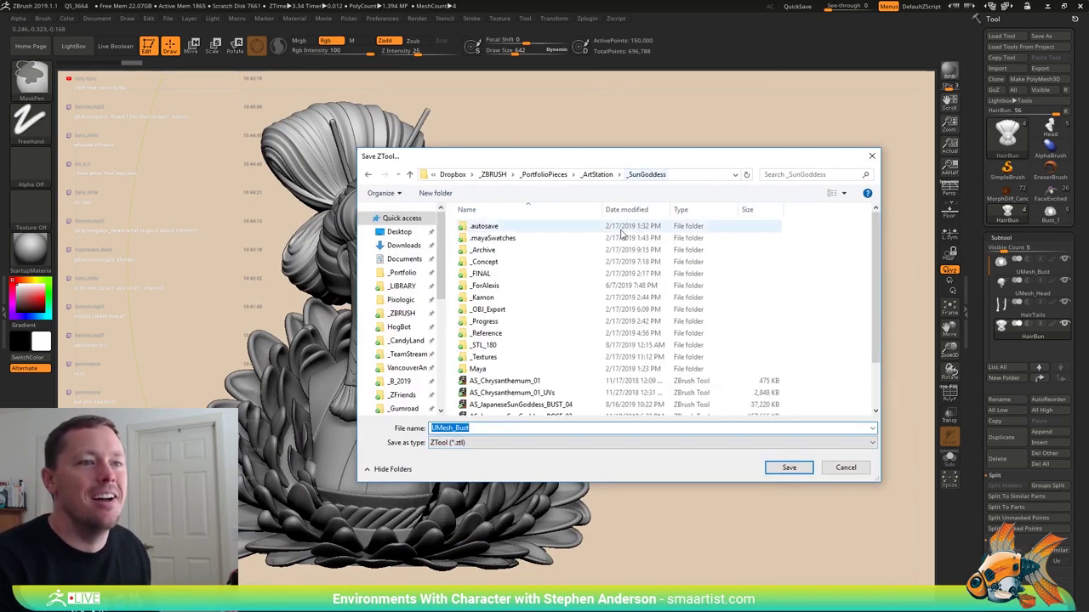
scroll(871, 341, "down", 2)
left_click_drag(871, 341, 868, 349)
left_click(545, 350)
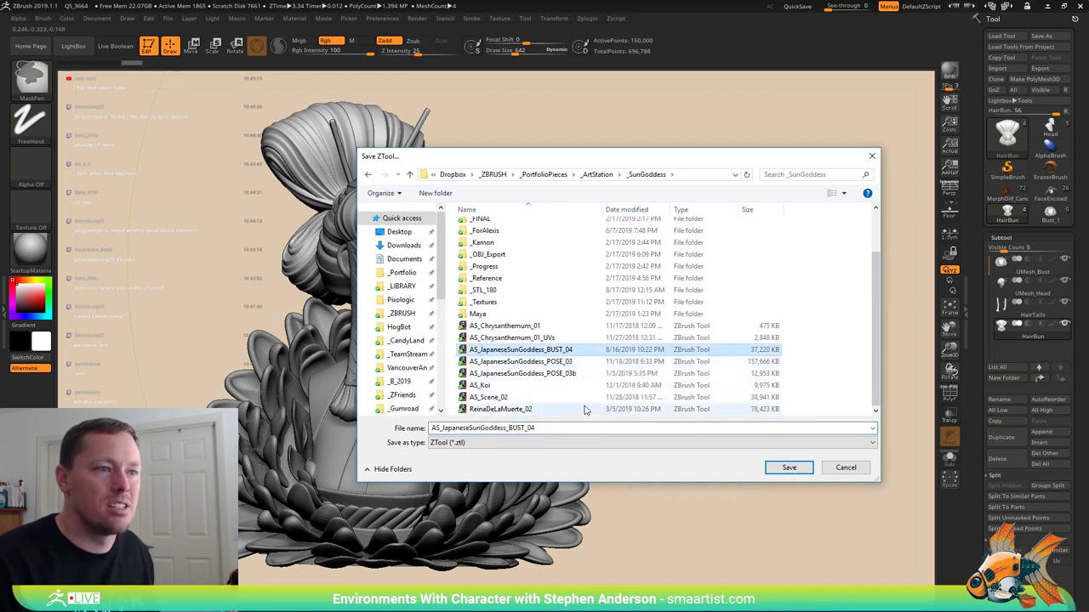
left_click(789, 467)
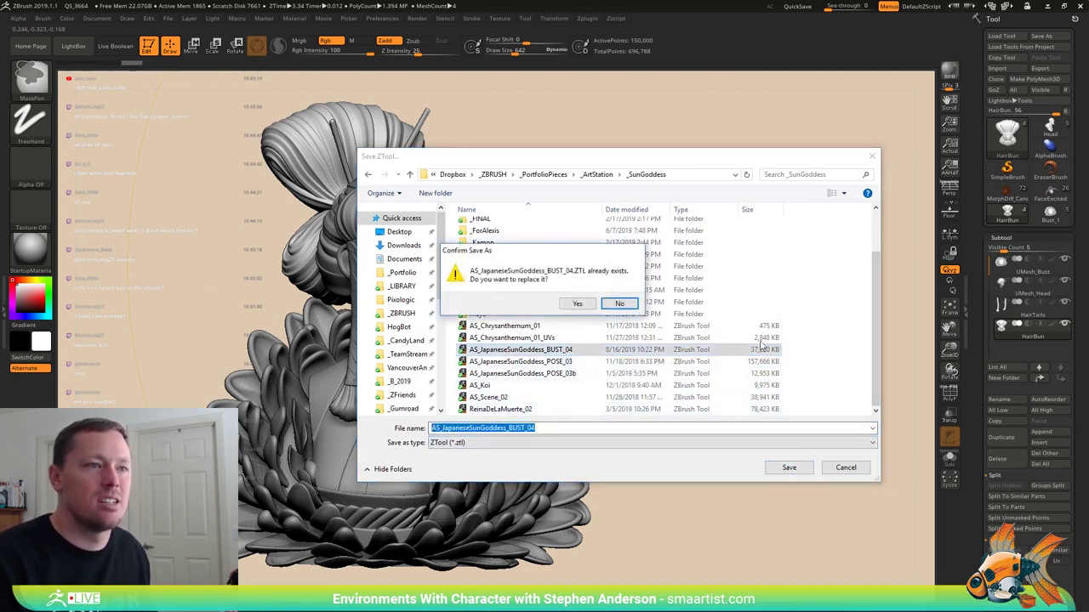
left_click(578, 304)
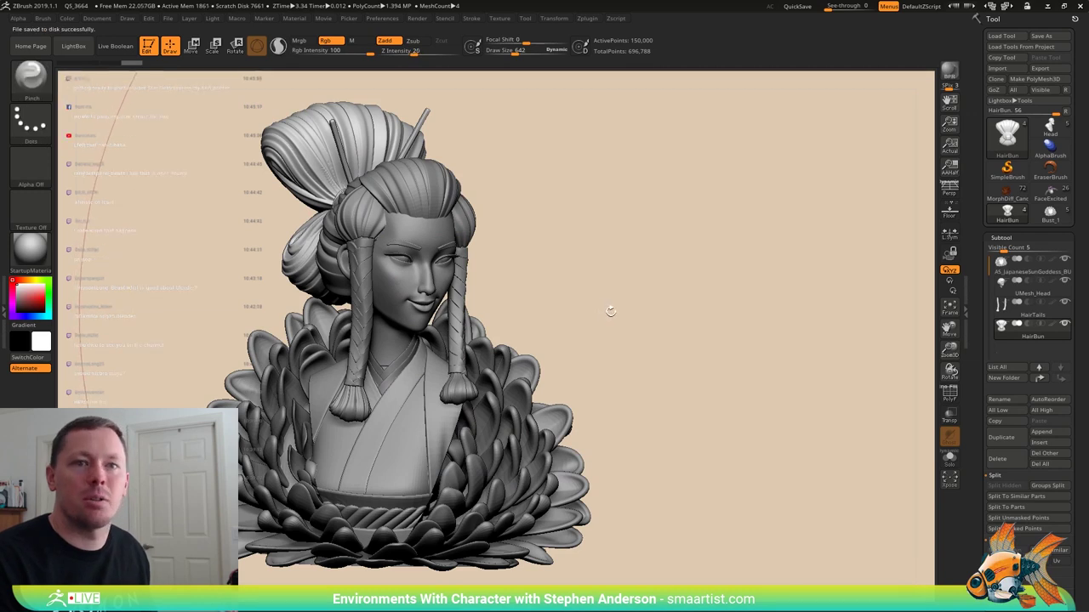
- Draw a sample curved hair strand out from the head with the SMAARTIST hair brush at Draw Size 35, and undo it
mouse_move(610, 284)
left_mouse_down()
mouse_move(671, 320)
mouse_move(677, 291)
mouse_move(637, 299)
mouse_move(652, 301)
left_mouse_up()
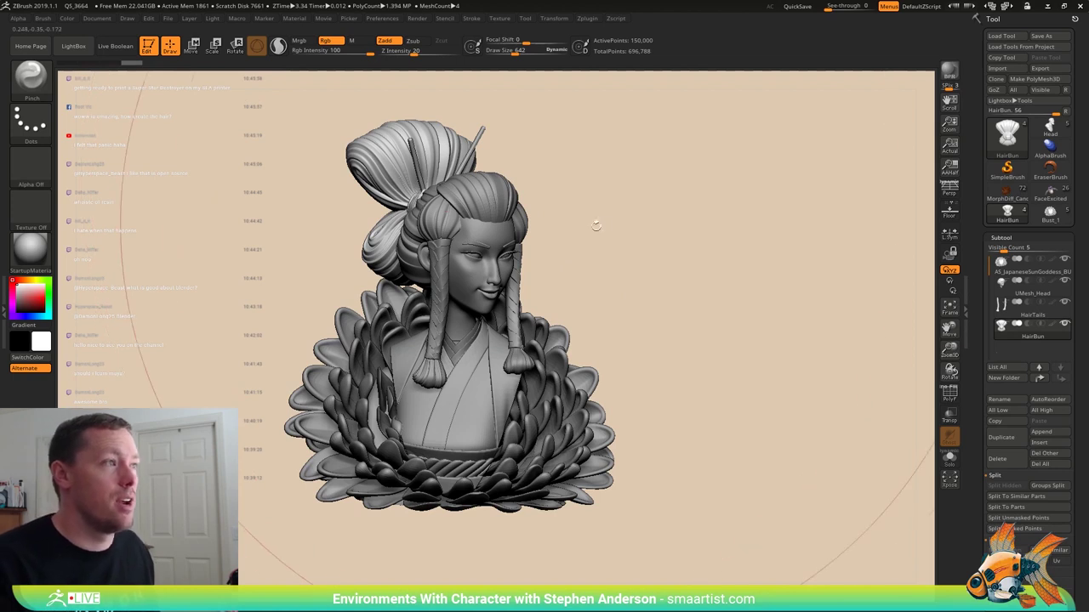
key("s")
left_click_drag(604, 232, 584, 232)
key("b")
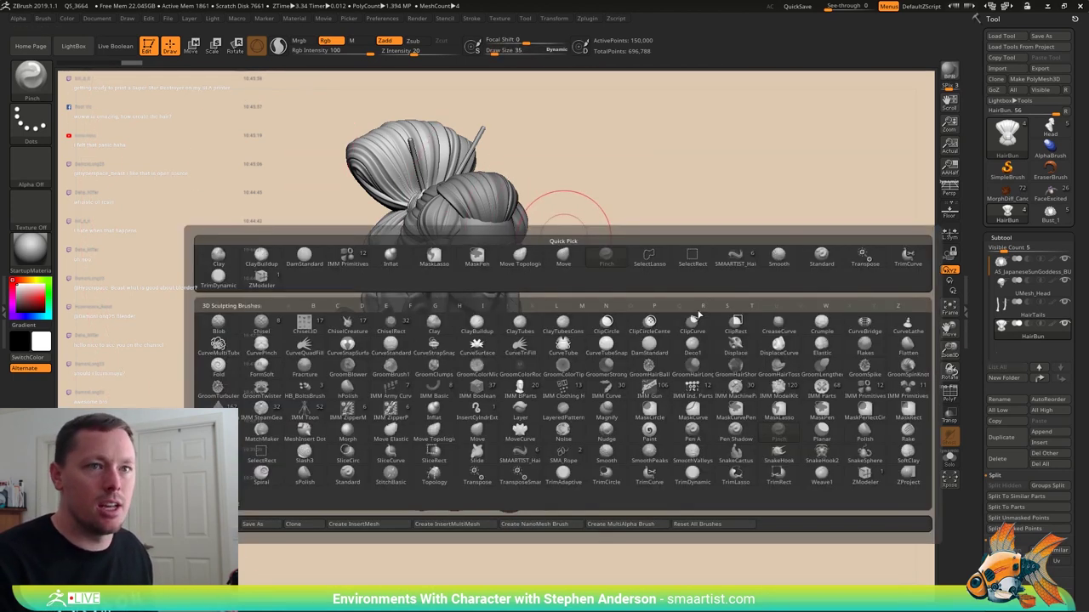
left_click(735, 259)
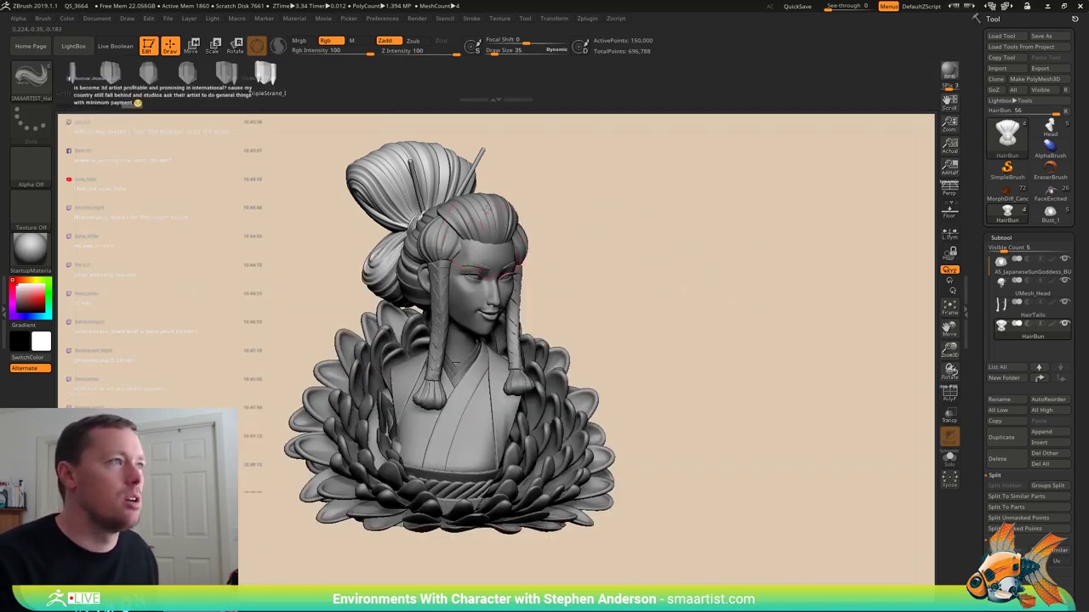
left_click_drag(688, 200, 679, 201)
mouse_move(571, 304)
left_mouse_down()
mouse_move(534, 330)
mouse_move(634, 325)
mouse_move(558, 328)
mouse_move(493, 281)
left_mouse_up()
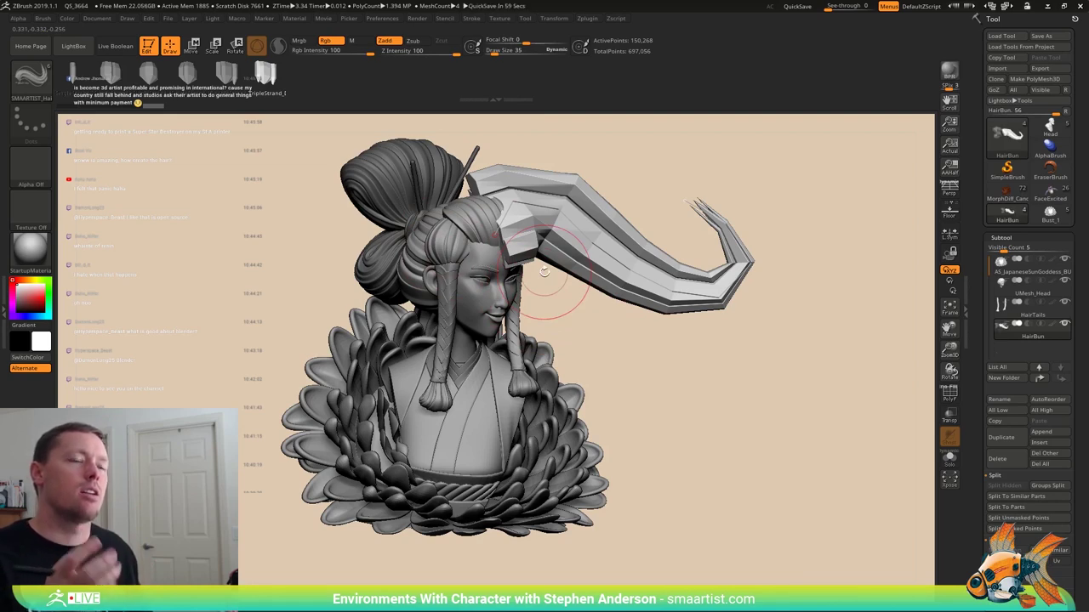
left_click_drag(676, 383, 683, 388)
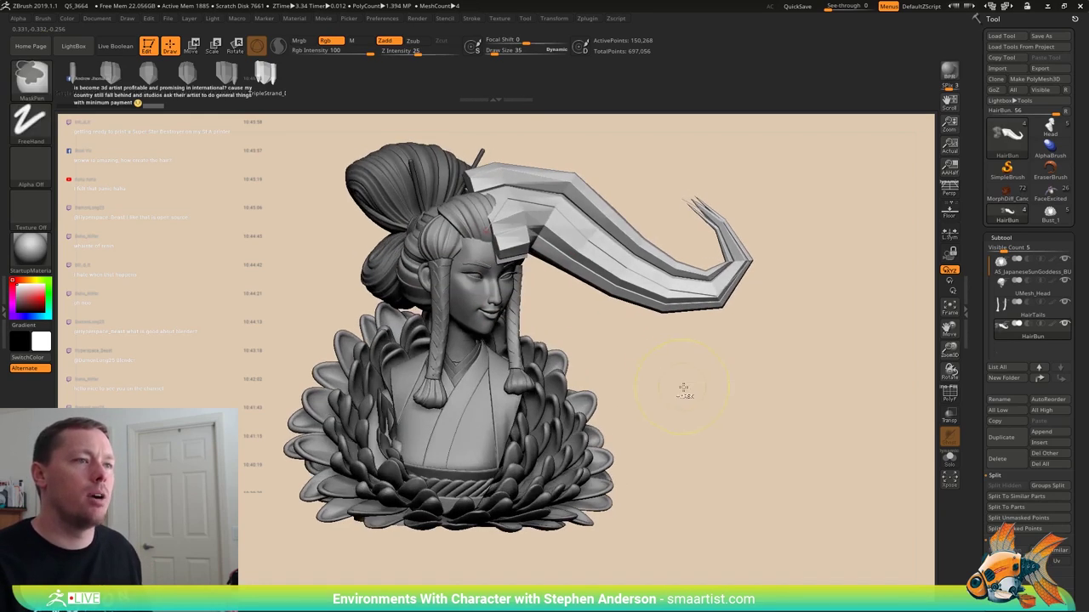
key("ctrl+z")
- Switch back to the MorphDiff_Candyland tool and pinch the edges and creases of the central mountain rocks
mouse_move(679, 350)
left_mouse_down()
mouse_move(666, 355)
mouse_move(695, 418)
left_mouse_up()
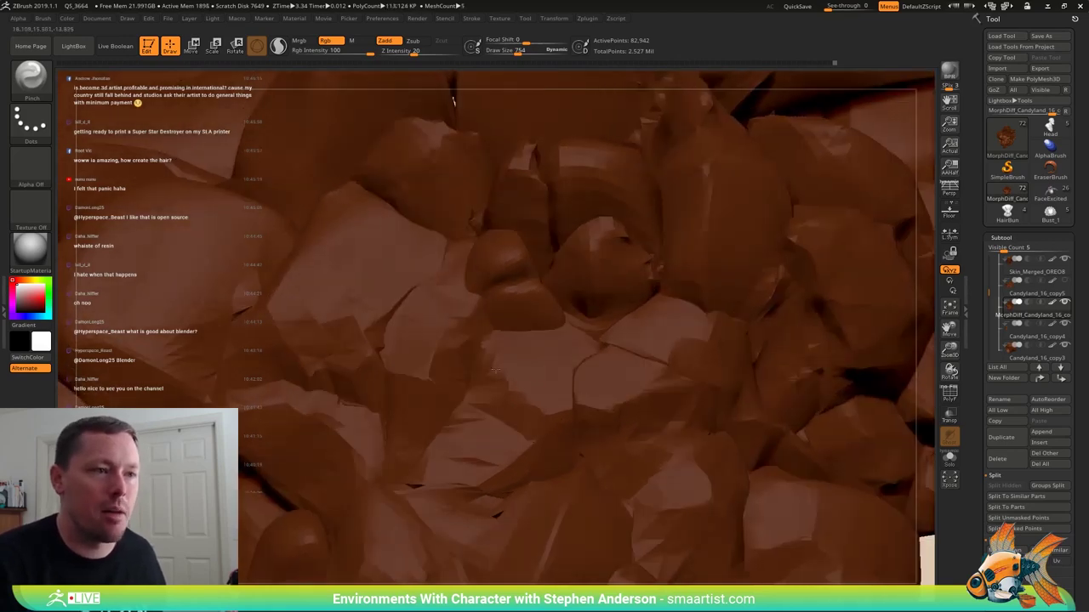
right_click_drag(559, 403, 497, 391)
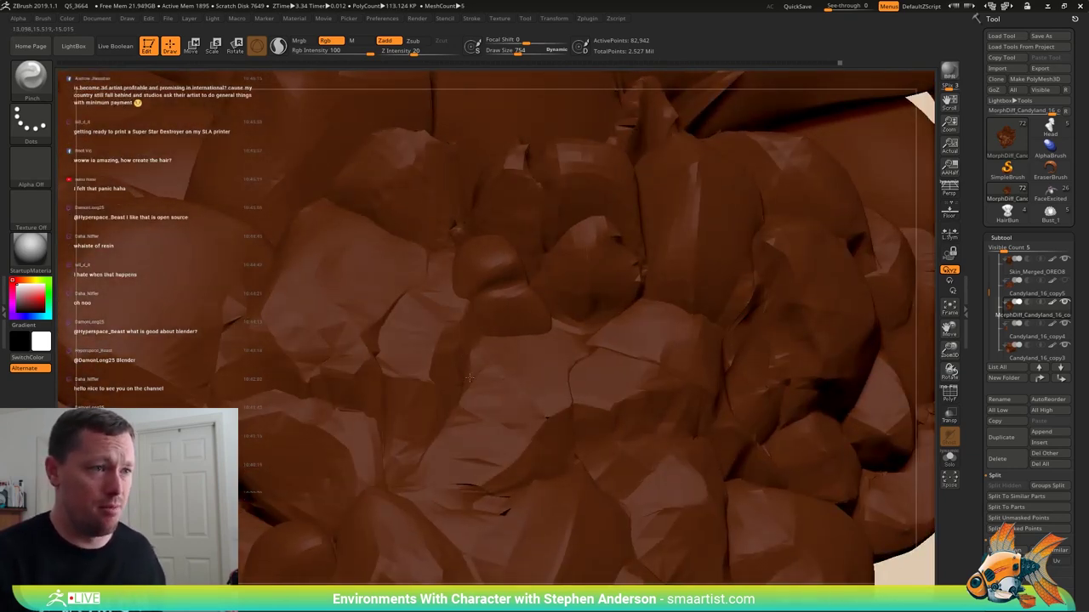
left_click_drag(501, 347, 531, 336)
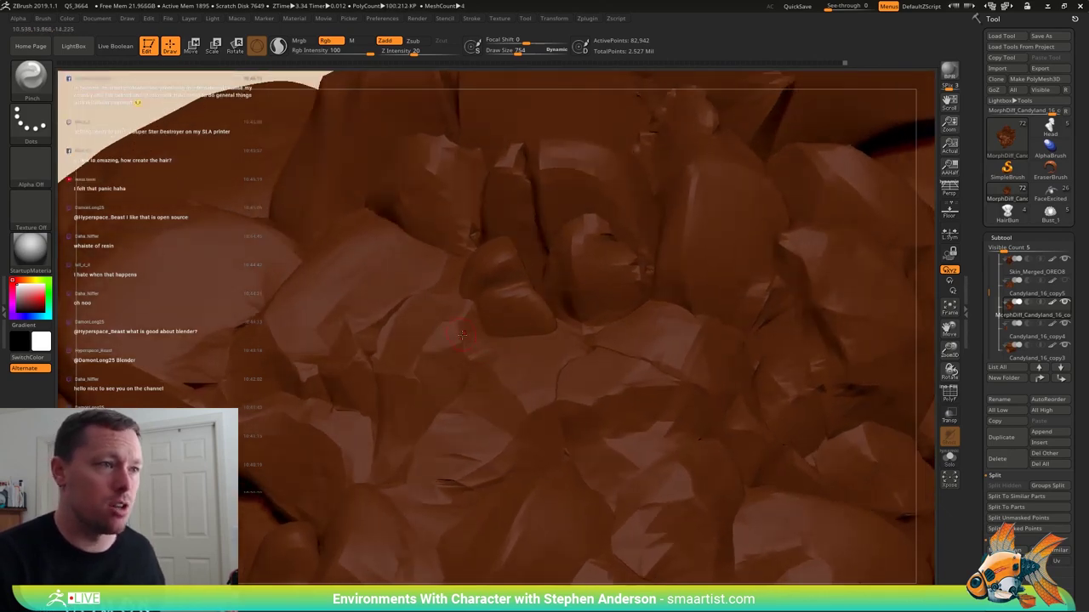
mouse_move(461, 335)
left_mouse_down()
mouse_move(441, 354)
mouse_move(426, 338)
mouse_move(443, 316)
mouse_move(477, 314)
left_mouse_up()
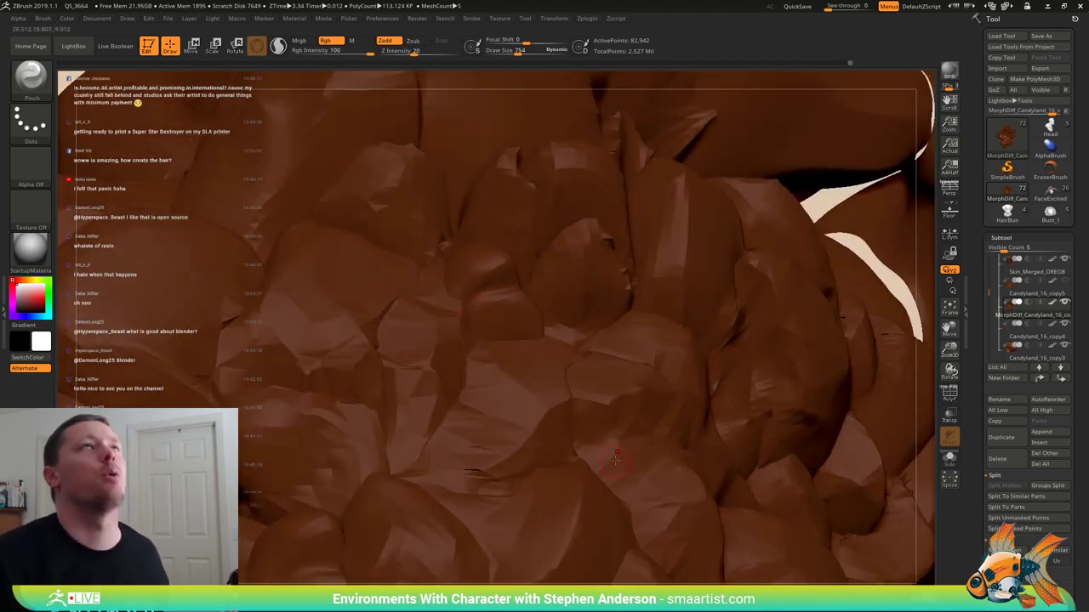
- Set the Pinch brush's Draw Size to 1526 for work on the lower mountain rocks
mouse_move(531, 458)
right_mouse_down()
mouse_move(532, 392)
mouse_move(395, 427)
right_mouse_up()
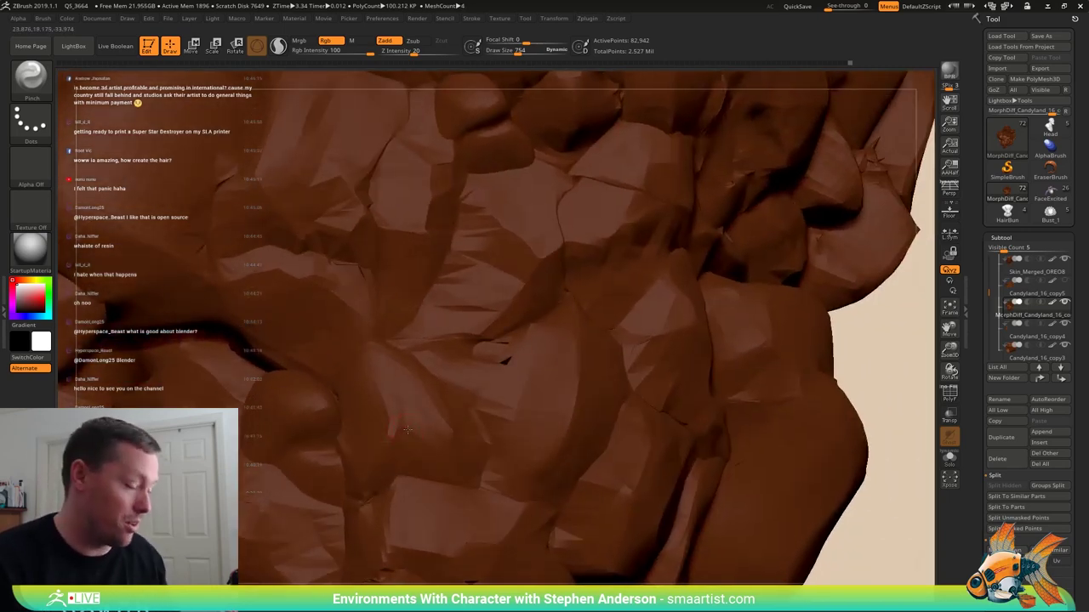
key("space")
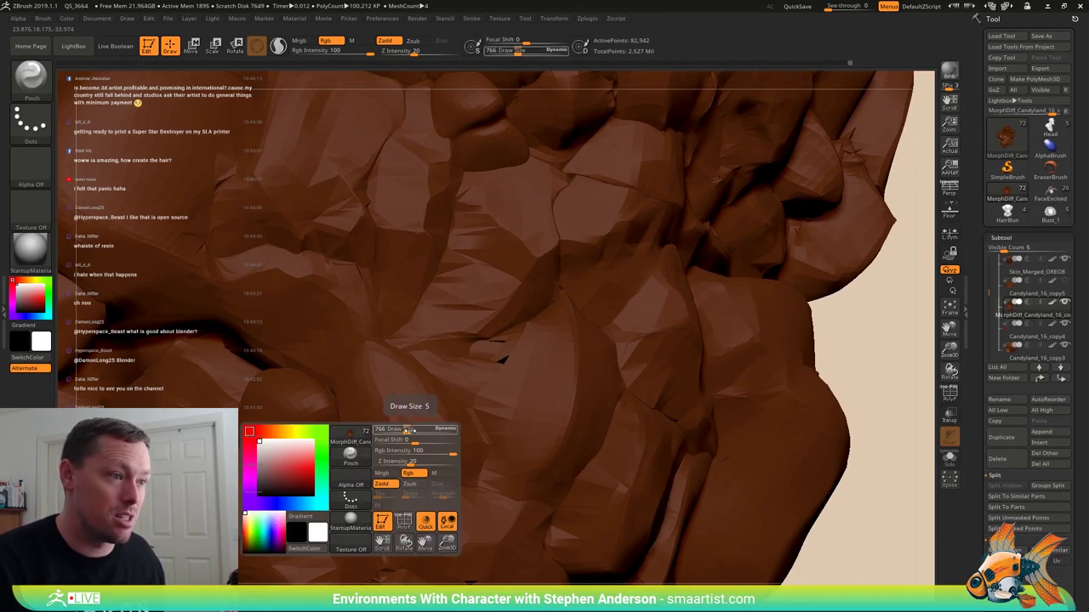
left_click_drag(408, 430, 419, 432)
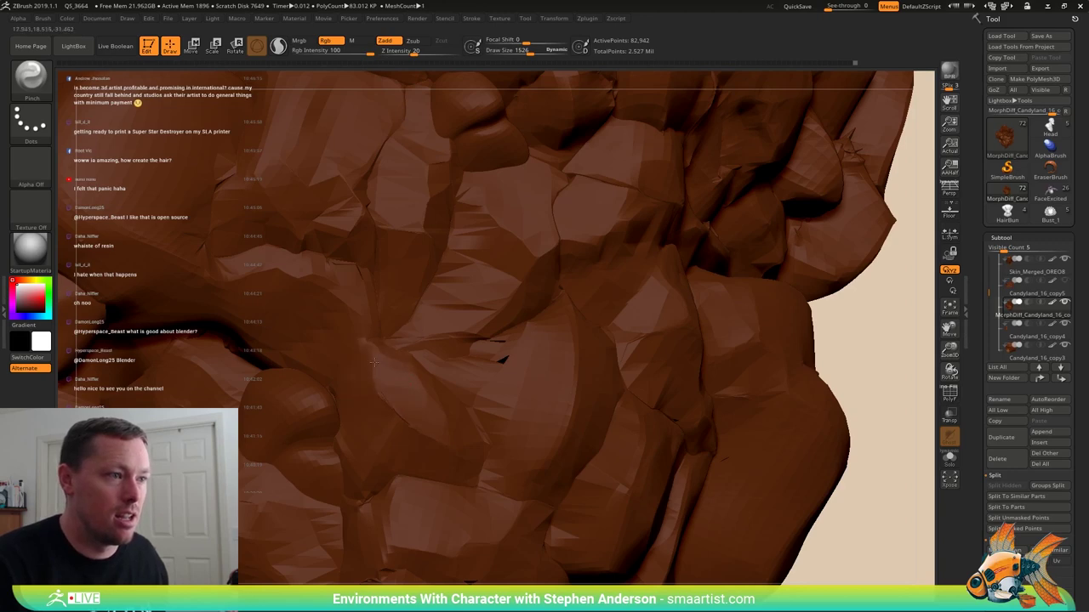
mouse_move(406, 432)
right_mouse_down()
mouse_move(340, 433)
mouse_move(370, 433)
right_mouse_up()
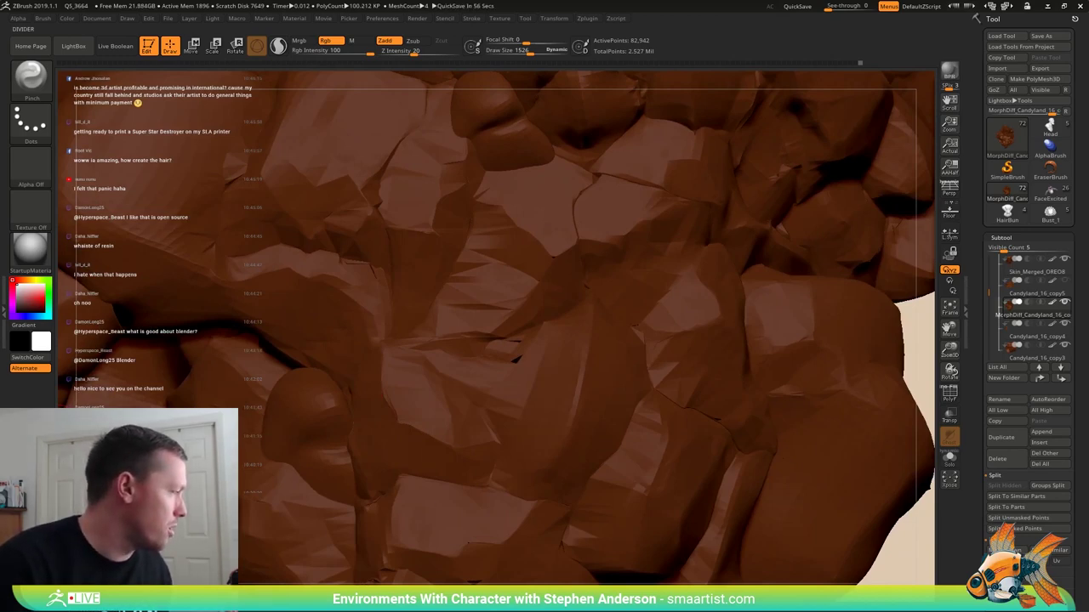
- Switch to the Chrome browser, load YouTube and open the subscribed Pixologic ZBrush channel
left_click_drag(1088, 25, 409, 78)
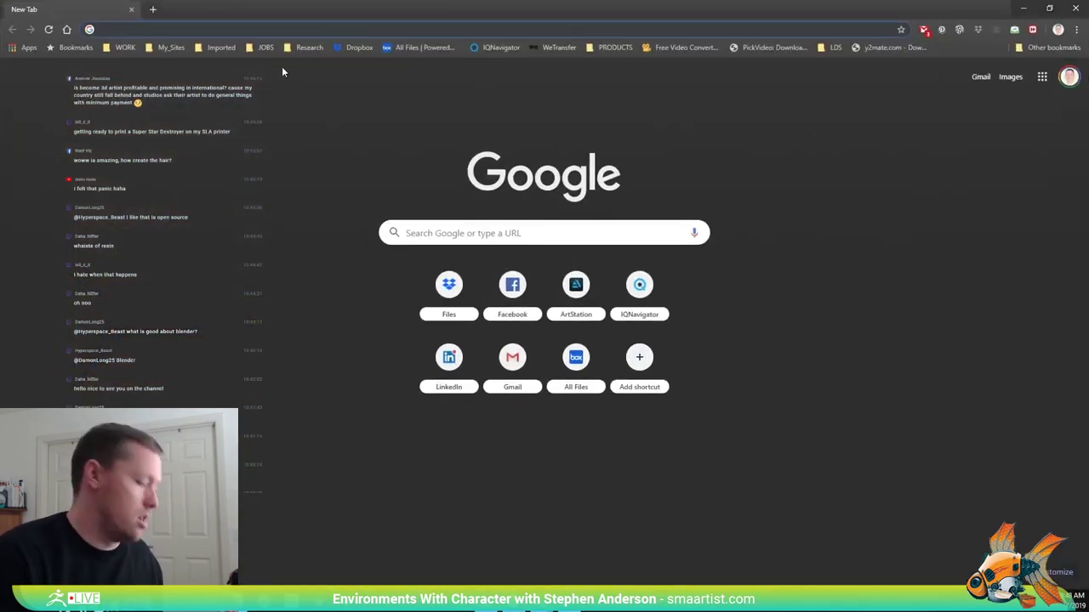
type("youtube")
key("Return")
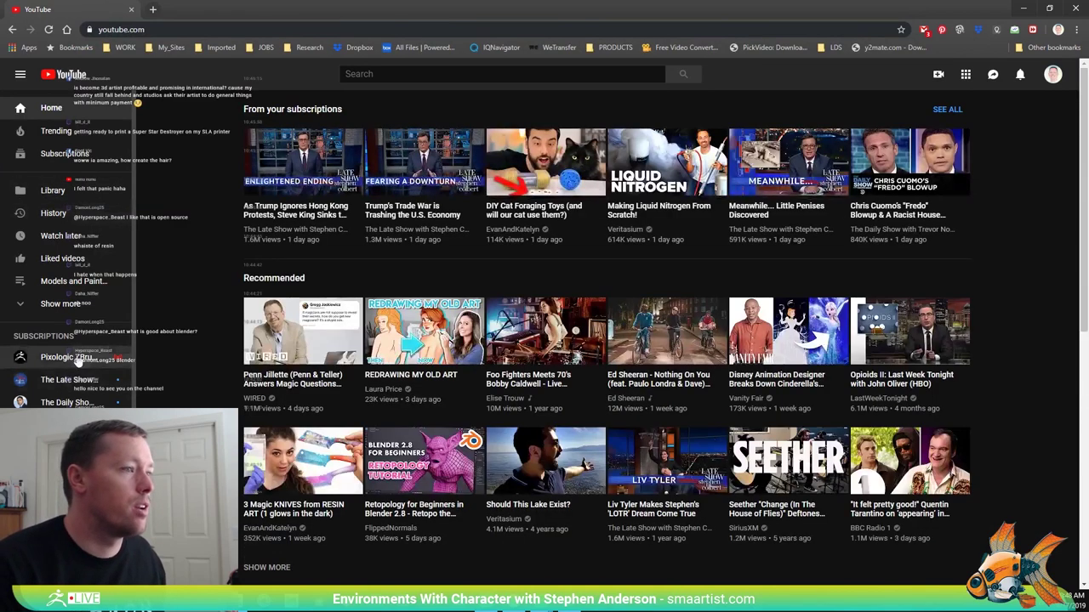
left_click(80, 358)
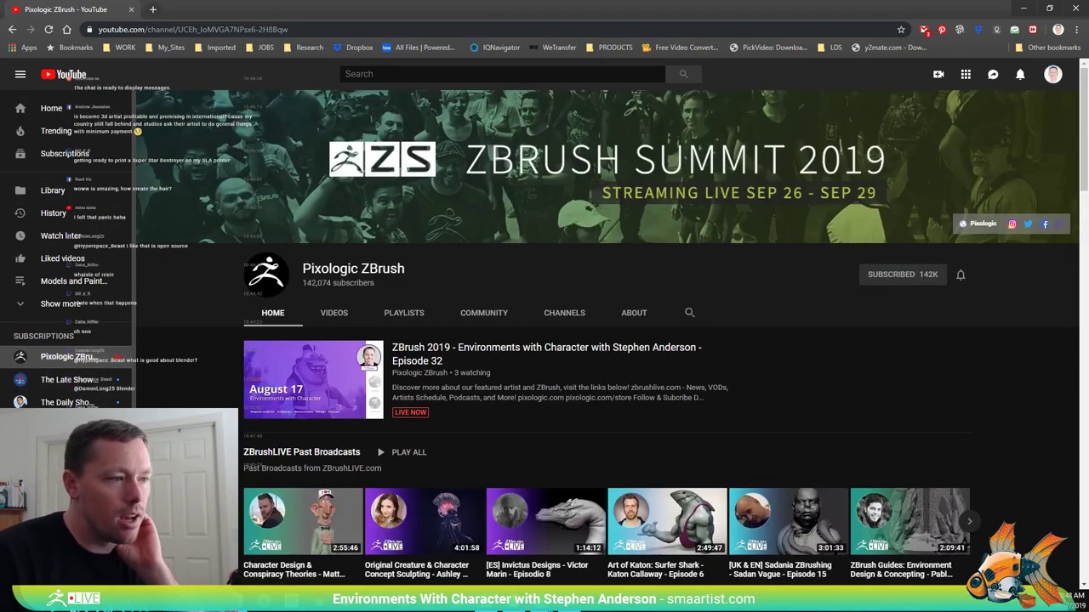
- Open the Pixologic ZBrush channel's playlists and look through them for ZBrush Summit content
scroll(154, 397, "down", 2)
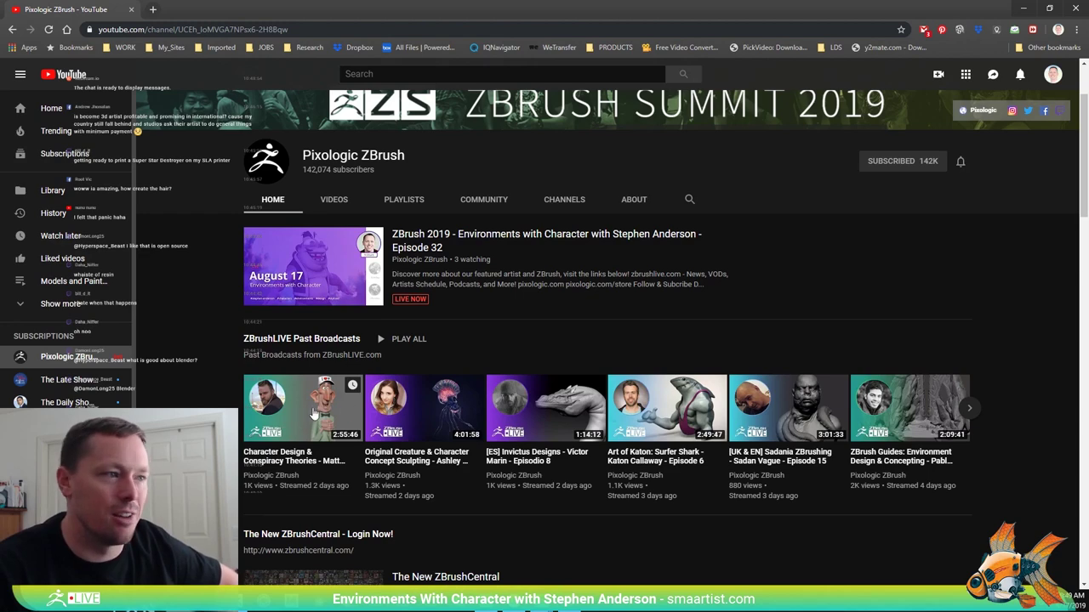
left_click(397, 200)
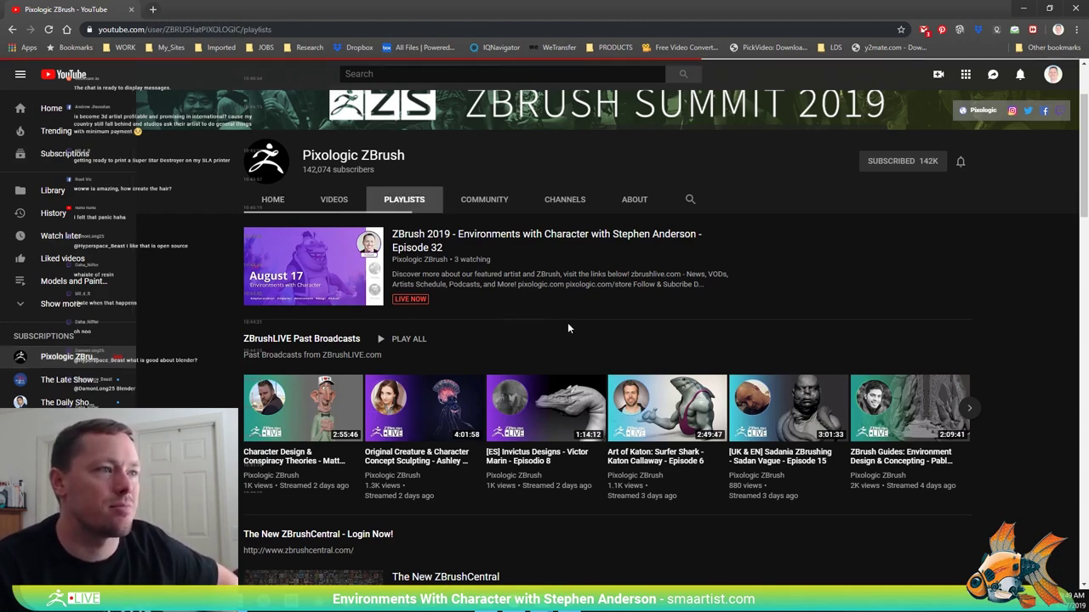
scroll(567, 356, "down", 4)
scroll(568, 364, "down", 4)
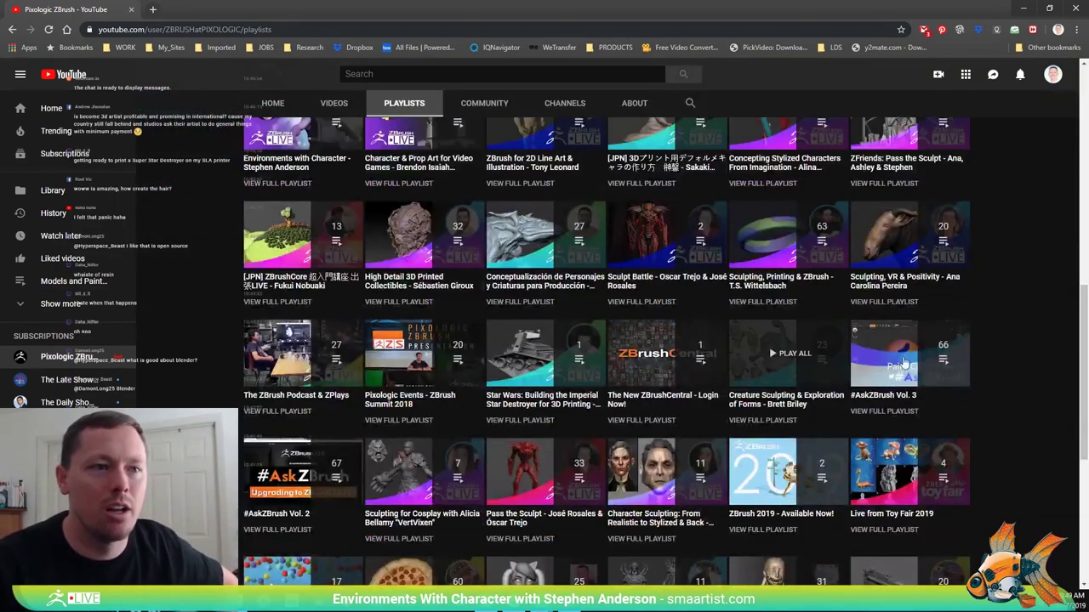
scroll(982, 449, "down", 4)
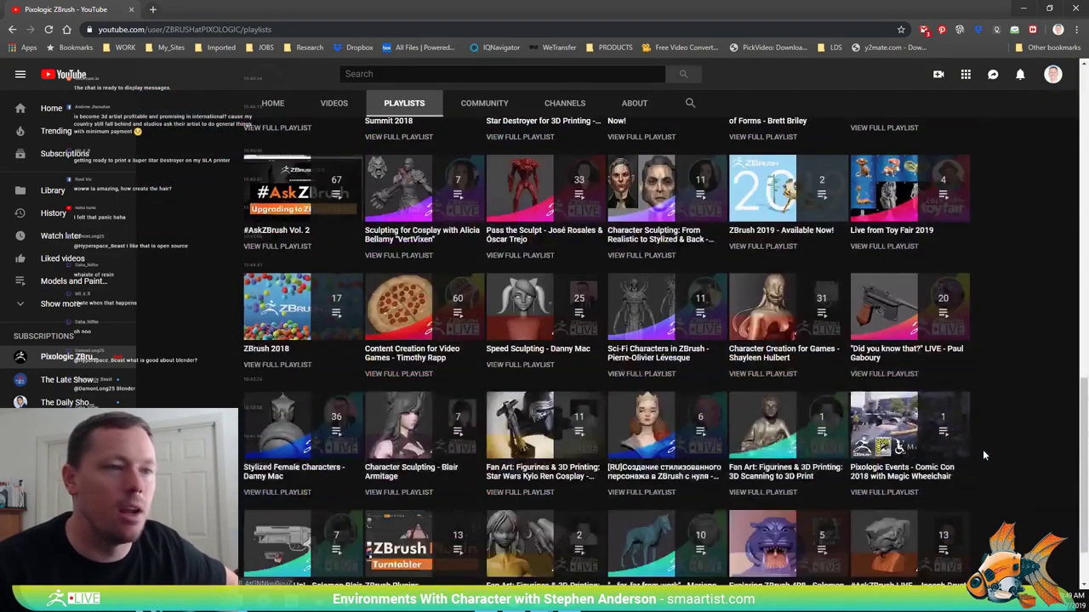
scroll(983, 449, "up", 6)
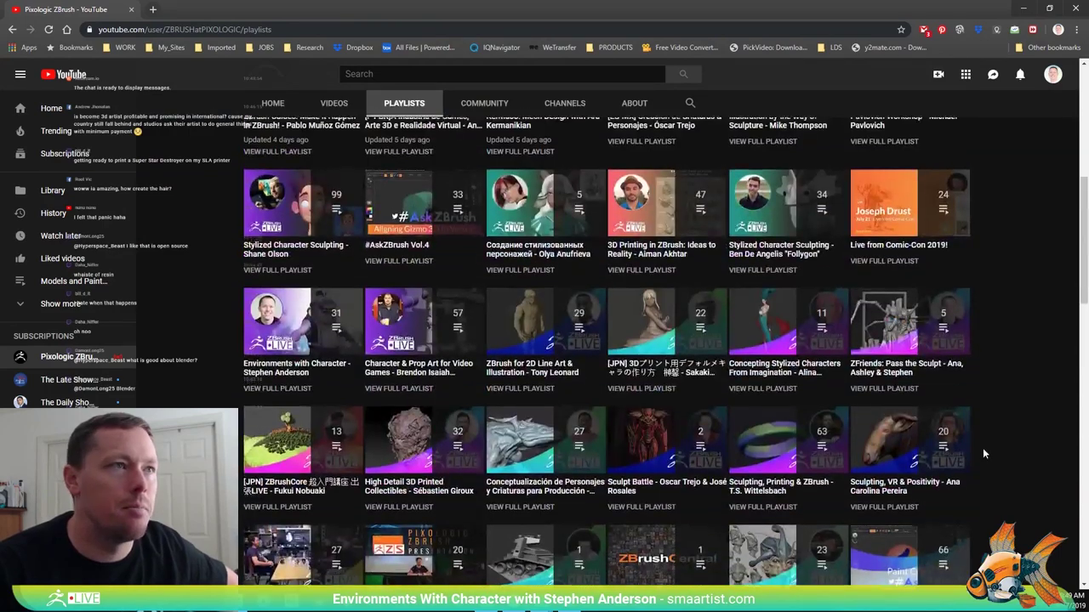
scroll(983, 447, "up", 5)
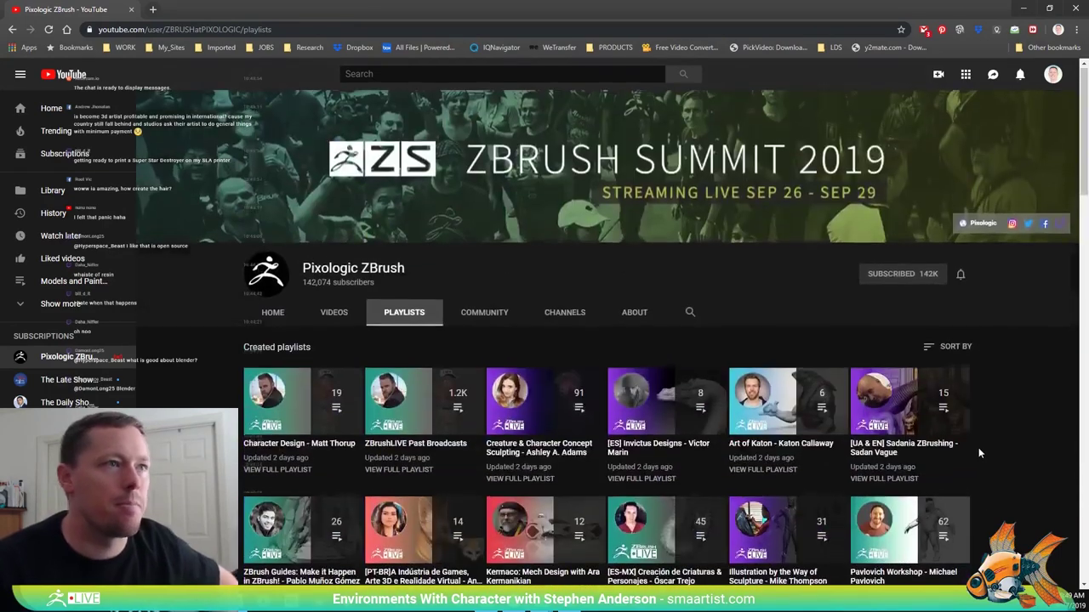
- Search within the Pixologic ZBrush channel for "summit" and look through the resulting videos
left_click(689, 313)
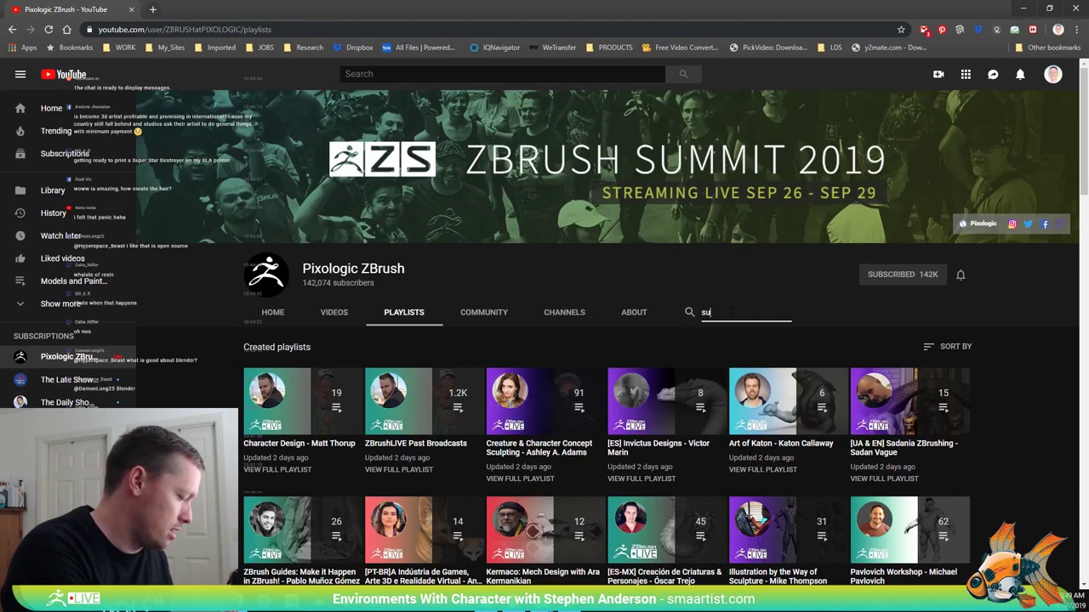
key("Return")
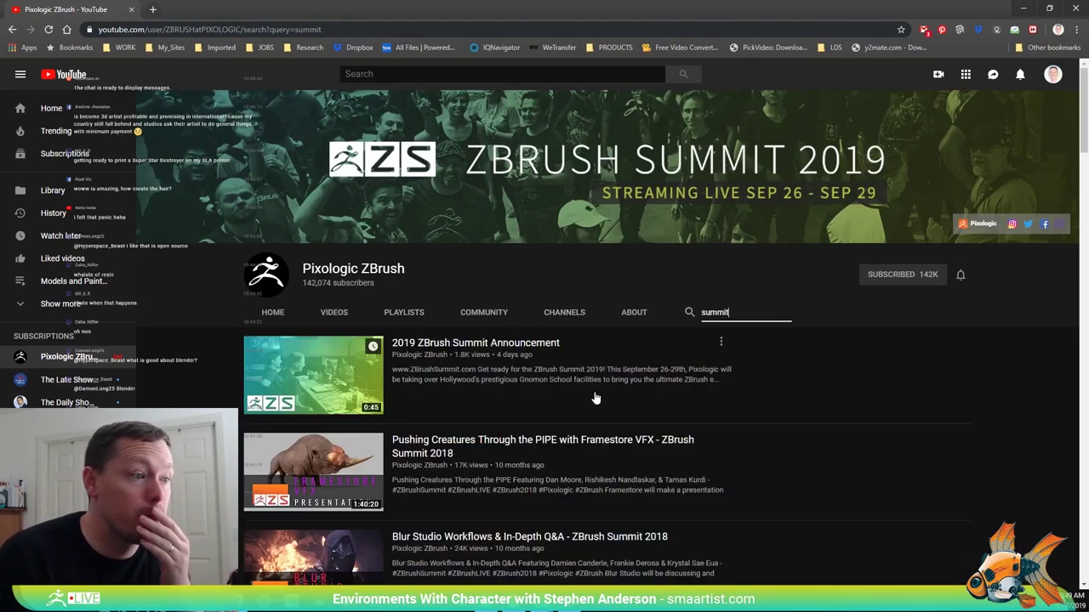
scroll(595, 395, "down", 2)
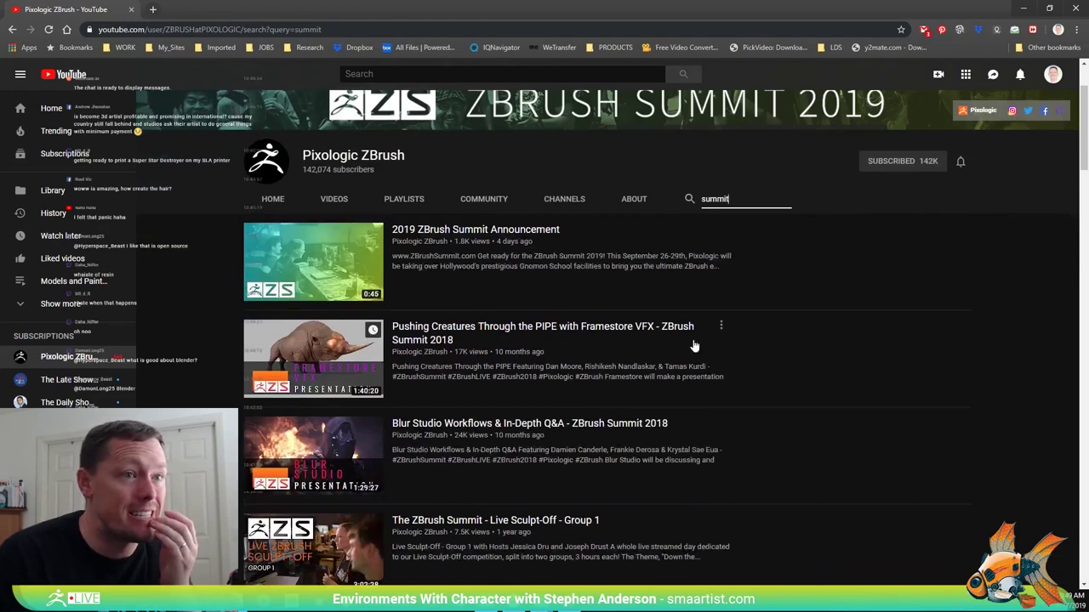
- Look through the Pixologic ZBrush channel's "summit" search results for the XM Studios presentation
scroll(783, 364, "down", 1)
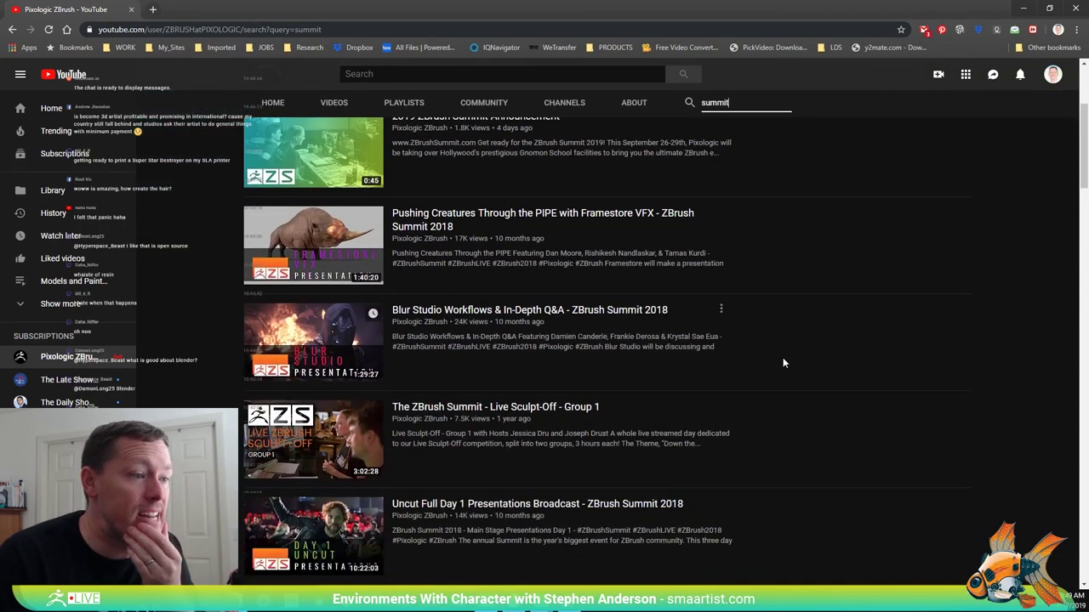
scroll(783, 364, "down", 3)
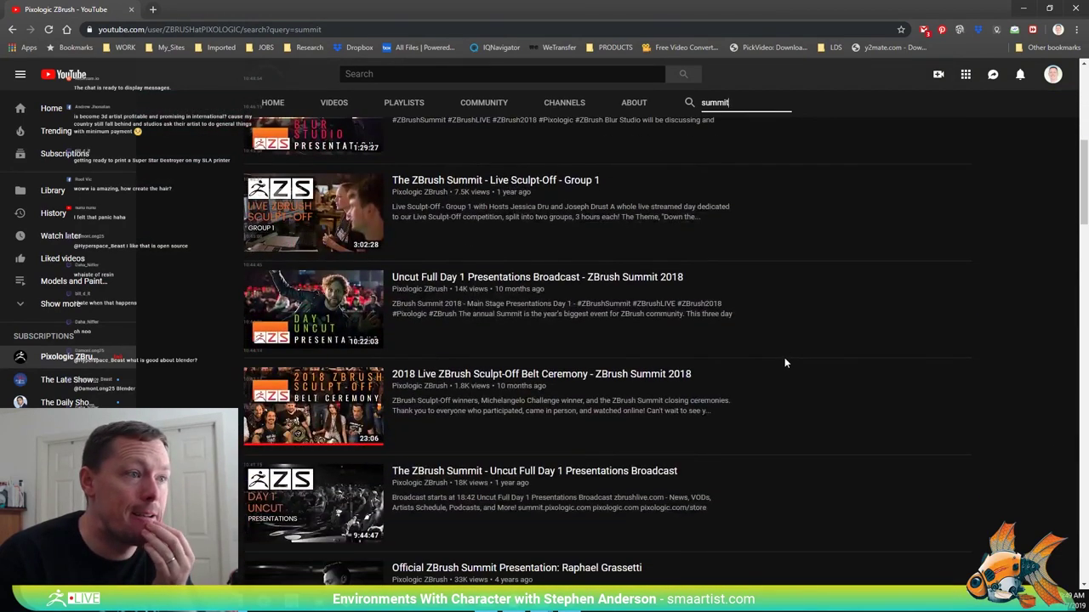
scroll(784, 362, "down", 3)
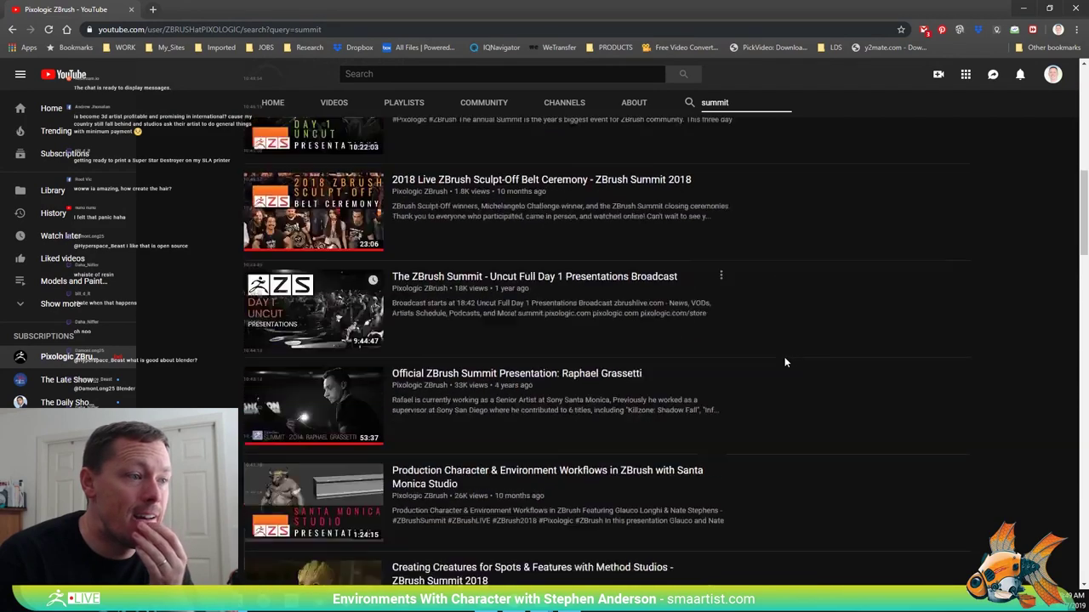
scroll(785, 363, "down", 4)
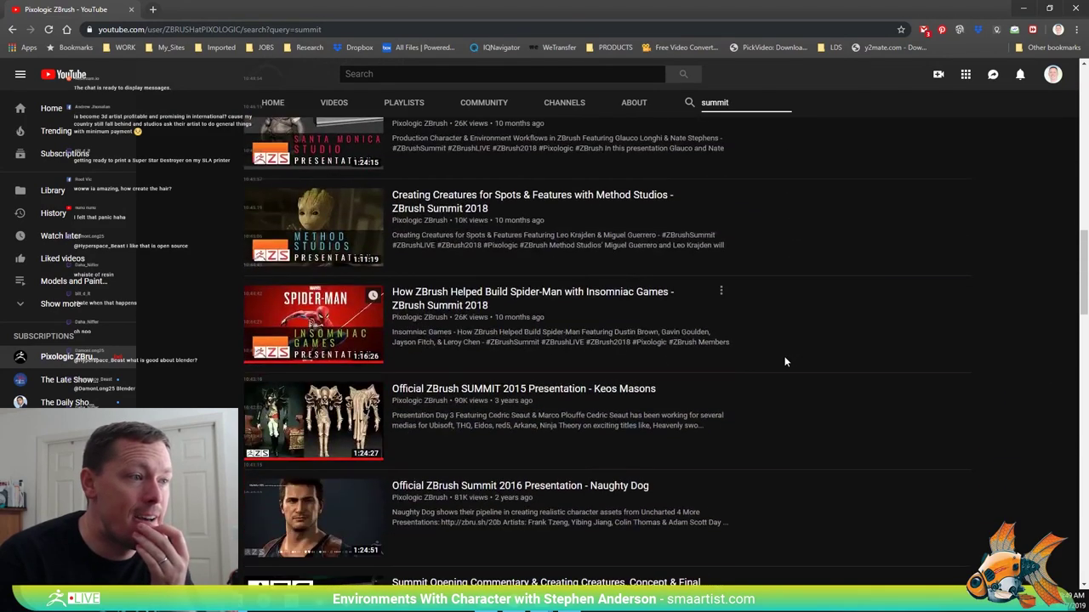
scroll(784, 362, "down", 2)
scroll(784, 362, "down", 4)
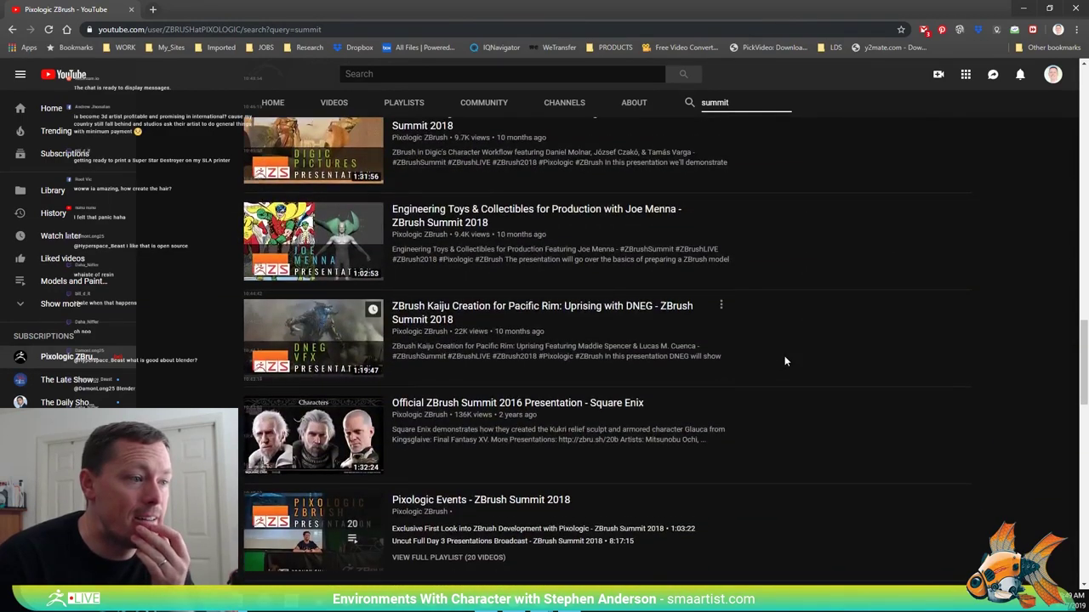
scroll(784, 361, "down", 6)
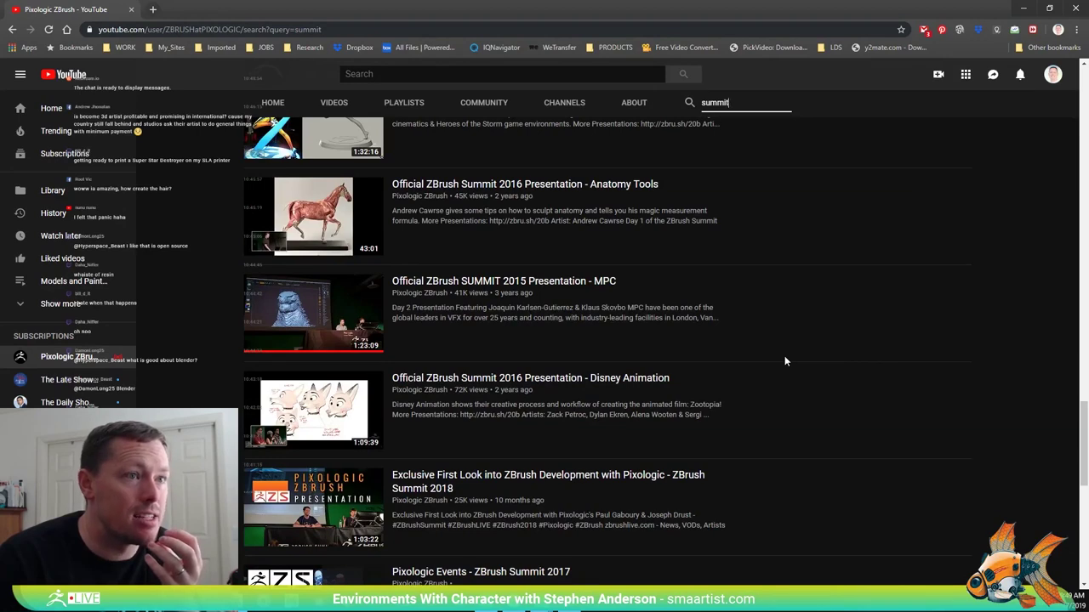
scroll(784, 361, "down", 2)
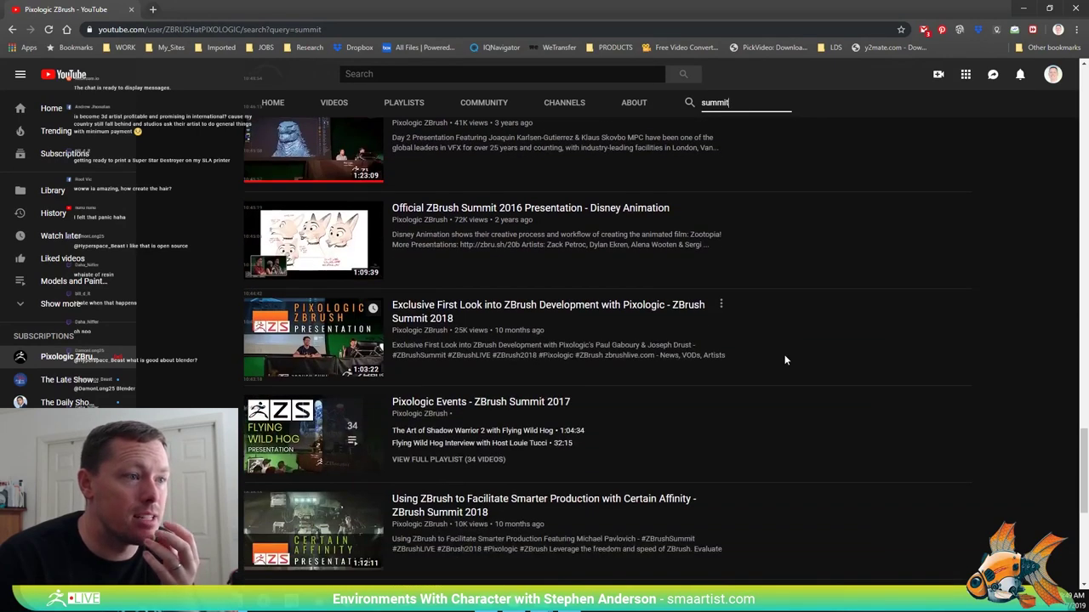
scroll(785, 361, "down", 5)
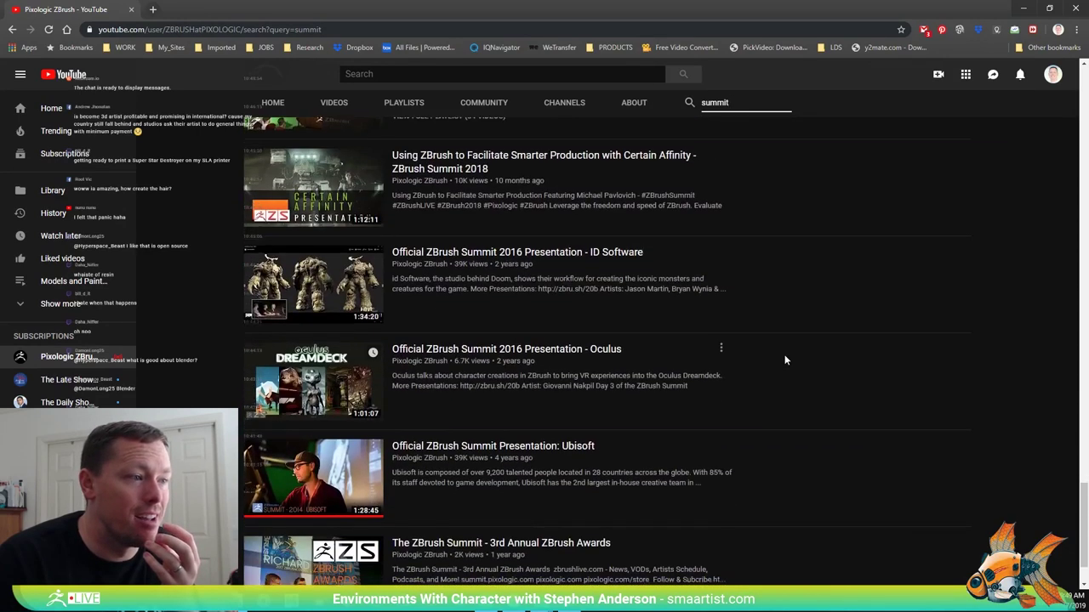
scroll(784, 361, "down", 4)
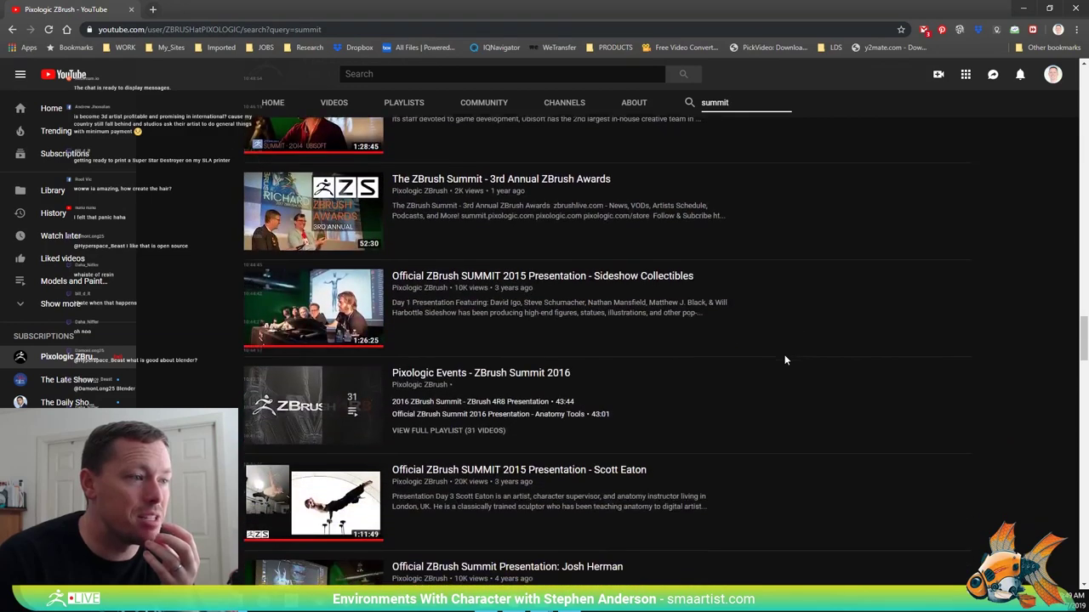
scroll(784, 360, "down", 4)
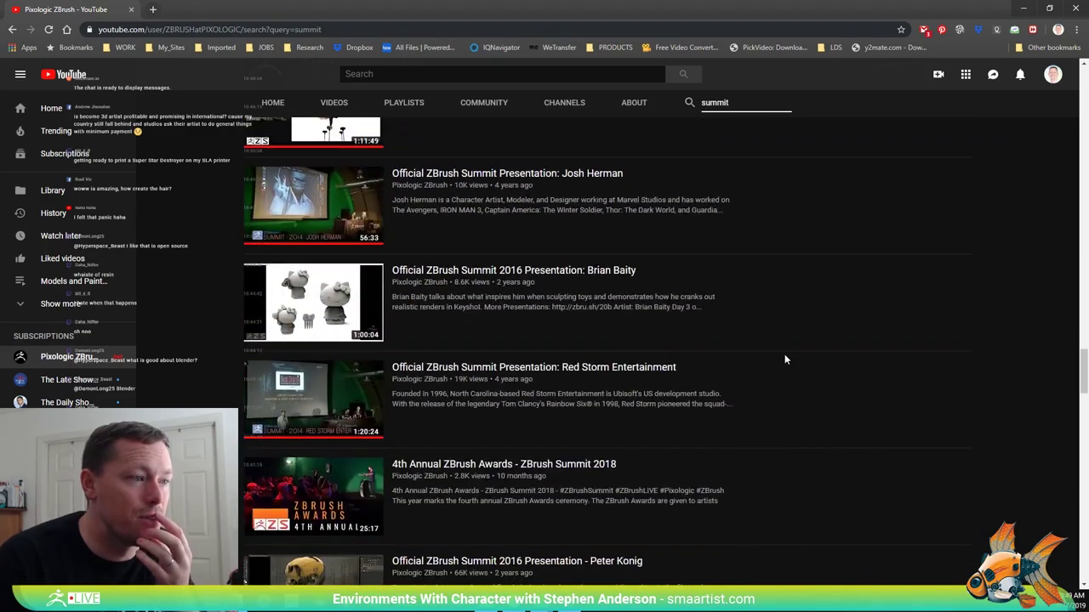
scroll(784, 360, "down", 6)
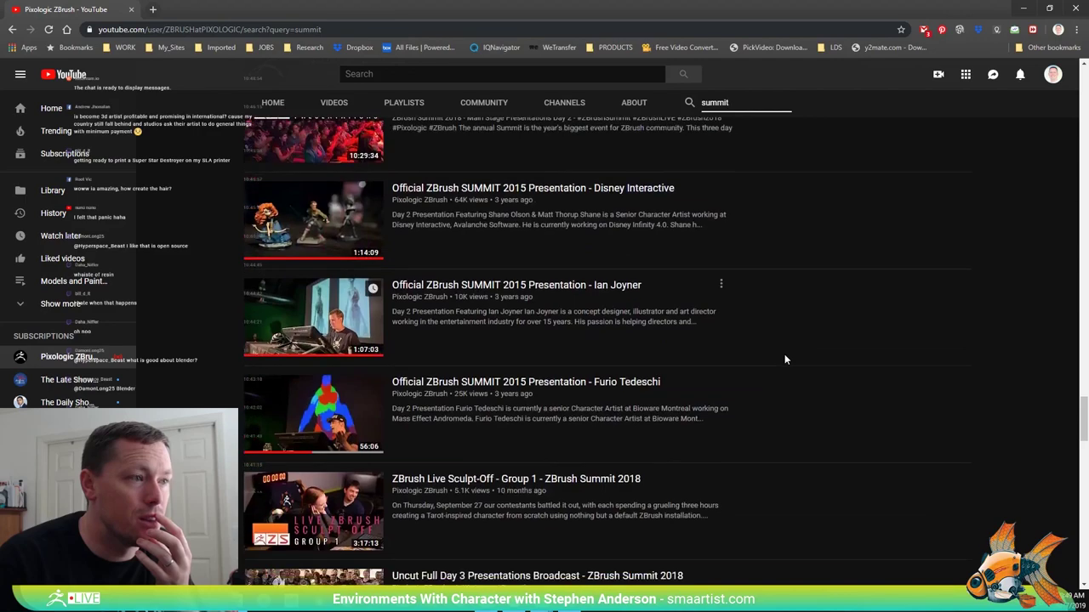
scroll(784, 359, "down", 5)
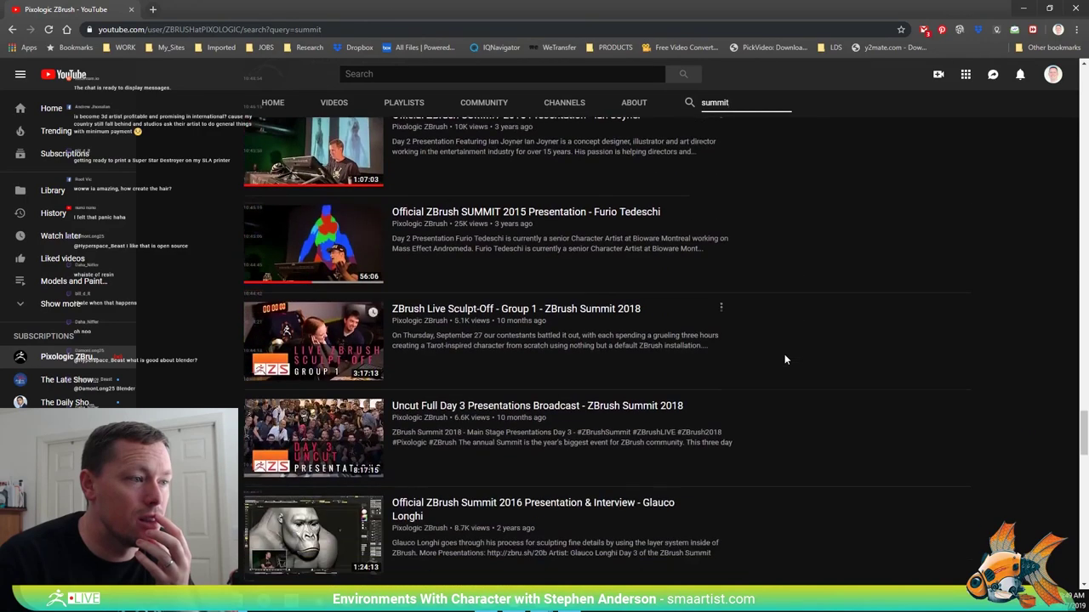
scroll(784, 359, "down", 4)
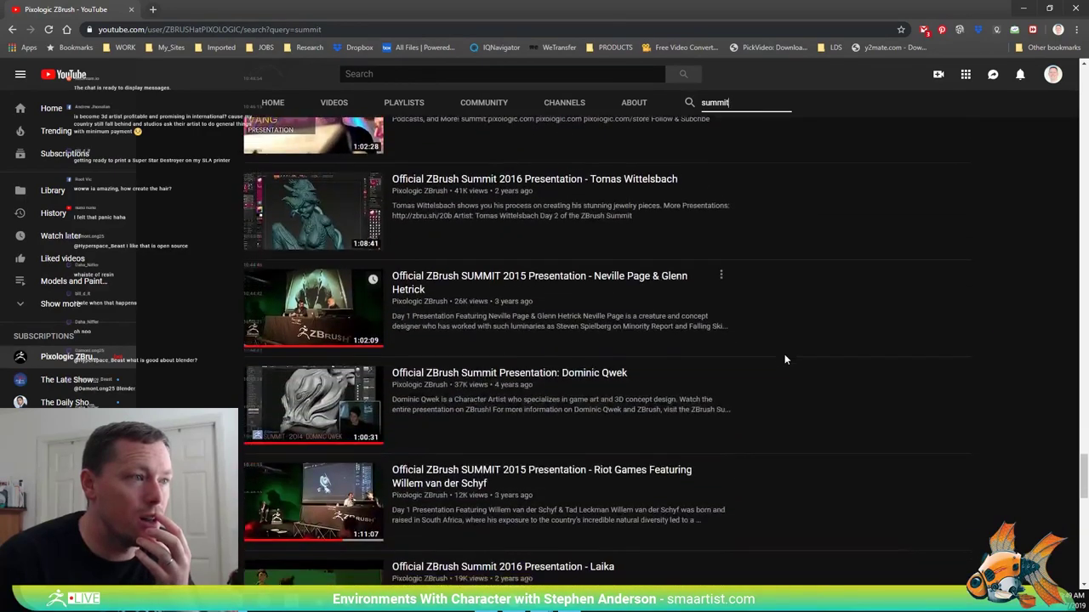
scroll(784, 358, "down", 6)
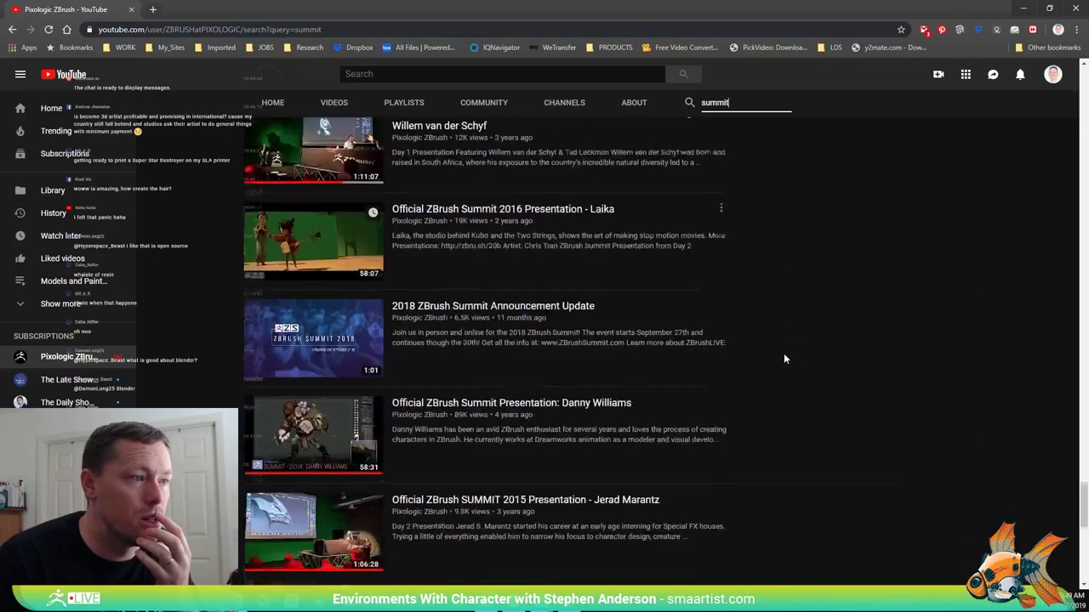
scroll(783, 356, "down", 5)
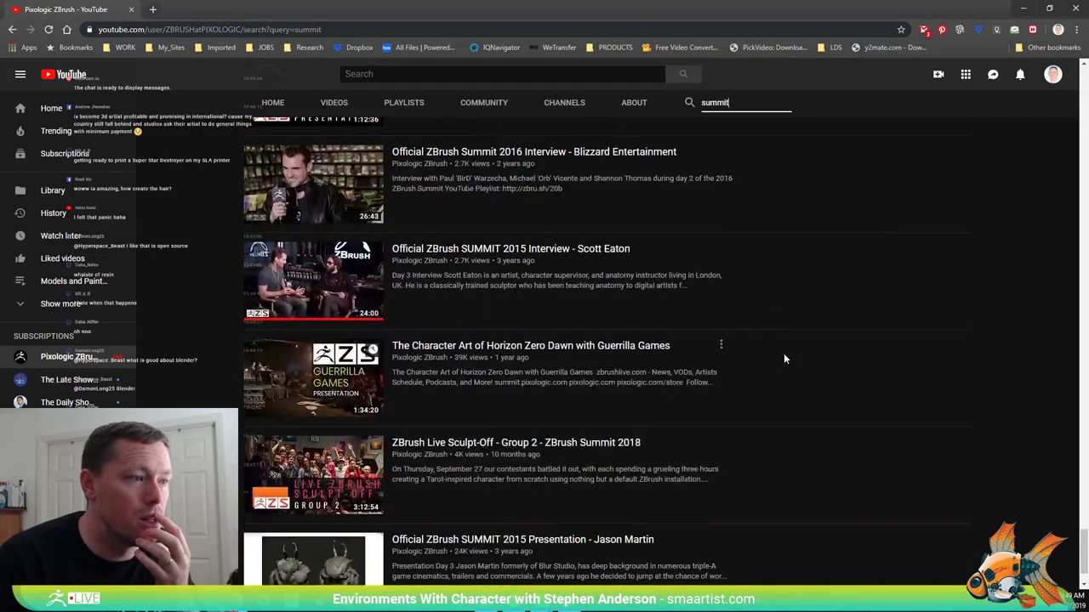
scroll(783, 361, "down", 6)
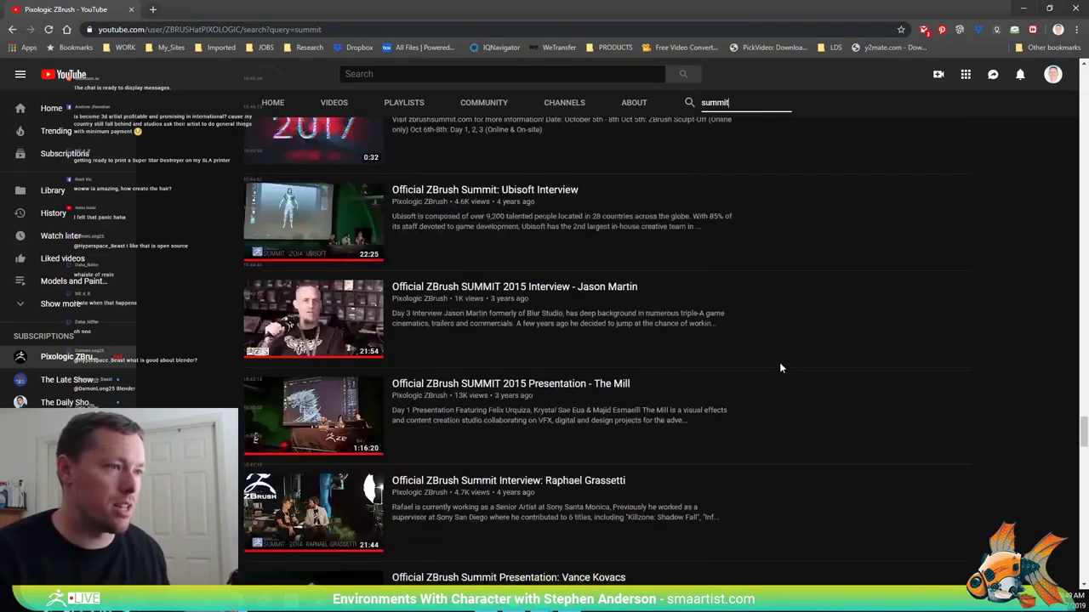
scroll(781, 368, "down", 3)
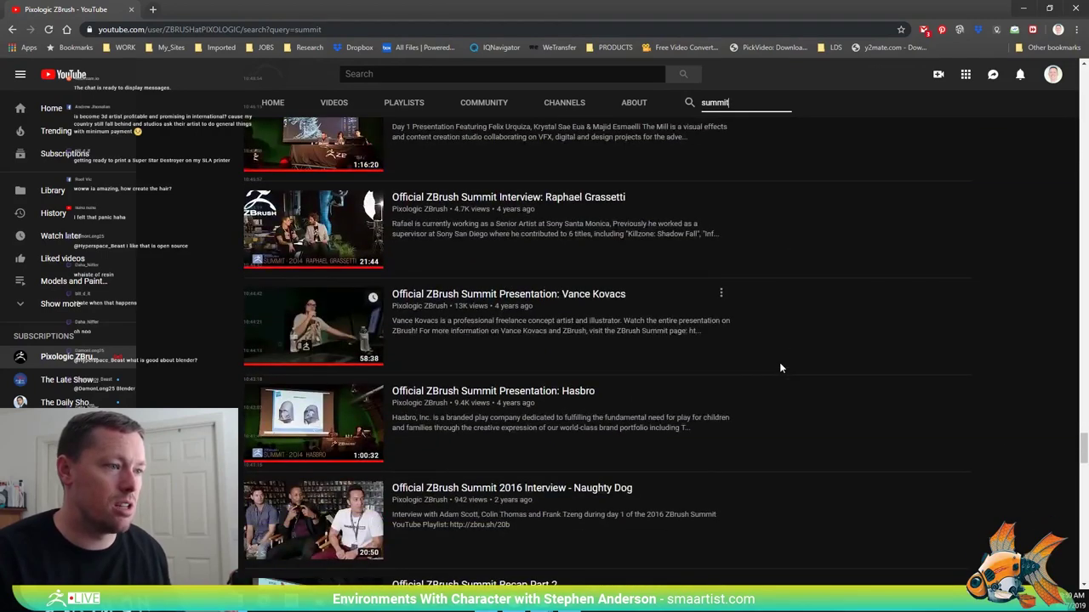
scroll(781, 368, "down", 4)
scroll(781, 369, "down", 3)
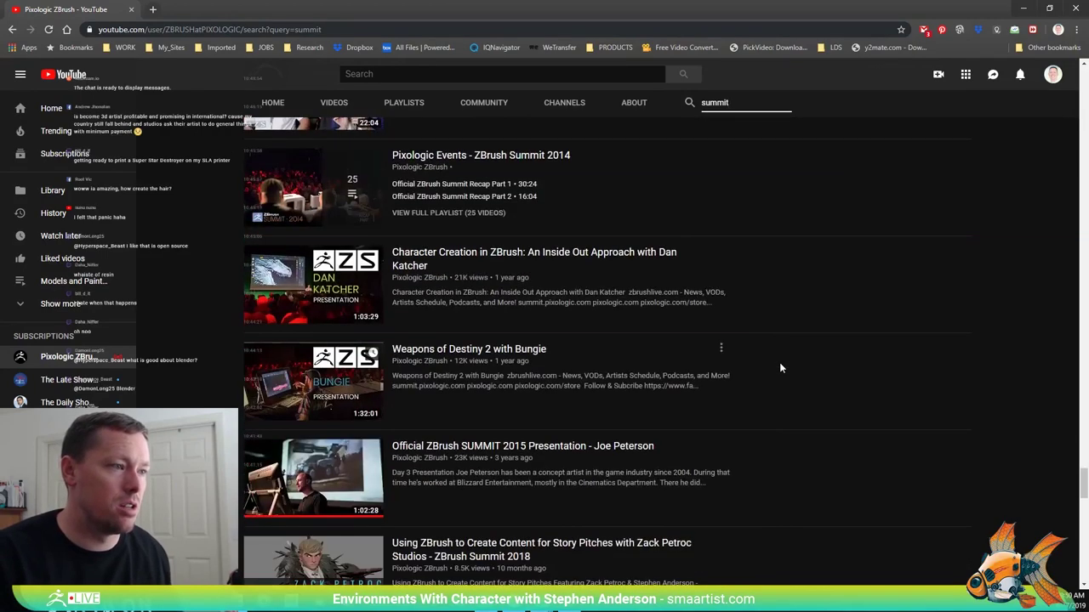
scroll(780, 368, "down", 4)
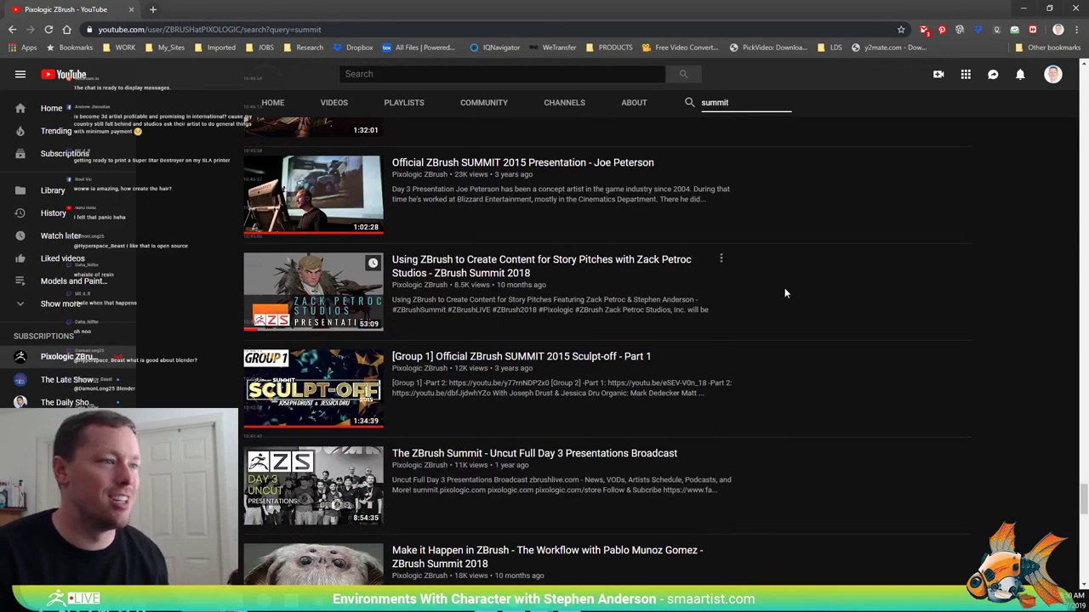
scroll(823, 288, "down", 5)
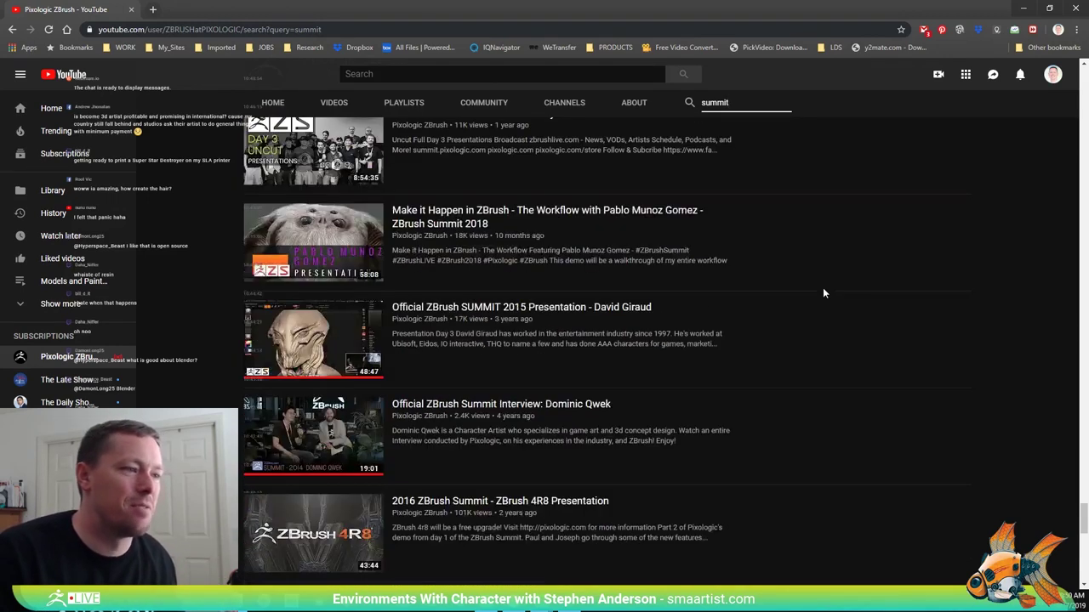
scroll(821, 289, "down", 4)
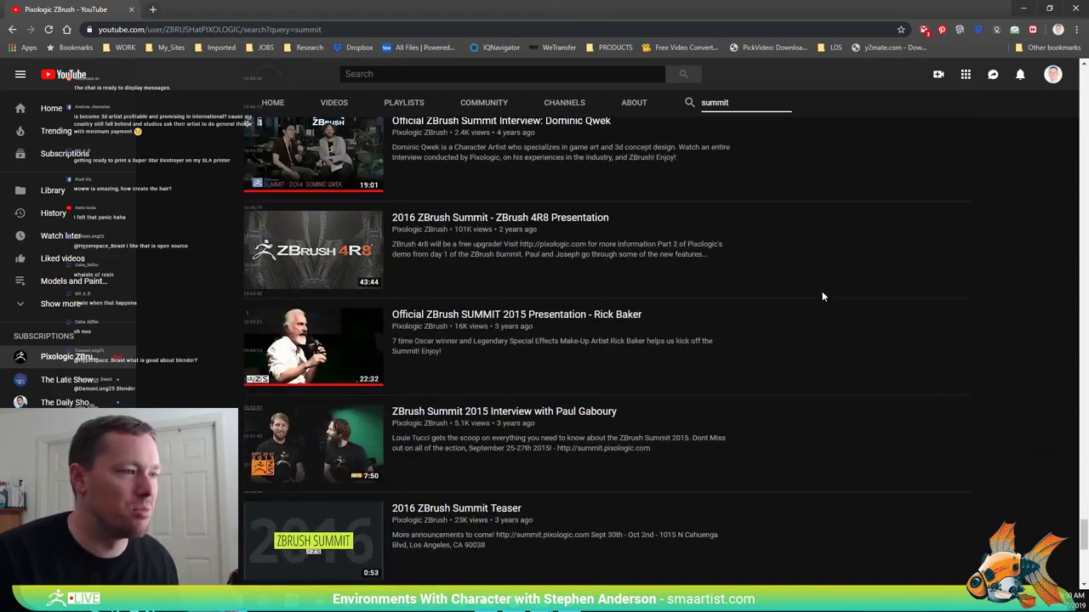
scroll(823, 292, "down", 3)
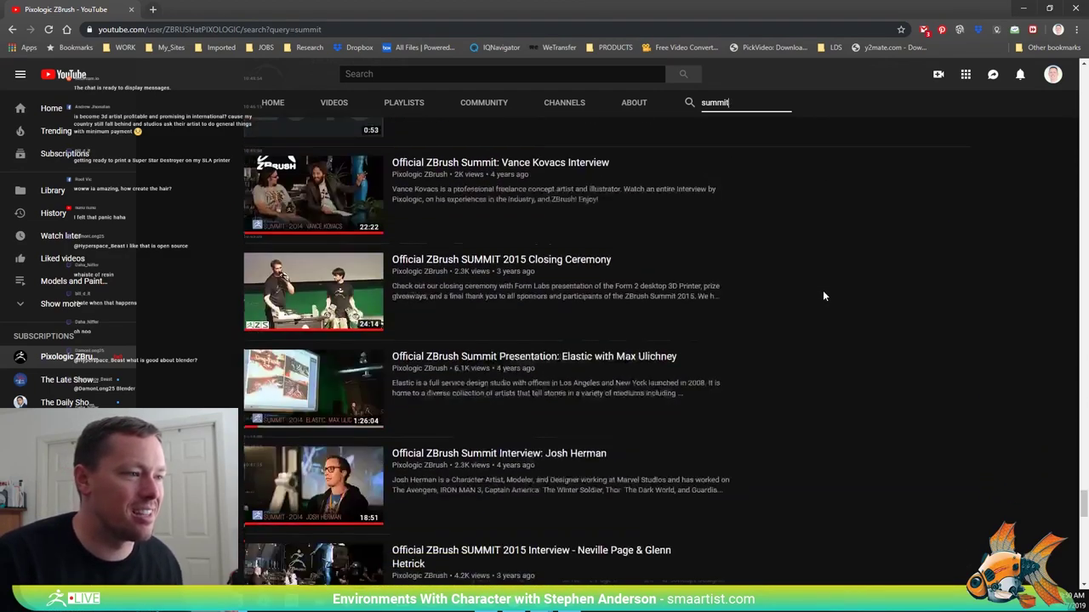
scroll(822, 296, "down", 8)
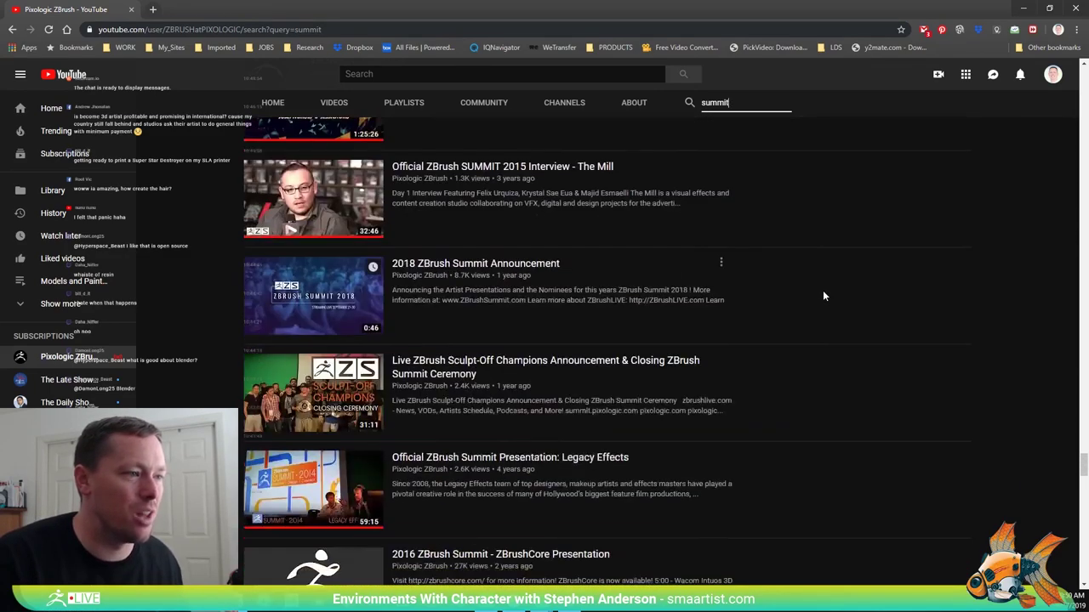
scroll(822, 295, "down", 5)
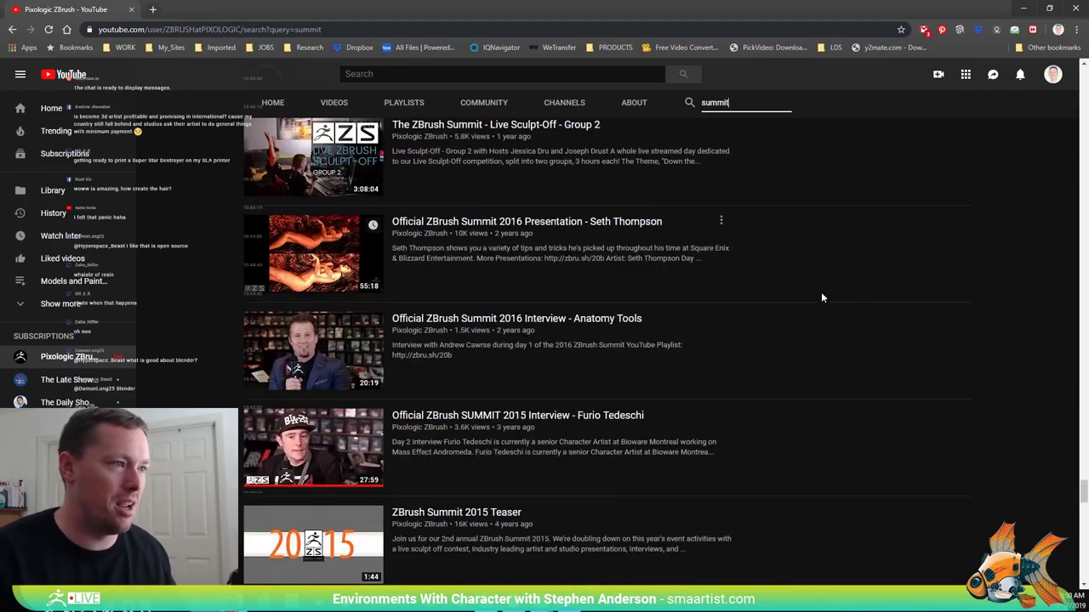
scroll(822, 298, "down", 3)
scroll(822, 298, "down", 5)
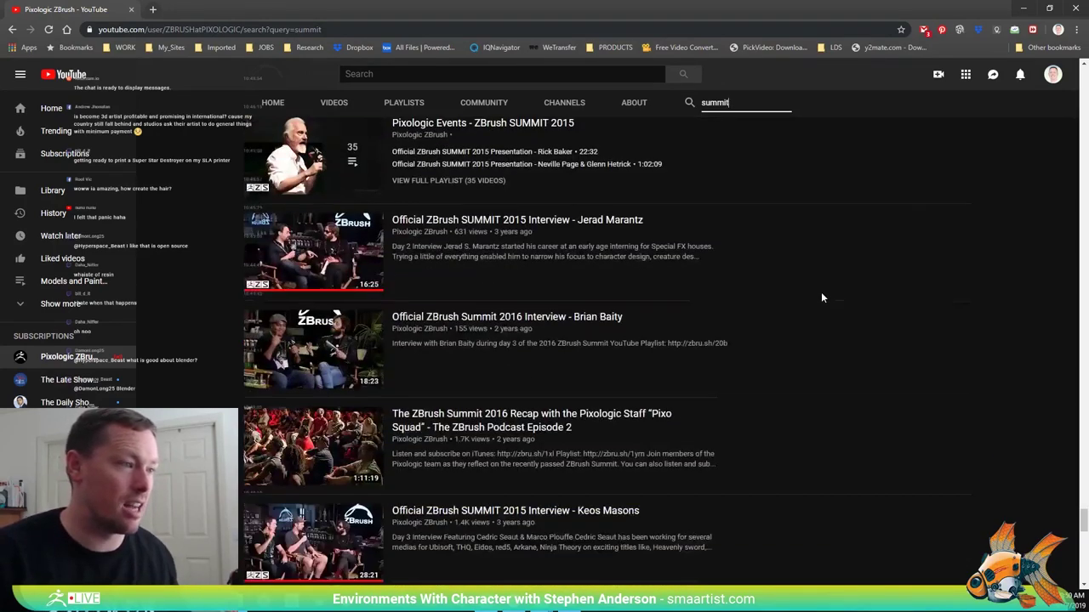
scroll(821, 298, "down", 4)
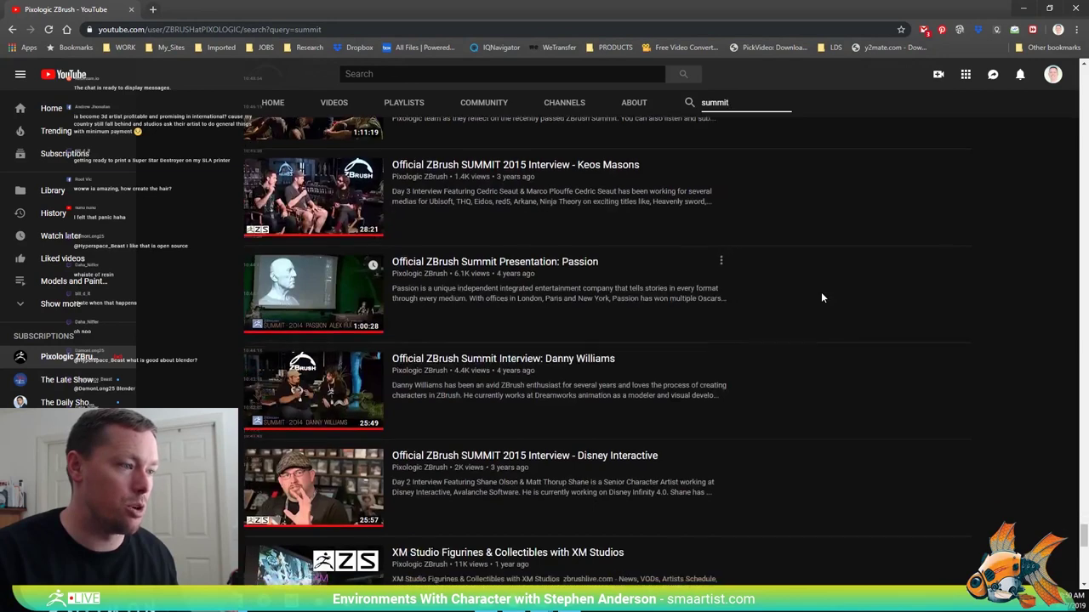
scroll(820, 297, "down", 5)
scroll(821, 298, "down", 4)
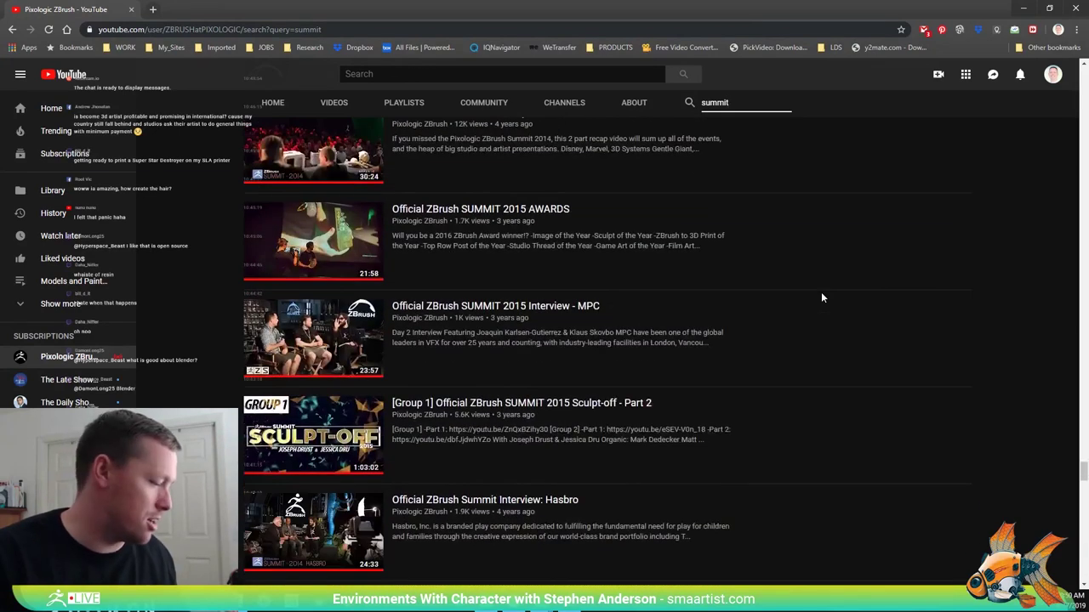
- Search the channel for "xm" instead and open the video "XM Studio Figurines & Collectibles with XM Studios"
key("Home")
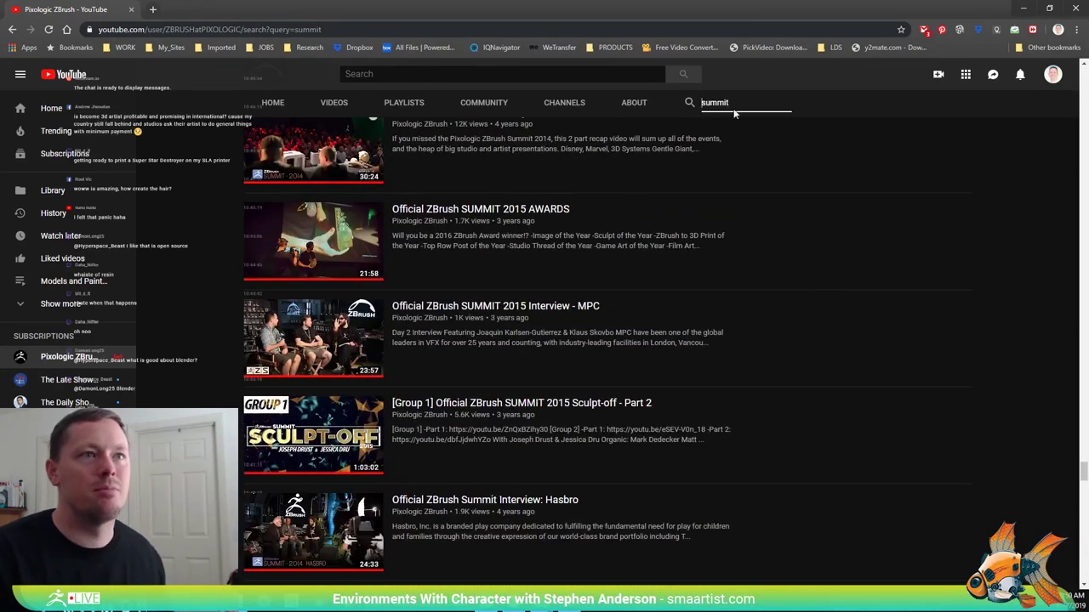
left_click_drag(729, 104, 690, 111)
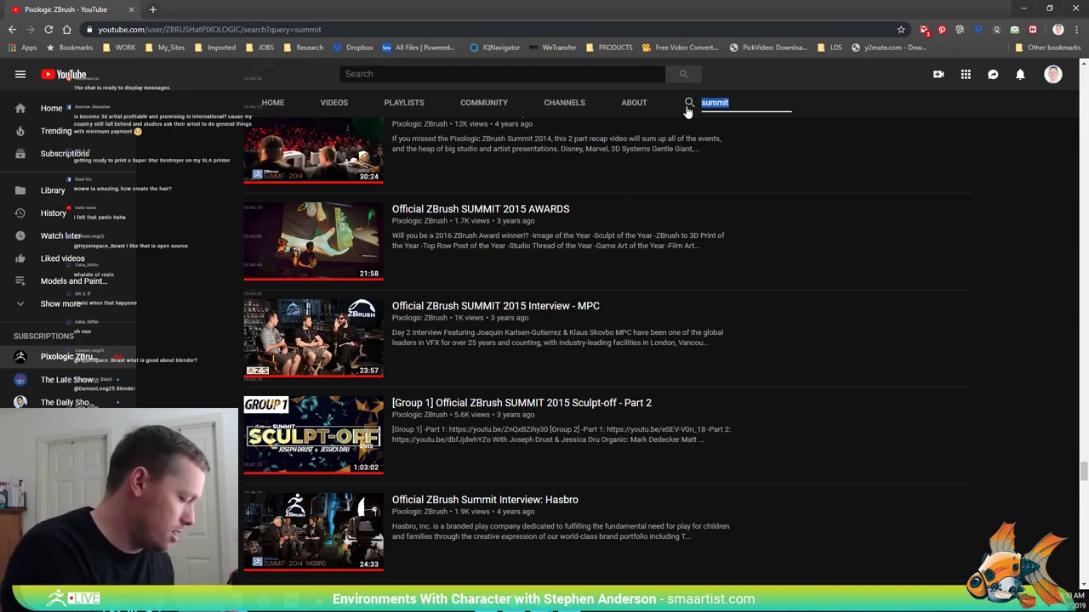
type("xm")
key("Return")
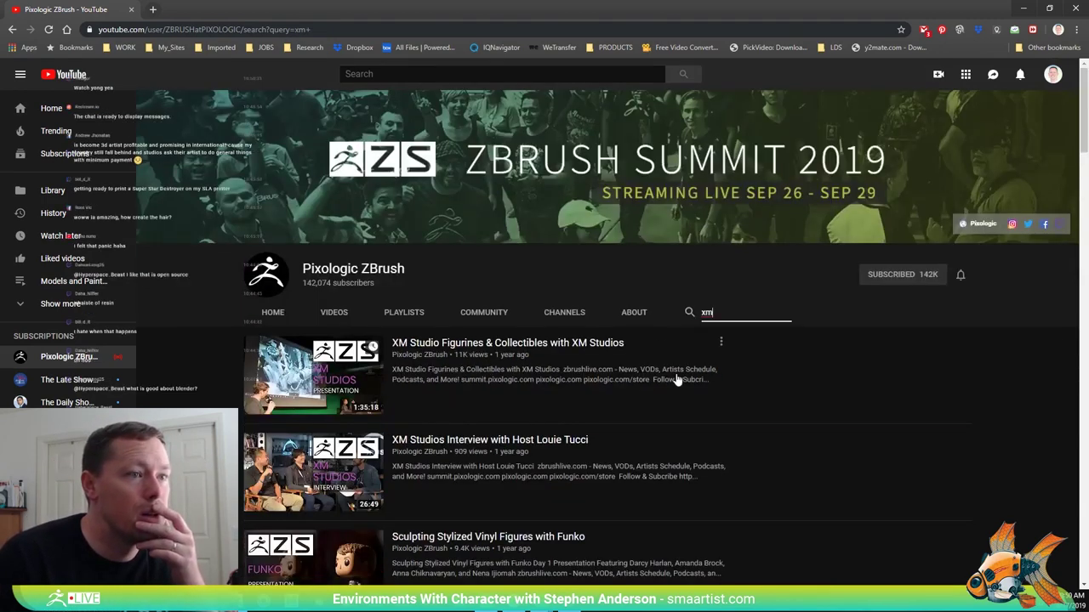
left_click(579, 344)
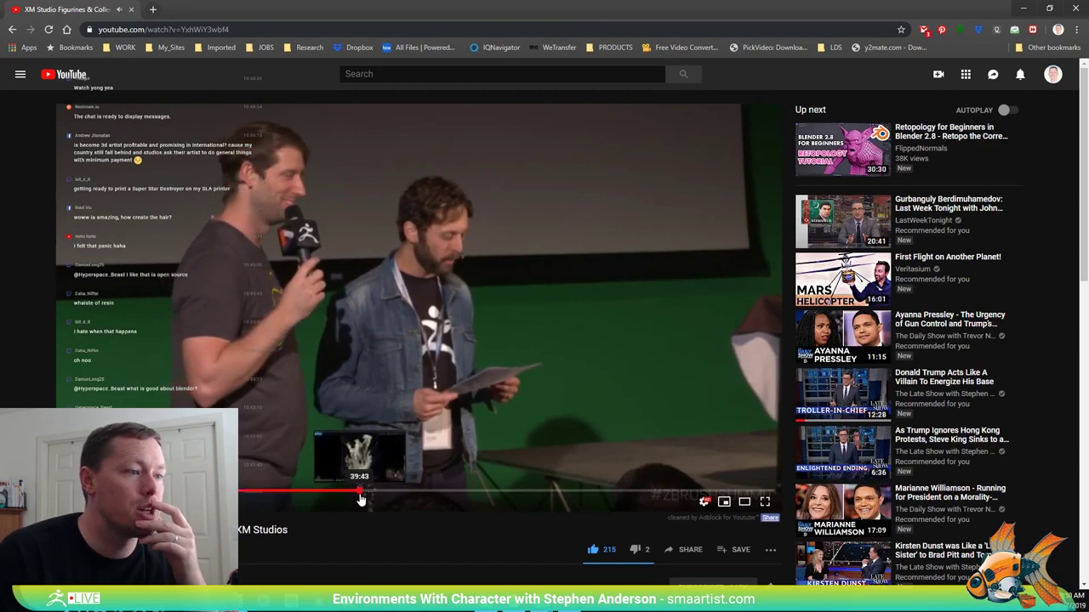
- Skip ahead to the video's ZBrush hair-modelling demo and play it at speed 2 in theater mode
left_click(466, 492)
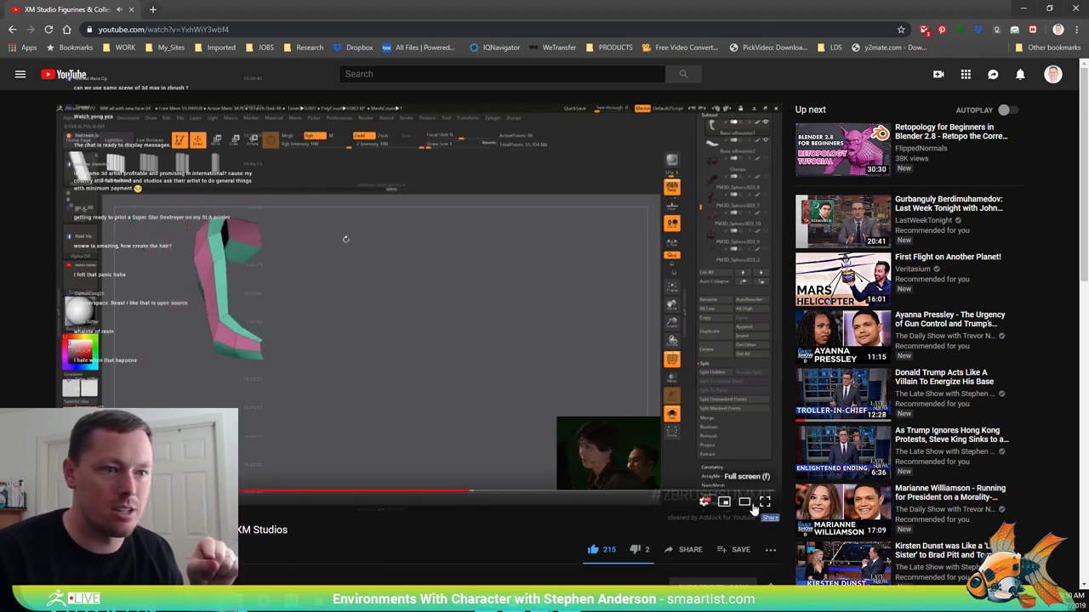
left_click(704, 502)
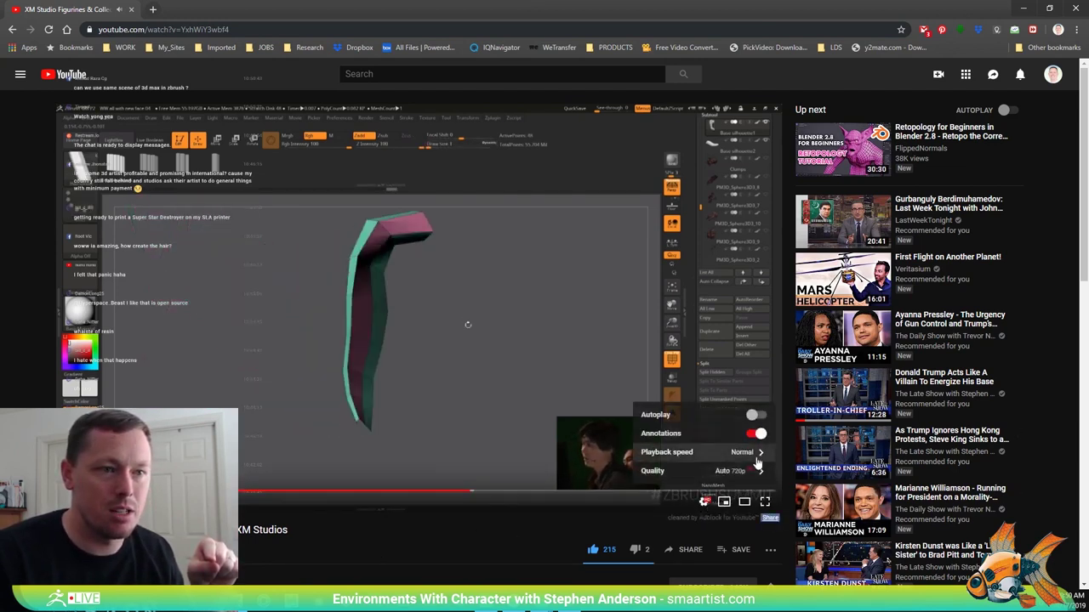
left_click(751, 454)
left_click(697, 470)
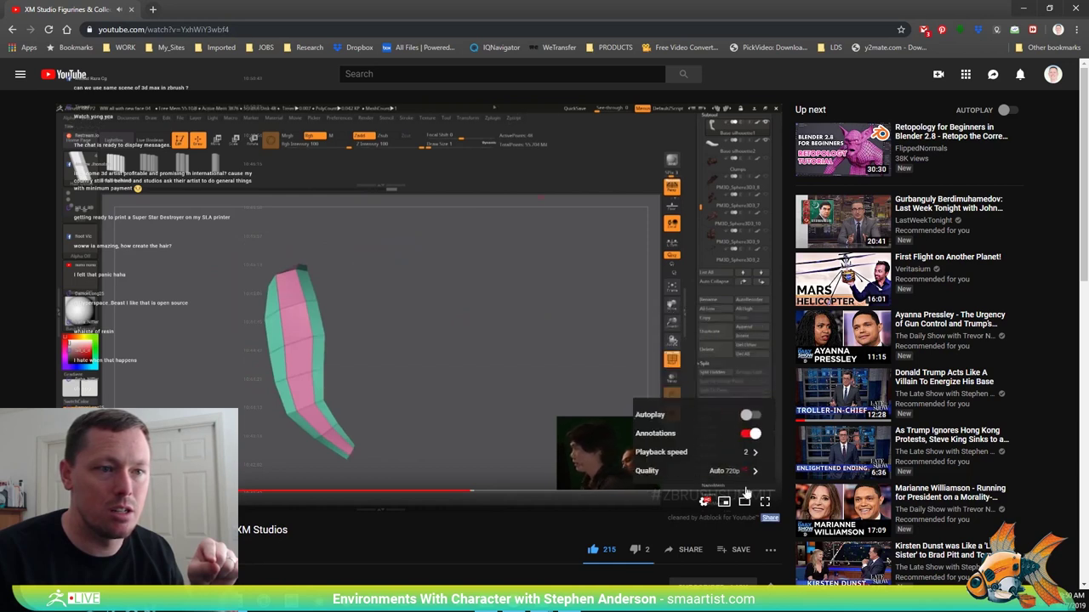
left_click(744, 502)
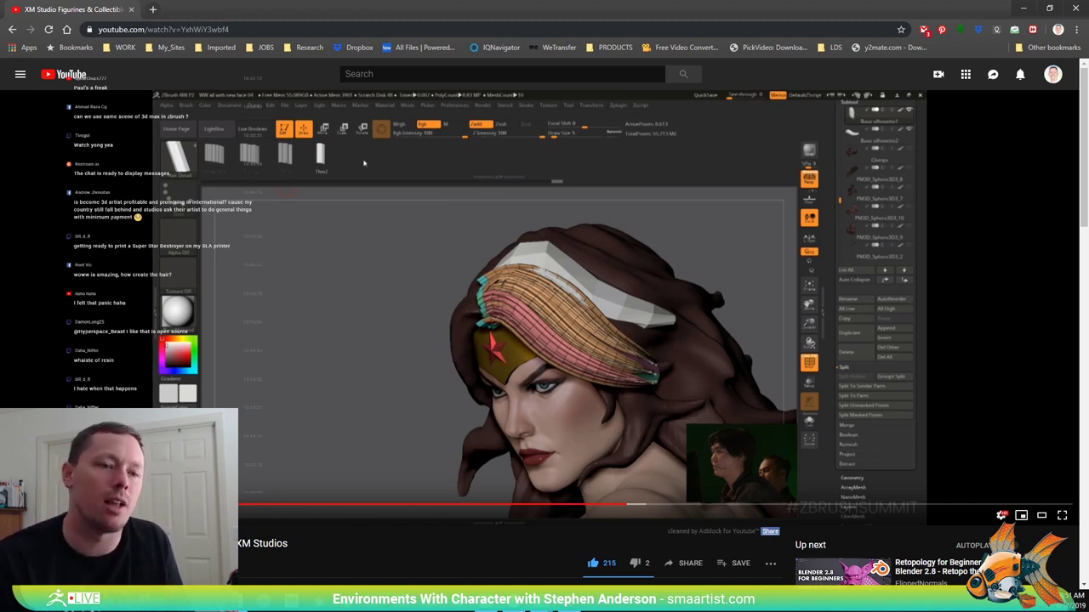
- Switch from the browser back to ZBrush and check the rock wall's polygroups with the polyframe display
left_click(1023, 9)
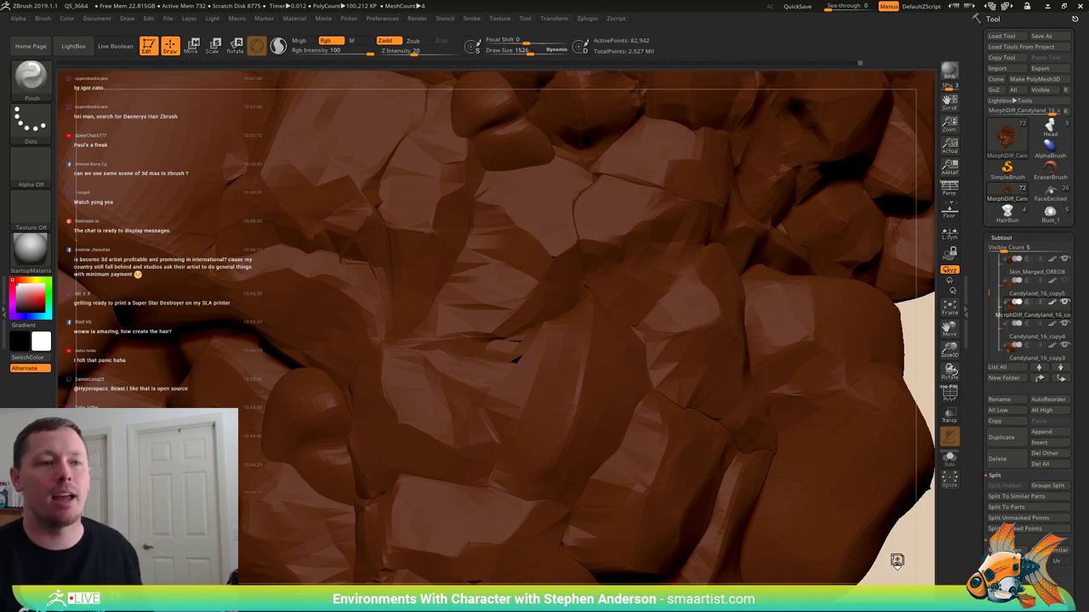
right_click_drag(704, 328, 627, 221)
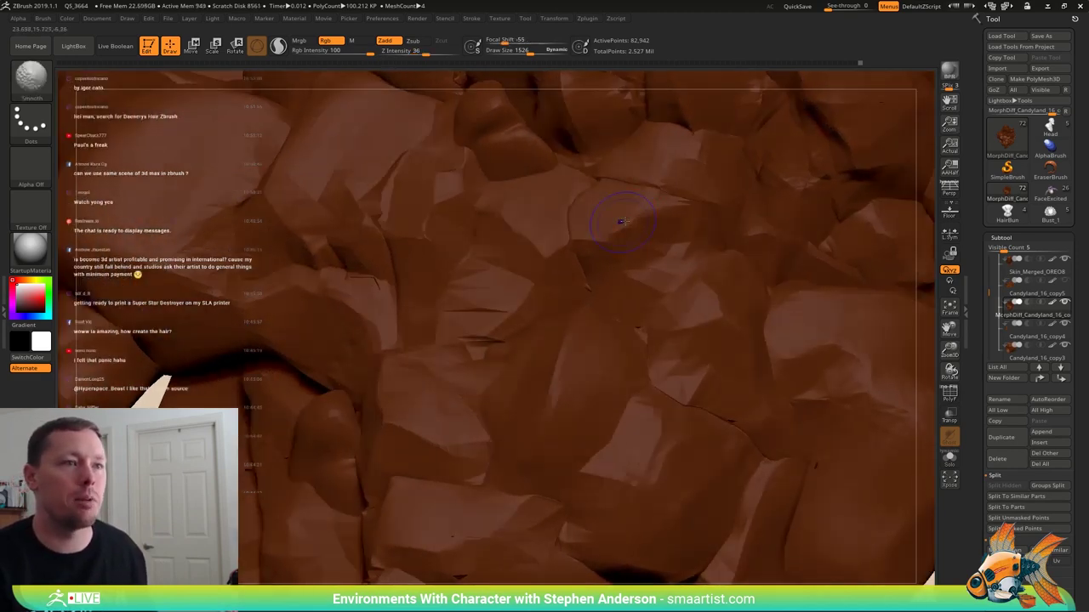
key("shift+f")
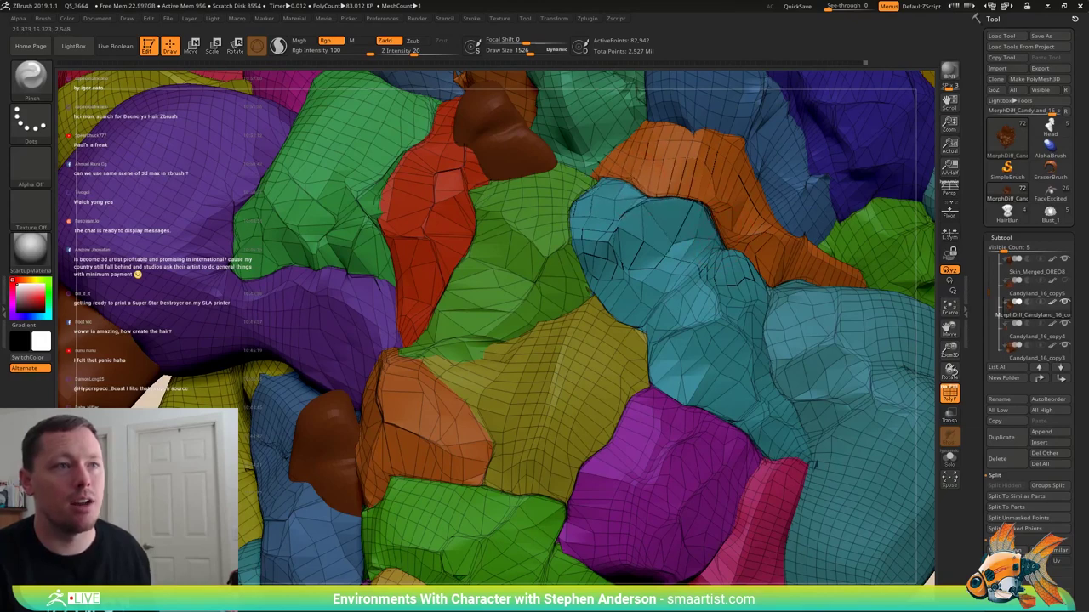
key("shift+f")
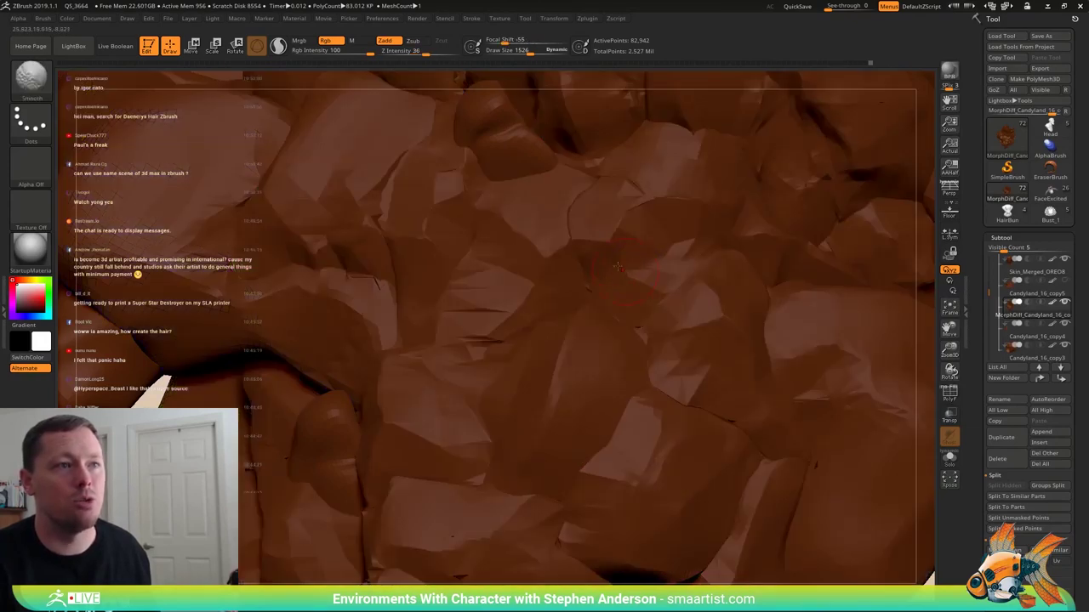
- Pinch the crevice between the stacked rocks in the middle of the wall, working along it from several angles
mouse_move(597, 243)
right_mouse_down()
mouse_move(521, 253)
mouse_move(599, 268)
mouse_move(573, 310)
mouse_move(511, 347)
right_mouse_up()
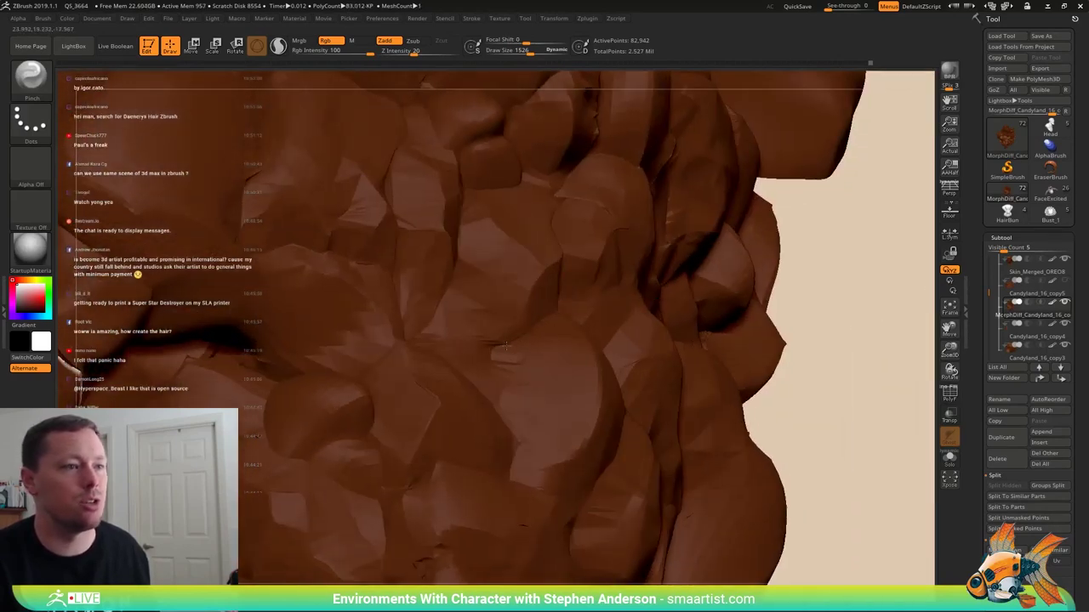
left_click_drag(506, 346, 490, 346)
right_click_drag(527, 347, 495, 344)
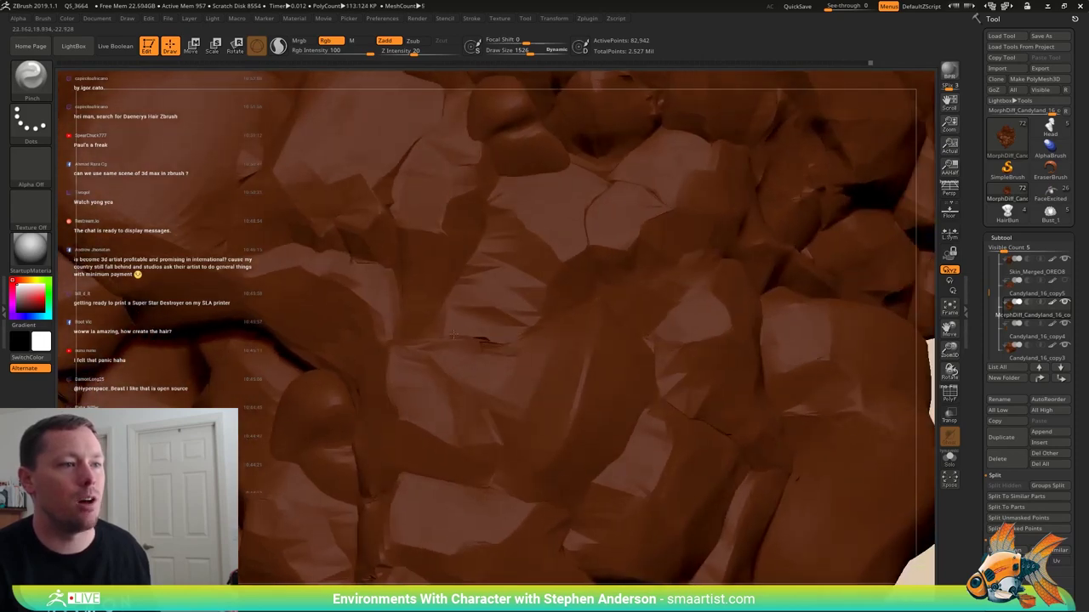
left_click_drag(454, 337, 512, 349)
right_click_drag(501, 345, 546, 335)
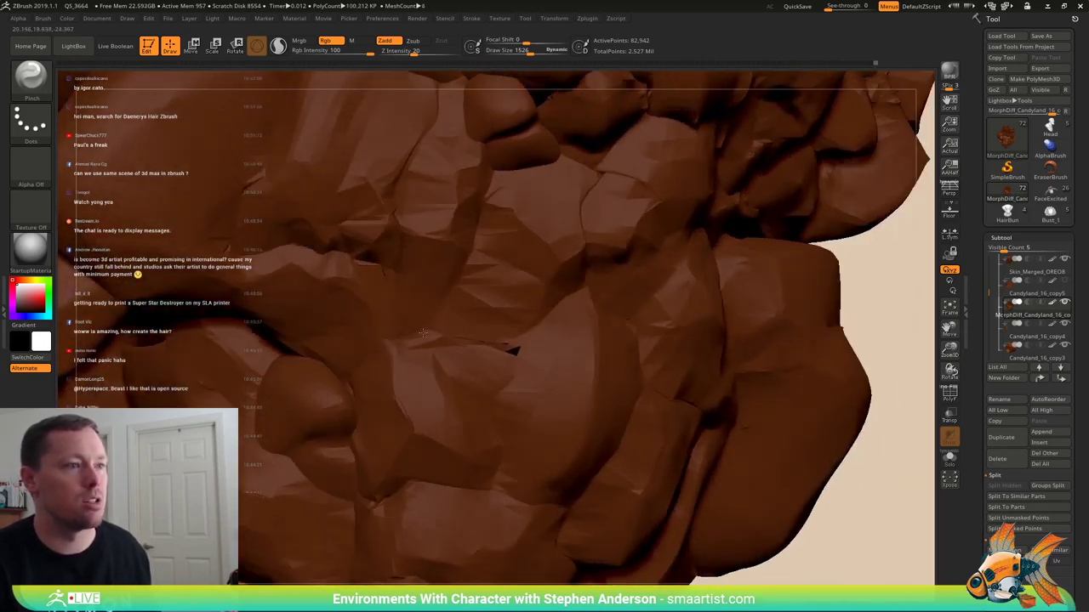
right_click_drag(397, 343, 423, 330)
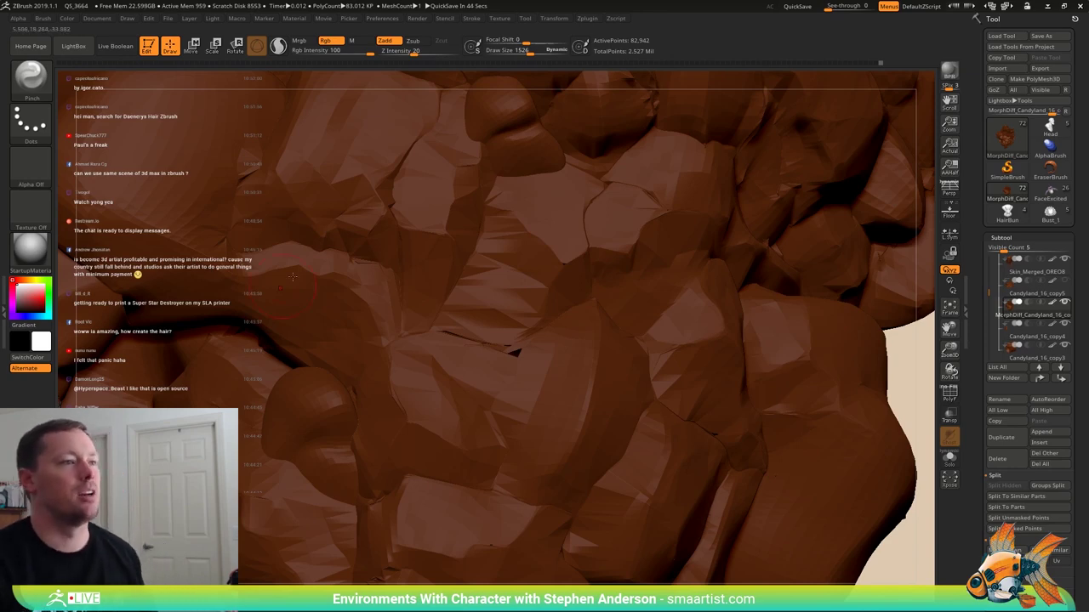
- Check the polygroups around the upper faceted rock, undo the last Pinch stroke, and set the draw size to 970
mouse_move(293, 277)
right_mouse_down()
mouse_move(272, 264)
mouse_move(353, 230)
right_mouse_up()
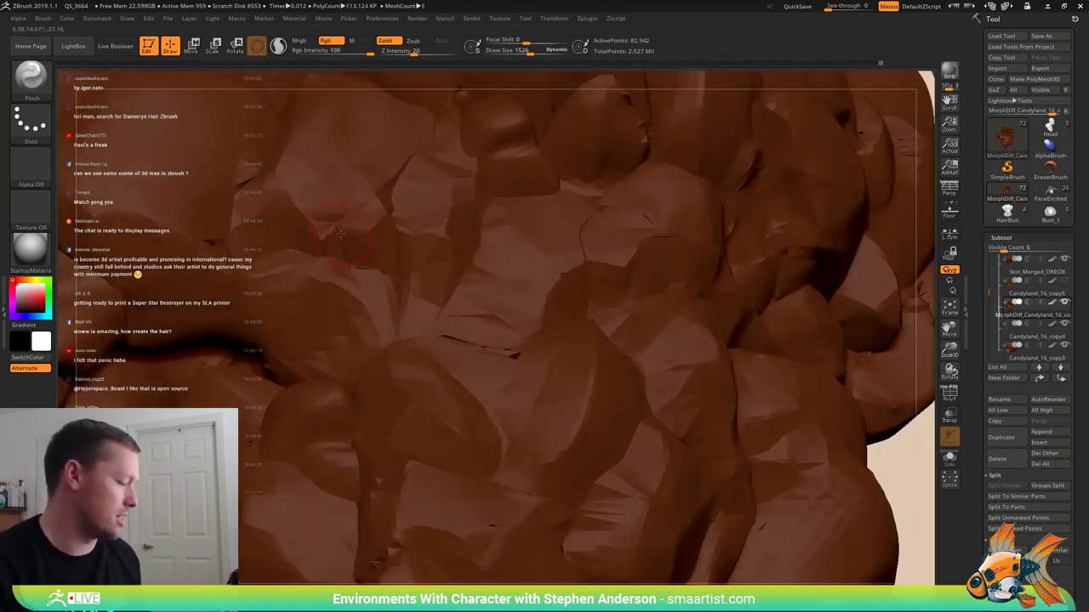
key("shift+f")
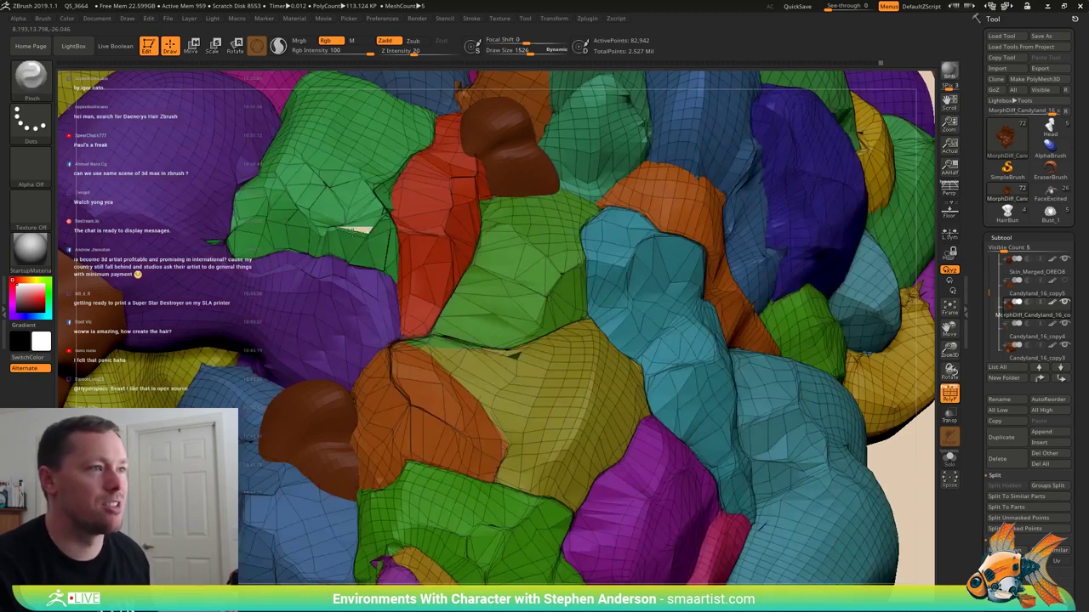
key("shift+f")
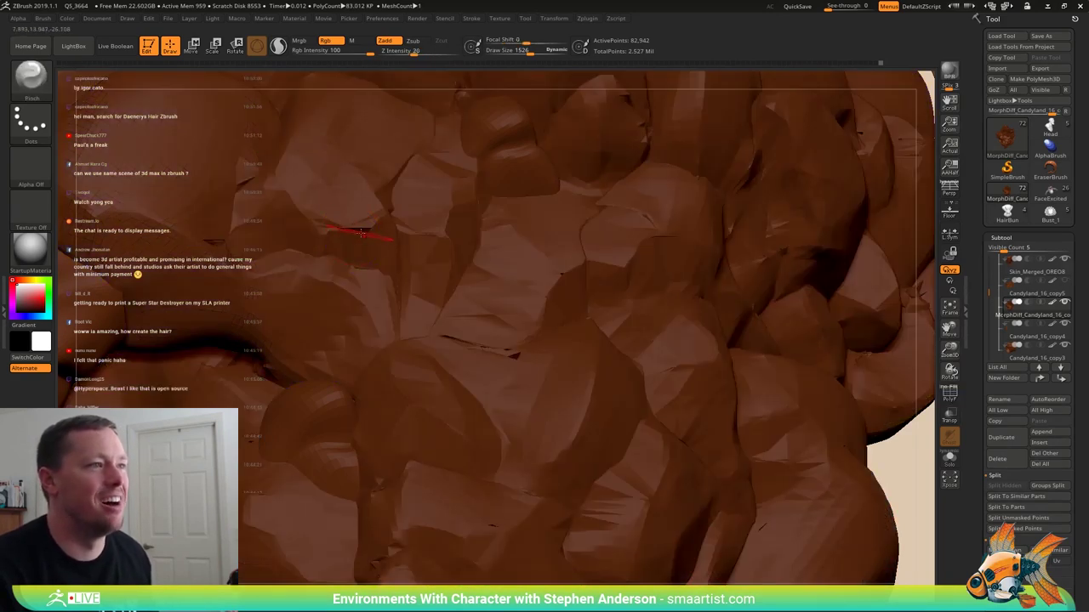
key("ctrl+z")
key("s")
left_click_drag(359, 231, 347, 231)
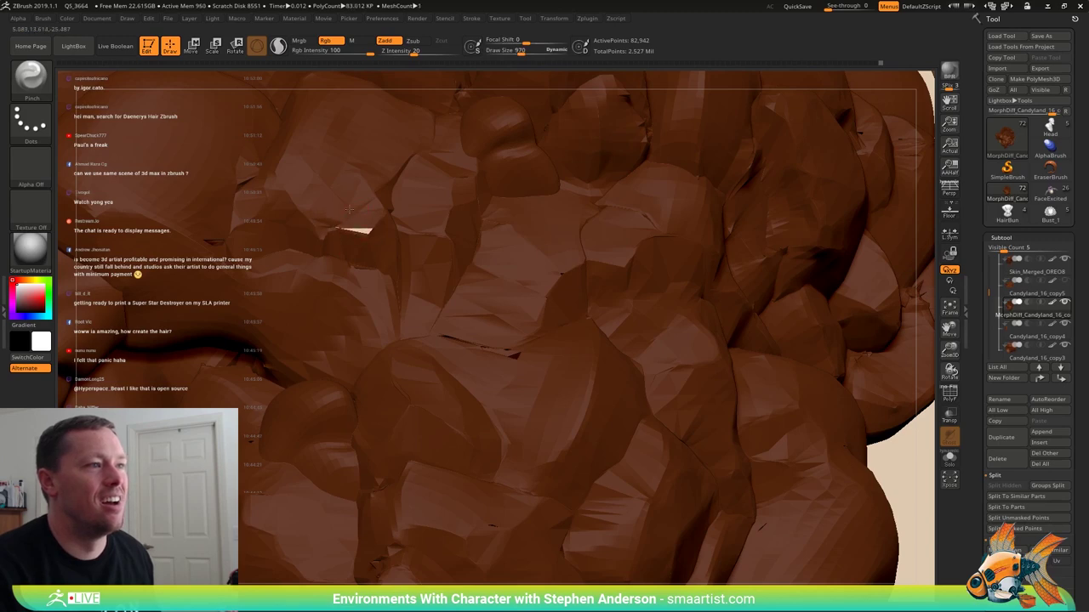
- Sharpen the upper faceted rock's edges with the smaller Pinch brush, checking its boundary against the polygroups
mouse_move(342, 214)
right_mouse_down()
mouse_move(255, 213)
mouse_move(358, 211)
mouse_move(281, 211)
mouse_move(345, 209)
mouse_move(330, 228)
mouse_move(293, 205)
mouse_move(308, 230)
mouse_move(299, 245)
right_mouse_up()
key("shift+f")
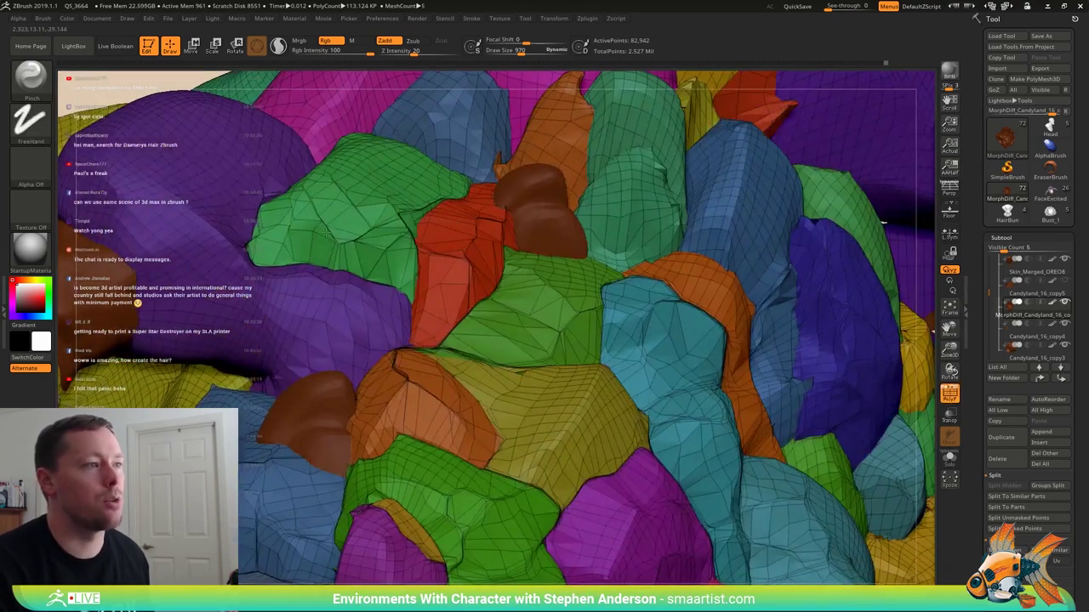
right_click_drag(325, 236, 280, 253, "ctrl")
key("shift+f")
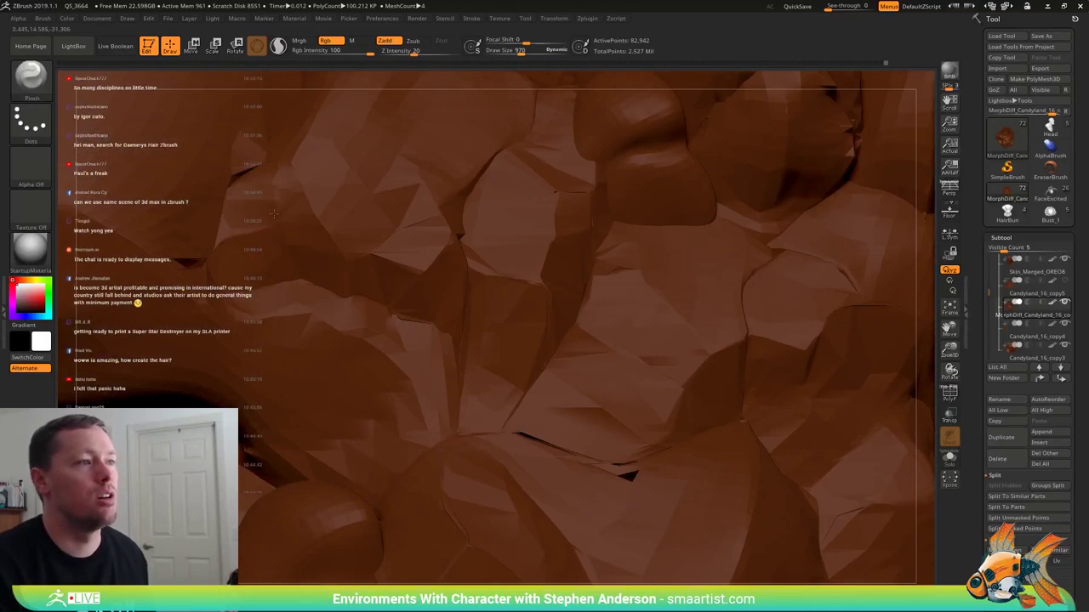
mouse_move(274, 213)
right_mouse_down()
mouse_move(251, 219)
mouse_move(262, 227)
mouse_move(228, 197)
right_mouse_up()
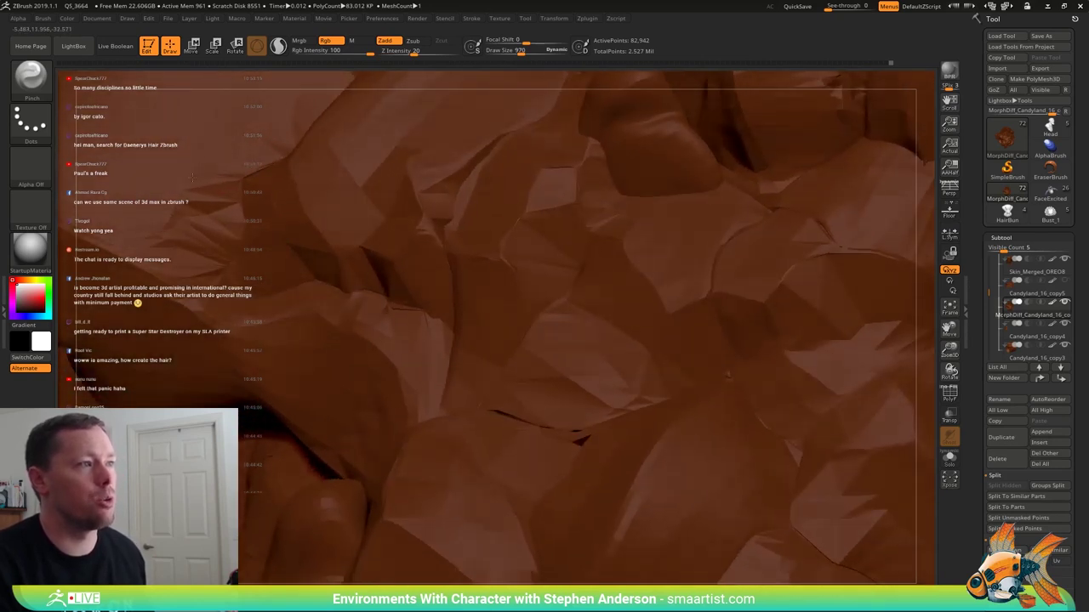
- Adjust the edge between the faceted rock and its rounded neighbour using the Move brush at draw size 1526
mouse_move(206, 223)
right_mouse_down("ctrl")
mouse_move(223, 183)
mouse_move(332, 281)
mouse_move(354, 351)
mouse_move(379, 342)
mouse_move(312, 322)
right_mouse_up("ctrl")
key("b")
key("m")
key("v")
key("s")
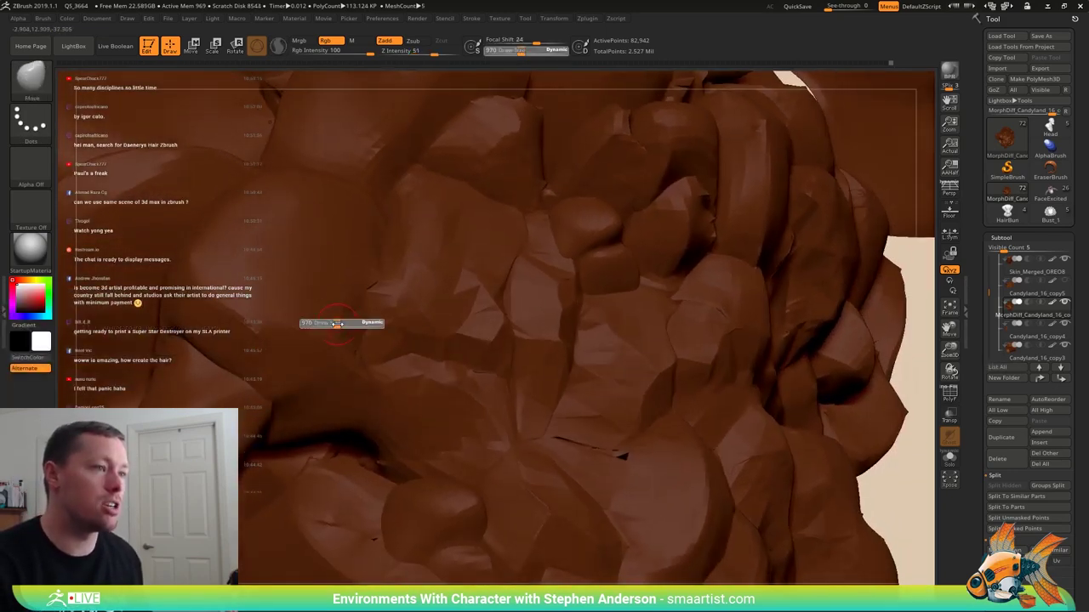
left_click_drag(337, 326, 348, 326)
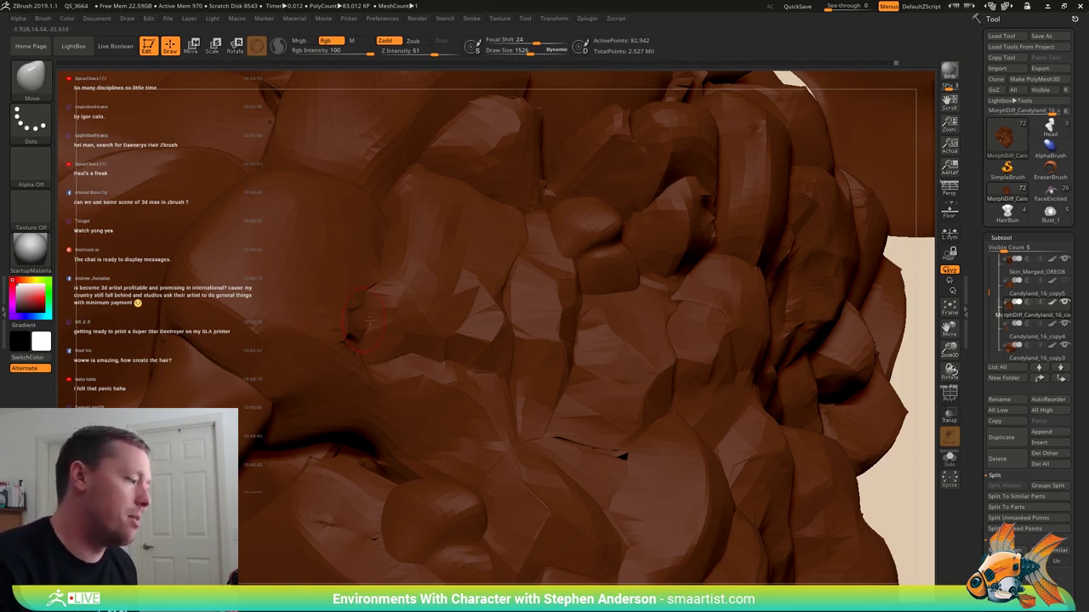
- Pinch creases into the surface and edges of the large rounded rock beside the faceted one
right_click_drag(370, 321, 324, 314)
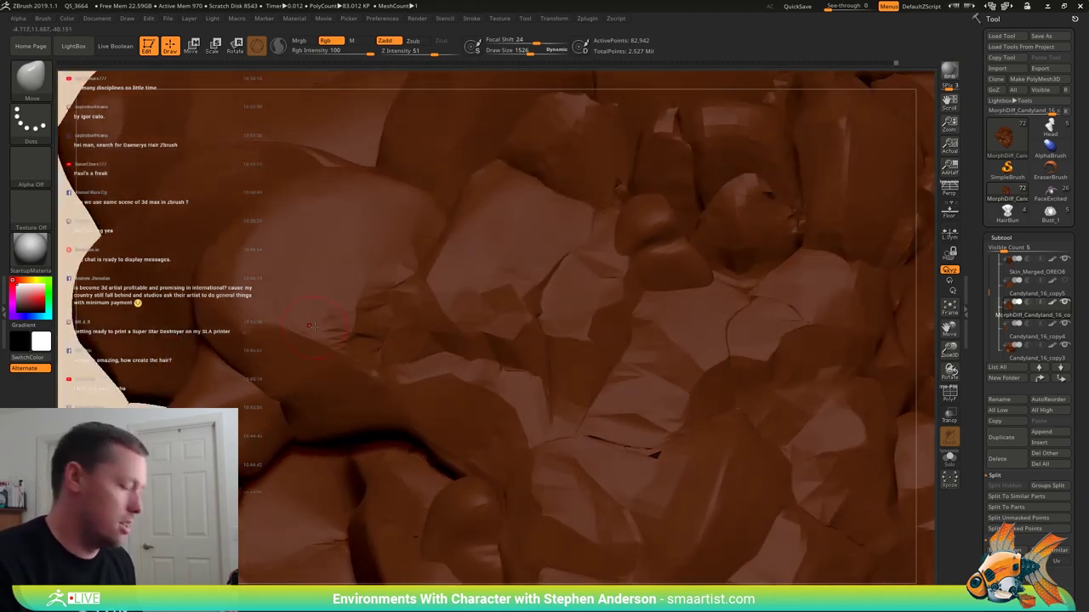
key("b")
left_click(323, 321)
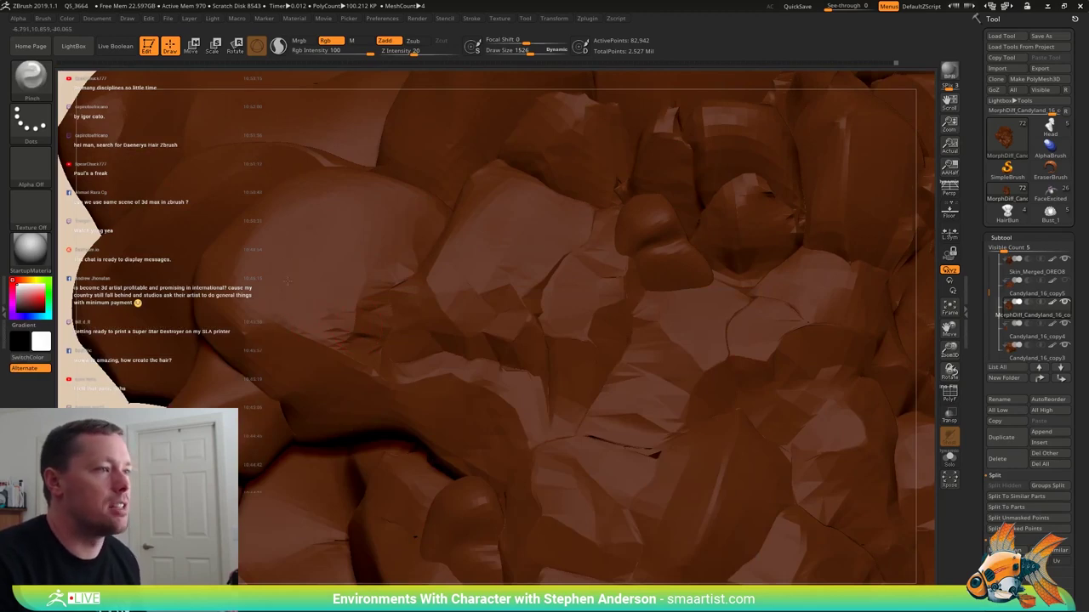
mouse_move(285, 299)
right_mouse_down()
mouse_move(308, 271)
mouse_move(314, 220)
right_mouse_up()
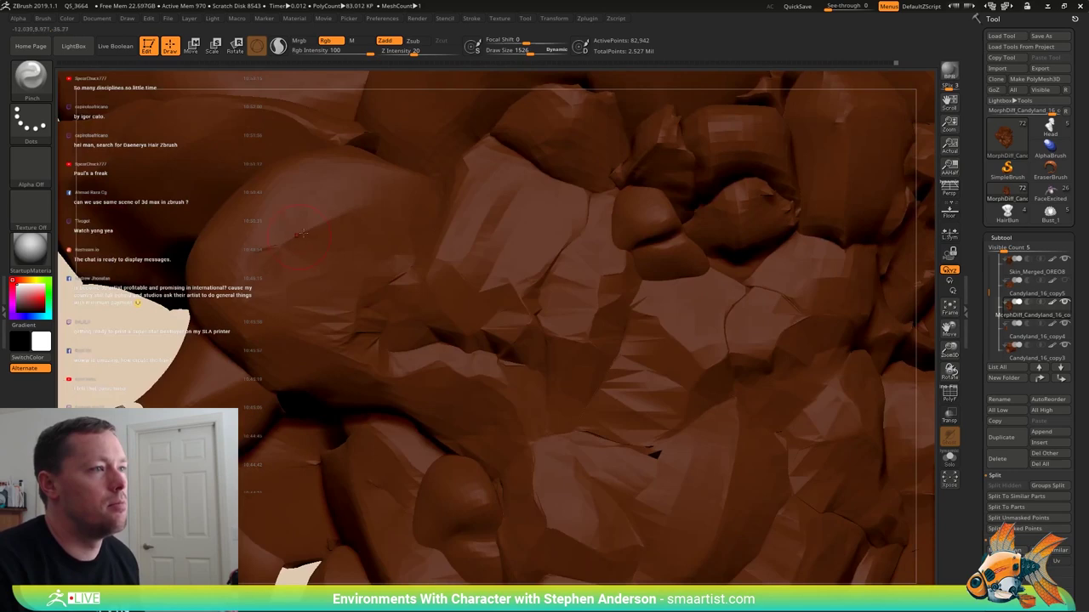
mouse_move(363, 192)
right_mouse_down()
mouse_move(263, 189)
mouse_move(312, 124)
right_mouse_up()
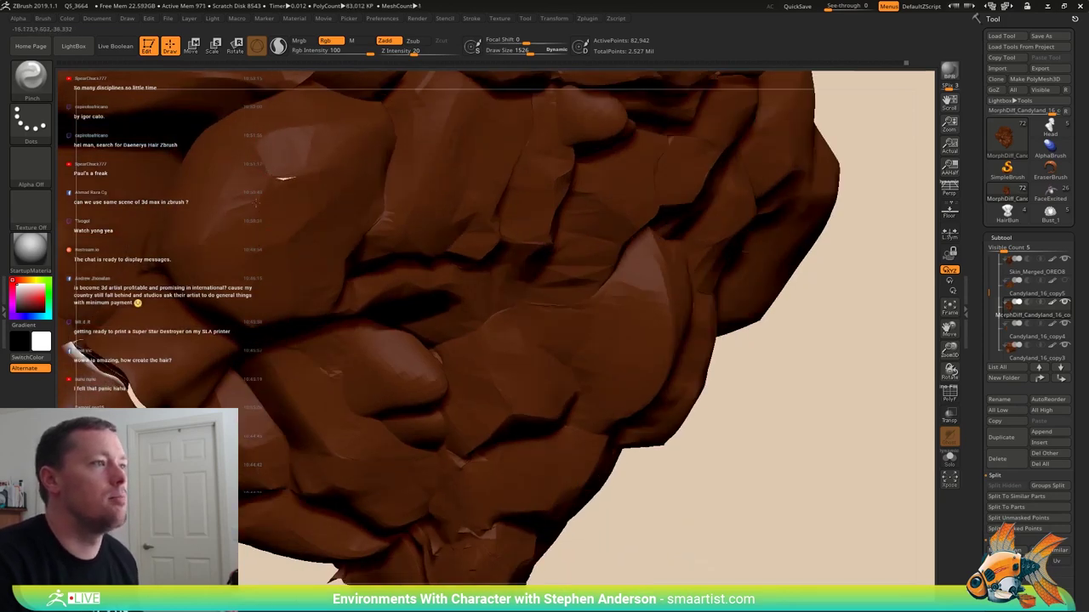
mouse_move(264, 155)
right_mouse_down()
mouse_move(289, 193)
mouse_move(181, 212)
right_mouse_up()
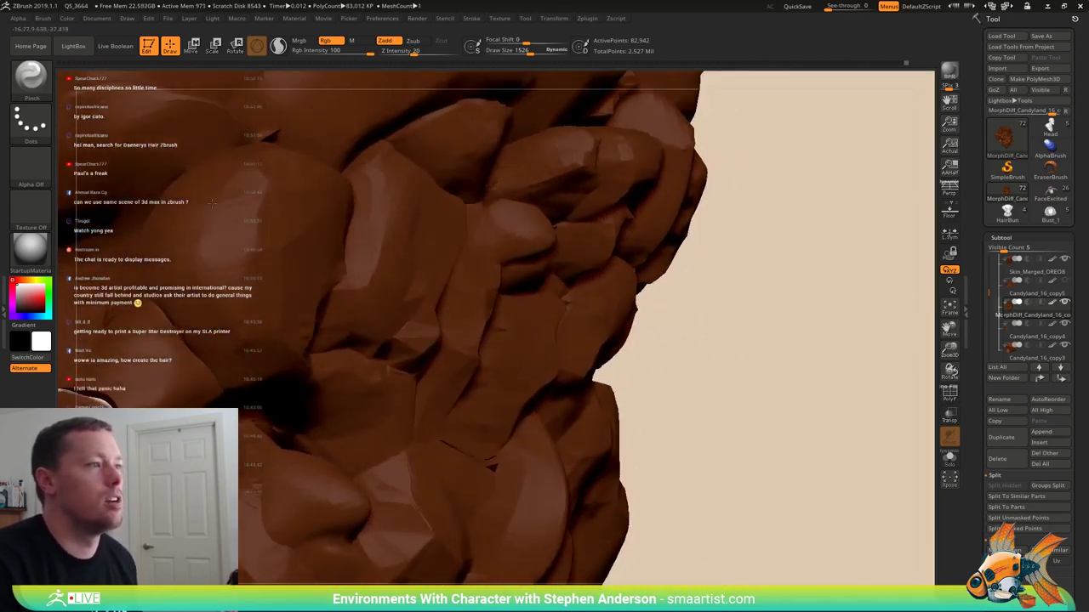
- Flatten planar facets onto the large rounded rock with the TrimDynamic brush and try to subdivide the mesh
key("b")
key("t")
key("d")
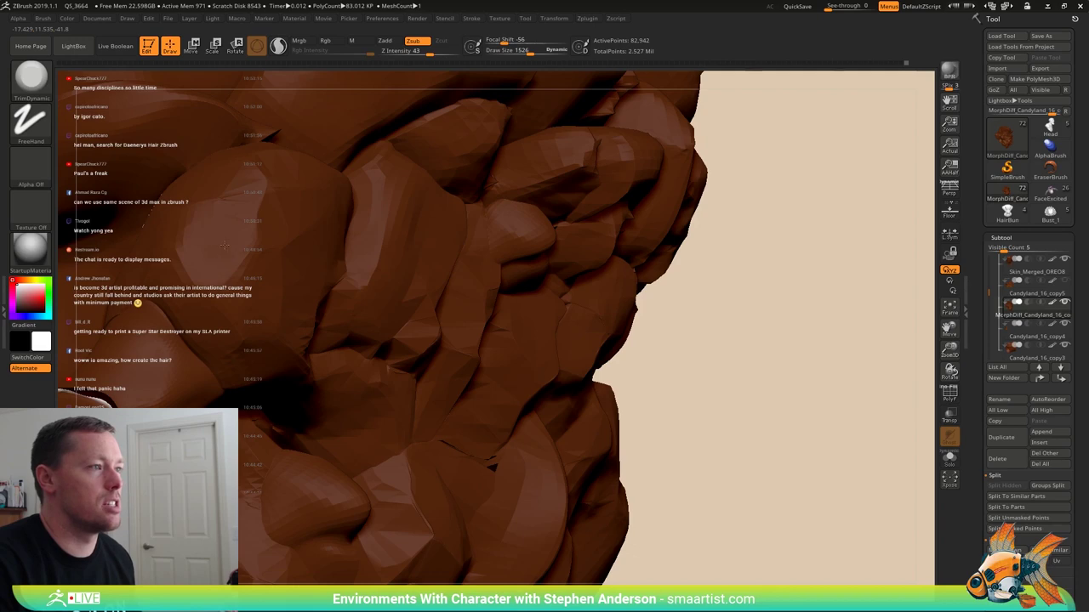
left_click_drag(224, 245, 204, 262)
mouse_move(191, 252)
right_mouse_down()
mouse_move(230, 257)
mouse_move(217, 264)
mouse_move(198, 235)
mouse_move(306, 242)
mouse_move(373, 328)
mouse_move(379, 314)
right_mouse_up()
key("ctrl+d")
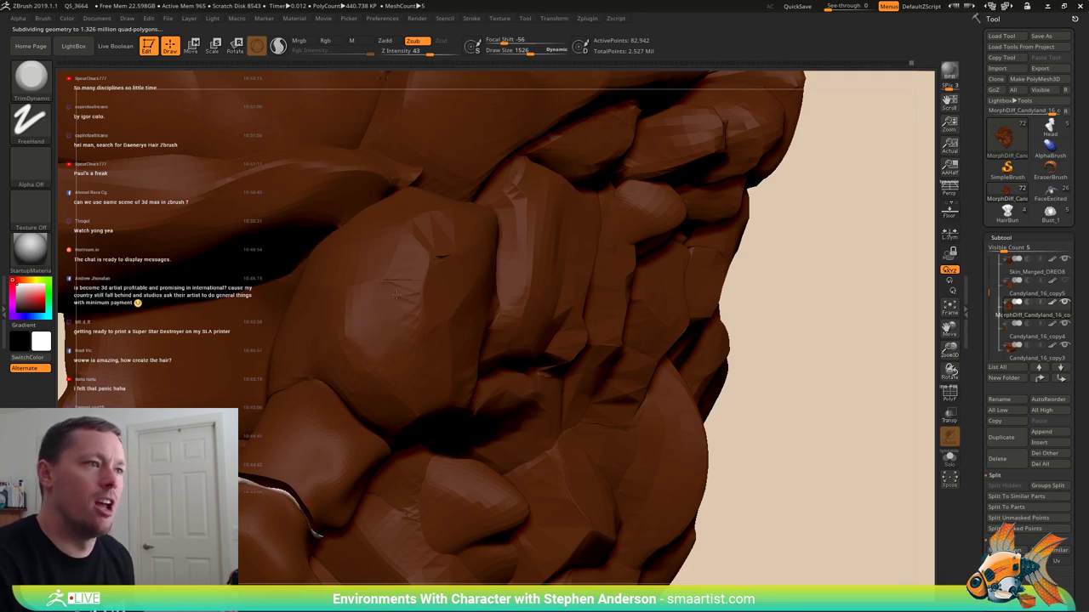
right_click_drag(395, 295, 407, 324)
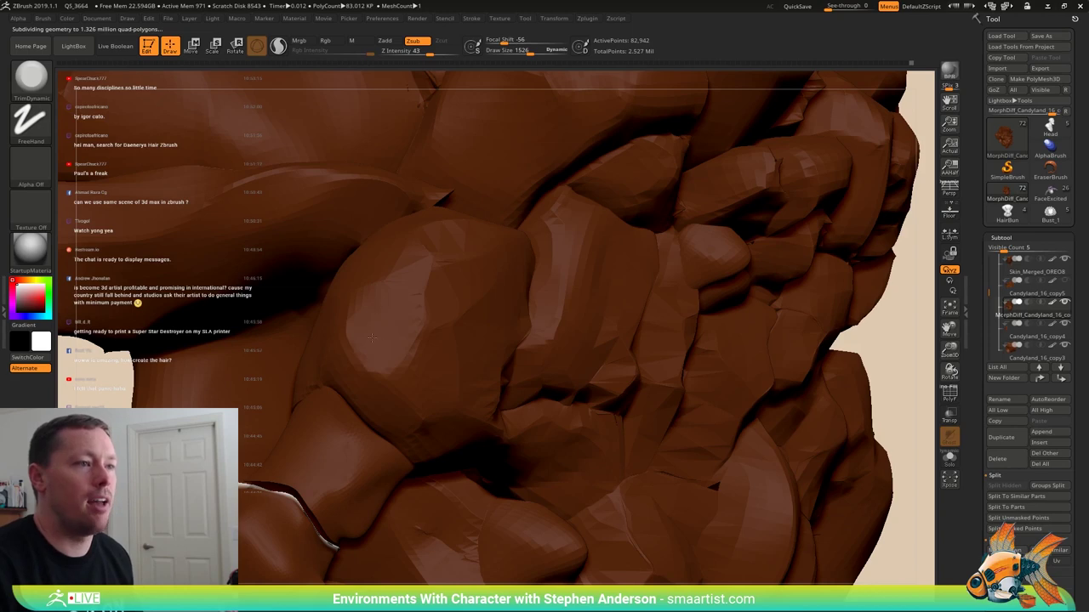
right_click_drag(390, 303, 396, 343)
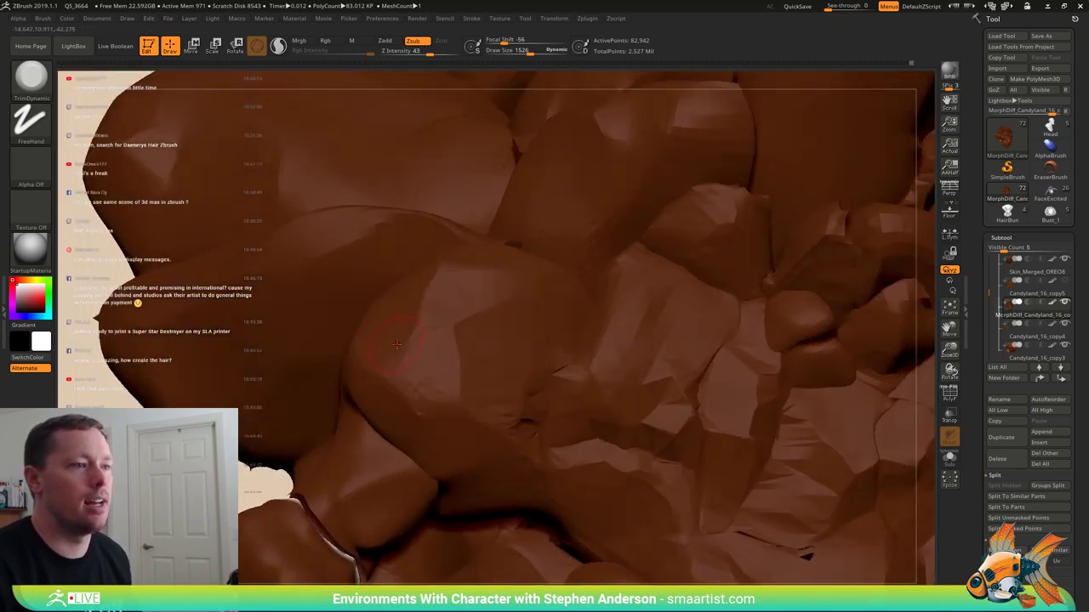
- Pinch the facet edges of the large rounded rock and the rocks above it into crisp ridges
key("b")
key("p")
key("i")
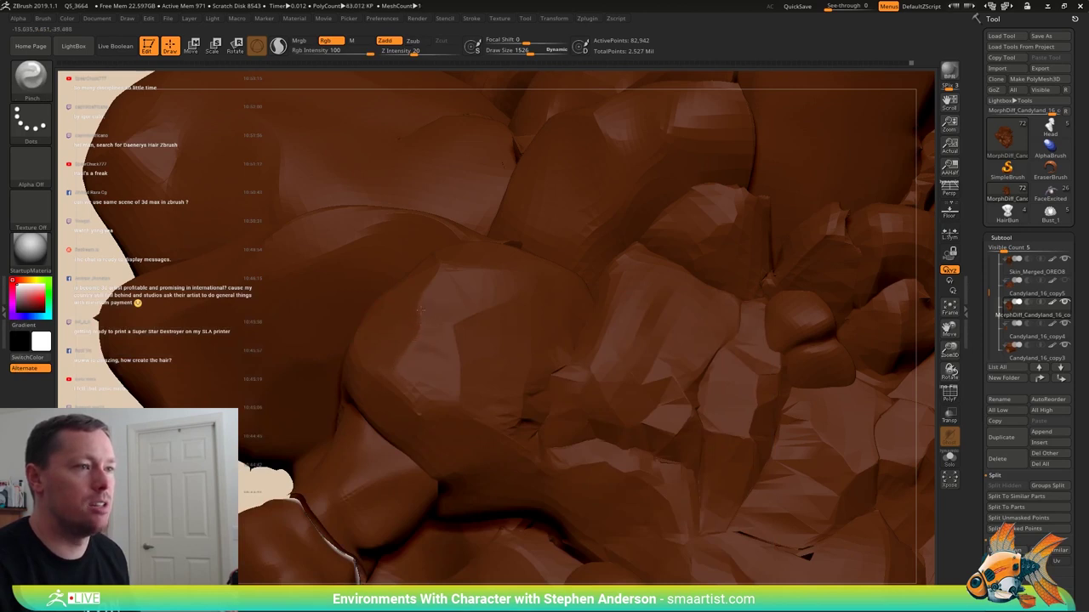
right_click_drag(439, 272, 383, 286)
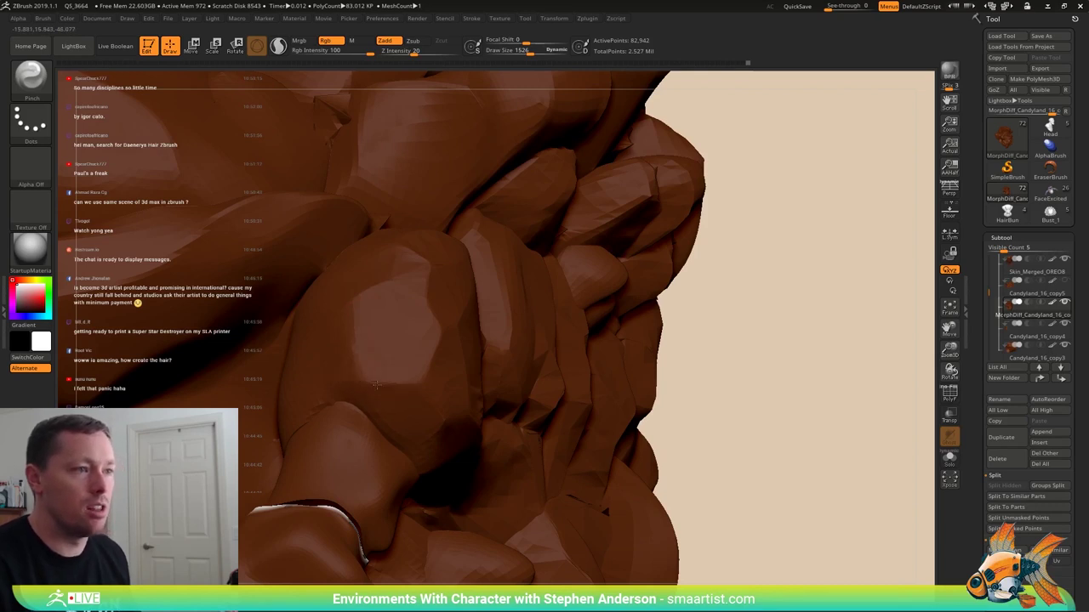
right_click_drag(371, 384, 327, 370)
mouse_move(348, 315)
right_mouse_down()
mouse_move(319, 307)
mouse_move(328, 274)
mouse_move(337, 286)
mouse_move(283, 216)
mouse_move(307, 210)
right_mouse_up()
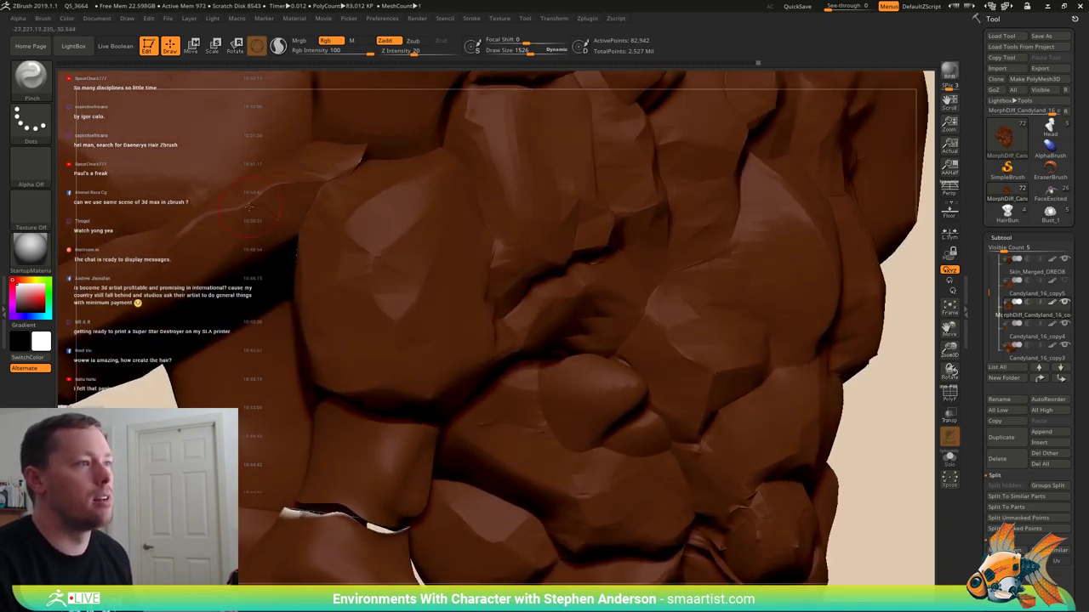
mouse_move(198, 199)
right_mouse_down()
mouse_move(195, 211)
mouse_move(258, 253)
right_mouse_up()
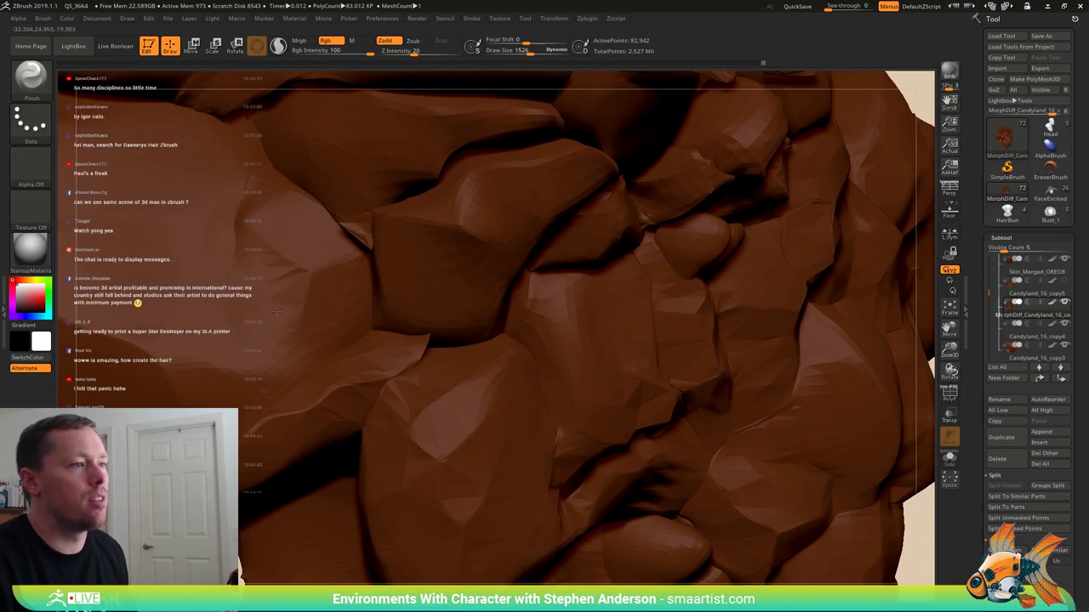
mouse_move(283, 302)
right_mouse_down()
mouse_move(227, 265)
mouse_move(238, 257)
right_mouse_up()
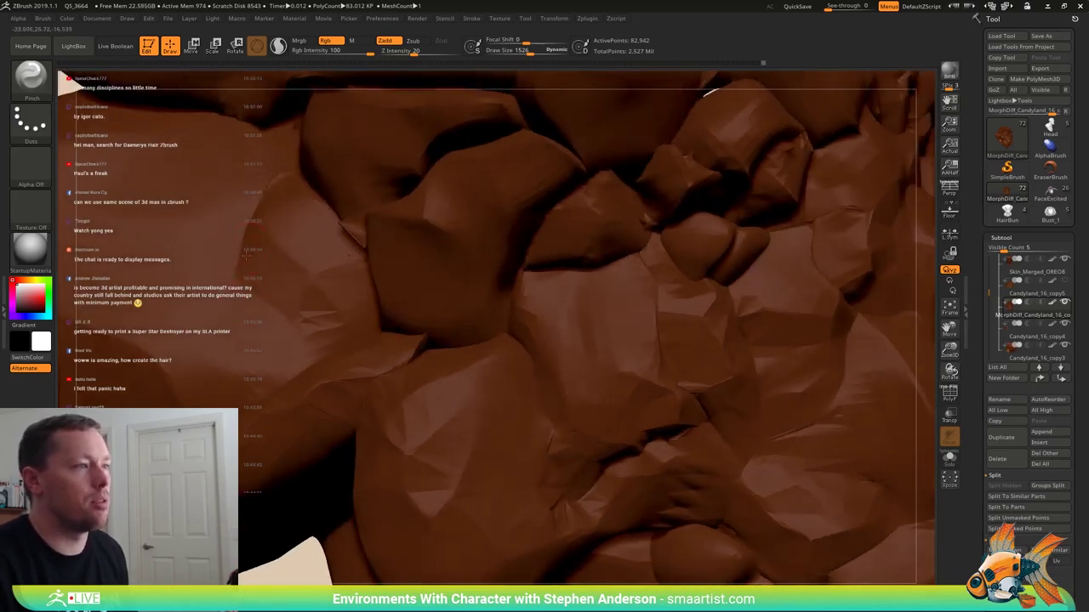
- Reshape the edge of the big boulder next to the rounded rock with the Move brush
key("v")
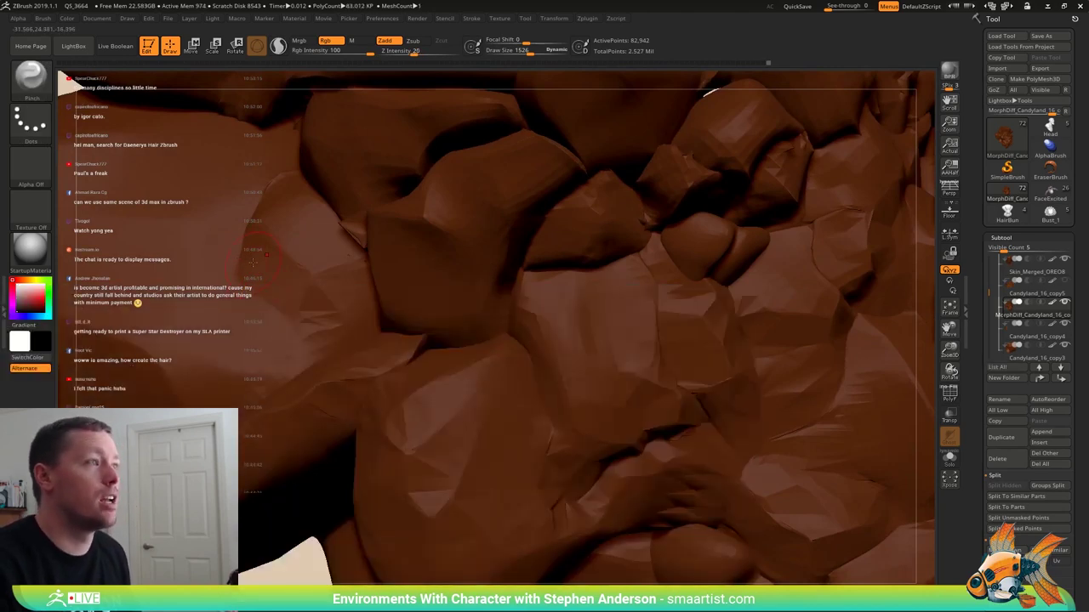
key("b")
key("m")
key("v")
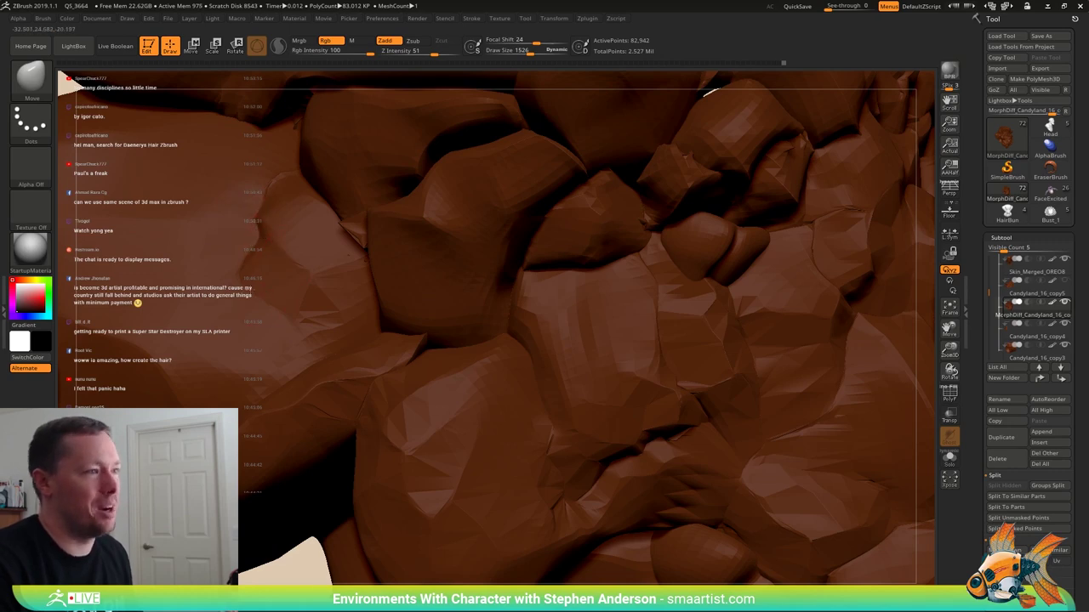
mouse_move(260, 295)
right_mouse_down()
mouse_move(191, 288)
mouse_move(253, 282)
mouse_move(293, 163)
right_mouse_up()
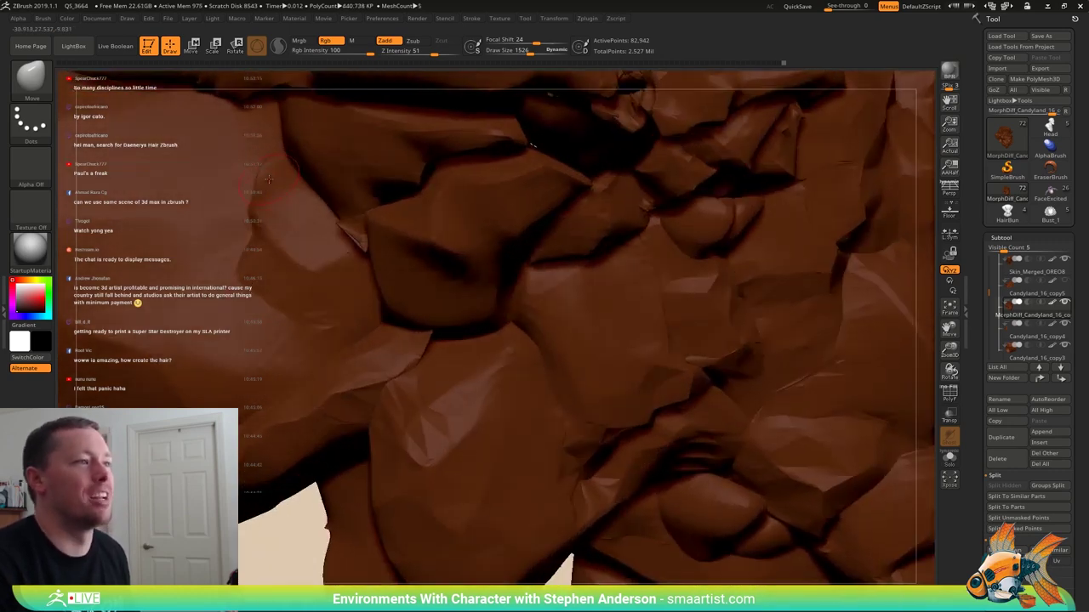
- Sharpen the edges of the faceted boulders around the large rounded rock with the Pinch brush at draw size 1003
key("b")
key("p")
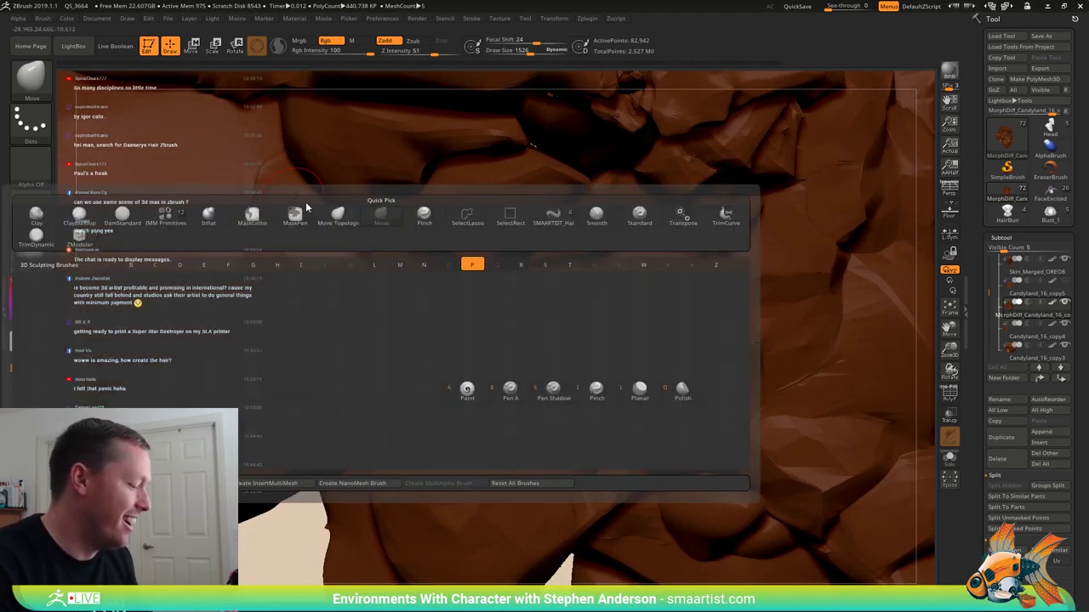
key("i")
key("s")
left_click_drag(281, 193, 268, 198)
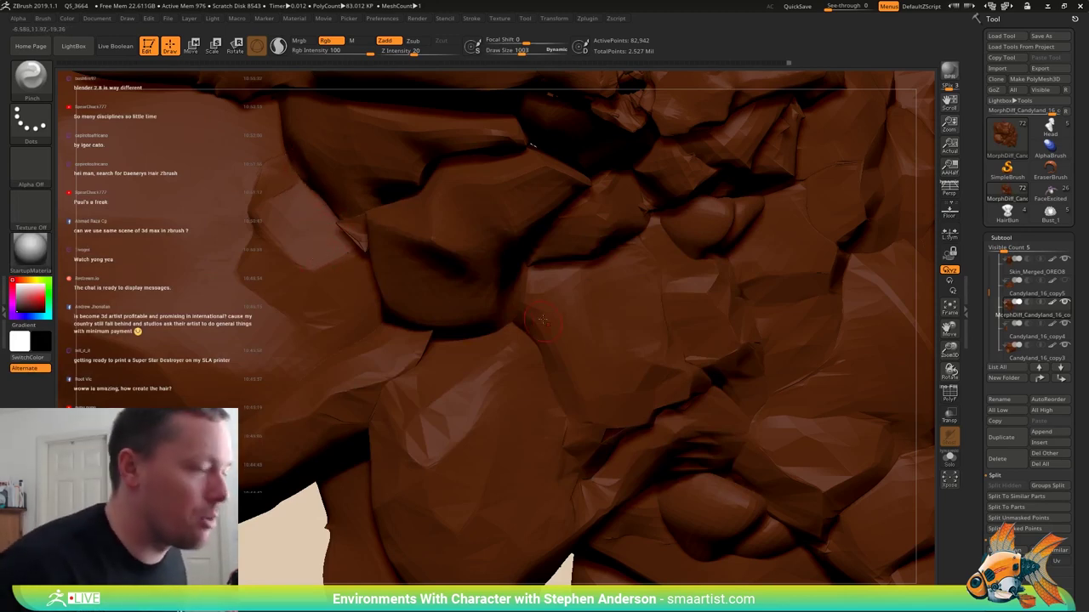
mouse_move(331, 220)
right_mouse_down()
mouse_move(438, 302)
mouse_move(451, 328)
mouse_move(457, 223)
right_mouse_up()
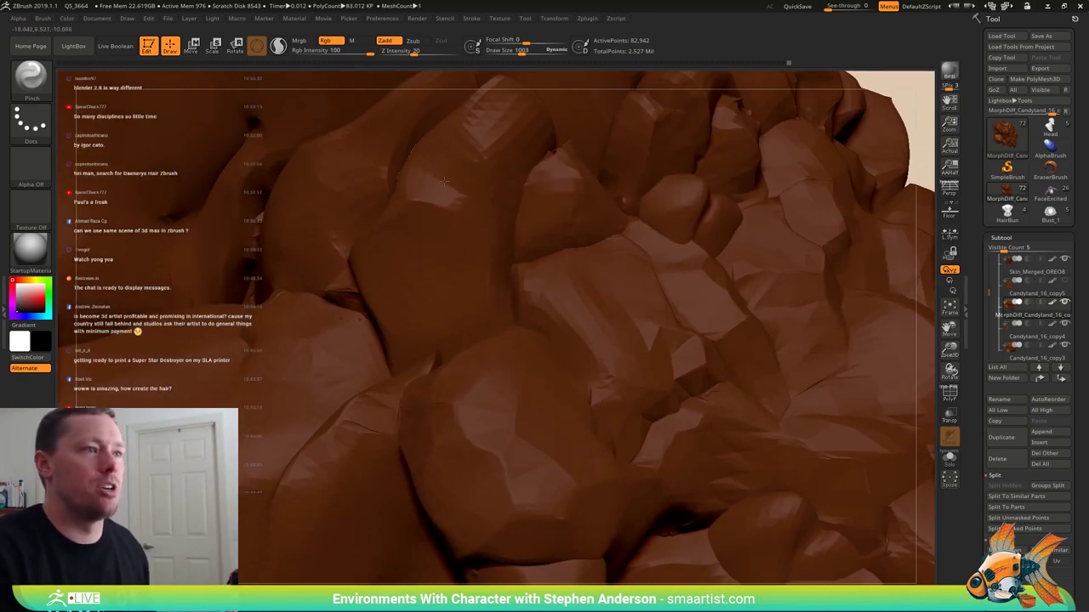
right_click_drag(443, 180, 455, 238)
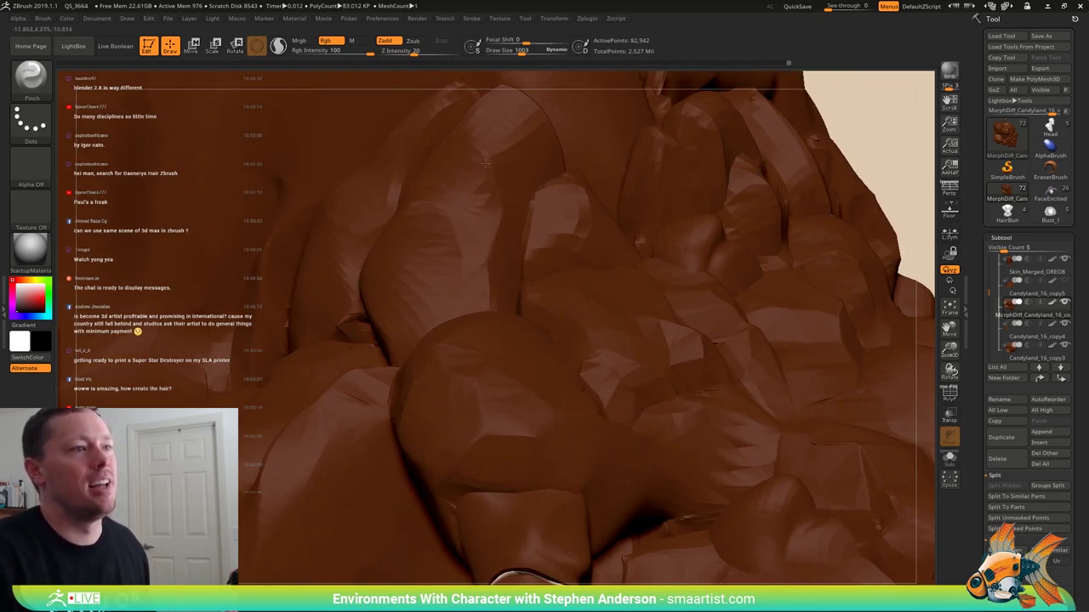
right_click_drag(494, 157, 513, 140)
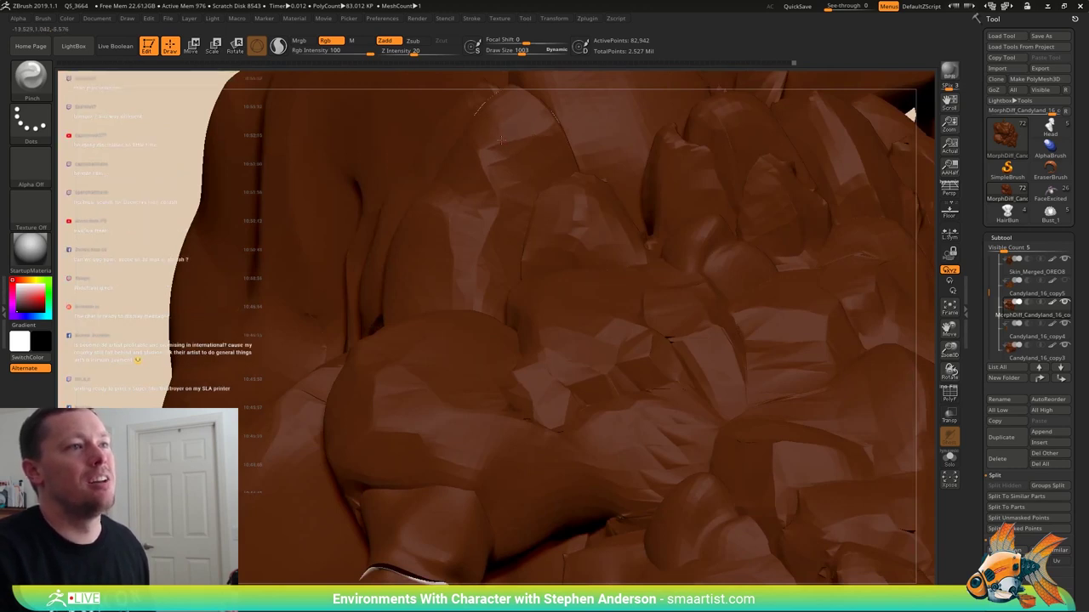
right_click_drag(493, 118, 476, 245)
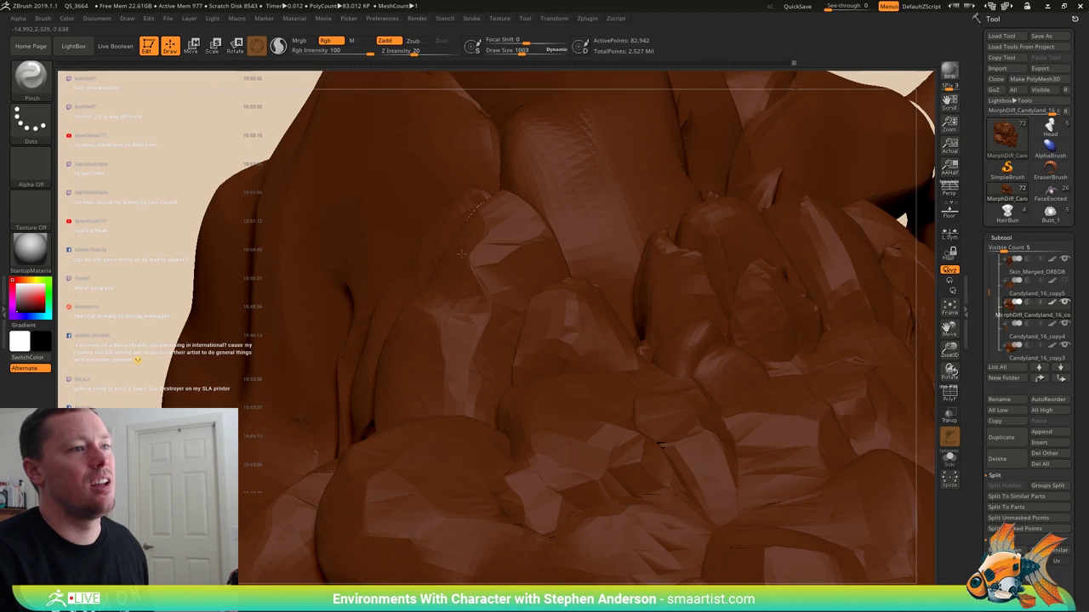
right_click_drag(460, 279, 481, 282)
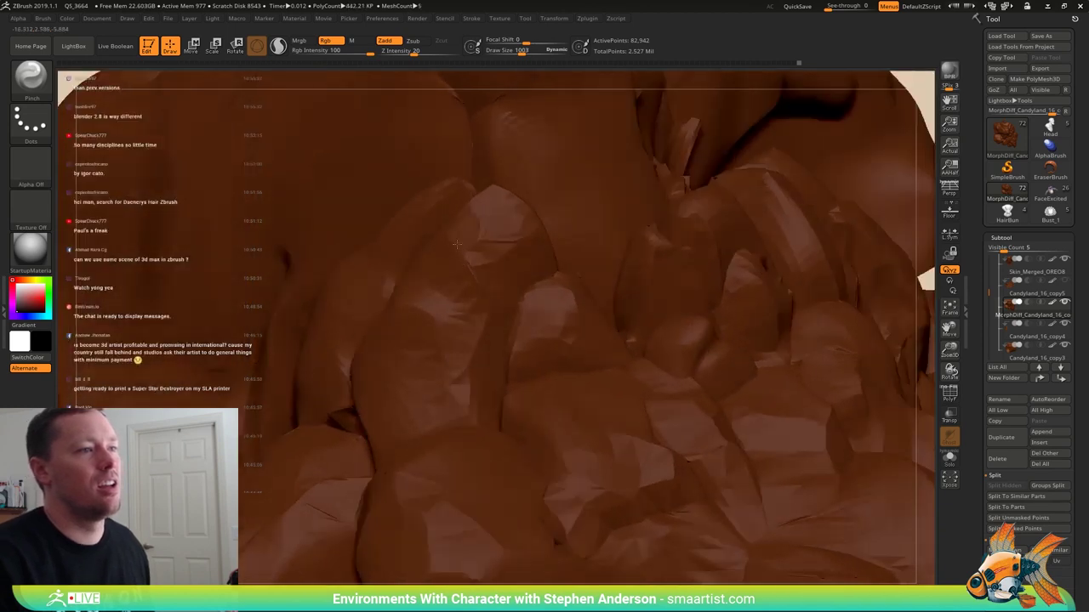
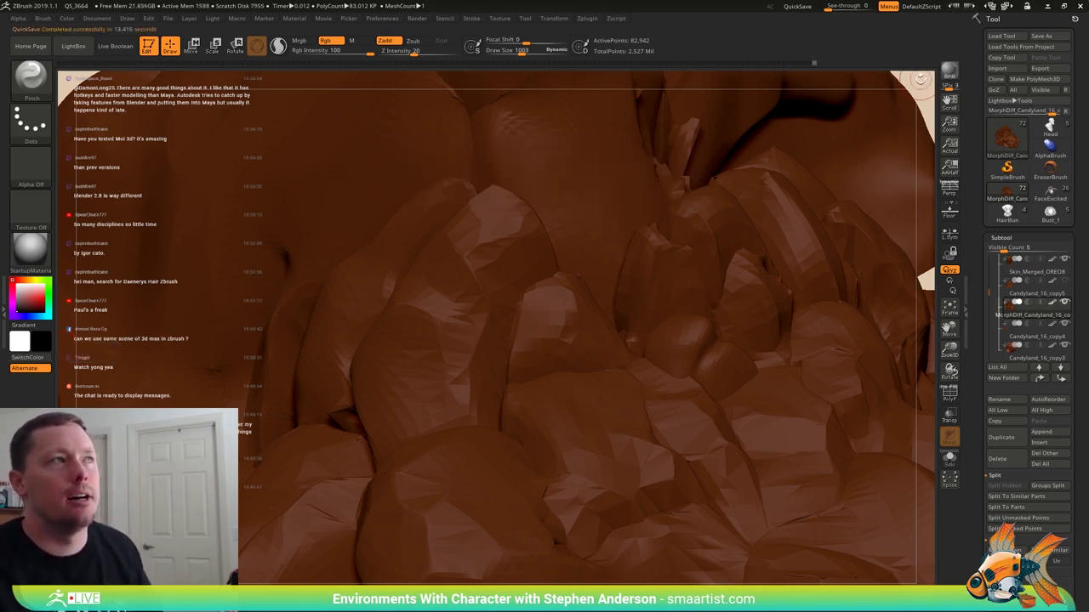
- Sample the rock's brown as the current colour and pinch the upper edge of the small rock between the boulders
left_click_drag(924, 79, 646, 322)
key("c")
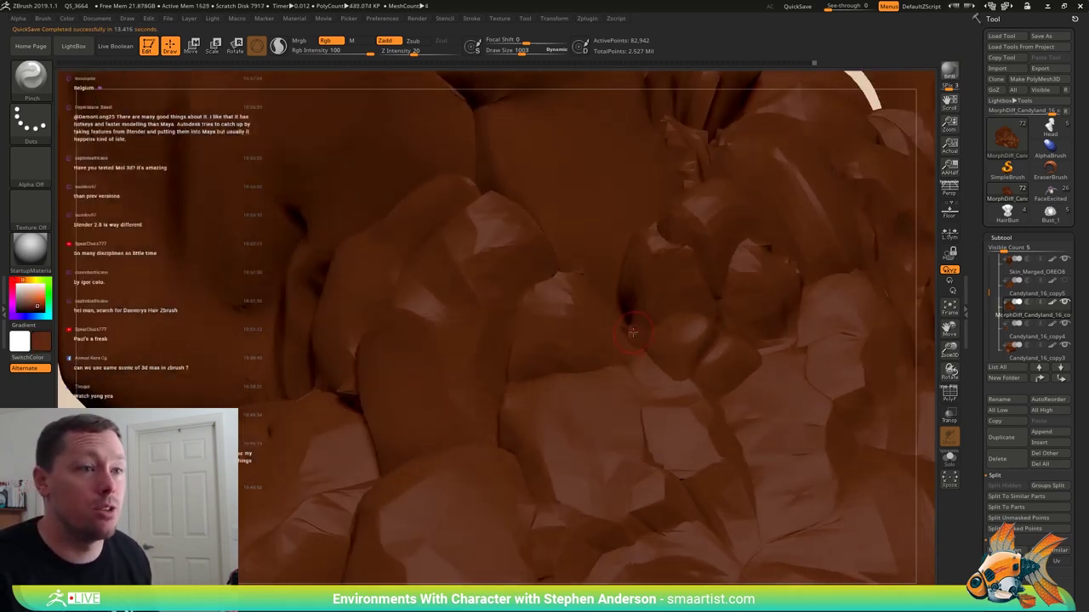
mouse_move(626, 324)
right_mouse_down()
mouse_move(651, 311)
mouse_move(639, 298)
mouse_move(603, 315)
mouse_move(592, 357)
right_mouse_up()
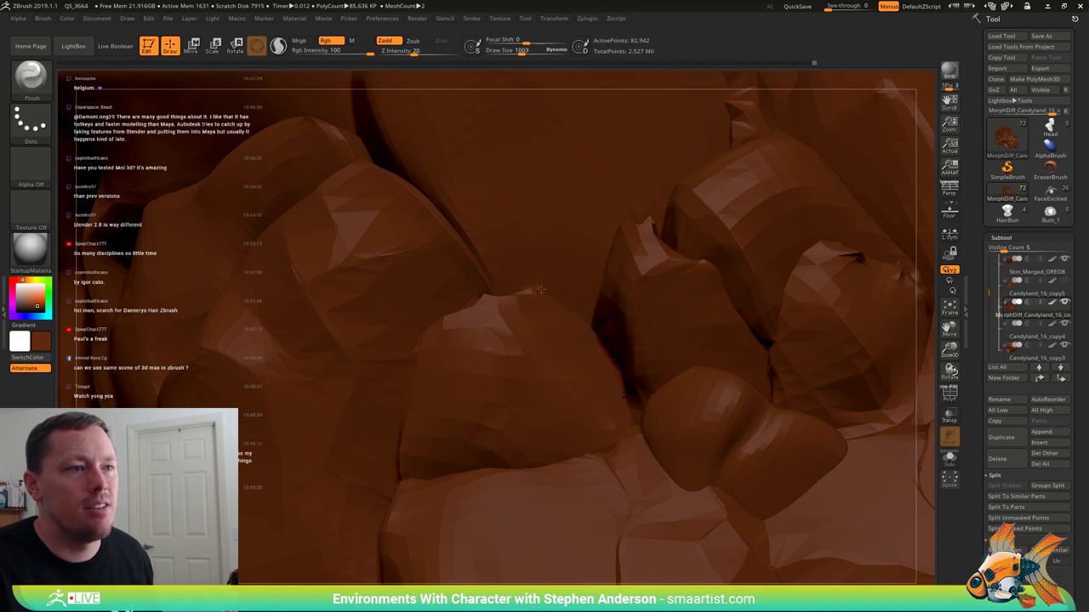
mouse_move(607, 282)
right_mouse_down()
mouse_move(464, 285)
mouse_move(449, 307)
right_mouse_up()
mouse_move(466, 319)
left_mouse_down()
mouse_move(451, 311)
mouse_move(494, 315)
left_mouse_up()
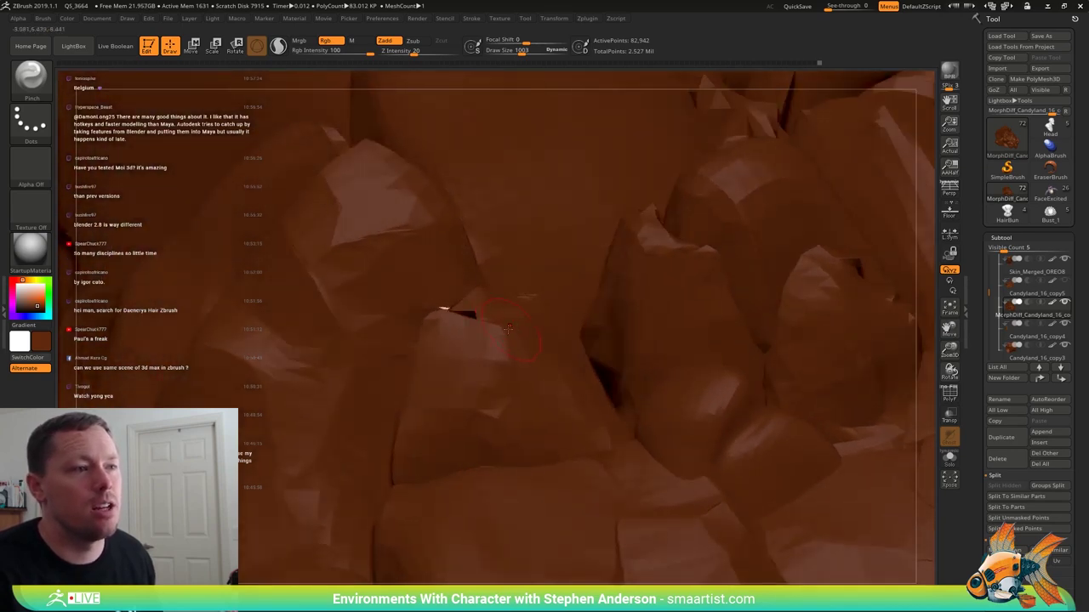
- Pinch the creases around the small central rock and the tip of the pointed rock beside it
mouse_move(500, 316)
right_mouse_down()
mouse_move(536, 344)
mouse_move(504, 363)
mouse_move(555, 369)
mouse_move(565, 390)
mouse_move(556, 412)
mouse_move(501, 418)
right_mouse_up()
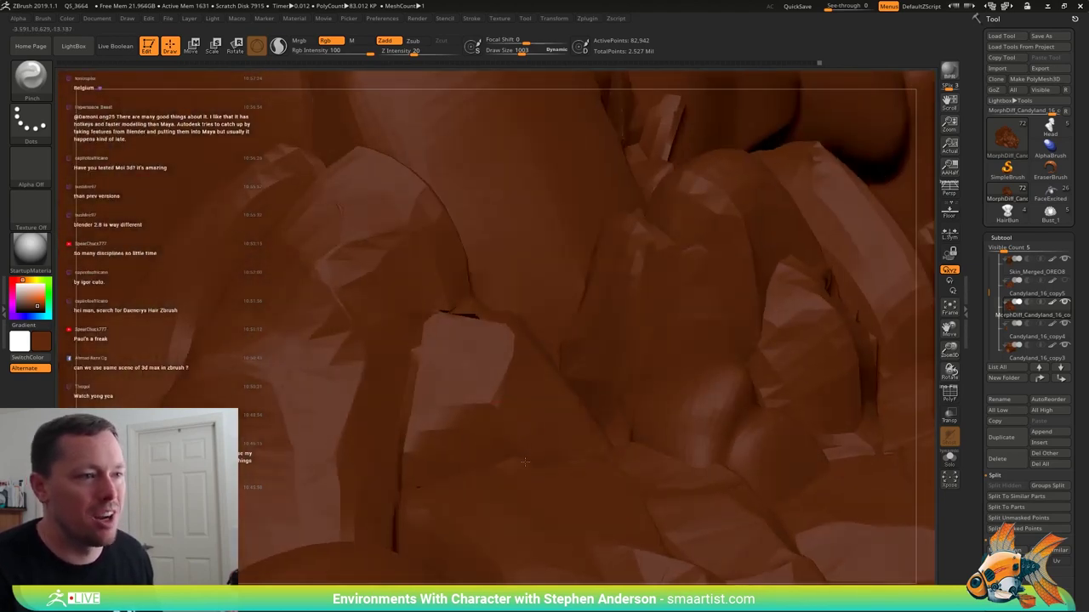
mouse_move(525, 462)
right_mouse_down()
mouse_move(465, 470)
mouse_move(542, 482)
right_mouse_up()
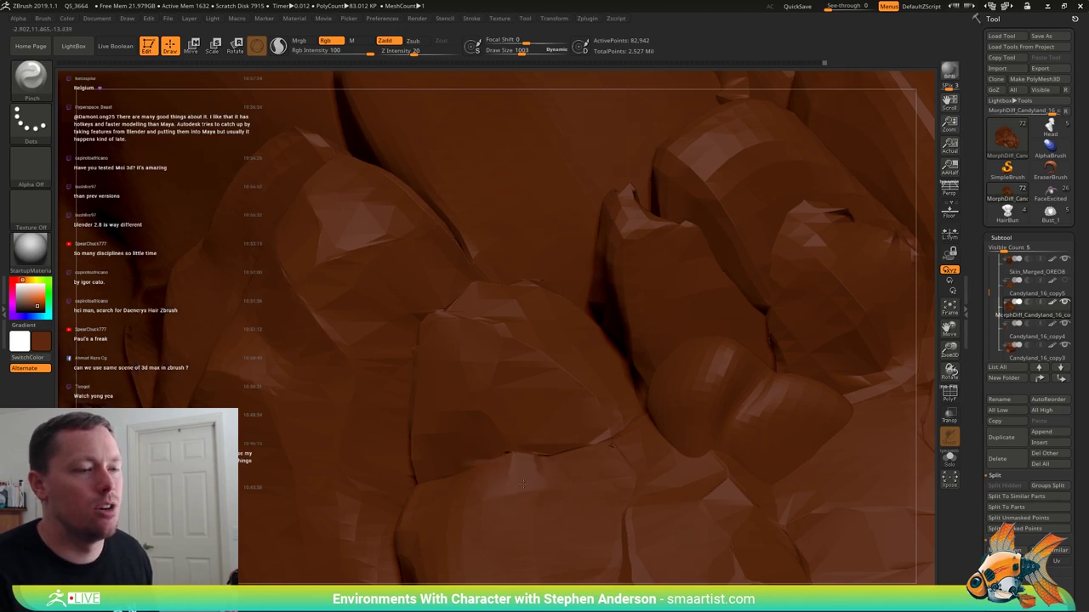
right_click_drag(514, 448, 554, 495)
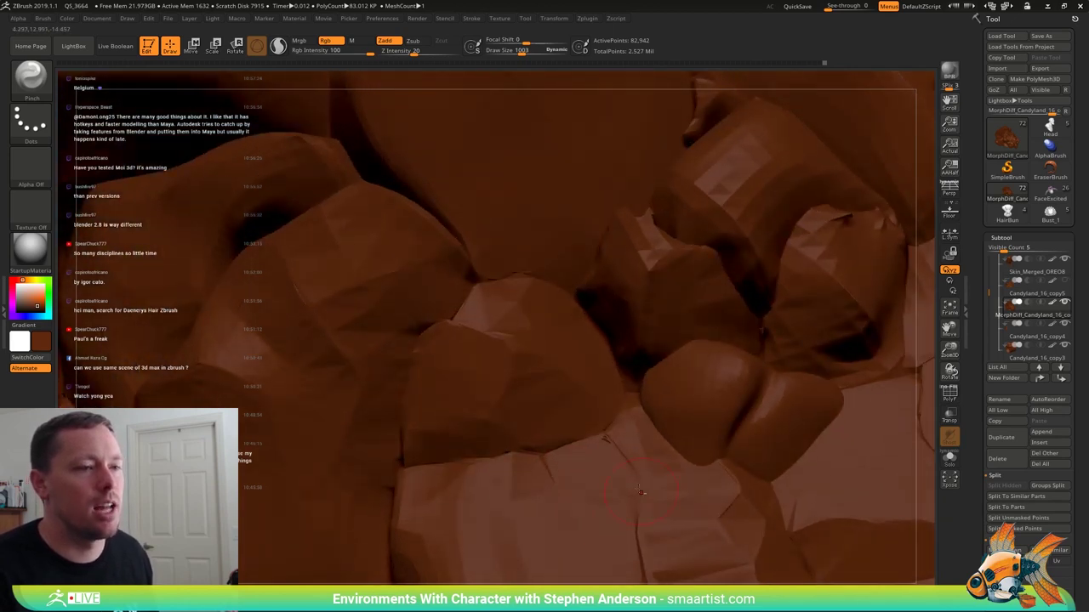
mouse_move(610, 427)
right_mouse_down()
mouse_move(588, 427)
mouse_move(646, 389)
mouse_move(628, 357)
mouse_move(683, 226)
mouse_move(728, 219)
right_mouse_up()
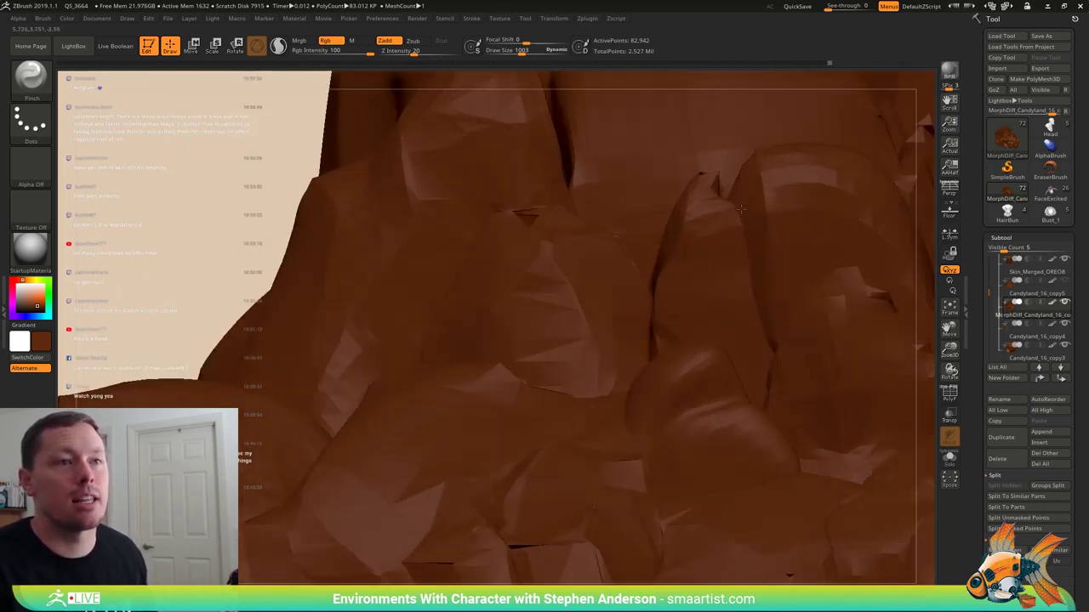
mouse_move(736, 204)
right_mouse_down()
mouse_move(698, 326)
mouse_move(695, 314)
right_mouse_up()
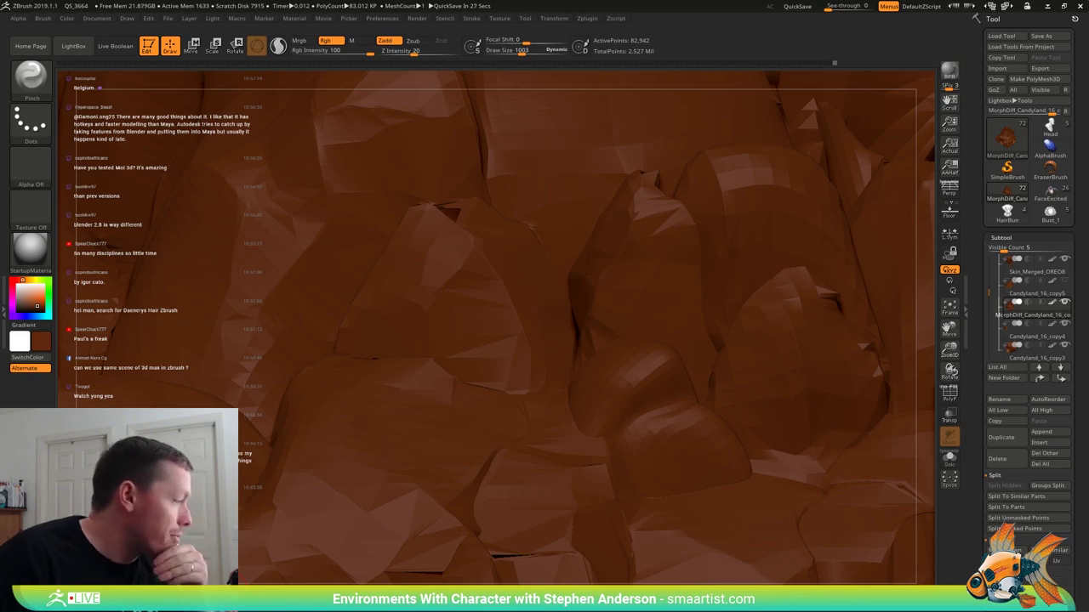
- Switch to the browser, look through the Daenerys Hair Zbrush artwork on ArtStation, and return to ZBrush
left_click_drag(0, 4, 108, 39)
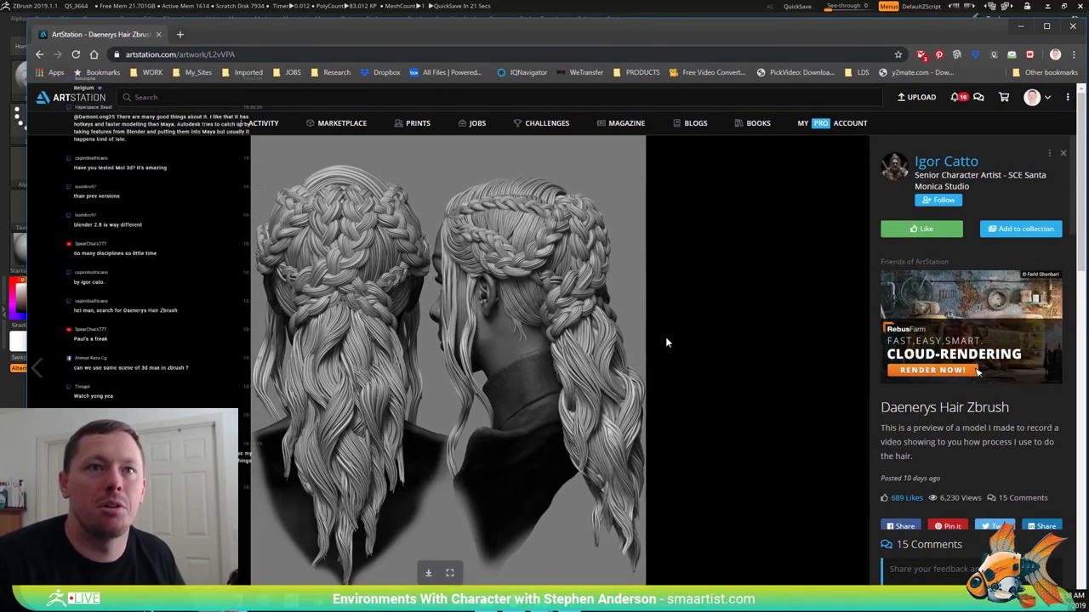
scroll(665, 337, "down", 4)
scroll(665, 337, "down", 6)
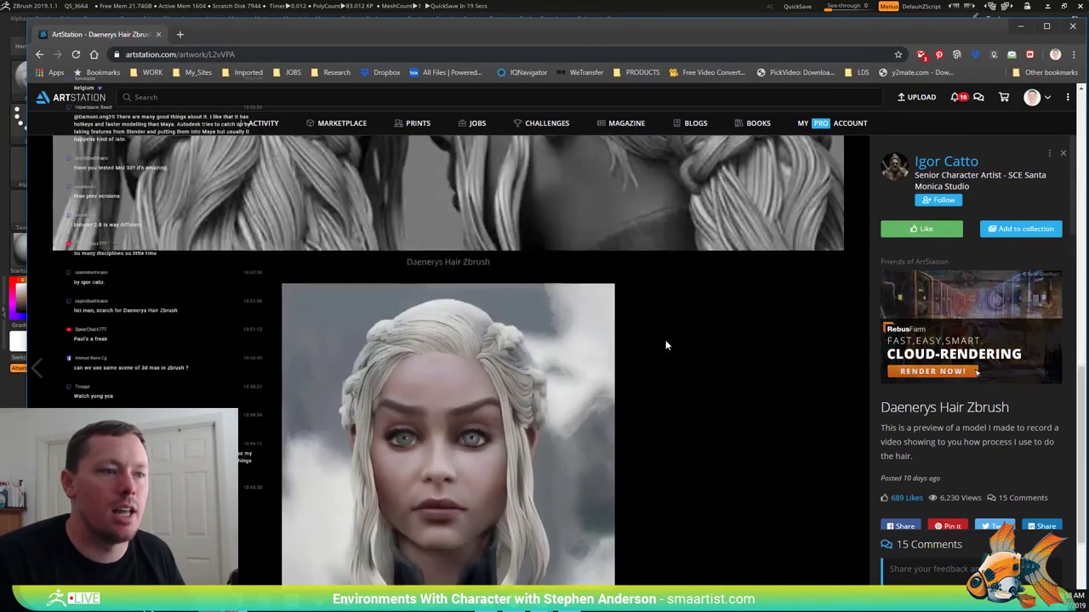
scroll(665, 340, "up", 7)
scroll(666, 345, "up", 3)
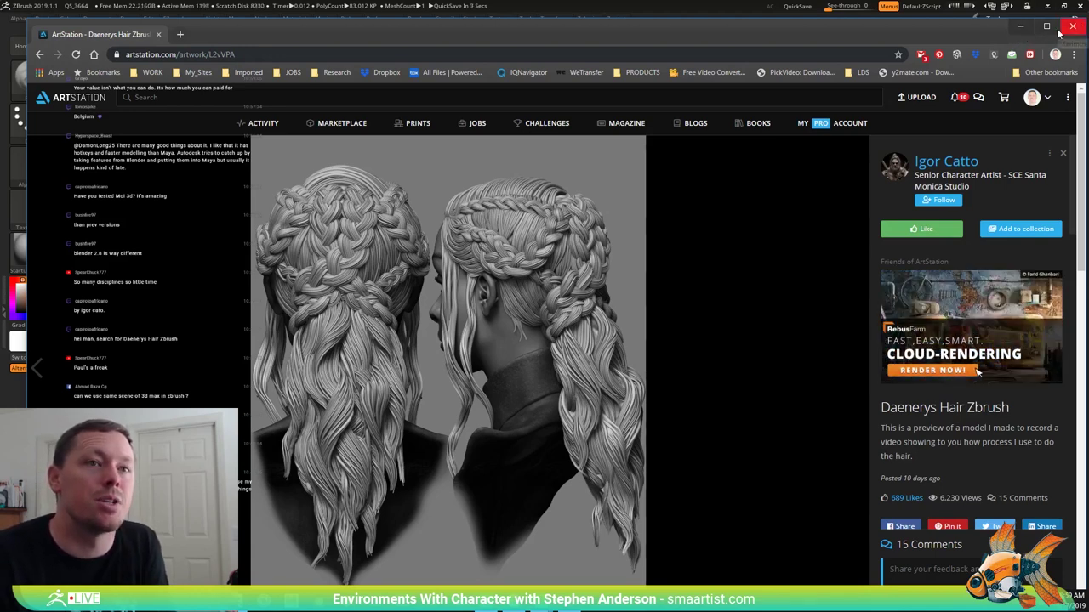
left_click(1021, 27)
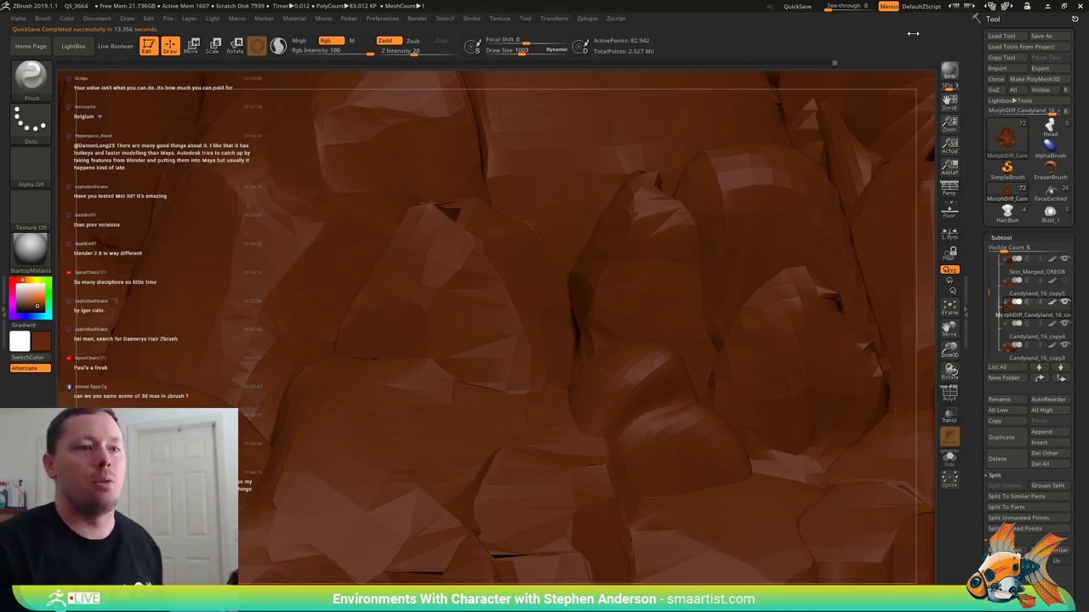
- Show the polyframe, mask the orange rock and the adjoining yellow and green rocks at draw size 2157, and invert the mask
mouse_move(828, 389)
right_mouse_down()
mouse_move(681, 396)
mouse_move(630, 353)
mouse_move(519, 377)
mouse_move(451, 334)
mouse_move(482, 350)
mouse_move(360, 396)
mouse_move(379, 449)
mouse_move(395, 393)
mouse_move(391, 351)
right_mouse_up()
key("shift+f")
key("s")
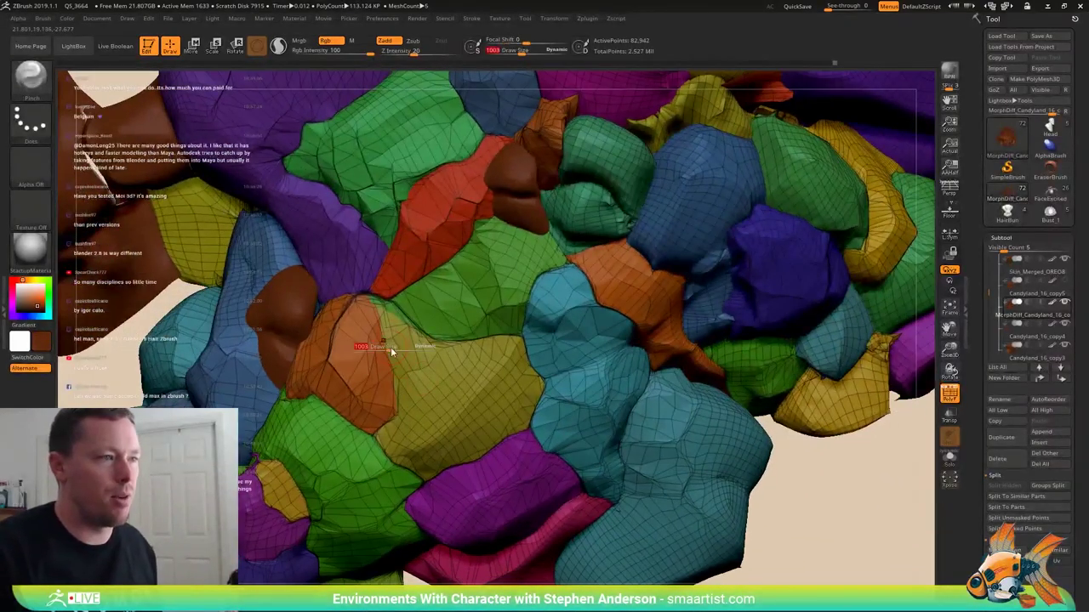
key("s")
left_click_drag(391, 352, 409, 355)
key("ctrl")
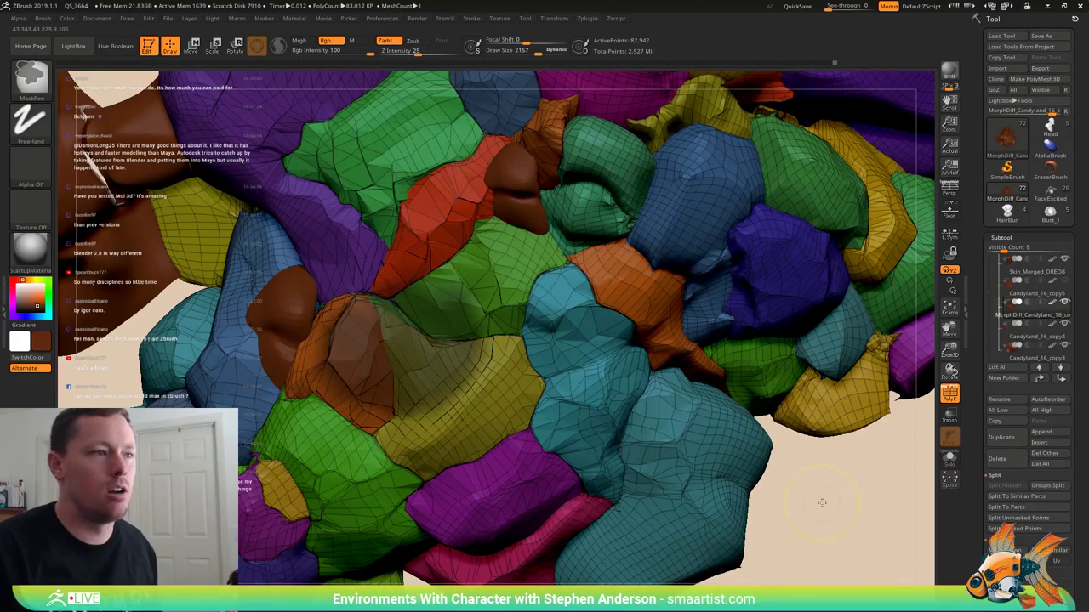
left_click_drag(822, 503, 798, 501, "ctrl")
left_click_drag(361, 367, 464, 340, "ctrl")
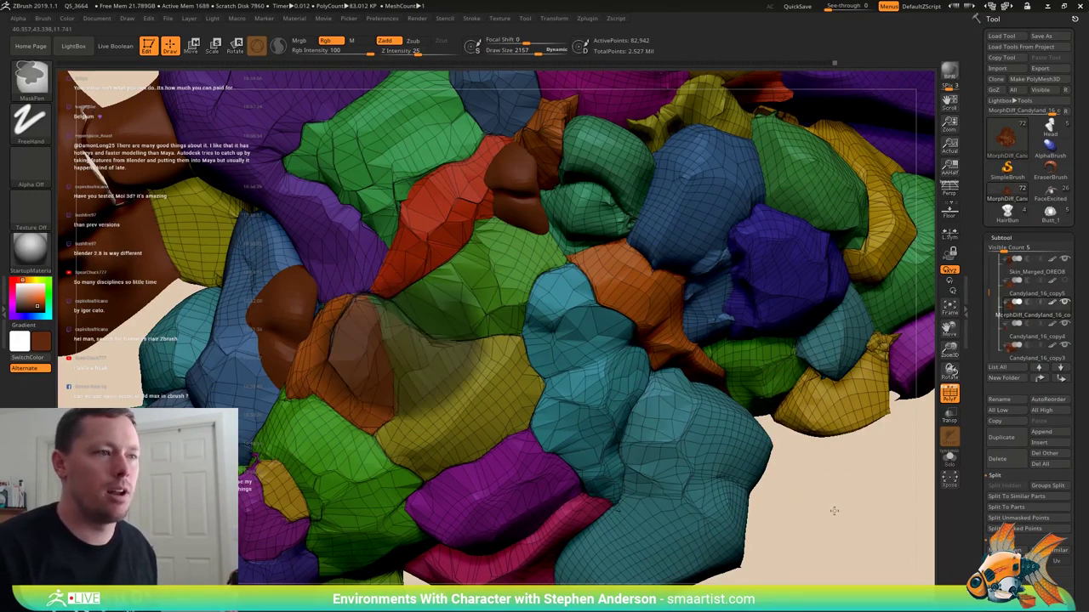
left_click(836, 512, "ctrl")
- Move the unmasked patch of orange, yellow and green rocks with the transform gizmo, and return to sculpting with the polyframe hidden
mouse_move(591, 293)
right_mouse_down()
mouse_move(568, 342)
mouse_move(531, 175)
mouse_move(488, 213)
mouse_move(480, 259)
mouse_move(493, 340)
mouse_move(514, 298)
right_mouse_up()
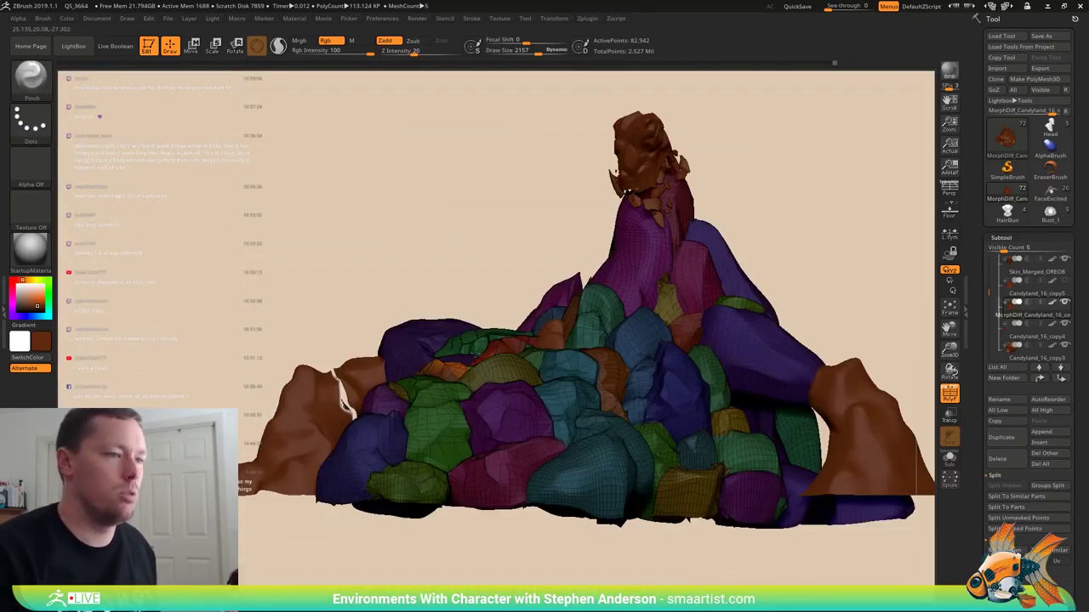
key("w")
right_click_drag(474, 359, 503, 293)
left_click_drag(513, 291, 584, 333)
right_click_drag(634, 318, 587, 318)
left_click_drag(587, 318, 536, 362)
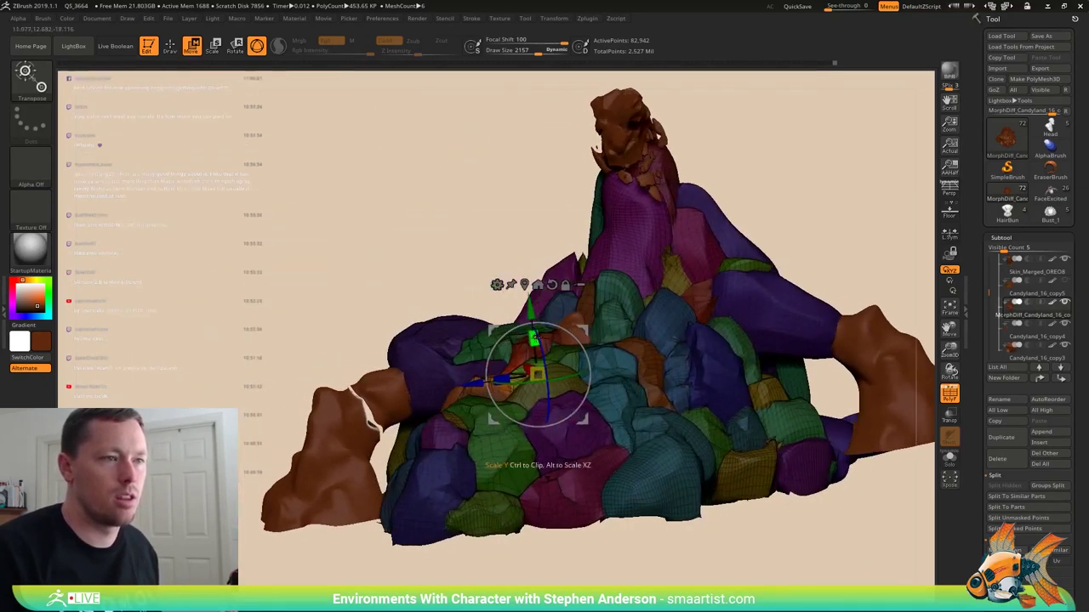
mouse_move(532, 363)
right_mouse_down()
mouse_move(588, 364)
mouse_move(591, 449)
right_mouse_up()
key("q")
right_click_drag(459, 389, 489, 468)
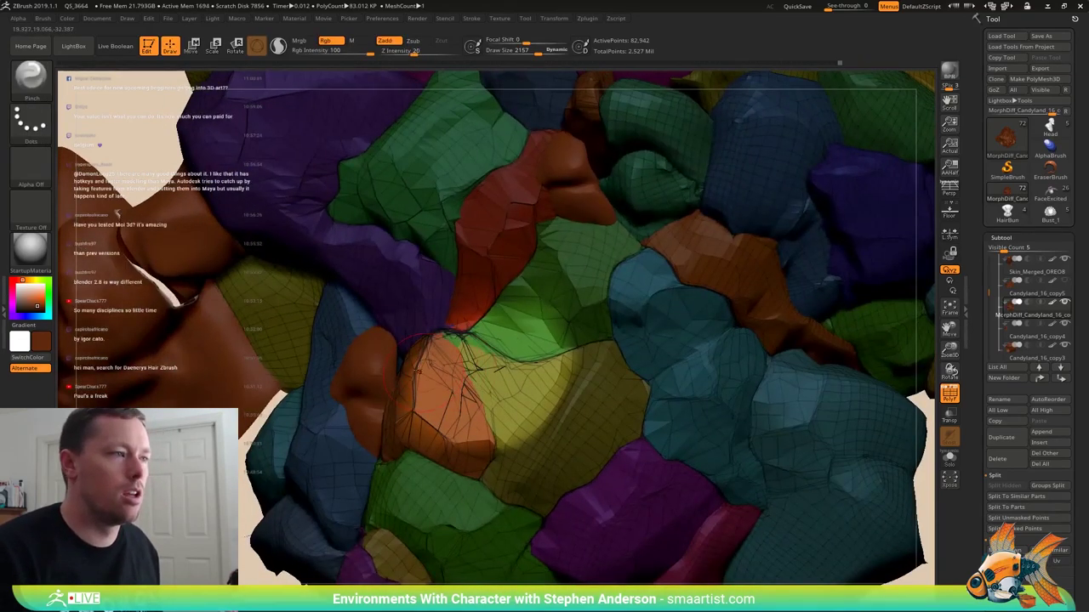
key("shift+f")
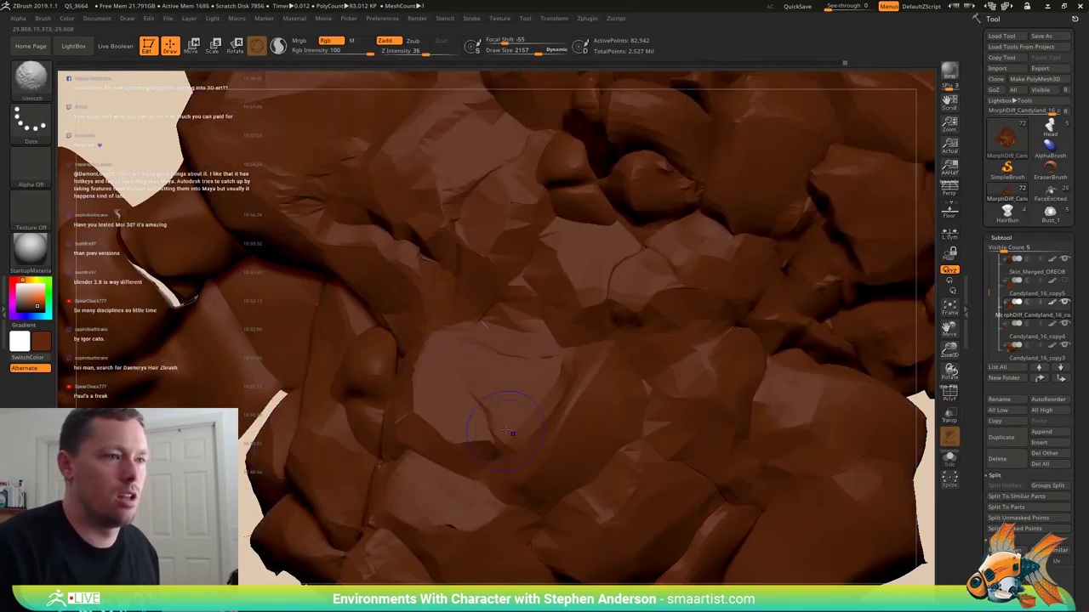
- Pinch the creases across the moved rock patch with the Pinch brush at draw size 1288
mouse_move(510, 367)
right_mouse_down()
mouse_move(497, 417)
mouse_move(491, 389)
mouse_move(519, 389)
mouse_move(530, 460)
mouse_move(516, 412)
right_mouse_up()
key("b")
key("p")
key("i")
key("s")
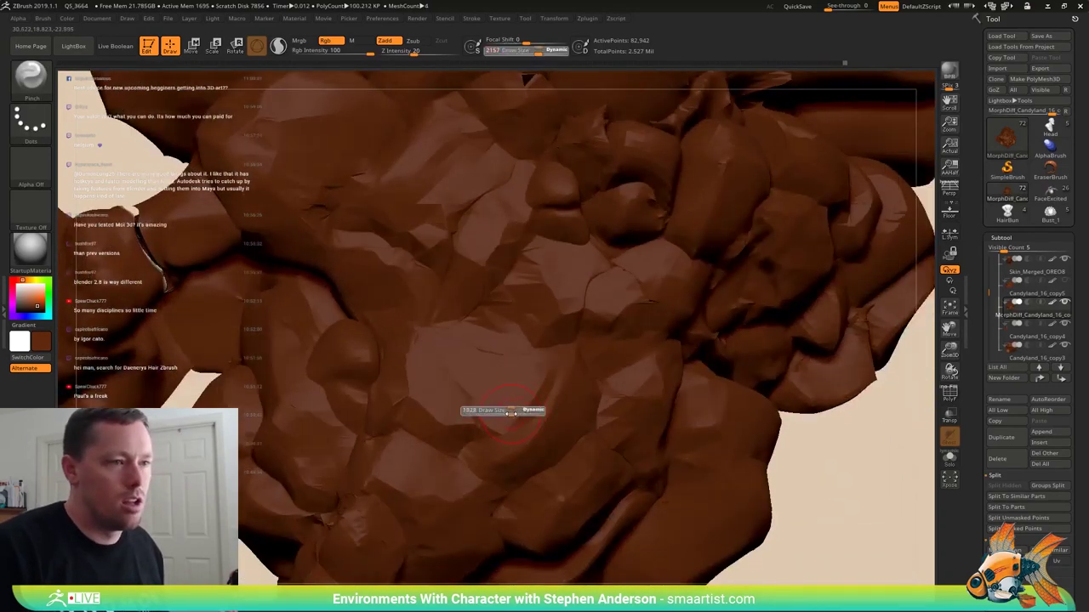
left_click(501, 415)
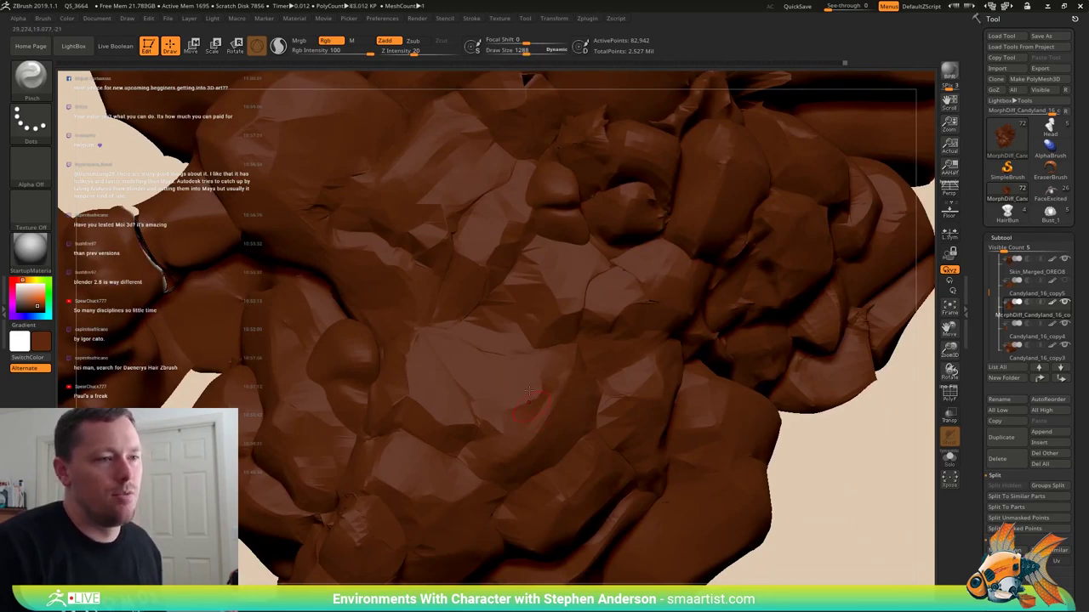
- Reshape the top contour of the moved rock with the Move brush at draw size 1986
mouse_move(529, 391)
right_mouse_down()
mouse_move(512, 416)
mouse_move(524, 438)
mouse_move(553, 423)
right_mouse_up()
key("b")
key("m")
key("v")
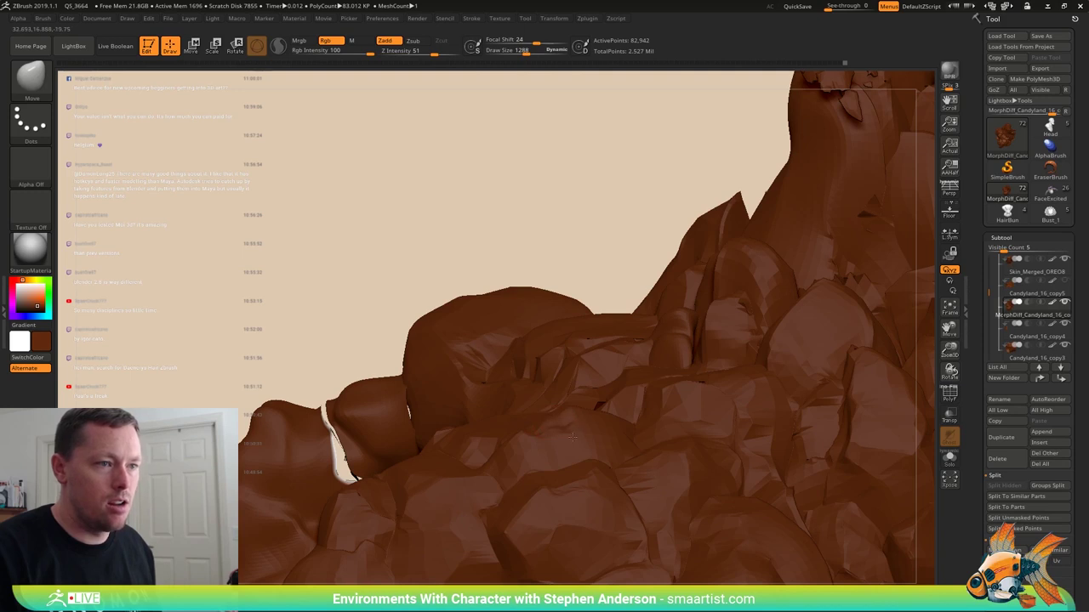
key("s")
left_click_drag(561, 416, 757, 416)
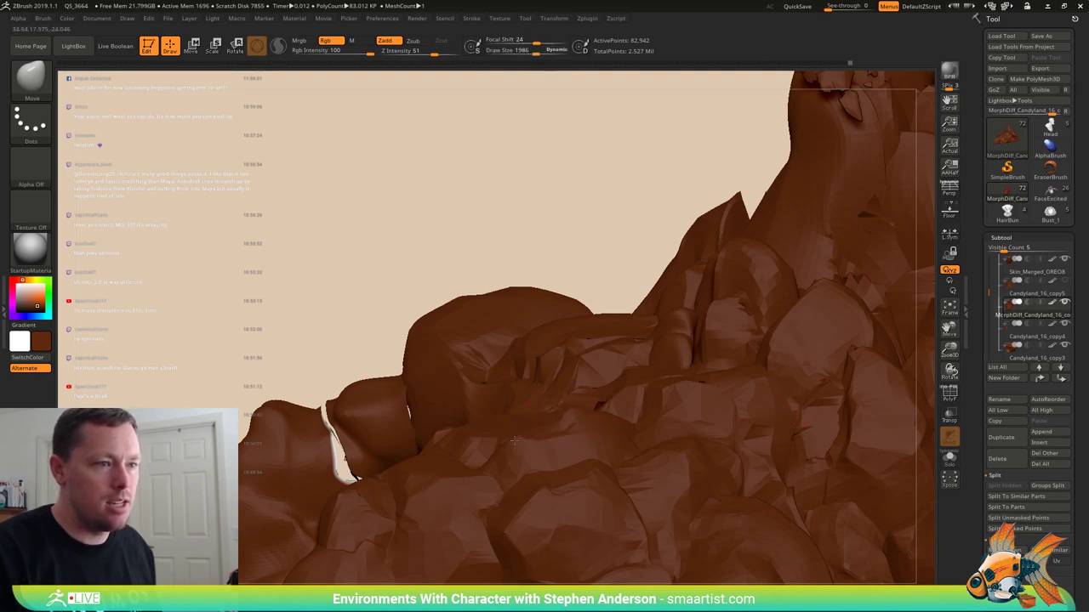
right_click_drag(601, 413, 582, 424)
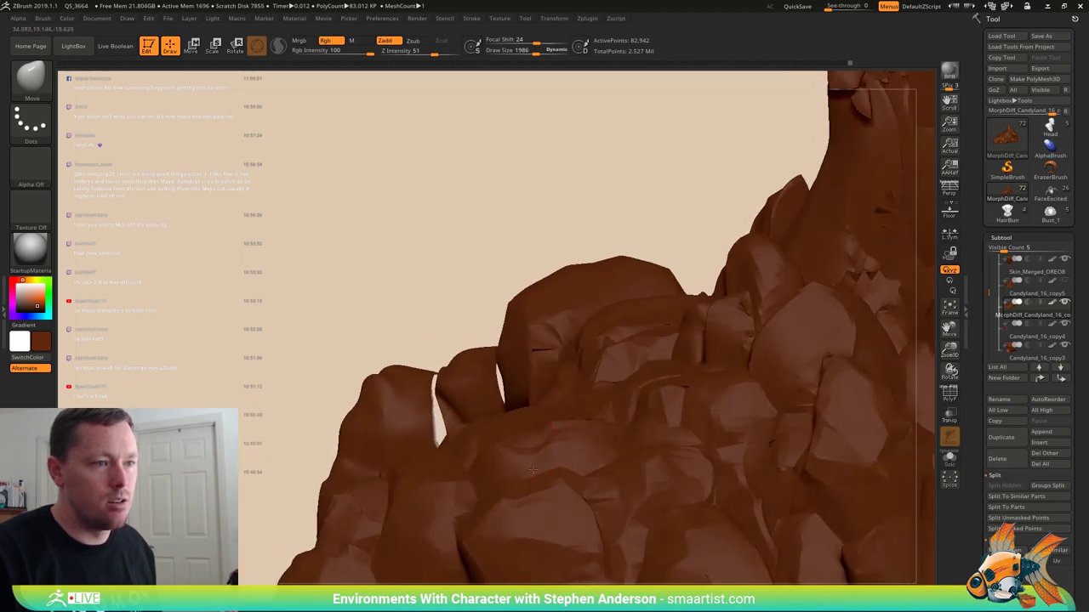
- Flatten facets onto the front of the moved rock with the TrimDynamic brush at draw size 1647
mouse_move(545, 445)
right_mouse_down()
mouse_move(510, 440)
mouse_move(521, 447)
right_mouse_up()
key("b")
key("t")
key("d")
key("s")
left_click_drag(521, 448, 519, 441)
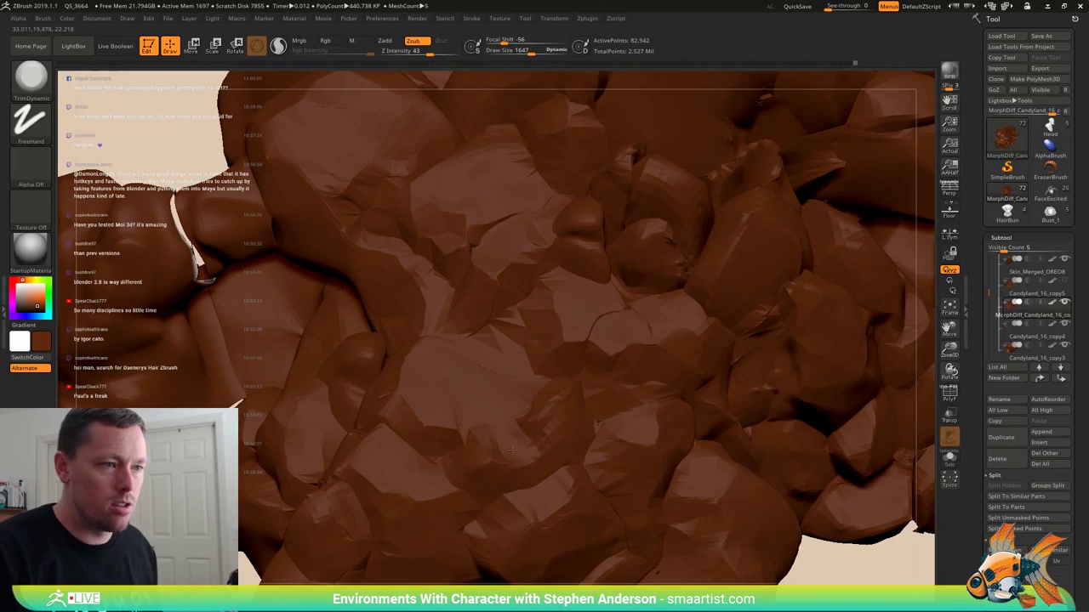
- Pinch the ridges and creases of the freshly trimmed rock up close with the Pinch brush
mouse_move(519, 438)
right_mouse_down()
mouse_move(500, 395)
mouse_move(498, 414)
mouse_move(552, 434)
mouse_move(586, 485)
mouse_move(517, 422)
mouse_move(442, 394)
right_mouse_up()
key("b")
key("p")
key("i")
- Set the current colour to light grey (214, 202, 196) and turn off the polypaint display of the rock subtool
left_click_drag(25, 294, 20, 289)
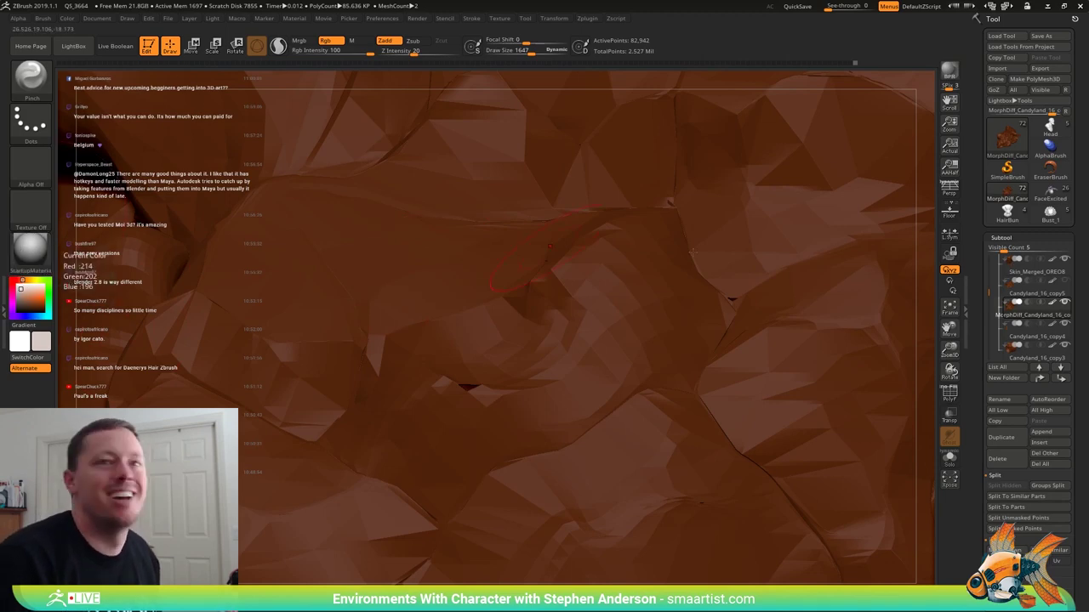
left_click(1036, 308)
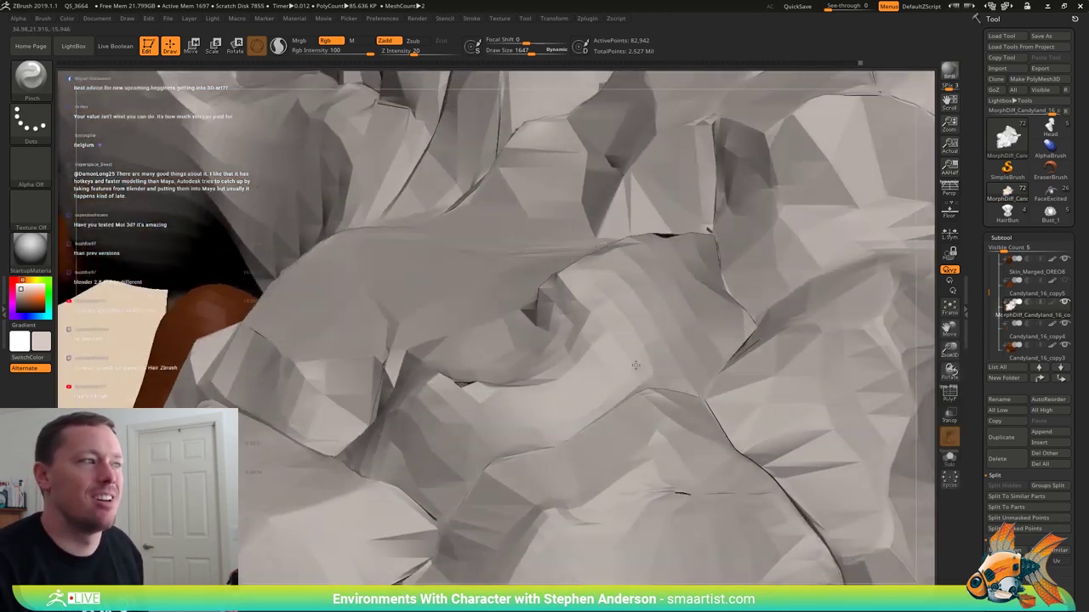
- Pinch the creases between the central rocks of the wall with the Pinch brush at draw size 938
right_click_drag(635, 366, 538, 346, "ctrl")
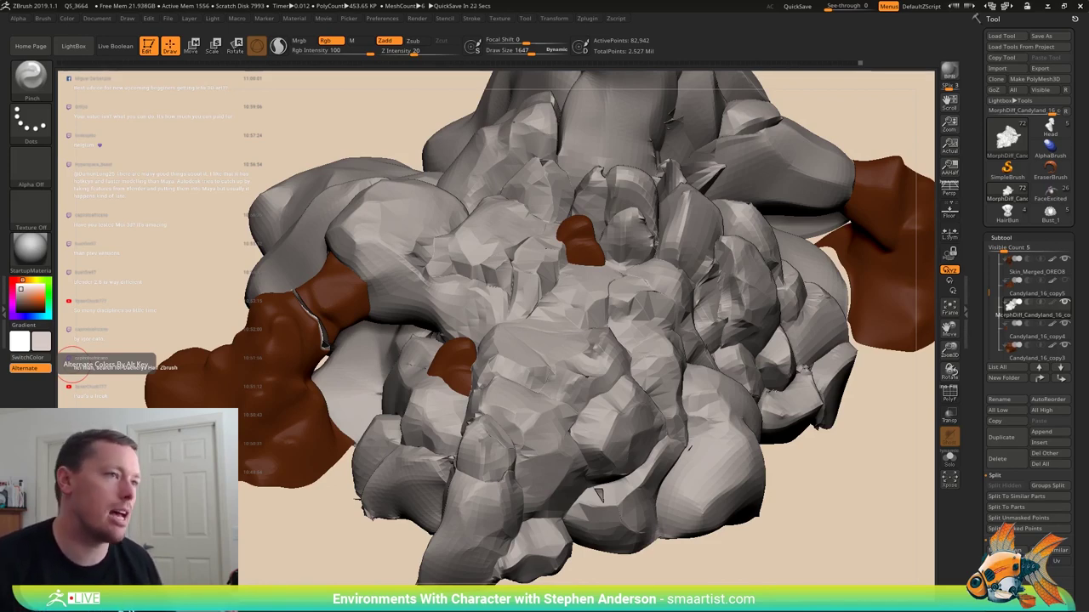
mouse_move(833, 503)
left_mouse_down()
mouse_move(817, 503)
mouse_move(833, 499)
mouse_move(808, 479)
left_mouse_up()
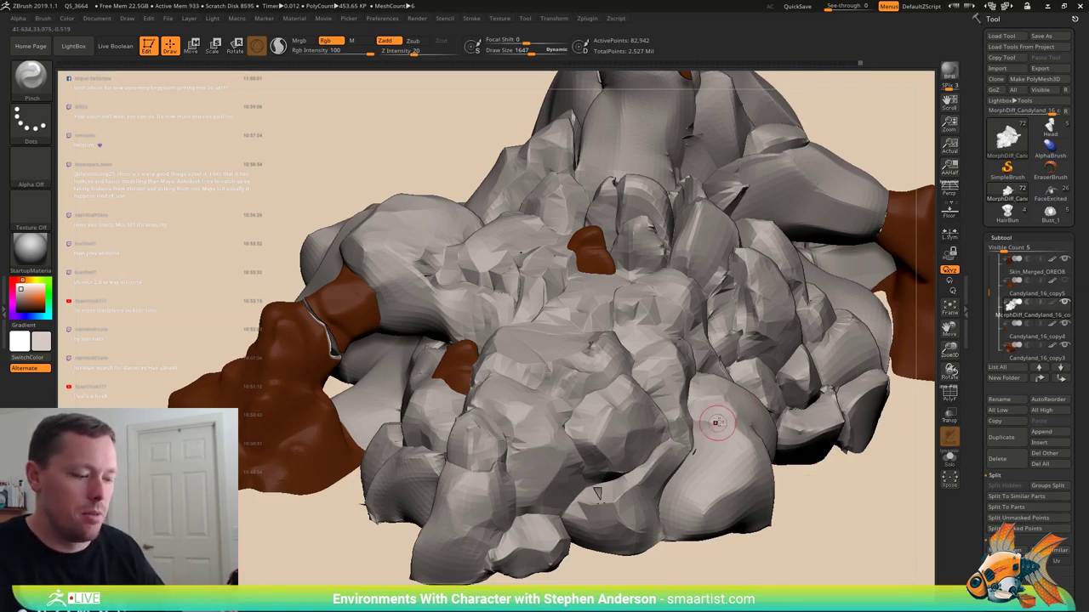
mouse_move(740, 396)
right_mouse_down()
mouse_move(660, 395)
mouse_move(707, 398)
mouse_move(705, 432)
mouse_move(706, 366)
right_mouse_up()
key("b")
key("p")
key("i")
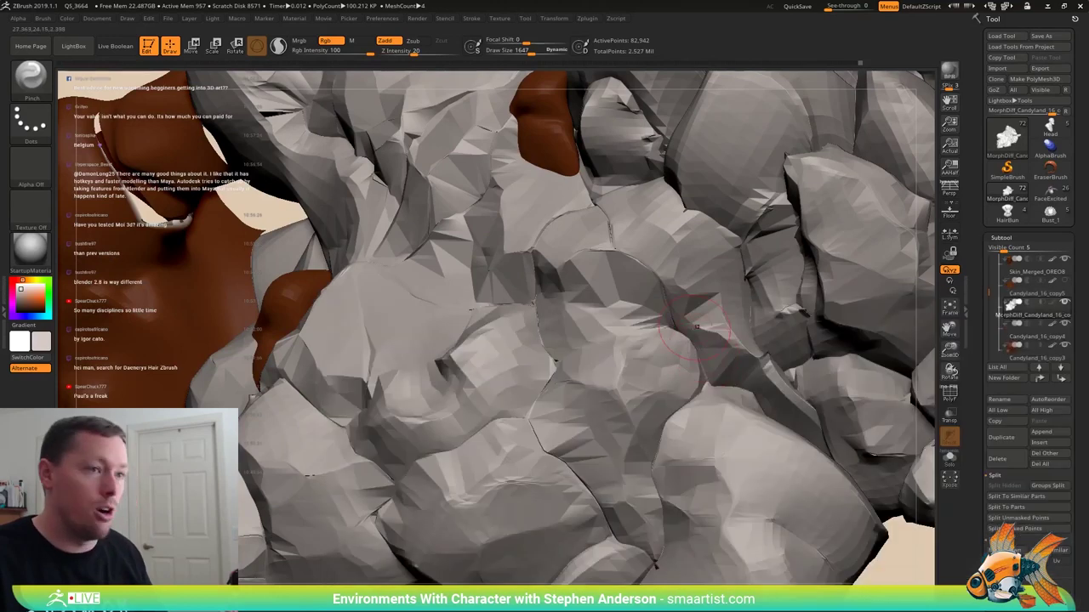
key("s")
left_click_drag(674, 332, 665, 333)
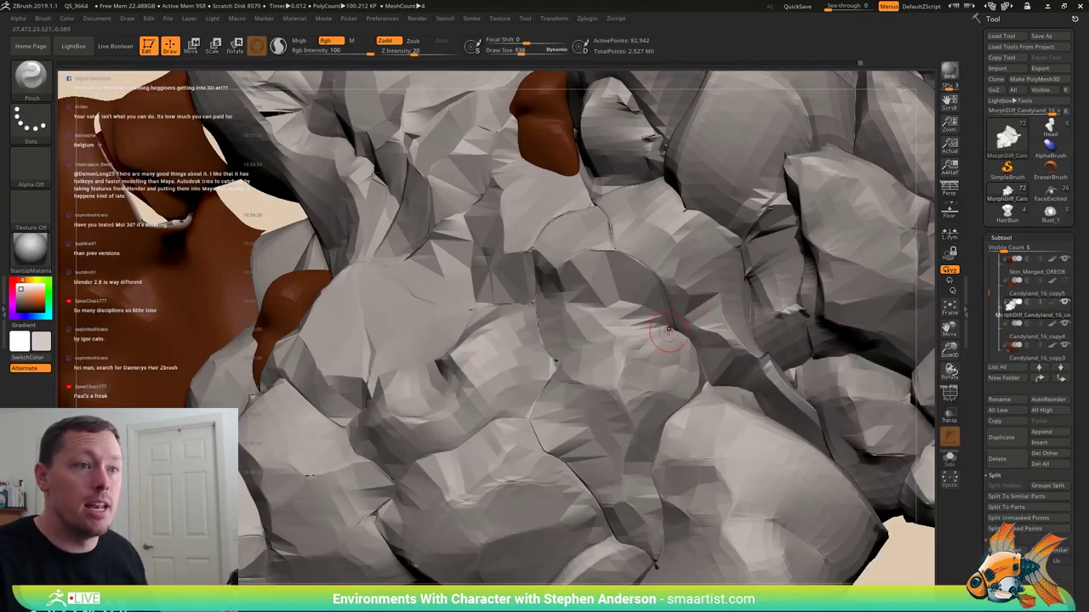
mouse_move(669, 328)
right_mouse_down()
mouse_move(648, 336)
mouse_move(696, 357)
right_mouse_up()
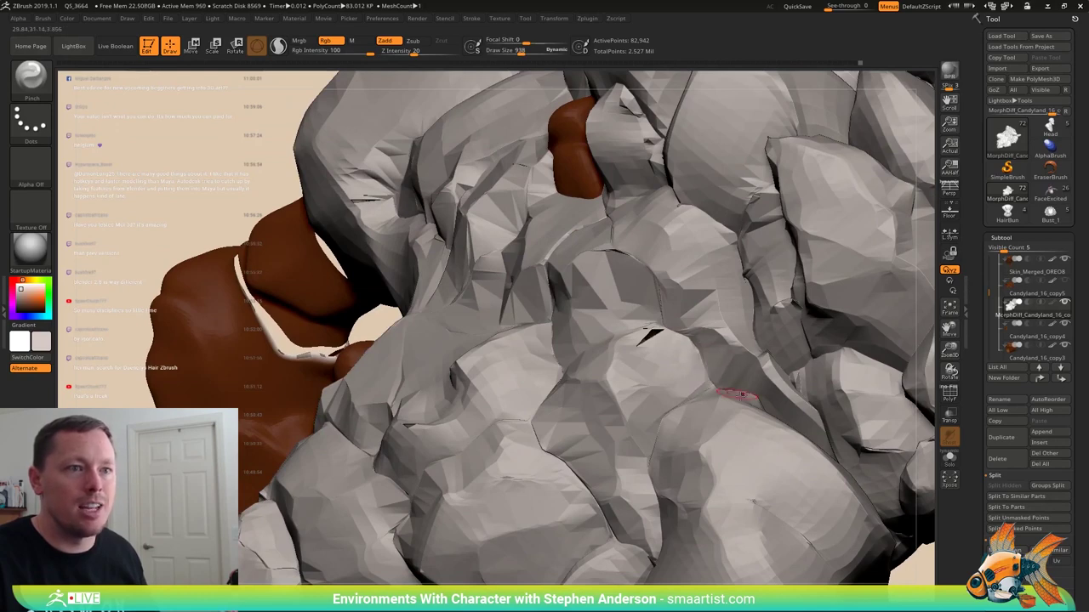
right_click_drag(722, 377, 766, 340)
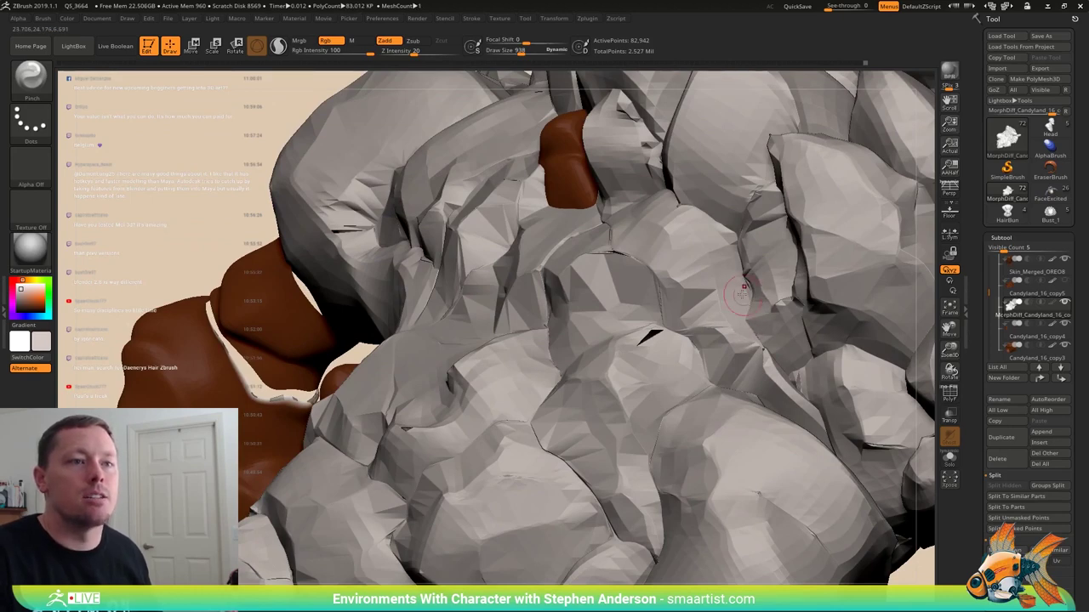
- Examine the wireframe and polygroups of the central rocks
key("shift+f")
right_click_drag(741, 262, 802, 316)
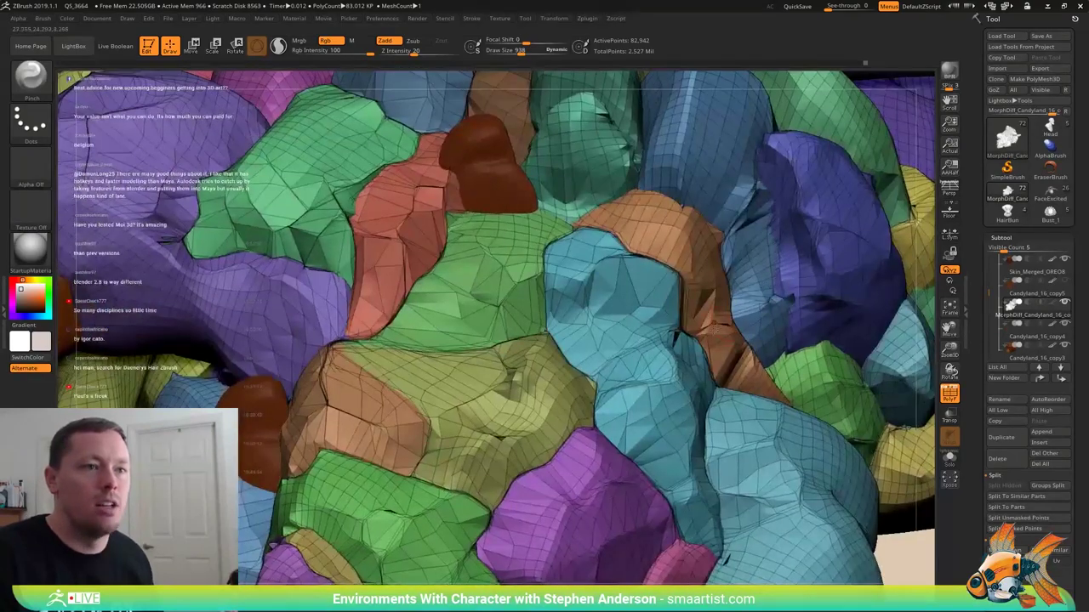
mouse_move(717, 317)
right_mouse_down()
mouse_move(703, 302)
mouse_move(701, 316)
right_mouse_up()
key("shift+f")
- Reshape the rocks on the lower mound with the Move brush, bringing its draw size to 1695
right_click_drag(710, 375, 722, 287, "ctrl")
mouse_move(585, 496)
right_mouse_down()
mouse_move(578, 466)
mouse_move(601, 357)
mouse_move(629, 383)
mouse_move(621, 361)
right_mouse_up()
key("b")
key("m")
key("v")
key("s")
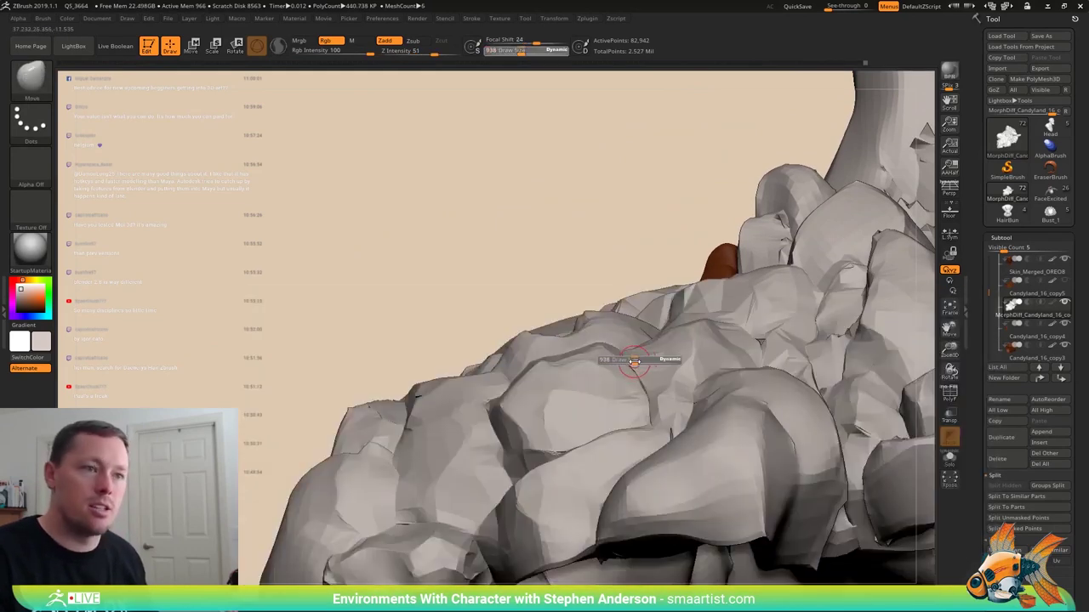
left_click_drag(668, 369, 693, 368)
mouse_move(657, 367)
right_mouse_down()
mouse_move(650, 351)
mouse_move(643, 379)
mouse_move(640, 365)
right_mouse_up()
key("s")
left_click(641, 365)
key("s")
left_click_drag(640, 365, 605, 363)
right_click_drag(608, 364, 618, 386)
- Mask the rock area beside the central crevice, invert the mask and reposition the isolated area with the move gizmo
mouse_move(632, 380)
left_mouse_down("ctrl")
mouse_move(601, 355)
mouse_move(636, 344)
left_mouse_up("ctrl")
left_click_drag(612, 381, 674, 334, "ctrl")
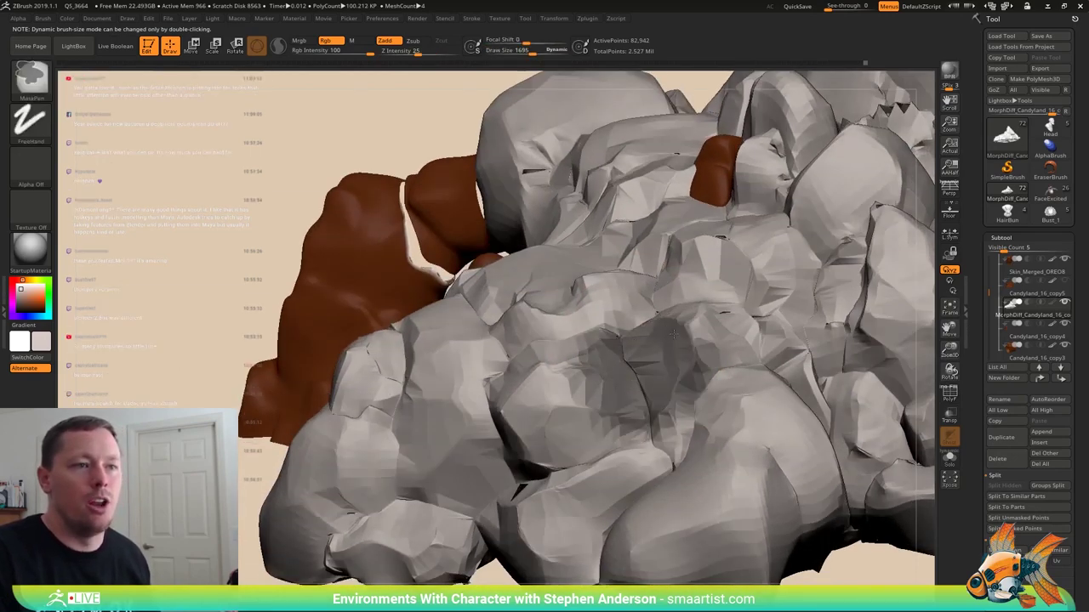
mouse_move(641, 398)
right_mouse_down()
mouse_move(659, 384)
mouse_move(617, 318)
mouse_move(650, 368)
mouse_move(646, 349)
mouse_move(672, 297)
mouse_move(657, 313)
right_mouse_up()
left_click(870, 126, "ctrl")
key("w")
left_click_drag(661, 320, 640, 419)
left_click_drag(723, 355, 715, 297)
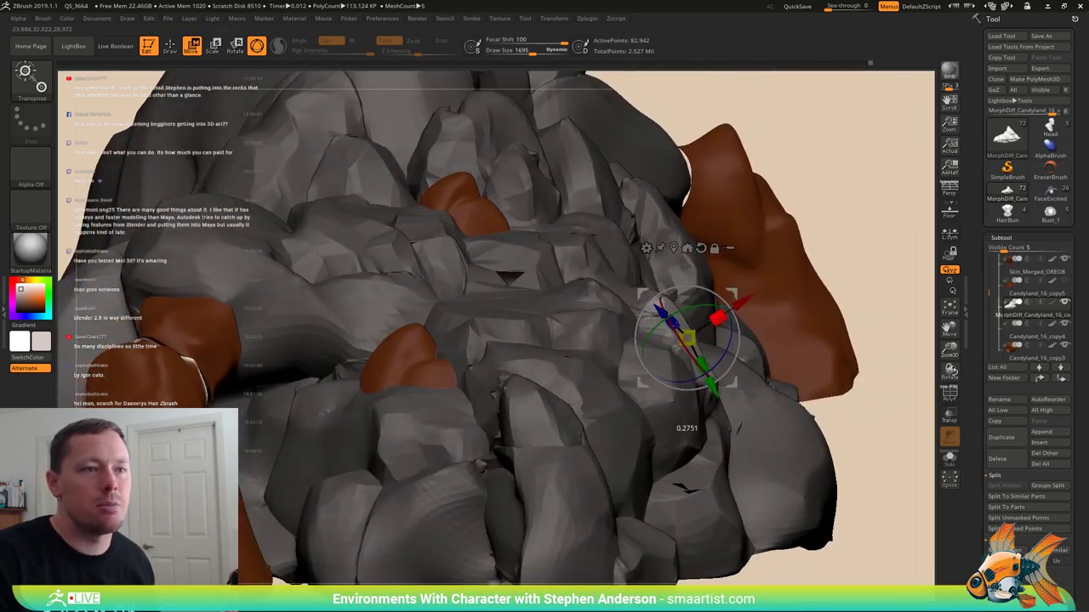
- Pull the unmasked rock into shape with the Move brush at draw size 3309 and clear the mask
mouse_move(683, 324)
right_mouse_down()
mouse_move(766, 294)
mouse_move(700, 400)
mouse_move(703, 390)
right_mouse_up()
key("q")
key("s")
left_click_drag(720, 394, 674, 375)
mouse_move(672, 370)
right_mouse_down()
mouse_move(655, 370)
mouse_move(638, 395)
mouse_move(681, 392)
right_mouse_up()
mouse_move(654, 319)
right_mouse_down()
mouse_move(648, 361)
mouse_move(664, 357)
mouse_move(628, 374)
mouse_move(607, 479)
right_mouse_up()
left_click_drag(639, 348, 650, 353)
mouse_move(652, 362)
right_mouse_down()
mouse_move(739, 361)
mouse_move(659, 361)
mouse_move(729, 362)
mouse_move(711, 356)
right_mouse_up()
key("s")
left_click_drag(715, 356, 708, 356)
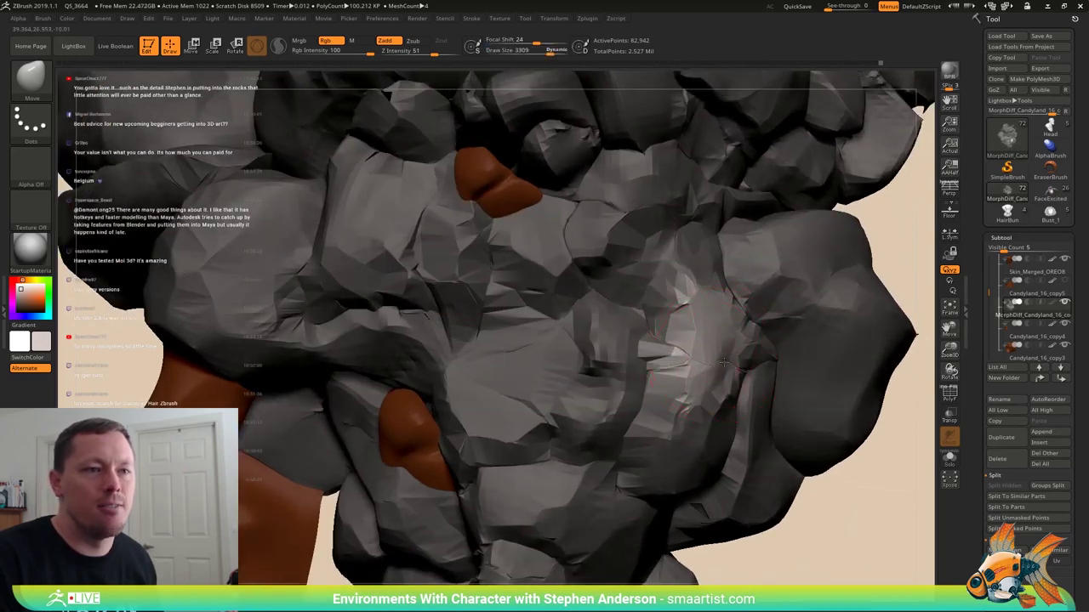
mouse_move(668, 361)
right_mouse_down()
mouse_move(693, 360)
mouse_move(683, 390)
mouse_move(663, 365)
mouse_move(671, 315)
right_mouse_up()
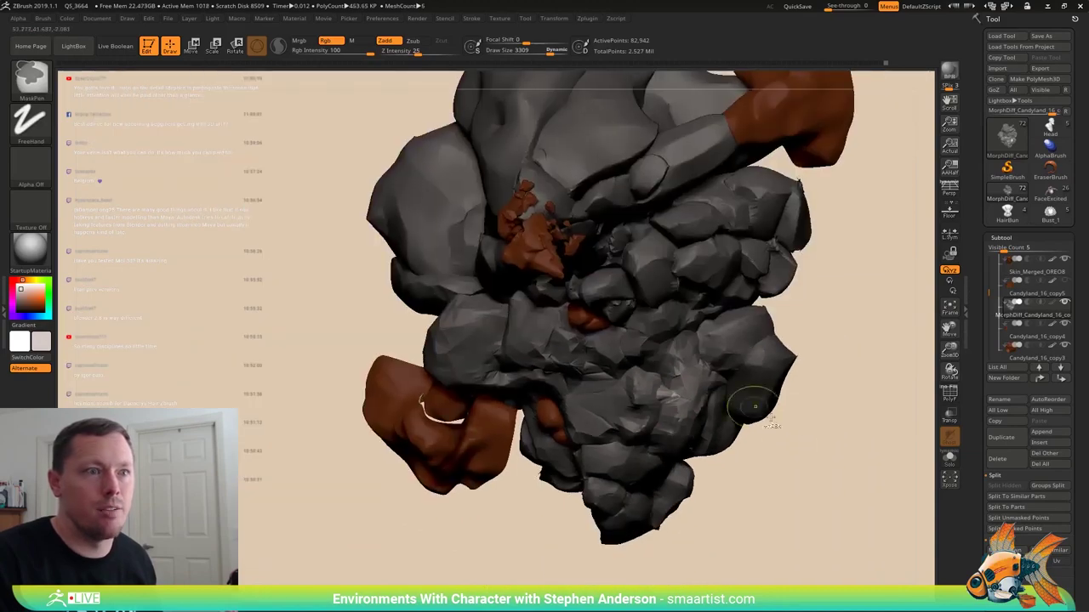
left_click_drag(786, 462, 729, 461, "ctrl")
mouse_move(681, 417)
right_mouse_down("ctrl")
mouse_move(679, 483)
mouse_move(703, 473)
right_mouse_up("ctrl")
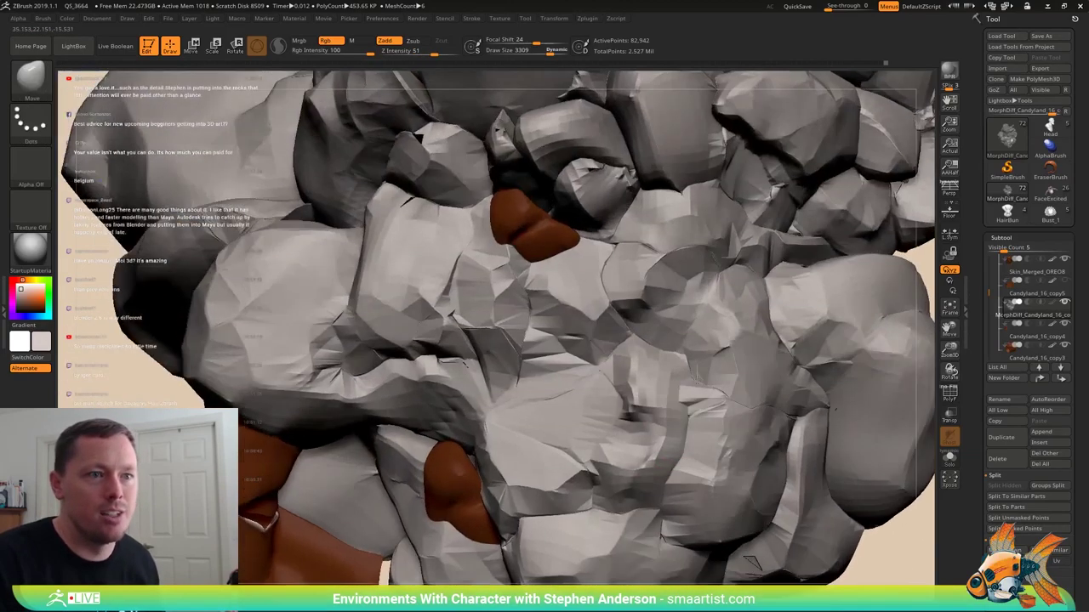
- Smooth the stretched faces of the moved rock and pinch its creases with the Pinch brush at draw size 1695
key("b")
key("s")
key("m")
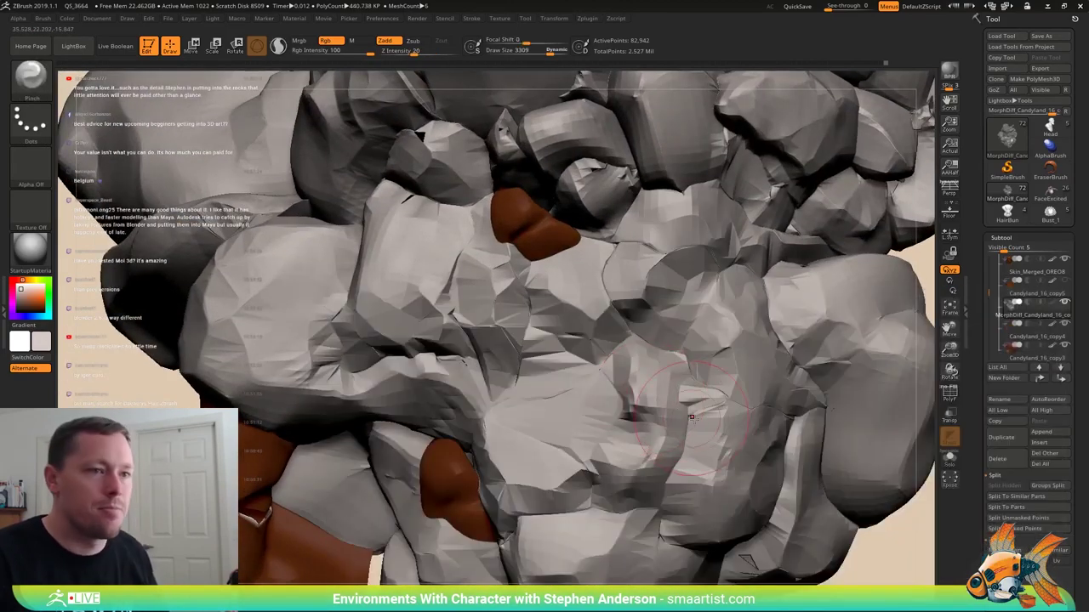
left_click_drag(707, 411, 694, 391, "shift")
key("s")
mouse_move(690, 389)
left_mouse_down()
mouse_move(656, 385)
mouse_move(706, 390)
mouse_move(695, 379)
left_mouse_up()
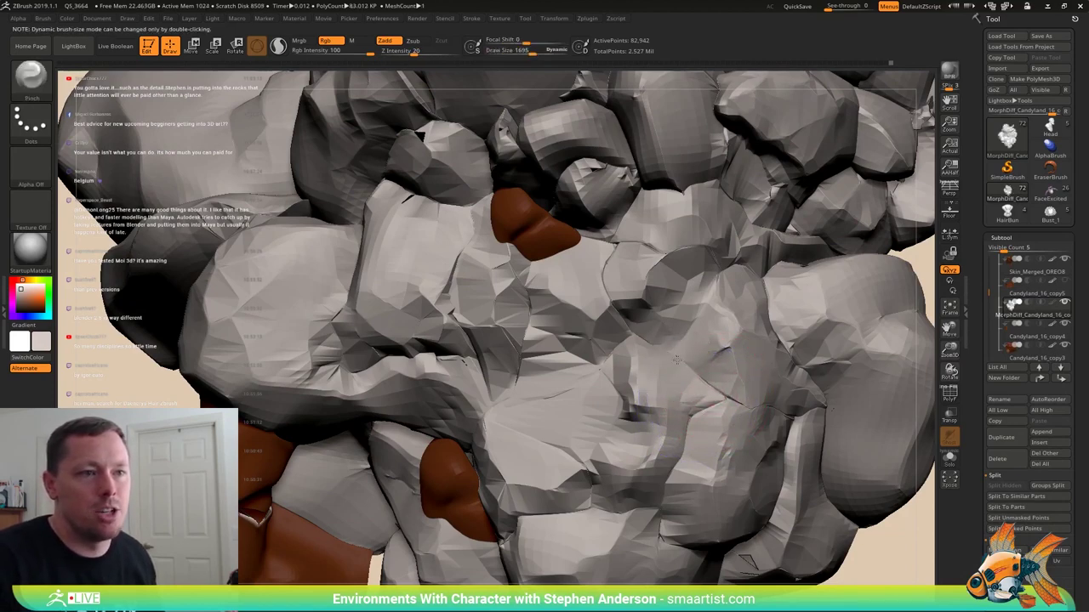
mouse_move(710, 404)
right_mouse_down()
mouse_move(697, 398)
mouse_move(723, 392)
mouse_move(677, 408)
right_mouse_up()
- Adjust the forms around the crevice beside the large bottom rock with the Move brush at draw size 1695
key("b")
key("m")
key("v")
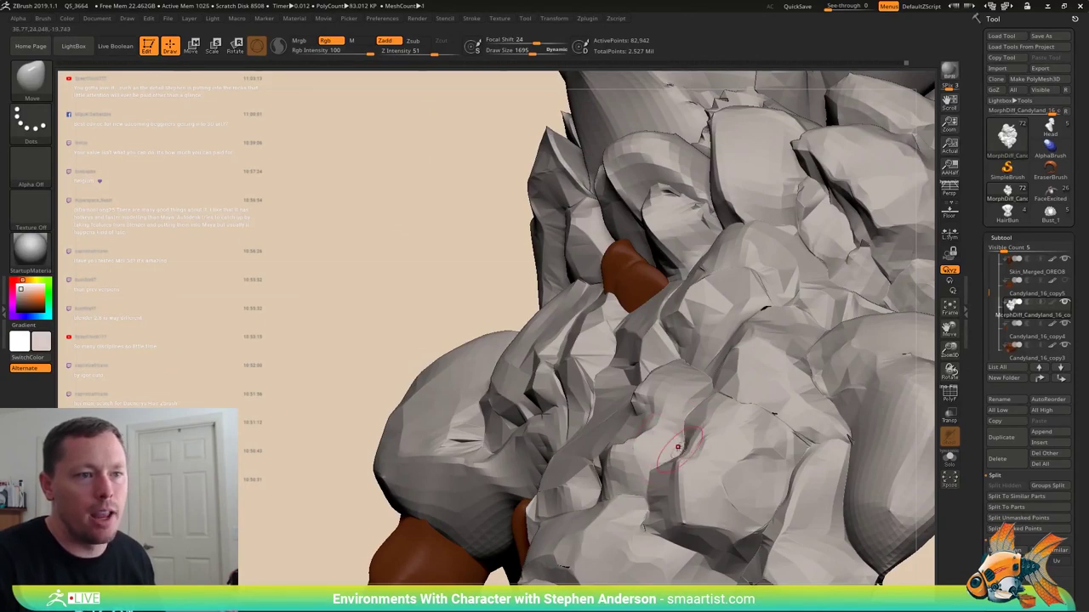
mouse_move(677, 447)
right_mouse_down()
mouse_move(691, 444)
mouse_move(645, 466)
mouse_move(617, 354)
mouse_move(630, 469)
mouse_move(564, 453)
right_mouse_up()
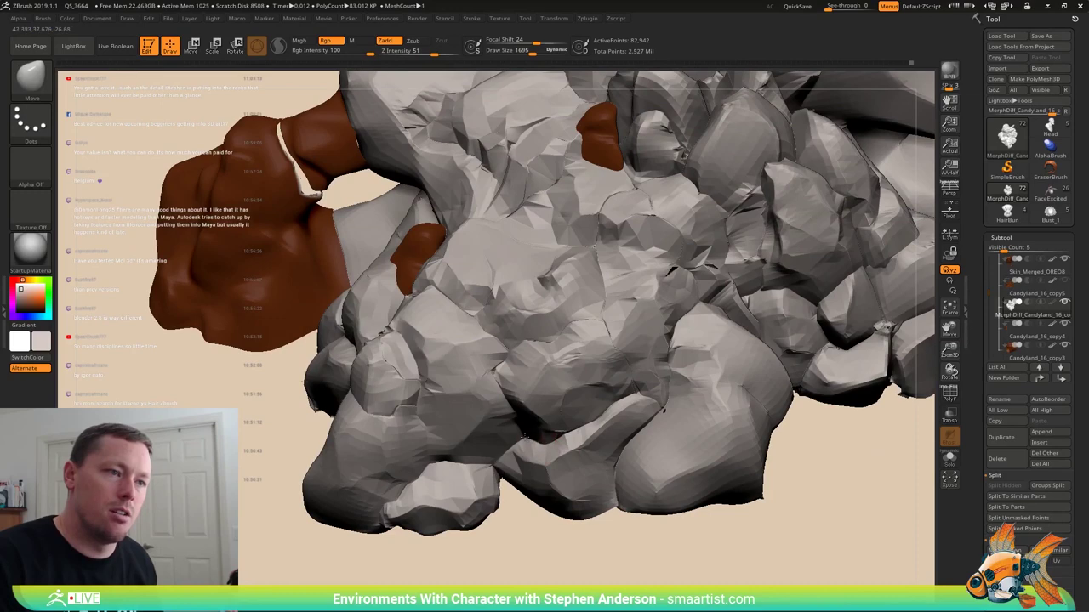
right_click_drag(572, 446, 553, 435)
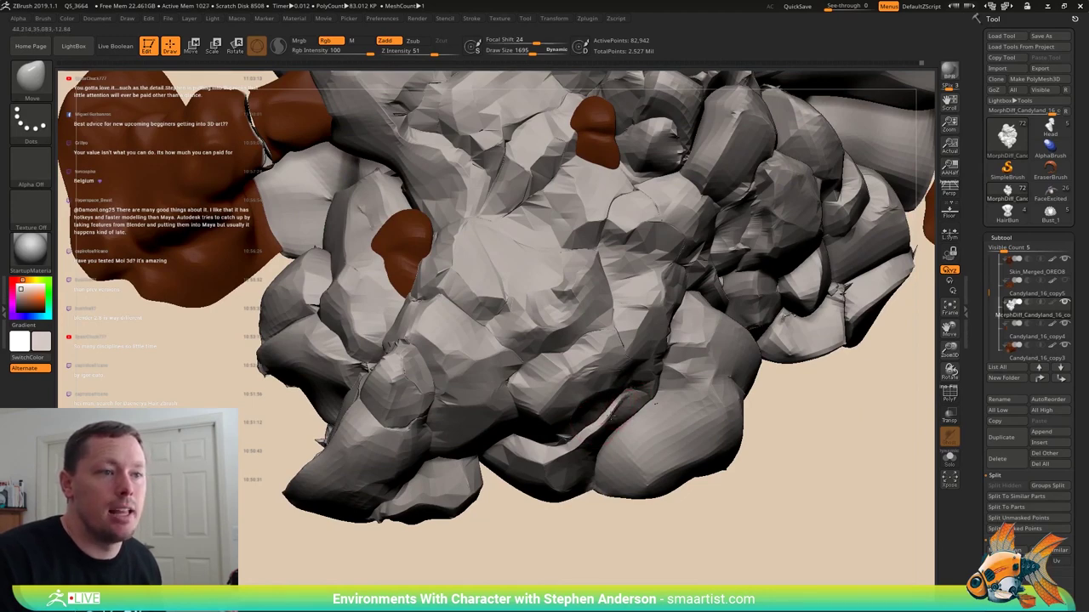
mouse_move(600, 421)
right_mouse_down()
mouse_move(605, 444)
mouse_move(585, 446)
mouse_move(568, 418)
right_mouse_up()
- Reshape the bottom rocks' broad contours with the Move brush at draw sizes 3619 and 3010
key("s")
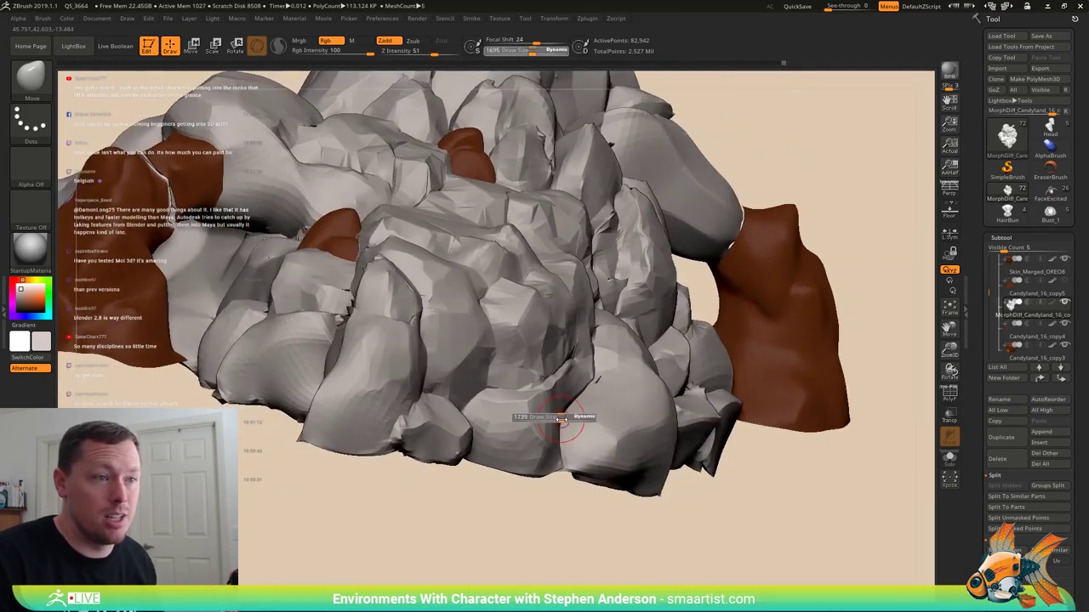
left_click_drag(579, 421, 582, 421)
right_click_drag(582, 421, 559, 418)
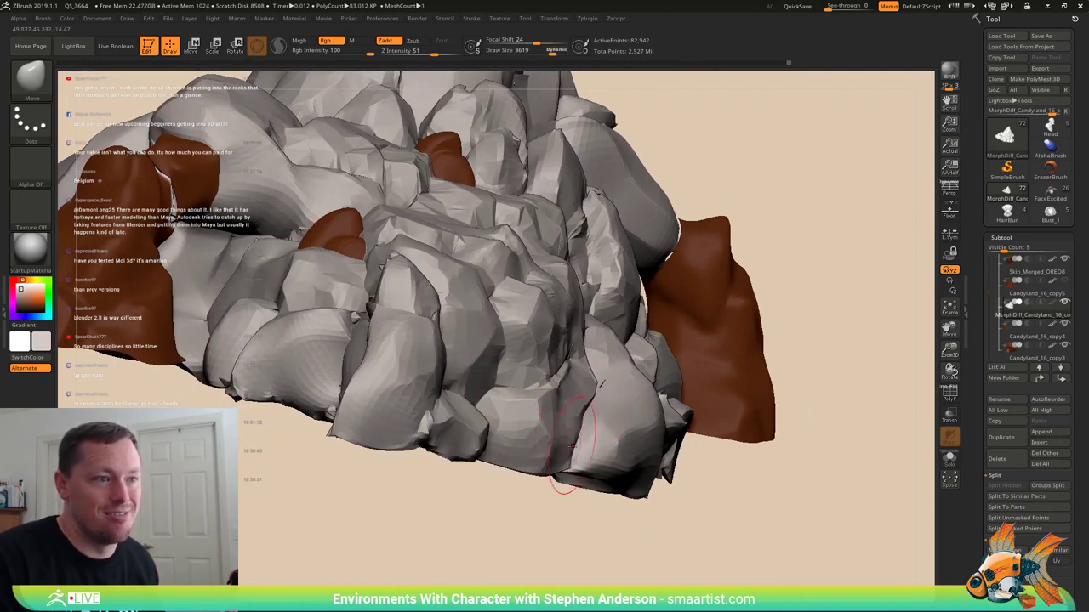
mouse_move(581, 454)
right_mouse_down()
mouse_move(574, 410)
mouse_move(598, 398)
right_mouse_up()
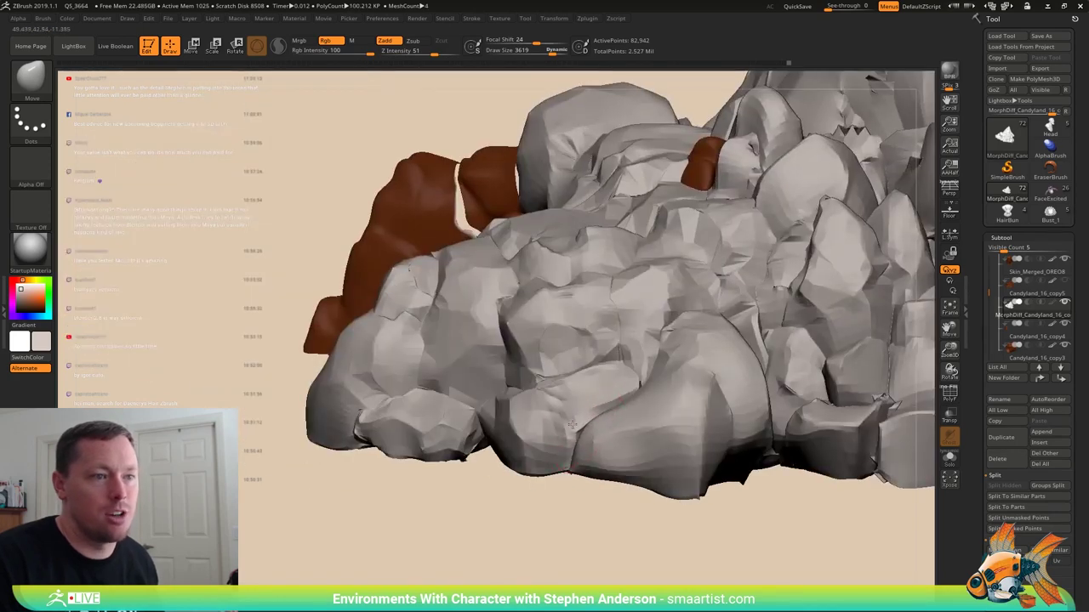
key("s")
left_click_drag(543, 420, 472, 414)
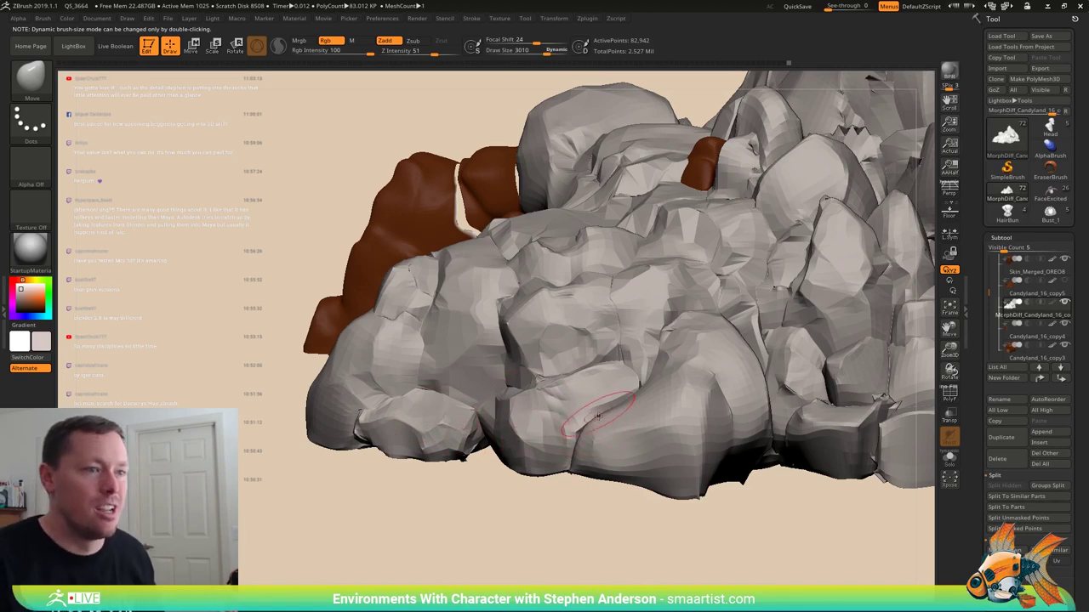
- Pinch the seams and ridges of the large bottom rocks with the Pinch brush at draw size 1739
key("b")
key("p")
key("i")
mouse_move(596, 422)
right_mouse_down()
mouse_move(616, 437)
mouse_move(591, 407)
right_mouse_up()
key("s")
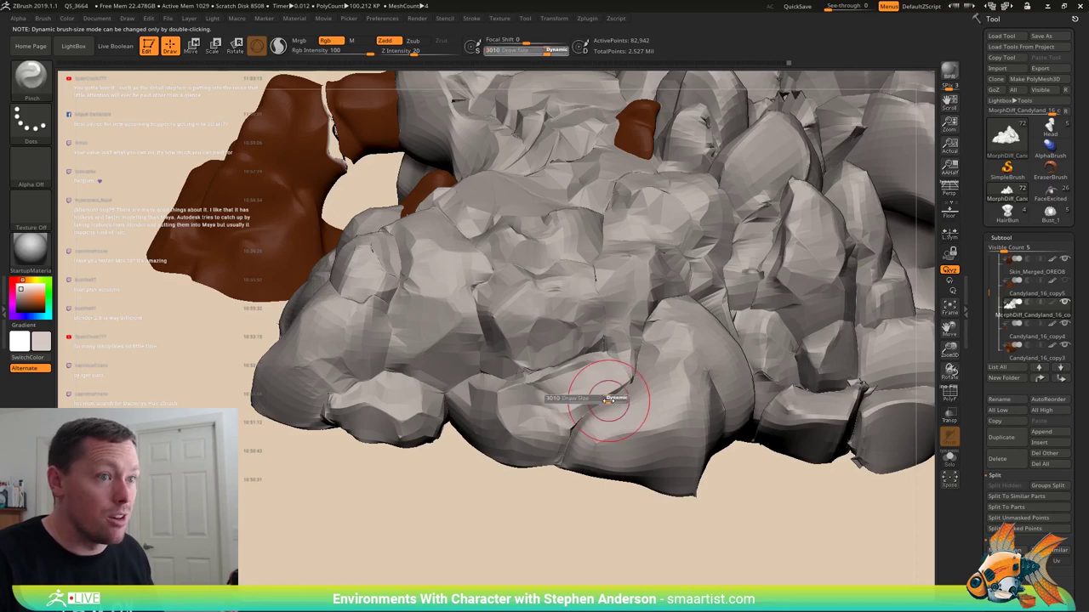
left_click(590, 401)
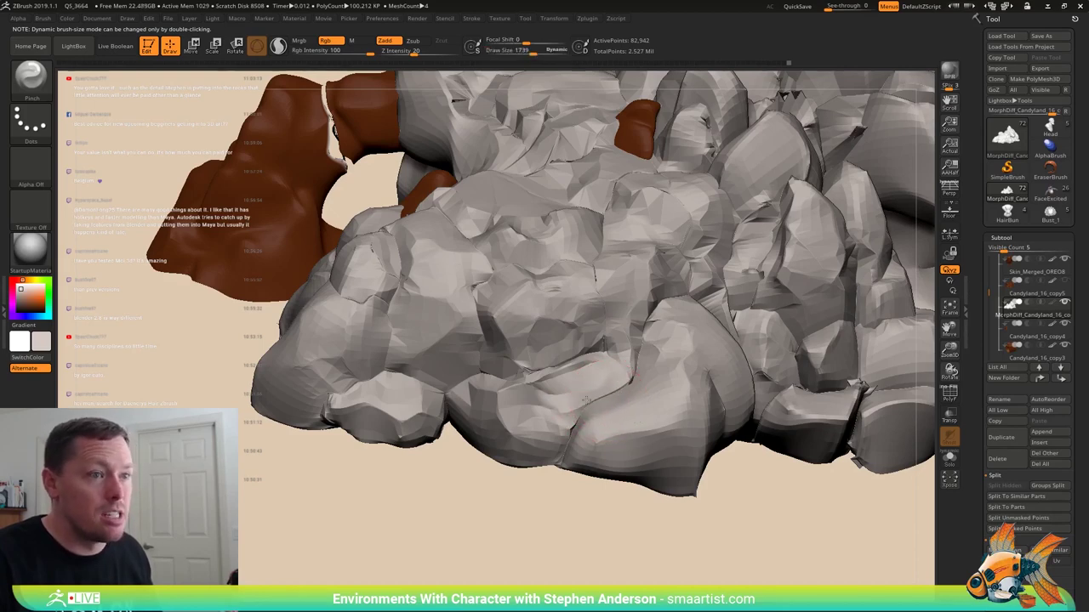
right_click_drag(588, 398, 561, 442)
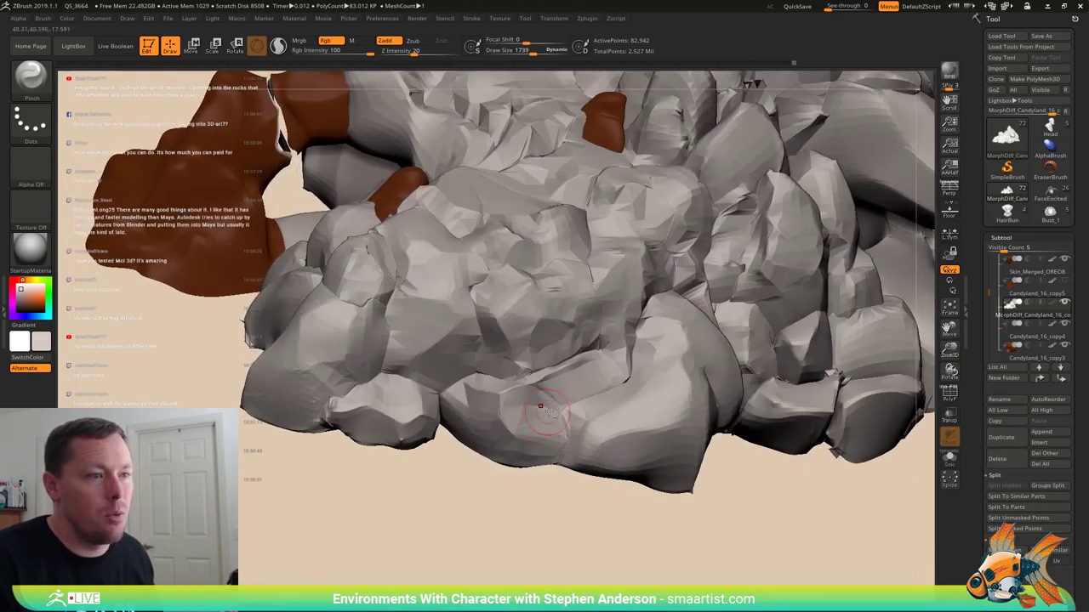
right_click_drag(617, 413, 626, 418)
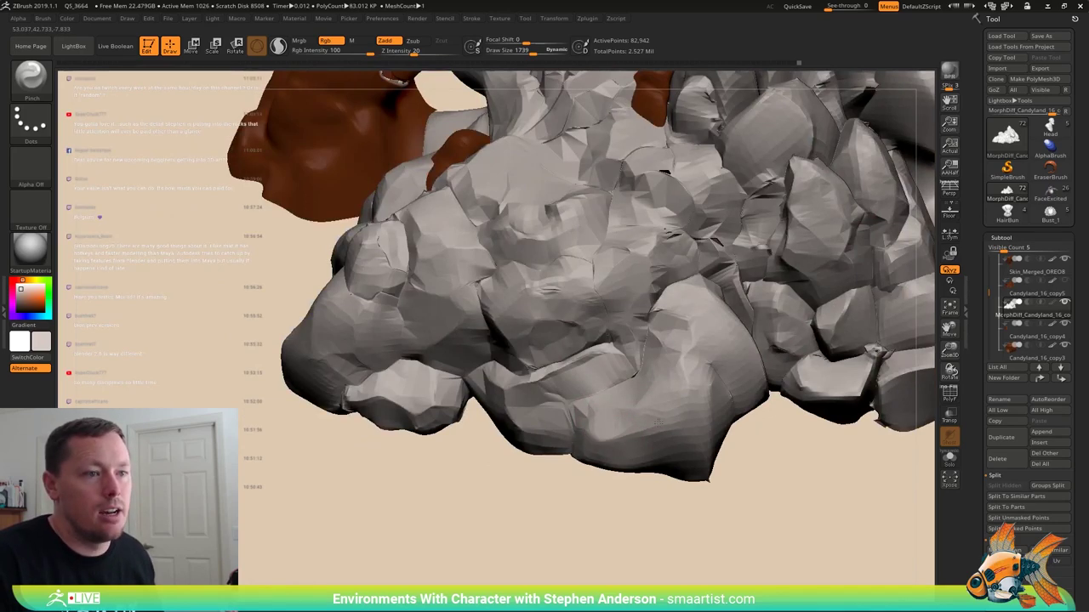
right_click_drag(661, 409, 600, 456)
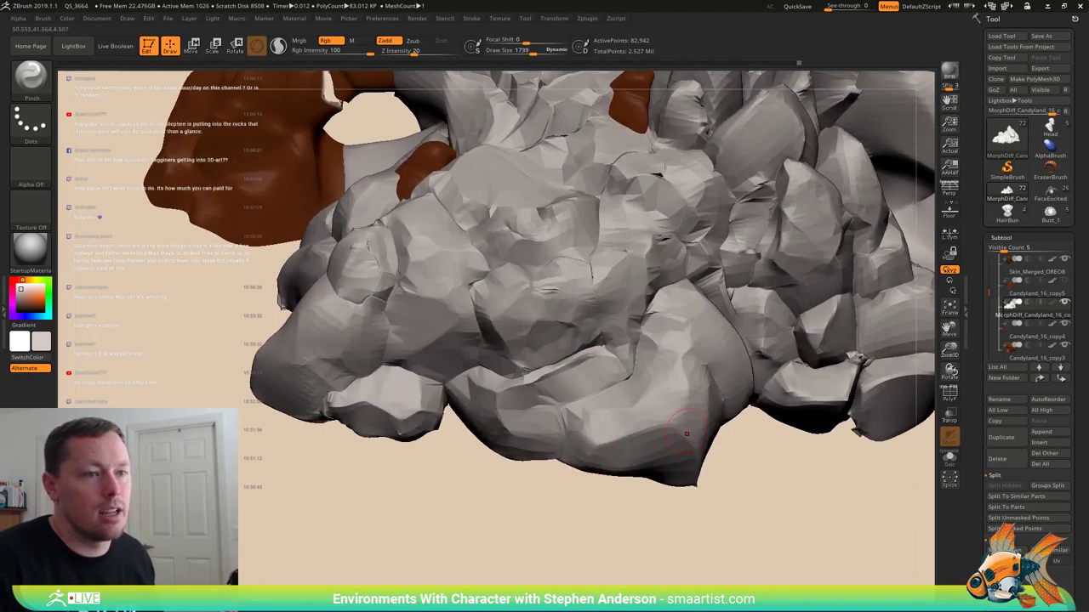
right_click_drag(686, 434, 704, 391)
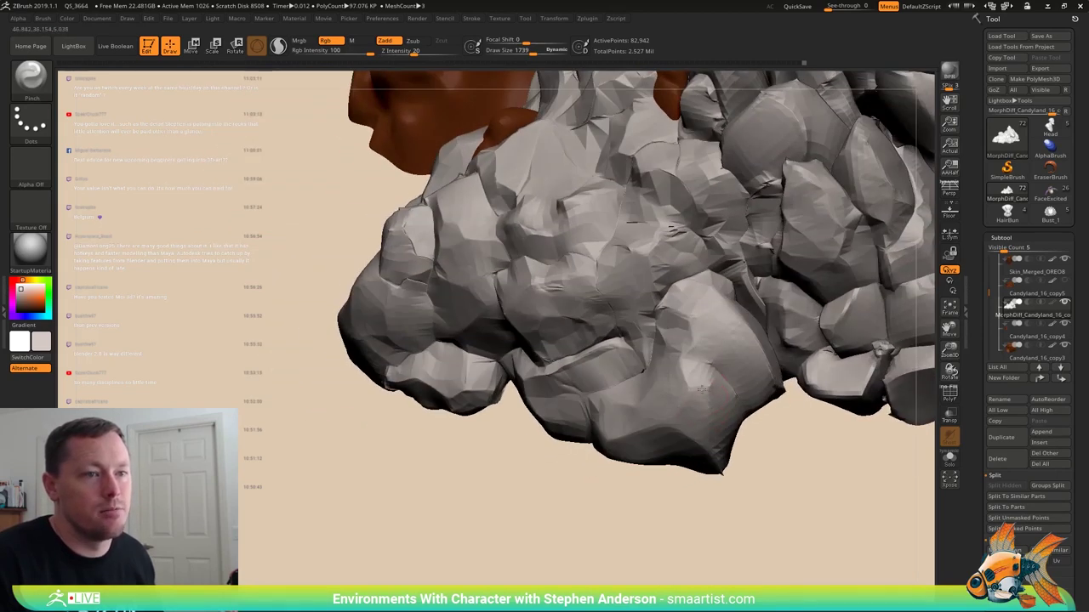
right_click_drag(704, 419, 739, 385)
- Sharpen the edges of the upright rocks near the small brown piece with the Pinch brush at draw size 1260
mouse_move(806, 385)
right_mouse_down()
mouse_move(676, 375)
mouse_move(753, 390)
mouse_move(684, 390)
mouse_move(653, 363)
mouse_move(654, 396)
mouse_move(700, 366)
mouse_move(672, 298)
mouse_move(646, 289)
mouse_move(686, 279)
mouse_move(587, 390)
mouse_move(516, 431)
mouse_move(596, 318)
mouse_move(551, 410)
right_mouse_up()
key("s")
left_click_drag(551, 411, 540, 411)
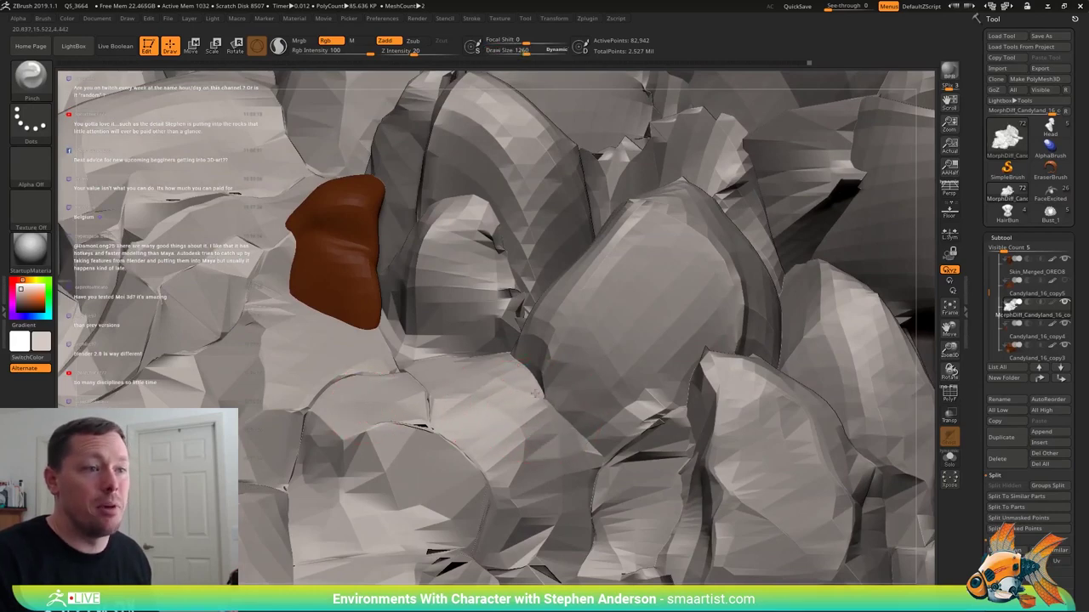
right_click_drag(573, 433, 521, 423)
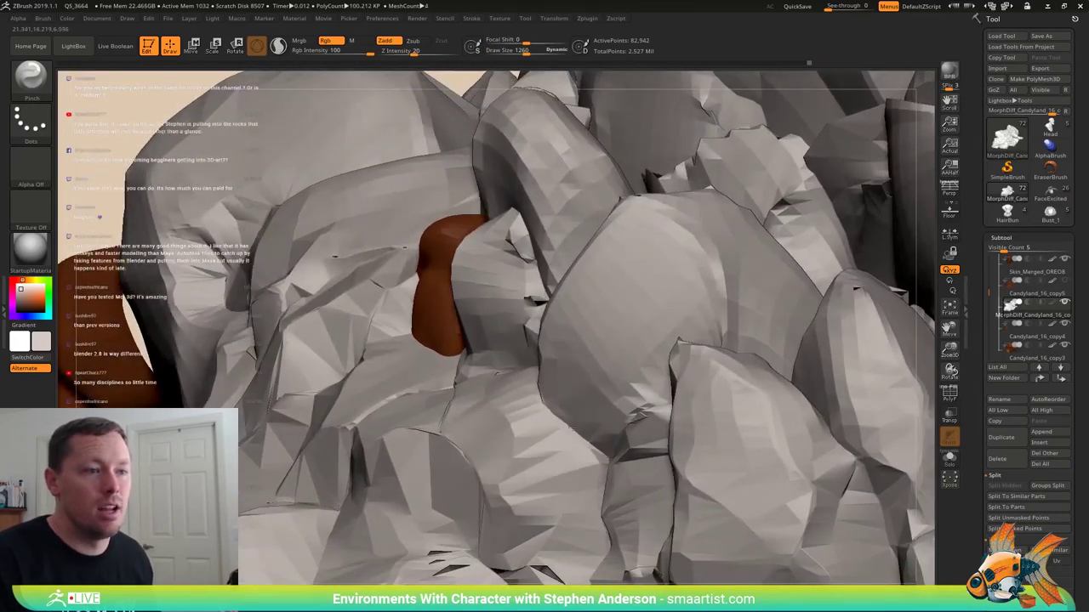
right_click_drag(610, 455, 482, 268)
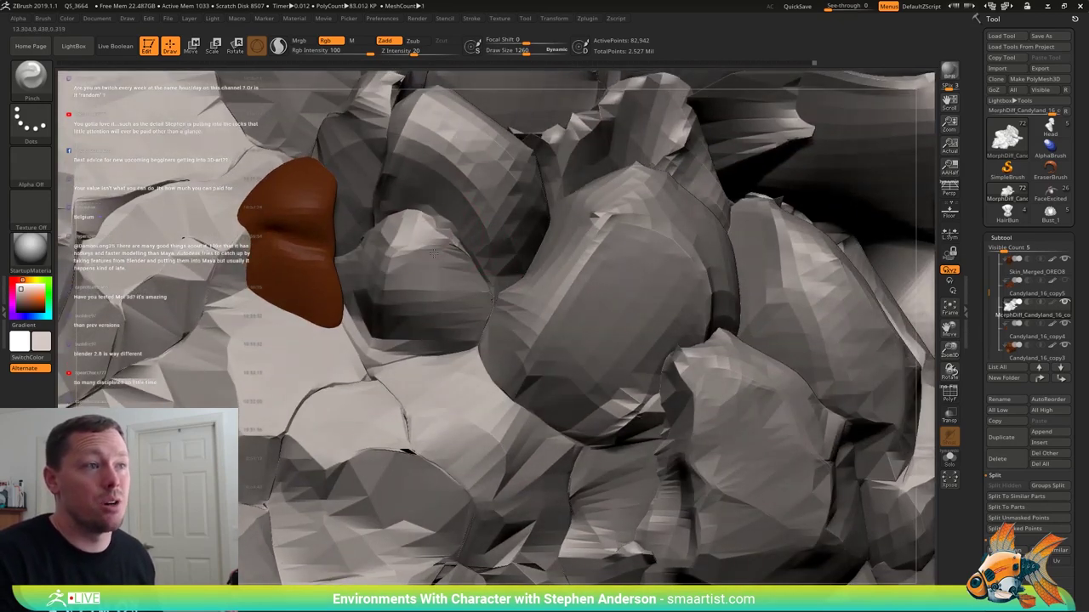
- Pinch the ridges of the small rock beside the brown piece with the Pinch brush at draw size 1003
right_click_drag(425, 228, 405, 234)
key("bracketleft")
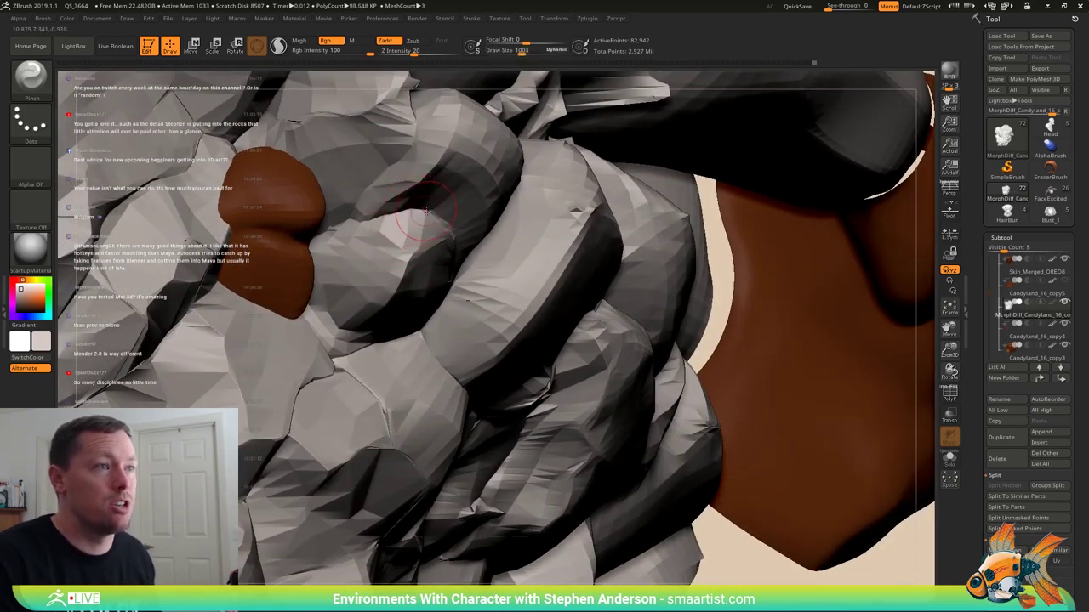
left_click_drag(397, 208, 373, 217)
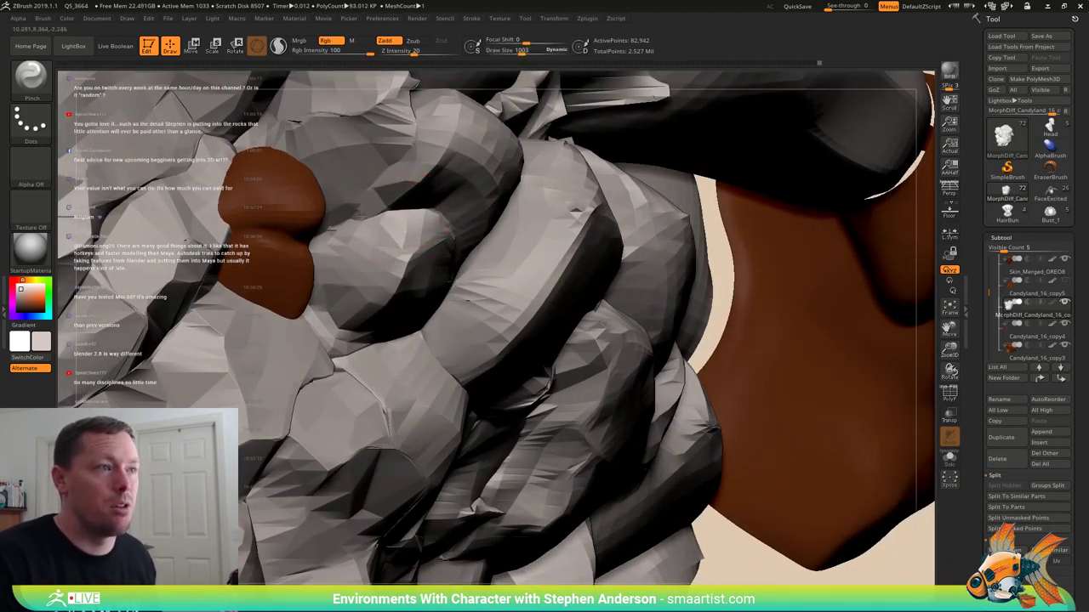
right_click_drag(319, 230, 392, 256)
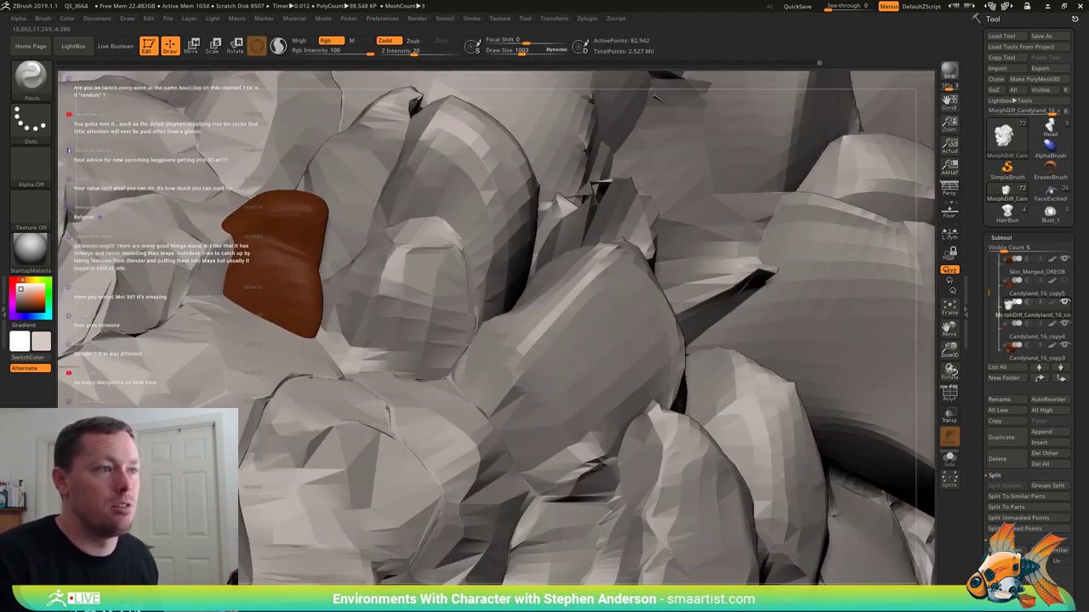
right_click_drag(353, 340, 418, 294)
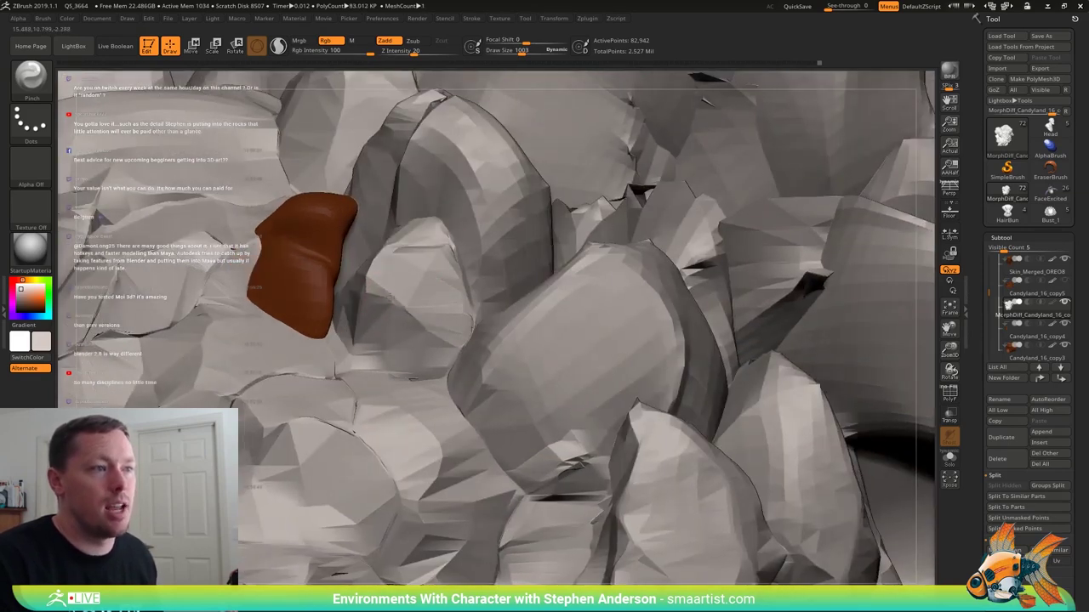
- Pinch the front face edge of the small rock beside the brown piece
left_click_drag(391, 296, 423, 276)
mouse_move(426, 270)
right_mouse_down()
mouse_move(481, 311)
mouse_move(649, 286)
right_mouse_up()
key("shift+f")
key("shift+f")
- Reshape the small rock below the brown piece with the Move brush at draw size 2256
mouse_move(582, 336)
right_mouse_down()
mouse_move(519, 317)
mouse_move(450, 424)
mouse_move(462, 448)
right_mouse_up()
key("b")
key("m")
key("v")
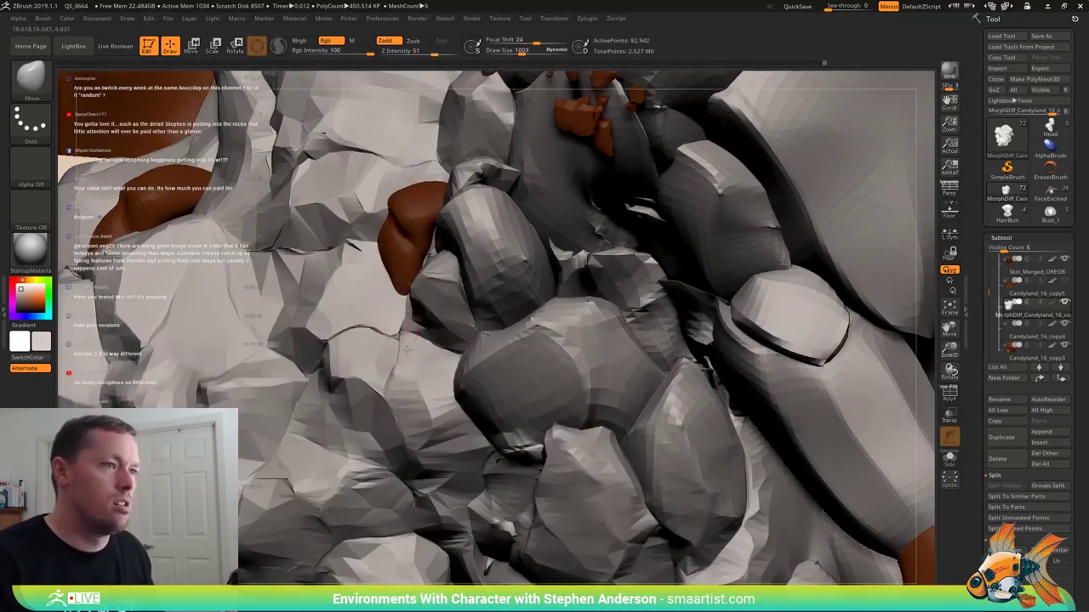
right_click_drag(406, 349, 412, 333)
key("s")
left_click_drag(430, 333, 430, 333)
right_click_drag(430, 334, 410, 337)
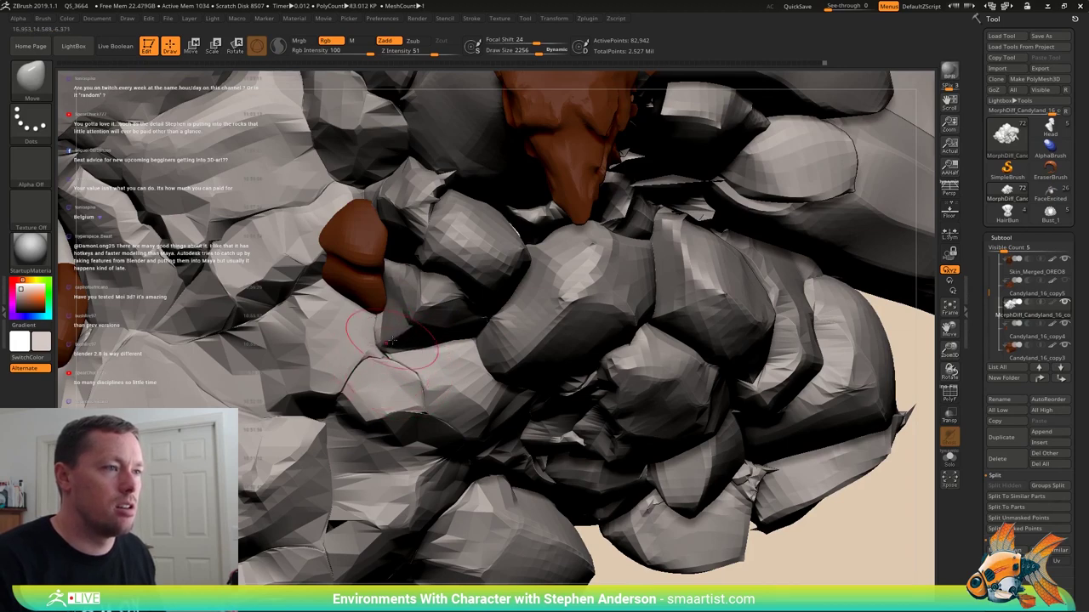
- Pull the small rock's lower corner toward the neighbouring seam with the Move Topological brush at draw size 1652
key("b")
key("m")
key("t")
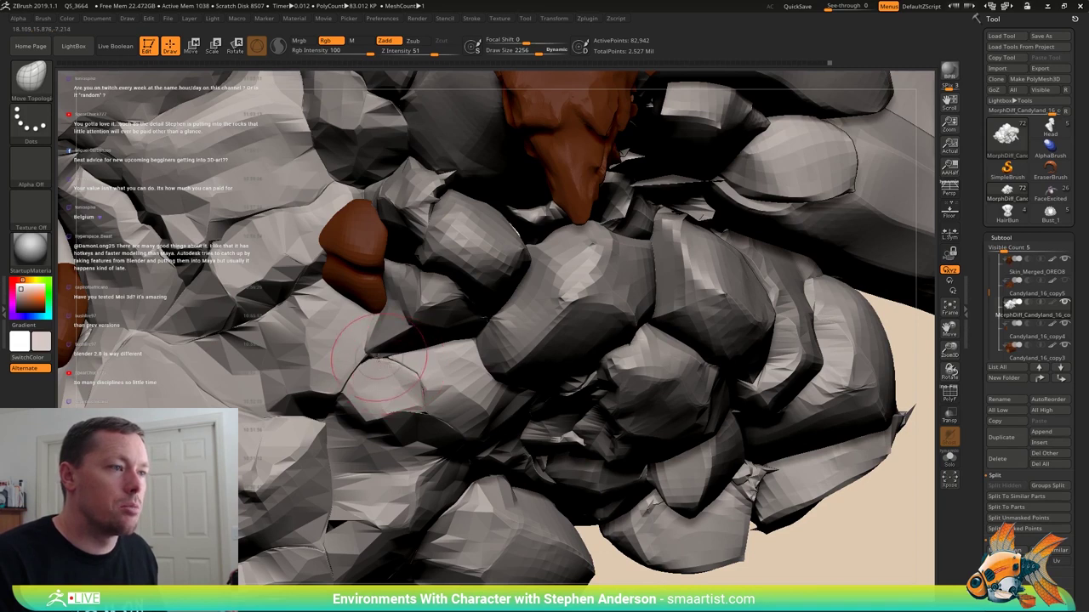
key("s")
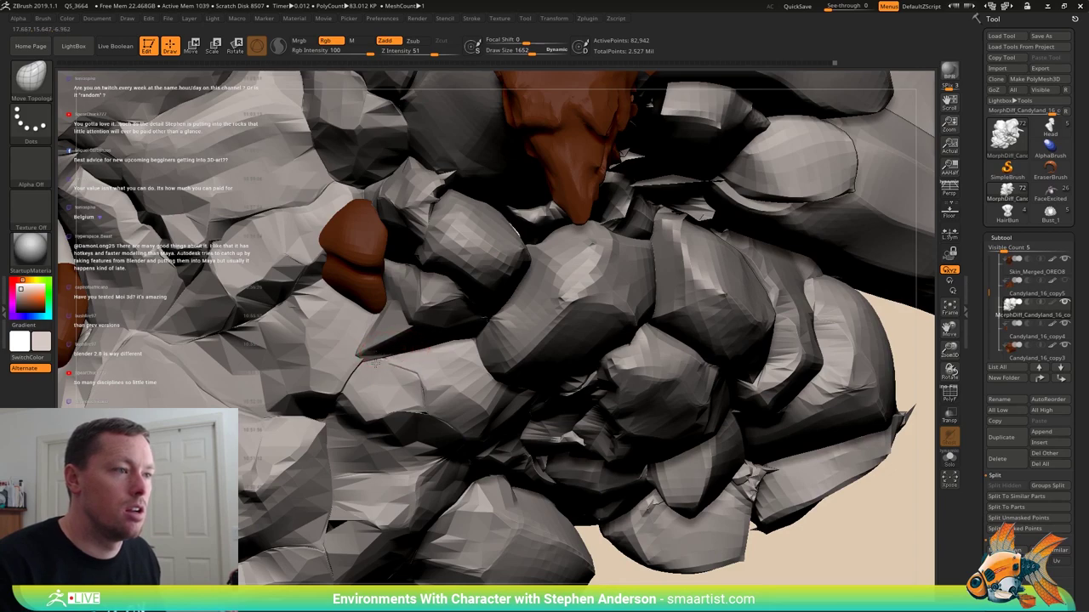
- Pinch the seam beneath the small rock's extended corner with the Pinch brush at draw size 1652
right_click_drag(380, 357, 379, 415)
key("b")
key("p")
key("i")
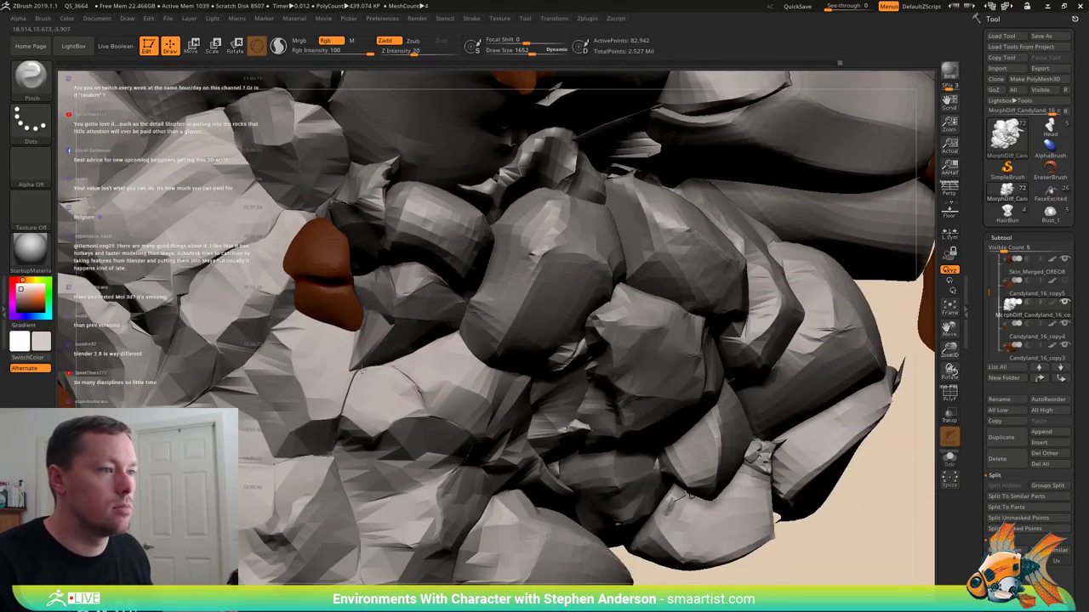
right_click_drag(345, 370, 377, 418)
- Adjust the rock contours around the seam below the brown piece with the Move brush at draw size 1361
key("b")
key("m")
key("v")
left_click_drag(347, 388, 338, 388)
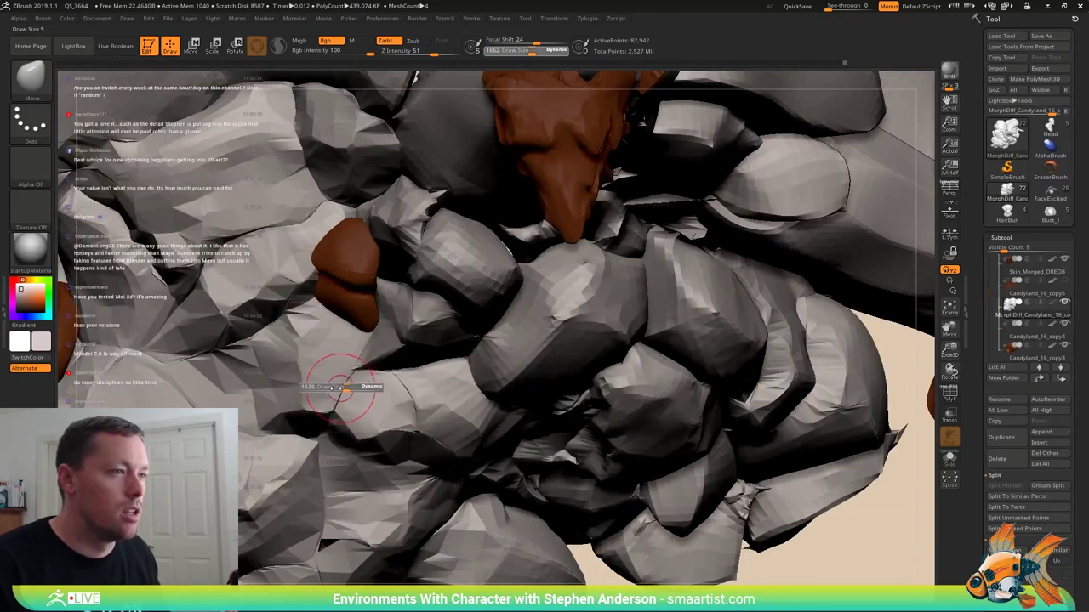
left_click_drag(246, 387, 244, 387)
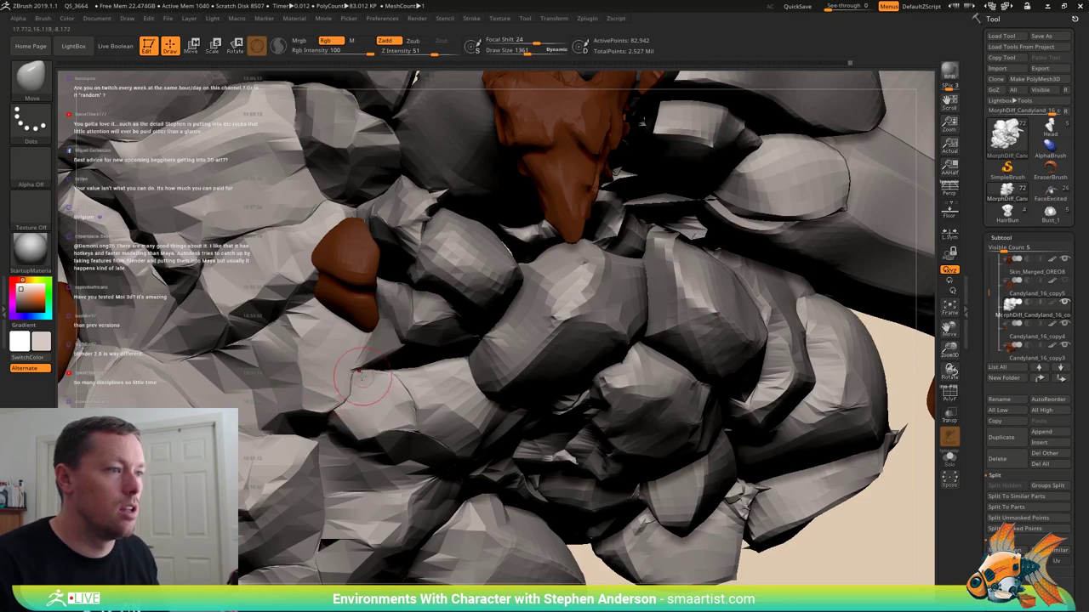
- Pinch the rock edges toward the underside of the wall with the Pinch brush at draw size 1361
right_click_drag(355, 376, 400, 335)
mouse_move(483, 299)
right_mouse_down()
mouse_move(461, 331)
mouse_move(721, 318)
mouse_move(409, 398)
mouse_move(456, 404)
mouse_move(477, 472)
mouse_move(507, 399)
right_mouse_up()
key("b")
key("m")
key("p")
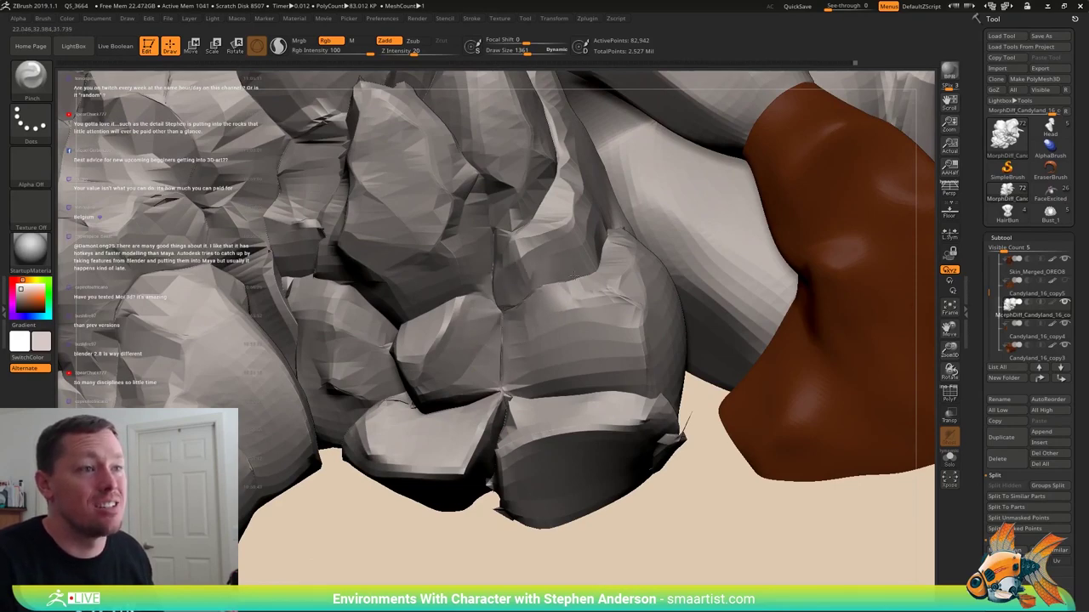
- Mask everything except the narrow yellow rock beneath the tall purple rock, smooth it, and undo the last stroke
mouse_move(617, 289)
right_mouse_down()
mouse_move(450, 312)
mouse_move(526, 385)
mouse_move(538, 387)
mouse_move(489, 339)
mouse_move(792, 432)
mouse_move(757, 426)
right_mouse_up()
key("shift+f")
key("s")
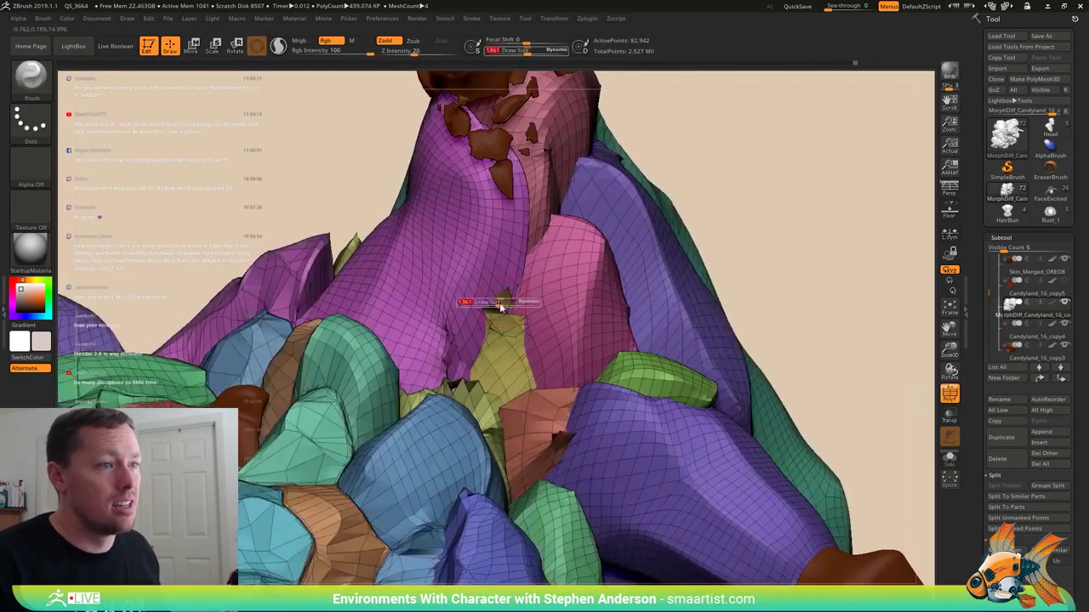
key("w")
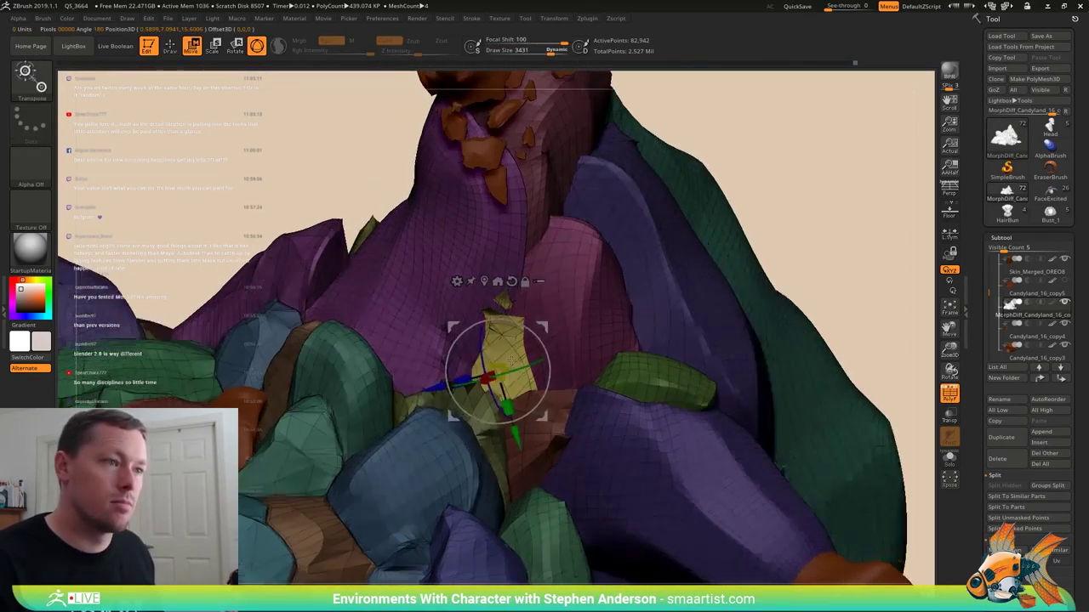
right_click_drag(511, 361, 528, 364)
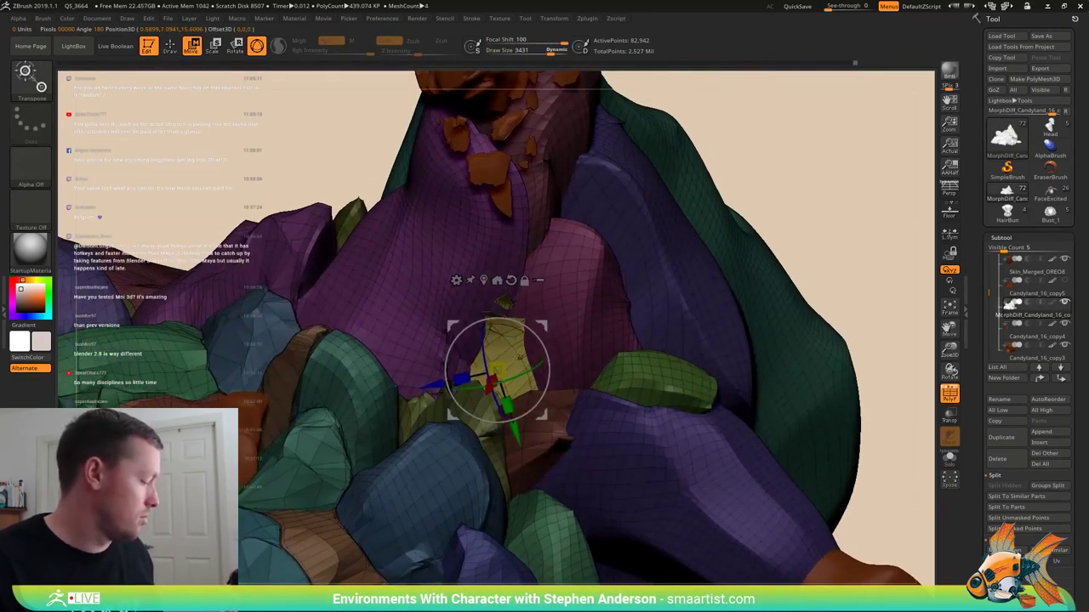
key("q")
left_click_drag(508, 340, 504, 323, "shift")
key("ctrl+z")
- Mask everything except the jagged yellow-green rock behind the blue one and smooth its upper edge
mouse_move(509, 337)
right_mouse_down()
mouse_move(496, 338)
mouse_move(462, 414)
right_mouse_up()
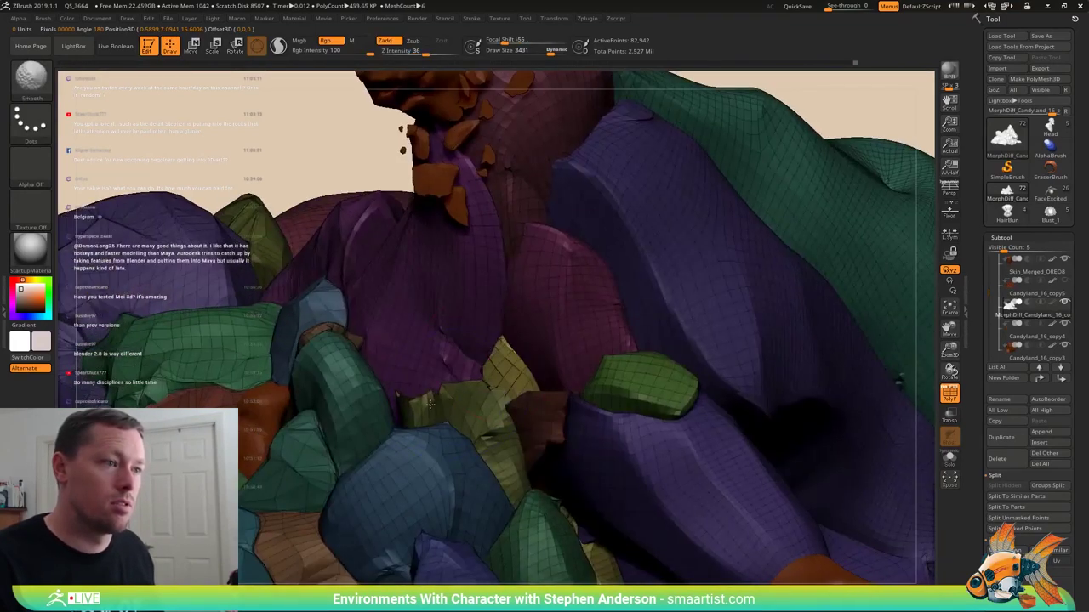
key("w")
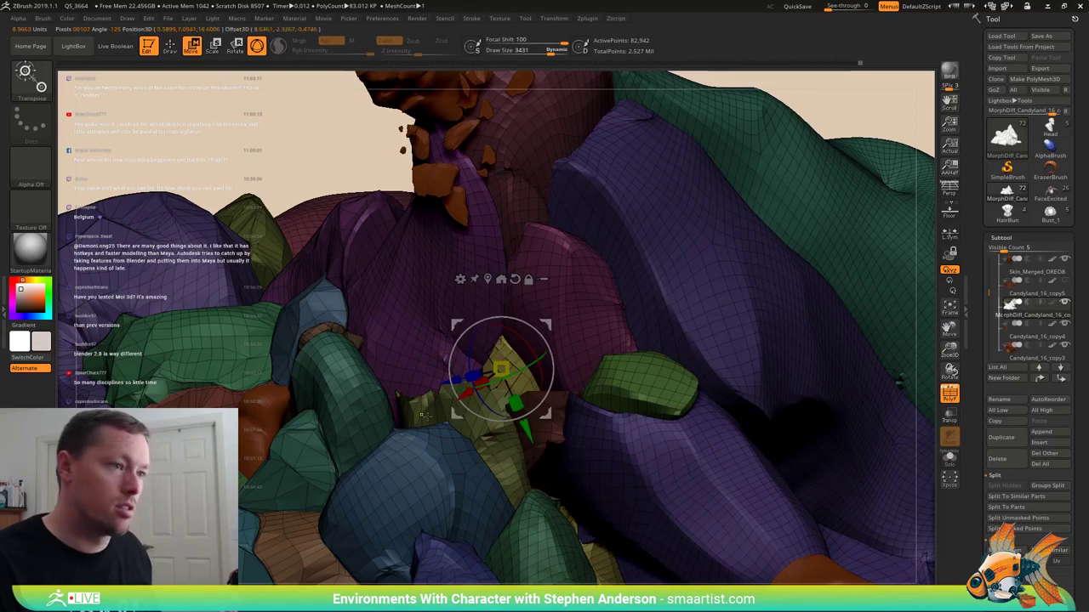
left_click(462, 414, "ctrl")
key("q")
right_click_drag(452, 397, 417, 391)
left_click_drag(417, 391, 421, 399, "shift")
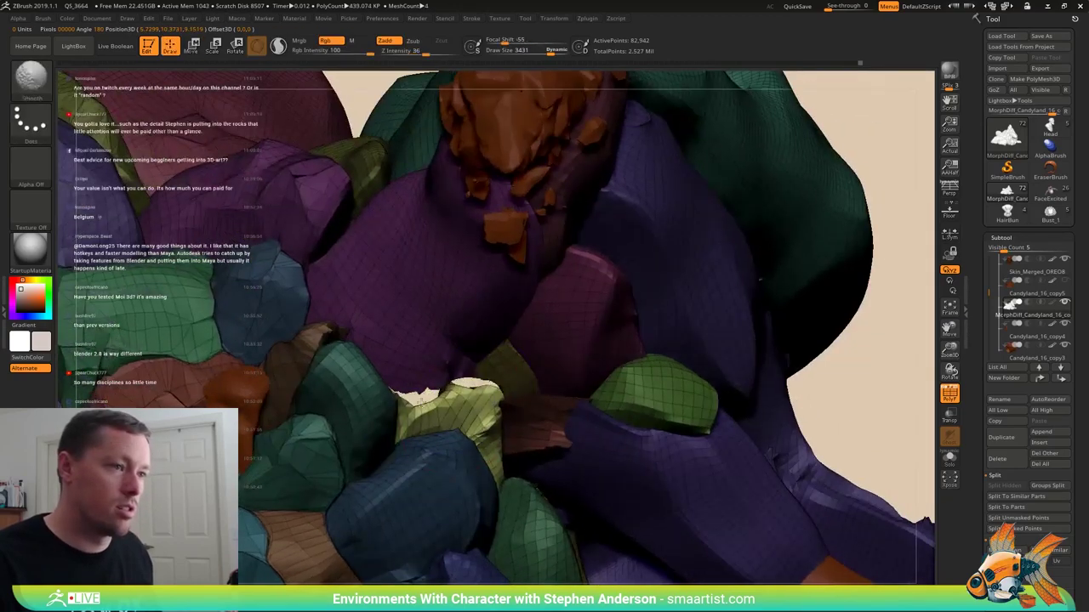
- Clear the mask and pinch the small rocks at the tall rock's base with the Pinch brush at draw size 1365
mouse_move(772, 455)
right_mouse_down()
mouse_move(850, 374)
mouse_move(906, 252)
mouse_move(806, 353)
mouse_move(815, 343)
right_mouse_up()
key("b")
key("m")
key("p")
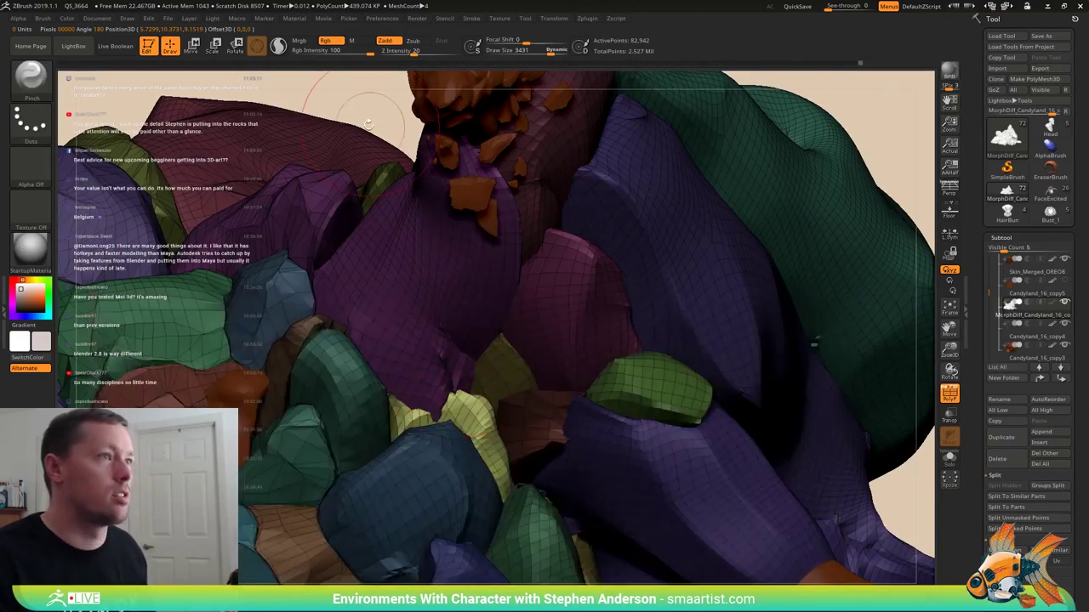
left_click_drag(376, 104, 387, 122, "ctrl")
right_click_drag(388, 122, 401, 365)
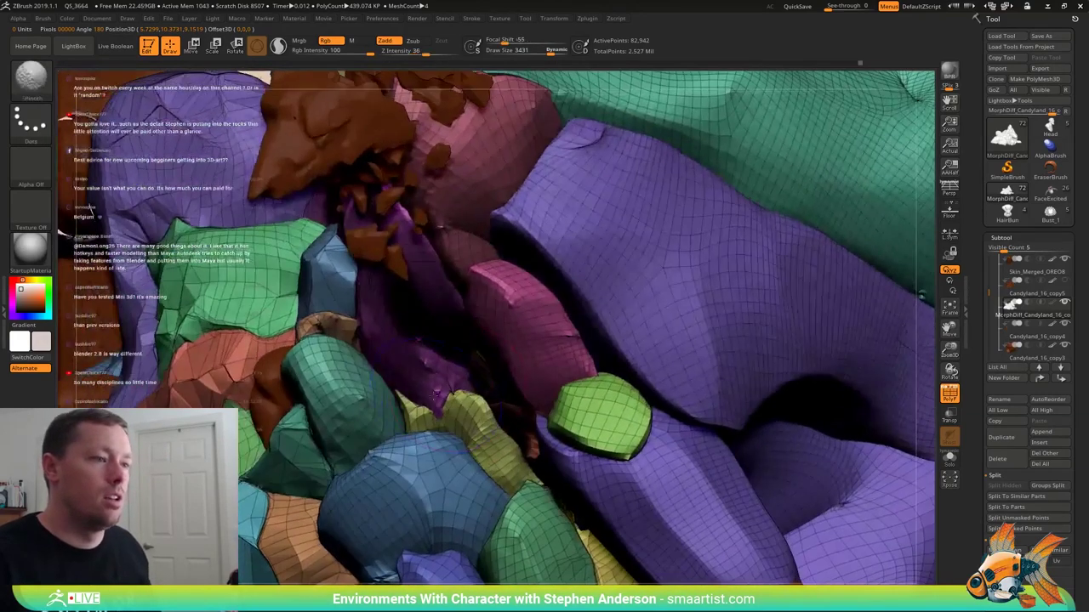
key("shift+f")
key("s")
left_click_drag(402, 406, 378, 406)
right_click_drag(379, 406, 431, 447)
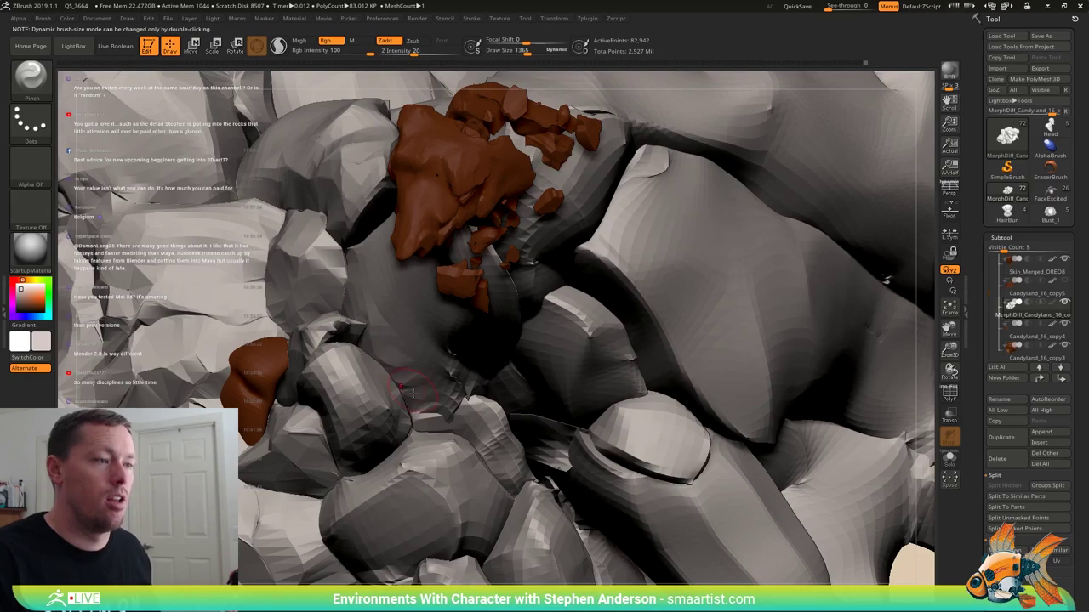
mouse_move(414, 393)
right_mouse_down()
mouse_move(438, 208)
mouse_move(437, 342)
mouse_move(461, 358)
right_mouse_up()
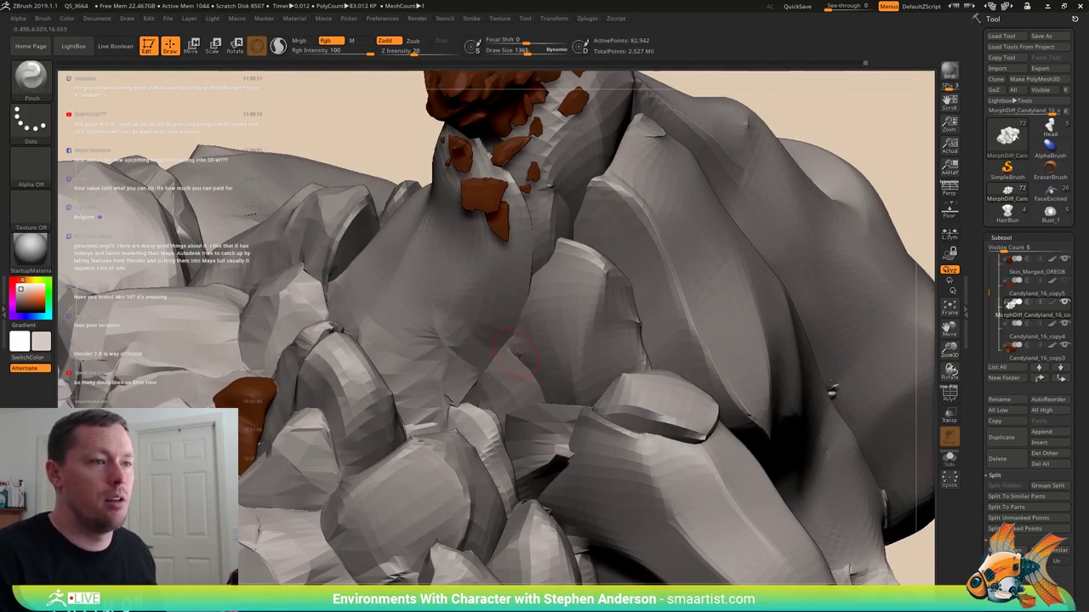
- Smooth the small rocks in the gap below the tall rock with the Smooth brush at draw size 1365
left_click_drag(478, 384, 488, 397, "shift")
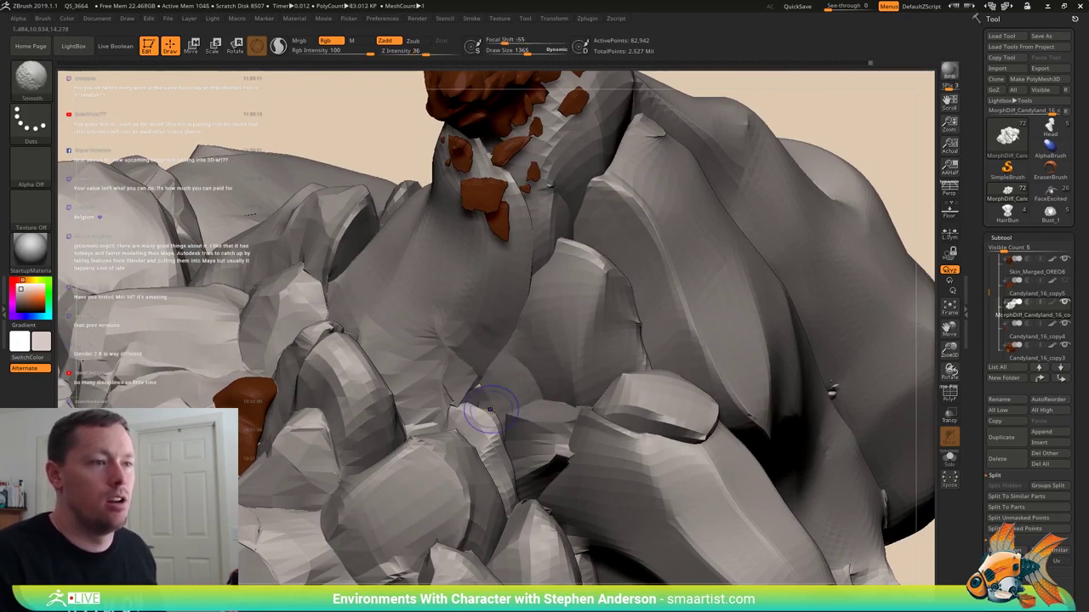
left_click_drag(554, 390, 537, 404, "shift")
mouse_move(537, 404)
right_mouse_down()
mouse_move(541, 442)
mouse_move(558, 410)
mouse_move(558, 435)
right_mouse_up()
- Delete the salmon-coloured rock between the yellow and large blue-violet rocks with the ZModeler brush
key("shift+f")
key("b")
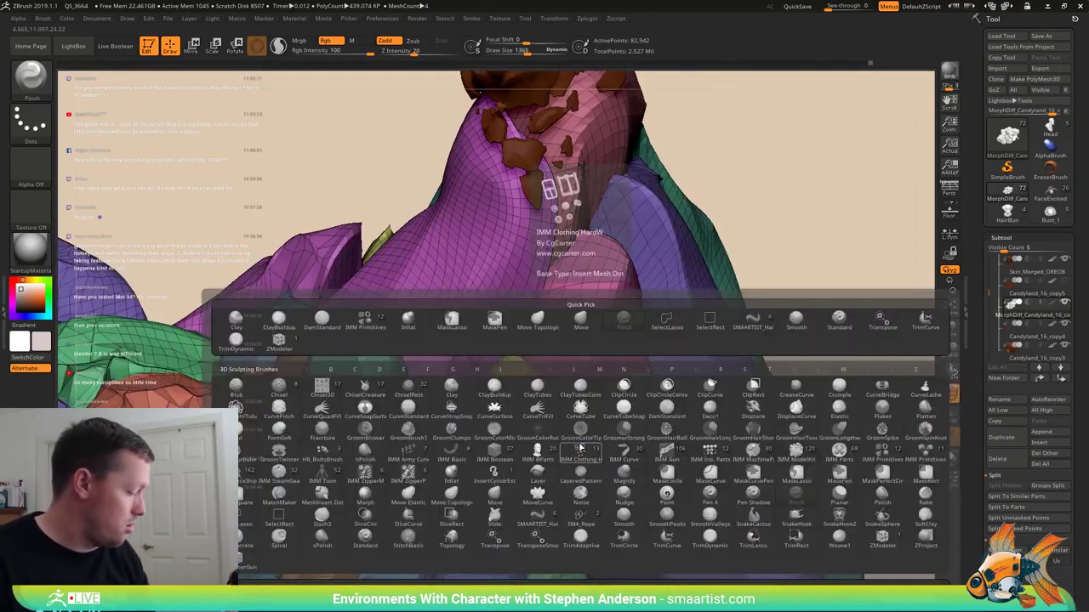
key("z")
key("m")
left_click(546, 460)
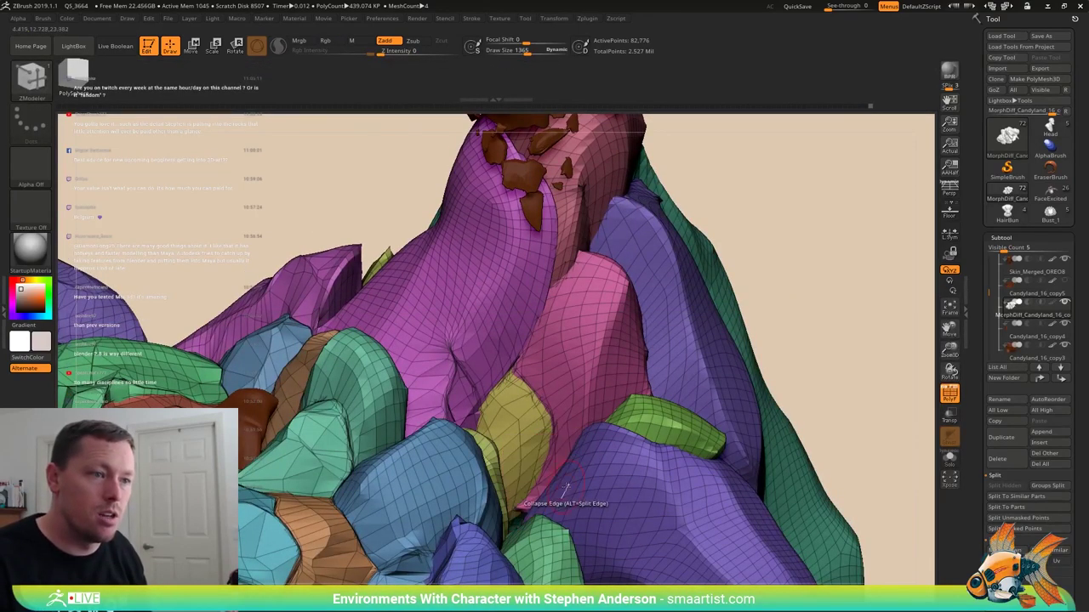
- Pull the yellow-green rock over the gap with the Move Topological brush at draw size 4282 and smooth its surface
mouse_move(545, 460)
right_mouse_down()
mouse_move(541, 515)
mouse_move(549, 511)
right_mouse_up()
key("b")
key("t")
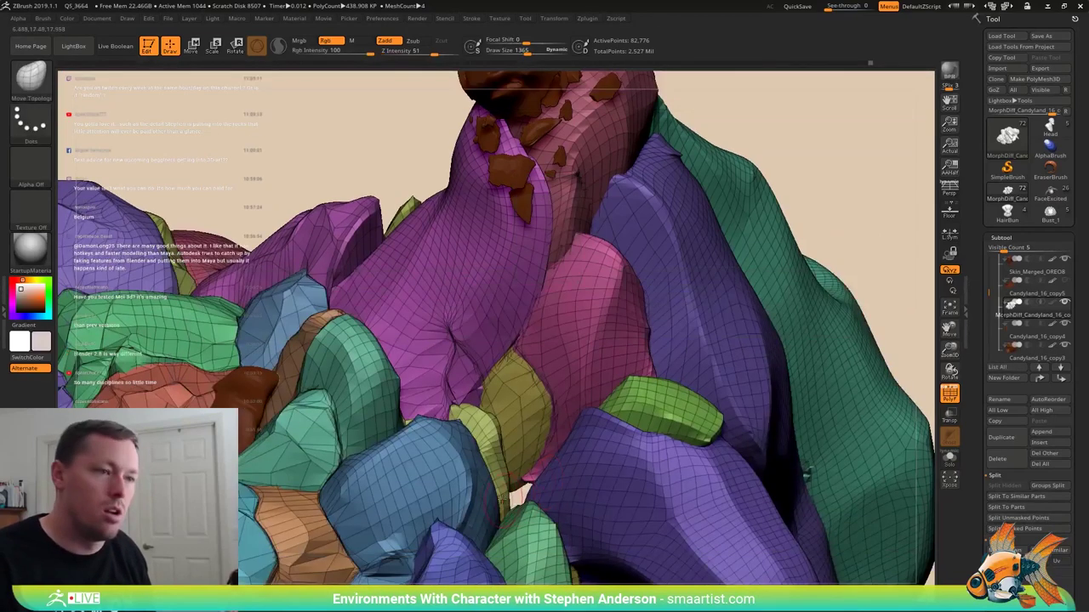
key("s")
left_click_drag(538, 500, 538, 500)
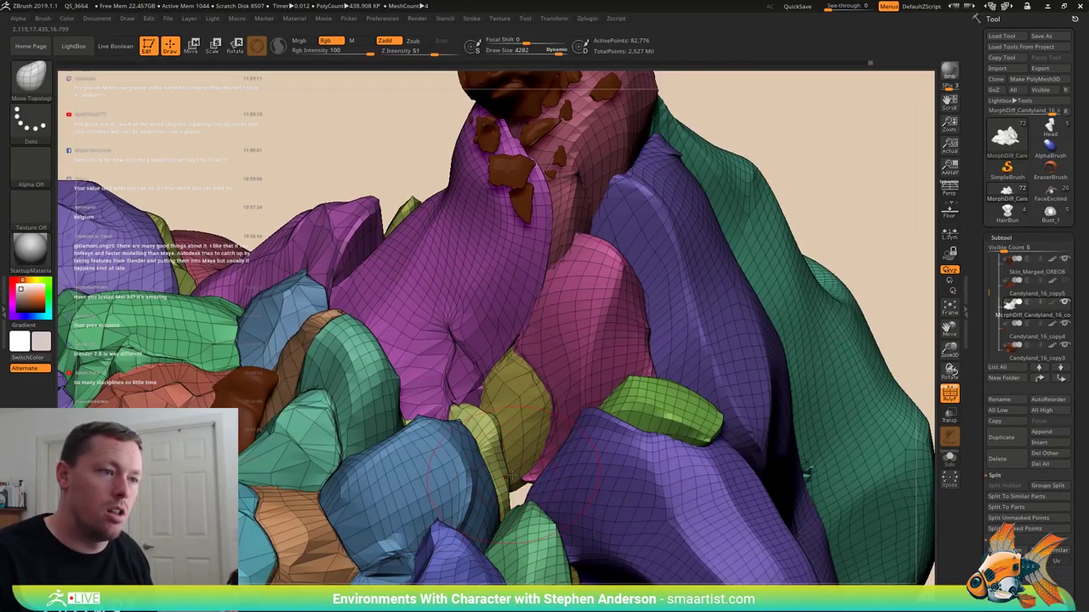
left_click_drag(497, 462, 518, 468)
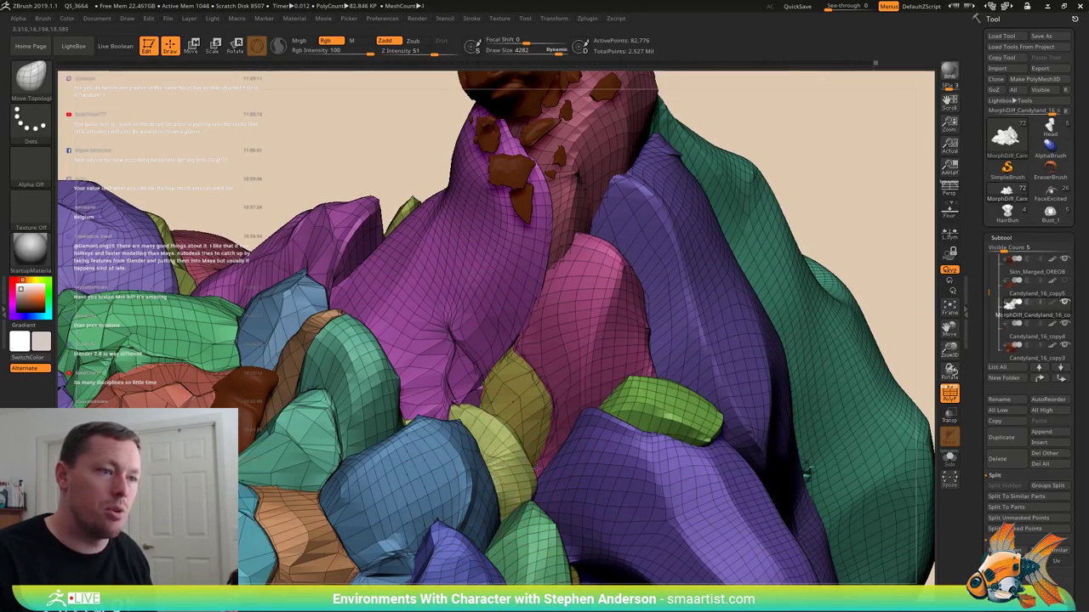
right_click_drag(518, 467, 547, 514)
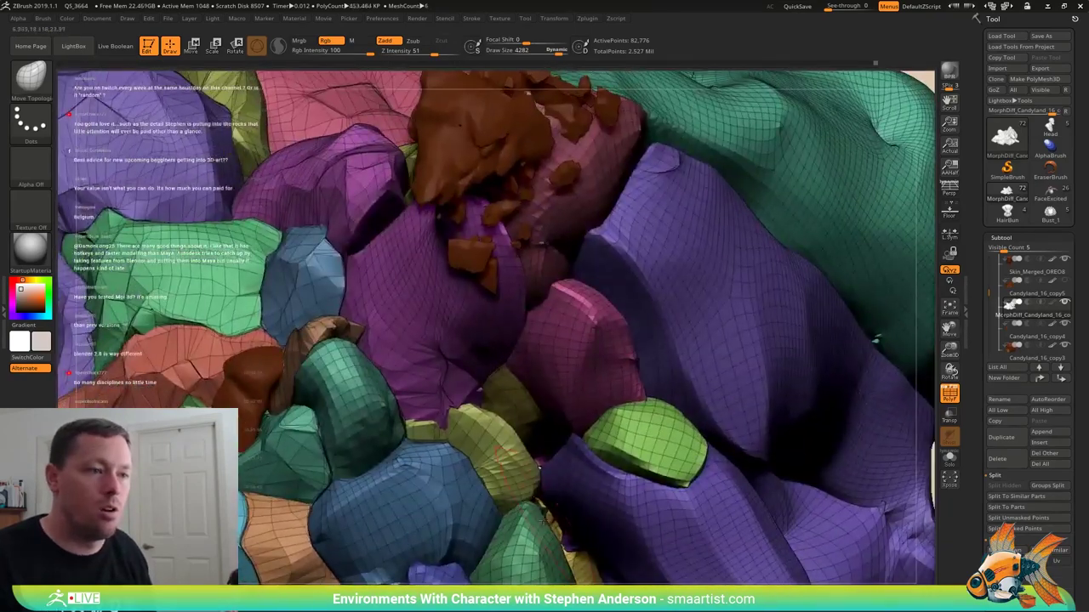
left_click_drag(539, 501, 558, 525, "shift")
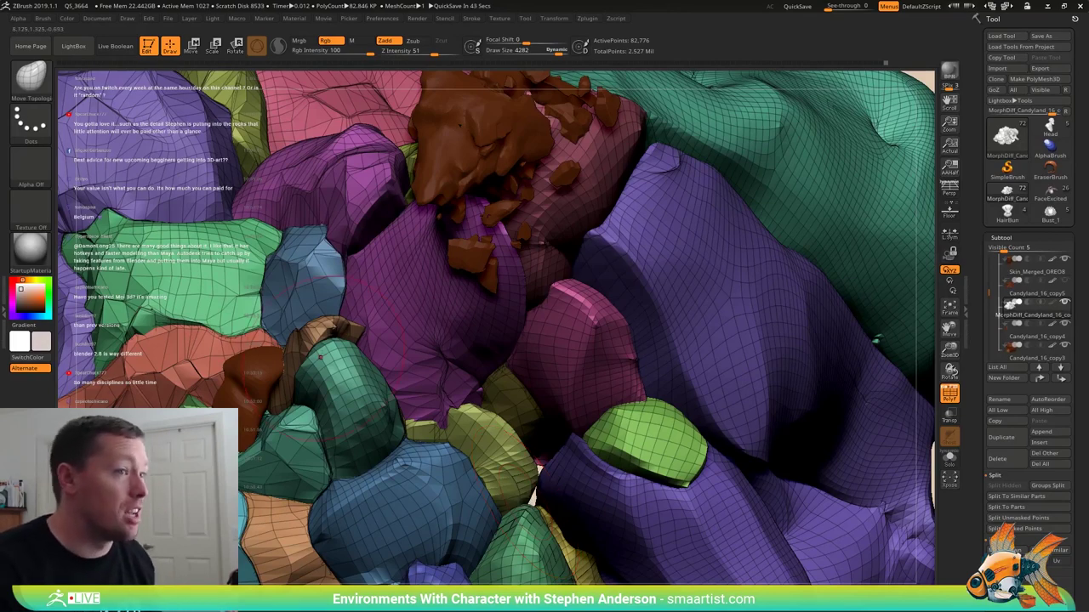
- Pinch ridges into the tall rock below the brown cap with the Pinch brush at draw size 1609
right_click_drag(382, 338, 396, 258)
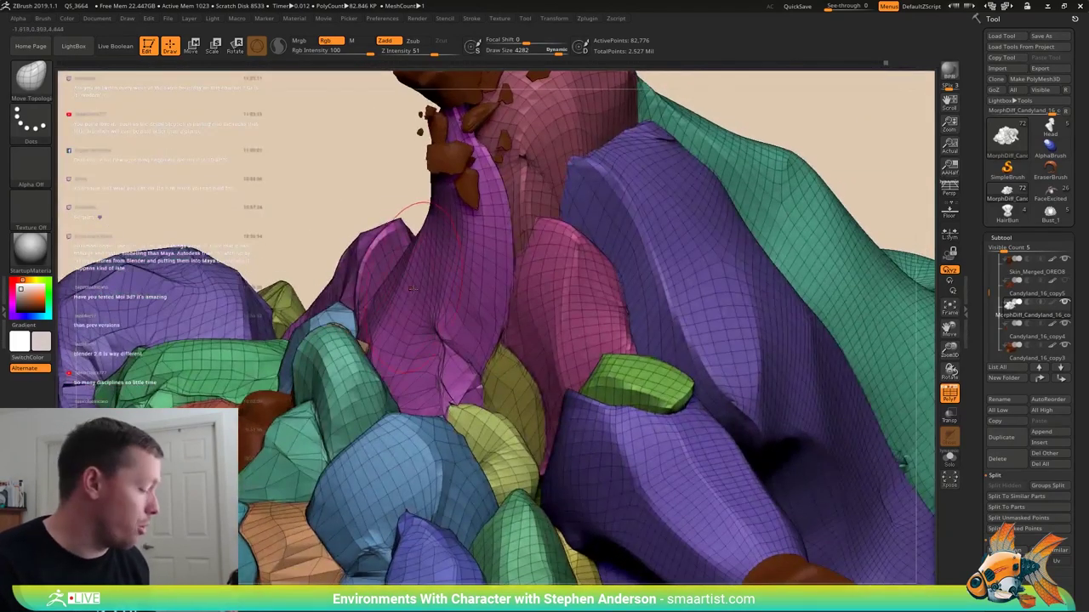
left_click_drag(413, 289, 480, 386)
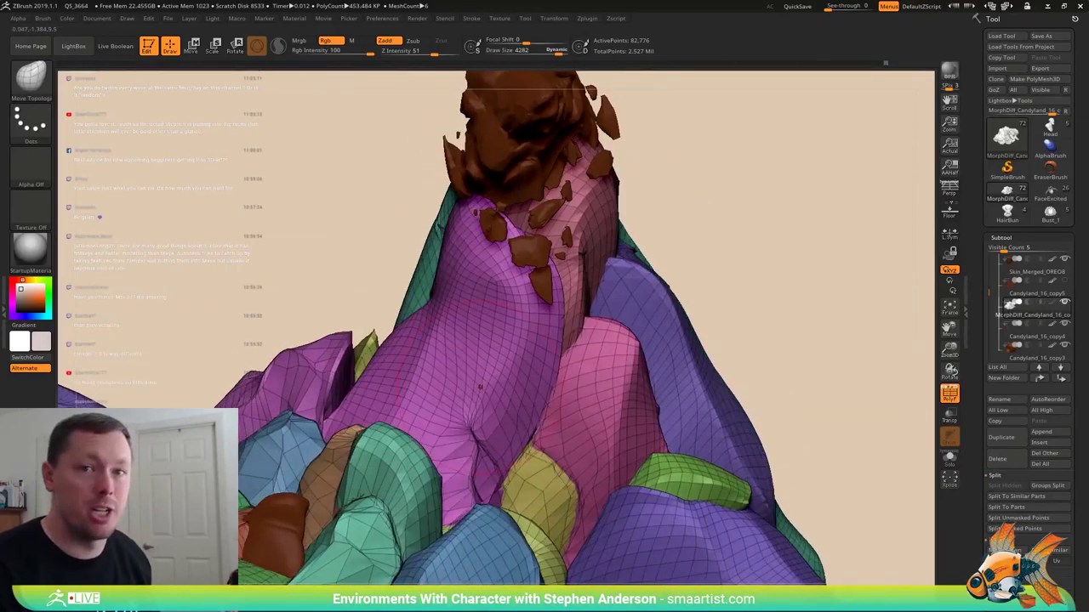
key("s")
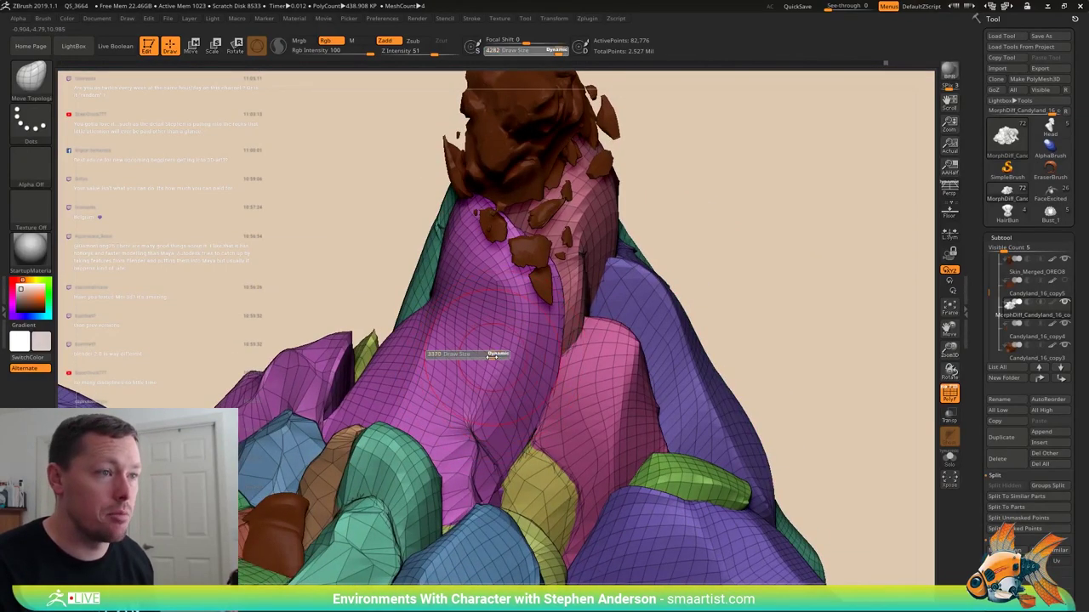
key("shift+f")
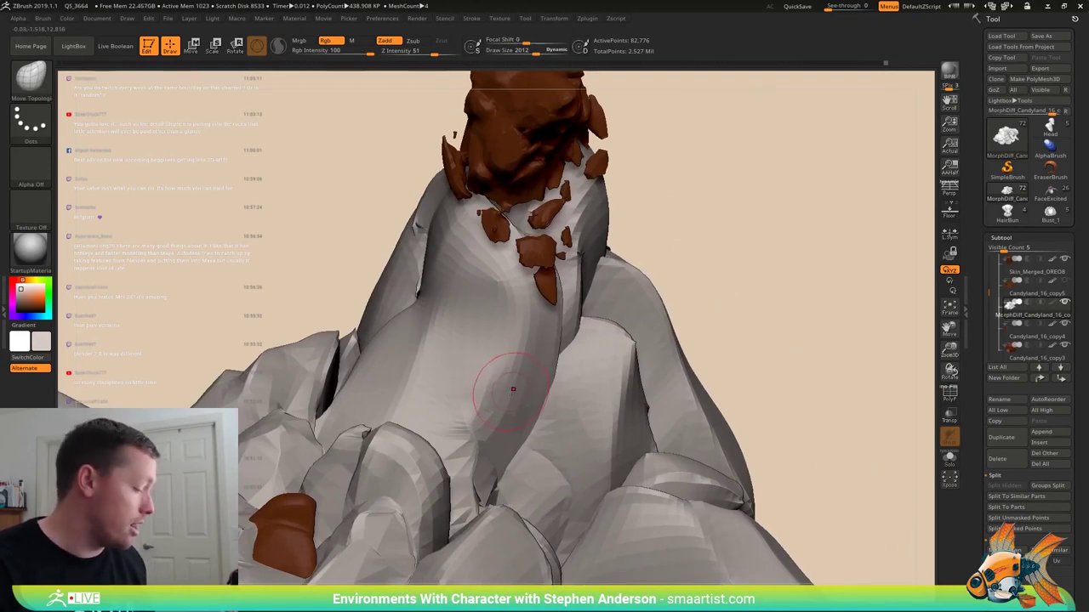
key("b")
key("p")
key("i")
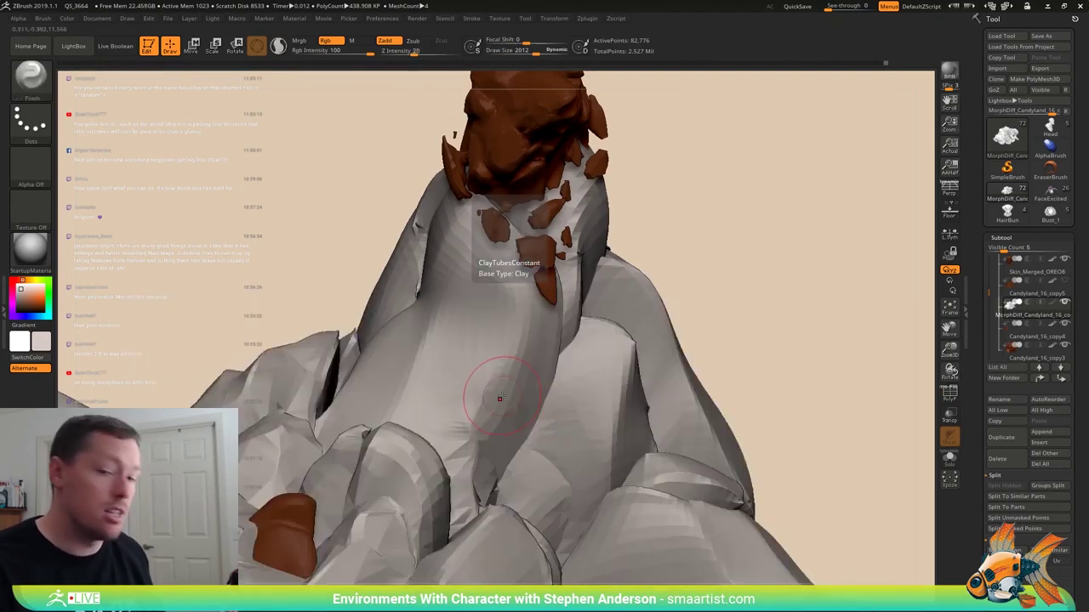
right_click_drag(520, 368, 517, 377)
key("s")
left_click_drag(518, 375, 514, 375)
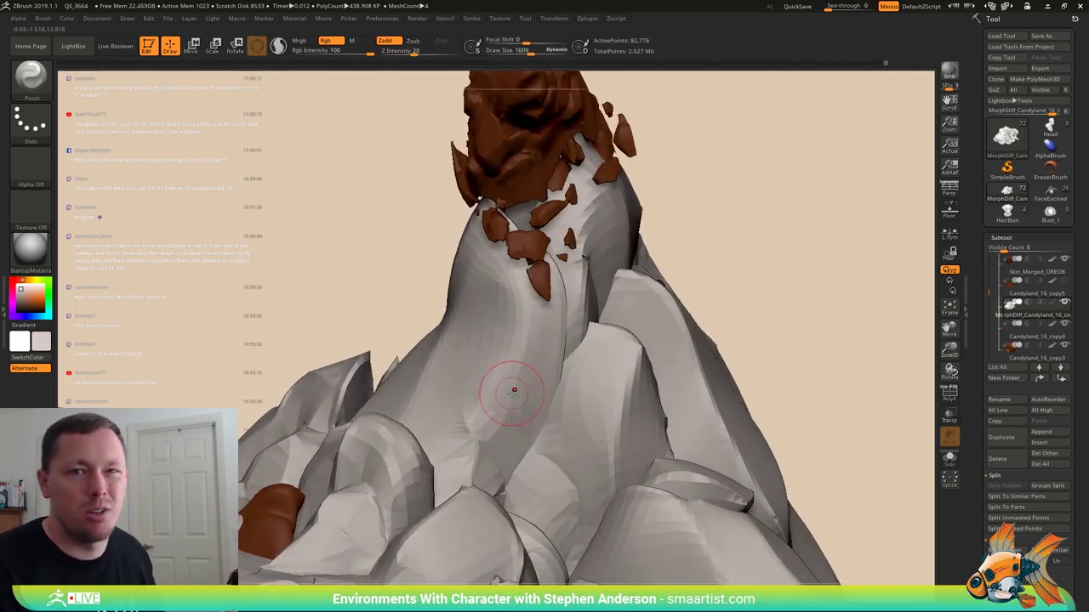
mouse_move(515, 345)
right_mouse_down()
mouse_move(525, 338)
mouse_move(462, 315)
mouse_move(425, 330)
right_mouse_up()
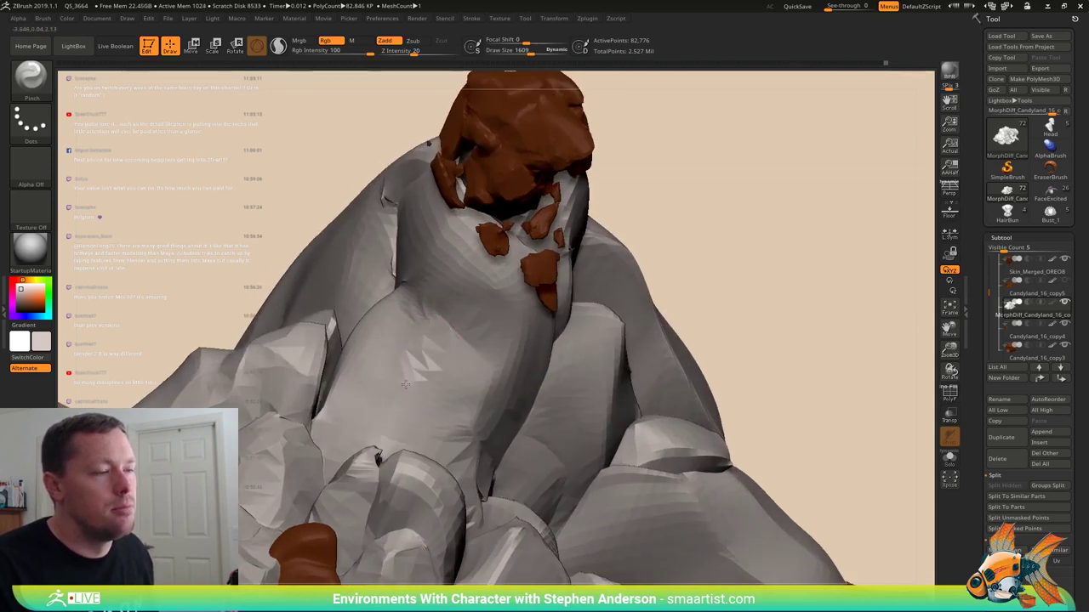
right_click_drag(394, 364, 432, 388)
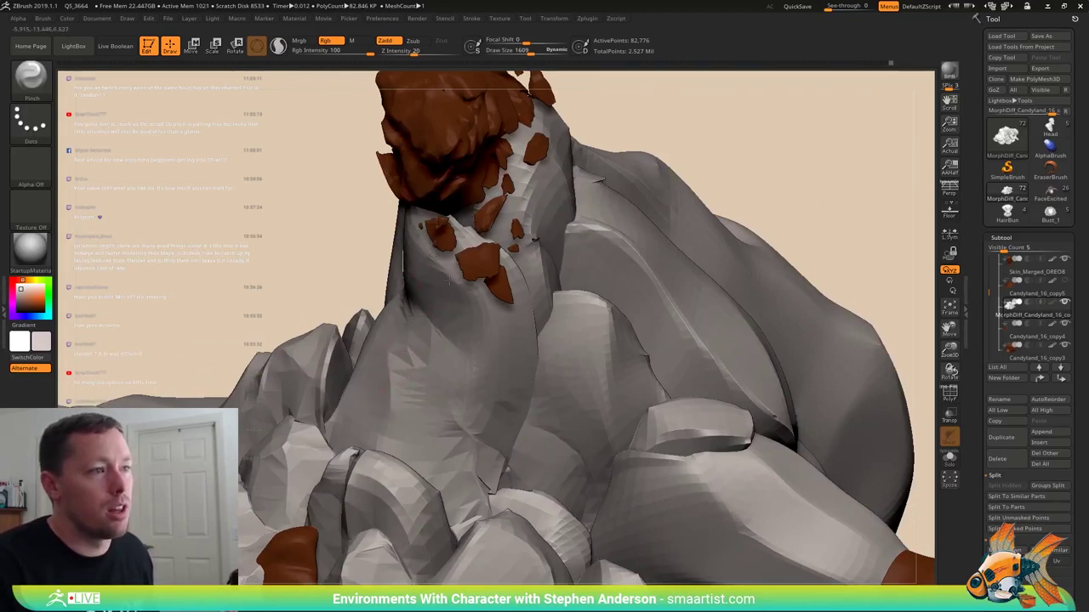
mouse_move(467, 306)
right_mouse_down()
mouse_move(494, 333)
mouse_move(466, 364)
mouse_move(406, 317)
right_mouse_up()
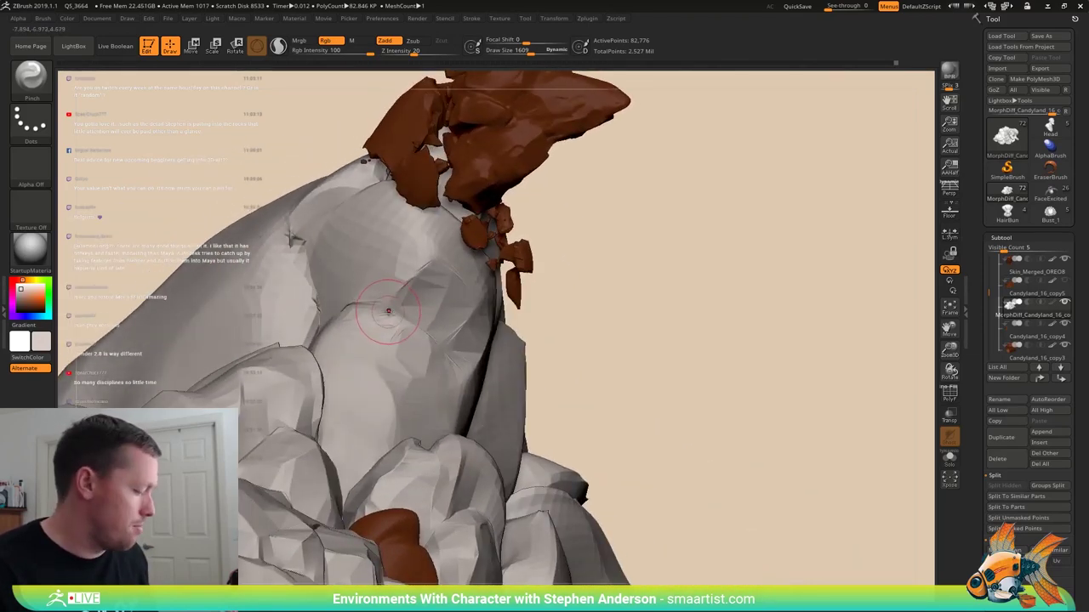
- Smooth the faceted surface of the tall rock below the brown cap with the Smooth brush at draw size 1609
key("b")
key("m")
key("v")
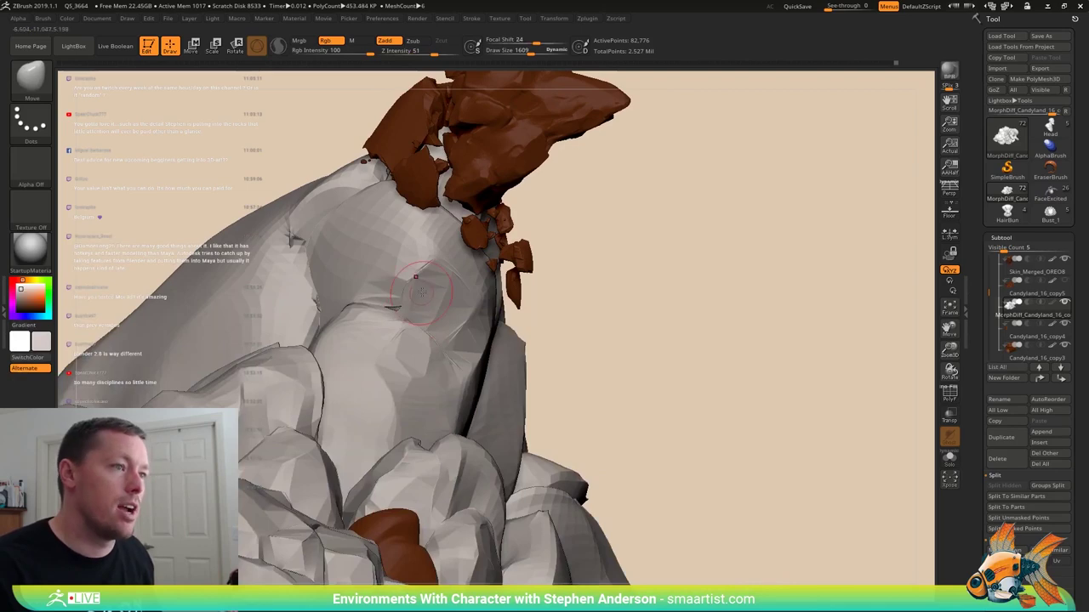
mouse_move(421, 292)
right_mouse_down()
mouse_move(352, 262)
mouse_move(407, 286)
right_mouse_up()
left_click_drag(448, 302, 435, 330, "shift")
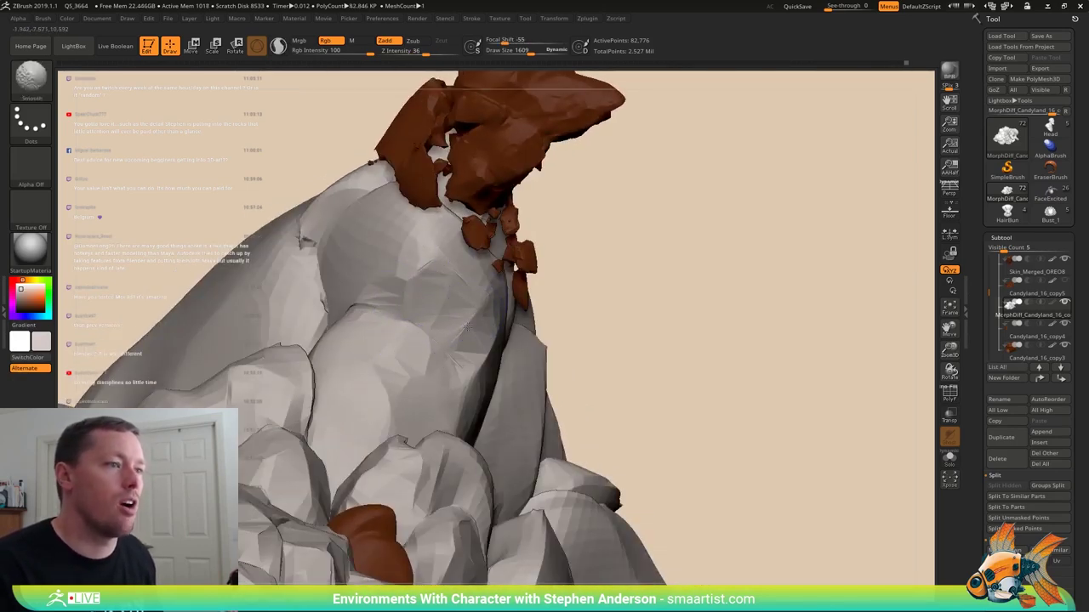
right_click_drag(441, 272, 465, 375)
left_click_drag(466, 375, 448, 462, "shift")
mouse_move(448, 462)
right_mouse_down("alt")
mouse_move(385, 383)
mouse_move(393, 367)
mouse_move(417, 415)
right_mouse_up("alt")
mouse_move(416, 415)
left_mouse_down("shift")
mouse_move(437, 389)
mouse_move(399, 413)
left_mouse_up("shift")
mouse_move(400, 413)
right_mouse_down()
mouse_move(451, 459)
mouse_move(437, 403)
right_mouse_up()
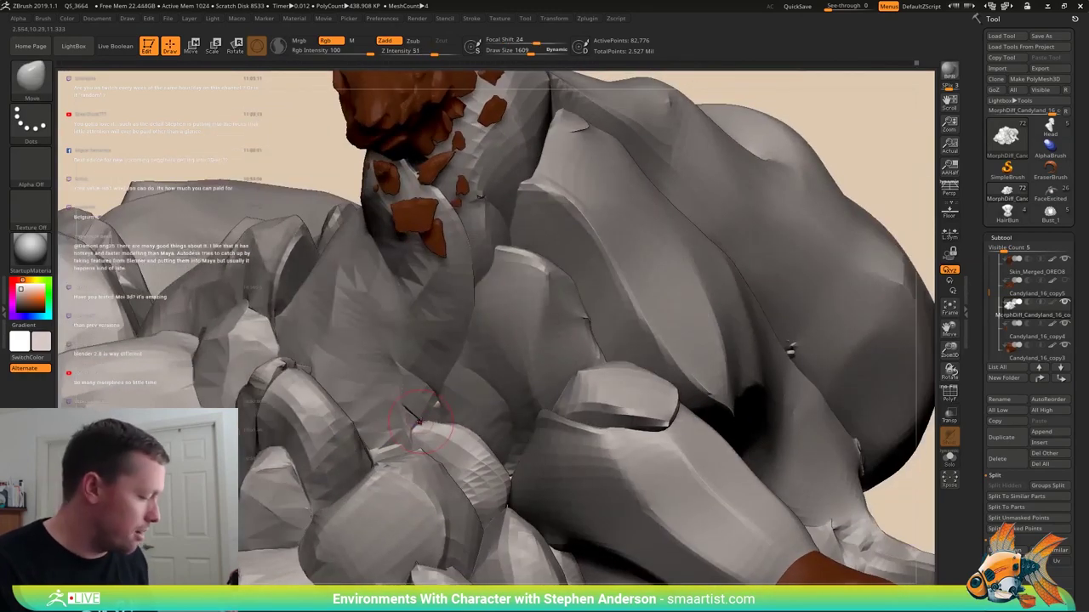
- Show the polyframe and pinch the edges of the pink rock beside the blue-violet rock with the Pinch brush at draw size 1609
key("b")
key("p")
key("i")
key("shift+f")
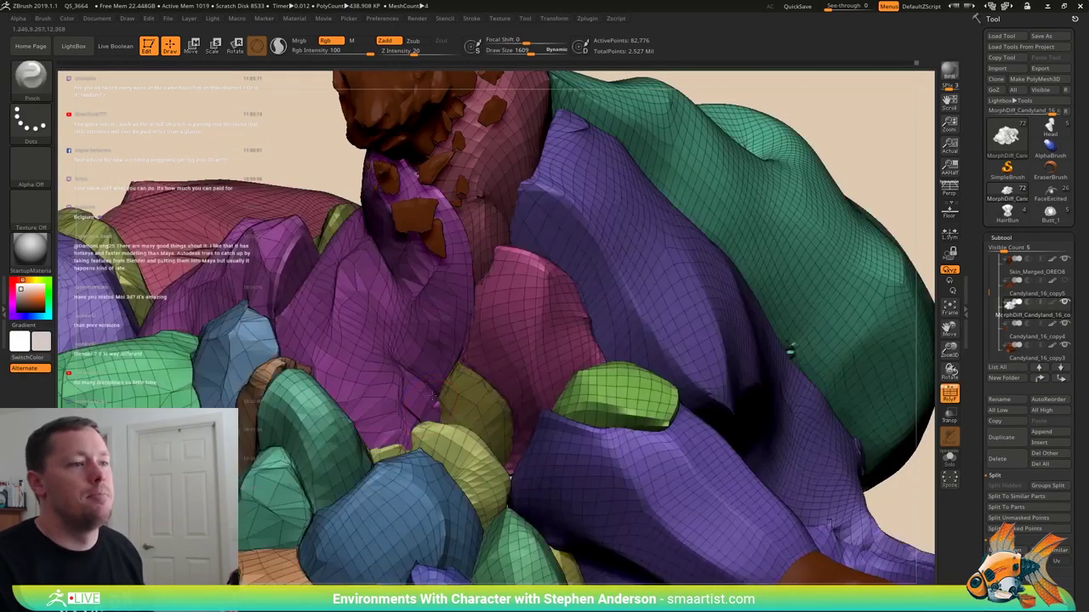
mouse_move(444, 383)
left_mouse_down()
mouse_move(488, 242)
mouse_move(514, 211)
left_mouse_up()
left_click_drag(536, 255, 517, 227)
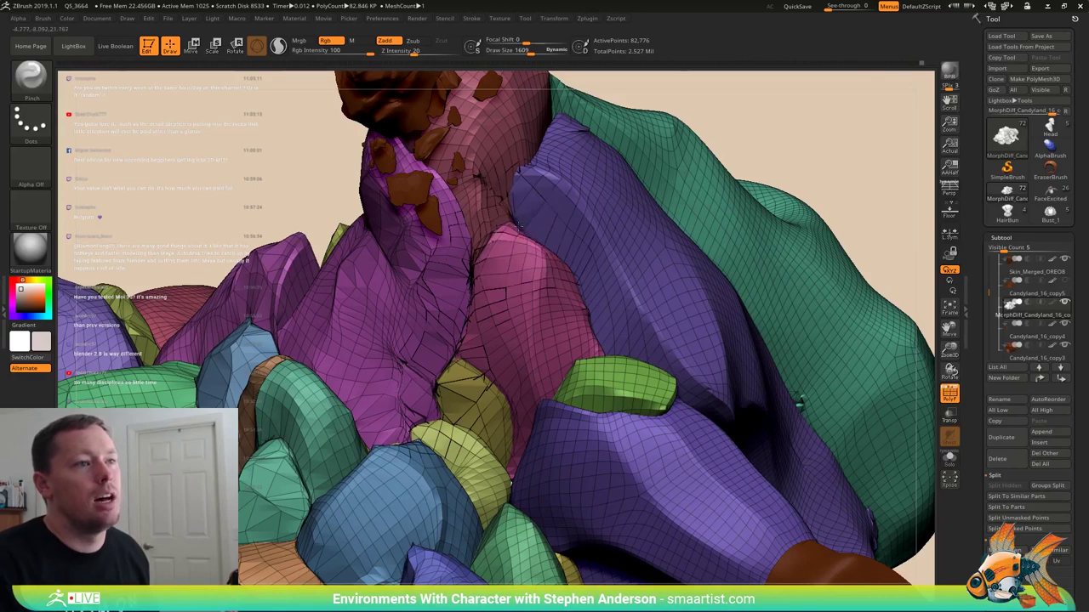
right_click_drag(553, 247, 404, 274)
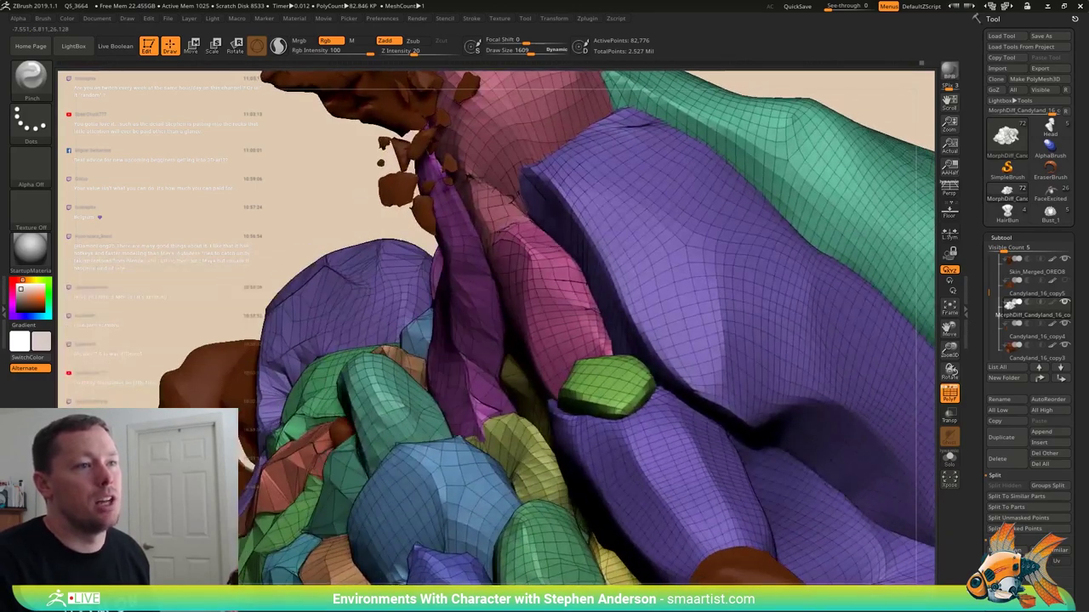
left_click_drag(558, 248, 533, 222)
right_click_drag(534, 223, 549, 145)
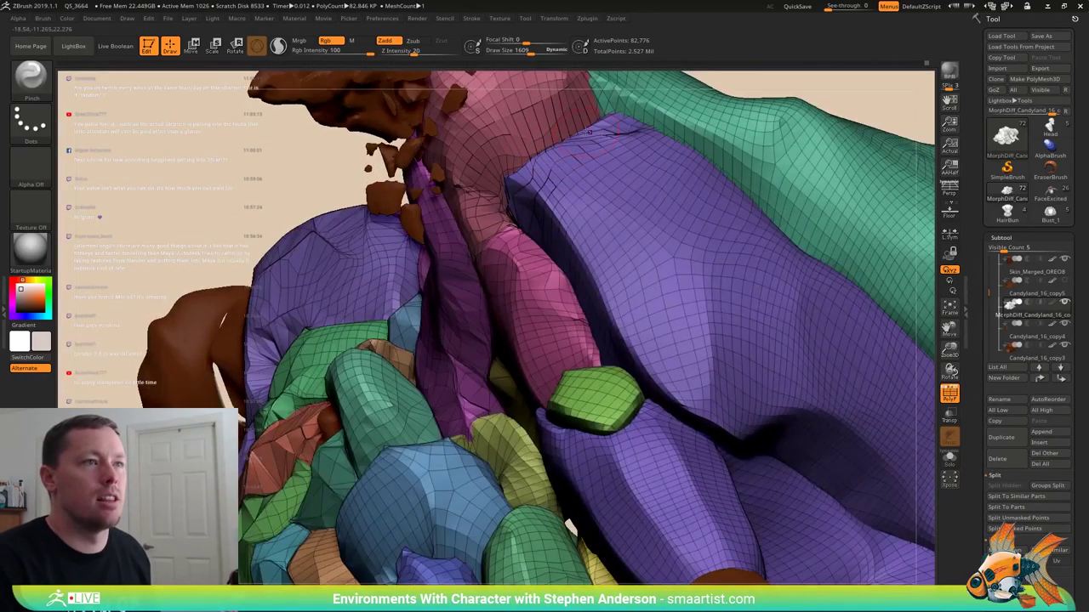
- Examine the tall rock and the large blue-violet rock below the brown cap from several angles, with the polyframe turned off
mouse_move(591, 127)
right_mouse_down()
mouse_move(587, 98)
mouse_move(625, 80)
right_mouse_up()
mouse_move(898, 387)
right_mouse_down()
mouse_move(858, 400)
mouse_move(714, 544)
right_mouse_up()
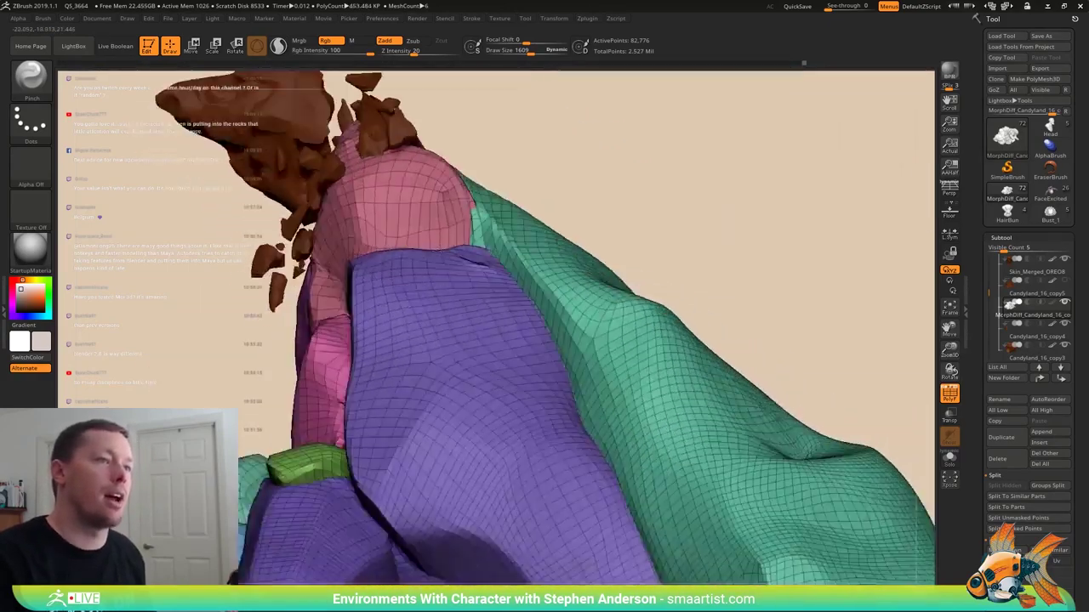
right_click_drag(523, 158, 378, 219)
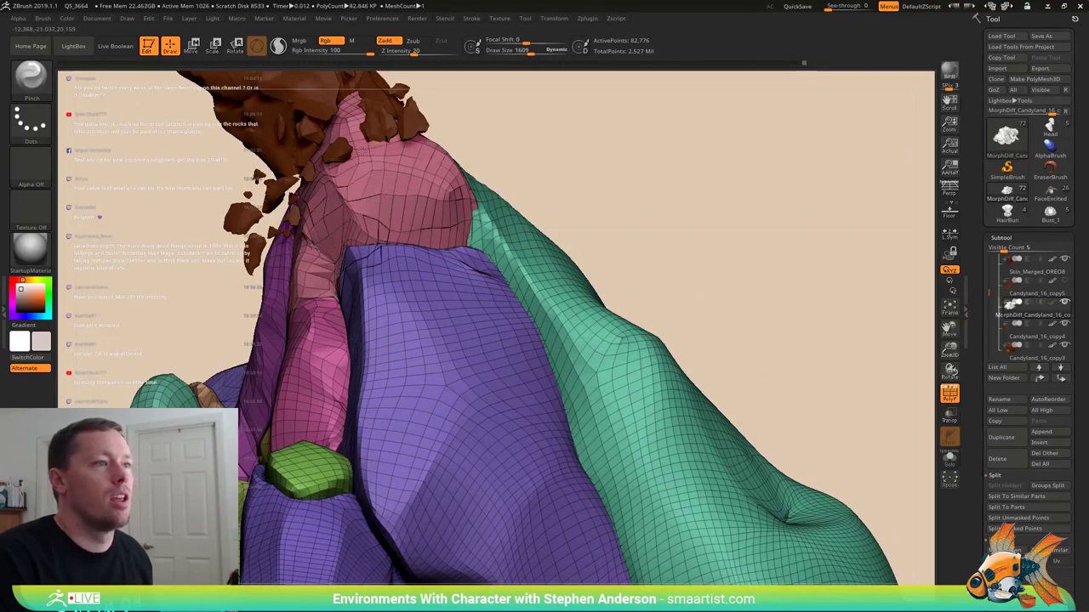
mouse_move(426, 192)
right_mouse_down()
mouse_move(388, 219)
mouse_move(434, 208)
mouse_move(338, 268)
mouse_move(251, 346)
mouse_move(288, 294)
mouse_move(297, 321)
mouse_move(347, 348)
mouse_move(288, 348)
mouse_move(256, 364)
mouse_move(271, 421)
right_mouse_up()
key("shift+f")
right_click_drag(285, 382, 412, 189)
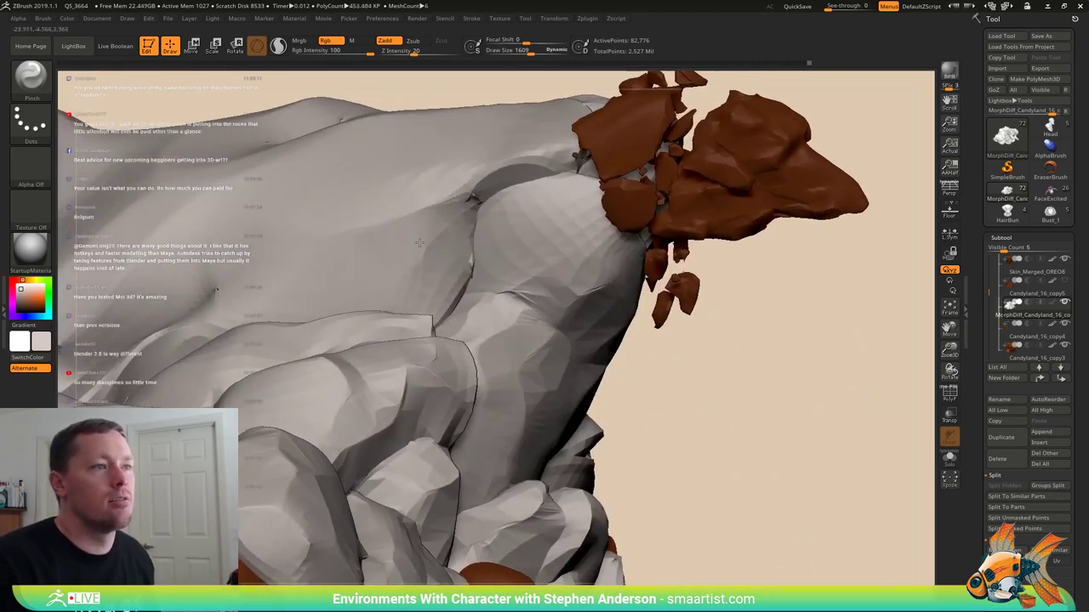
right_click_drag(425, 273, 547, 231)
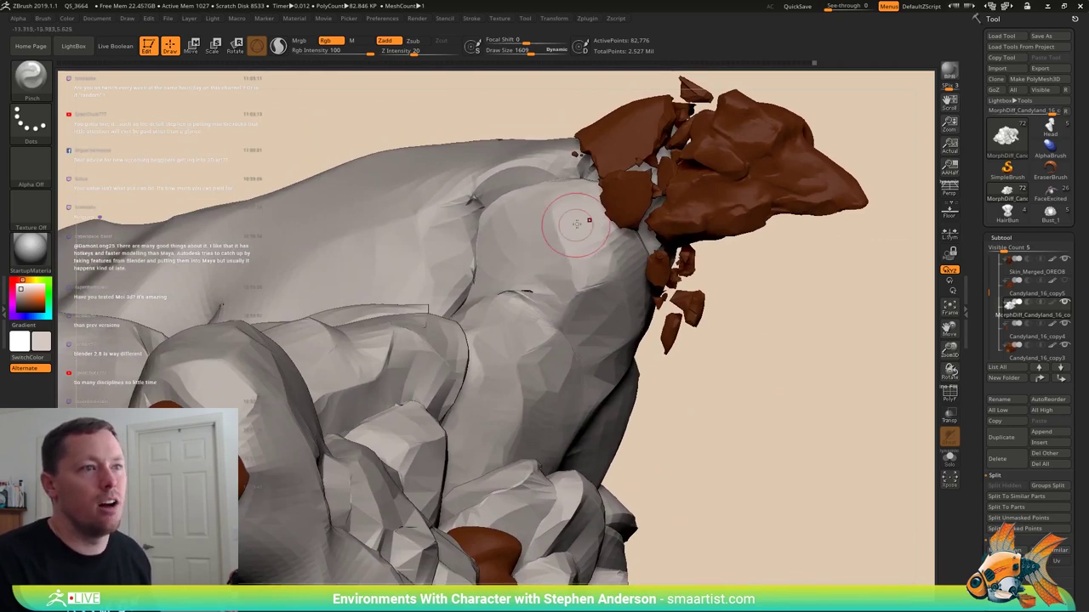
mouse_move(566, 228)
right_mouse_down()
mouse_move(548, 197)
mouse_move(595, 222)
mouse_move(552, 258)
mouse_move(389, 316)
right_mouse_up()
- Set the Pinch brush draw size to 1409 and inspect the rock wall and the small rocks at its base from all sides
key("s")
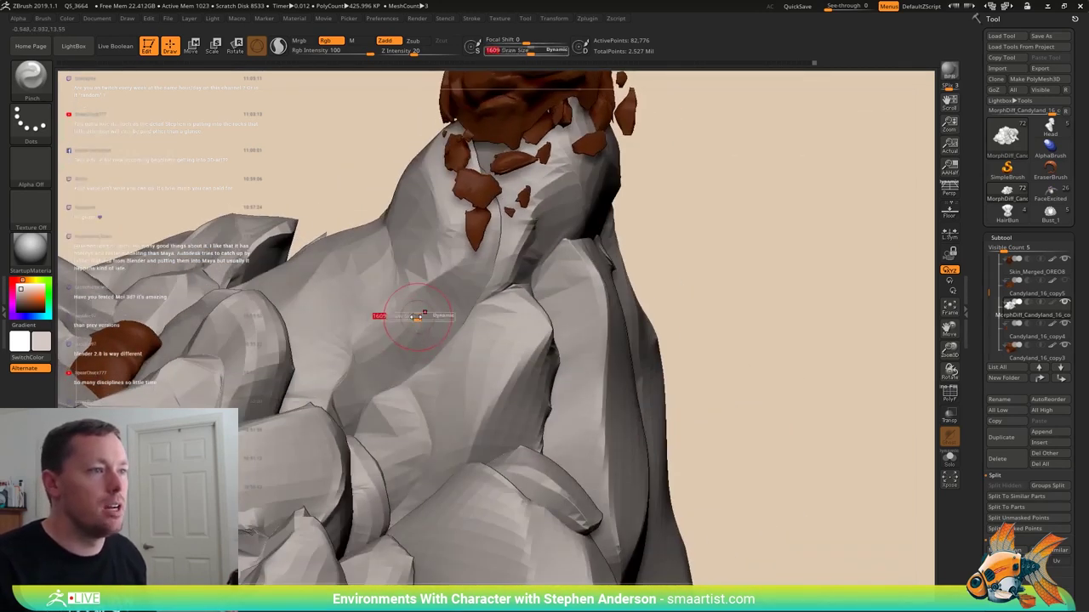
left_click(390, 317)
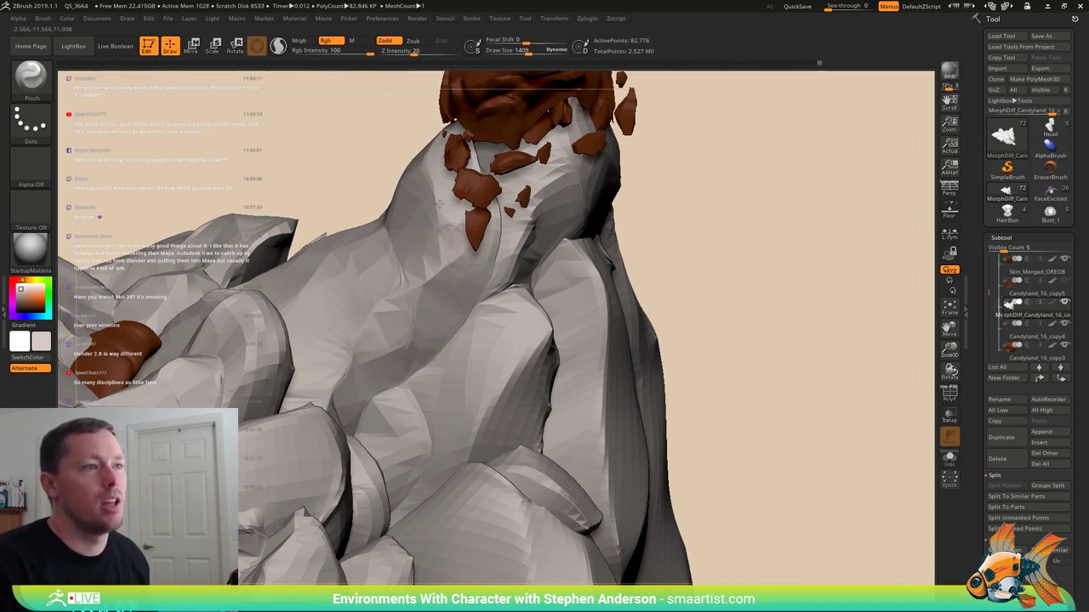
mouse_move(441, 245)
right_mouse_down()
mouse_move(459, 256)
mouse_move(409, 234)
mouse_move(438, 328)
mouse_move(478, 333)
mouse_move(423, 281)
mouse_move(457, 280)
right_mouse_up()
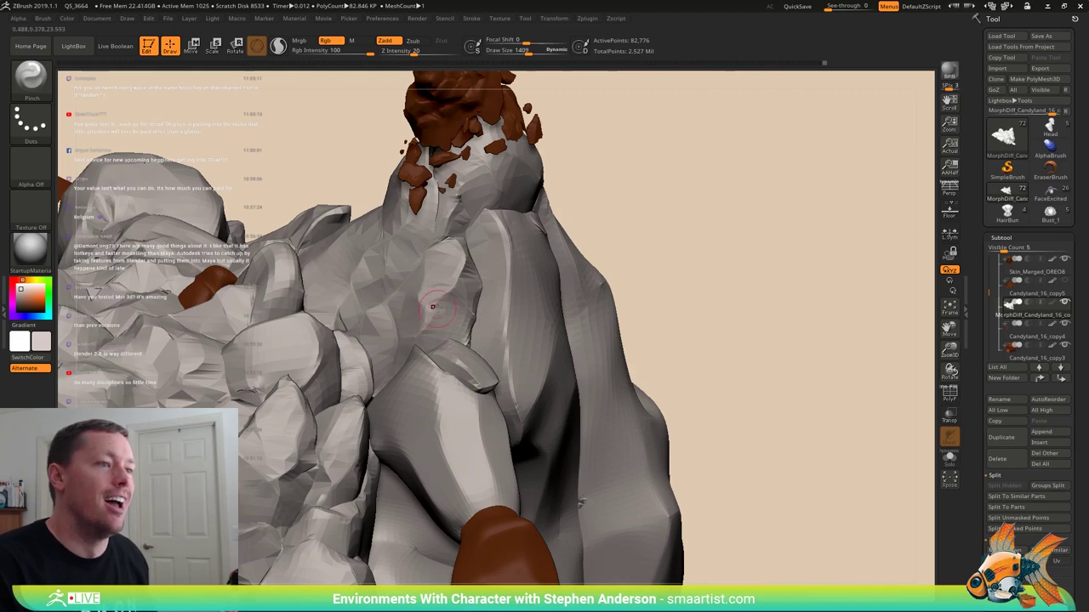
right_click_drag(441, 302, 466, 316)
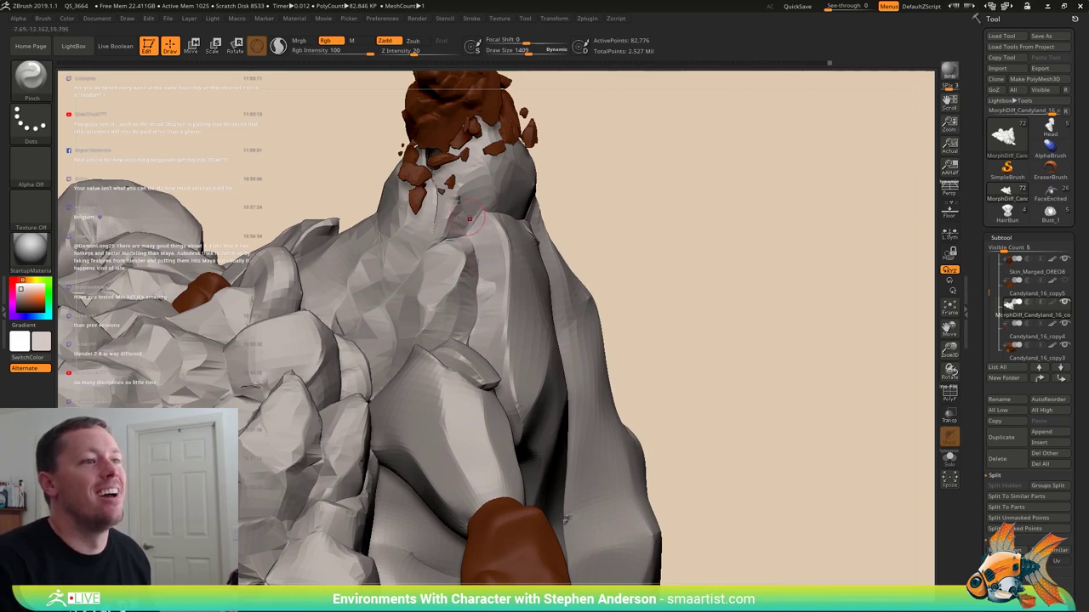
right_click_drag(481, 212, 508, 211)
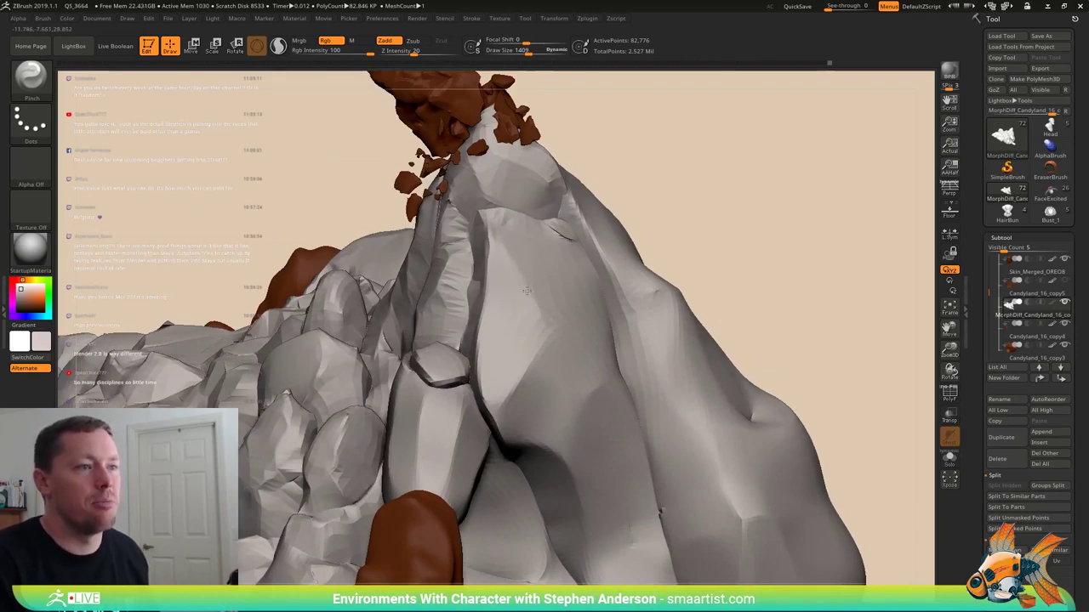
right_click_drag(513, 326, 479, 317)
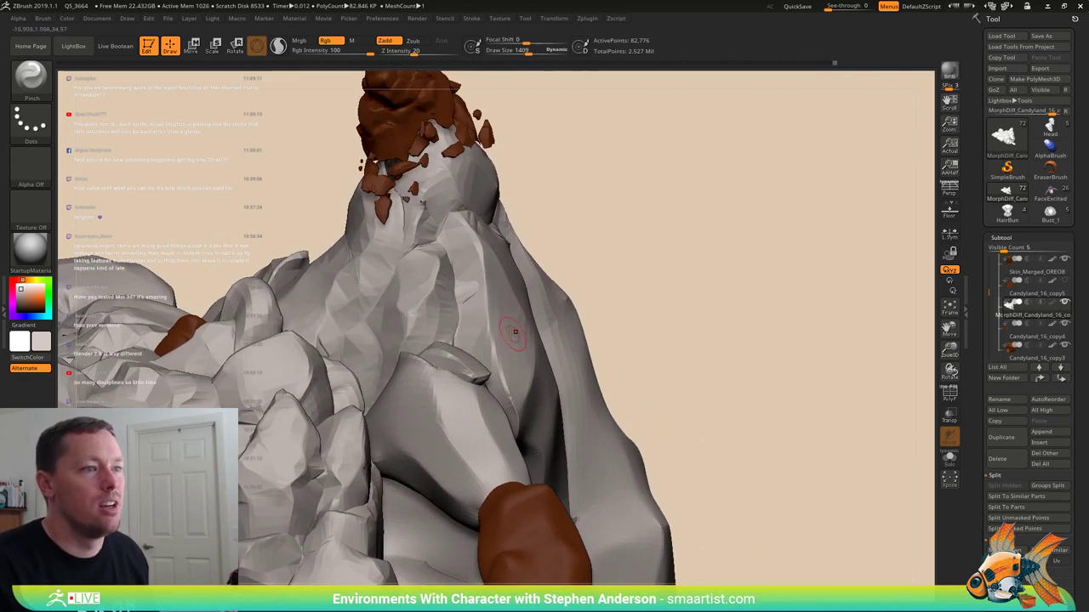
right_click_drag(515, 332, 519, 330)
mouse_move(470, 400)
right_mouse_down()
mouse_move(466, 364)
mouse_move(410, 344)
mouse_move(393, 357)
right_mouse_up()
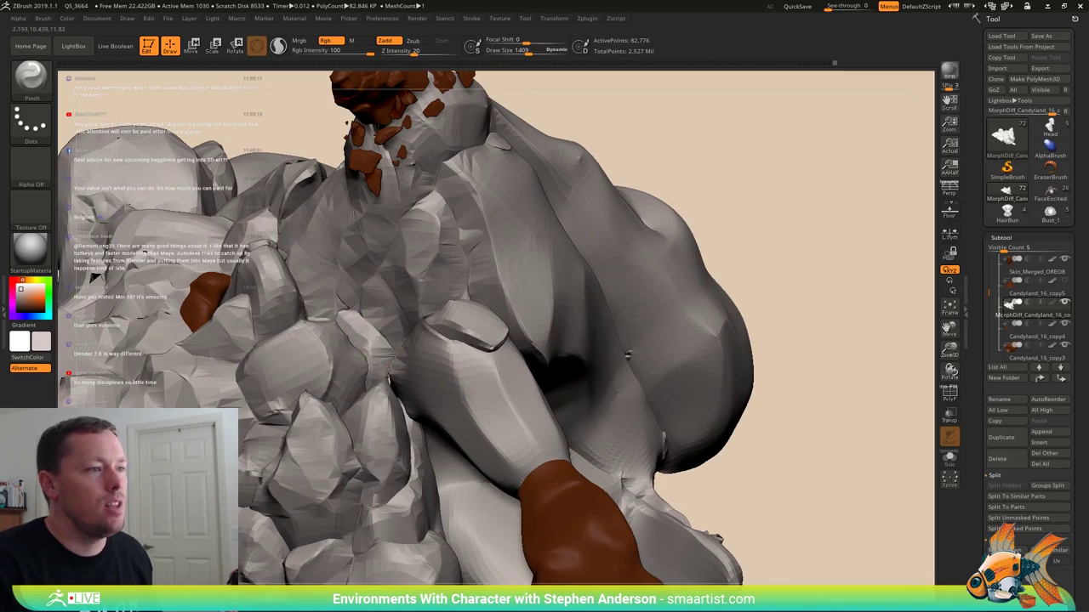
right_click_drag(382, 366, 358, 357)
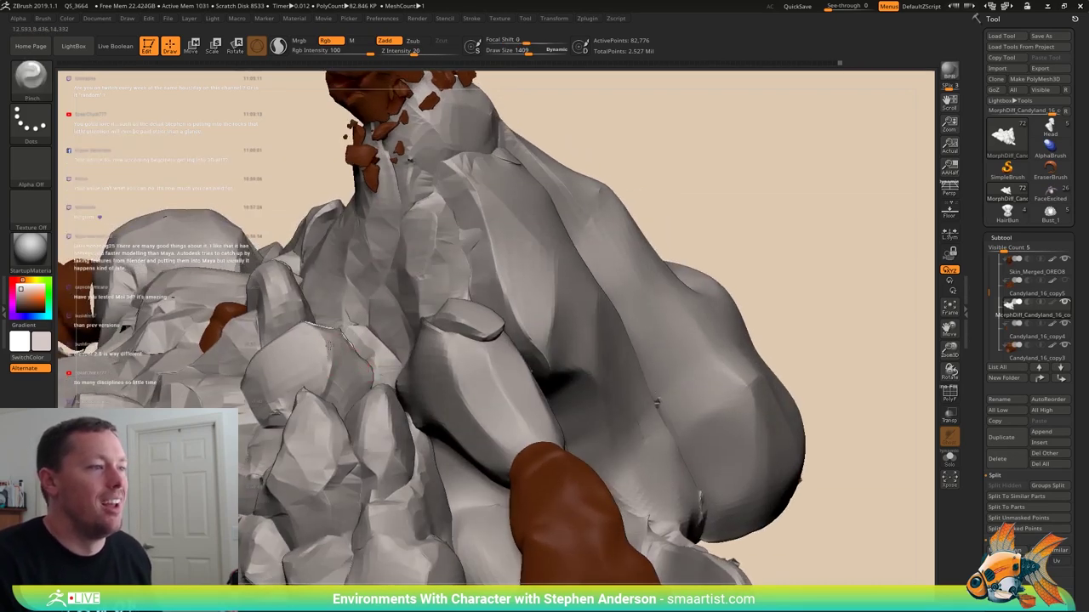
right_click_drag(282, 366, 286, 366)
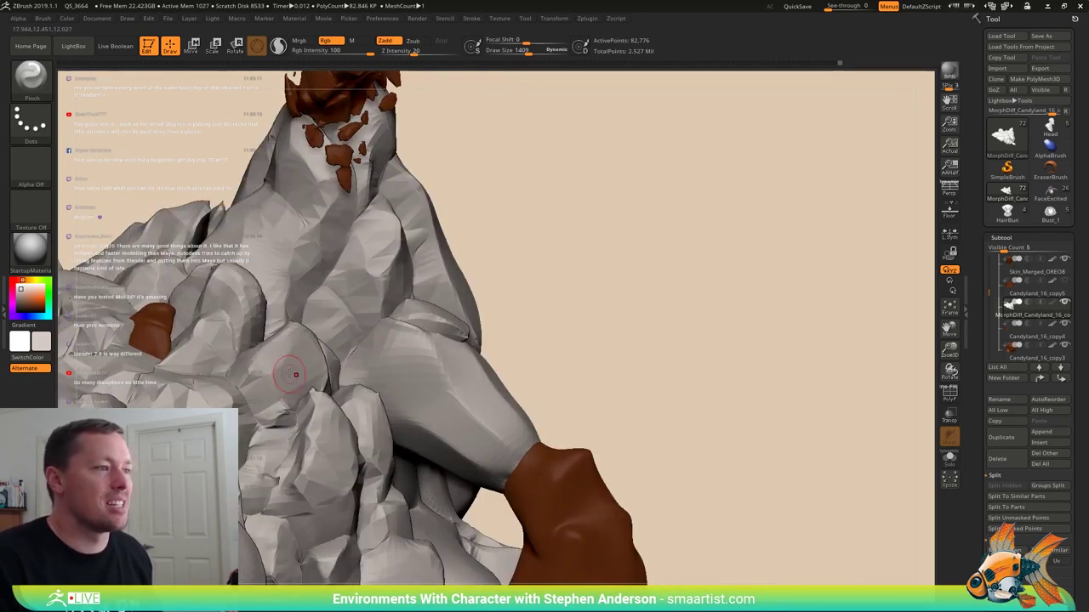
mouse_move(291, 374)
right_mouse_down()
mouse_move(284, 335)
mouse_move(261, 351)
mouse_move(266, 311)
right_mouse_up()
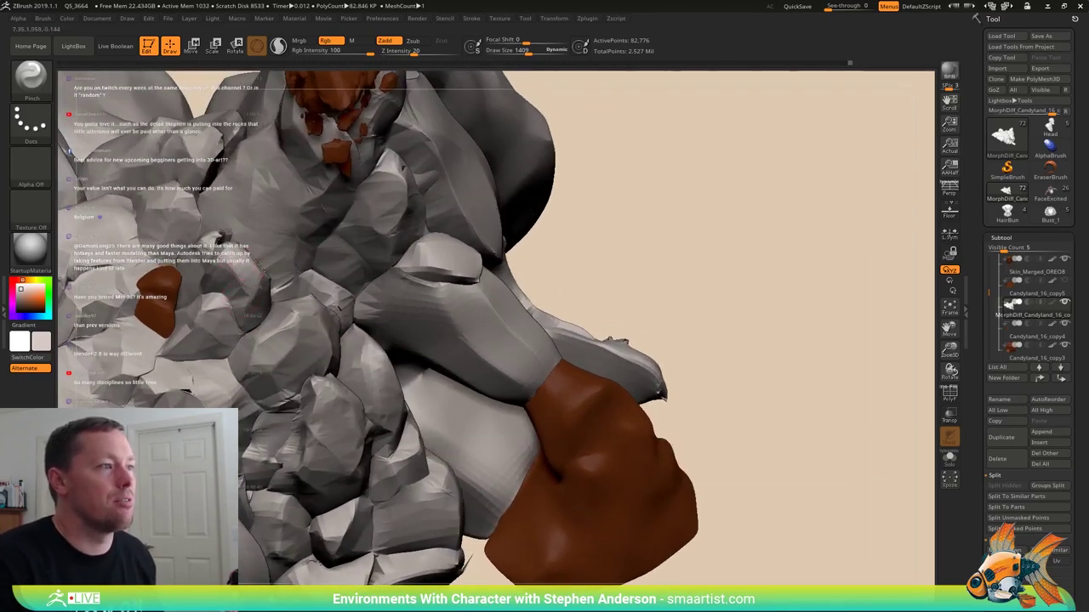
right_click_drag(228, 298, 332, 293)
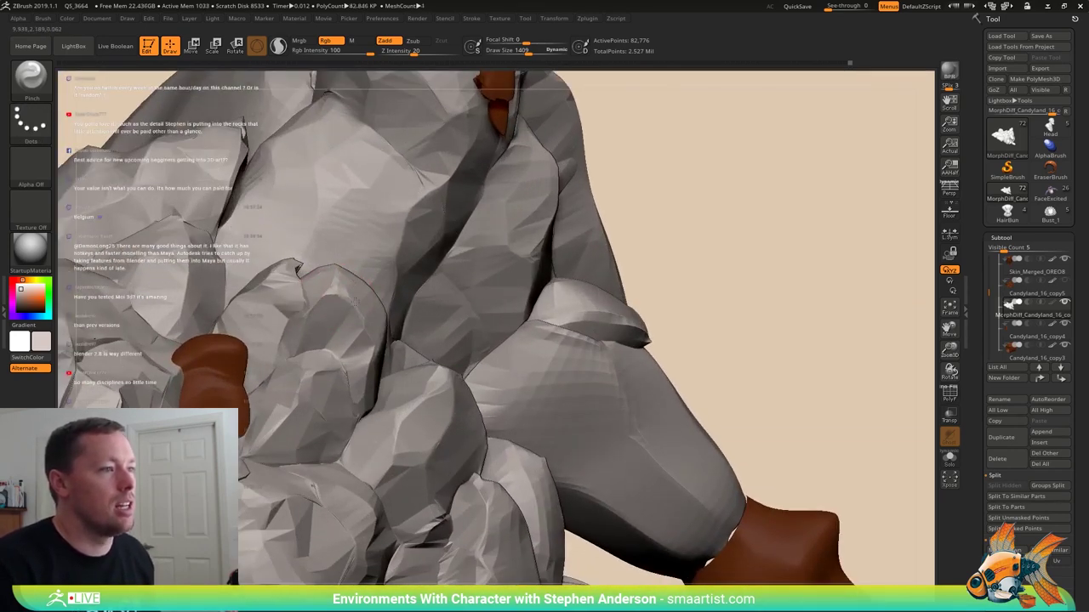
right_click_drag(336, 269, 414, 321)
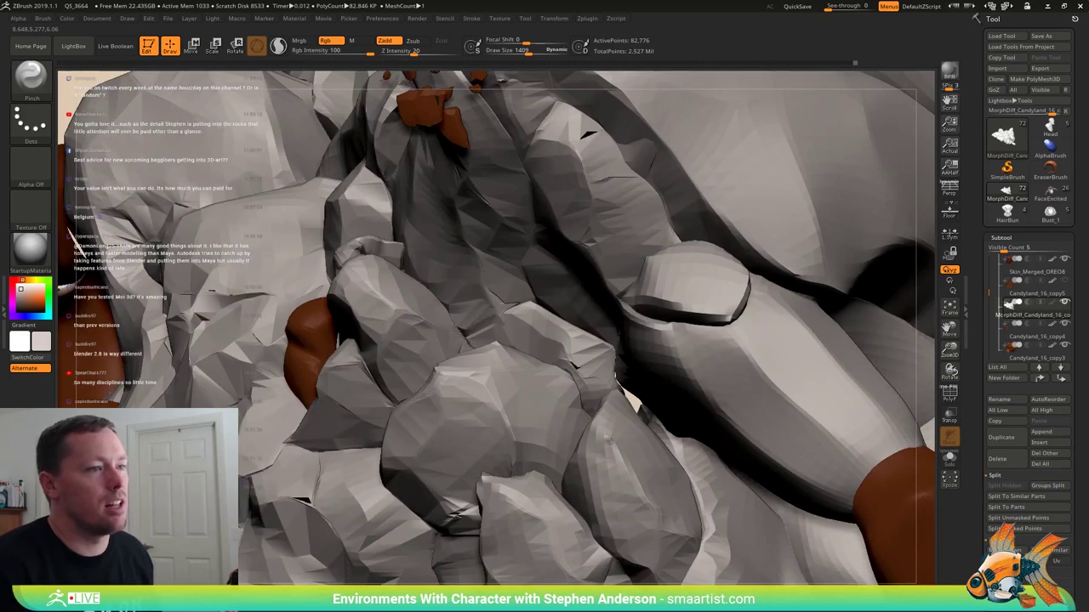
- Show the polyframe and mask everything except the small tan rock behind the teal rock
mouse_move(415, 278)
right_mouse_down()
mouse_move(364, 235)
mouse_move(600, 252)
mouse_move(352, 241)
right_mouse_up()
key("shift+f")
key("w")
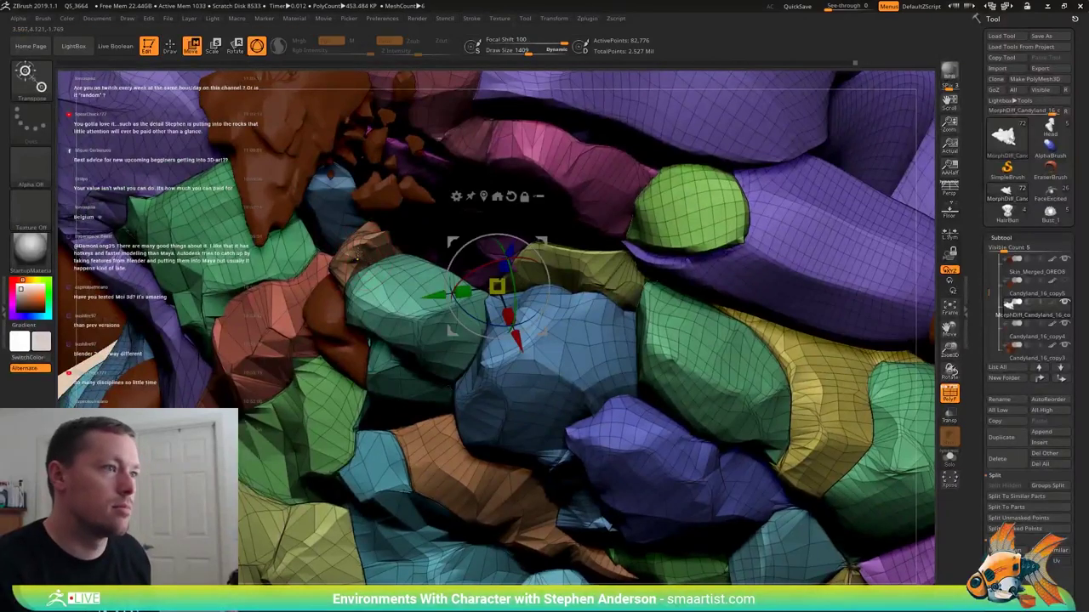
left_click(364, 255, "ctrl")
- Inflate the small tan rock with the Inflat brush at intensity 10 and clear the mask
key("b")
key("m")
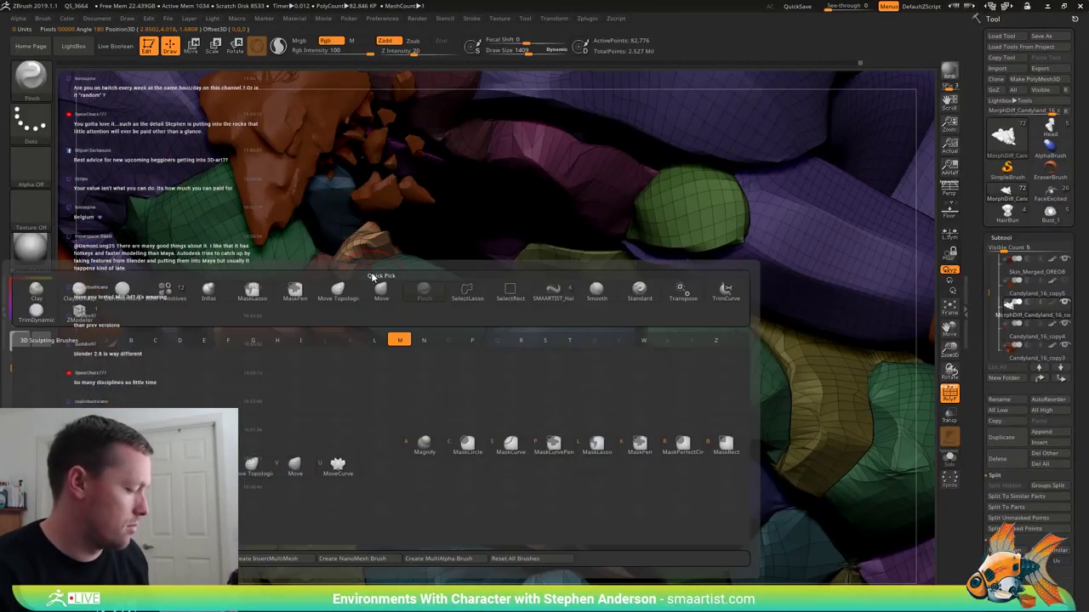
key("v")
key("b")
key("i")
key("n")
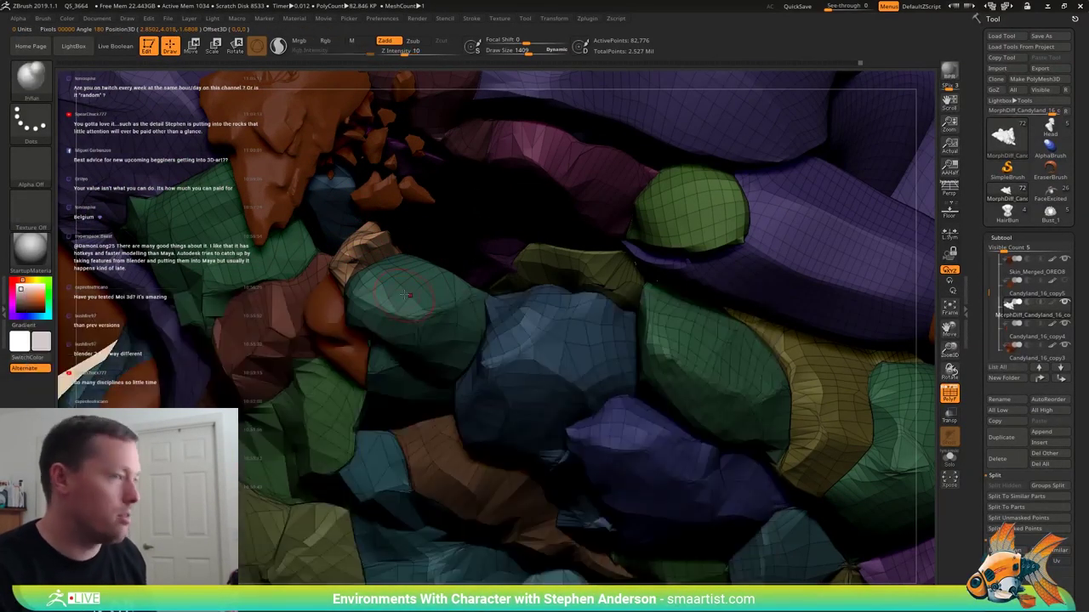
right_click_drag(410, 262, 373, 247)
mouse_move(387, 243)
left_mouse_down()
mouse_move(365, 252)
mouse_move(397, 252)
left_mouse_up()
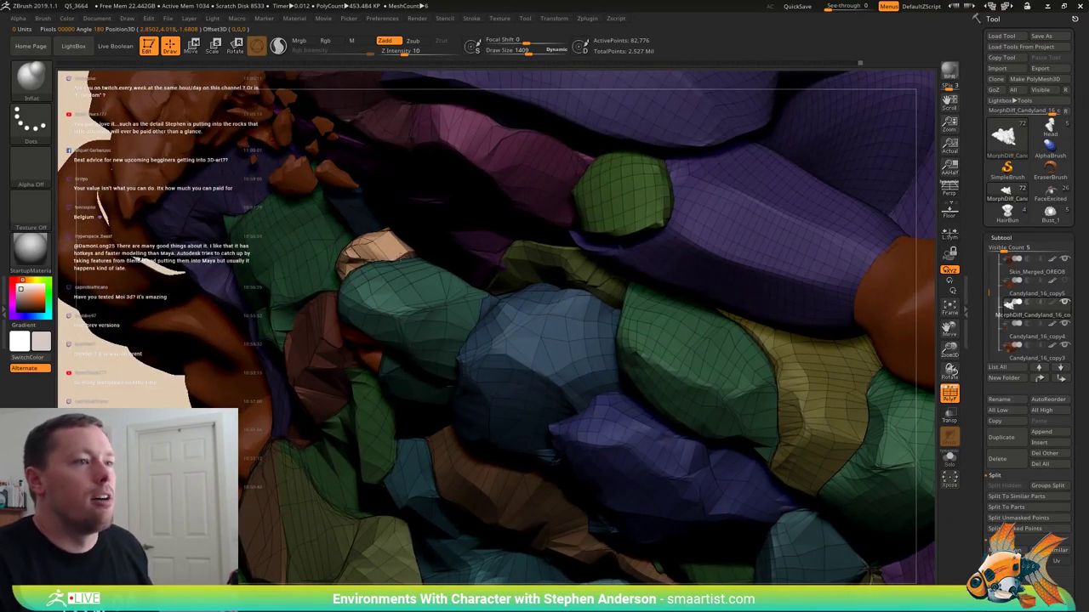
mouse_move(408, 255)
right_mouse_down()
mouse_move(628, 276)
mouse_move(619, 274)
mouse_move(618, 335)
right_mouse_up()
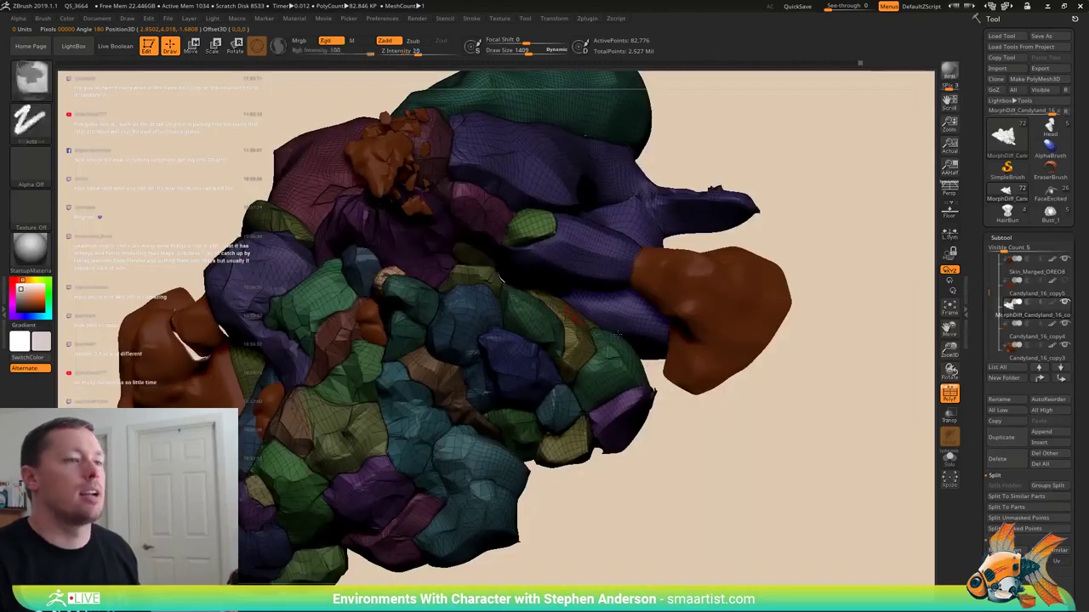
left_click_drag(769, 458, 771, 523, "ctrl")
right_click_drag(680, 408, 714, 383)
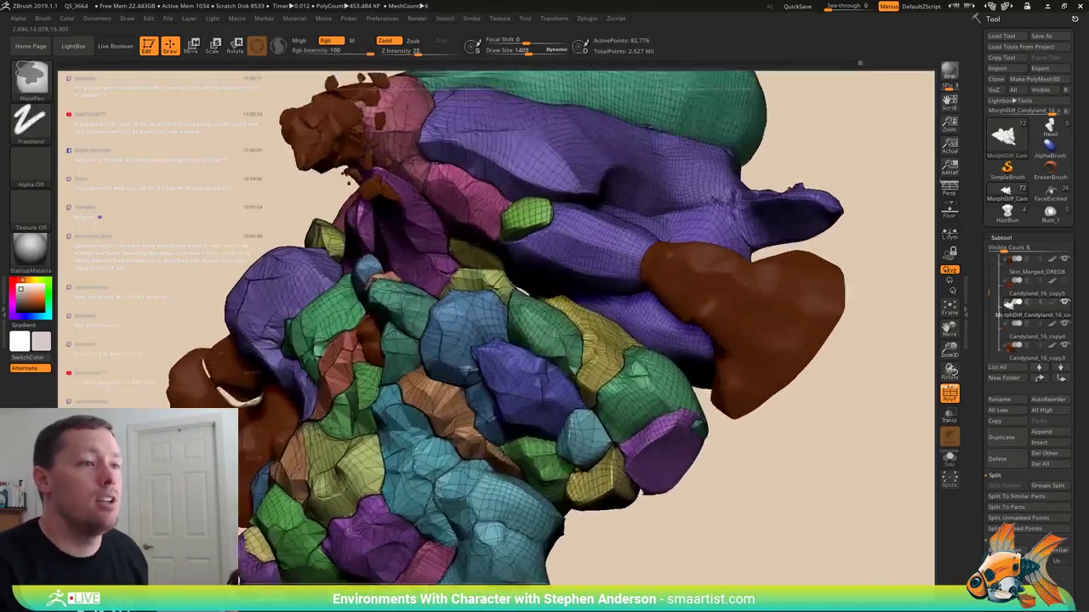
- Check the gap beside the yellow-green rock, and review the whole rock pile framed in view without the polyframe
right_click_drag(520, 291, 485, 303, "ctrl")
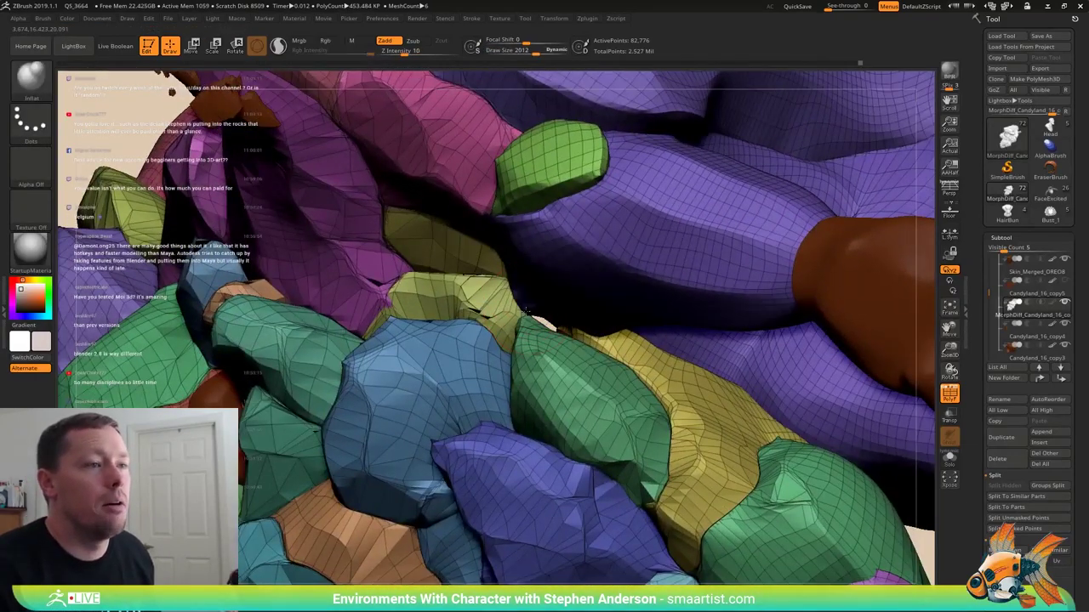
mouse_move(595, 336)
right_mouse_down()
mouse_move(544, 318)
mouse_move(554, 323)
mouse_move(518, 337)
mouse_move(451, 342)
right_mouse_up()
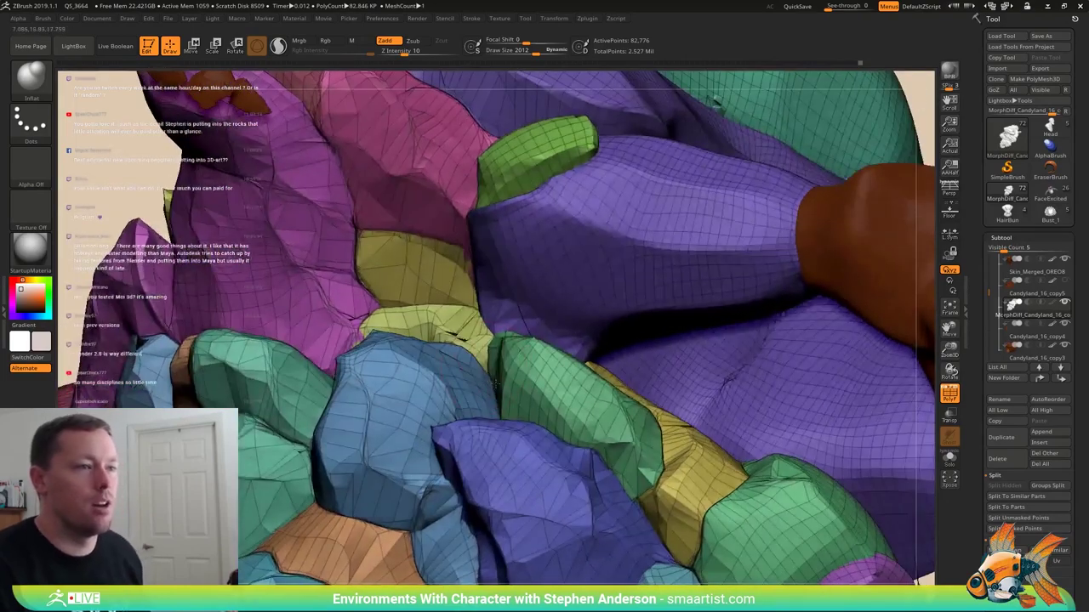
key("f")
key("shift+f")
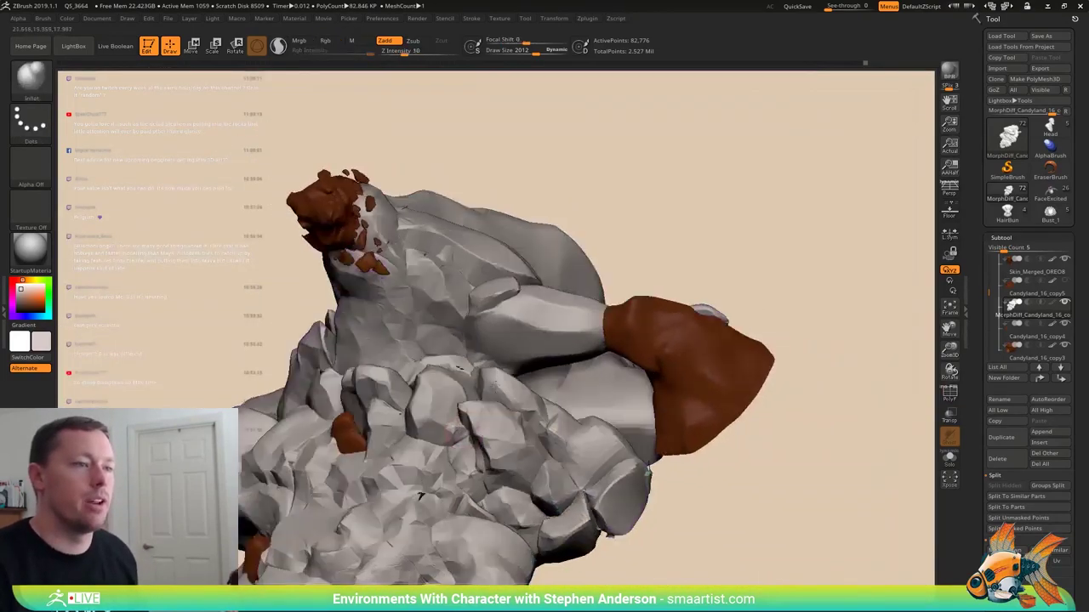
right_click_drag(419, 496, 475, 417)
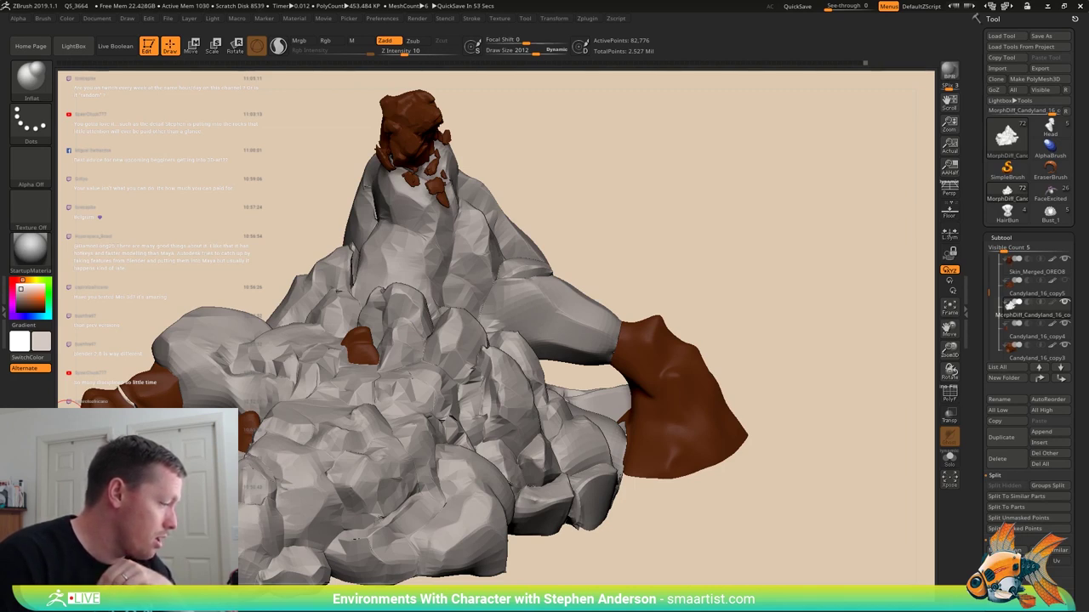
- Switch to the browser, load facebook.com in a new tab and go to the No Spare Time Design Challenge group
key("alt+Tab")
key("alt+Tab")
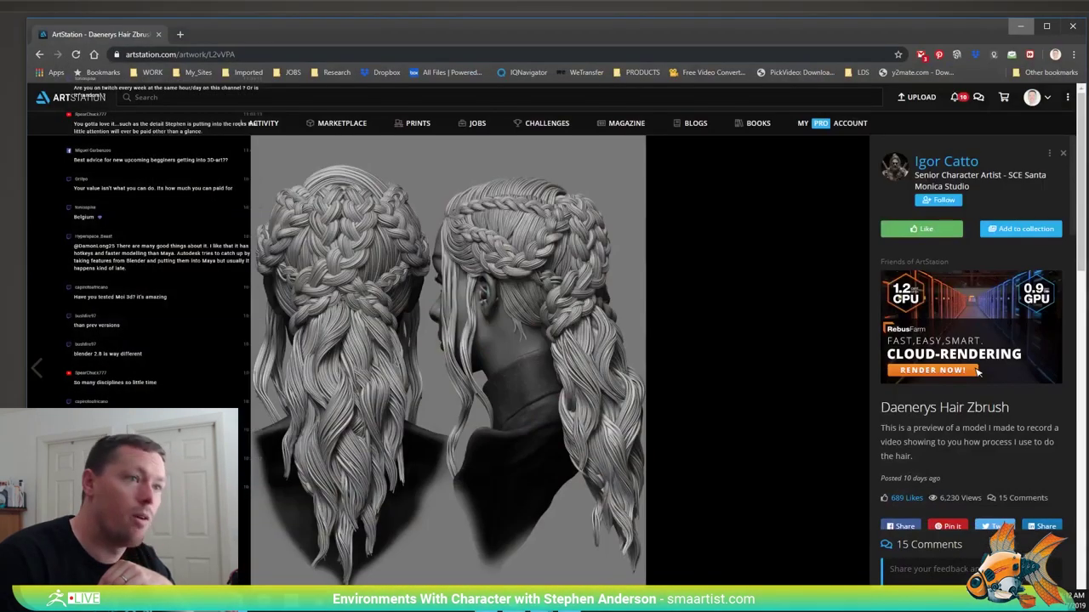
left_click(181, 34)
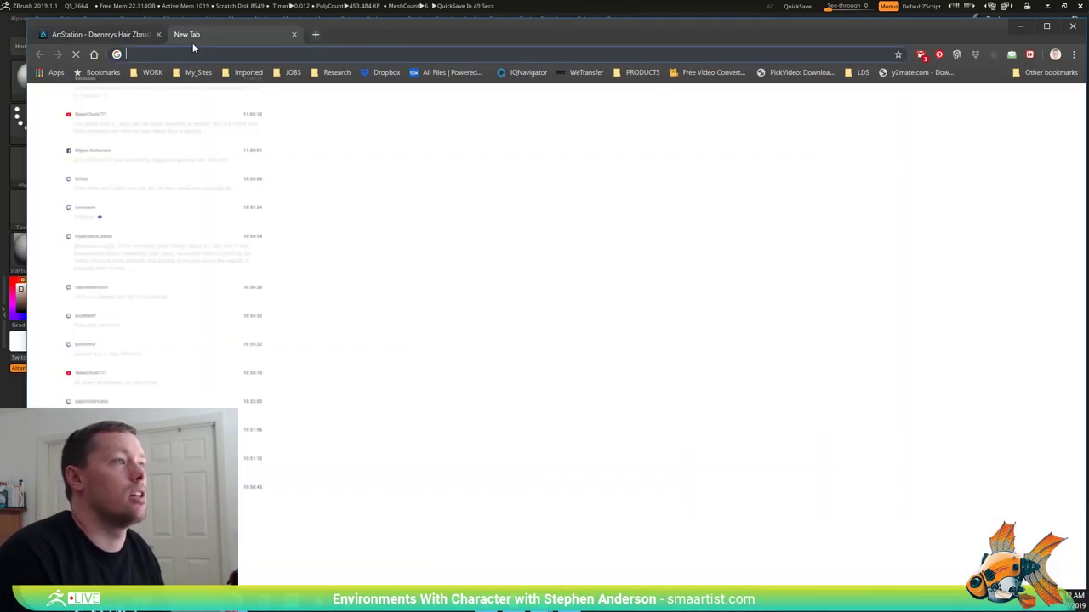
type("facebook.com")
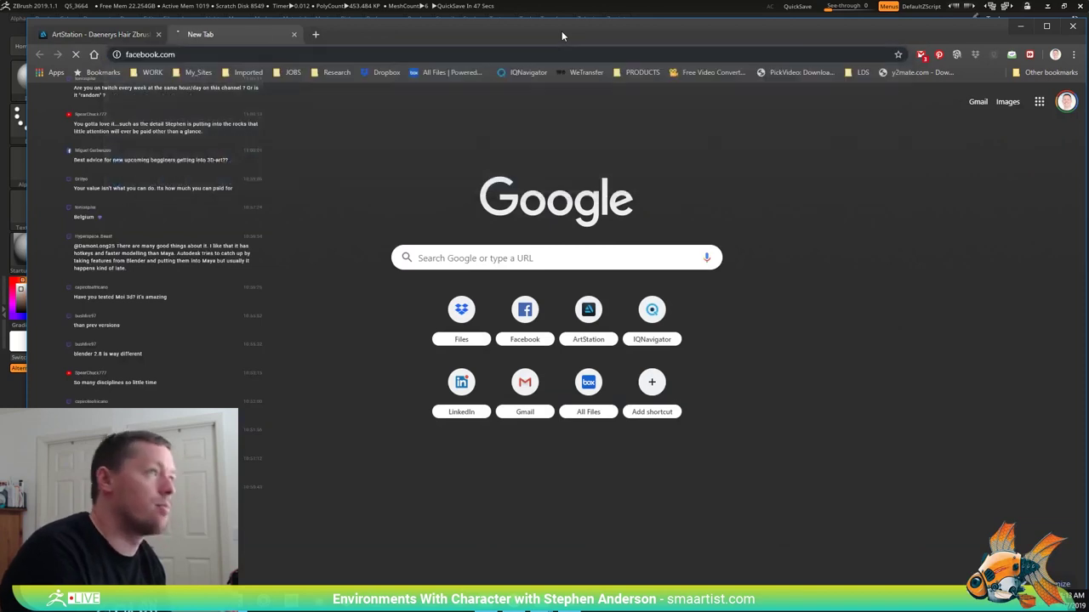
key("Return")
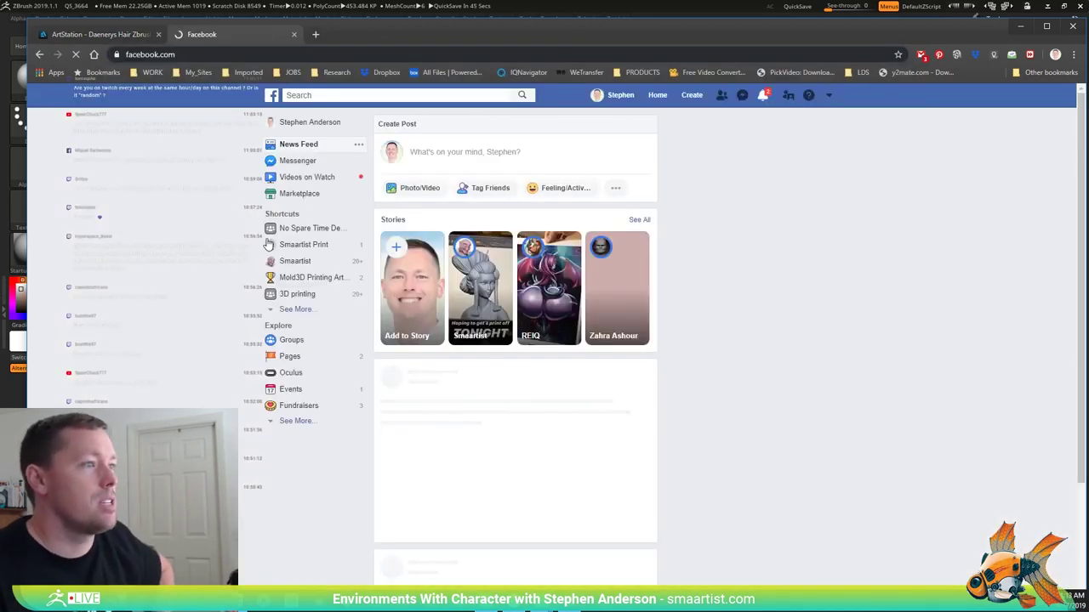
left_click(291, 231)
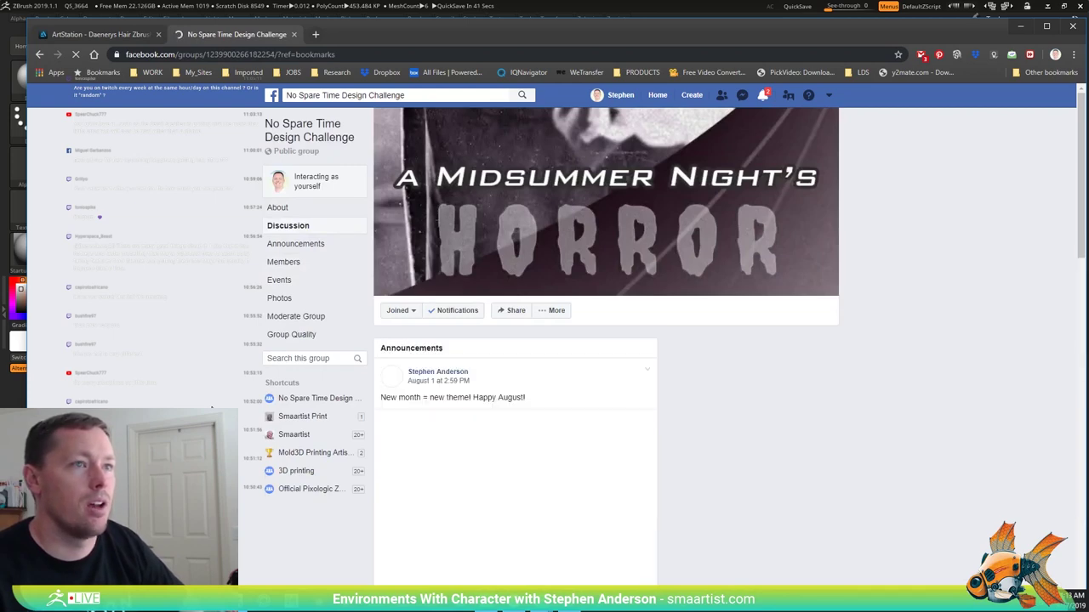
- View the August 2019 design theme poster in the group's announcement at full size, and return to ZBrush
scroll(212, 408, "down", 2)
scroll(212, 408, "down", 2)
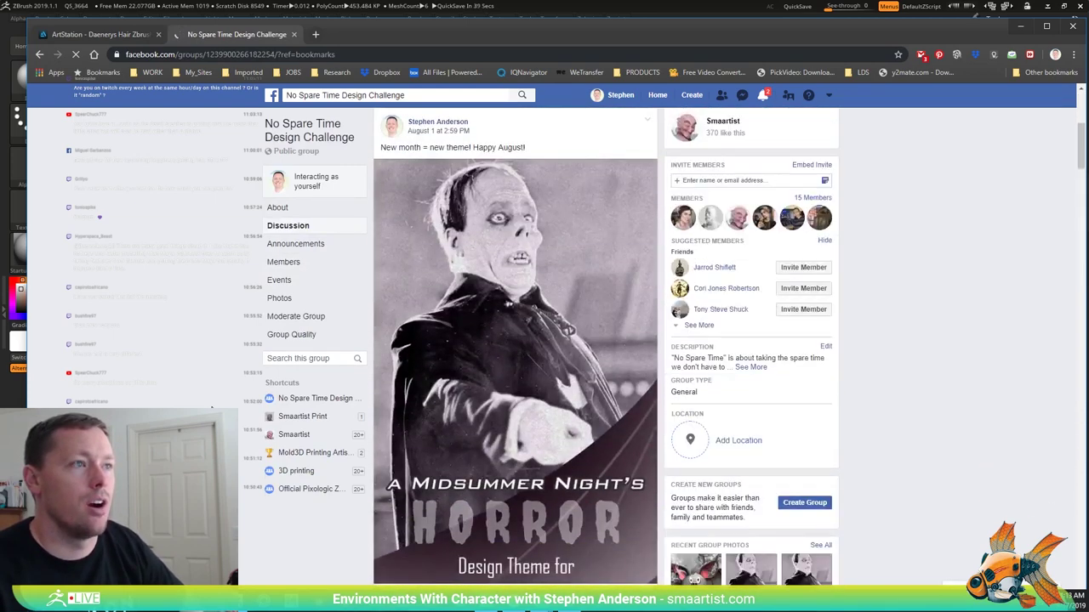
scroll(211, 408, "down", 1)
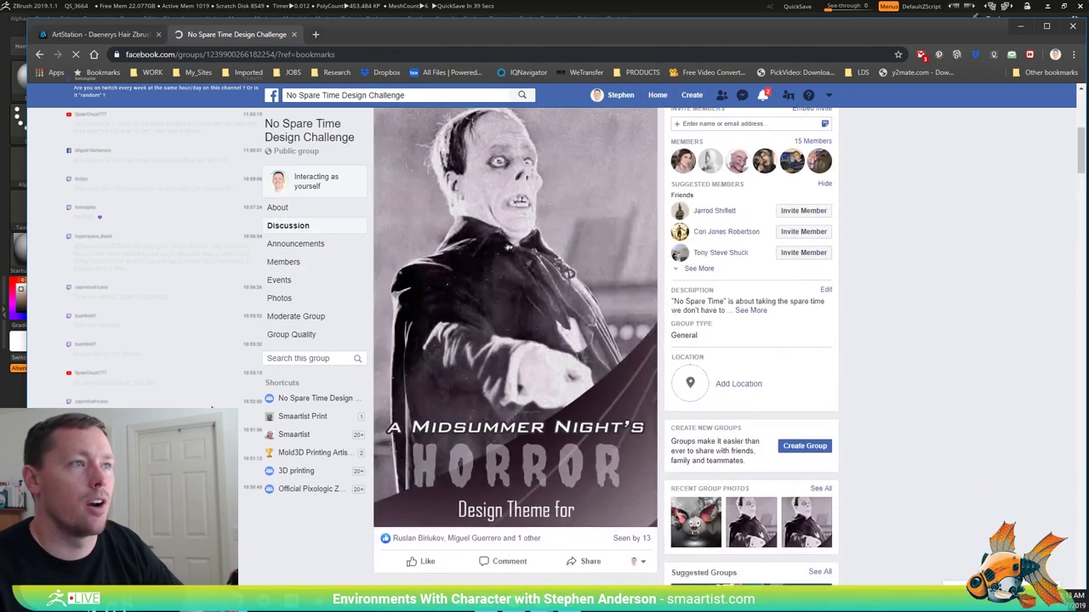
left_click(591, 387)
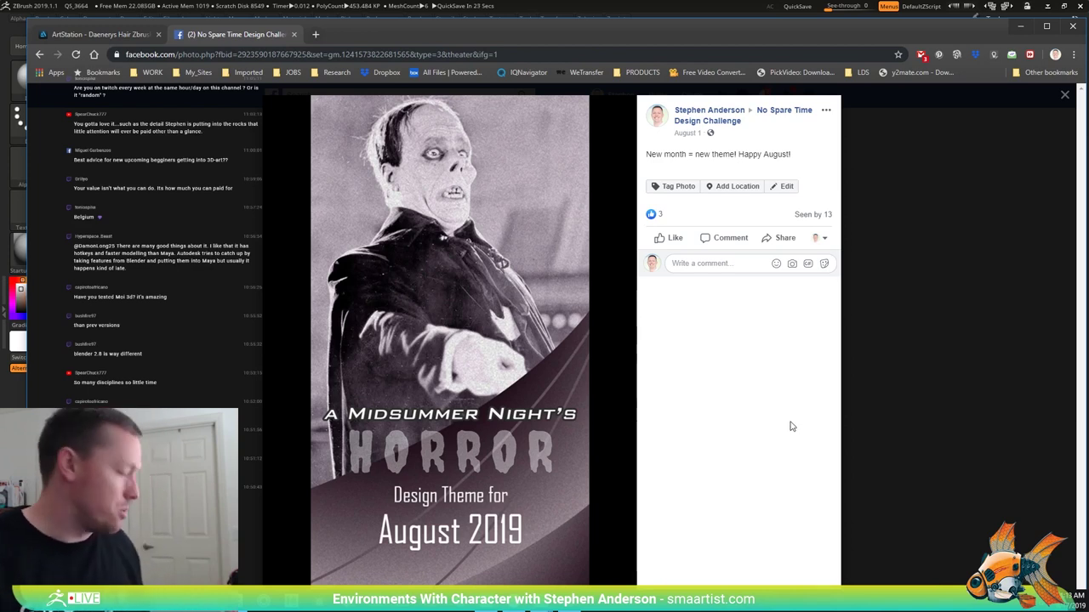
left_click(1020, 26)
- Show the polyframe and tighten the edge of the indigo rock with the Pinch brush at draw size 1037
mouse_move(814, 430)
right_mouse_down()
mouse_move(799, 401)
mouse_move(757, 399)
right_mouse_up()
mouse_move(531, 353)
right_mouse_down()
mouse_move(477, 400)
mouse_move(511, 364)
mouse_move(520, 371)
mouse_move(476, 442)
mouse_move(519, 501)
mouse_move(483, 462)
right_mouse_up()
key("shift+f")
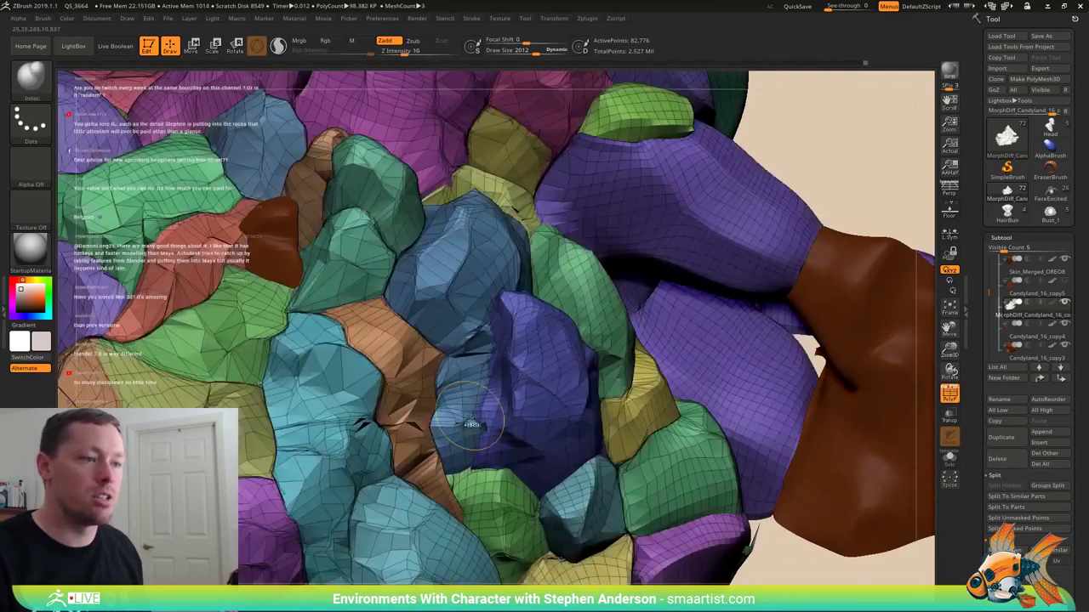
right_click_drag(470, 416, 464, 459, "ctrl")
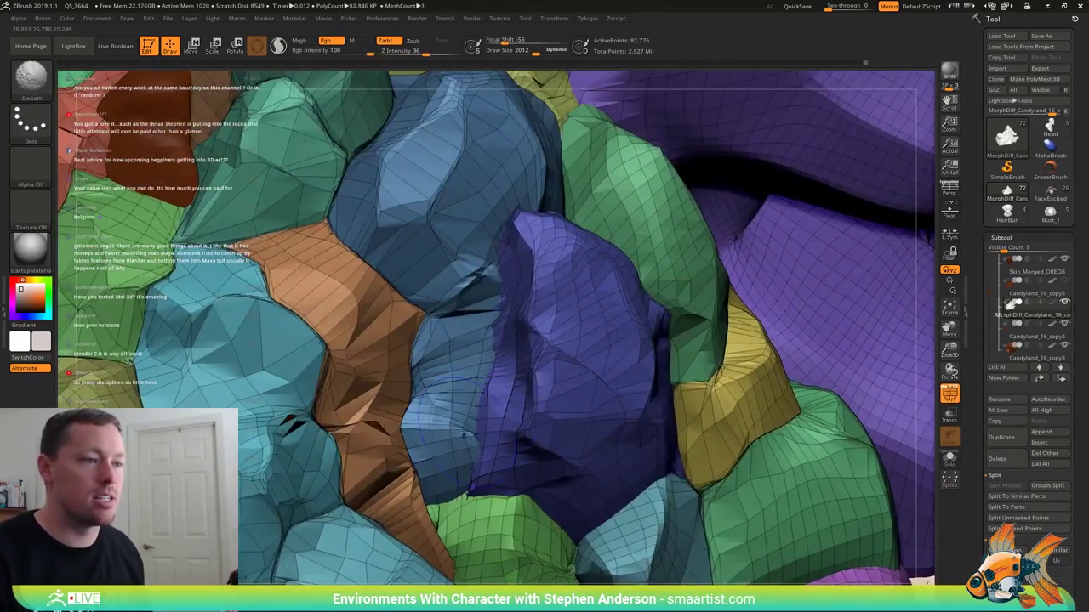
key("b")
key("i")
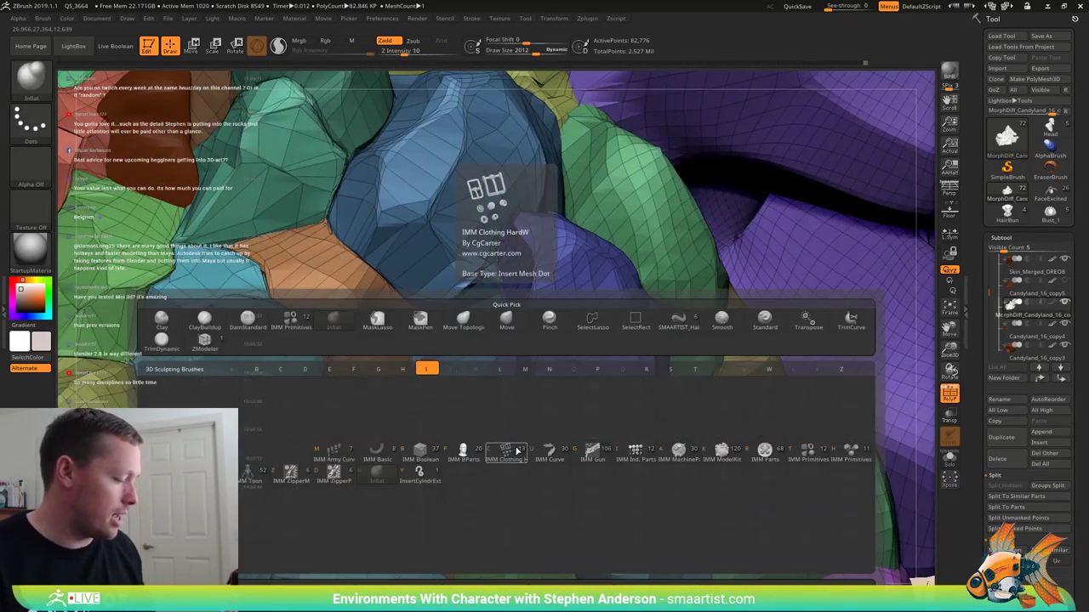
key("n")
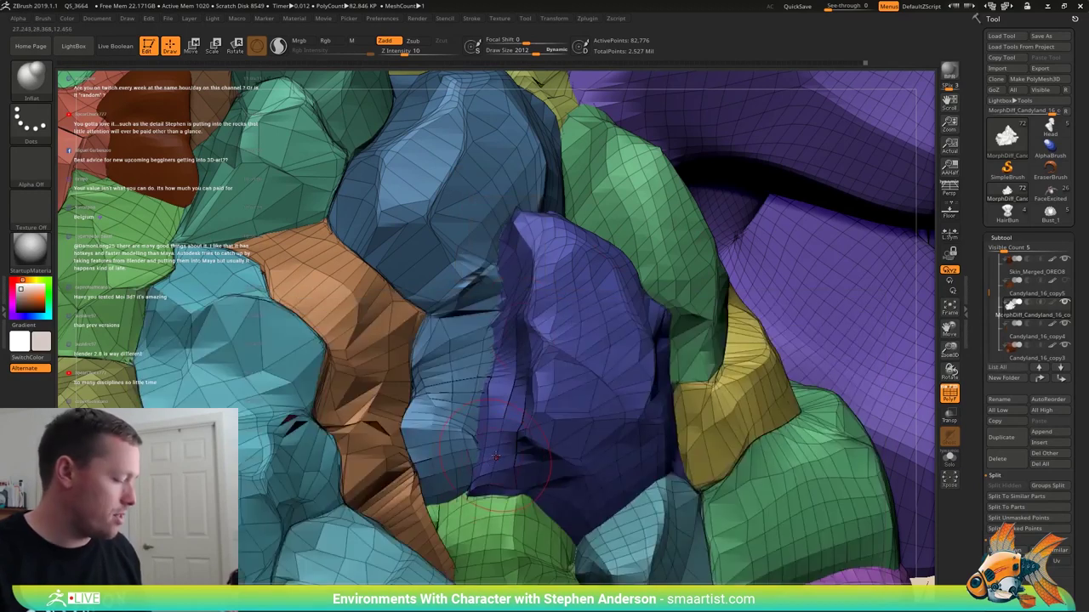
key("b")
key("p")
key("i")
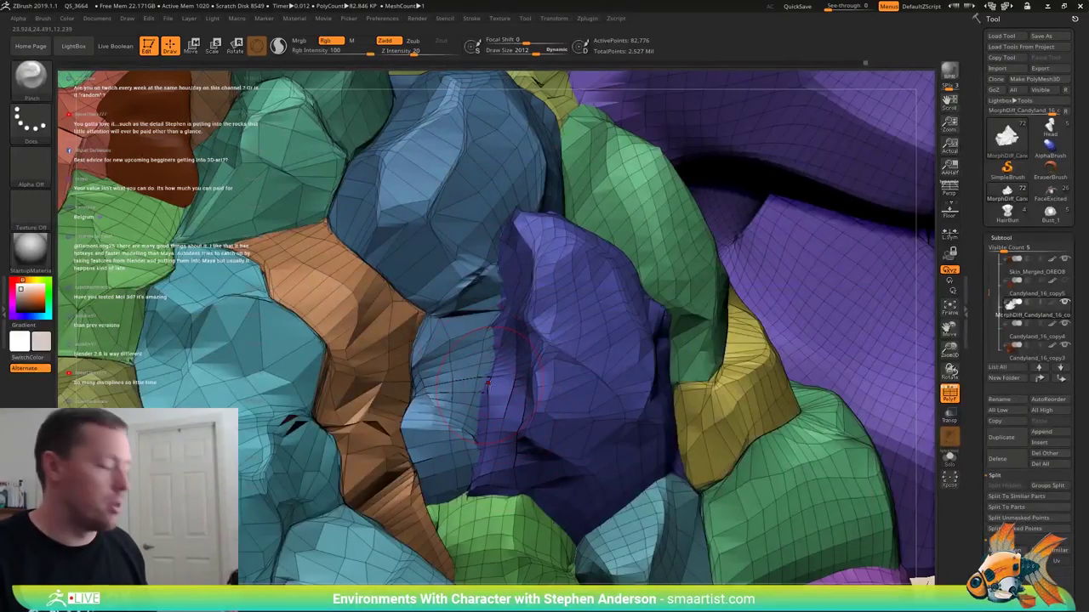
key("s")
mouse_move(488, 382)
left_mouse_down()
mouse_move(472, 387)
mouse_move(528, 224)
mouse_move(504, 225)
left_mouse_up()
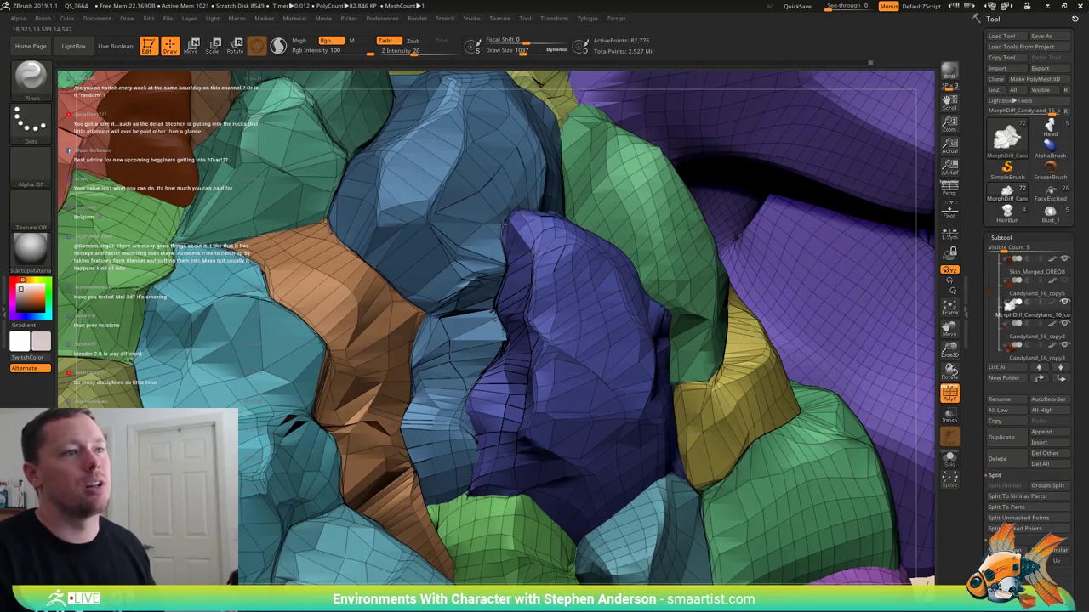
- Pinch the borders of the indigo rock and the neighbouring green, teal and orange rocks to sharpen their edges
right_click_drag(525, 209, 540, 207)
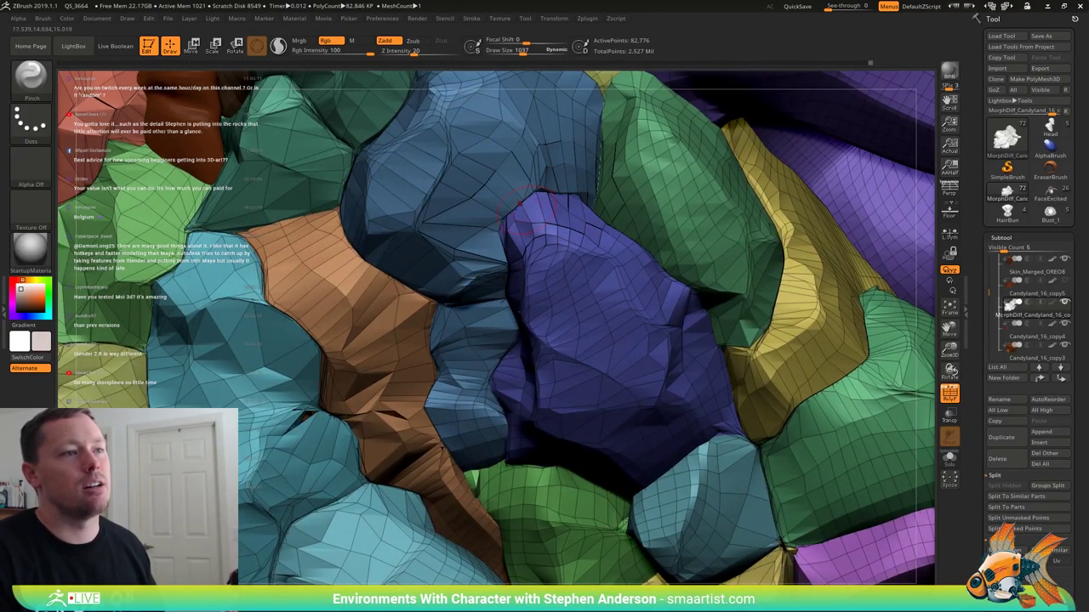
right_click_drag(536, 185, 638, 183)
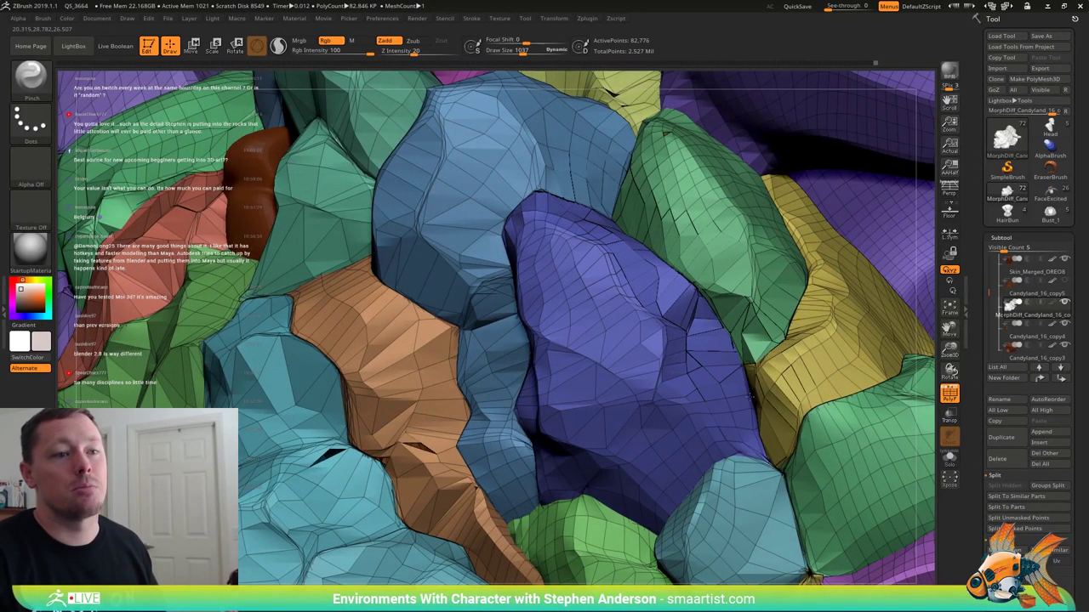
right_click_drag(760, 418, 808, 413)
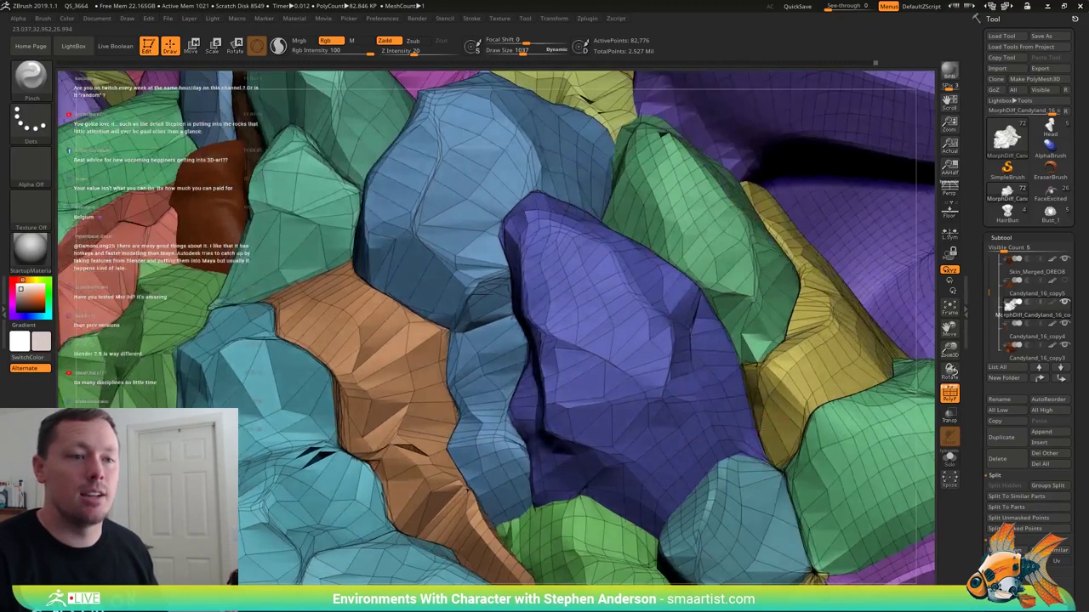
right_click_drag(801, 529, 738, 345, "alt")
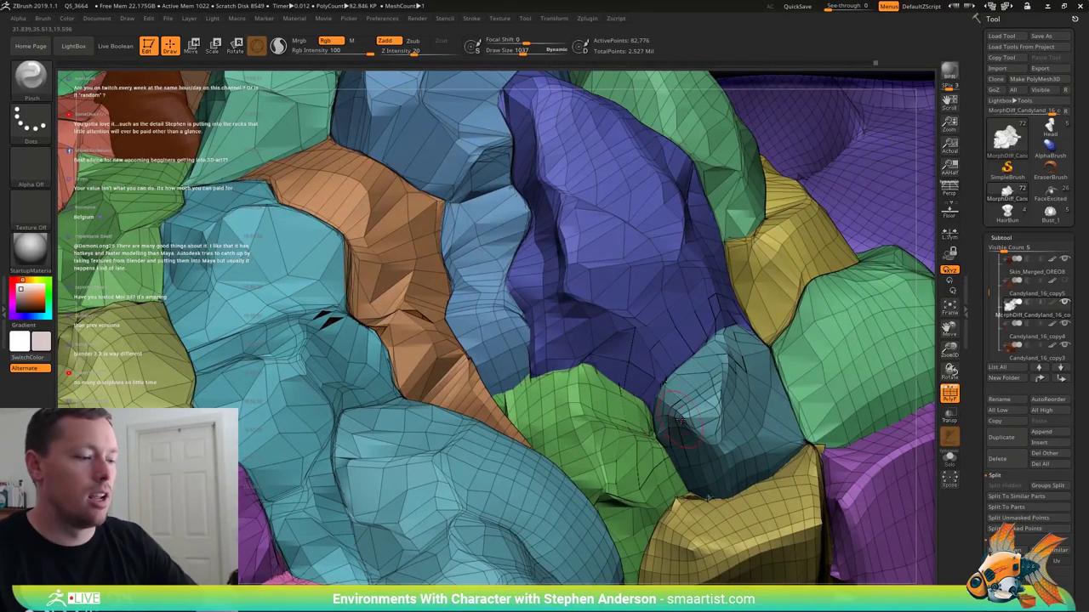
right_click_drag(662, 428, 600, 385)
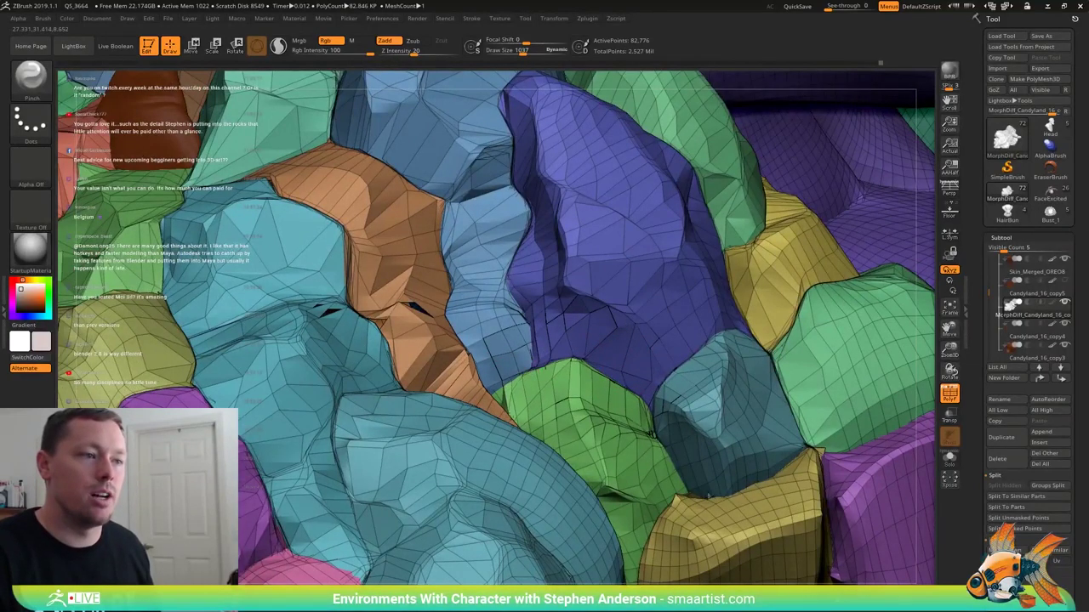
right_click_drag(517, 413, 544, 399)
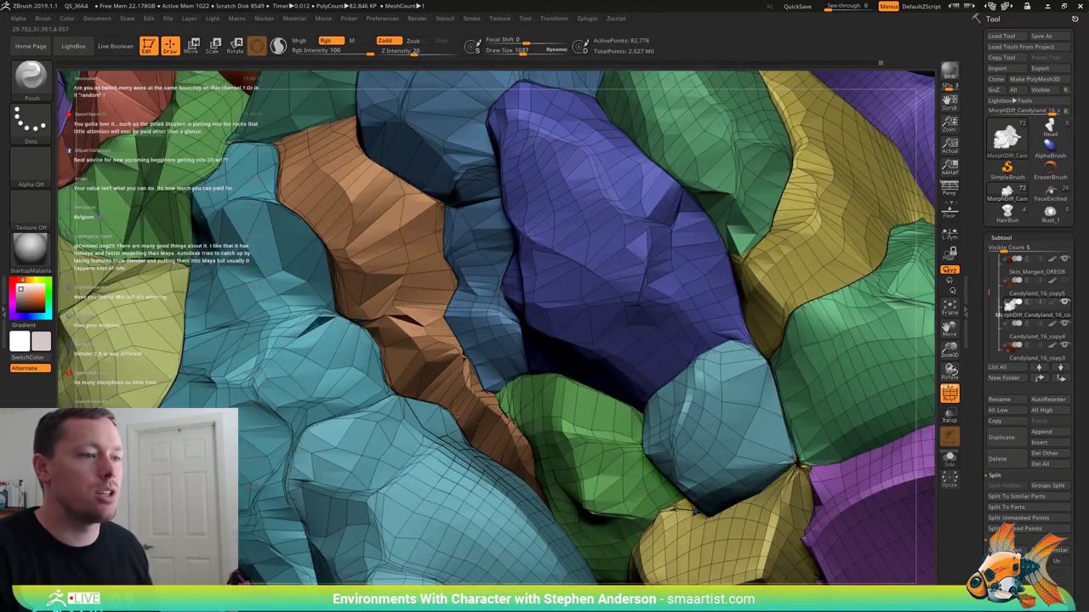
- Switch to the Head tool to examine the framed head model, and return to the rock sculpt without the polyframe
left_click(1050, 127)
key("f")
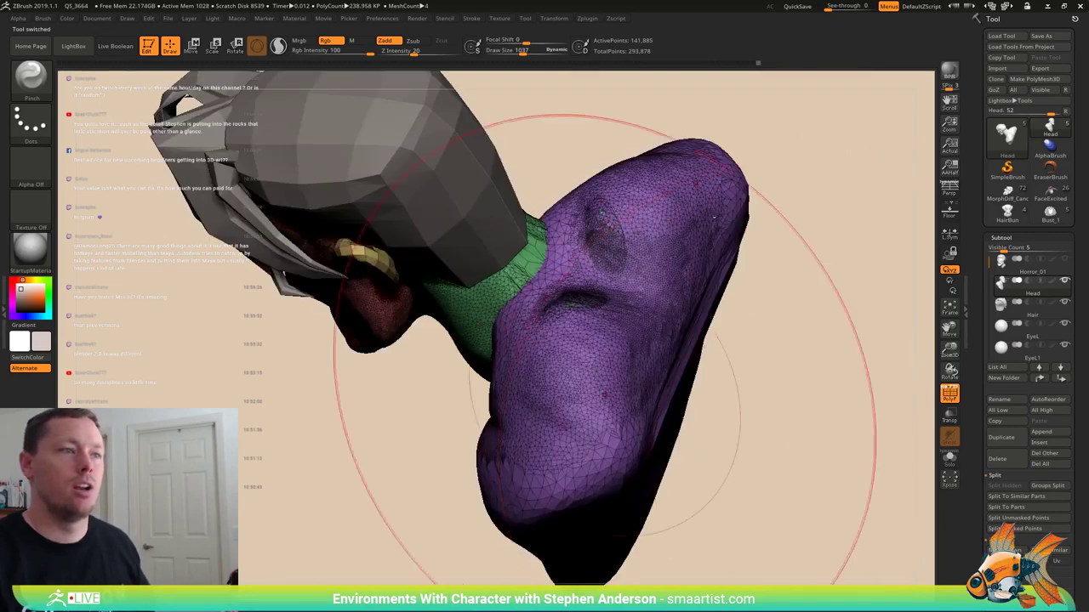
right_click_drag(610, 392, 679, 313)
key("shift+f")
mouse_move(678, 313)
left_mouse_down()
mouse_move(724, 352)
mouse_move(751, 304)
mouse_move(637, 275)
mouse_move(599, 281)
mouse_move(721, 300)
mouse_move(712, 323)
mouse_move(669, 311)
mouse_move(638, 333)
mouse_move(666, 318)
mouse_move(683, 369)
mouse_move(656, 365)
mouse_move(688, 335)
mouse_move(666, 338)
mouse_move(669, 360)
mouse_move(655, 368)
mouse_move(595, 352)
mouse_move(675, 360)
left_mouse_up()
key("shift+f")
key("shift+f")
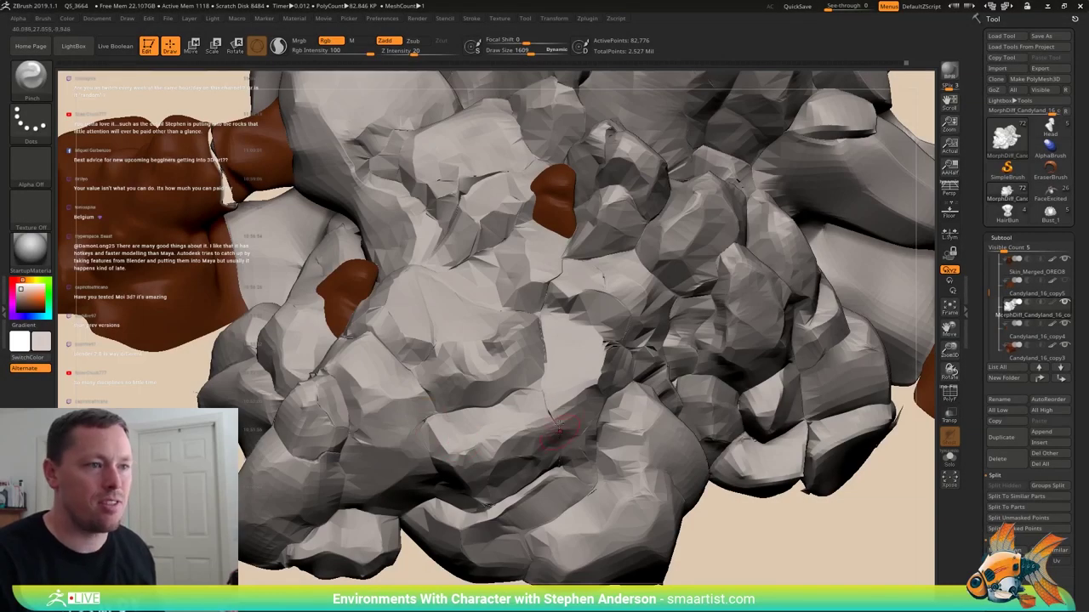
- Adjust the front of the rock pile with the Move brush, raising its draw size to 4852
mouse_move(559, 429)
right_mouse_down()
mouse_move(563, 387)
mouse_move(605, 374)
mouse_move(522, 393)
mouse_move(539, 385)
right_mouse_up()
key("b")
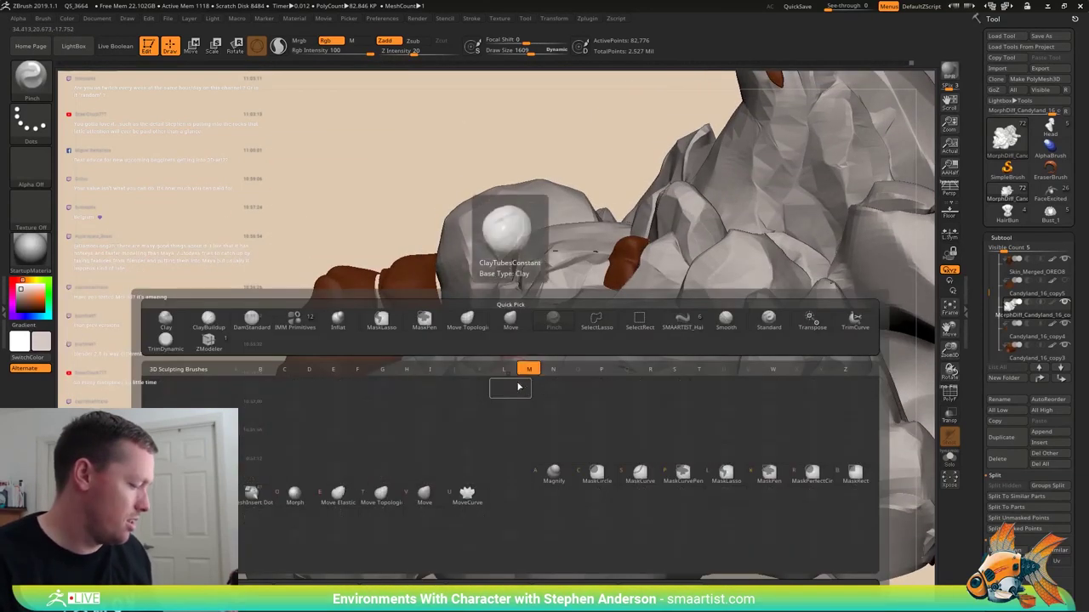
key("m")
key("v")
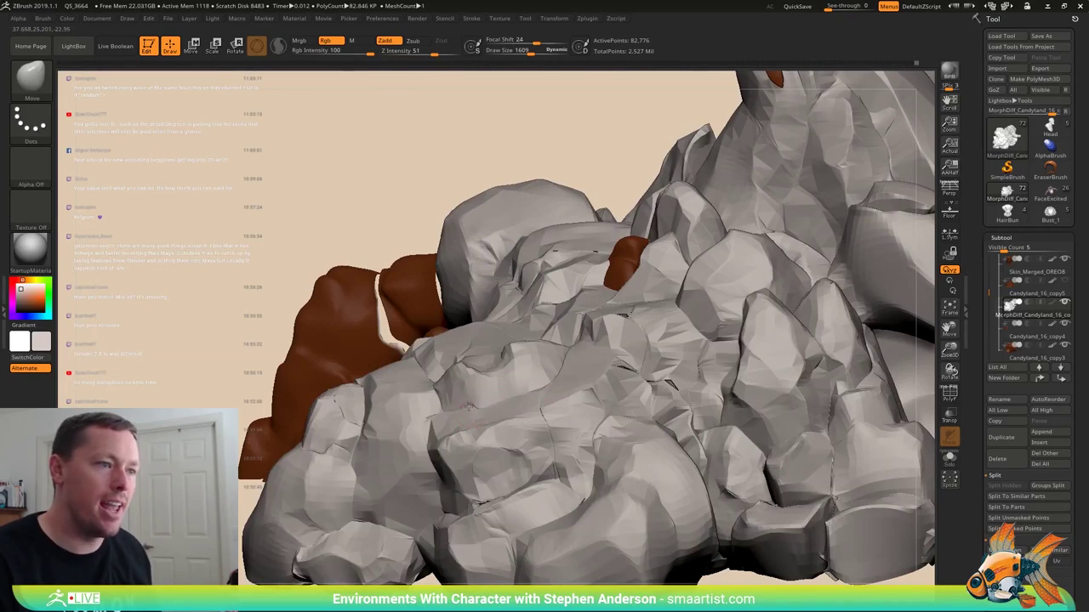
right_click_drag(480, 410, 551, 374)
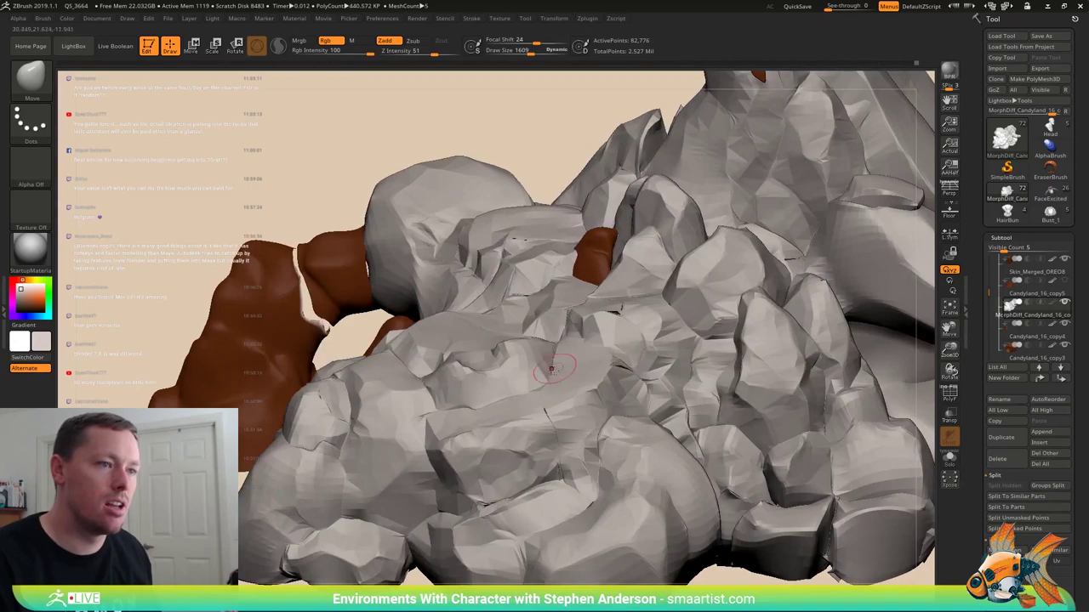
mouse_move(576, 362)
right_mouse_down()
mouse_move(590, 459)
mouse_move(624, 373)
mouse_move(569, 350)
mouse_move(606, 342)
mouse_move(590, 472)
mouse_move(579, 447)
mouse_move(590, 427)
right_mouse_up()
key("s")
mouse_move(595, 432)
left_mouse_down()
mouse_move(632, 439)
mouse_move(614, 432)
left_mouse_up()
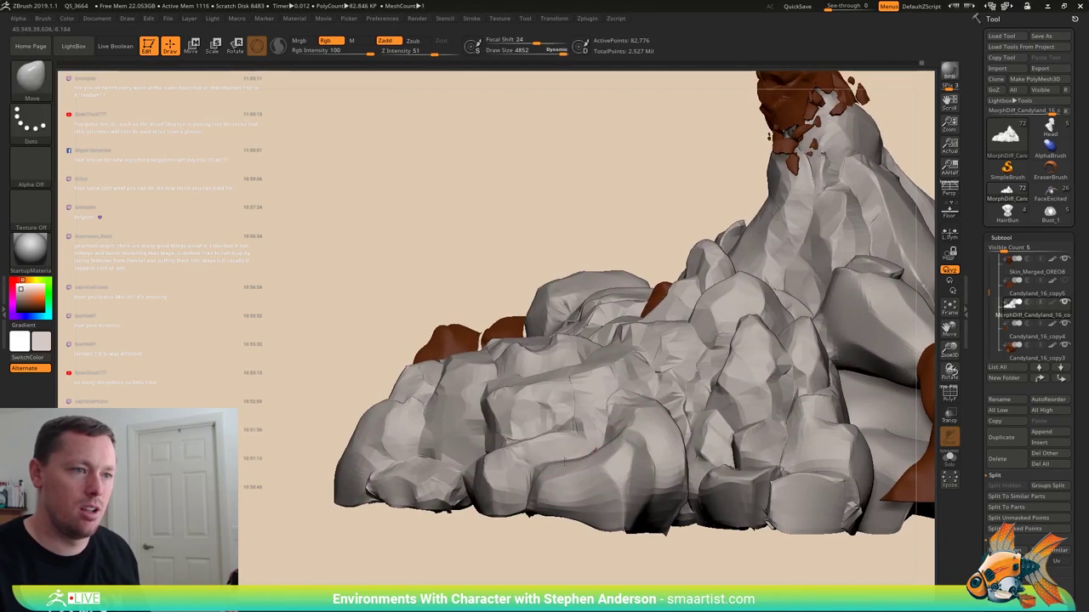
- Reshape the large rounded rock at the front base with the Move brush at draw sizes 3493 and 1526
right_click_drag(603, 458, 597, 447)
key("s")
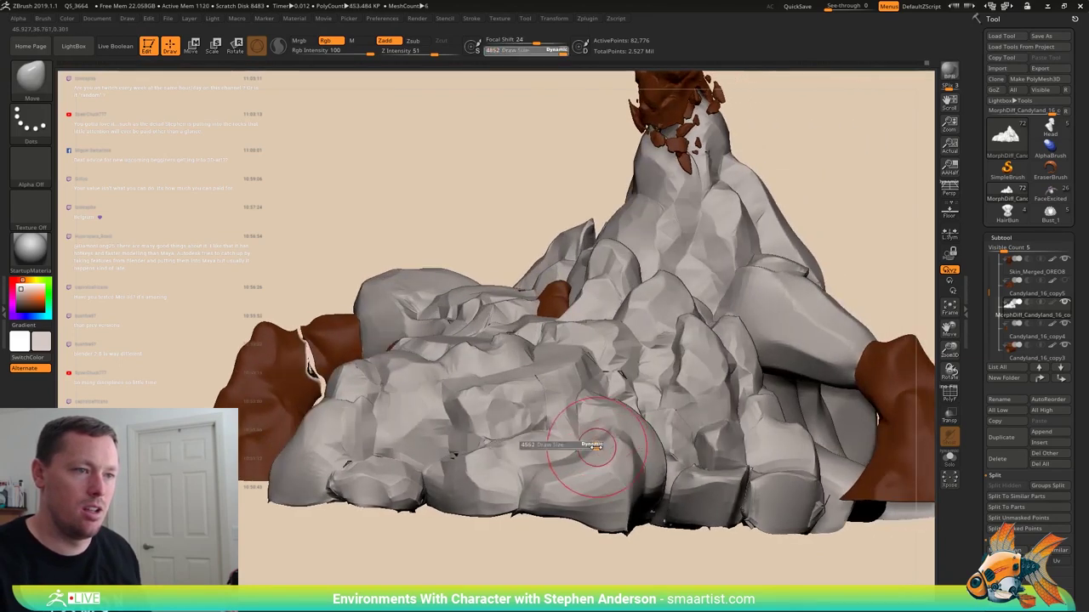
left_click_drag(596, 446, 583, 446)
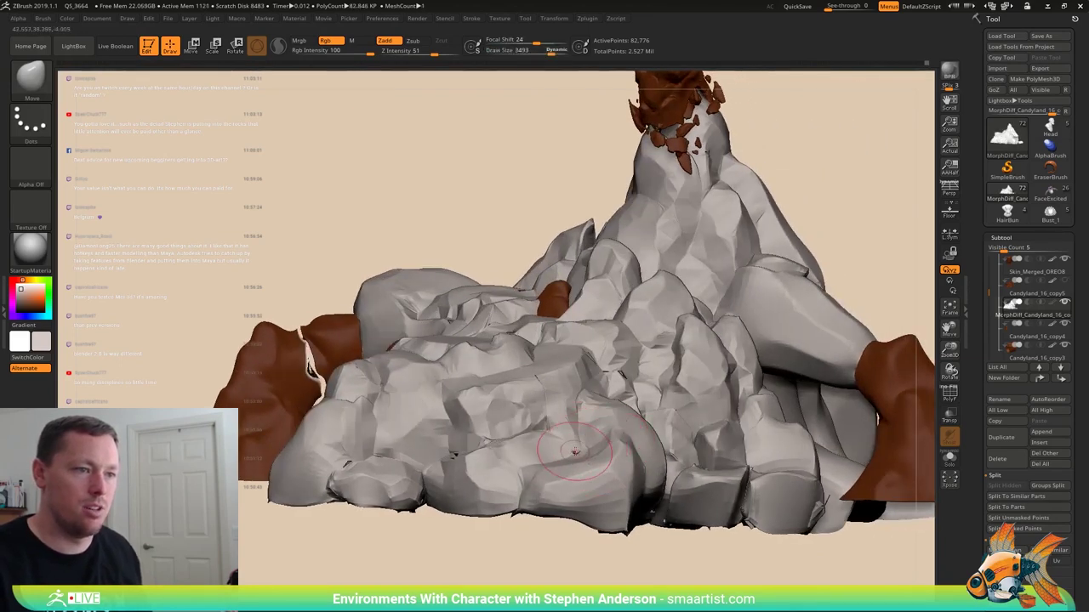
mouse_move(594, 461)
right_mouse_down()
mouse_move(534, 477)
mouse_move(529, 459)
right_mouse_up()
key("s")
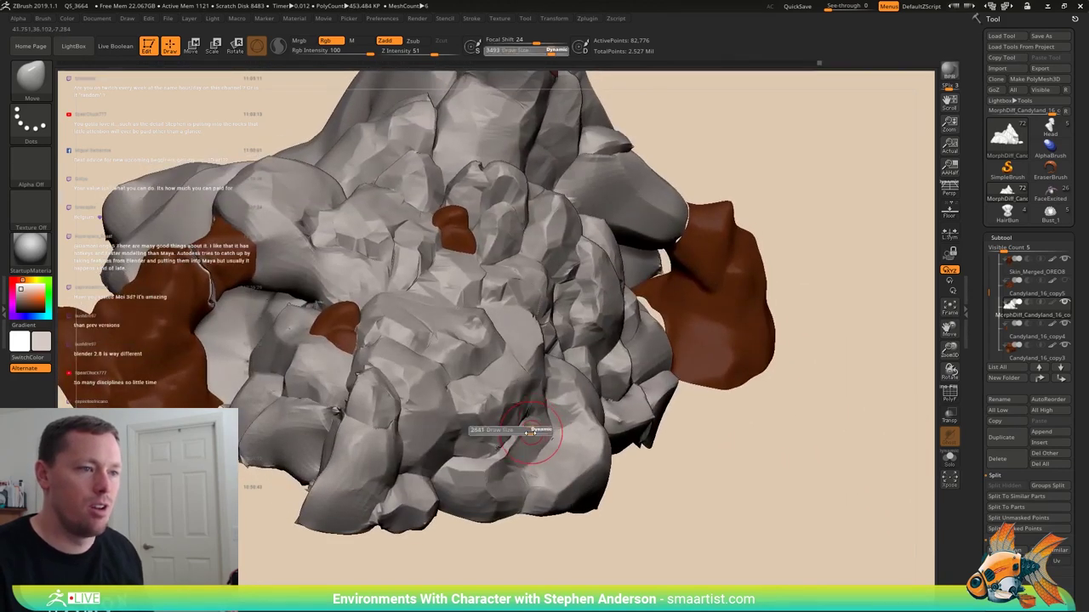
left_click_drag(513, 434, 494, 434)
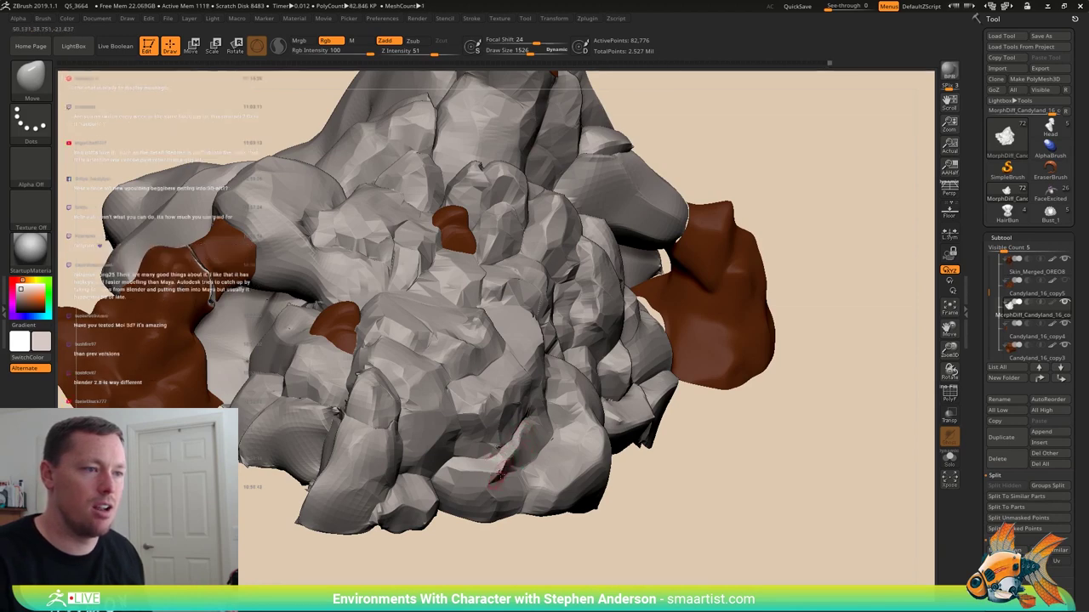
- Refine the forms of the lower front rocks with the Move brush, setting its draw size to 2357
right_click_drag(501, 474, 509, 464)
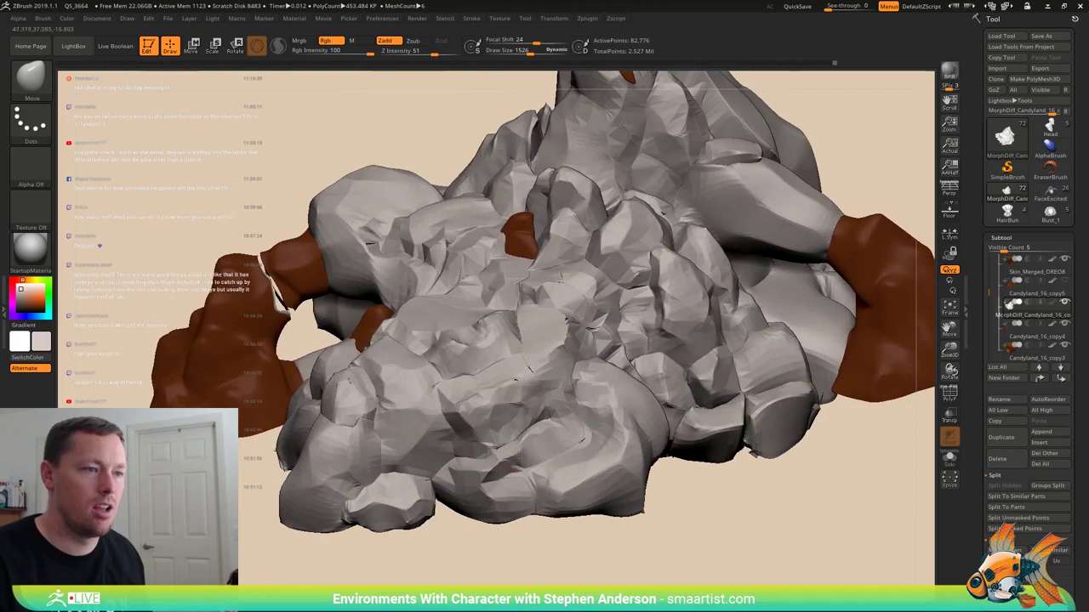
mouse_move(562, 432)
right_mouse_down()
mouse_move(588, 442)
mouse_move(573, 409)
mouse_move(517, 427)
right_mouse_up()
key("s")
left_click_drag(526, 428, 530, 428)
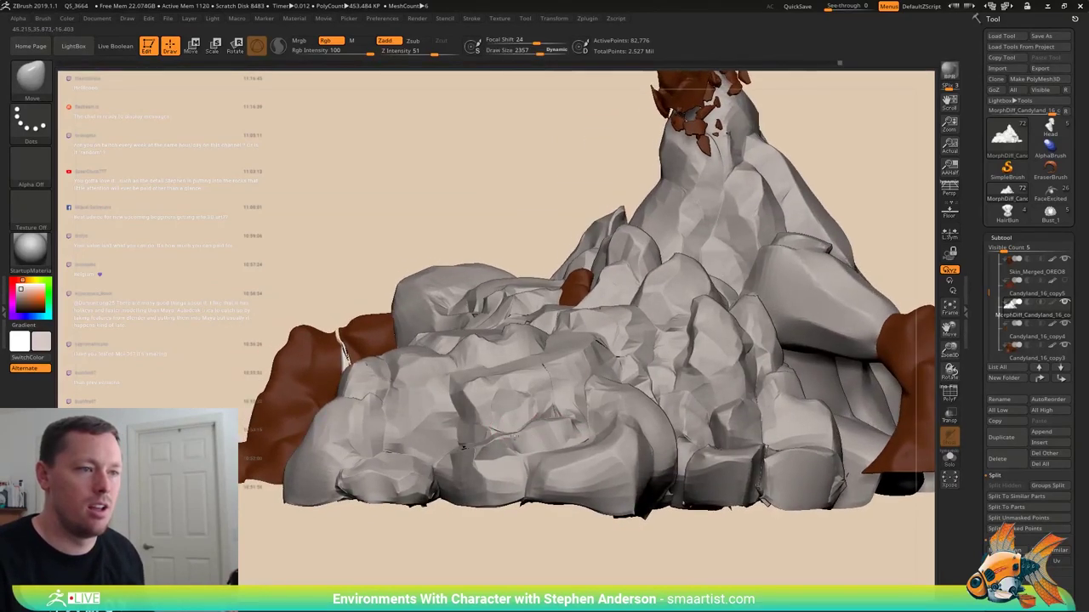
- Adjust the ledge and crease between the lower front rocks with the Move brush at draw sizes 1288 and 938
right_click_drag(533, 423, 561, 441)
key("s")
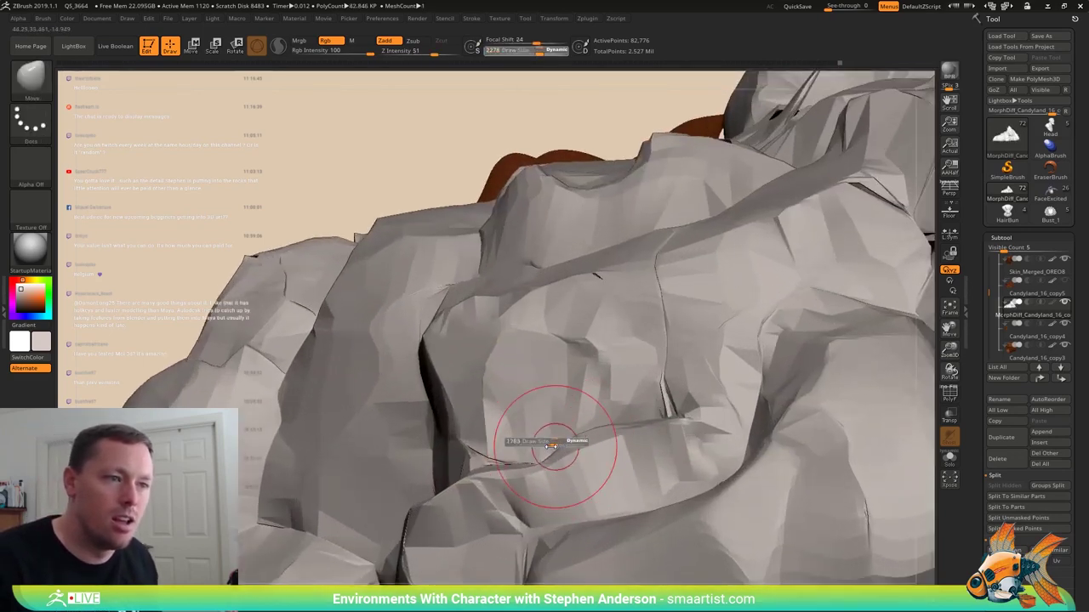
left_click(547, 446)
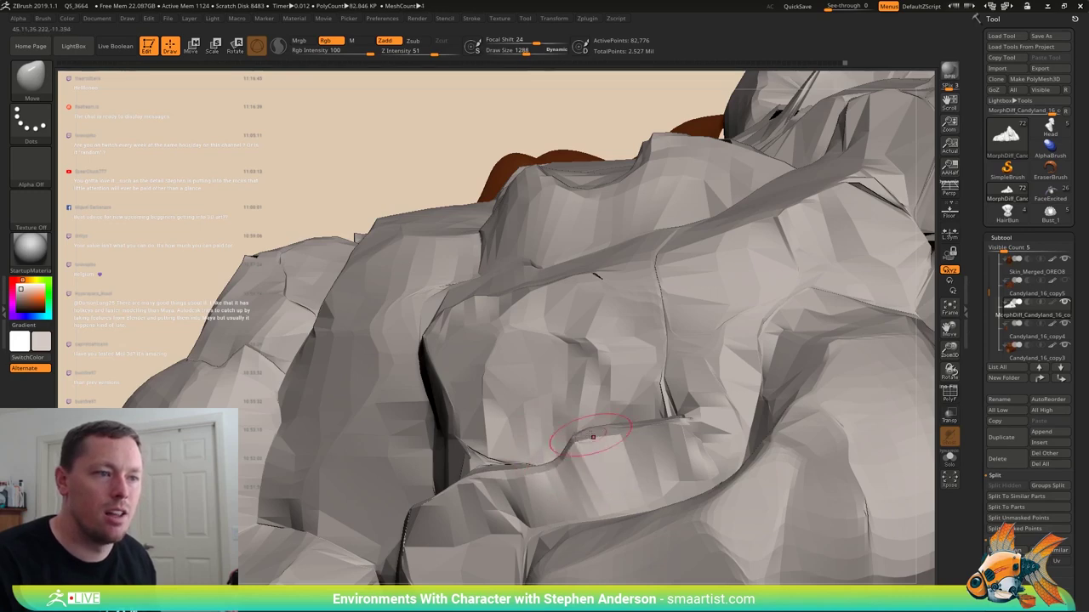
right_click_drag(603, 426, 622, 516)
mouse_move(624, 446)
right_mouse_down()
mouse_move(612, 494)
mouse_move(621, 464)
right_mouse_up()
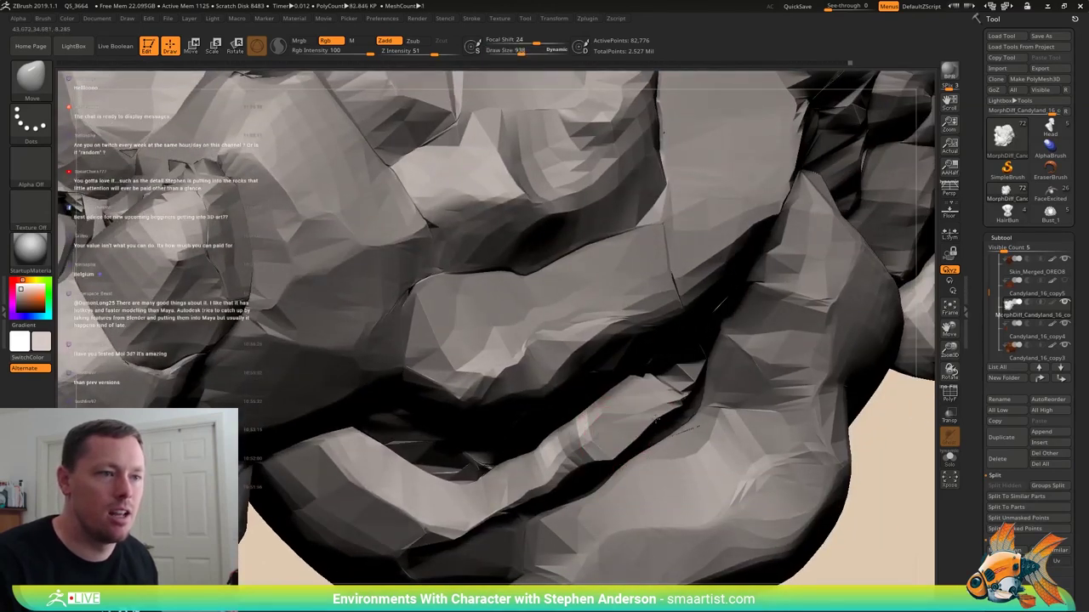
- Nudge the narrow ledge between the lower front rocks with the Move brush, checking the form from several angles
right_click_drag(595, 443, 624, 464)
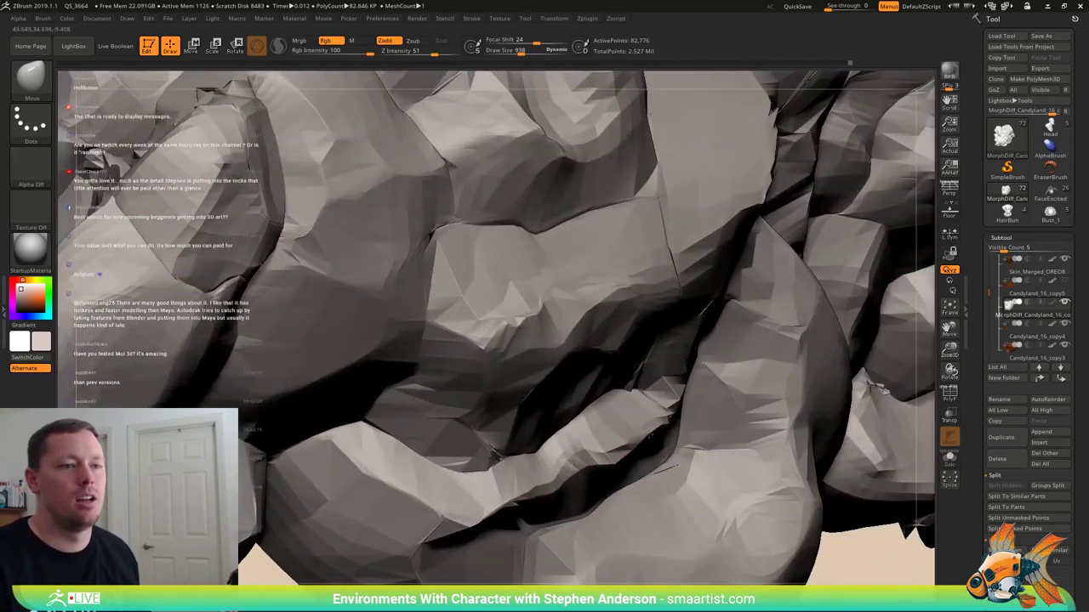
right_click_drag(597, 429, 535, 442)
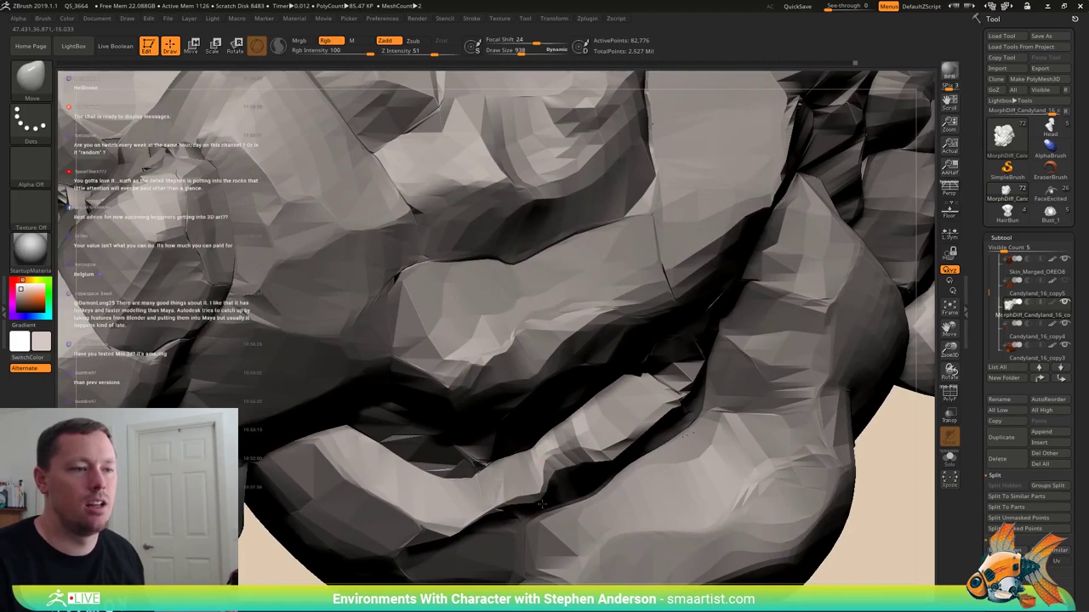
right_click_drag(547, 483, 530, 493)
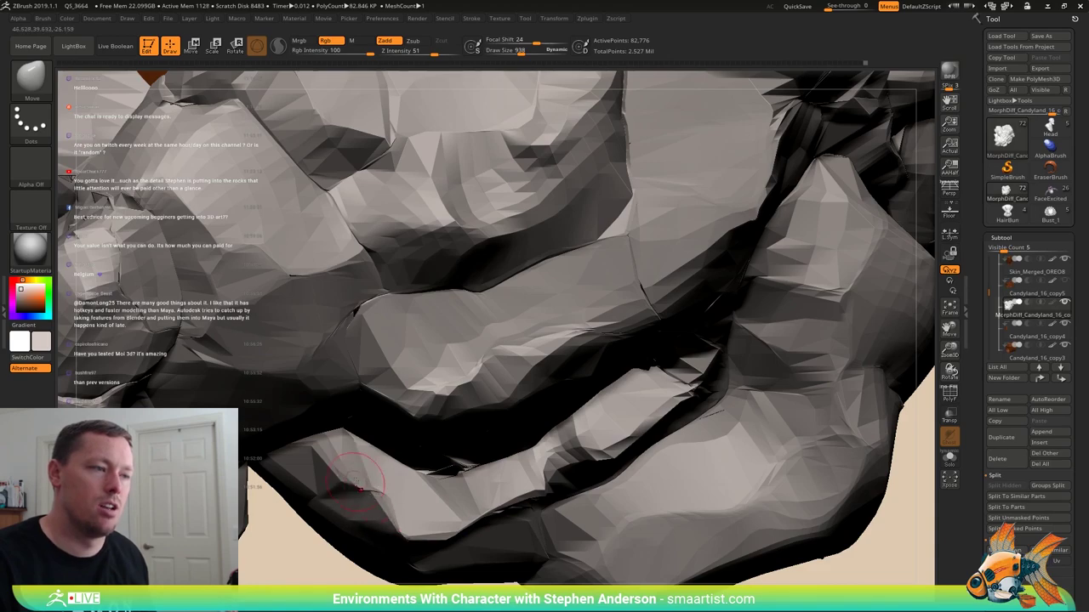
mouse_move(437, 490)
right_mouse_down()
mouse_move(472, 531)
mouse_move(536, 489)
mouse_move(559, 438)
mouse_move(506, 442)
mouse_move(536, 425)
mouse_move(502, 435)
mouse_move(570, 536)
mouse_move(563, 523)
right_mouse_up()
left_click_drag(529, 473, 525, 440)
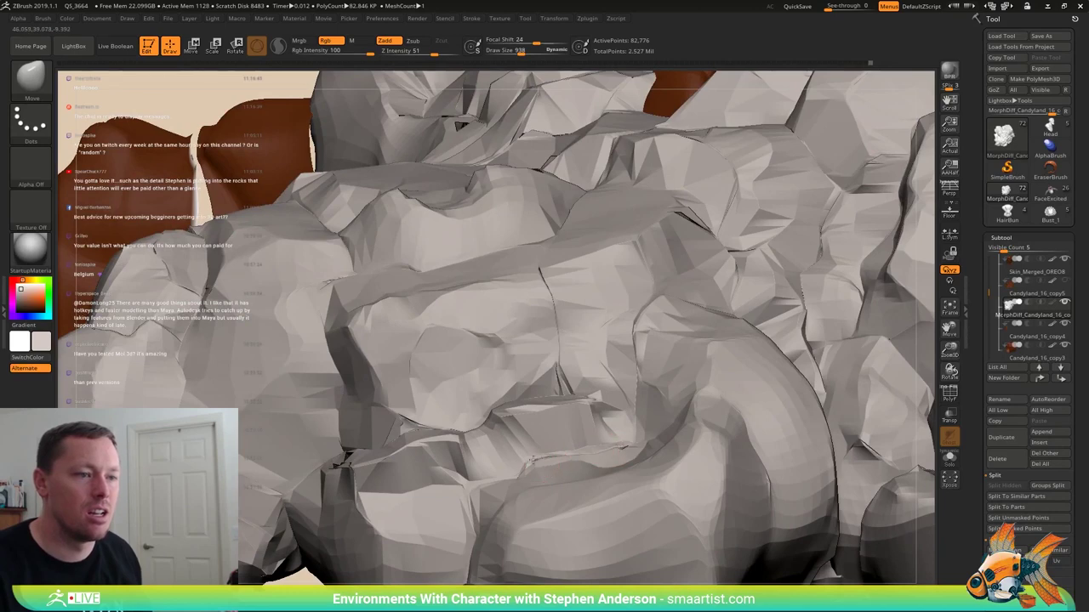
mouse_move(545, 483)
right_mouse_down()
mouse_move(573, 479)
mouse_move(529, 458)
right_mouse_up()
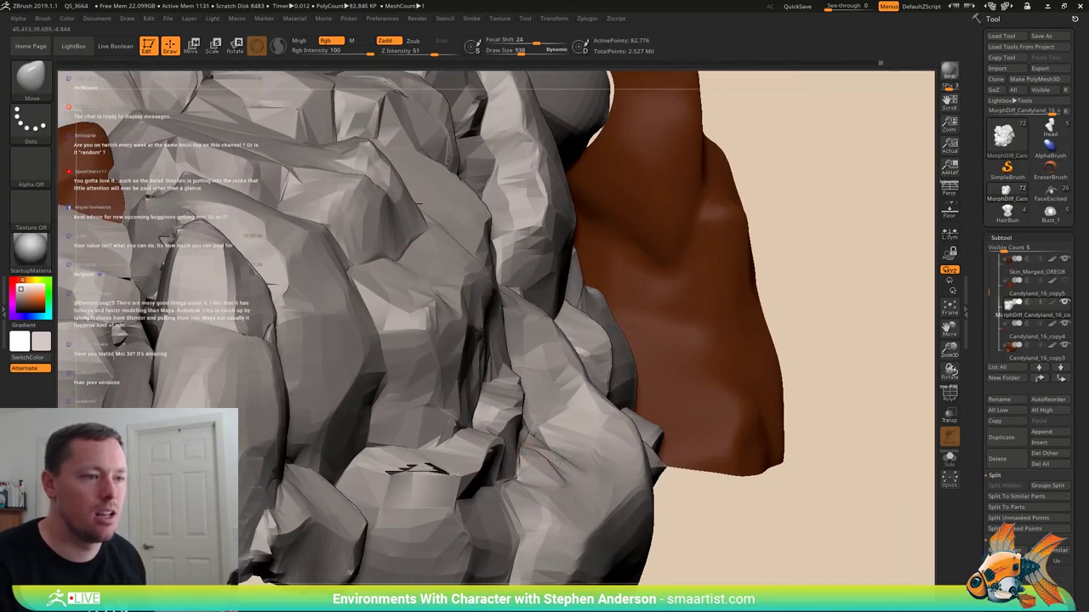
right_click_drag(584, 449, 542, 459)
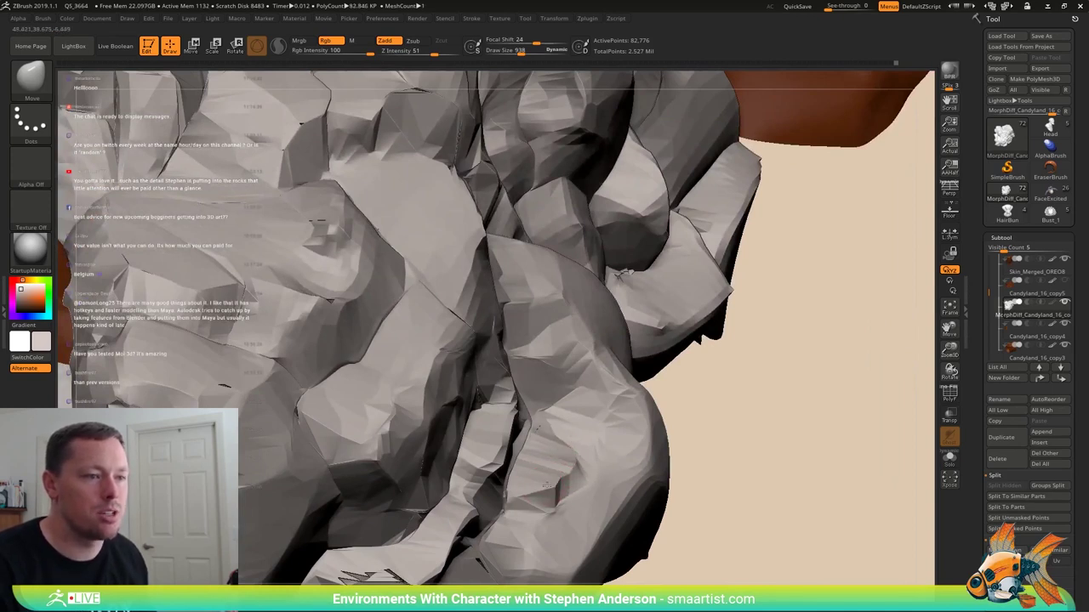
right_click_drag(572, 494, 553, 506)
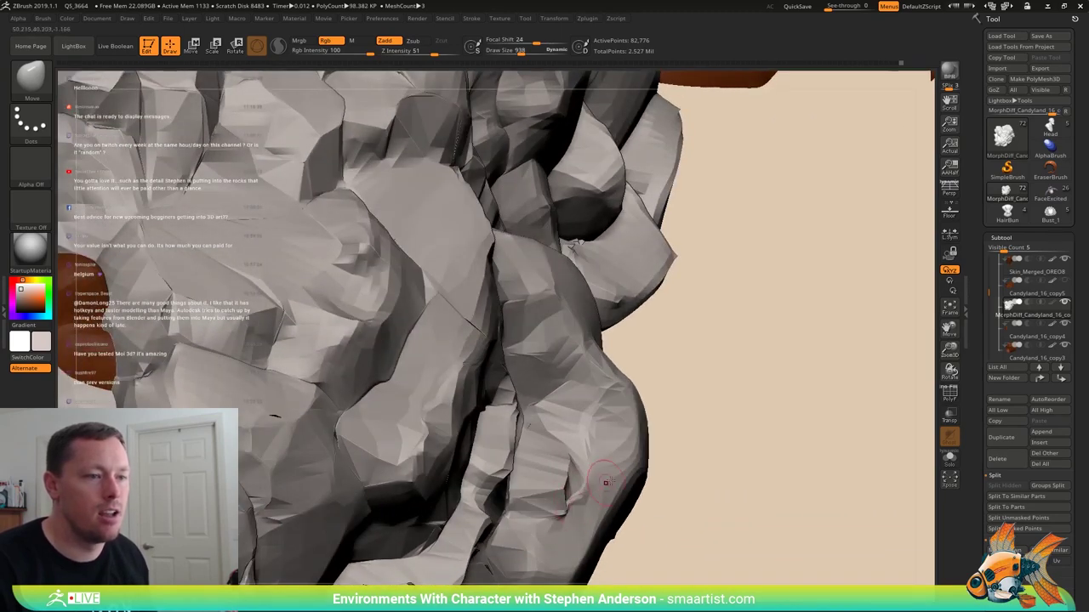
- Show the polygroup wireframe and tighten the creases on the light blue rock using the Pinch brush at draw size 565
mouse_move(605, 482)
right_mouse_down()
mouse_move(597, 495)
mouse_move(544, 442)
mouse_move(648, 445)
mouse_move(650, 478)
mouse_move(669, 383)
right_mouse_up()
mouse_move(627, 344)
right_mouse_down()
mouse_move(595, 319)
mouse_move(566, 355)
mouse_move(596, 340)
right_mouse_up()
mouse_move(643, 330)
left_mouse_down("shift")
mouse_move(662, 353)
mouse_move(628, 356)
mouse_move(668, 365)
left_mouse_up("shift")
mouse_move(668, 365)
right_mouse_down()
mouse_move(639, 362)
mouse_move(659, 370)
right_mouse_up()
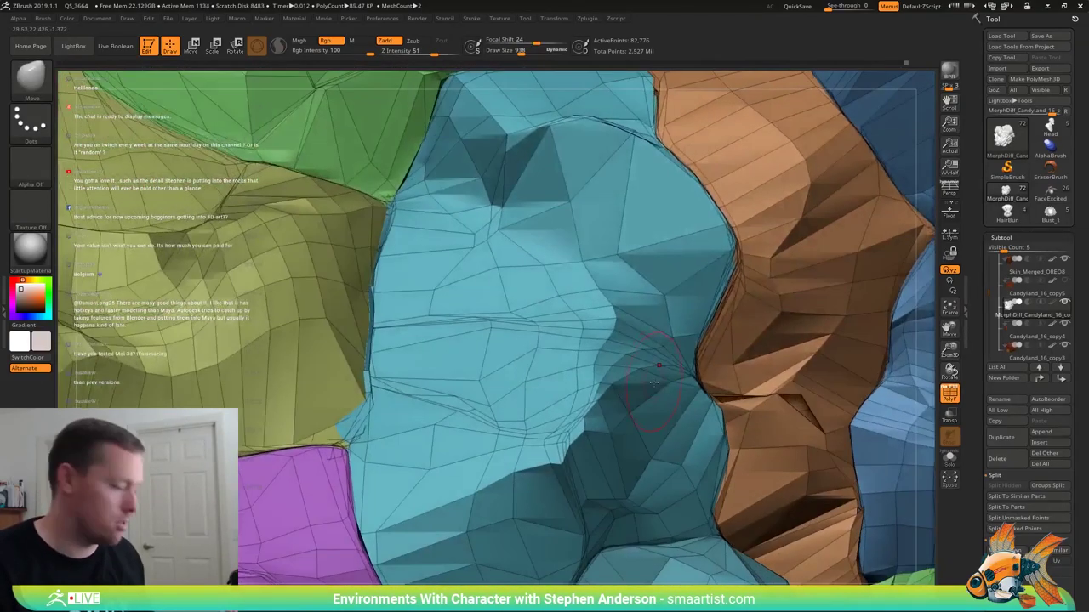
key("b")
key("p")
key("i")
key("s")
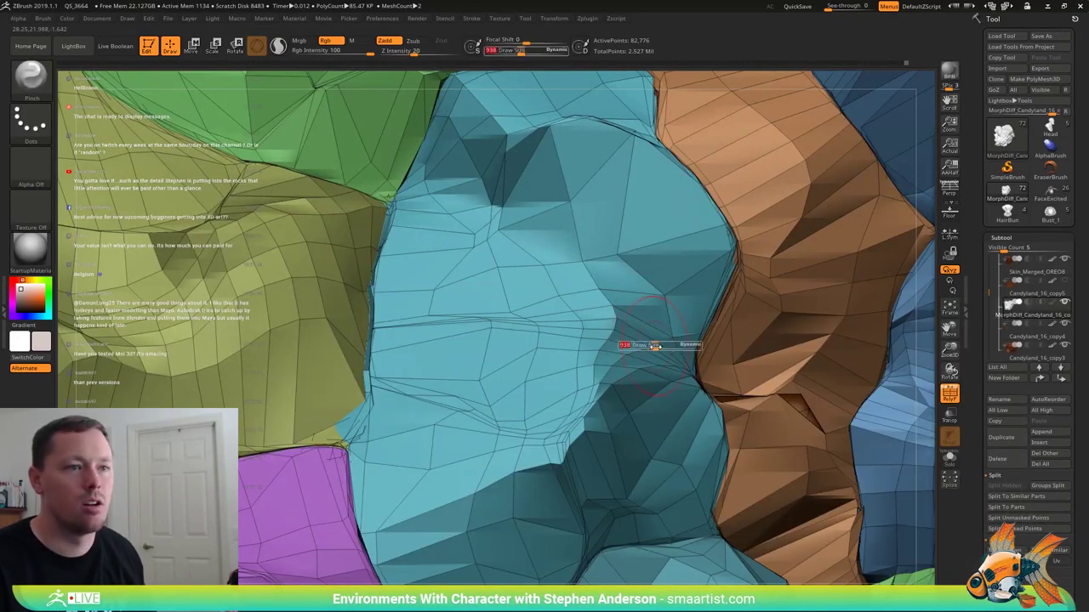
mouse_move(656, 347)
left_mouse_down()
mouse_move(592, 383)
mouse_move(611, 326)
left_mouse_up()
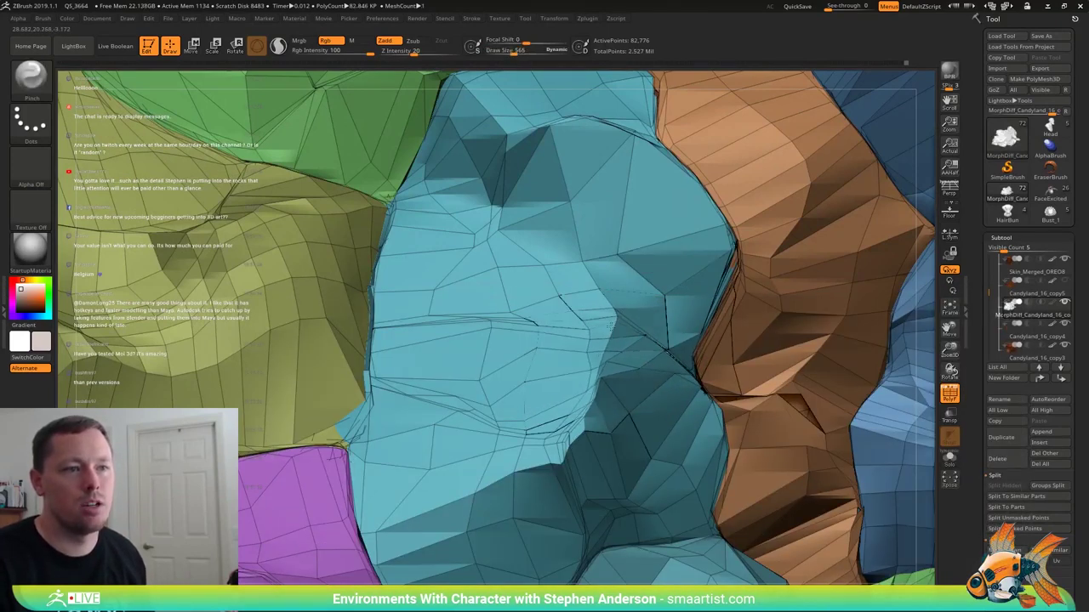
mouse_move(555, 432)
left_mouse_down()
mouse_move(387, 396)
mouse_move(459, 392)
mouse_move(515, 403)
left_mouse_up()
left_click_drag(557, 443, 564, 440)
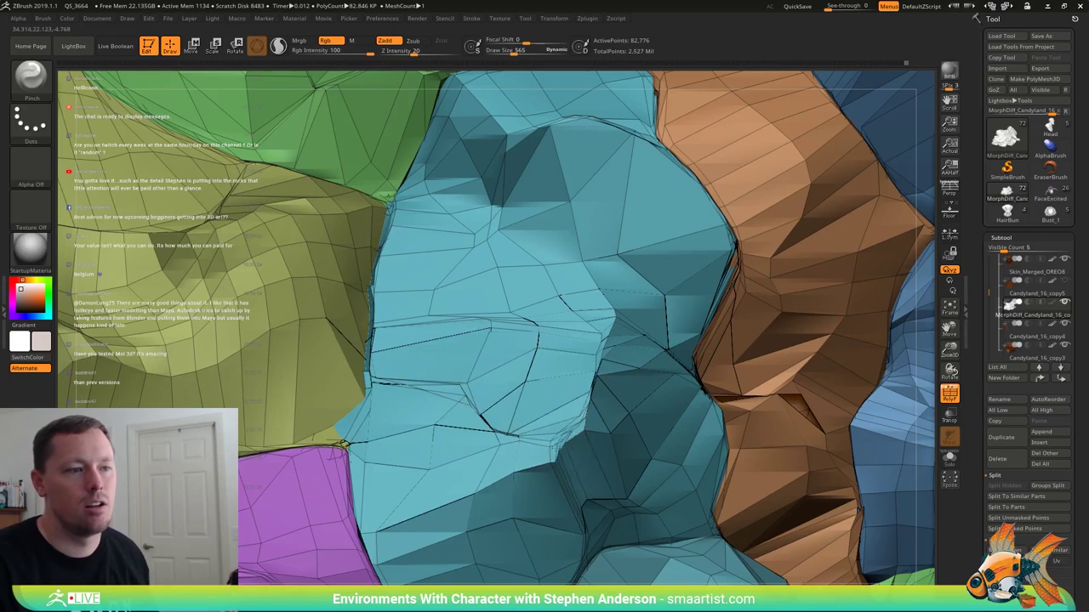
- Hide the wireframe and turn off polypaint on the rock subtool, inspecting the whole rock pile
right_click_drag(583, 523, 625, 328, "ctrl")
key("shift+f")
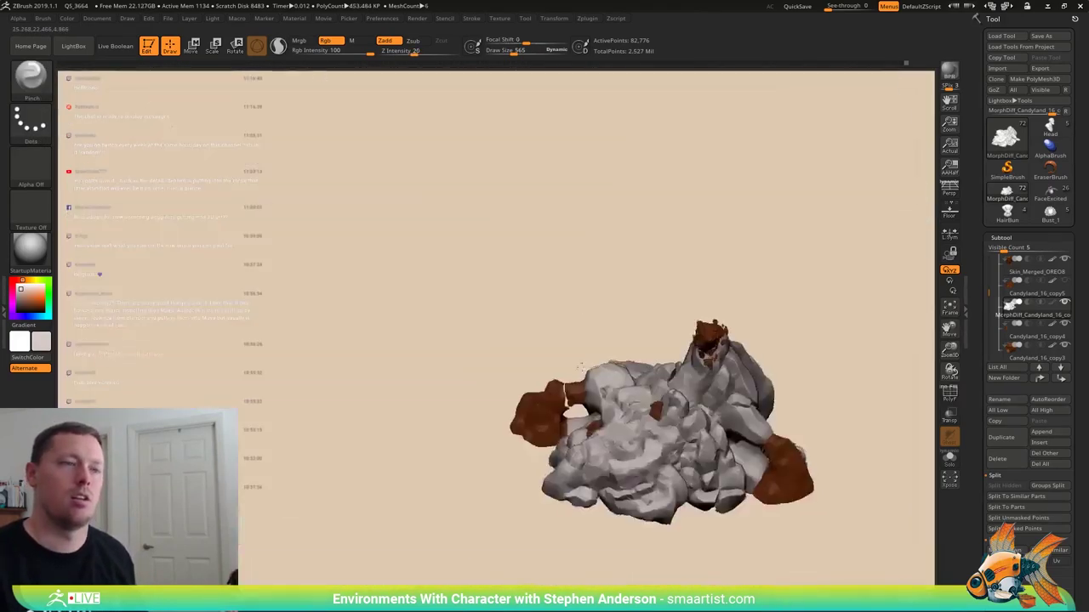
right_click_drag(642, 476, 651, 400, "ctrl")
right_click_drag(650, 400, 872, 357)
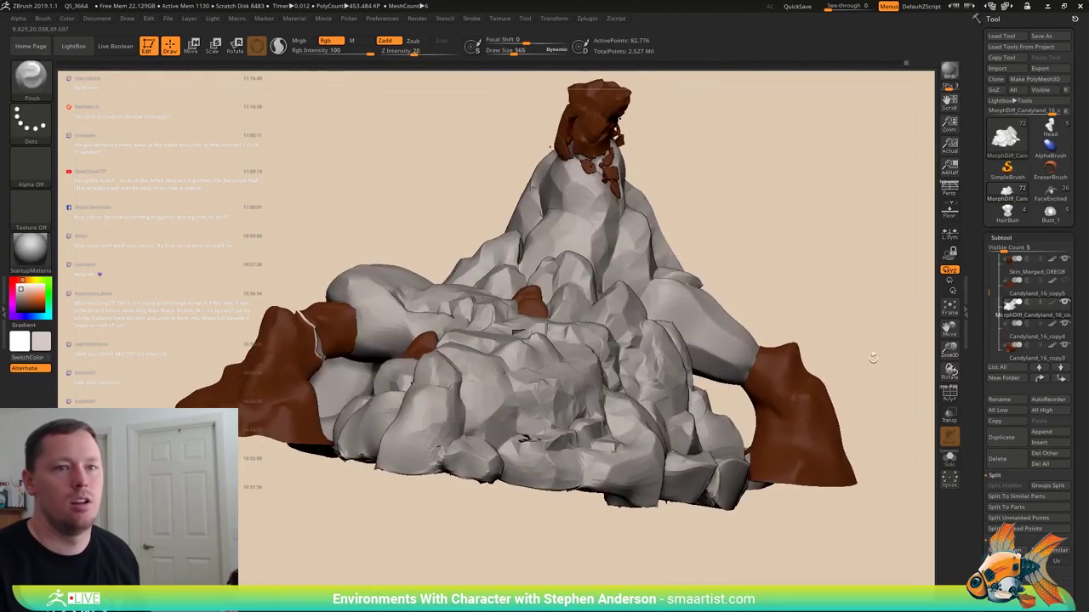
left_click(1052, 304)
mouse_move(719, 366)
right_mouse_down("ctrl")
mouse_move(693, 308)
mouse_move(606, 357)
mouse_move(625, 372)
right_mouse_up("ctrl")
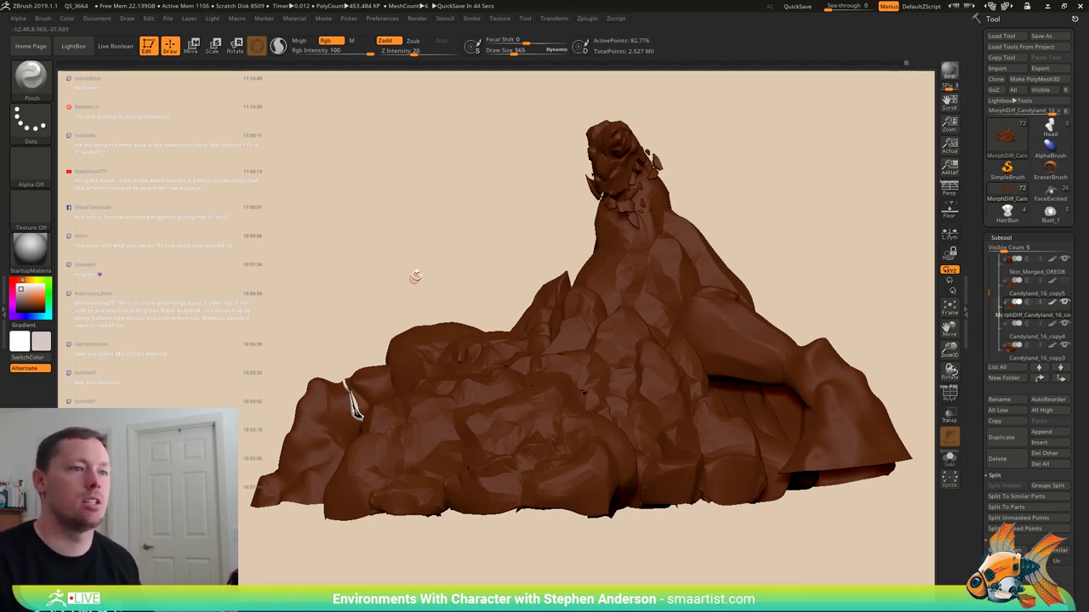
mouse_move(416, 277)
left_mouse_down()
mouse_move(442, 278)
mouse_move(390, 299)
left_mouse_up()
mouse_move(885, 366)
left_mouse_down()
mouse_move(882, 383)
mouse_move(843, 352)
mouse_move(814, 386)
left_mouse_up()
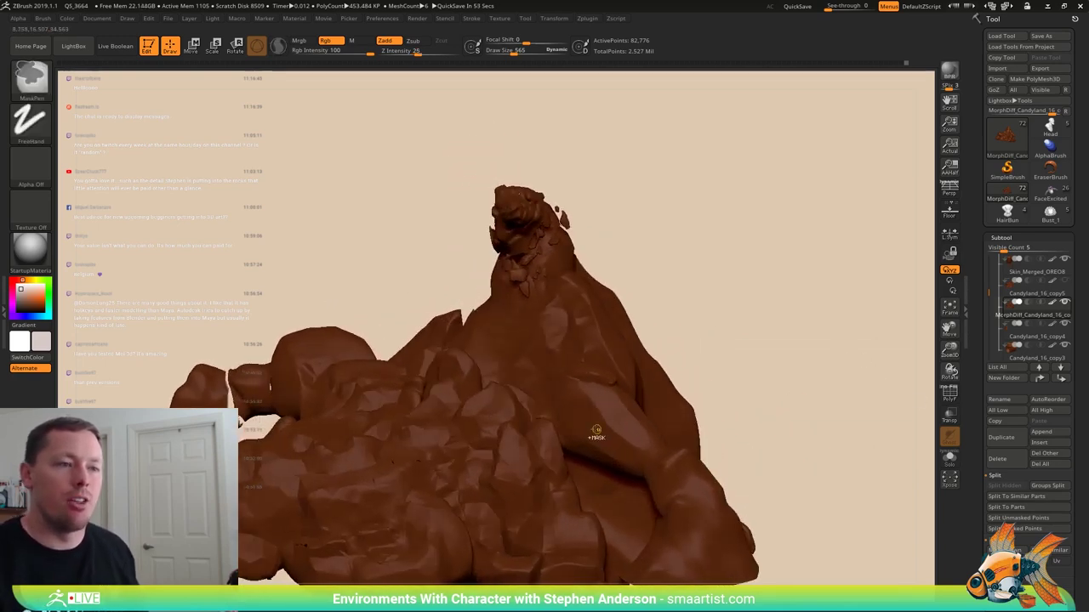
- Display the polygroup wireframe and mask everything except the purple arm-shaped rock's polygroup
mouse_move(595, 438)
right_mouse_down("ctrl")
mouse_move(662, 440)
mouse_move(605, 423)
right_mouse_up("ctrl")
key("w")
key("shift+f")
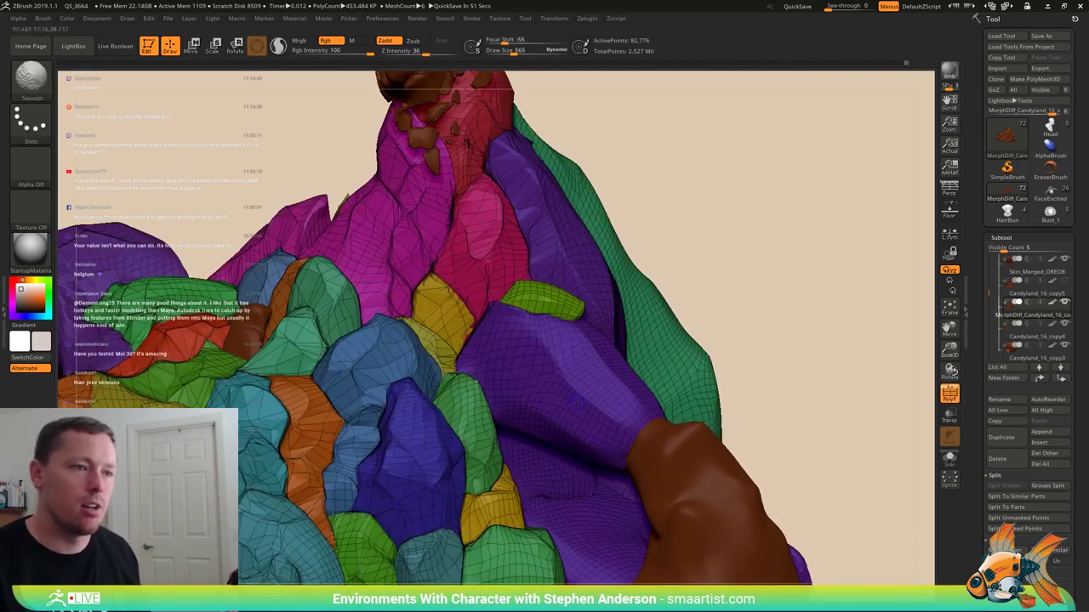
left_click(563, 394, "ctrl")
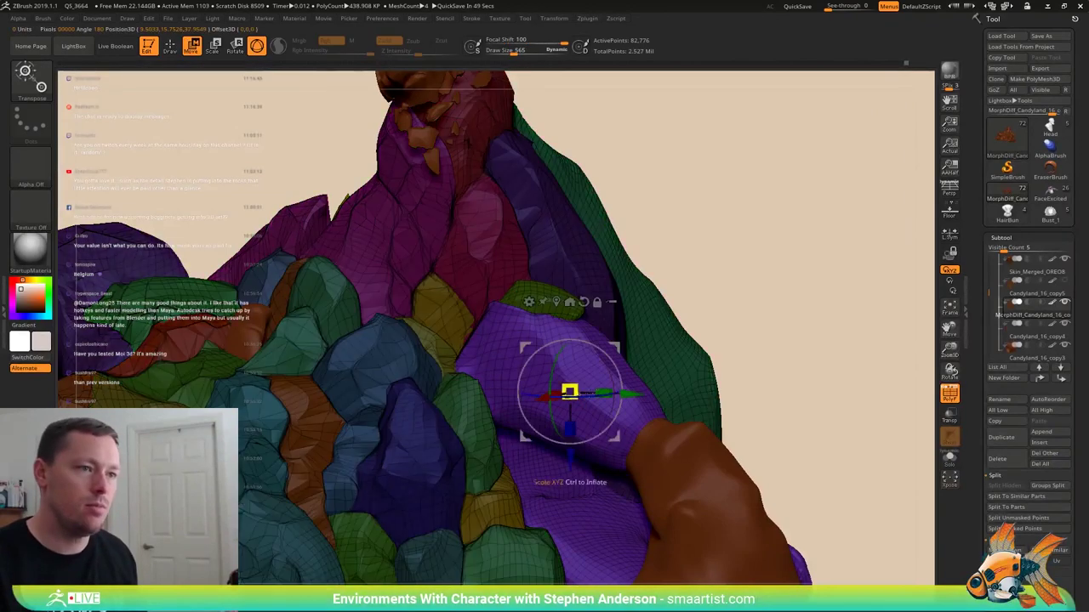
key("q")
left_click_drag(715, 360, 726, 337)
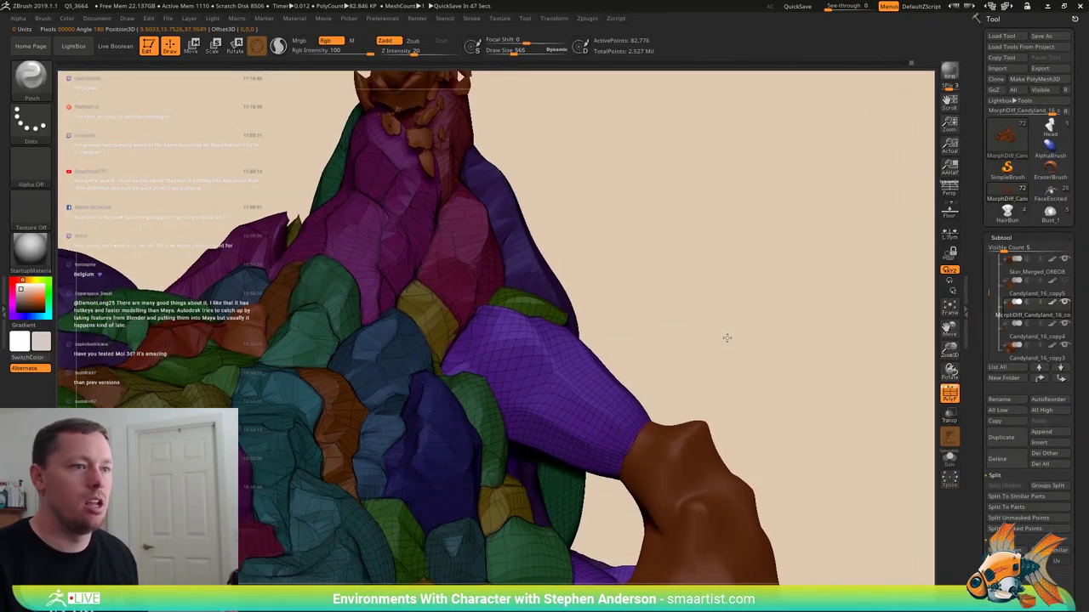
- Extend the mask over the outer end and upper part of the purple rock arm
left_click_drag(808, 291, 545, 491, "ctrl")
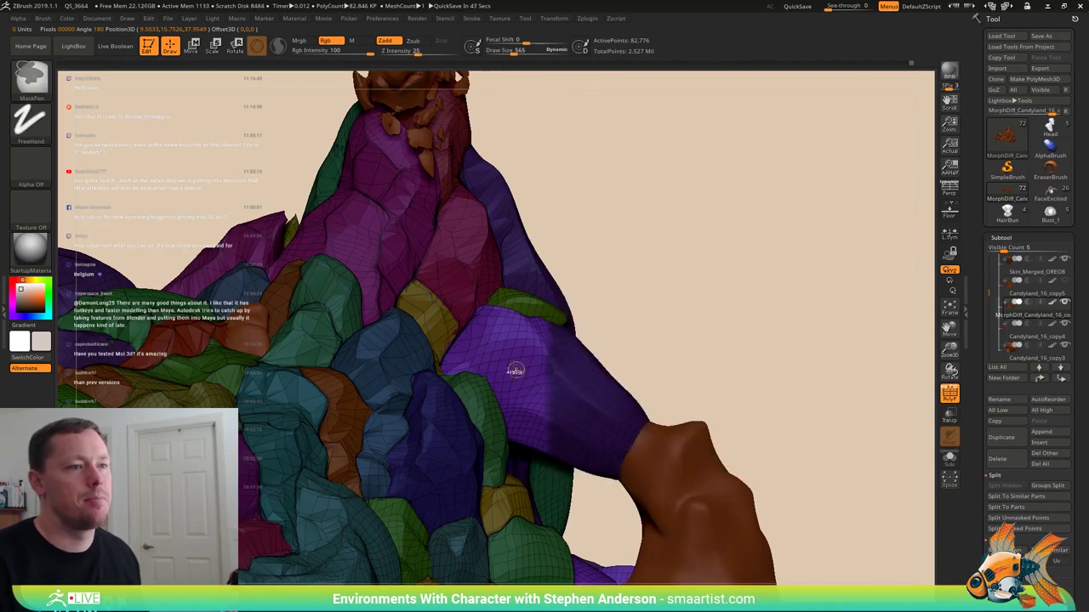
mouse_move(485, 333)
right_mouse_down()
mouse_move(483, 361)
mouse_move(507, 324)
right_mouse_up()
left_click_drag(720, 213, 428, 348, "ctrl")
right_click_drag(668, 353, 777, 406)
- Isolate the purple polygroup in Solo mode and mask the areas around the arm's inner end
left_click(626, 570, "ctrl+shift")
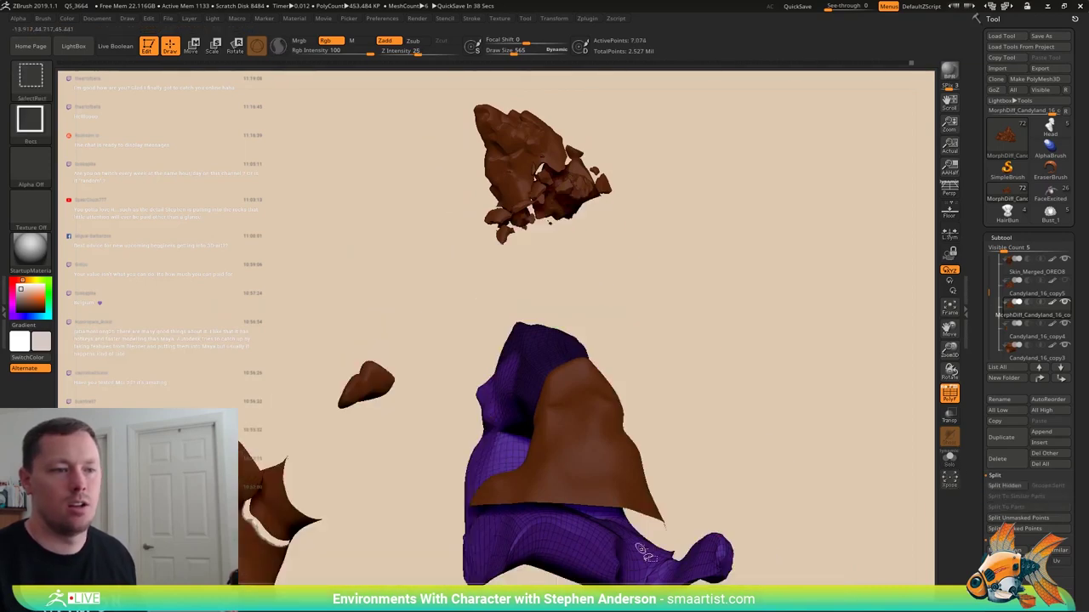
right_click_drag(630, 566, 722, 382)
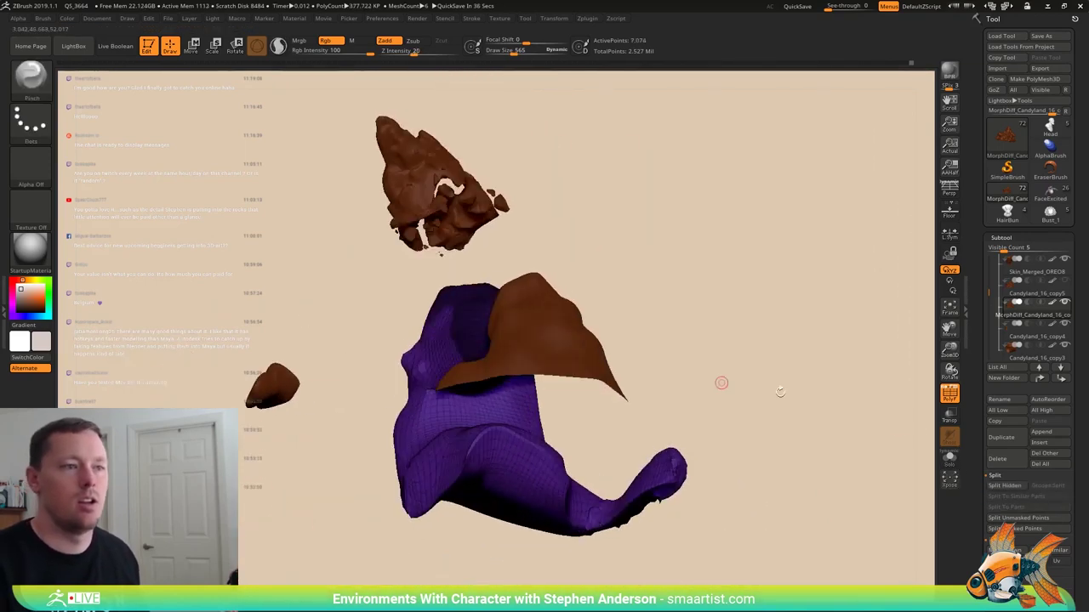
left_click(951, 460)
right_click_drag(584, 408, 581, 427)
mouse_move(720, 558)
left_mouse_down("ctrl+shift")
mouse_move(343, 440)
mouse_move(311, 374)
left_mouse_up("ctrl+shift")
right_click_drag(602, 368, 523, 364)
left_click_drag(756, 455, 578, 266, "ctrl")
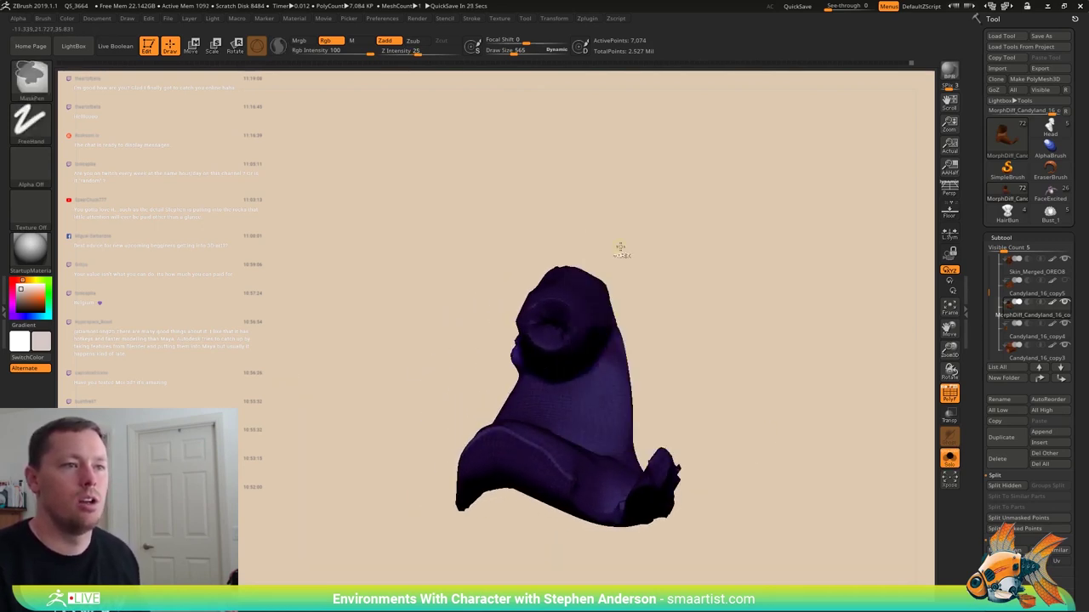
right_click_drag(620, 246, 555, 363)
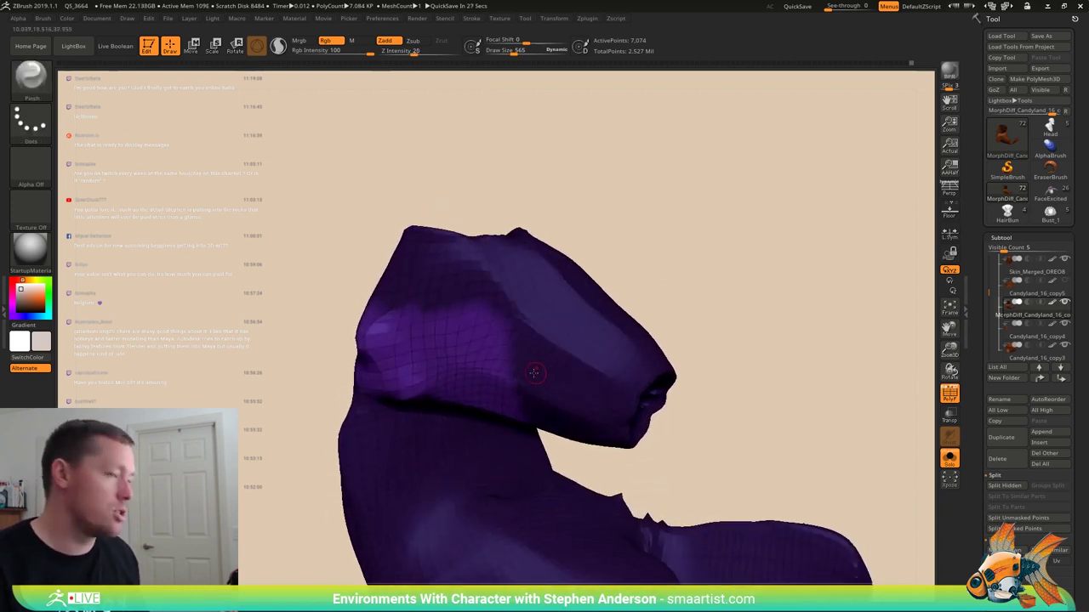
- Shift the unmasked inner end of the rock arm with the transform gizmo and undo the last adjustment
key("w")
left_click(364, 351)
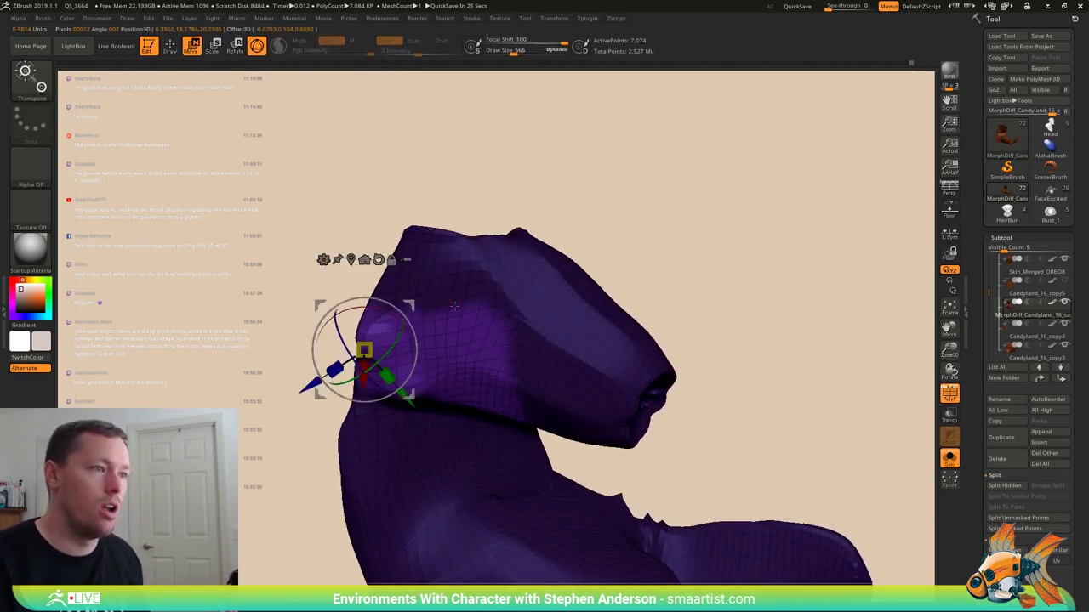
right_click_drag(454, 306, 502, 274)
left_click_drag(316, 348, 378, 333)
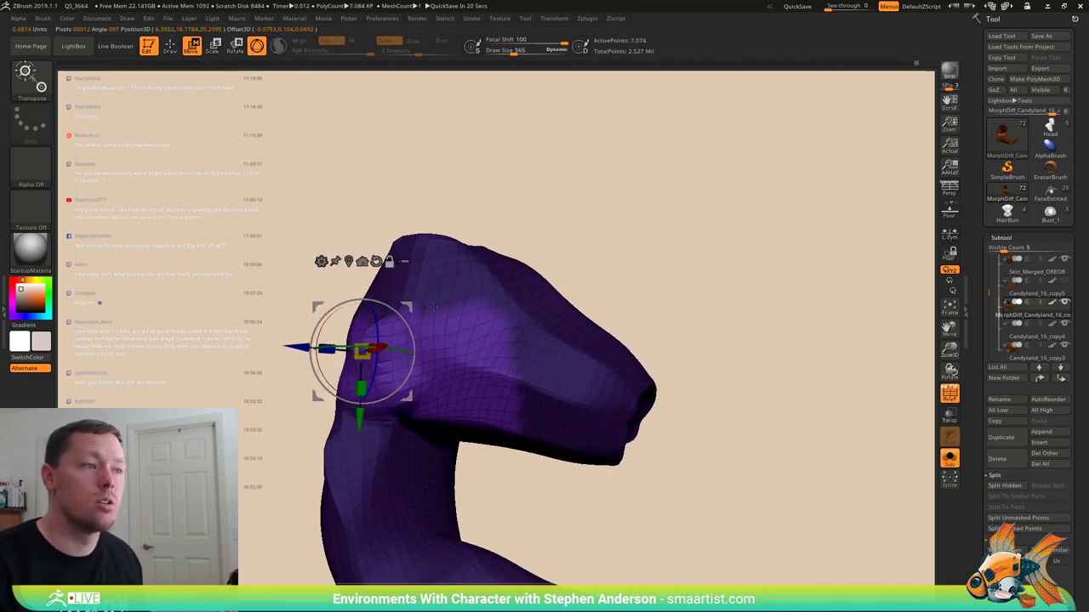
right_click_drag(444, 336, 469, 347)
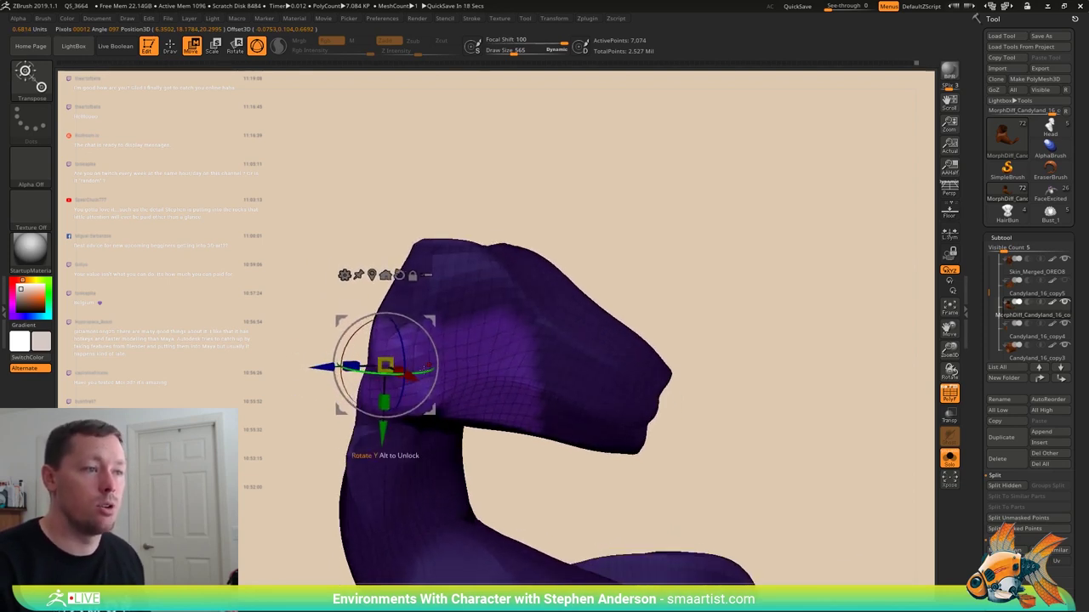
left_click_drag(422, 368, 404, 373)
mouse_move(472, 345)
right_mouse_down()
mouse_move(407, 361)
mouse_move(463, 343)
right_mouse_up()
key("ctrl+z")
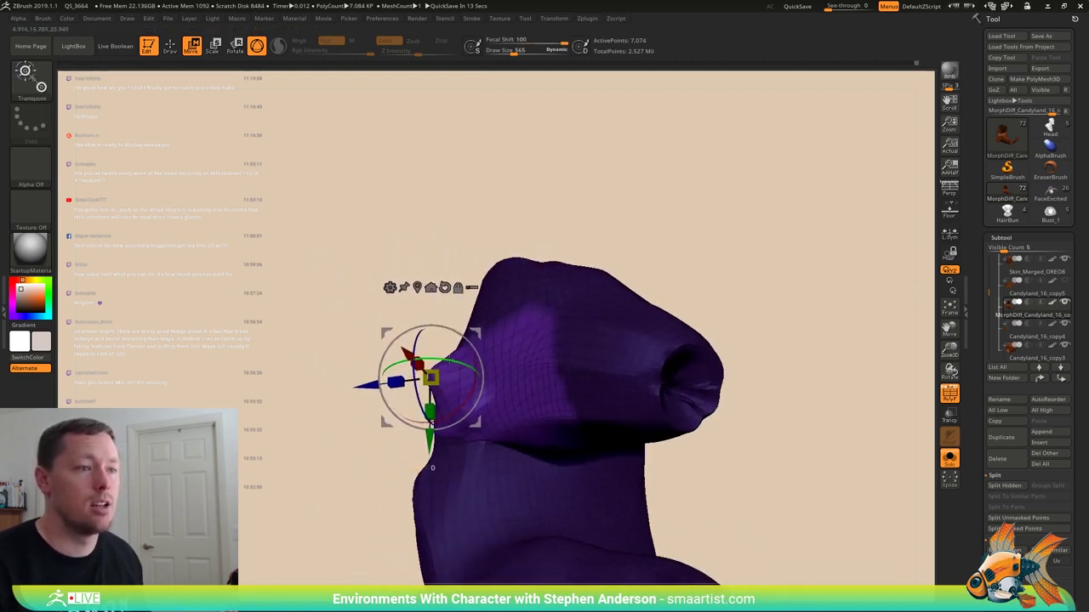
- Pinch the unmasked inner end of the rock arm along the mask border at draw size 1037
key("q")
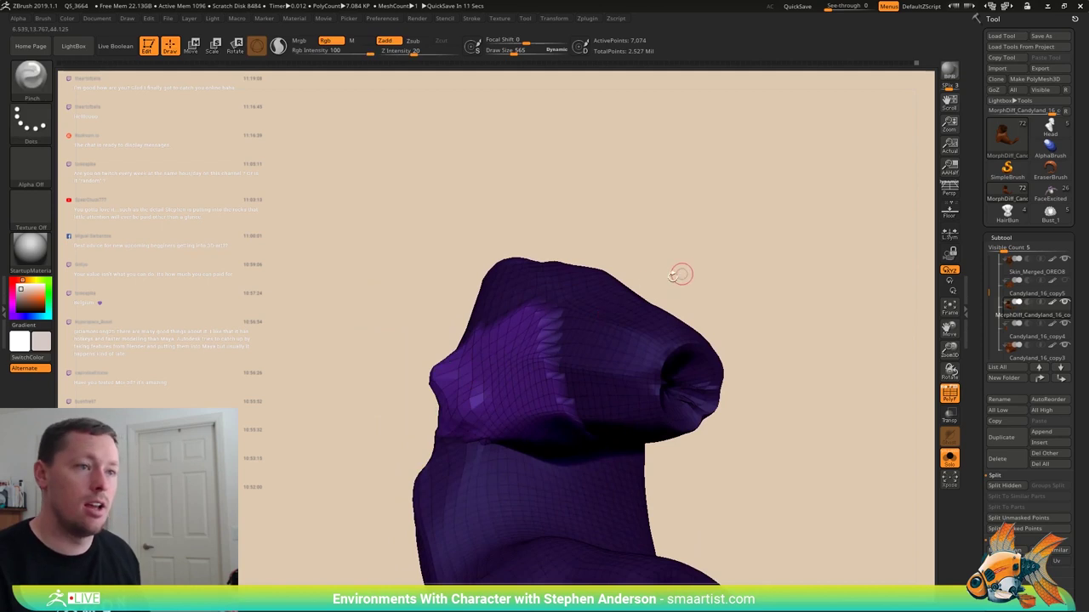
key("b")
key("Escape")
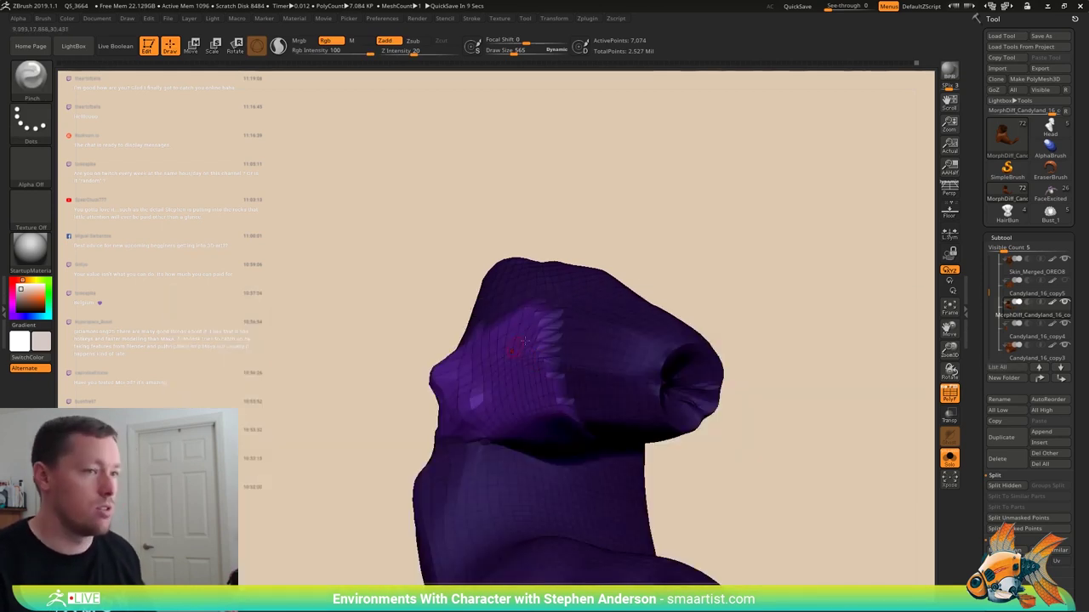
key("s")
left_click(541, 330)
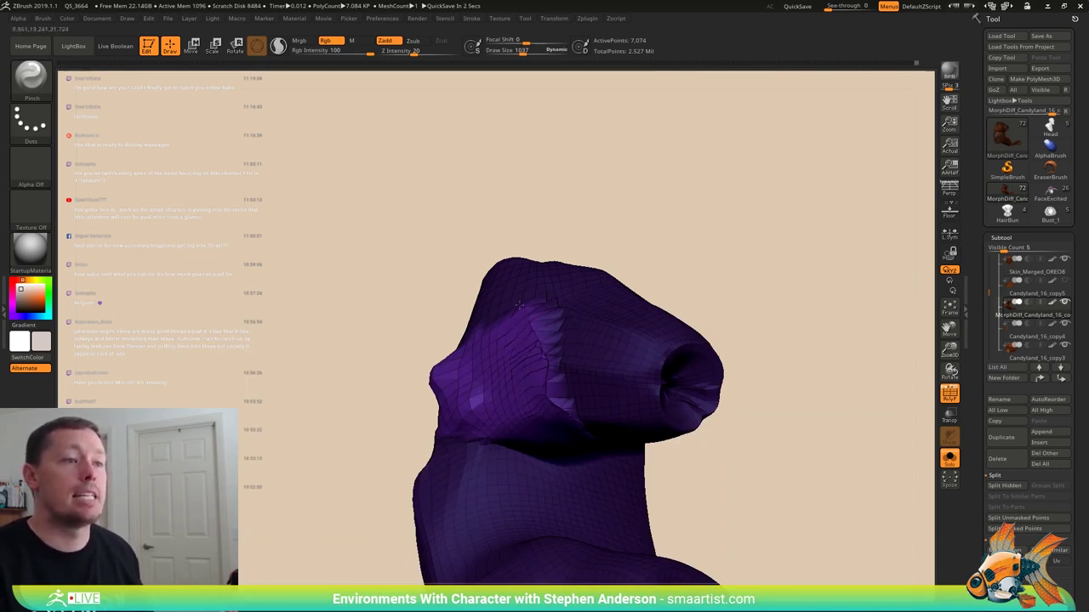
right_click_drag(518, 303, 490, 322)
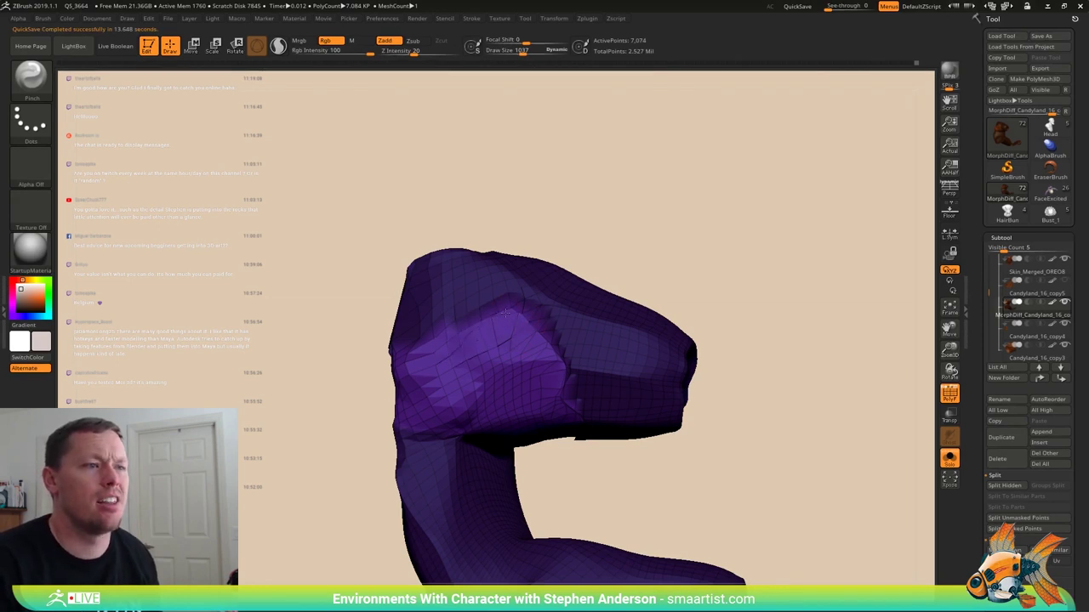
mouse_move(680, 234)
left_mouse_down()
mouse_move(595, 228)
mouse_move(677, 225)
left_mouse_up()
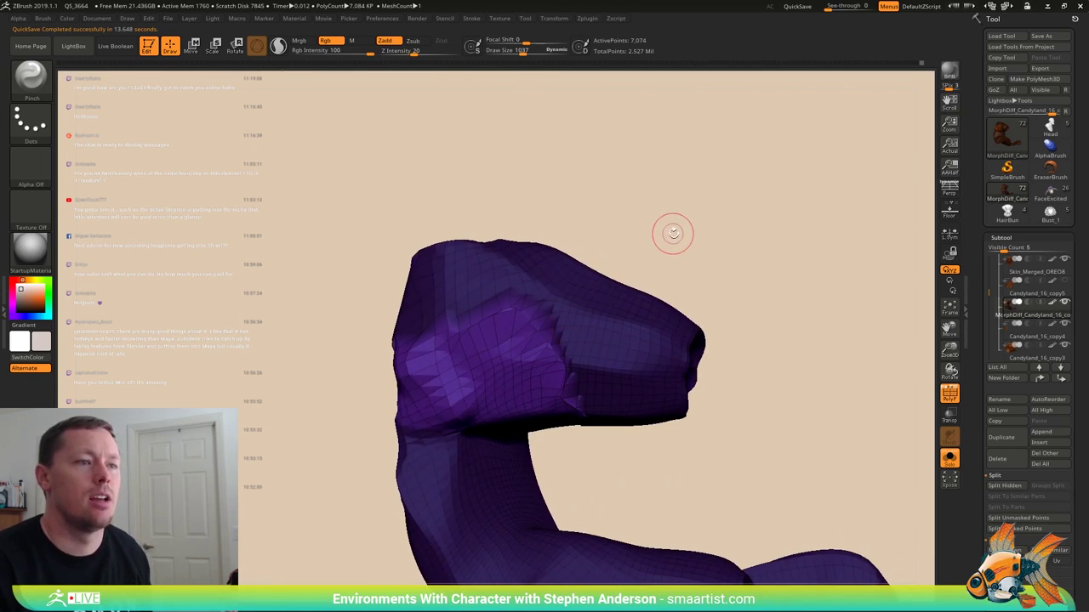
- Invert the mask on the isolated rock arm and reshape the surface along the mask border with the Move and Smooth brushes
left_click(673, 236, "ctrl")
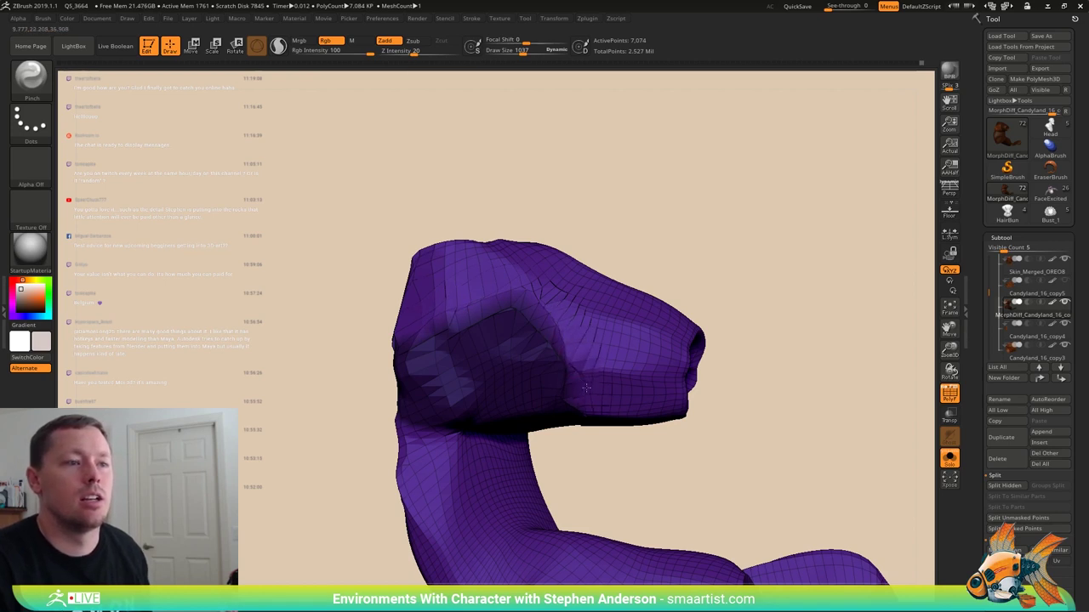
right_click_drag(567, 386, 451, 340)
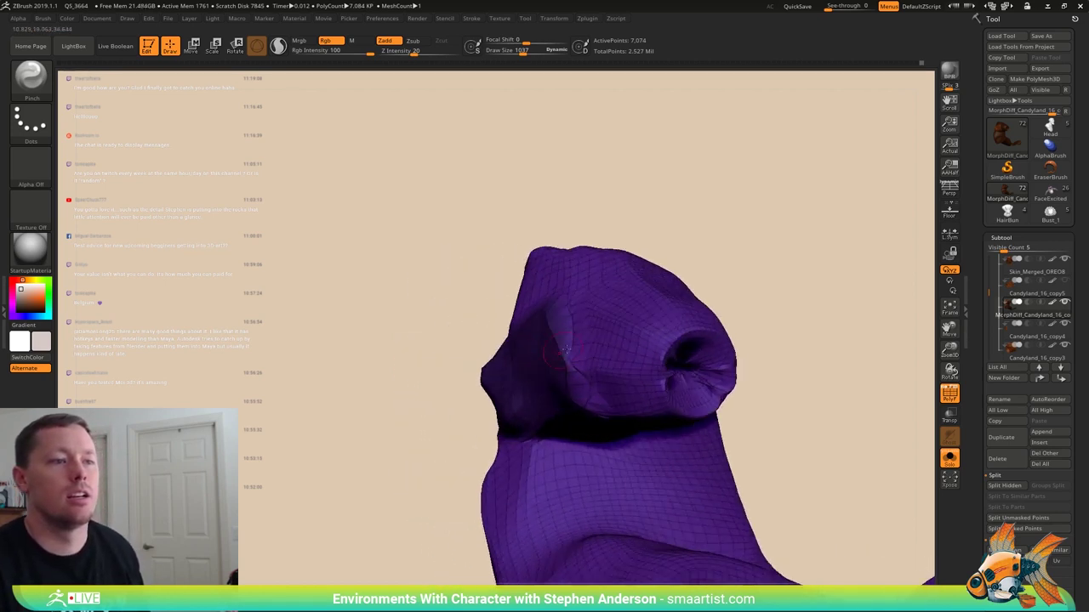
right_click_drag(608, 366, 561, 362)
key("b")
key("m")
key("v")
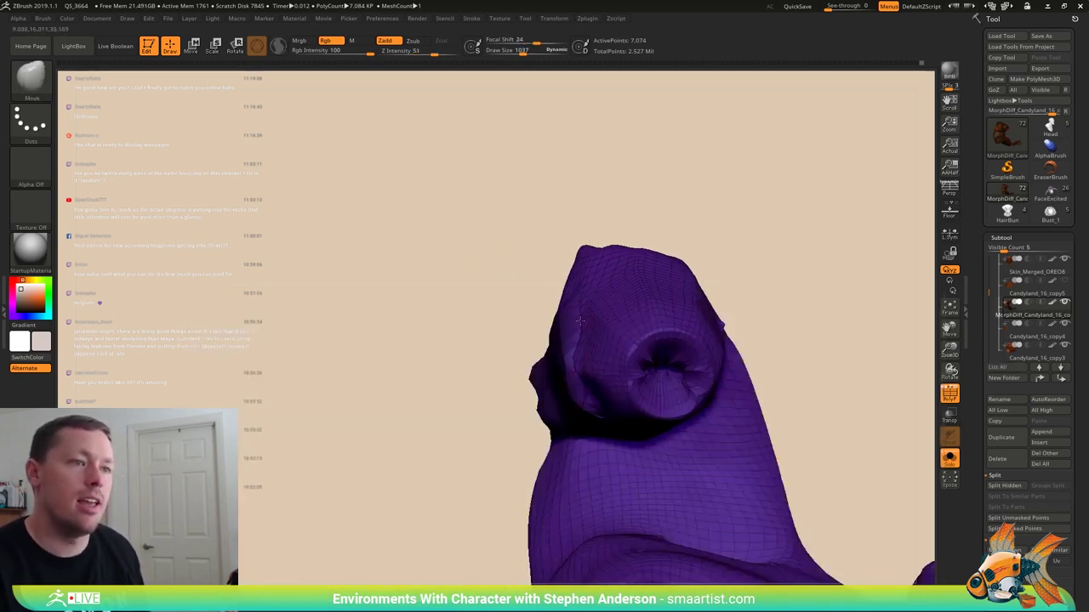
right_click_drag(574, 306, 557, 343)
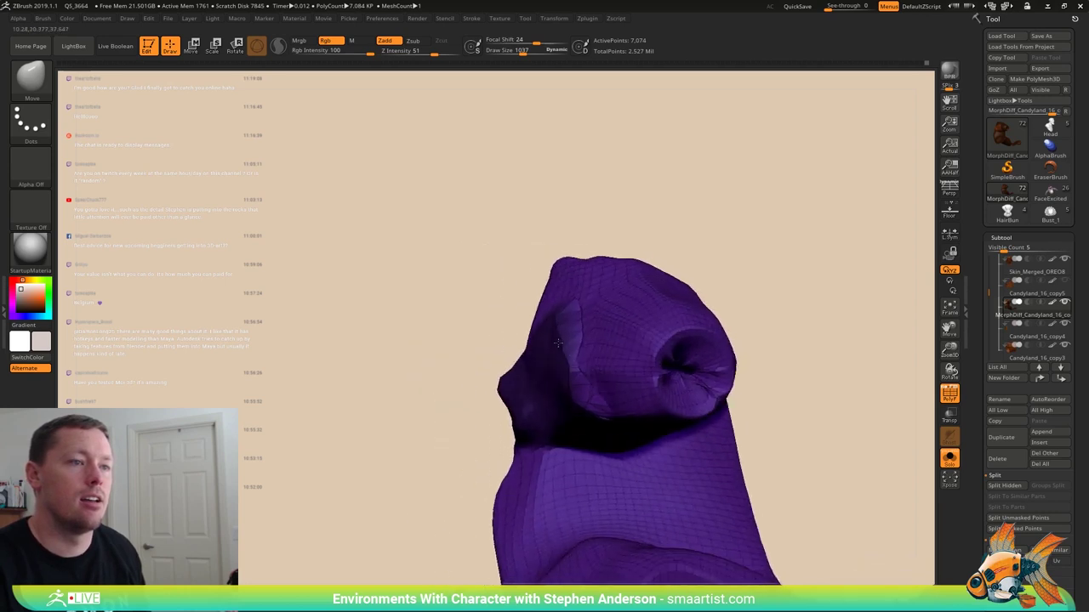
right_click_drag(583, 390, 558, 361)
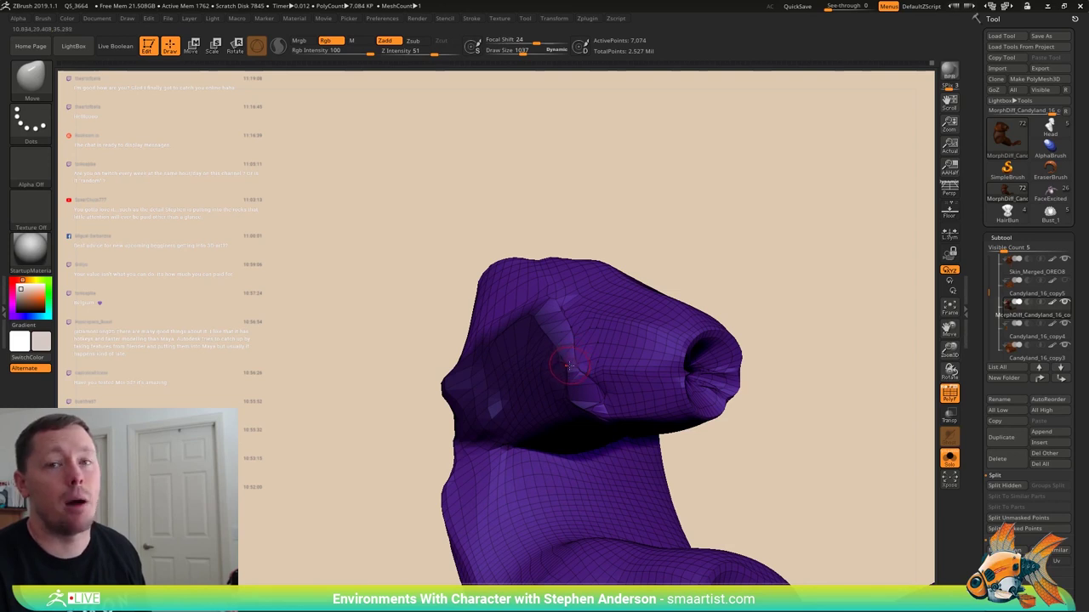
right_click_drag(584, 358, 659, 345)
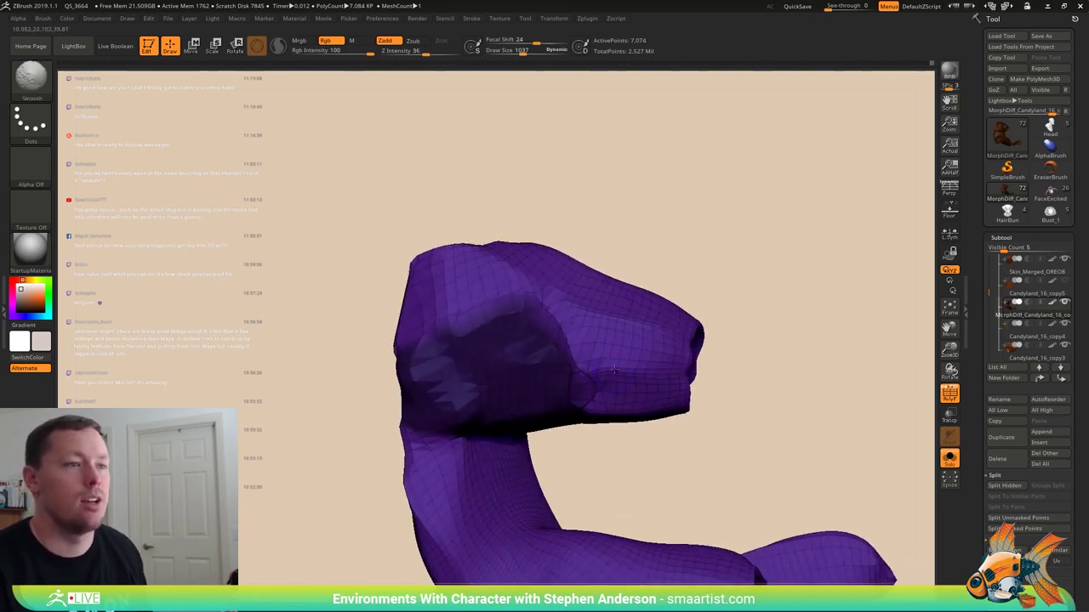
- Clear the mask from the rock arm and bring back the hidden polygroups
key("shift+f")
left_click_drag(775, 277, 782, 333, "ctrl")
left_click(783, 336, "ctrl+shift")
mouse_move(783, 336)
right_mouse_down()
mouse_move(609, 382)
mouse_move(622, 425)
mouse_move(634, 378)
mouse_move(642, 383)
mouse_move(705, 482)
mouse_move(670, 434)
right_mouse_up()
key("shift+f")
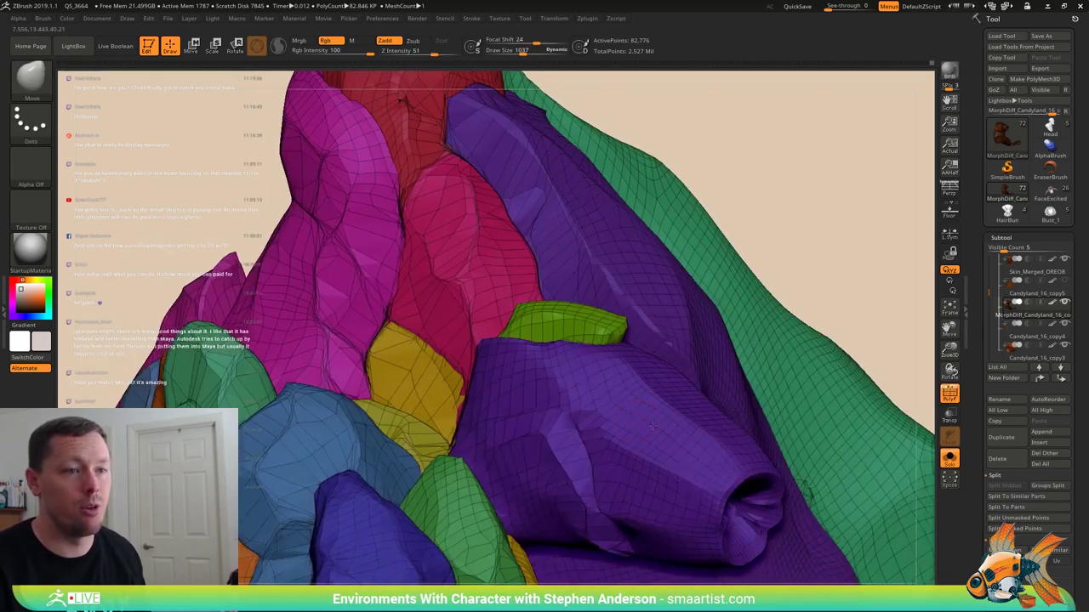
- Set the ZModeler edge action to Mask with the EdgeLoop Partial target
mouse_move(519, 382)
right_mouse_down()
mouse_move(596, 405)
mouse_move(574, 350)
mouse_move(578, 382)
right_mouse_up()
key("b")
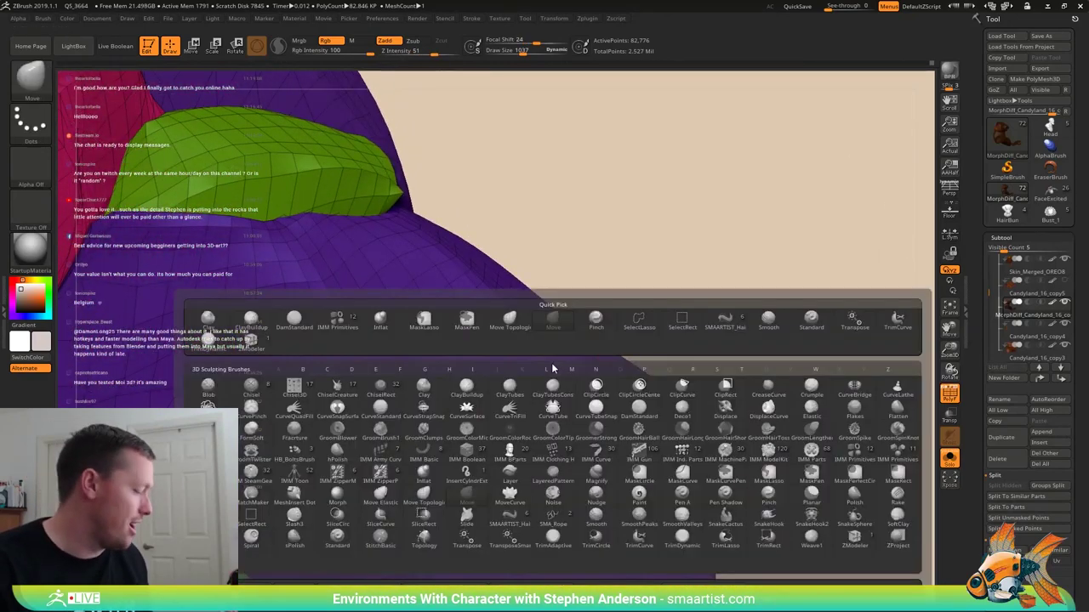
key("z")
key("m")
key("space")
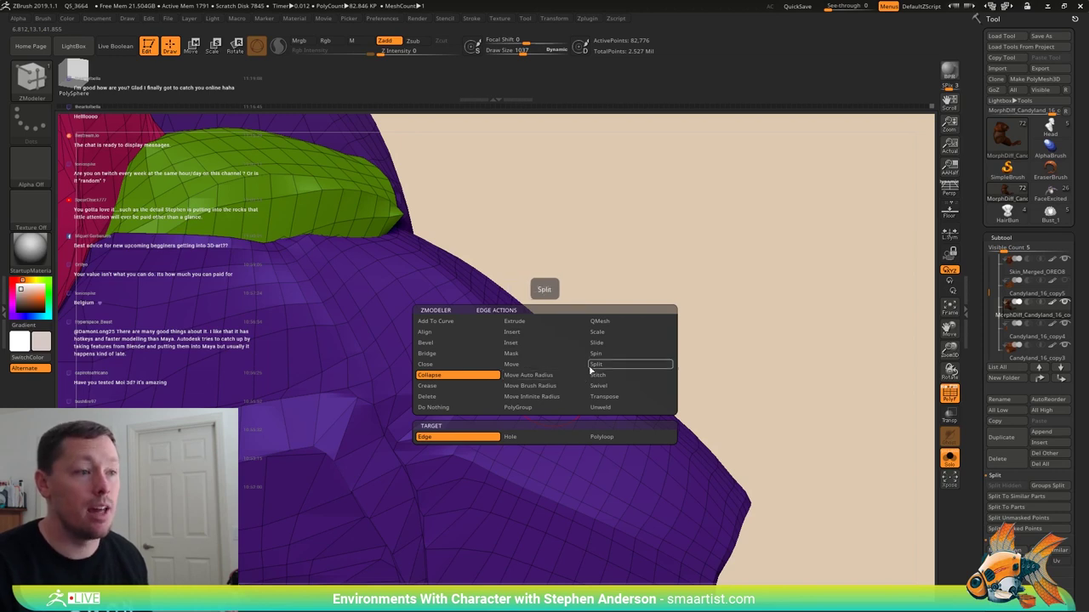
left_click(546, 357)
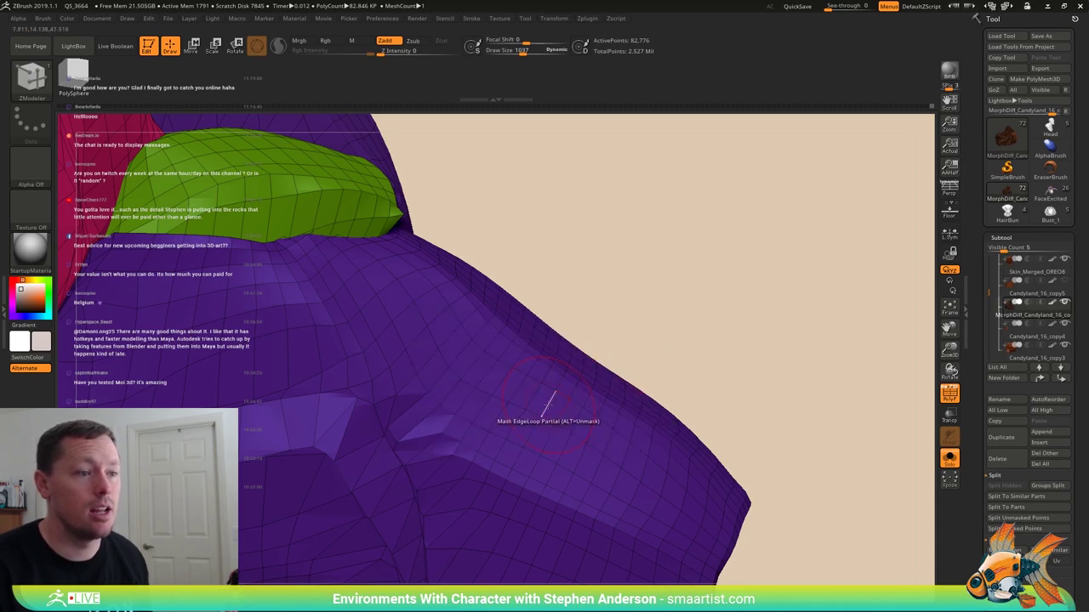
- Mask an edge loop across the middle of the purple arm with ZModeler and invert the mask so only that loop stays editable
left_click(550, 406)
right_click_drag(589, 390, 605, 372)
mouse_move(602, 372)
left_mouse_down()
mouse_move(692, 315)
mouse_move(781, 281)
mouse_move(756, 257)
left_mouse_up()
left_click(771, 303, "ctrl")
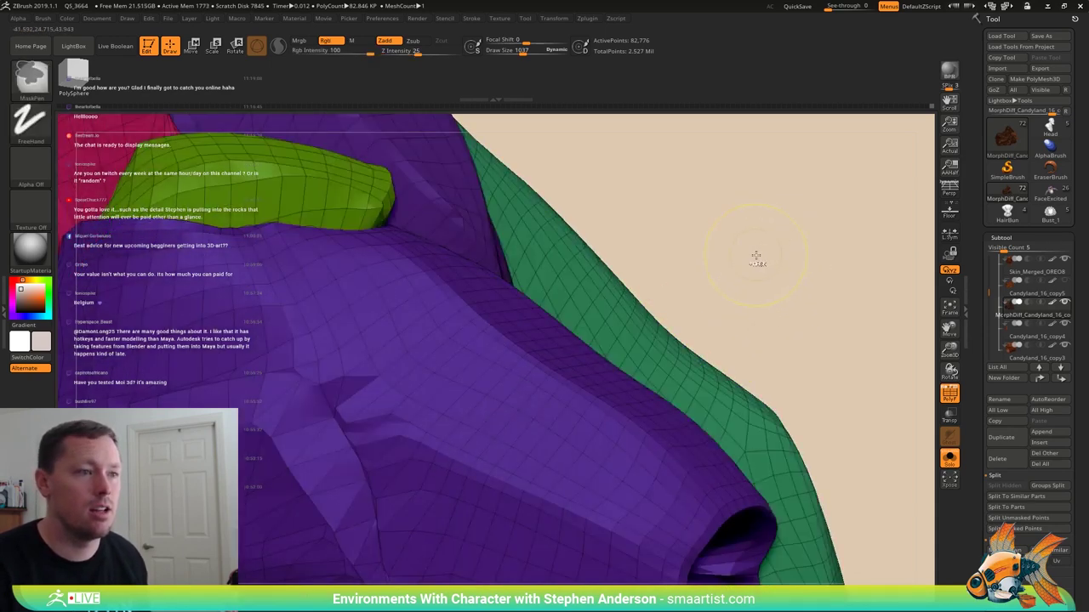
key("b")
key("z")
key("m")
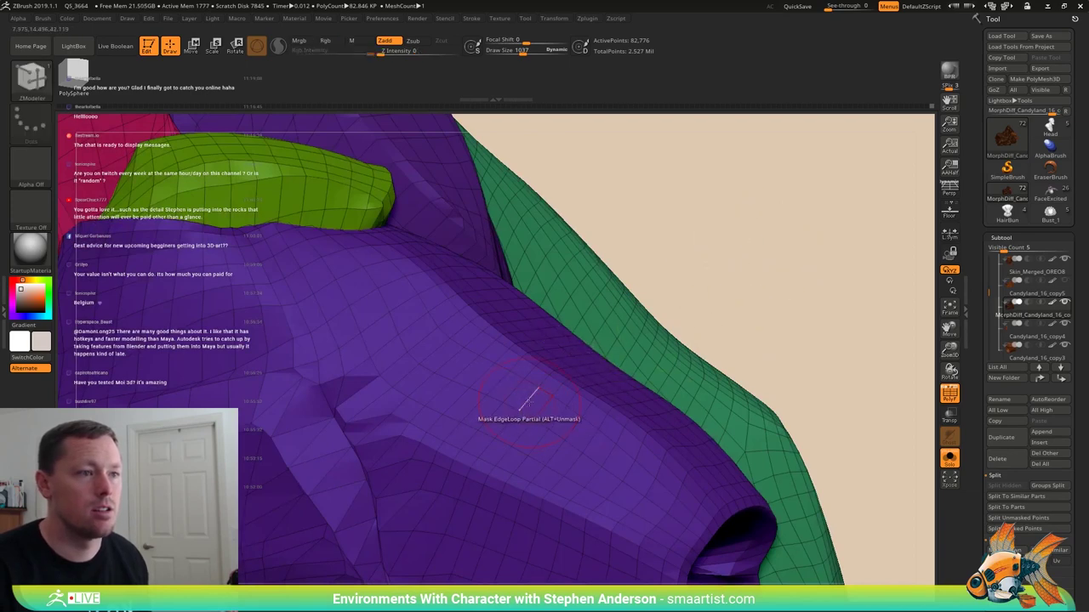
left_click(773, 255, "ctrl")
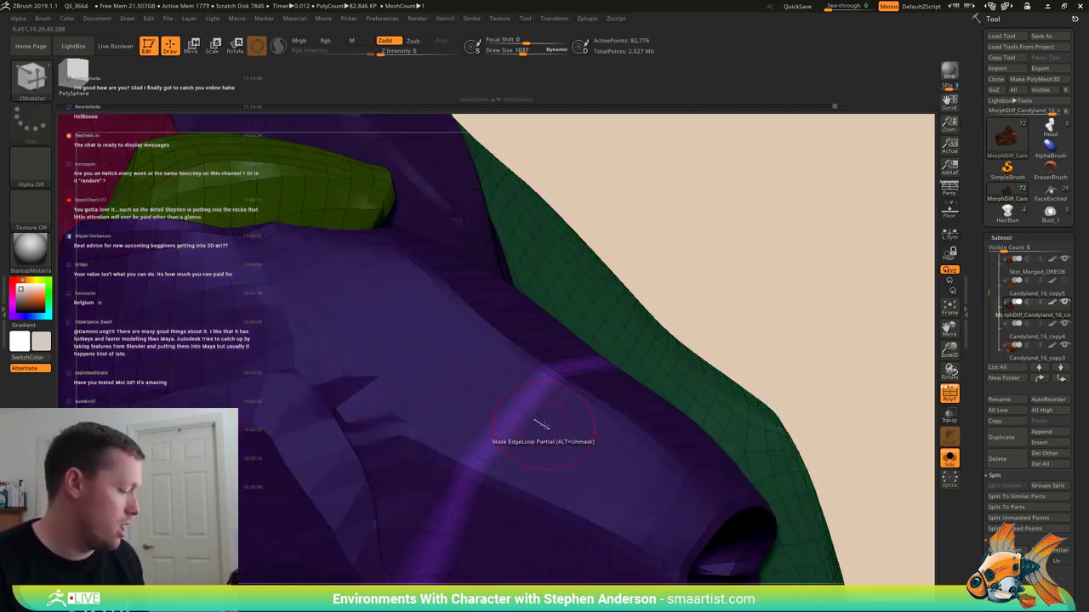
- Push the unmasked edge loop inward around the arm with the Move brush at draw size 1783 to form a groove
key("b")
key("m")
key("v")
right_click_drag(540, 440, 530, 393)
key("s")
left_click_drag(530, 393, 540, 396)
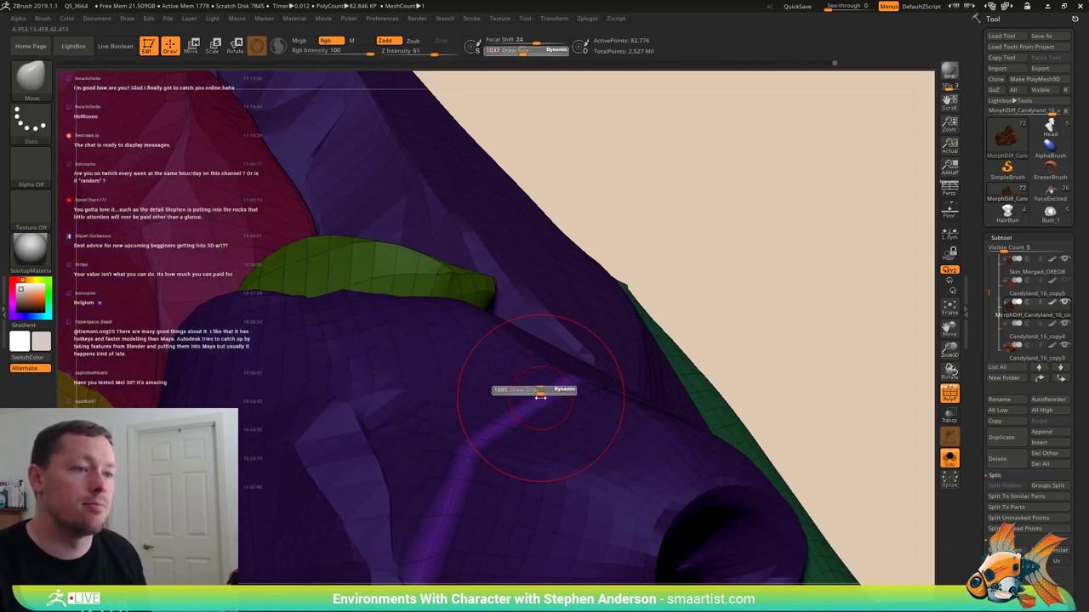
right_click_drag(540, 396, 437, 449)
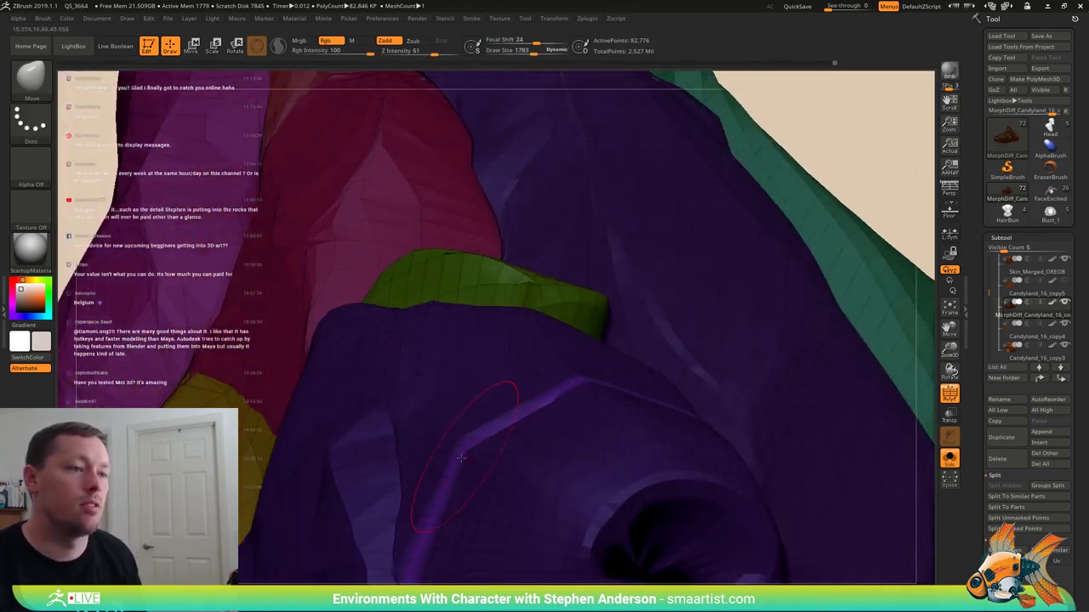
right_click_drag(617, 400, 489, 394)
right_click_drag(659, 441, 595, 403)
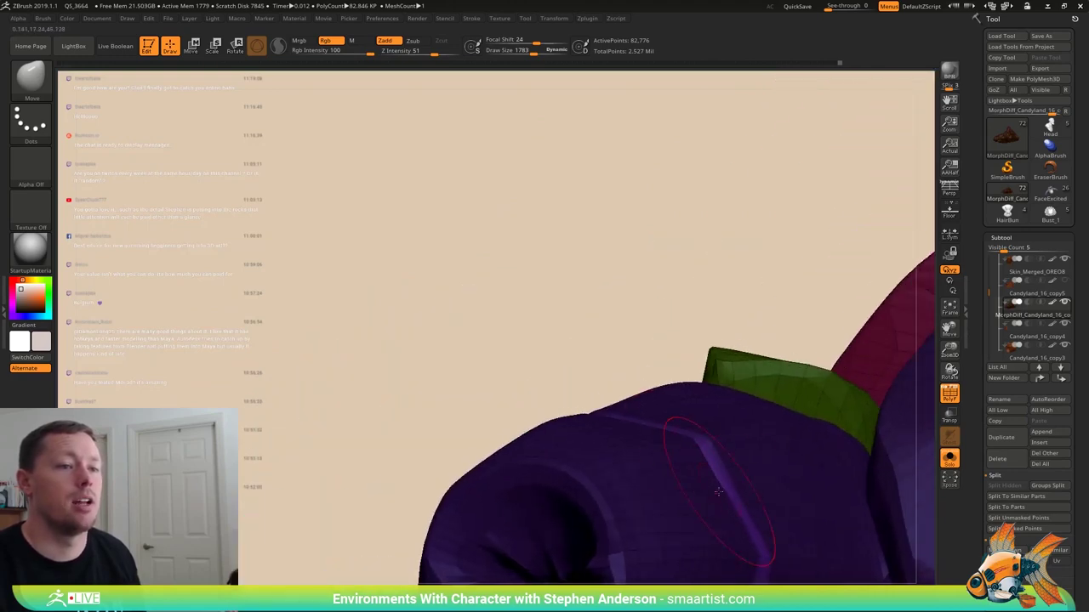
right_click_drag(490, 500, 725, 494)
- Mask the arm's outer section beyond the groove and reshape the unmasked groove edge with Move at draw sizes 2306 and 1326
mouse_move(630, 469)
right_mouse_down("ctrl")
mouse_move(610, 544)
mouse_move(571, 377)
mouse_move(639, 393)
mouse_move(586, 271)
right_mouse_up("ctrl")
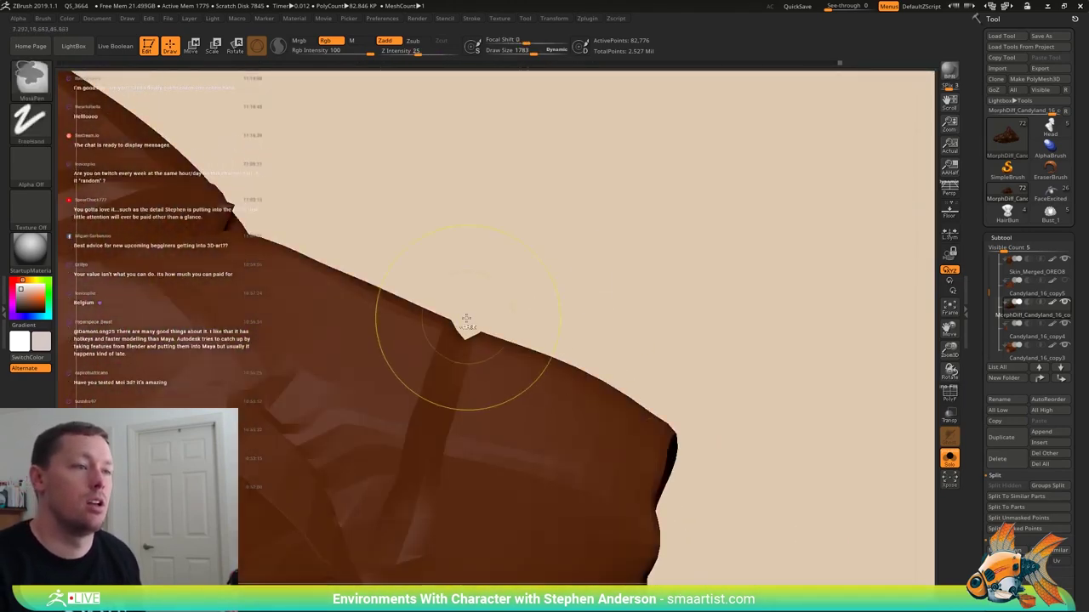
left_click_drag(472, 306, 691, 483, "ctrl")
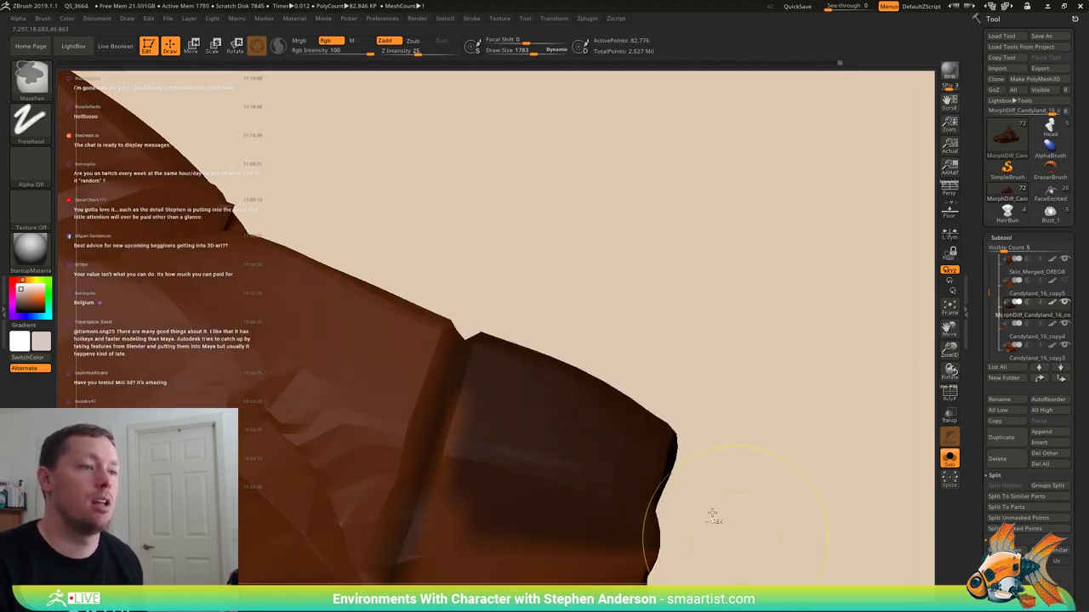
mouse_move(712, 516)
right_mouse_down()
mouse_move(644, 324)
mouse_move(643, 355)
mouse_move(566, 308)
mouse_move(502, 332)
right_mouse_up()
key("s")
left_click_drag(502, 332, 482, 304)
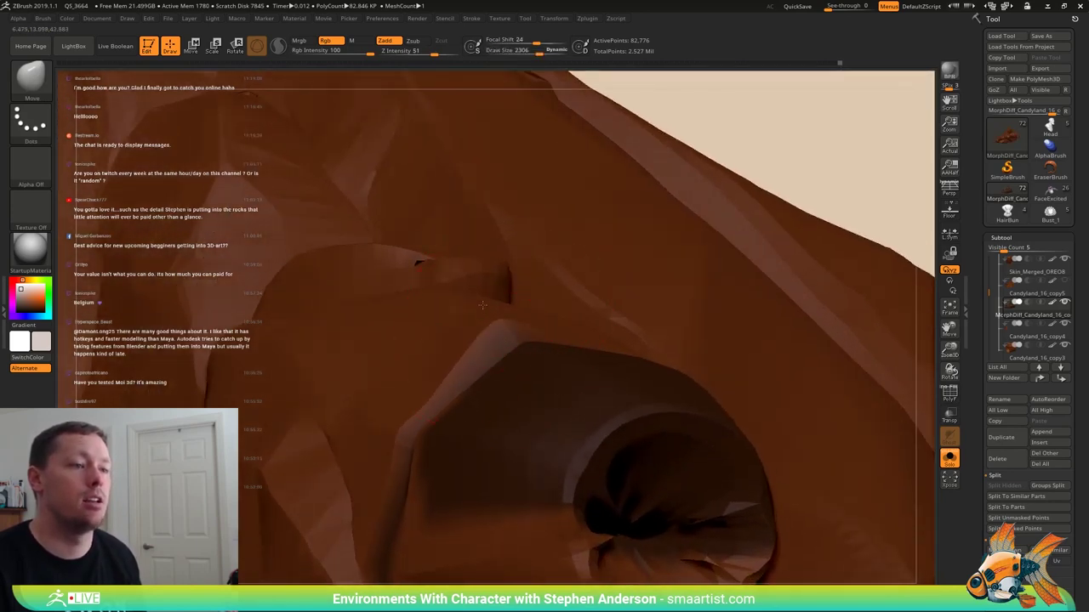
key("s")
left_click_drag(449, 365, 435, 365)
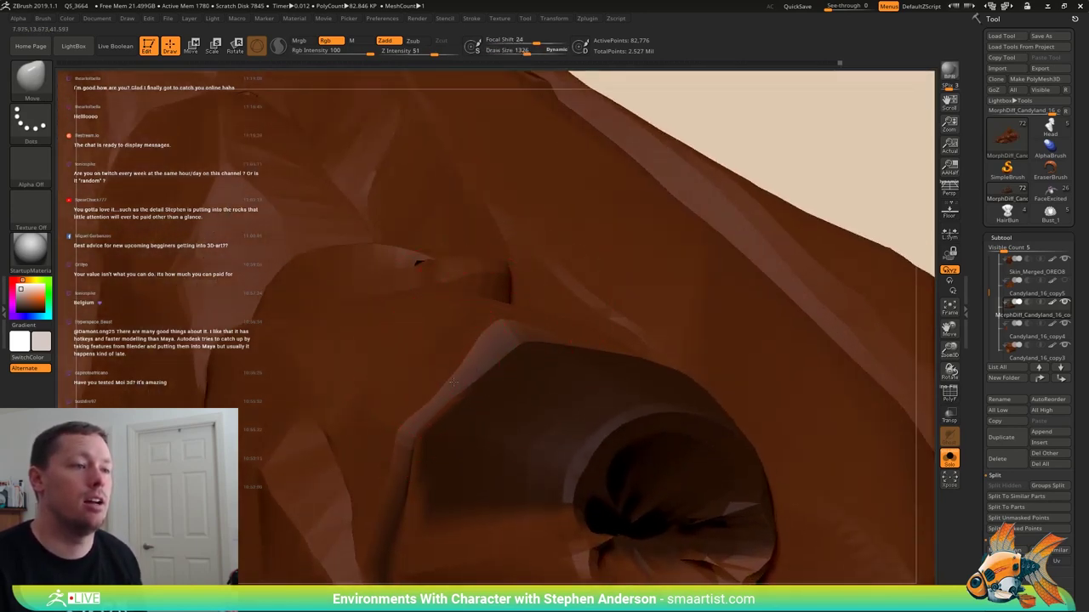
key("f")
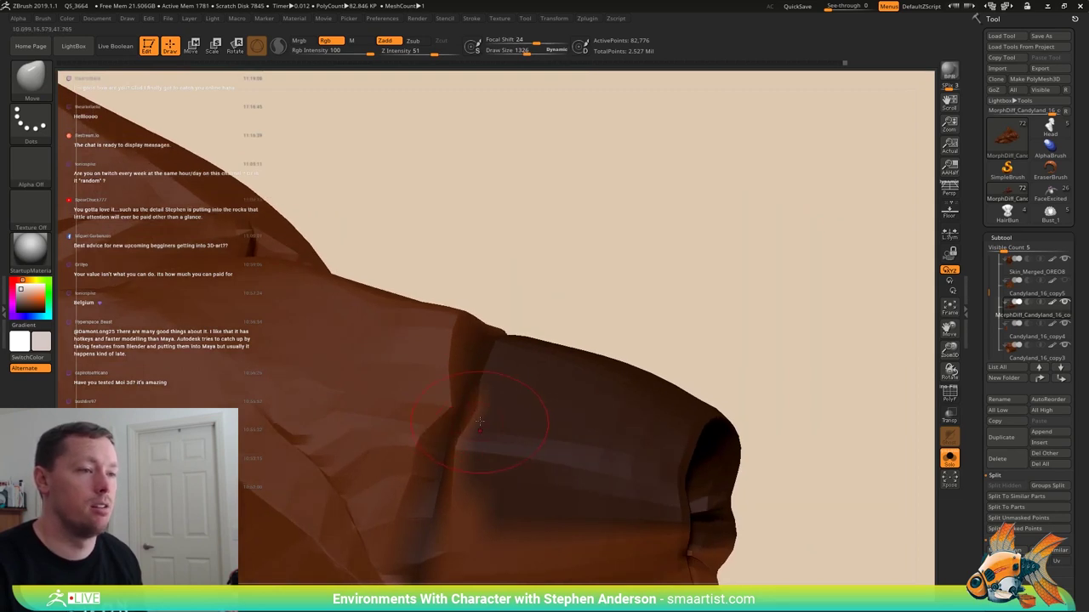
left_click_drag(404, 422, 478, 474)
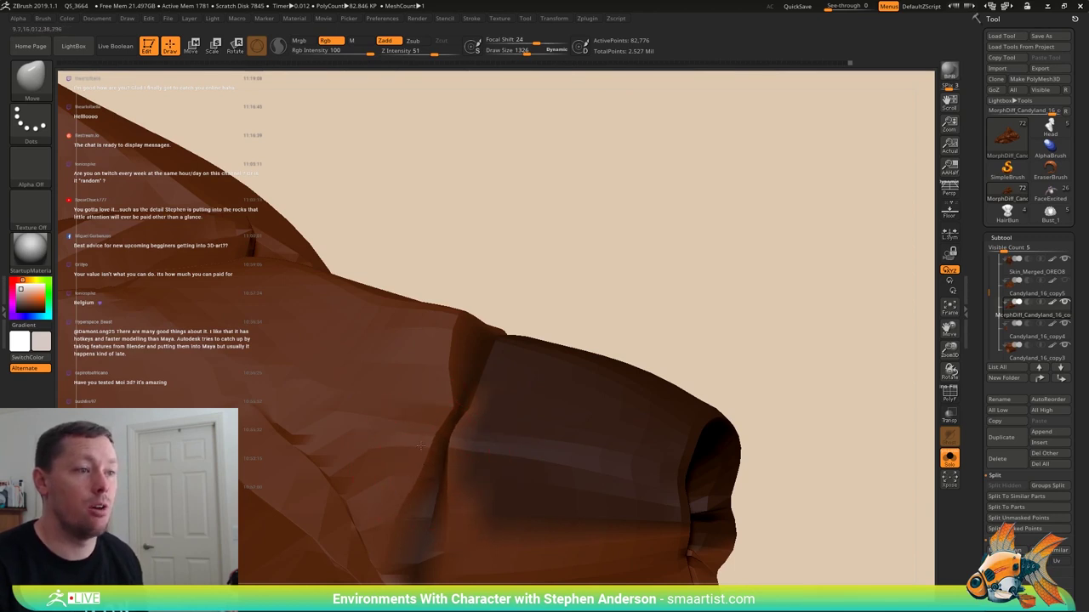
- Adjust the groove's inner lip along the arm's side with the Move brush at draw size 1151
left_click_drag(433, 431, 427, 432)
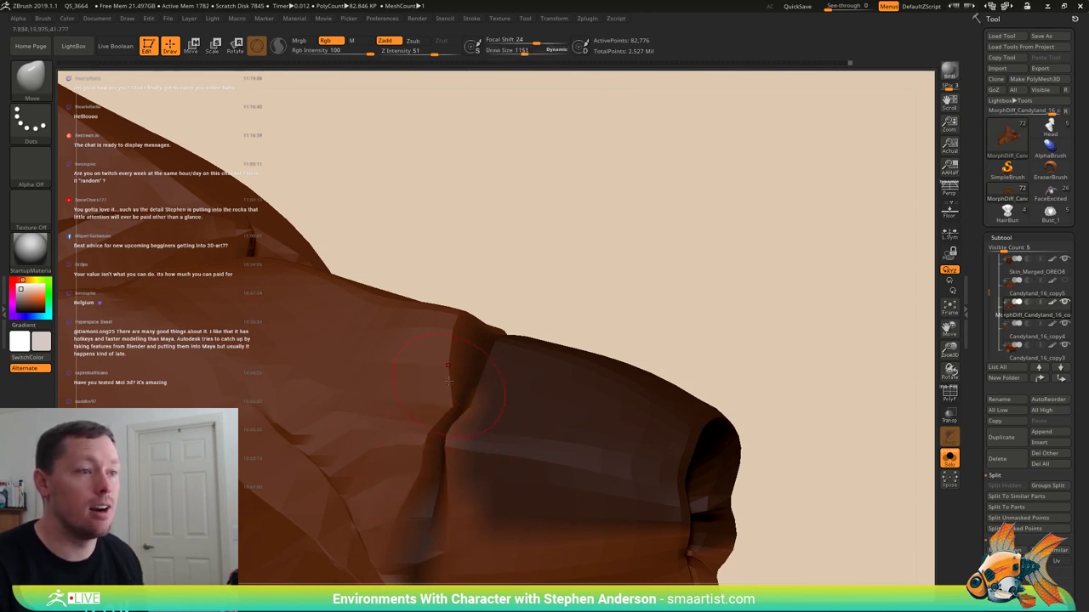
mouse_move(463, 358)
right_mouse_down()
mouse_move(464, 379)
mouse_move(500, 343)
right_mouse_up()
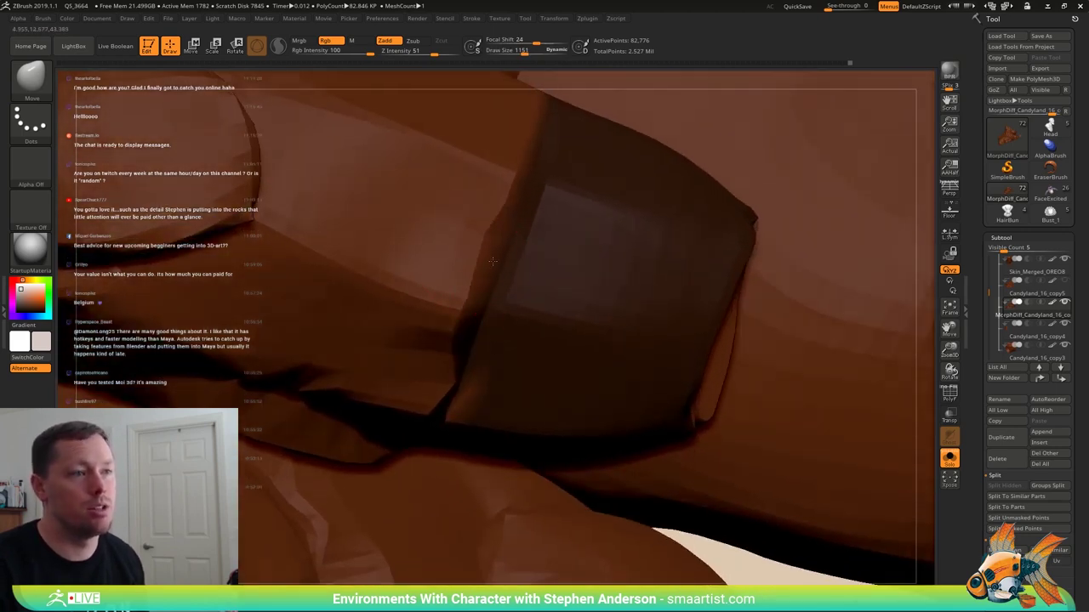
left_click_drag(493, 261, 481, 261)
right_click_drag(508, 252, 426, 252)
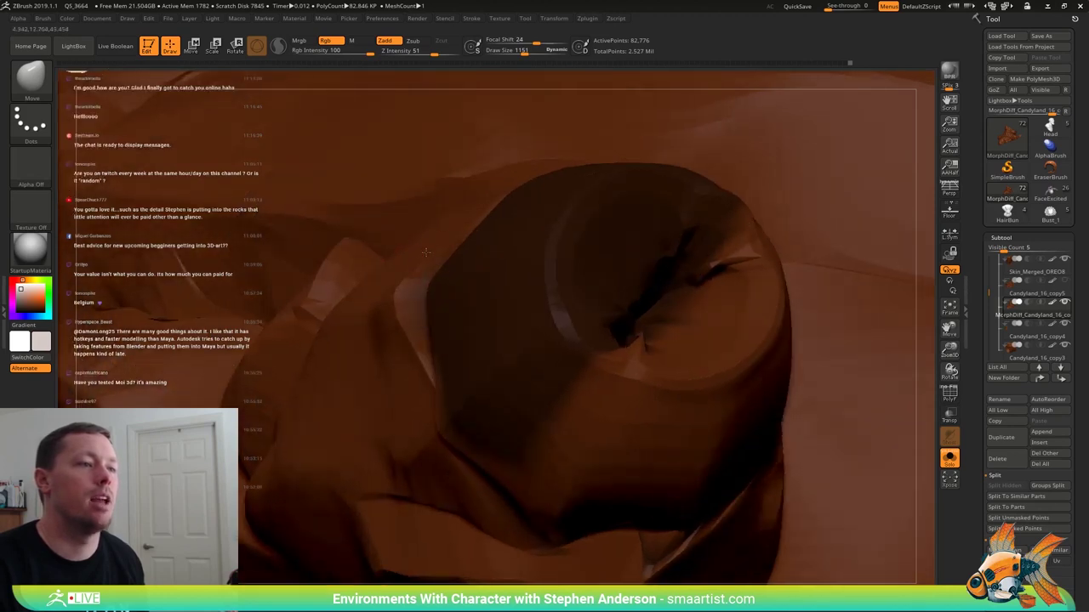
- Refine the corners of the groove's inner lip with the Move brush at draw sizes 616 and 1037
key("s")
left_click_drag(402, 279, 393, 282)
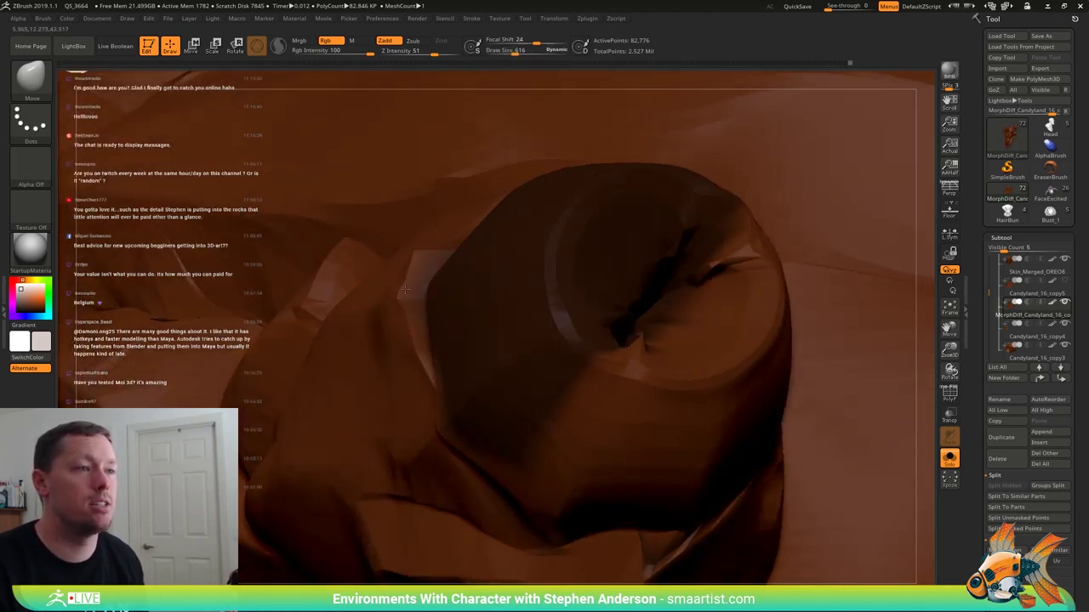
right_click_drag(418, 296, 422, 265)
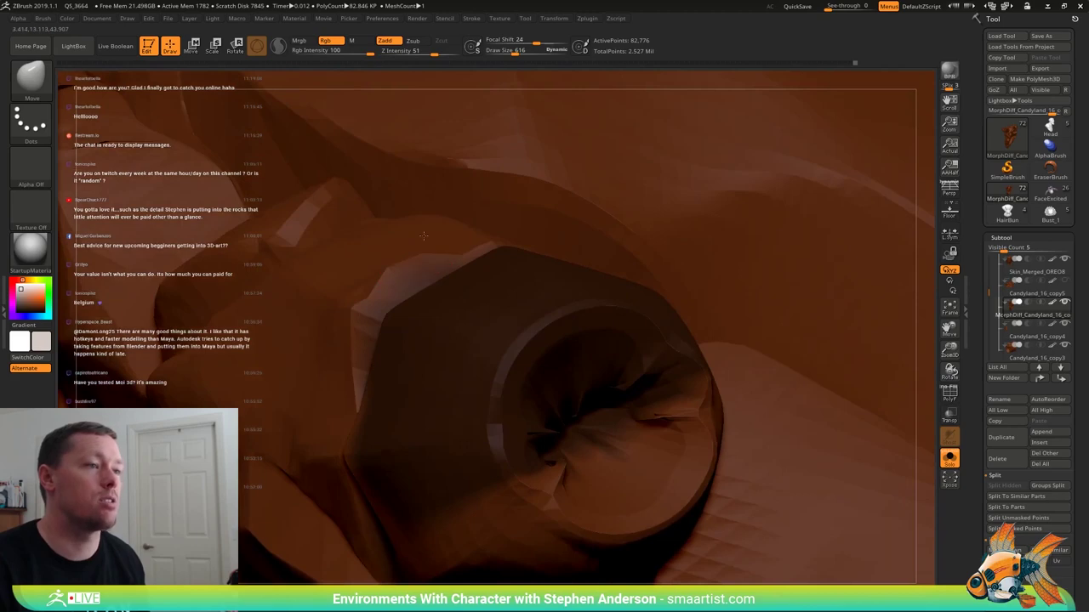
right_click_drag(383, 299, 357, 312)
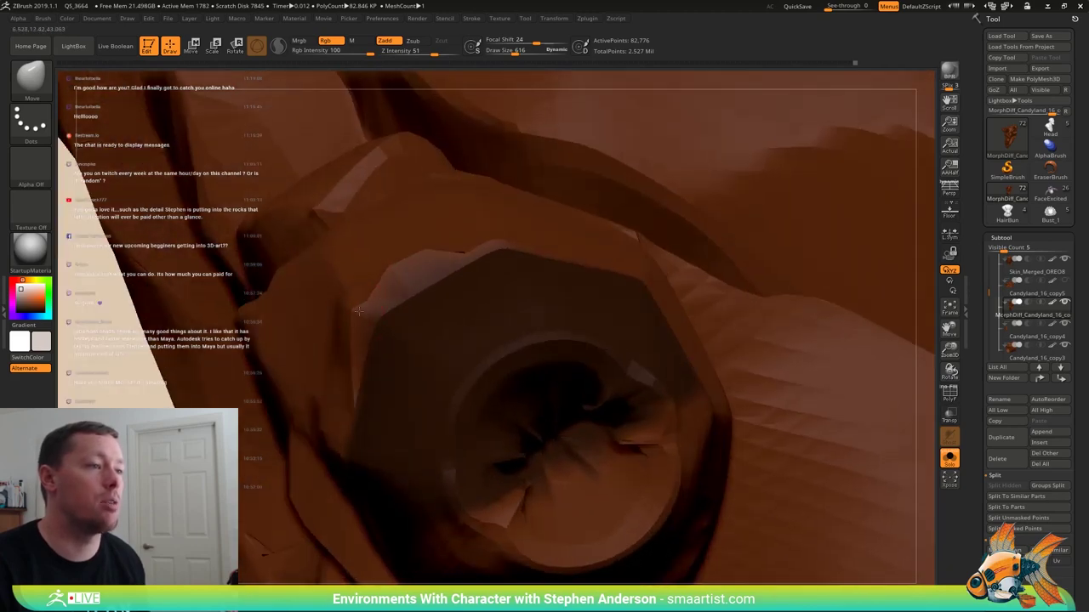
right_click_drag(453, 264, 461, 247)
key("s")
left_click_drag(410, 262, 418, 265)
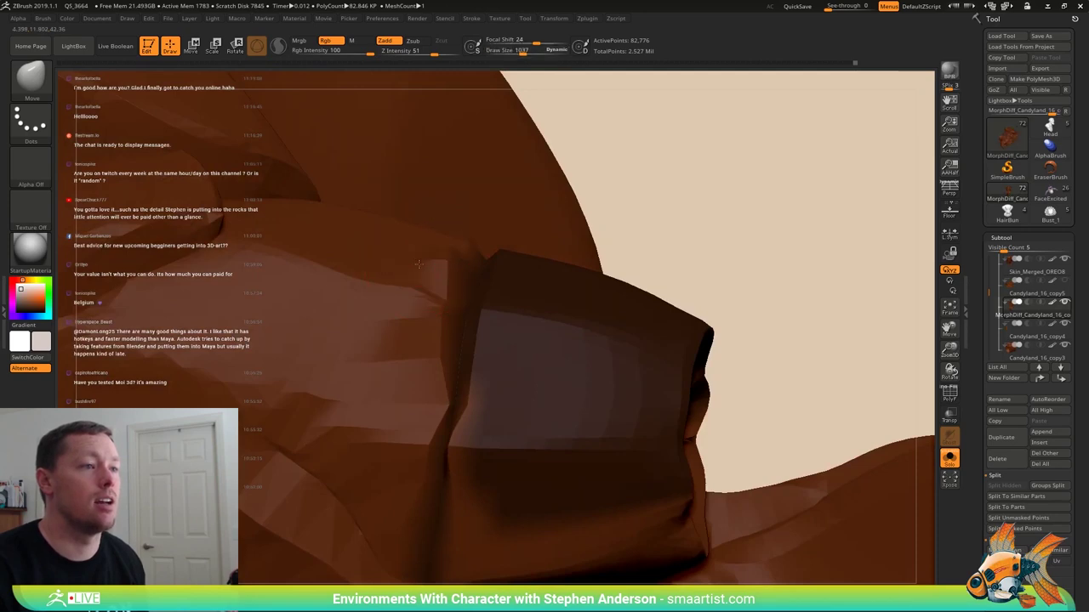
- Clear the mask on the rock arm and turn off Solo mode to bring back the other subtools
right_click_drag(433, 257, 518, 213)
left_click_drag(754, 193, 758, 204, "ctrl")
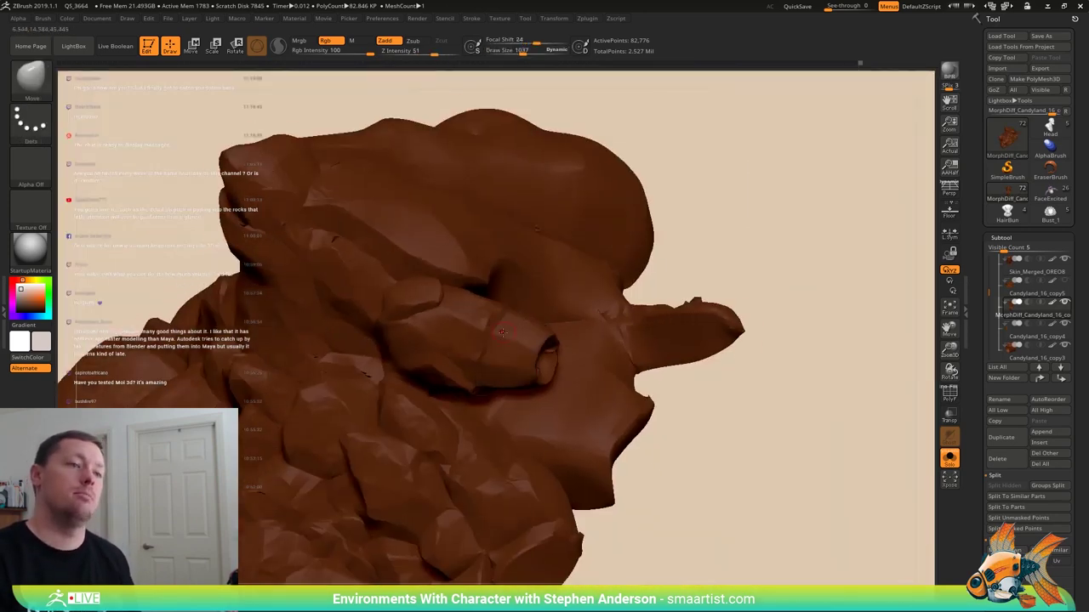
right_click_drag(426, 264, 532, 280)
left_click(949, 459)
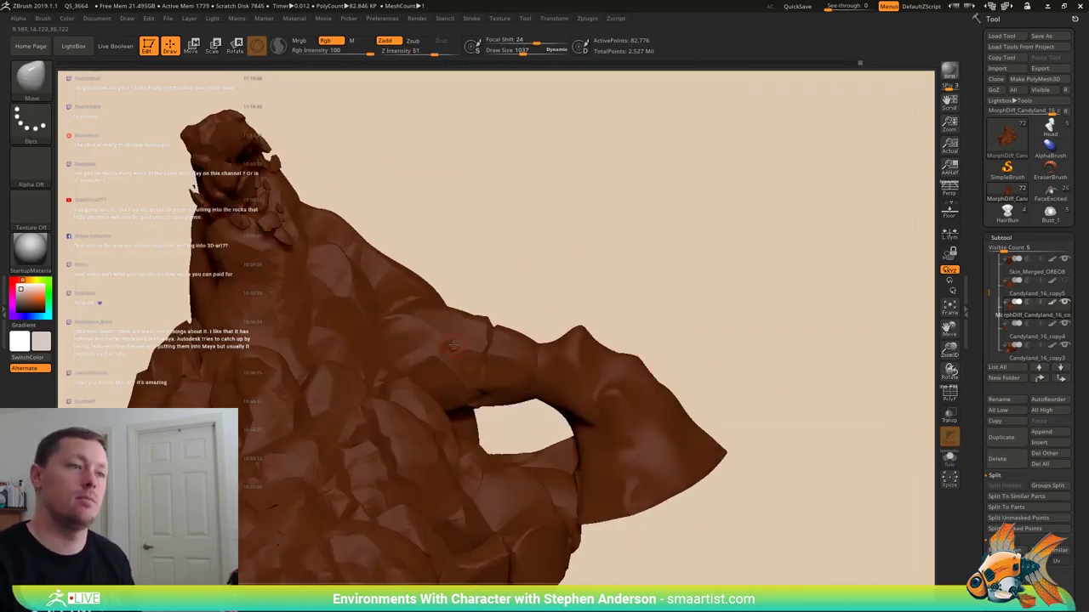
- Shift the rock surface beside the arm's groove with the Move brush at draw size 1609
mouse_move(458, 345)
right_mouse_down()
mouse_move(489, 350)
mouse_move(468, 340)
mouse_move(484, 425)
mouse_move(505, 437)
right_mouse_up()
key("s")
left_click_drag(505, 436, 484, 417)
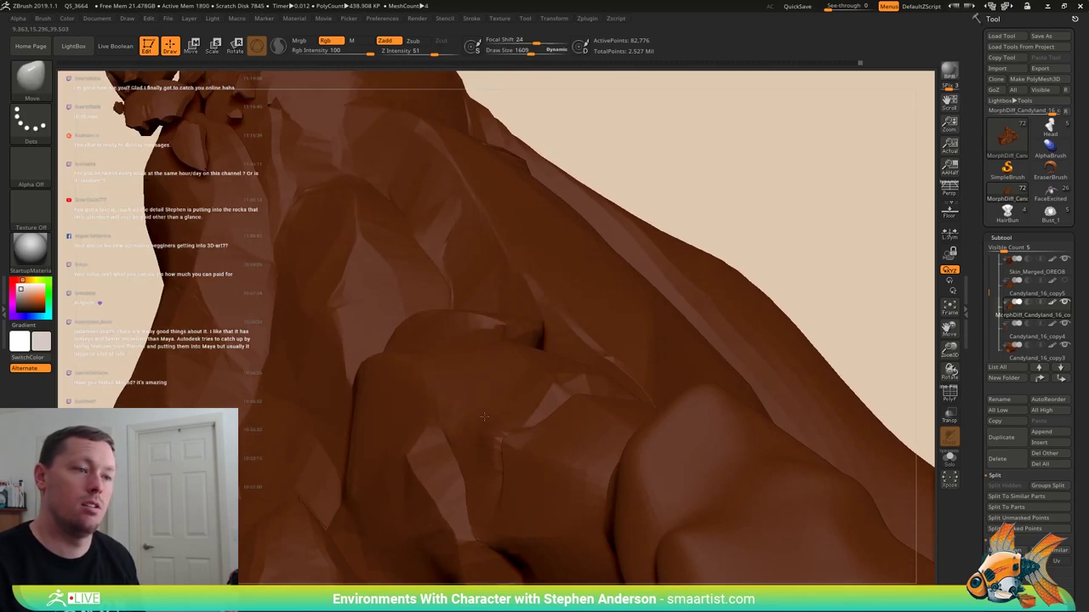
- Pinch the groove across the rock arm into a tighter crack at draw size 771 and smooth the surface beside it
mouse_move(497, 417)
right_mouse_down()
mouse_move(529, 437)
mouse_move(549, 414)
right_mouse_up()
key("b")
key("p")
key("i")
key("s")
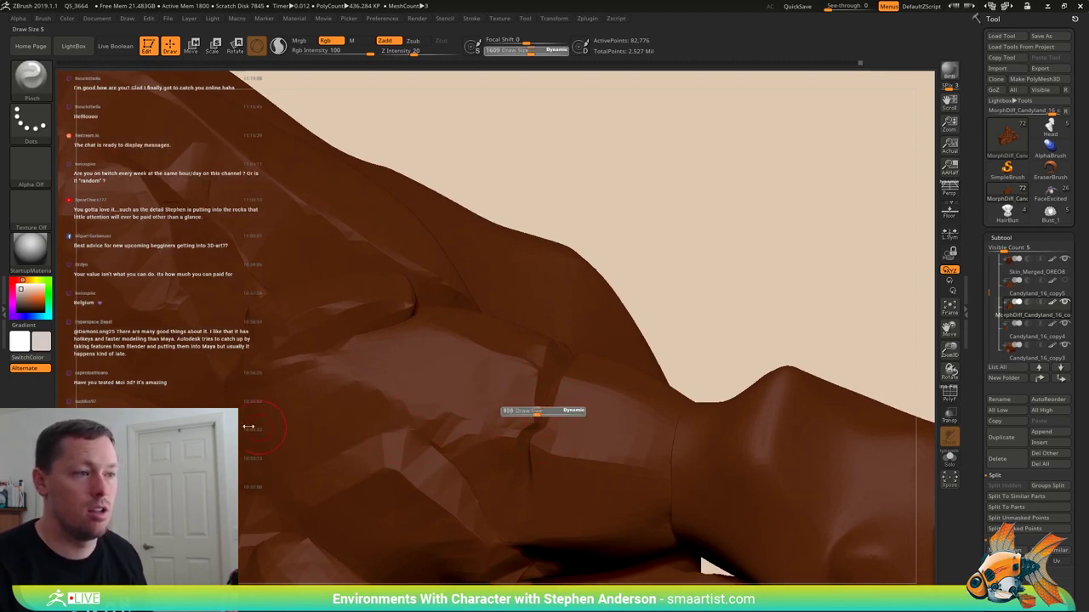
left_click_drag(248, 426, 243, 427)
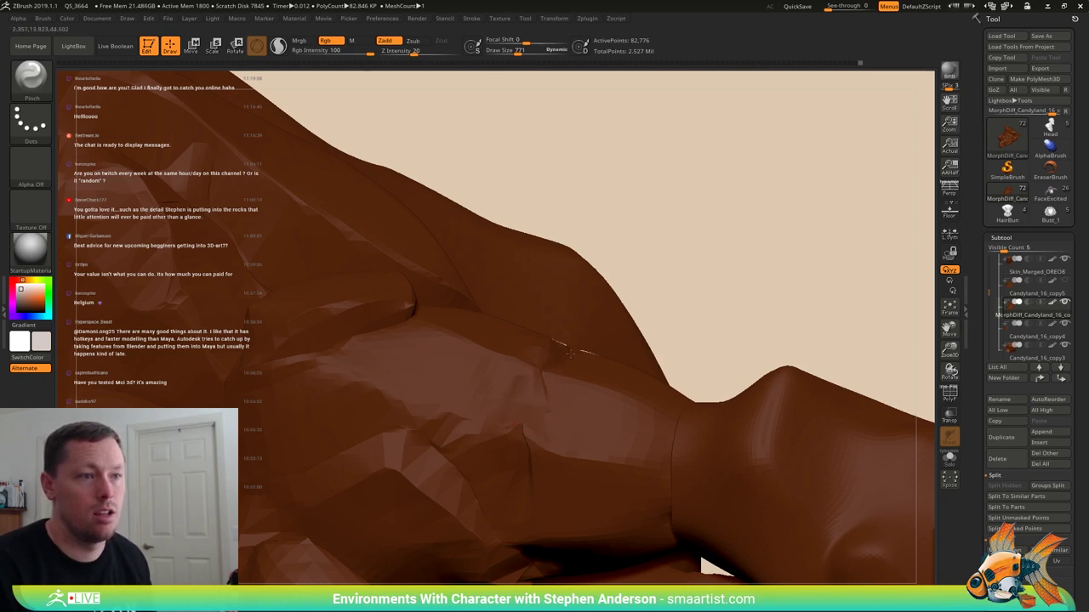
mouse_move(530, 369)
right_mouse_down()
mouse_move(551, 408)
mouse_move(549, 438)
mouse_move(532, 362)
right_mouse_up()
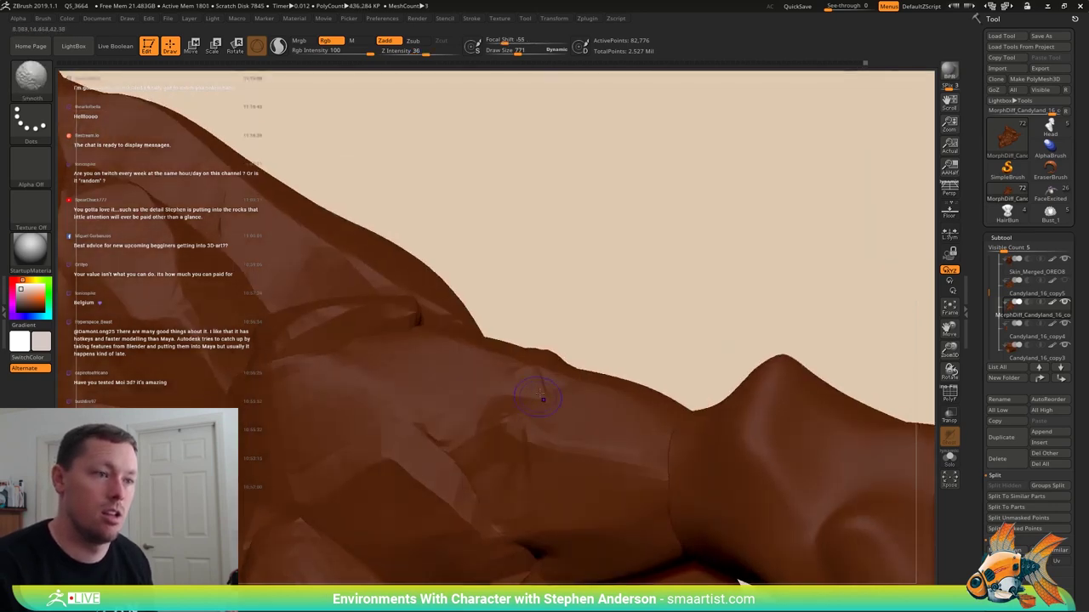
- Mask the rock except for the strip along the arm's crack and set the Move brush to draw size 1739
right_click_drag(553, 370, 553, 434)
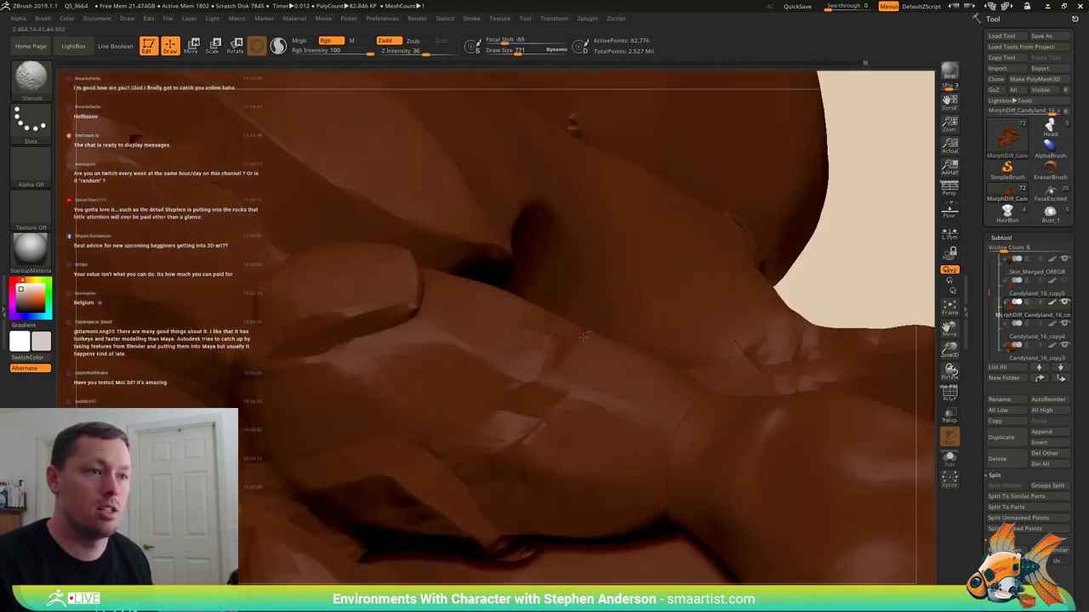
mouse_move(583, 336)
right_mouse_down()
mouse_move(547, 396)
mouse_move(557, 395)
right_mouse_up()
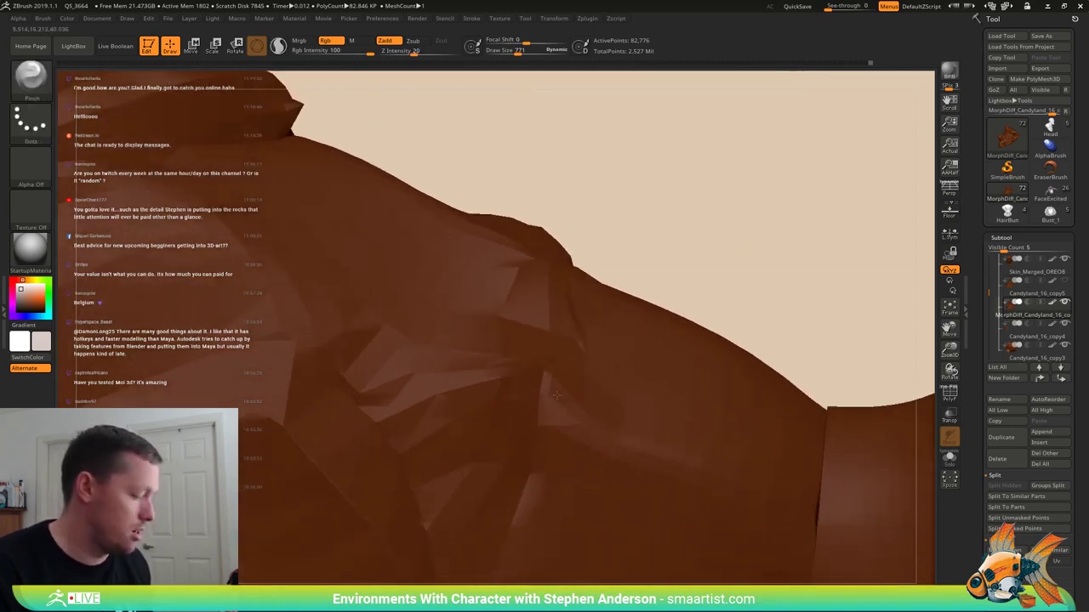
key("b")
key("z")
key("m")
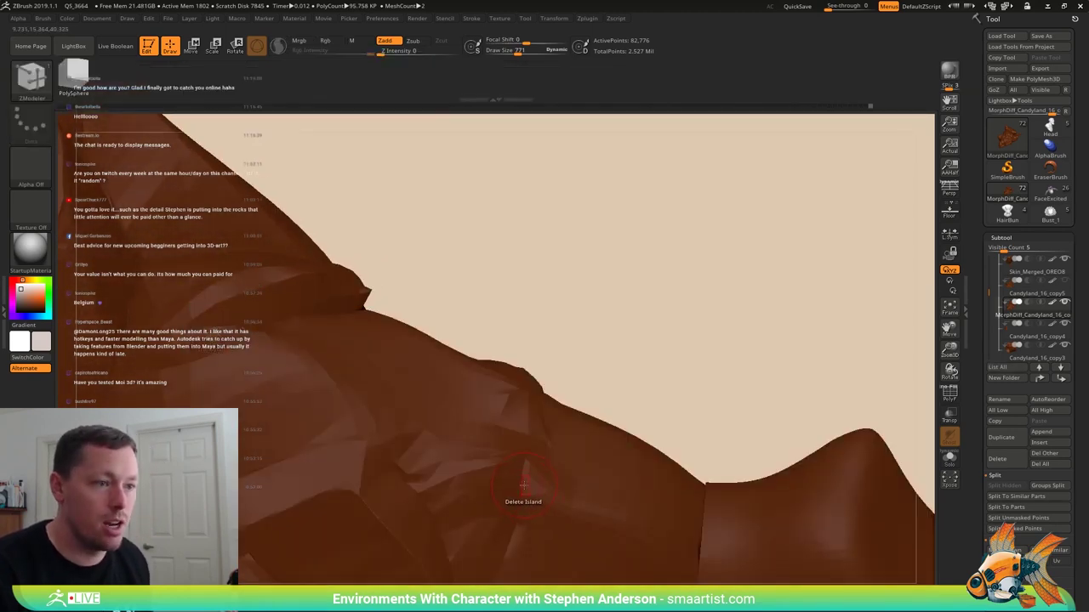
mouse_move(615, 352)
right_mouse_down()
mouse_move(557, 435)
mouse_move(529, 453)
right_mouse_up()
key("b")
key("m")
key("v")
key("s")
left_click_drag(529, 455, 536, 459)
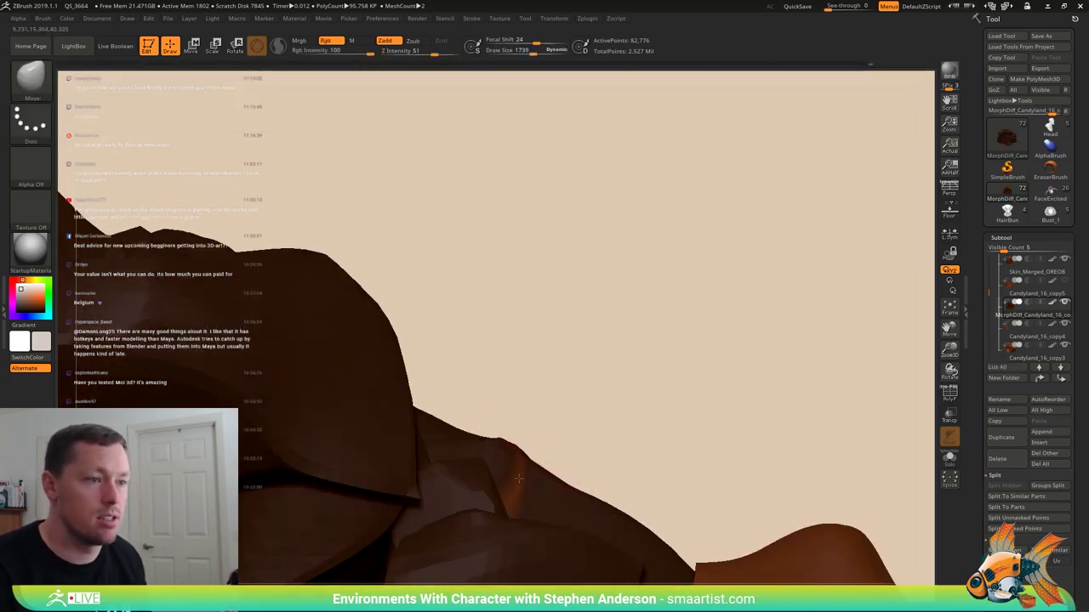
- Shape the unmasked crack strip from several angles with the Move brush and clear the mask
right_click_drag(512, 500, 678, 460)
right_click_drag(770, 524, 704, 488)
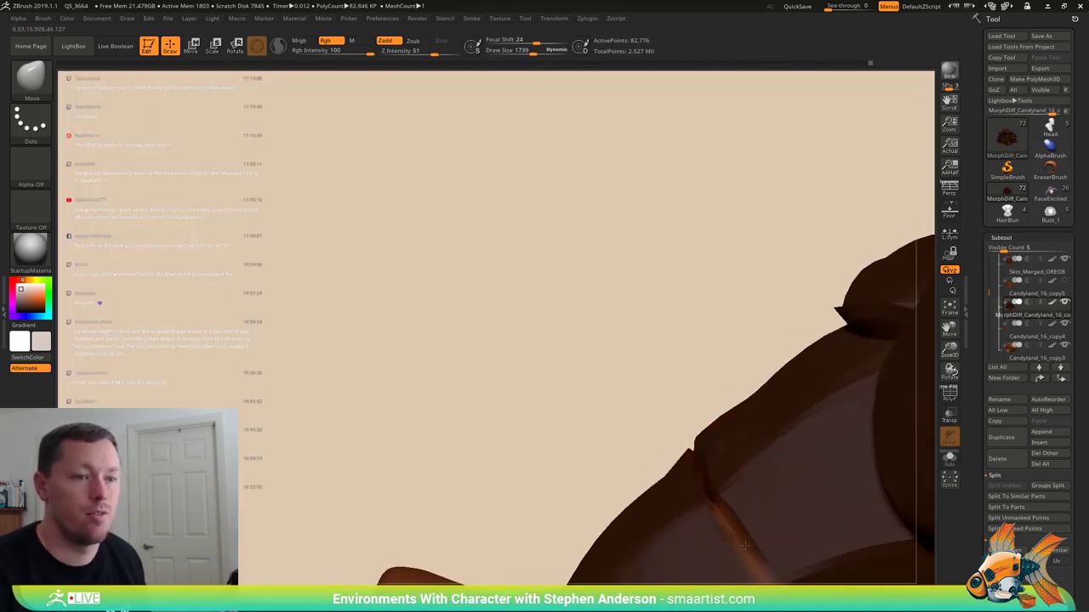
mouse_move(745, 546)
right_mouse_down()
mouse_move(777, 519)
mouse_move(748, 545)
mouse_move(719, 496)
mouse_move(659, 485)
mouse_move(584, 445)
right_mouse_up()
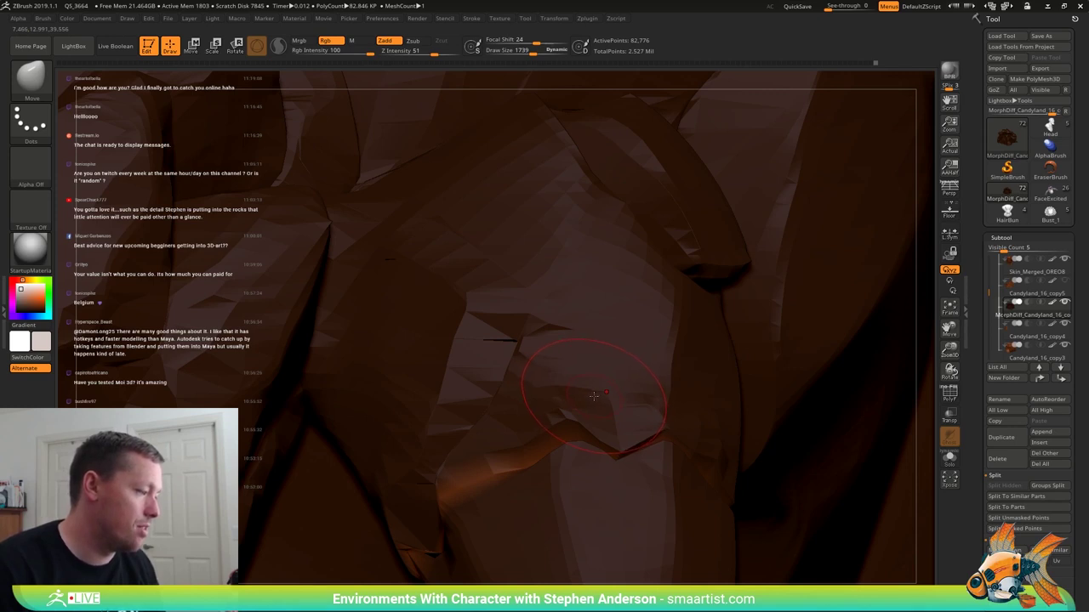
right_click_drag(600, 396, 722, 218)
left_click_drag(830, 305, 857, 354, "ctrl")
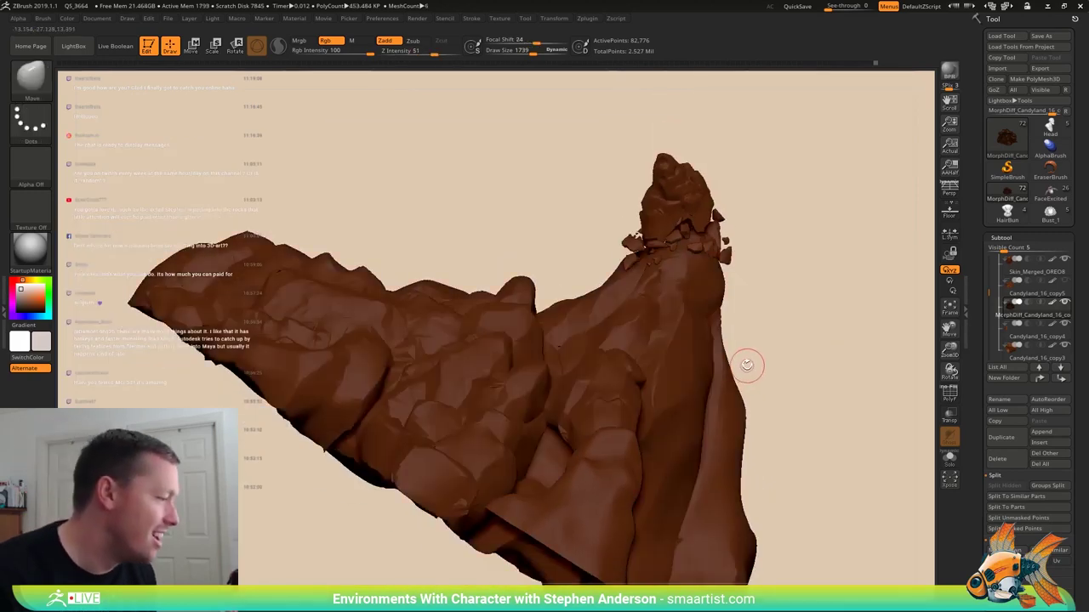
- Paint a mask over the bulge on the central rock's slope and invert it so only that patch stays editable
right_click_drag(637, 375, 602, 476)
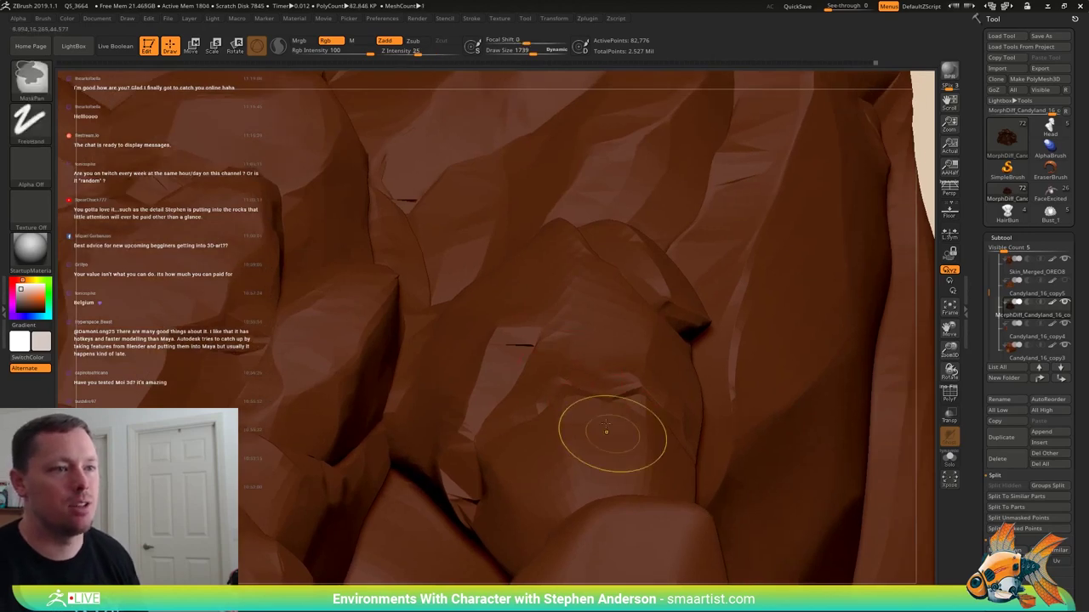
mouse_move(613, 435)
right_mouse_down("ctrl")
mouse_move(579, 386)
mouse_move(615, 406)
mouse_move(578, 457)
mouse_move(627, 444)
mouse_move(623, 500)
mouse_move(587, 439)
mouse_move(549, 434)
mouse_move(538, 446)
mouse_move(517, 363)
right_mouse_up("ctrl")
mouse_move(517, 362)
left_mouse_down("ctrl")
mouse_move(489, 368)
mouse_move(562, 391)
left_mouse_up("ctrl")
left_click(827, 255, "ctrl")
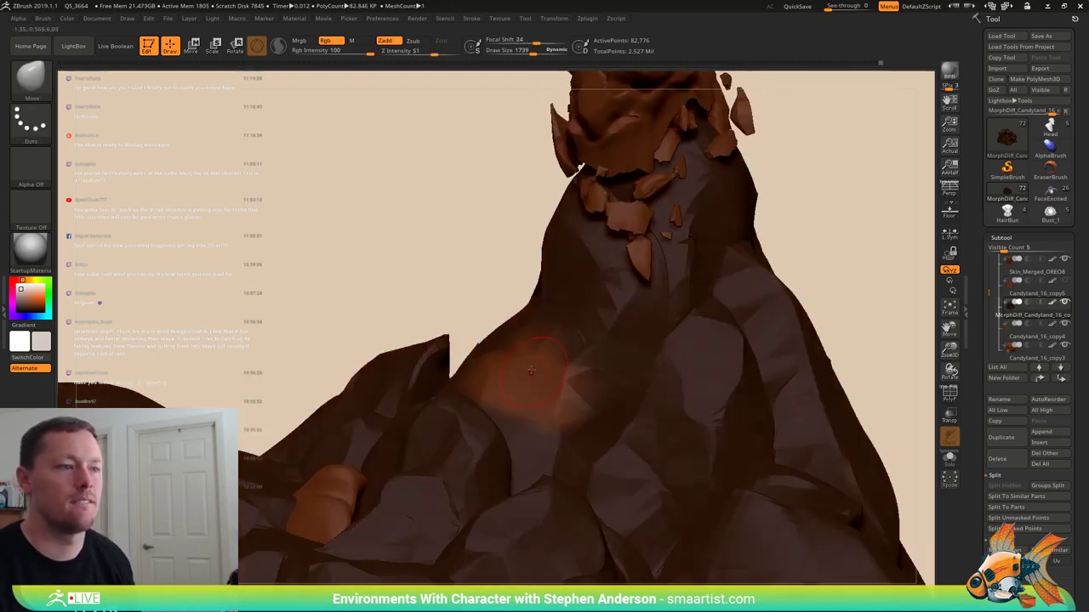
- Extend the unmasked patch down the rock's side and pull it outward from the slope with the transform gizmo
mouse_move(539, 369)
right_mouse_down()
mouse_move(518, 366)
mouse_move(526, 375)
right_mouse_up()
key("w")
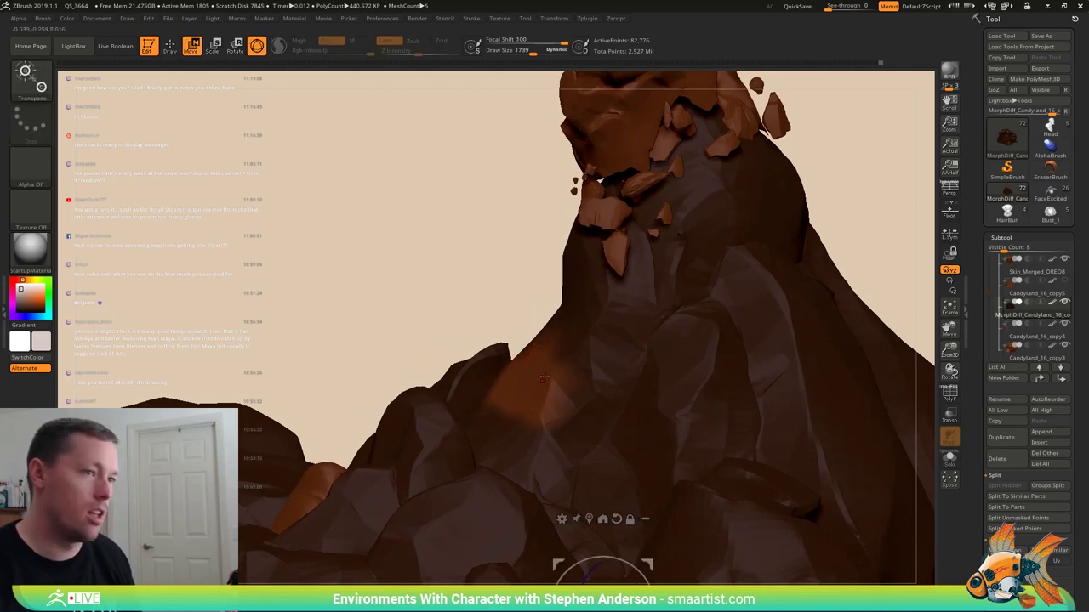
left_click(507, 411)
mouse_move(511, 375)
right_mouse_down()
mouse_move(495, 363)
mouse_move(532, 377)
right_mouse_up()
key("q")
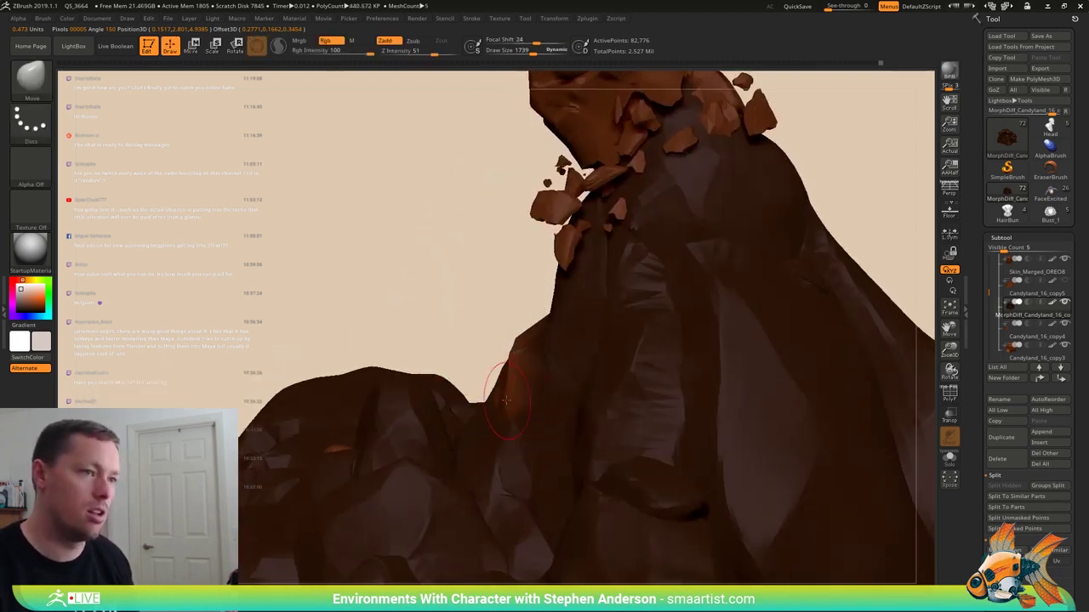
key("ctrl")
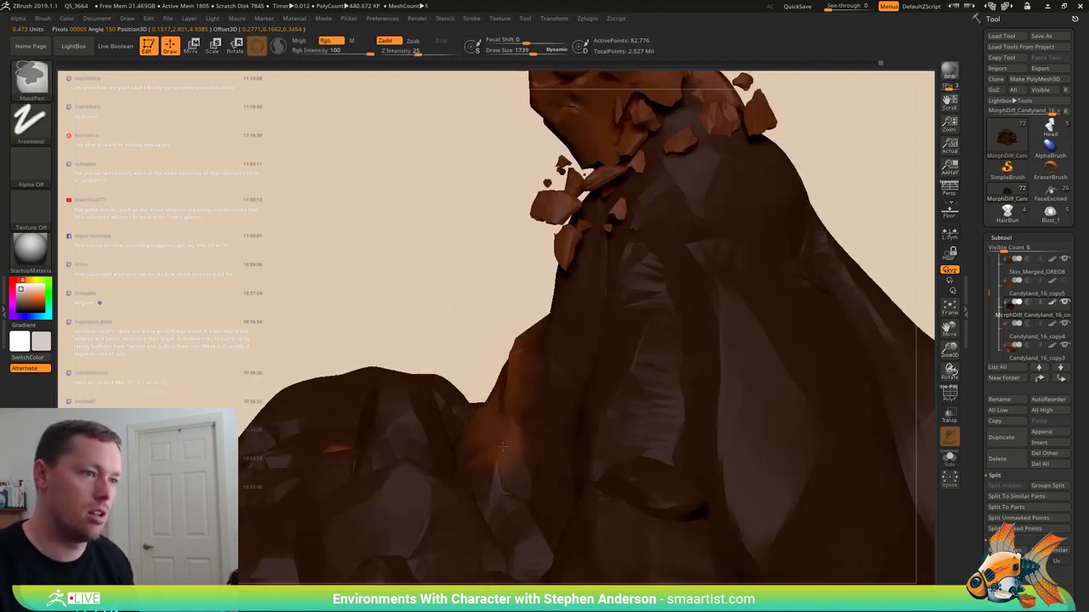
key("w")
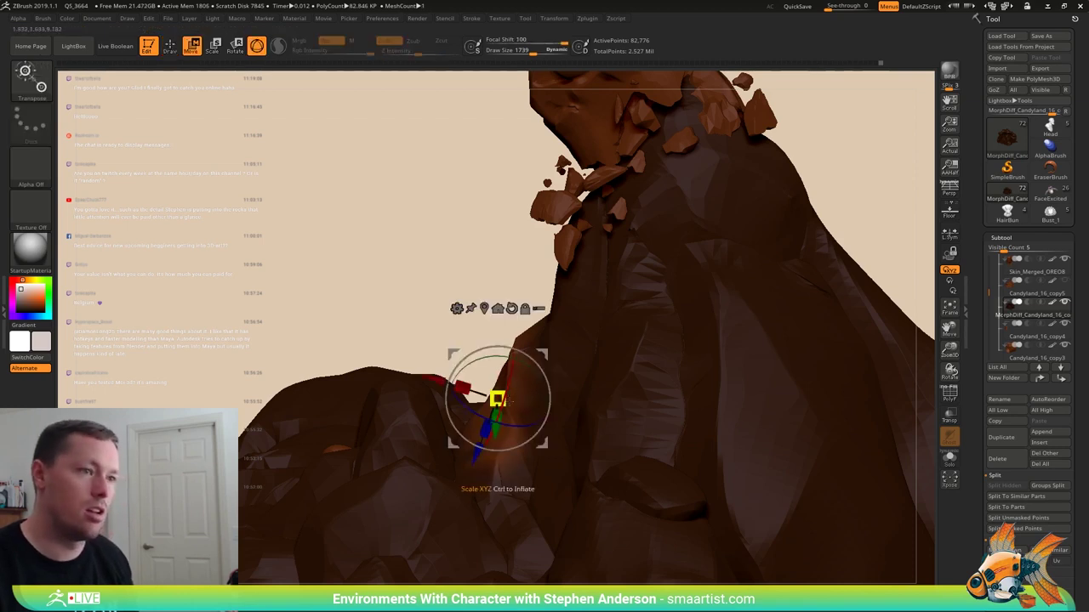
left_click_drag(473, 462, 453, 516)
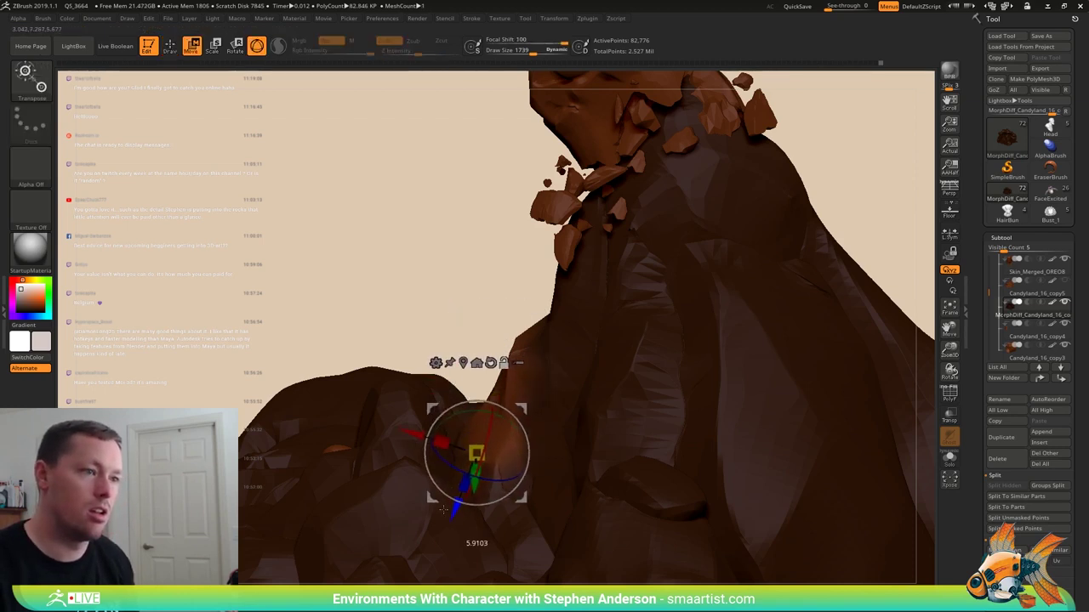
left_click_drag(497, 407, 489, 404)
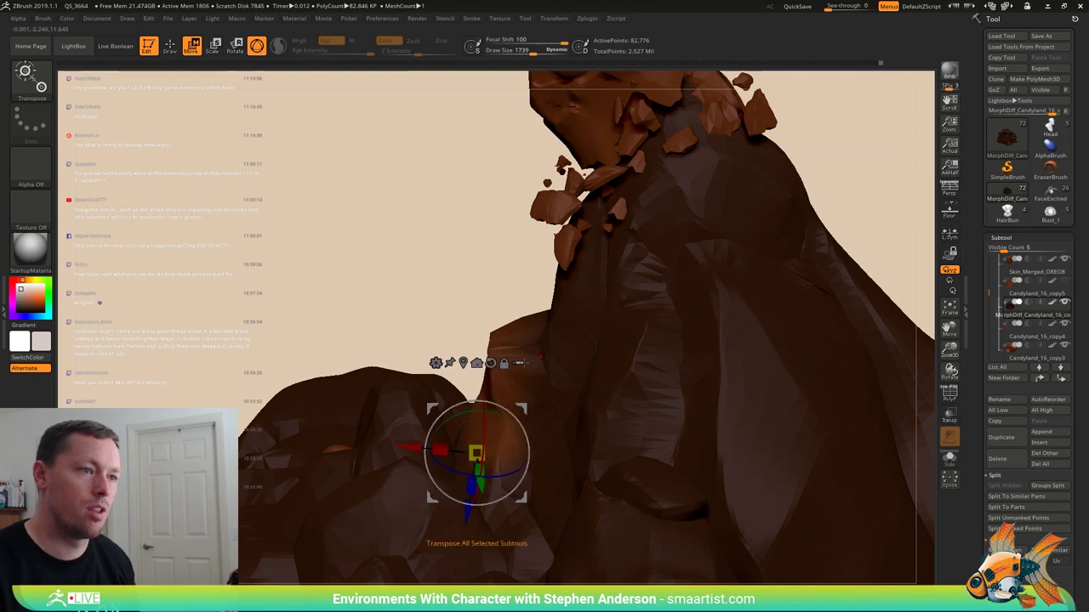
- Reshape the unmasked bulge and its lower side with the Move brush at draw size 3188
mouse_move(477, 387)
right_mouse_down()
mouse_move(546, 371)
mouse_move(517, 380)
right_mouse_up()
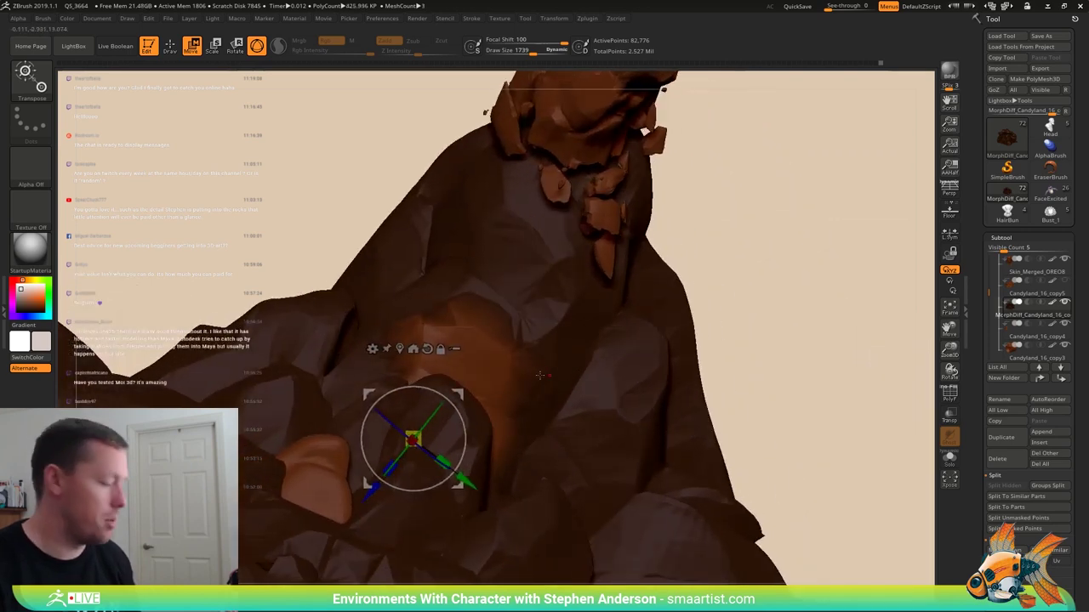
key("b")
key("c")
key("t")
key("s")
left_click_drag(466, 367, 521, 368)
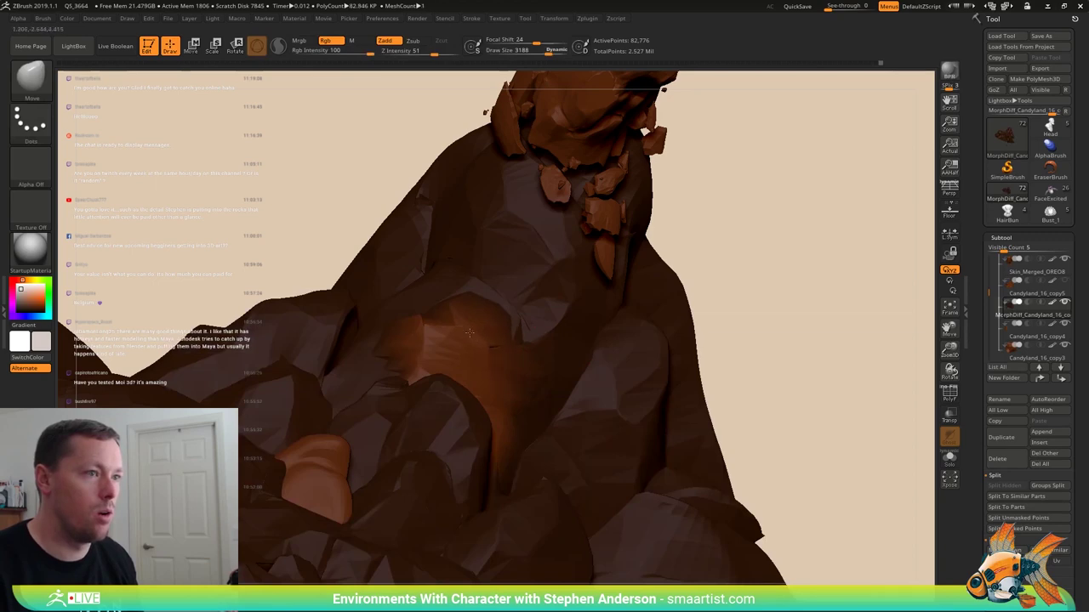
right_click_drag(469, 332, 477, 423)
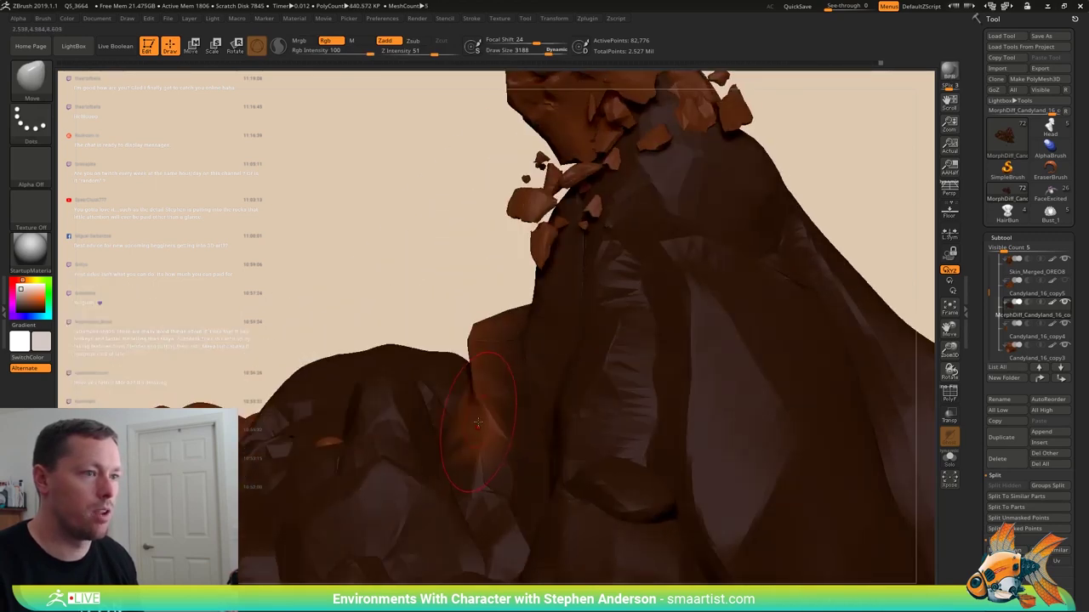
left_click_drag(478, 423, 448, 421)
right_click_drag(473, 435, 454, 433)
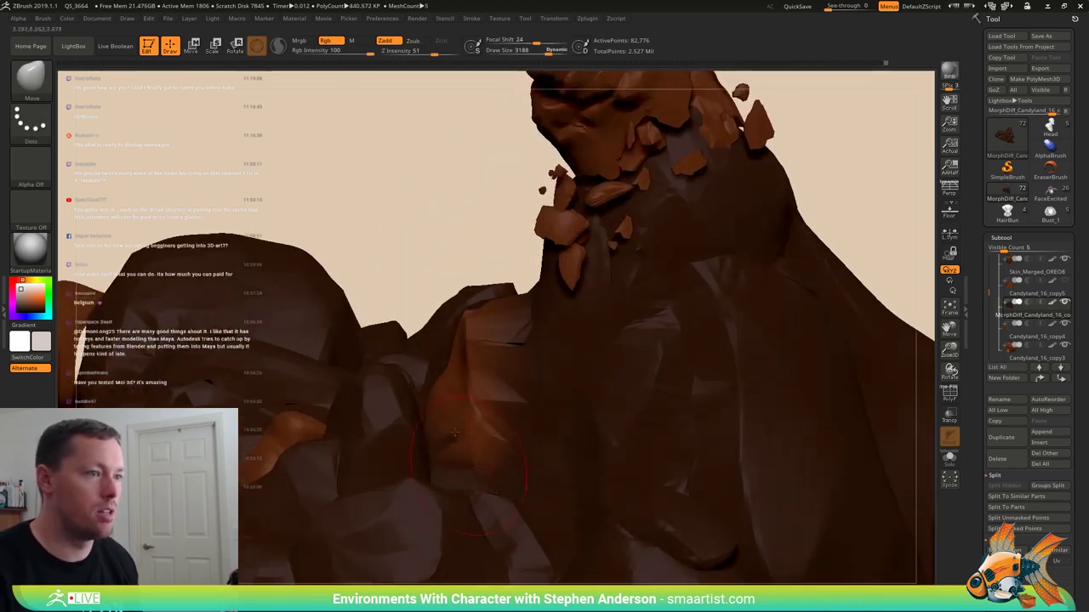
right_click_drag(456, 382, 462, 371)
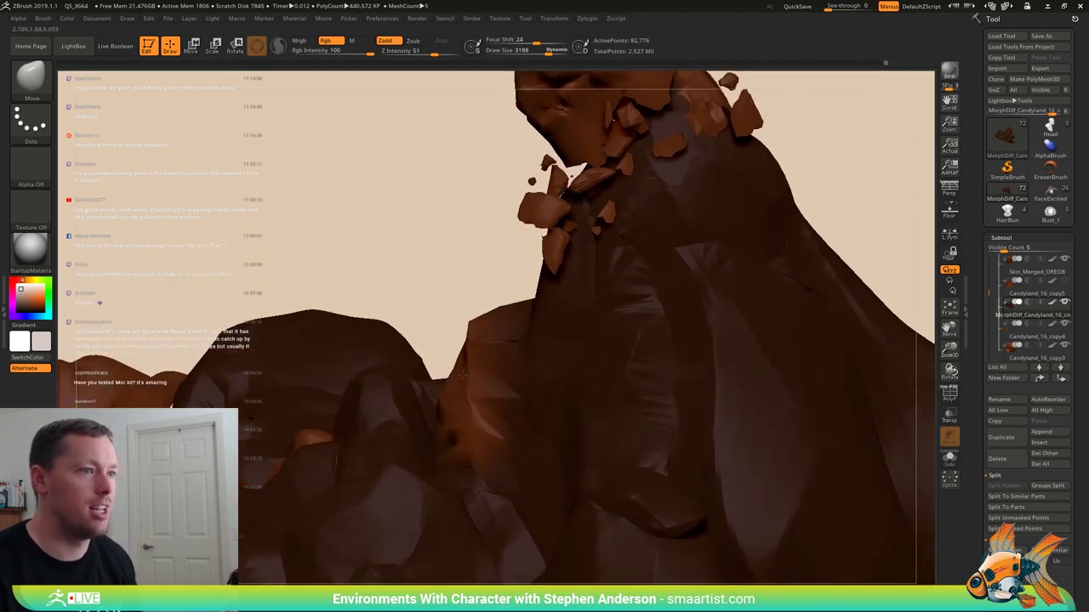
- Refine the bulge's outer edge with the Move brush at draw size 1652 and clear the mask
key("s")
left_click_drag(461, 370, 443, 369)
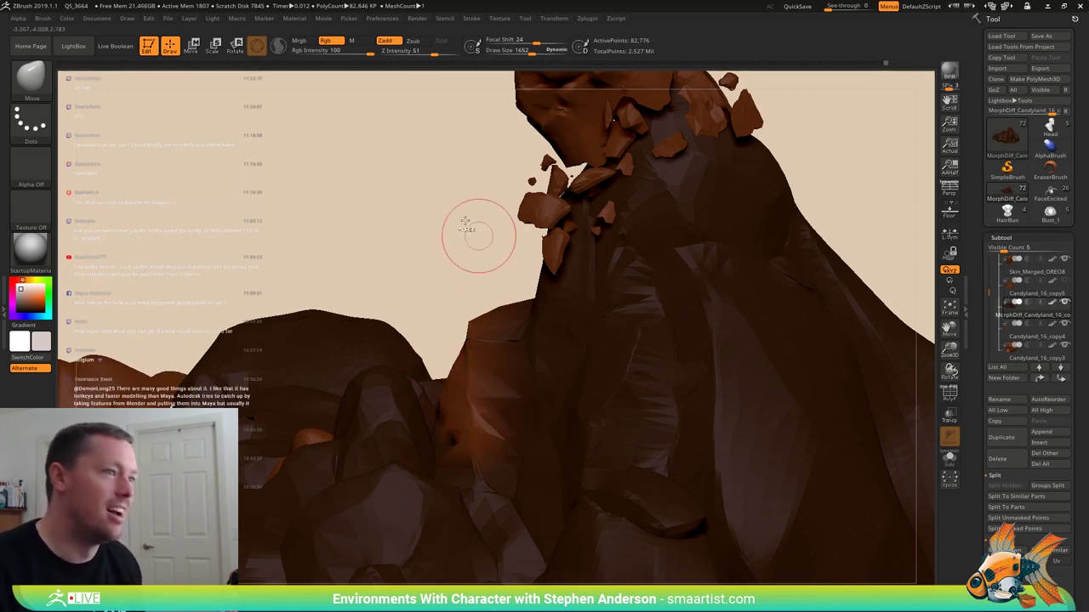
left_click_drag(410, 185, 433, 228, "ctrl")
- Show the polygon wireframe and sharpen the edge of the bulge's front facet with the Pinch brush at draw size 813
mouse_move(455, 411)
right_mouse_down()
mouse_move(512, 418)
mouse_move(464, 408)
mouse_move(508, 407)
mouse_move(512, 380)
mouse_move(485, 318)
mouse_move(489, 367)
mouse_move(480, 334)
right_mouse_up()
key("shift+f")
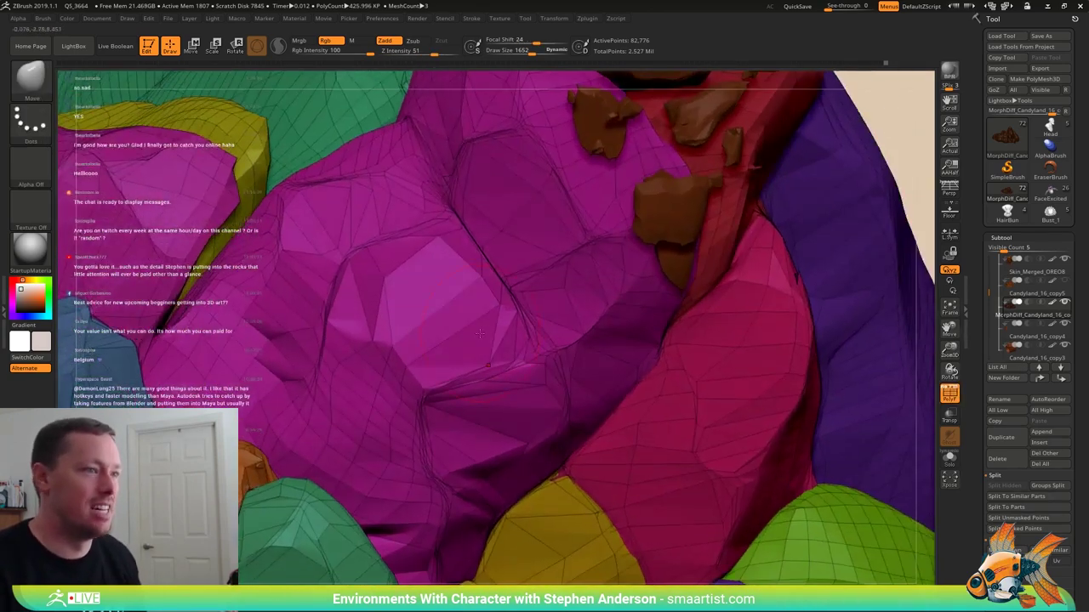
key("b")
key("p")
key("i")
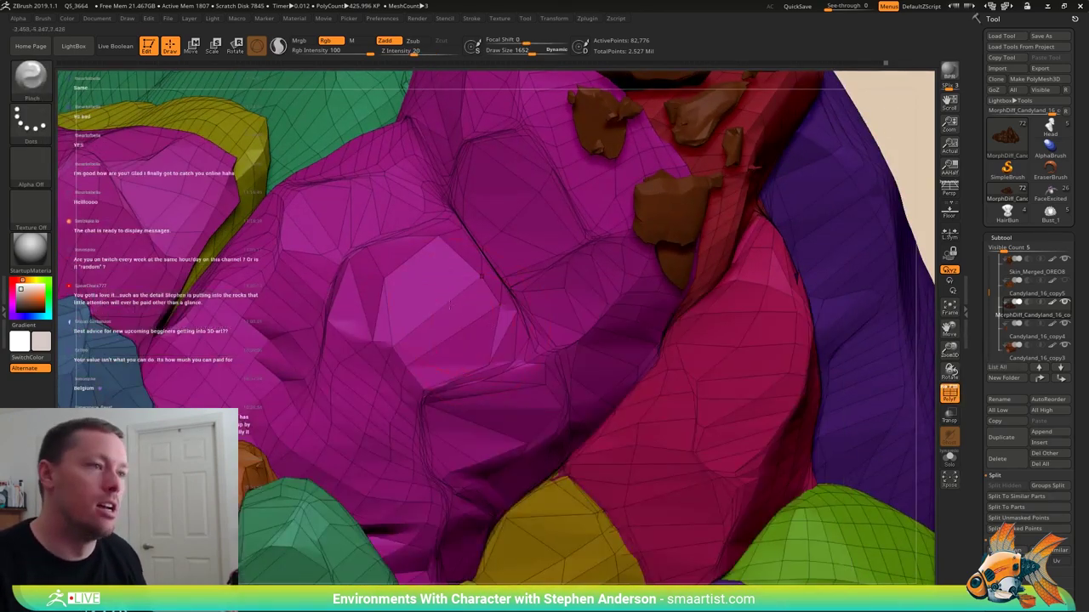
key("s")
left_click_drag(386, 310, 373, 309)
mouse_move(382, 319)
right_mouse_down()
mouse_move(389, 274)
mouse_move(381, 292)
right_mouse_up()
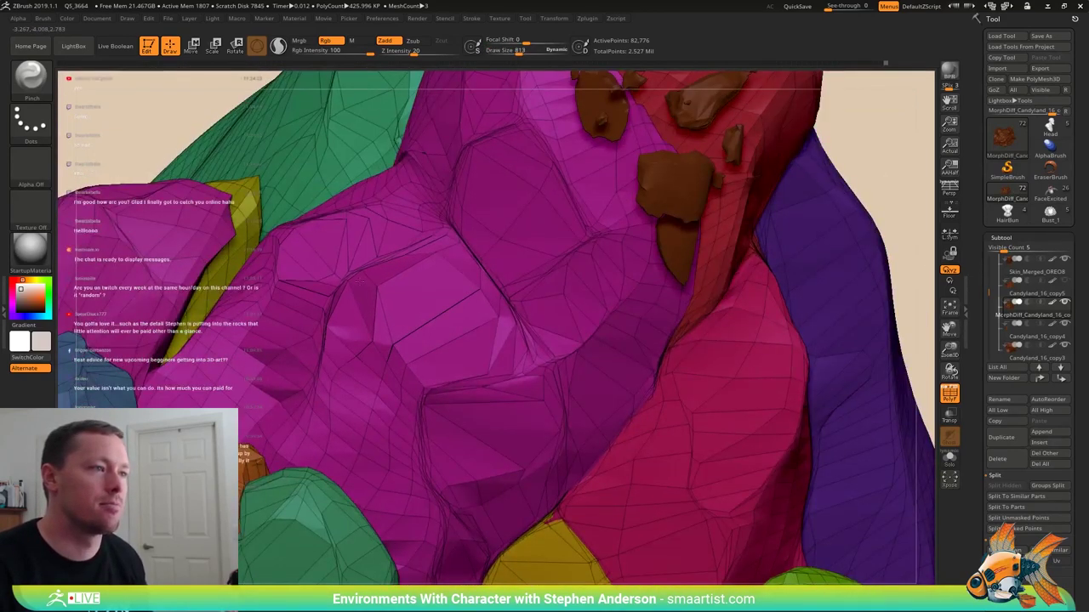
left_click_drag(402, 336, 388, 315)
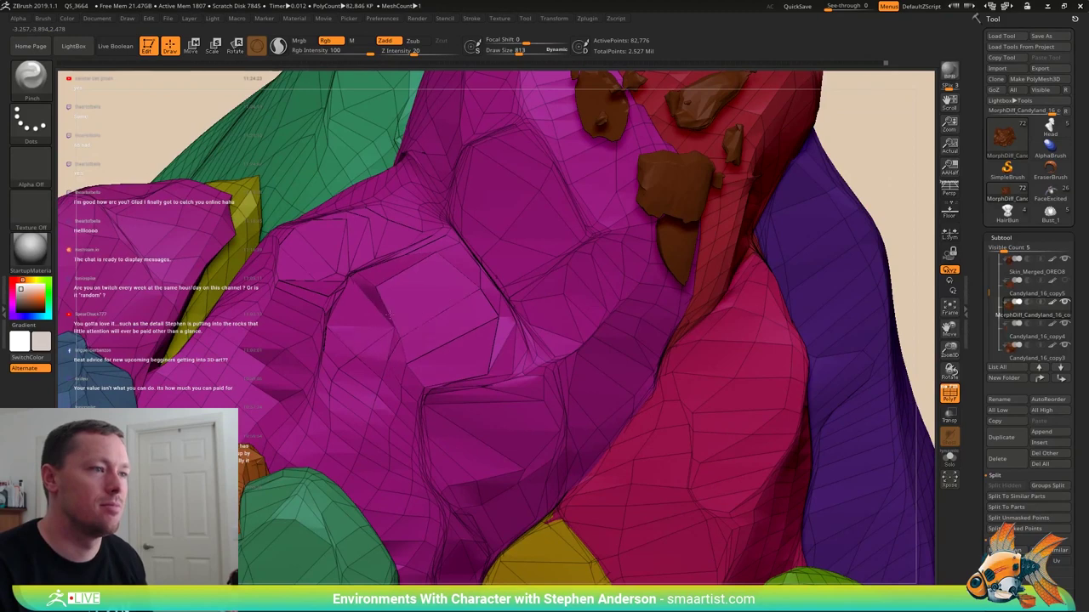
- Pinch the crease above the bulge's front facet at draw size 813, checking the surface with and without the wireframe
right_click_drag(406, 364, 482, 395)
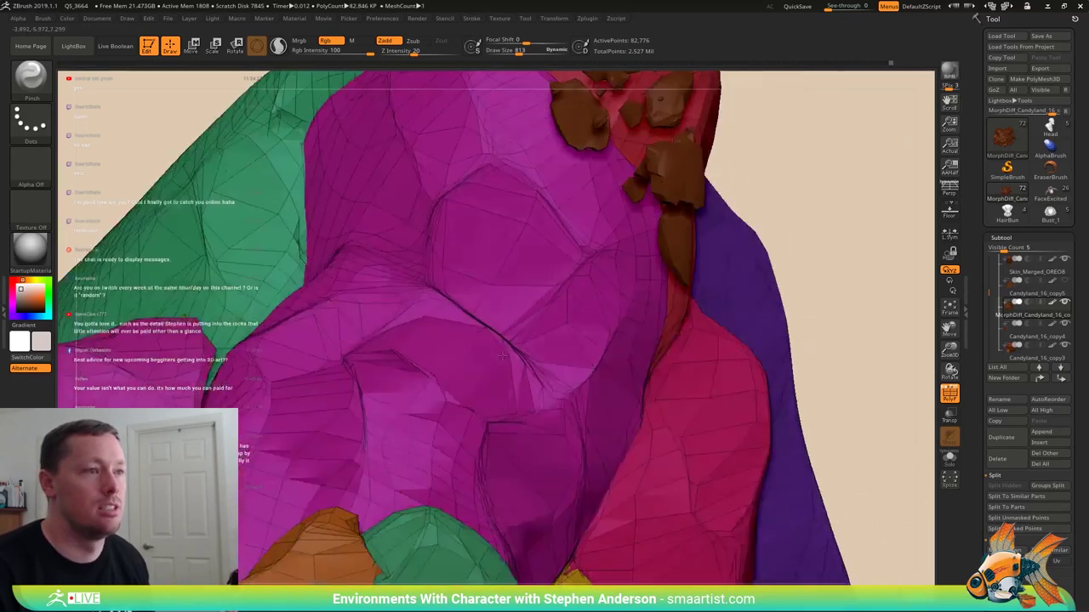
right_click_drag(485, 336, 432, 309)
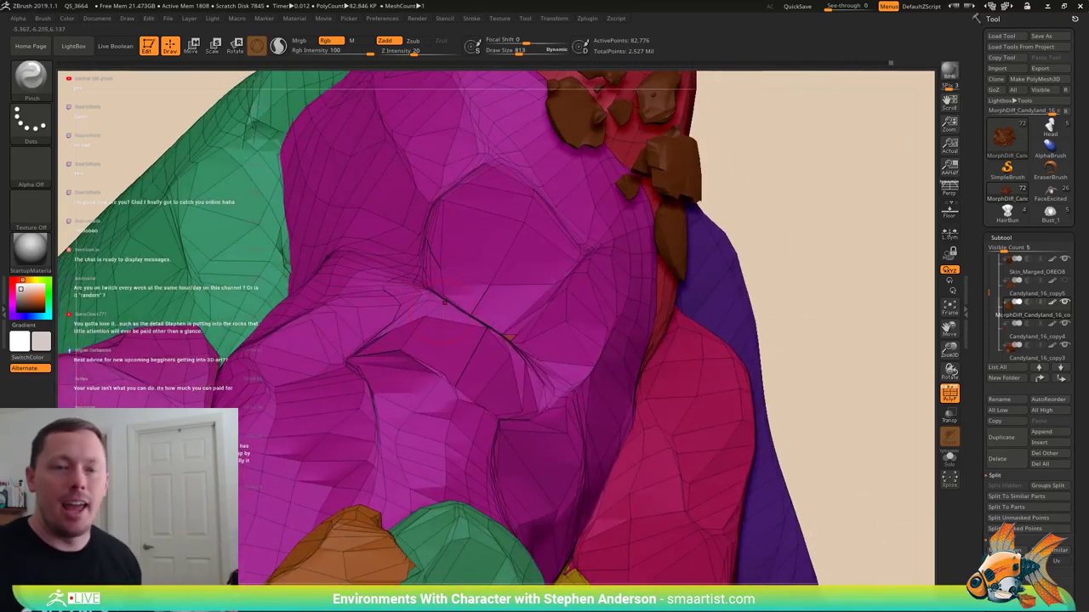
mouse_move(482, 385)
right_mouse_down()
mouse_move(436, 405)
mouse_move(433, 377)
mouse_move(558, 379)
right_mouse_up()
key("shift+f")
key("shift+f")
right_click_drag(399, 308, 408, 312)
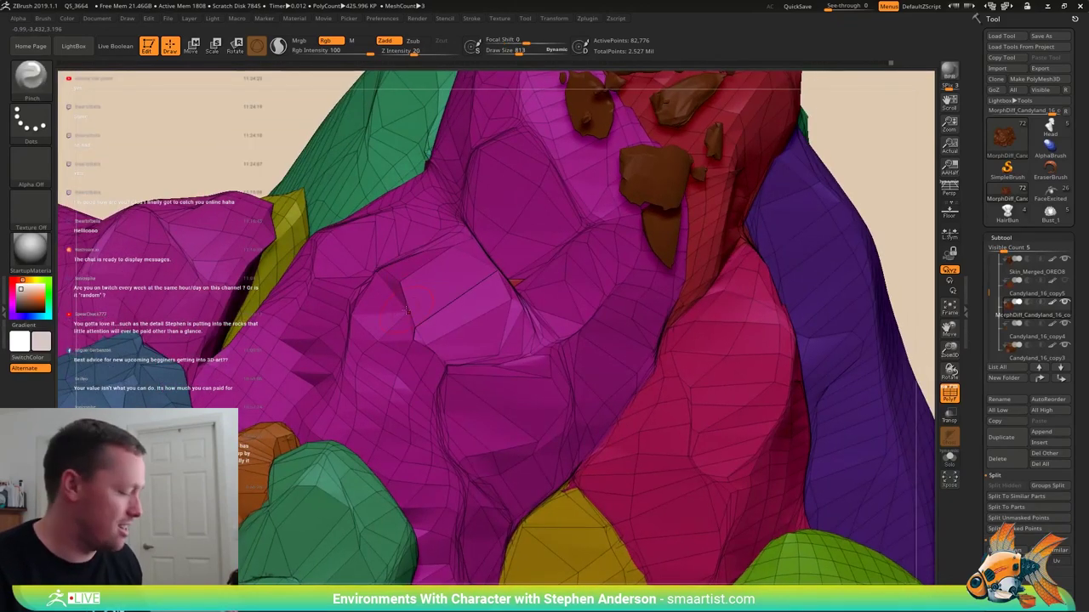
- Adjust the corners and lower edge of the bulge's front facet with the Move brush, reducing the draw size to 424
key("b")
key("m")
key("v")
right_click_drag(407, 312, 400, 311)
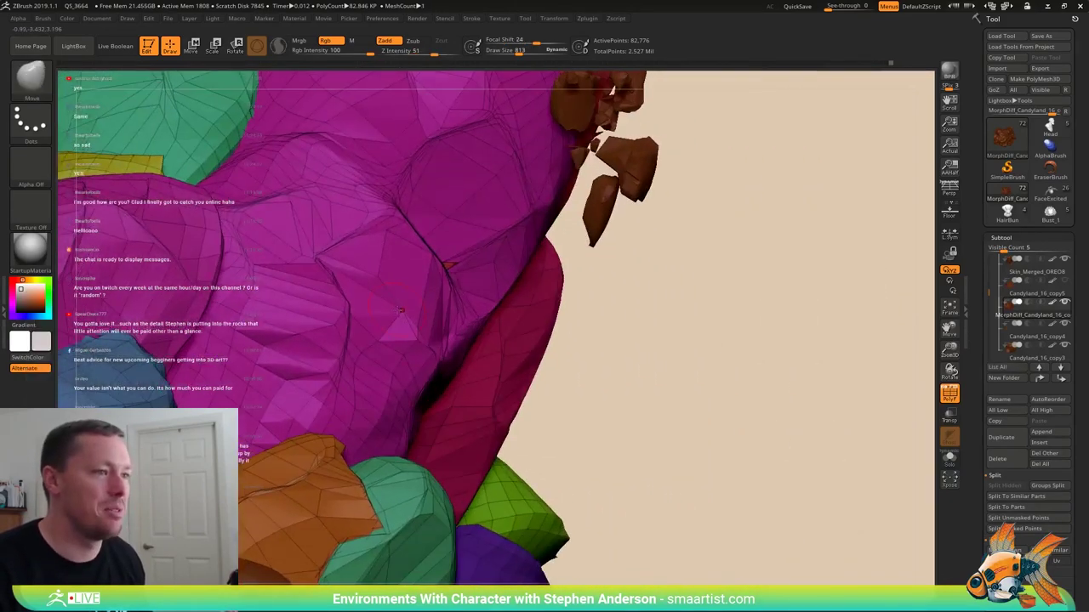
mouse_move(353, 253)
right_mouse_down()
mouse_move(407, 324)
mouse_move(432, 332)
right_mouse_up()
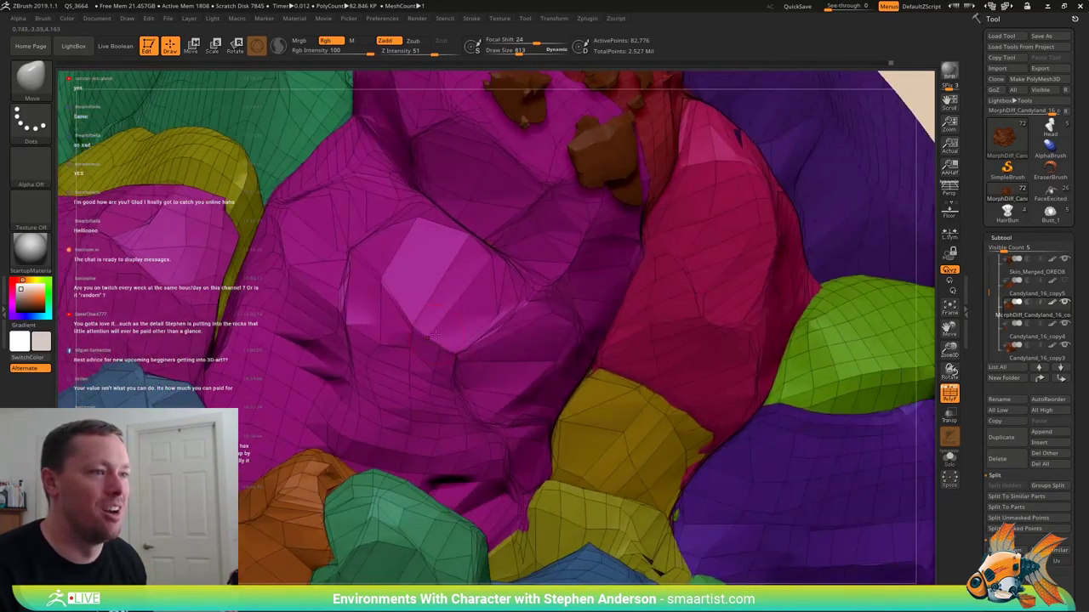
key("s")
left_click_drag(425, 334, 423, 333)
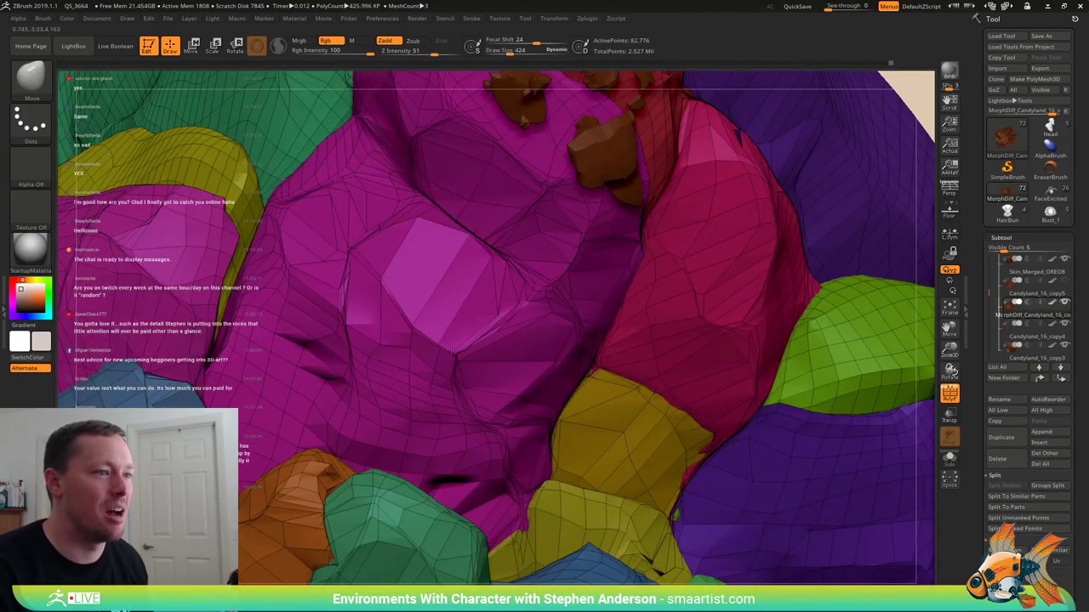
right_click_drag(410, 333, 413, 358)
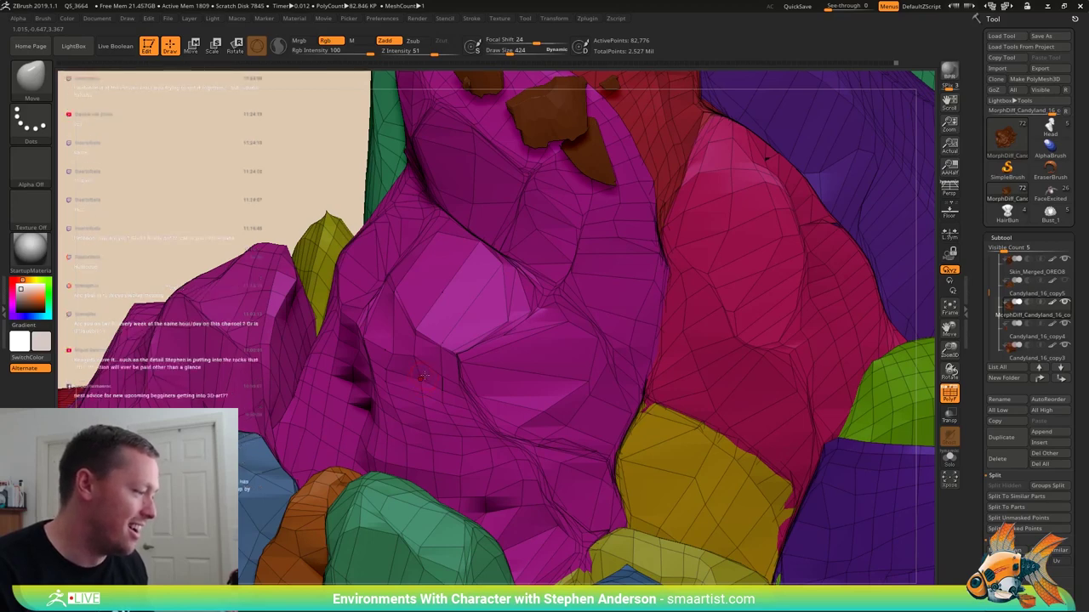
- Pinch the rock edges below the bulge's front facet at draw size 642
right_click_drag(432, 371, 429, 410)
key("b")
key("p")
key("i")
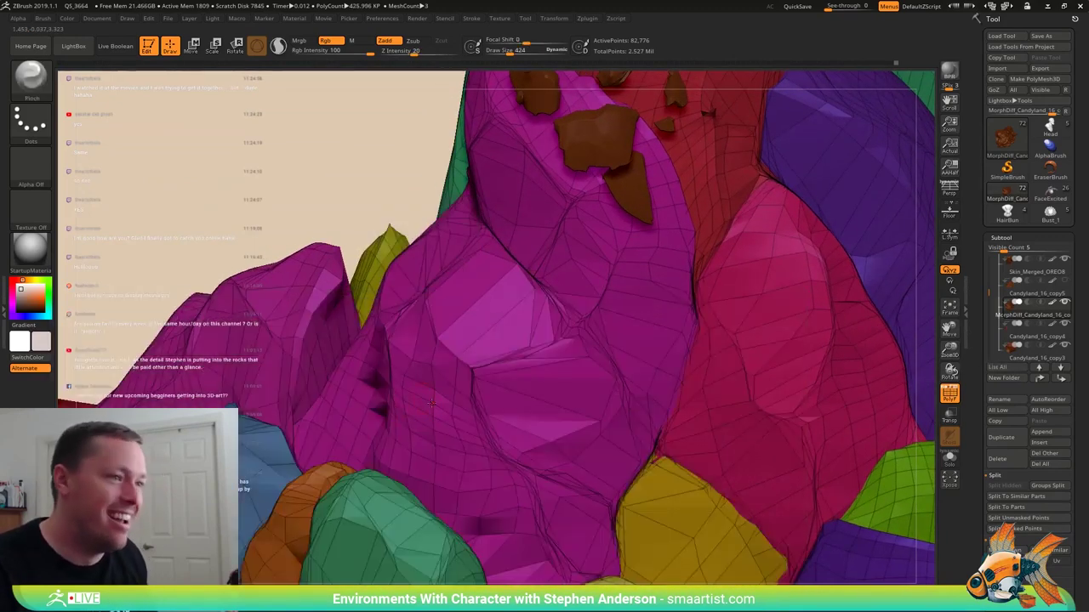
key("s")
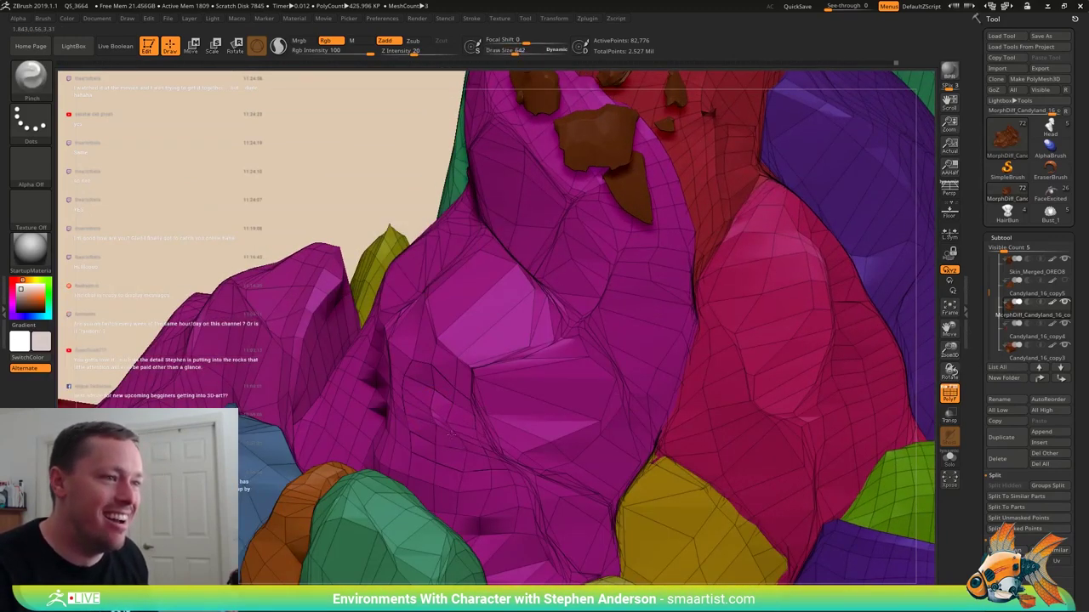
mouse_move(432, 430)
right_mouse_down()
mouse_move(390, 404)
mouse_move(463, 430)
mouse_move(460, 451)
mouse_move(477, 448)
mouse_move(480, 420)
right_mouse_up()
- Hide the wireframe, continue refining the edges around the bulge with the Pinch brush, and check the whole rock formation
key("shift+f")
key("b")
key("p")
key("i")
key("b")
key("m")
key("a")
mouse_move(465, 458)
right_mouse_down()
mouse_move(447, 380)
mouse_move(439, 423)
right_mouse_up()
key("b")
key("p")
key("i")
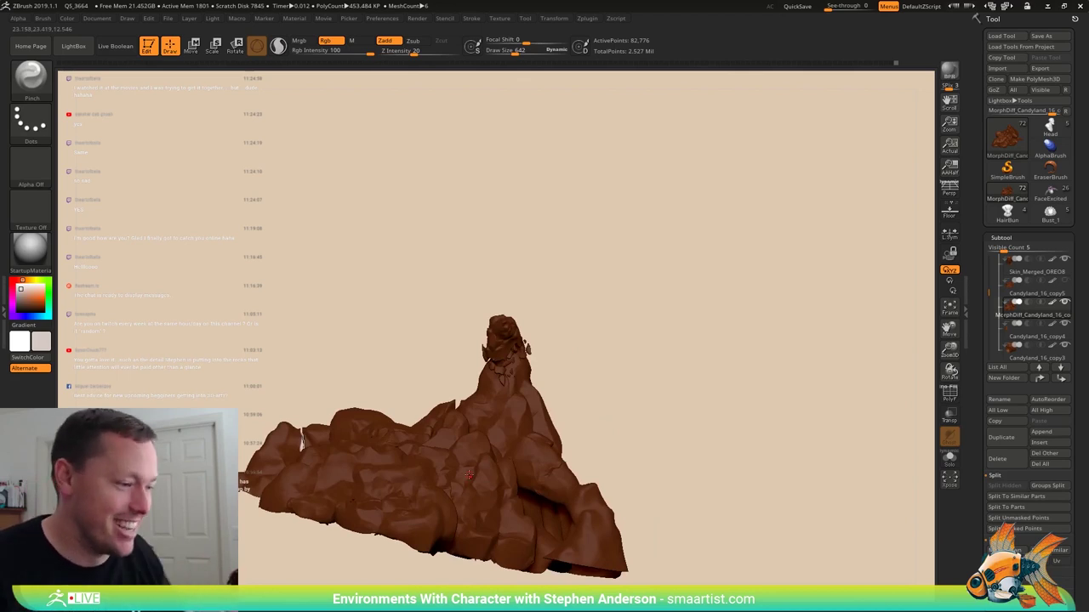
- Switch to the Move brush at draw size 2357 and examine the rock formation around the central bulge from several angles
right_click_drag(563, 381, 489, 428)
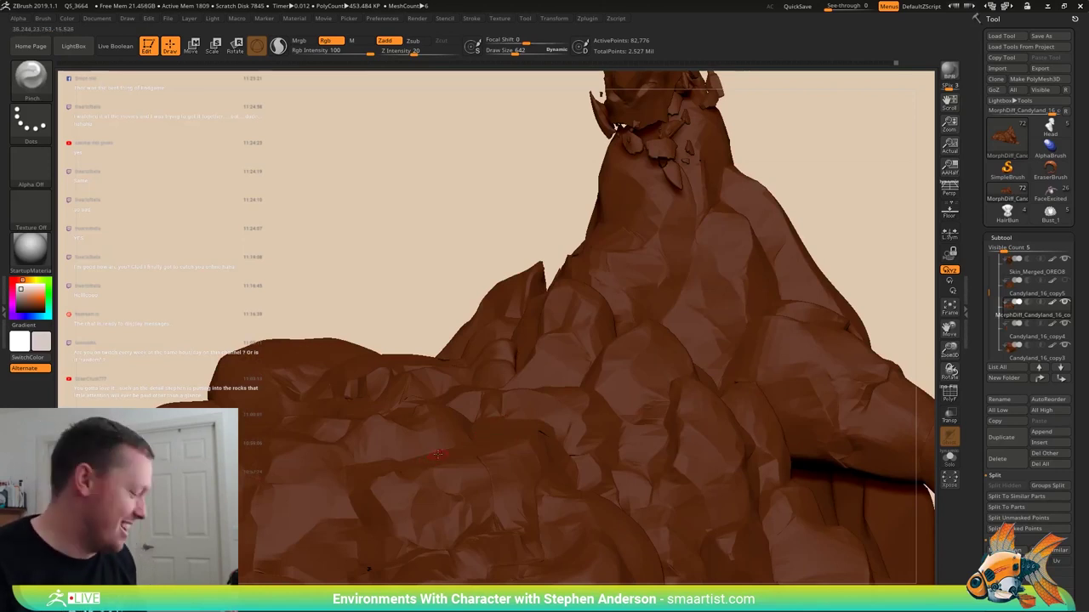
key("b")
key("m")
key("v")
key("s")
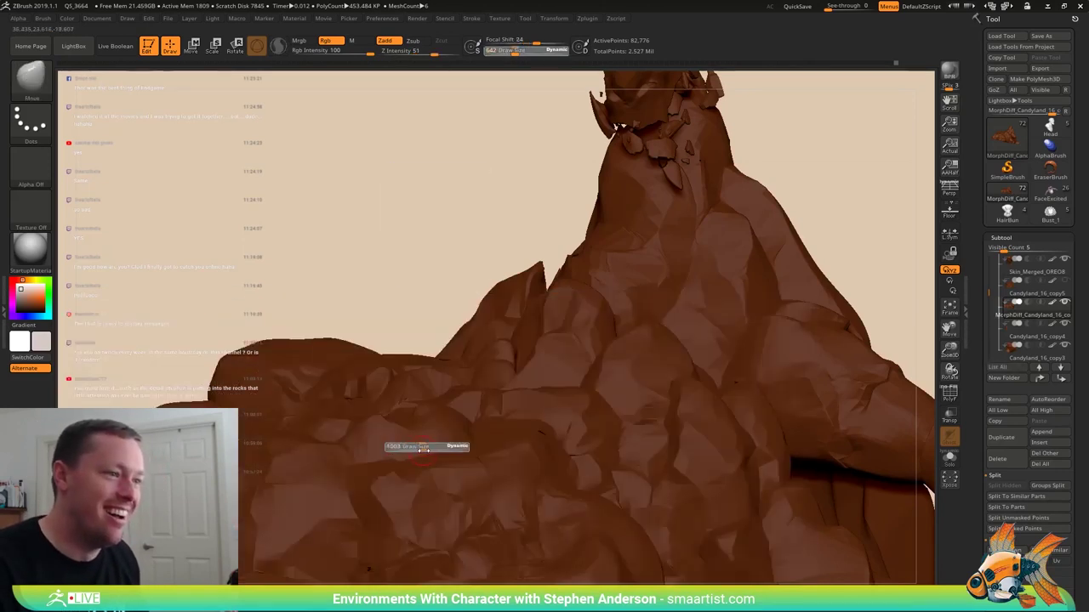
left_click_drag(440, 452, 418, 452)
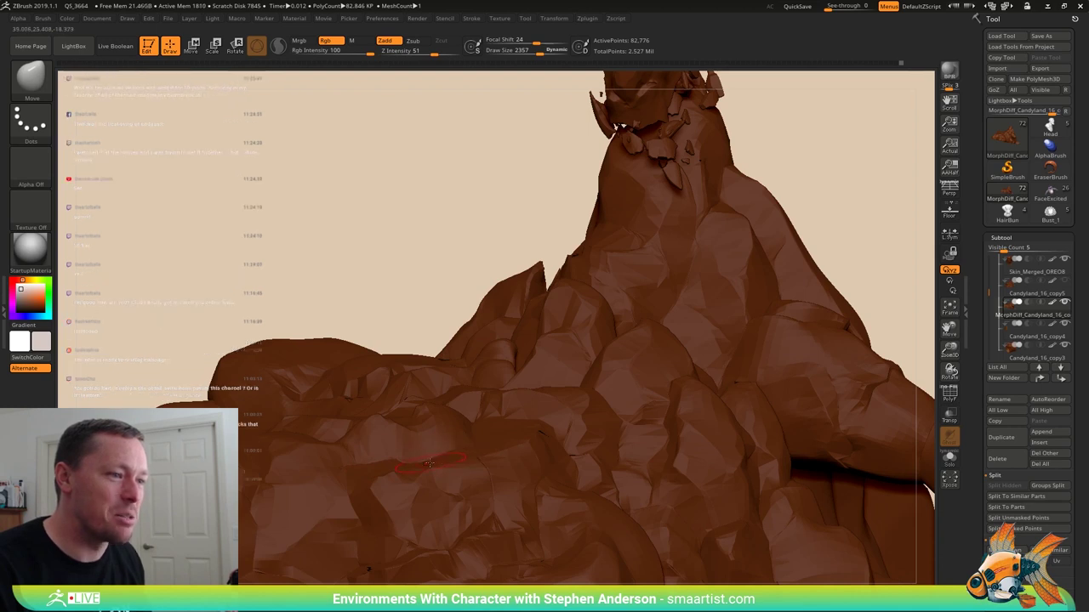
mouse_move(446, 449)
right_mouse_down()
mouse_move(478, 443)
mouse_move(444, 473)
right_mouse_up()
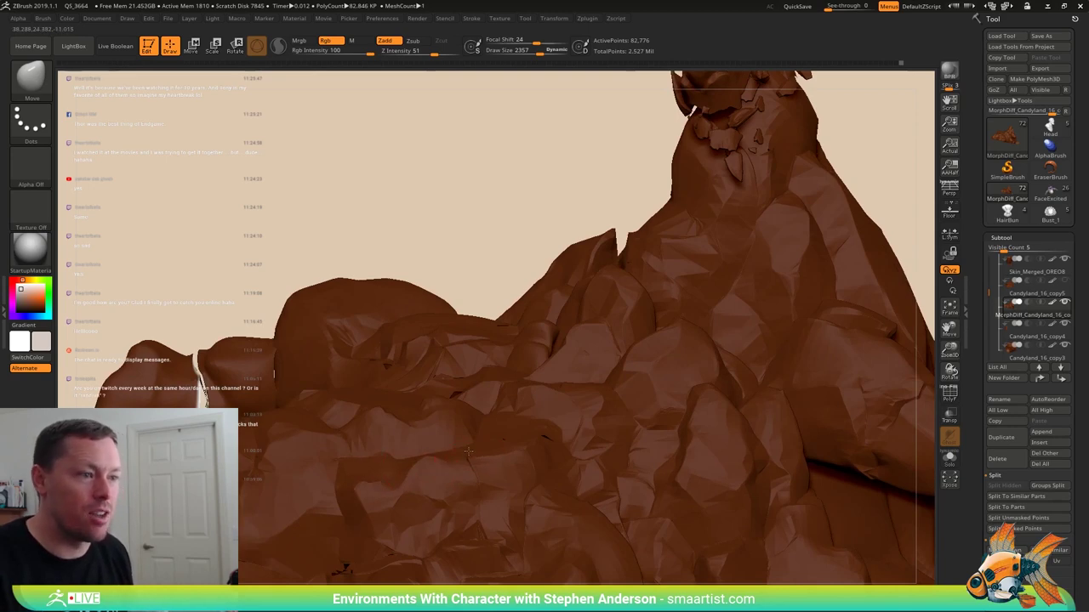
mouse_move(469, 451)
right_mouse_down()
mouse_move(469, 508)
mouse_move(466, 495)
right_mouse_up()
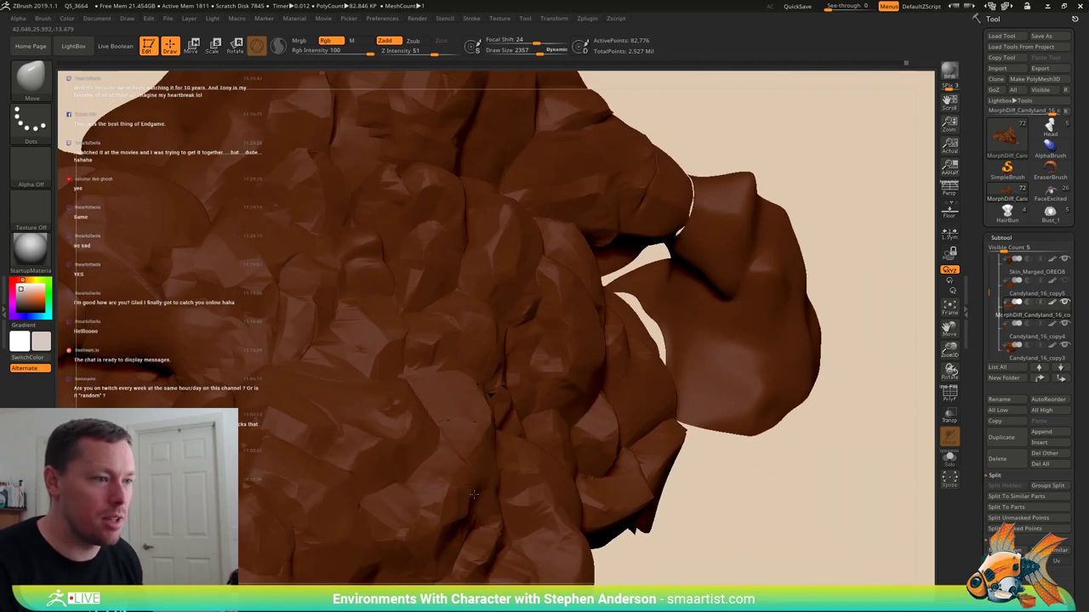
- Save the tool as Candyland_20 in the _CandyLand folder, replacing the existing file
mouse_move(496, 510)
right_mouse_down("ctrl")
mouse_move(492, 446)
mouse_move(544, 450)
mouse_move(503, 413)
mouse_move(482, 423)
right_mouse_up("ctrl")
key("ctrl+s")
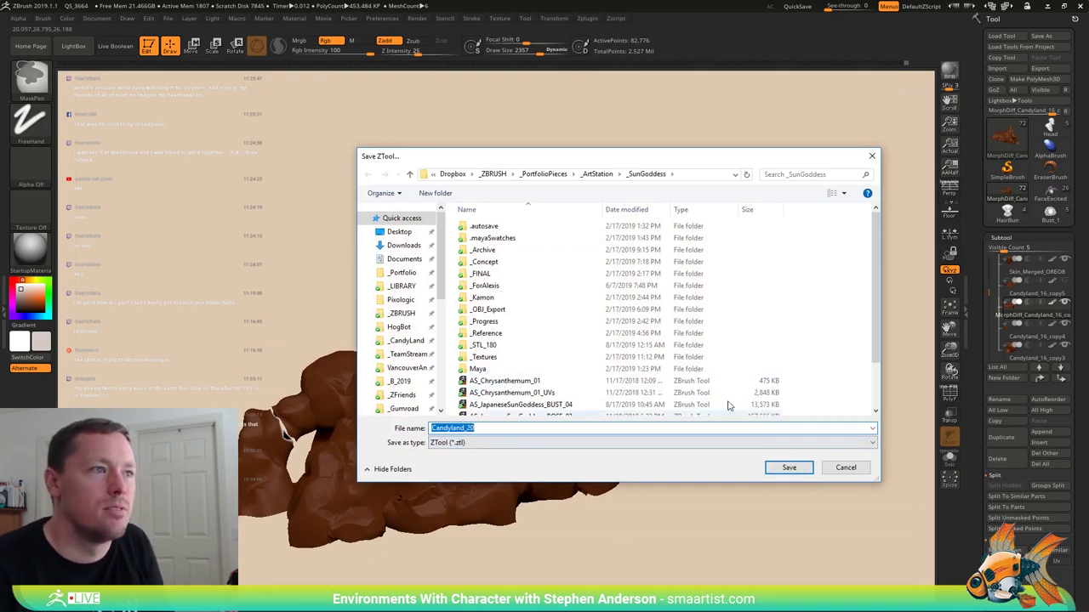
left_click(415, 339)
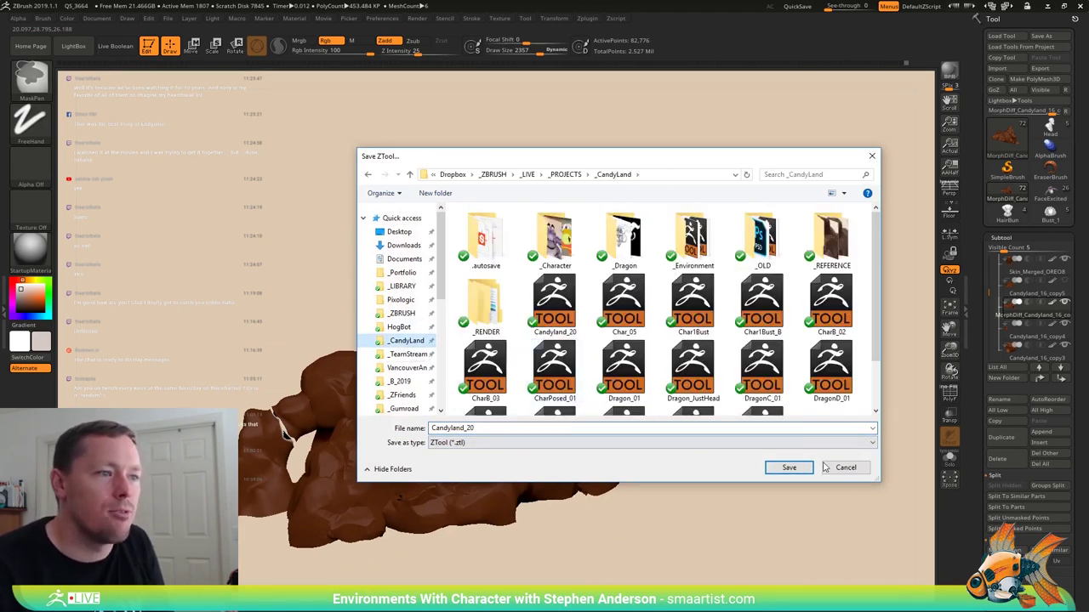
left_click(790, 467)
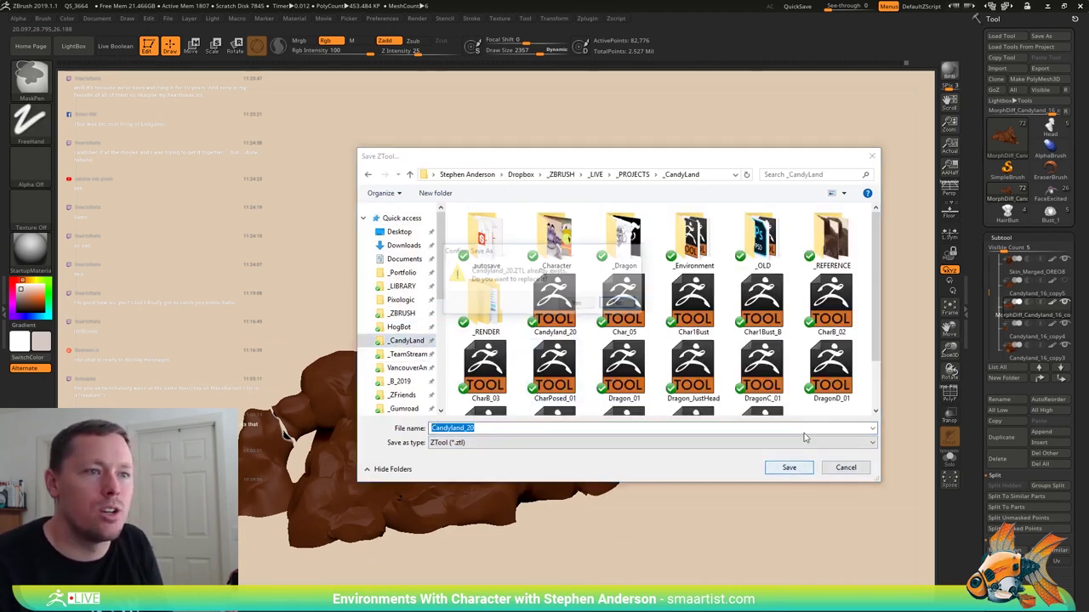
left_click(575, 304)
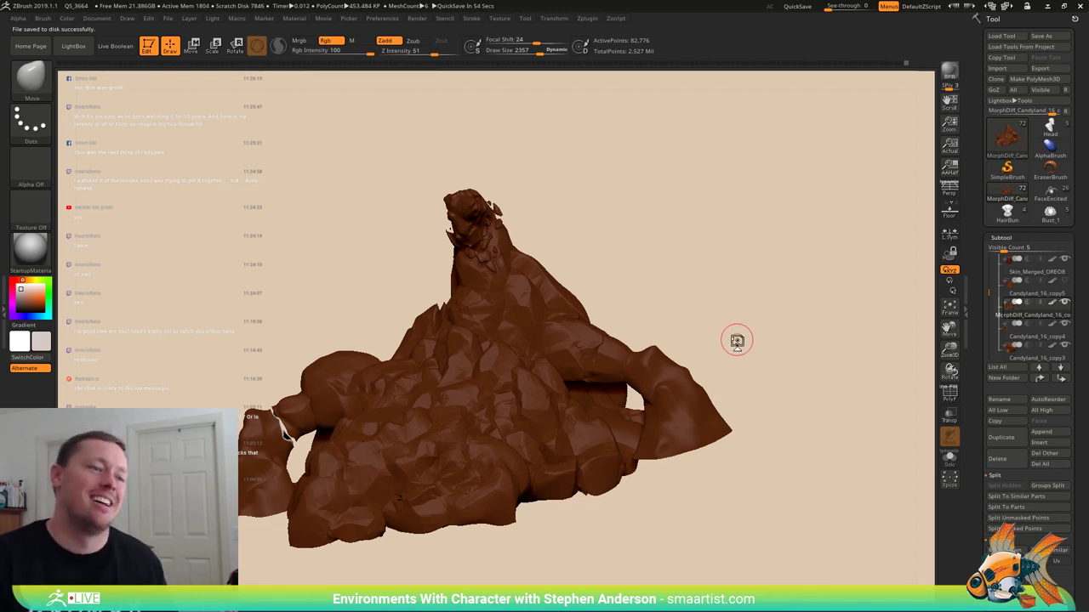
- Find the MountainRETOPO folder in the subtool list, collapse it and turn off its visibility
left_click_drag(737, 342, 498, 418)
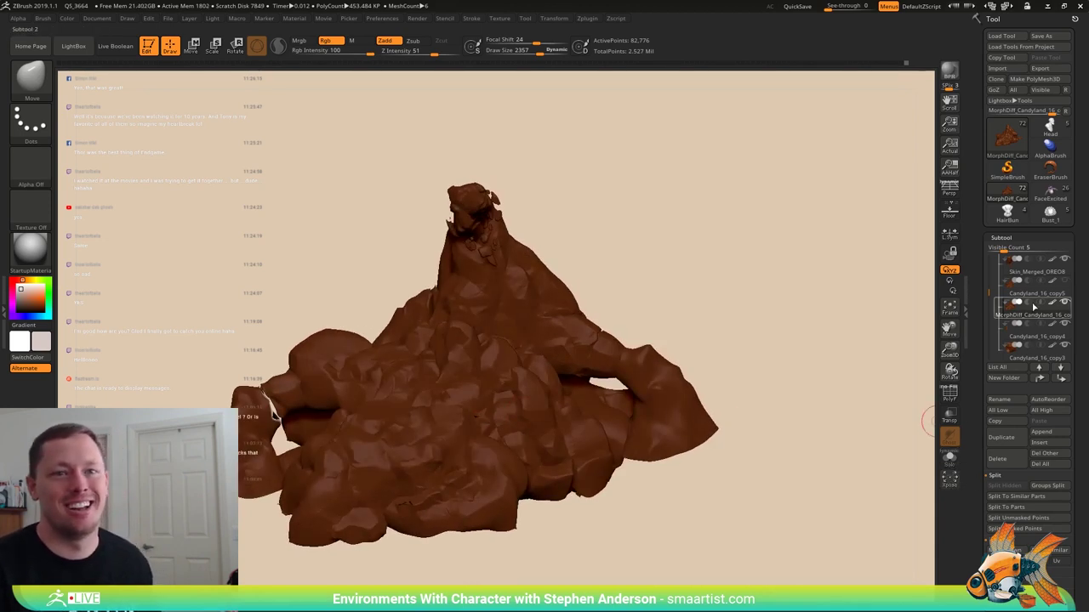
left_click_drag(999, 292, 992, 249)
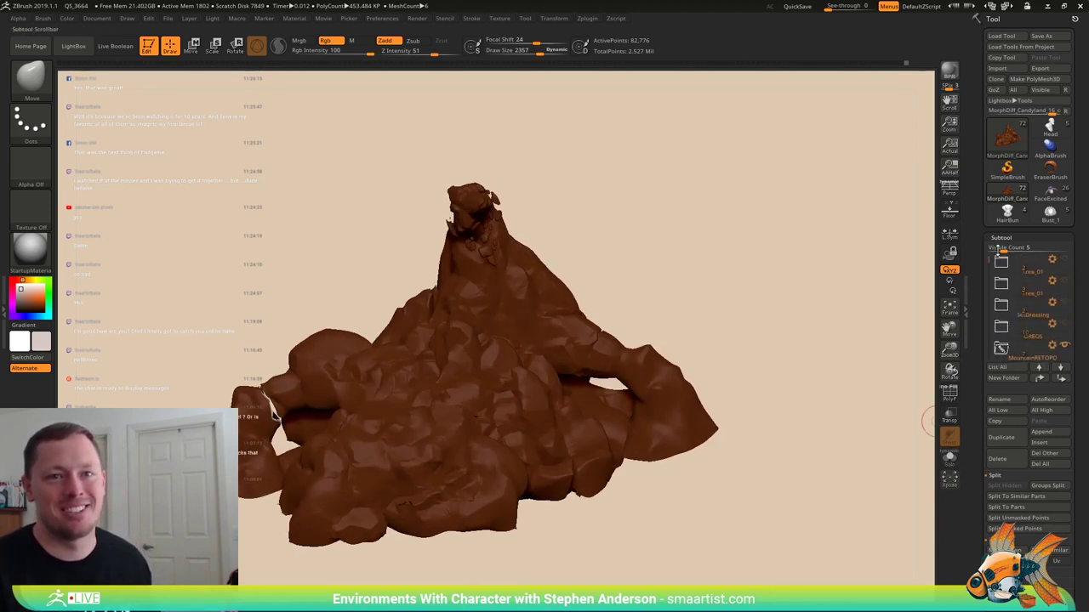
left_click(1024, 349)
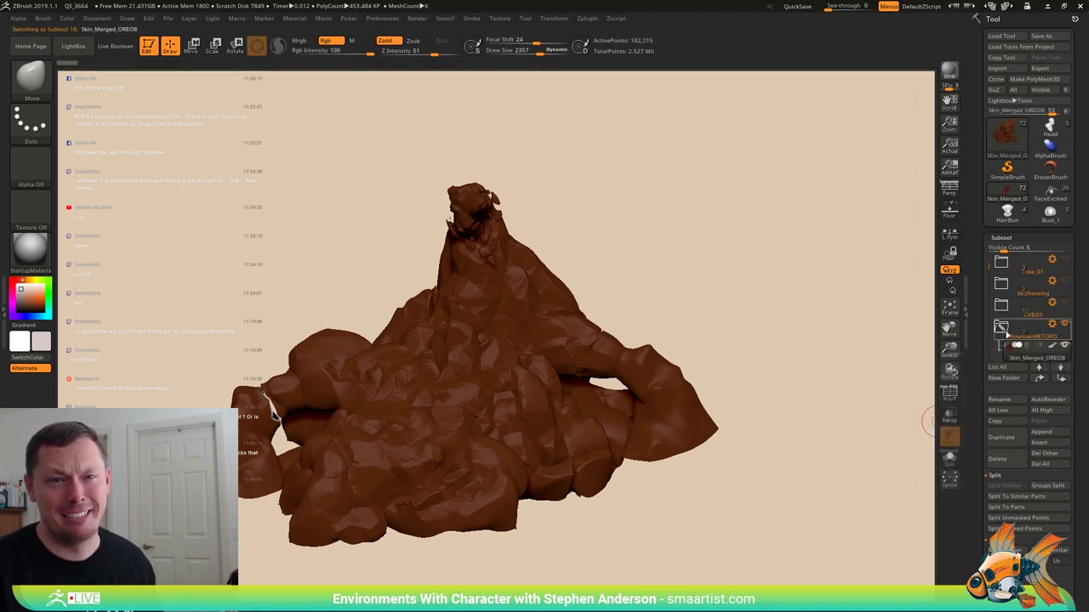
left_click(1004, 330)
left_click(1065, 326)
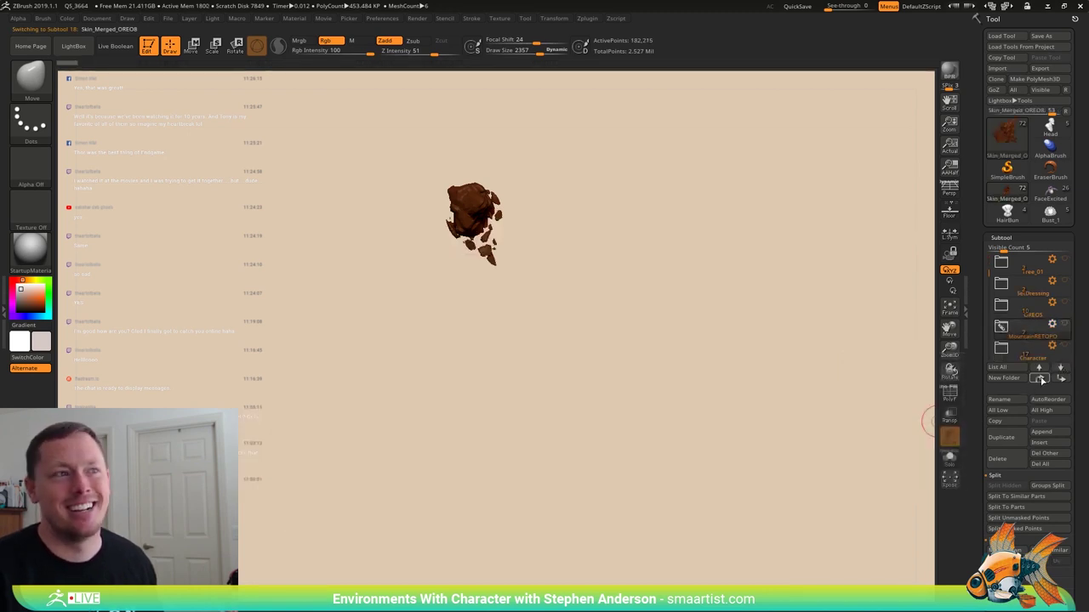
- Try to subdivide the rock subtool that is still showing
left_click_drag(814, 380, 792, 353)
key("ctrl+d")
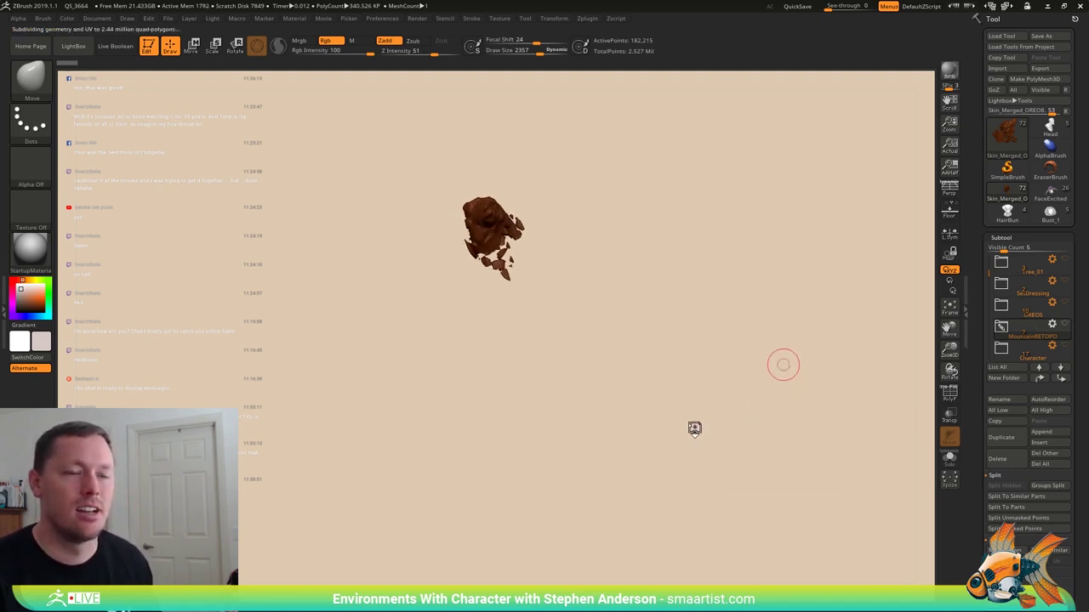
key("F1")
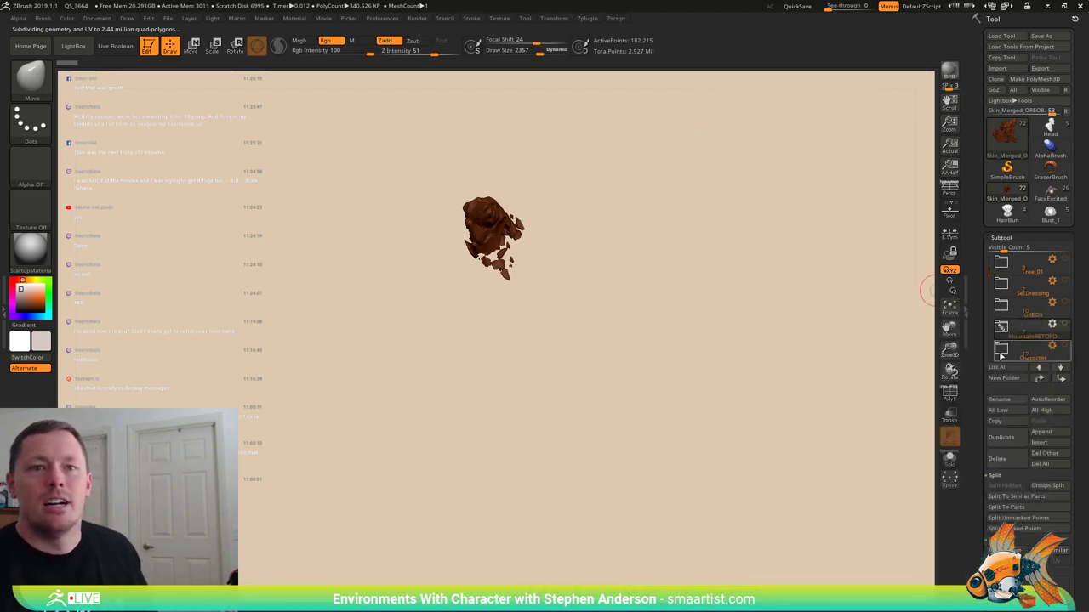
- Switch to the FaceExcited character tool, frame it, and select its FaceSurprised subtool
mouse_move(1001, 355)
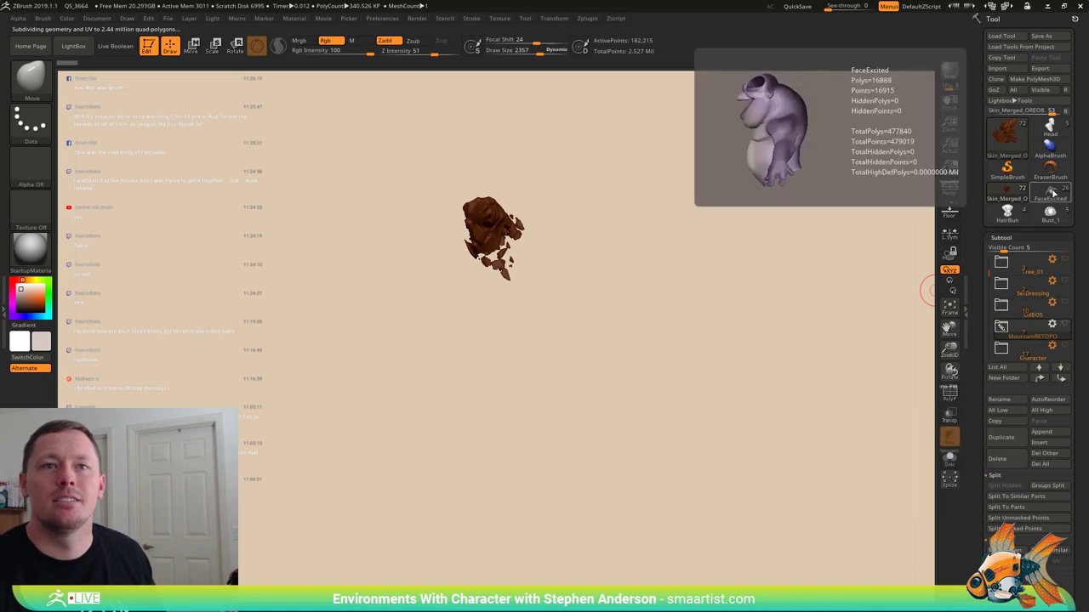
left_click(1050, 189)
right_click_drag(612, 288, 699, 276)
key("f")
left_click(1036, 288)
mouse_move(699, 276)
right_mouse_down("ctrl")
mouse_move(705, 287)
mouse_move(719, 278)
right_mouse_up("ctrl")
mouse_move(720, 278)
left_mouse_down()
mouse_move(664, 277)
mouse_move(671, 284)
left_mouse_up()
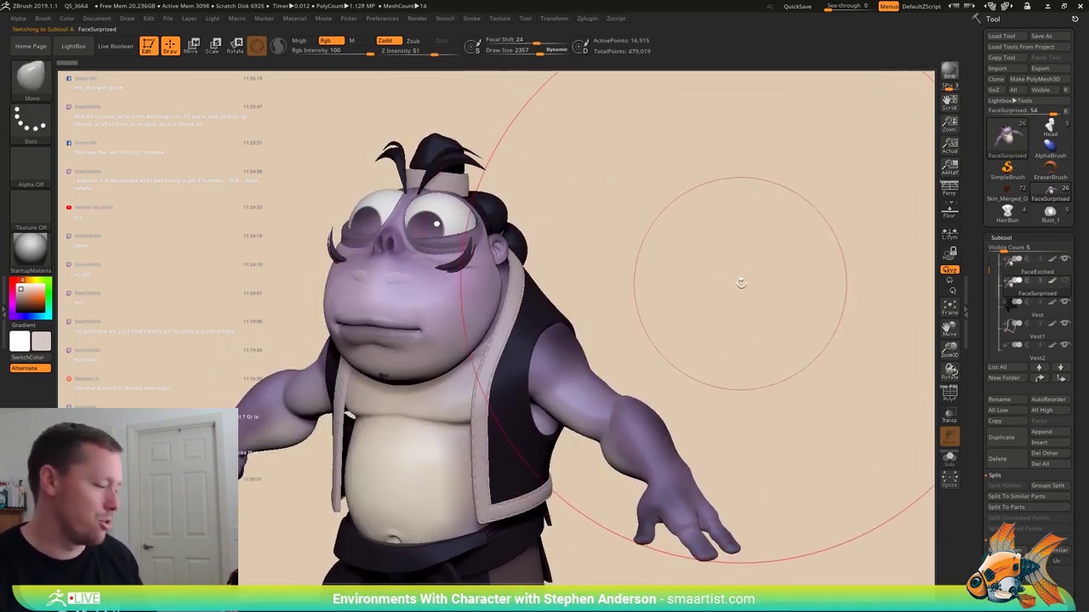
- Alternate between the FaceExcited and FaceSurprised subtools to compare the character's expressions, finishing on FaceExcited
key("Up")
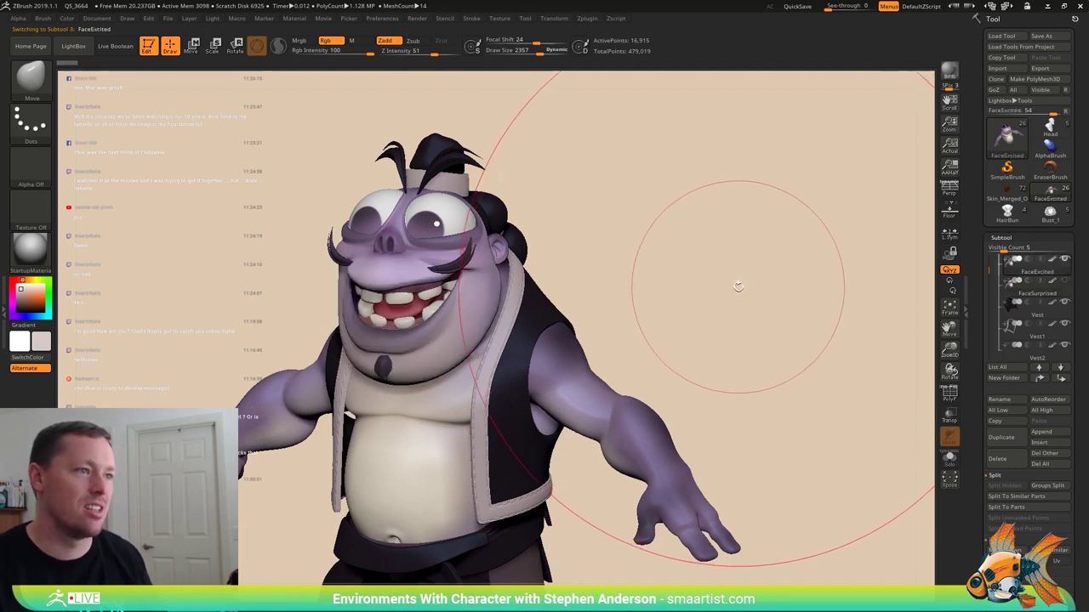
key("Down")
key("Up")
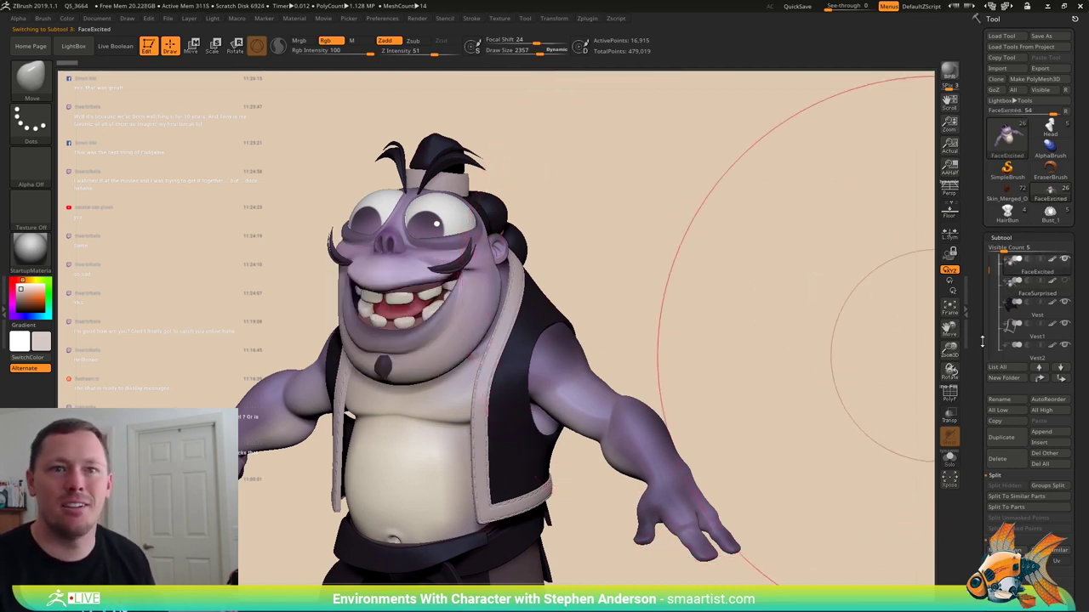
key("Down")
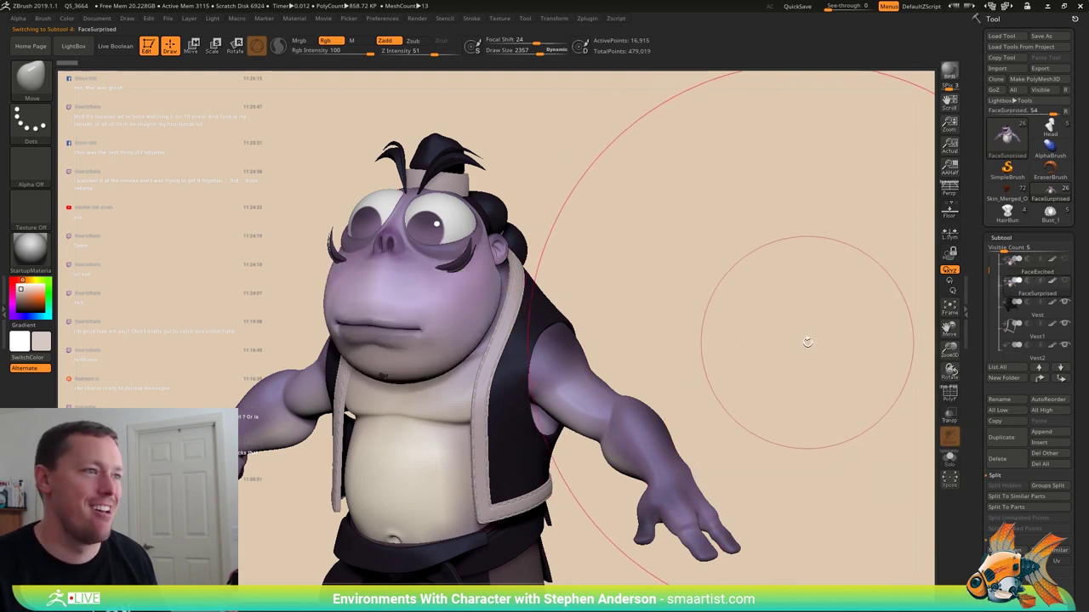
key("Up")
key("Down")
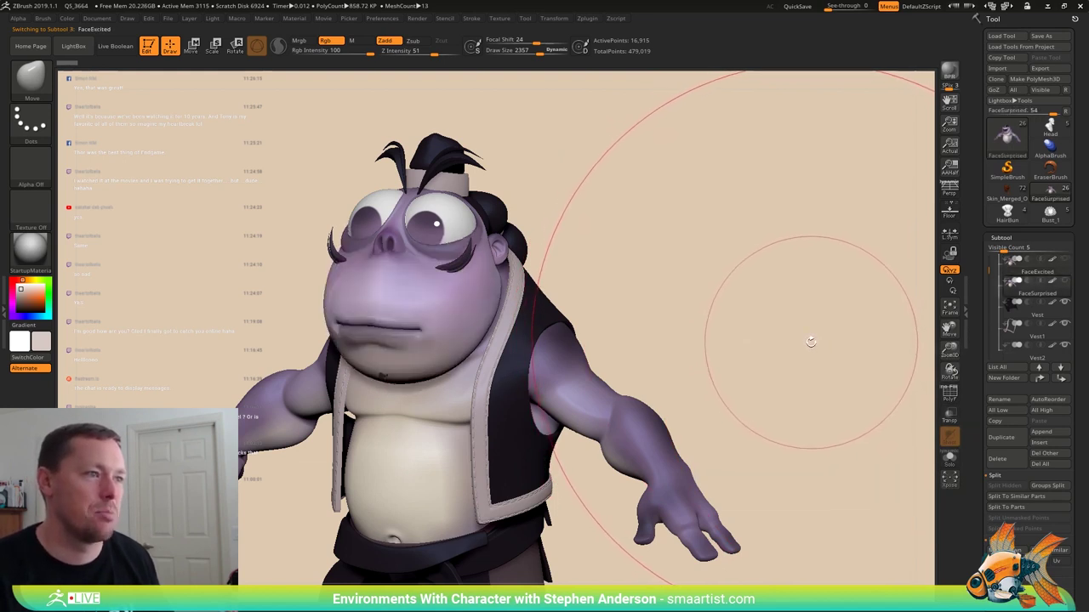
key("Up")
key("Down")
key("Up")
key("Down")
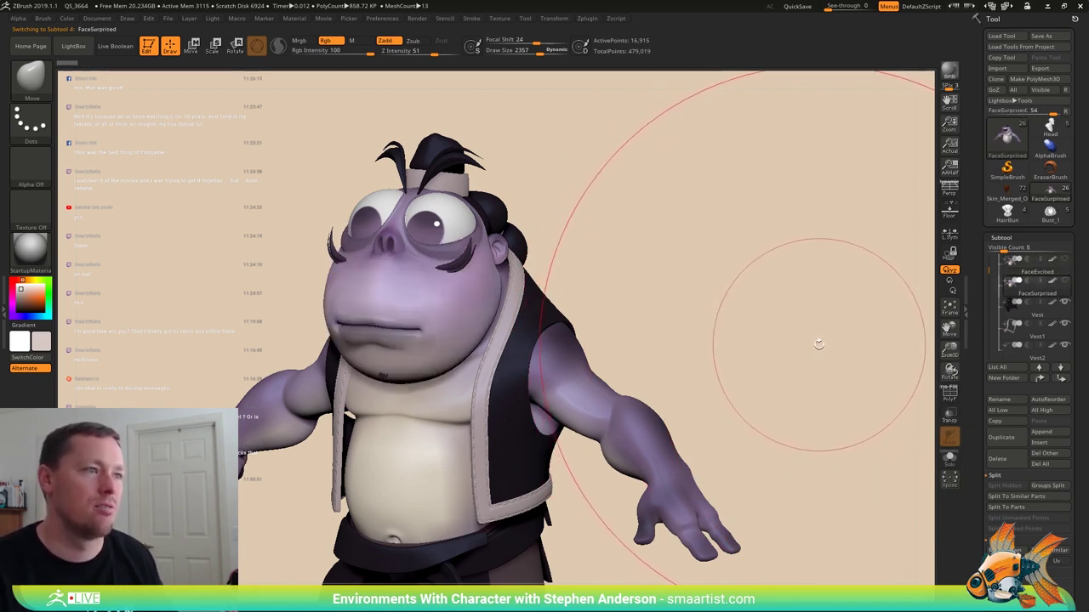
key("Up")
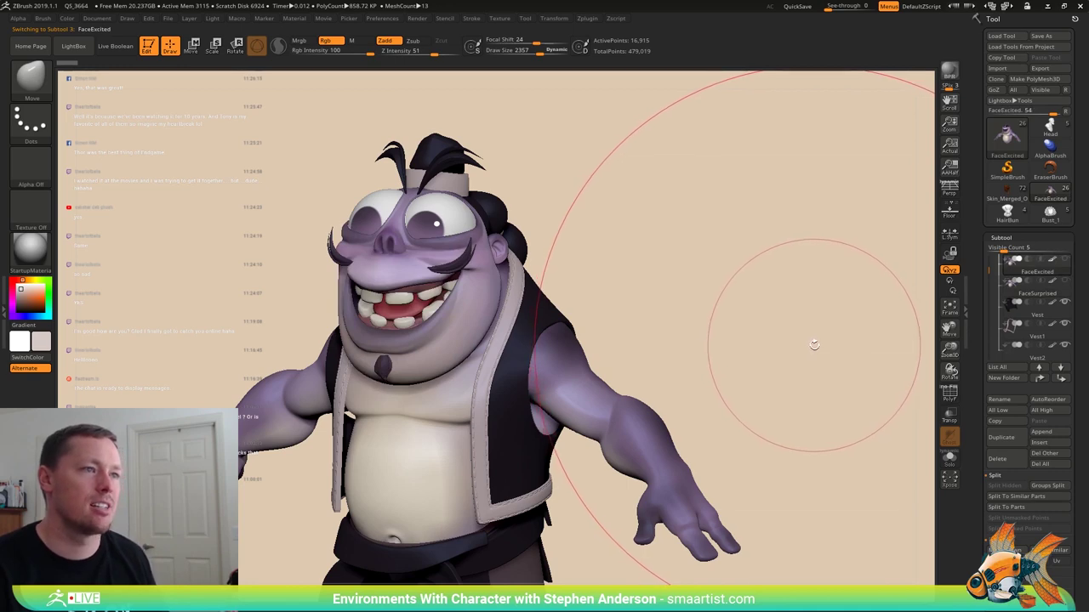
mouse_move(783, 341)
left_mouse_down()
mouse_move(816, 340)
mouse_move(797, 328)
left_mouse_up()
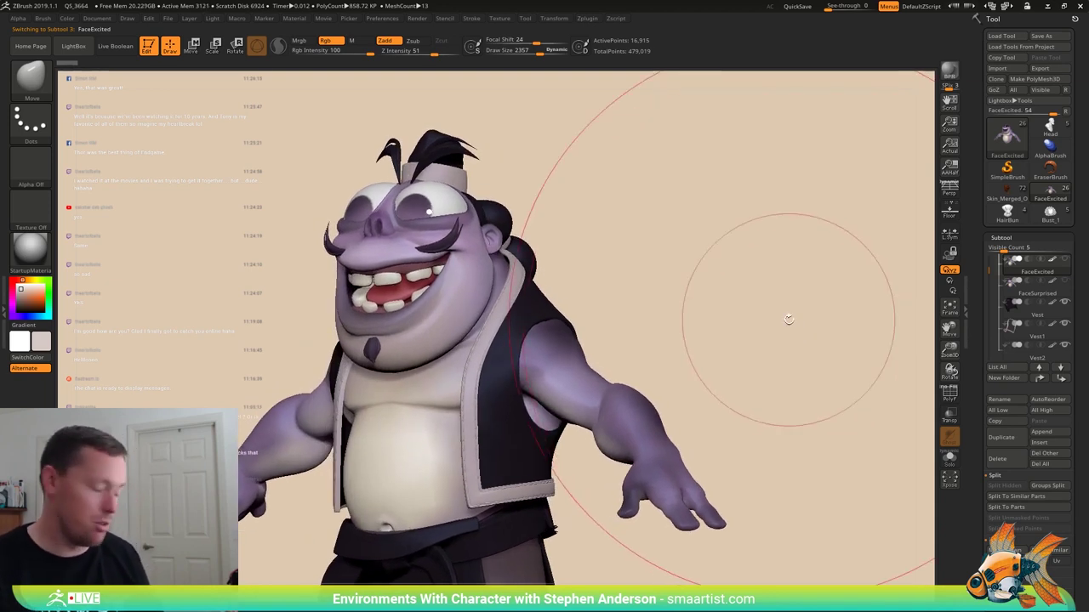
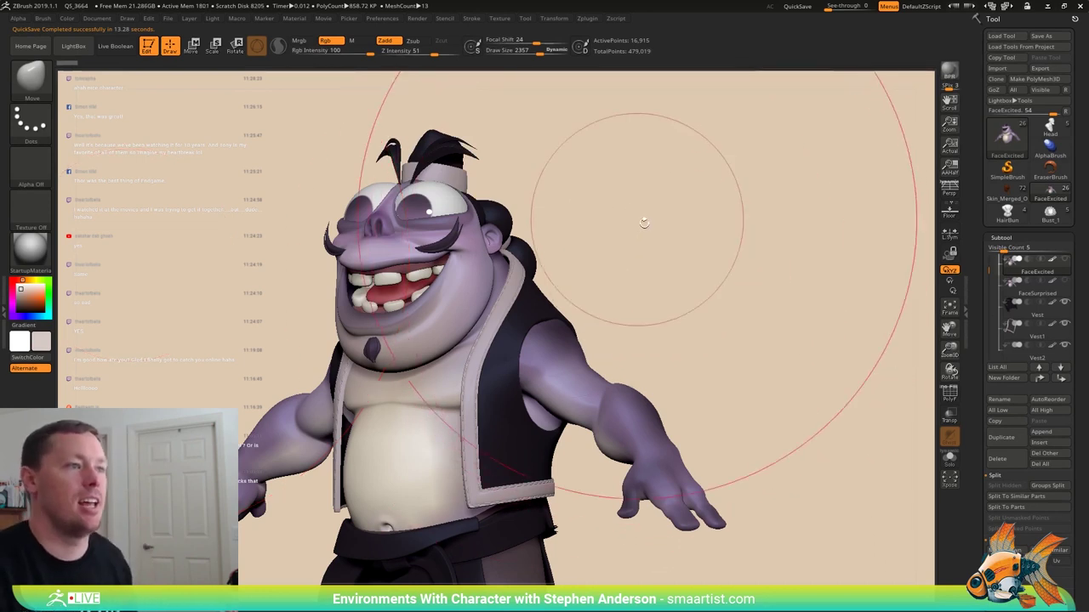
- Make the FaceExcited subtool visible and compare it with FaceOriginal, leaving FaceExcited selected in the Character folder
mouse_move(688, 246)
left_mouse_down()
mouse_move(714, 246)
mouse_move(844, 359)
left_mouse_up()
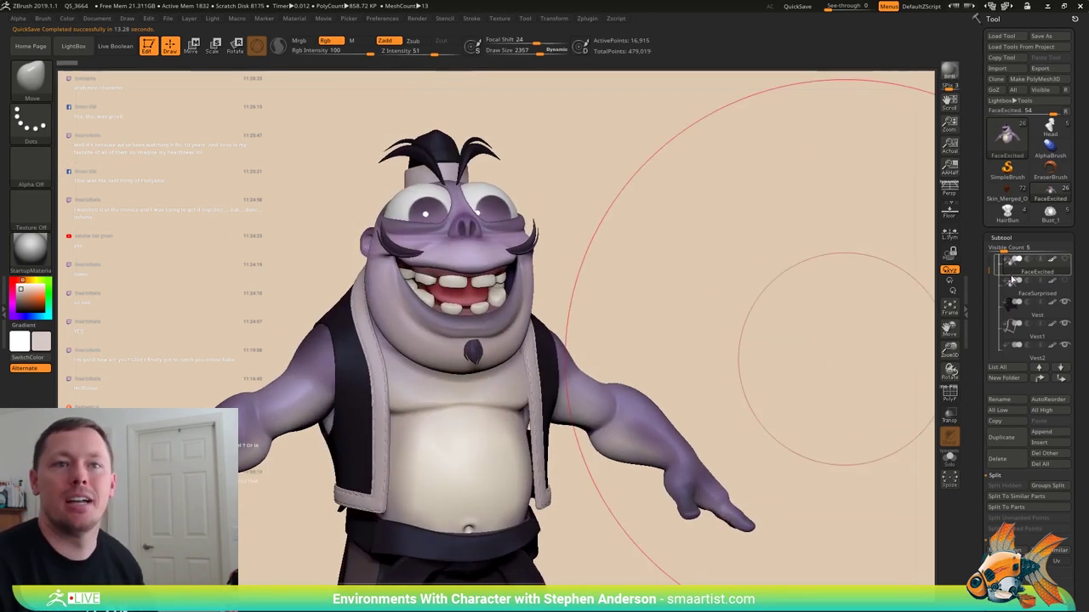
left_click_drag(989, 269, 990, 265)
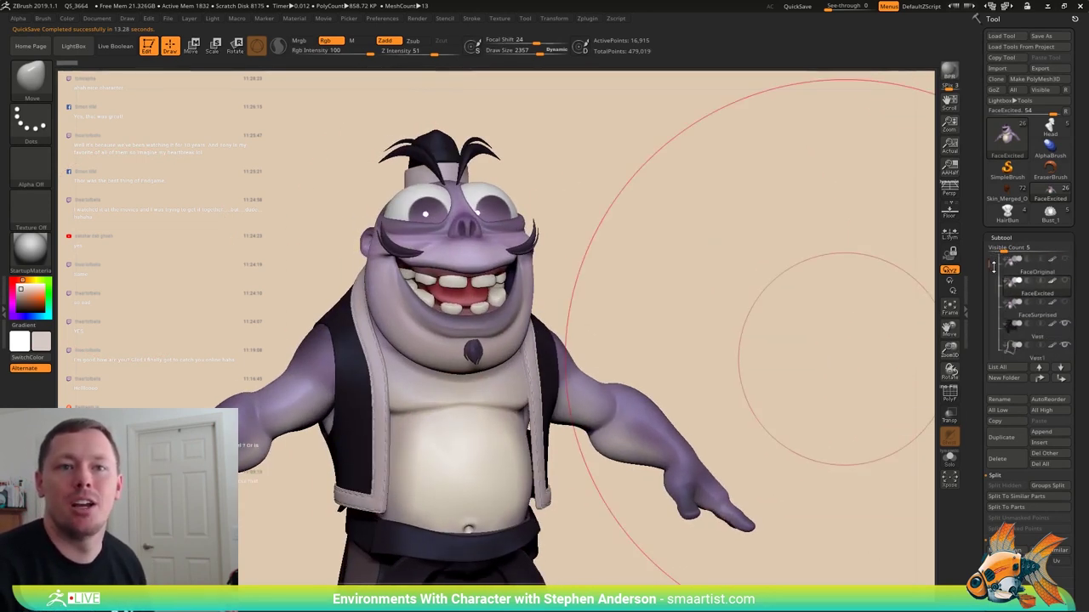
left_click(1064, 283)
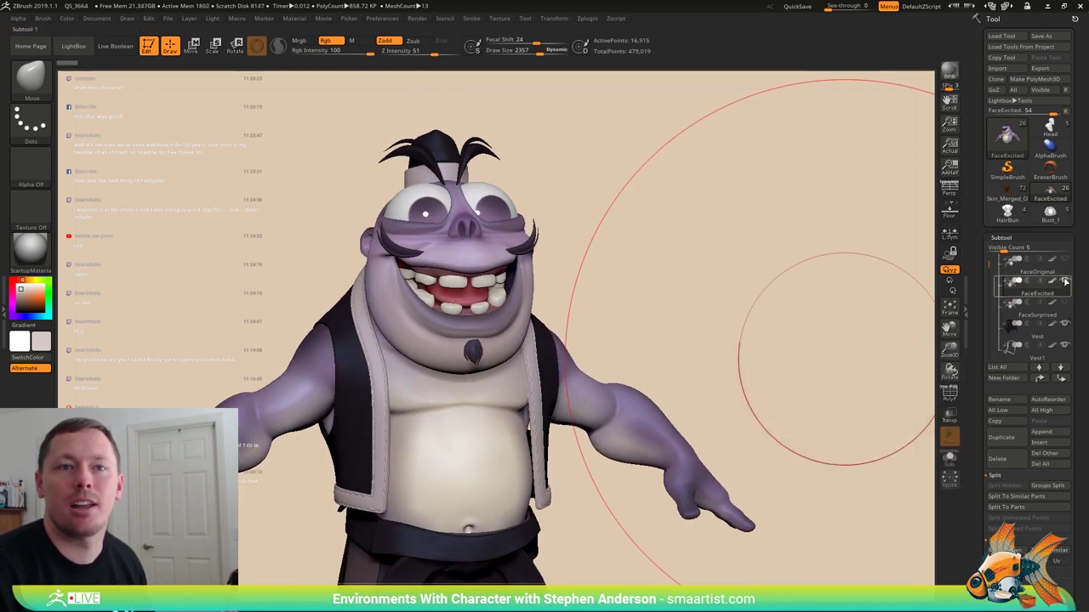
left_click(1017, 323)
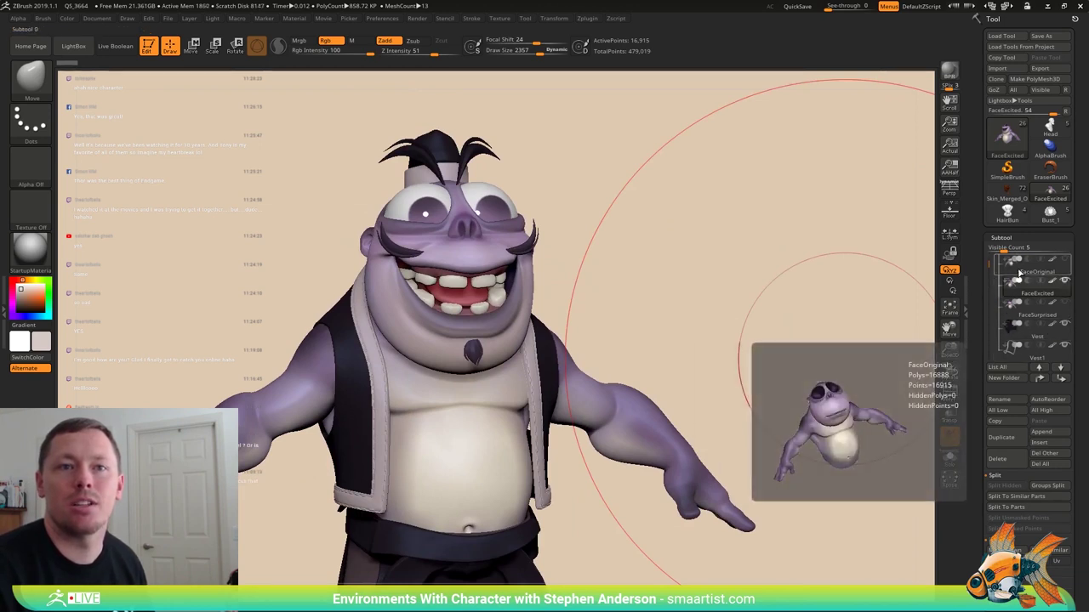
left_click(1002, 285)
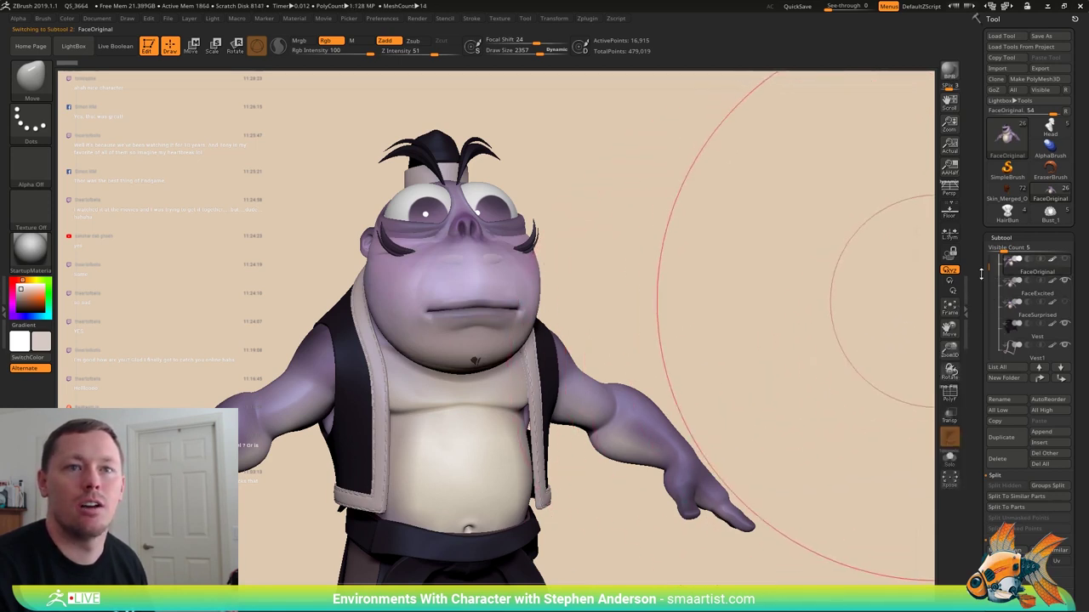
scroll(988, 267, "up", 2)
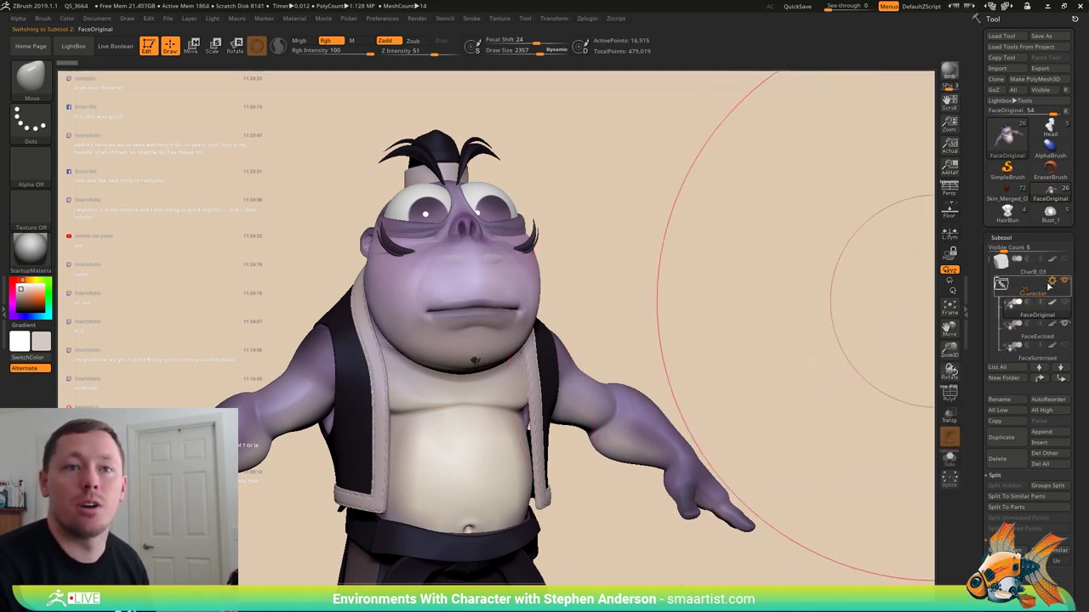
left_click(1037, 331)
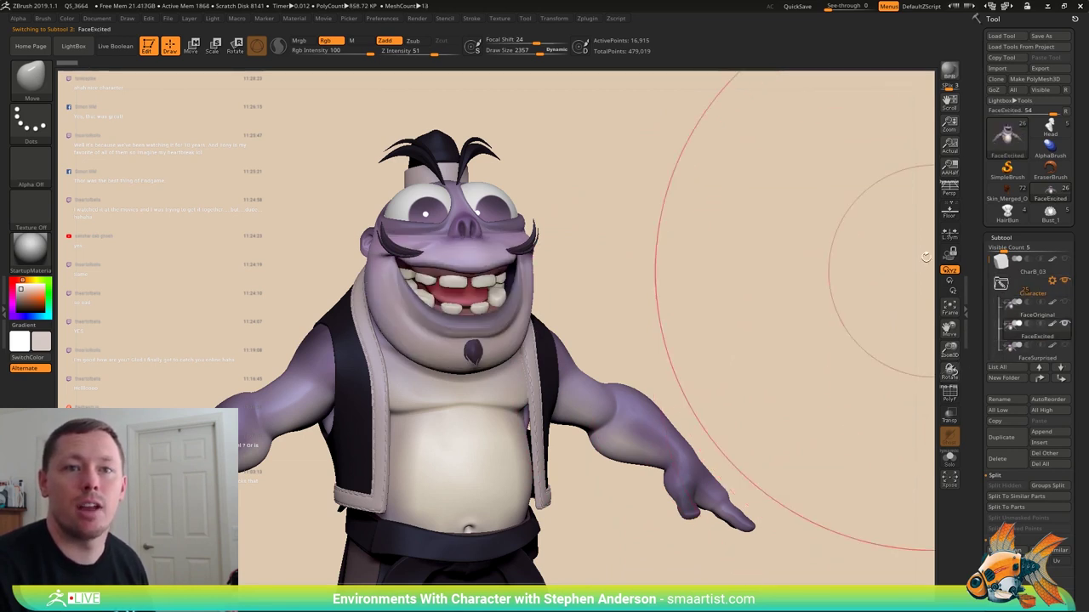
- Collapse the 3D Print Hub and Decimation Master settings, and copy the Character folder with SubTool Master
left_click(586, 18)
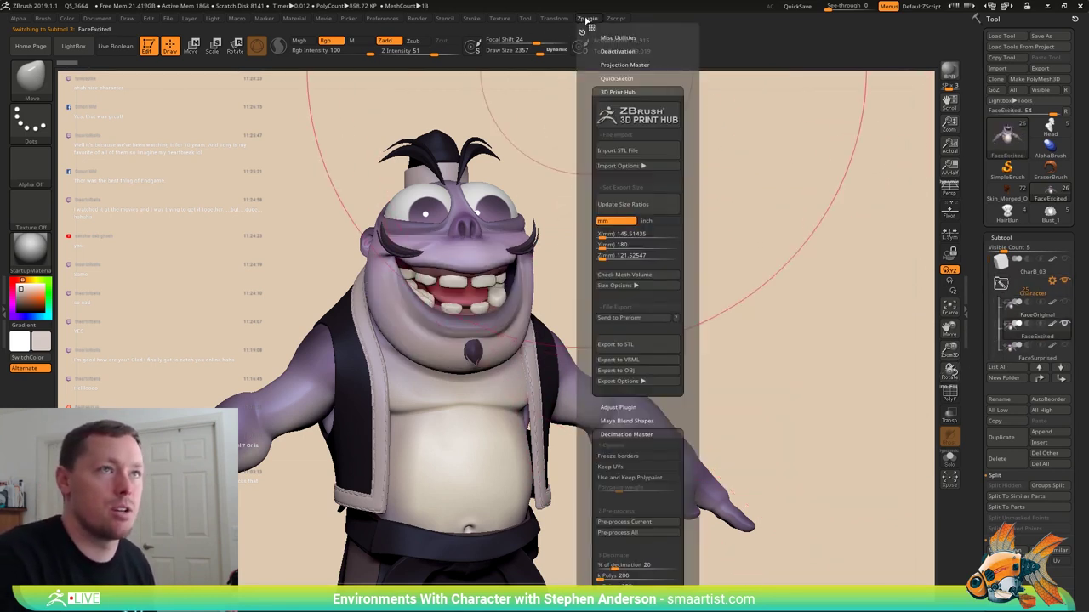
left_click(625, 92)
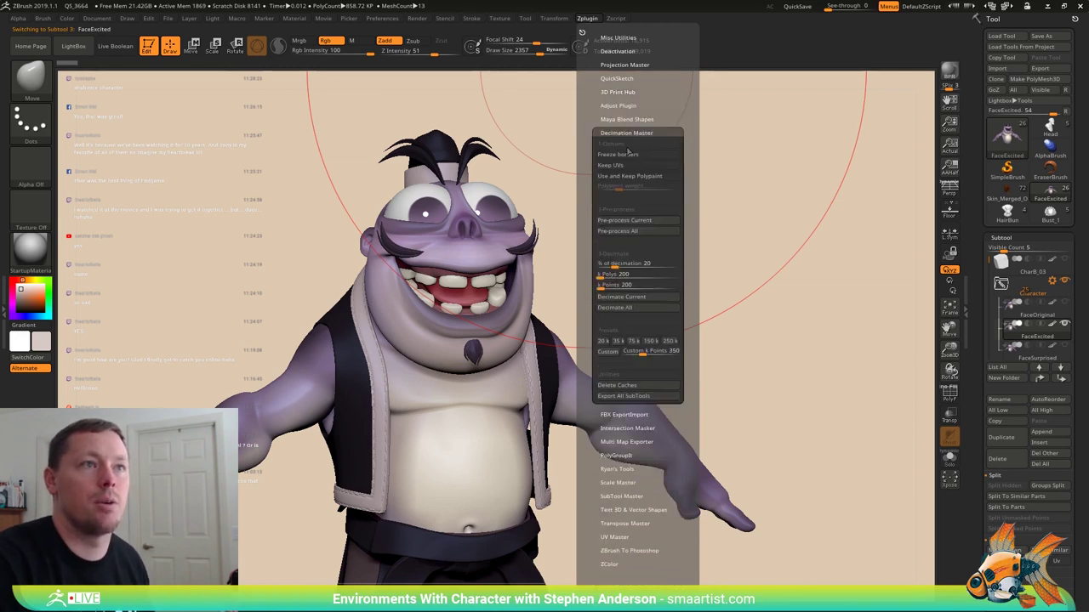
left_click(616, 132)
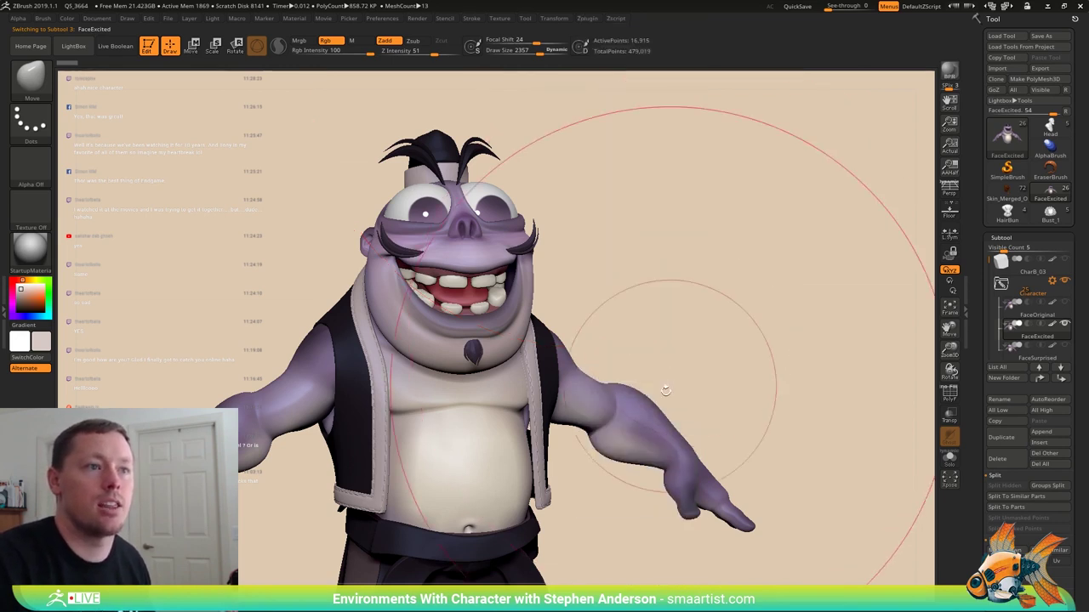
left_click(587, 18)
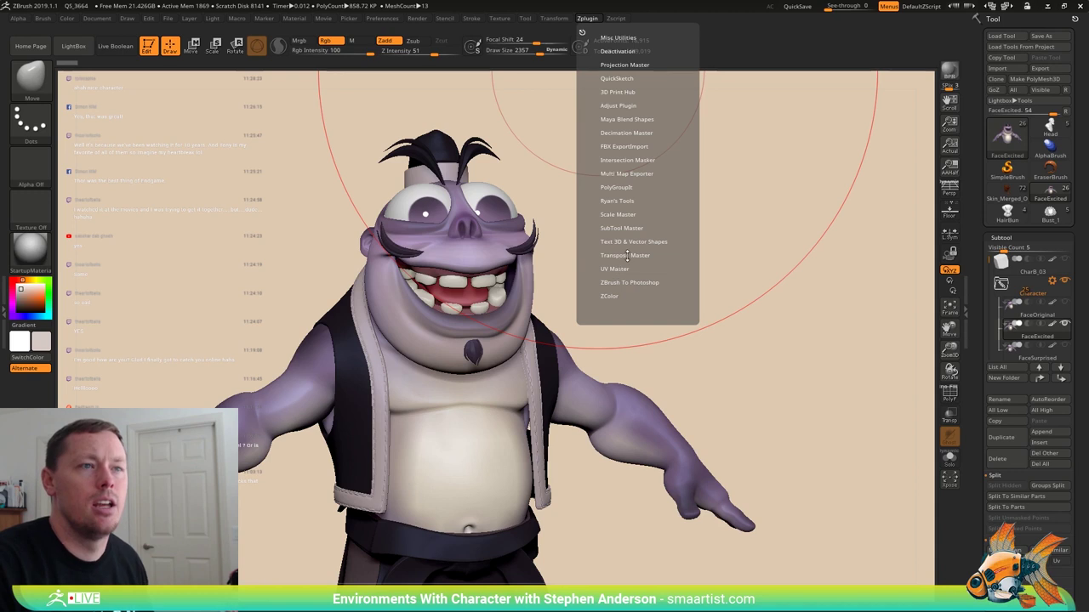
left_click(626, 255)
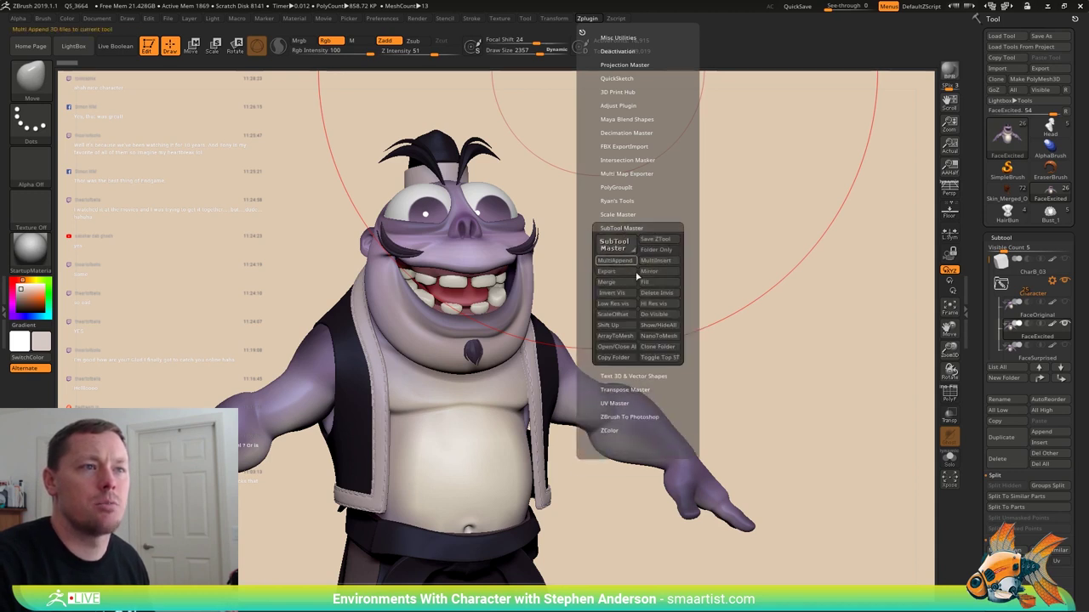
left_click(617, 362)
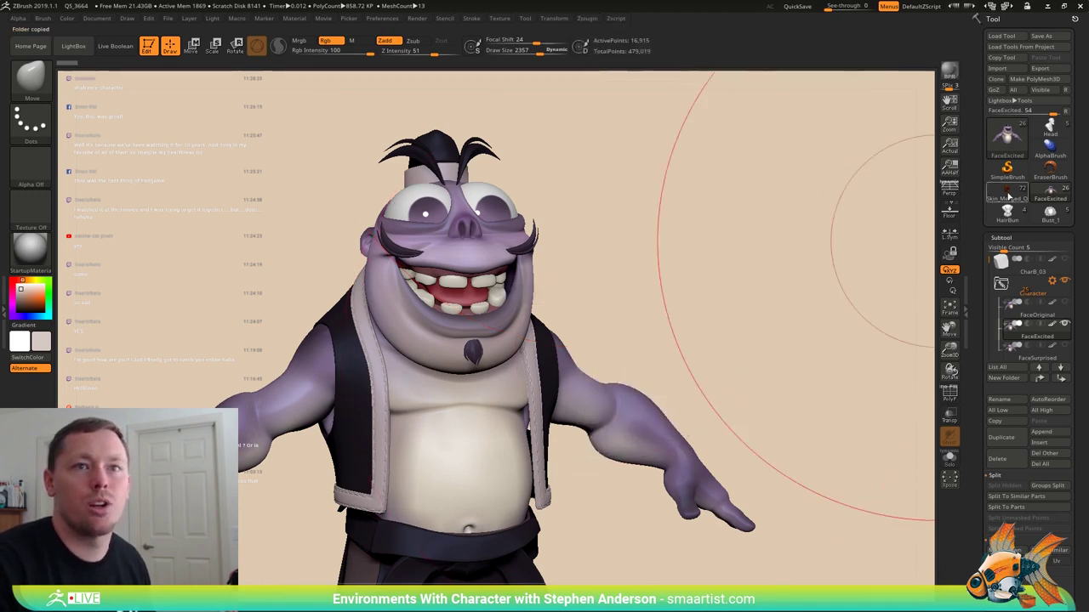
- Switch back to the Skin_Merged_OREO8 rock tool and frame the visible rock pieces
left_click(1007, 196)
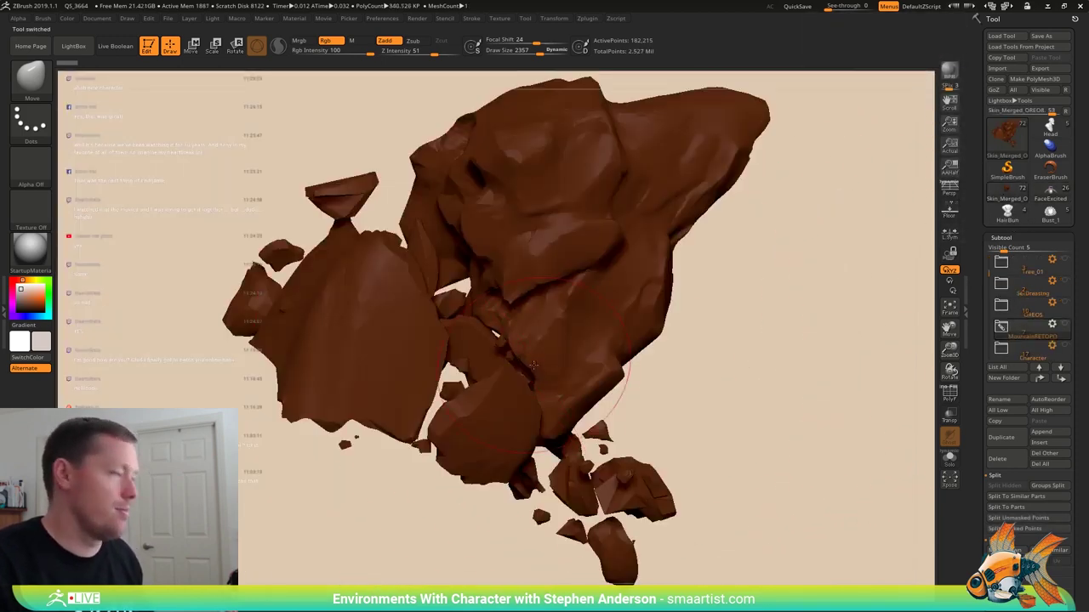
key("f")
right_click_drag(725, 363, 612, 362)
mouse_move(613, 361)
right_mouse_down("alt")
mouse_move(748, 358)
mouse_move(558, 224)
mouse_move(557, 183)
right_mouse_up("alt")
right_click_drag(723, 330, 561, 269, "alt")
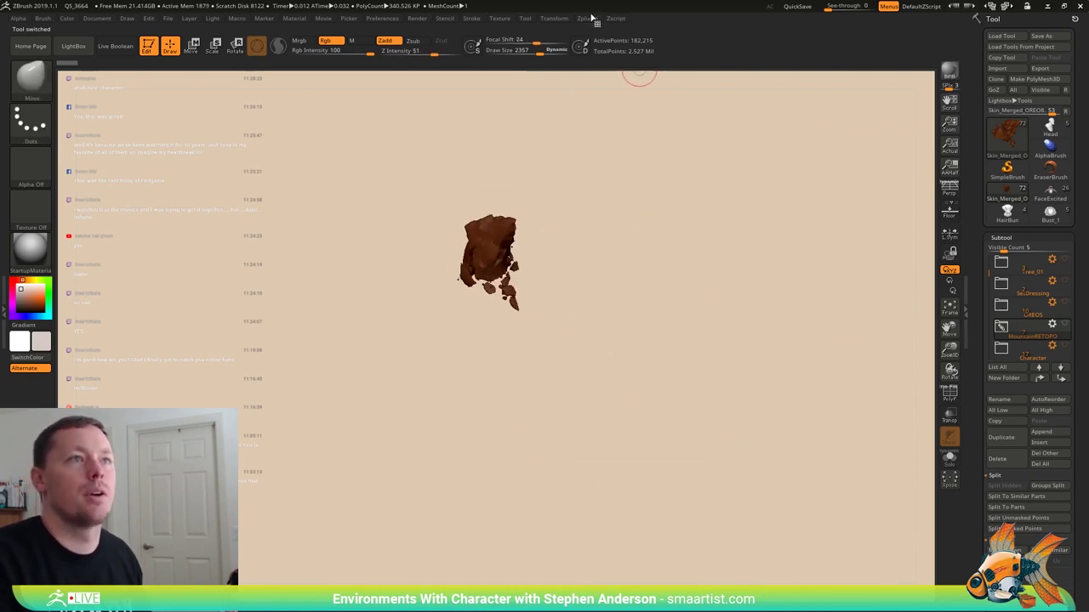
- Add the copied Character folder to the mountain scene tool with SubTool Master and frame the character
left_click(588, 17)
left_click(616, 358)
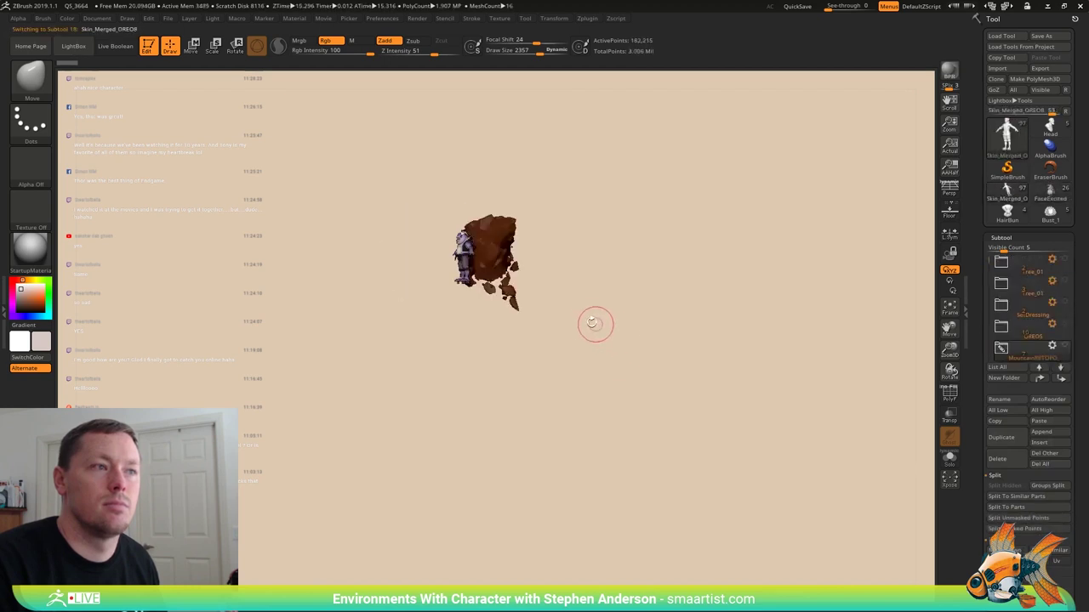
right_click_drag(597, 321, 631, 316)
mouse_move(513, 236)
right_mouse_down("ctrl")
mouse_move(510, 251)
mouse_move(653, 434)
right_mouse_up("ctrl")
mouse_move(538, 328)
right_mouse_down("ctrl")
mouse_move(540, 389)
mouse_move(562, 378)
mouse_move(410, 366)
right_mouse_up("ctrl")
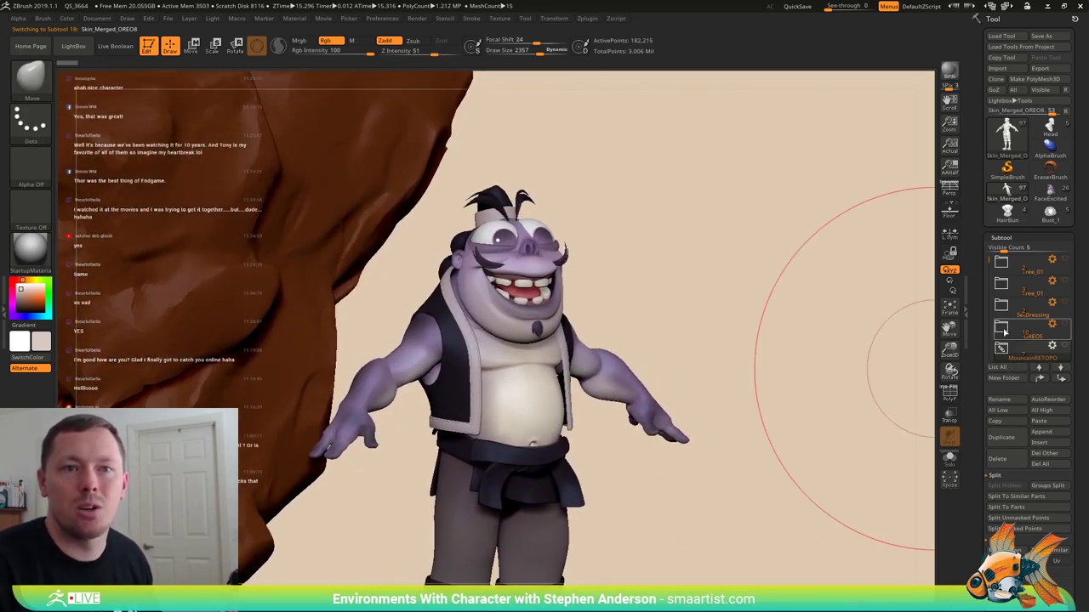
- Delete the FaceOriginal and FaceSurprised subtools from the Character folder
mouse_move(987, 261)
left_mouse_down()
mouse_move(987, 288)
mouse_move(987, 268)
left_mouse_up()
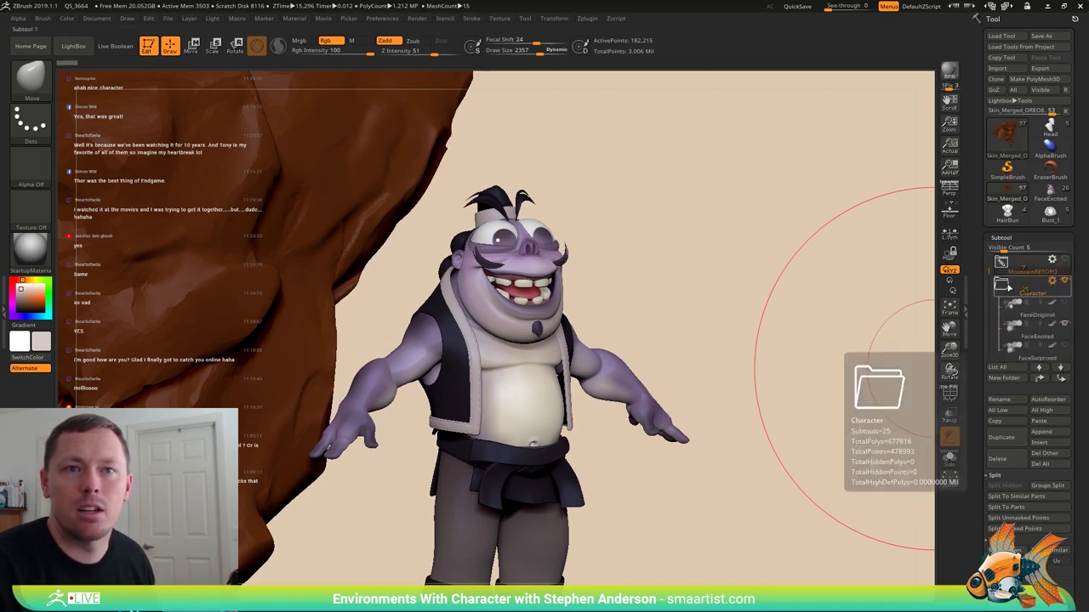
left_click(1015, 313)
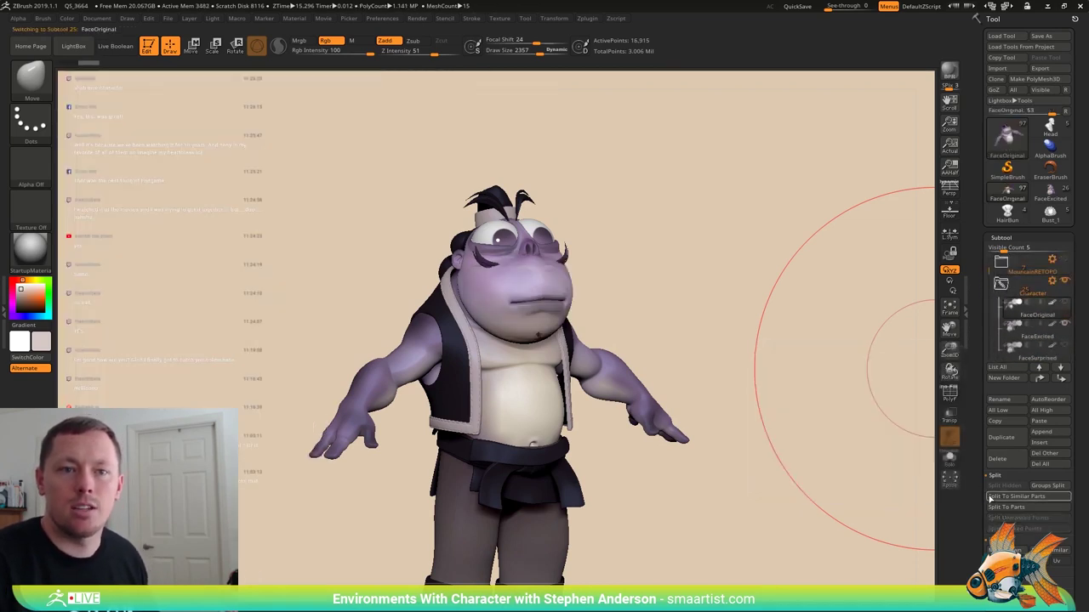
left_click(1010, 459)
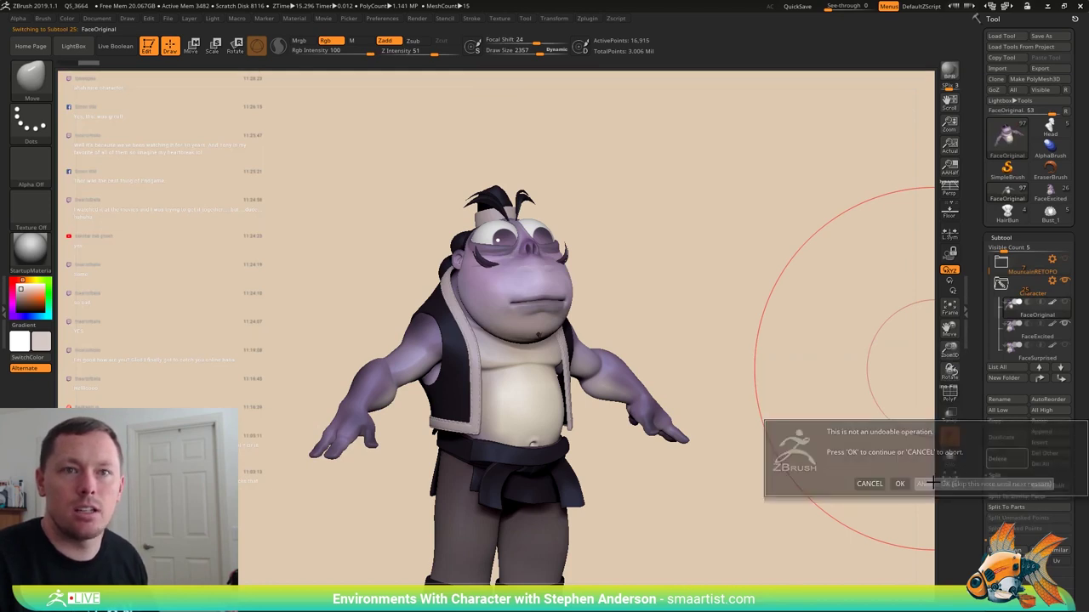
left_click(899, 484)
key("Down")
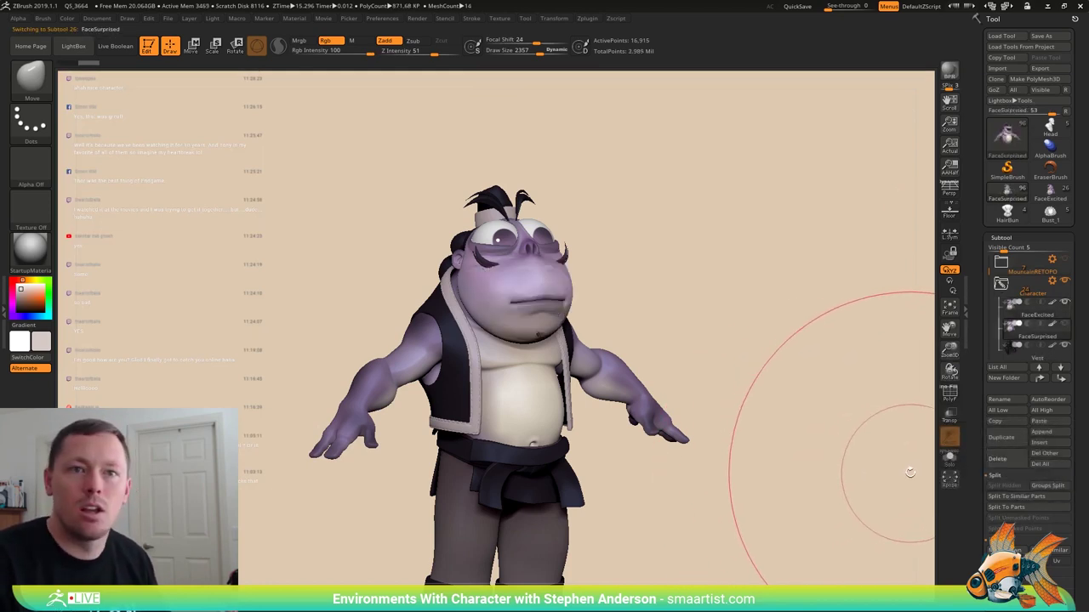
left_click(1012, 460)
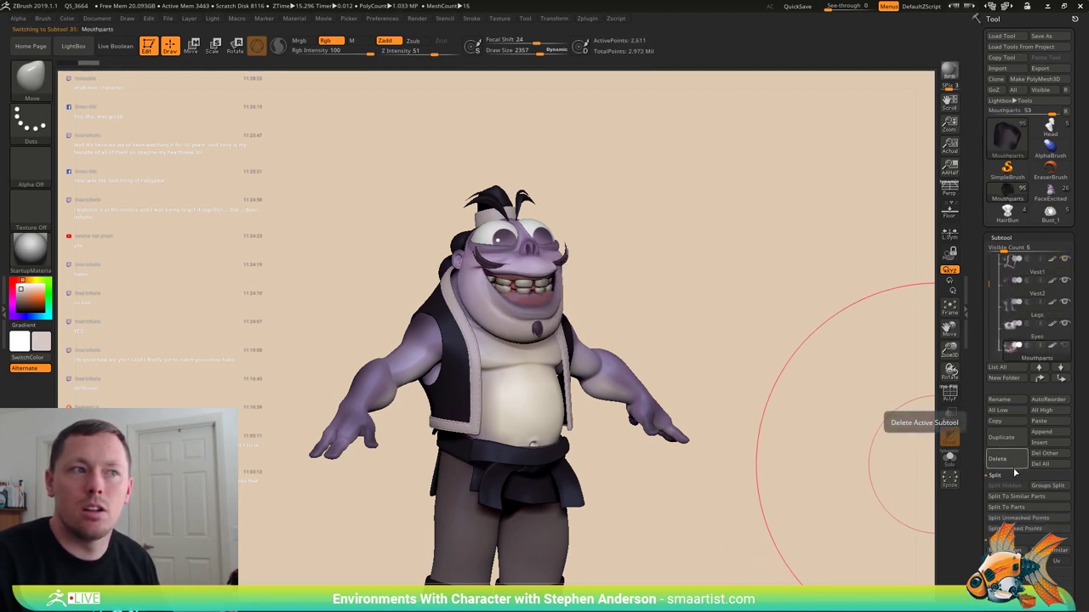
- Delete the unused Mouthparts, Eyebrows1, Eyebrows2 and Eyebrows2_Excited subtools from the Character folder
left_click(1009, 464)
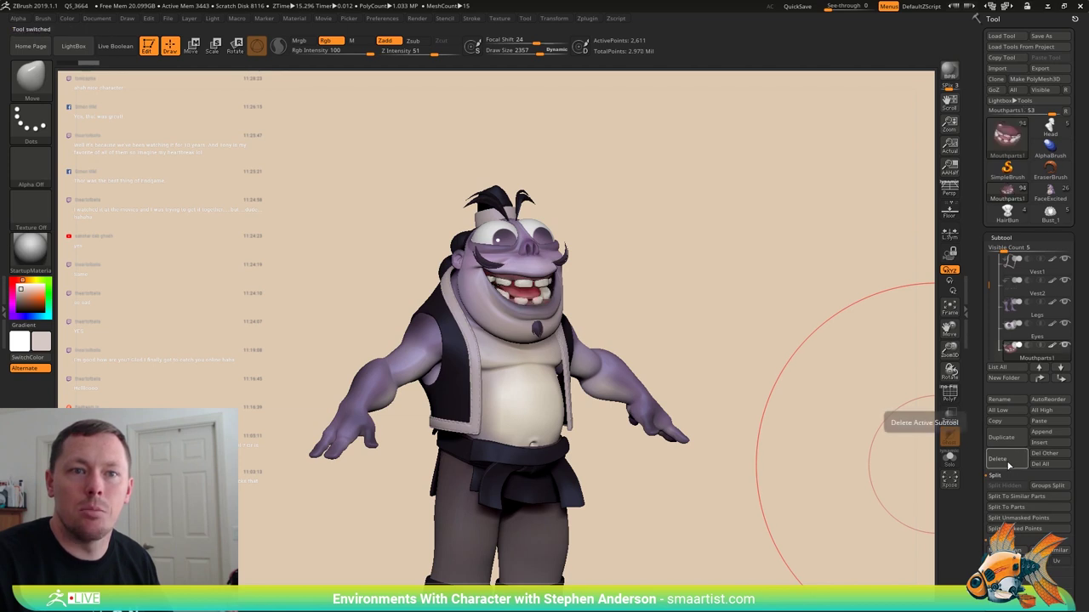
left_click(1006, 464)
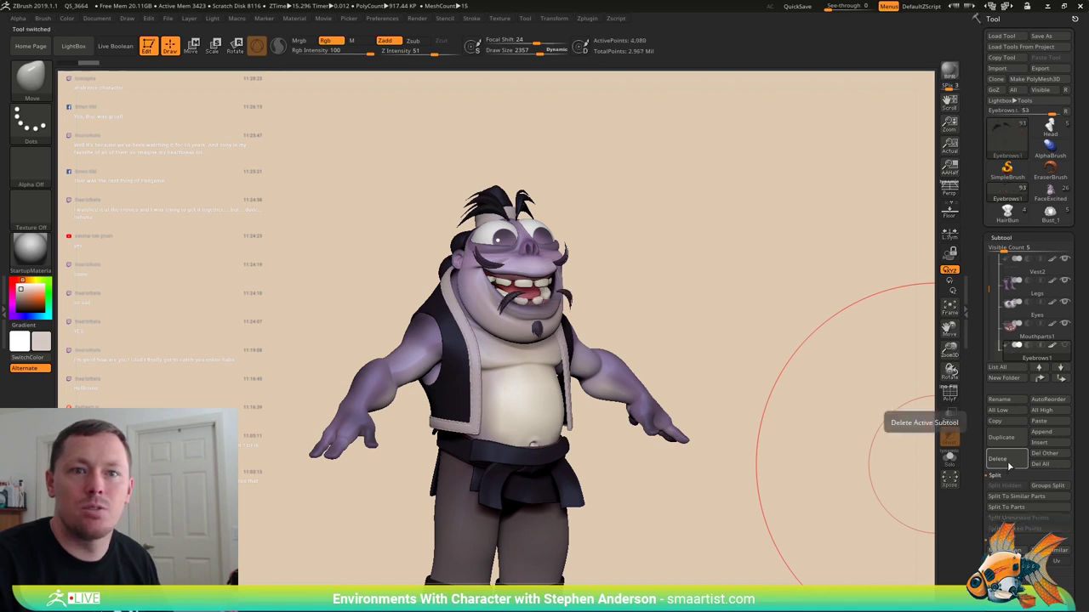
left_click(1007, 461)
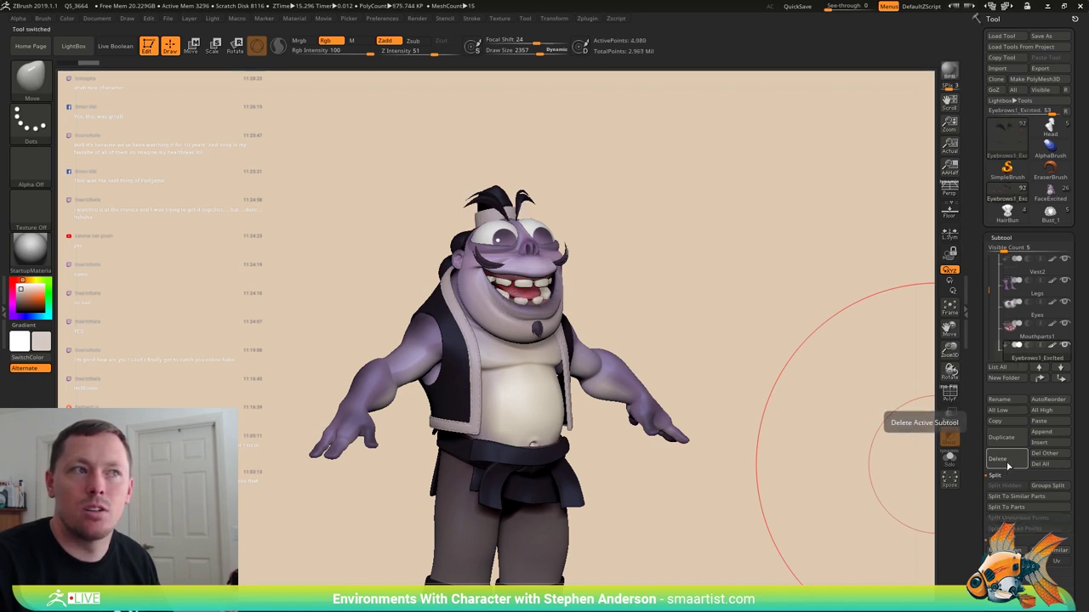
left_click(1007, 462)
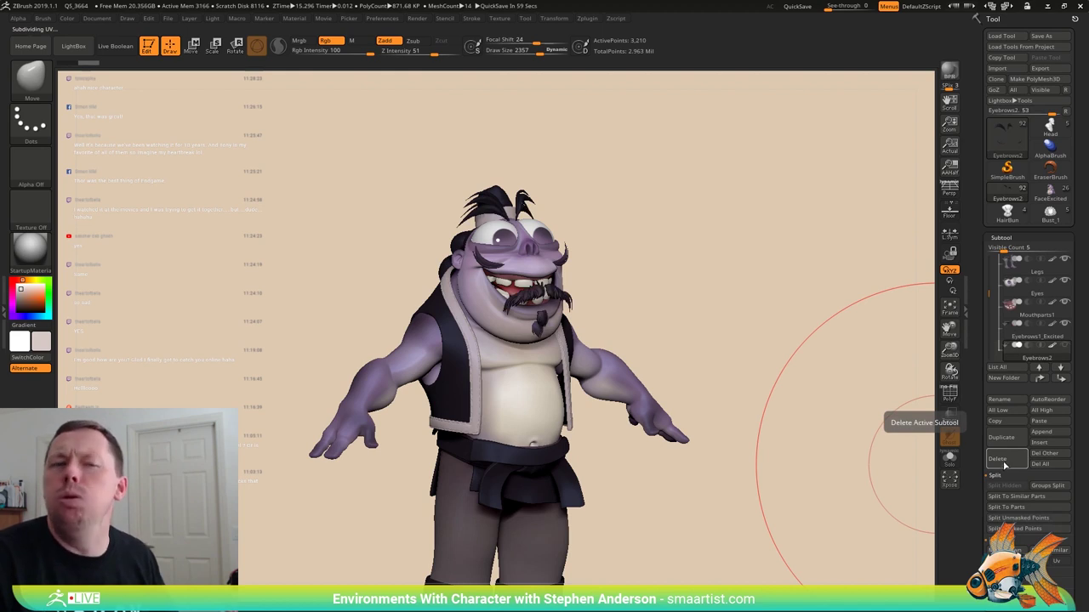
left_click(1007, 462)
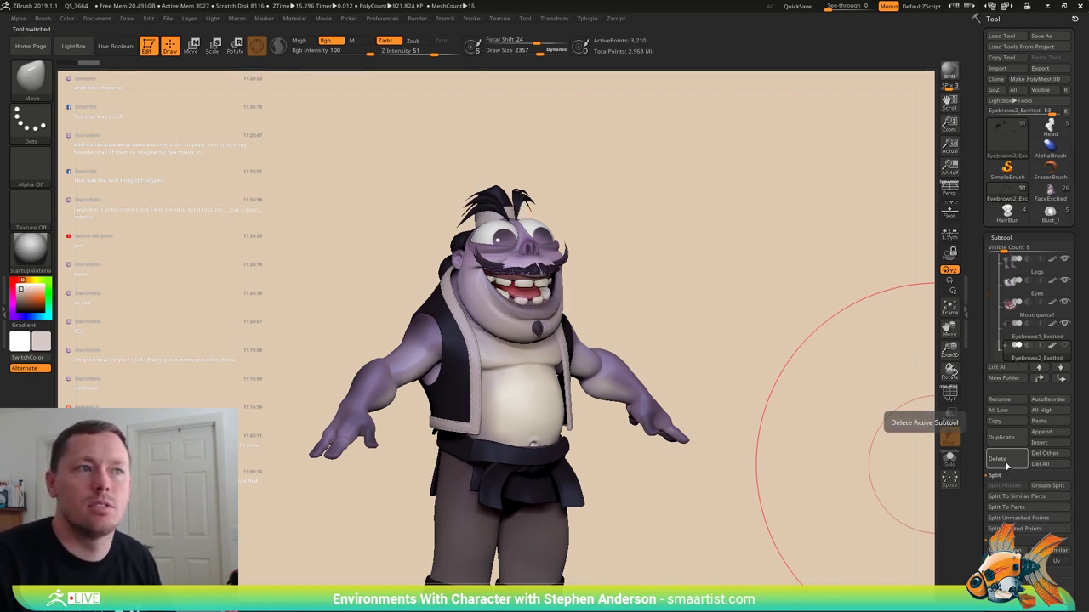
left_click(1007, 462)
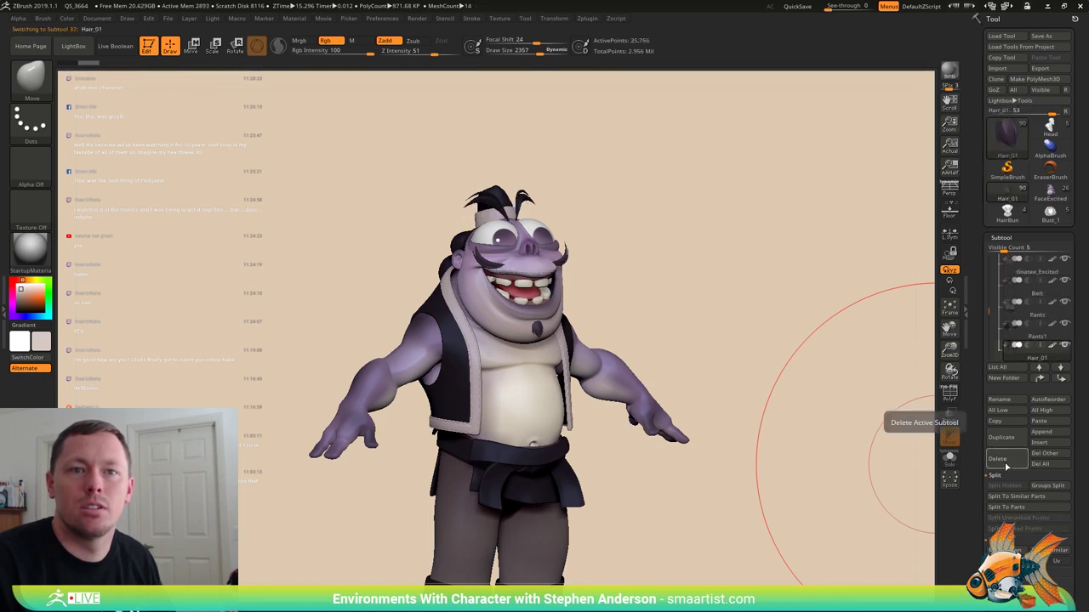
- Delete the hidden Hat_01, Hat_02 and TPose2_candyland_16 subtools from the Character folder
left_click(1007, 462)
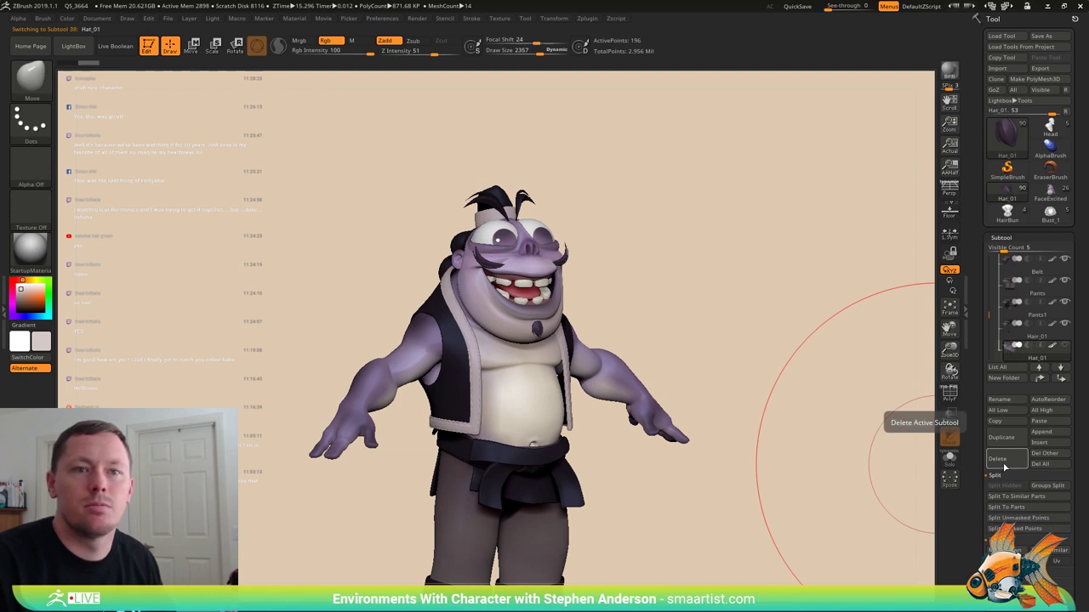
left_click(1004, 466)
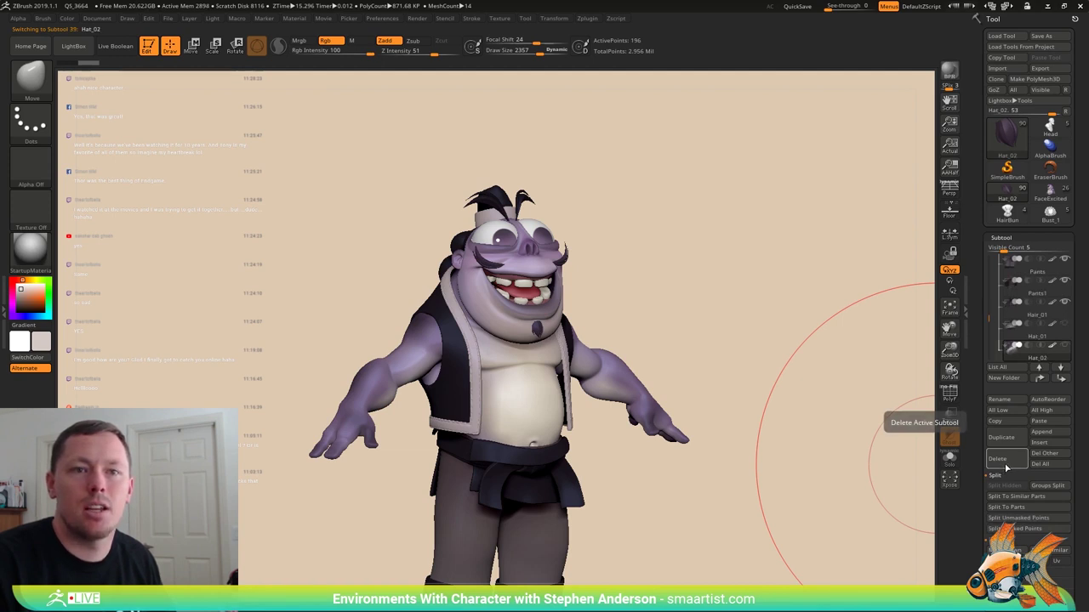
left_click(1005, 467)
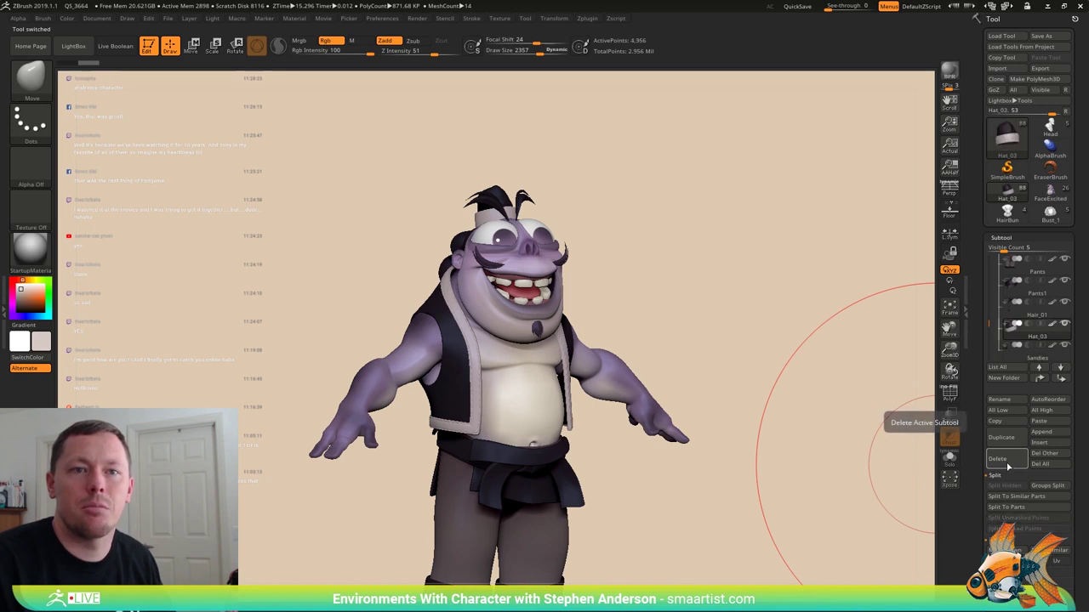
left_click(1007, 466)
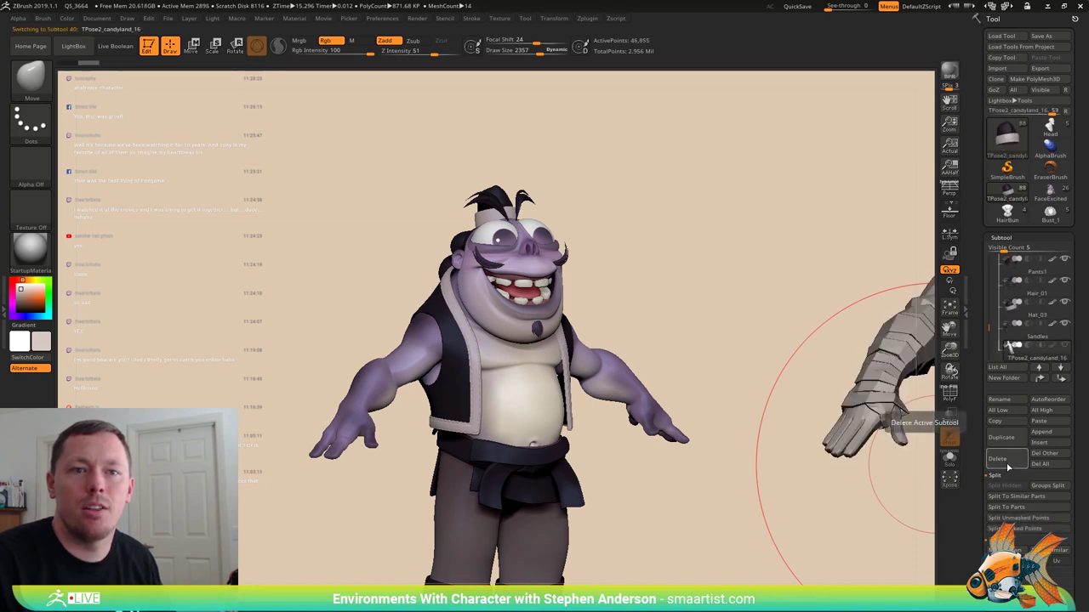
left_click(1007, 466)
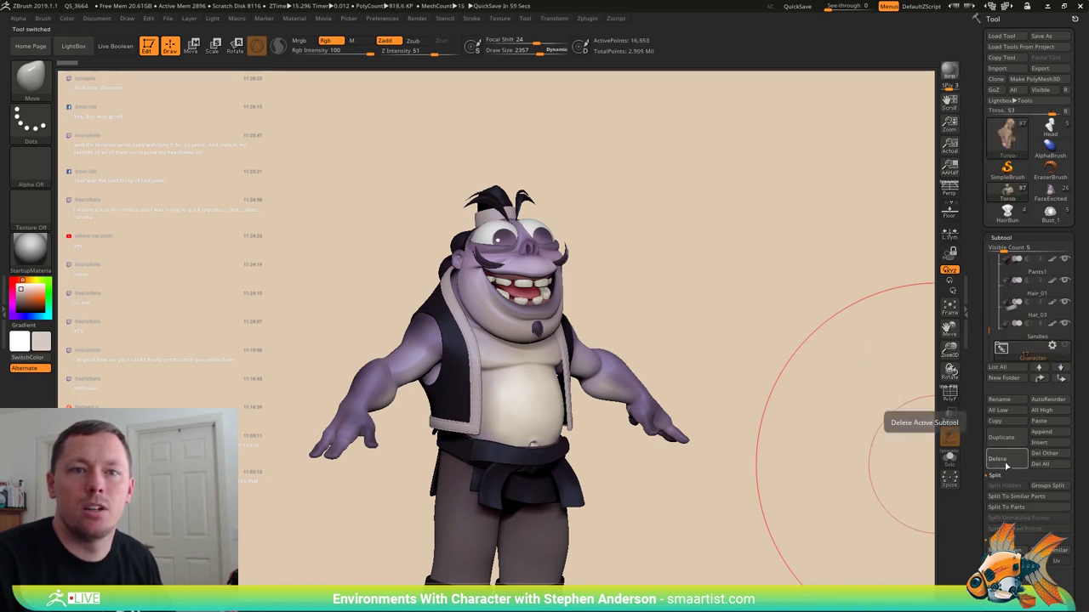
- Show the Dragon_01 folder so the dragon appears together with the character
left_click_drag(814, 396, 722, 440)
right_click_drag(722, 440, 727, 362, "ctrl")
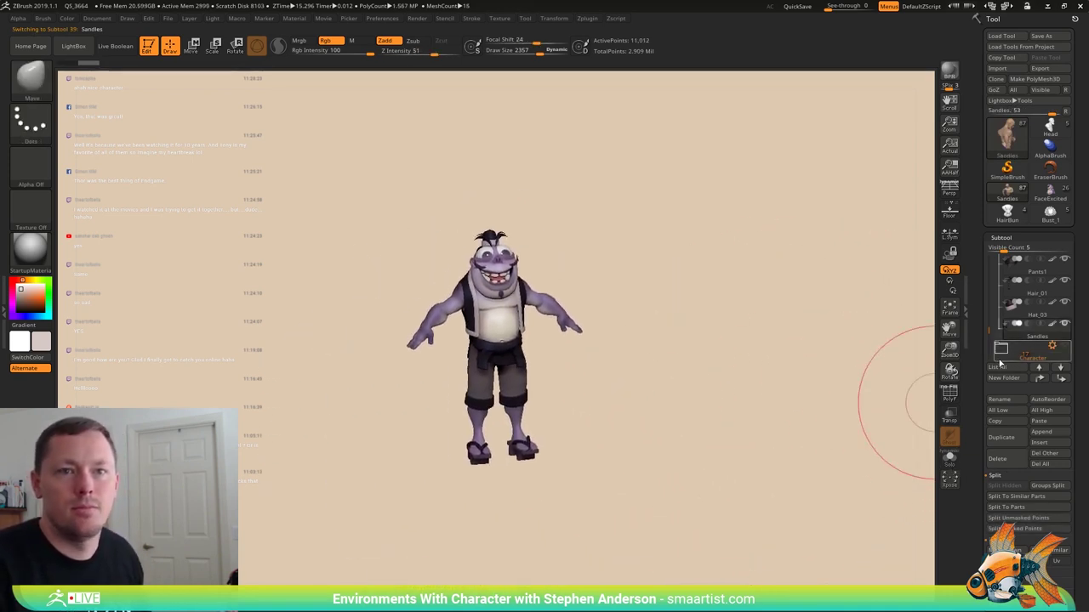
left_click_drag(989, 329, 990, 344)
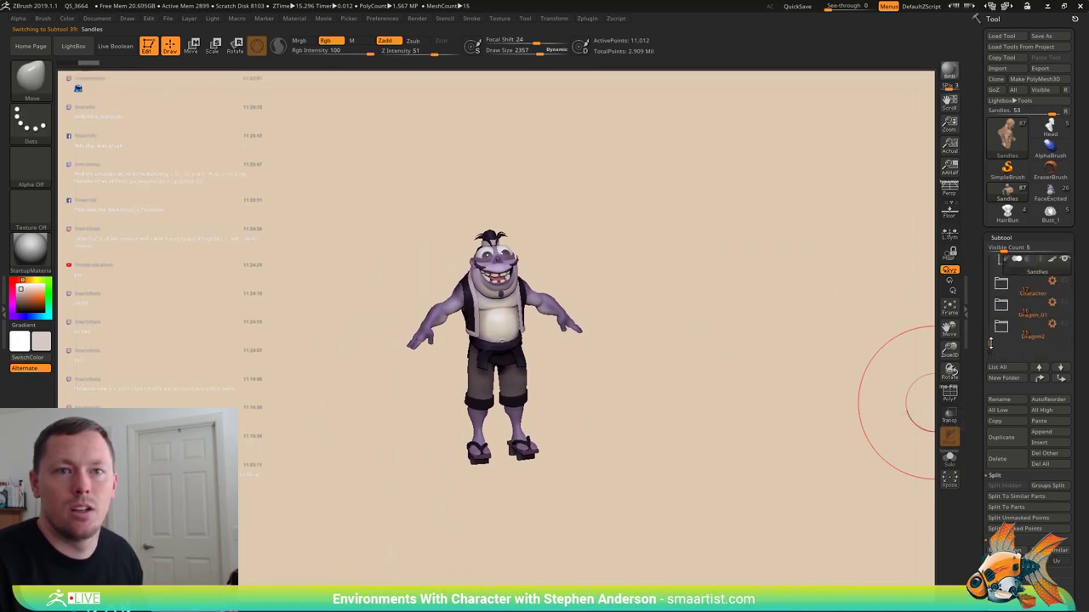
left_click(1064, 302)
mouse_move(659, 343)
left_mouse_down()
mouse_move(595, 291)
mouse_move(594, 308)
mouse_move(698, 327)
mouse_move(612, 298)
mouse_move(670, 340)
mouse_move(794, 318)
left_mouse_up()
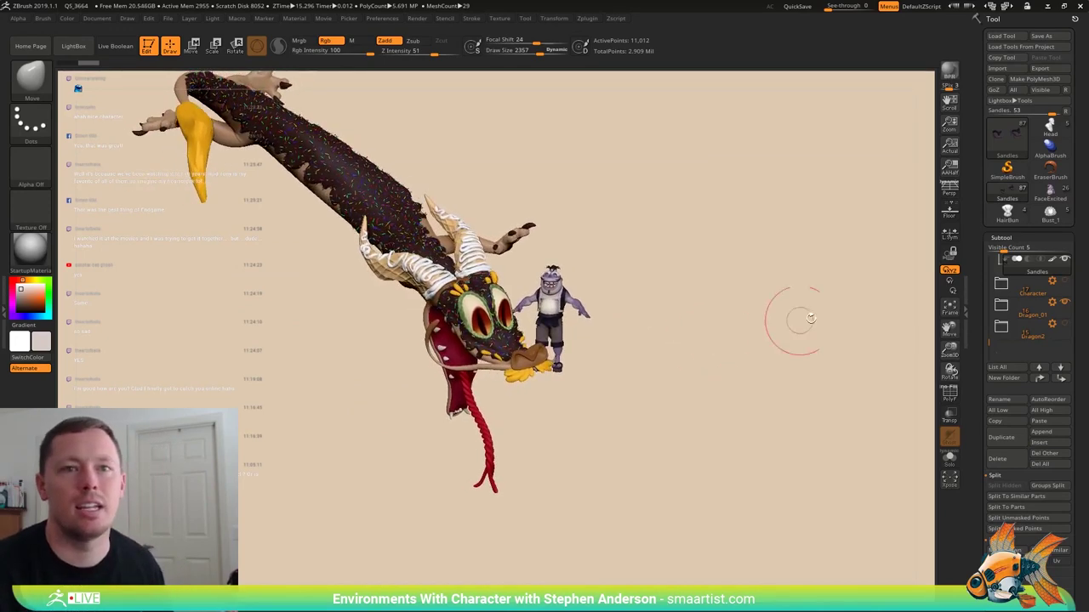
- Transform the Character folder as a whole, scaling the character up next to the dragon's head, and return to Draw mode
left_click(1001, 285)
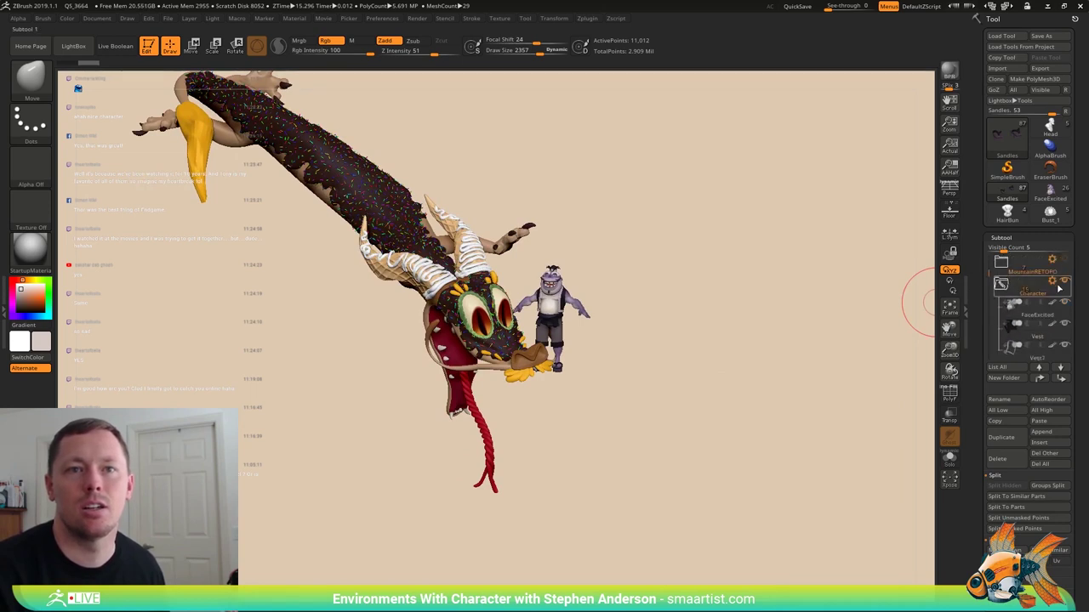
left_click(1052, 282)
left_click(1019, 281)
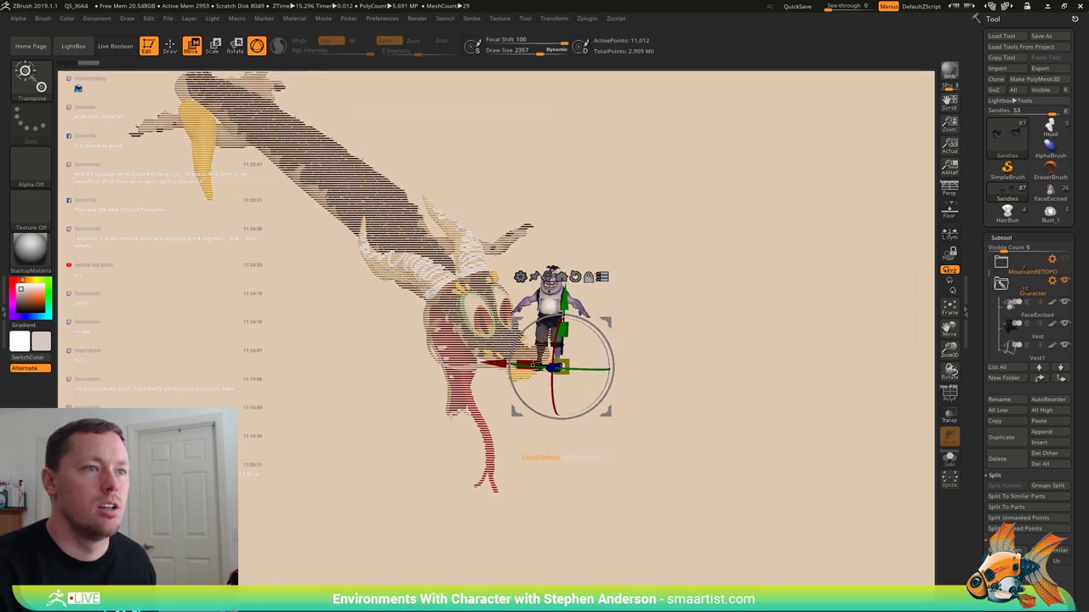
mouse_move(571, 362)
left_mouse_down()
mouse_move(603, 360)
mouse_move(573, 361)
left_mouse_up()
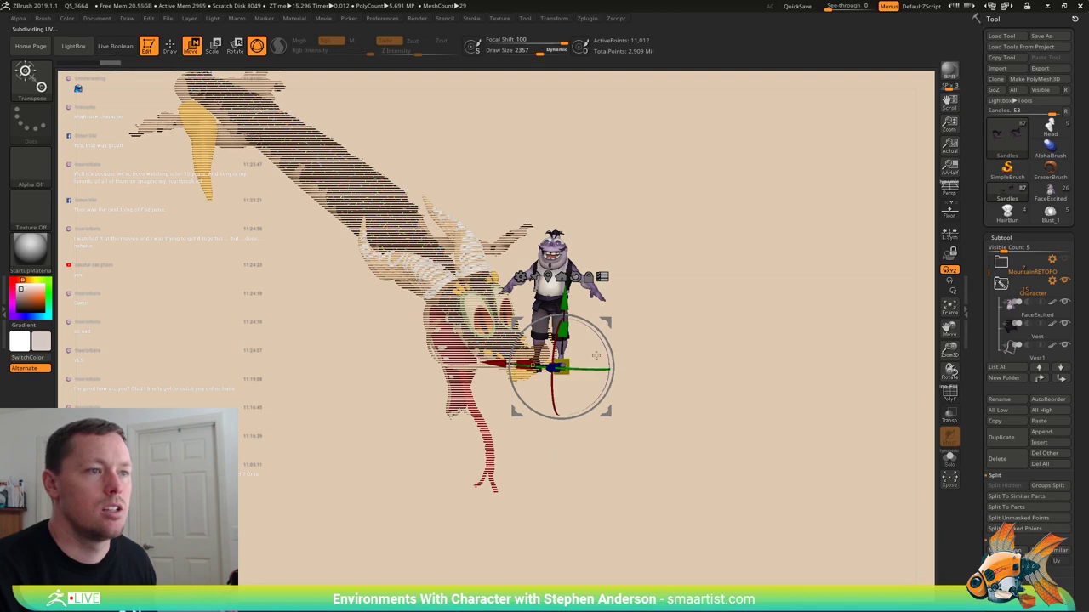
left_click_drag(662, 319, 598, 339)
key("ctrl+z")
right_click_drag(693, 329, 738, 414, "ctrl")
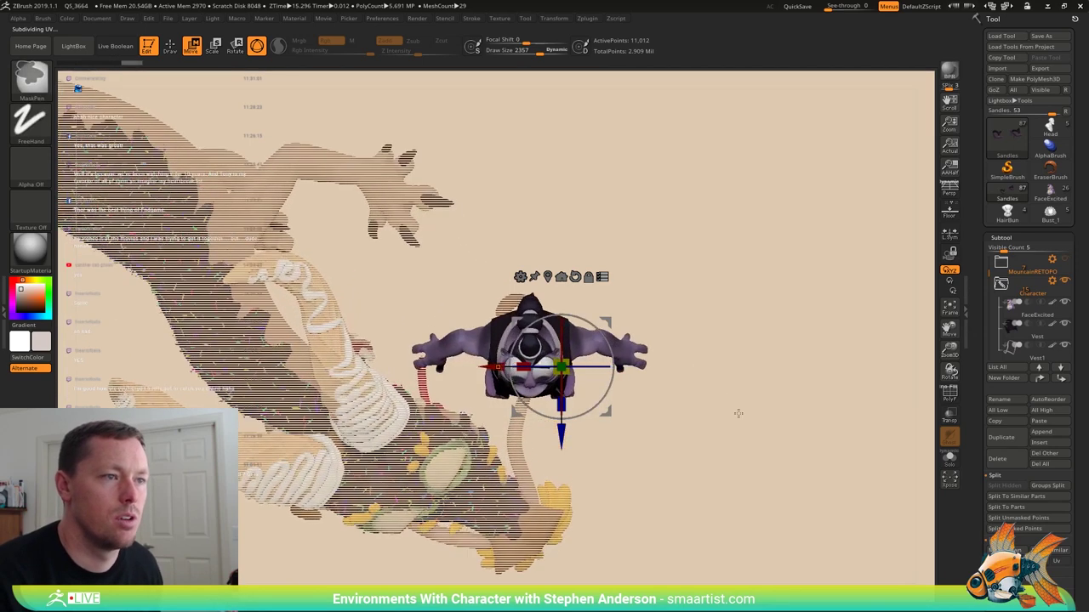
left_click_drag(685, 339, 699, 312)
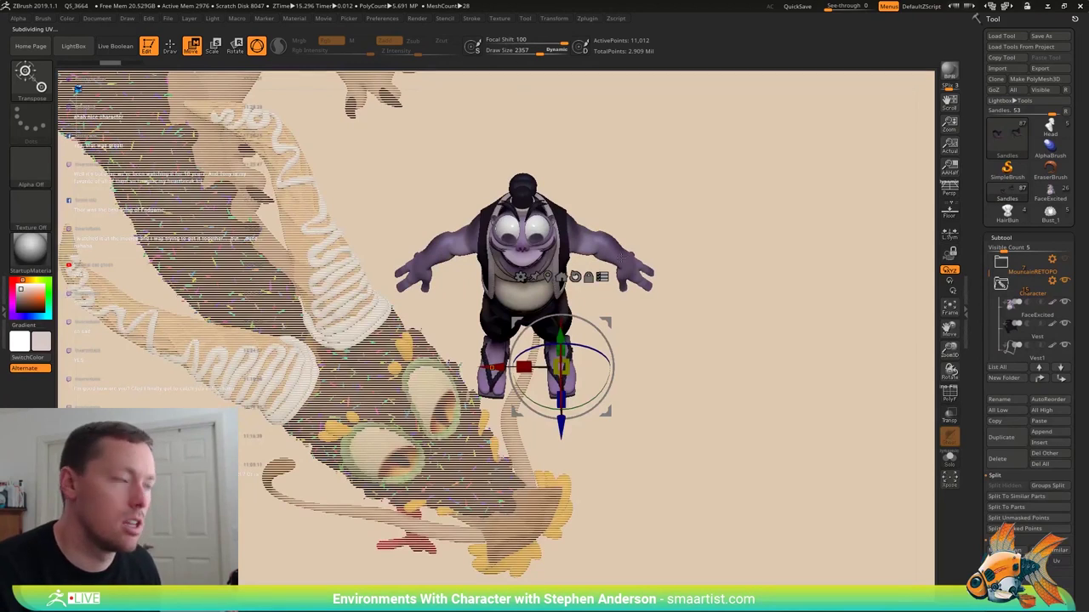
key("q")
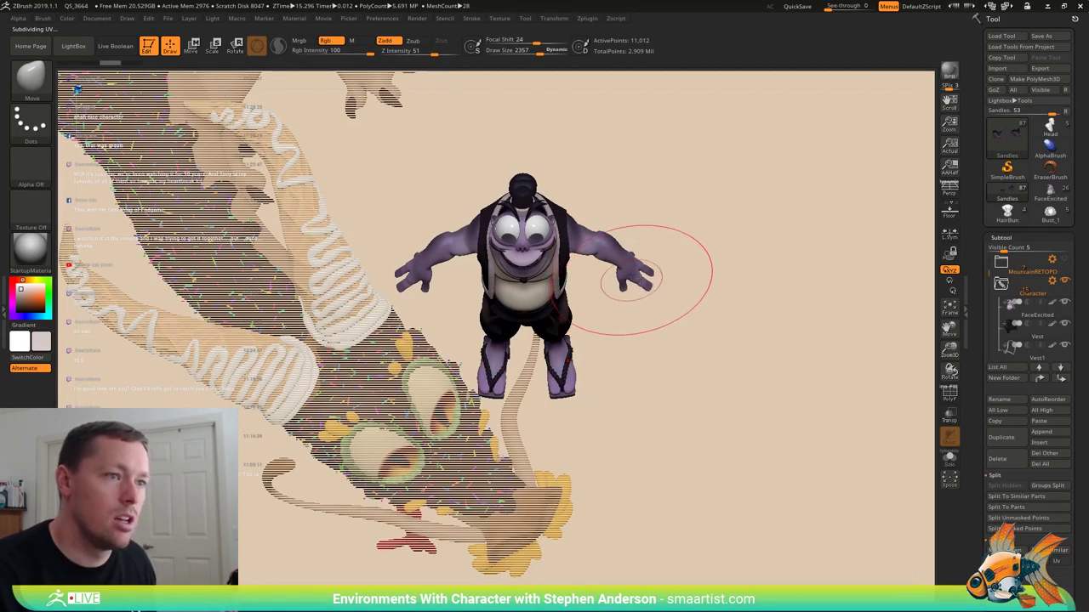
- Turn off symmetry for the character's first subtools, working from FaceExcited and Vest1 down through Eyes and Mouthparts1
left_click(640, 274, "alt")
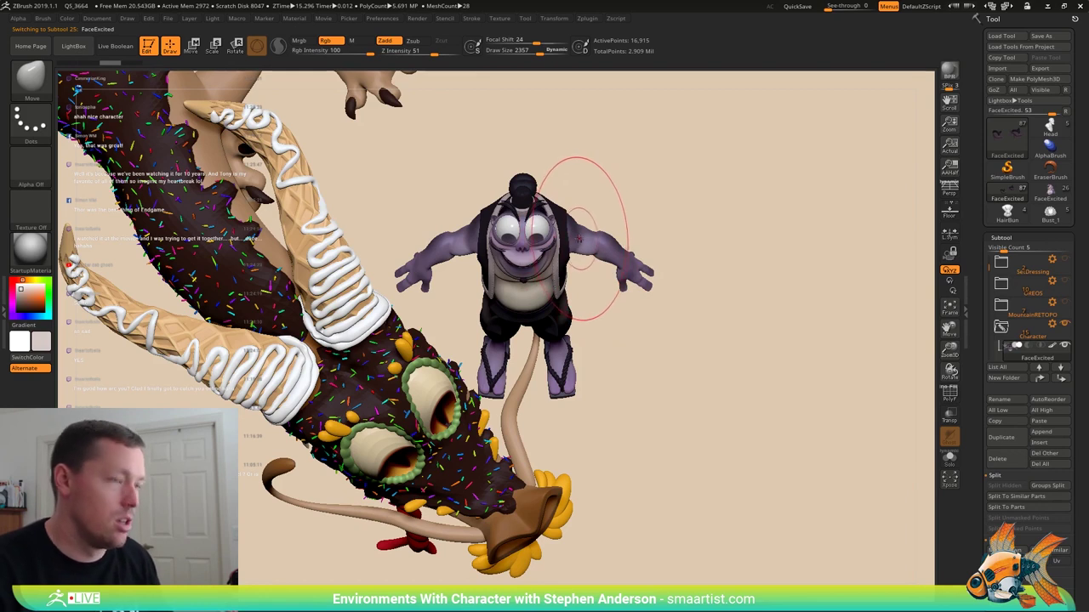
left_click(582, 240, "alt")
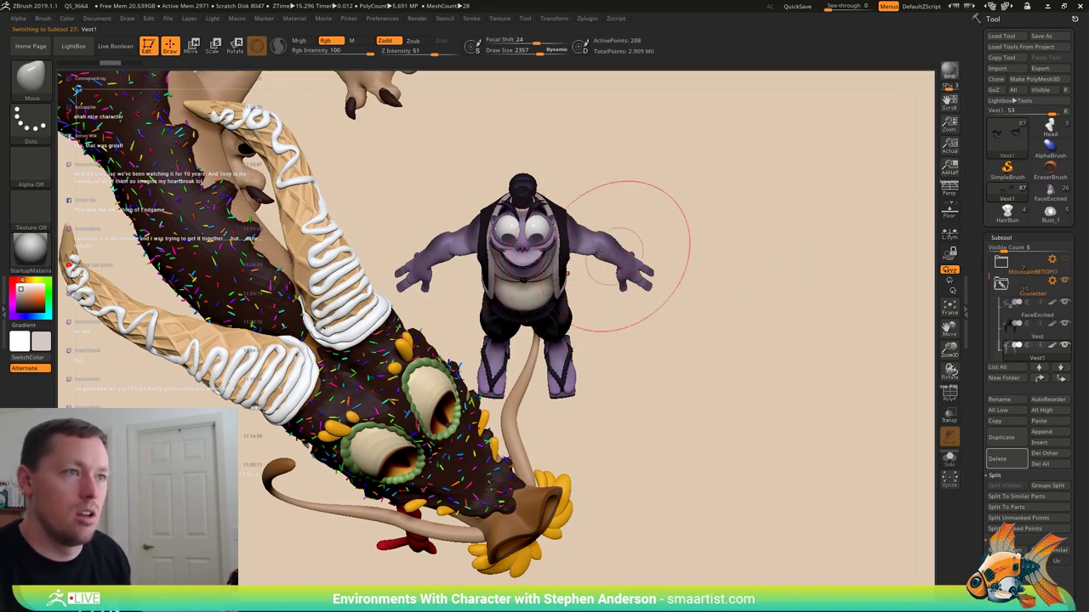
left_click(584, 19)
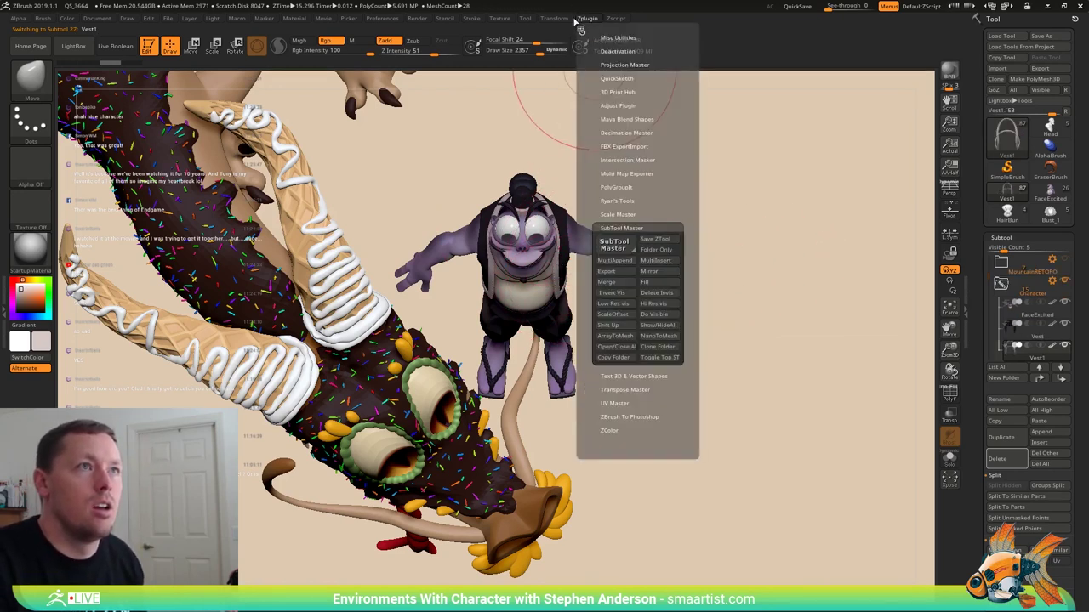
mouse_move(558, 21)
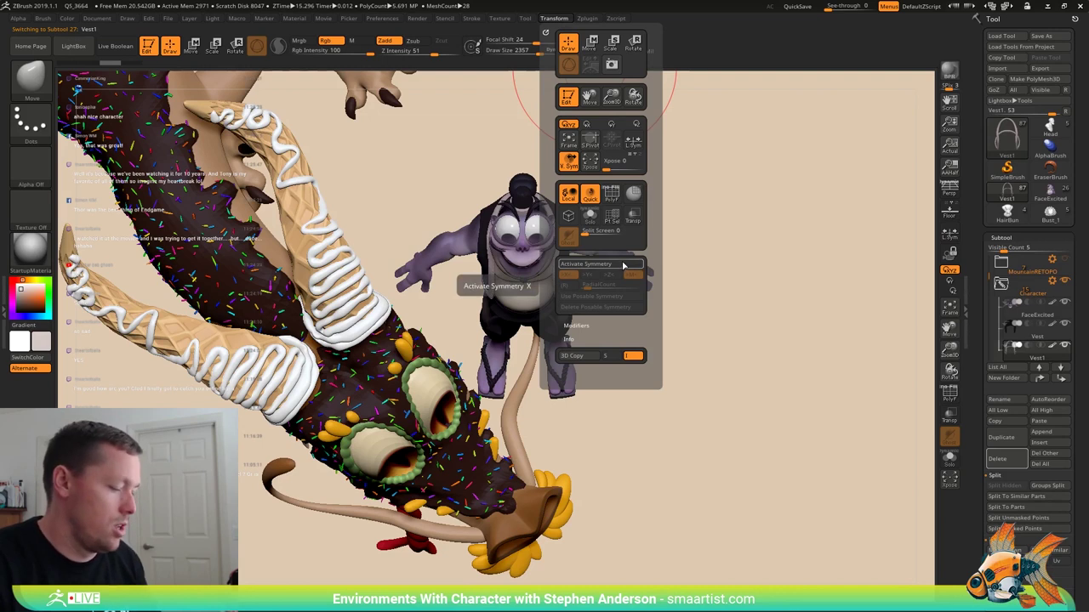
key("Down")
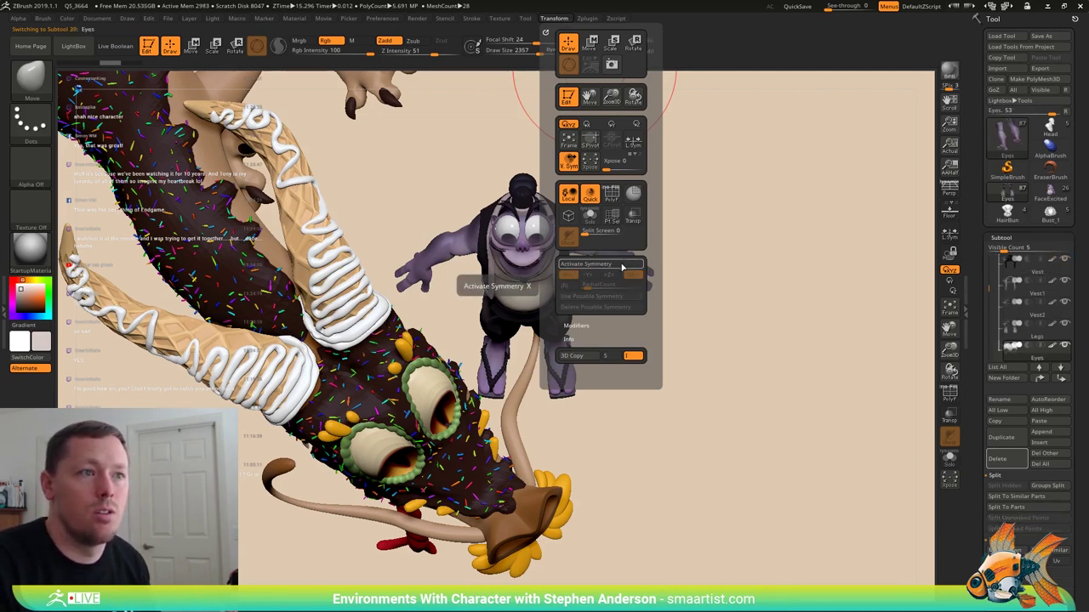
key("Down")
key("Down")
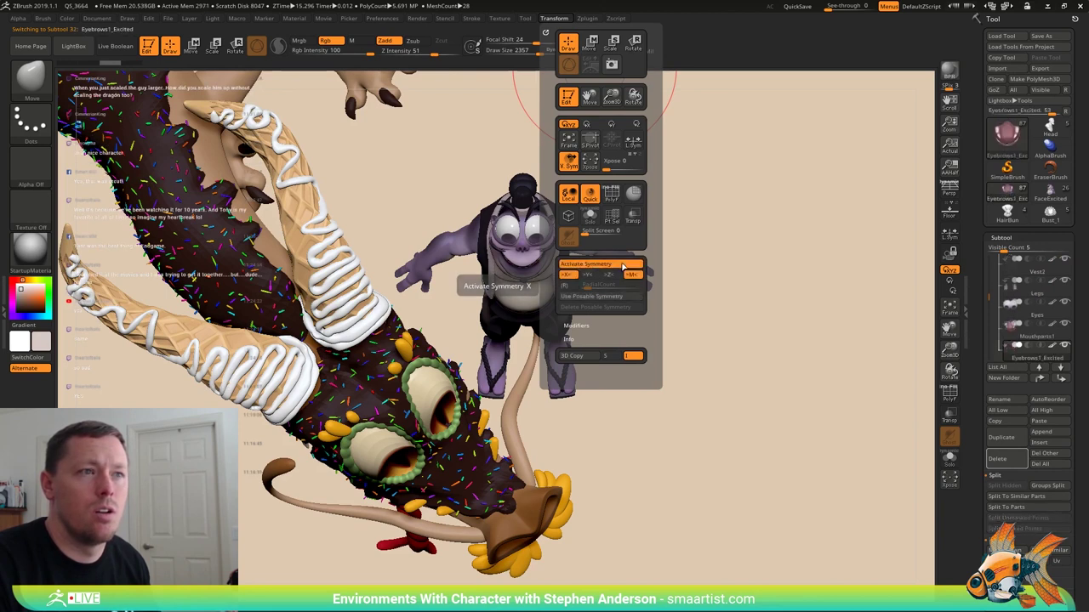
- Turn off symmetry for the Eyebrows1_Excited, Goatee_Excited, Belt and Pants subtools
left_click(620, 265)
key("Down")
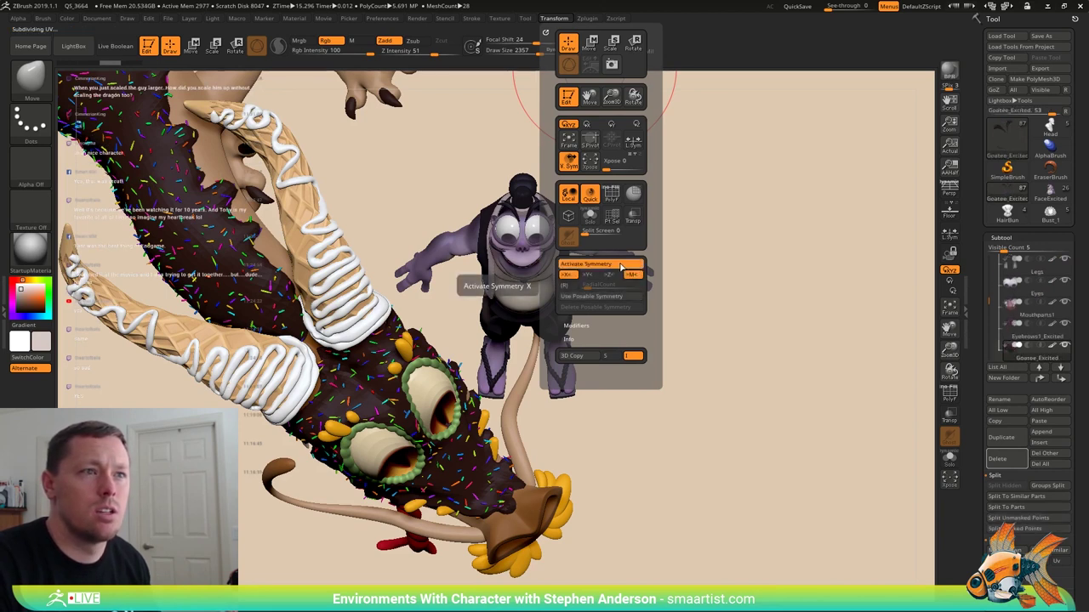
left_click(620, 266)
key("Down")
left_click(620, 265)
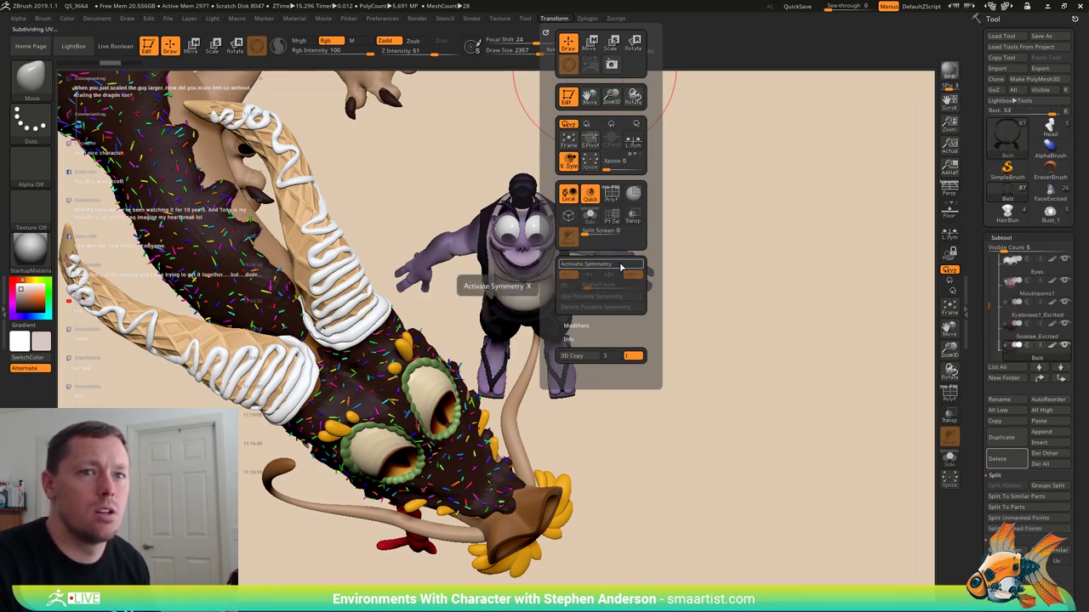
key("Down")
left_click(620, 265)
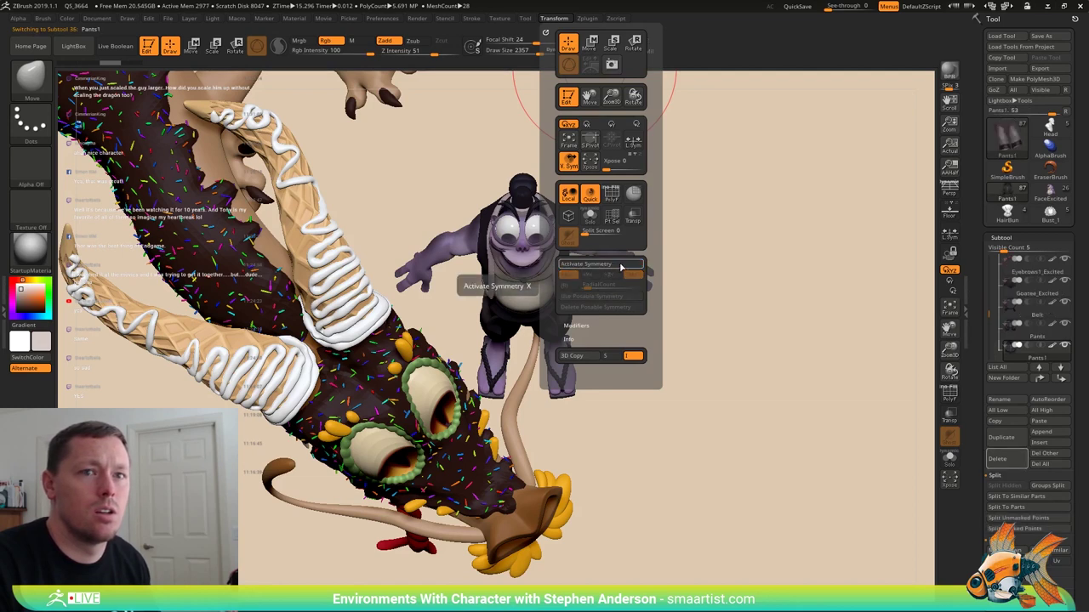
- Turn off symmetry for the remaining Pants1, Hair_01, Hat_03 and Sandles subtools of the character
key("Down")
left_click(622, 265)
left_click(621, 266)
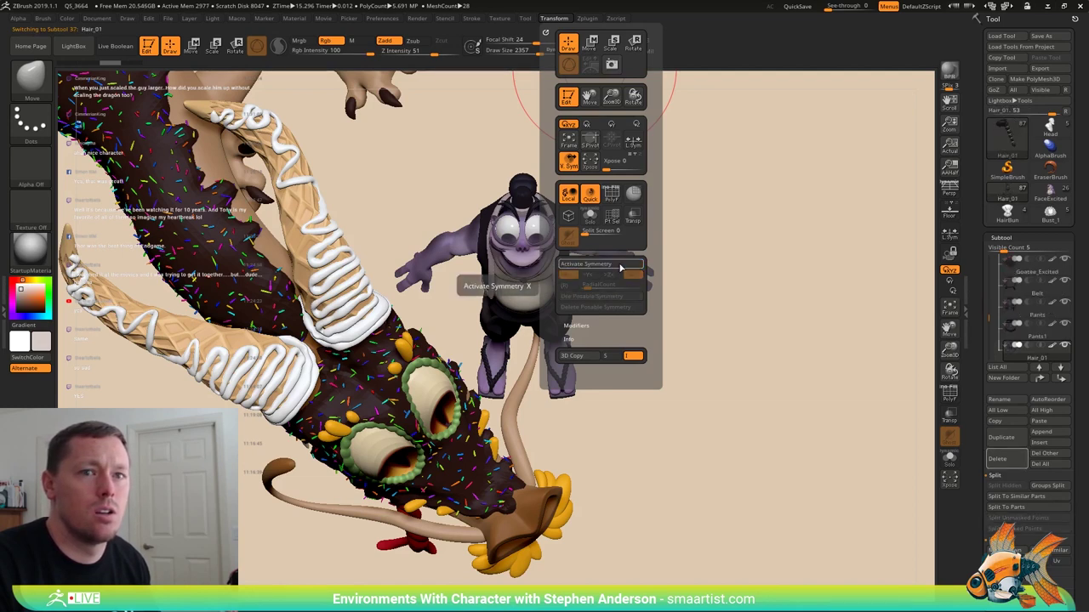
key("Down")
left_click(620, 266)
left_click(622, 265)
left_click(621, 266)
key("Down")
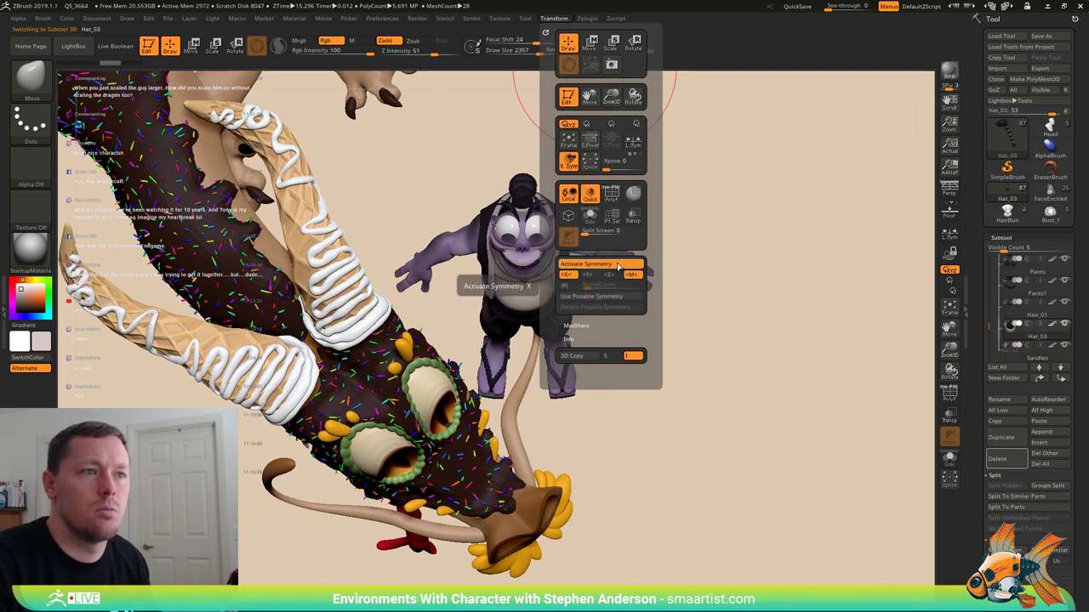
left_click(620, 266)
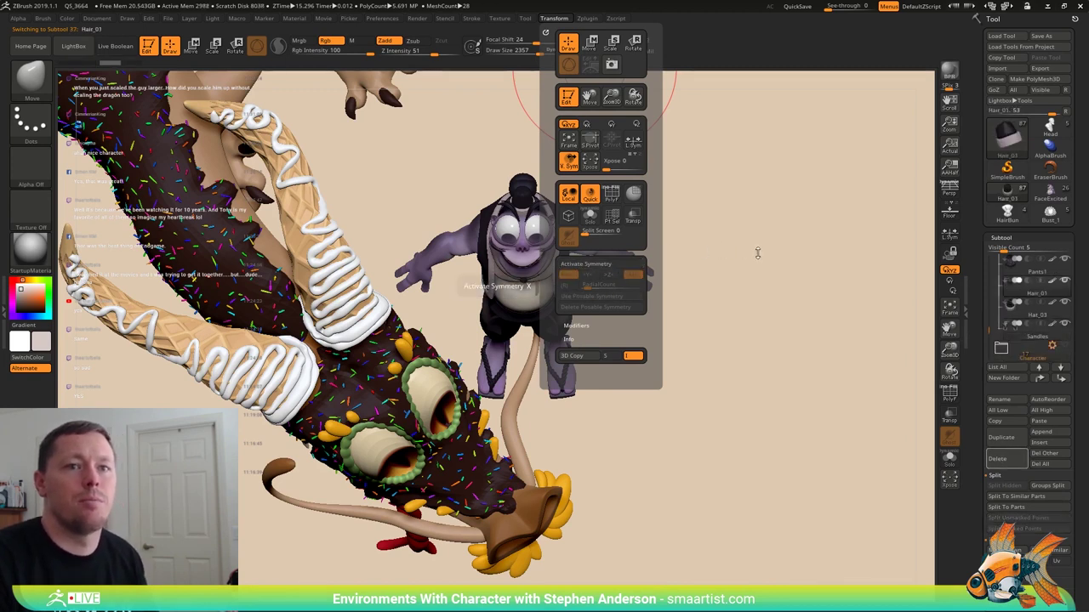
key("Down")
- Transform the Character folder as a whole, moving the character over the dragon's neck and horns in the view from above
key("w")
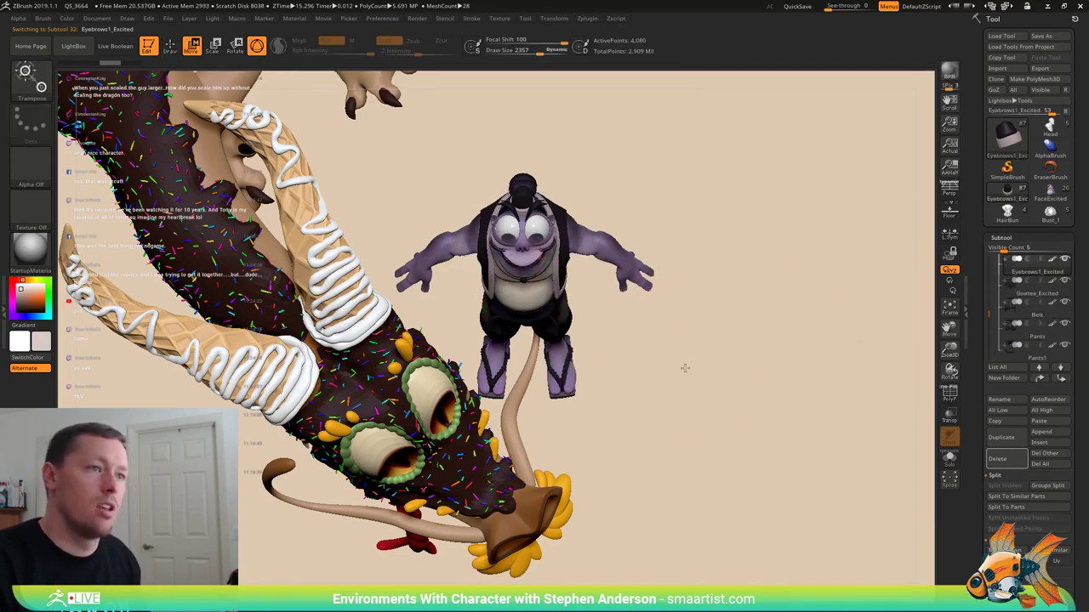
mouse_move(686, 369)
left_mouse_down()
mouse_move(671, 320)
mouse_move(688, 332)
mouse_move(656, 342)
mouse_move(660, 295)
mouse_move(682, 360)
mouse_move(674, 353)
left_mouse_up()
left_click(524, 192)
left_click(535, 192)
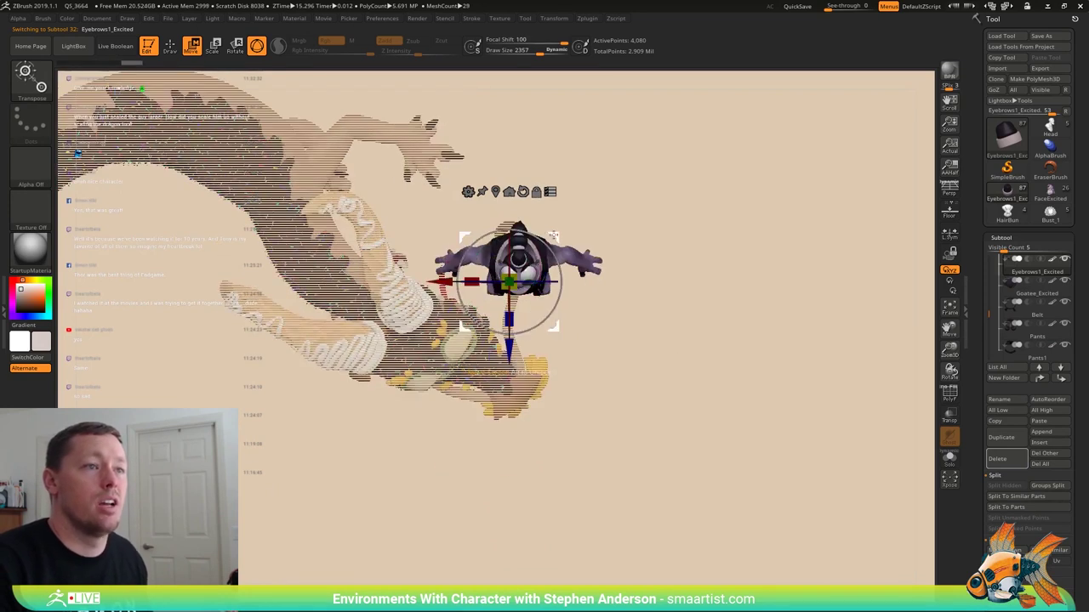
left_click_drag(555, 237, 358, 229)
left_click_drag(313, 273, 333, 295)
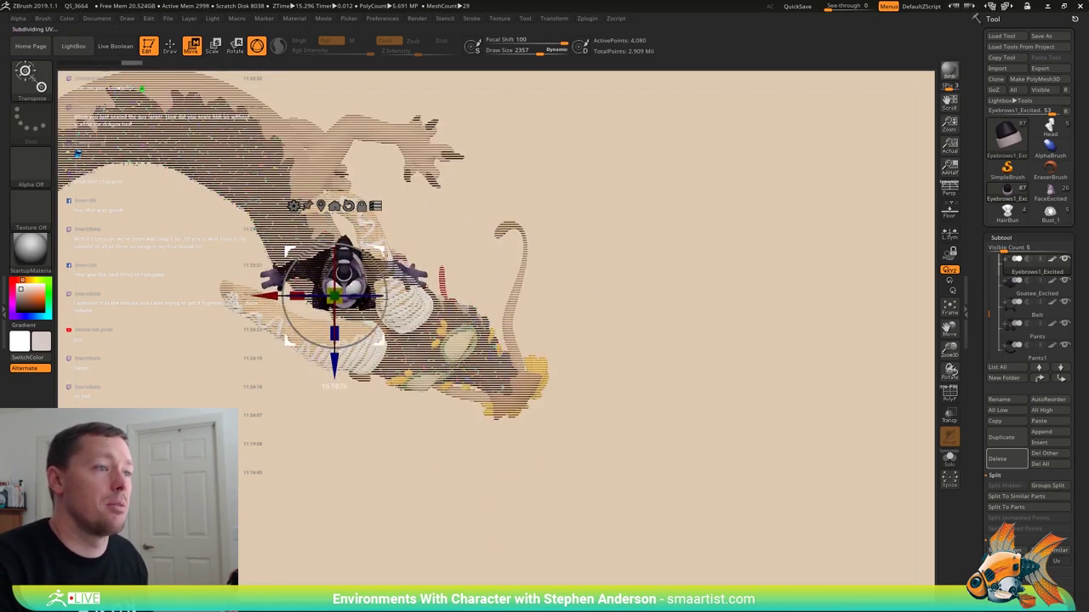
- Move and tilt the whole character so it leans forward on its belly above the dragon's waffle horns
left_click_drag(382, 258, 403, 324)
left_click_drag(478, 251, 409, 261)
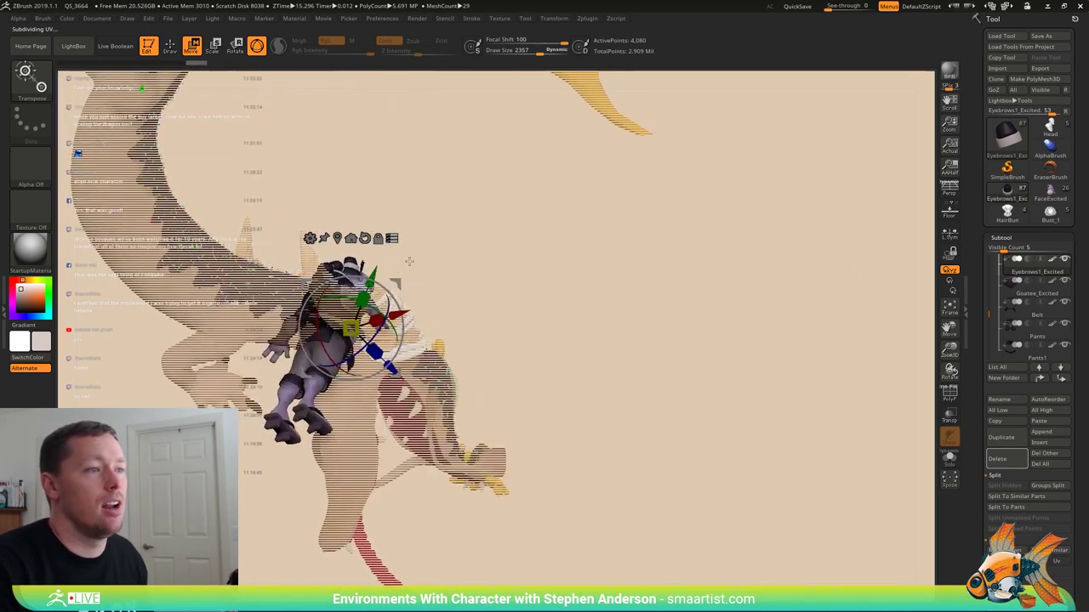
left_click_drag(496, 236, 442, 249)
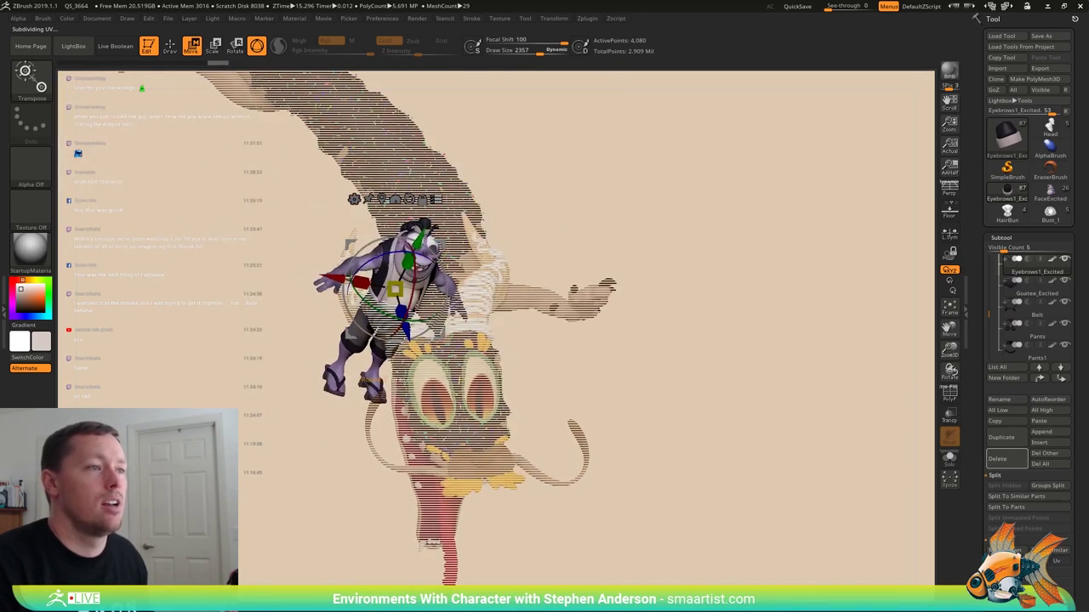
left_click_drag(539, 211, 376, 184)
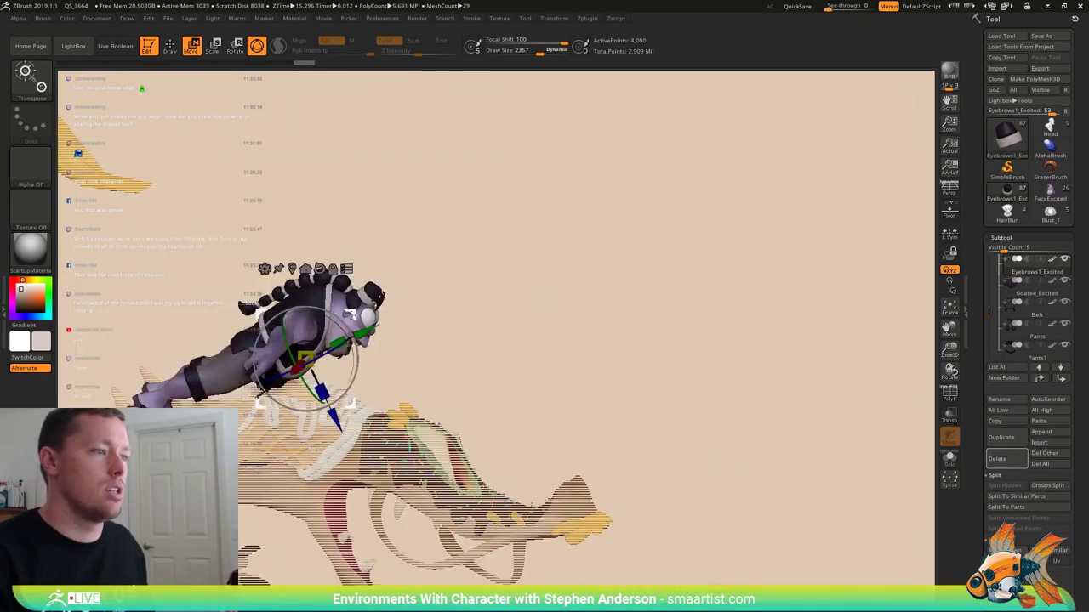
- Refine the whole character's position and tilt until it sits low over the waffle horns facing the dragon's snout, and return to Draw mode
mouse_move(504, 290)
left_mouse_down()
mouse_move(519, 314)
mouse_move(494, 307)
mouse_move(490, 290)
mouse_move(501, 288)
left_mouse_up()
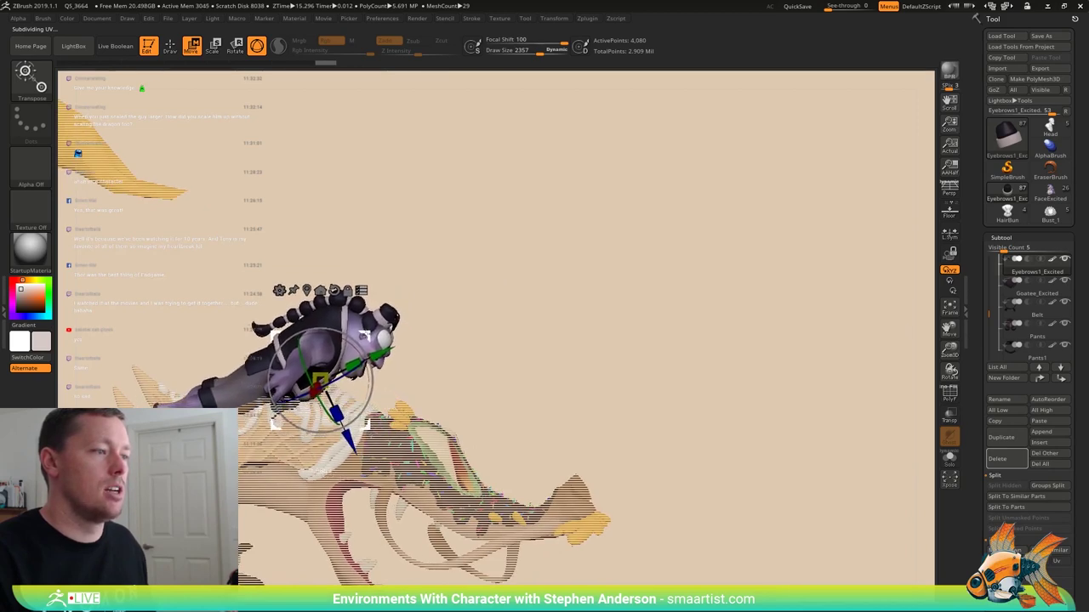
left_click_drag(470, 311, 404, 241)
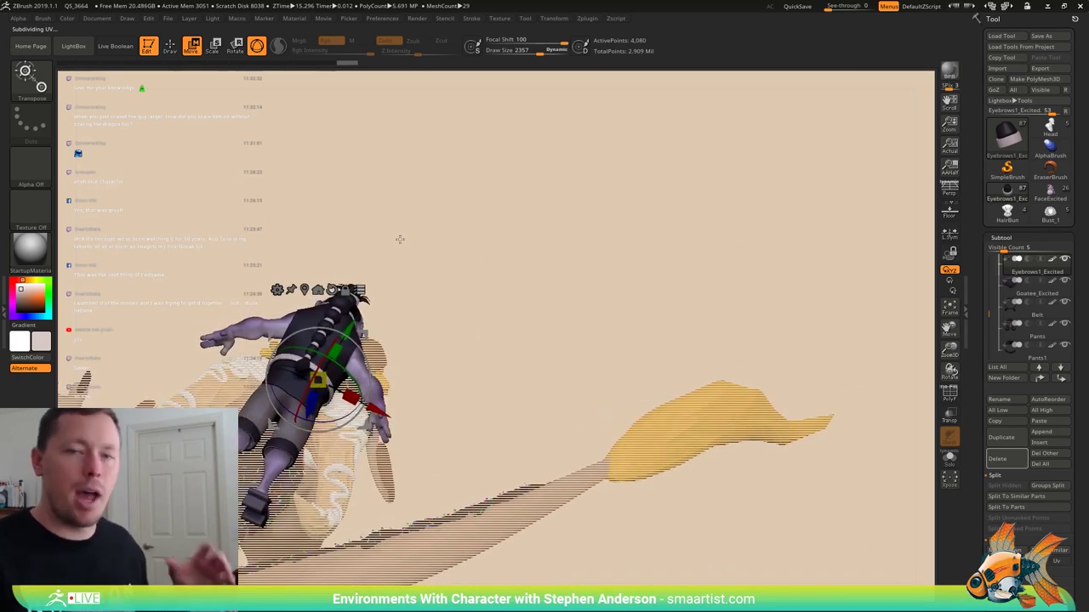
left_click_drag(544, 290, 524, 282)
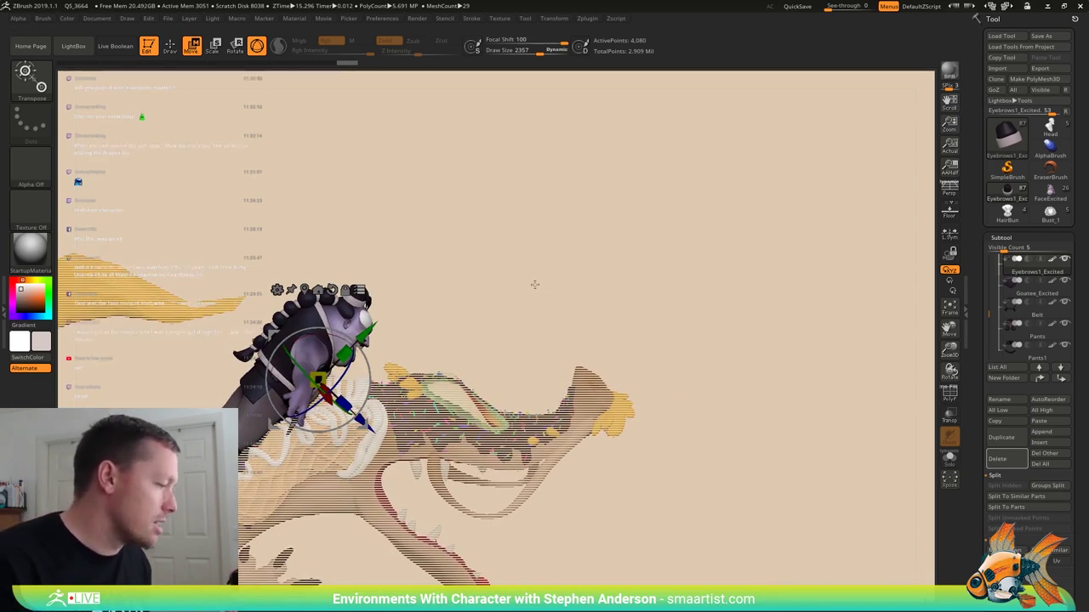
mouse_move(544, 276)
left_mouse_down()
mouse_move(554, 261)
mouse_move(535, 248)
mouse_move(516, 263)
mouse_move(519, 279)
mouse_move(496, 267)
mouse_move(487, 336)
mouse_move(518, 306)
mouse_move(522, 274)
mouse_move(502, 279)
mouse_move(457, 258)
left_mouse_up()
mouse_move(458, 259)
right_mouse_down("ctrl")
mouse_move(522, 332)
mouse_move(519, 275)
right_mouse_up("ctrl")
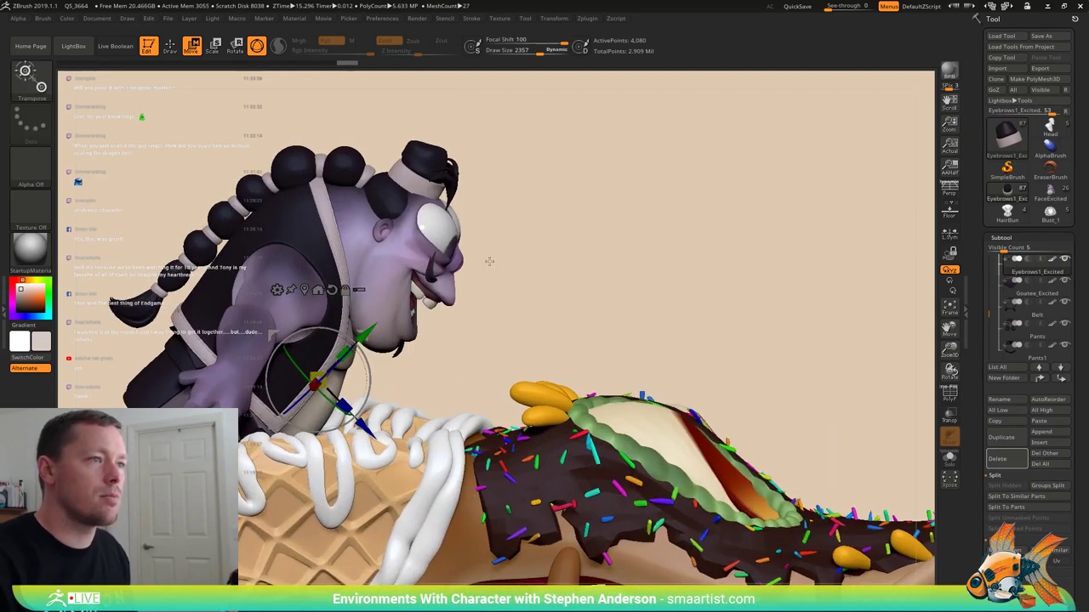
key("q")
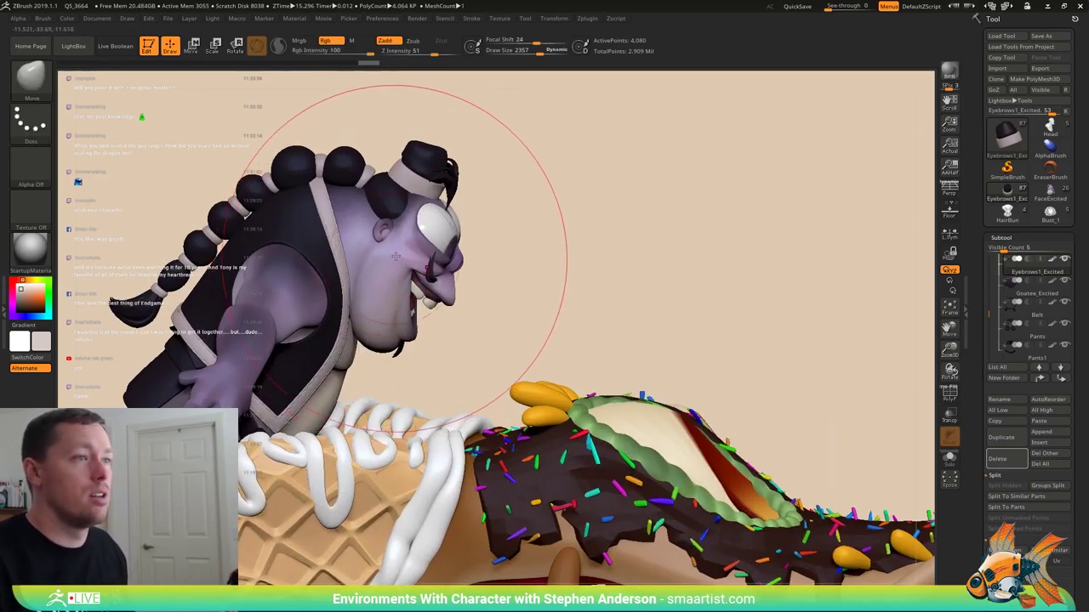
- Select the FaceExcited body mesh, display its polyframe and polygroups, and isolate it in Solo mode
right_click_drag(395, 260, 398, 357, "ctrl")
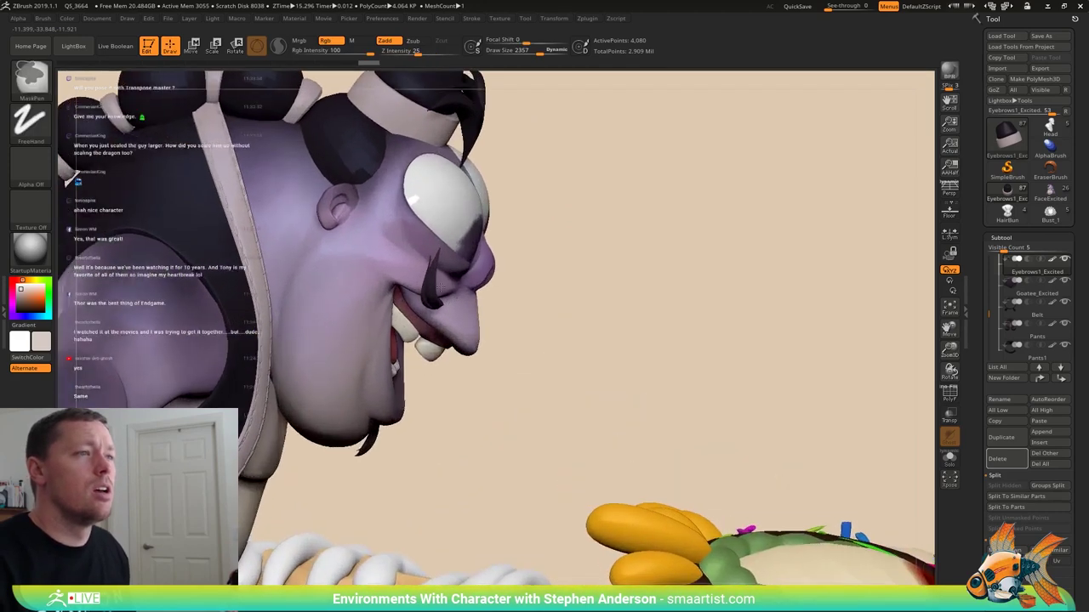
left_click(366, 277, "alt")
key("shift+f")
right_click_drag(363, 280, 412, 278)
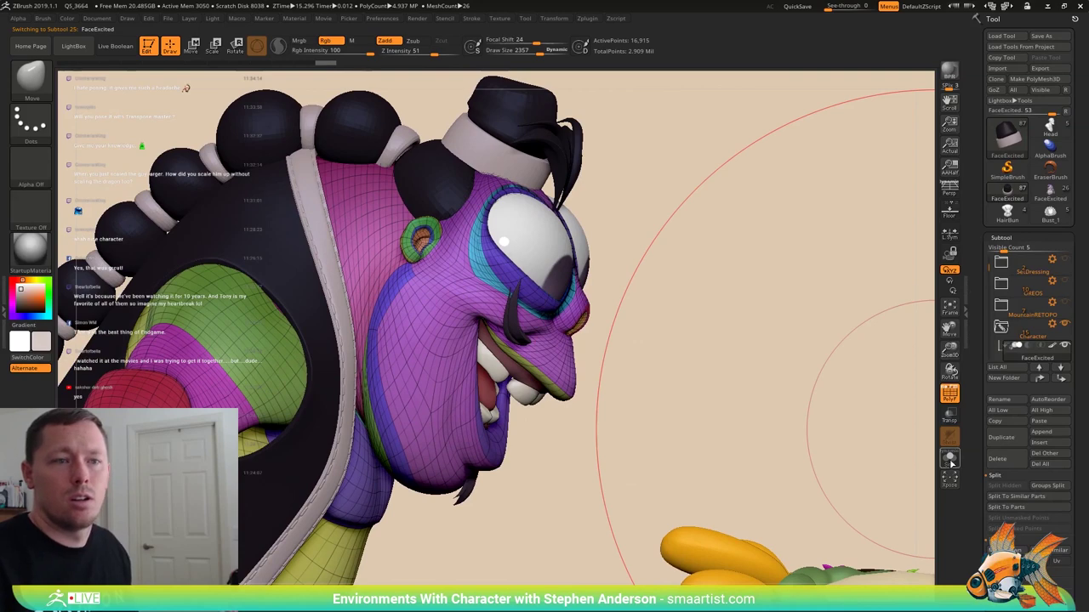
left_click(949, 458)
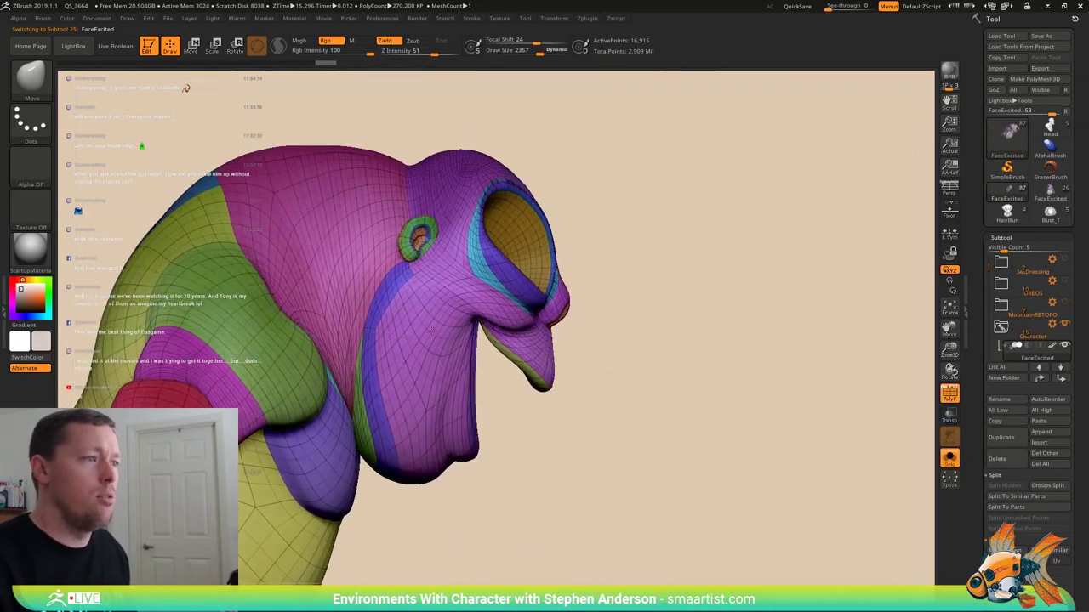
- Mask the body up to the neck with a topological Transpose mask, fully mask the isolated neck polygroup, and show the whole mesh
key("w")
left_click(335, 301)
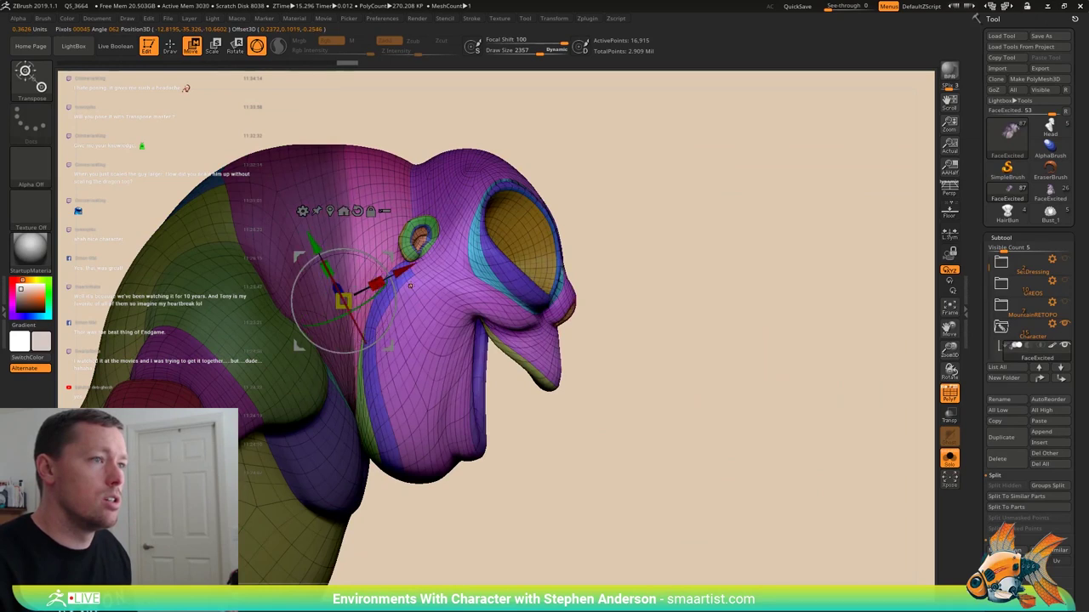
key("q")
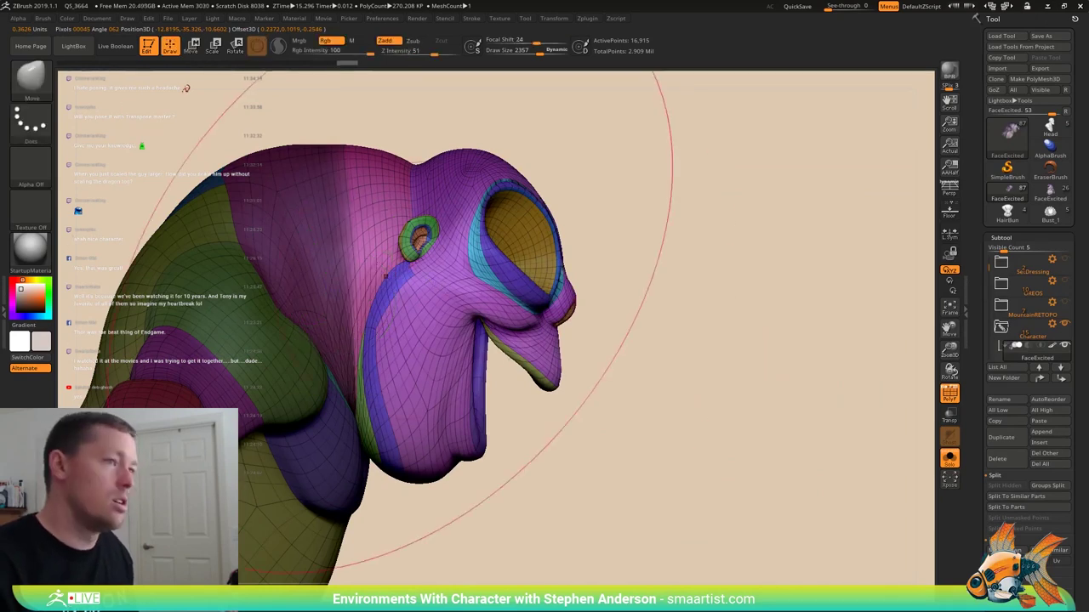
left_click(361, 255, "ctrl+shift")
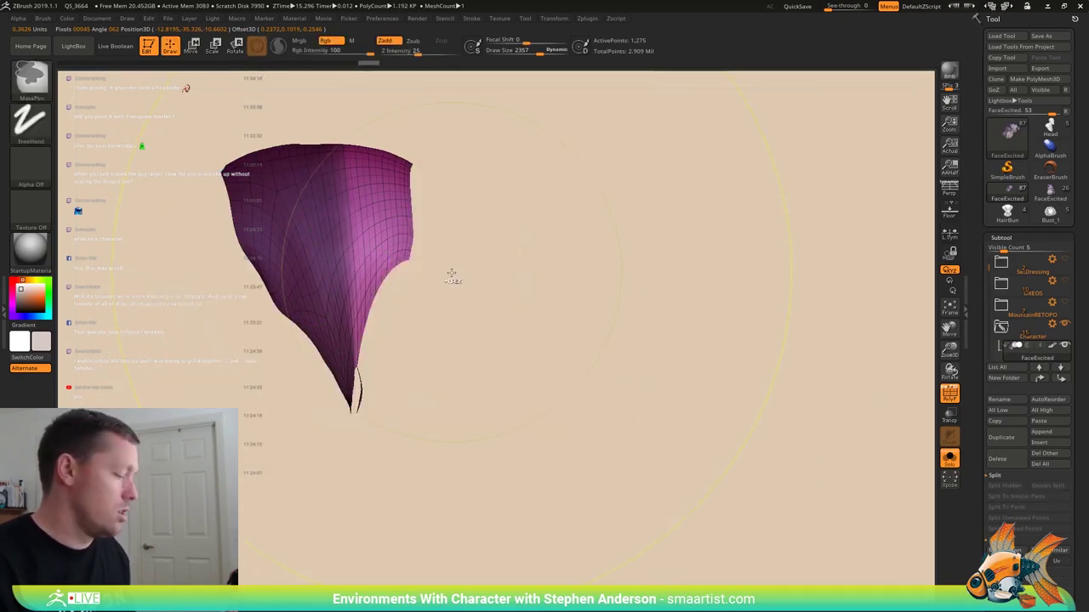
left_click(506, 285, "ctrl+shift")
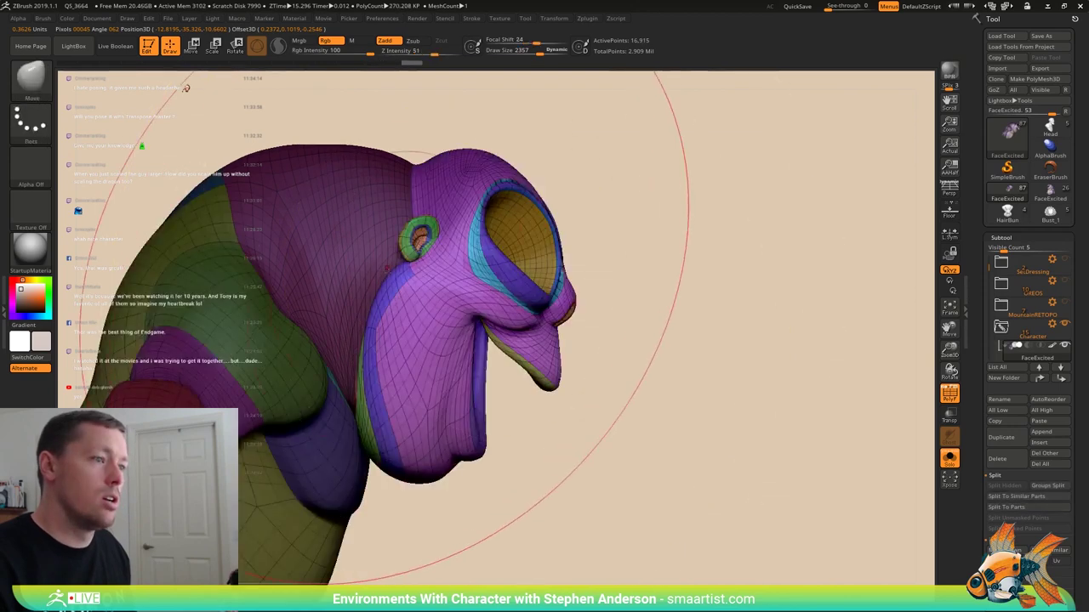
- Isolate the narrow pink polygroup strip between the jaw and the neck
right_click_drag(387, 270, 364, 422)
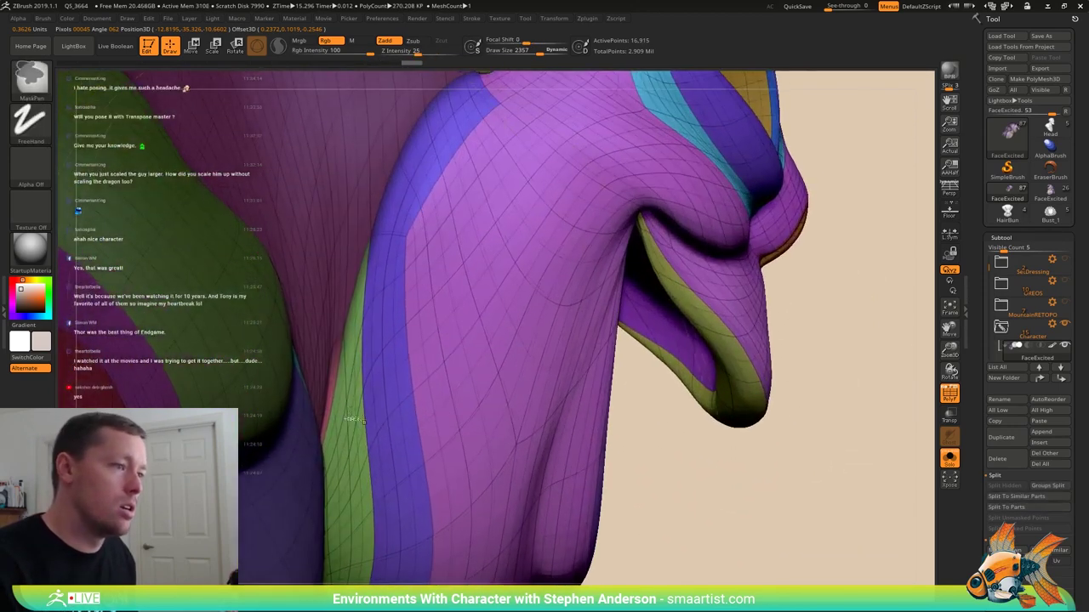
key("shift")
left_click(331, 402, "ctrl+shift")
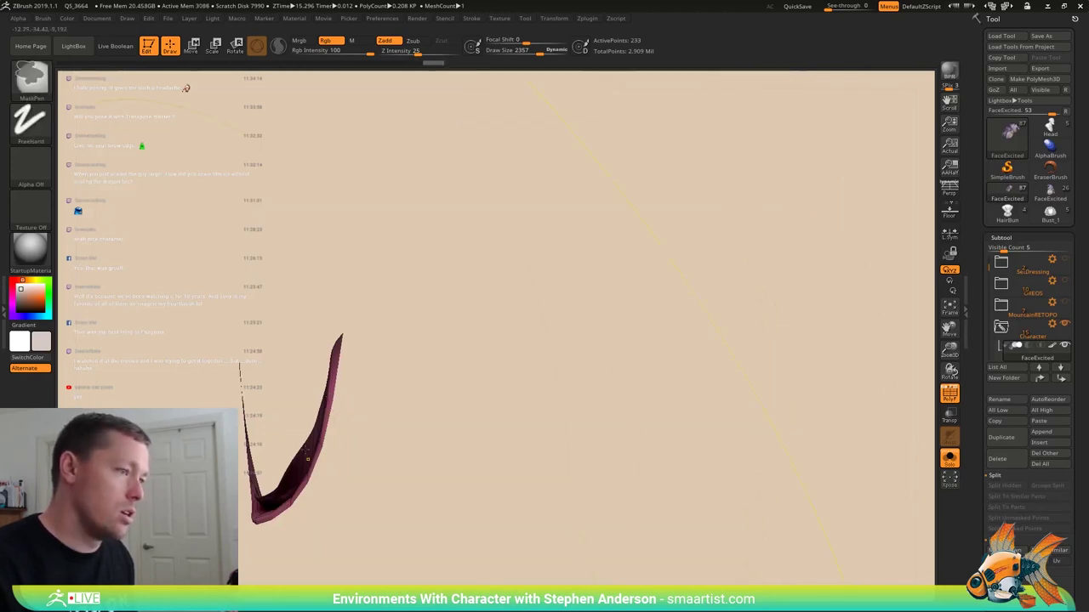
mouse_move(306, 449)
right_mouse_down()
mouse_move(332, 445)
mouse_move(315, 444)
mouse_move(363, 464)
mouse_move(332, 370)
mouse_move(391, 374)
mouse_move(362, 396)
right_mouse_up()
- Switch the selection brush to SelectLasso and hide edge loops of the isolated pink strip to narrow it
left_click(29, 85)
left_click(269, 157)
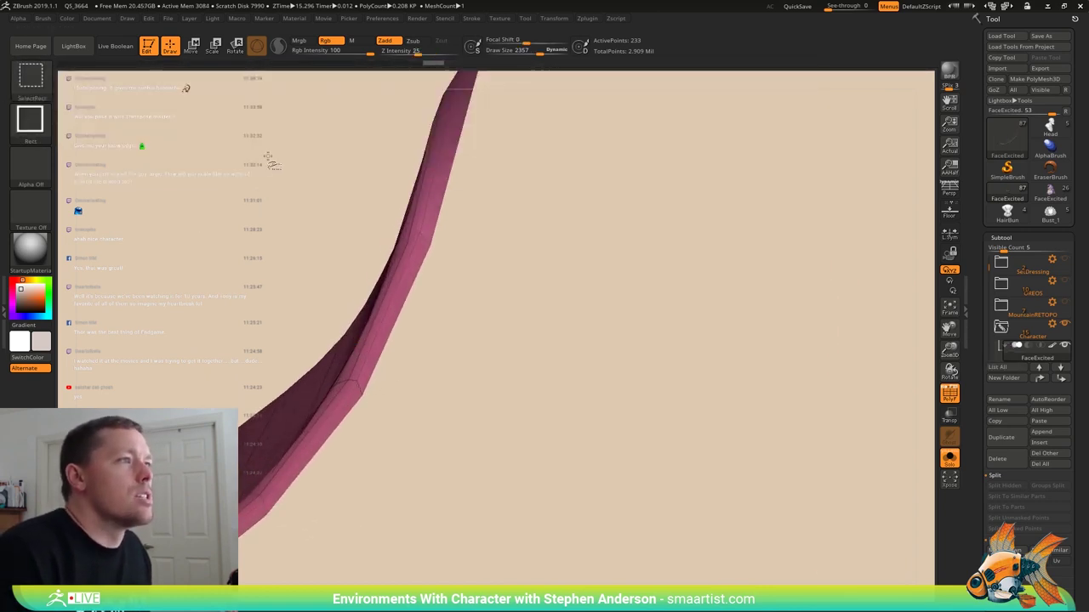
left_click(38, 89)
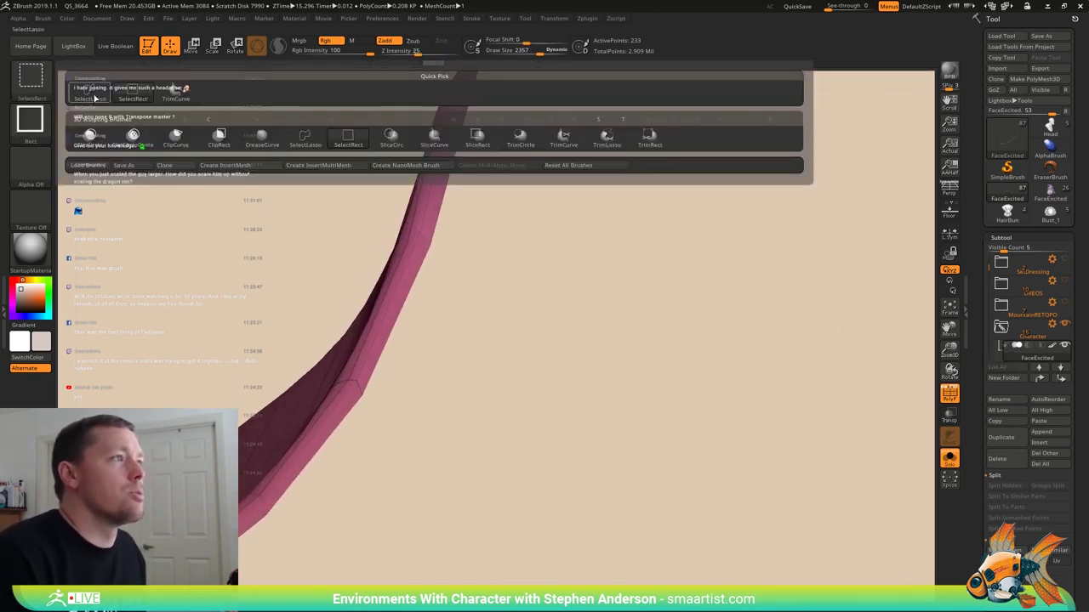
left_click(94, 98, "ctrl+shift")
right_click_drag(360, 360, 428, 234)
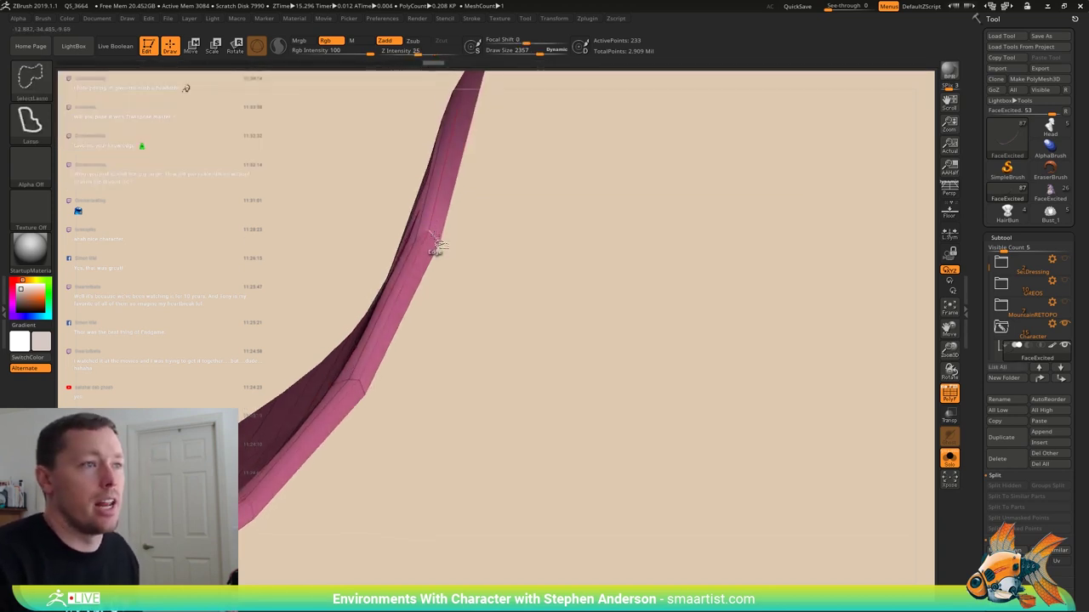
left_click(434, 237, "ctrl+shift")
left_click(416, 240, "ctrl+shift")
right_click_drag(406, 262, 372, 285)
left_click(339, 382, "ctrl+shift")
mouse_move(328, 400)
right_mouse_down()
mouse_move(286, 445)
mouse_move(292, 413)
mouse_move(310, 463)
right_mouse_up()
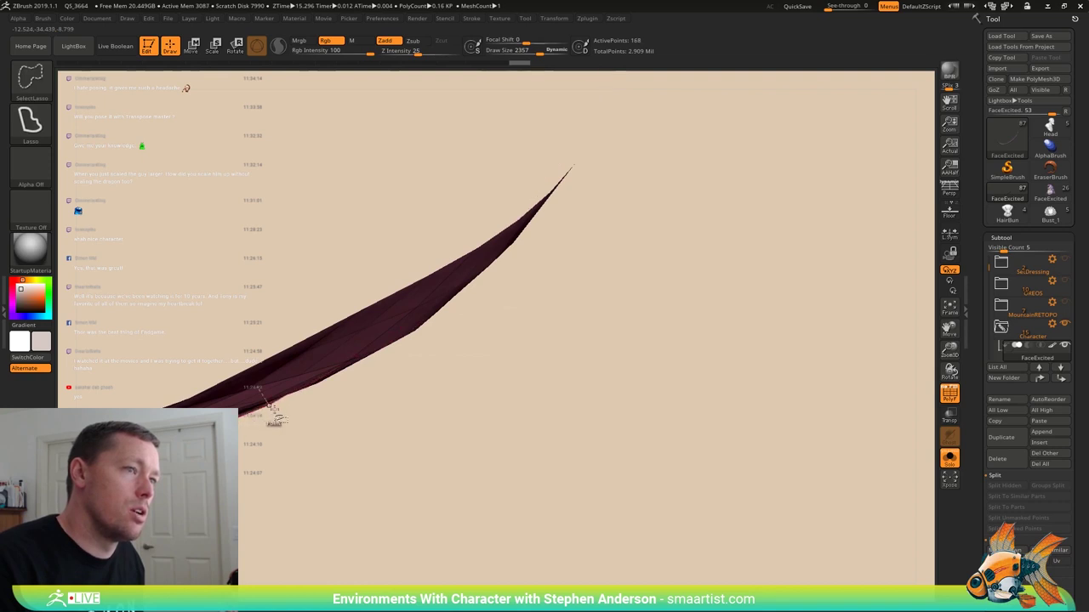
left_click(270, 407, "ctrl+shift")
mouse_move(269, 406)
right_mouse_down()
mouse_move(243, 361)
mouse_move(342, 294)
mouse_move(413, 315)
right_mouse_up()
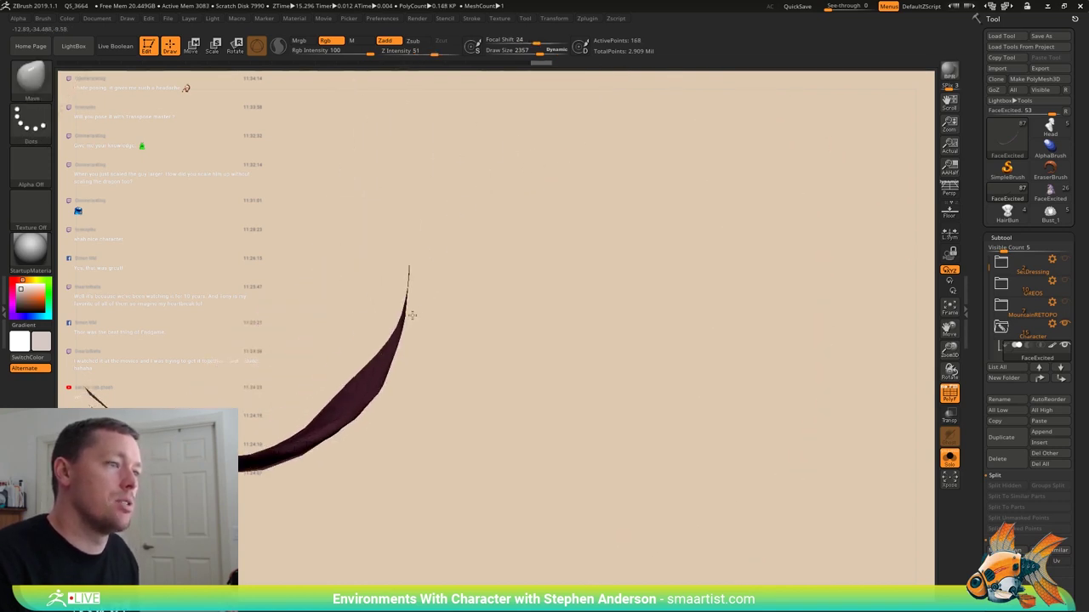
- Mask the remaining part of the strip and show the whole body mesh
left_click_drag(411, 315, 426, 292)
key("ctrl")
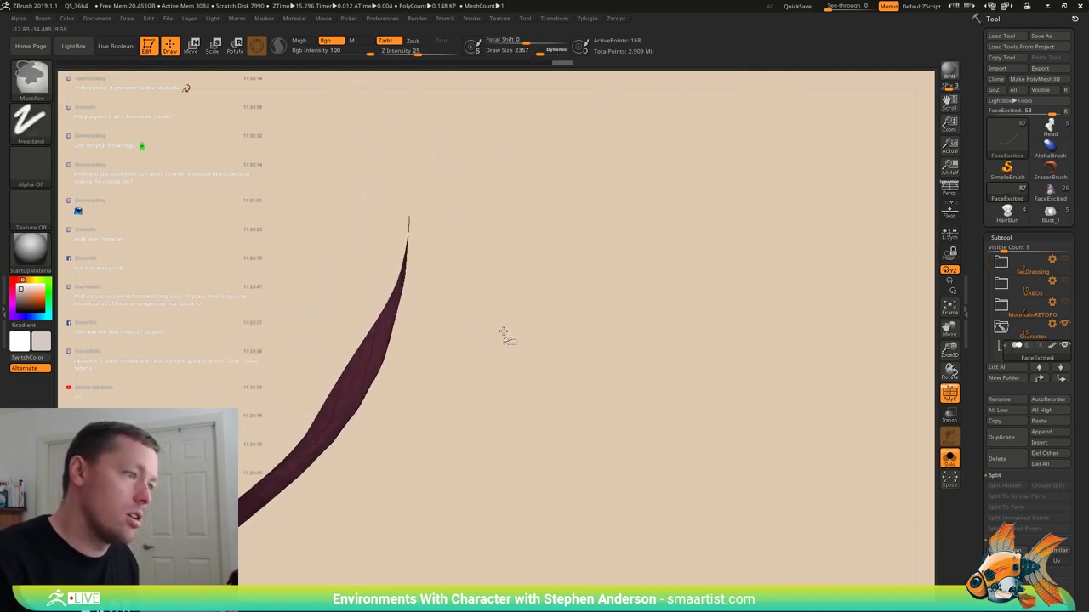
left_click(502, 333, "ctrl+shift")
mouse_move(485, 355)
right_mouse_down("ctrl")
mouse_move(502, 294)
mouse_move(470, 308)
mouse_move(487, 252)
mouse_move(478, 316)
mouse_move(478, 246)
mouse_move(465, 295)
mouse_move(478, 350)
mouse_move(427, 412)
right_mouse_up("ctrl")
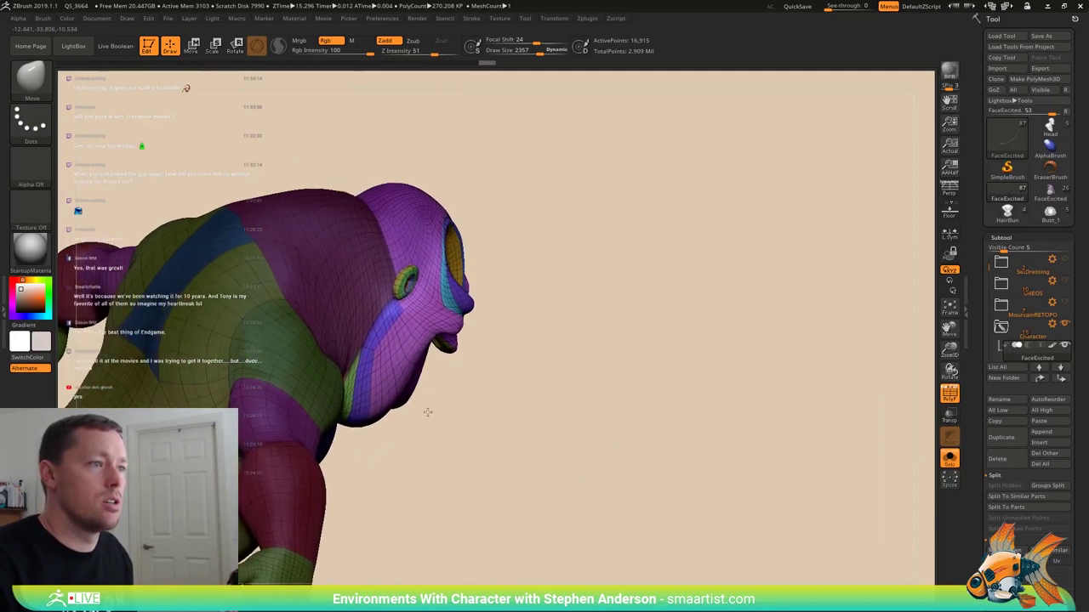
- Invert the mask back and forth until the body is masked and the head is free, and leave Solo mode
left_click_drag(428, 413, 417, 389)
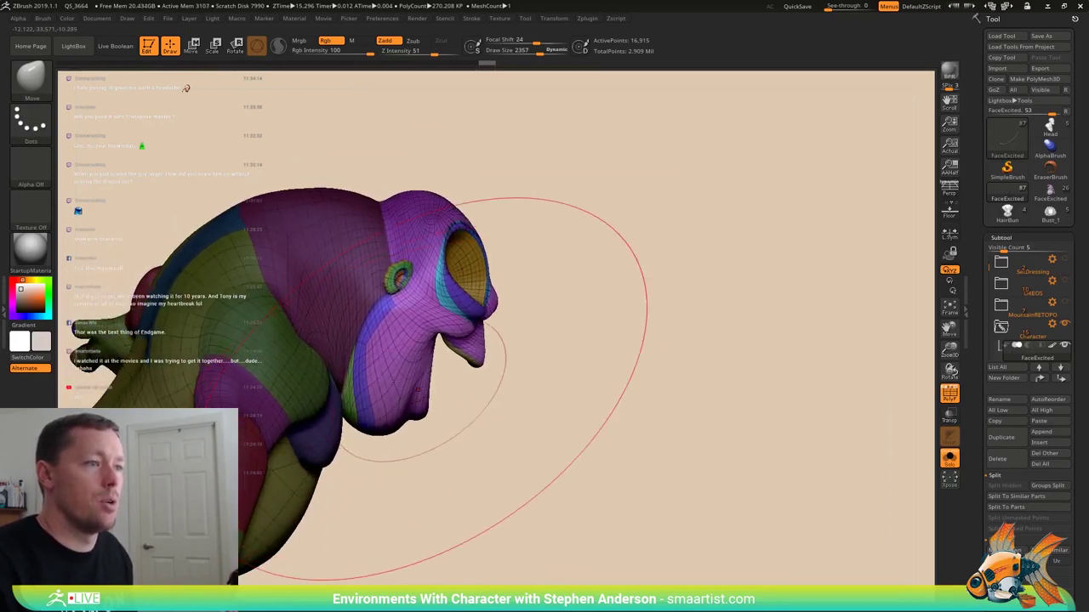
key("ctrl")
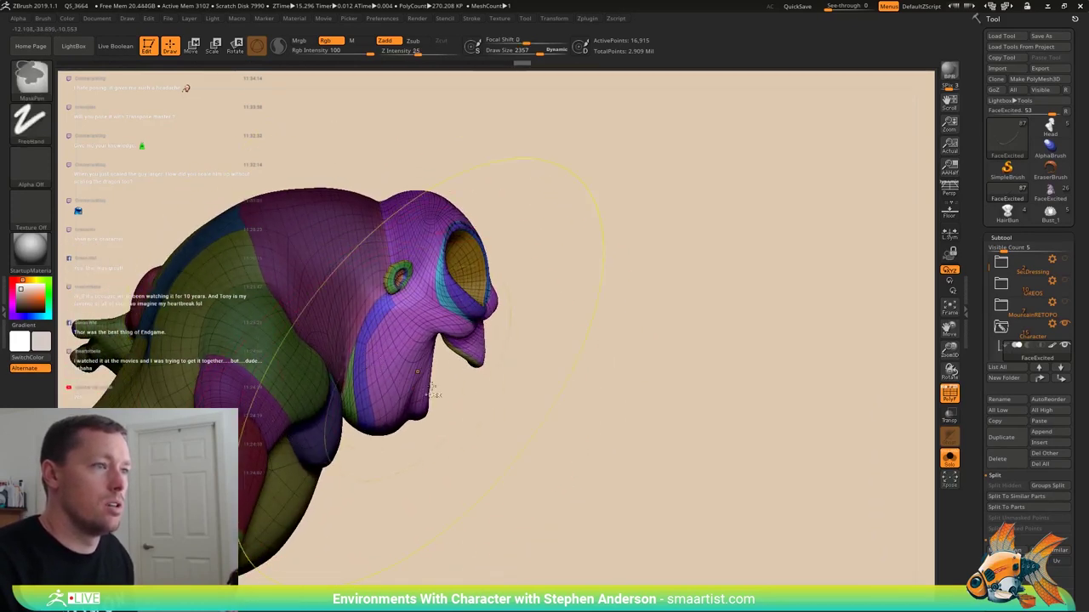
left_click(433, 393, "ctrl")
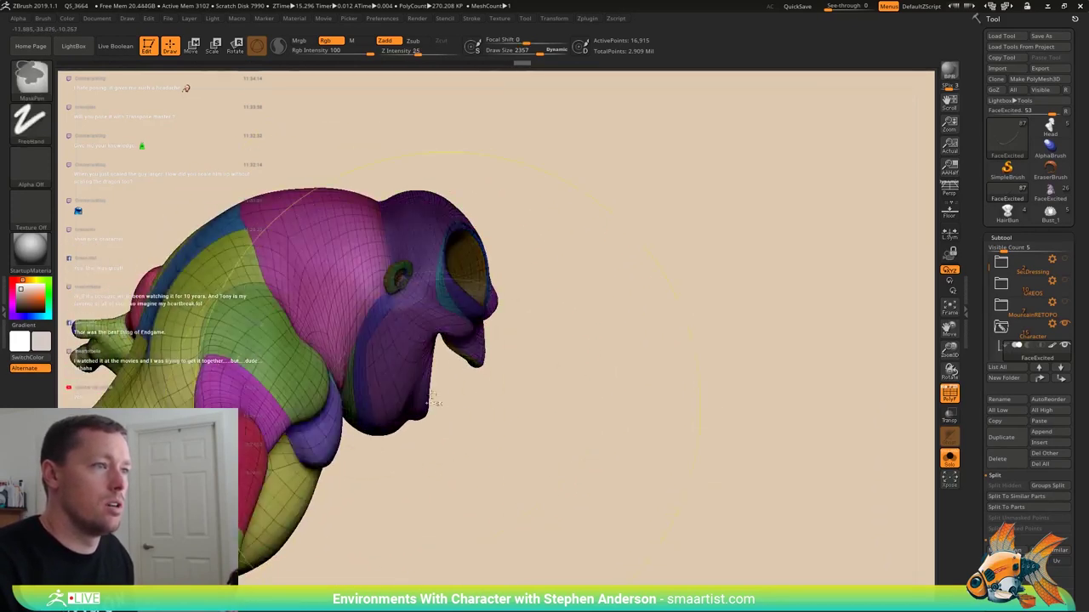
left_click(490, 415, "ctrl")
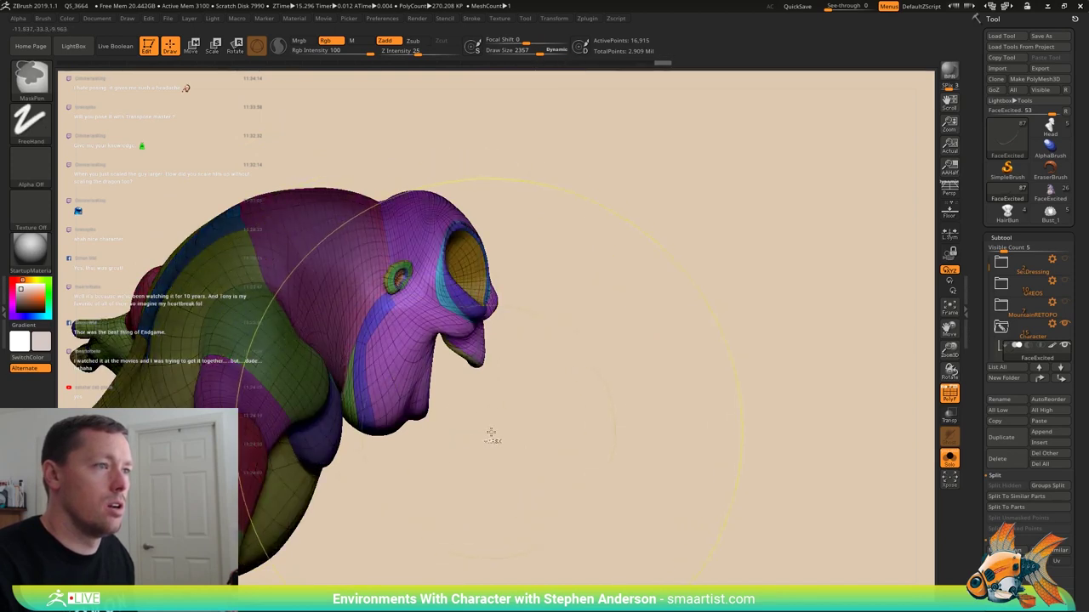
left_click(493, 436, "ctrl")
left_click(493, 435, "ctrl")
key("ctrl+shift")
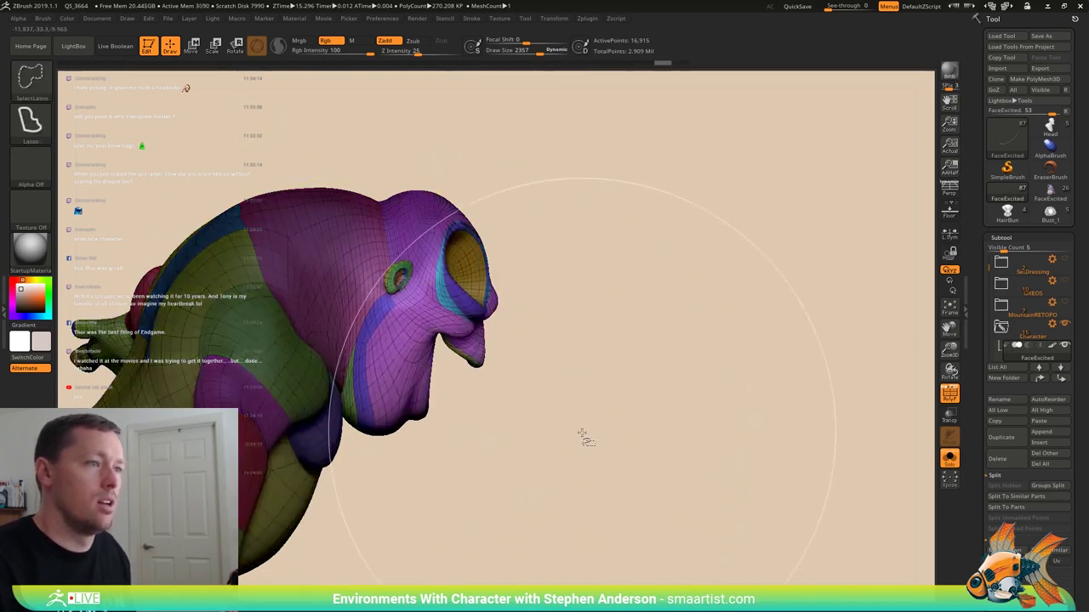
left_click(949, 459)
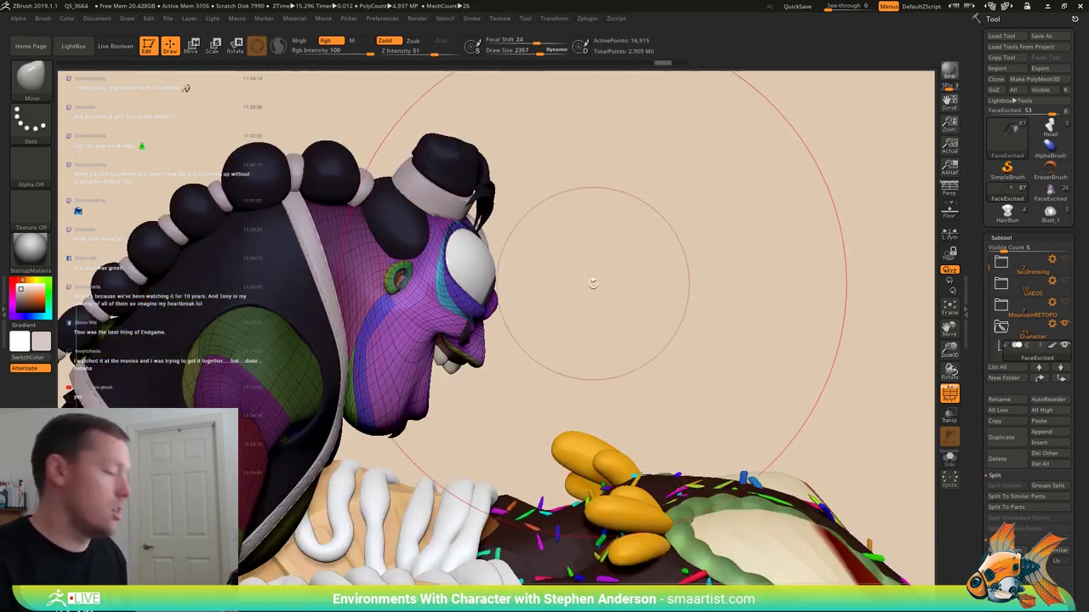
- Set the Gizmo to transform multiple subtools, covering the body mesh, eyes and hair, and tilt the head upward
key("w")
right_click_drag(549, 304, 556, 292, "ctrl")
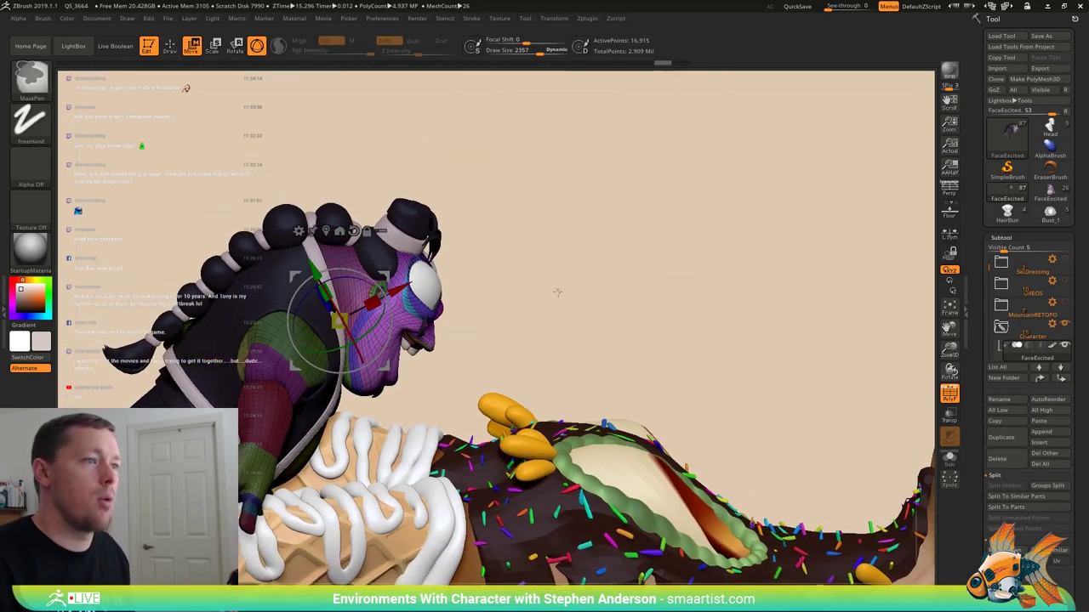
left_click(381, 231)
mouse_move(508, 255)
left_mouse_down()
mouse_move(491, 223)
mouse_move(498, 216)
mouse_move(554, 253)
mouse_move(499, 188)
mouse_move(518, 410)
mouse_move(575, 323)
left_mouse_up()
left_click_drag(596, 239, 430, 239)
mouse_move(396, 241)
left_mouse_down("alt")
mouse_move(573, 194)
mouse_move(411, 241)
left_mouse_up("alt")
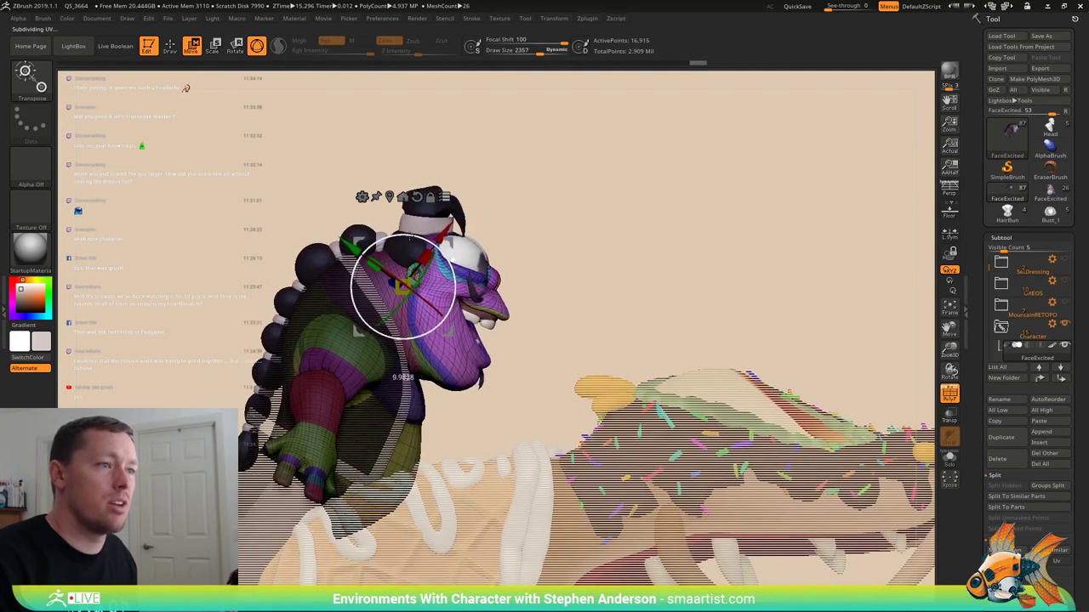
left_click_drag(538, 197, 561, 213)
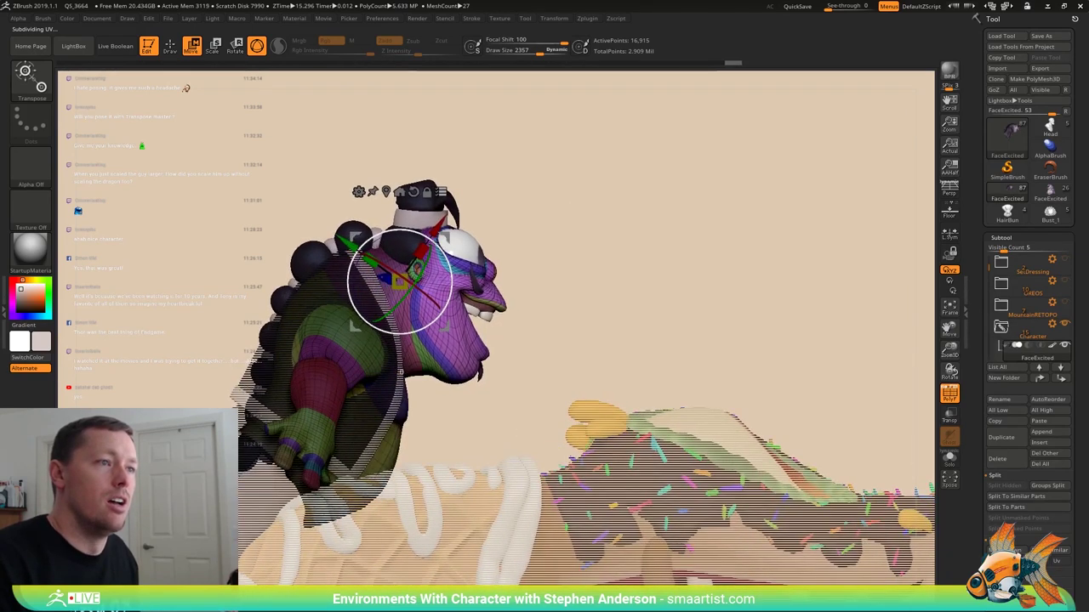
- Refine the head's rotation with the Gizmo from the side and front views
left_click_drag(575, 206, 512, 228)
mouse_move(512, 227)
right_mouse_down("ctrl")
mouse_move(552, 277)
mouse_move(557, 317)
right_mouse_up("ctrl")
left_click_drag(419, 242, 424, 255)
right_click_drag(546, 223, 554, 265)
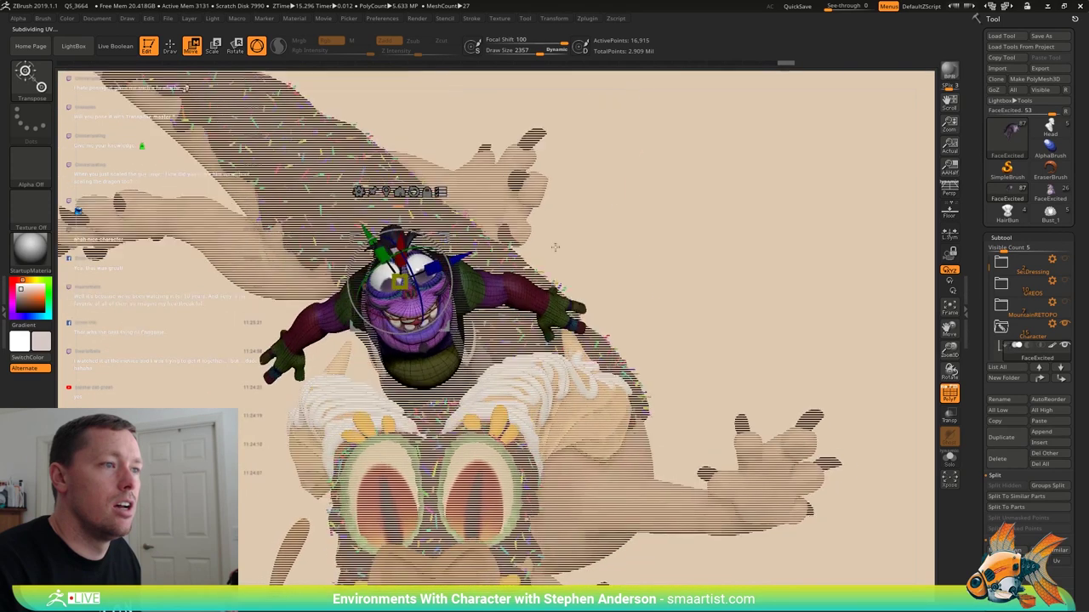
left_click_drag(401, 373, 403, 369)
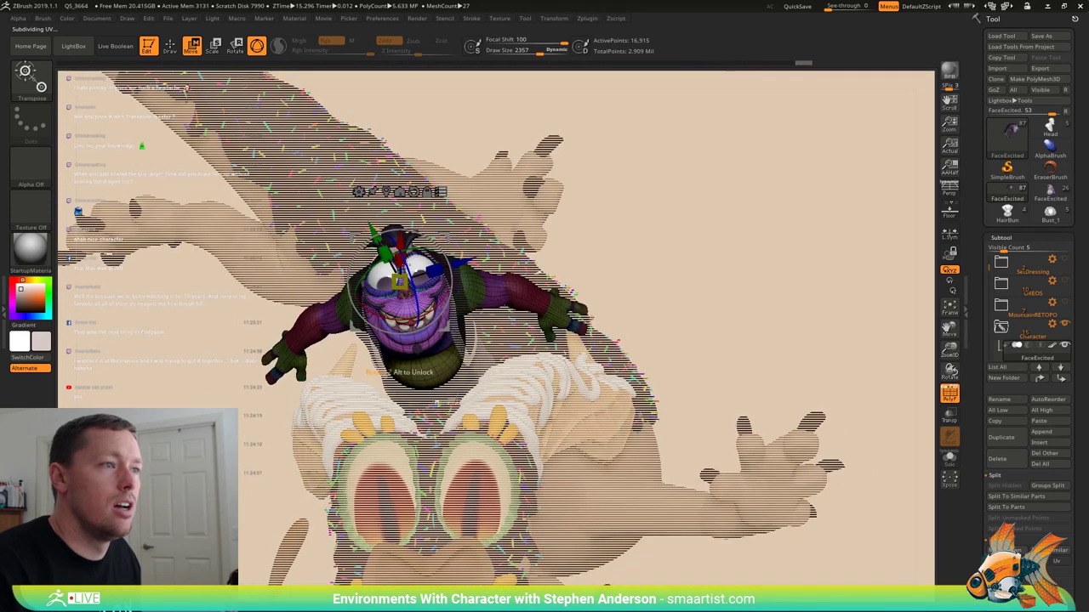
left_click_drag(407, 263, 408, 255)
- Shift the head slightly up and forward from the neck along the Gizmo's red axis
right_click_drag(483, 235, 558, 213)
left_click_drag(557, 213, 571, 240)
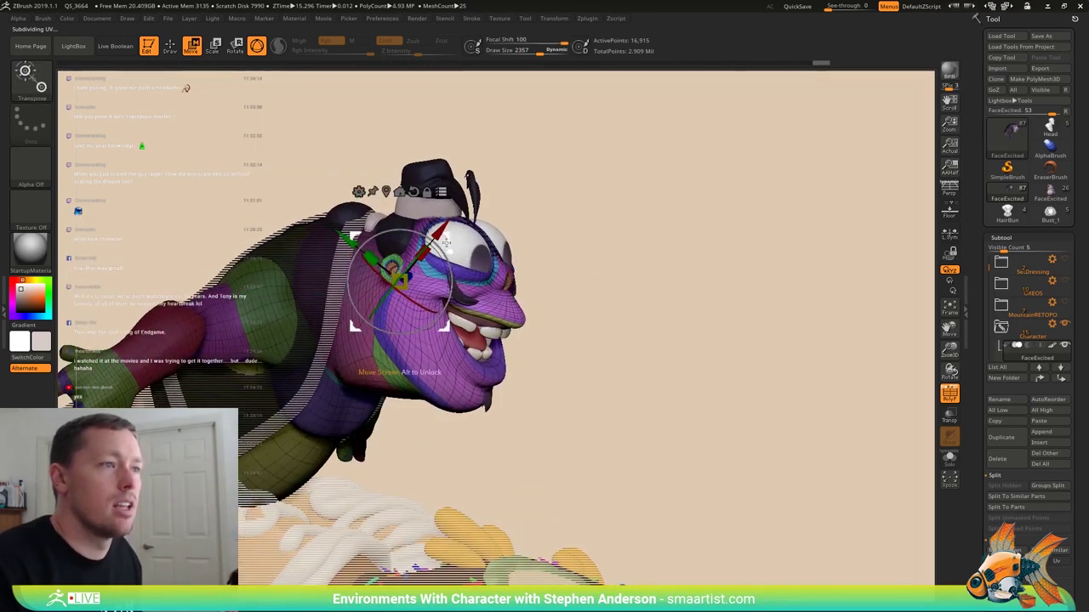
left_click_drag(443, 234, 451, 233)
mouse_move(547, 219)
left_mouse_down()
mouse_move(511, 212)
mouse_move(553, 234)
left_mouse_up()
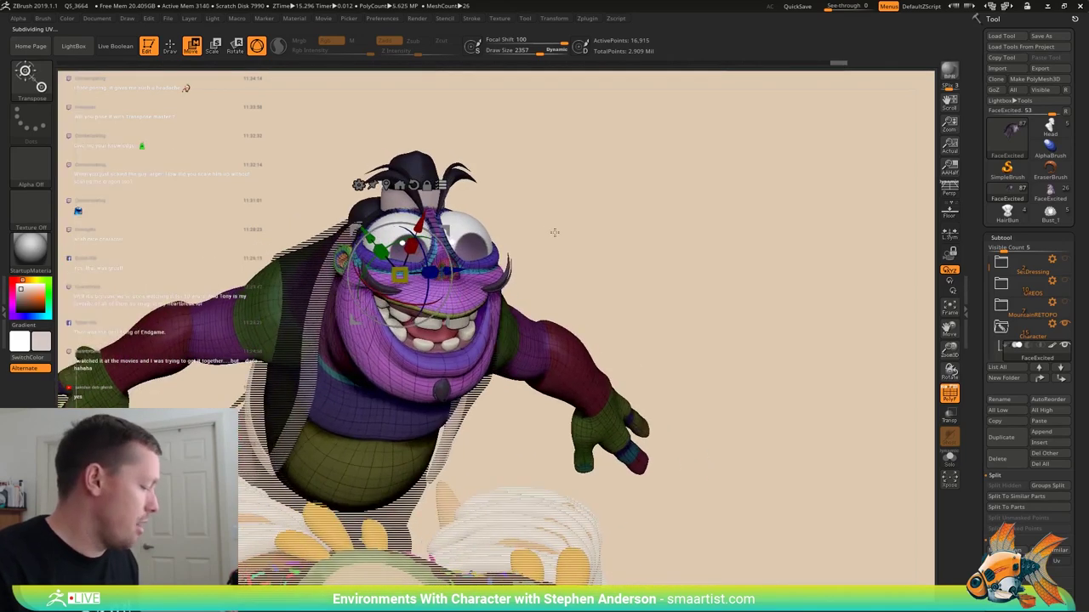
- Turn off the polyframe display and return to Draw mode with the whole character and dragon head in view
key("shift+f")
right_click_drag(550, 229, 549, 244, "ctrl")
key("q")
mouse_move(537, 271)
left_mouse_down()
mouse_move(565, 268)
mouse_move(530, 258)
mouse_move(484, 202)
mouse_move(482, 263)
mouse_move(459, 256)
mouse_move(496, 261)
left_mouse_up()
right_click_drag(499, 262, 547, 321, "ctrl")
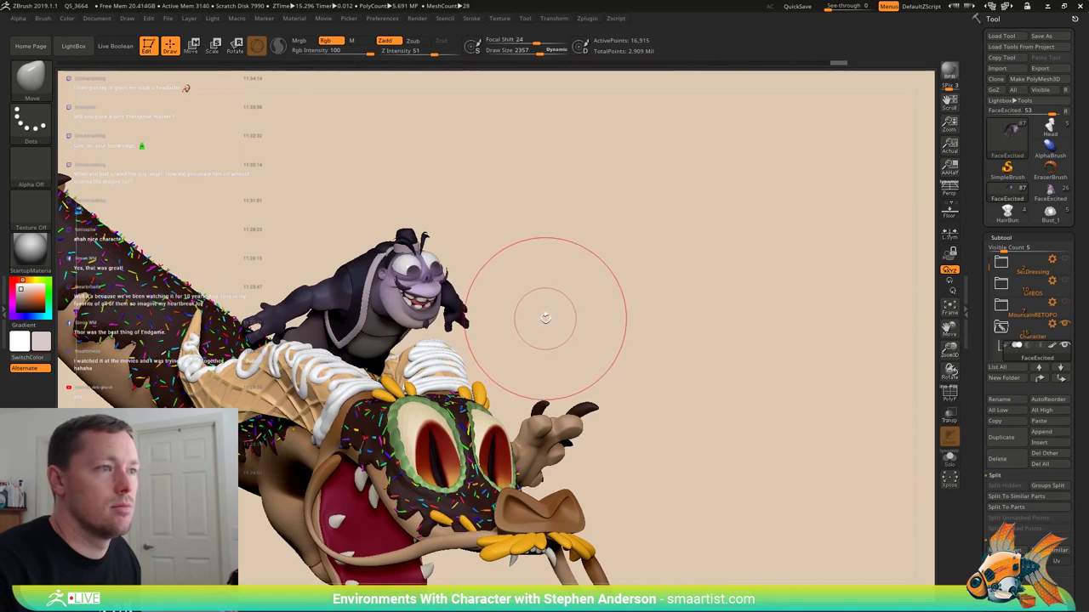
mouse_move(548, 317)
left_mouse_down()
mouse_move(520, 272)
mouse_move(539, 275)
mouse_move(549, 260)
mouse_move(537, 287)
mouse_move(528, 280)
mouse_move(545, 276)
left_mouse_up()
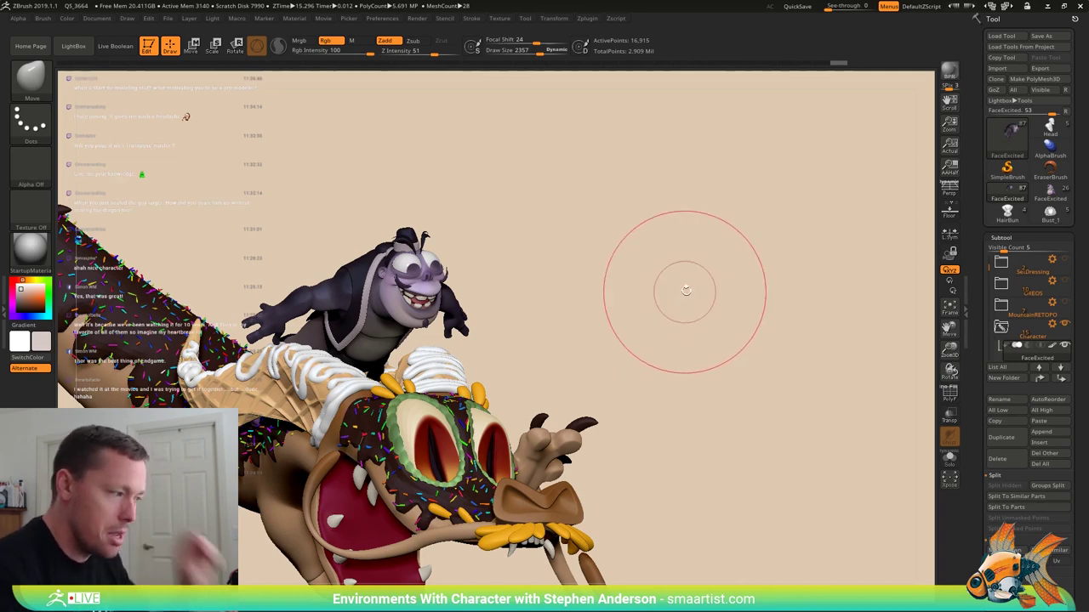
left_click_drag(675, 296, 662, 292)
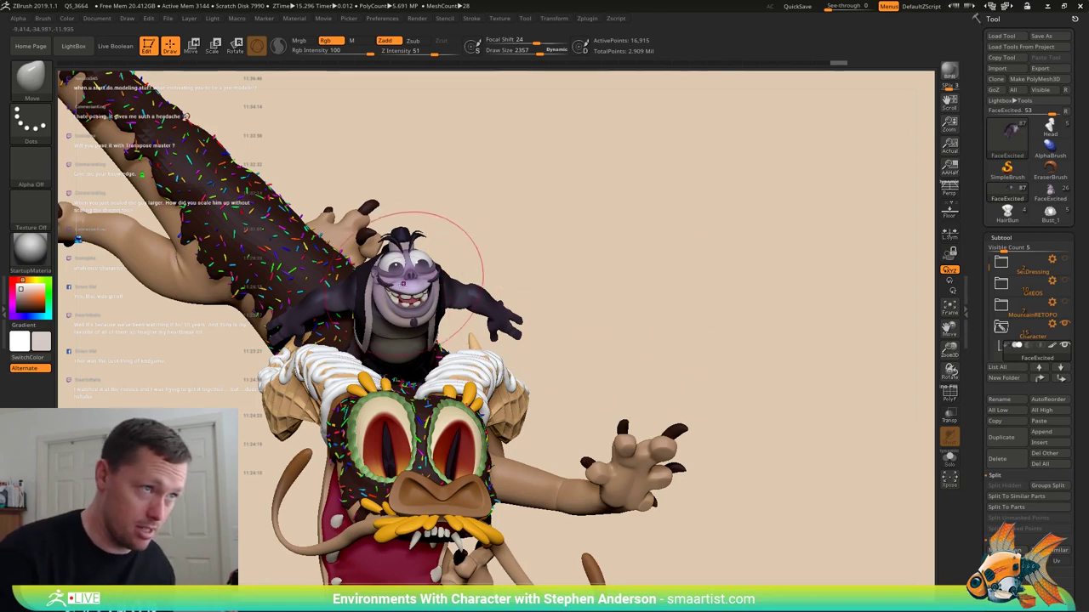
right_click_drag(403, 284, 406, 288)
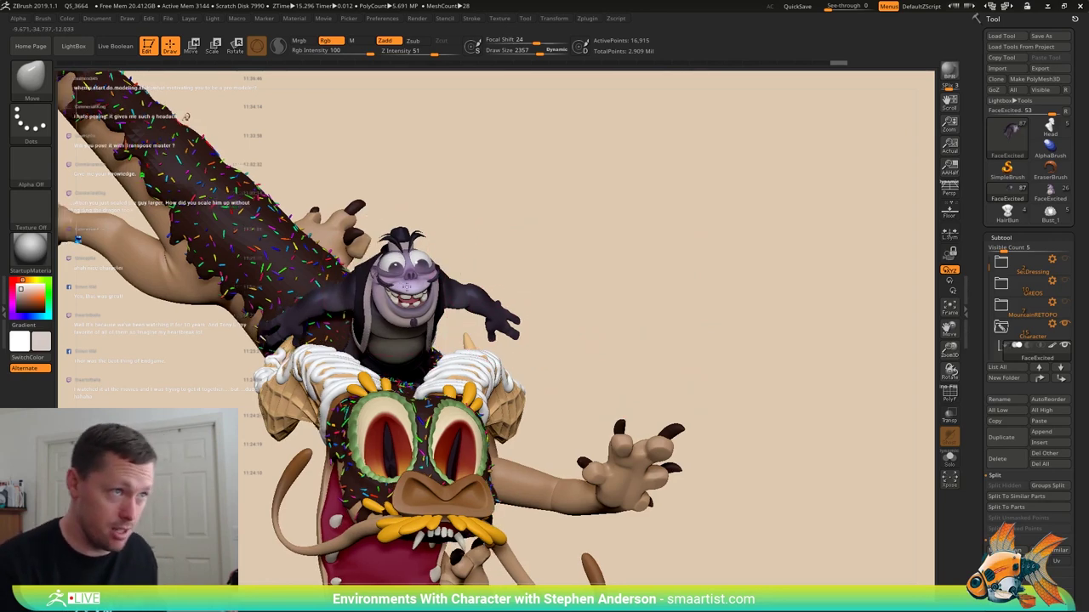
left_click_drag(409, 288, 492, 269)
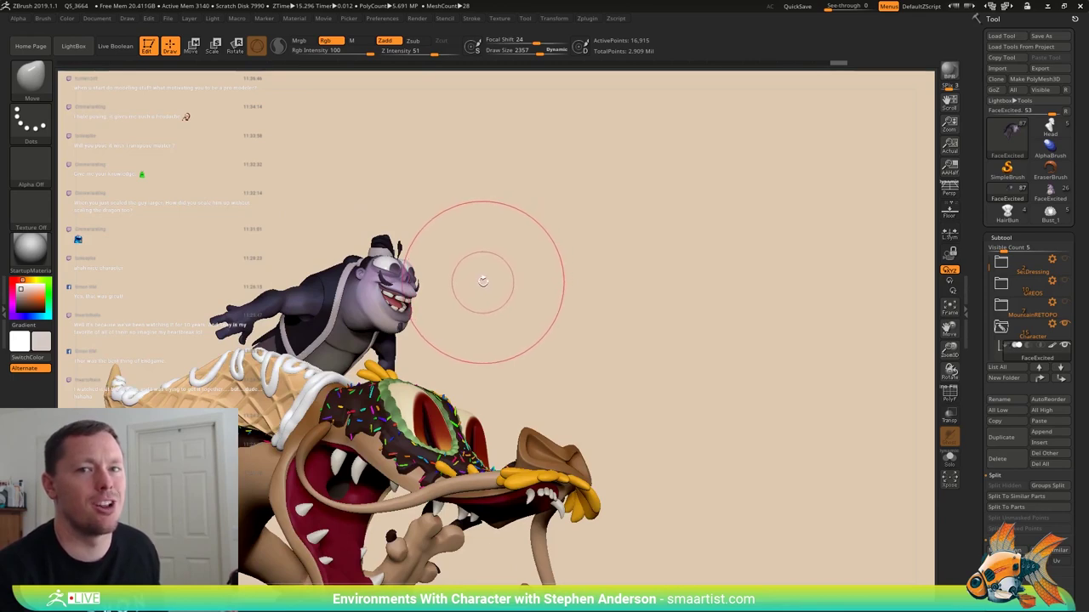
mouse_move(493, 278)
left_mouse_down()
mouse_move(486, 292)
mouse_move(496, 298)
mouse_move(468, 289)
mouse_move(494, 237)
mouse_move(540, 235)
mouse_move(513, 190)
mouse_move(717, 274)
left_mouse_up()
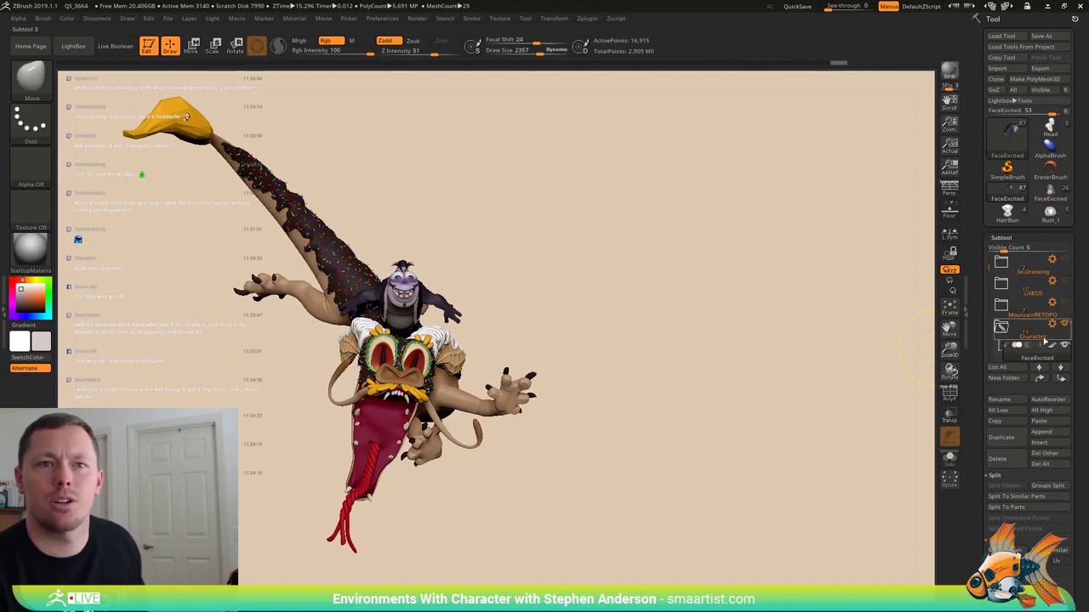
- Show the second Character subtool folder, containing the fish rider, in front of the dragon
mouse_move(989, 266)
left_mouse_down()
mouse_move(988, 248)
mouse_move(987, 278)
left_mouse_up()
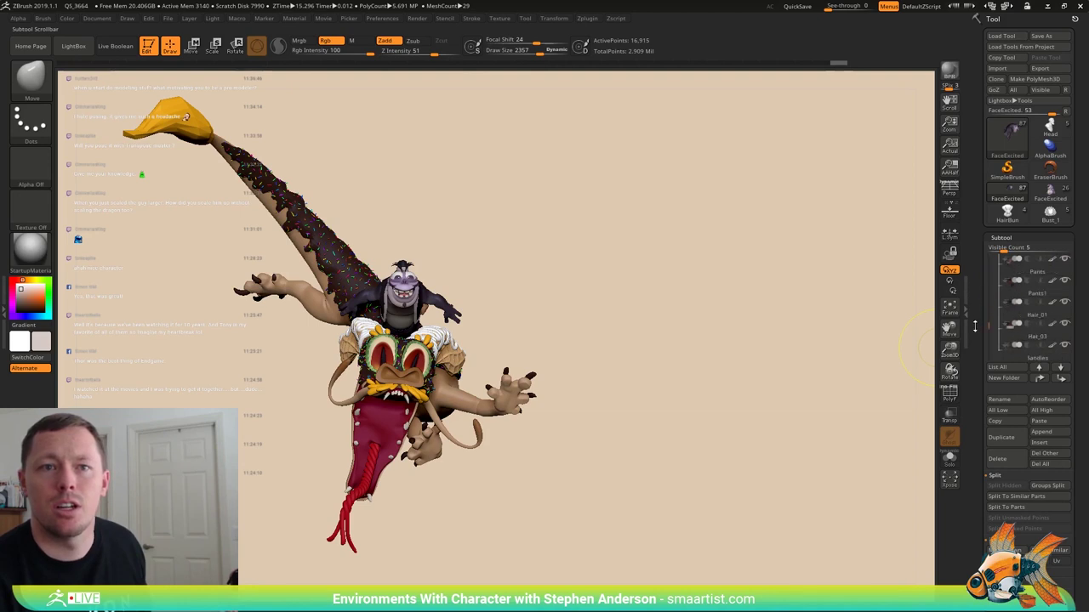
mouse_move(1061, 303)
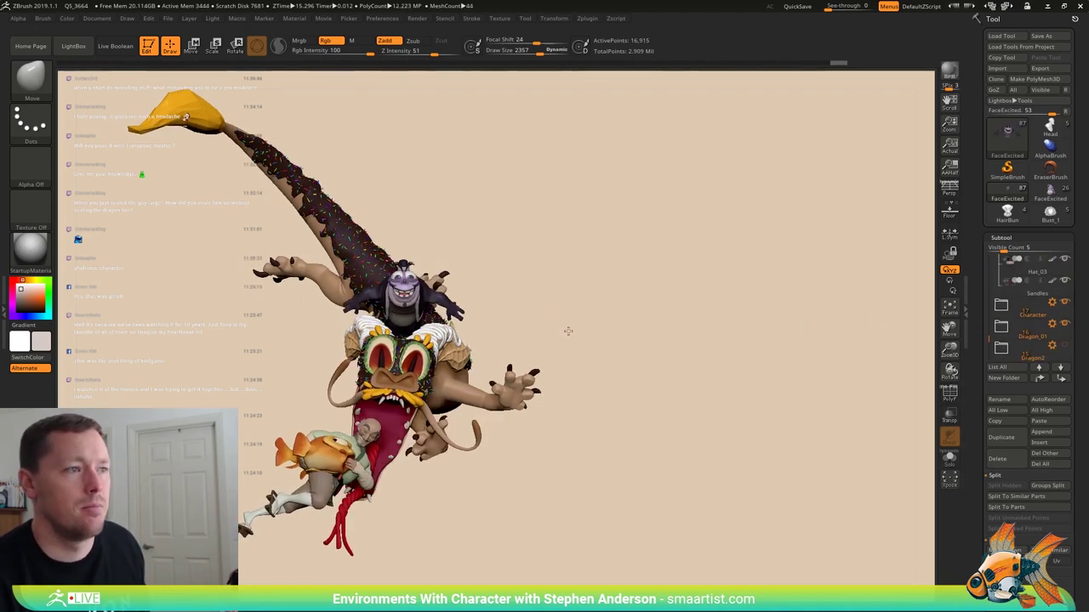
right_click_drag(452, 280, 479, 309, "ctrl")
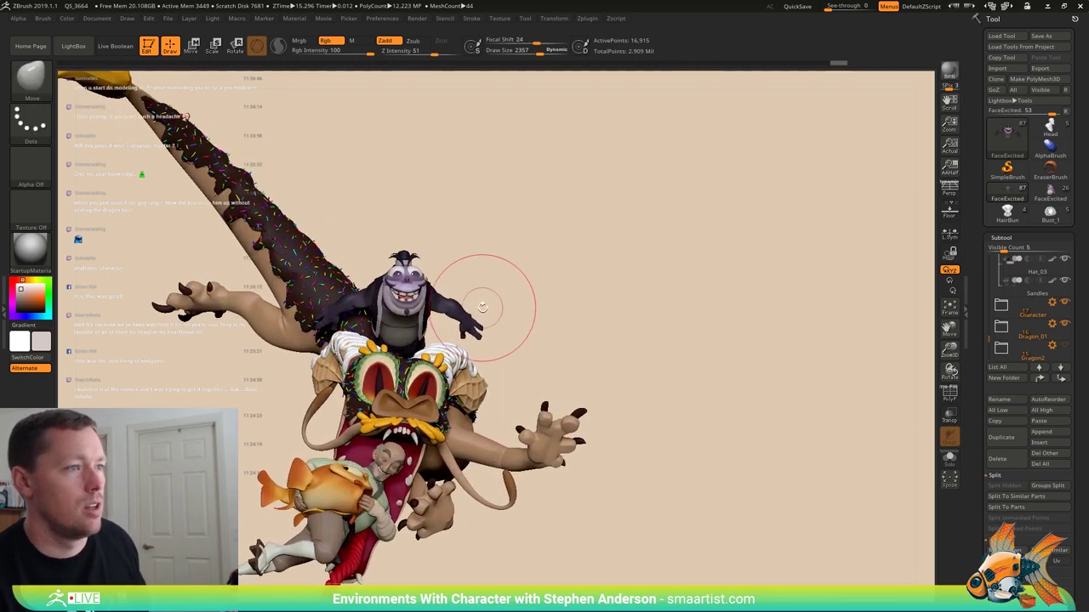
- Roll the character's head slightly sideways with the Gizmo in the front view, and check the head and neck in close-up profile
key("e")
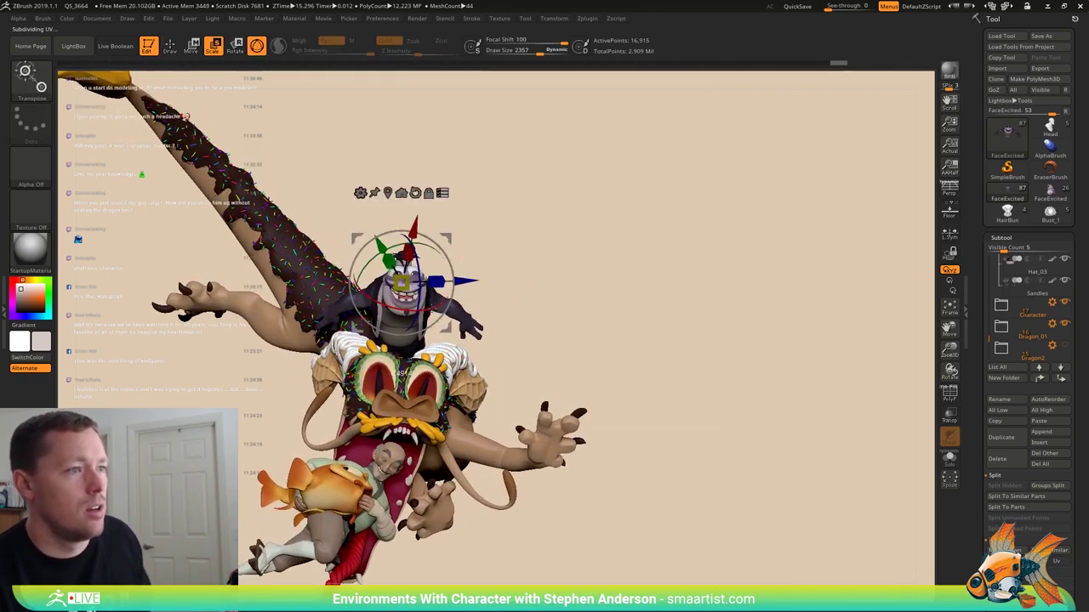
right_click_drag(403, 372, 408, 372)
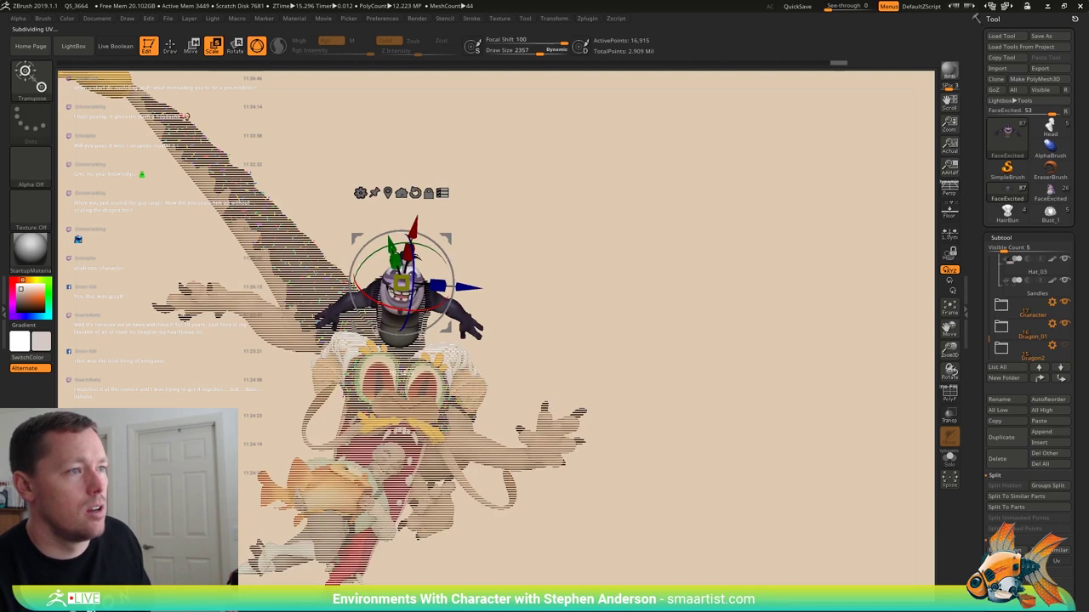
left_click_drag(436, 254, 441, 261)
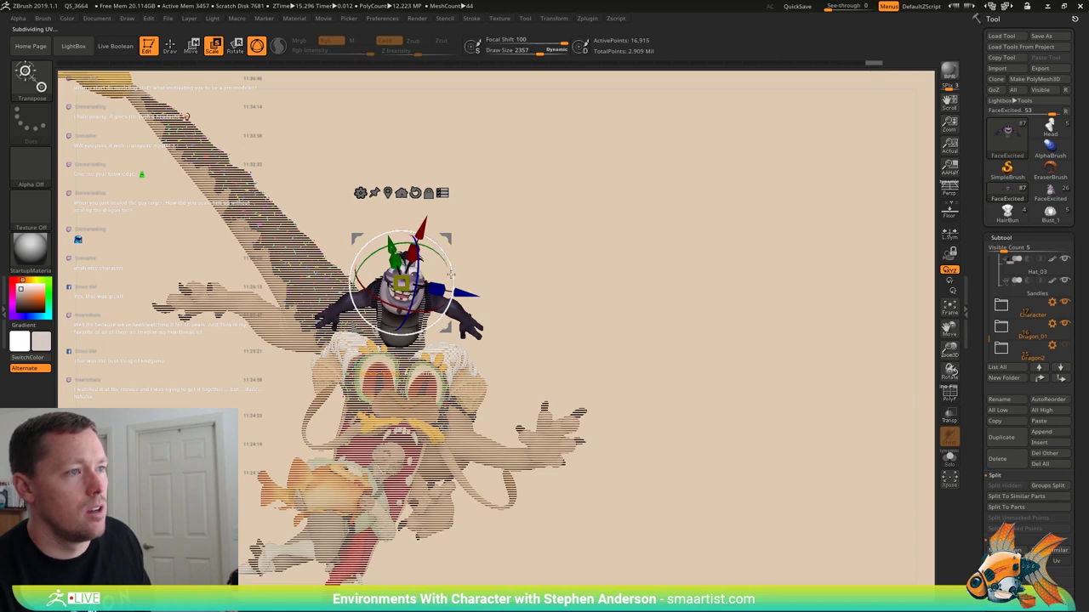
left_click_drag(505, 256, 527, 273)
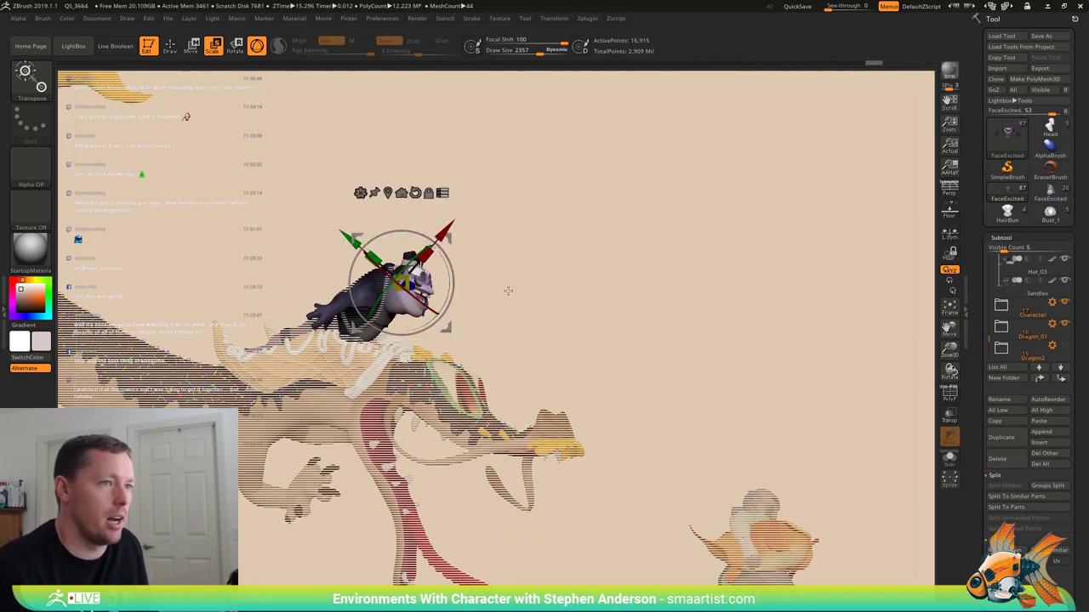
left_click_drag(507, 290, 624, 384)
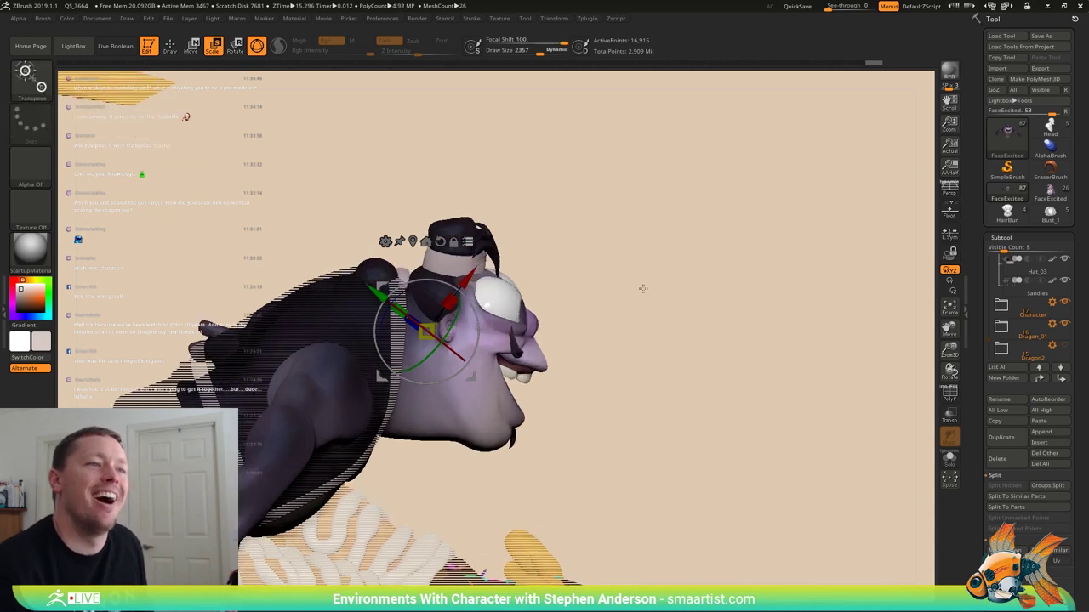
left_click_drag(627, 284, 646, 237)
right_click_drag(645, 237, 675, 287, "ctrl")
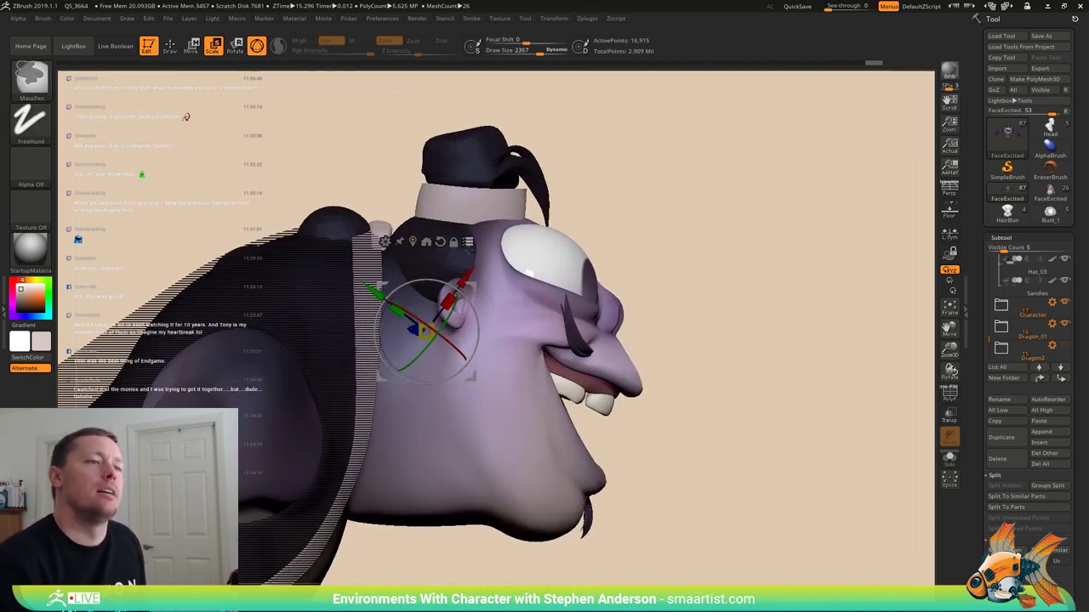
- Select the hat subtool, Hat_03, place the Gizmo on it and shift and tilt it above the character's head
left_click(459, 170, "alt")
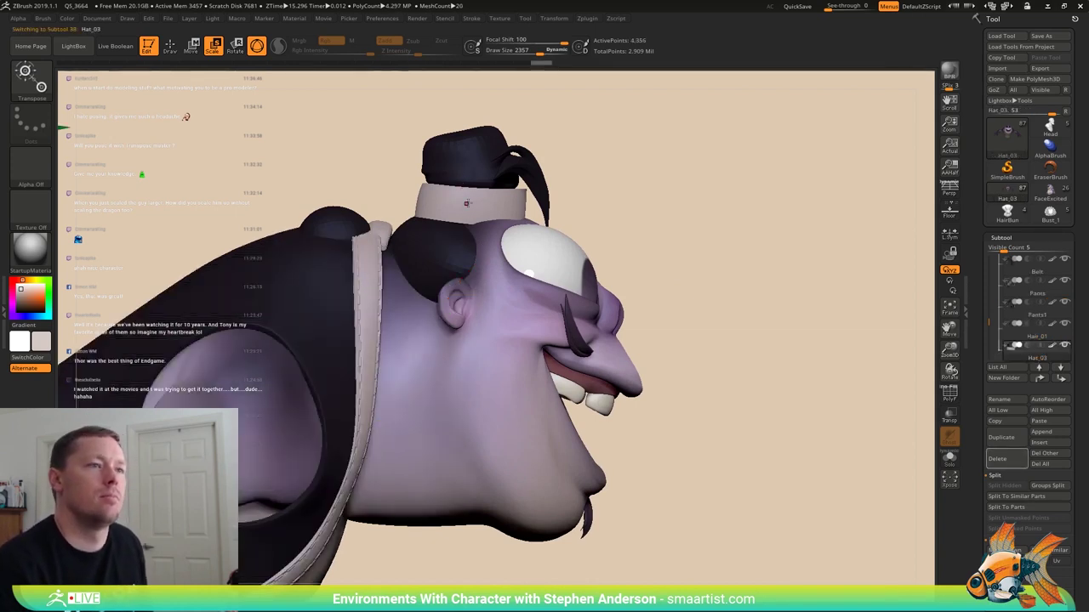
left_click(467, 203, "alt")
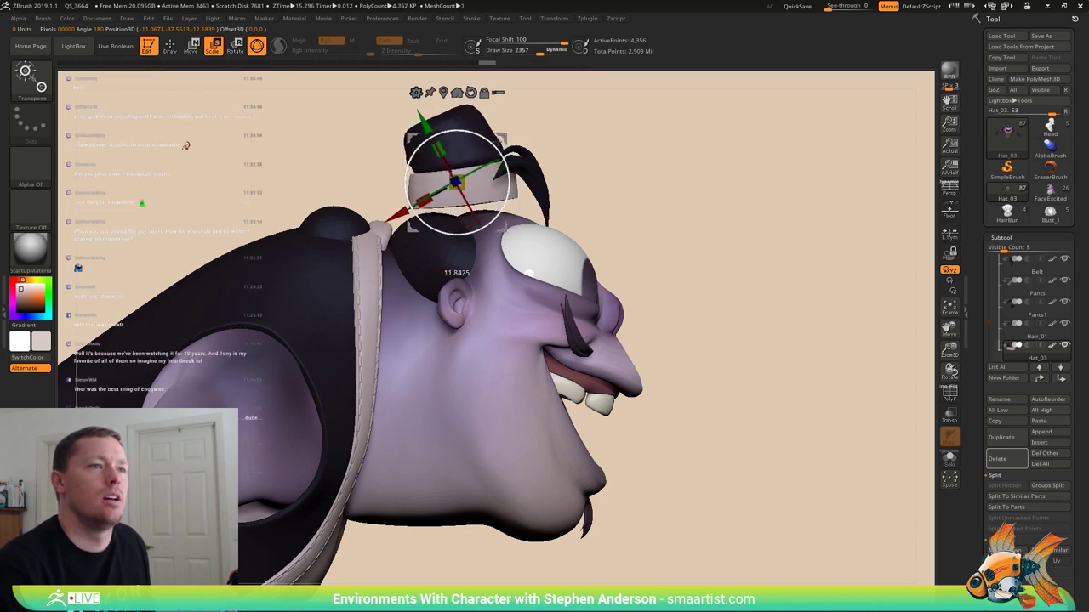
mouse_move(596, 161)
left_mouse_down()
mouse_move(425, 171)
mouse_move(582, 164)
left_mouse_up()
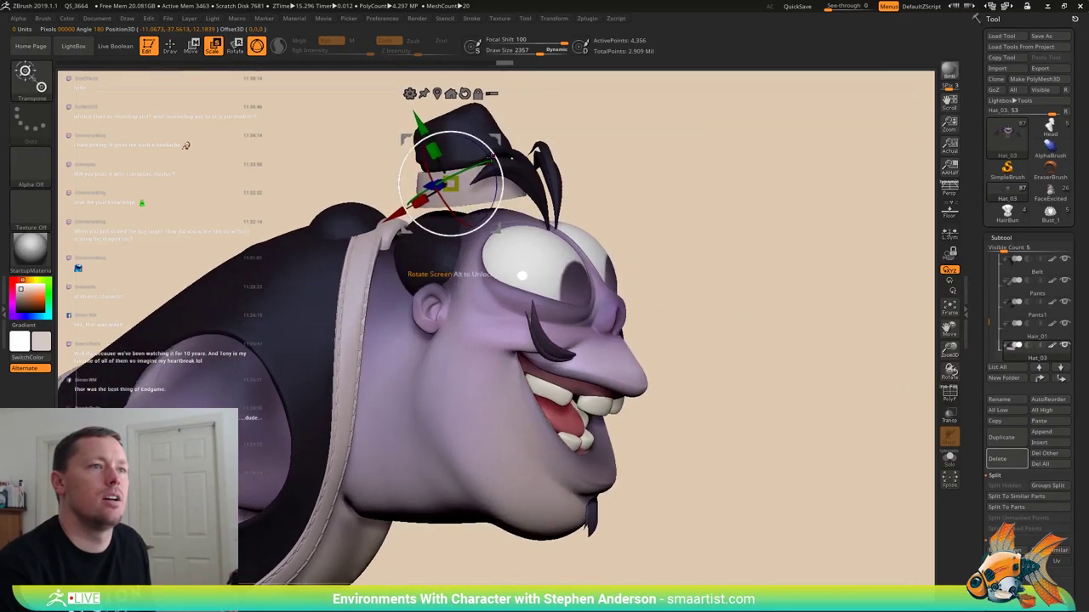
mouse_move(492, 157)
right_mouse_down()
mouse_move(513, 156)
mouse_move(492, 155)
right_mouse_up()
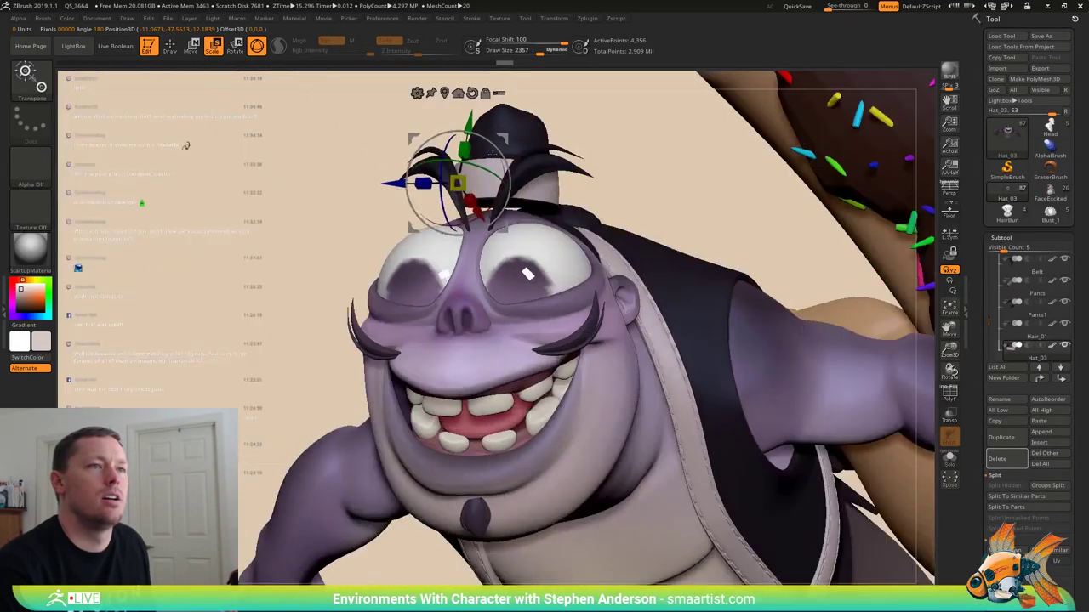
left_click_drag(528, 272, 554, 273)
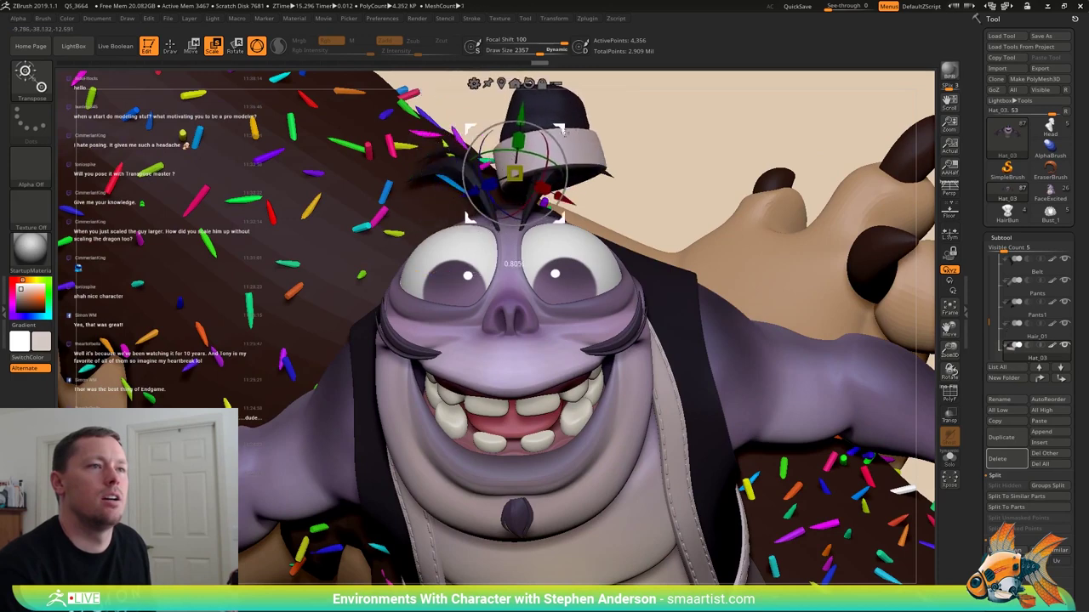
- Tilt and move the hat onto the back of the head with the Gizmo, checking its fit in profile
left_click_drag(555, 273, 520, 266)
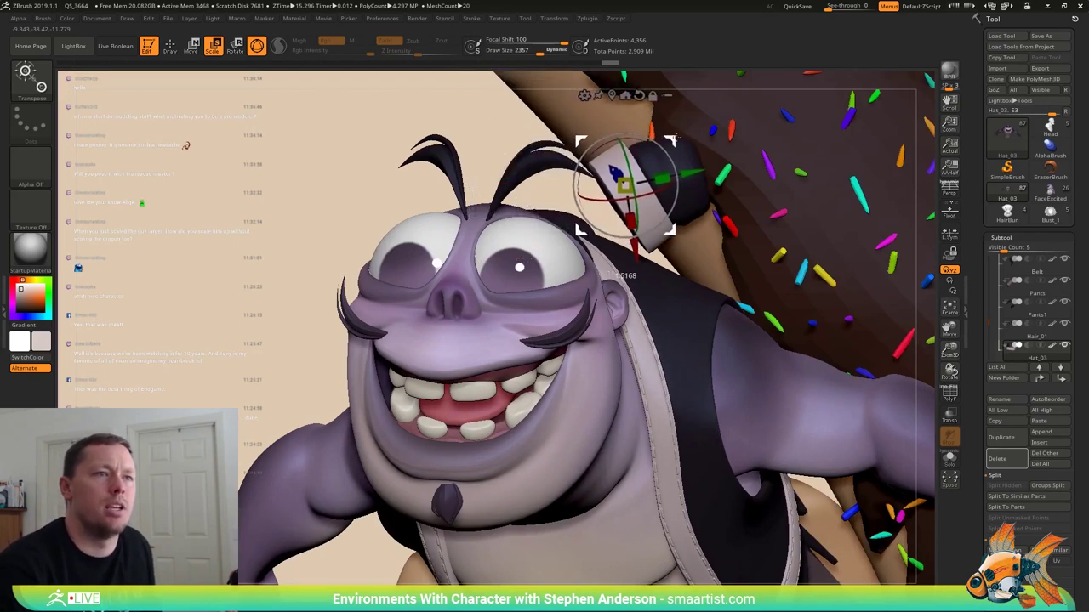
left_click_drag(678, 137, 631, 135)
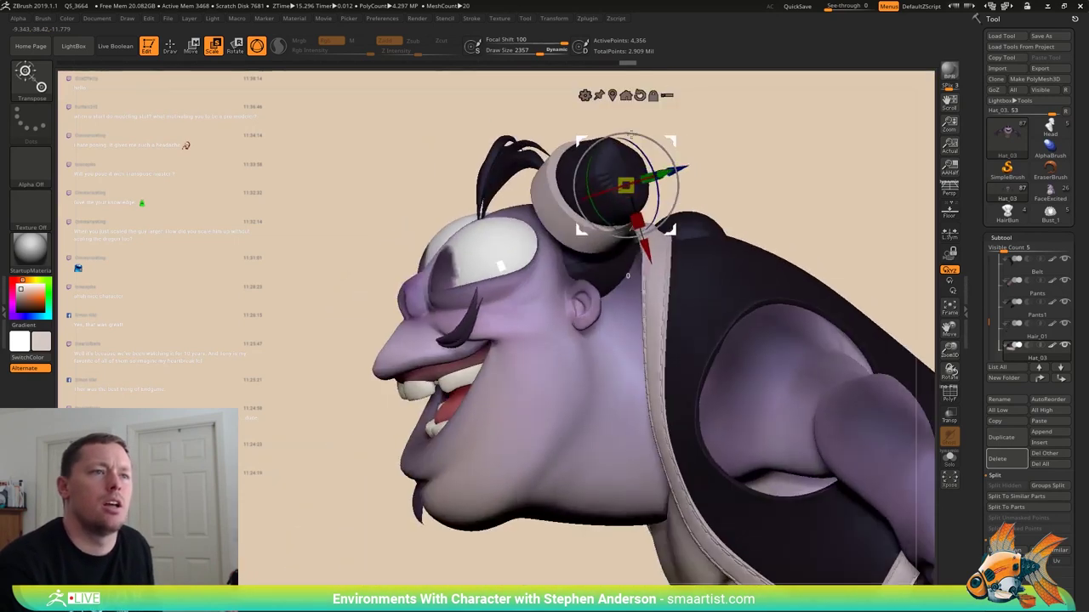
left_click_drag(627, 274, 760, 142)
left_click_drag(536, 146, 577, 143)
- Return to Draw mode with polyframe on, view the hat's underside and step it through its subdivision levels
key("q")
mouse_move(642, 184)
right_mouse_down()
mouse_move(677, 191)
mouse_move(677, 243)
mouse_move(712, 261)
right_mouse_up()
key("shift+f")
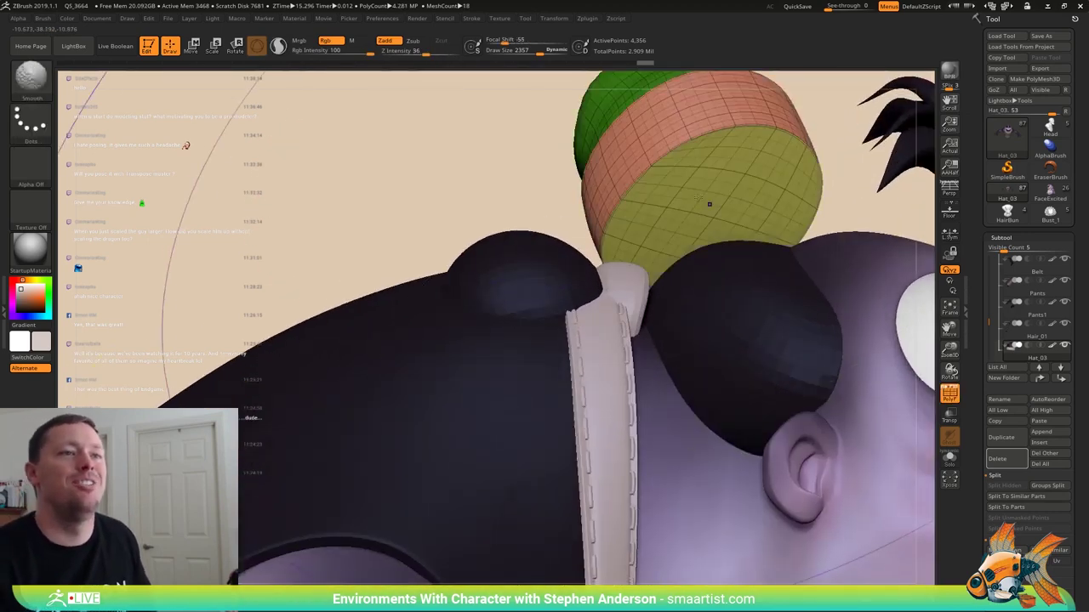
left_click_drag(701, 178, 654, 271)
key("shift")
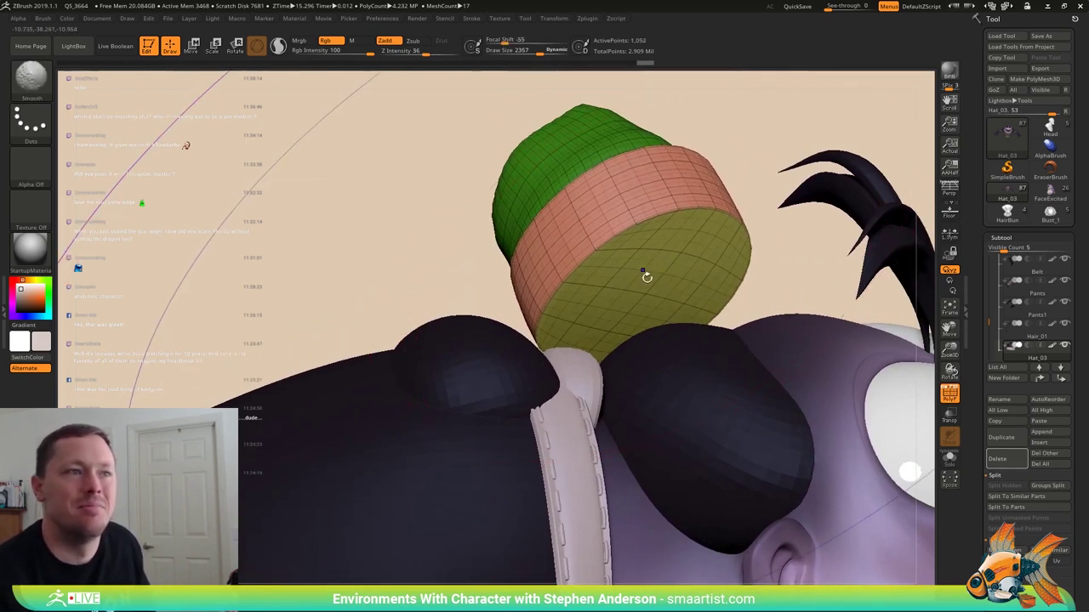
key("shift+d")
key("d")
key("d")
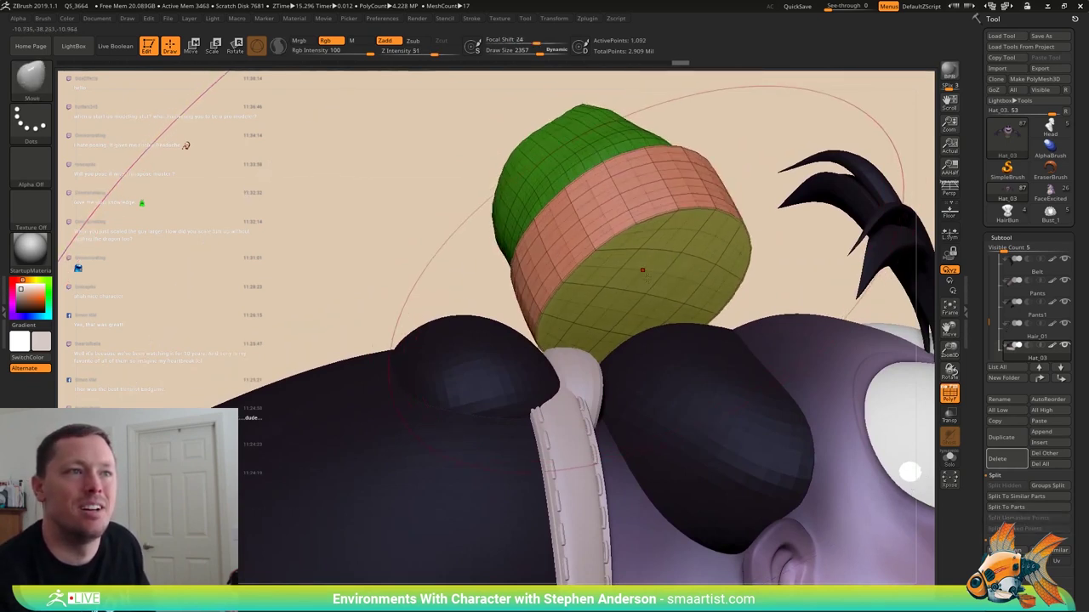
- Isolate the polygroup on the hat's underside and invert the visibility so only the crown and band show
left_click(669, 252, "ctrl+shift")
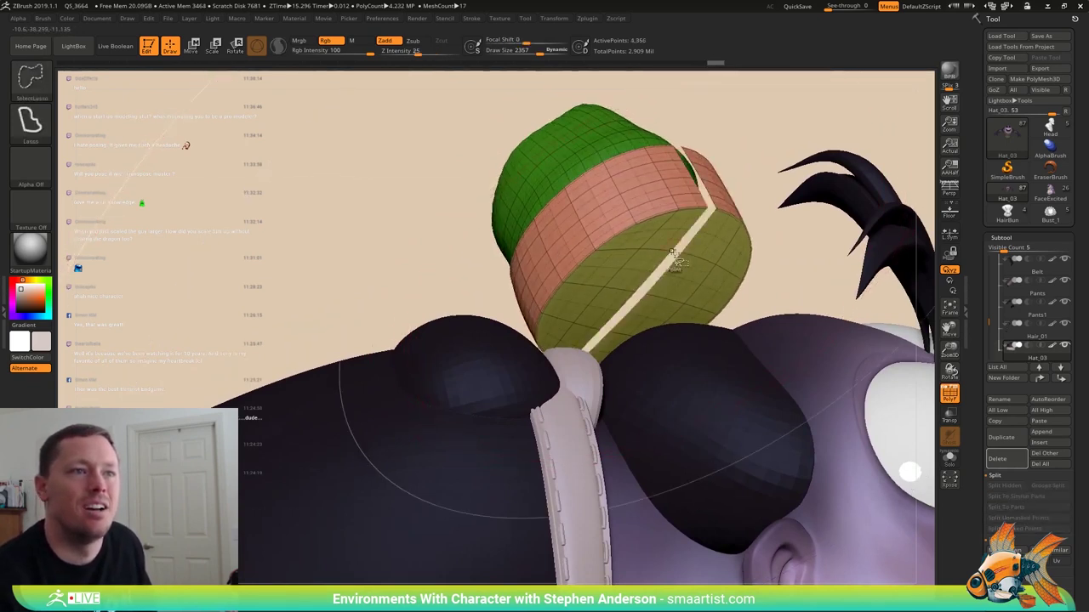
key("ctrl+z")
left_click(694, 265, "ctrl+shift")
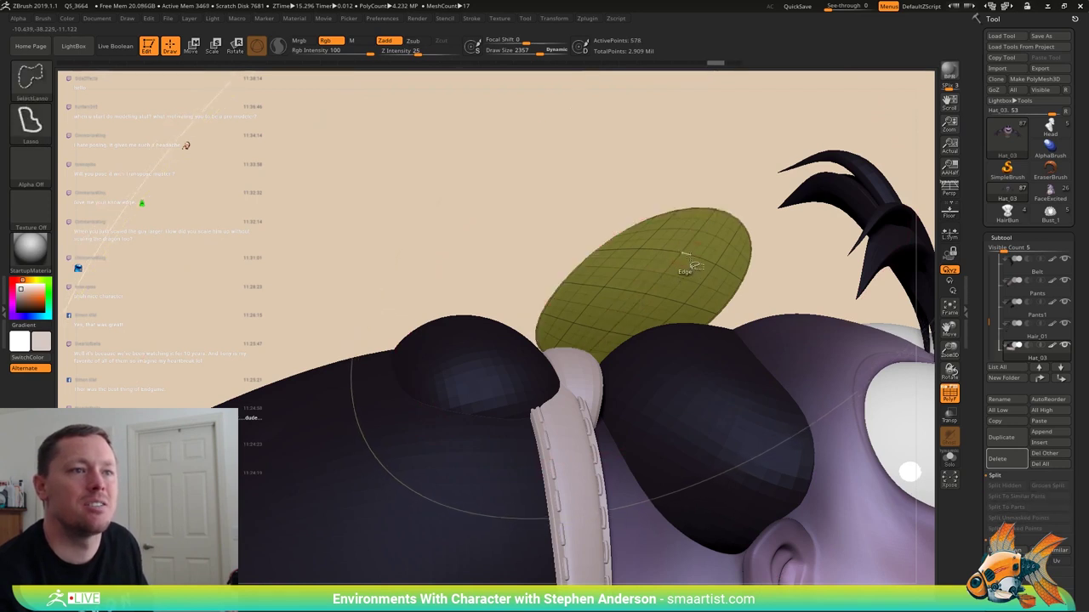
left_click_drag(752, 173, 754, 175, "ctrl+shift")
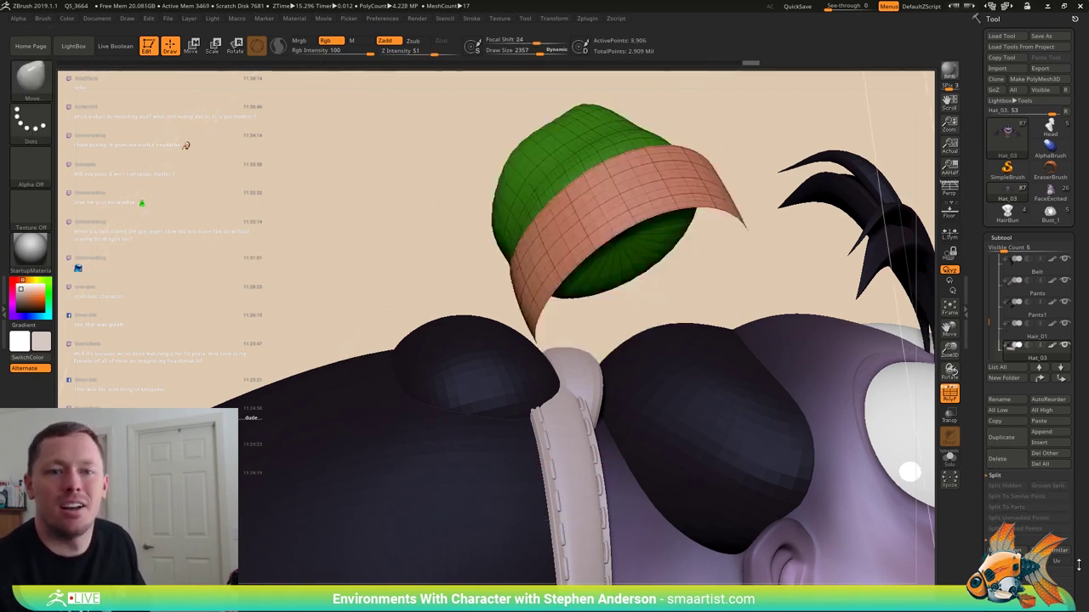
- Delete the hat's lower subdivision levels and remove the hidden underside geometry
left_click_drag(1078, 565, 1037, 269)
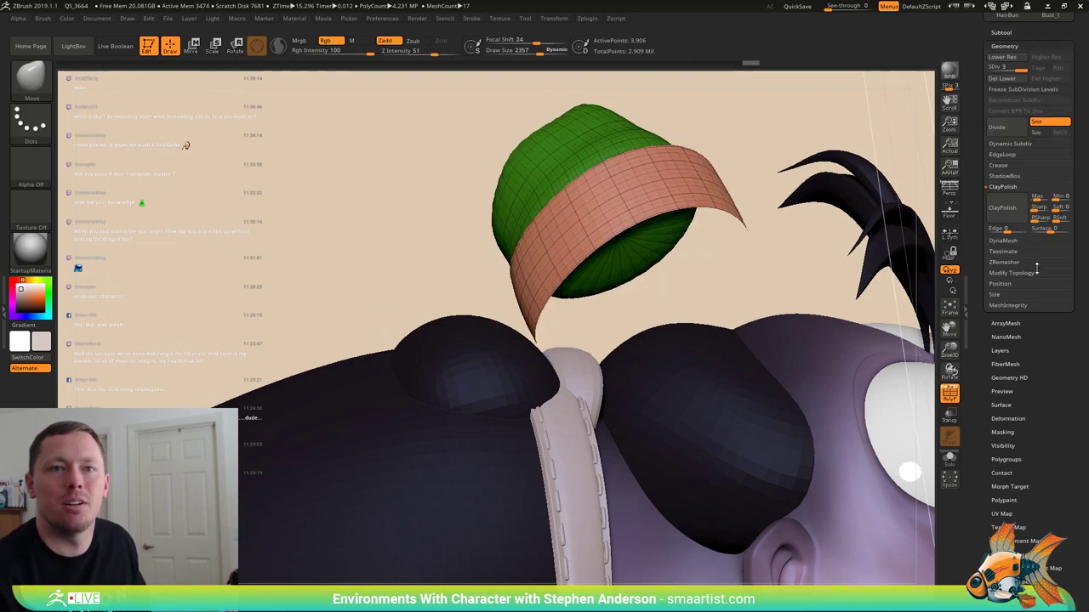
left_click(1001, 79)
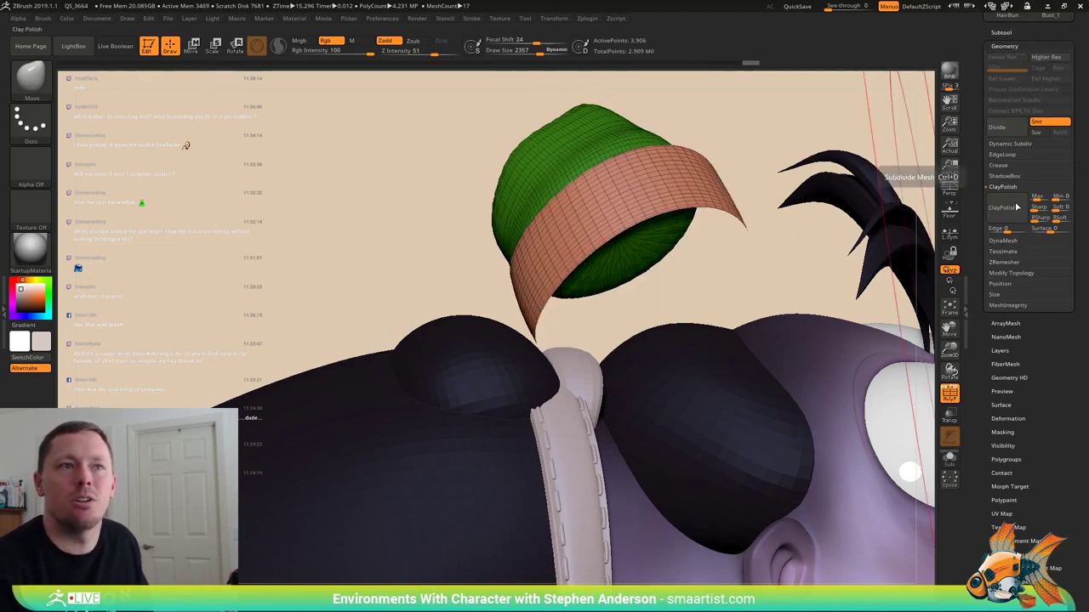
left_click(1024, 273)
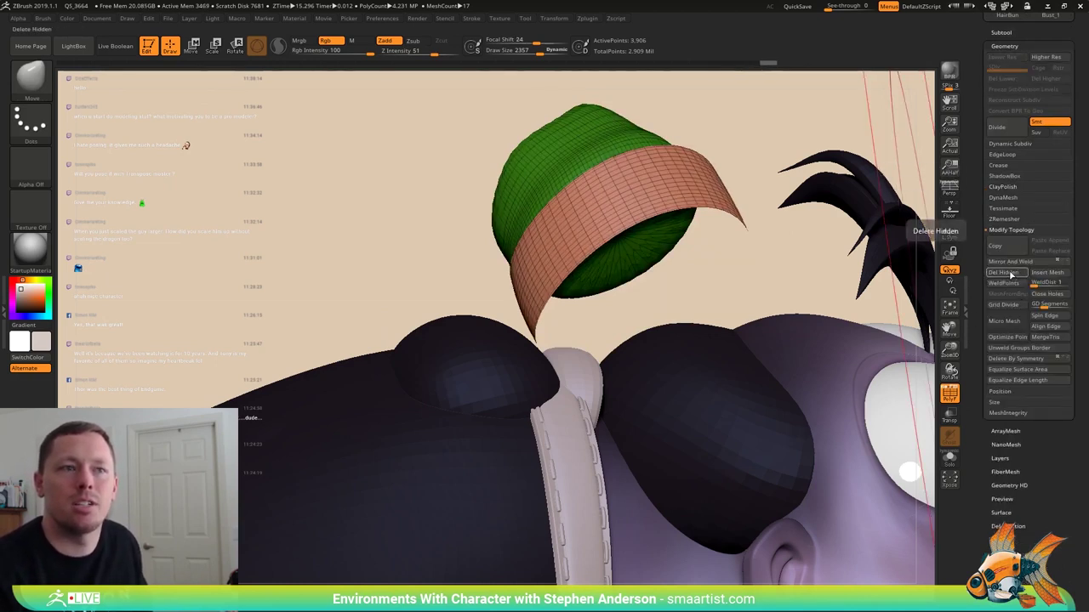
left_click(1010, 274)
- Set the ZModeler edge action to Close on a Convex Hole with the Polygroup Flat option
left_click_drag(752, 253, 683, 288)
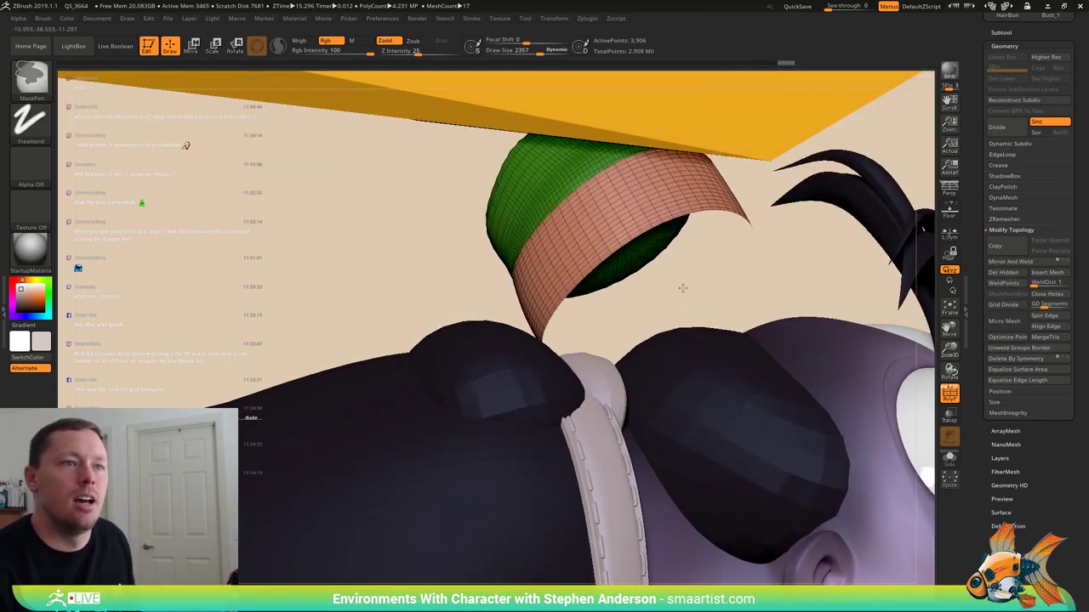
right_click_drag(683, 288, 666, 312, "ctrl")
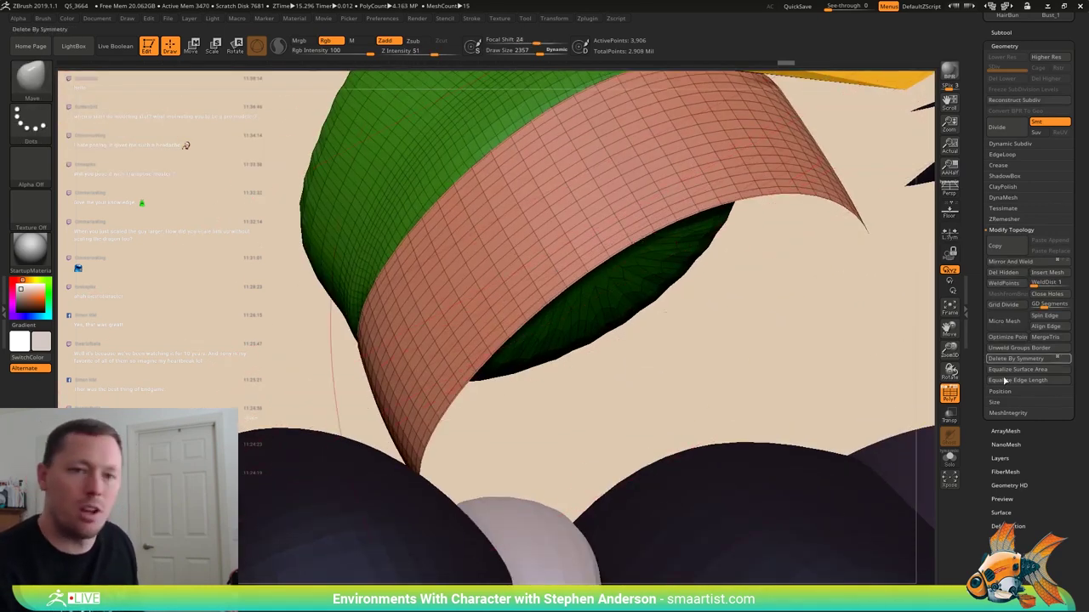
key("b")
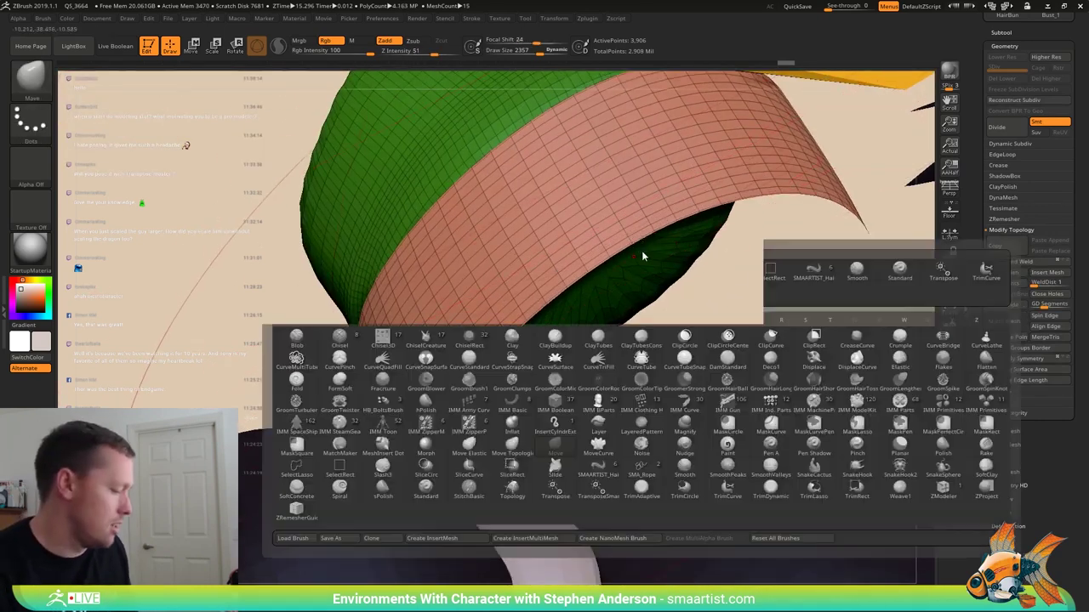
key("z")
key("m")
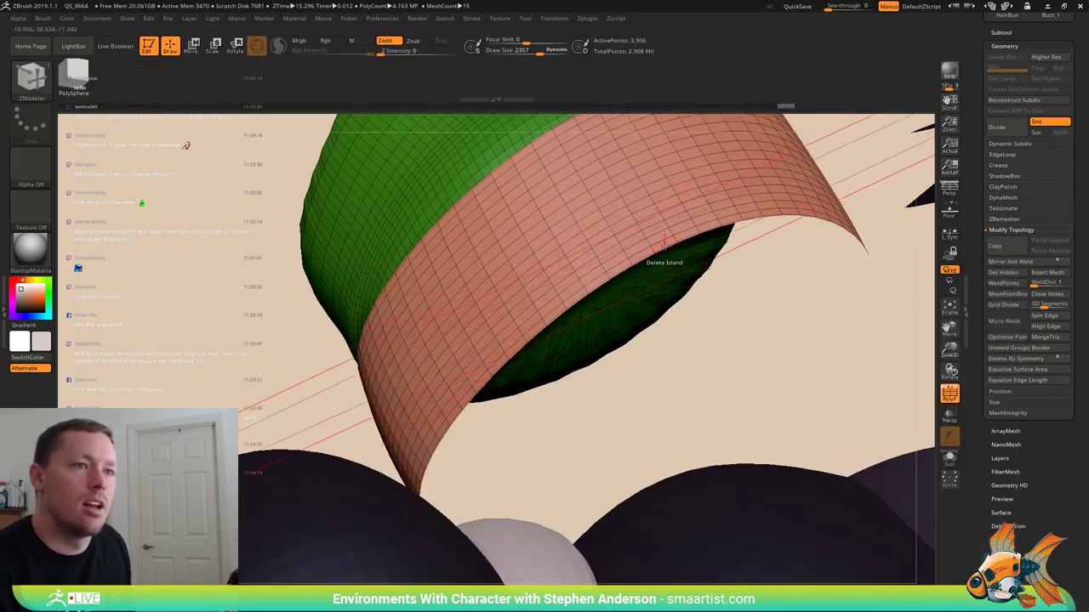
key("space")
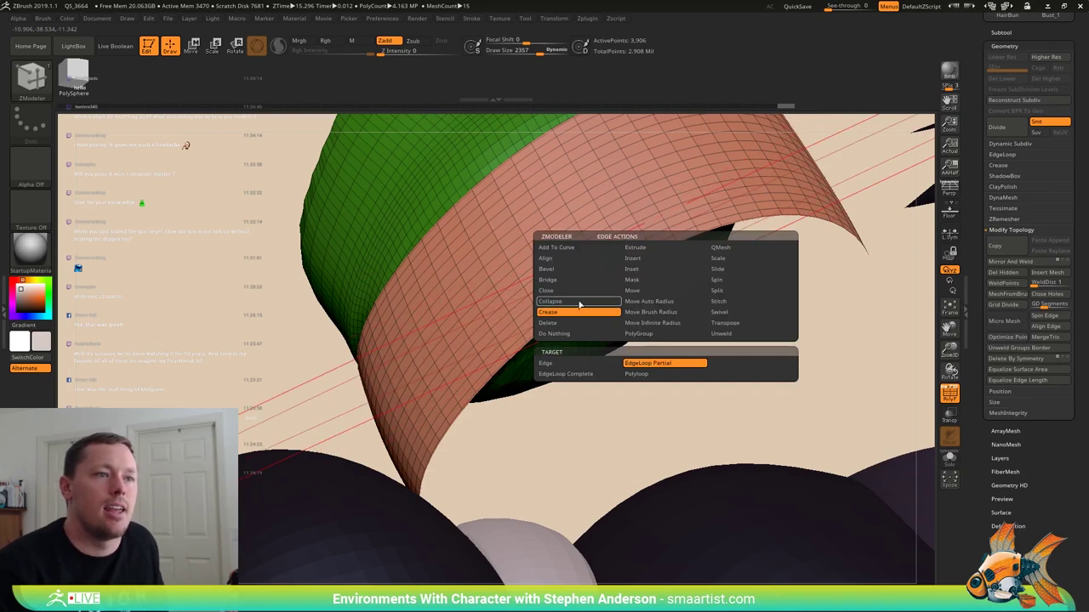
left_click(578, 290)
left_click(662, 363)
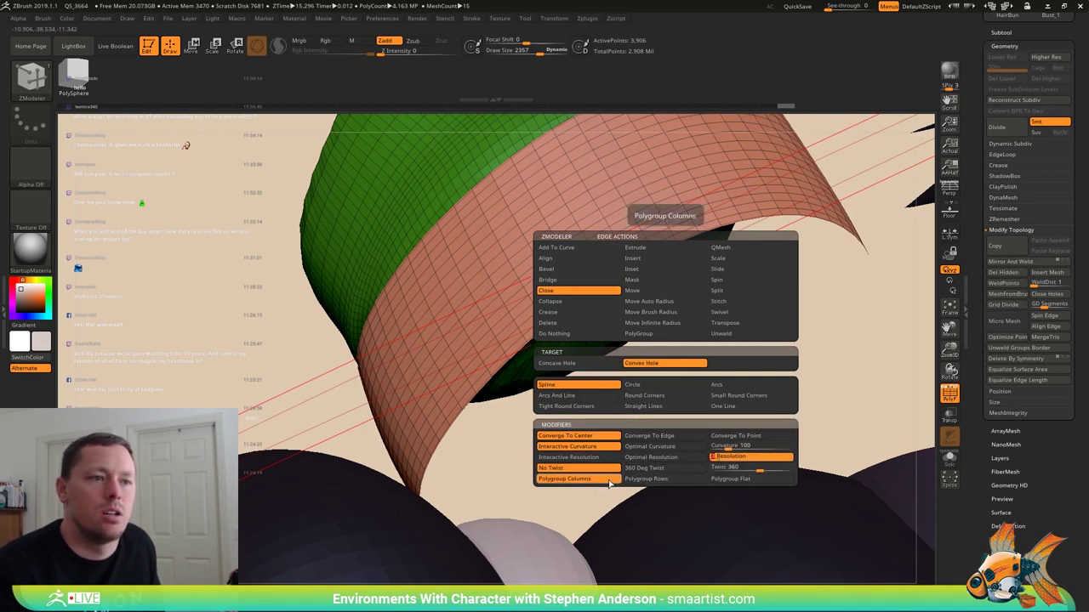
left_click(743, 481)
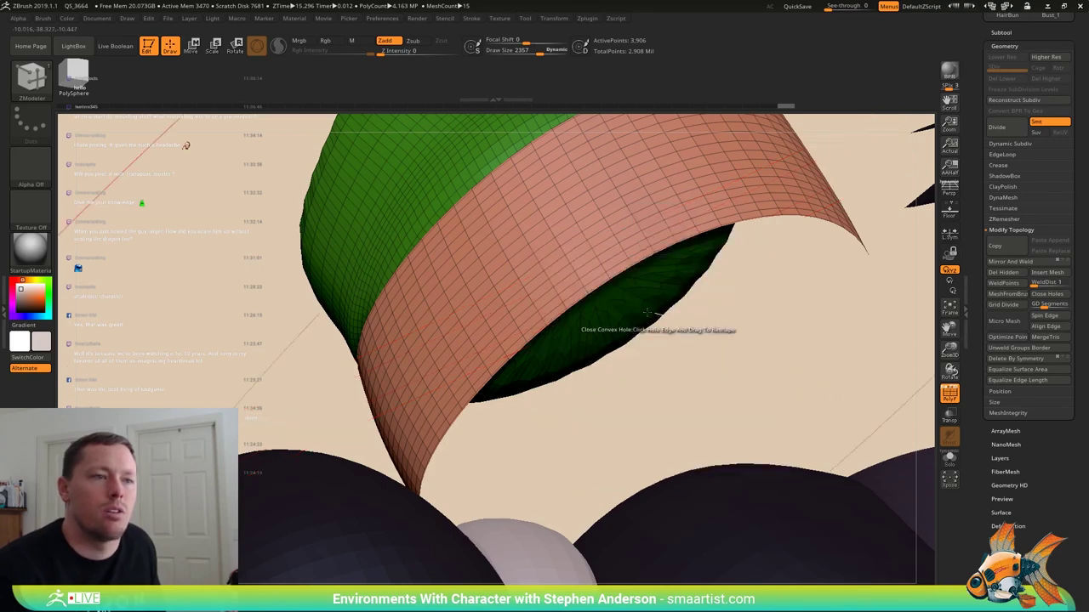
- Close the hole in the hat's underside along the band's edge and turn off the polyframe display
mouse_move(601, 282)
right_mouse_down()
mouse_move(607, 298)
mouse_move(734, 257)
mouse_move(668, 258)
right_mouse_up()
key("ctrl")
key("shift+f")
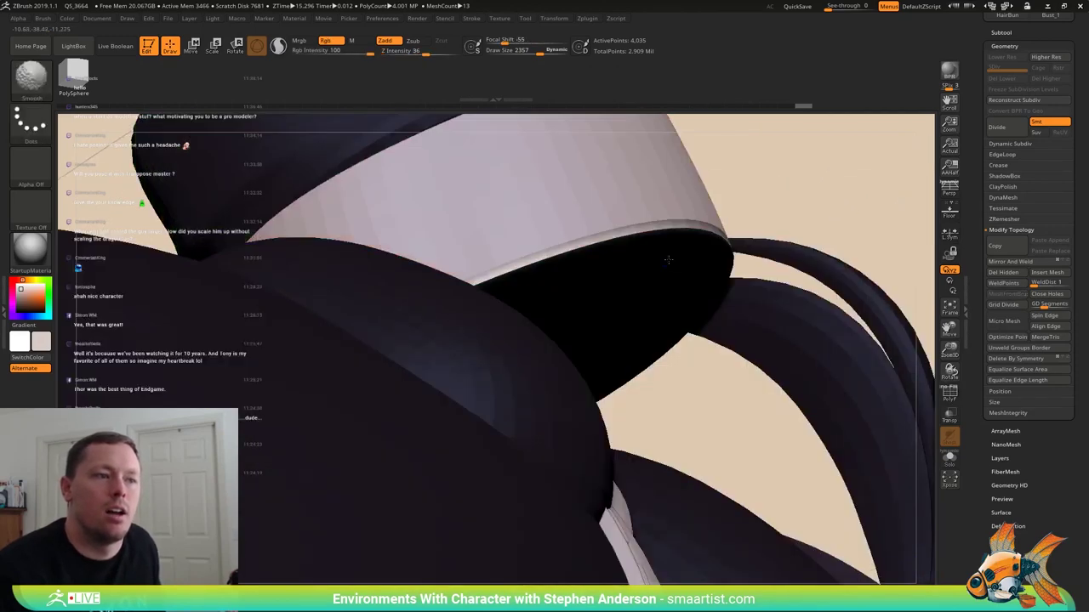
- Solo the hat and examine the closed underside and its rim from several angles
right_click_drag(602, 259, 595, 251)
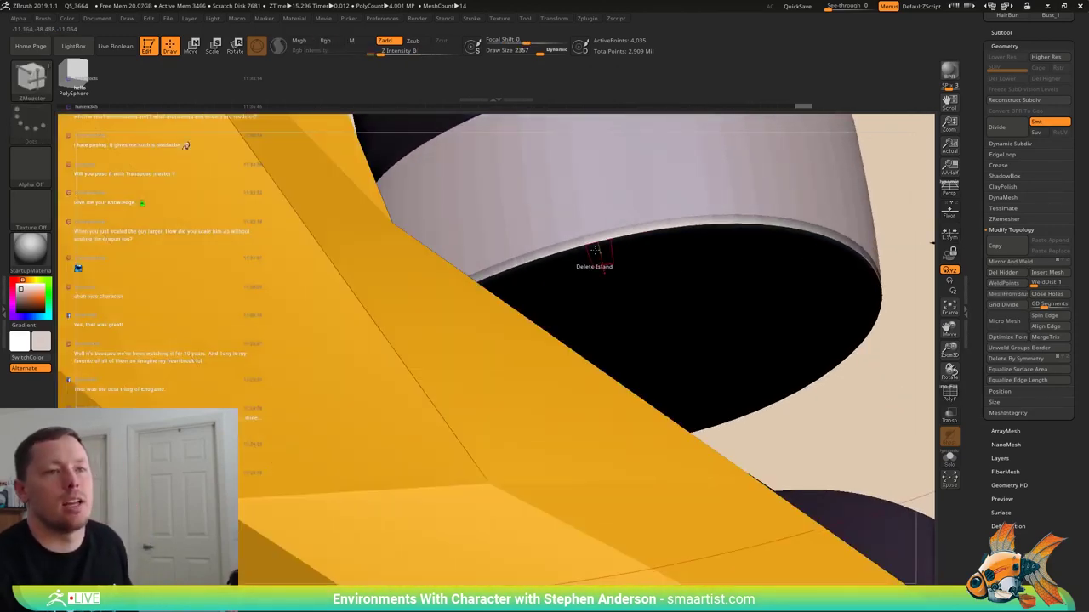
left_click(954, 465)
right_click_drag(680, 299, 697, 339)
left_click(700, 343)
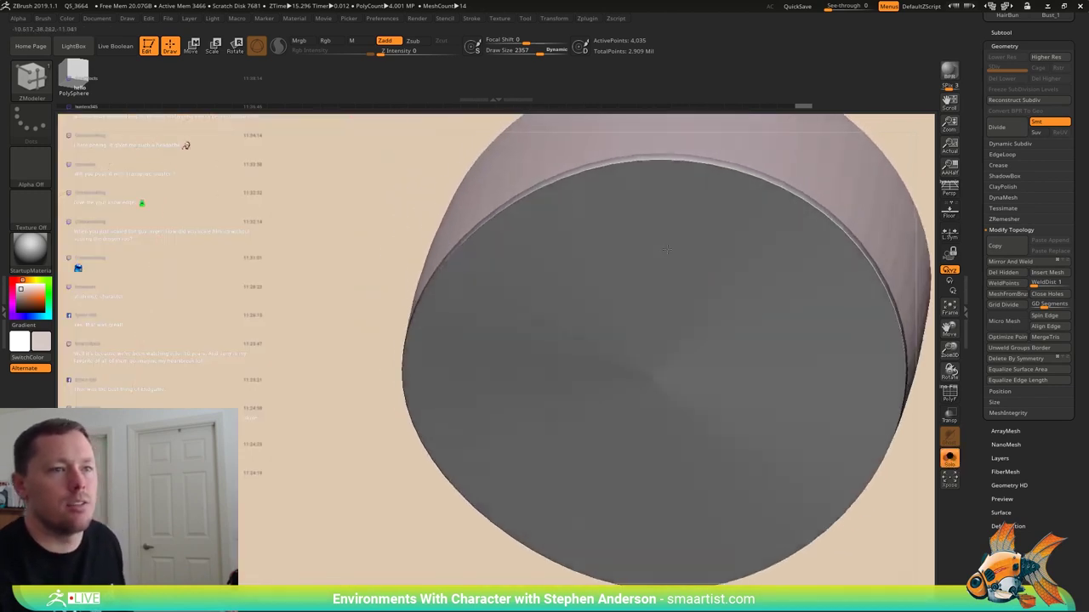
right_click_drag(680, 379, 697, 338, "ctrl")
right_click_drag(627, 369, 587, 460)
- Undo the capping and deletion of the hat's underside, and show the full hat with polyframe on
key("ctrl+z")
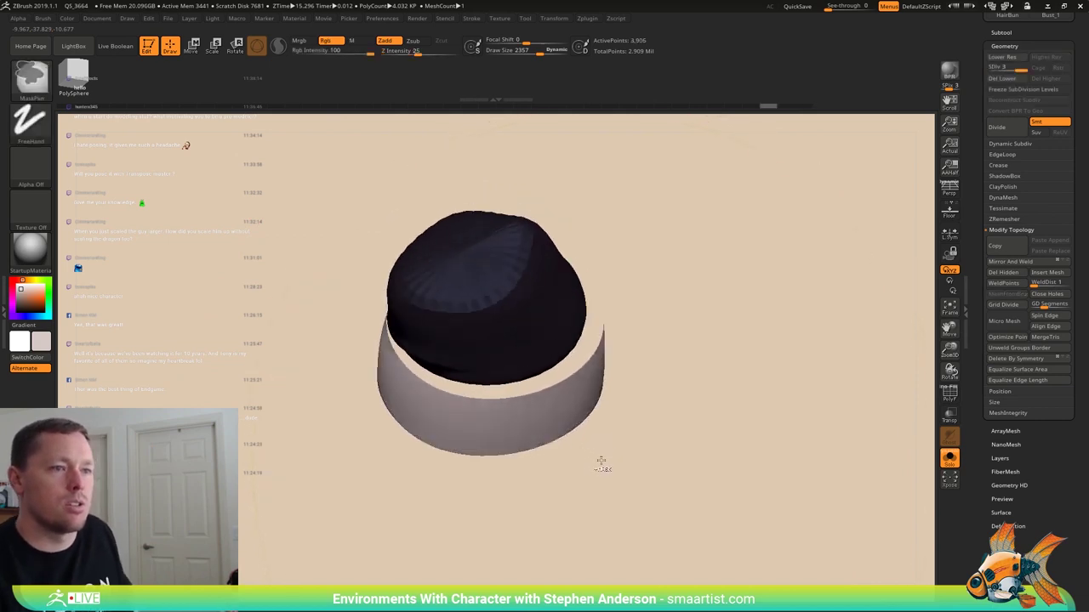
left_click(601, 462, "ctrl+shift")
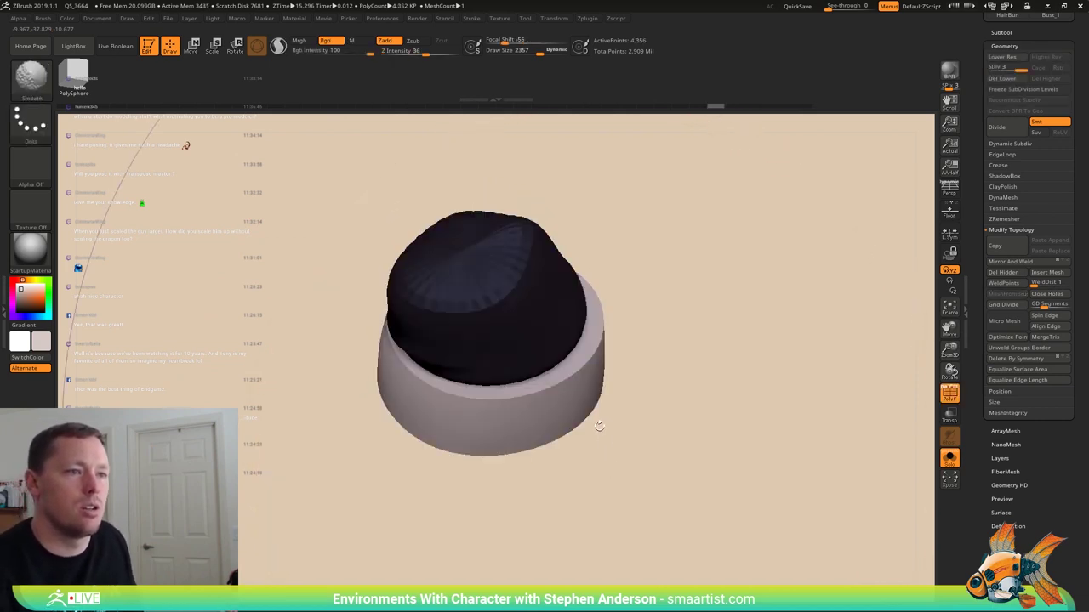
key("shift+f")
- Isolate the hat's underside polygroup, mask and regroup its geometry, and show the whole hat again
right_click_drag(601, 427, 589, 388)
mouse_move(588, 388)
right_mouse_down("ctrl")
mouse_move(597, 428)
mouse_move(586, 395)
mouse_move(557, 431)
right_mouse_up("ctrl")
left_click(580, 387, "ctrl+shift")
mouse_move(561, 427)
left_mouse_down("ctrl")
mouse_move(206, 445)
mouse_move(195, 267)
mouse_move(175, 245)
left_mouse_up("ctrl")
left_click_drag(748, 395, 386, 247, "ctrl")
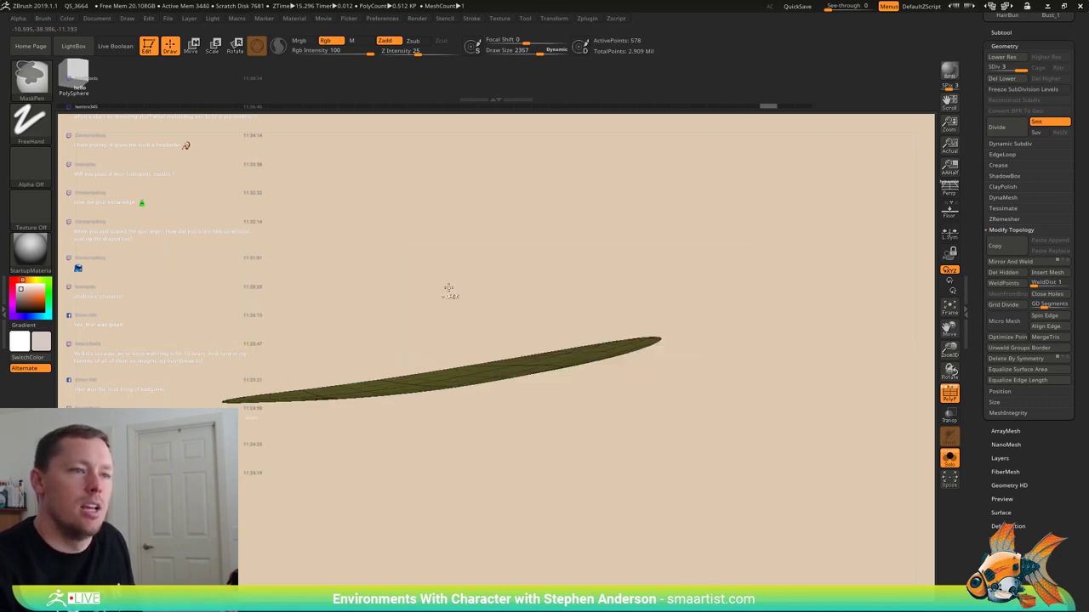
key("ctrl+w")
left_click(756, 354, "ctrl+shift")
- Isolate the regrouped cap on the hat's underside and invert the visibility to hide it
right_click_drag(713, 390, 705, 341)
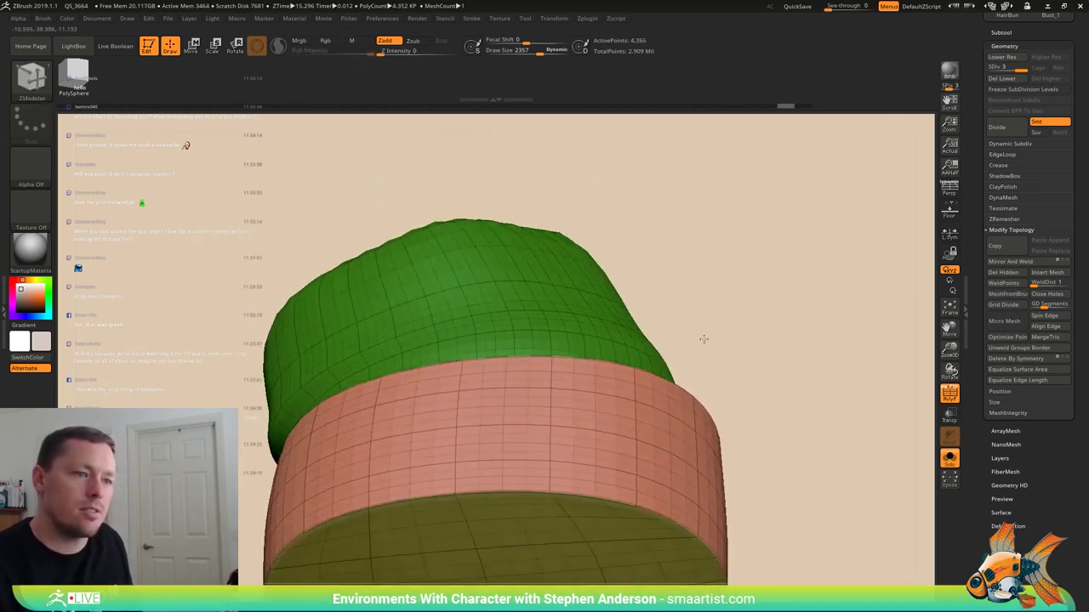
left_click(517, 520, "ctrl+shift")
right_click_drag(573, 438, 585, 512)
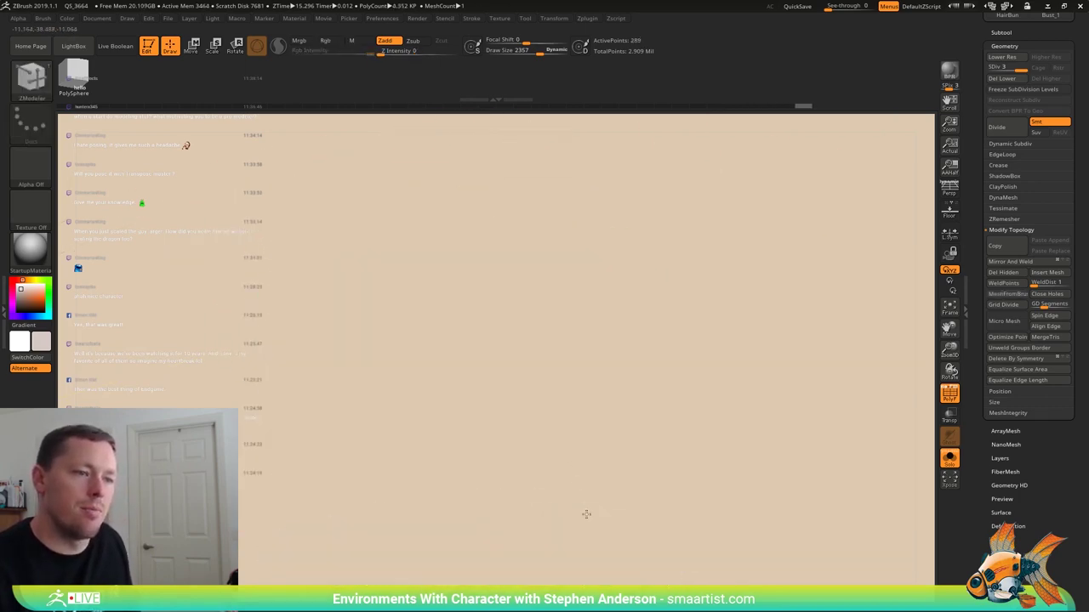
left_click_drag(594, 374, 614, 293)
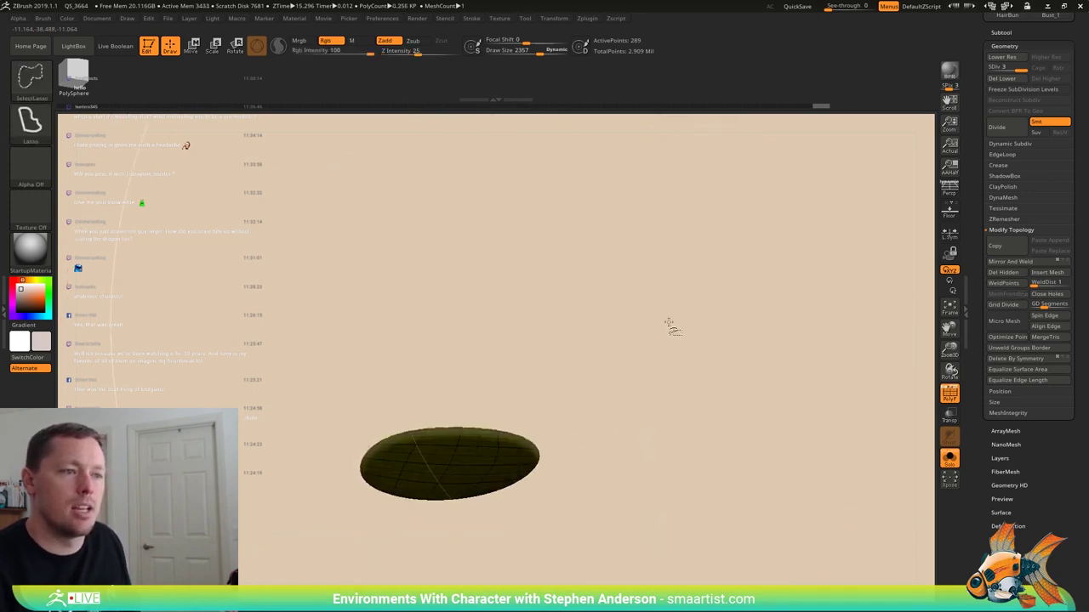
left_click_drag(670, 326, 739, 408, "ctrl+shift")
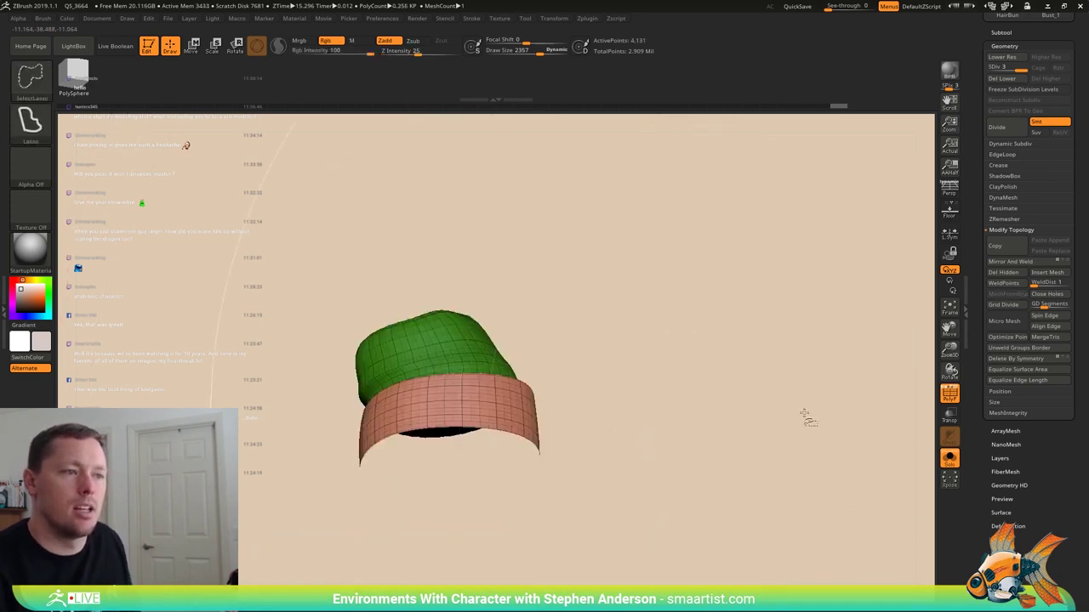
- Delete the lower subdivision levels and the hidden cap, and bring the band's open edge into close view
left_click(1001, 89)
left_click(1007, 276)
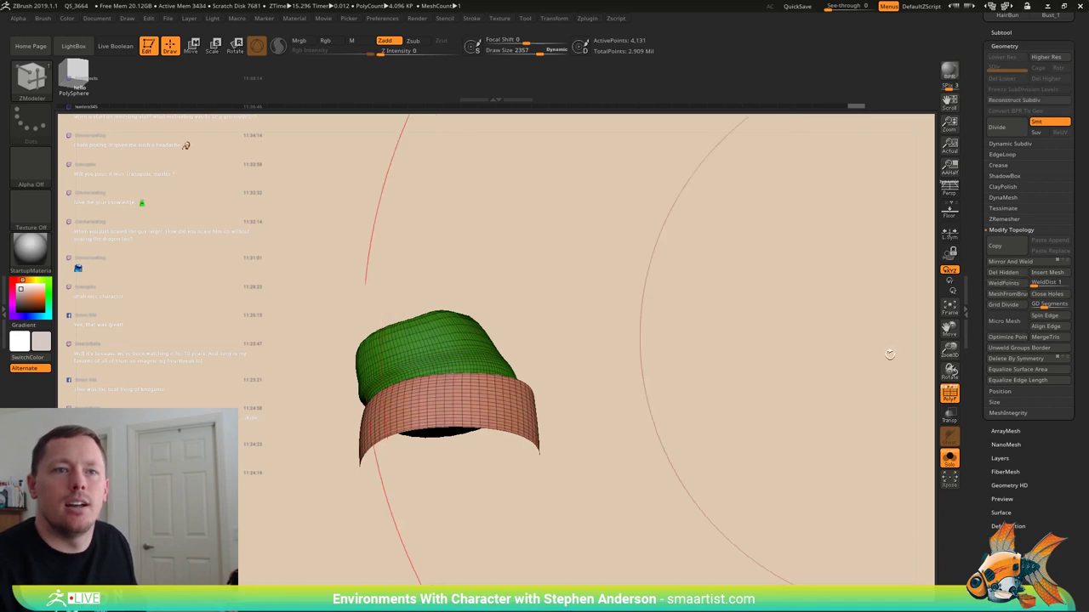
right_click_drag(889, 360, 570, 493)
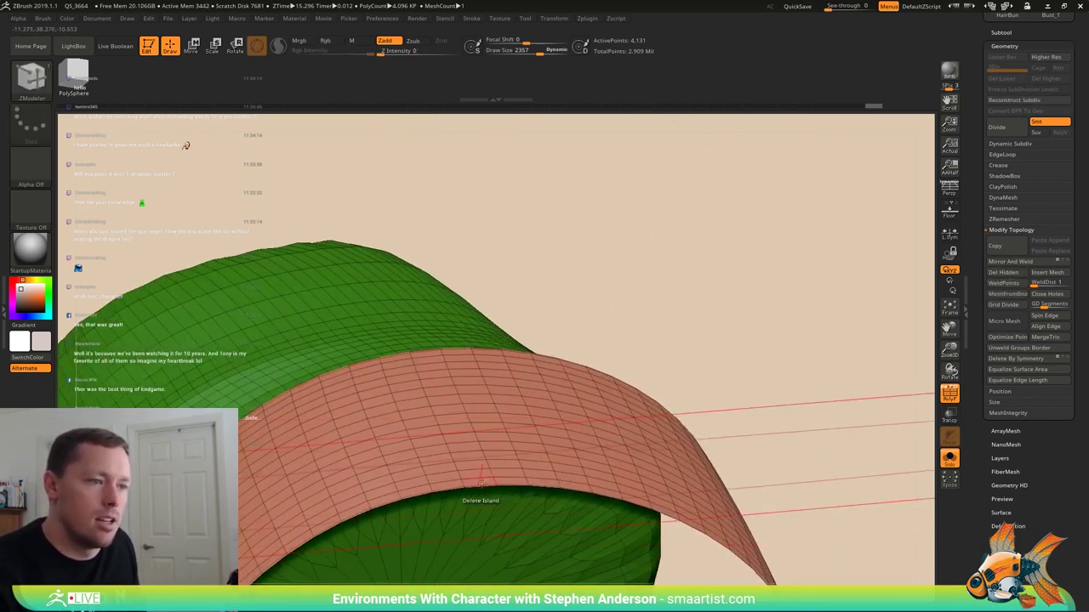
- Try closing the open hole under the hat band, and show the whole character around the hat again
left_click(483, 487)
mouse_move(485, 485)
right_mouse_down("ctrl")
mouse_move(514, 454)
mouse_move(523, 305)
mouse_move(553, 329)
mouse_move(569, 280)
right_mouse_up("ctrl")
right_click_drag(570, 280, 613, 357, "ctrl")
mouse_move(693, 263)
right_mouse_down()
mouse_move(710, 314)
mouse_move(635, 323)
mouse_move(574, 374)
mouse_move(340, 476)
mouse_move(357, 510)
right_mouse_up()
mouse_move(357, 510)
right_mouse_down("alt")
mouse_move(566, 400)
mouse_move(589, 351)
mouse_move(581, 360)
mouse_move(561, 351)
mouse_move(549, 331)
mouse_move(554, 374)
mouse_move(613, 362)
mouse_move(521, 319)
right_mouse_up("alt")
key("shift+f")
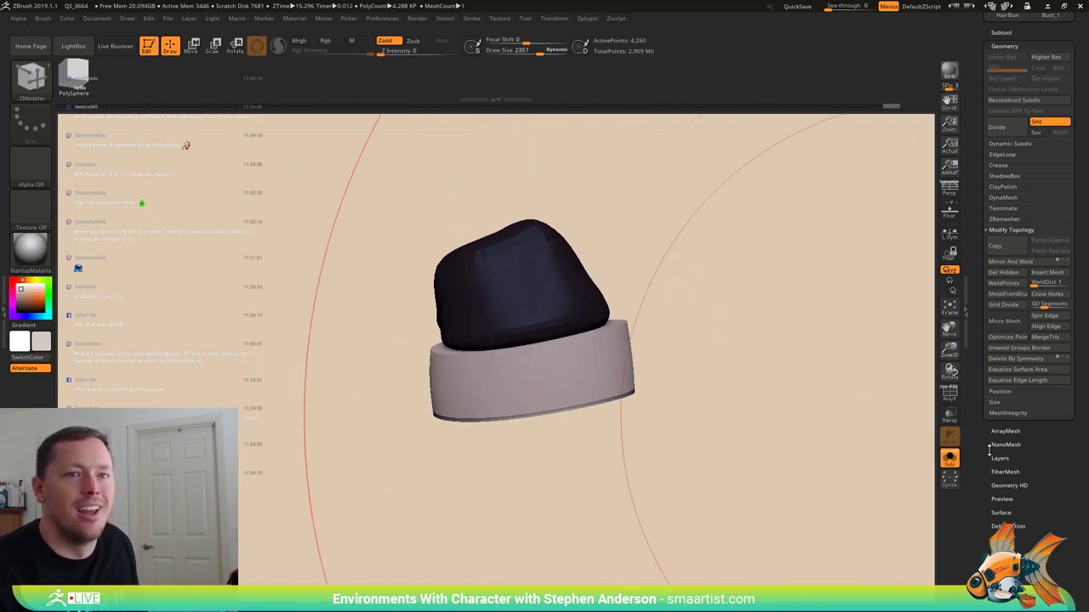
left_click(950, 462)
- Try masking everything except the hat's crown and moving the crown slightly down onto the band
mouse_move(533, 359)
right_mouse_down()
mouse_move(576, 330)
mouse_move(525, 341)
mouse_move(554, 313)
mouse_move(580, 325)
right_mouse_up()
key("shift+f")
key("w")
left_click(516, 284, "ctrl")
right_click_drag(581, 280, 554, 253)
left_click_drag(533, 216, 534, 221)
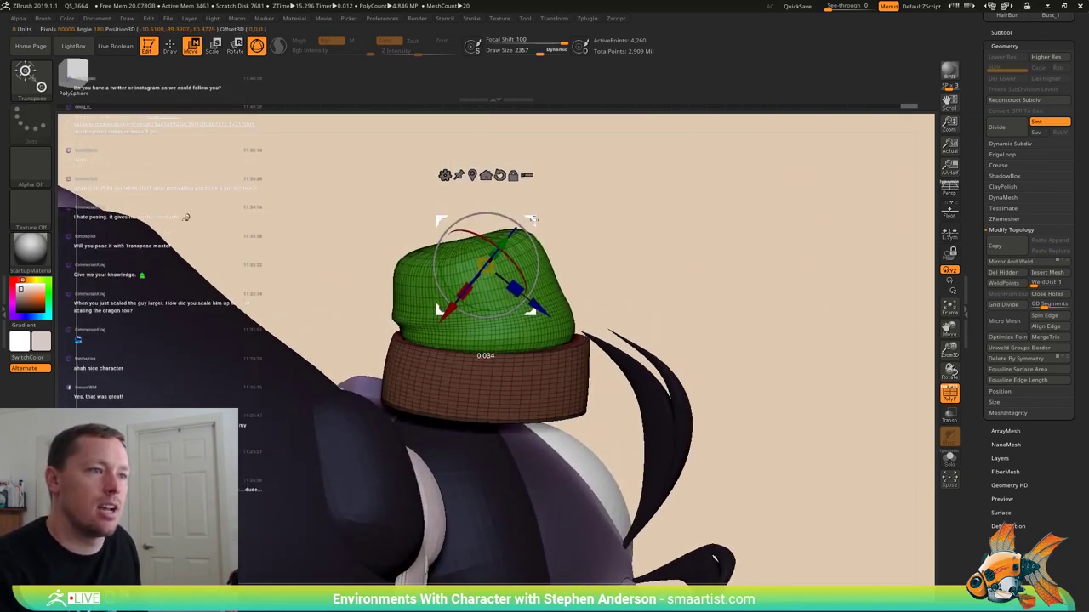
key("q")
mouse_move(605, 295)
right_mouse_down()
mouse_move(549, 256)
mouse_move(568, 262)
mouse_move(577, 280)
mouse_move(568, 286)
mouse_move(579, 291)
right_mouse_up()
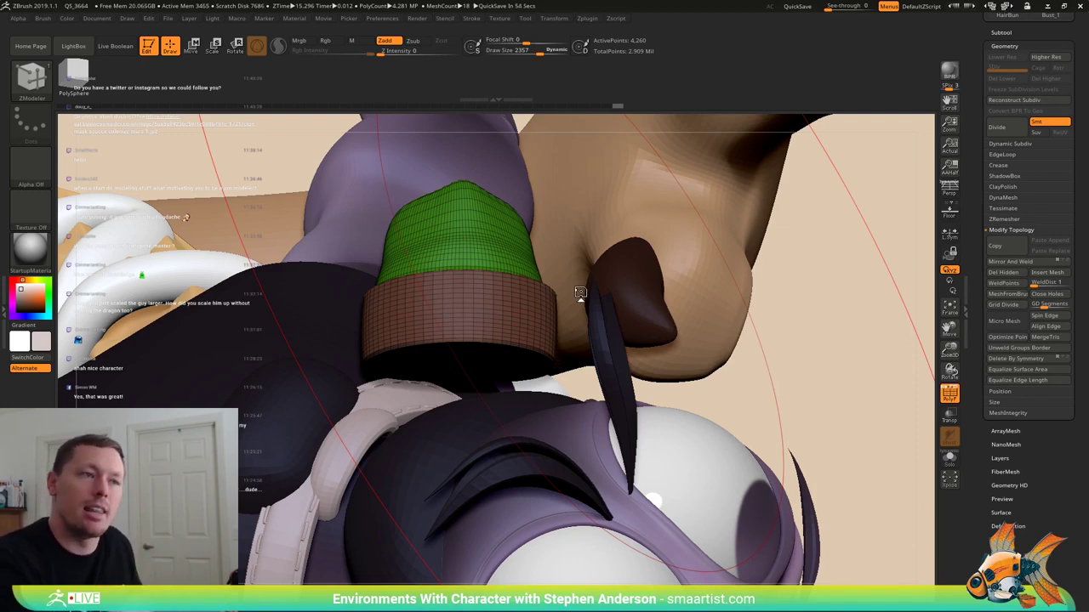
- Undo the crown's move and the closing of the hat band's underside
mouse_move(435, 353)
right_mouse_down()
mouse_move(476, 291)
mouse_move(472, 303)
mouse_move(534, 321)
right_mouse_up()
key("ctrl+z")
key("ctrl+z")
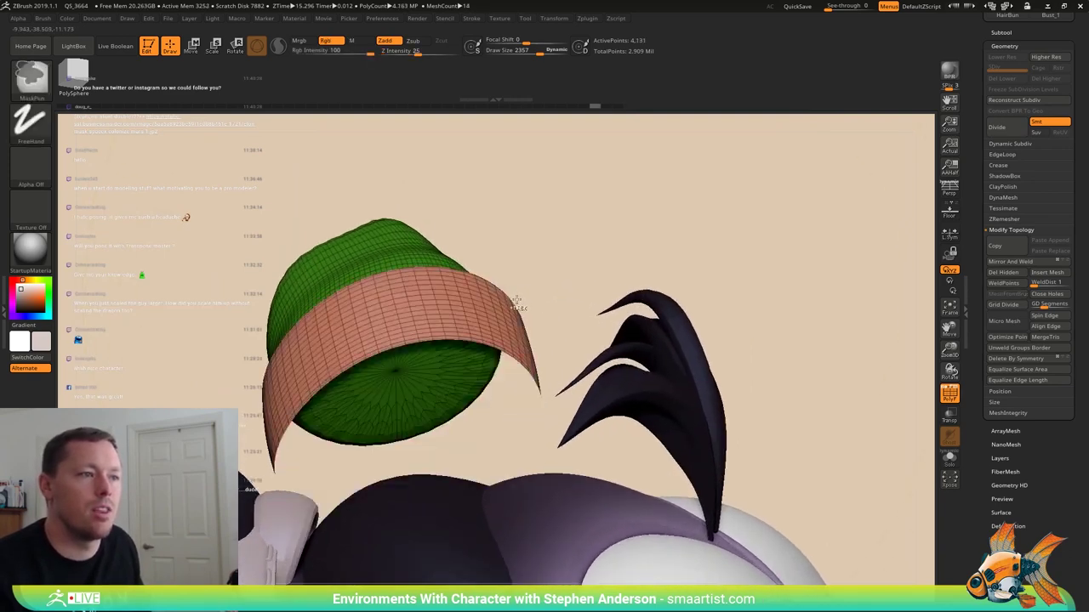
- Mask the hat band, move the crown slightly down into the band, and clear the mask
mouse_move(457, 285)
right_mouse_down()
mouse_move(435, 327)
mouse_move(406, 350)
mouse_move(378, 263)
right_mouse_up()
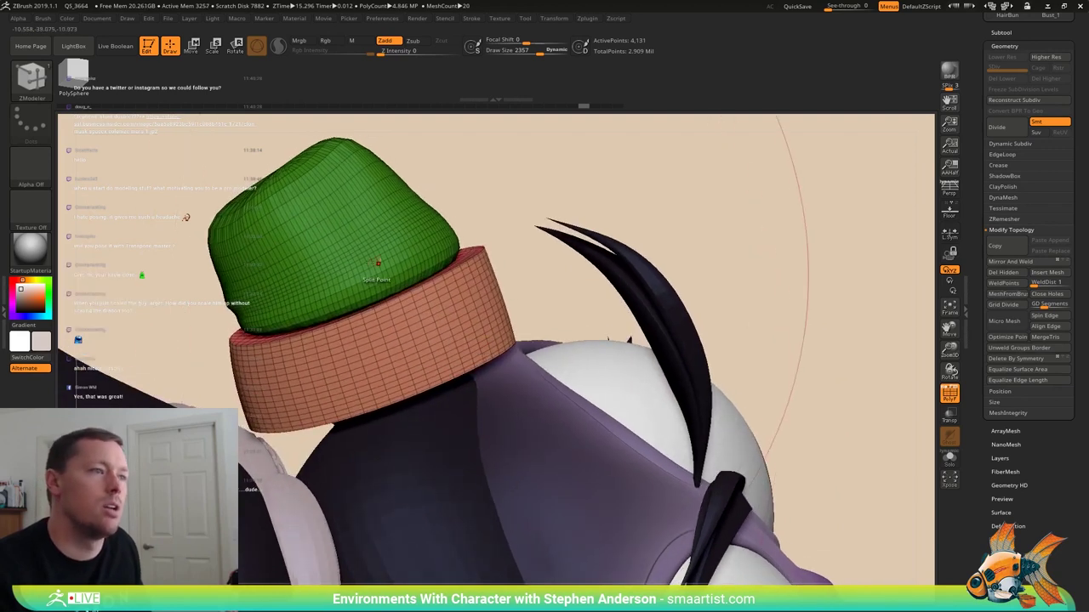
key("w")
left_click(339, 245, "ctrl")
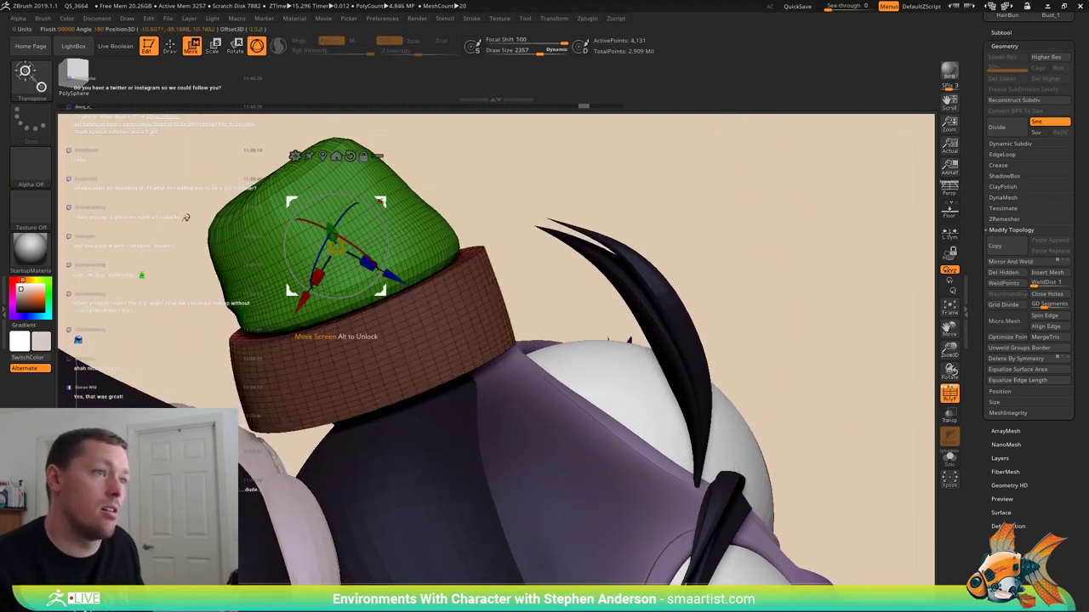
left_click_drag(381, 203, 385, 207)
key("q")
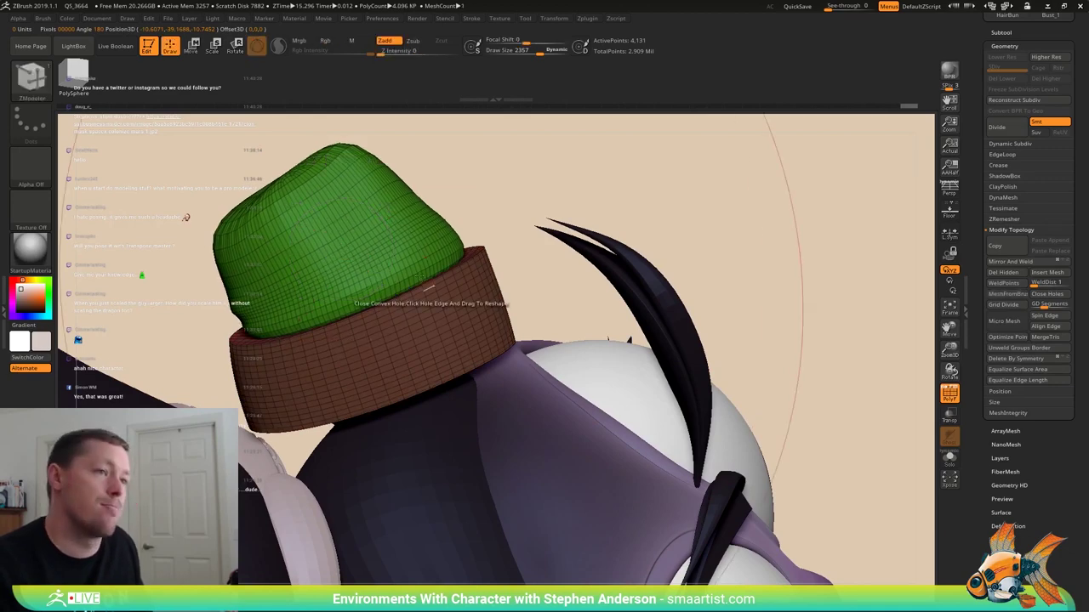
right_click_drag(429, 287, 468, 267)
left_click_drag(502, 214, 517, 276, "ctrl")
- Extrude the hat band as a polygon island with ZModeler to give it thickness
key("b")
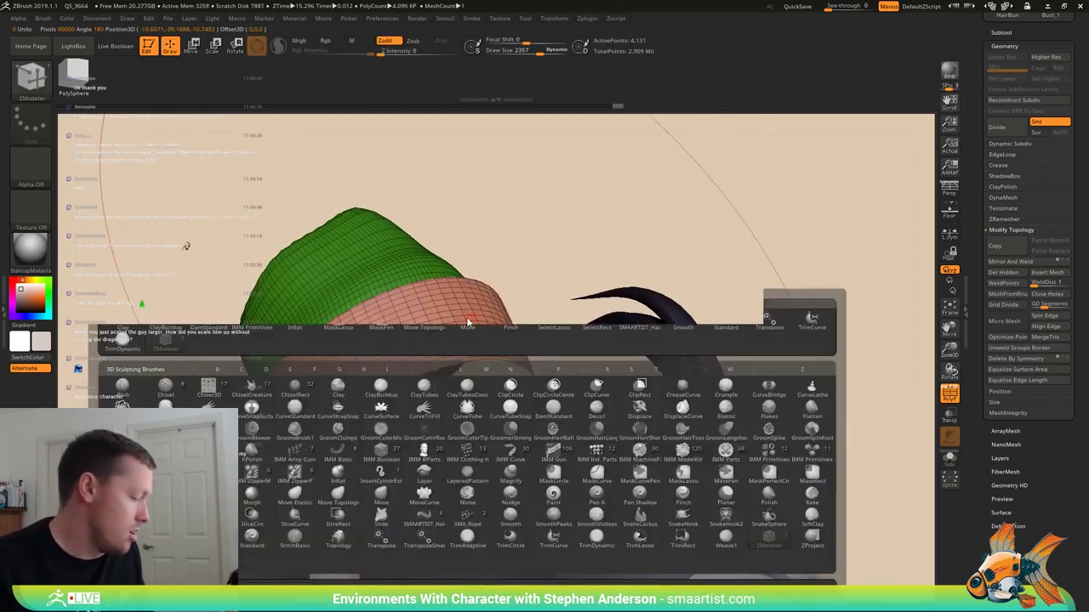
key("z")
key("m")
right_click_drag(466, 325, 499, 326, "ctrl")
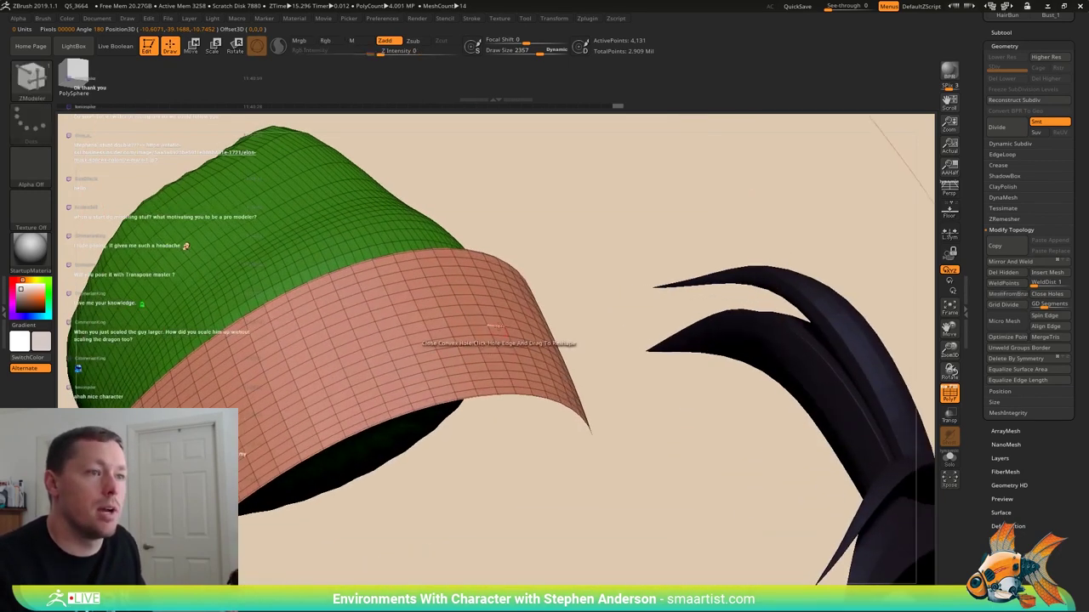
key("space")
left_click(405, 300)
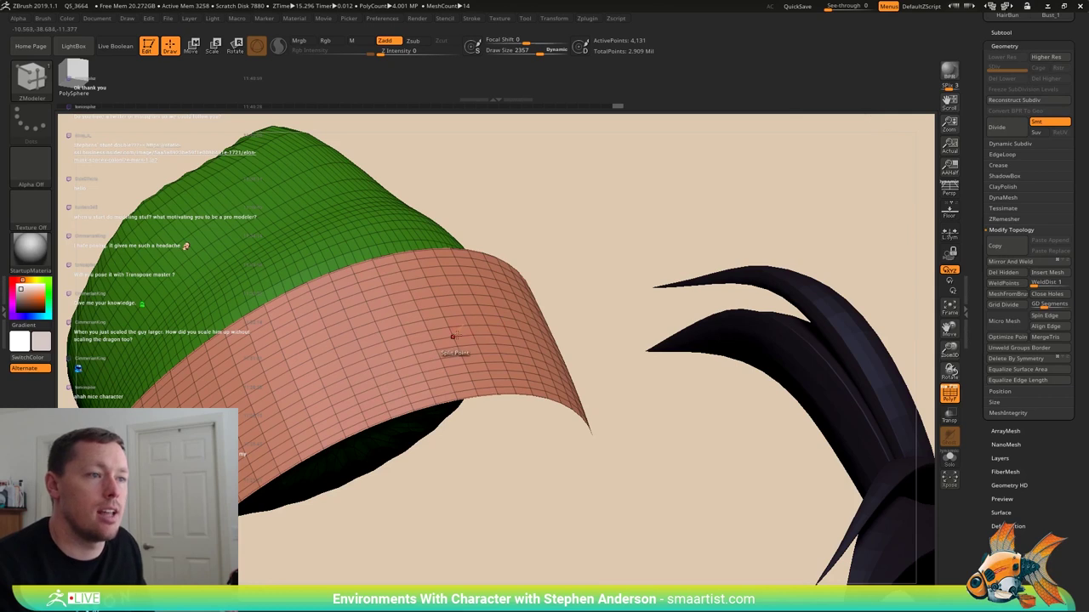
left_click_drag(462, 330, 442, 346)
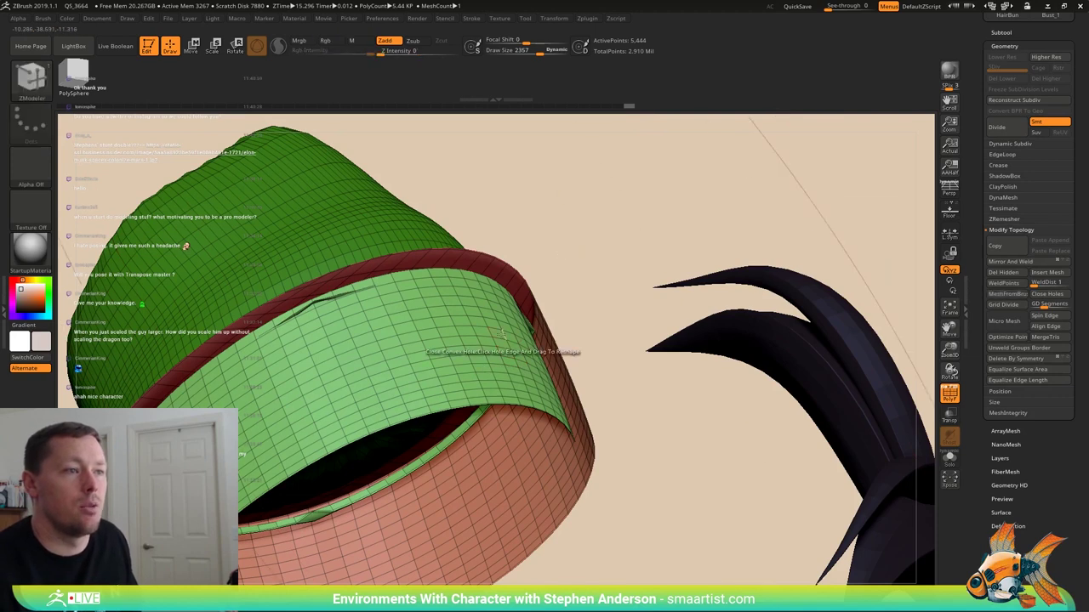
- Flip the faces of the thickened hat band with the Island target, and check the shaded result from below
key("space")
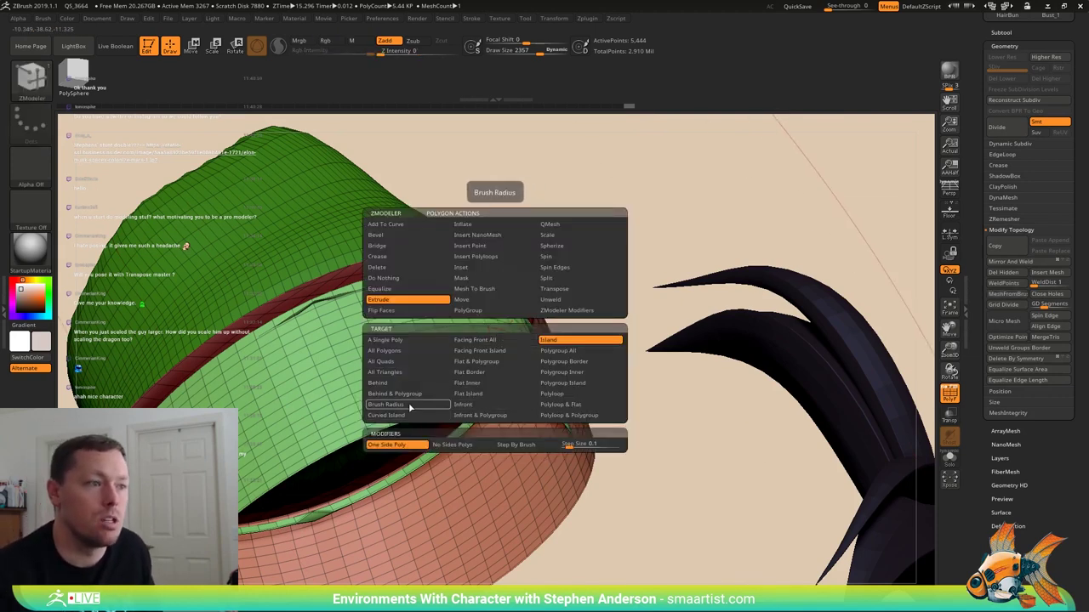
left_click(393, 312)
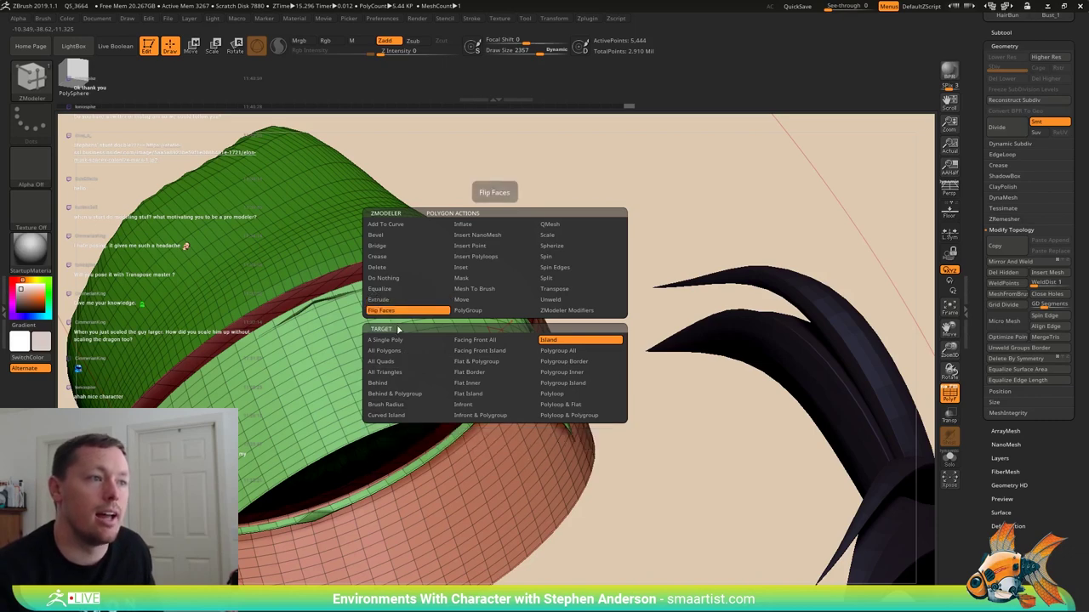
left_click(595, 339)
left_click(476, 357)
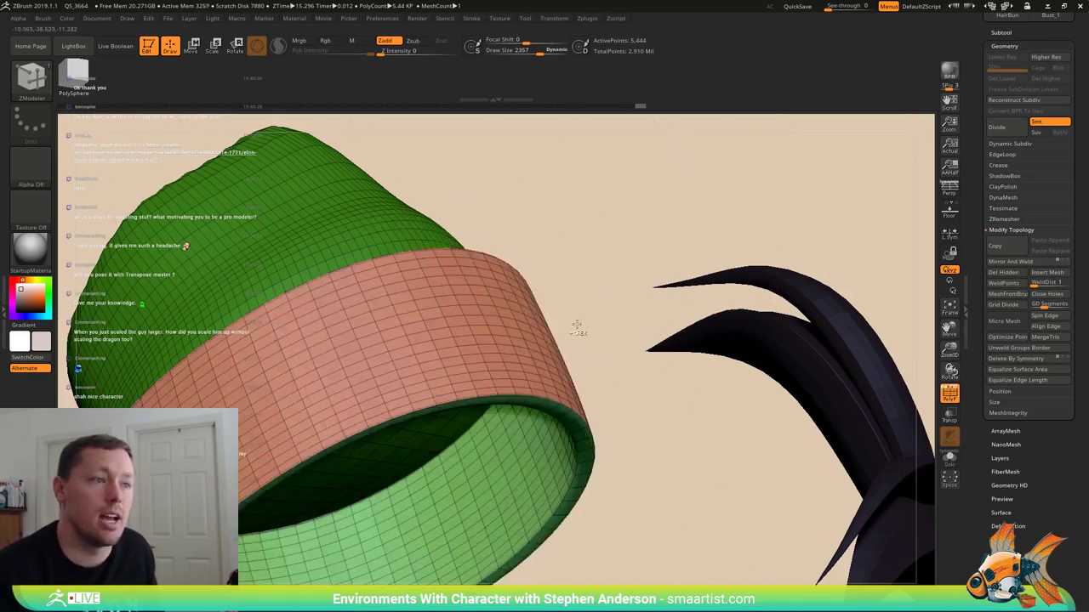
left_click_drag(575, 323, 558, 291)
mouse_move(473, 350)
left_mouse_down()
mouse_move(502, 332)
mouse_move(511, 340)
mouse_move(476, 357)
mouse_move(487, 328)
mouse_move(486, 337)
left_mouse_up()
mouse_move(487, 337)
right_mouse_down("ctrl")
mouse_move(420, 236)
mouse_move(393, 315)
mouse_move(513, 389)
right_mouse_up("ctrl")
key("shift+f")
mouse_move(512, 387)
left_mouse_down()
mouse_move(558, 361)
mouse_move(529, 370)
left_mouse_up()
right_click_drag(564, 405, 574, 430, "ctrl")
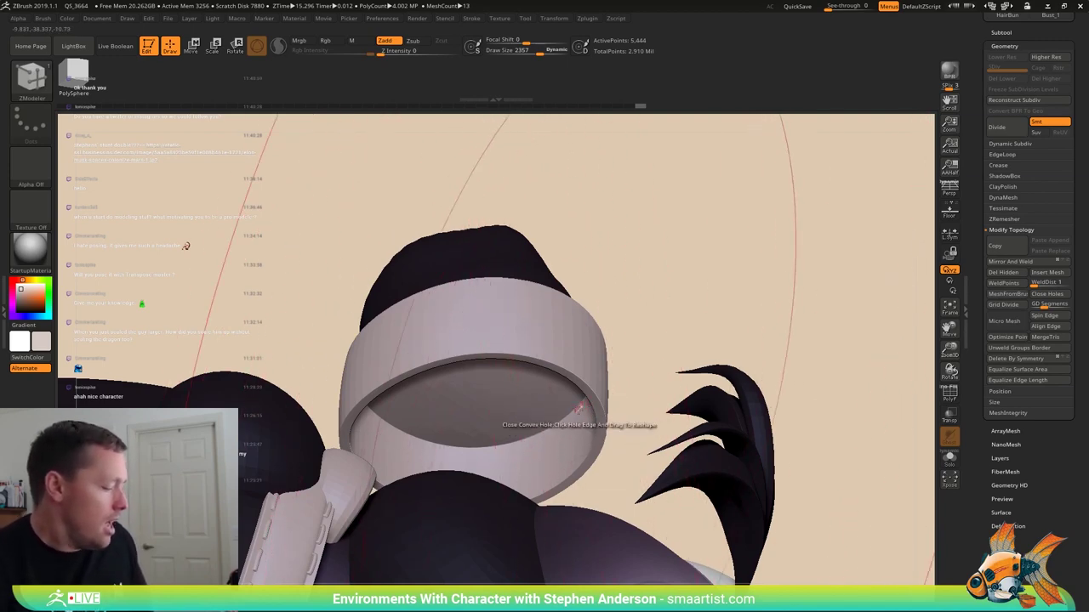
- Insert an edge loop around the hat band's lower rim with ZModeler
right_click_drag(568, 378, 550, 411)
key("shift+f")
right_click_drag(613, 377, 606, 406, "ctrl")
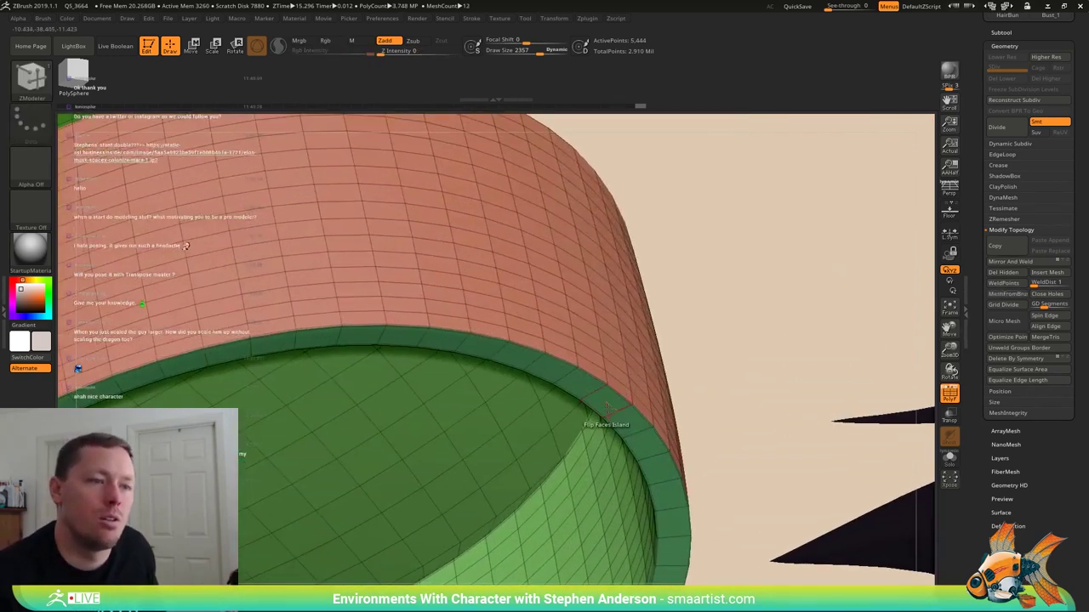
key("space")
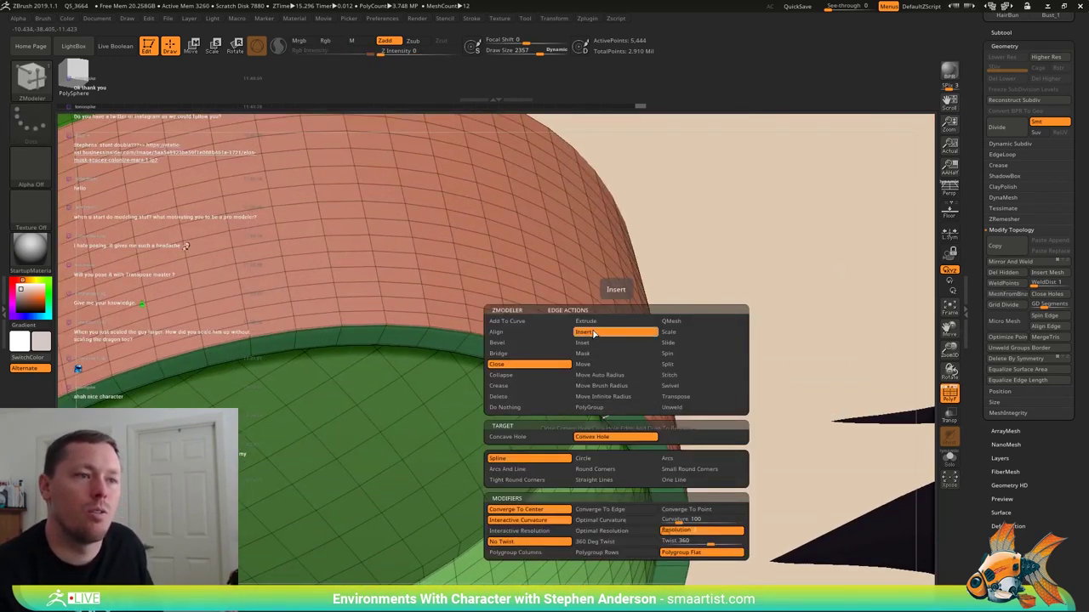
left_click(593, 333)
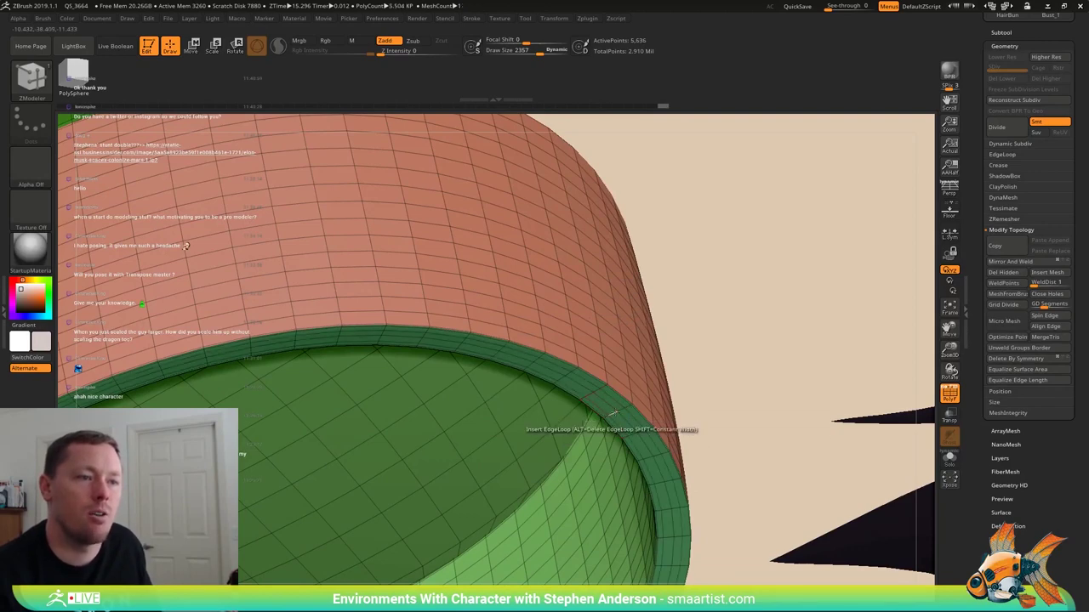
- Reconstruct two lower subdivision levels for the hat, return to subdivision level 3, and turn polyframe off
right_click_drag(626, 428, 732, 356)
left_click(1024, 102)
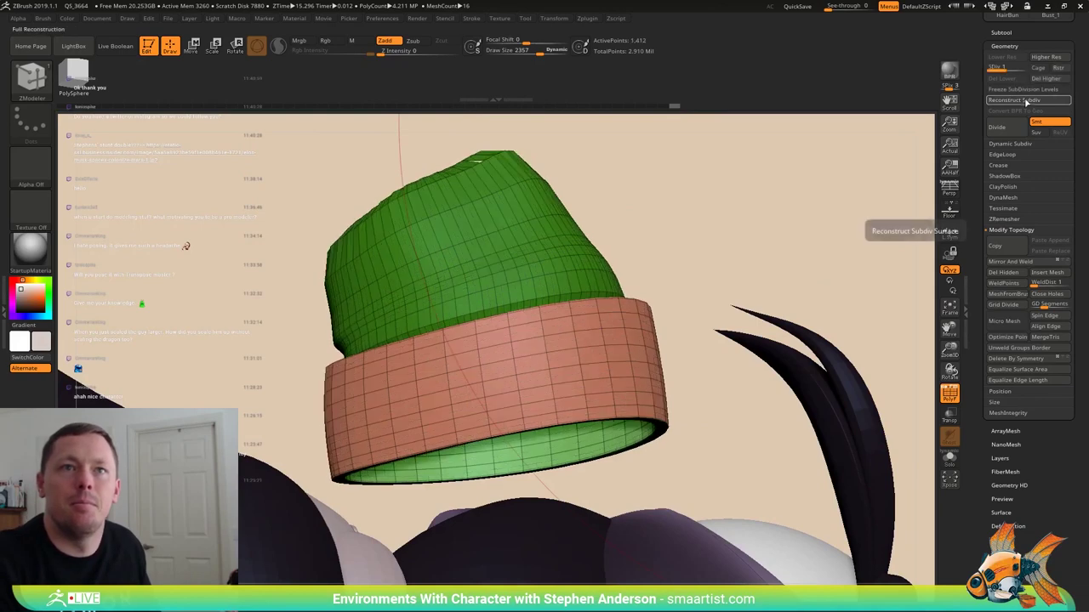
left_click(1026, 102)
right_click_drag(745, 293, 712, 319)
key("ctrl+d")
key("ctrl+d")
key("shift+f")
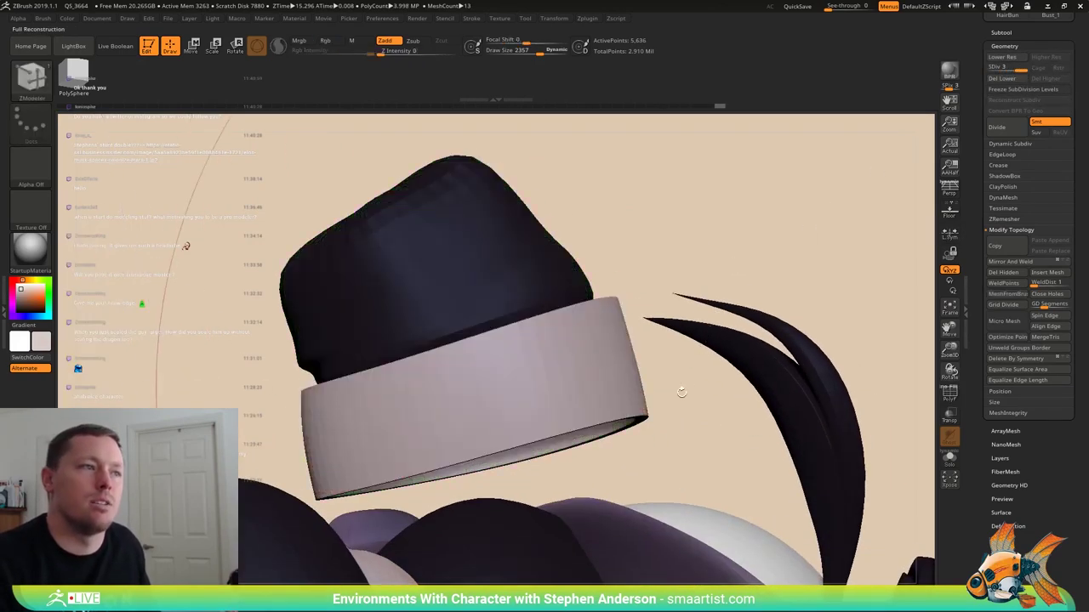
- Switch to the Hair_01 subtool with polyframe on and isolate it
mouse_move(683, 393)
right_mouse_down("ctrl")
mouse_move(587, 279)
mouse_move(597, 378)
mouse_move(512, 511)
mouse_move(600, 408)
mouse_move(541, 382)
mouse_move(647, 346)
mouse_move(676, 361)
right_mouse_up("ctrl")
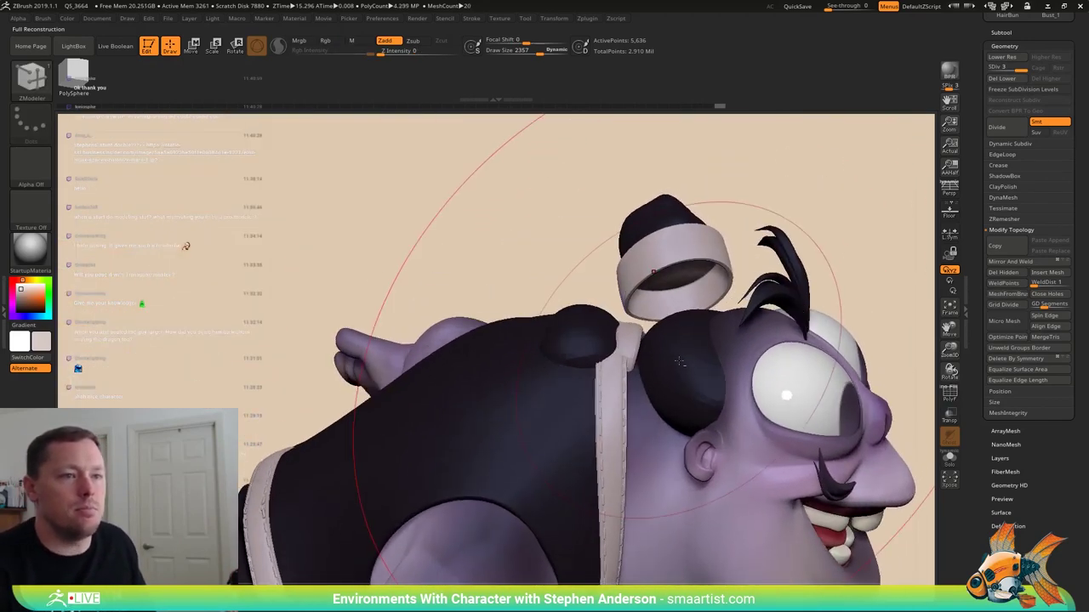
left_click(681, 363, "alt")
key("shift+f")
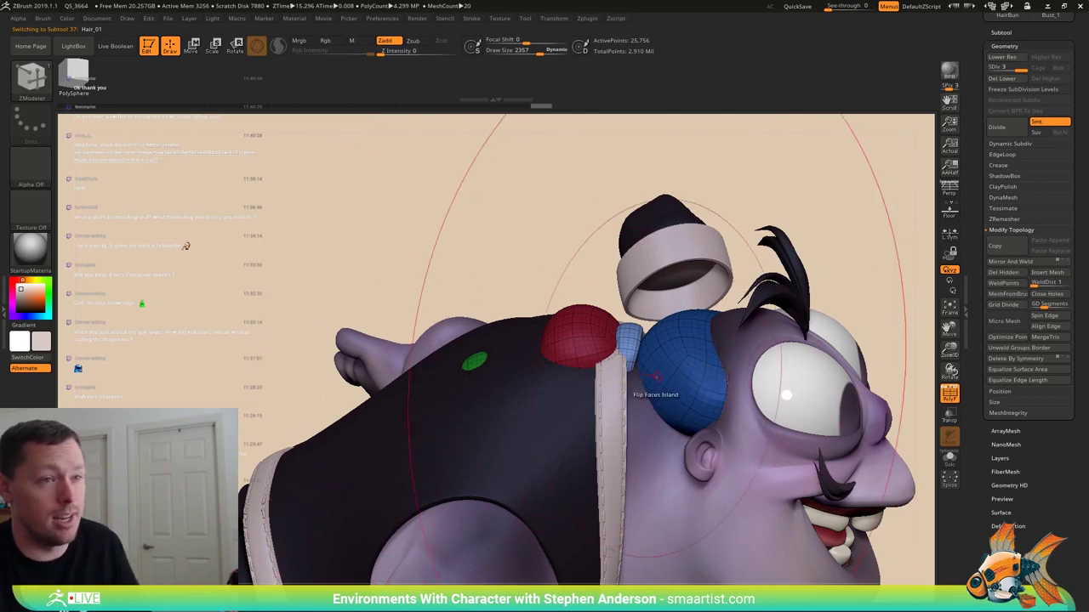
left_click(949, 459)
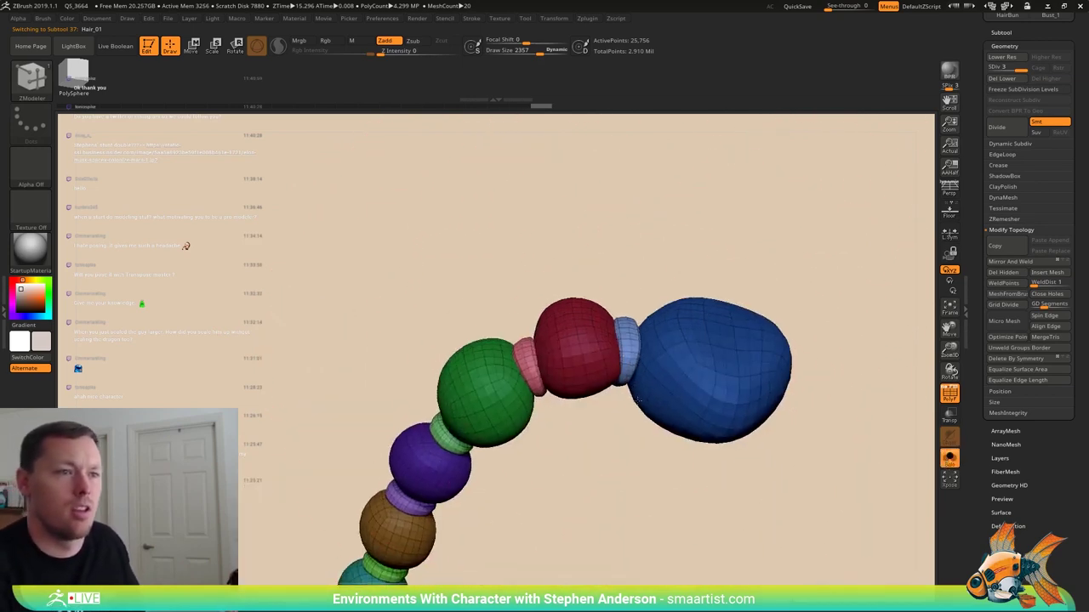
- Mask only the braid's large blue base polygroup, leaving the smaller beads free to transform
key("w")
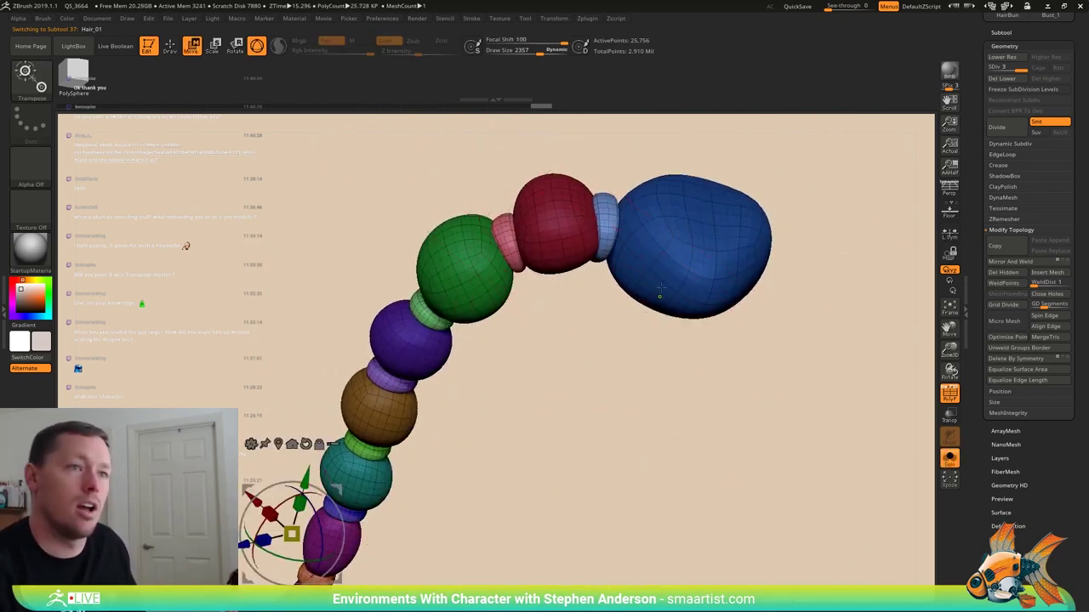
left_click(658, 297, "ctrl")
right_click_drag(658, 333, 712, 431, "ctrl")
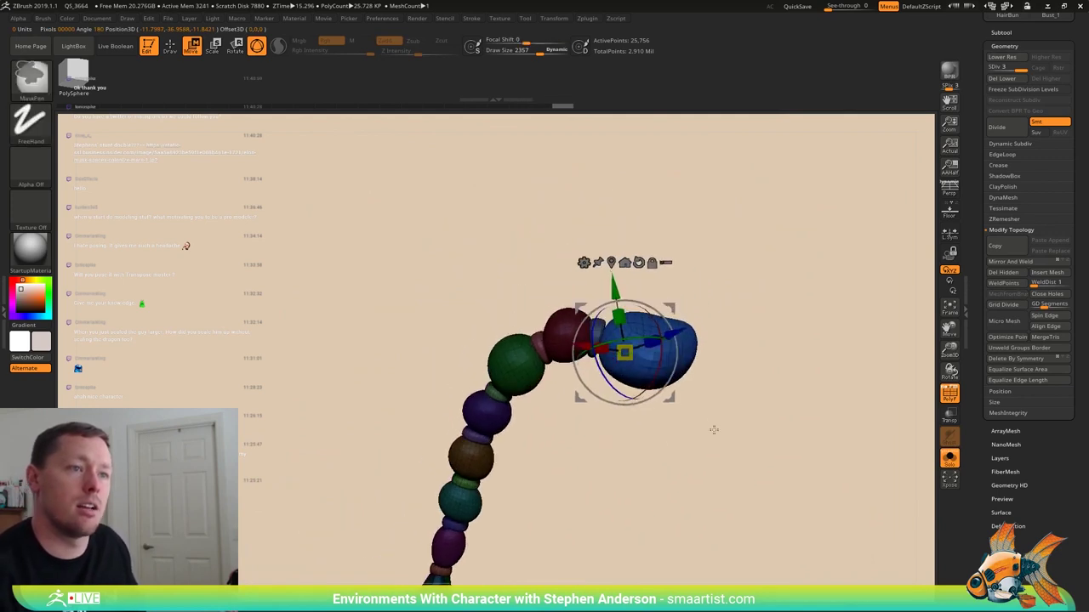
left_click(712, 431, "ctrl")
right_click_drag(708, 366, 744, 381, "ctrl")
left_click_drag(744, 380, 694, 358)
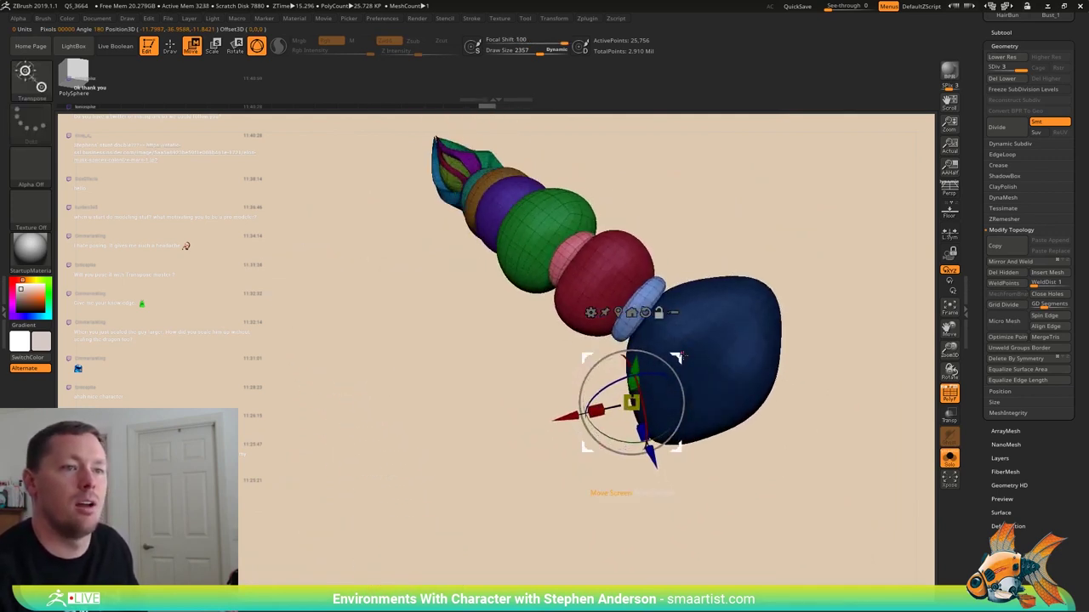
- Reposition the unmasked bead chain so its first ring meets the large blue base
right_click_drag(709, 309, 660, 297)
left_click_drag(604, 291, 622, 290)
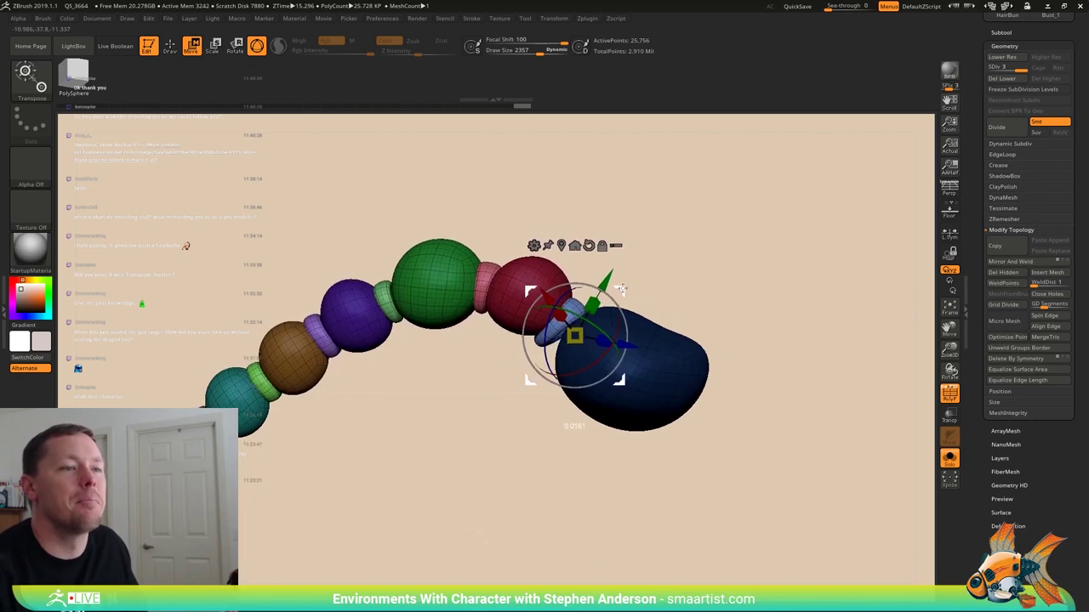
mouse_move(655, 290)
right_mouse_down("ctrl")
mouse_move(655, 332)
mouse_move(643, 328)
right_mouse_up("ctrl")
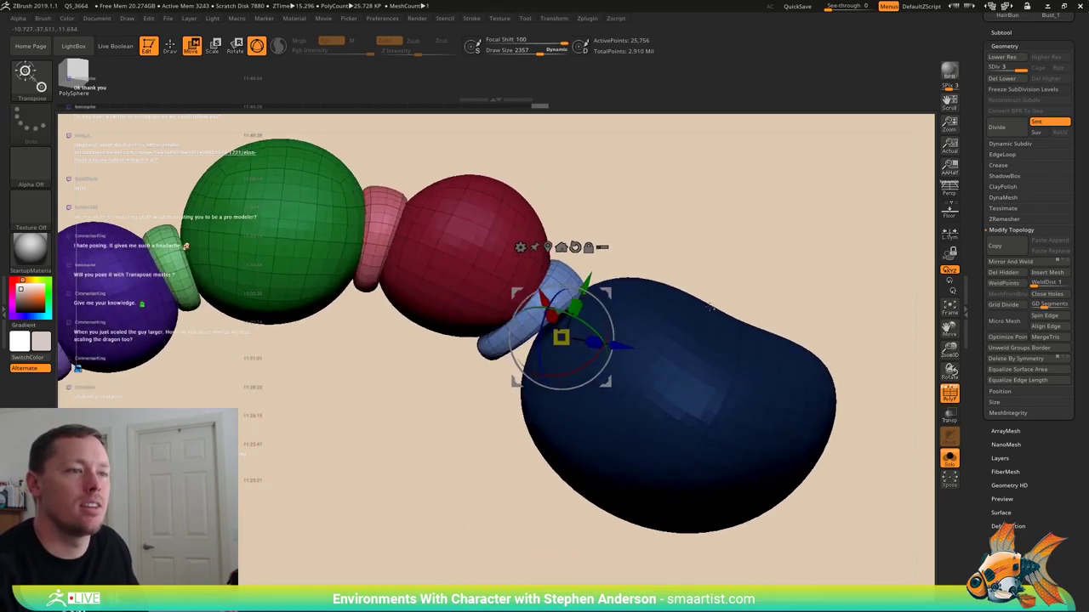
left_click_drag(641, 329, 617, 292)
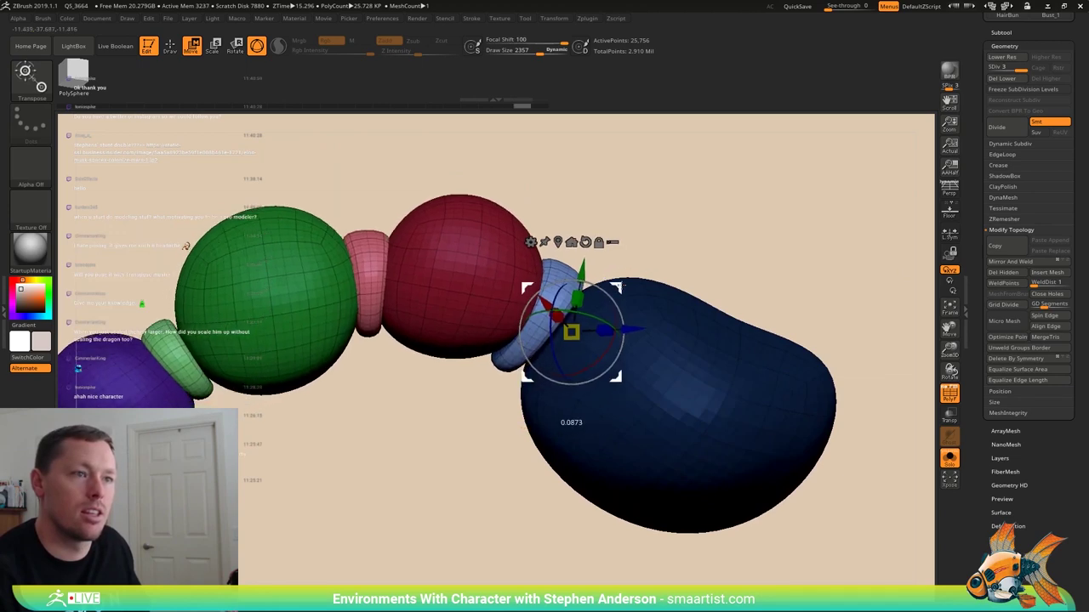
right_click_drag(617, 293, 673, 299)
right_click_drag(674, 299, 705, 218, "ctrl")
left_click_drag(660, 306, 665, 308)
- Refine the bead chain's angle and position against the masked blue base from several views
right_click_drag(710, 214, 690, 380)
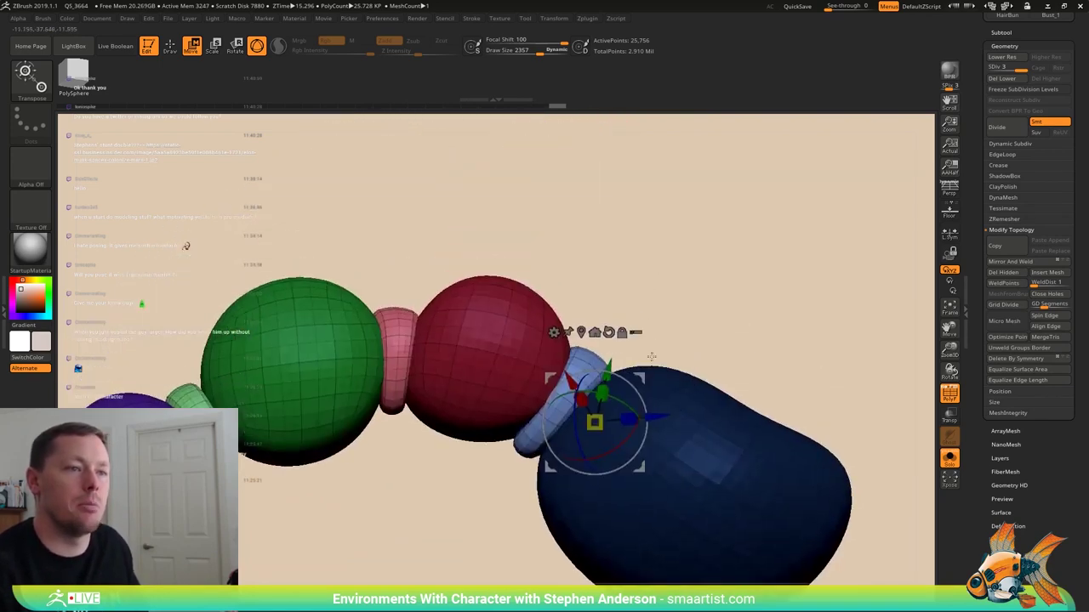
right_click_drag(659, 335, 656, 352)
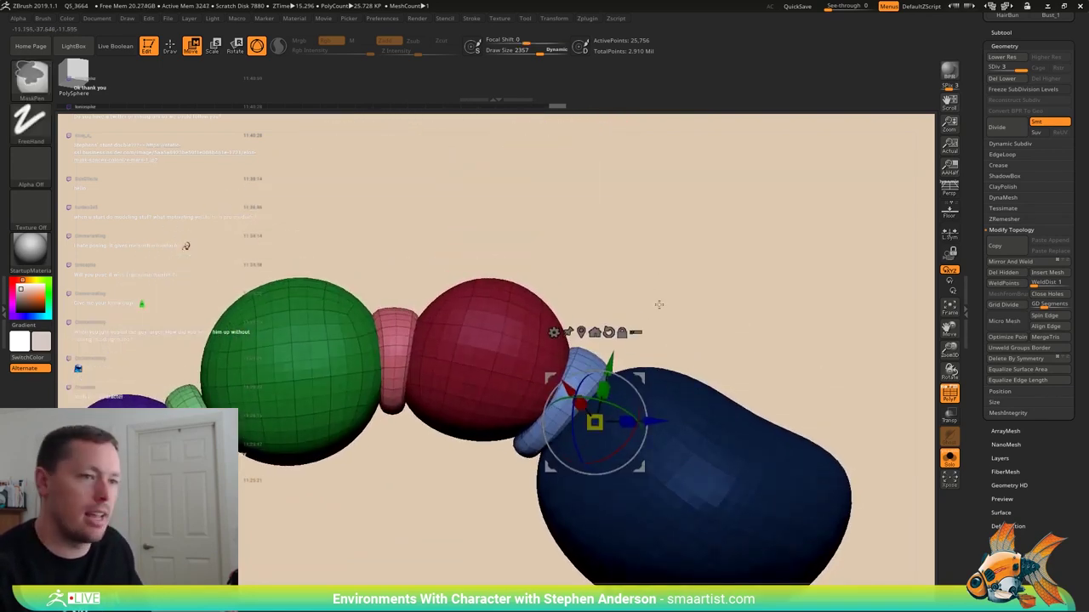
right_click_drag(659, 304, 652, 364, "ctrl")
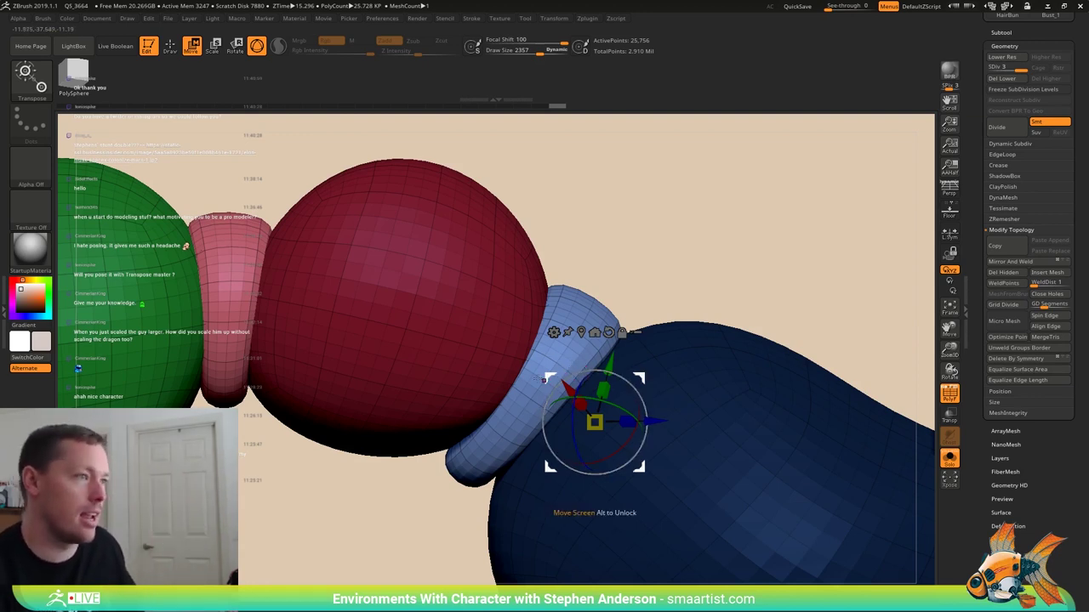
right_click_drag(533, 415, 396, 131, "ctrl")
right_click_drag(476, 336, 419, 342)
left_click_drag(418, 342, 564, 329)
right_click_drag(564, 329, 597, 397, "alt")
left_click_drag(460, 342, 460, 368)
mouse_move(460, 367)
right_mouse_down()
mouse_move(391, 382)
mouse_move(383, 443)
right_mouse_up()
- Set the Move brush to draw size 492 and push the light-blue ring against the braid's base
key("b")
key("m")
key("v")
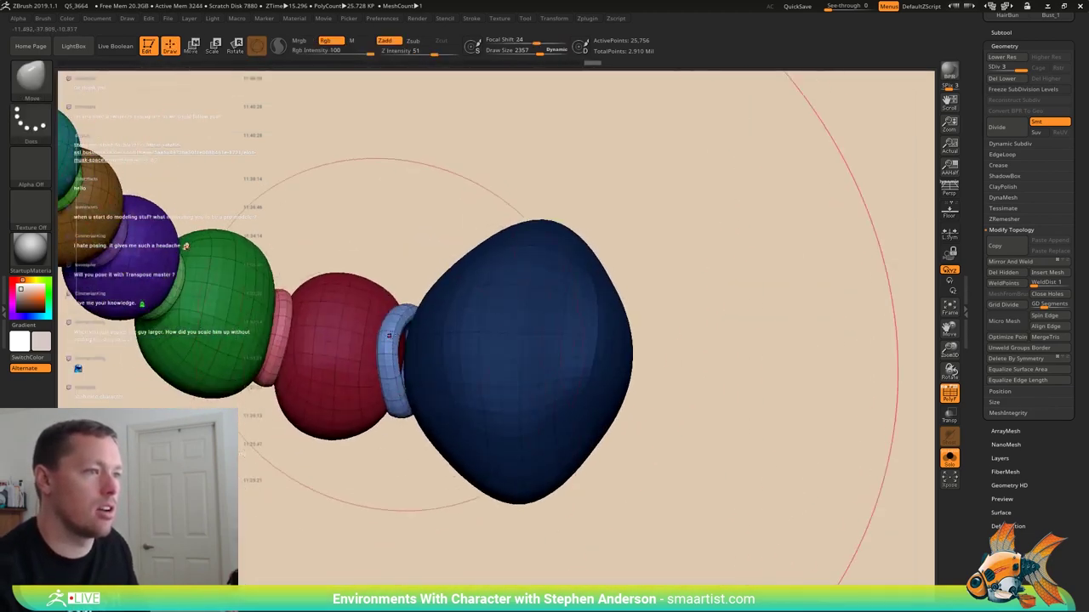
key("s")
left_click_drag(392, 337, 365, 338)
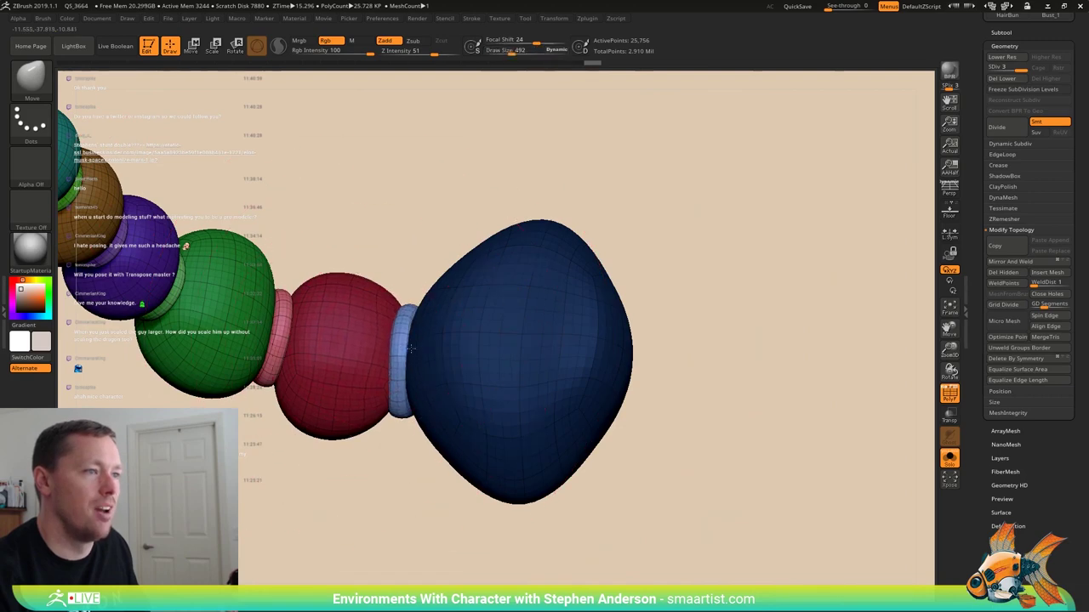
right_click_drag(408, 358, 347, 340)
right_click_drag(347, 341, 404, 421, "alt")
right_click_drag(400, 366, 392, 498)
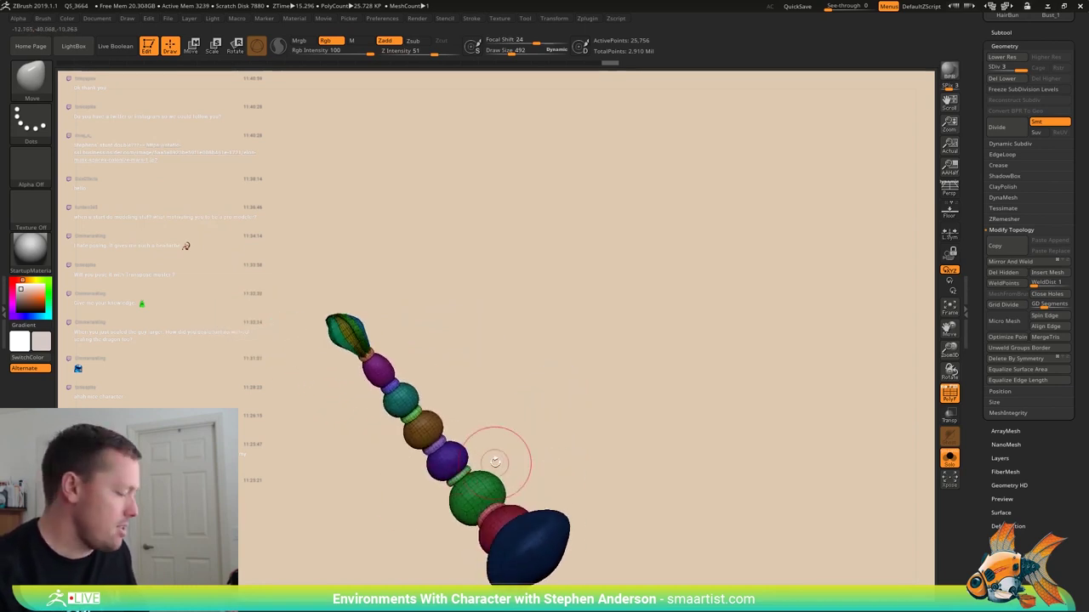
- Prepare the braid for the Bend Curve deformer by deleting its lower subdivision levels
key("b")
key("Escape")
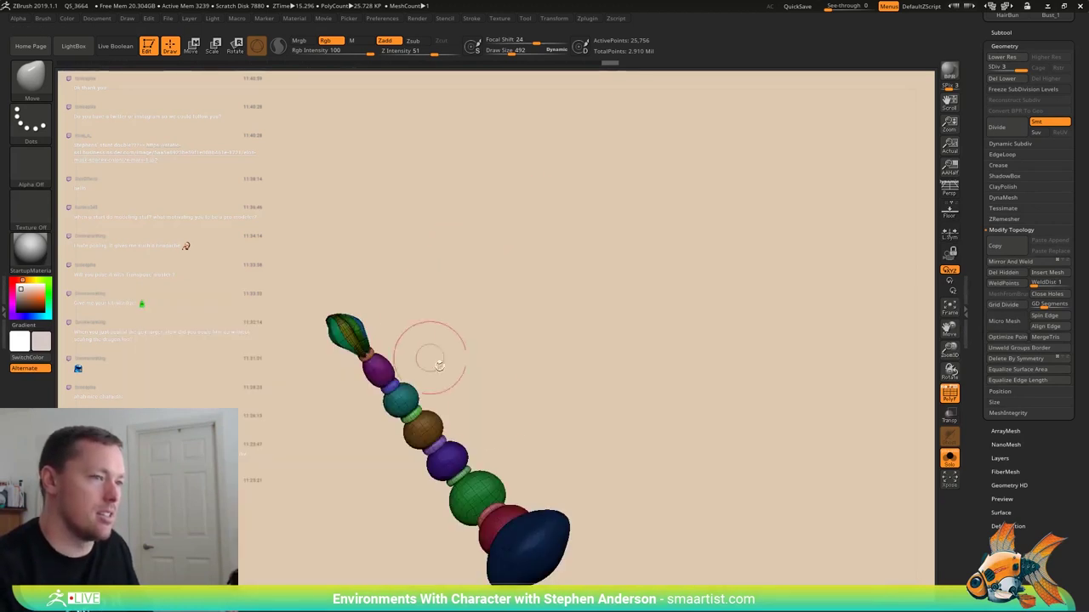
key("w")
right_click_drag(534, 405, 504, 294, "alt")
right_click_drag(504, 295, 577, 414)
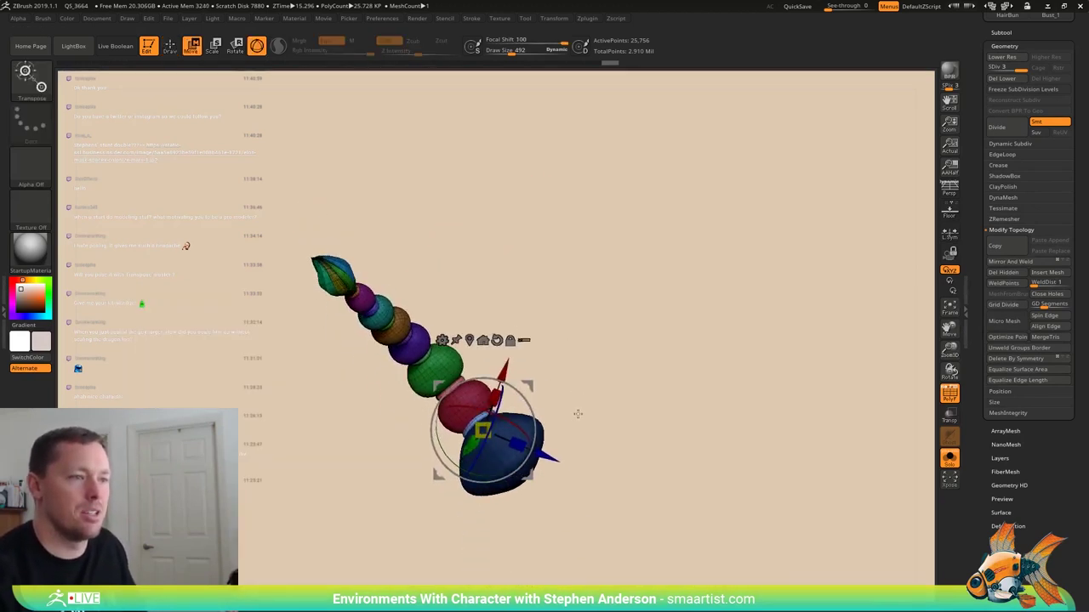
right_click_drag(466, 478, 459, 384)
left_click(449, 379)
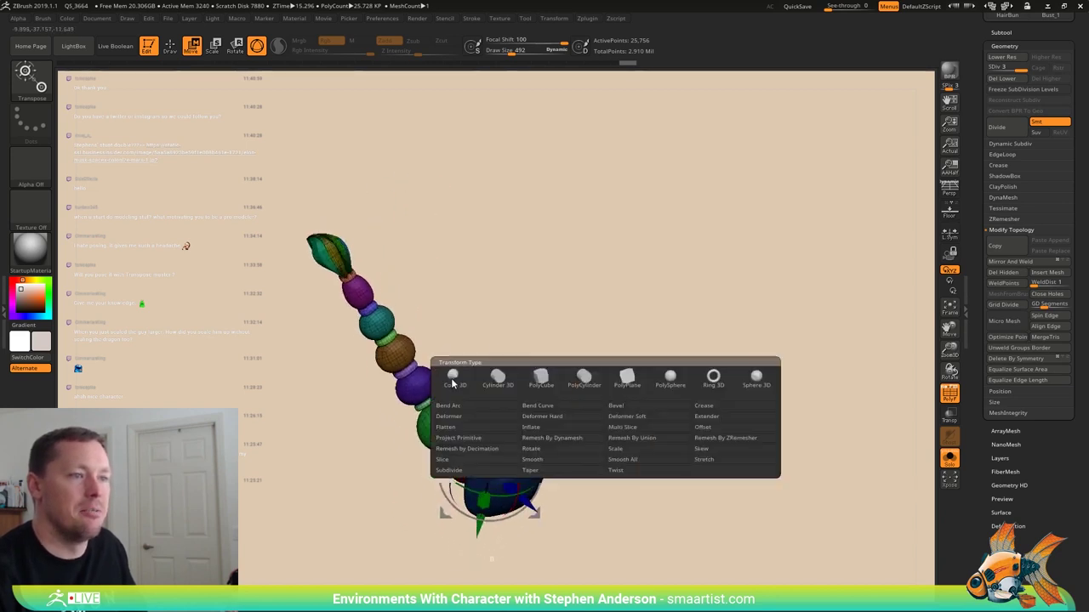
left_click(547, 406)
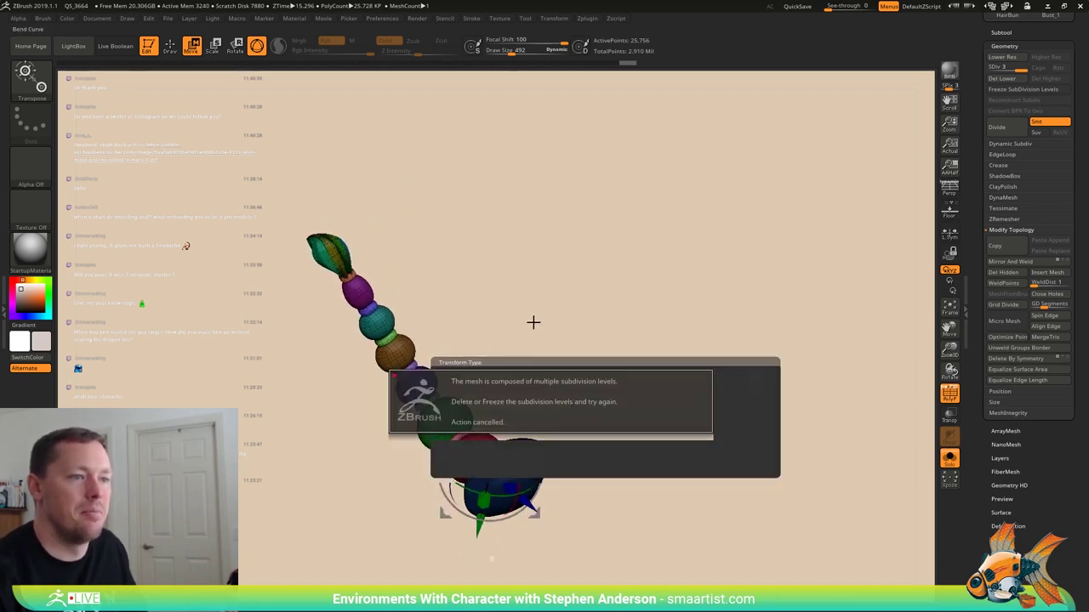
left_click(1001, 79)
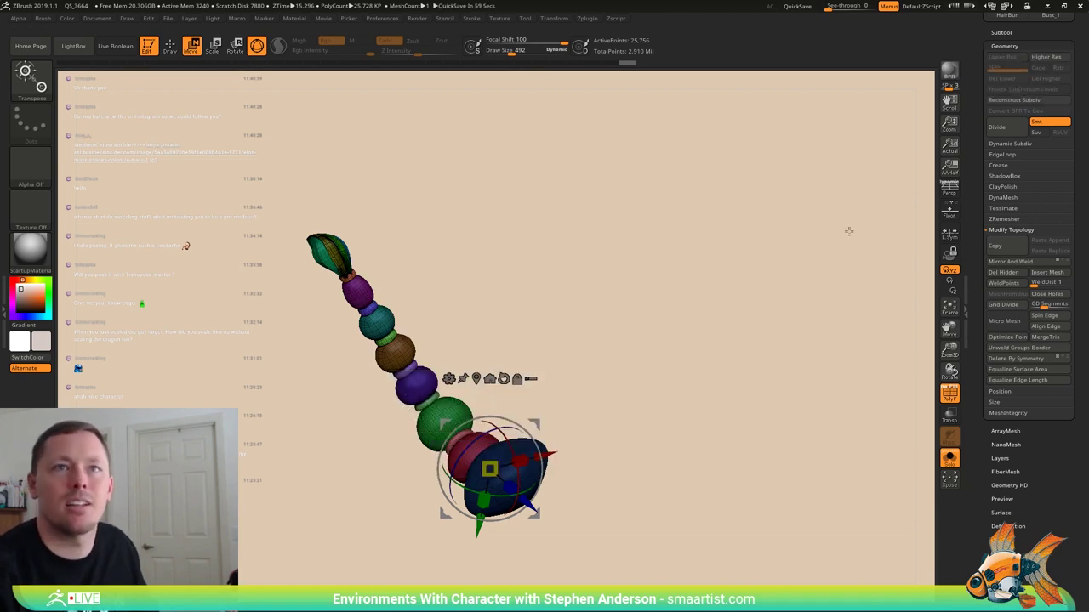
left_click(449, 378)
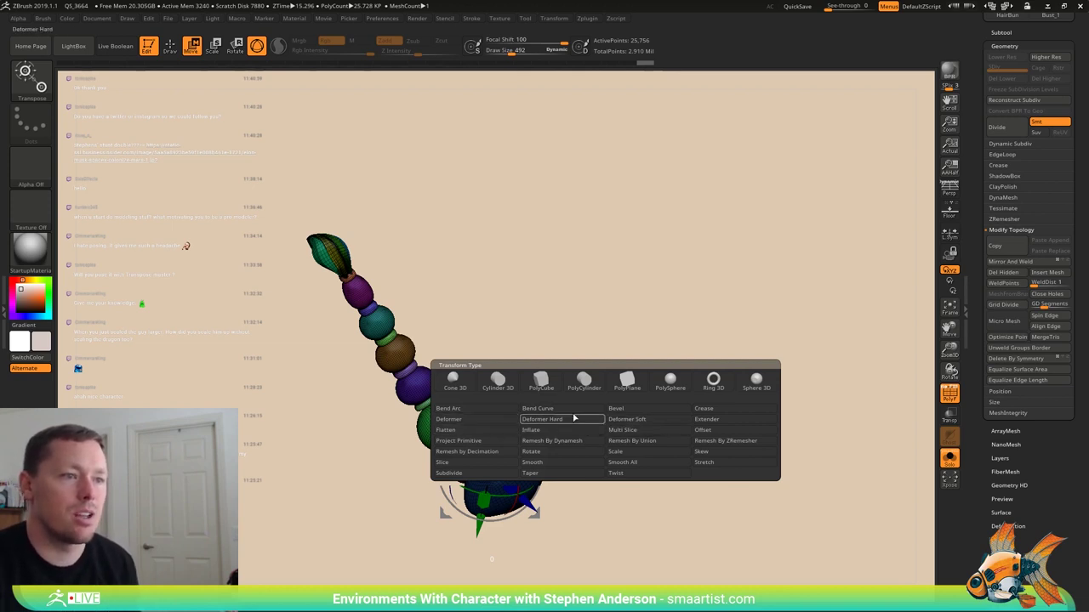
left_click(574, 417)
left_click_drag(546, 401, 591, 393)
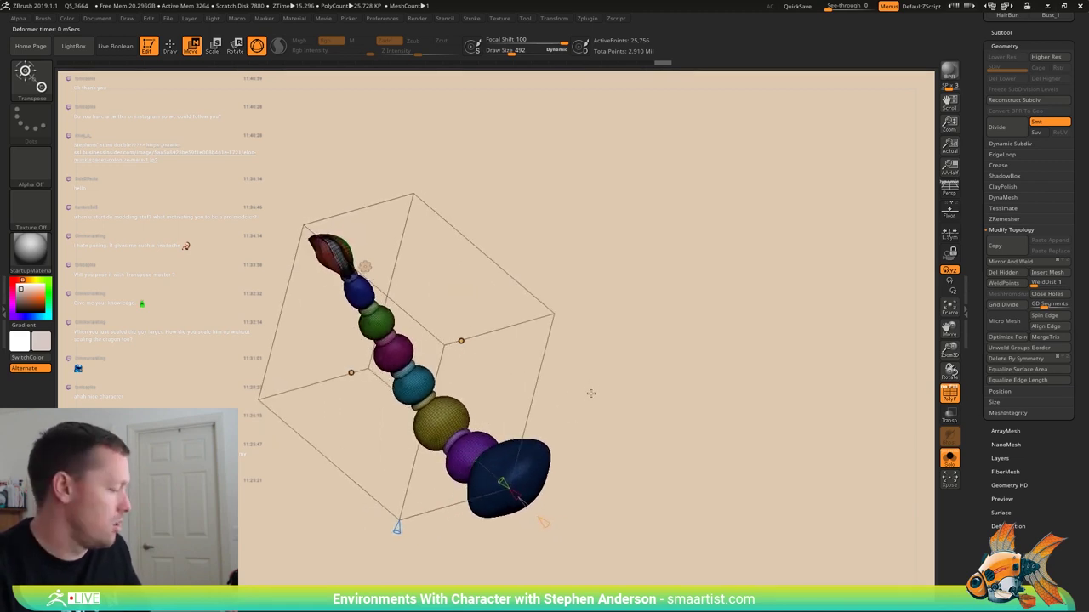
left_click(364, 267)
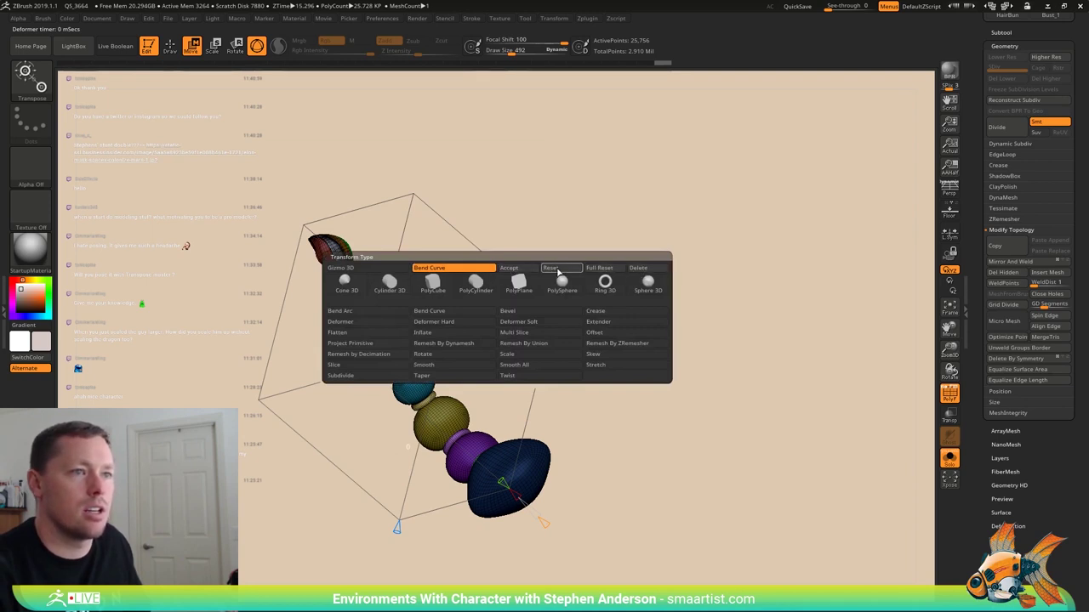
left_click(640, 268)
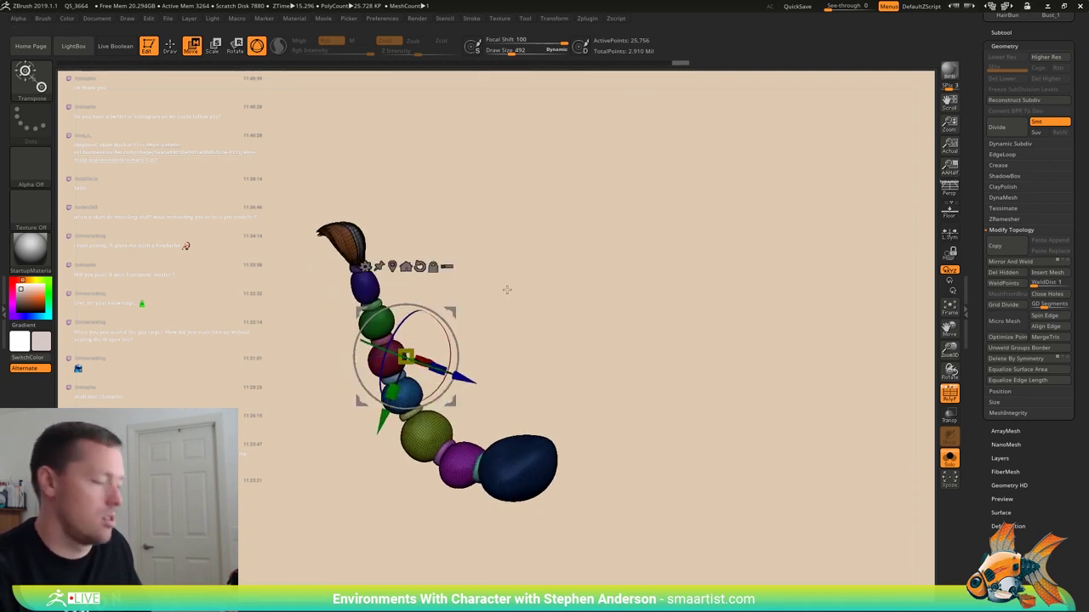
- Realign the gizmo along the braid's length and apply a Bend Curve deformer to the bead chain
left_click_drag(507, 290, 505, 284)
key("y")
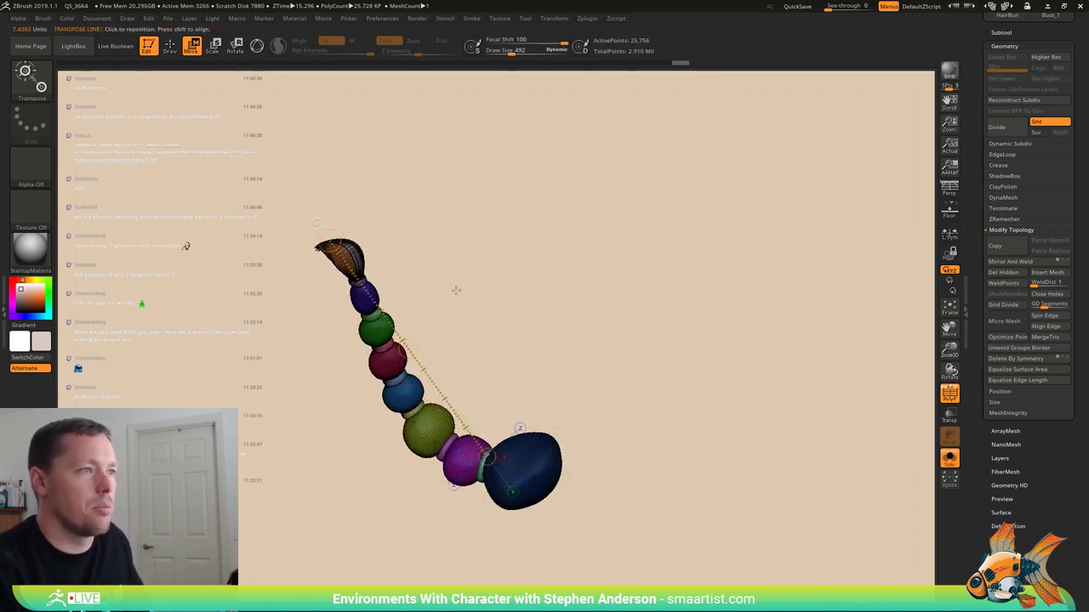
mouse_move(456, 291)
left_mouse_down()
mouse_move(484, 301)
mouse_move(549, 256)
mouse_move(547, 269)
left_mouse_up()
key("y")
left_click(445, 366)
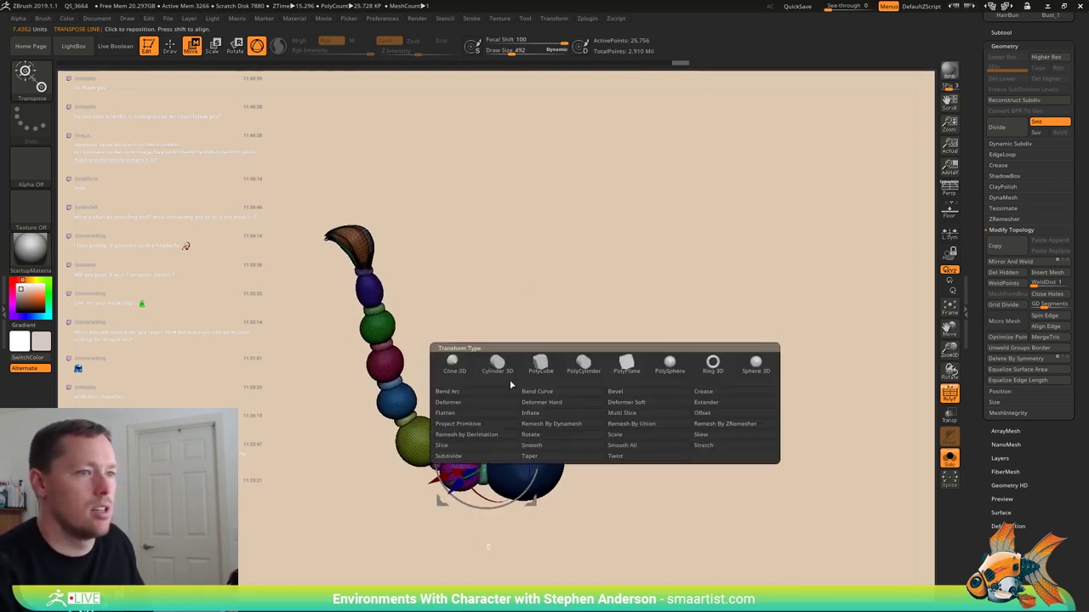
left_click(560, 391)
mouse_move(583, 347)
left_mouse_down()
mouse_move(539, 360)
mouse_move(583, 323)
mouse_move(580, 292)
mouse_move(540, 348)
mouse_move(556, 331)
mouse_move(507, 291)
left_mouse_up()
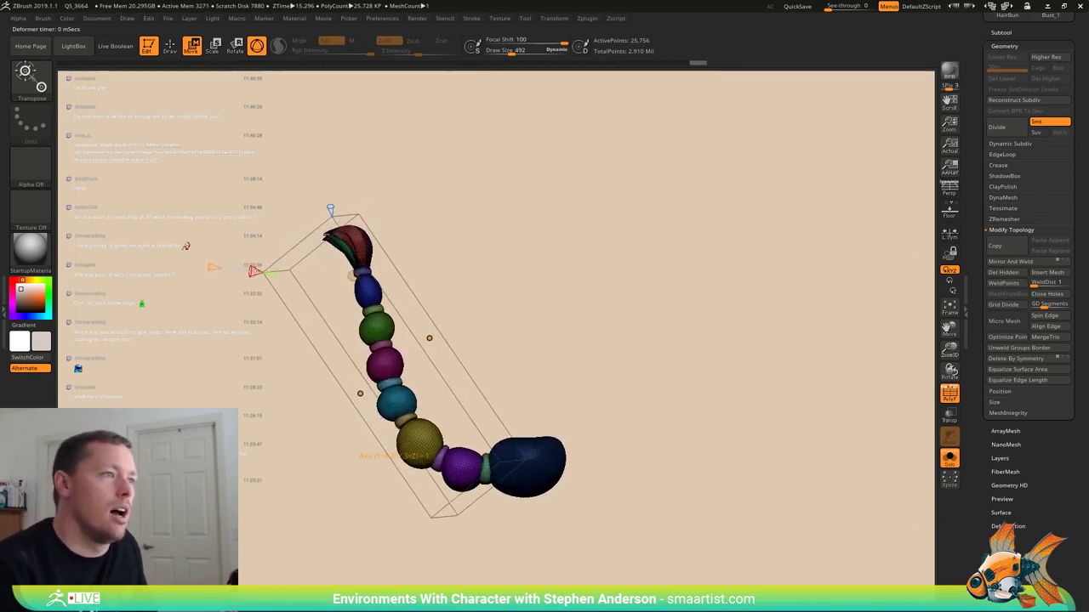
- Reduce the Bend Curve to three control points and bow the chain sideways from its middle point
left_click_drag(428, 236, 412, 243)
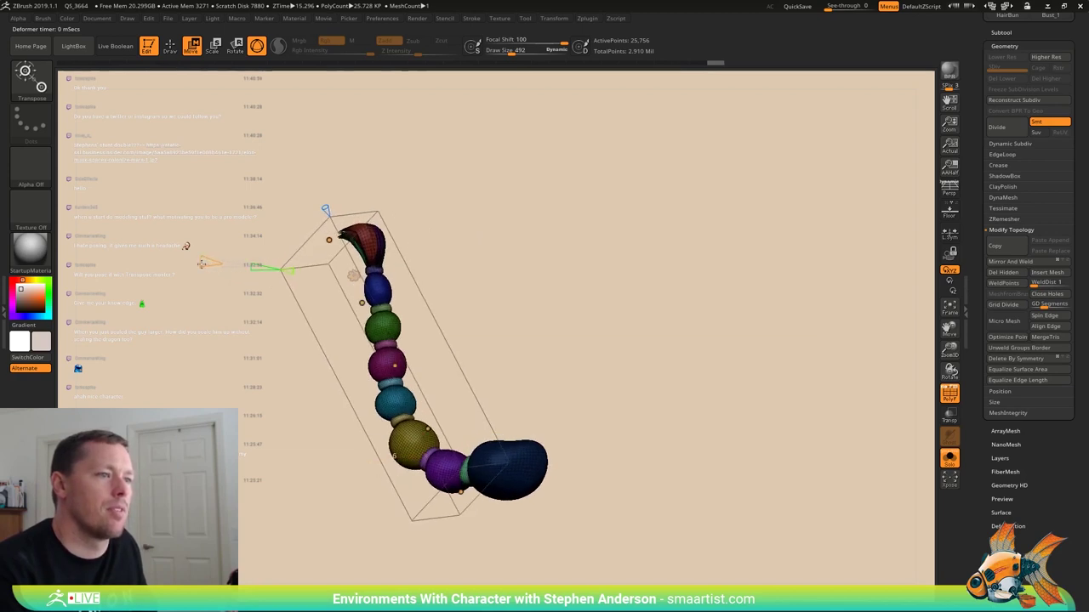
left_click_drag(208, 265, 363, 275)
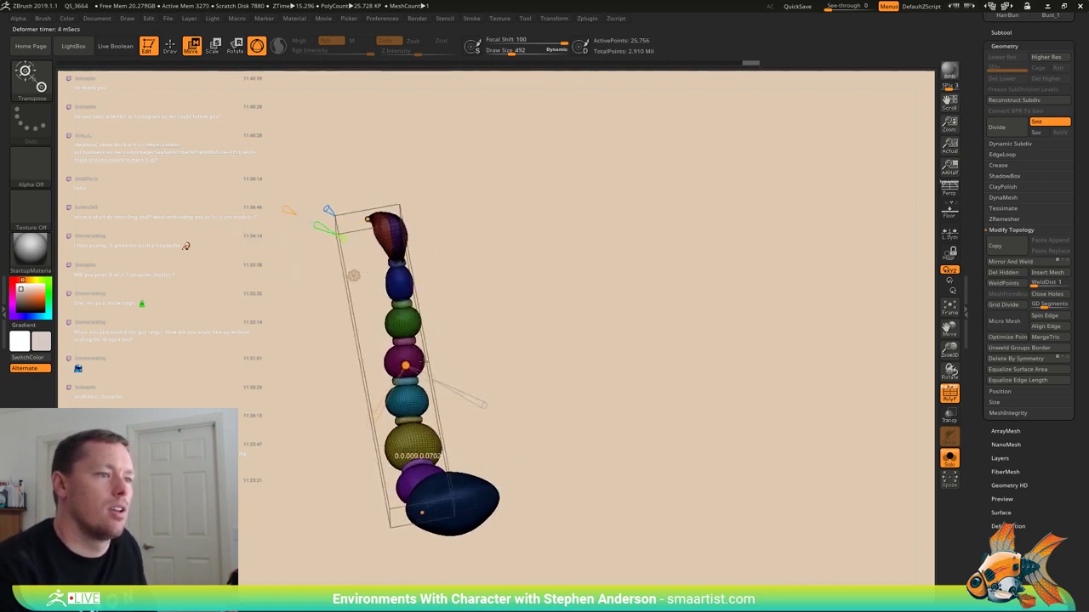
left_click_drag(422, 363, 465, 365)
mouse_move(469, 367)
left_mouse_down()
mouse_move(487, 389)
mouse_move(506, 347)
mouse_move(498, 357)
mouse_move(363, 256)
mouse_move(367, 242)
mouse_move(369, 263)
left_mouse_up()
mouse_move(447, 374)
left_mouse_down()
mouse_move(516, 343)
mouse_move(500, 331)
mouse_move(459, 334)
left_mouse_up()
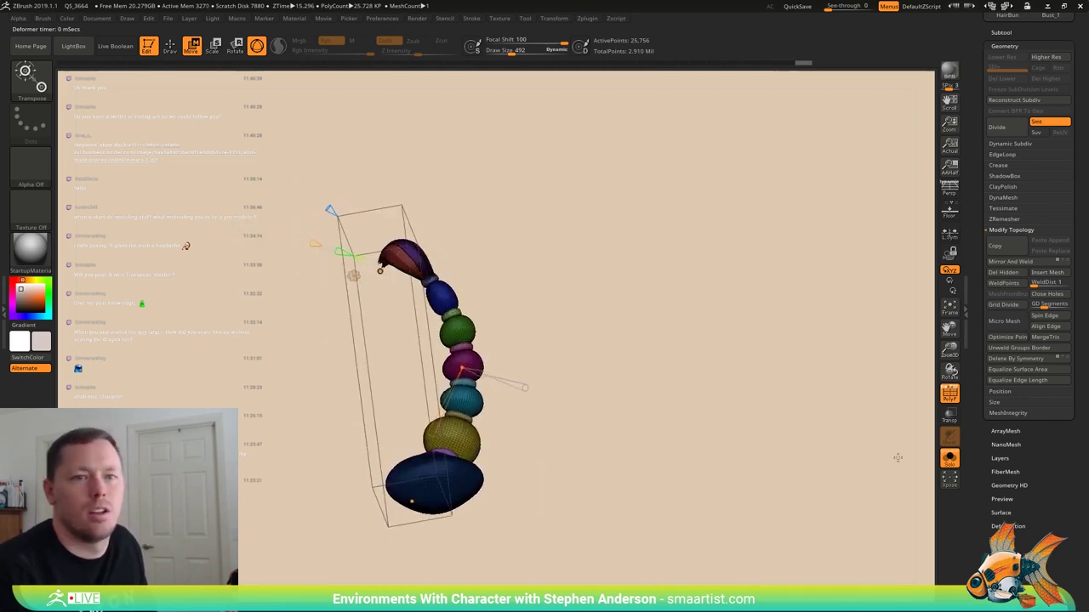
- Show the full scene again and adjust the curve's base point so the braid grows naturally from the character's head
left_click(951, 461)
right_click_drag(656, 366, 549, 256, "ctrl")
right_click_drag(528, 375, 451, 406)
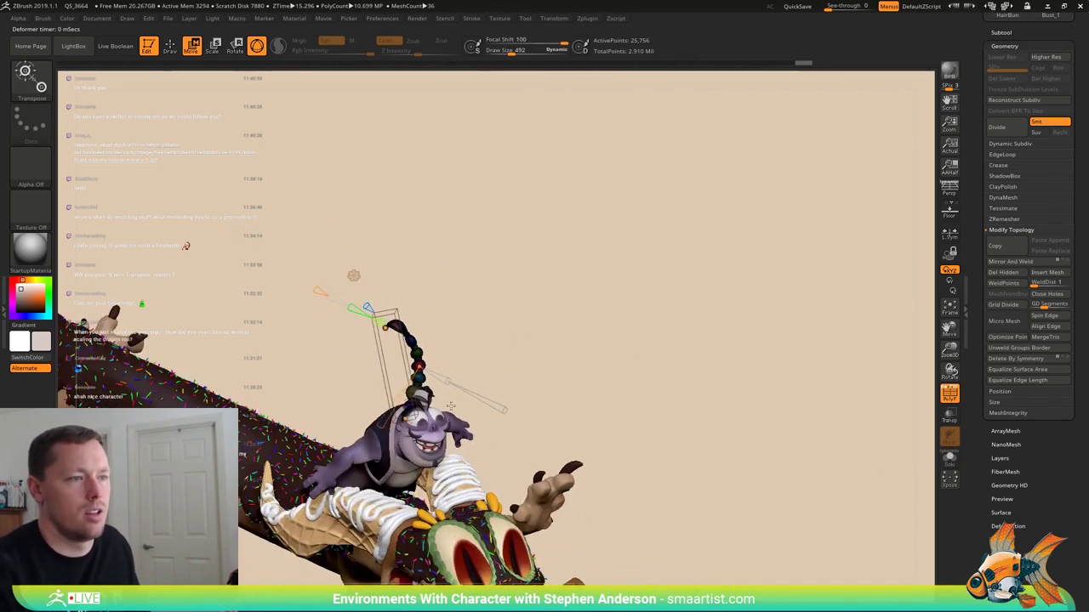
left_click_drag(451, 406, 497, 345)
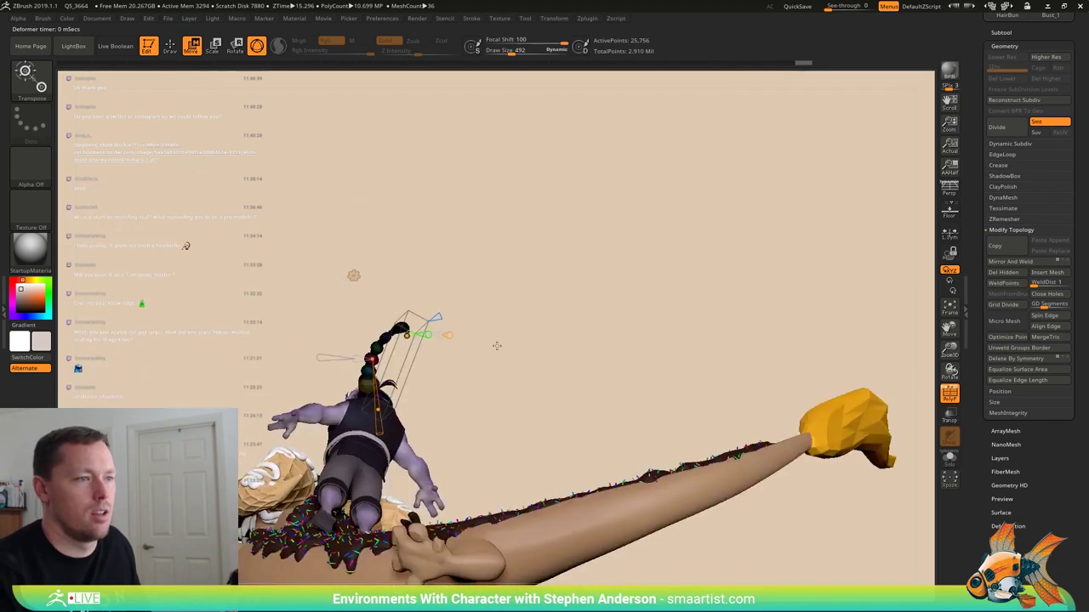
right_click_drag(497, 345, 421, 441, "ctrl")
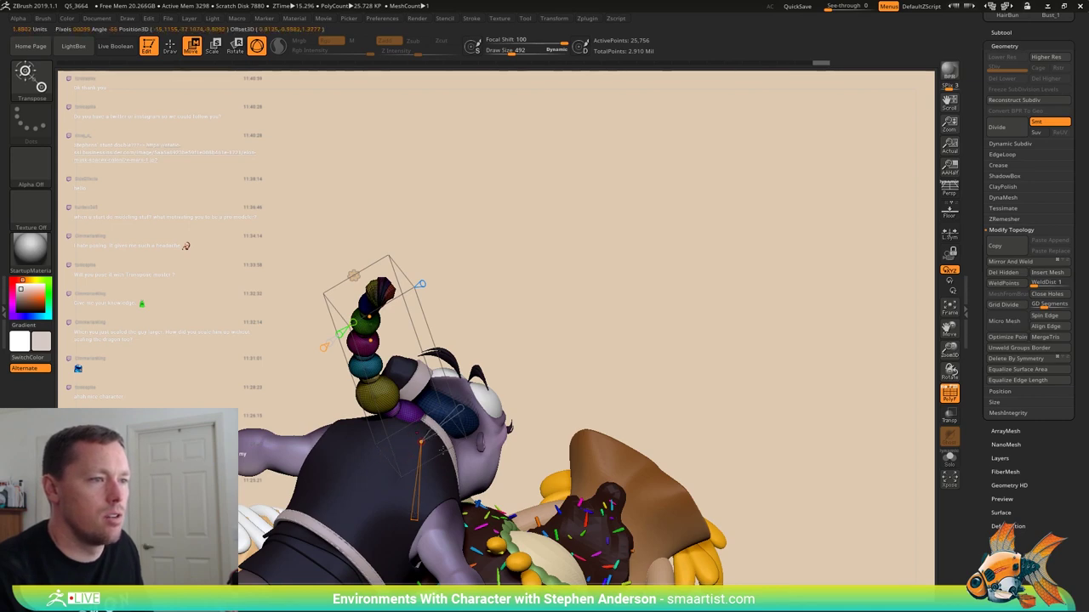
right_click_drag(442, 450, 457, 489)
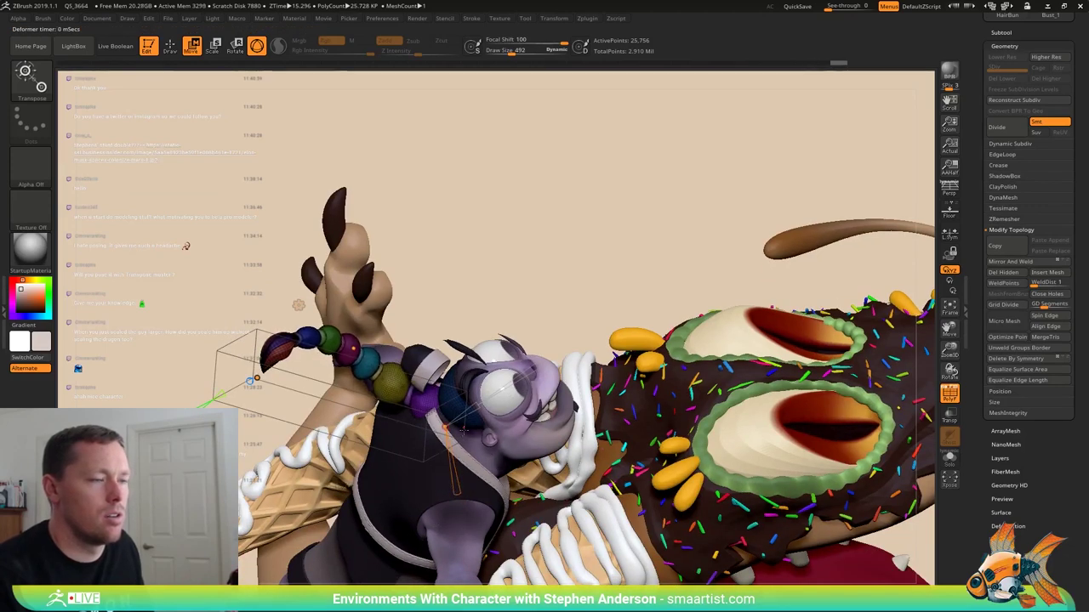
left_click_drag(463, 429, 476, 361)
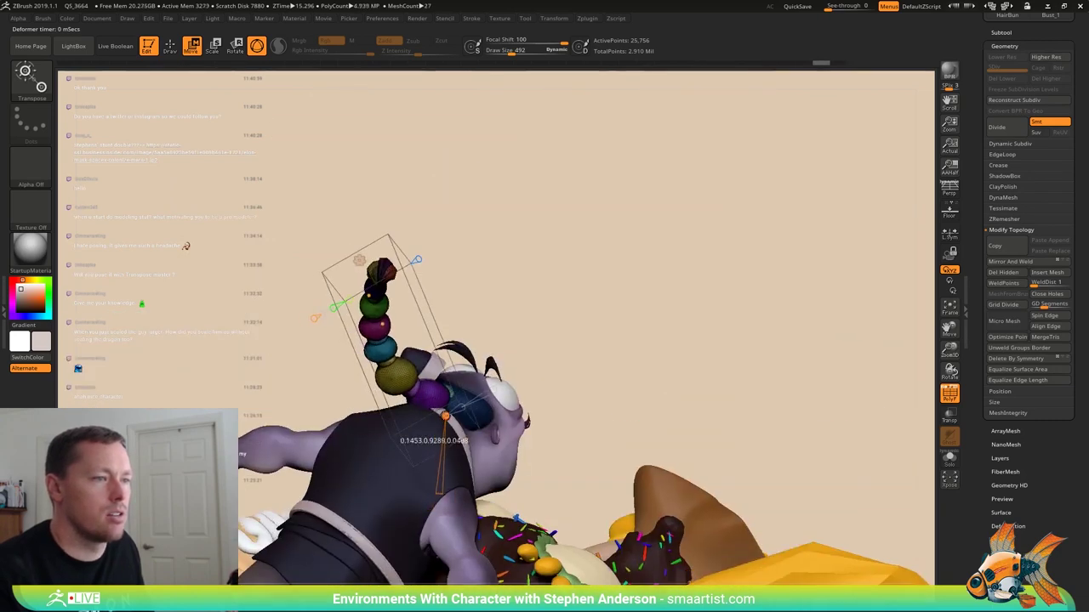
left_click_drag(340, 412, 161, 407)
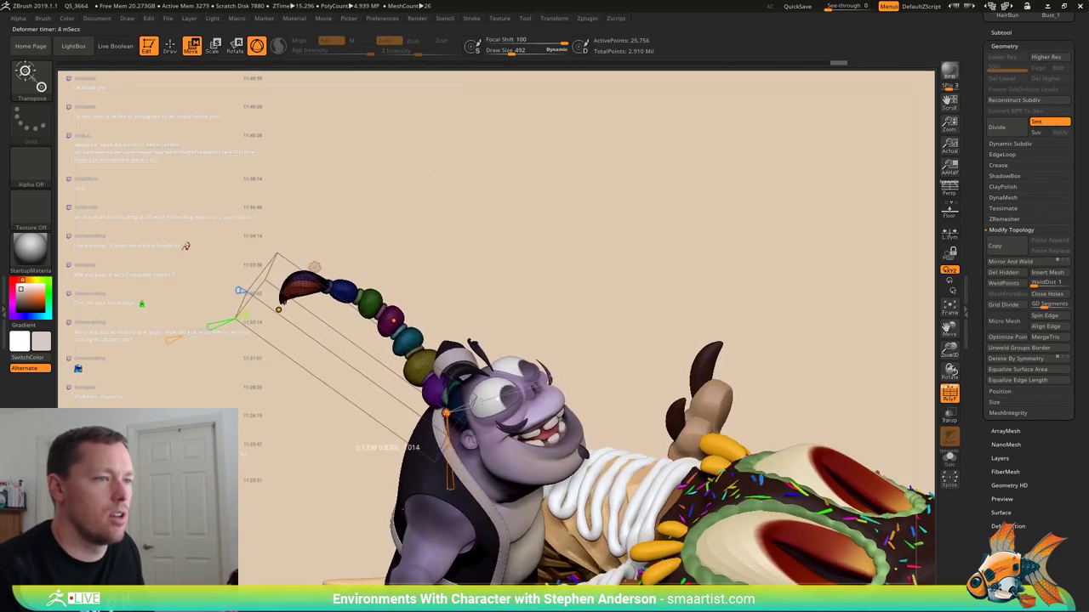
mouse_move(382, 435)
left_mouse_down()
mouse_move(425, 477)
mouse_move(370, 309)
left_mouse_up()
left_click_drag(504, 355, 478, 395)
right_click_drag(478, 395, 455, 405, "ctrl")
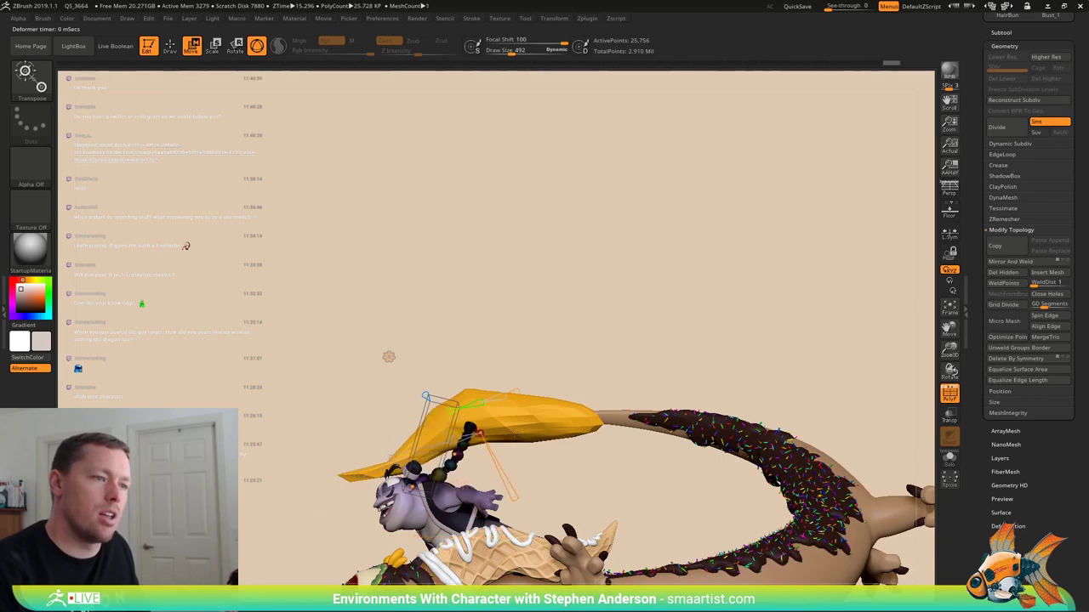
- Lower the curve's tip point and rotate it so the braid's tuft curls over at the end
left_click_drag(512, 431, 559, 377)
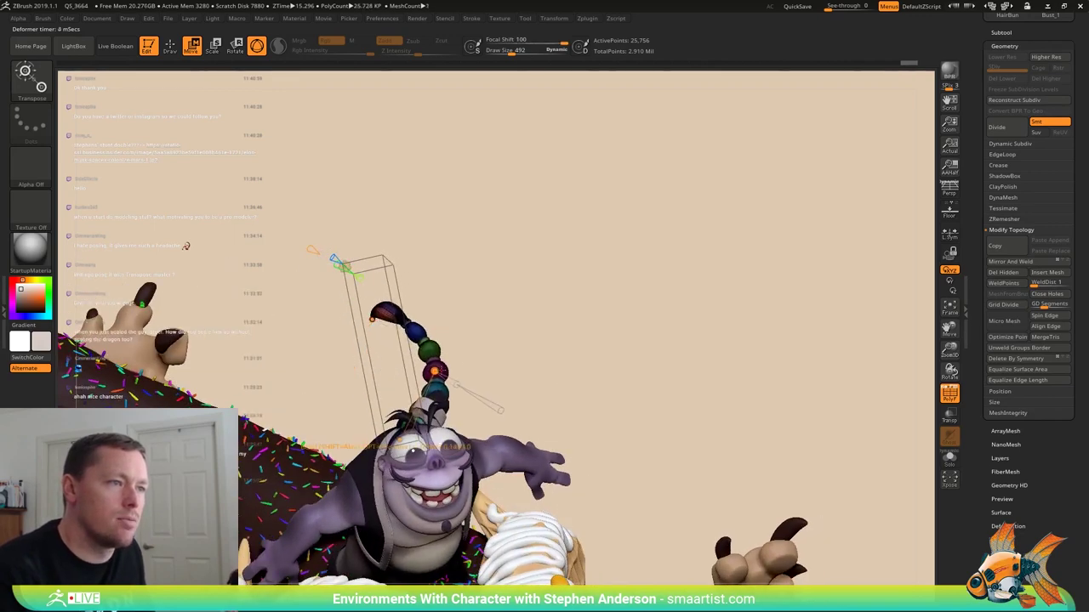
left_click_drag(360, 331, 359, 348)
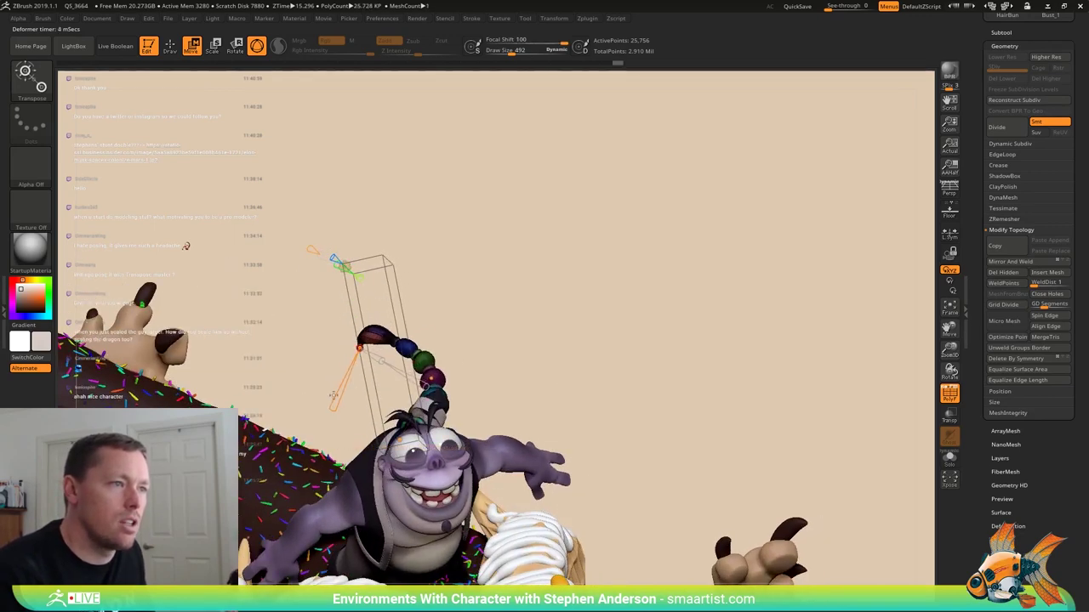
left_click_drag(335, 408, 282, 392)
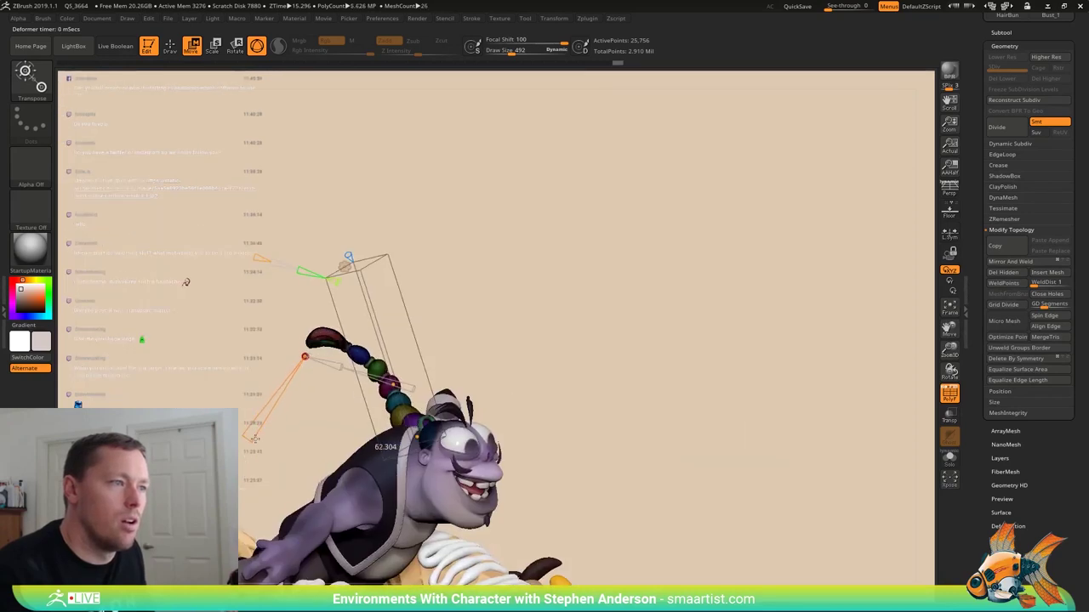
left_click_drag(256, 424, 318, 368)
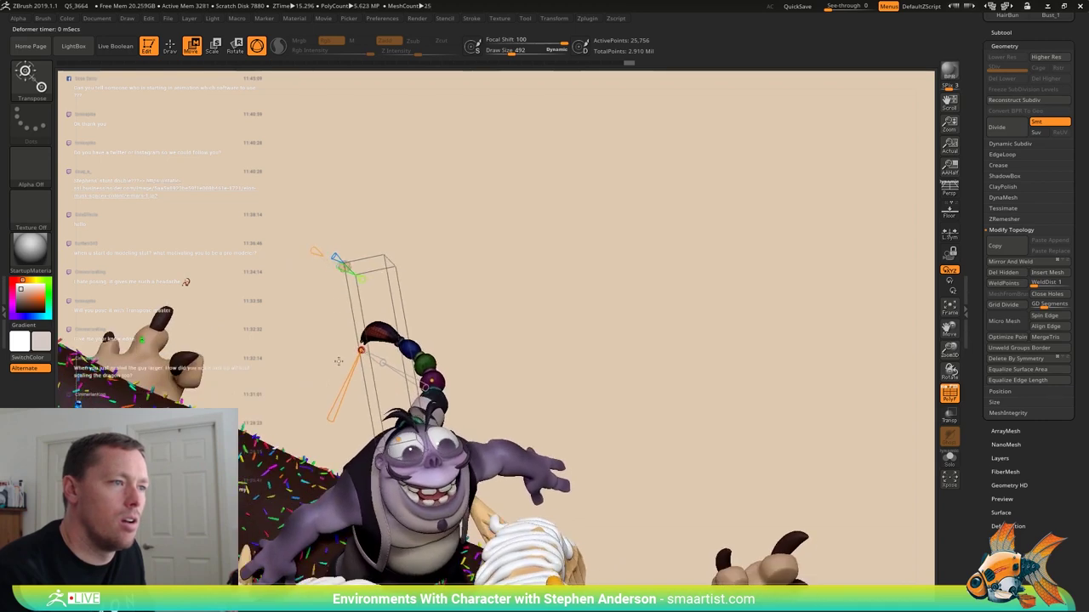
- Refine the bend with the curve's intermediate points and twist its base point to settle the braid's arc
left_click_drag(501, 307, 433, 383)
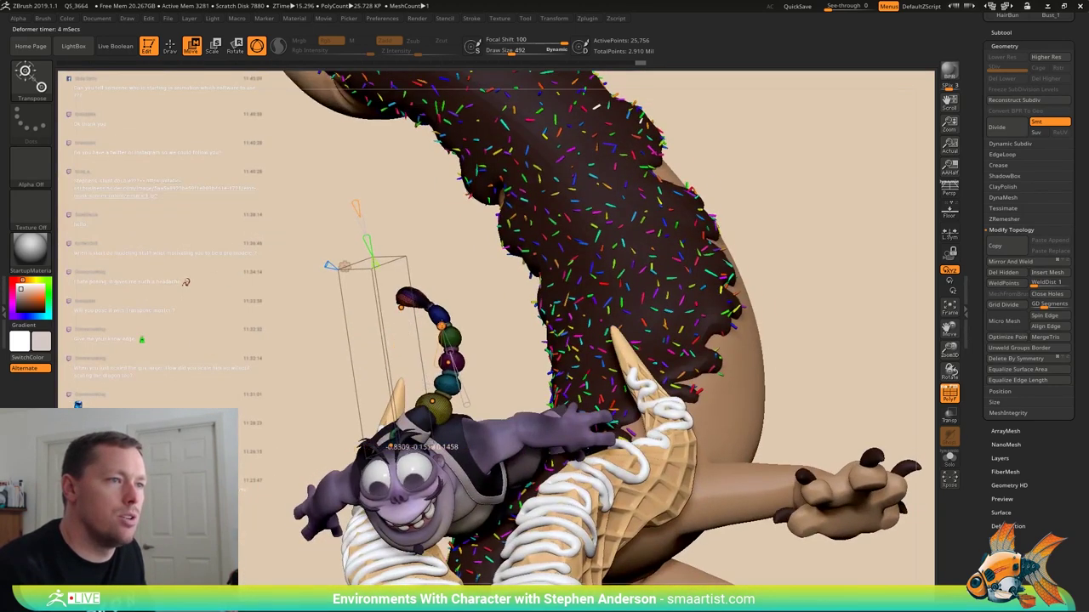
left_click_drag(342, 266, 483, 393)
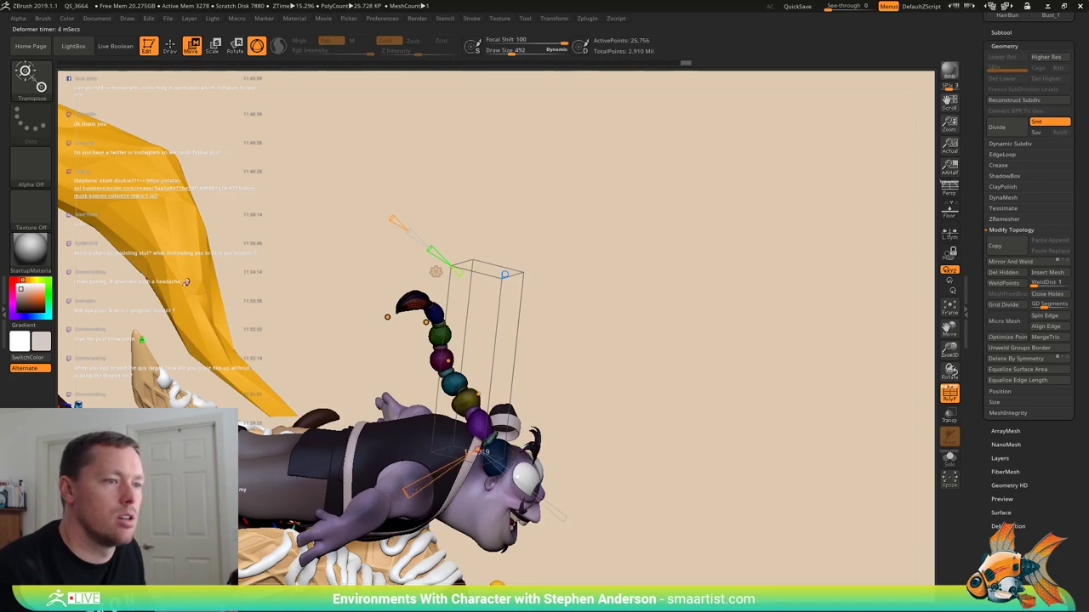
left_click_drag(415, 489, 340, 566)
left_click_drag(447, 476, 435, 481)
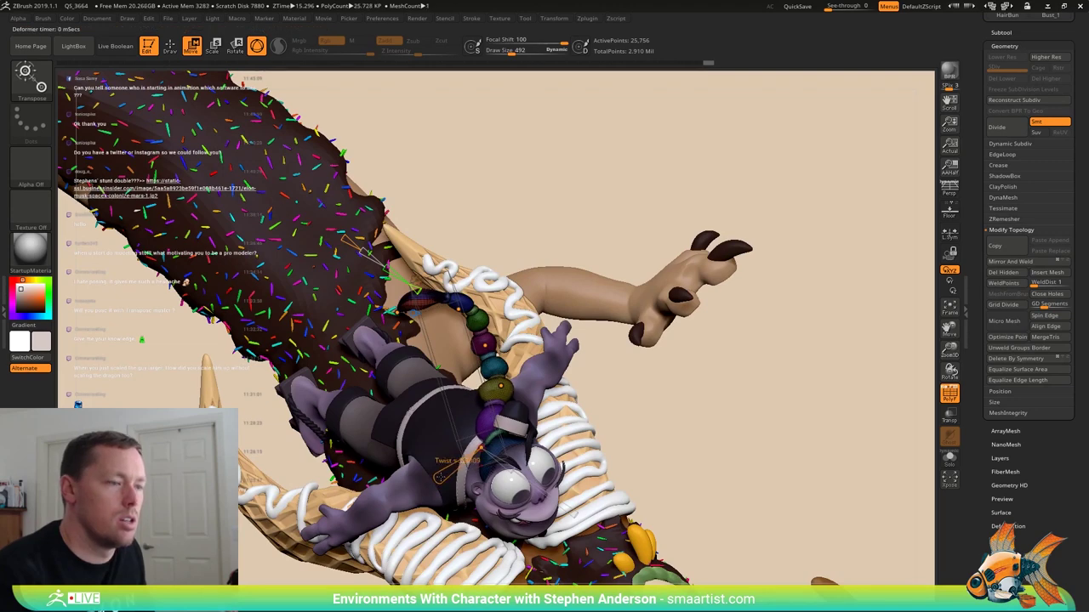
- Accept the Bend Curve deformation on the braid
key("n")
key("Escape")
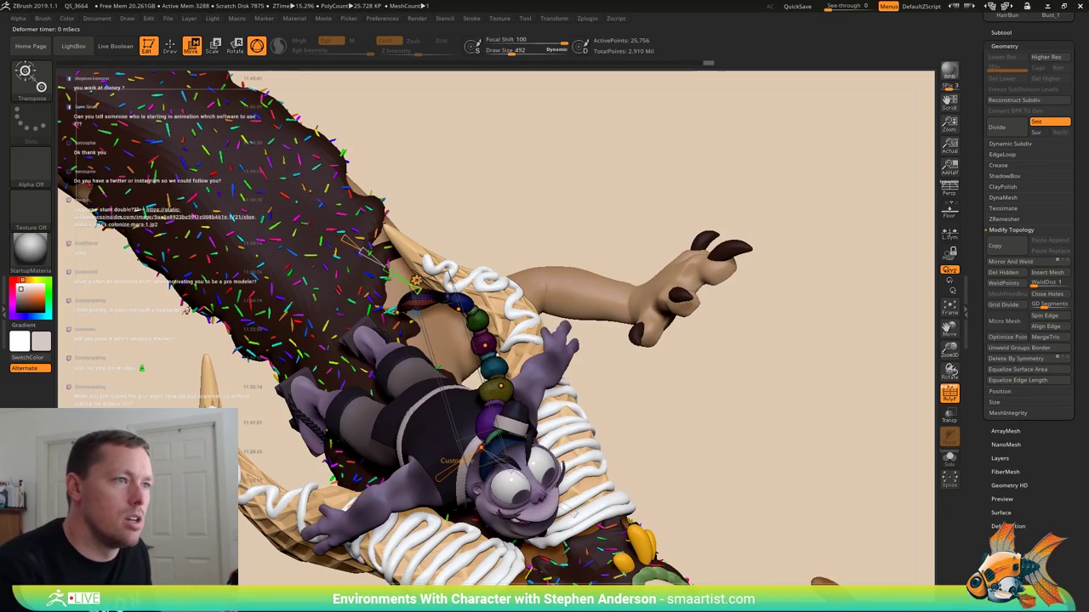
left_click_drag(765, 399, 783, 298)
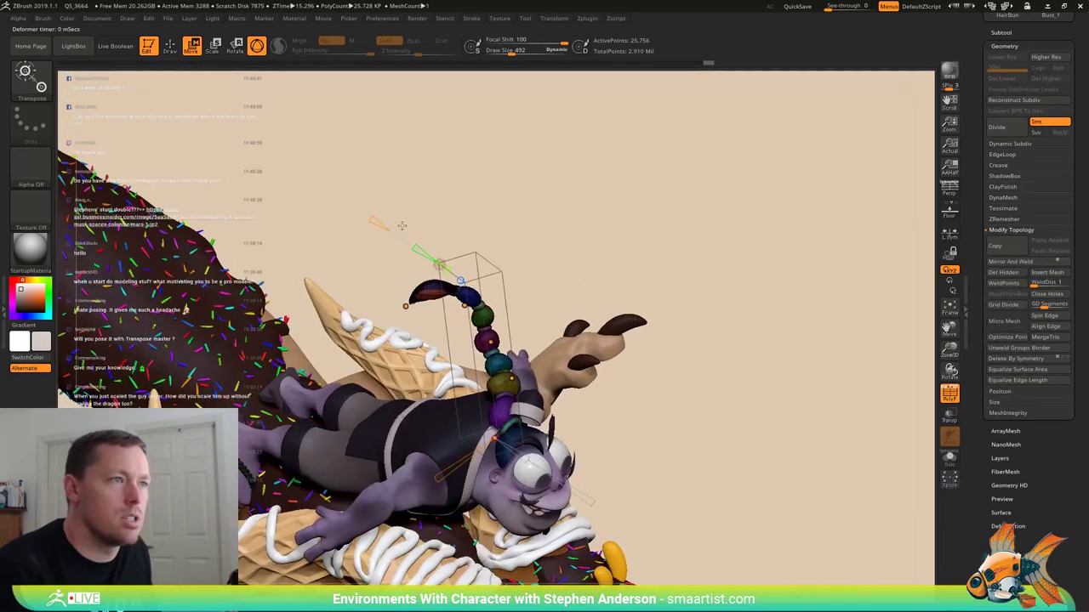
left_click(439, 264)
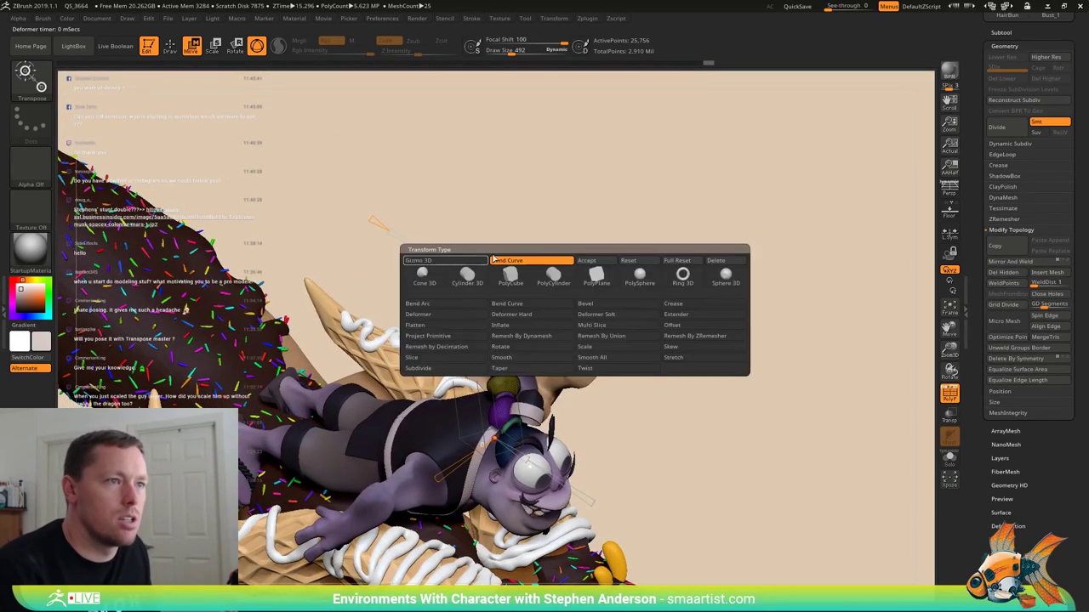
left_click(604, 261)
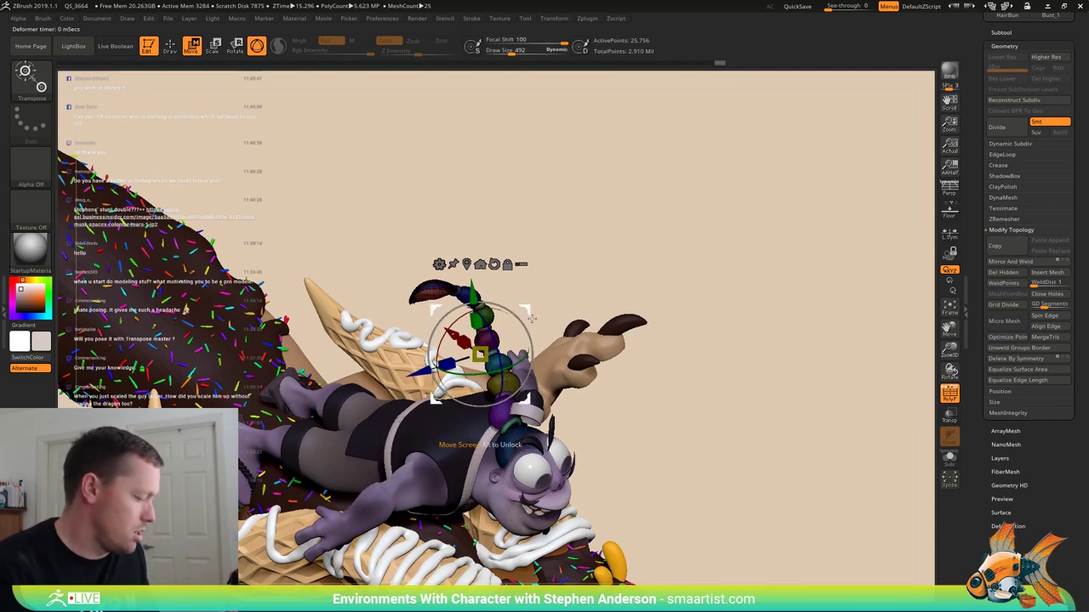
- Hide the wireframe and adjust the braid where it meets the head, using the Move brush with draw size 669
key("shift+f")
key("b")
key("m")
key("v")
mouse_move(731, 290)
left_mouse_down()
mouse_move(749, 366)
mouse_move(733, 327)
left_mouse_up()
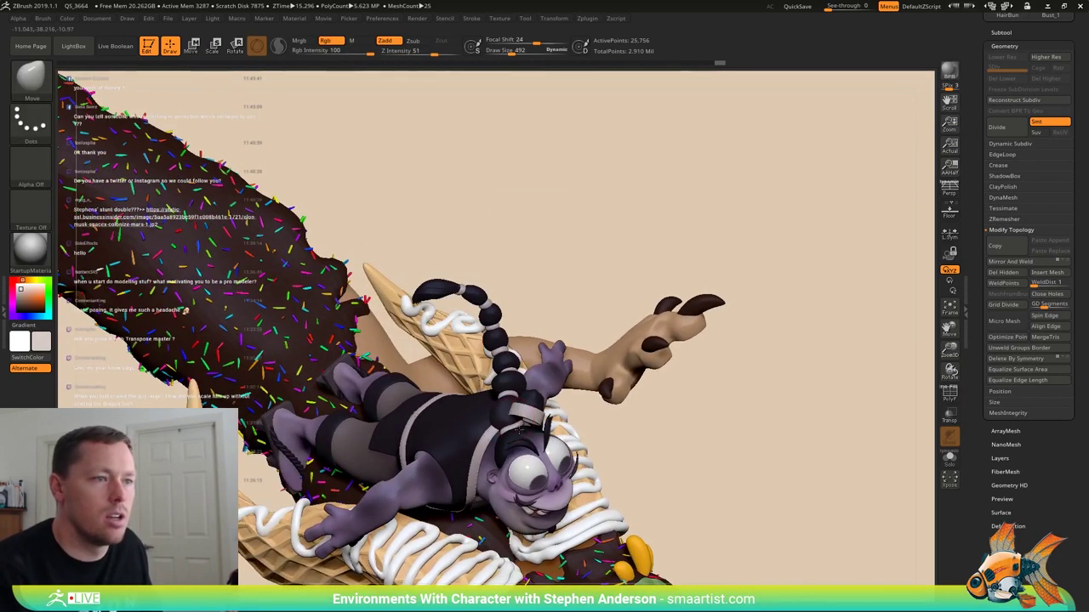
left_click_drag(740, 281, 774, 277)
mouse_move(567, 374)
left_mouse_down()
mouse_move(501, 408)
mouse_move(507, 438)
left_mouse_up()
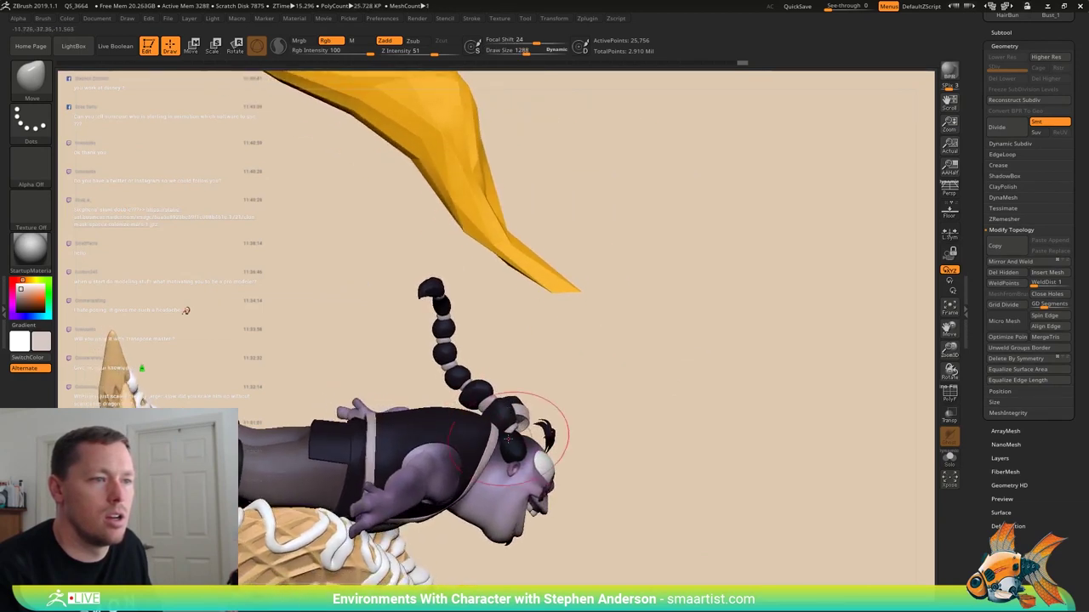
right_click_drag(521, 432, 490, 426)
key("s")
left_click_drag(510, 424, 508, 422)
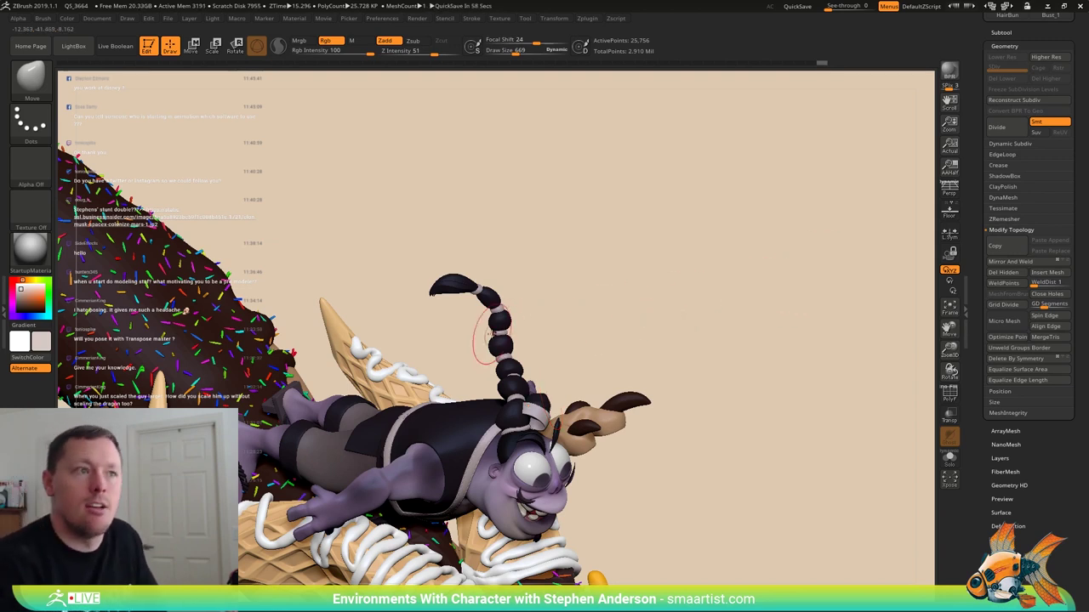
mouse_move(536, 385)
left_mouse_down()
mouse_move(561, 366)
mouse_move(555, 384)
mouse_move(650, 394)
left_mouse_up()
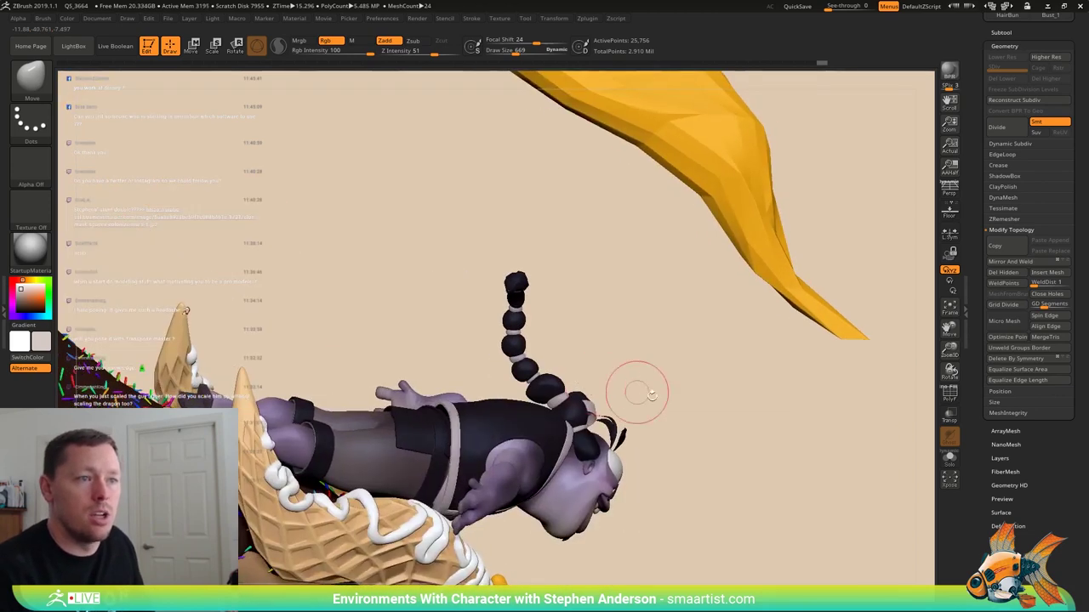
- Solo the braid, show its wireframe and mask everything except the thin yellow band between the teal and olive beads
left_click(949, 460)
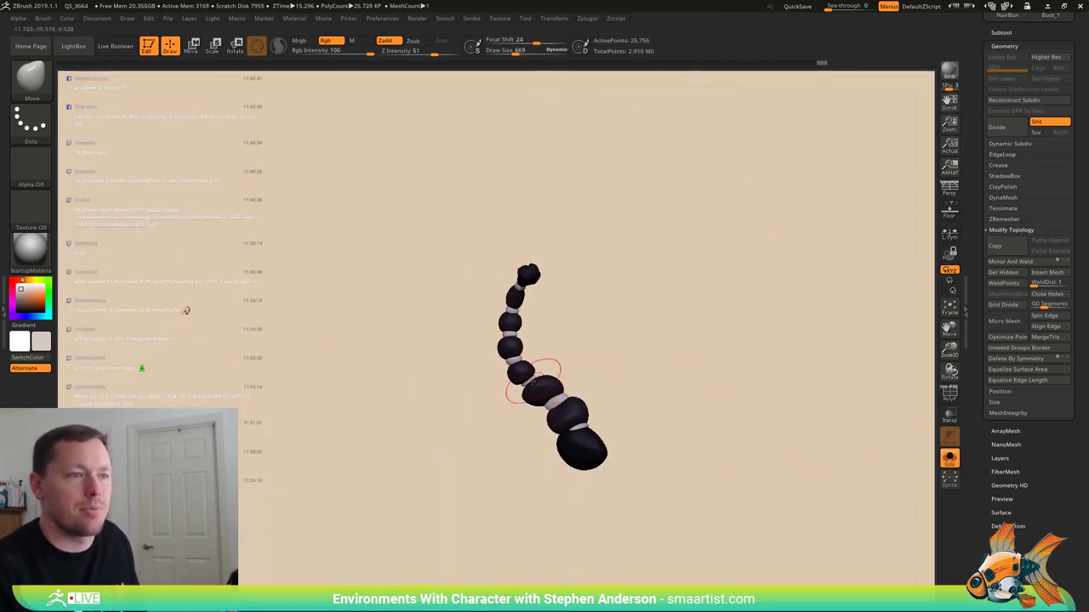
left_click_drag(539, 377, 689, 532)
mouse_move(689, 532)
right_mouse_down()
mouse_move(637, 442)
mouse_move(598, 443)
right_mouse_up()
mouse_move(542, 408)
right_mouse_down()
mouse_move(487, 392)
mouse_move(646, 544)
right_mouse_up()
mouse_move(519, 396)
right_mouse_down()
mouse_move(587, 374)
mouse_move(579, 371)
mouse_move(593, 436)
right_mouse_up()
key("w")
key("shift+f")
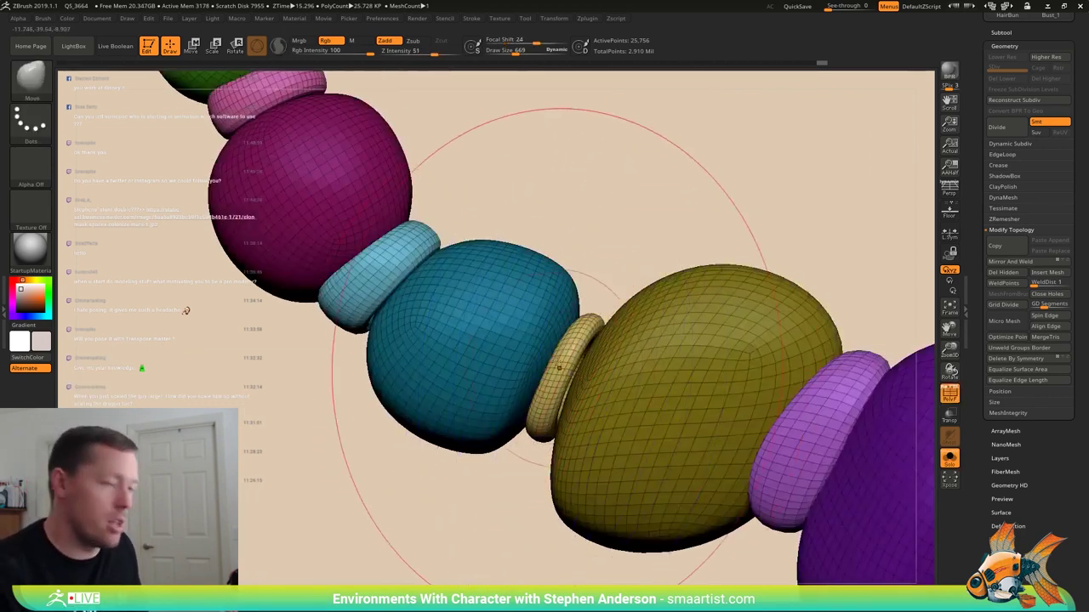
left_click(560, 367, "alt")
key("b")
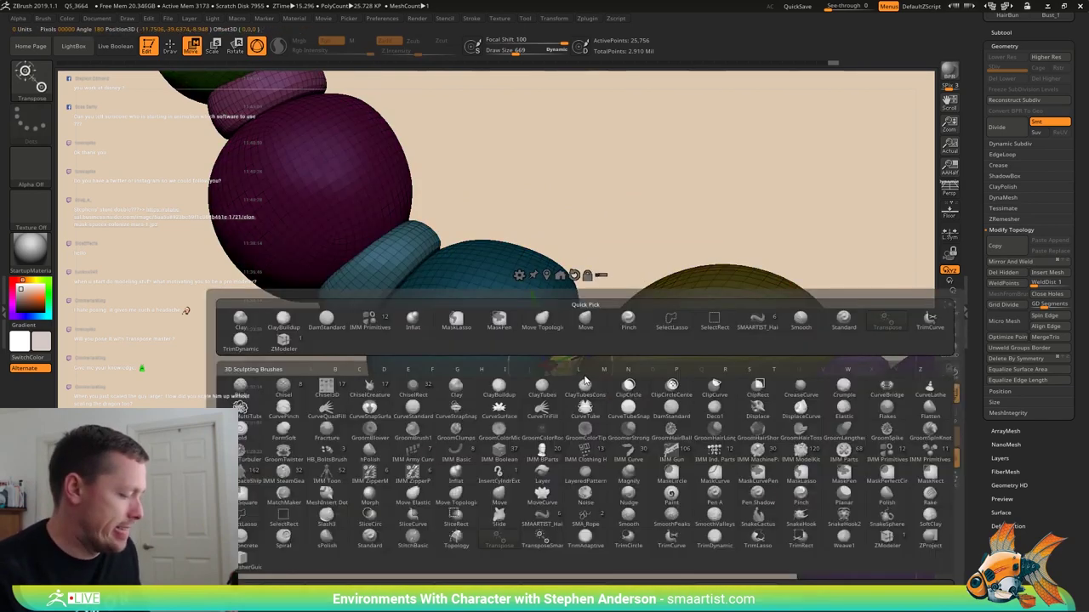
key("Escape")
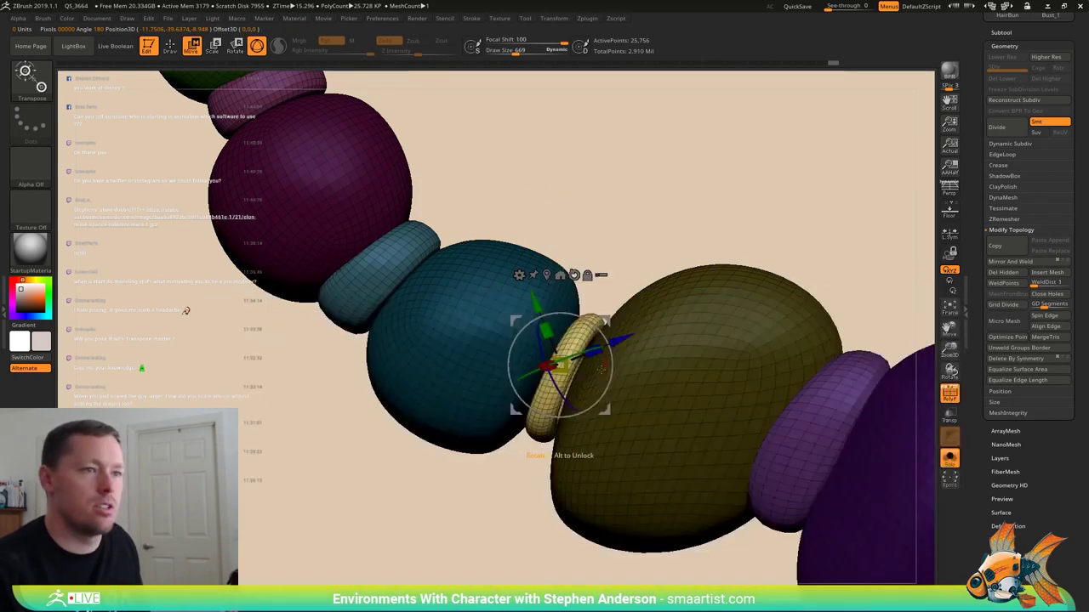
- Realign the gizmo to the yellow band's tilt and scale the band along its axis to thicken it
left_click_drag(582, 323, 546, 316, "alt")
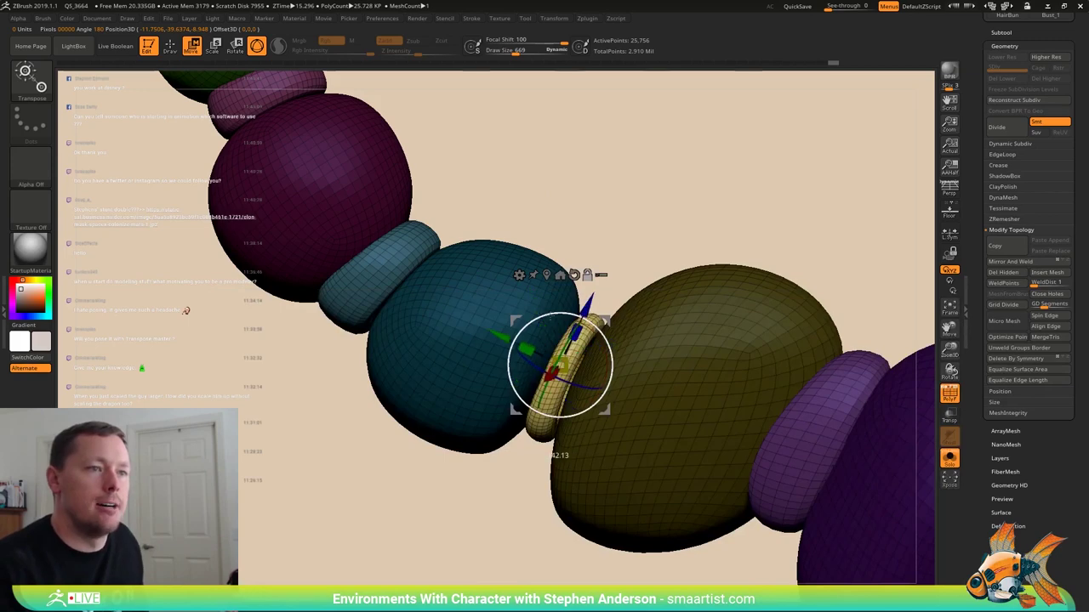
right_click_drag(631, 382, 641, 362)
left_click_drag(641, 363, 603, 345)
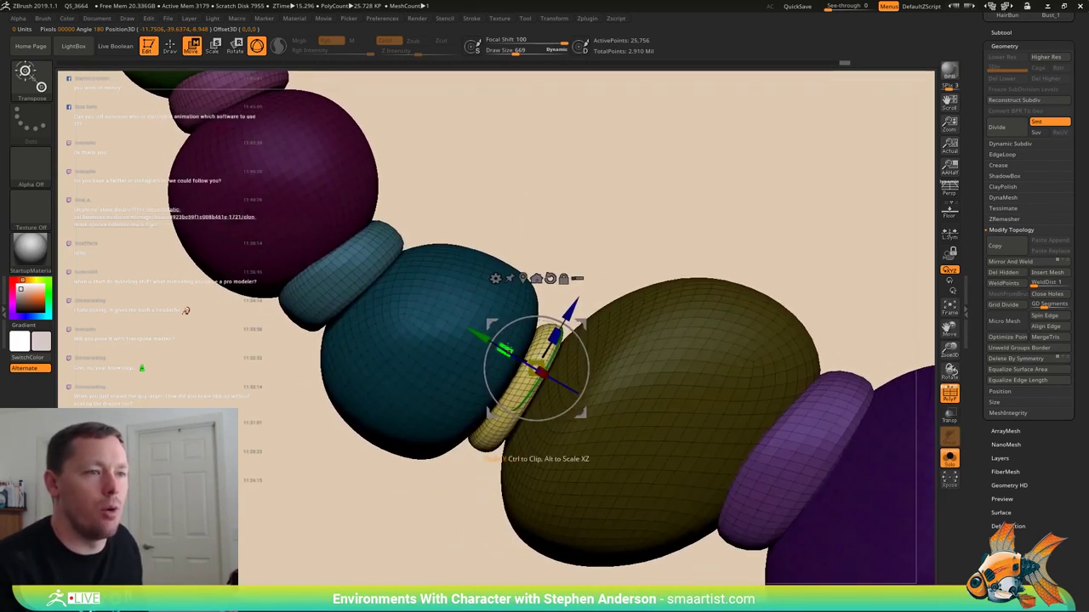
left_click_drag(505, 349, 469, 337)
left_click_drag(611, 287, 625, 300)
- Isolate the light-blue band between the magenta and teal beads and scale it to fill the gap
left_click(359, 270)
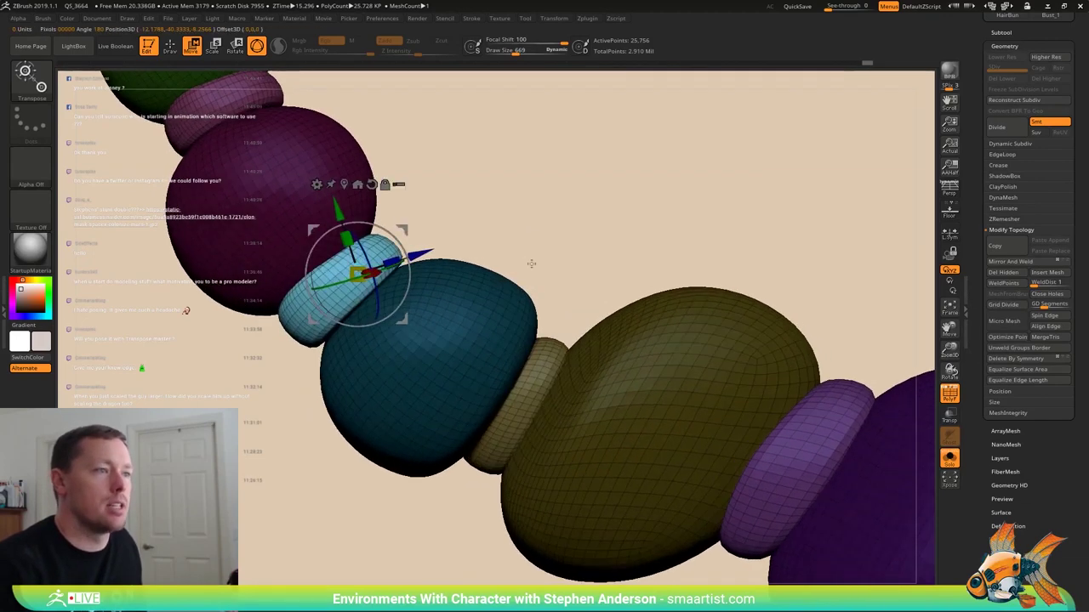
left_click_drag(510, 238, 478, 182)
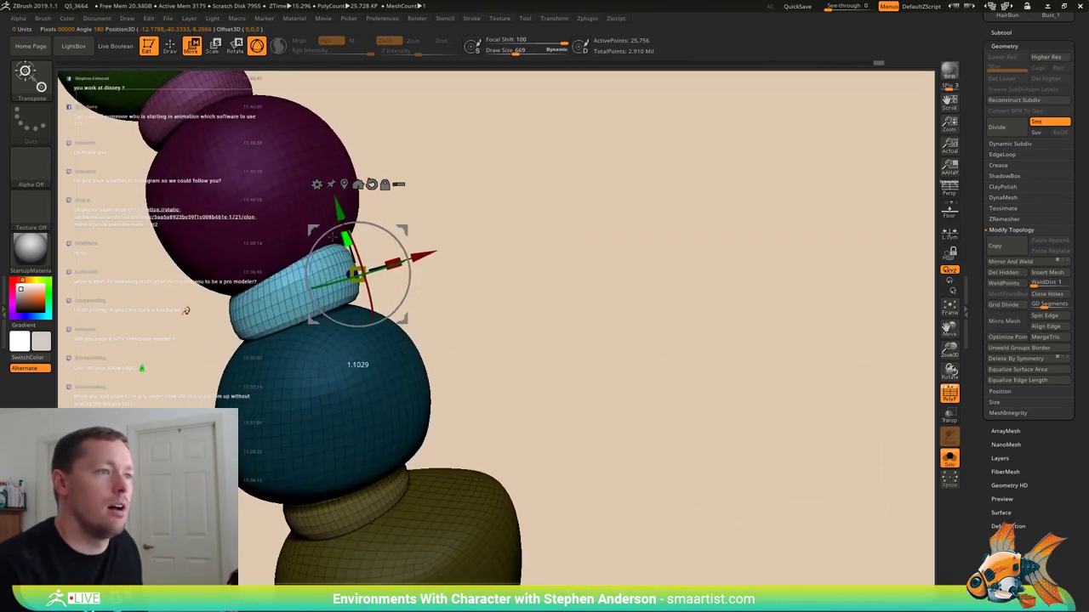
left_click_drag(345, 237, 348, 243)
left_click_drag(451, 205, 397, 245)
- Isolate the periwinkle band at the base of the tuft and switch to the Move brush
left_click(379, 279, "ctrl")
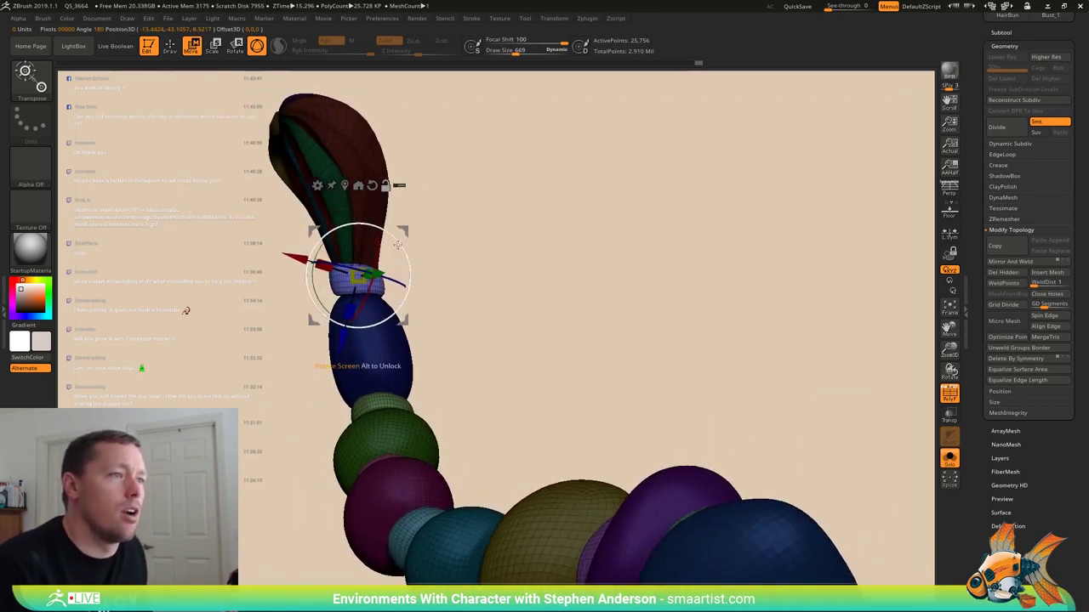
left_click_drag(392, 184, 470, 261)
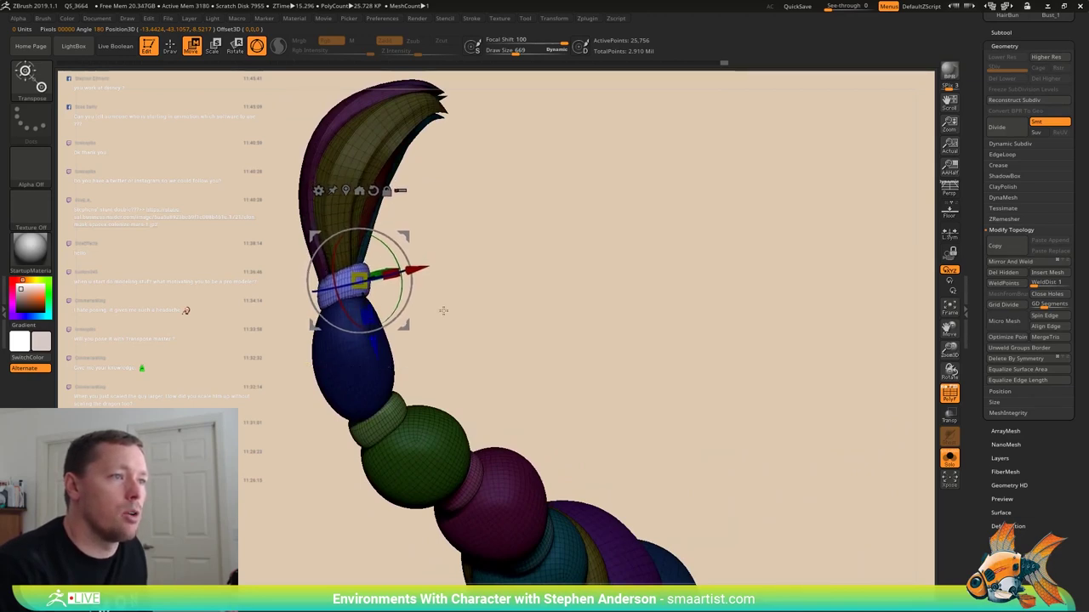
mouse_move(443, 310)
right_mouse_down()
mouse_move(514, 297)
mouse_move(408, 311)
mouse_move(568, 323)
right_mouse_up()
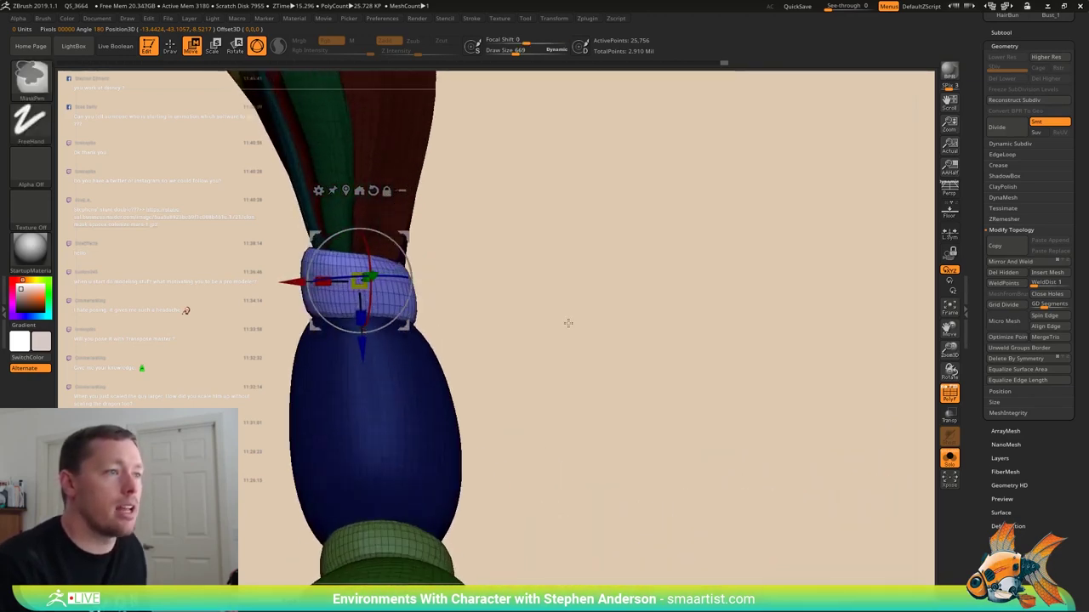
mouse_move(568, 323)
left_mouse_down()
mouse_move(533, 319)
mouse_move(552, 318)
left_mouse_up()
key("b")
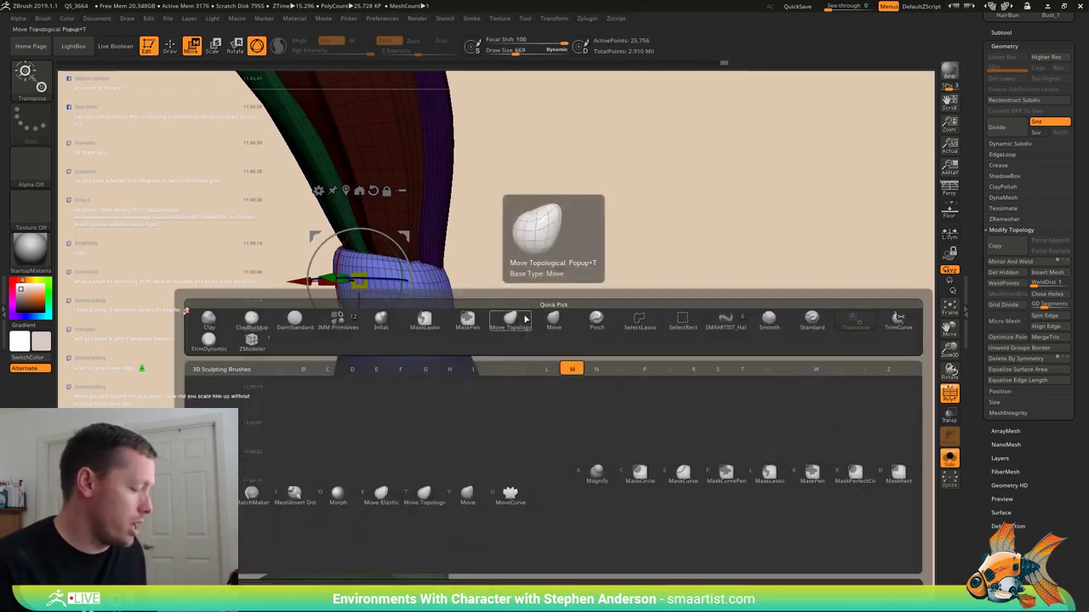
key("v")
- Reshape the periwinkle band around the tuft's base with the Move brush at draw size 207
right_click_drag(444, 282, 419, 276)
key("s")
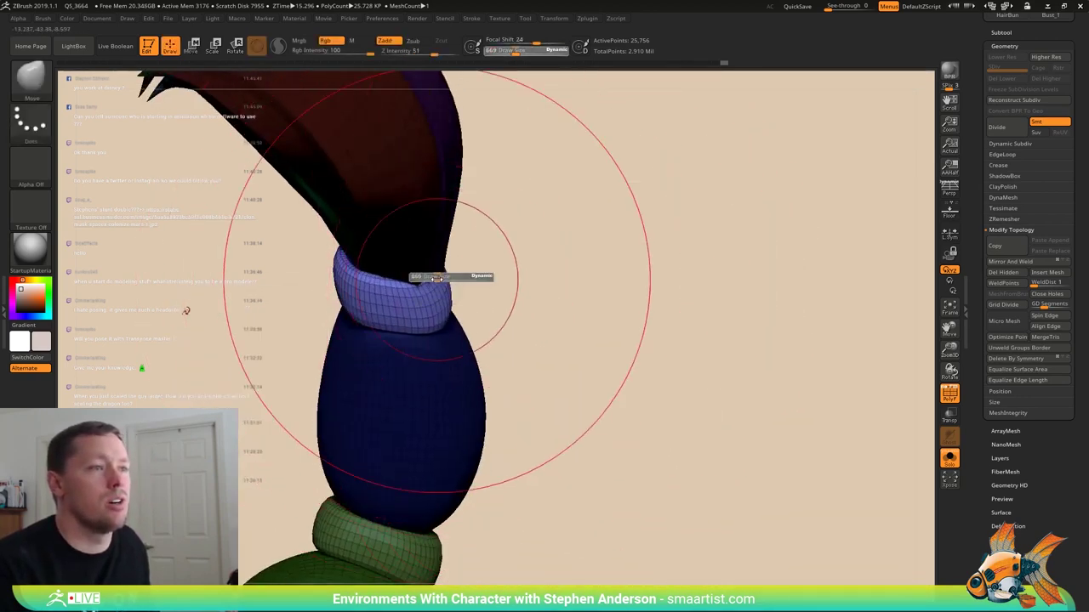
left_click_drag(435, 278, 443, 277)
right_click_drag(446, 279, 477, 267)
left_click_drag(476, 267, 479, 258)
right_click_drag(479, 258, 492, 300)
key("s")
mouse_move(462, 235)
left_mouse_down()
mouse_move(485, 238)
mouse_move(353, 247)
left_mouse_up()
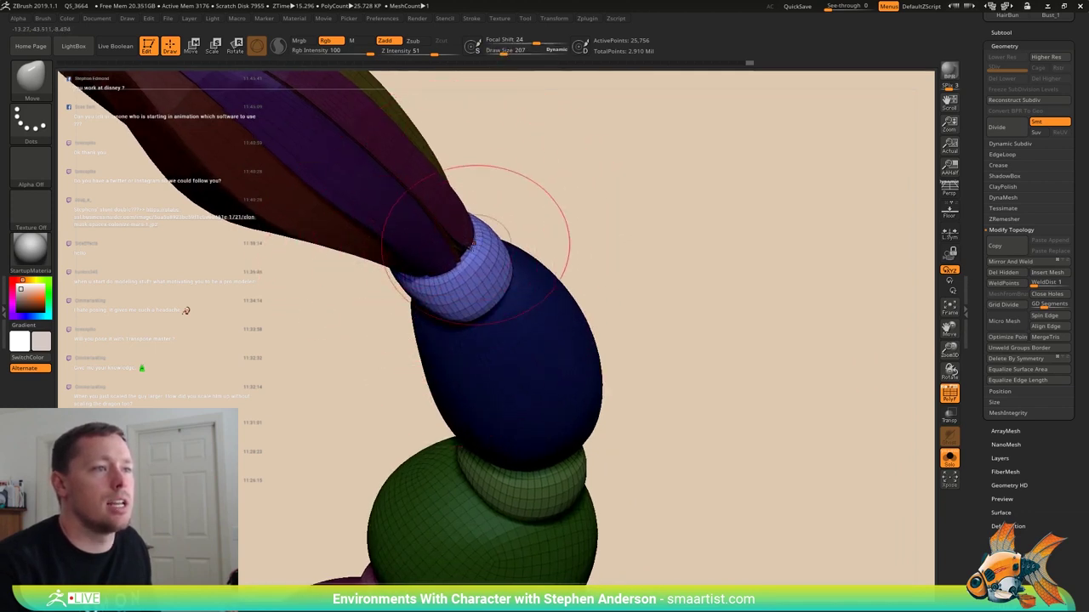
mouse_move(474, 244)
left_mouse_down()
mouse_move(510, 182)
mouse_move(484, 255)
mouse_move(479, 321)
mouse_move(365, 287)
mouse_move(360, 315)
mouse_move(395, 284)
mouse_move(335, 269)
mouse_move(510, 382)
mouse_move(460, 361)
mouse_move(468, 331)
left_mouse_up()
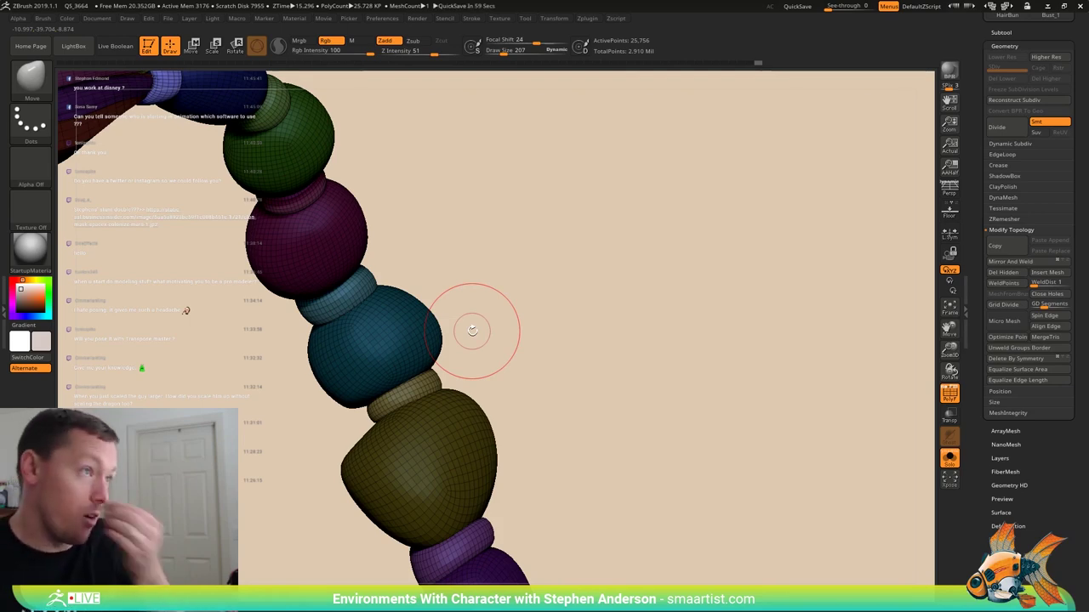
- Clear the mask and nudge the edge of the lilac band between the olive and purple beads
left_click_drag(467, 341, 469, 353)
left_click_drag(553, 324, 475, 156, "ctrl")
mouse_move(519, 328)
left_mouse_down()
mouse_move(400, 337)
mouse_move(444, 250)
mouse_move(435, 291)
left_mouse_up()
left_click_drag(314, 274, 316, 282)
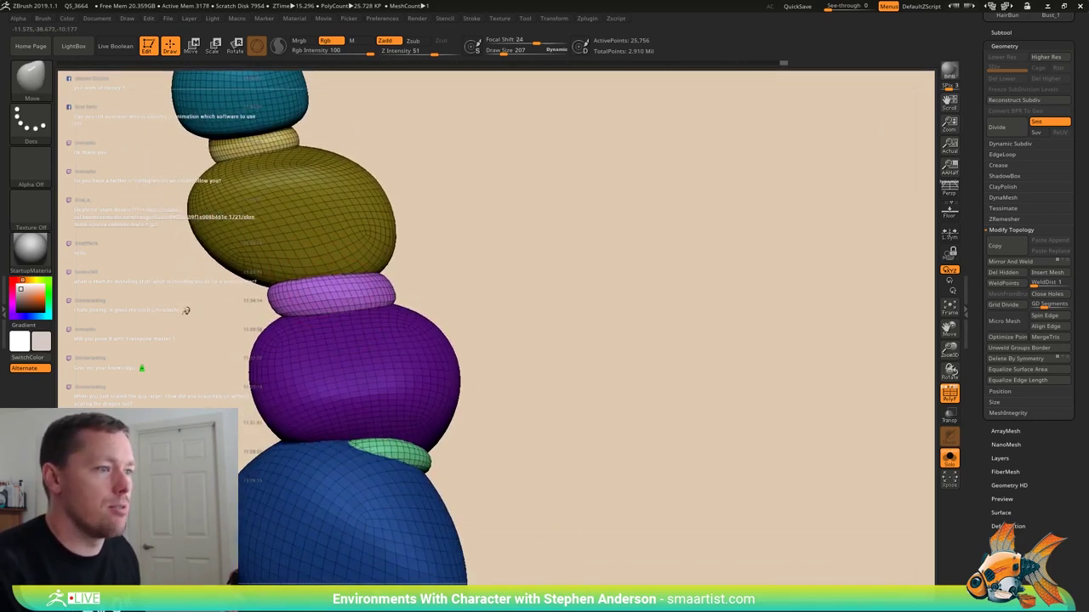
- Show the full scene and examine how the braid's base beads sit against the head and hair bun
left_click_drag(510, 365, 338, 434)
key("b")
key("m")
key("v")
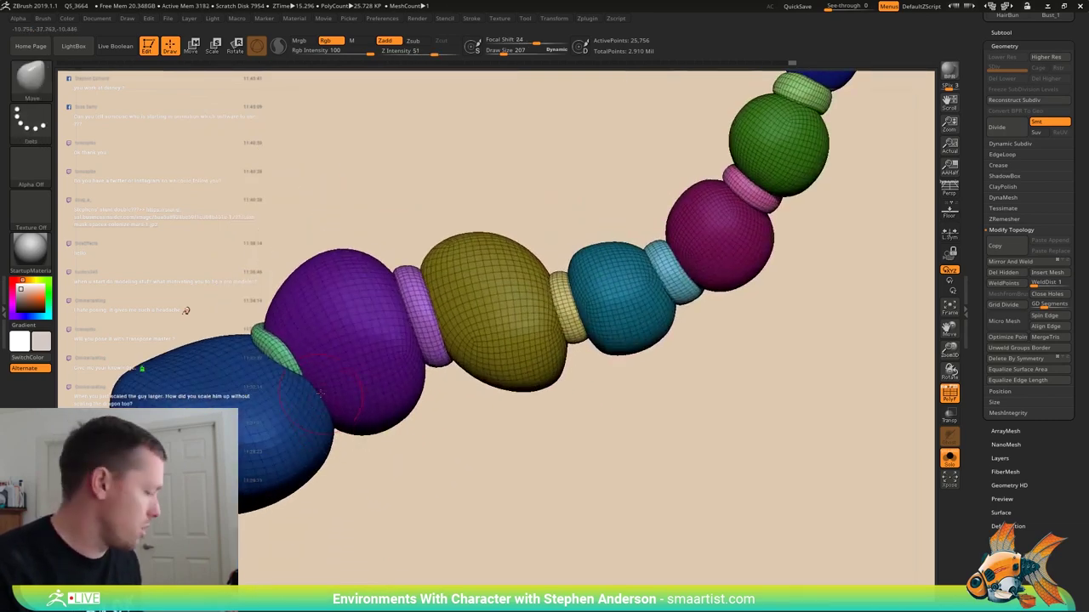
left_click(950, 459)
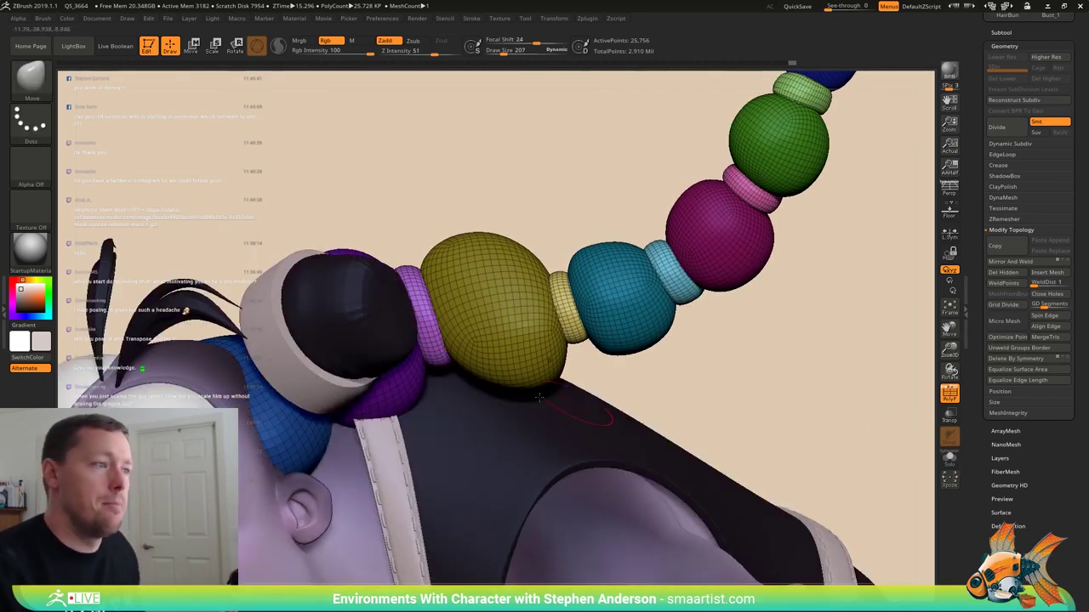
right_click_drag(331, 430, 335, 397)
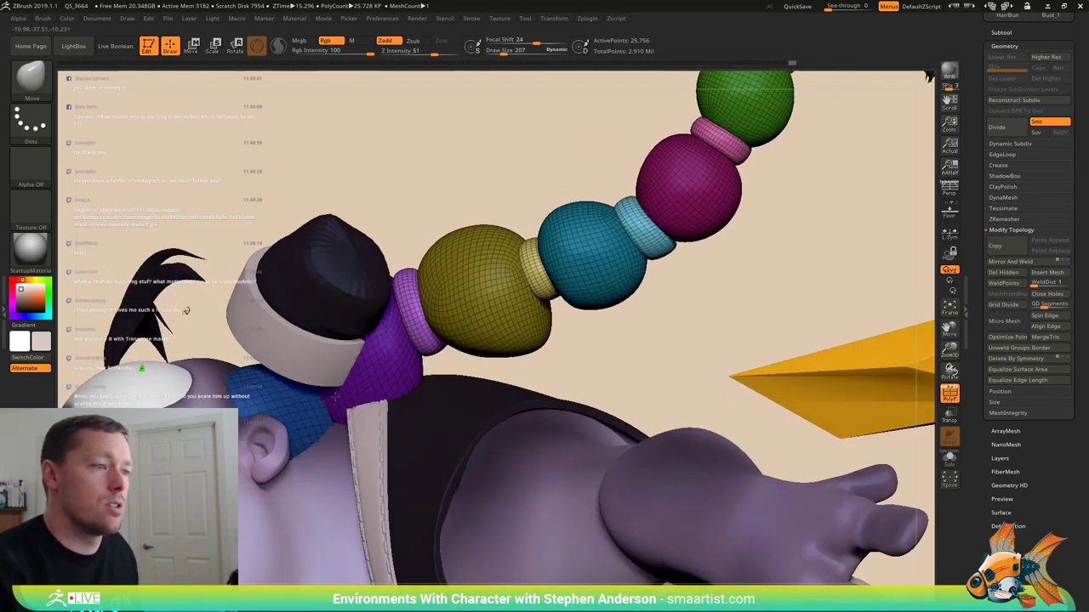
left_click_drag(335, 396, 348, 456)
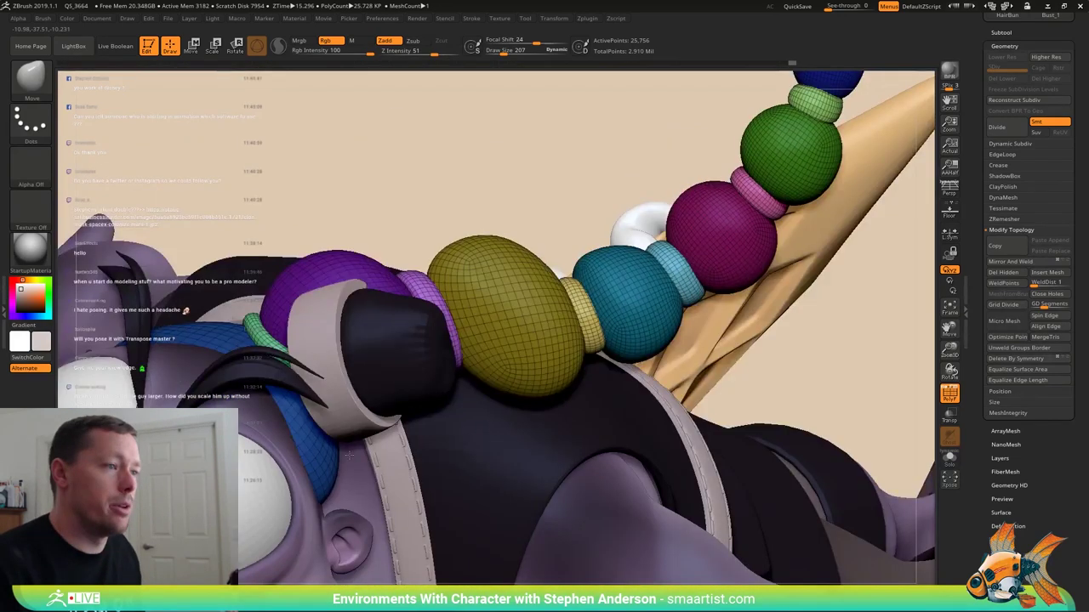
right_click_drag(348, 455, 344, 387)
- Isolate the purple bead, solo the braid and reshape the bead beside the blue base bead at draw size 446, clearing the mask
key("w")
left_click(383, 374, "ctrl")
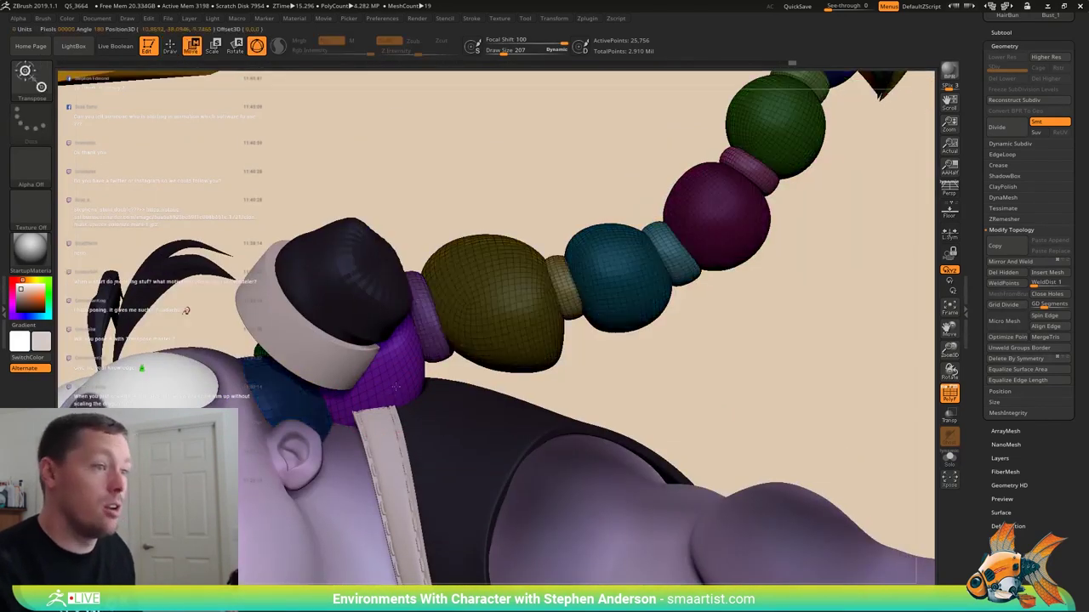
left_click(950, 457)
key("q")
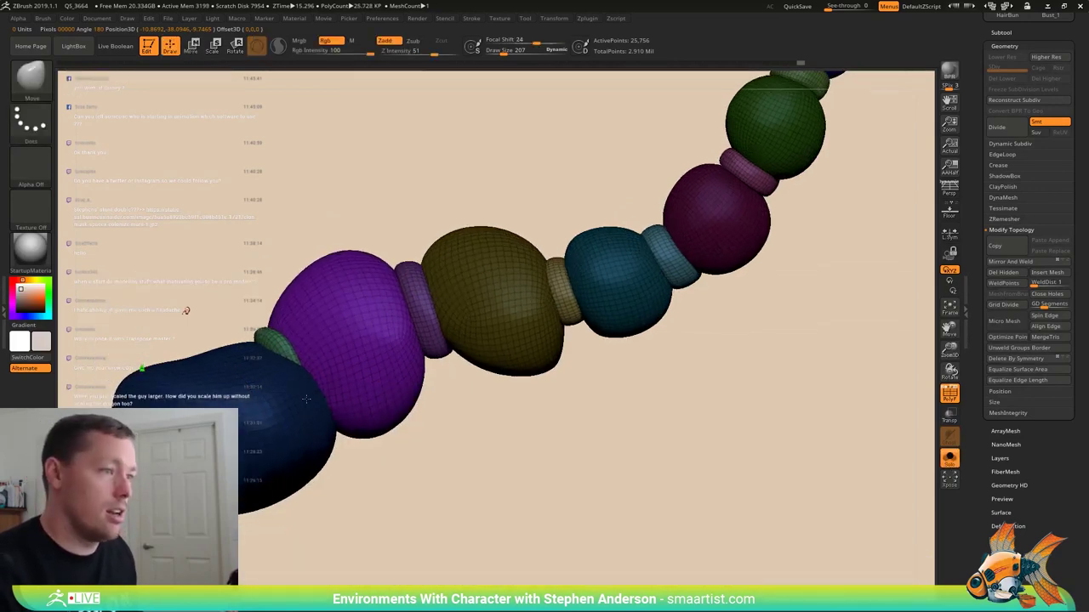
left_click_drag(326, 385, 318, 392)
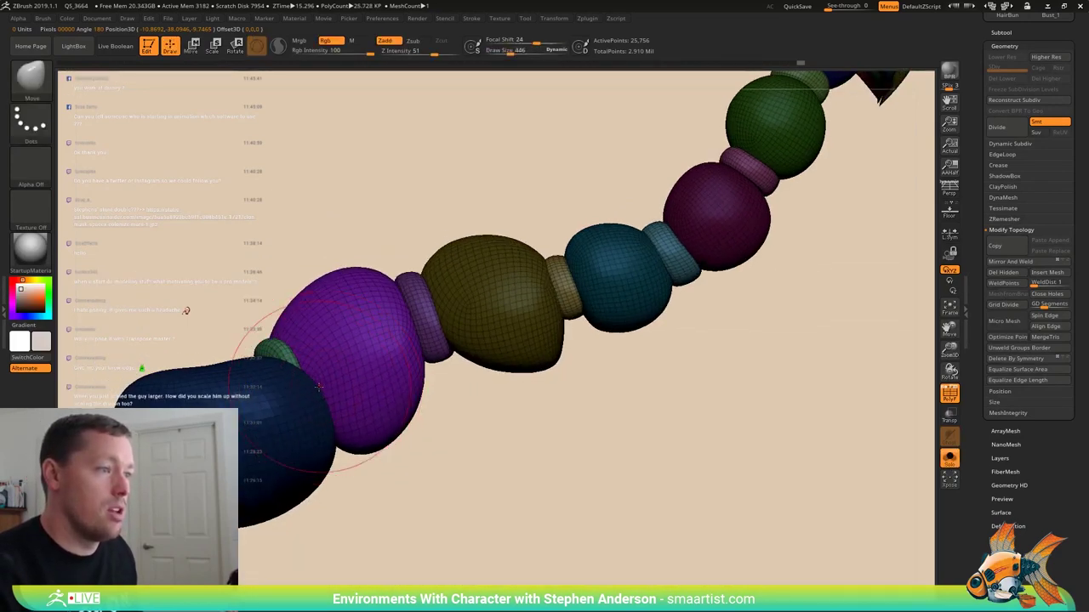
mouse_move(341, 412)
right_mouse_down()
mouse_move(340, 439)
mouse_move(326, 405)
mouse_move(380, 311)
right_mouse_up()
left_click(338, 321, "ctrl")
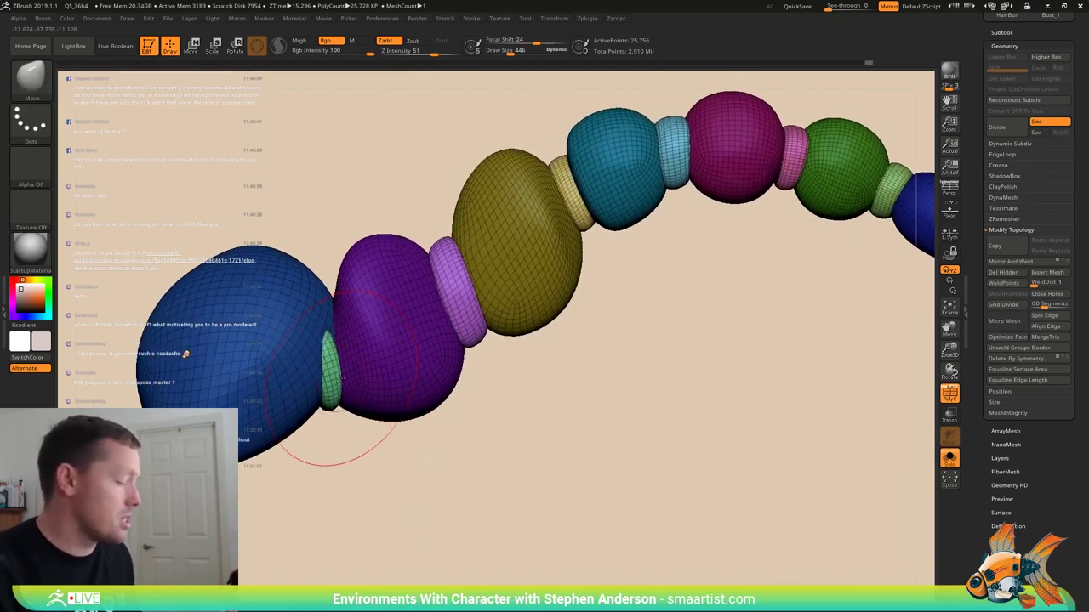
- Isolate the small green band between the blue and purple beads and stretch it along their joint with the Move brush
key("w")
left_click(331, 375, "alt")
key("b")
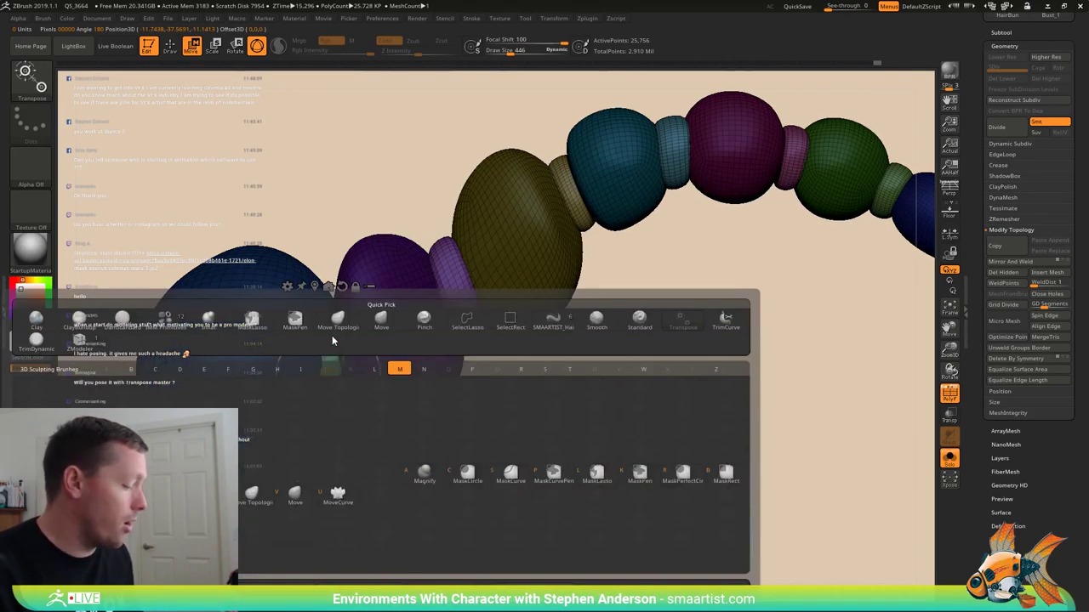
key("m")
key("v")
left_click_drag(349, 290, 357, 270)
right_click_drag(358, 271, 344, 213)
right_click_drag(389, 357, 280, 260)
left_click_drag(280, 260, 334, 218)
right_click_drag(341, 153, 323, 200)
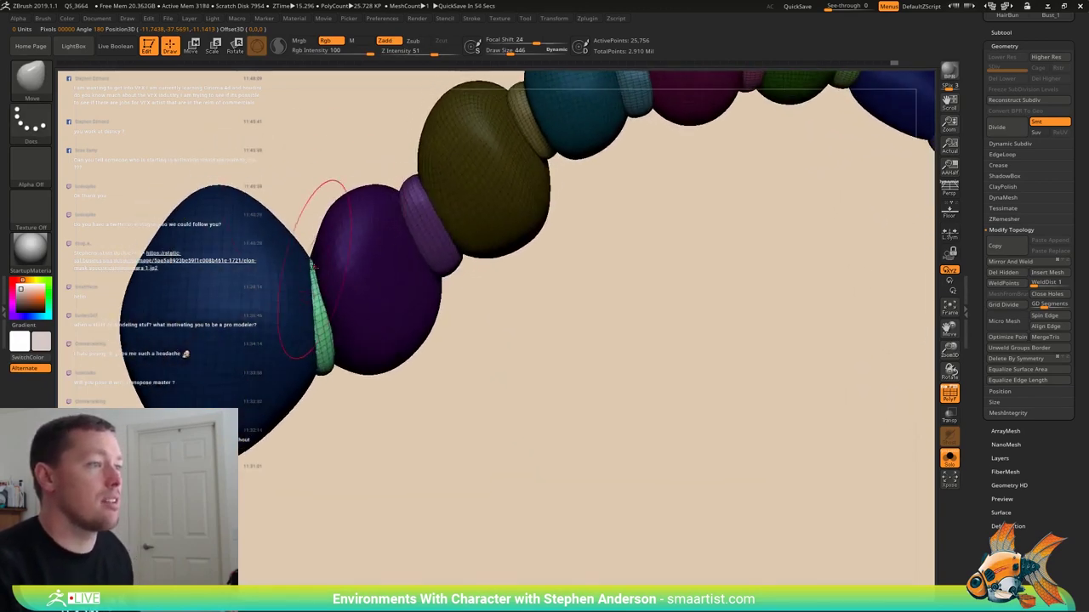
- Refine the green band's wrap around the joint at draw size 279, clear the mask and hide the wireframe
mouse_move(312, 263)
left_mouse_down()
mouse_move(291, 216)
mouse_move(260, 272)
mouse_move(182, 228)
mouse_move(131, 228)
left_mouse_up()
key("s")
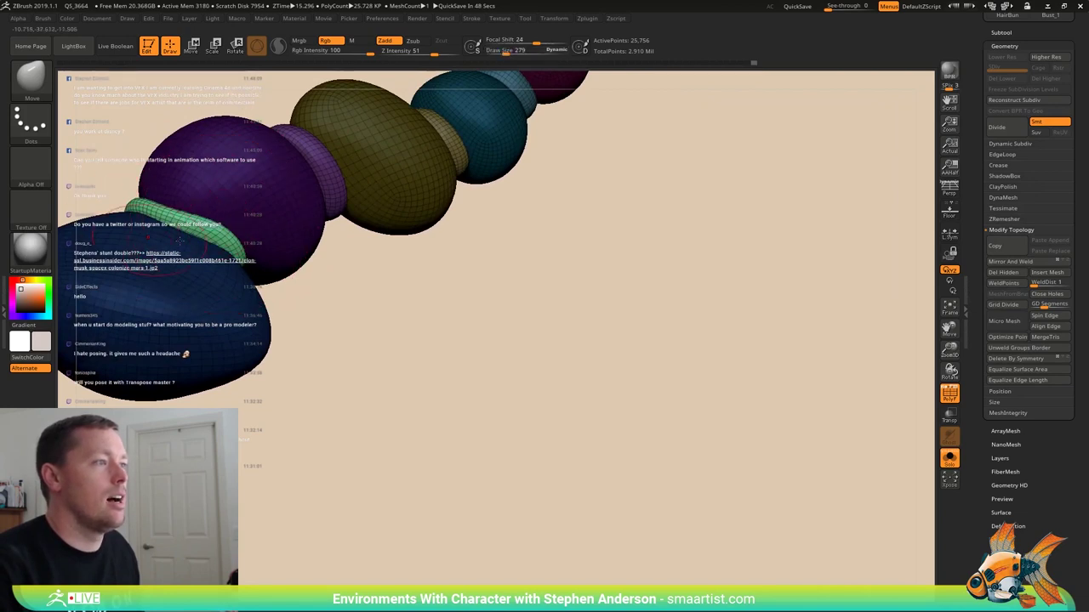
mouse_move(132, 228)
right_mouse_down()
mouse_move(259, 233)
mouse_move(225, 228)
right_mouse_up()
mouse_move(215, 231)
left_mouse_down()
mouse_move(272, 225)
mouse_move(352, 345)
left_mouse_up()
key("shift+f")
mouse_move(343, 255)
left_mouse_down()
mouse_move(269, 334)
mouse_move(297, 263)
mouse_move(336, 371)
mouse_move(415, 465)
left_mouse_up()
mouse_move(343, 377)
left_mouse_down()
mouse_move(270, 344)
mouse_move(285, 351)
left_mouse_up()
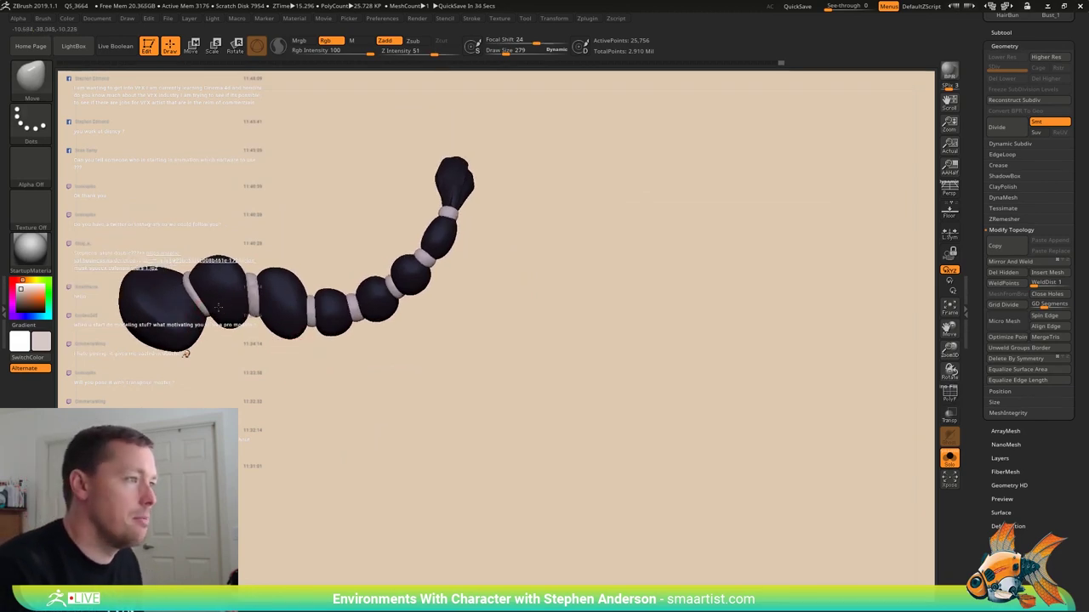
- Show the wireframe, mask everything except the purple bead and shift that bead slightly at its joint with the green band
mouse_move(211, 319)
right_mouse_down("ctrl")
mouse_move(223, 338)
mouse_move(222, 330)
right_mouse_up("ctrl")
key("shift+f")
key("w")
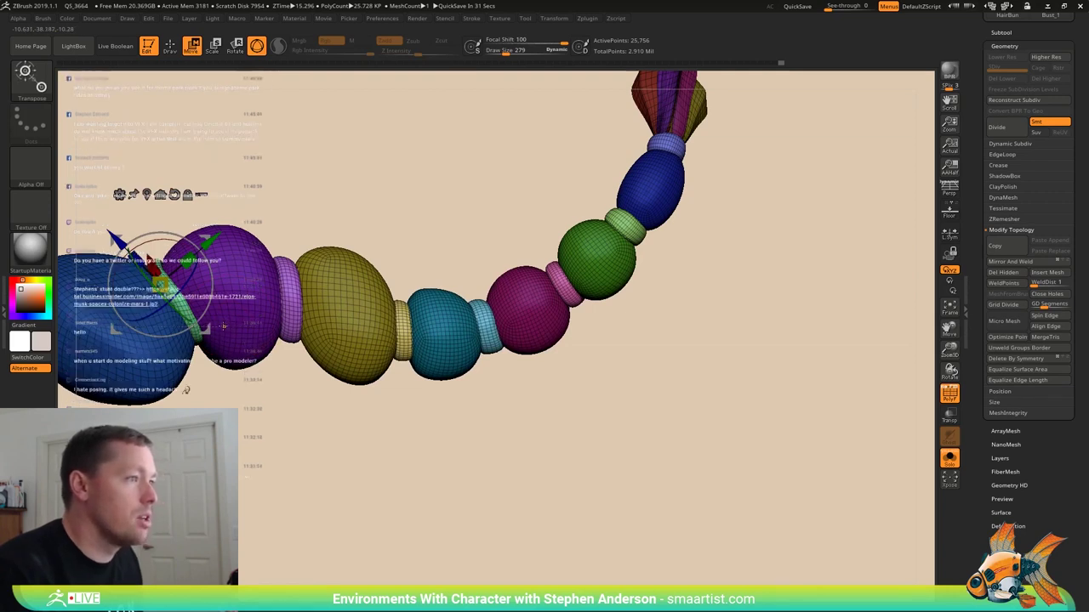
mouse_move(204, 241)
left_mouse_down()
mouse_move(221, 228)
mouse_move(204, 240)
mouse_move(190, 205)
mouse_move(192, 148)
left_mouse_up()
left_click(204, 317, "ctrl")
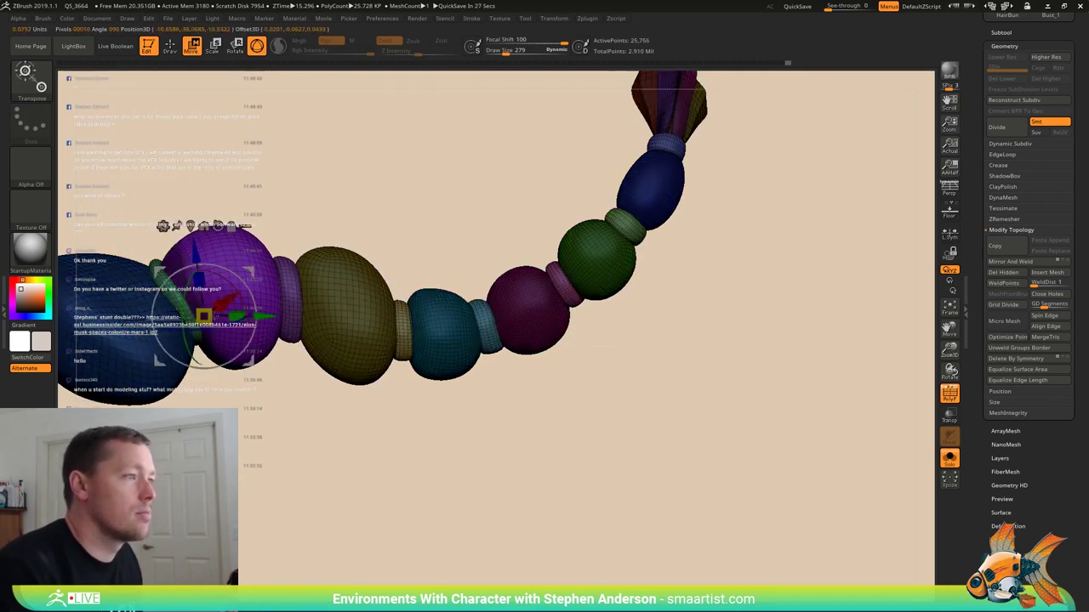
left_click_drag(224, 315, 236, 326)
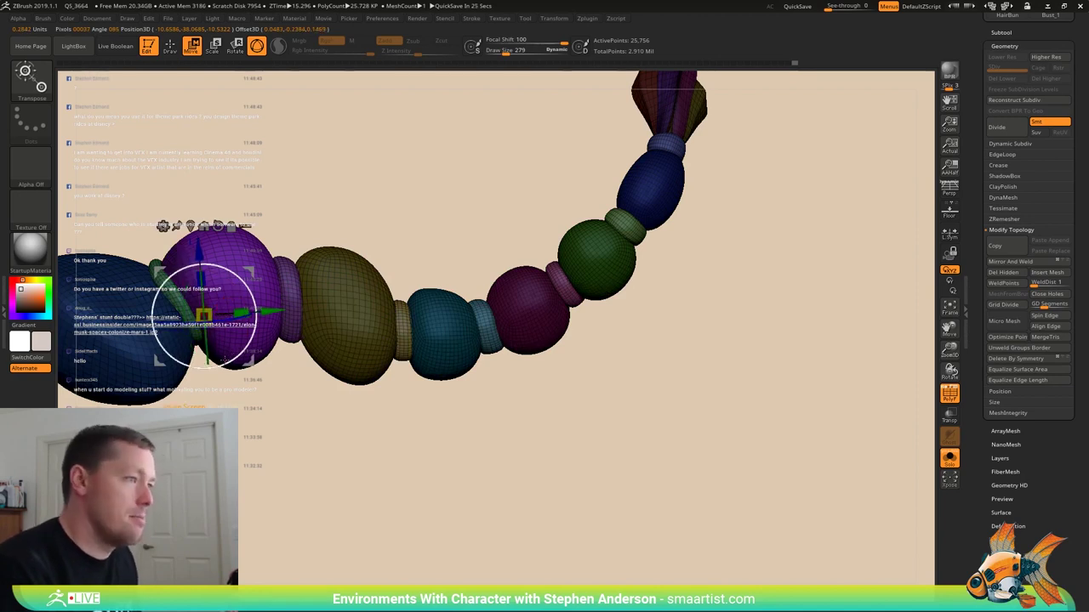
key("q")
right_click_drag(225, 361, 223, 326)
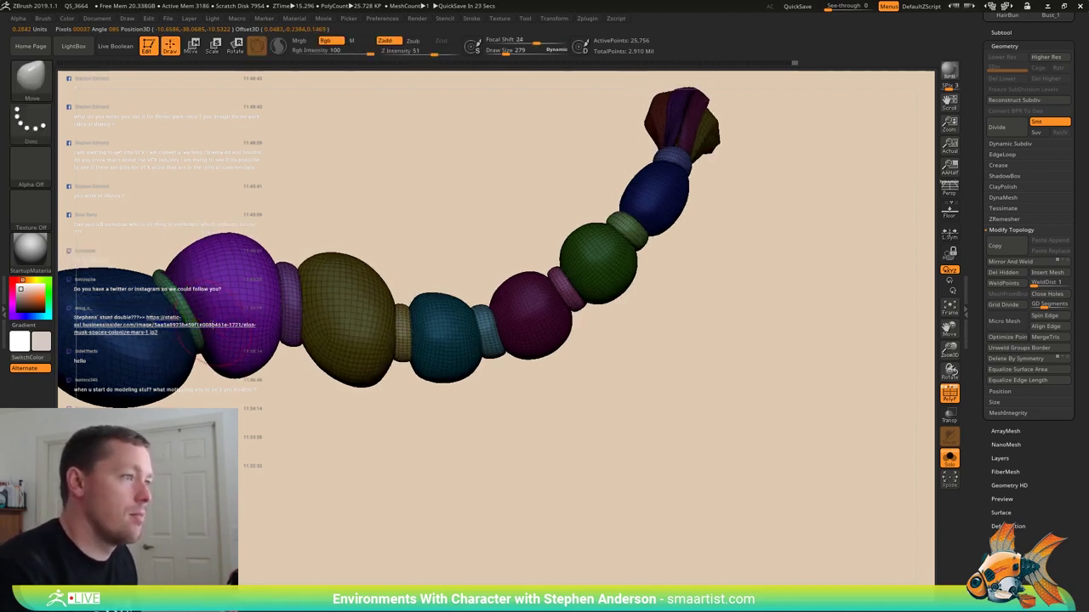
- Reshape and smooth the purple bead's lower side beside the green band at draw size 279
left_click_drag(204, 317, 220, 340, "shift")
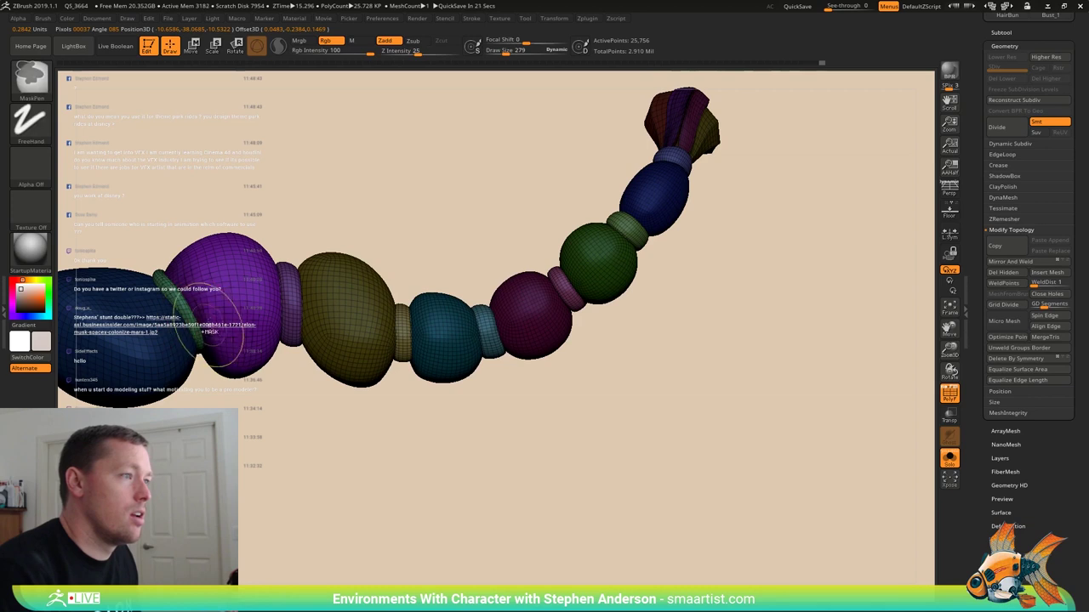
right_click_drag(204, 330, 200, 315)
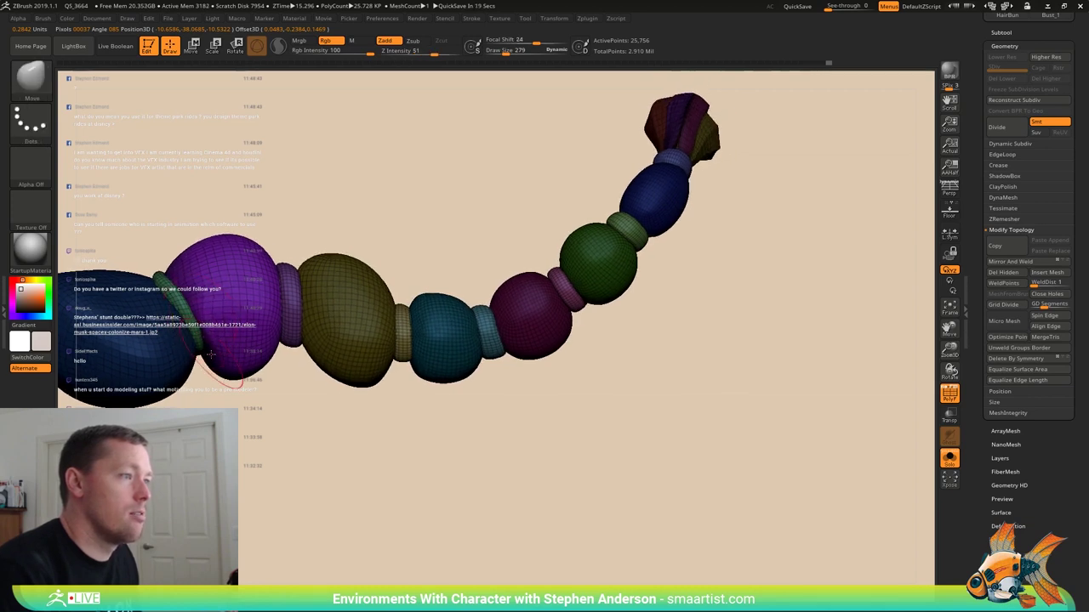
key("ctrl+shift+z")
key("ctrl+shift+z")
key("ctrl+shift+z")
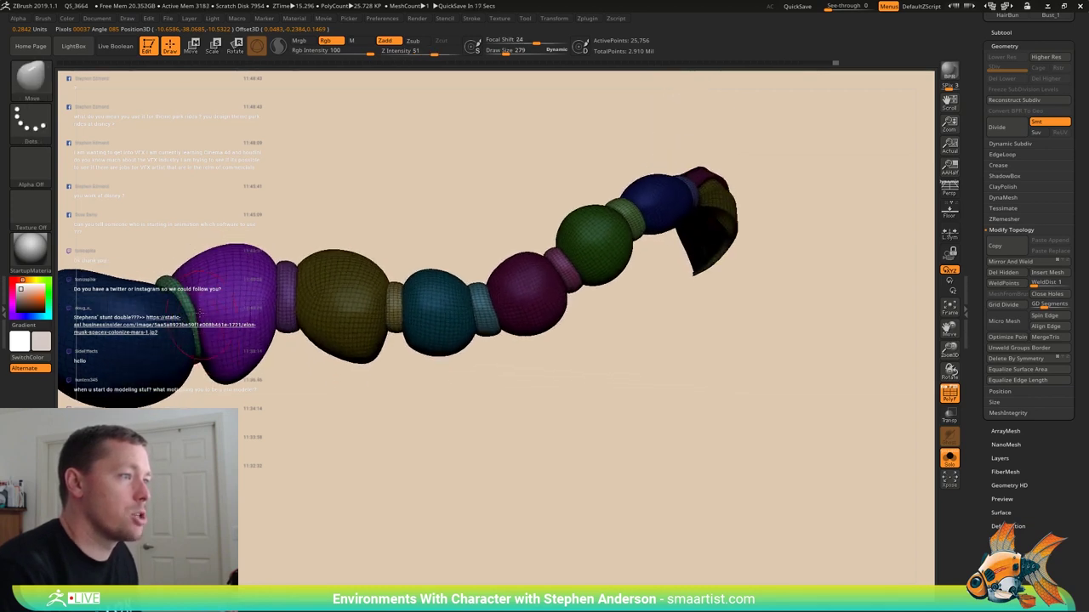
key("shift")
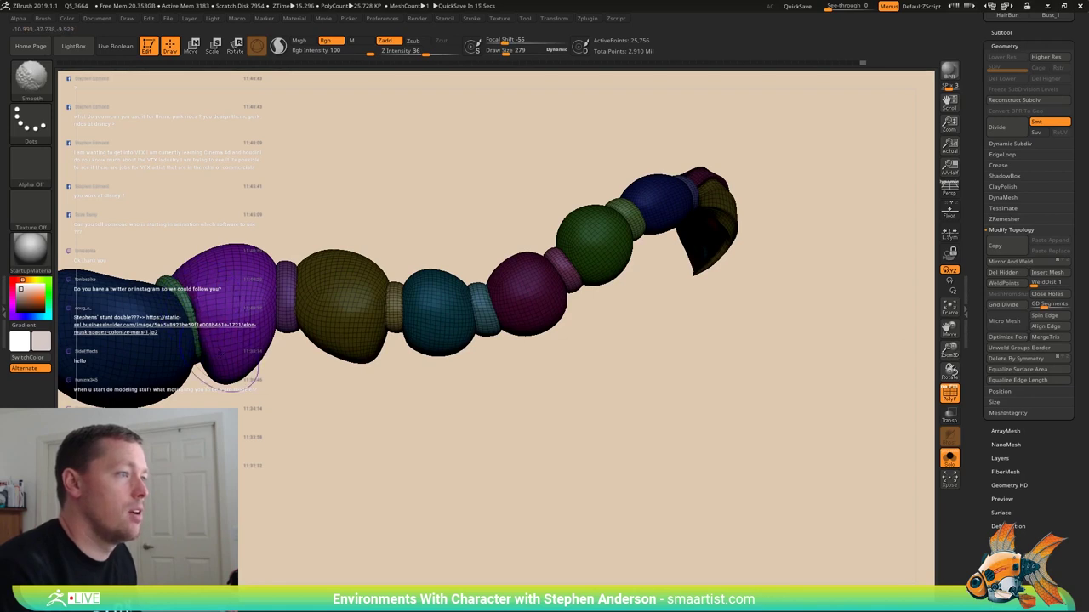
key("ctrl+z")
key("ctrl+z")
key("ctrl+z")
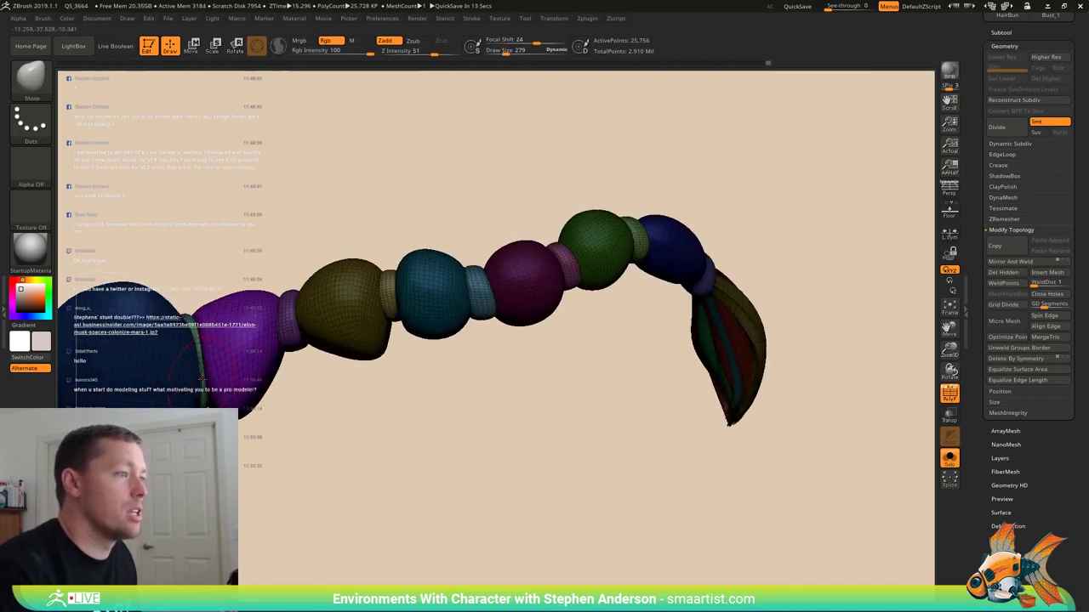
- Smooth the purple bead's upper edge and rework its contact with the blue base bead
mouse_move(209, 335)
right_mouse_down()
mouse_move(213, 347)
mouse_move(227, 316)
mouse_move(207, 326)
right_mouse_up()
key("shift")
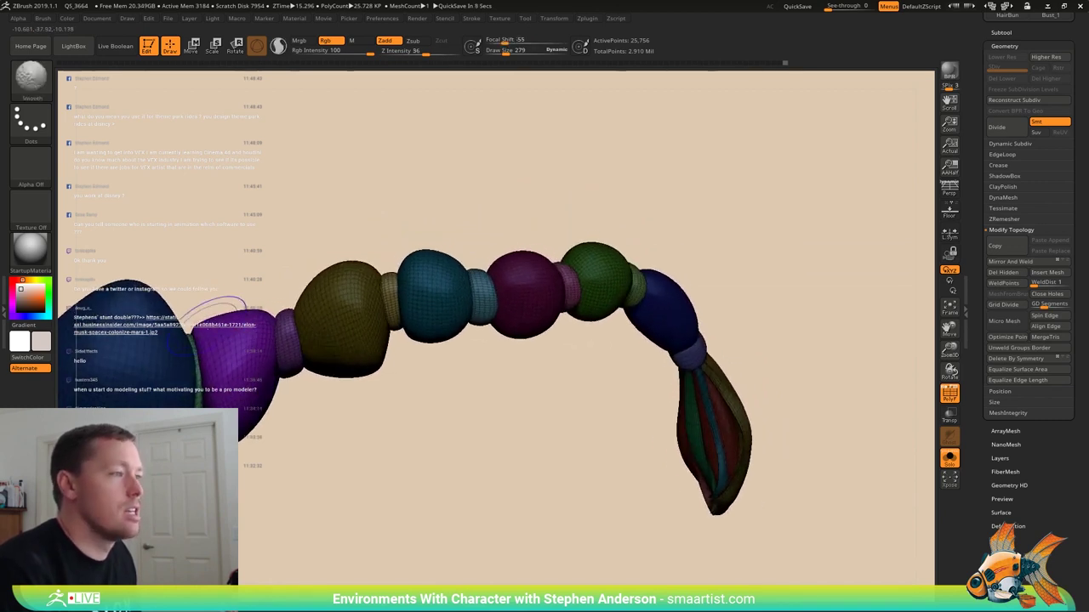
left_click_drag(214, 336, 214, 341, "shift")
right_click_drag(213, 342, 216, 354)
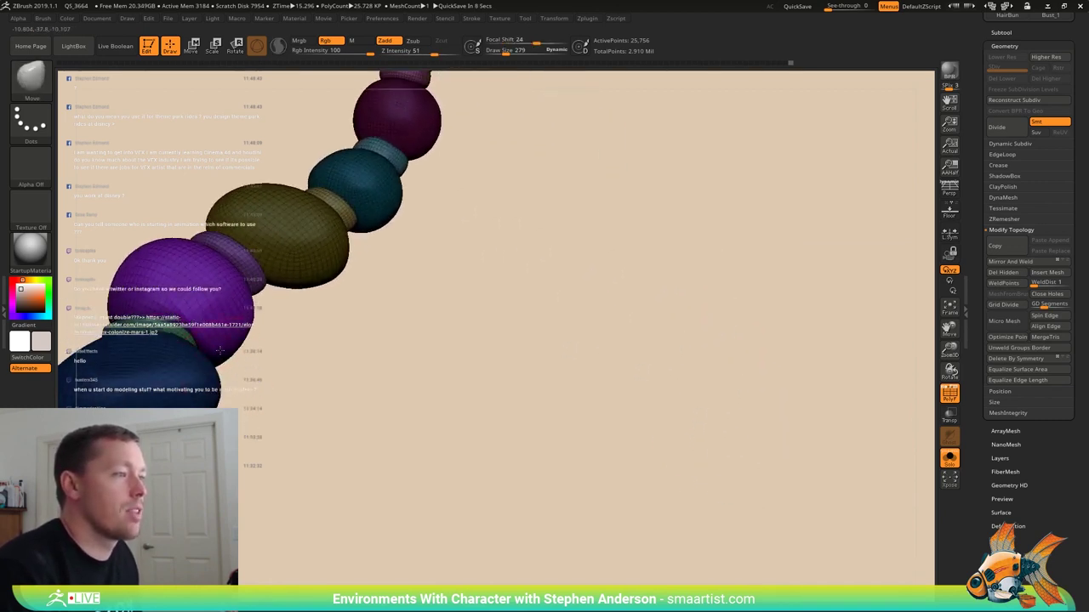
key("ctrl+shift+z")
key("ctrl+shift+z")
key("ctrl+shift+z")
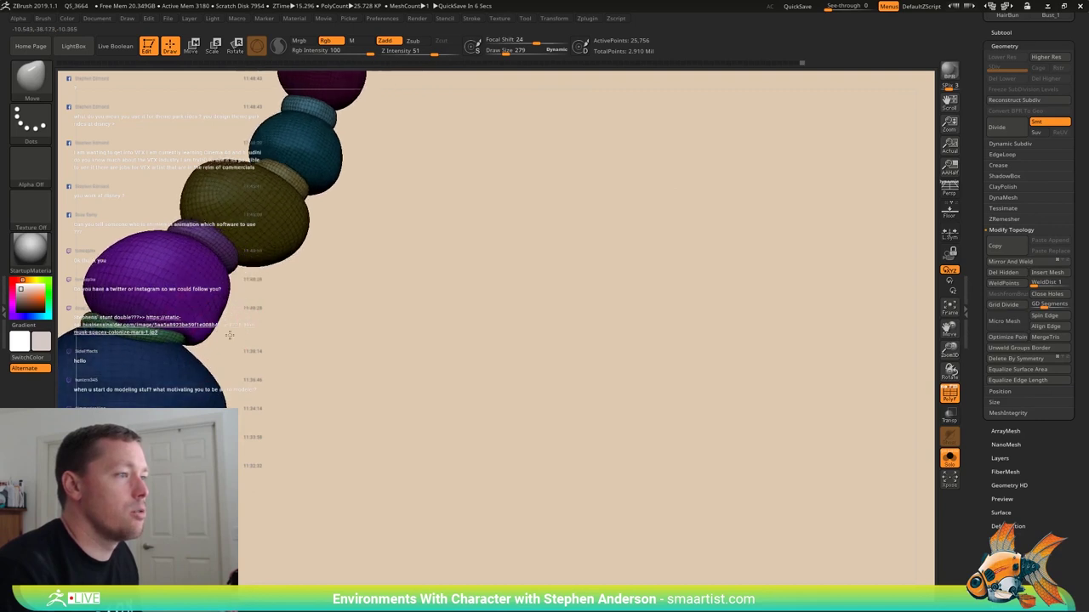
key("ctrl+shift+z")
key("ctrl+shift+z")
key("ctrl+shift+z")
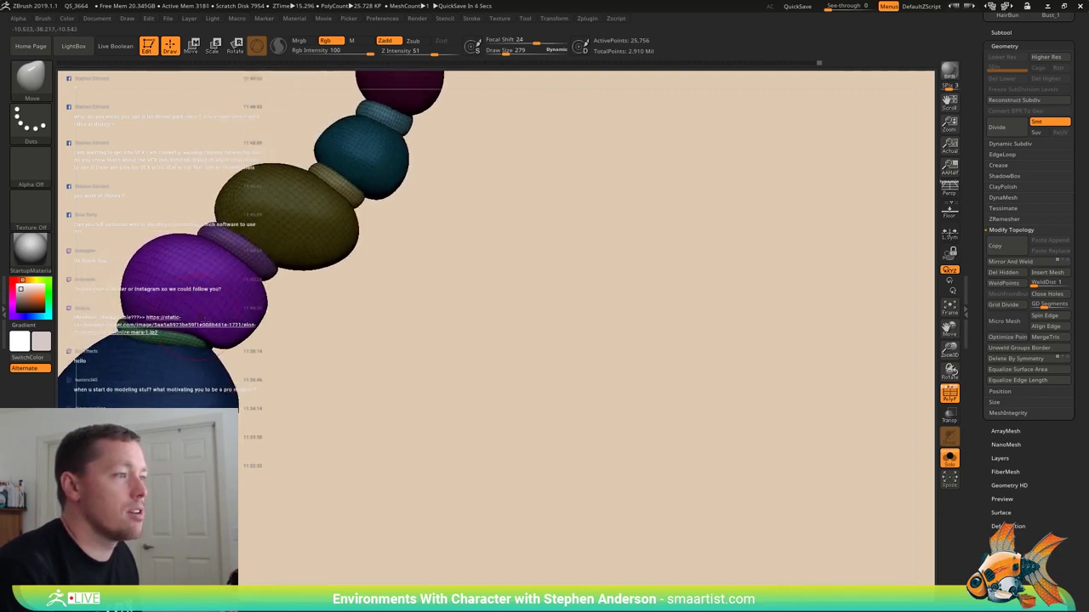
- Clear the mask and check the reshaped purple bead and its neighbours from all around the braid
right_click_drag(208, 295, 240, 347)
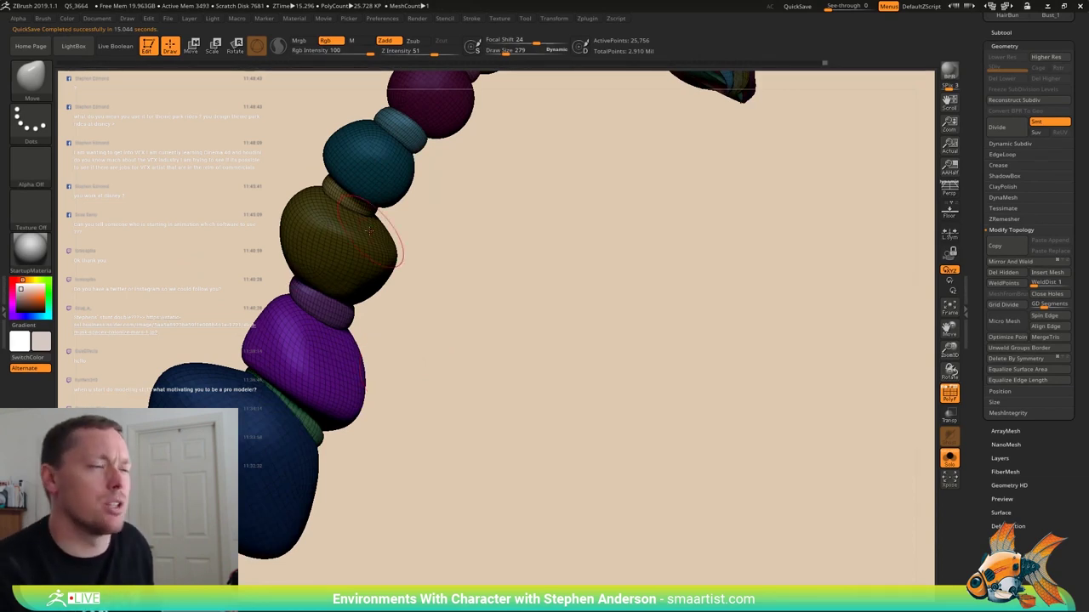
mouse_move(361, 239)
right_mouse_down()
mouse_move(385, 235)
mouse_move(367, 192)
mouse_move(371, 243)
mouse_move(357, 264)
mouse_move(321, 272)
mouse_move(496, 369)
mouse_move(280, 321)
right_mouse_up()
left_click_drag(279, 320, 277, 323)
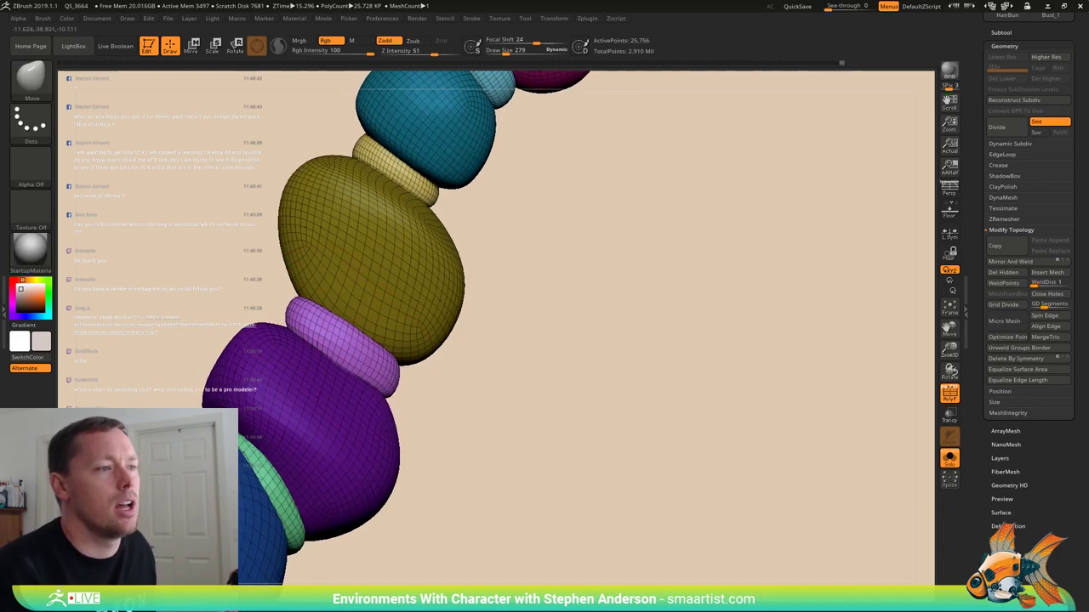
right_click_drag(359, 363, 347, 286)
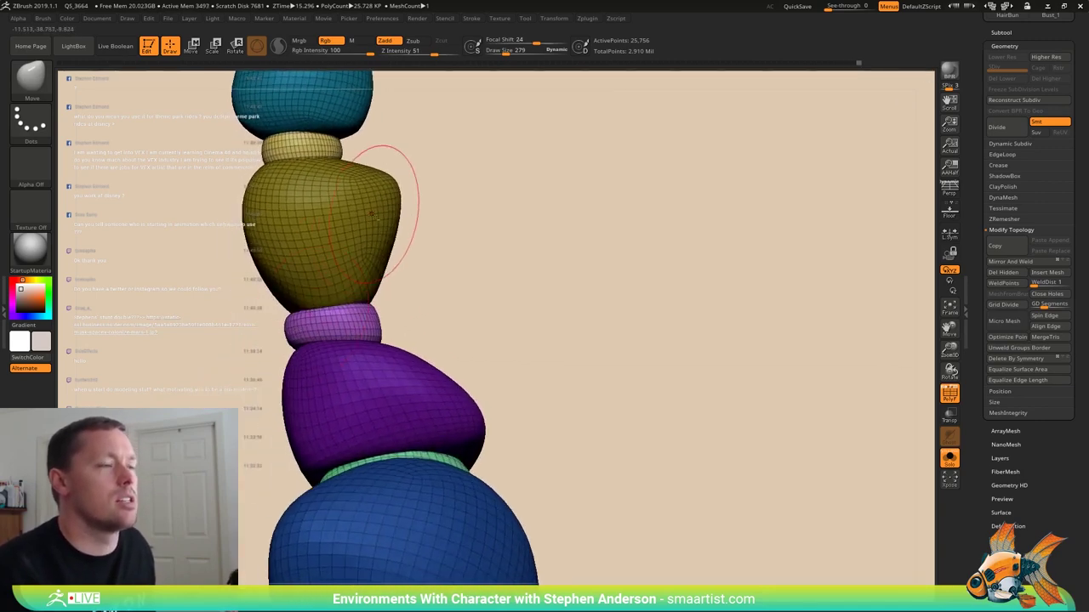
right_click_drag(388, 215, 347, 290, "alt")
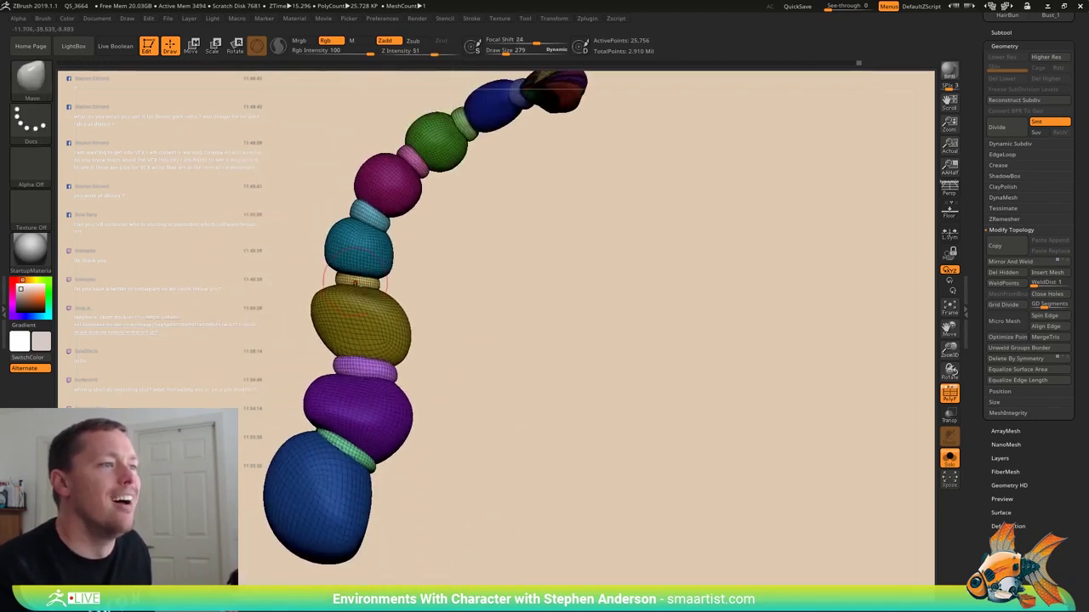
mouse_move(343, 330)
right_mouse_down("alt")
mouse_move(338, 355)
mouse_move(298, 327)
right_mouse_up("alt")
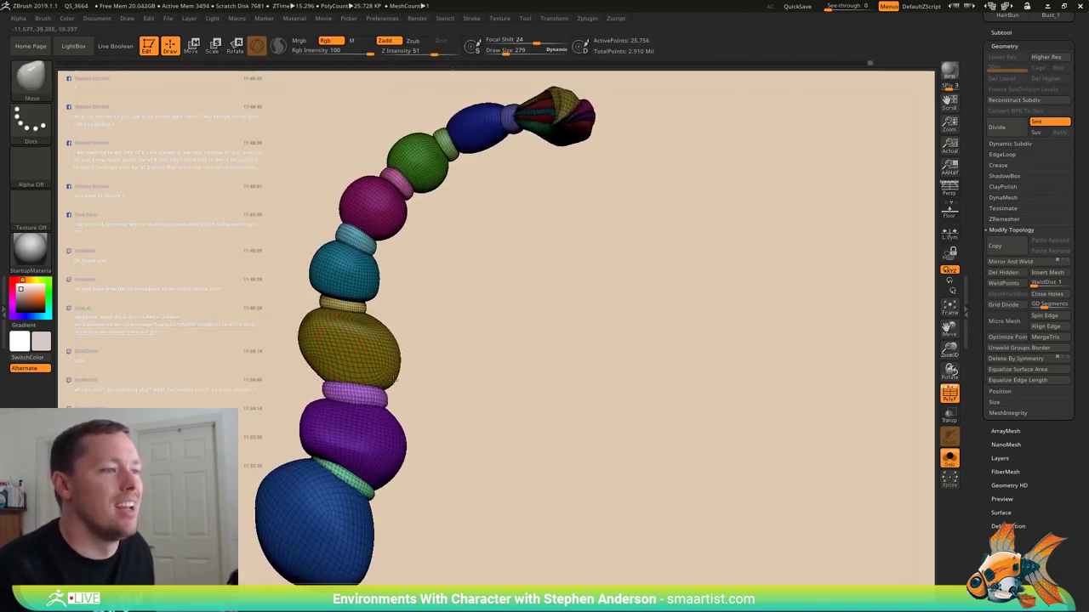
right_click_drag(383, 319, 442, 365)
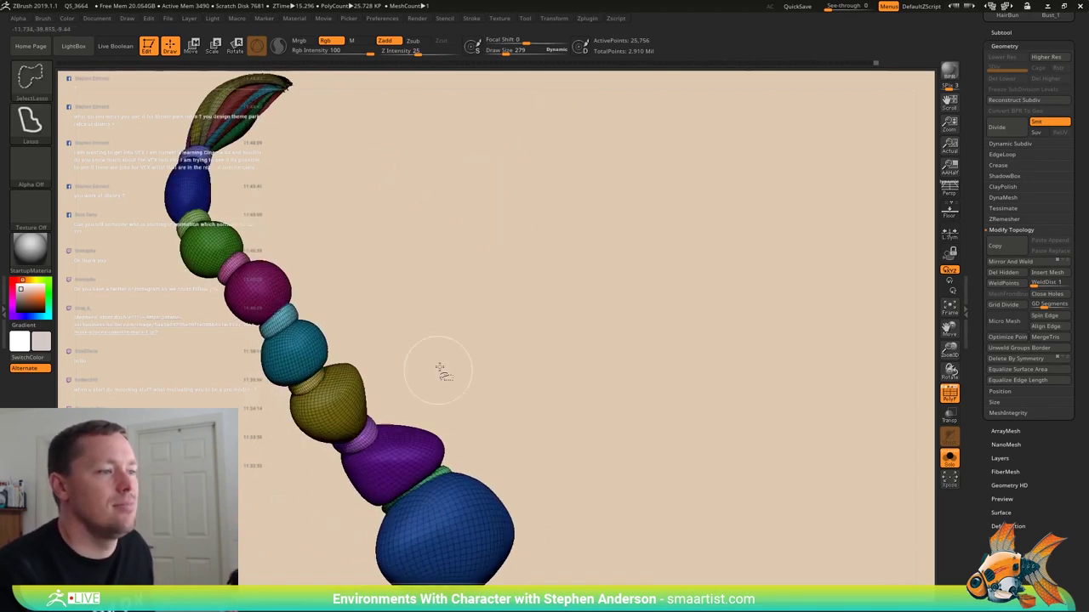
- Show the full scene again and examine the braid on the rider from the side, front and farther away
left_click(949, 459)
right_click_drag(698, 397, 659, 264, "ctrl")
mouse_move(246, 358)
right_mouse_down()
mouse_move(323, 326)
mouse_move(296, 378)
mouse_move(372, 338)
mouse_move(328, 304)
mouse_move(372, 325)
mouse_move(383, 319)
mouse_move(360, 341)
mouse_move(381, 311)
mouse_move(408, 304)
mouse_move(416, 316)
right_mouse_up()
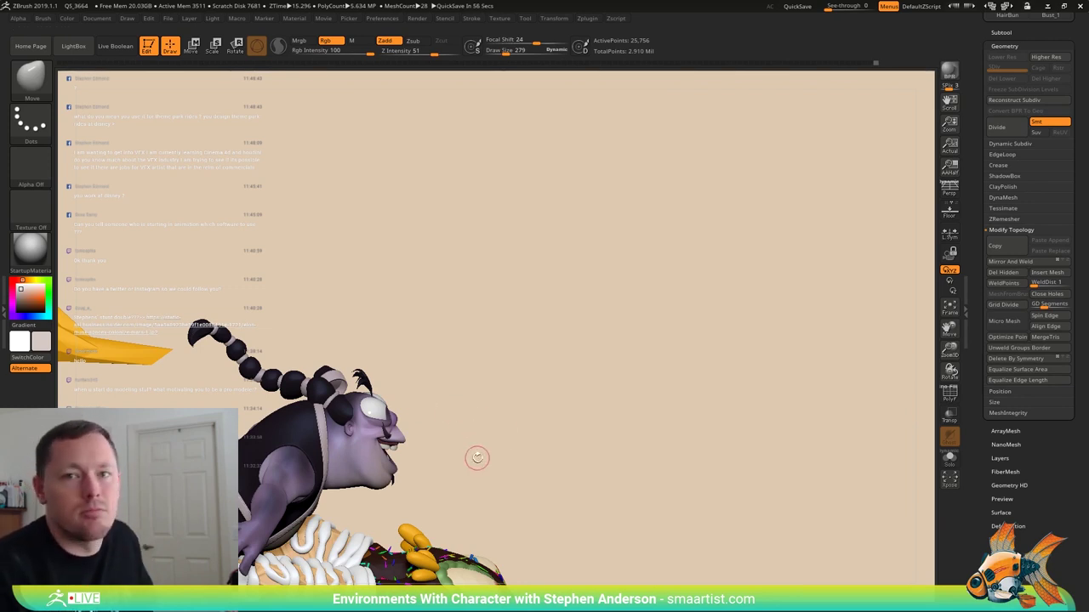
right_click_drag(477, 458, 506, 391)
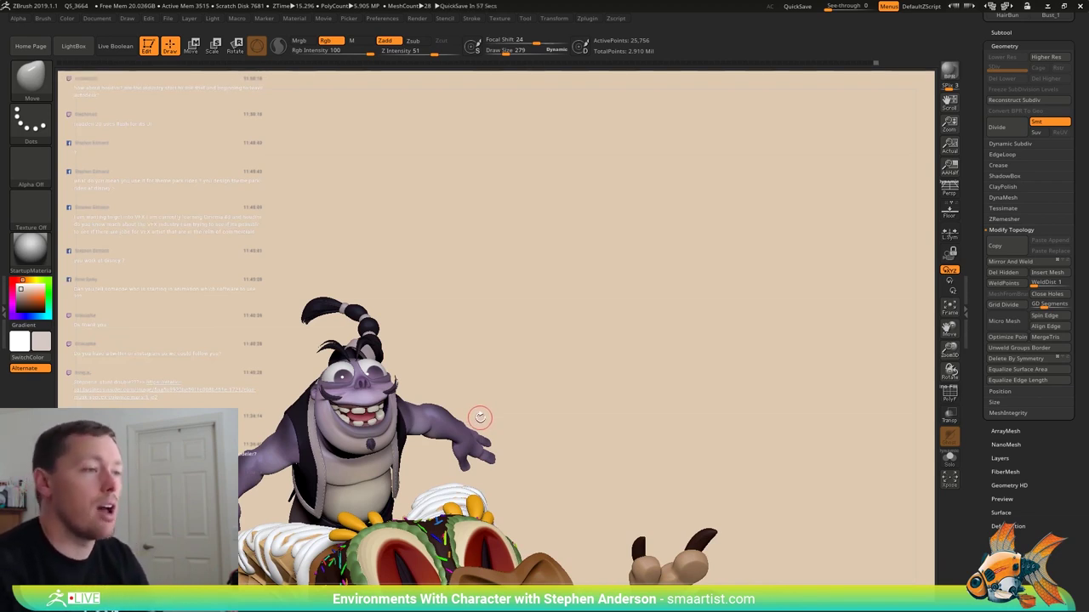
mouse_move(467, 355)
left_mouse_down()
mouse_move(476, 343)
mouse_move(447, 308)
mouse_move(456, 367)
left_mouse_up()
right_click_drag(466, 399, 455, 307, "ctrl")
left_click_drag(455, 307, 487, 259)
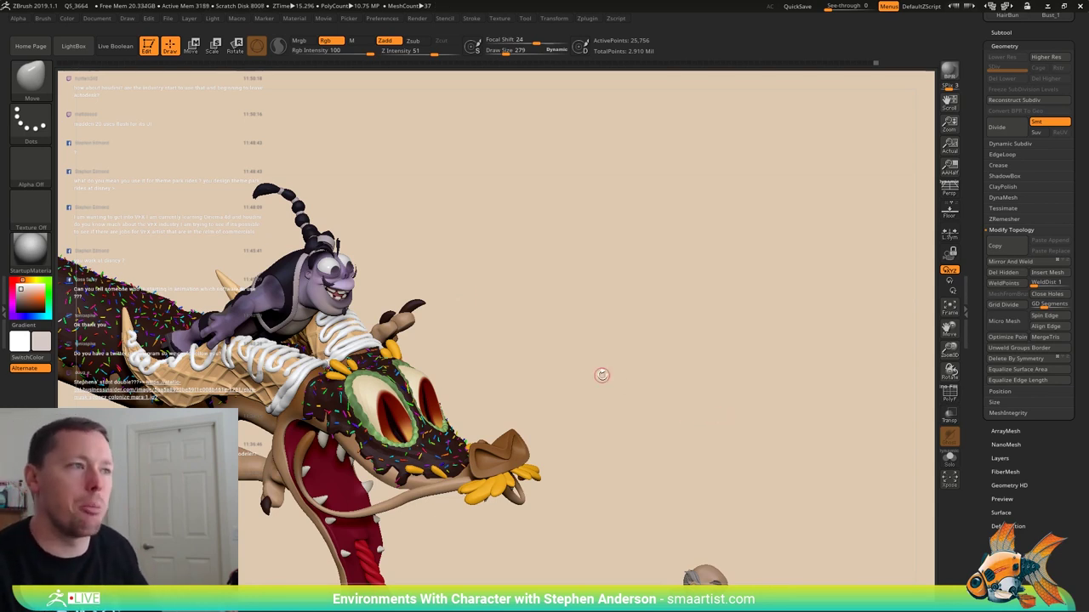
- Select the hair bun piece Hat_03 and reposition it on top of the head with the gizmo
mouse_move(436, 262)
left_mouse_down()
mouse_move(414, 243)
mouse_move(471, 250)
mouse_move(315, 242)
left_mouse_up()
mouse_move(324, 241)
right_mouse_down("ctrl")
mouse_move(403, 328)
mouse_move(374, 246)
mouse_move(429, 491)
mouse_move(486, 599)
right_mouse_up("ctrl")
mouse_move(425, 289)
right_mouse_down()
mouse_move(339, 274)
mouse_move(355, 285)
mouse_move(316, 360)
mouse_move(389, 262)
mouse_move(351, 254)
right_mouse_up()
left_click(360, 270, "alt")
key("w")
left_click_drag(376, 212, 394, 196)
mouse_move(398, 207)
right_mouse_down()
mouse_move(372, 220)
mouse_move(395, 213)
right_mouse_up()
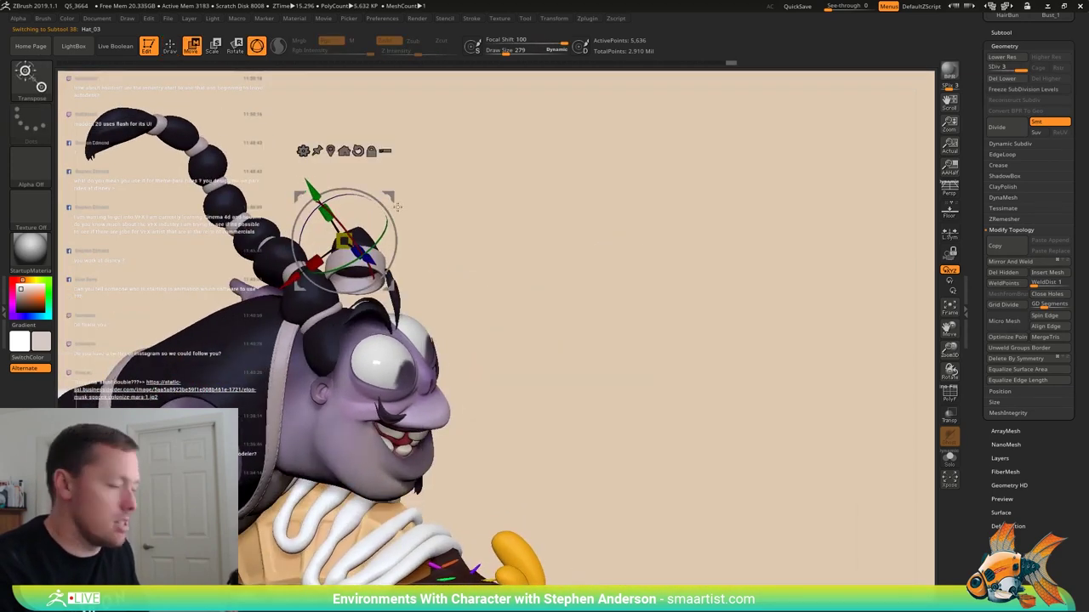
- Adjust the hair bun's fit against the head with the Move brush at draw size 516
key("b")
left_click(394, 224)
right_click_drag(333, 273, 325, 250)
key("s")
left_click_drag(325, 278, 331, 280)
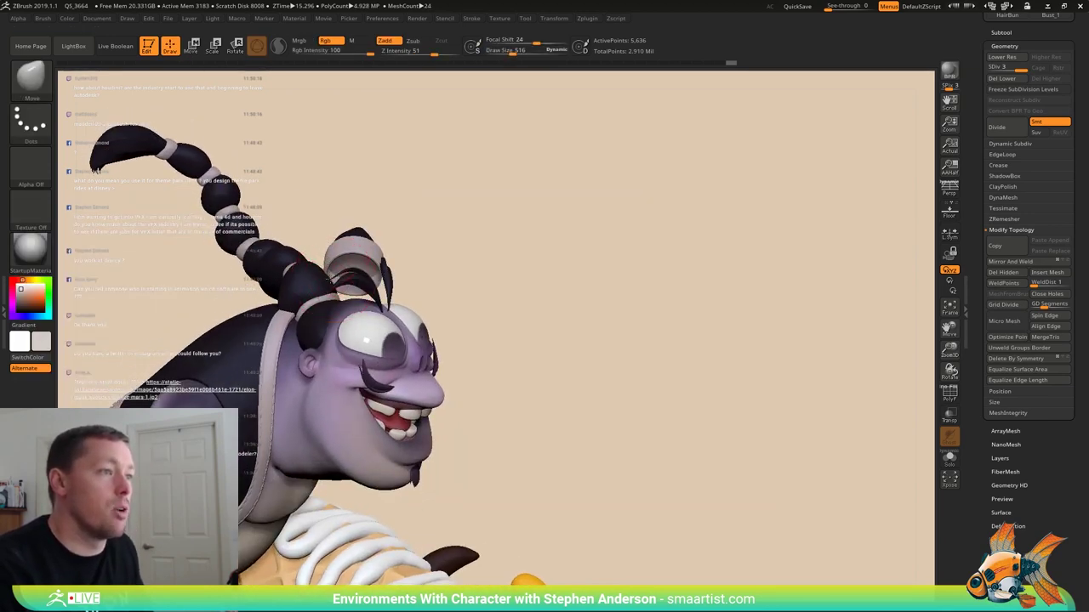
mouse_move(366, 340)
right_mouse_down()
mouse_move(316, 319)
mouse_move(365, 300)
mouse_move(361, 247)
mouse_move(374, 257)
mouse_move(324, 295)
mouse_move(323, 233)
mouse_move(423, 251)
right_mouse_up()
mouse_move(389, 220)
left_mouse_down()
mouse_move(411, 257)
mouse_move(431, 261)
mouse_move(420, 274)
mouse_move(416, 243)
mouse_move(408, 270)
mouse_move(338, 280)
mouse_move(377, 231)
mouse_move(413, 260)
left_mouse_up()
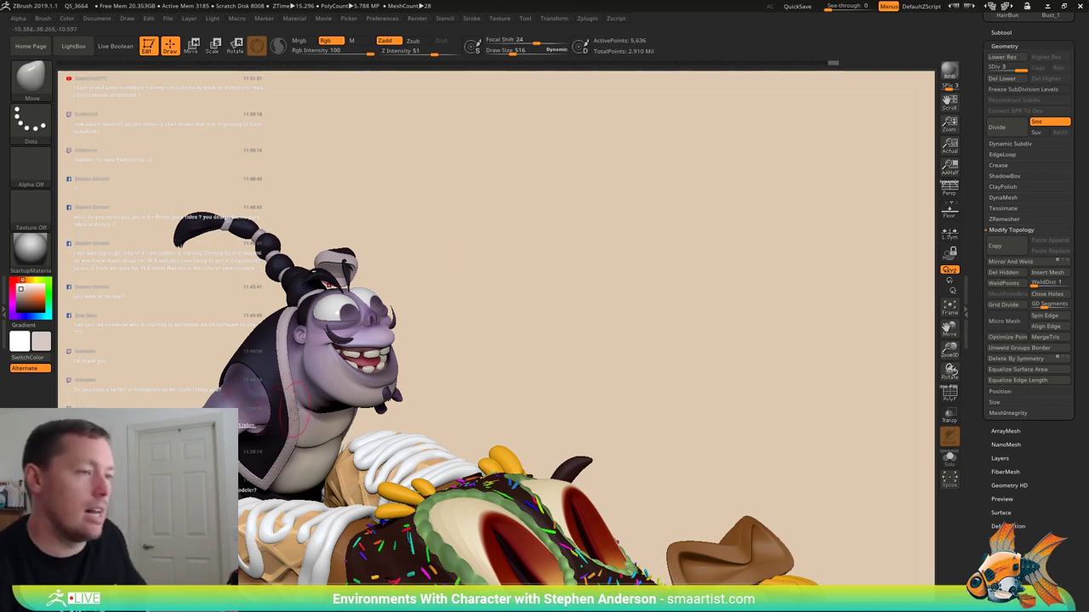
- Select the FaceExcited subtool, show its wireframe and smooth the crease where the neck meets the chest
mouse_move(257, 424)
right_mouse_down()
mouse_move(153, 434)
mouse_move(349, 406)
mouse_move(353, 457)
right_mouse_up()
left_click(347, 403, "alt")
key("shift+f")
left_click(515, 380, "ctrl")
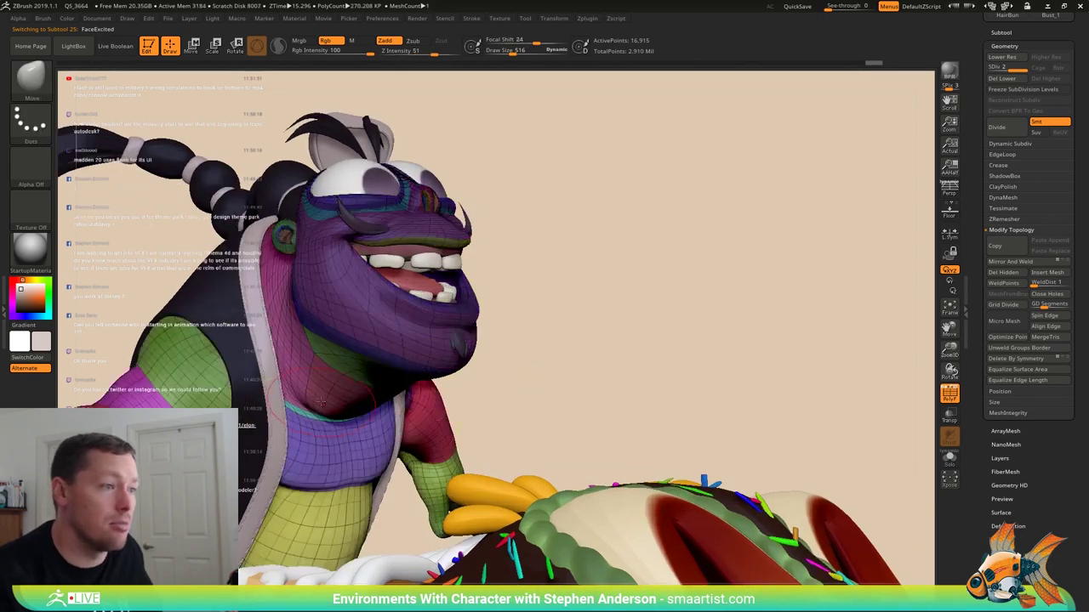
mouse_move(294, 395)
right_mouse_down()
mouse_move(313, 395)
mouse_move(321, 415)
right_mouse_up()
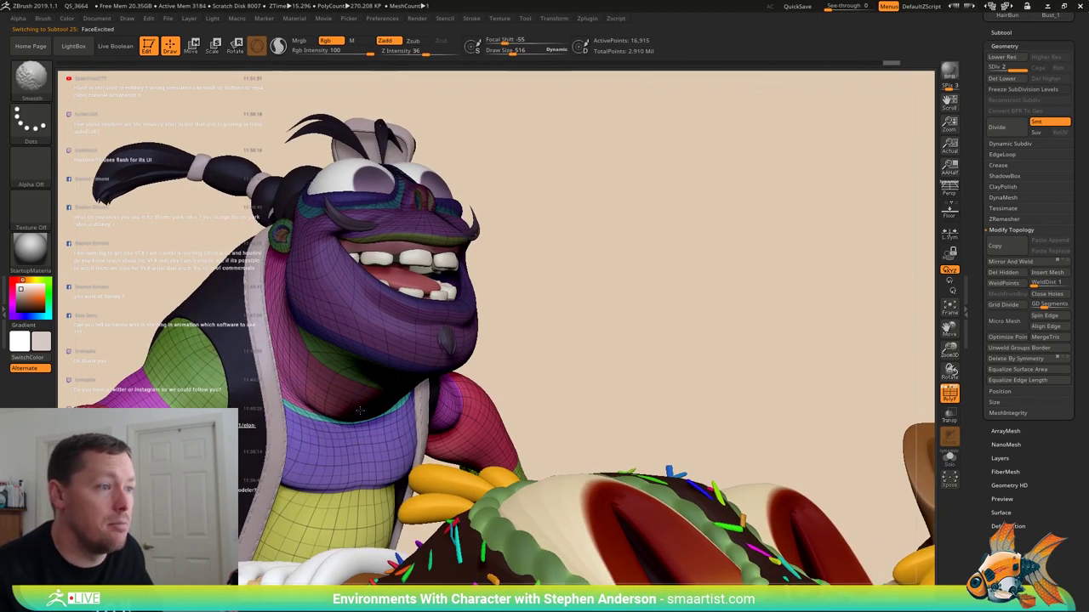
mouse_move(360, 411)
left_mouse_down("shift")
mouse_move(349, 411)
mouse_move(374, 410)
left_mouse_up("shift")
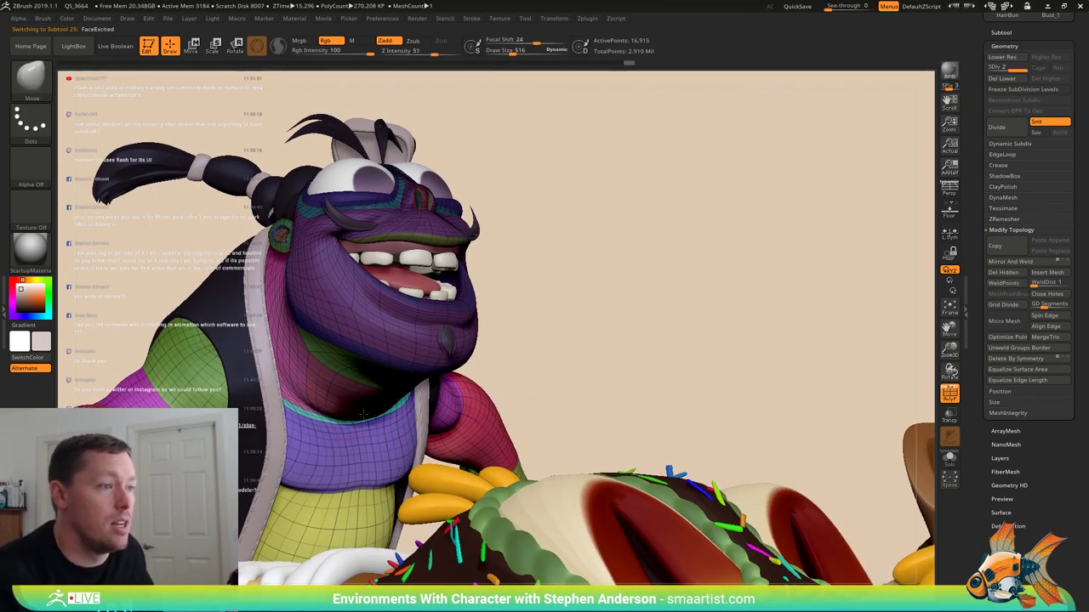
right_click_drag(374, 410, 306, 415)
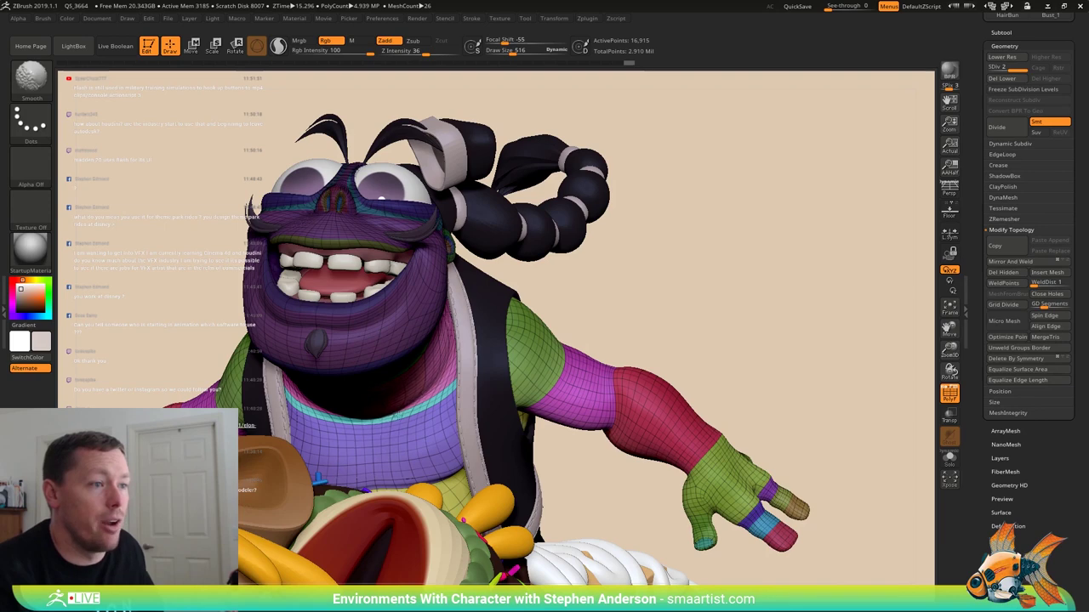
left_click_drag(306, 415, 313, 416, "shift")
right_click_drag(296, 416, 343, 414)
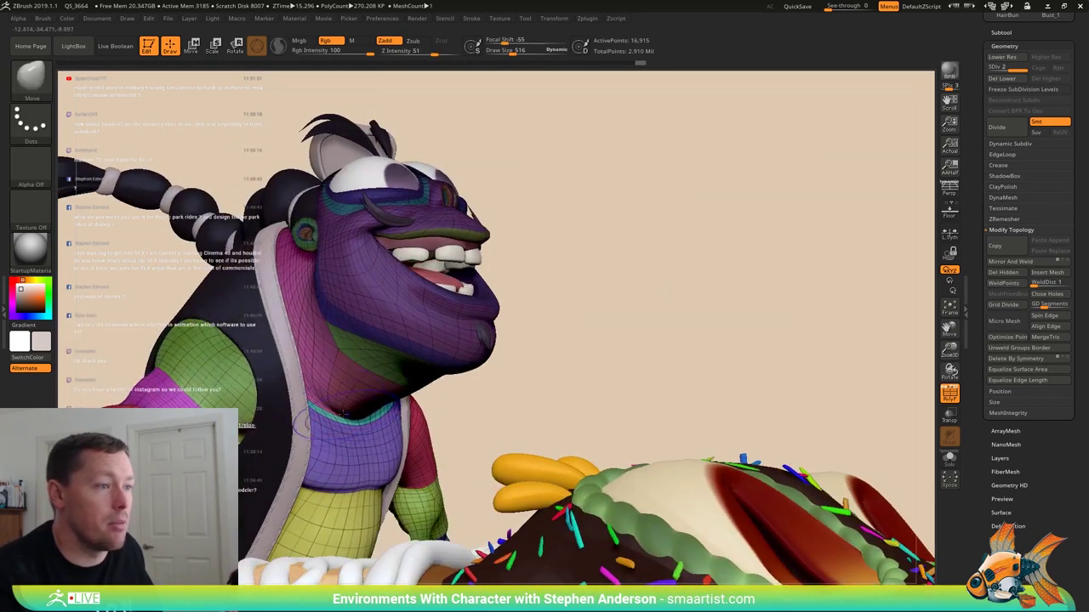
key("shift")
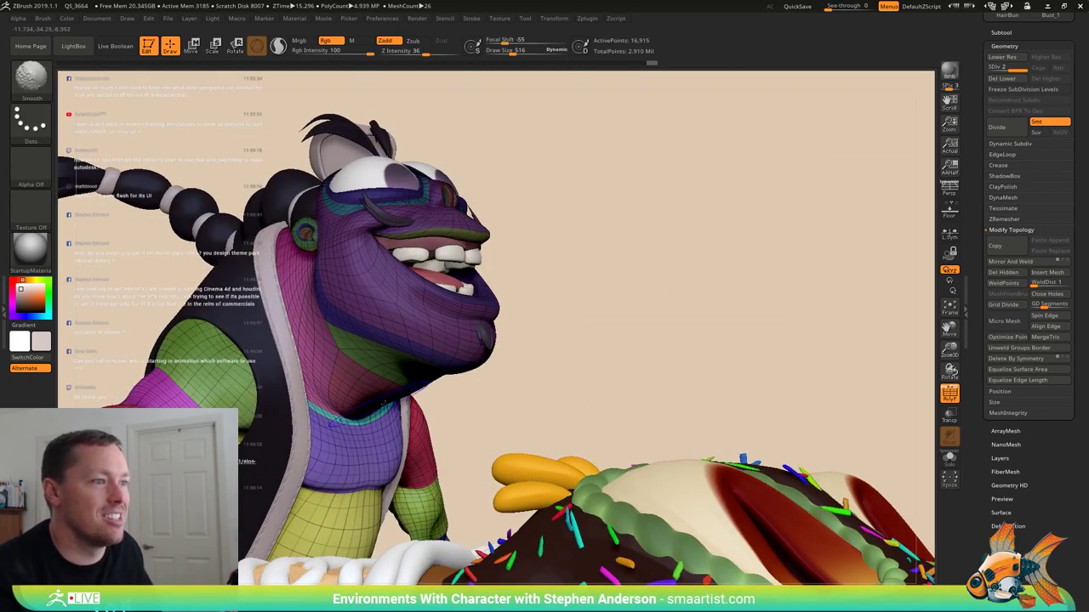
- Hide the wireframe and refine the neck and throat below the chin with the Move and Smooth brushes
key("shift+f")
mouse_move(565, 380)
right_mouse_down()
mouse_move(511, 374)
mouse_move(422, 400)
right_mouse_up()
key("shift")
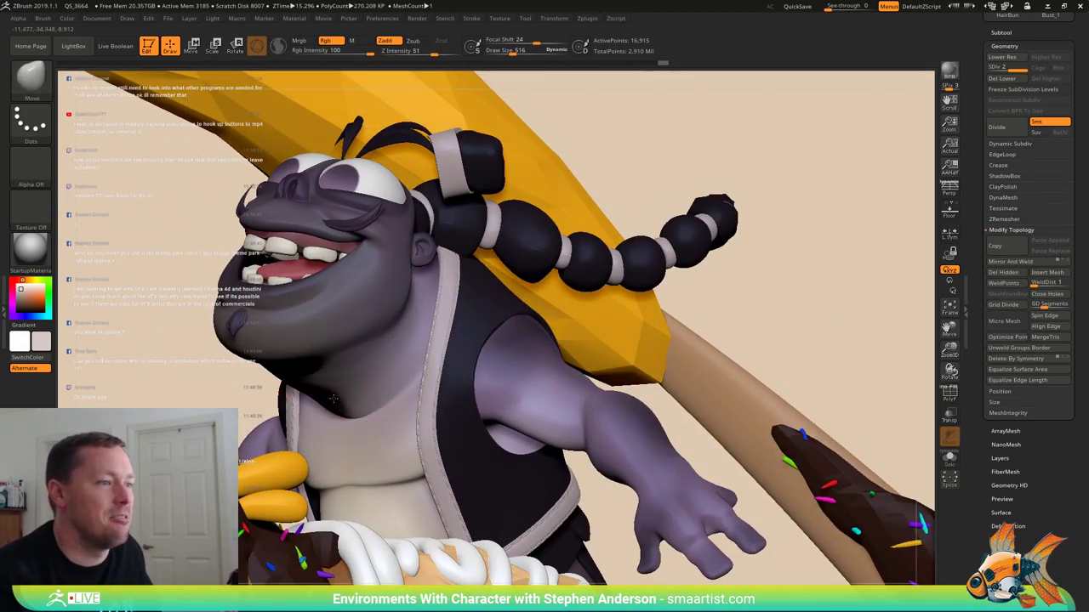
left_click_drag(346, 387, 328, 398)
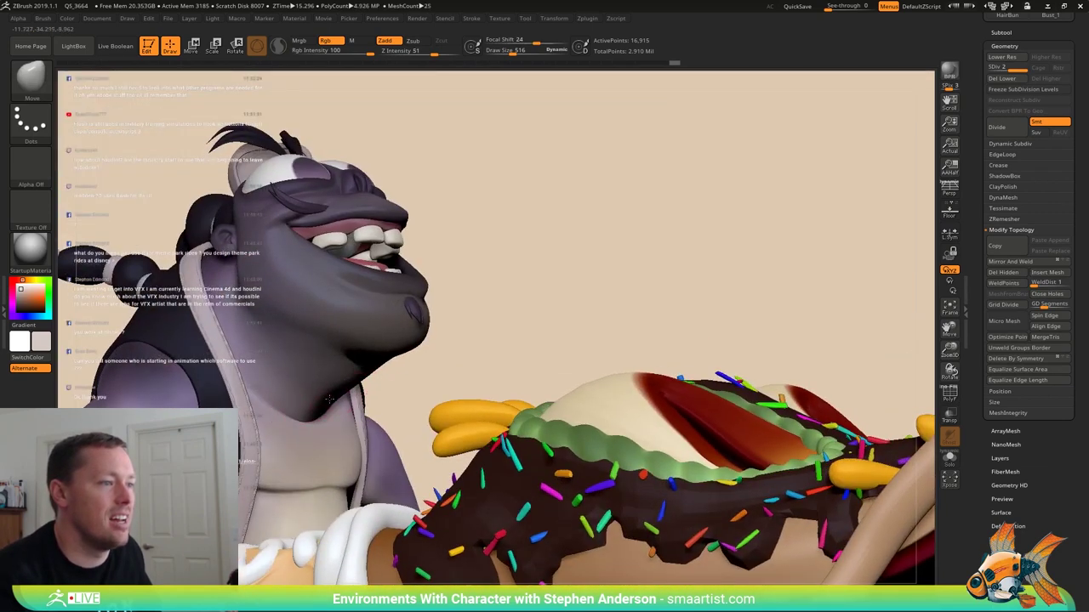
right_click_drag(333, 395, 343, 395)
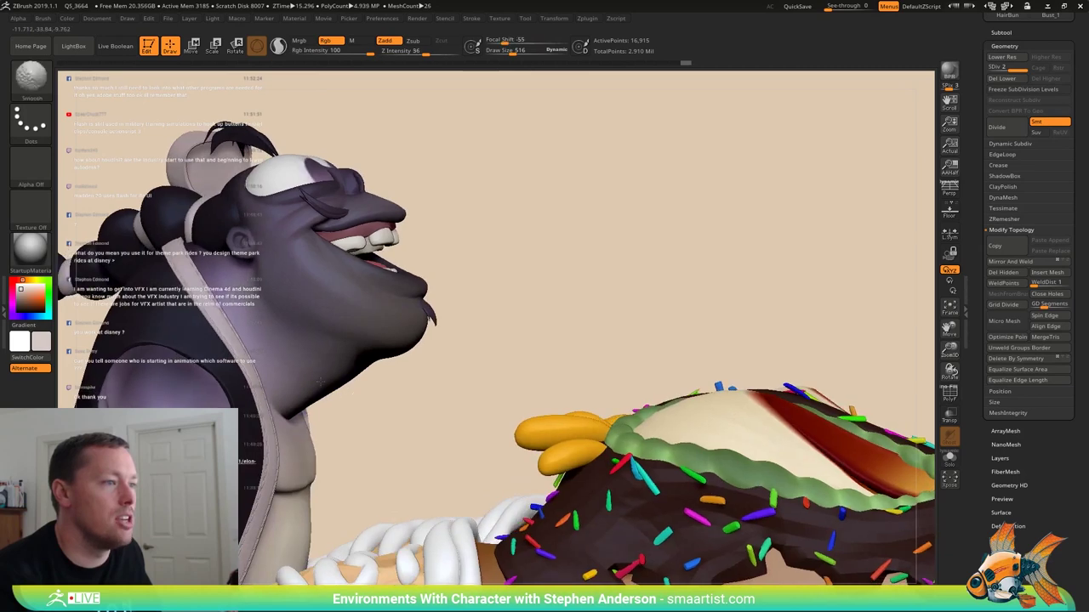
mouse_move(307, 355)
left_mouse_down()
mouse_move(323, 366)
mouse_move(255, 355)
left_mouse_up()
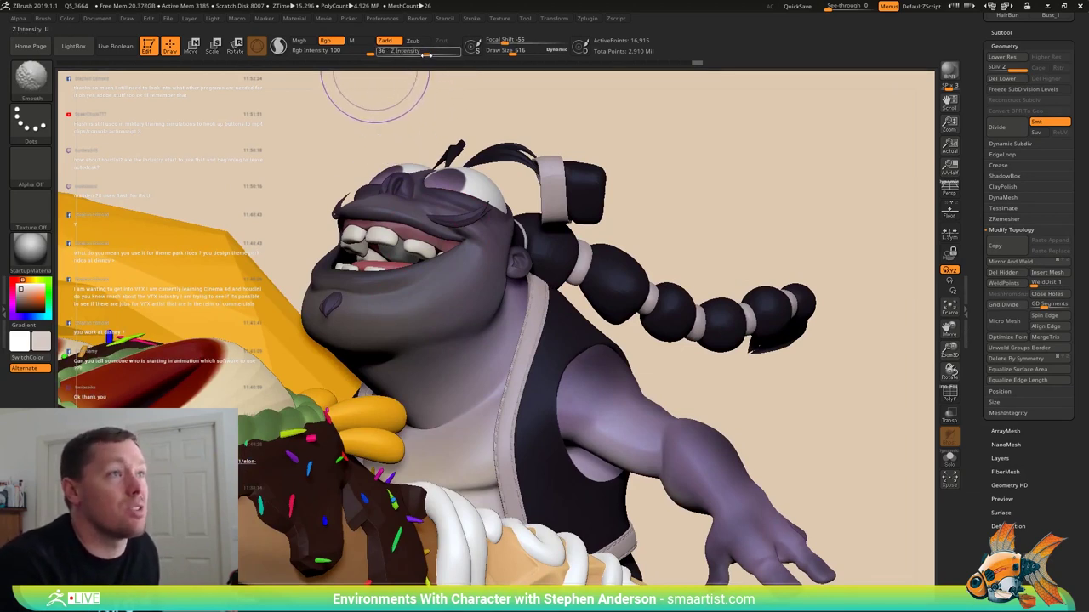
- Raise the Smooth brush's Z Intensity to about 72 and refine the neck below the chin with the Smooth and Move brushes
left_click_drag(426, 52, 434, 53)
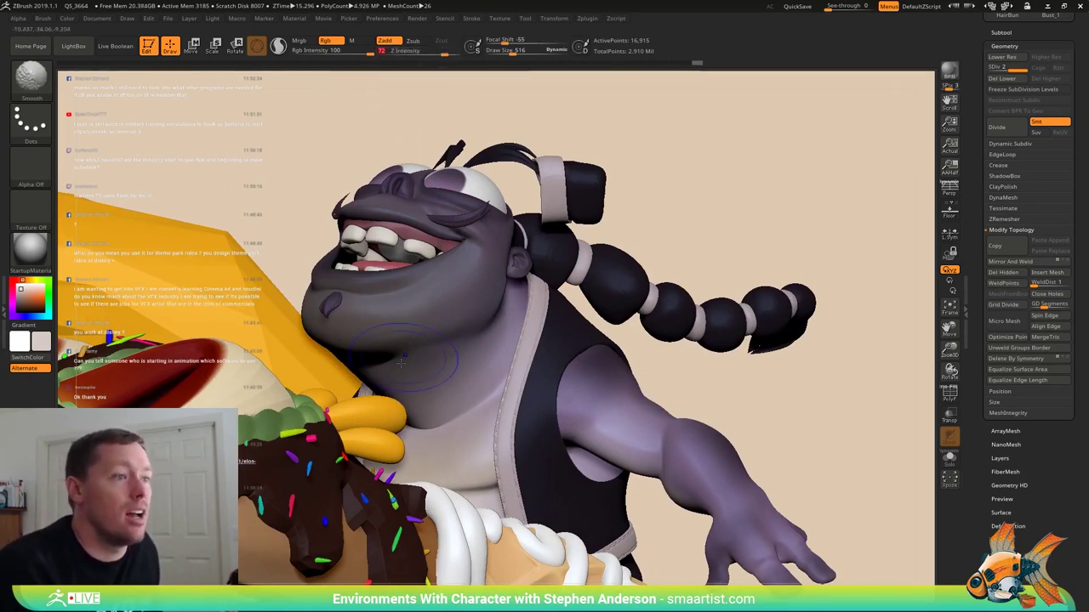
left_click_drag(427, 396, 416, 396, "shift")
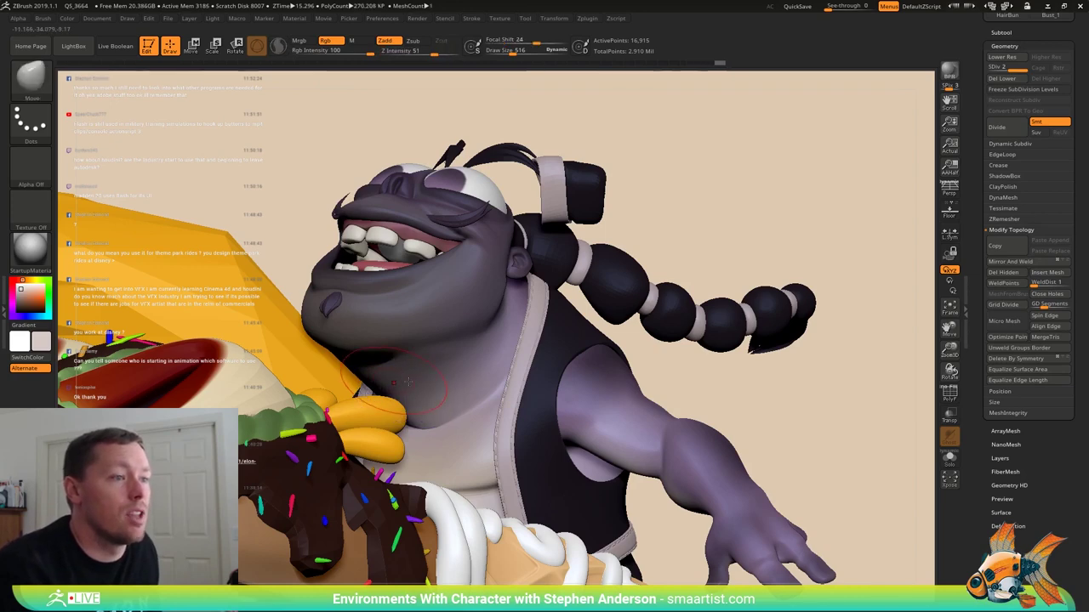
mouse_move(357, 391)
right_mouse_down()
mouse_move(474, 377)
mouse_move(446, 382)
right_mouse_up()
key("shift")
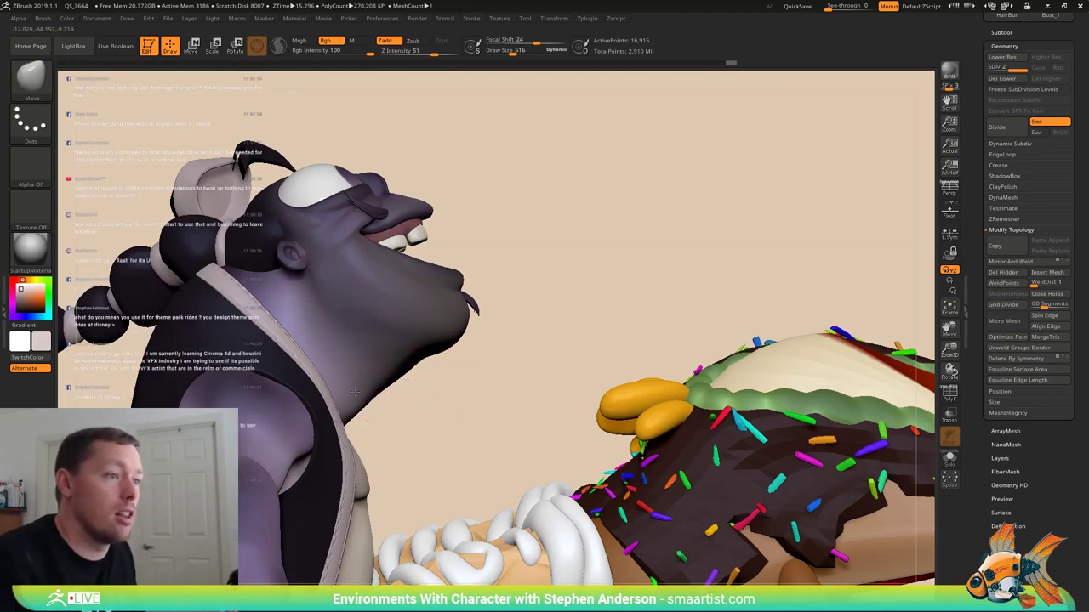
mouse_move(396, 404)
left_mouse_down()
mouse_move(264, 425)
mouse_move(289, 427)
left_mouse_up()
mouse_move(345, 398)
right_mouse_down()
mouse_move(350, 408)
mouse_move(371, 393)
mouse_move(302, 369)
right_mouse_up()
key("shift")
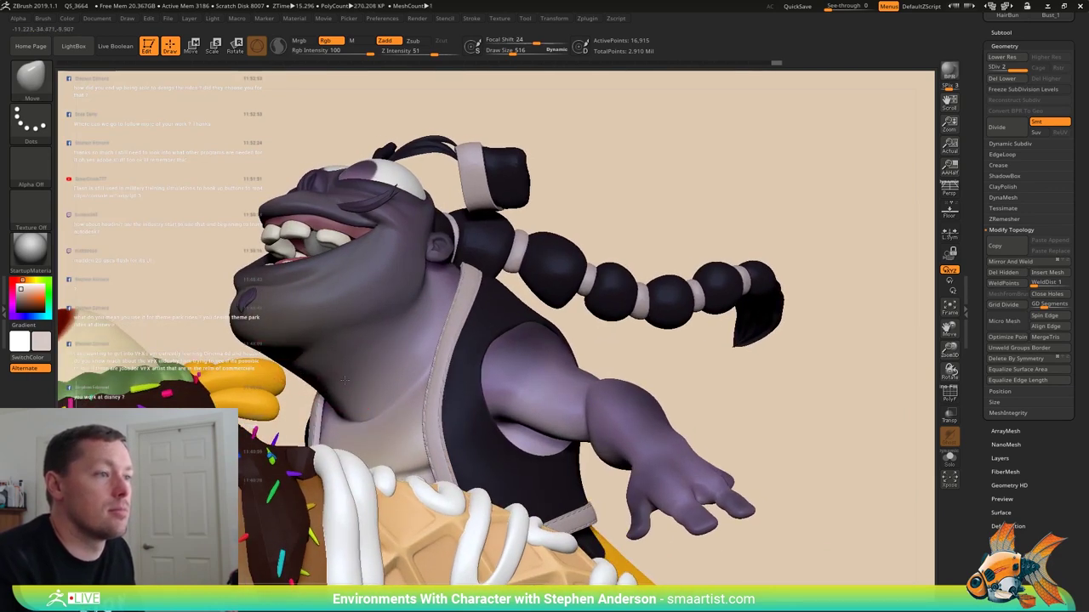
mouse_move(370, 383)
right_mouse_down()
mouse_move(421, 386)
mouse_move(359, 327)
mouse_move(306, 341)
mouse_move(277, 383)
right_mouse_up()
right_click_drag(333, 344, 505, 291)
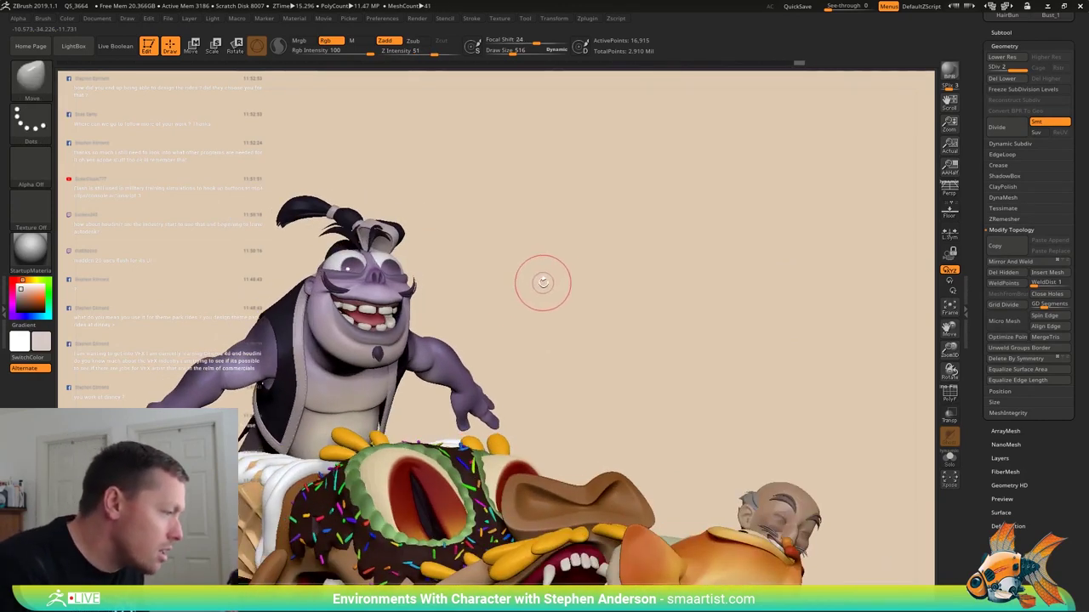
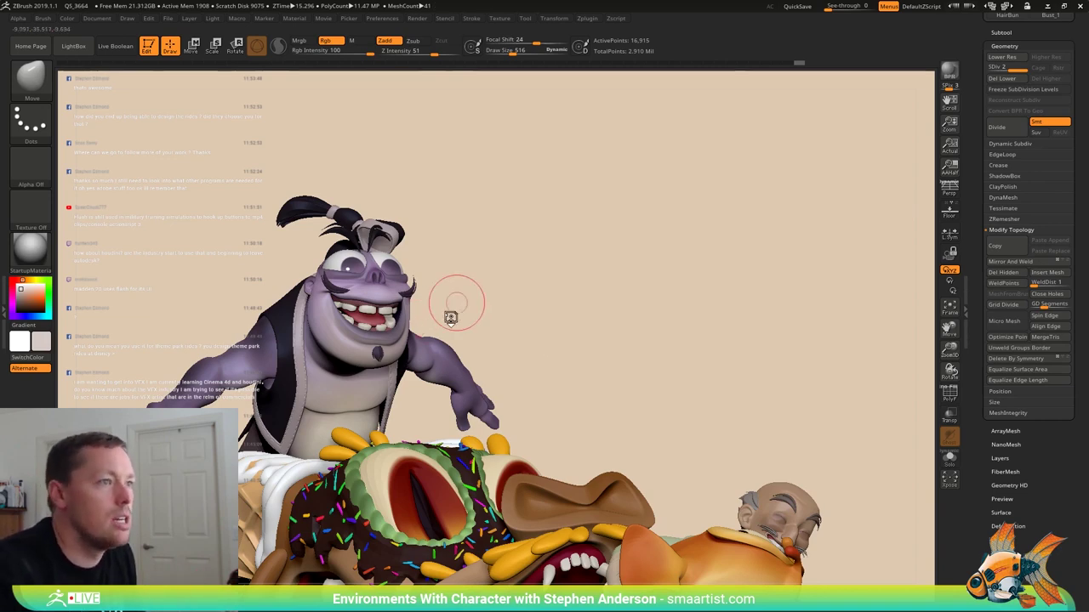
mouse_move(451, 313)
left_mouse_down()
mouse_move(712, 253)
mouse_move(423, 284)
mouse_move(439, 318)
mouse_move(447, 303)
left_mouse_up()
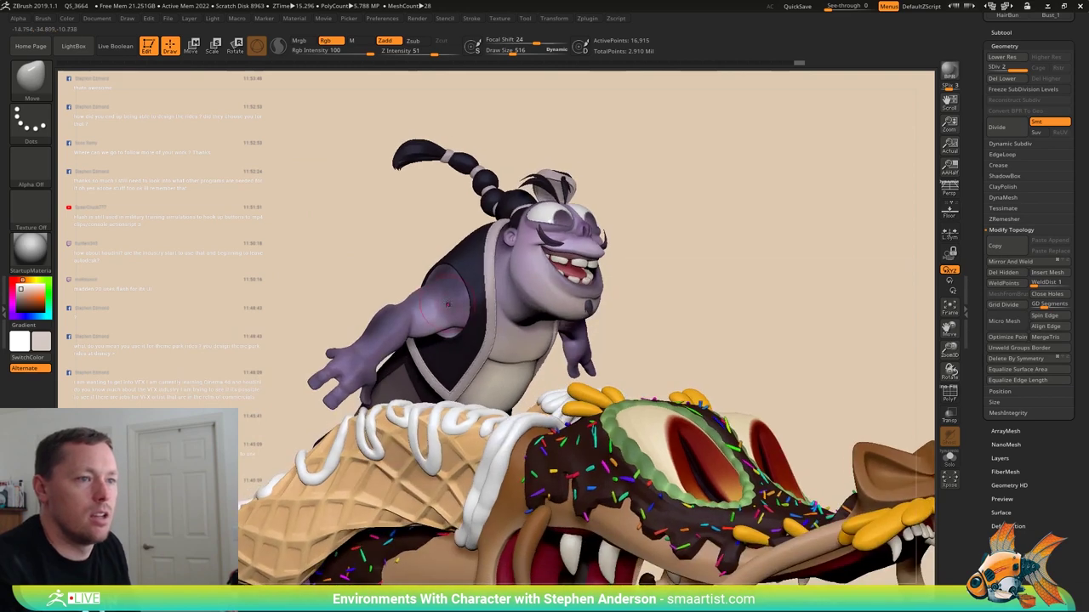
- Show the body's polygroup wireframe, solo the body and hide the right arm's polygroups from the shoulder down to the hand
key("shift+f")
right_click_drag(453, 320, 431, 288)
left_click_drag(430, 289, 881, 409)
left_click(950, 459)
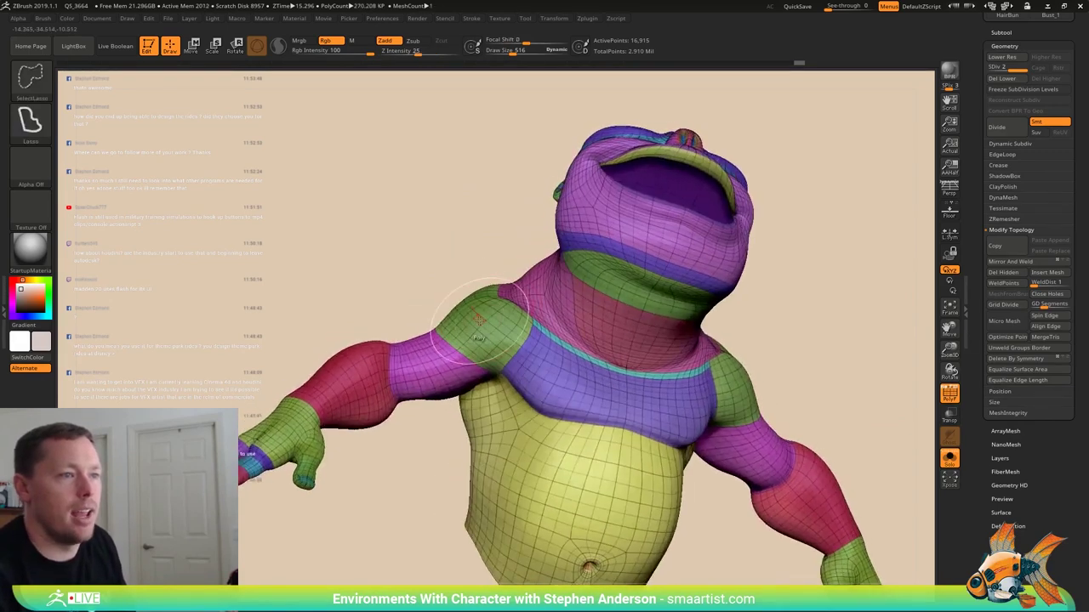
left_click(481, 332, "ctrl+shift")
left_click(476, 324, "ctrl+shift")
left_click(418, 376, "ctrl+shift")
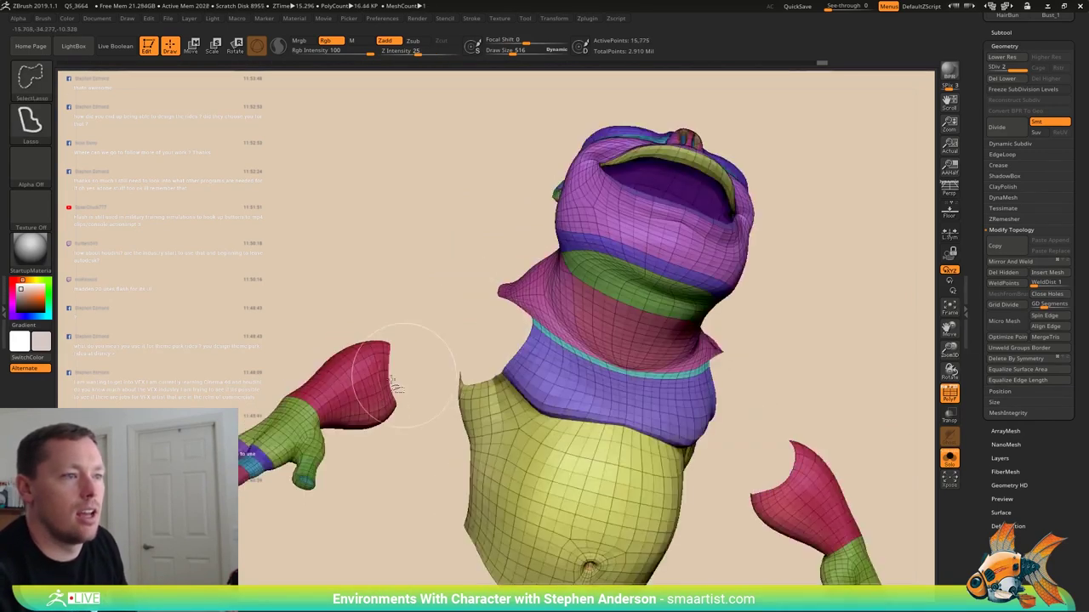
left_click(368, 394, "ctrl+shift")
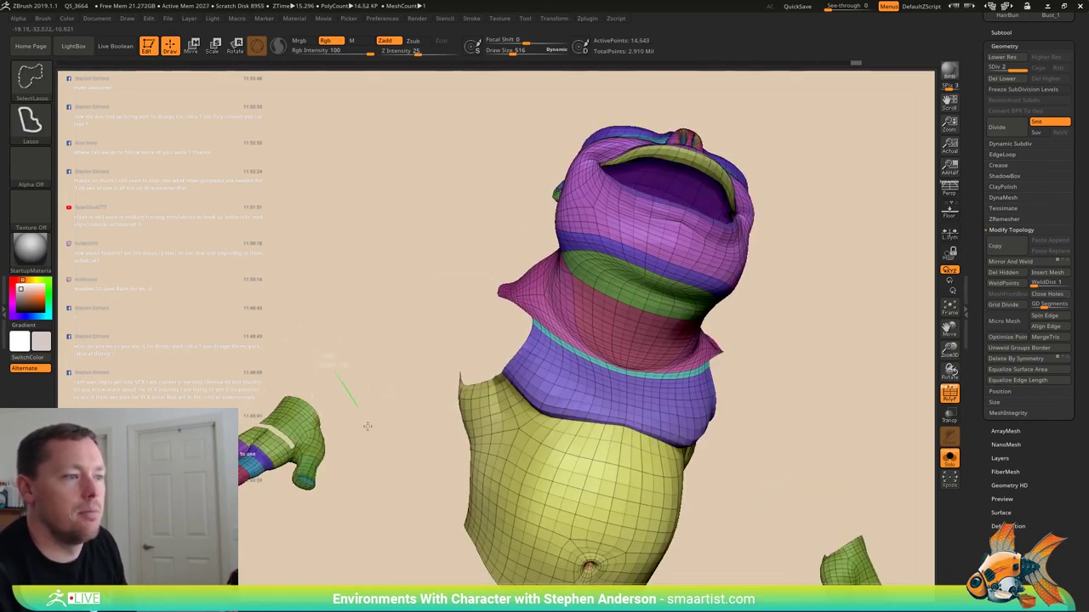
mouse_move(366, 425)
left_mouse_down("ctrl+shift")
mouse_move(255, 358)
mouse_move(140, 400)
mouse_move(206, 364)
left_mouse_up("ctrl+shift")
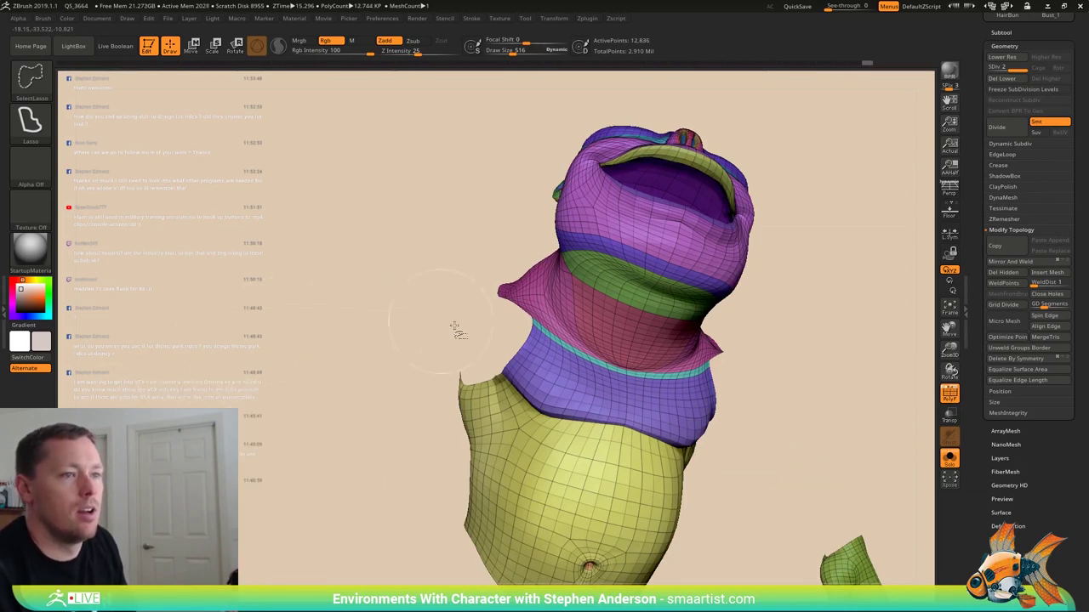
- Isolate the character's right arm, then mask the rest of the body and show the full mesh again
right_click_drag(727, 400, 717, 335, "ctrl")
mouse_move(646, 350)
right_mouse_down("alt")
mouse_move(651, 287)
mouse_move(587, 295)
right_mouse_up("alt")
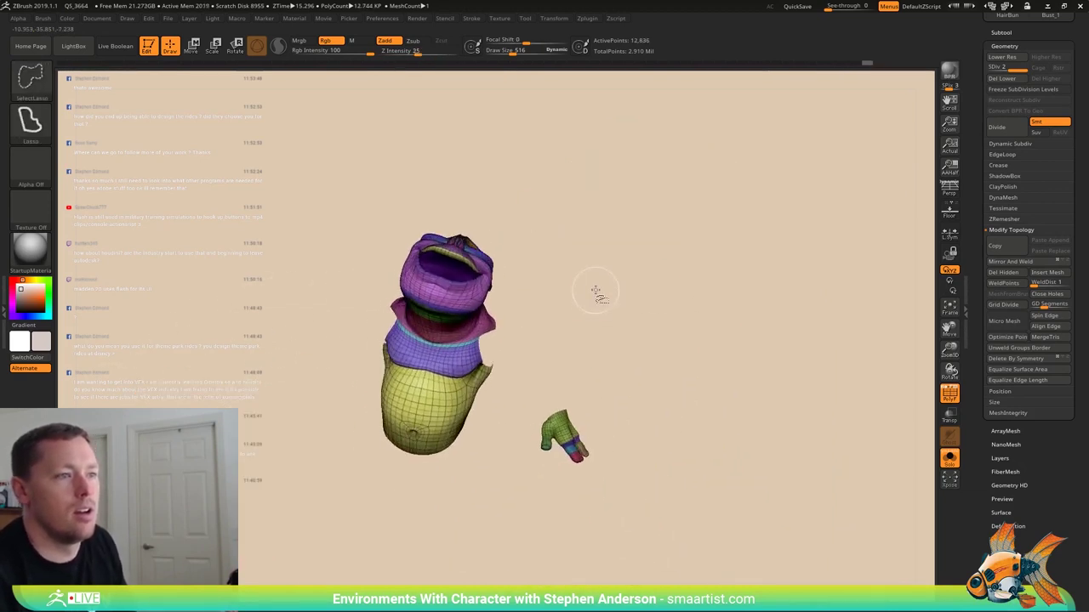
left_click(642, 343, "ctrl+shift")
mouse_move(434, 317)
left_mouse_down("ctrl+alt+shift")
mouse_move(516, 283)
mouse_move(575, 510)
mouse_move(634, 326)
mouse_move(411, 311)
mouse_move(600, 342)
left_mouse_up("ctrl+alt+shift")
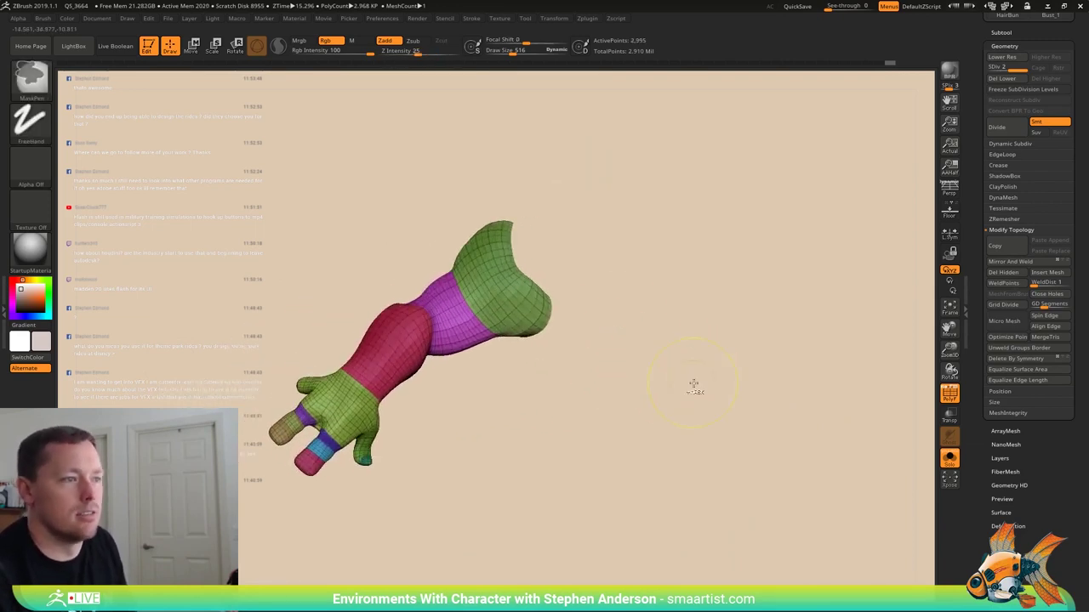
left_click(722, 393, "ctrl+shift")
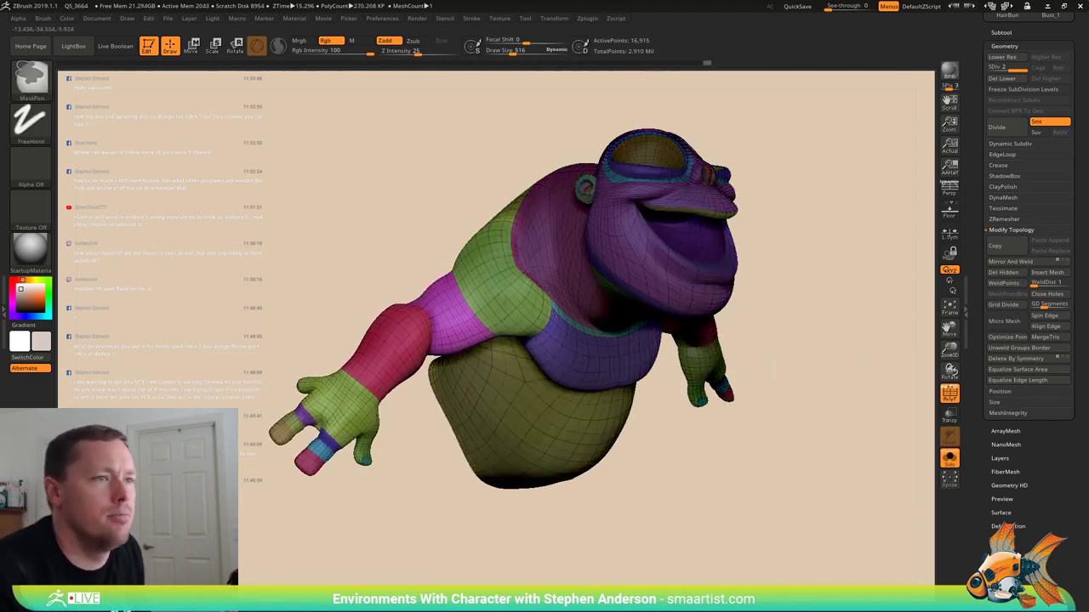
right_click_drag(482, 406, 596, 349)
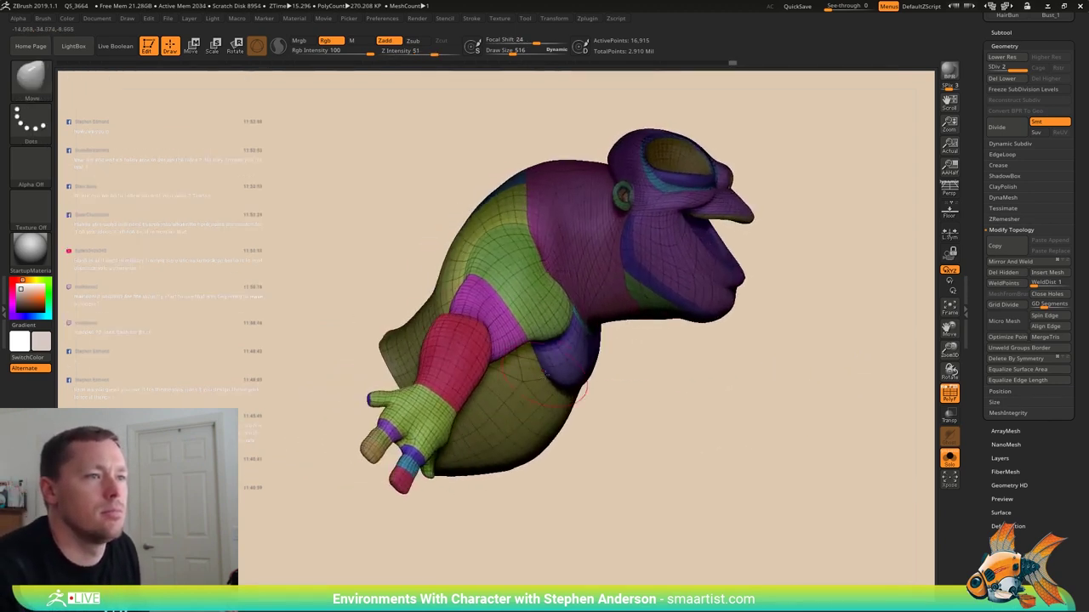
right_click_drag(719, 374, 651, 464)
left_click(651, 464, "ctrl")
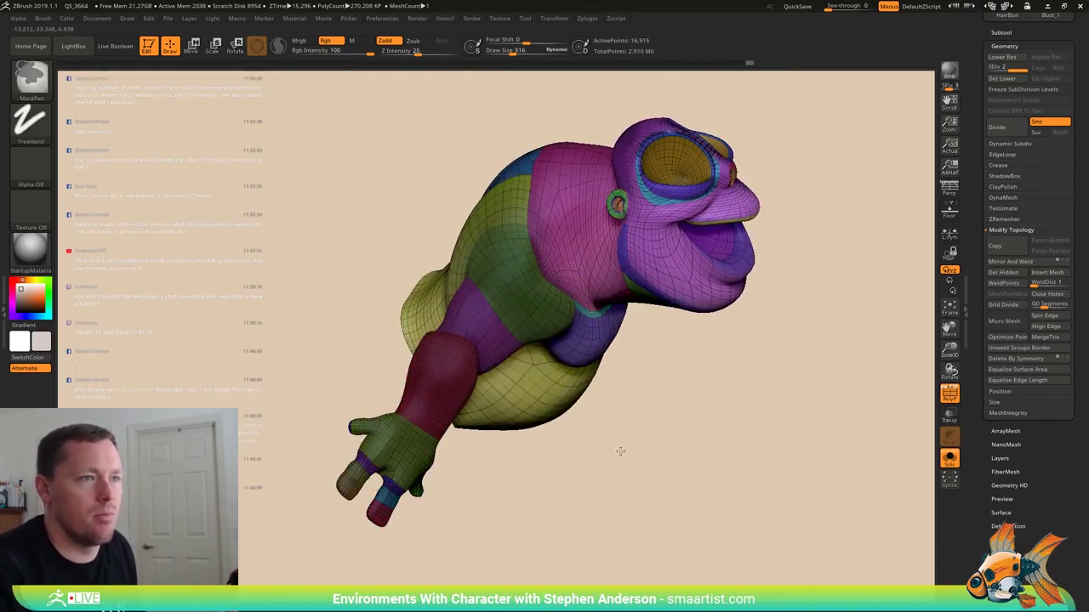
left_click_drag(620, 451, 608, 401, "ctrl")
key("ctrl+z")
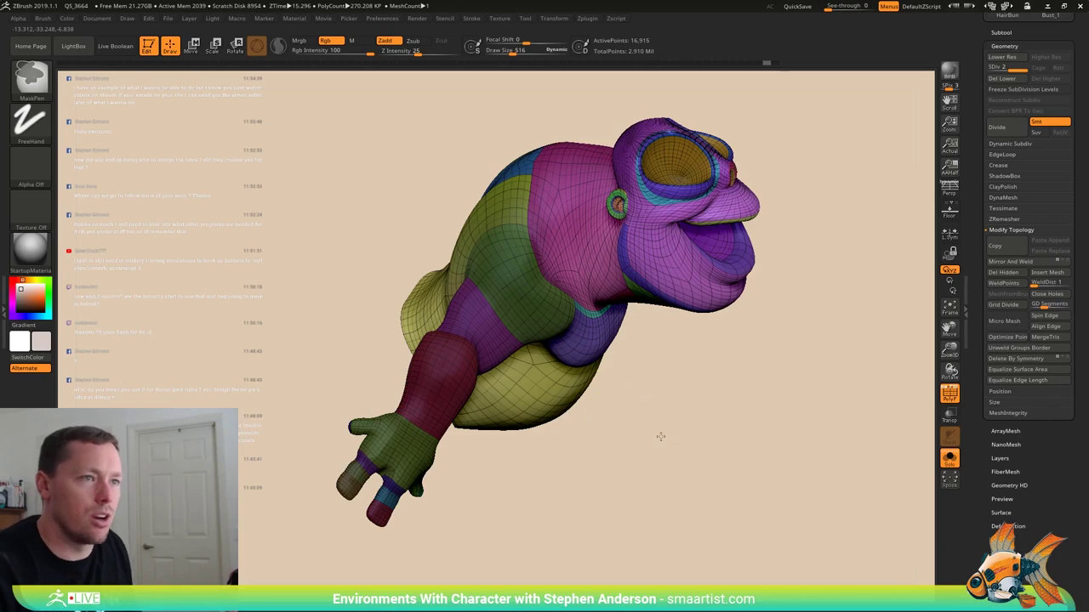
left_click(660, 437, "ctrl")
- Place the gizmo at the right shoulder and adjust the unmasked arm's pose
key("w")
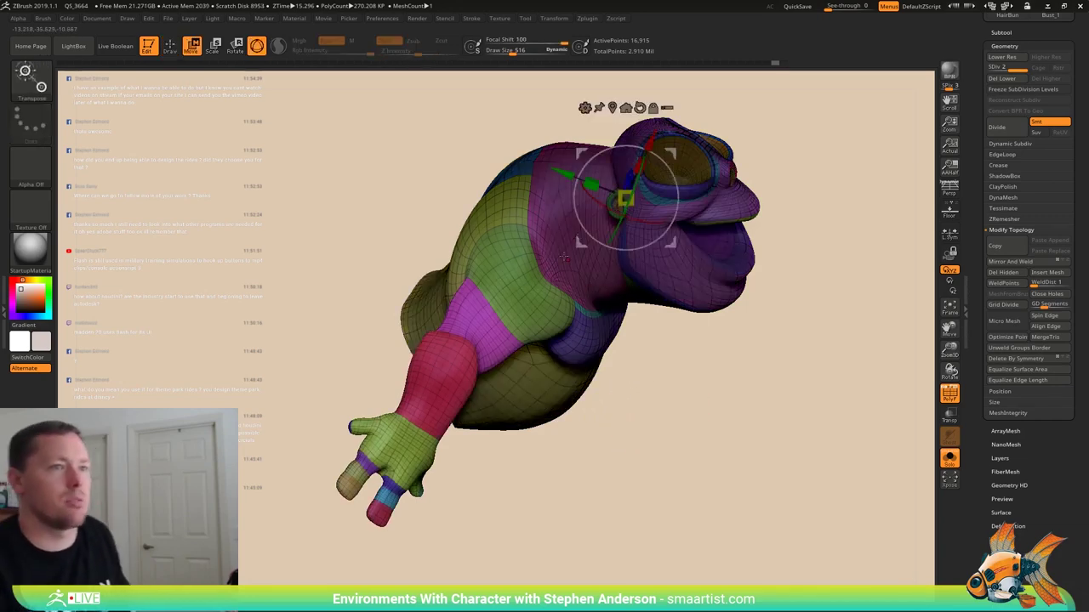
mouse_move(564, 257)
right_mouse_down()
mouse_move(561, 281)
mouse_move(548, 260)
mouse_move(591, 291)
mouse_move(597, 282)
right_mouse_up()
left_click(547, 260, "alt")
mouse_move(597, 283)
left_mouse_down()
mouse_move(603, 242)
mouse_move(564, 214)
left_mouse_up()
left_click_drag(638, 272, 642, 277)
right_click_drag(642, 276, 594, 273)
left_click_drag(594, 272, 575, 298)
- Soften the mask's transition around the right shoulder, keeping the body masked and the arm free
key("q")
key("ctrl")
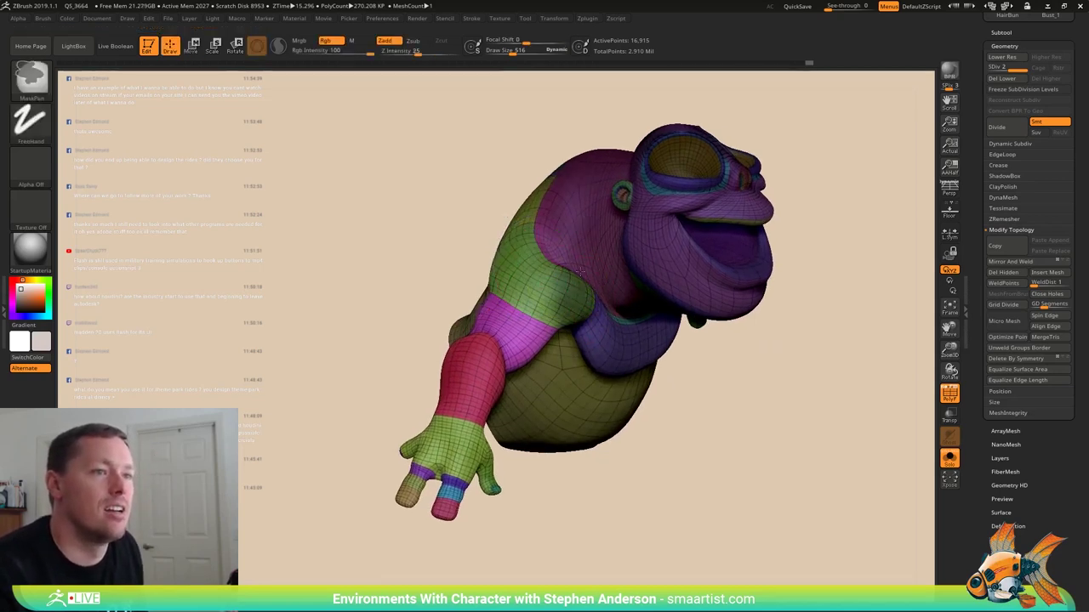
mouse_move(604, 294)
right_mouse_down()
mouse_move(580, 271)
mouse_move(592, 270)
mouse_move(574, 277)
right_mouse_up()
key("ctrl")
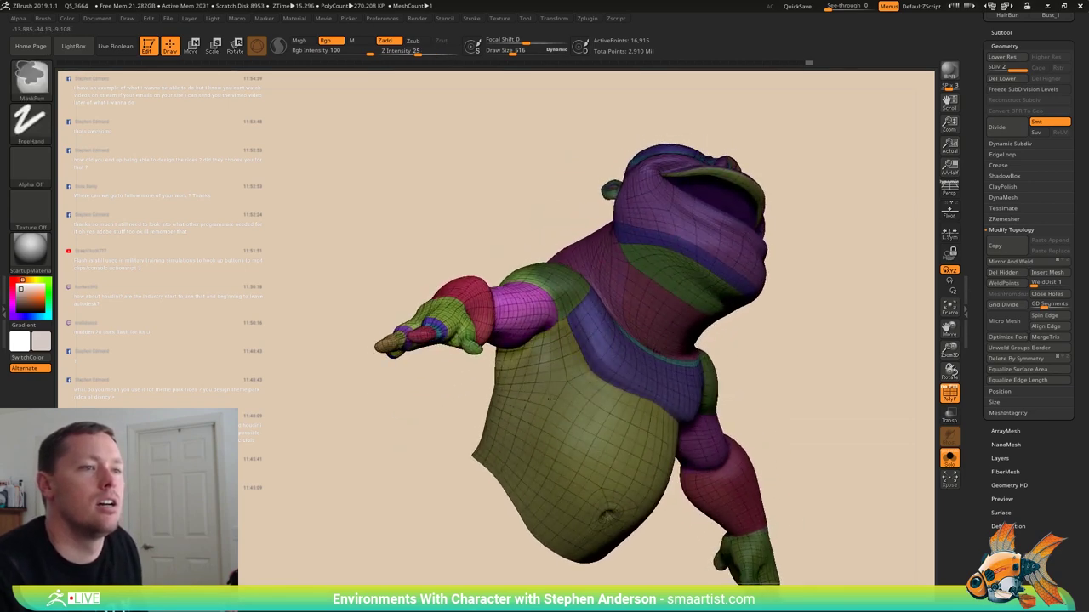
right_click_drag(548, 399, 488, 382)
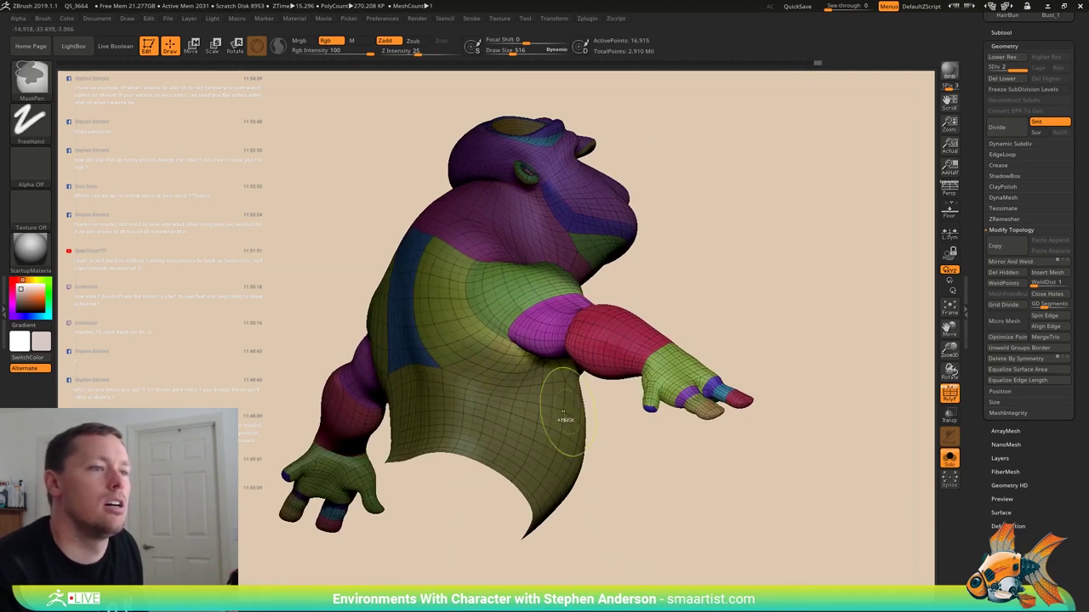
right_click_drag(517, 441, 500, 354)
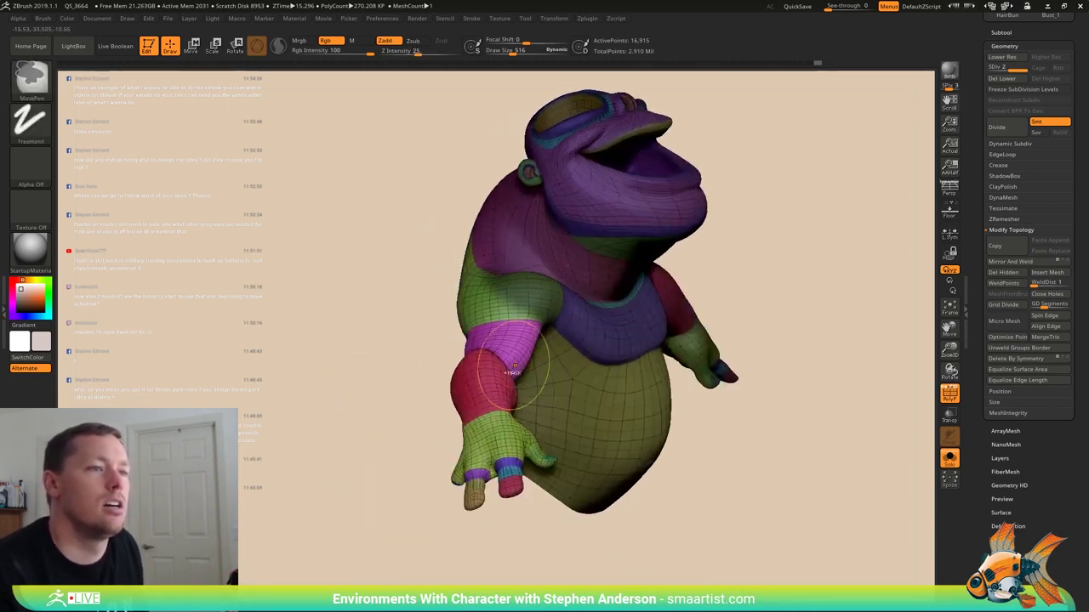
left_click(810, 304, "ctrl")
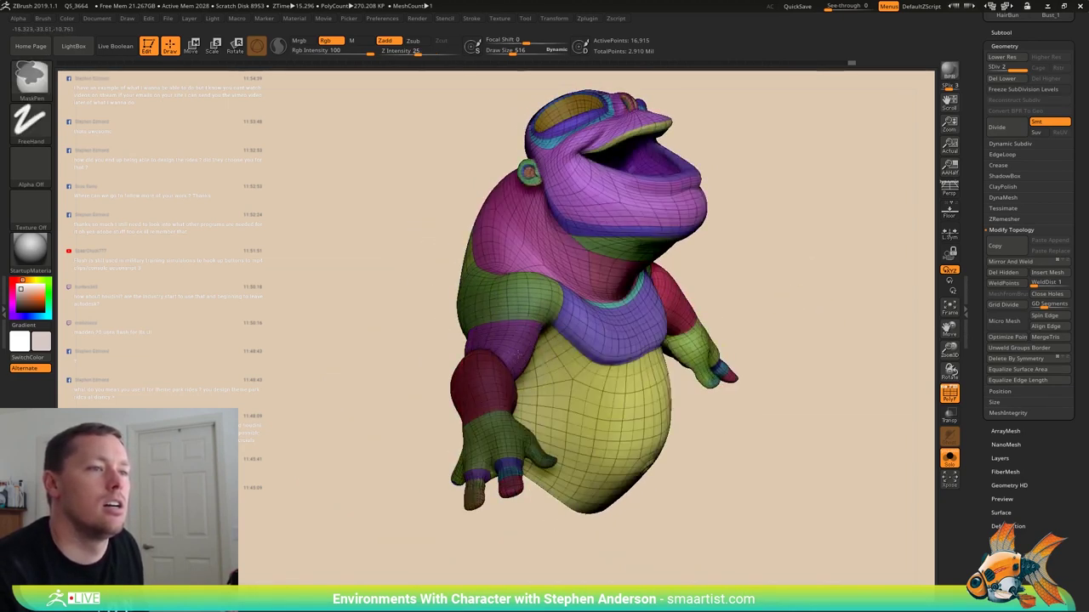
left_click(820, 284, "ctrl")
- Rotate the right arm about the shoulder with the gizmo
key("w")
right_click_drag(582, 349, 591, 379)
left_click_drag(538, 314, 545, 291)
right_click_drag(545, 290, 551, 265)
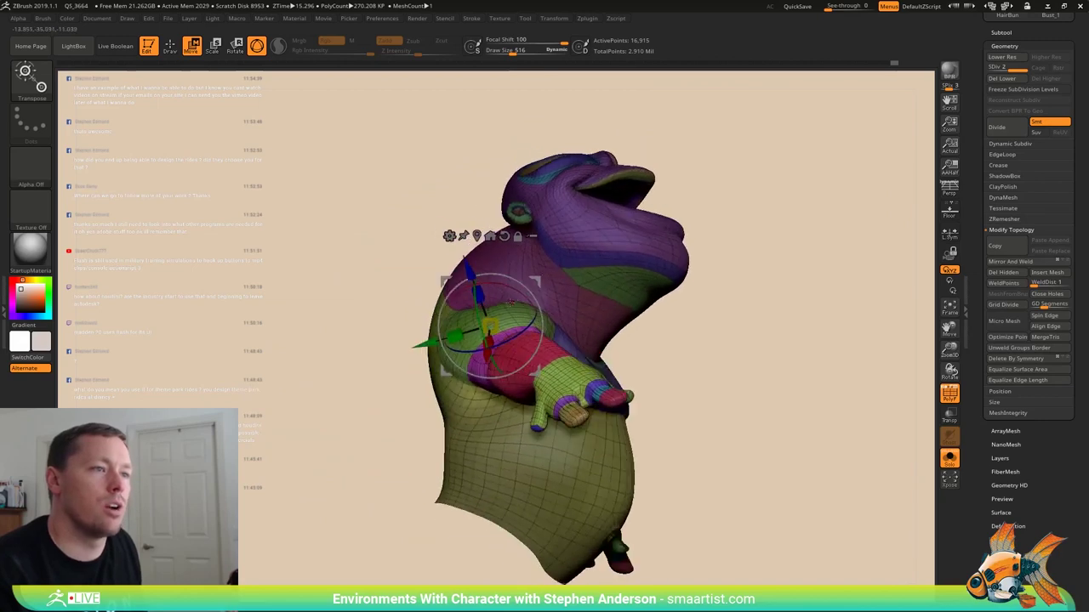
right_click_drag(491, 416, 620, 397)
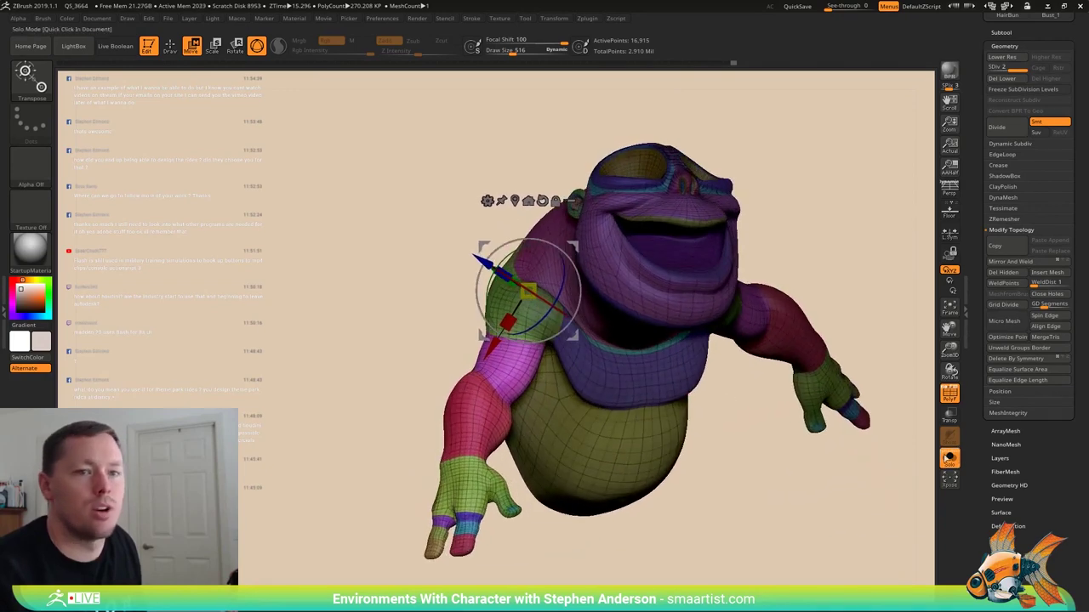
- Bring back the whole scene and position the right arm so its hand reaches the icing on the dragon's waffle neck
left_click(946, 461)
right_click_drag(493, 328, 442, 367)
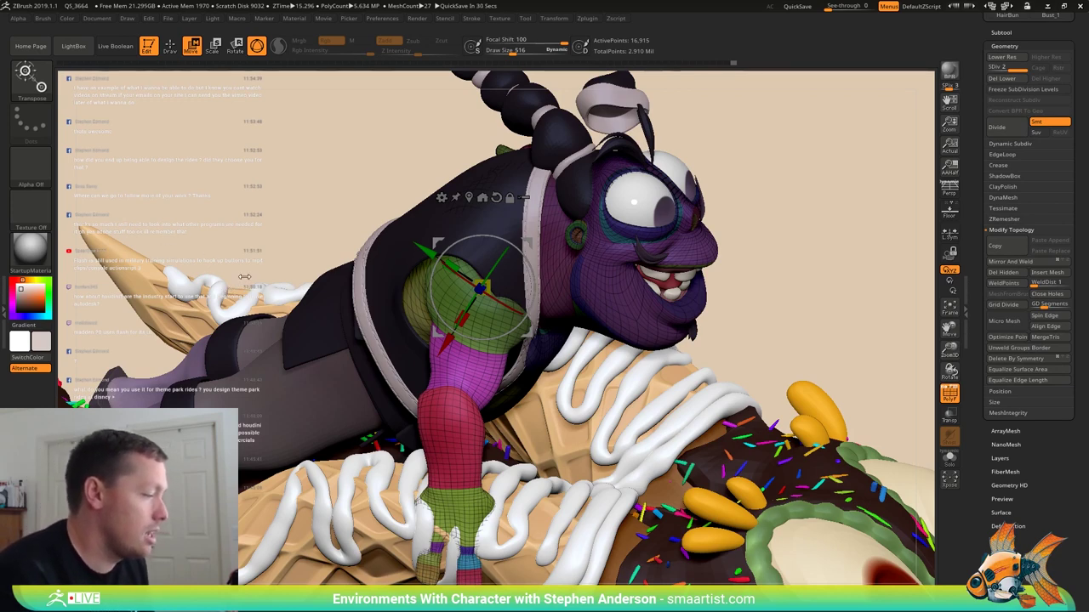
left_click_drag(249, 256, 291, 205)
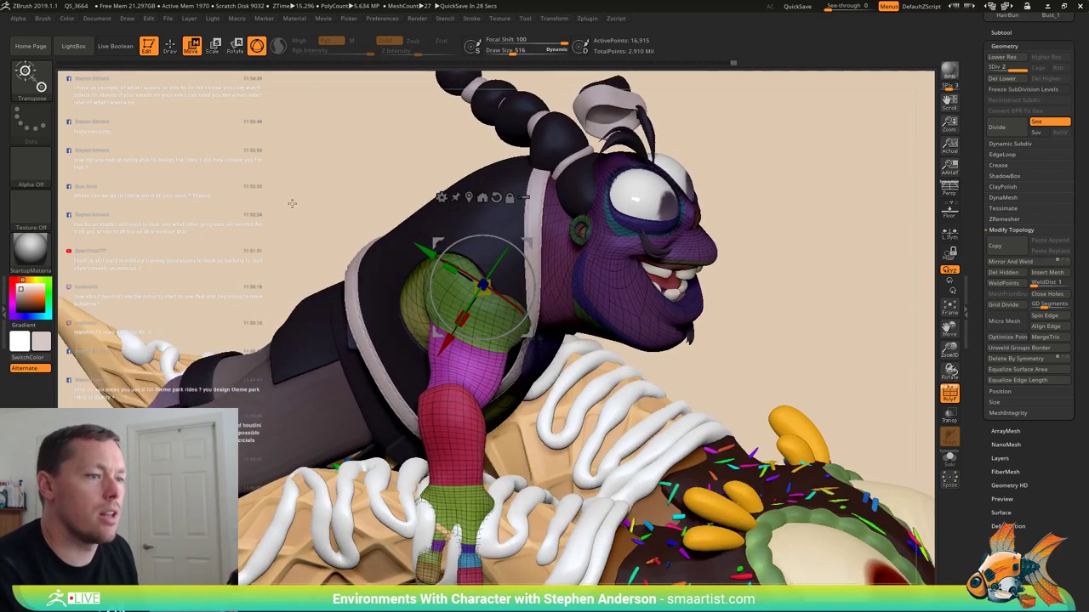
left_click_drag(508, 333, 576, 320)
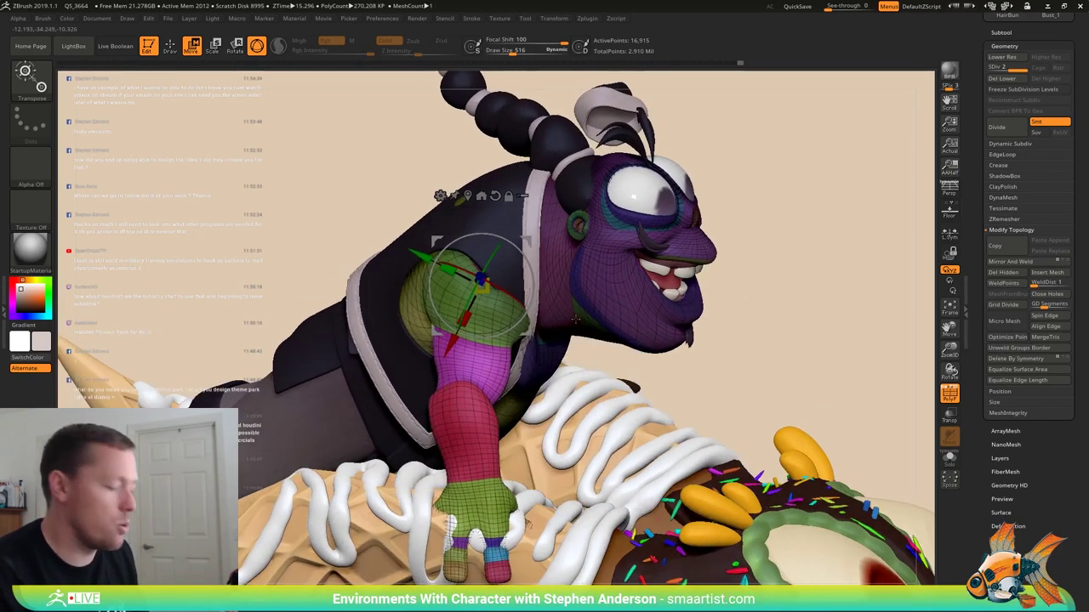
- Switch to the Move brush at draw size 1251 and adjust the right arm's shape and placement
key("b")
key("m")
key("v")
key("s")
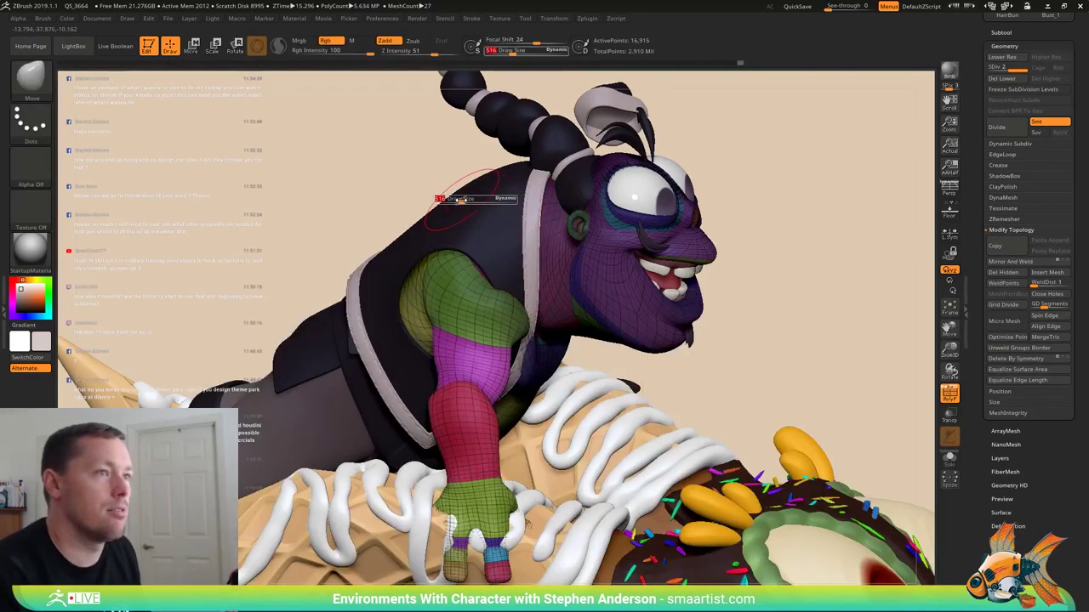
left_click_drag(478, 204, 483, 204)
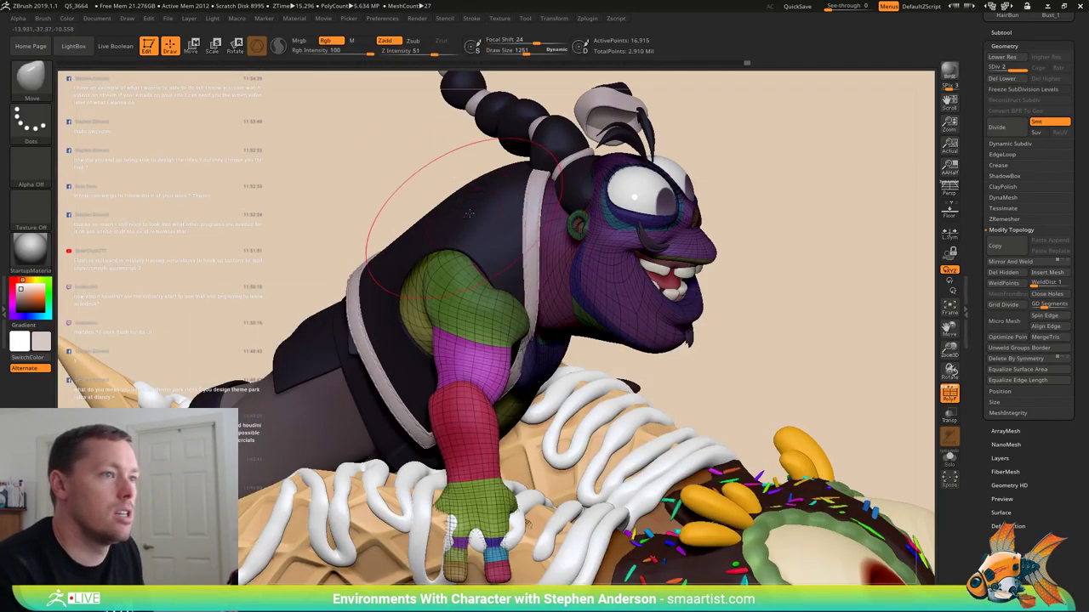
mouse_move(473, 243)
right_mouse_down()
mouse_move(481, 202)
mouse_move(427, 214)
right_mouse_up()
right_click_drag(508, 319, 533, 344)
left_click_drag(534, 345, 461, 394)
mouse_move(413, 467)
left_mouse_down()
mouse_move(402, 455)
mouse_move(401, 465)
left_mouse_up()
- Move and rotate the right arm with the gizmo at the wrist so the hand sits on the waffle neck's icing
key("w")
mouse_move(513, 437)
left_mouse_down()
mouse_move(502, 421)
mouse_move(432, 443)
left_mouse_up()
key("q")
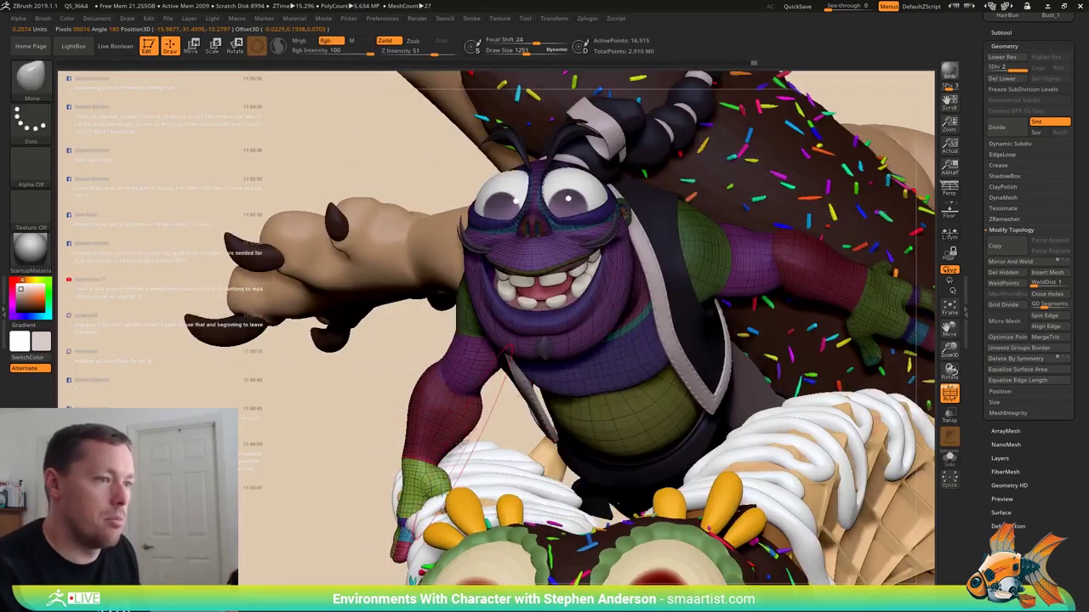
key("w")
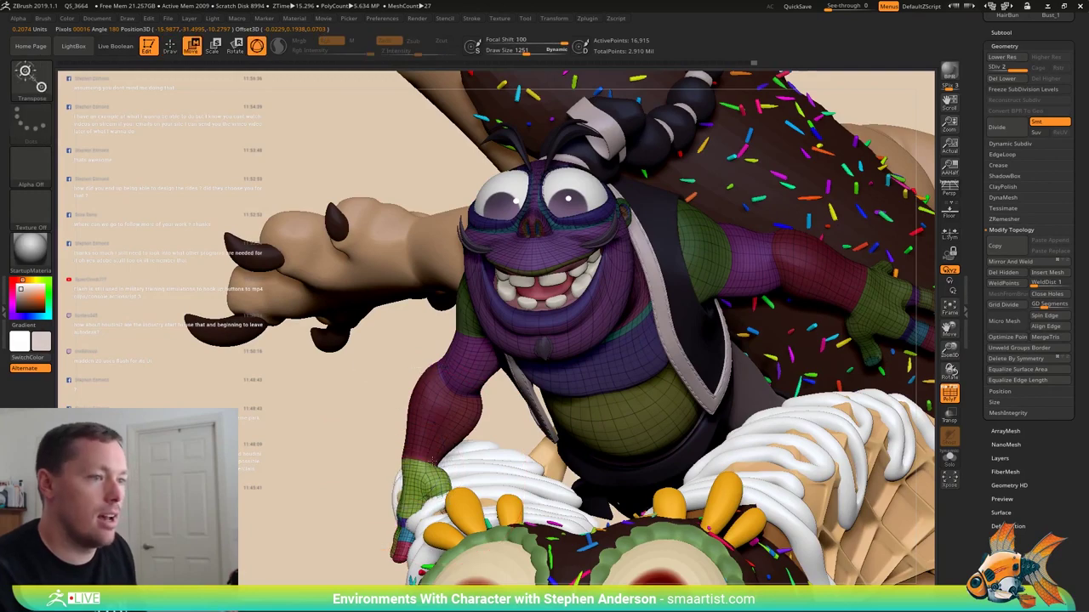
right_click_drag(432, 461, 408, 451)
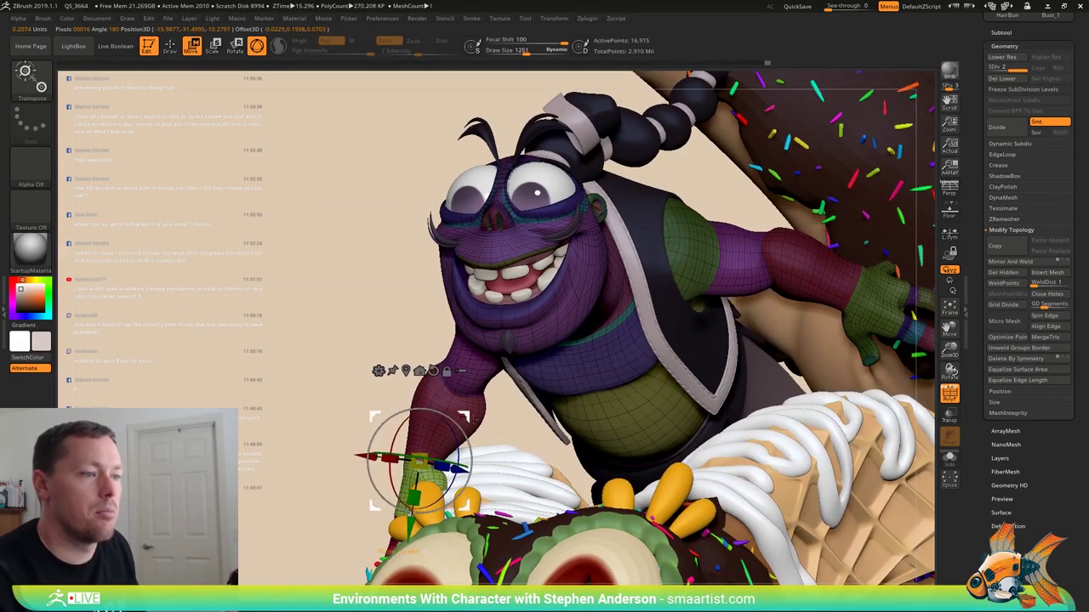
left_click_drag(419, 423, 518, 392)
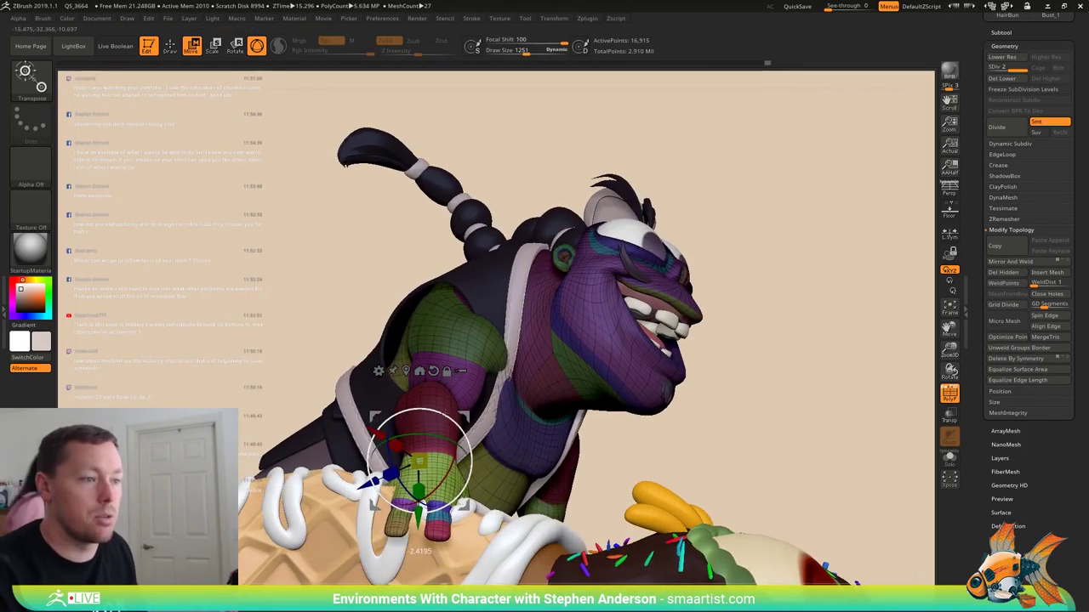
mouse_move(489, 417)
left_mouse_down()
mouse_move(536, 415)
mouse_move(484, 417)
left_mouse_up()
left_click_drag(425, 518, 424, 512)
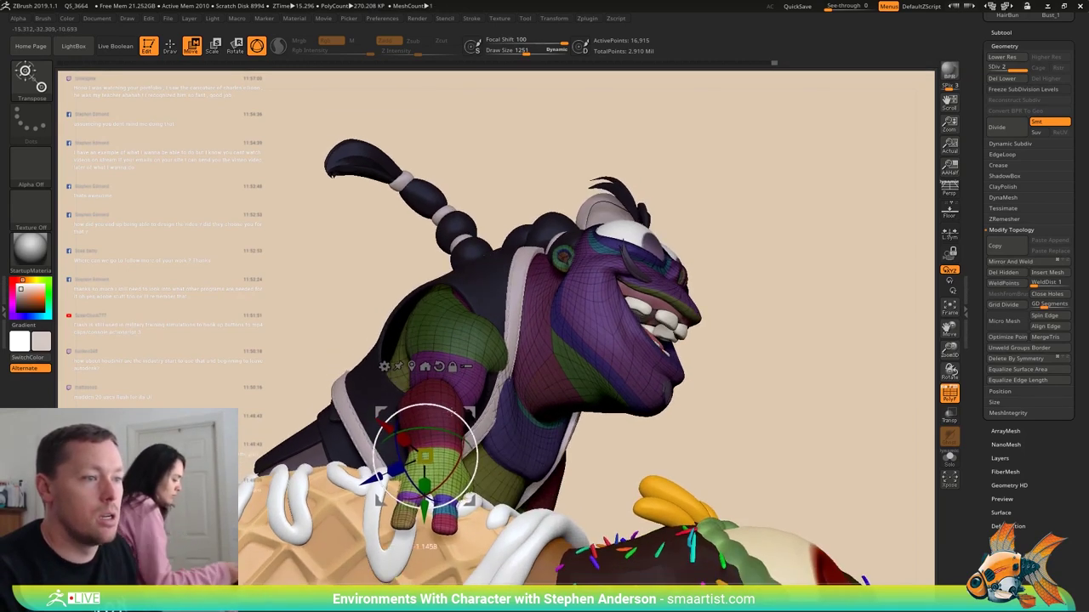
left_click_drag(452, 414, 614, 411)
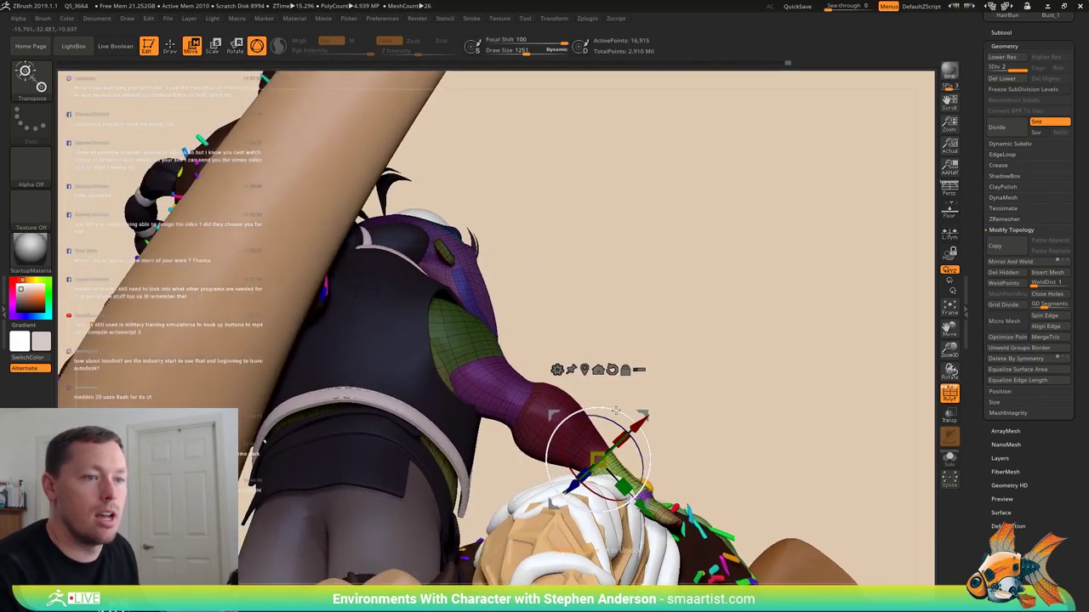
- Refine the right hand's placement on the waffle neck with the gizmo and the Move brush
left_click_drag(697, 395, 605, 417)
left_click_drag(572, 71, 606, 143)
left_click_drag(617, 439, 567, 457)
key("q")
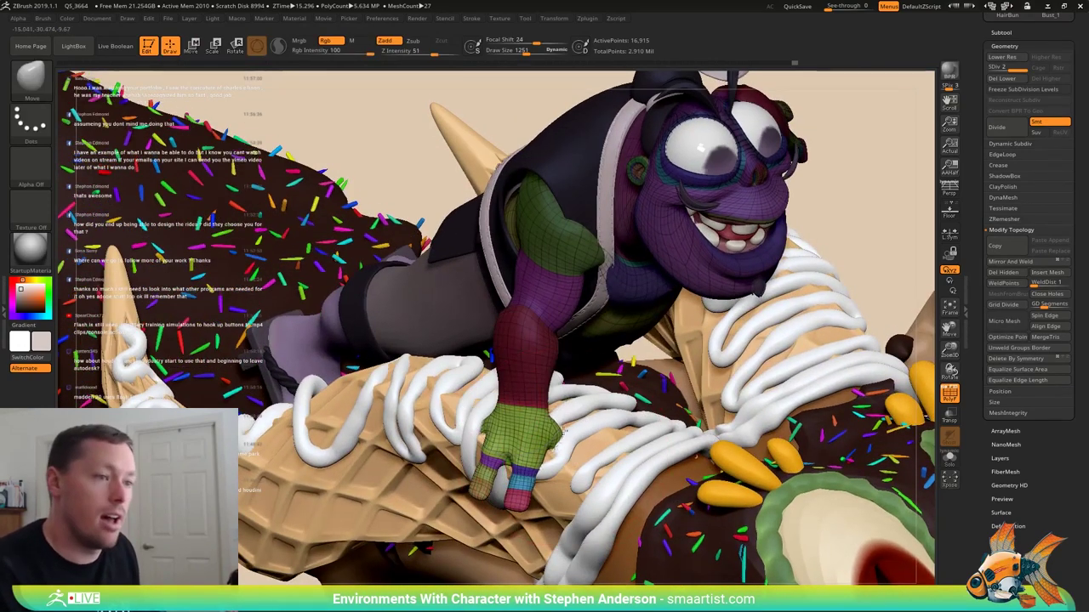
left_click_drag(519, 516, 547, 464)
right_click_drag(547, 464, 586, 511)
left_click_drag(585, 510, 437, 419)
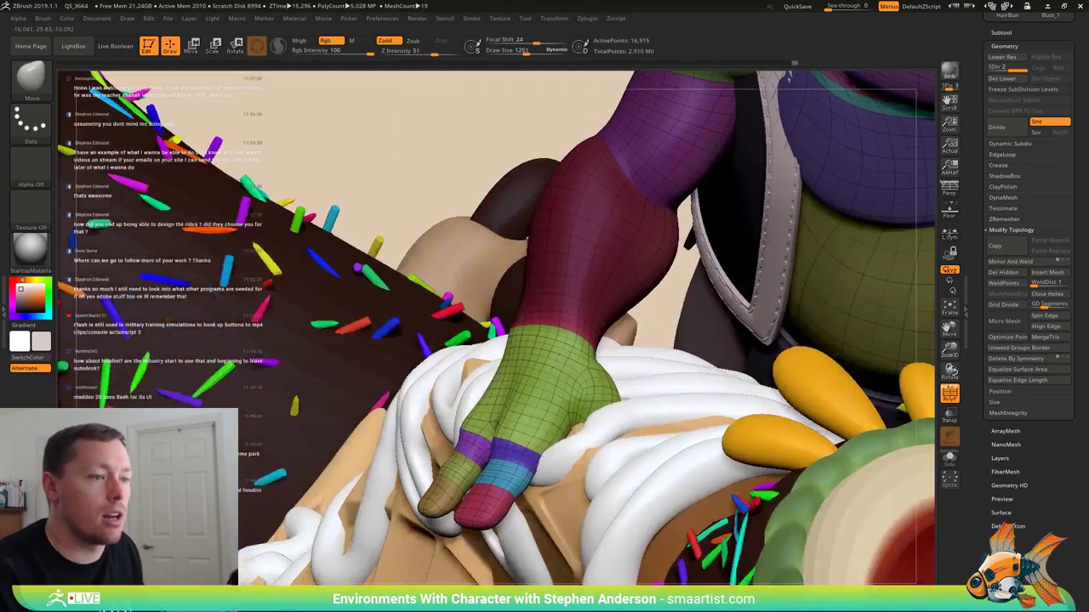
- Mask everything except the right hand's red-tipped finger and rotate that finger down toward the waffle
right_click_drag(510, 392, 459, 444)
key("w")
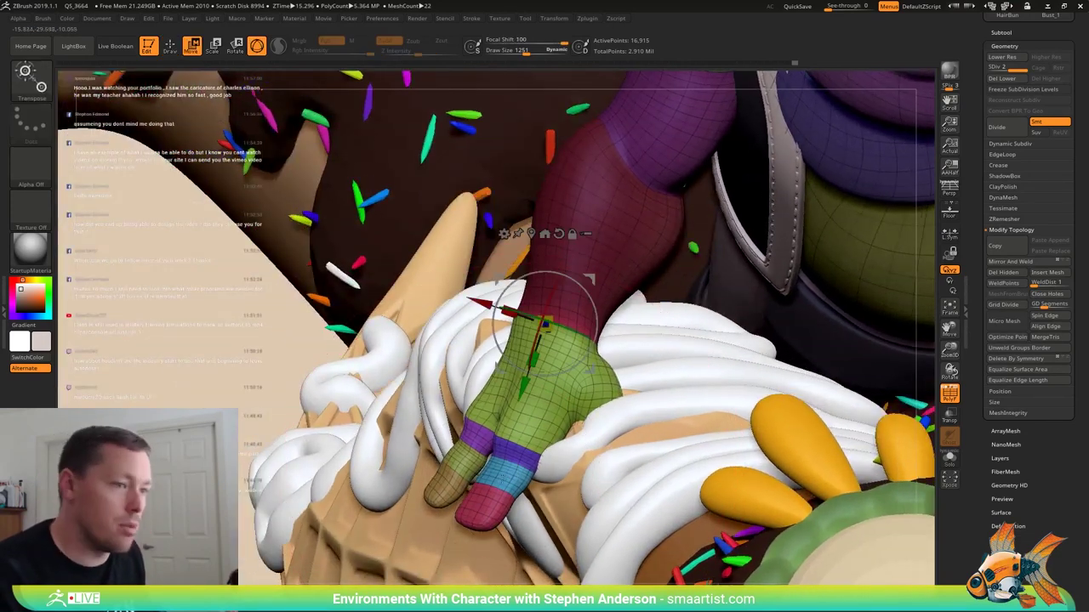
left_click_drag(518, 464, 508, 472, "ctrl")
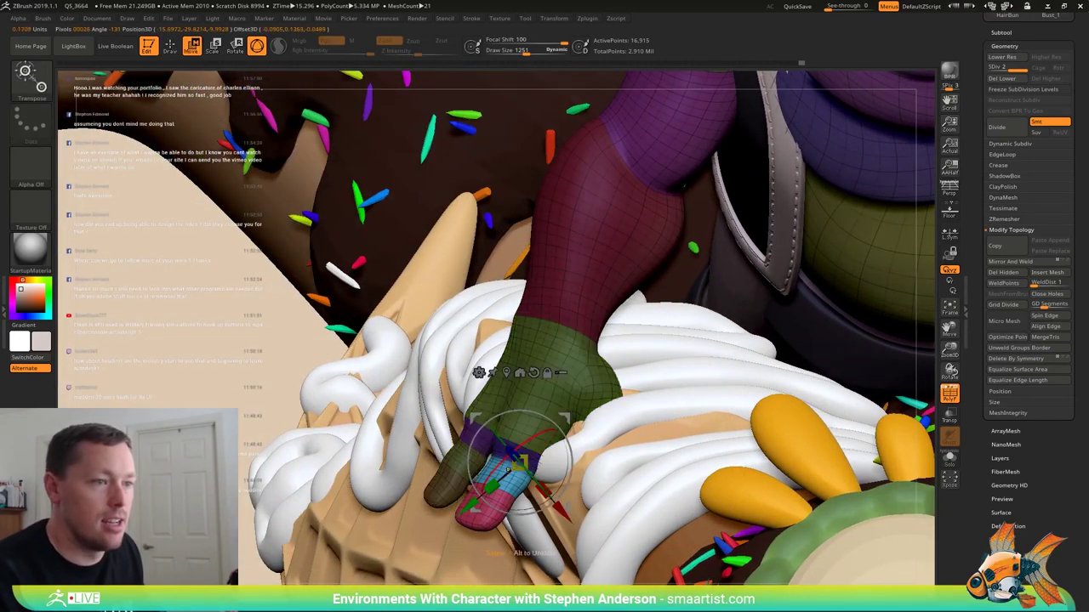
right_click_drag(604, 447, 544, 422)
right_click_drag(633, 489, 605, 462)
left_click_drag(529, 412, 612, 436)
left_click_drag(674, 412, 644, 398)
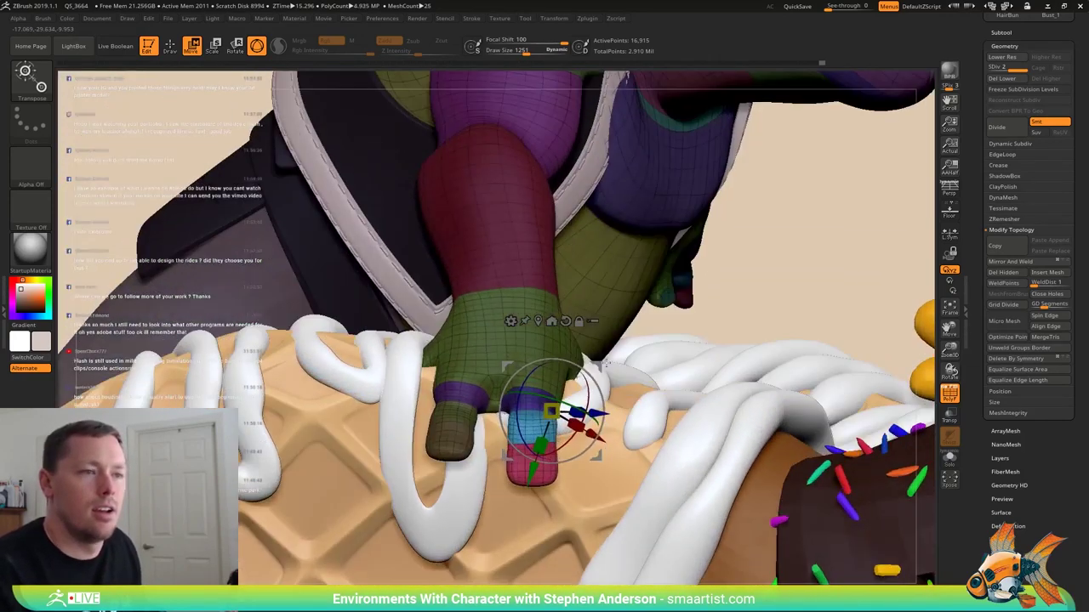
- Reposition the gizmo at the red-tipped finger's next joint and bend the fingertip onto the waffle surface
left_click(677, 305)
left_click(535, 439)
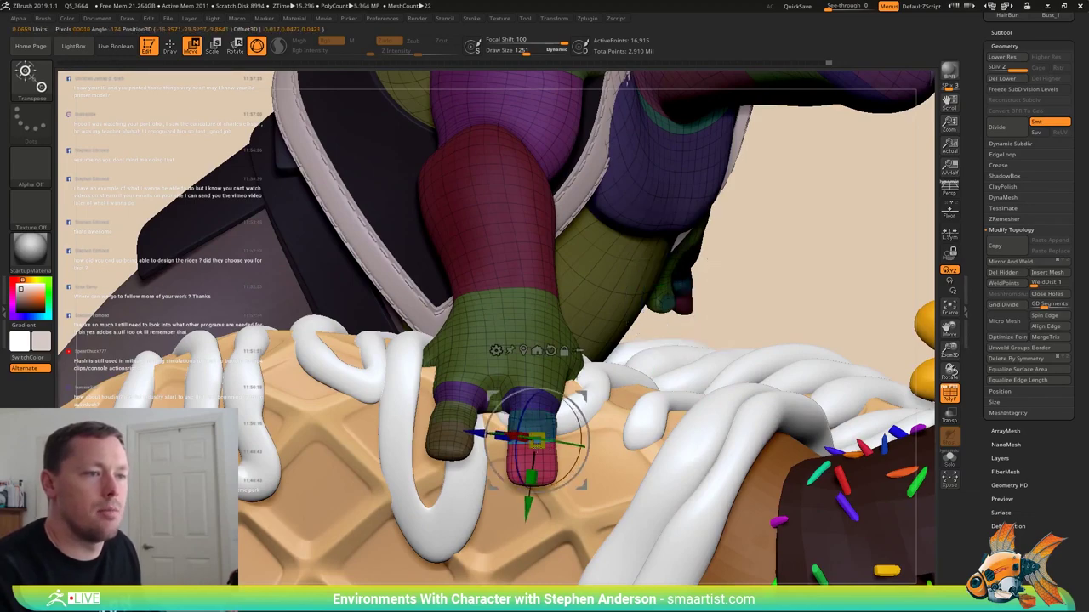
left_click_drag(534, 452, 535, 453)
left_click_drag(581, 387, 599, 357)
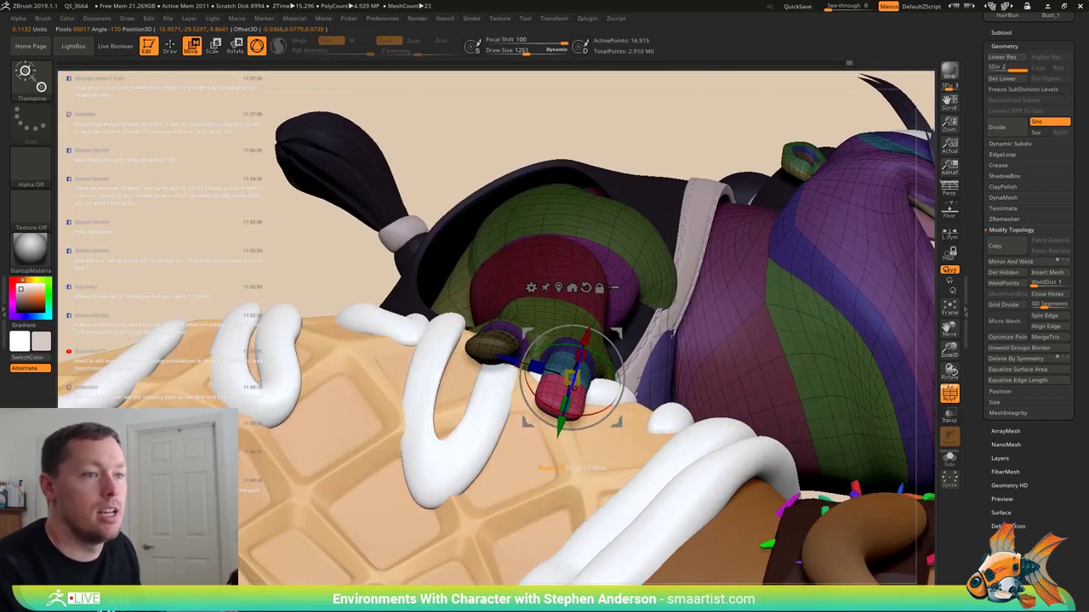
right_click_drag(434, 408, 342, 330)
right_click_drag(594, 384, 599, 386)
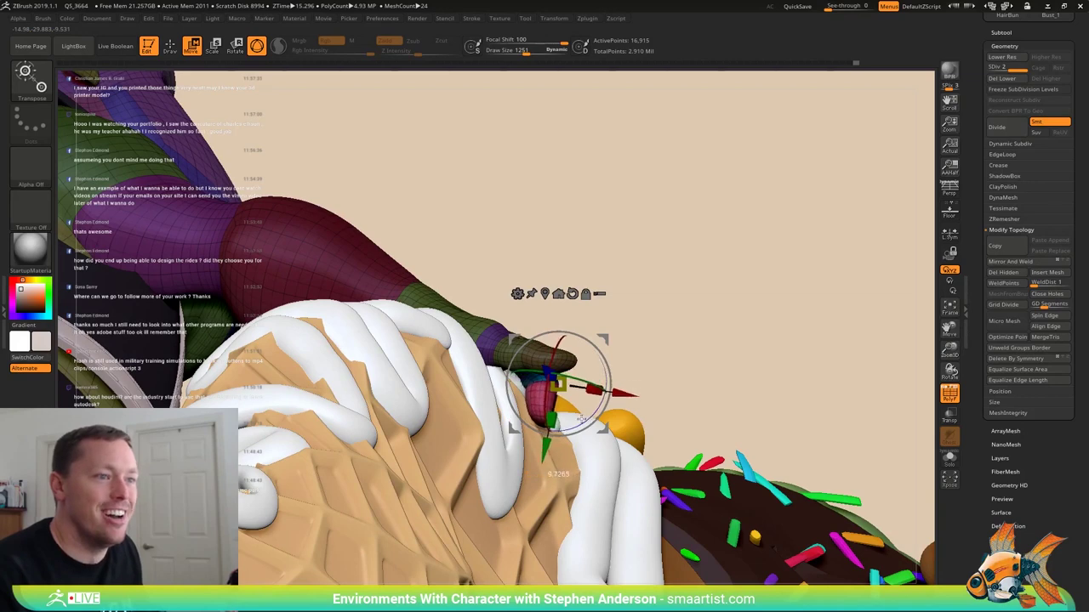
left_click_drag(578, 419, 498, 475)
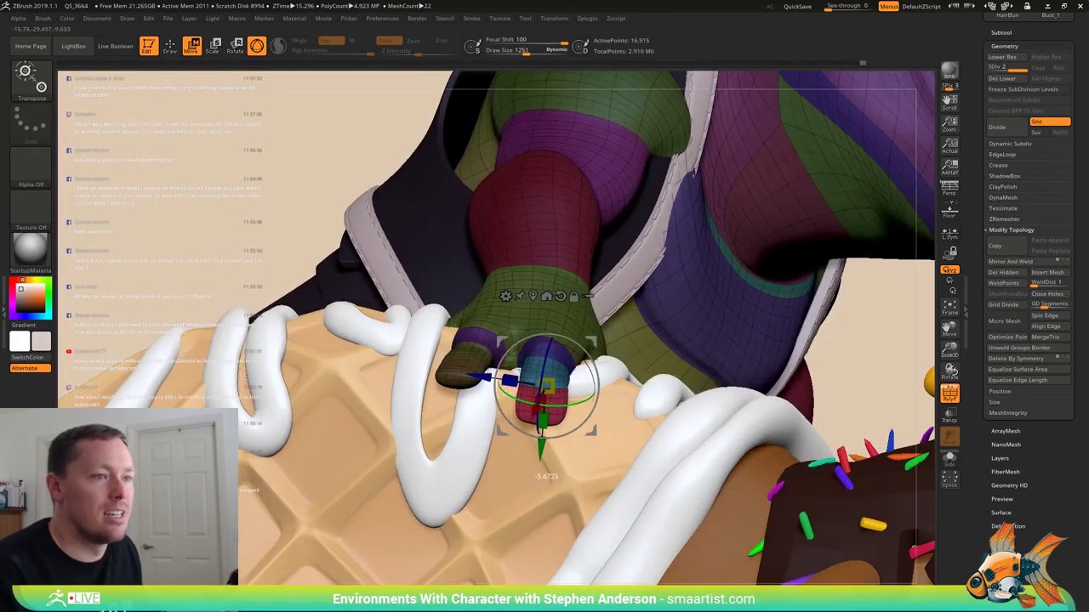
right_click_drag(551, 430, 558, 330)
- Clear the mask and reshape the red-tipped finger's knuckle with the Move brush at draw size 219
key("q")
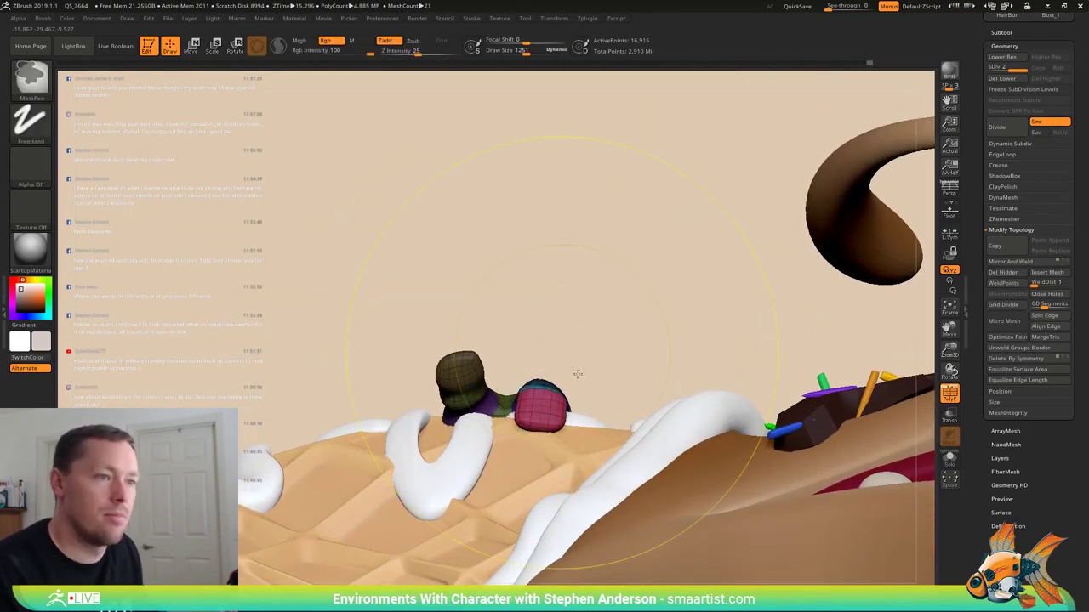
right_click_drag(578, 373, 602, 391, "ctrl")
left_click_drag(618, 326, 629, 357, "ctrl")
right_click_drag(577, 402, 578, 424)
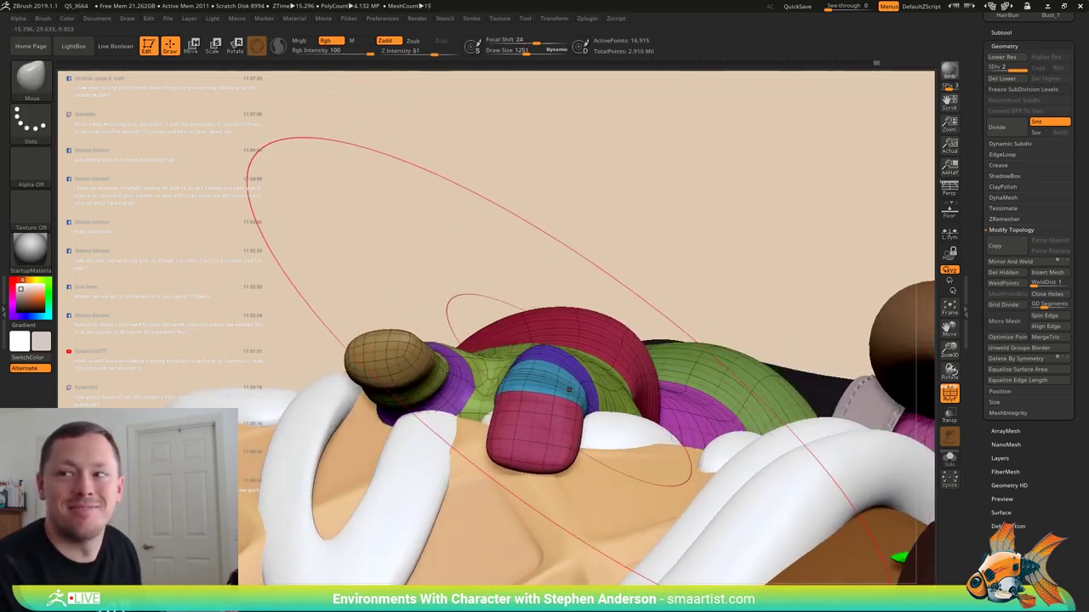
key("s")
left_click_drag(575, 381, 556, 382)
right_click_drag(558, 381, 578, 373)
key("s")
left_click_drag(573, 374, 572, 371)
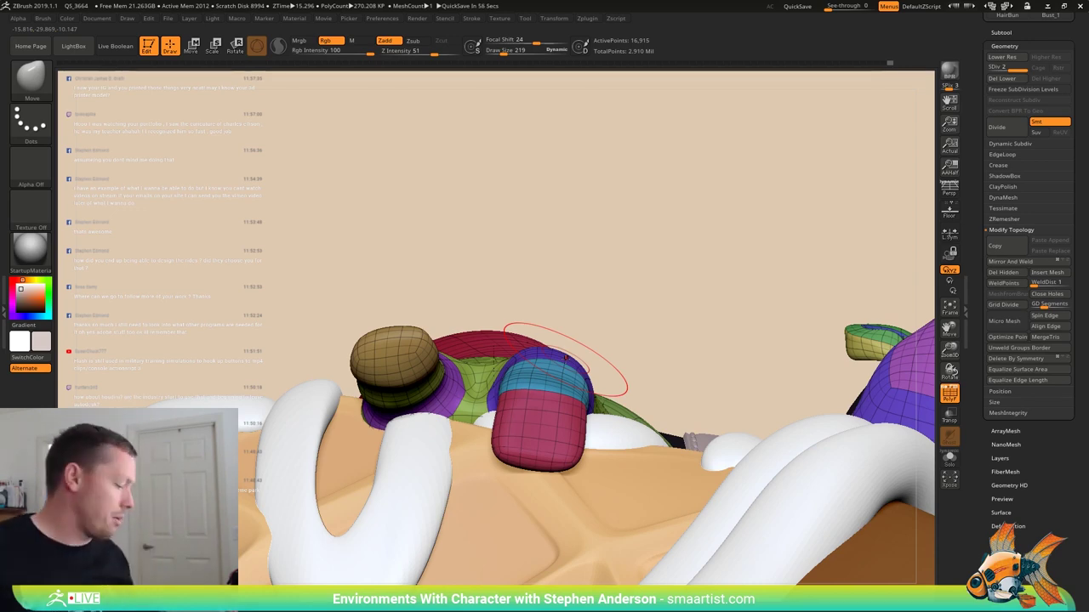
- Fine-tune the red fingertip's contact with the waffle, reducing the Move brush to draw size 91
mouse_move(510, 344)
right_mouse_down()
mouse_move(516, 442)
mouse_move(527, 329)
right_mouse_up()
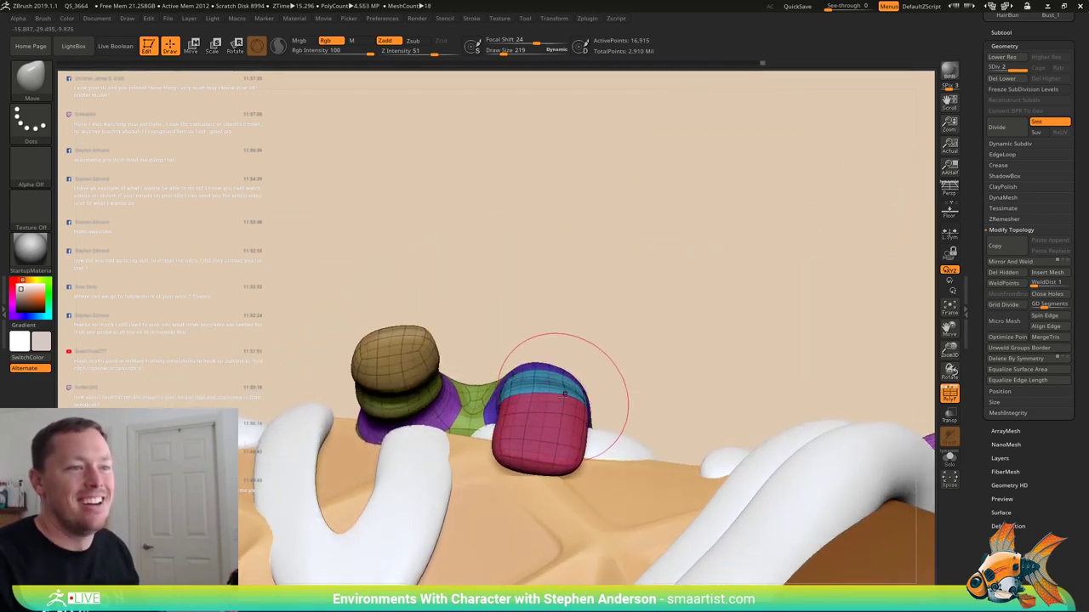
mouse_move(562, 405)
right_mouse_down()
mouse_move(548, 400)
mouse_move(568, 414)
right_mouse_up()
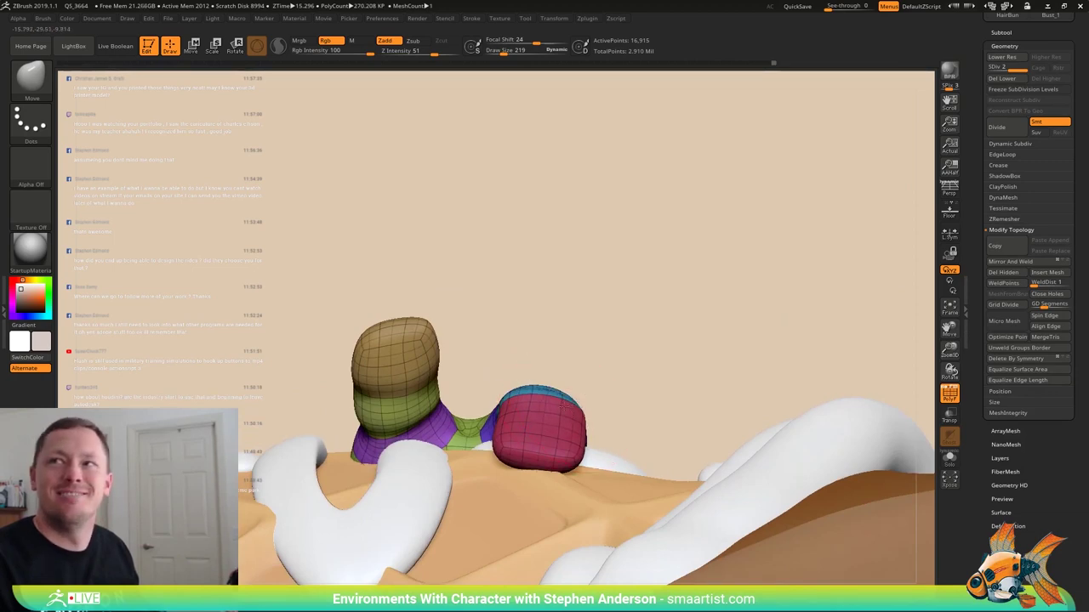
left_click_drag(562, 408, 561, 405)
mouse_move(559, 410)
right_mouse_down()
mouse_move(548, 419)
mouse_move(570, 419)
right_mouse_up()
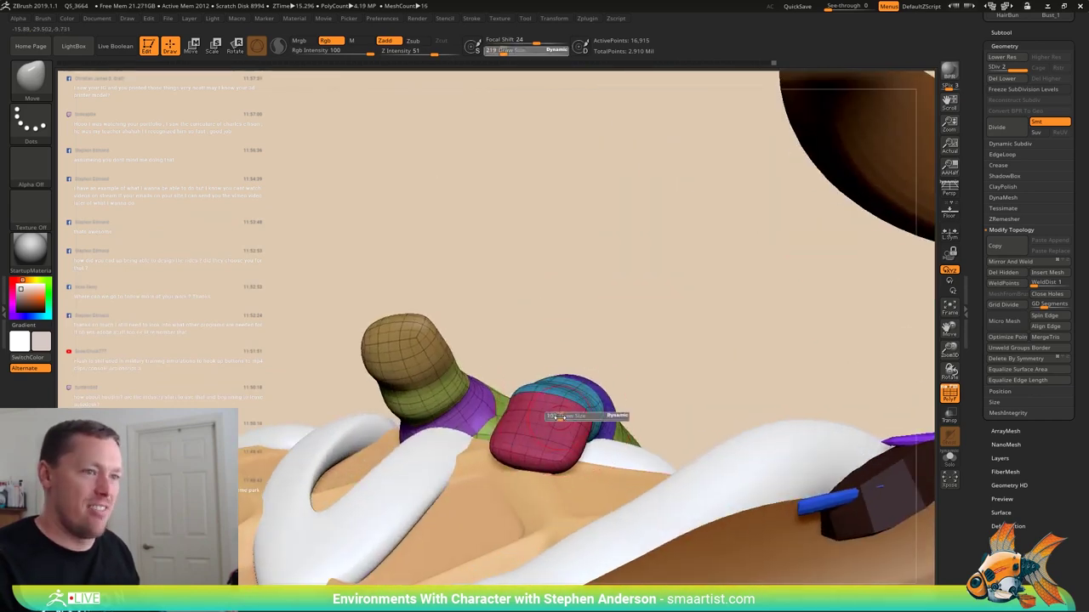
left_click_drag(541, 411, 504, 394)
right_click_drag(504, 394, 449, 456)
left_click_drag(447, 457, 431, 460)
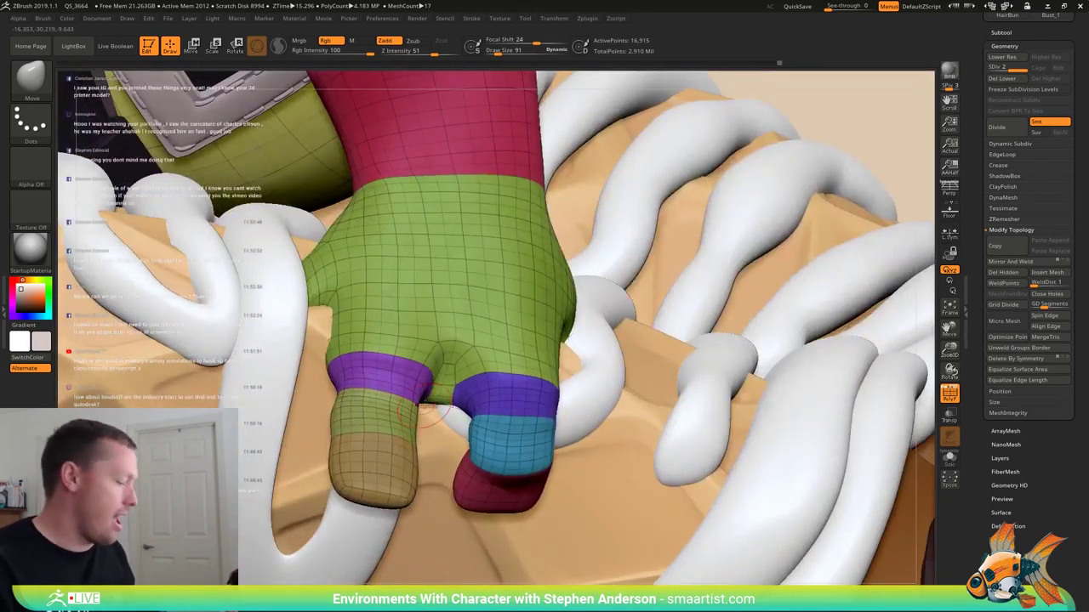
- Mask everything except the right hand's brown-tipped finger and rotate that finger about its base
key("w")
left_click_drag(381, 371, 377, 392, "ctrl")
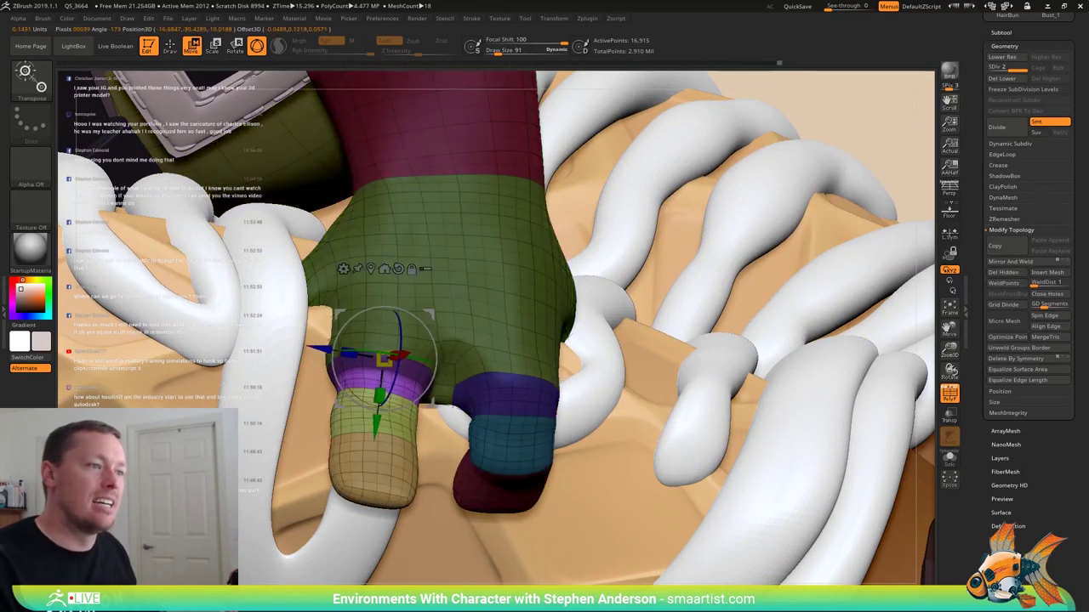
left_click_drag(443, 405, 451, 345, "alt")
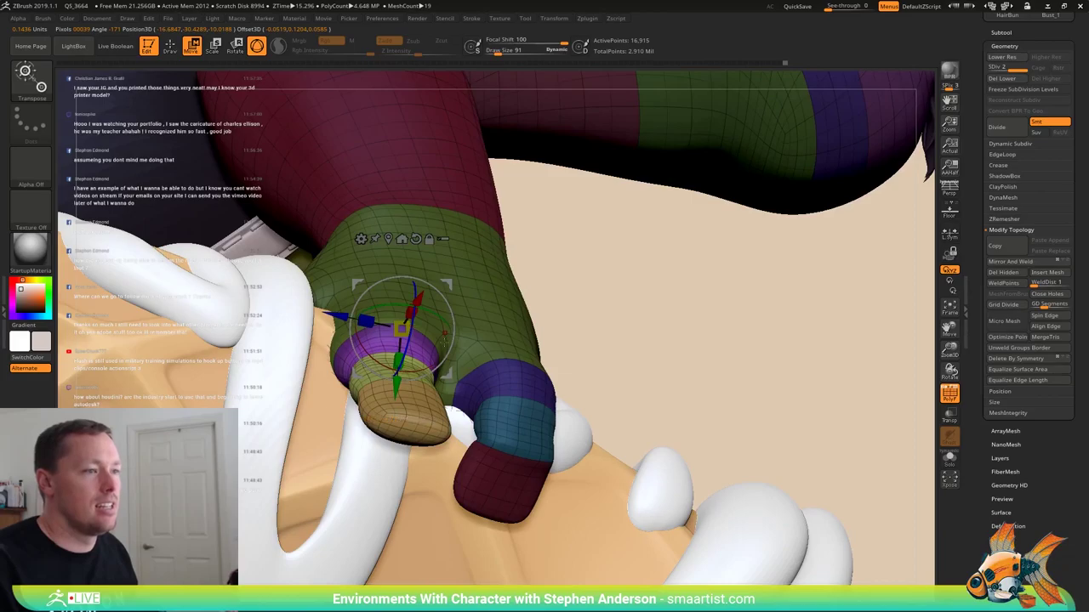
right_click_drag(444, 334, 468, 337)
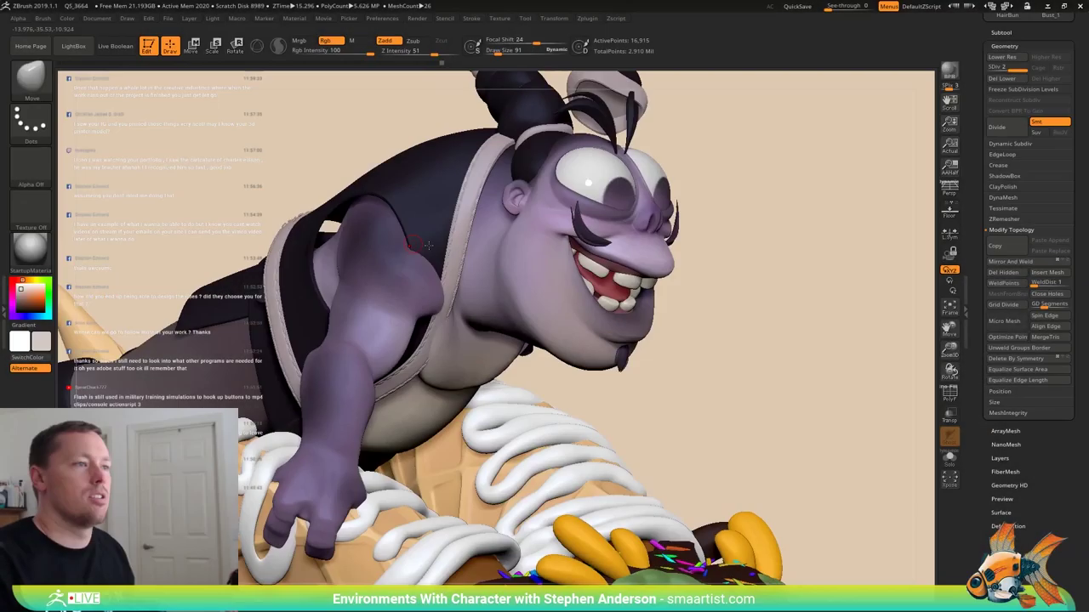
- Make the vest the active subtool and display its polyframe
left_click_drag(366, 256, 417, 243)
left_click(416, 223, "alt")
key("shift+f")
left_click_drag(843, 220, 876, 208)
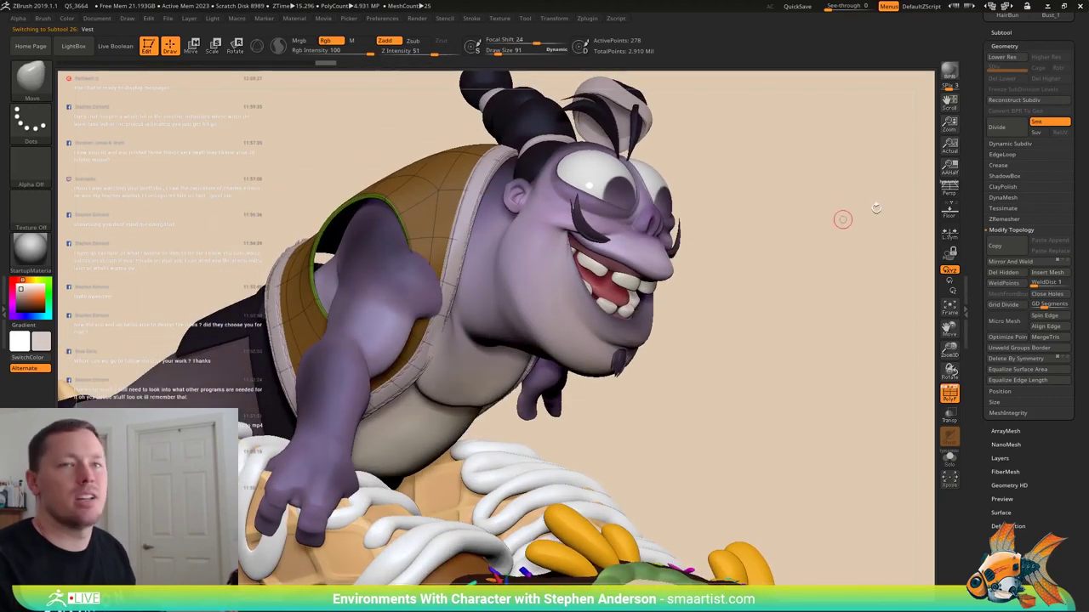
- Open the subtool list at the character's vest pieces and set its visible count to 15
left_click(1001, 34)
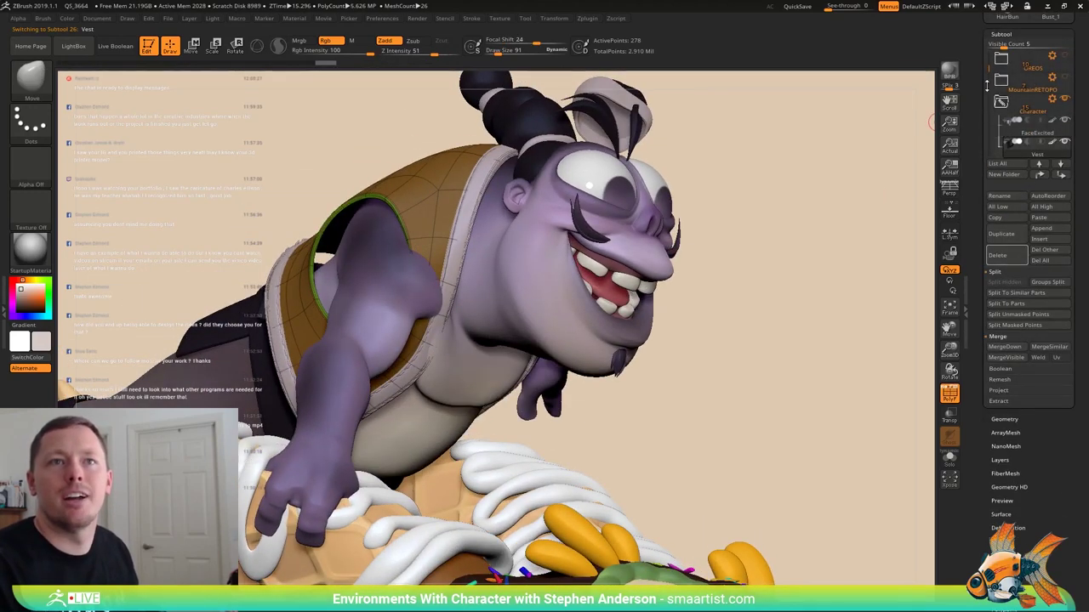
scroll(987, 83, "down", 4)
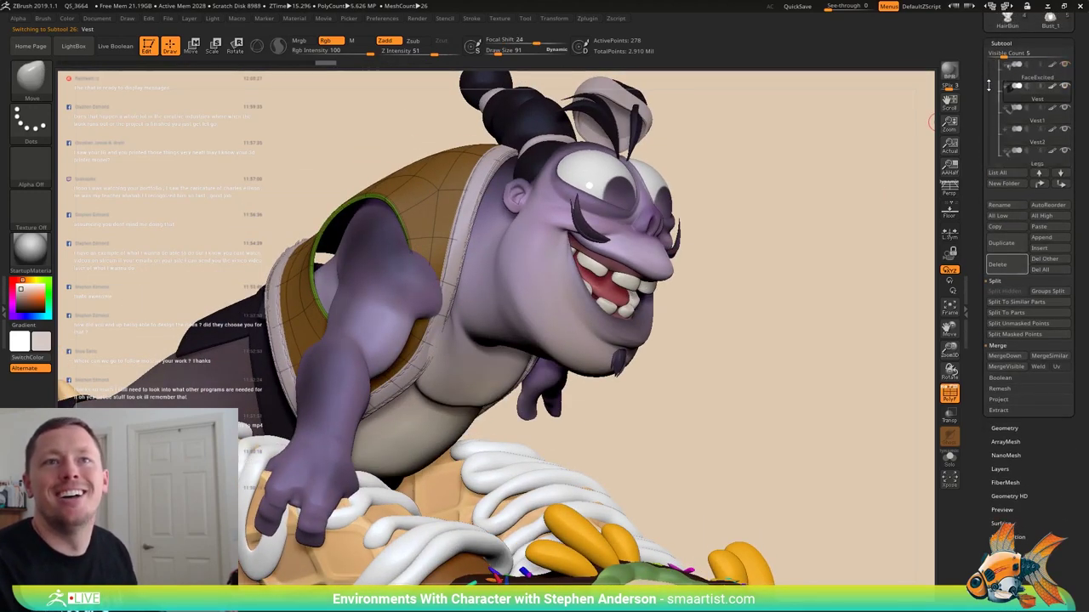
left_click_drag(1007, 52, 1038, 52)
mouse_move(1055, 173)
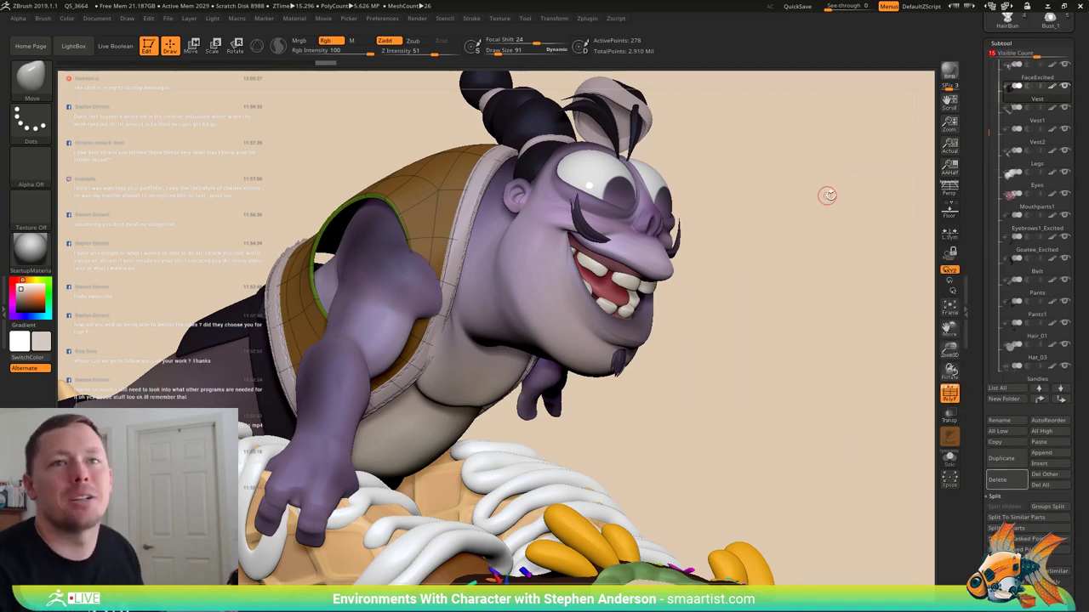
mouse_move(1014, 136)
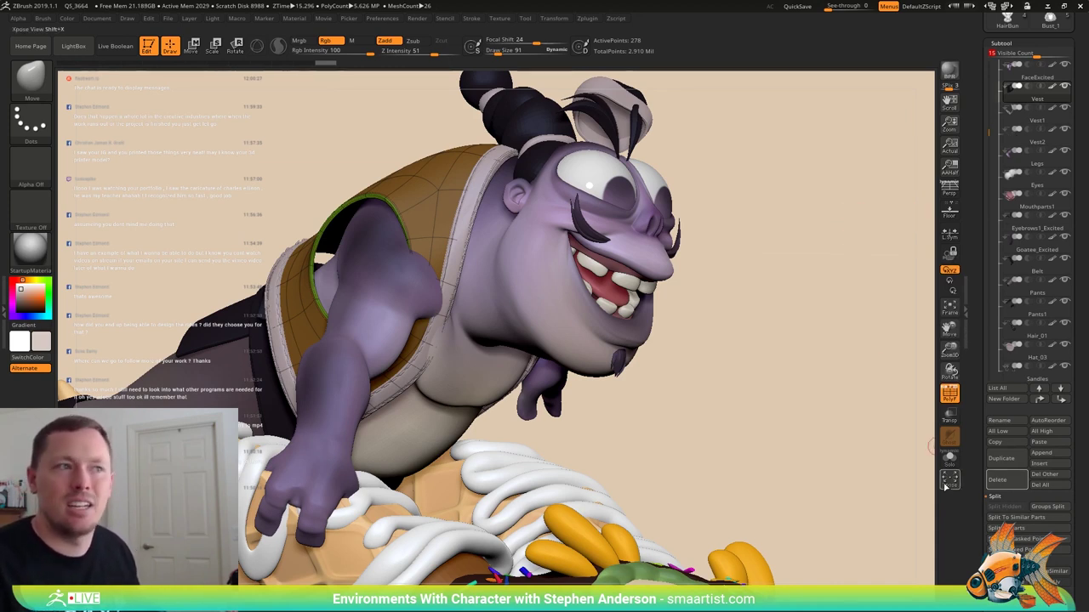
key("shift")
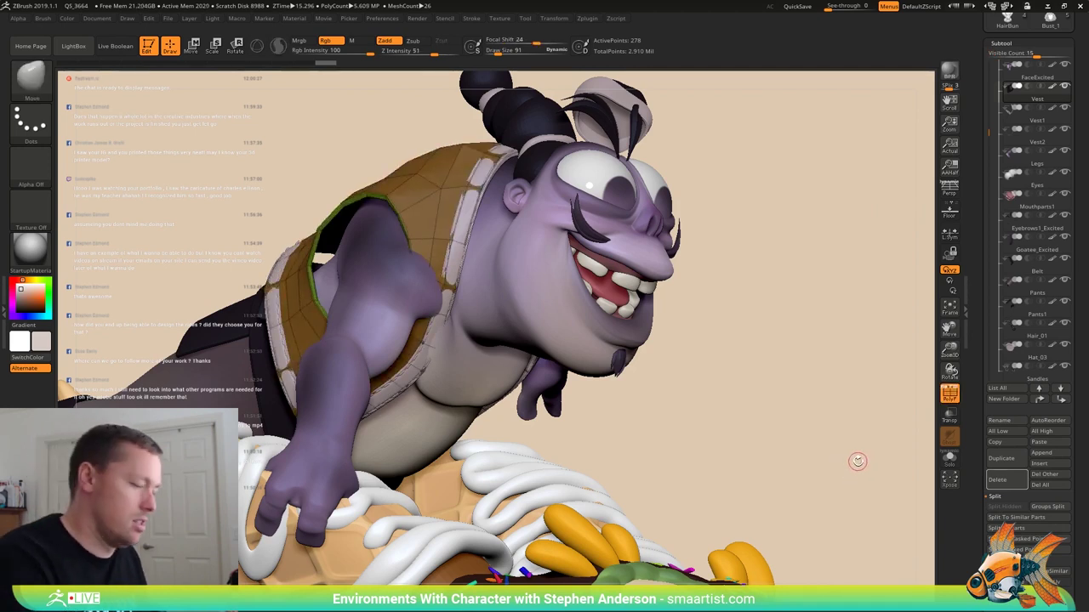
- Merge the Vest1 and Vest2 subtools down into the Vest subtool
key("Down")
key("shift+d")
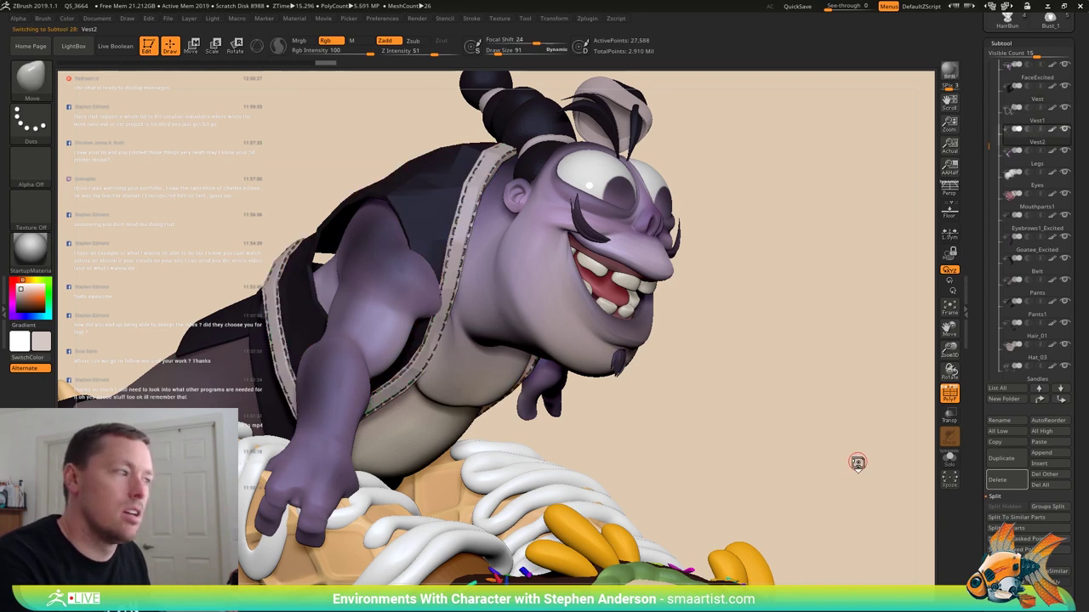
key("shift")
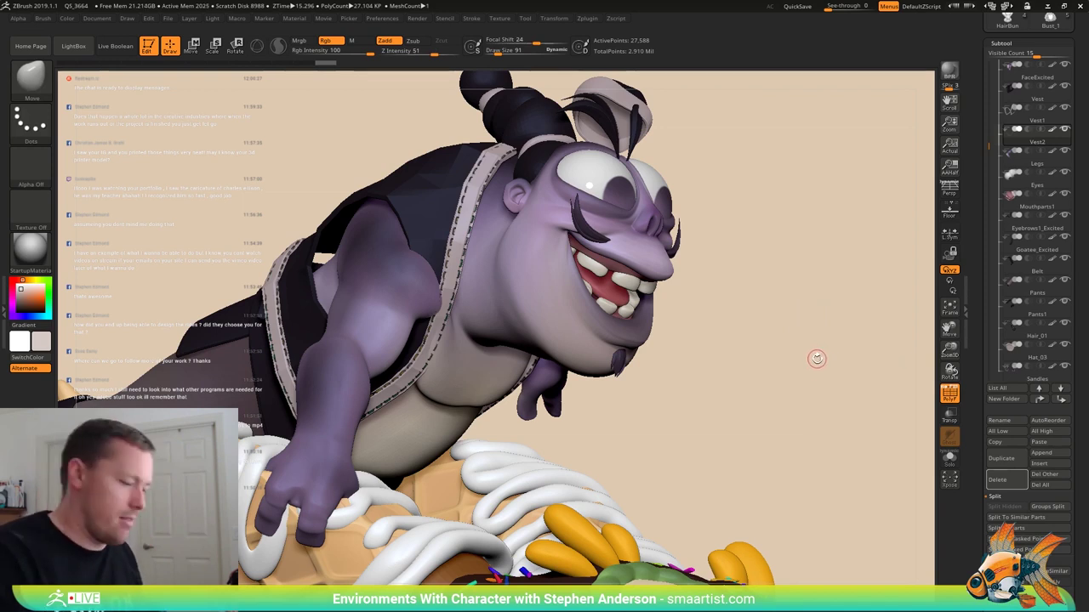
key("Up")
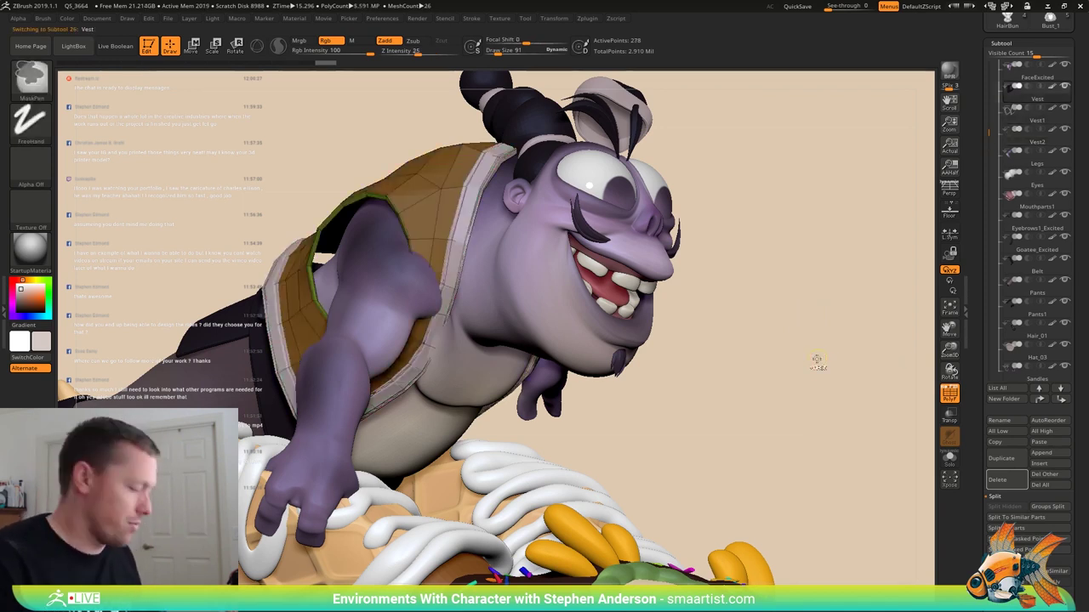
key("ctrl+e")
key("ctrl+e")
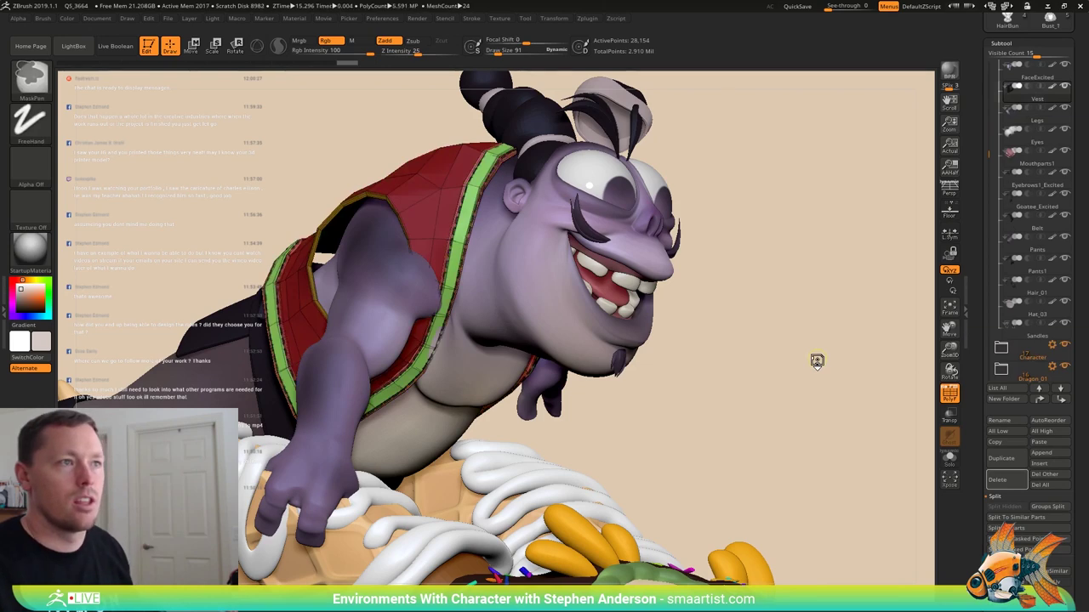
- Pull the front of the vest around the armhole forward with the Move brush at draw size 1288
left_click_drag(730, 313, 722, 301)
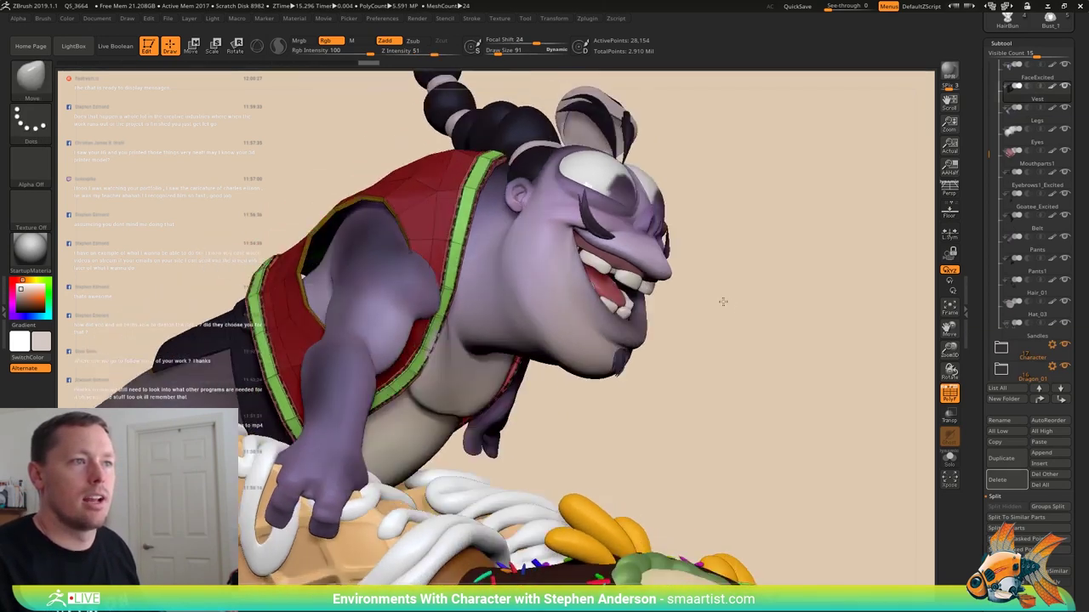
right_click_drag(401, 291, 459, 282)
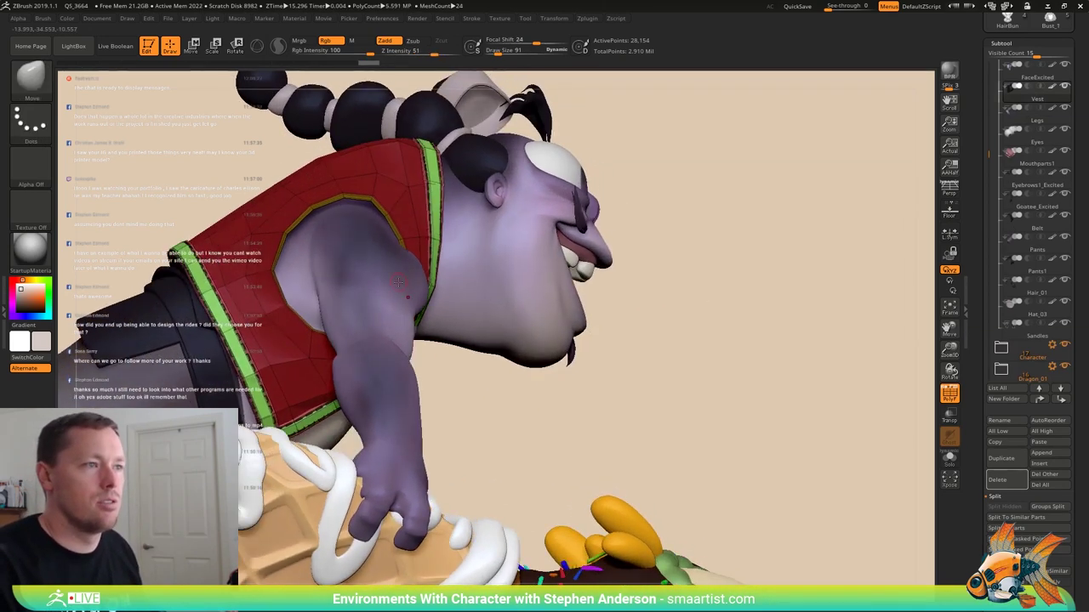
key("s")
left_click_drag(399, 285, 431, 292)
mouse_move(400, 293)
right_mouse_down()
mouse_move(366, 294)
mouse_move(413, 298)
right_mouse_up()
left_click_drag(412, 298, 441, 300)
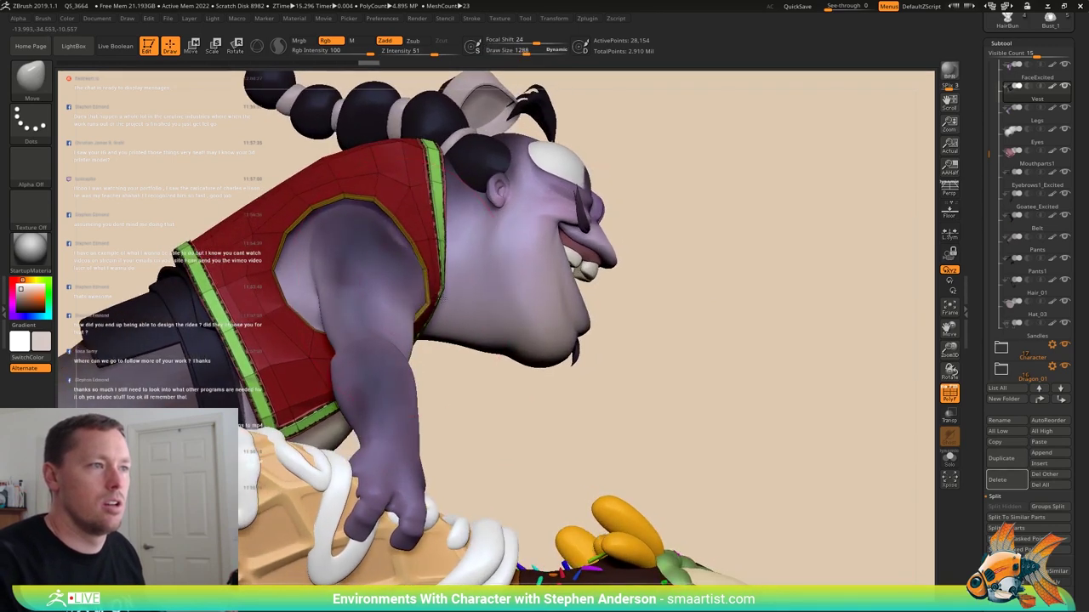
mouse_move(434, 294)
right_mouse_down()
mouse_move(400, 293)
mouse_move(387, 323)
mouse_move(381, 315)
mouse_move(391, 365)
mouse_move(377, 352)
mouse_move(371, 400)
right_mouse_up()
- Set the Move brush's draw size to 938 and isolate the vest in Solo mode
key("s")
right_click_drag(269, 327, 247, 327)
mouse_move(576, 355)
right_mouse_down()
mouse_move(183, 303)
mouse_move(502, 321)
mouse_move(515, 332)
right_mouse_up()
left_click(949, 459)
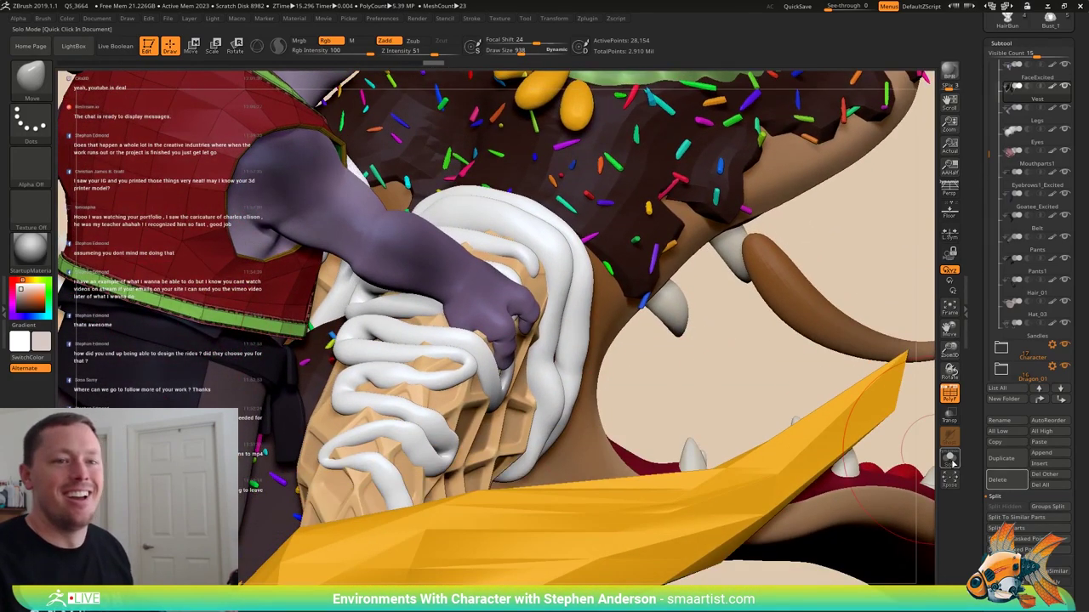
mouse_move(476, 366)
right_mouse_down()
mouse_move(432, 336)
mouse_move(526, 367)
right_mouse_up()
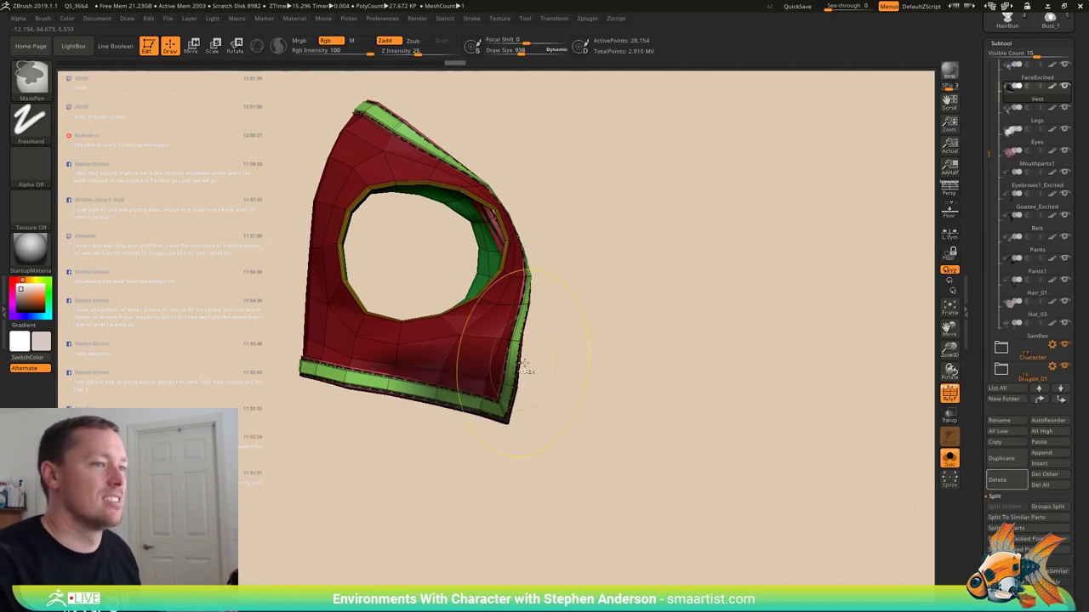
- Mask the upper part of the vest with the MaskLasso brush, leaving its lower hem area unmasked
right_click_drag(524, 363, 547, 382, "ctrl")
left_click(29, 88, "ctrl")
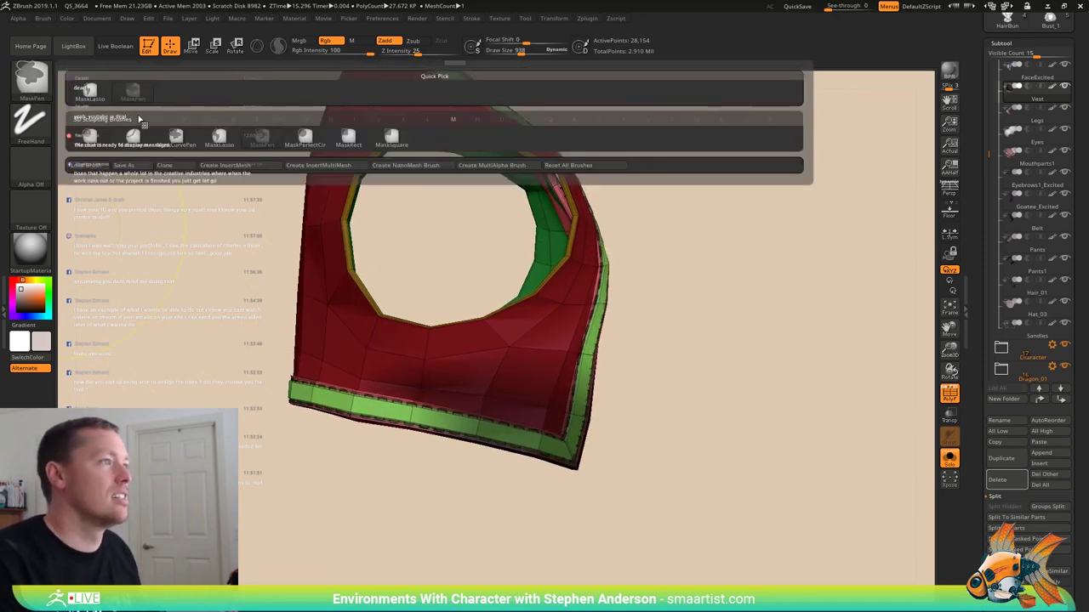
left_click(91, 93, "ctrl")
mouse_move(625, 420)
left_mouse_down("ctrl")
mouse_move(136, 392)
mouse_move(189, 322)
left_mouse_up("ctrl")
mouse_move(239, 333)
right_mouse_down()
mouse_move(442, 357)
mouse_move(496, 331)
mouse_move(510, 338)
mouse_move(437, 328)
mouse_move(401, 345)
mouse_move(405, 336)
mouse_move(542, 301)
mouse_move(578, 326)
mouse_move(812, 390)
right_mouse_up()
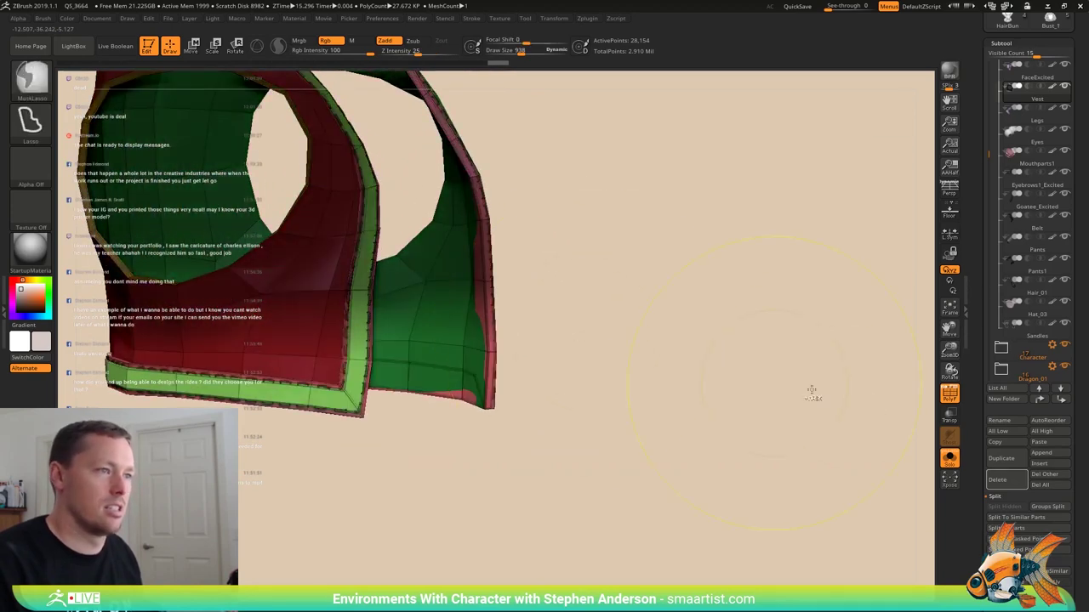
right_click_drag(266, 299, 503, 357, "ctrl")
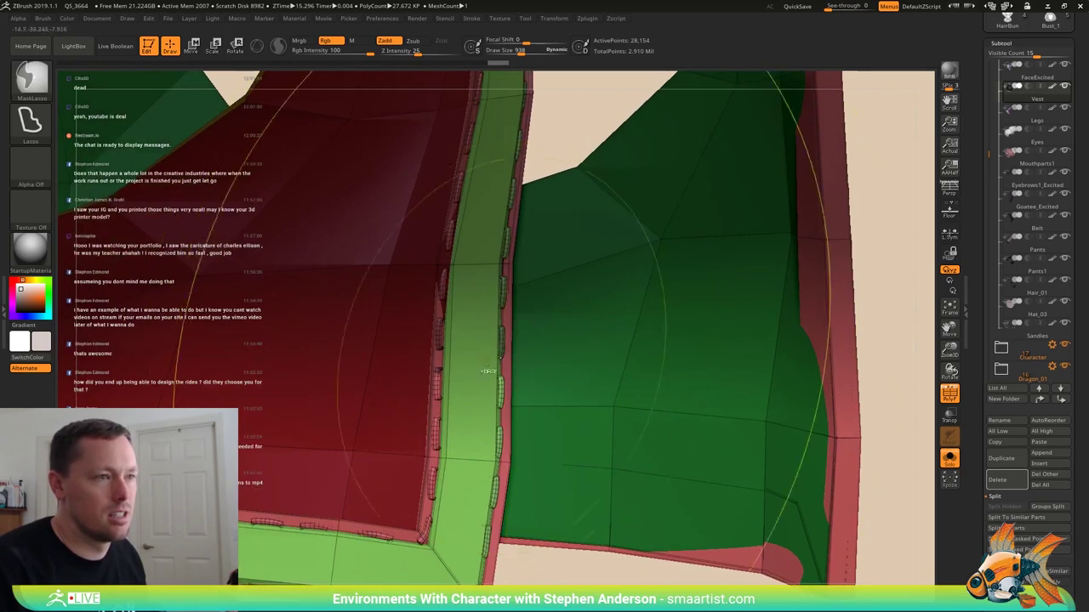
- Isolate the vest's stitching by polygroup visibility to examine it, and unhide the whole vest
left_click(406, 302, "ctrl+shift")
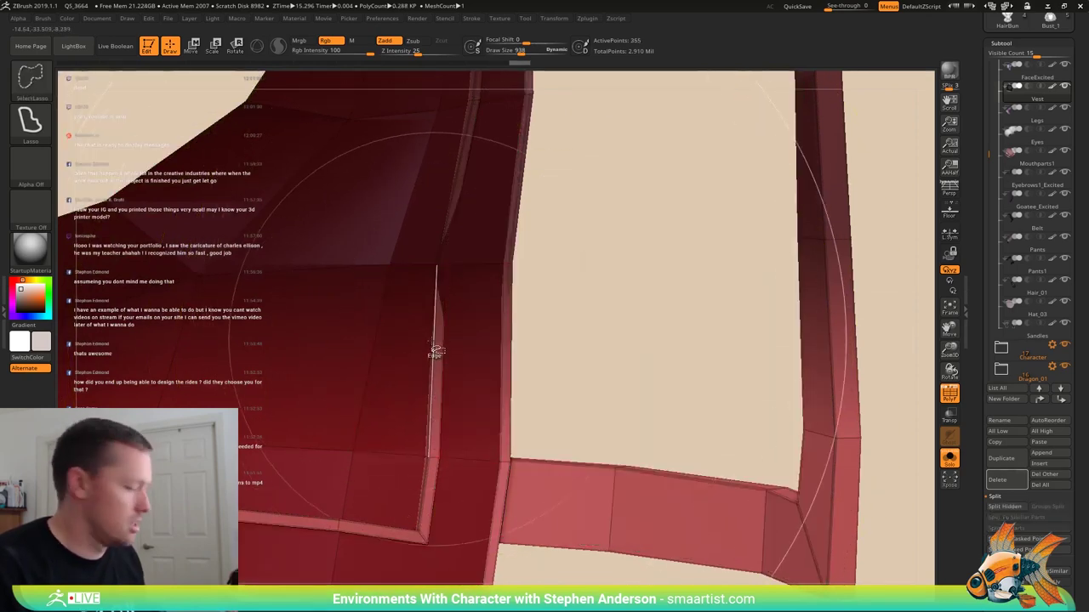
left_click(603, 328, "ctrl+shift")
right_click_drag(605, 327, 597, 306)
key("f")
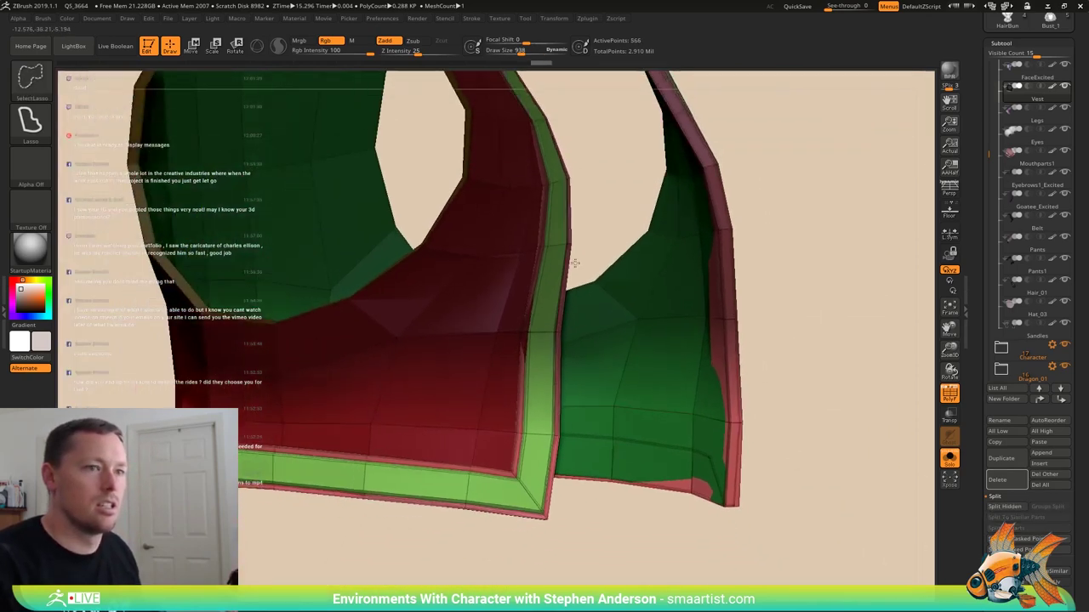
left_click_drag(722, 272, 595, 335, "ctrl+shift")
right_click_drag(561, 362, 559, 373, "ctrl")
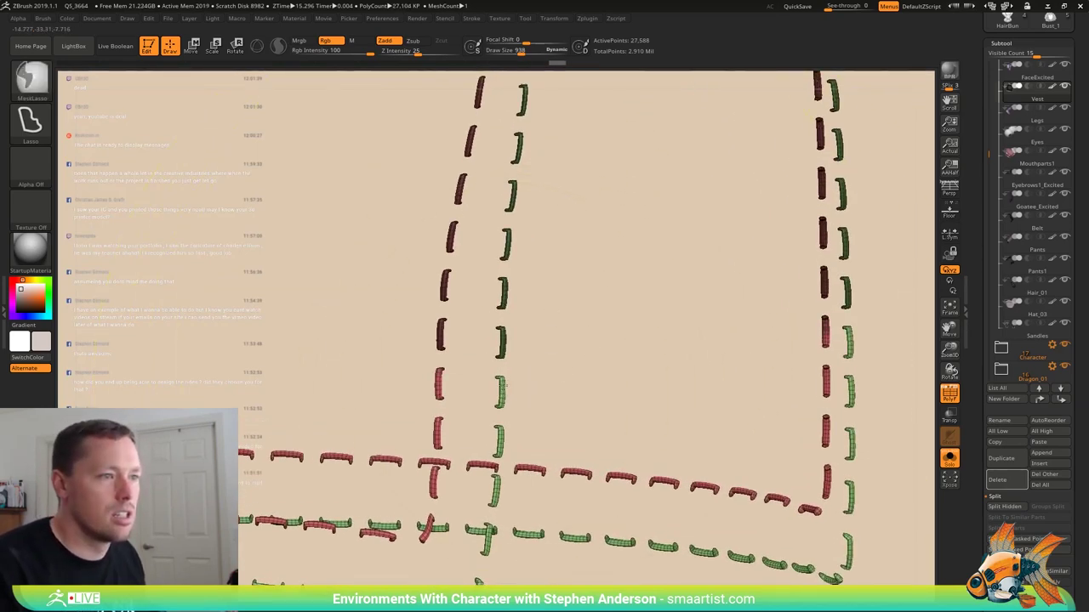
left_click(575, 375, "ctrl+shift")
- Set a transpose line down the vest's lower front and rotate the unmasked hem area about it
mouse_move(544, 366)
right_mouse_down("ctrl")
mouse_move(535, 270)
mouse_move(554, 380)
right_mouse_up("ctrl")
left_click_drag(555, 378, 646, 433)
key("w")
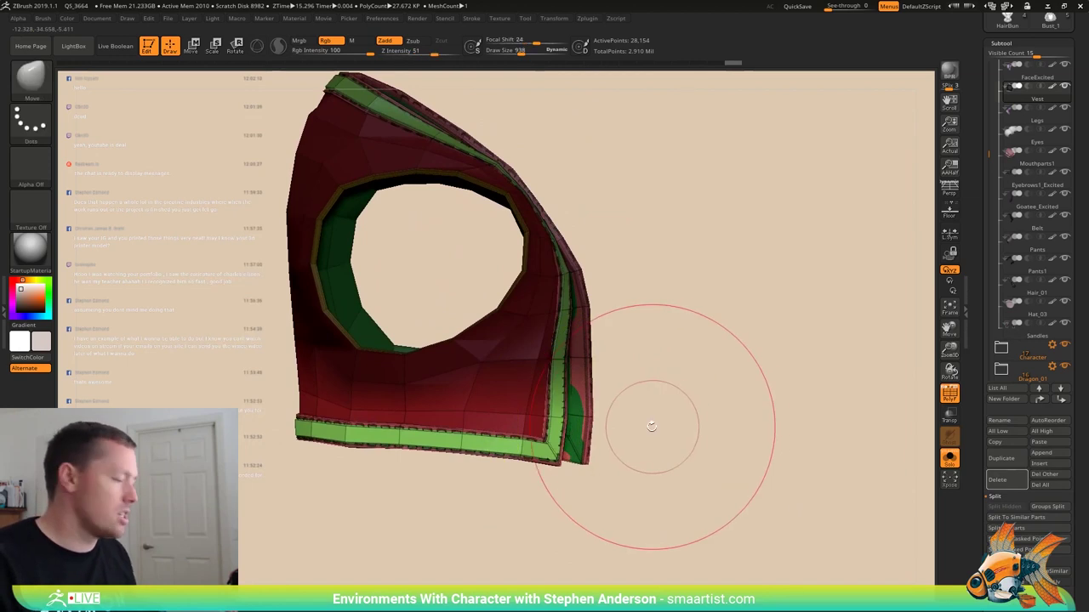
left_click_drag(536, 357, 506, 453)
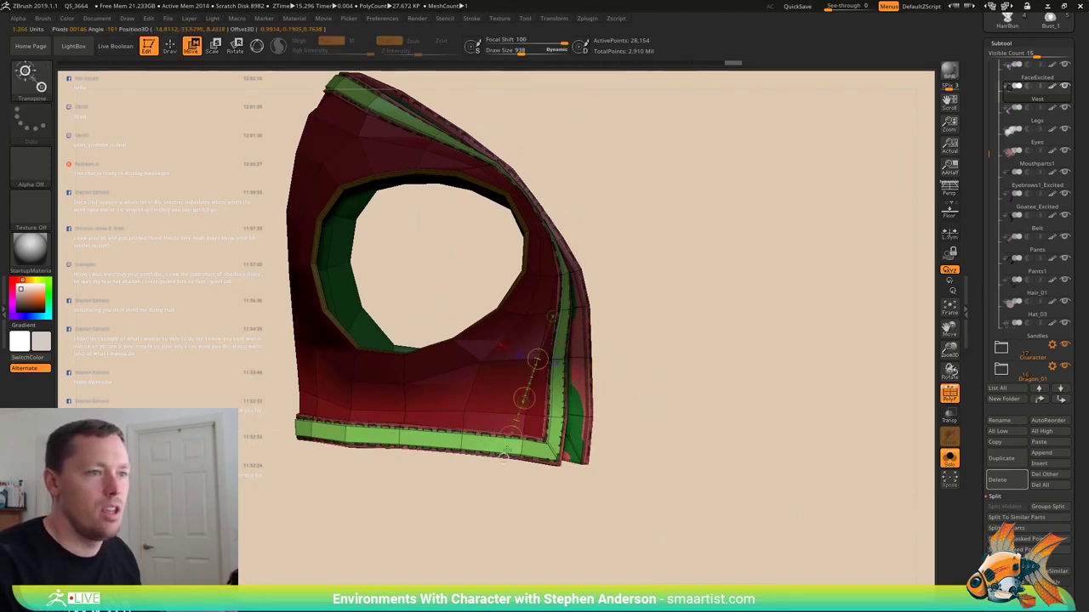
mouse_move(500, 499)
right_mouse_down()
mouse_move(525, 492)
mouse_move(510, 497)
right_mouse_up()
mouse_move(490, 501)
left_mouse_down()
mouse_move(440, 484)
mouse_move(480, 494)
mouse_move(462, 498)
mouse_move(483, 488)
left_mouse_up()
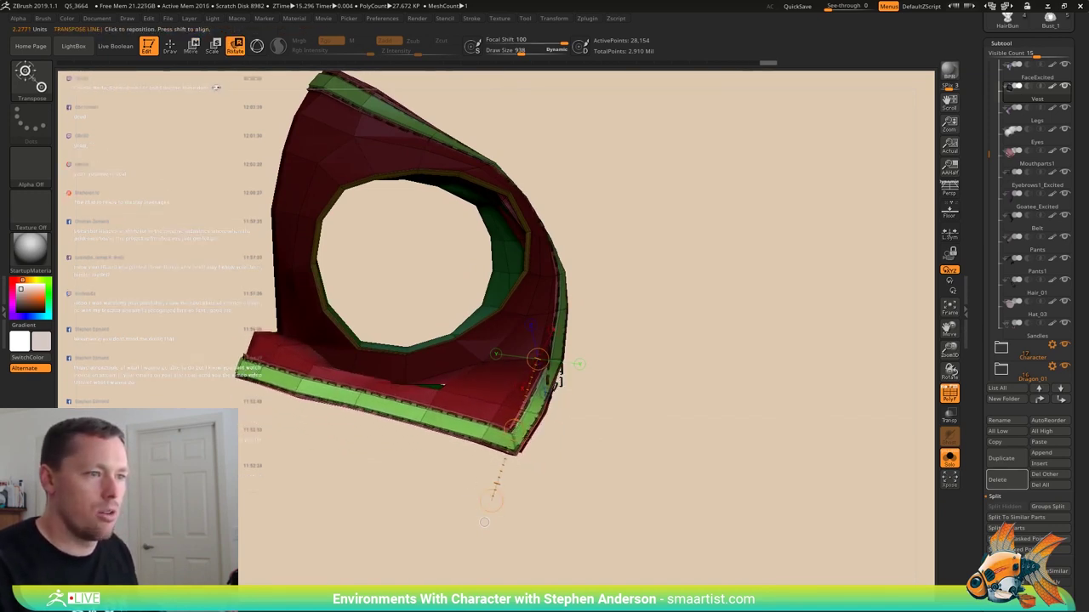
- Reshape the vest's lower back hem with the Move brush at draw size 642 and clear the mask
mouse_move(559, 382)
right_mouse_down()
mouse_move(520, 459)
mouse_move(549, 443)
right_mouse_up()
key("b")
key("m")
key("v")
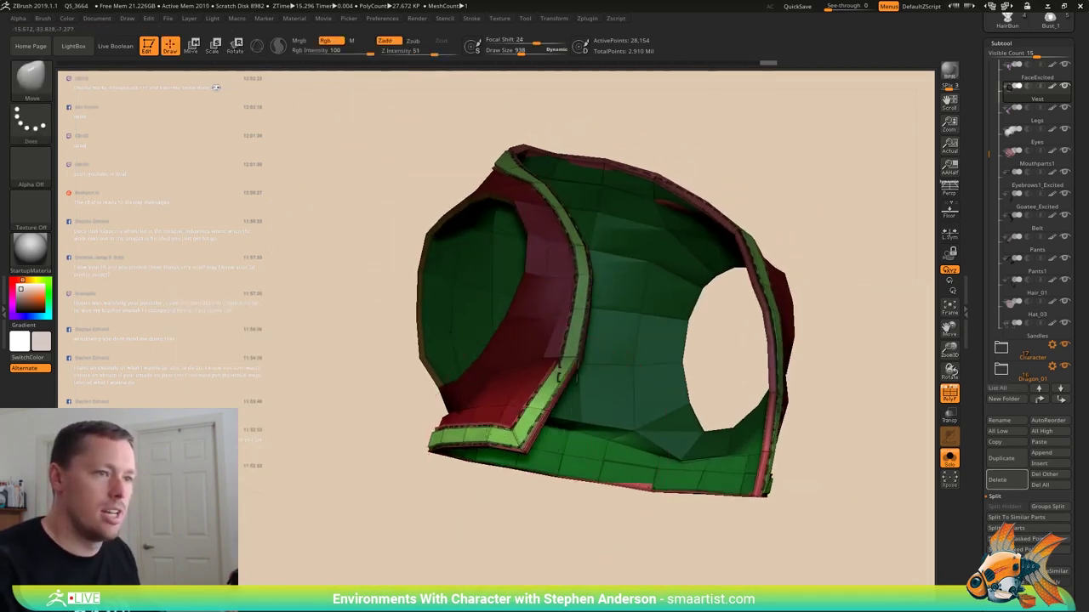
mouse_move(475, 430)
right_mouse_down()
mouse_move(557, 432)
mouse_move(548, 400)
mouse_move(467, 396)
mouse_move(409, 439)
mouse_move(495, 445)
right_mouse_up()
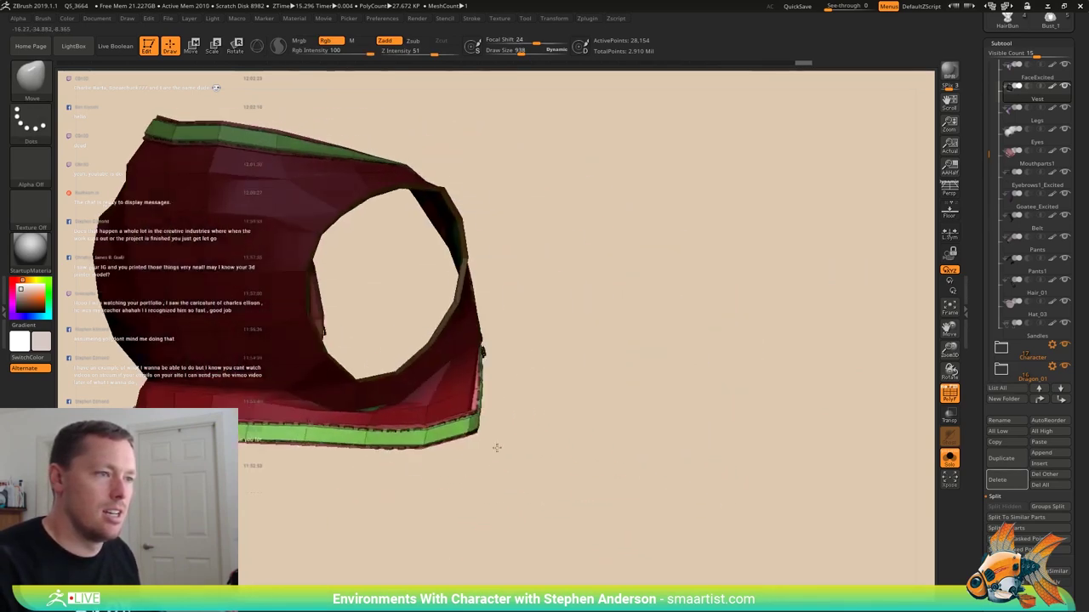
right_click_drag(265, 406, 403, 414, "alt")
mouse_move(402, 415)
left_mouse_down()
mouse_move(454, 418)
mouse_move(377, 437)
mouse_move(439, 389)
mouse_move(400, 417)
left_mouse_up()
key("s")
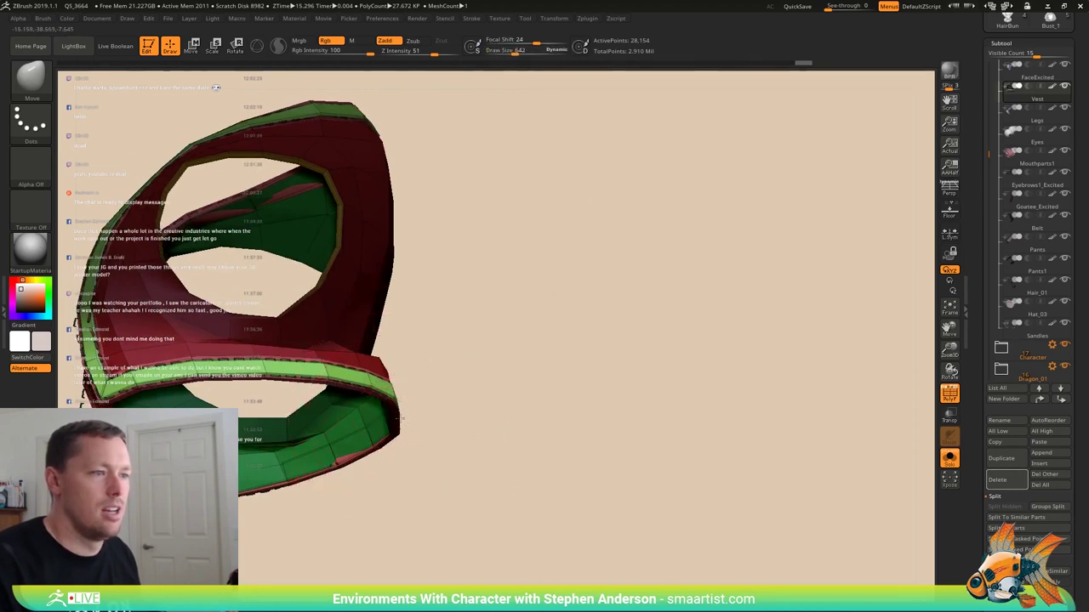
left_click_drag(406, 389, 378, 364)
left_click(469, 343, "ctrl+shift")
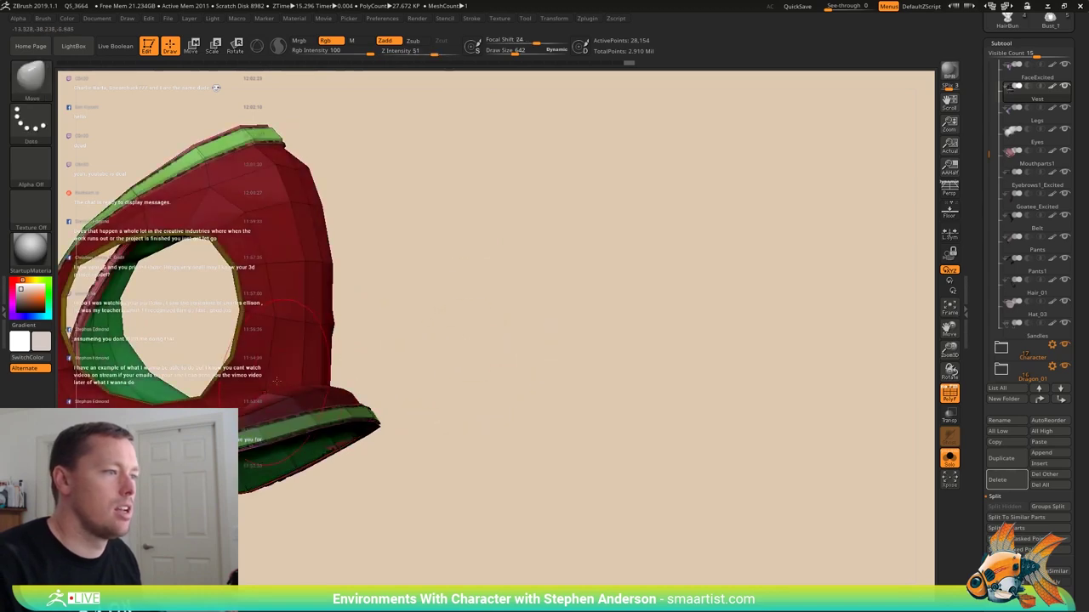
- Refine the vest's lower back and side hem with the Move brush at draw size 323
mouse_move(228, 351)
left_mouse_down()
mouse_move(274, 384)
mouse_move(411, 376)
mouse_move(470, 388)
left_mouse_up()
right_click_drag(355, 383, 427, 383)
key("s")
mouse_move(274, 390)
left_mouse_down()
mouse_move(265, 391)
mouse_move(343, 389)
mouse_move(430, 340)
mouse_move(489, 442)
mouse_move(433, 406)
mouse_move(345, 385)
left_mouse_up()
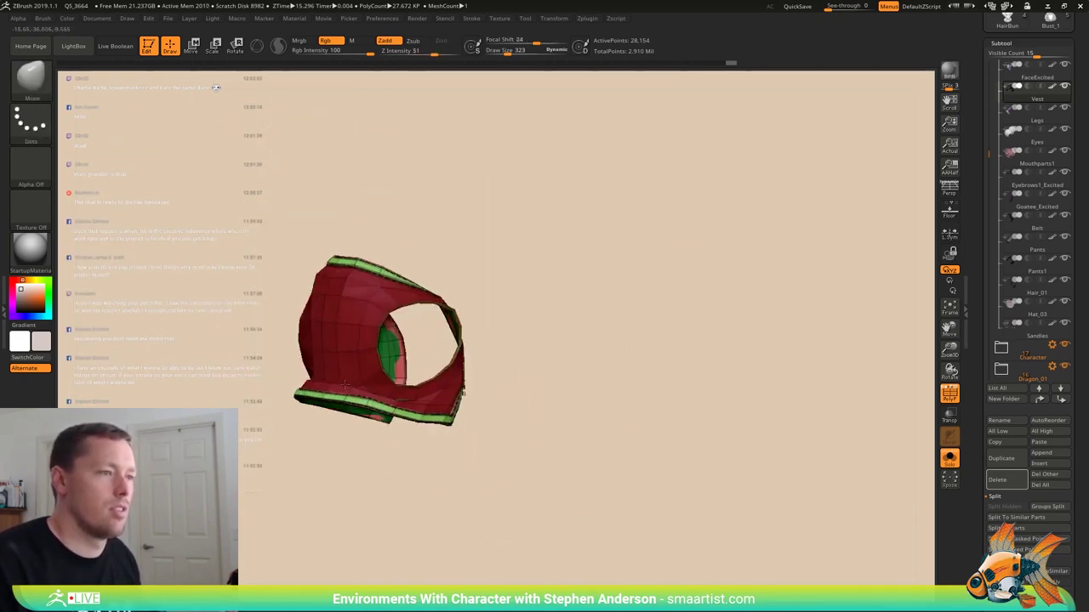
mouse_move(344, 386)
right_mouse_down("ctrl")
mouse_move(298, 396)
mouse_move(191, 383)
mouse_move(232, 404)
right_mouse_up("ctrl")
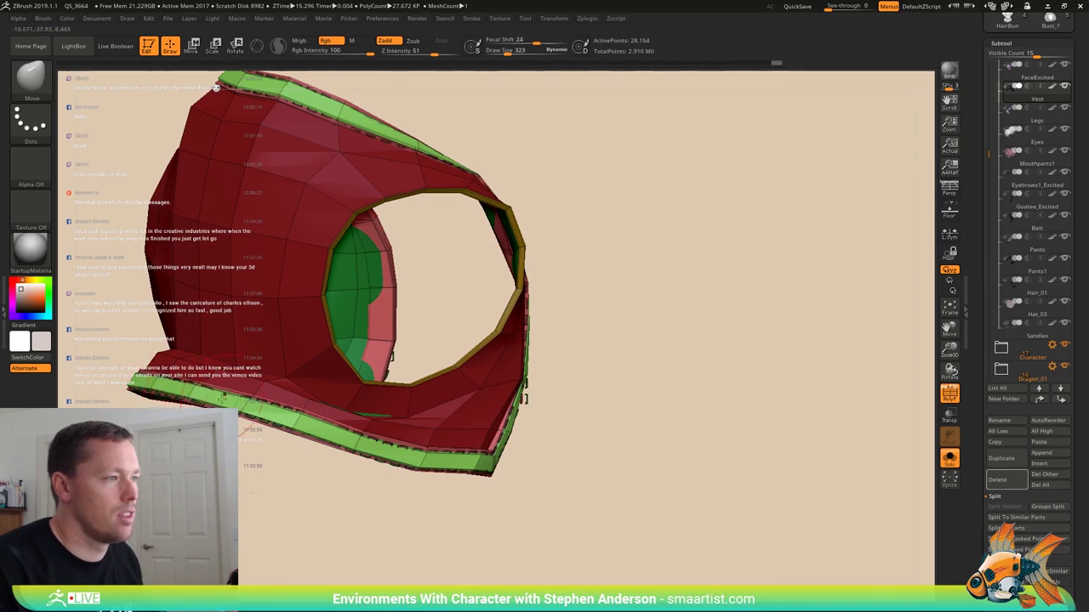
left_click_drag(525, 398, 317, 425)
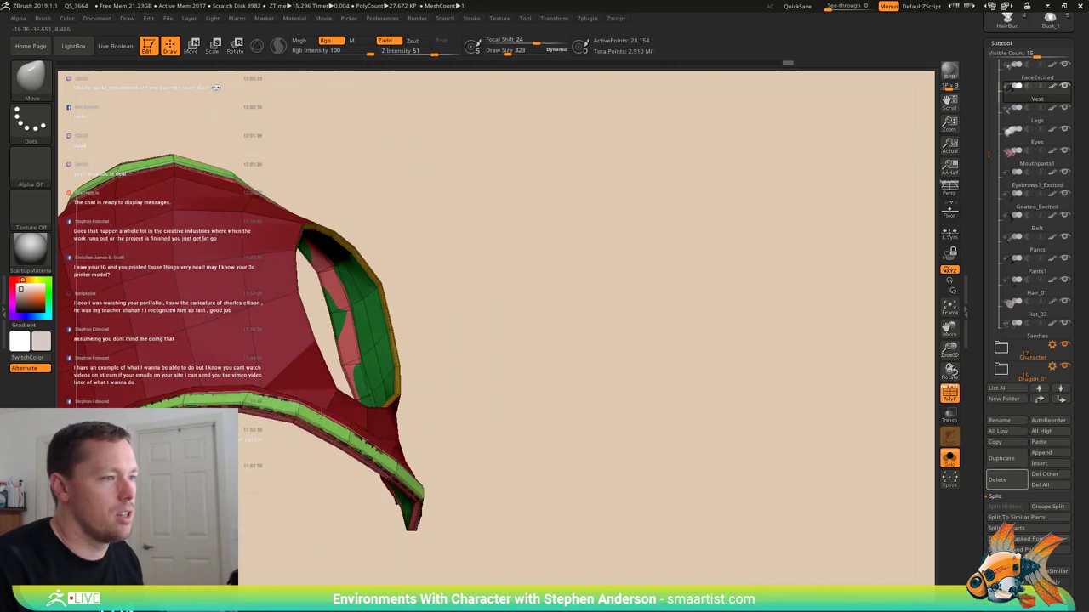
left_click_drag(587, 516, 327, 413)
- Toggle dynamic subdivision on the vest to compare its smoothed and low-poly panels around the armhole
key("d")
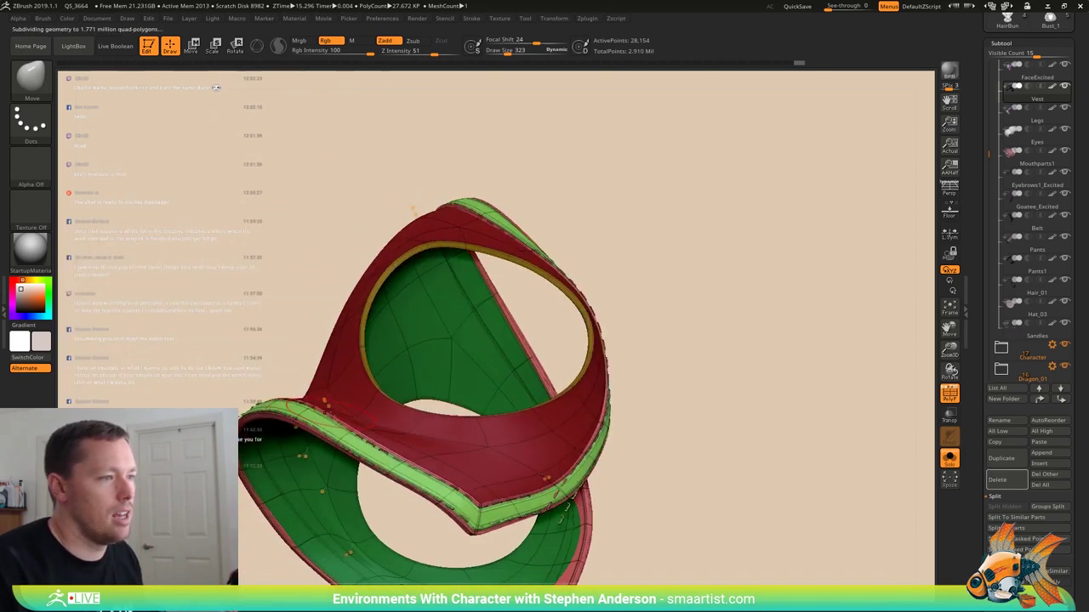
mouse_move(331, 415)
right_mouse_down()
mouse_move(307, 444)
mouse_move(391, 436)
right_mouse_up()
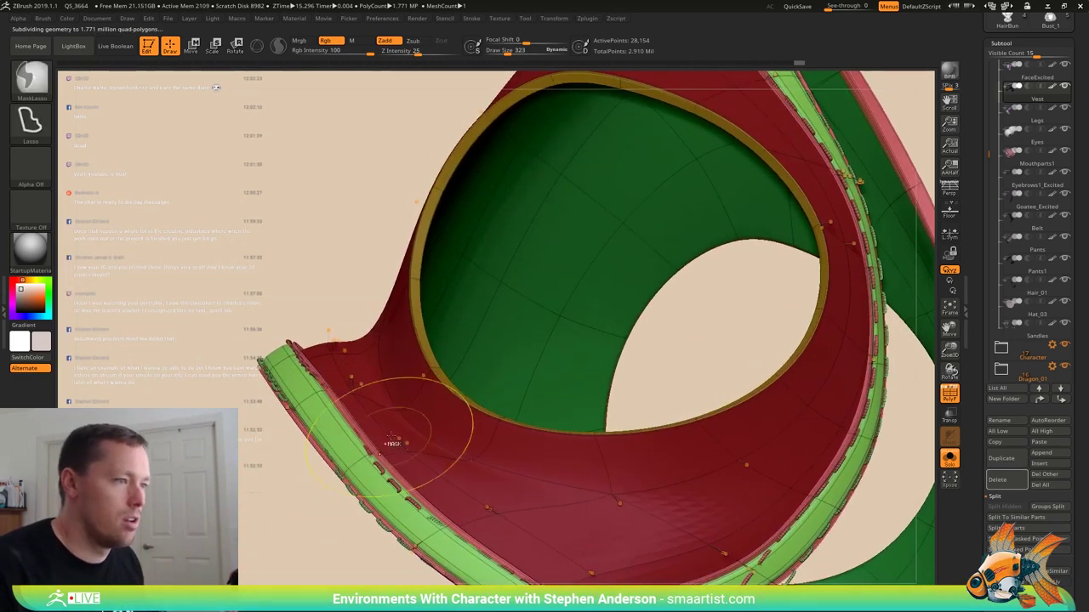
left_click(399, 424, "ctrl+shift")
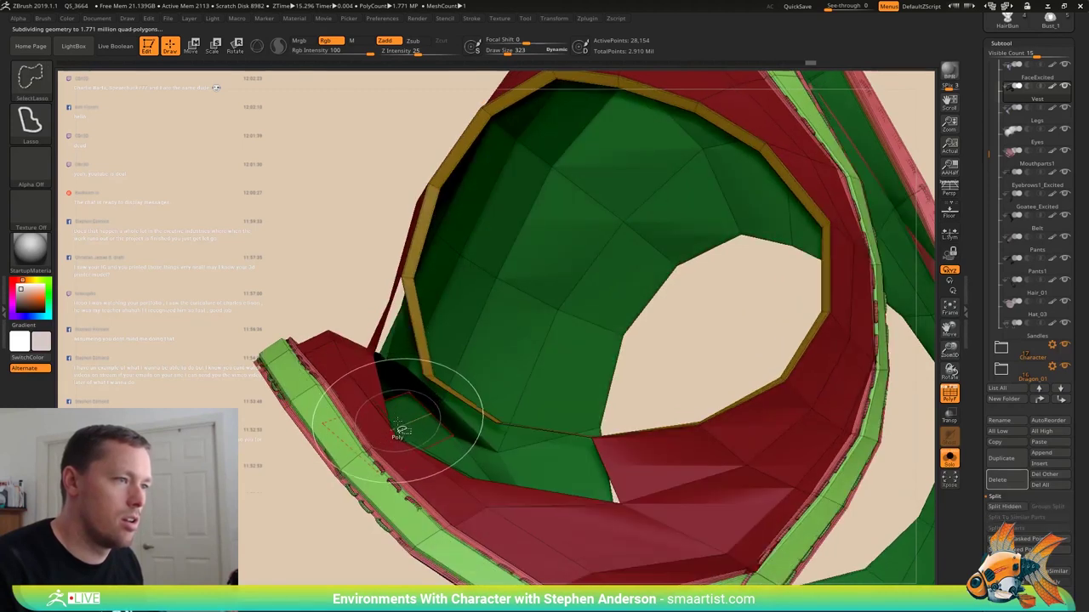
key("d")
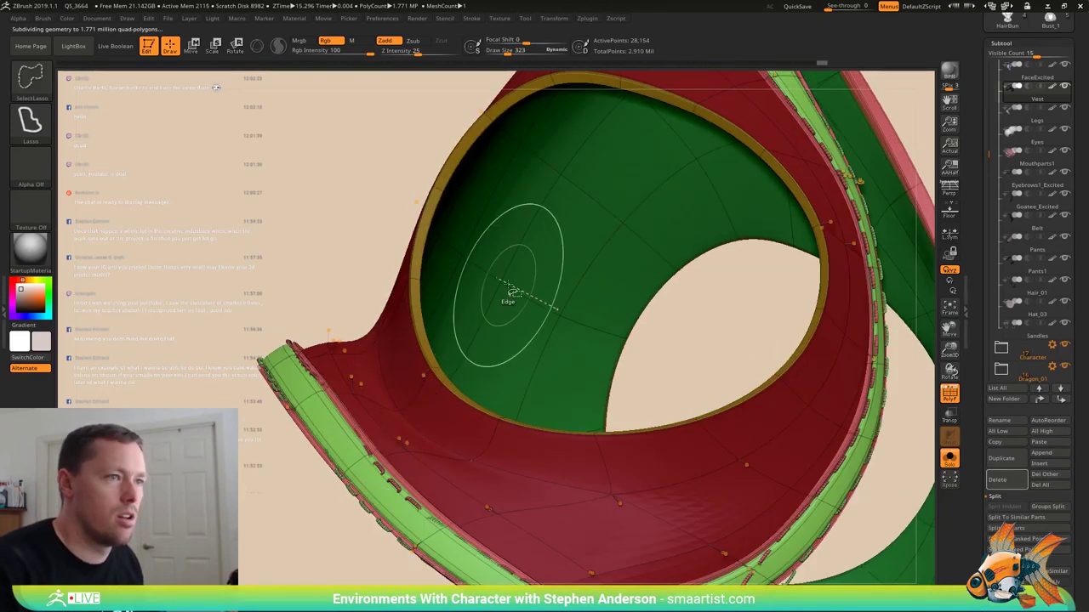
key("shift+d")
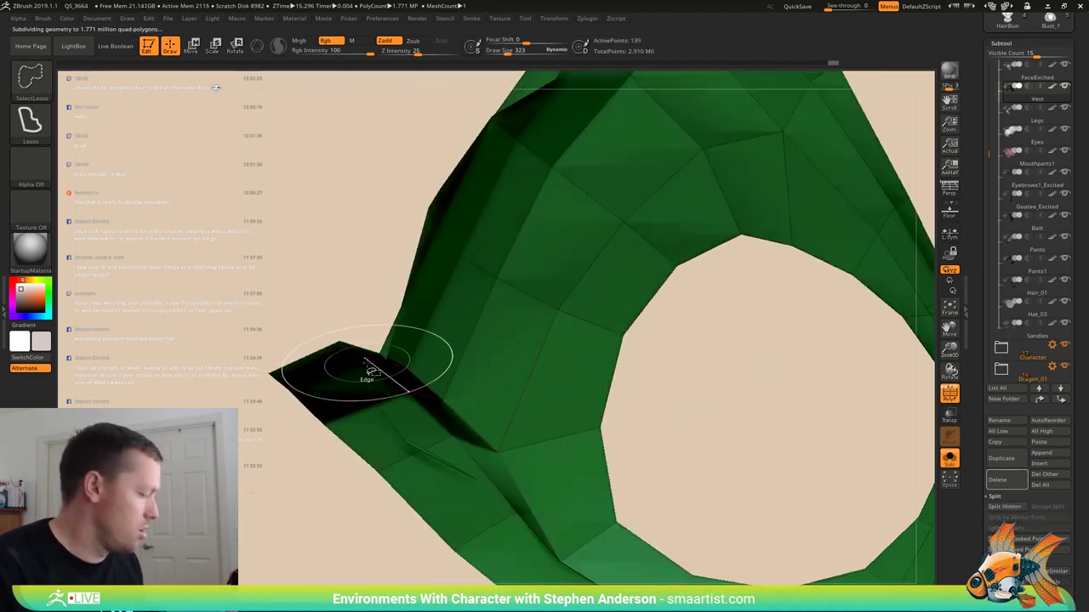
- Isolate the vest's panels and trim from the stitches, mask them, and unhide the whole vest with dynamic subdivision on
left_click(372, 372, "ctrl+shift")
left_click_drag(321, 400, 243, 482)
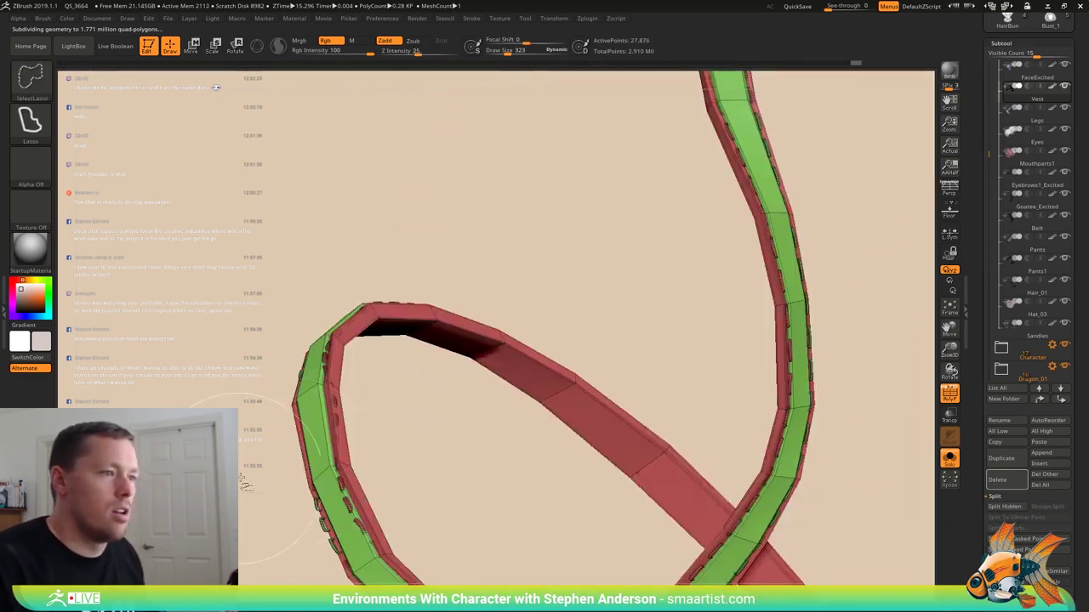
left_click(316, 384, "ctrl+shift")
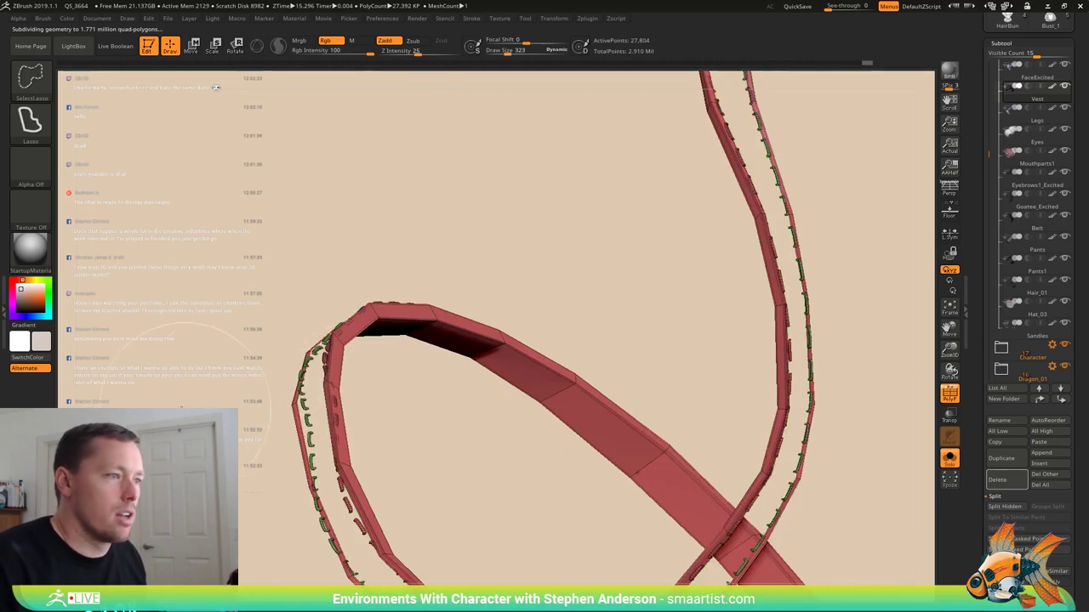
left_click_drag(157, 403, 186, 406, "ctrl+shift")
key("ctrl+shift+a")
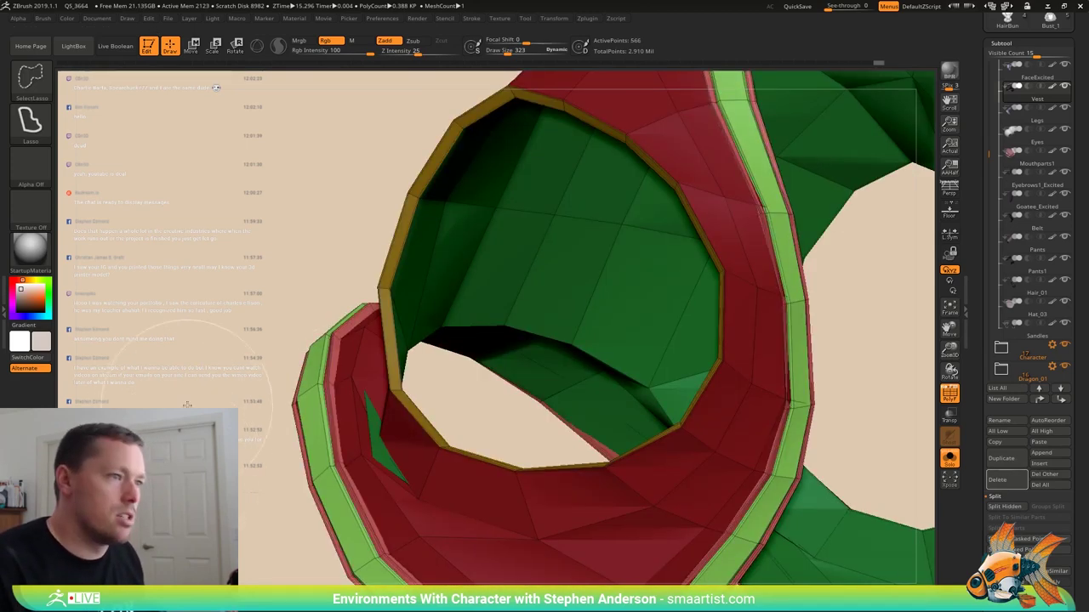
key("d")
mouse_move(230, 441)
left_mouse_down()
mouse_move(250, 444)
mouse_move(232, 441)
mouse_move(242, 441)
left_mouse_up()
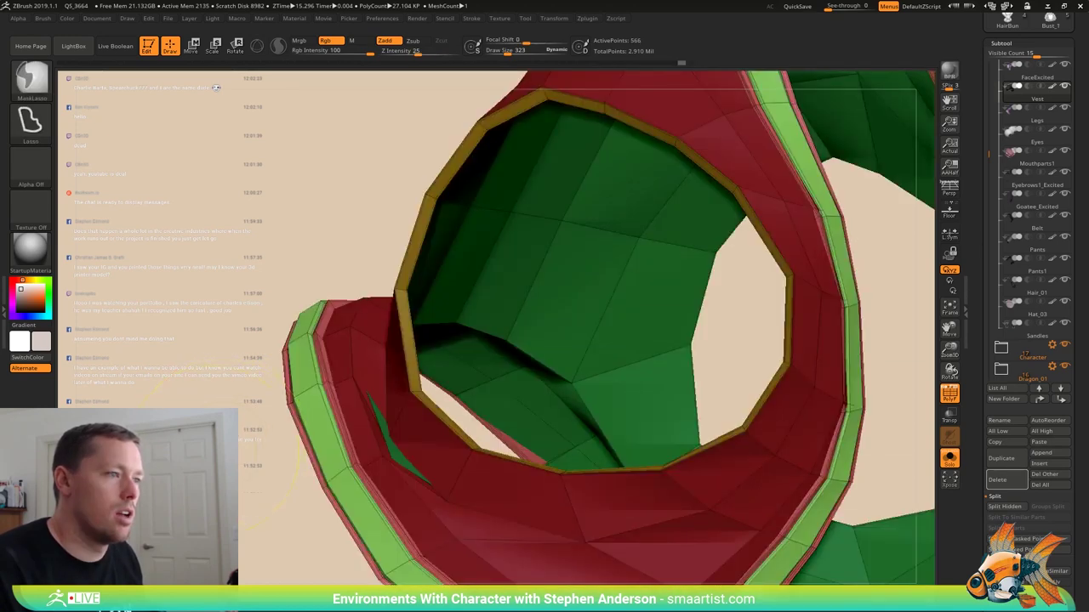
left_click(231, 441, "ctrl")
left_click(231, 442, "ctrl+shift")
right_click_drag(325, 413, 334, 420)
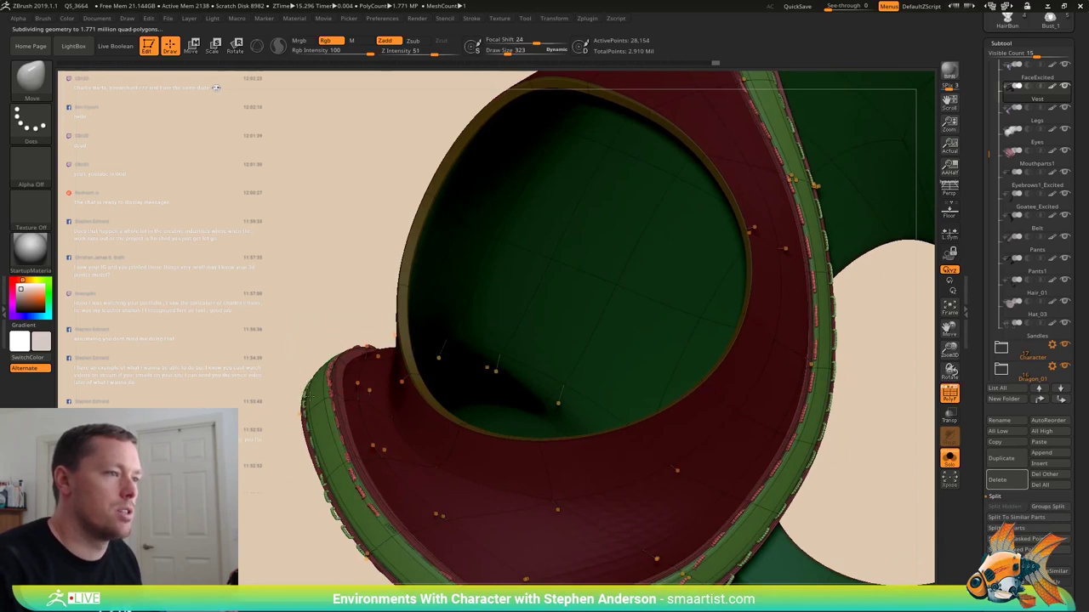
- Check the vest's hem and armhole, turn off polyframe, and split the masked panels and trim from the stitches into separate subtools
left_click_drag(319, 398, 364, 503)
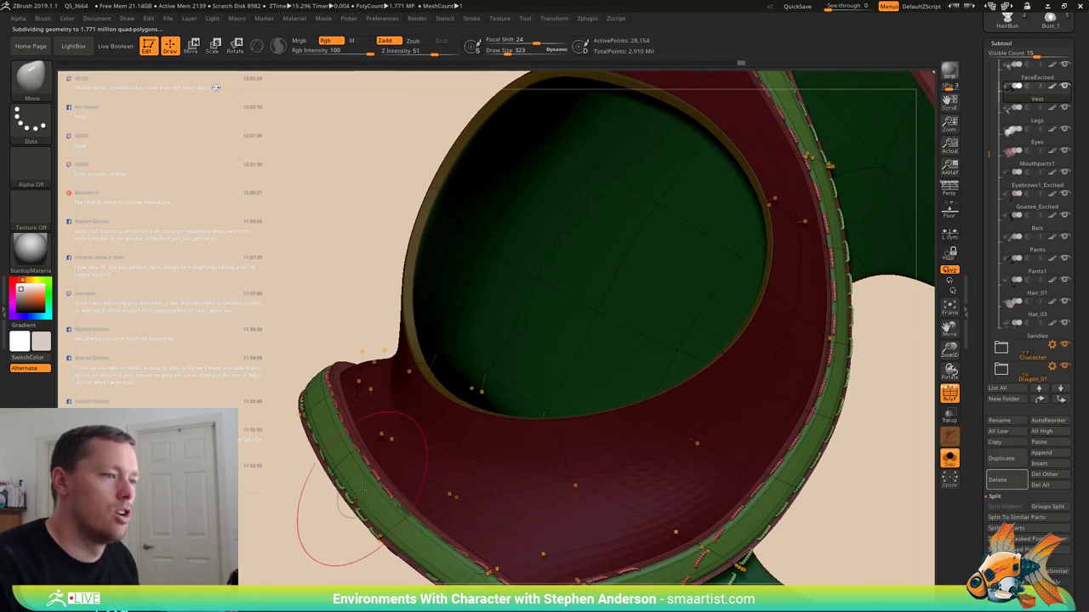
mouse_move(341, 515)
left_mouse_down()
mouse_move(367, 521)
mouse_move(563, 474)
mouse_move(652, 522)
mouse_move(591, 505)
left_mouse_up()
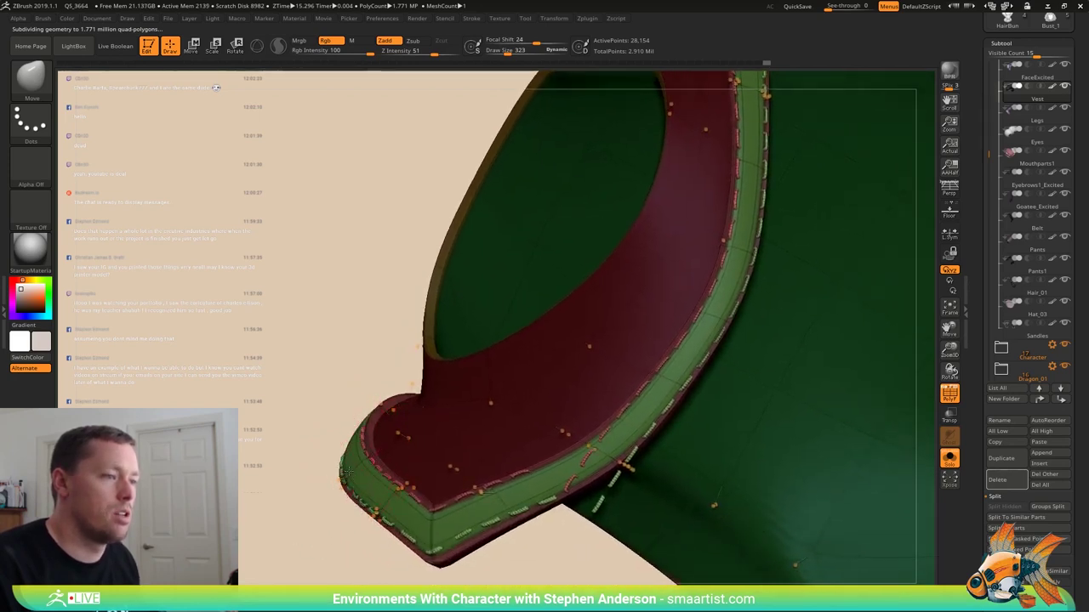
left_click_drag(387, 531, 536, 501)
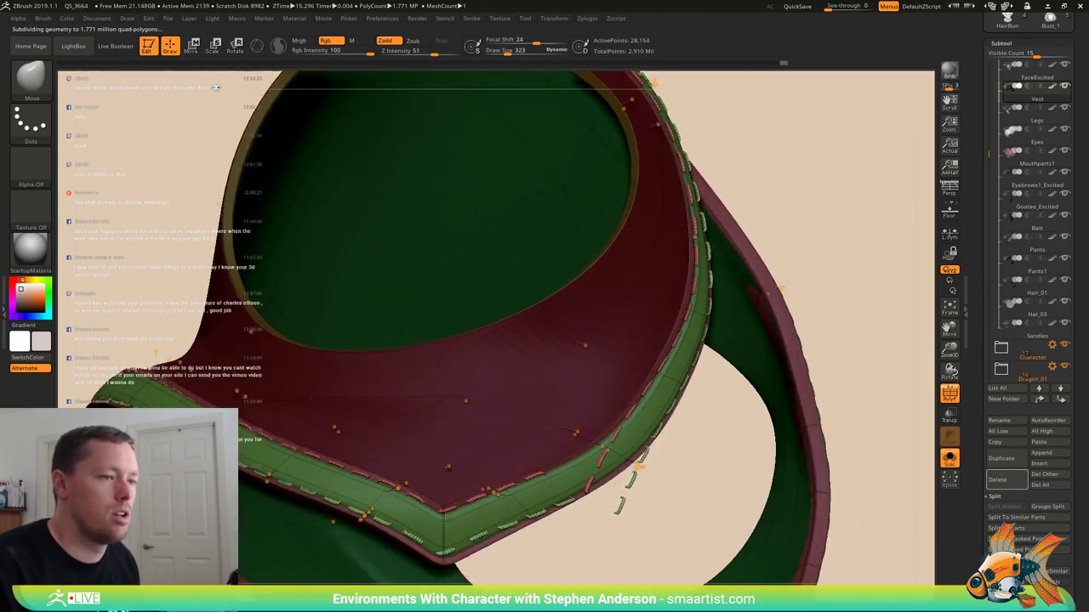
left_click_drag(433, 541, 441, 468)
mouse_move(442, 469)
right_mouse_down()
mouse_move(413, 479)
mouse_move(408, 438)
mouse_move(464, 415)
mouse_move(531, 429)
mouse_move(459, 420)
right_mouse_up()
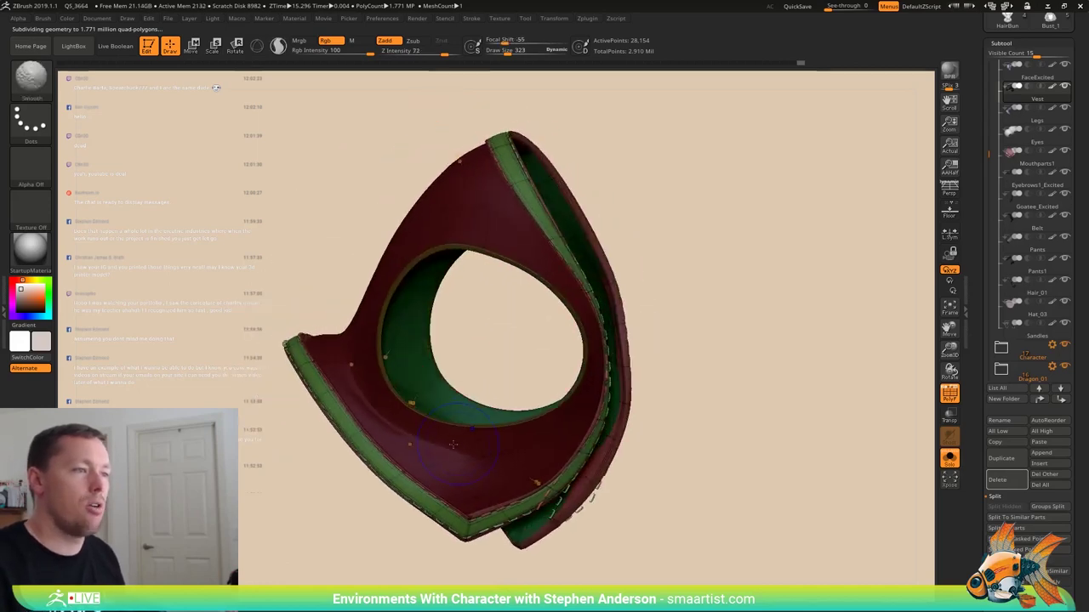
key("shift+f")
mouse_move(726, 411)
left_mouse_down()
mouse_move(596, 478)
mouse_move(612, 489)
mouse_move(712, 467)
left_mouse_up()
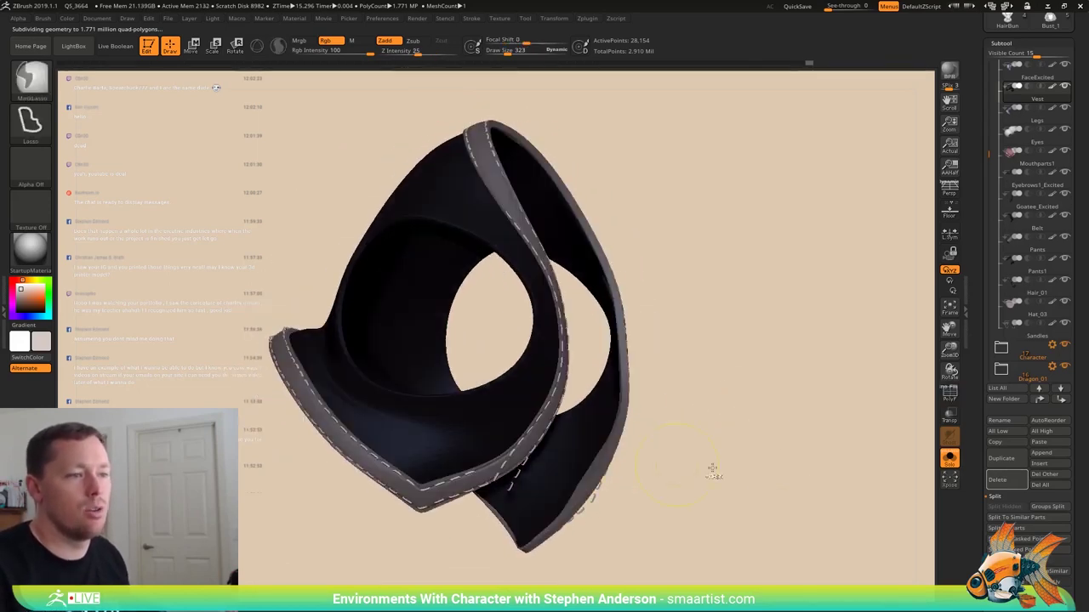
left_click(1026, 540)
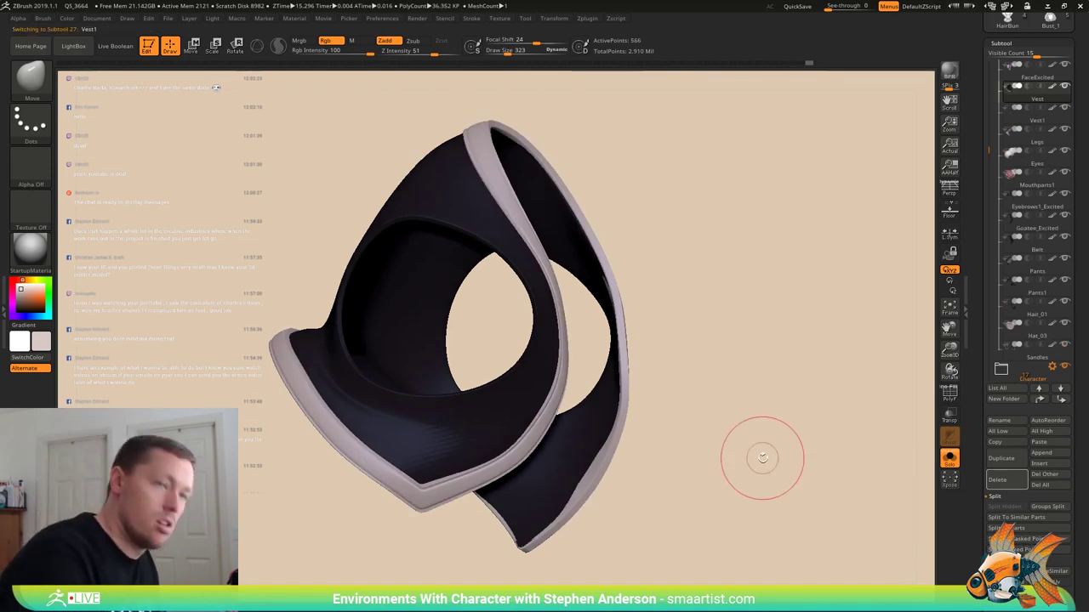
- Select the split-off stitches subtool and rename it VestStitches
key("Down")
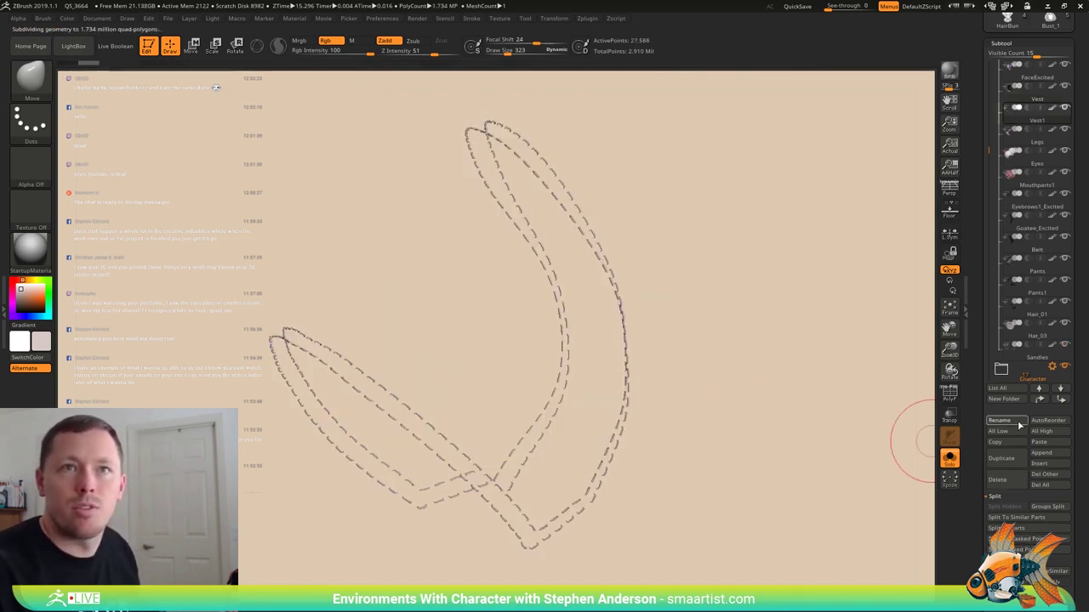
left_click(1017, 422)
key("Right")
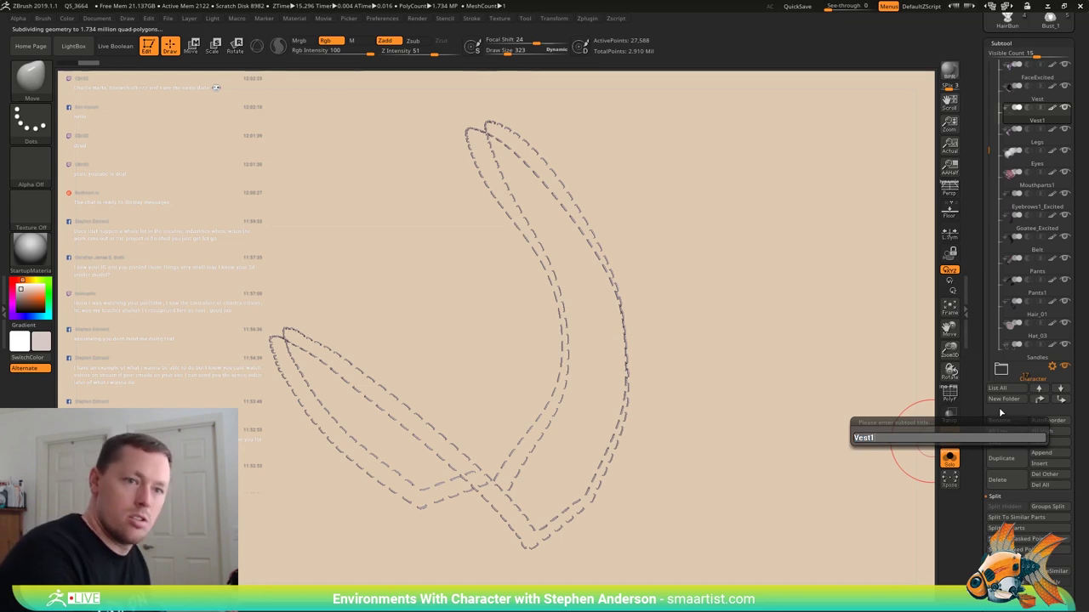
key("BackSpace")
type("Sti")
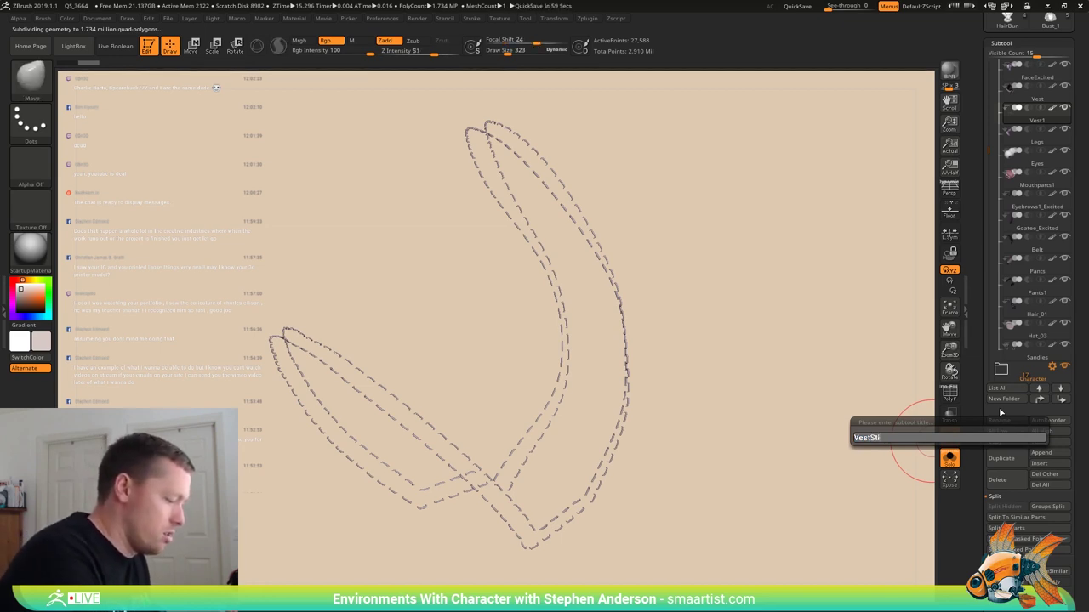
type("ches")
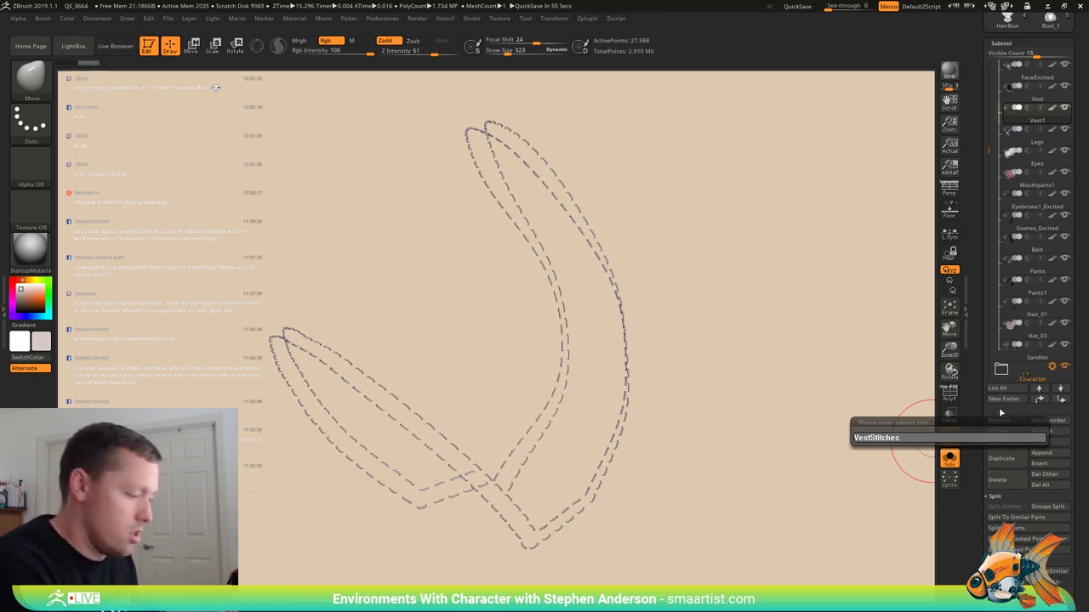
key("Return")
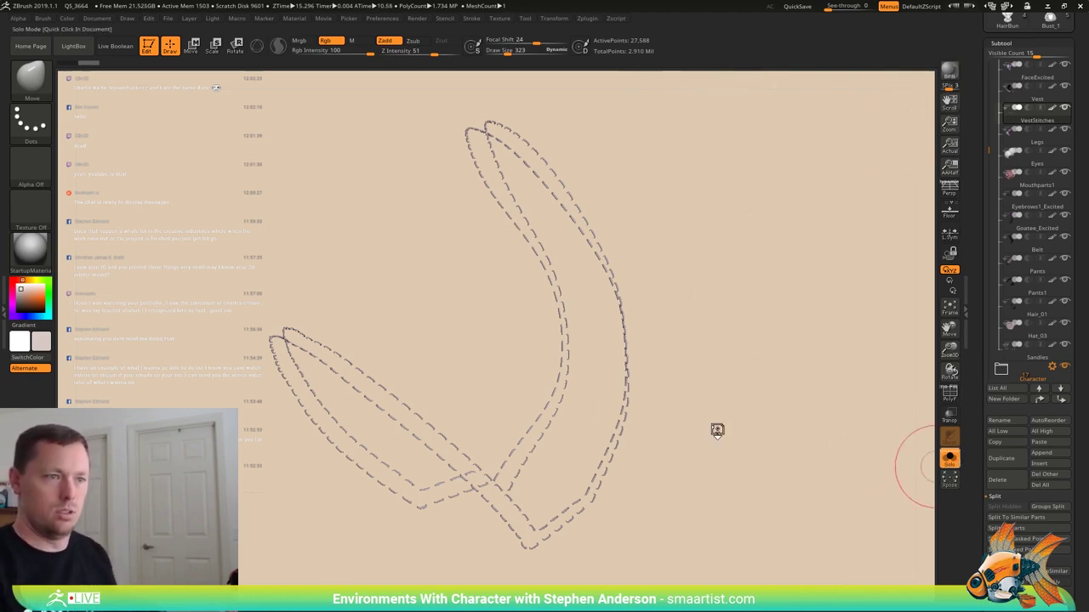
- Turn off solo mode and view the vest on the posed character together with the dragon
left_click(949, 458)
right_click_drag(582, 387, 705, 288, "ctrl")
left_click_drag(713, 290, 812, 278)
left_click_drag(749, 331, 717, 323)
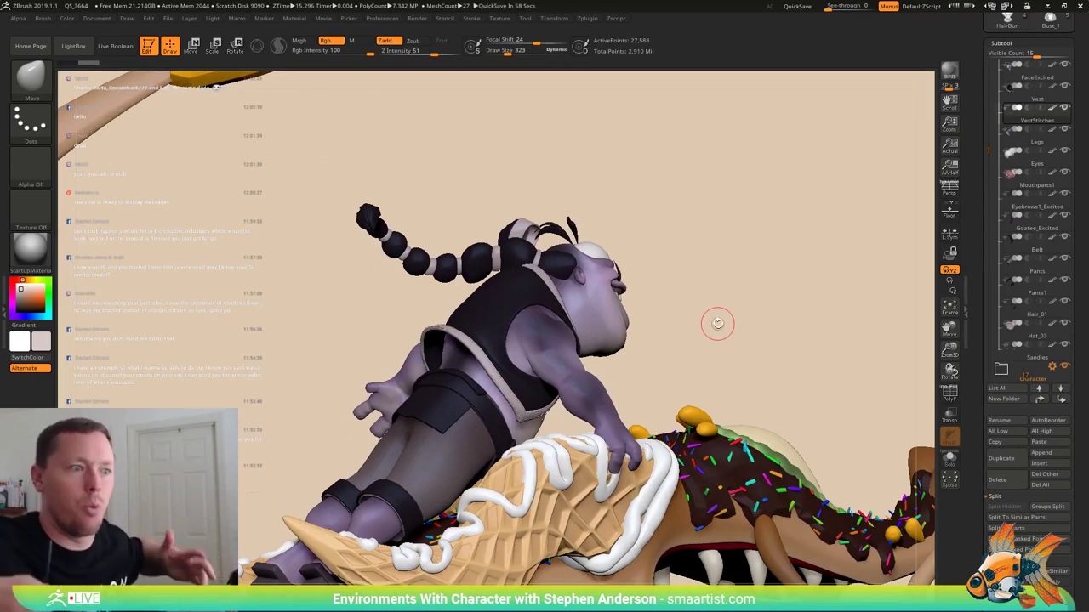
left_click_drag(760, 254, 731, 273)
- Turn on perspective for the character and dragon scene and set the focal length to 0.15708 mm
left_click(950, 197)
left_click(950, 195)
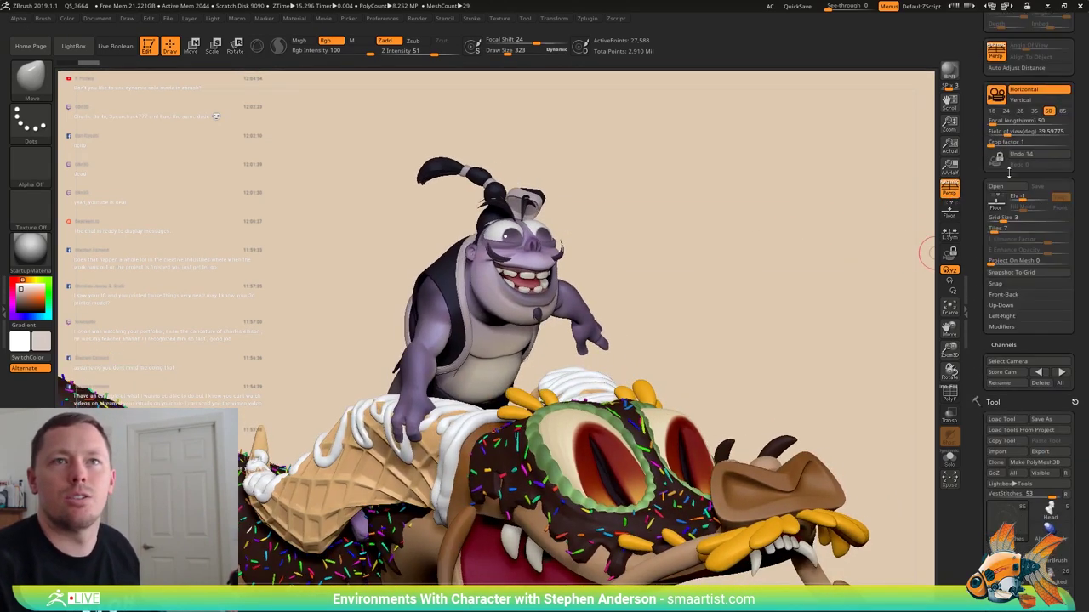
left_click_drag(766, 245, 872, 189)
left_click_drag(993, 123, 968, 127)
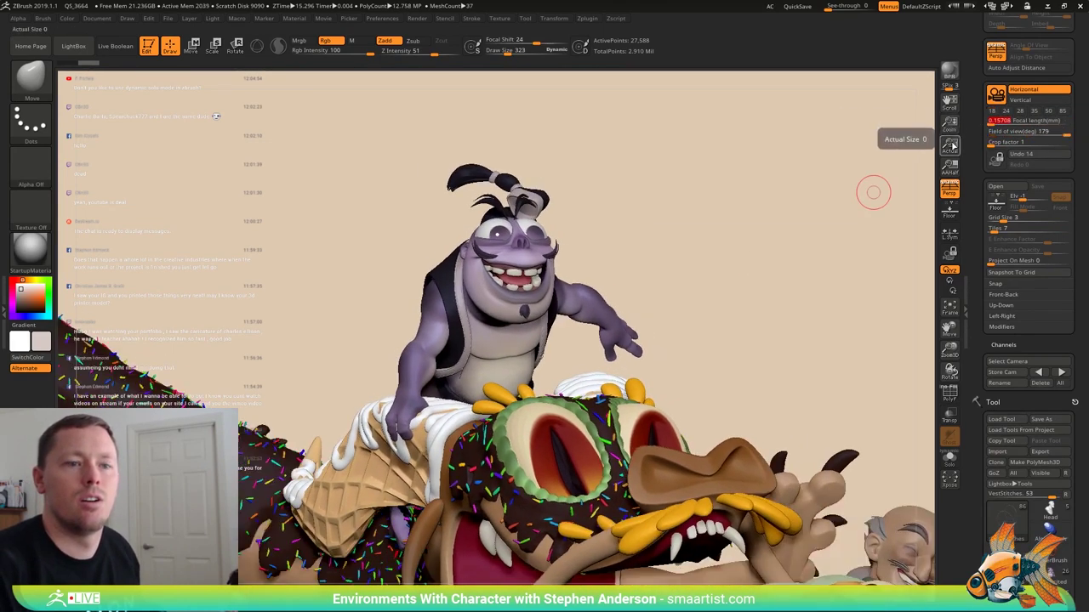
left_click_drag(734, 294, 918, 293)
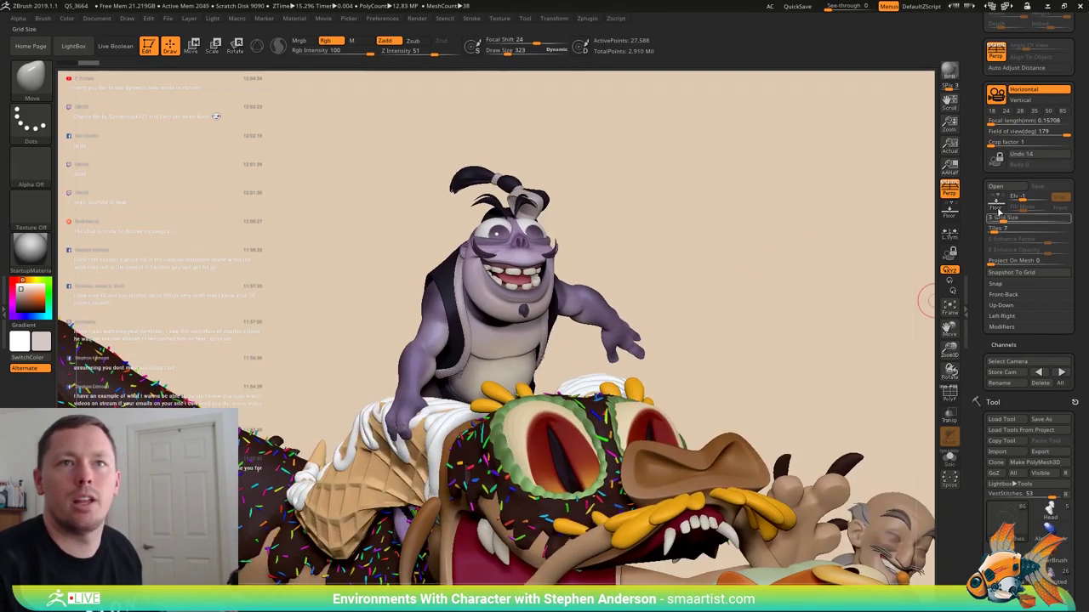
mouse_move(950, 126)
left_mouse_down()
mouse_move(948, 90)
mouse_move(949, 108)
left_mouse_up()
left_click(950, 147)
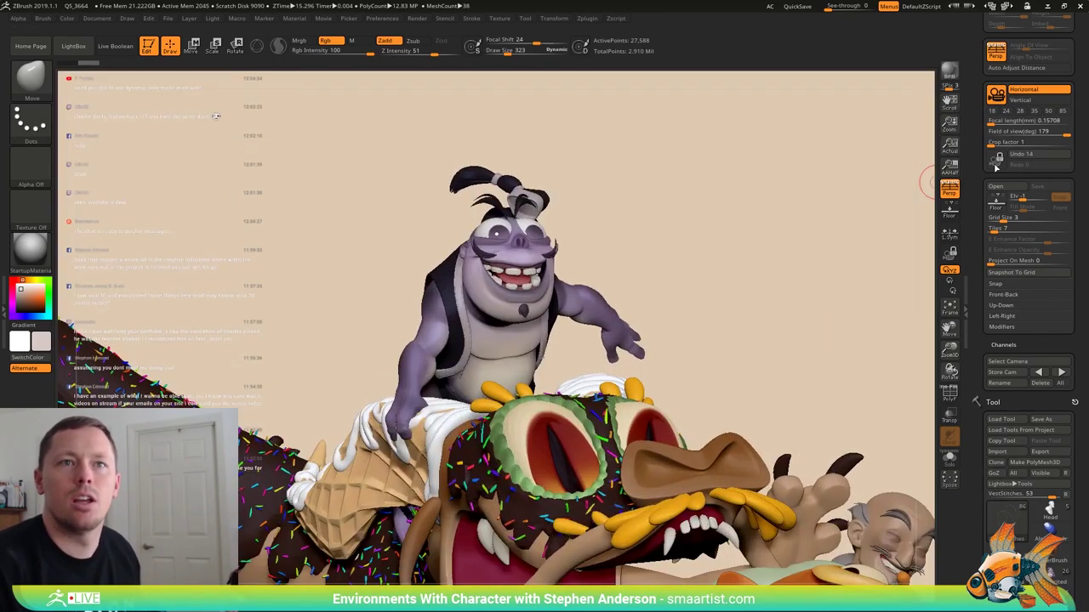
left_click_drag(1038, 402, 1038, 313)
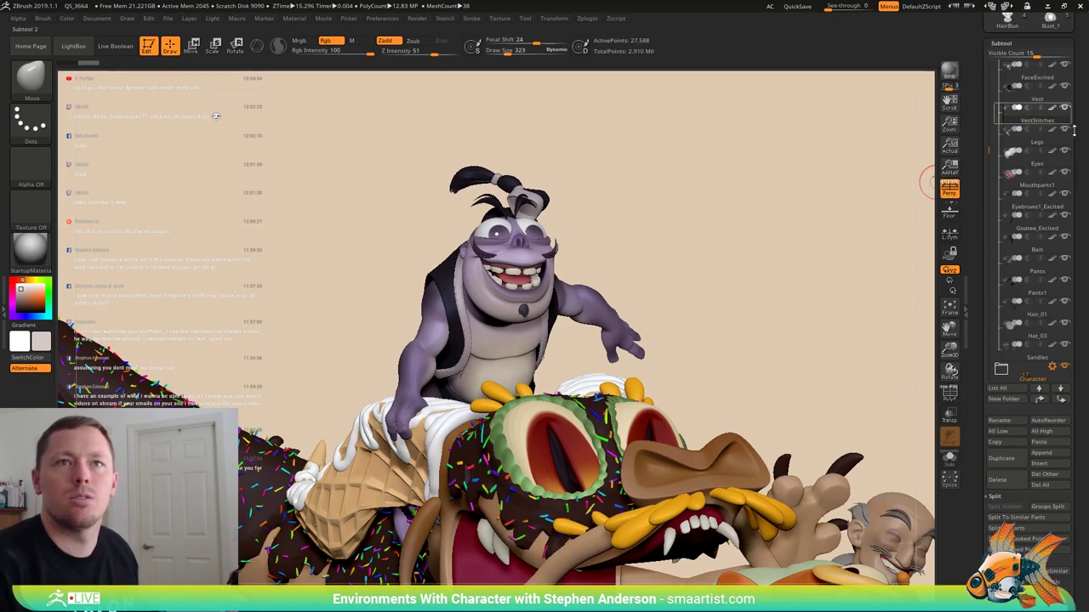
scroll(987, 151, "down", 4)
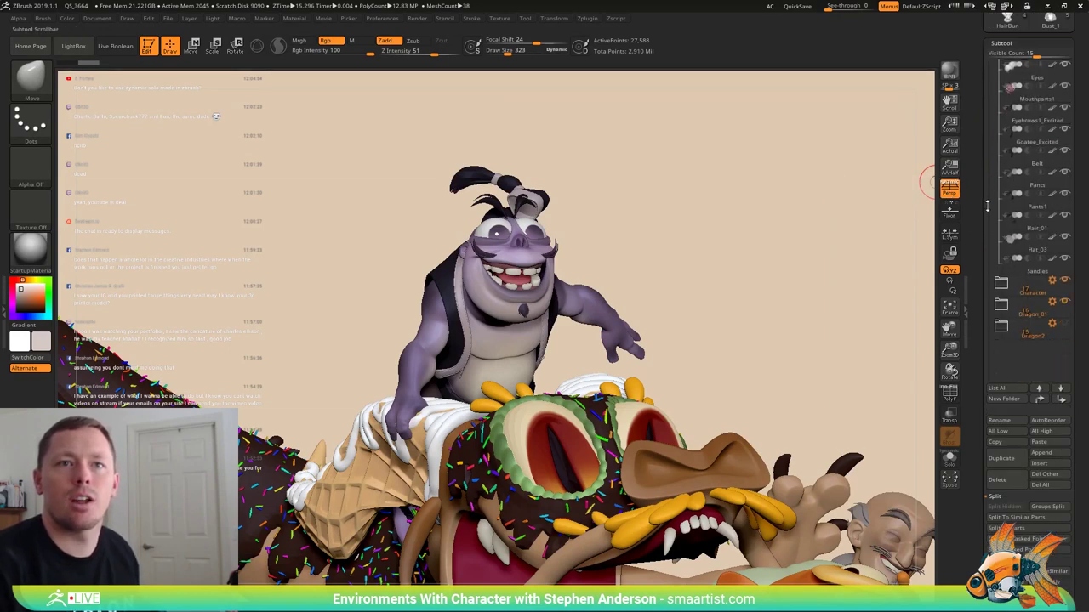
mouse_move(724, 336)
left_mouse_down()
mouse_move(706, 267)
mouse_move(669, 284)
mouse_move(654, 275)
mouse_move(696, 267)
mouse_move(724, 233)
mouse_move(717, 241)
mouse_move(732, 237)
mouse_move(729, 250)
mouse_move(707, 250)
mouse_move(741, 258)
mouse_move(692, 250)
mouse_move(728, 237)
mouse_move(715, 235)
mouse_move(724, 255)
mouse_move(712, 239)
mouse_move(746, 256)
left_mouse_up()
key("ctrl")
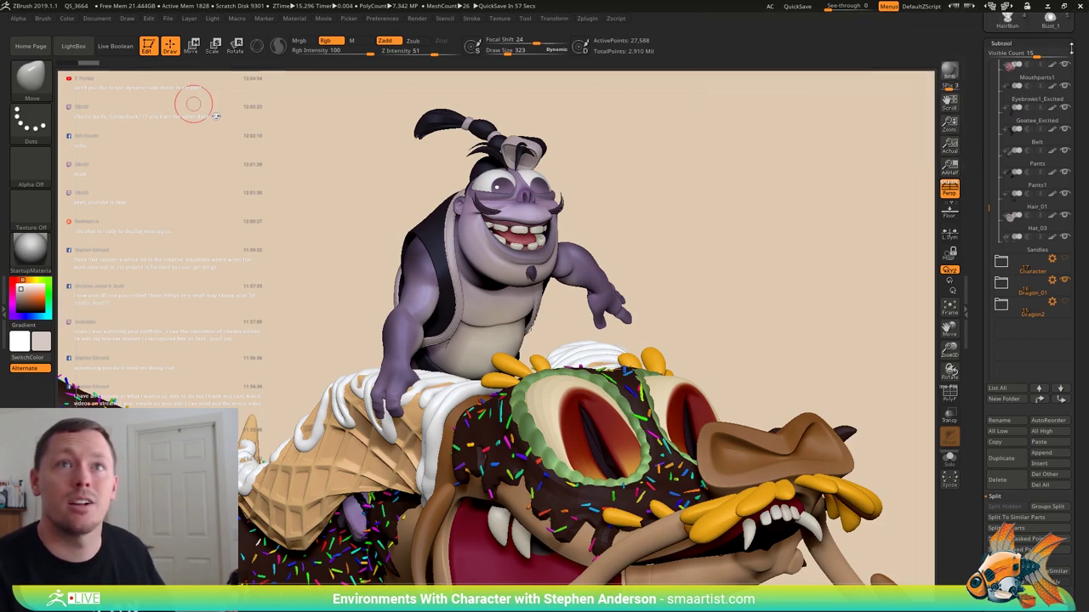
- Switch to the HairBun tool and frame the whole bust in view
left_click_drag(1077, 57, 1077, 171)
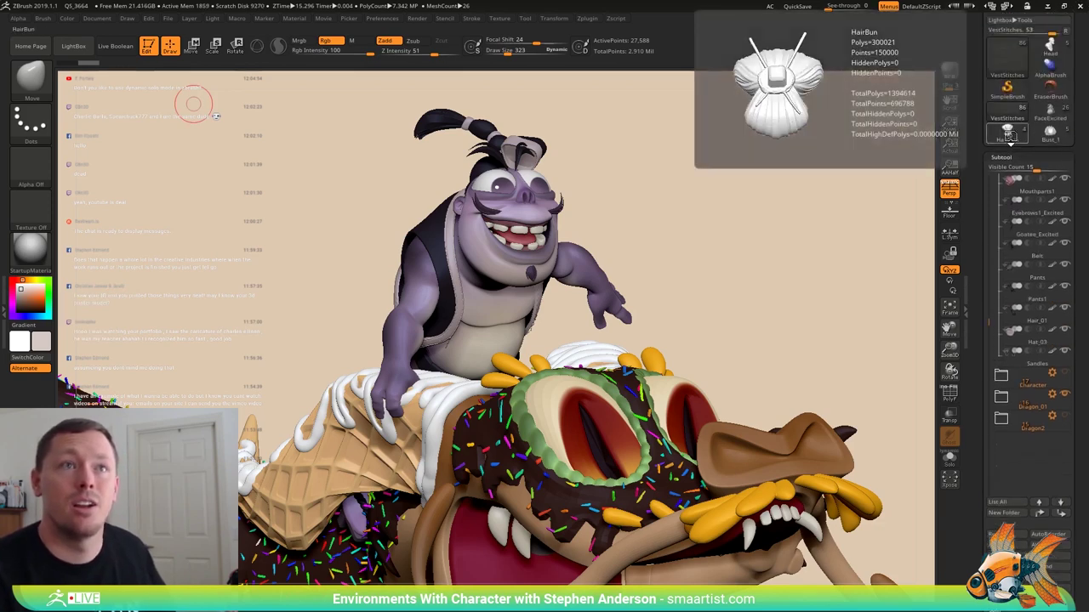
left_click(1009, 136)
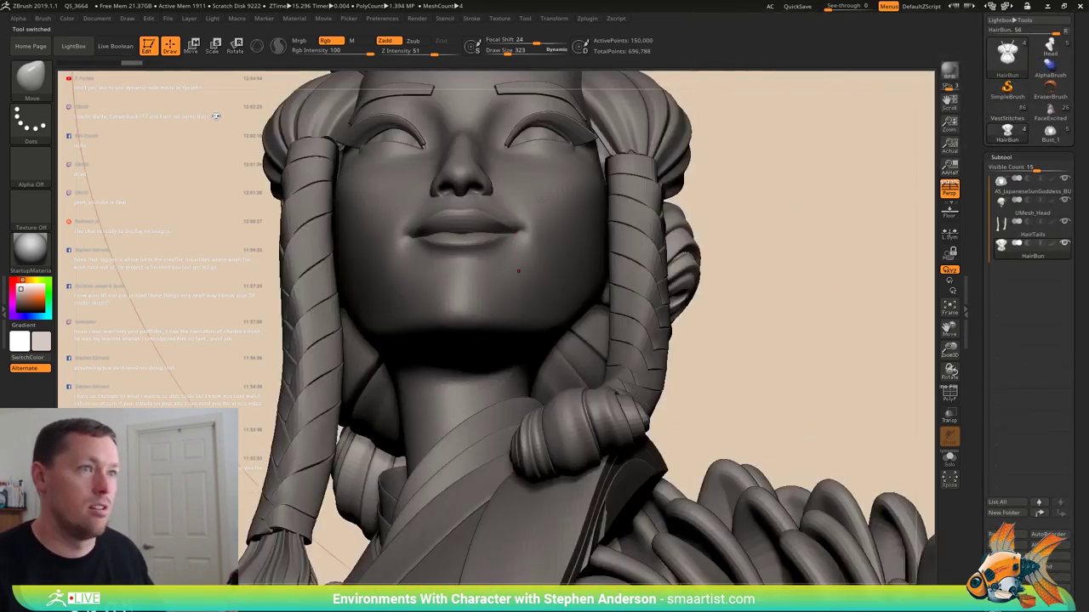
key("f")
mouse_move(666, 183)
left_mouse_down()
mouse_move(673, 265)
mouse_move(682, 247)
left_mouse_up()
mouse_move(683, 247)
right_mouse_down("ctrl")
mouse_move(617, 224)
mouse_move(639, 239)
right_mouse_up("ctrl")
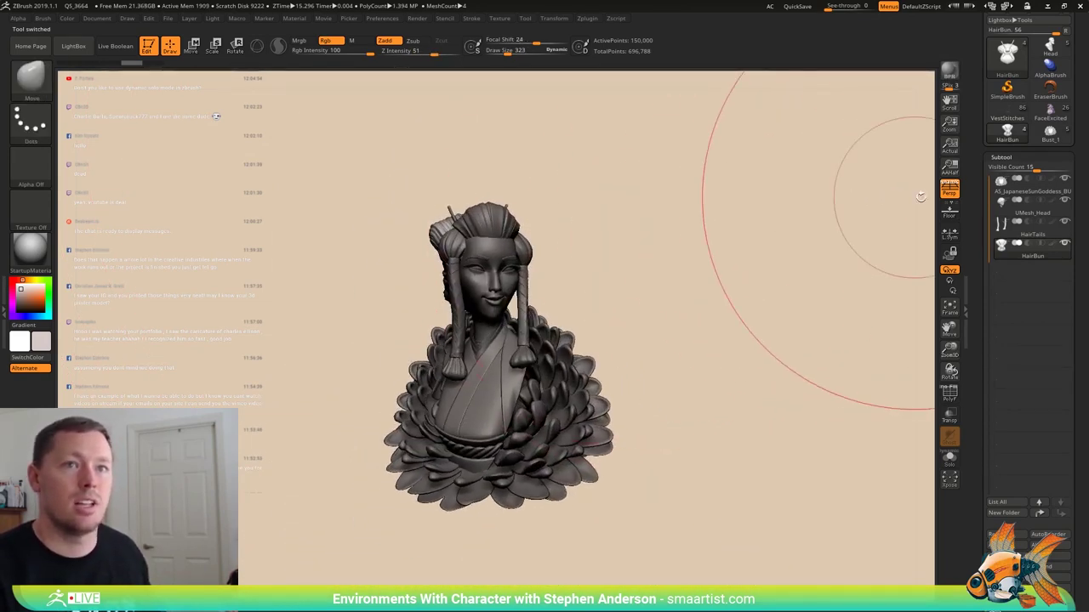
- Set the perspective focal length for the bust to 35 mm and change the active color to white
left_click(951, 192)
left_click(951, 192)
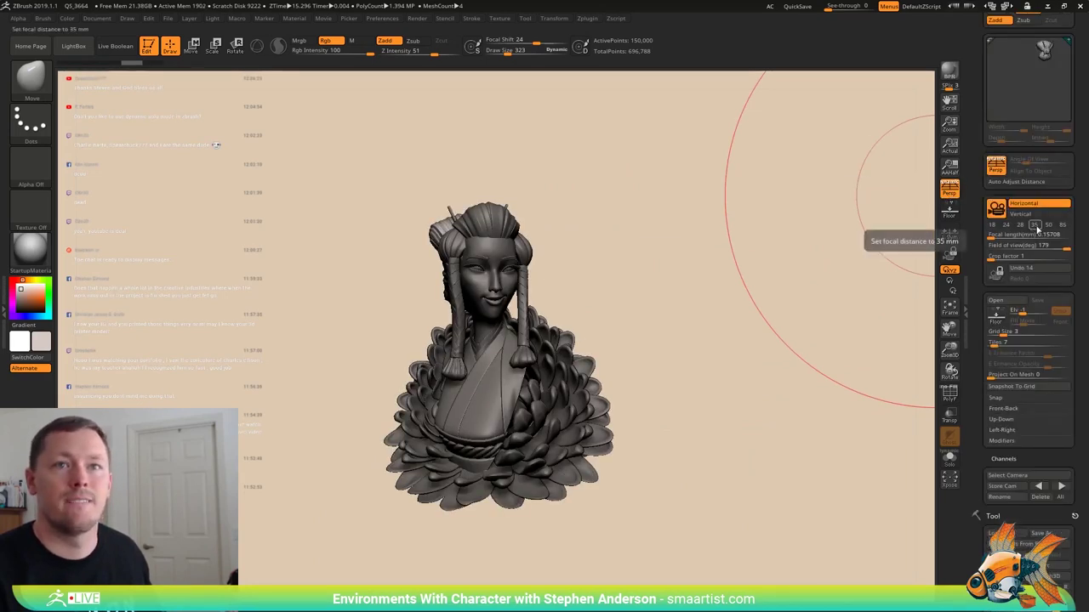
left_click(1034, 224)
mouse_move(737, 262)
right_mouse_down()
mouse_move(695, 262)
mouse_move(728, 262)
mouse_move(751, 304)
right_mouse_up()
left_click_drag(750, 303, 510, 255)
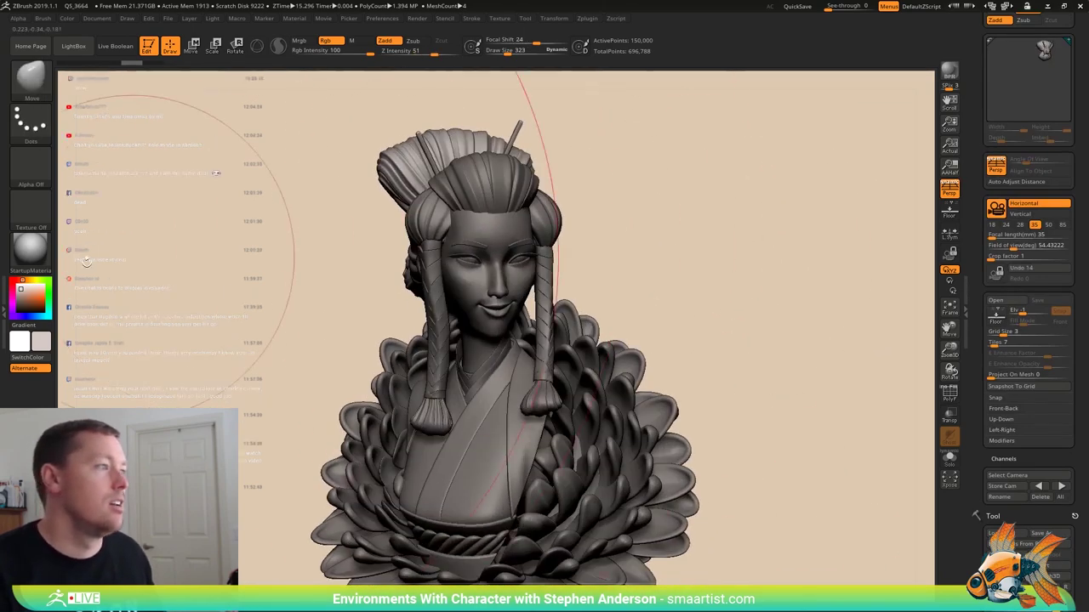
left_click_drag(15, 287, 11, 283)
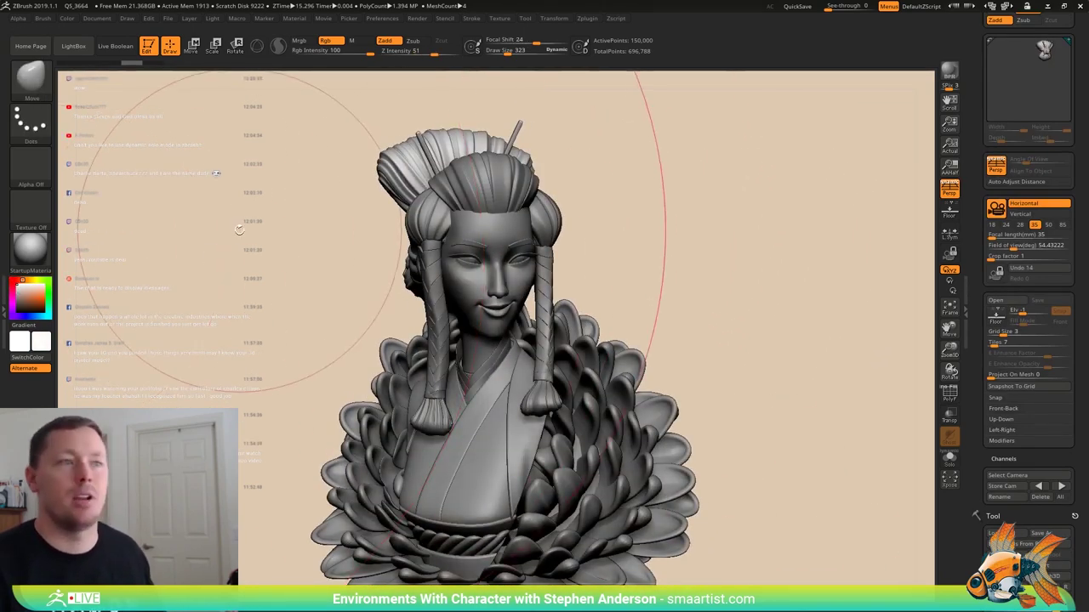